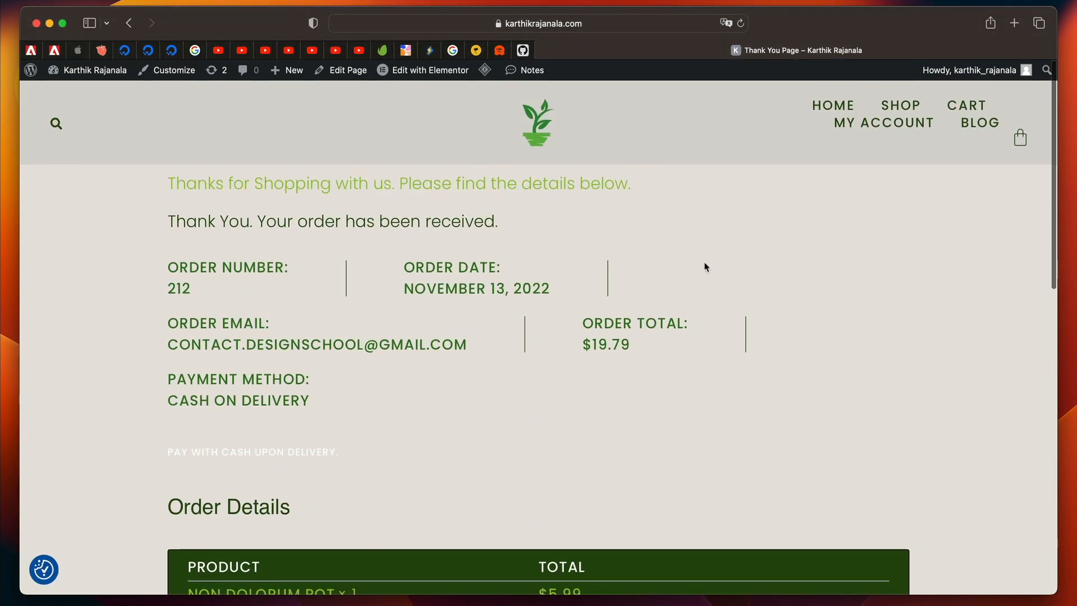
scroll(706, 267, down, 15)
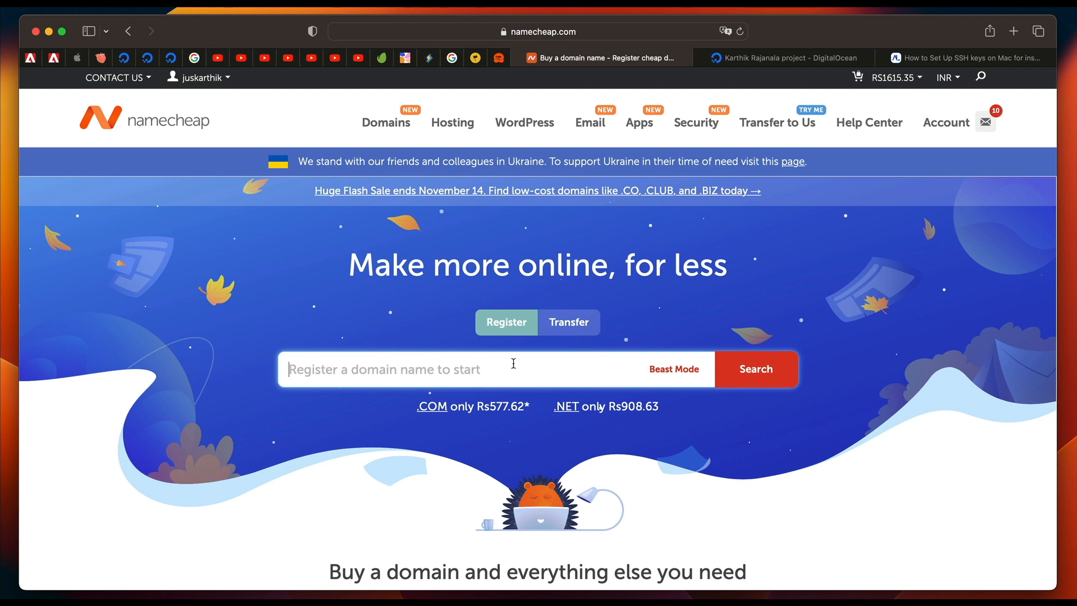
Search Namecheap for the domain name karthiktuts.
text(karthiktuts)
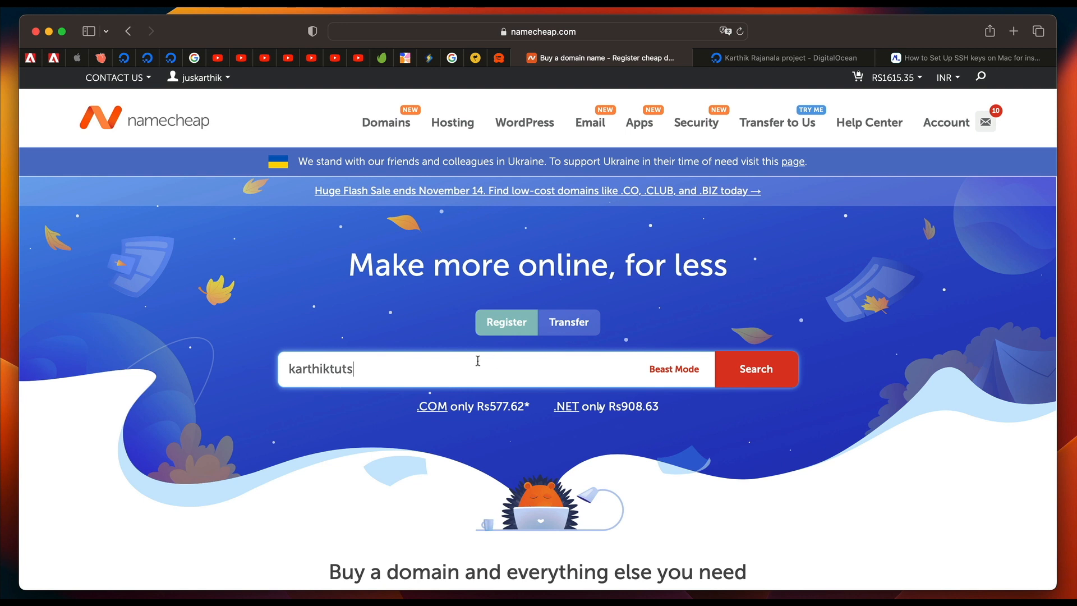
click(756, 377)
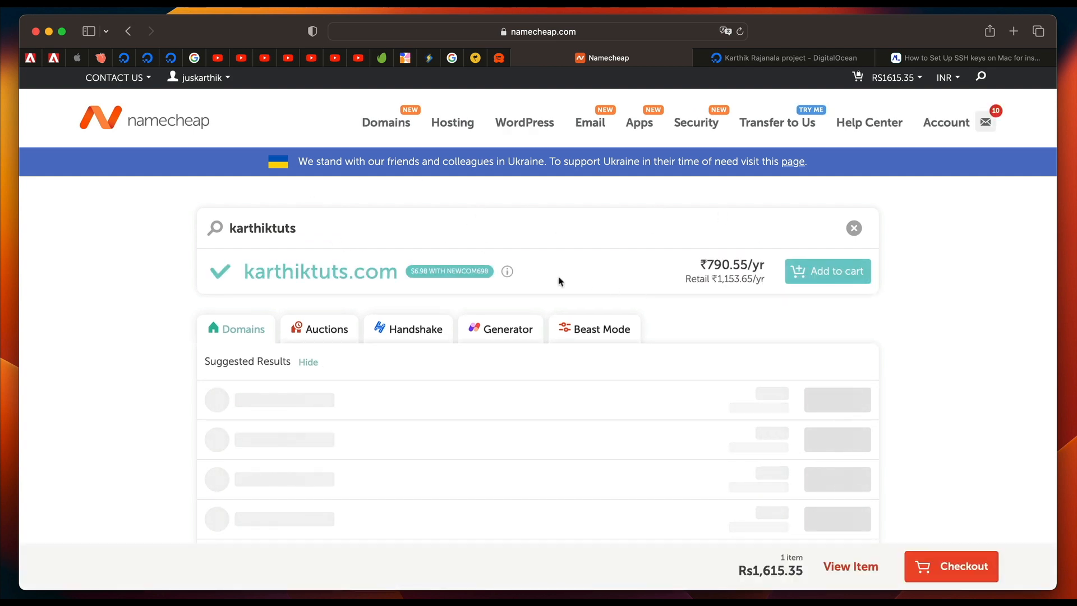
Look through the available domain extensions and their yearly prices for karthiktuts, including .com, .shop and .art.
double_click(335, 274)
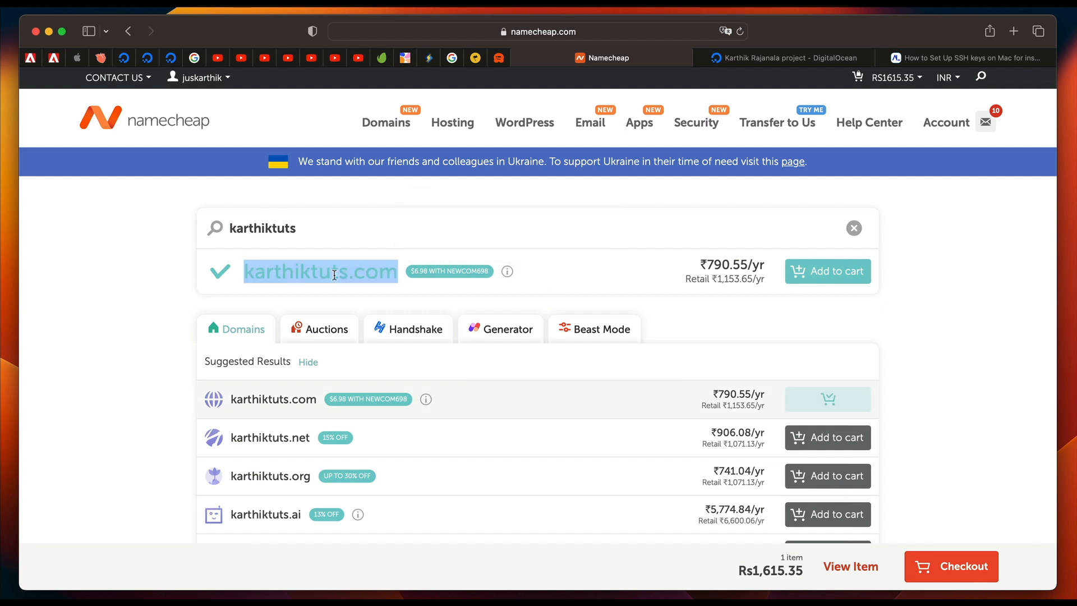
click(335, 274)
double_click(335, 275)
scroll(331, 270, down, 5)
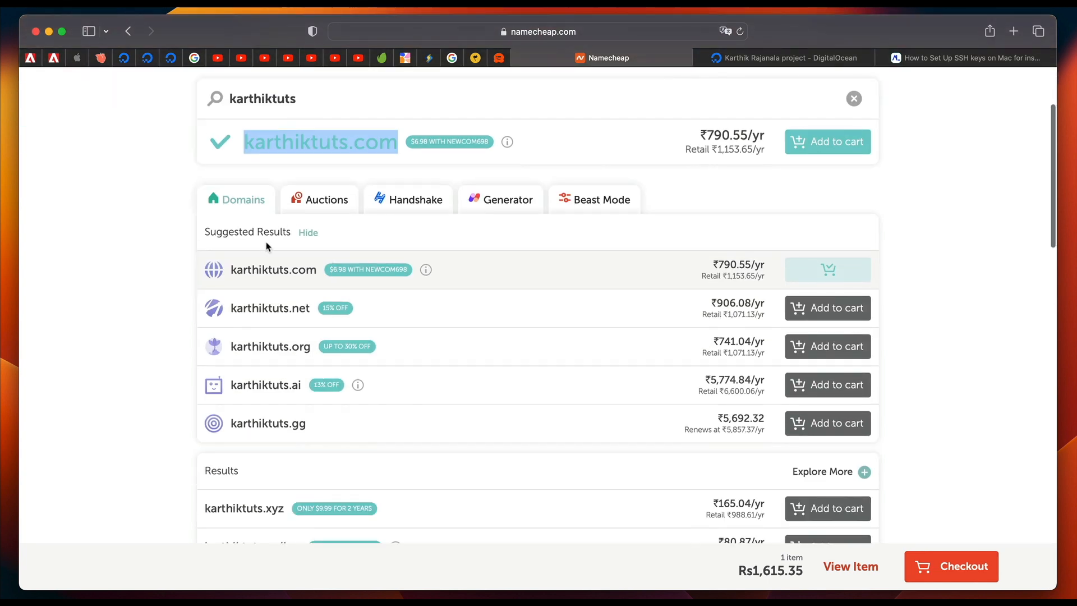
scroll(269, 280, down, 2)
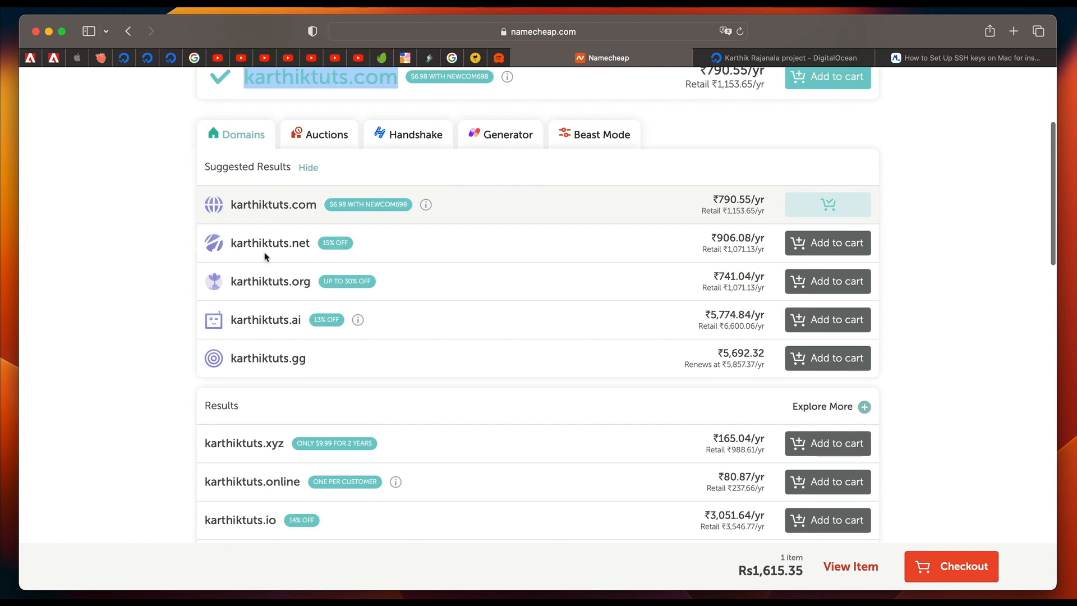
scroll(438, 228, up, 5)
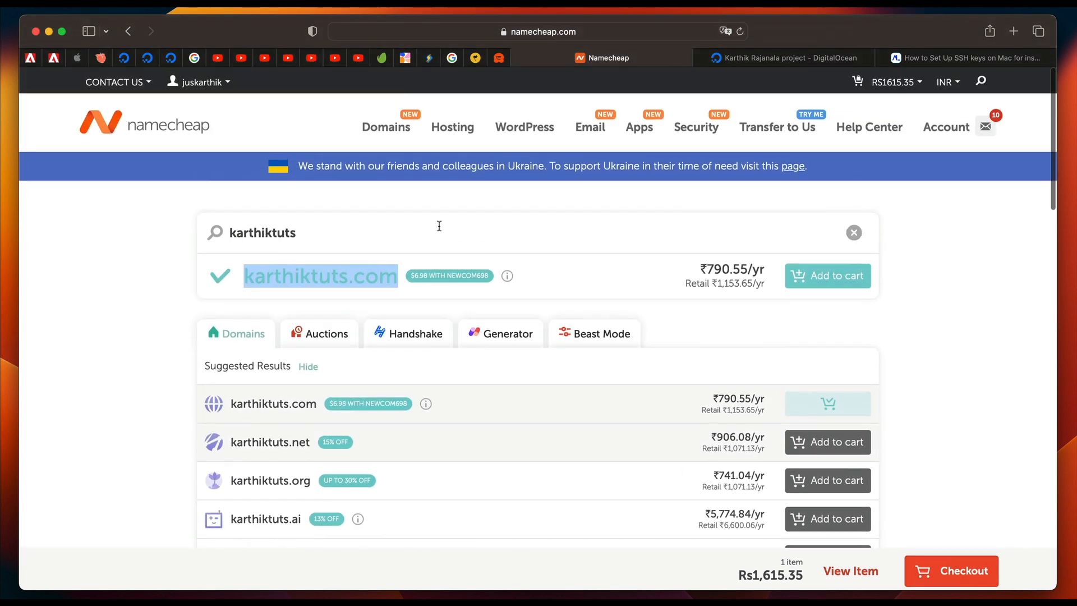
scroll(293, 414, down, 6)
scroll(324, 417, down, 4)
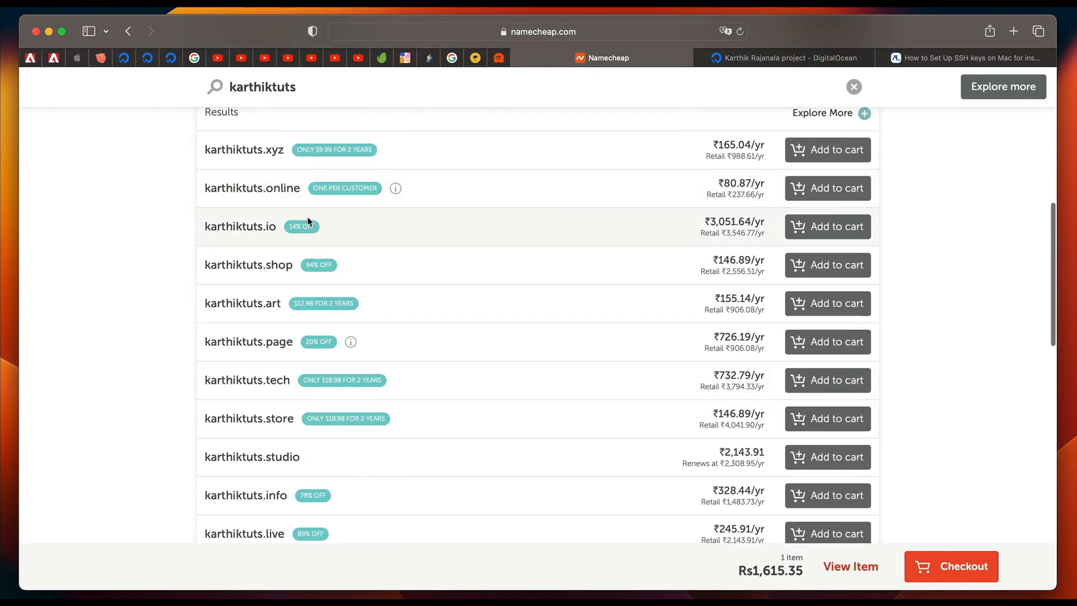
double_click(237, 264)
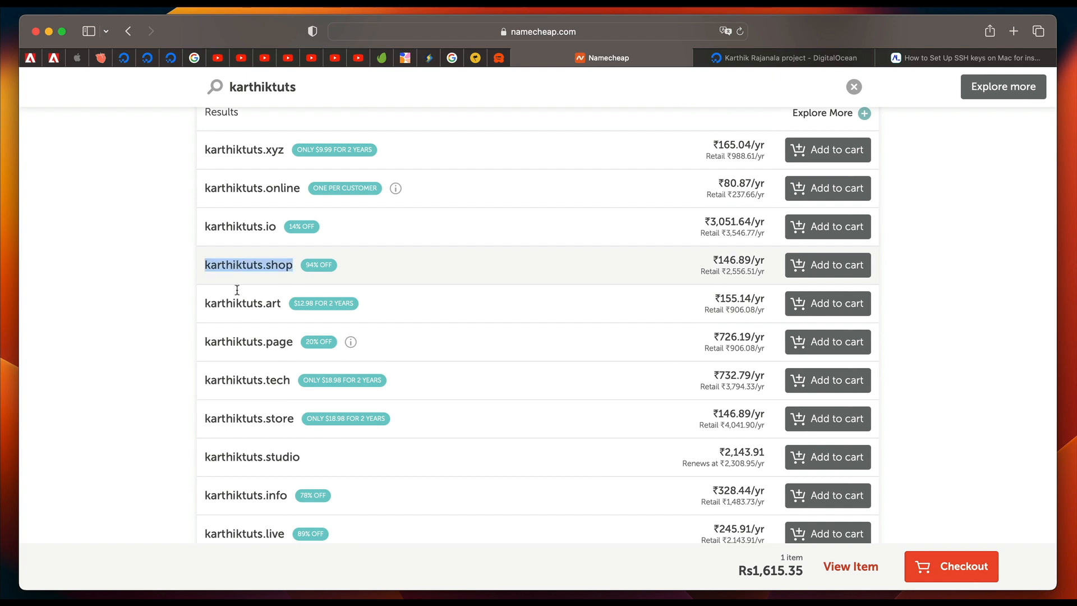
double_click(250, 306)
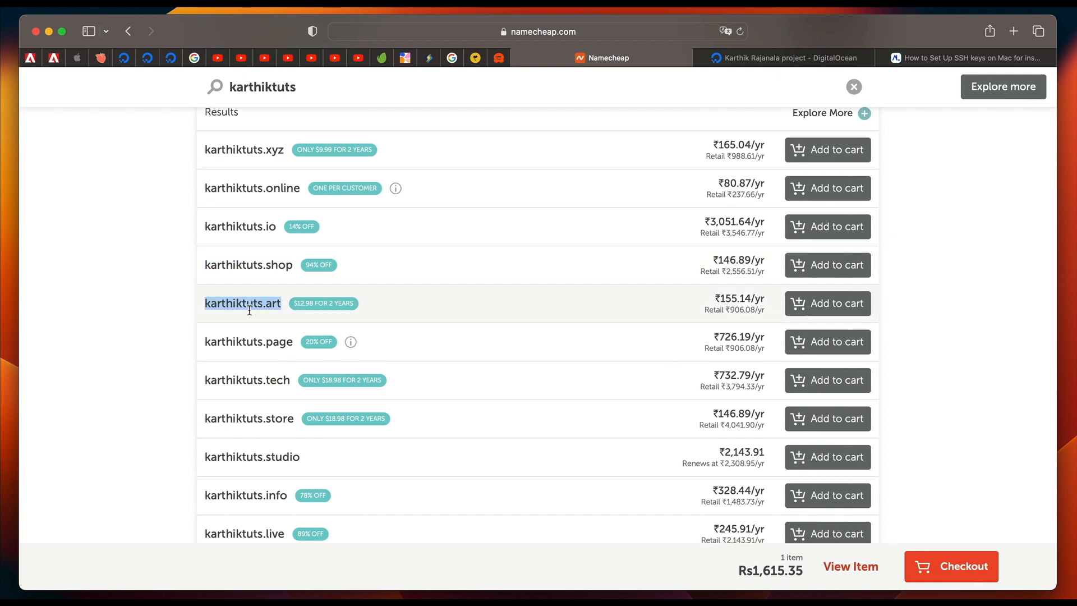
scroll(250, 310, up, 5)
scroll(219, 443, down, 3)
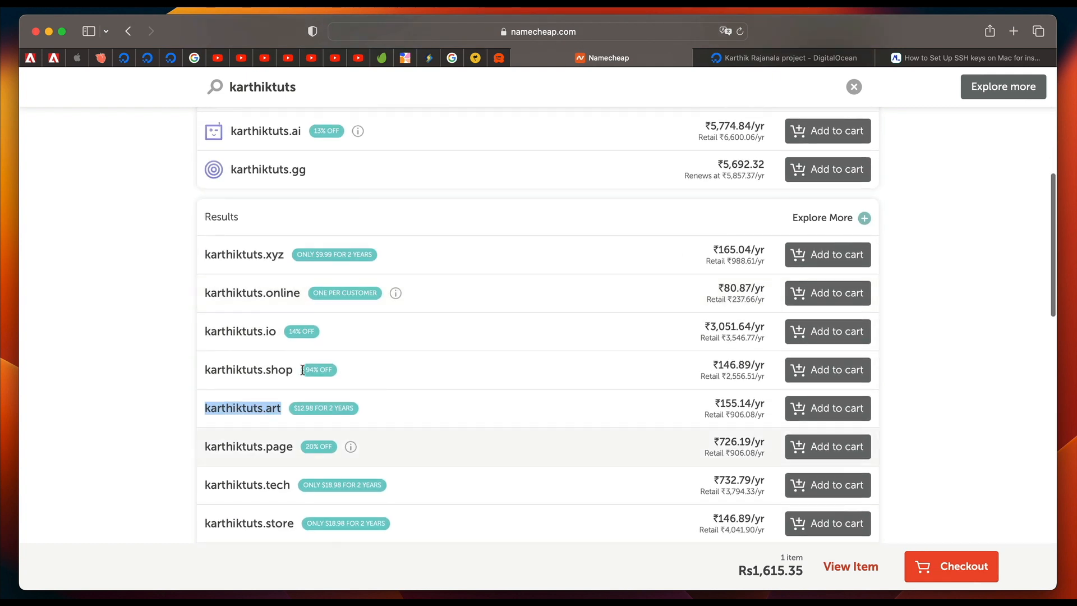
scroll(303, 369, up, 10)
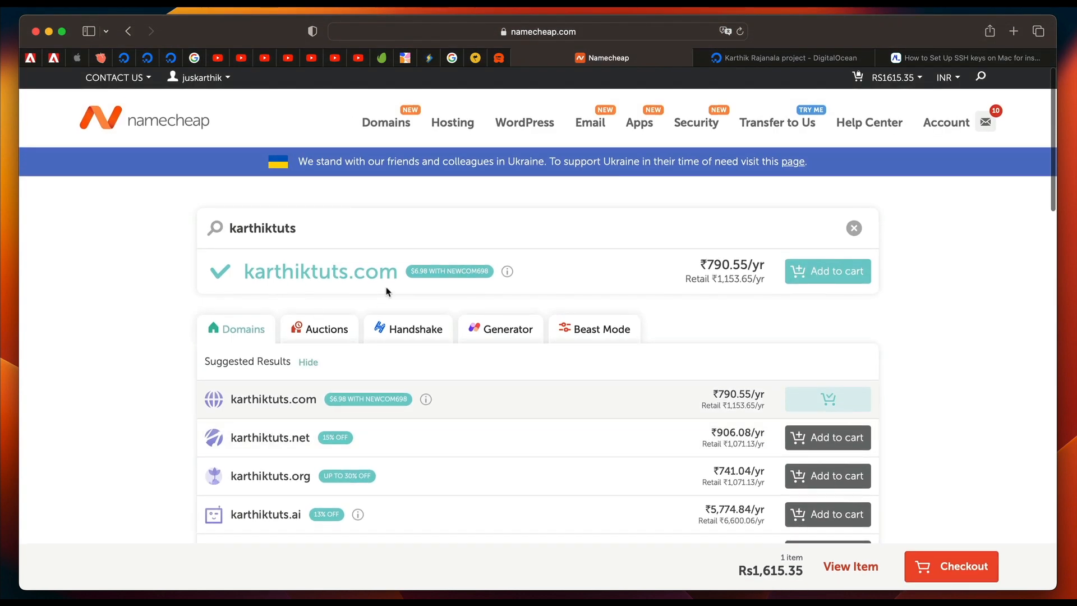
Add karthiktuts.com and karthiktuts.xyz to the cart and proceed to checkout.
click(806, 281)
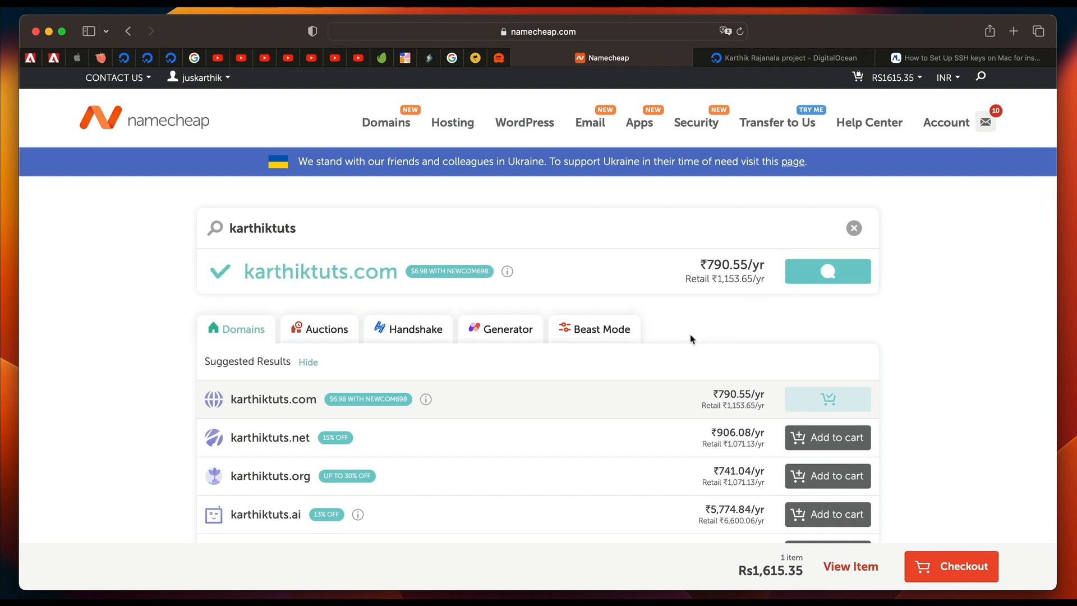
scroll(691, 339, down, 7)
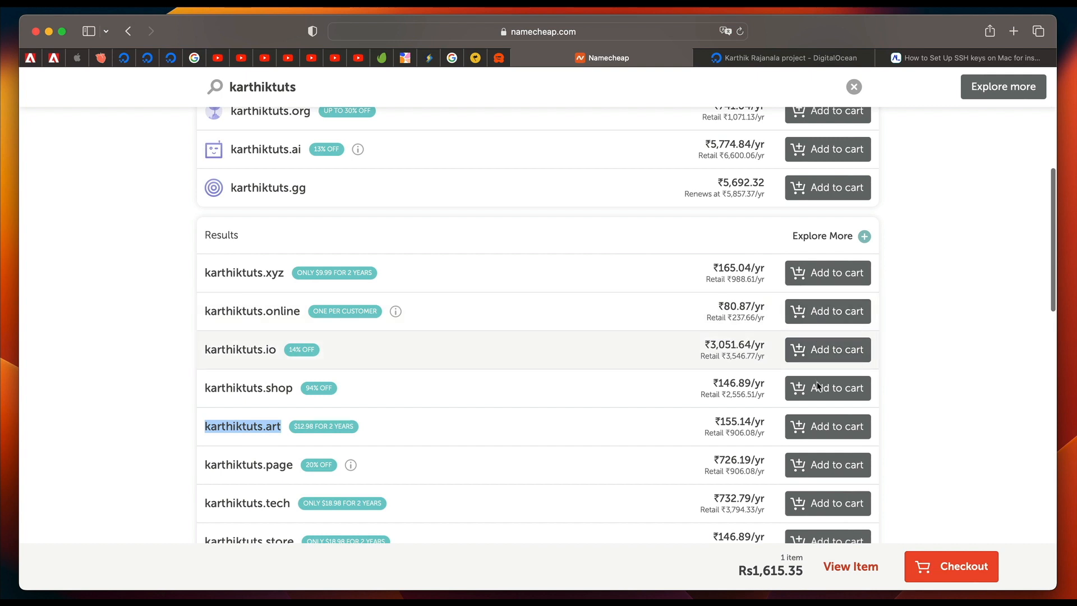
click(822, 281)
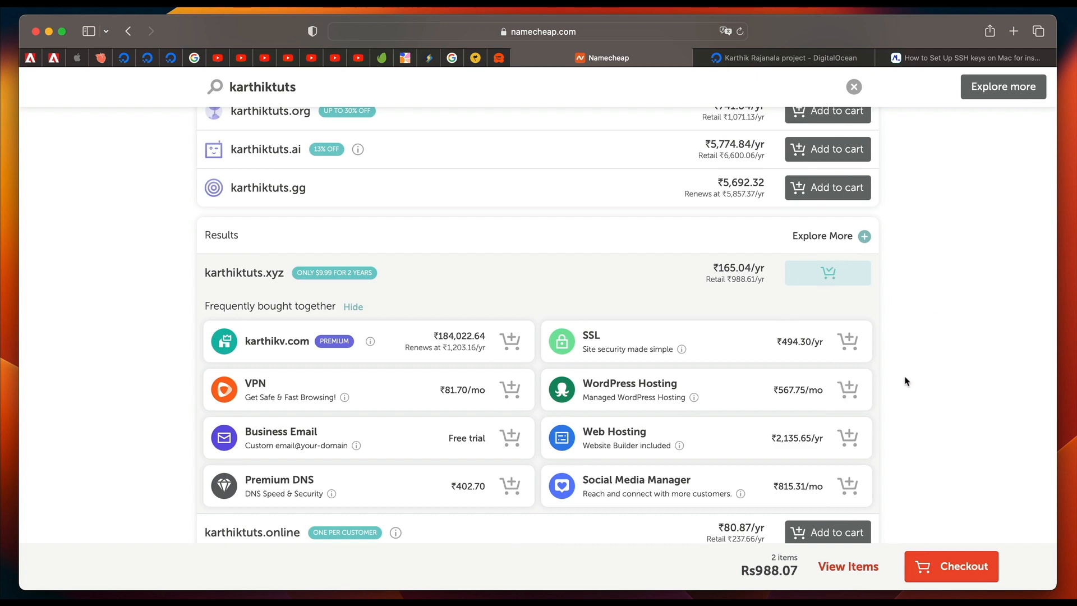
scroll(668, 308, up, 10)
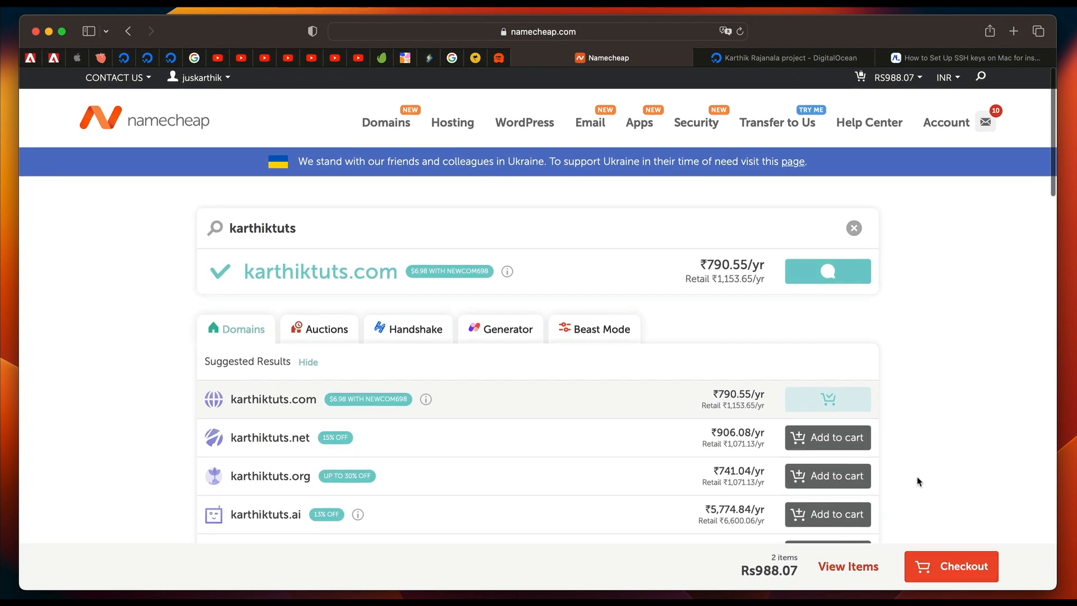
click(953, 571)
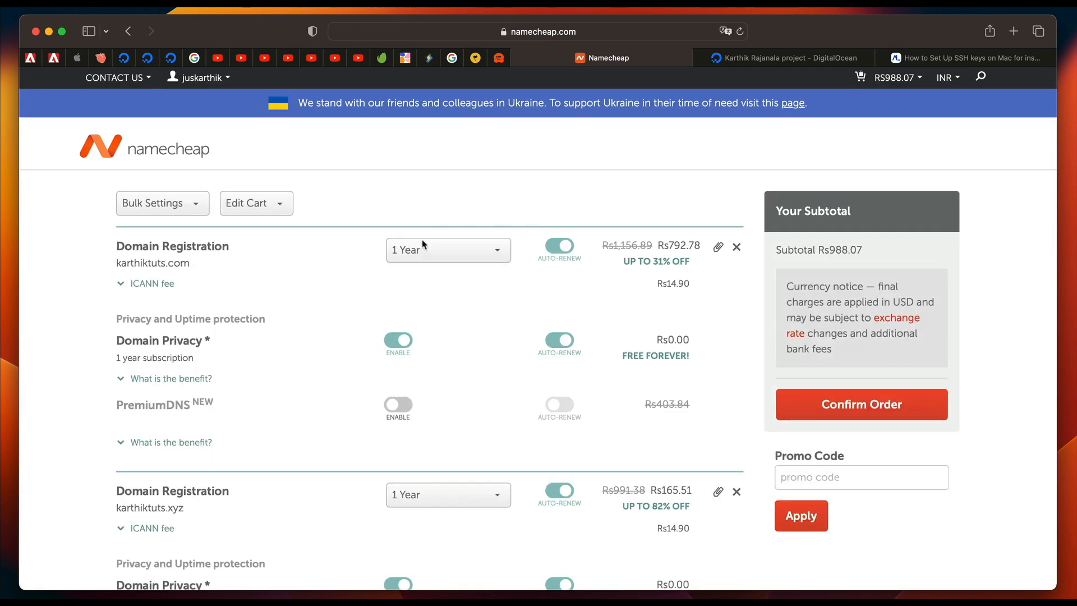
Set the registration period of karthiktuts.com to 2 Years.
click(451, 254)
click(428, 299)
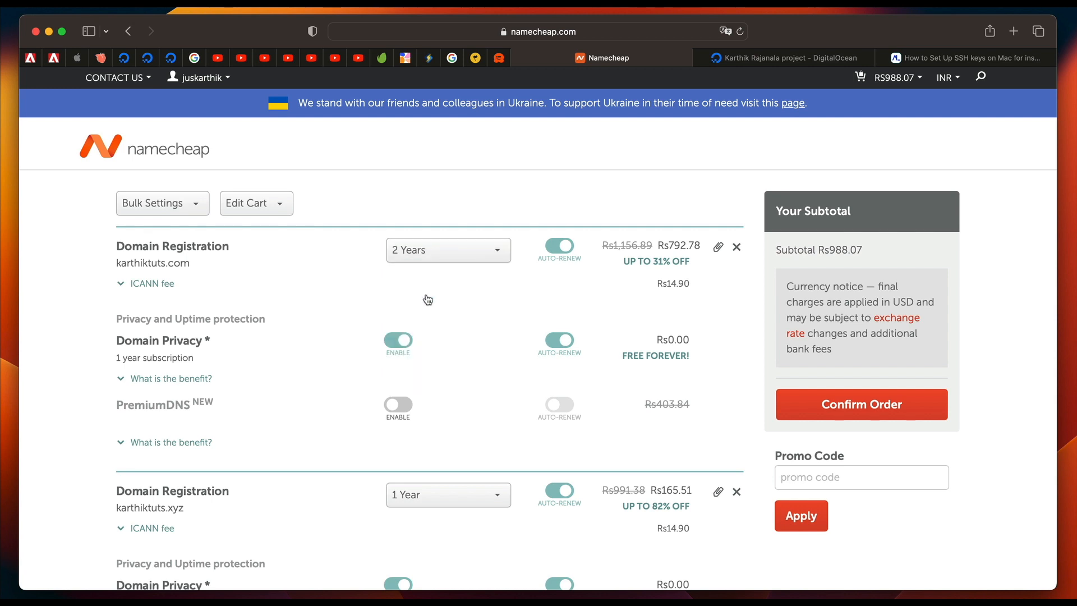
click(422, 259)
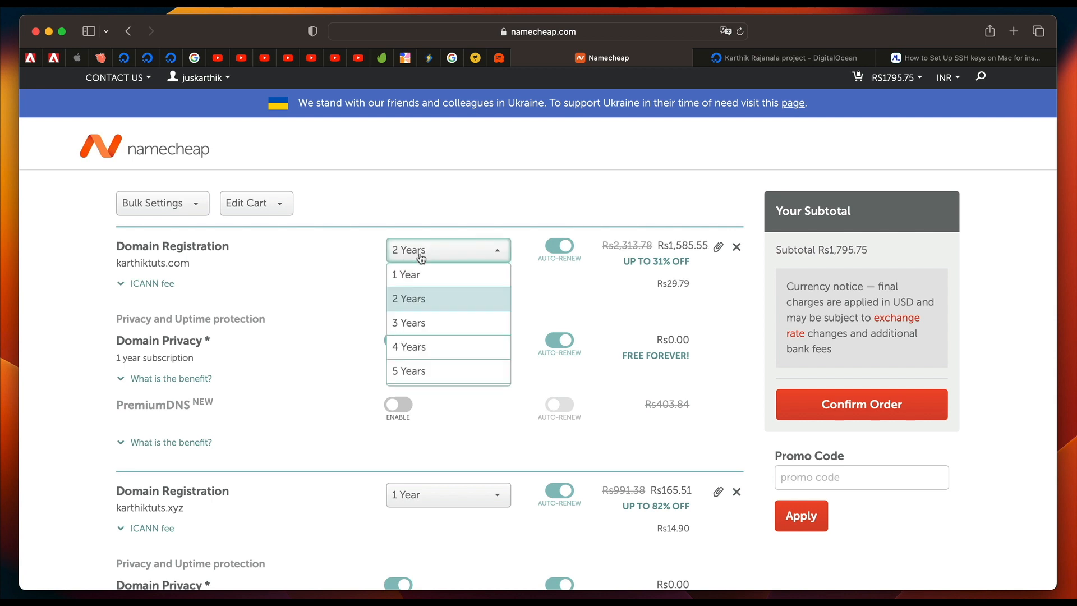
click(465, 259)
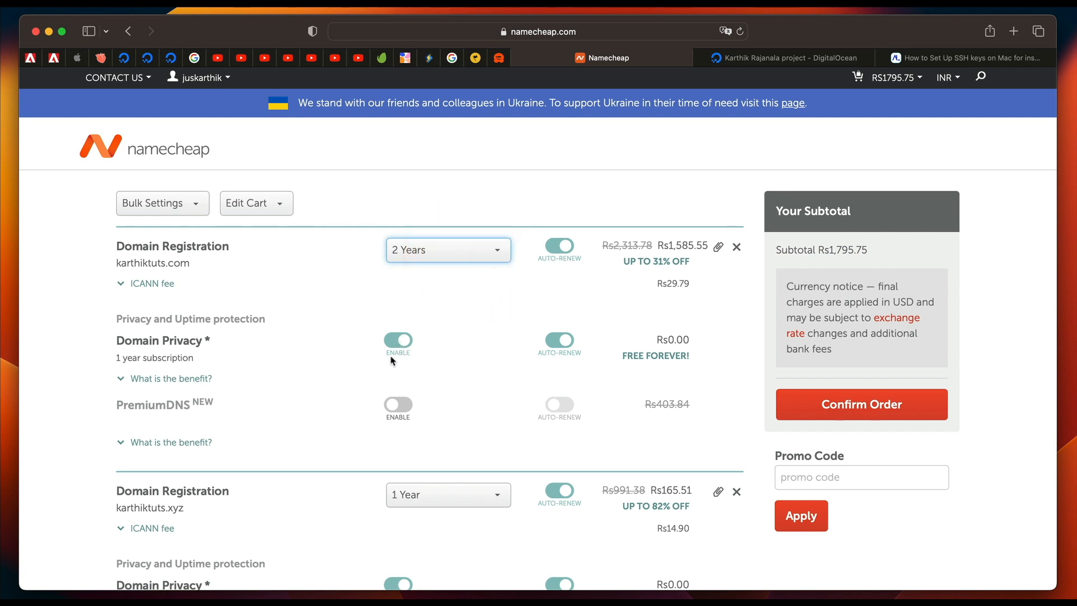
Remove the karthiktuts.xyz registration from the cart.
scroll(373, 369, down, 3)
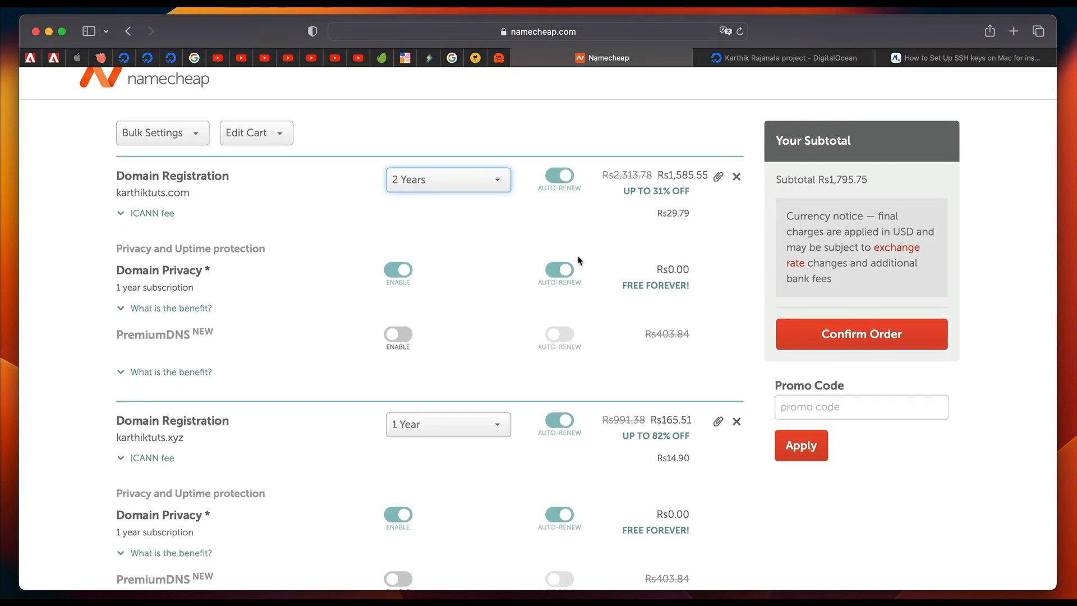
scroll(565, 284, down, 4)
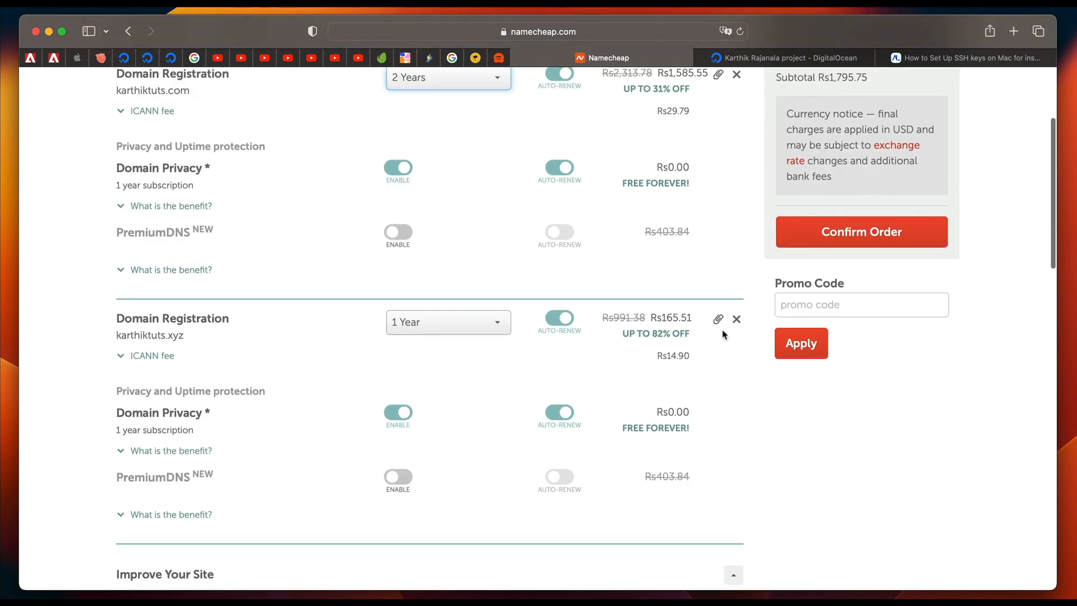
click(736, 319)
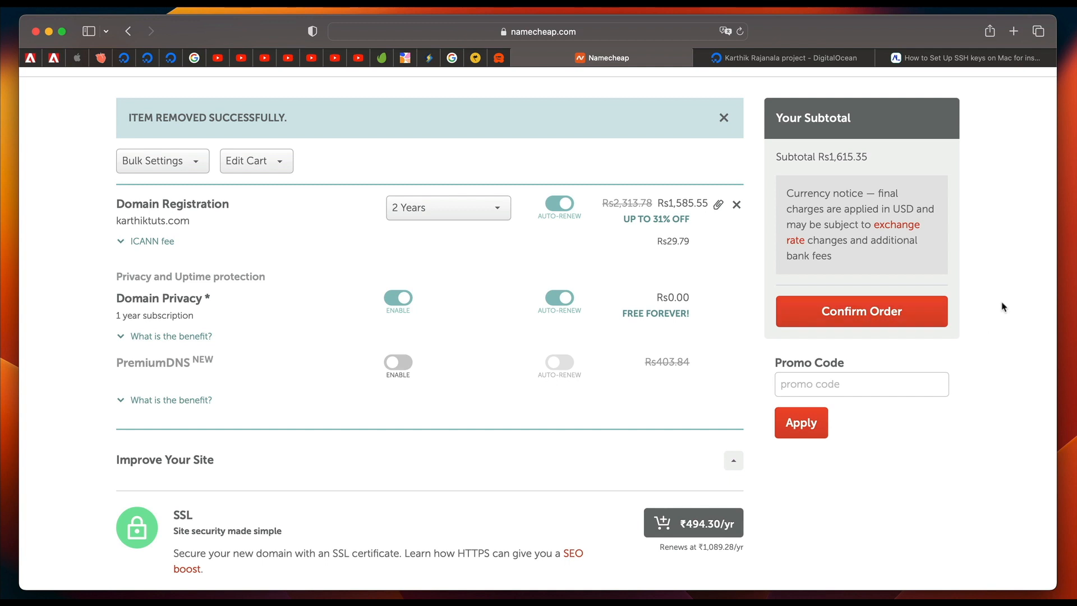
Leave the cart for the home page, open the account's Domain List and look through the registered domains.
scroll(1003, 307, up, 3)
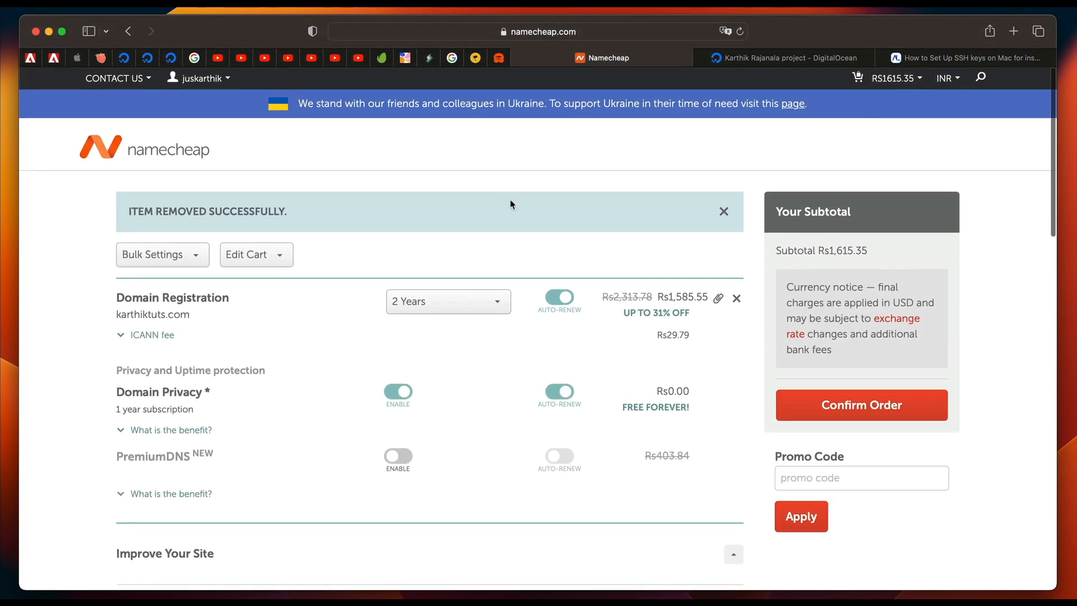
click(170, 159)
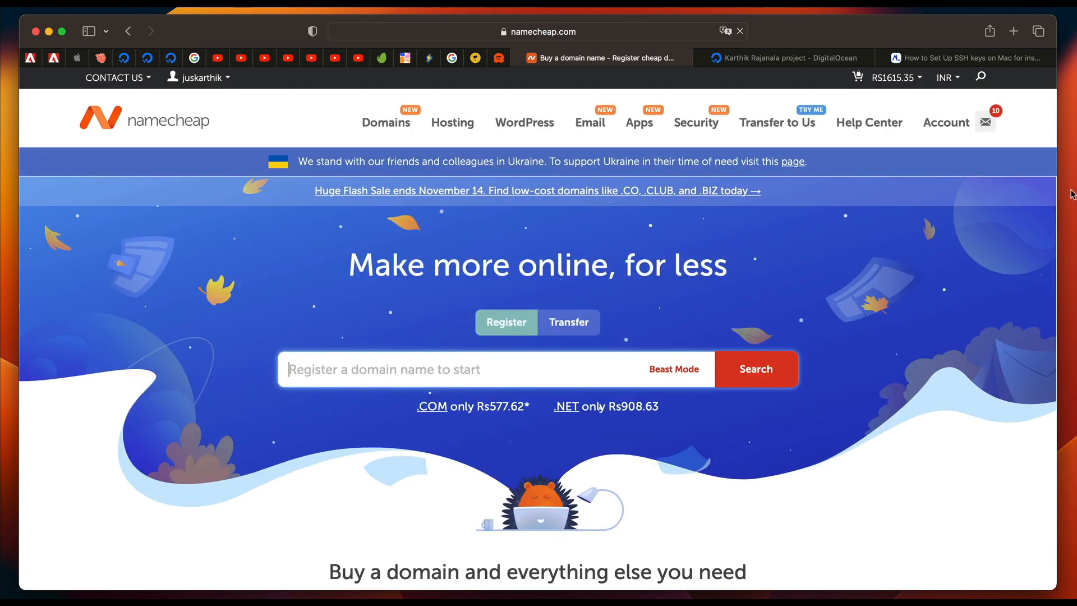
mouse_move(946, 122)
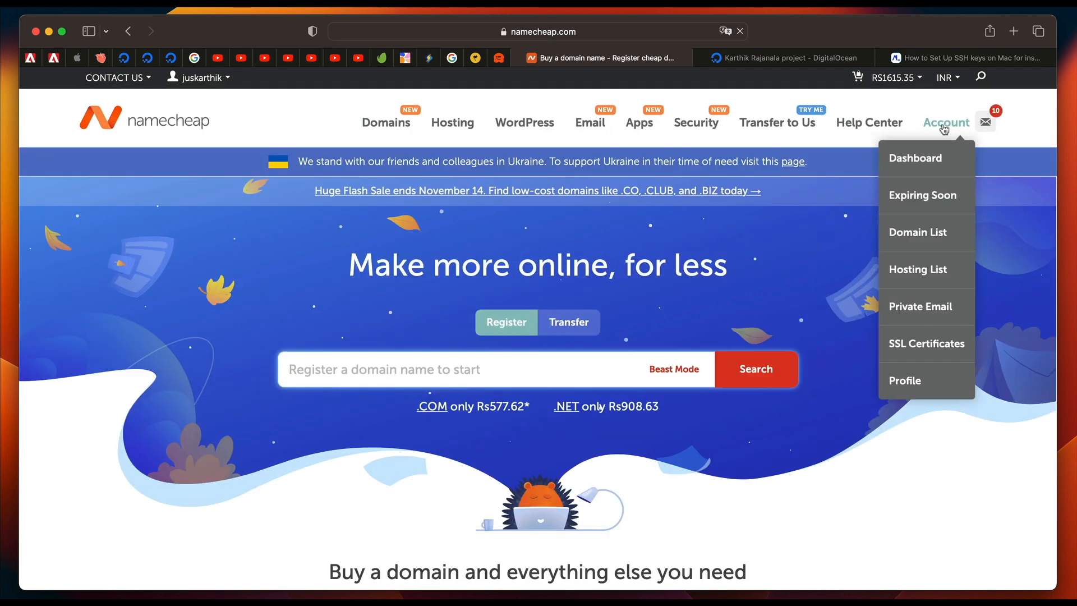
click(924, 239)
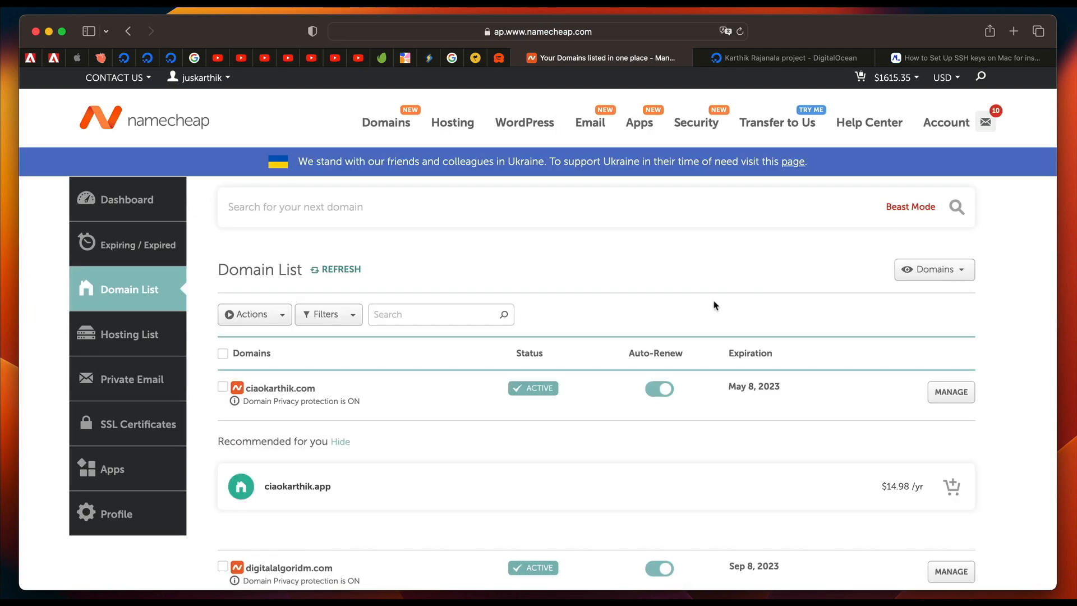
scroll(713, 306, down, 1)
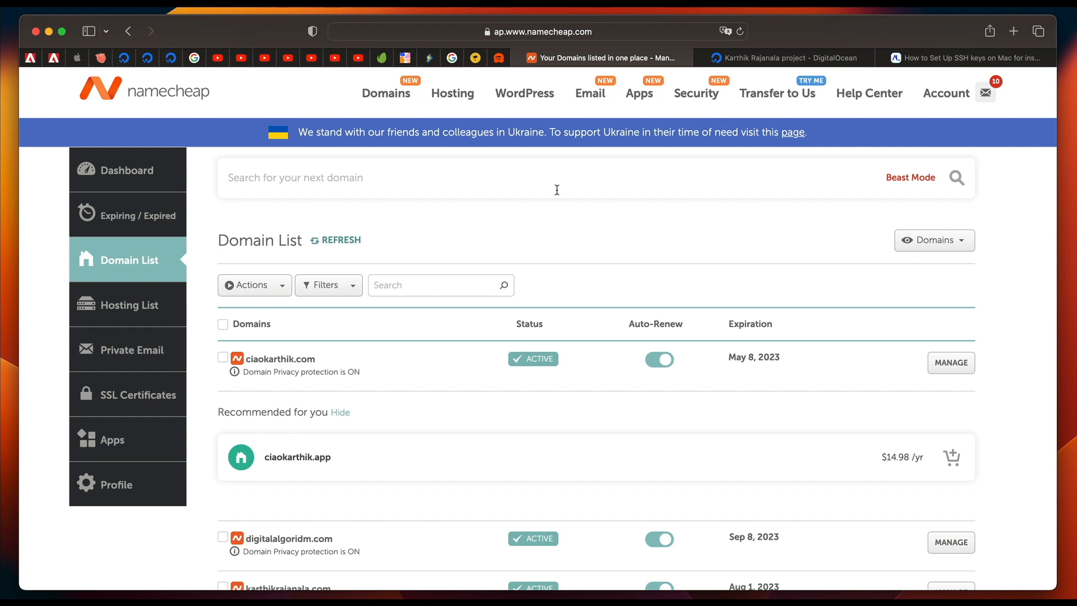
scroll(558, 191, down, 2)
scroll(435, 310, up, 3)
scroll(428, 330, down, 4)
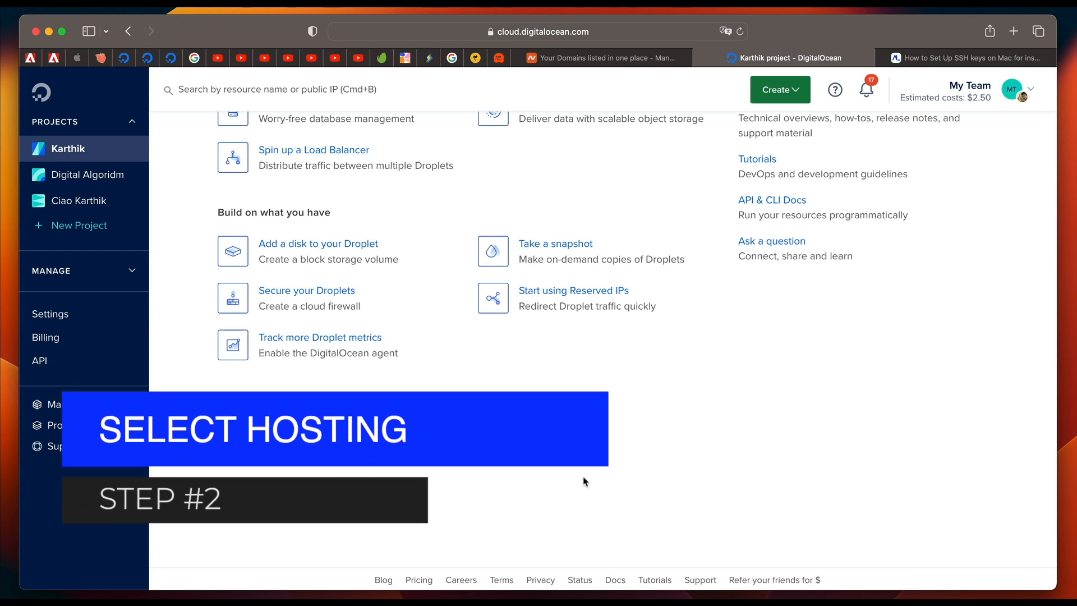
click(583, 480)
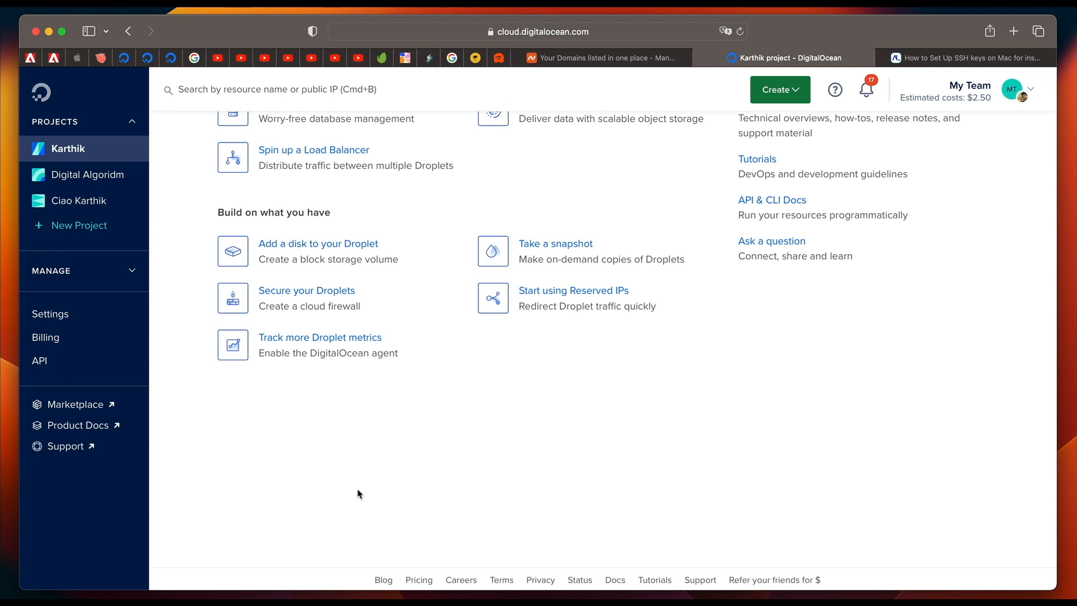
Start a new DigitalOcean project and enter the owner's full name as the project name.
click(76, 226)
scroll(469, 277, down, 3)
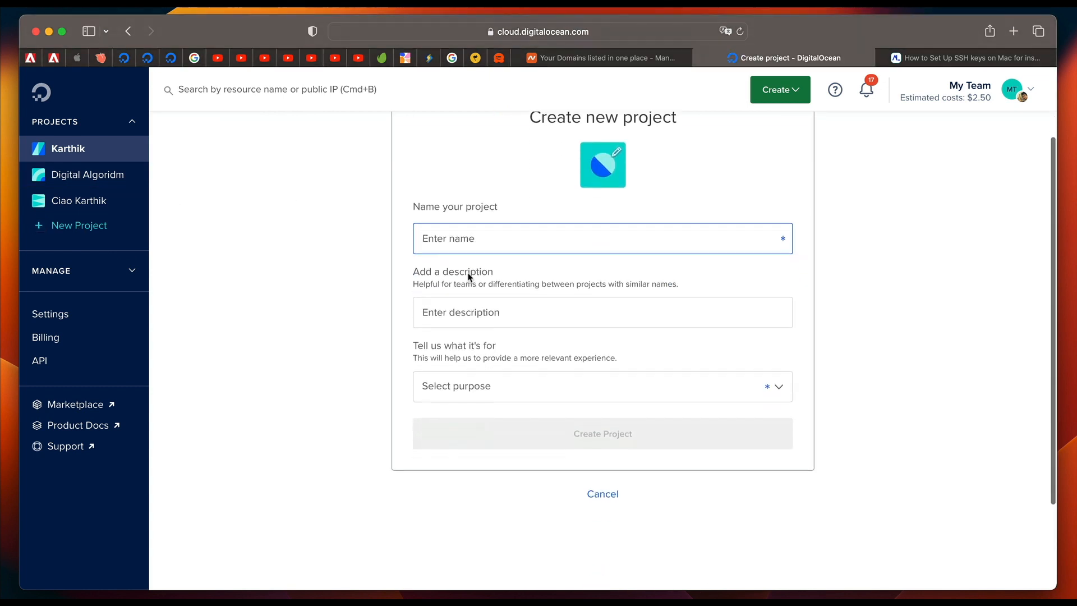
click(77, 227)
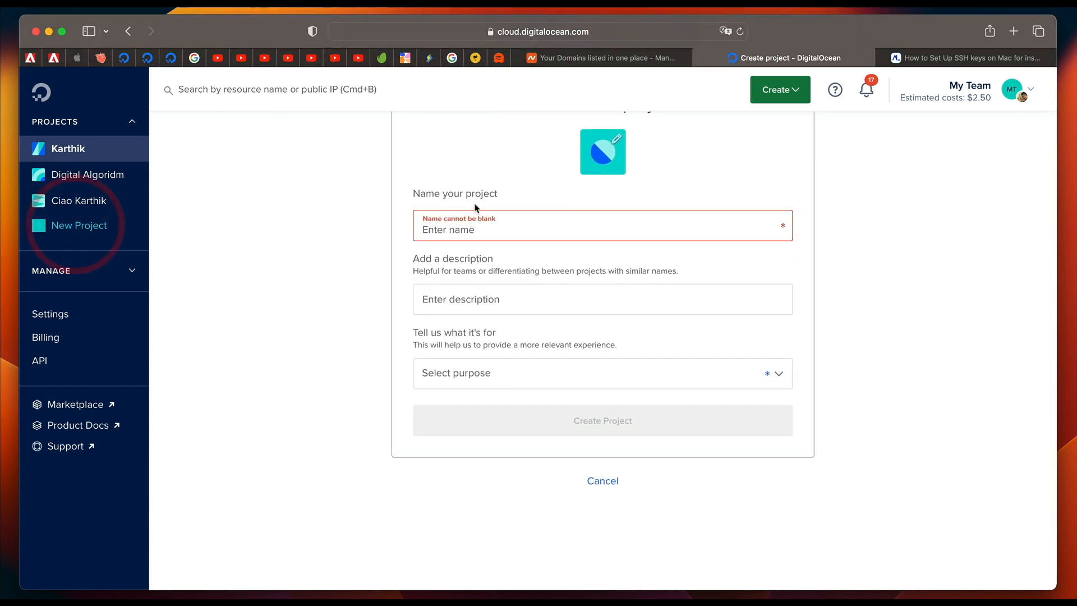
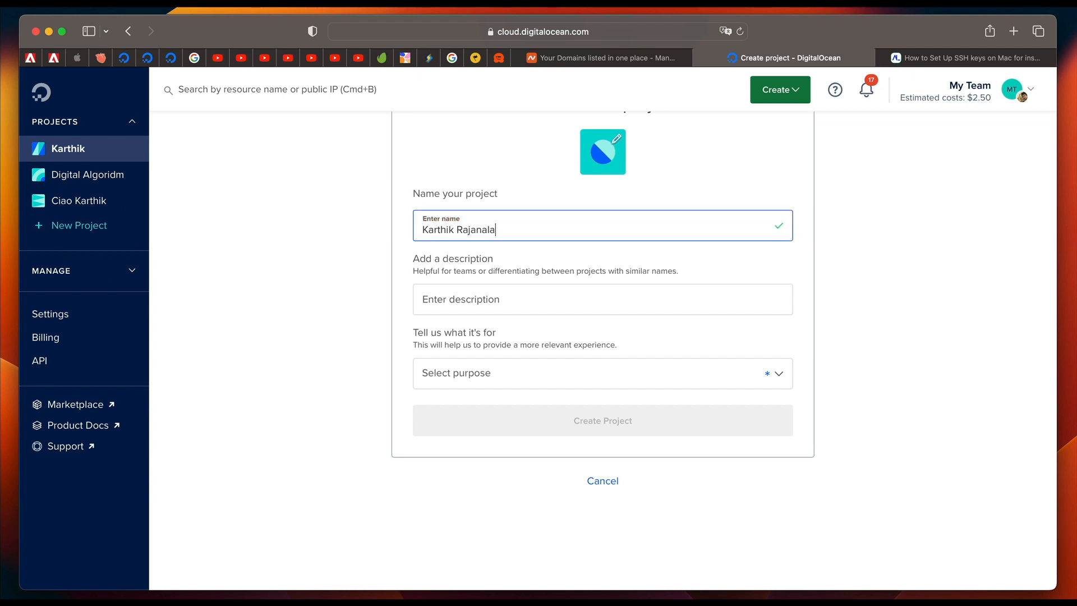
Leave the description blank, set the project's purpose to Website or blog and create the project.
click(596, 311)
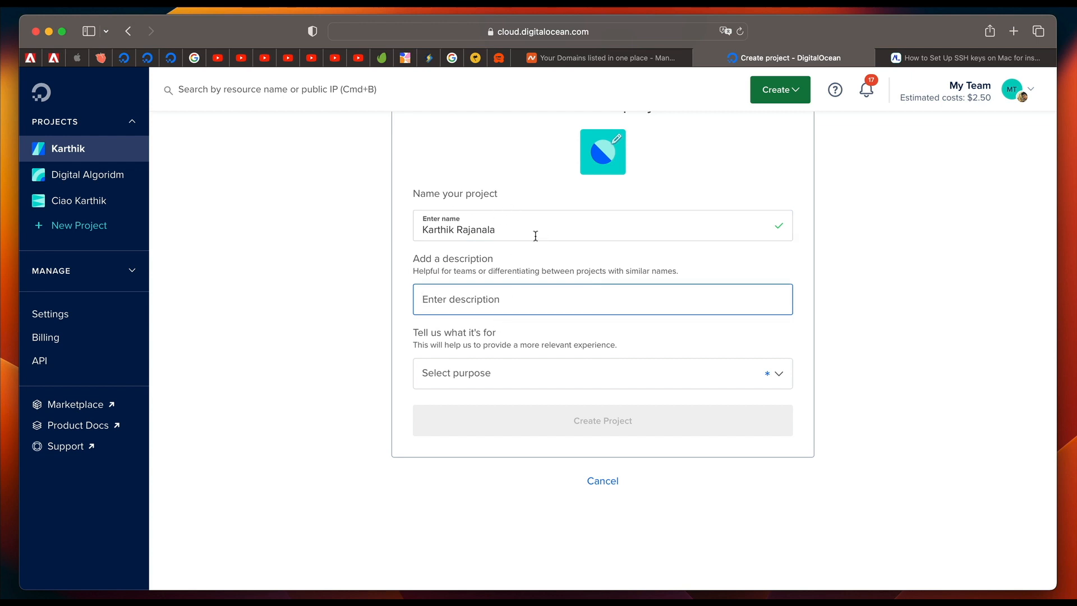
click(506, 373)
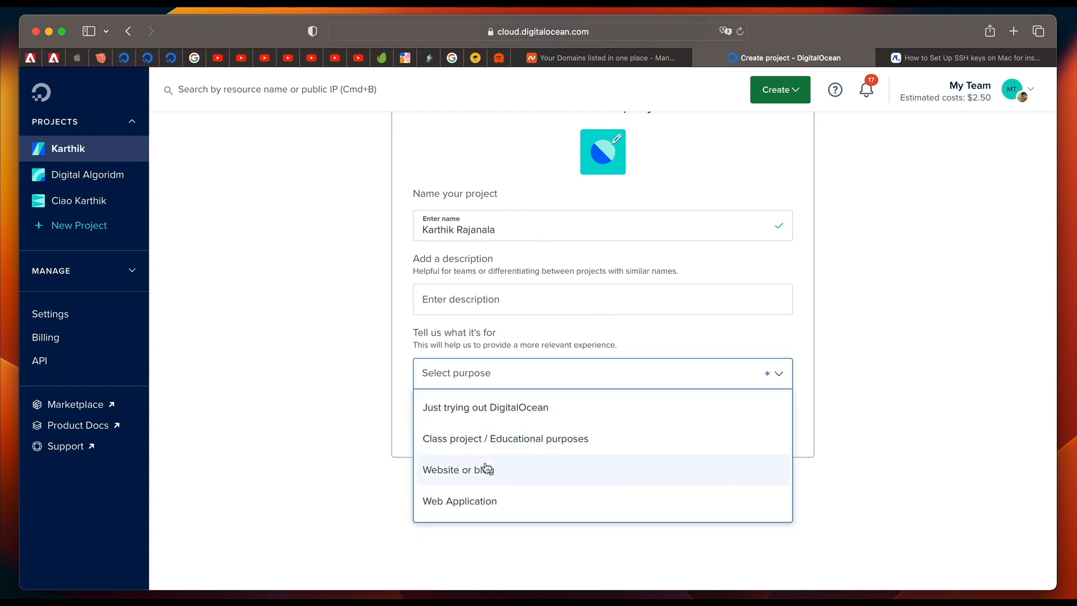
scroll(486, 468, down, 5)
scroll(486, 466, up, 2)
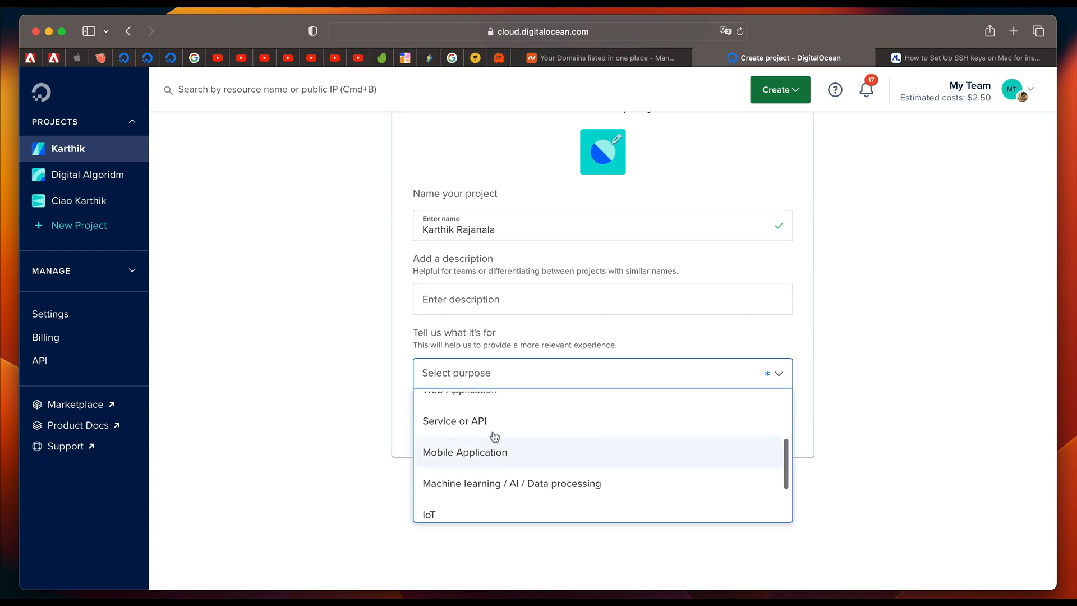
scroll(494, 437, up, 2)
click(509, 410)
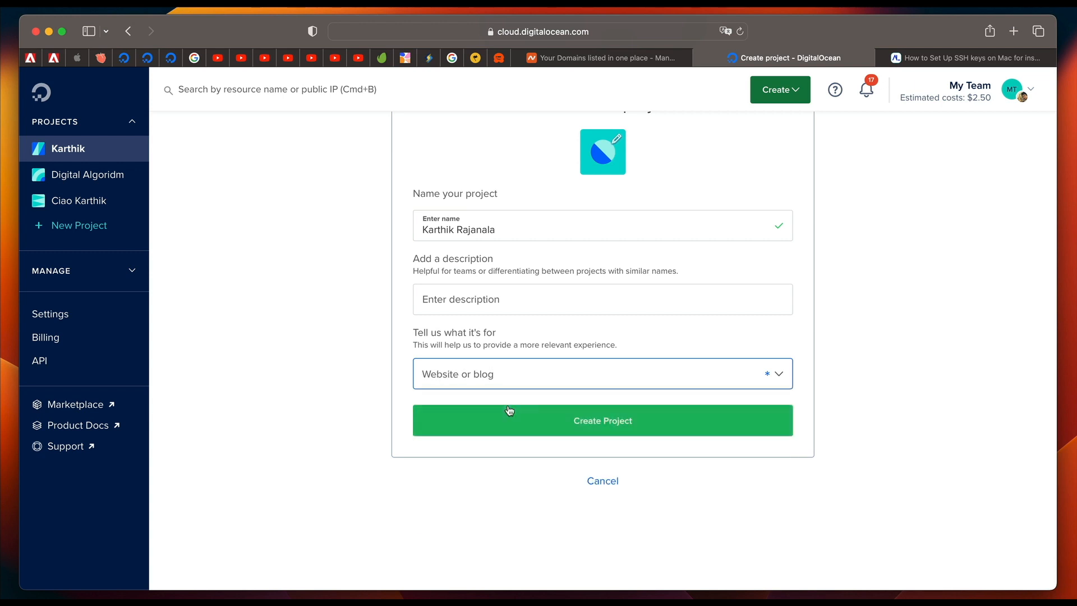
click(548, 431)
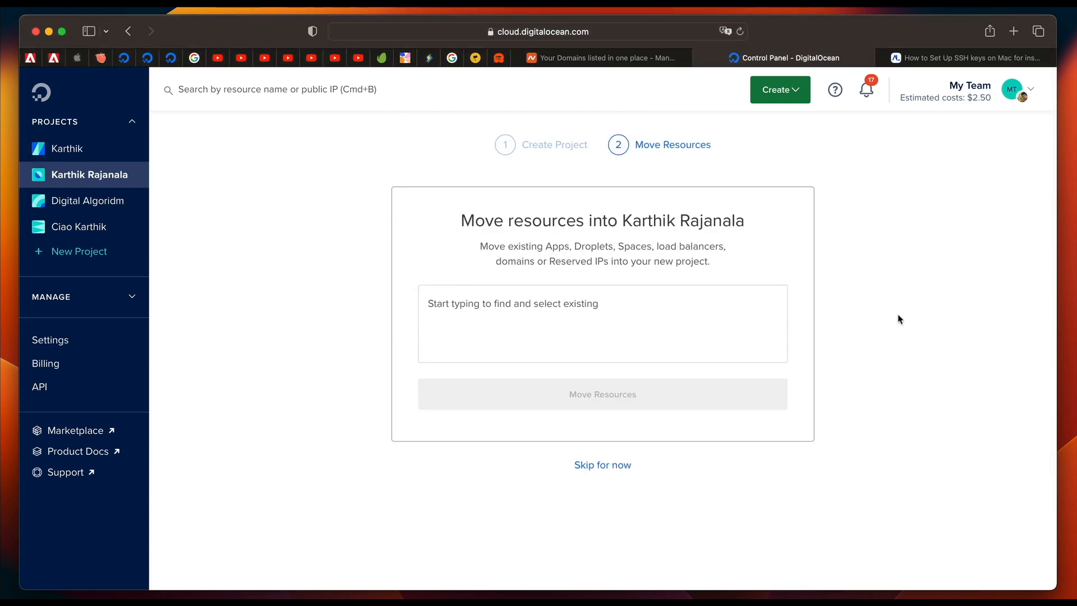
Skip moving resources into the new project and start creating a Droplet for it.
click(607, 475)
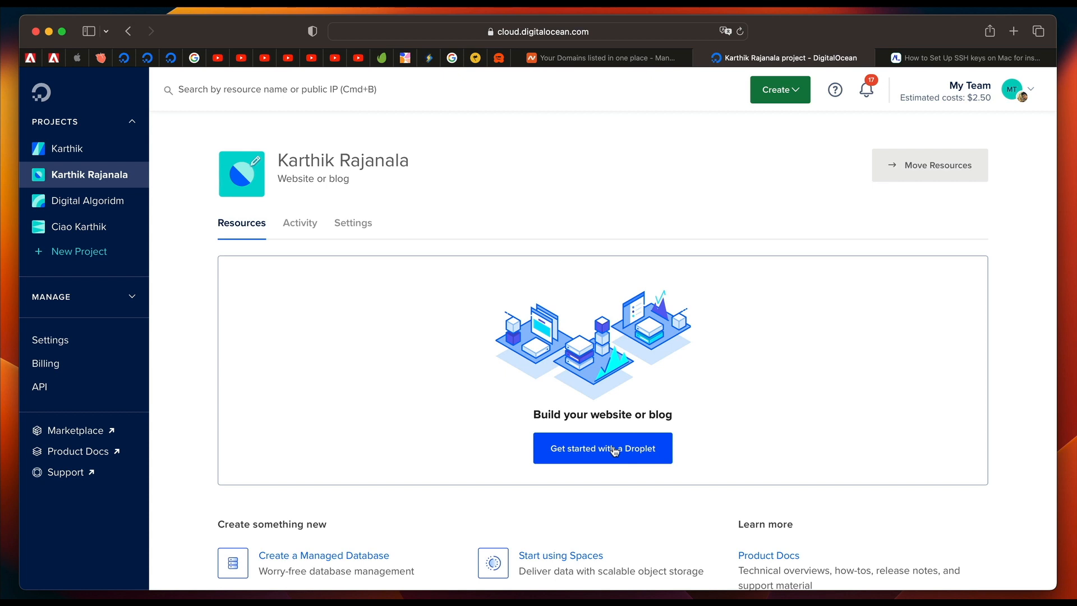
click(577, 449)
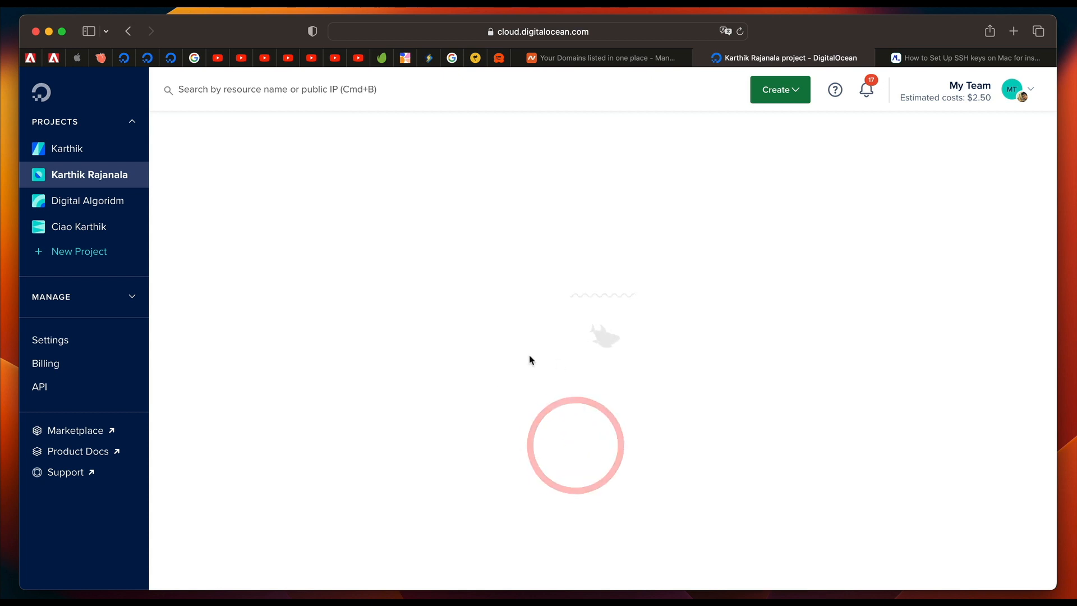
click(783, 105)
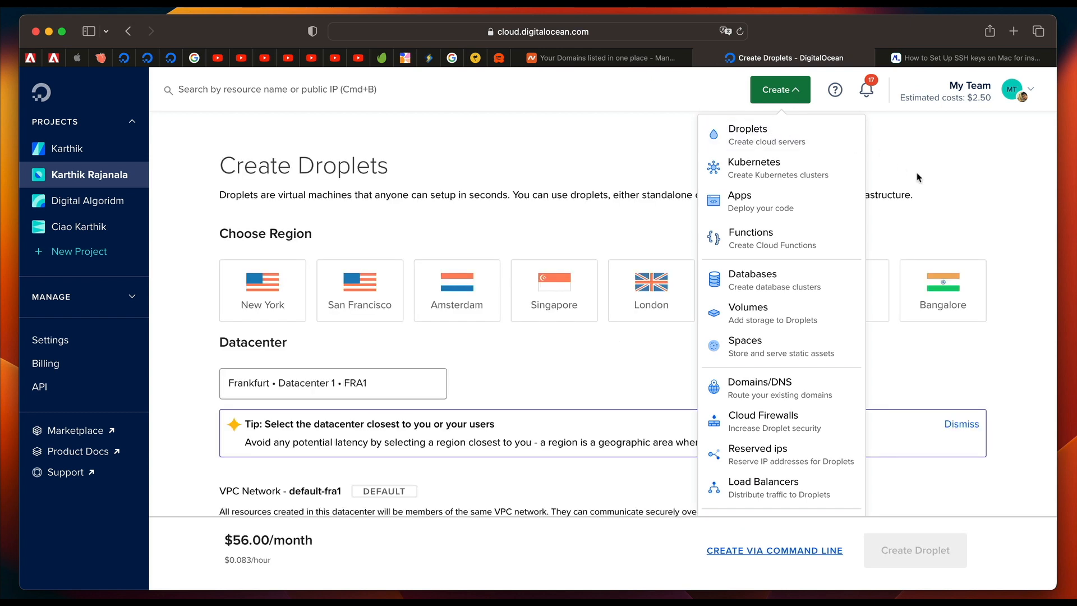
click(915, 171)
Set the Droplet's region to New York and its datacenter to New York Datacenter 3 (NYC3).
scroll(459, 257, down, 3)
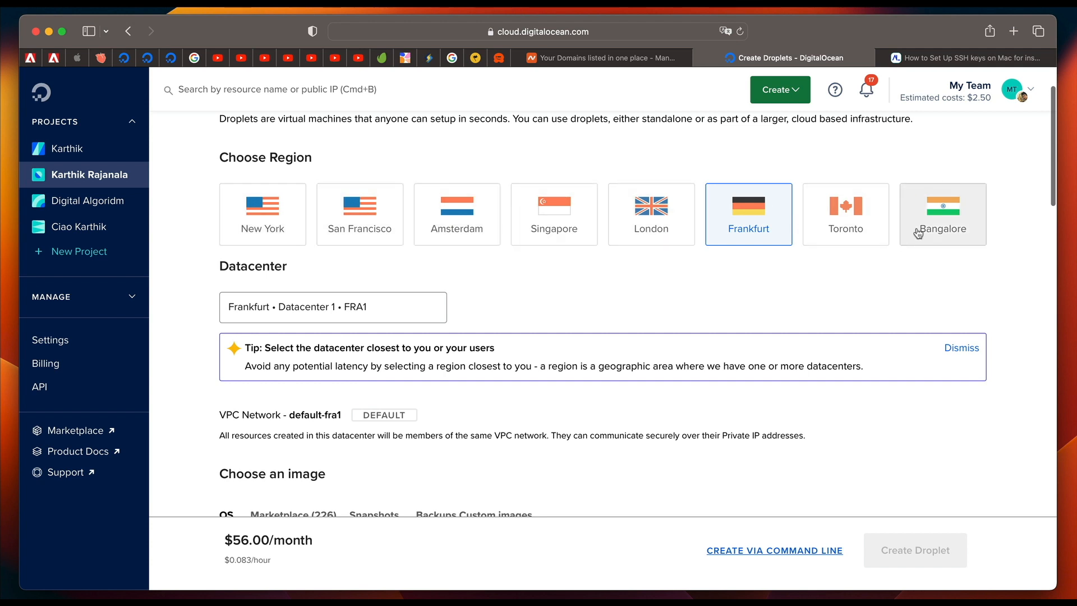
click(264, 212)
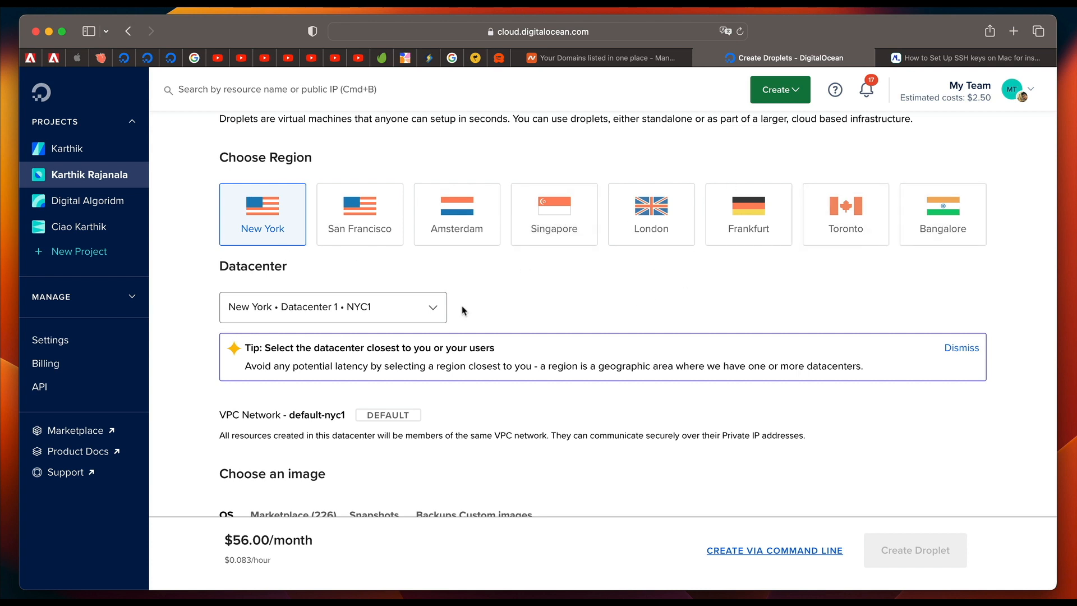
scroll(462, 310, down, 3)
click(426, 215)
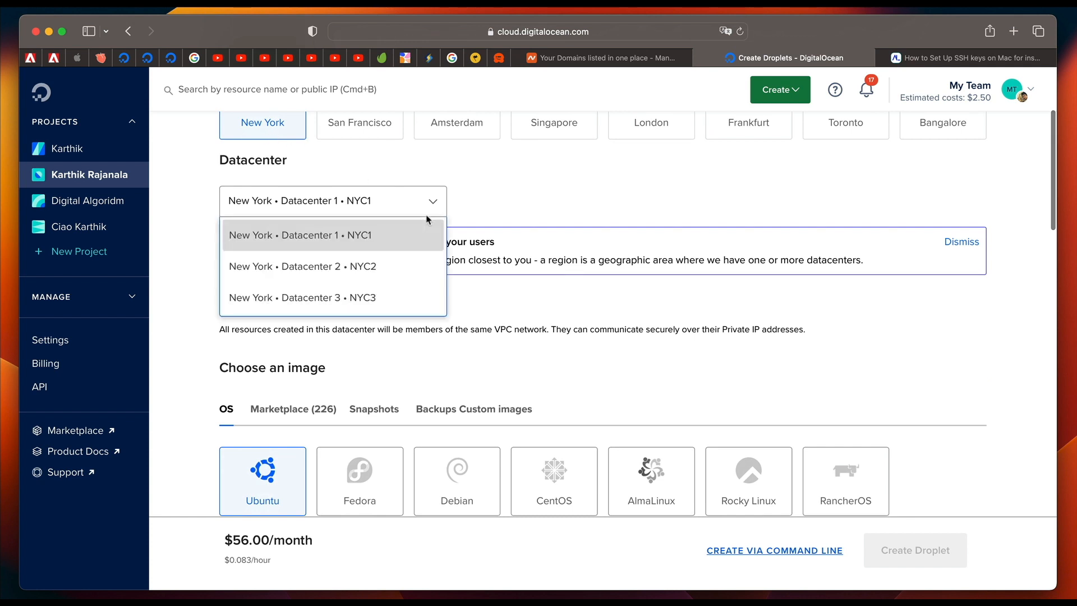
click(389, 266)
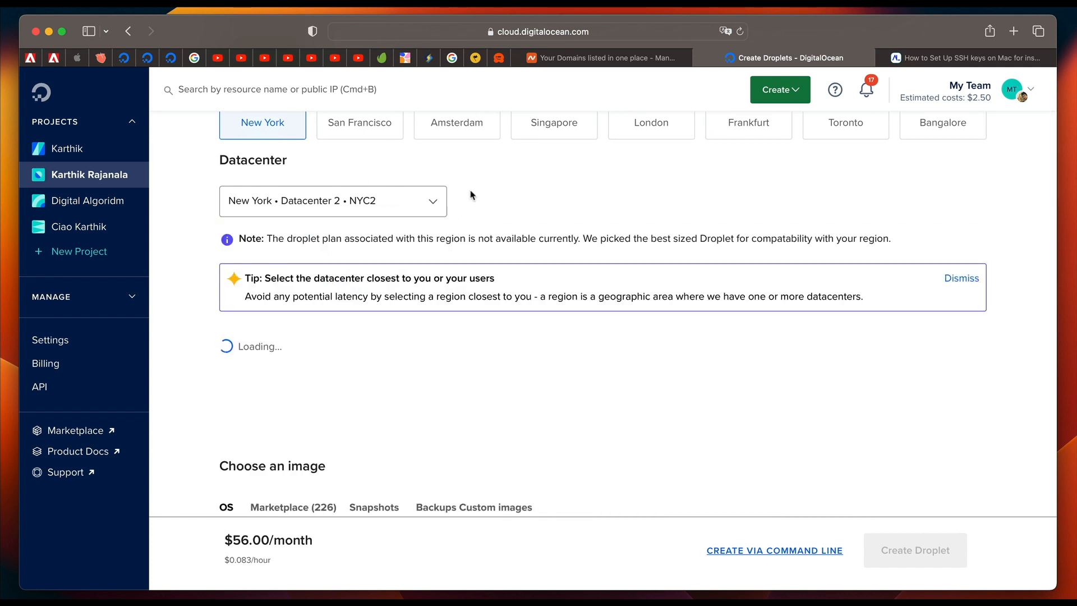
click(427, 203)
click(360, 298)
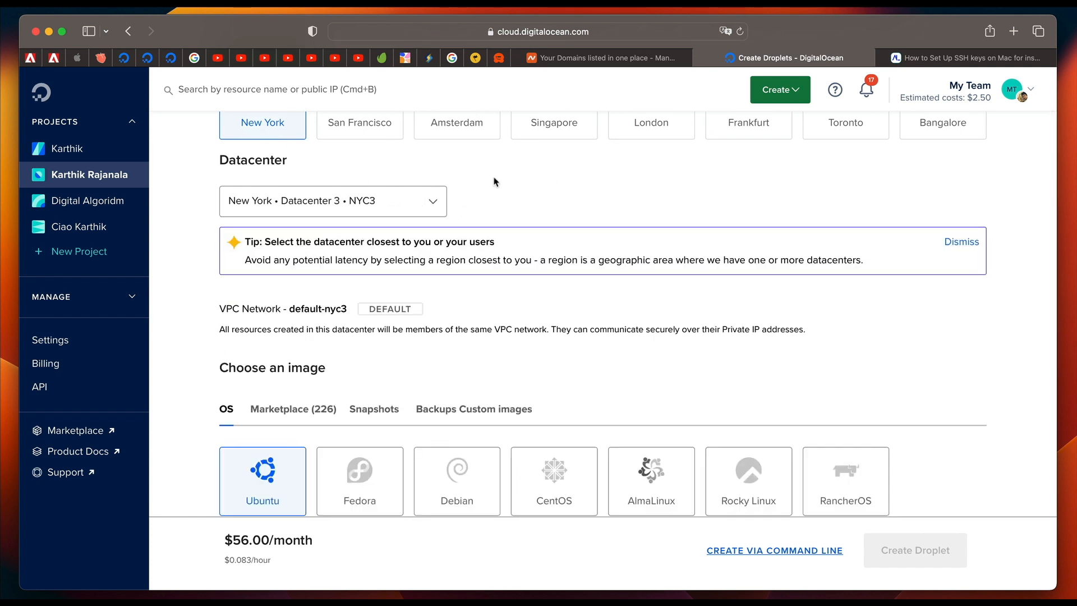
Search the Marketplace images for wordpress and choose OpenLiteSpeed WordPress as the Droplet's image.
scroll(460, 202, down, 5)
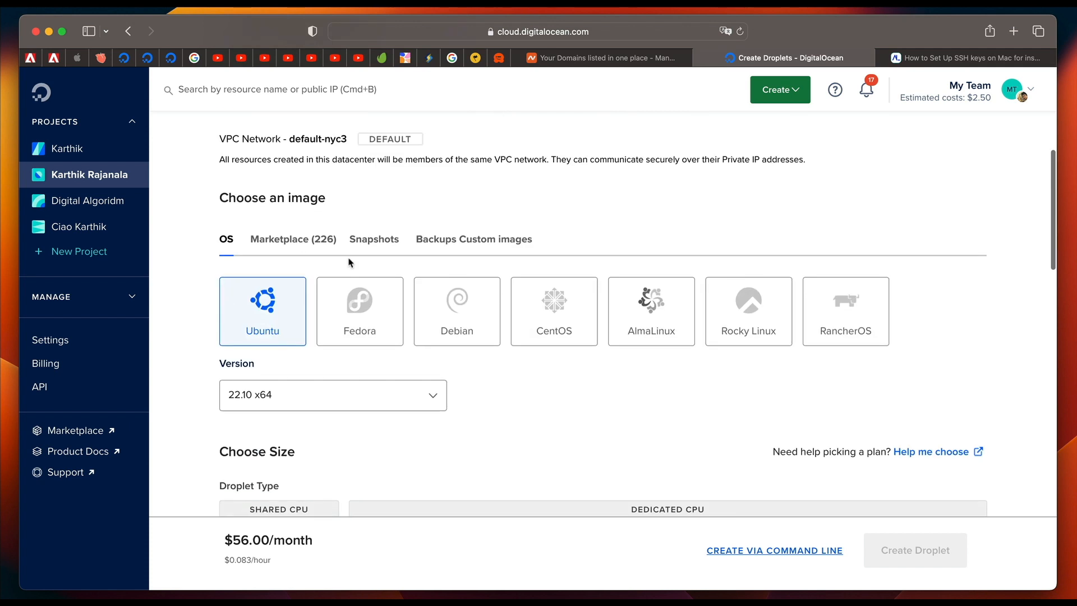
click(302, 249)
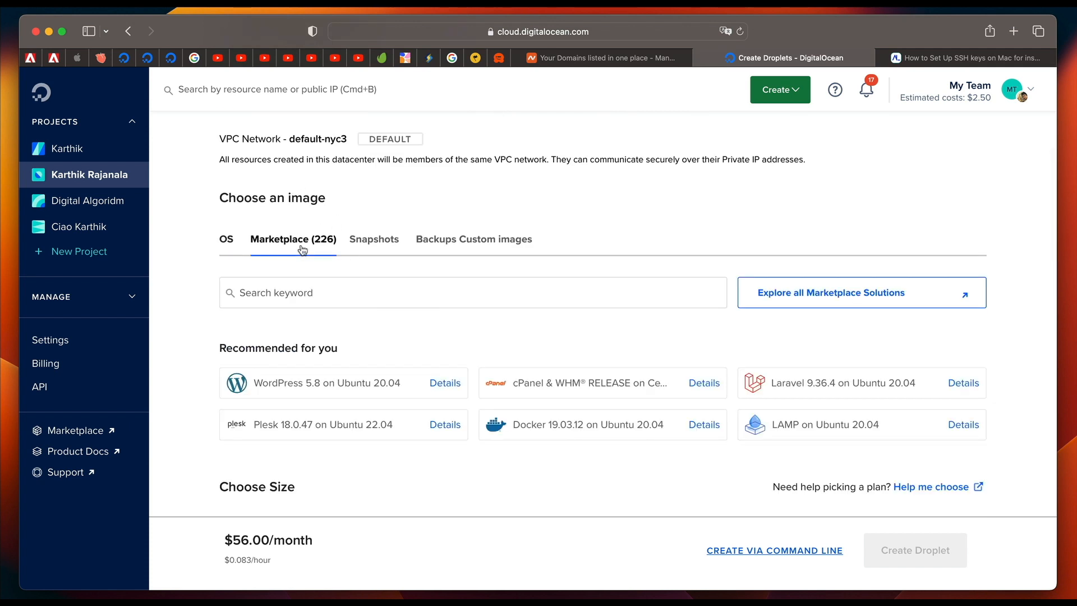
click(300, 293)
text(wor)
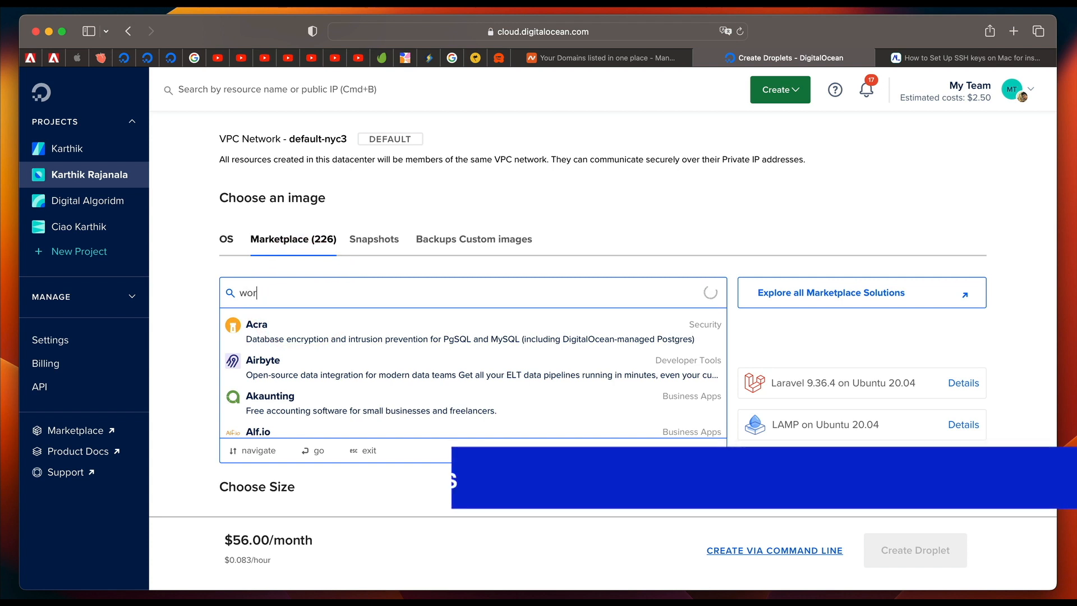
text(dpress)
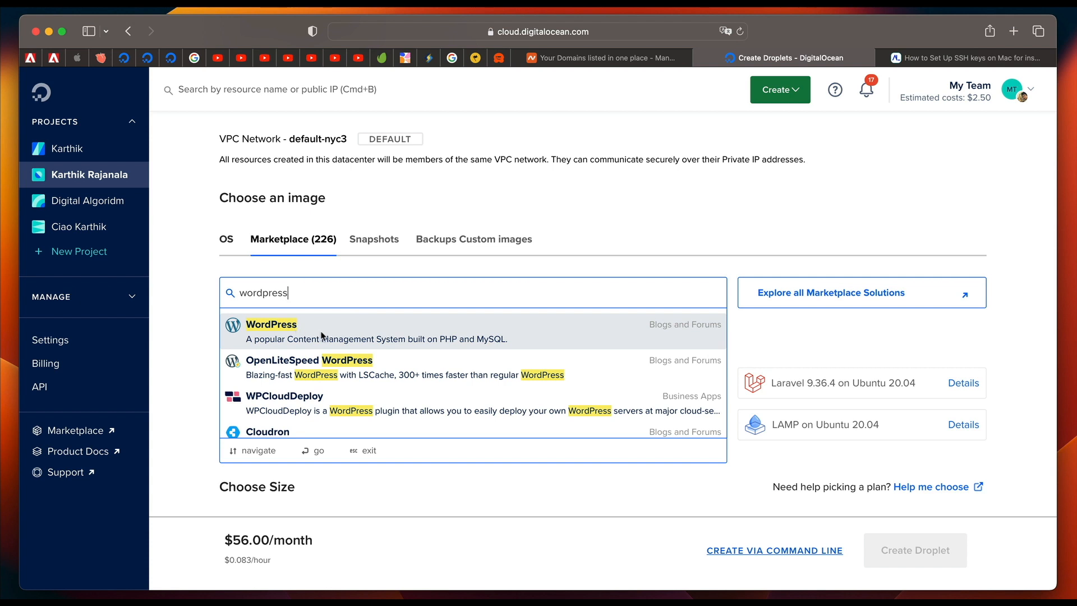
click(317, 367)
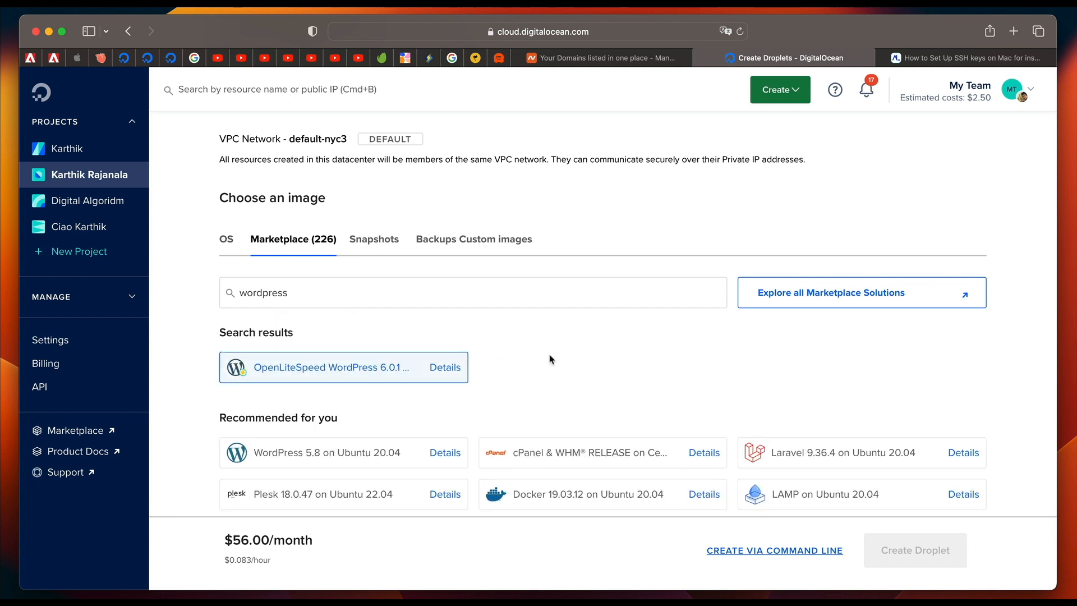
Choose the $7/mo Basic plan with Premium Intel CPU, 1 GB memory and 25 GB NVMe SSD.
scroll(550, 360, down, 3)
scroll(549, 360, down, 5)
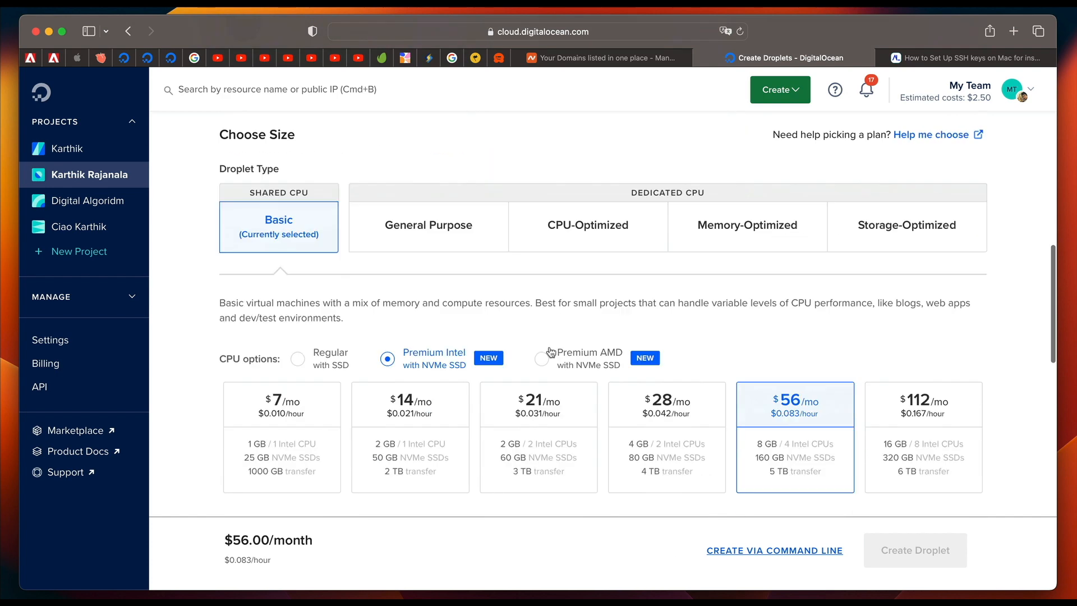
scroll(340, 323, down, 2)
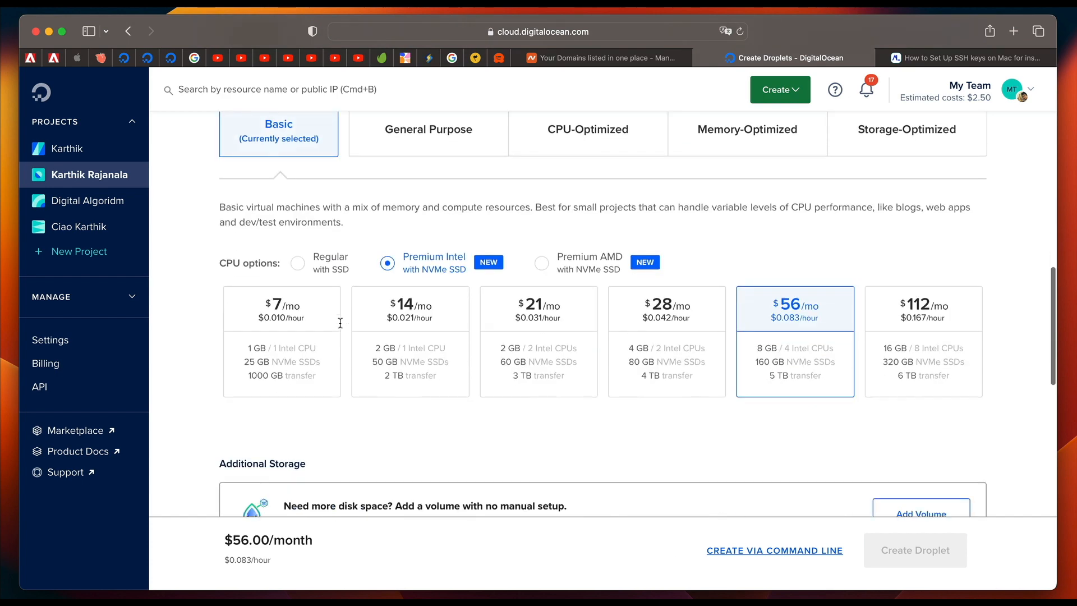
click(297, 355)
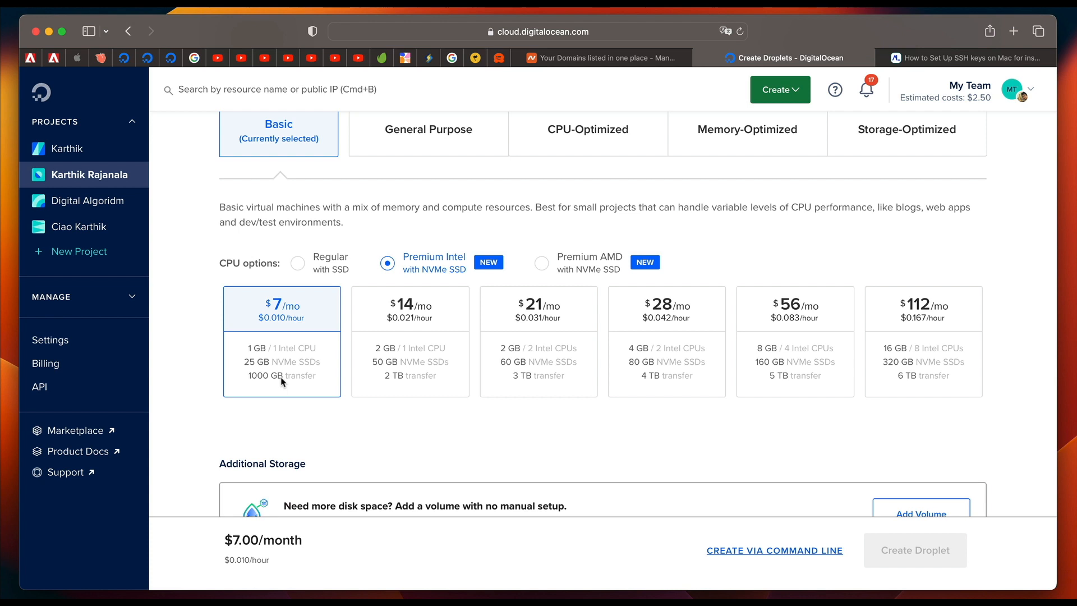
View the Password authentication option's requirements, then set the Droplet's authentication method back to SSH Key.
scroll(414, 431, down, 2)
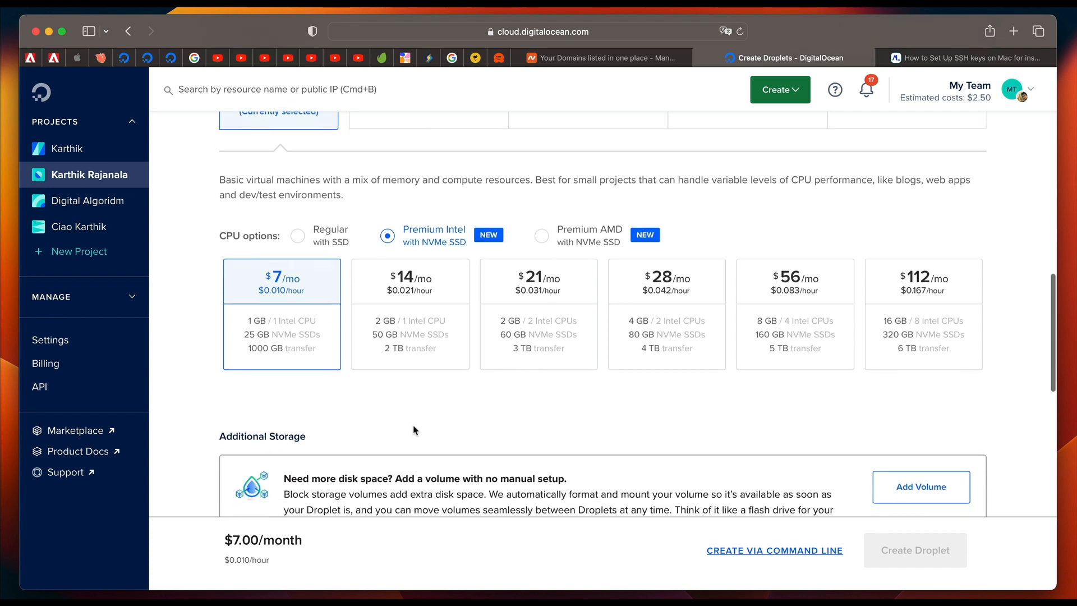
scroll(414, 430, down, 2)
scroll(464, 381, down, 5)
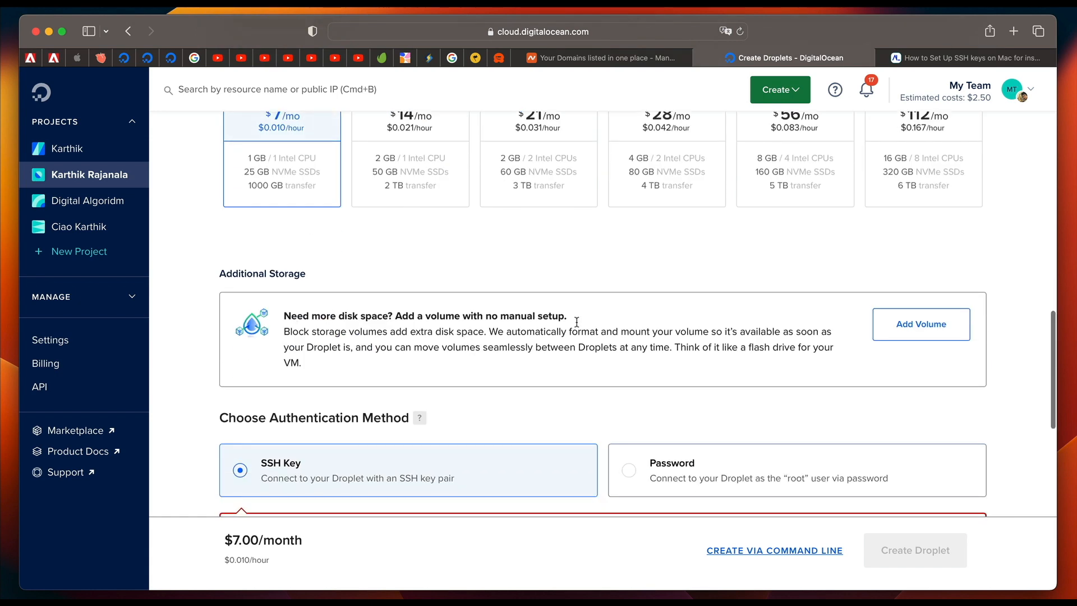
scroll(546, 378, down, 6)
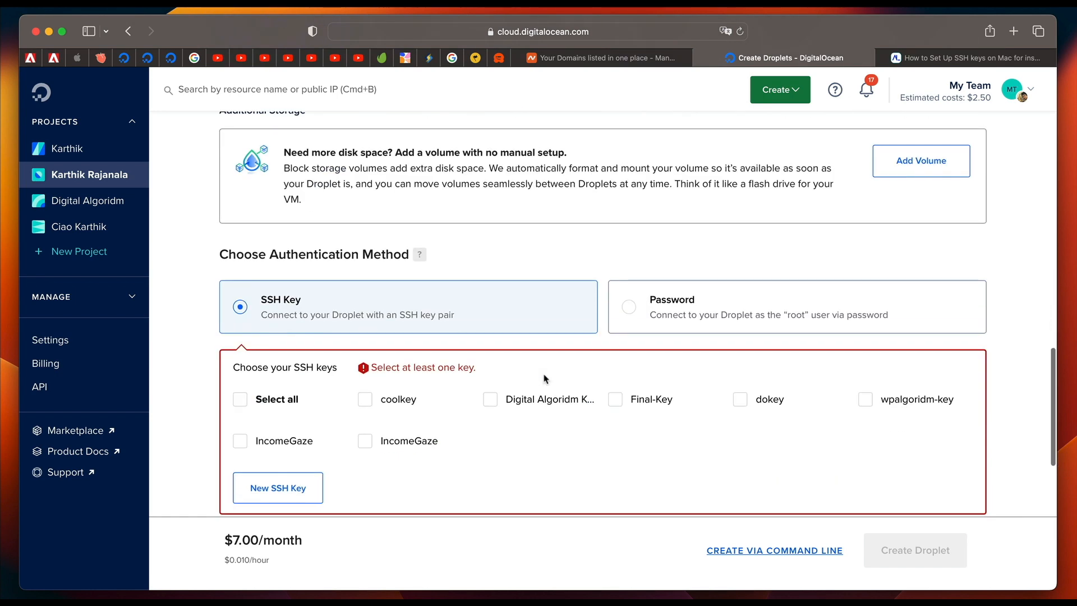
scroll(545, 379, down, 4)
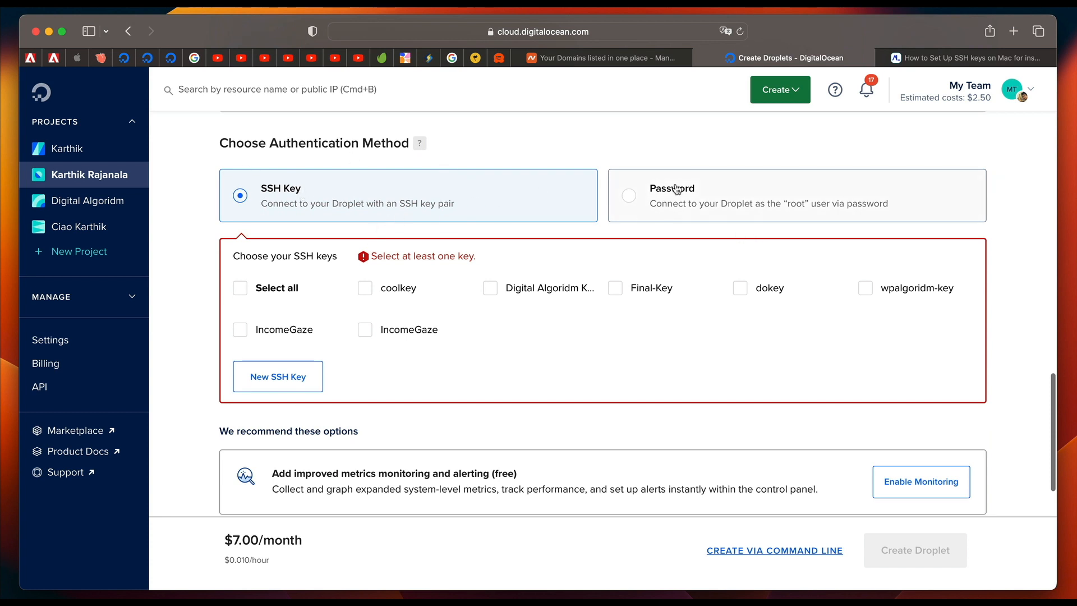
click(665, 203)
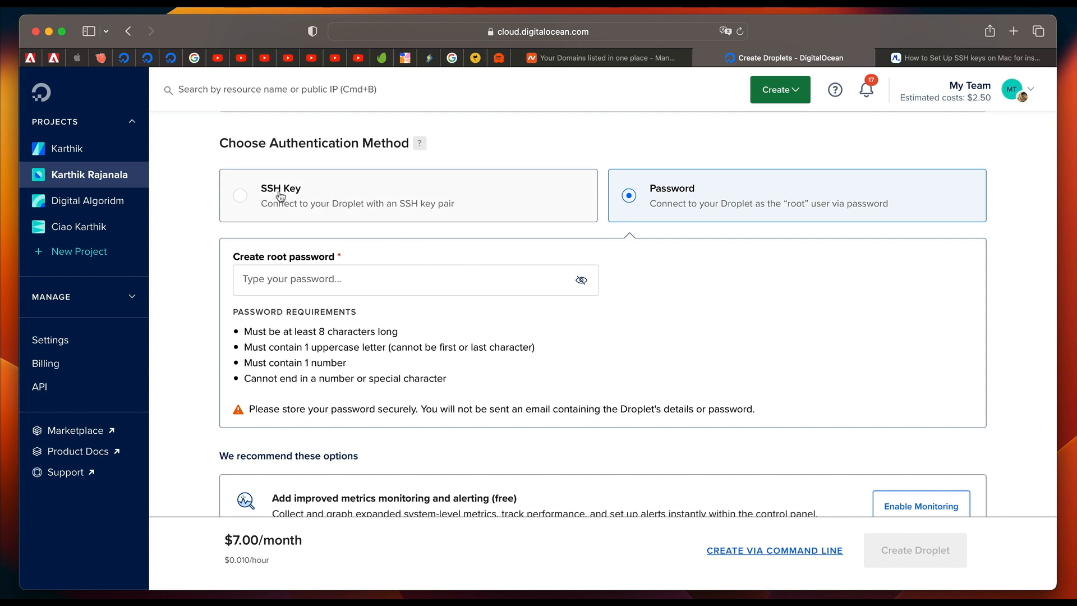
click(241, 196)
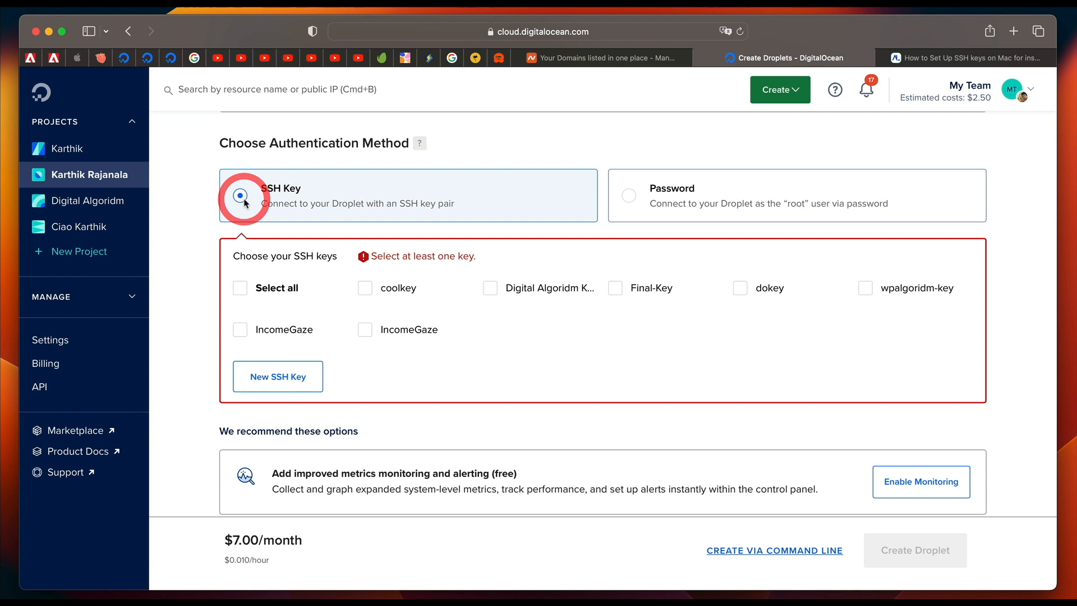
Open the form for adding a new public SSH key and review its instructions for creating a key pair.
click(302, 380)
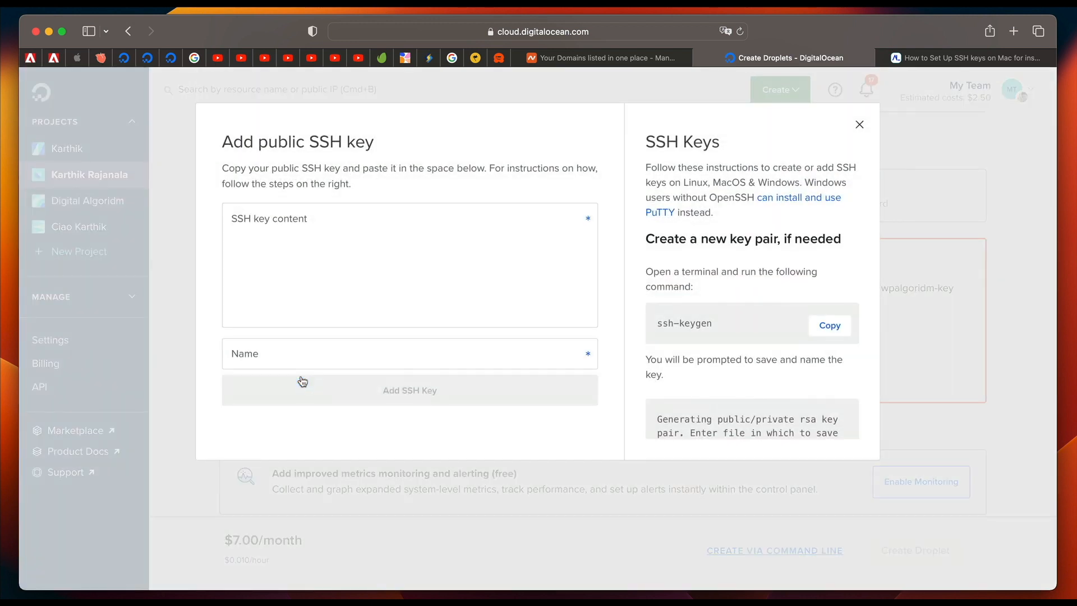
click(306, 220)
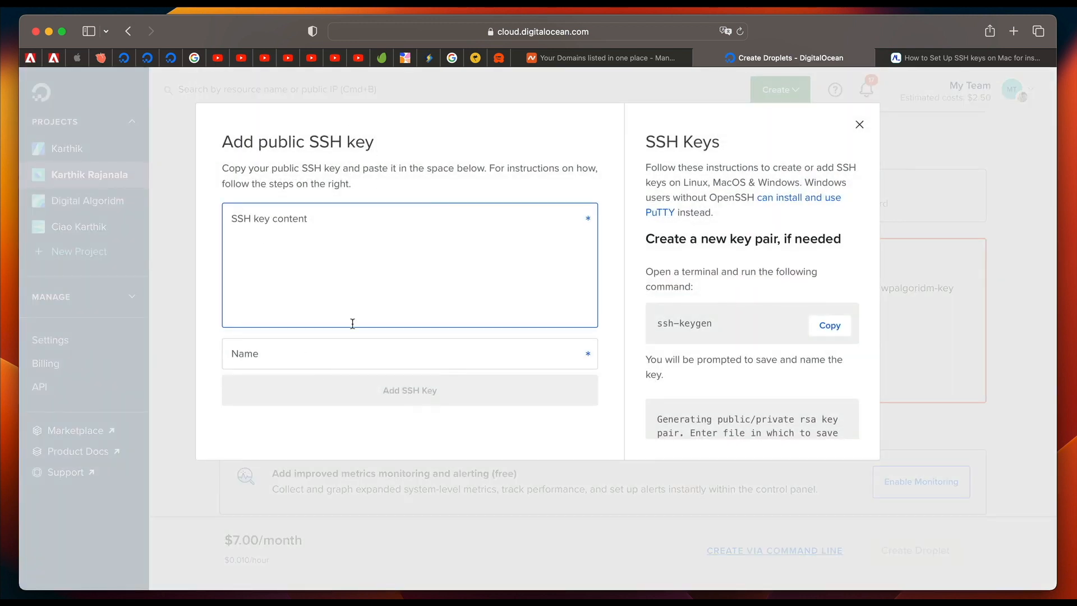
scroll(724, 335, down, 2)
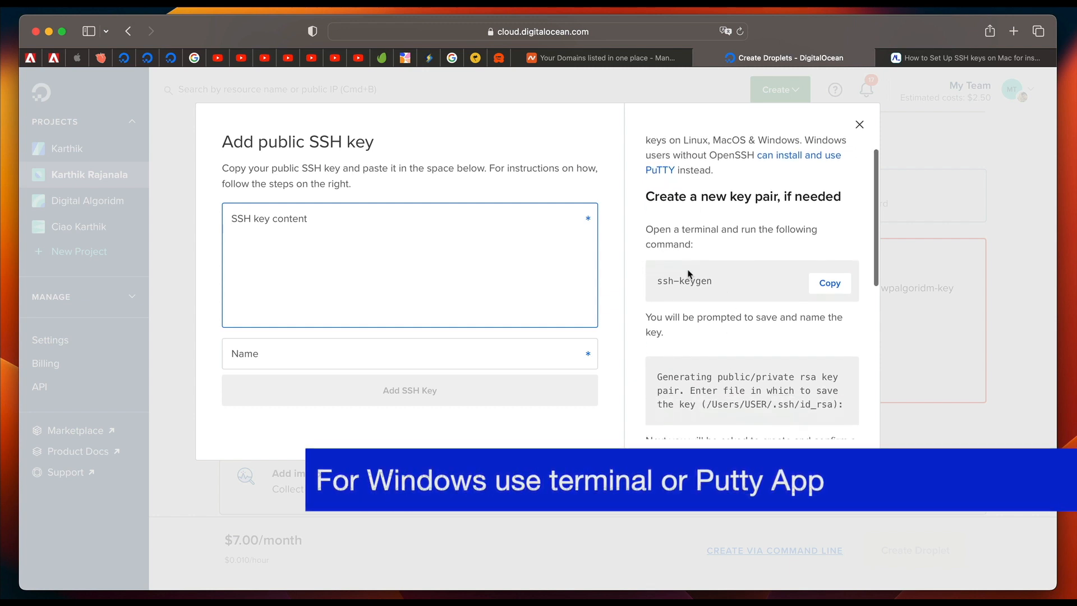
scroll(724, 280, up, 2)
double_click(724, 181)
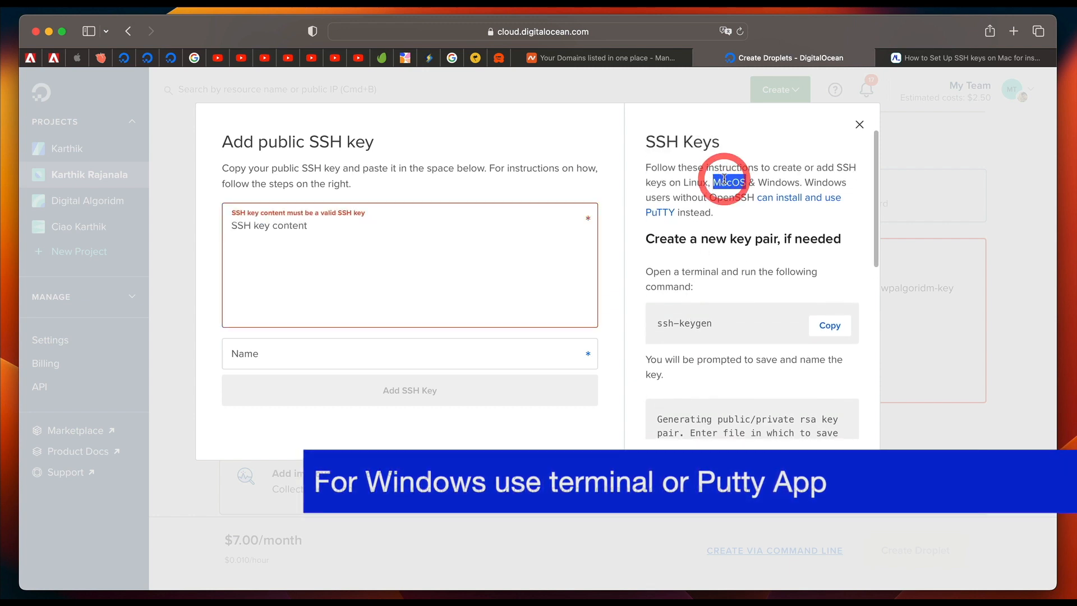
Copy the ssh-keygen command and run it in Terminal, accepting the default key file location and answering n to overwriting the existing key.
triple_click(722, 241)
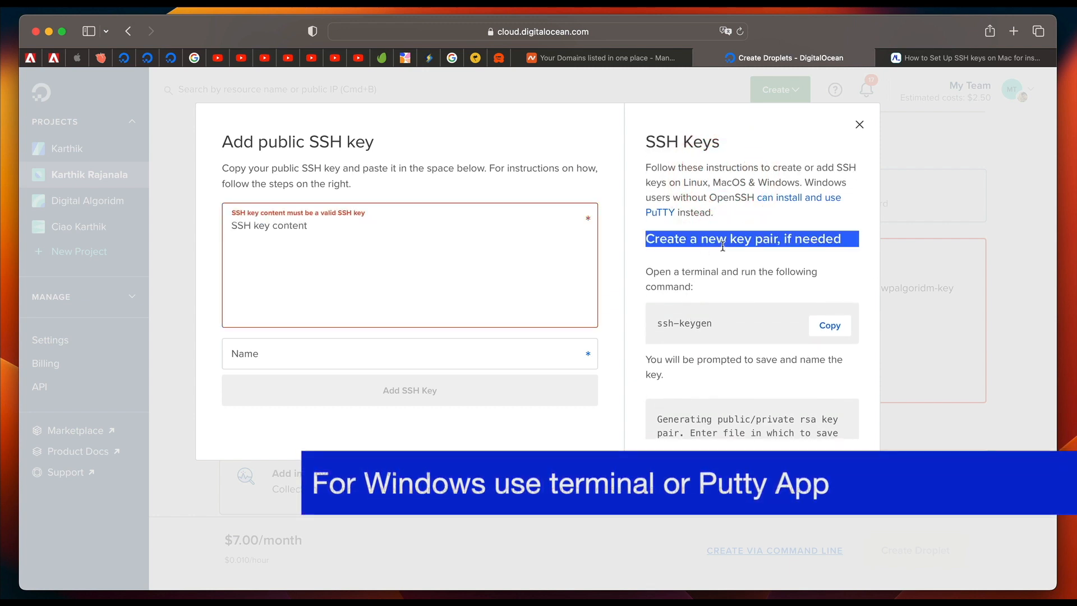
click(825, 331)
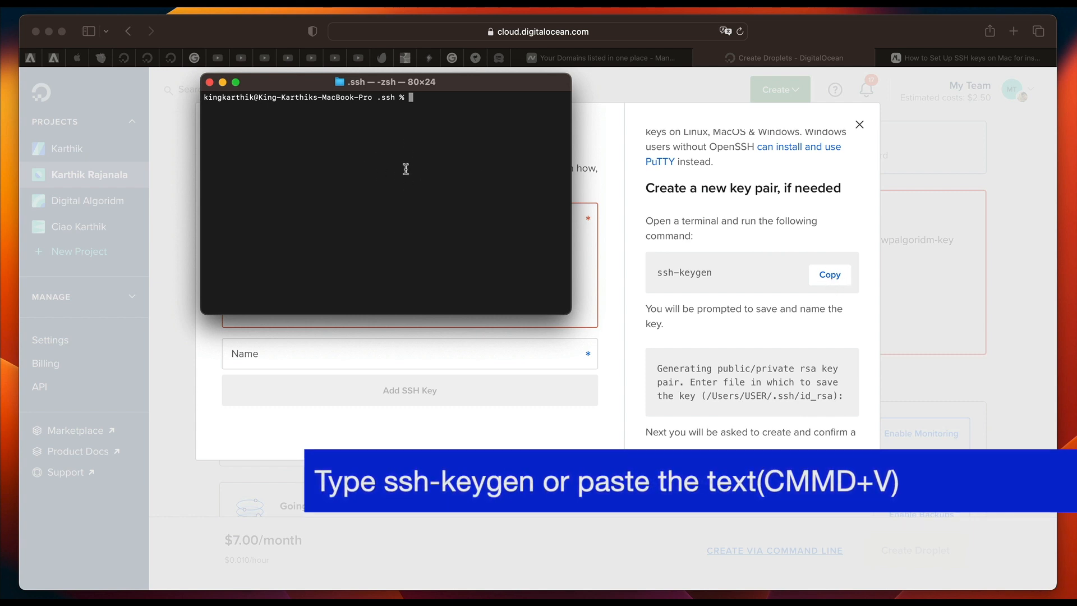
key(super+v)
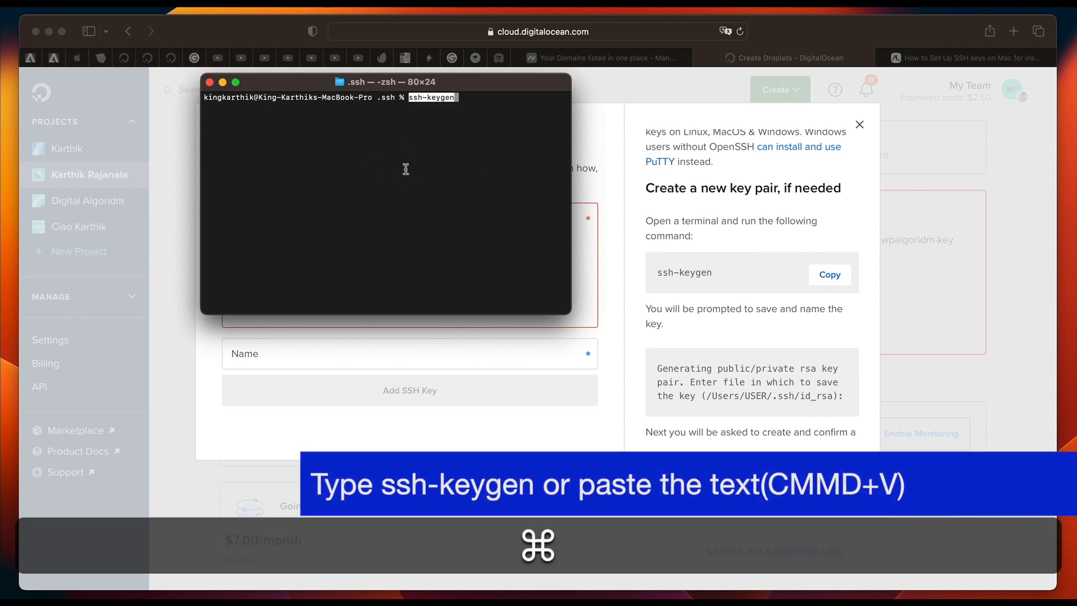
key(Right)
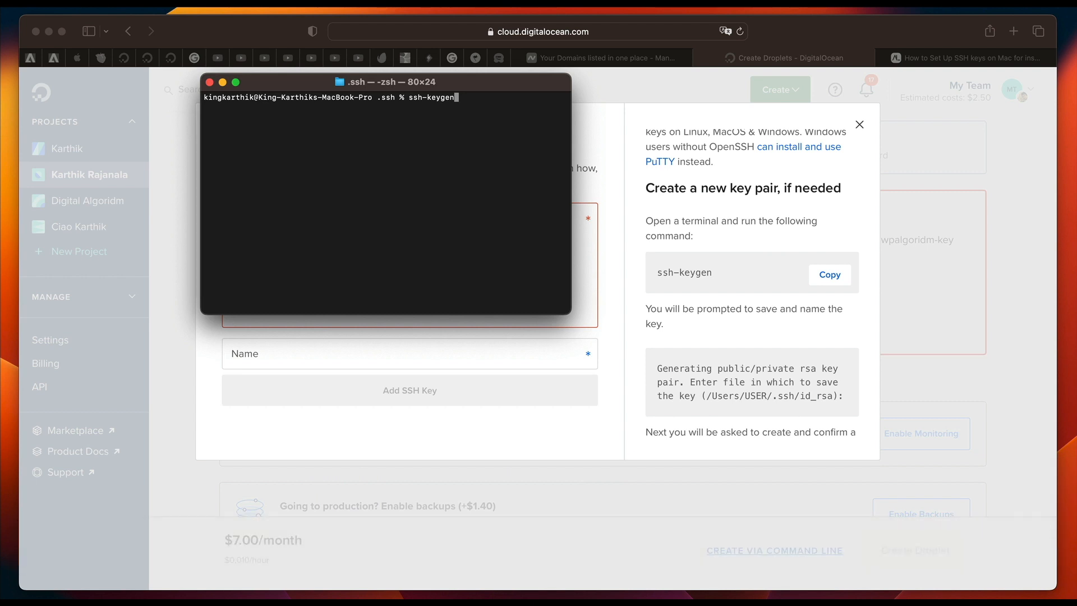
key(Return)
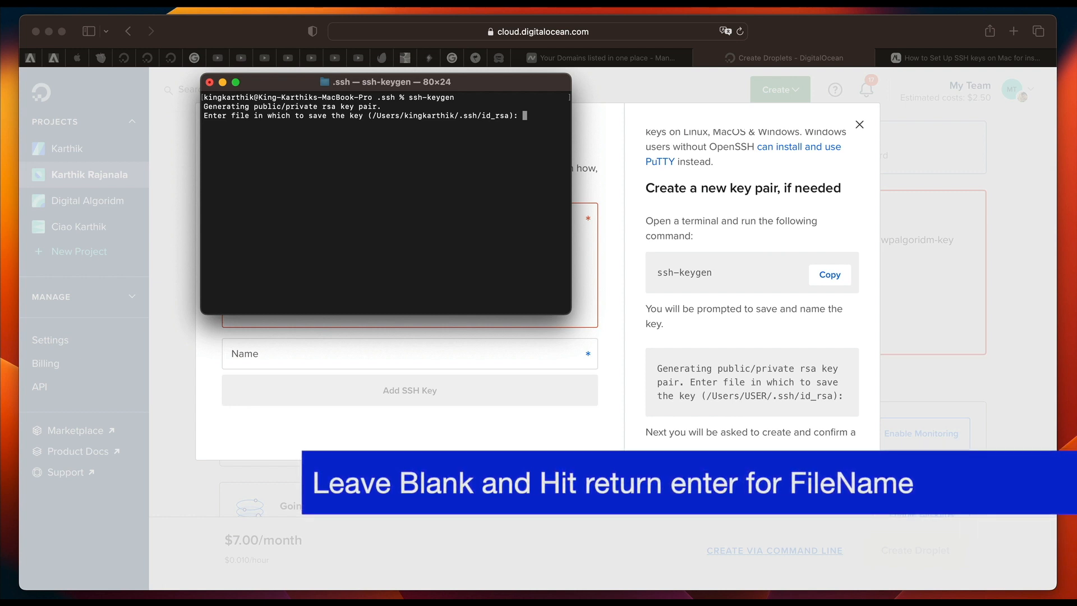
key(Return)
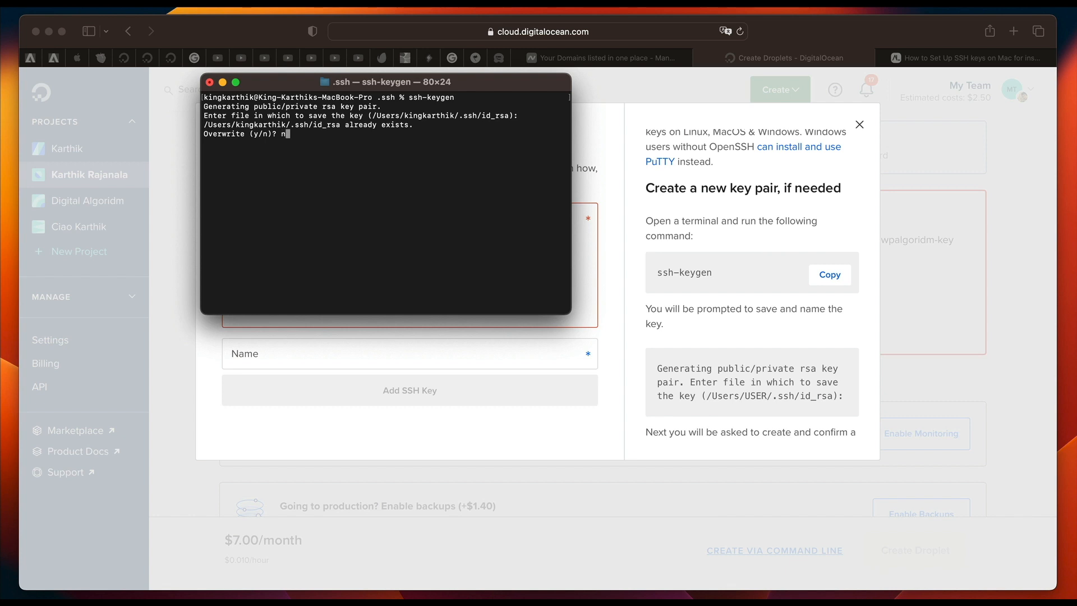
key(Return)
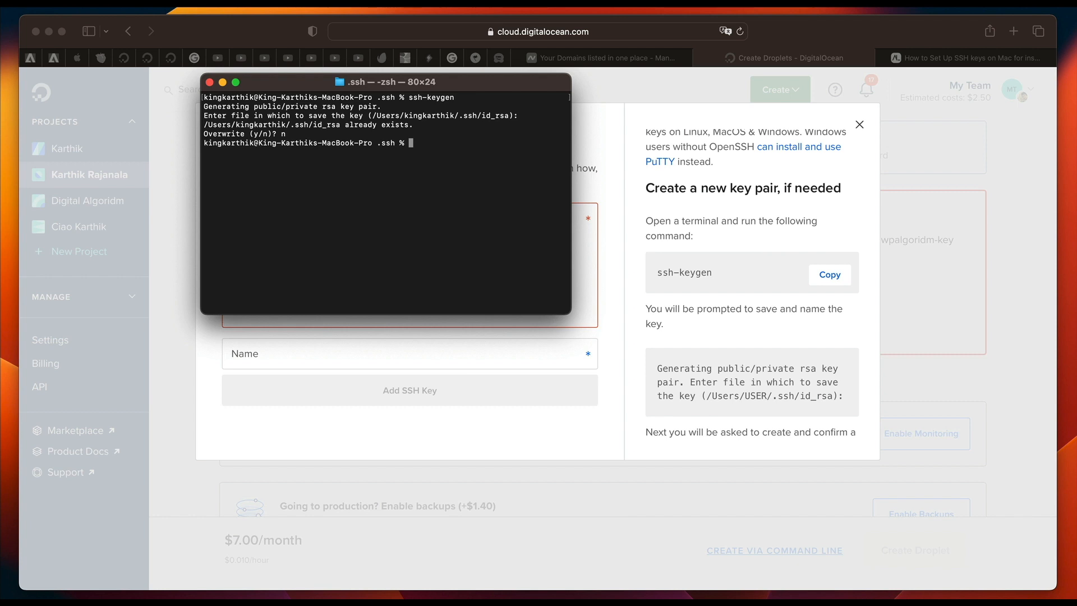
Copy the existing public SSH key to the clipboard by running pbcopy < ~/.ssh/id_rsa.pub.
key(Up)
key(Up)
key(Up)
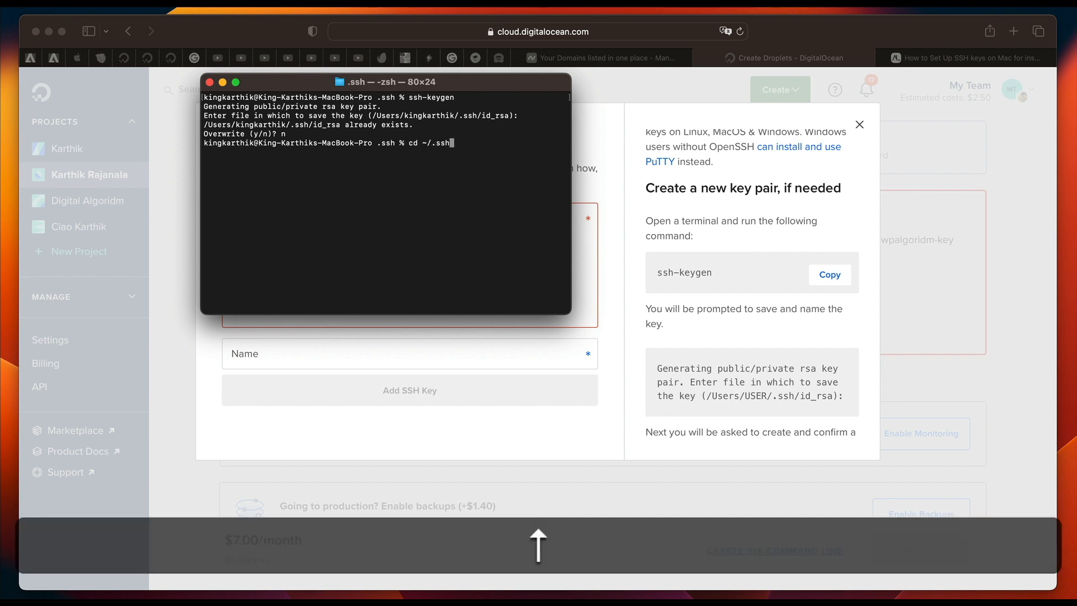
key(Left)
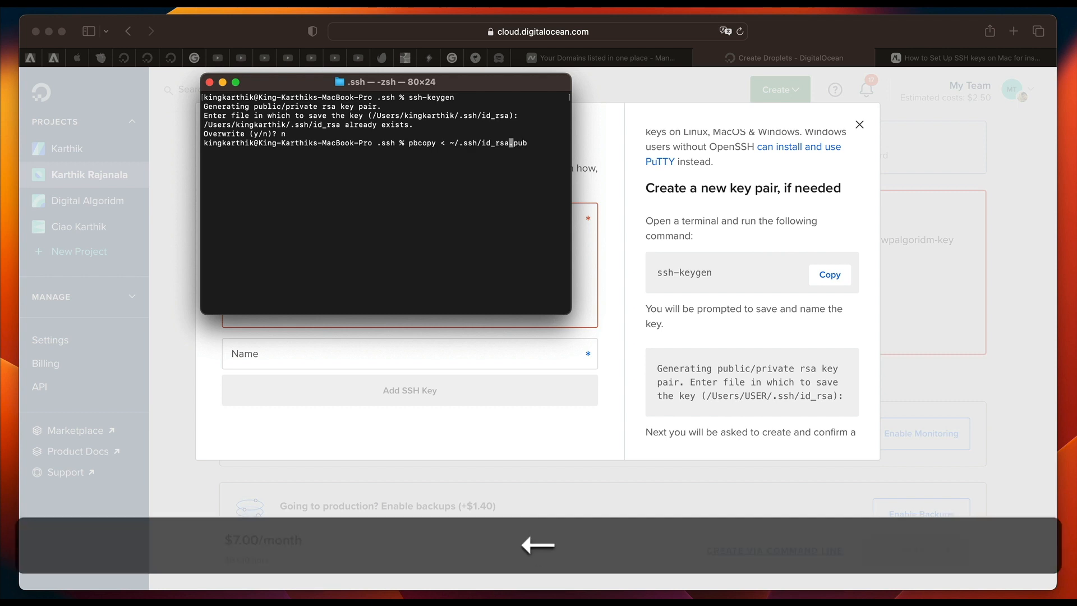
key(Left)
key(Left)
key(Left)
key(Left)
key(Left)
key(Left)
key(Left)
key(Left)
key(Left)
key(Left)
key(Right)
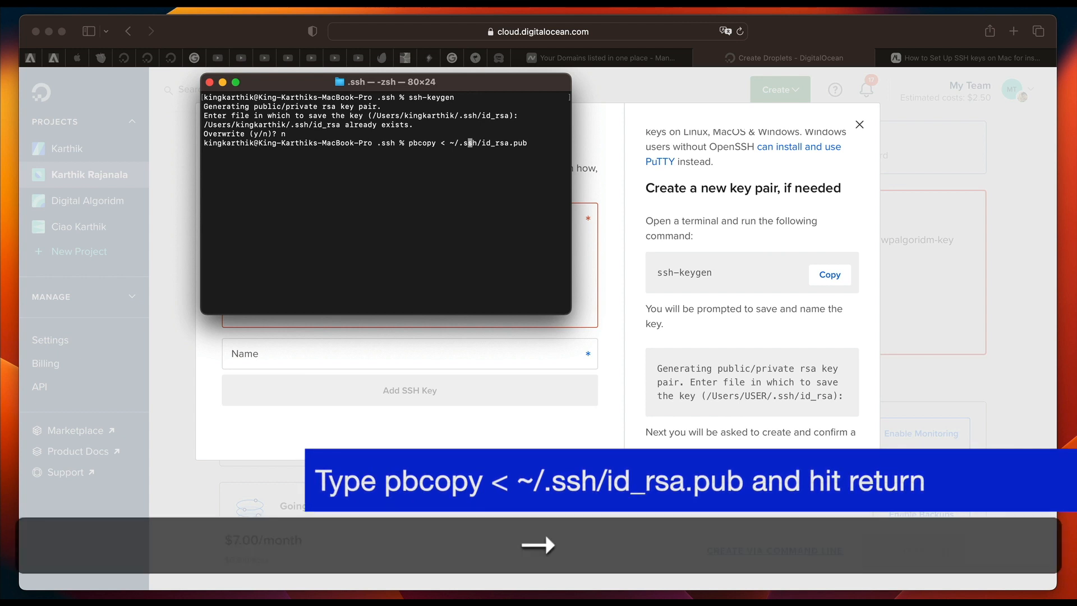
key(Right)
key(Right)
key(Right)
key(Right)
key(Right)
key(Right)
key(Right)
key(Right)
key(Right)
key(Right)
key(Right)
key(Right)
key(Right)
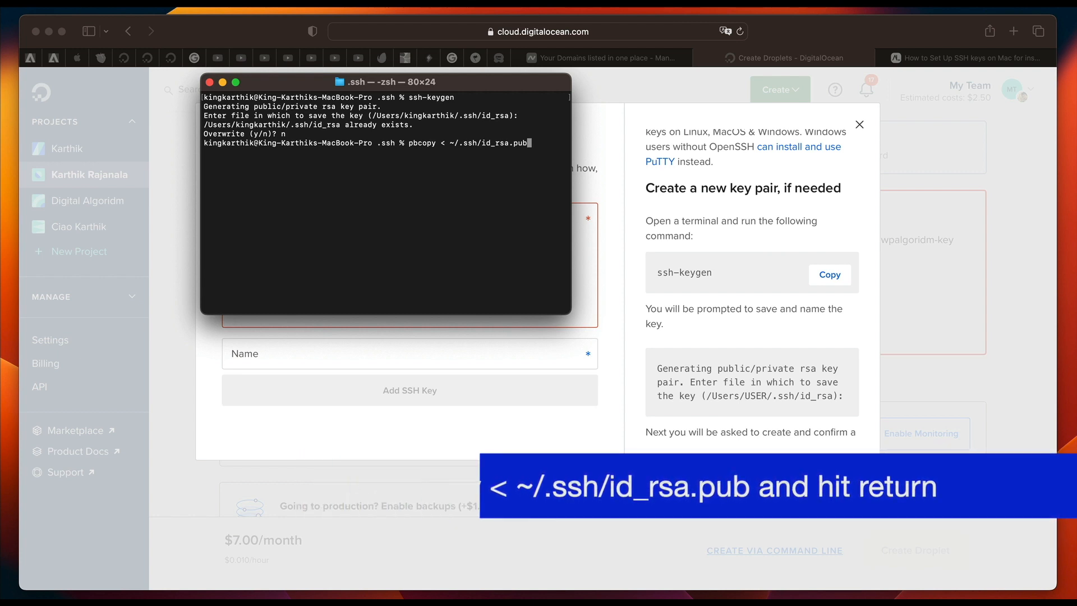
key(Return)
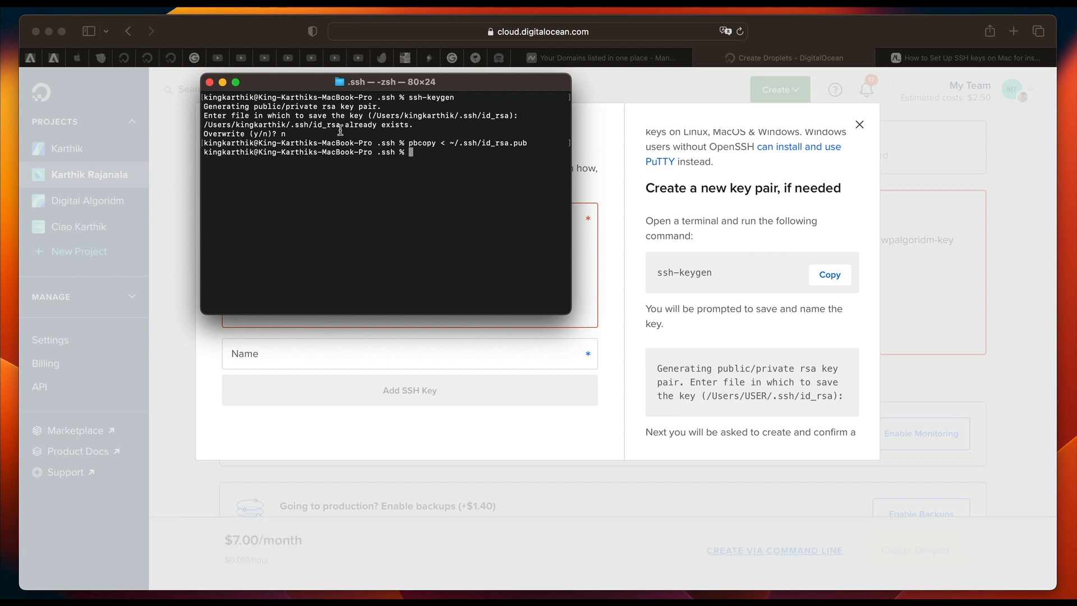
Return to the Add public SSH key form in the browser and close it without adding a key.
click(223, 83)
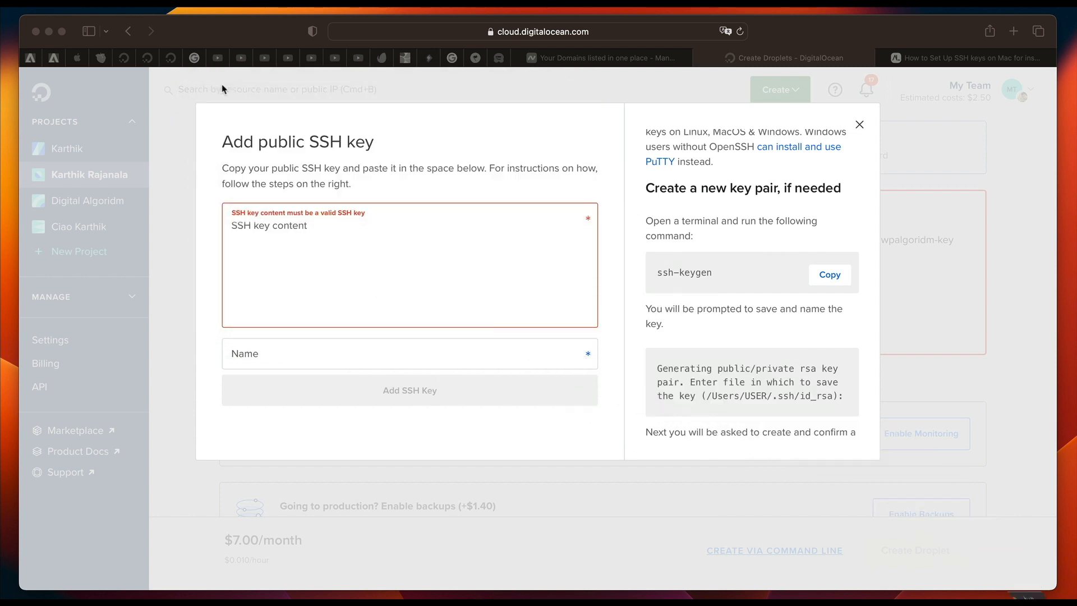
click(372, 245)
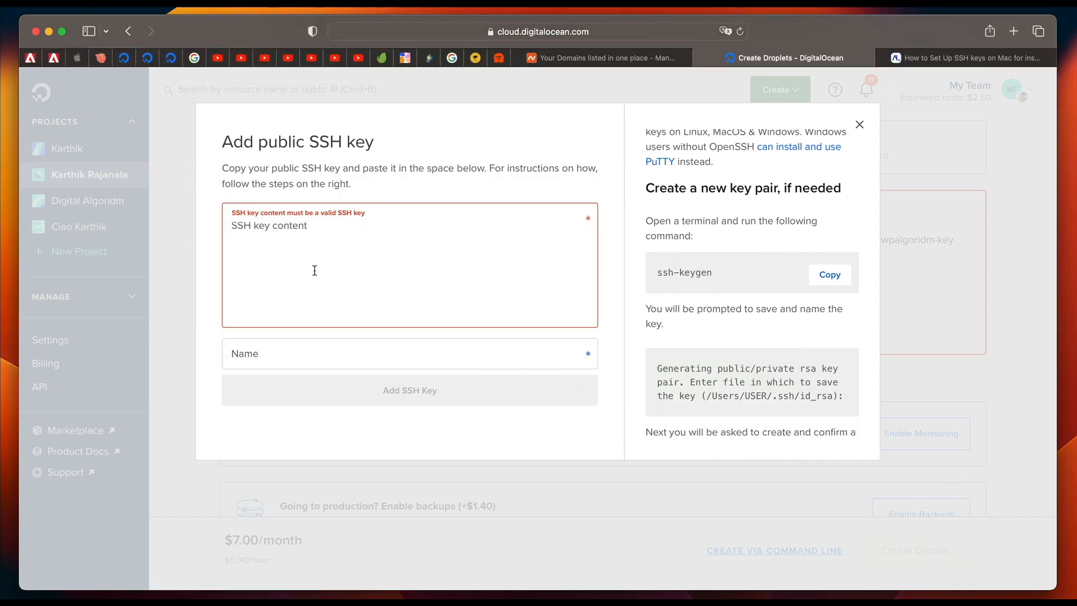
click(322, 347)
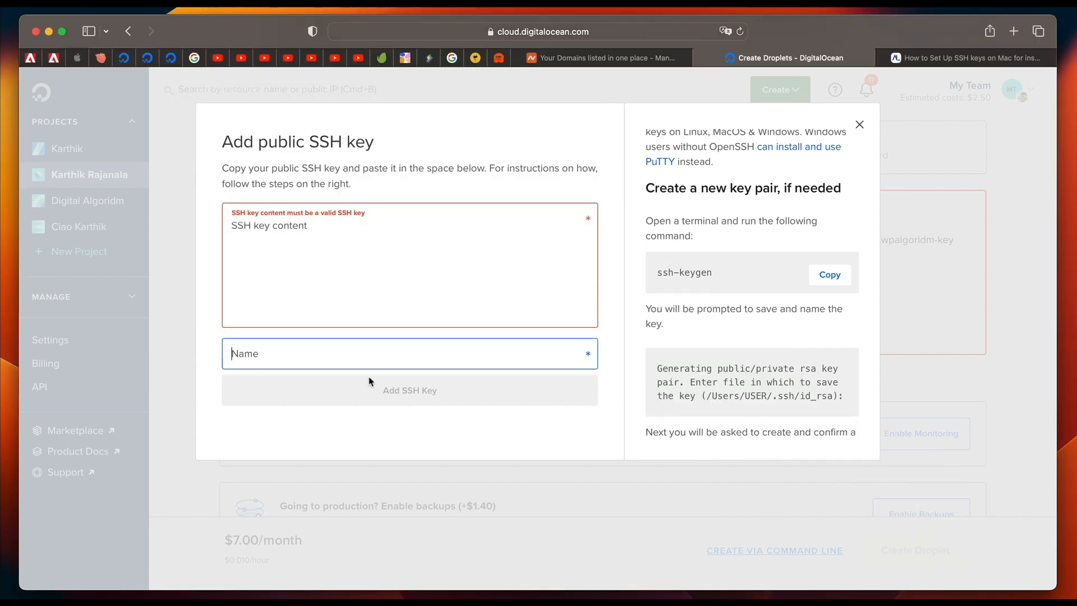
click(860, 124)
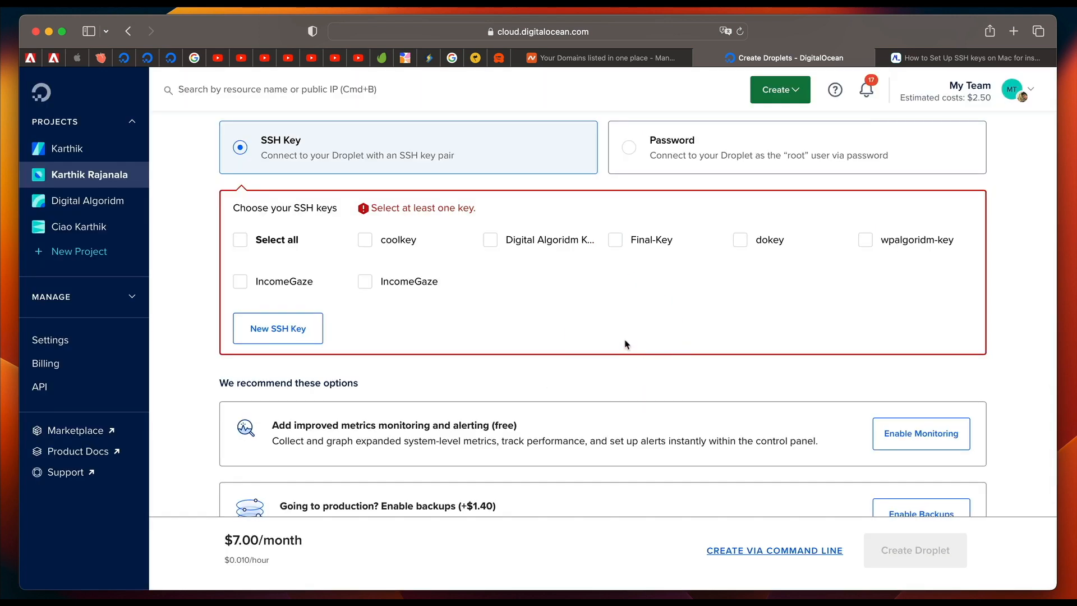
Replace the Droplet's default hostname with the site owner's hyphenated full name followed by "-website".
scroll(627, 344, down, 10)
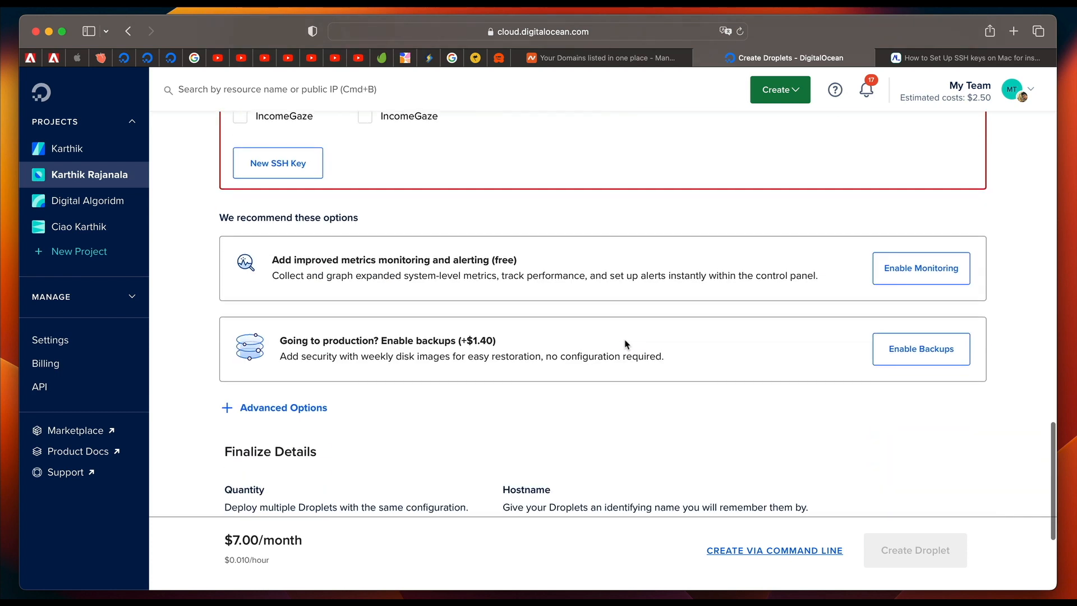
scroll(625, 339, up, 2)
triple_click(611, 415)
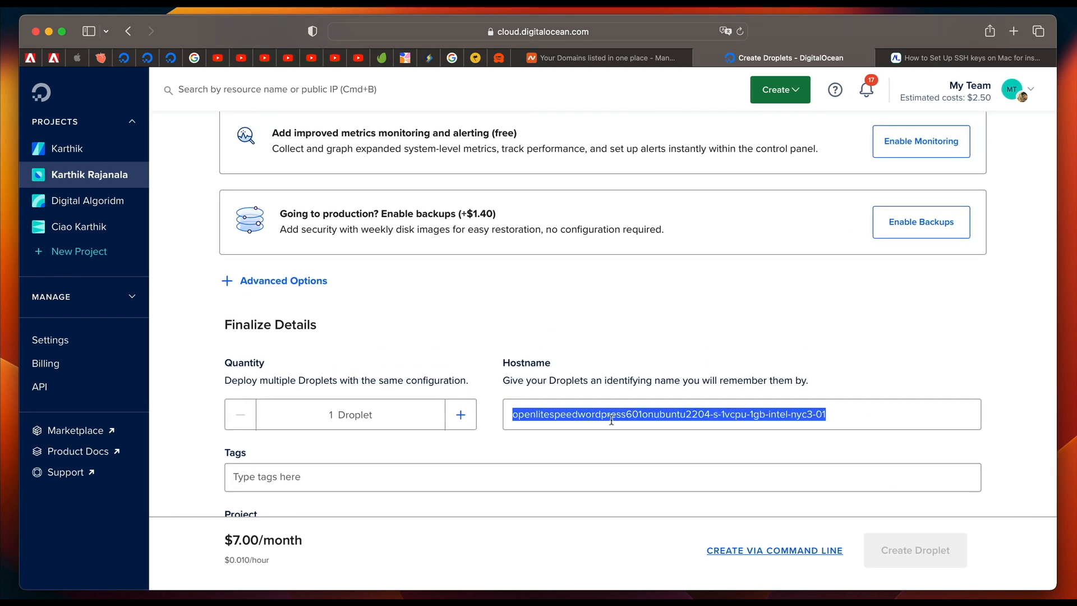
key(BackSpace)
text(karthik)
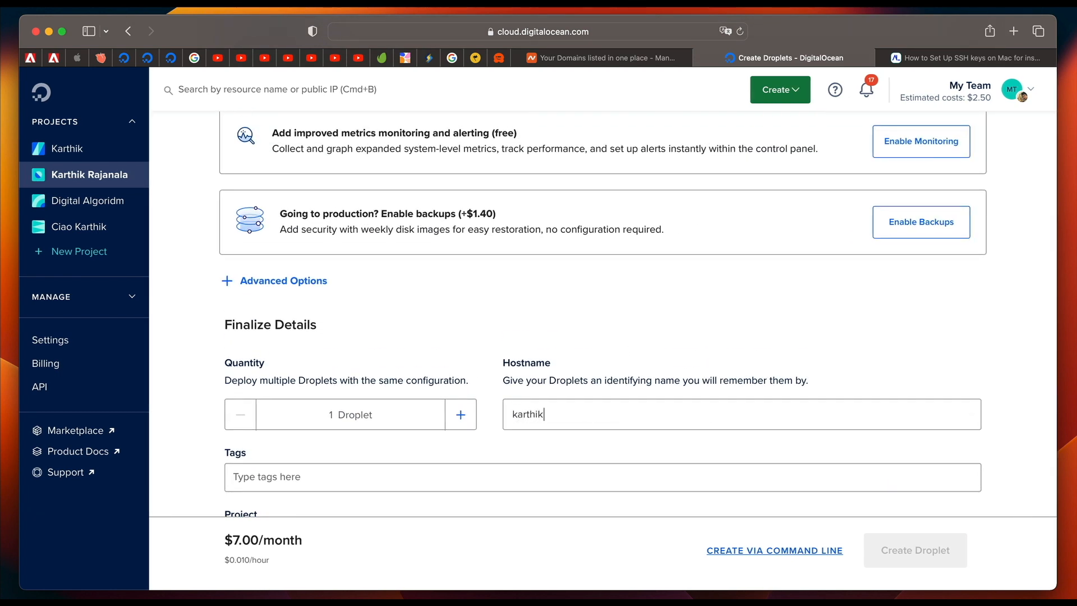
text(-rajanala-website)
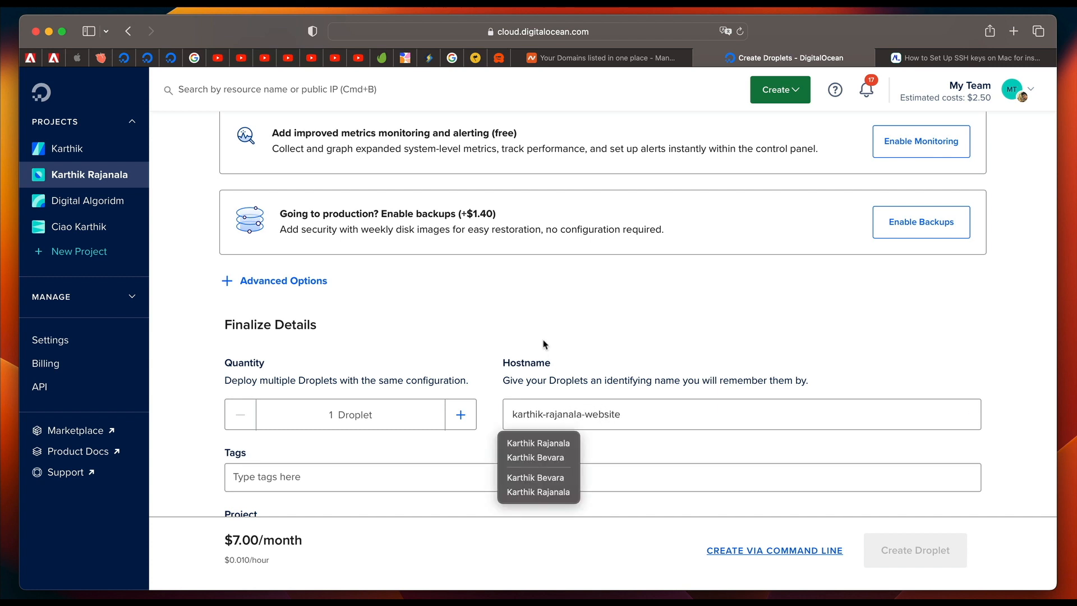
click(574, 308)
Enable the free improved metrics monitoring and alerting for the Droplet, and review the price and description of the backups option.
scroll(575, 308, up, 2)
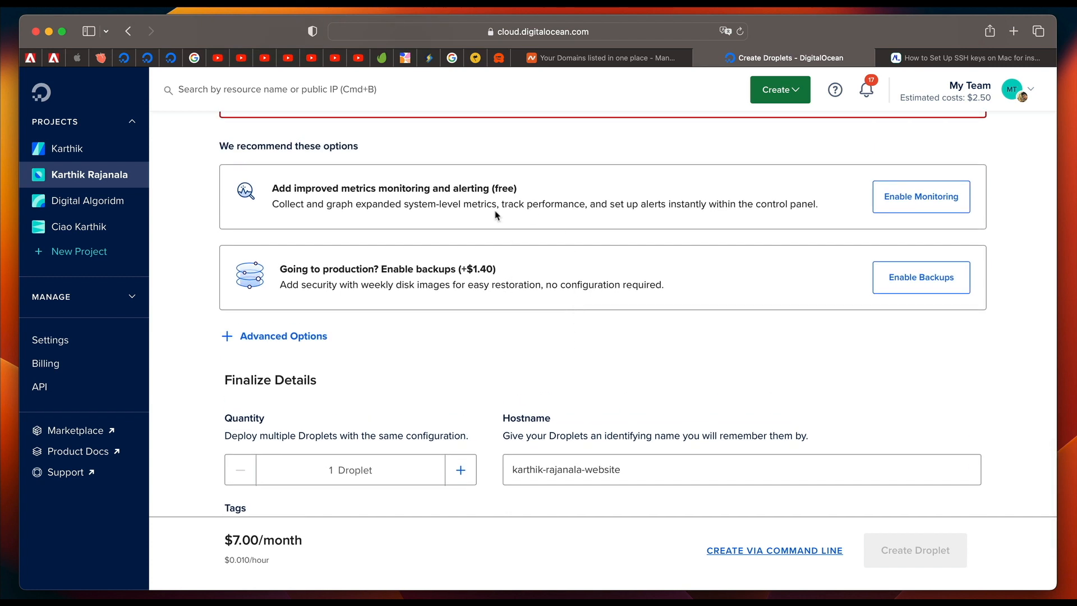
click(934, 196)
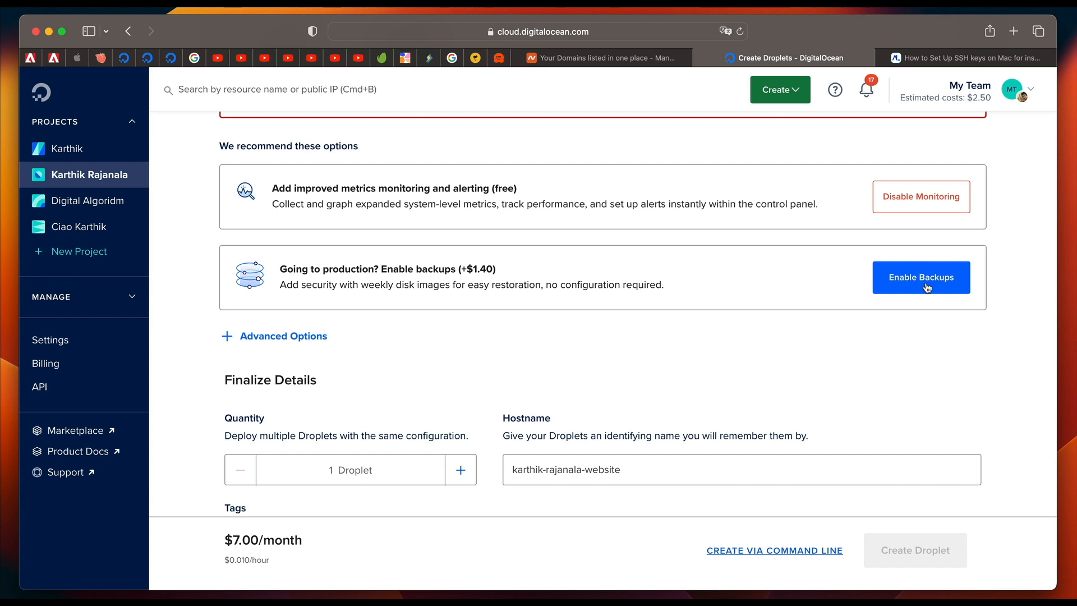
scroll(799, 372, down, 1)
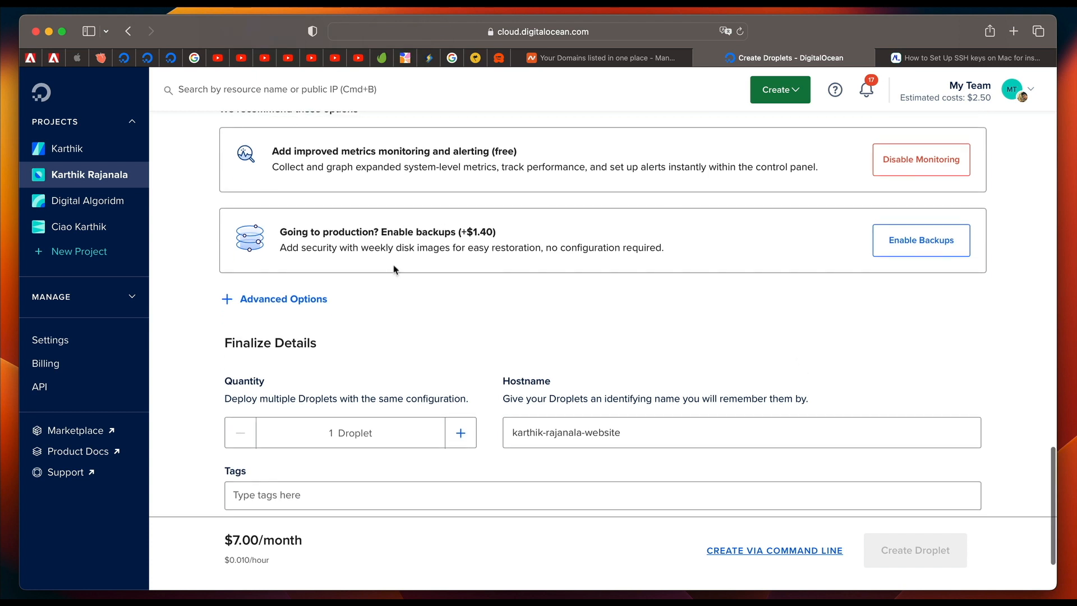
triple_click(483, 231)
click(483, 231)
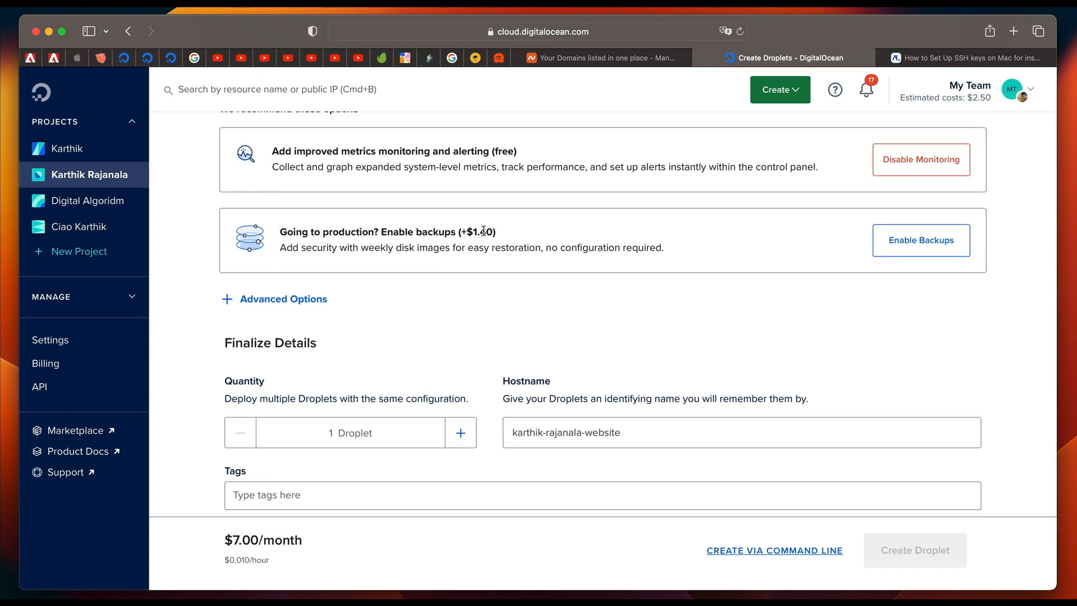
triple_click(484, 232)
click(544, 254)
triple_click(543, 252)
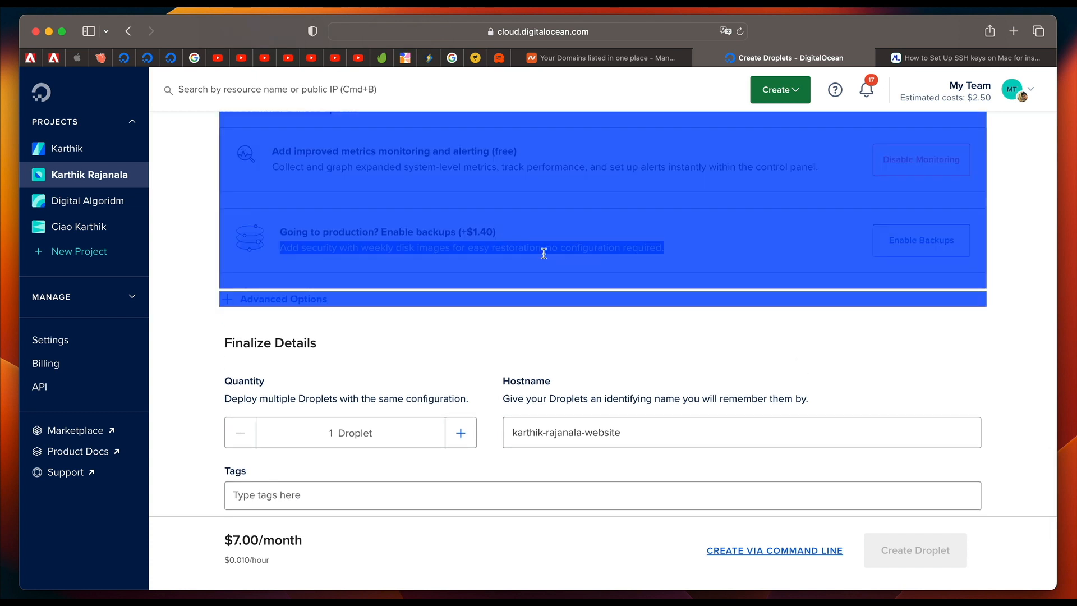
click(543, 252)
Assign the Droplet to the project named after the site owner's full name.
scroll(455, 334, down, 2)
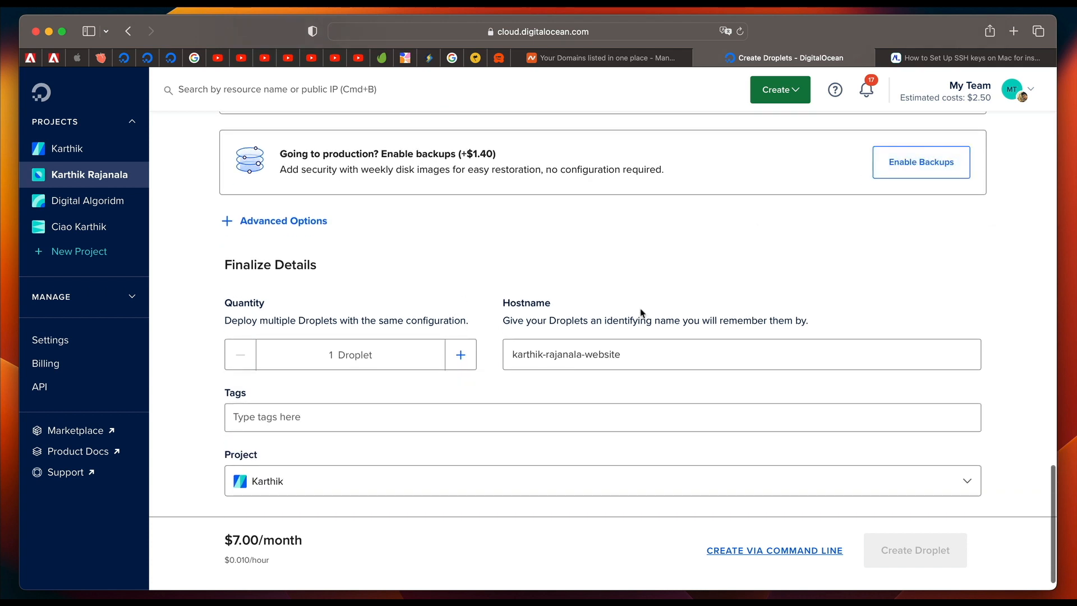
scroll(642, 312, down, 1)
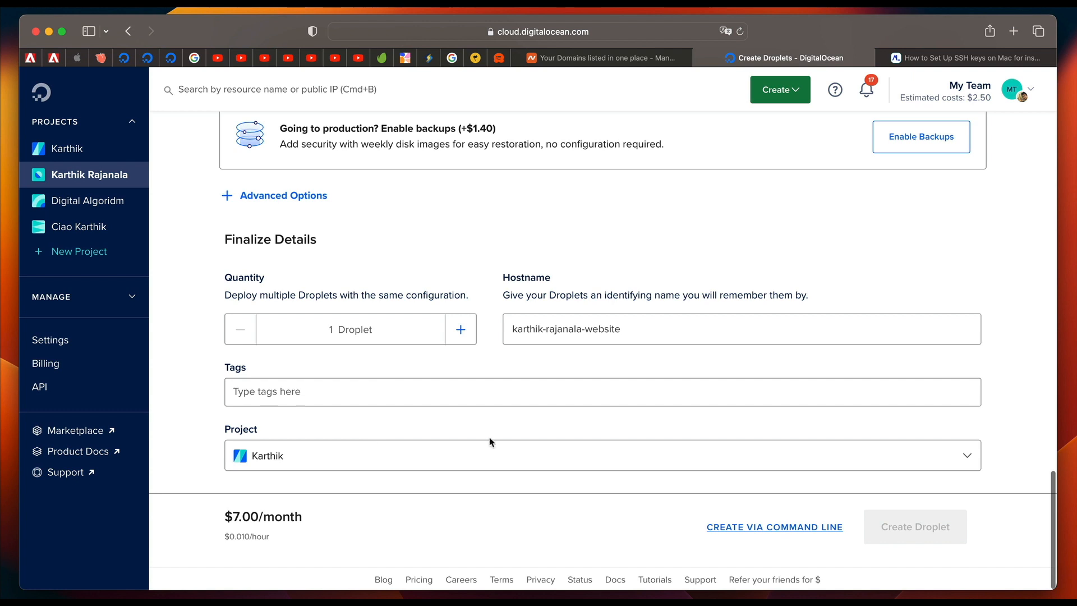
click(505, 458)
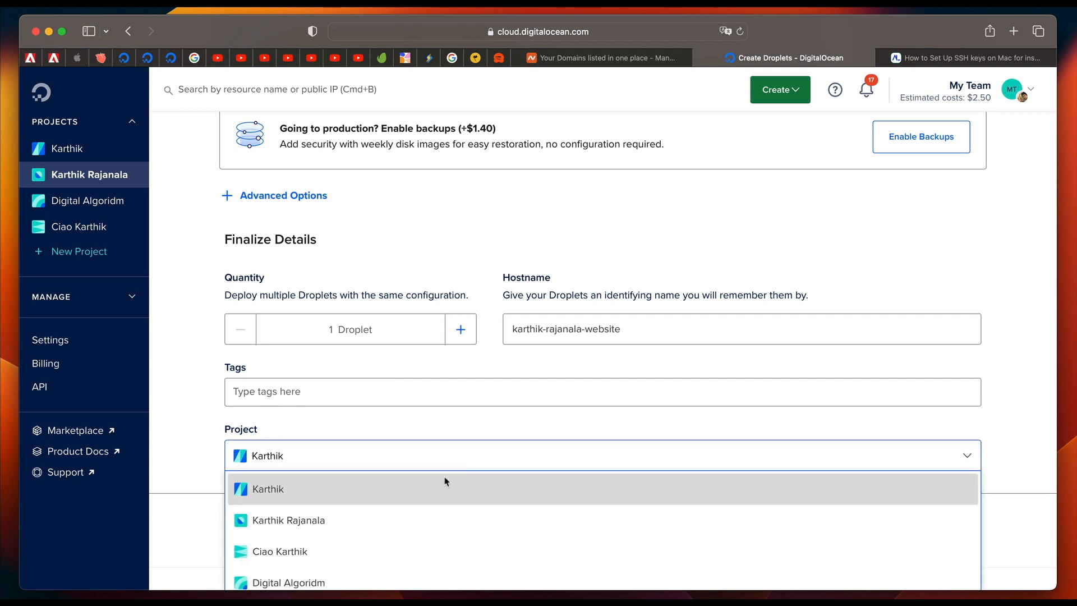
click(398, 519)
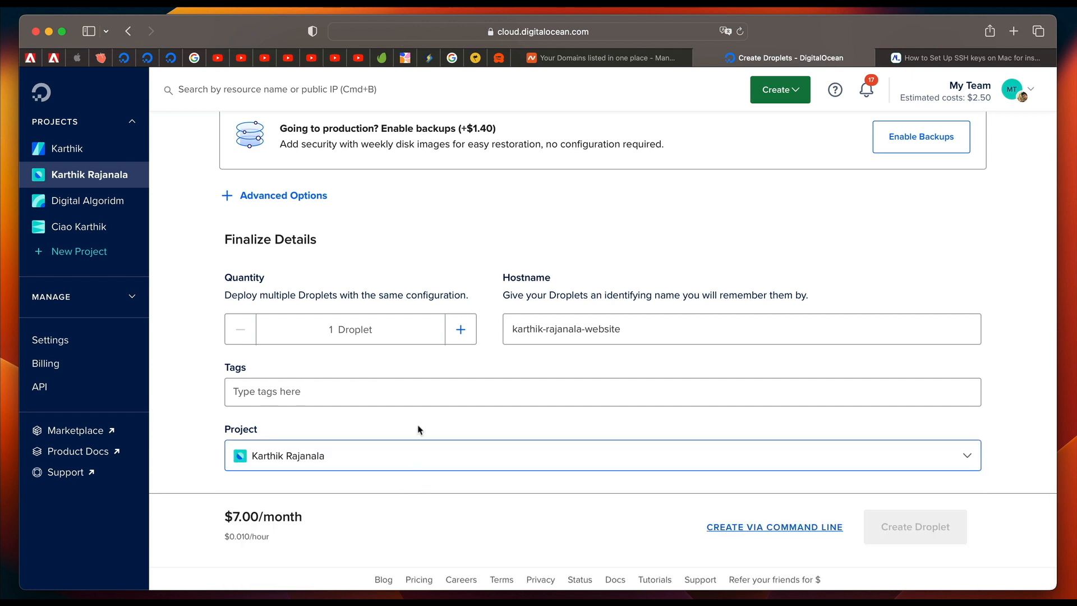
click(365, 457)
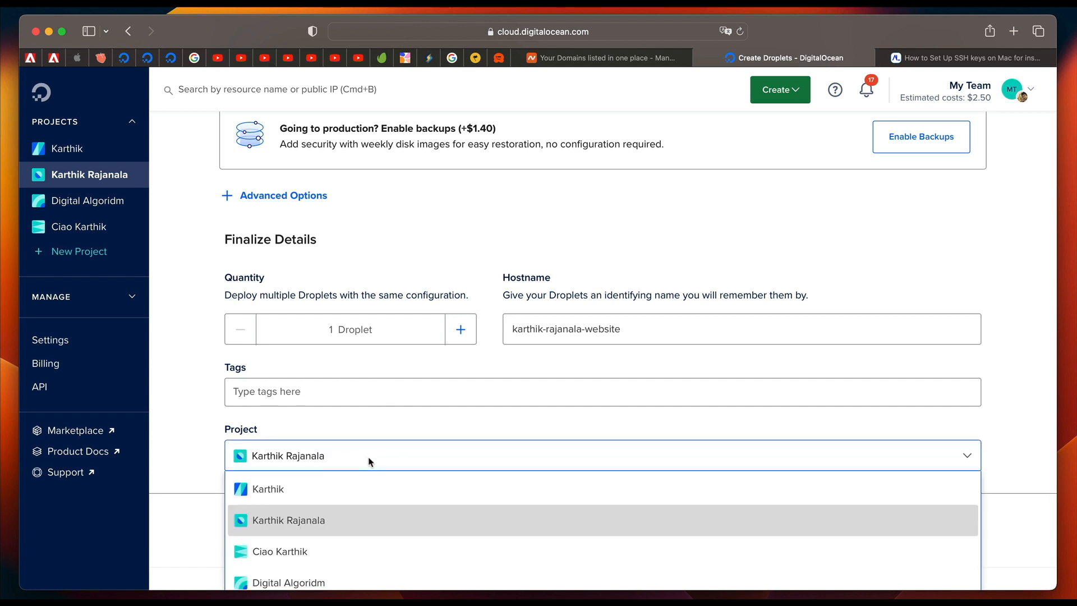
click(340, 526)
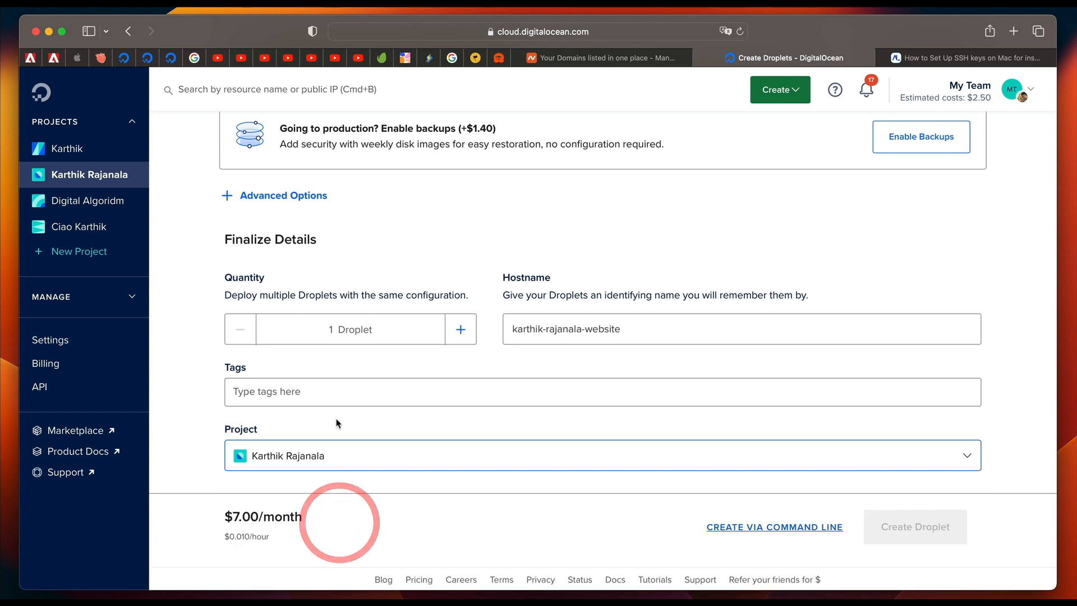
Select the coolkey SSH key for the Droplet and review the chosen datacenter and Marketplace image.
scroll(436, 266, up, 5)
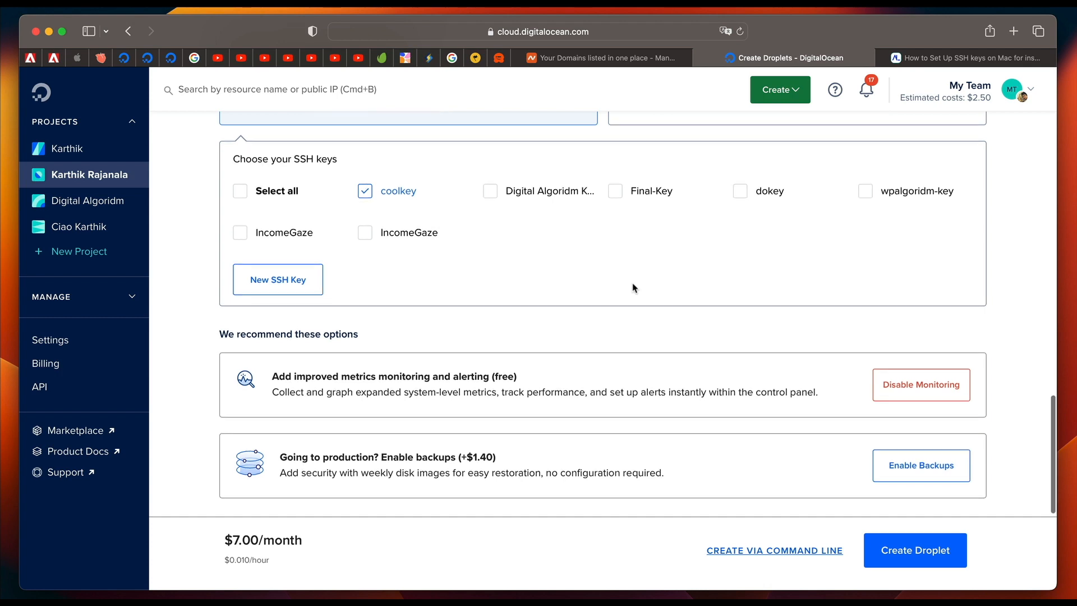
scroll(632, 288, down, 5)
scroll(467, 217, up, 15)
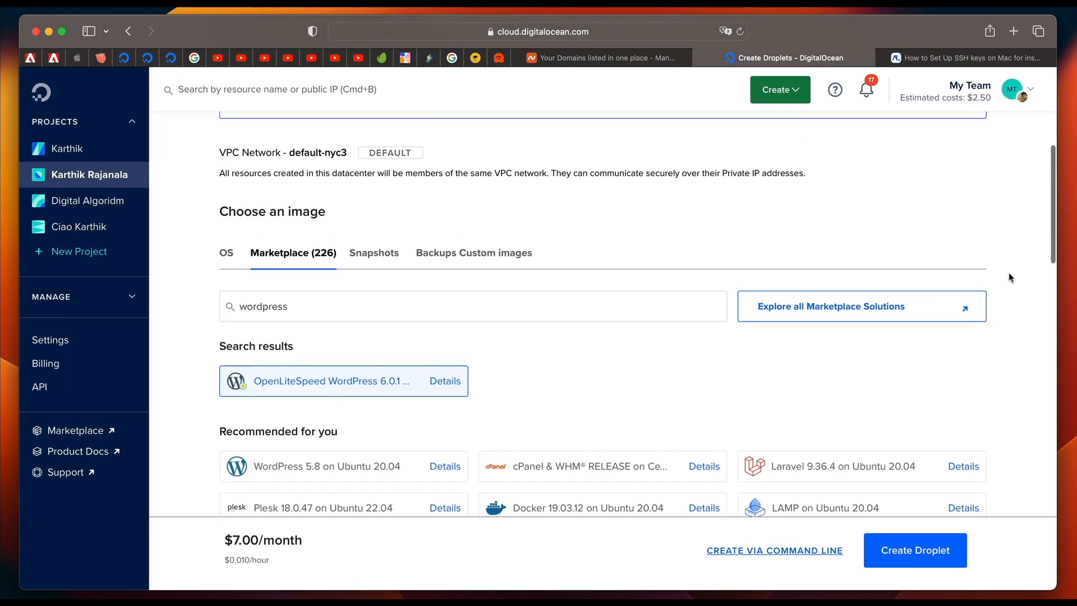
scroll(1010, 277, up, 5)
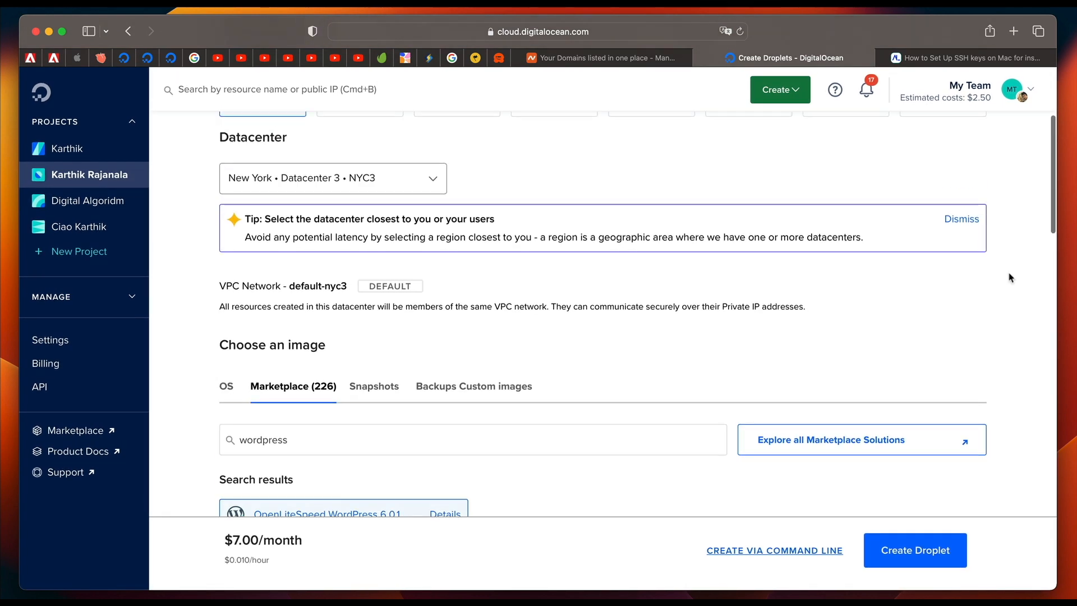
scroll(840, 306, down, 5)
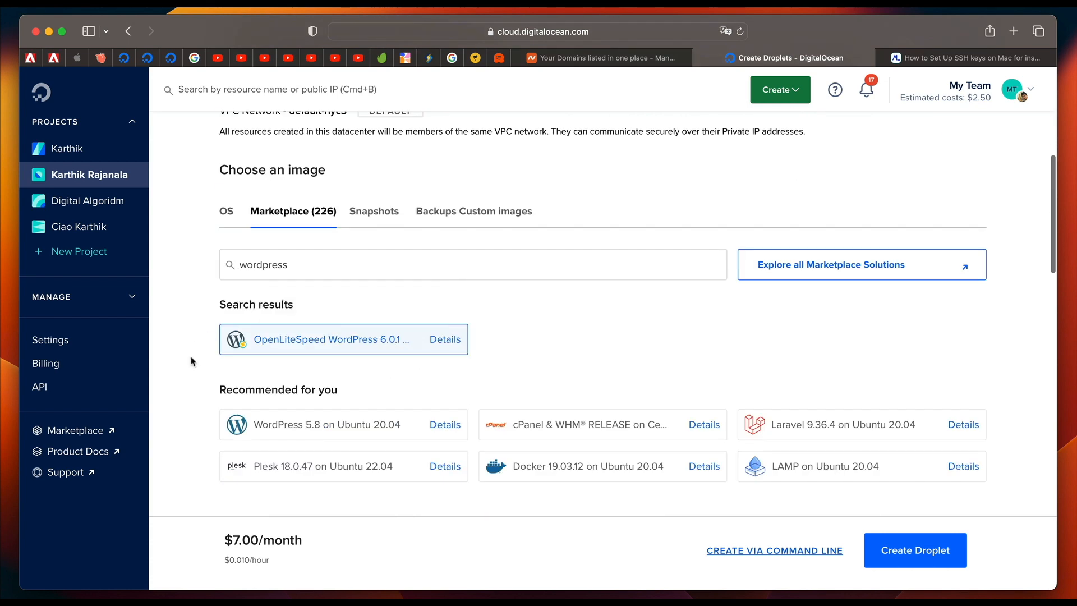
Review the Droplet's plan, SSH key, hostname and project settings, and create the Droplet.
scroll(197, 380, down, 6)
scroll(173, 386, down, 3)
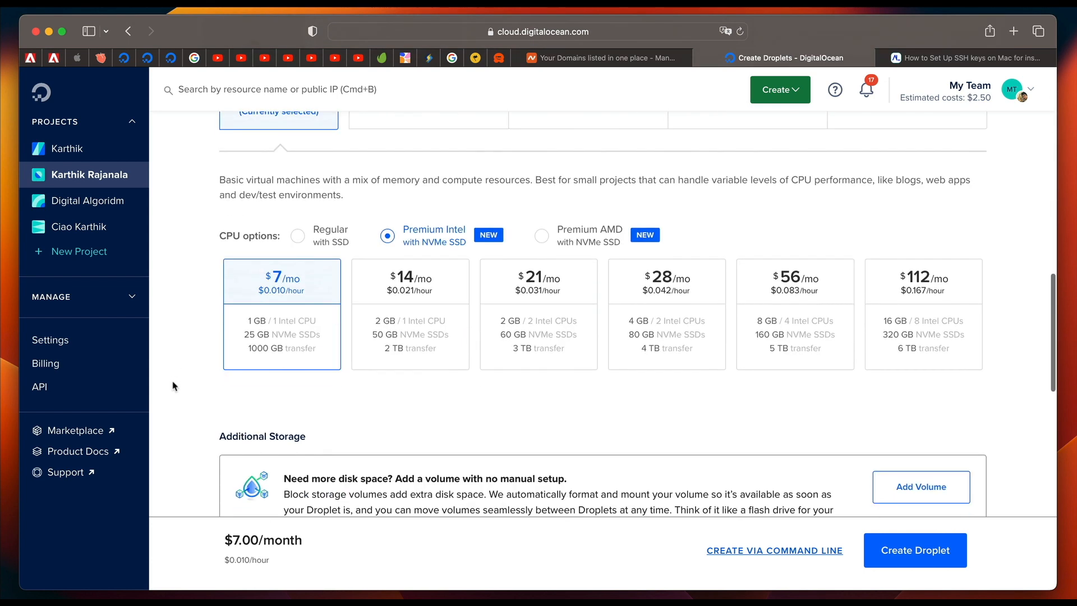
scroll(203, 421, down, 8)
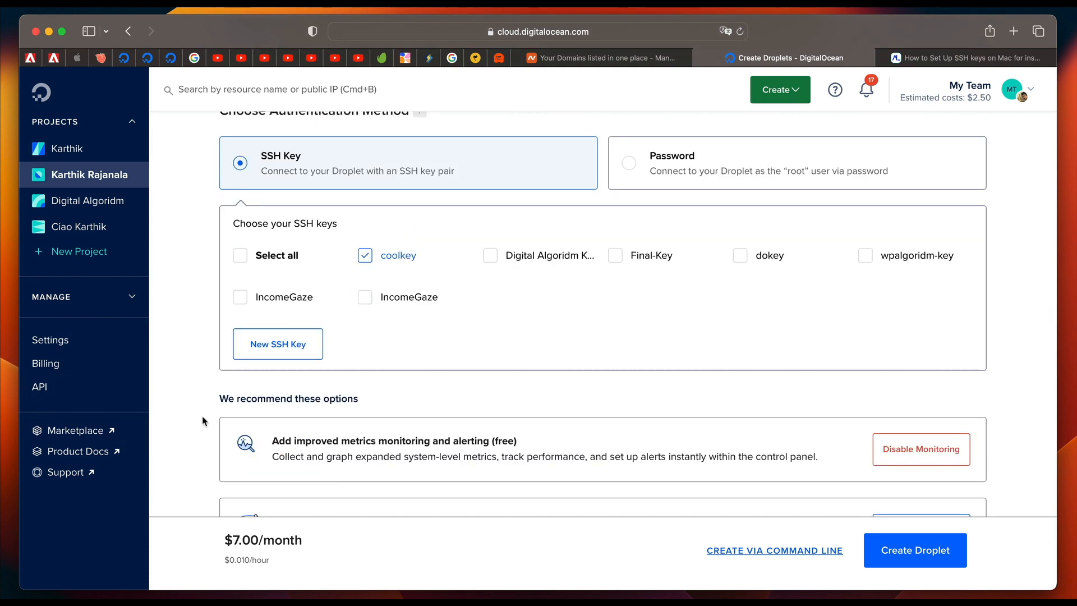
scroll(203, 369, down, 4)
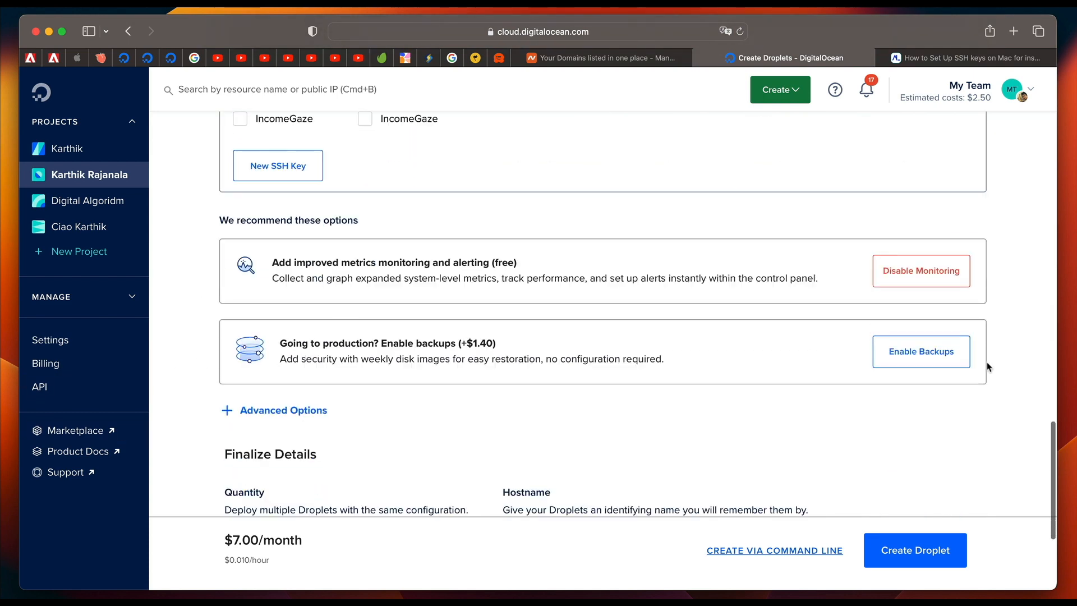
scroll(953, 365, down, 4)
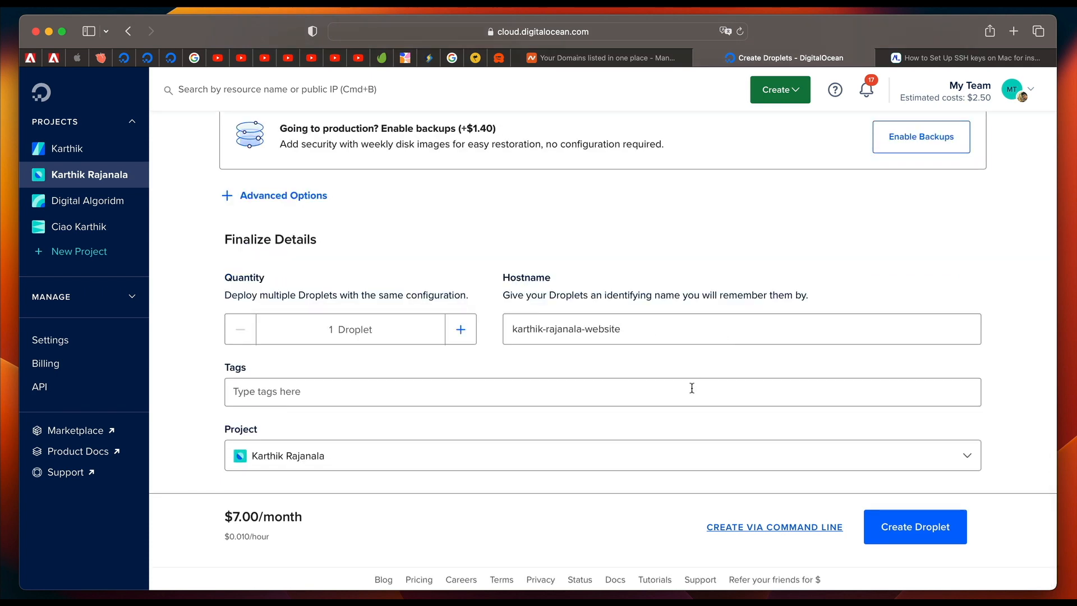
scroll(925, 337, up, 2)
scroll(988, 349, down, 2)
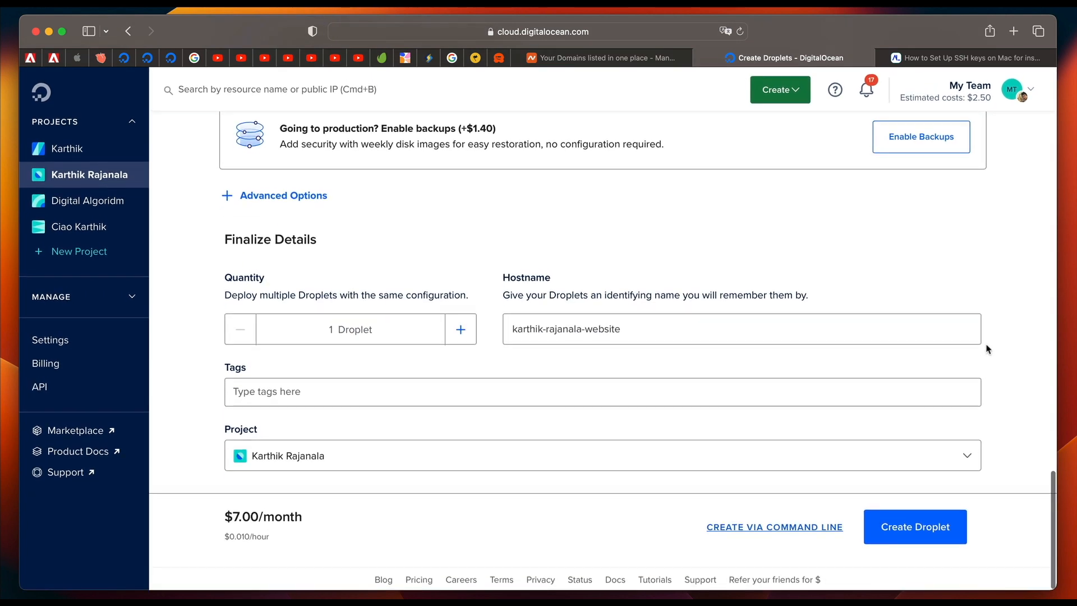
click(922, 530)
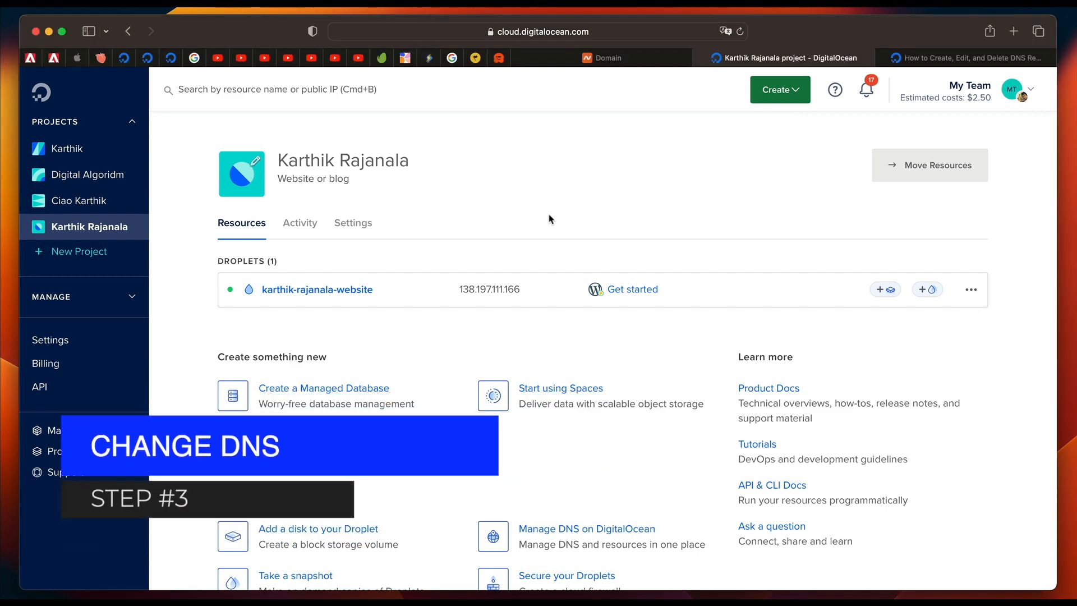
Switch to Namecheap and open the management page of the .com domain made up of the site owner's full name.
click(617, 58)
scroll(927, 157, up, 5)
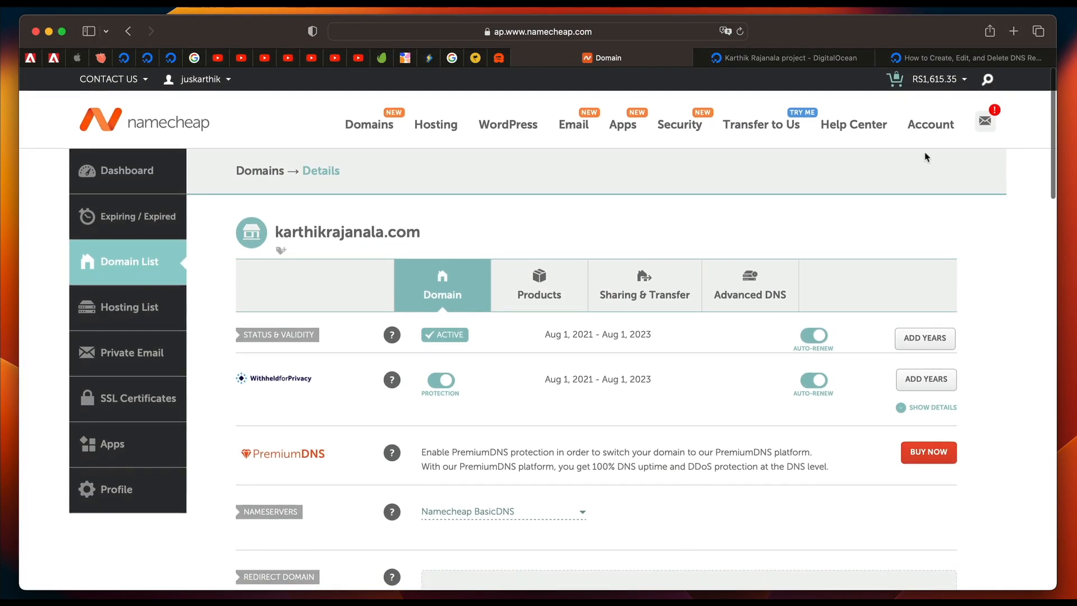
mouse_move(933, 128)
click(940, 224)
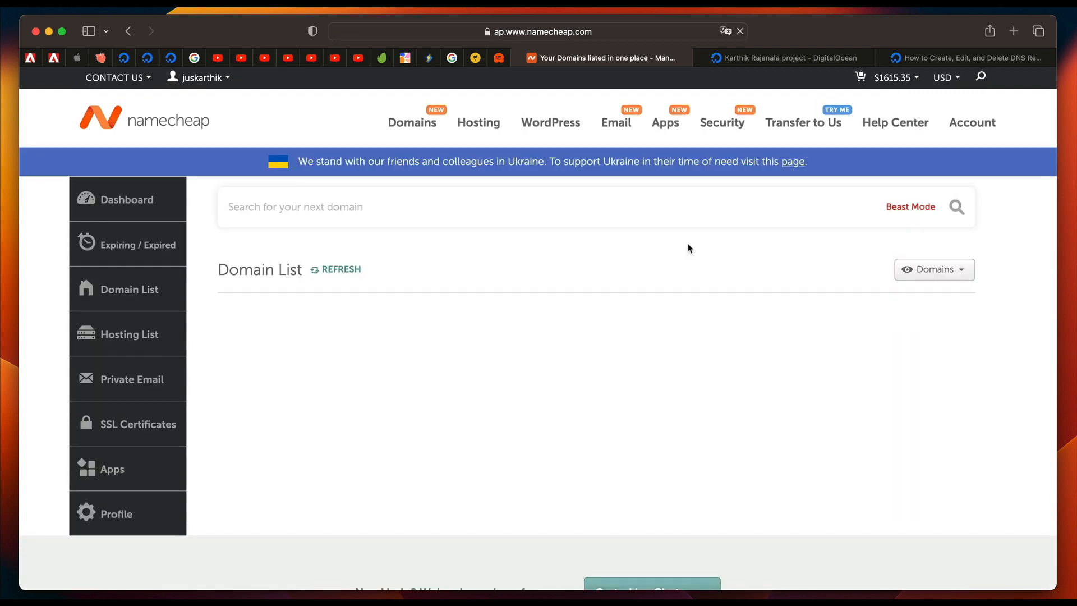
scroll(638, 349, down, 3)
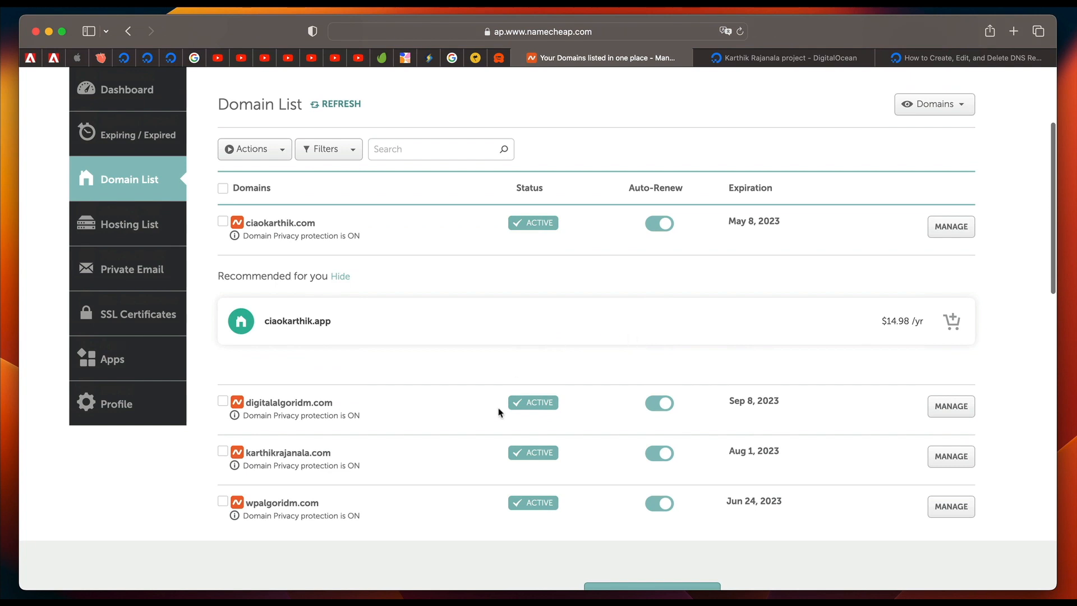
scroll(498, 412, down, 2)
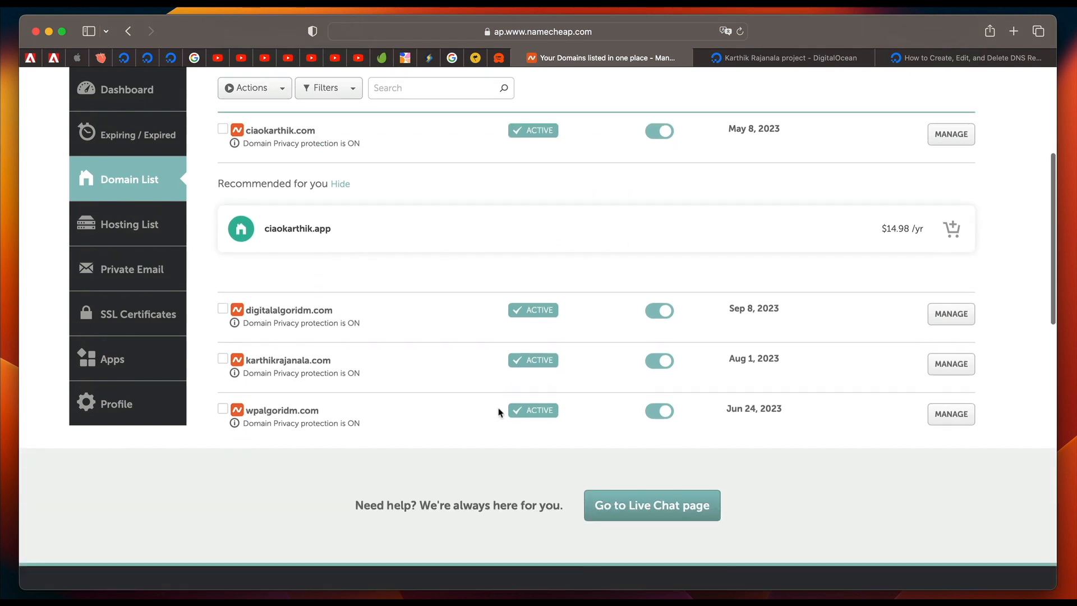
click(959, 366)
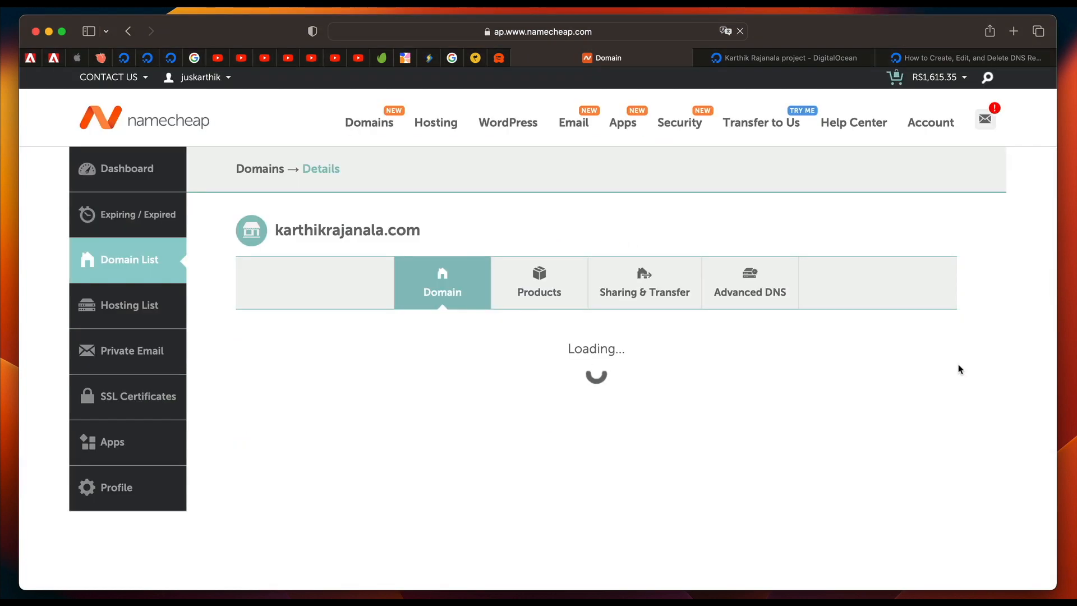
Change the domain's nameservers setting to Custom DNS and add a third nameserver entry.
scroll(738, 418, down, 3)
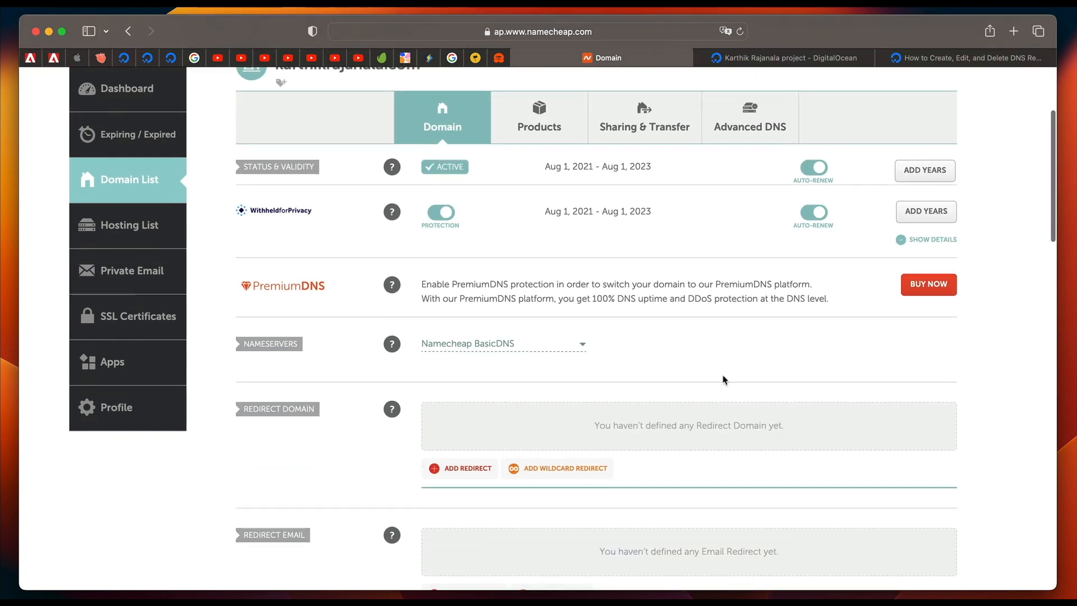
click(506, 342)
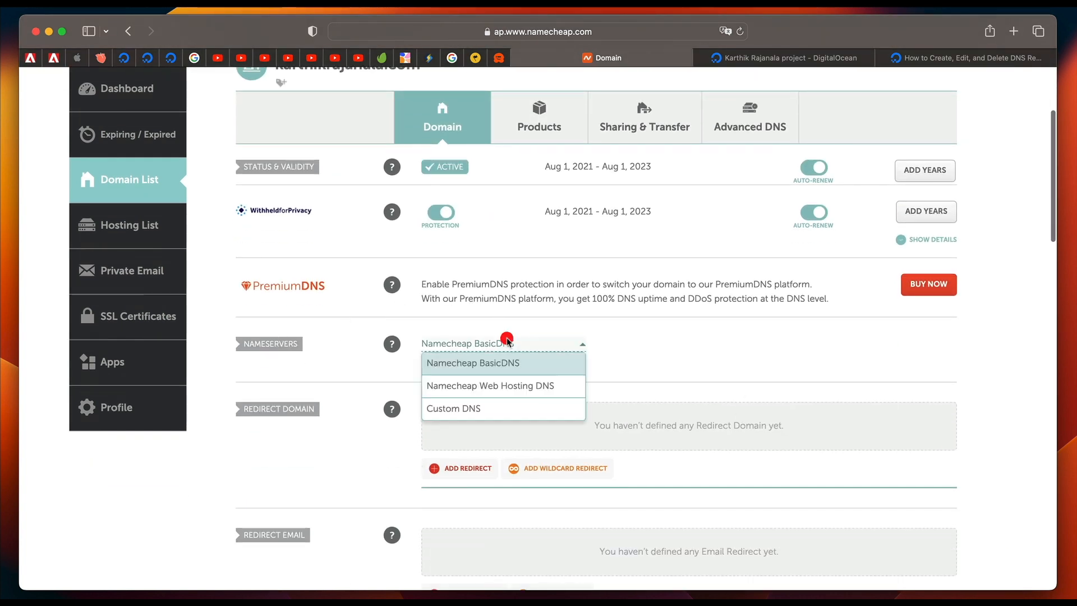
click(472, 414)
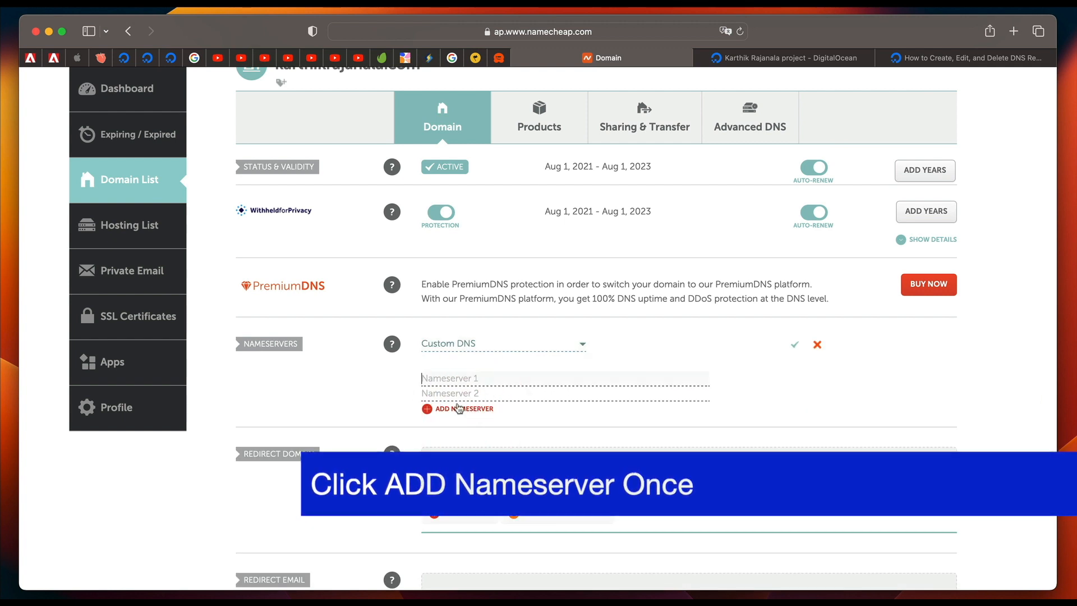
click(458, 408)
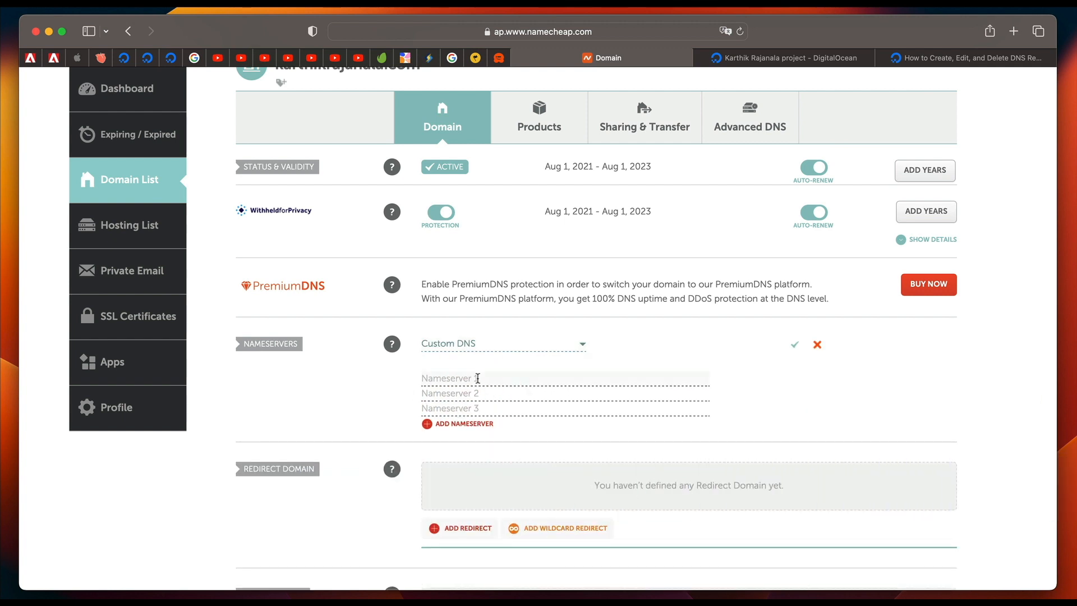
Enter ns1.digitalocean.com as the first nameserver and ns2.digitalocean.com as the second.
text(ns1.digitalocean.com)
click(502, 395)
text(ns1.digitalocean.com)
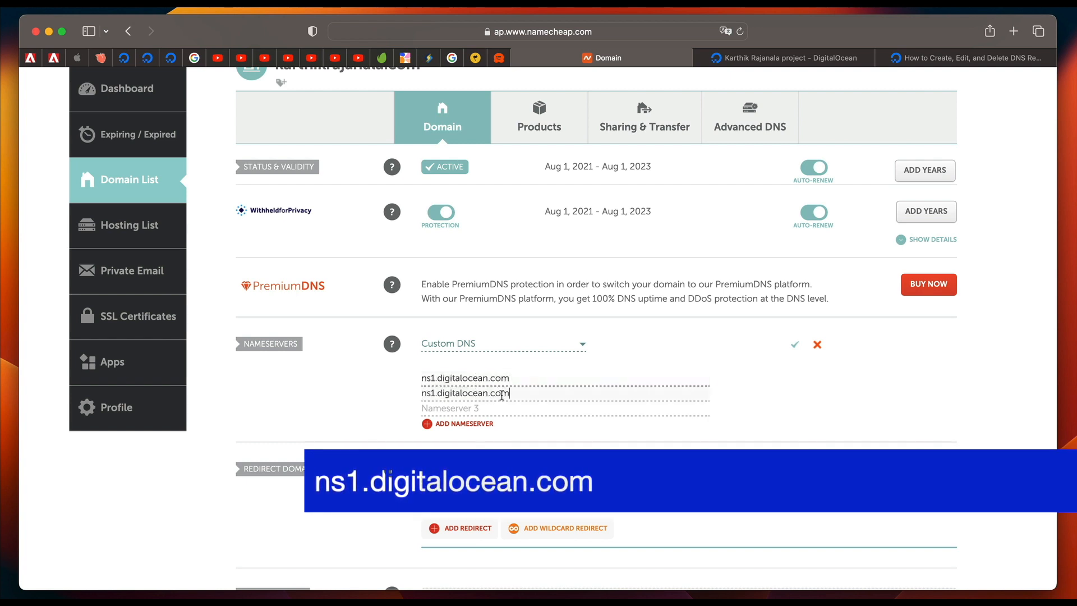
click(436, 394)
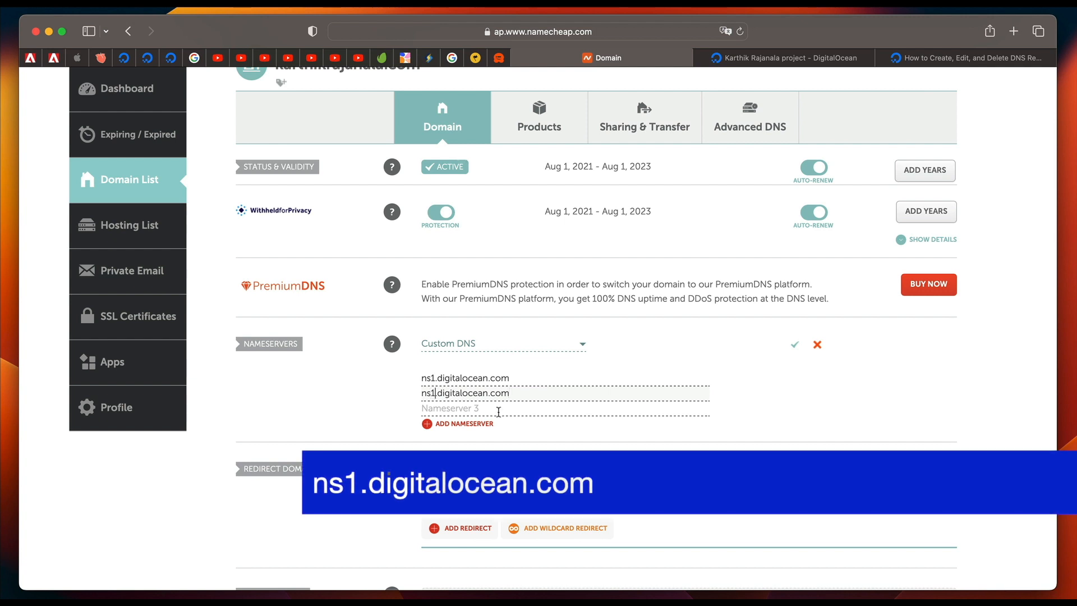
key(BackSpace)
text(2)
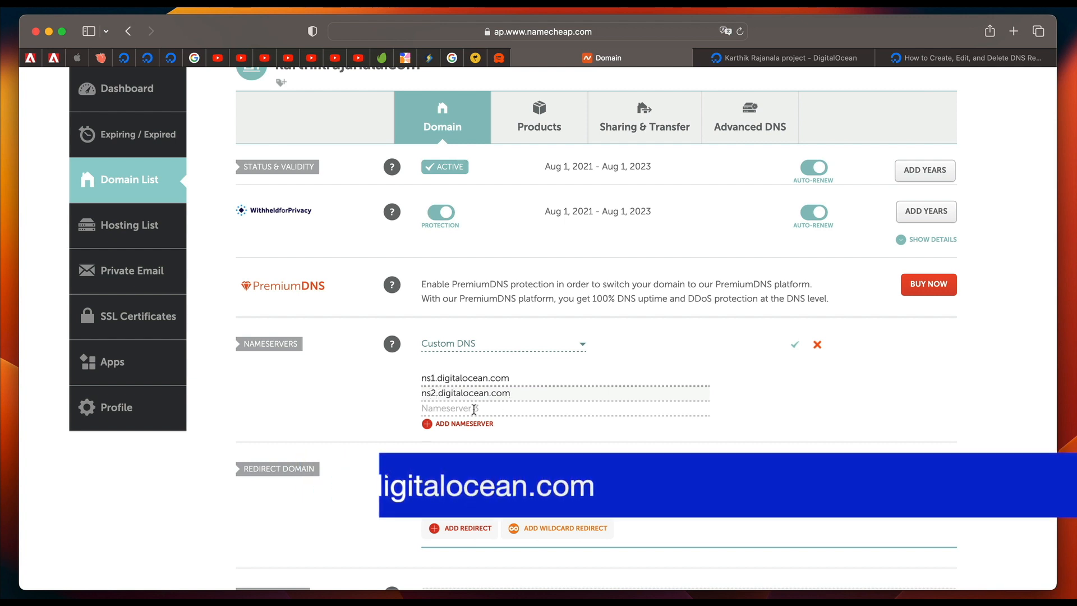
Enter ns3.digitalocean.com as the third nameserver and save the custom nameservers.
click(447, 409)
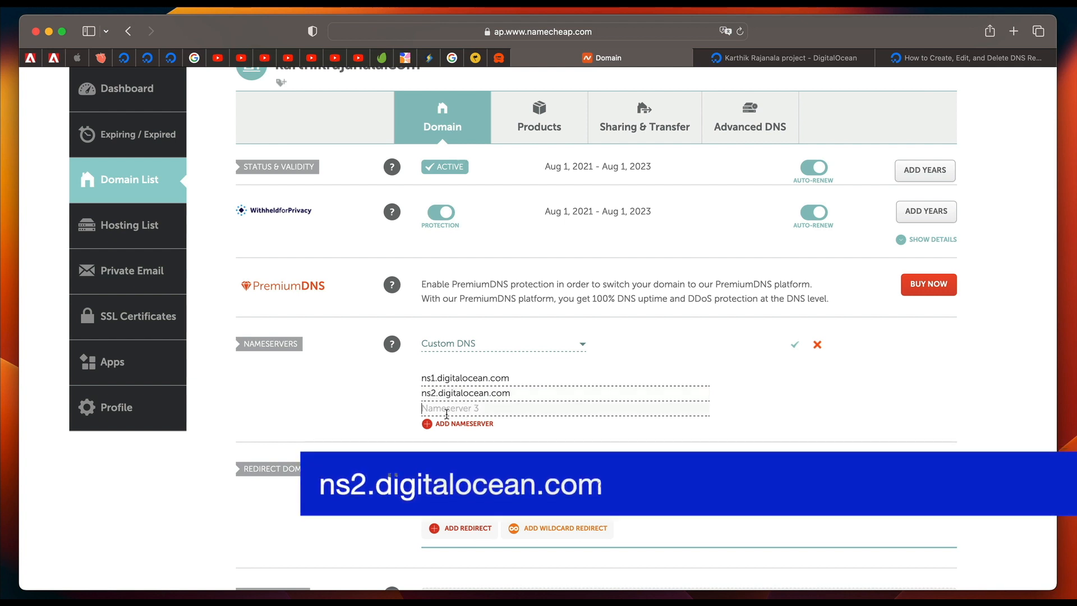
text(ns1.digitalocean.com)
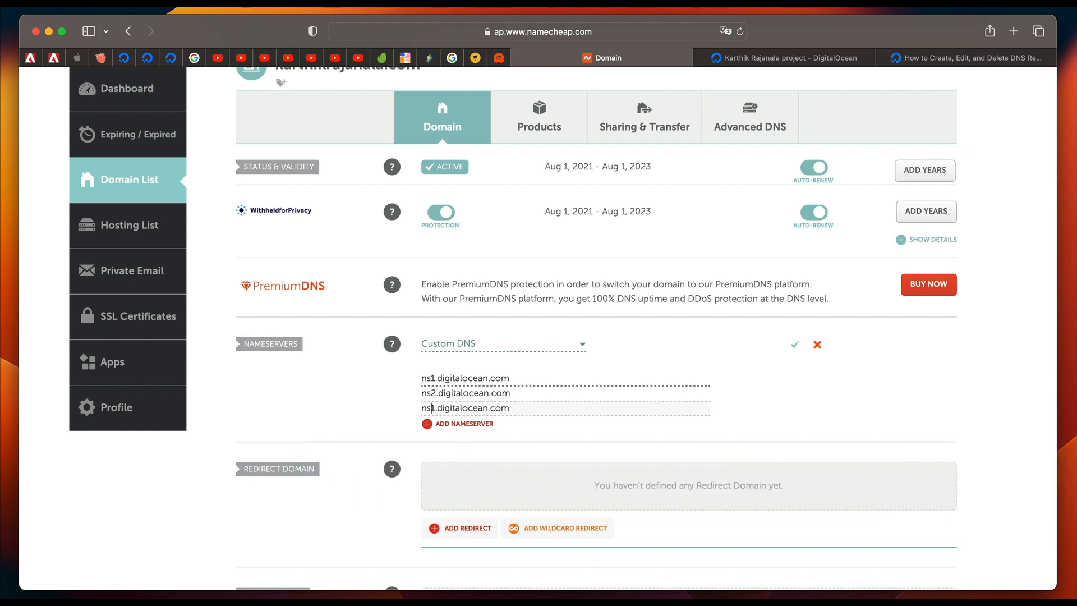
key(BackSpace)
text(3)
click(794, 344)
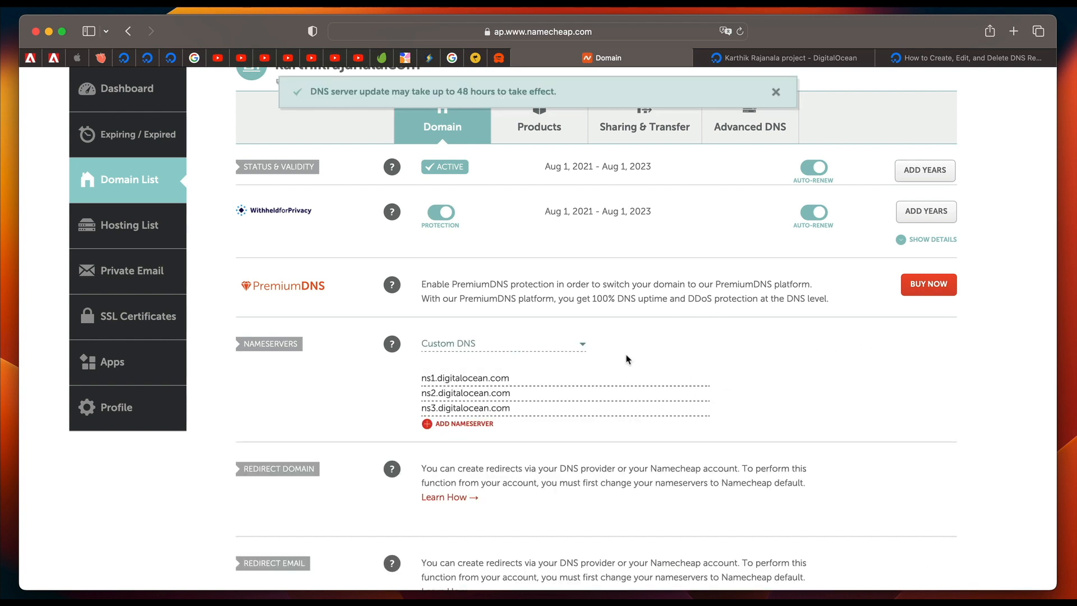
Review the domain's custom nameservers in Namecheap and the new Droplet in the DigitalOcean project.
scroll(626, 358, down, 5)
scroll(628, 359, up, 10)
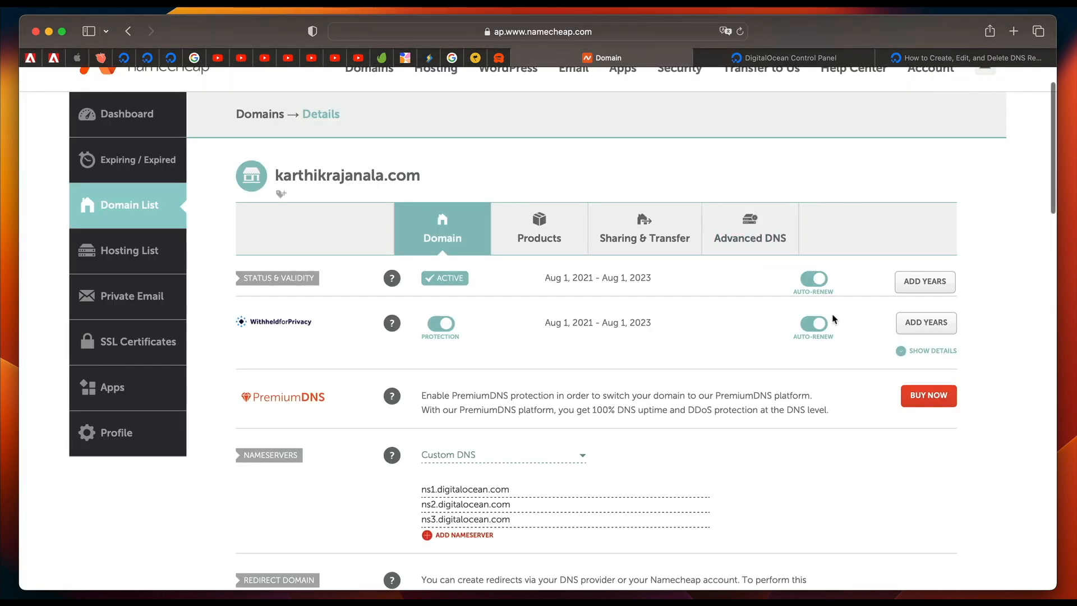
click(803, 57)
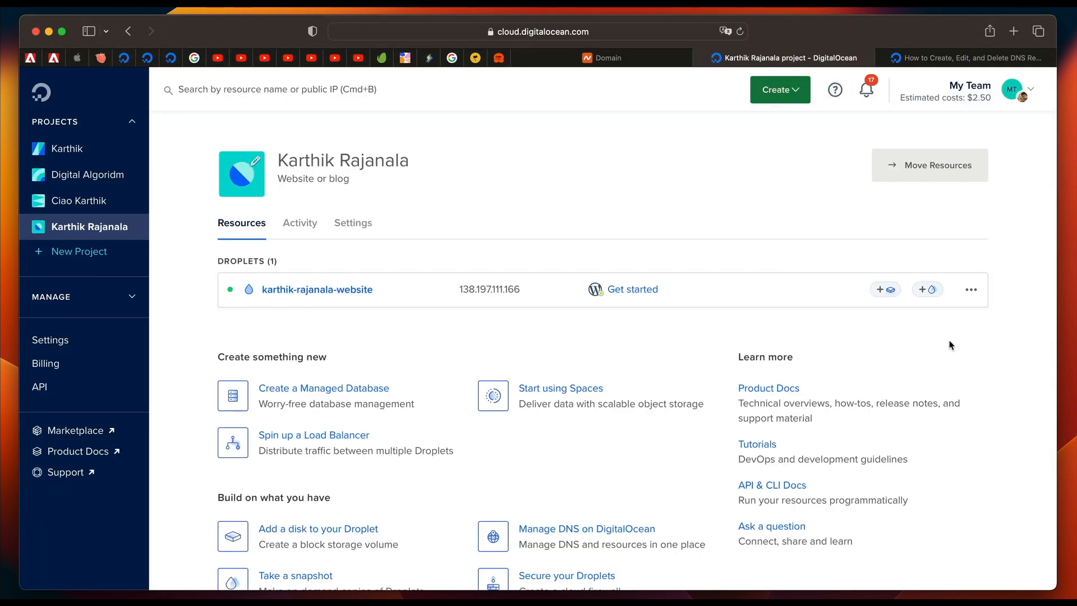
click(600, 57)
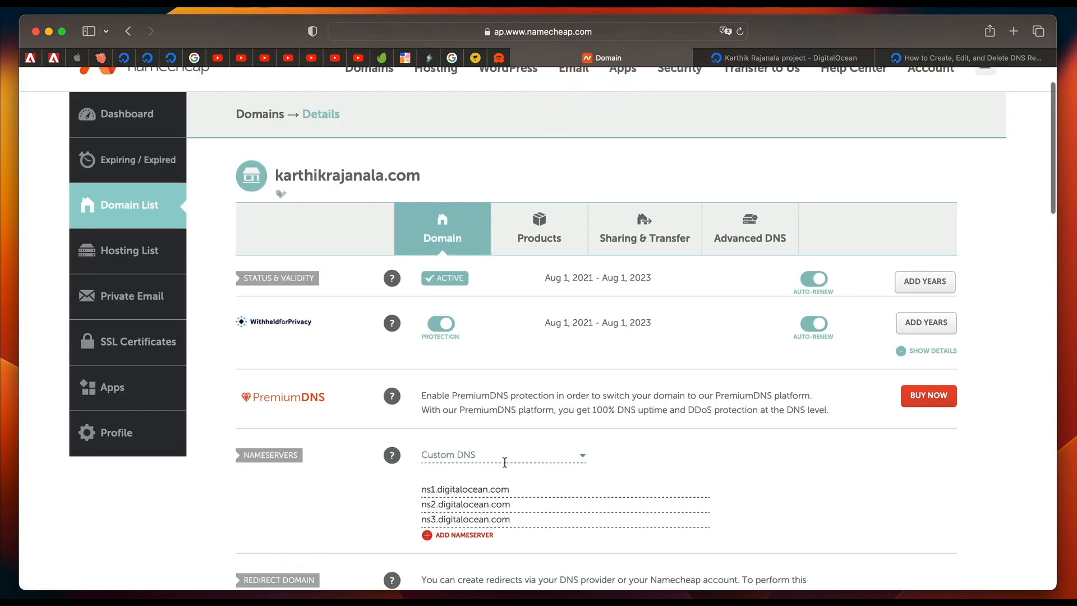
In DigitalOcean, add the .com domain made up of the site owner's full name to the new Droplet.
click(768, 58)
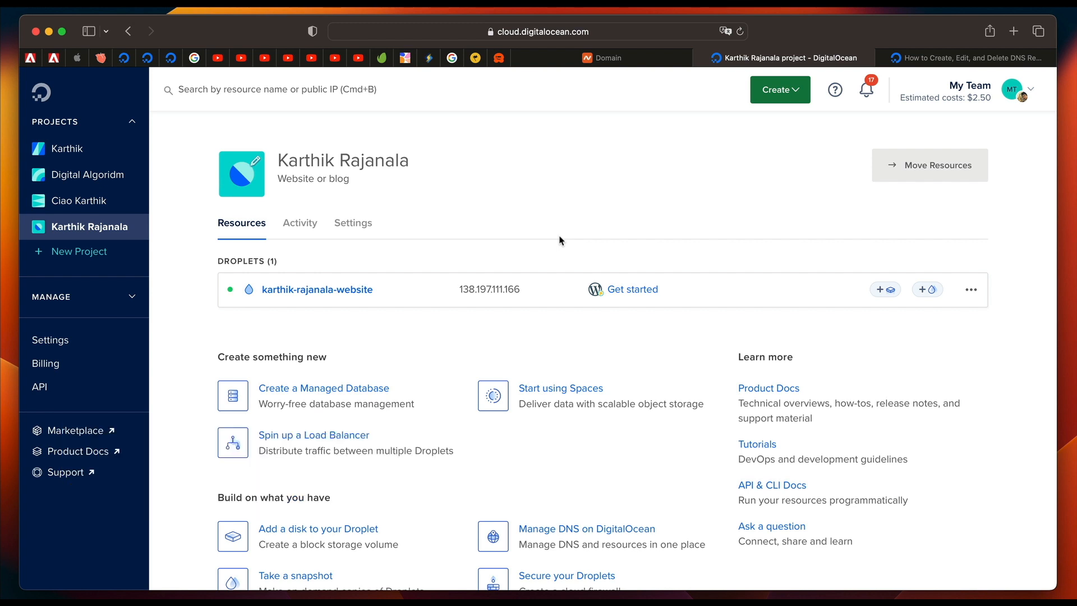
click(970, 290)
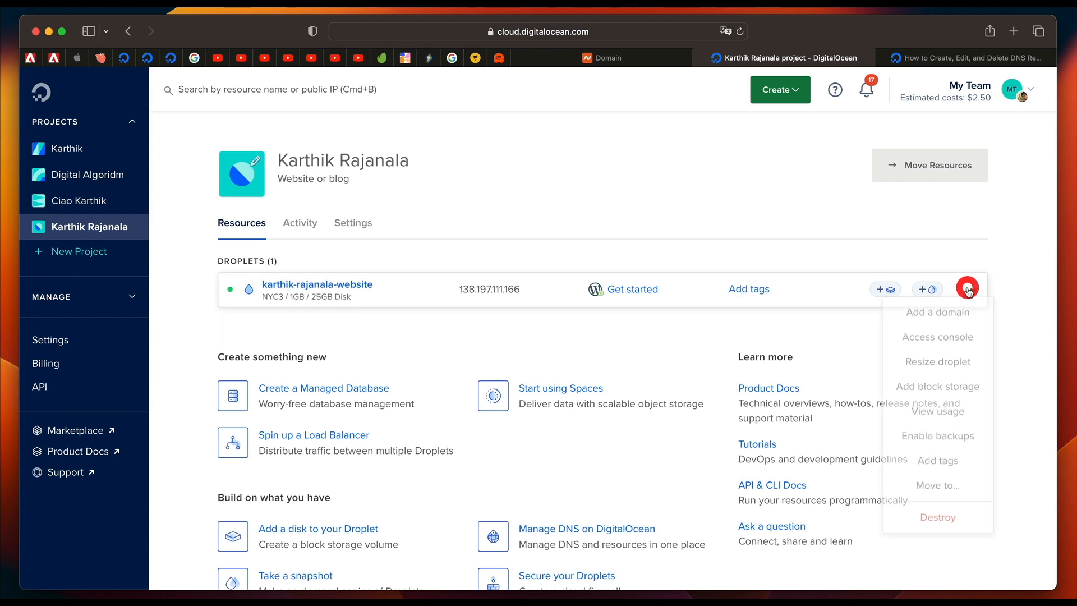
click(948, 316)
click(306, 327)
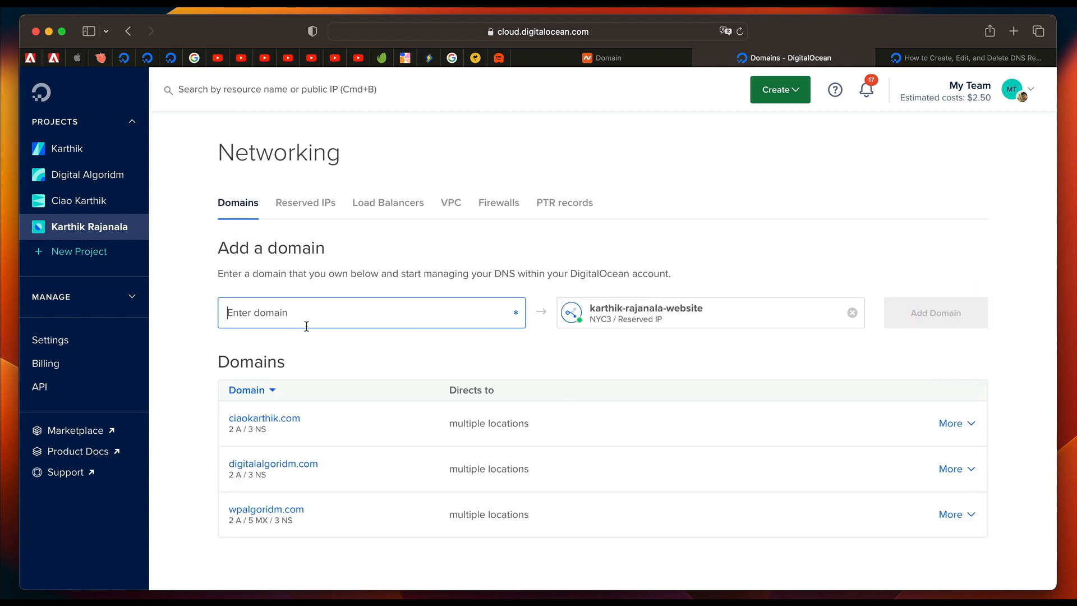
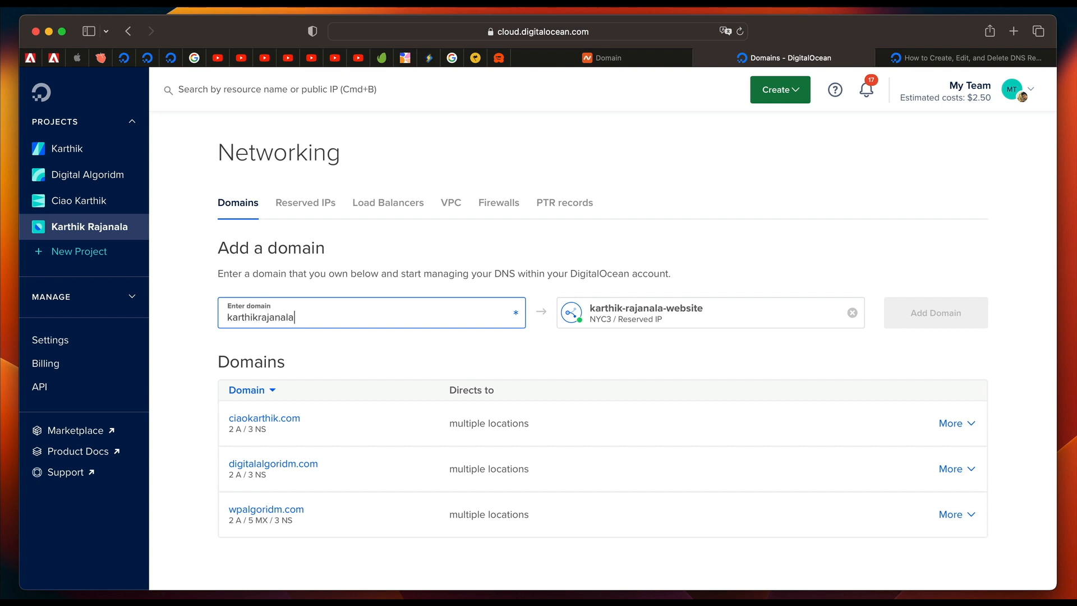
text(.com)
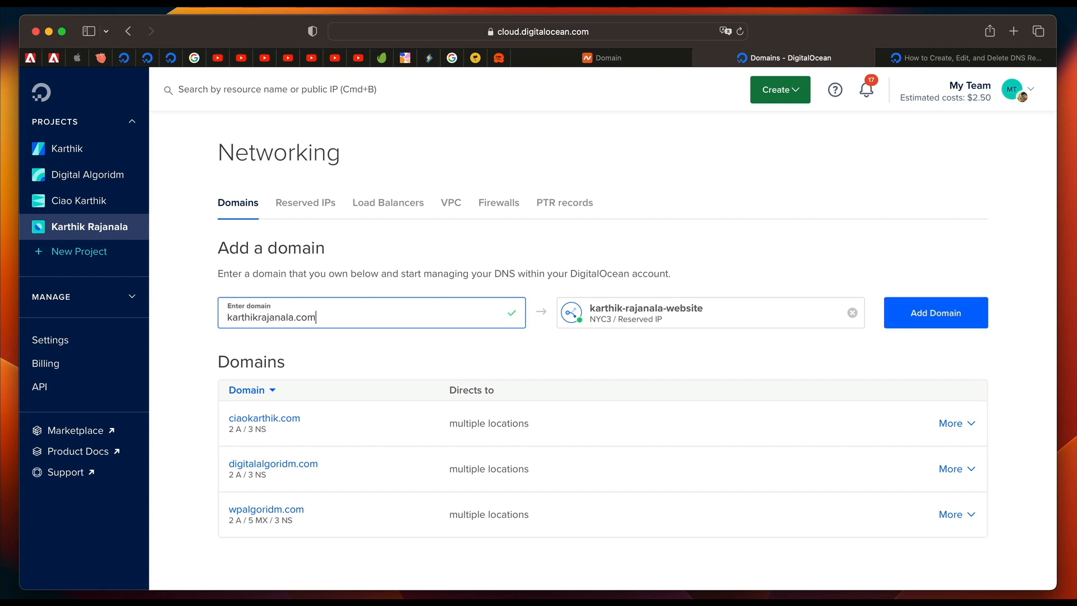
triple_click(277, 319)
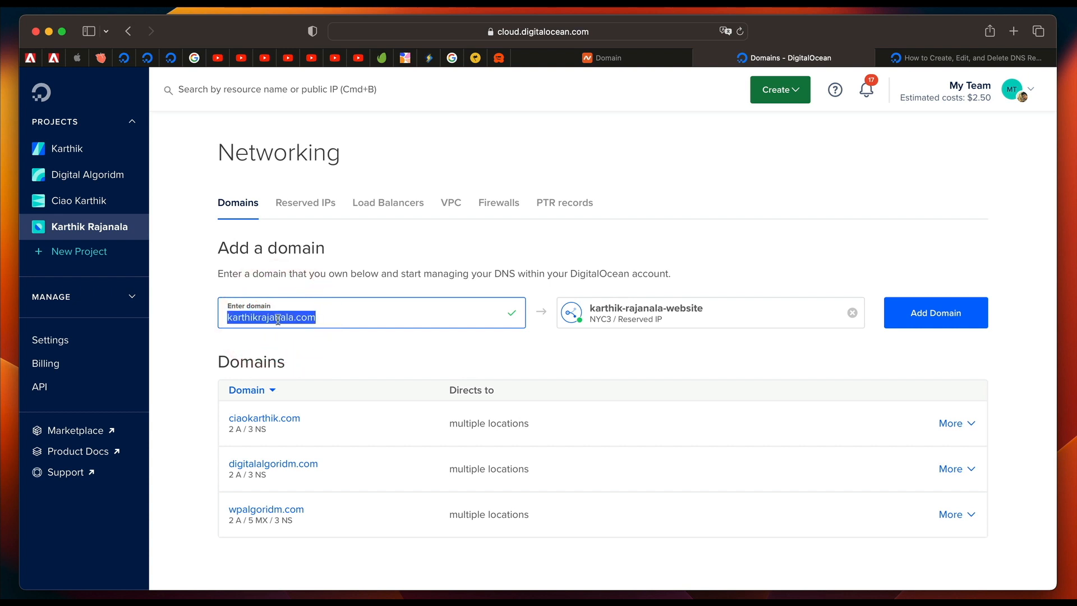
triple_click(278, 320)
click(945, 321)
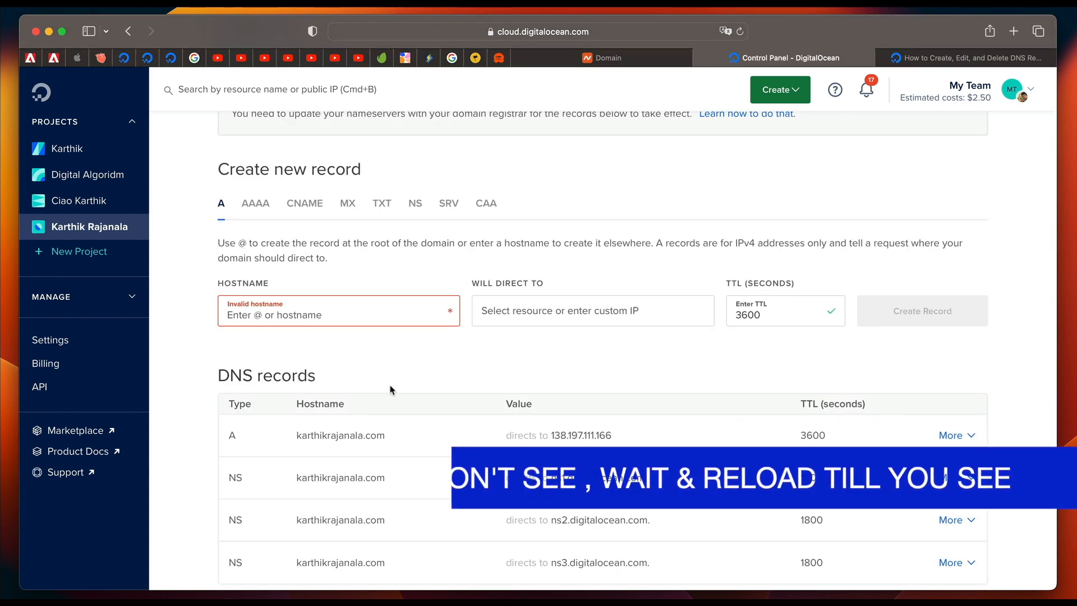
Create an A record for hostname www that directs to the new website Droplet with a TTL of 3600 seconds.
scroll(390, 389, down, 2)
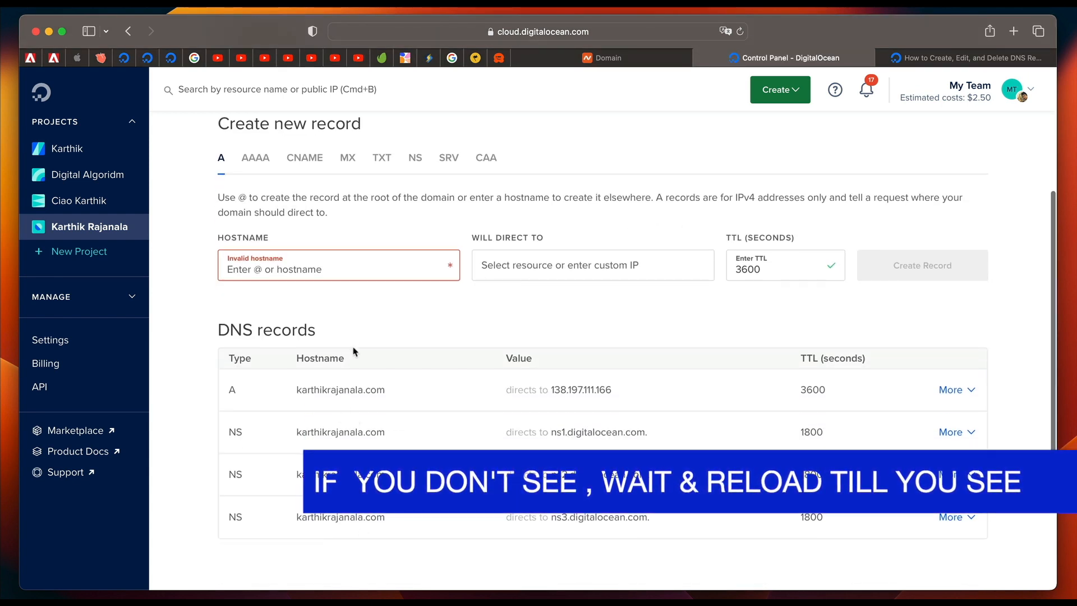
scroll(355, 313, up, 1)
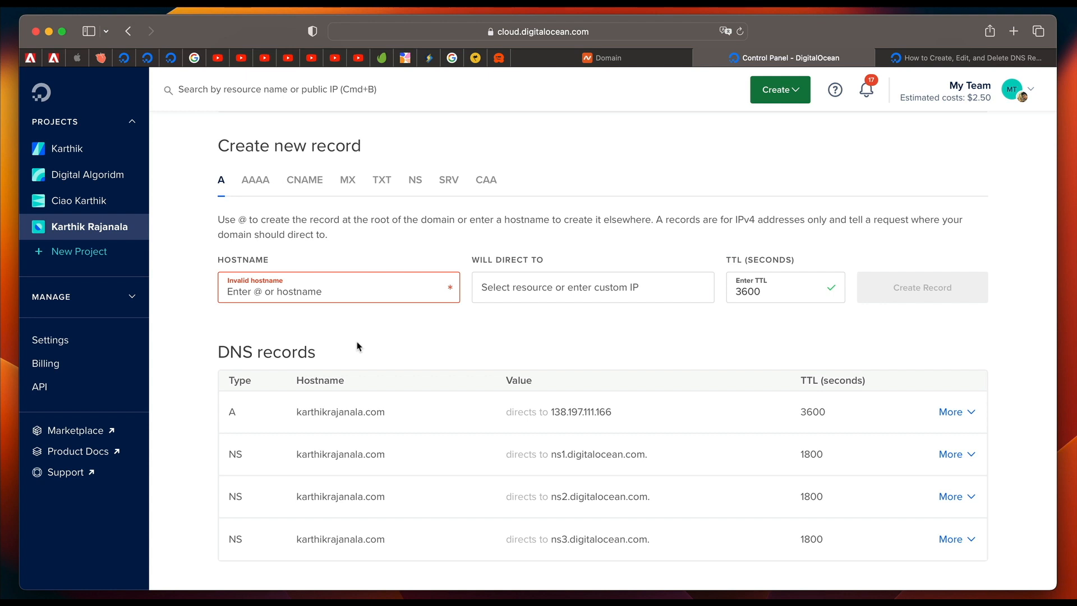
click(307, 295)
text(www)
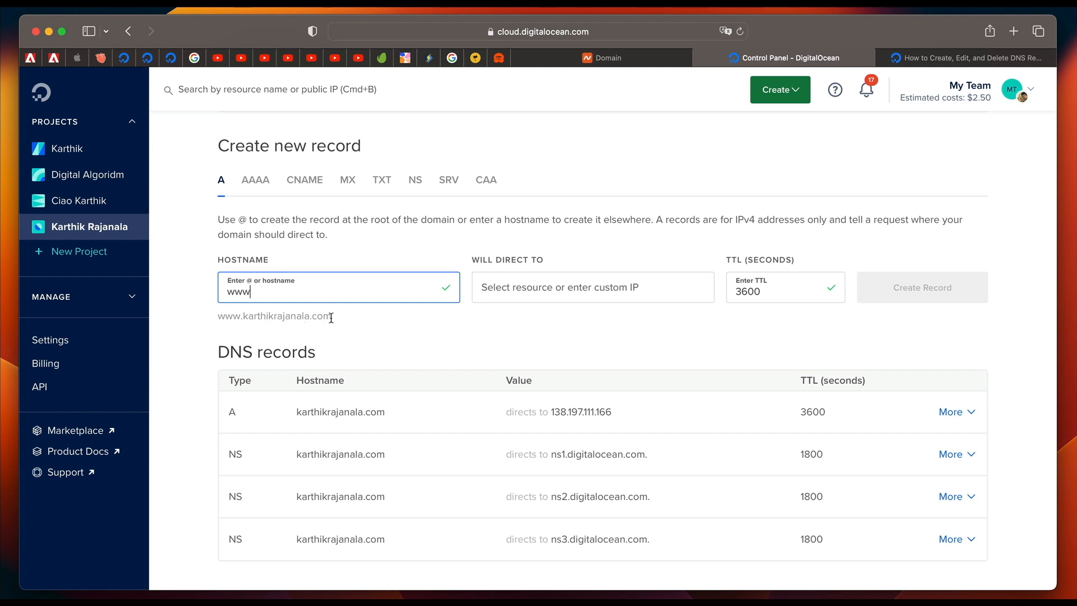
click(527, 287)
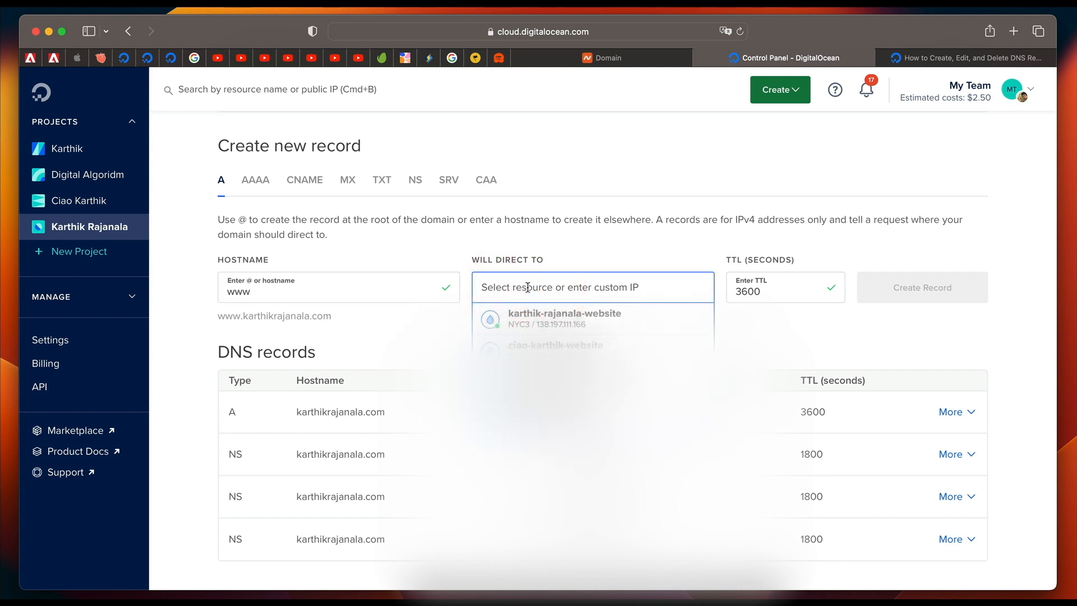
click(533, 322)
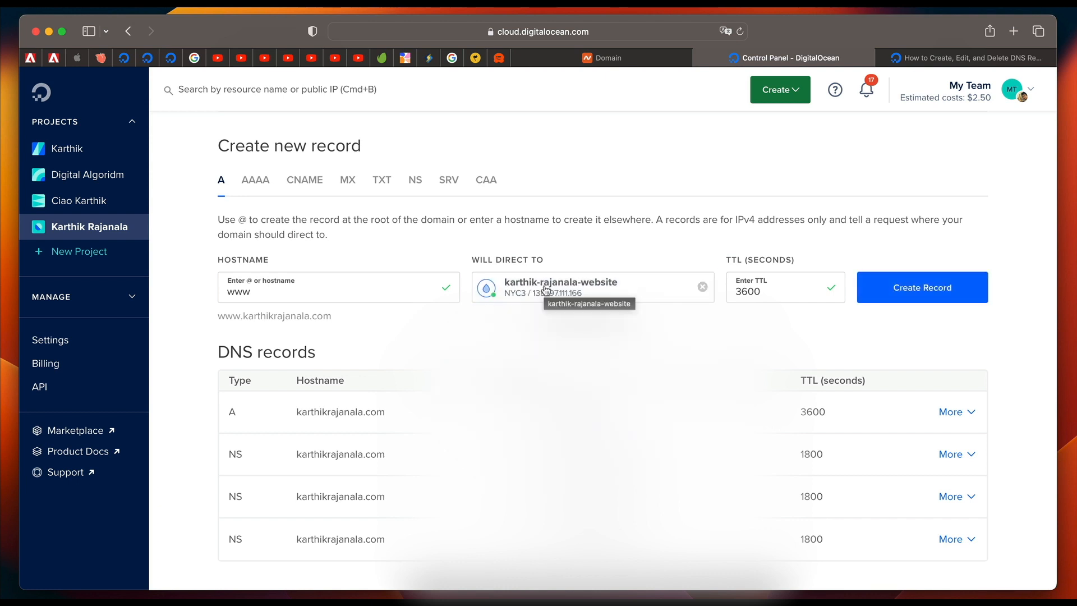
click(545, 289)
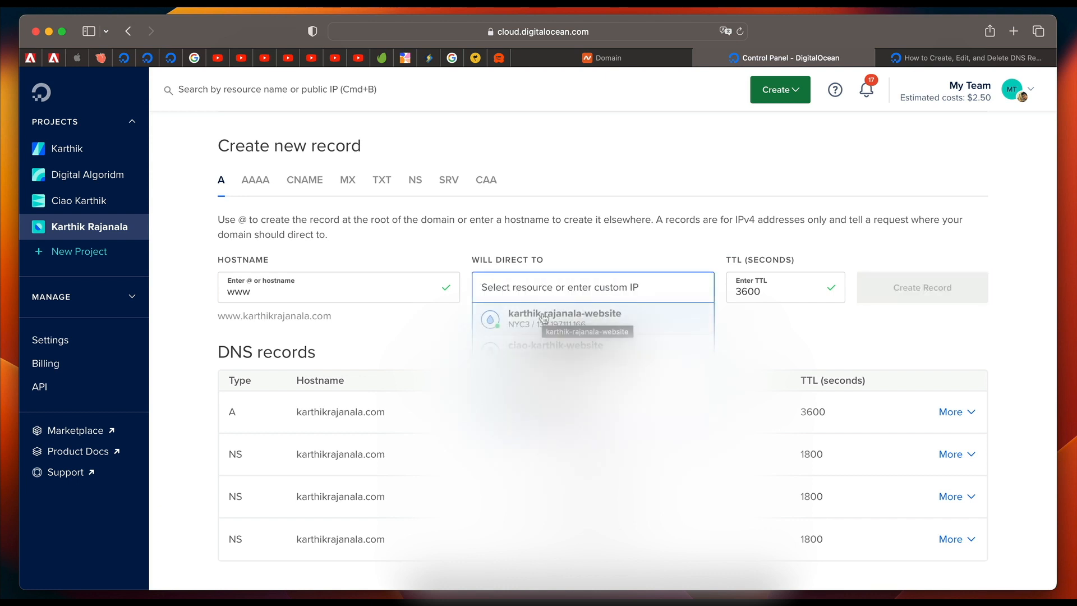
click(540, 316)
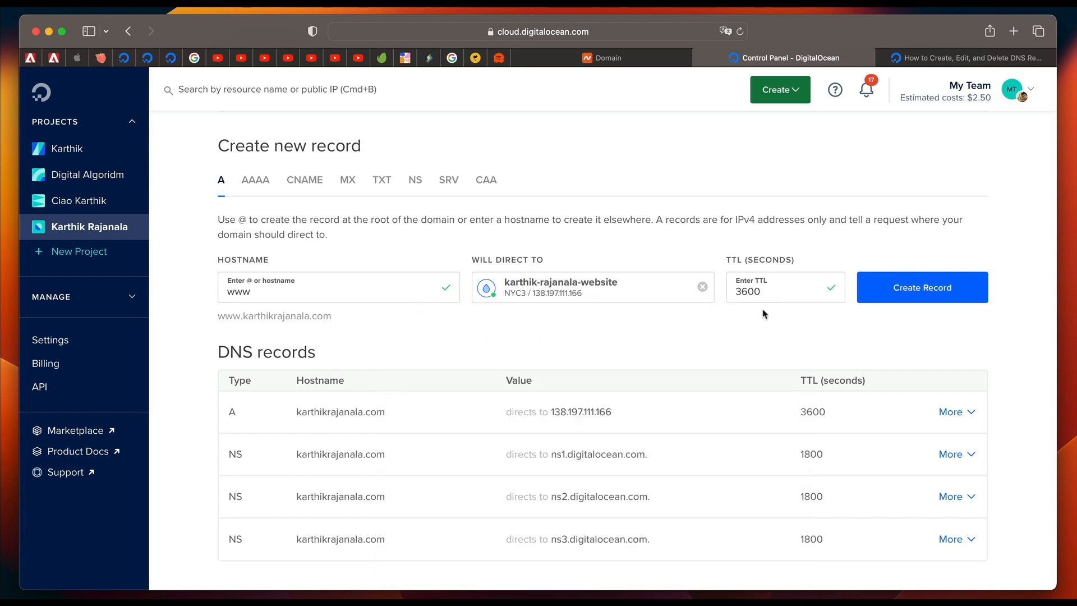
click(904, 289)
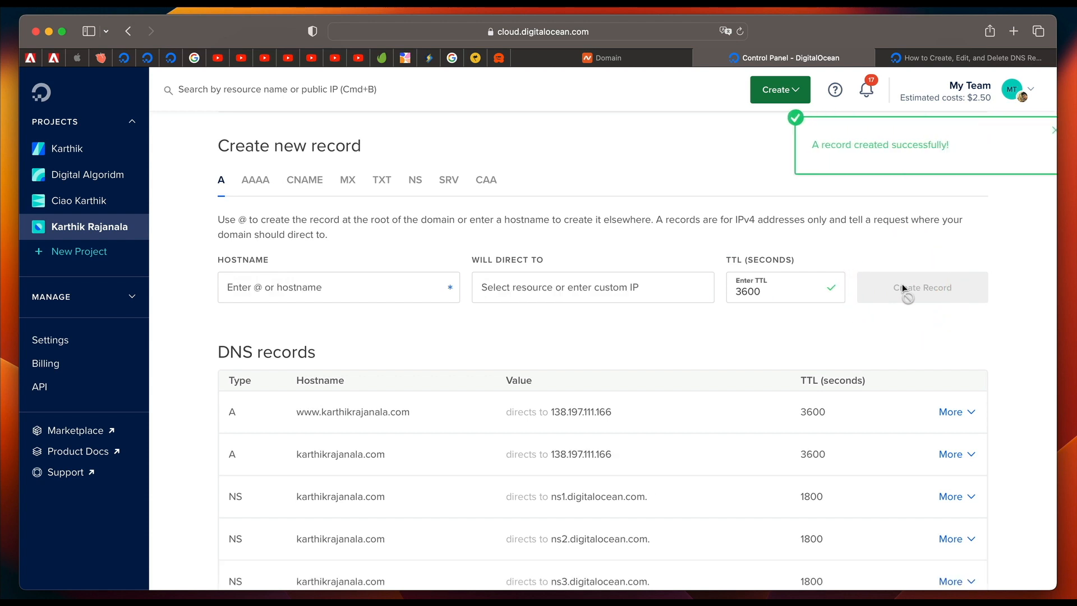
Return to the domain's project and launch the new website Droplet's console, logging in as root.
scroll(714, 332, down, 2)
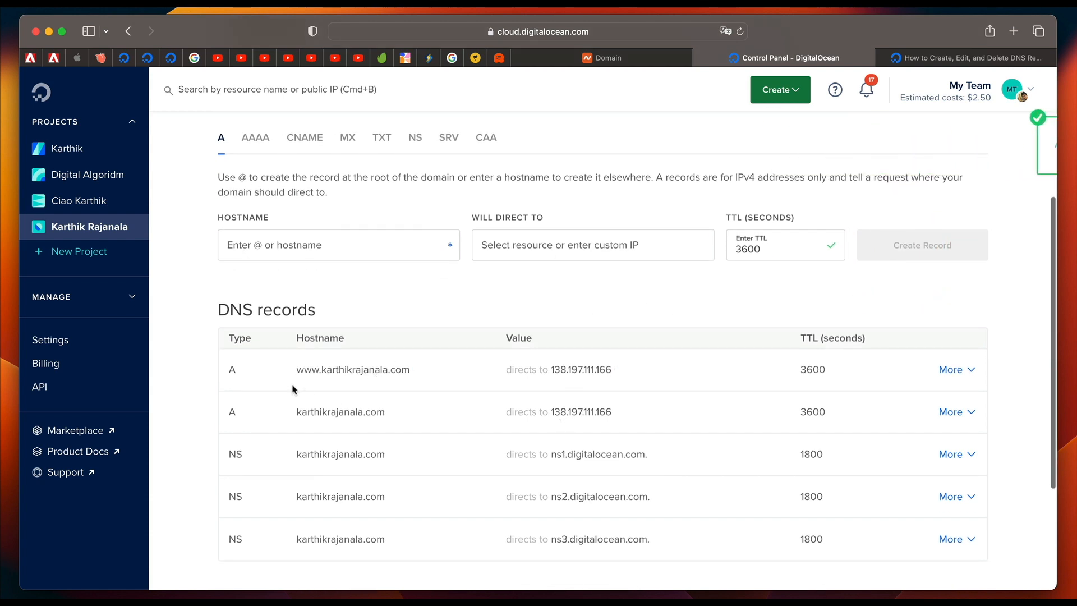
scroll(476, 324, up, 6)
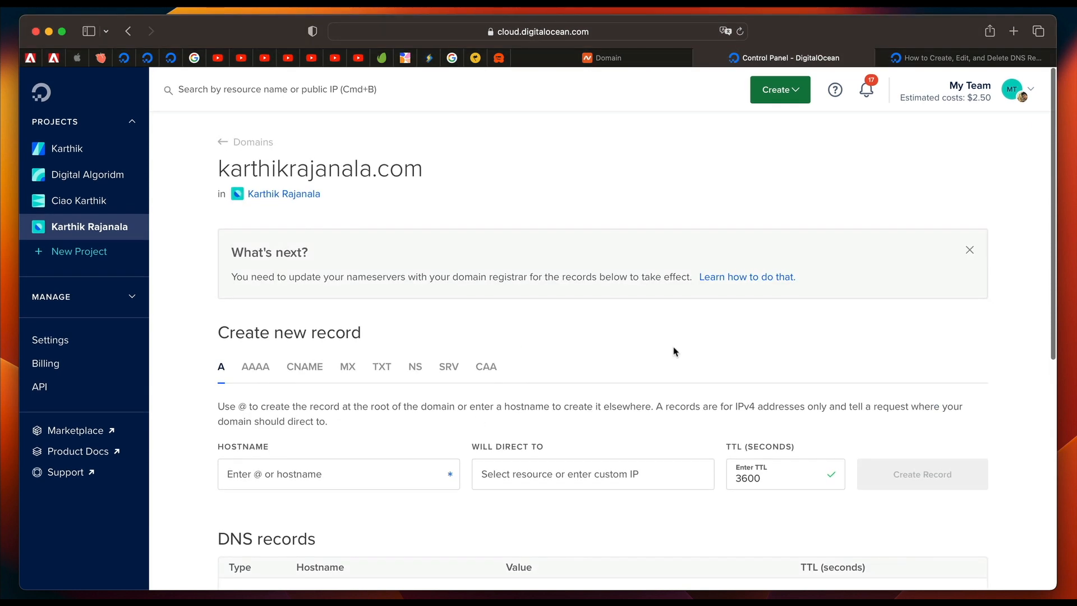
scroll(673, 350, down, 4)
scroll(673, 351, up, 3)
click(122, 238)
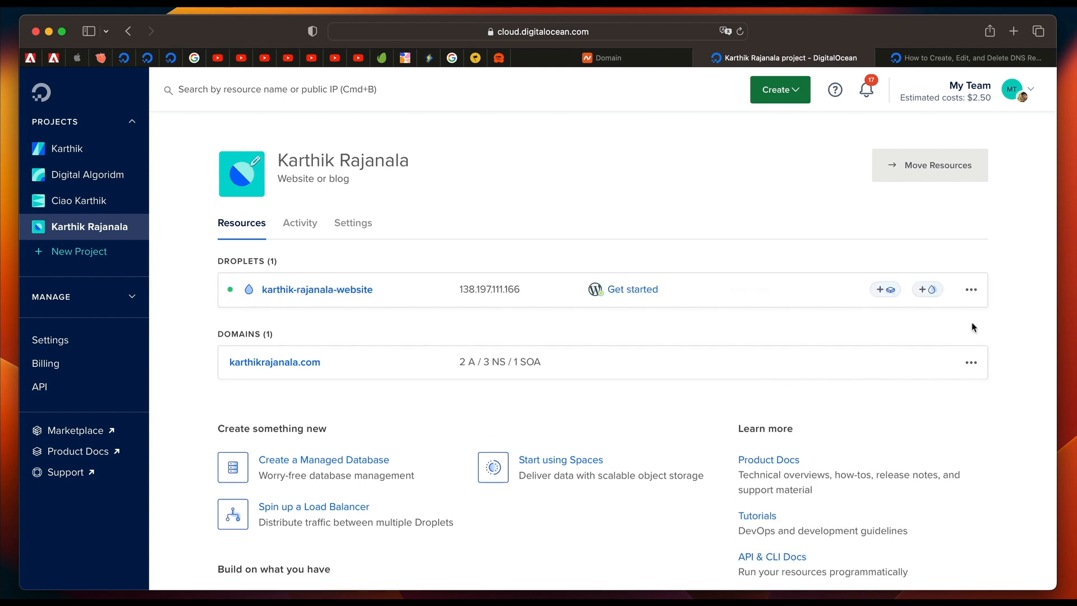
click(970, 293)
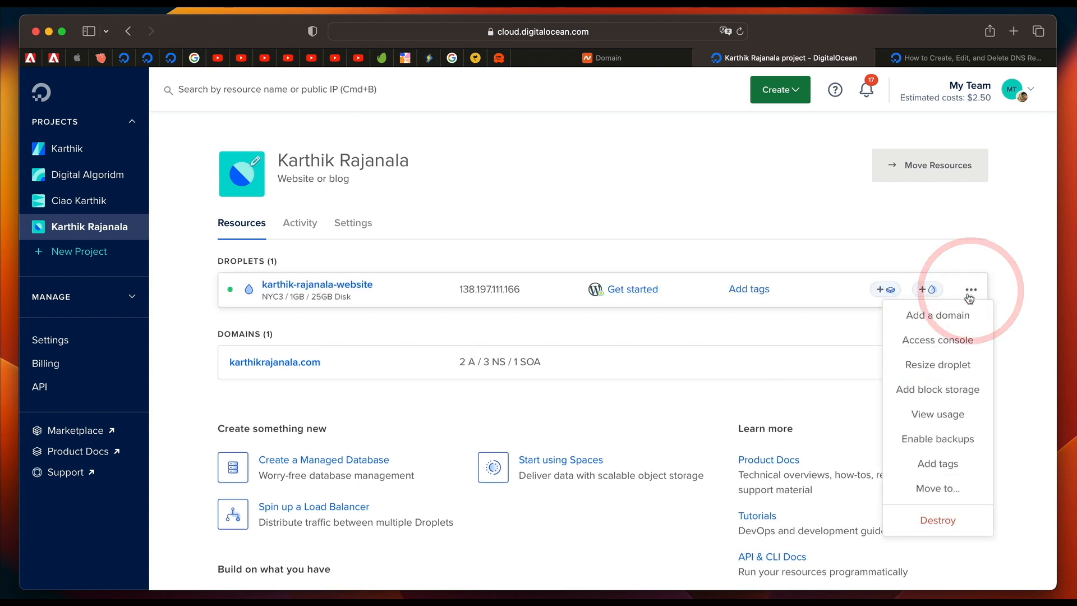
click(948, 341)
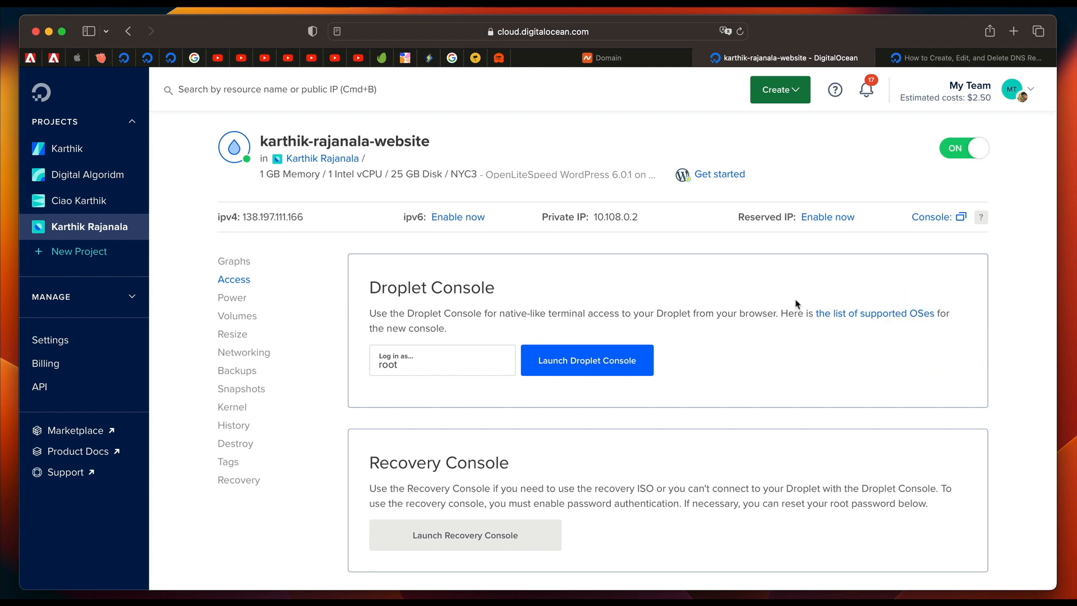
click(629, 363)
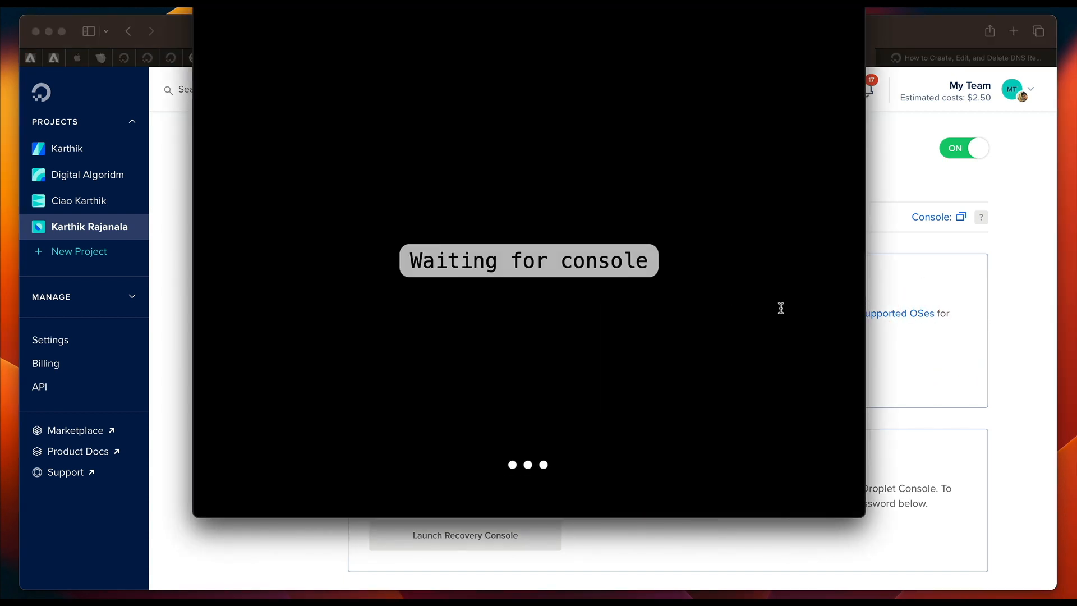
drag(727, 0, 726, 61)
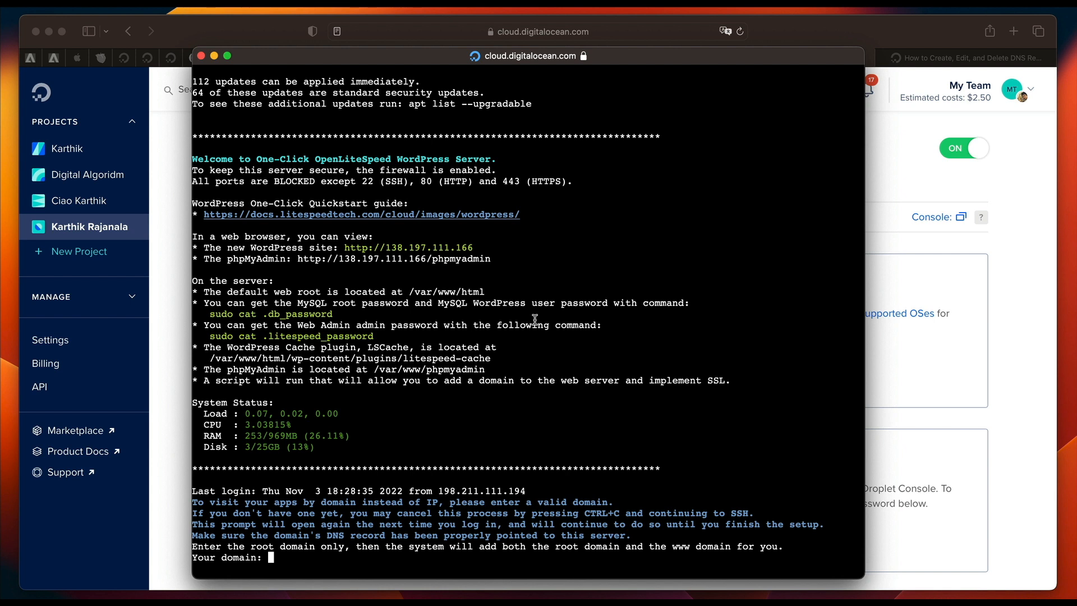
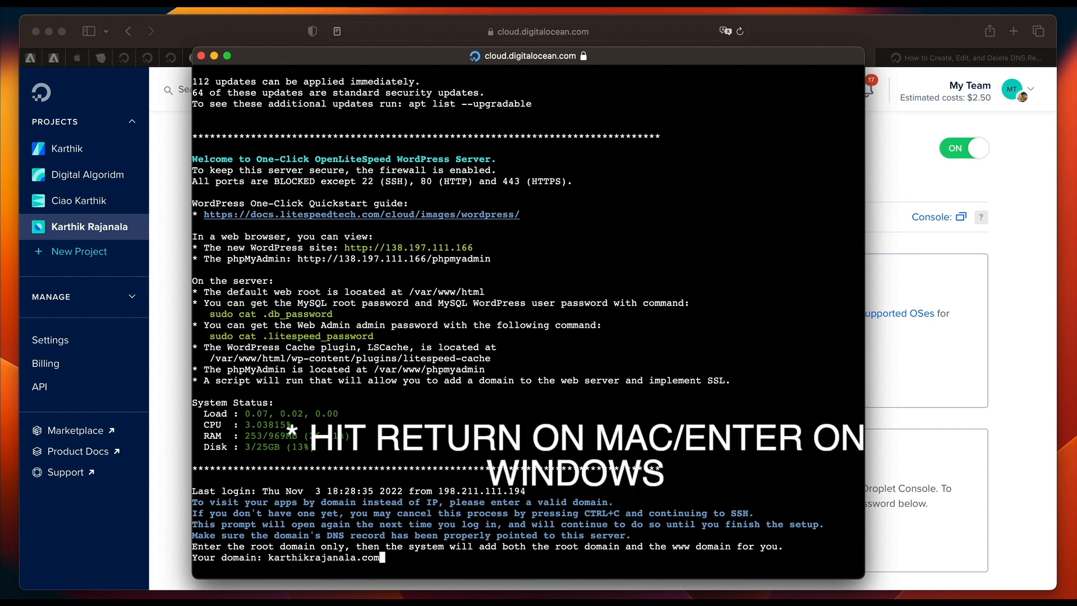
Enter the site owner's root .com domain at the server setup prompt and confirm that it is correct.
key(Return)
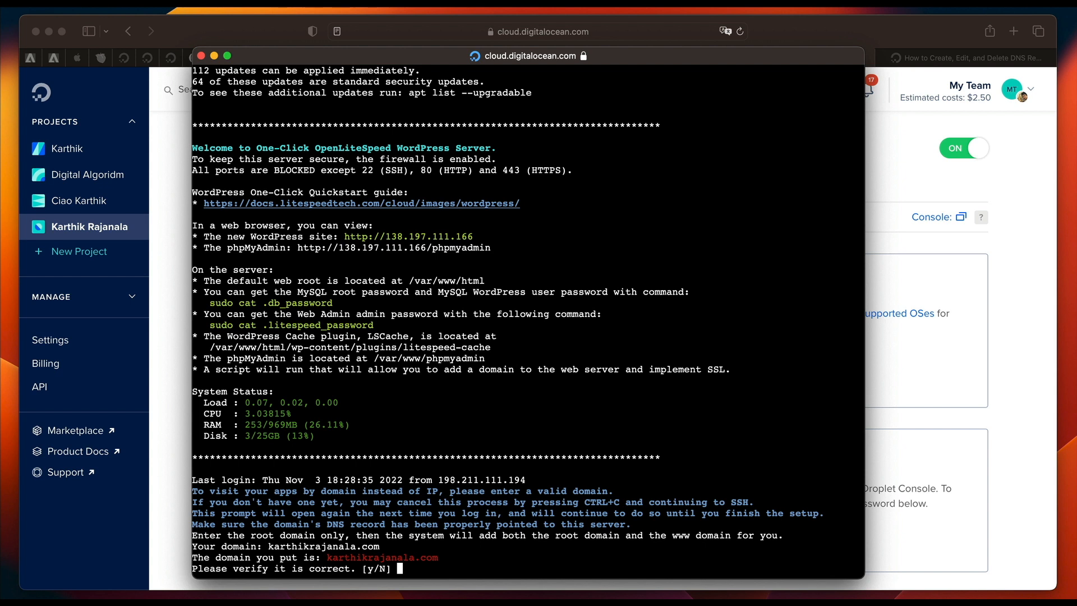
text(y)
key(Return)
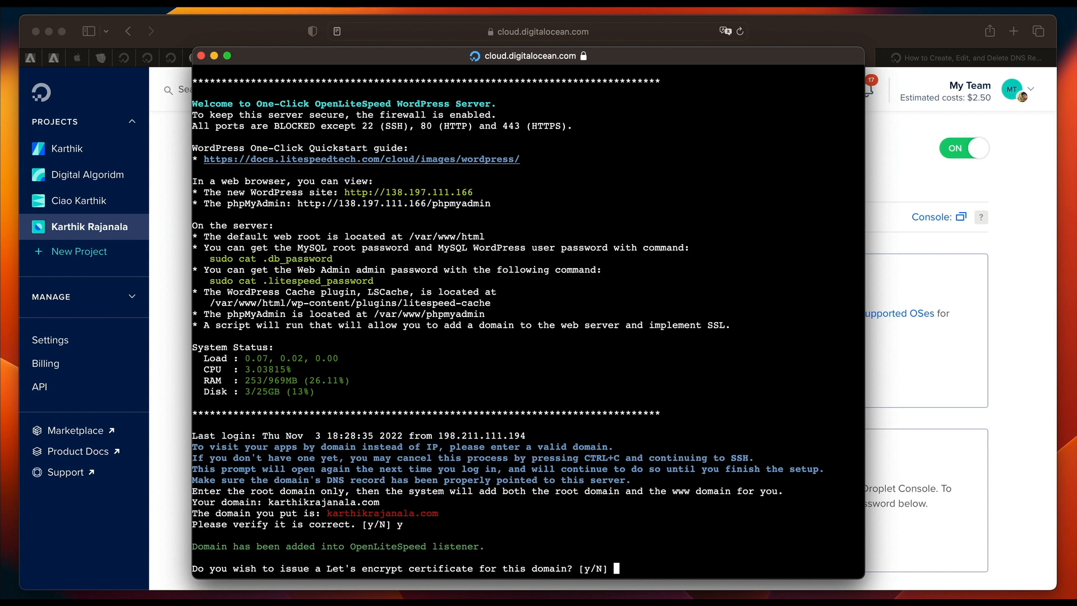
Agree to issue a Let's Encrypt certificate for the domain, supply the contact e-mail address and confirm it.
text(y)
key(Return)
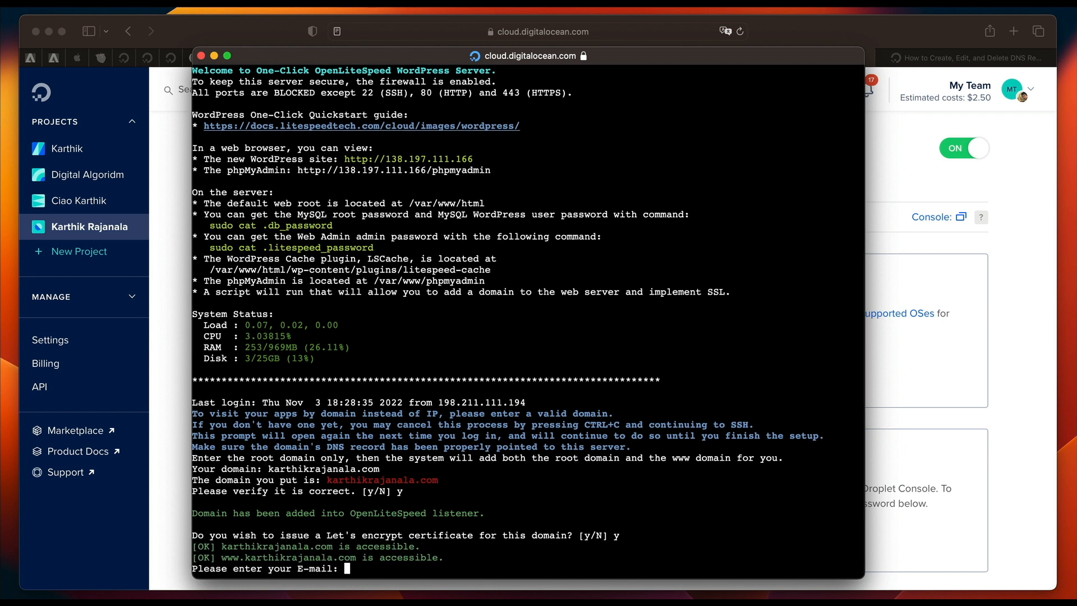
key(super+v)
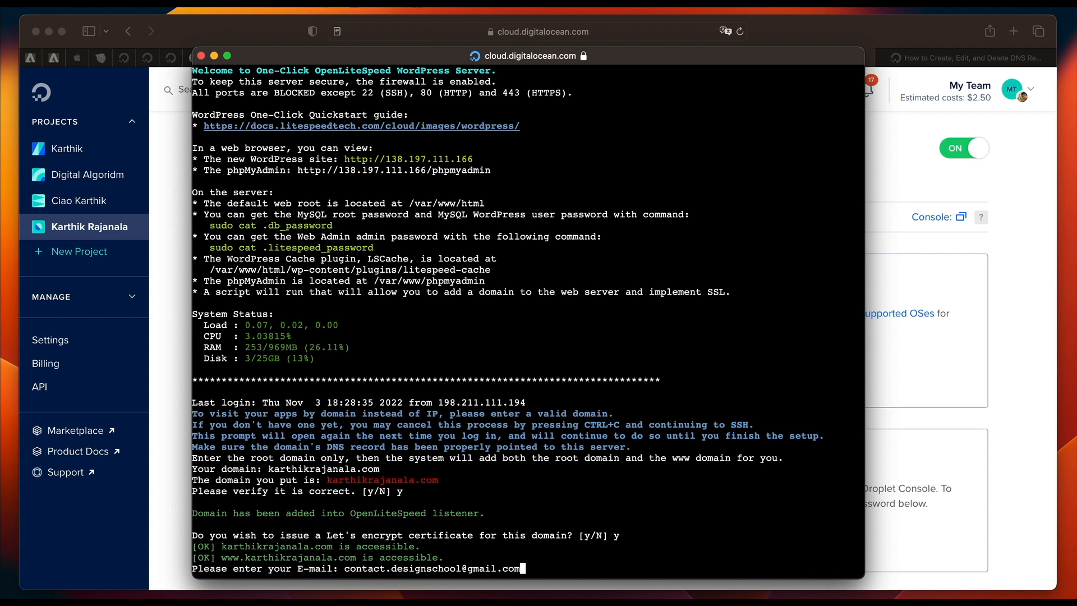
key(Return)
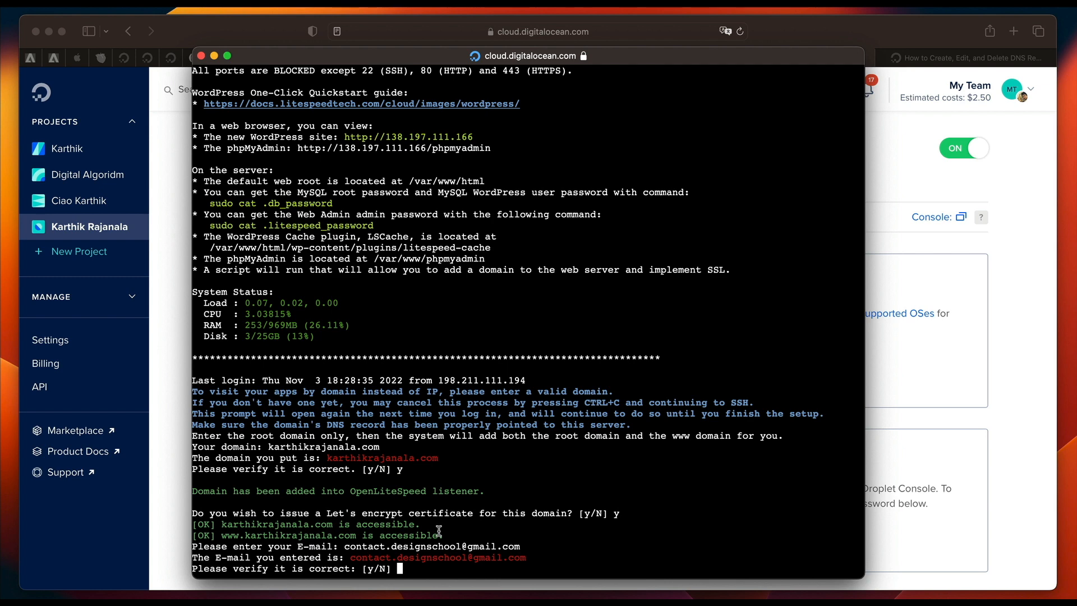
scroll(413, 403, up, 3)
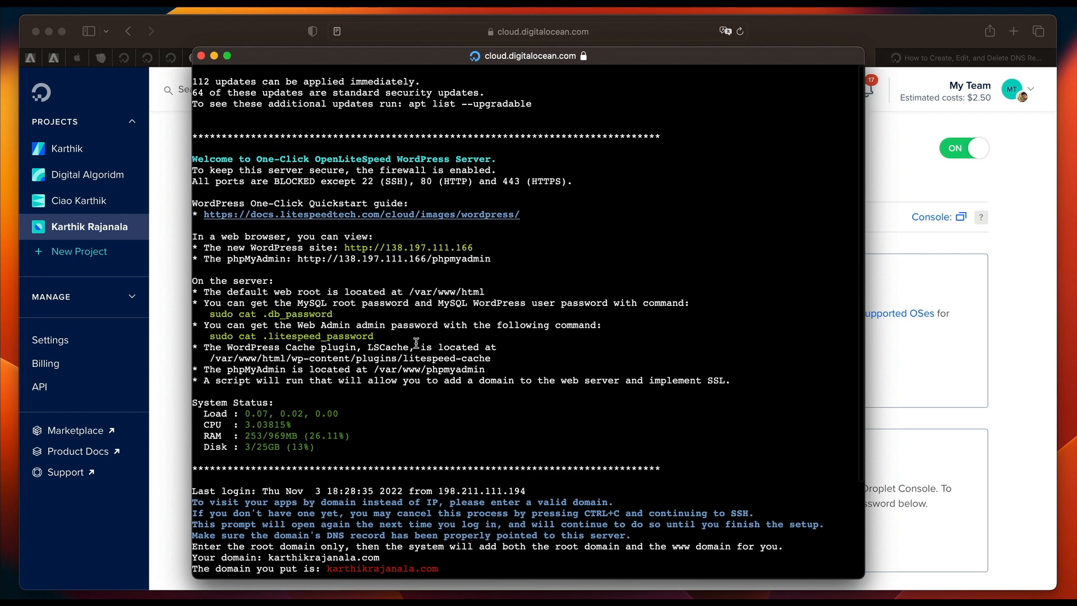
scroll(416, 343, down, 3)
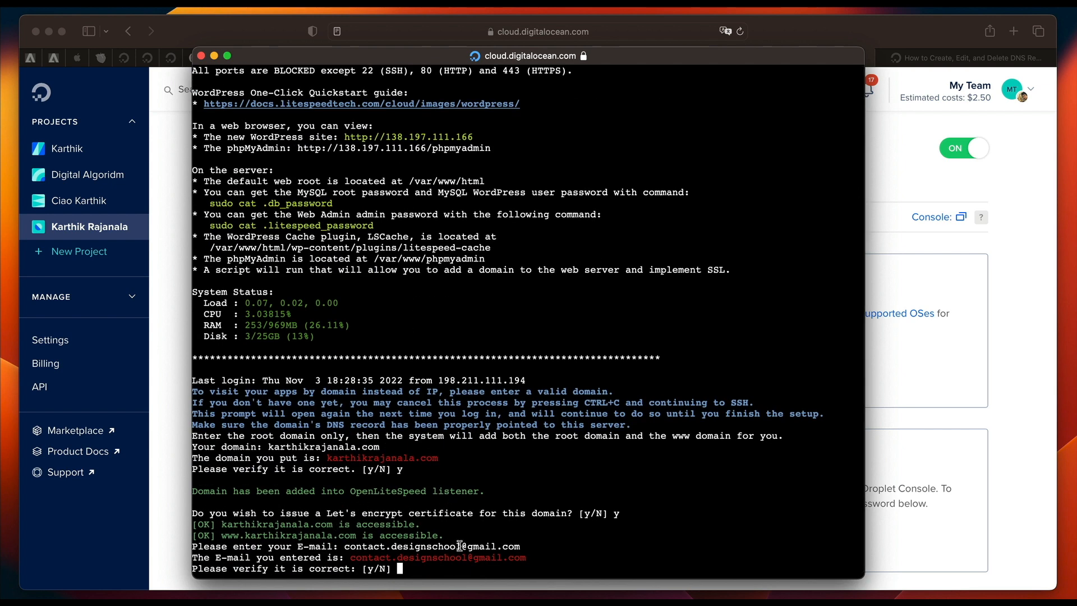
text(y)
key(Return)
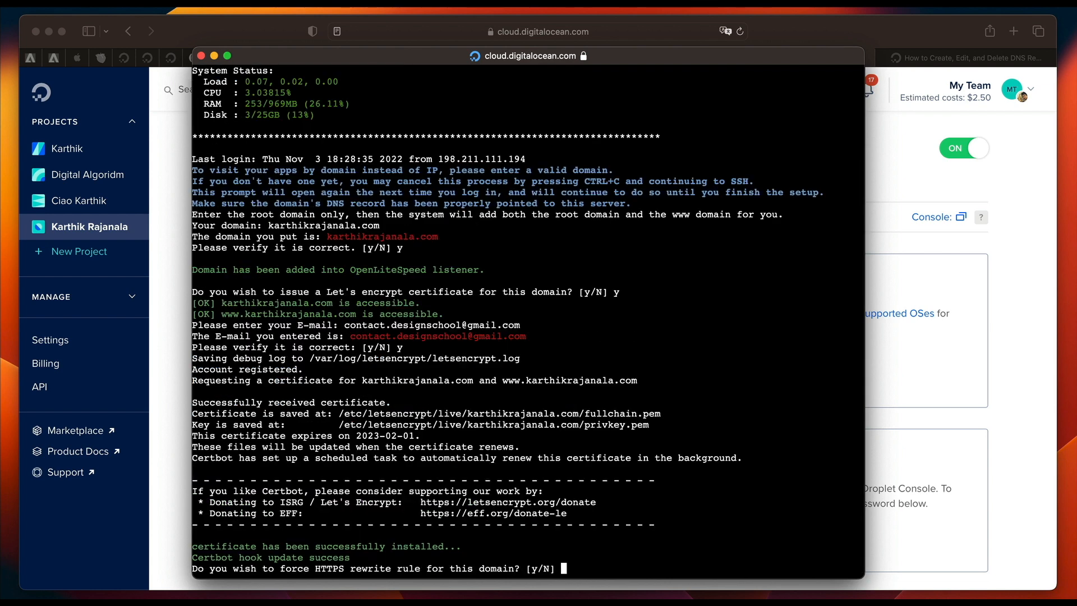
Accept the forced HTTPS rewrite rule for the domain and the update of the system and web server.
text(y)
key(Return)
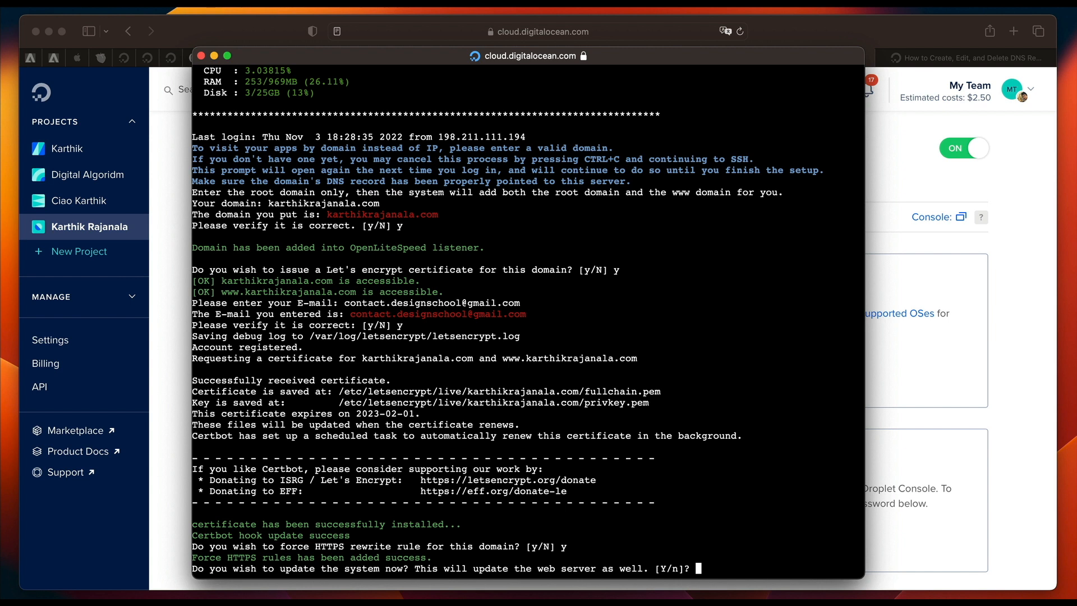
text(Y)
key(Return)
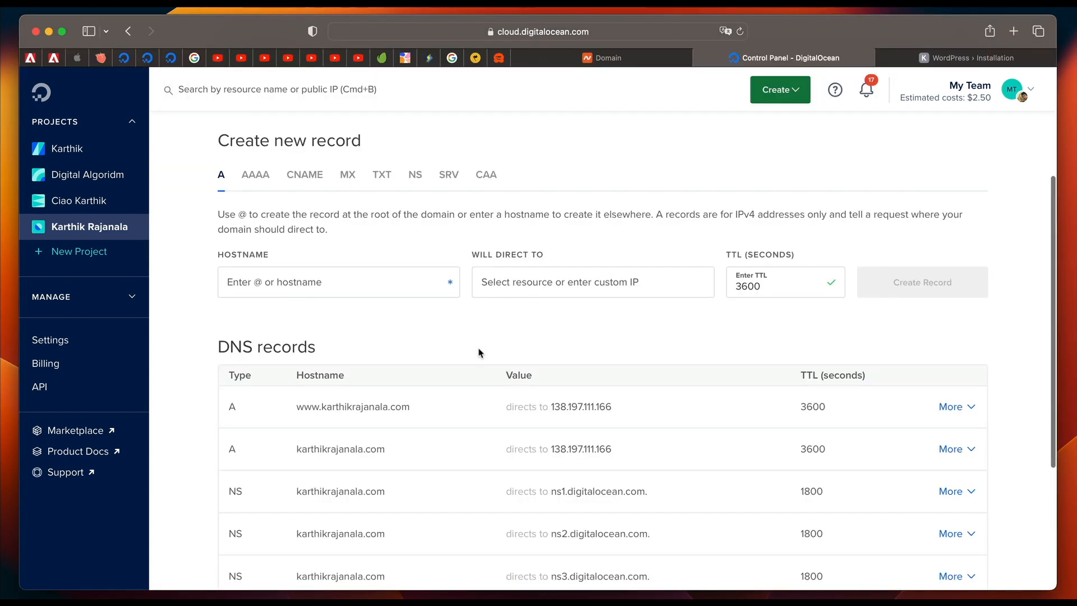
Switch to the domain's WordPress installation page and continue with English (United States) as the site language.
scroll(519, 351, down, 3)
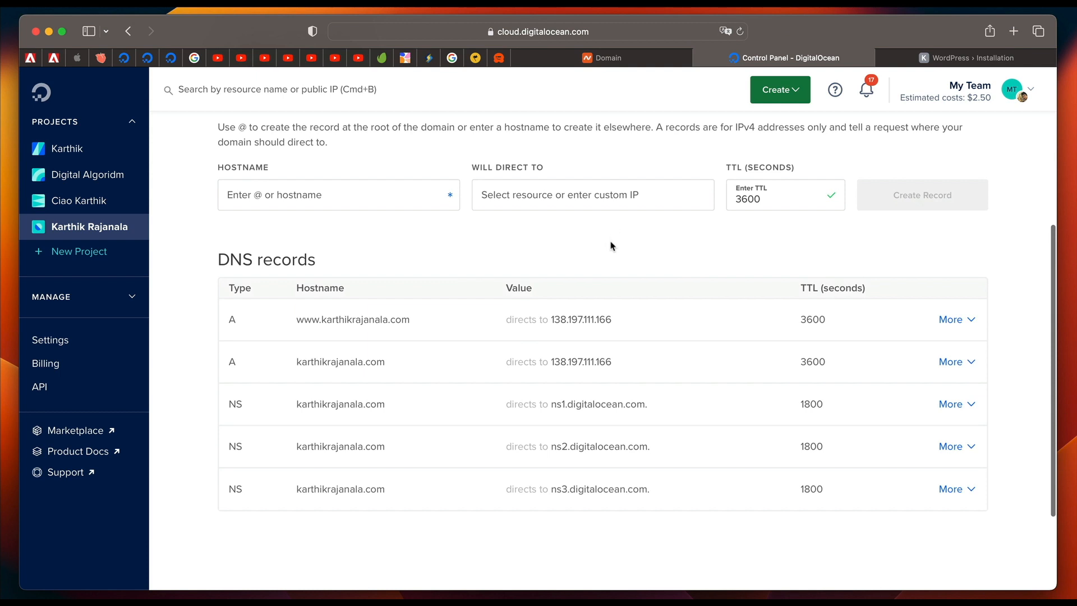
scroll(611, 250, down, 2)
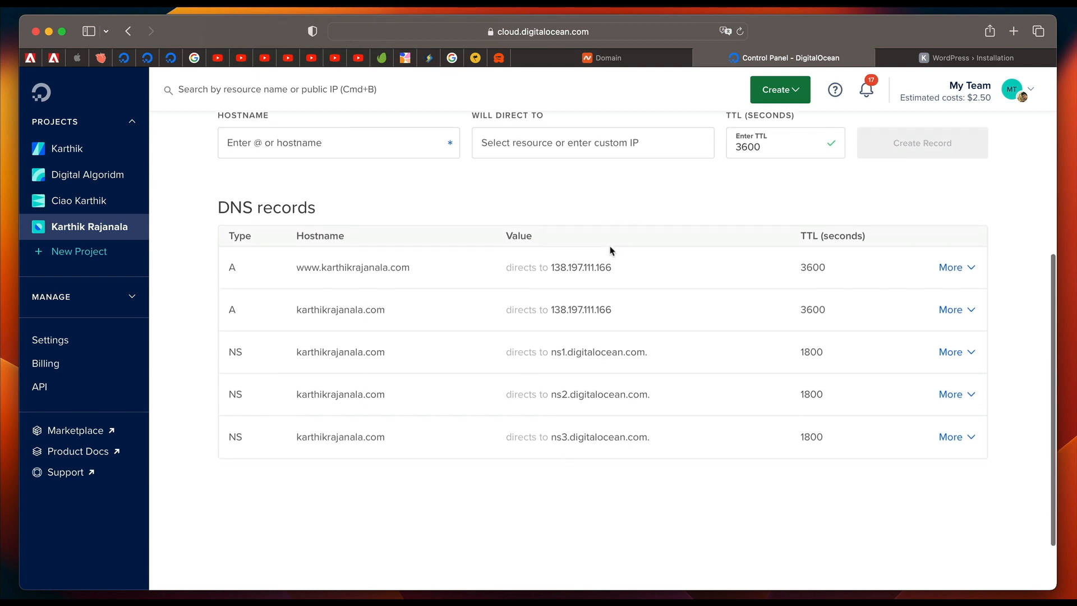
scroll(610, 250, up, 10)
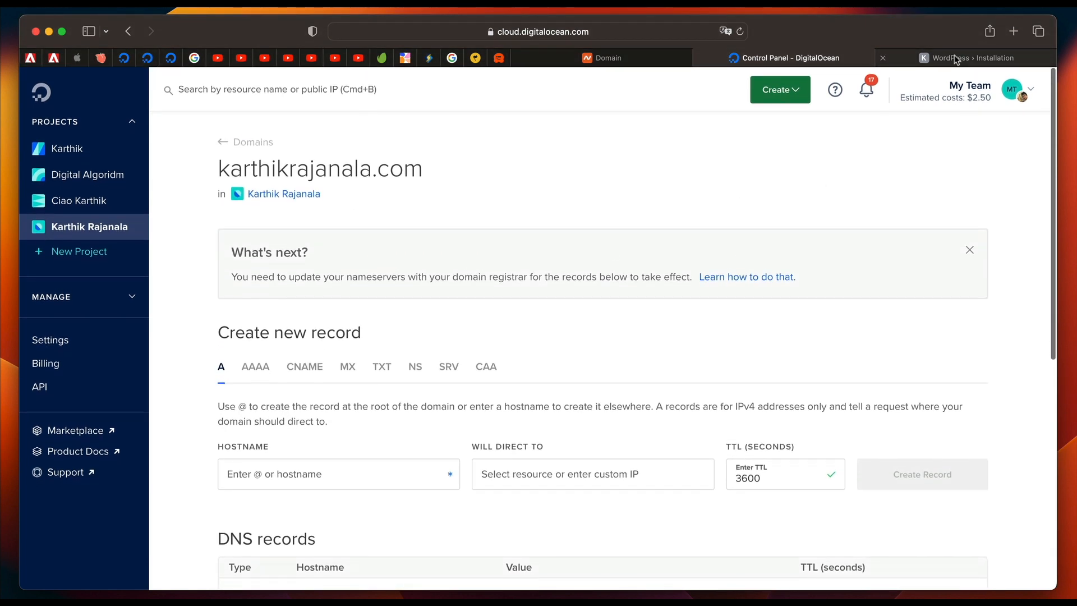
click(956, 60)
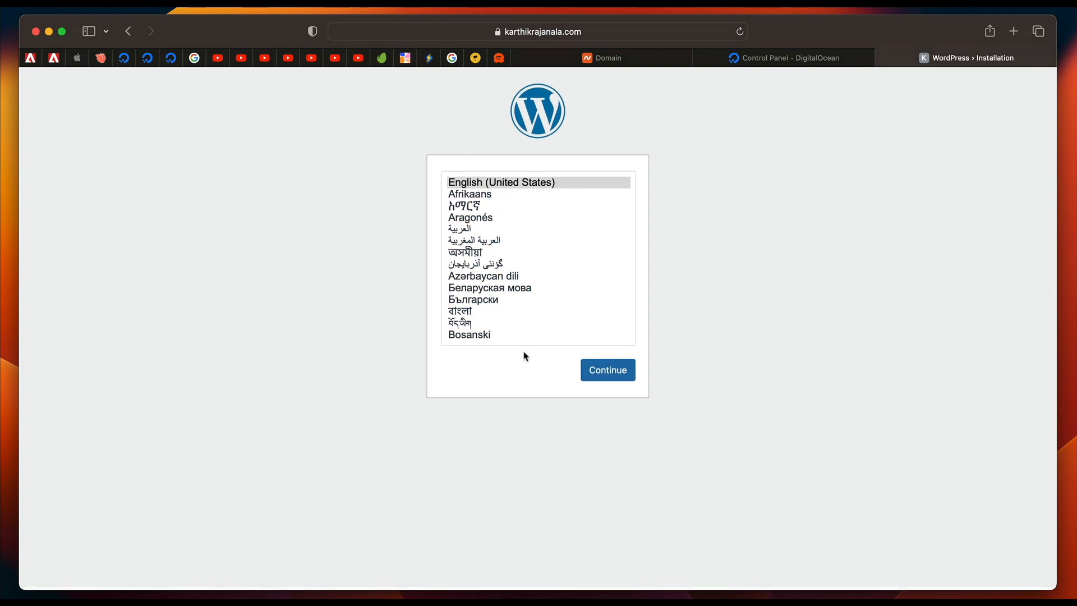
click(516, 187)
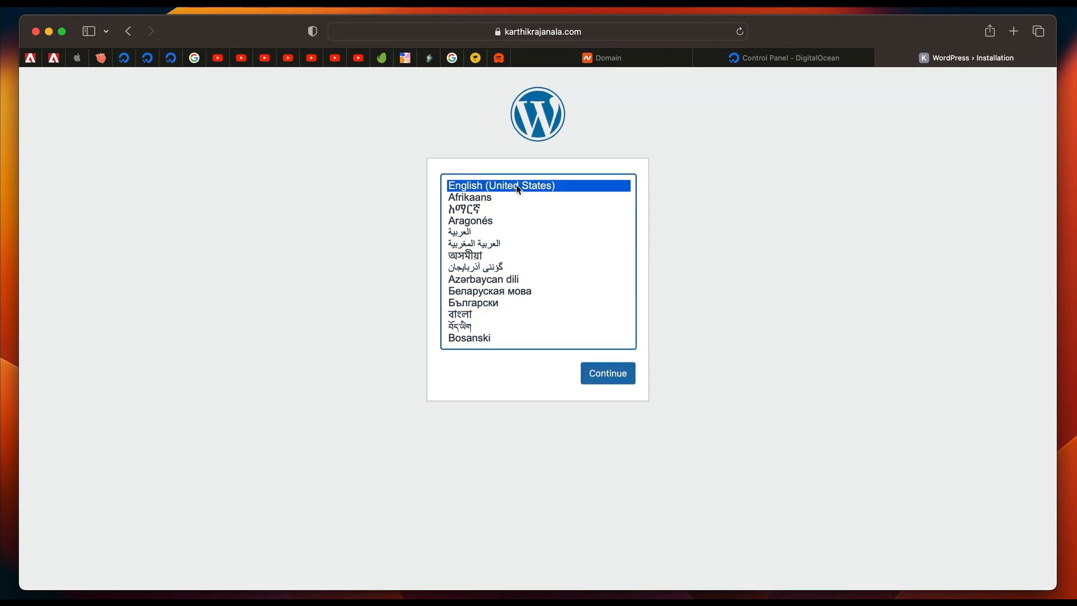
click(617, 374)
scroll(757, 339, down, 2)
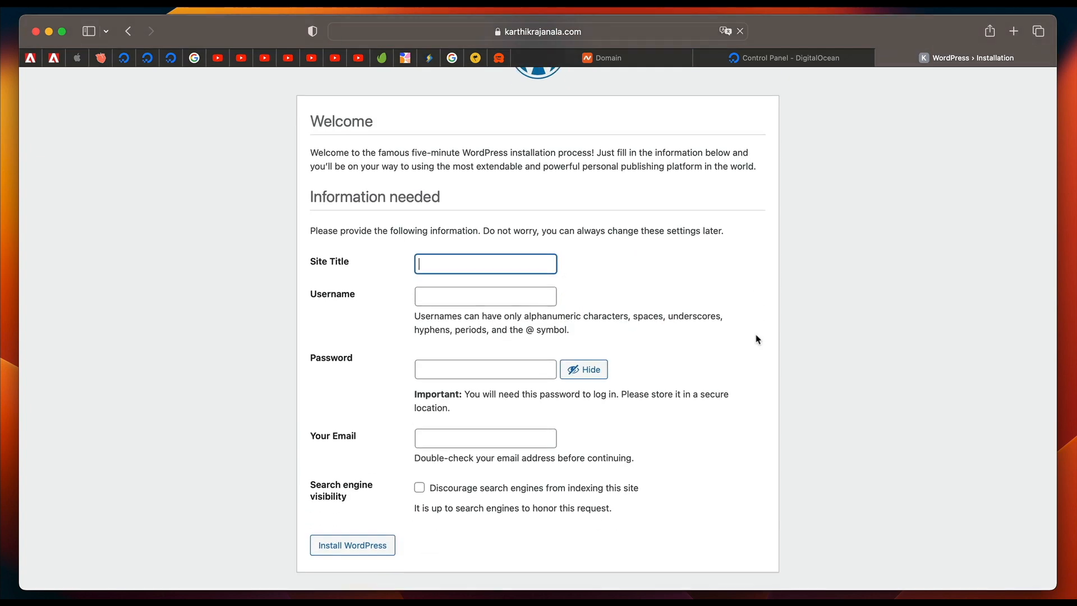
Fill in the WordPress username with a hyphenated phrase that starts with the site owner's first name and ends in "rocks".
click(632, 285)
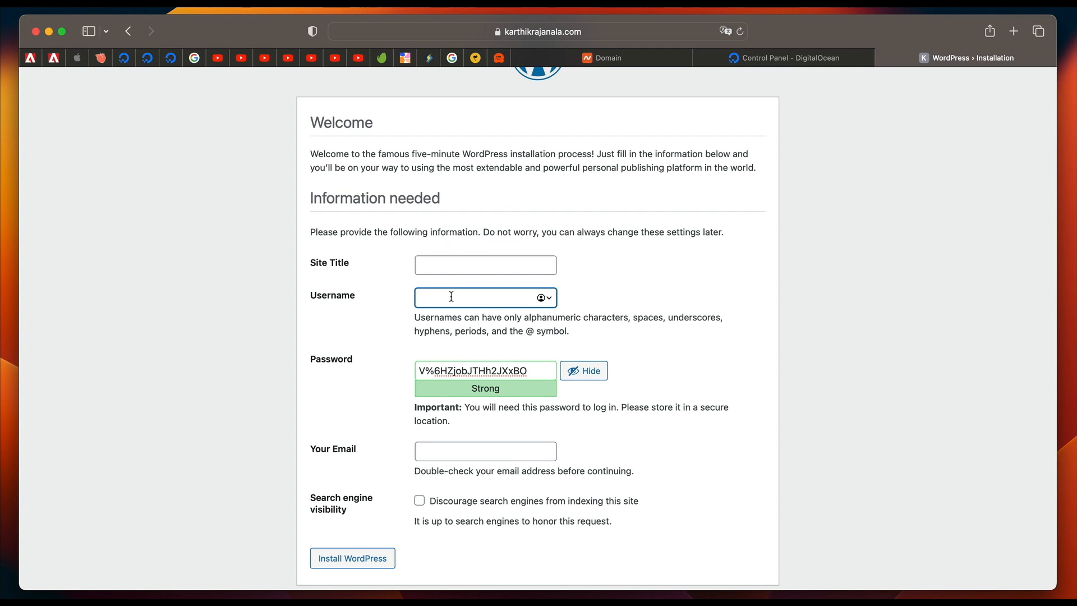
text(karthik-just-1992-rocks)
triple_click(467, 301)
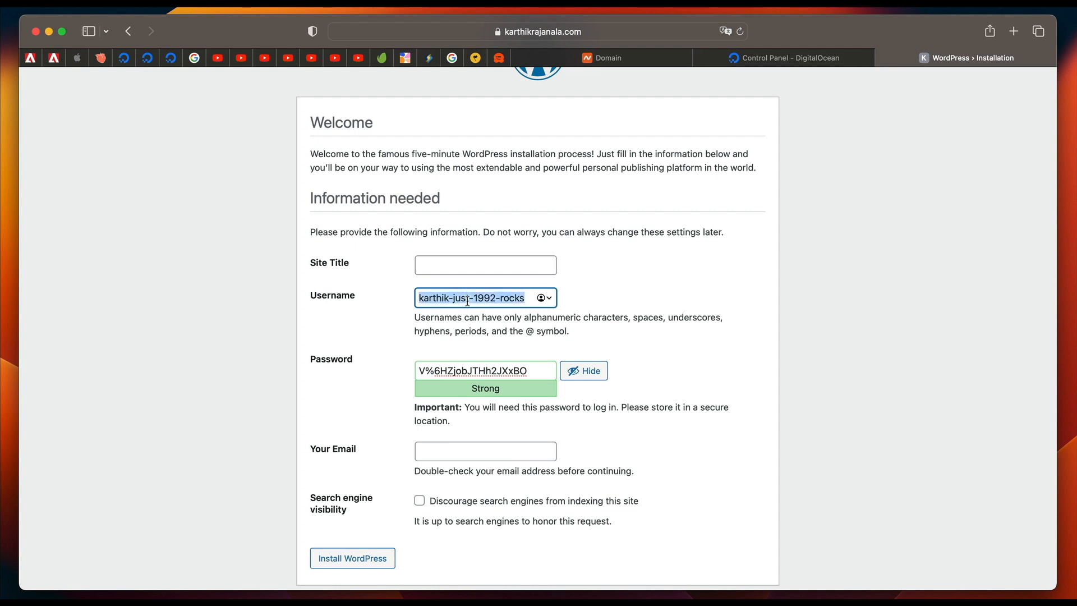
triple_click(467, 301)
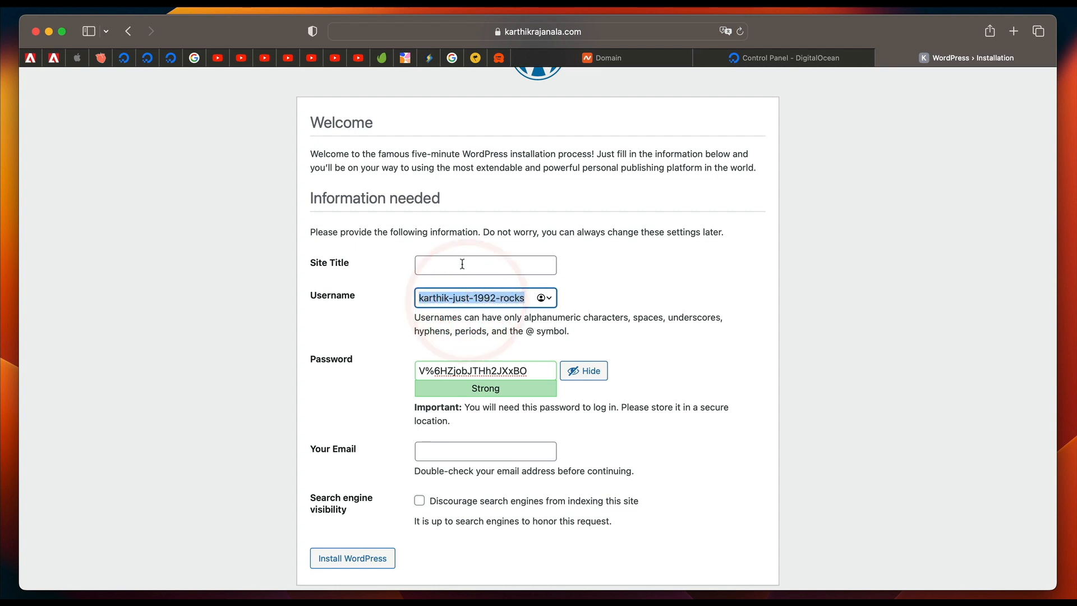
Fill in the site title with the site owner's full name.
click(462, 264)
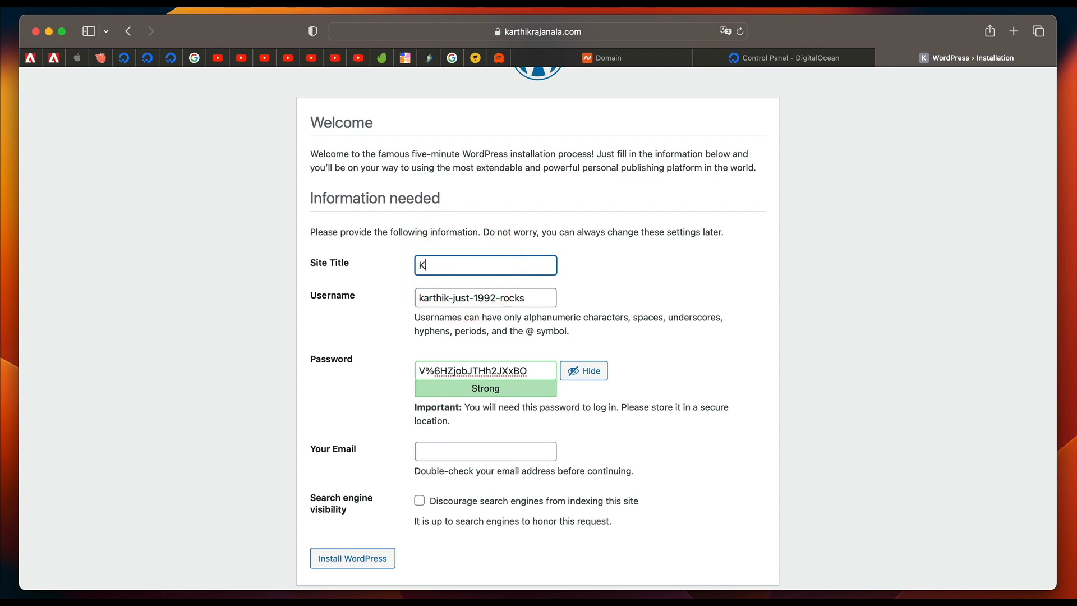
Replace the end of the WordPress username so it reads as the site owner's first and last name joined by a hyphen.
double_click(484, 298)
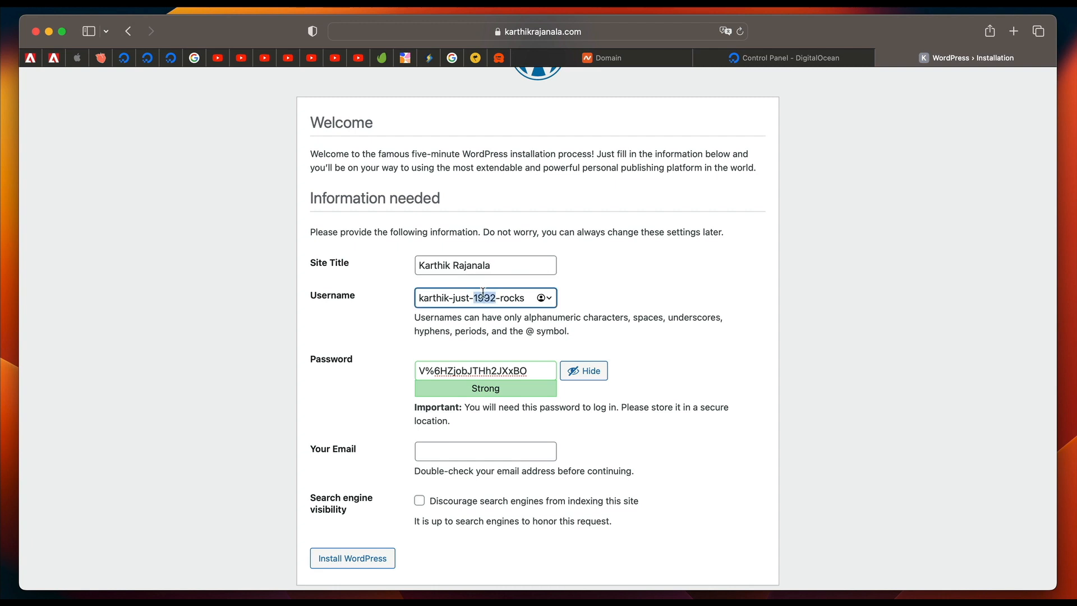
double_click(513, 297)
key(BackSpace)
key(BackSpace)
key(BackSpace)
key(BackSpace)
key(BackSpace)
key(BackSpace)
key(BackSpace)
key(BackSpace)
key(BackSpace)
key(BackSpace)
text(rajanala)
Clear the suggested password and change the hyphen in the username to an underscore.
double_click(491, 368)
double_click(466, 299)
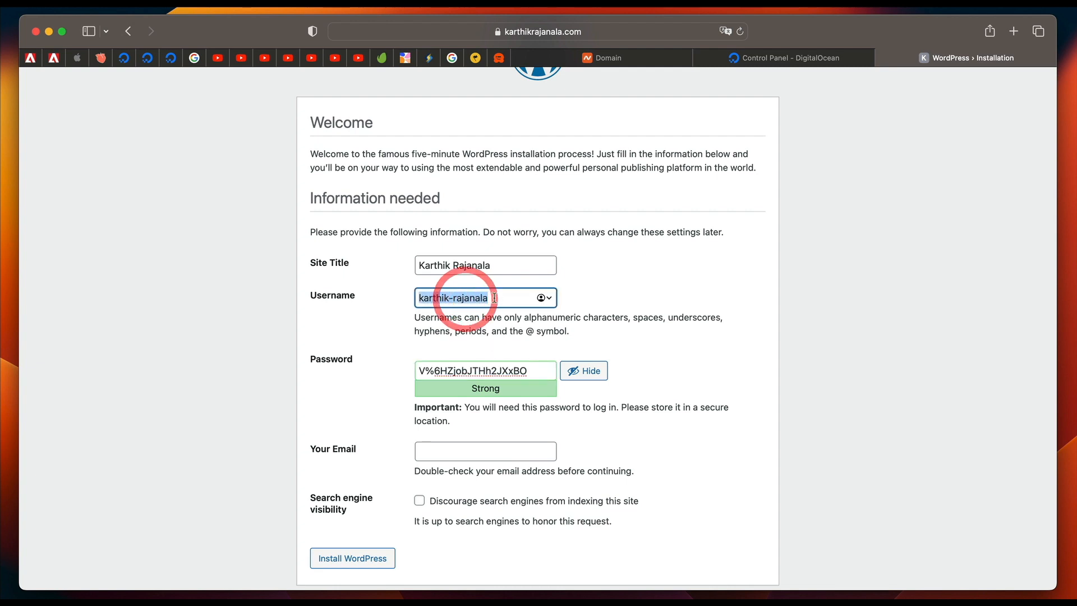
click(494, 297)
double_click(502, 298)
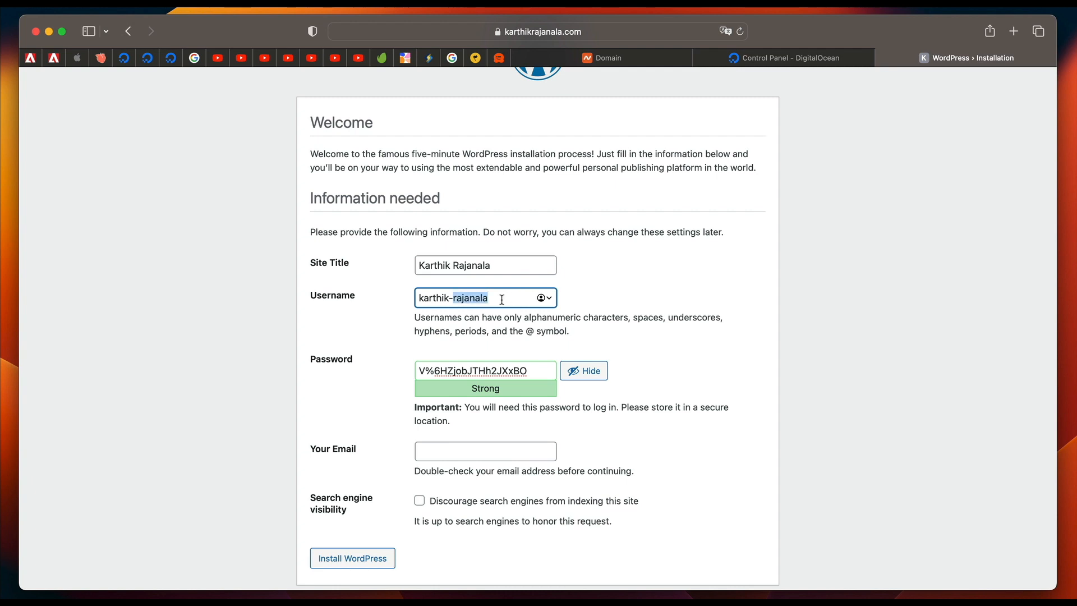
click(451, 297)
triple_click(450, 297)
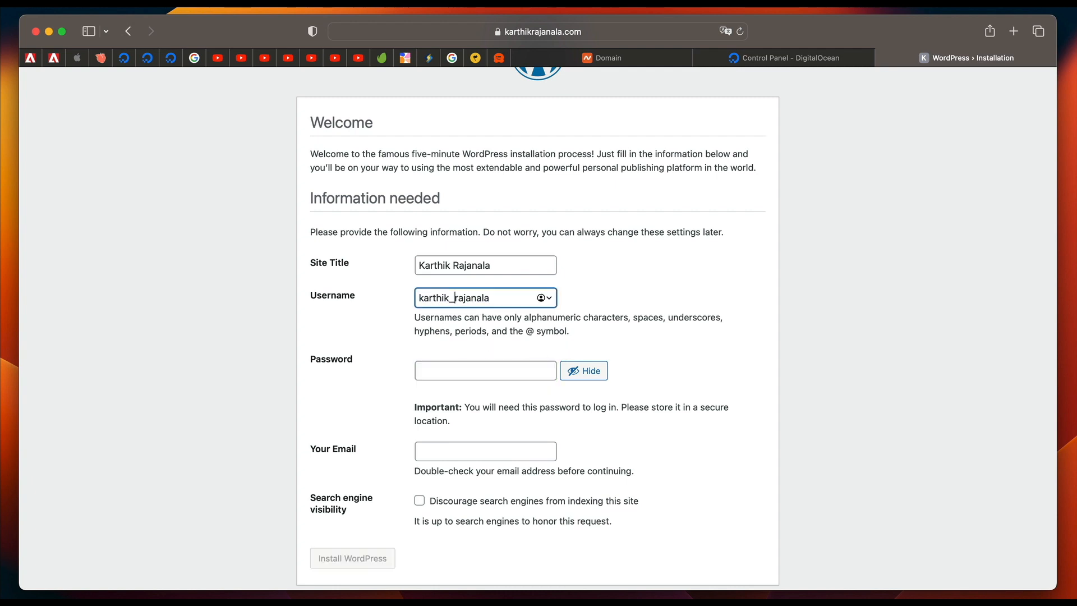
Mask the password field and paste the account password into it.
click(487, 365)
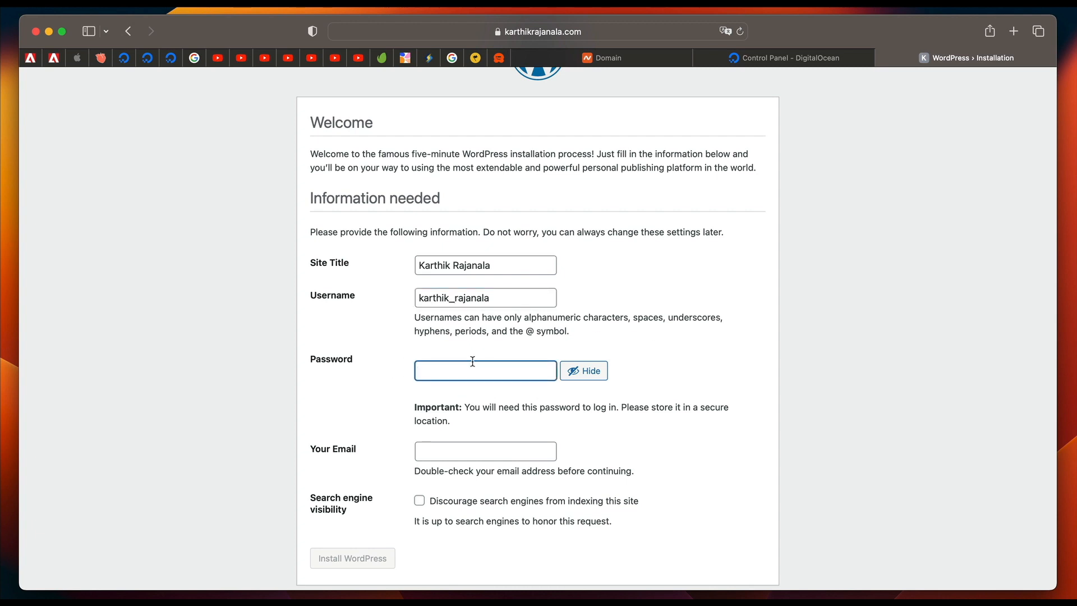
click(586, 366)
click(440, 377)
key(super+v)
Enter the site's contact e-mail address and discourage search engines from indexing the site.
click(467, 449)
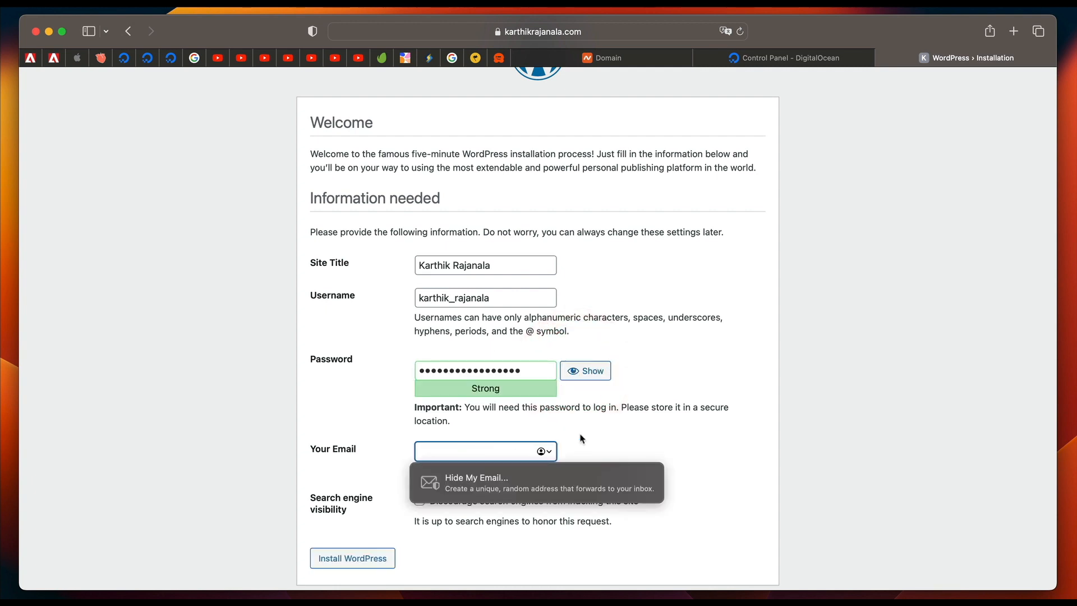
click(604, 442)
click(478, 450)
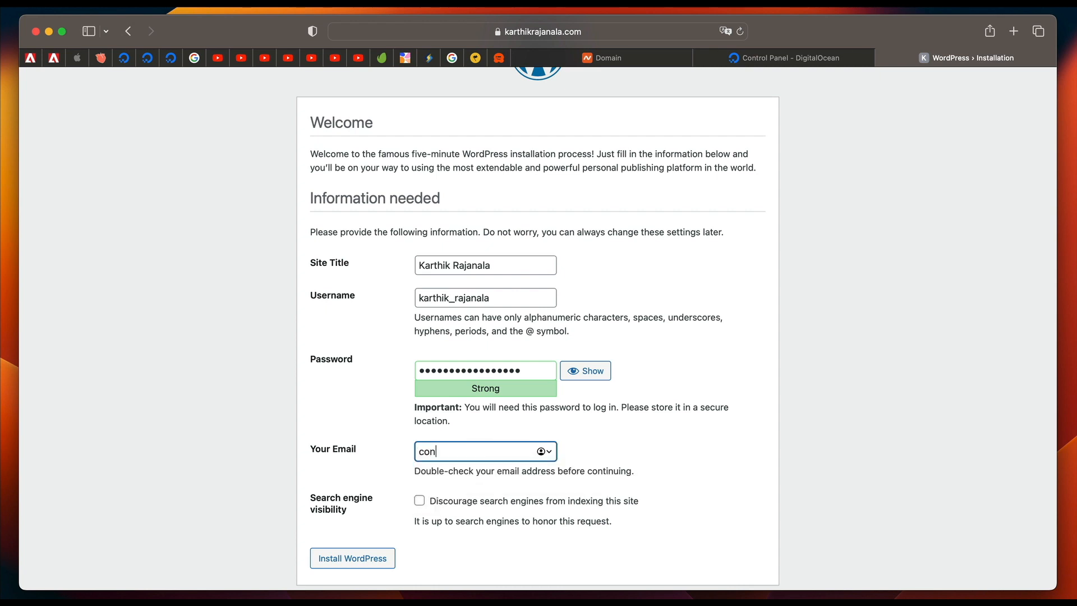
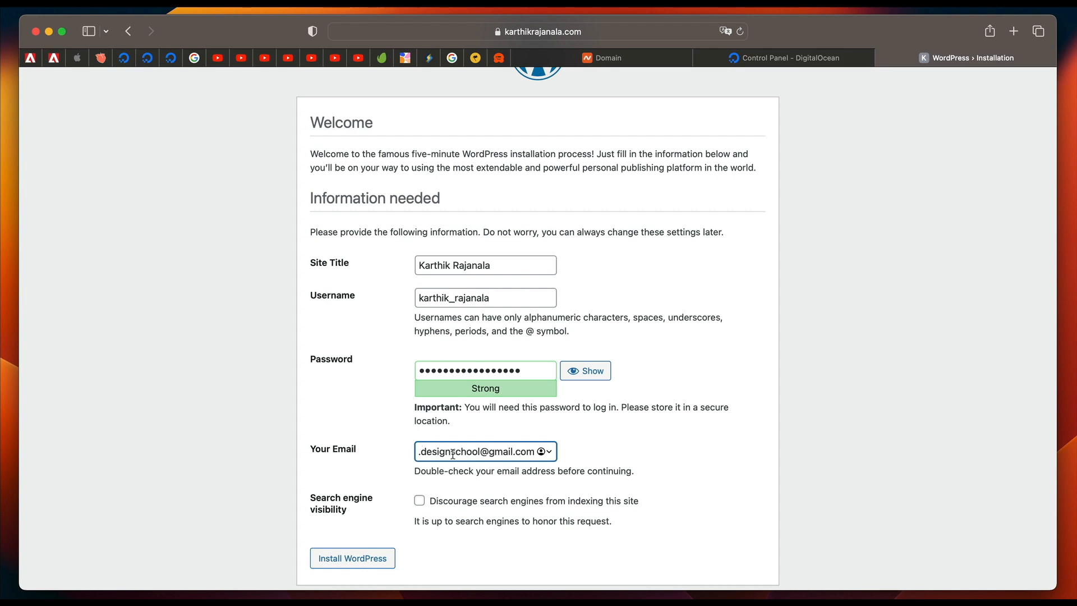
click(641, 440)
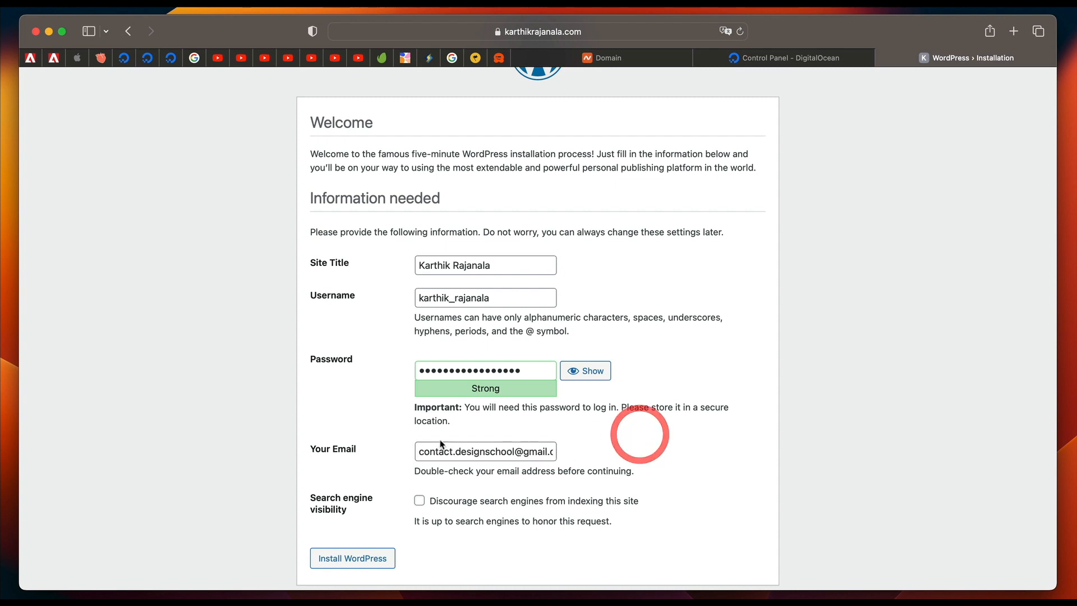
triple_click(462, 453)
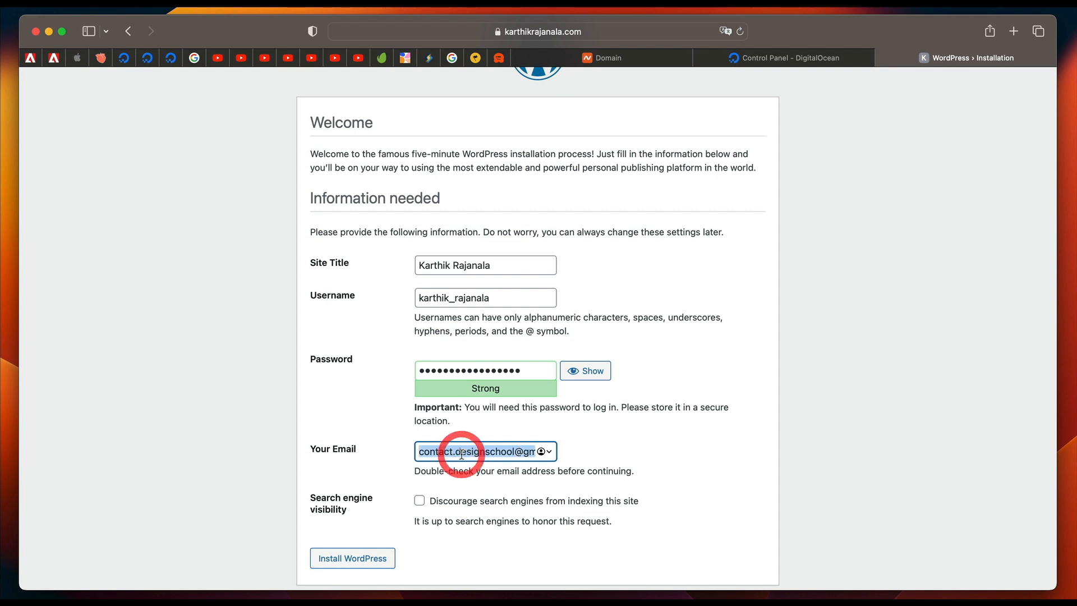
click(617, 440)
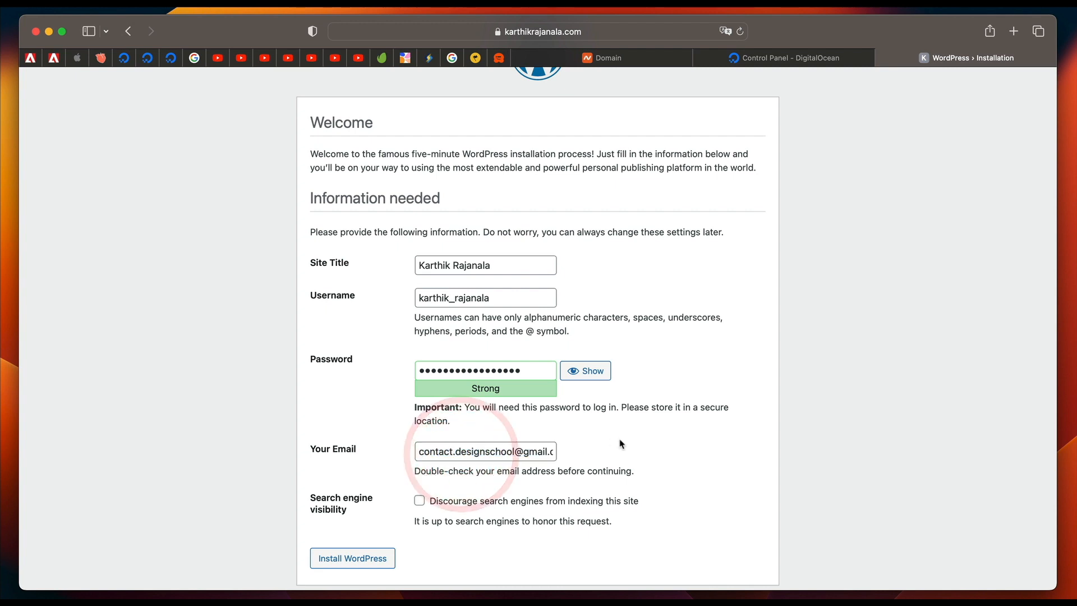
click(421, 504)
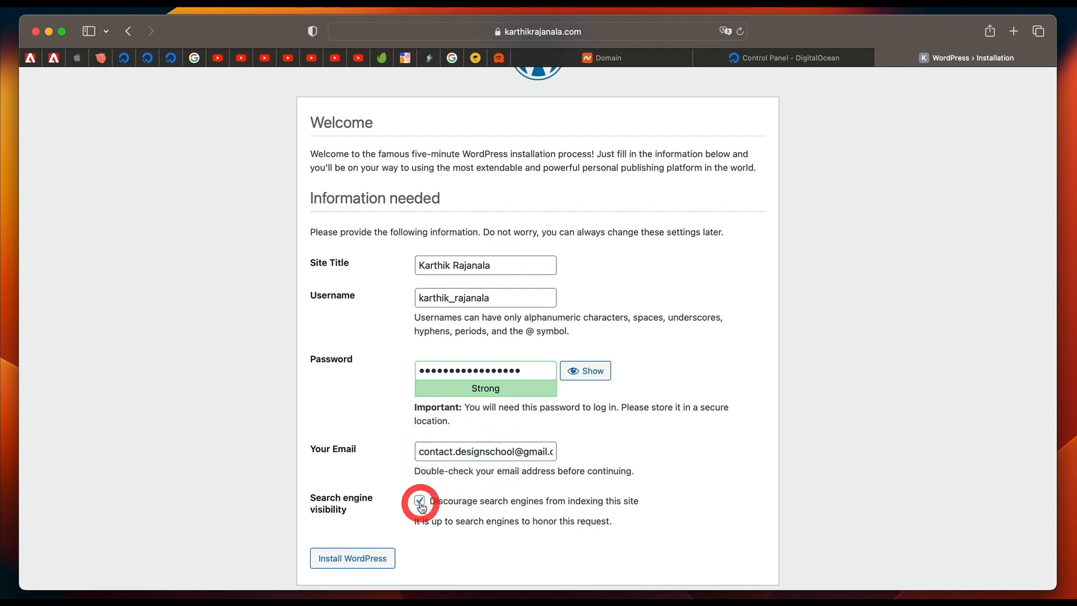
scroll(370, 479, down, 1)
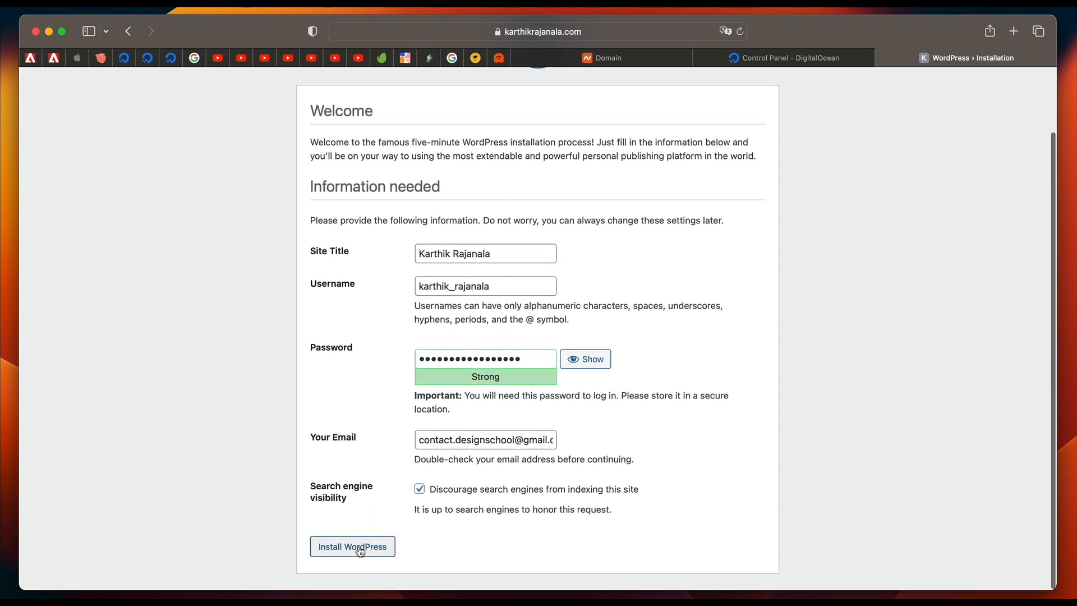
Review the username and password fields of the installation form.
click(476, 286)
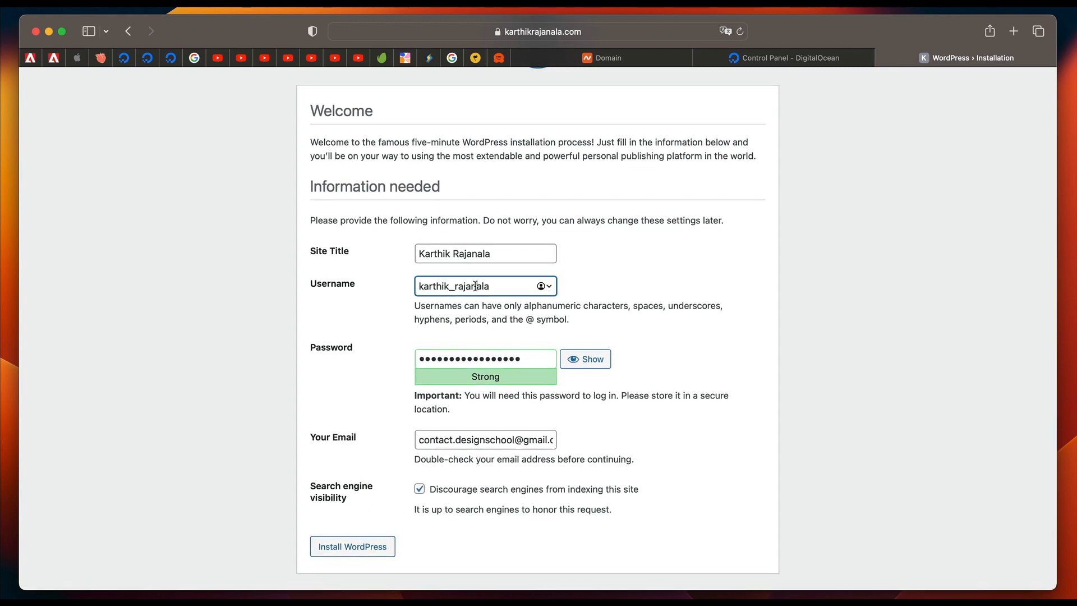
double_click(475, 286)
click(476, 286)
double_click(475, 286)
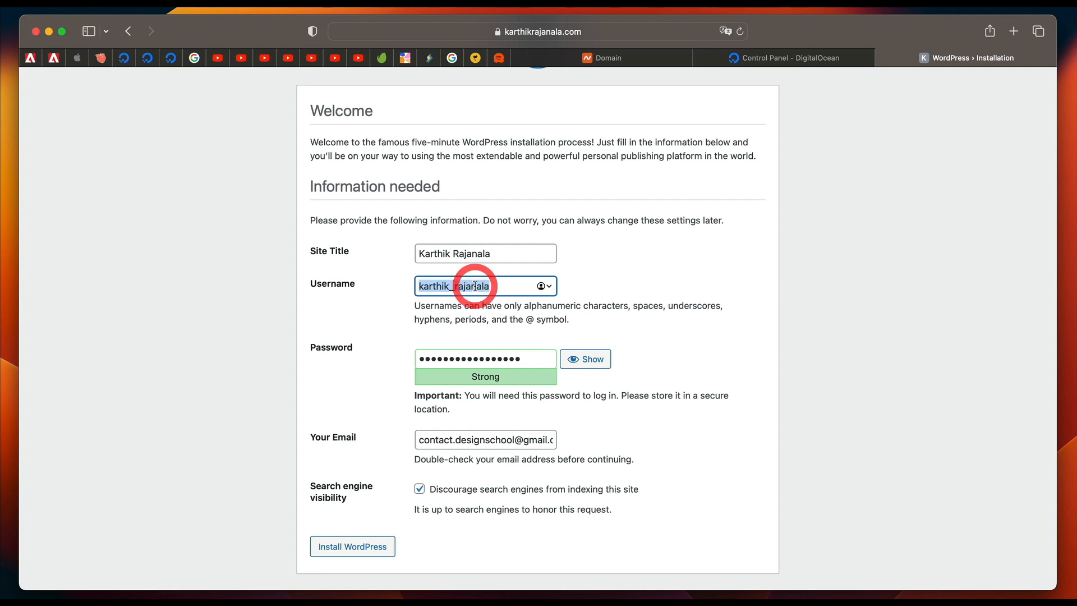
click(511, 283)
click(473, 358)
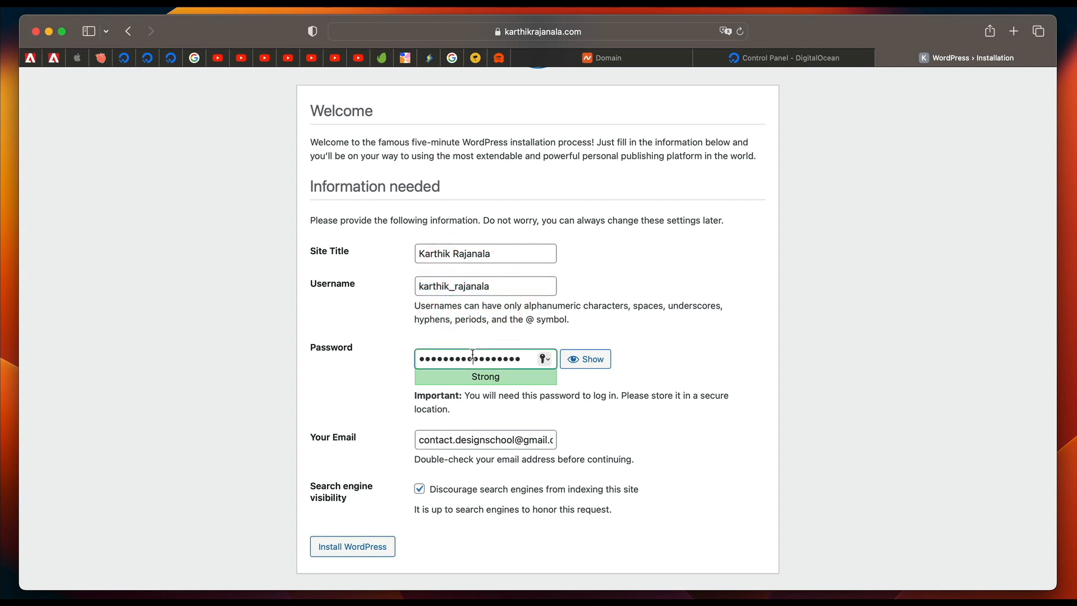
double_click(473, 355)
click(694, 344)
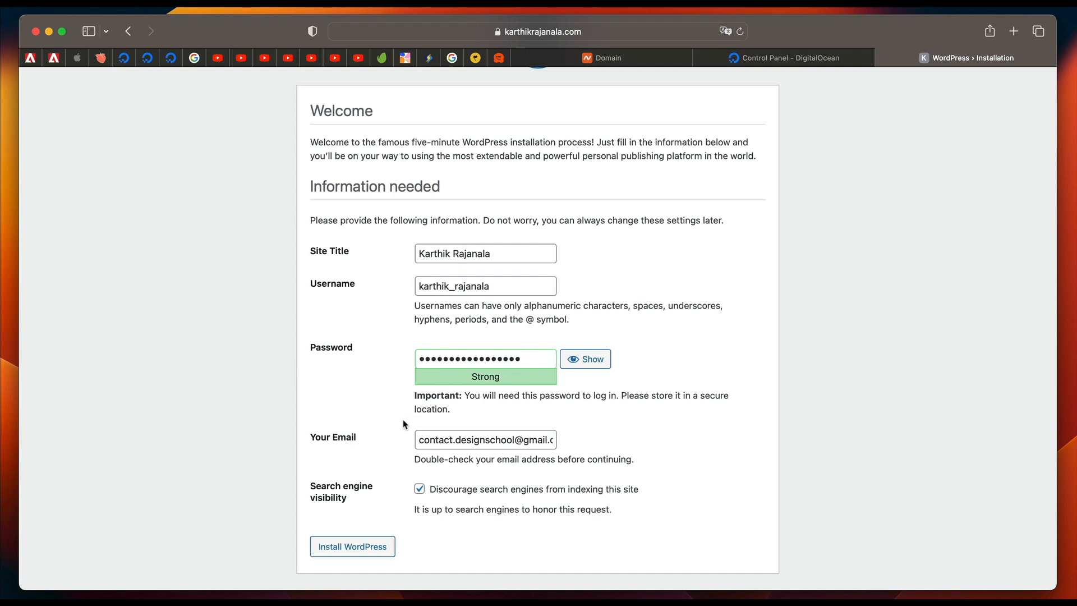
Install WordPress, saving the account password to iCloud Keychain, and continue to the login page.
click(350, 550)
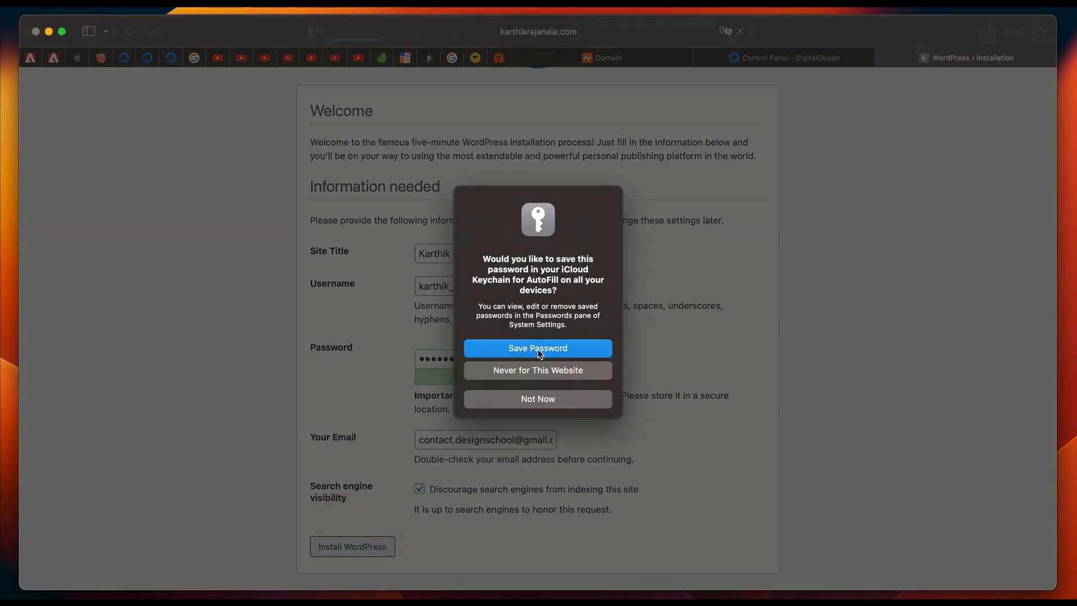
click(538, 348)
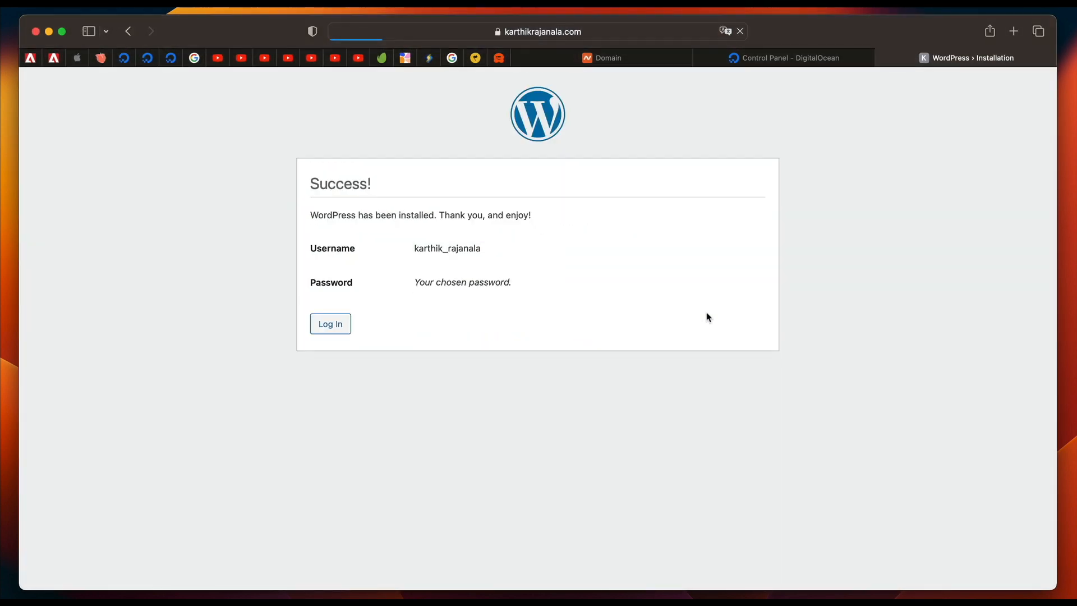
click(336, 323)
click(832, 246)
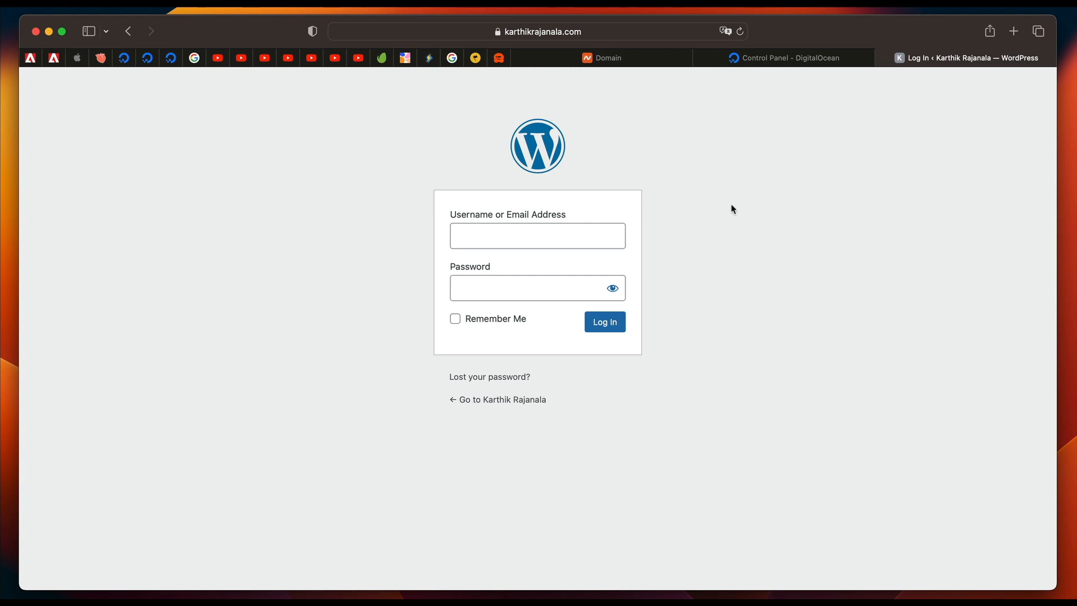
Fill in the username and password from the website's saved login and log in to WordPress.
click(601, 226)
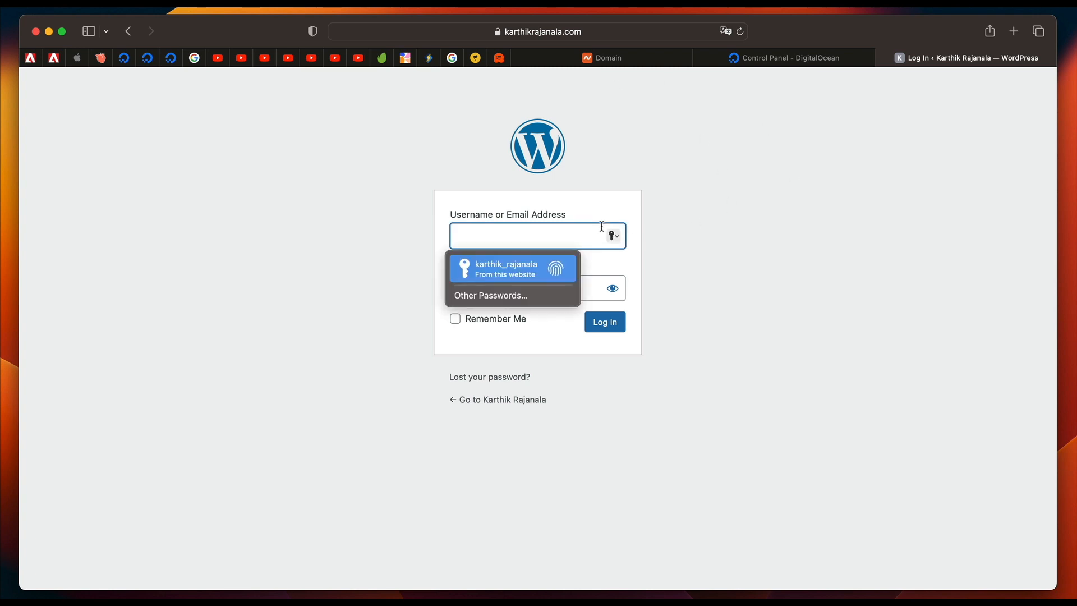
key(Return)
key(Return)
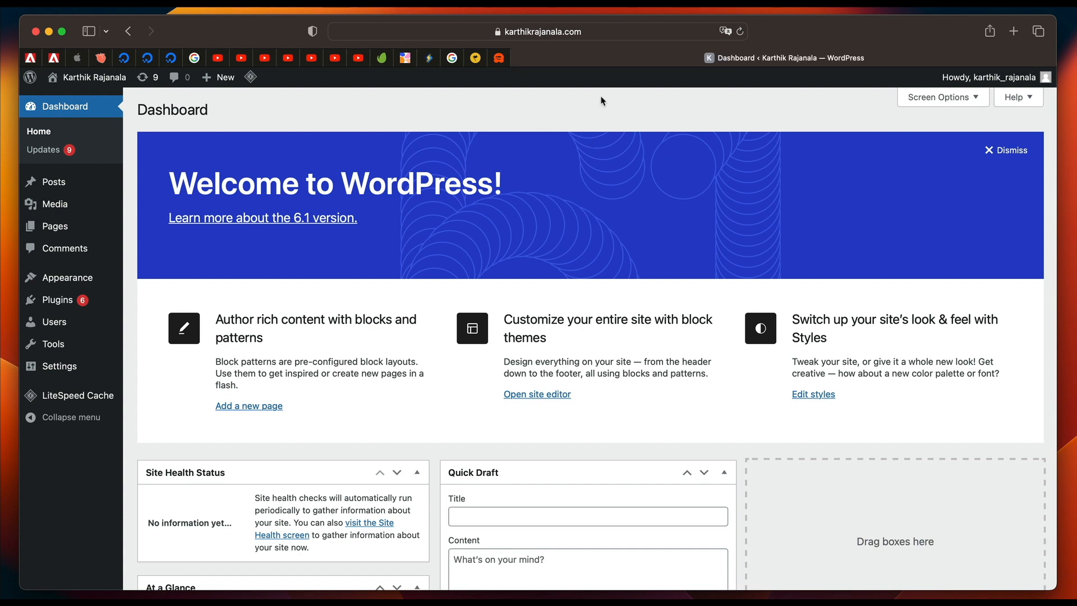
Examine the dashboard's web address, in particular the wp-admin part after the domain.
click(605, 32)
key(Right)
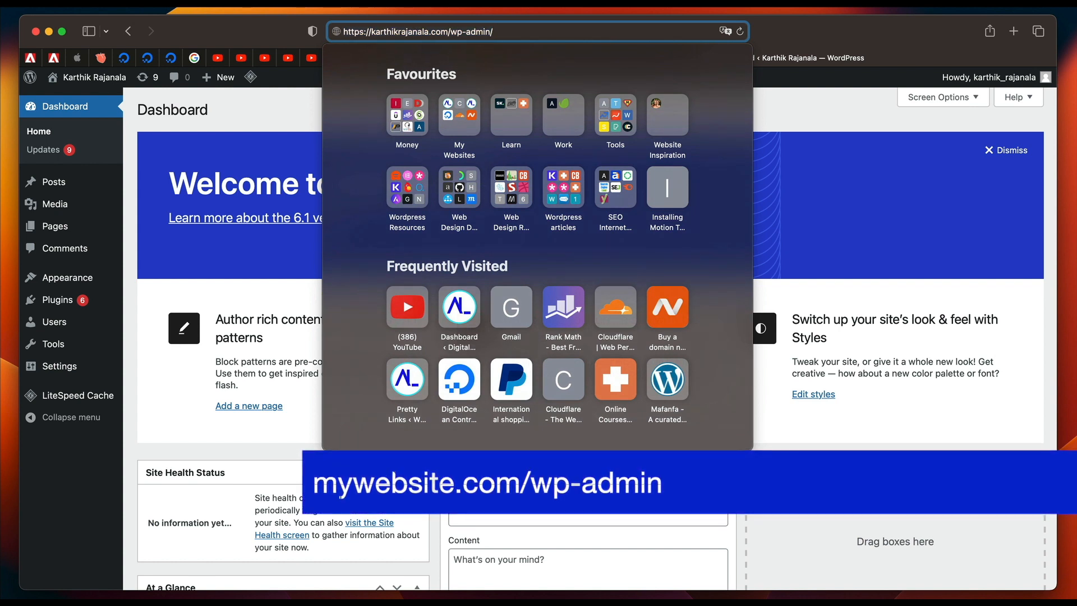
key(shift+Left)
key(shift+Left)
key(shift+Left)
key(shift+Left)
key(shift+Left)
key(shift+Left)
key(shift+Left)
key(shift+Left)
key(shift+Left)
key(shift+Left)
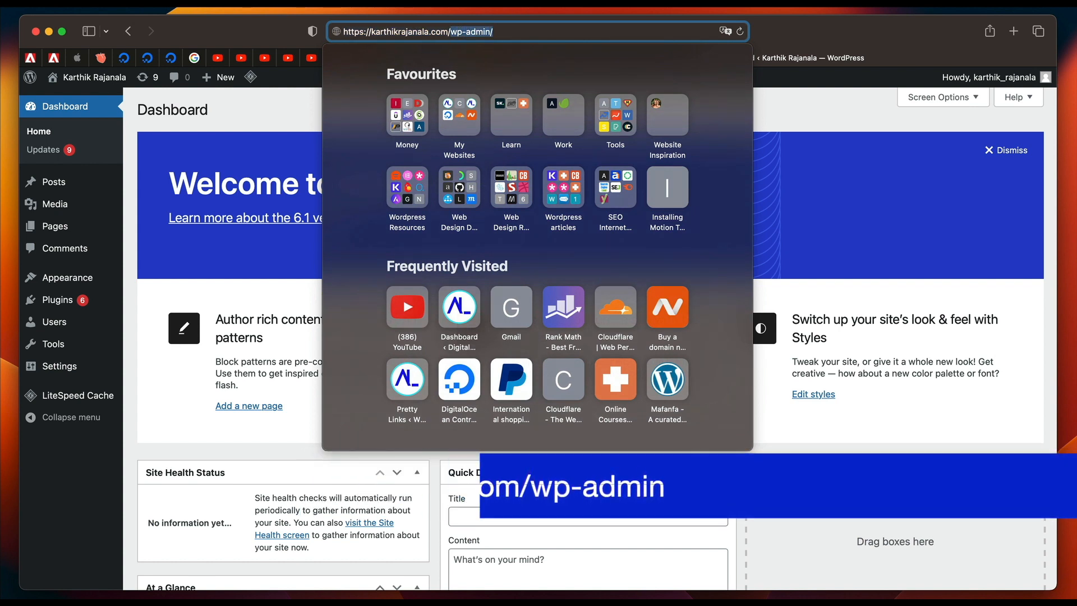
key(Right)
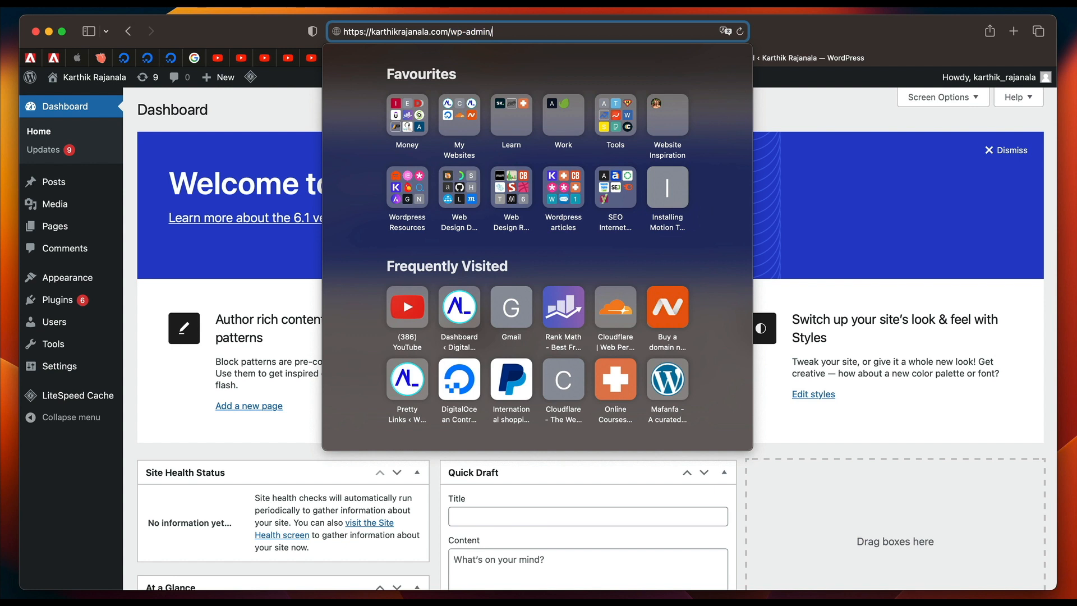
click(849, 135)
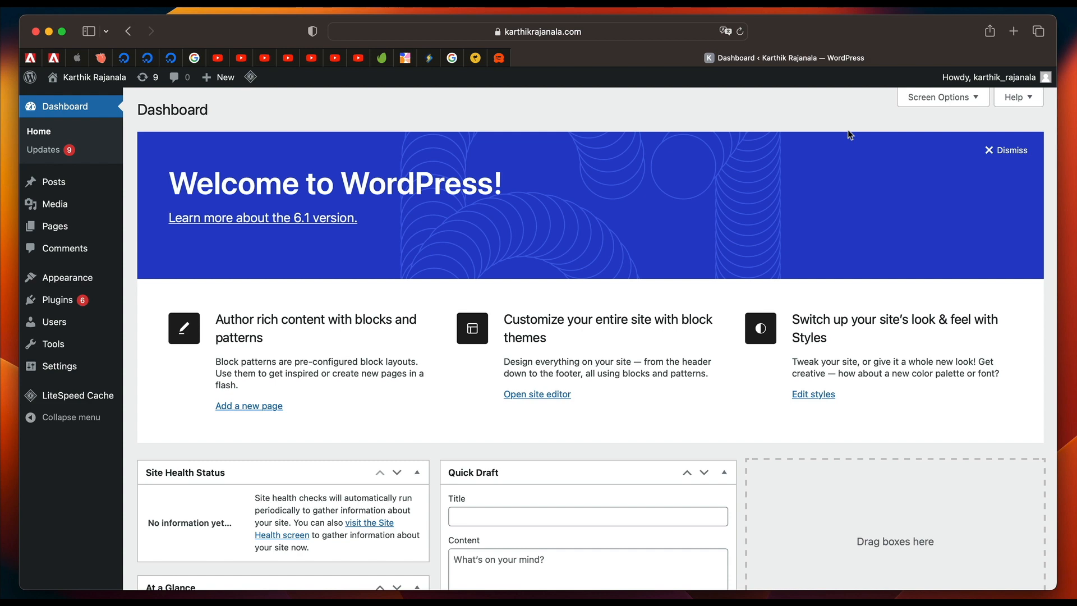
click(606, 32)
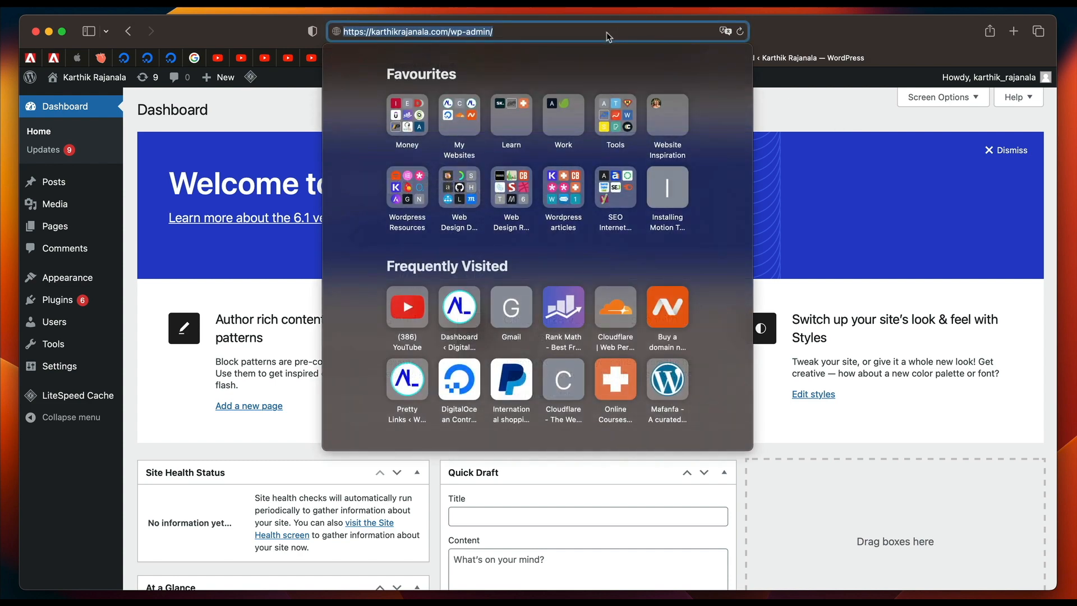
click(827, 171)
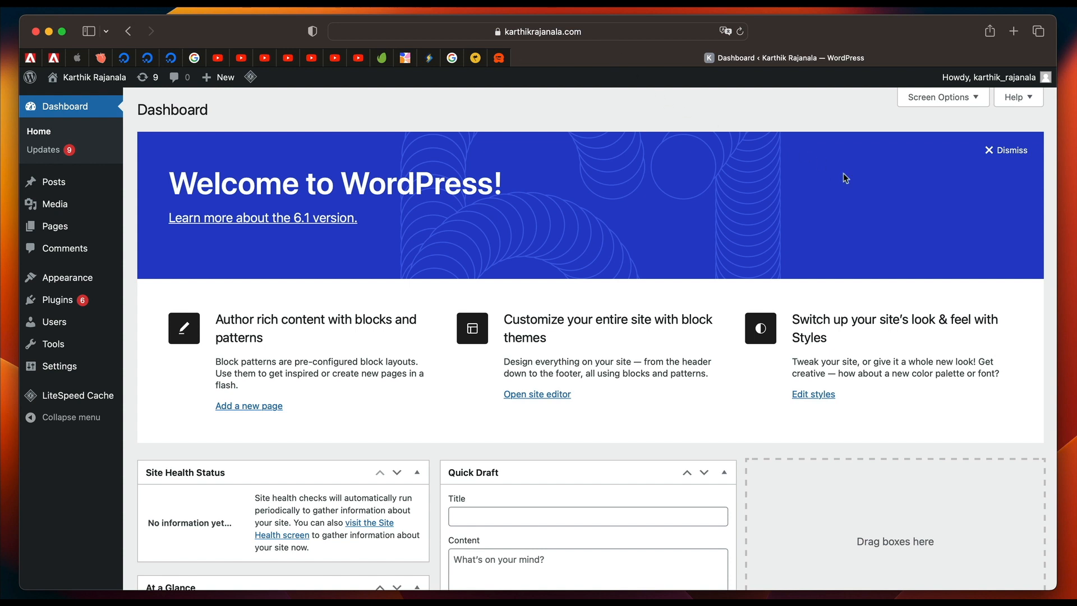
mouse_move(104, 375)
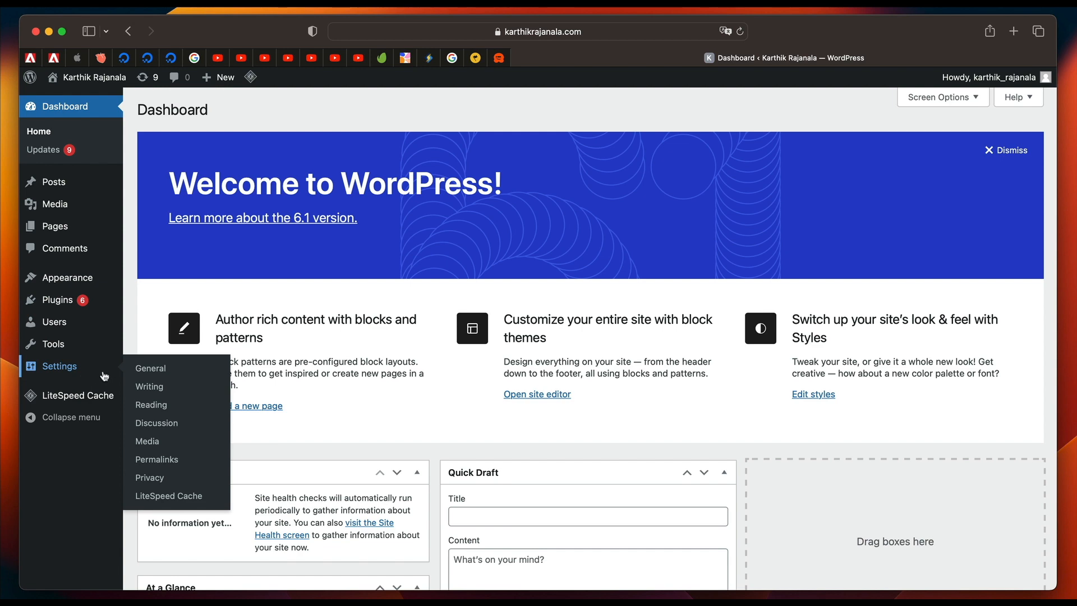
click(67, 370)
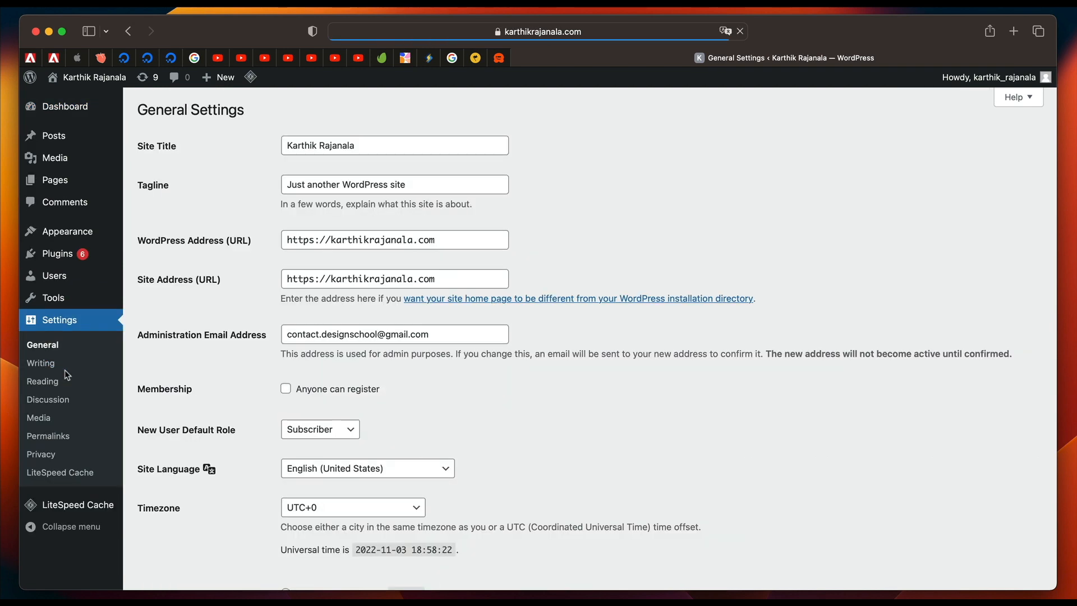
click(440, 240)
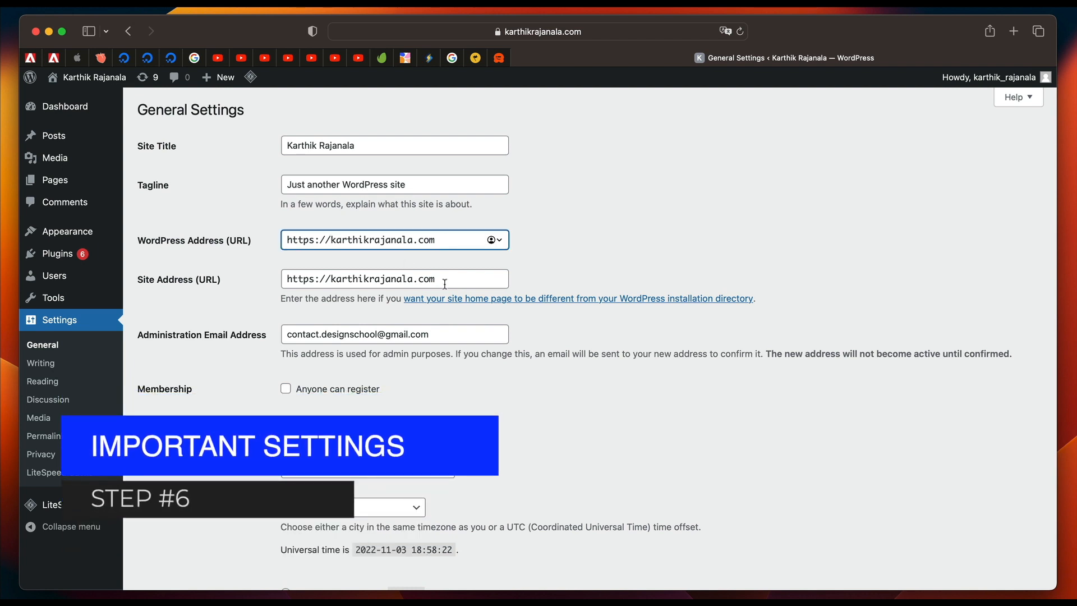
text(www.)
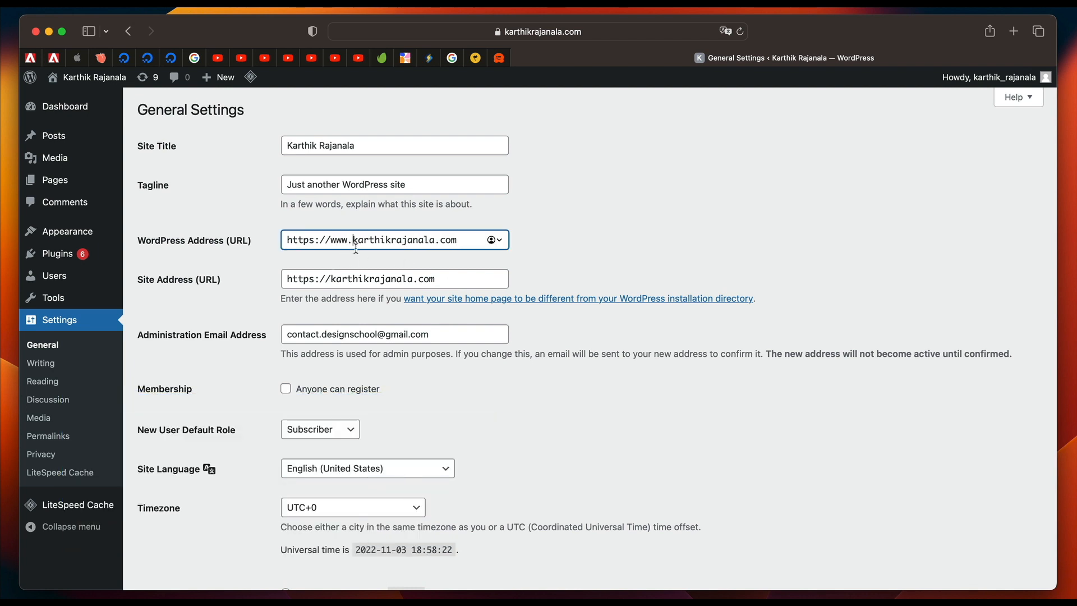
click(332, 279)
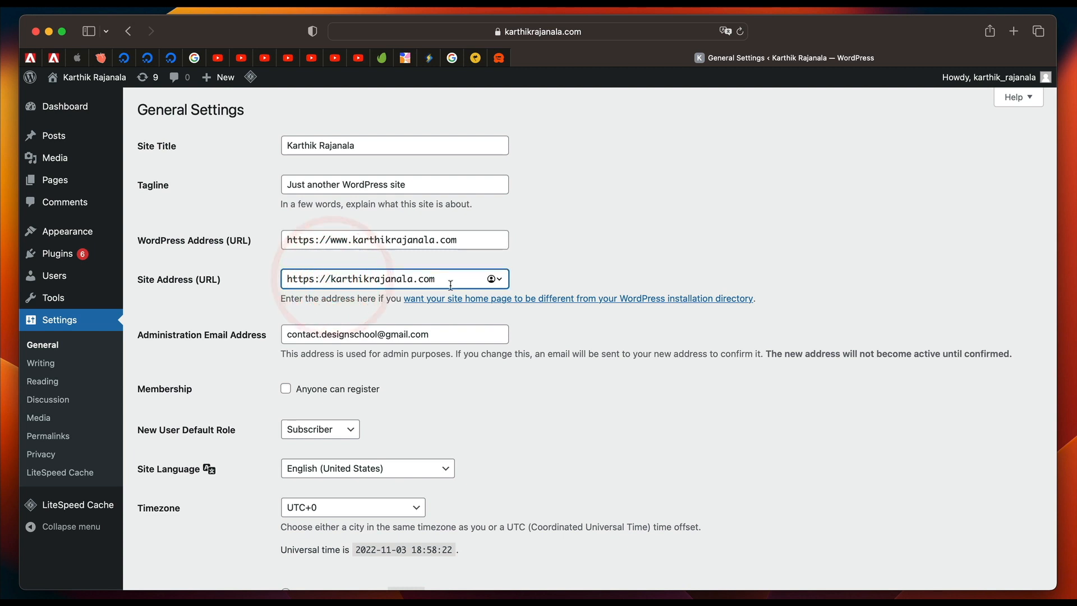
text(www.)
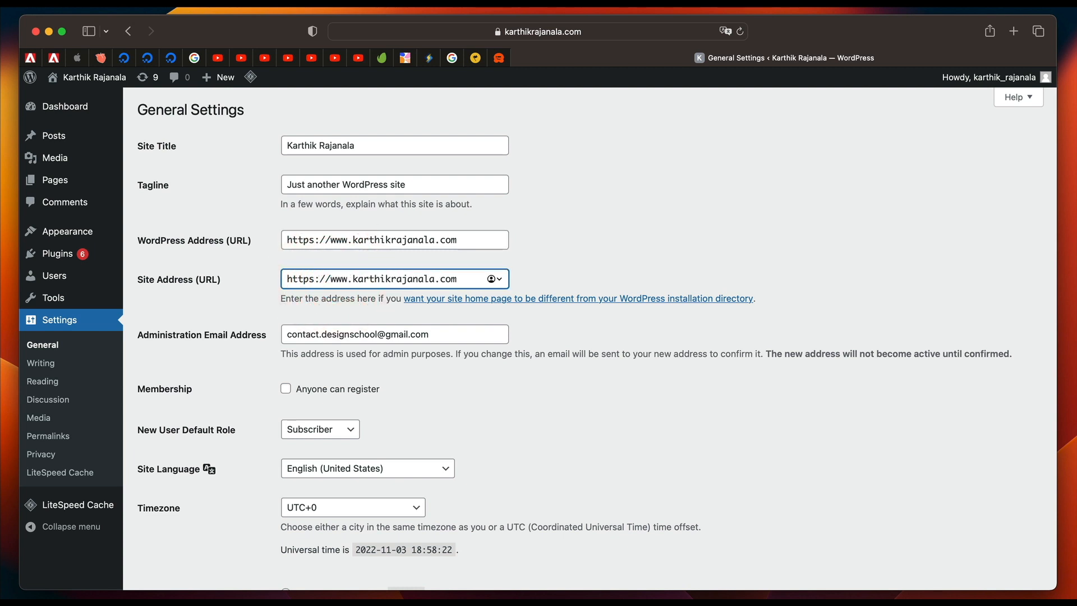
key(BackSpace)
key(BackSpace)
key(BackSpace)
key(BackSpace)
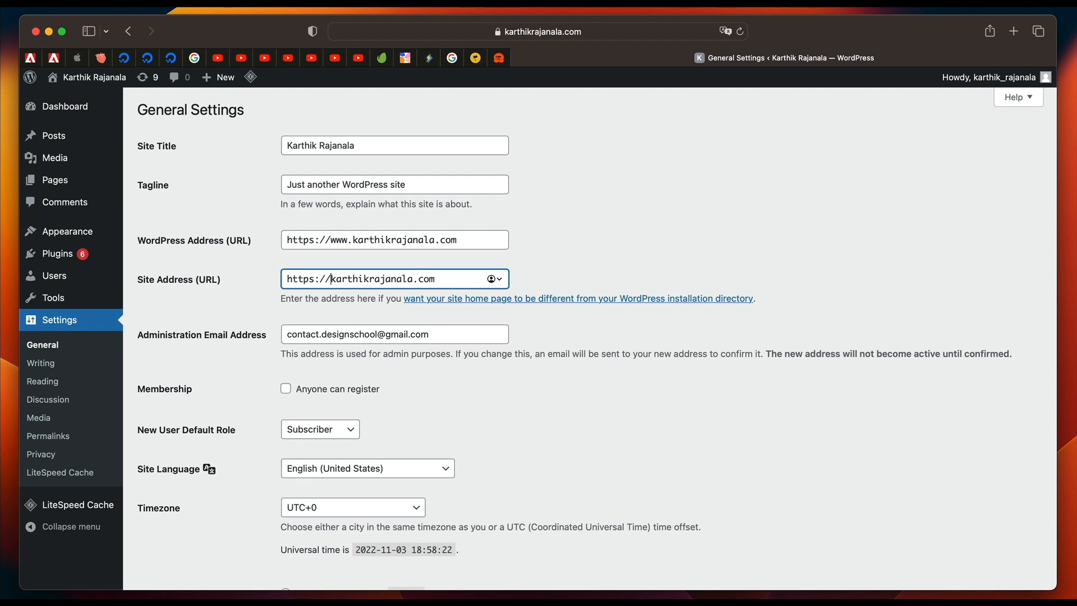
click(352, 240)
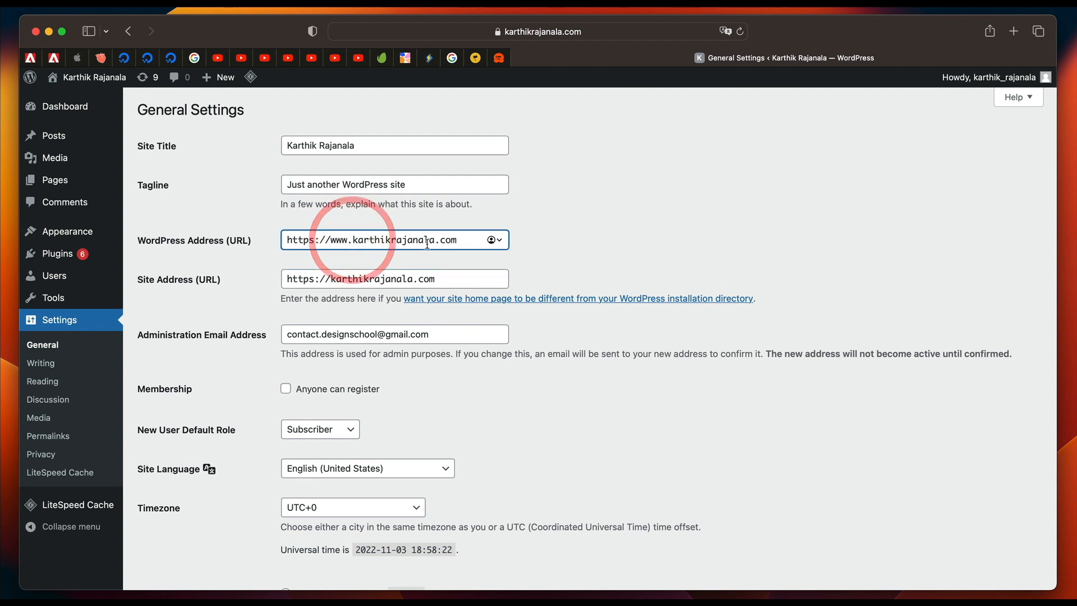
key(BackSpace)
key(BackSpace)
key(BackSpace)
key(BackSpace)
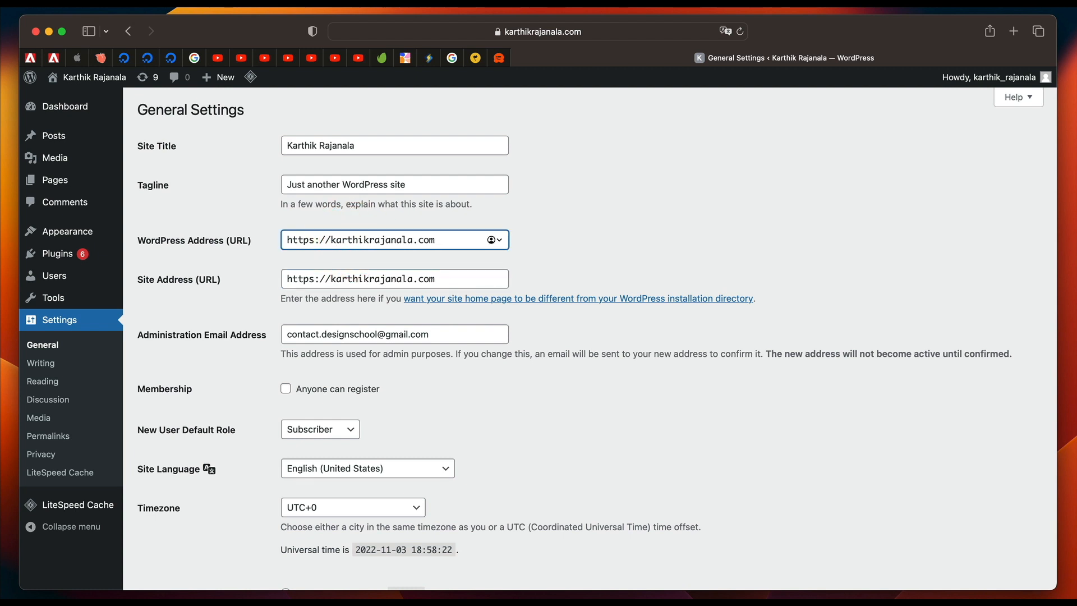
click(645, 201)
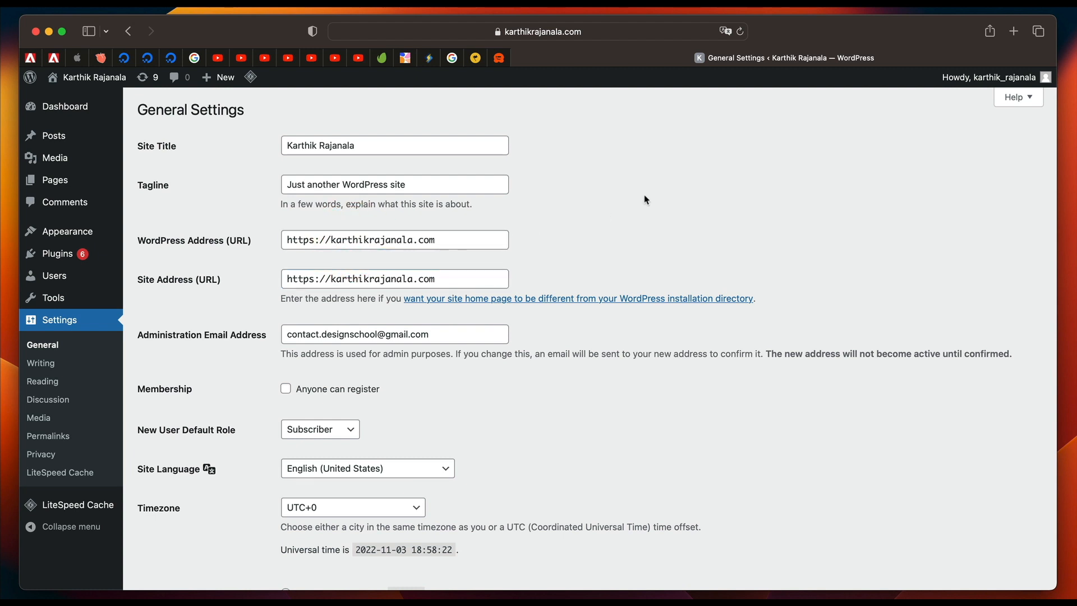
click(600, 37)
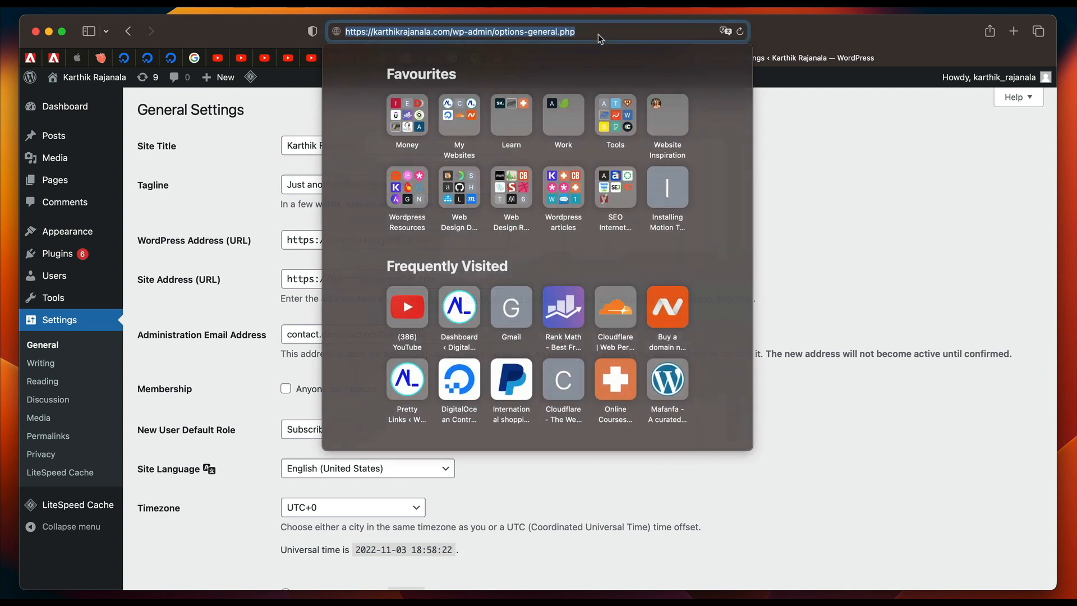
double_click(403, 33)
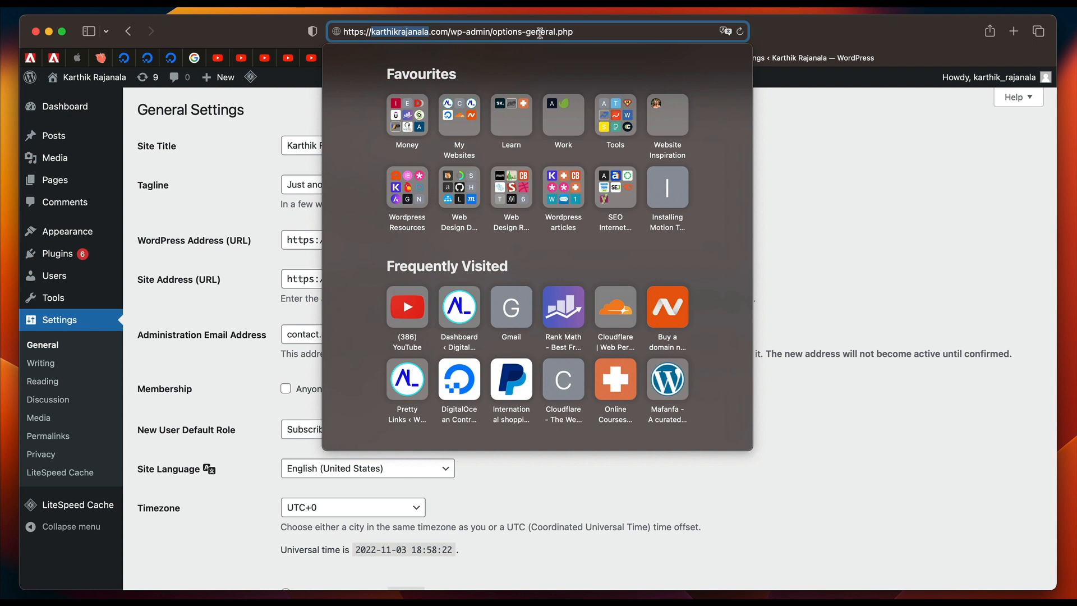
click(850, 186)
click(333, 240)
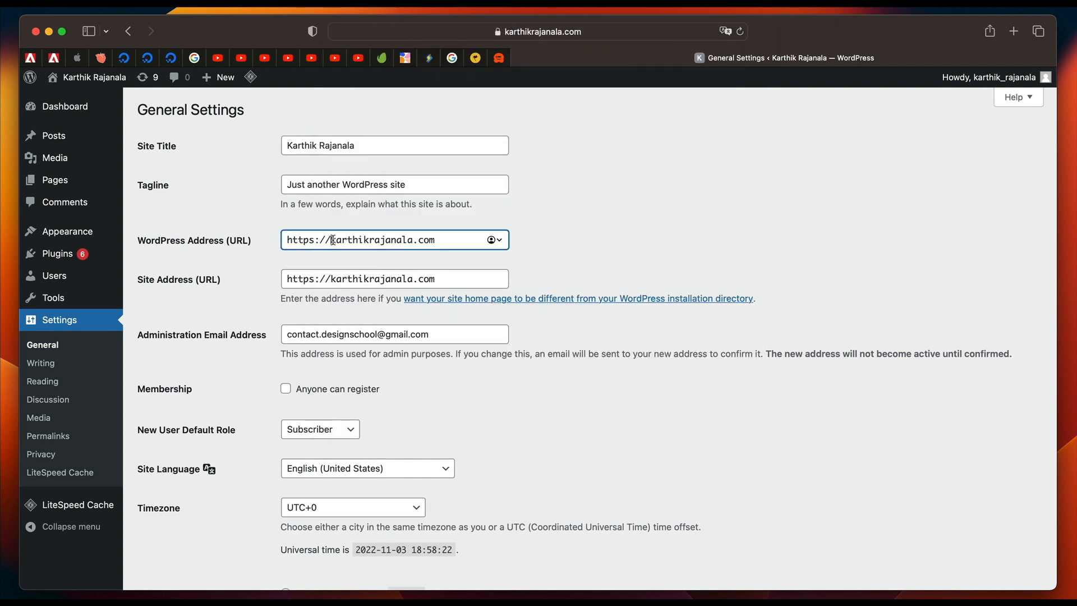
text(www)
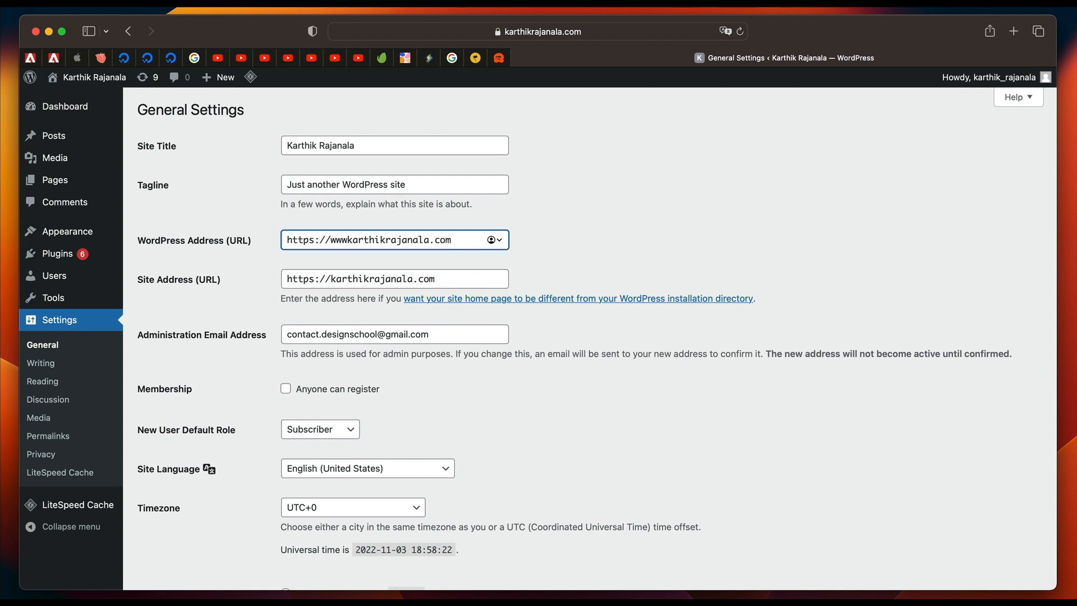
text(.)
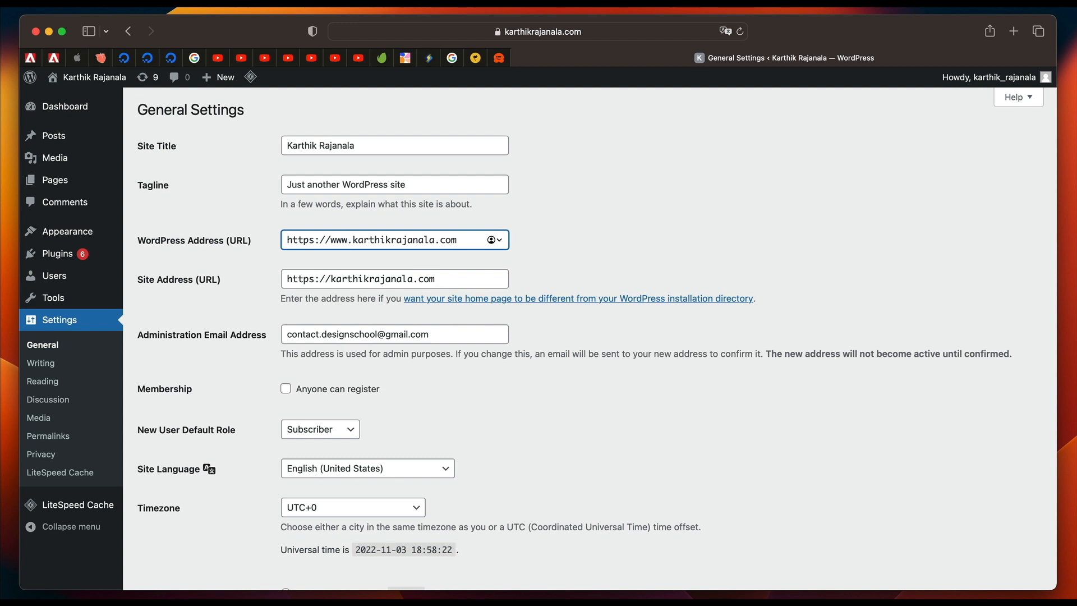
click(331, 279)
text(www.)
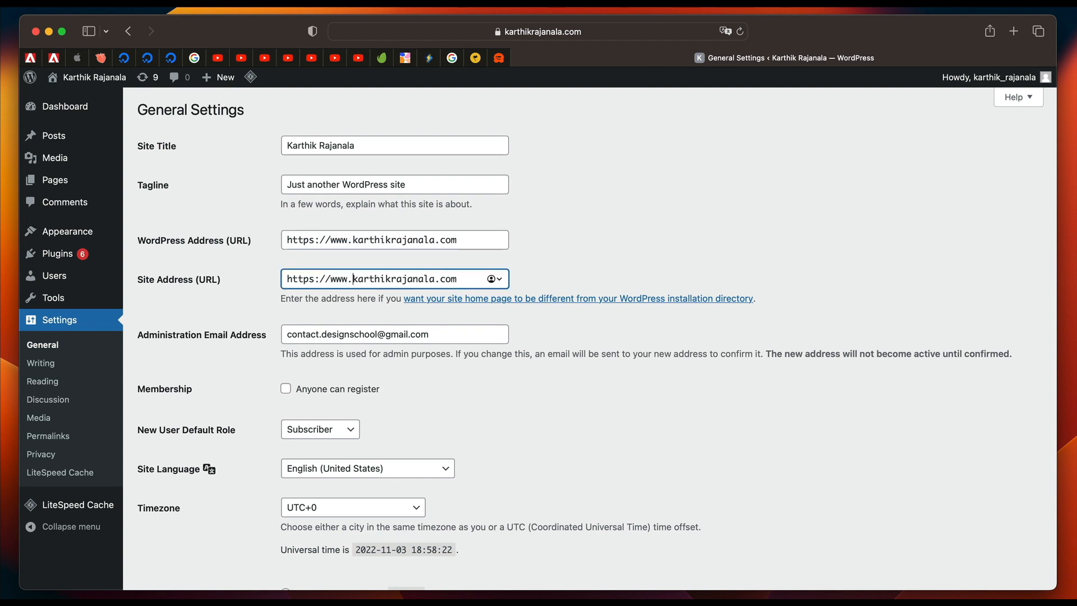
scroll(314, 380, down, 10)
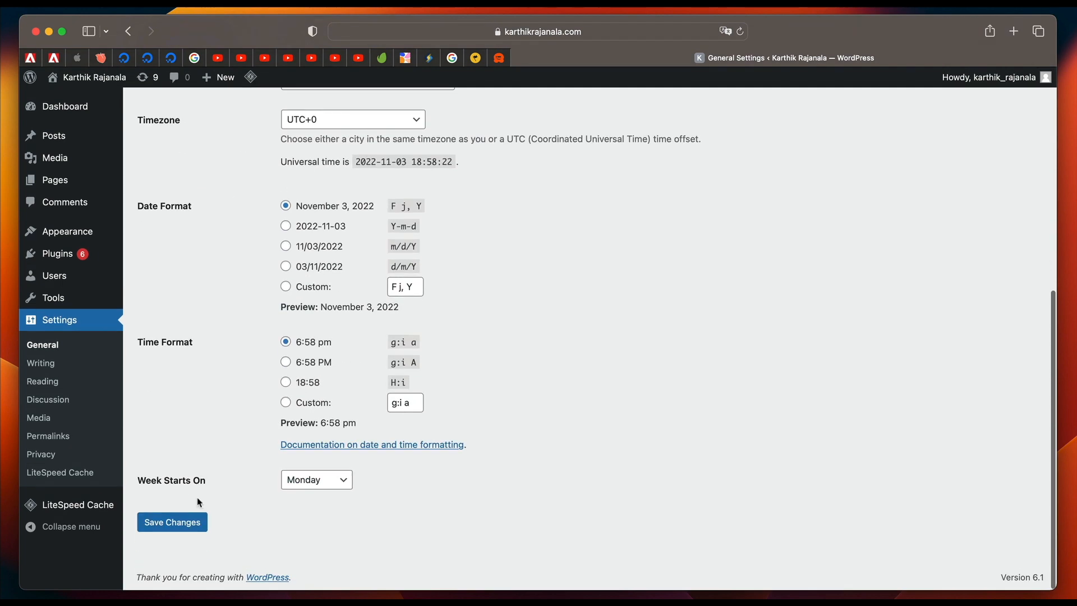
scroll(230, 309, up, 5)
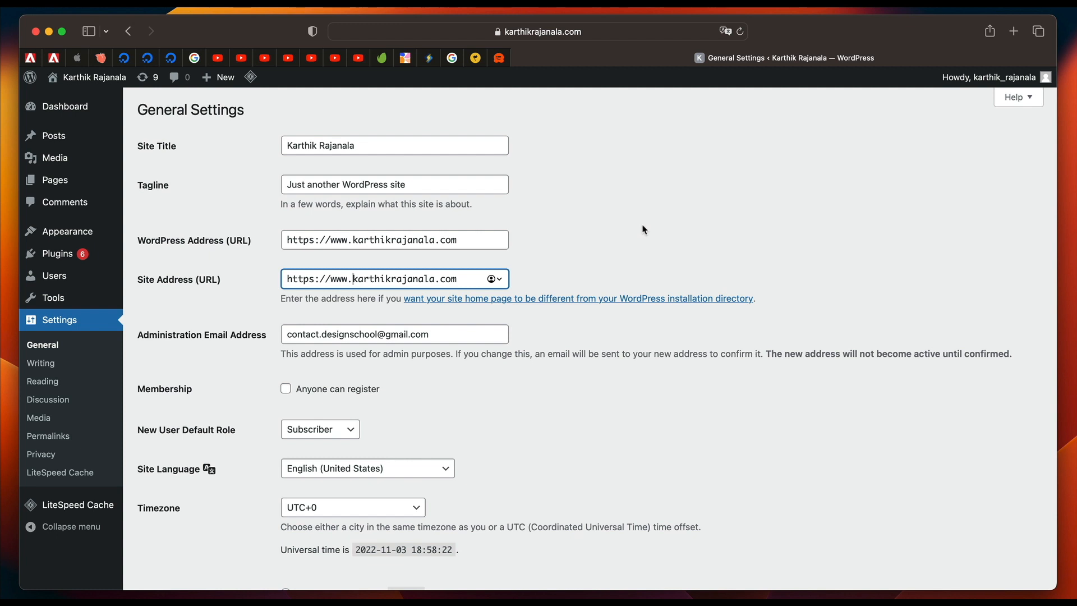
key(BackSpace)
key(BackSpace)
key(BackSpace)
key(BackSpace)
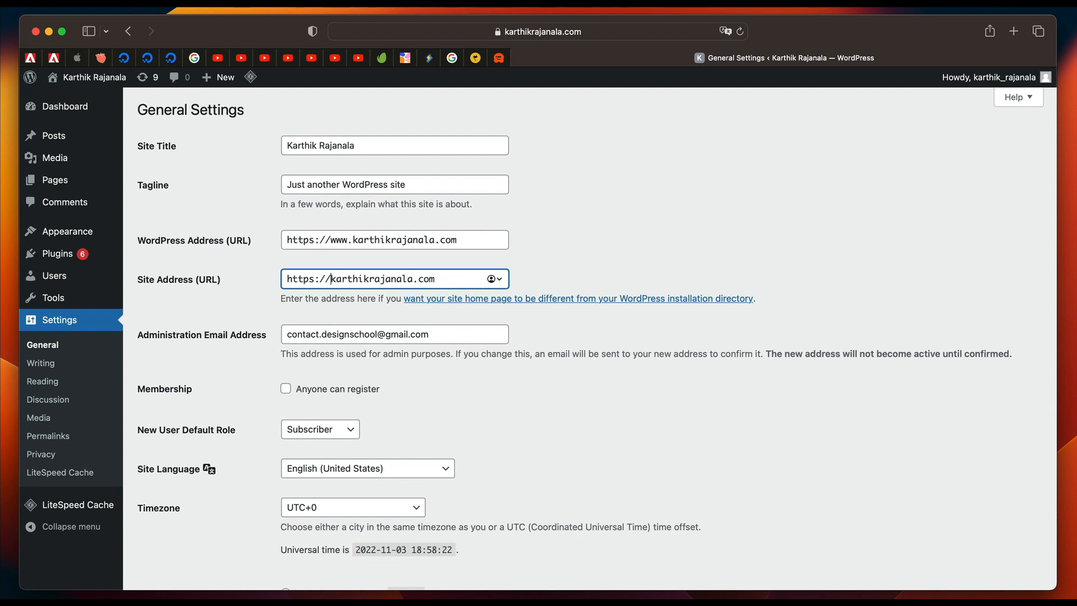
click(353, 240)
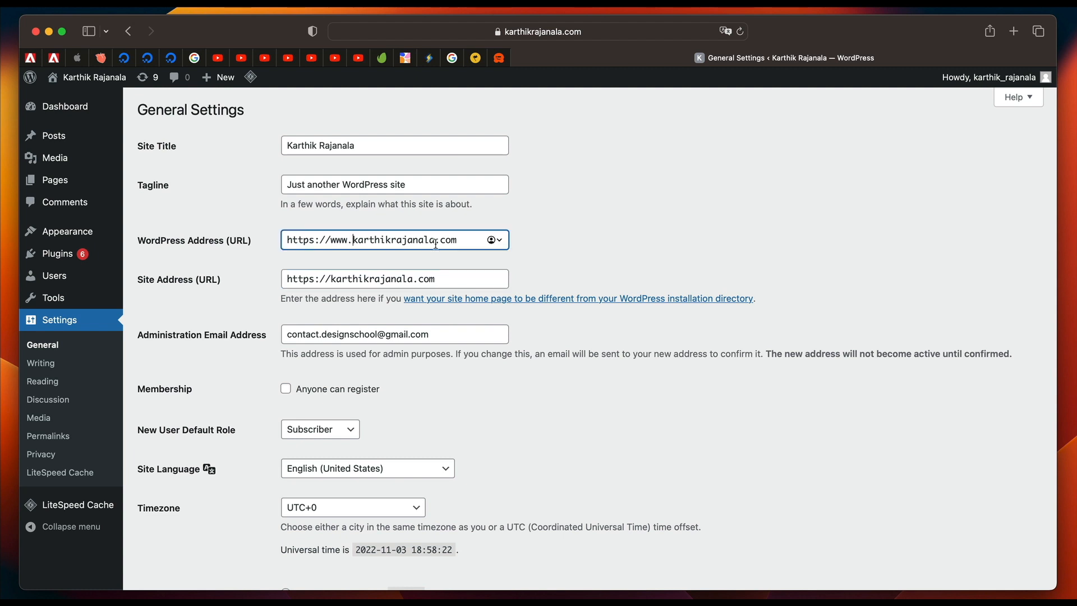
key(BackSpace)
key(BackSpace)
key(BackSpace)
key(BackSpace)
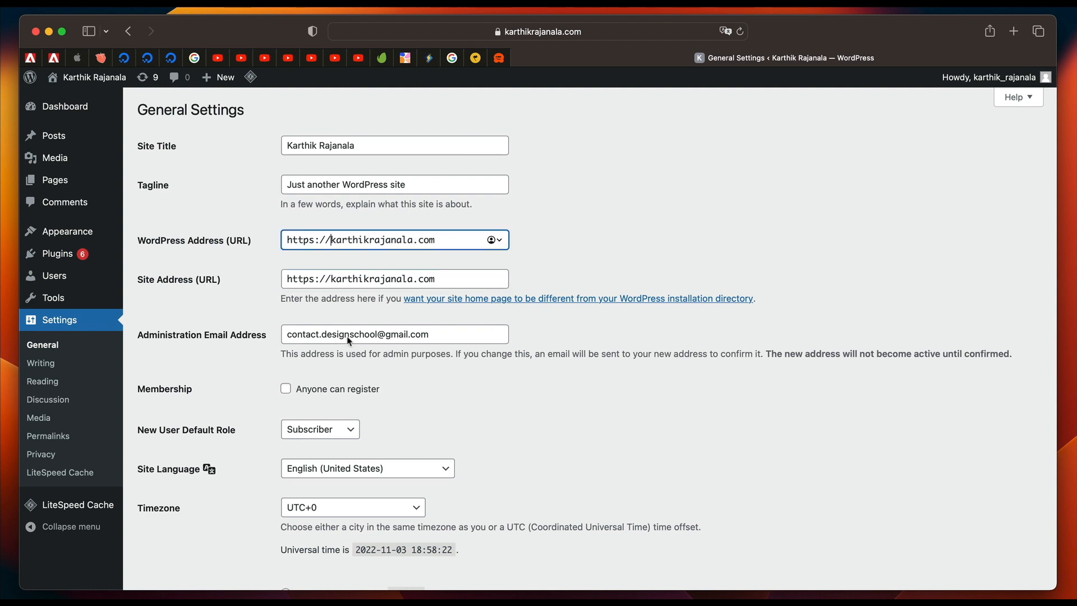
Review the administration email, timezone, date and time formats, and save the general settings.
triple_click(336, 332)
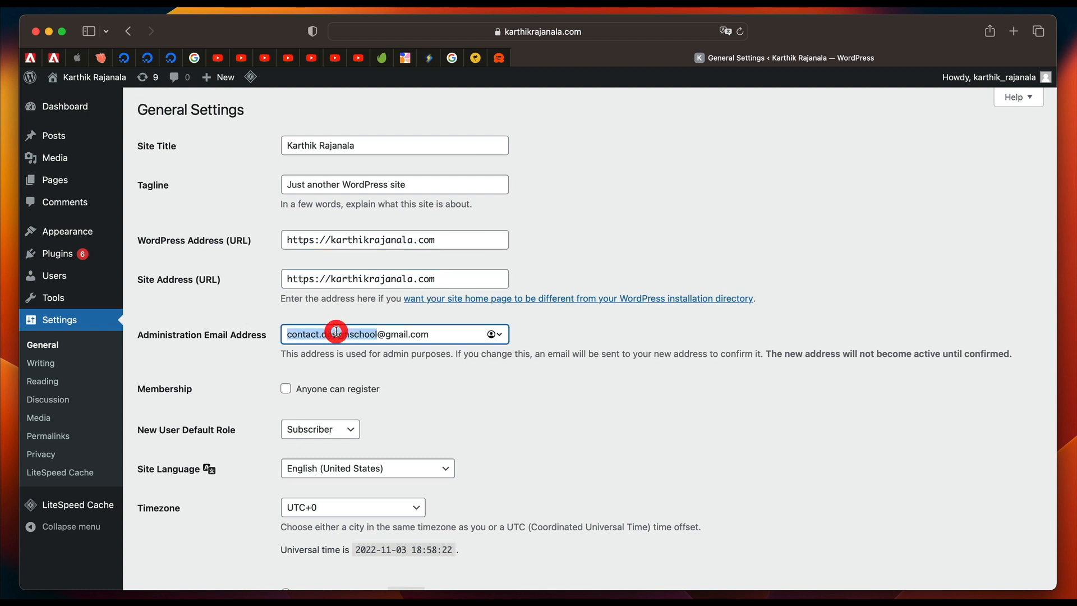
click(575, 328)
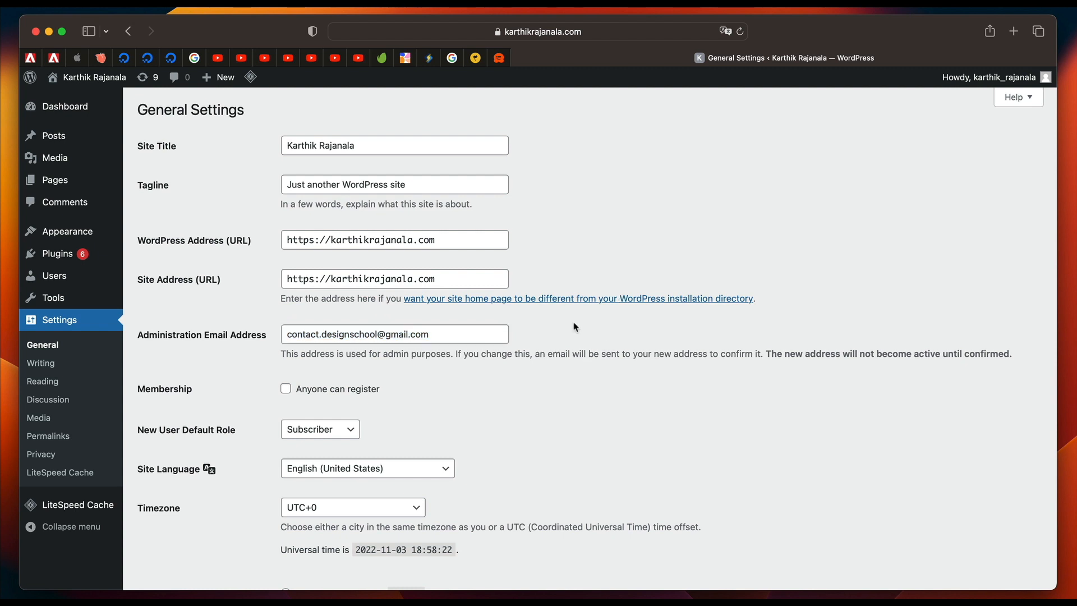
scroll(575, 327, down, 3)
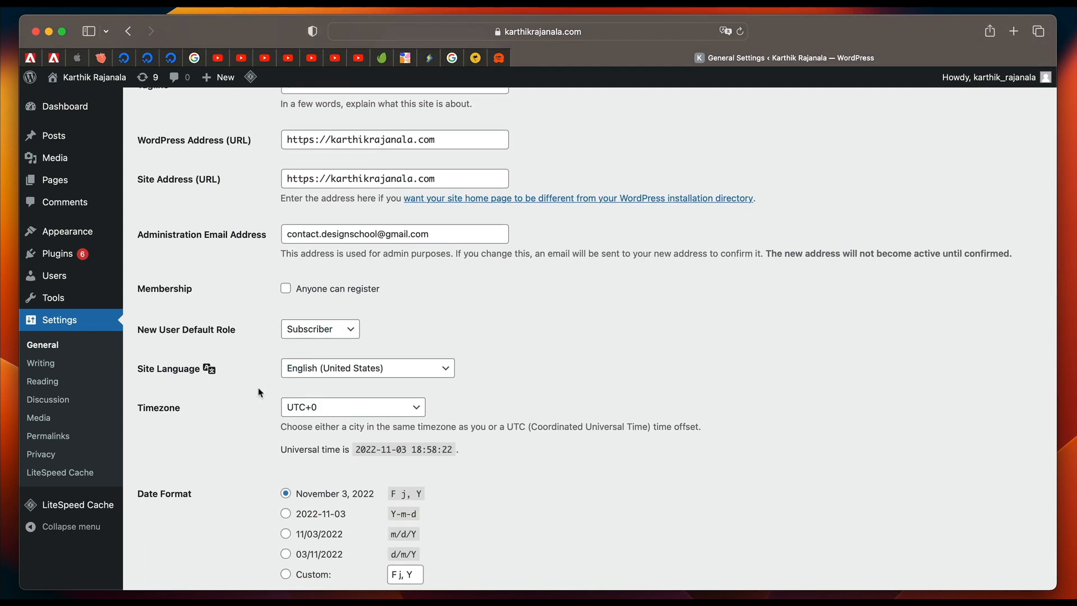
scroll(260, 392, down, 2)
scroll(259, 391, down, 1)
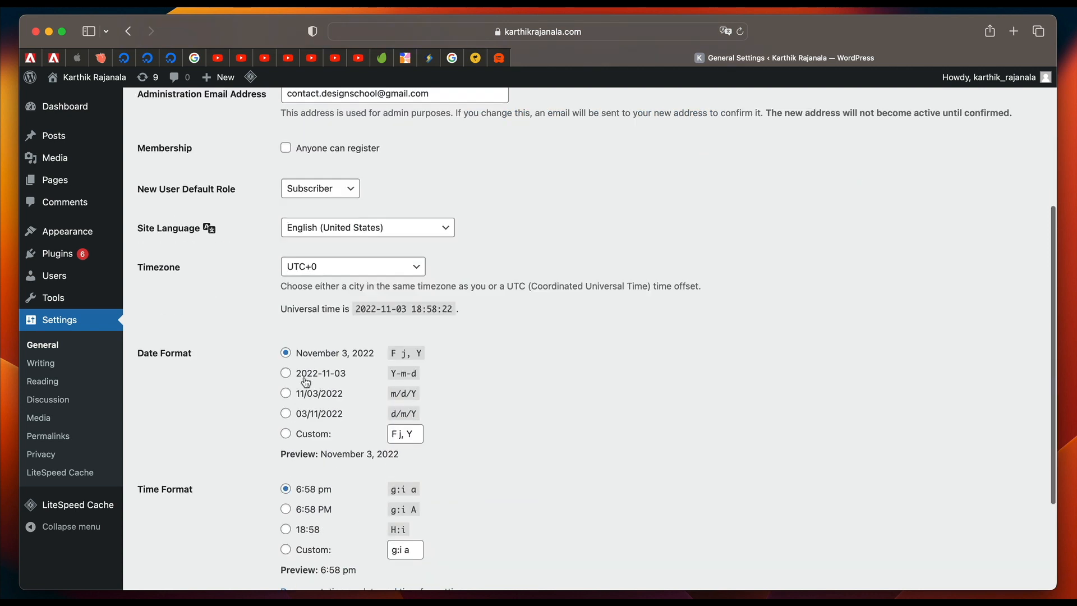
scroll(324, 370, down, 1)
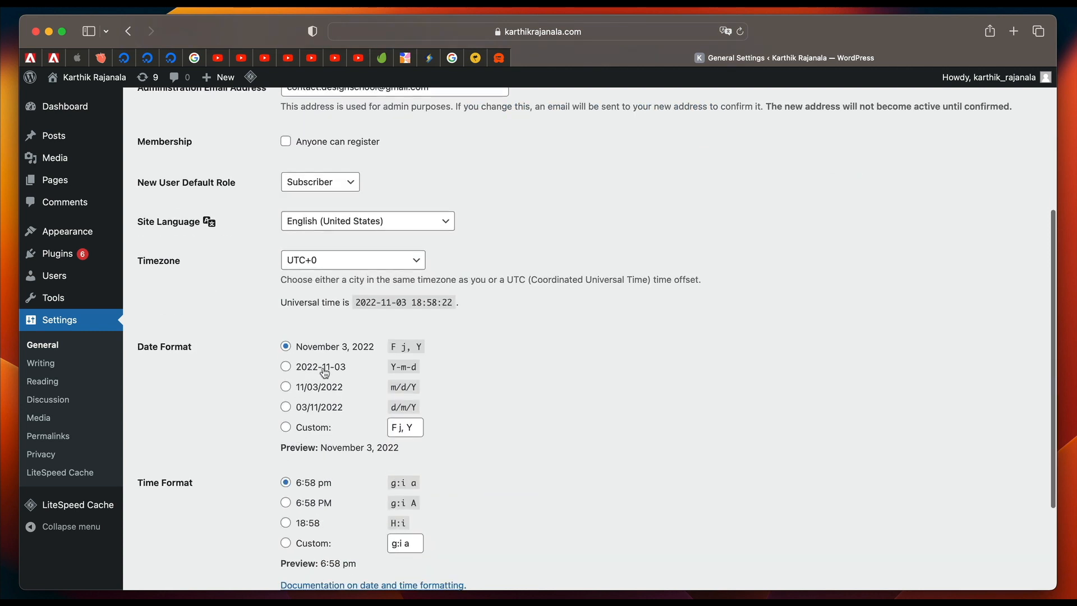
scroll(337, 303, down, 2)
scroll(344, 413, down, 2)
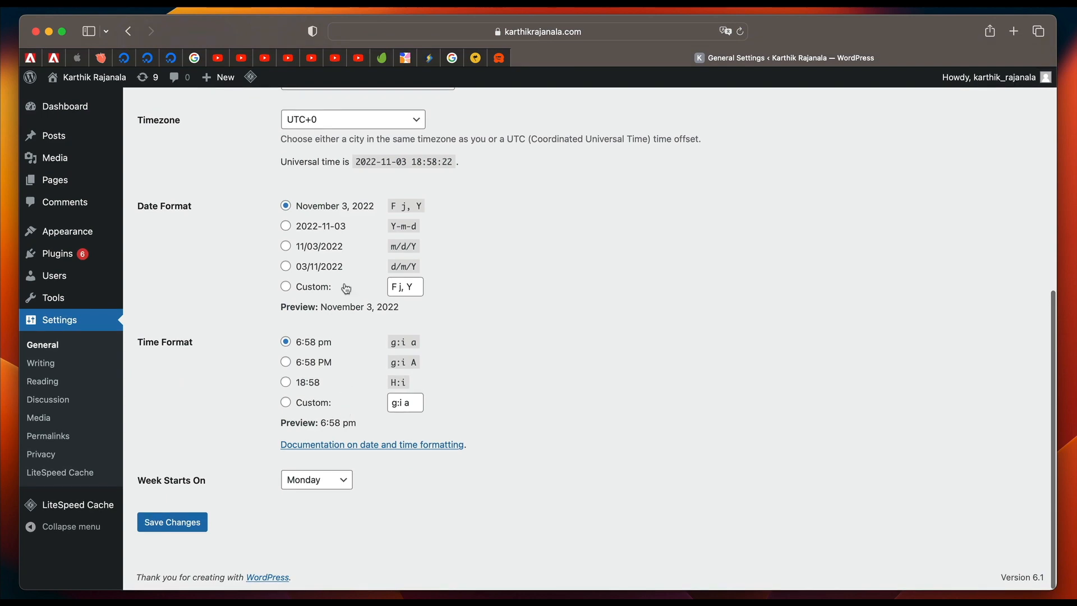
scroll(216, 308, up, 7)
scroll(217, 308, down, 7)
click(182, 526)
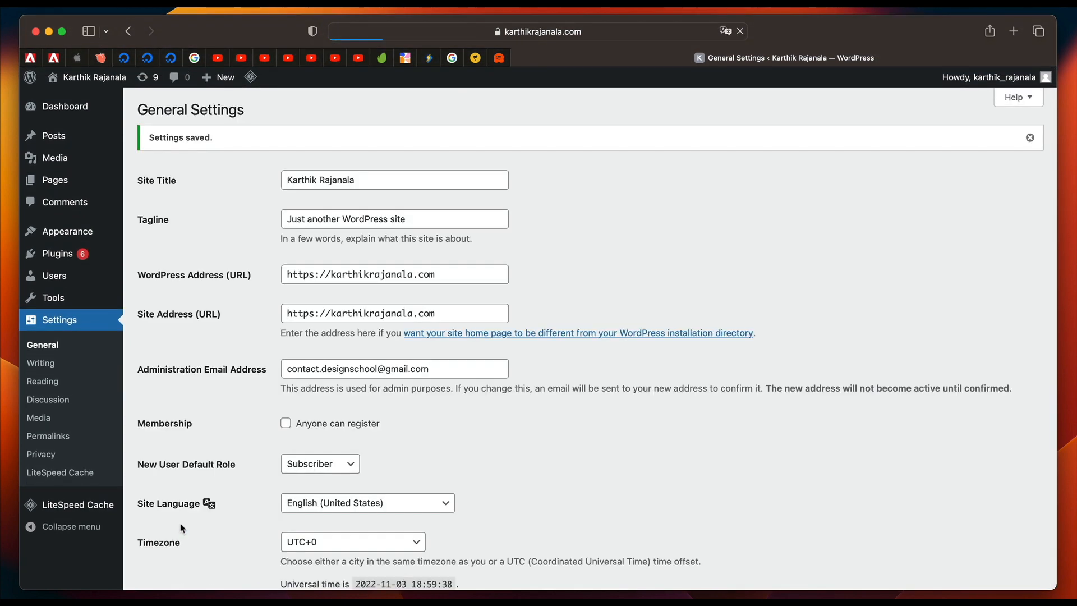
In the discussion settings, disable link notifications, comments on new posts, the author name and email requirement, the cookies opt-in and threaded comments.
click(49, 399)
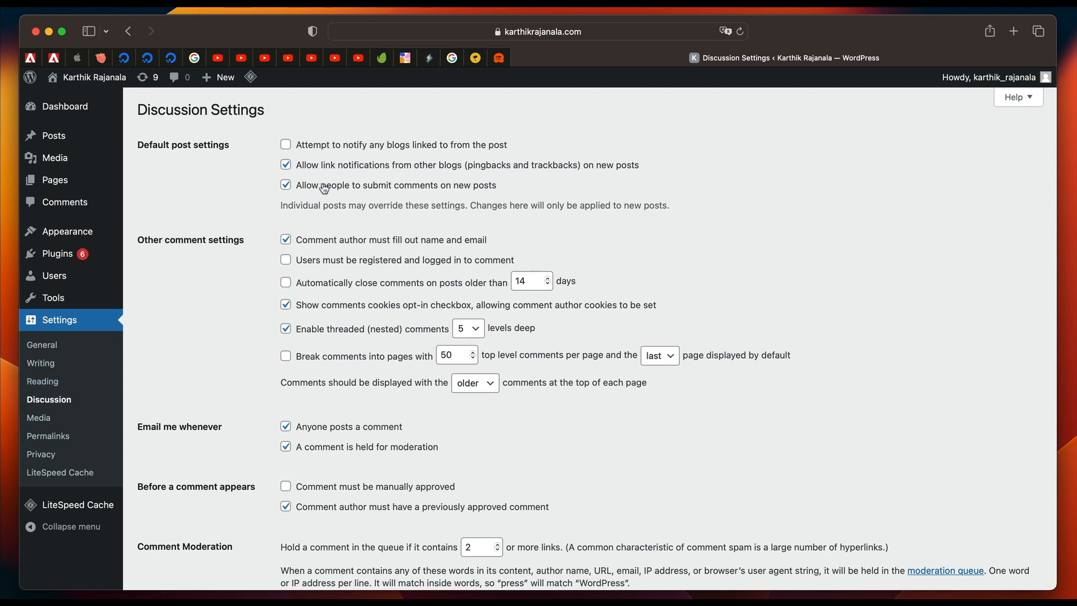
click(337, 168)
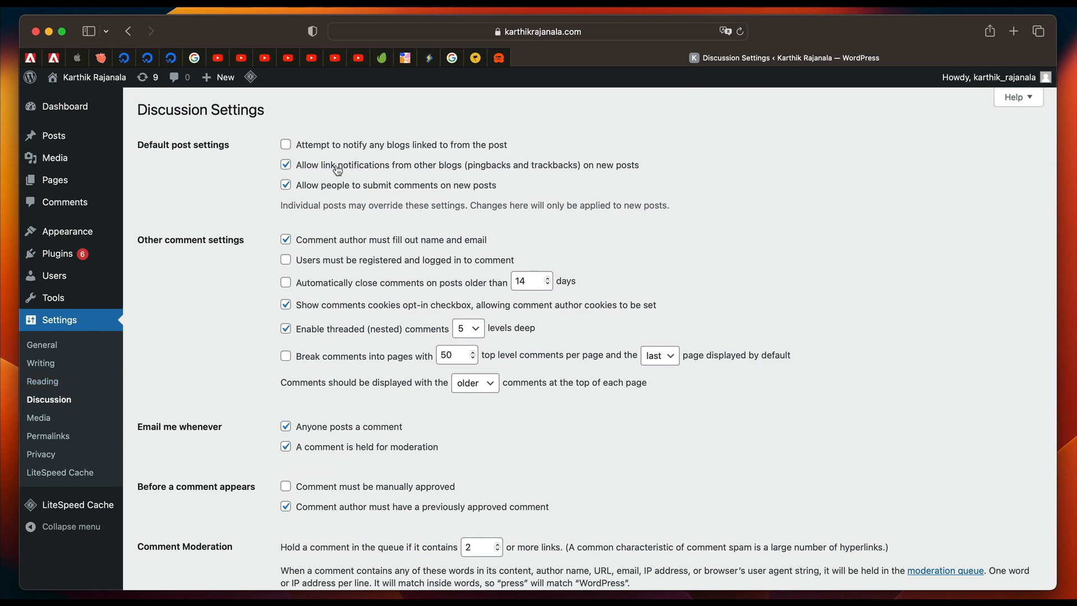
click(314, 241)
click(324, 309)
click(329, 339)
Disable both comment email notifications and the previously approved comment requirement, and save the discussion settings.
scroll(329, 339, down, 3)
click(352, 314)
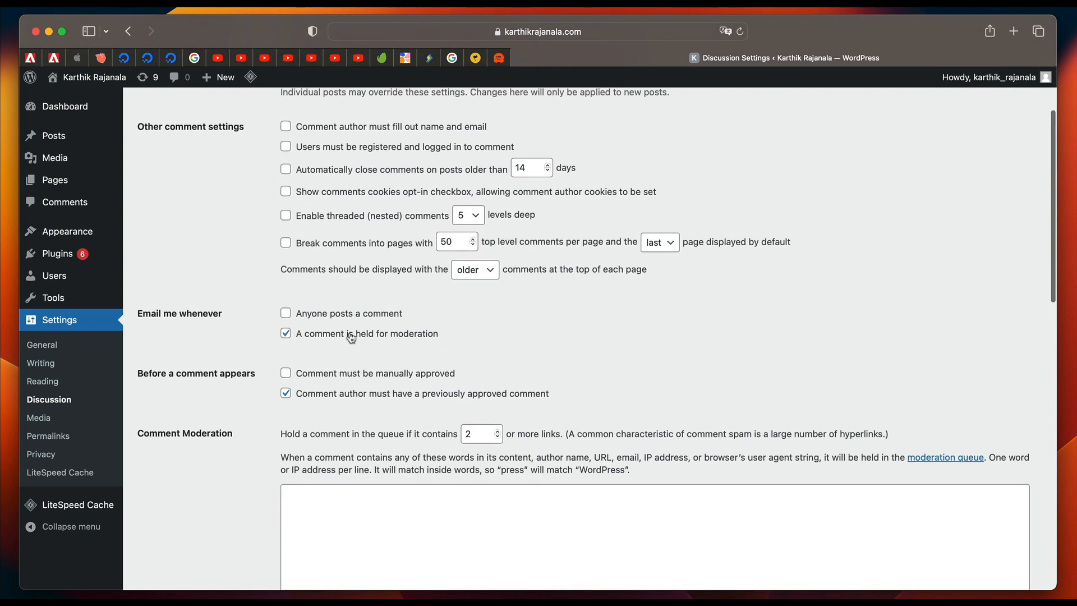
click(351, 337)
scroll(341, 397, down, 12)
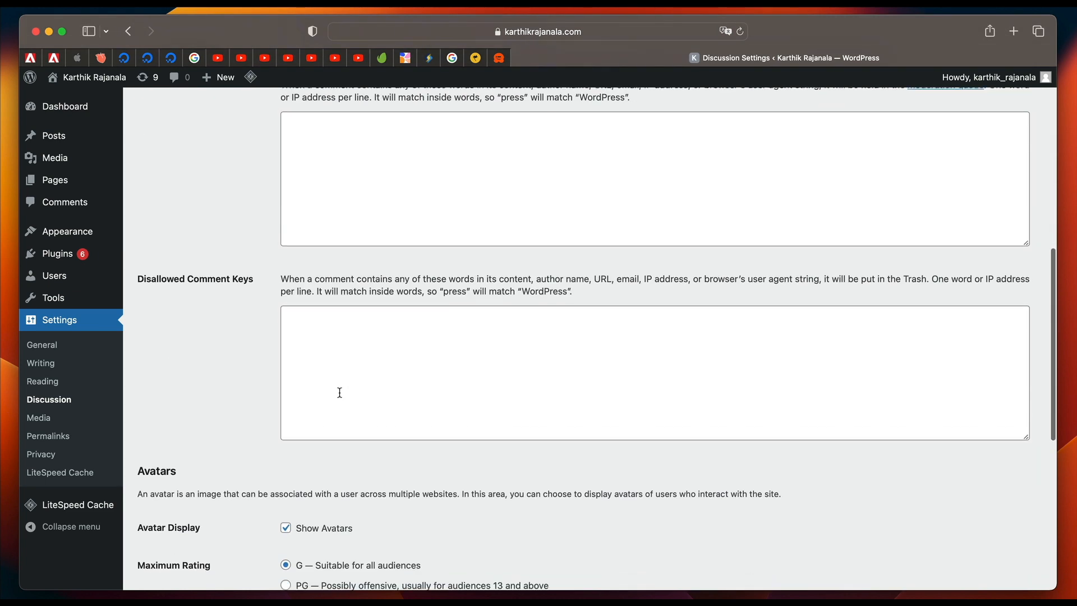
scroll(340, 392, up, 15)
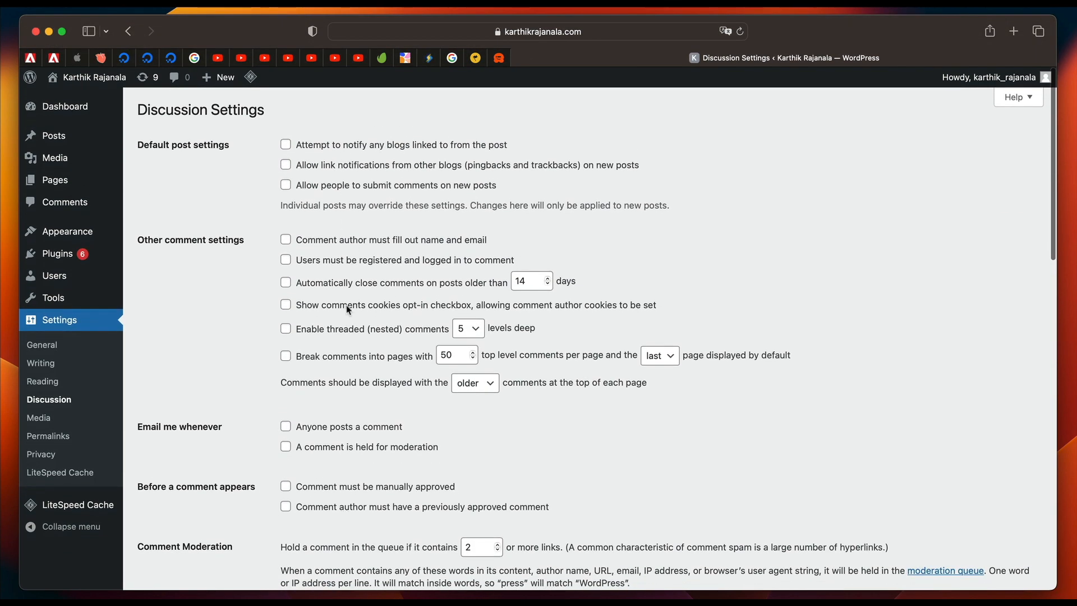
scroll(341, 364, down, 5)
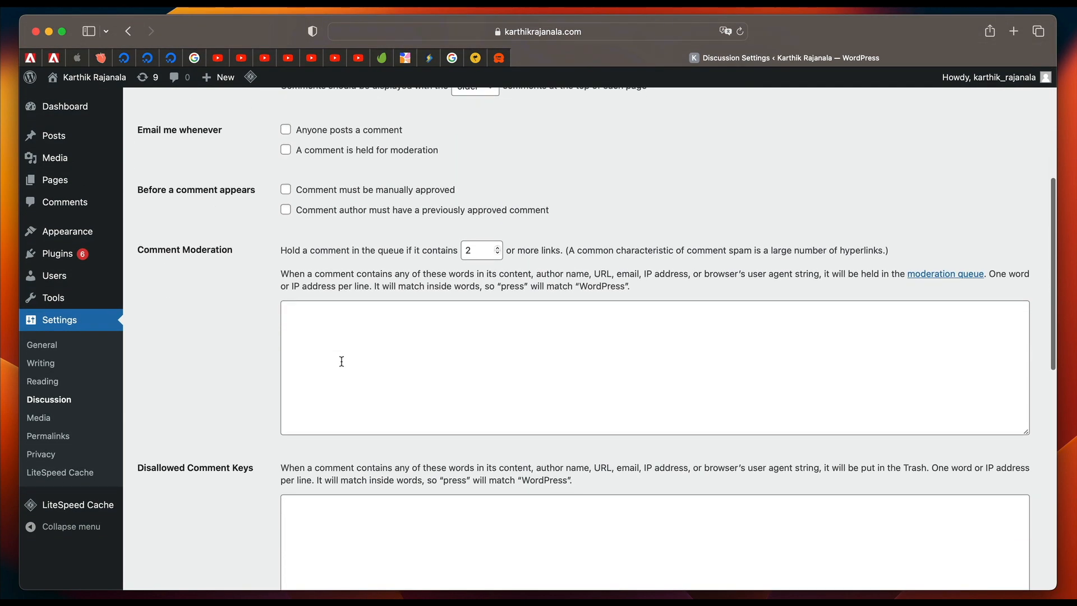
scroll(177, 440, down, 10)
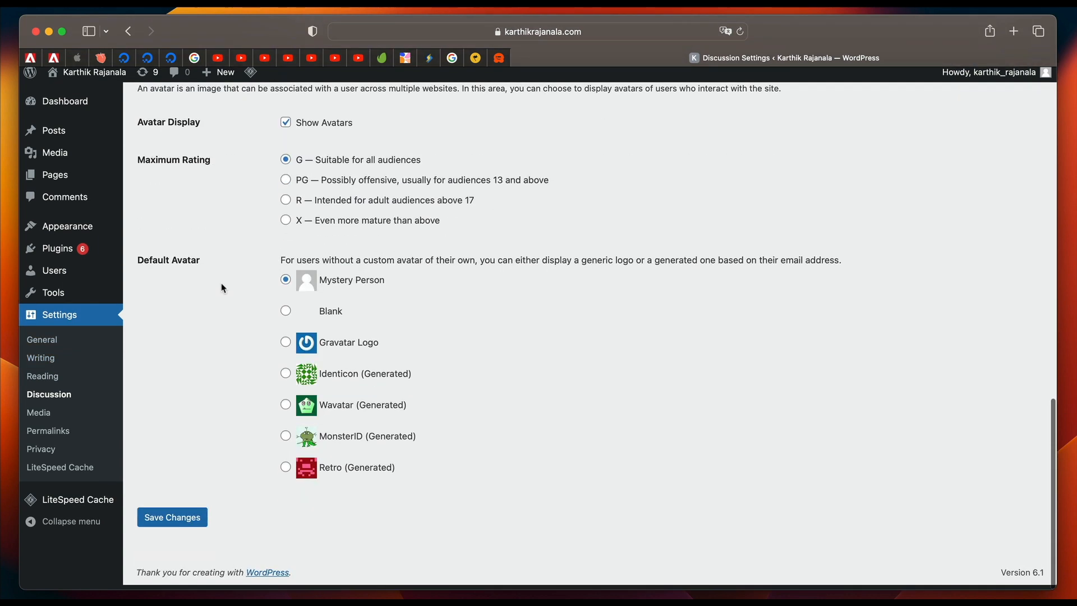
click(178, 525)
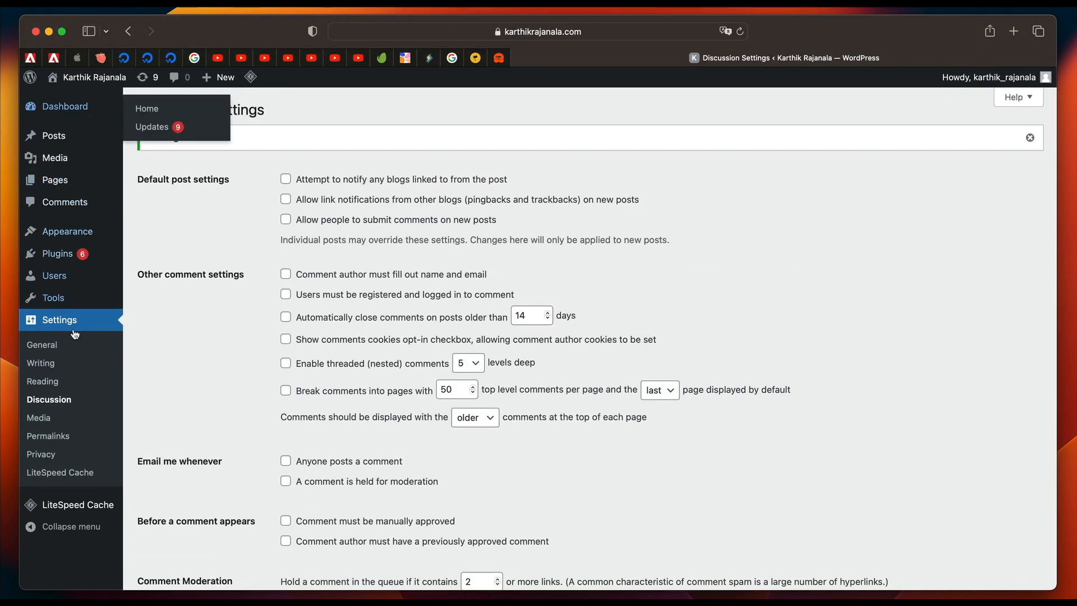
Open the list of installed plugins.
click(69, 255)
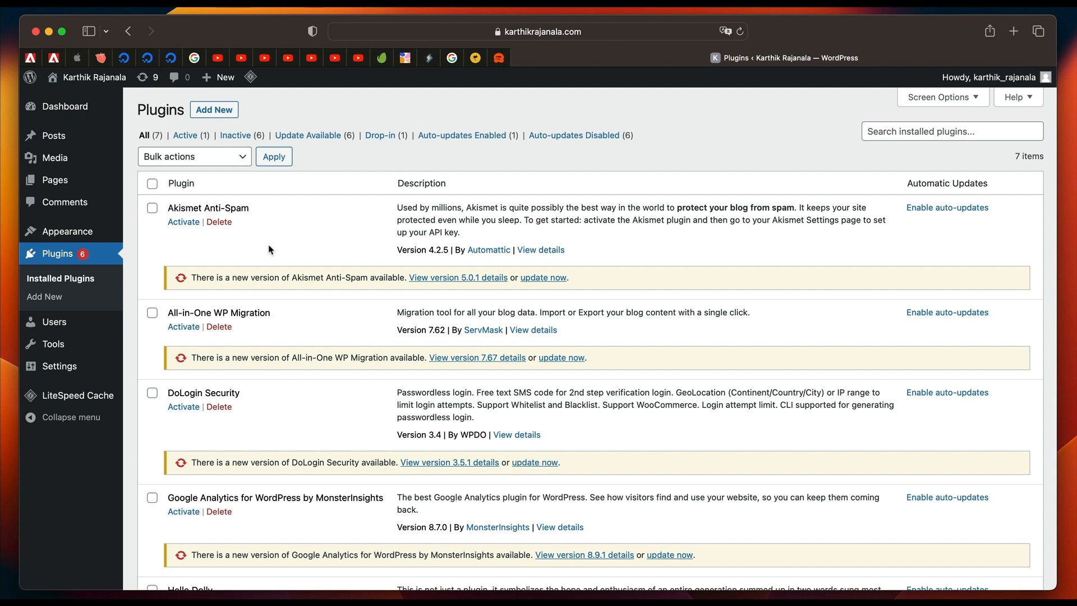
mouse_move(88, 237)
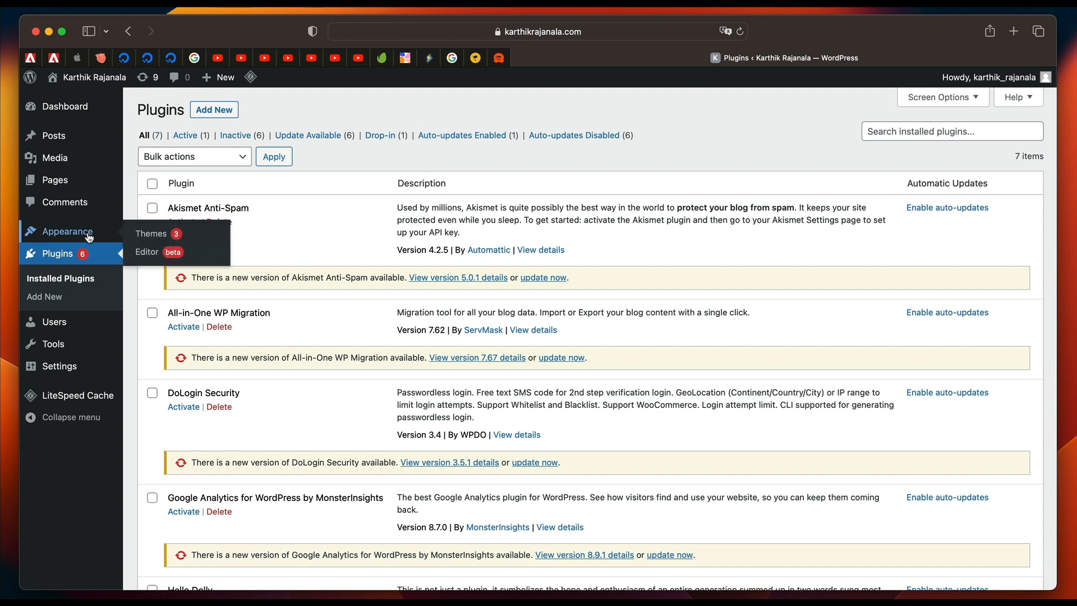
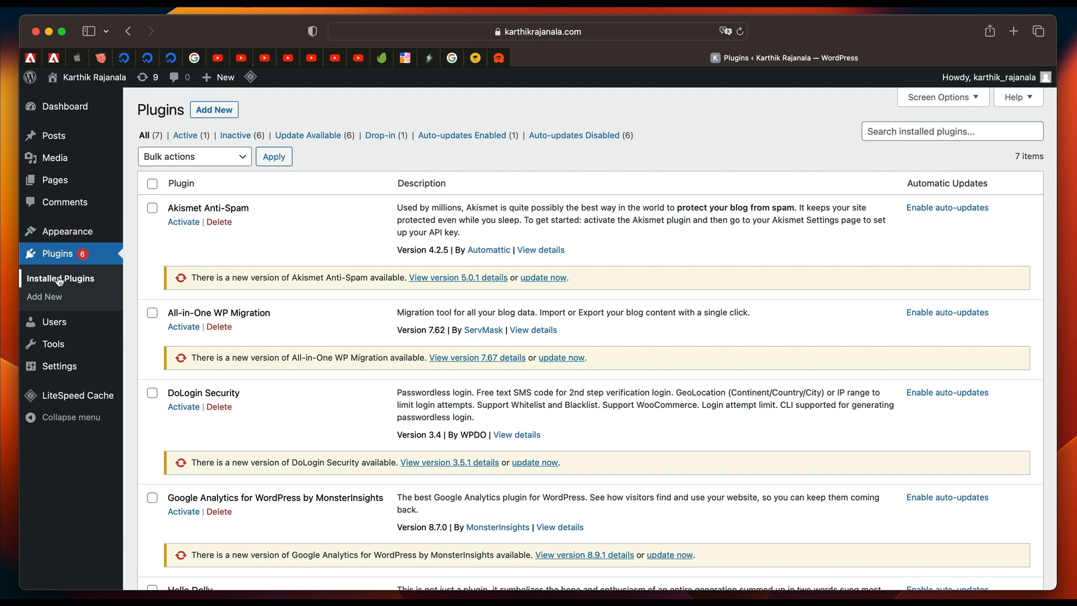
click(351, 102)
scroll(313, 385, down, 3)
scroll(312, 386, up, 3)
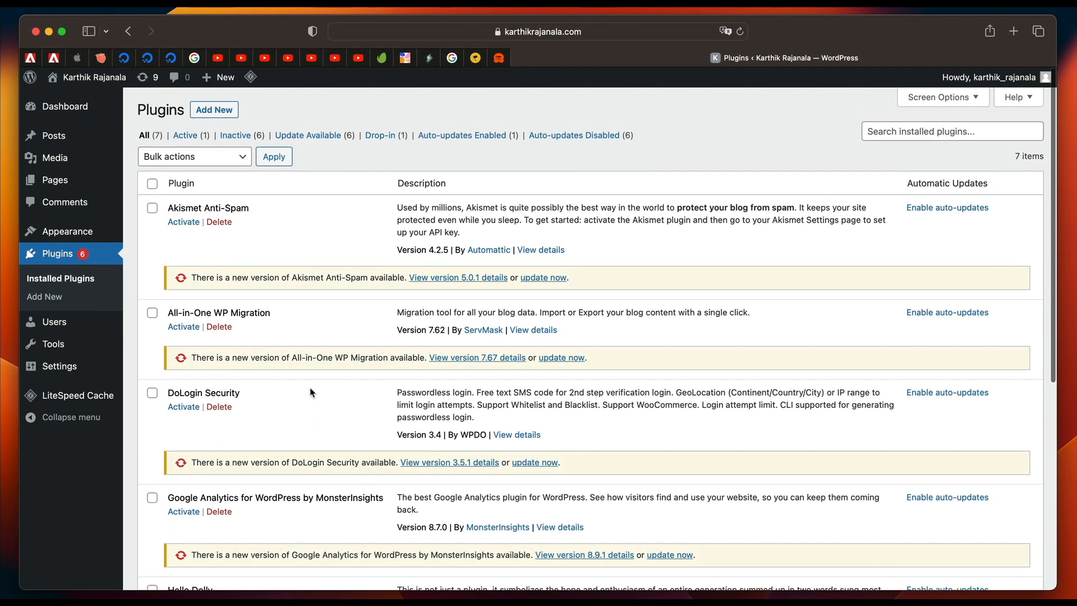
scroll(313, 390, down, 1)
scroll(313, 392, down, 5)
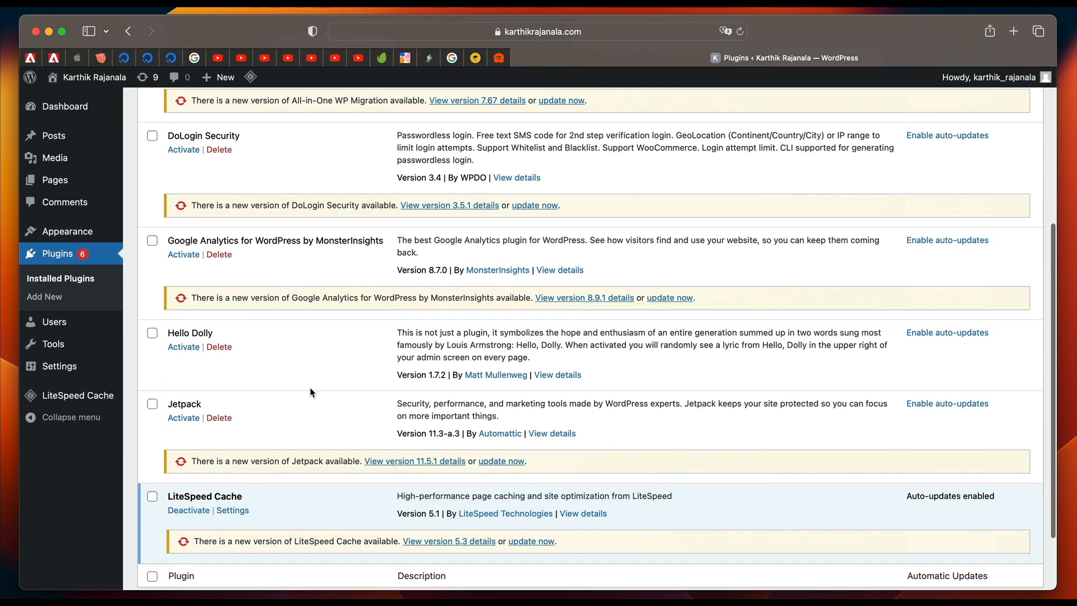
click(220, 346)
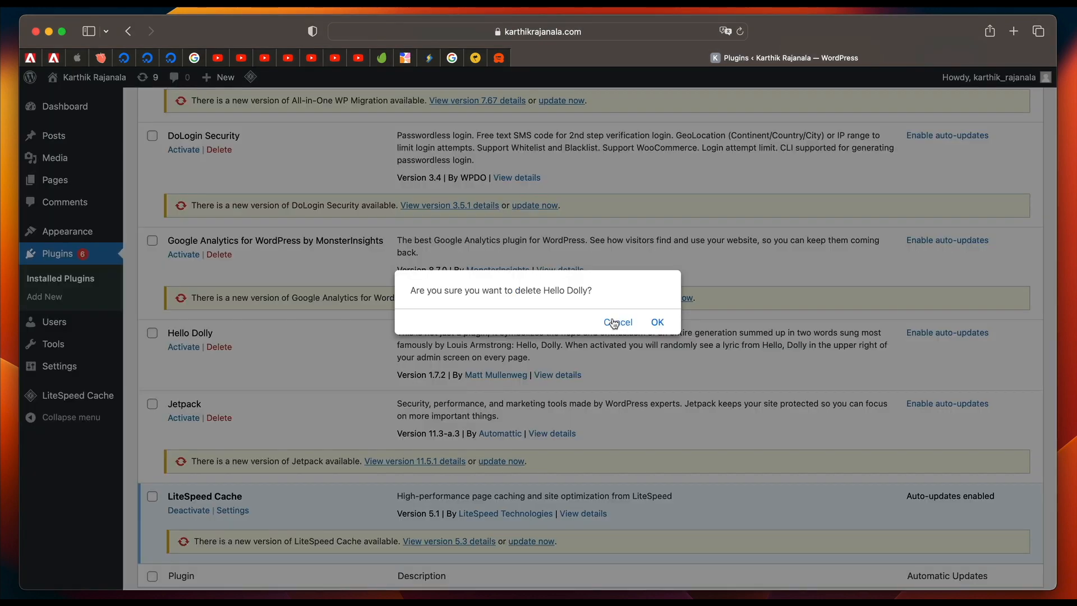
click(613, 321)
Bulk-delete the Akismet Anti-Spam, All-in-One WP Migration, DoLogin Security, Google Analytics for WordPress by MonsterInsights, Hello Dolly and Jetpack plugins.
scroll(298, 365, up, 5)
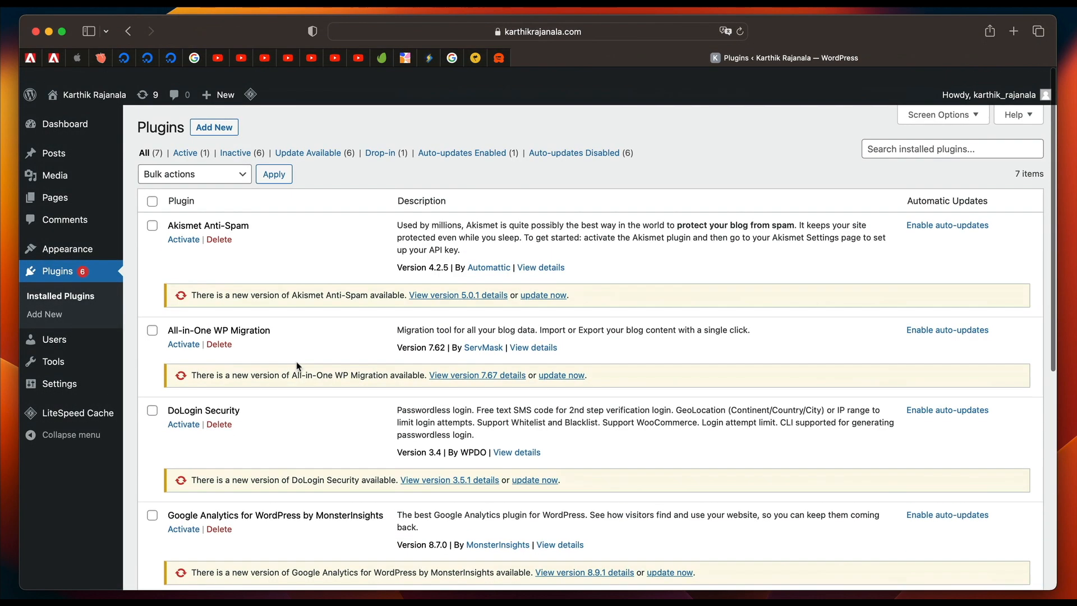
click(152, 208)
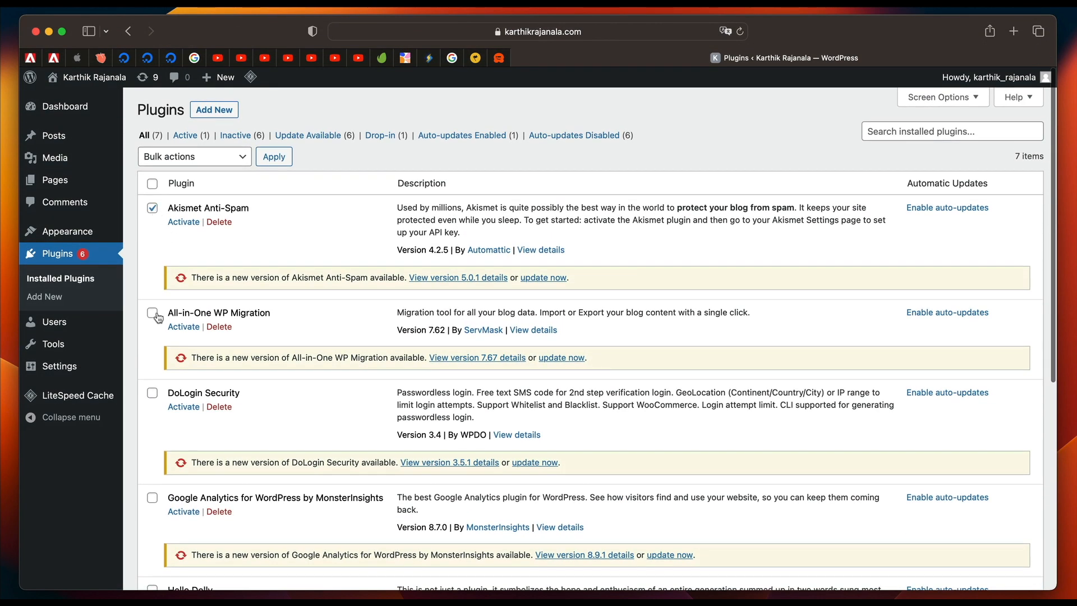
click(152, 312)
click(152, 393)
click(152, 498)
scroll(157, 496, down, 4)
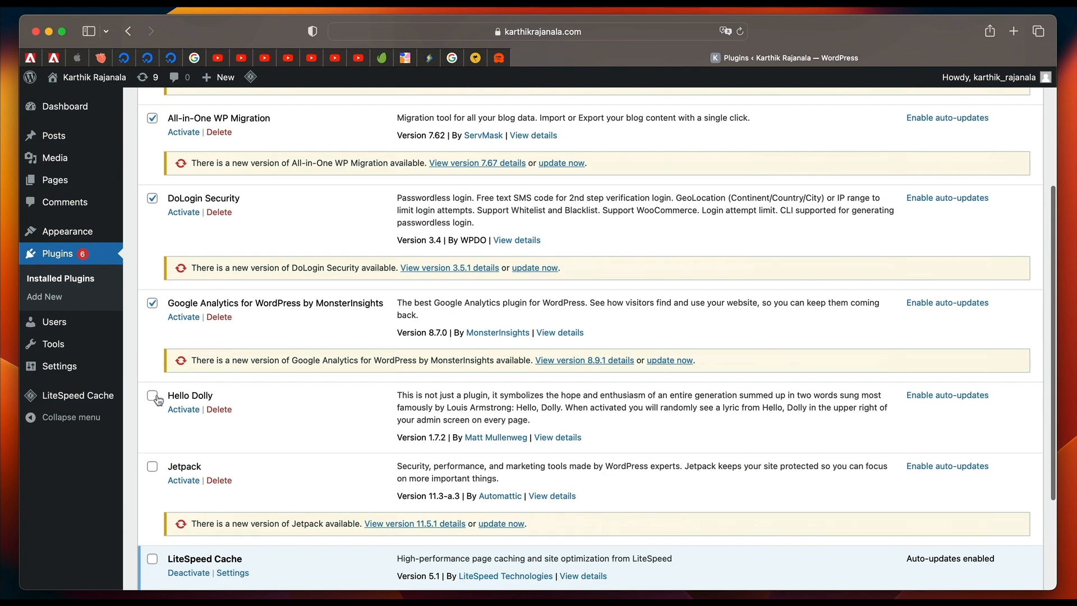
click(154, 397)
click(153, 467)
scroll(217, 458, down, 1)
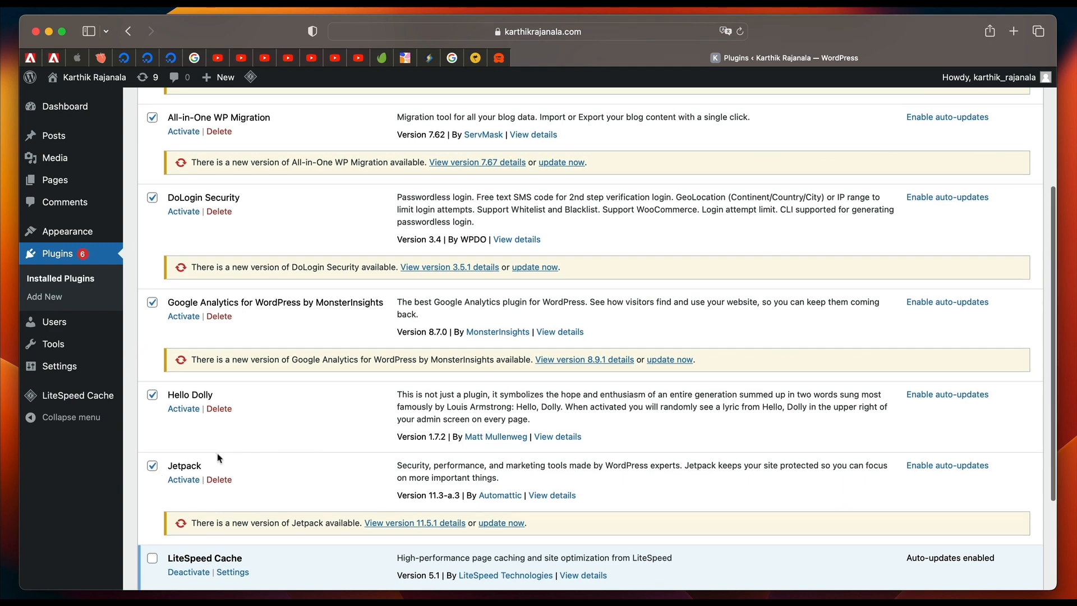
scroll(219, 457, down, 3)
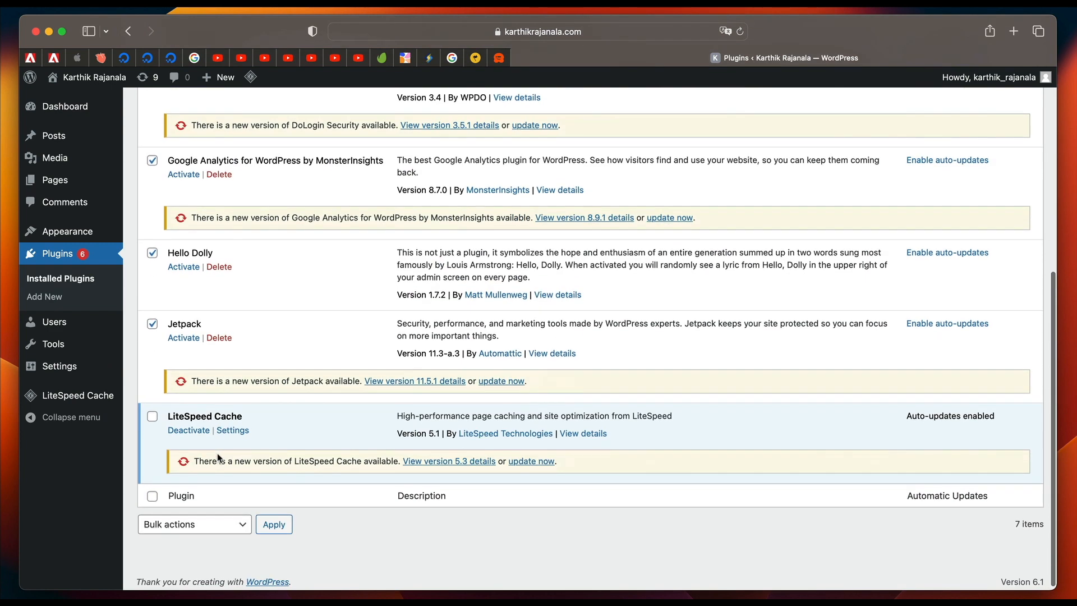
triple_click(233, 414)
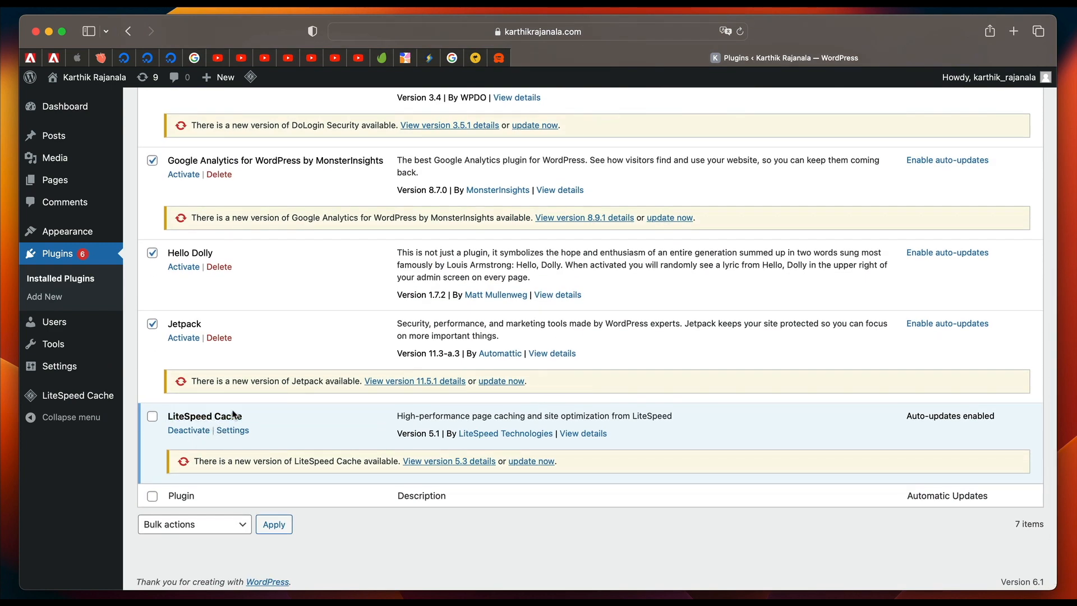
triple_click(232, 414)
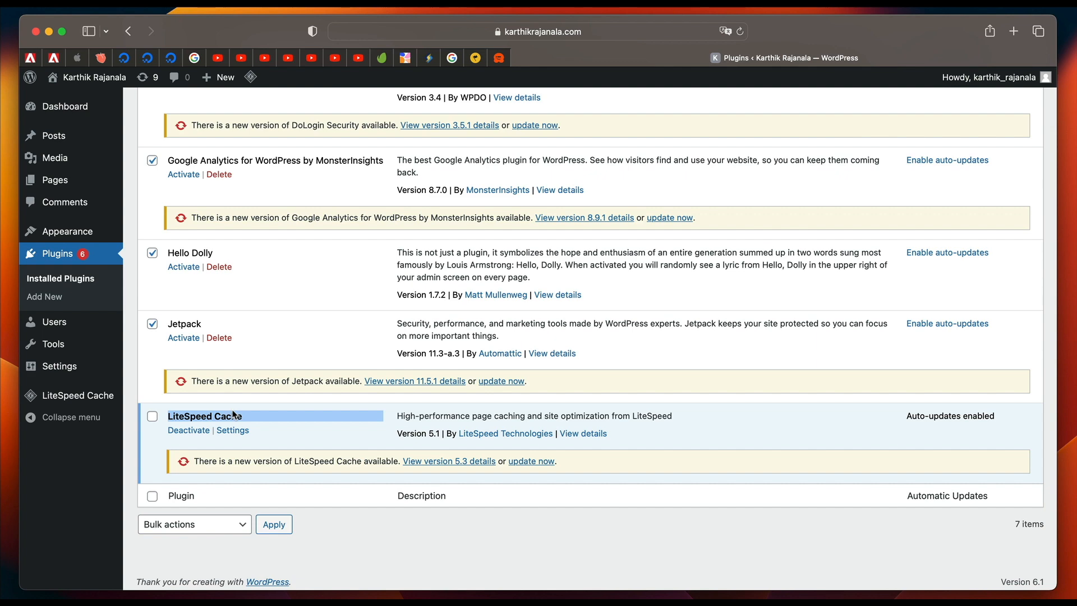
scroll(312, 358, up, 6)
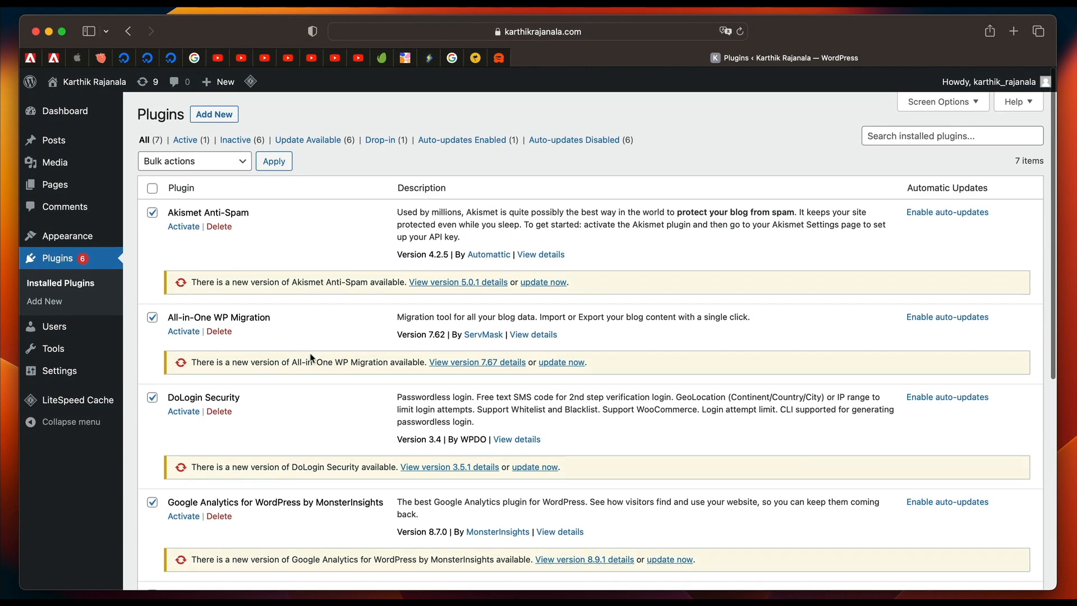
click(197, 159)
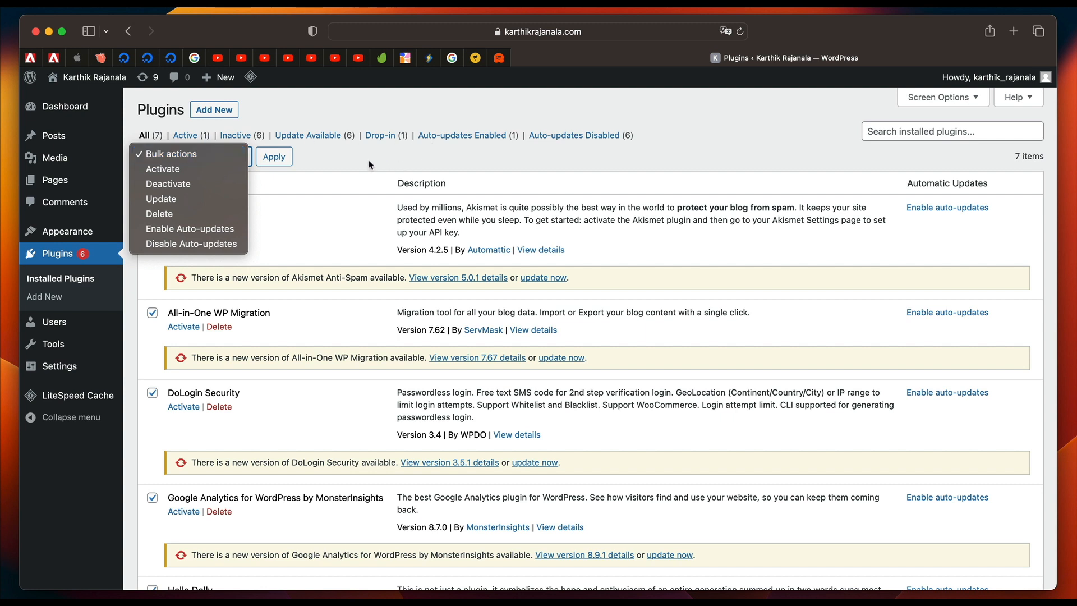
click(186, 213)
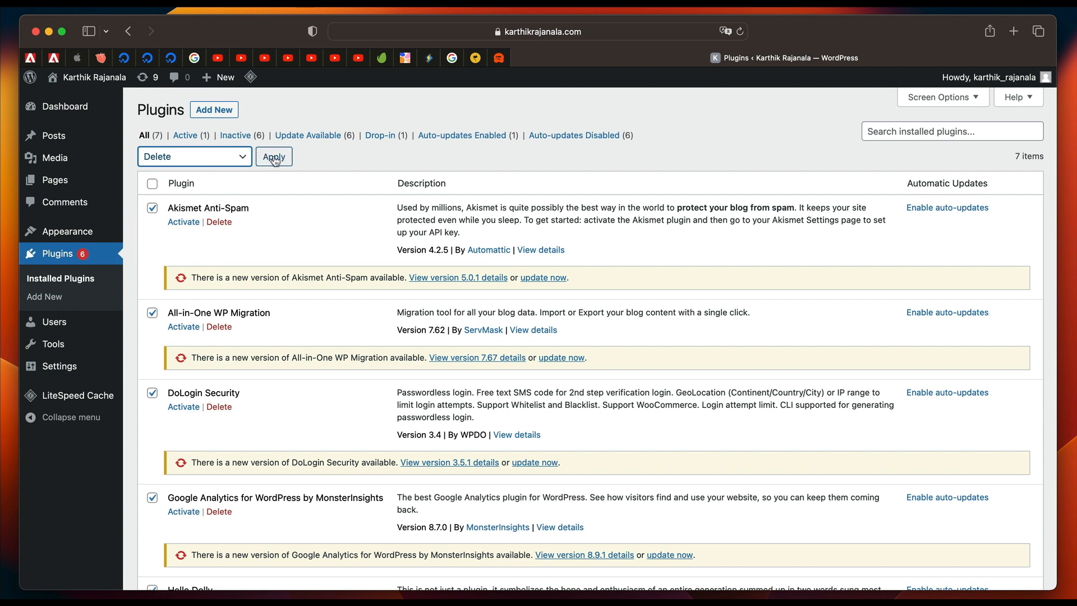
click(180, 164)
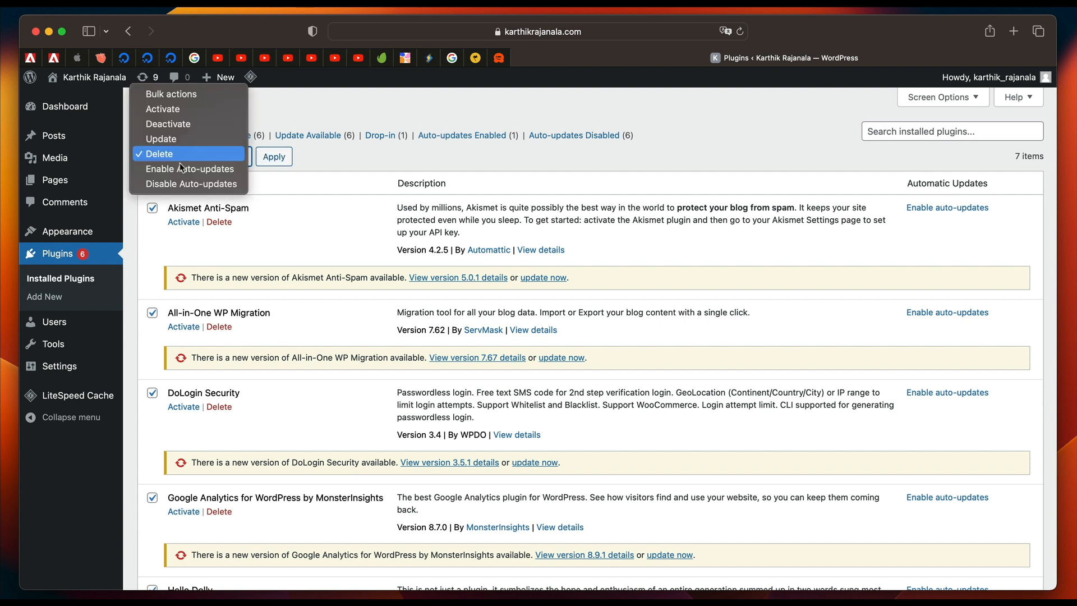
click(190, 125)
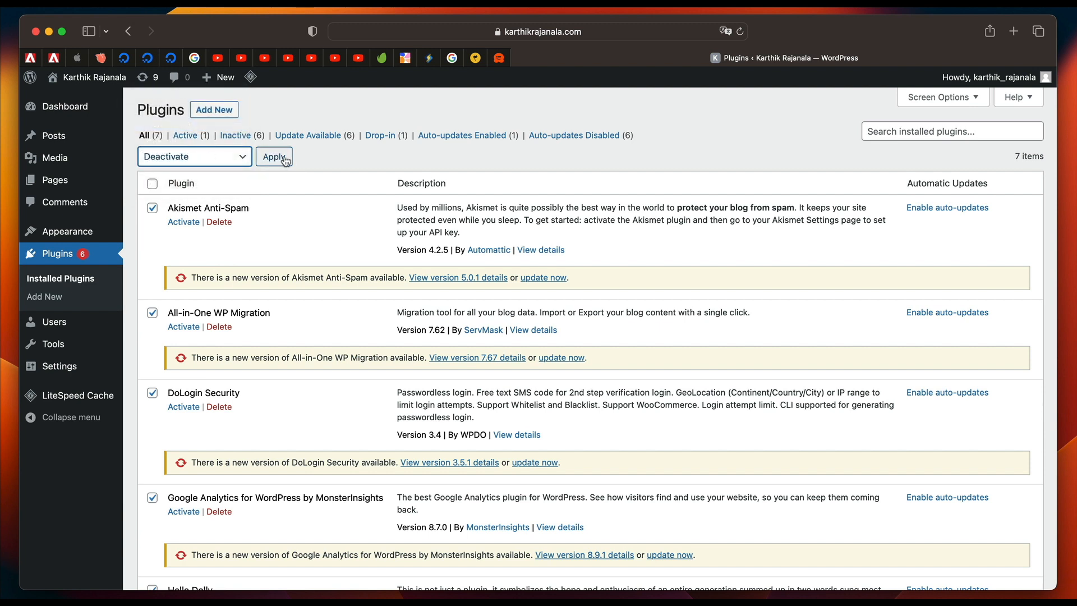
click(220, 162)
click(204, 182)
scroll(220, 265, down, 7)
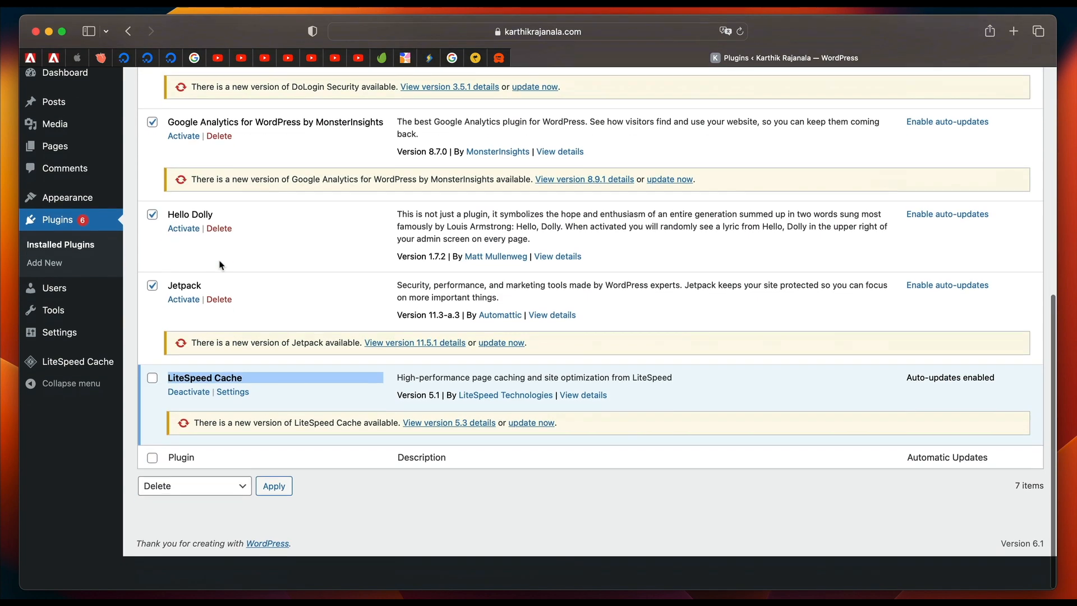
scroll(219, 264, up, 7)
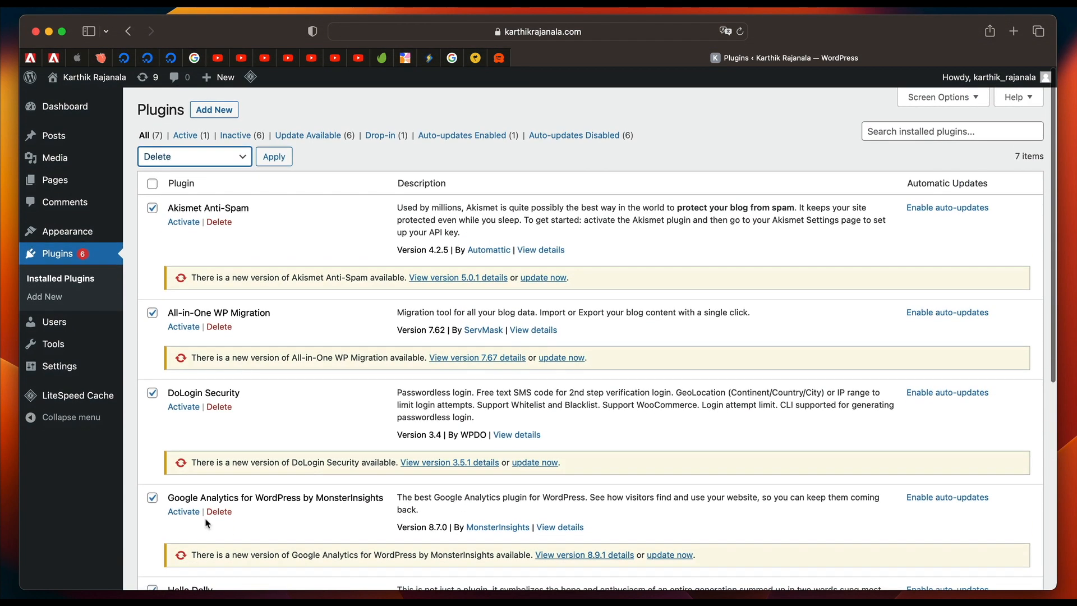
click(273, 158)
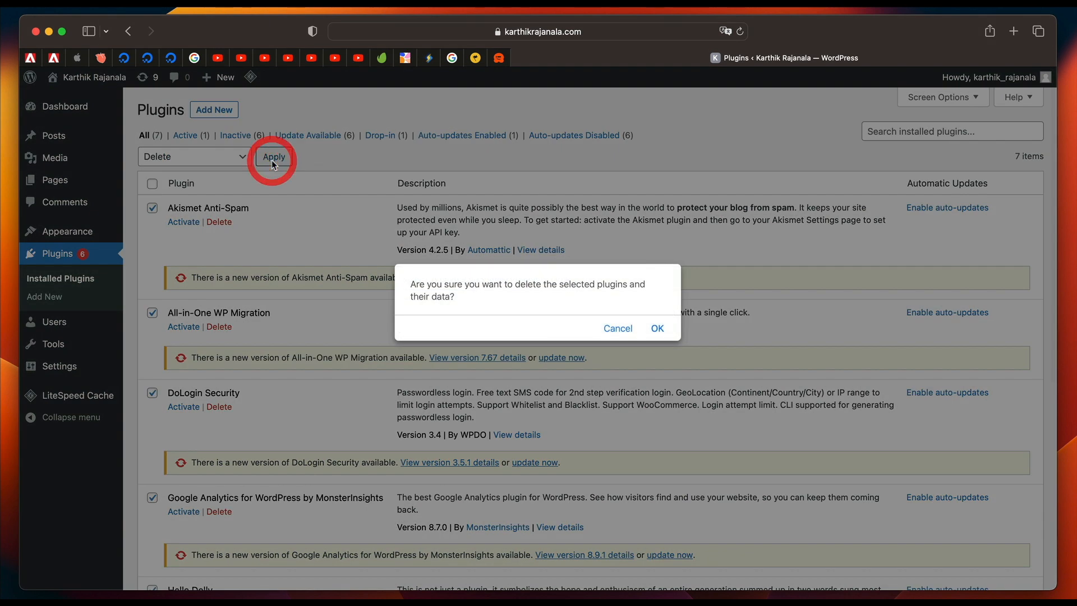
click(658, 330)
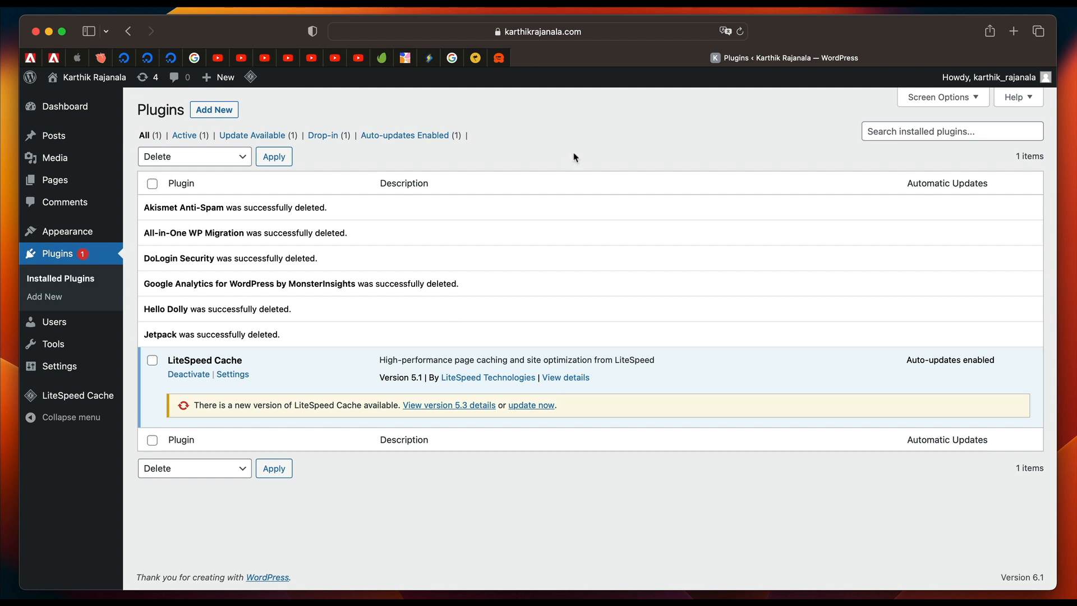
Search the plugin directory for wordfence, then install and activate Wordfence Security – Firewall & Malware Scan.
click(235, 110)
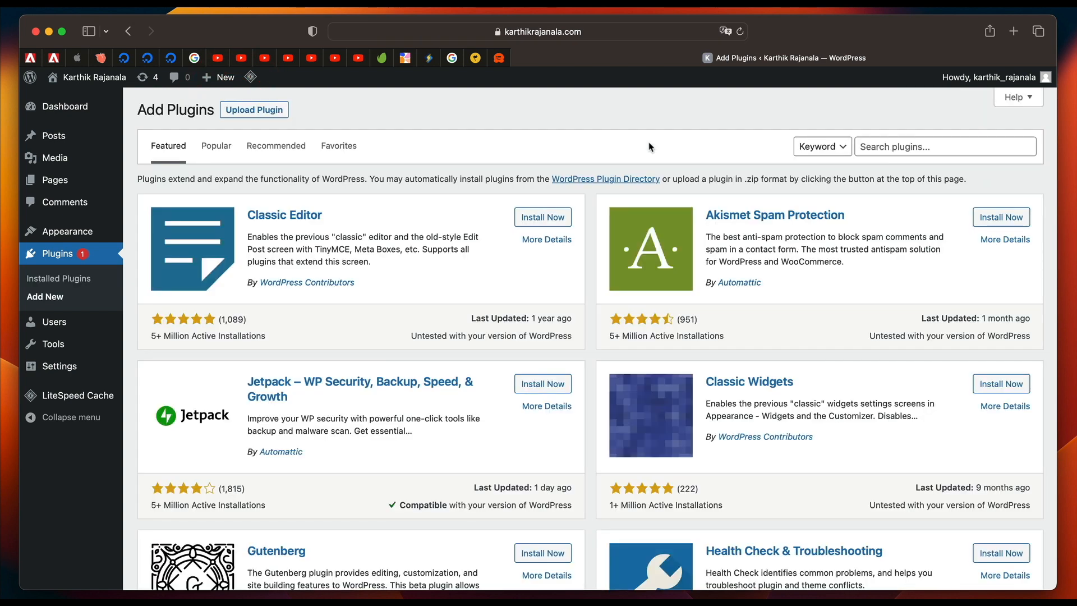
click(893, 142)
text(wor)
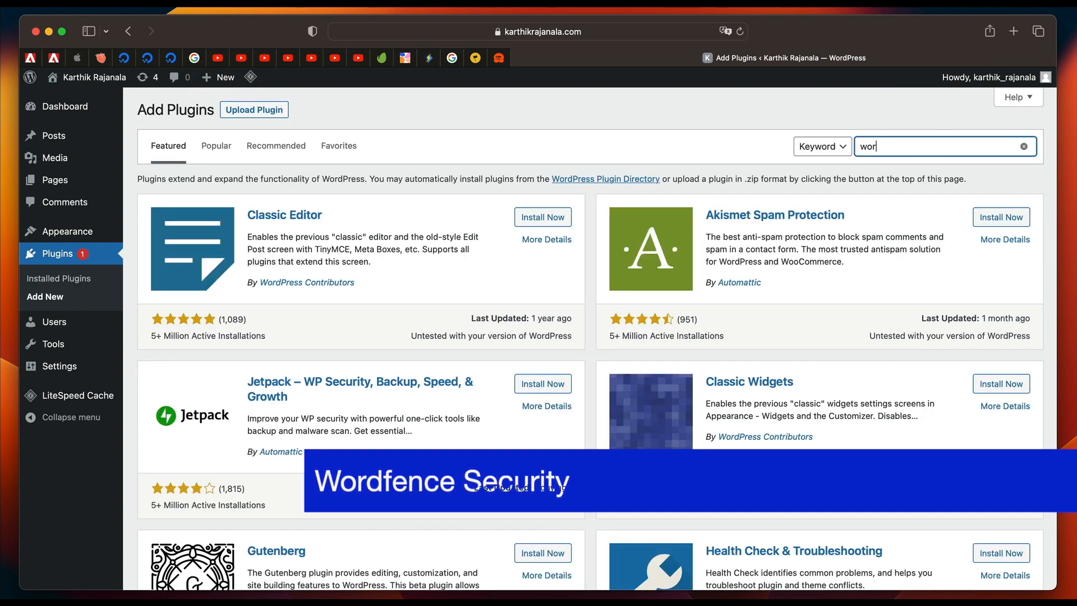
text(dfence)
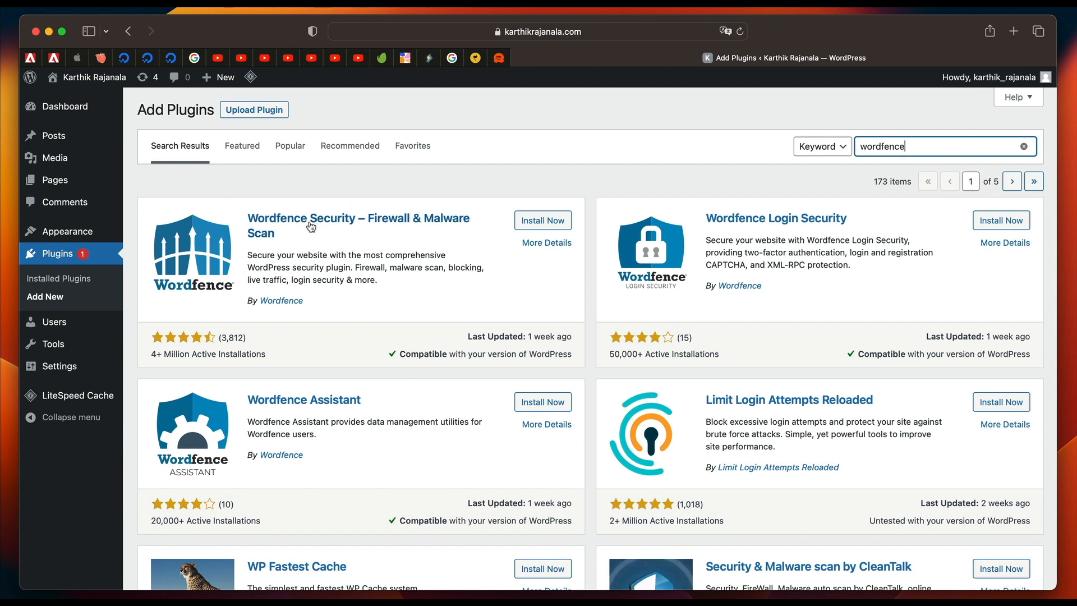
click(538, 222)
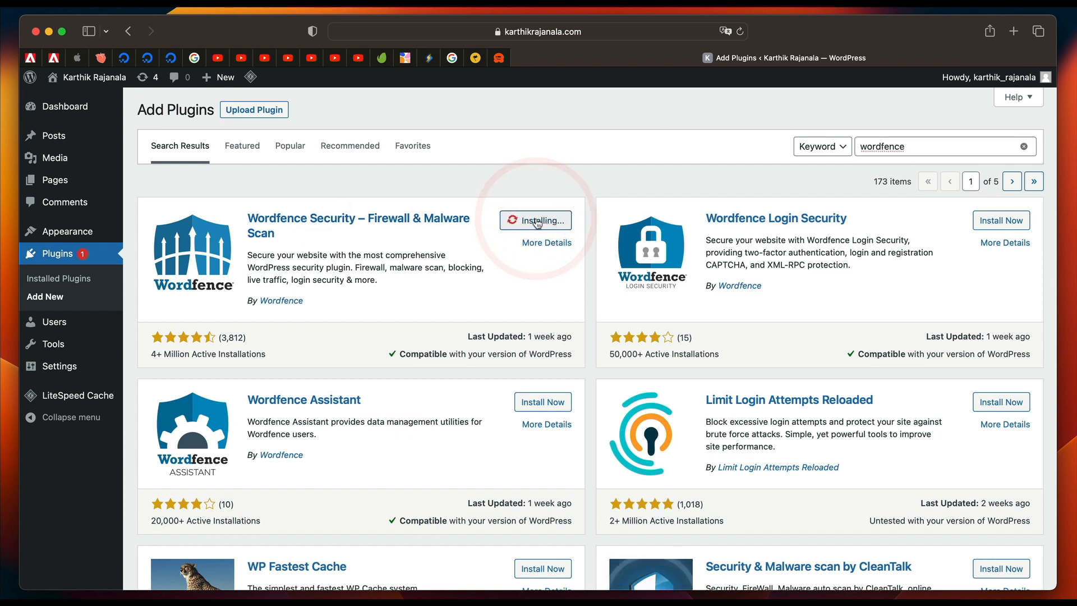
click(547, 225)
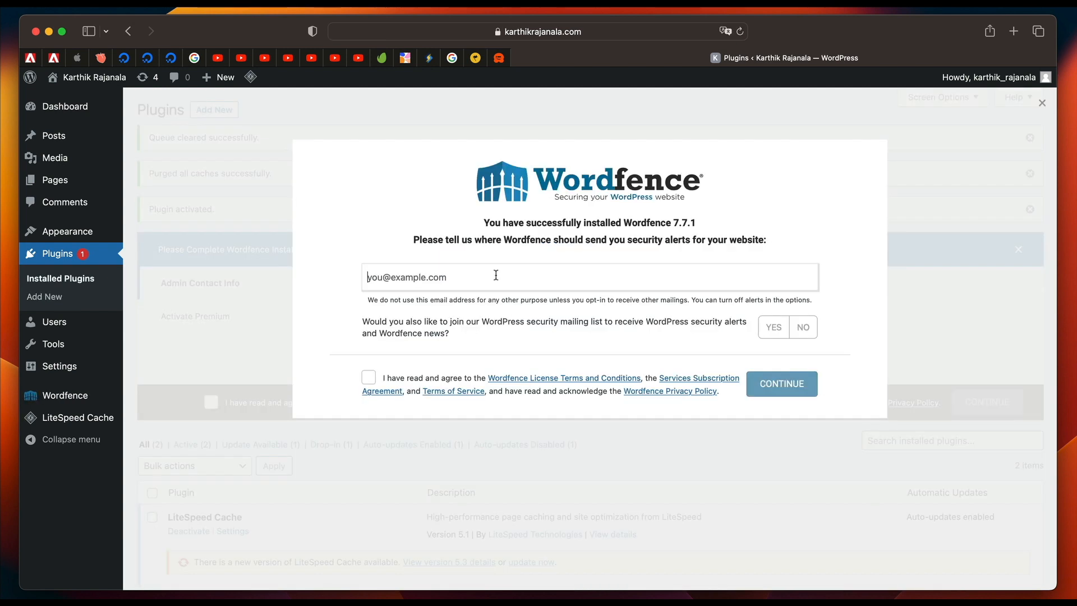
Complete the Wordfence setup with the alert email address, mailing list opt-in and accepted terms, and decline the premium license.
click(496, 274)
click(774, 327)
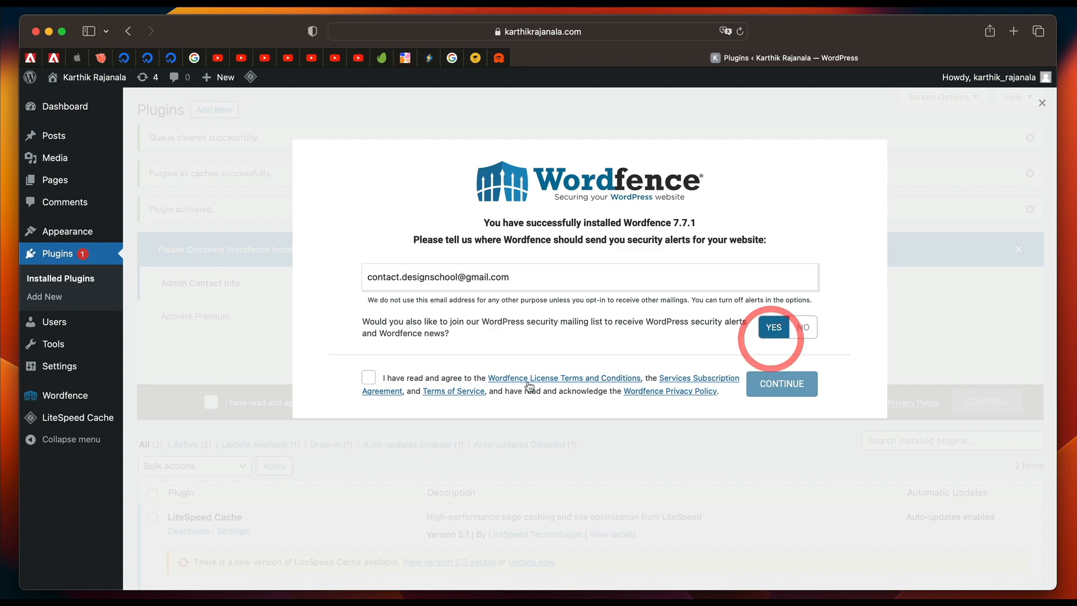
click(368, 377)
click(767, 394)
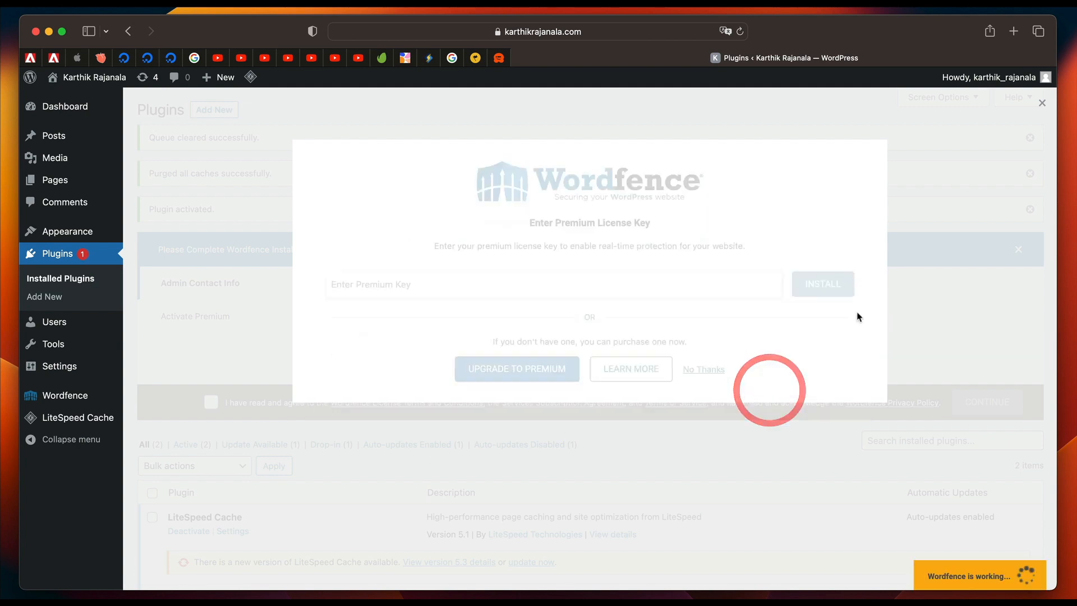
click(698, 369)
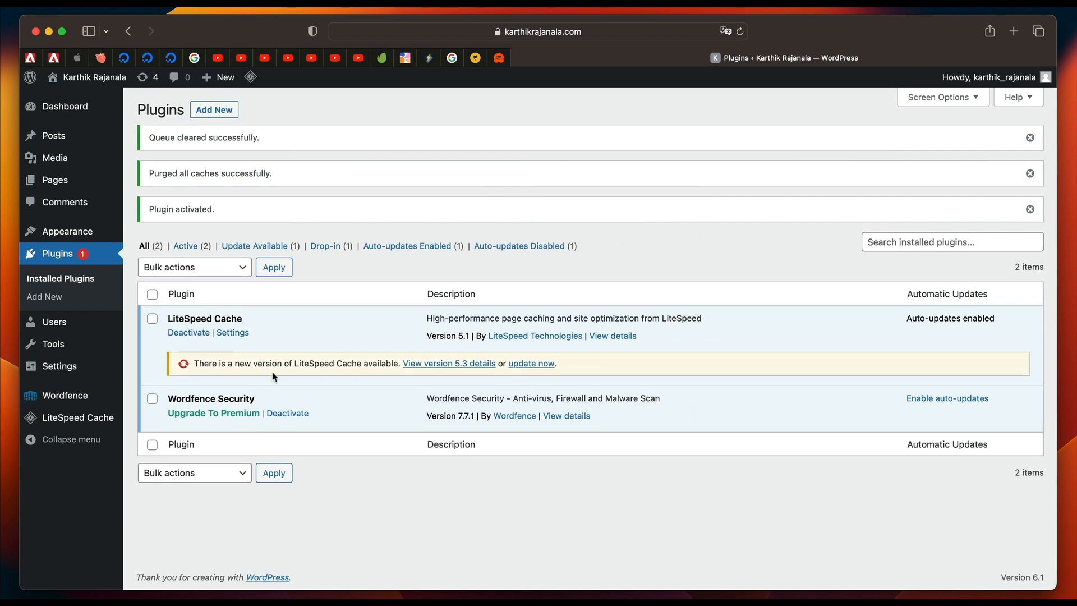
Go through the Wordfence dashboard's introductory tour and open the Firewall page.
mouse_move(83, 399)
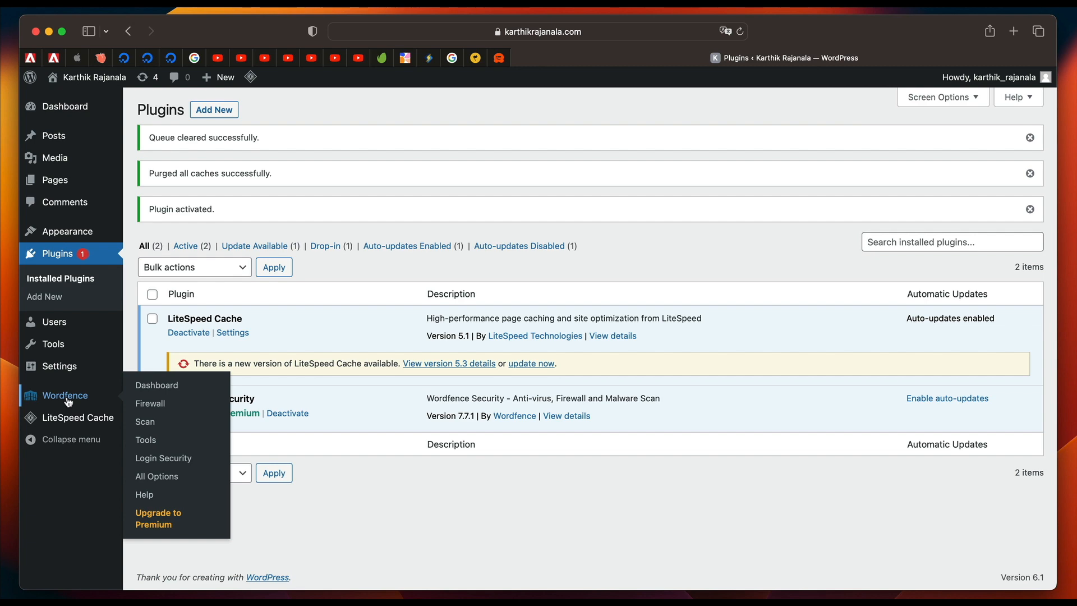
click(67, 399)
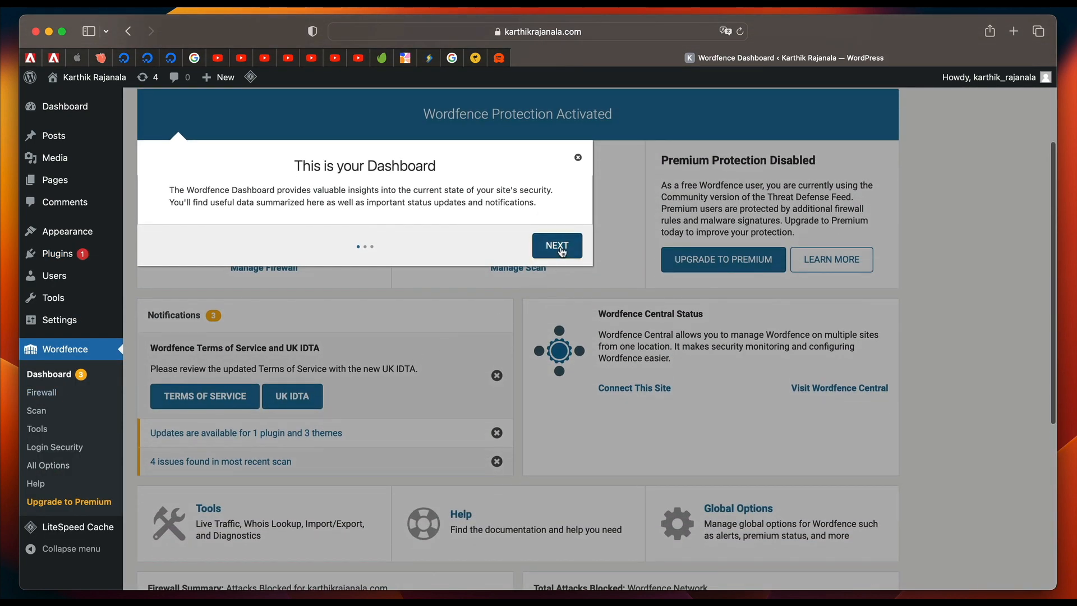
click(557, 263)
click(564, 275)
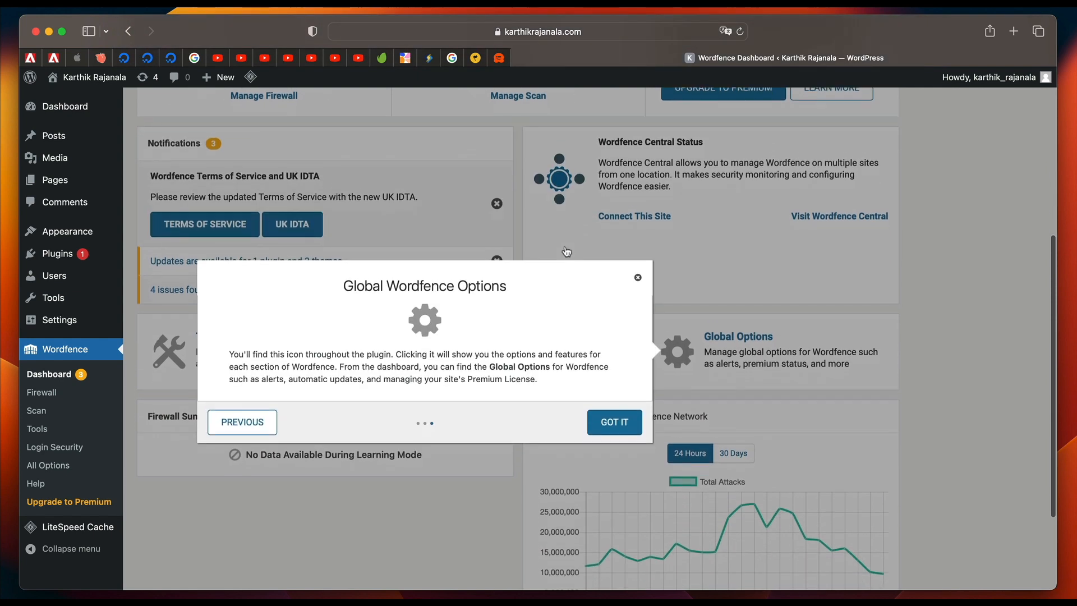
click(617, 307)
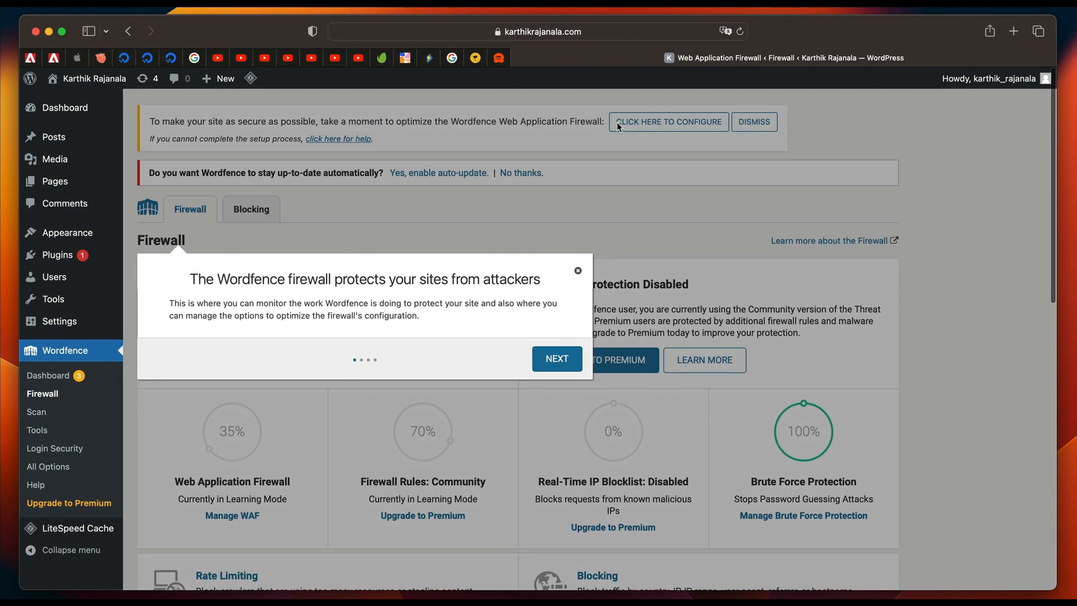
Dismiss the firewall introduction, start the Wordfence firewall optimization and download the .htaccess backup for the LiteSpeed/lsapi configuration.
click(578, 271)
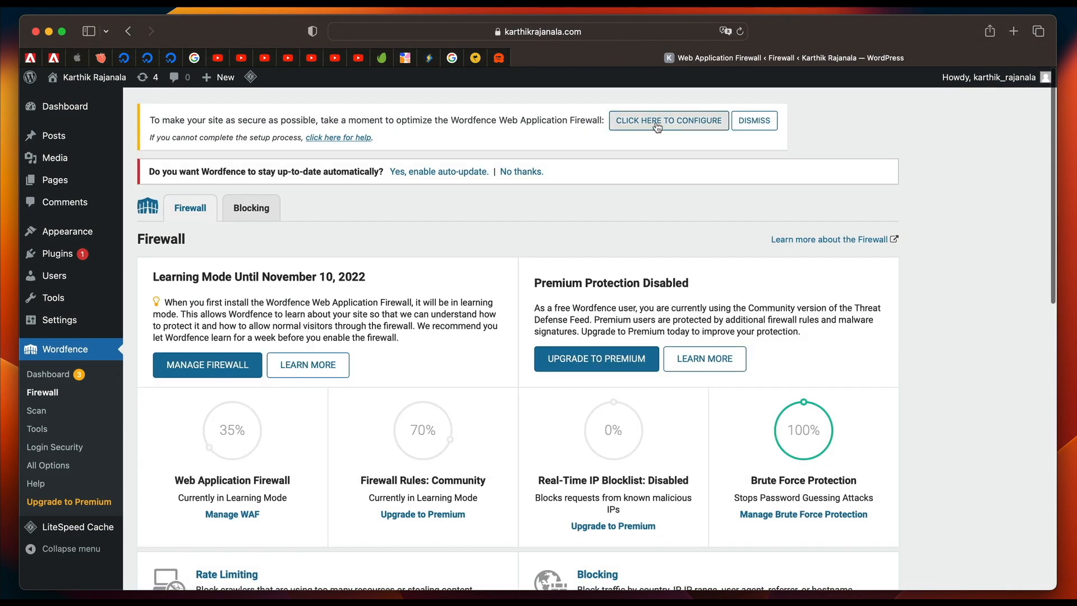
click(700, 121)
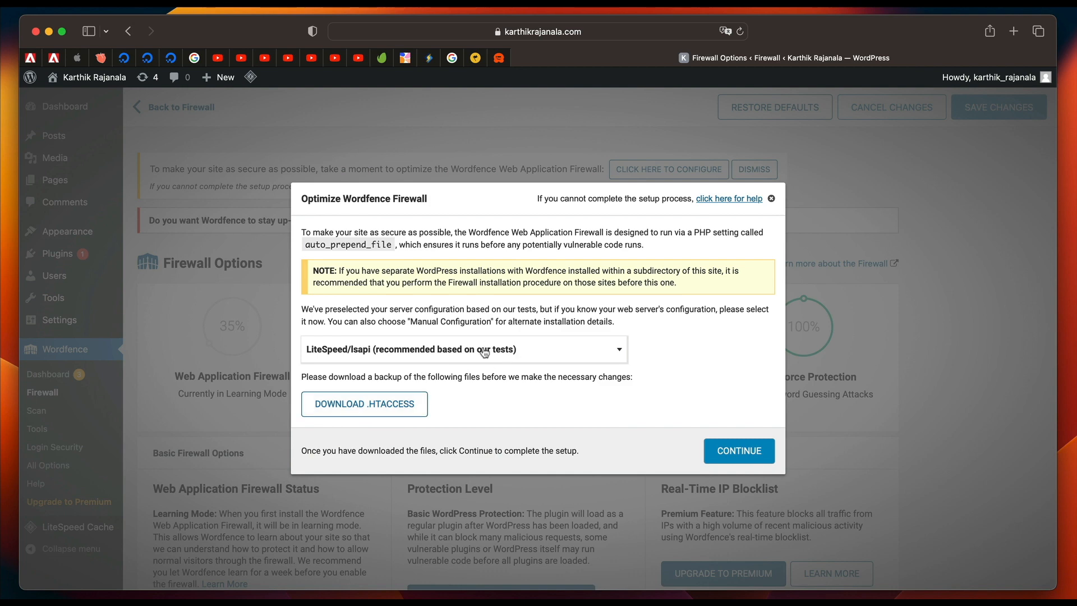
click(421, 404)
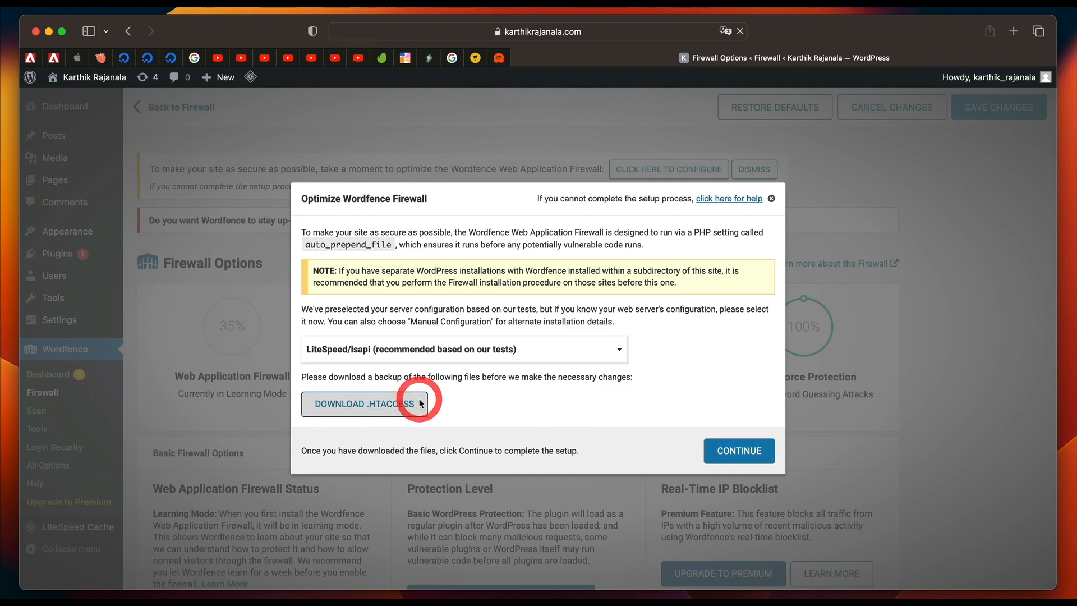
click(656, 343)
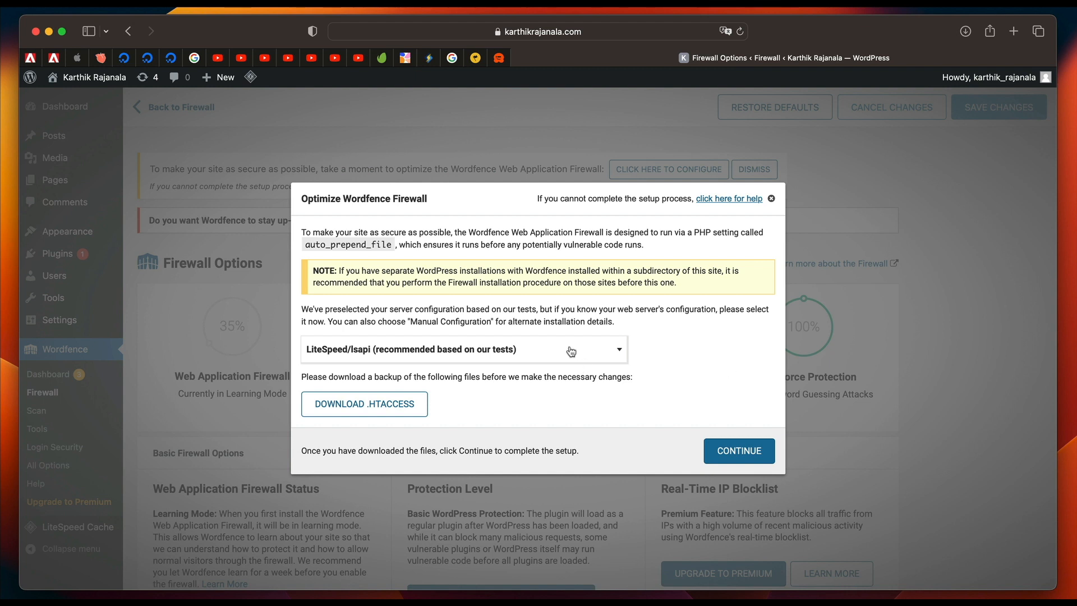
Download the .user.ini backup, complete the Wordfence firewall optimization and close the installation notice.
click(735, 451)
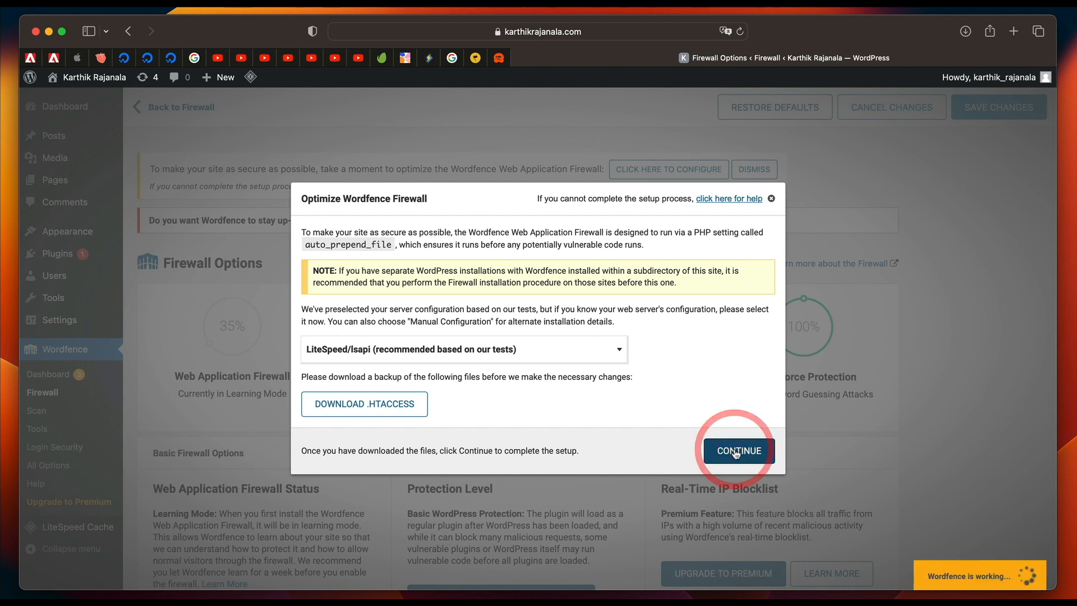
click(741, 391)
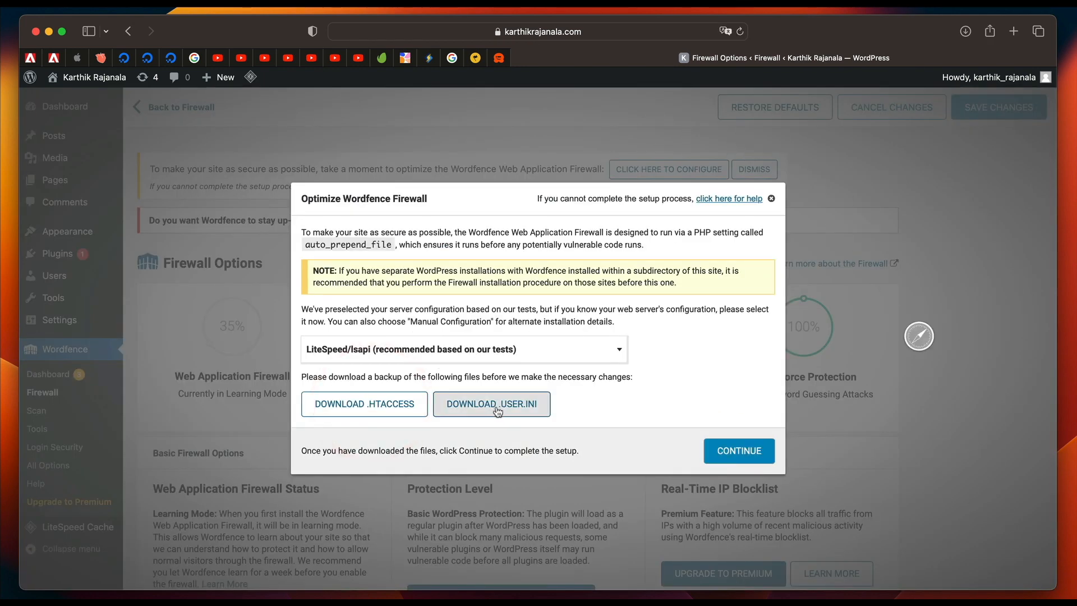
click(491, 404)
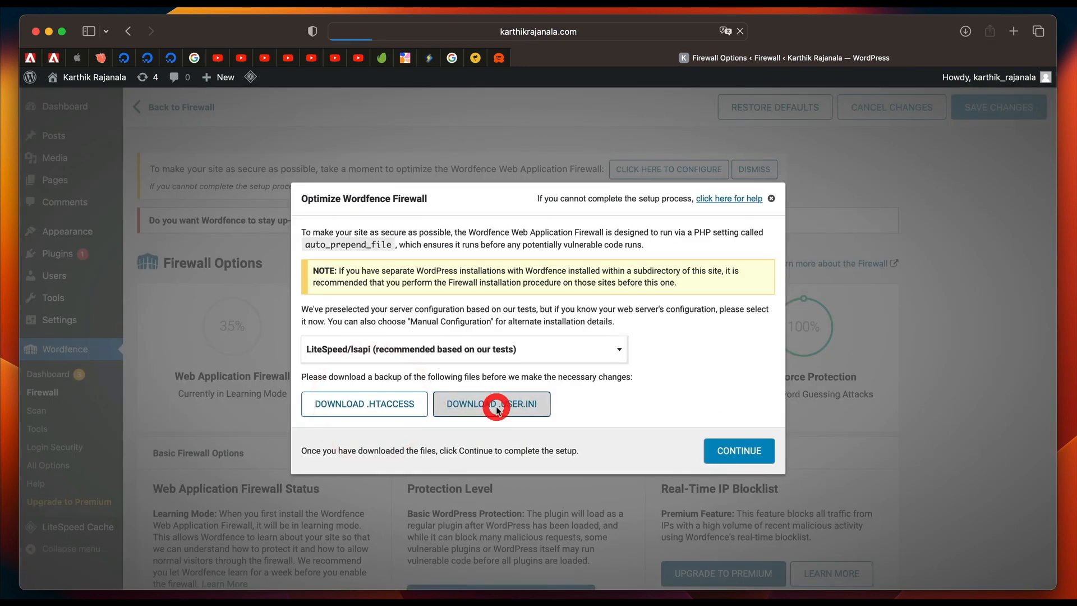
click(729, 447)
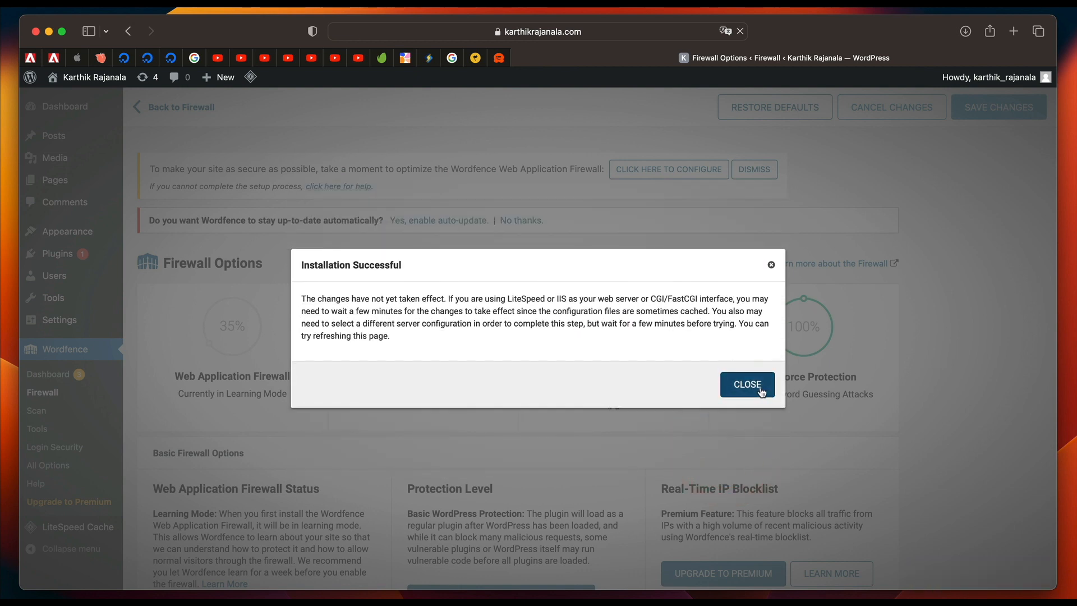
click(760, 390)
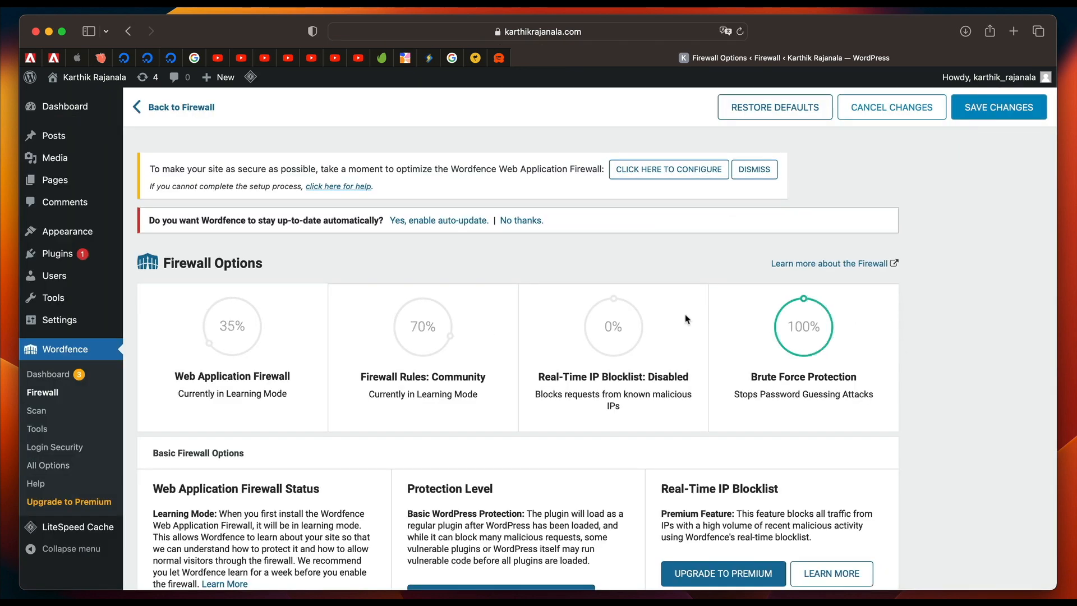
In the Brute Force Protection options, set the lockout limits for login failures and forgot password attempts to 3 each.
scroll(685, 319, down, 5)
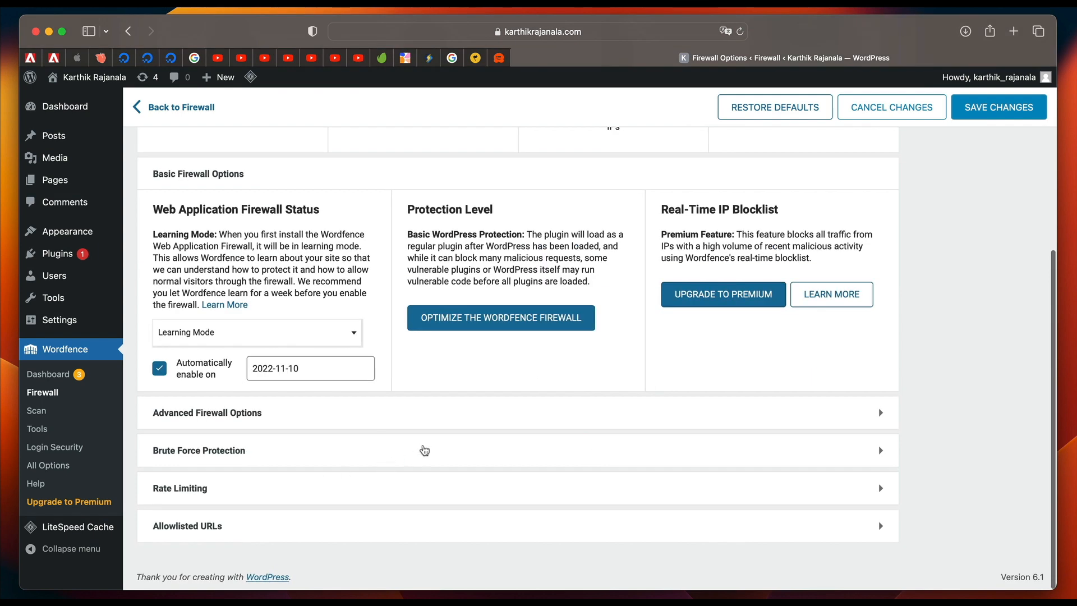
click(422, 449)
scroll(374, 467, down, 3)
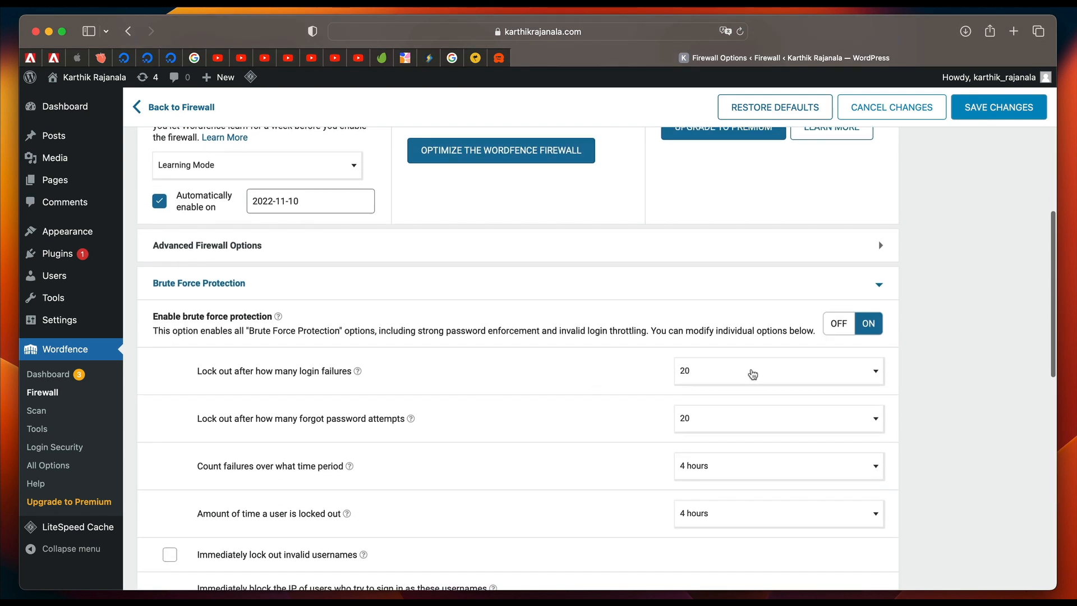
click(752, 372)
scroll(750, 432, up, 5)
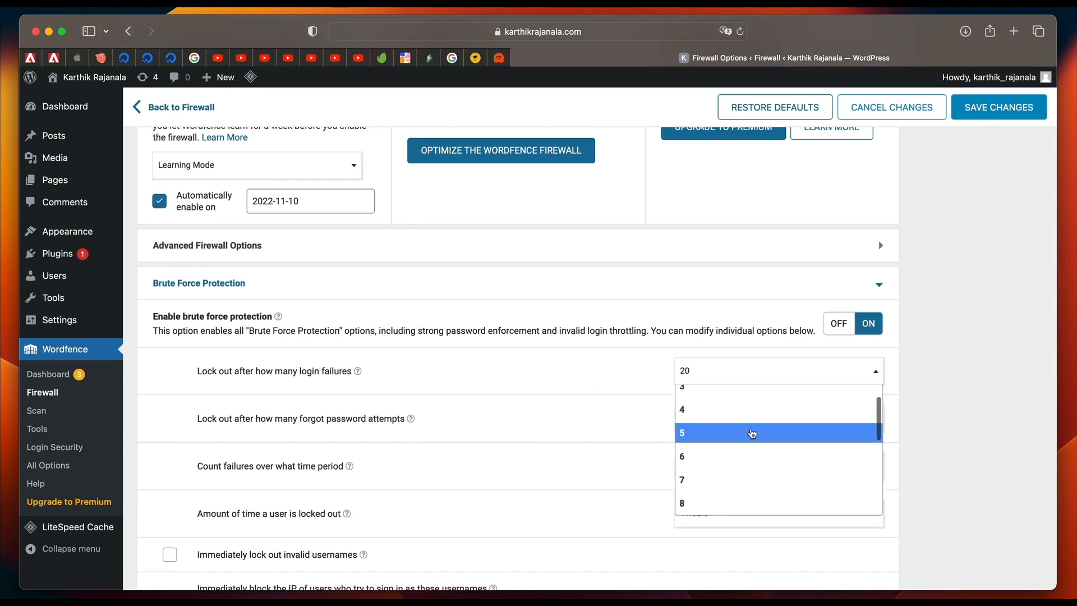
click(751, 387)
click(746, 419)
scroll(730, 476, up, 5)
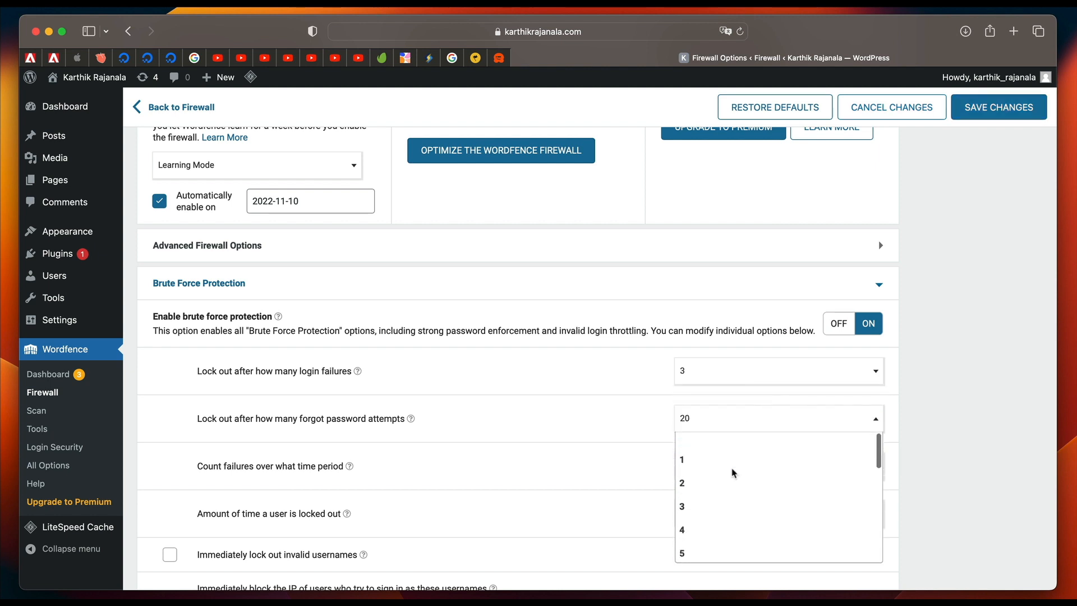
click(711, 491)
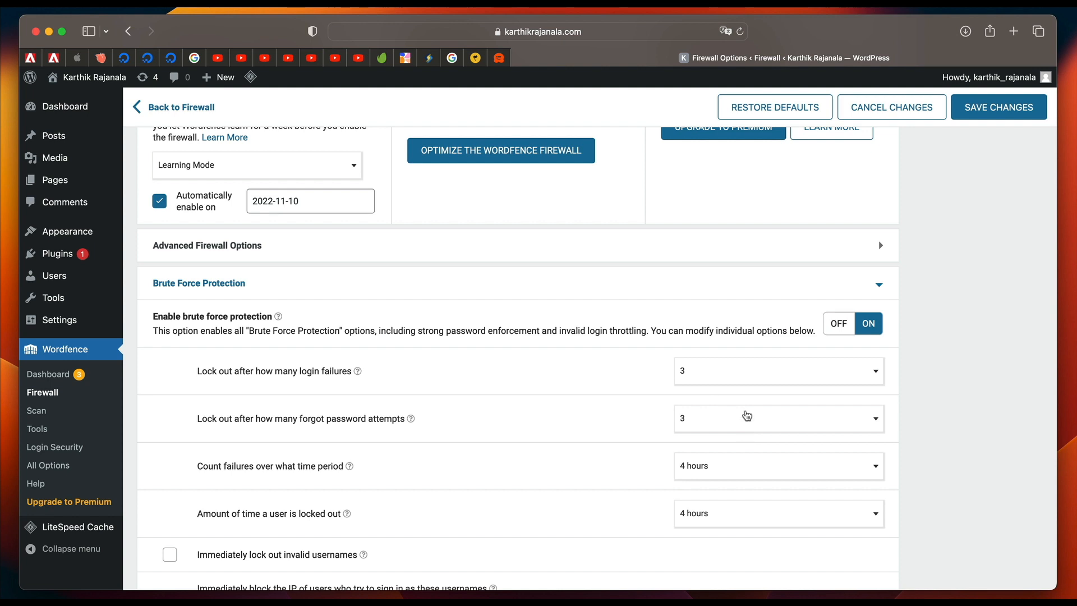
Enable immediate lockout of invalid usernames in the brute force options and save the firewall changes.
scroll(727, 426, down, 3)
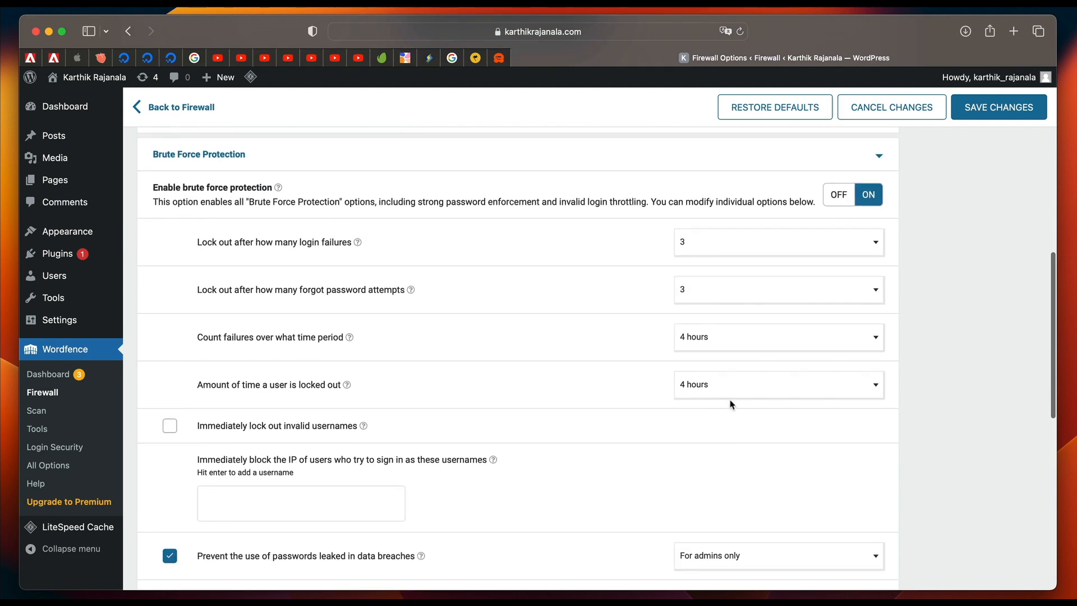
scroll(715, 410, down, 2)
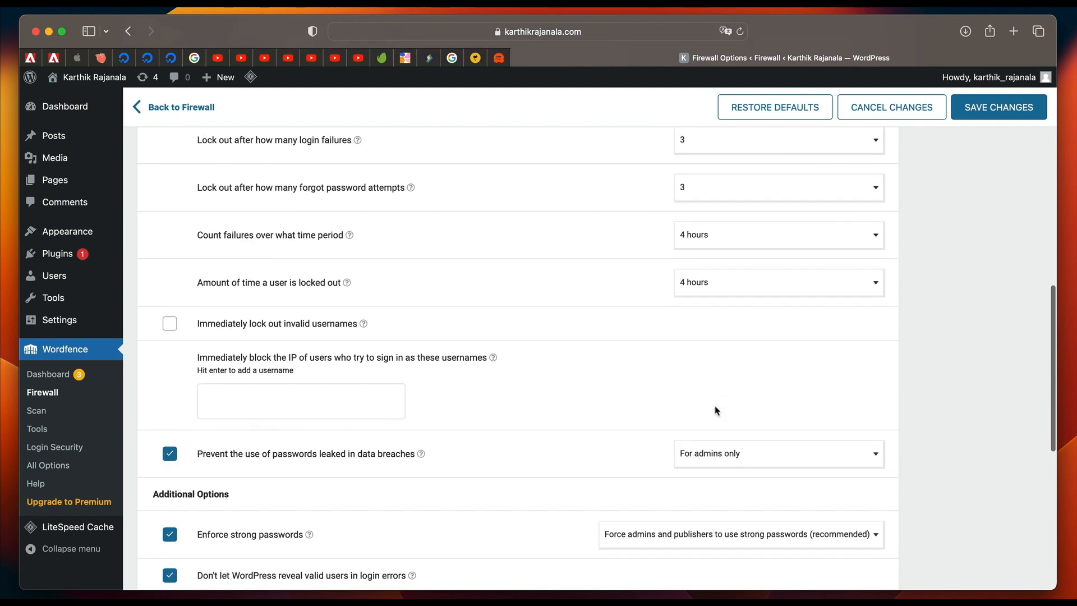
click(169, 325)
scroll(351, 359, down, 3)
scroll(351, 359, down, 4)
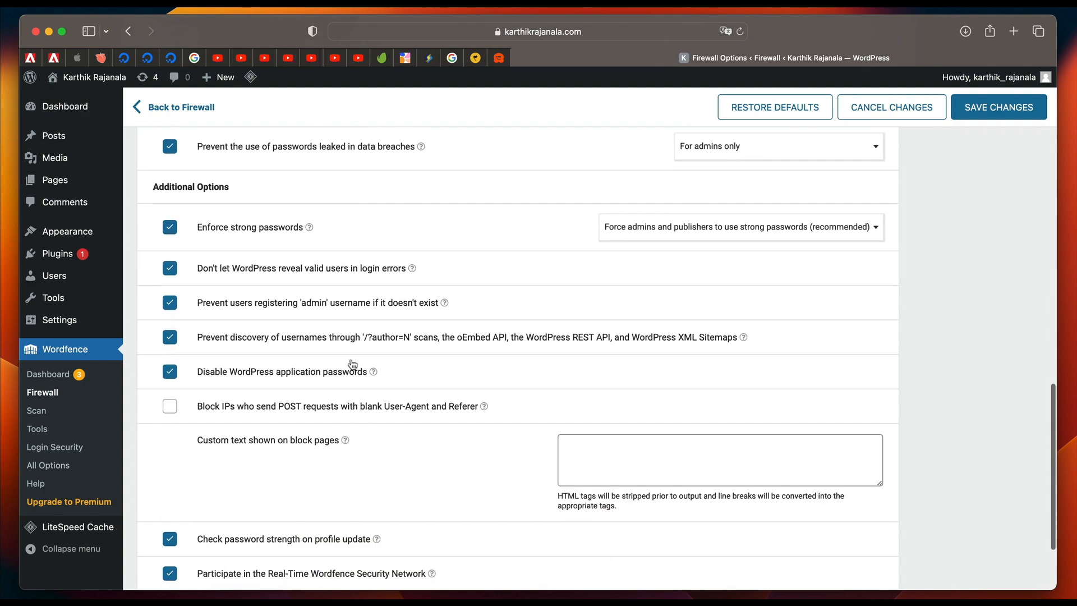
scroll(352, 363, up, 8)
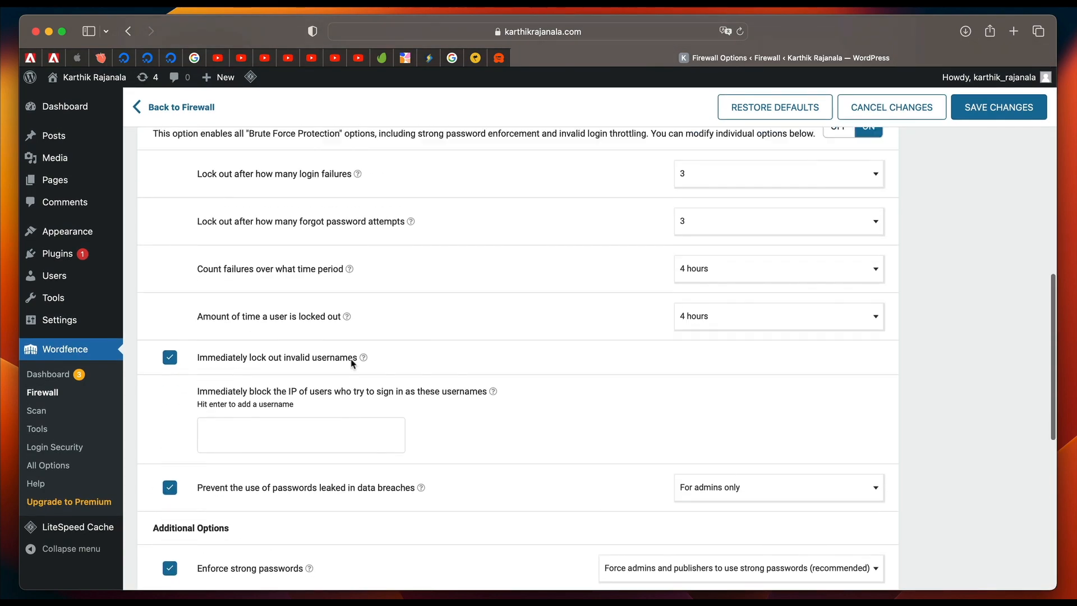
scroll(353, 365, down, 8)
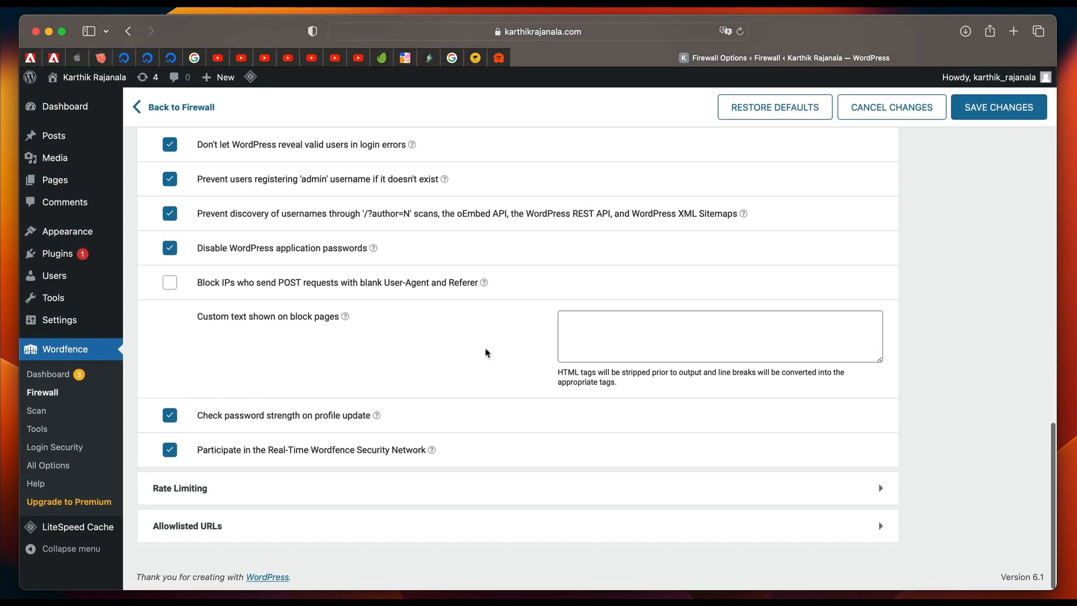
click(1025, 106)
Open Wordfence Login Security, dismiss its 2FA introduction, and enable Wordfence auto-updates from the Firewall Options page.
click(55, 447)
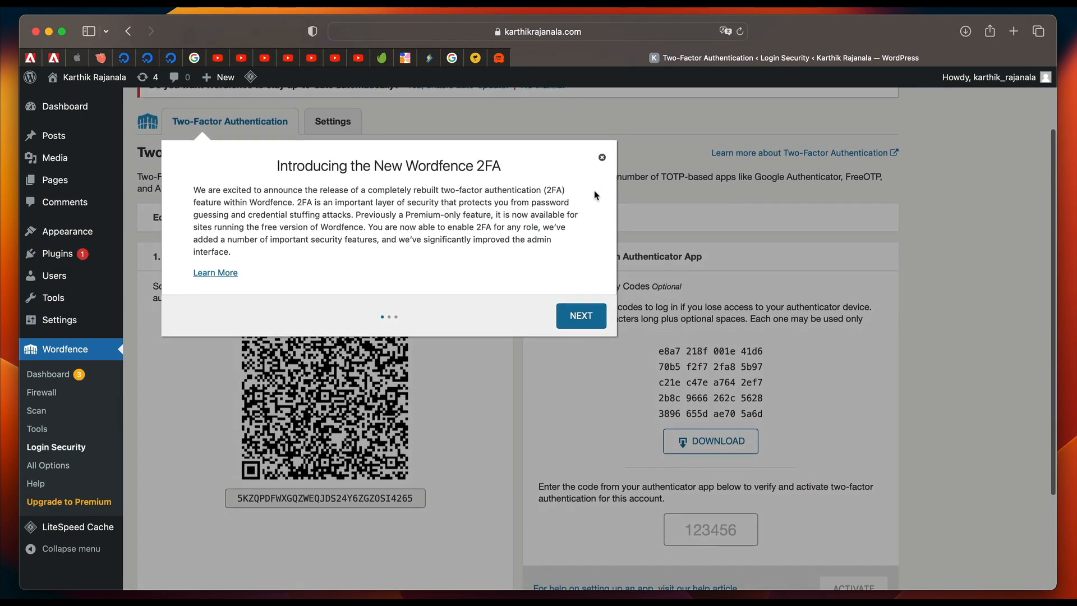
click(602, 157)
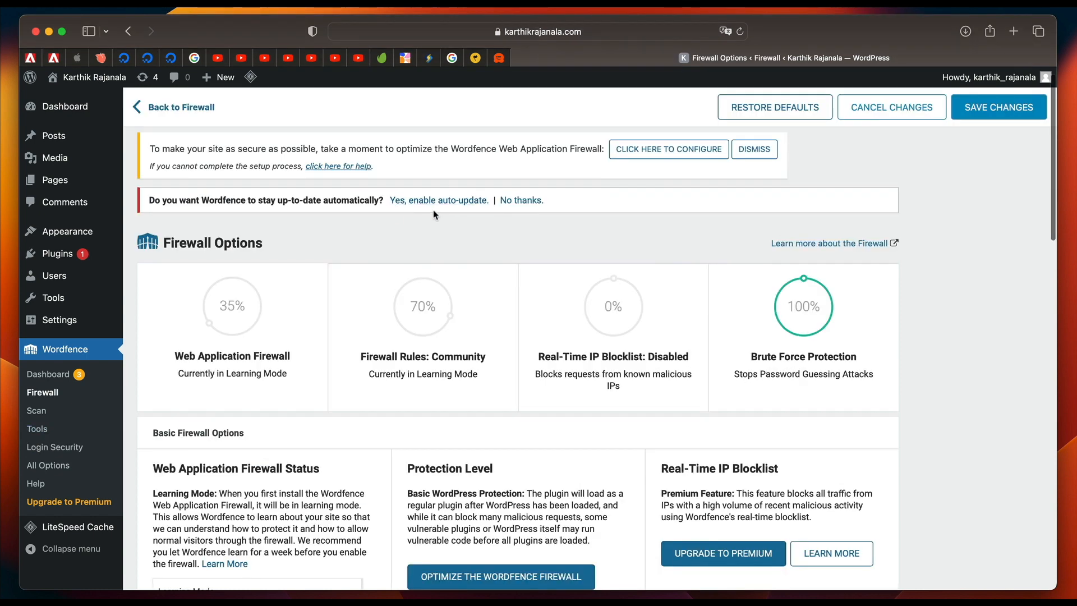
click(443, 198)
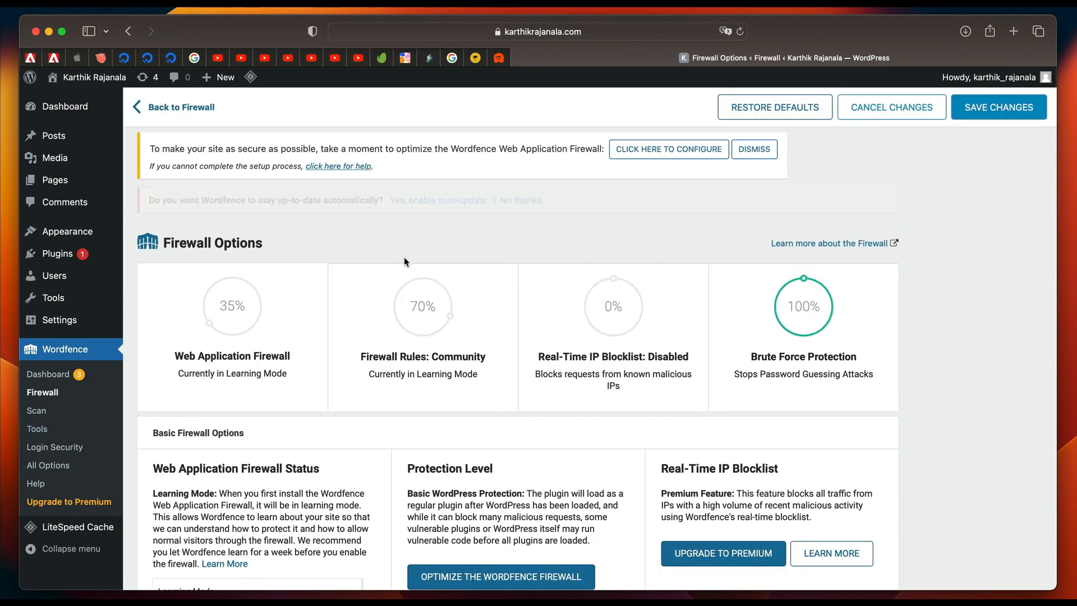
Review the brute force protection settings on the Firewall Options page and open Wordfence's All Options page.
scroll(405, 261, down, 8)
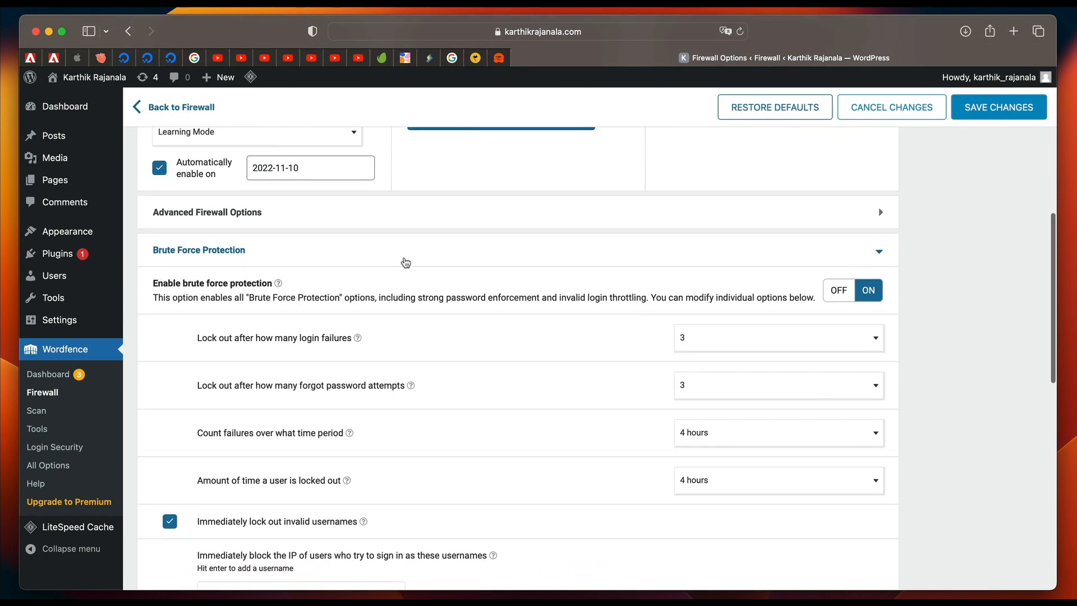
scroll(406, 262, down, 4)
scroll(405, 261, down, 8)
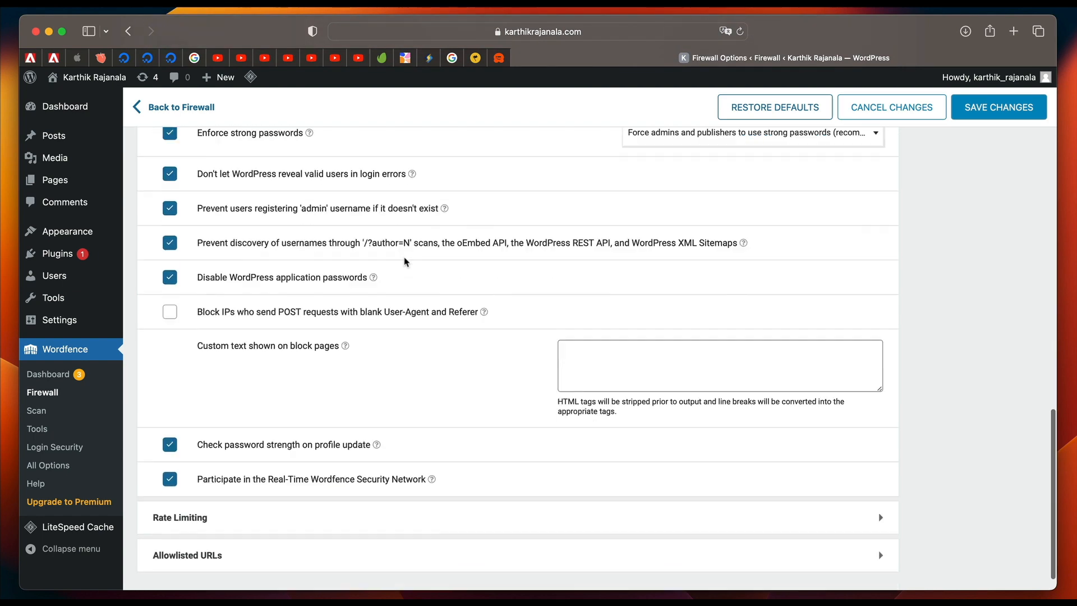
click(48, 465)
mouse_move(140, 267)
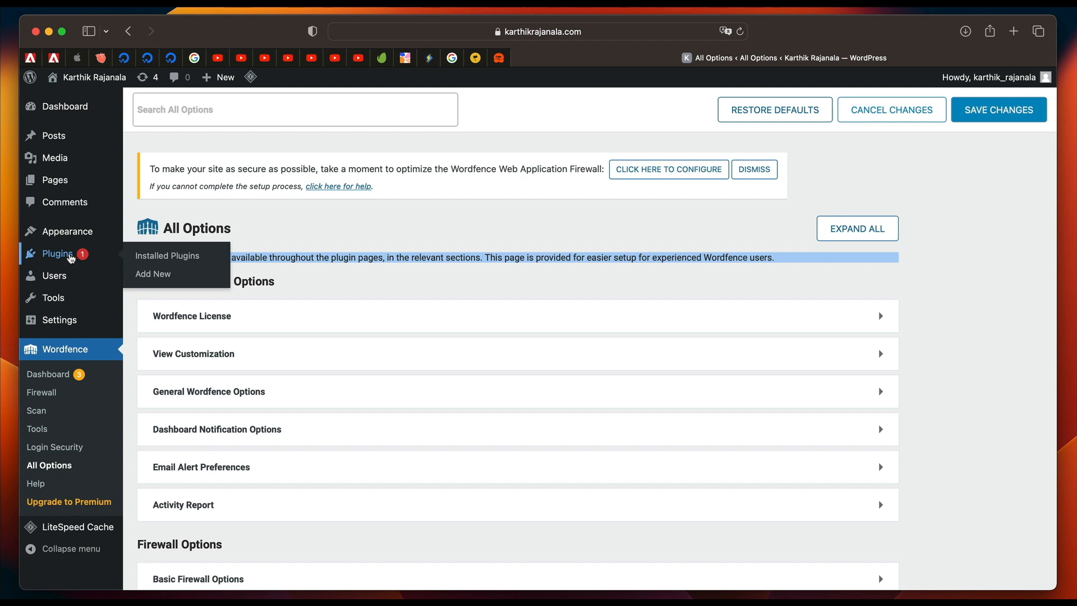
Search the plugin directory for updraftplus, and install and activate UpdraftPlus WordPress Backup Plugin.
click(71, 258)
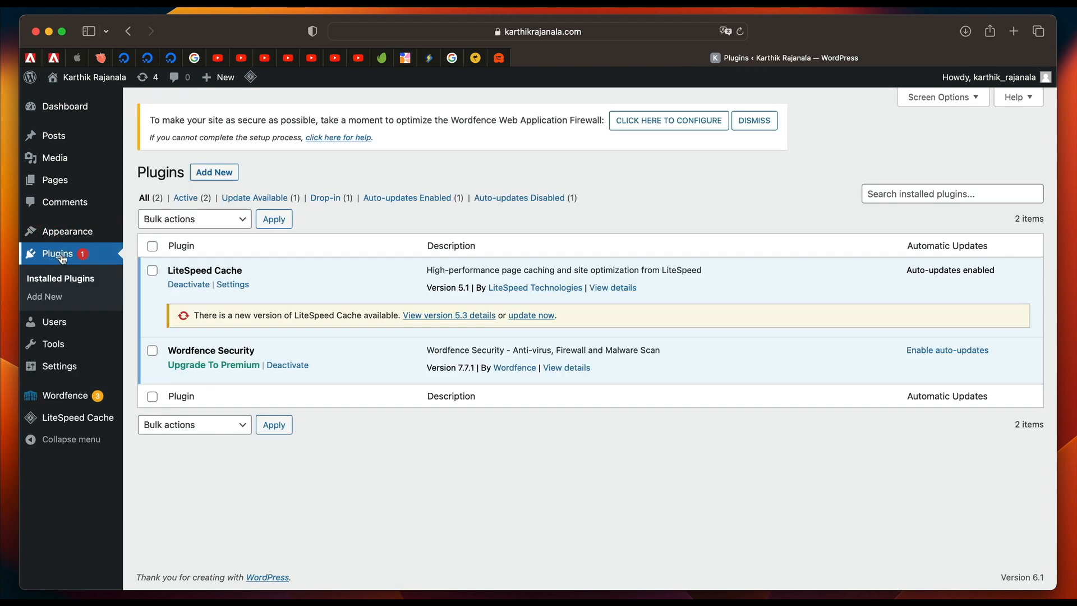
click(214, 171)
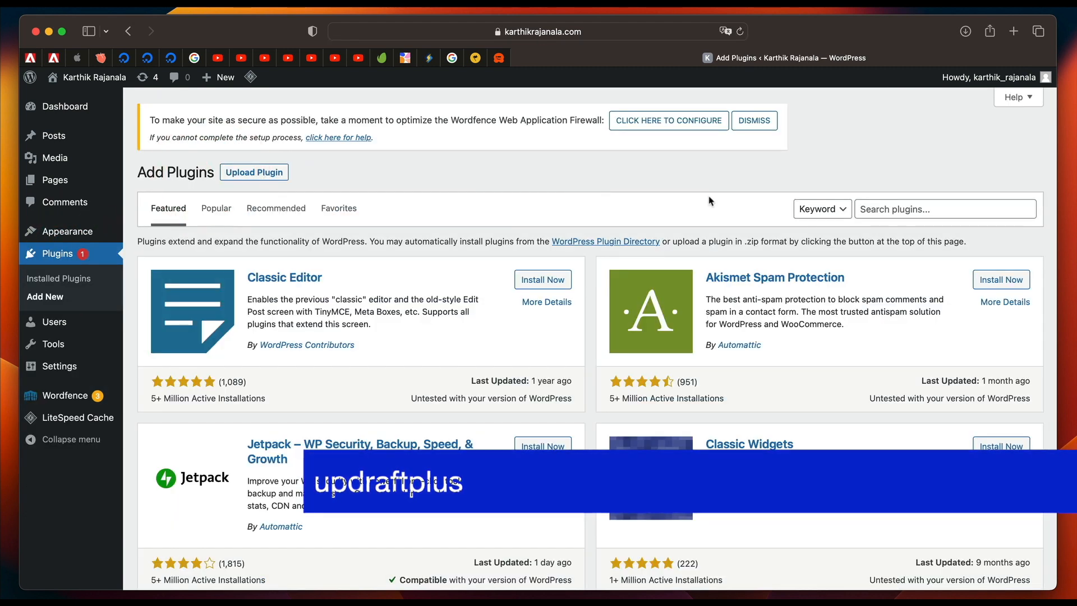
click(908, 208)
text(u)
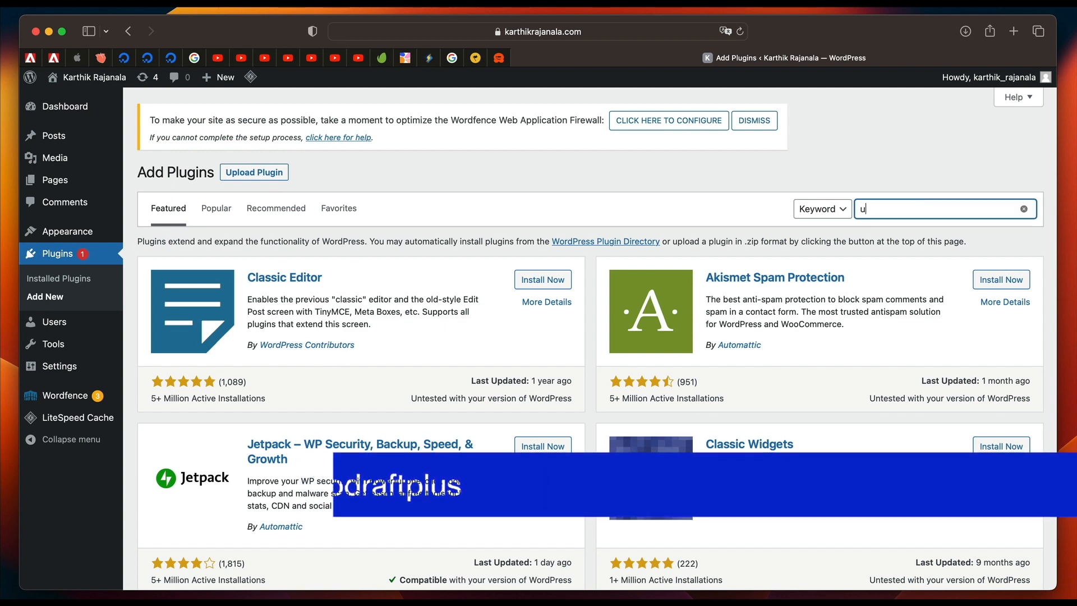
text(pdraftplus)
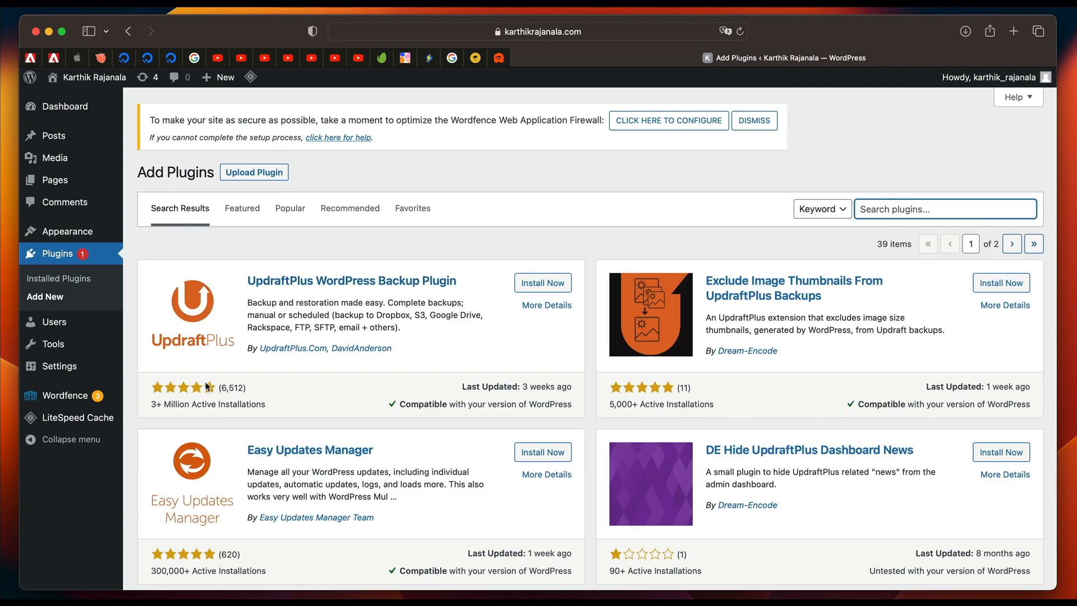
click(532, 283)
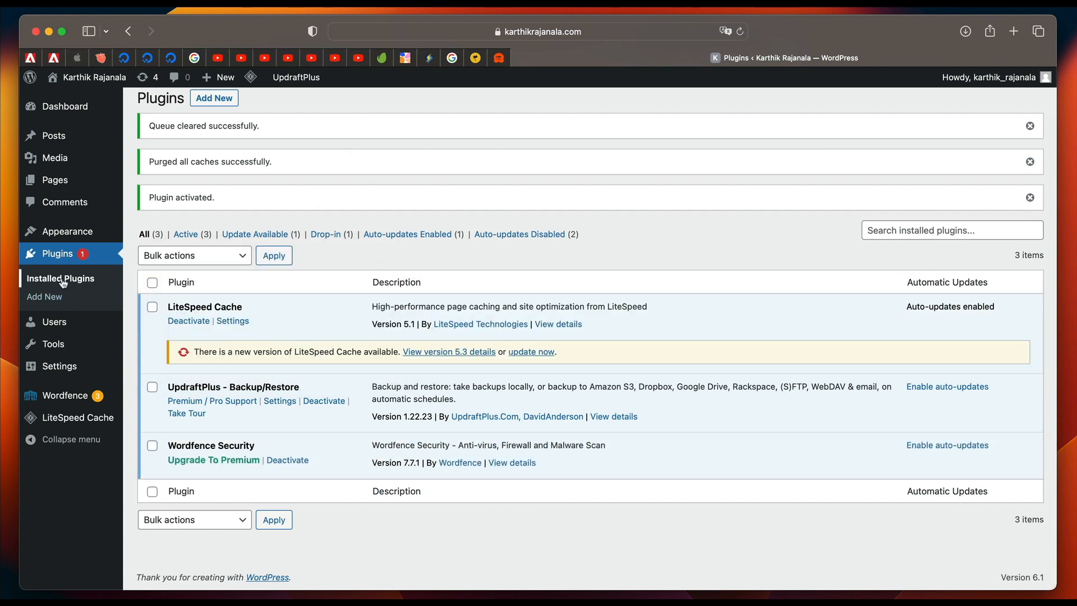
Open the UpdraftPlus backup settings and set both the files and database backup schedules to Daily.
mouse_move(62, 370)
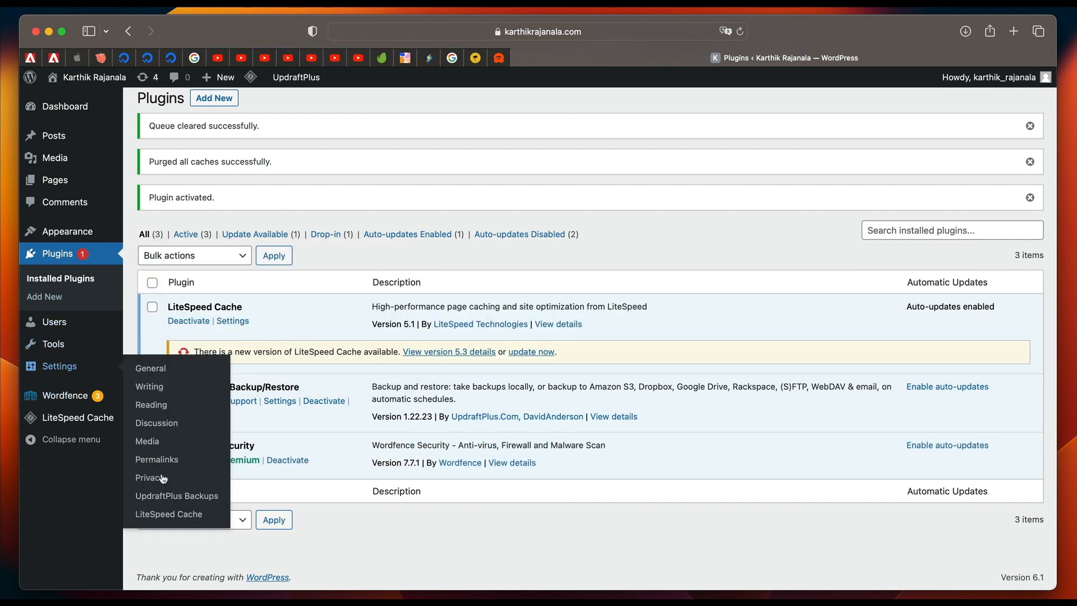
click(161, 497)
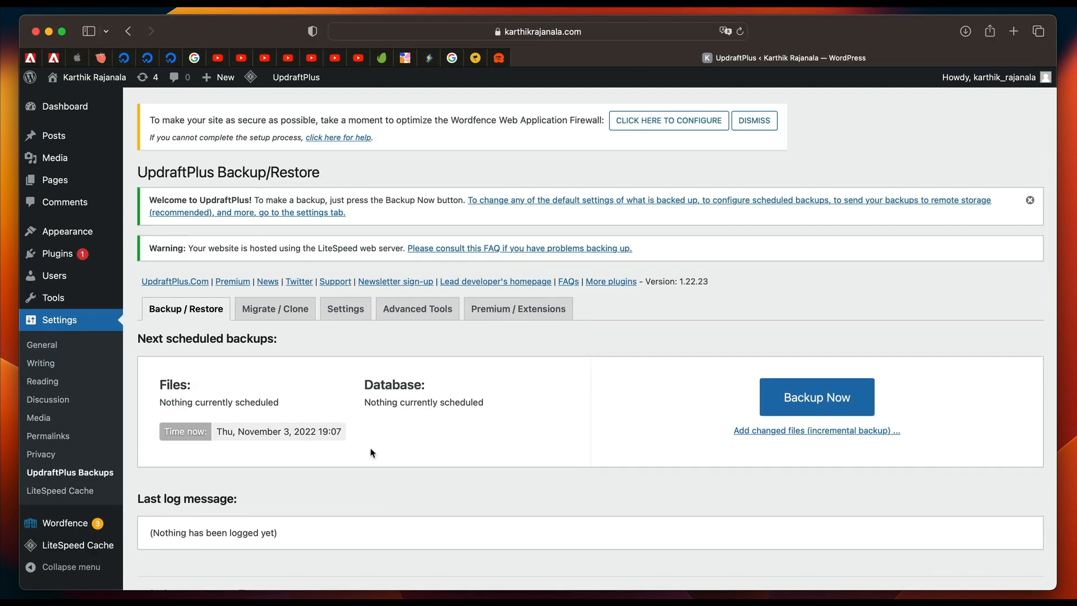
scroll(324, 410, down, 5)
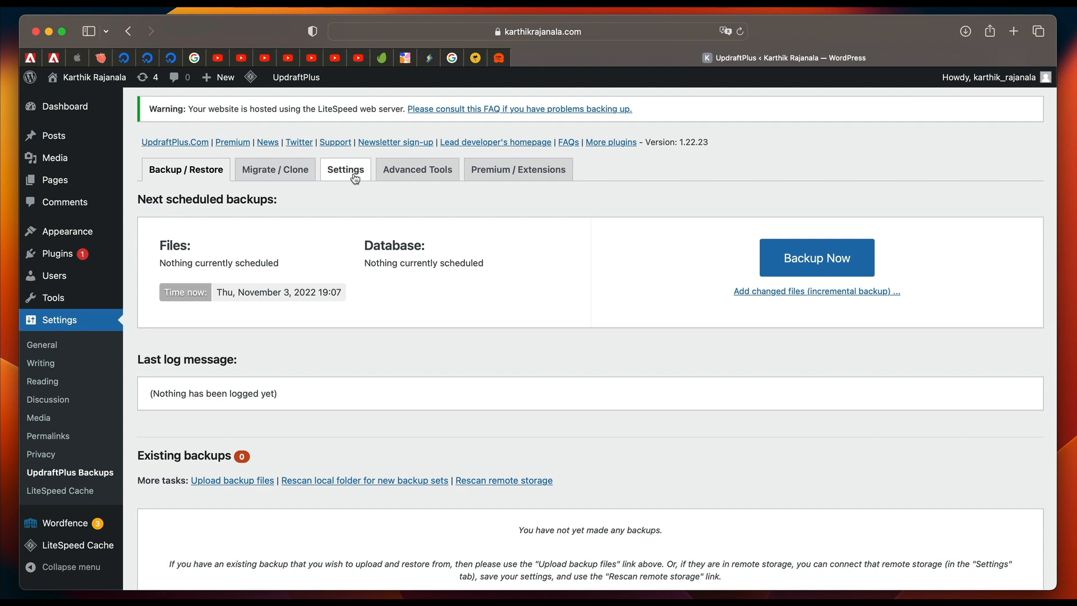
click(352, 171)
scroll(247, 315, down, 1)
click(342, 166)
click(320, 252)
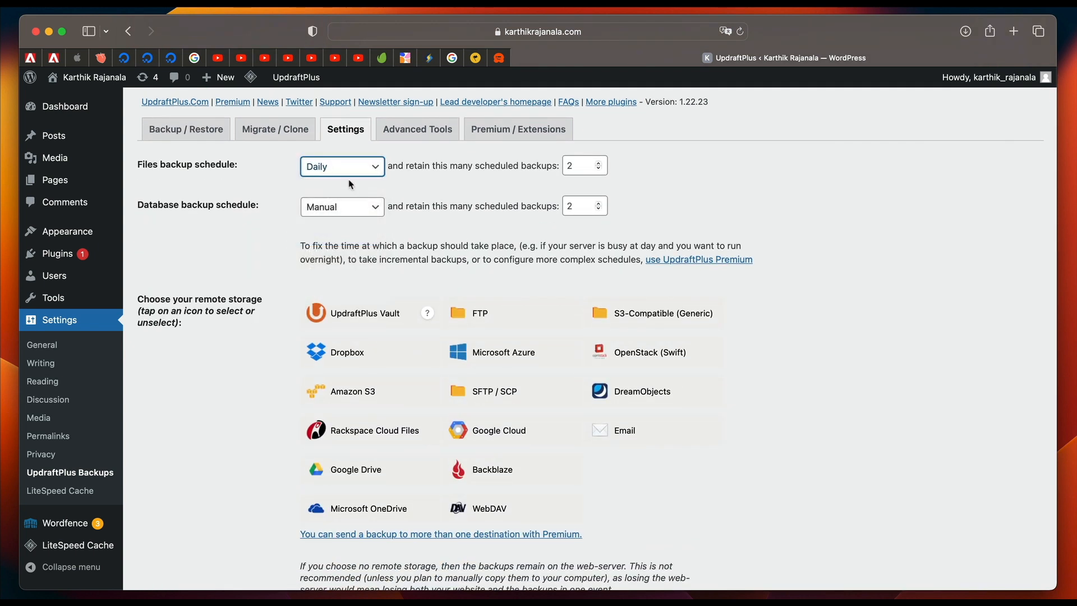
click(347, 206)
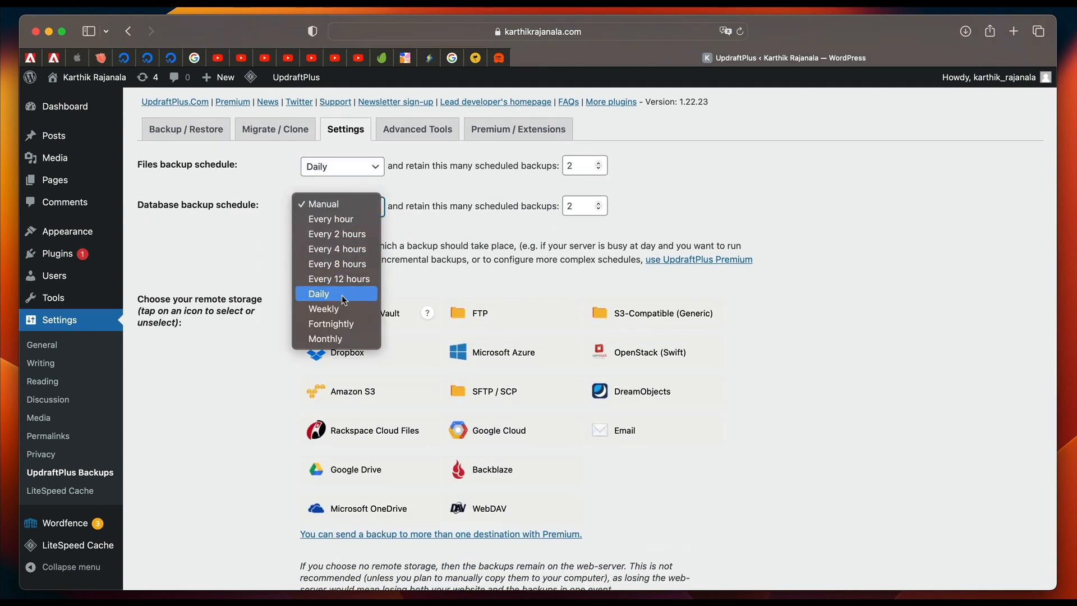
click(344, 300)
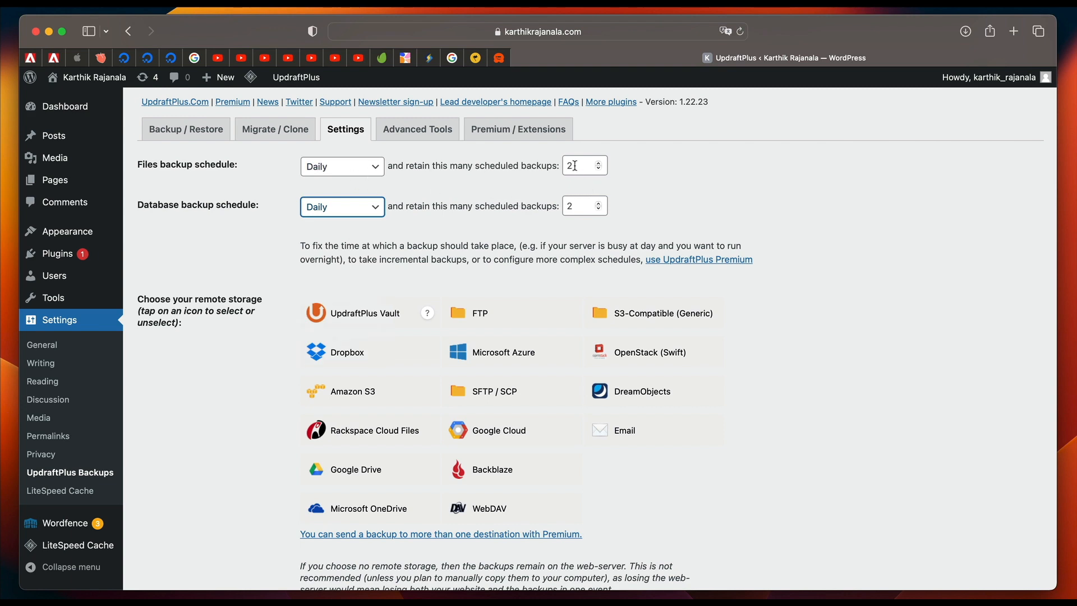
Choose Google Drive as the remote storage for the UpdraftPlus backups.
scroll(486, 298, down, 3)
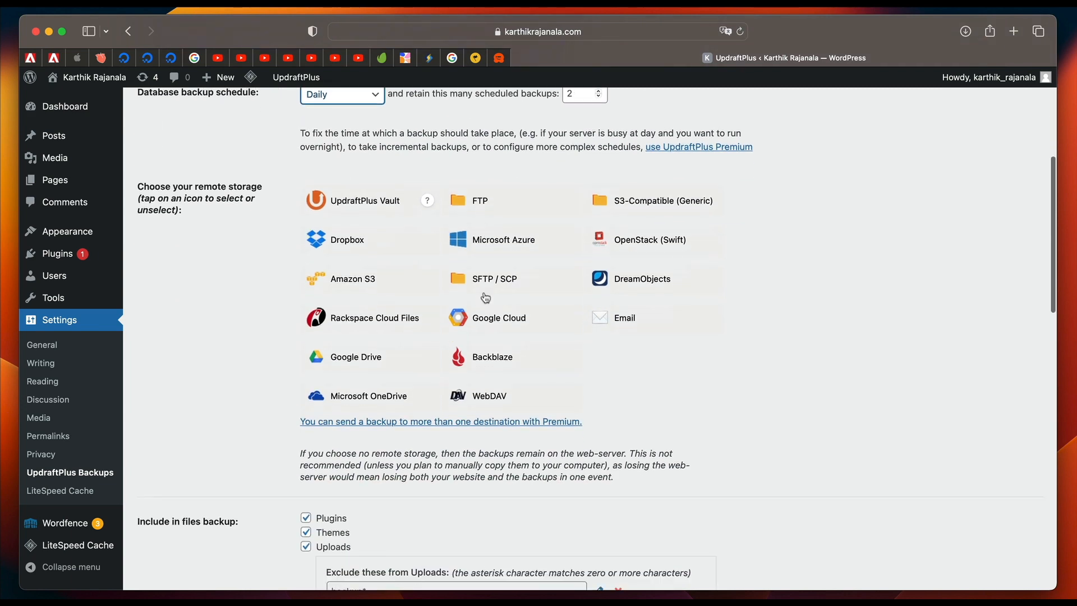
scroll(777, 332, down, 1)
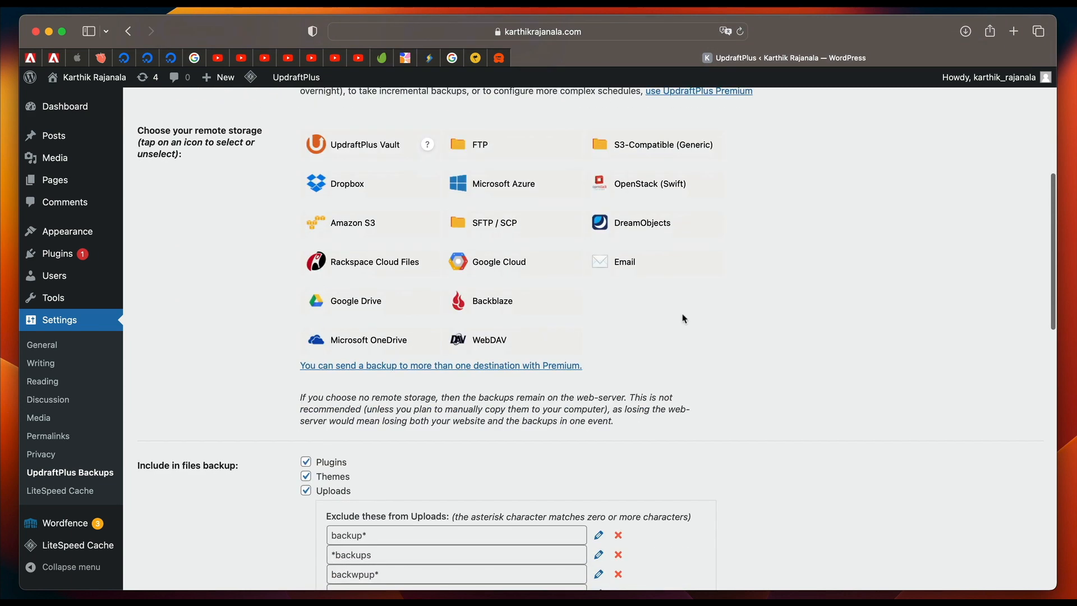
click(387, 300)
scroll(320, 421, down, 3)
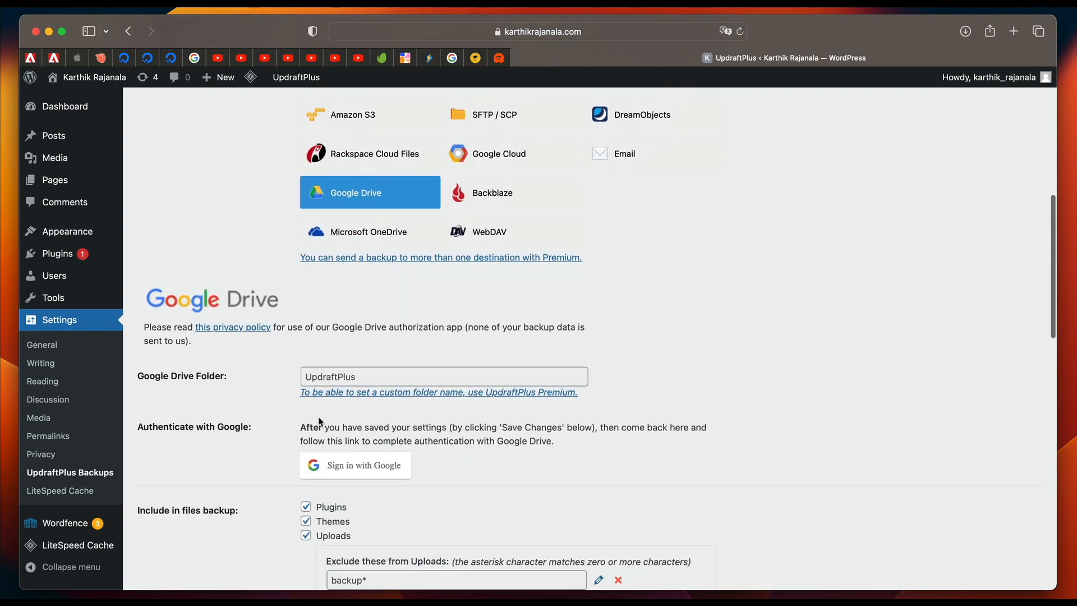
Enable the basic backup report to the site's admin address and save the UpdraftPlus settings.
scroll(269, 412, down, 6)
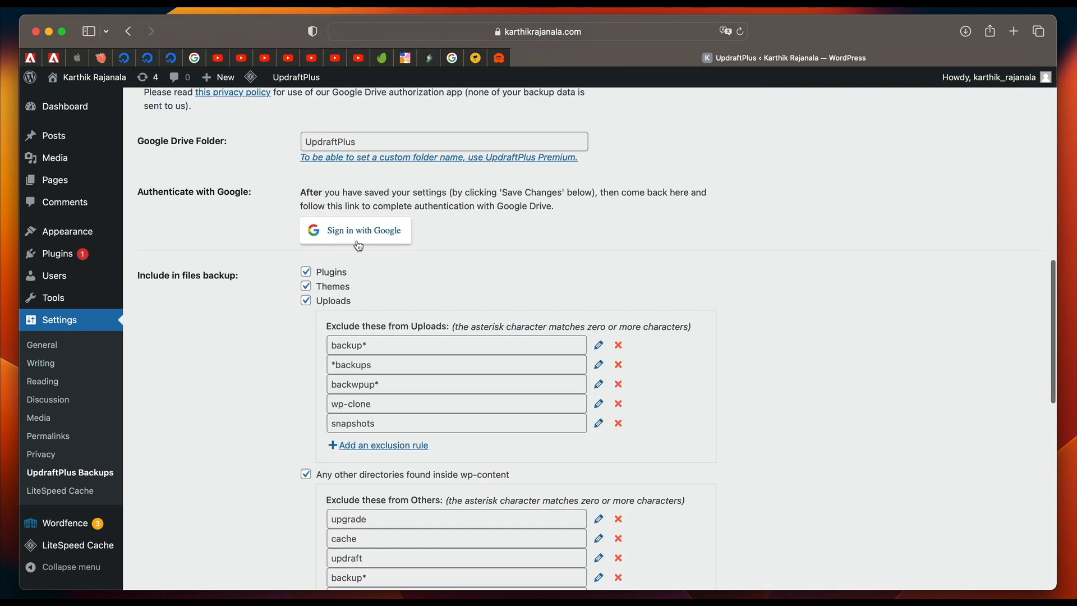
scroll(314, 336, down, 13)
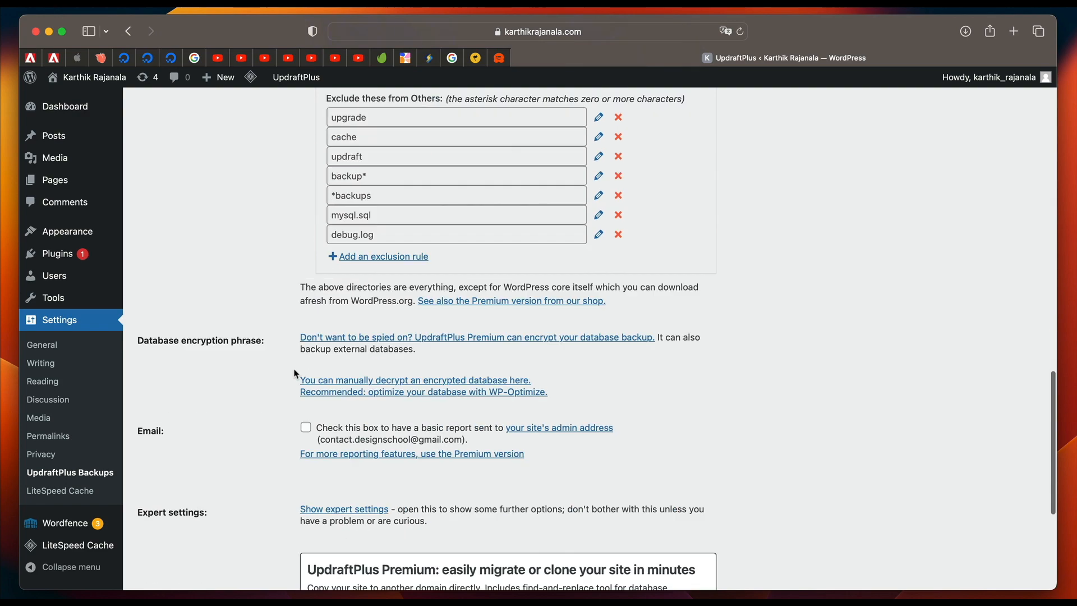
click(306, 231)
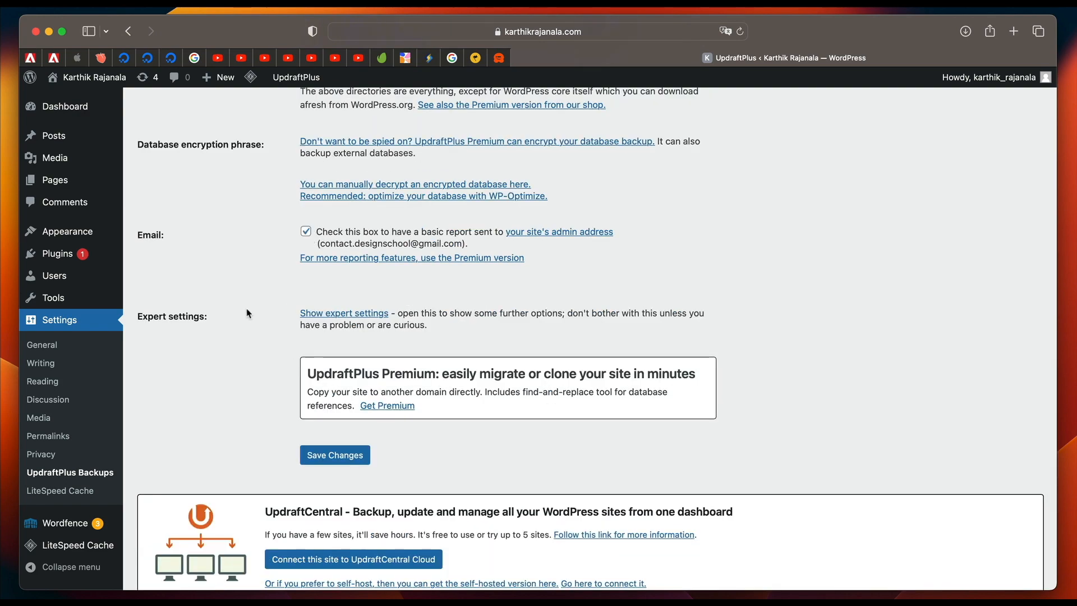
scroll(247, 308, down, 2)
click(335, 385)
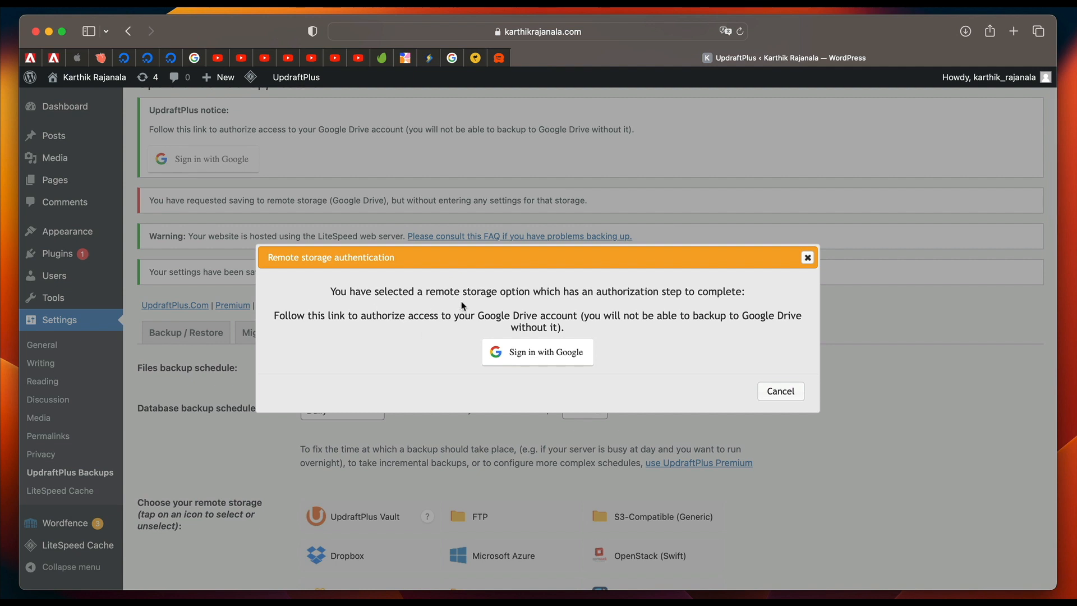
Authorize UpdraftPlus to access the Google Drive account, complete the setup, and review the saved backup settings.
click(561, 360)
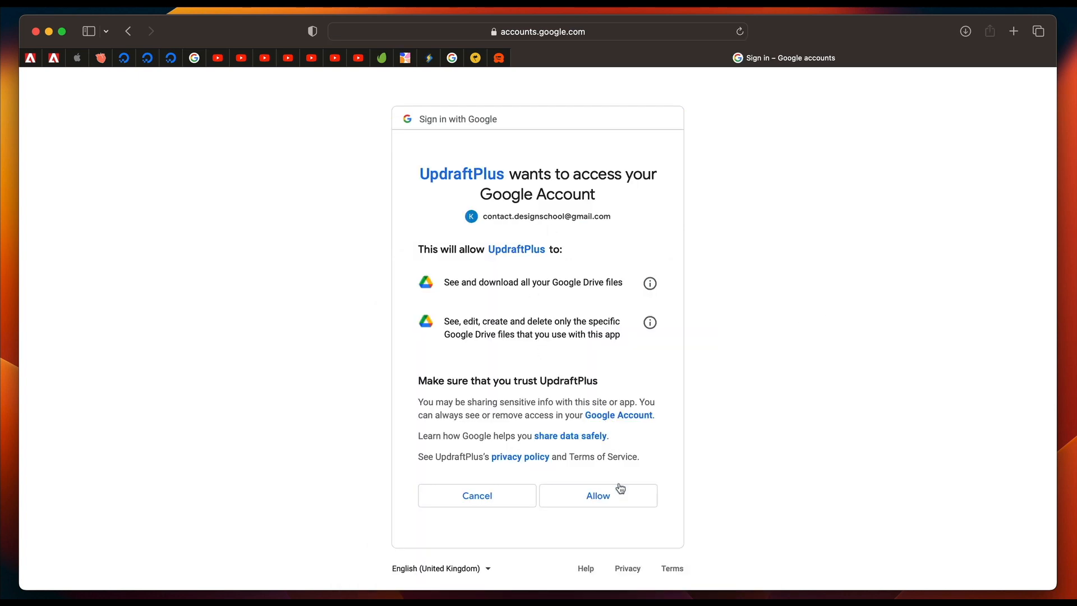
click(618, 498)
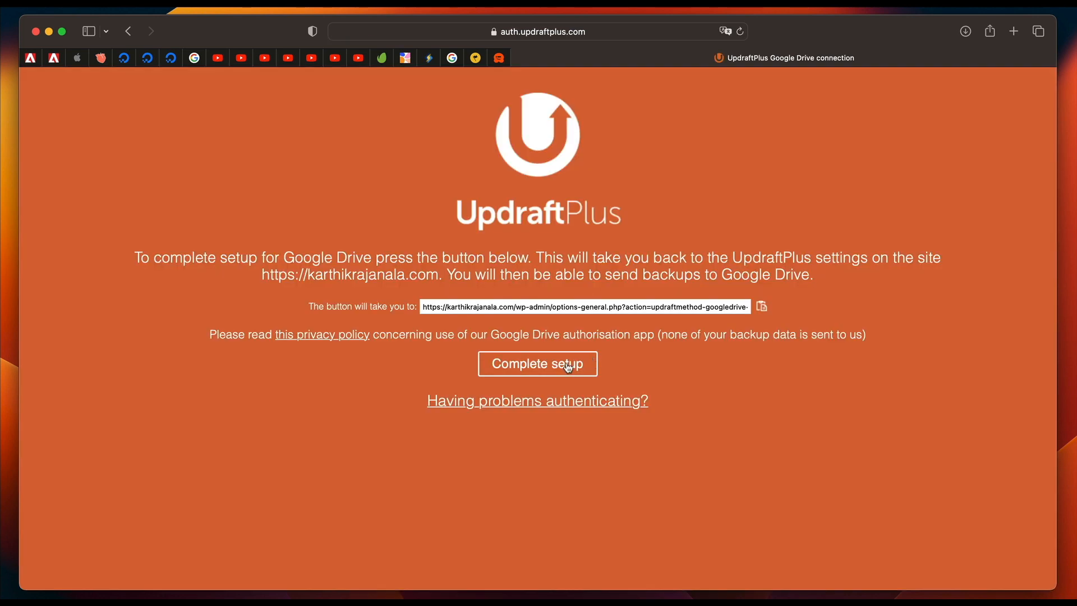
click(566, 364)
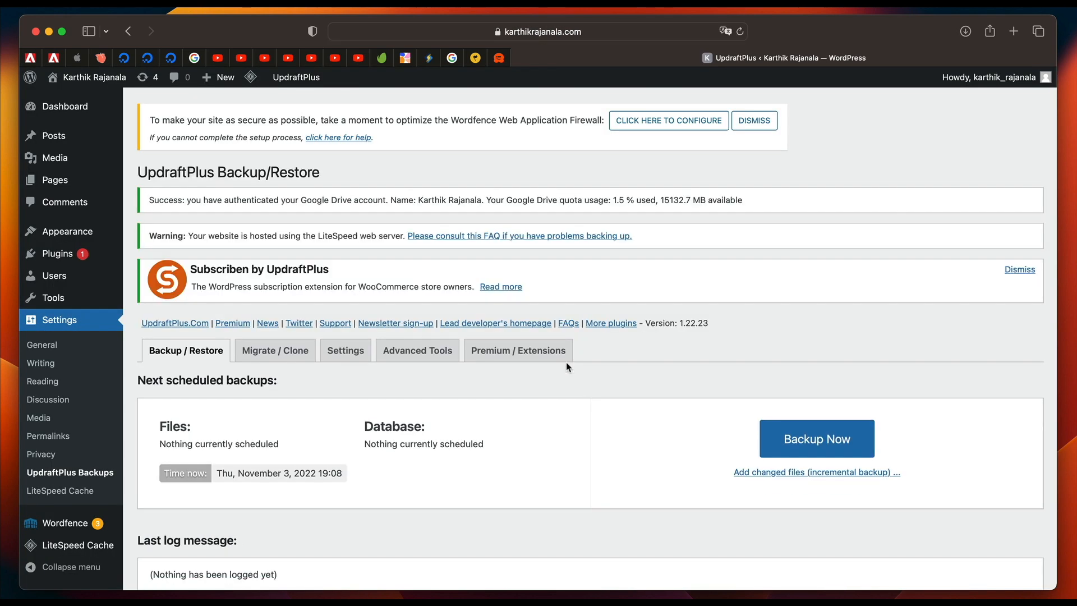
click(346, 350)
scroll(355, 264, down, 2)
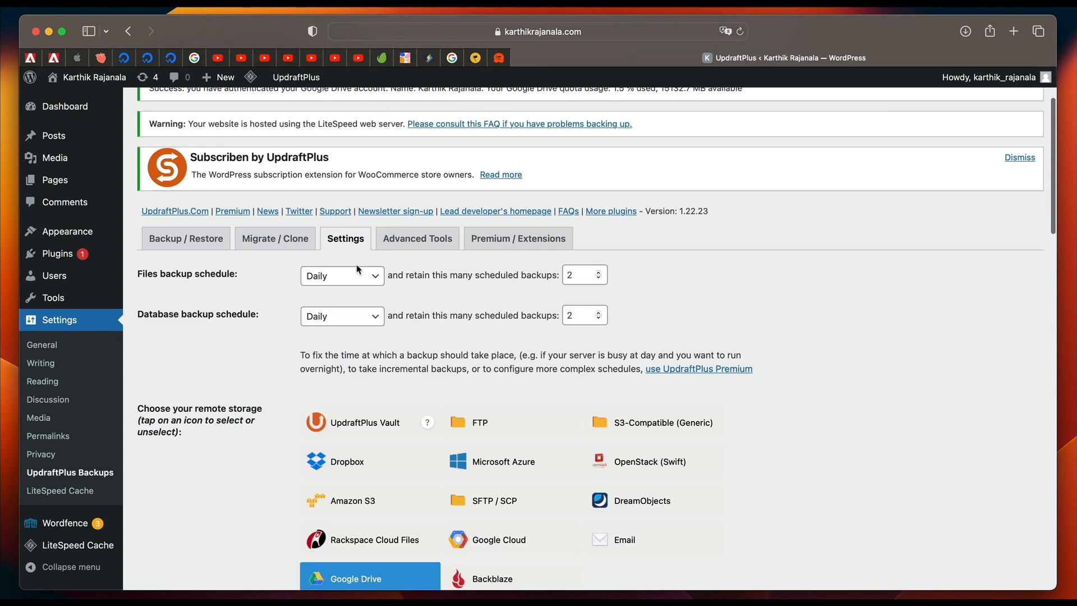
Run a new UpdraftPlus backup that includes the database and files and sends them to remote storage.
click(200, 240)
scroll(300, 315, down, 2)
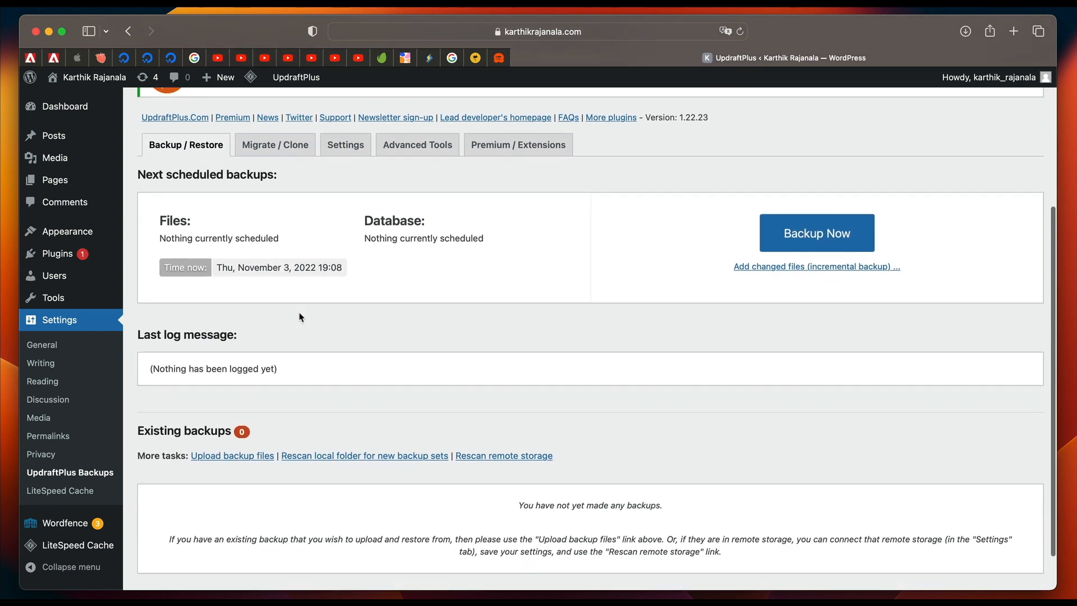
scroll(432, 344, down, 1)
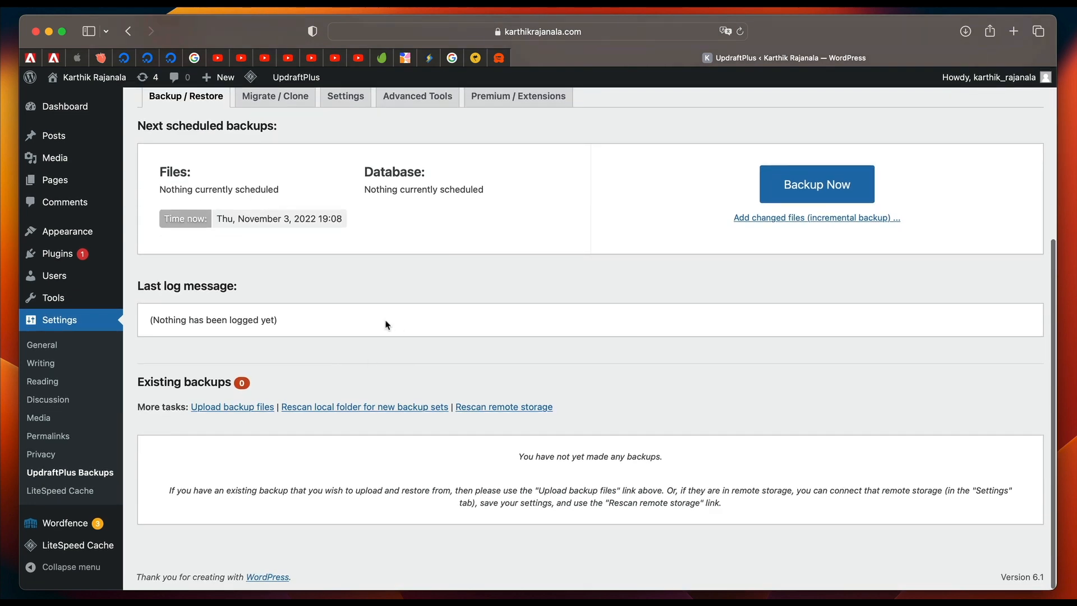
scroll(385, 320, up, 1)
click(784, 234)
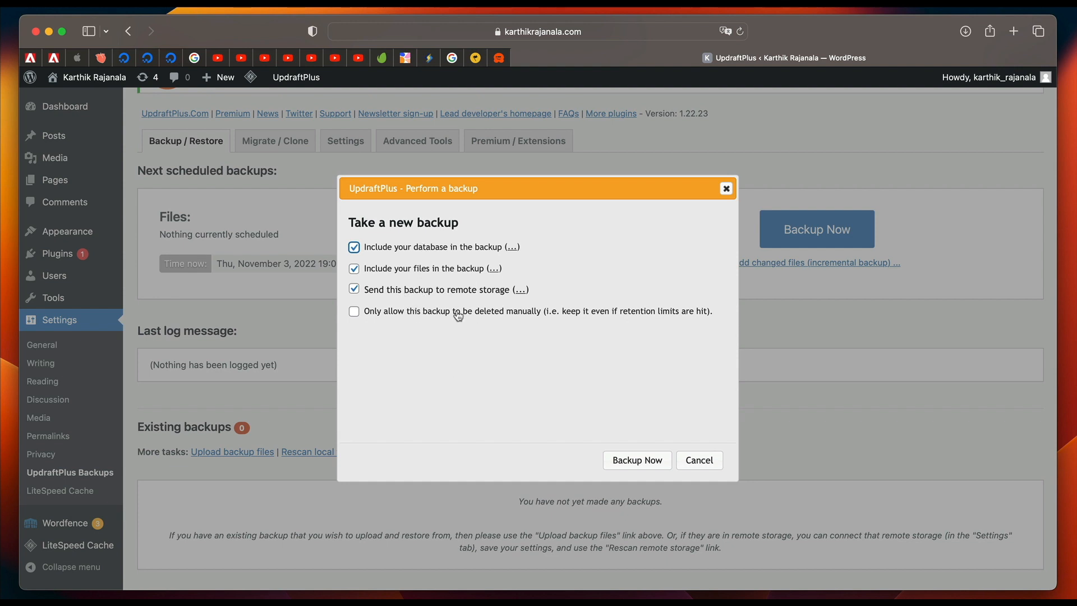
click(638, 460)
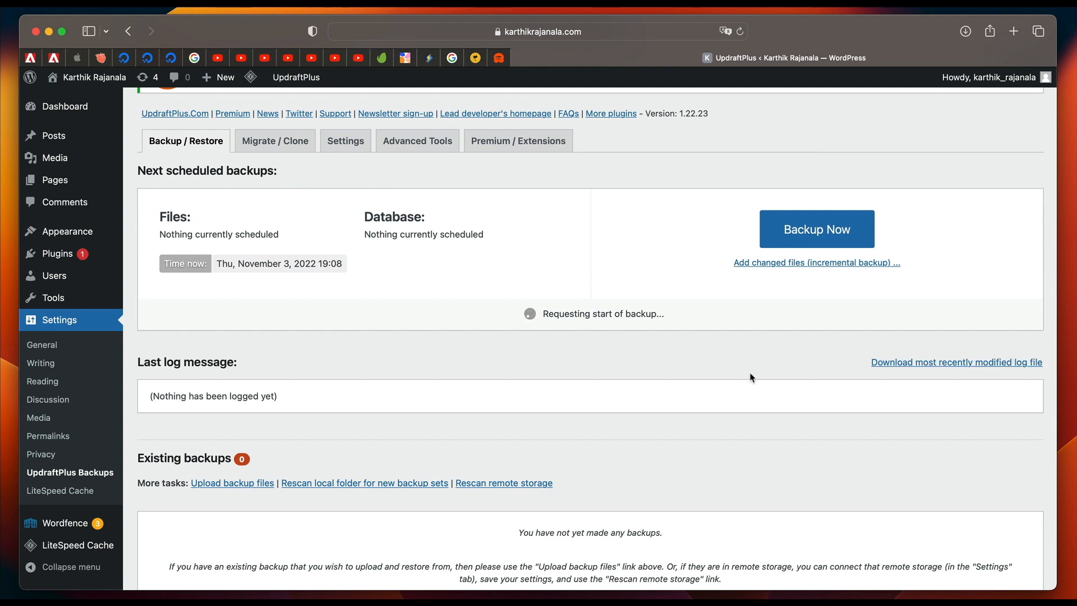
scroll(752, 376, down, 3)
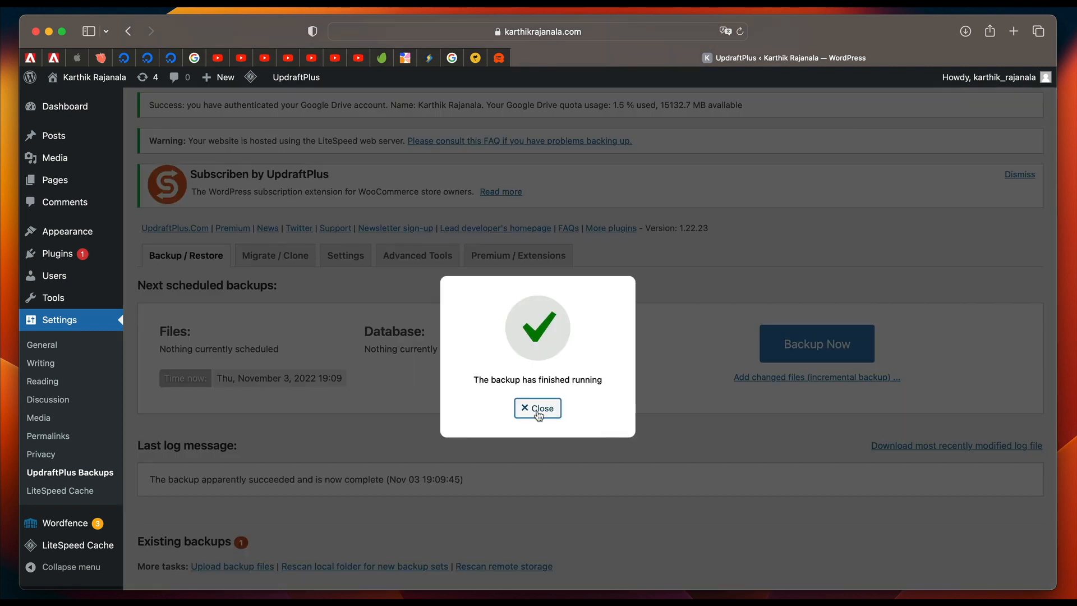
click(539, 406)
Examine the raw backup history of the newest entry under Existing backups.
scroll(481, 464, down, 3)
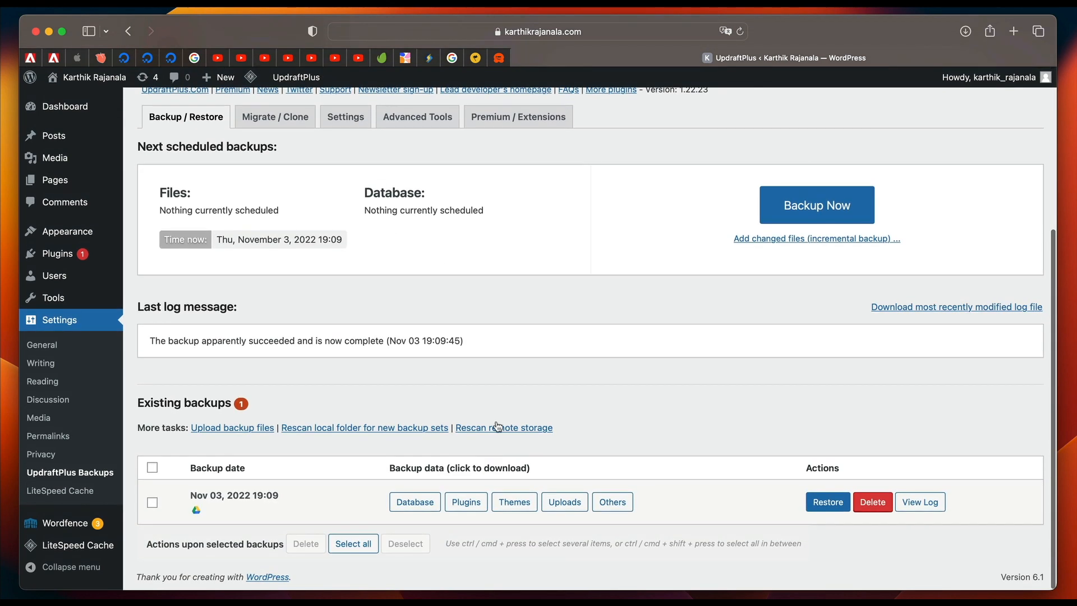
click(221, 495)
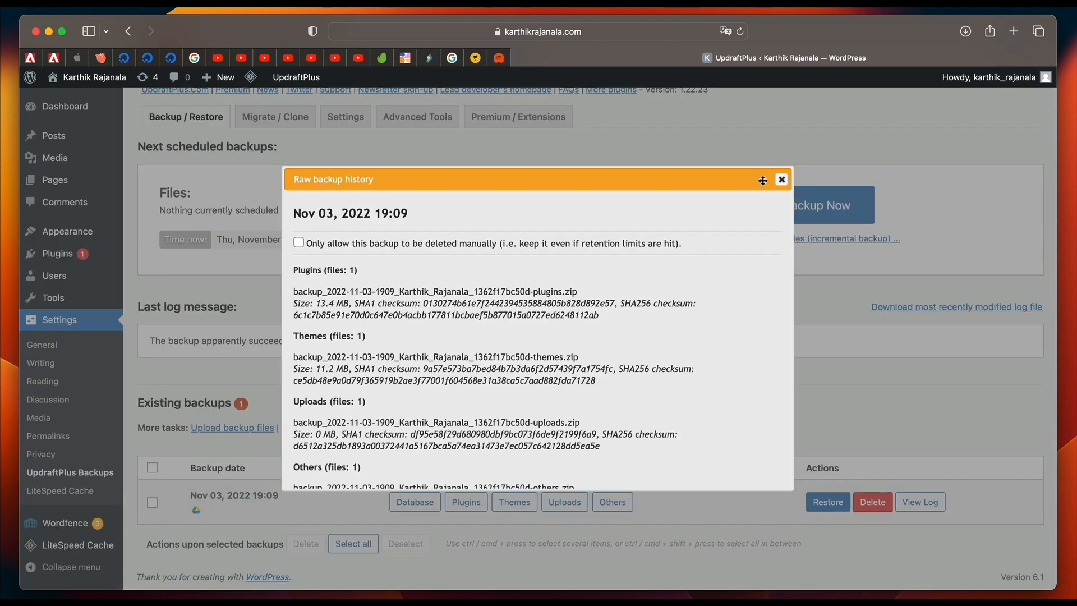
click(781, 180)
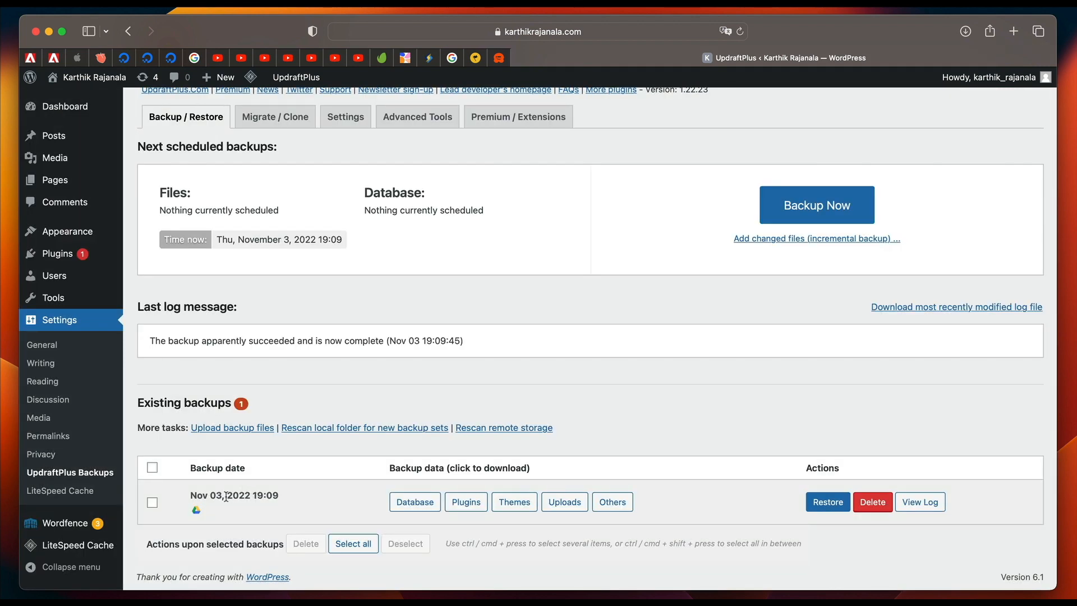
scroll(531, 348, up, 1)
scroll(530, 348, down, 1)
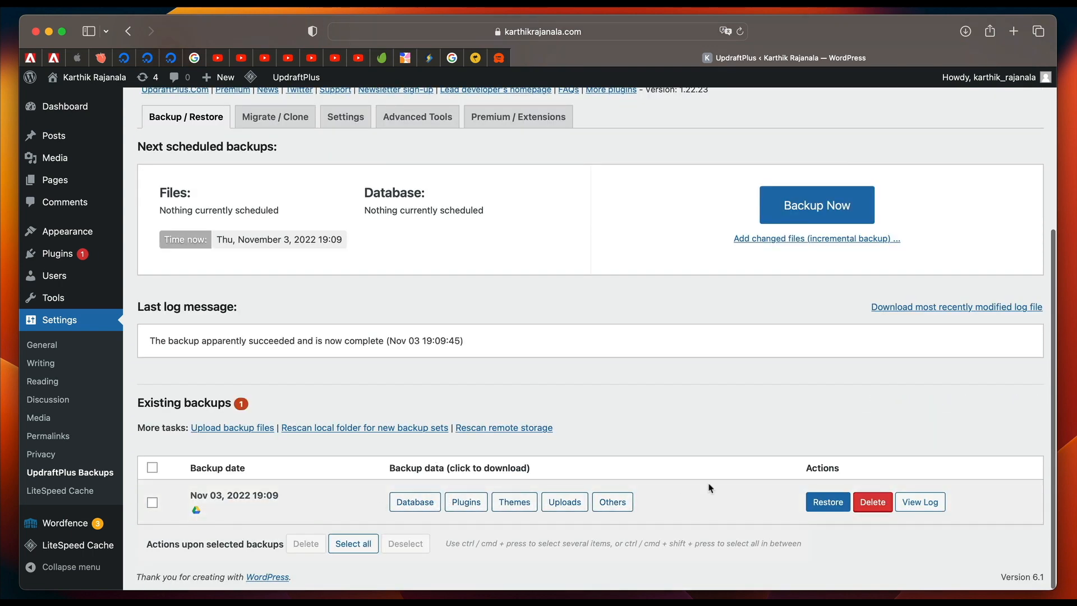
scroll(628, 389, up, 5)
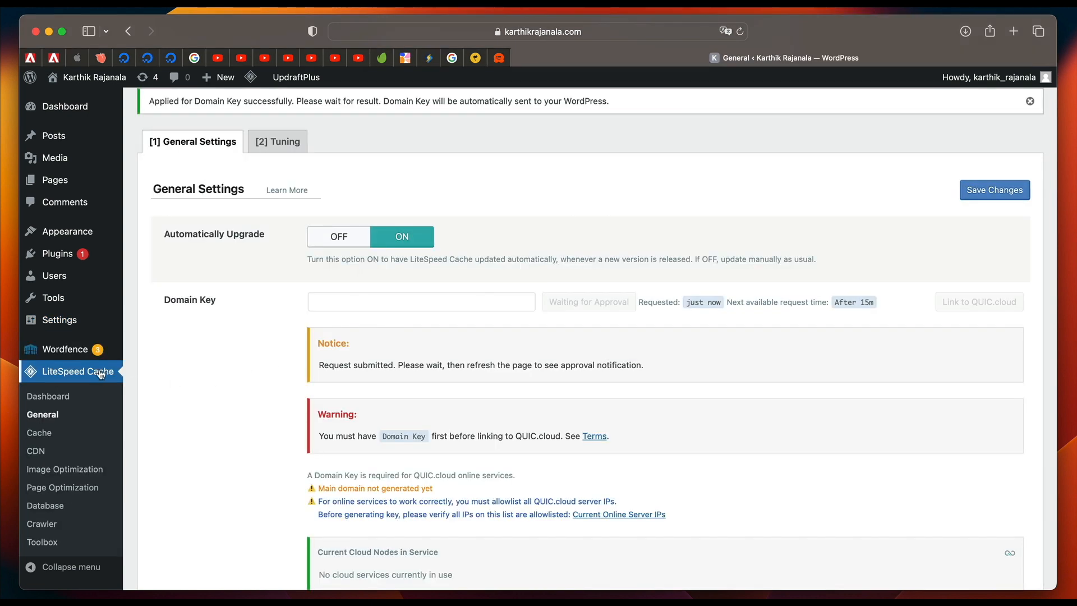
Check the status of the domain key request in LiteSpeed Cache's general settings.
click(43, 414)
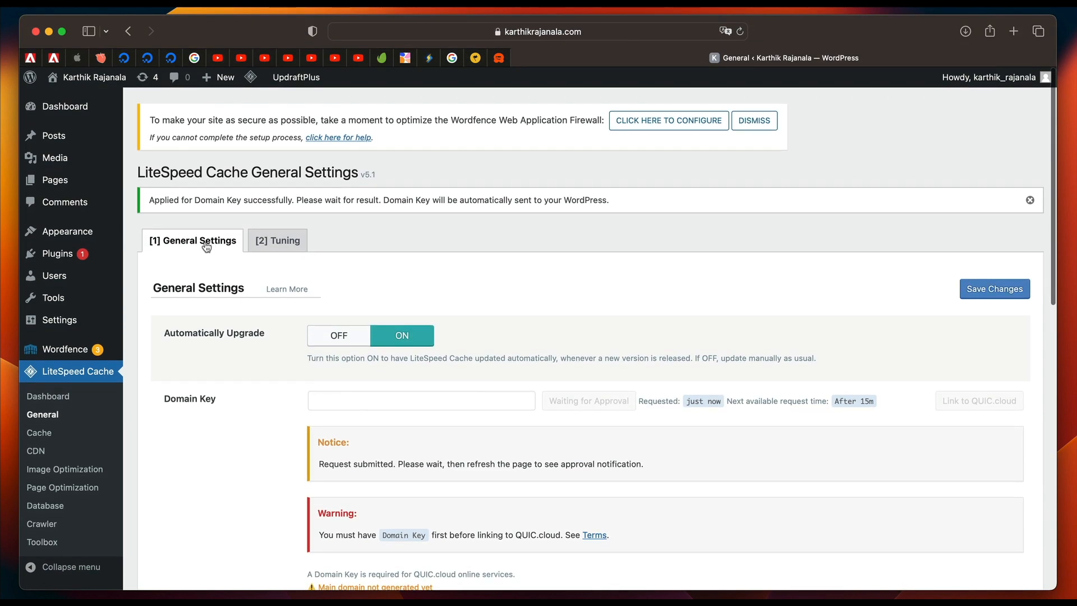
scroll(224, 399, down, 3)
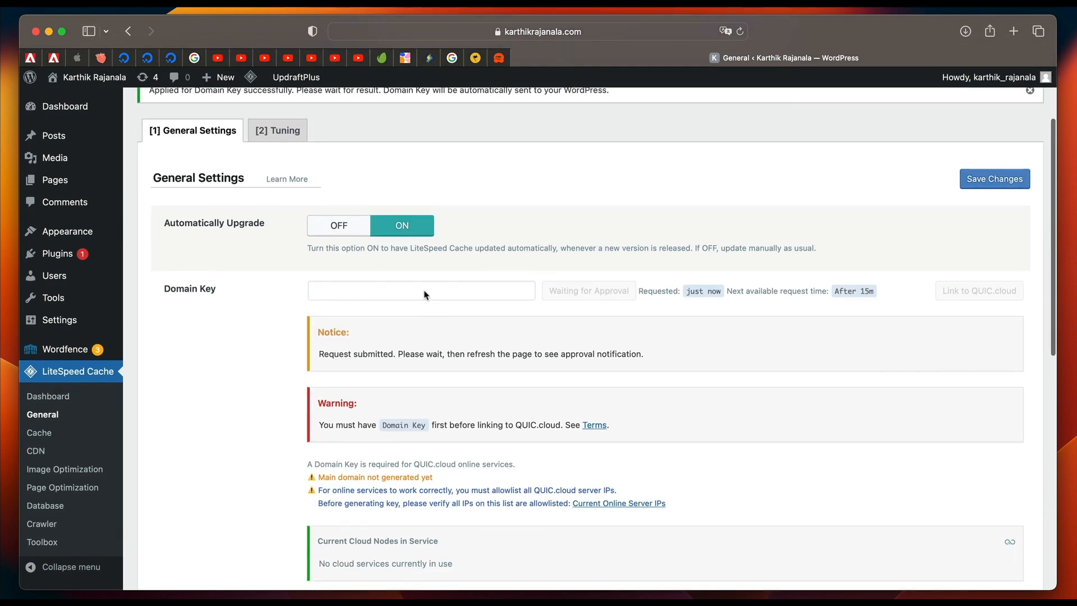
click(422, 294)
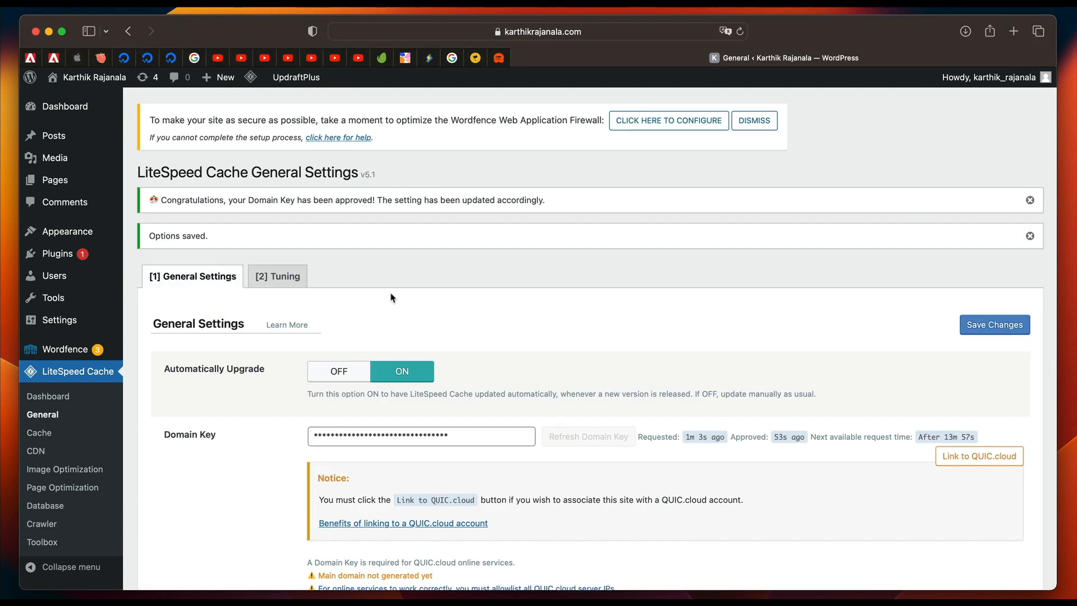
scroll(503, 430, down, 3)
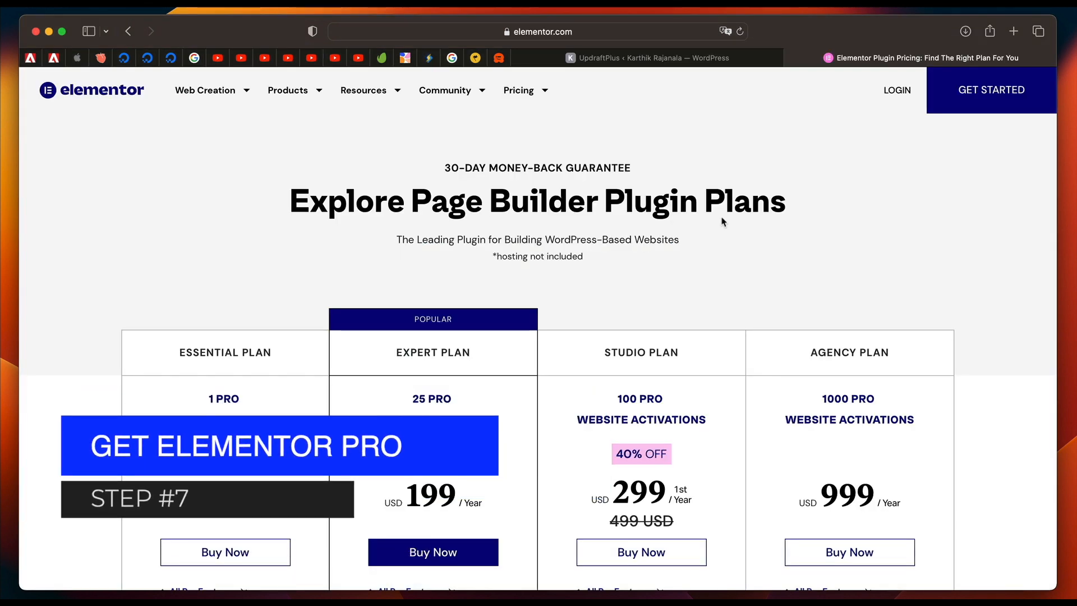
Compare the page builder plugin plans on elementor.com and proceed to checkout with the Expert plan.
scroll(723, 221, down, 1)
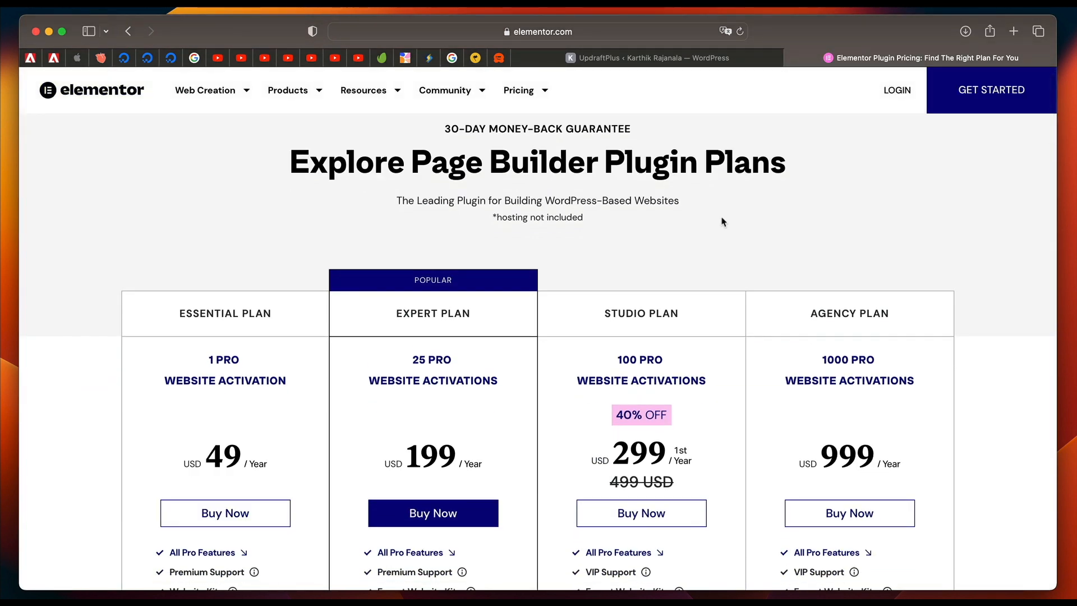
scroll(722, 222, down, 1)
scroll(723, 222, down, 2)
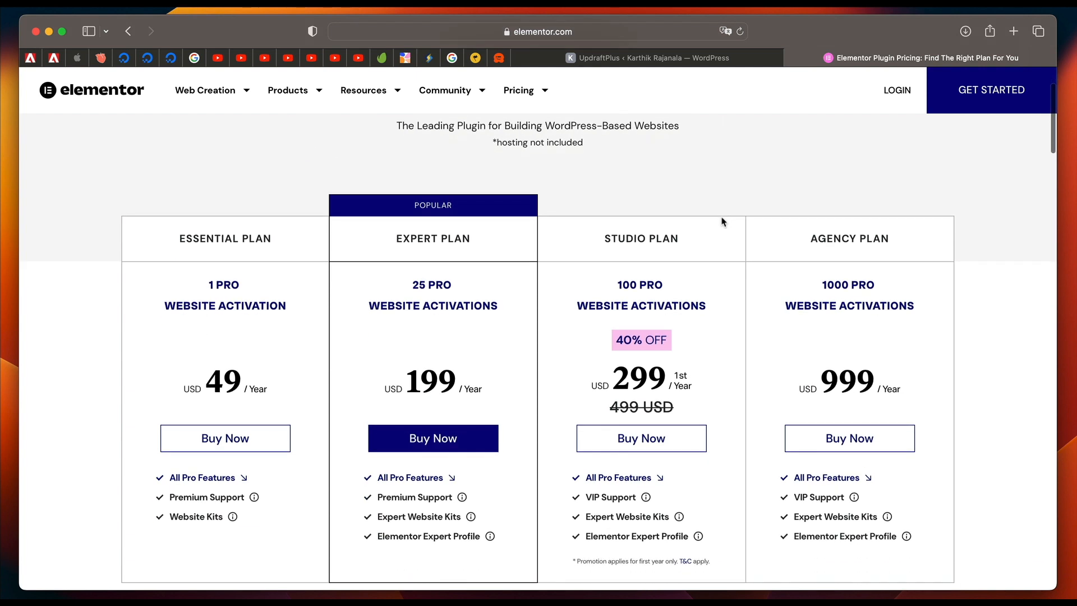
scroll(546, 334, down, 3)
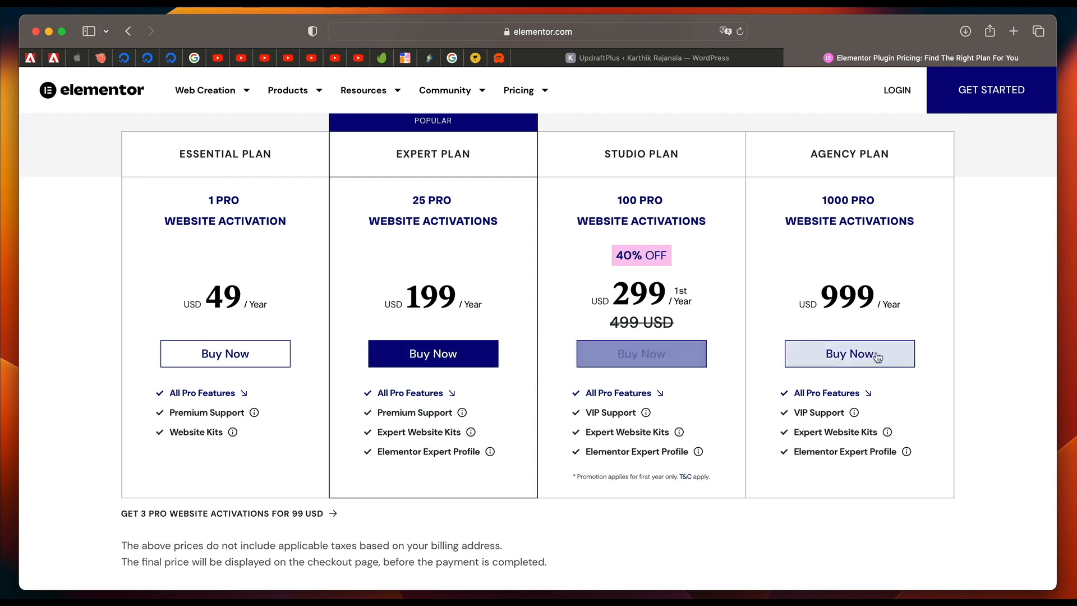
scroll(300, 298, down, 5)
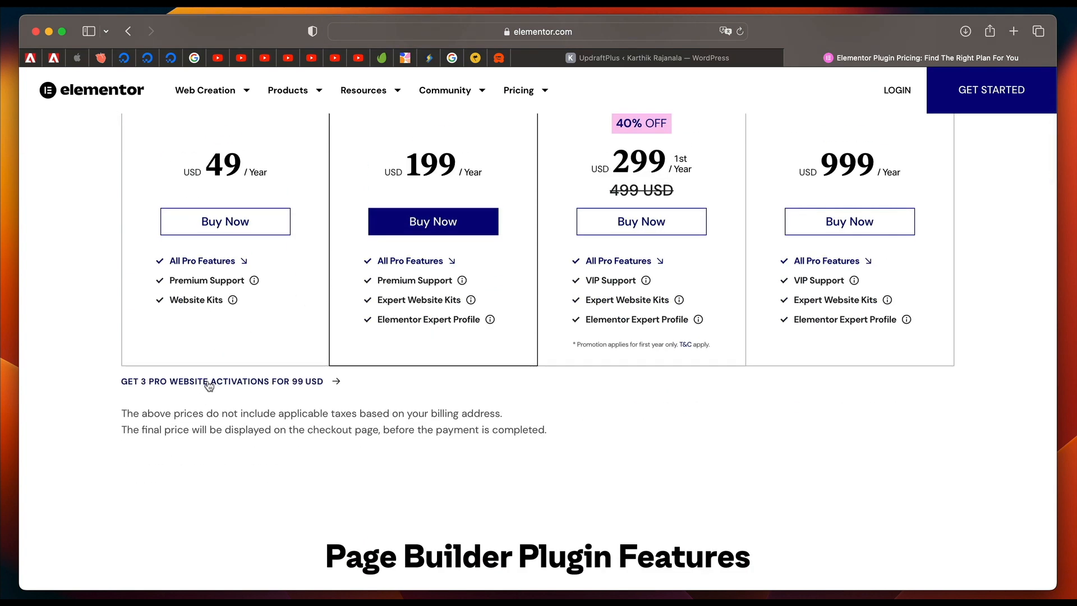
click(435, 224)
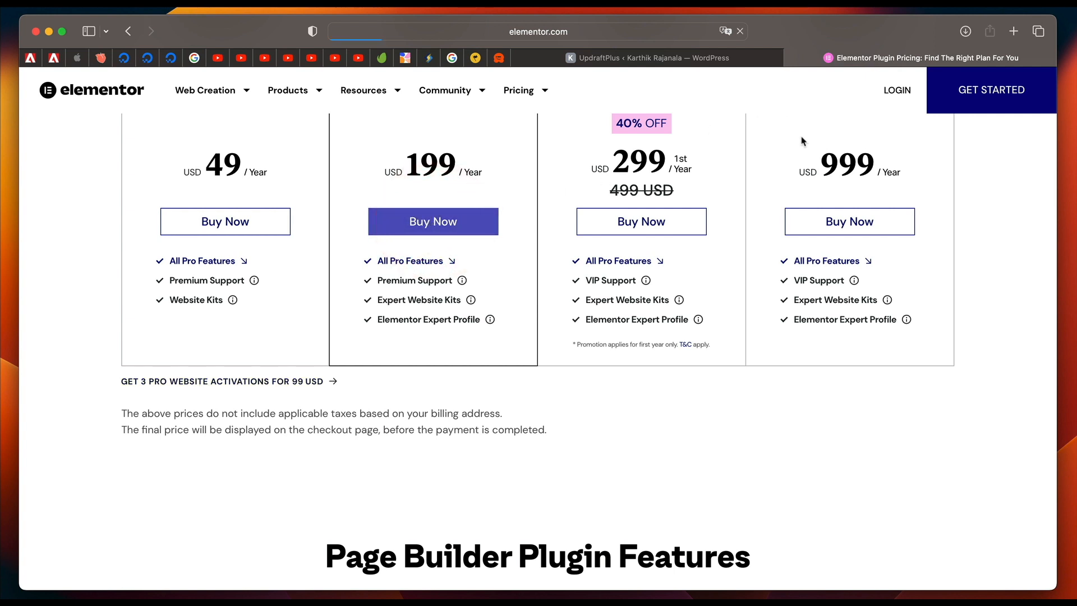
scroll(343, 385, down, 10)
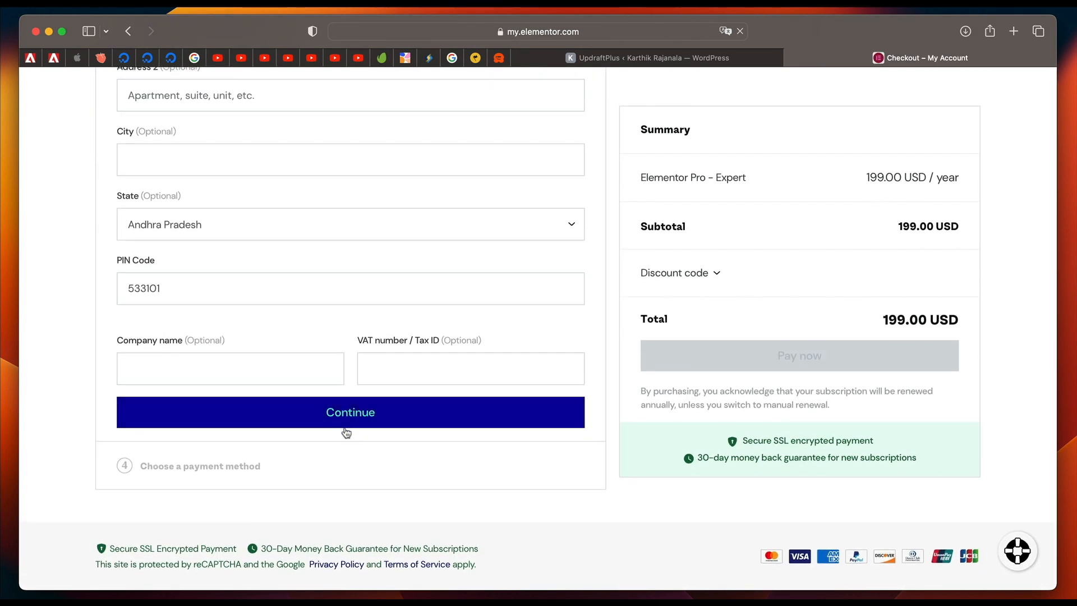
scroll(364, 448, up, 10)
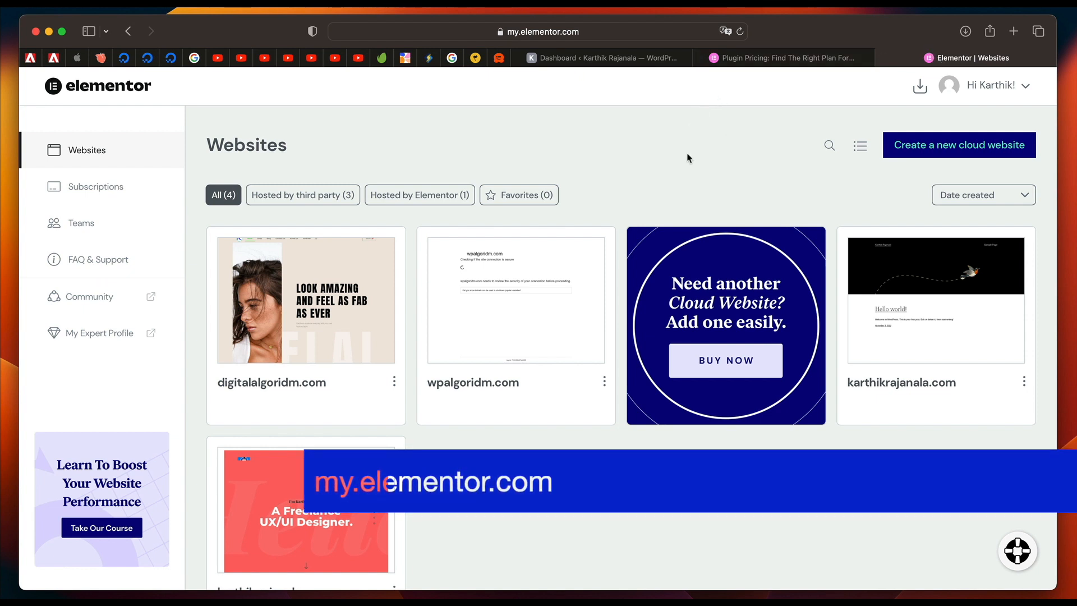
Download Elementor Pro Advanced from the my.elementor.com account.
click(920, 89)
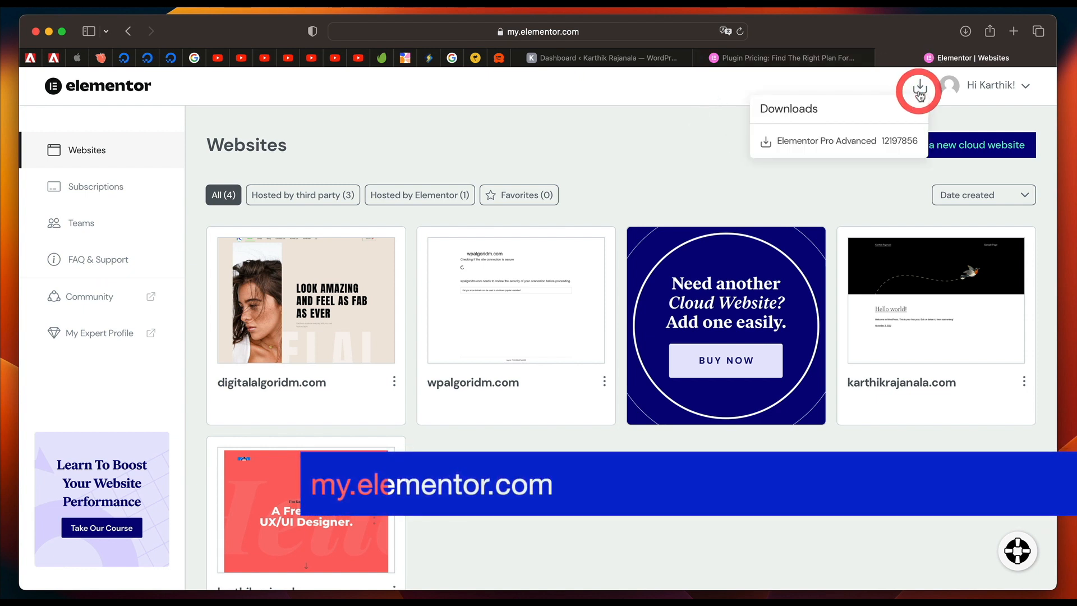
click(851, 142)
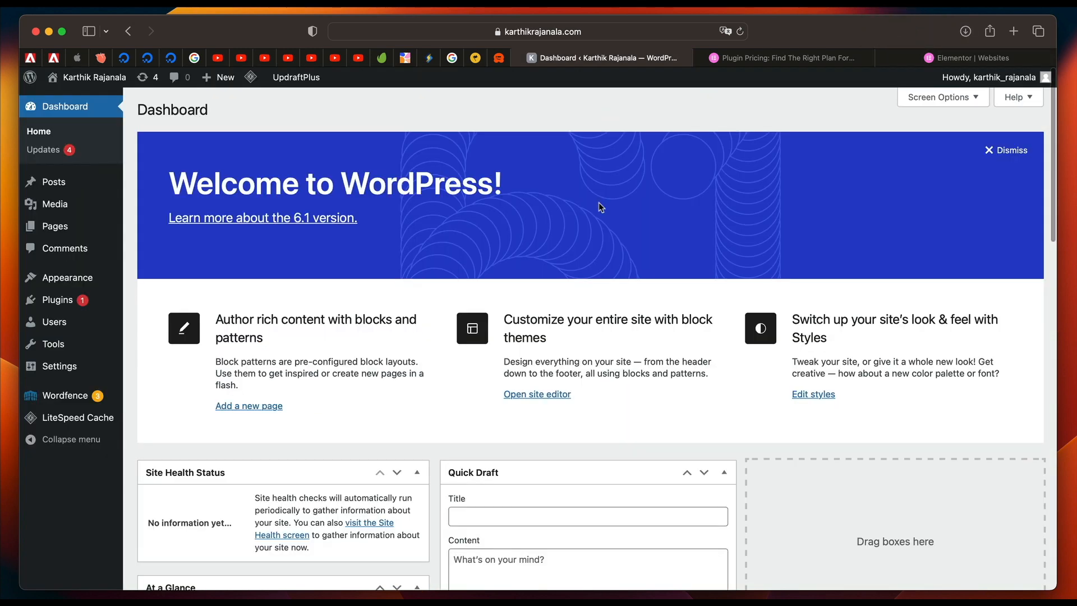
Find the Hello Elementor theme by searching for "hello elementor", then install and activate it.
click(611, 33)
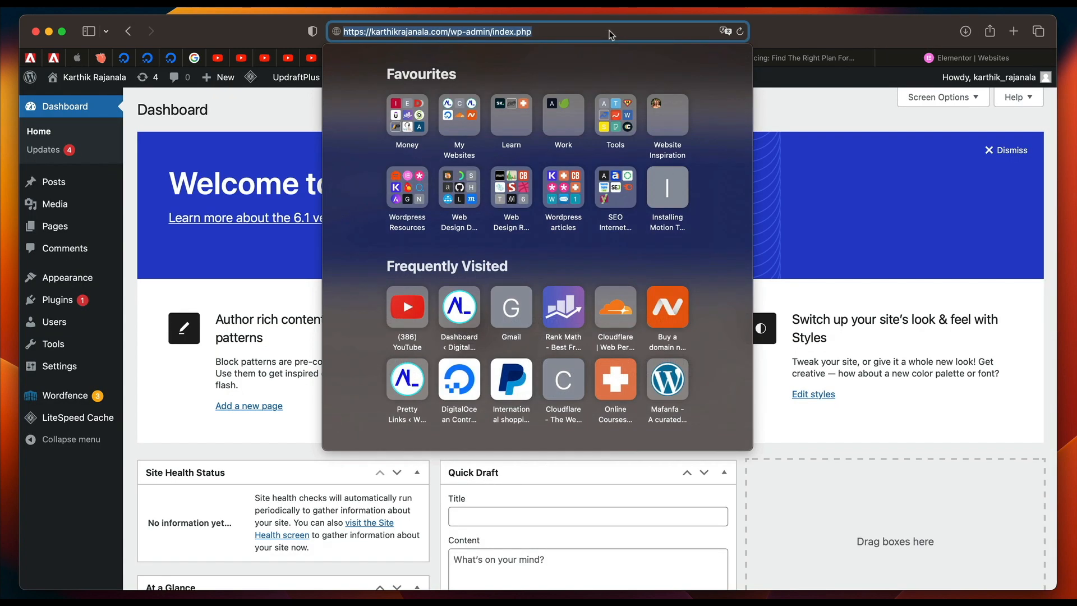
click(847, 213)
click(56, 282)
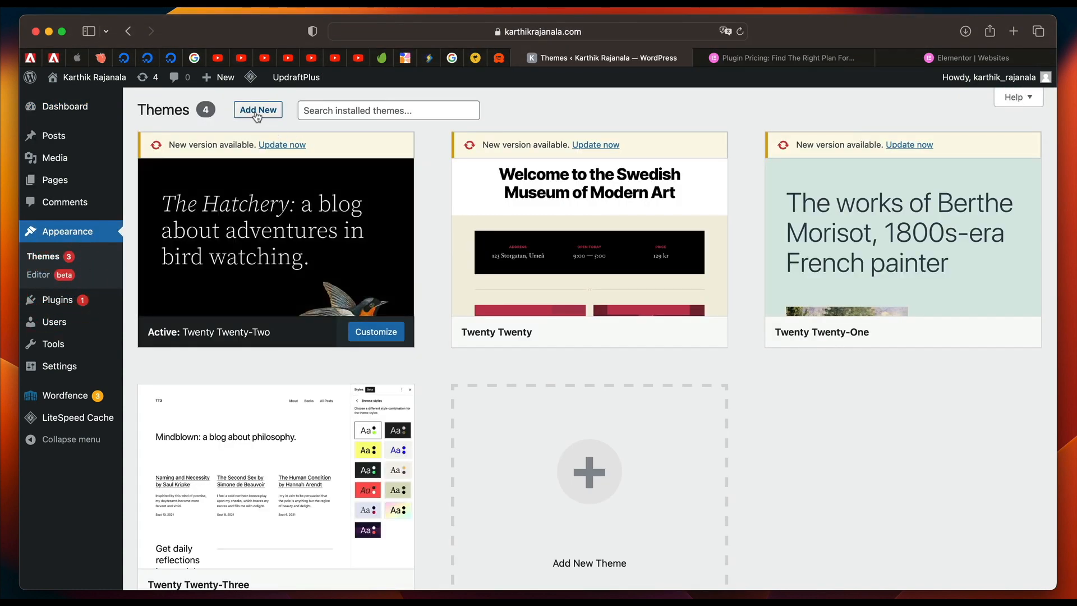
click(256, 110)
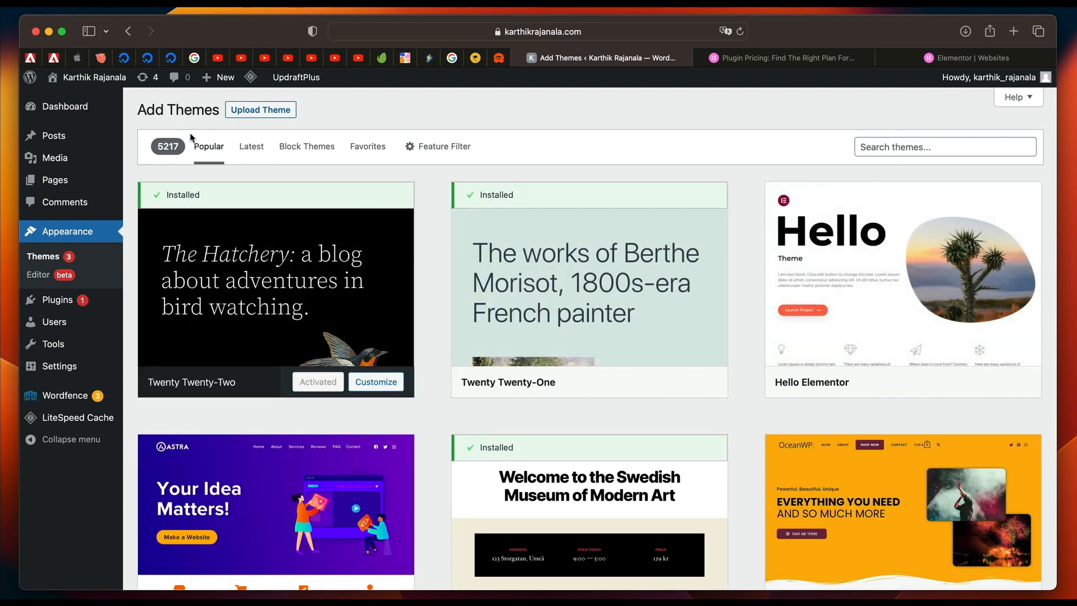
mouse_move(836, 263)
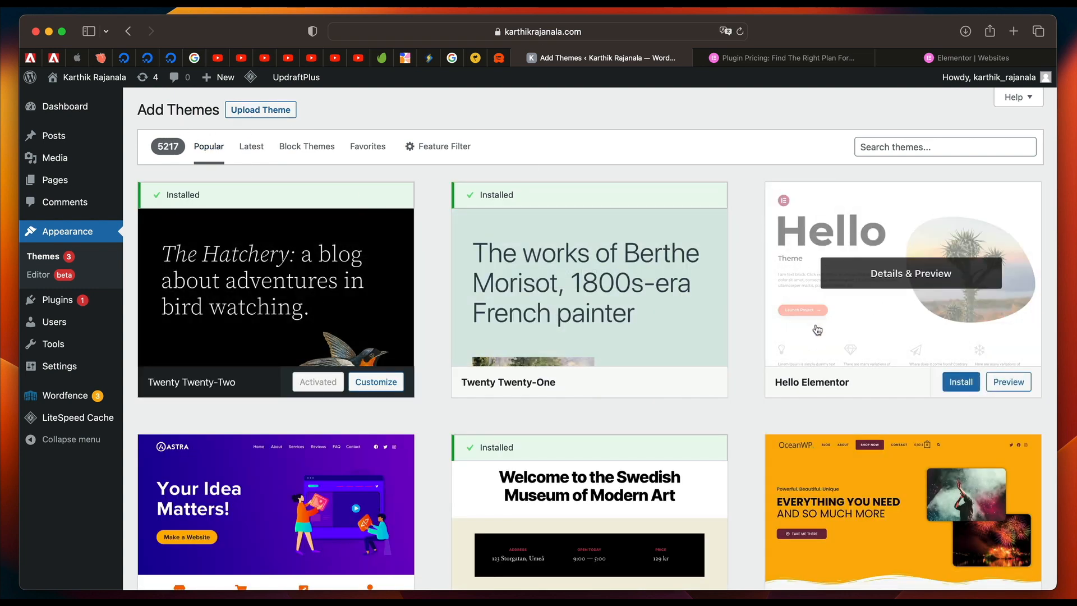
click(892, 148)
text(h)
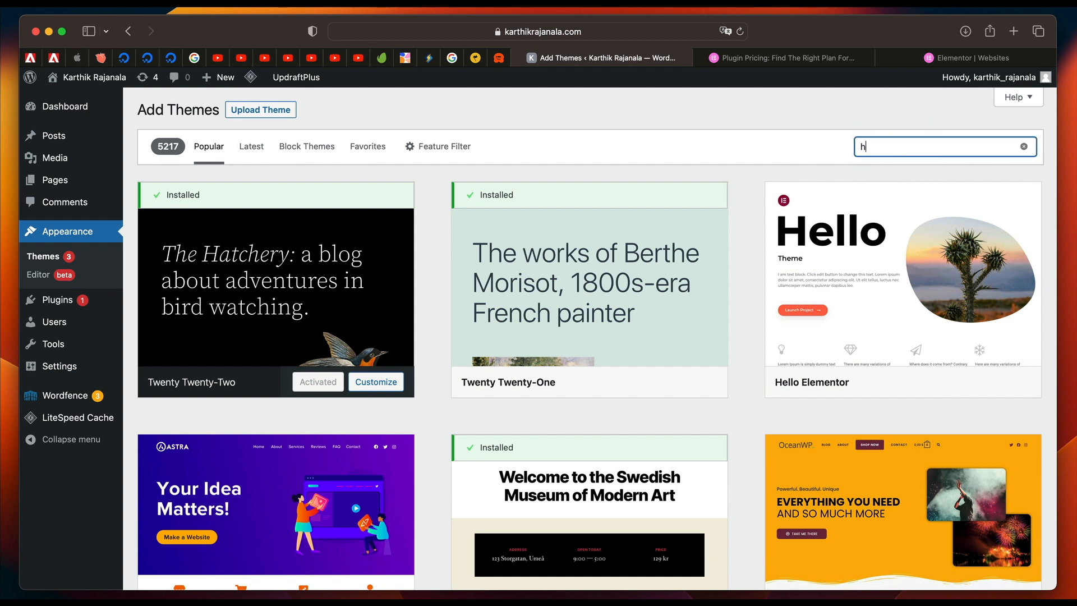
text(ello elementor)
click(339, 387)
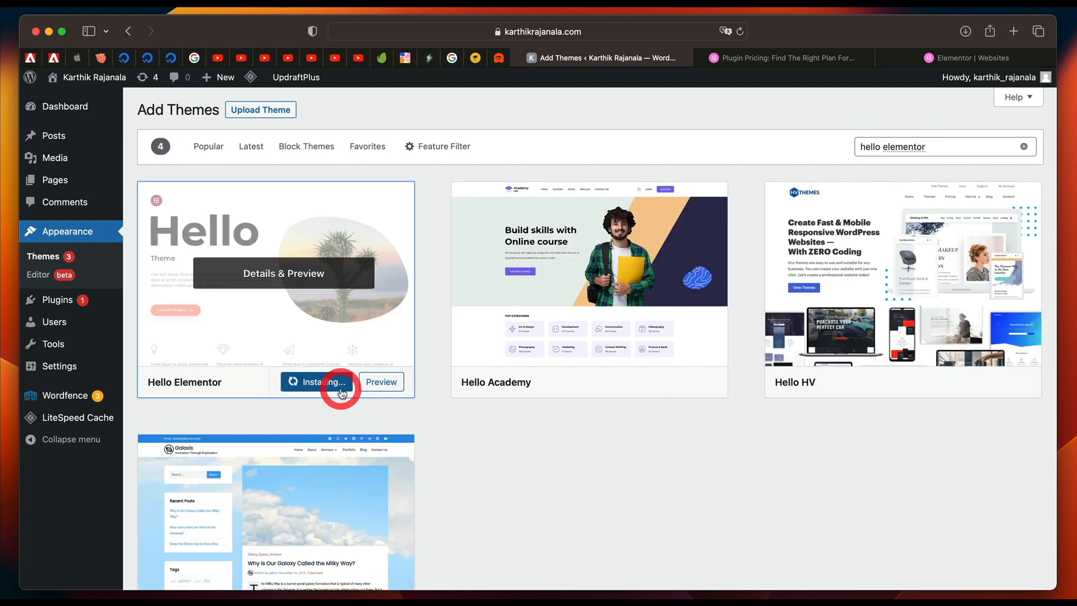
click(315, 382)
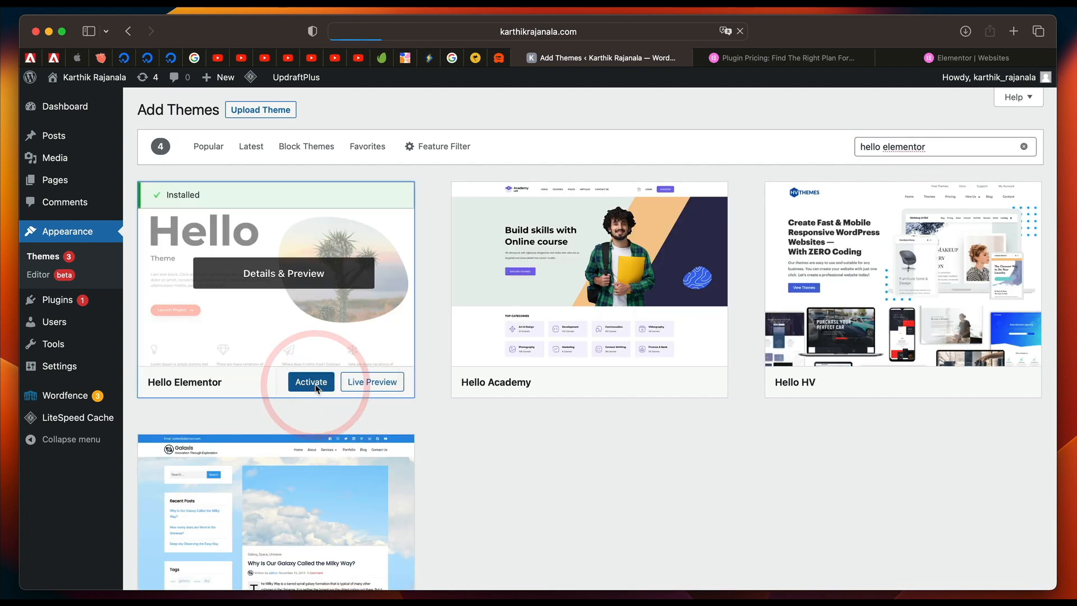
Delete the Twenty Twenty and Twenty Twenty-One themes from the installed themes.
scroll(280, 392, down, 3)
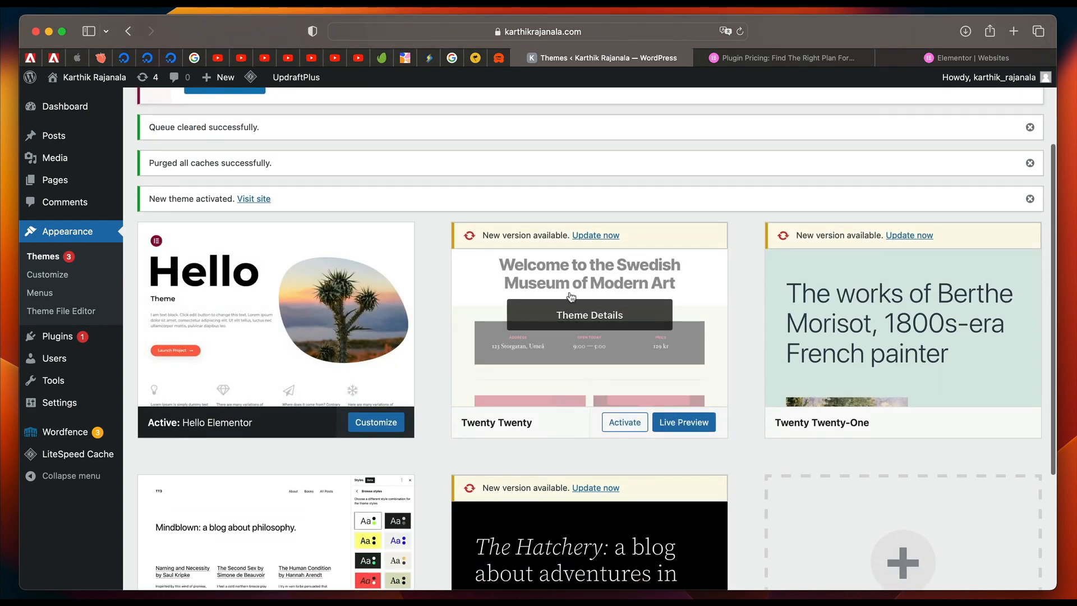
click(580, 276)
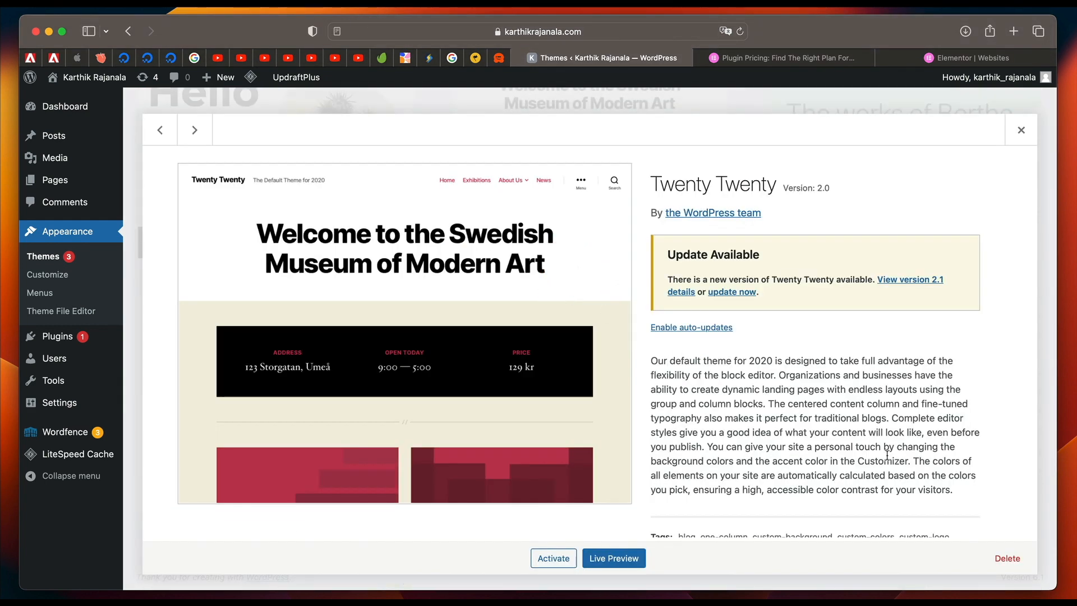
click(1009, 558)
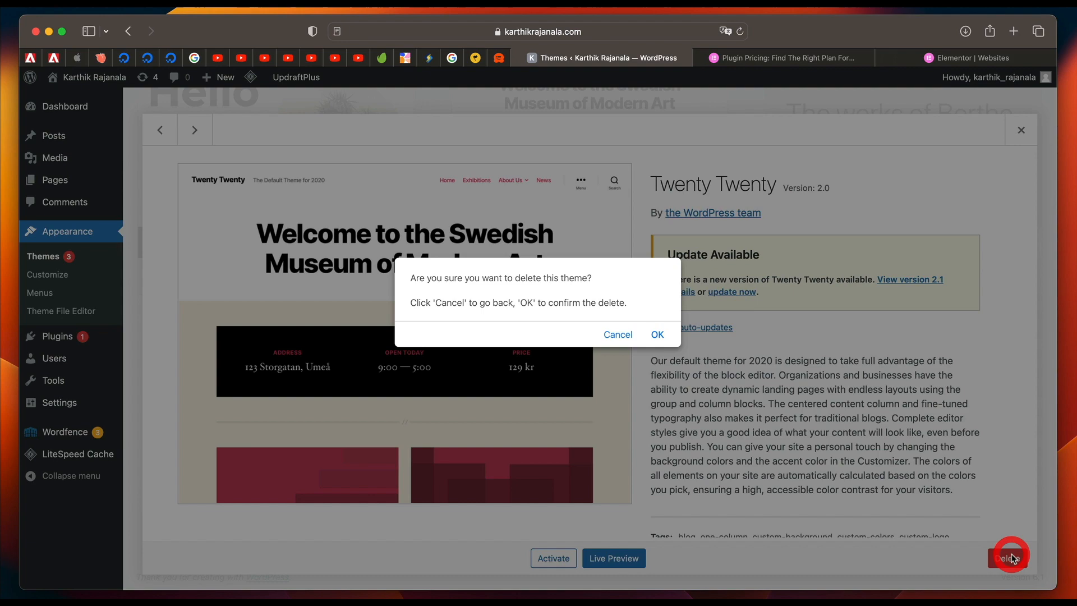
click(657, 335)
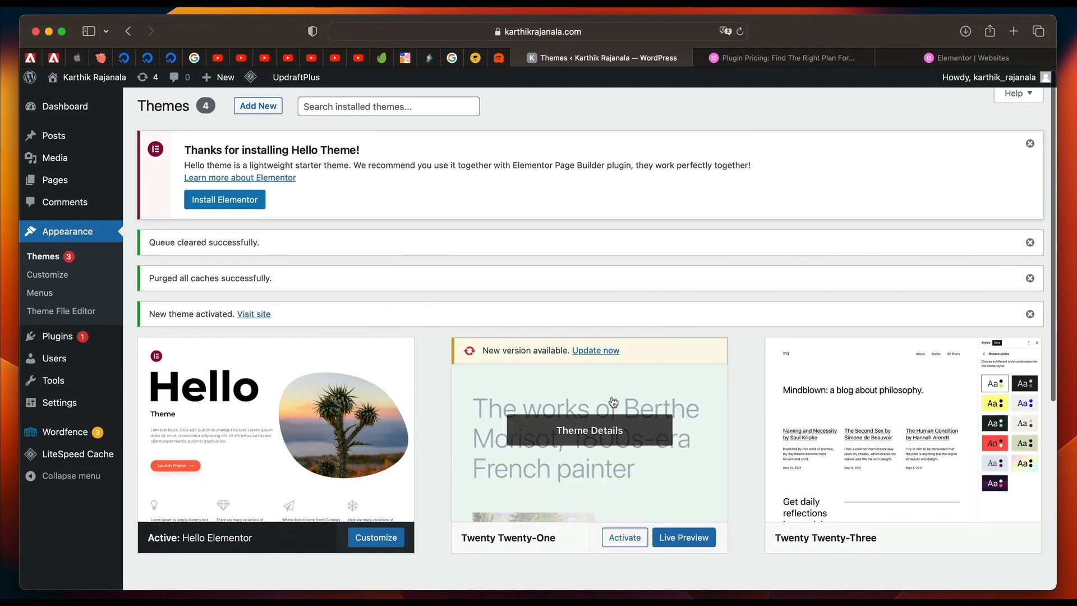
click(613, 401)
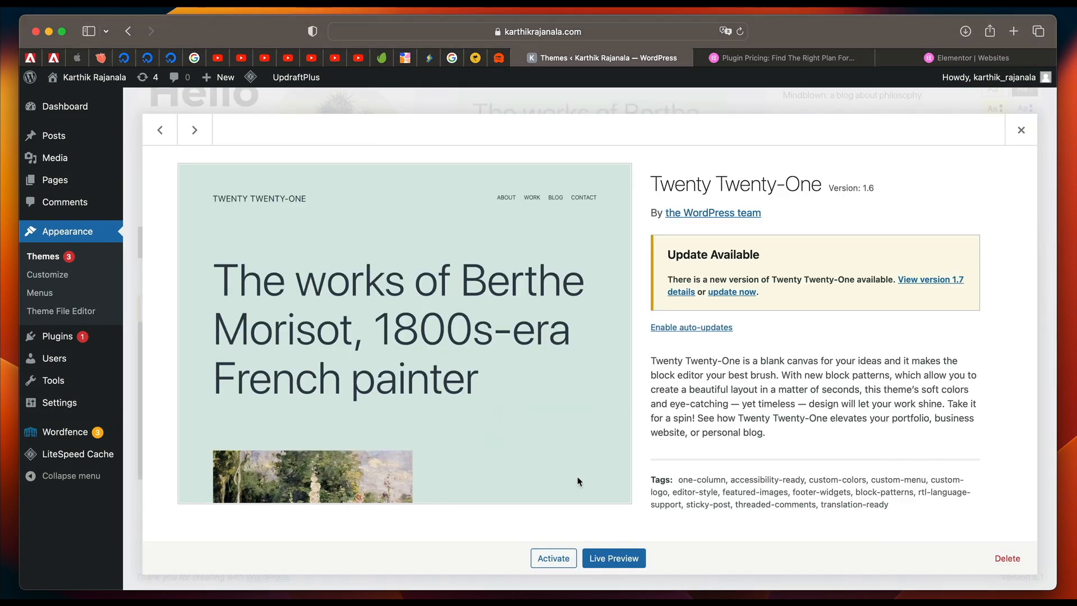
click(1000, 559)
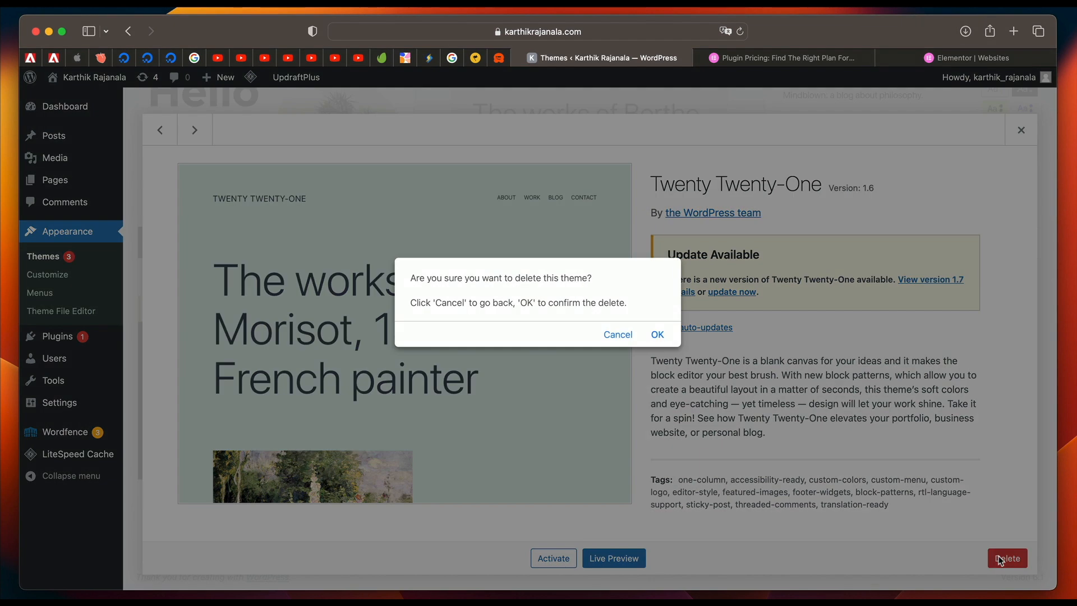
click(657, 335)
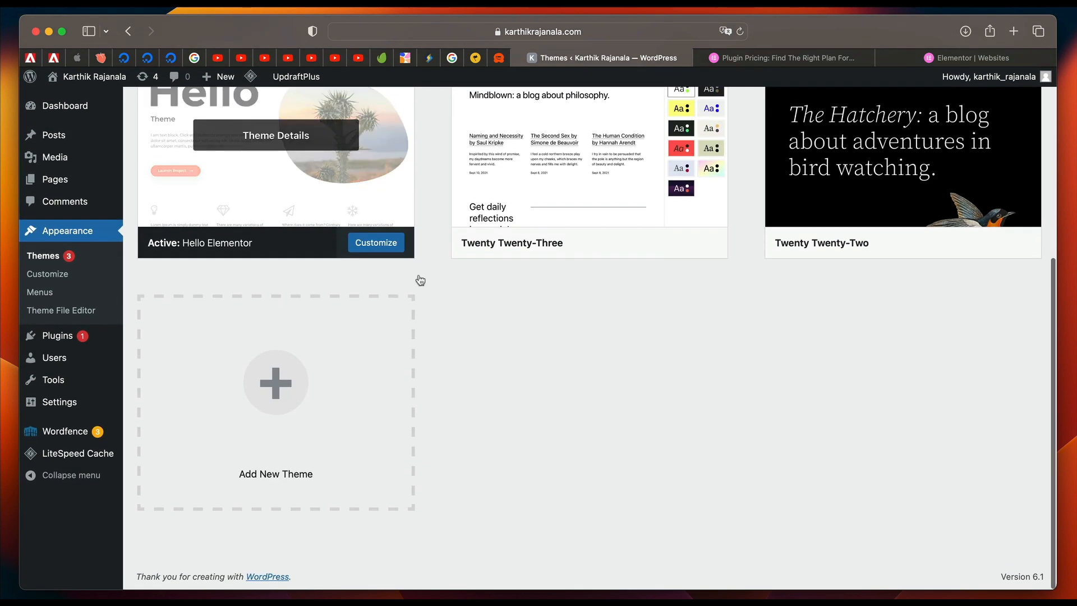
Delete the Twenty Twenty-Three and Twenty Twenty-Two themes from the installed themes.
click(558, 212)
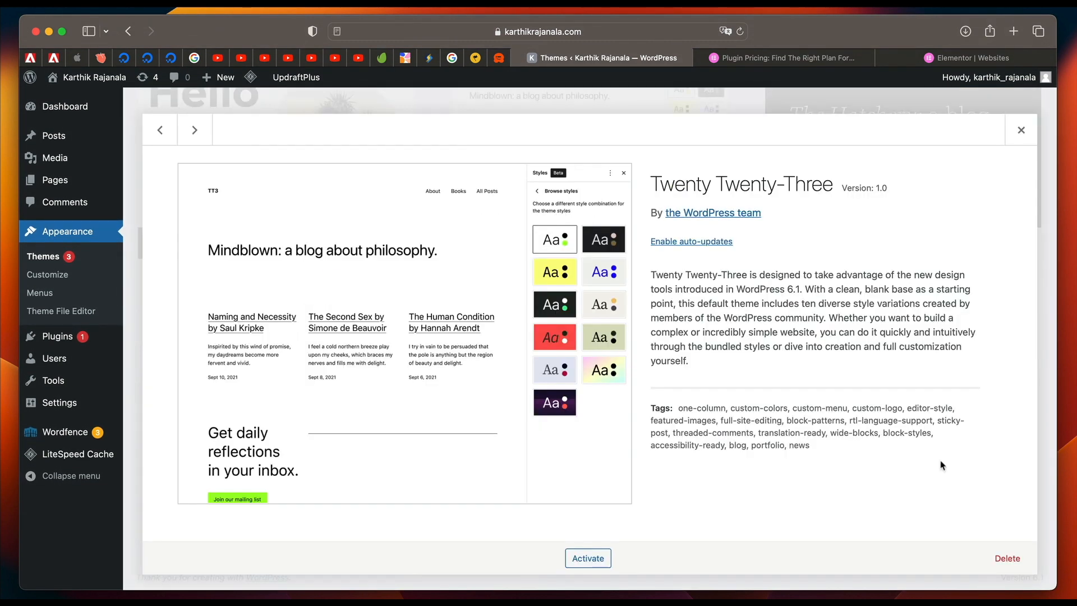
click(1007, 558)
click(657, 335)
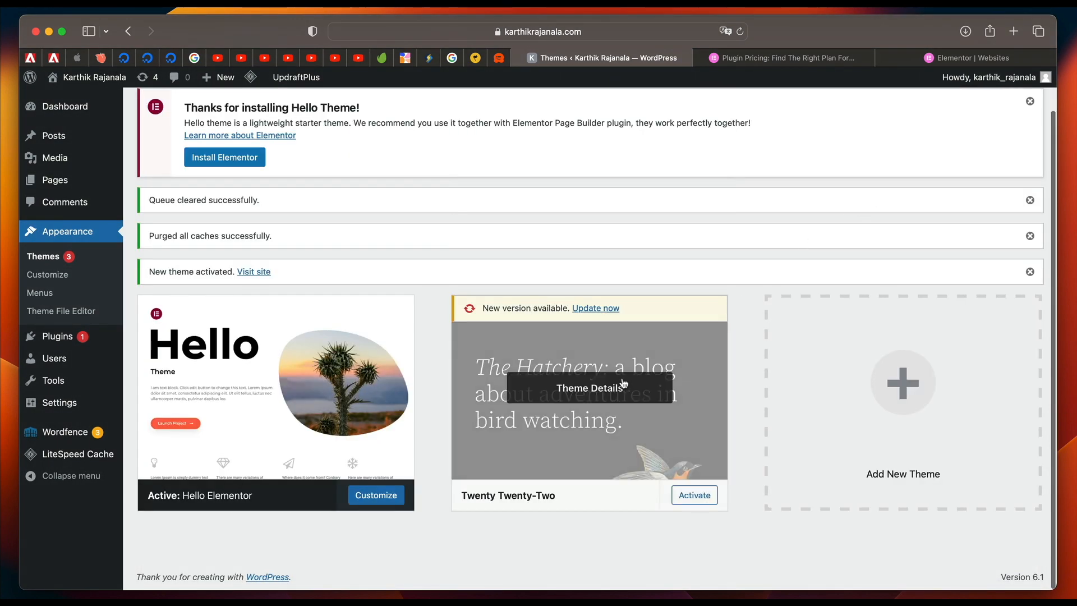
click(624, 384)
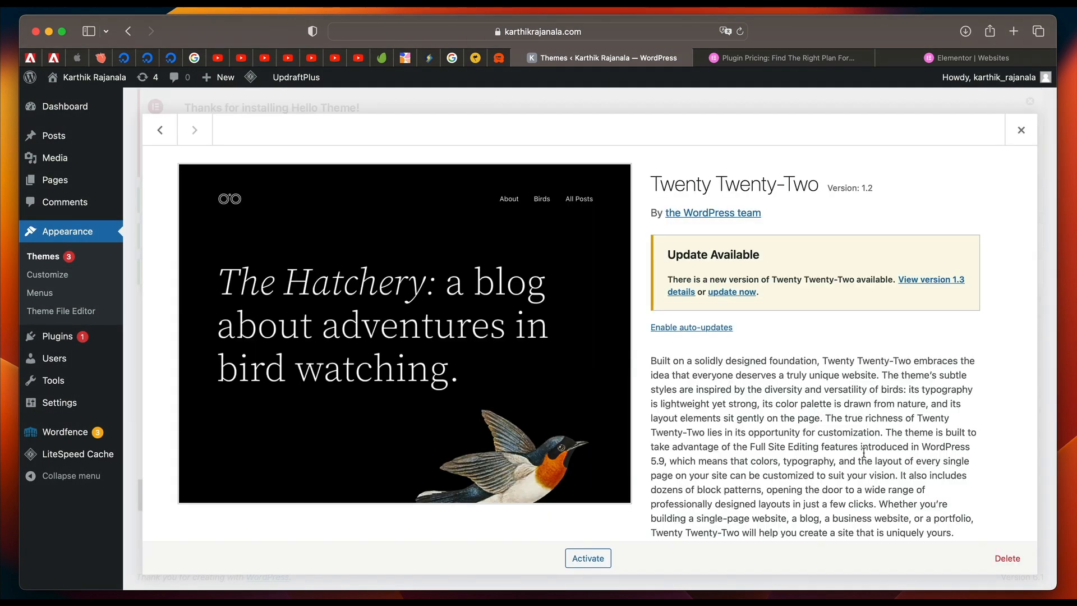
click(1007, 558)
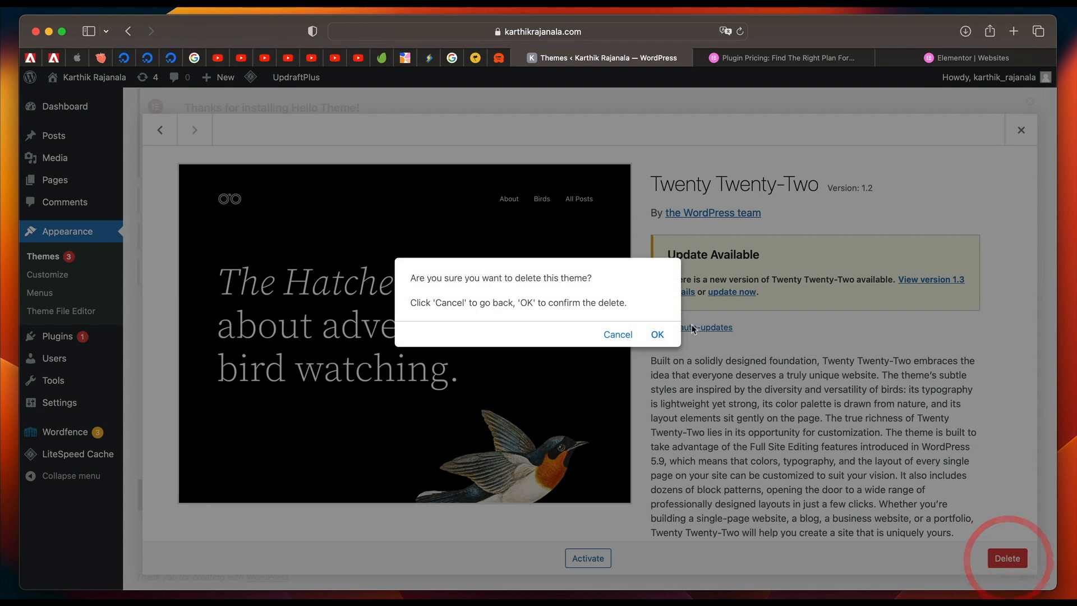
click(655, 336)
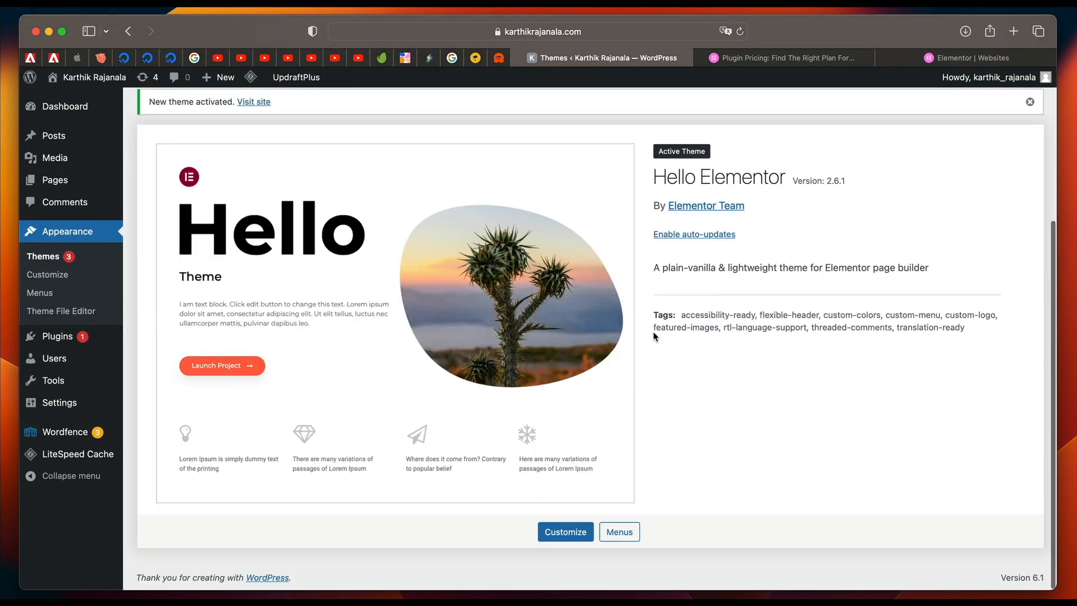
Dismiss all the notices above the Hello Elementor theme on the Themes page.
scroll(657, 331, up, 5)
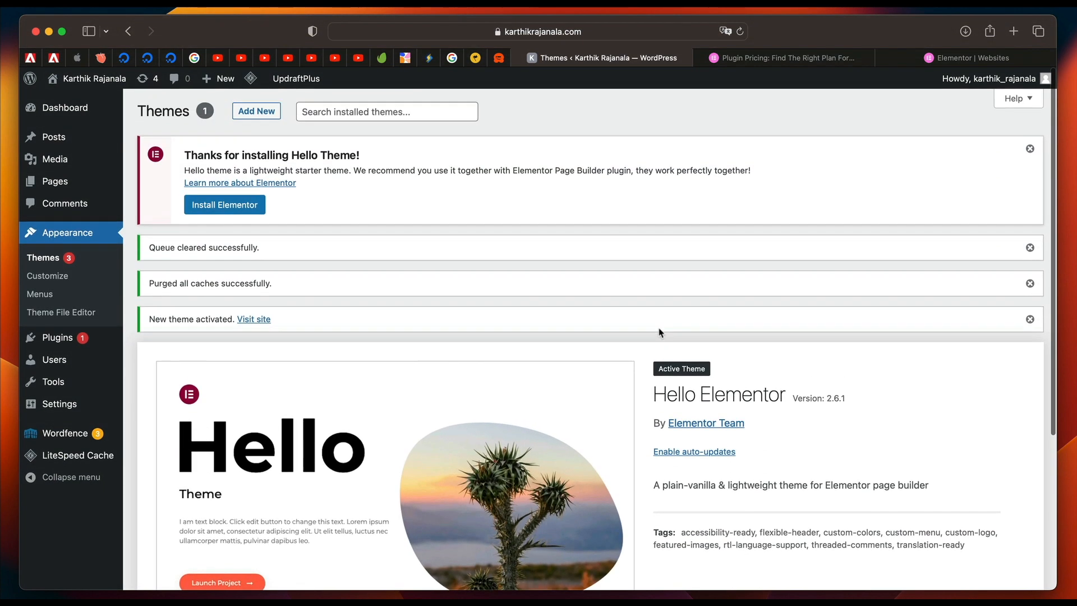
click(1030, 147)
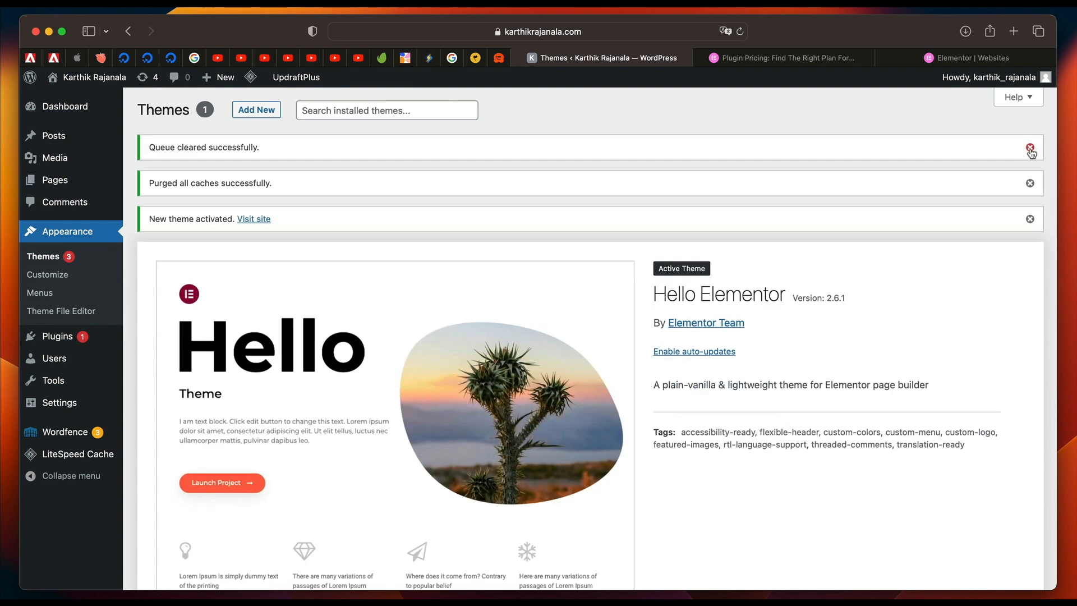
click(1029, 147)
click(1030, 148)
click(1029, 148)
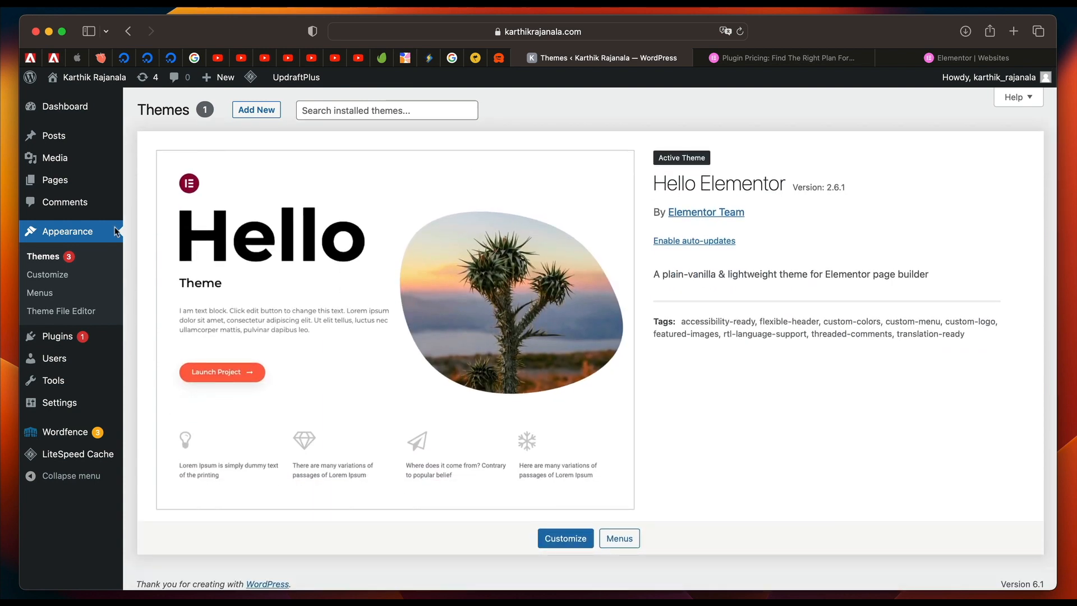
Search the plugin directory for "elementor", then install and activate Elementor Website Builder.
click(56, 336)
click(215, 115)
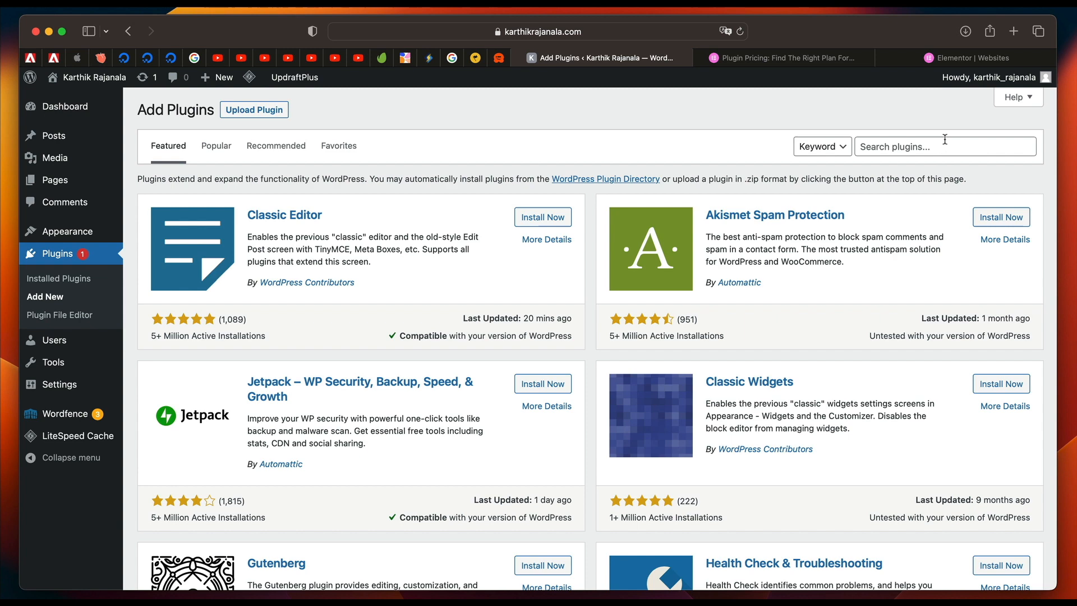
click(944, 140)
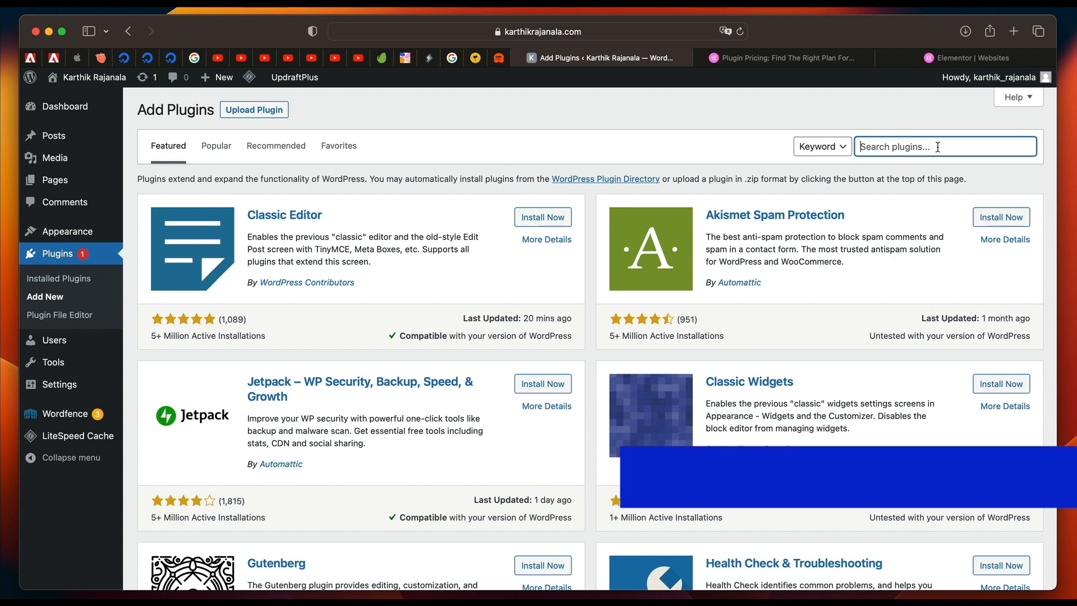
text(elementor)
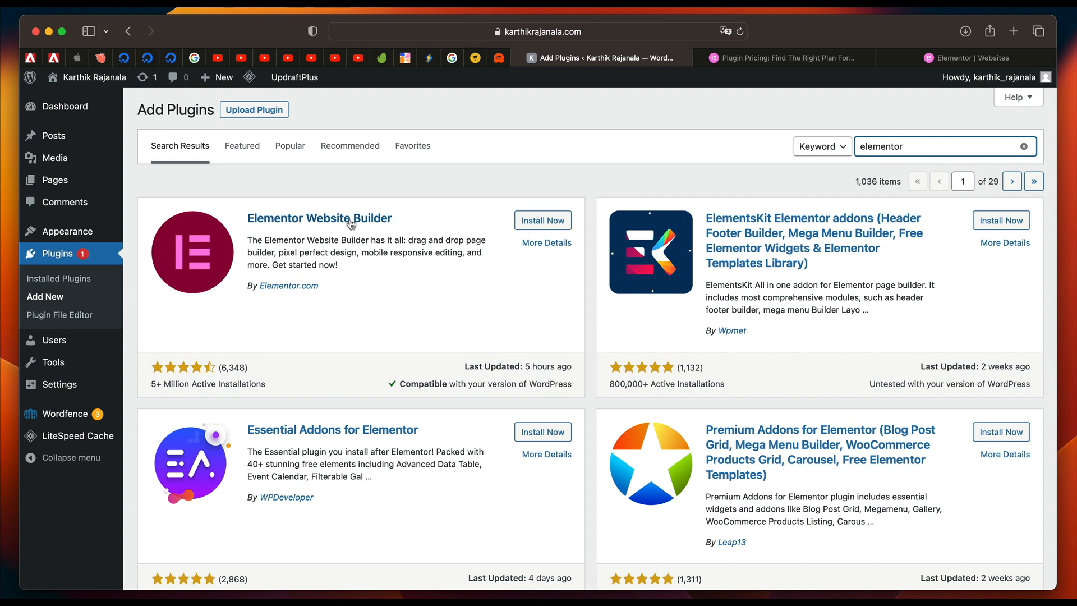
click(546, 221)
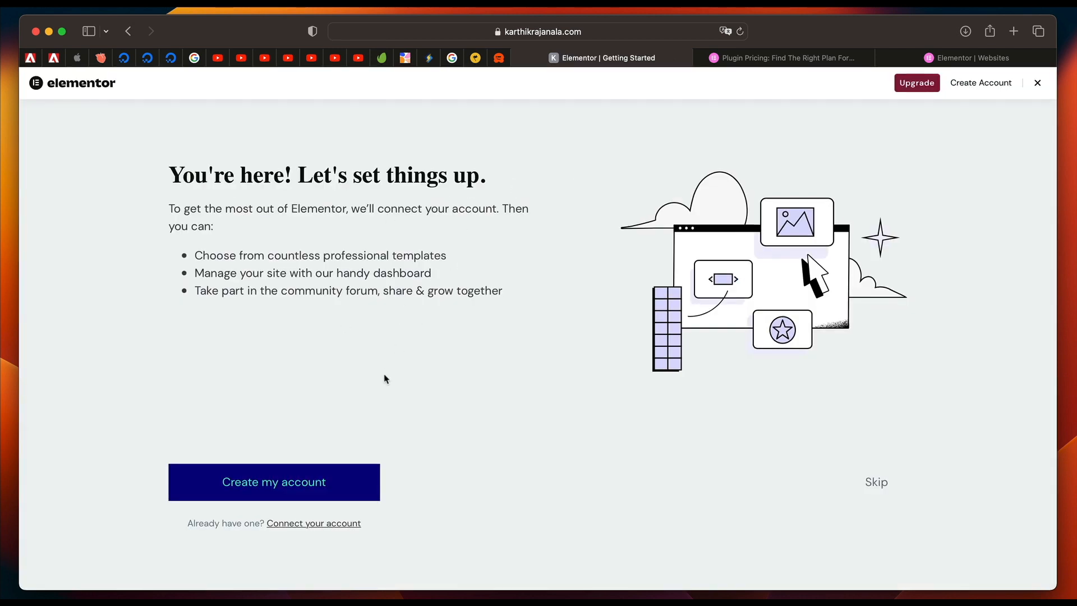
Connect the site to the existing Elementor account with the super contributor data sharing option turned off.
click(304, 524)
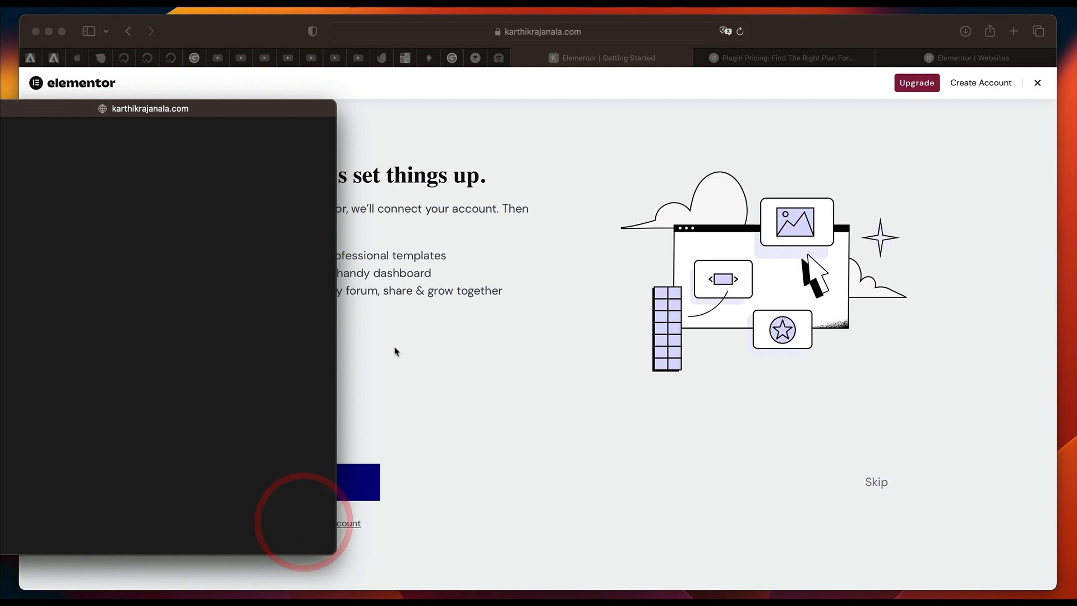
drag(277, 108, 643, 101)
click(331, 406)
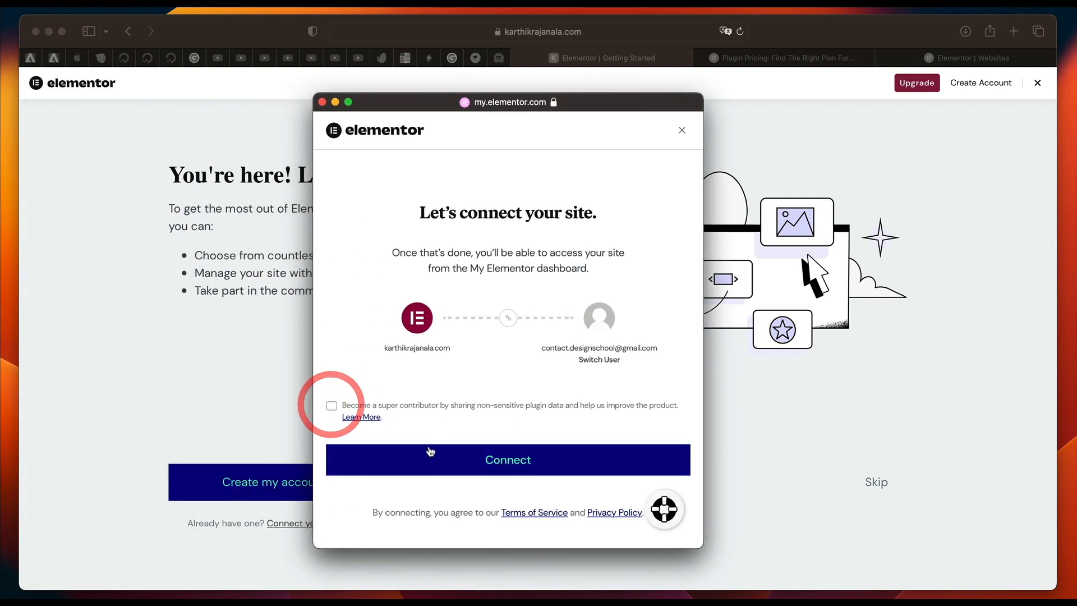
click(428, 457)
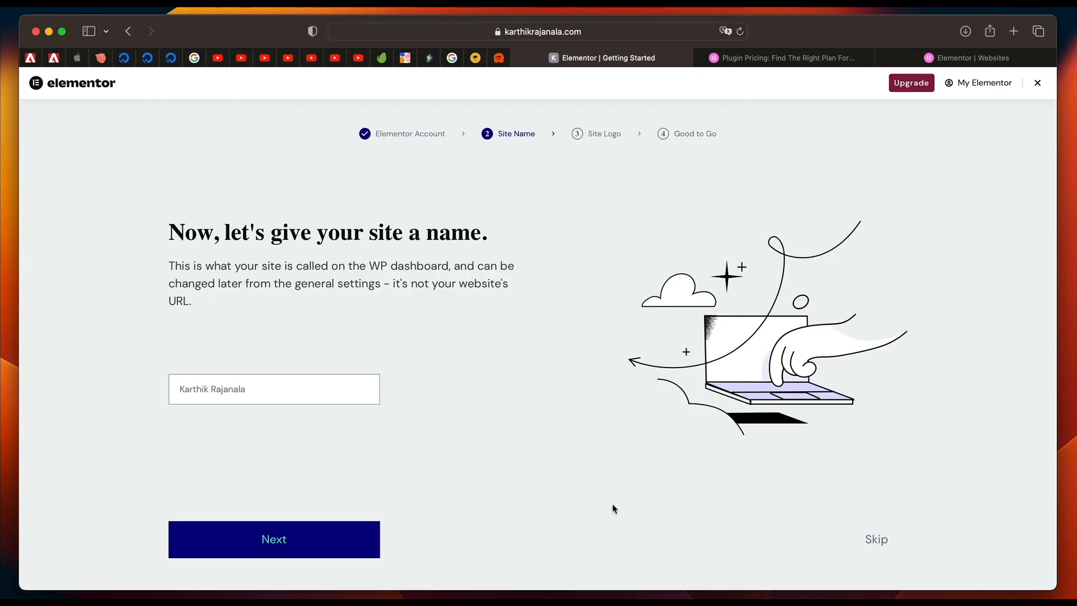
Skip the site name and site logo stages and exit the Elementor setup wizard.
click(875, 543)
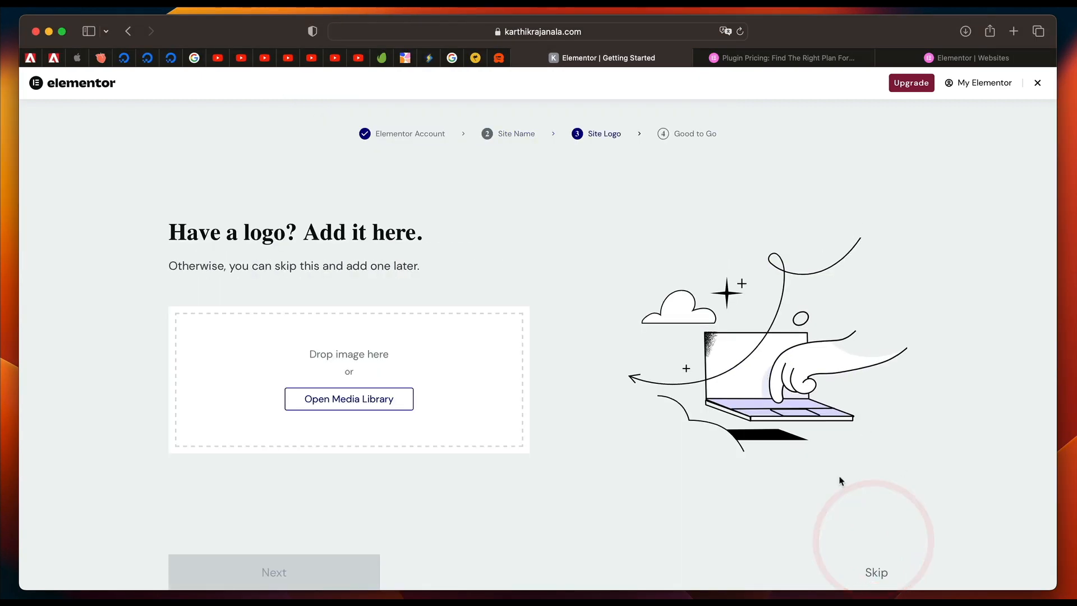
click(876, 568)
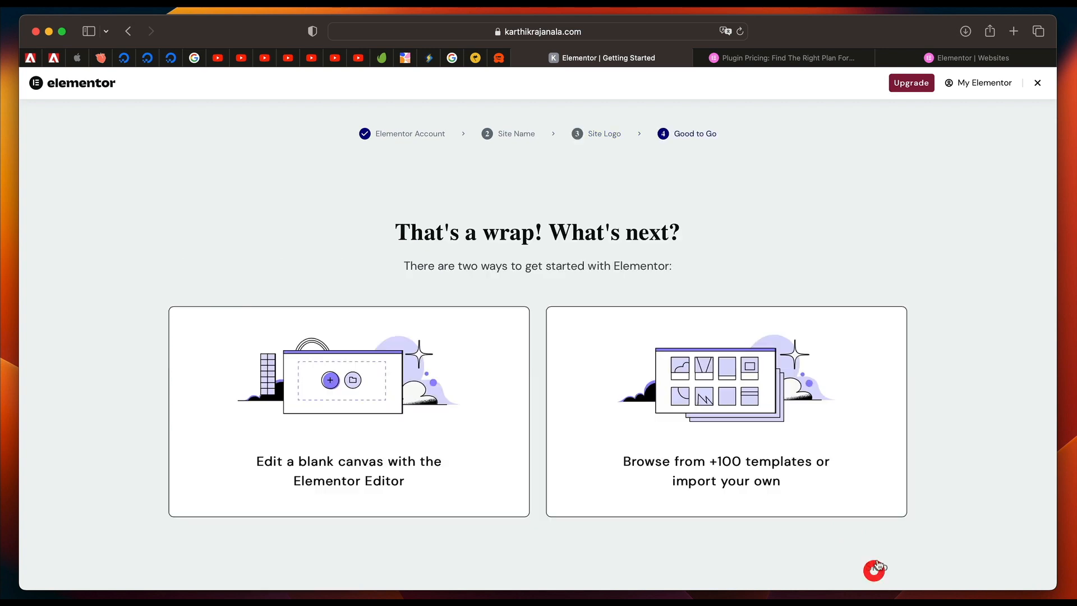
click(1037, 82)
Upload elementor-pro-3.8.0.zip from the Downloads folder as a new plugin, then install and activate it.
click(78, 353)
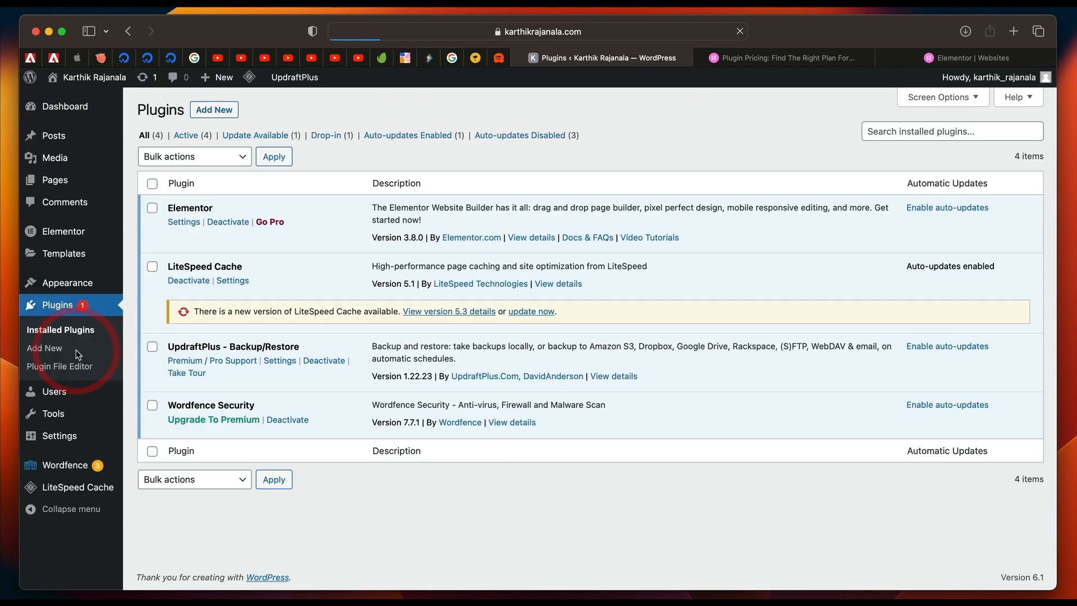
click(230, 111)
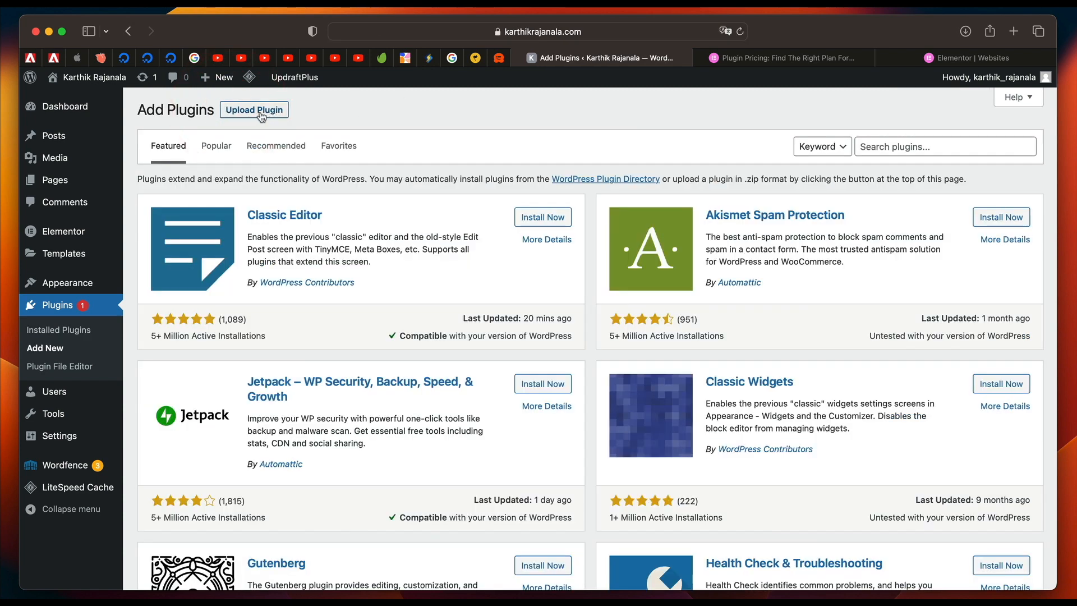
click(261, 115)
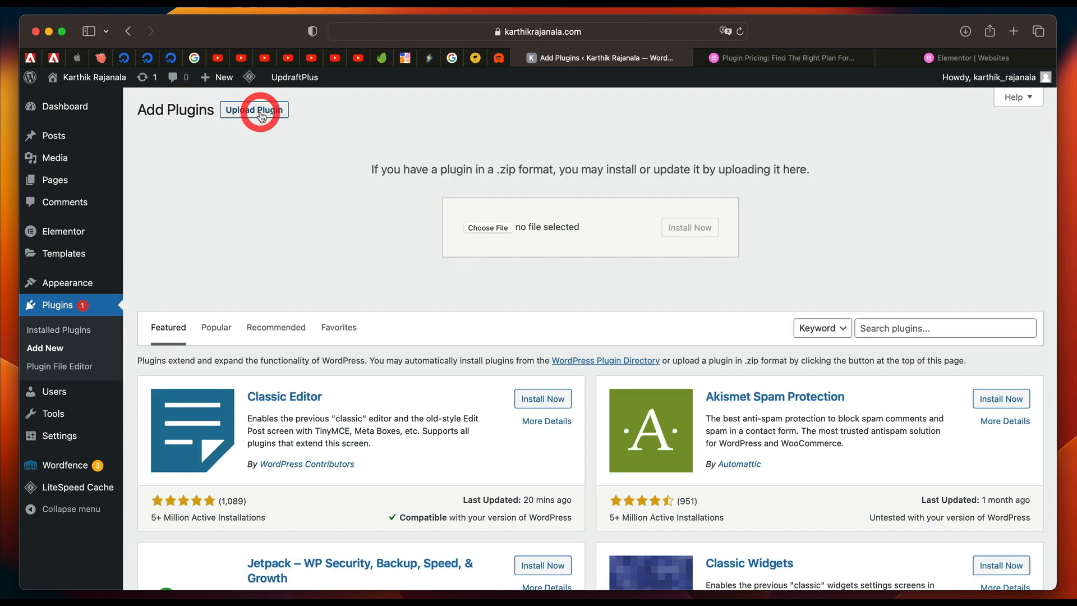
click(489, 228)
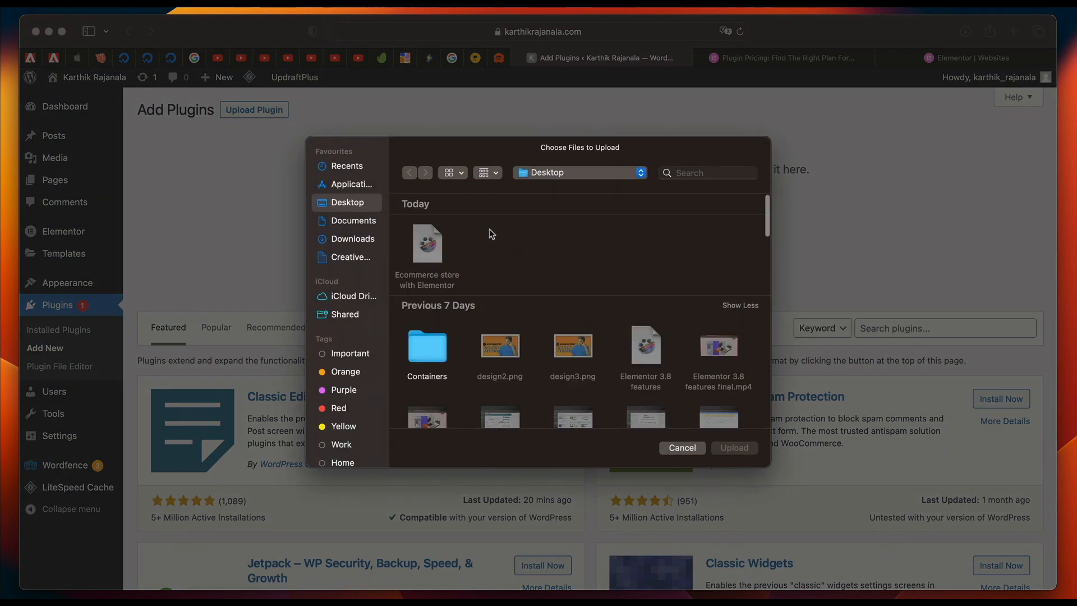
click(341, 238)
click(437, 245)
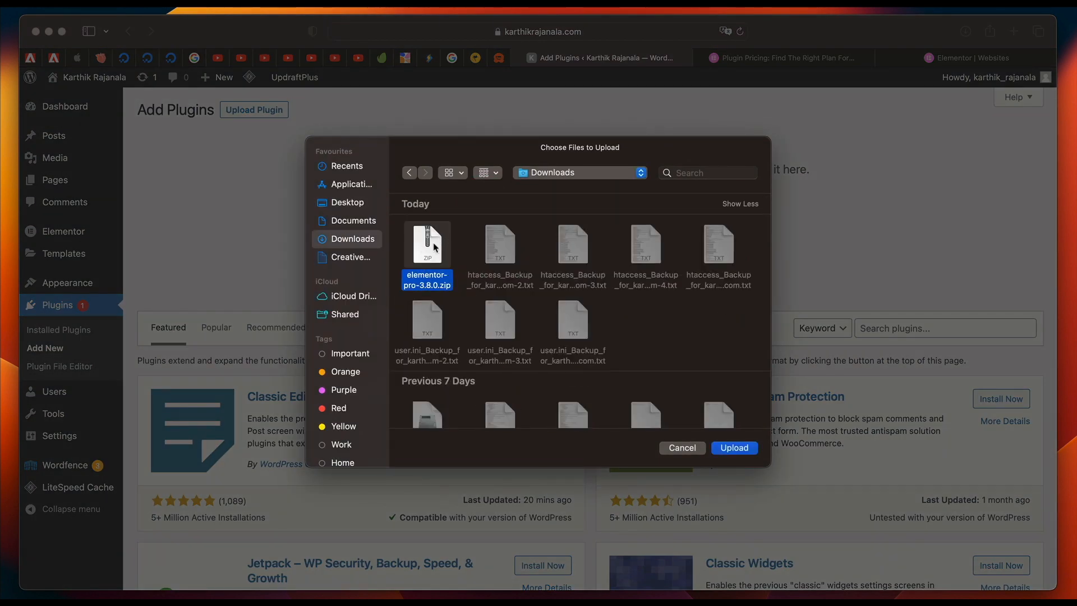
click(733, 448)
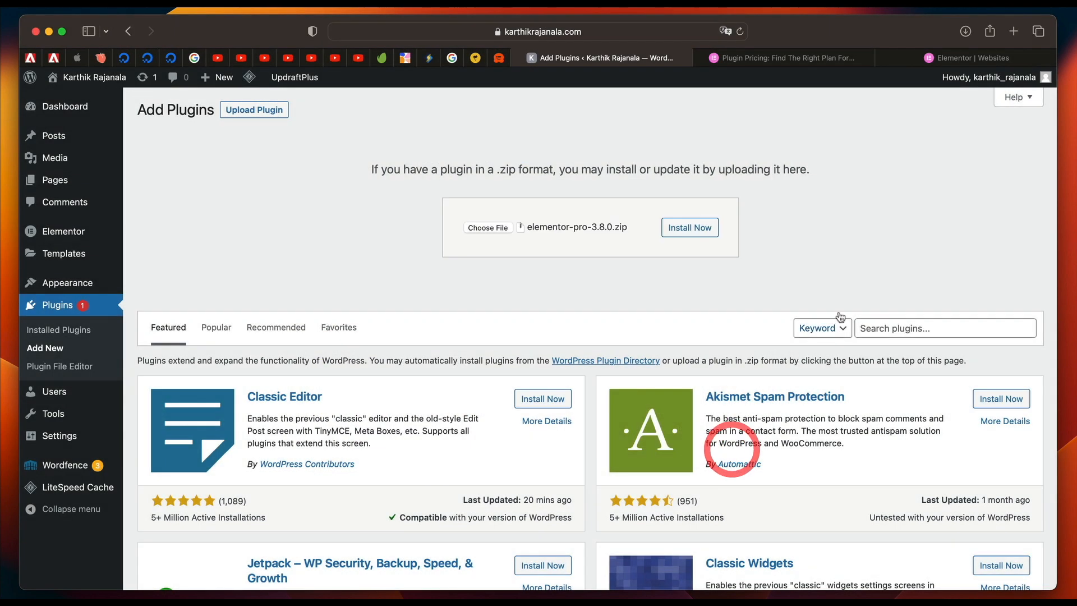
click(689, 228)
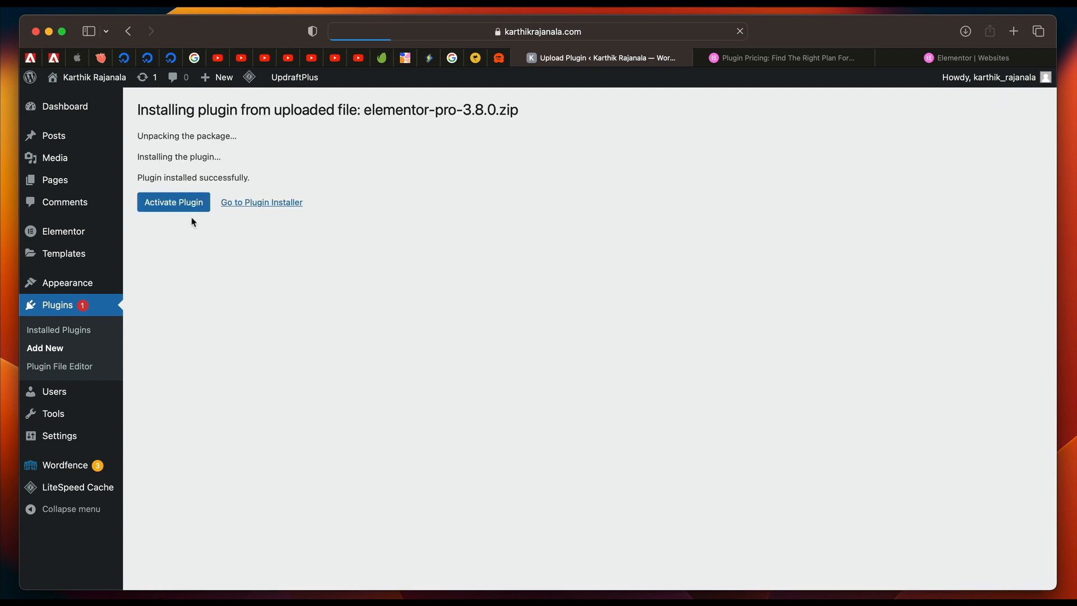
click(188, 209)
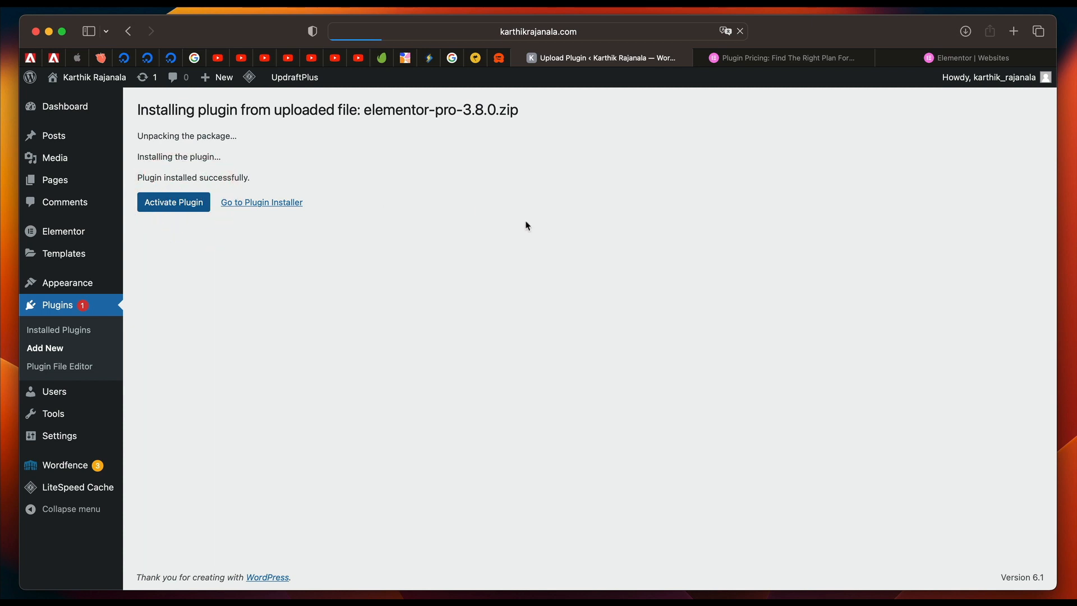
Connect and activate the Elementor Pro license with the super contributor data sharing option turned off.
mouse_move(94, 245)
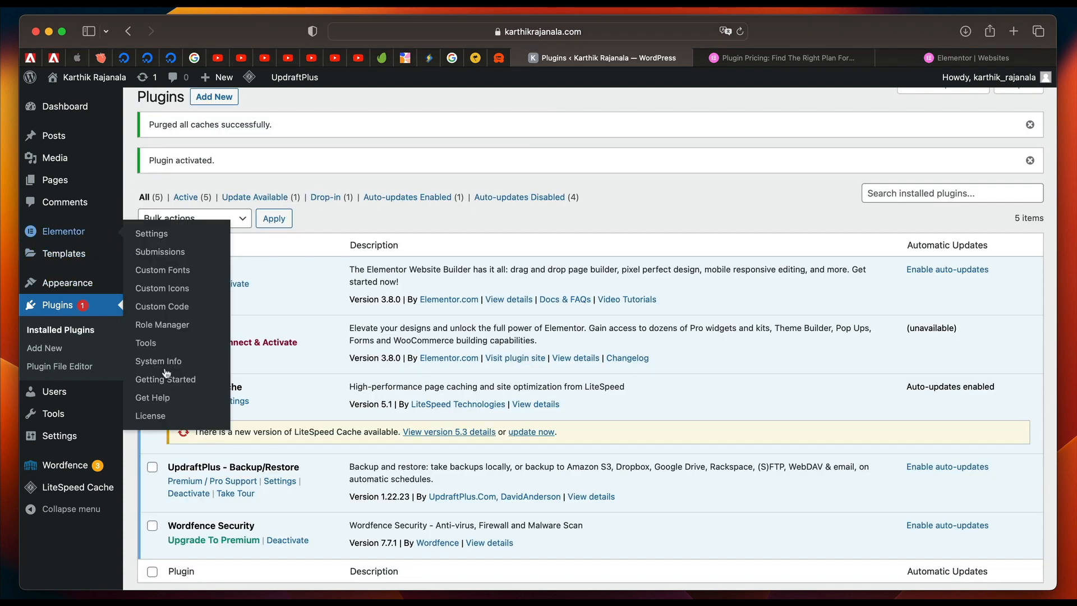
click(150, 415)
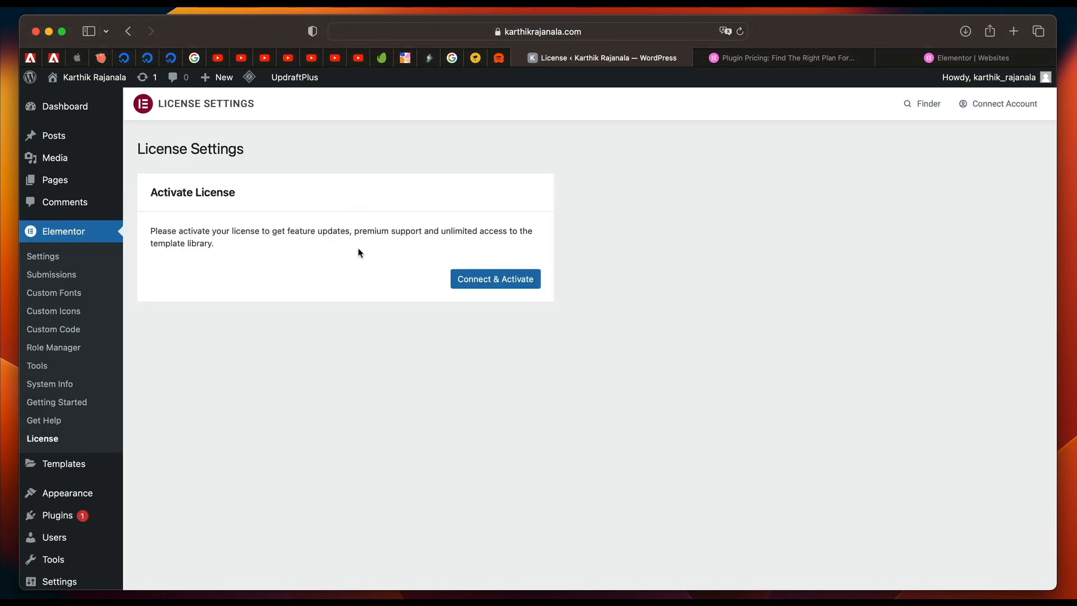
click(496, 280)
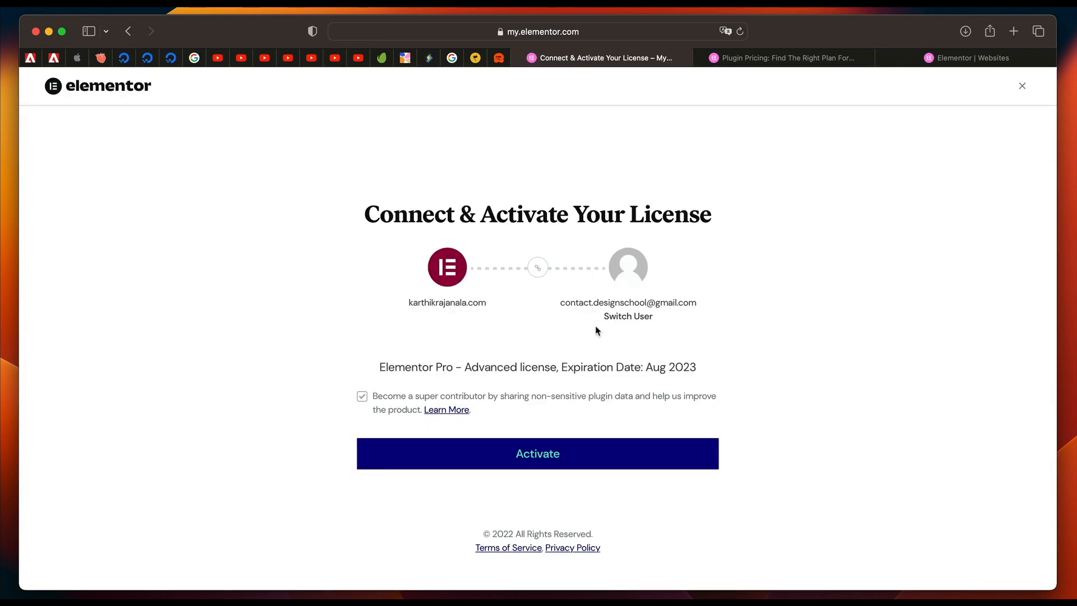
click(363, 396)
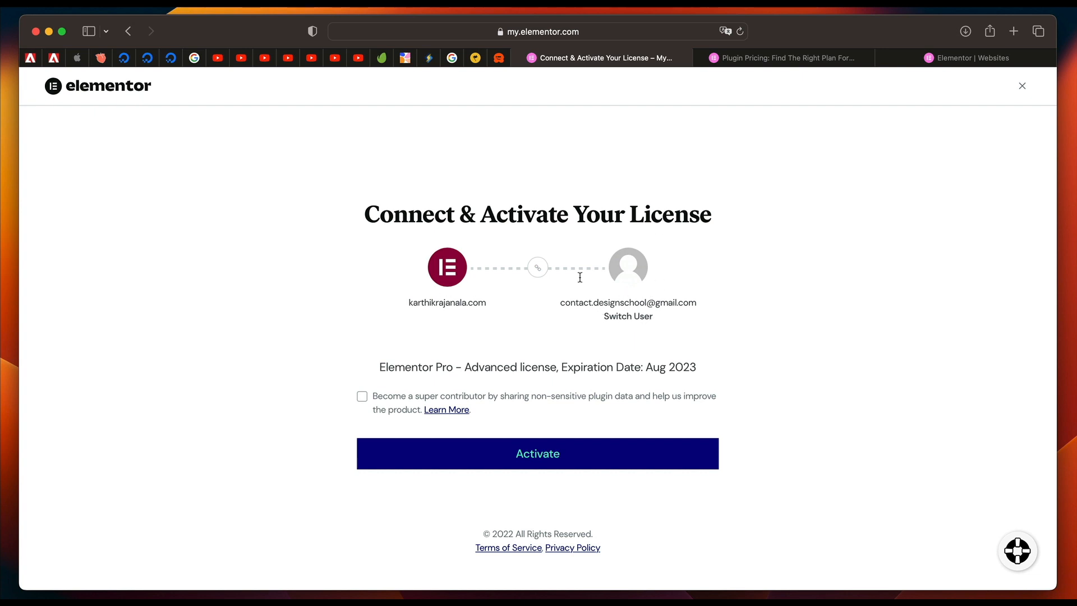
click(562, 452)
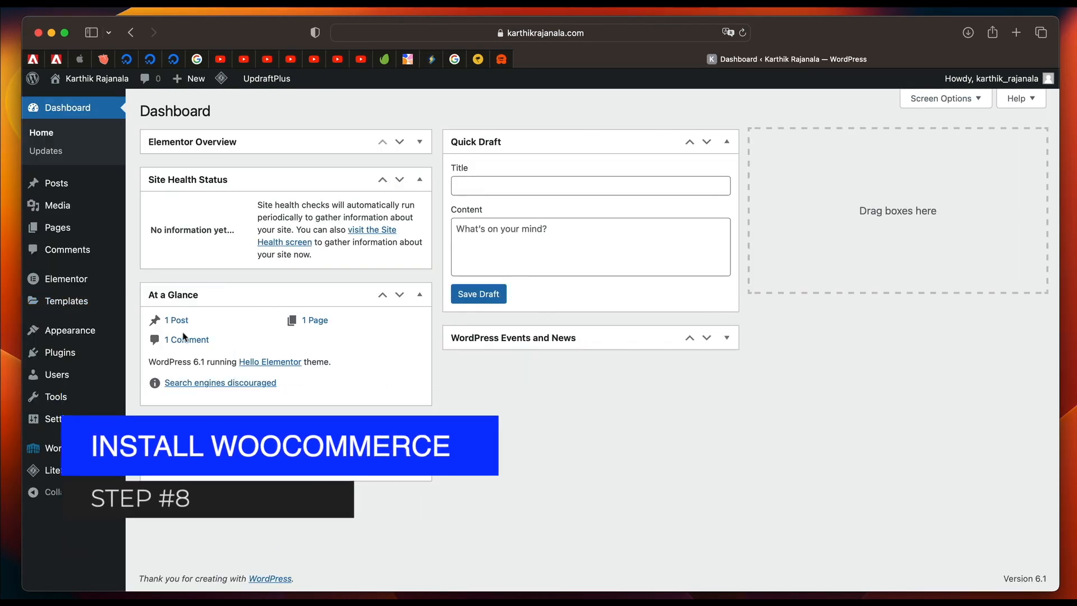
Open the Add Plugins page from the list of installed plugins.
mouse_move(97, 348)
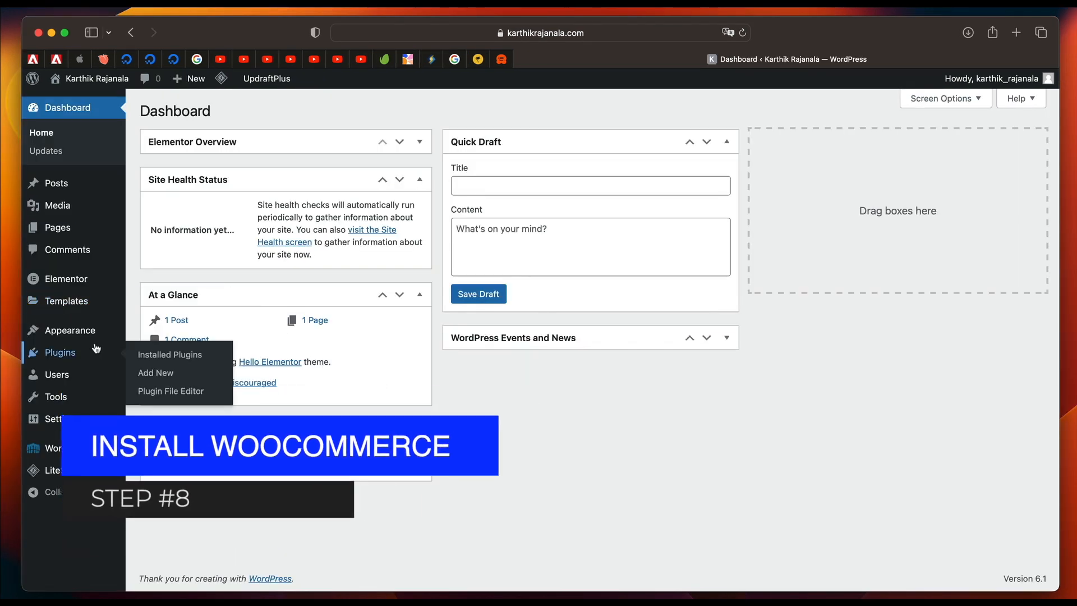
click(60, 358)
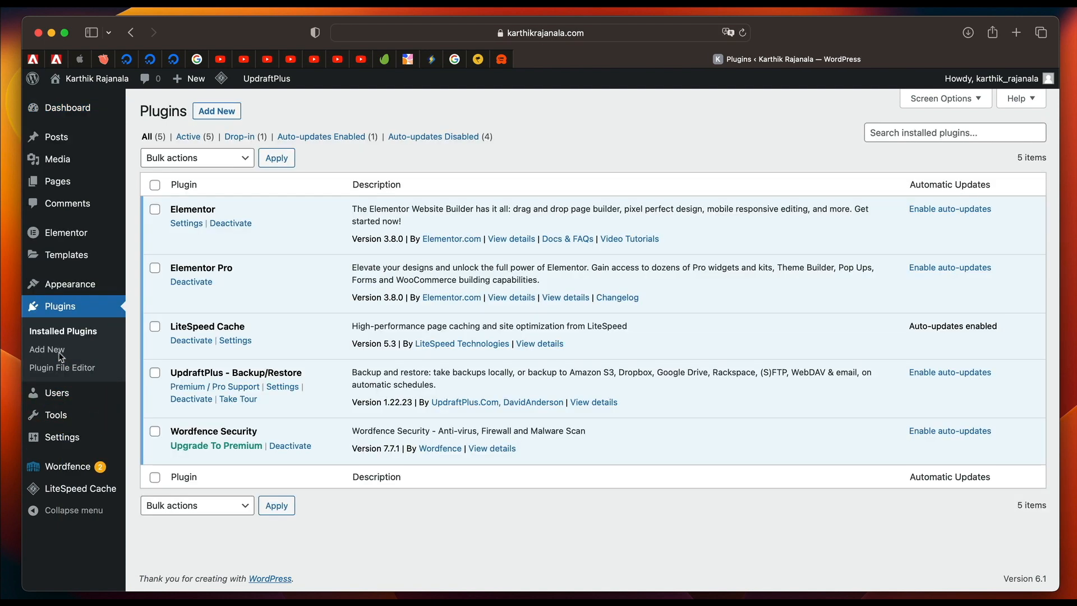
click(218, 111)
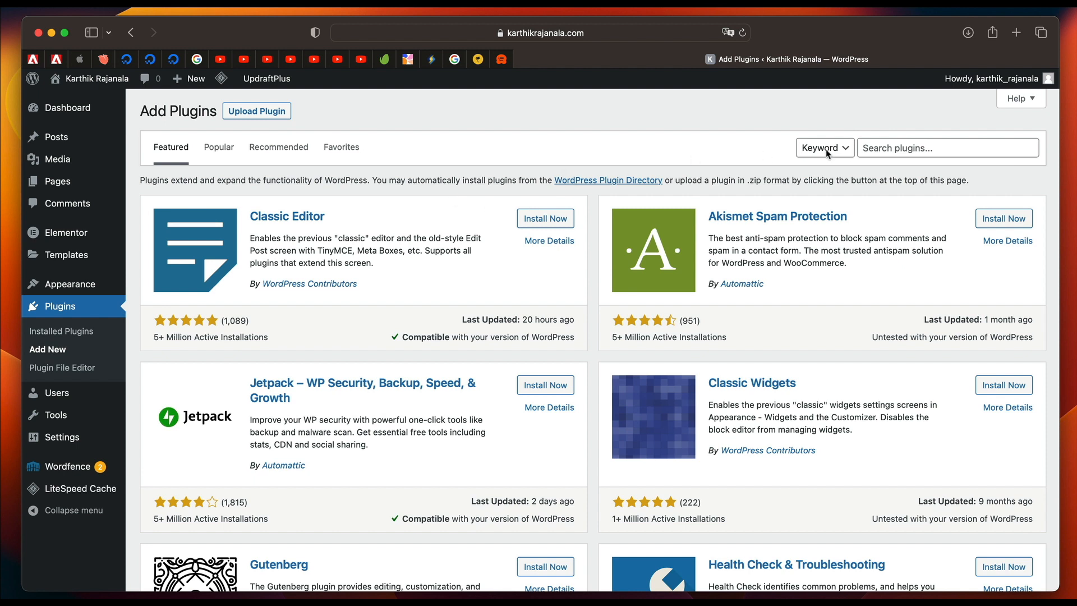
Search the plugin directory for "woocommerce".
click(923, 154)
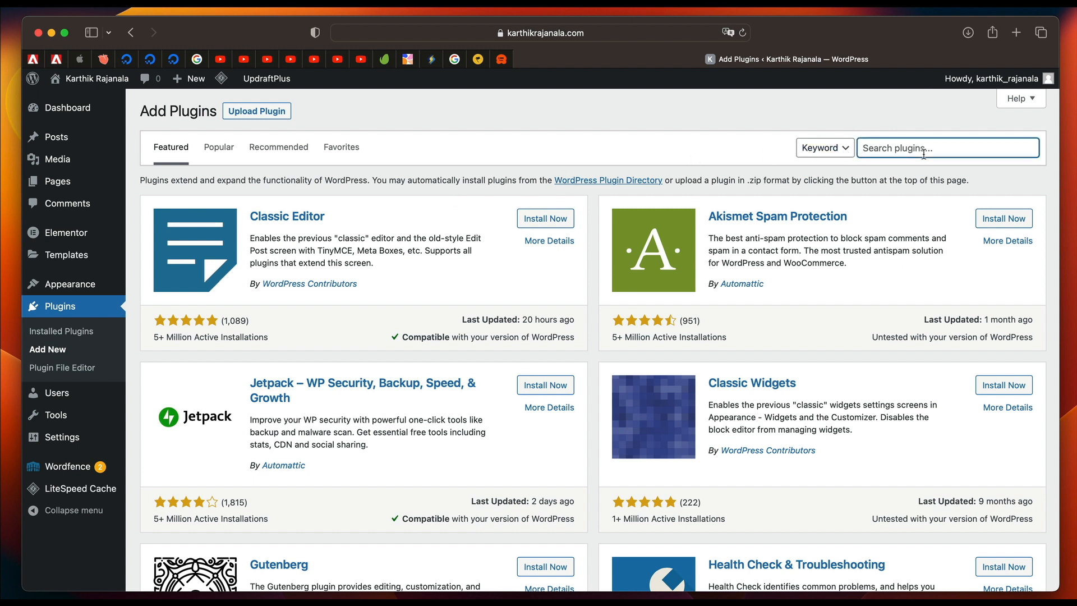
text(woocommerc)
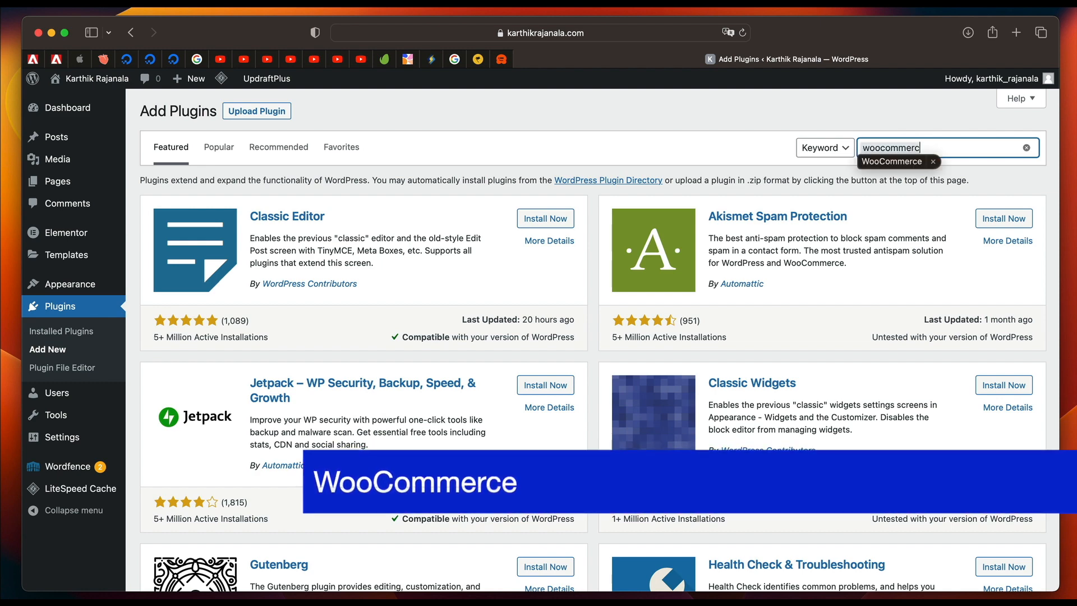
text(e)
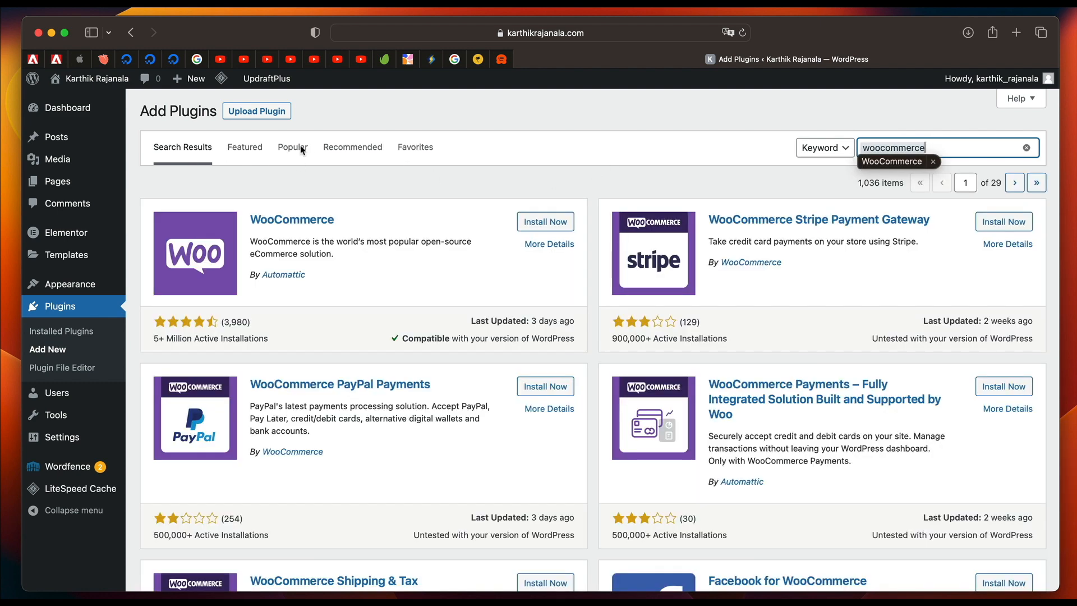
Find WooCommerce among the popular plugins, then install and activate it.
click(299, 150)
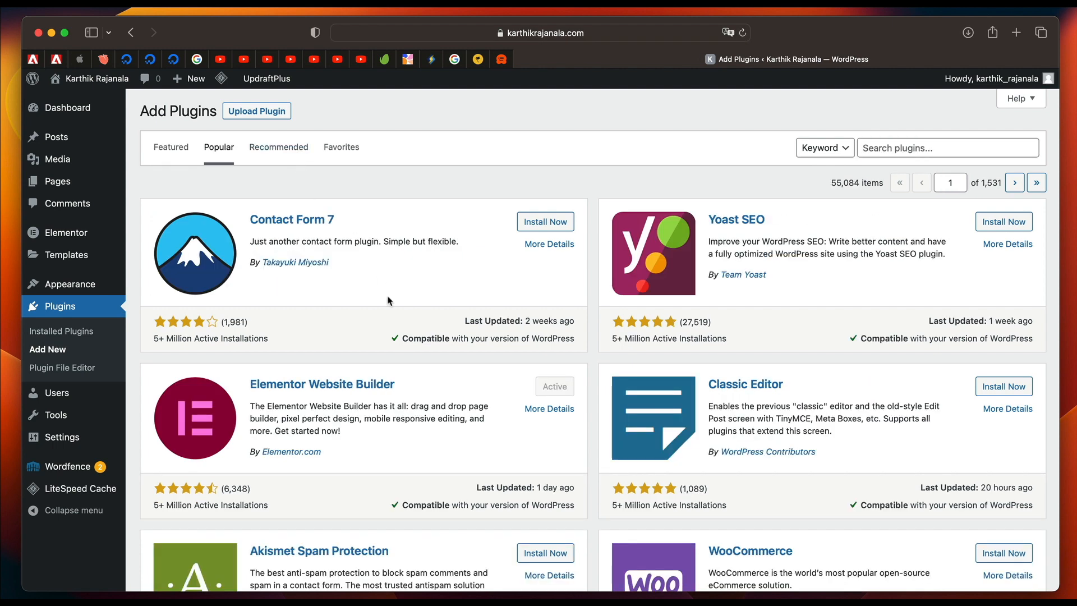
scroll(387, 301, down, 5)
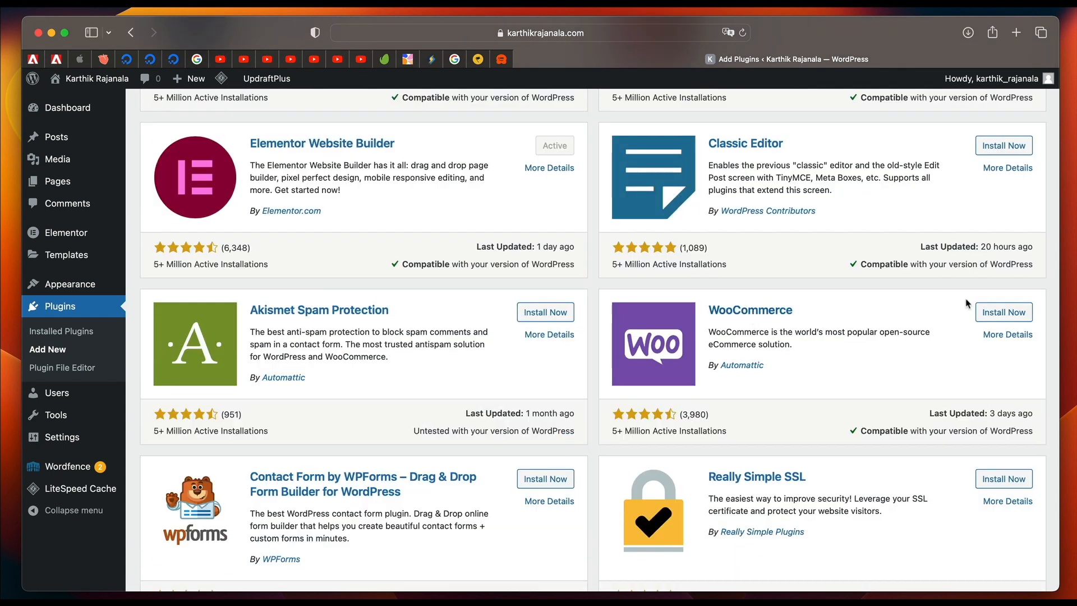
click(1001, 312)
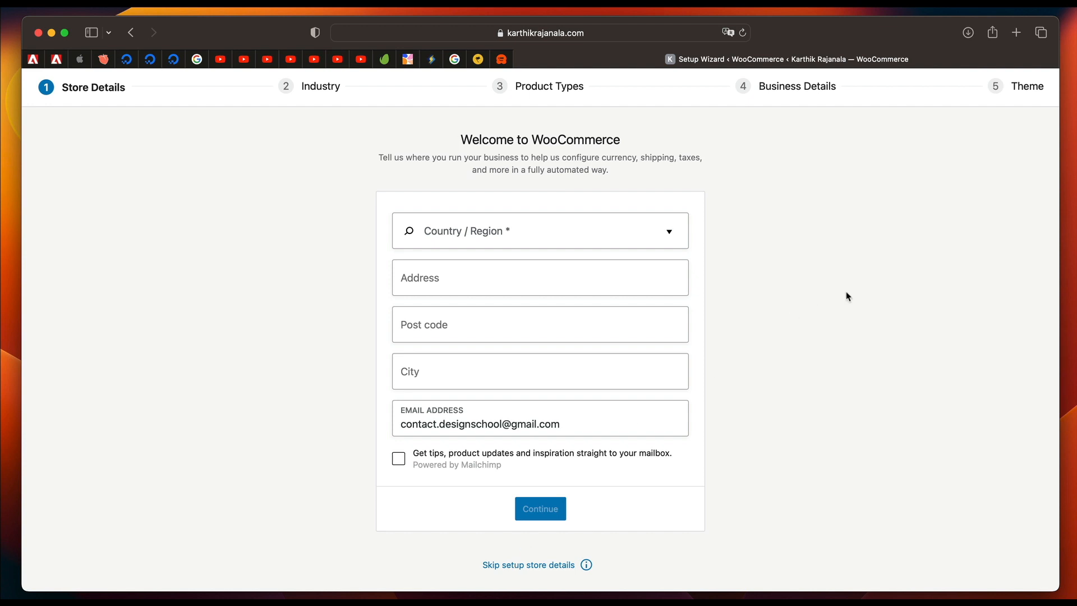
Set the store's country / region to India — Andhra Pradesh in the WooCommerce setup wizard.
click(510, 240)
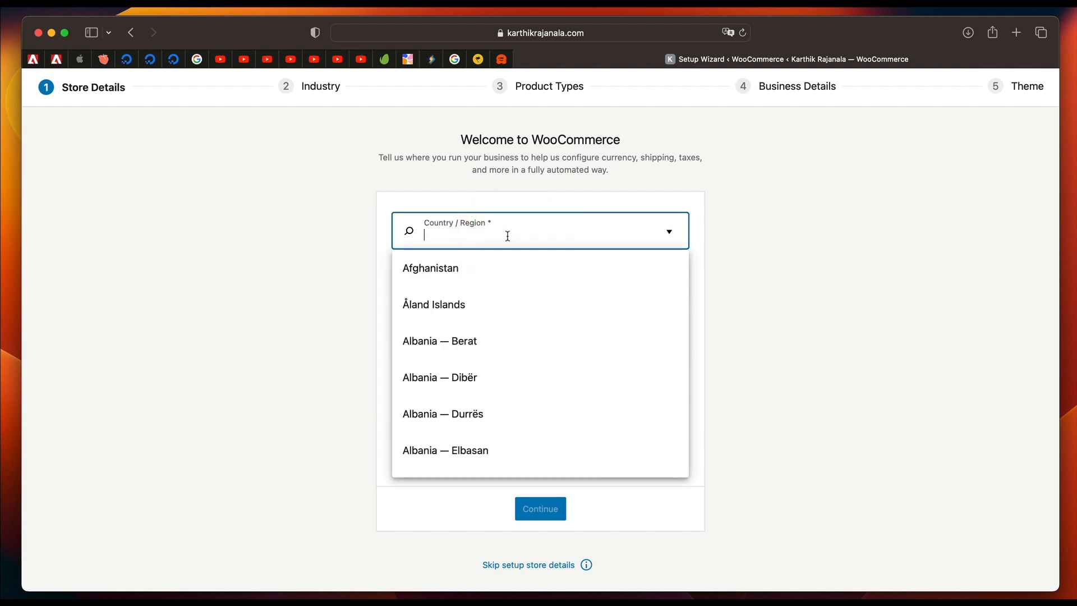
text(indi)
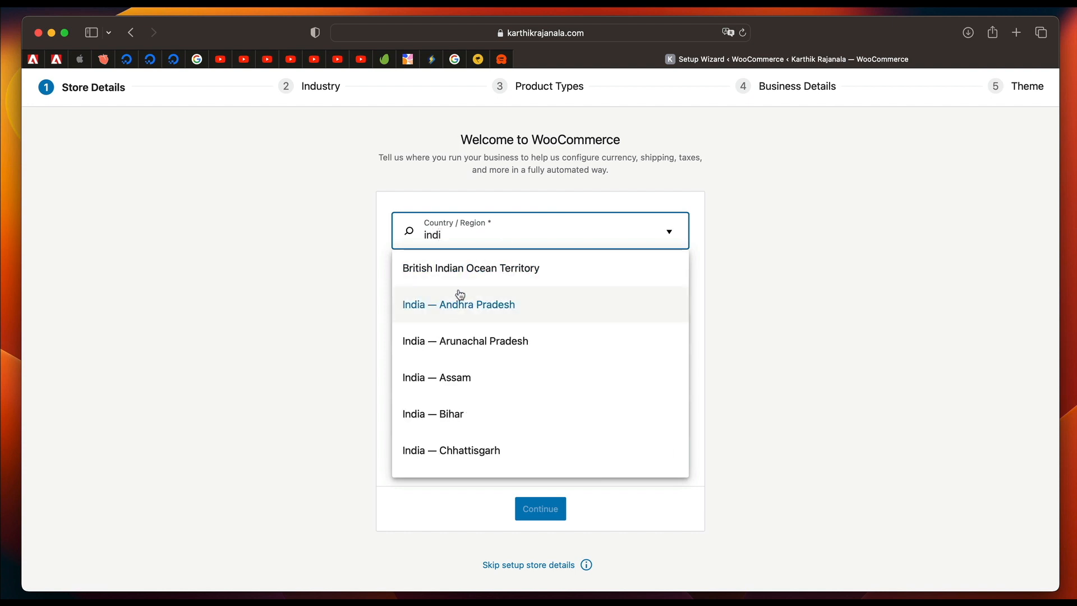
click(460, 307)
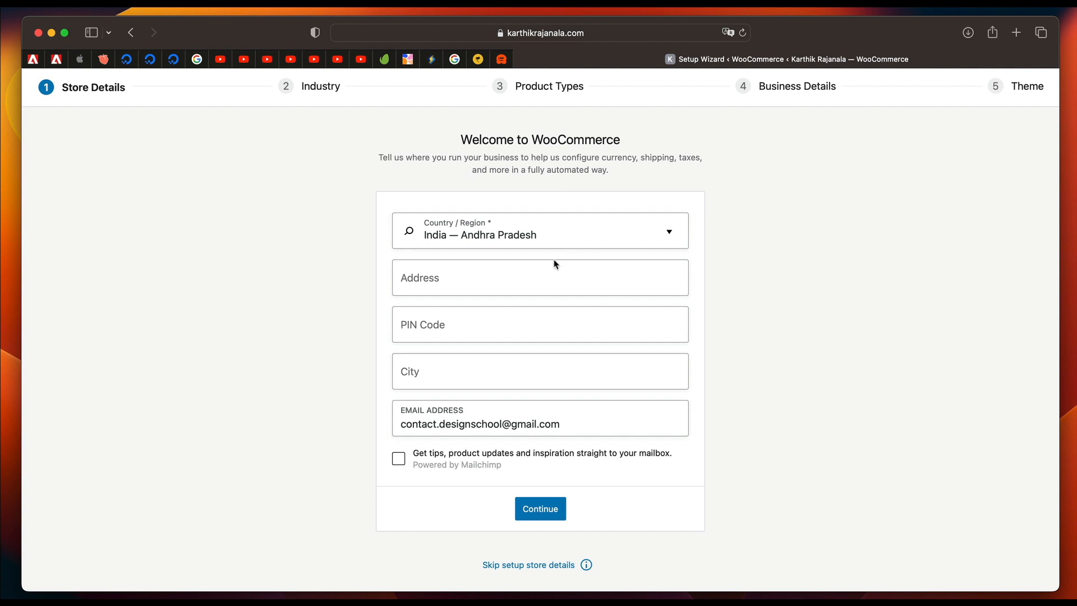
Fill in the store's street address, postal code and city in the store details.
click(526, 276)
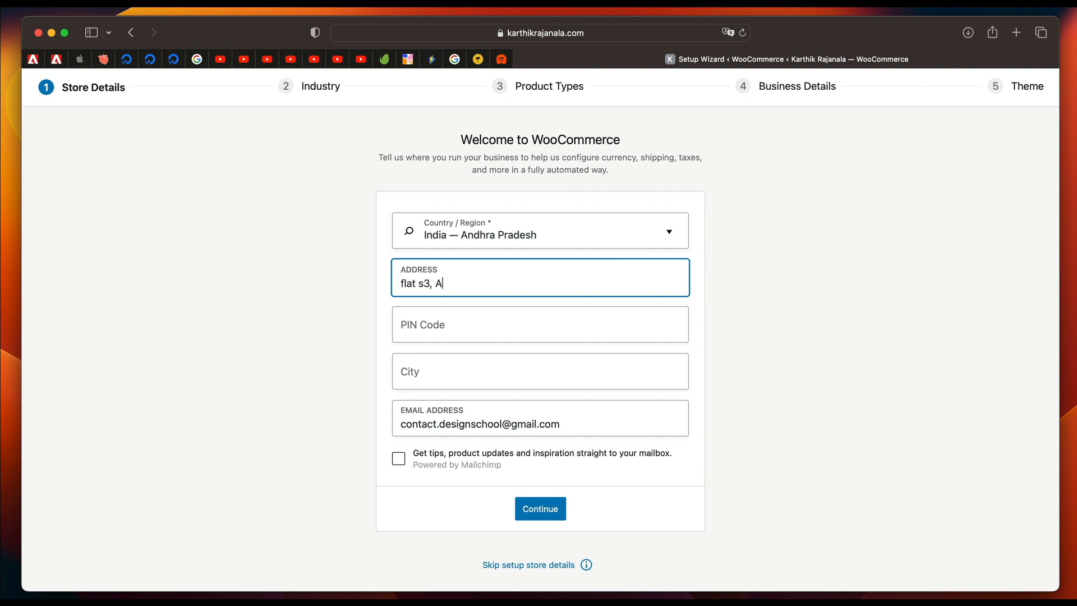
click(506, 328)
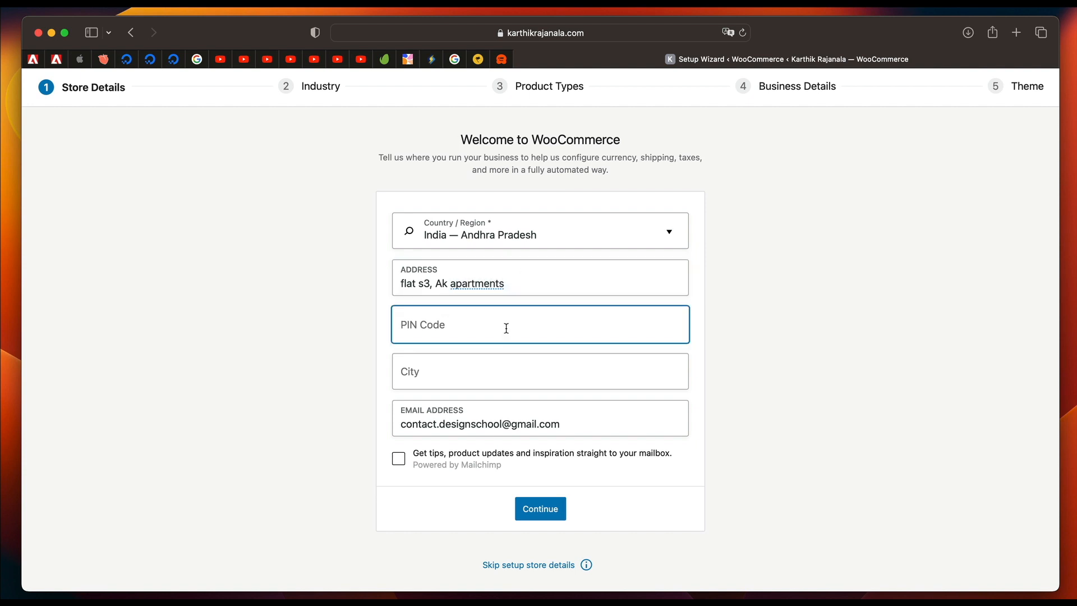
text(533105)
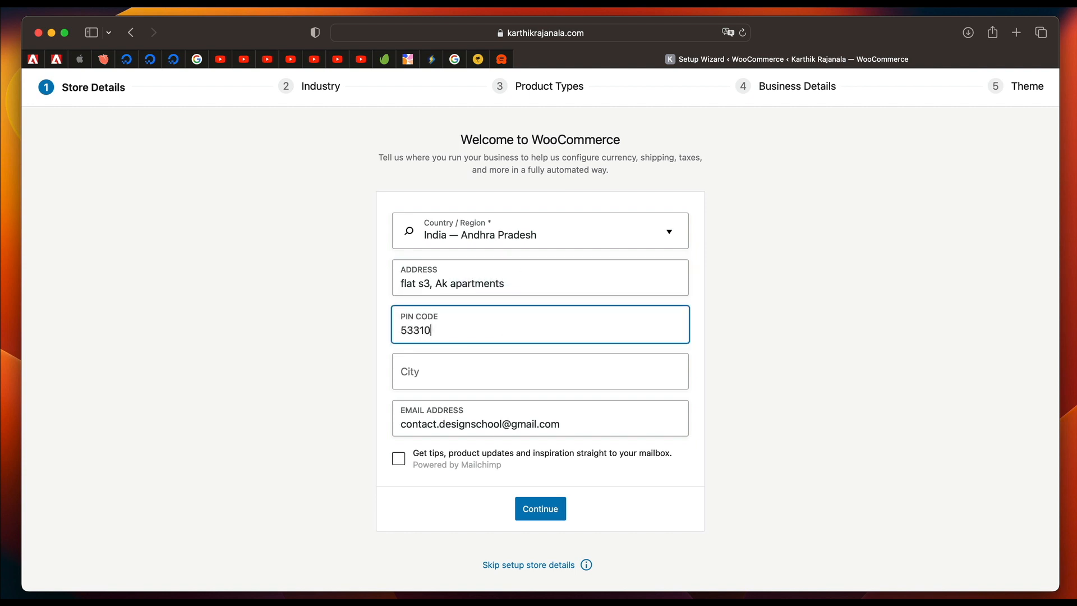
click(520, 377)
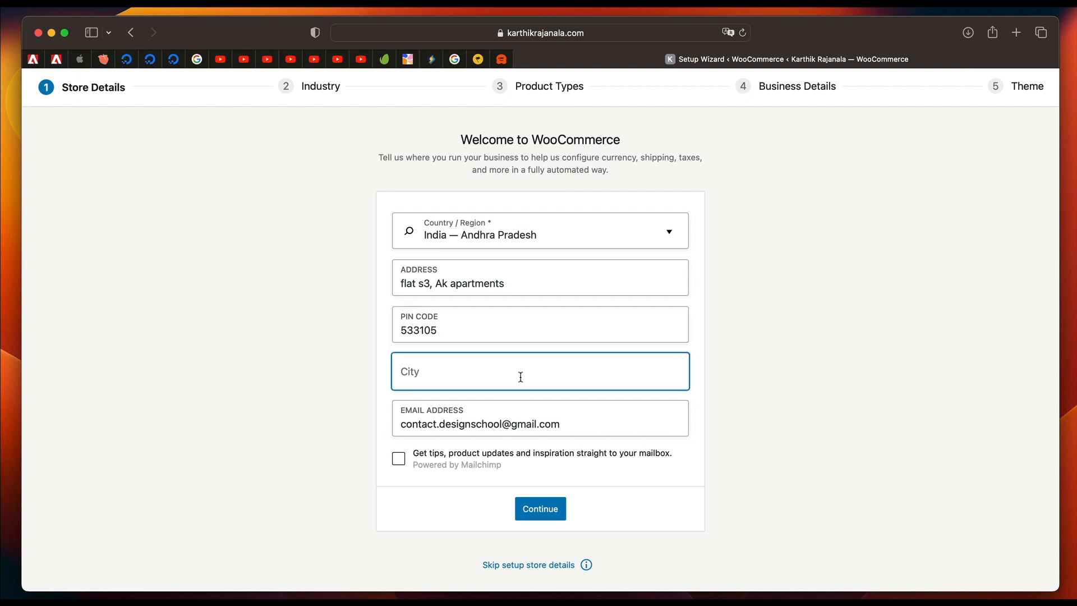
text(Rajahmundry)
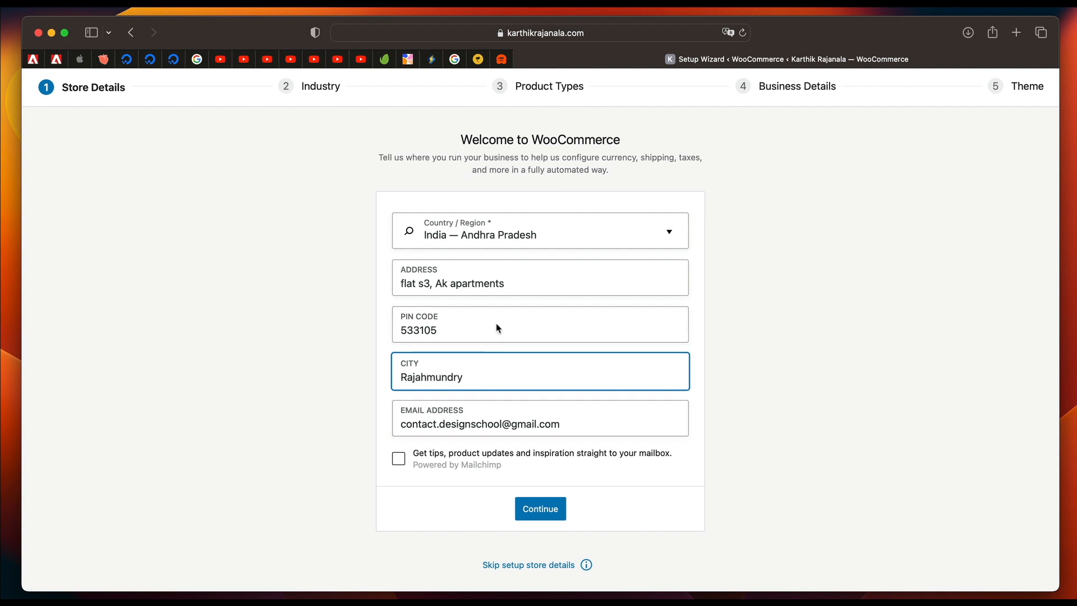
Submit the store details and decline sharing usage data with WooCommerce.
click(365, 406)
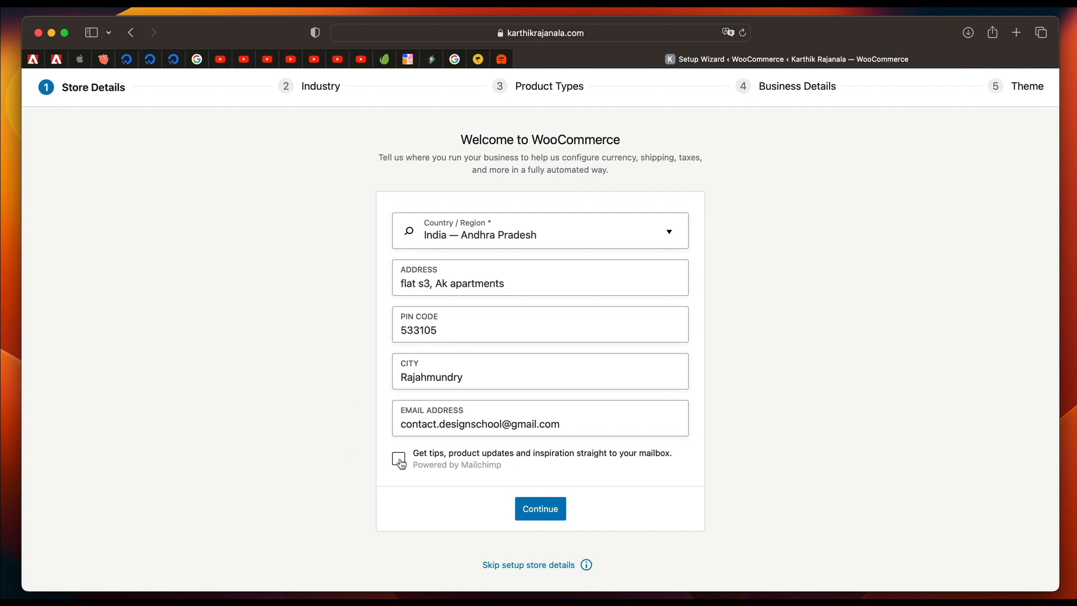
click(535, 510)
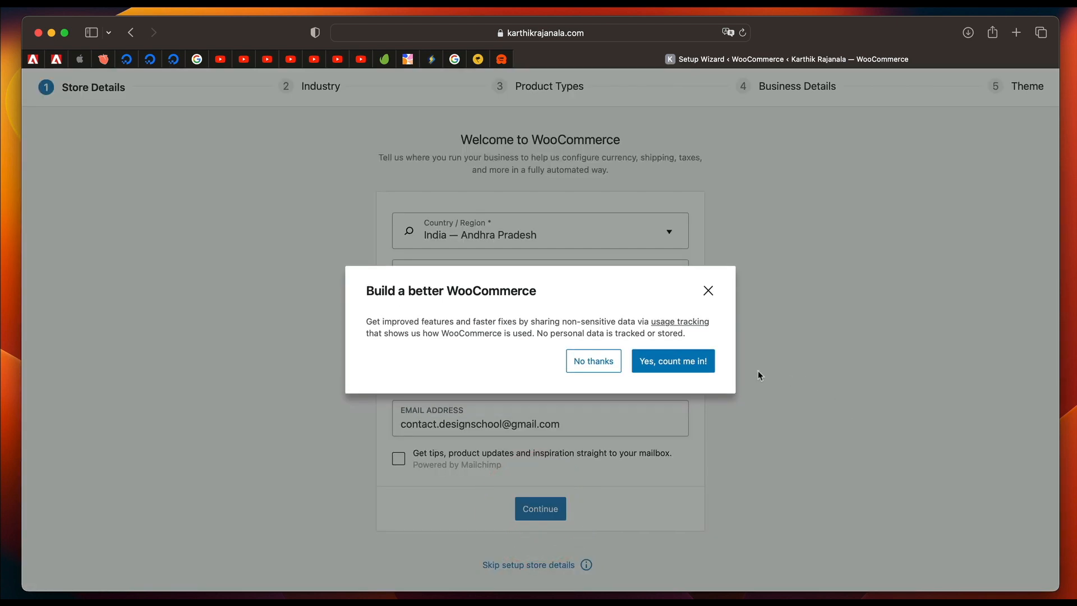
click(596, 362)
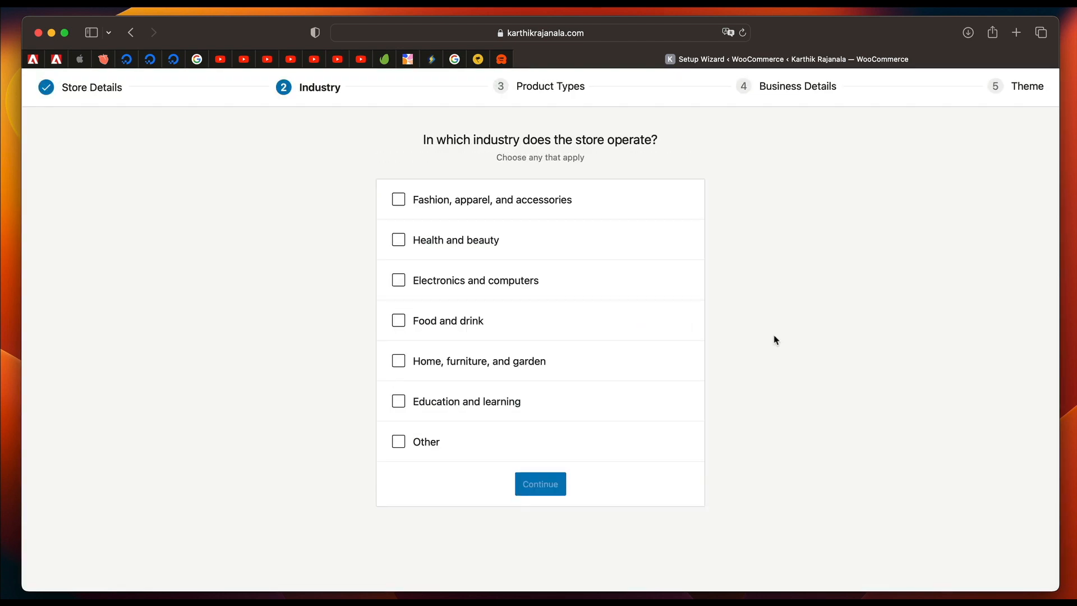
Choose Other as the store's industry and describe it as "Digital Goods".
scroll(474, 389, down, 1)
click(420, 443)
click(481, 470)
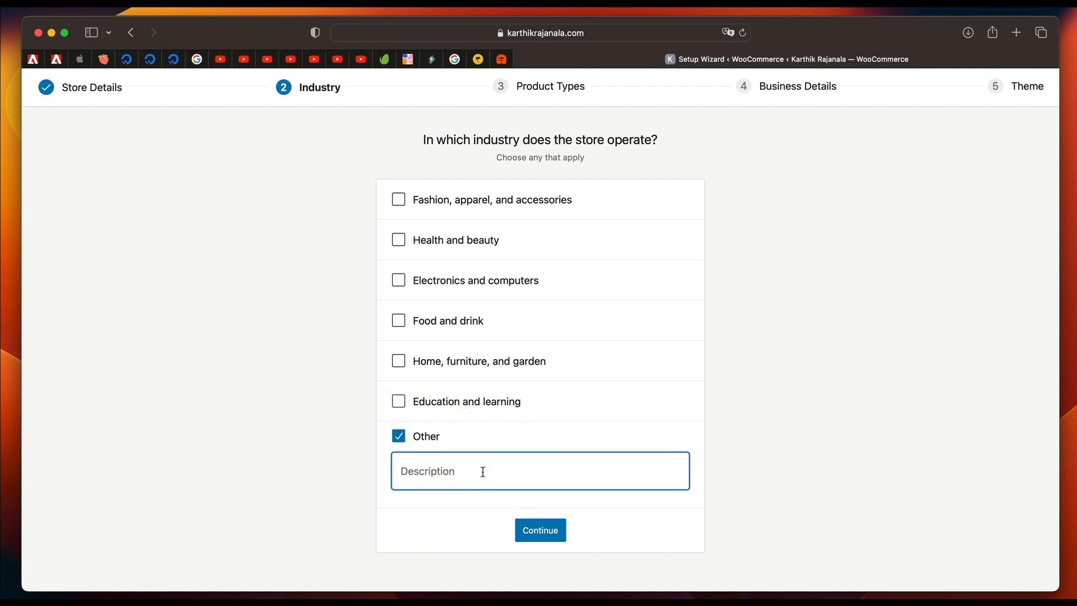
text(Digital Goods)
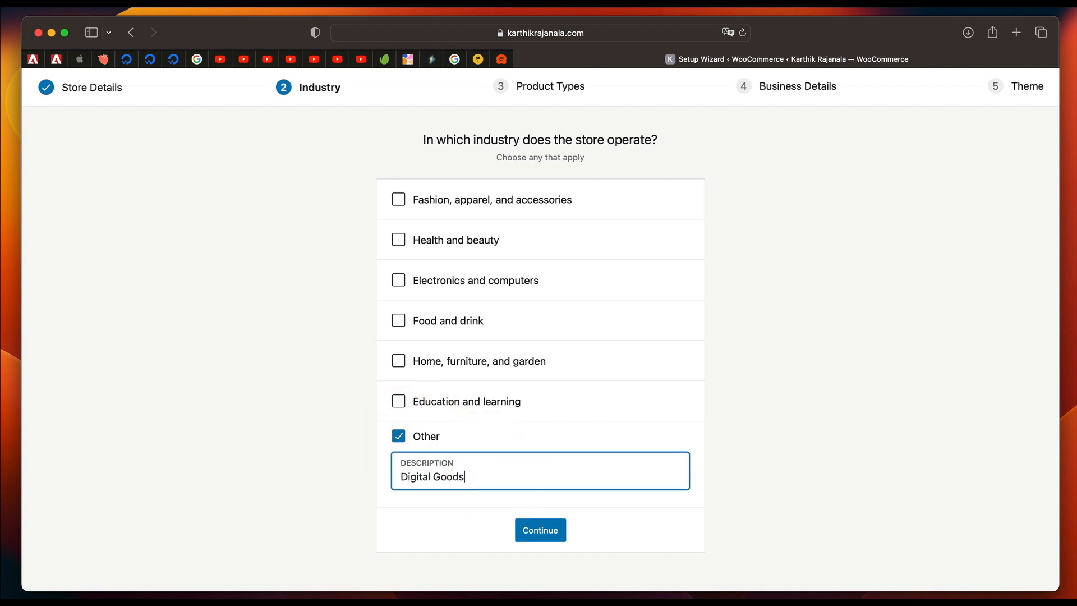
Submit the industry selection, add Downloads to the store's product types alongside Physical products, and continue.
click(536, 532)
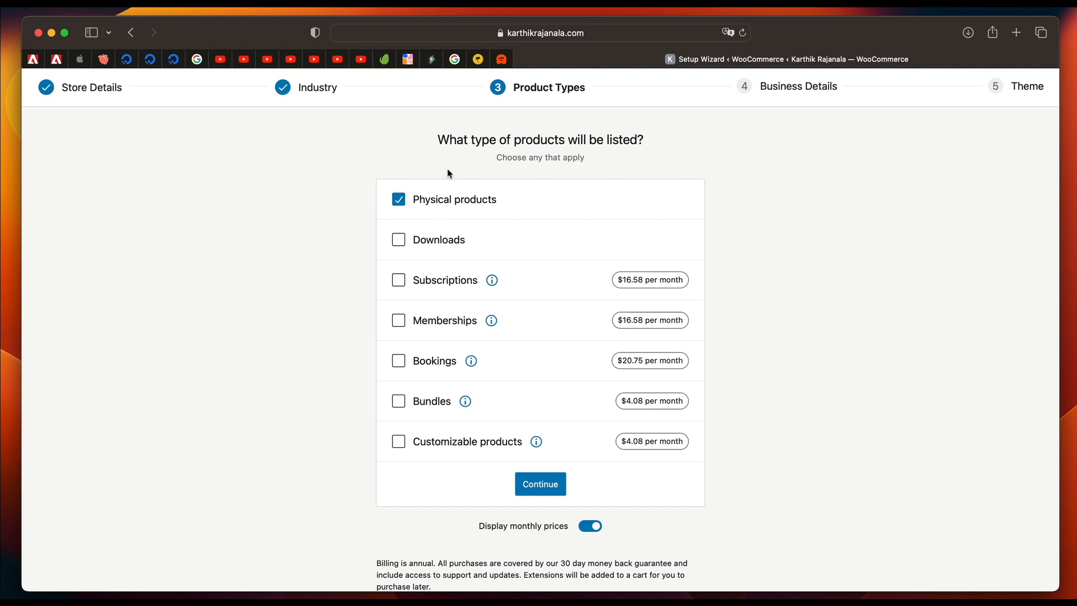
click(398, 244)
click(542, 492)
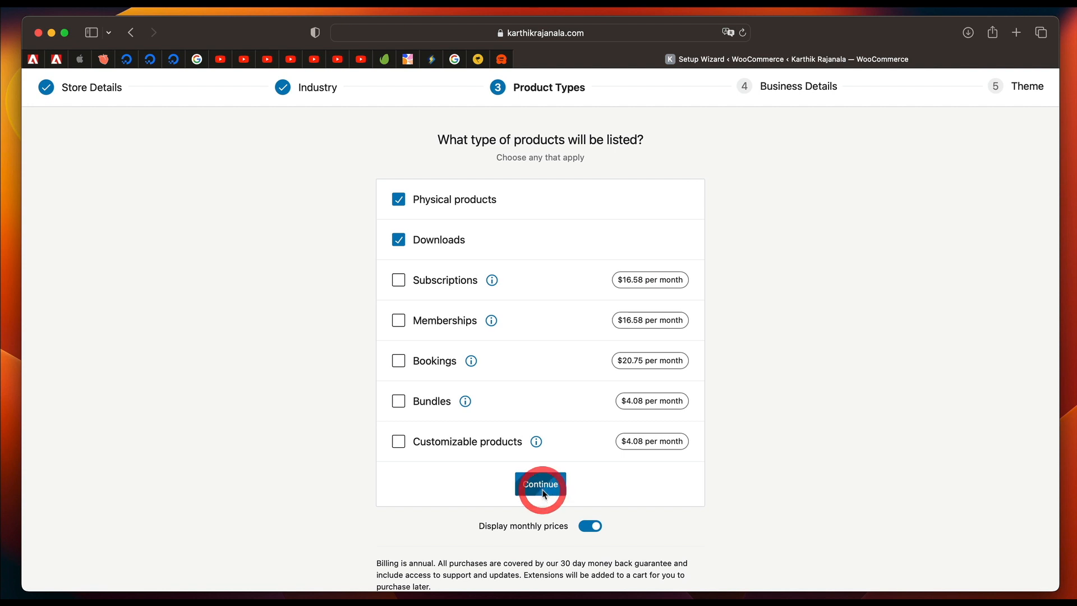
Submit the business details with 1 - 10 products, not currently selling elsewhere, and the store being set up for a client.
click(636, 293)
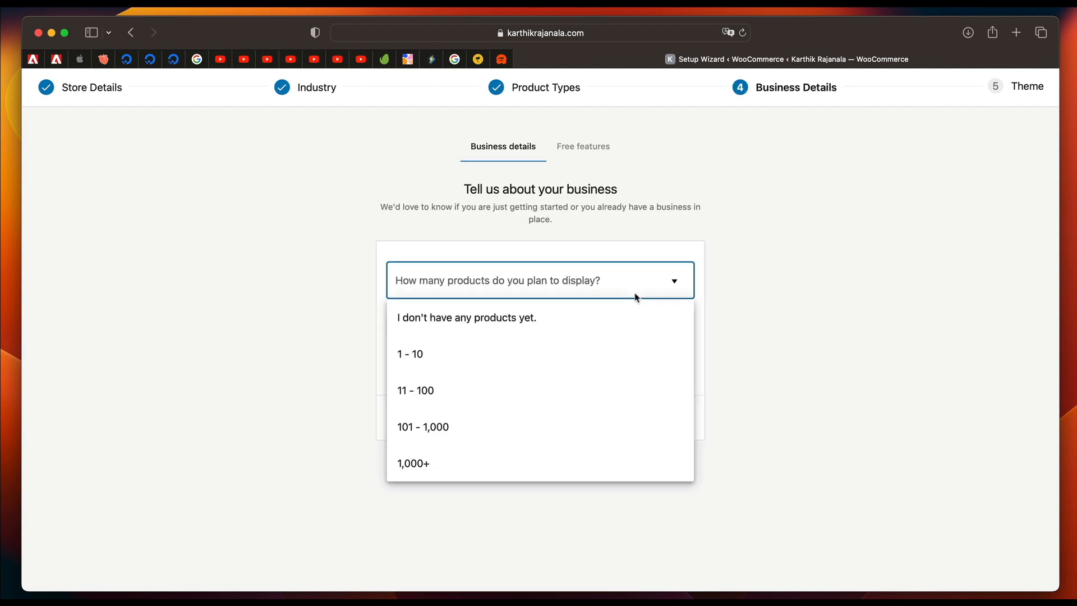
click(532, 351)
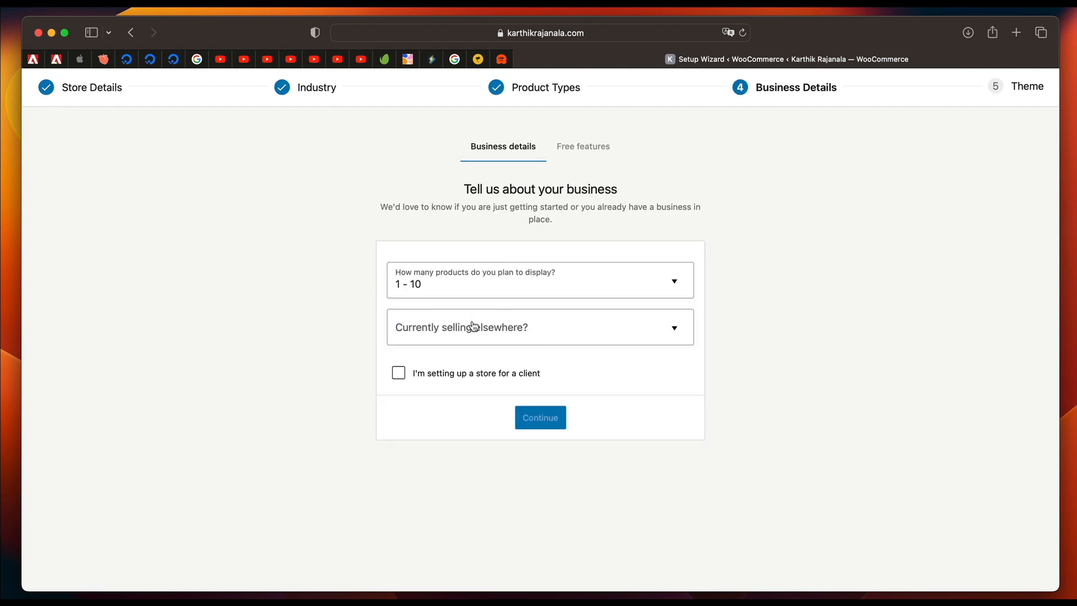
click(472, 325)
click(452, 362)
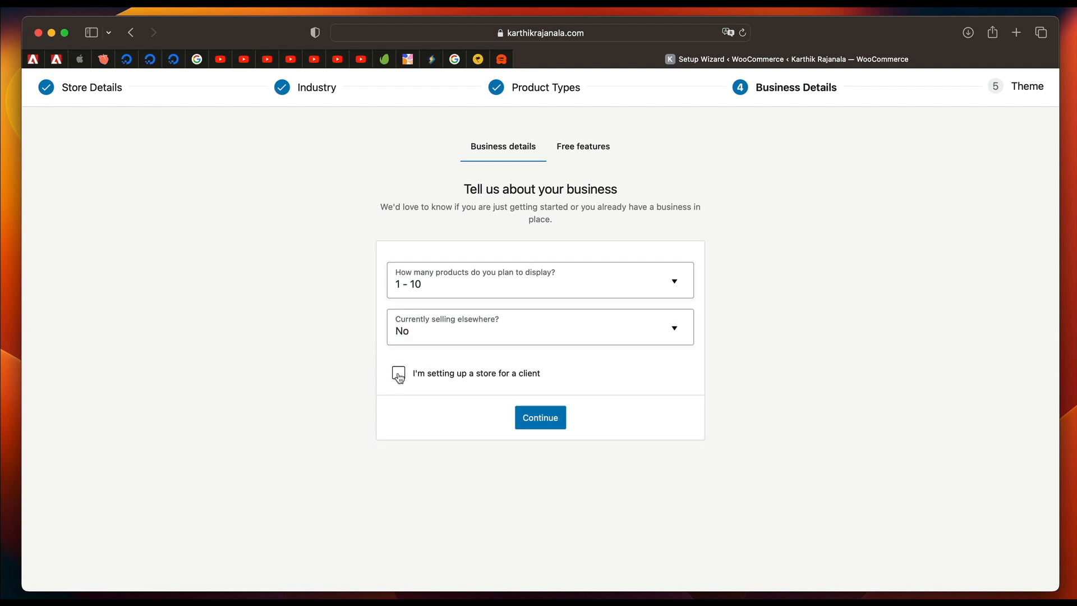
click(398, 373)
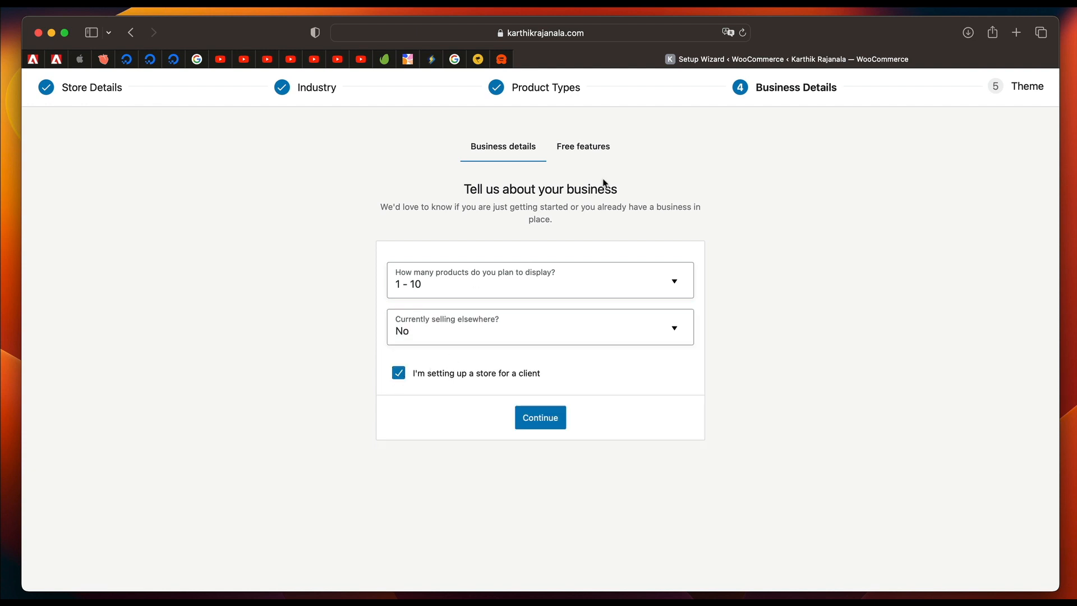
click(547, 417)
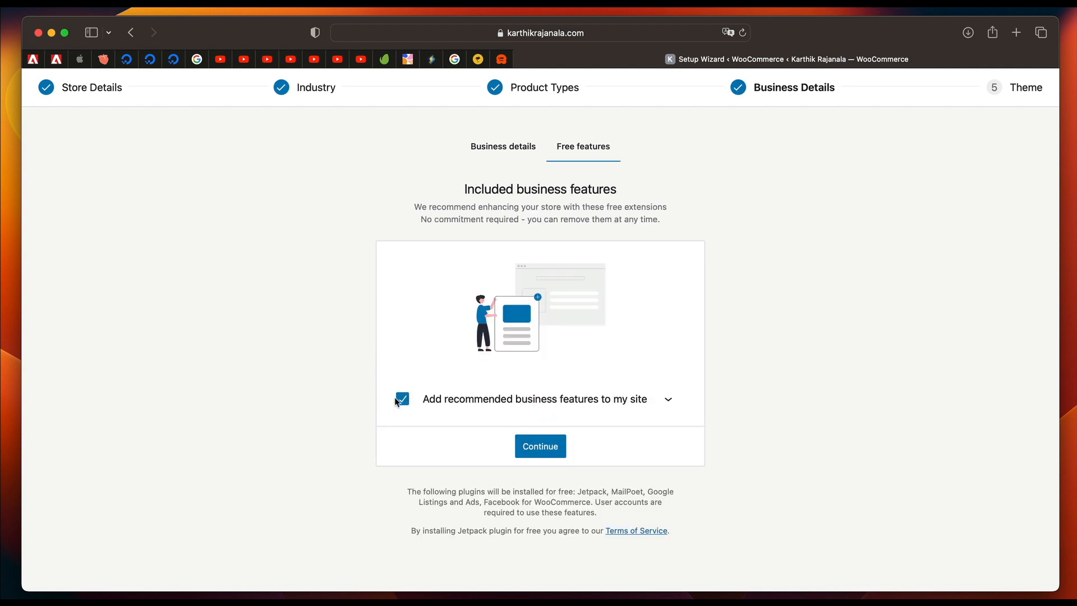
Decline all recommended free business features and finish the setup wizard with the active Hello Elementor theme.
click(396, 400)
click(670, 401)
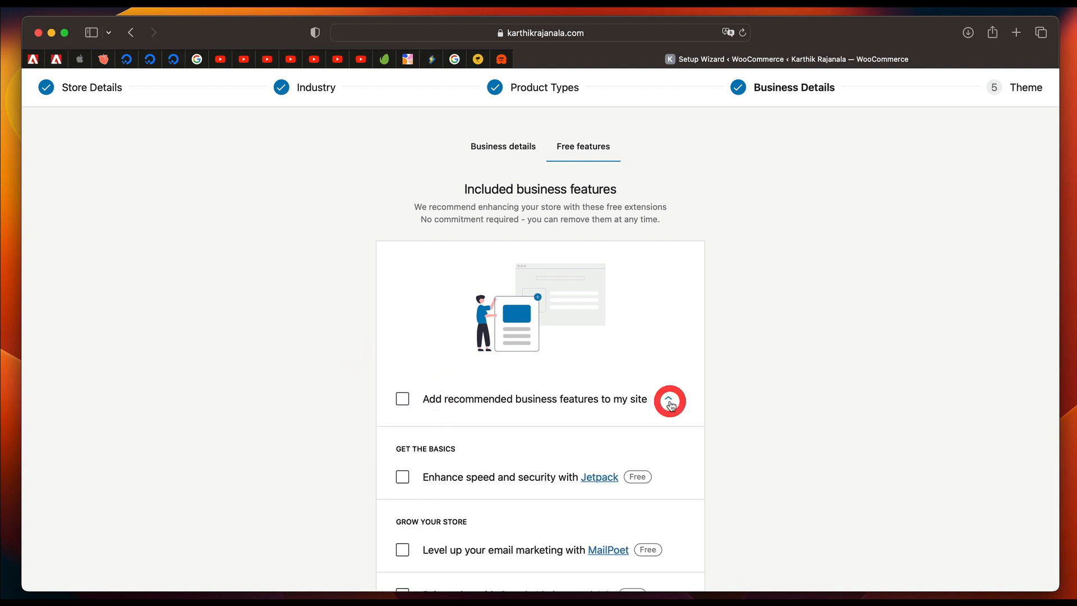
scroll(671, 404, down, 5)
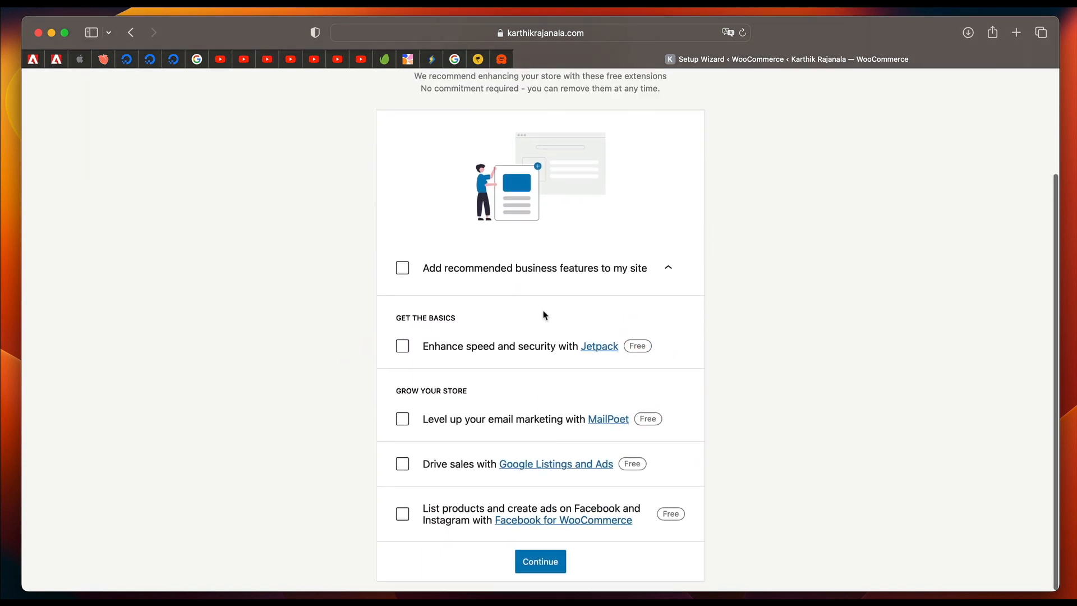
scroll(447, 418, up, 5)
scroll(464, 512, down, 5)
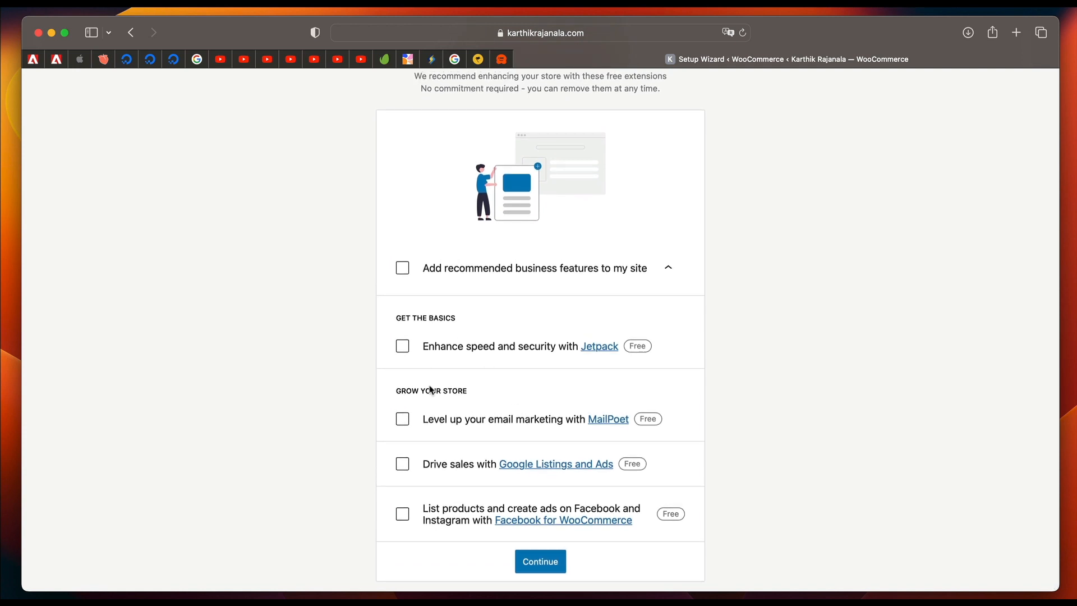
scroll(431, 389, up, 5)
scroll(430, 365, down, 5)
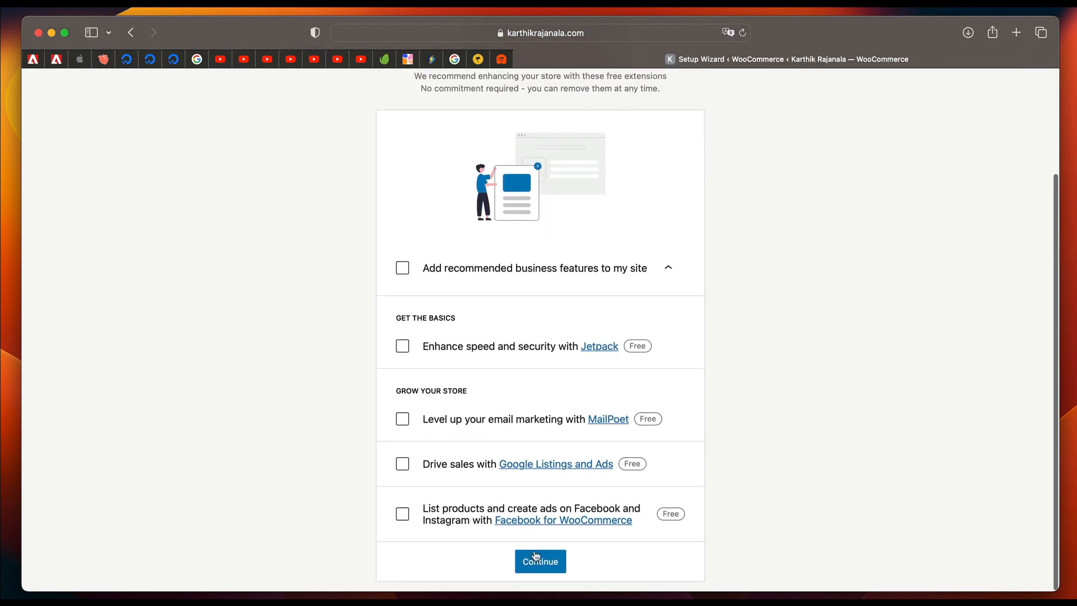
click(537, 559)
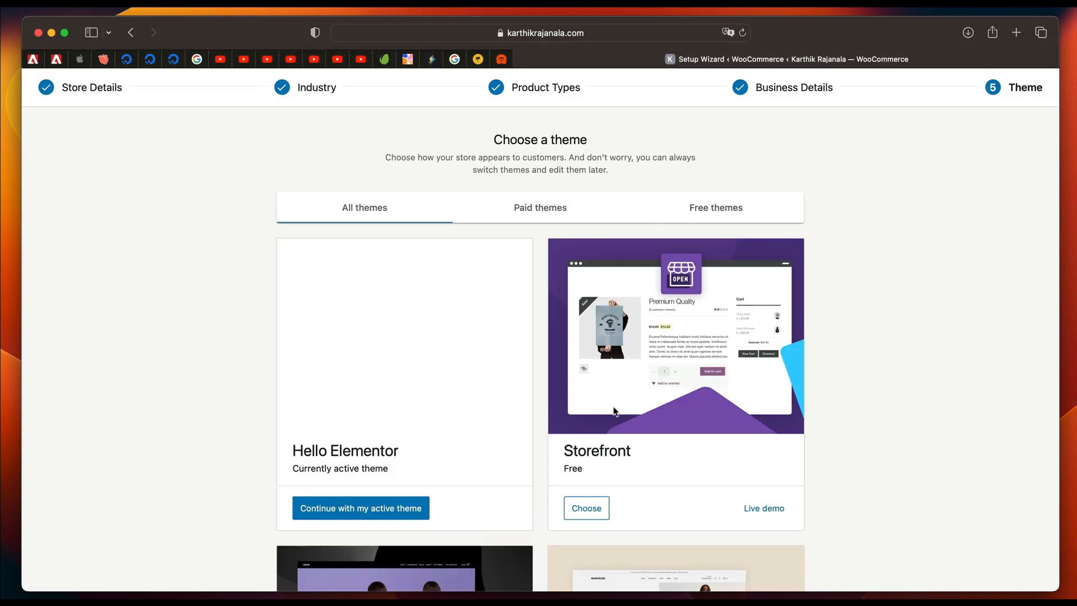
scroll(614, 411, down, 2)
click(399, 391)
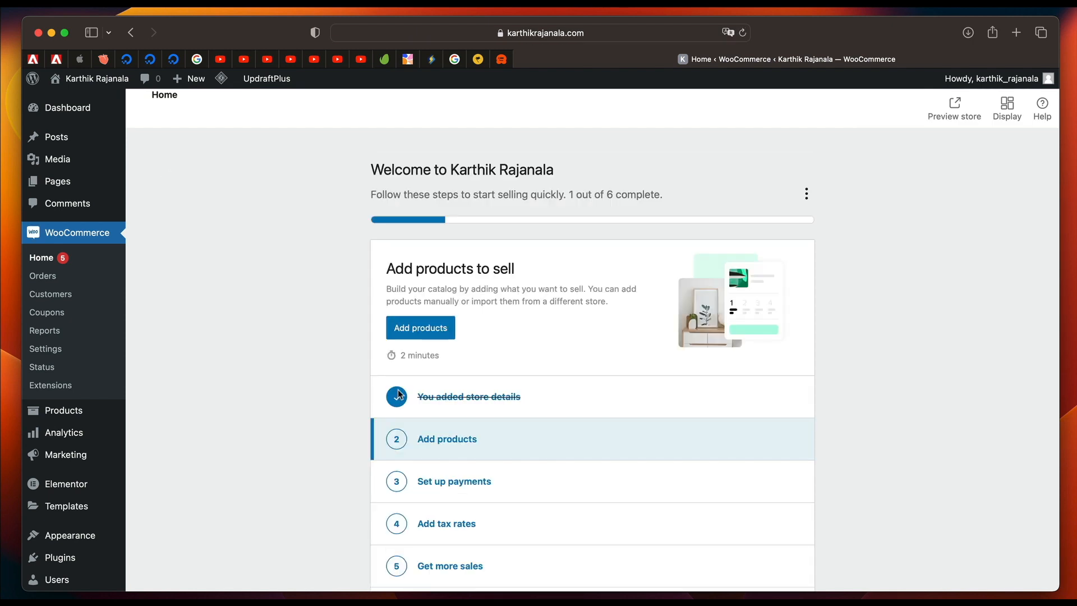
Examine the store setup checklist and the Things to do next list on the WooCommerce home page.
scroll(264, 350, down, 5)
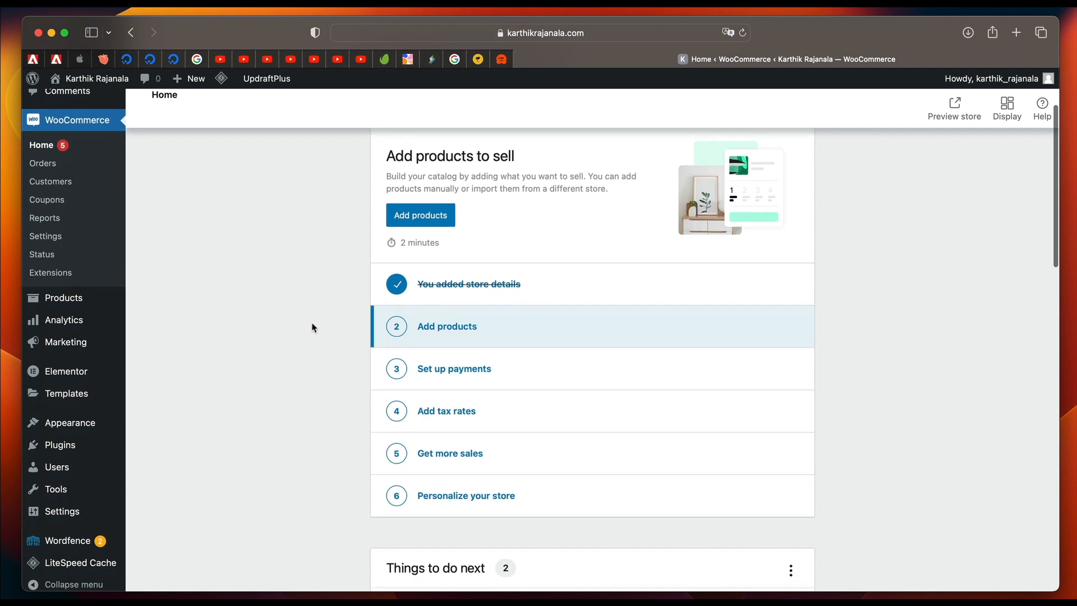
scroll(491, 509, down, 5)
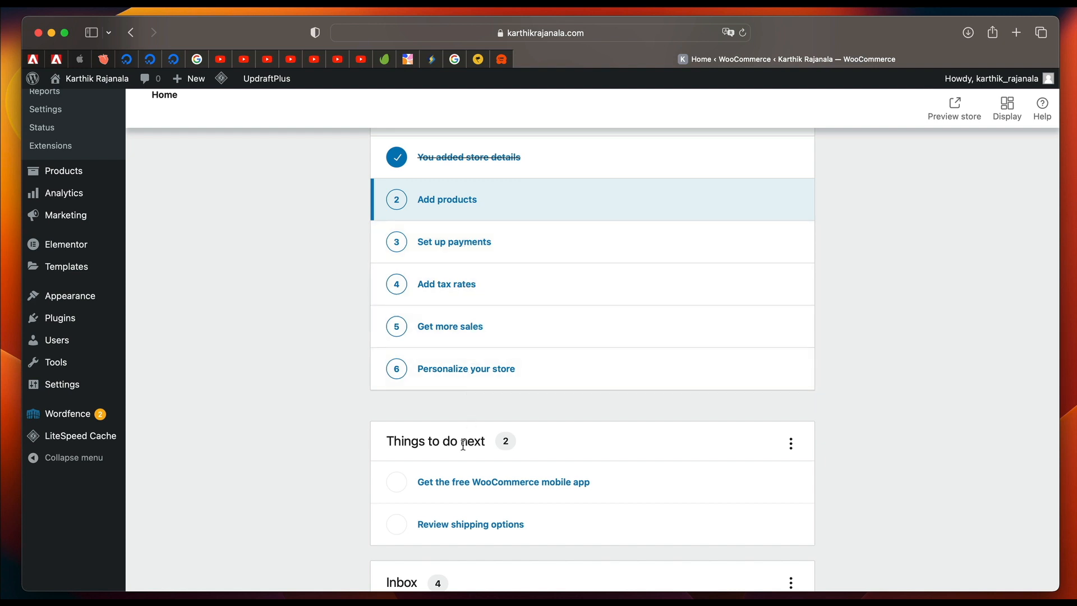
scroll(457, 464, down, 5)
scroll(460, 465, up, 3)
scroll(460, 465, up, 5)
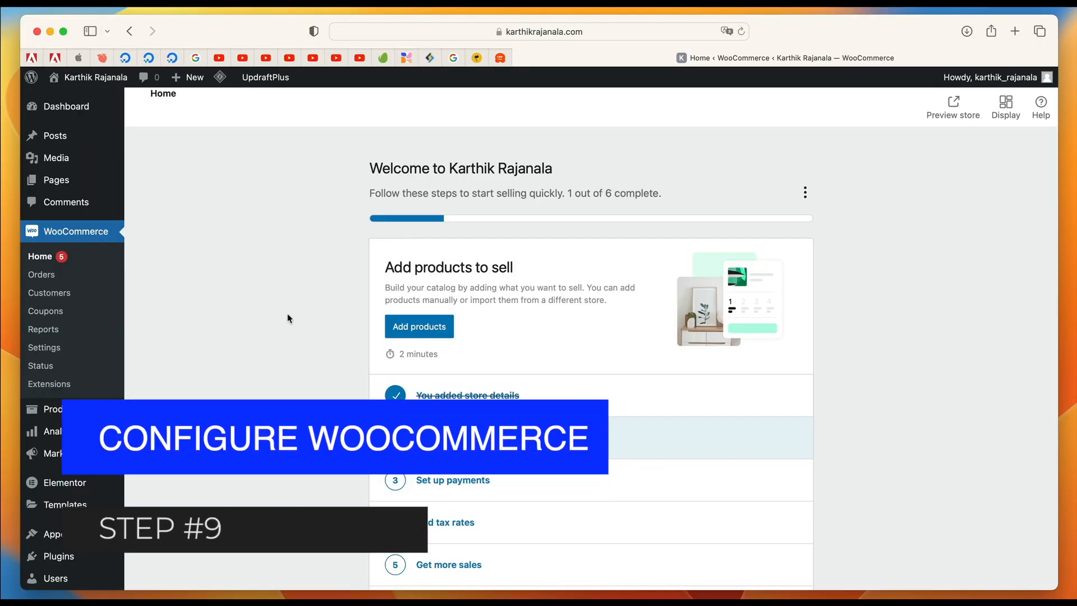
click(288, 319)
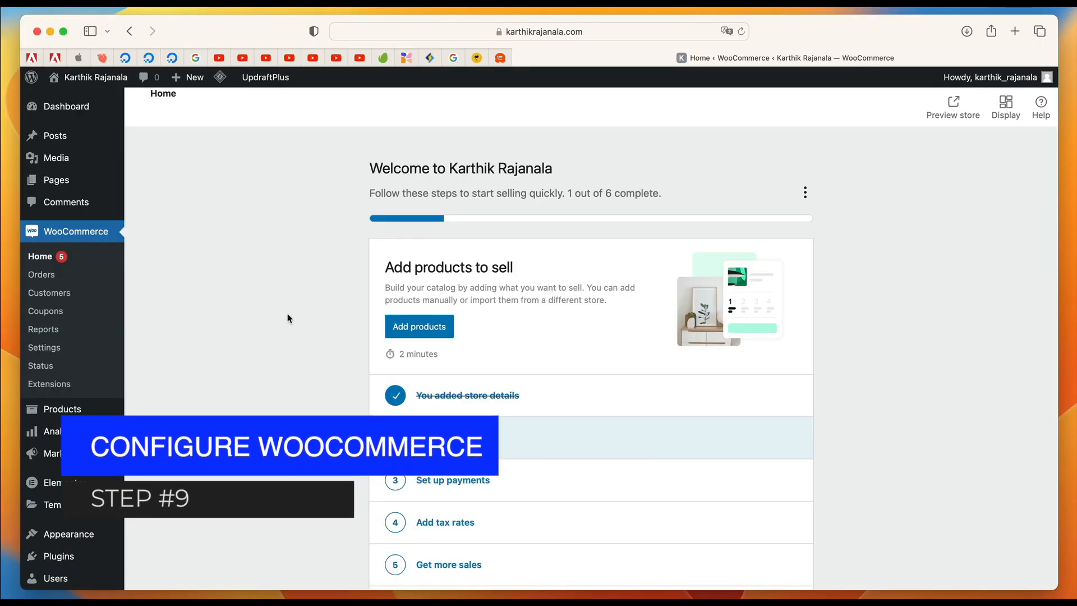
Open the WooCommerce general settings and check the store address fields.
scroll(287, 314, down, 3)
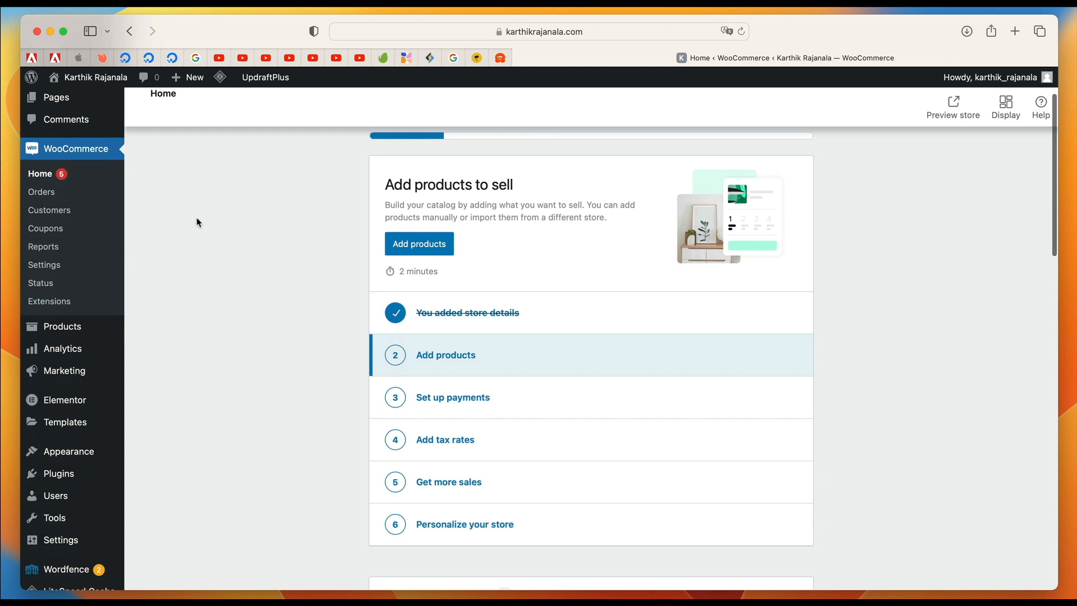
click(51, 265)
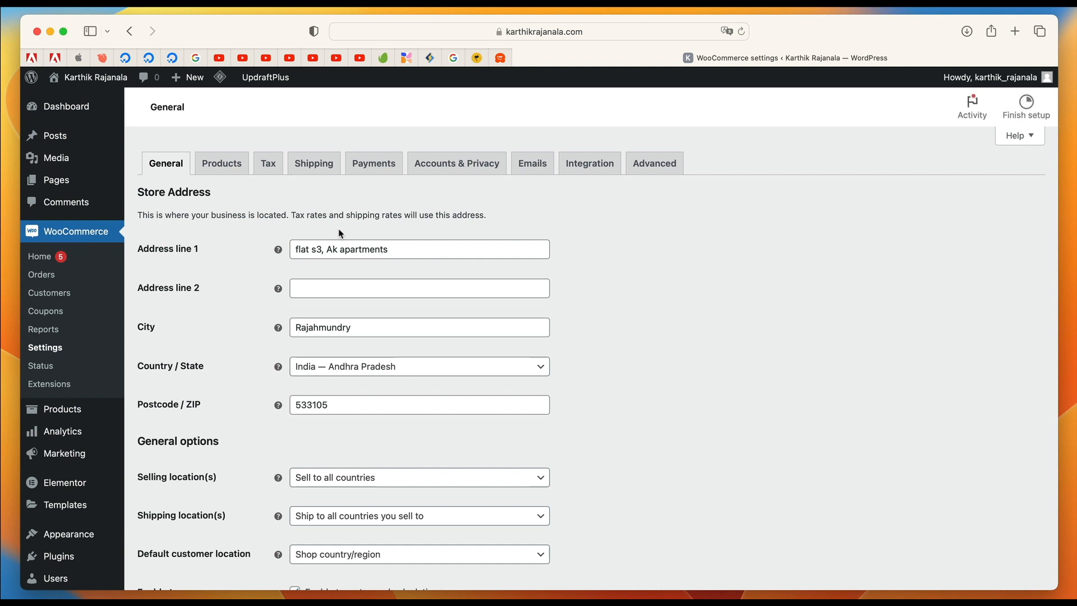
click(404, 253)
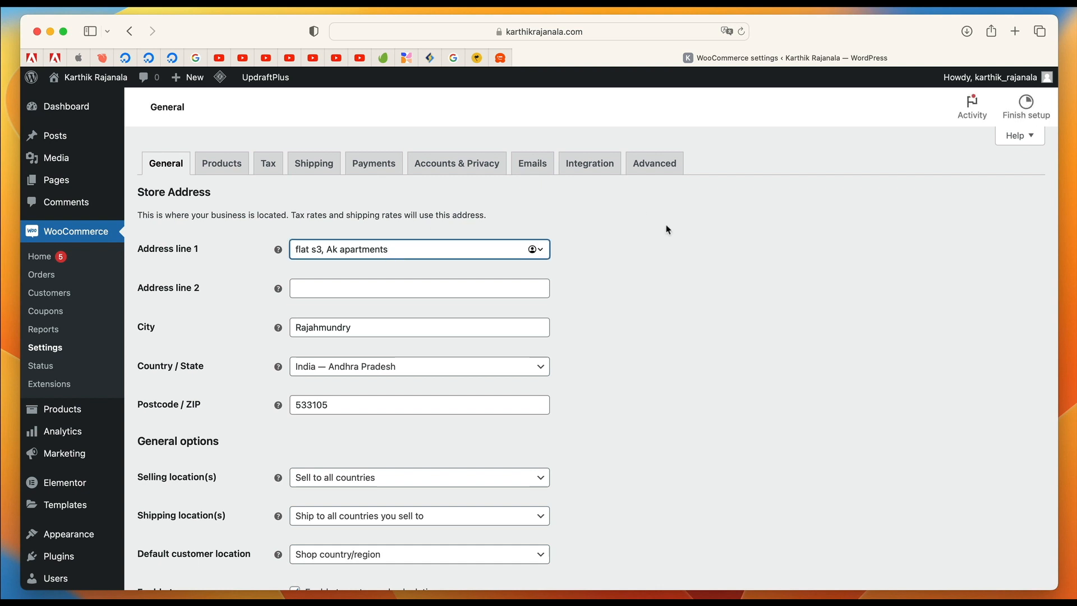
click(679, 241)
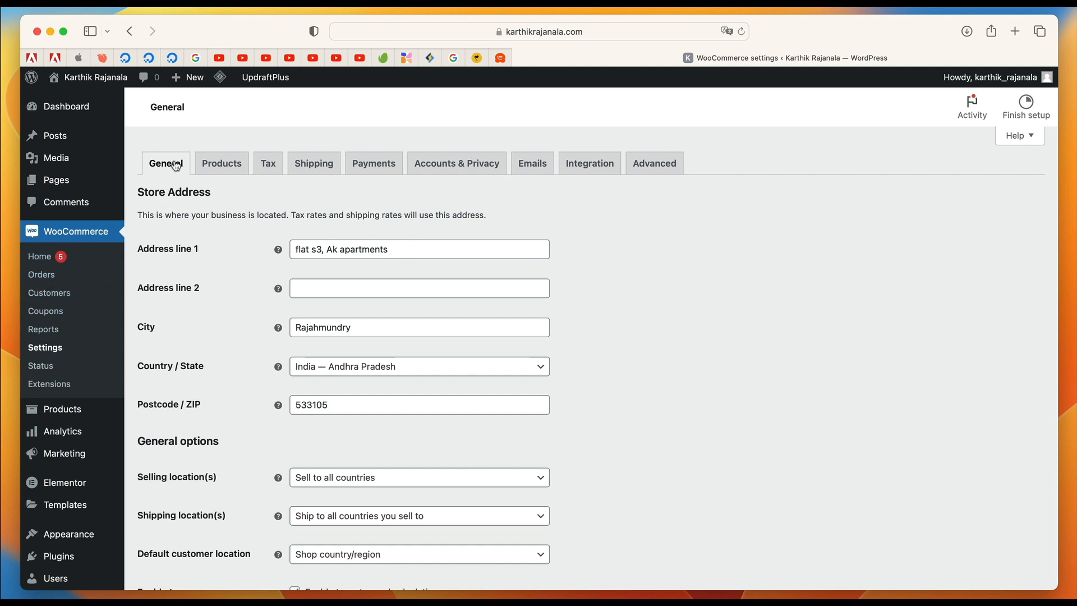
scroll(375, 263, down, 1)
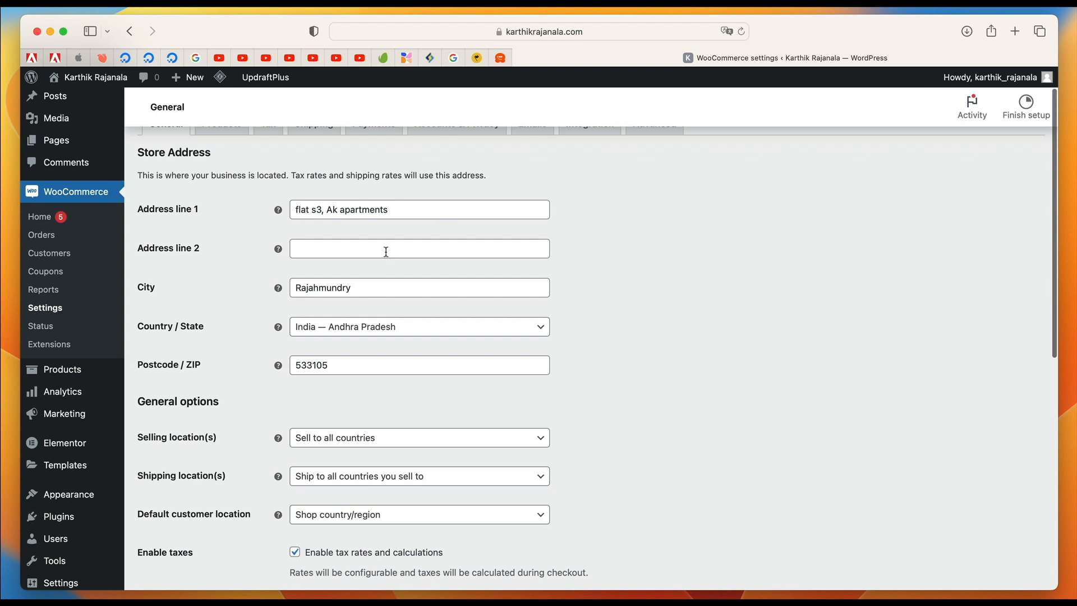
click(386, 251)
click(392, 288)
scroll(666, 329, down, 2)
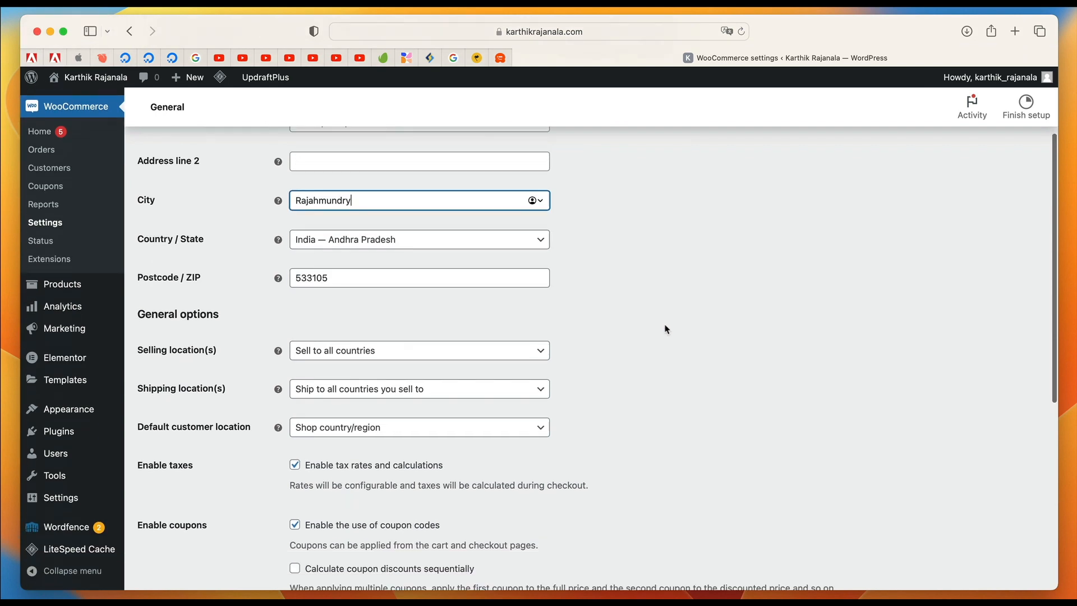
scroll(463, 297, down, 3)
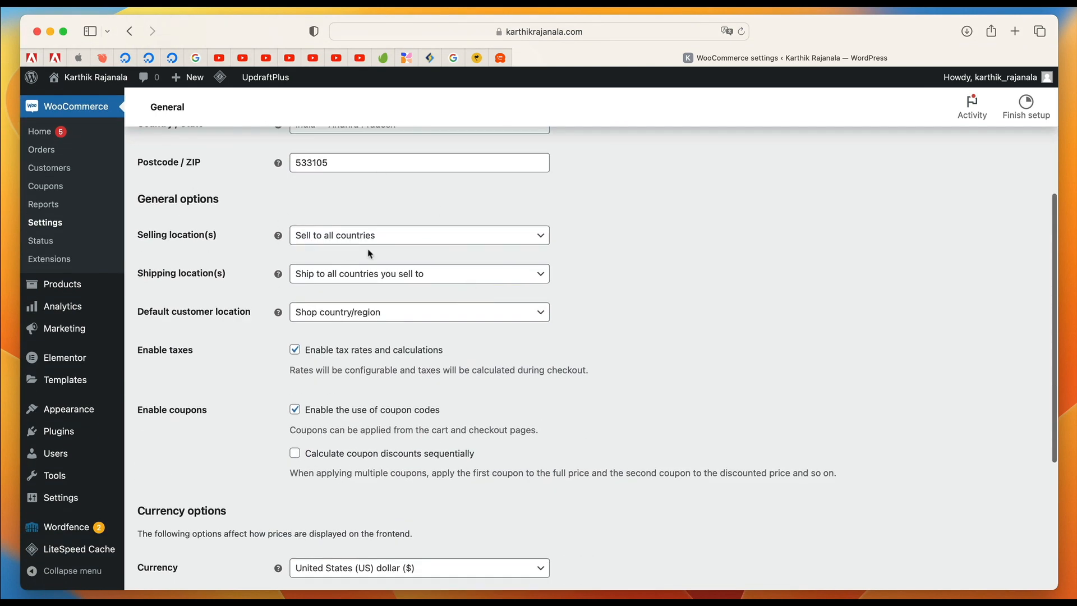
Set the selling locations to Sell to all countries and the shipping locations to Ship to all countries you sell to.
click(387, 240)
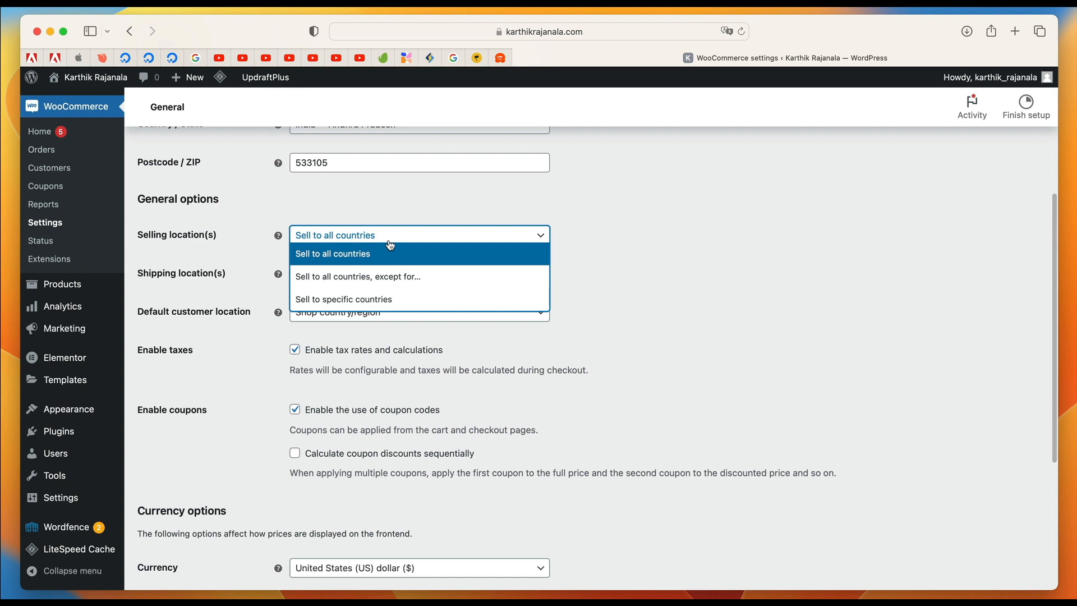
click(352, 285)
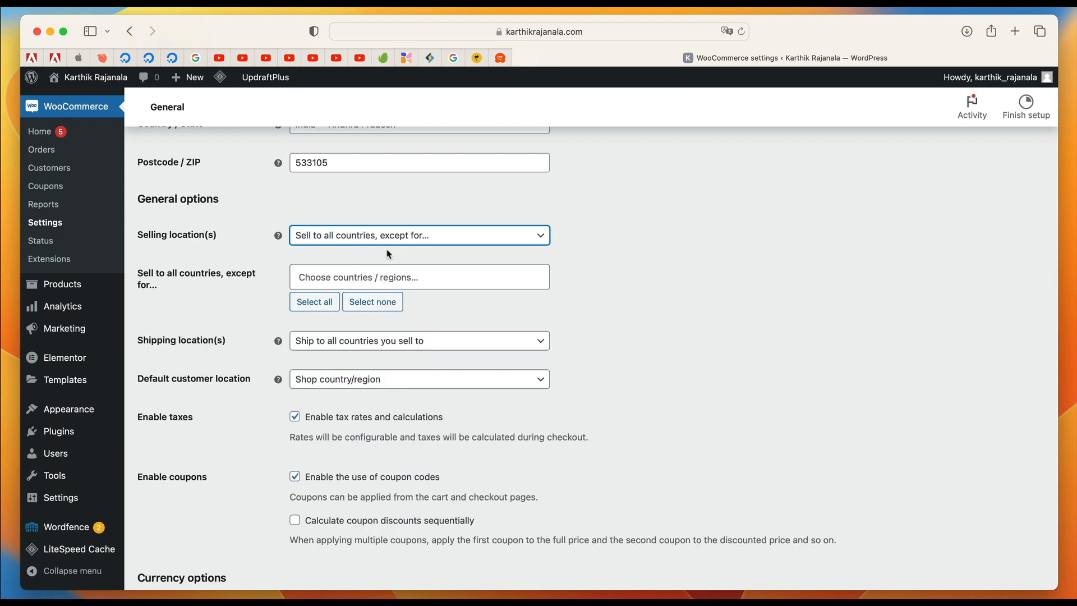
click(424, 241)
click(504, 251)
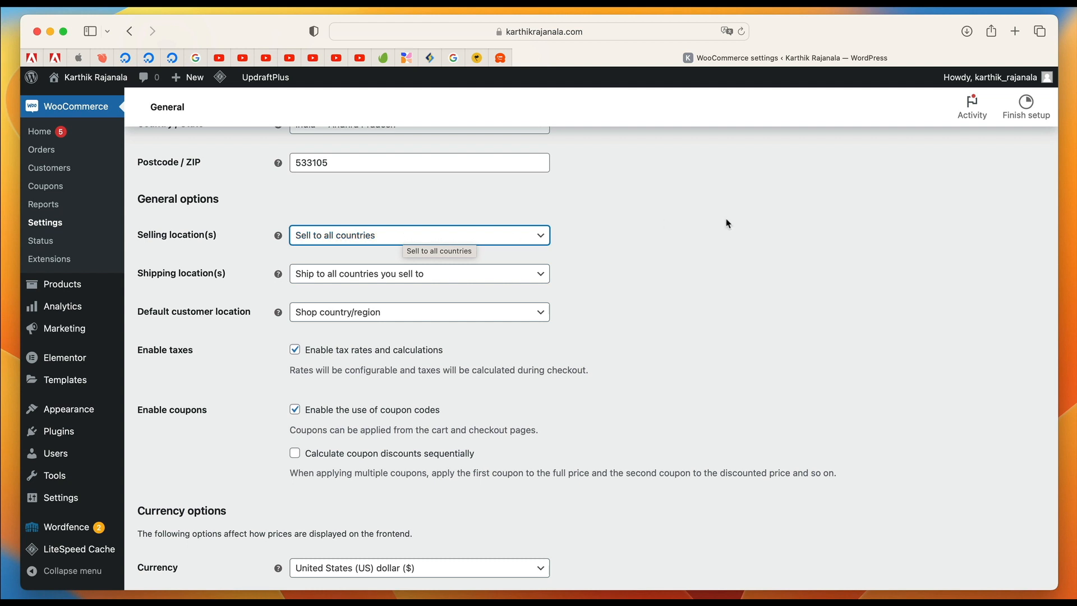
click(407, 276)
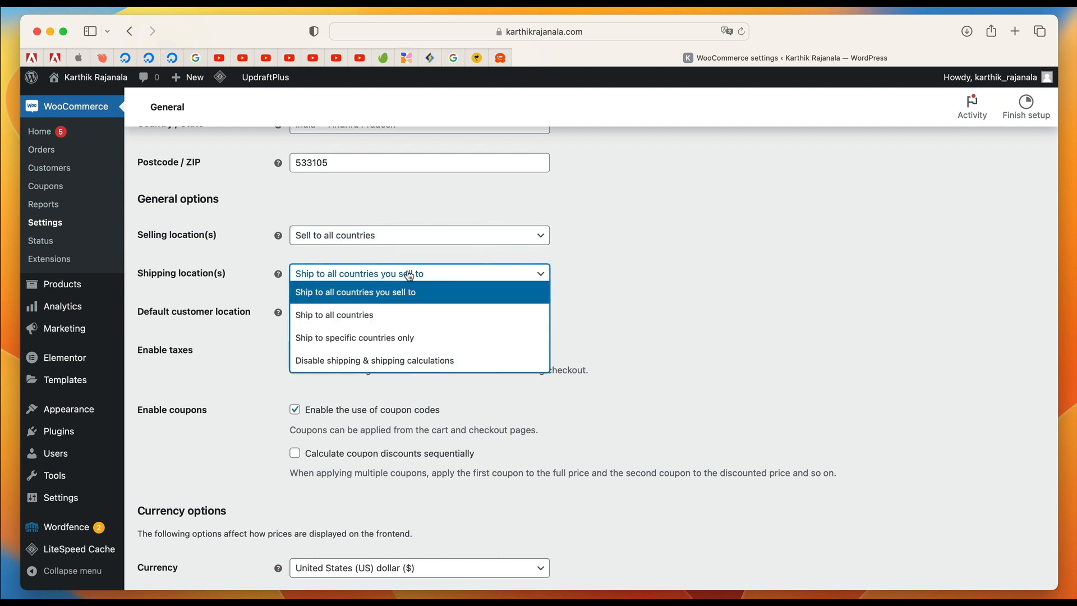
click(375, 293)
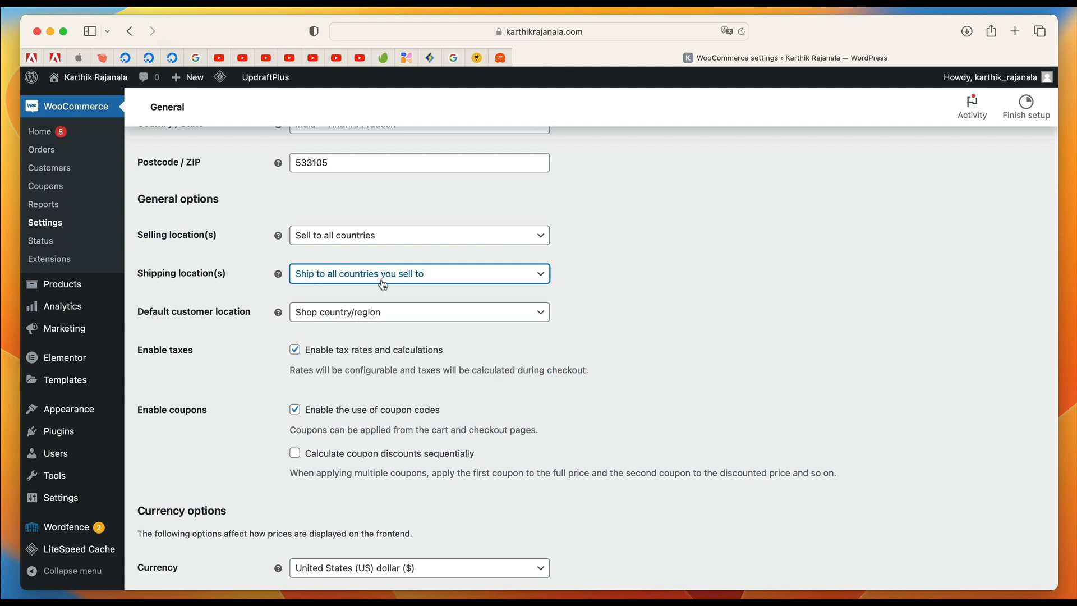
Set the default customer location to Shop country/region, with tax rates and calculations enabled.
click(382, 309)
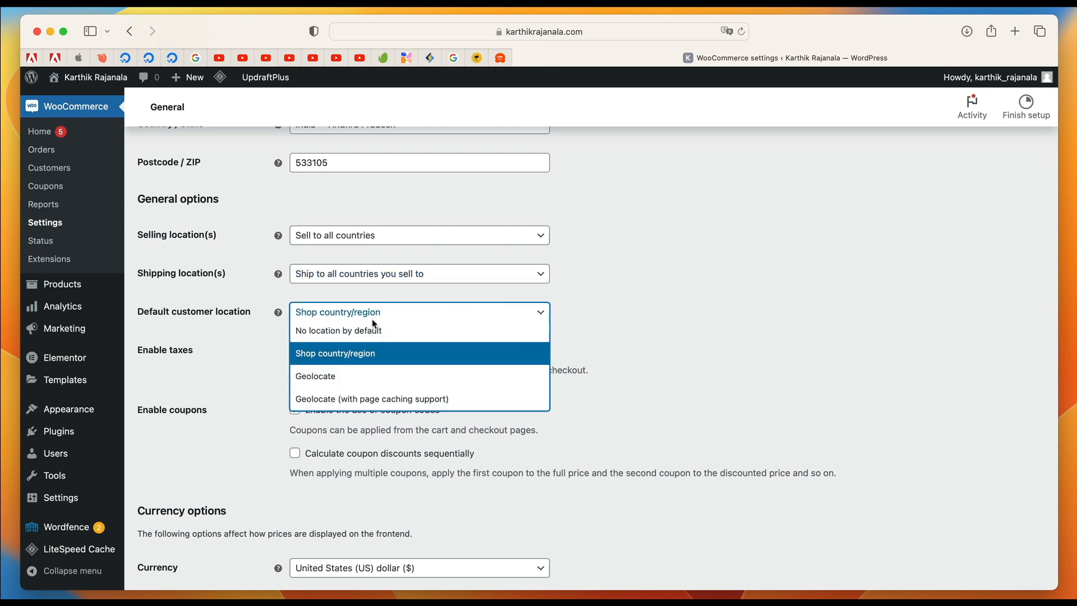
click(381, 359)
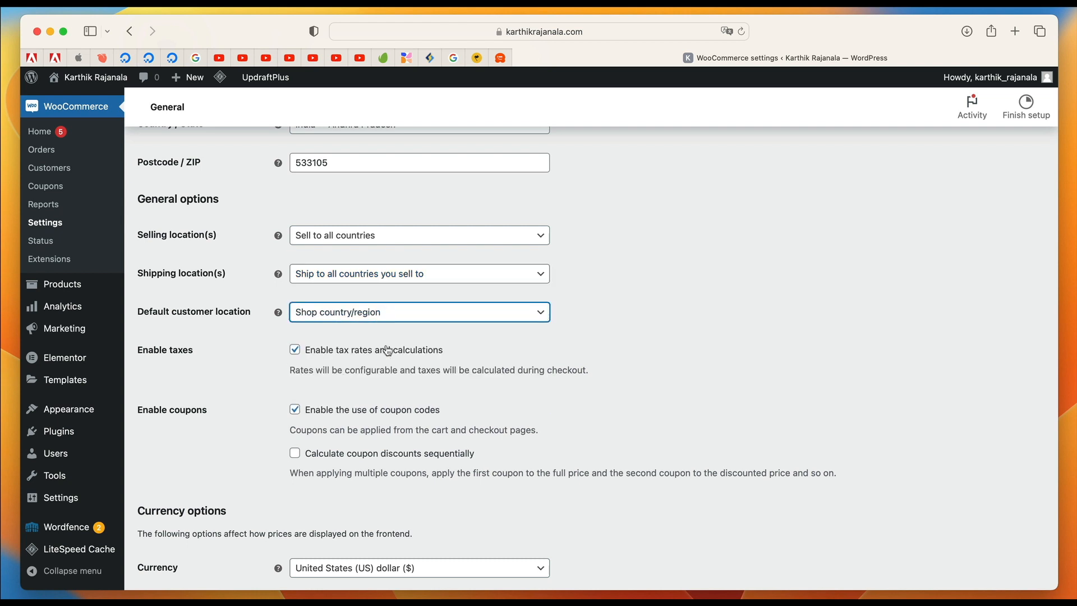
click(406, 320)
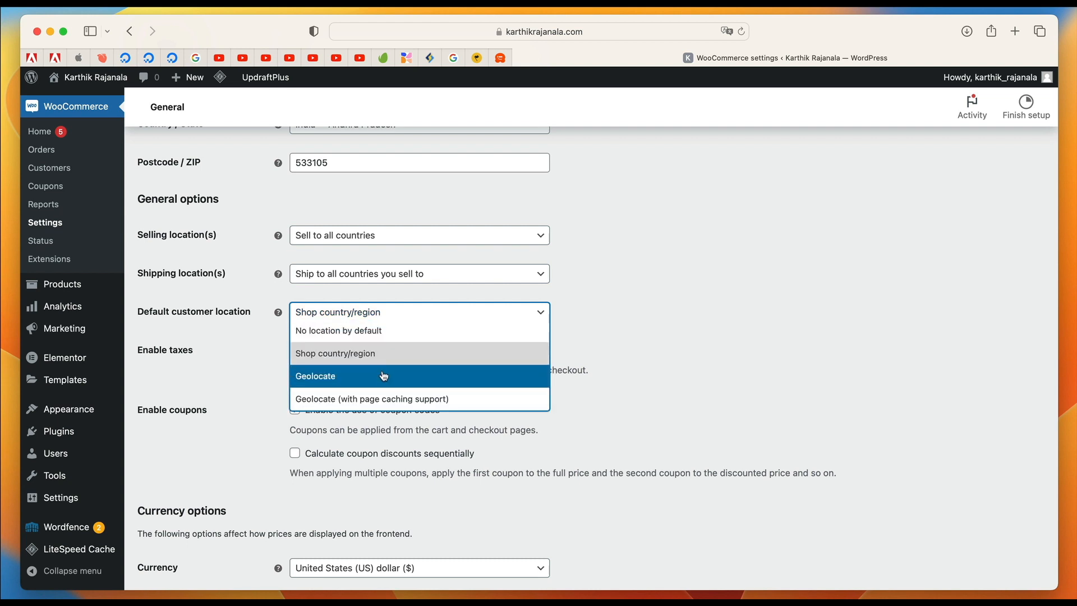
click(385, 375)
click(402, 318)
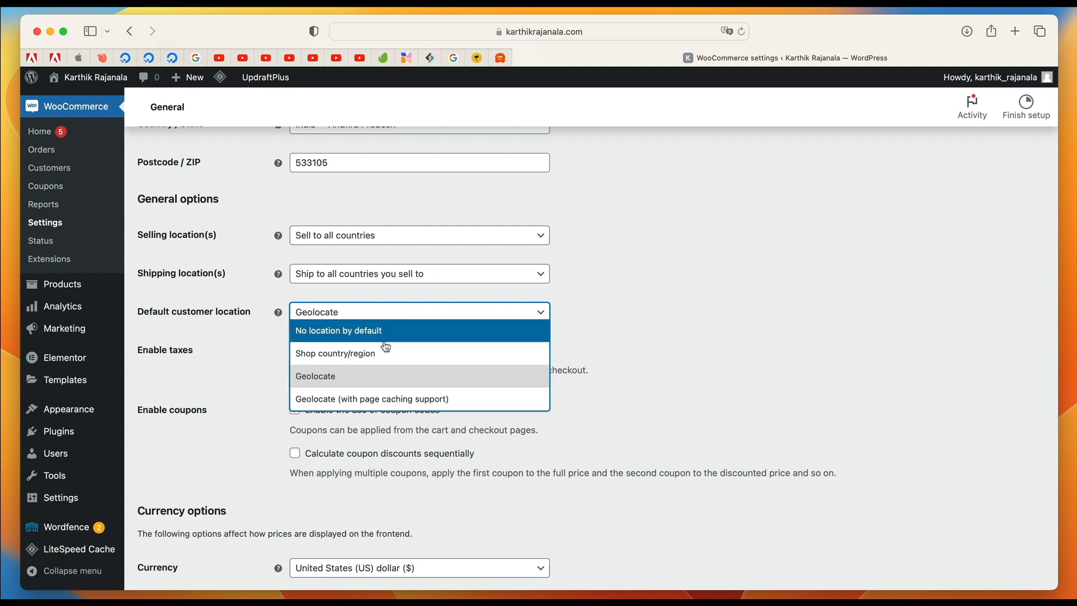
click(383, 350)
scroll(377, 353, down, 4)
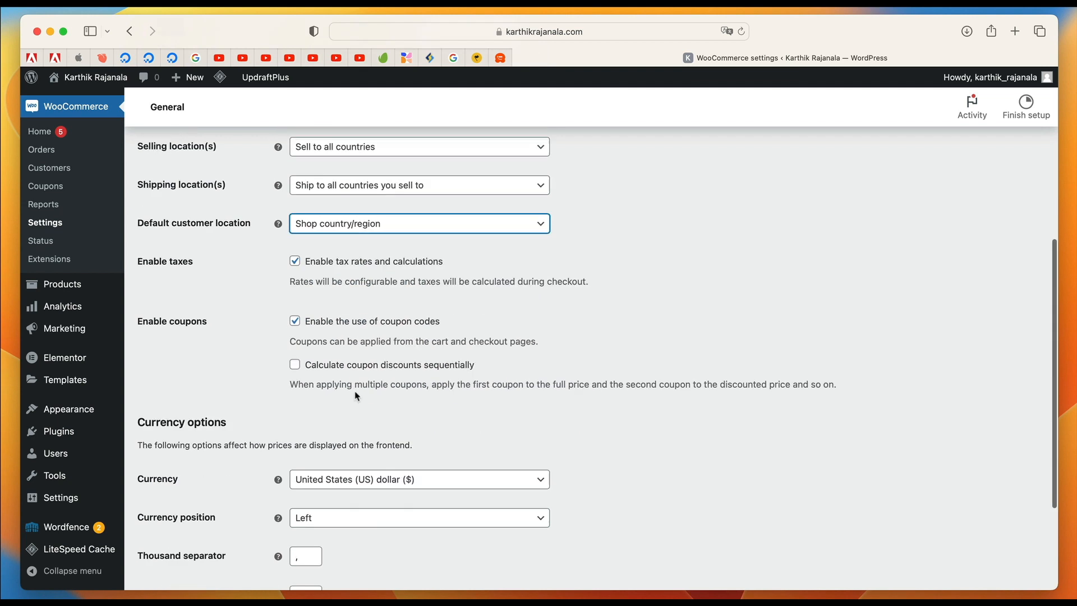
click(295, 247)
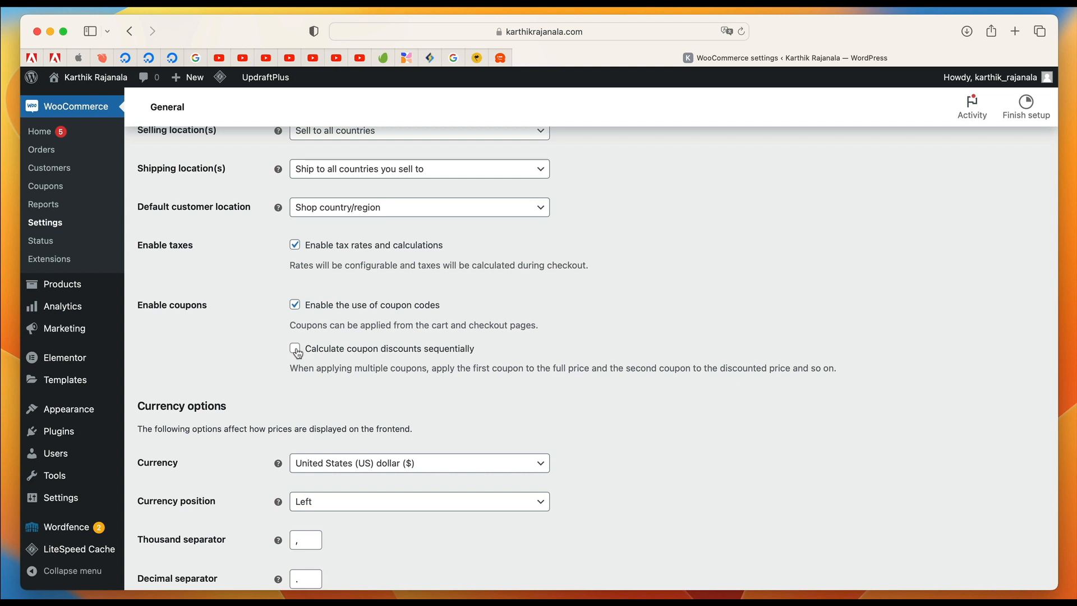
Set the store currency to United States (US) dollar ($) in the currency options.
click(381, 355)
scroll(399, 353, down, 5)
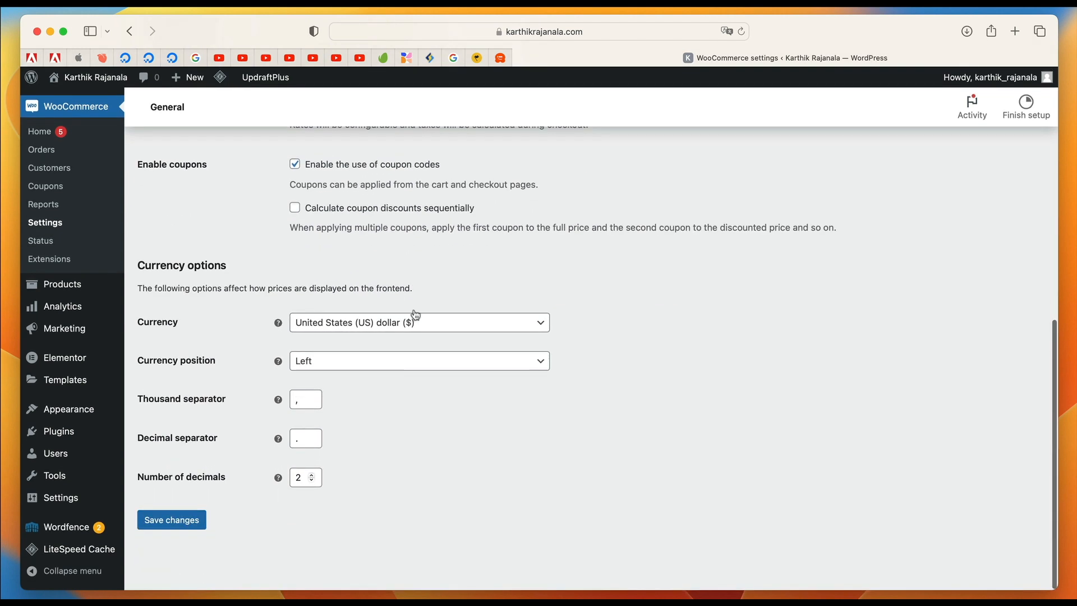
click(435, 328)
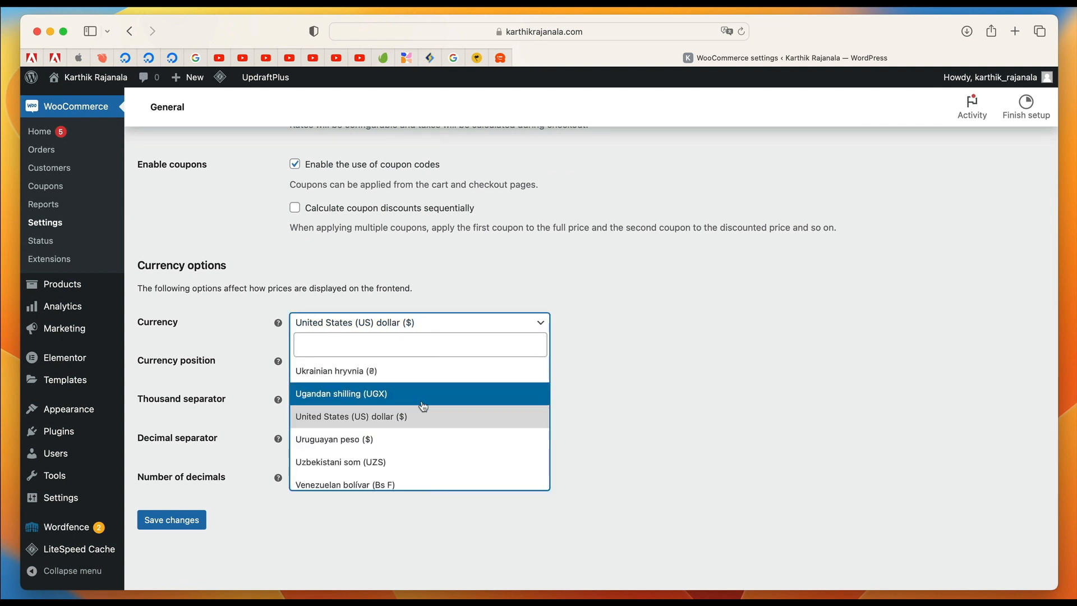
click(414, 422)
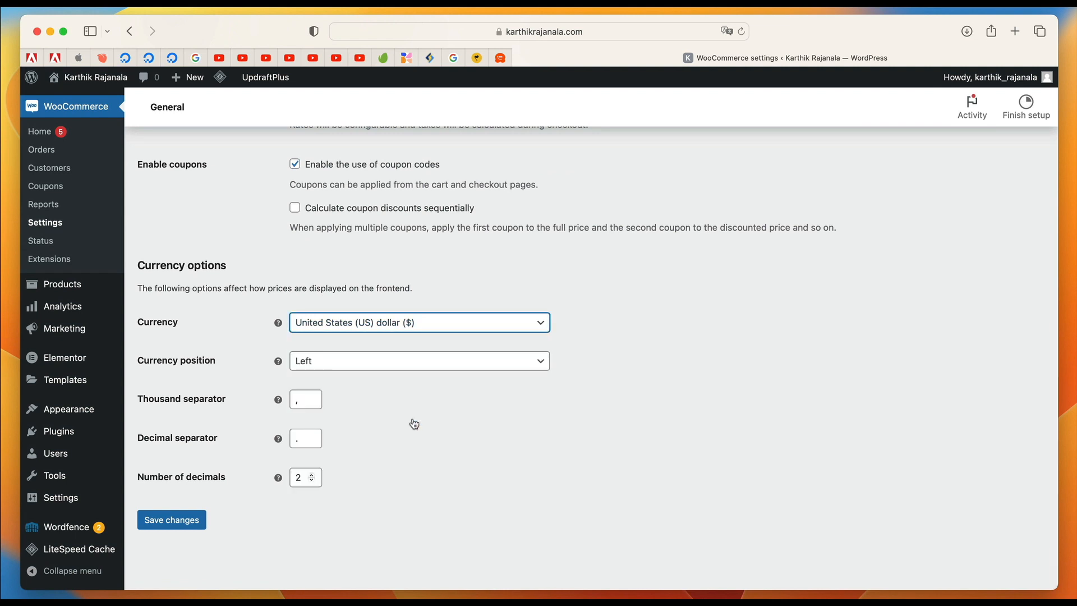
click(468, 330)
click(705, 354)
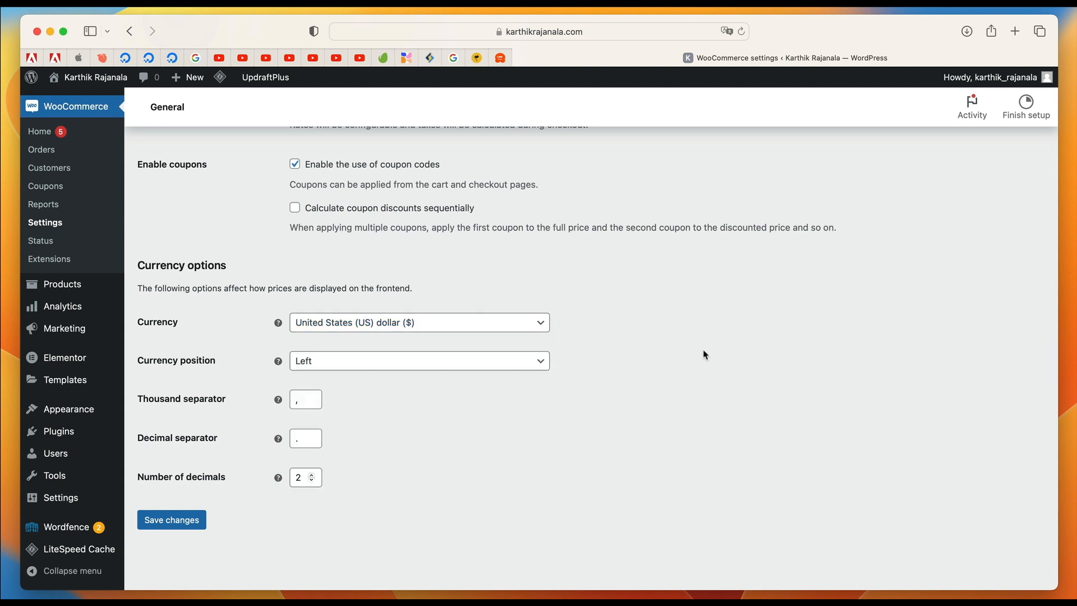
Keep the currency position at Left and save the general settings.
click(491, 365)
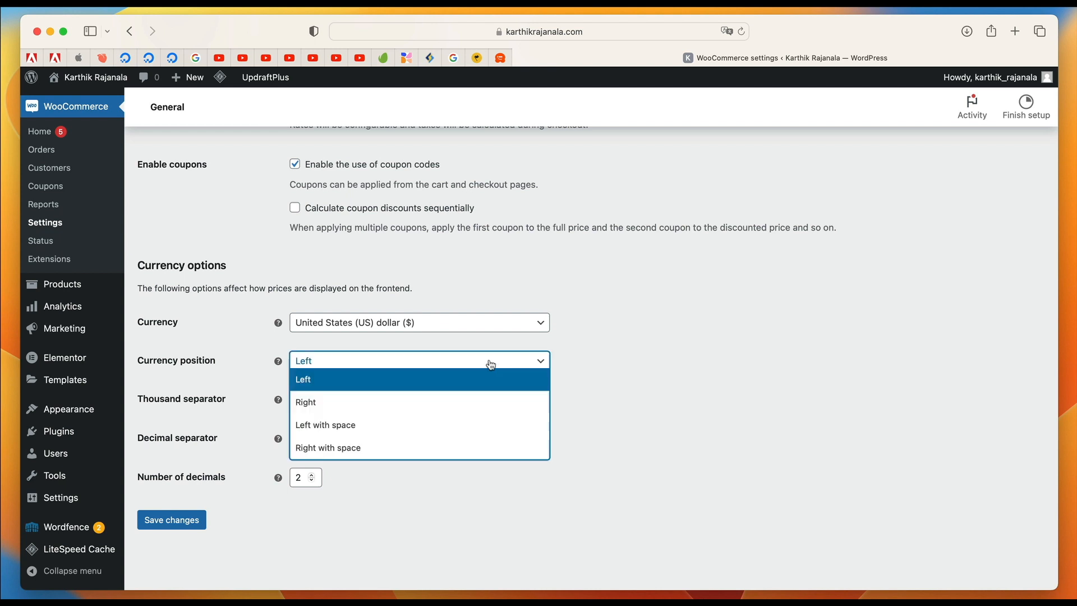
click(476, 365)
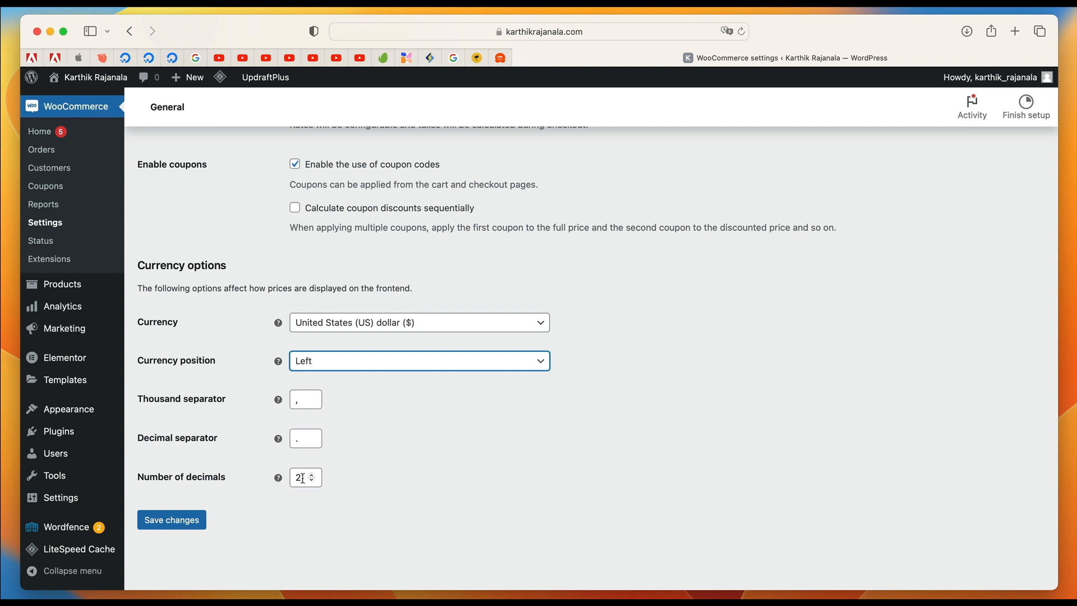
click(186, 521)
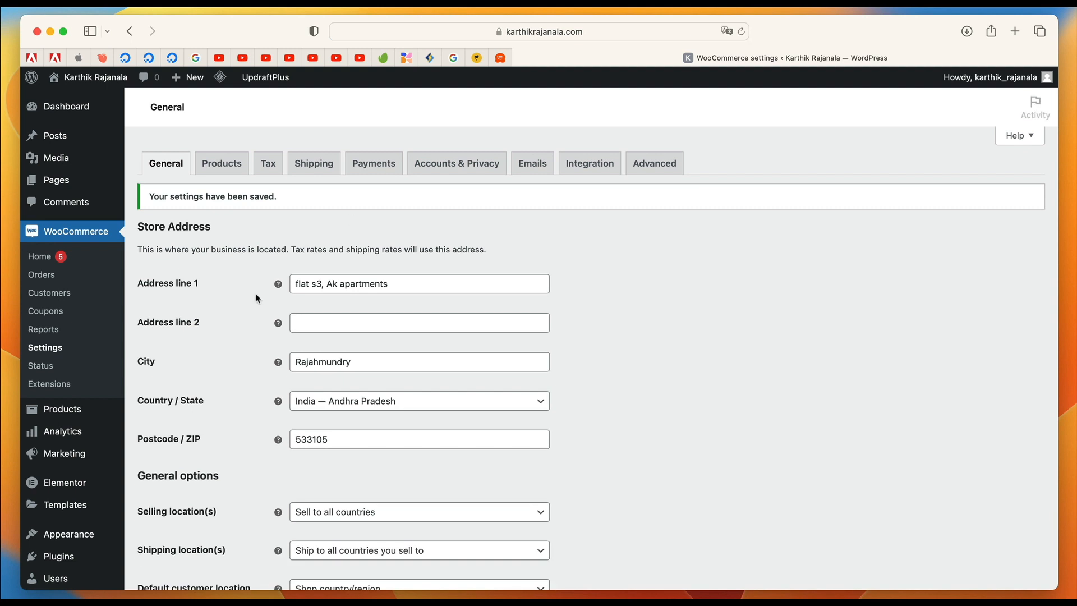
Open the WooCommerce product settings and choose kg as the weight unit and cm as the dimensions unit.
click(227, 170)
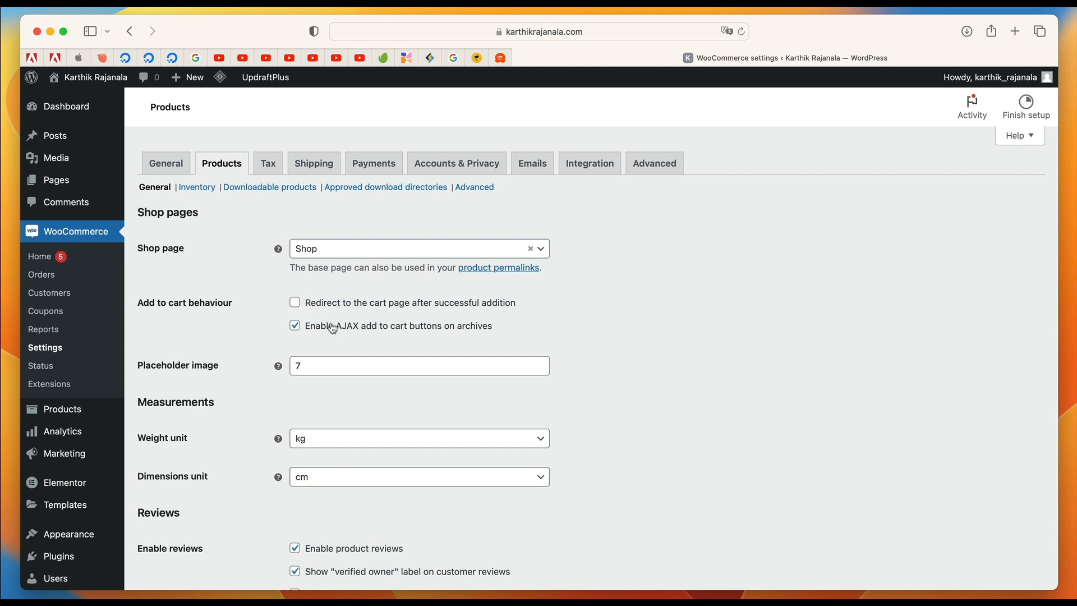
scroll(332, 328, down, 2)
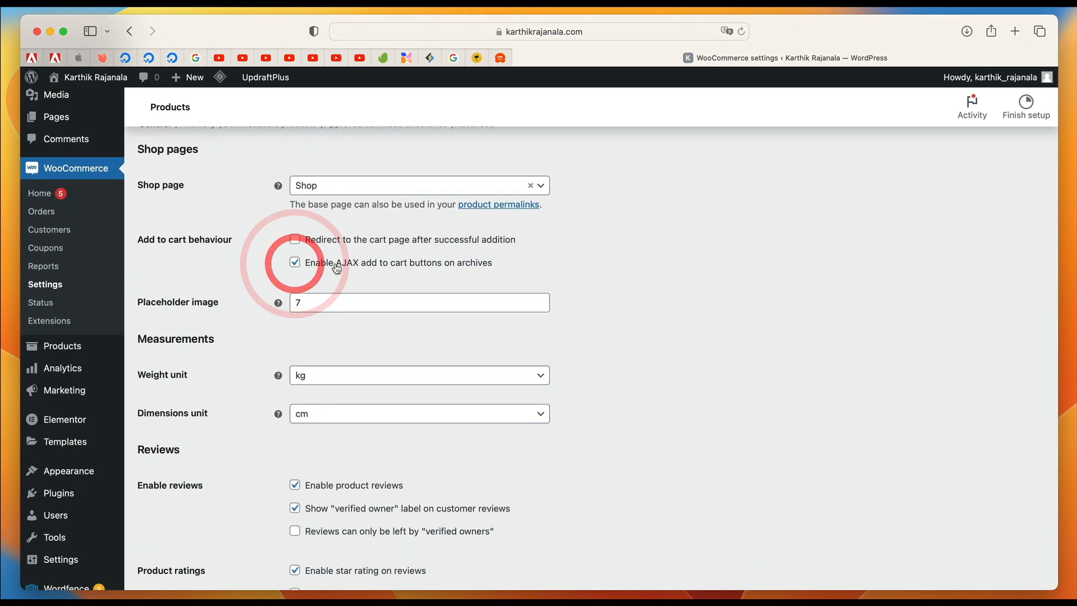
scroll(417, 275, down, 1)
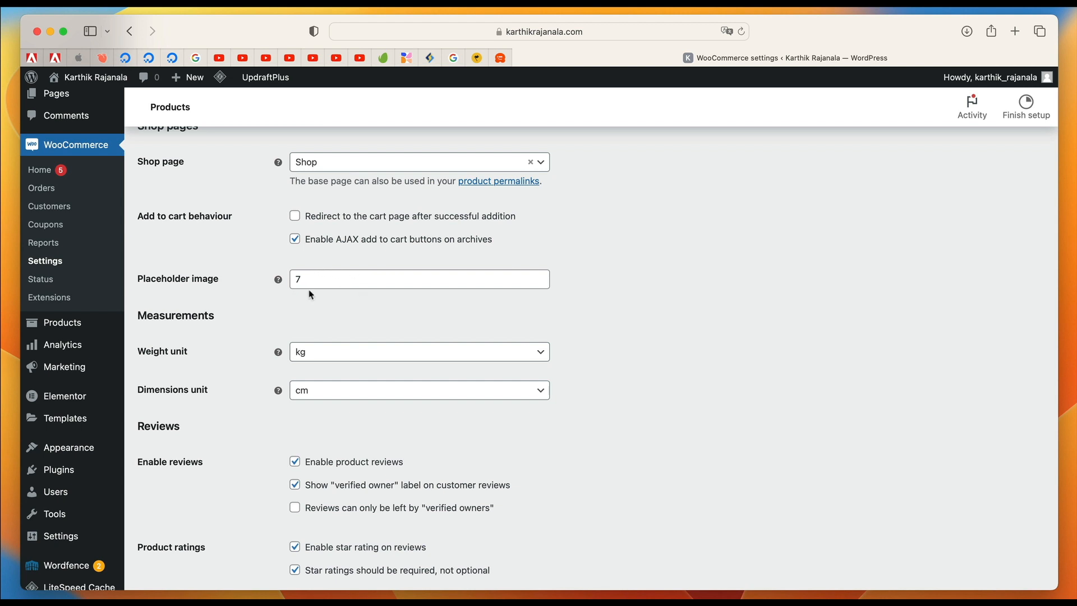
scroll(312, 283, down, 2)
scroll(322, 243, down, 3)
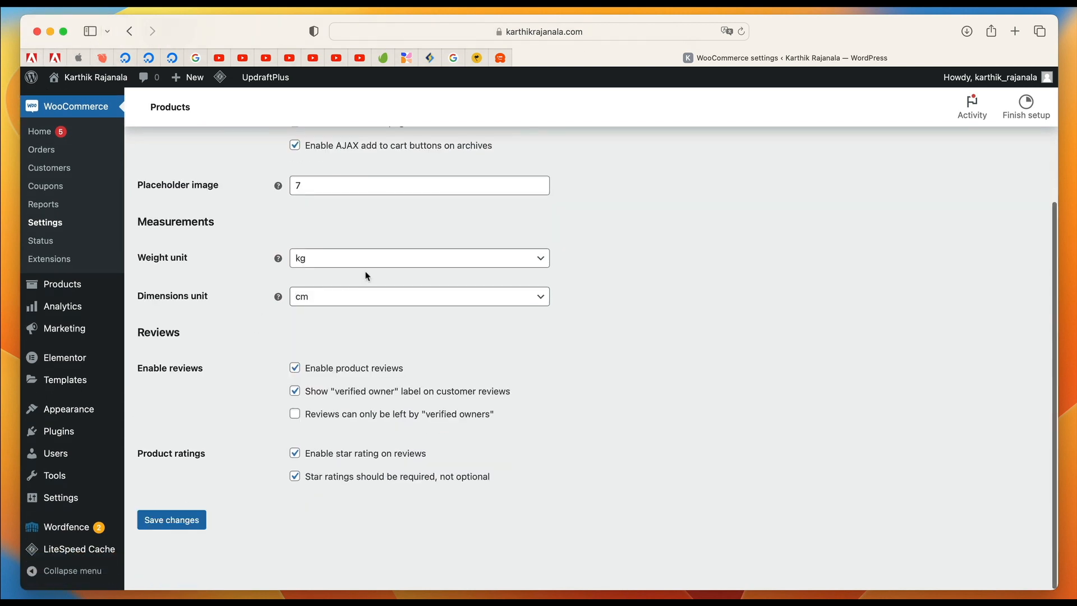
click(384, 262)
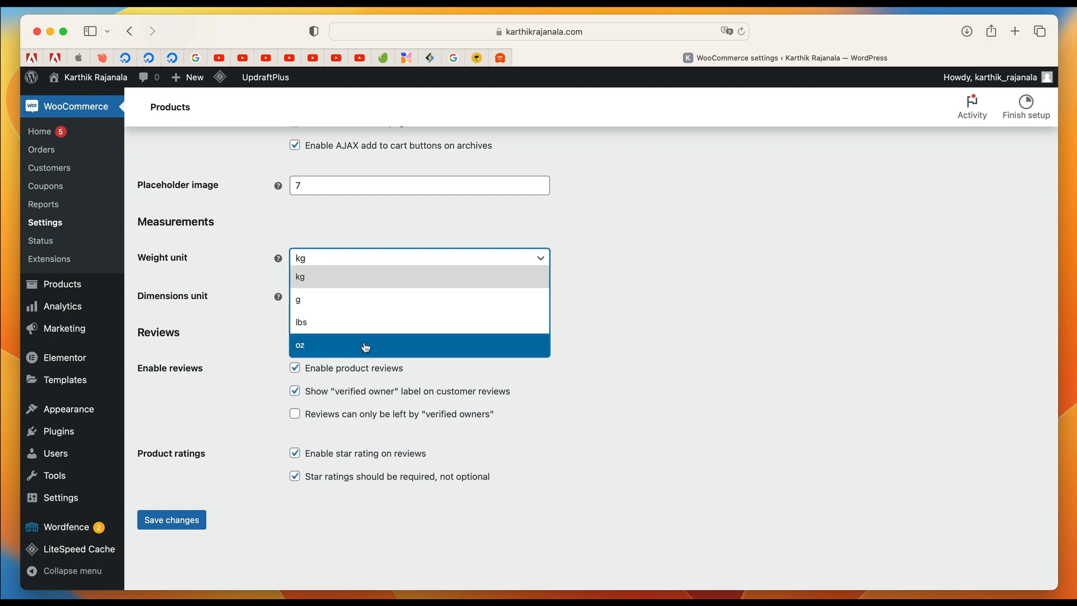
click(374, 280)
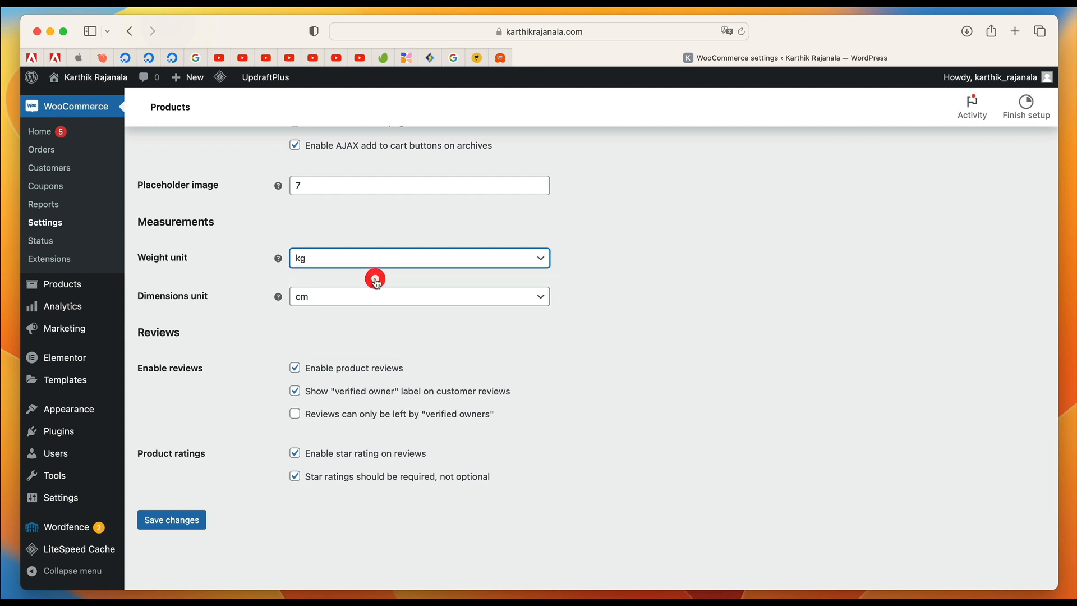
click(394, 303)
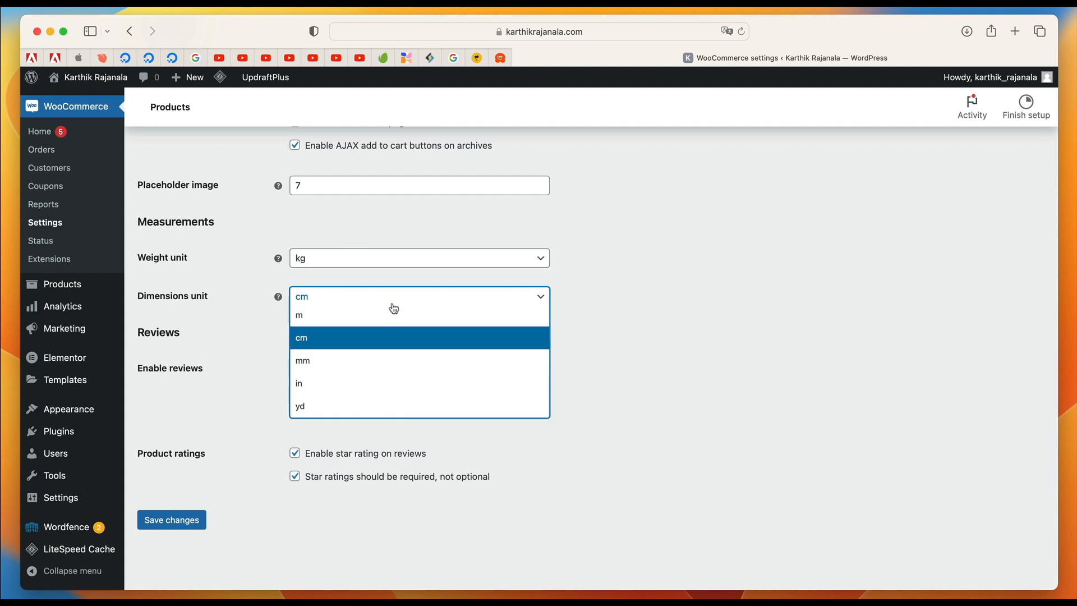
click(387, 332)
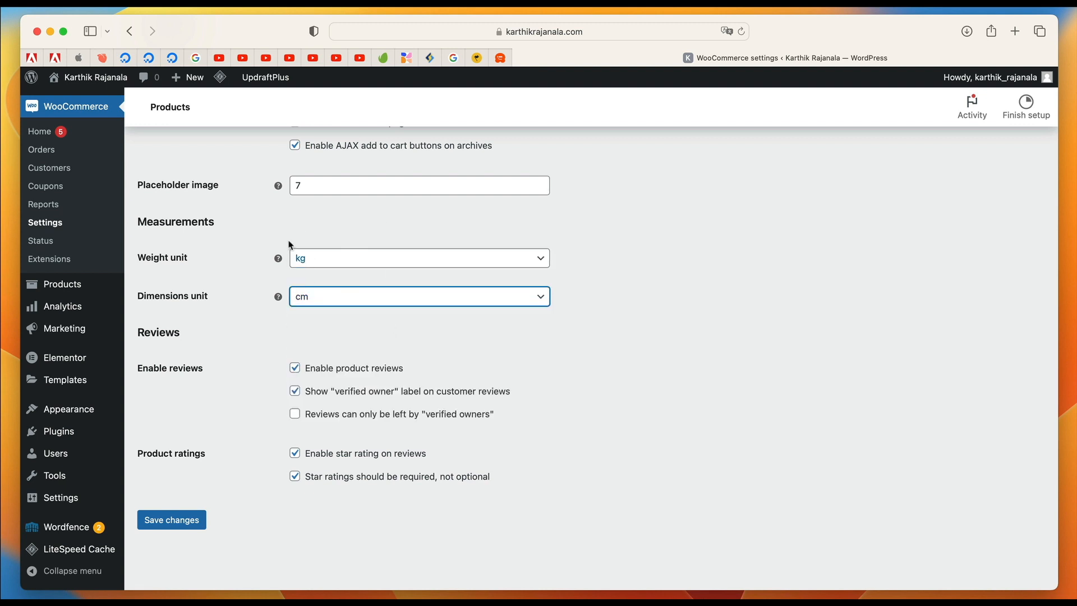
Allow reviews only from verified owners and save the product settings.
scroll(233, 286, down, 2)
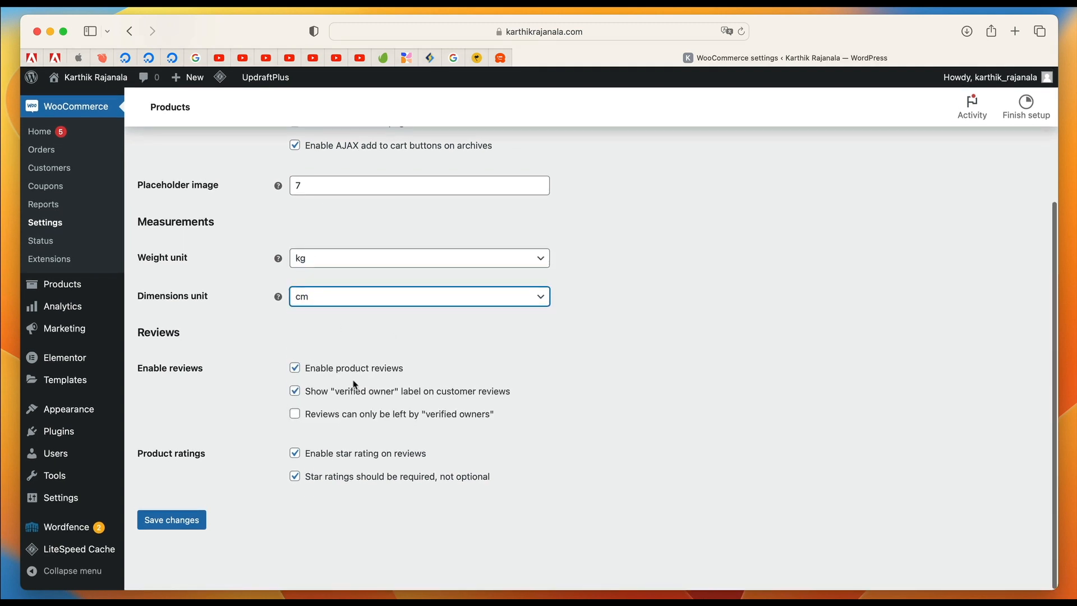
click(348, 418)
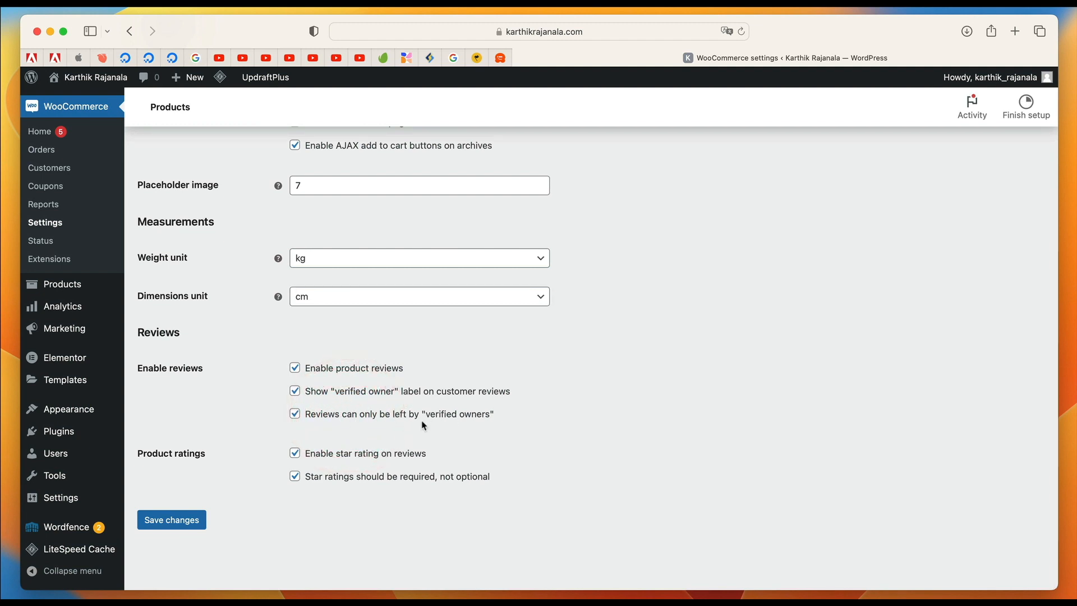
click(189, 516)
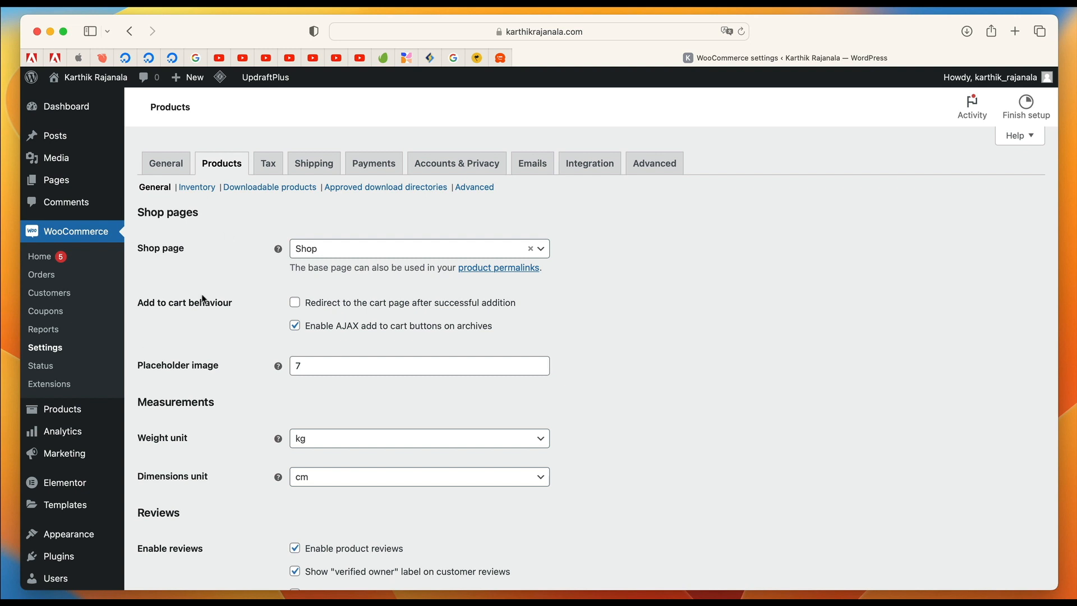
Open the product inventory settings and set the hold stock time to 60 minutes.
click(194, 189)
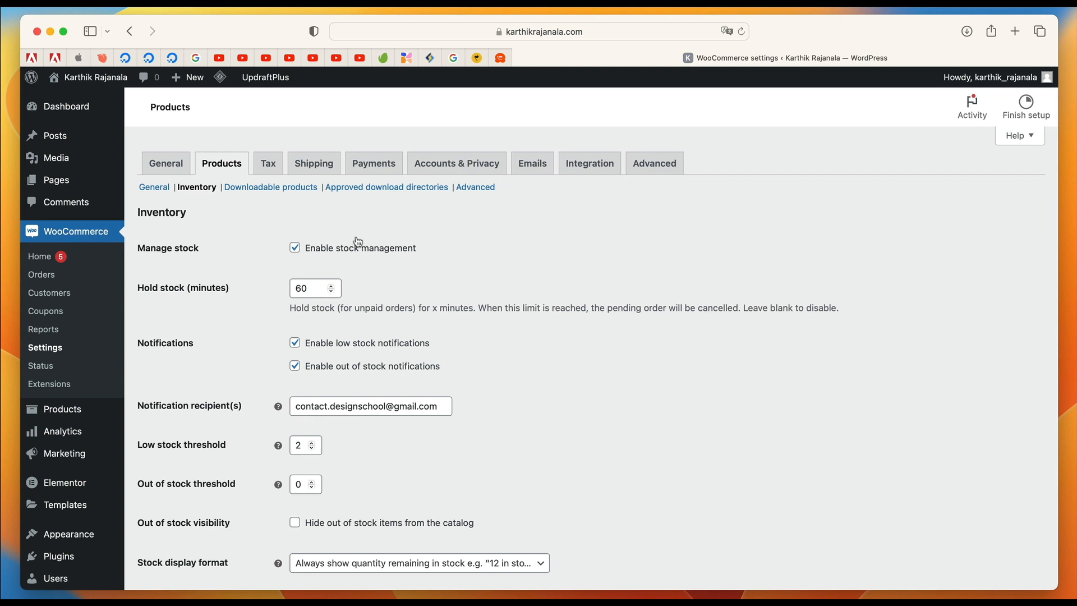
scroll(330, 256, down, 2)
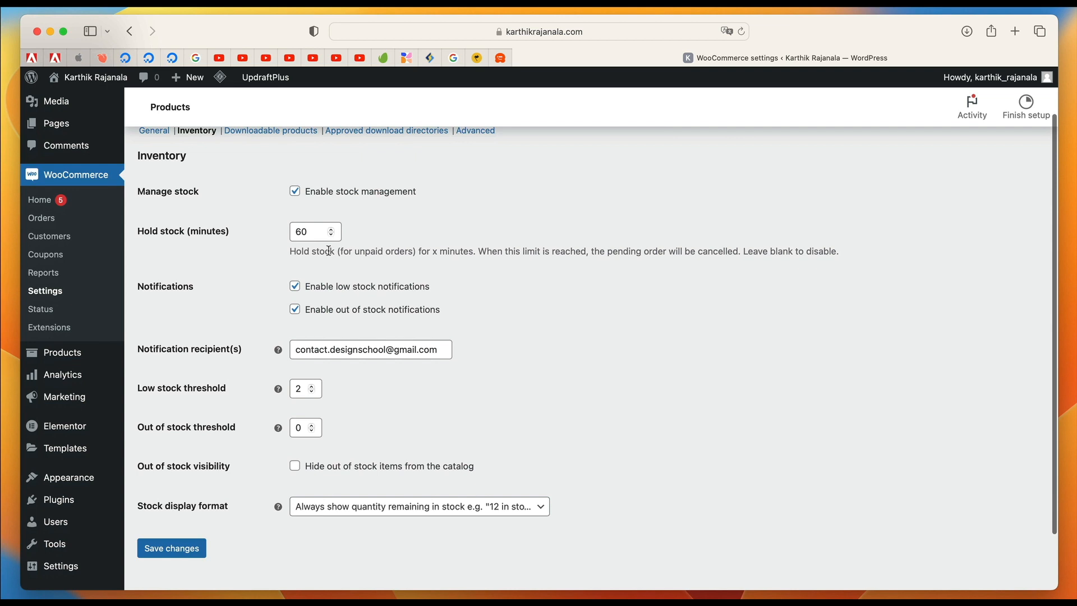
double_click(298, 236)
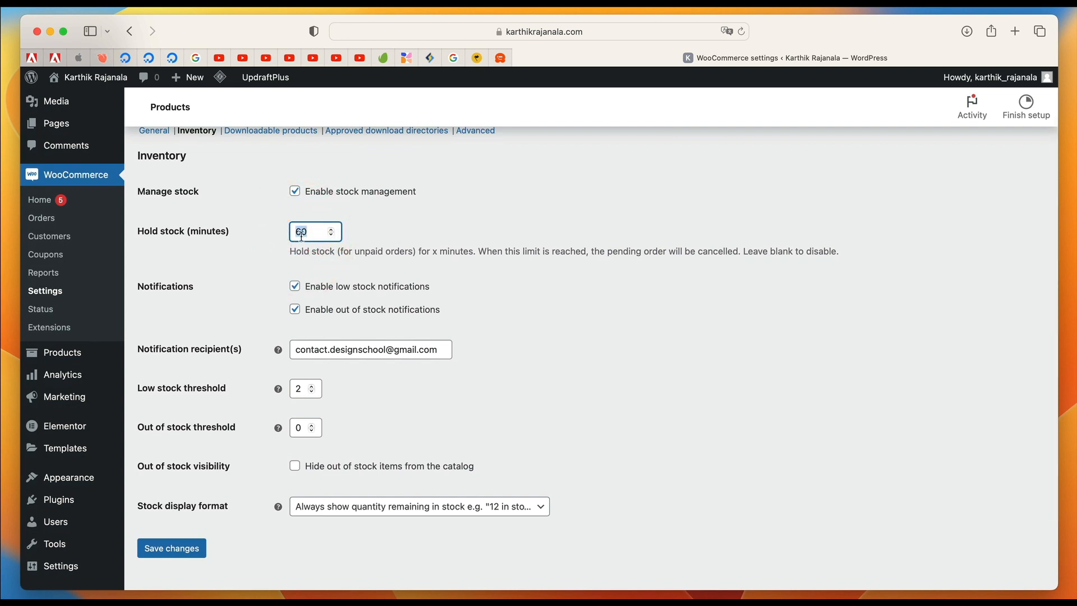
key(BackSpace)
text(60)
click(436, 243)
Check the stock notification recipient's e-mail and the low stock and out of stock thresholds.
triple_click(341, 353)
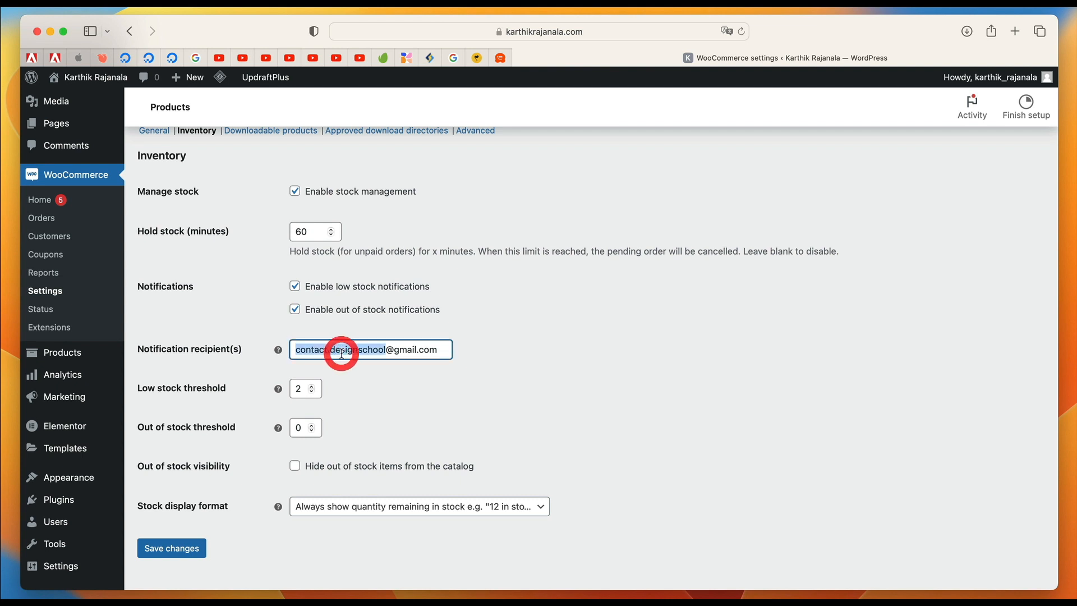
click(529, 353)
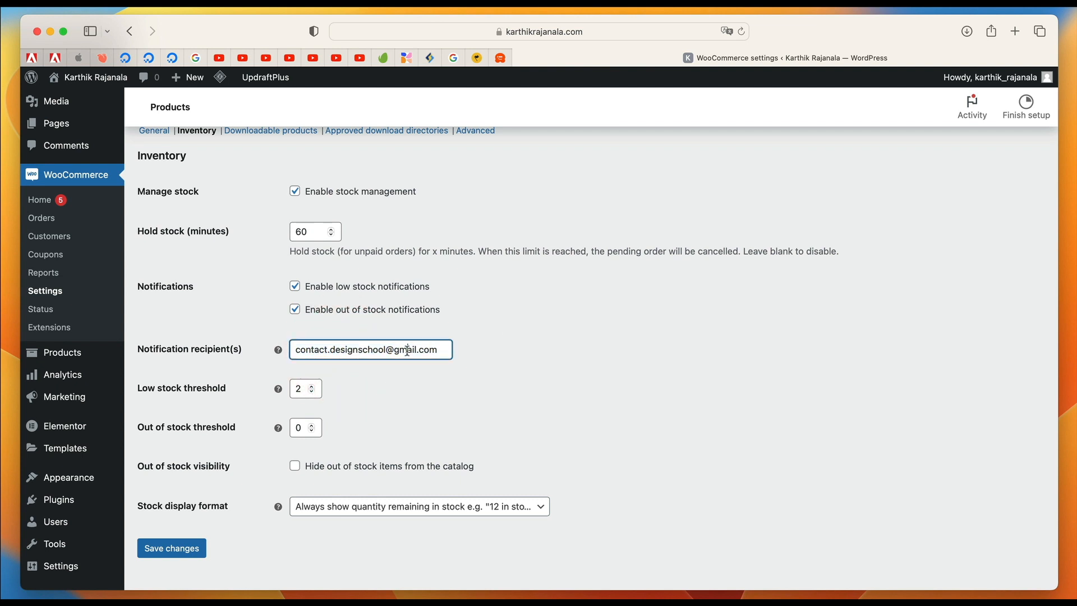
triple_click(407, 352)
click(506, 345)
triple_click(404, 349)
click(388, 346)
double_click(368, 352)
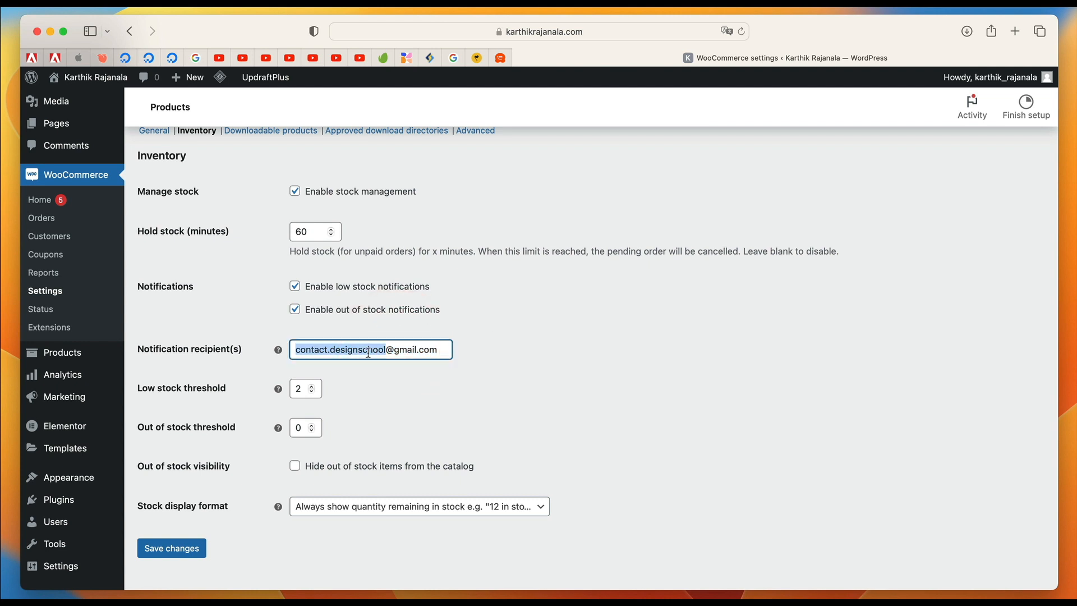
triple_click(368, 353)
click(521, 318)
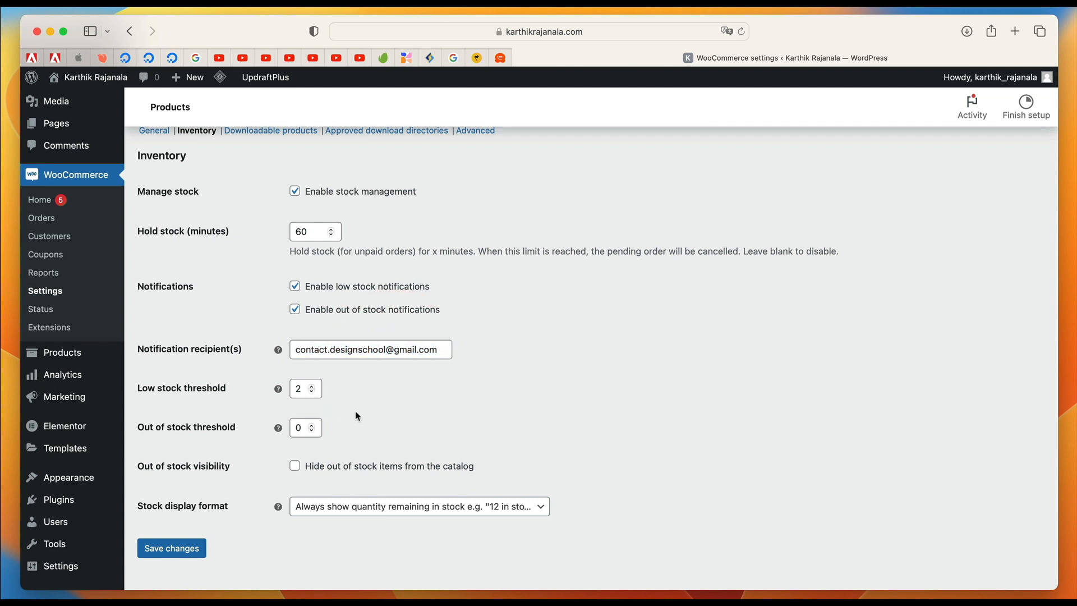
scroll(356, 415, down, 3)
double_click(303, 324)
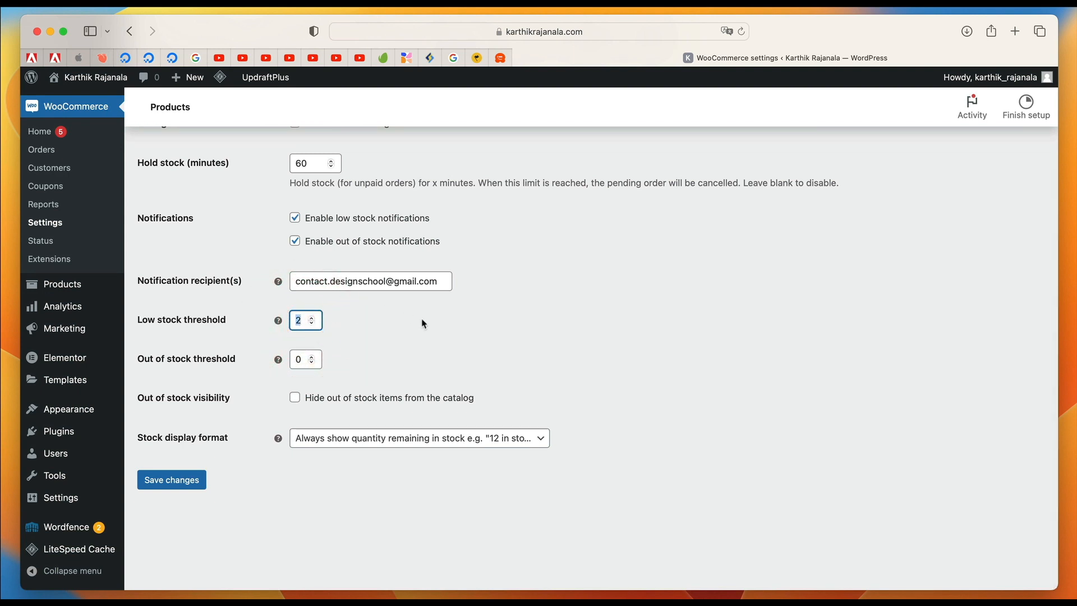
double_click(301, 360)
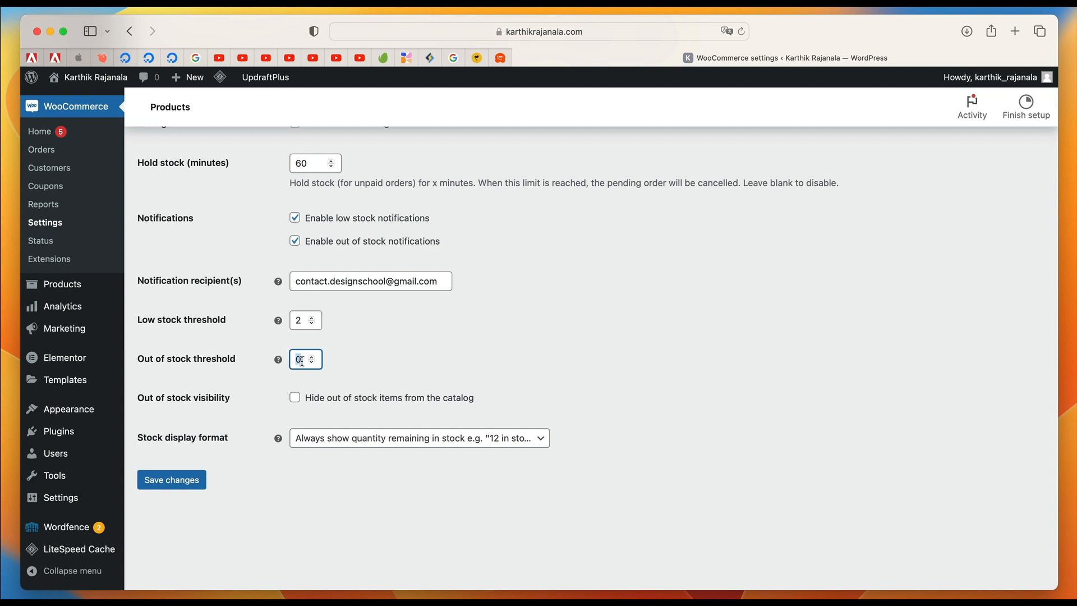
click(408, 346)
Hide out of stock items from the catalog and set the stock display format to only show the remaining quantity when low.
scroll(408, 346, down, 1)
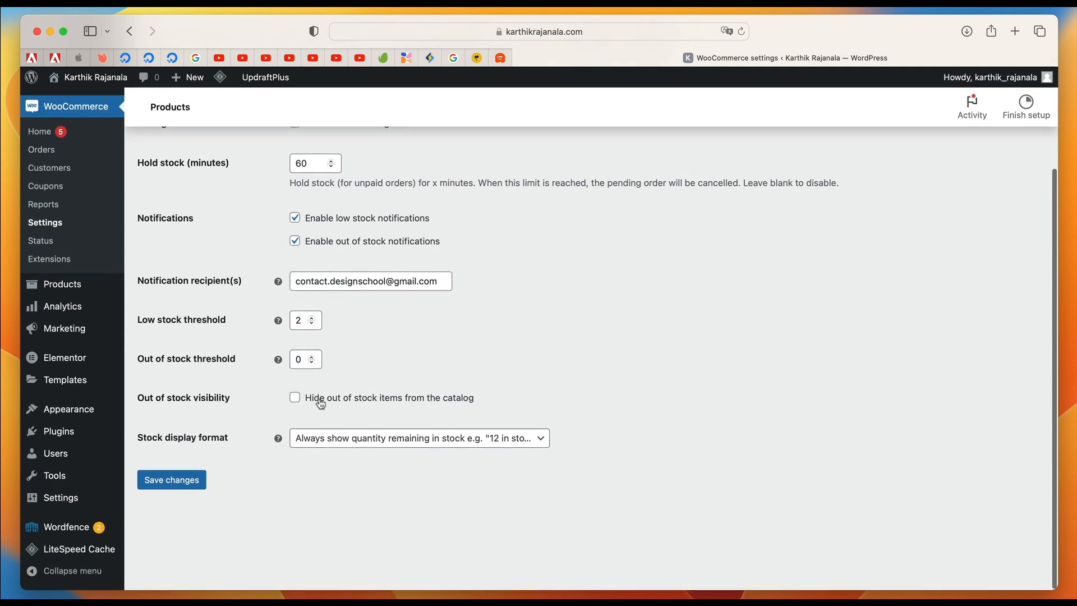
click(316, 399)
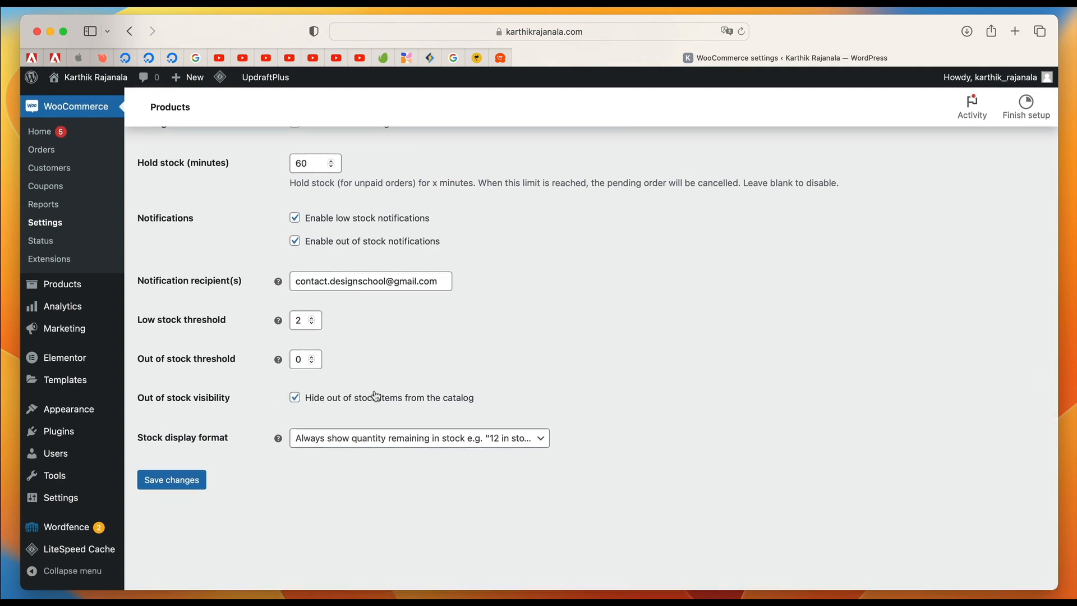
click(400, 438)
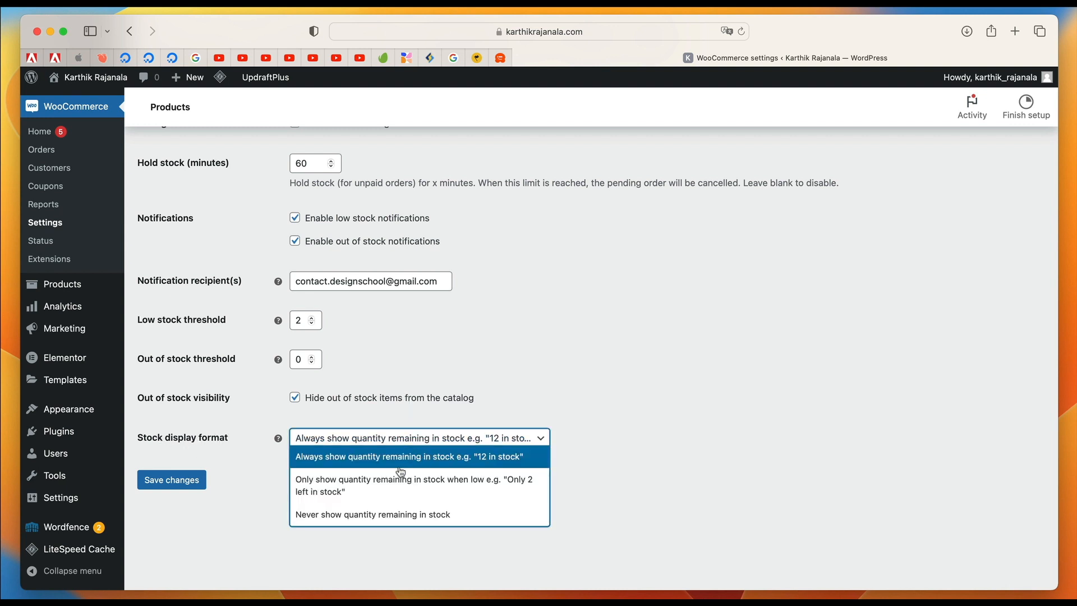
click(378, 490)
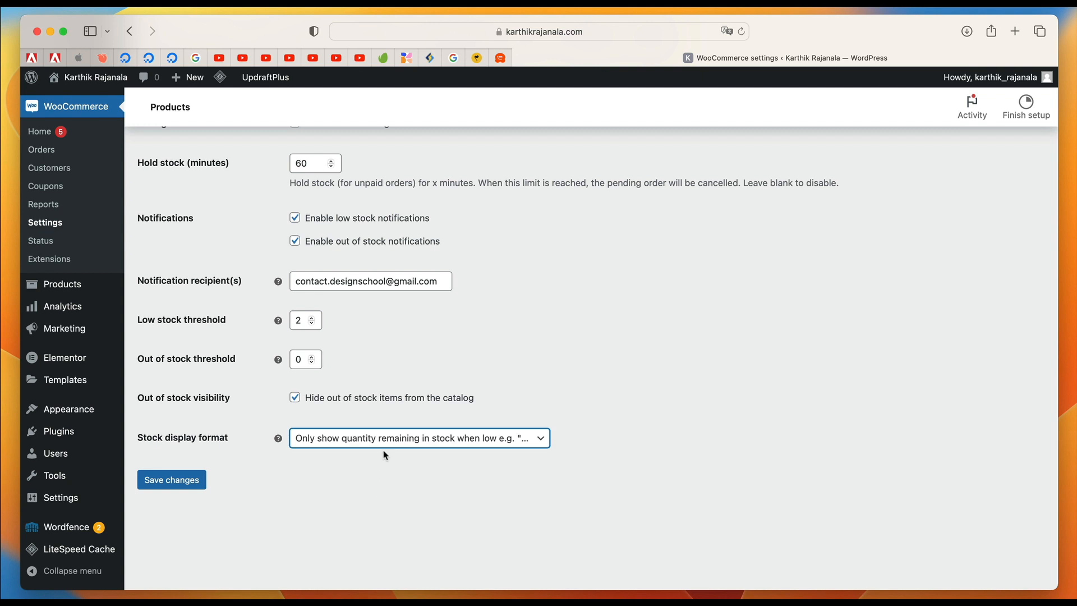
click(580, 380)
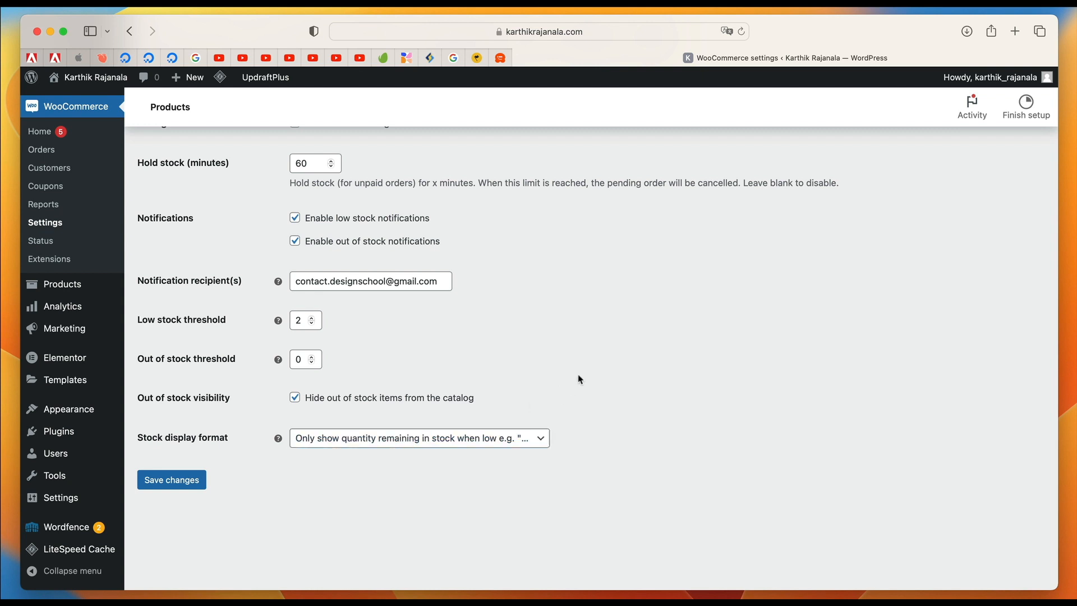
click(482, 438)
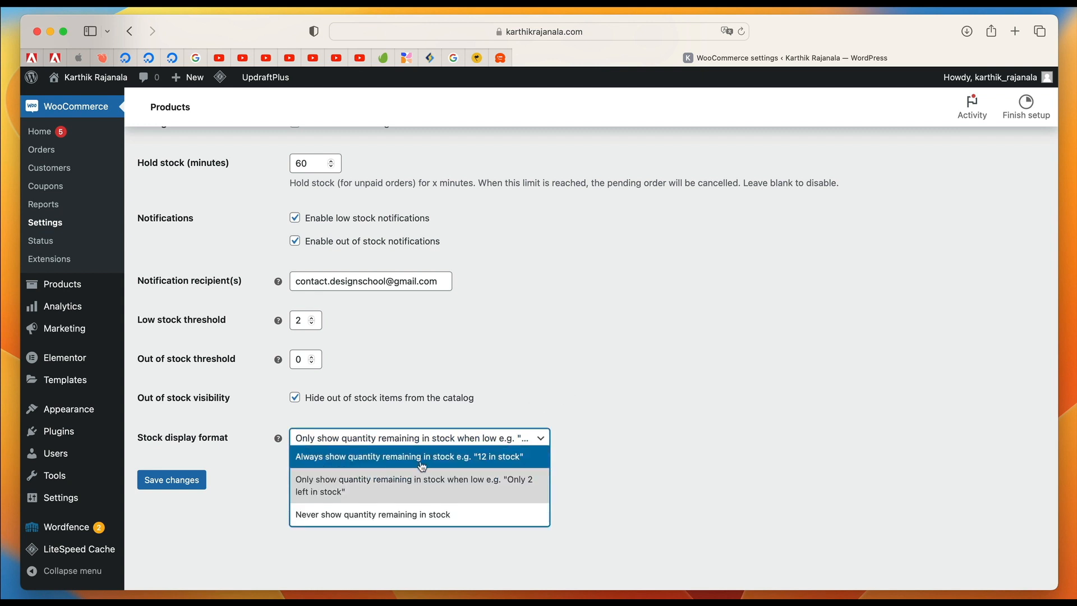
click(406, 452)
click(413, 443)
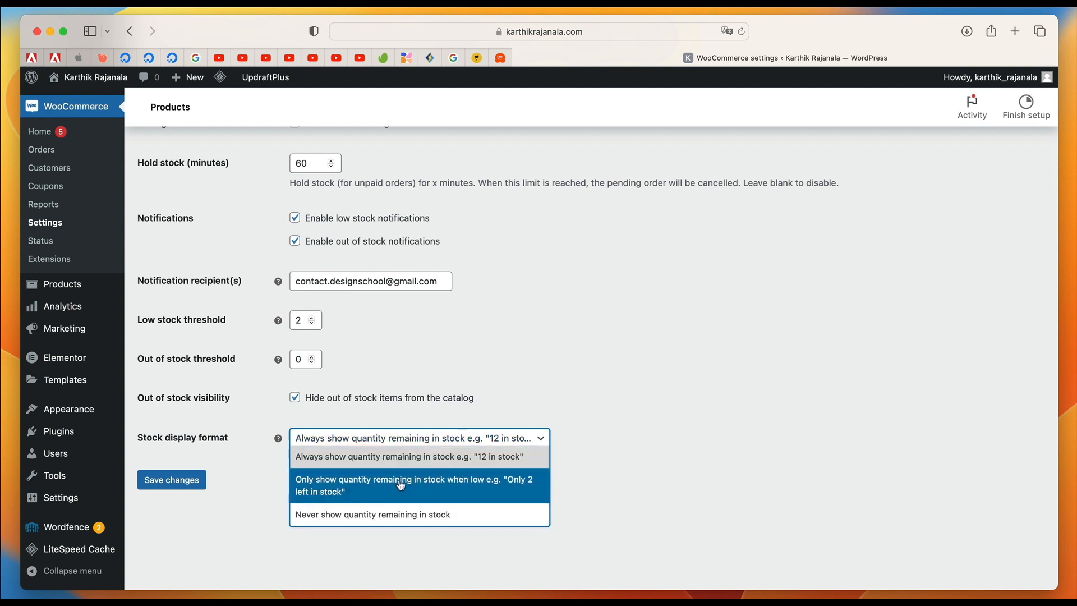
click(401, 484)
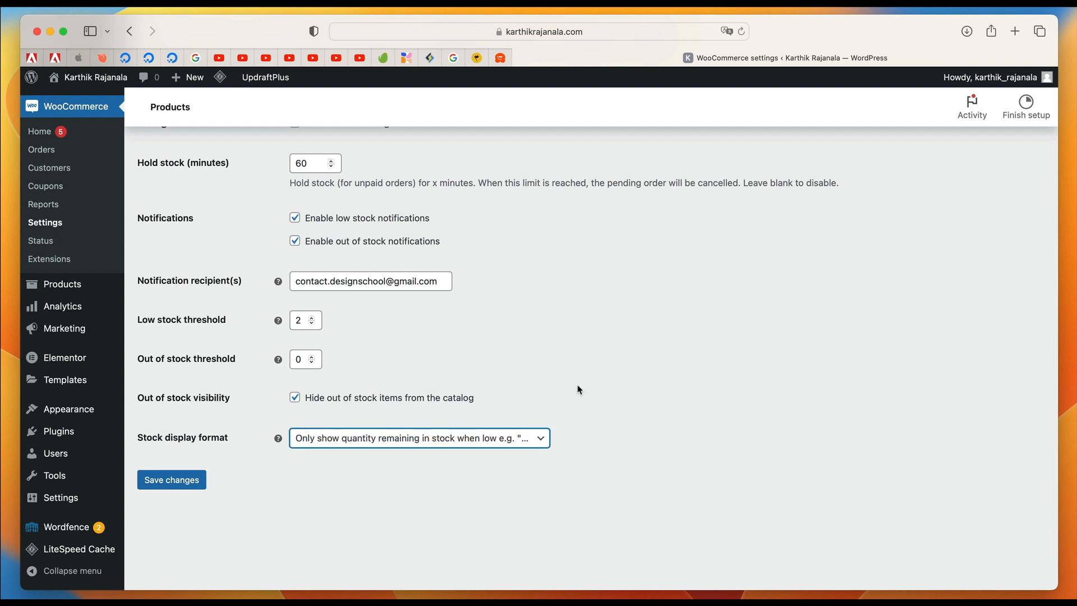
Save the changes to the product inventory settings.
scroll(578, 385, up, 5)
scroll(578, 386, down, 5)
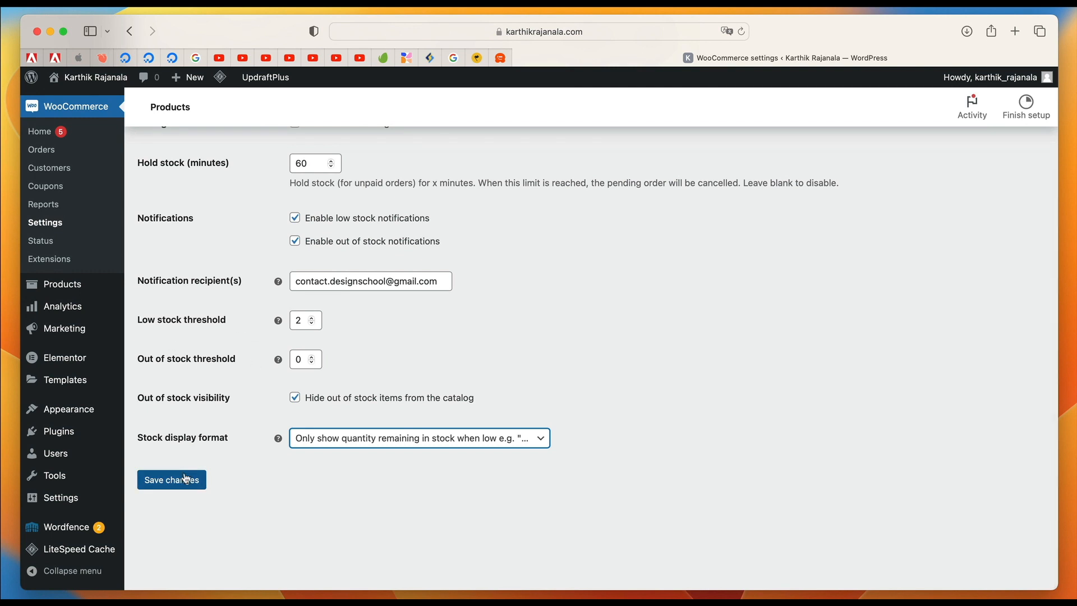
click(182, 477)
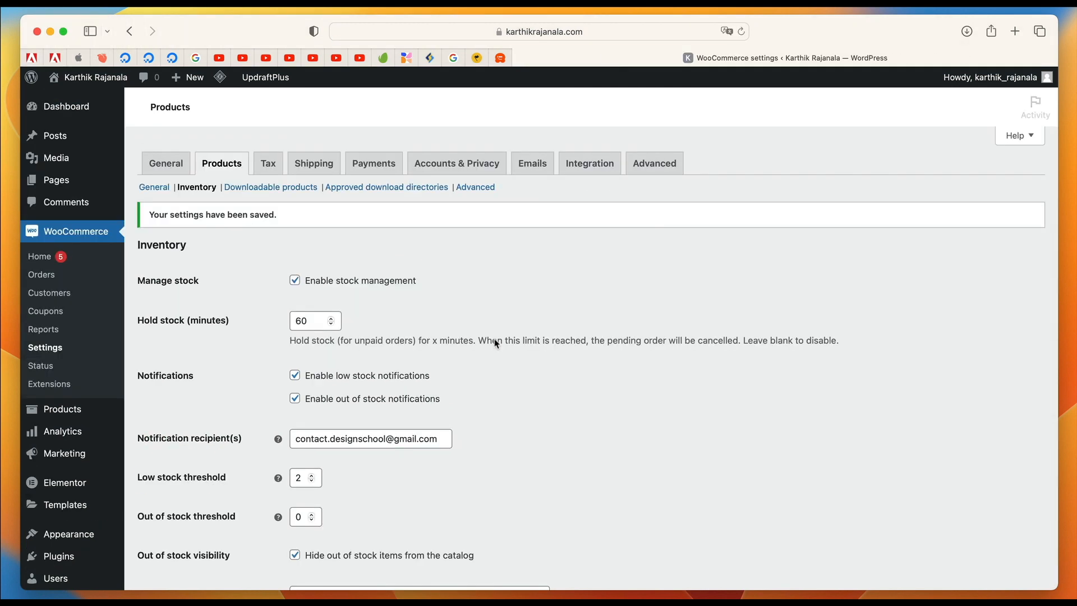
Open the downloadable products settings and keep Force downloads as the file download method.
click(290, 188)
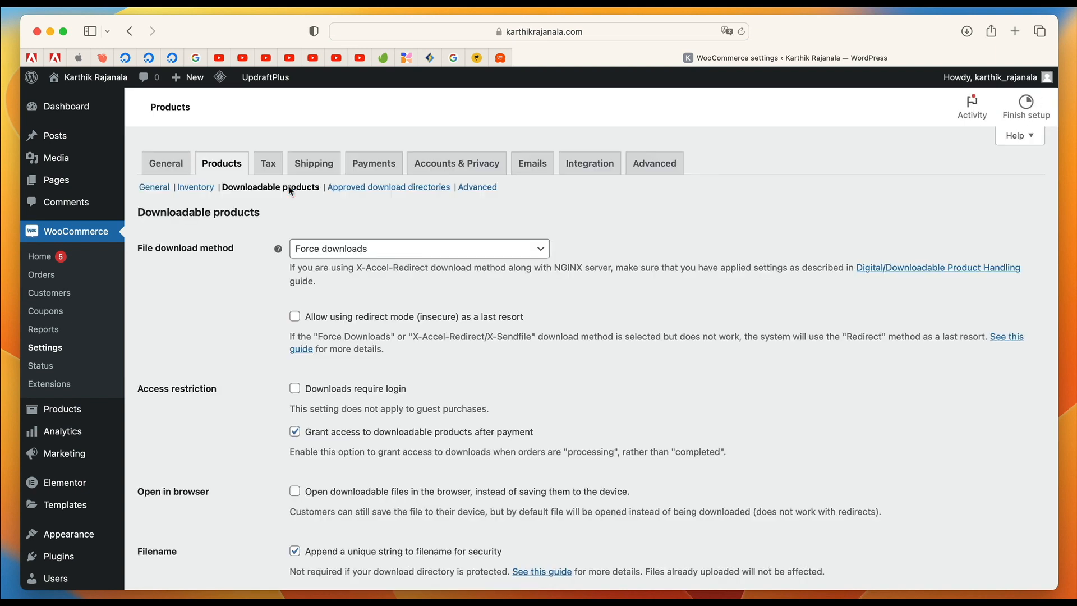
click(371, 253)
click(371, 253)
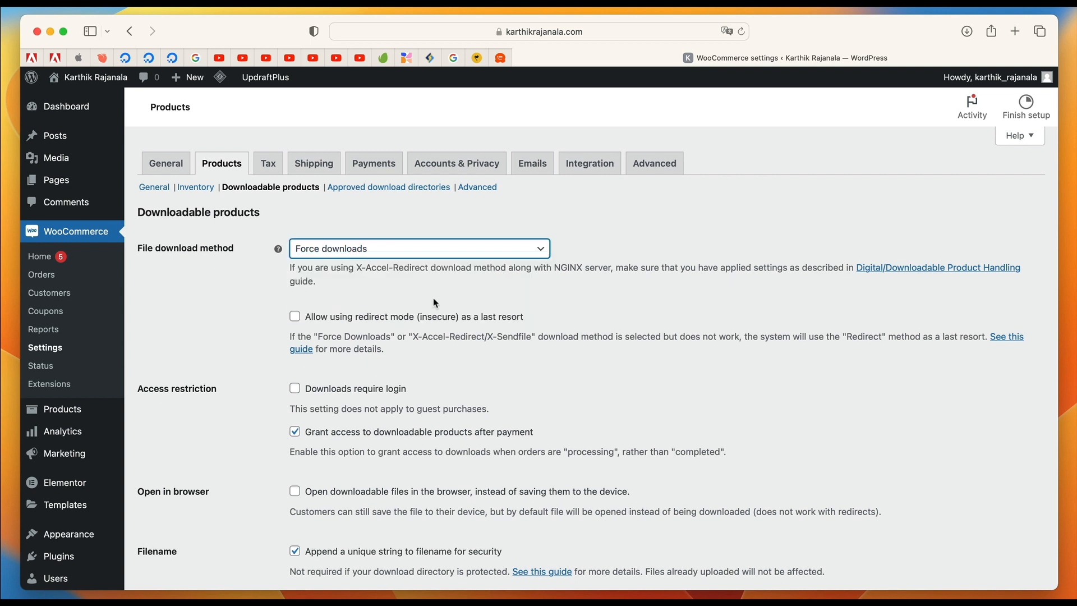
Require customers to log in for downloads under the access restriction settings.
scroll(371, 253, down, 3)
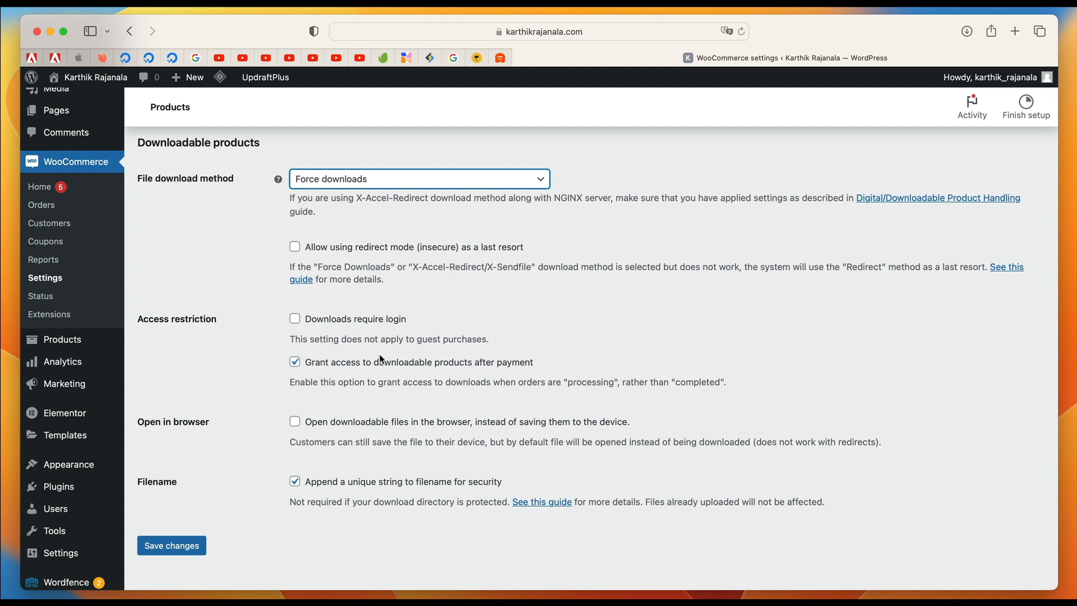
click(295, 319)
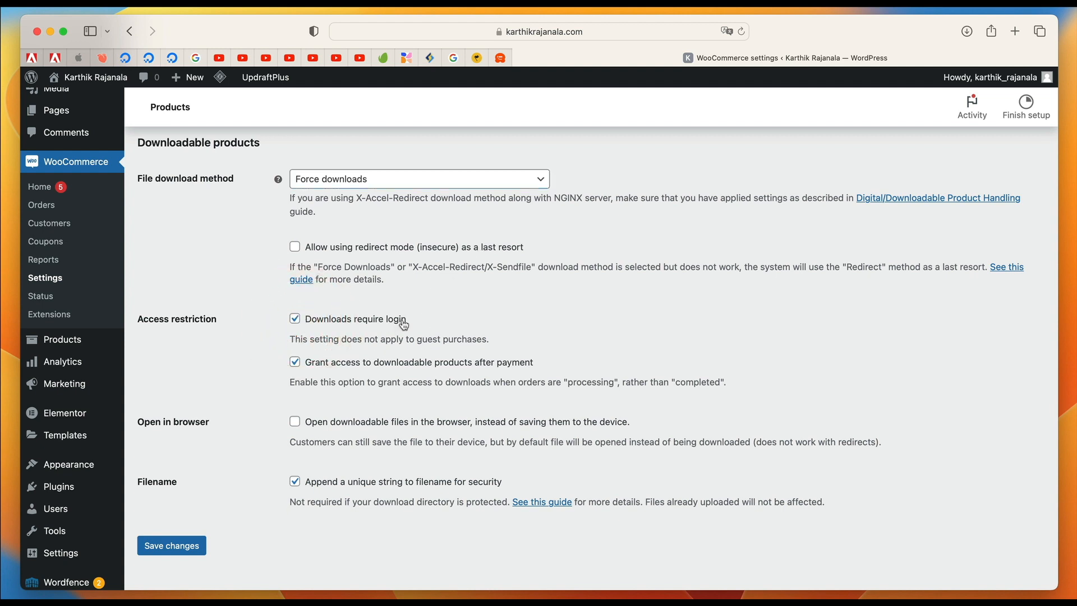
triple_click(372, 340)
scroll(366, 387, down, 2)
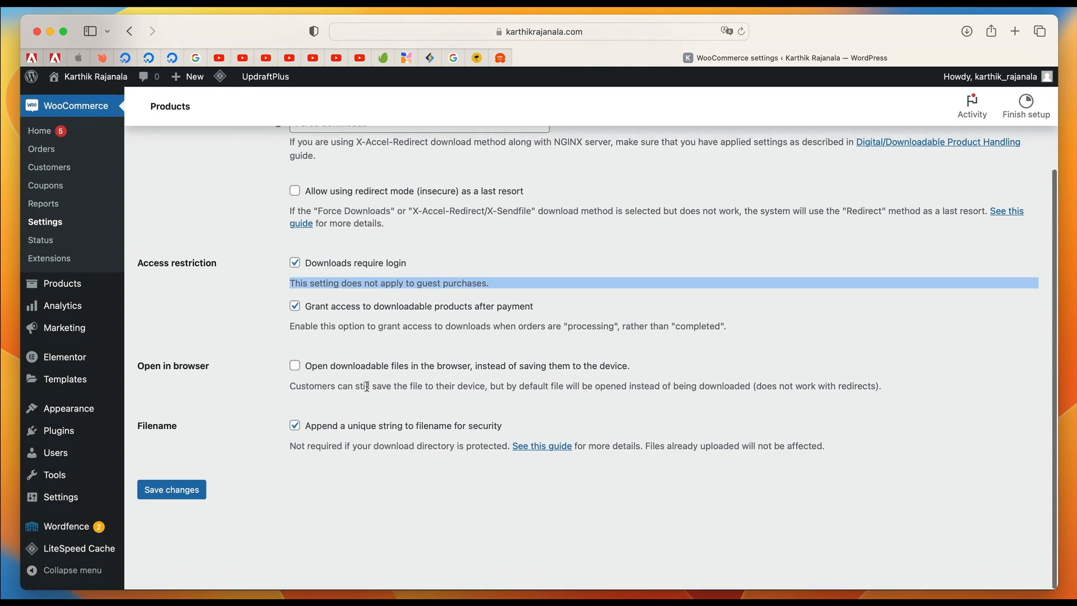
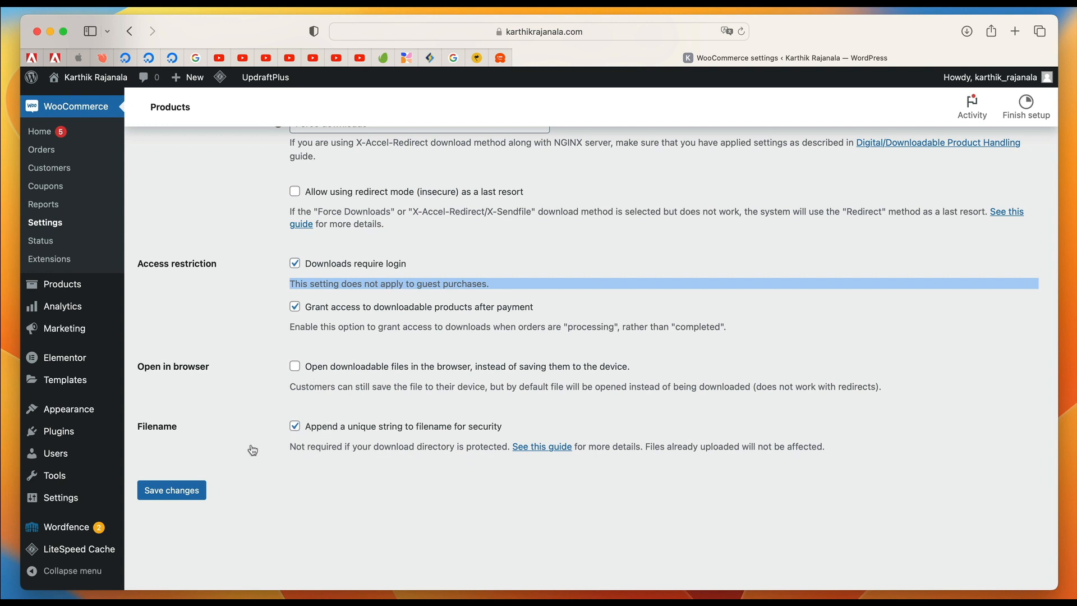
Save the downloadable products settings, and check the approved download directories and advanced product settings.
click(178, 498)
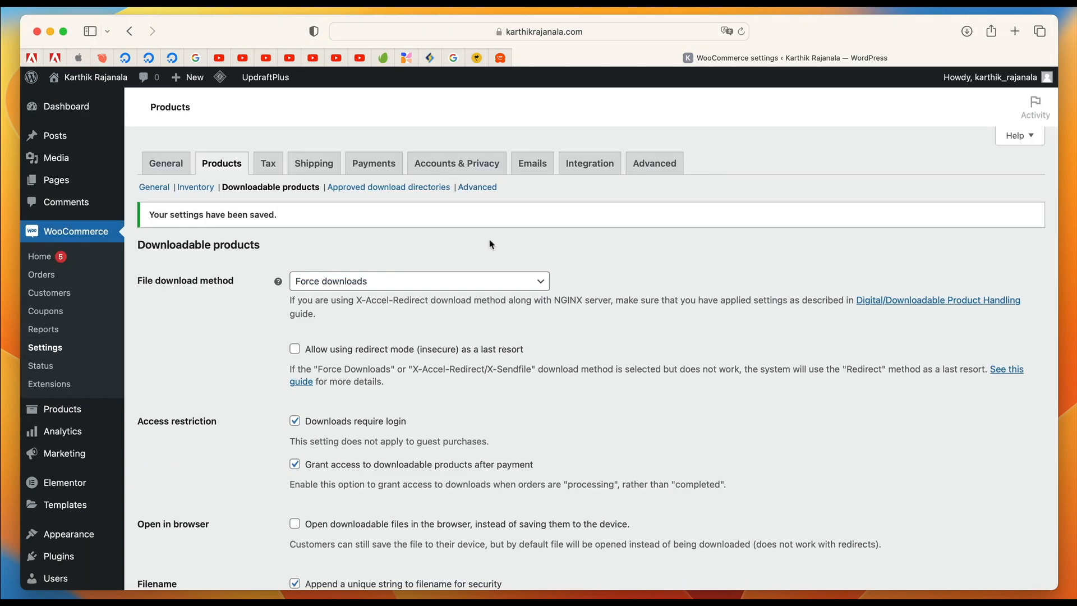
click(385, 189)
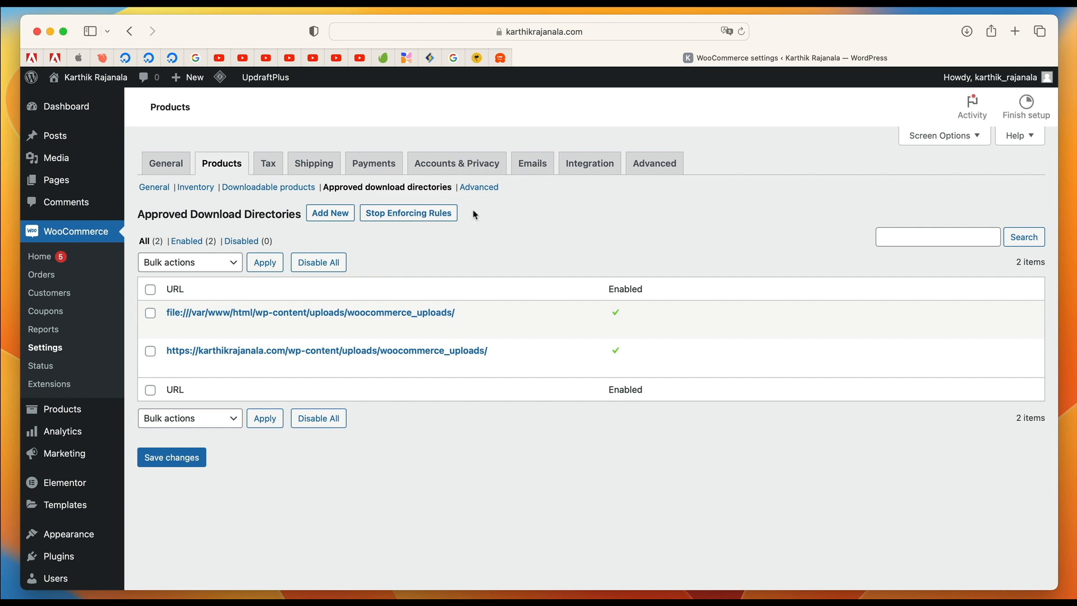
click(486, 191)
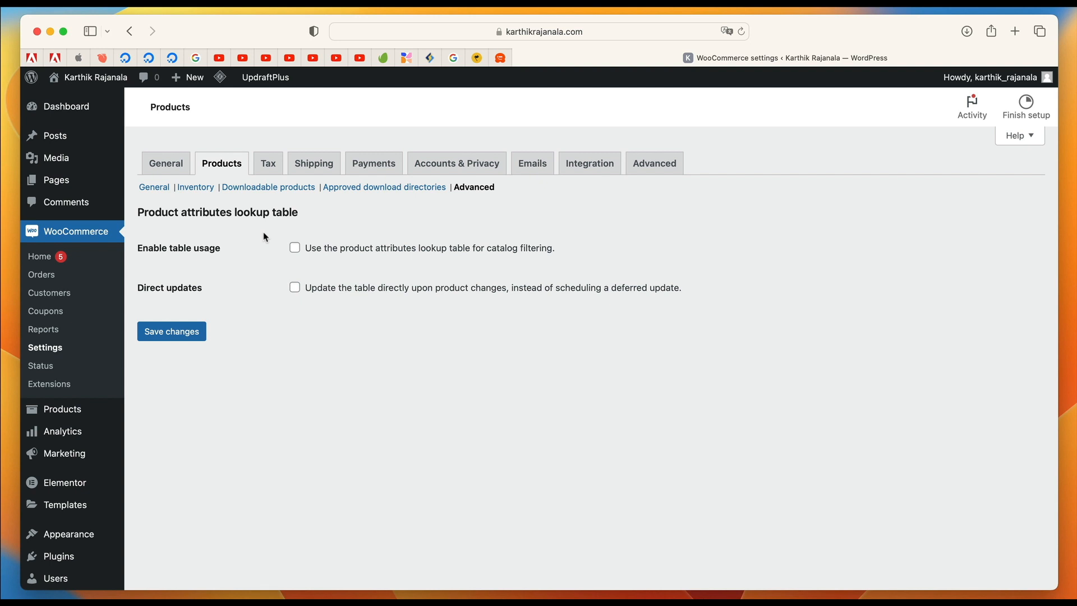
Open the tax options and choose to enter product prices inclusive of tax.
click(267, 163)
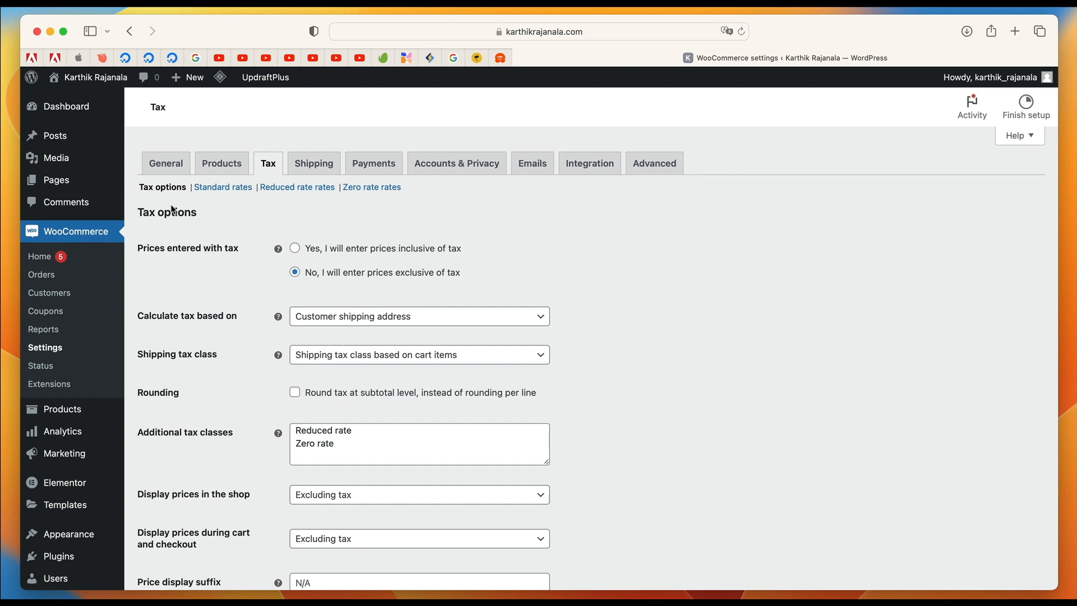
click(341, 255)
scroll(398, 252, down, 3)
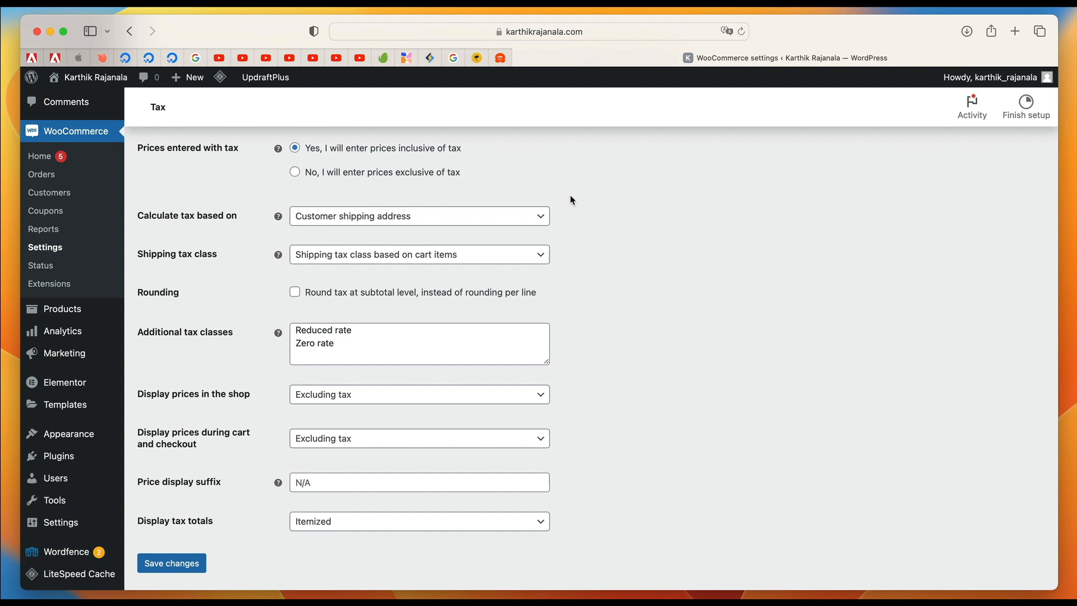
Calculate tax based on the shop base address and keep the shipping tax class based on cart items.
click(462, 218)
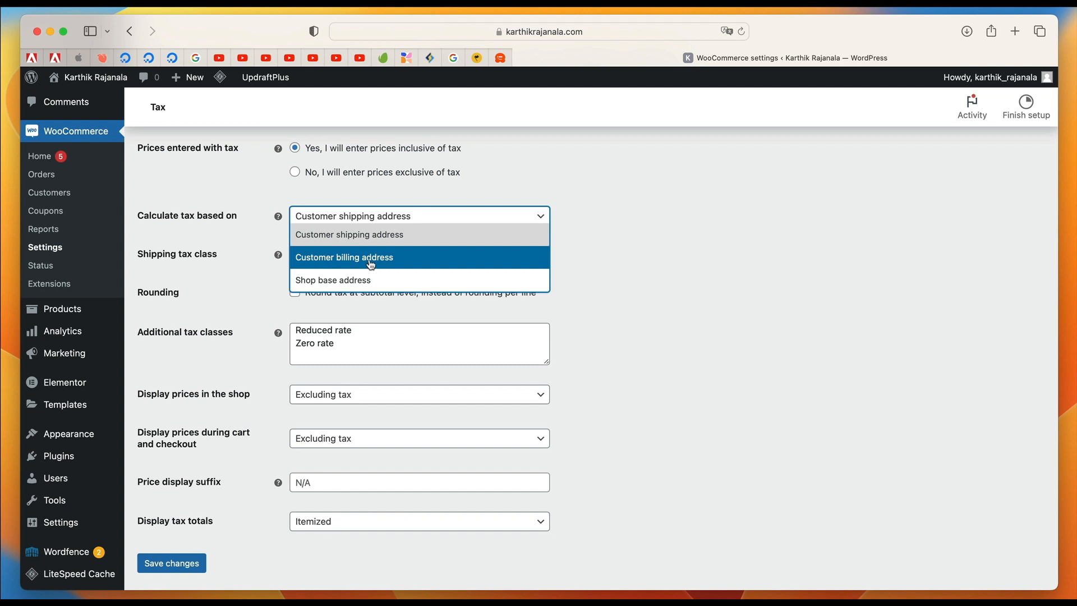
click(347, 281)
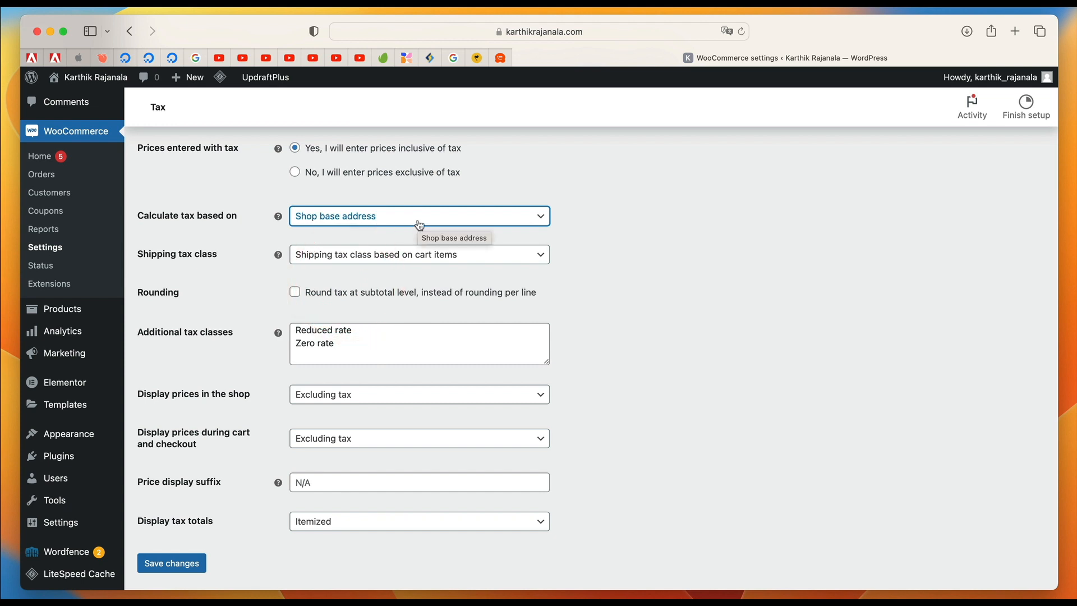
click(378, 221)
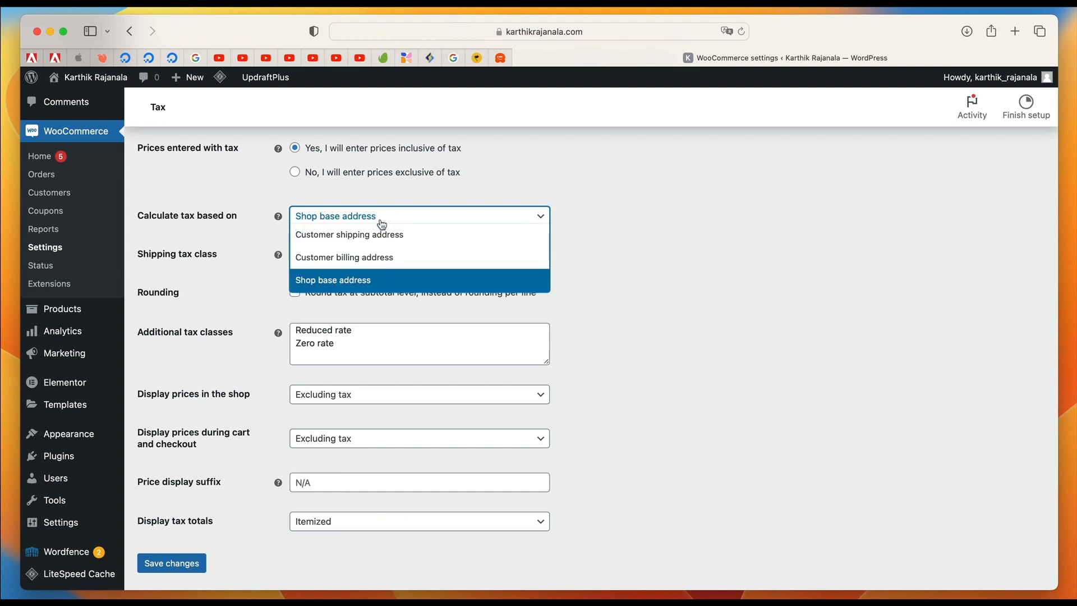
click(636, 270)
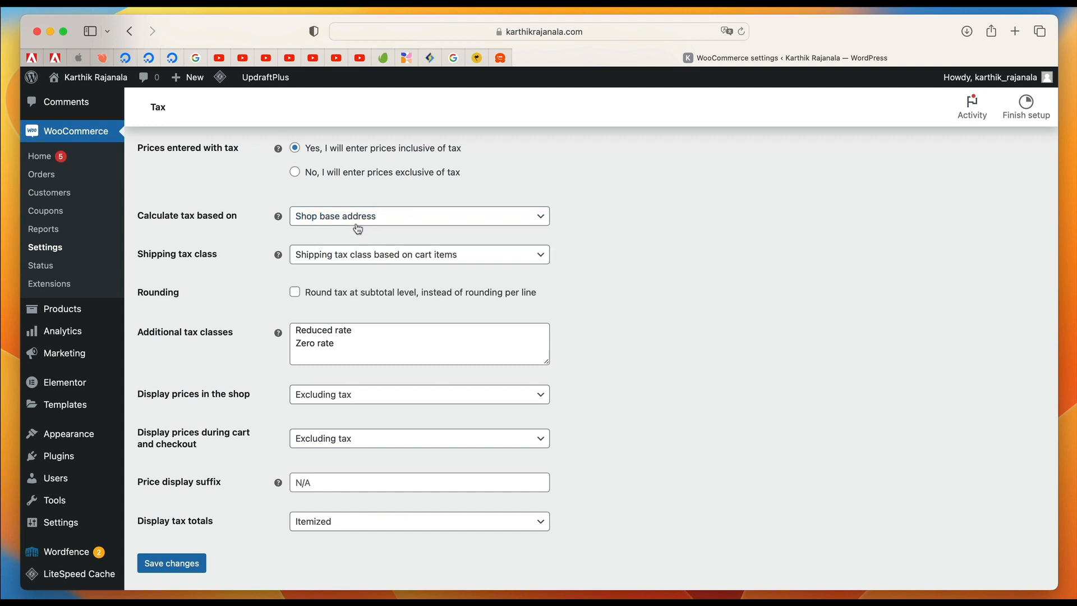
click(384, 255)
click(384, 275)
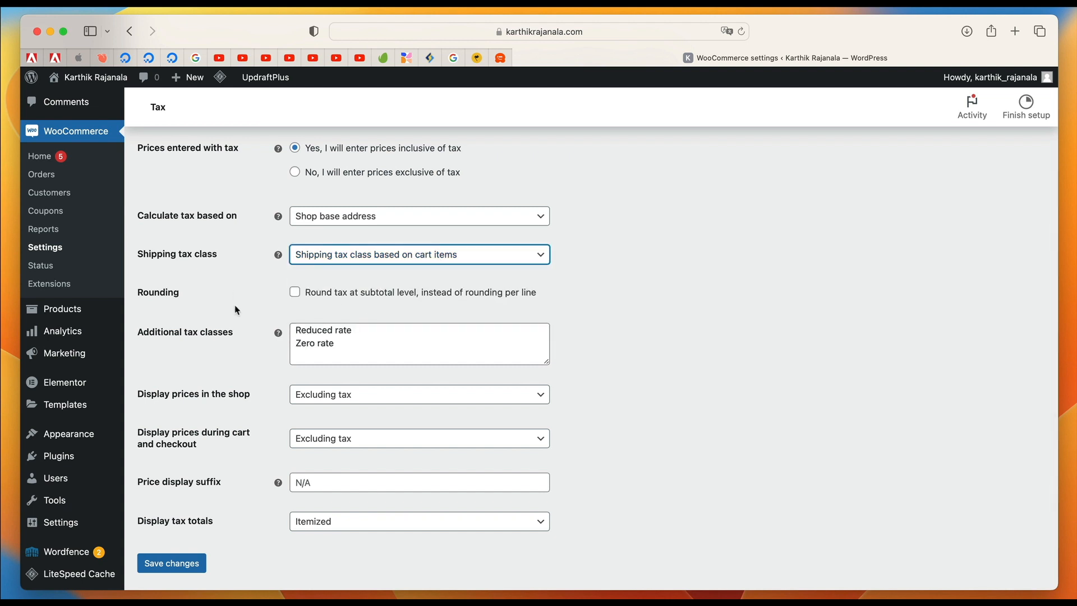
Enable rounding tax at subtotal level and add "New rate" to the additional tax classes.
click(295, 292)
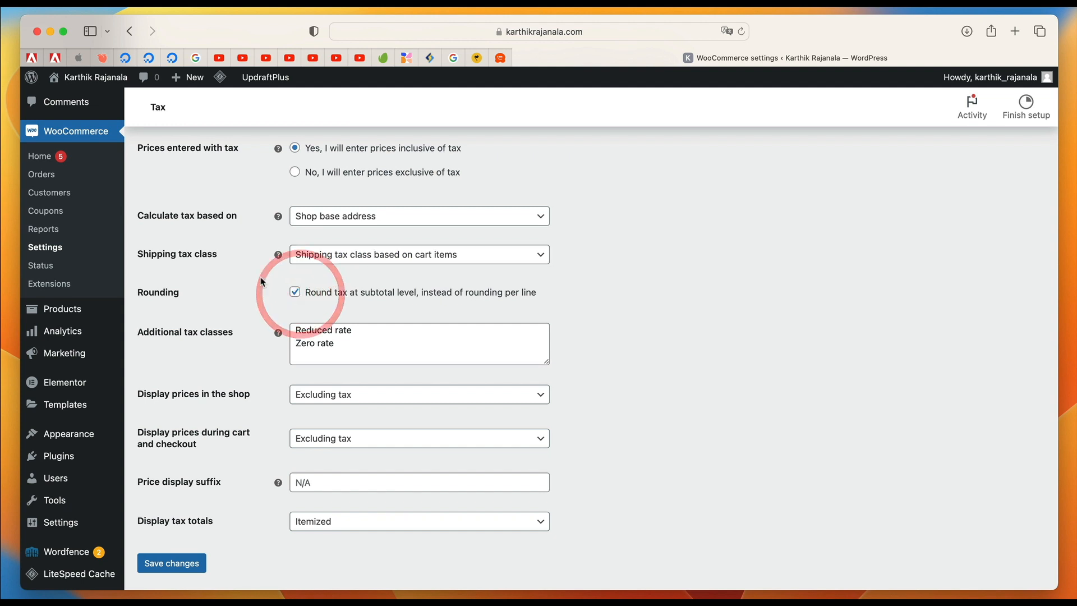
click(367, 345)
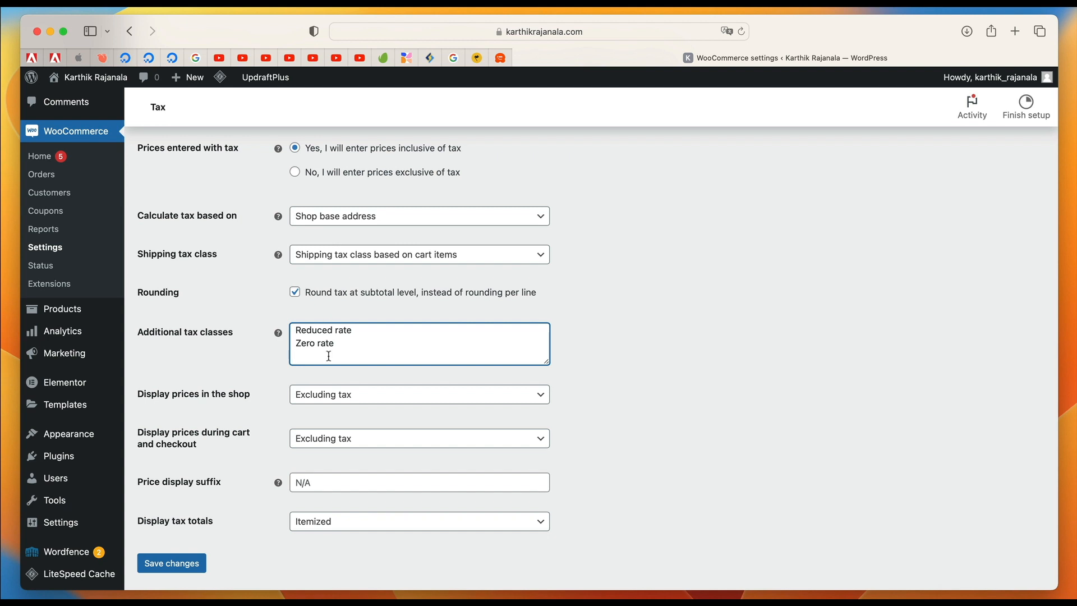
text(New rate)
Display prices including tax both in the shop and during cart and checkout.
scroll(238, 427, down, 2)
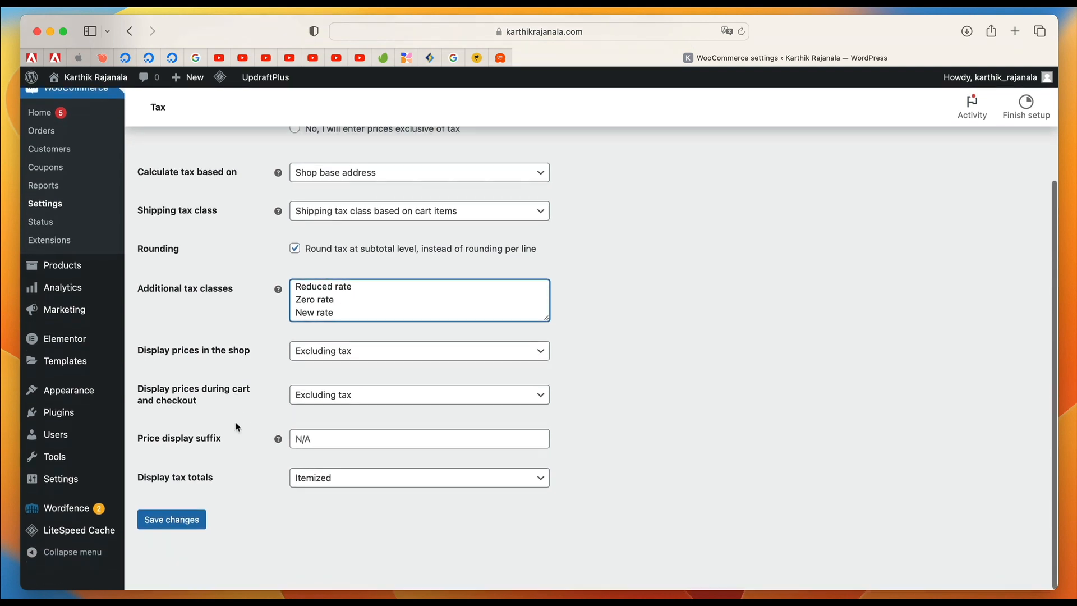
click(373, 354)
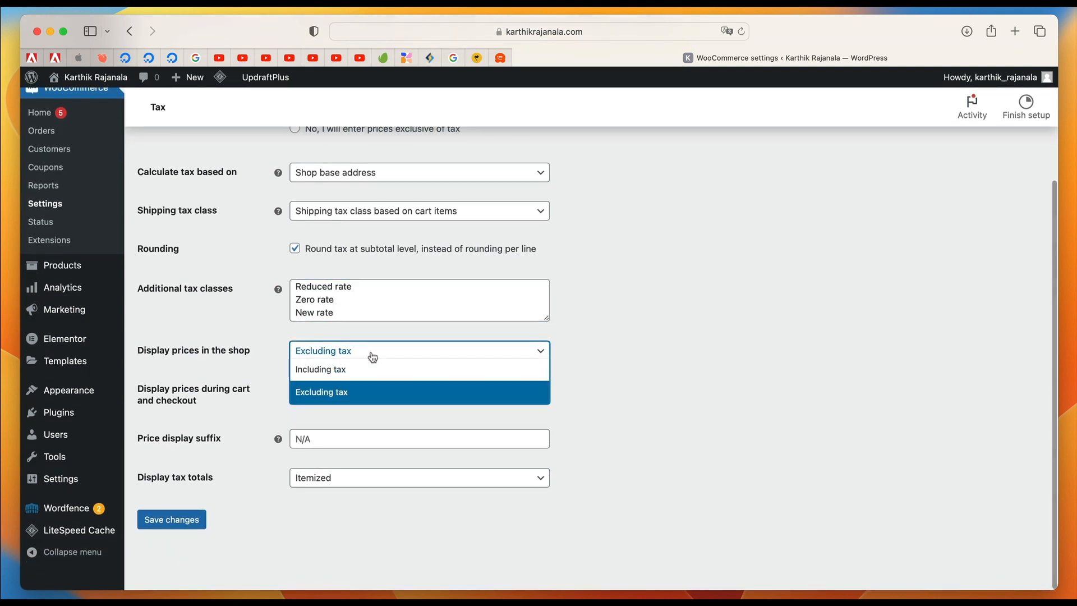
click(349, 372)
click(355, 394)
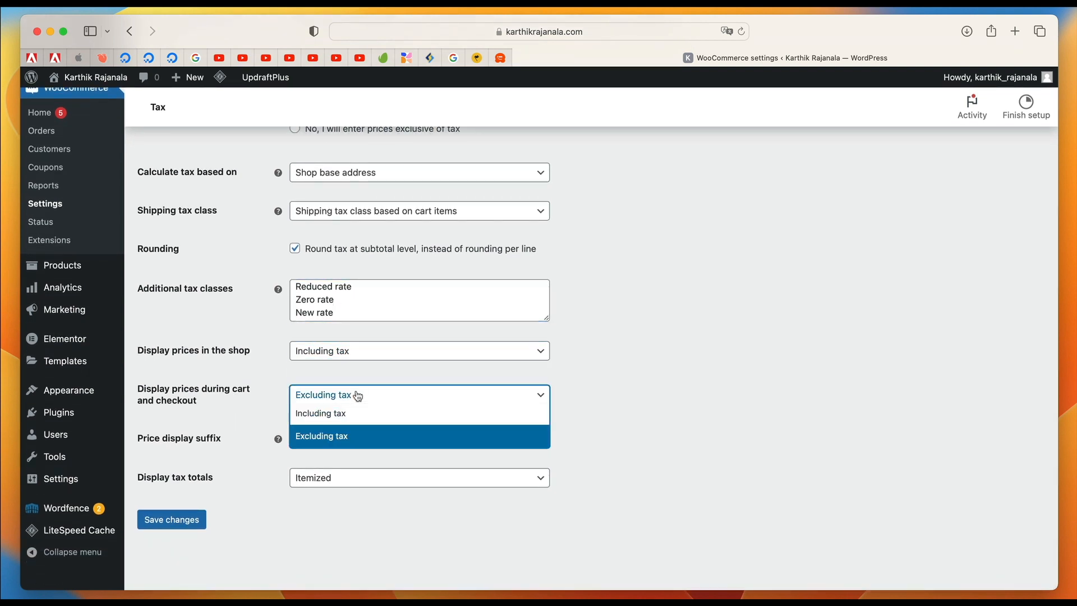
click(356, 412)
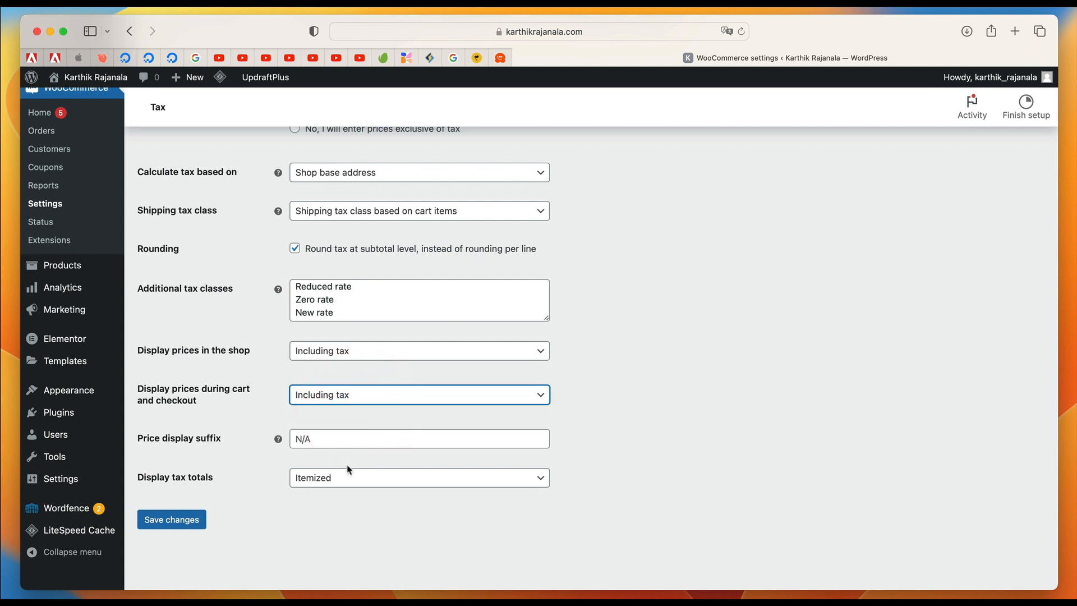
Display tax totals as a single total and save the tax options.
click(352, 483)
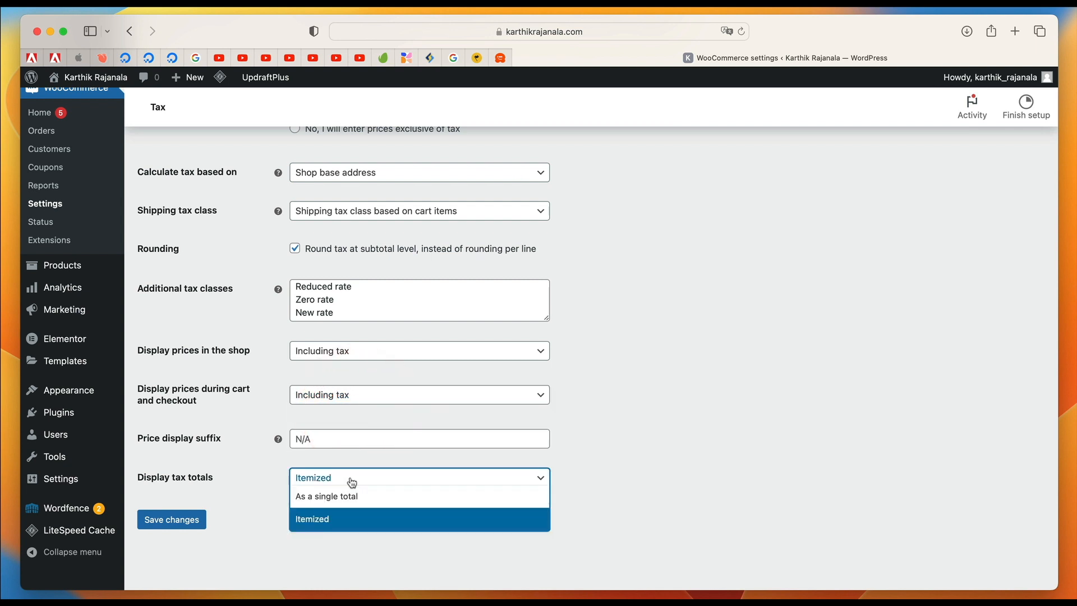
click(354, 498)
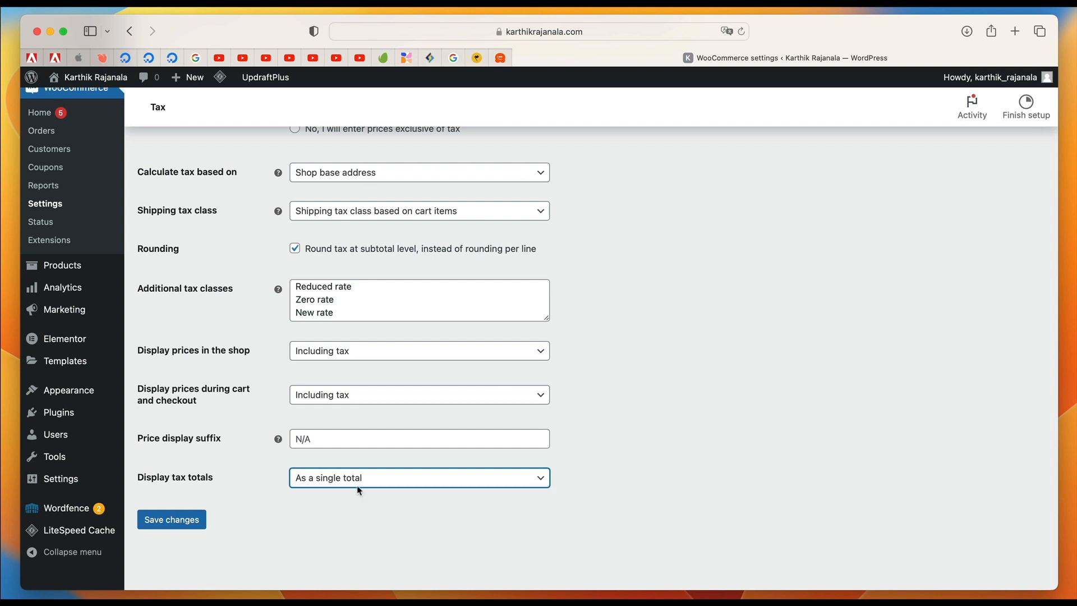
click(189, 518)
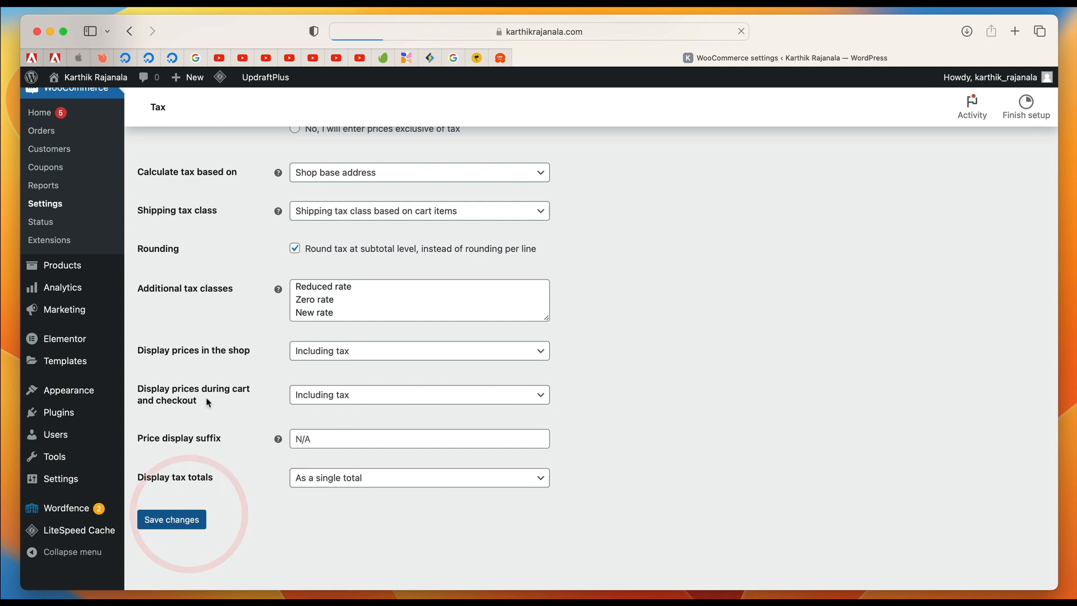
Rename the additional tax class "New rate" to "New" and save the tax options.
scroll(326, 470, down, 3)
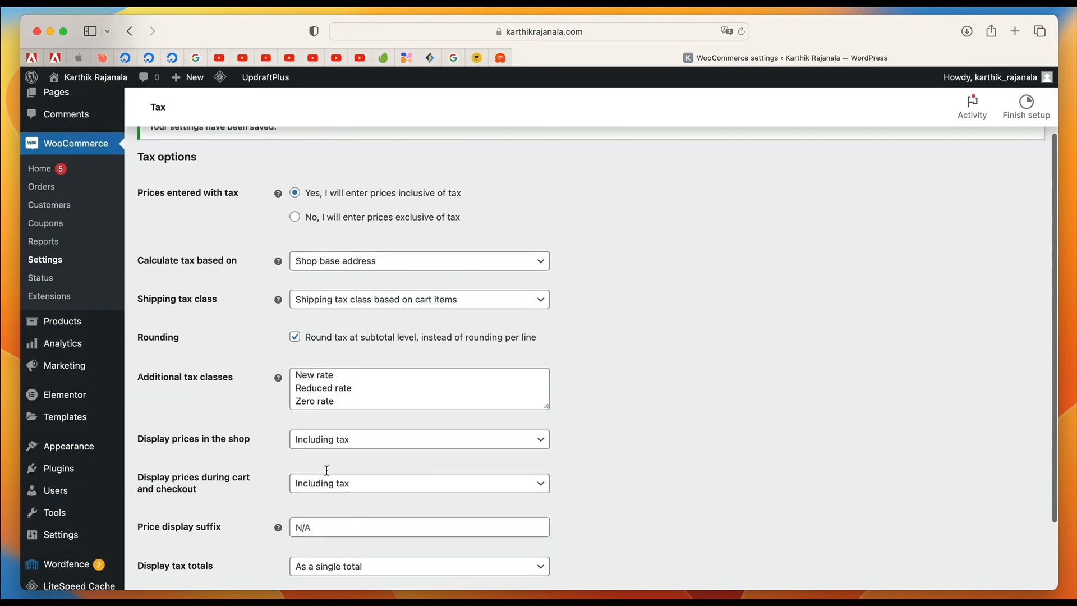
triple_click(338, 376)
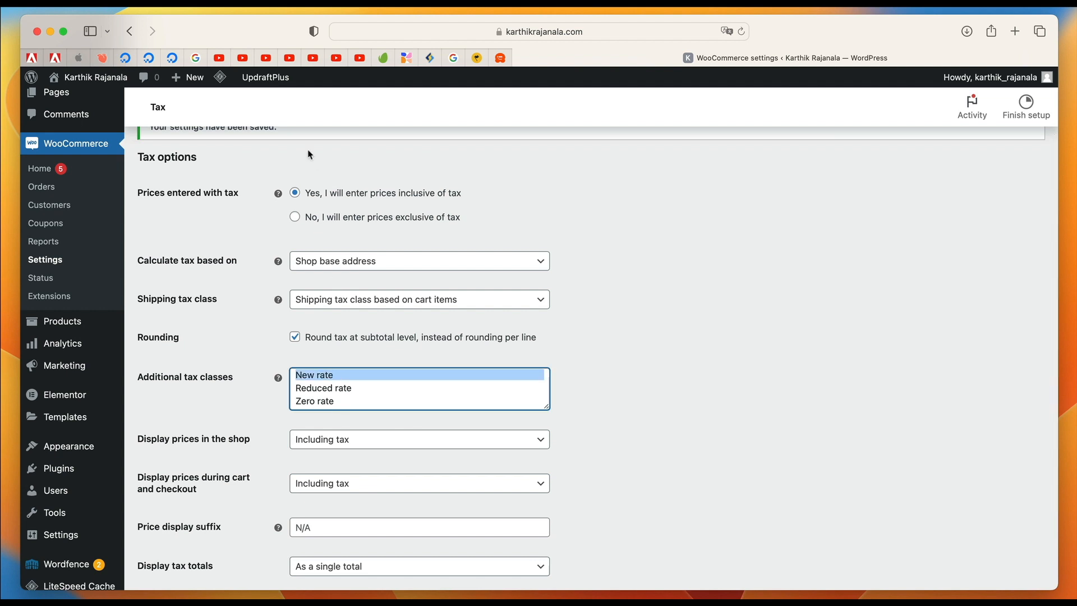
scroll(260, 212, up, 3)
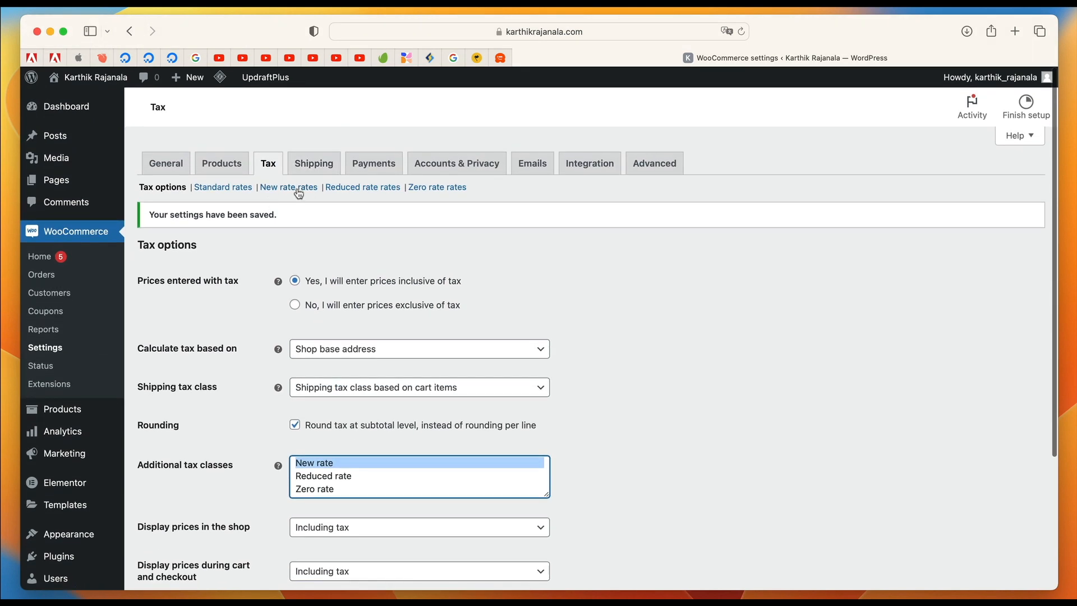
double_click(343, 461)
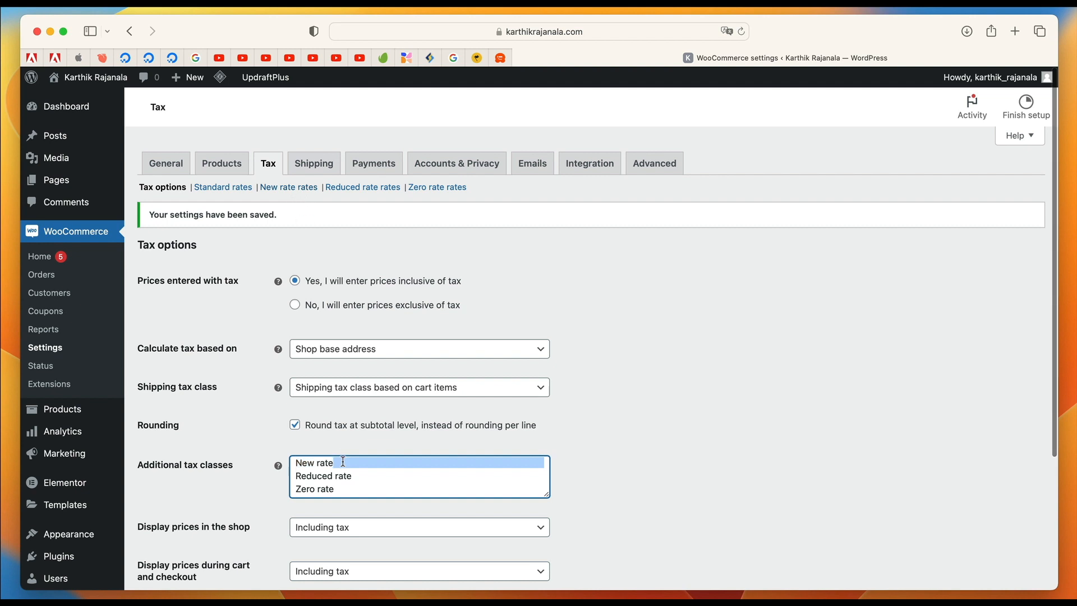
double_click(325, 461)
key(BackSpace)
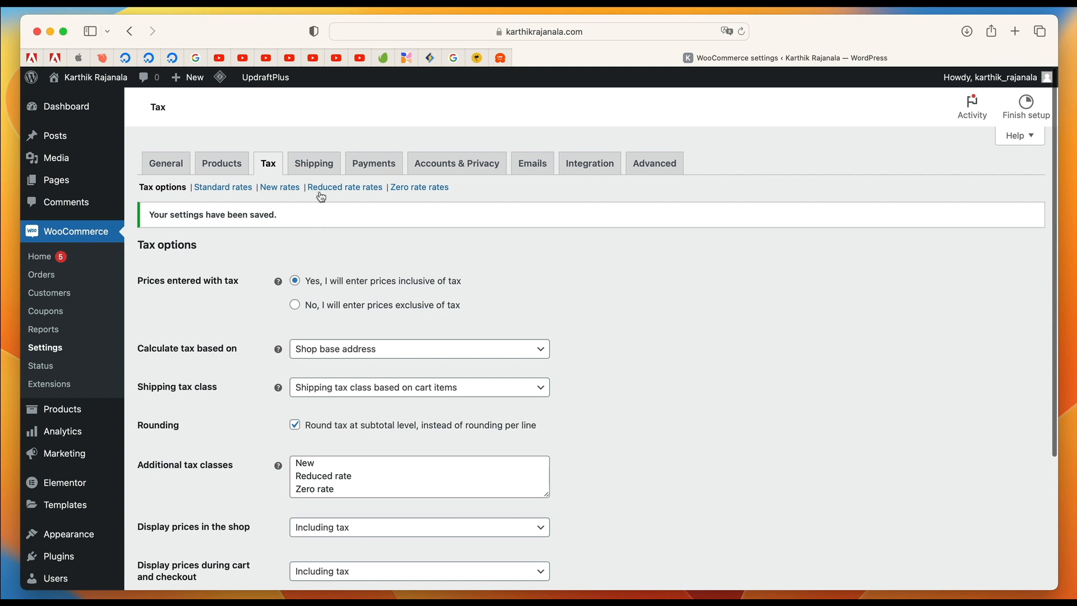
Add a 10% standard tax rate for all locations, consulting the ISO 3166-1 country code list, and save it.
click(227, 190)
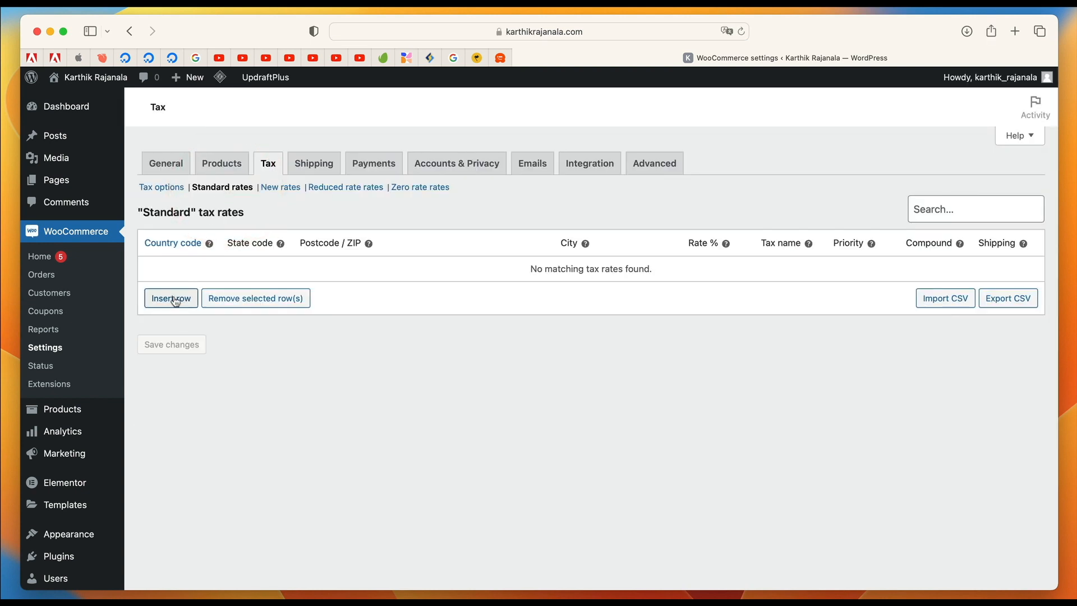
click(174, 299)
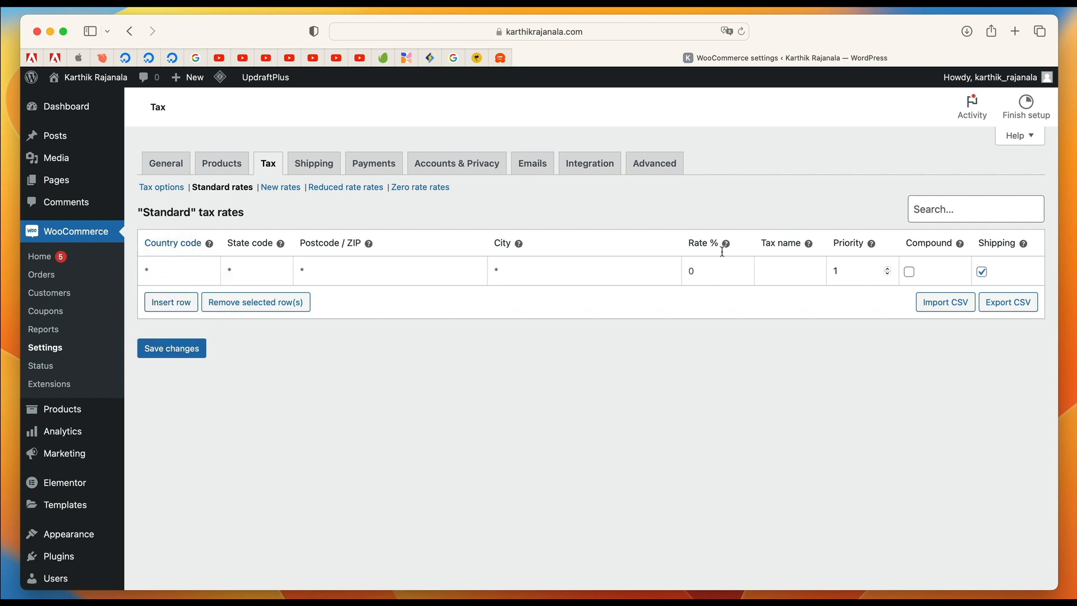
click(694, 271)
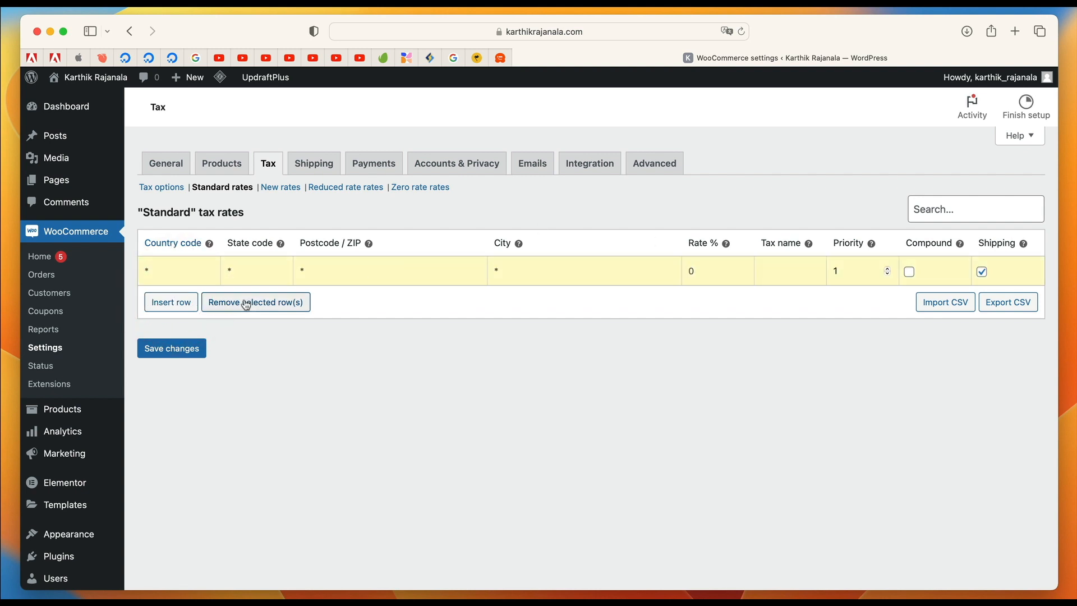
click(171, 251)
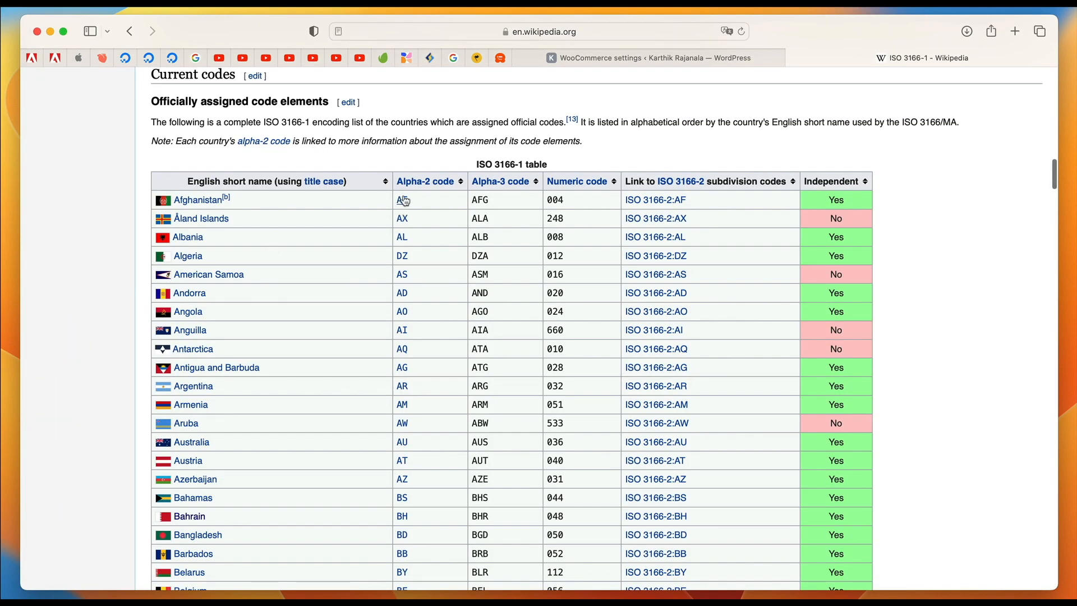
scroll(373, 446, down, 10)
scroll(373, 445, down, 10)
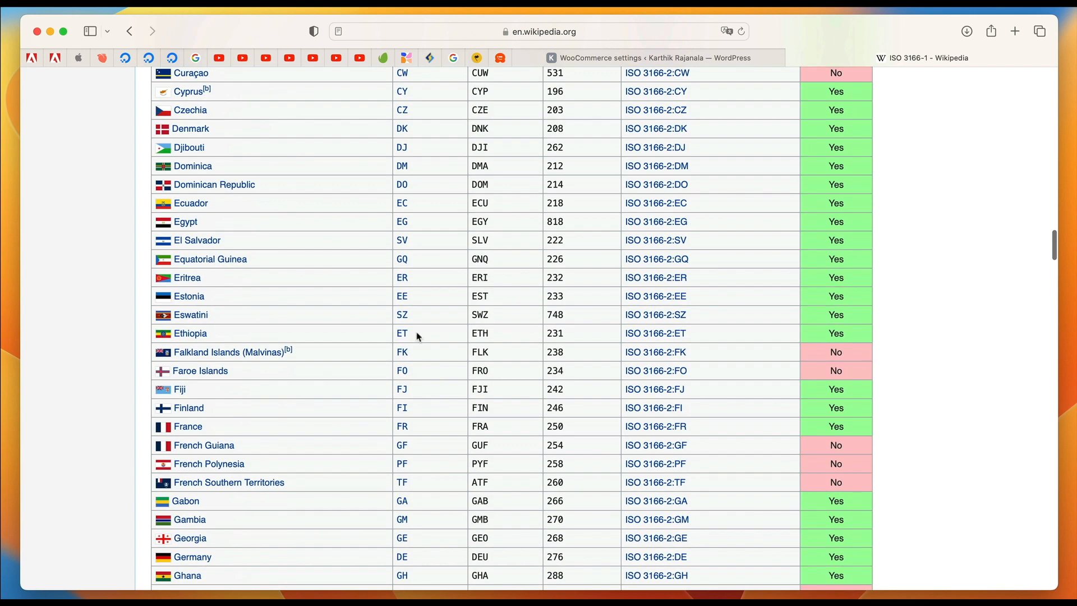
click(723, 58)
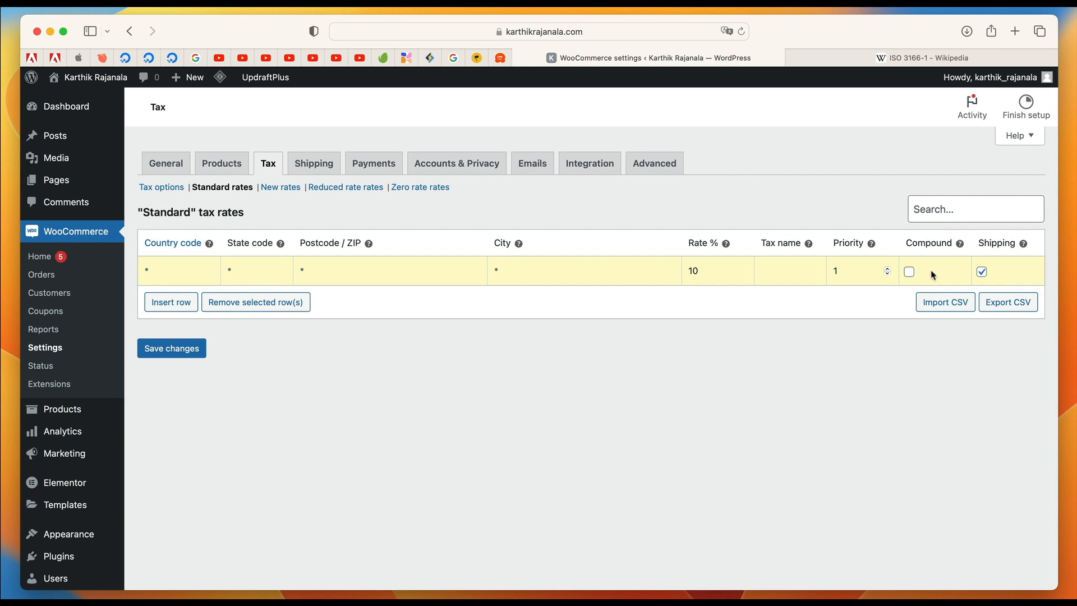
click(171, 348)
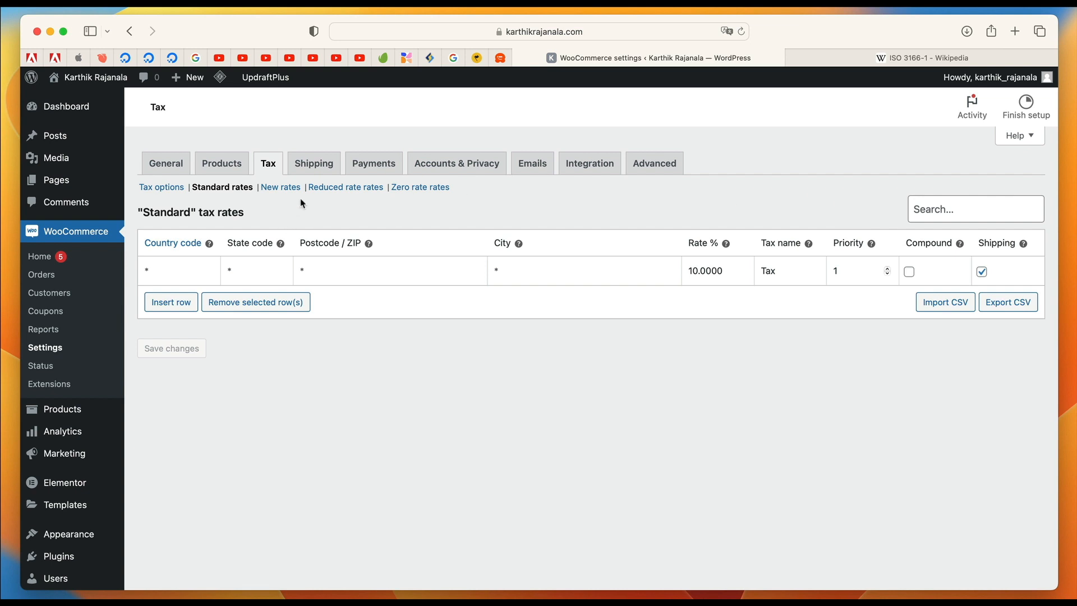
Add a 15% tax rate for all locations to the New rates and save it.
click(285, 187)
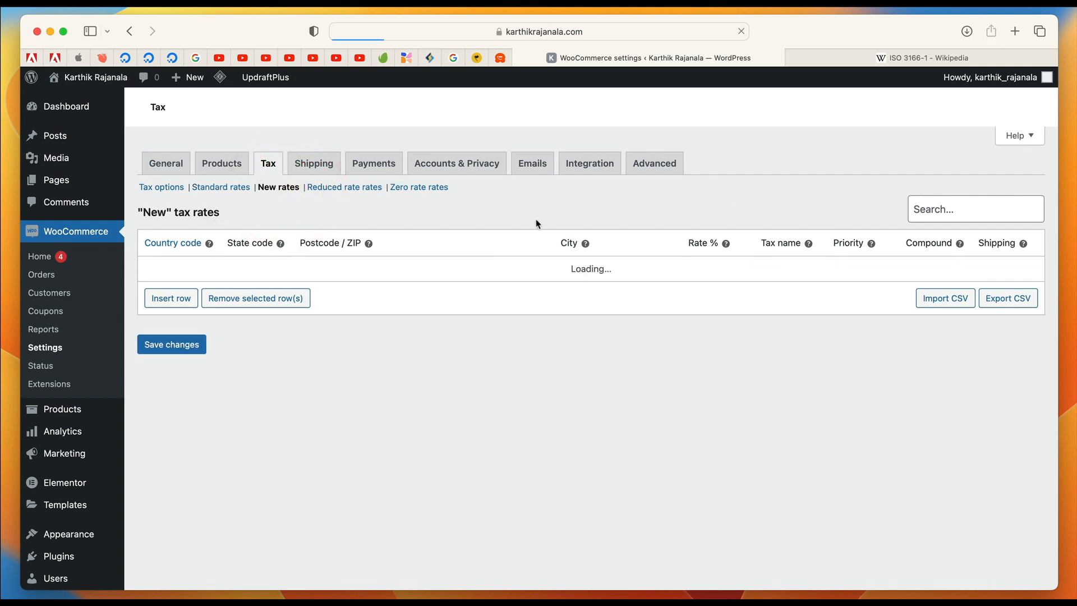
click(179, 305)
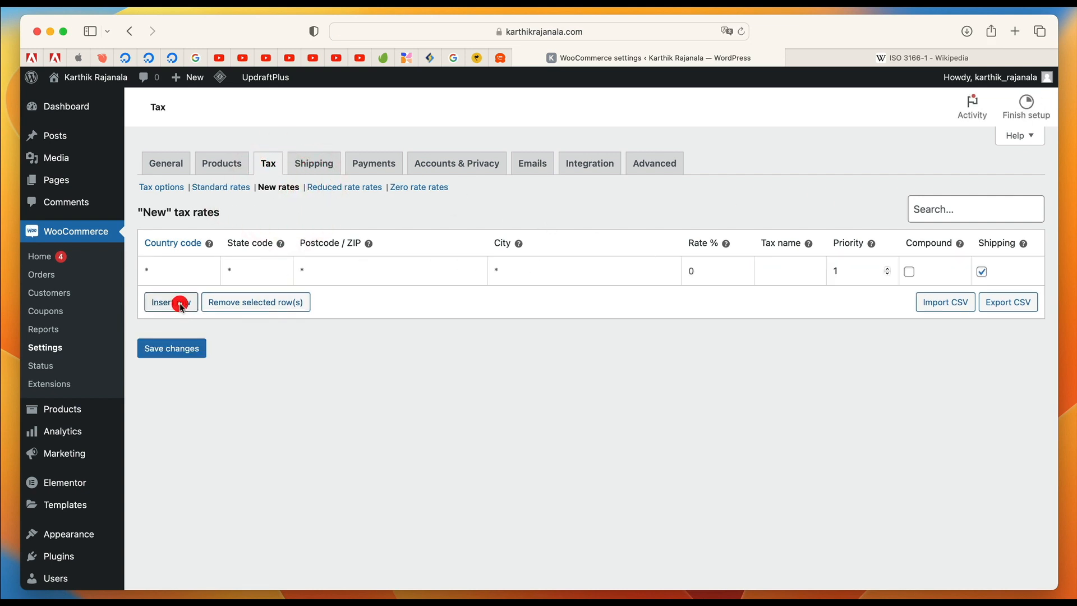
click(691, 272)
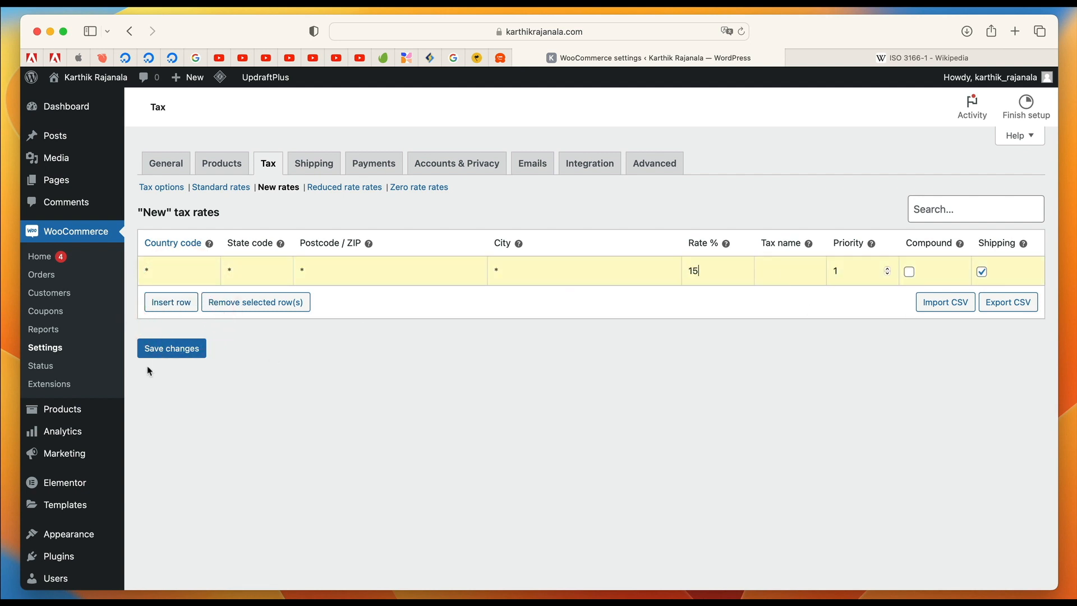
click(167, 358)
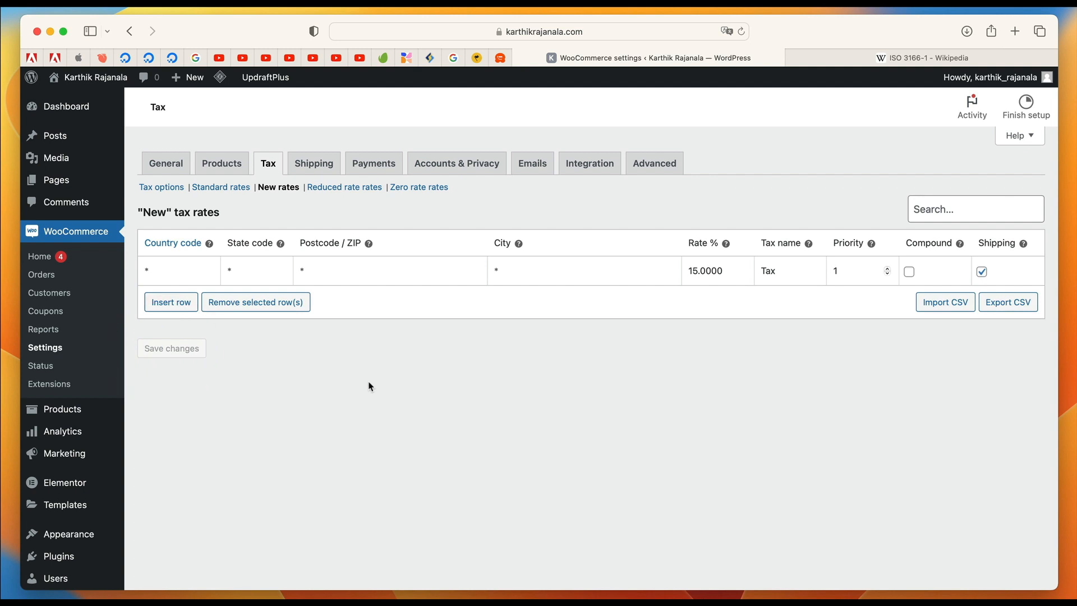
Add a 5% tax rate for all locations to the Reduced rate rates and save it.
click(350, 190)
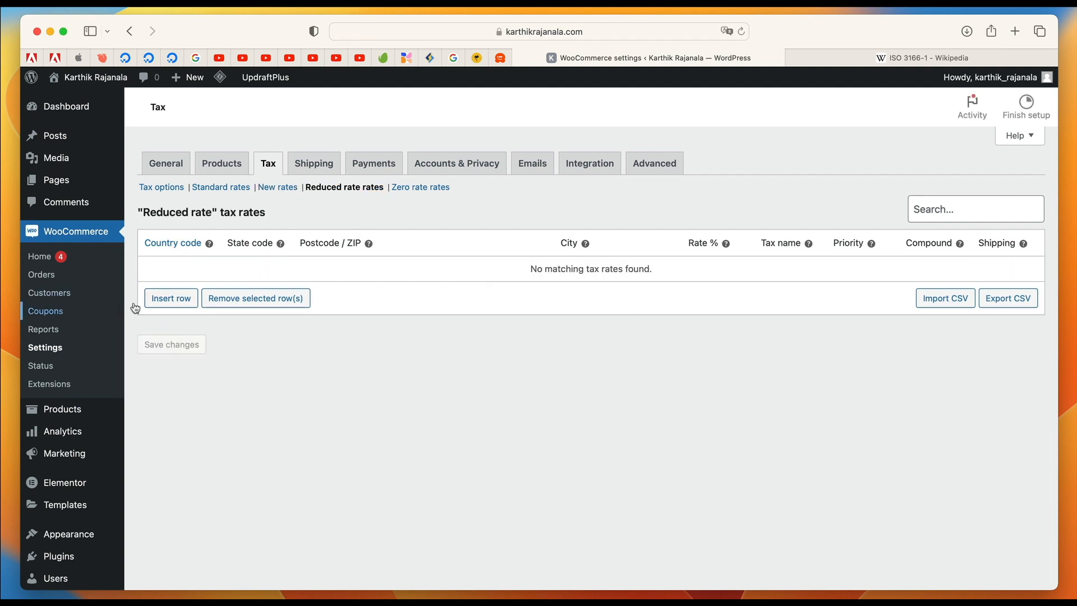
click(185, 302)
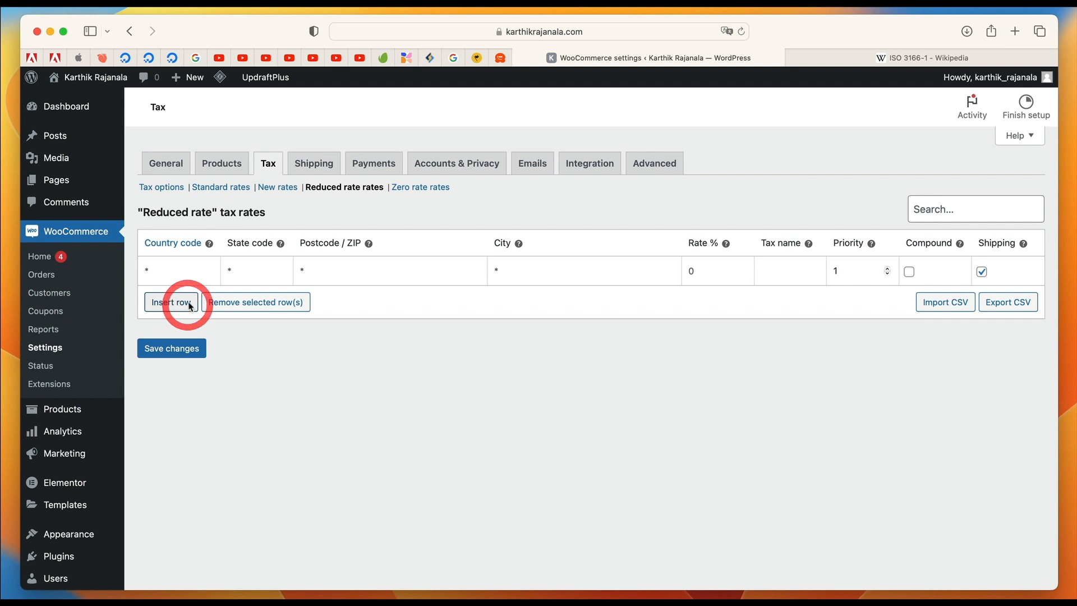
click(693, 270)
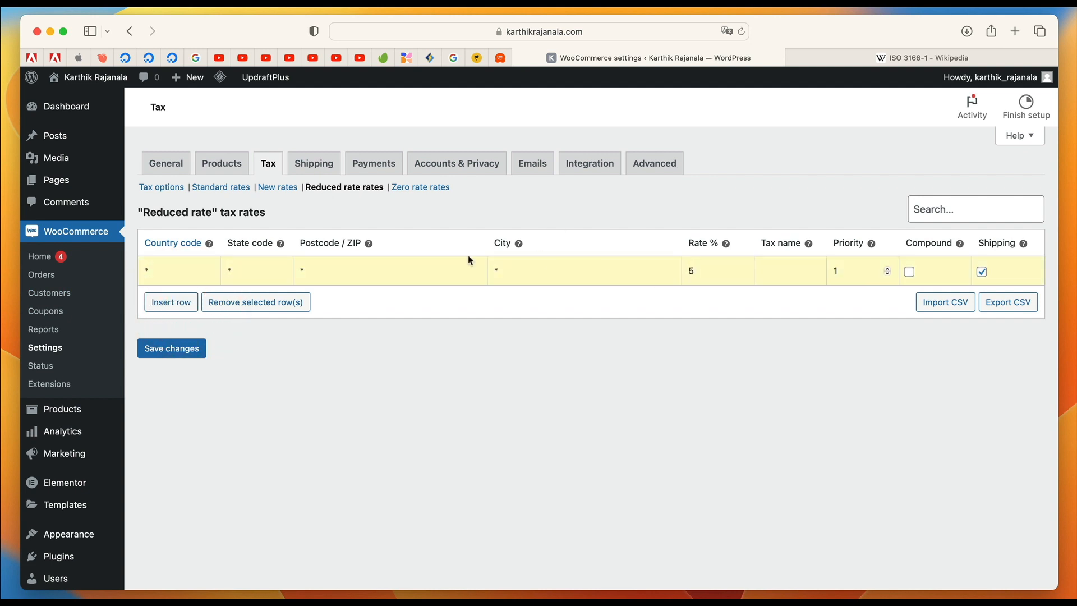
click(175, 354)
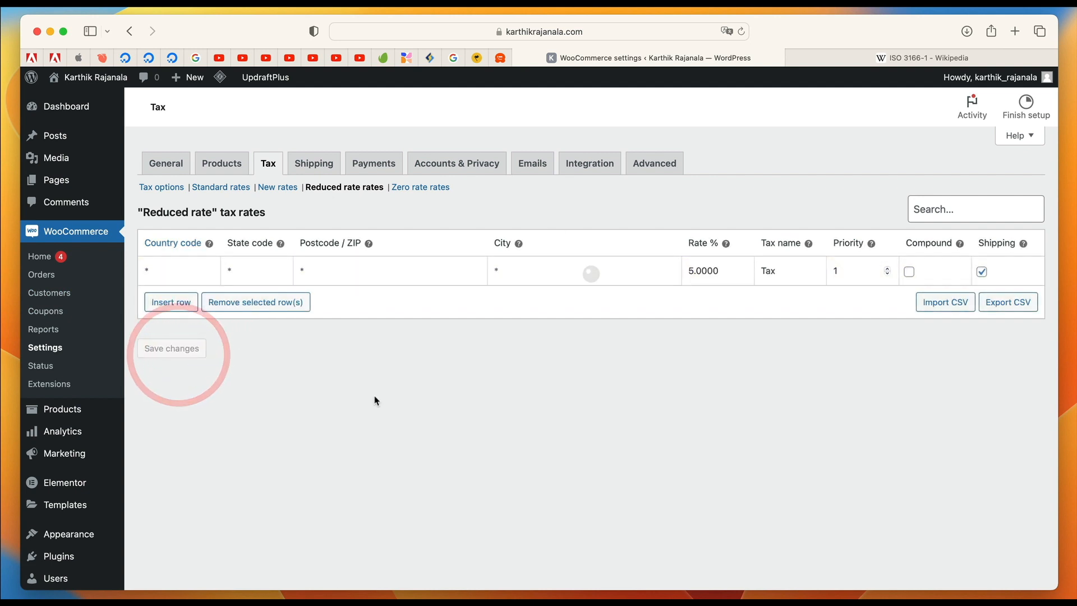
Add a 0% tax rate for all locations to the Zero rate rates and save it.
click(428, 187)
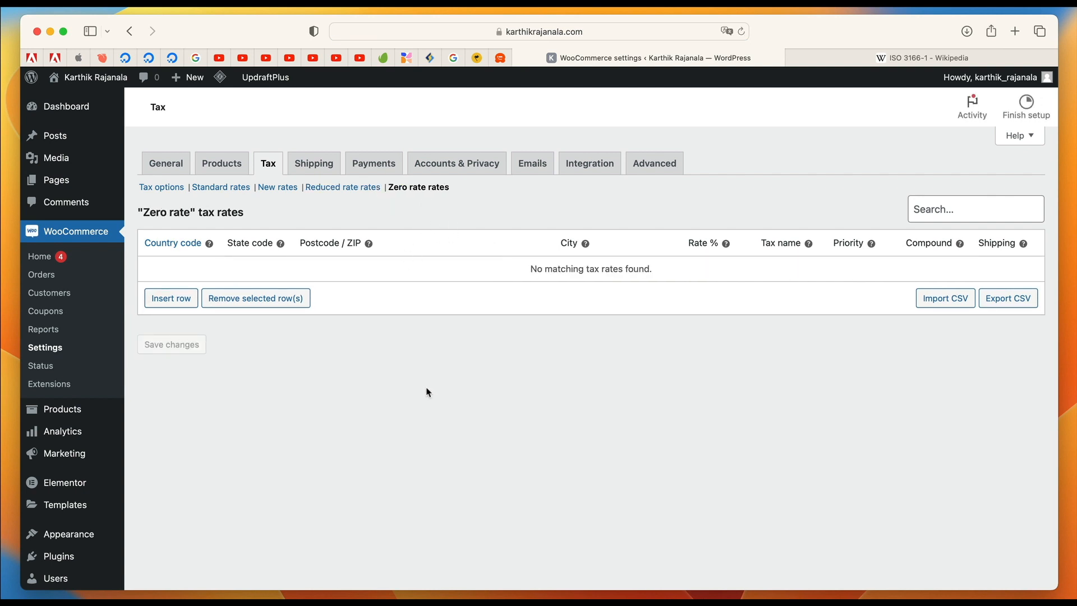
click(180, 300)
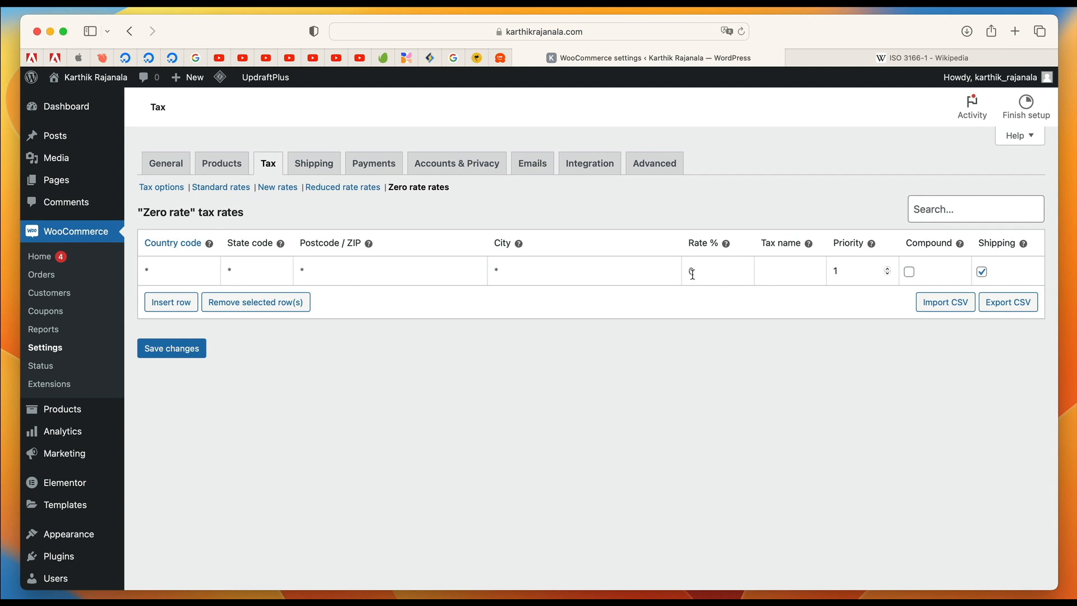
click(179, 354)
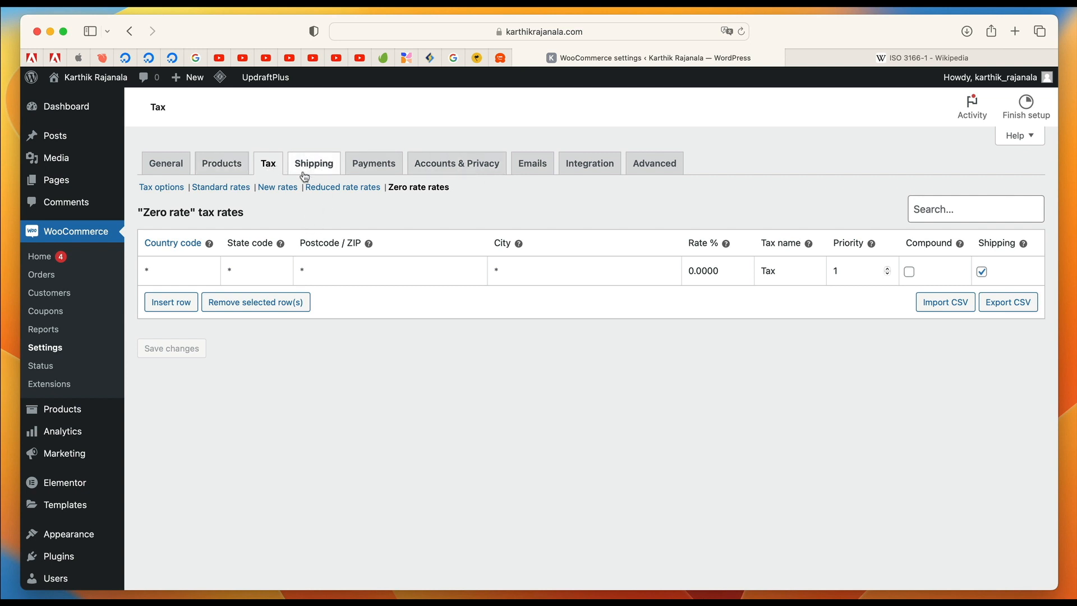
Try enabling login and account creation at checkout, "My account" page registration, and both account erasure options in the Accounts & Privacy settings.
click(457, 168)
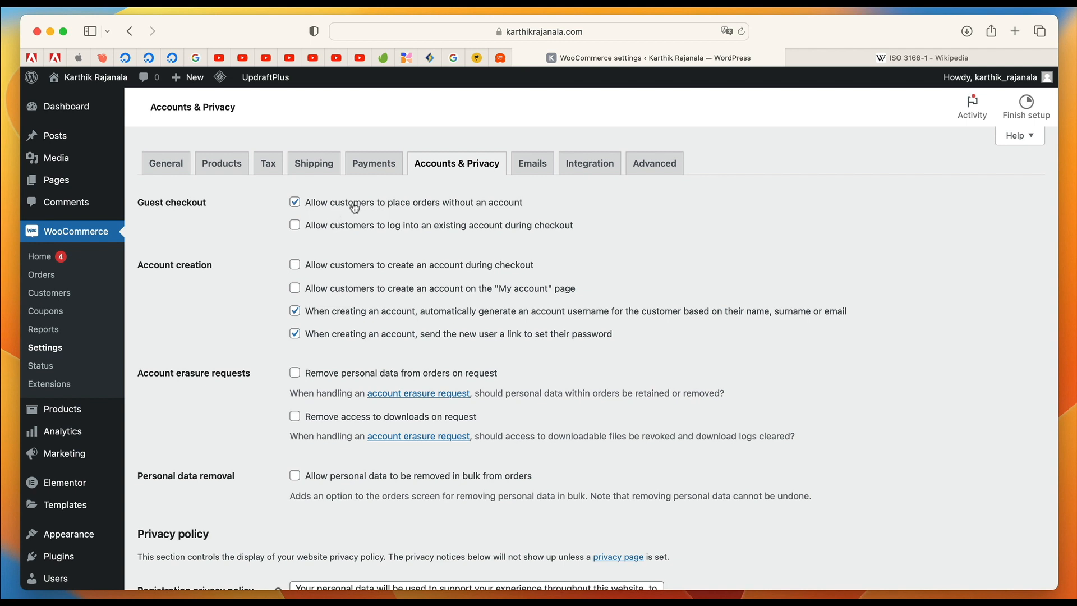
click(376, 229)
click(362, 270)
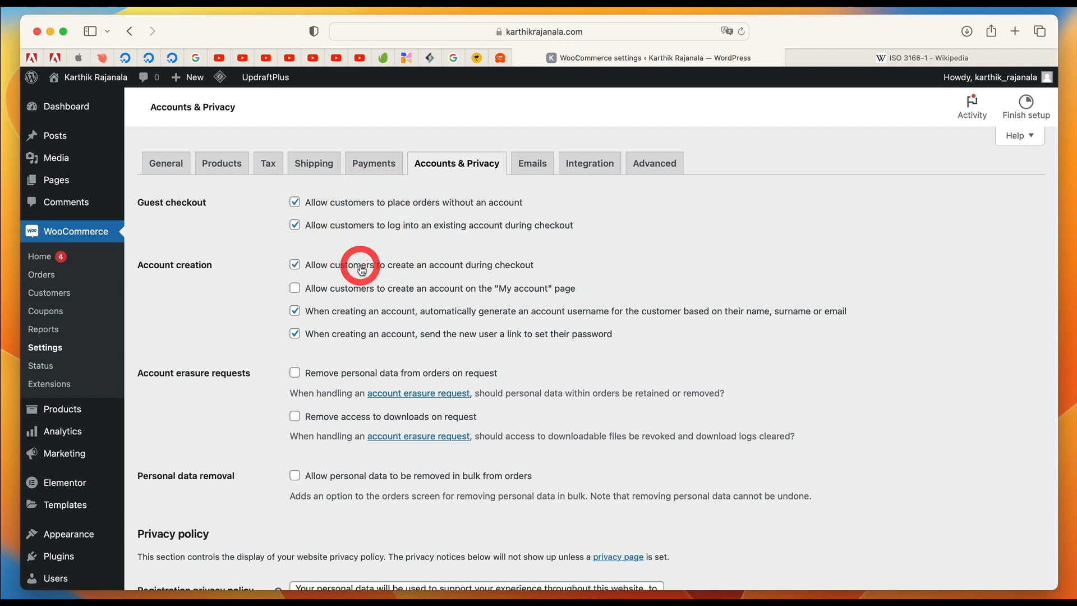
click(365, 296)
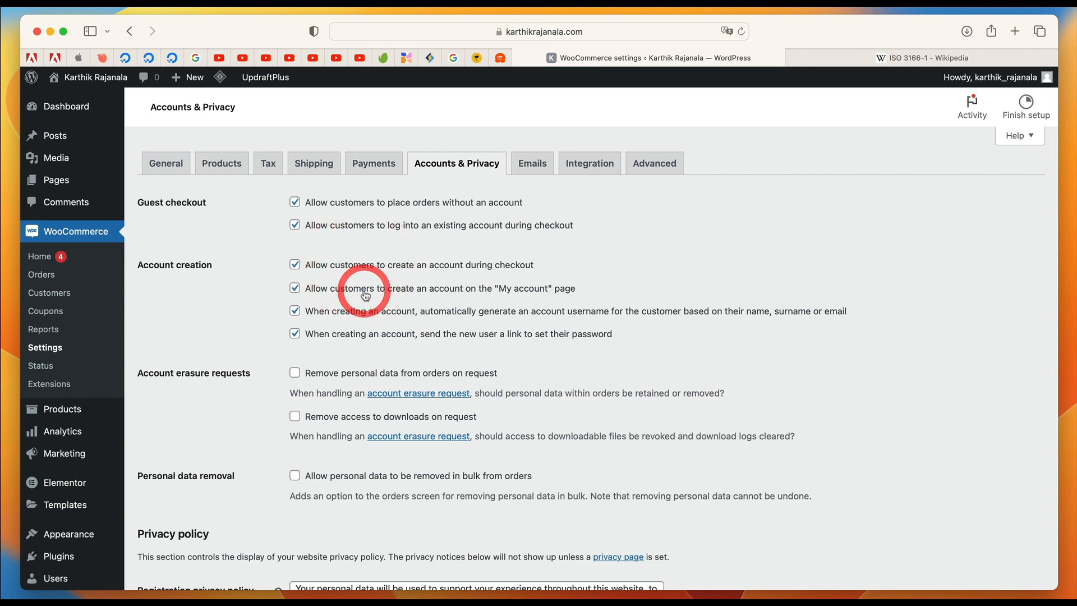
scroll(337, 303, down, 2)
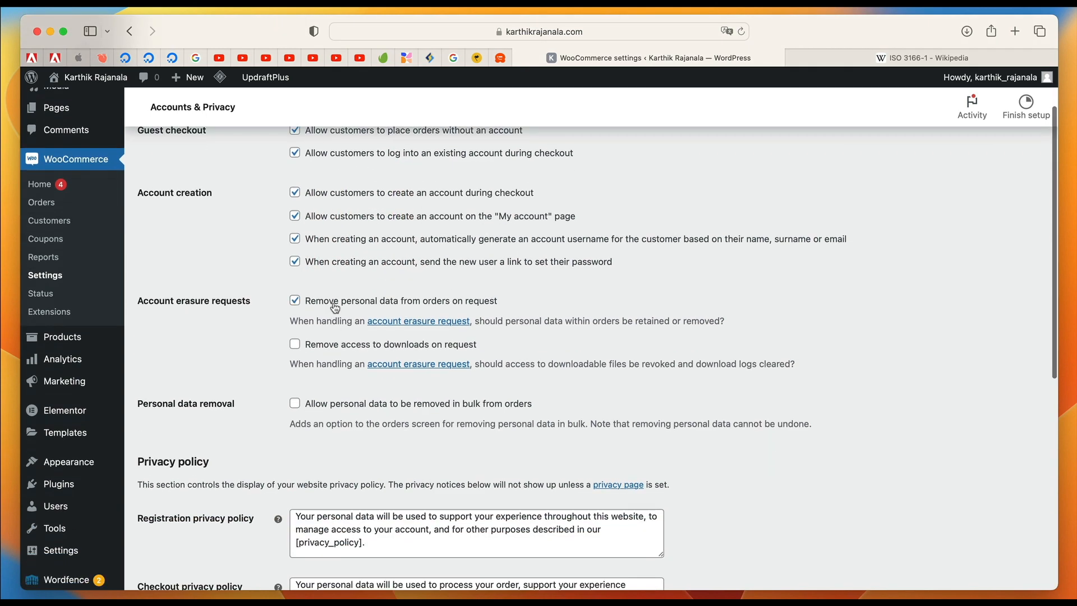
click(324, 343)
scroll(331, 314, down, 4)
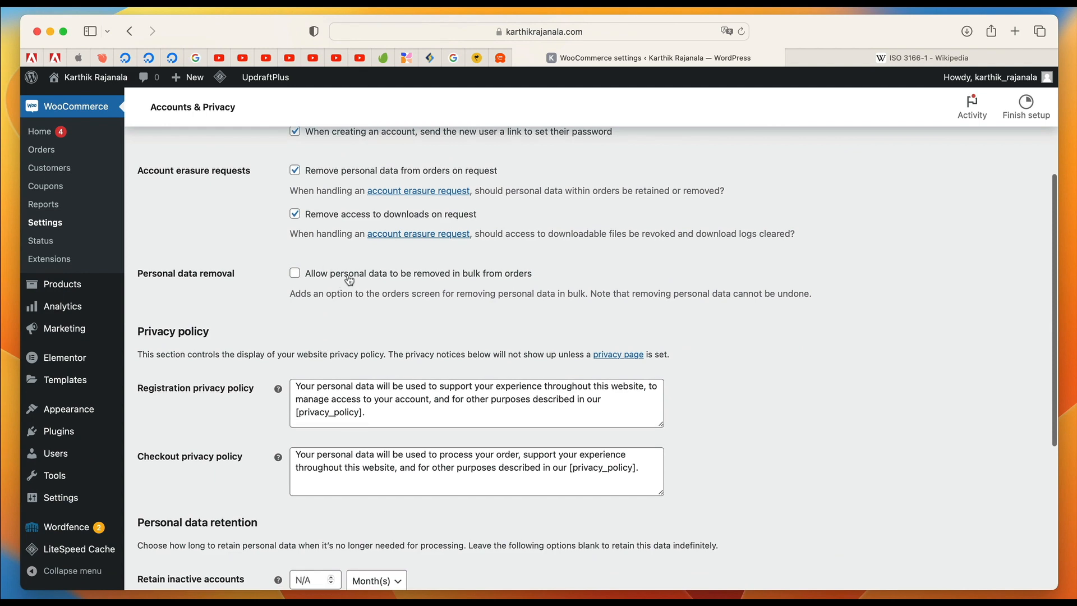
scroll(349, 280, down, 3)
Set the existing Privacy Policy page as the site's privacy policy page and publish its draft with the suggested text.
click(623, 245)
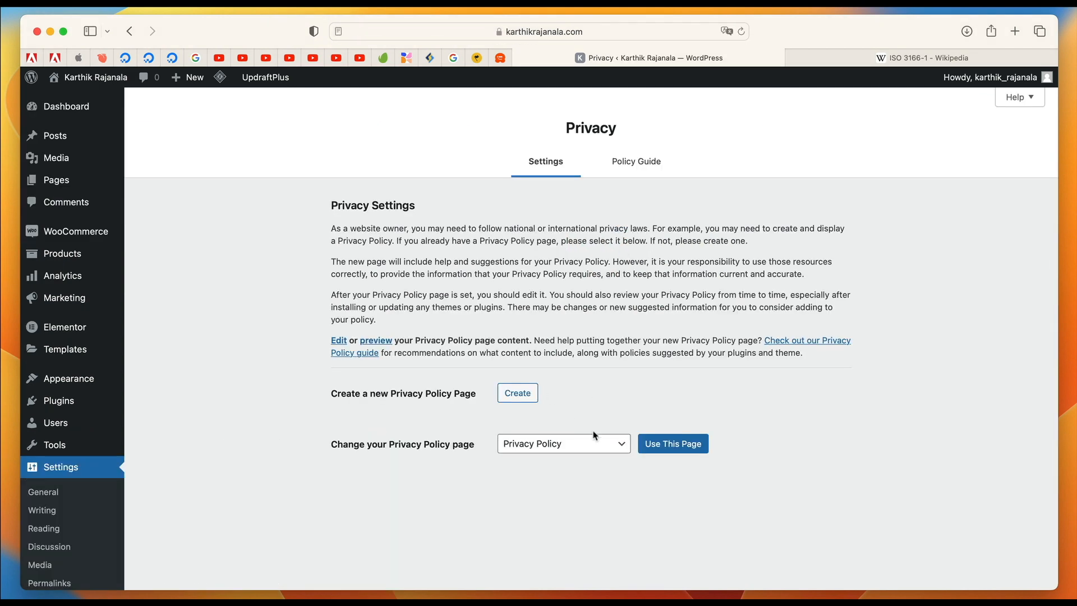
click(687, 443)
click(96, 180)
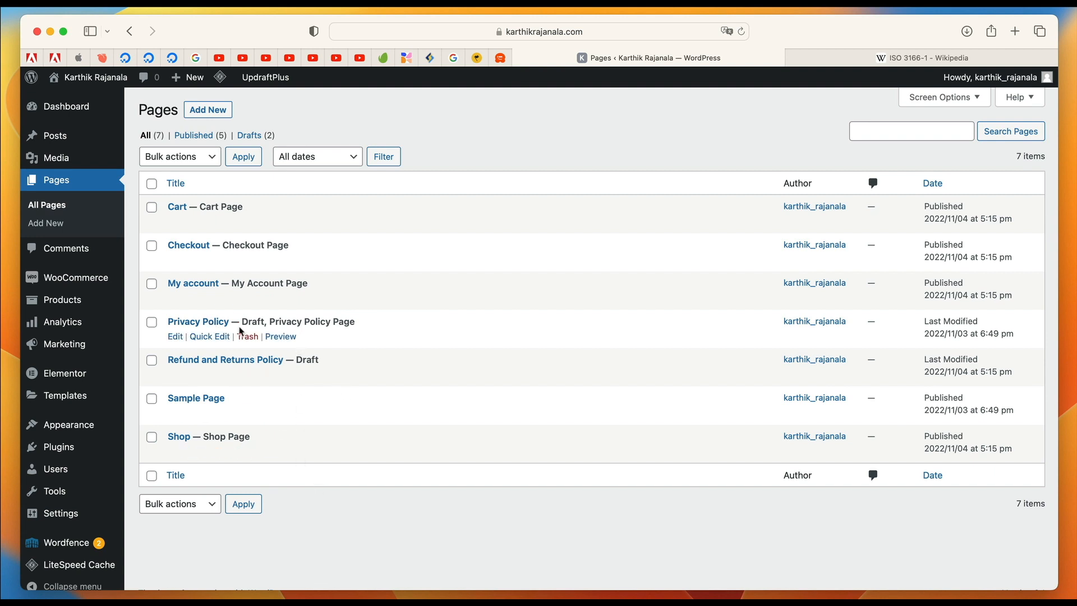
click(175, 337)
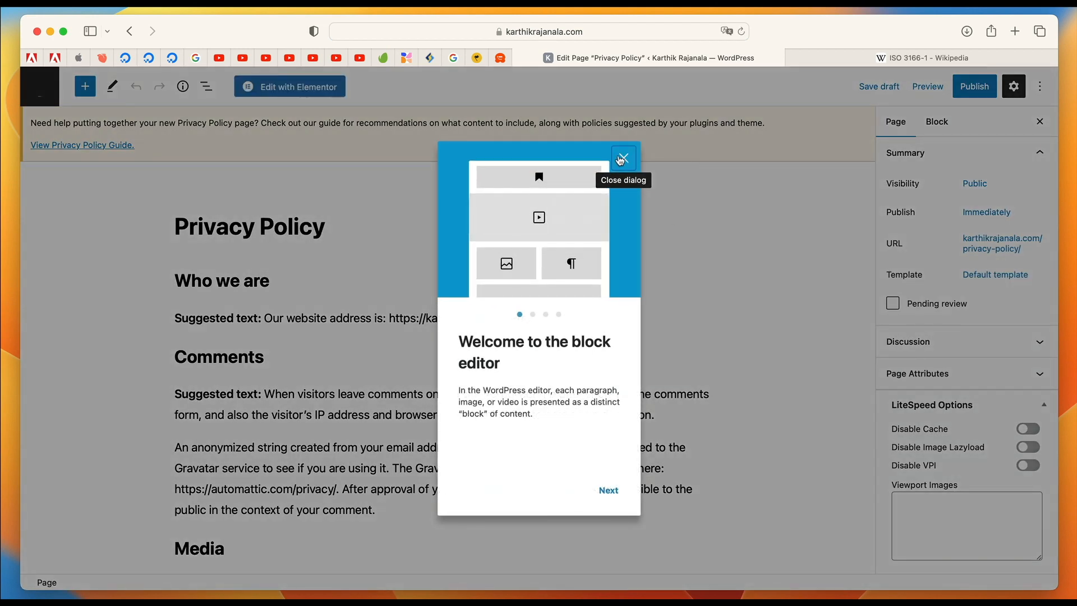
click(620, 161)
scroll(322, 415, down, 6)
scroll(313, 282, up, 5)
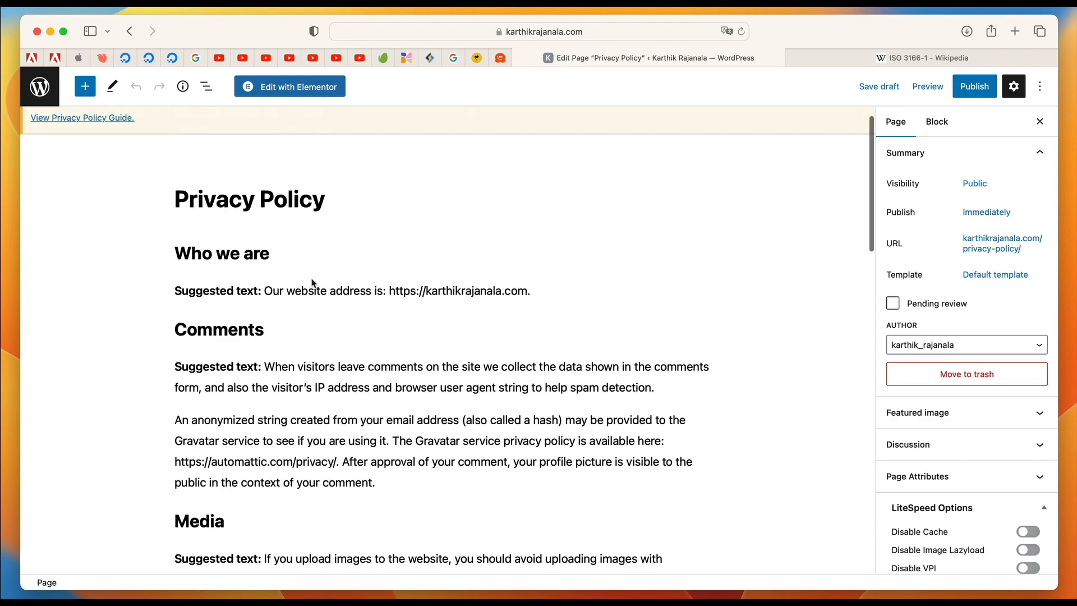
click(974, 88)
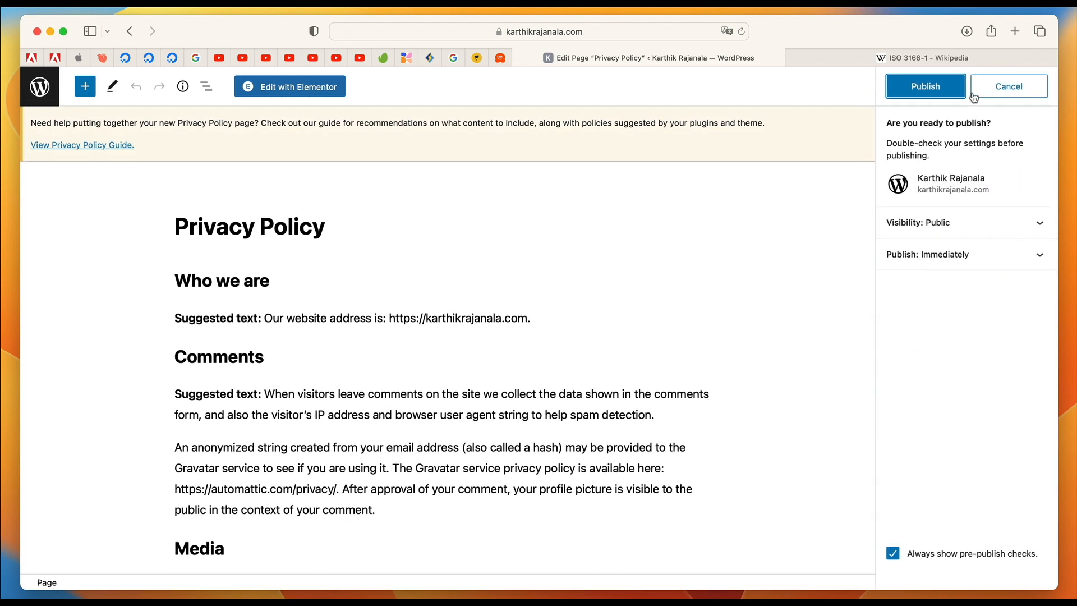
click(927, 93)
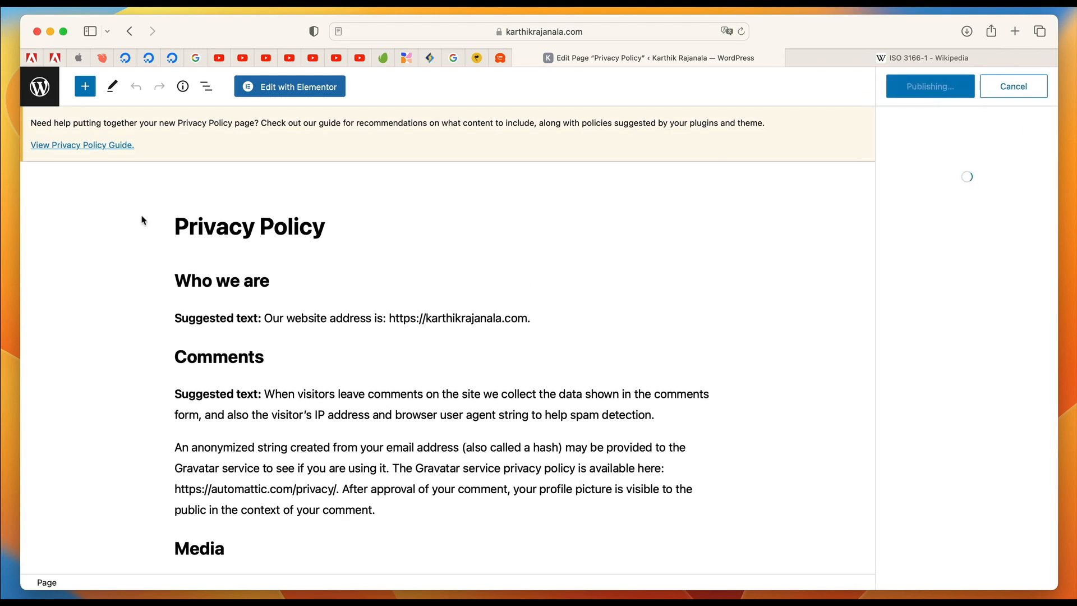
scroll(360, 247, down, 15)
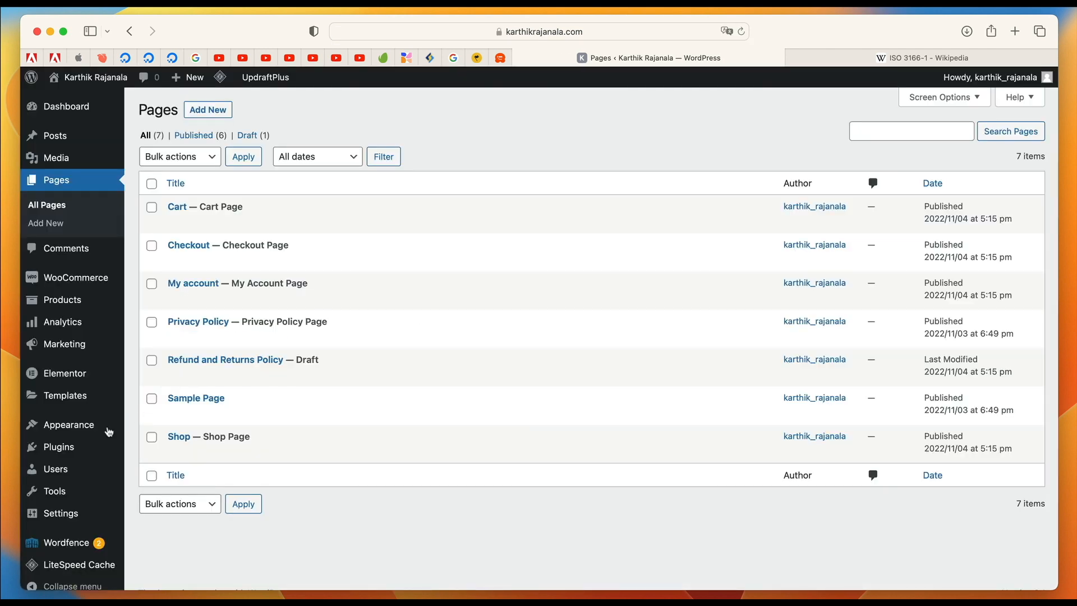
In WooCommerce's Accounts & Privacy settings, allow customer login and account creation during checkout, plus account creation on the "My account" page.
click(80, 286)
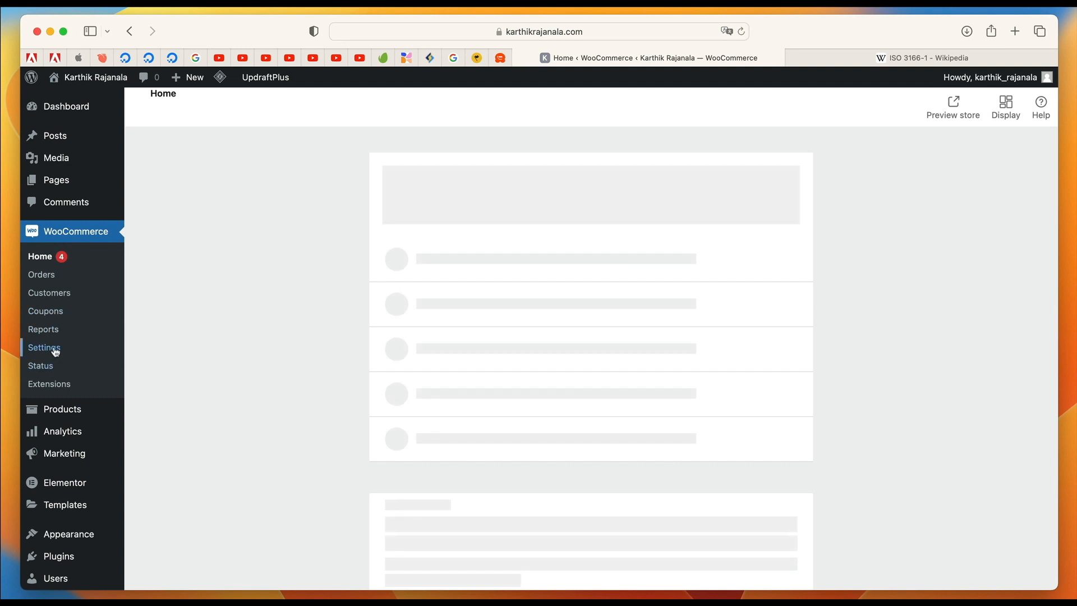
click(52, 348)
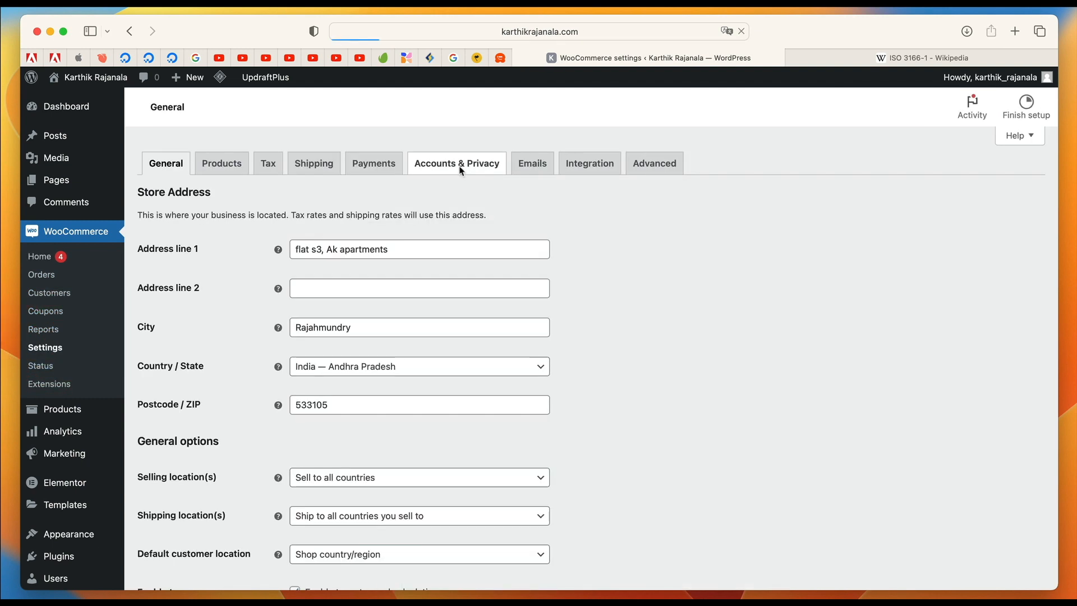
scroll(488, 384, down, 3)
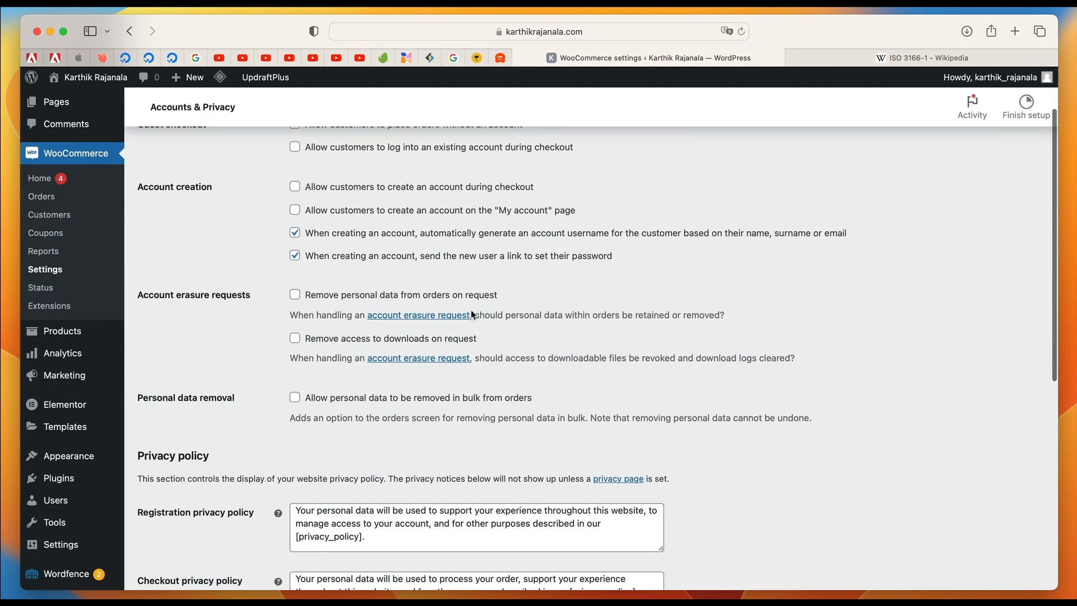
click(429, 188)
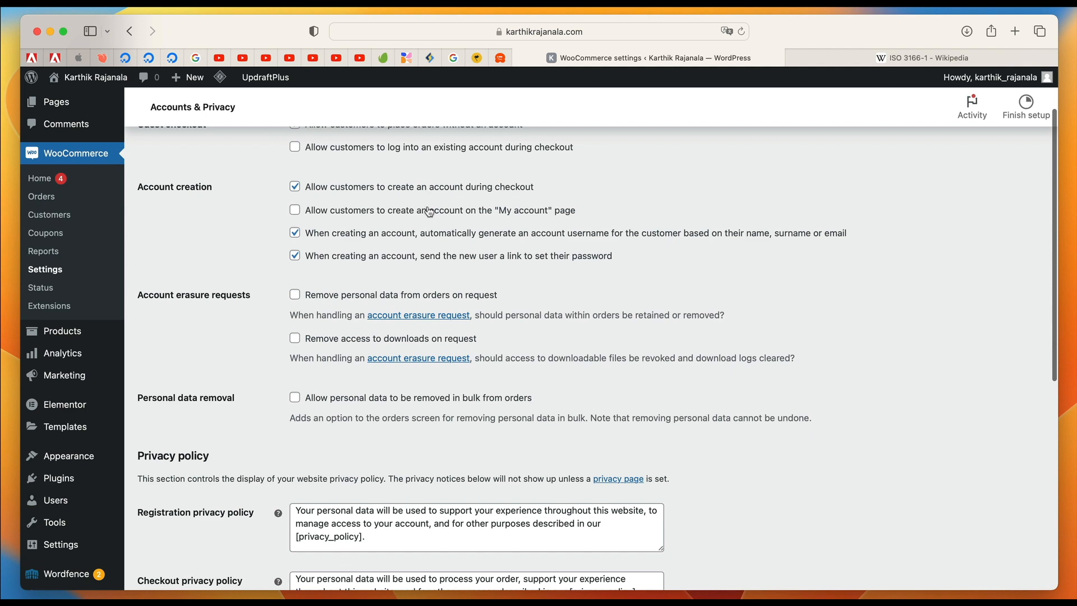
click(436, 148)
Enable removing personal order data and download access on request, and allow bulk removal of personal data from orders.
scroll(393, 242, down, 3)
click(361, 222)
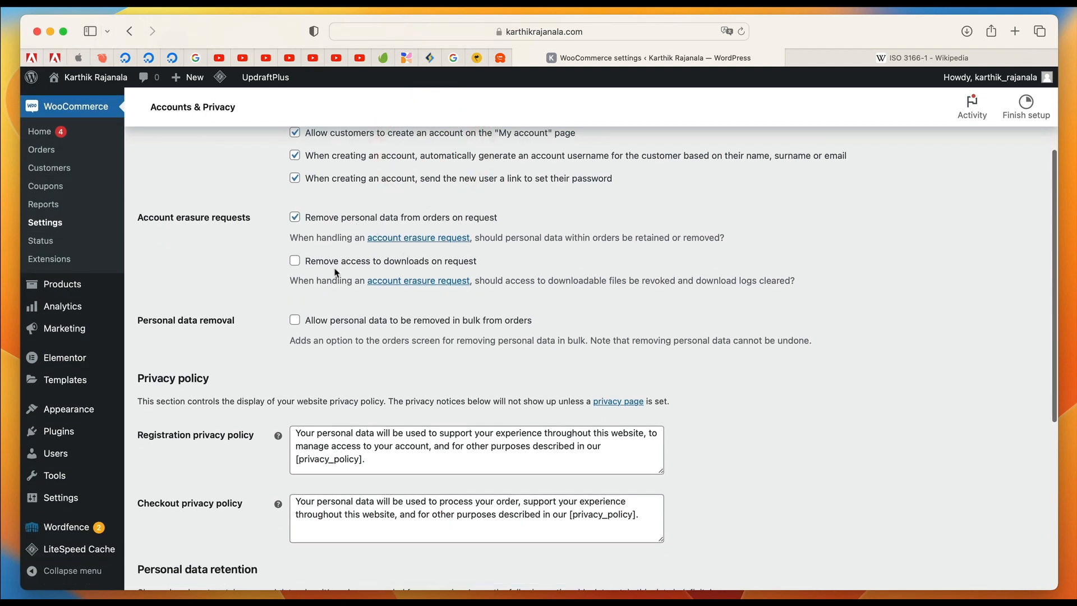
click(334, 268)
click(325, 323)
Keep the retention unit for inactive accounts at Month(s) with the retention periods blank, and save the accounts and privacy settings.
scroll(337, 325, down, 8)
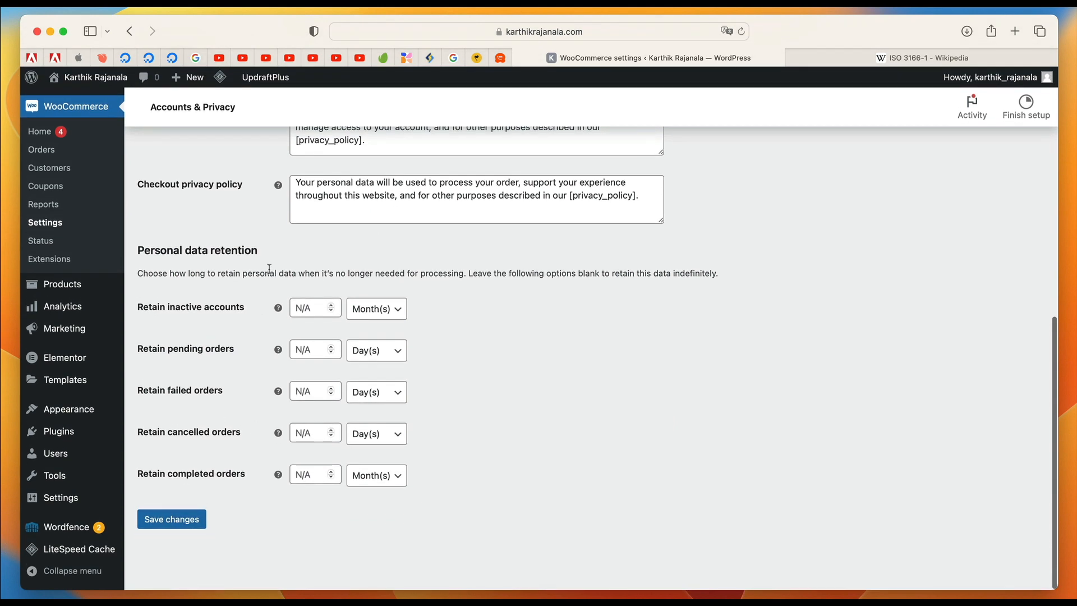
click(354, 307)
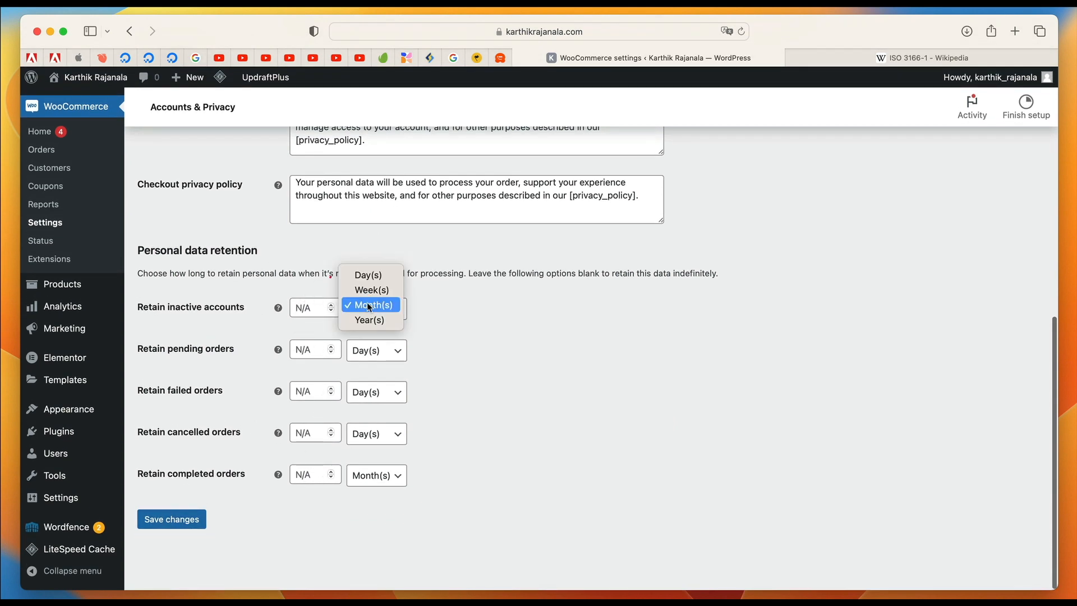
click(357, 306)
click(302, 308)
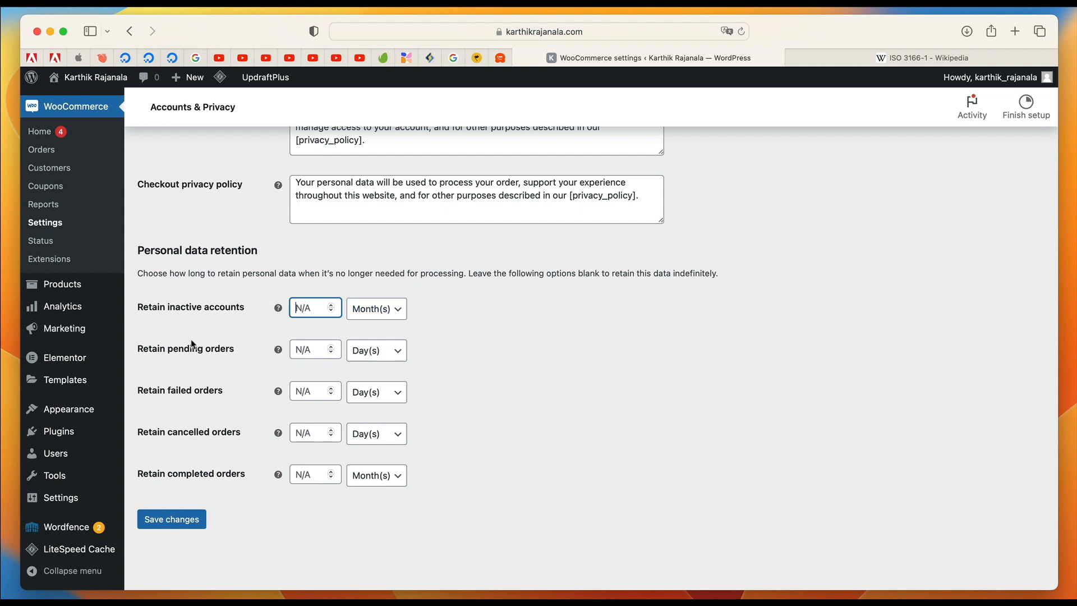
click(191, 529)
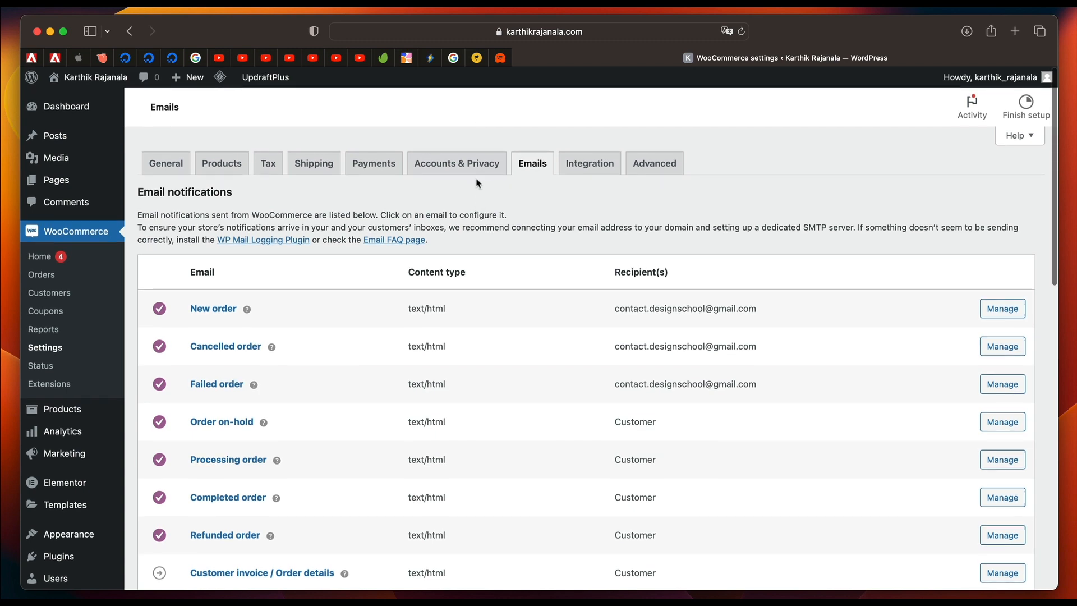
Review WooCommerce's email notification list and examine the New order notification's recipient, subject, heading and template settings.
click(534, 164)
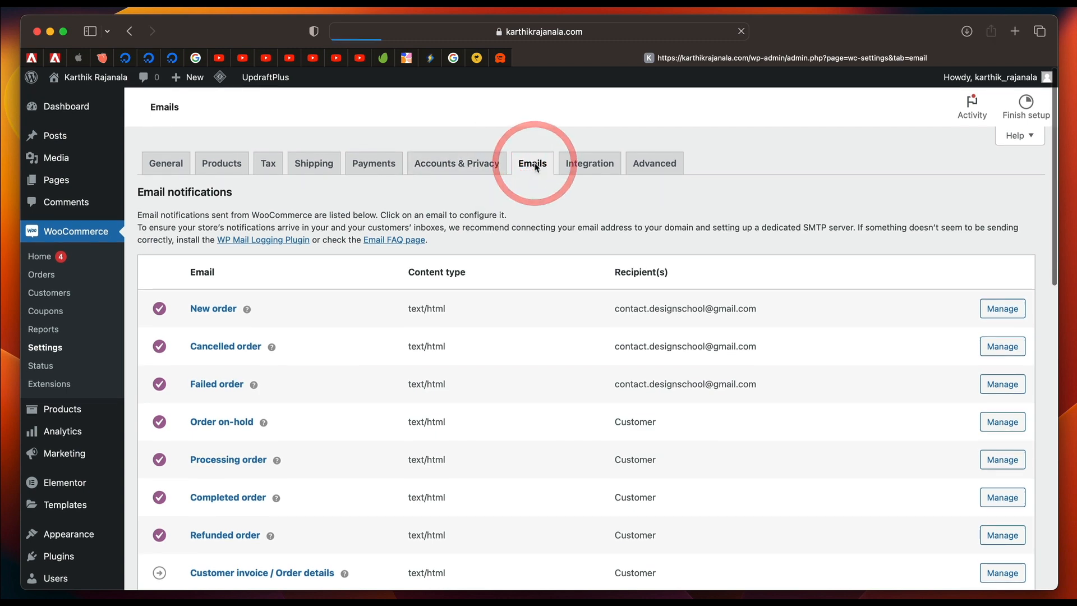
scroll(412, 346, down, 3)
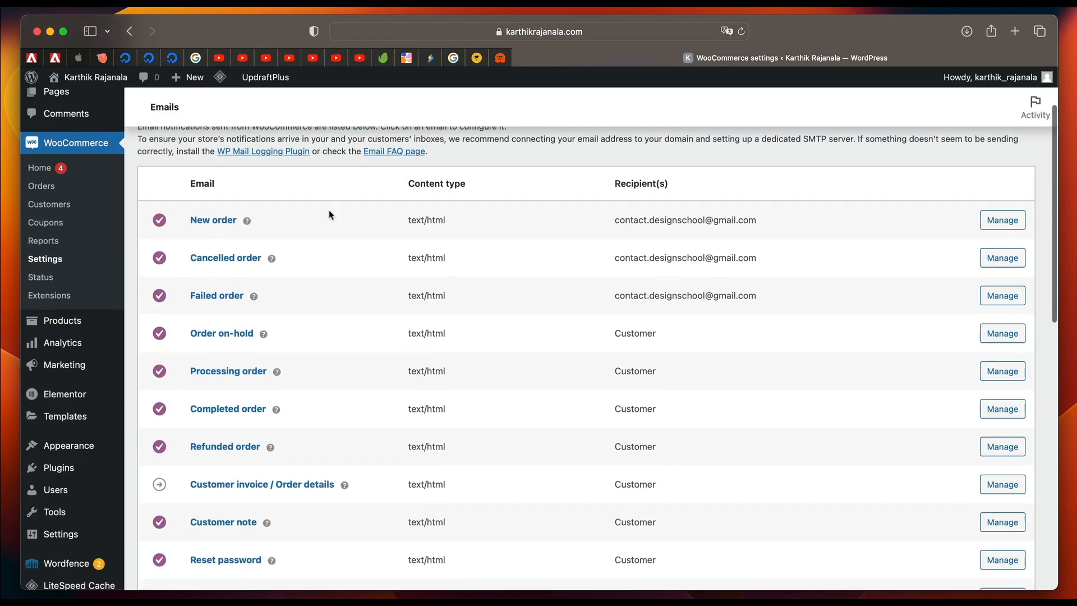
scroll(446, 314, up, 3)
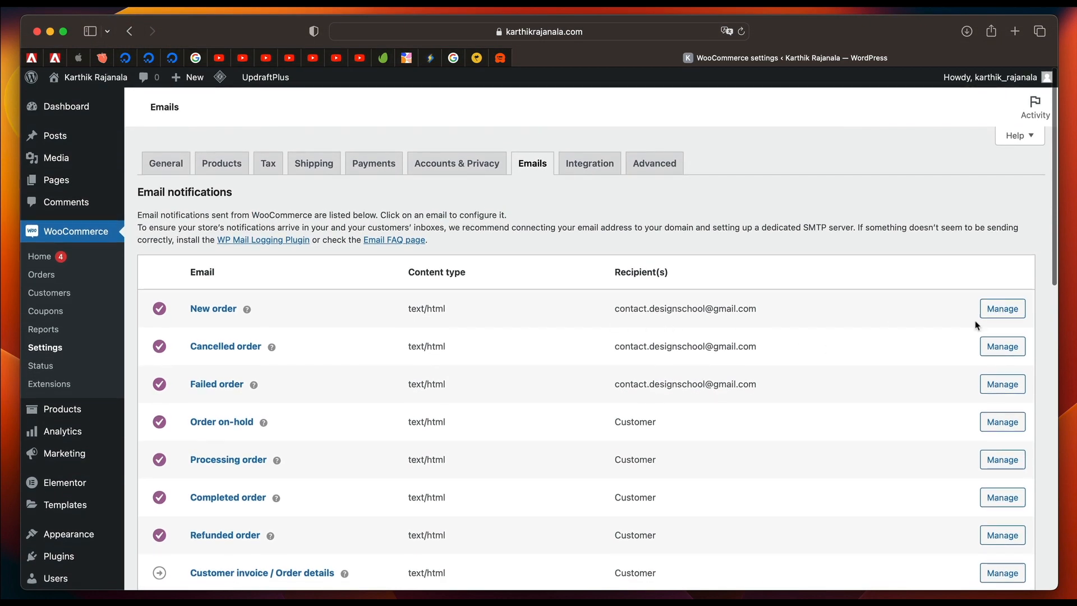
triple_click(646, 310)
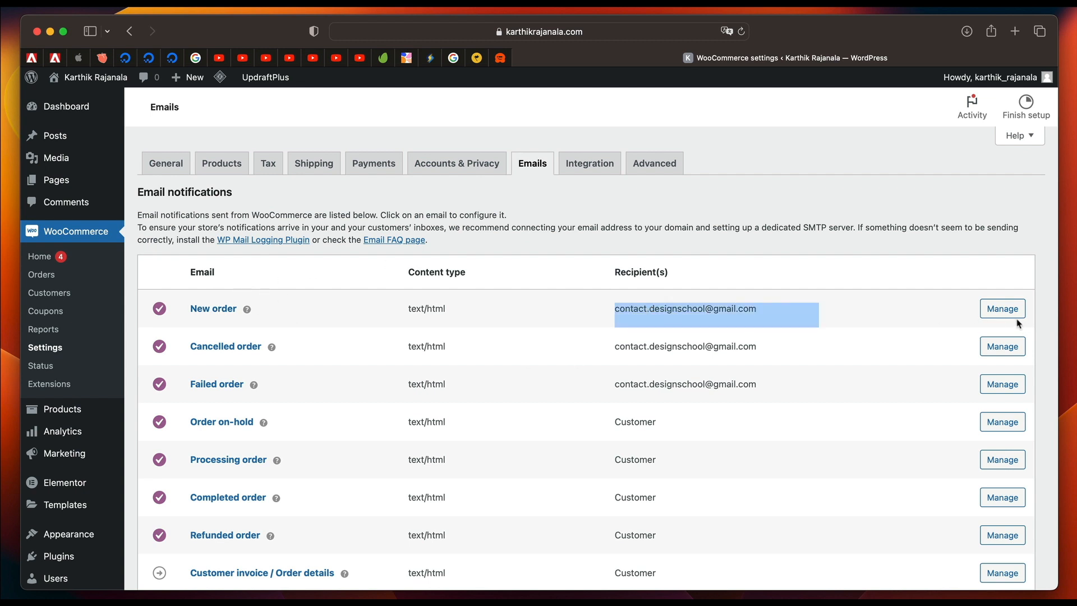
click(997, 313)
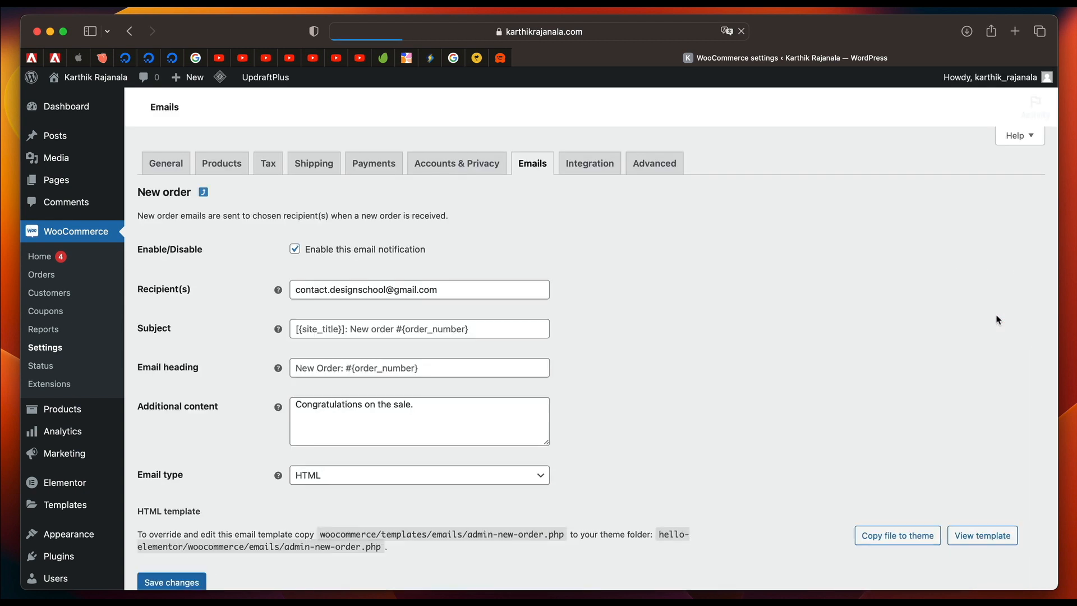
scroll(644, 344, down, 2)
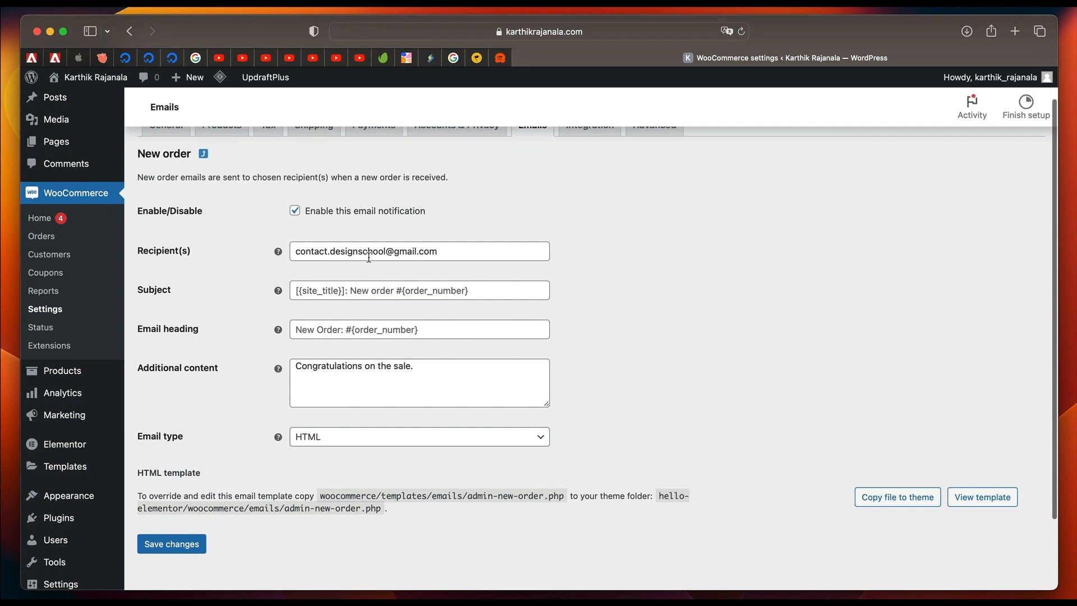
Check the available placeholders and set the New order email's subject to "{site_title} New Order".
scroll(374, 257, up, 2)
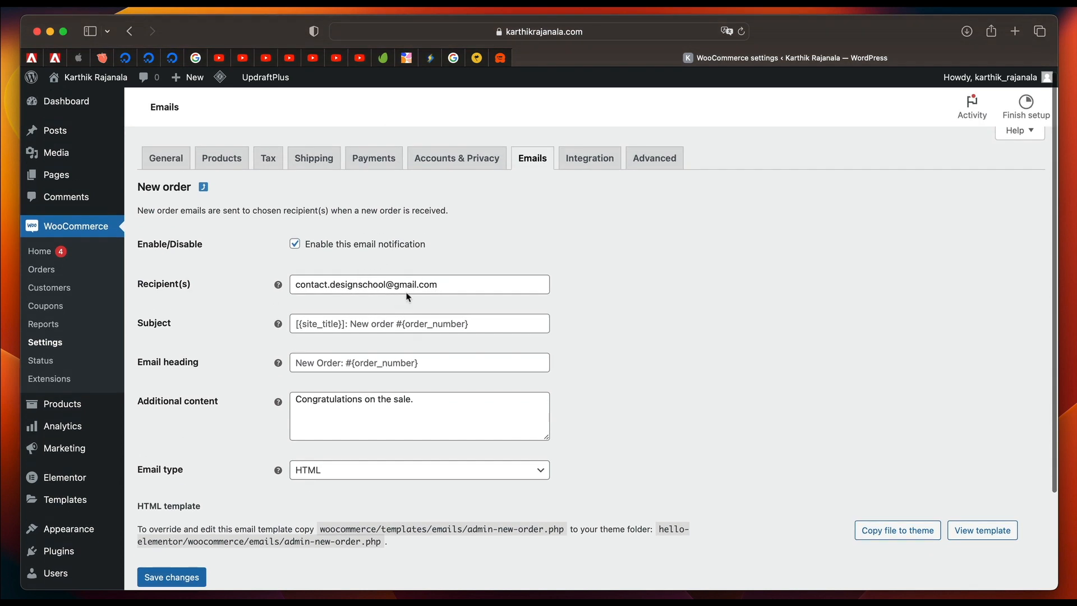
mouse_move(277, 285)
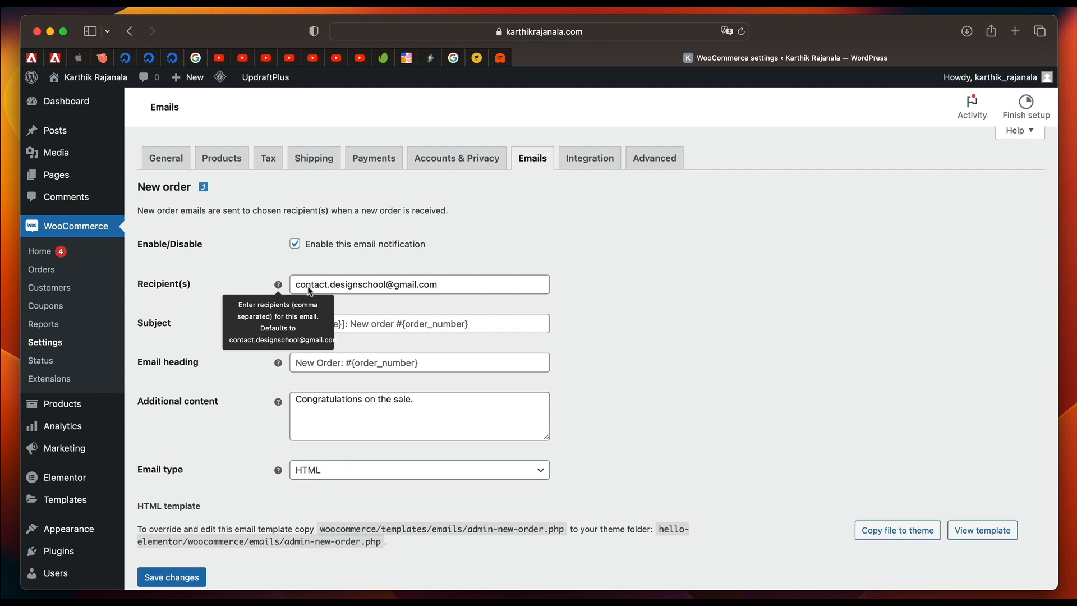
mouse_move(278, 324)
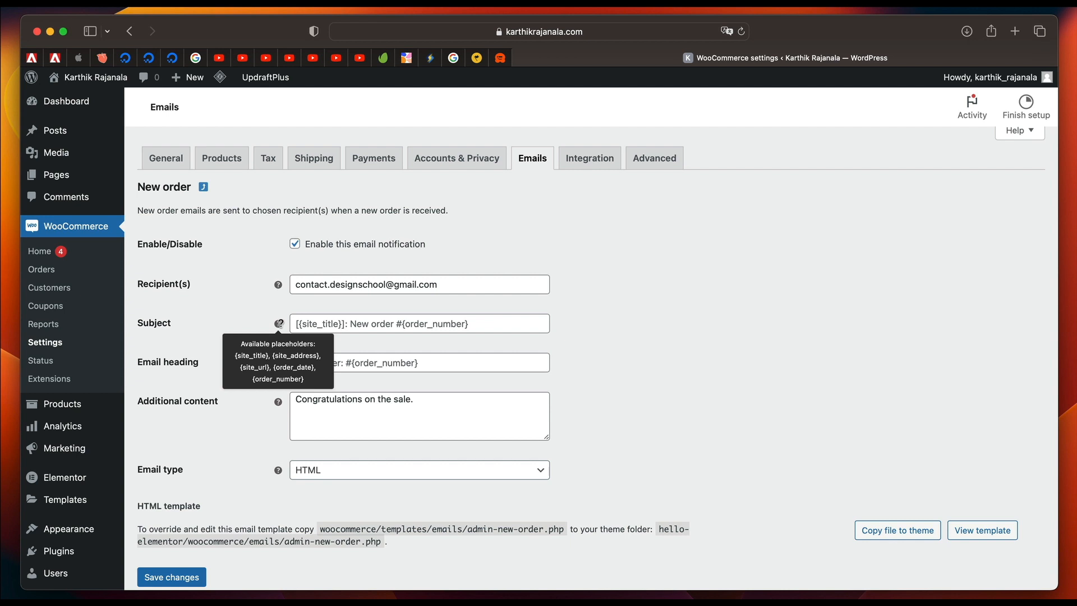
click(315, 323)
text({site_title} New Order)
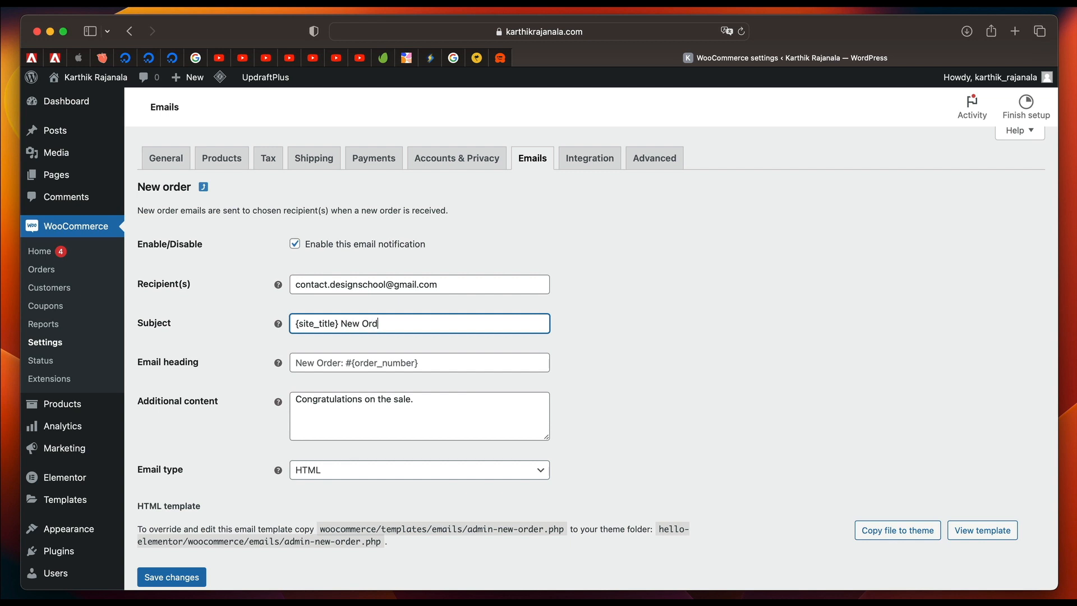
double_click(318, 324)
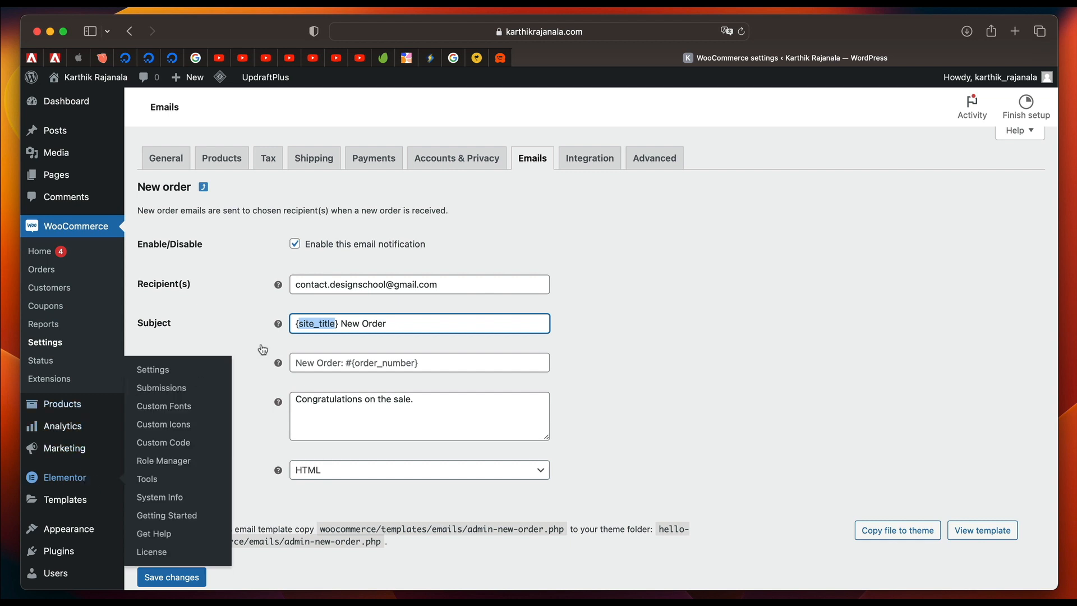
triple_click(320, 324)
double_click(321, 324)
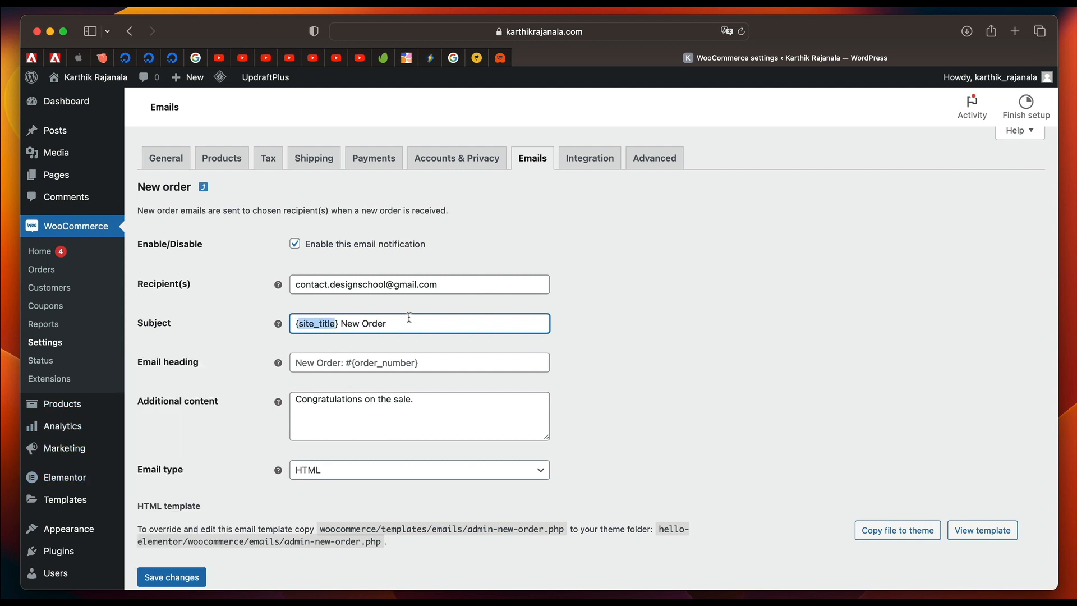
Set the New order email's heading to "{site_address}" and save the notification's changes.
mouse_move(279, 362)
click(341, 360)
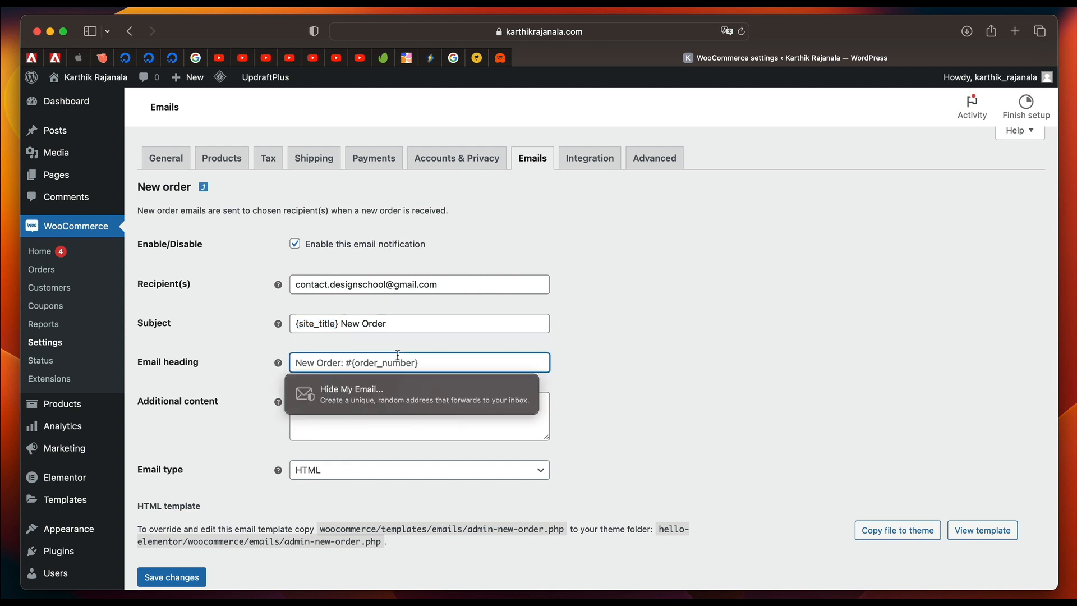
click(624, 364)
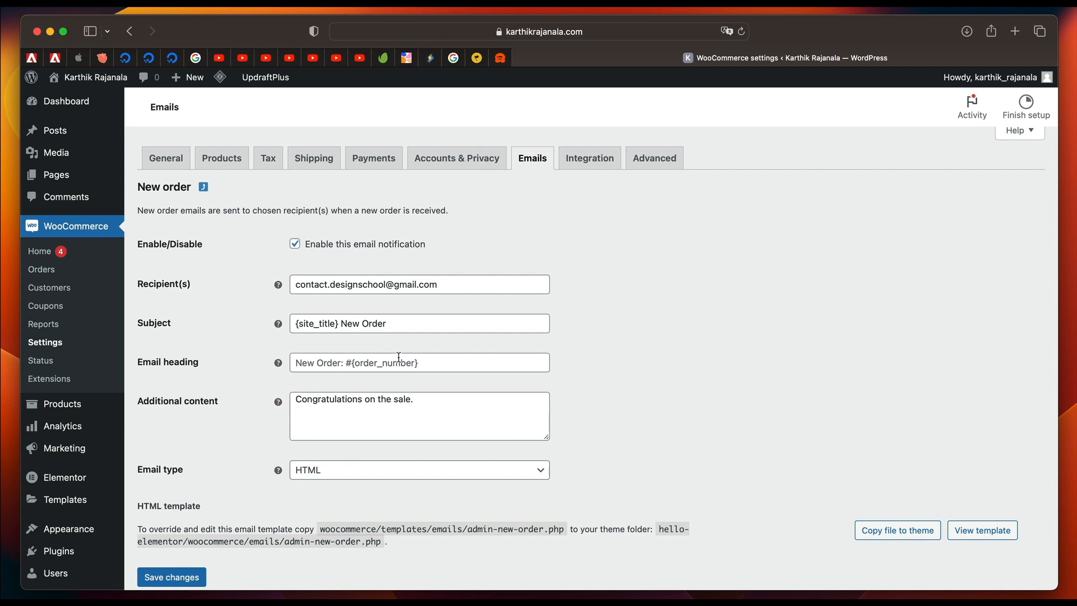
click(450, 368)
text({})
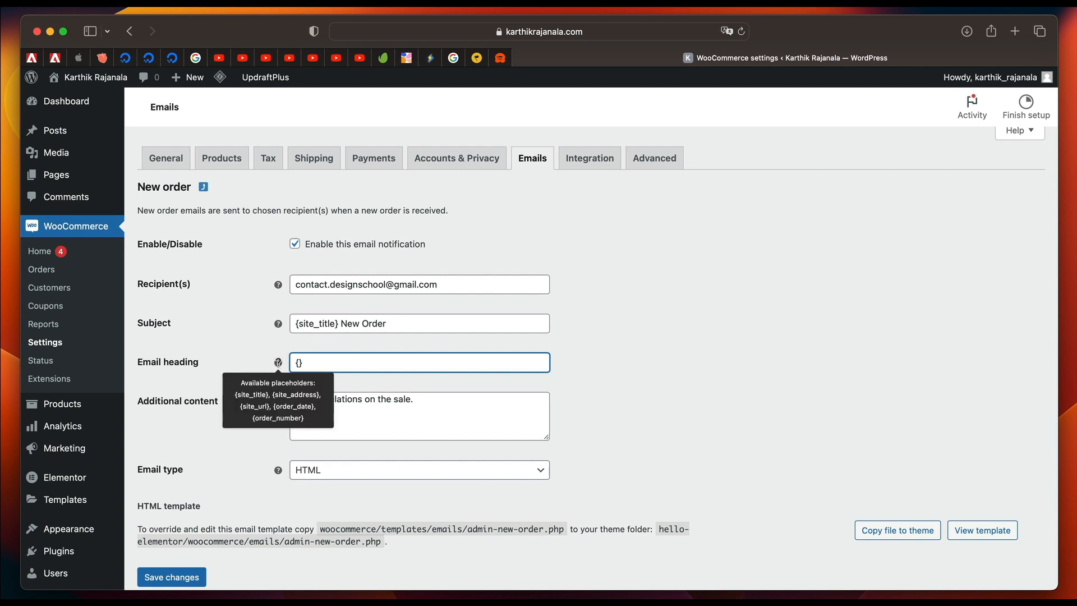
text(site_address)
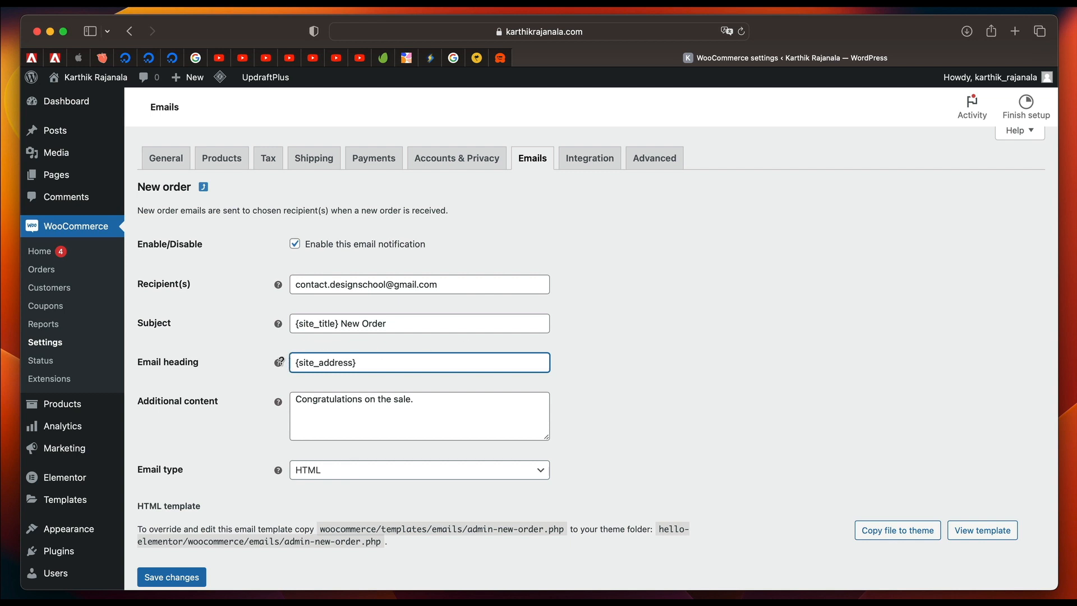
triple_click(367, 359)
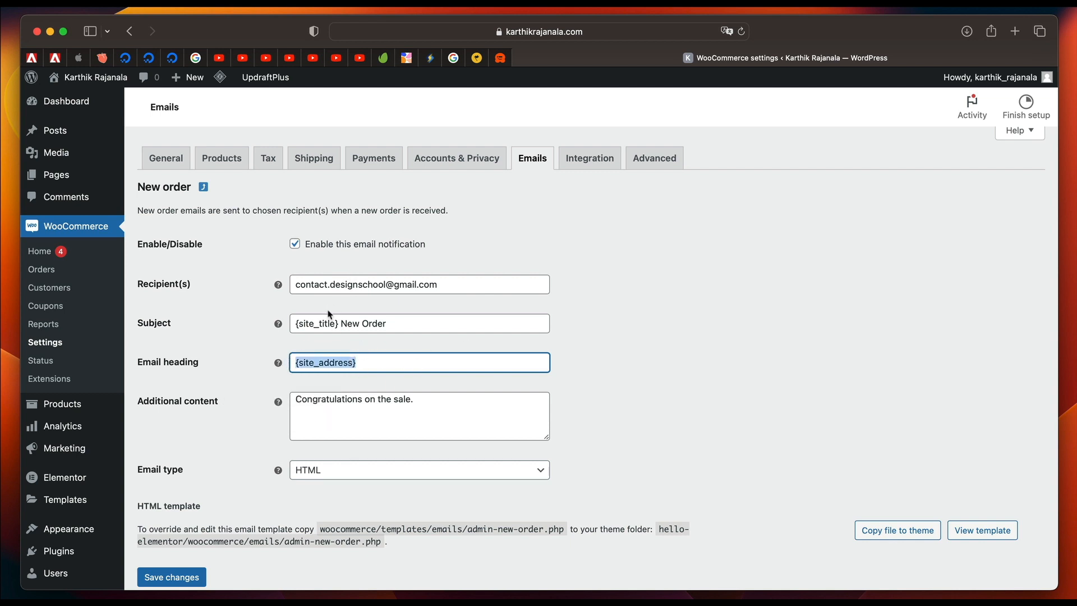
scroll(311, 436, down, 3)
click(183, 457)
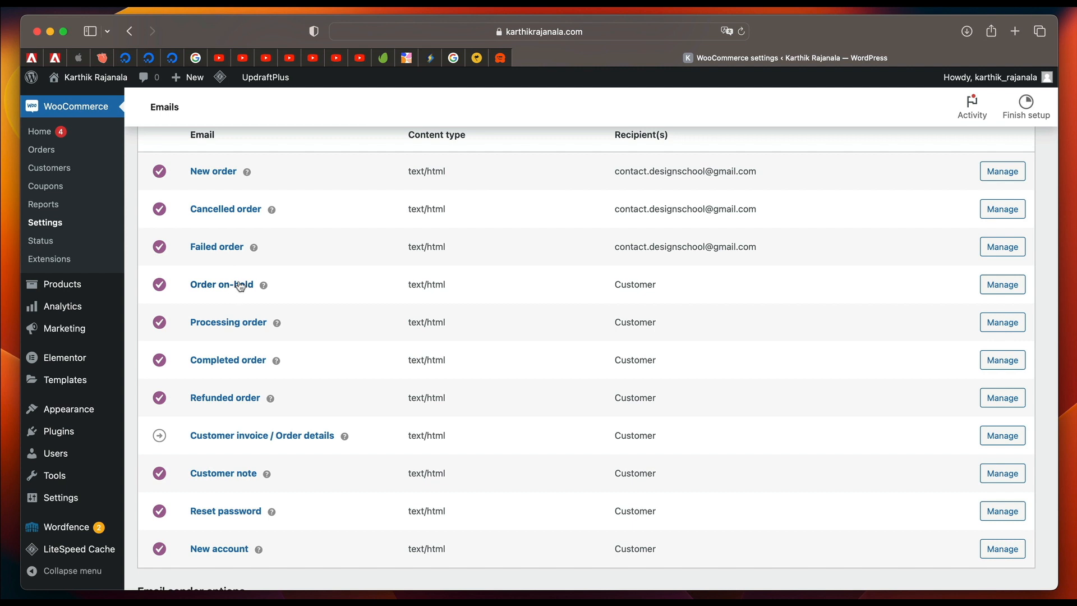
Examine the customer-facing Processing order email's settings and heading placeholders, and return to the email notification list.
double_click(633, 283)
double_click(629, 319)
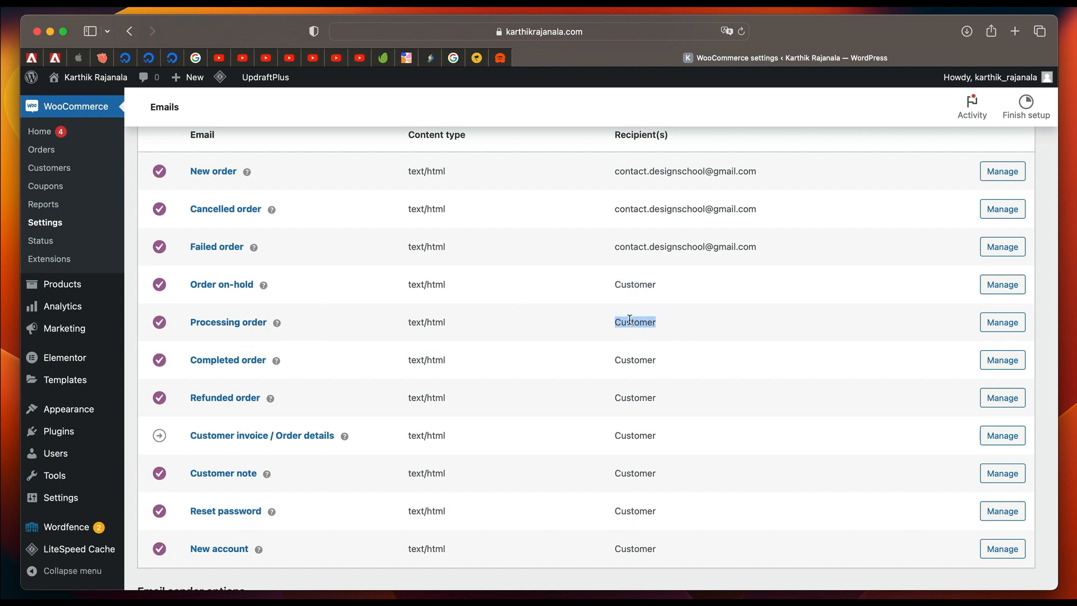
click(990, 321)
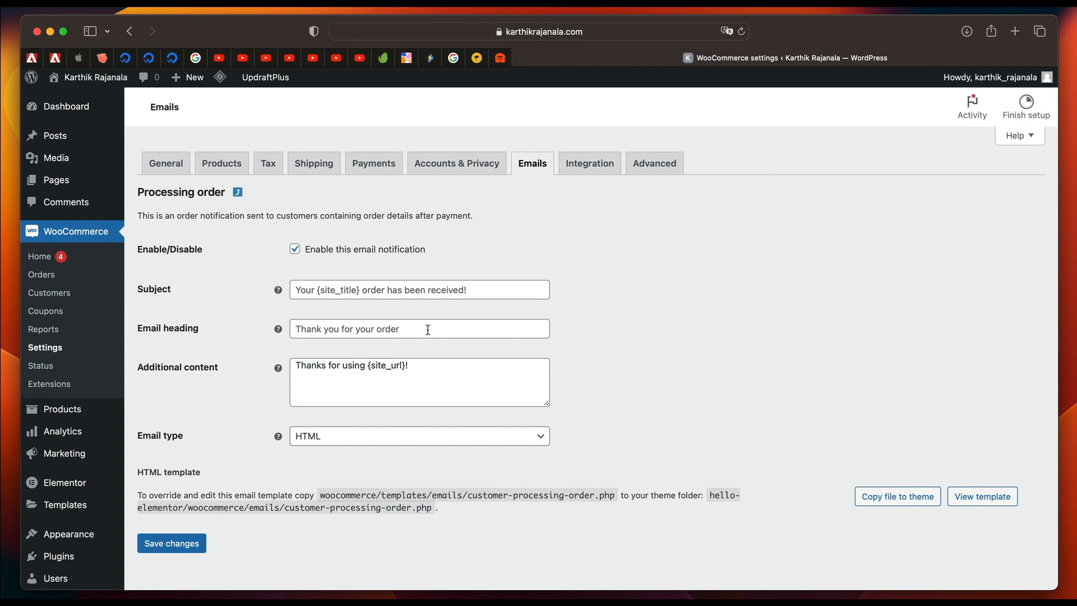
click(293, 329)
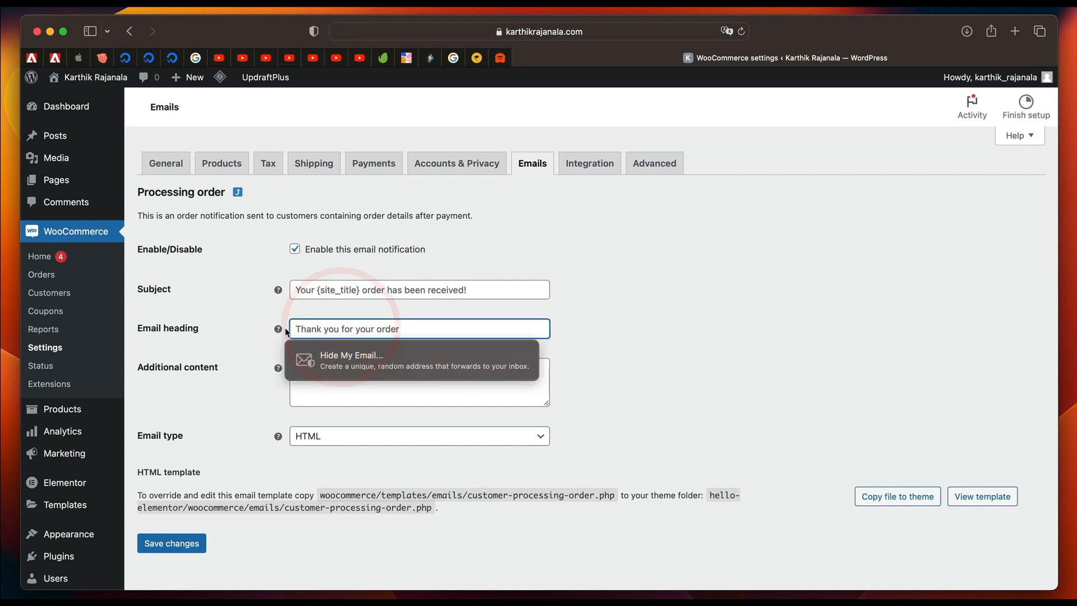
click(276, 328)
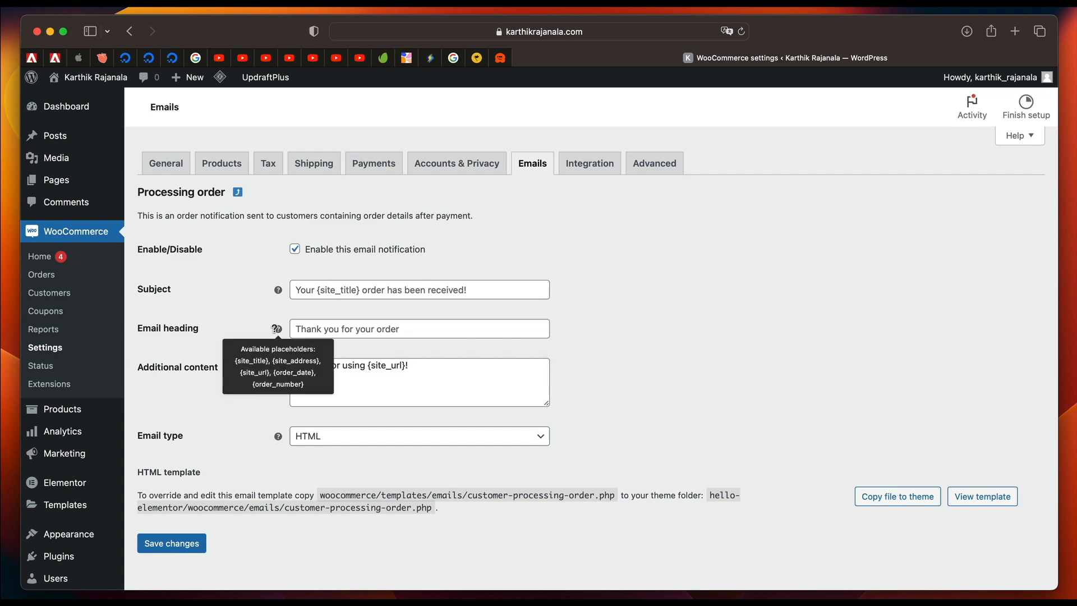
scroll(303, 448, up, 1)
scroll(252, 300, left, 5)
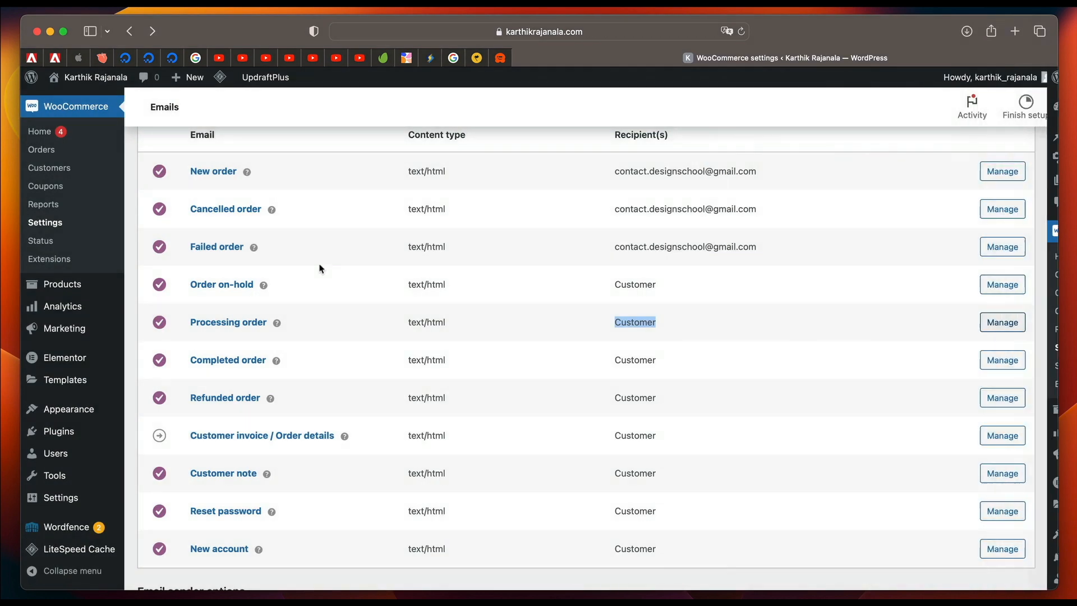
Preview the WooCommerce email template, set its footer text to "{site_title} &mdash; From KR", and save the email settings.
scroll(291, 443, down, 10)
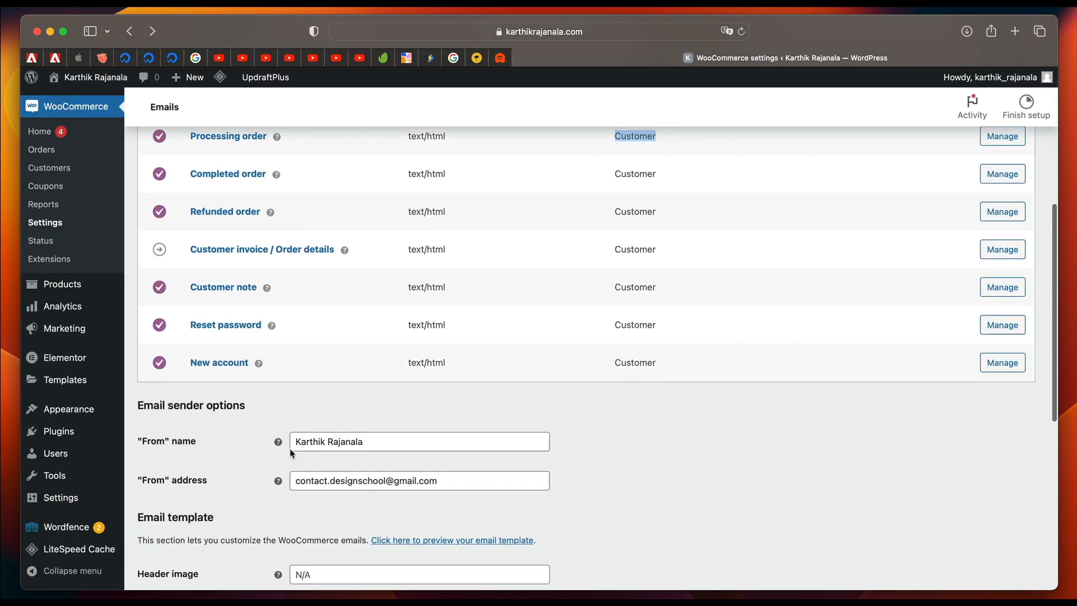
scroll(290, 448, down, 8)
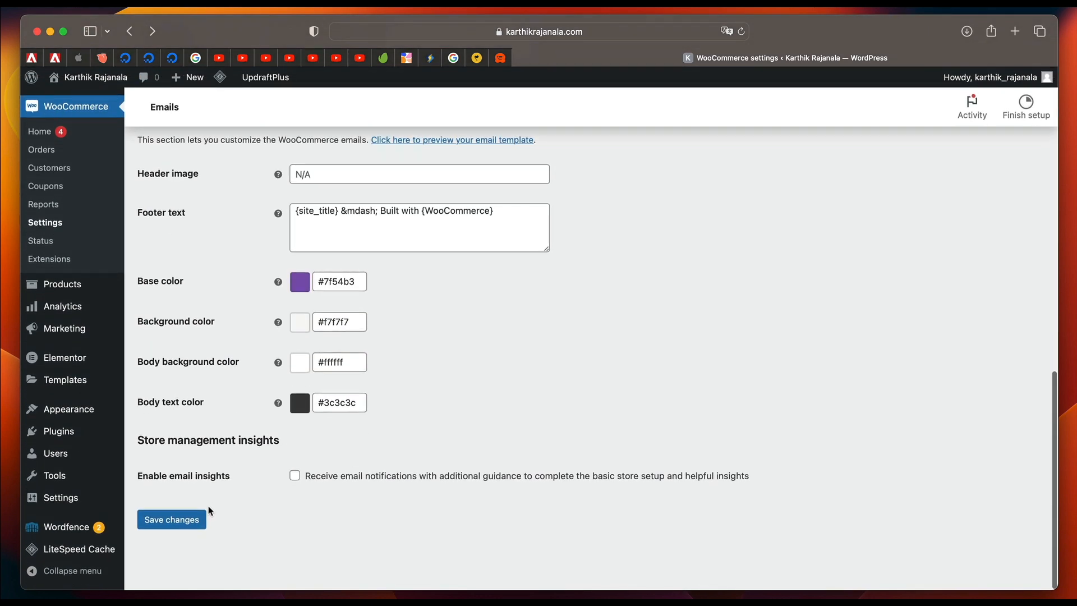
scroll(318, 454, up, 3)
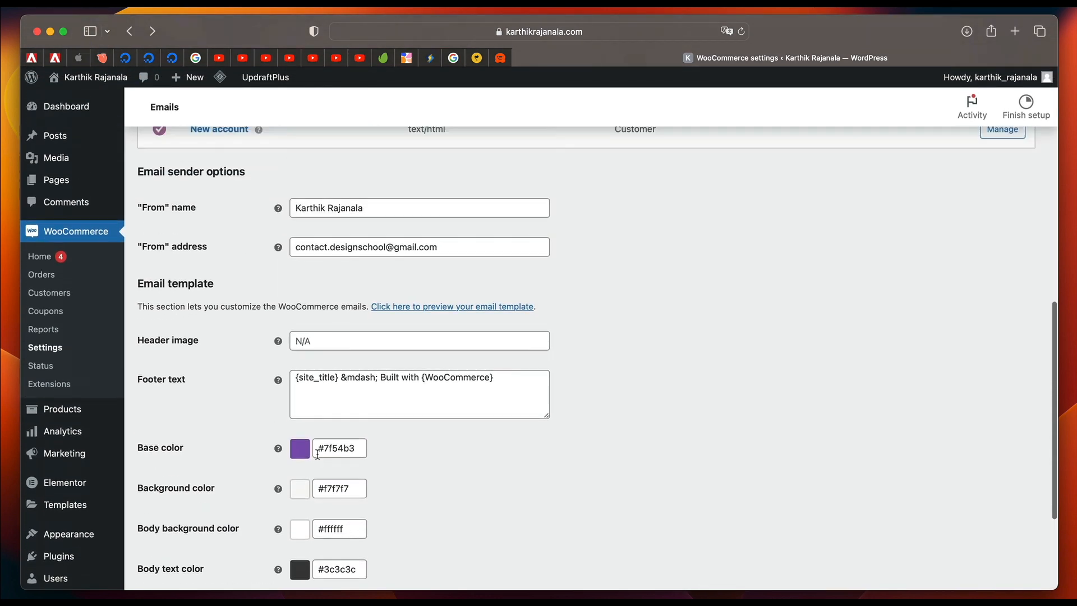
click(447, 307)
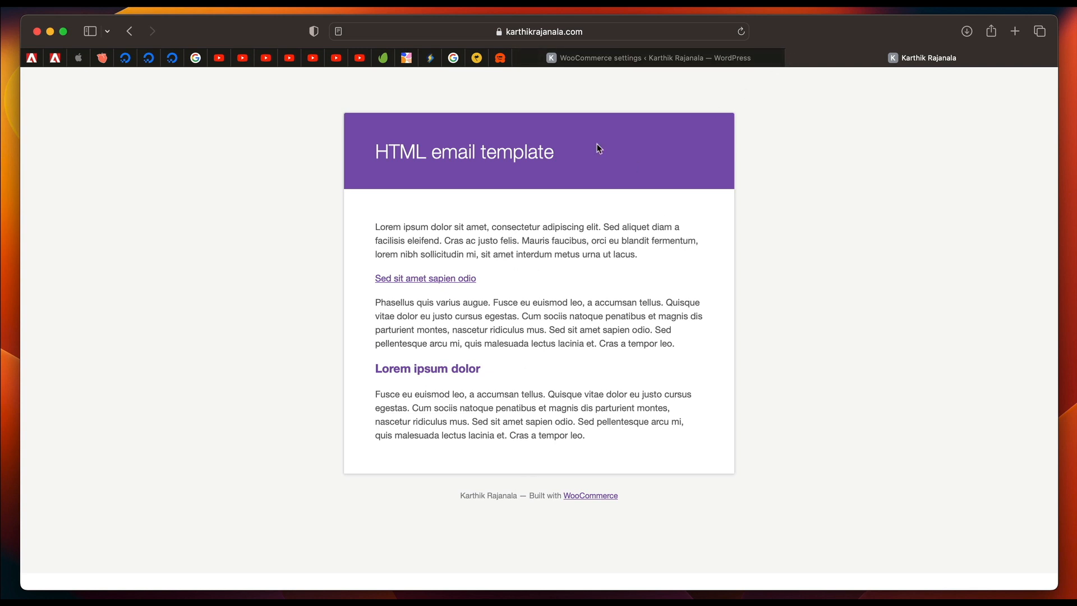
click(792, 59)
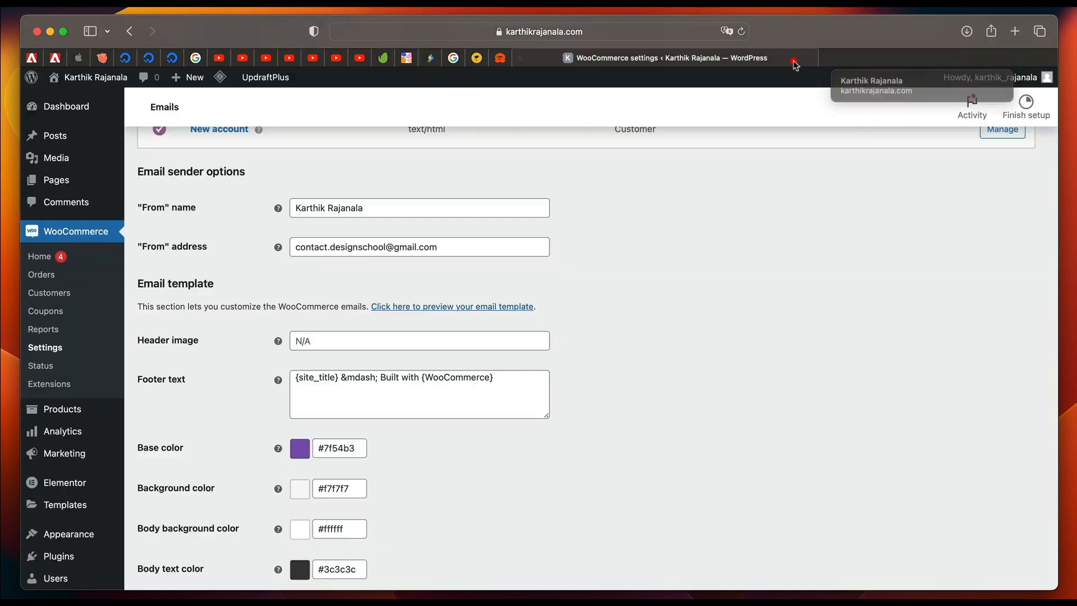
scroll(714, 351, down, 5)
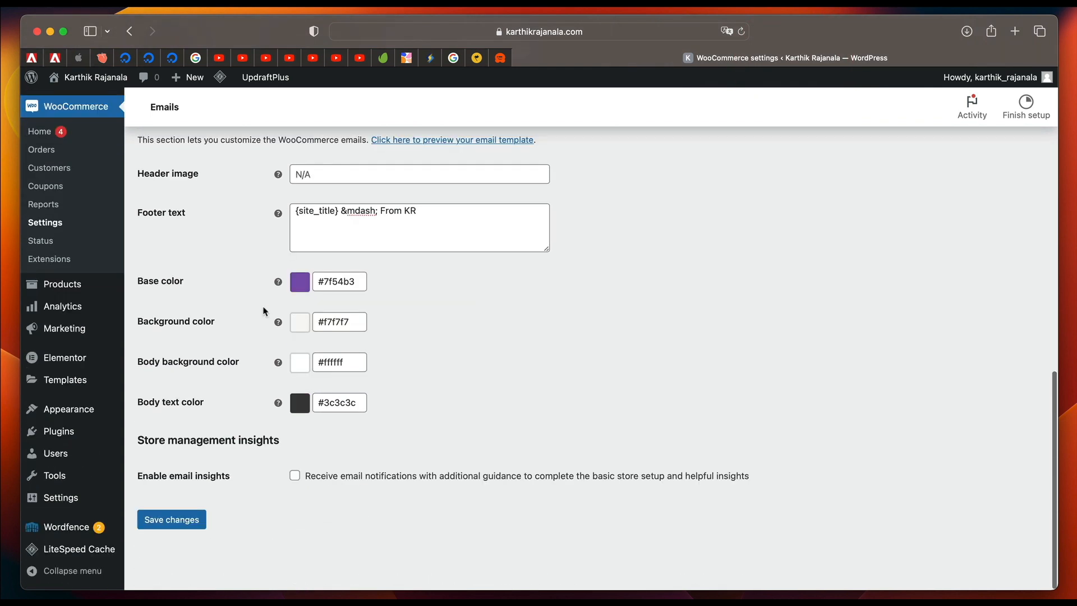
click(184, 520)
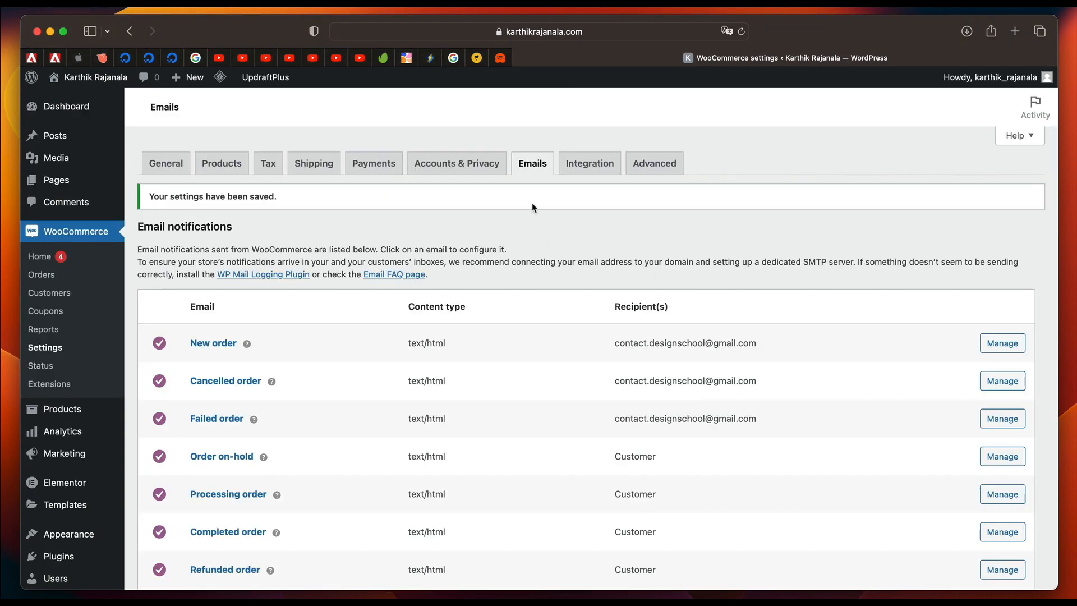
Open WooCommerce's Advanced settings at the page setup for the cart, checkout, account and terms pages.
click(591, 168)
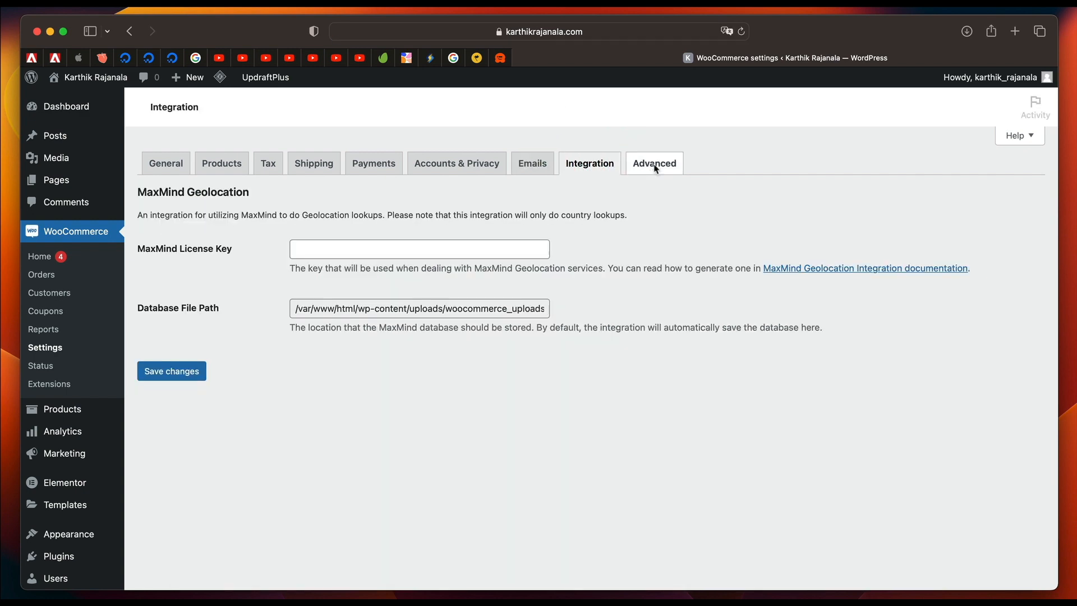
click(655, 164)
scroll(378, 437, down, 10)
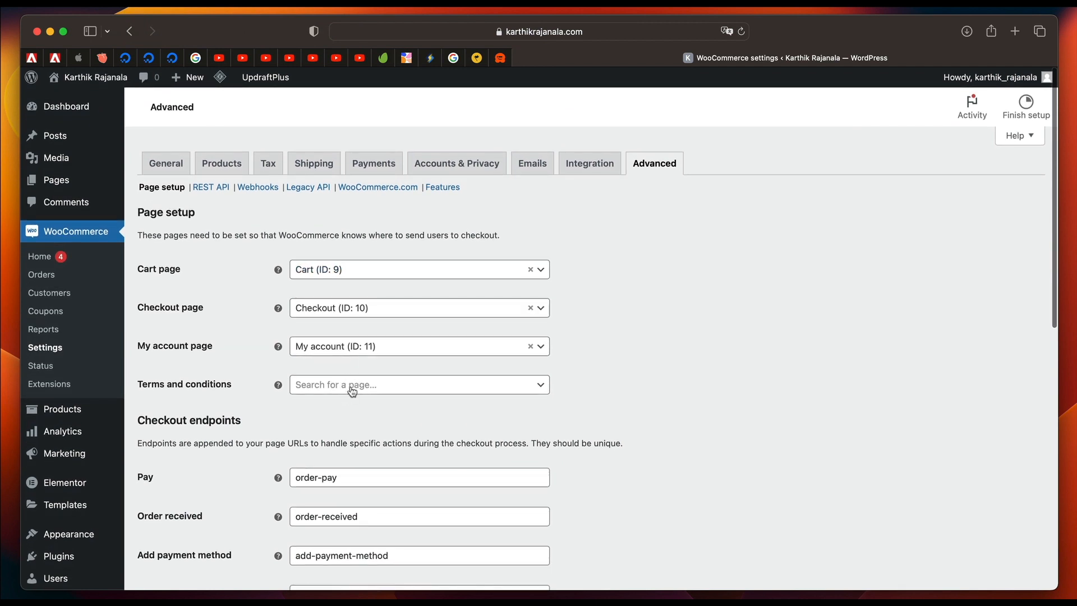
Create a new WordPress page titled "Terms & Conditions" in a separate browser tab and publish it.
mouse_move(99, 179)
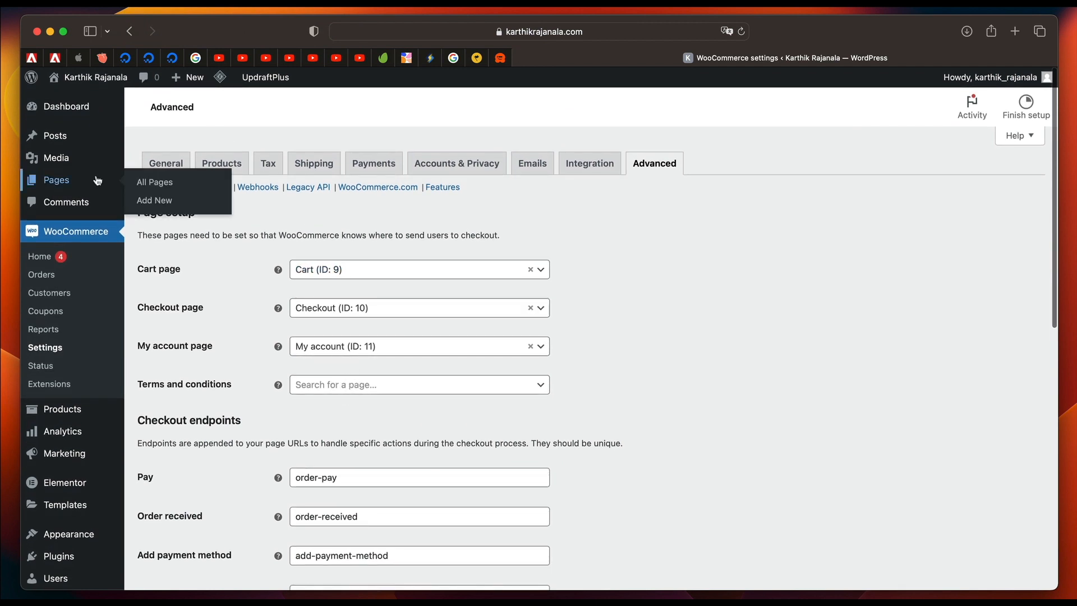
super+click(150, 201)
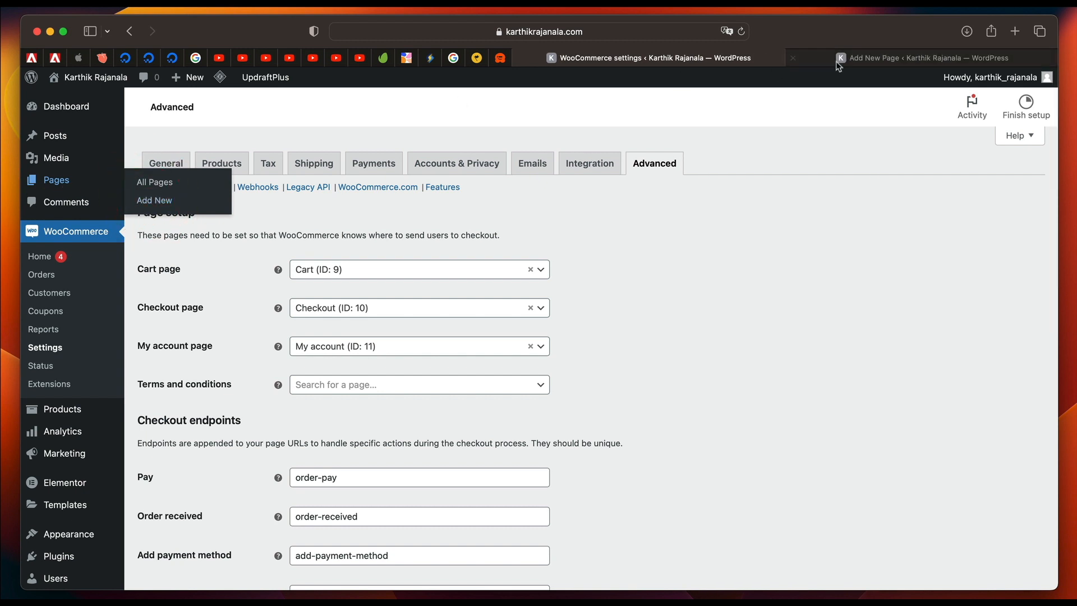
click(878, 59)
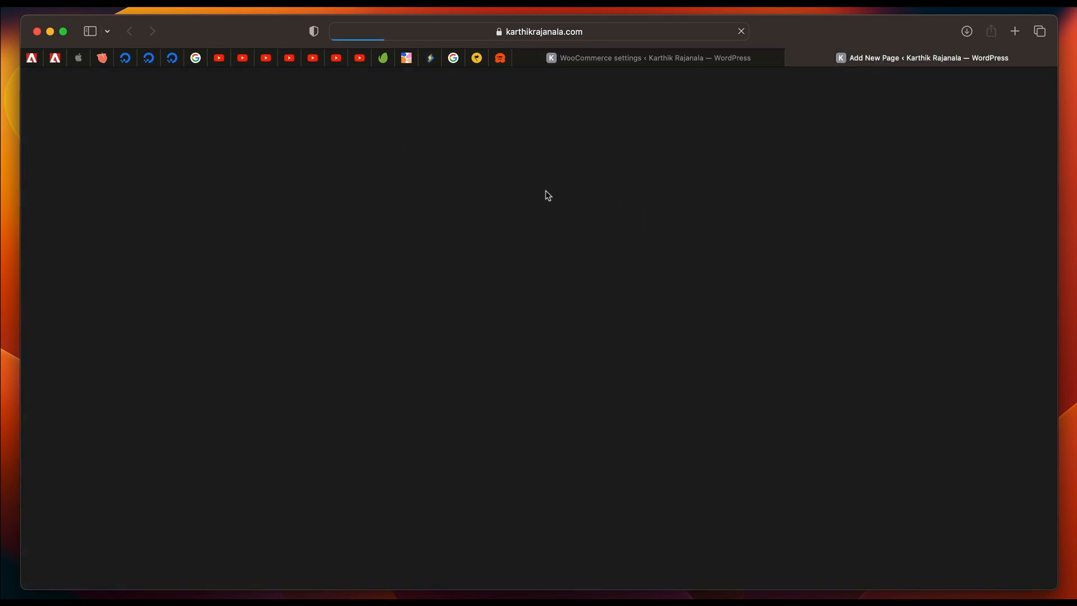
click(644, 61)
click(870, 62)
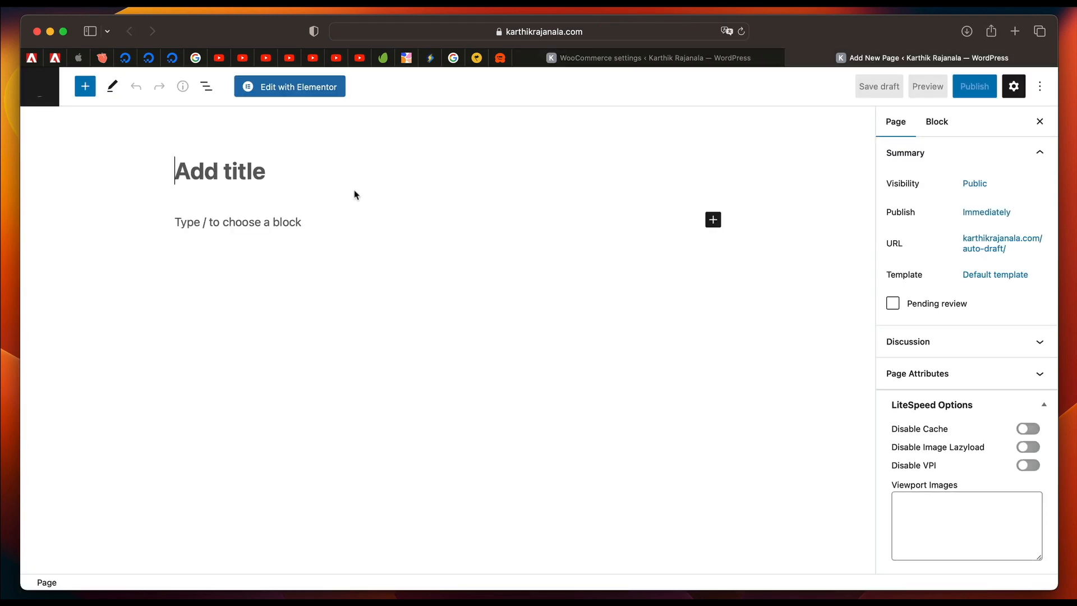
text(Term)
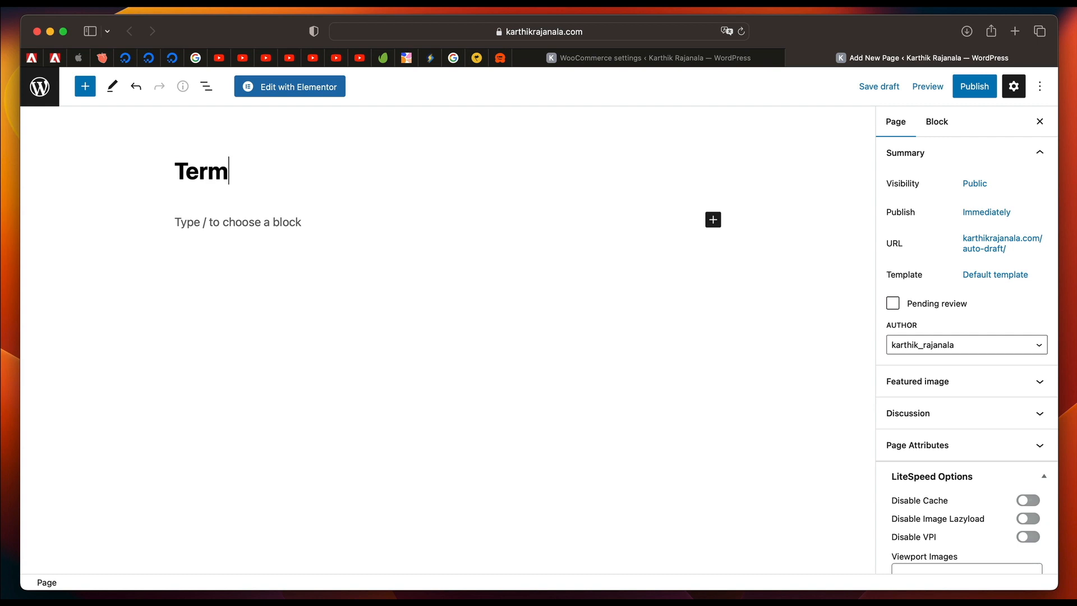
text(s & Condoi)
key(BackSpace)
key(BackSpace)
text(itions)
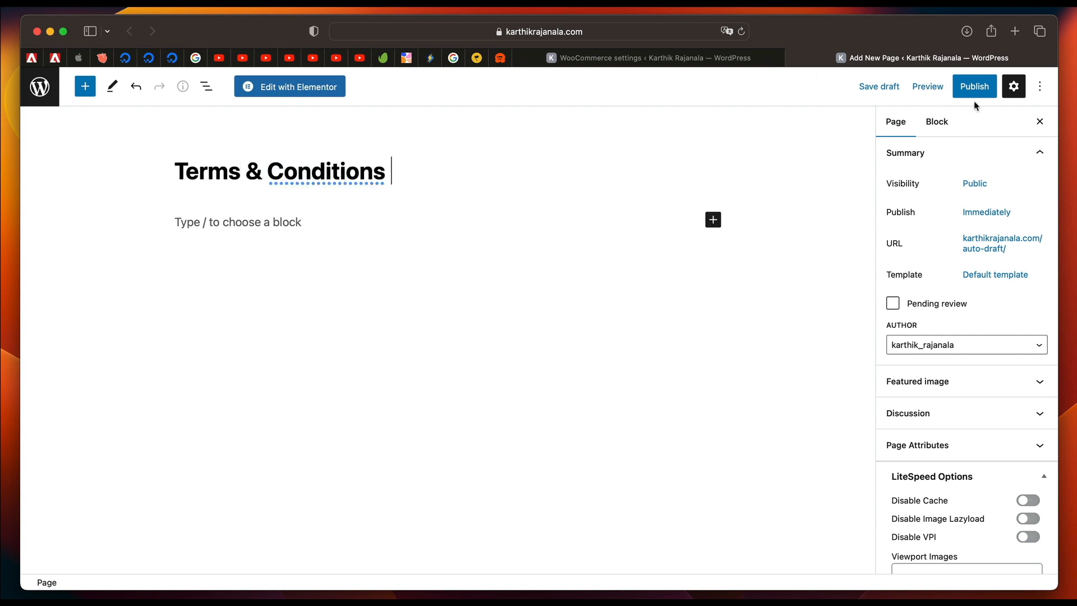
click(976, 93)
click(942, 90)
Assign the Terms & Conditions page as WooCommerce's terms and conditions page and save the advanced settings.
click(745, 58)
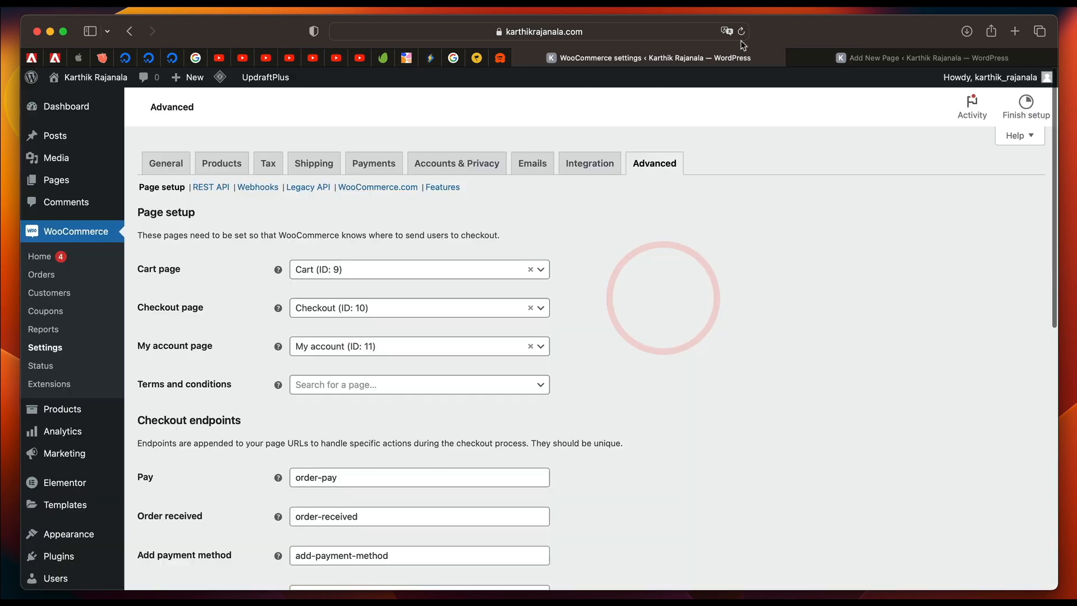
click(500, 384)
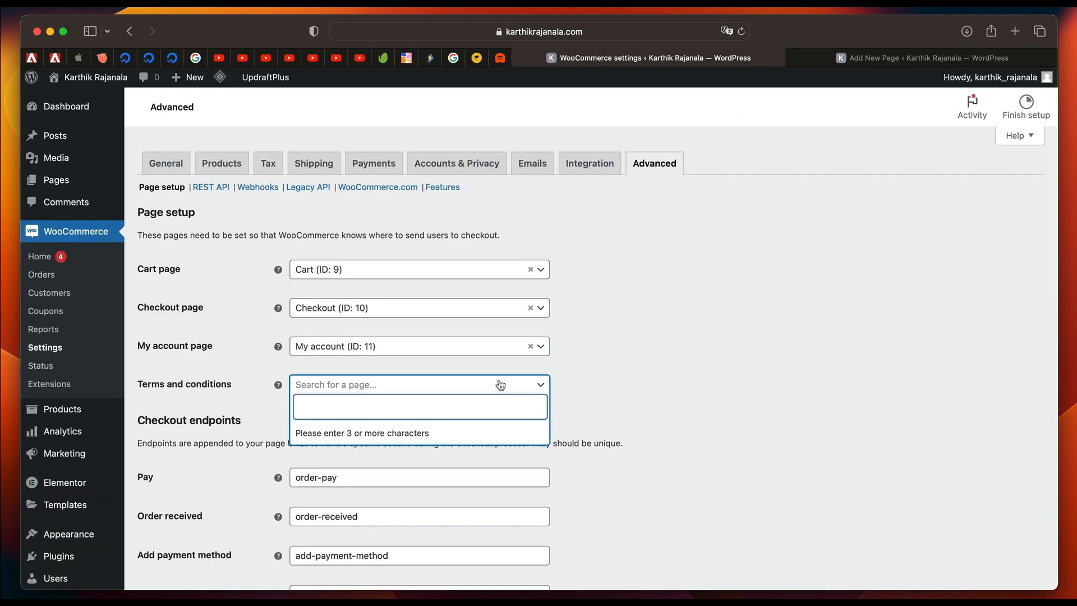
text(term)
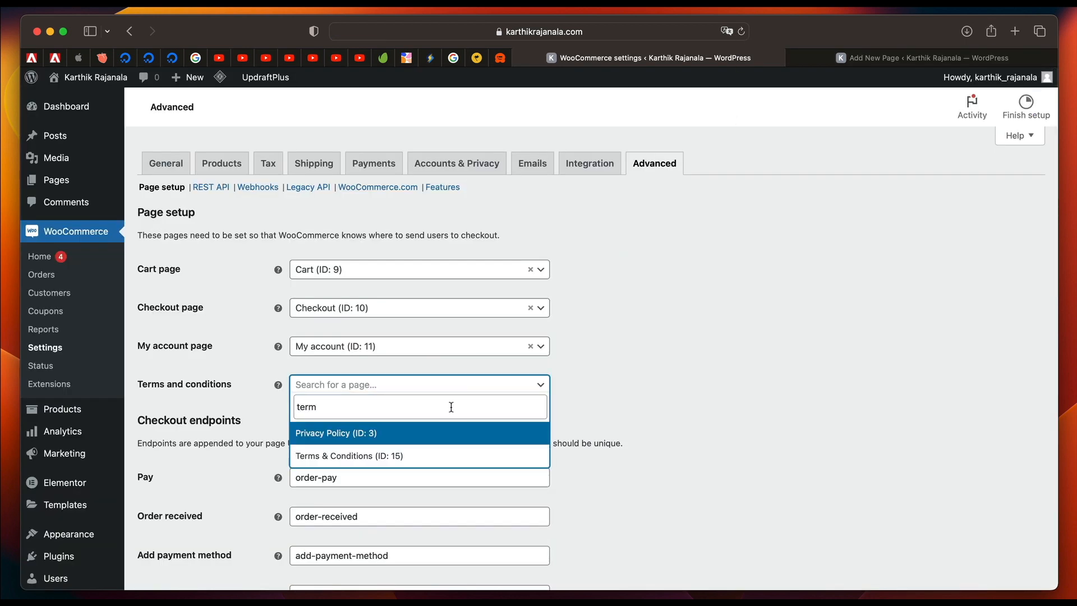
click(438, 456)
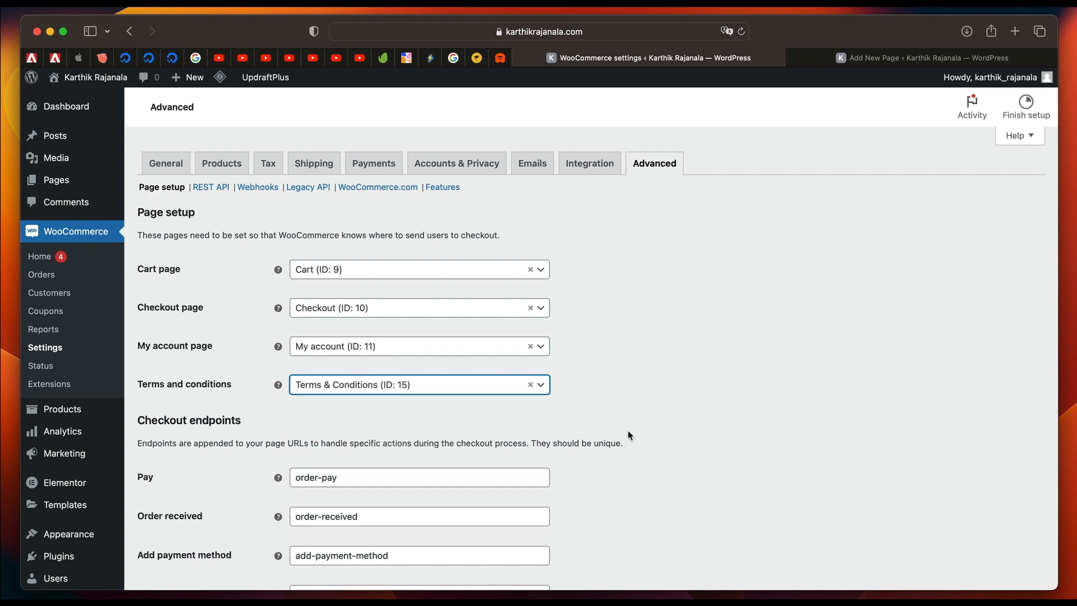
scroll(628, 436, down, 10)
click(160, 520)
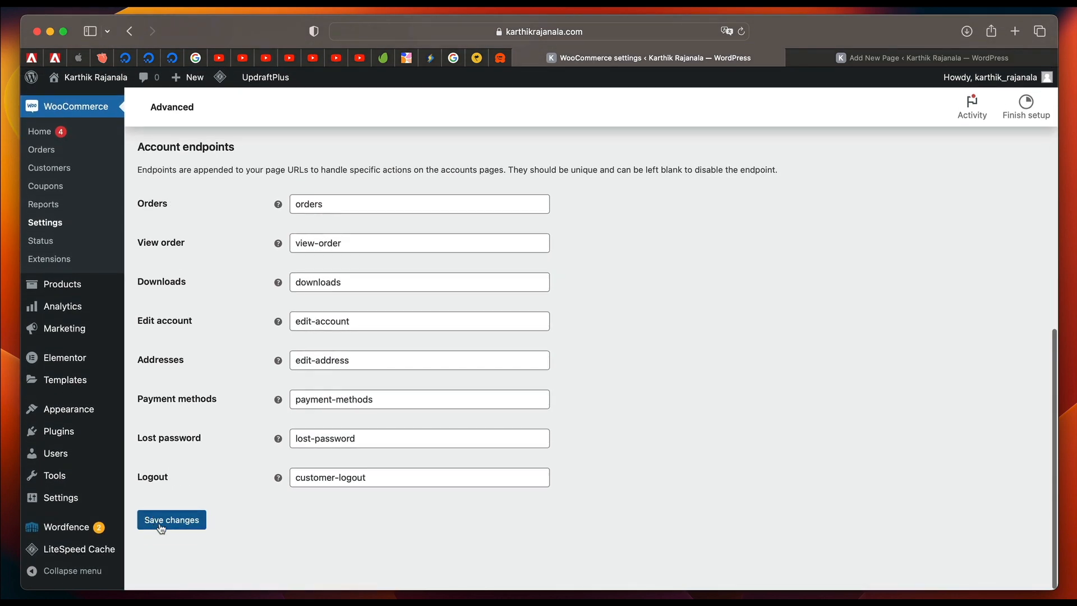
Update the still-empty Terms & Conditions page in the editor and open the list of all site pages.
click(948, 58)
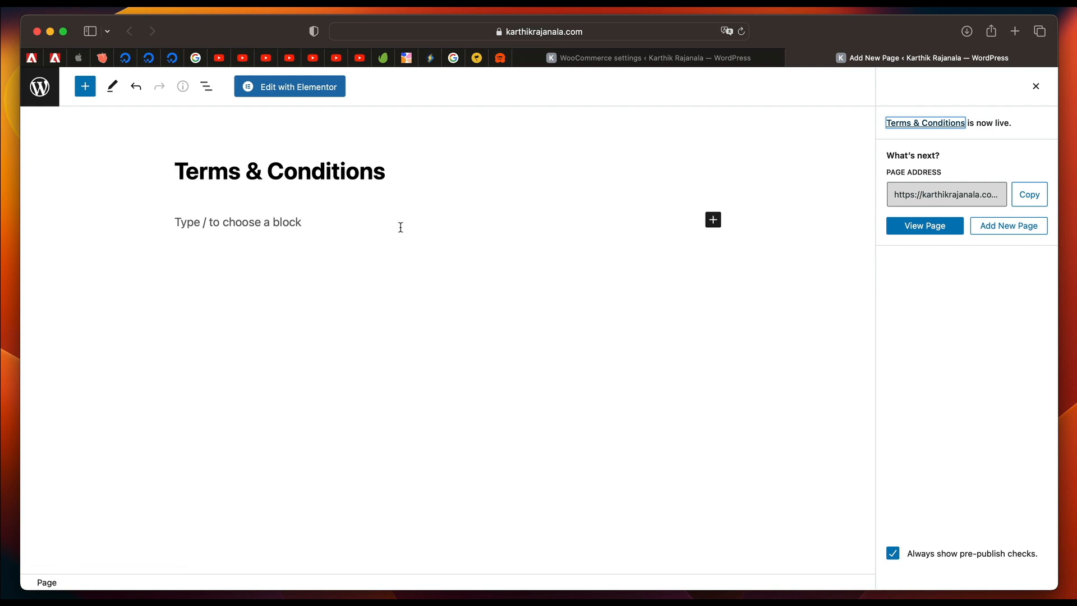
click(347, 221)
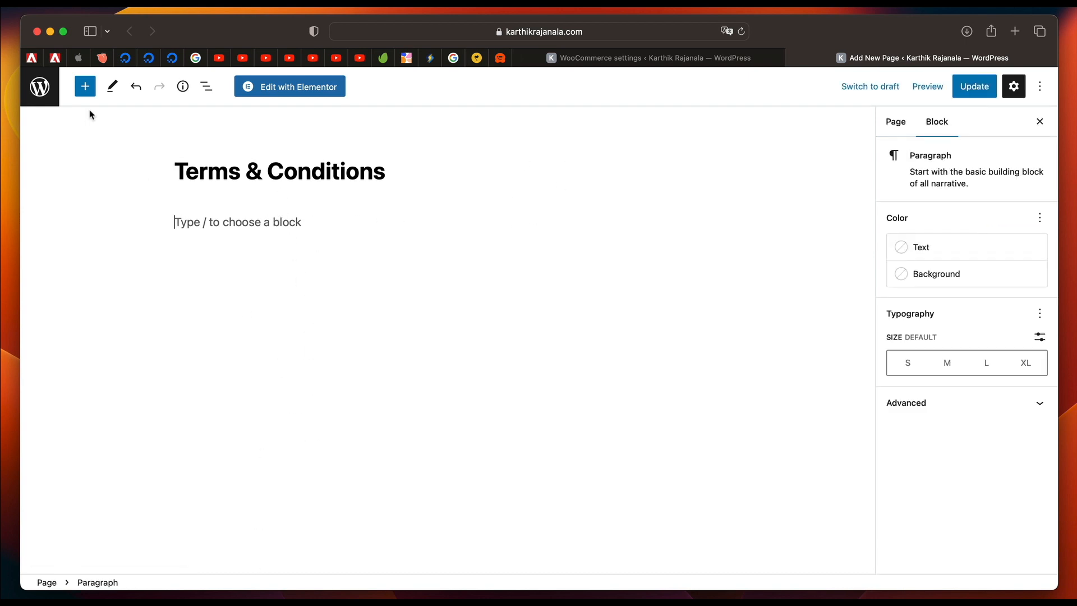
click(974, 88)
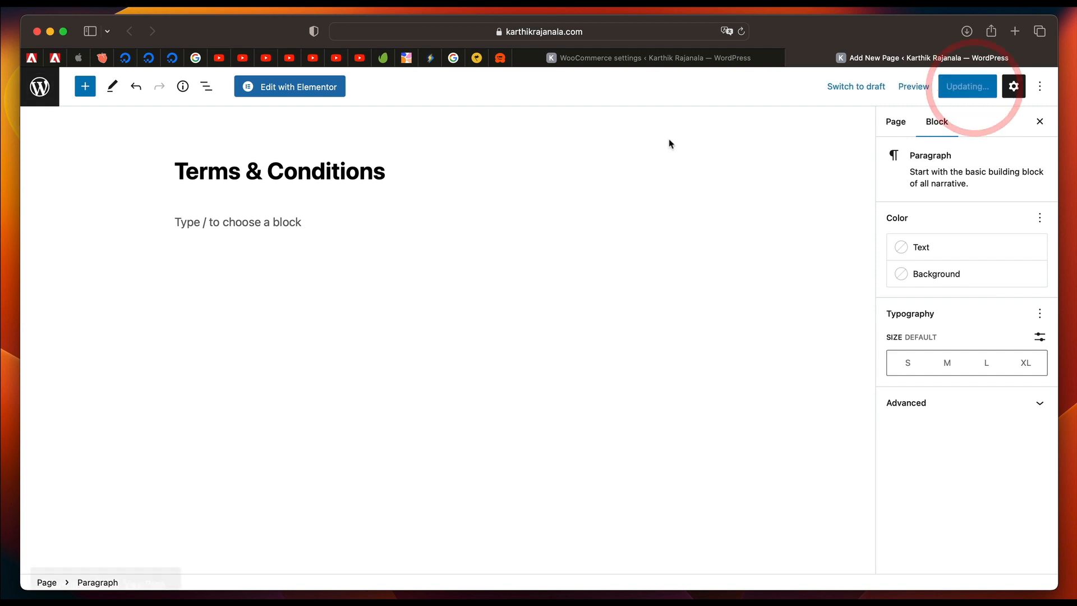
click(49, 91)
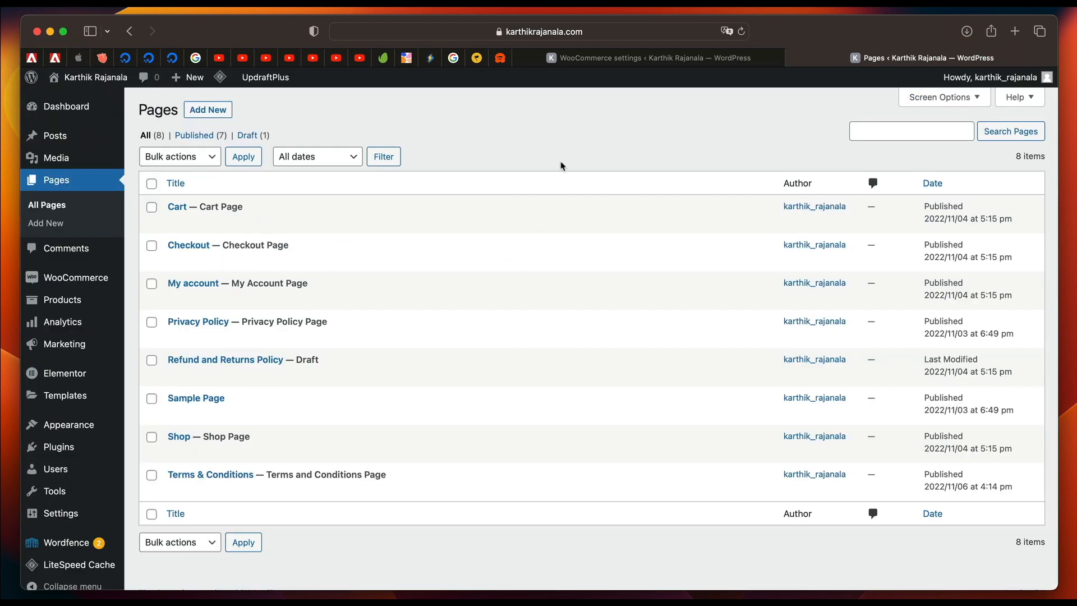
scroll(538, 219, down, 1)
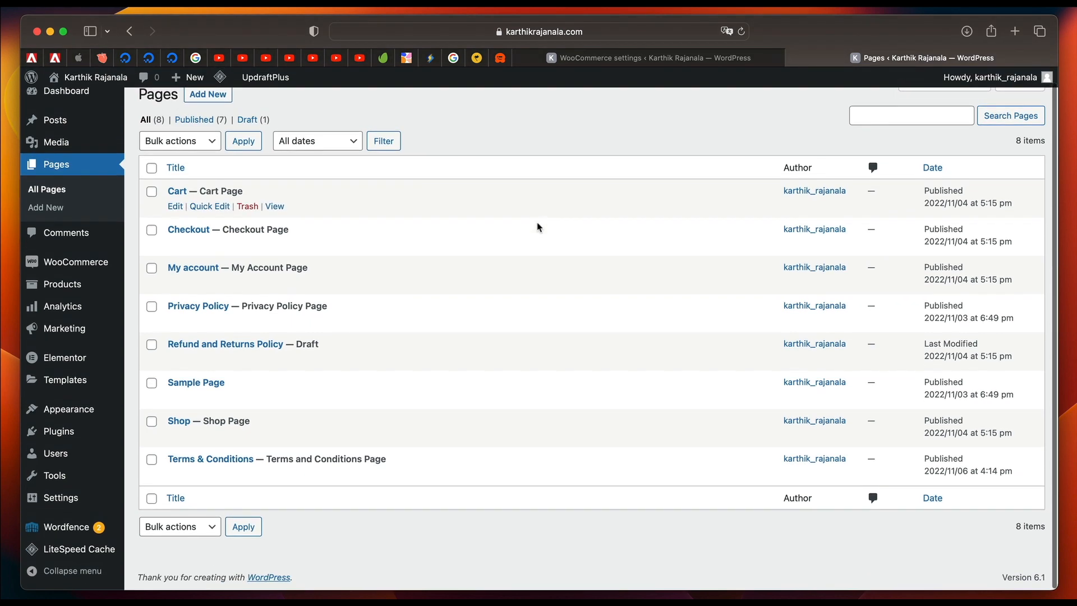
Review the page assignments and checkout endpoints in WooCommerce's Advanced settings.
click(690, 59)
scroll(623, 315, down, 2)
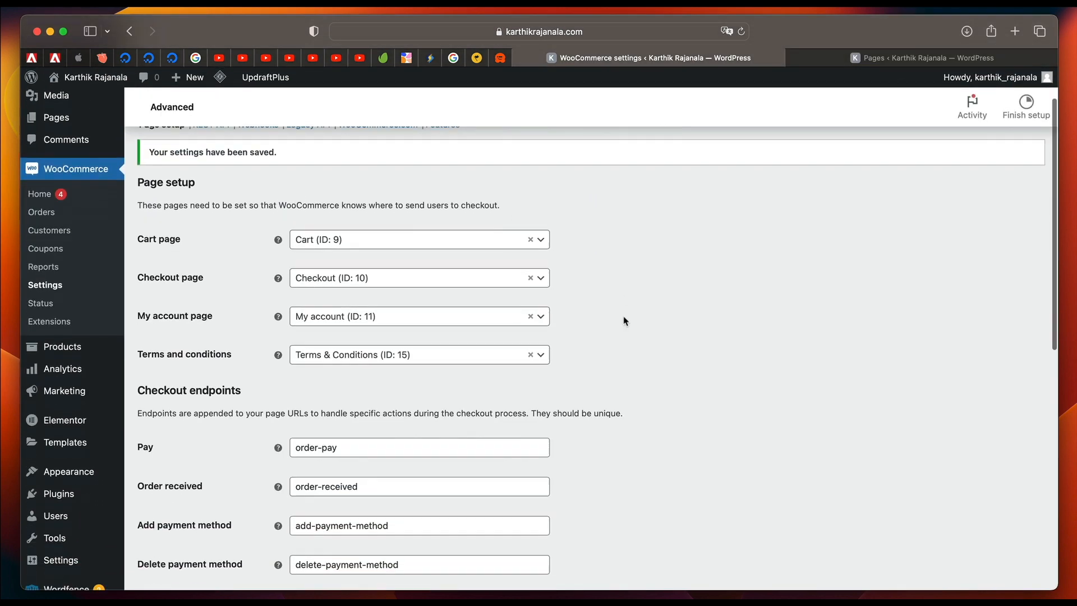
scroll(624, 315, up, 2)
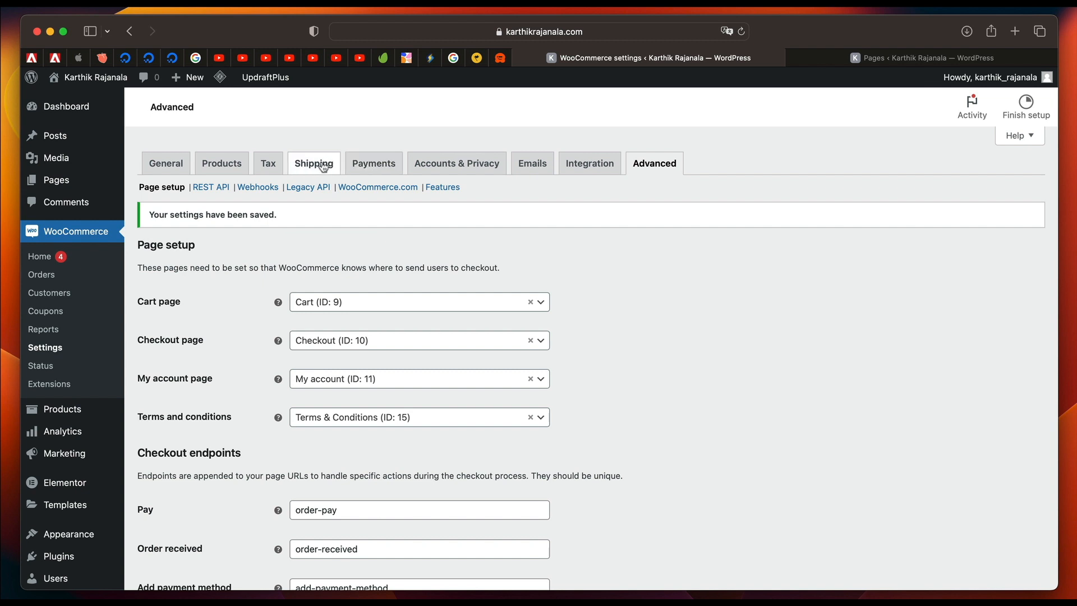
Add a standard tax rate row for country code US with a rate of 20%.
click(268, 161)
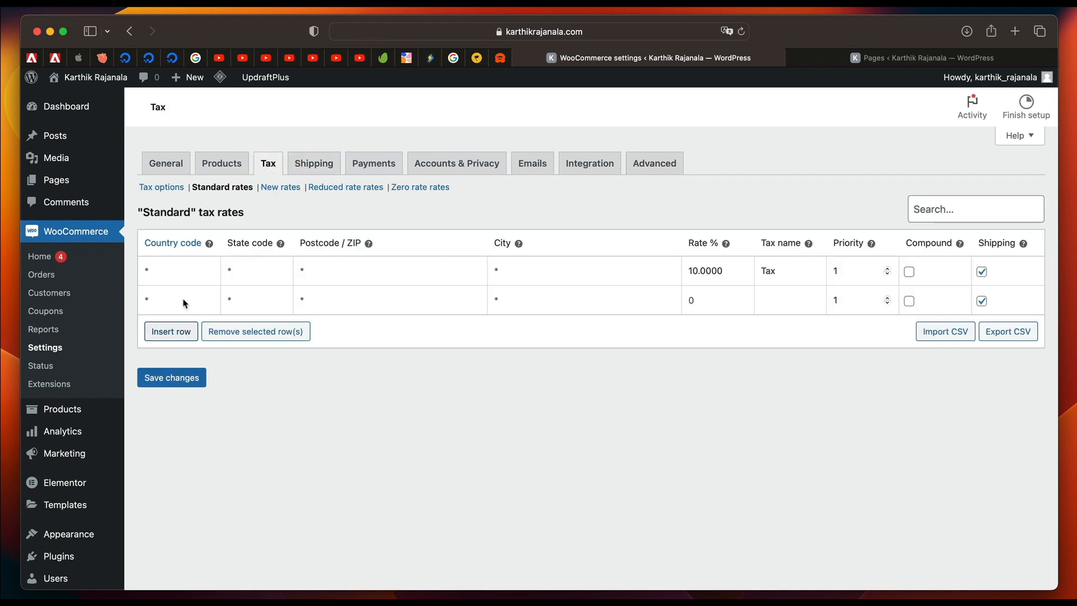
click(147, 298)
text(US)
click(723, 297)
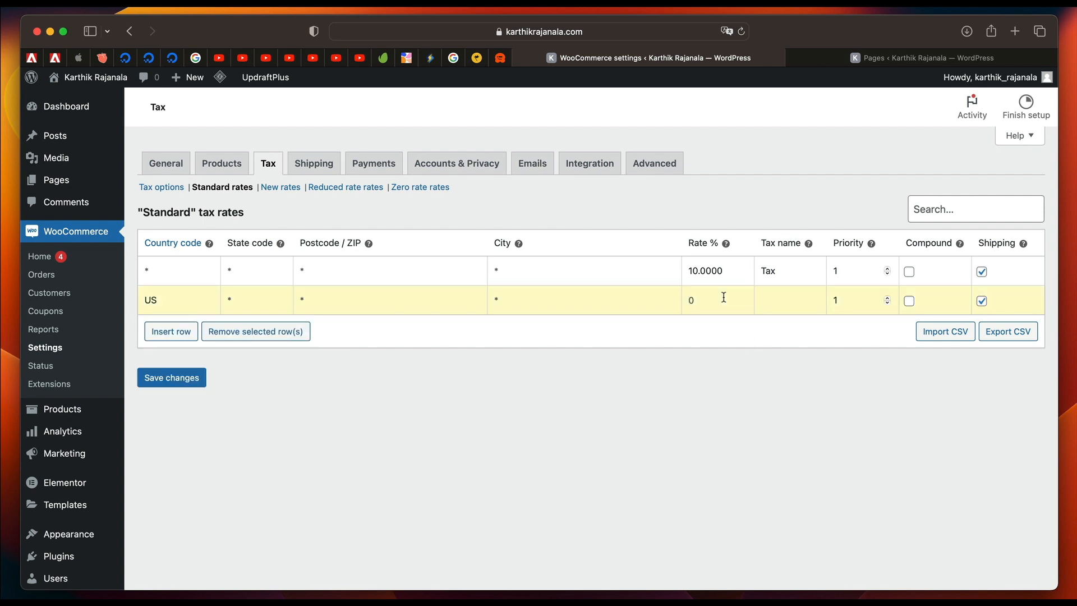
text(20)
click(336, 401)
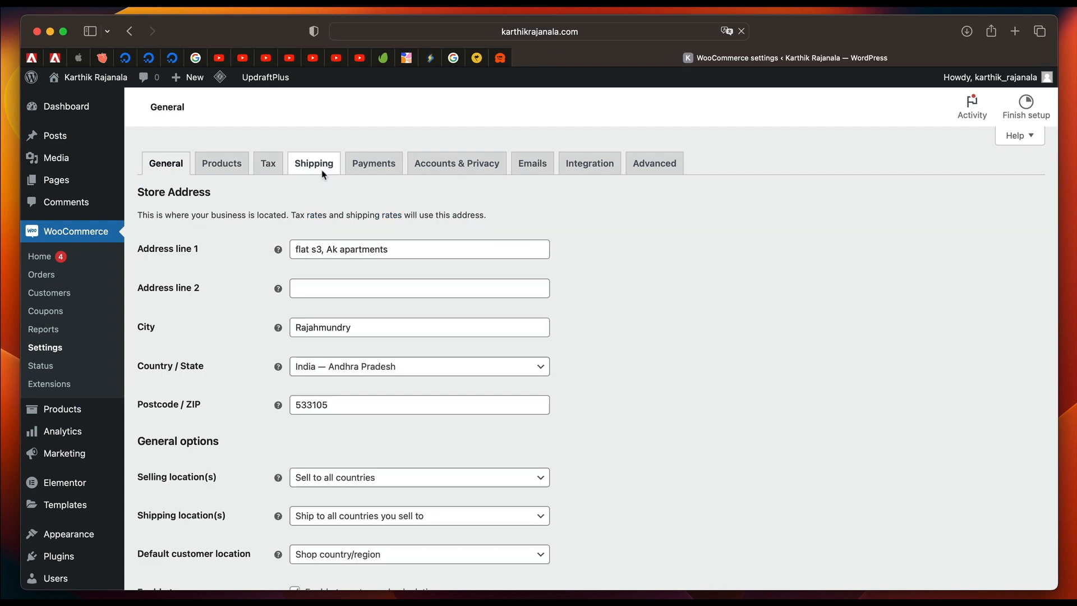
Create a new WooCommerce shipping zone named "Asia".
click(323, 171)
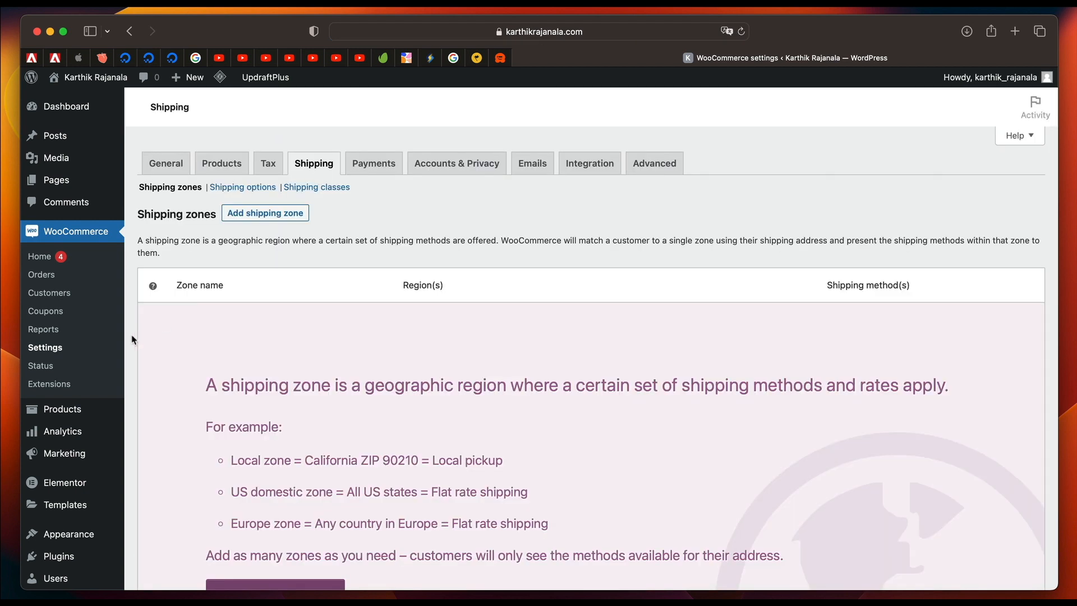
scroll(356, 365, down, 1)
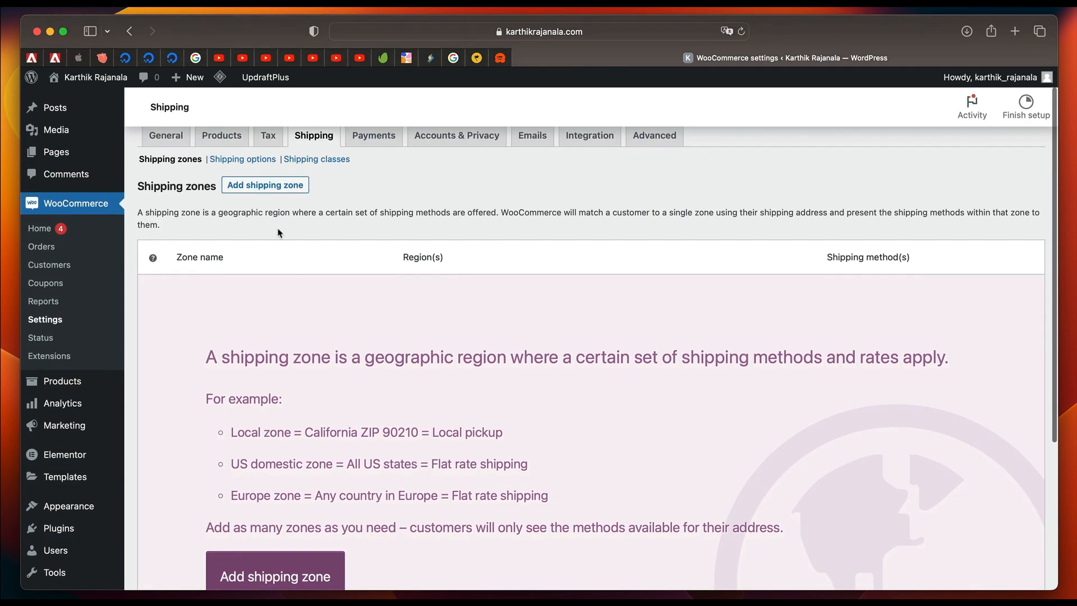
click(274, 181)
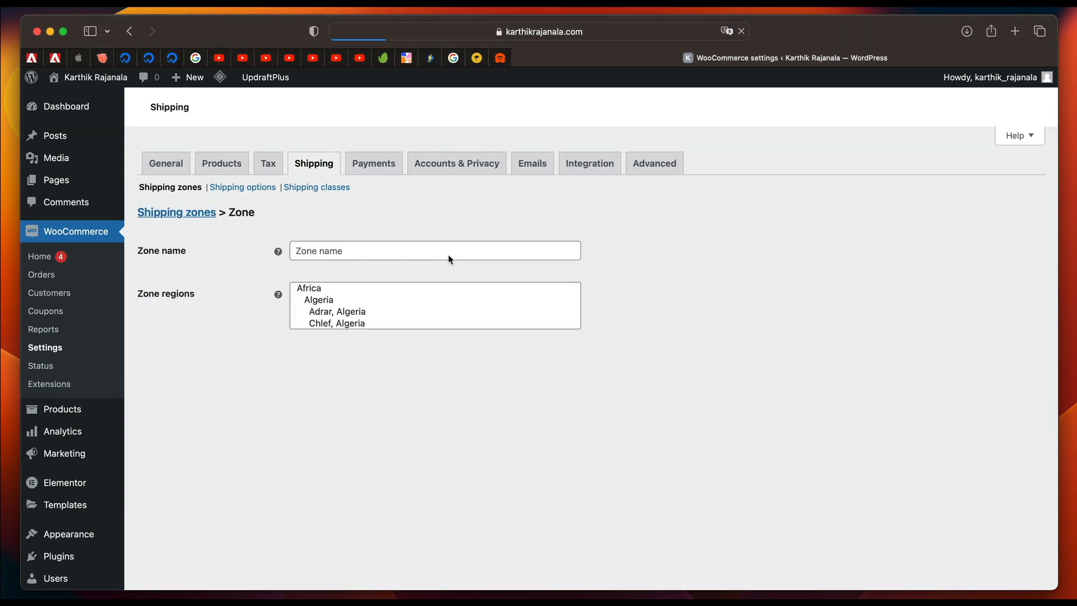
click(402, 253)
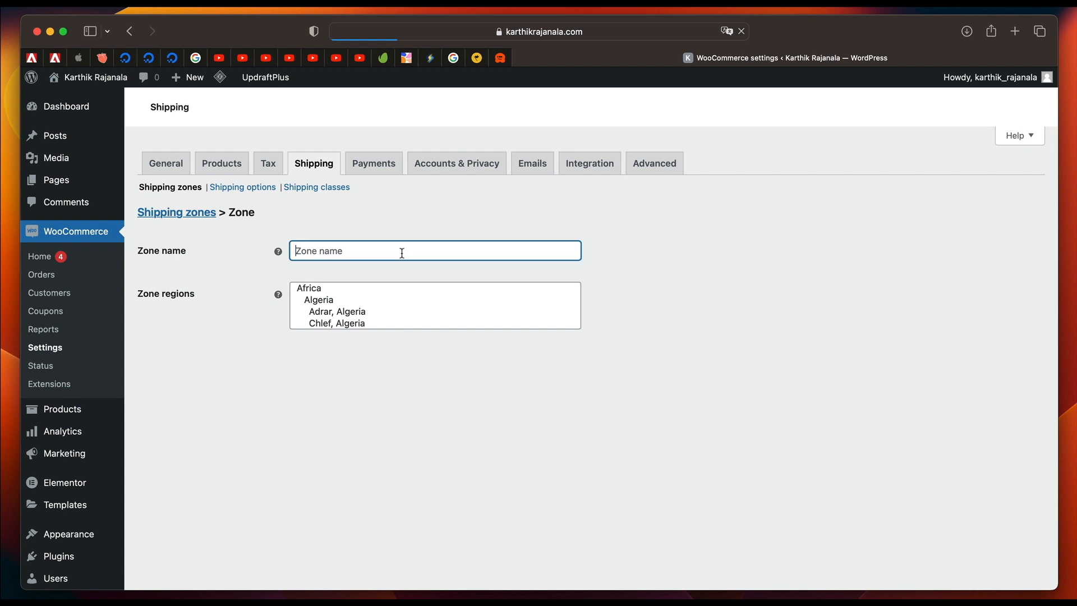
text(Asia)
Add India and Indonesia as the regions of the Asia shipping zone.
click(357, 296)
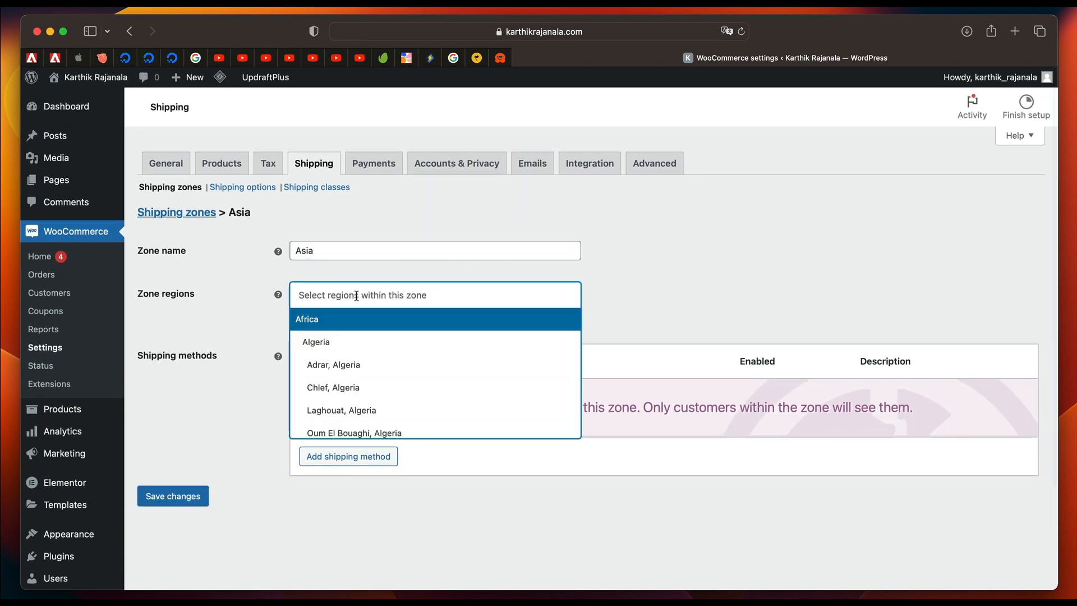
scroll(355, 360, down, 20)
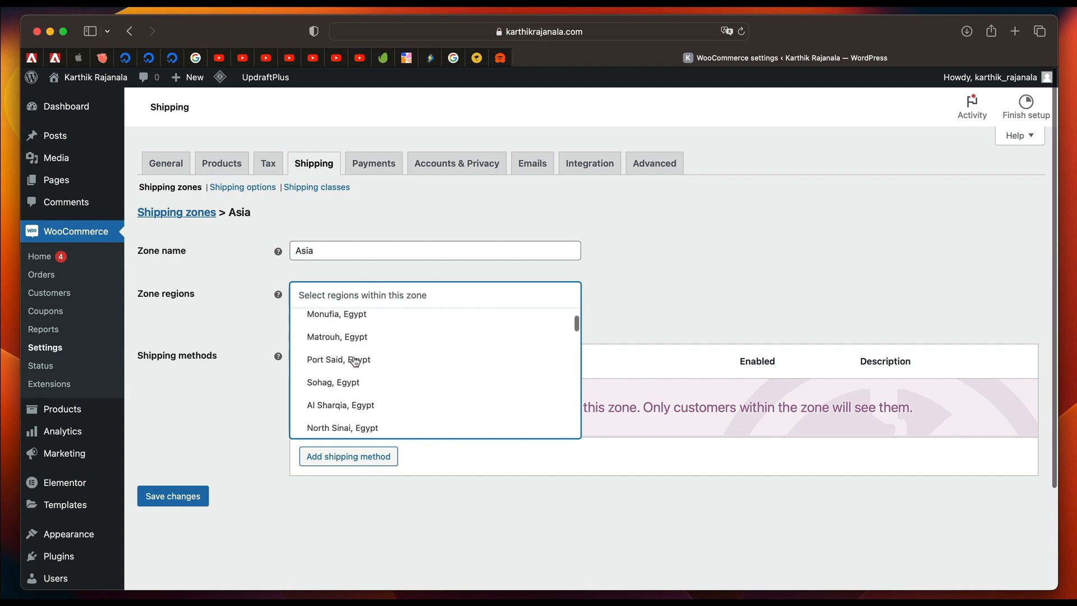
scroll(355, 360, down, 5)
text(Ind)
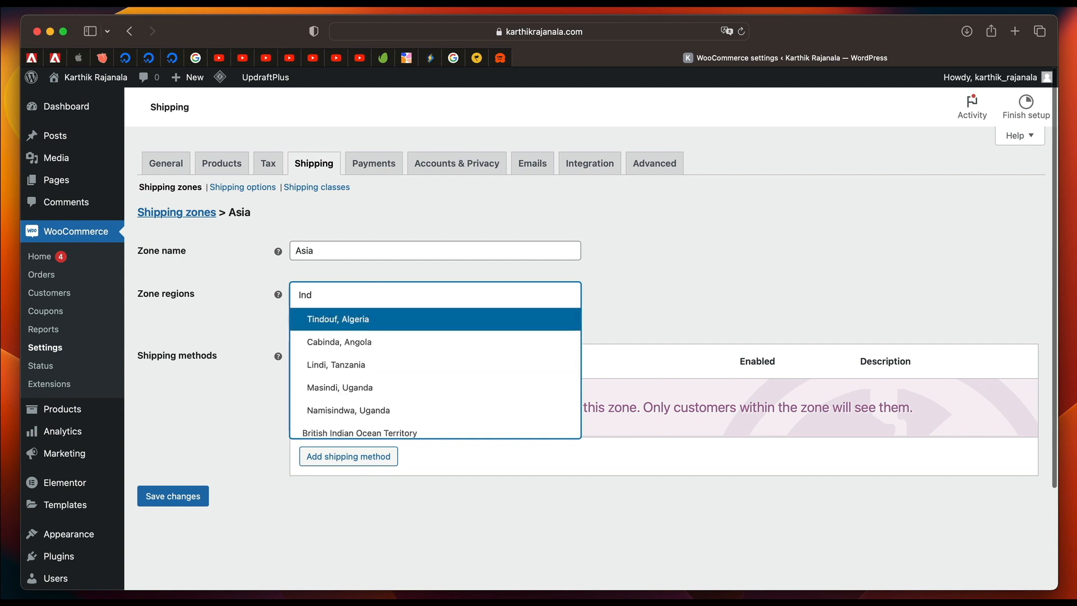
text(ia)
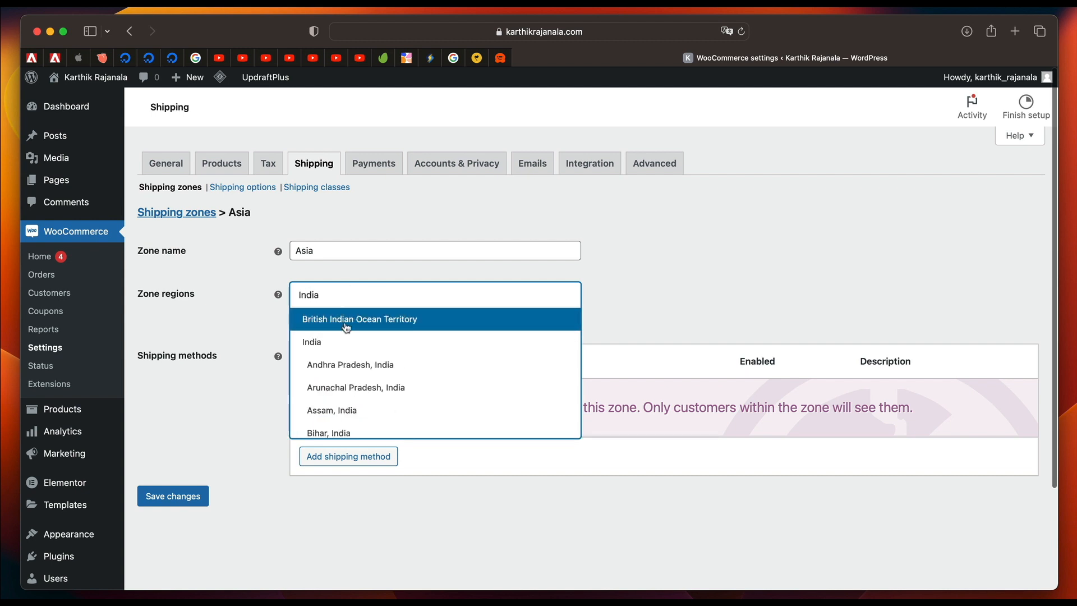
click(353, 342)
text(Indo)
click(361, 340)
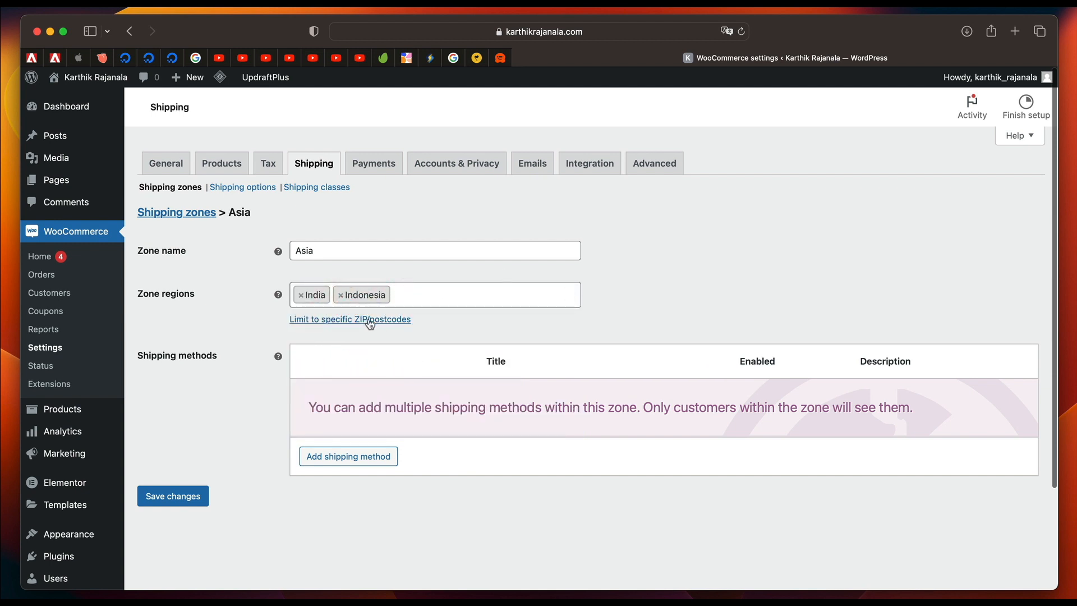
Add a Flat rate shipping method to the Asia zone.
click(367, 459)
click(448, 332)
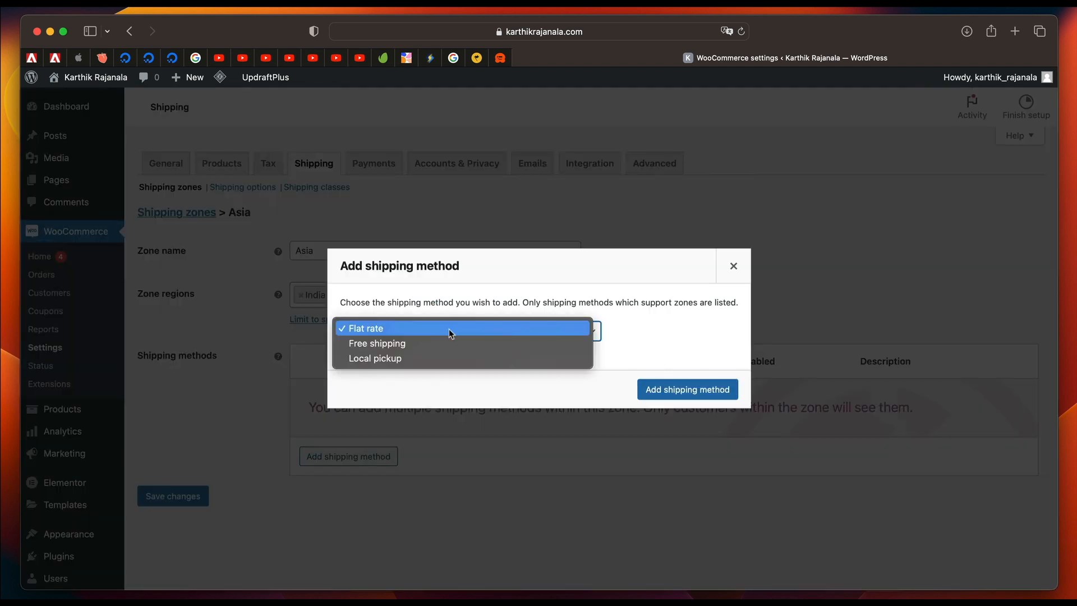
click(425, 331)
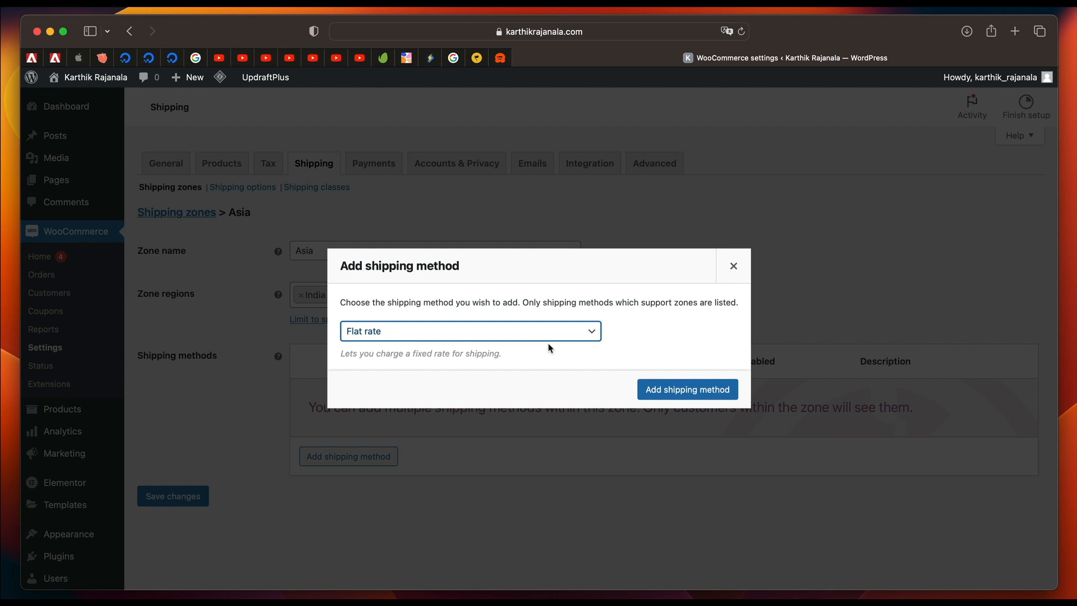
click(695, 387)
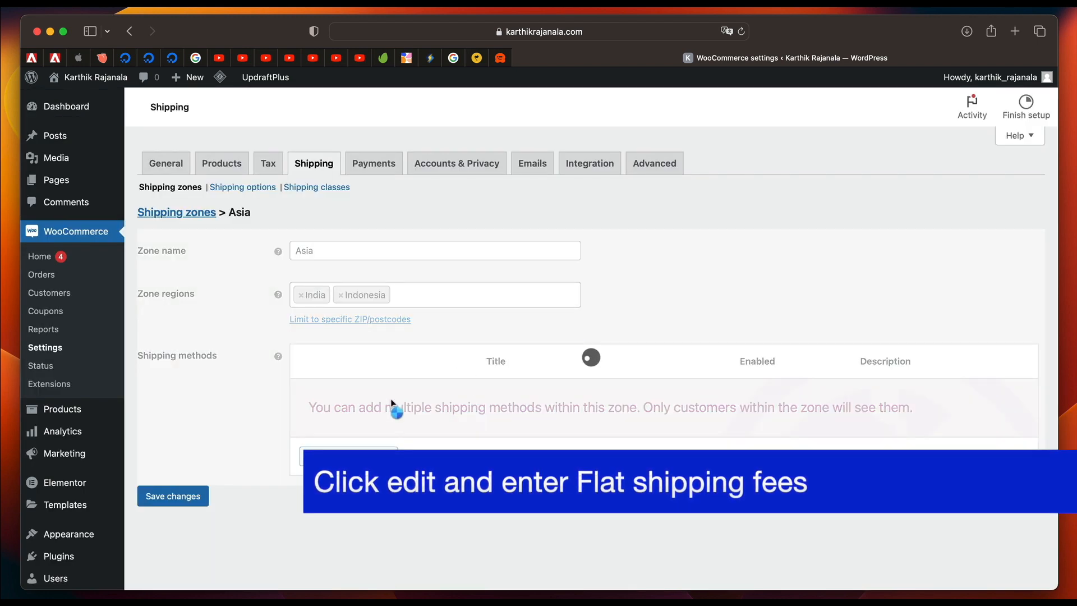
Add a Free shipping method to the Asia zone alongside the flat rate.
scroll(422, 381, down, 2)
click(345, 392)
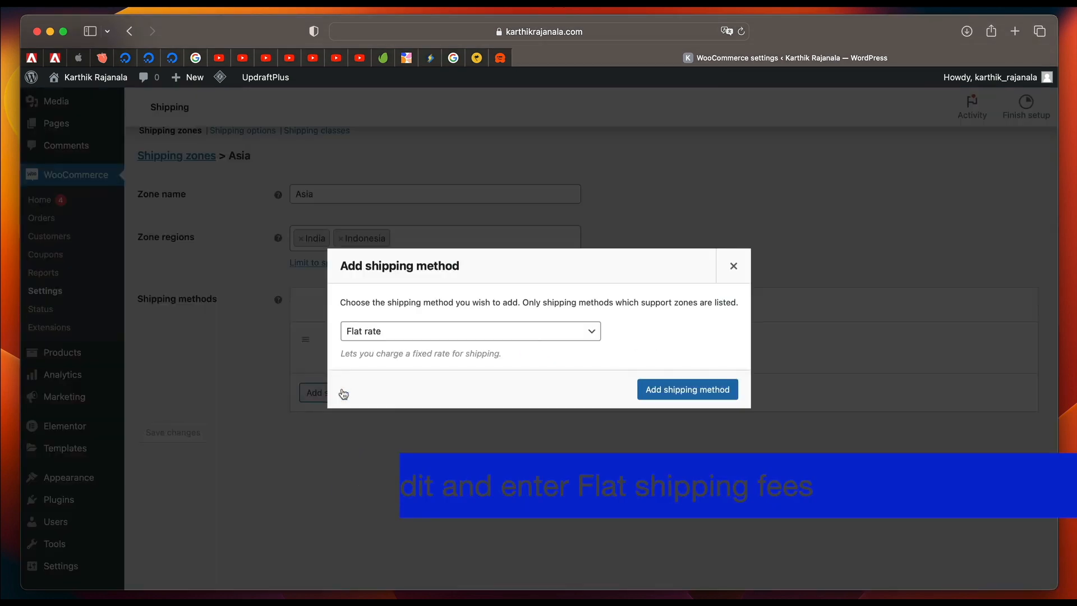
click(425, 330)
click(422, 344)
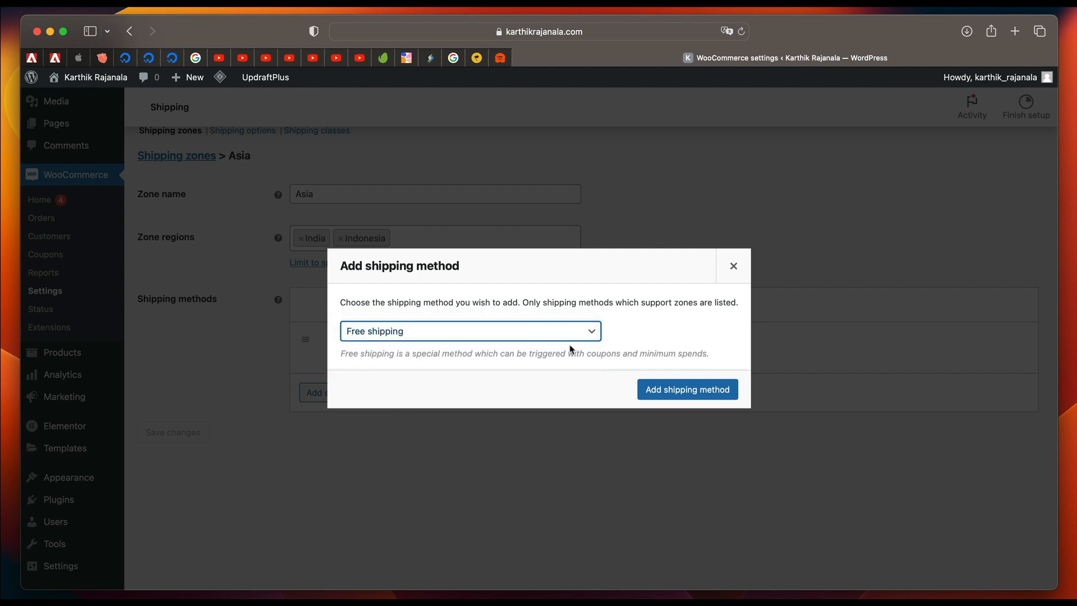
click(680, 388)
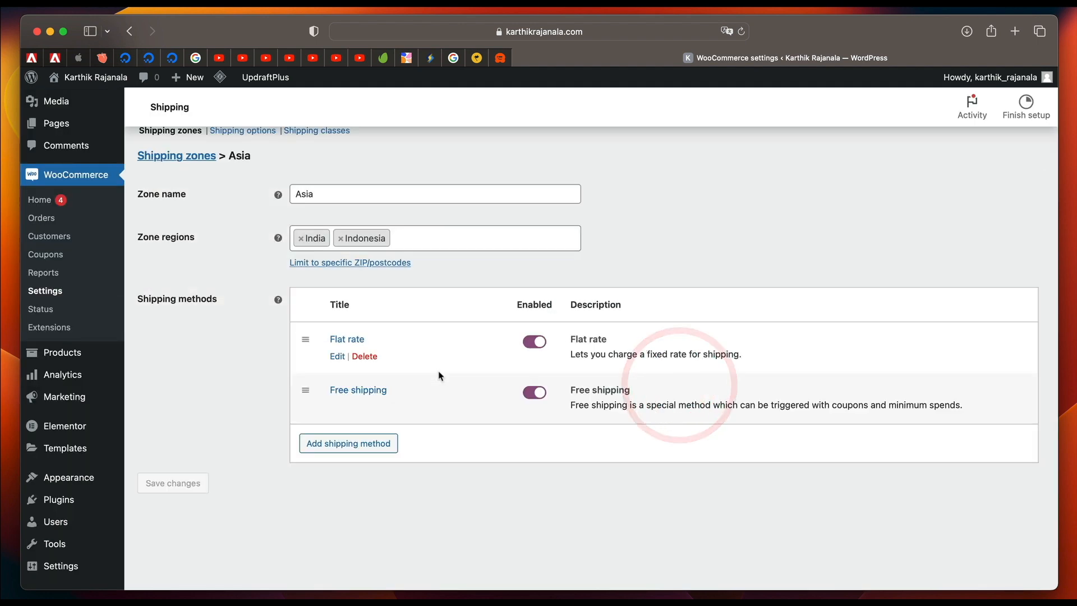
Require a minimum order amount of 100 for the Asia zone's free shipping method and save it.
click(337, 407)
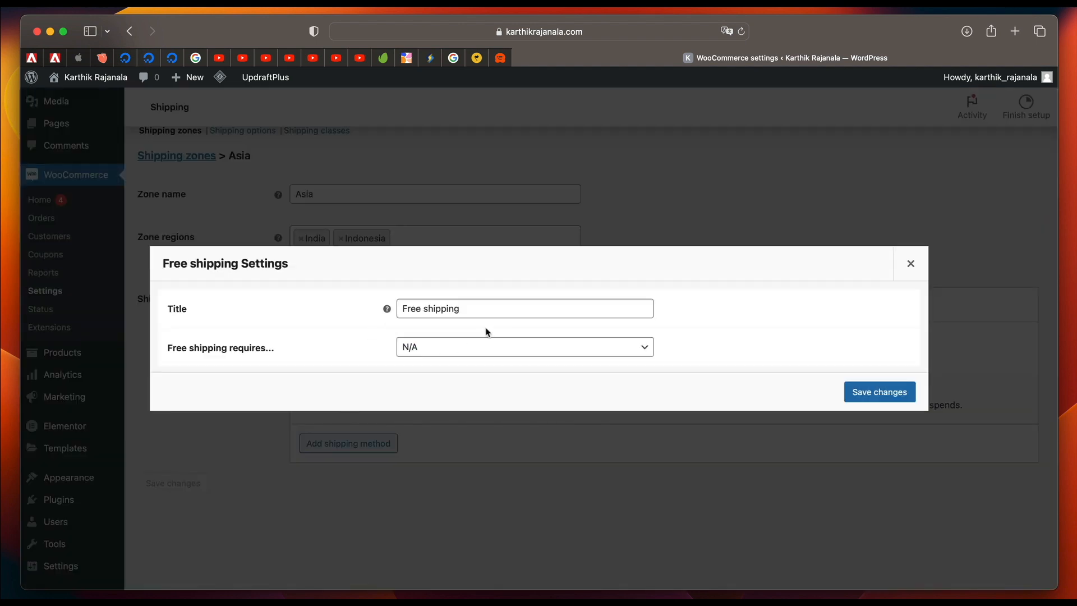
click(502, 348)
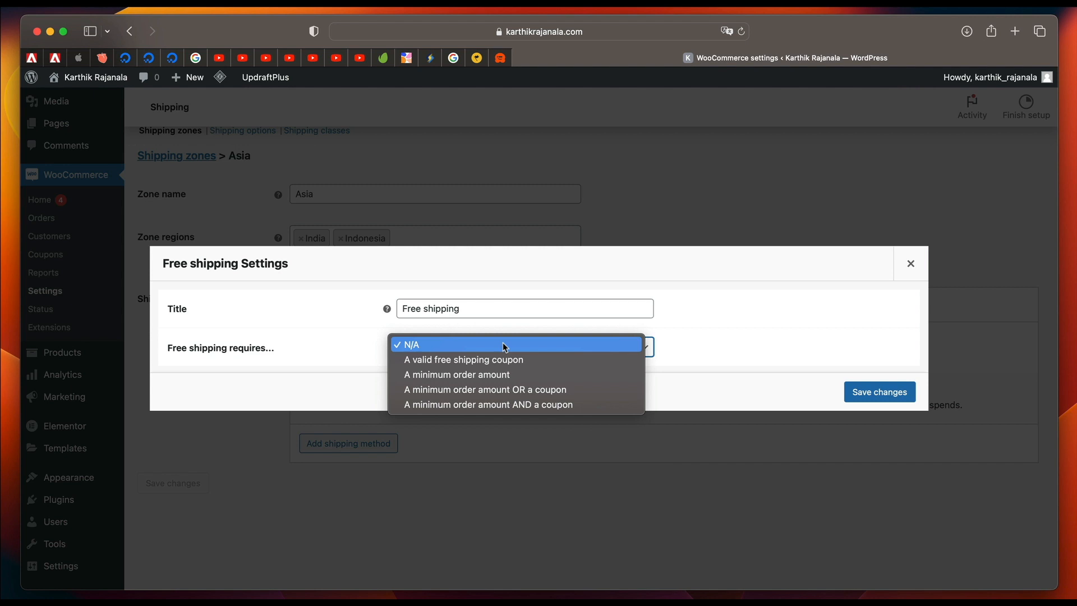
click(490, 375)
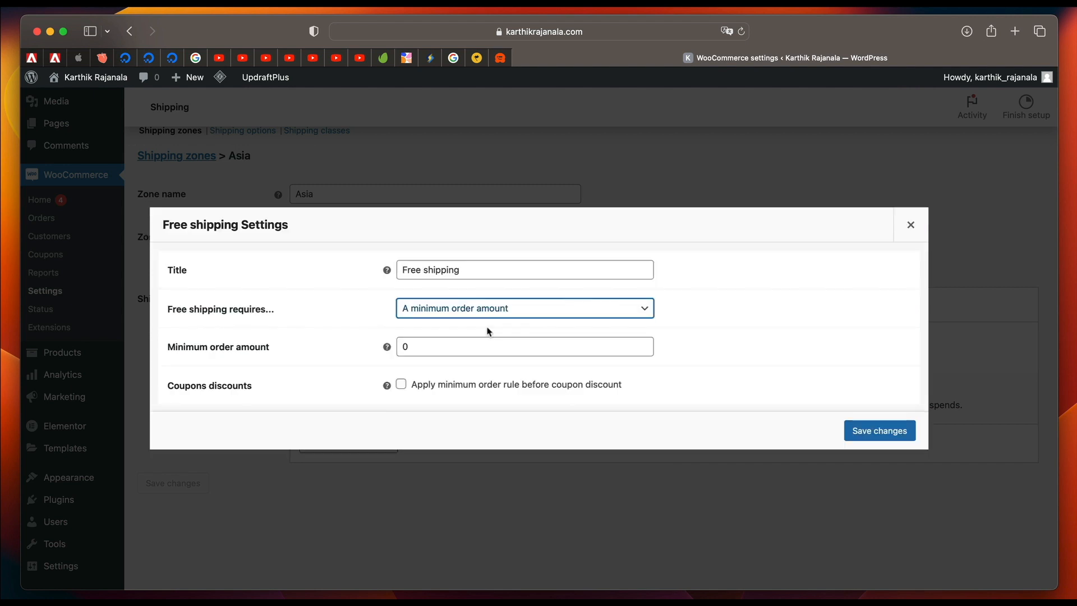
click(456, 342)
double_click(455, 343)
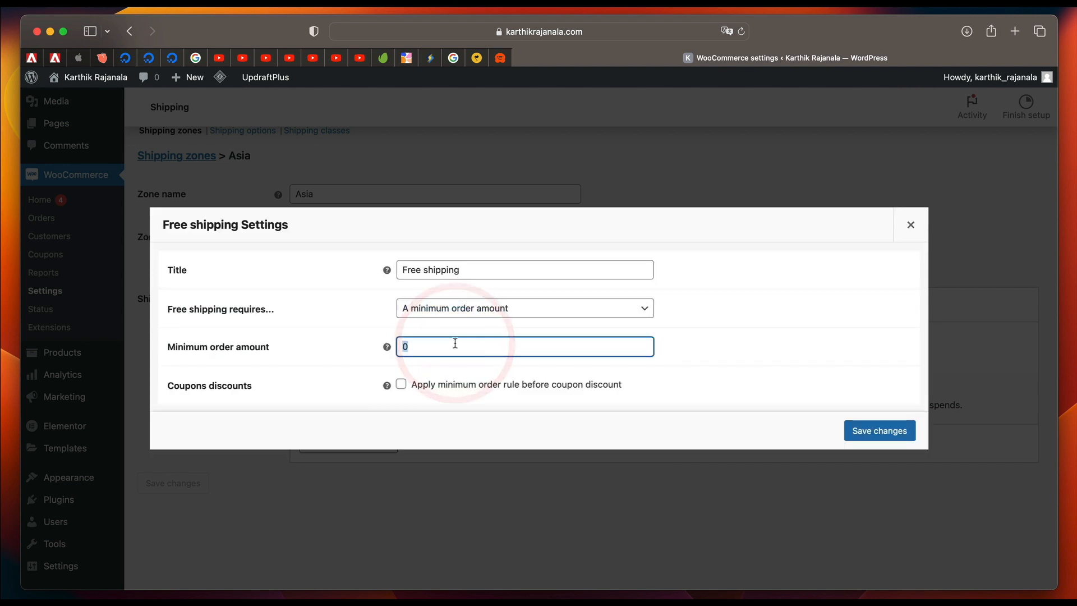
text(100)
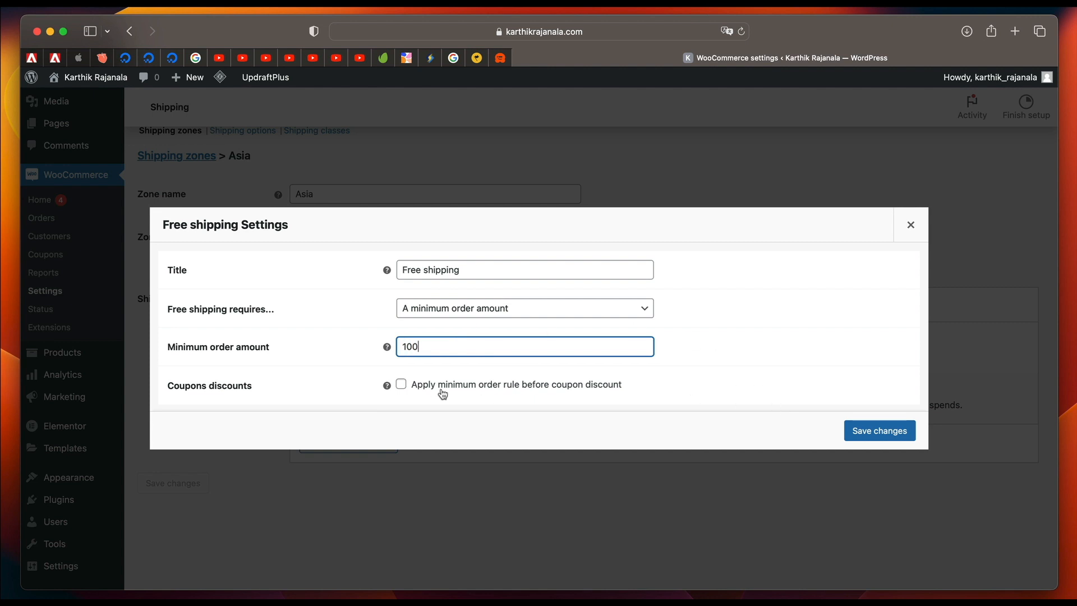
key(Return)
Add a Local pickup shipping method to the Asia zone.
click(357, 447)
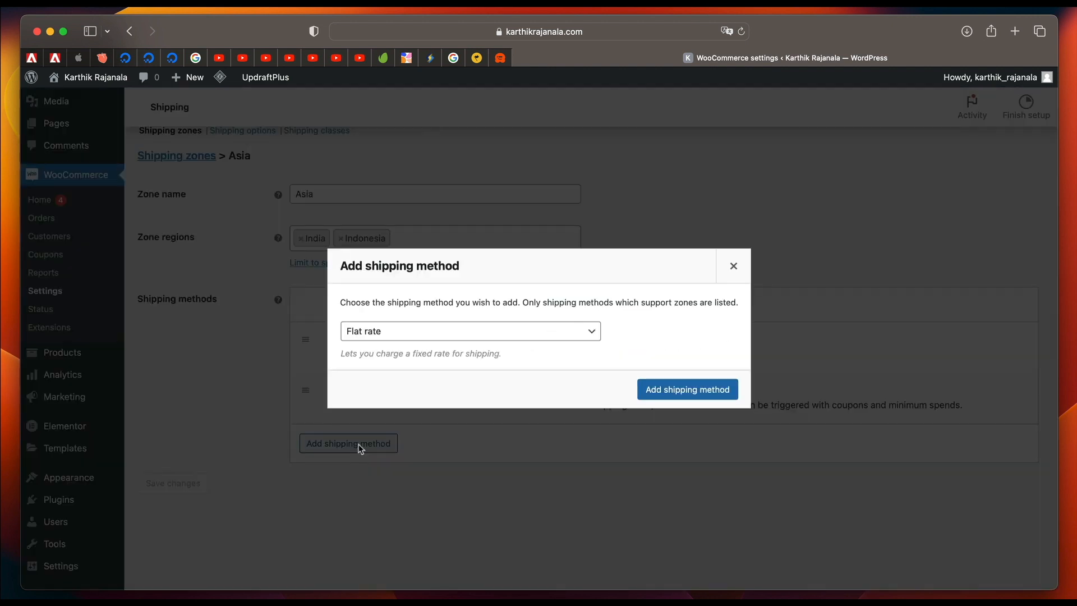
click(427, 342)
click(385, 335)
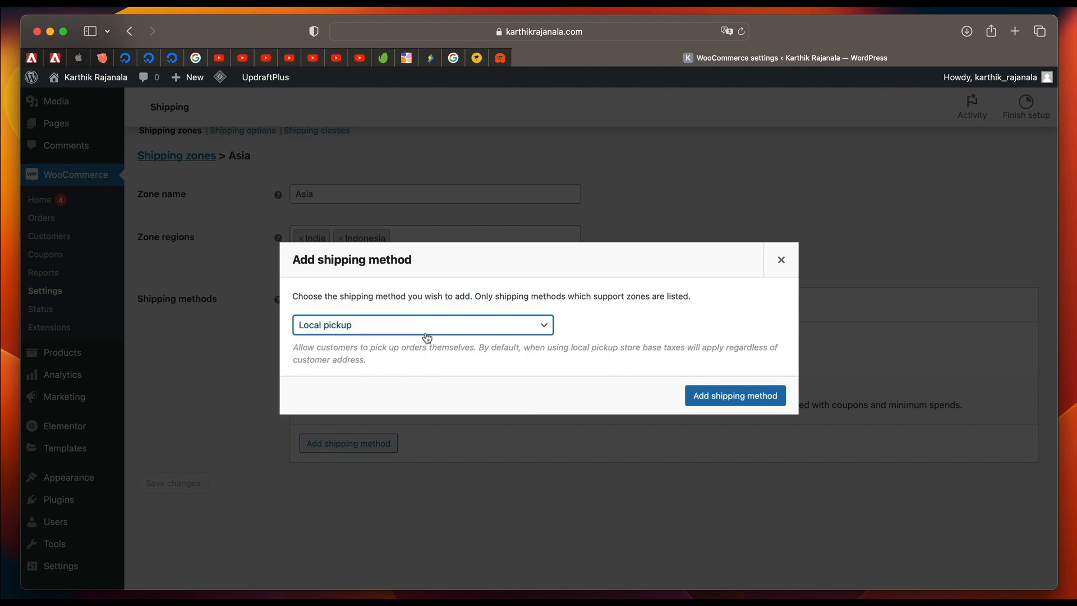
click(737, 394)
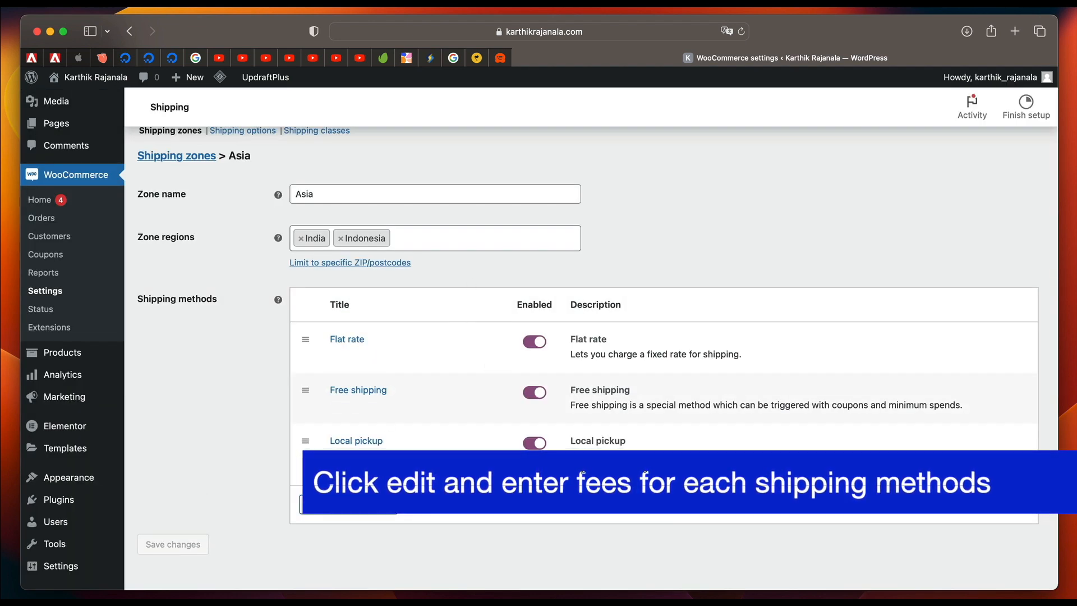
In the shipping options, default the shipping destination to the customer shipping address and save.
scroll(253, 299, up, 2)
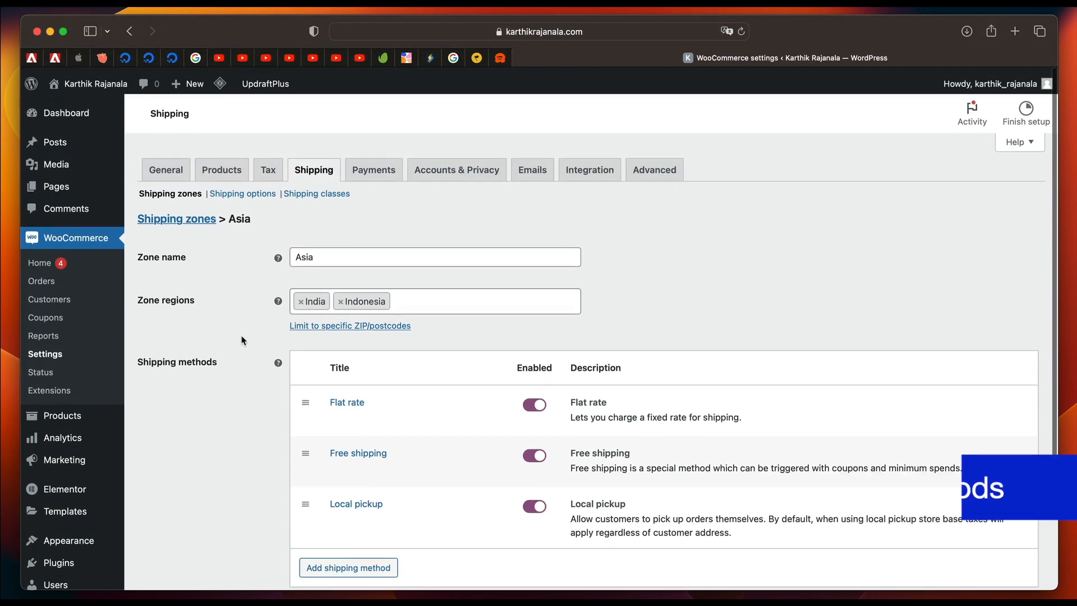
click(251, 188)
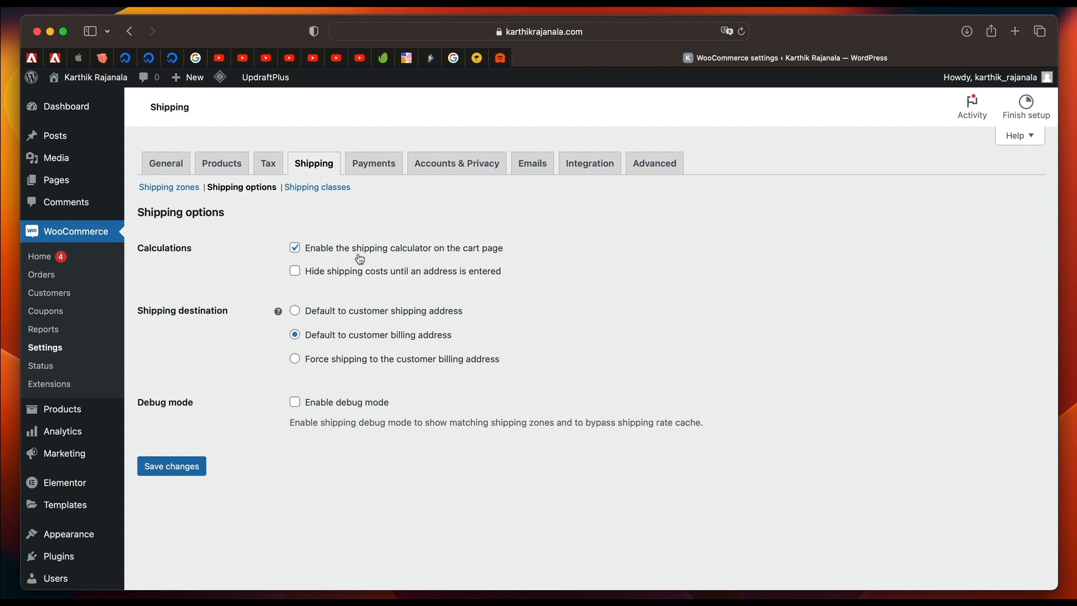
click(352, 311)
click(187, 466)
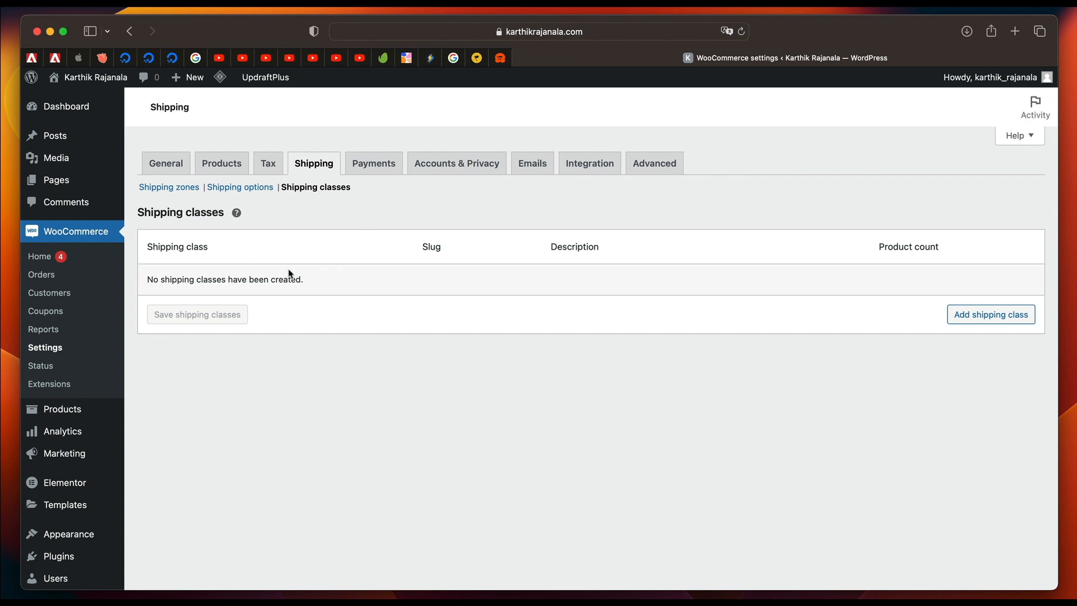
Add a shipping class named "Heavy Goods" with the slug heavy-goods and save it.
click(960, 315)
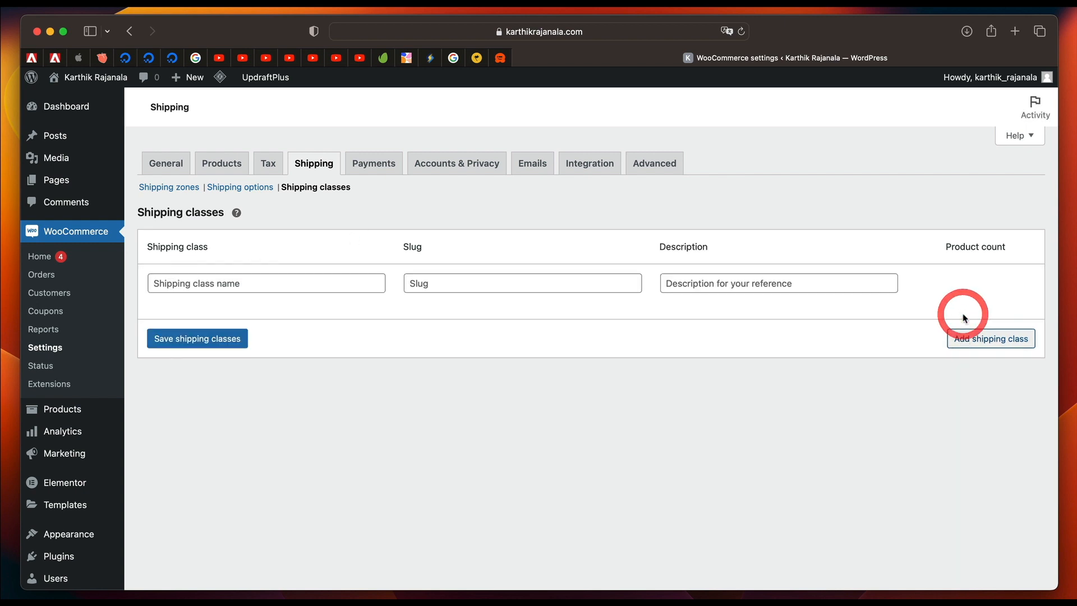
click(289, 282)
text(Heavy Goods)
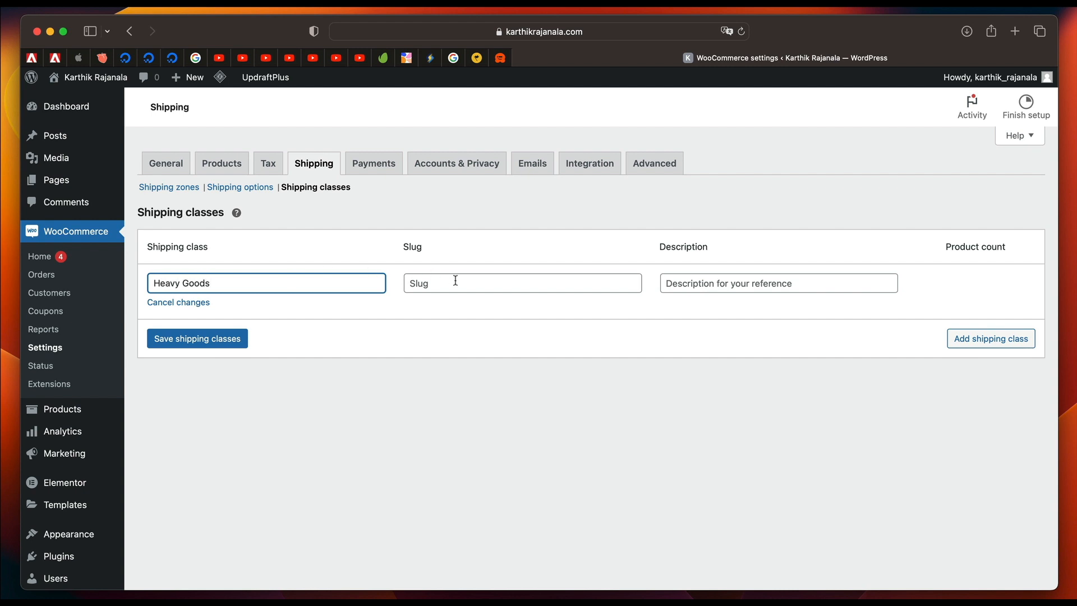
click(458, 282)
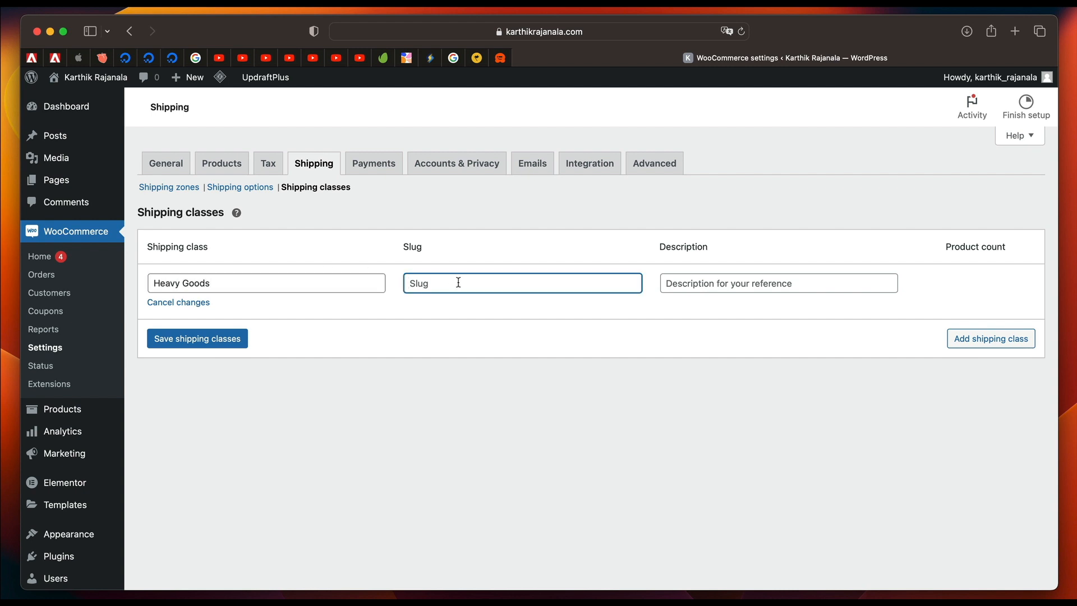
text(heavy-goods)
click(749, 287)
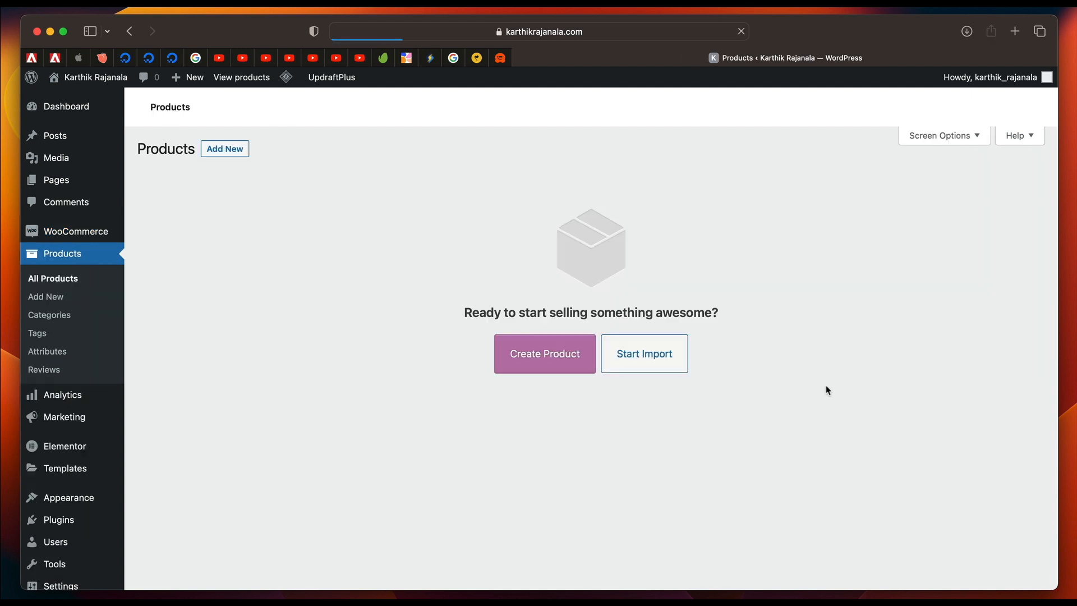
scroll(377, 329, left, 5)
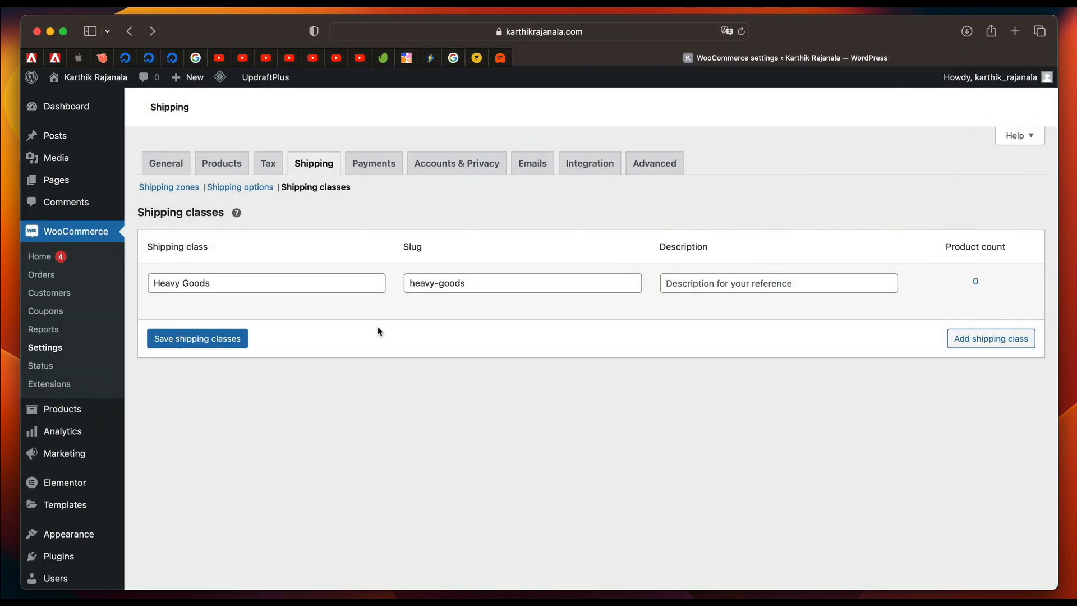
click(240, 339)
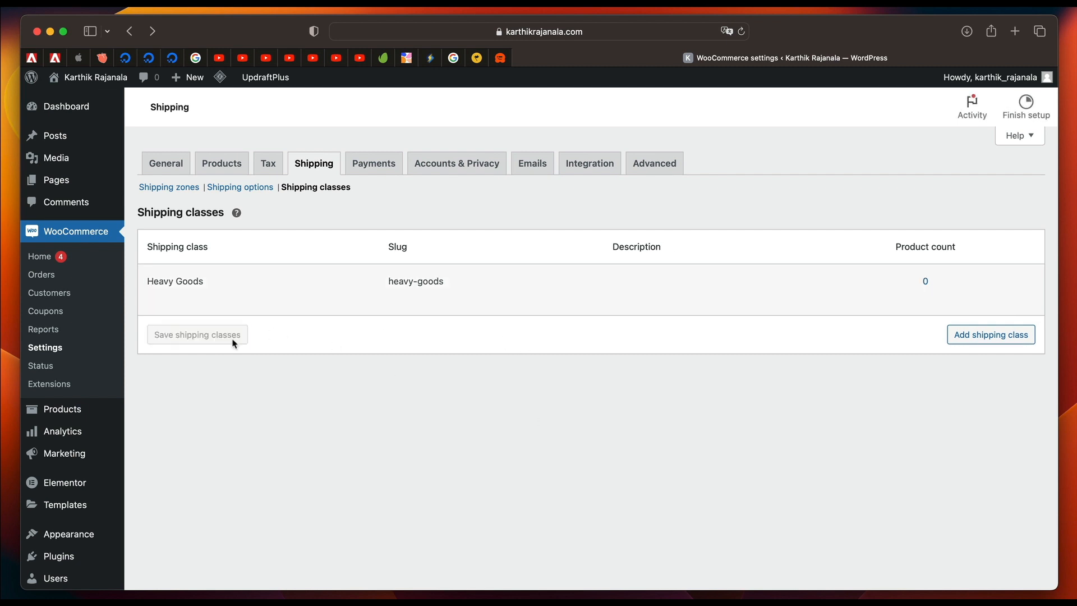
Open the Asia shipping zone and review its shipping methods.
click(243, 189)
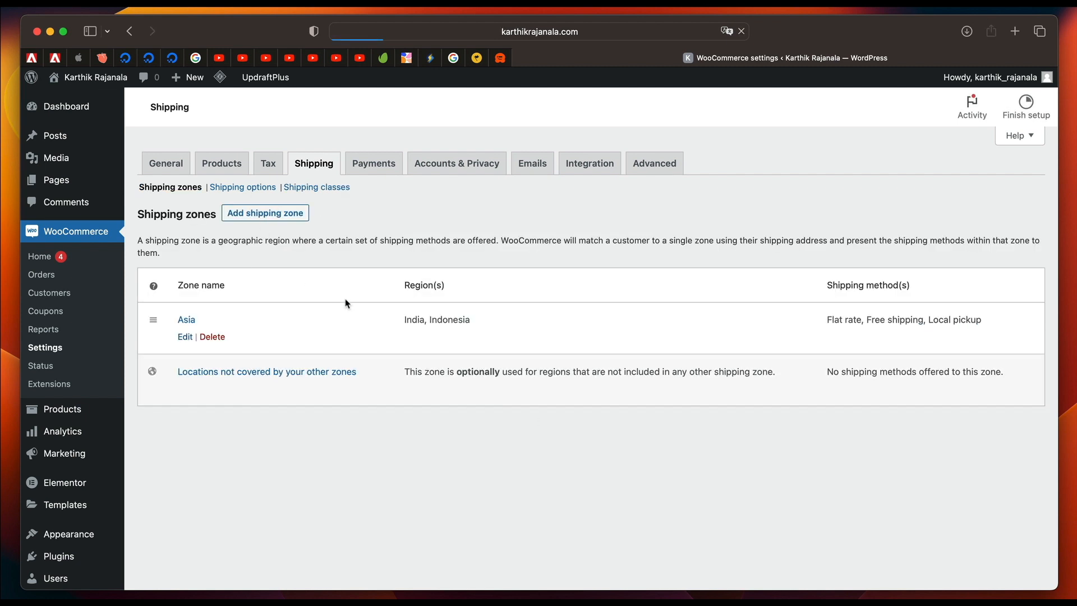
click(359, 336)
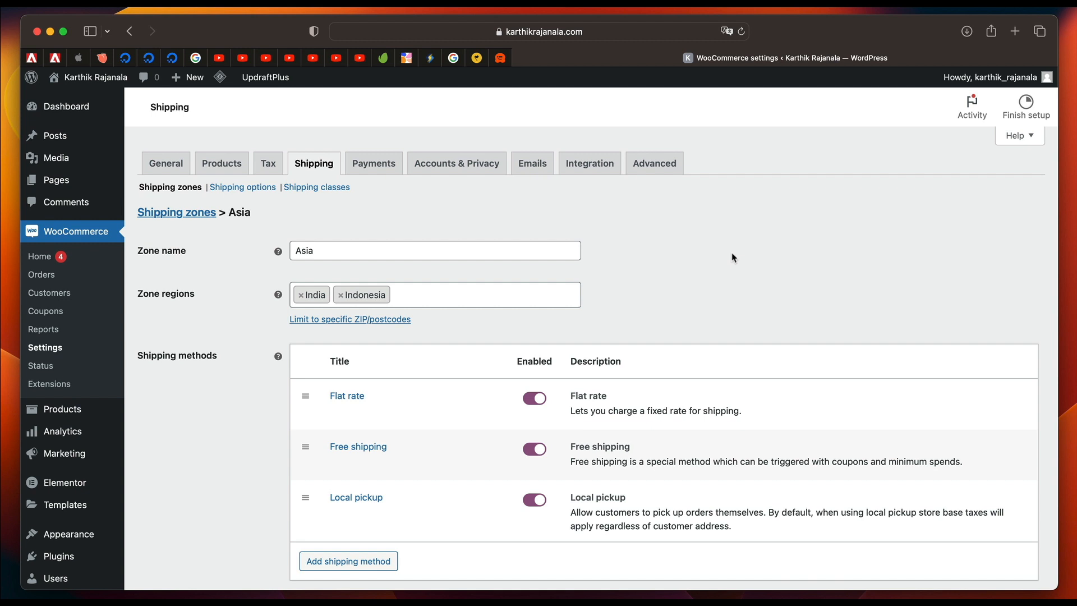
Insert a new row in the standard tax rates with the country code US.
click(267, 164)
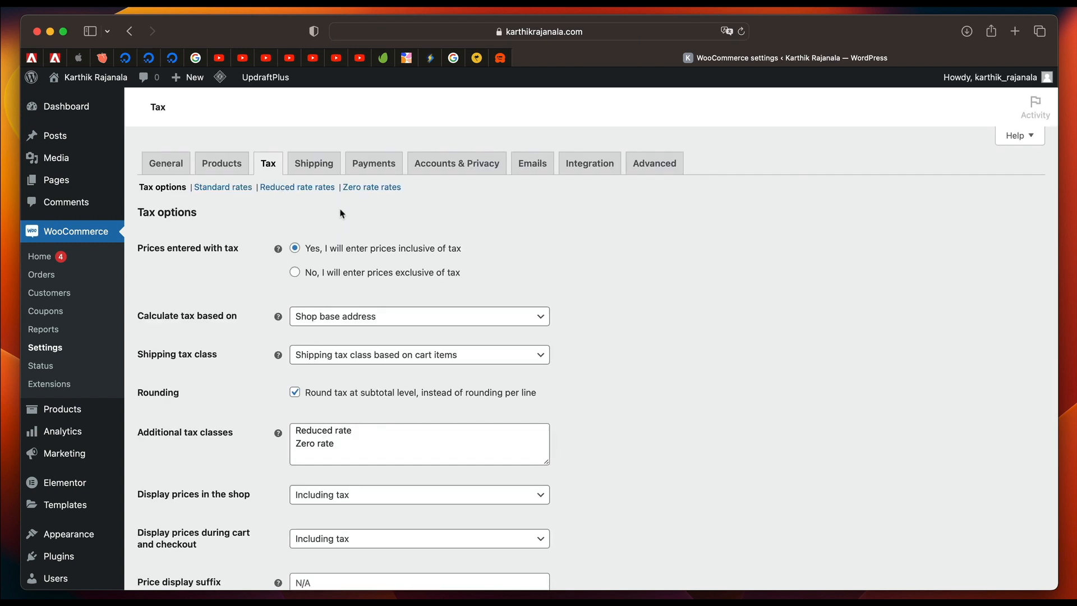
click(212, 187)
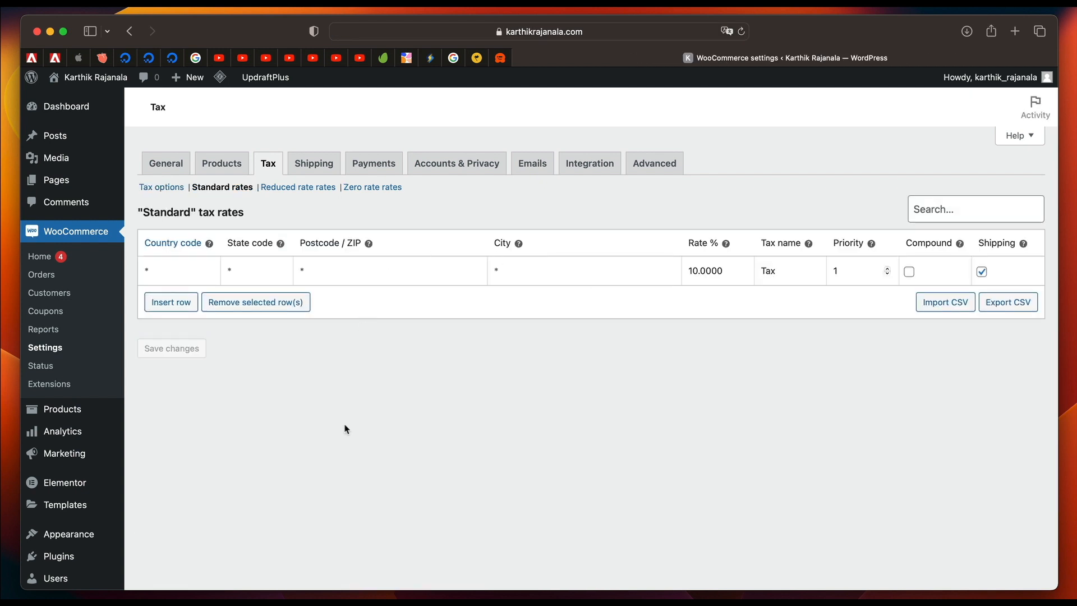
click(172, 302)
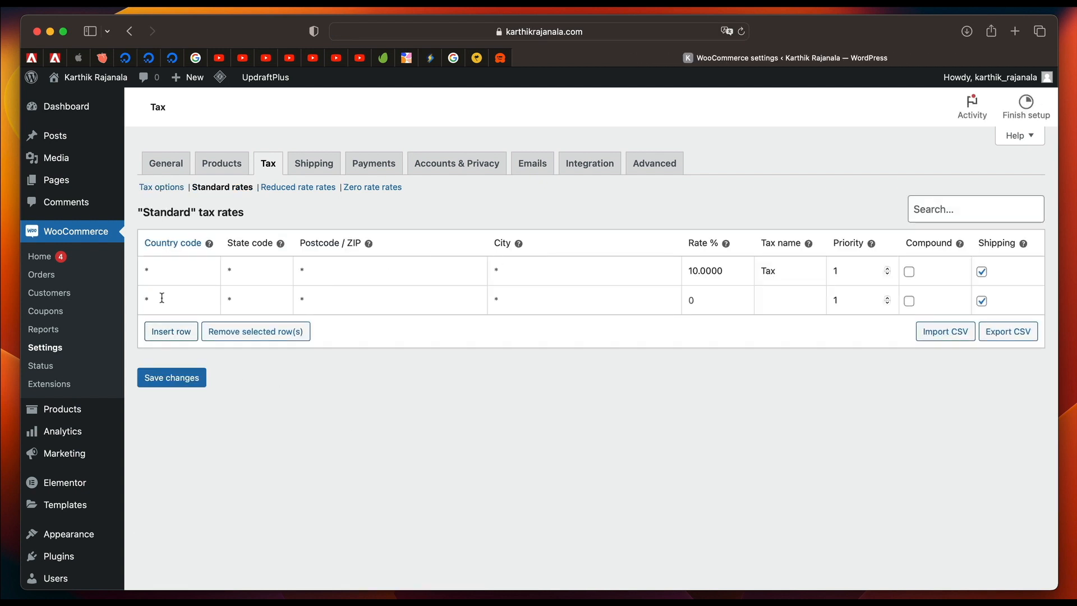
click(159, 298)
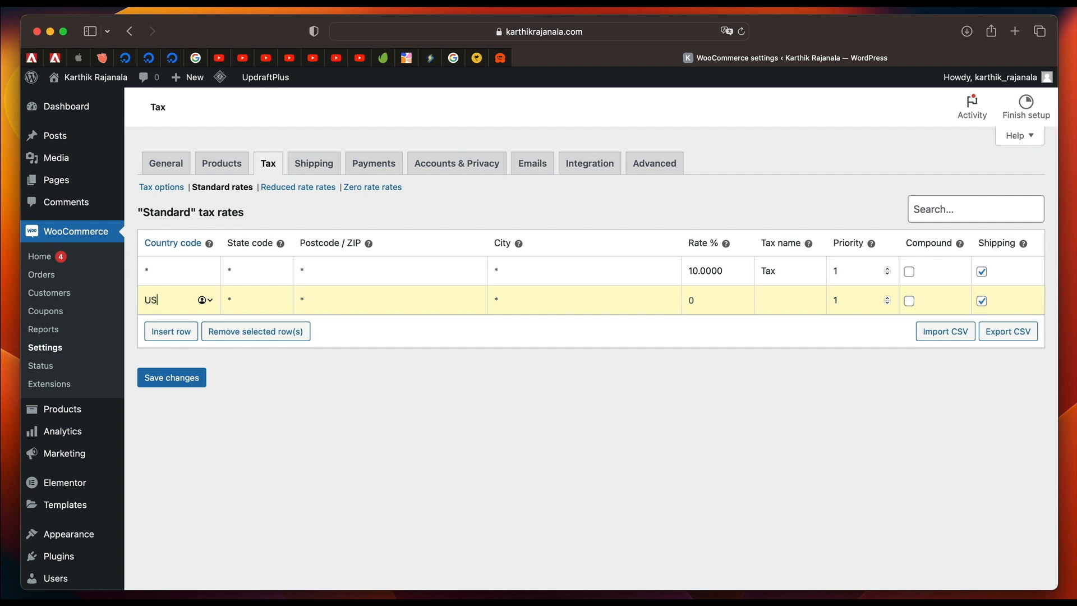
Look up the country codes in the ISO 3166-1 table on Wikipedia.
click(186, 251)
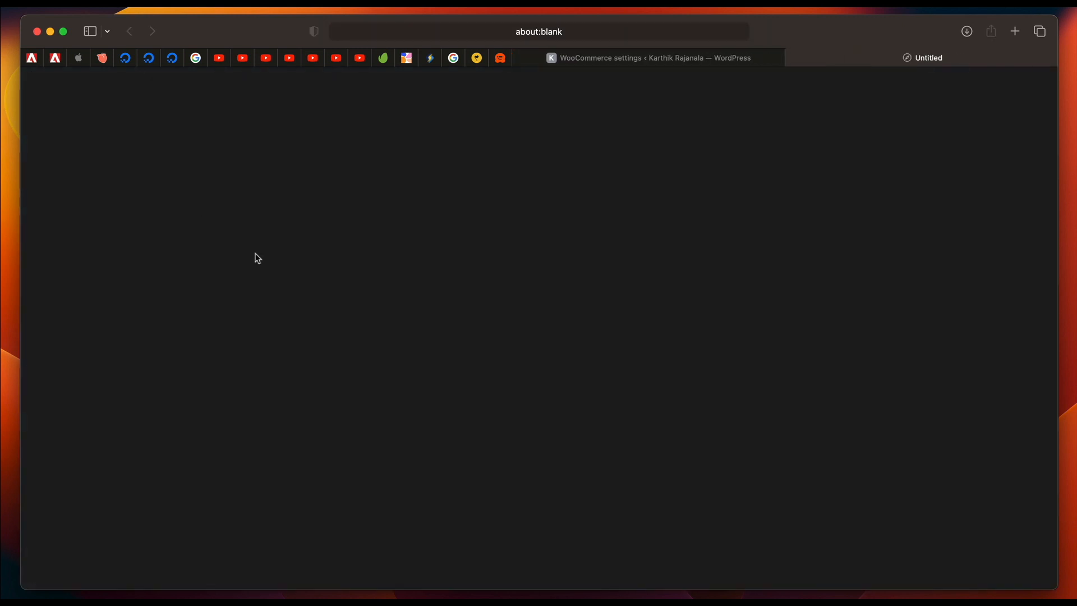
click(674, 64)
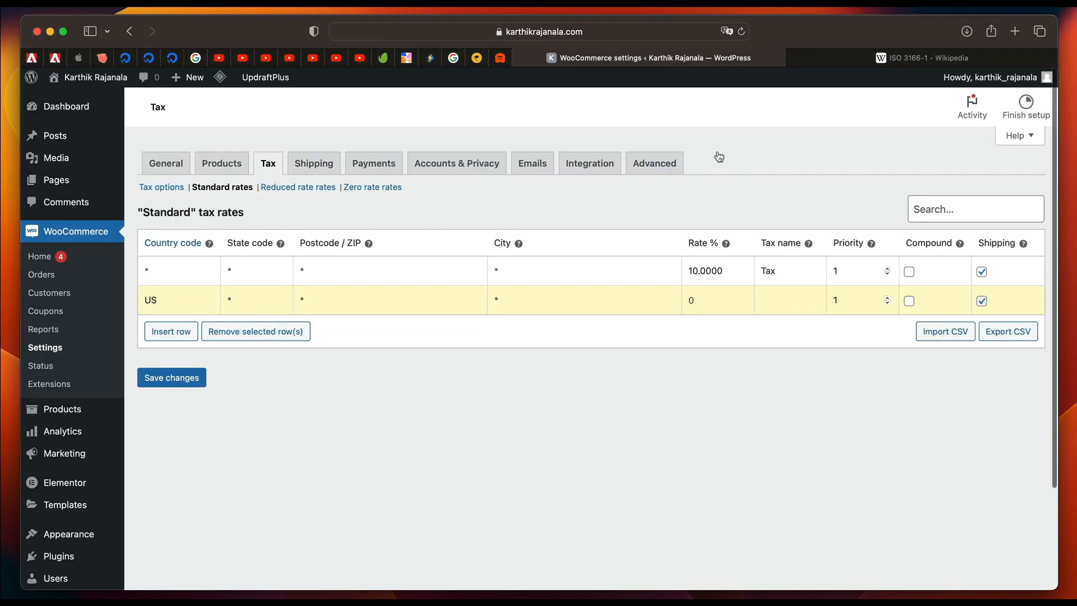
click(905, 63)
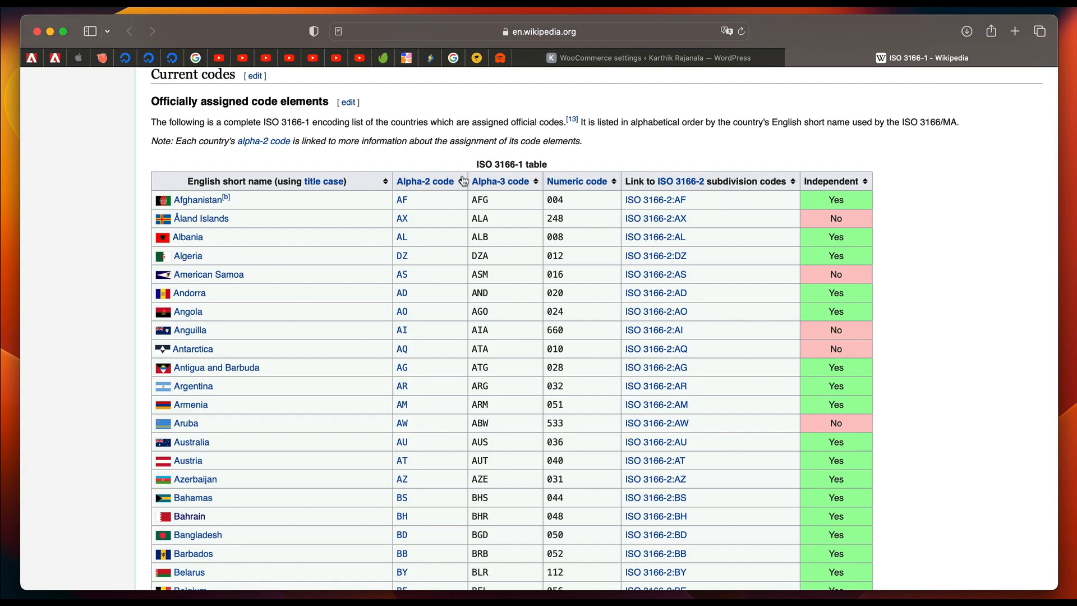
Set the US tax row's rate to 20% with the tax name VAT, and save the standard rates.
click(697, 66)
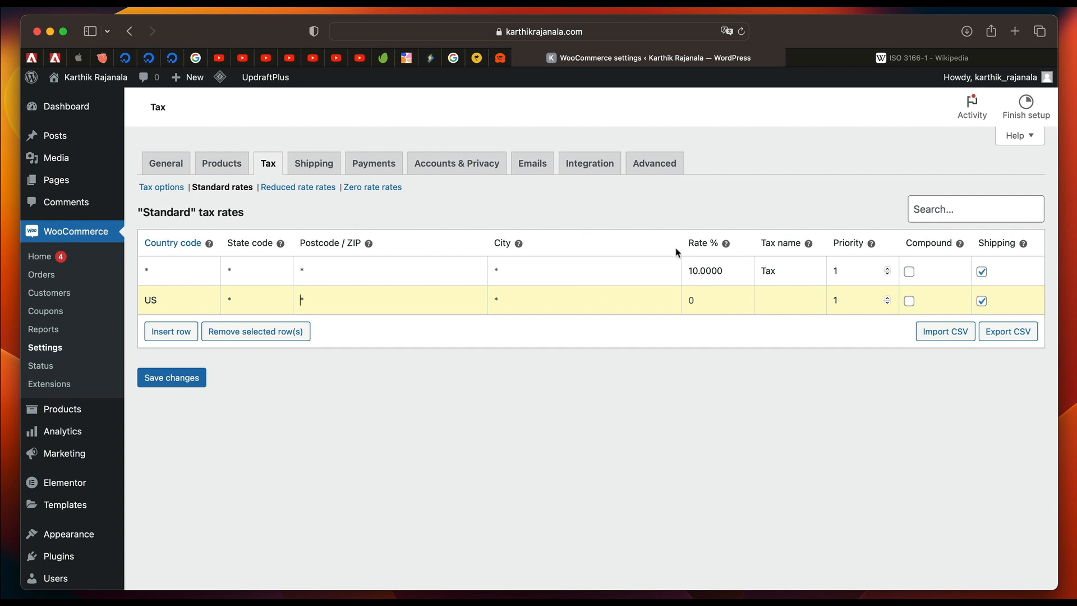
text(20)
click(172, 378)
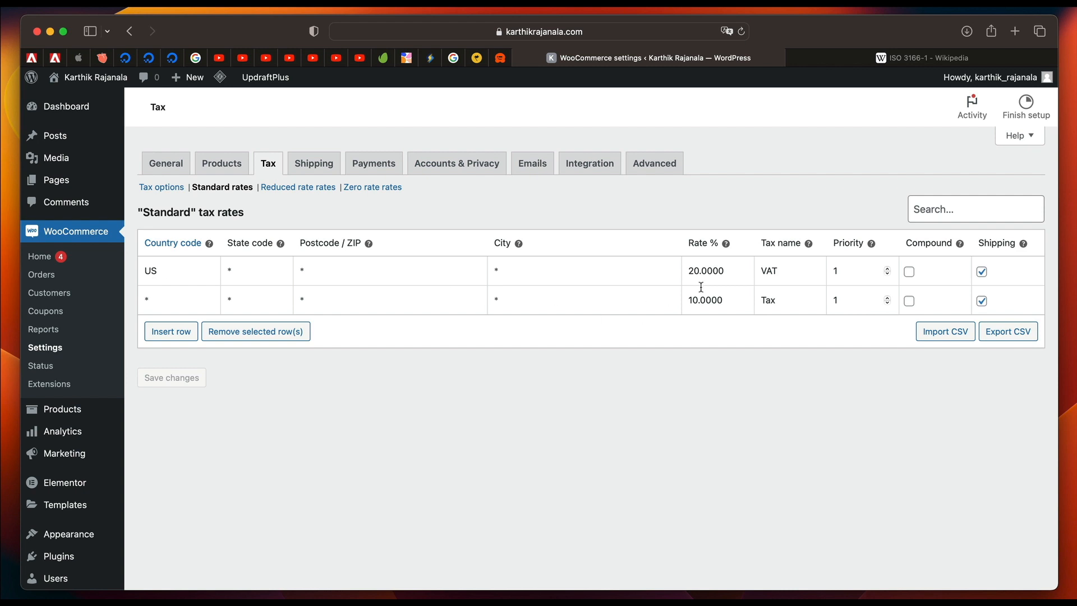
Compare the US tax rate with the rate that applies to all other countries.
double_click(711, 271)
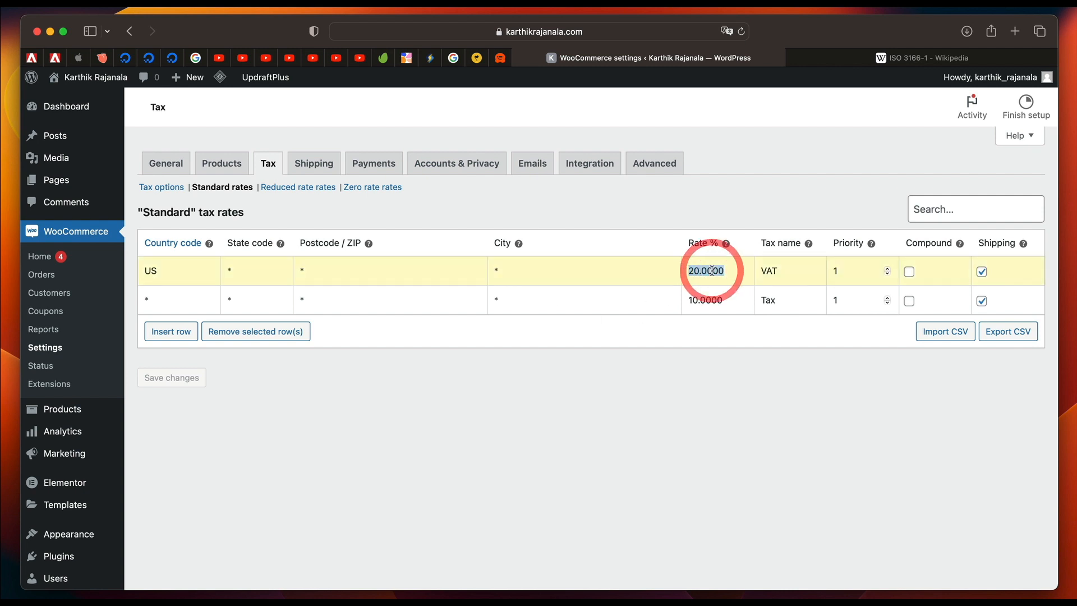
double_click(701, 300)
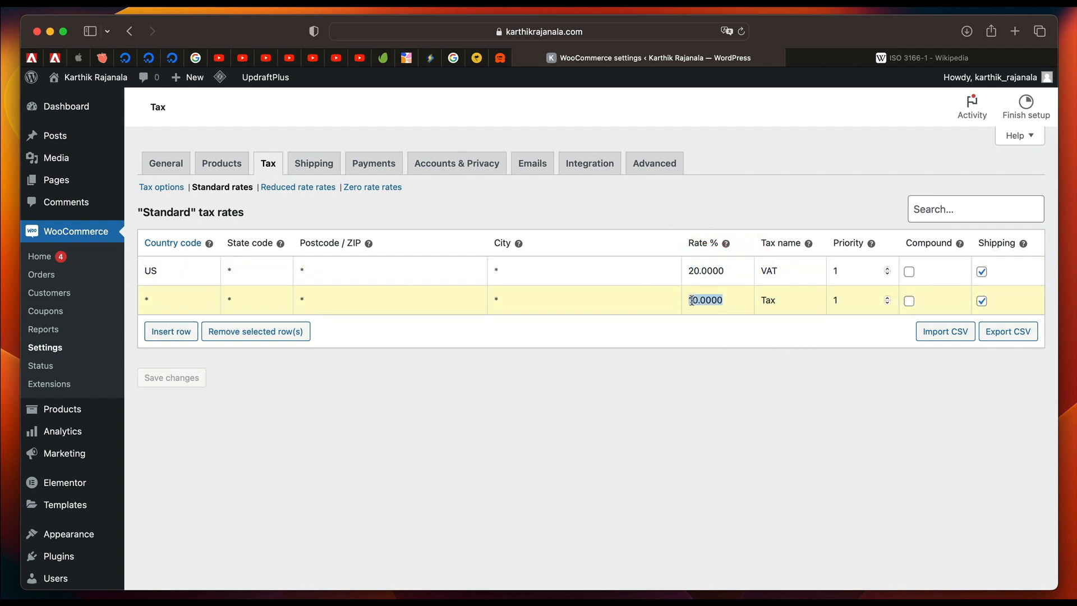
click(522, 425)
Set the site's permalink structure to Post name and save the permalink settings.
scroll(521, 425, down, 3)
click(62, 497)
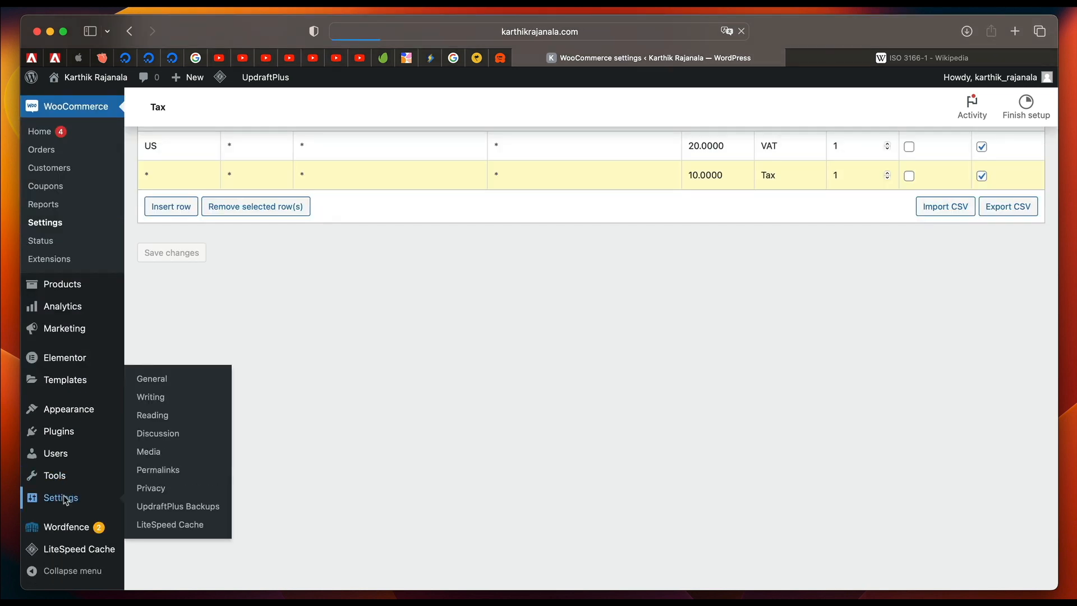
click(65, 441)
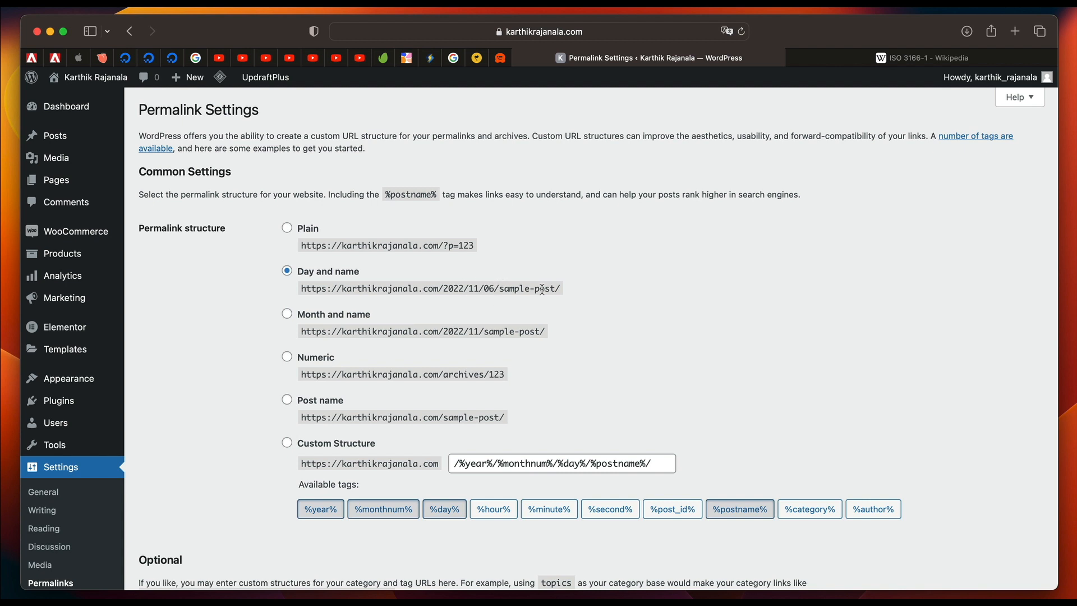
scroll(401, 374, down, 3)
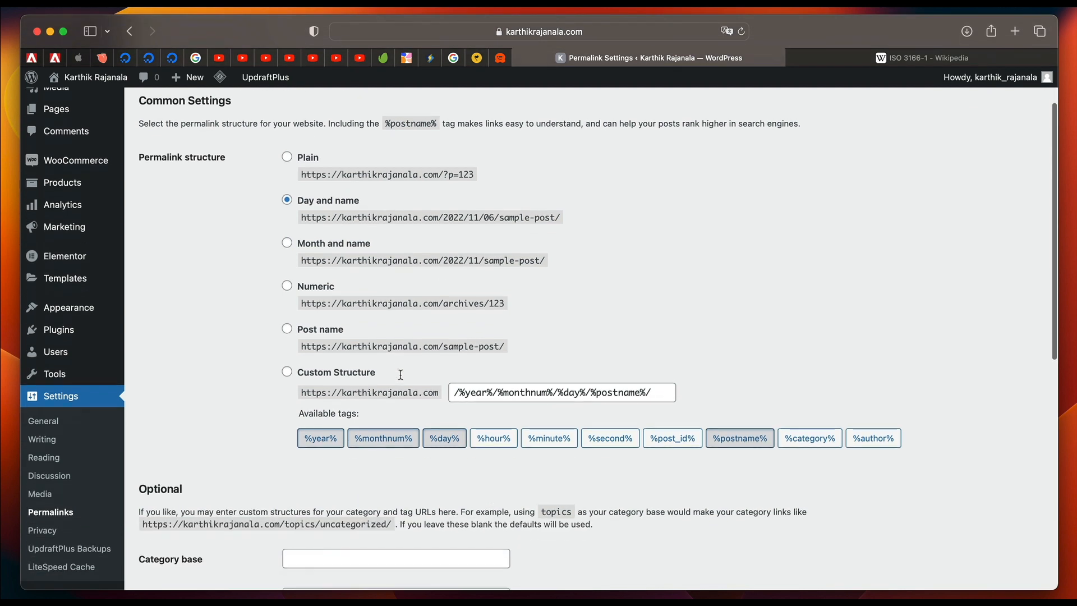
click(290, 332)
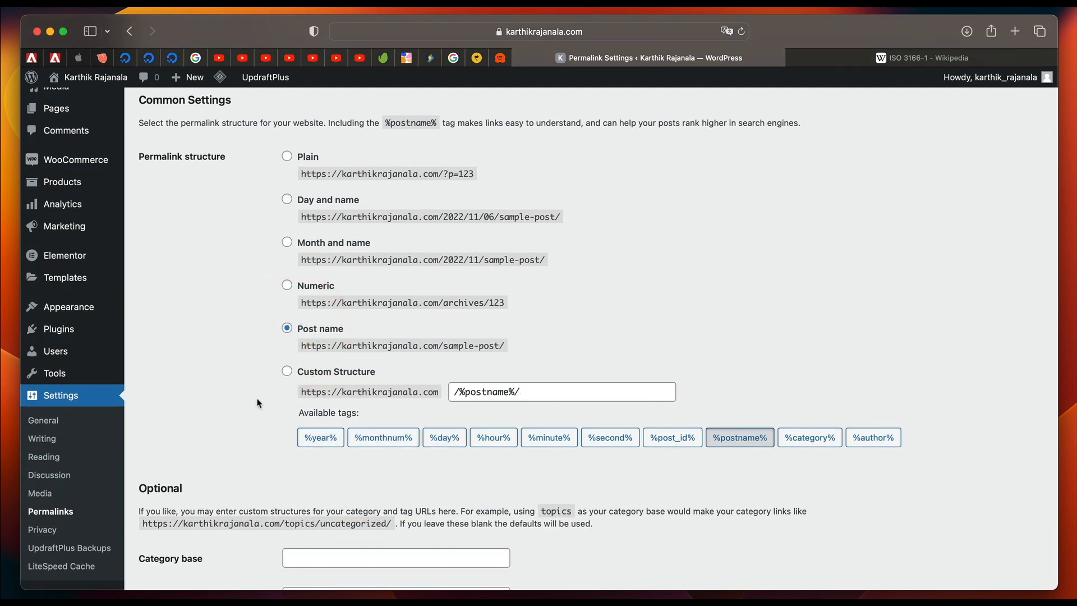
scroll(258, 401, down, 4)
scroll(258, 402, down, 12)
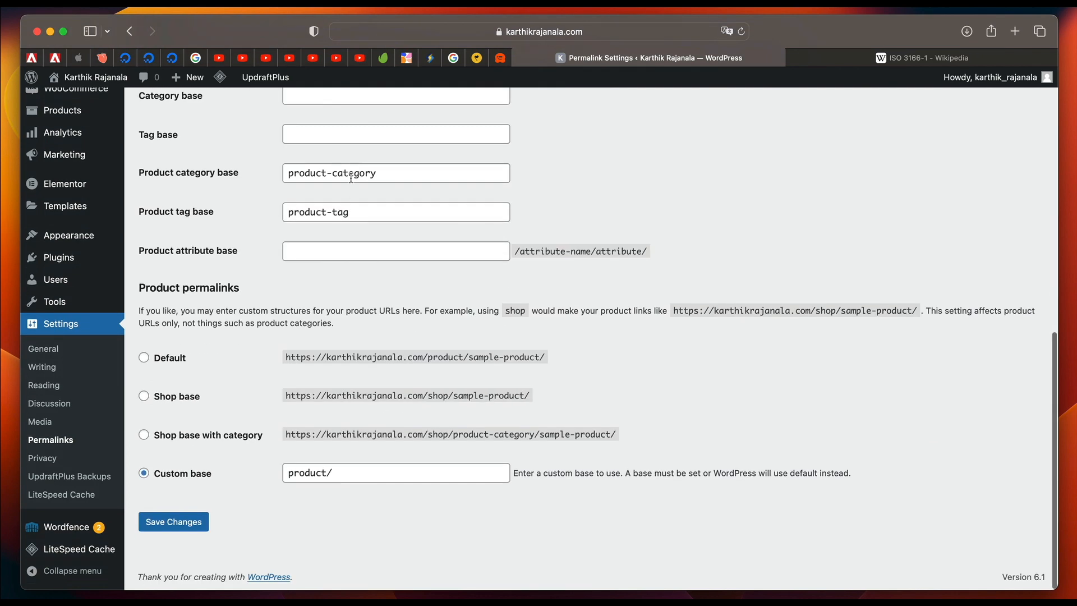
click(186, 519)
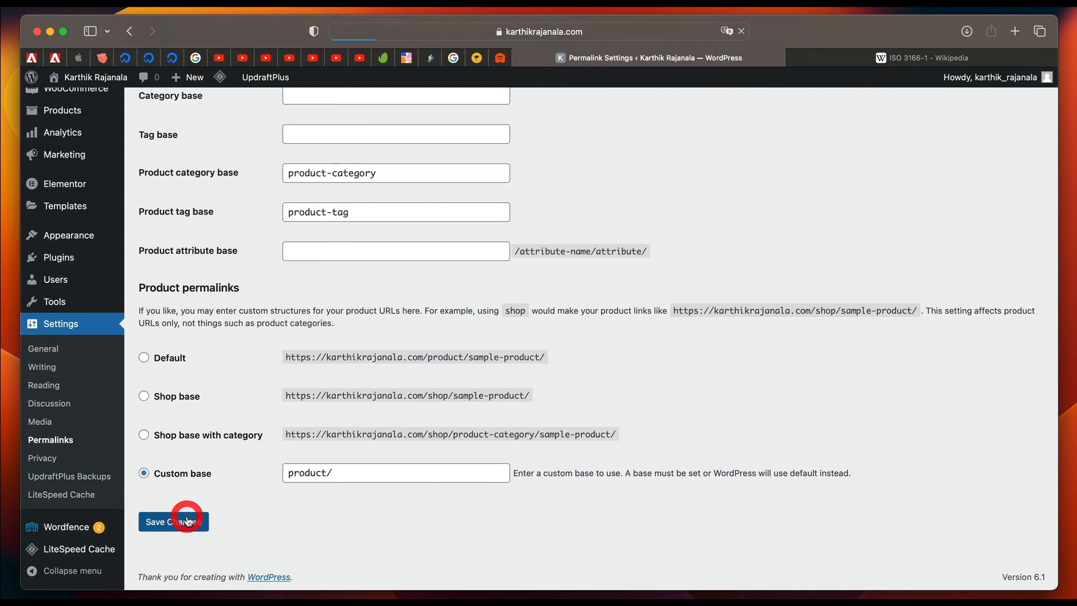
Append the word Pots to the site title in the general settings.
click(73, 325)
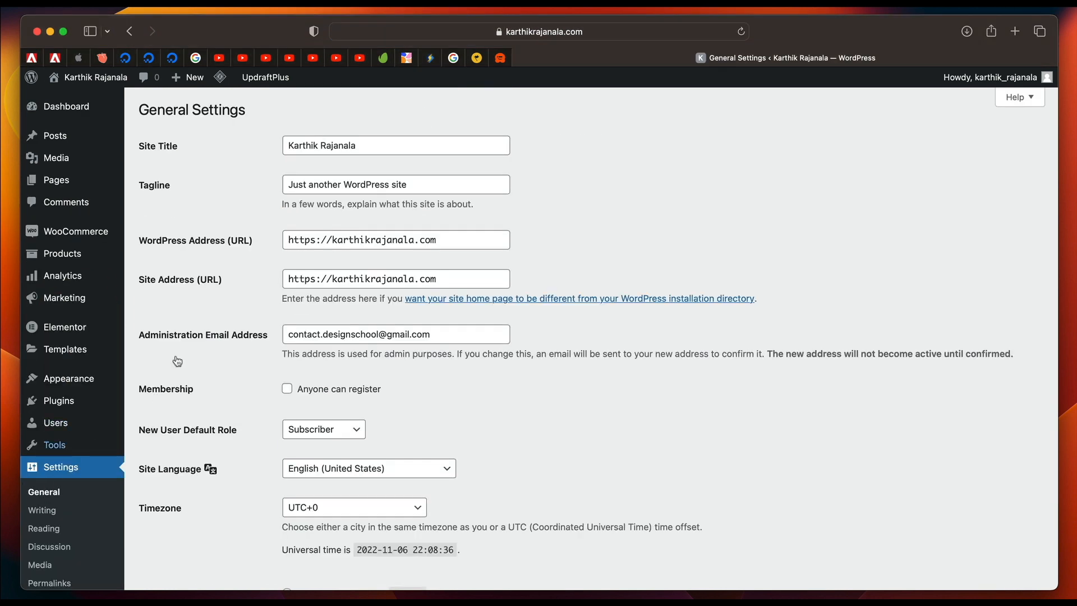
triple_click(335, 149)
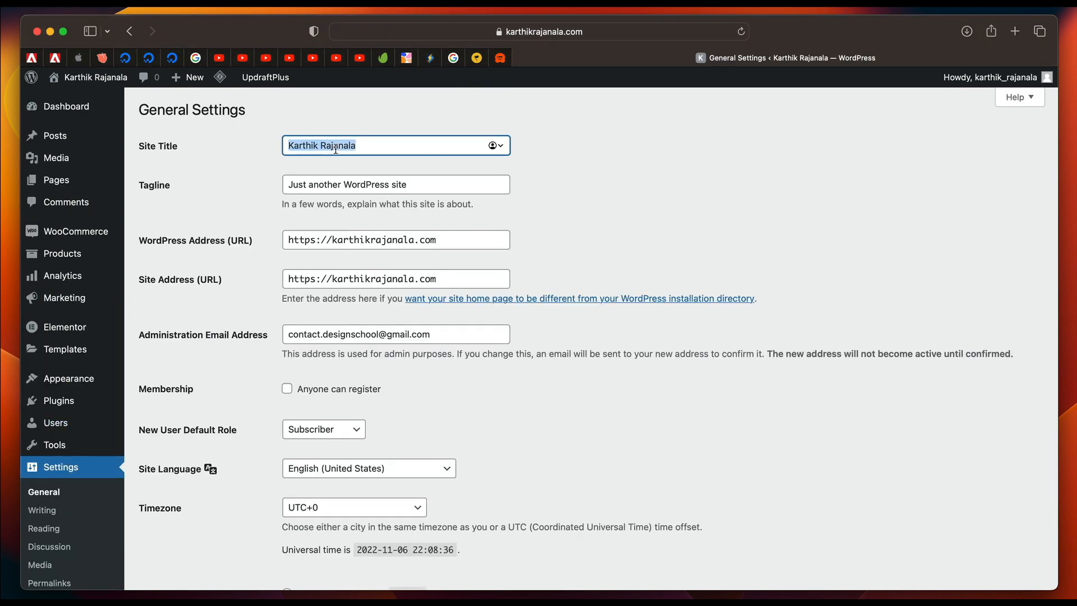
click(387, 147)
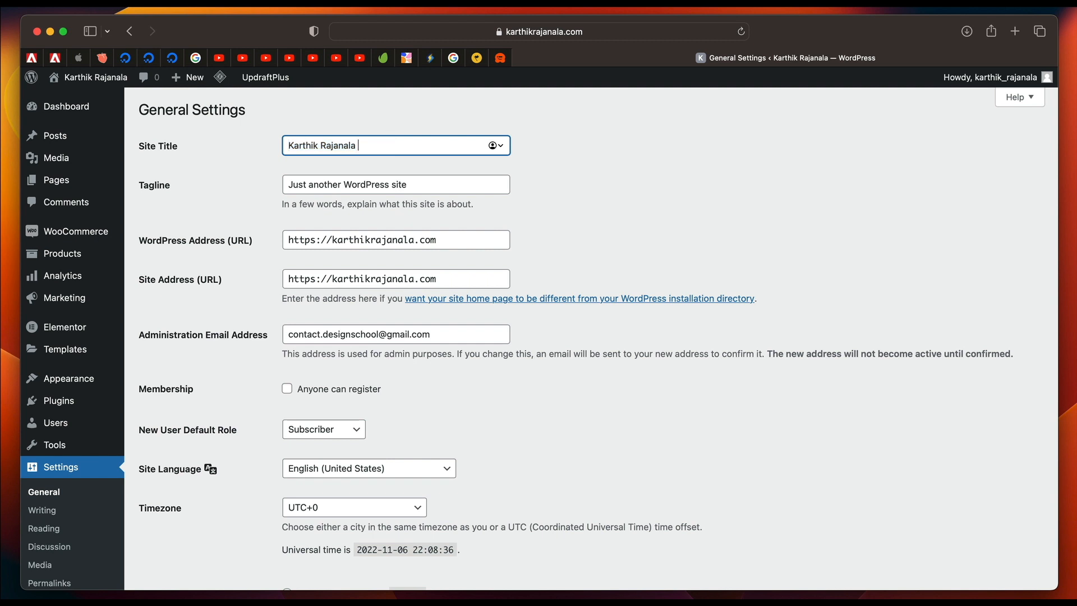
text(Pots)
Replace the site tagline with "We sell best pots".
double_click(375, 187)
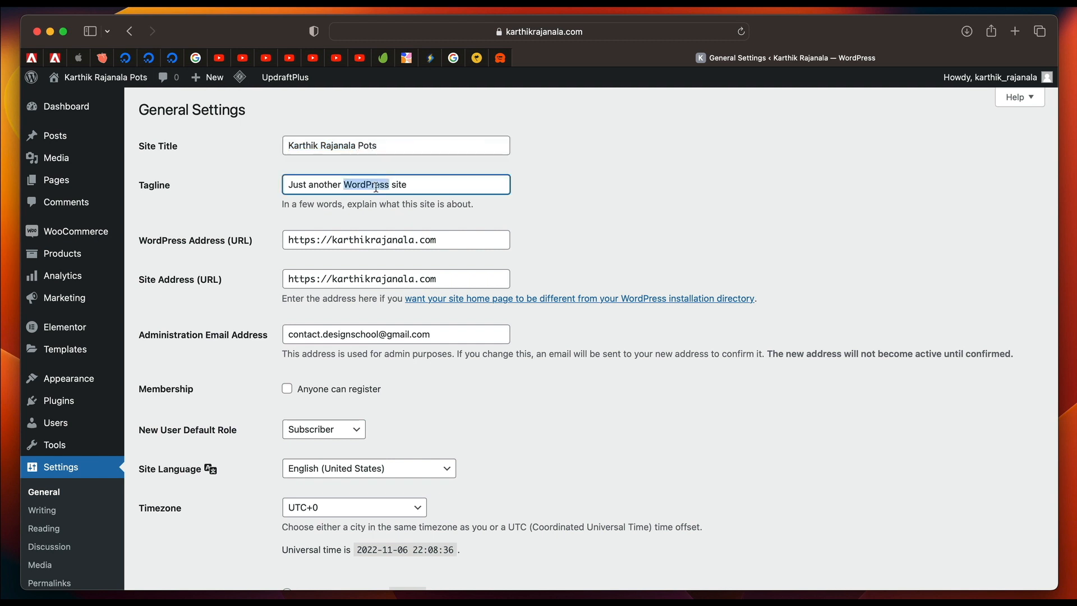
triple_click(376, 187)
key(BackSpace)
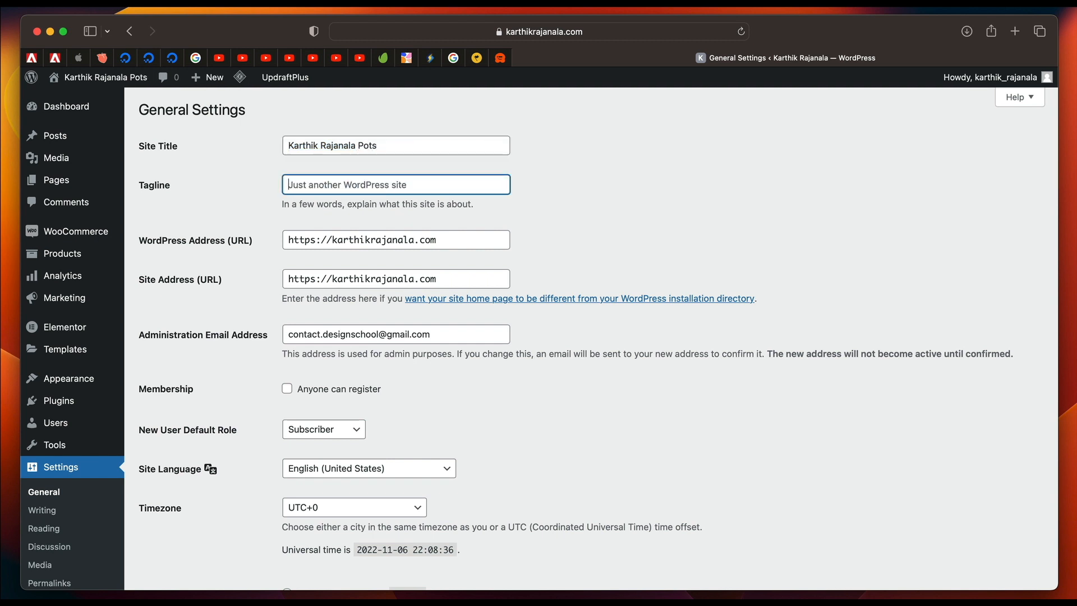
text(We sell best pots)
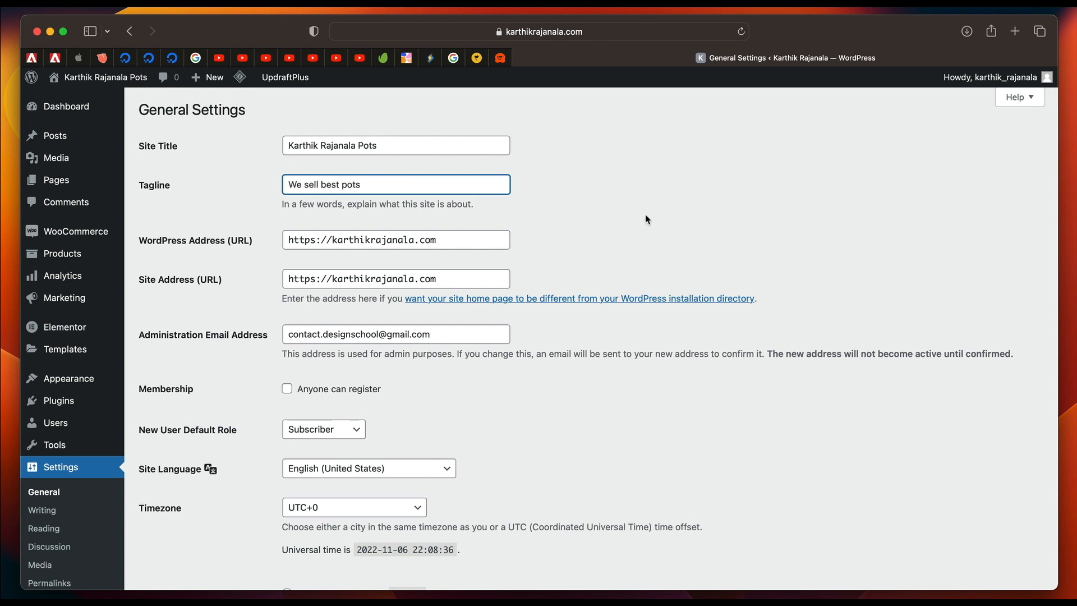
click(505, 216)
Review the language, timezone, date and time formats, keep Monday as the week's start, and save the general settings.
scroll(375, 370, down, 3)
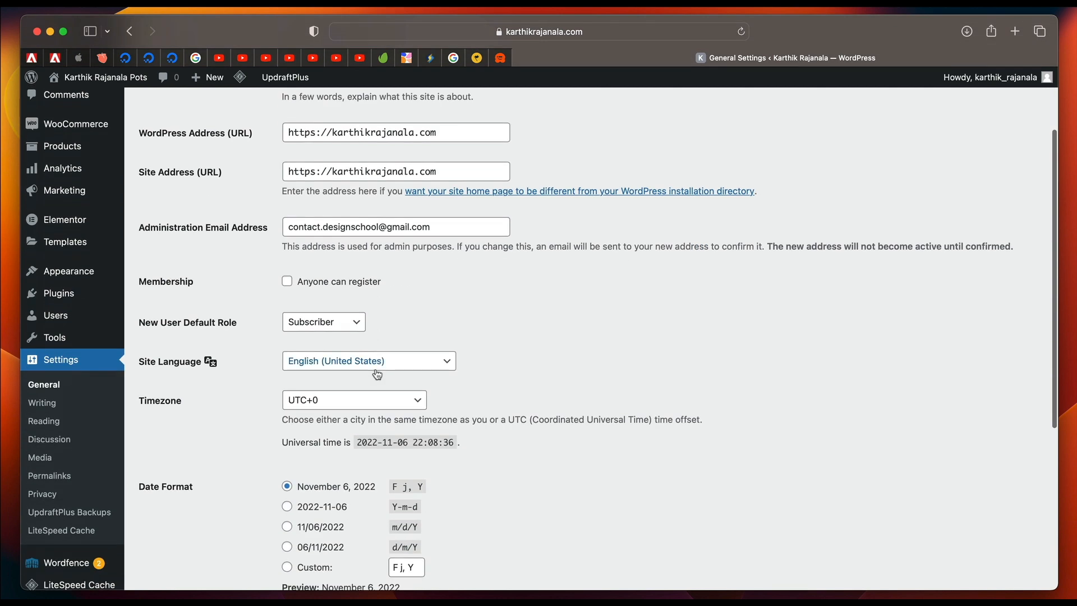
scroll(397, 290, down, 3)
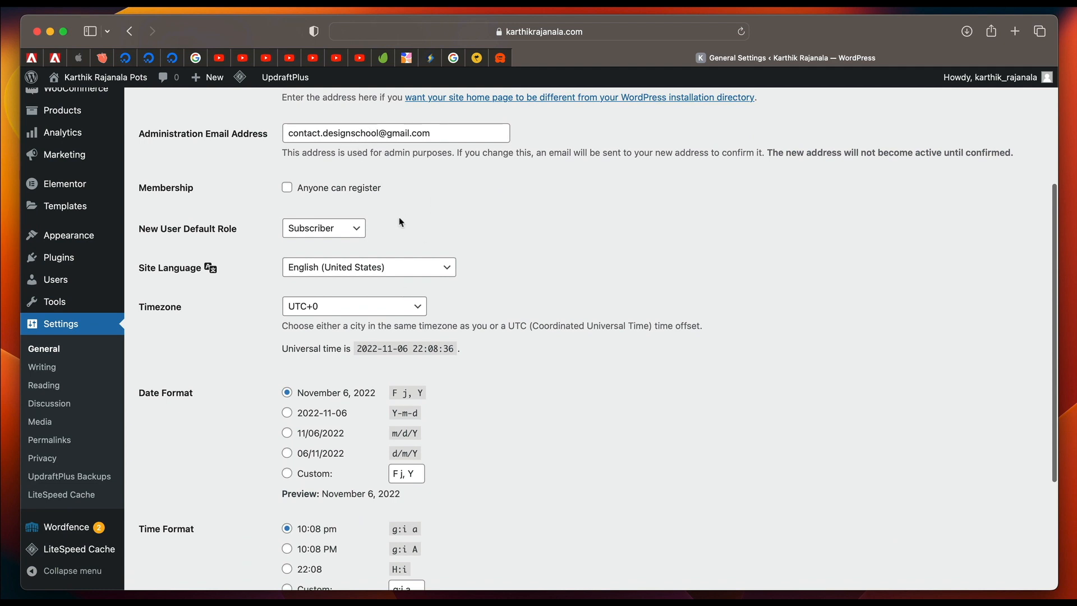
scroll(401, 222, down, 4)
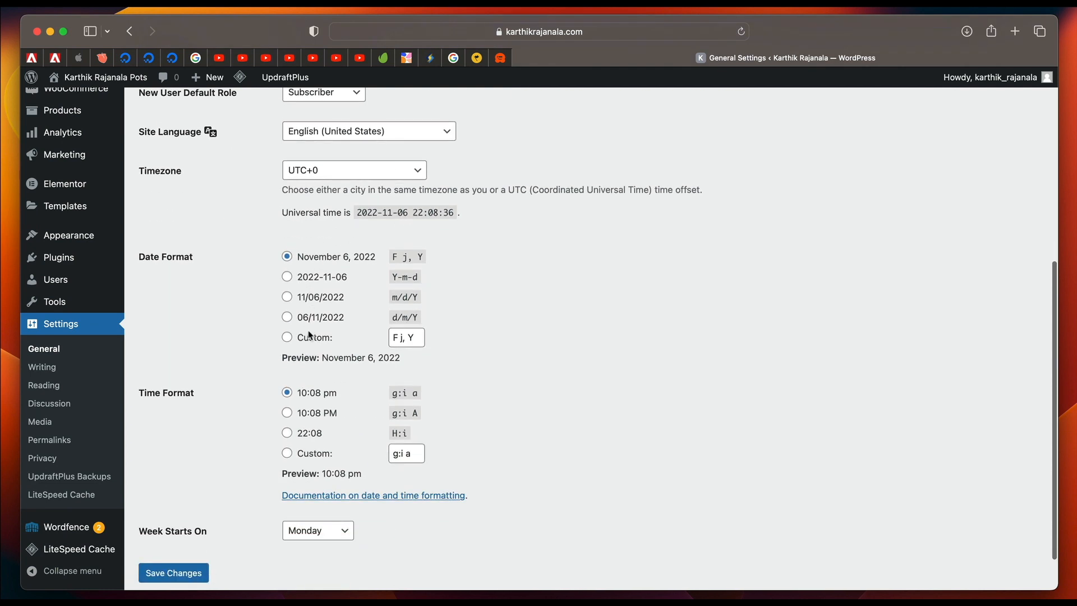
scroll(311, 337, down, 2)
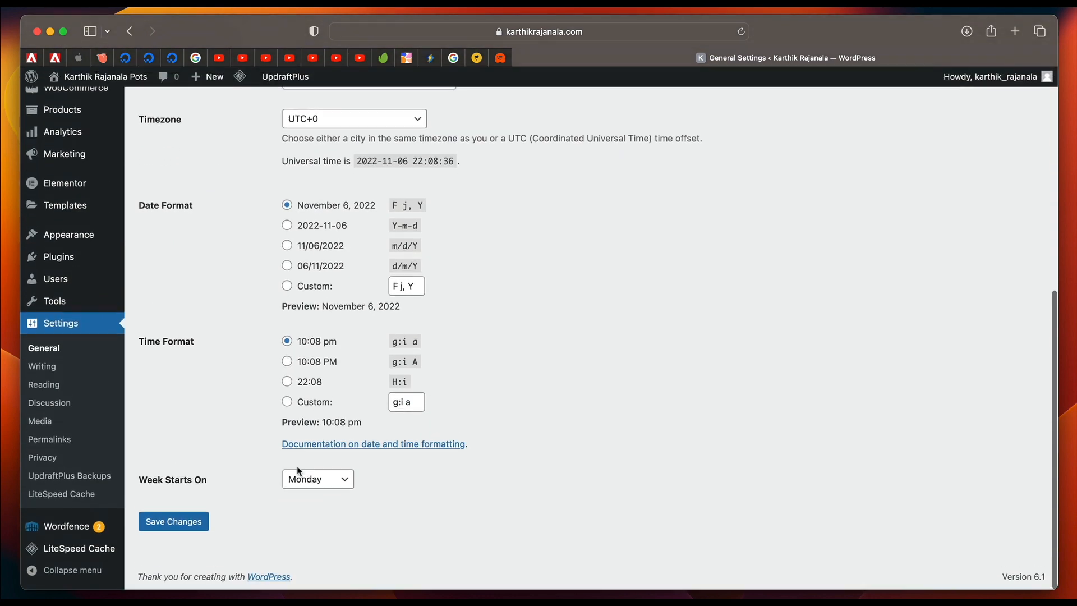
click(308, 478)
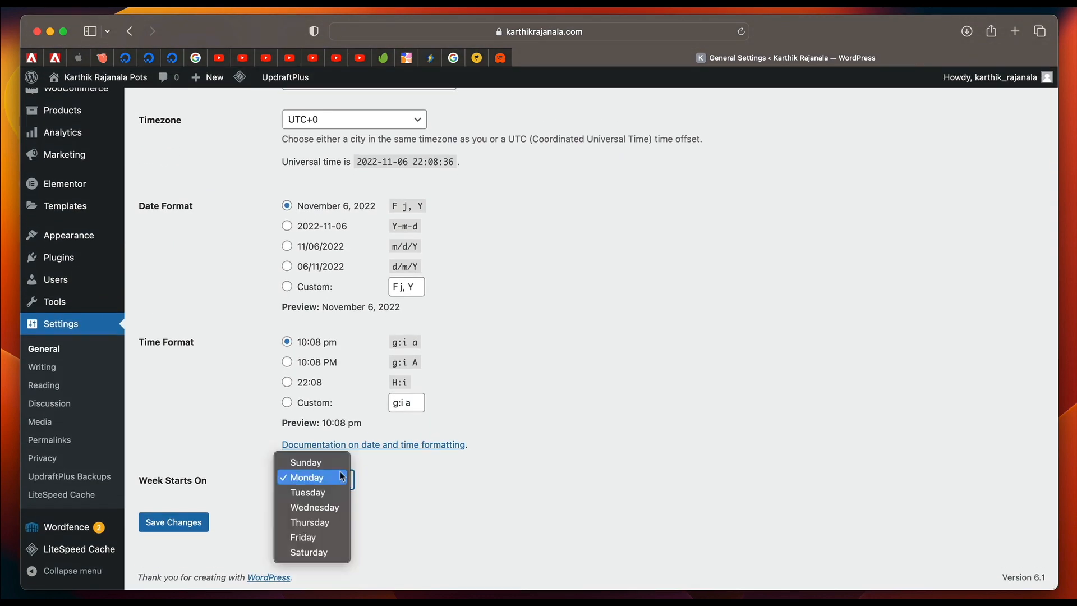
click(478, 479)
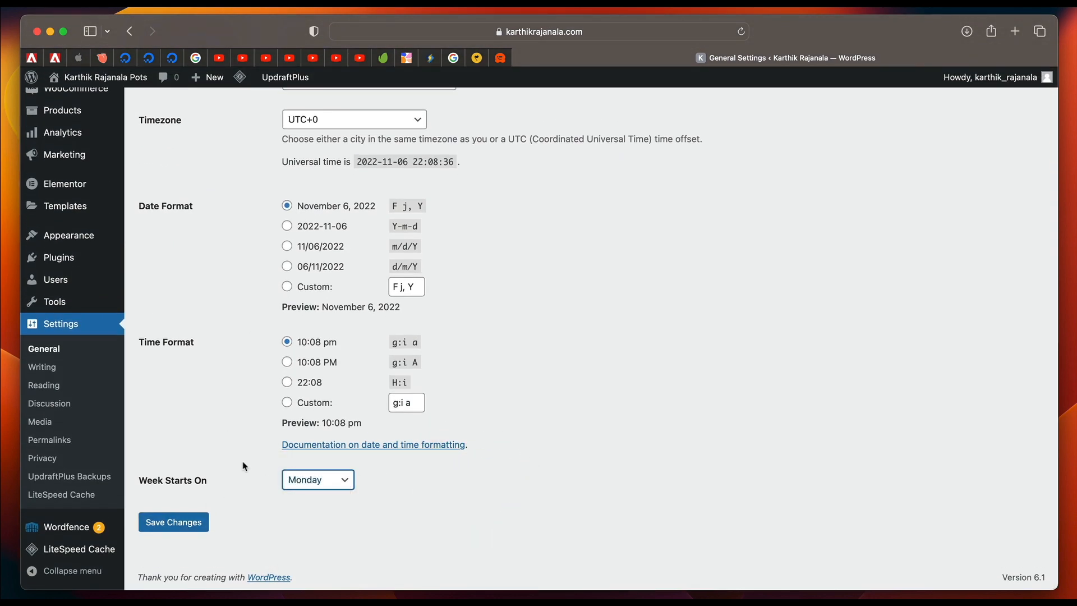
click(185, 522)
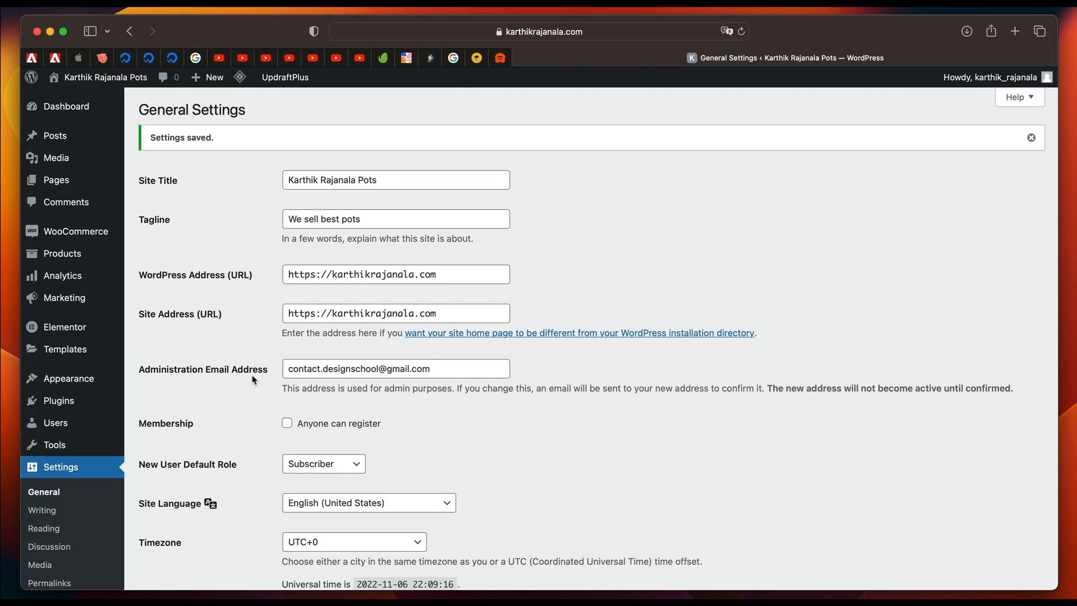
Examine the discussion settings, including the disallowed comment keys and avatar options.
scroll(218, 414, down, 5)
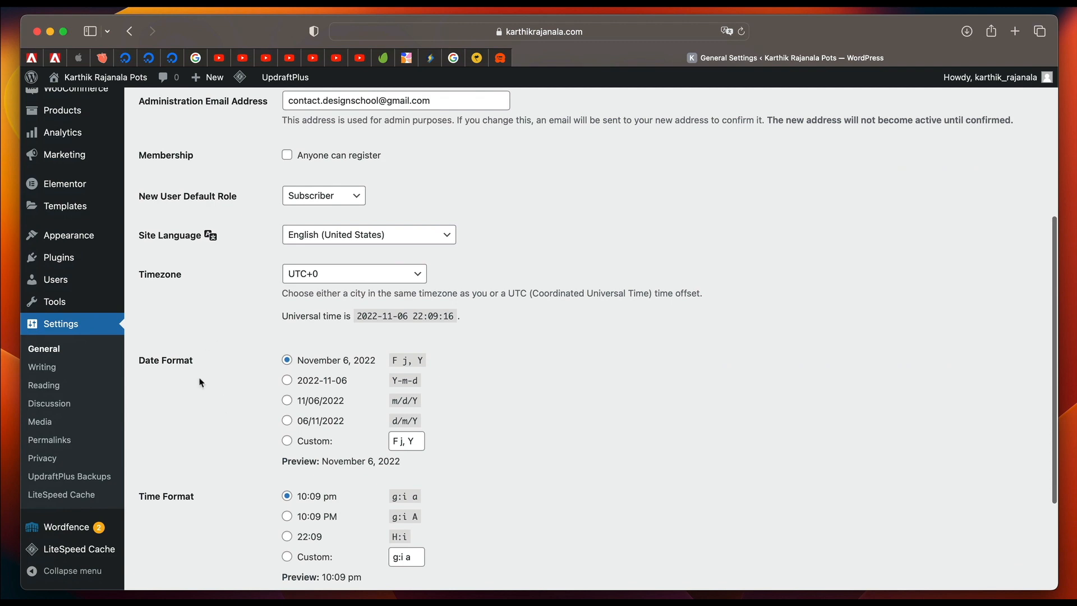
click(50, 403)
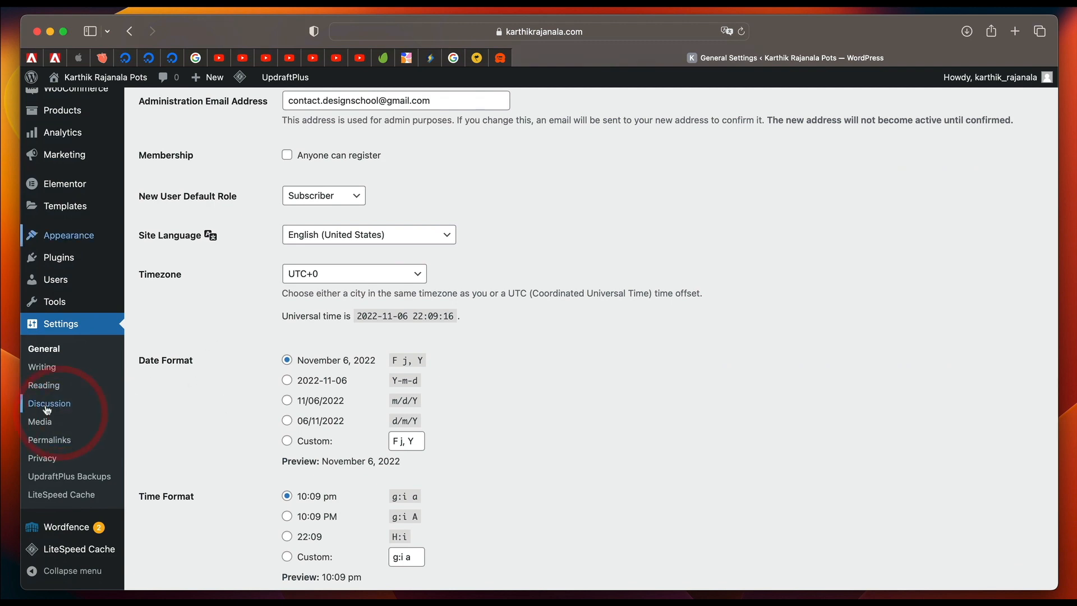
scroll(281, 447, down, 10)
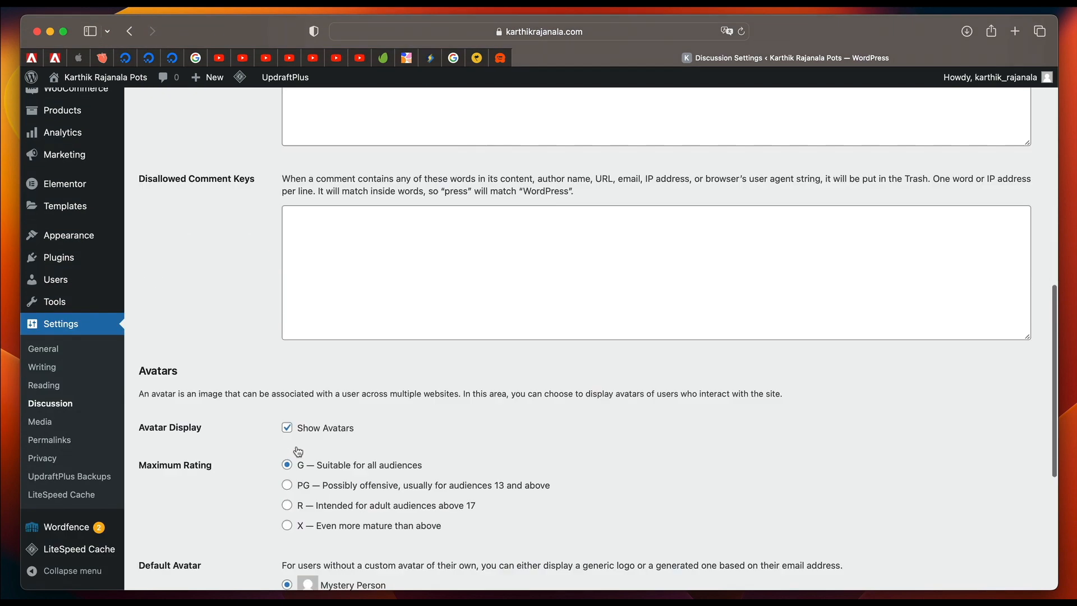
scroll(281, 541, up, 9)
In the reading settings, include only excerpts in feeds, allow search engines to index the site, and save.
click(67, 428)
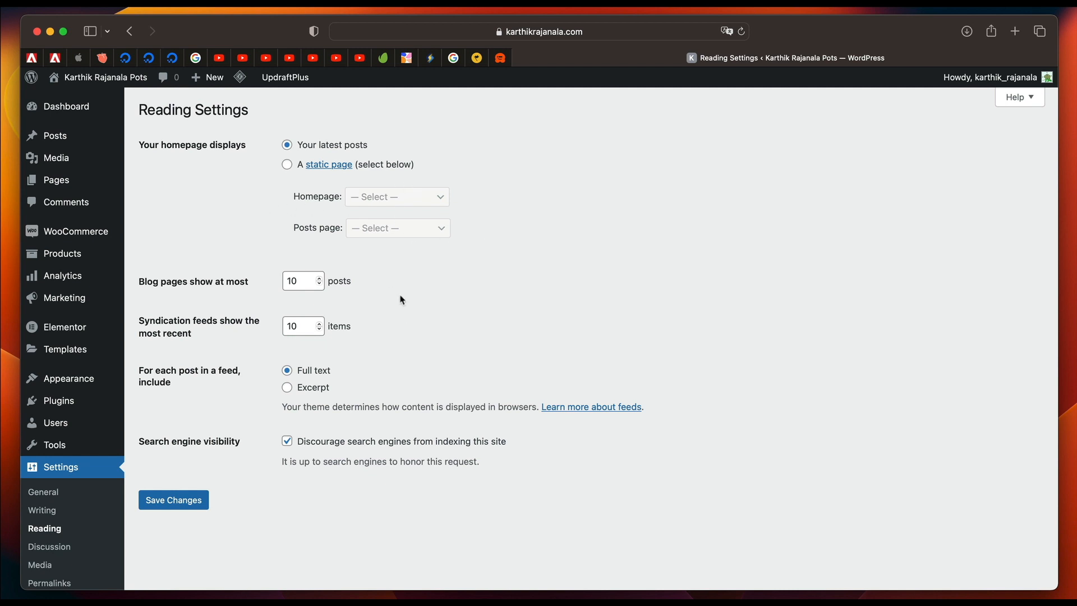
click(313, 392)
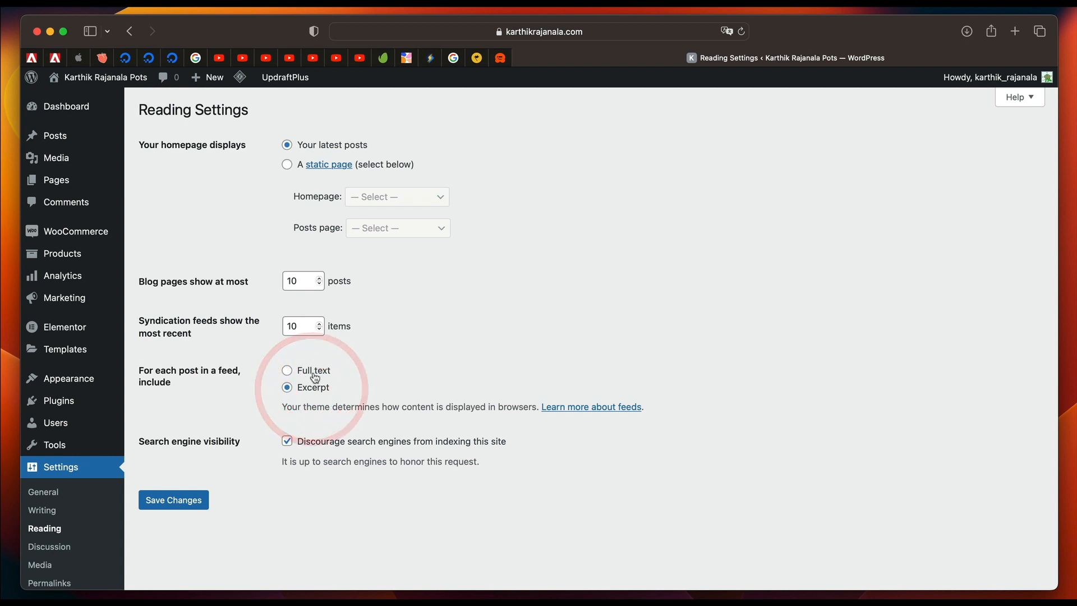
click(286, 441)
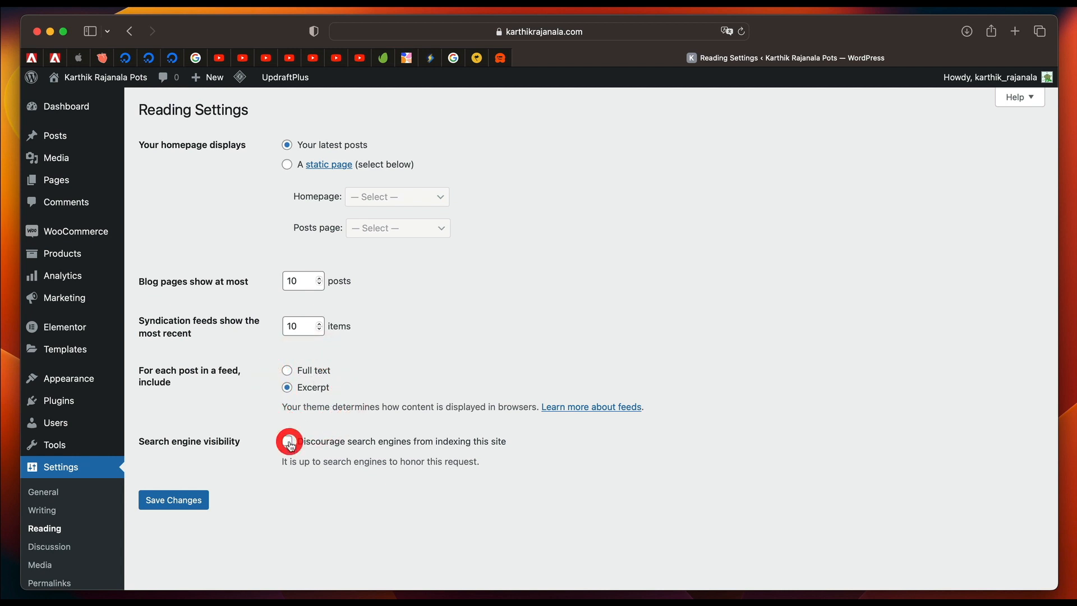
click(181, 501)
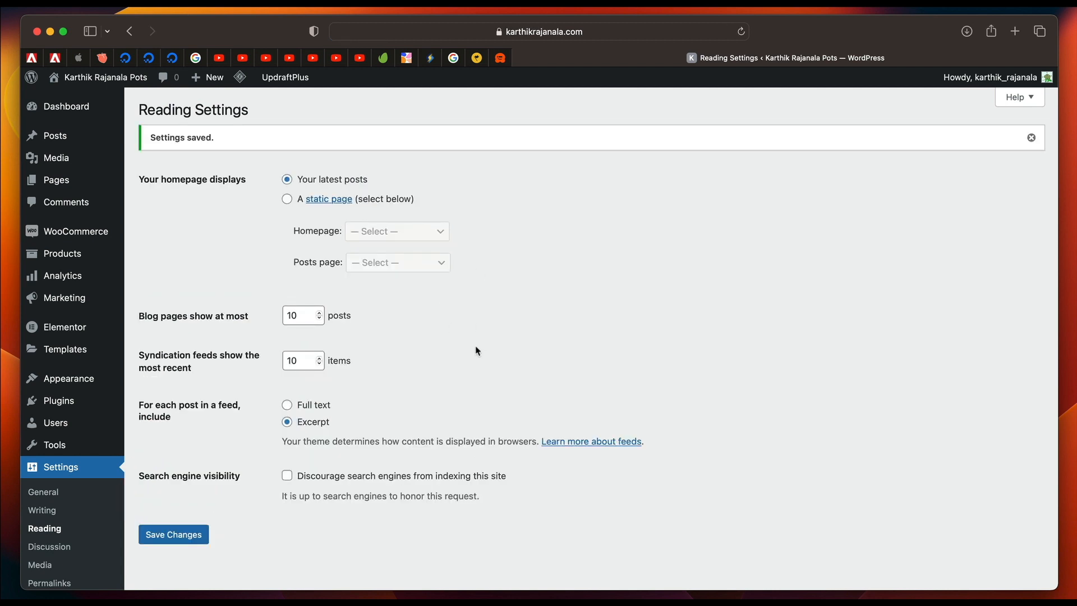
Open the administrator's own user profile for editing the name details.
scroll(477, 351, down, 2)
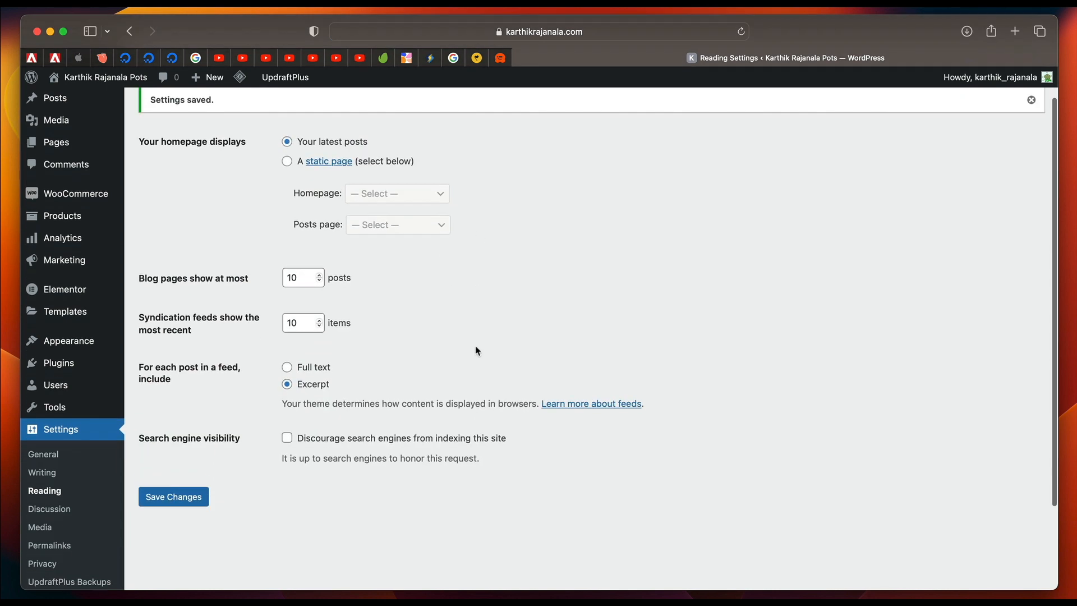
click(64, 386)
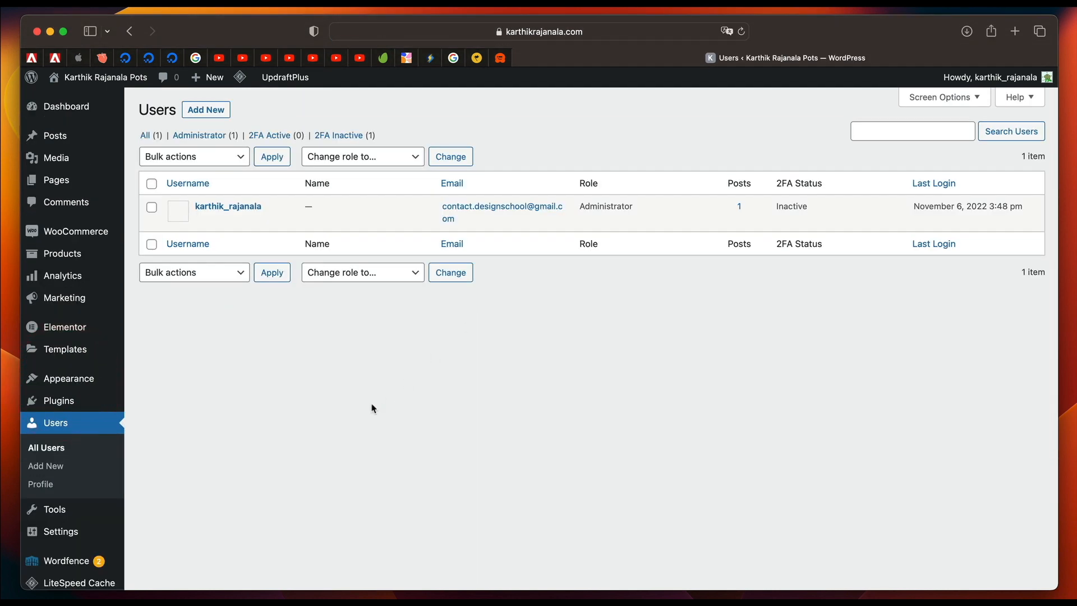
click(45, 485)
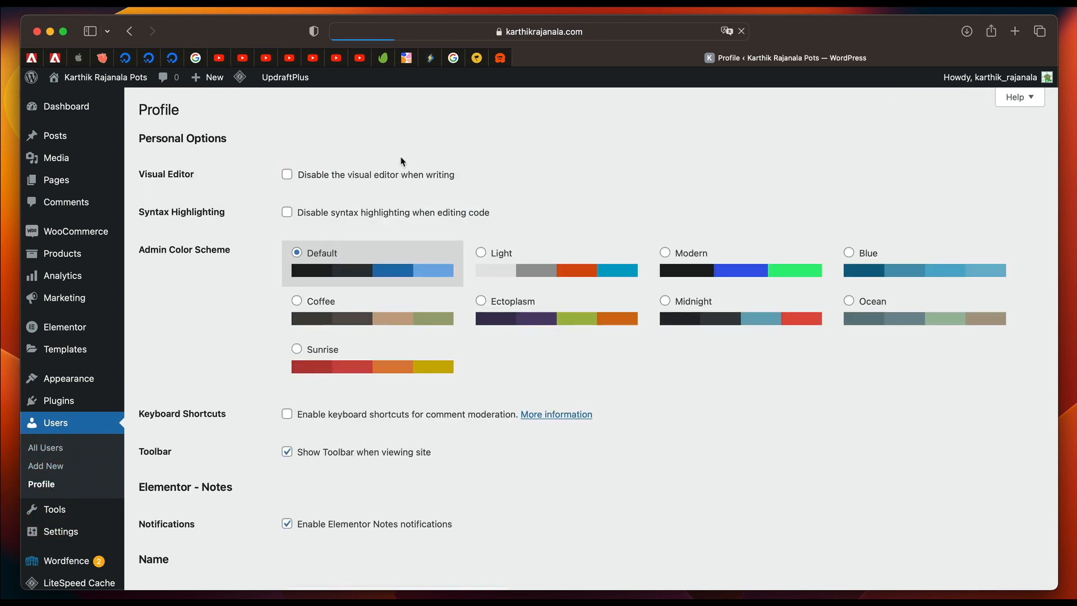
scroll(529, 334, down, 4)
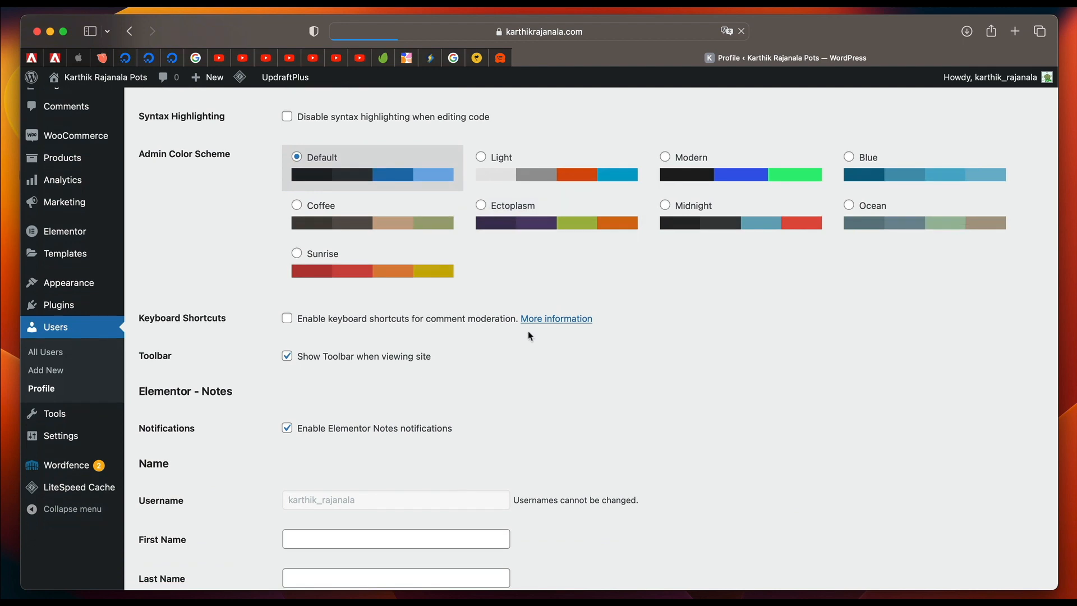
scroll(620, 379, down, 5)
scroll(620, 380, up, 2)
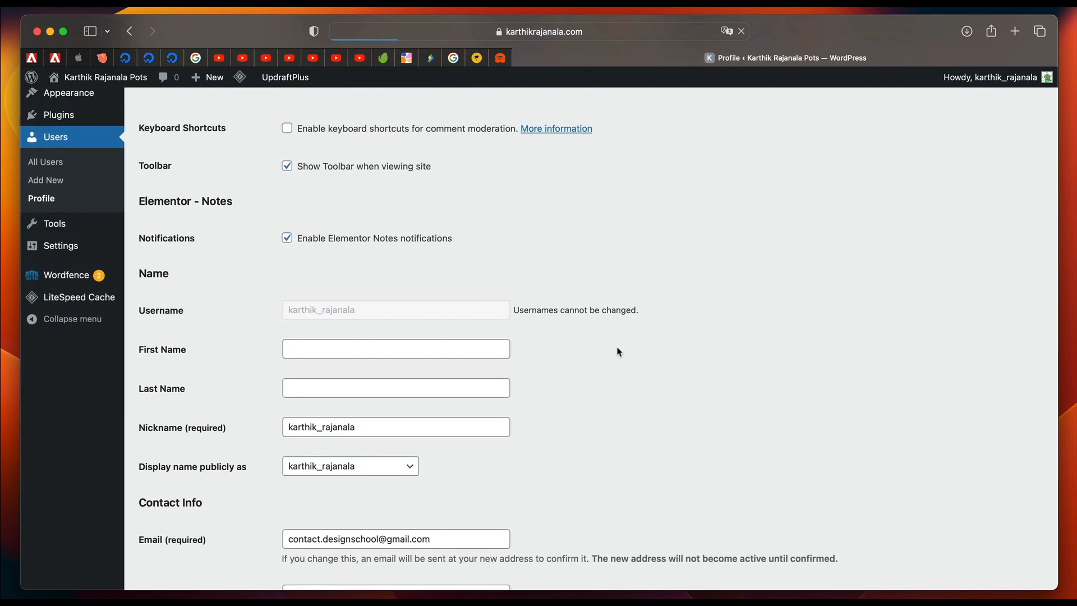
scroll(604, 429, down, 2)
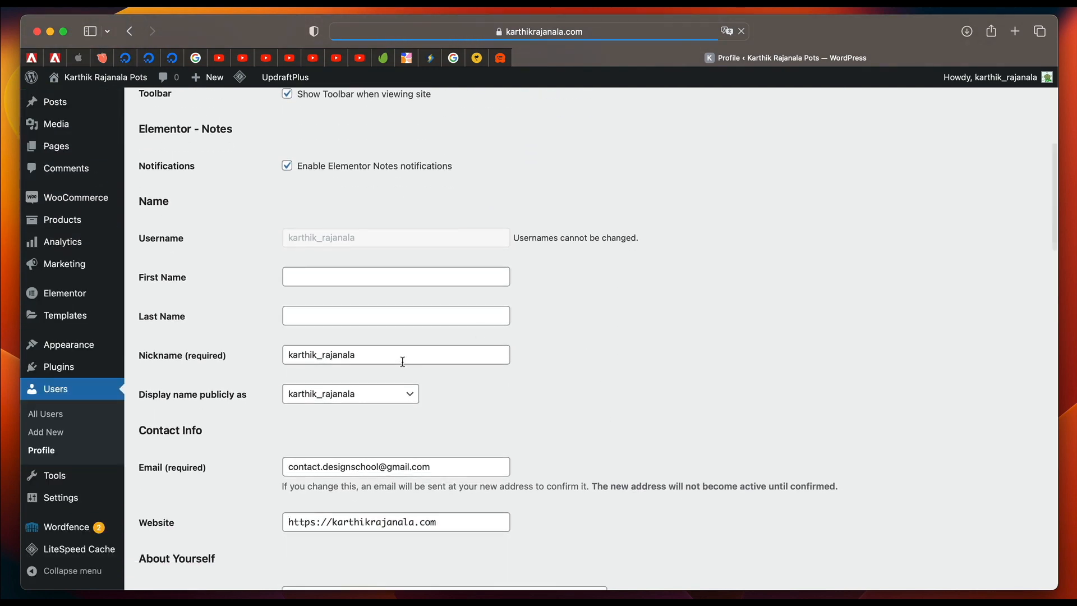
Check the public display name choices and fill in the administrator's first name and last name.
click(397, 397)
click(515, 377)
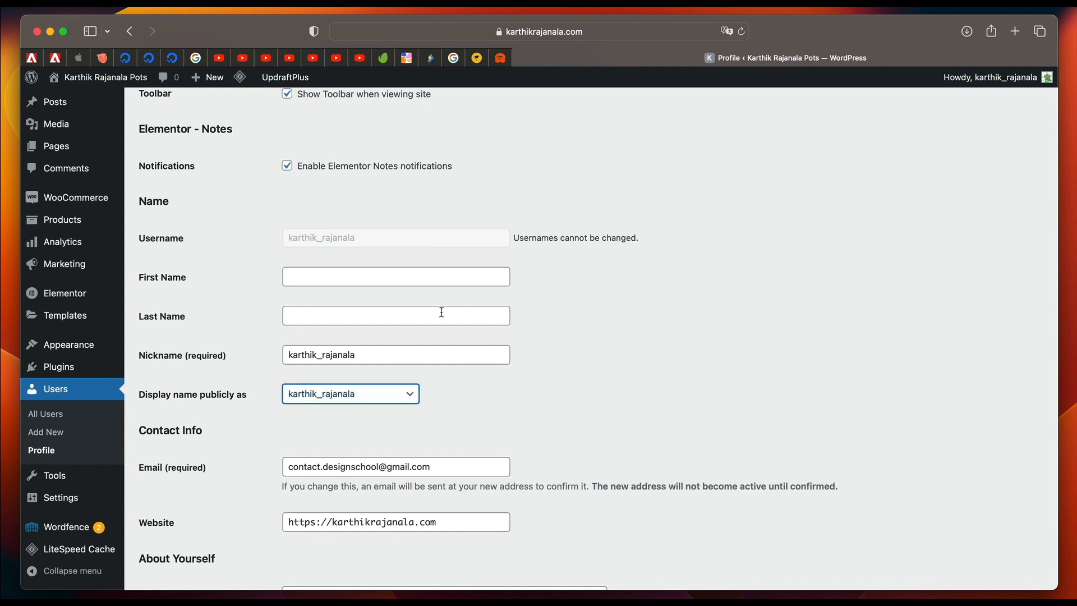
click(383, 279)
text(Karthik)
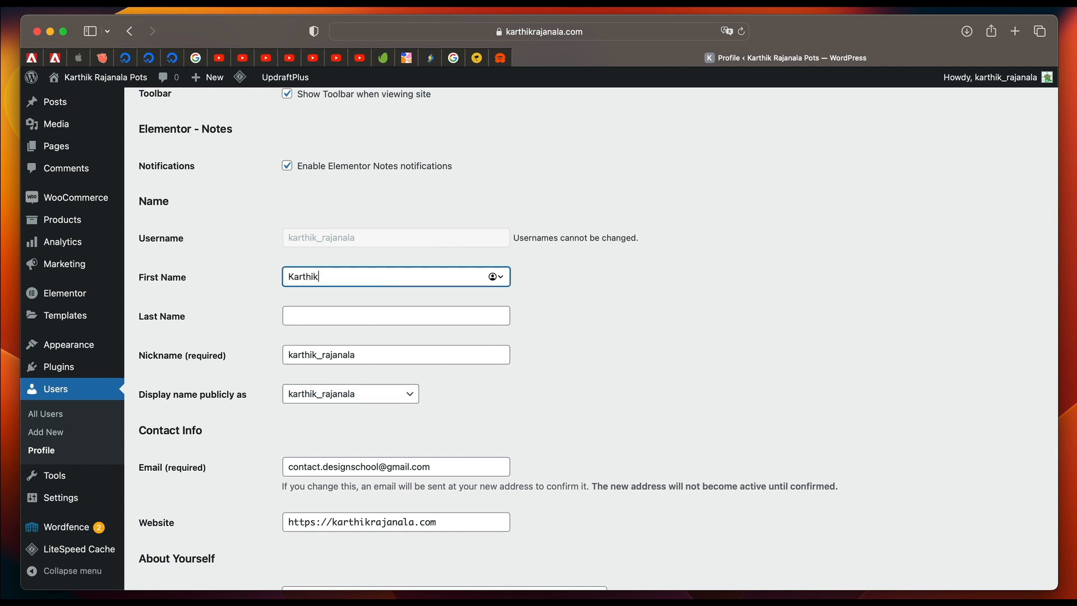
key(Tab)
text(R)
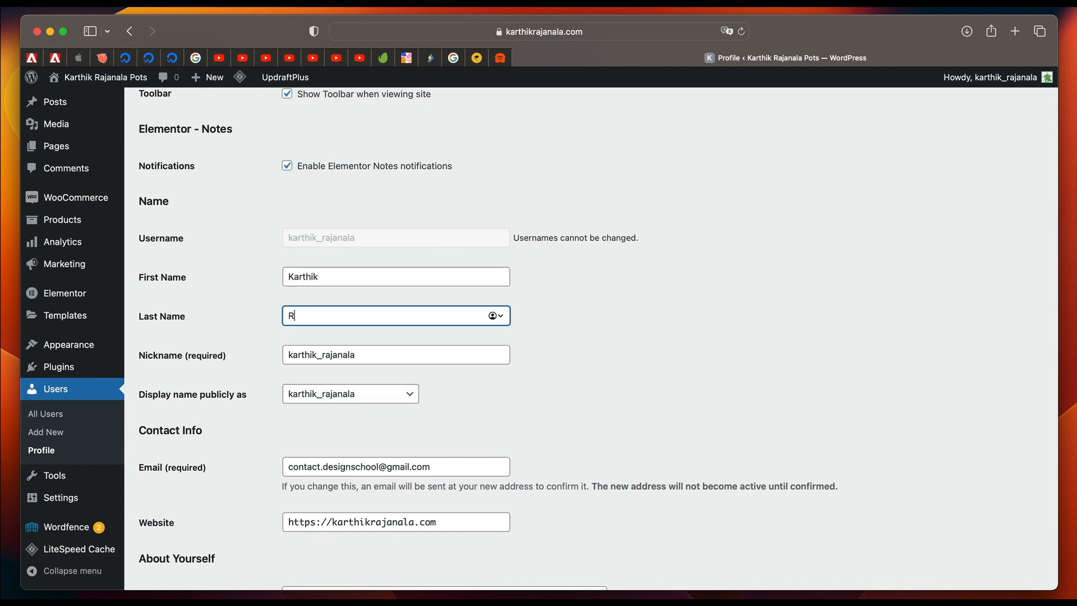
text(ajnala)
click(577, 332)
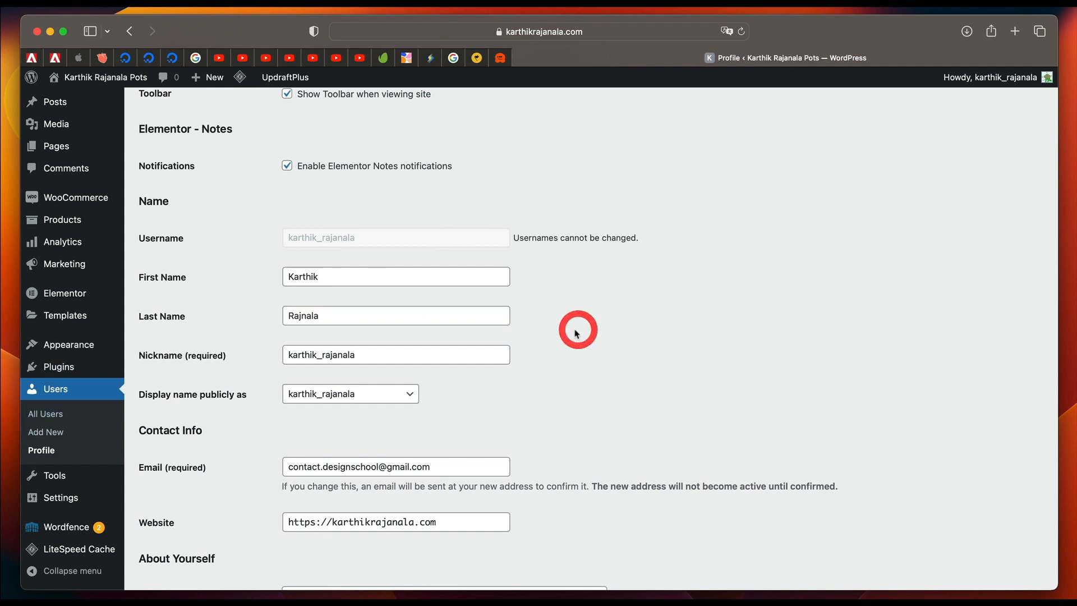
Correct the spelling of the administrator's last name and display the first and last name publicly.
click(302, 315)
text(a)
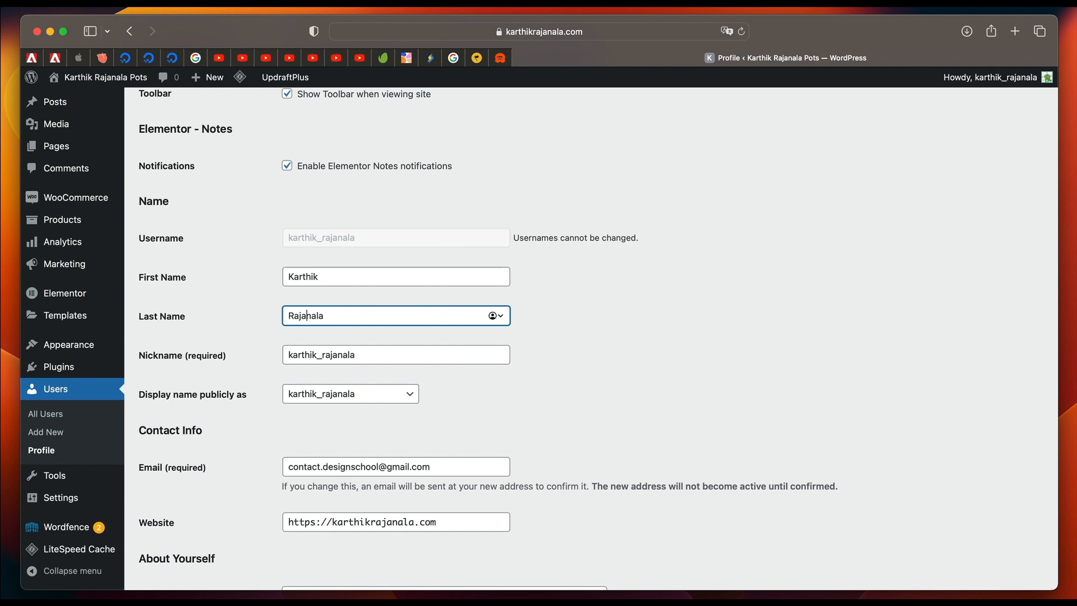
click(560, 323)
scroll(558, 321, down, 3)
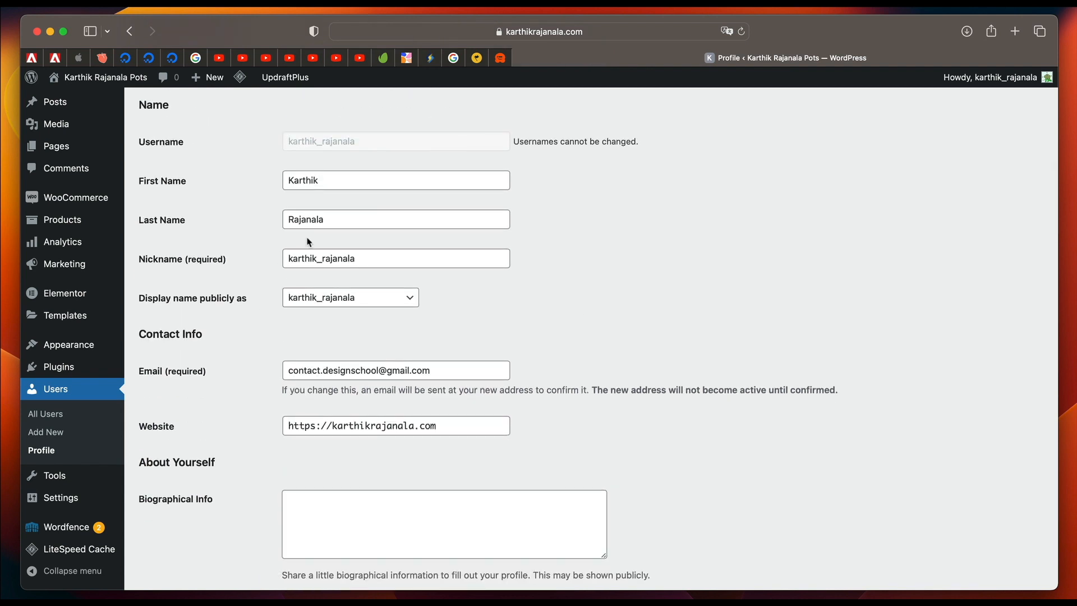
click(355, 301)
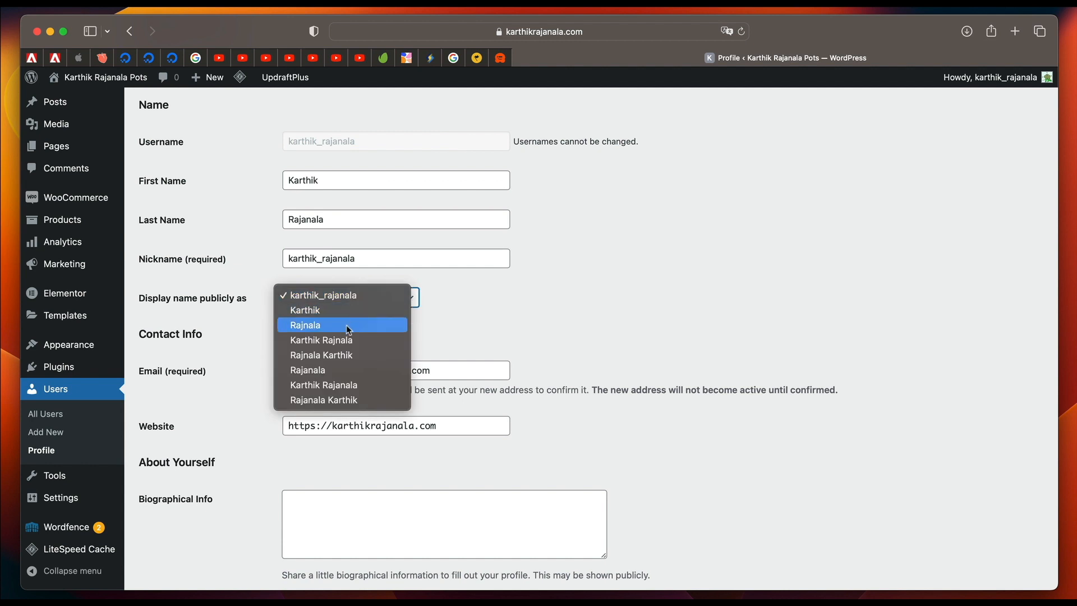
click(331, 340)
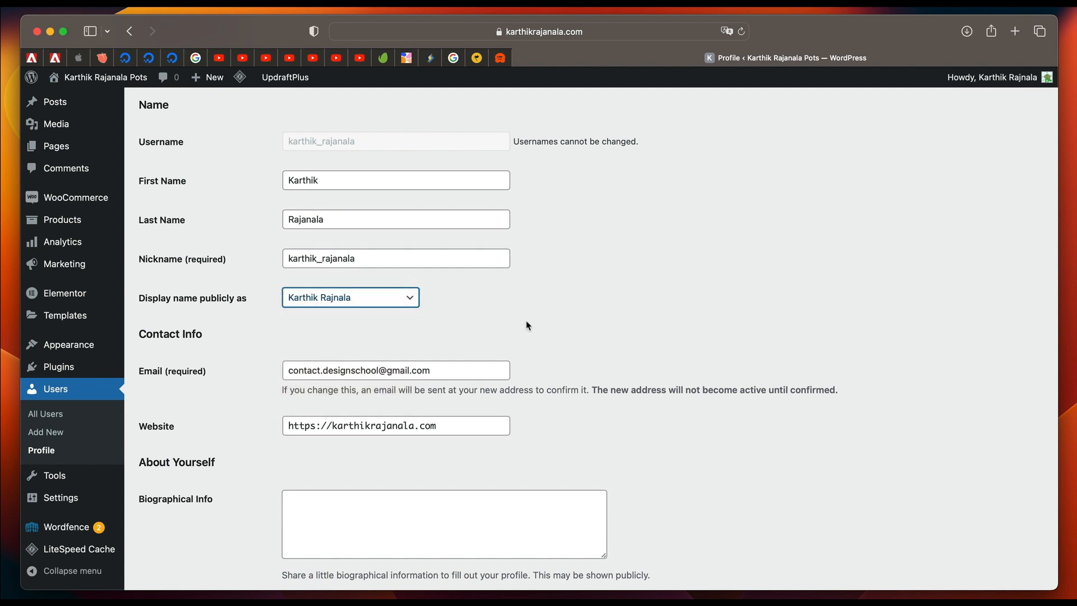
Fill in the biographical info with "I am a web designer and coder.".
scroll(269, 379, down, 3)
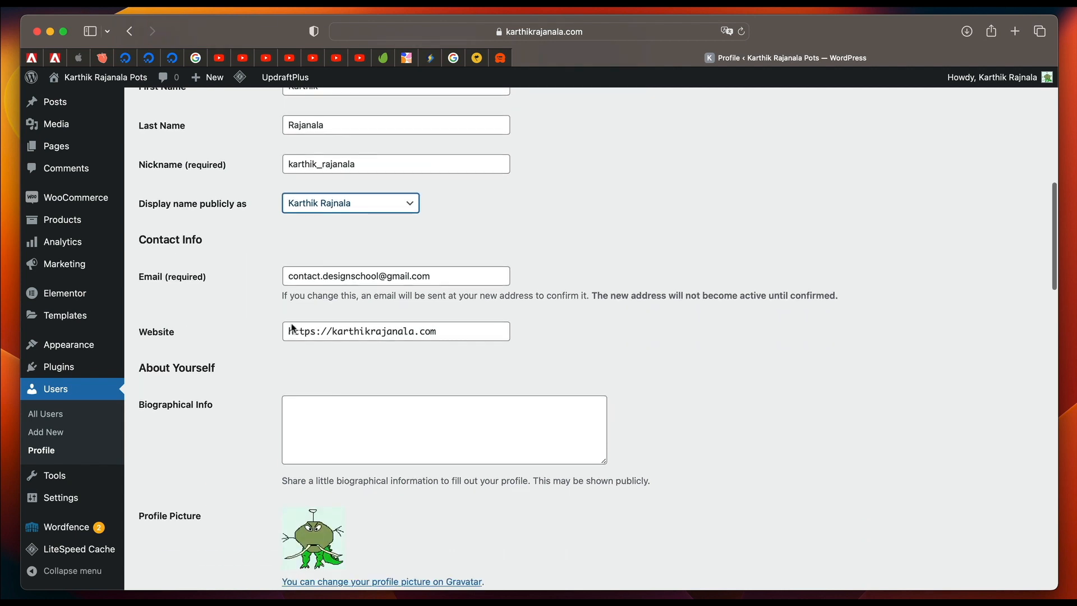
scroll(377, 378, down, 3)
click(379, 333)
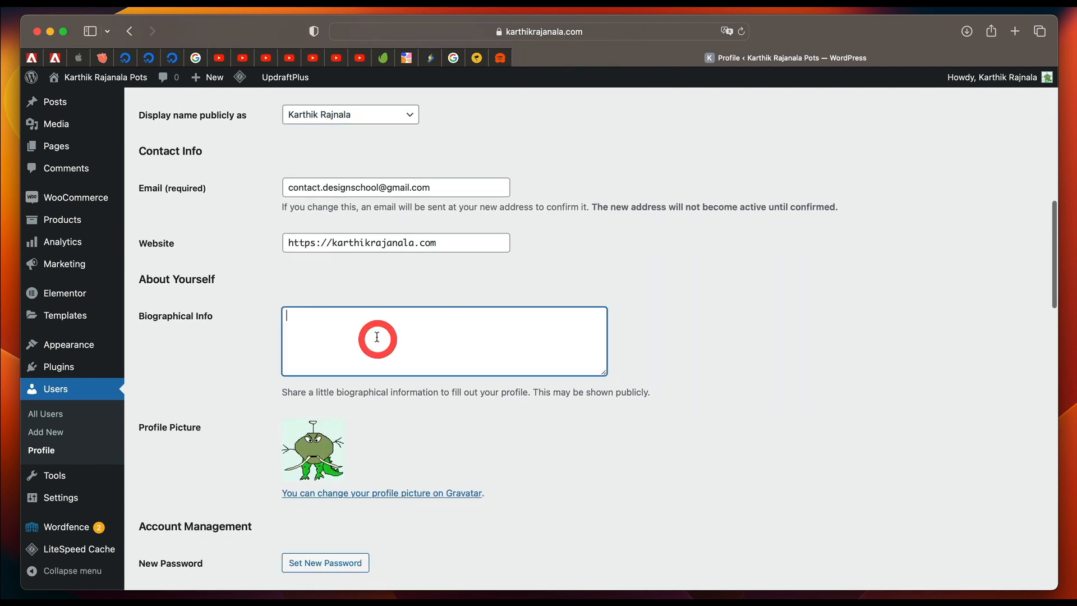
text(I am a web designer and coder.)
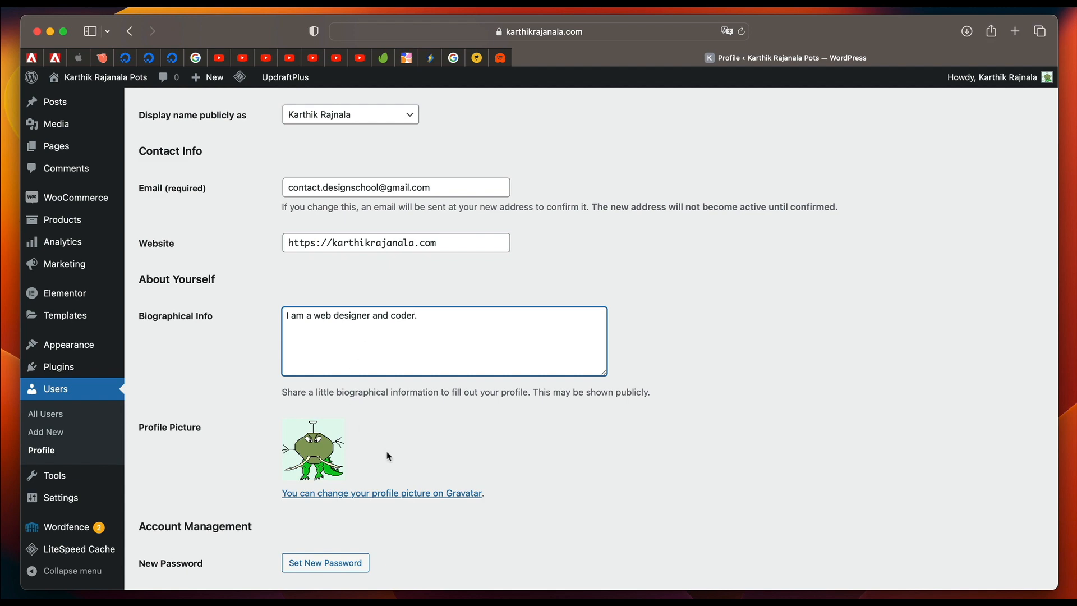
Fill in the customer billing address with the customer's name, company, address lines, city and postcode, and choose India as the country.
scroll(389, 456, down, 3)
scroll(375, 400, down, 2)
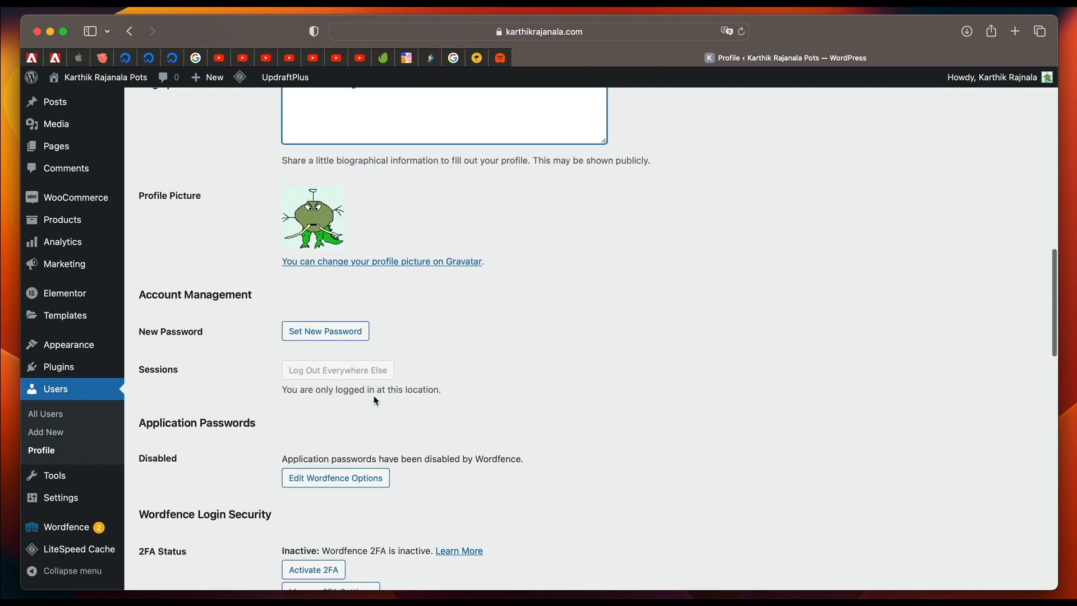
scroll(314, 502, down, 8)
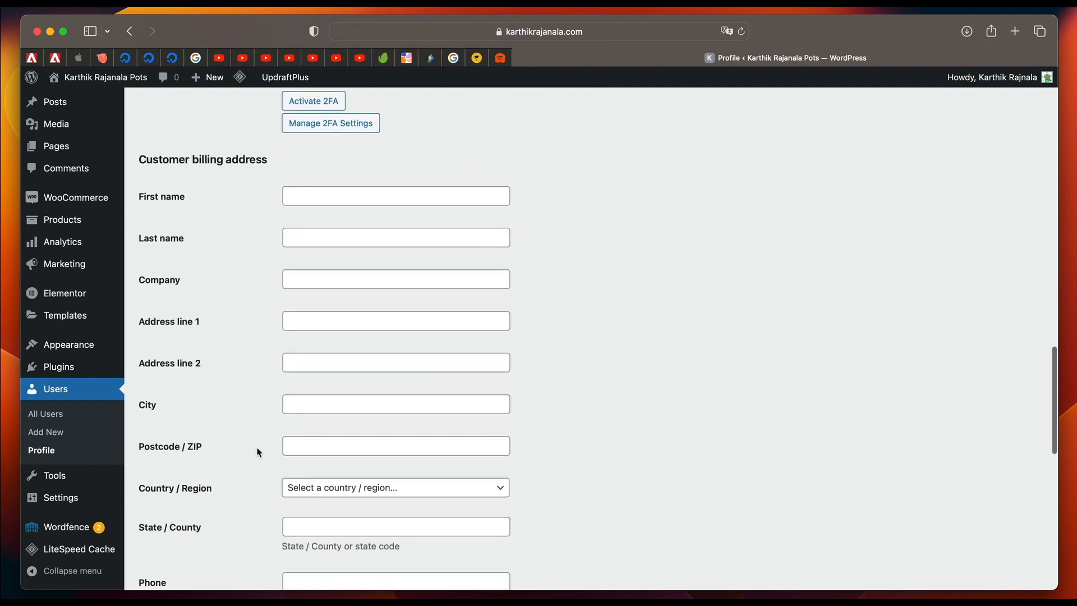
scroll(259, 452, down, 5)
scroll(260, 449, up, 10)
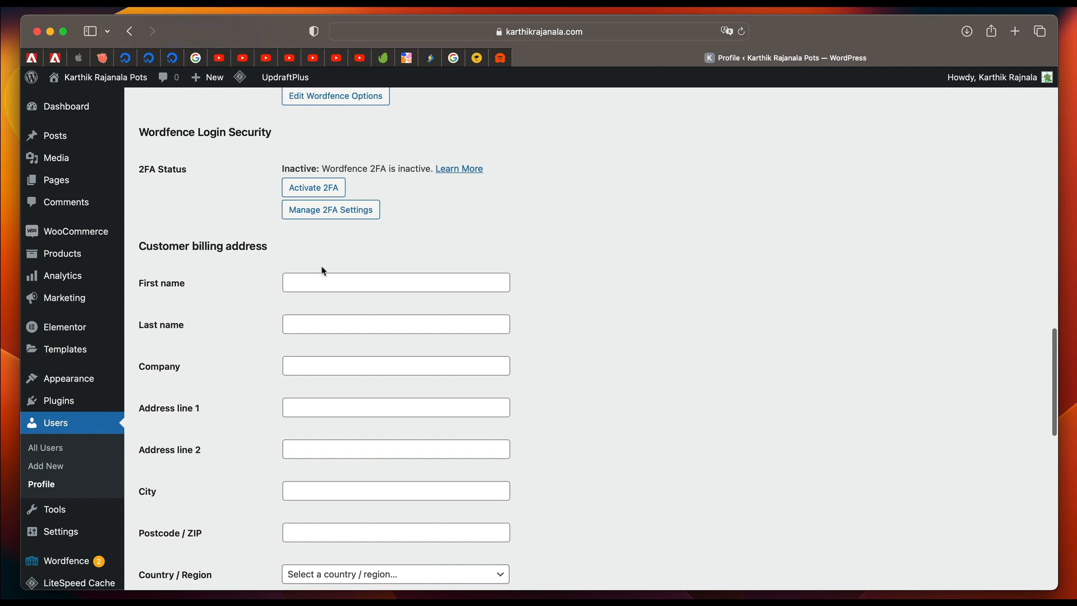
scroll(301, 367, down, 8)
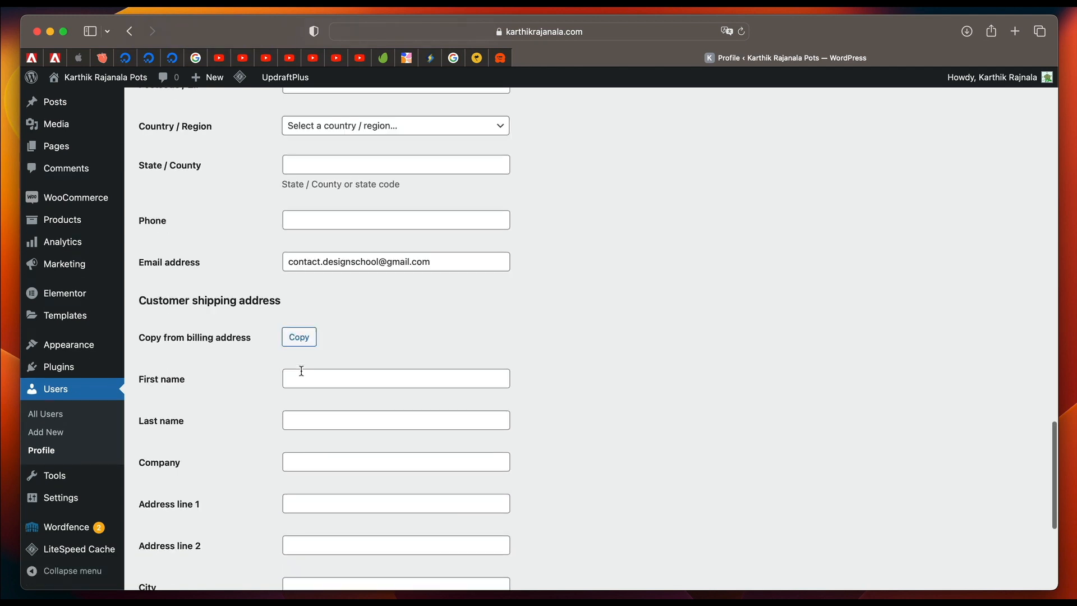
scroll(342, 388, up, 6)
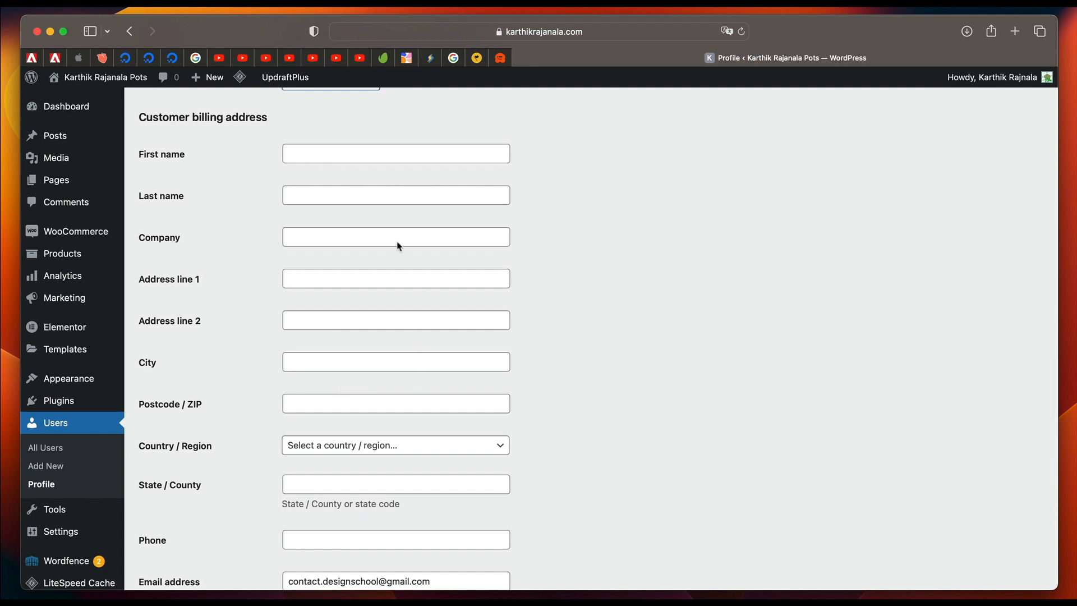
click(320, 162)
text(Ka)
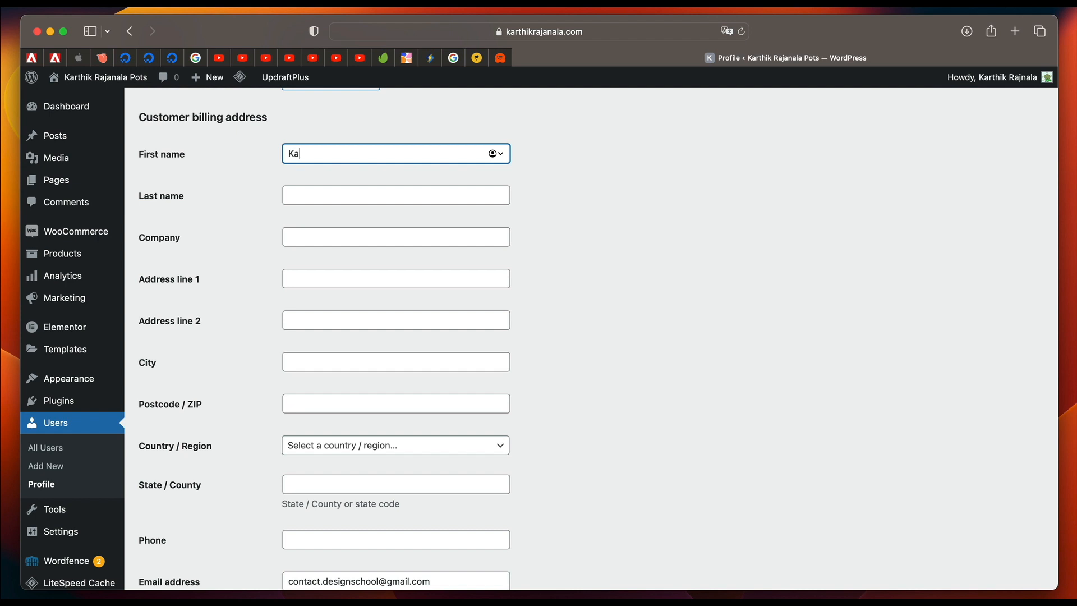
text(rthik)
key(Tab)
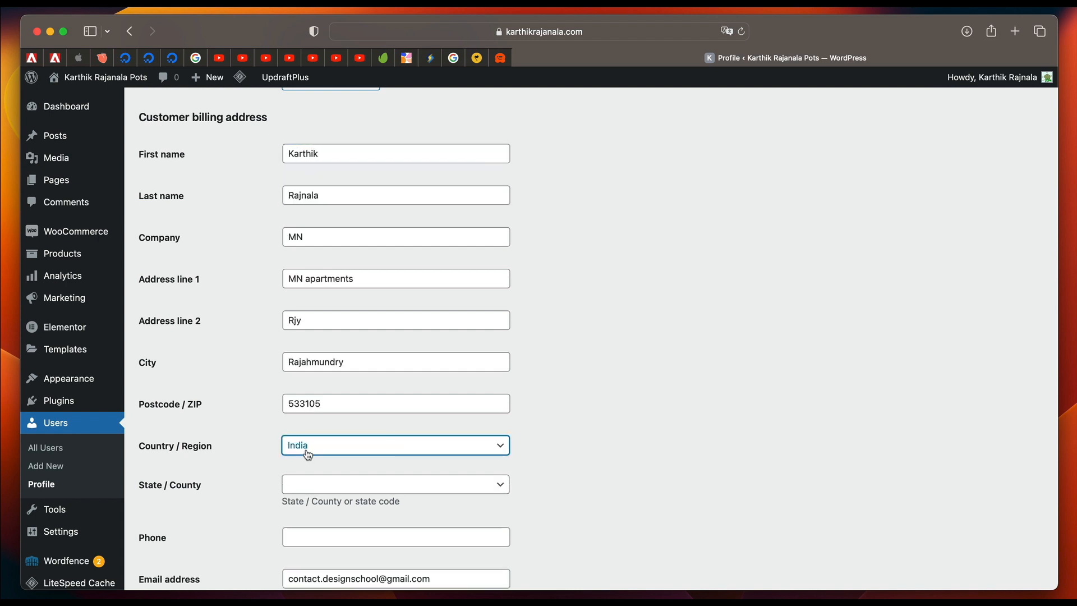
scroll(305, 449, down, 7)
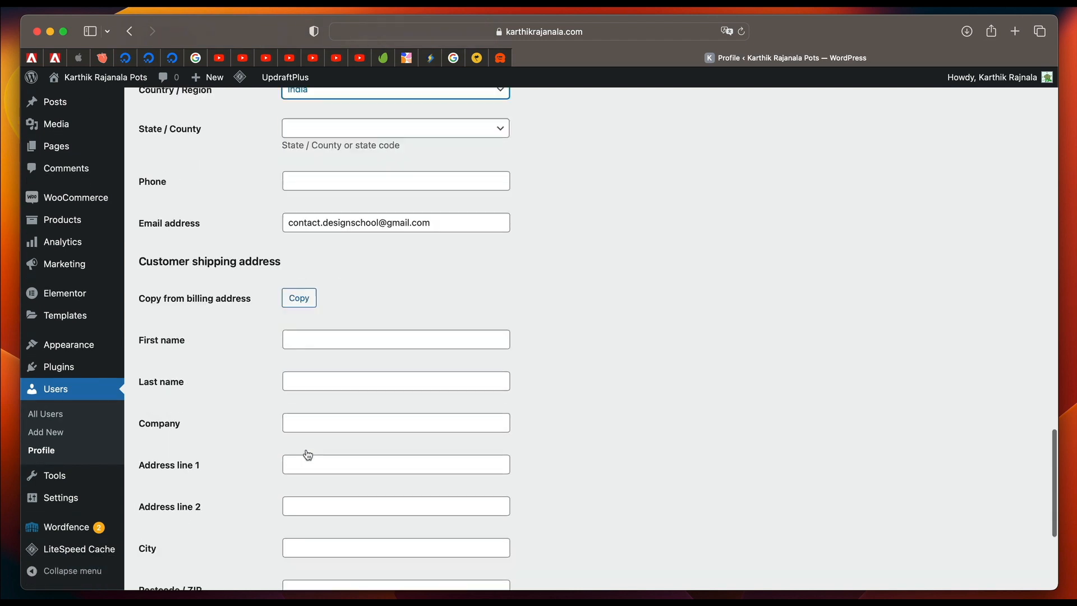
Copy the billing address into the customer shipping address and update the profile.
scroll(307, 450, down, 1)
click(299, 203)
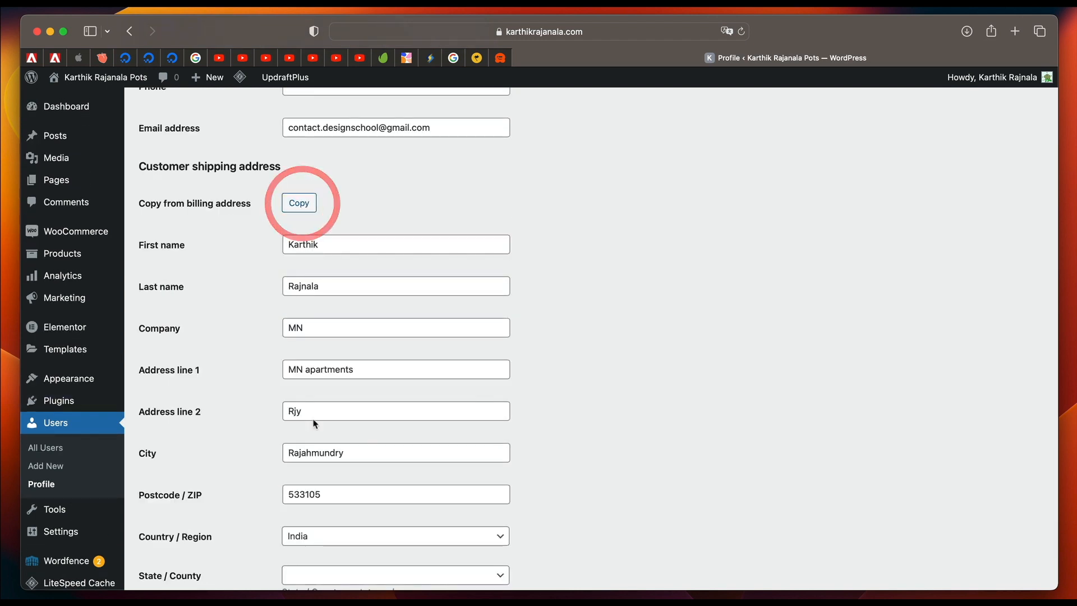
scroll(224, 393, down, 3)
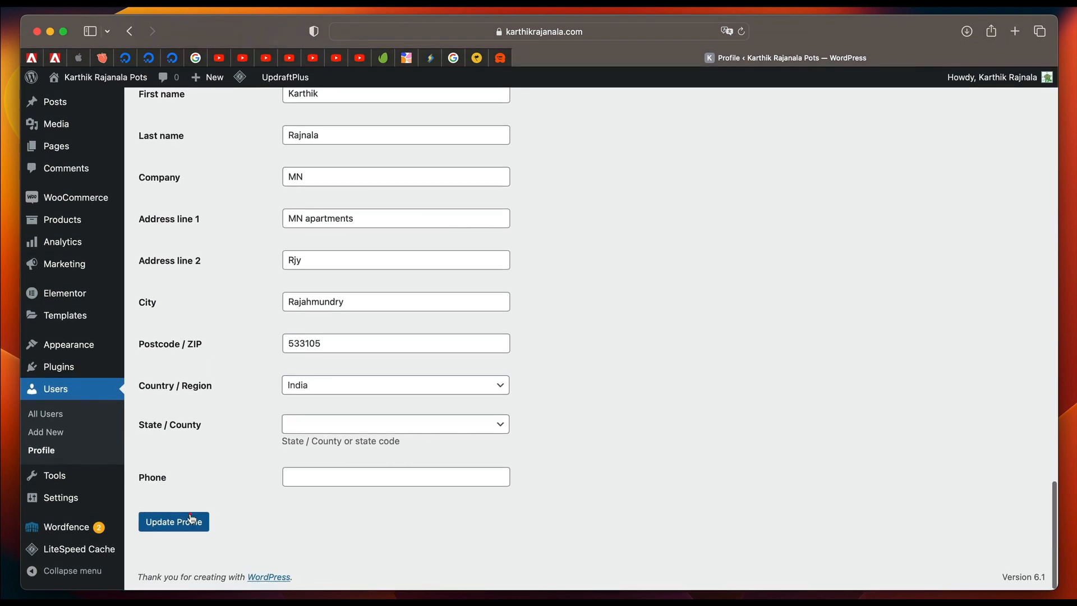
click(188, 520)
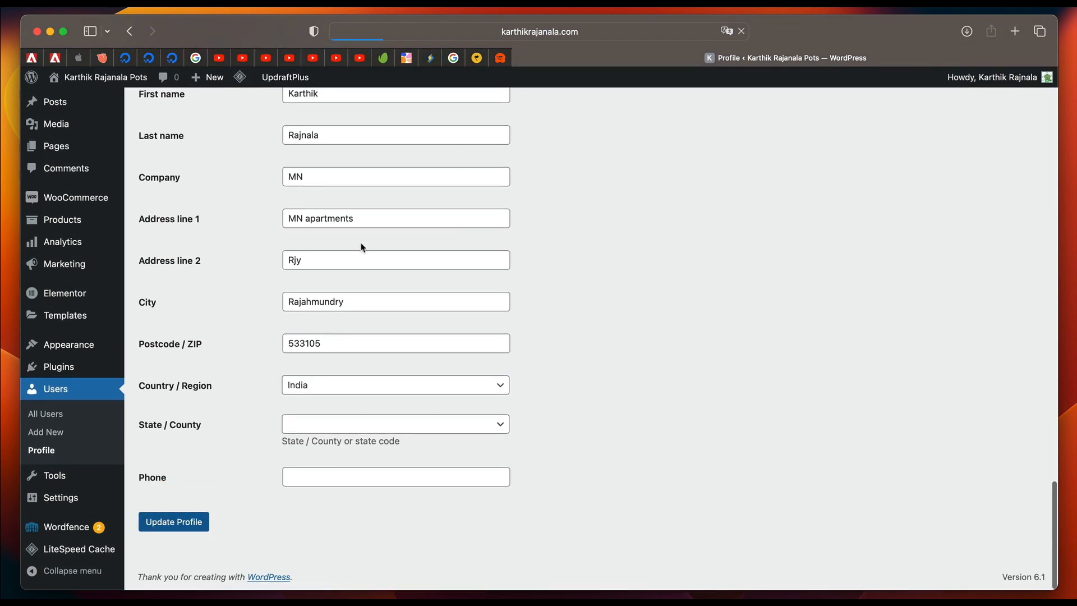
scroll(408, 359, up, 15)
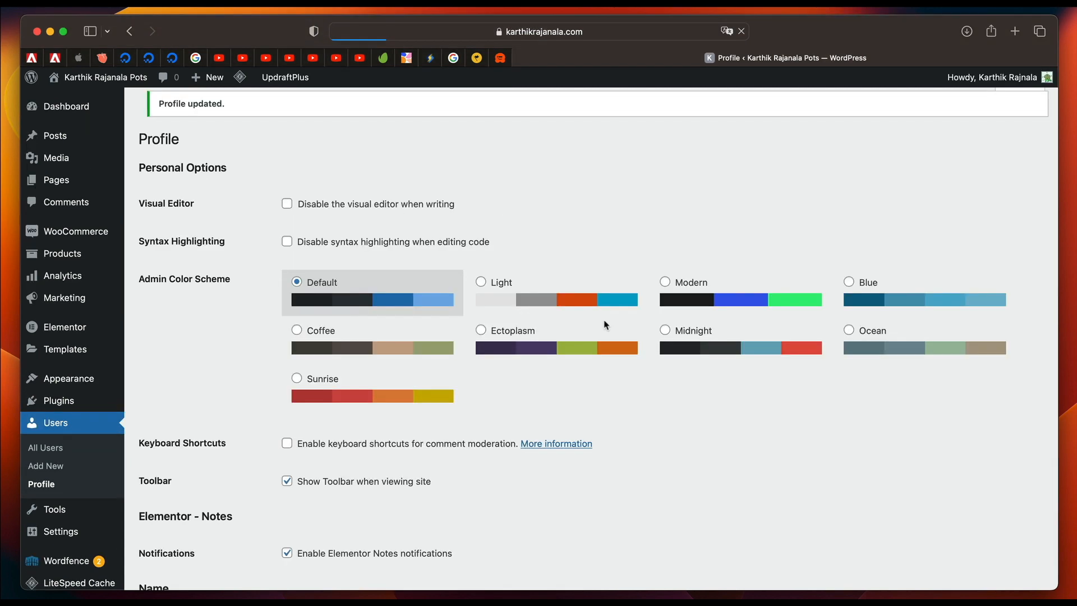
scroll(408, 392, down, 15)
scroll(408, 391, down, 2)
scroll(343, 344, up, 15)
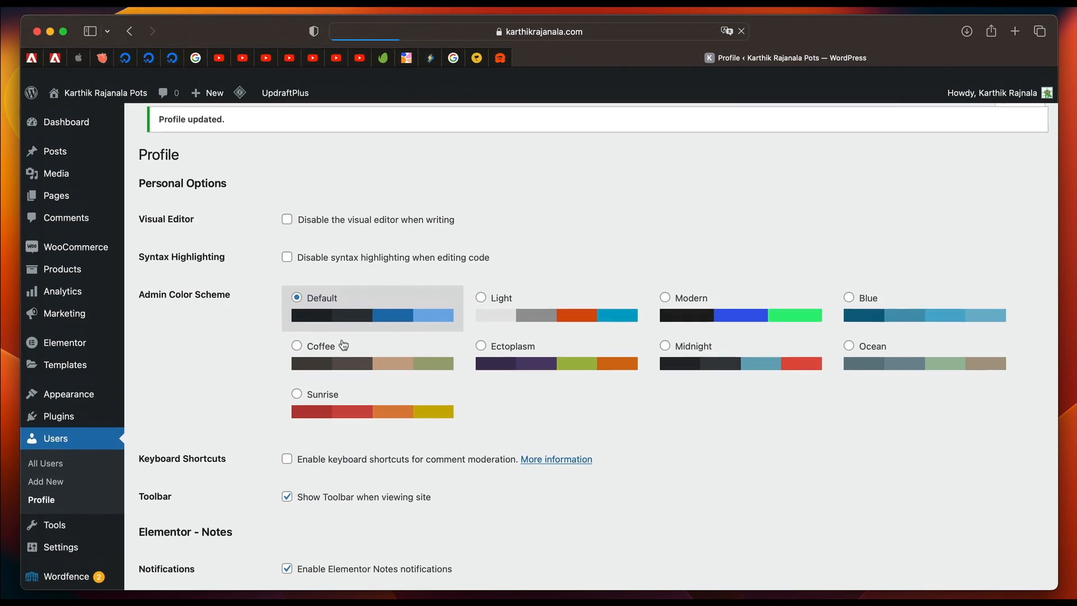
scroll(245, 522, down, 16)
scroll(220, 283, up, 15)
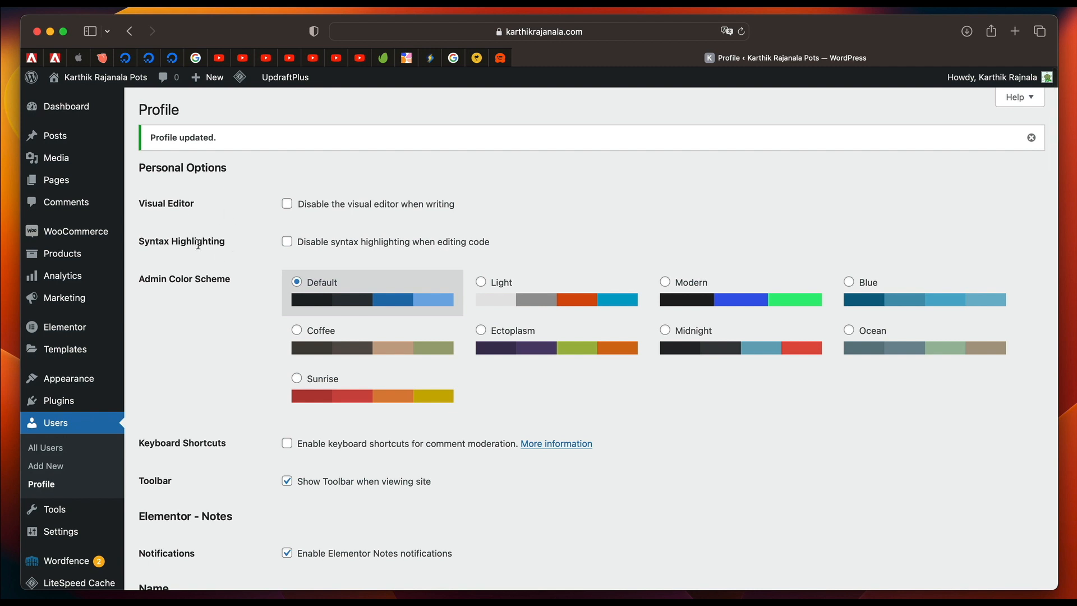
Look through the site's products, pages and posts lists, and return to the product list.
mouse_move(62, 260)
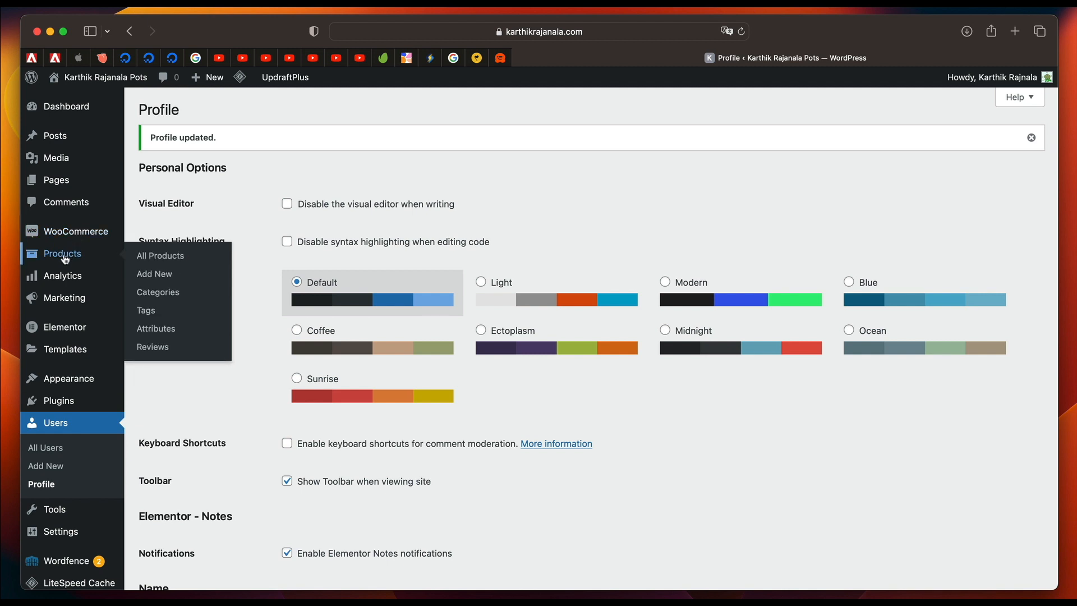
click(65, 259)
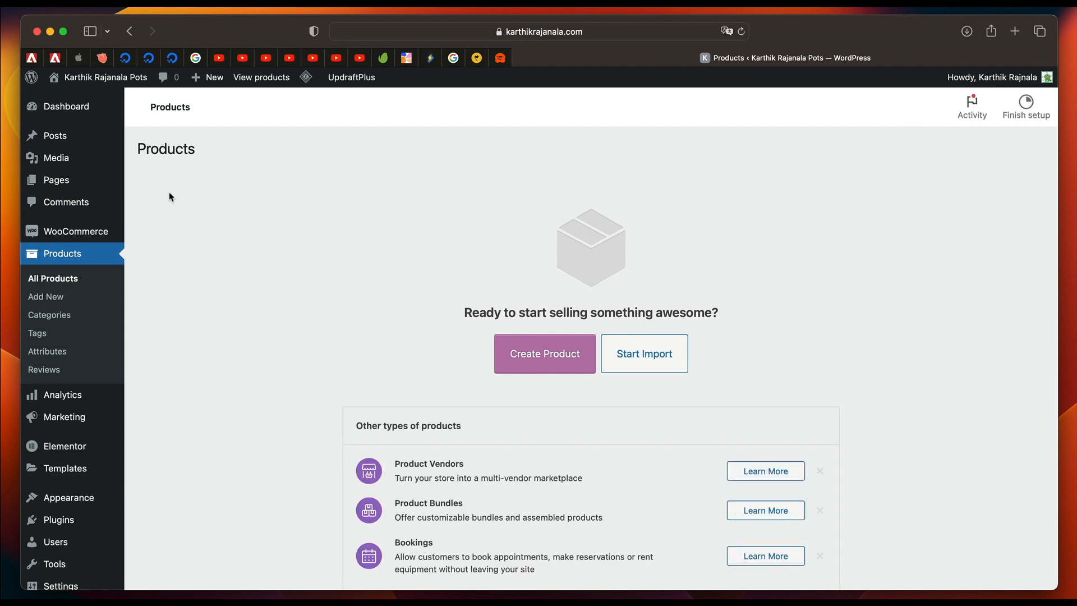
click(60, 183)
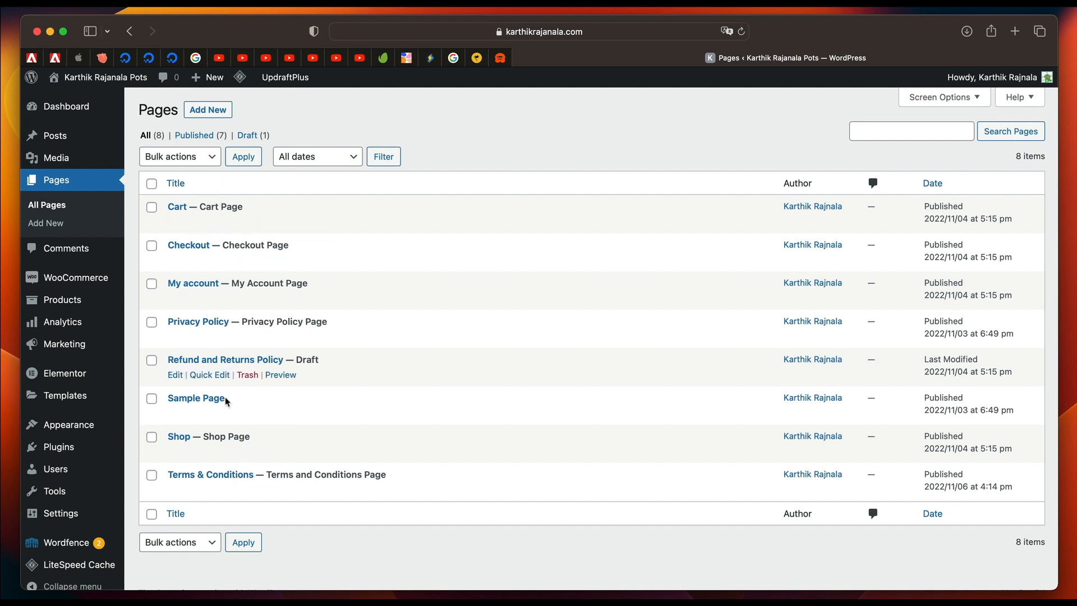
mouse_move(59, 137)
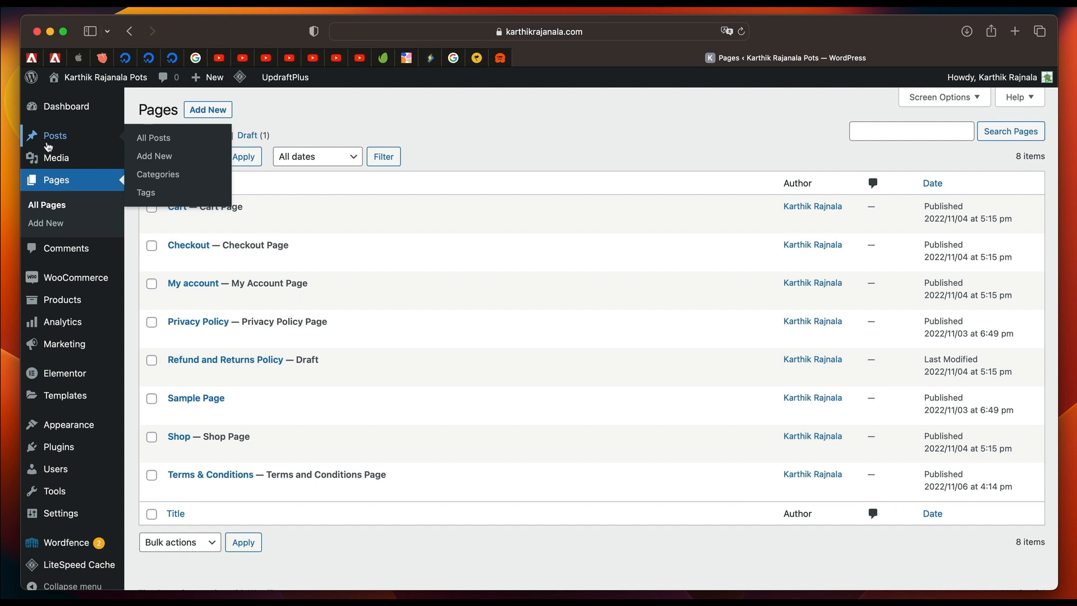
click(54, 143)
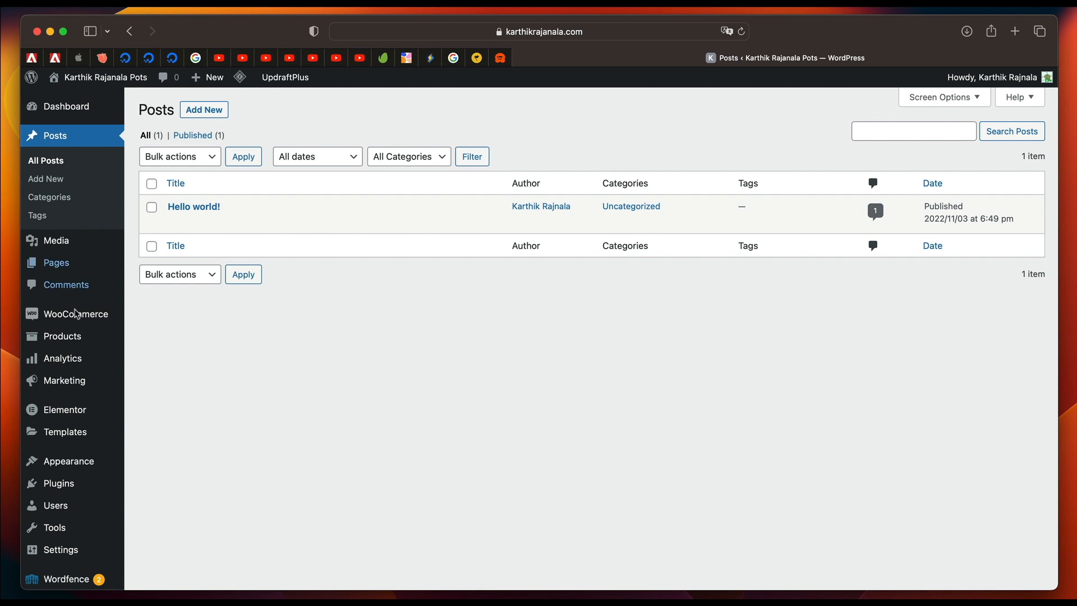
mouse_move(73, 339)
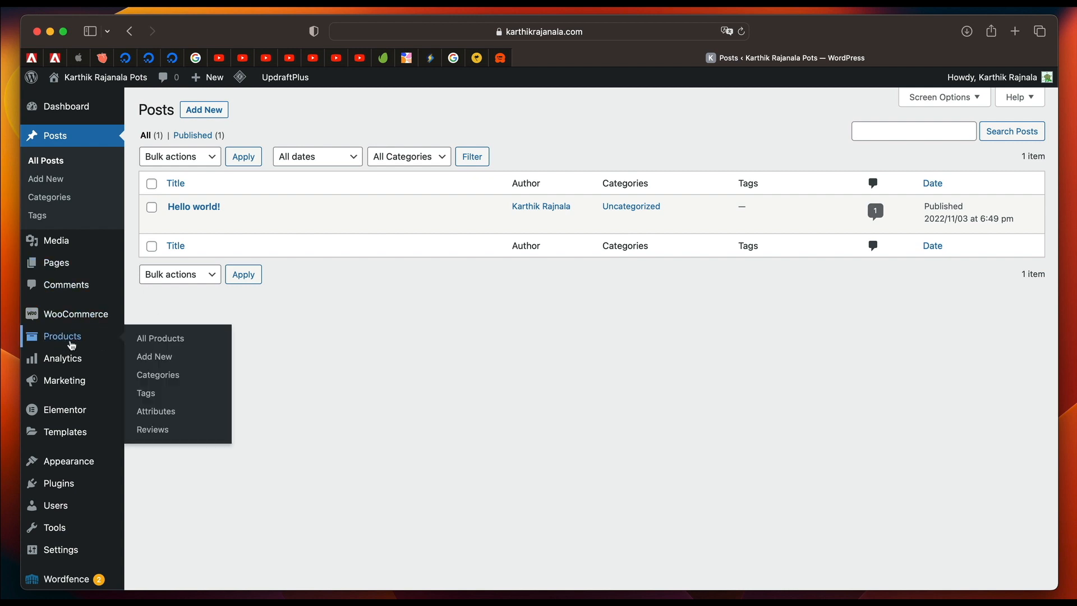
click(71, 343)
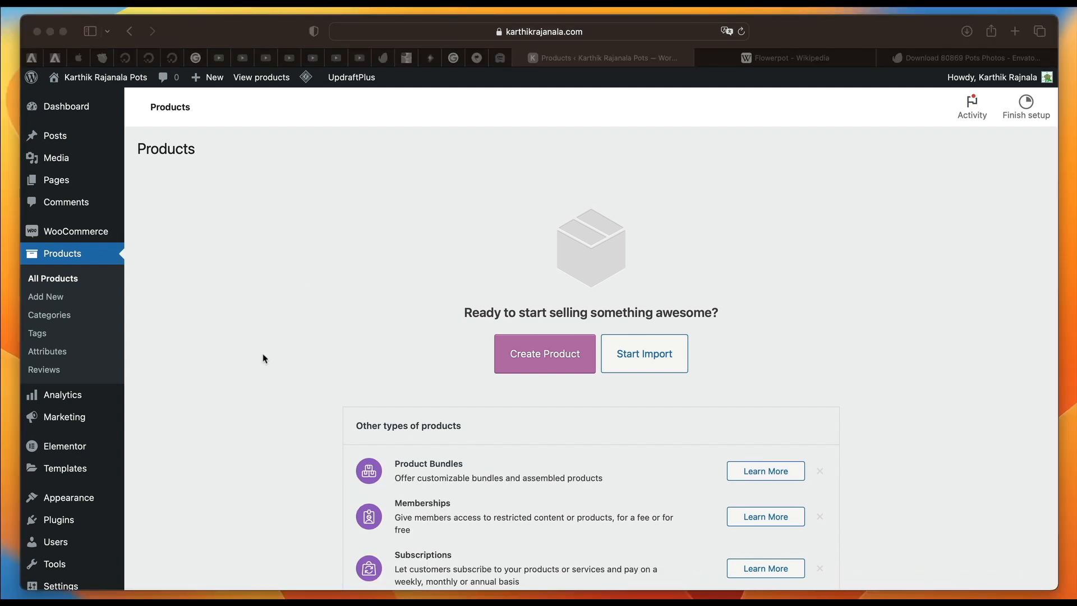
Start creating a new product, dismiss the product name tour and name the product "Flower Pot grey".
click(286, 270)
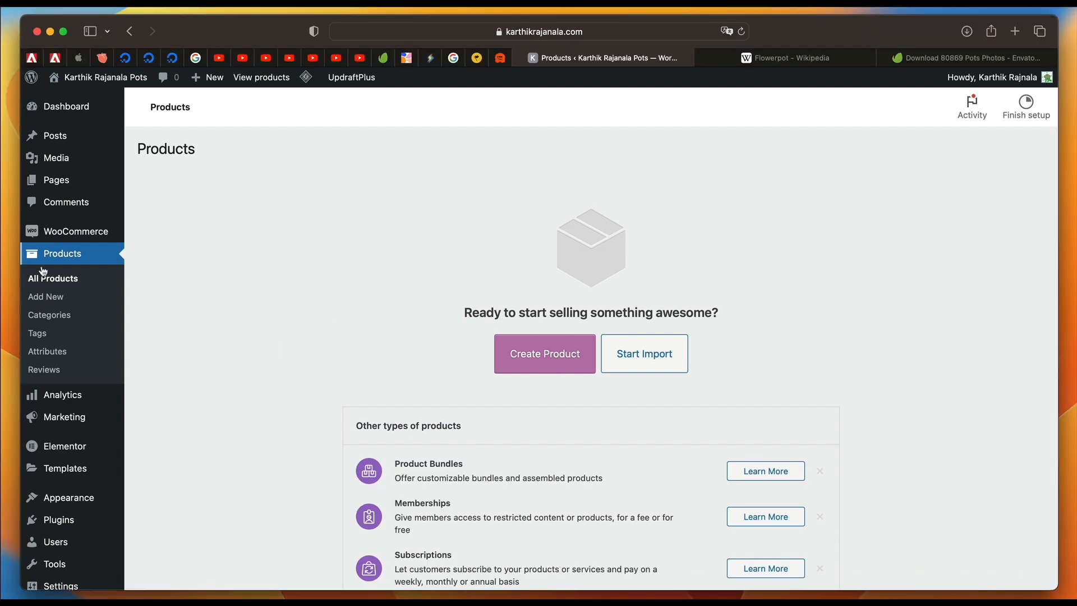
click(51, 281)
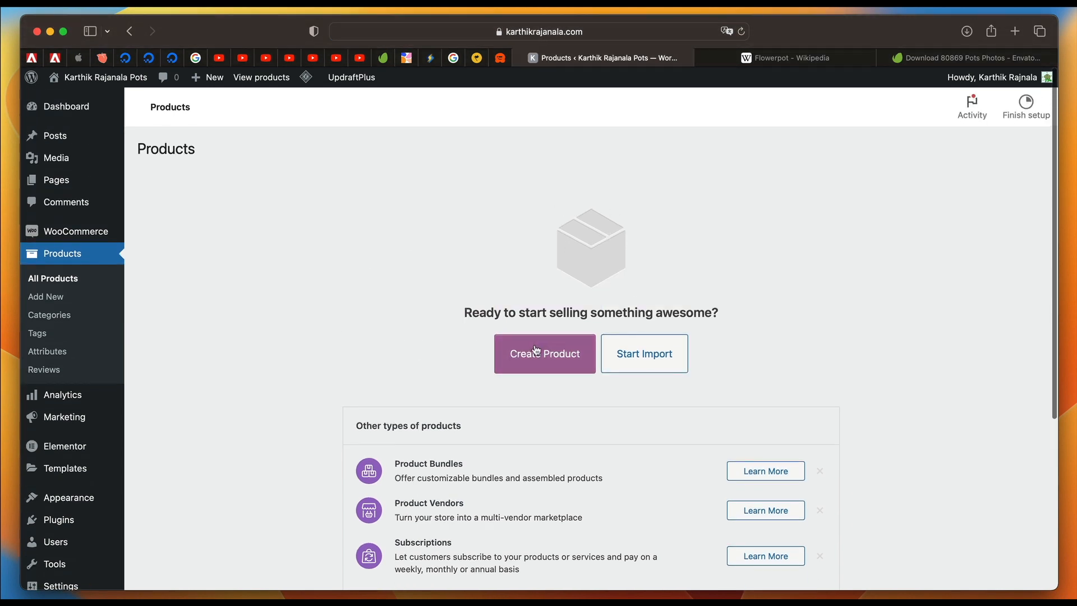
click(540, 356)
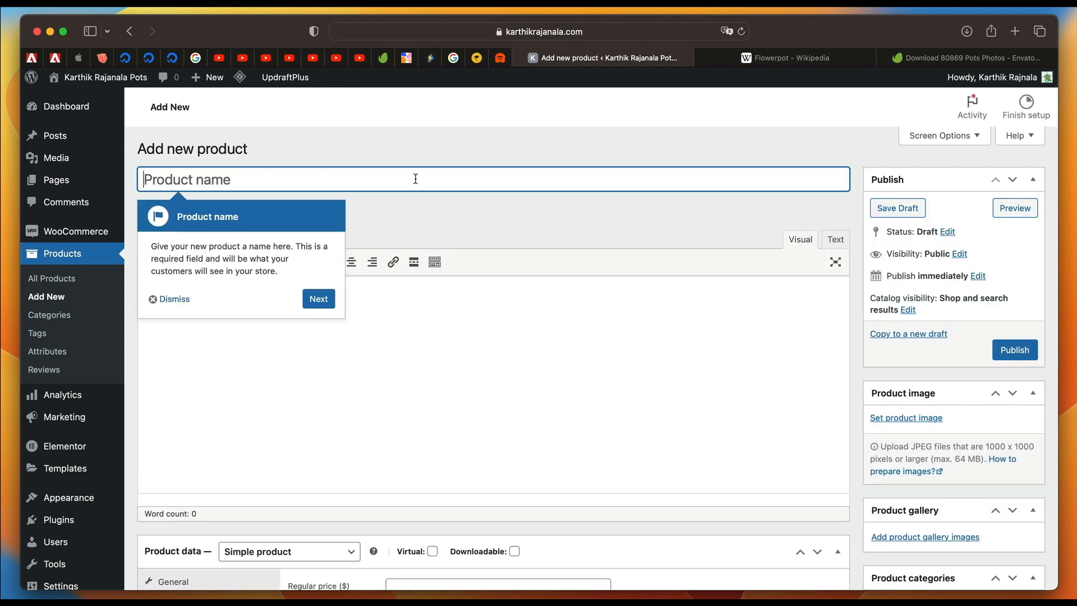
click(170, 299)
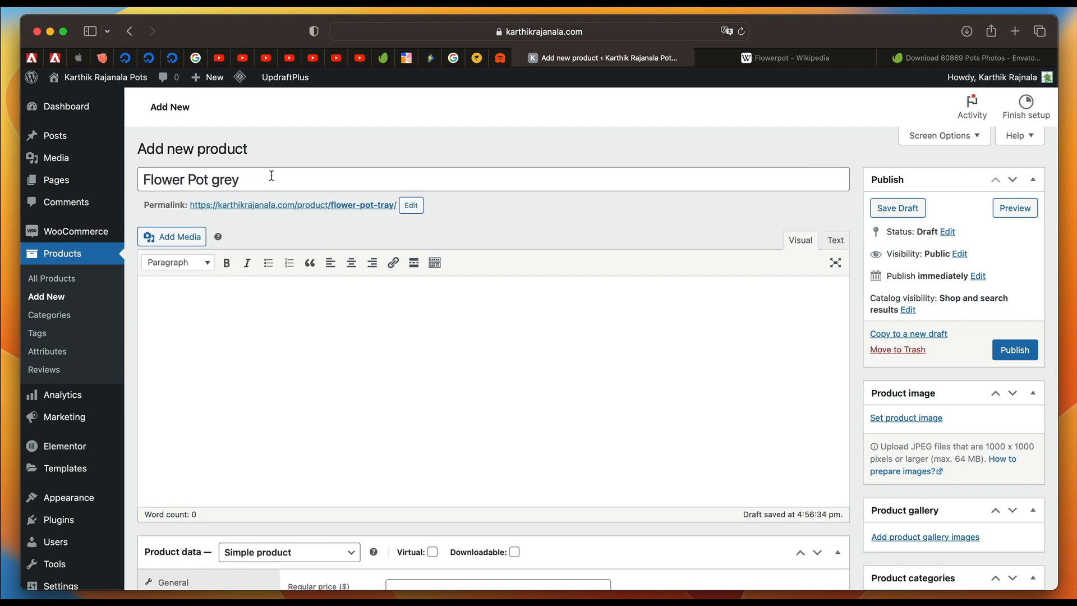
Copy the passage about flowerpot uses from the Wikipedia Flowerpot article into the main product description.
scroll(288, 369, down, 2)
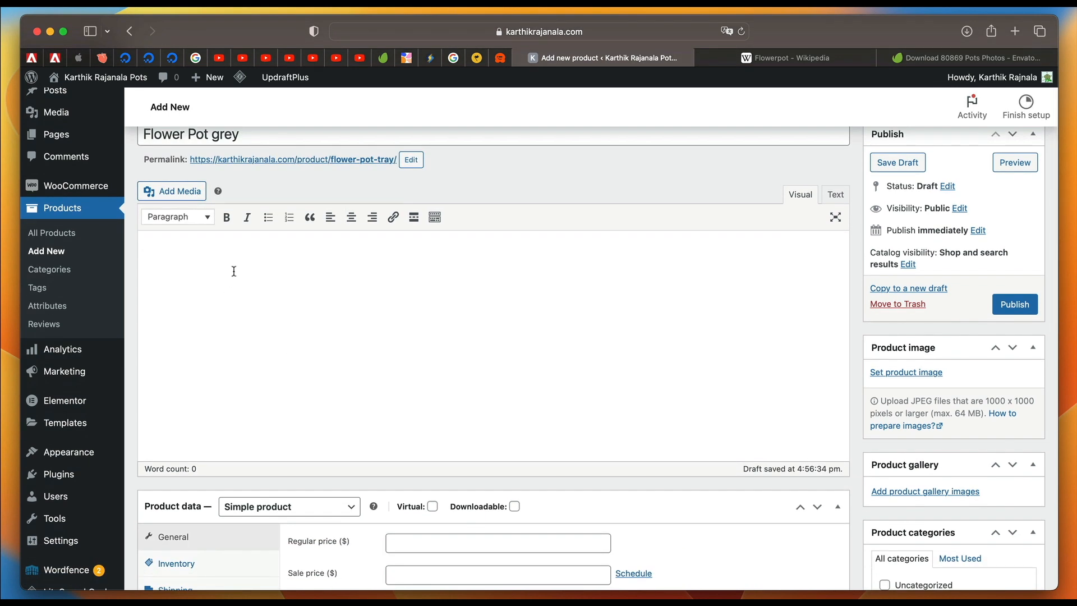
click(816, 59)
scroll(390, 321, up, 15)
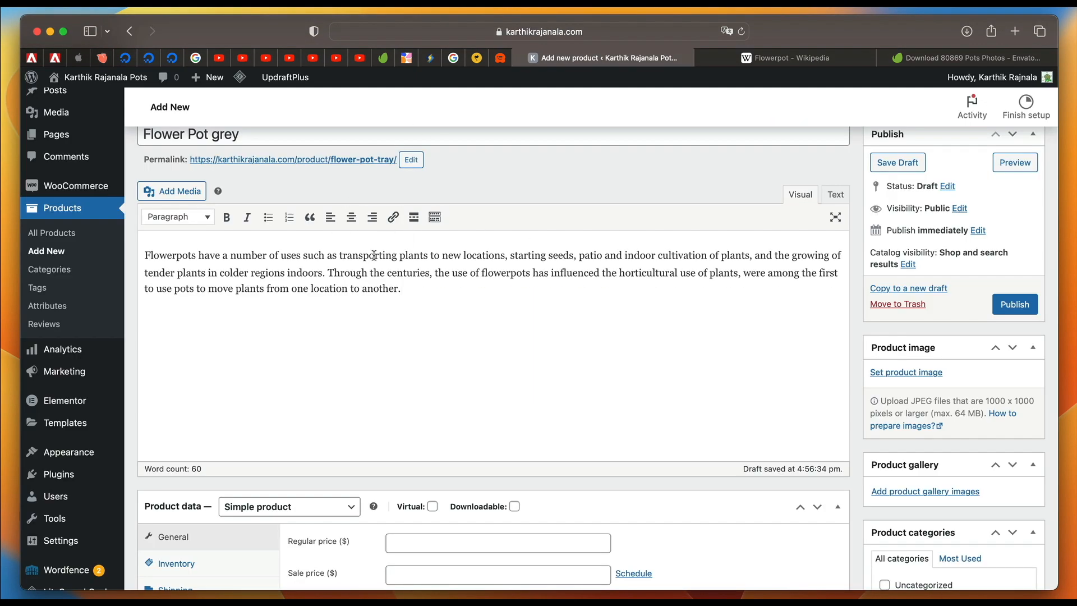
Enter "Small but pretty" as the product short description and go back to the product name.
scroll(449, 311, down, 1)
scroll(448, 311, down, 5)
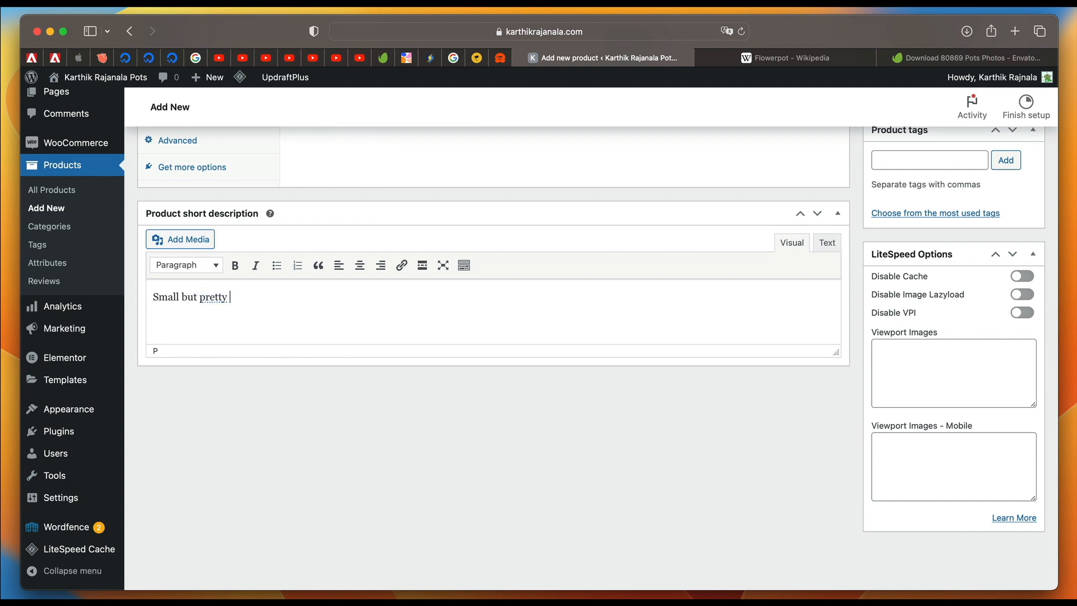
scroll(417, 314, up, 8)
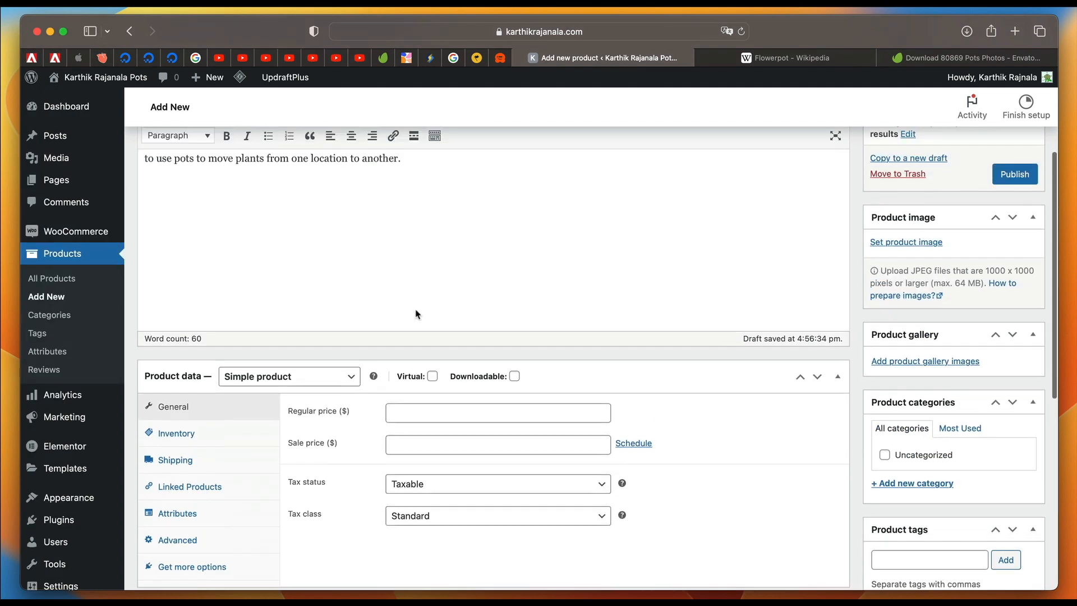
scroll(318, 327, up, 4)
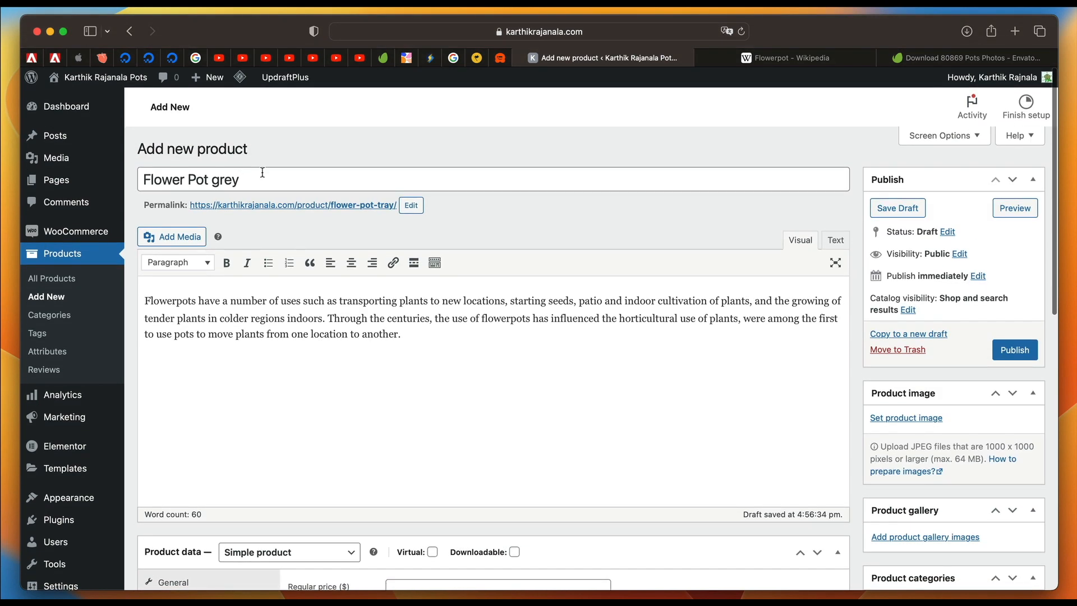
key(super+a)
Open the product type choices in the product data section.
scroll(296, 403, down, 6)
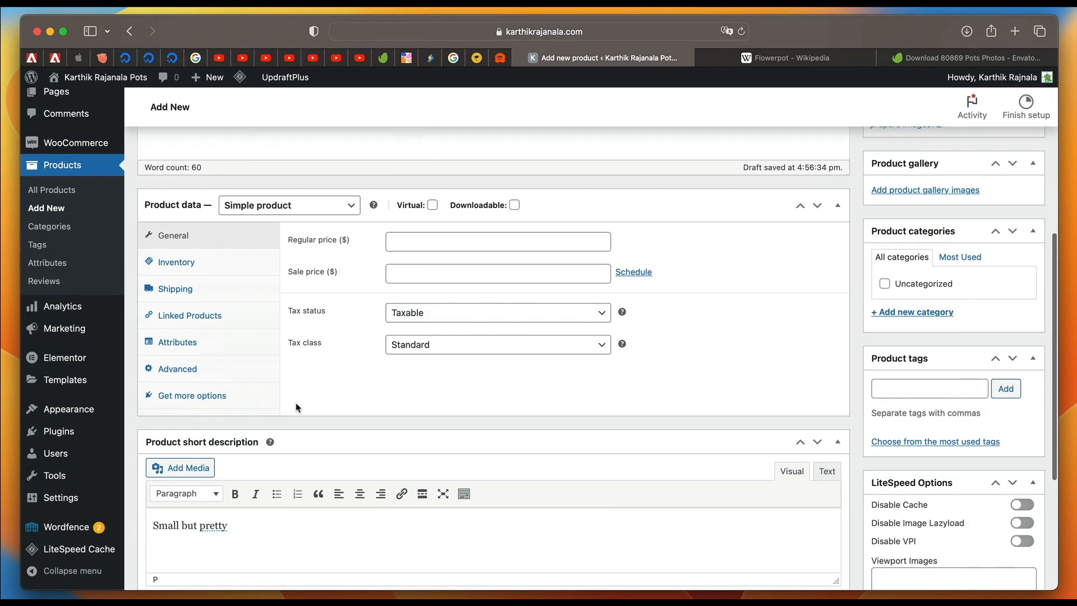
click(300, 205)
click(301, 204)
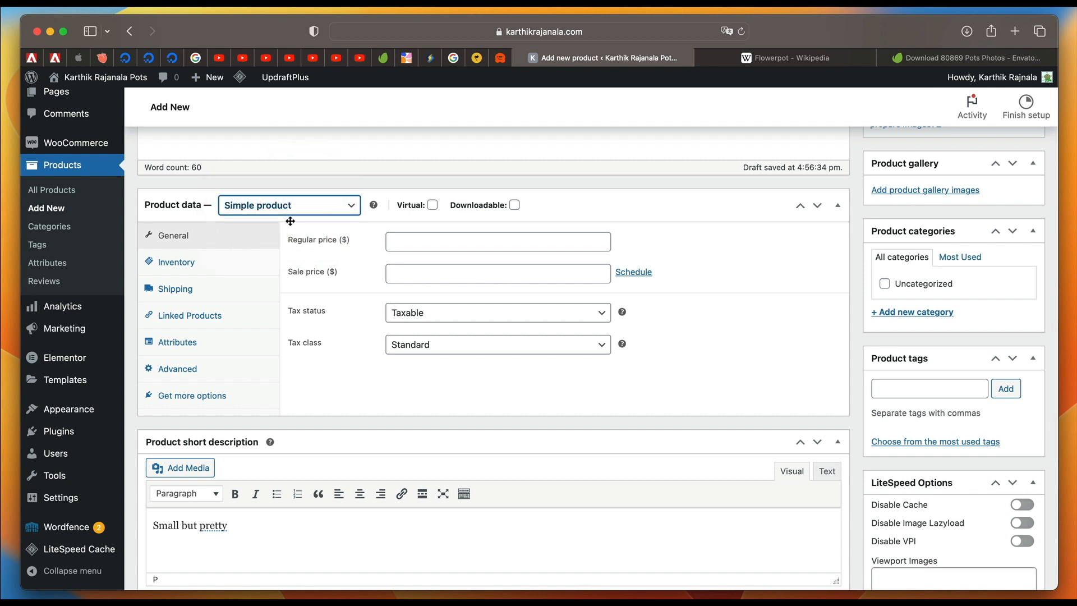
click(300, 206)
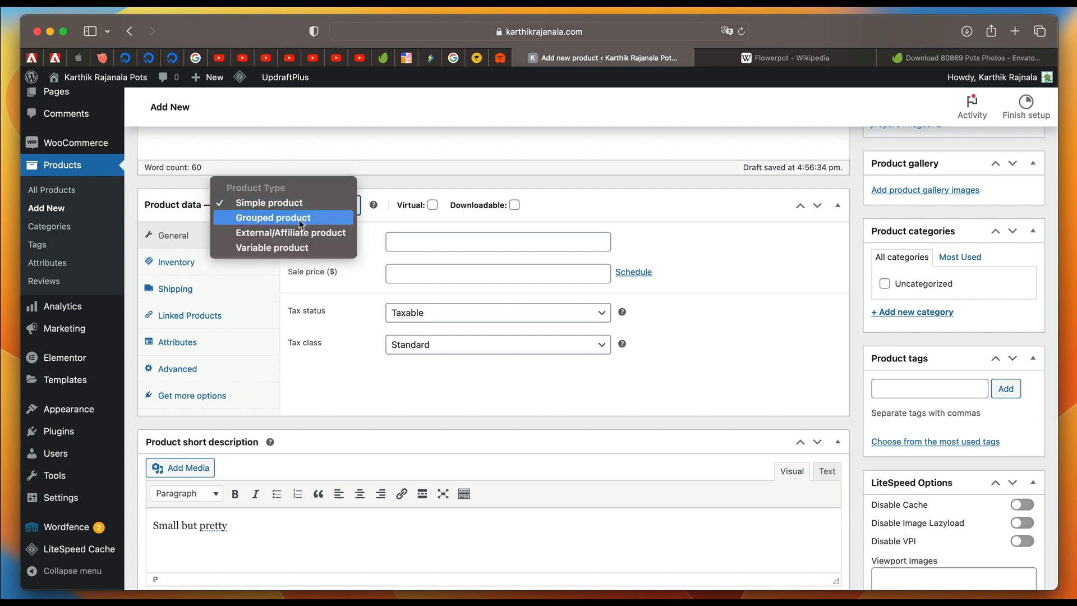
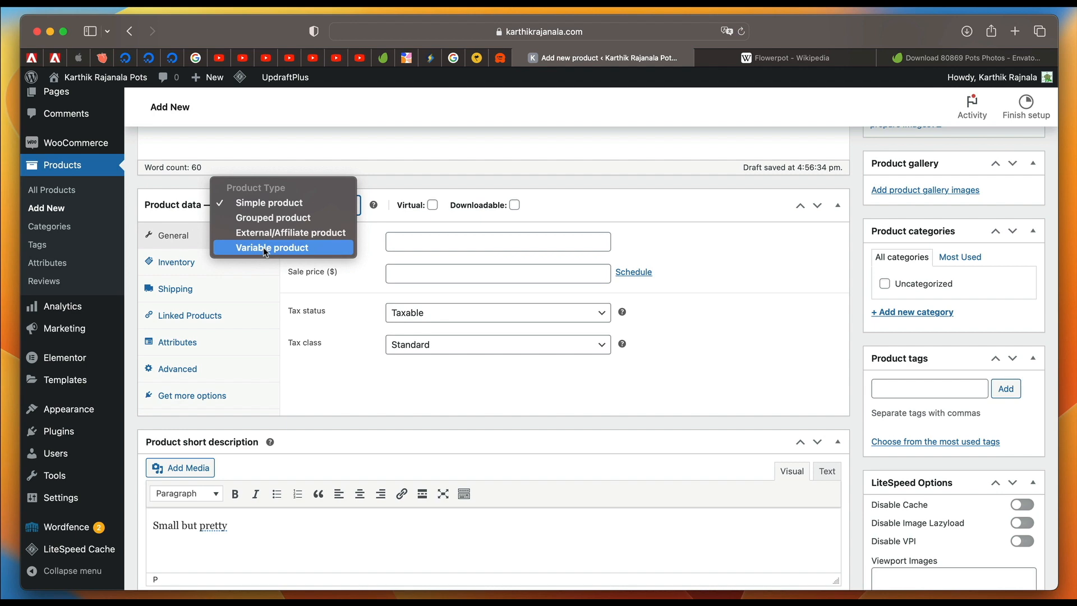
Keep the product type as Simple product and set the regular price to 3.99 and the sale price to 2.99.
click(274, 204)
scroll(303, 213, up, 5)
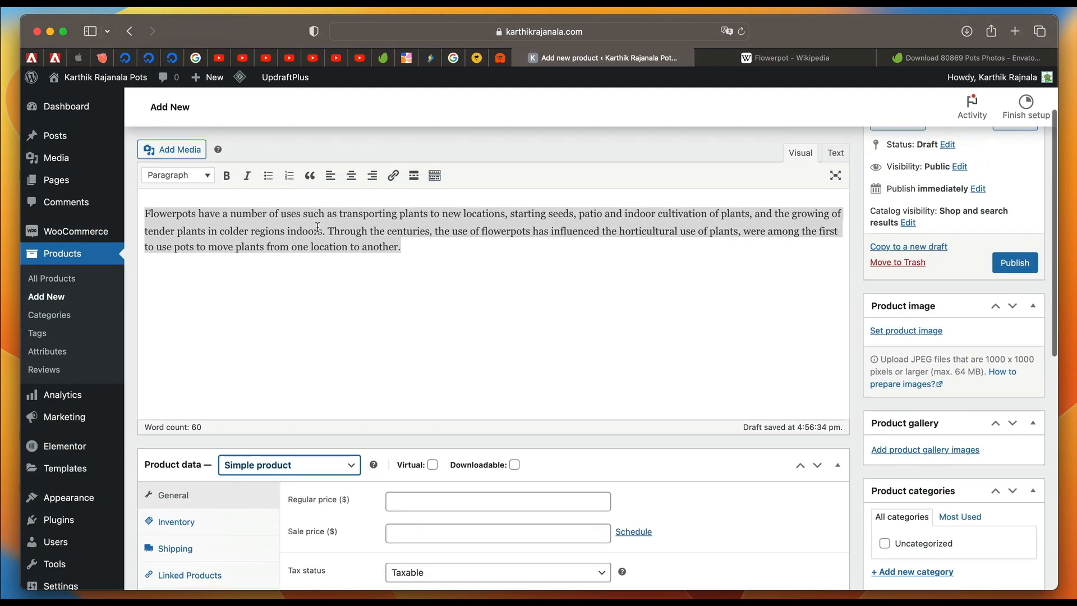
click(374, 244)
scroll(409, 292, down, 4)
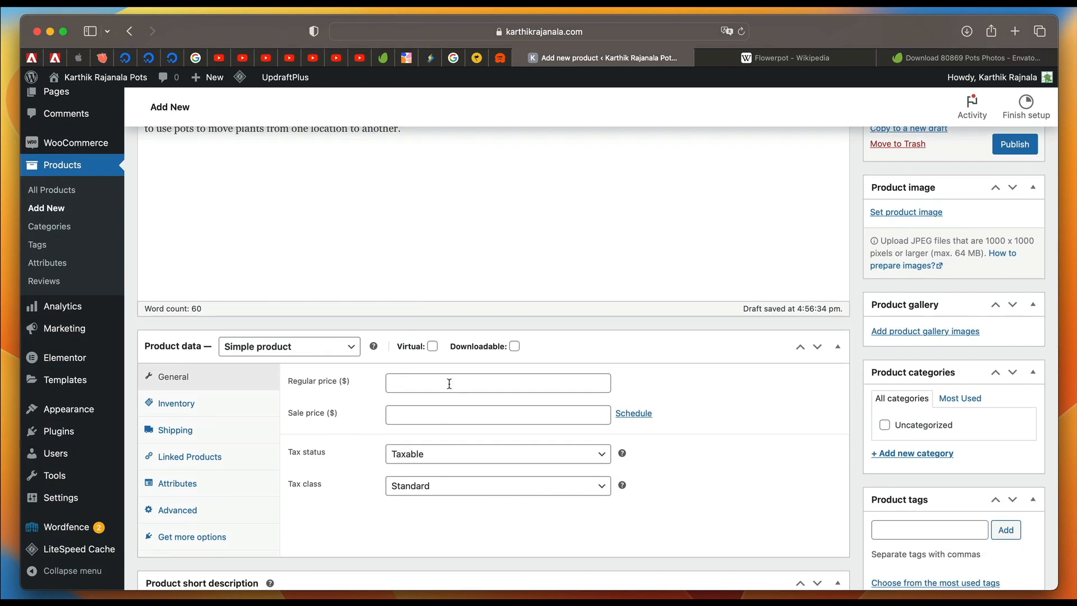
click(449, 383)
text(3.99)
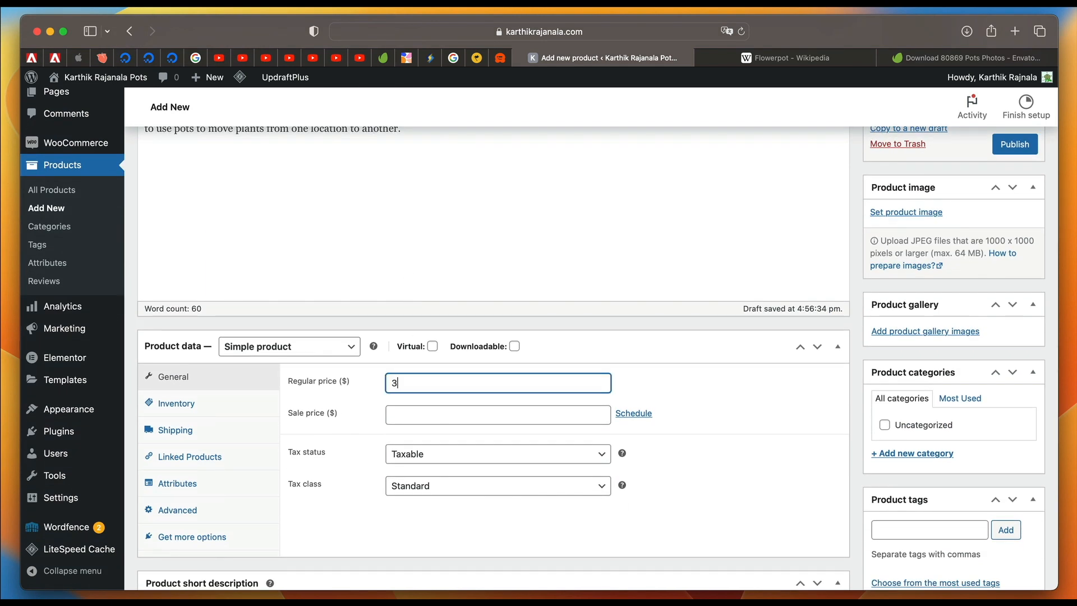
click(465, 416)
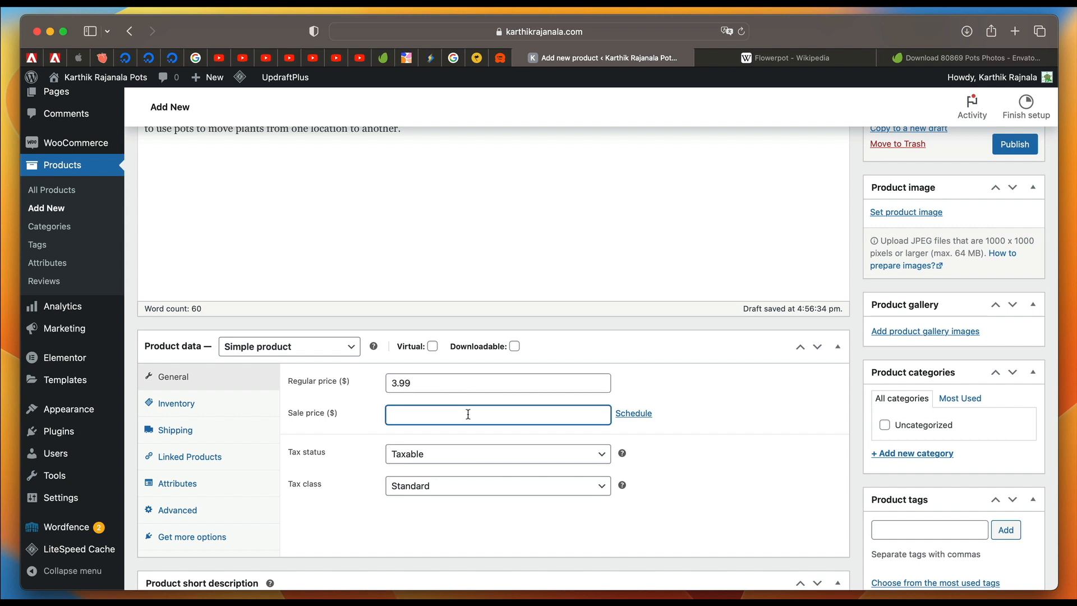
text(2.99)
Schedule the sale price to run from 2022-11-18 to 2022-11-30.
click(649, 414)
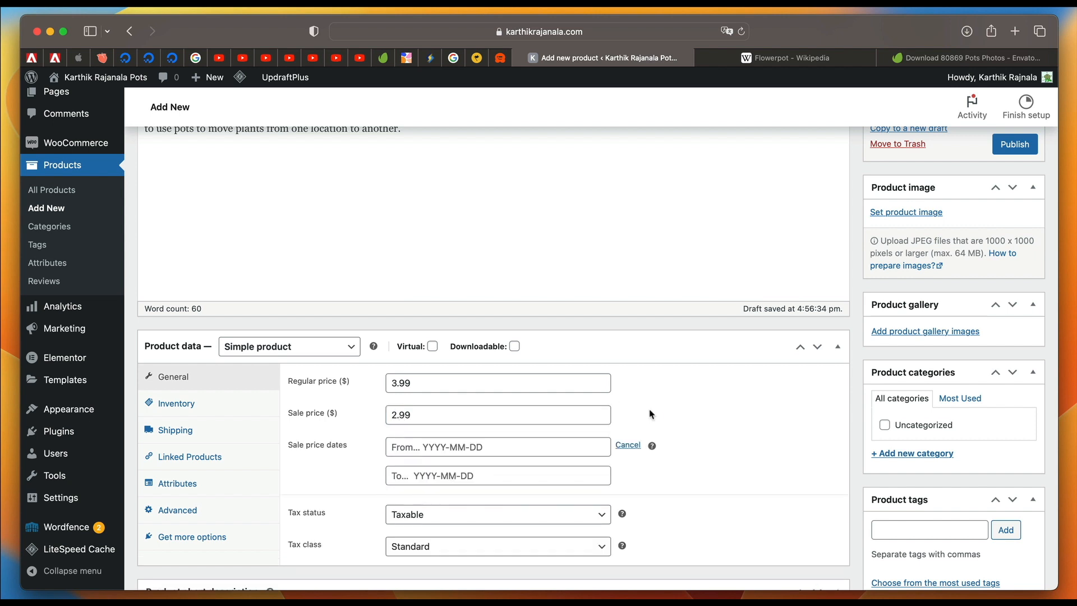
click(505, 446)
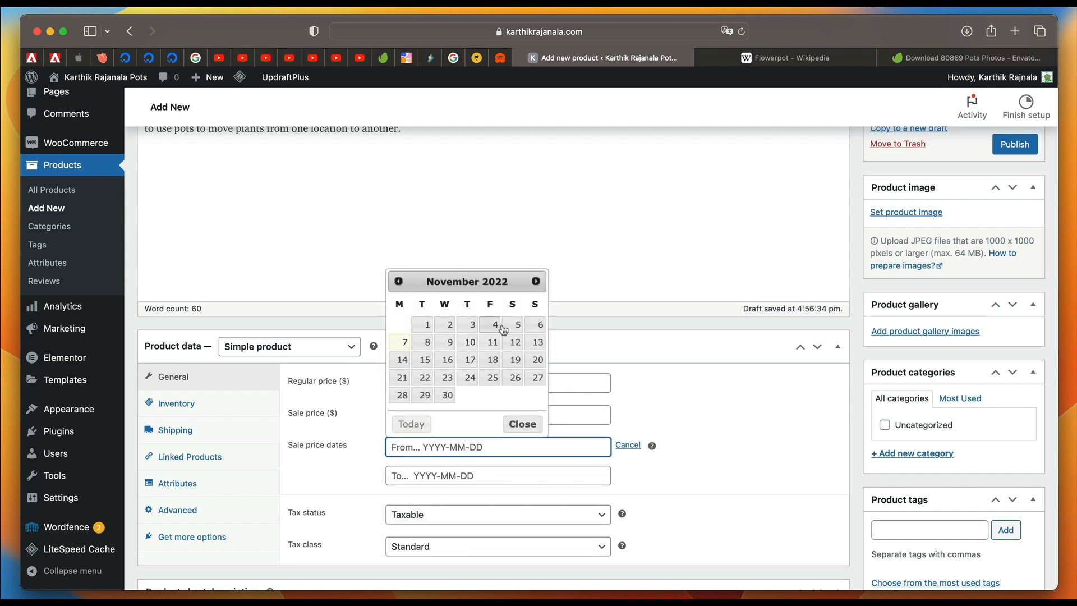
click(488, 362)
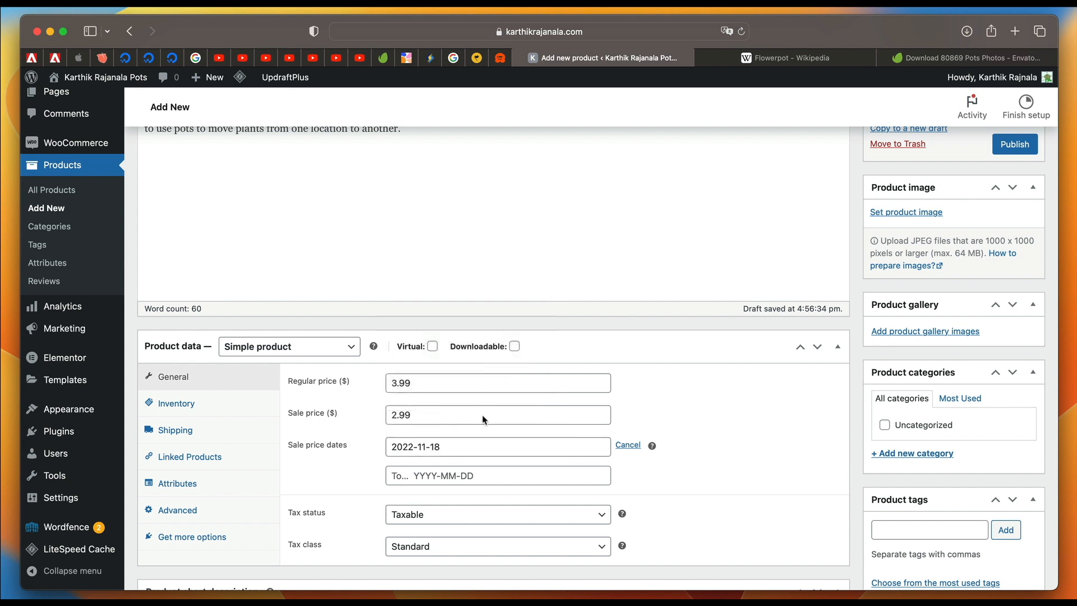
click(501, 474)
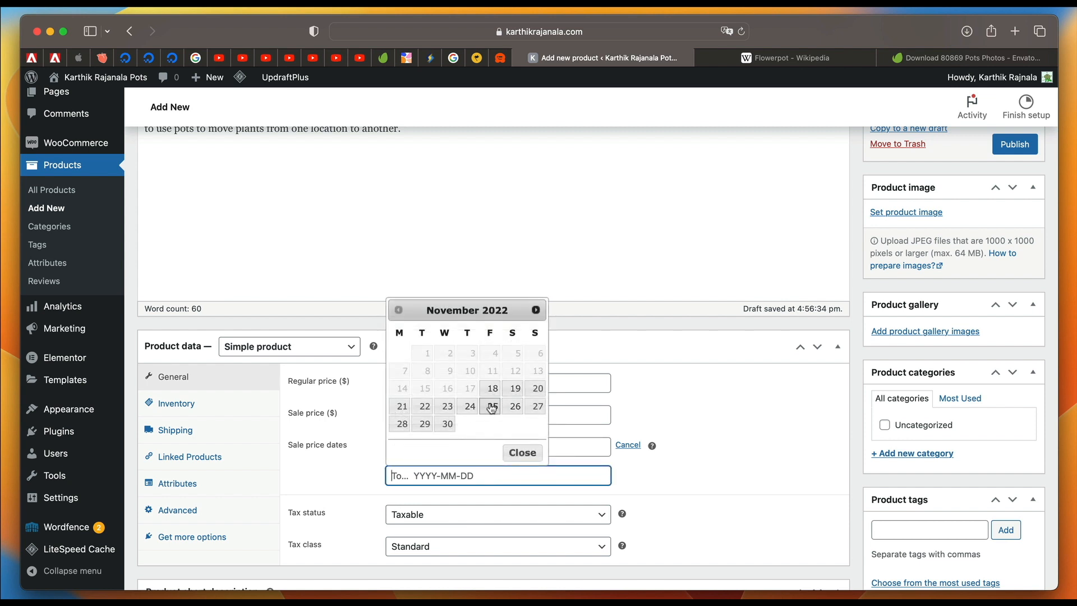
click(447, 423)
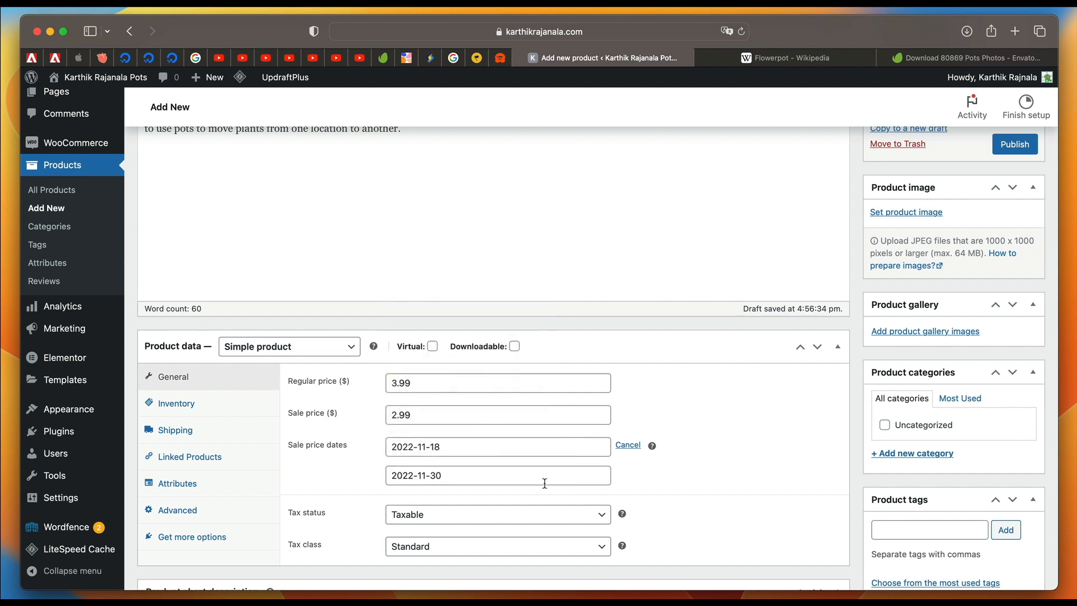
Keep the tax status Taxable, try the Reduced rate tax class and set it back to Standard.
scroll(544, 483, down, 3)
click(509, 428)
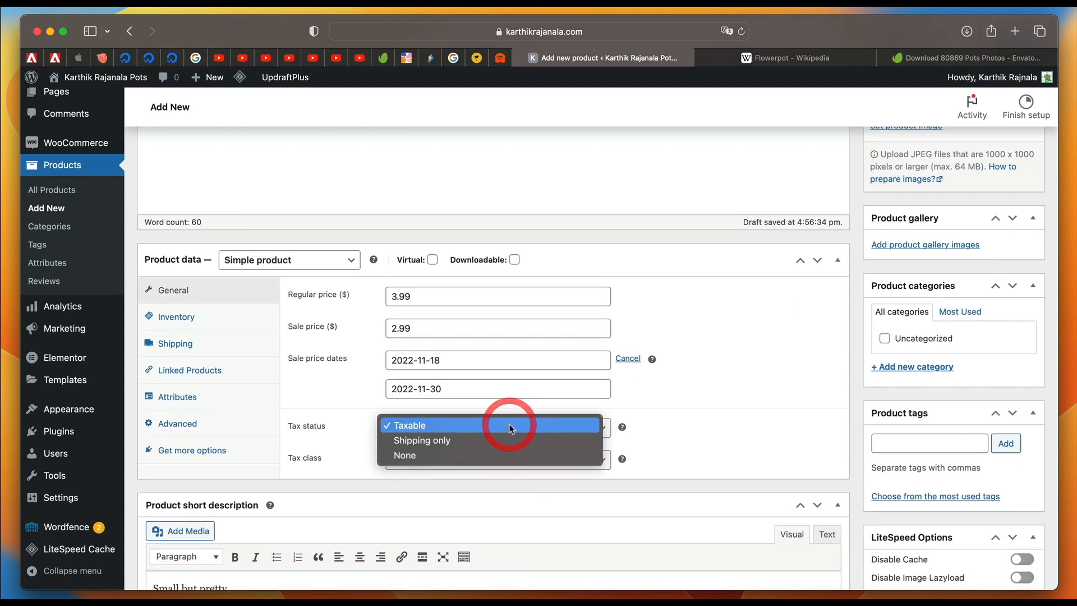
click(478, 428)
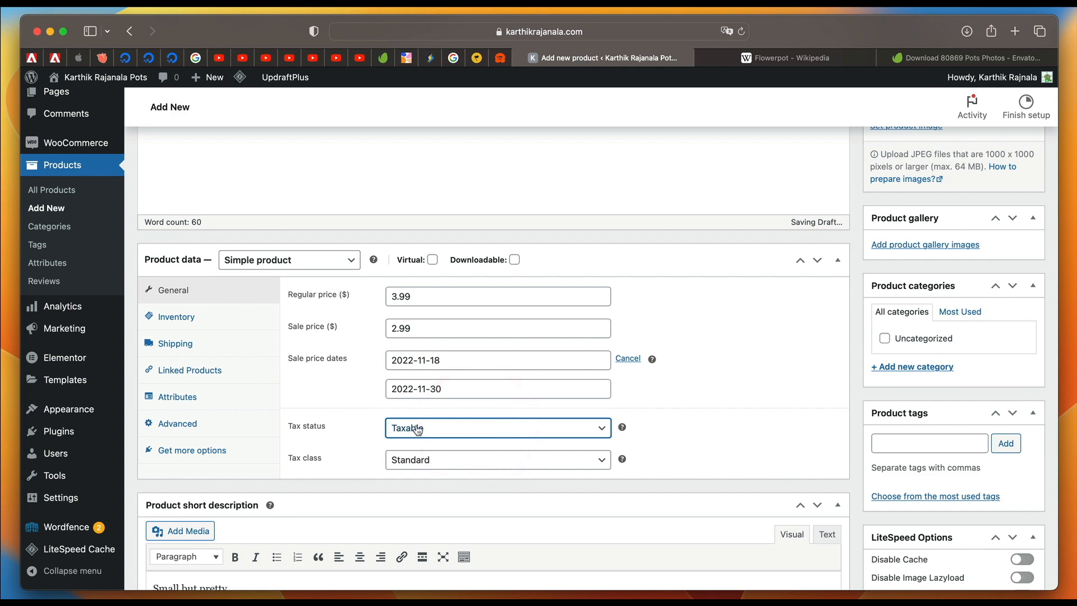
scroll(418, 430, down, 4)
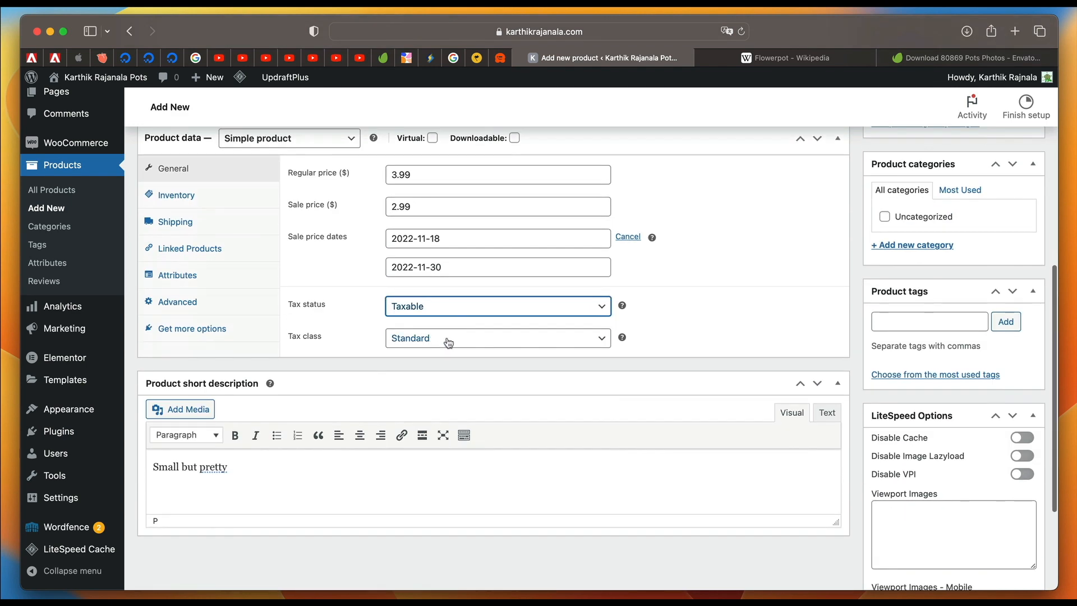
click(448, 343)
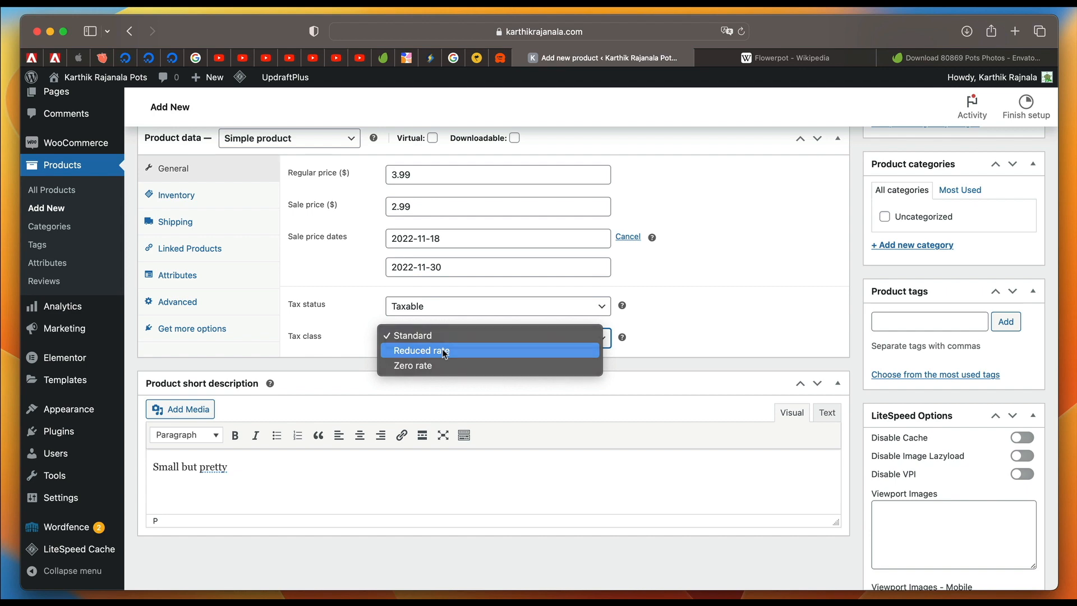
click(444, 350)
click(455, 337)
click(465, 321)
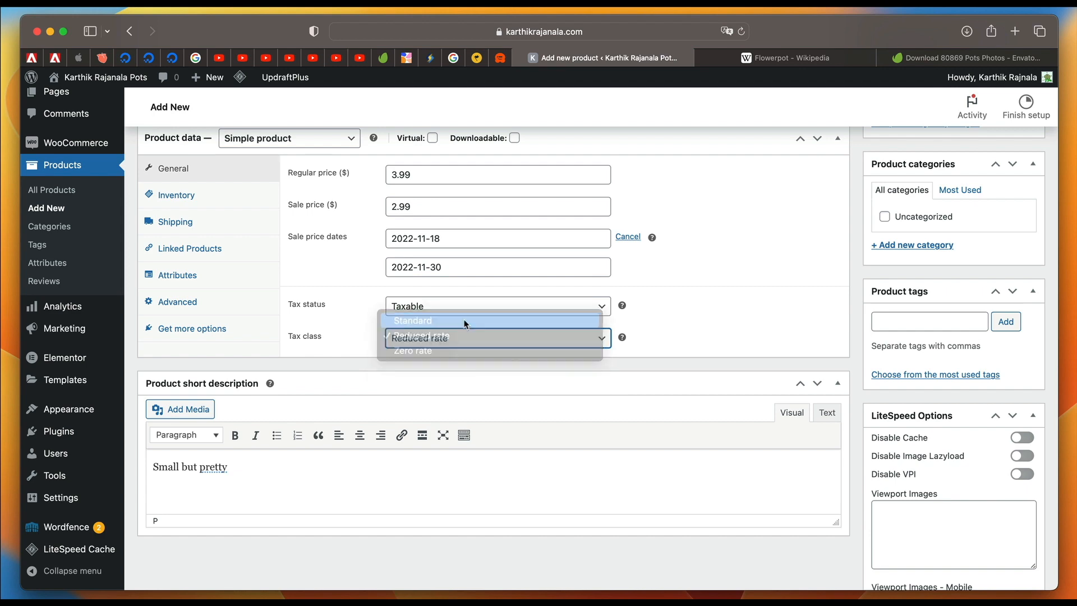
scroll(360, 313, up, 5)
scroll(405, 308, down, 5)
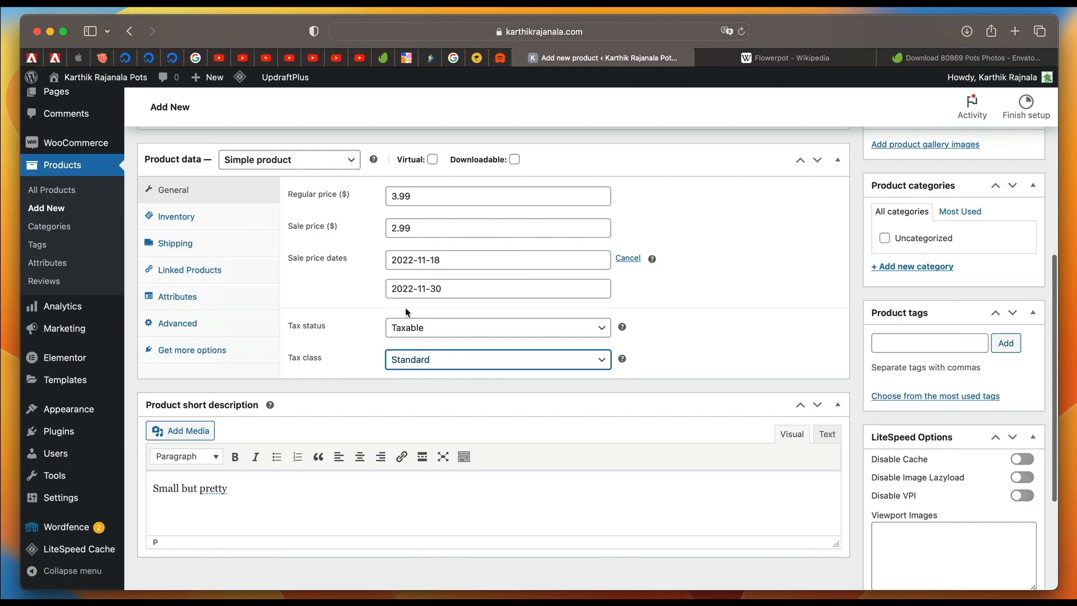
scroll(358, 287, up, 6)
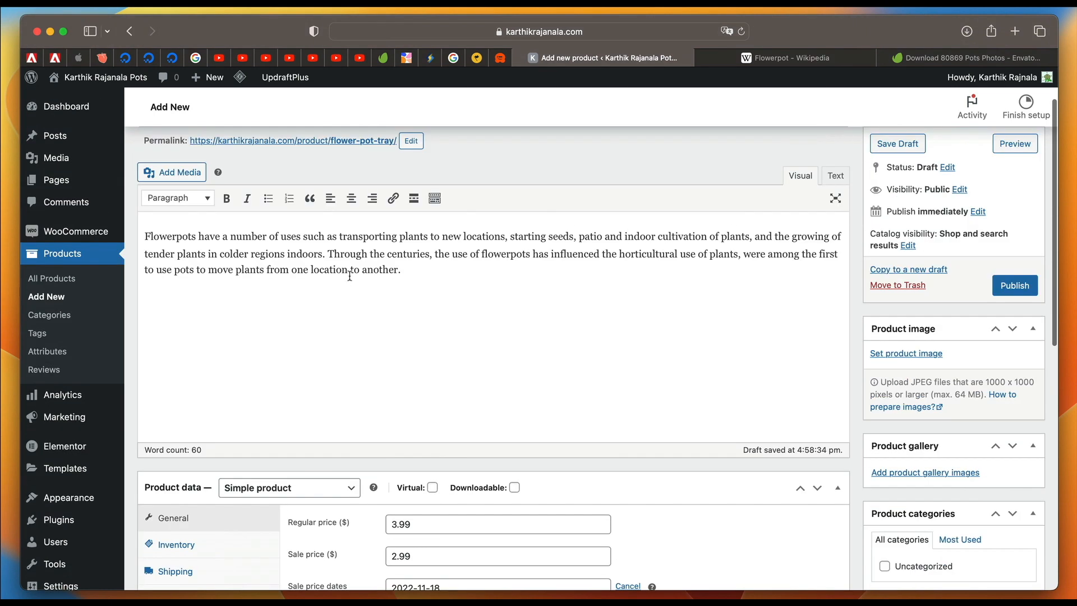
scroll(415, 398, down, 7)
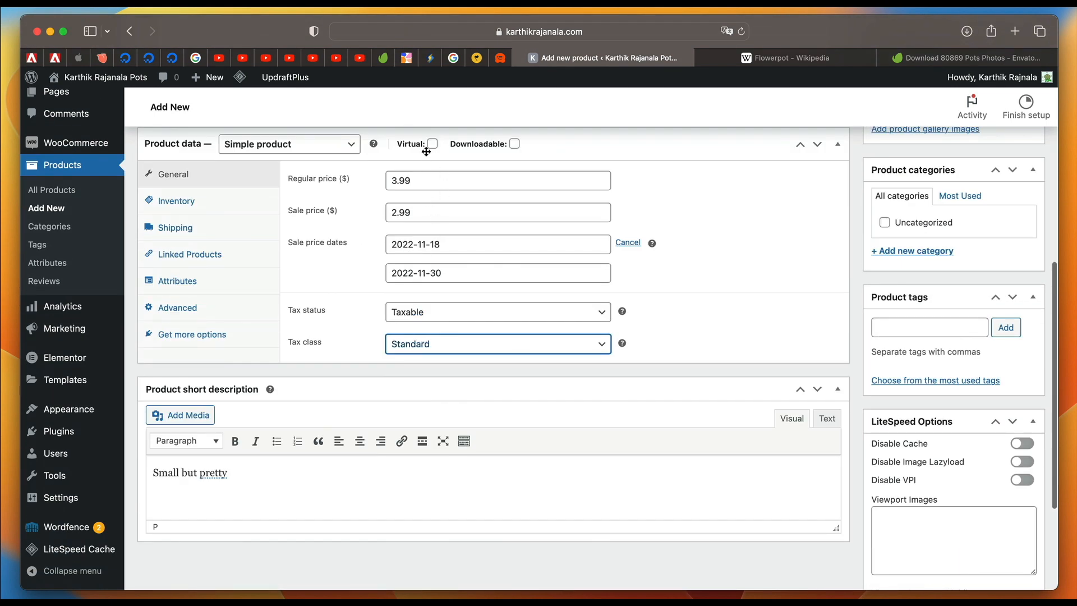
scroll(214, 141, up, 8)
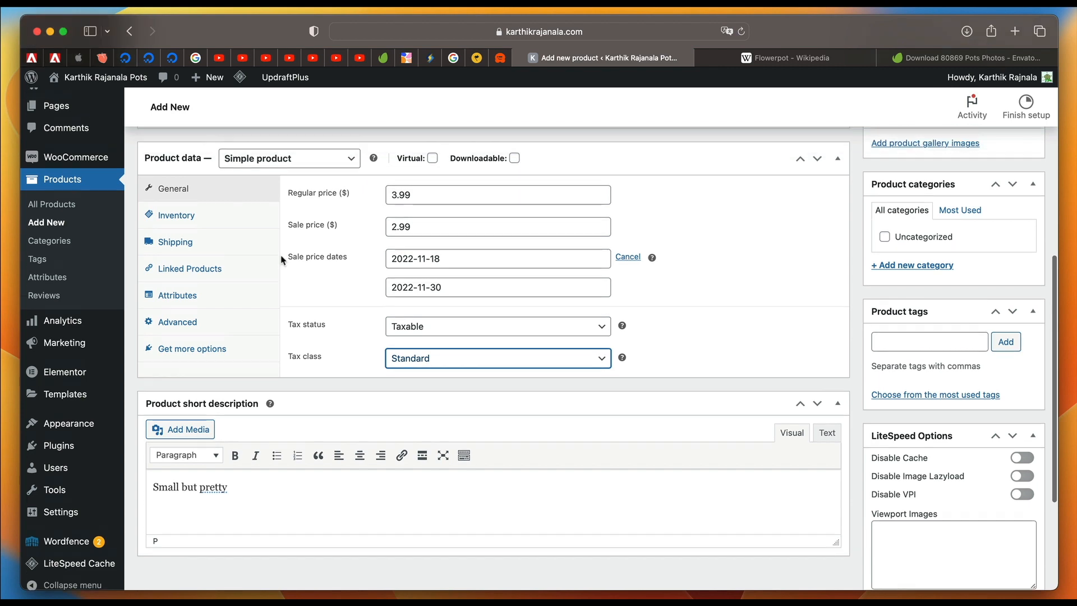
scroll(279, 331, down, 7)
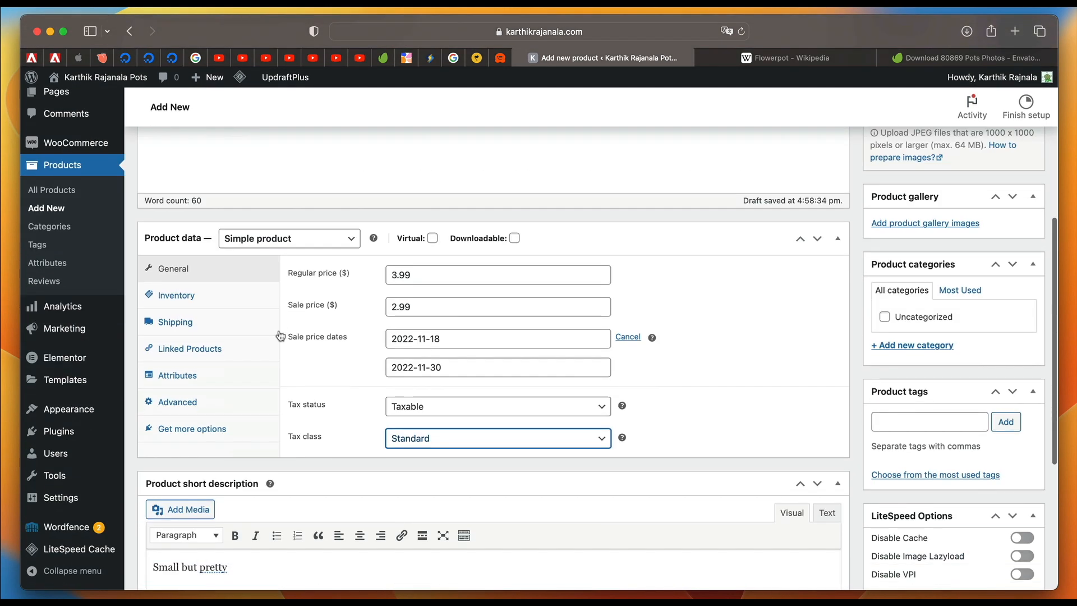
In the product's inventory data, enter SKU 119992, enable stock management and set the stock quantity to 20.
click(222, 225)
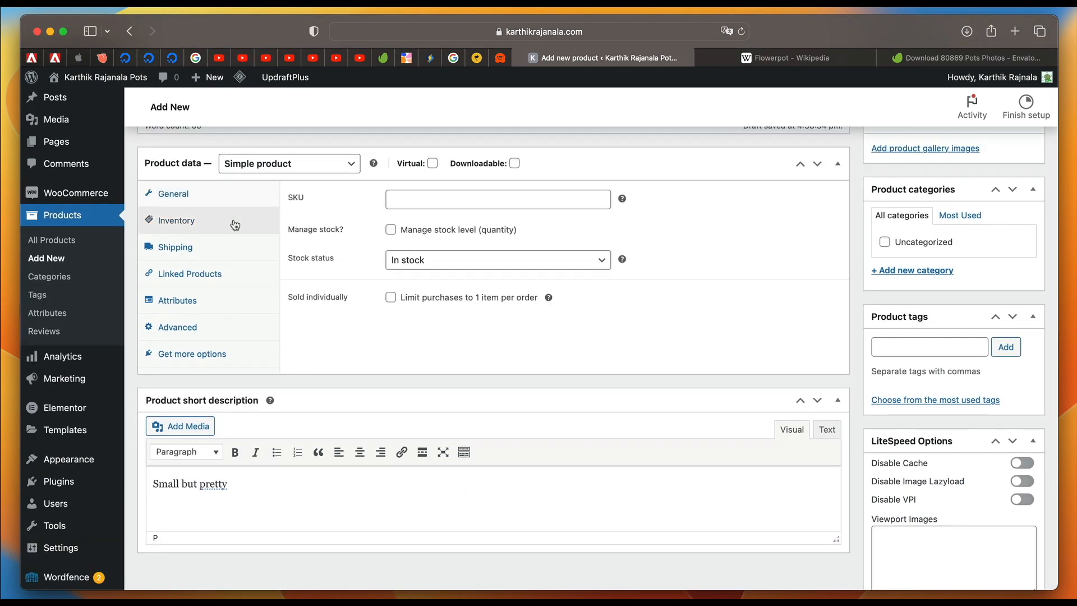
click(440, 203)
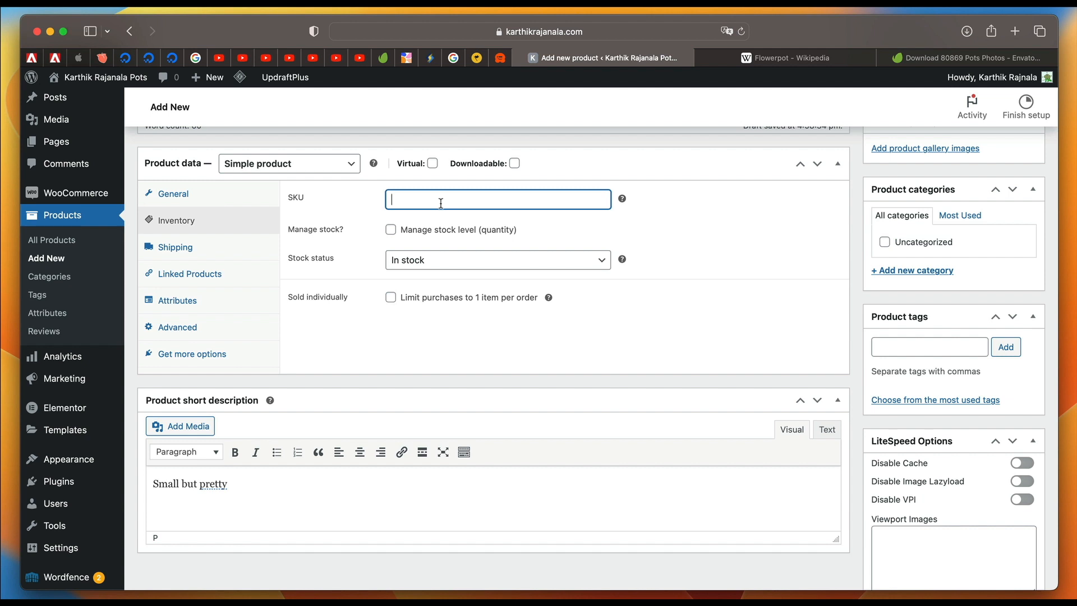
text(119992)
click(392, 231)
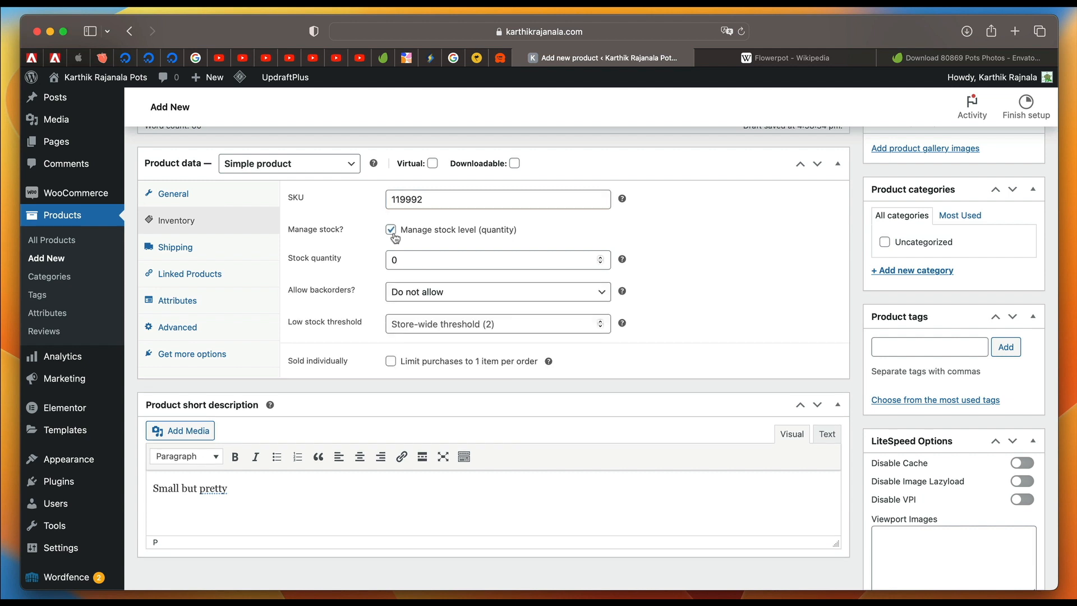
double_click(450, 254)
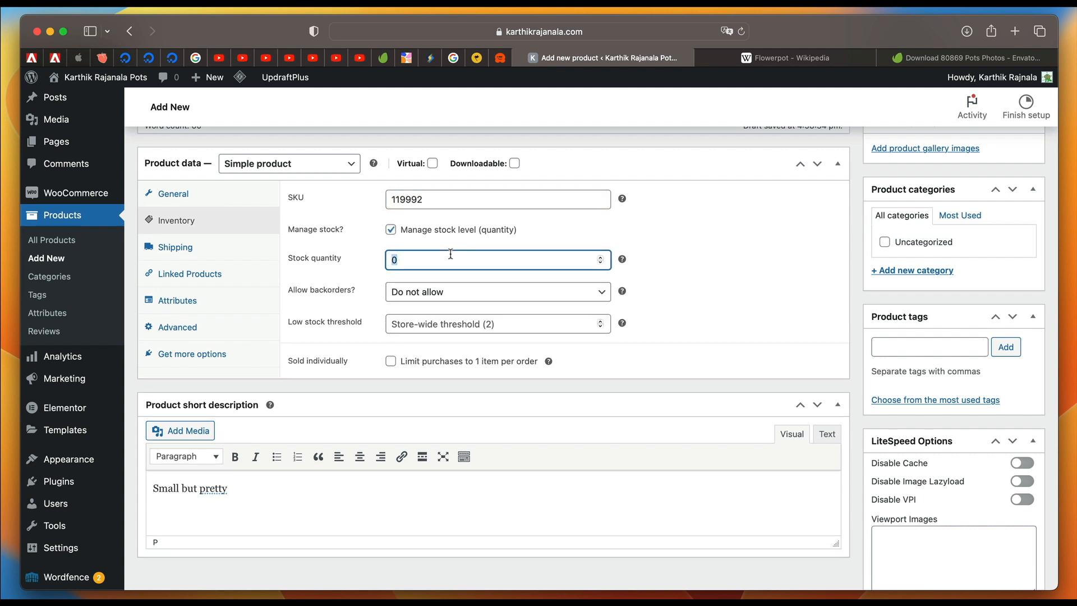
text(2)
double_click(420, 255)
Keep backorders at Do not allow and leave the low stock threshold at the store-wide default.
click(452, 291)
click(438, 286)
mouse_move(623, 291)
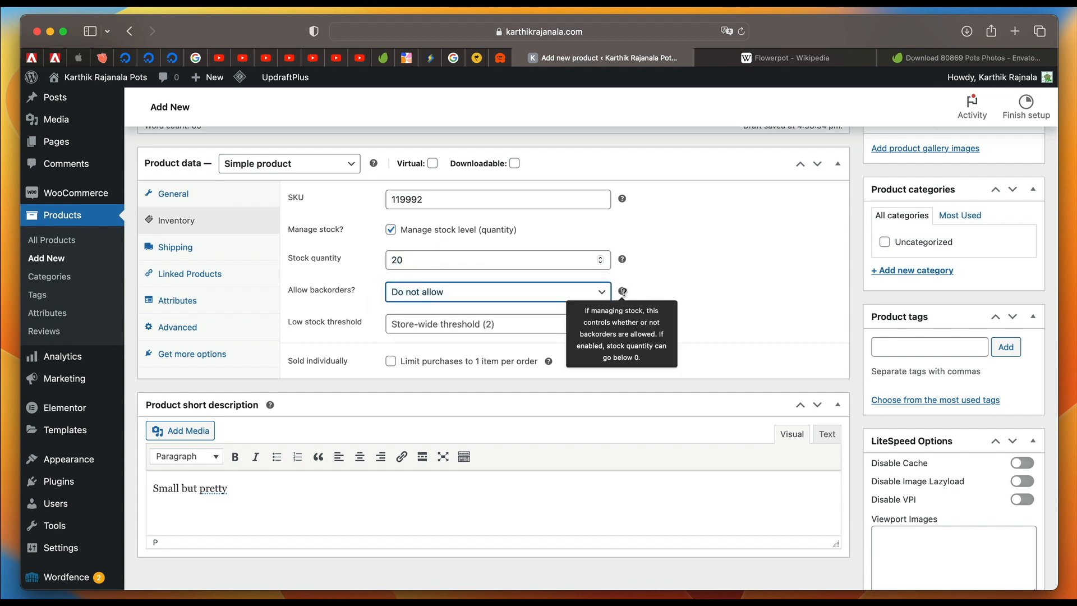
click(501, 324)
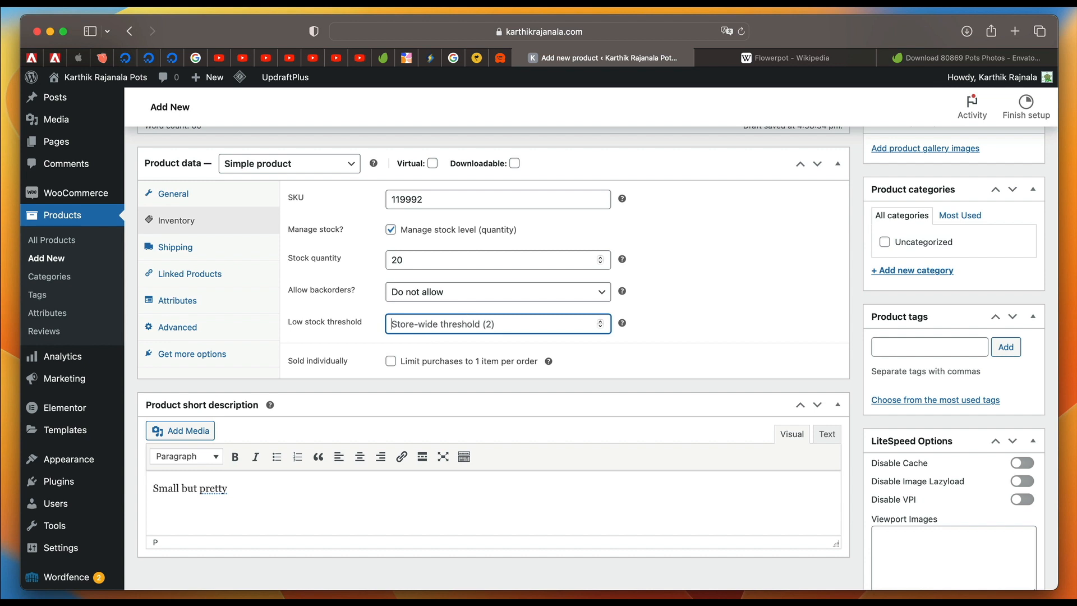
text(3)
key(BackSpace)
click(391, 361)
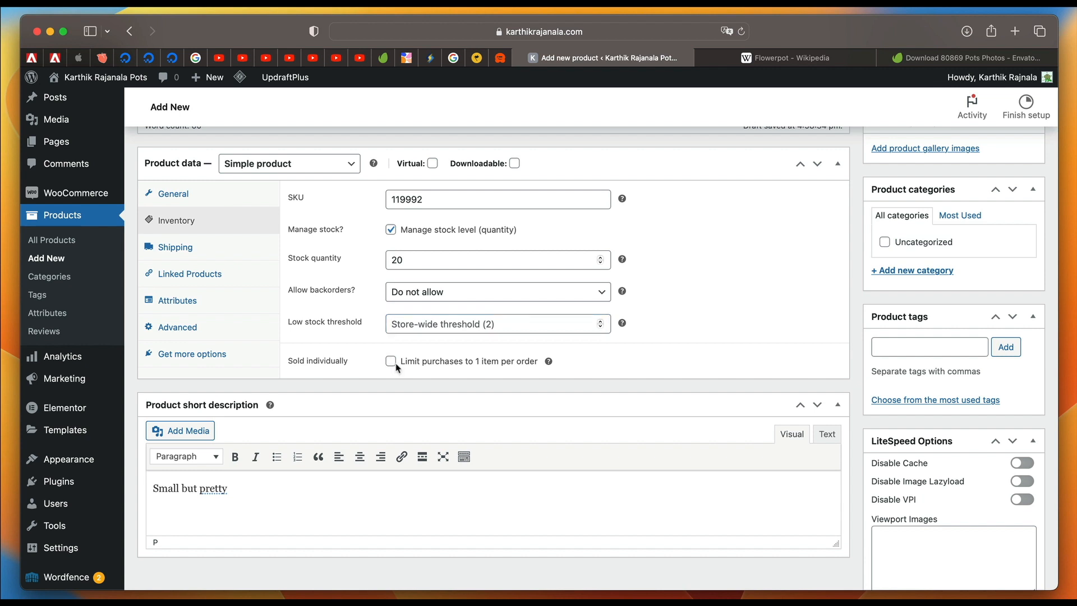
Set the shipping weight to 0.5 kg and the dimensions to 20 × 15 × 12 cm, keeping No shipping class.
click(227, 254)
click(468, 201)
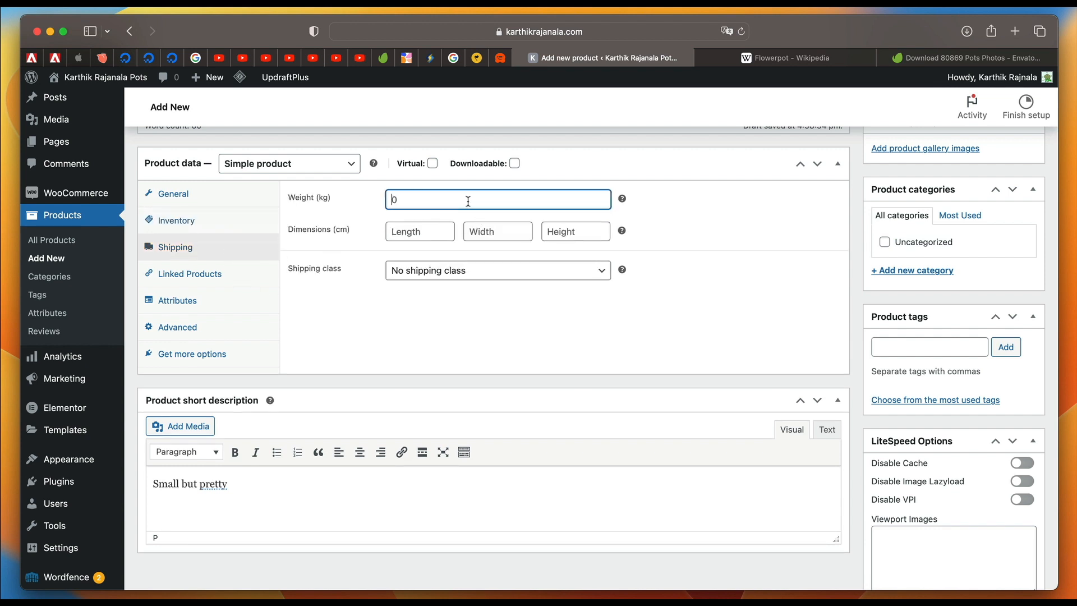
text(0.5)
click(427, 239)
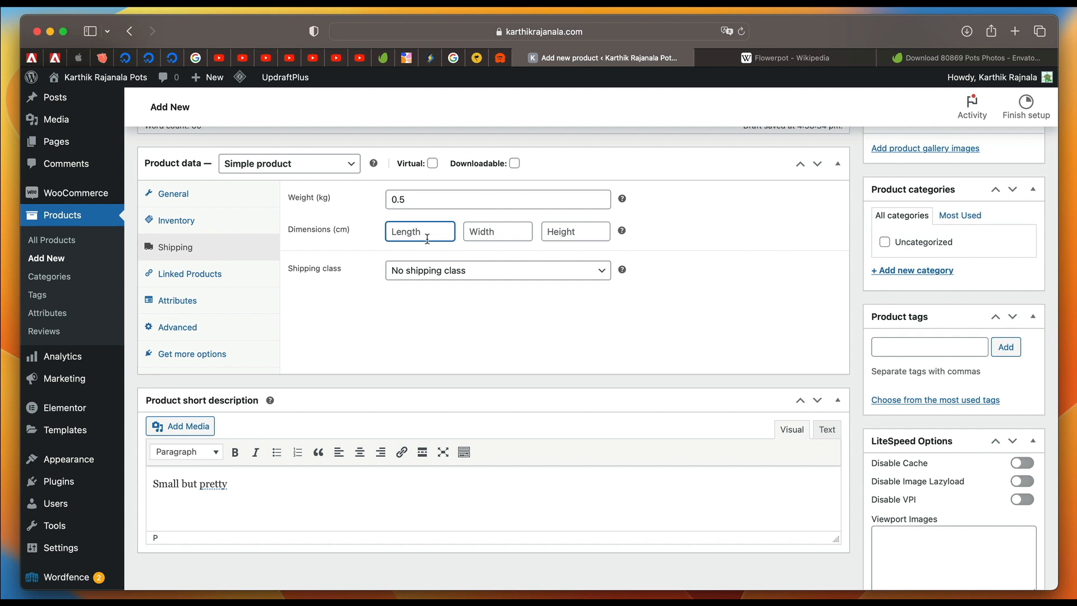
text(20)
key(Tab)
text(15)
key(Tab)
text(12)
click(438, 271)
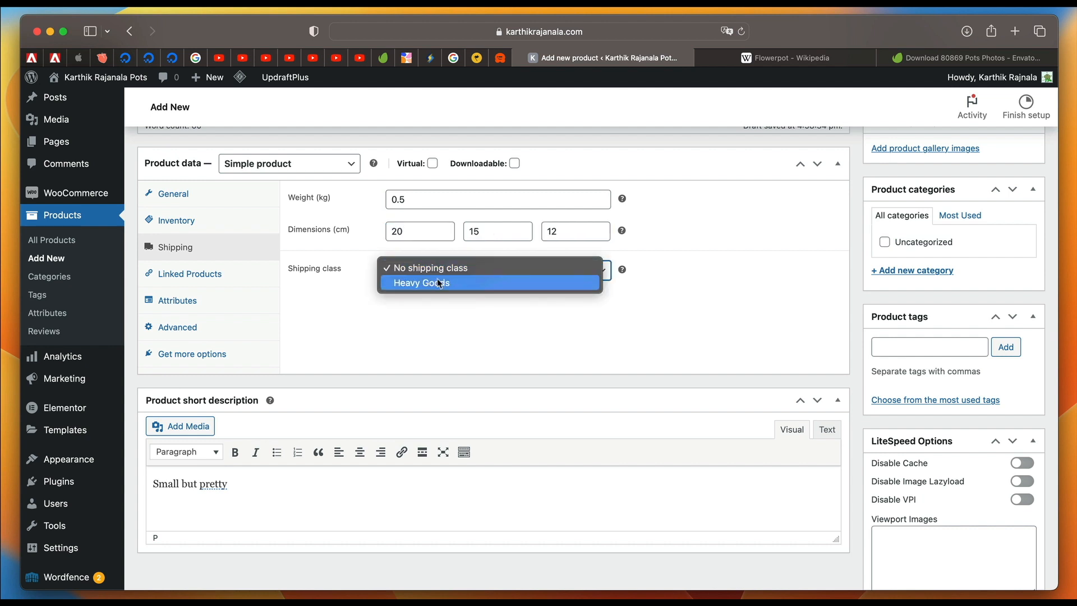
click(449, 363)
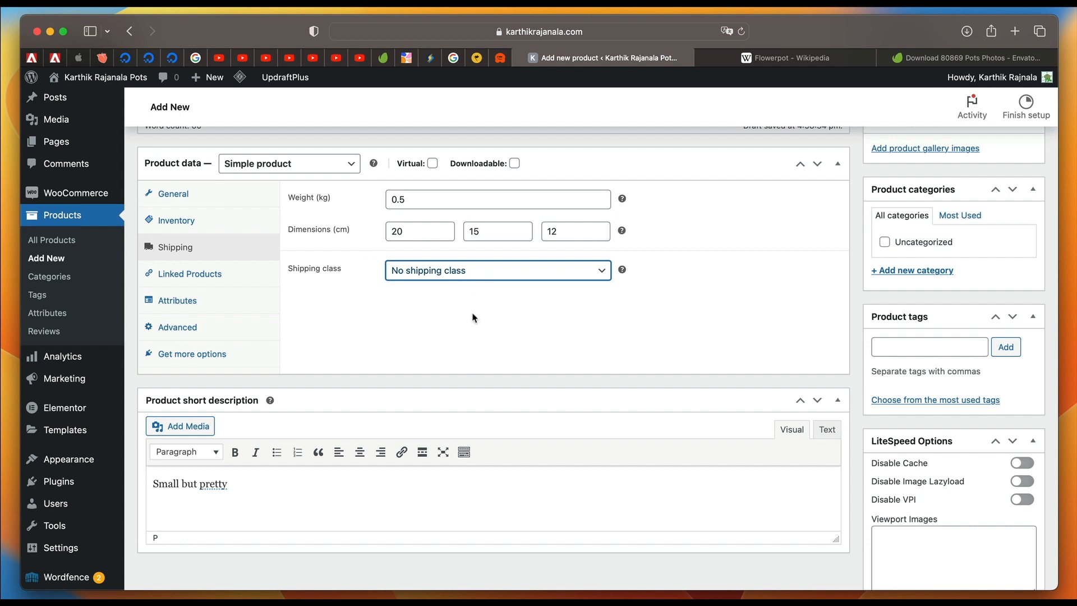
Examine the product's upsell and cross-sell fields and its custom attribute options.
scroll(473, 318, down, 2)
scroll(473, 318, up, 5)
click(239, 352)
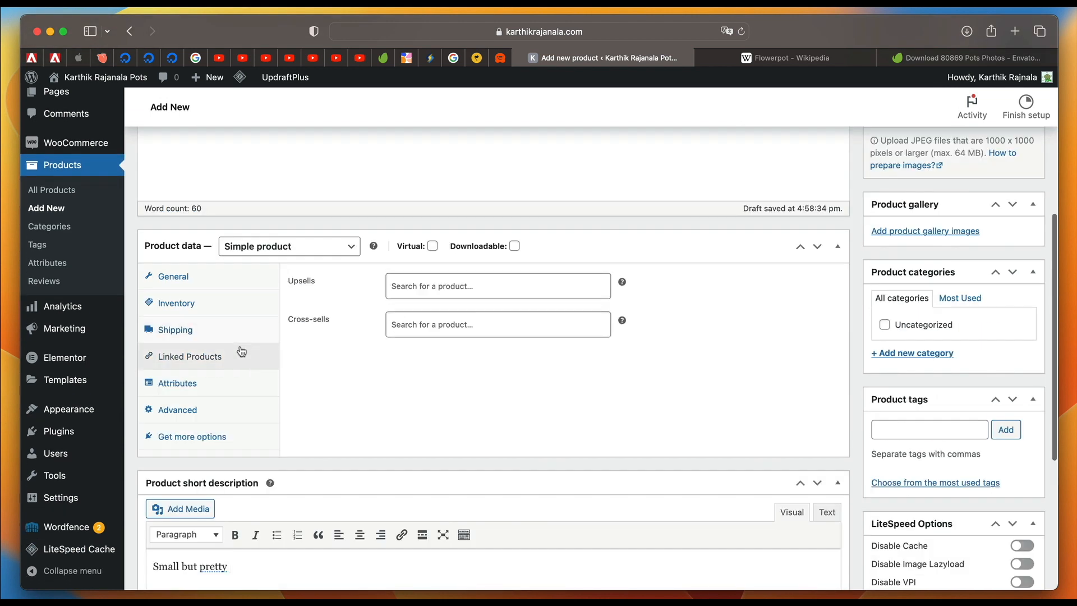
click(479, 279)
click(479, 280)
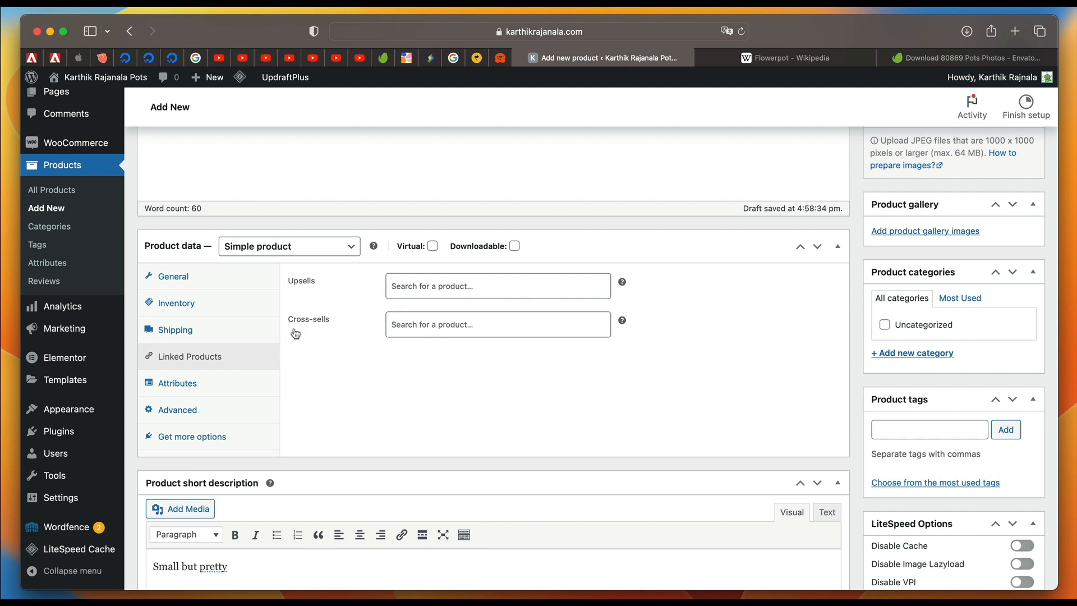
click(188, 386)
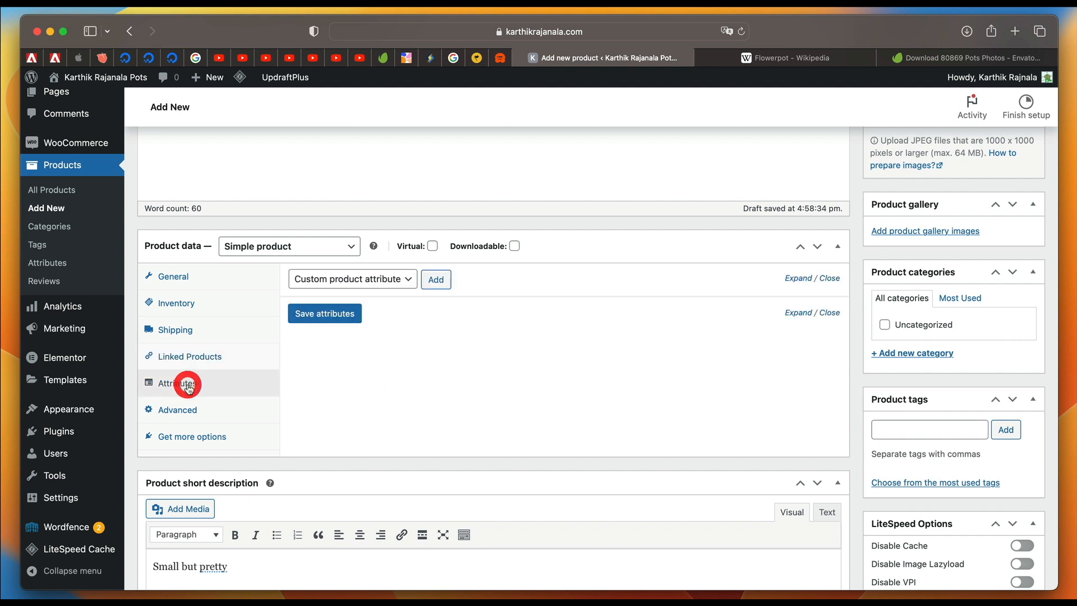
click(391, 282)
Enter "Thanks for buying this" as the purchase note in the advanced product data and go to the menu order.
click(214, 421)
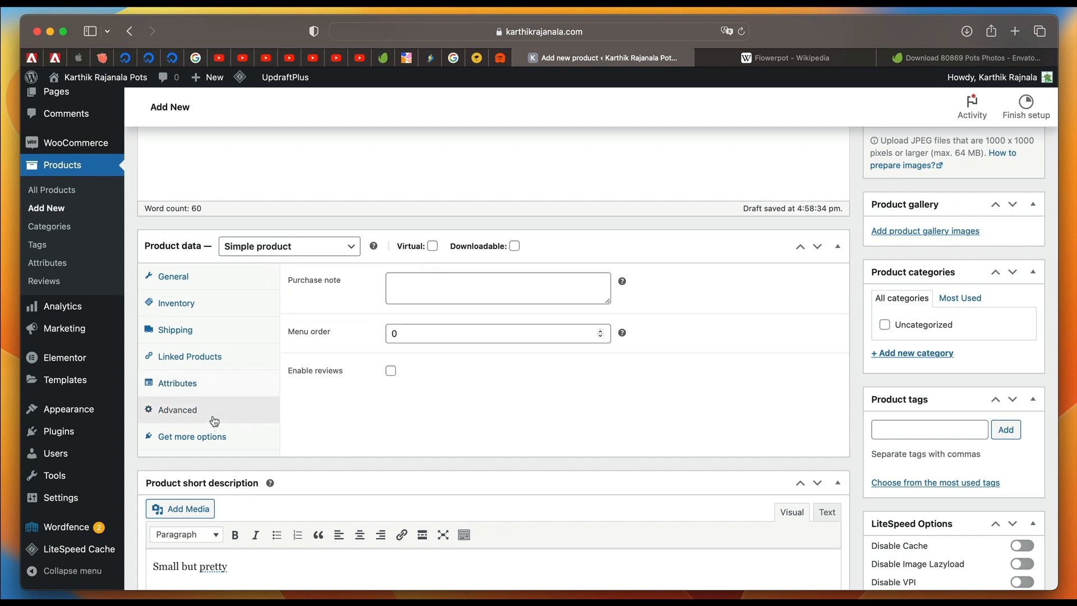
click(433, 286)
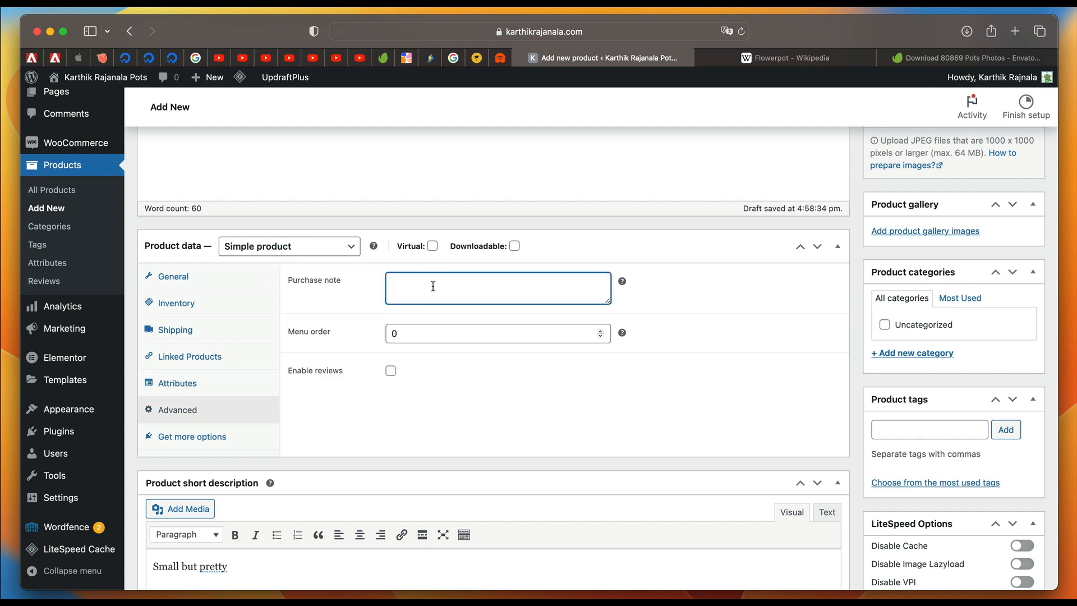
text(Thanks for buying this)
click(449, 335)
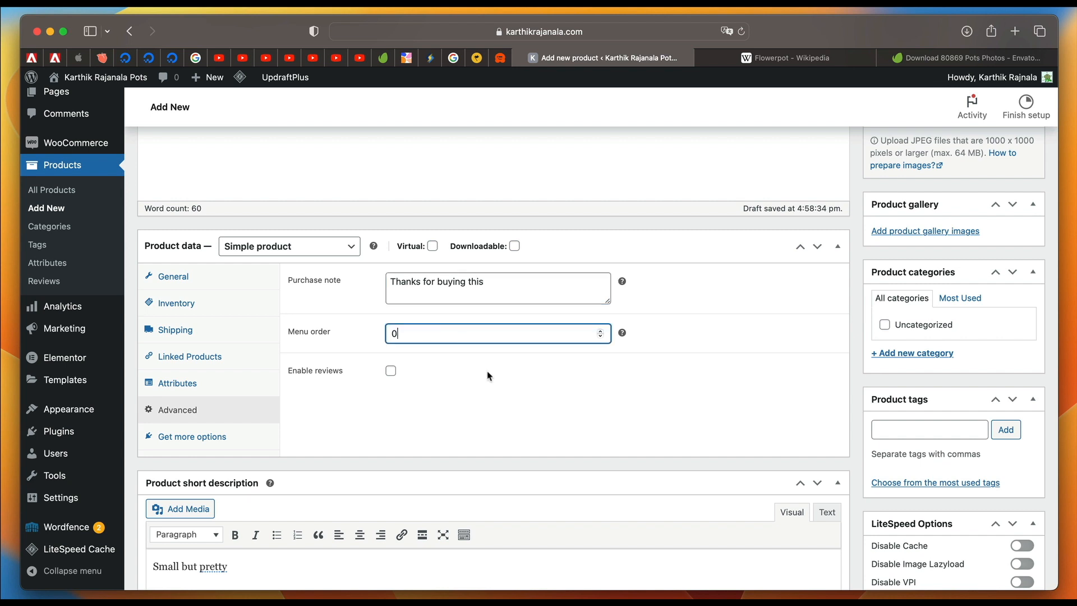
Enable reviews for the product in the advanced product data and save the product as a draft.
scroll(387, 368, down, 1)
click(391, 361)
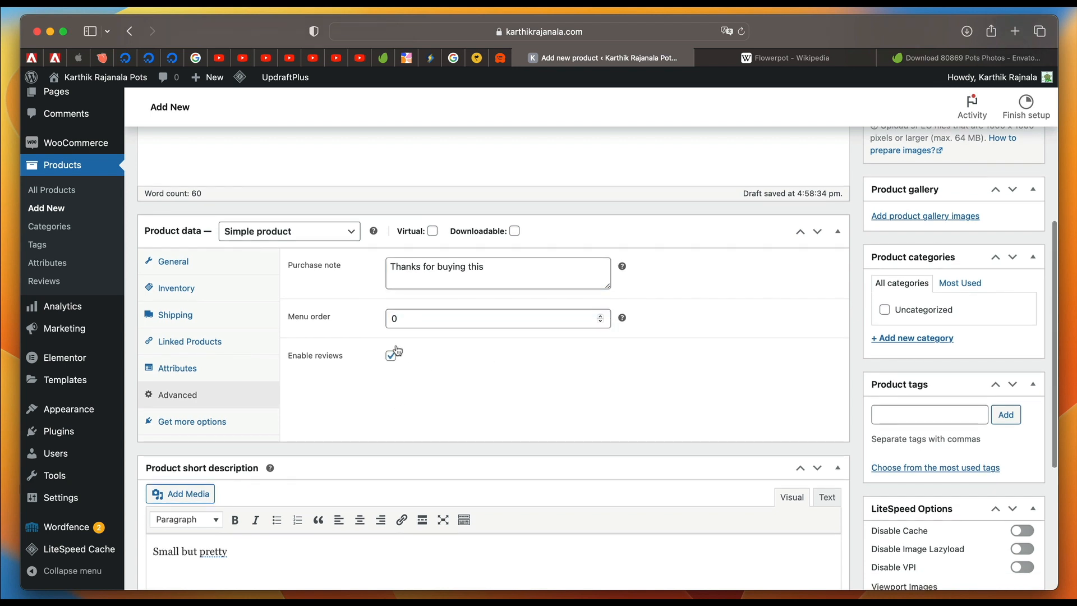
scroll(462, 426, down, 3)
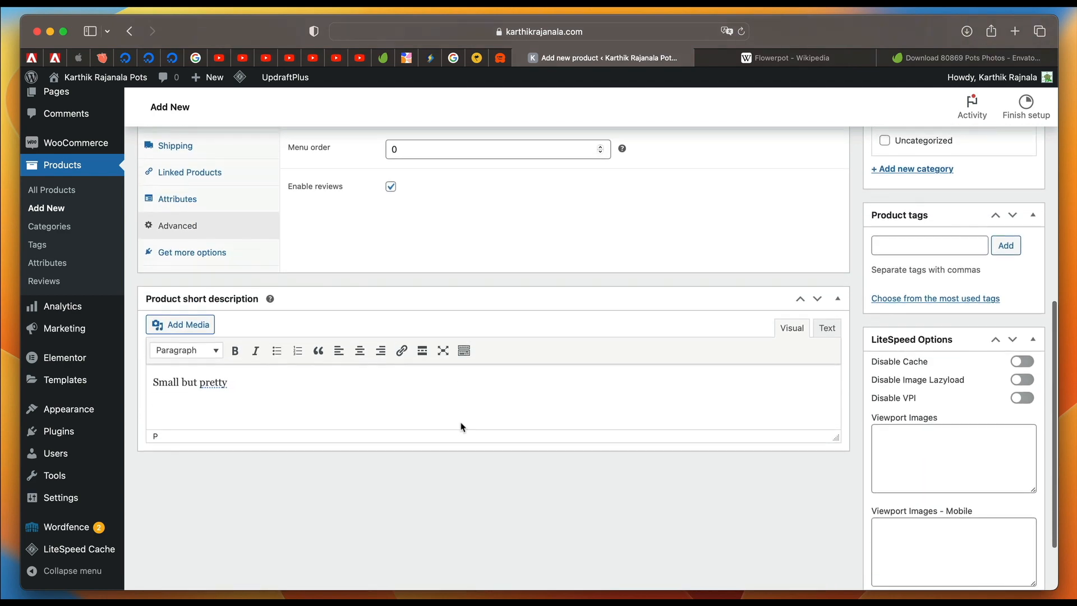
scroll(462, 423, up, 10)
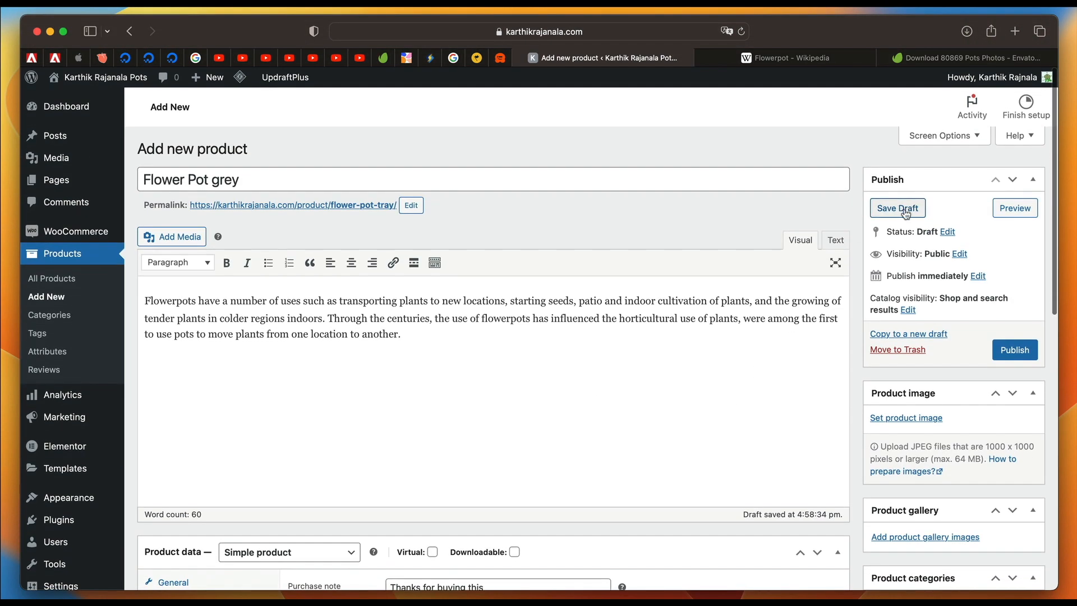
click(897, 209)
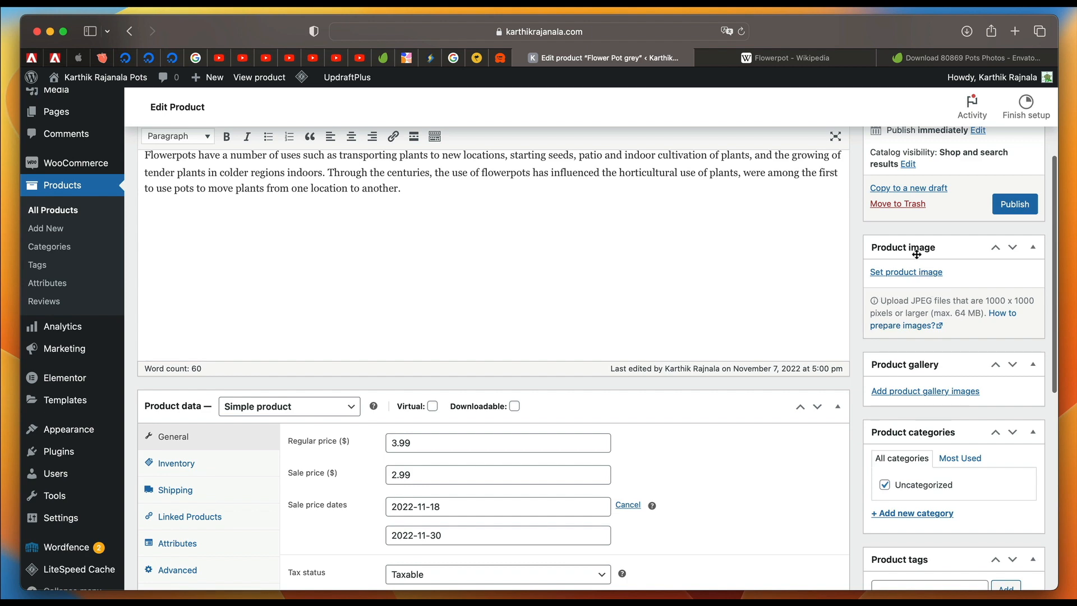
Examine the saved draft's publishing options, image, gallery, category, tag and LiteSpeed sections.
scroll(920, 336, down, 5)
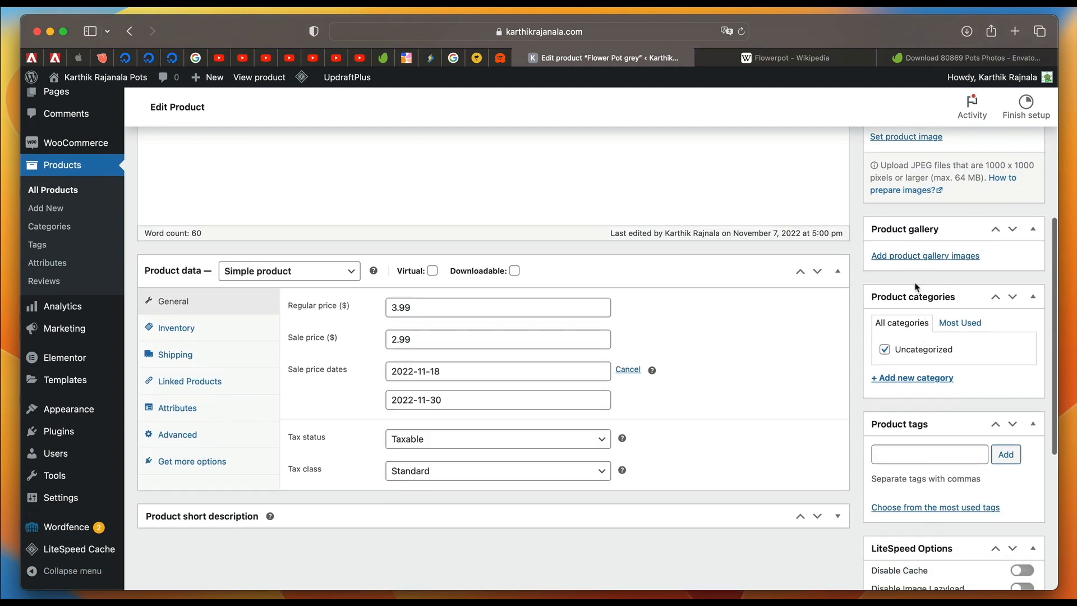
scroll(916, 263, down, 2)
scroll(911, 407, down, 4)
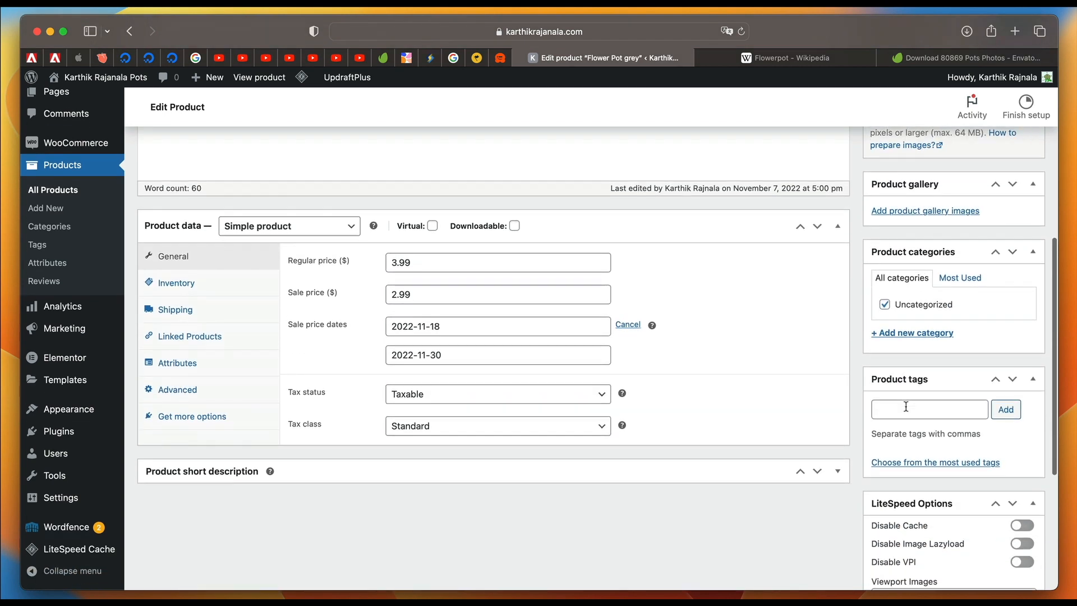
scroll(910, 459, down, 5)
scroll(911, 457, up, 5)
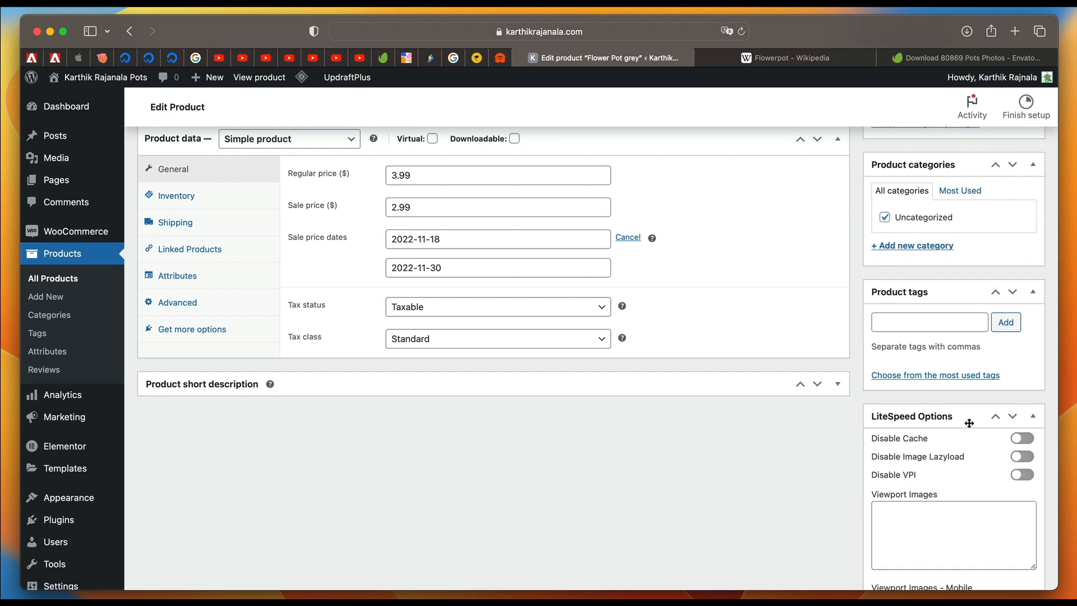
scroll(969, 423, up, 10)
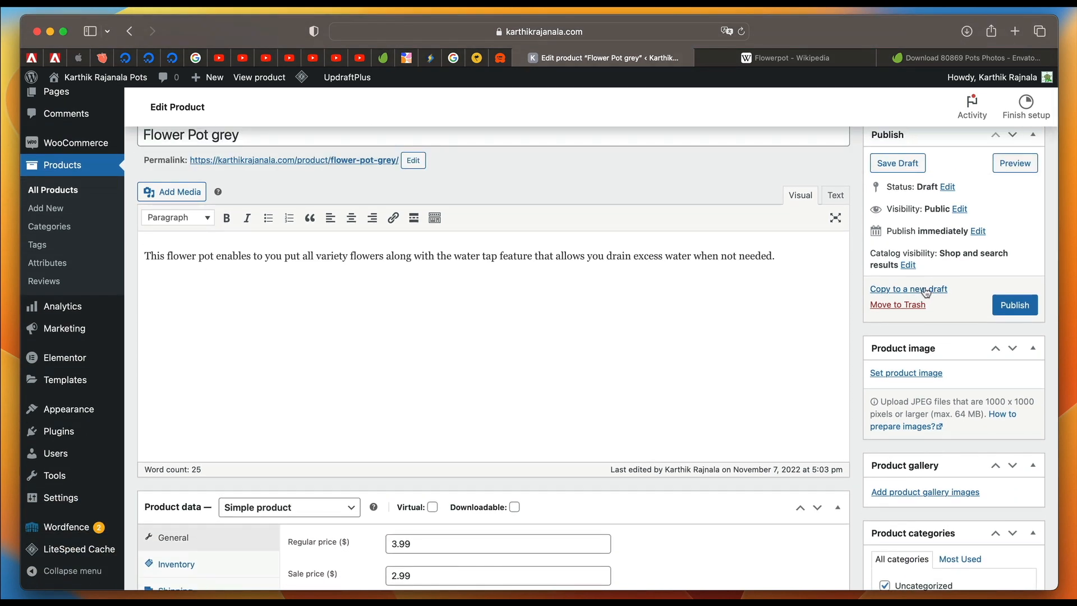
scroll(897, 314, down, 2)
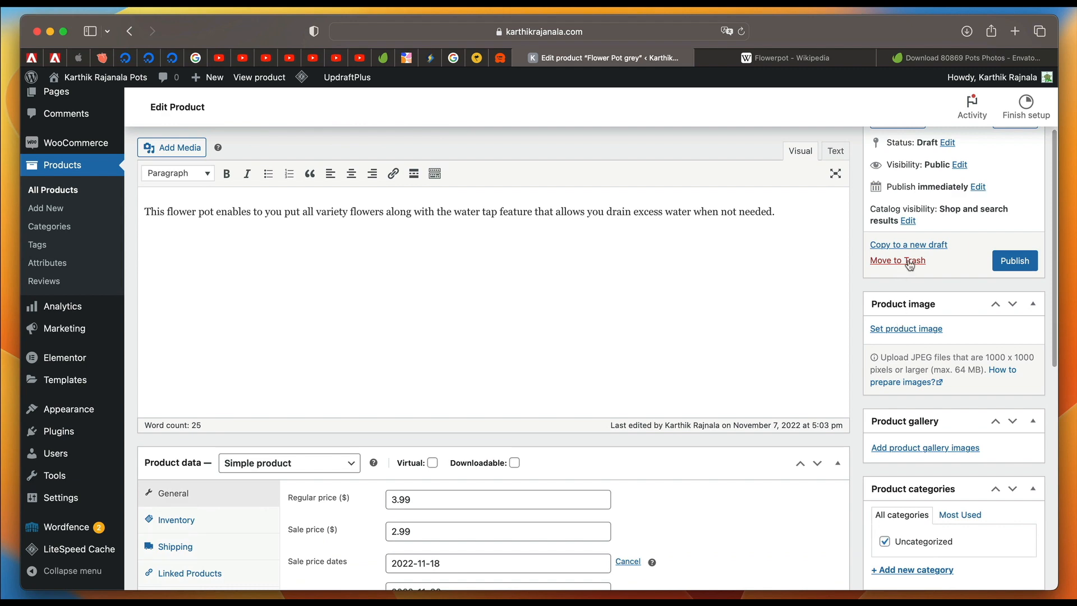
scroll(909, 265, up, 2)
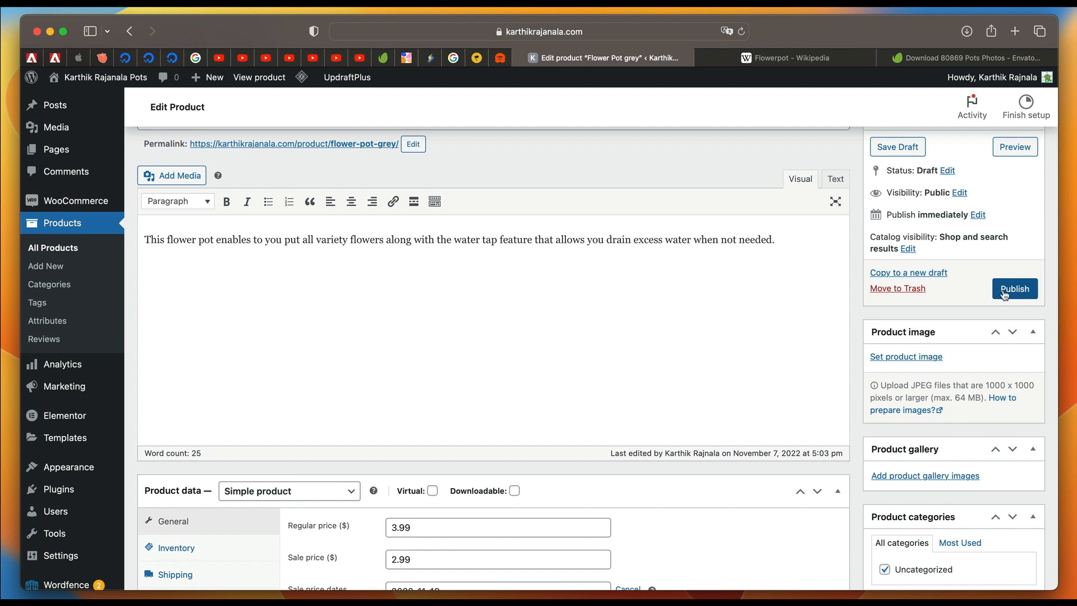
Upload the water-spraying-seedlings photo from the Tutorial Images folder on the Desktop for use as the product image.
scroll(957, 324, down, 3)
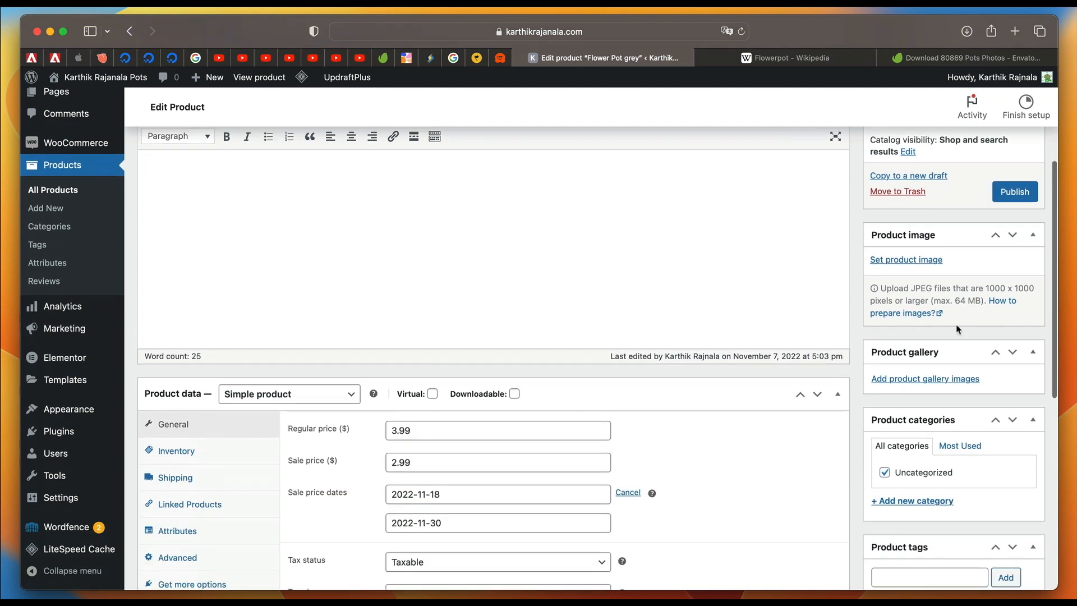
click(905, 260)
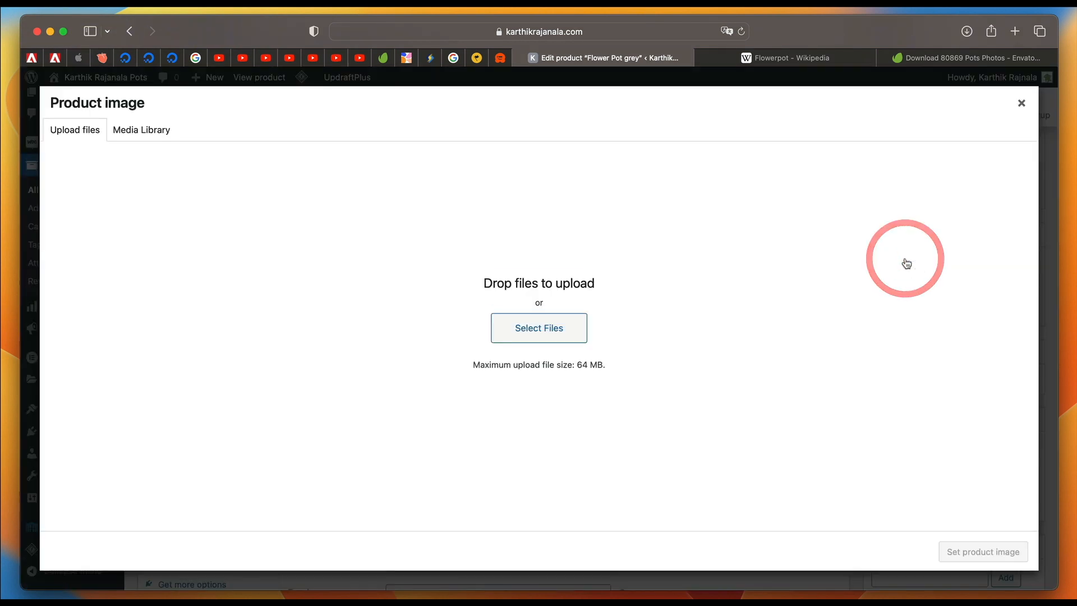
click(533, 340)
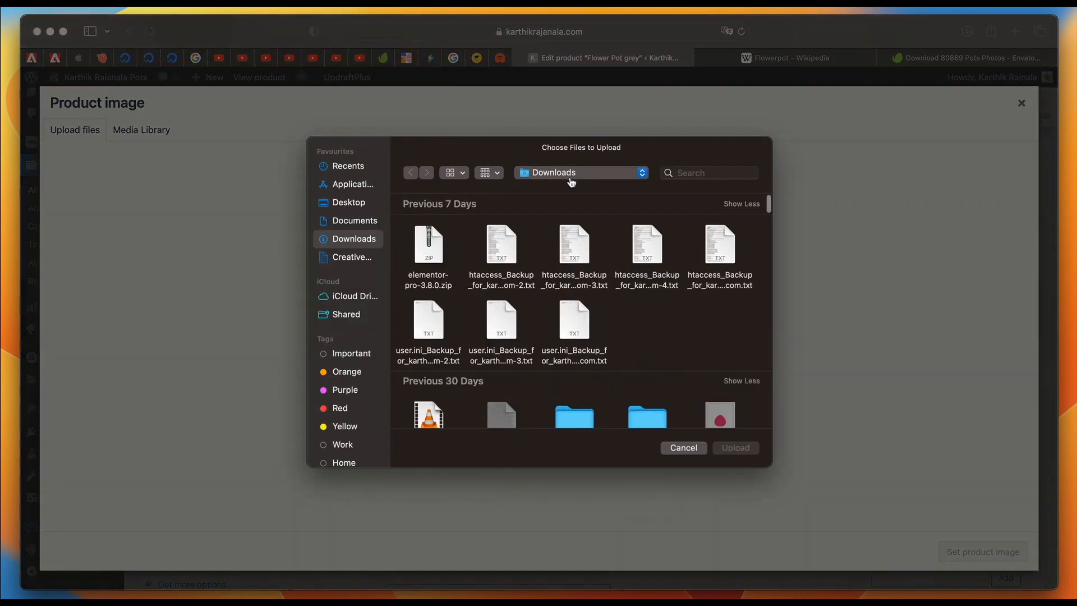
click(353, 204)
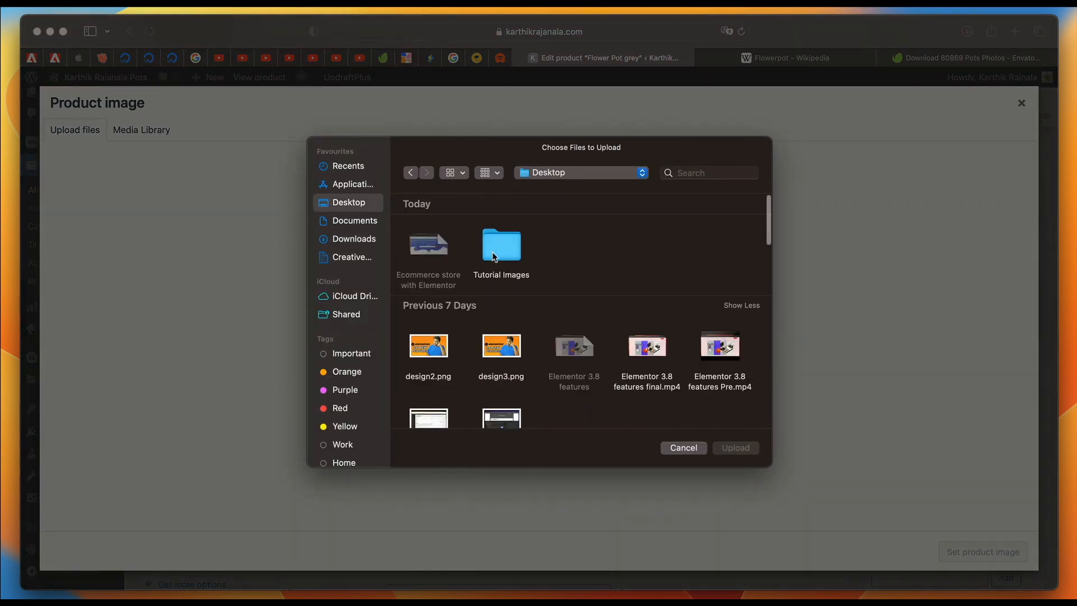
double_click(513, 250)
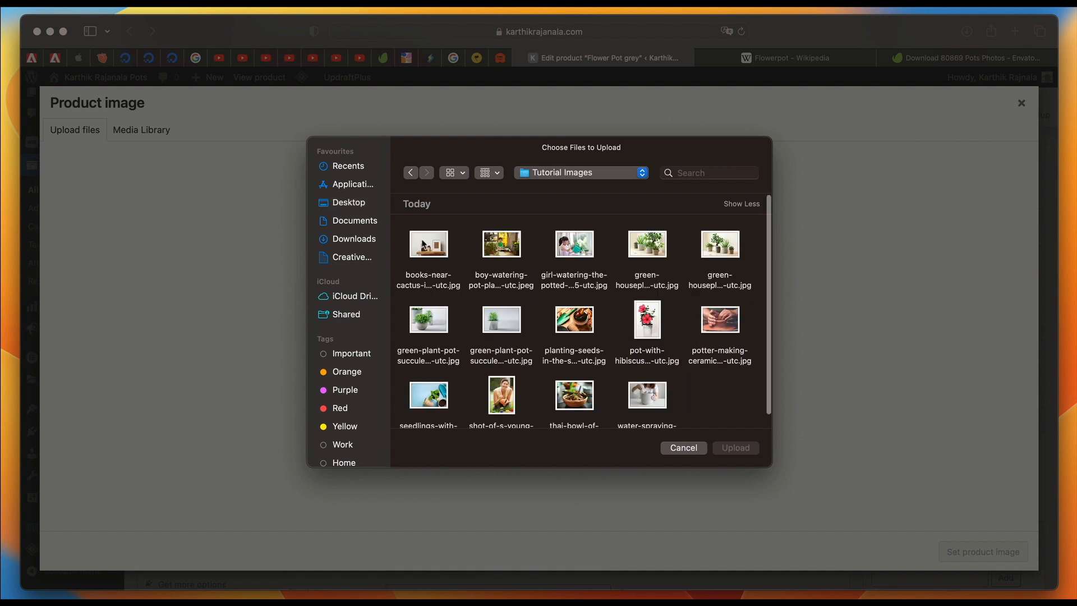
click(425, 244)
click(647, 409)
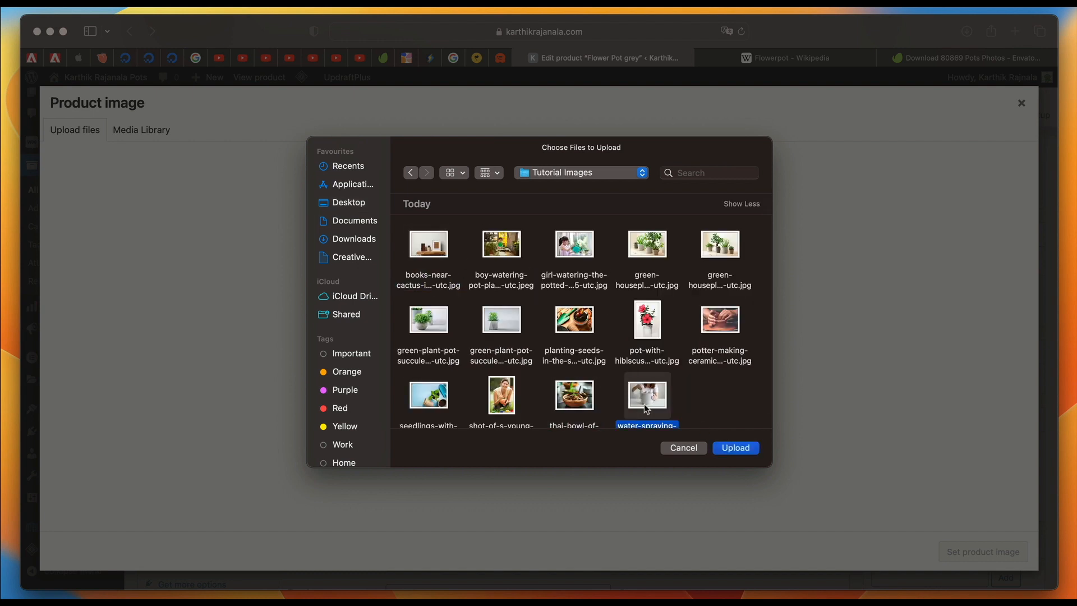
click(734, 449)
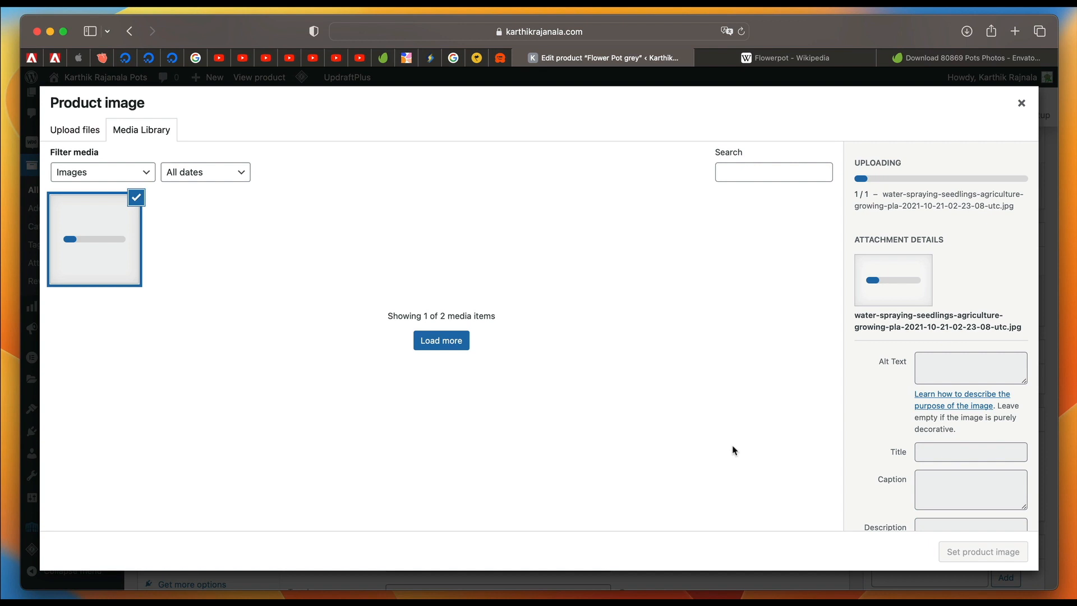
Set the uploaded image's alt text to "Gray pot".
click(970, 349)
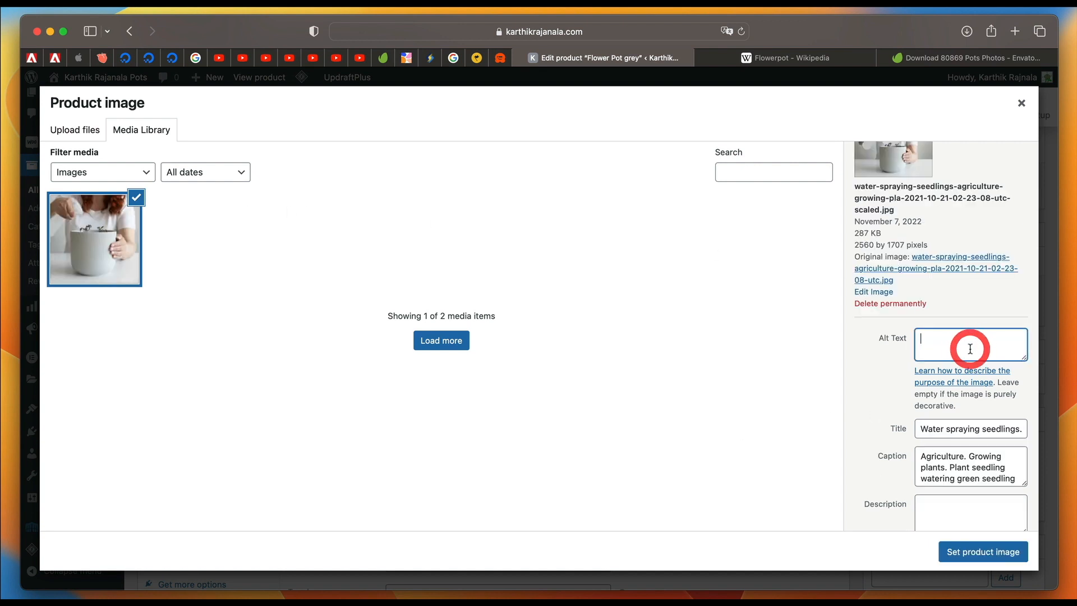
text(Gray pot)
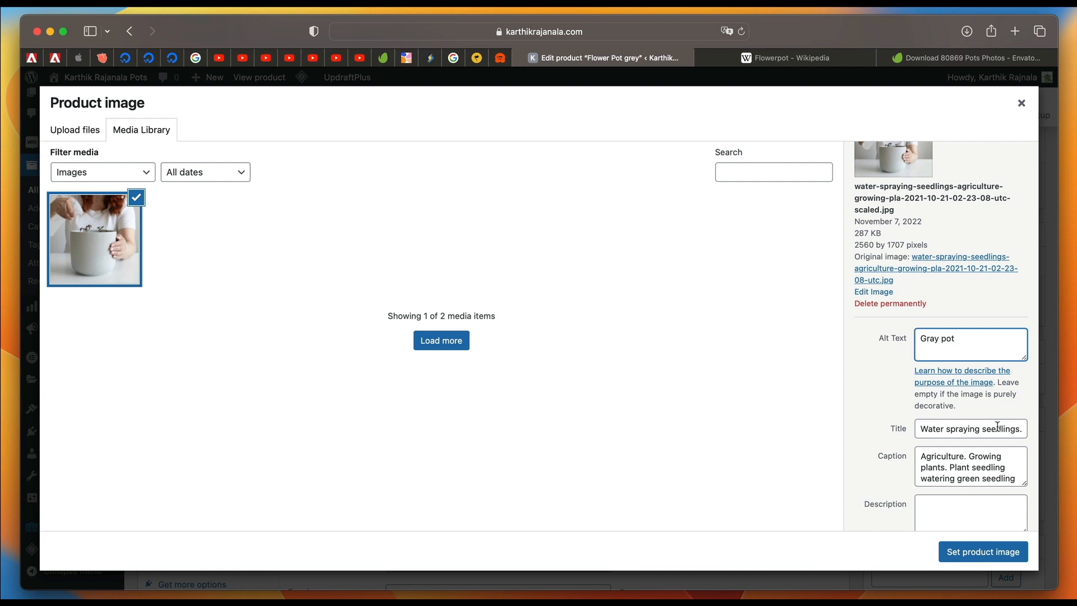
click(997, 427)
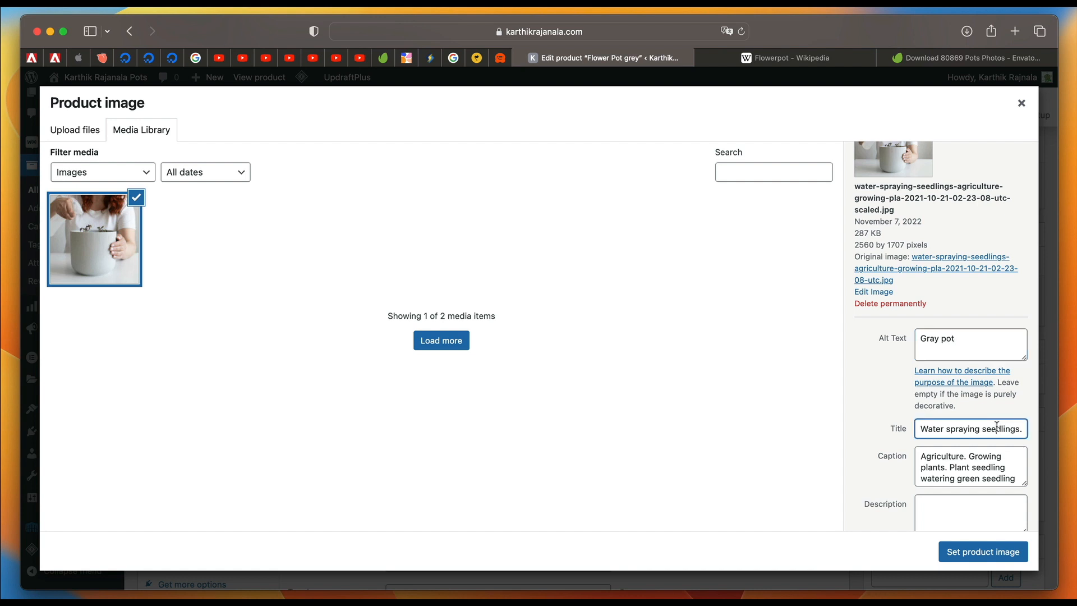
key(super+a)
scroll(981, 418, down, 3)
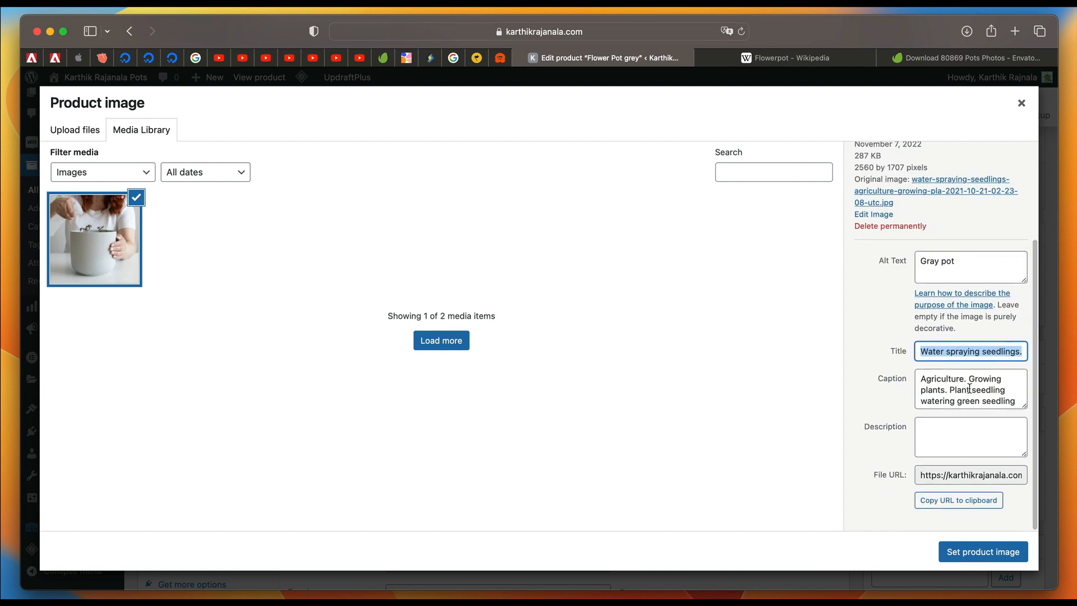
Clear the uploaded image's caption and set the picture as the product image.
click(967, 392)
key(super+a)
key(BackSpace)
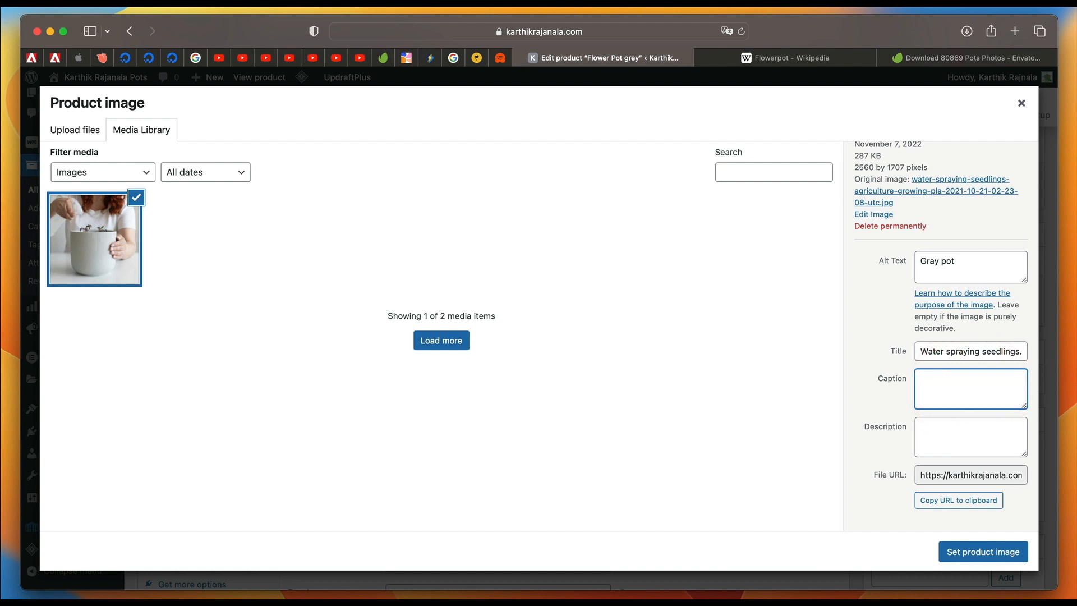
click(976, 549)
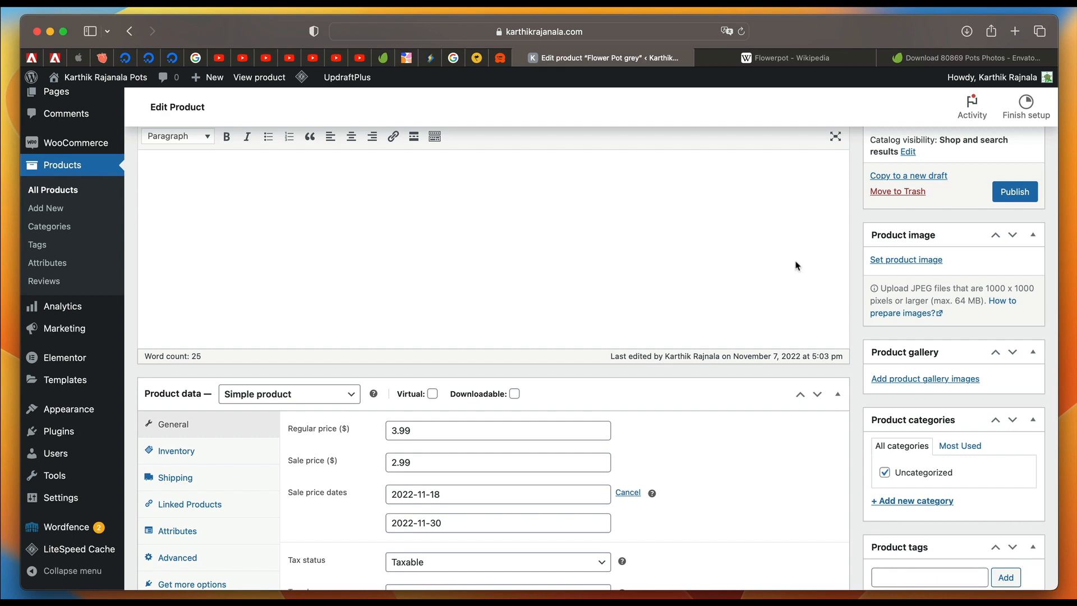
Upload the boy-watering, girl-watering and first green-houseplants photos from the Tutorial Images folder for the product gallery.
scroll(679, 314, up, 4)
scroll(436, 331, down, 3)
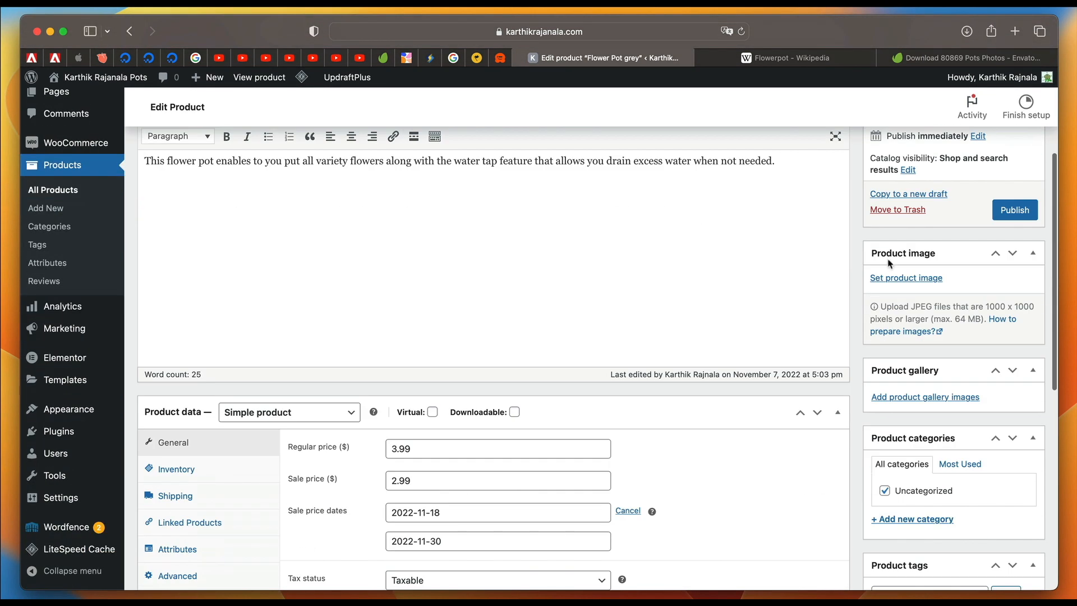
scroll(926, 365, down, 3)
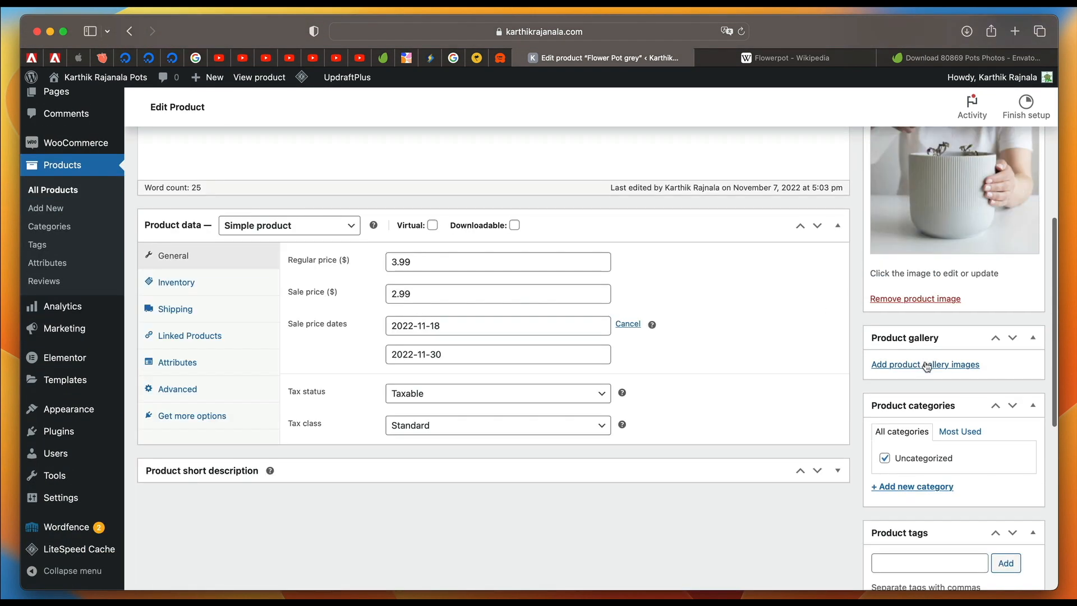
click(926, 365)
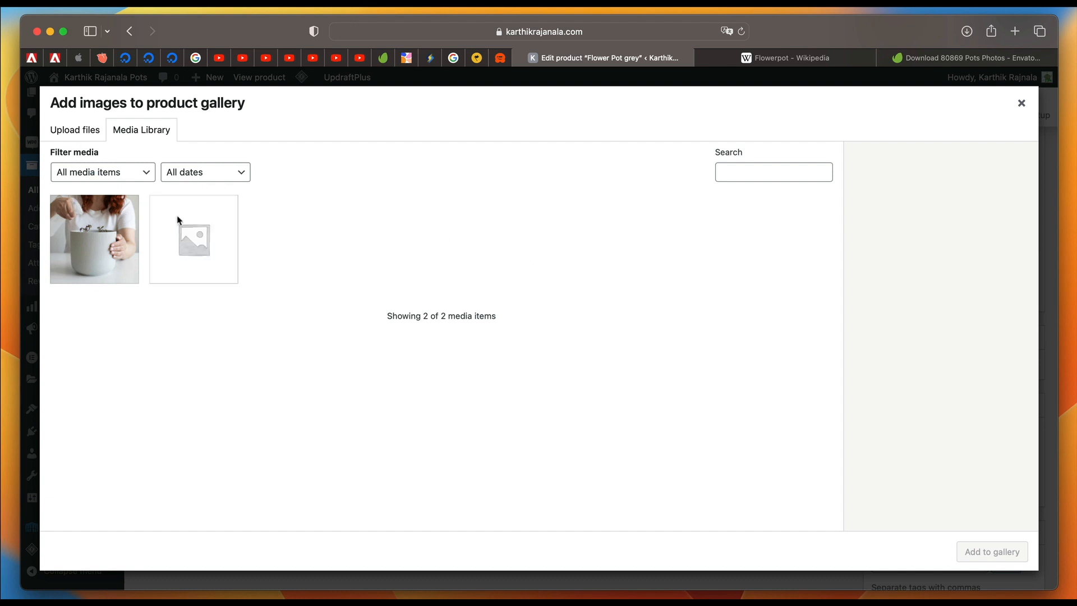
click(64, 135)
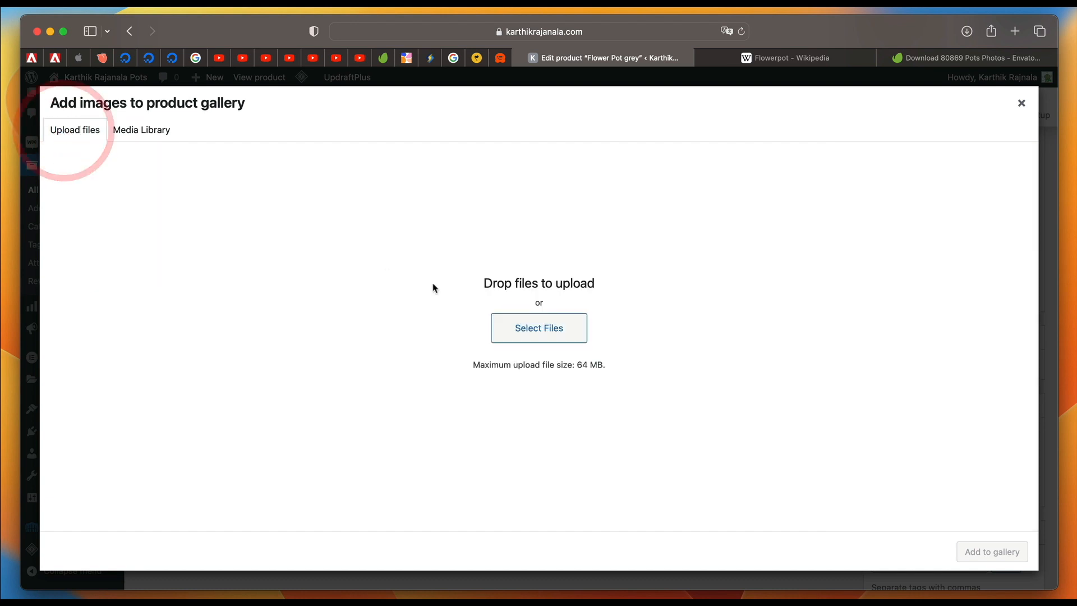
click(507, 331)
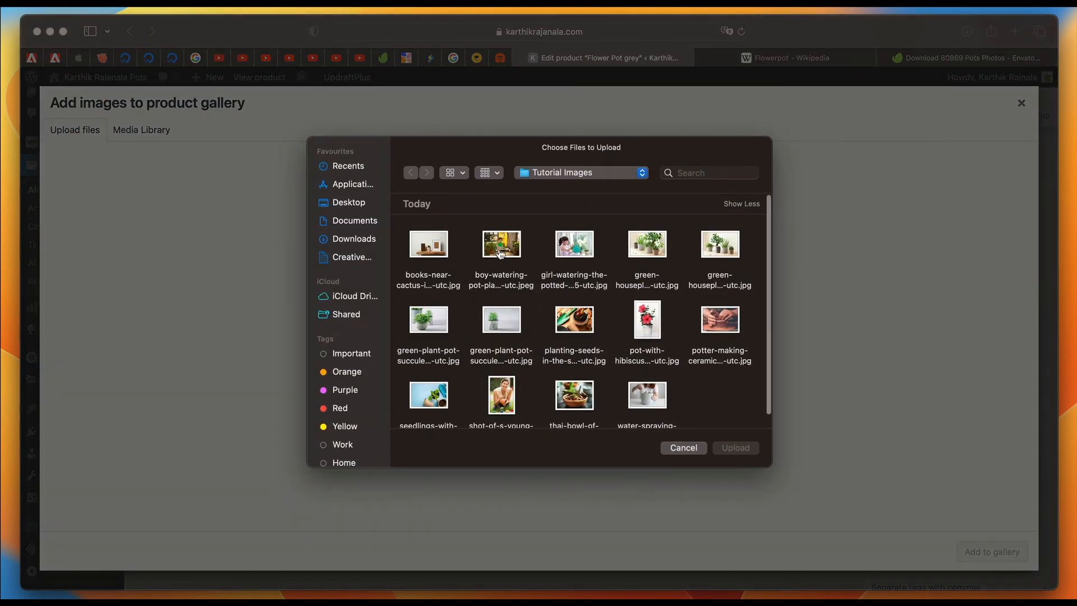
click(499, 255)
super+click(578, 241)
super+click(656, 250)
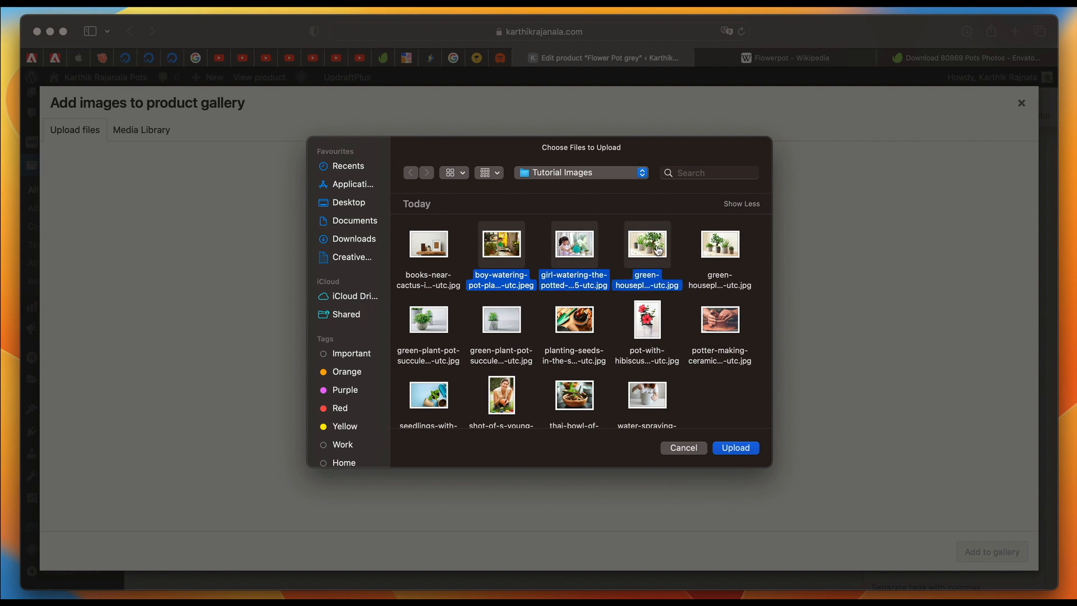
click(730, 448)
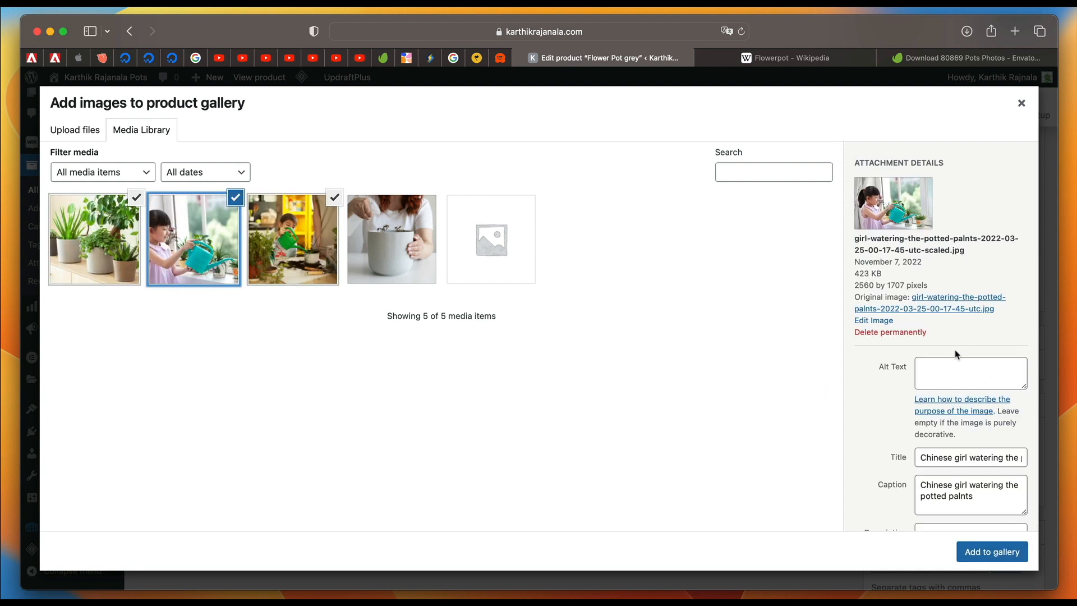
Check the attachment details of the boy-watering photo and add the three uploaded images to the product gallery.
click(280, 244)
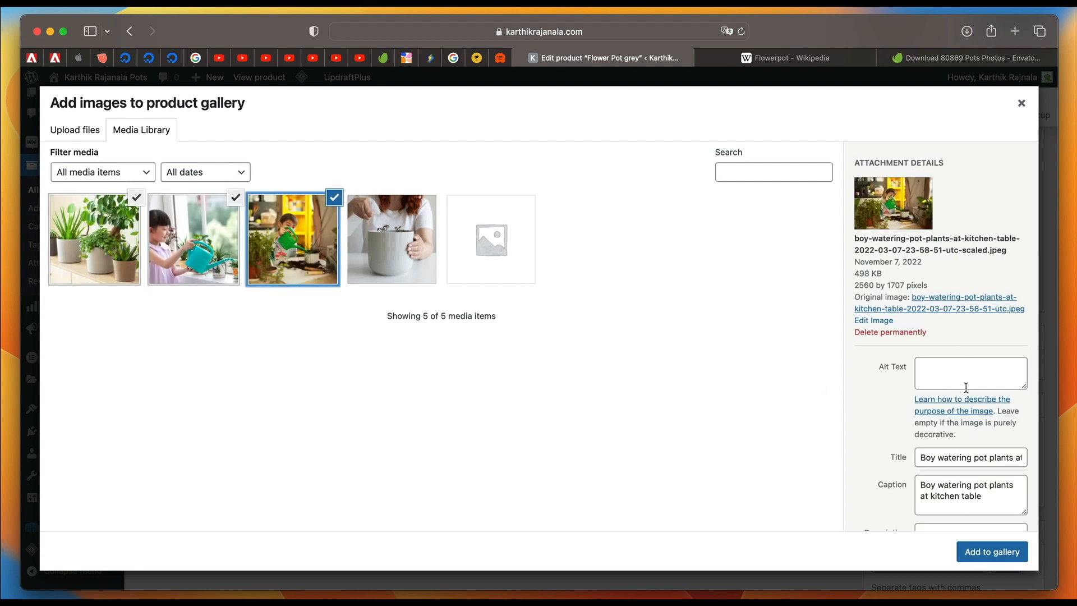
click(955, 372)
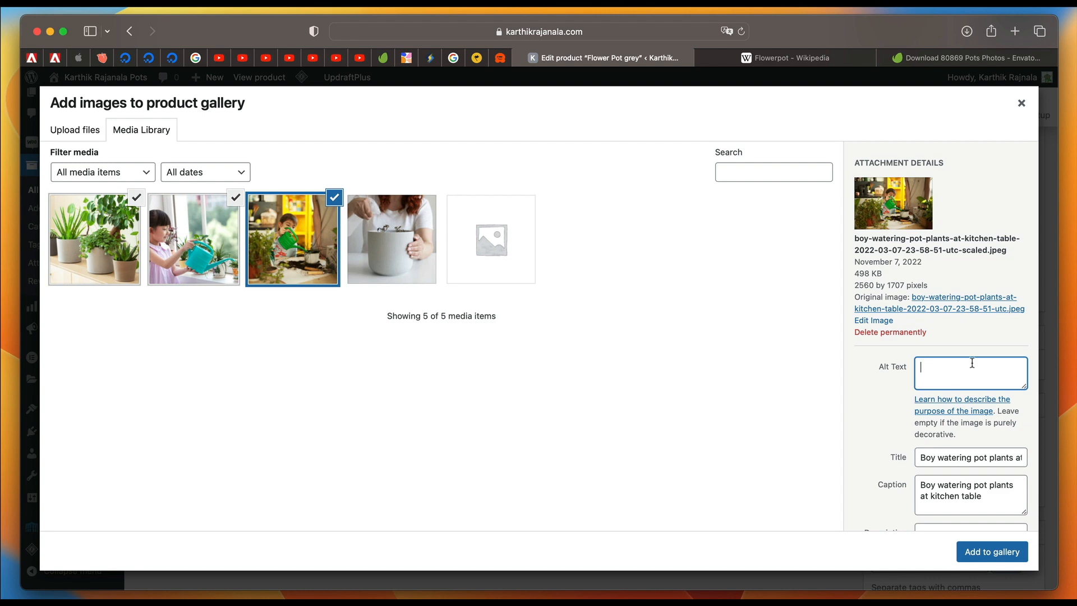
click(992, 553)
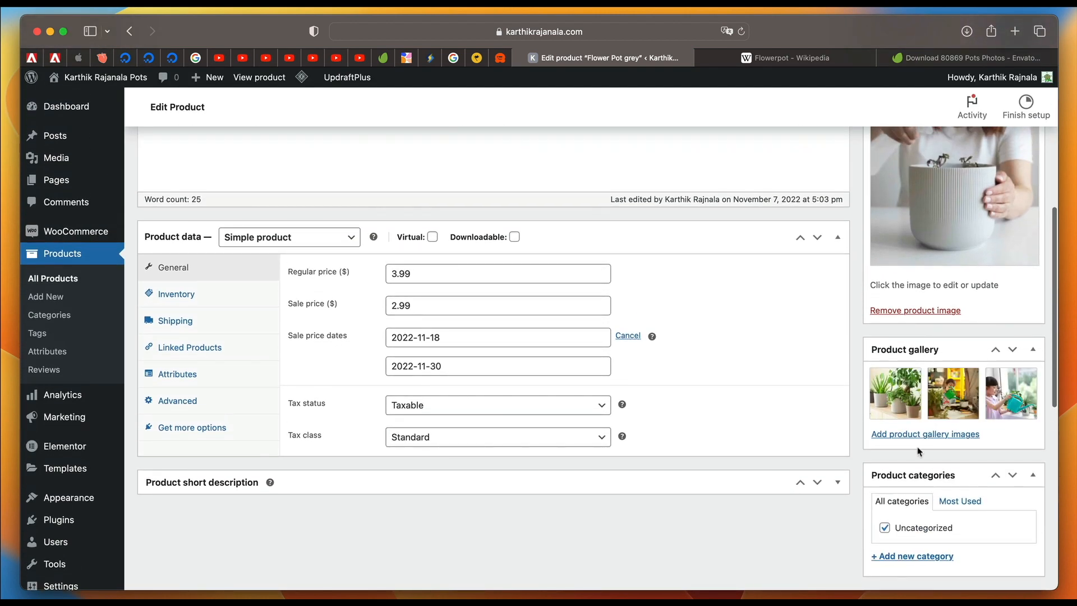
Create a product category named "Plastic", assign it to the grey flower pot and unassign Uncategorized.
scroll(919, 450, down, 5)
scroll(917, 447, down, 1)
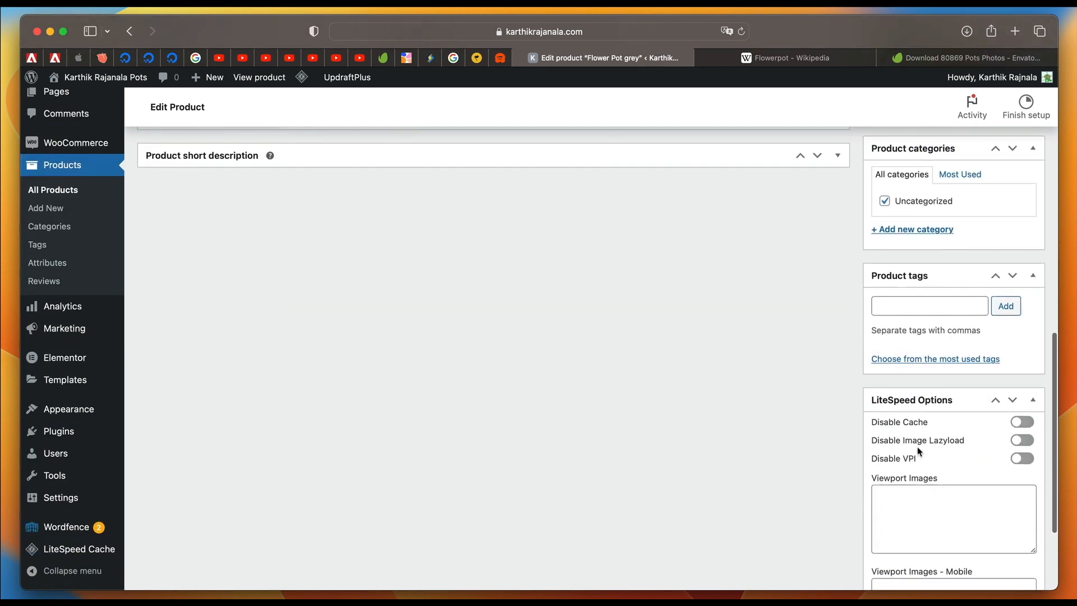
click(900, 235)
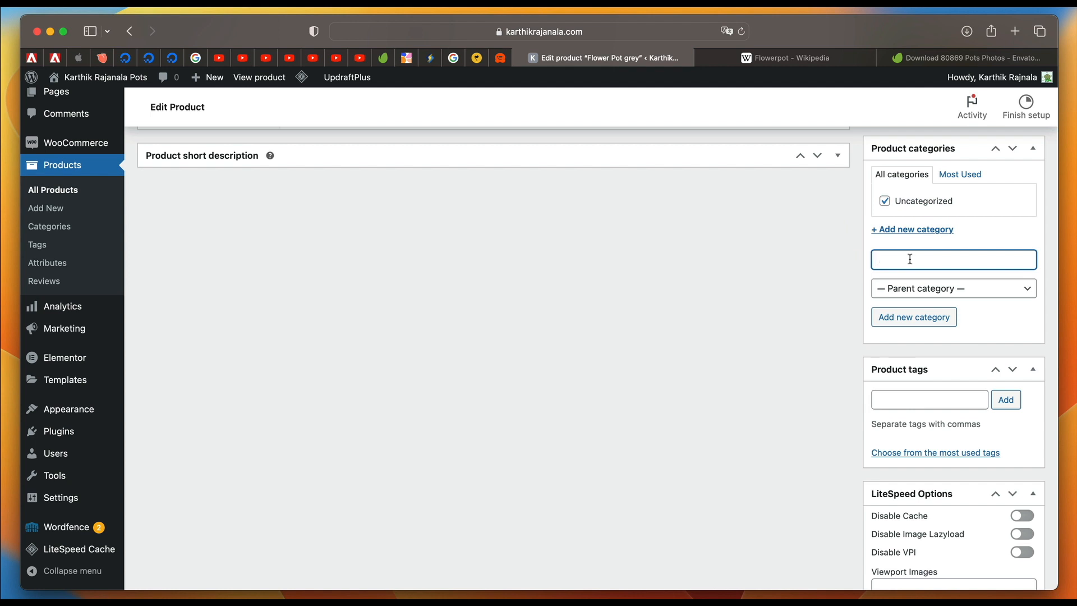
text(Plastic)
click(796, 291)
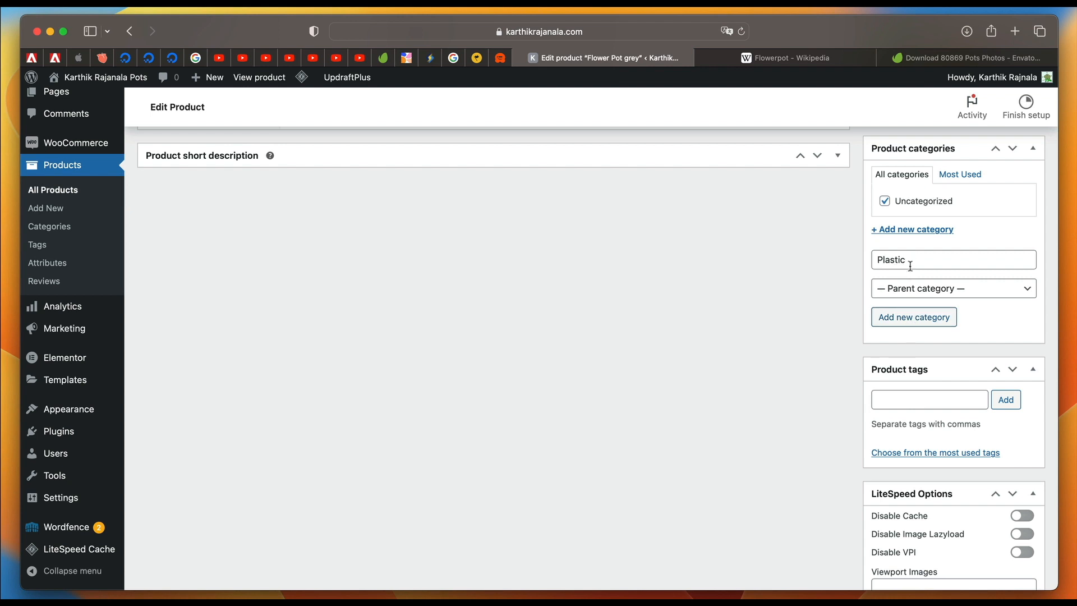
click(904, 317)
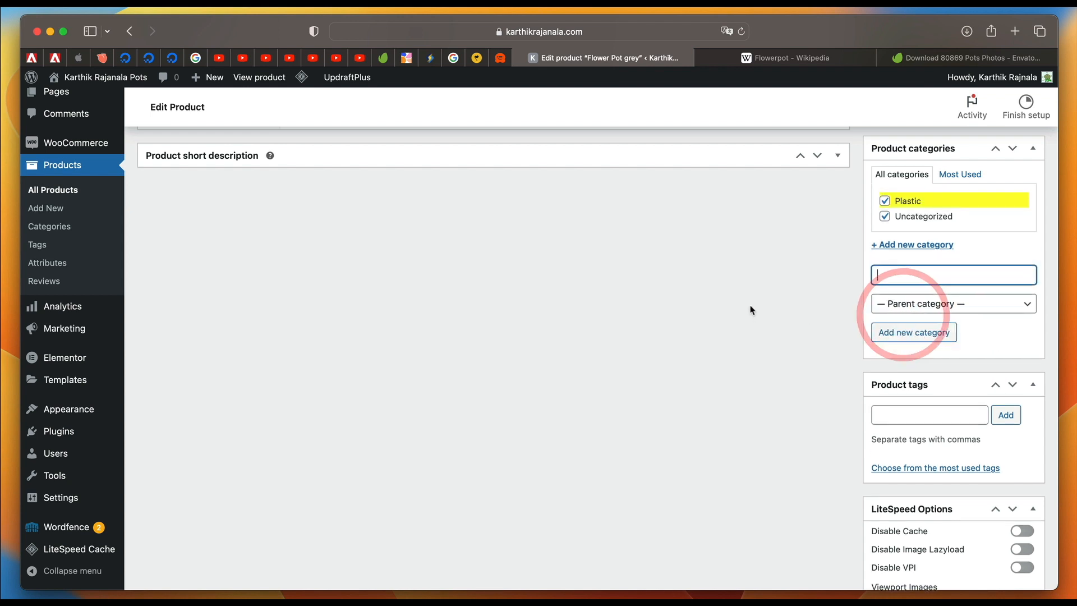
click(885, 218)
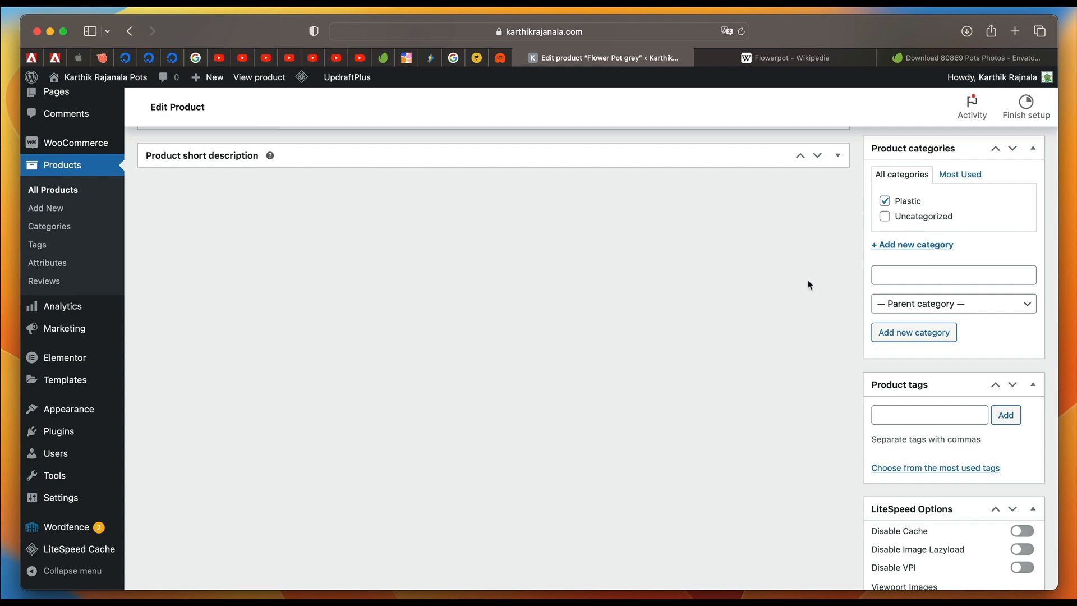
Create a second product category named "Organic" and leave it unassigned from the grey flower pot.
scroll(809, 284, up, 15)
scroll(325, 248, down, 3)
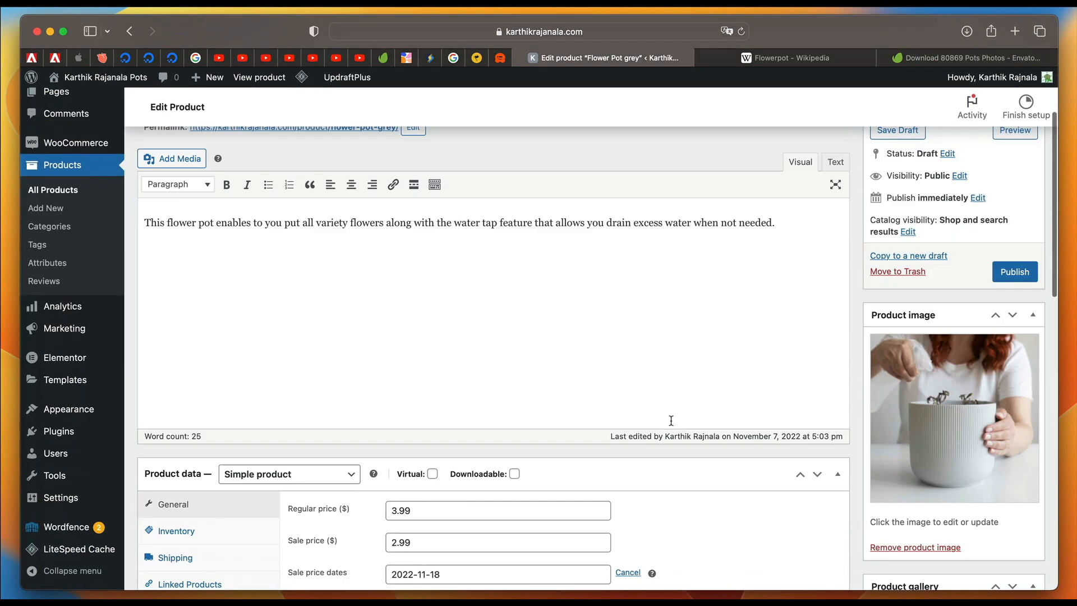
scroll(671, 420, down, 8)
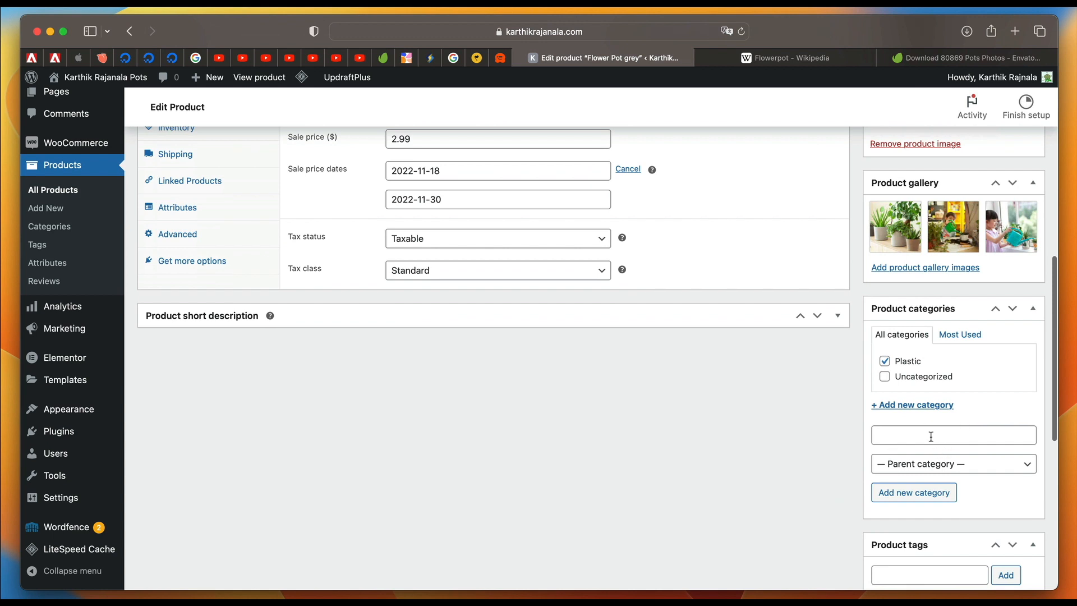
click(930, 435)
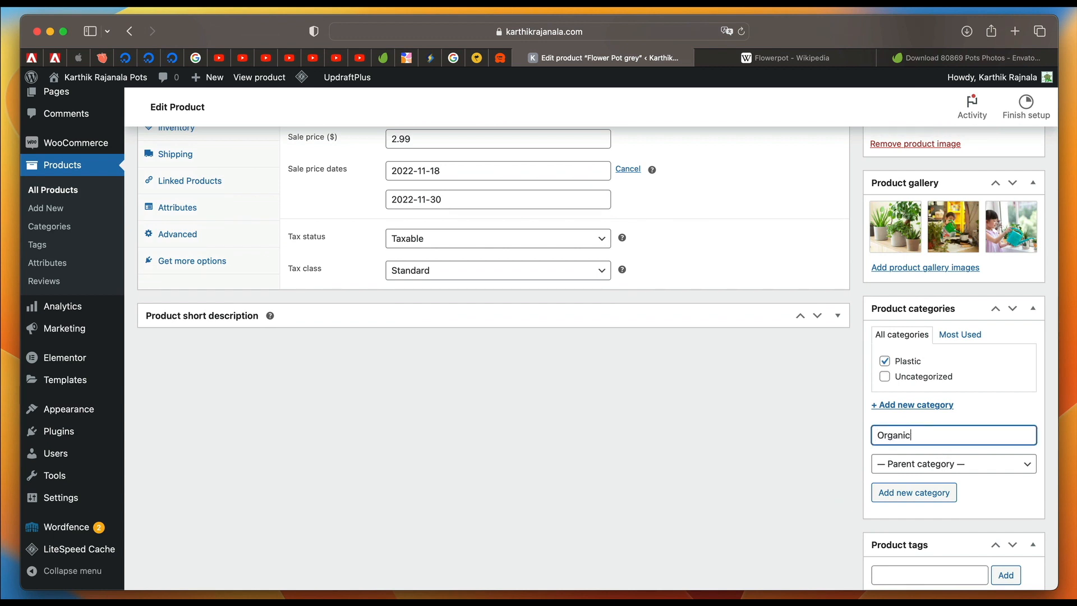
click(928, 491)
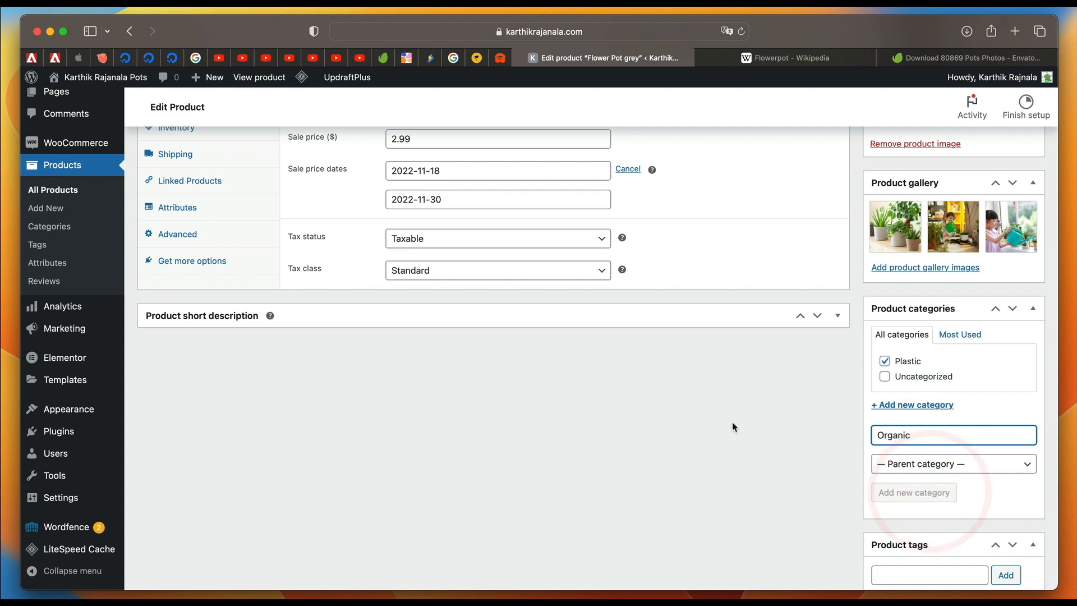
click(885, 362)
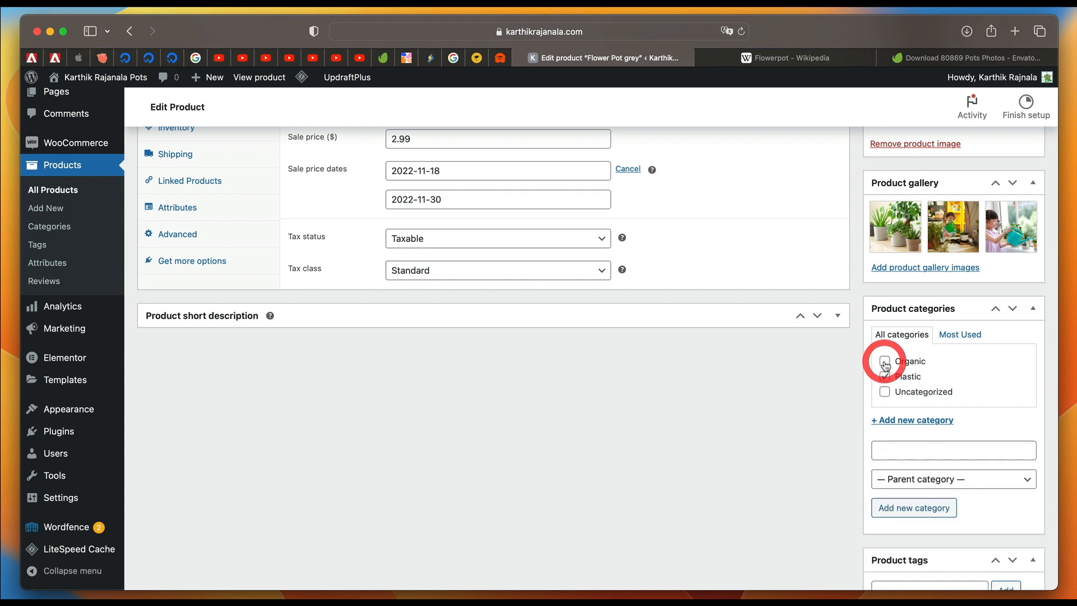
scroll(916, 454, down, 2)
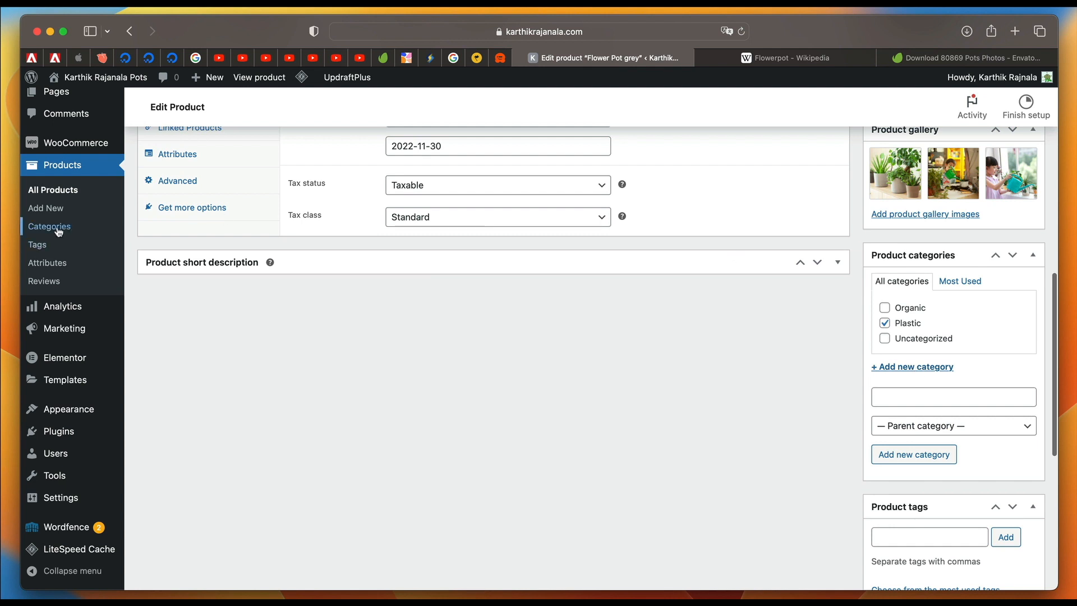
Add the product tags "cheap" and "economical" to the grey flower pot.
scroll(996, 284, down, 4)
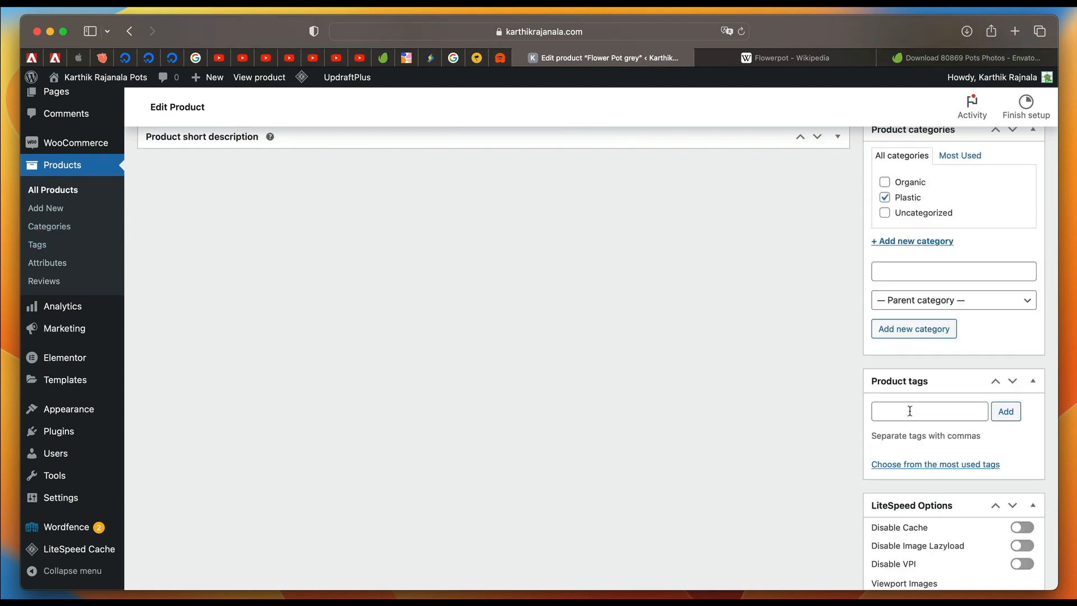
click(909, 411)
text(cheap)
key(Return)
text(econ)
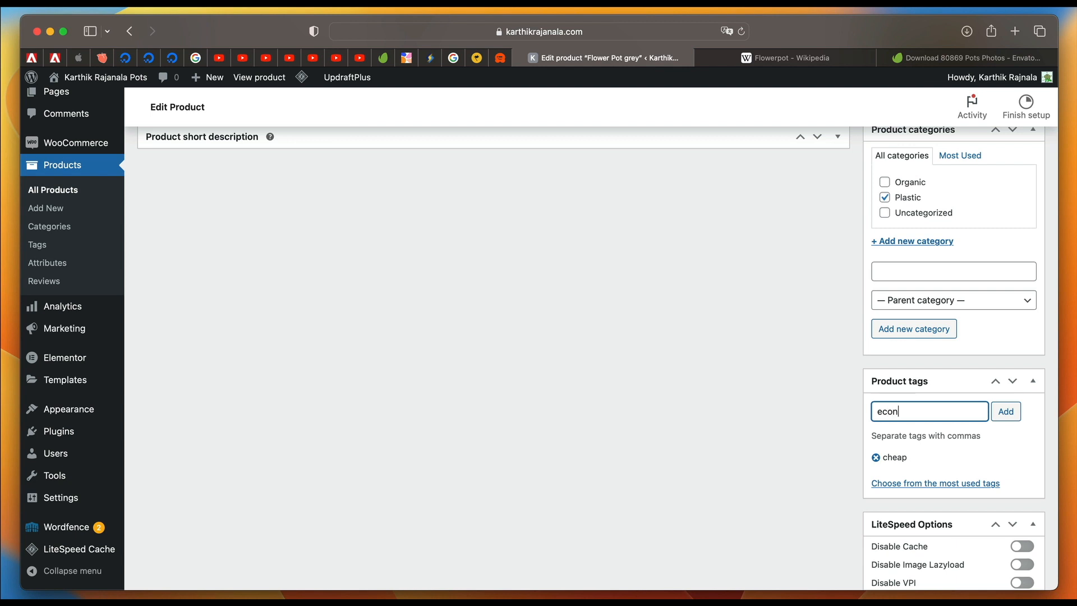
text(ocimal)
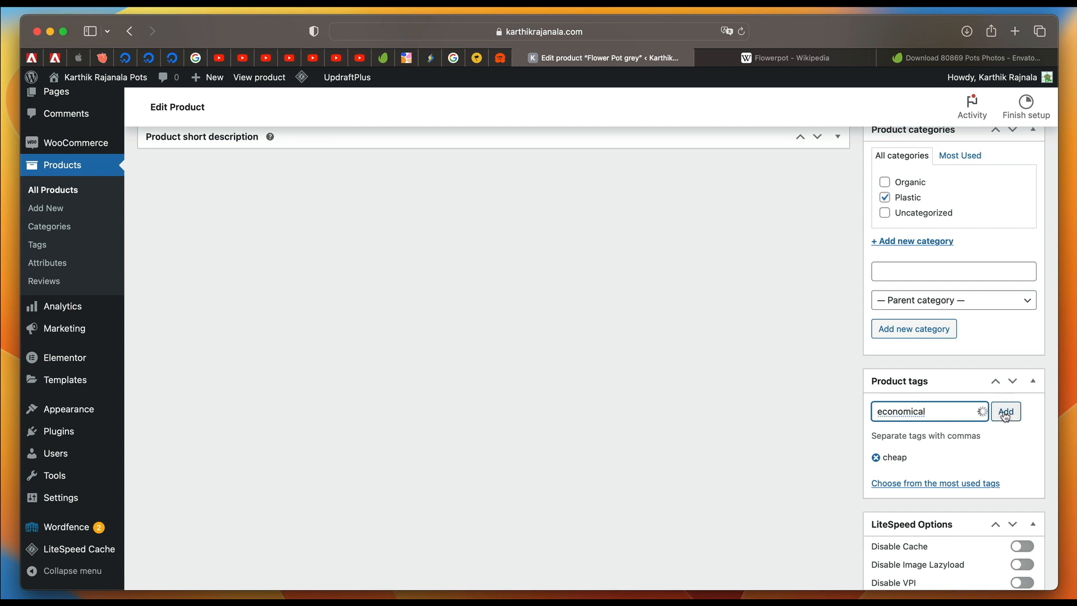
click(1006, 411)
scroll(897, 443, down, 3)
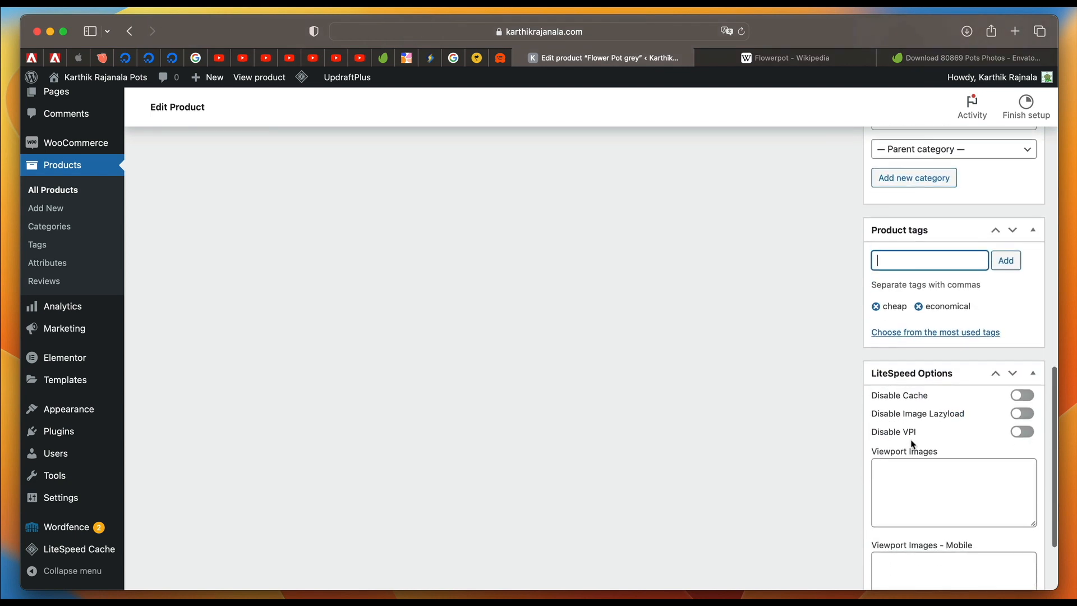
Publish the grey flower pot product and open its live store page.
scroll(910, 444, up, 4)
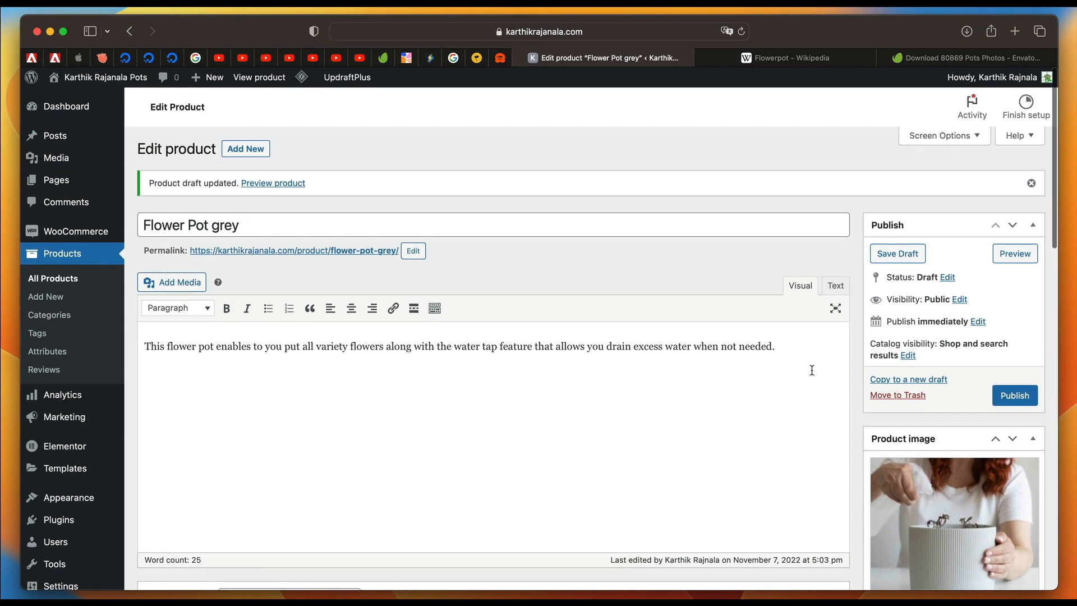
click(1014, 395)
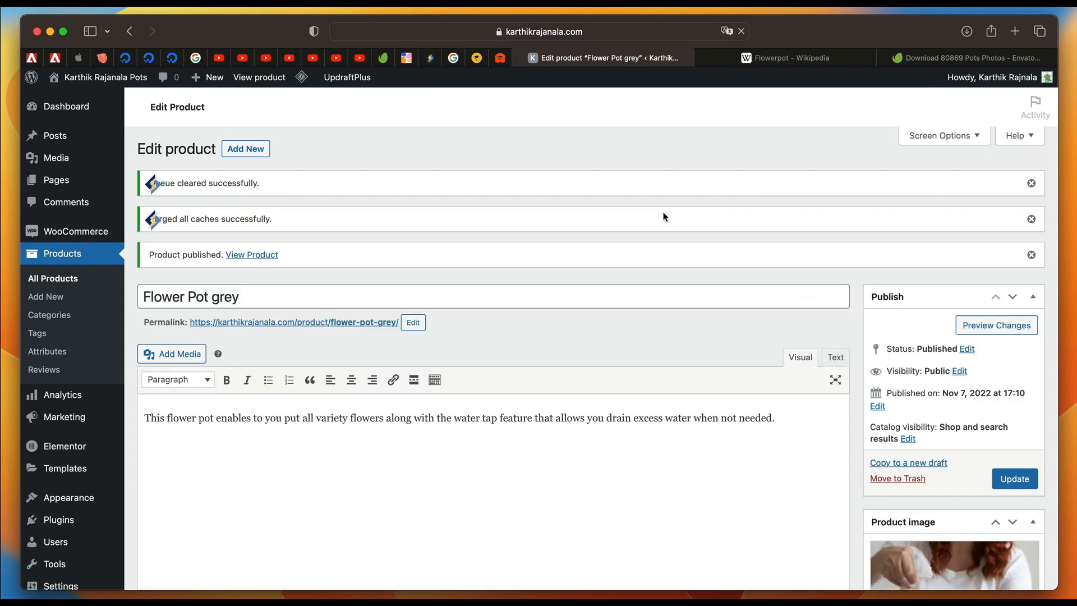
click(253, 255)
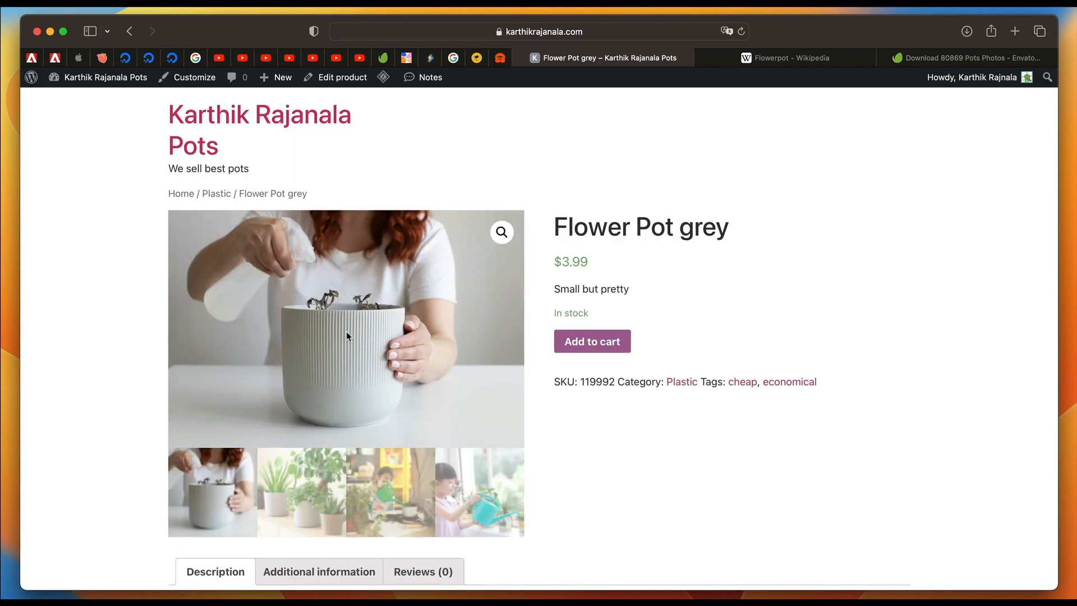
Examine the published product page, including its title, details and each gallery image, and return to the product editor.
scroll(347, 336, down, 1)
scroll(348, 336, up, 1)
triple_click(678, 221)
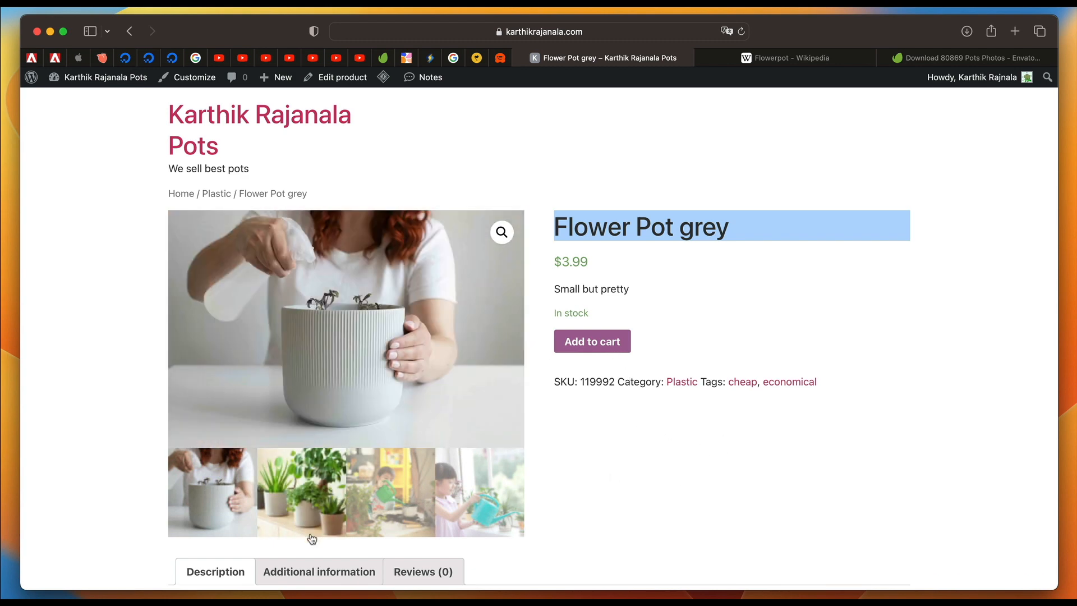
click(306, 510)
click(367, 503)
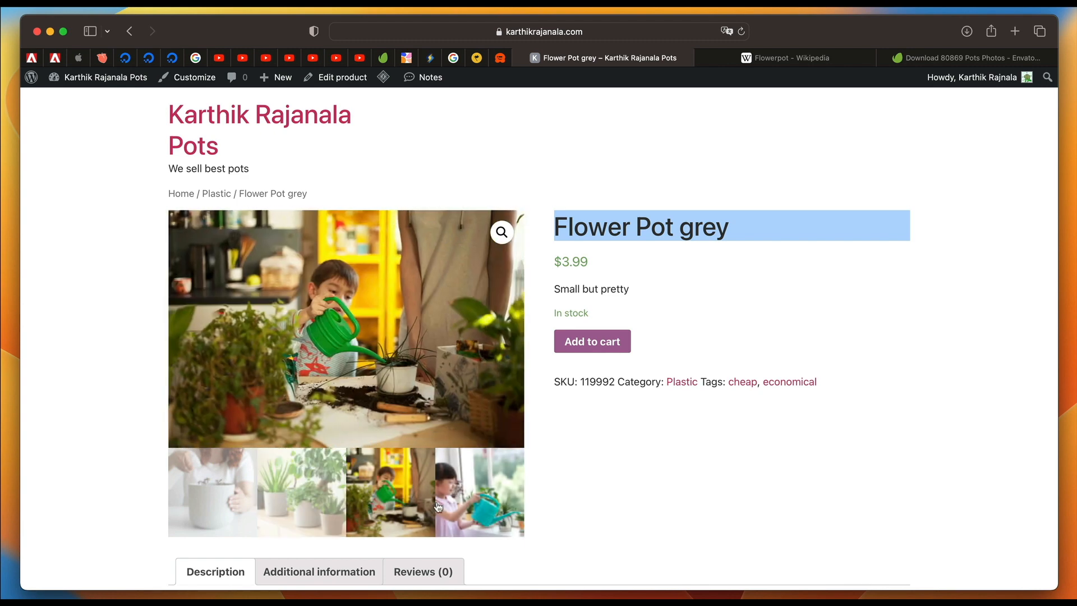
click(438, 507)
click(368, 508)
click(301, 504)
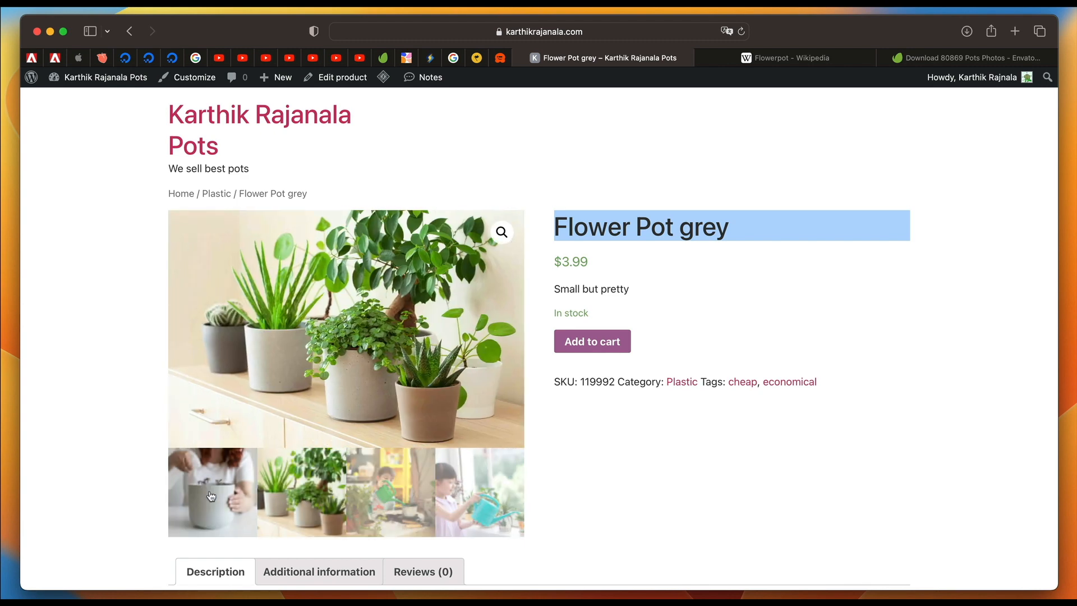
click(211, 496)
click(815, 447)
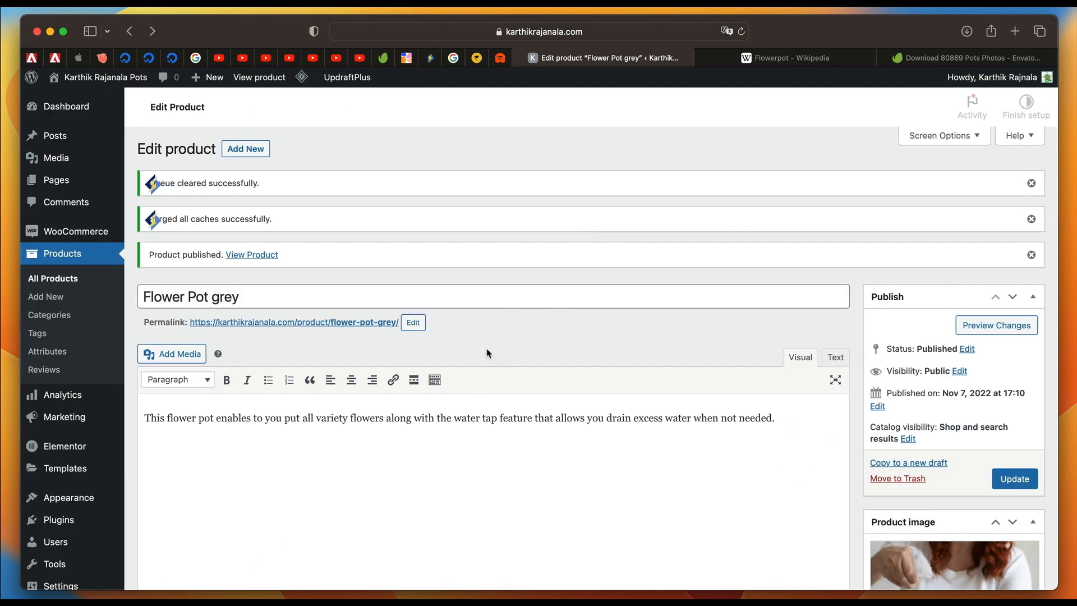
scroll(487, 349, down, 13)
scroll(486, 348, up, 8)
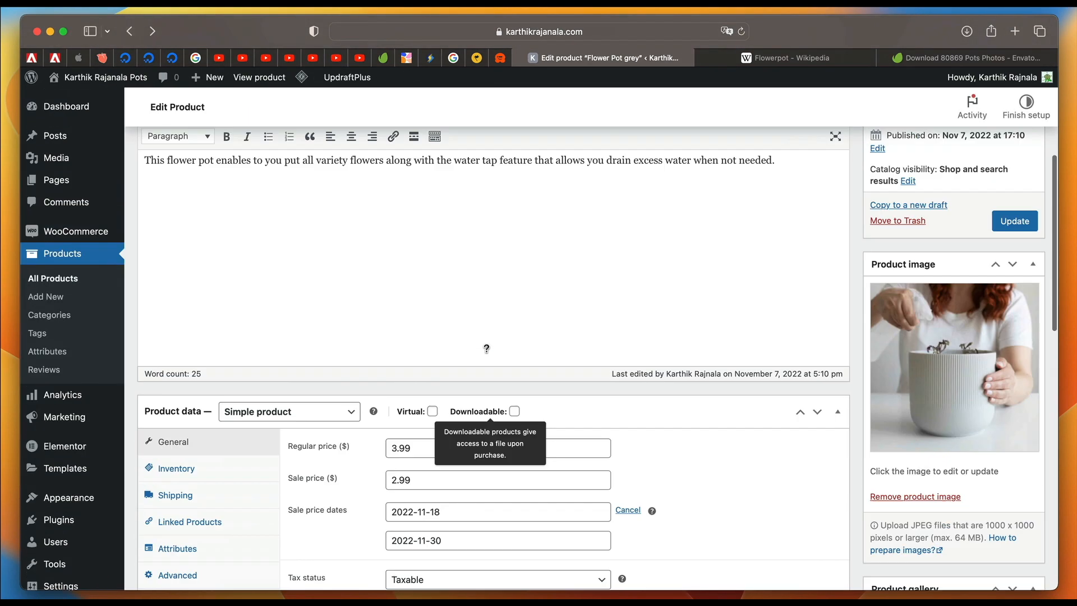
Start a new product titled "Cute Pot" with the description "This is another product useful for decorating kids rooms and make them feel warm".
scroll(486, 348, up, 5)
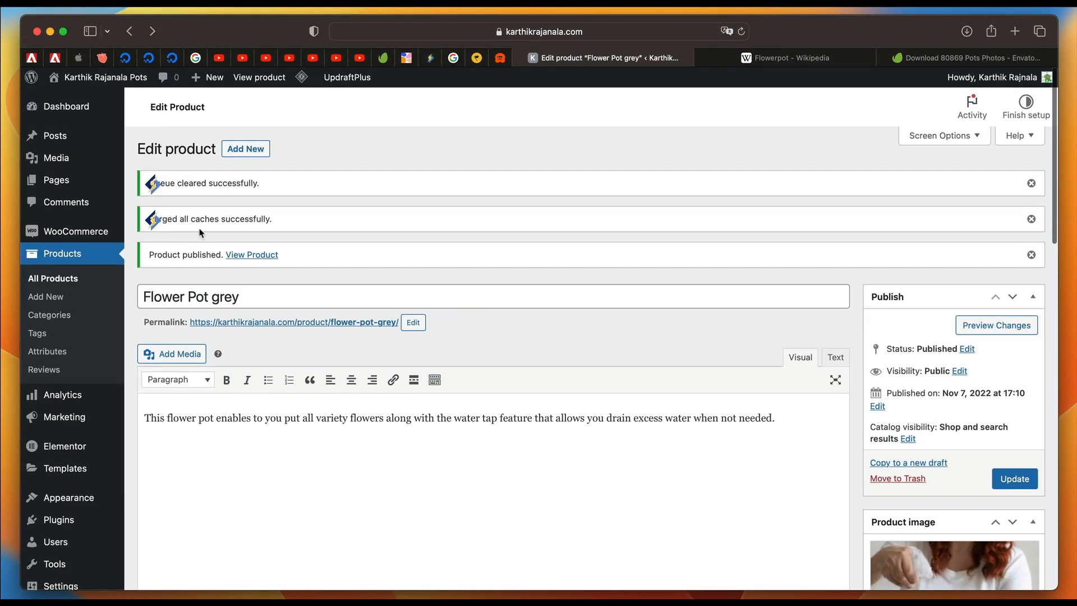
click(62, 297)
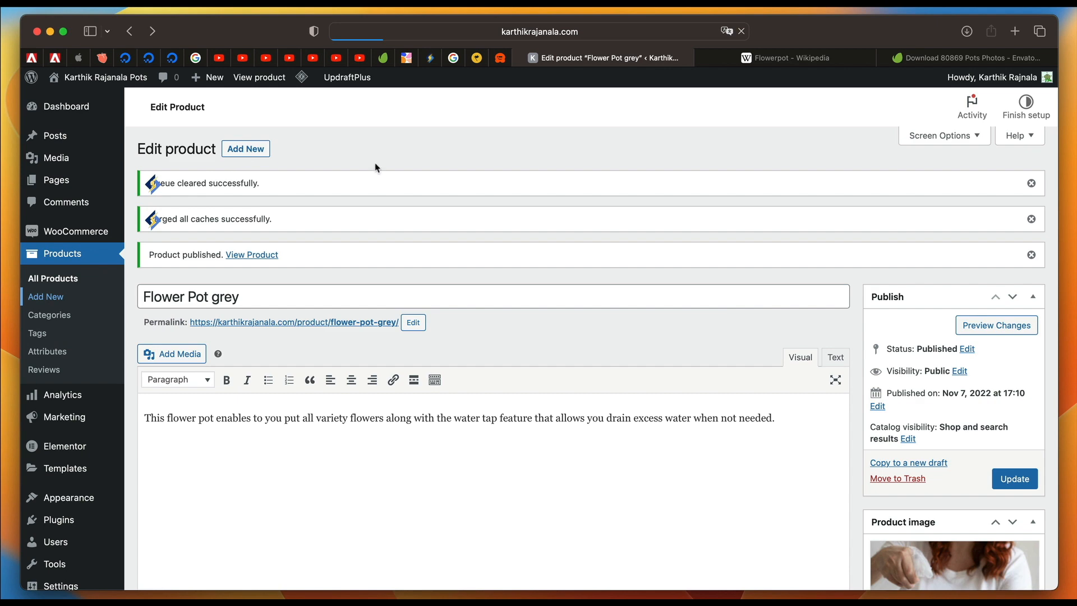
text(Cute Pot)
click(255, 309)
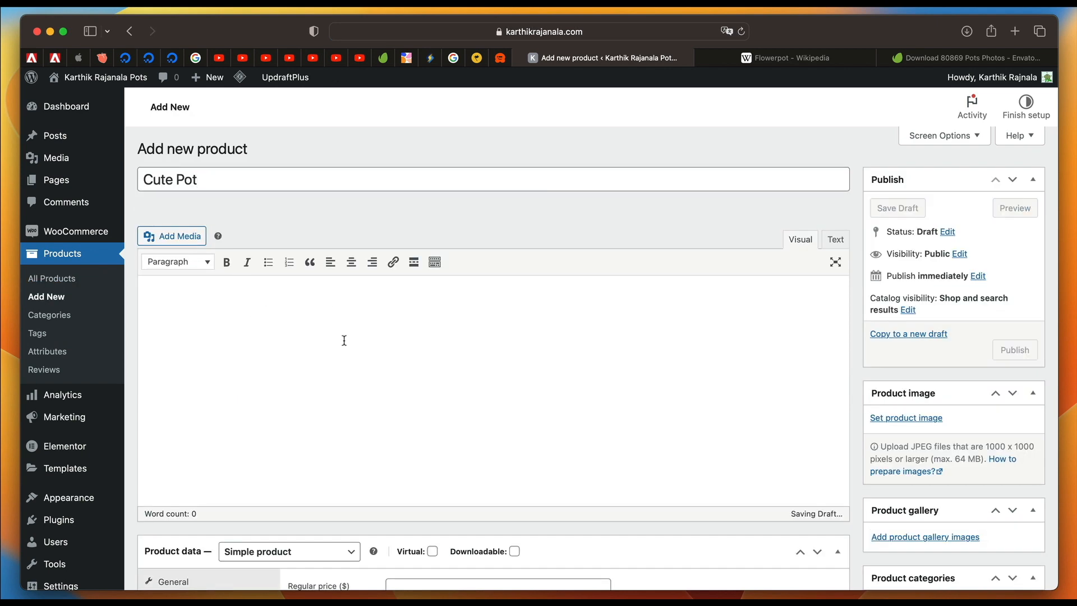
text(This is another product useful;l for decorating kids rooms and make them feel warm.)
Set the Cute Pot's product short description to "Cute and sweet".
scroll(325, 365, down, 5)
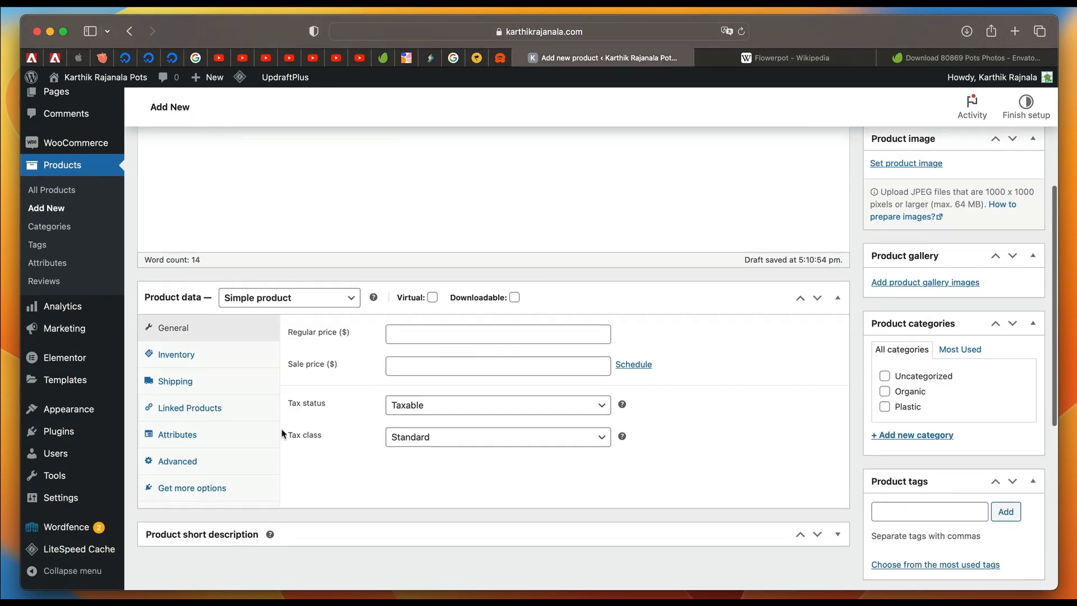
scroll(325, 365, down, 3)
click(317, 359)
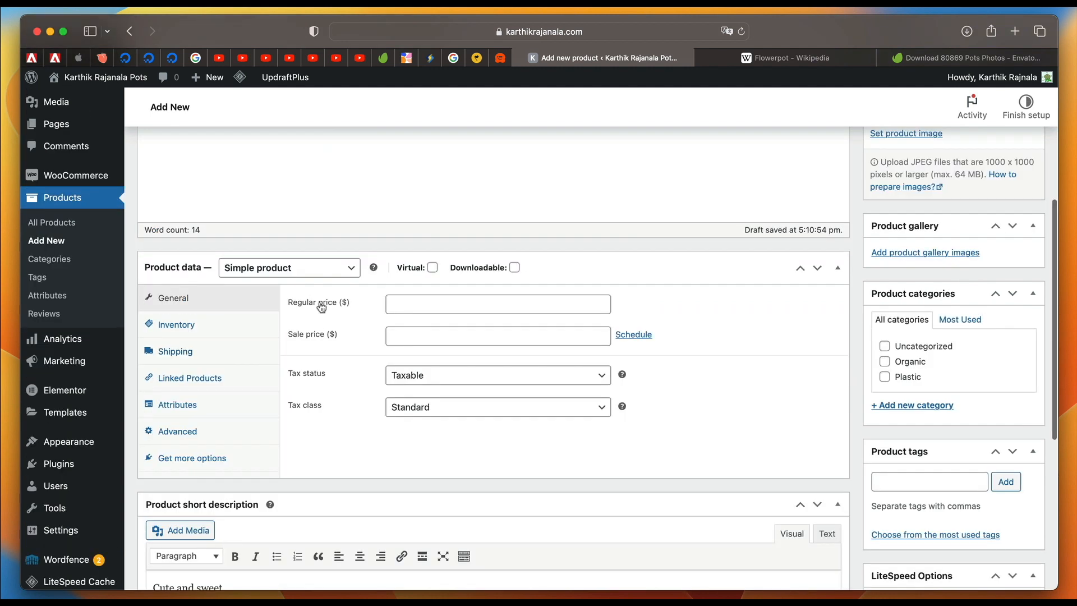
Change the product type to Variable product and look over its tax class and inventory settings.
click(285, 269)
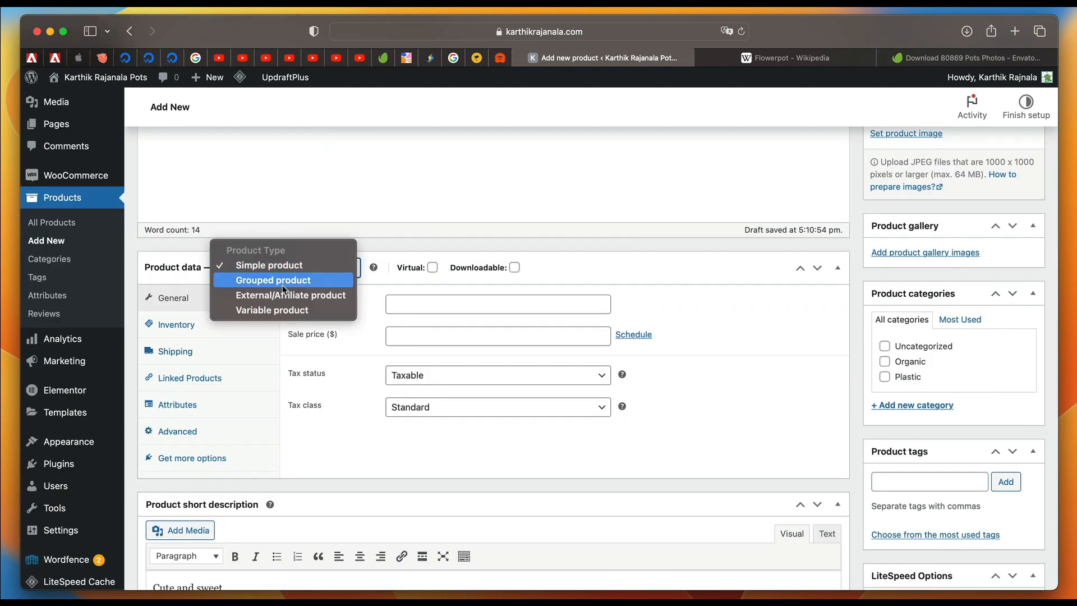
click(301, 310)
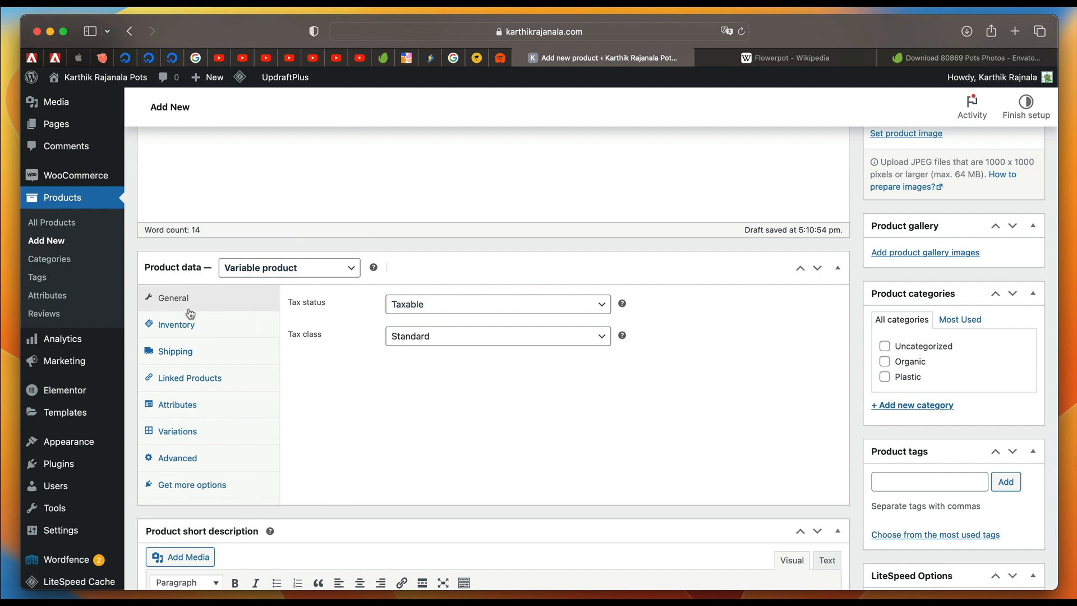
click(431, 335)
key(Escape)
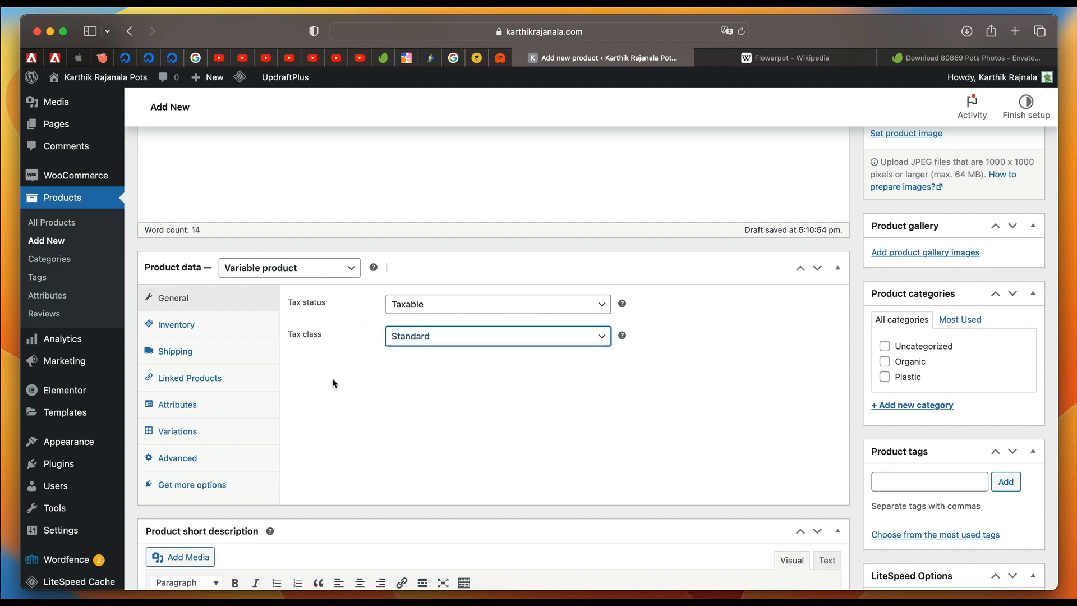
click(218, 331)
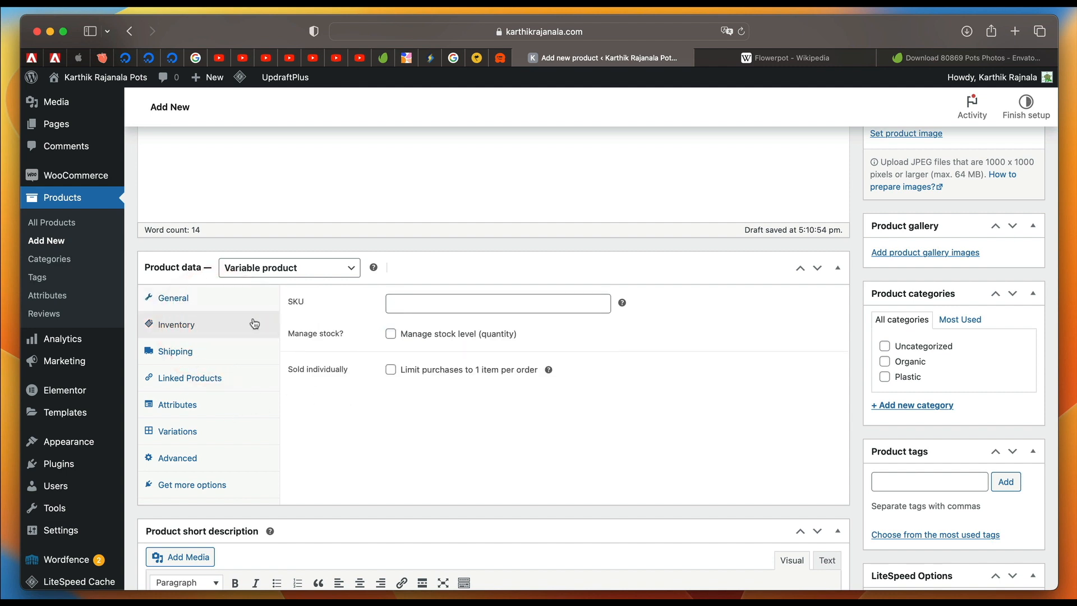
click(471, 308)
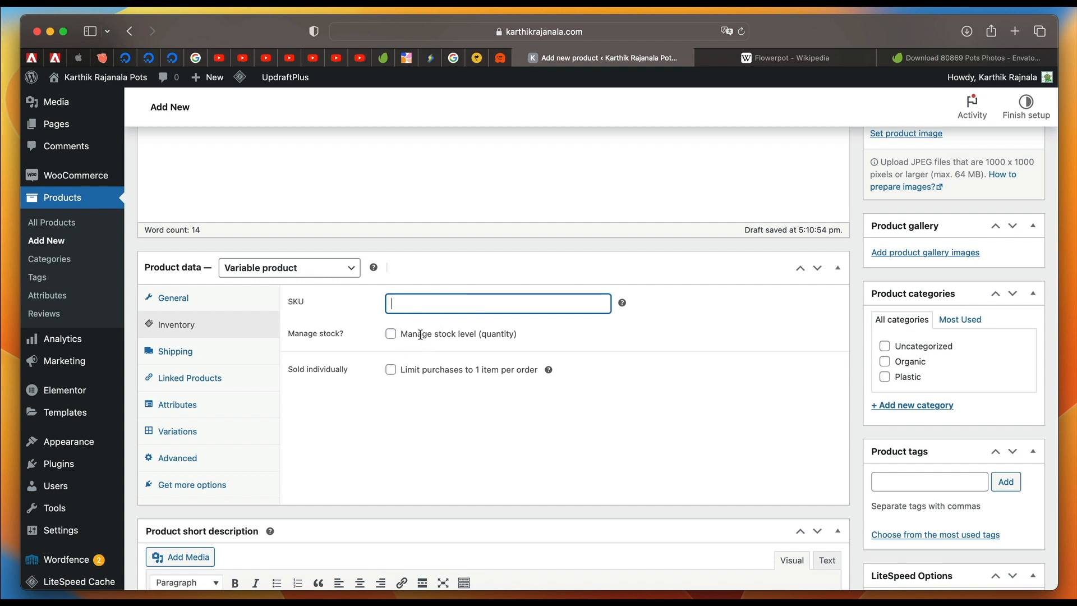
Set the Cute Pot's shipping weight to 0.6 kg and its dimensions to 20 × 12 × 13 cm.
click(216, 353)
click(426, 301)
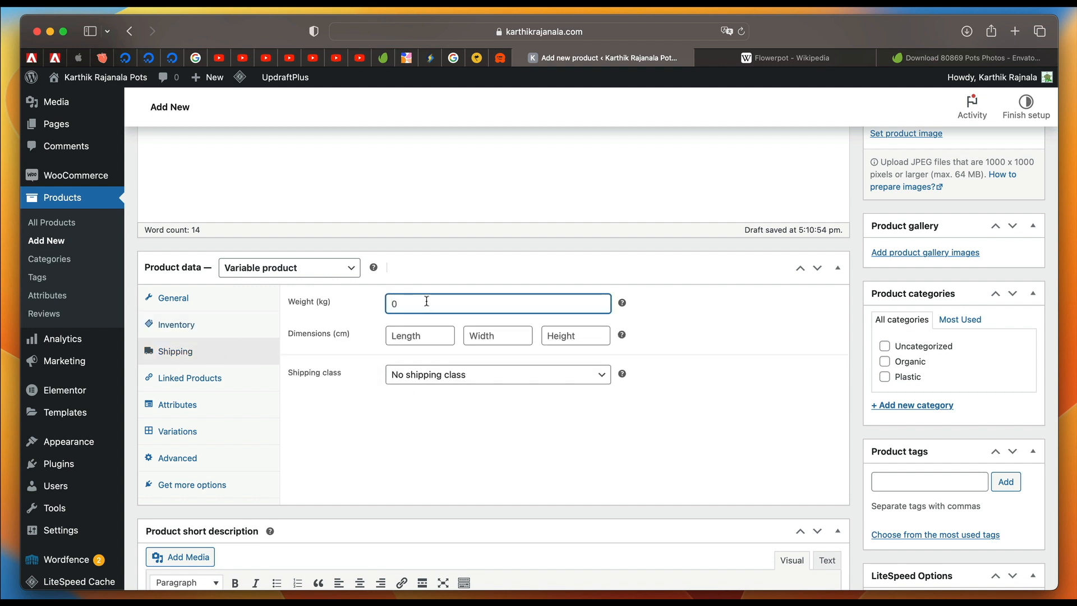
key(Tab)
text(20)
key(Tab)
text(12)
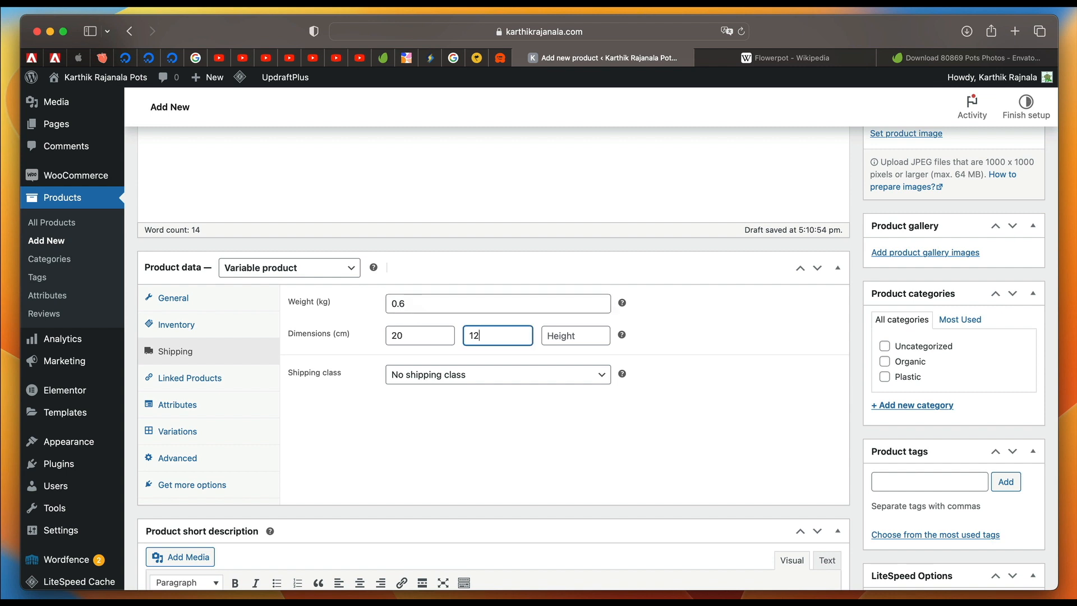
key(Tab)
text(13)
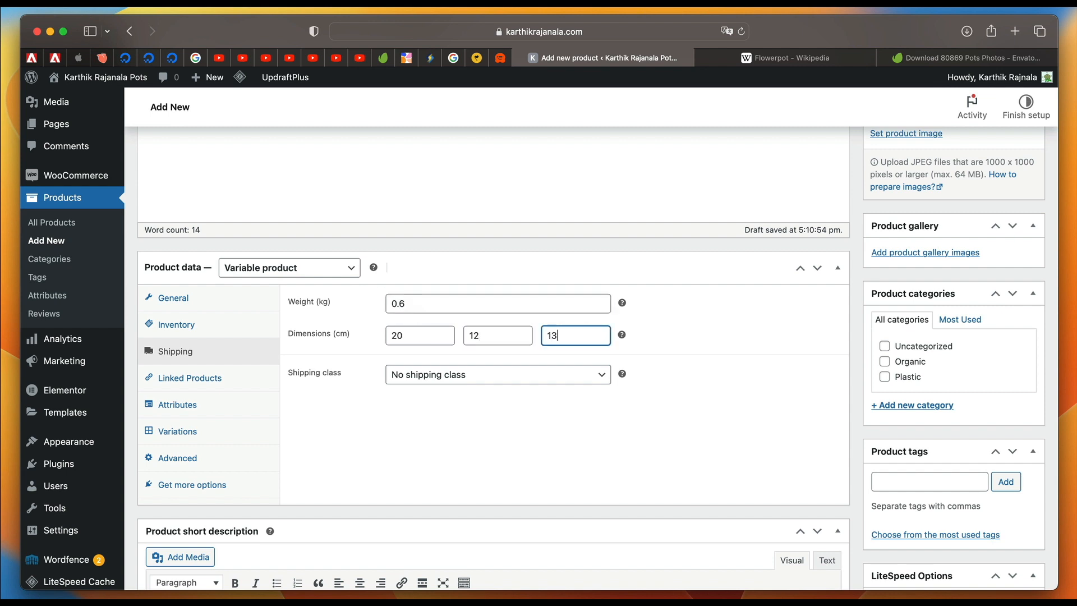
Add a custom product attribute to the Cute Pot and enable it for variations.
click(205, 386)
click(212, 412)
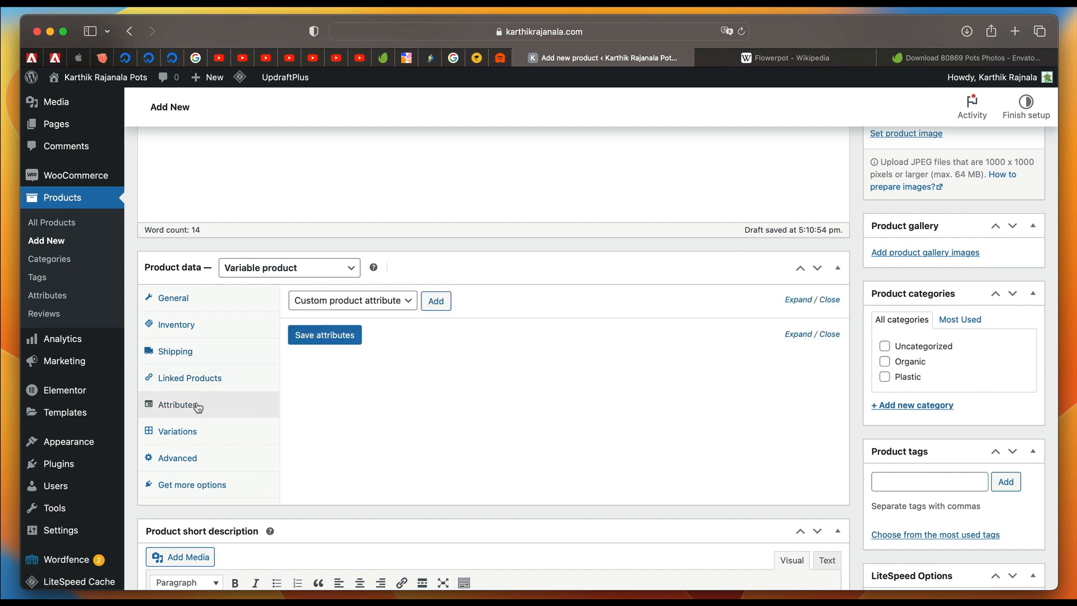
click(377, 303)
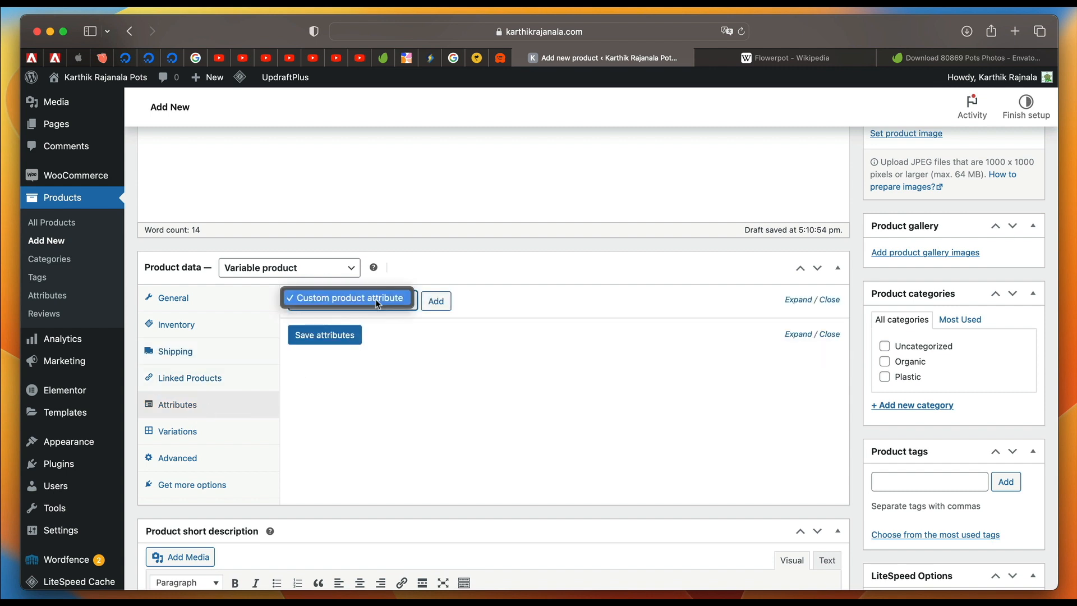
click(375, 298)
click(438, 301)
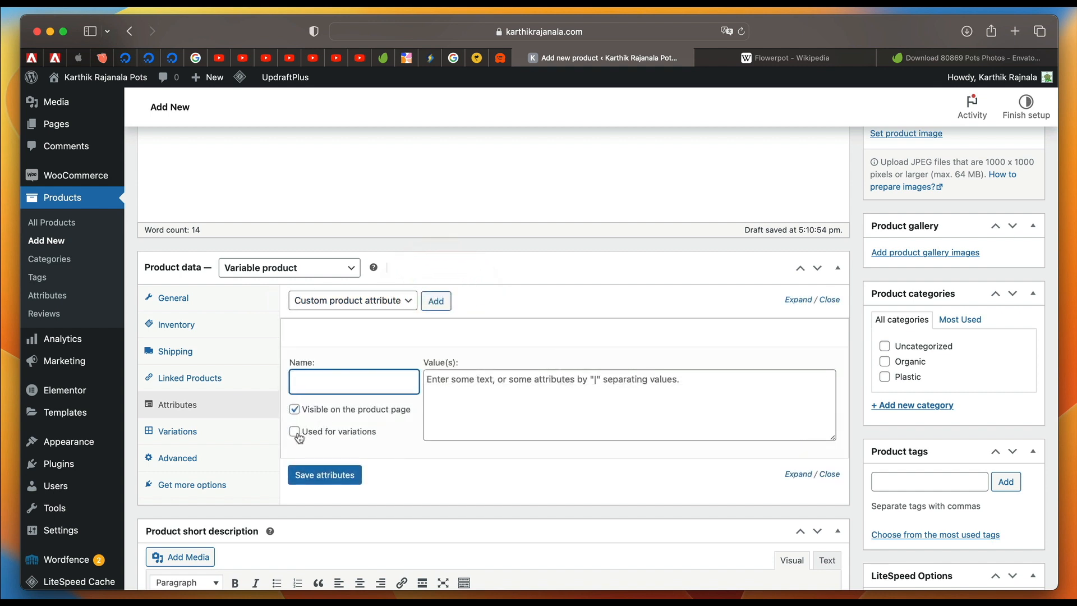
click(295, 433)
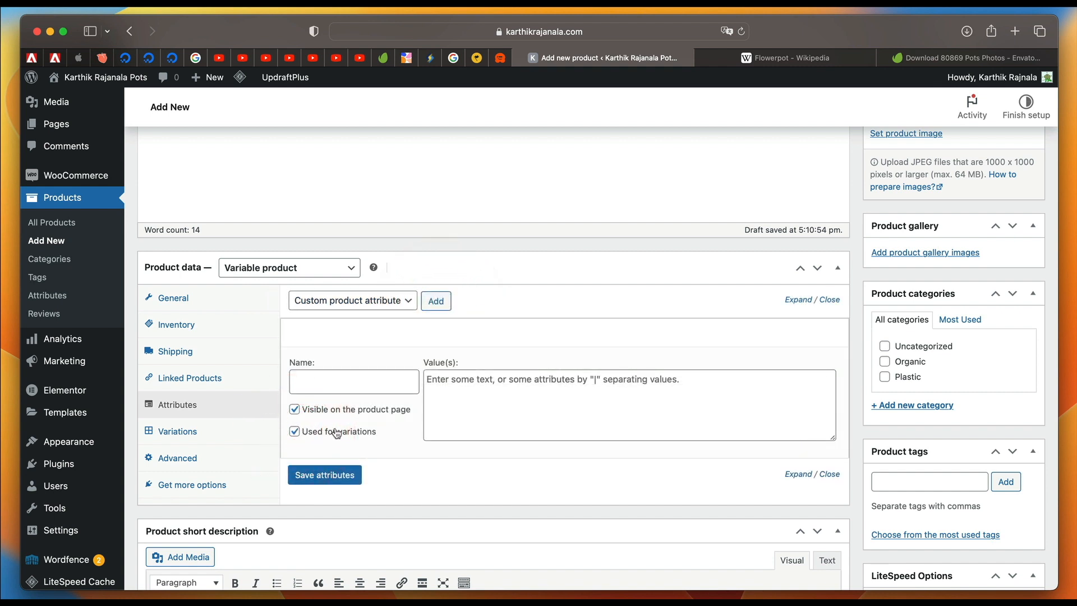
Name the new attribute "Color", give it the values "Gray|Blue|Red" and save the attributes.
click(337, 383)
text(Color)
click(496, 418)
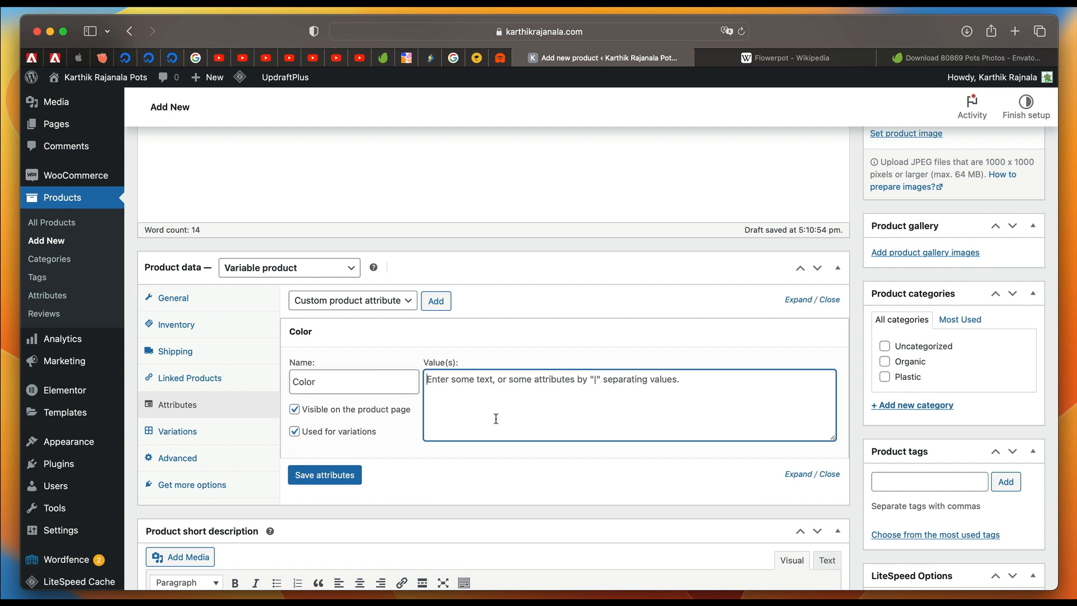
text(Gray|Blue|Red)
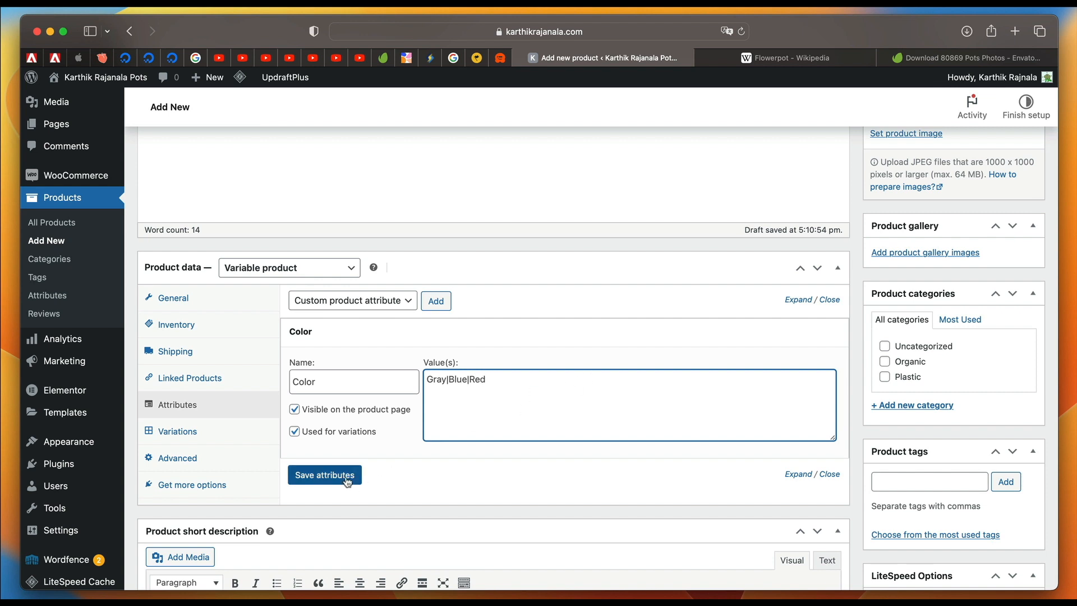
click(326, 474)
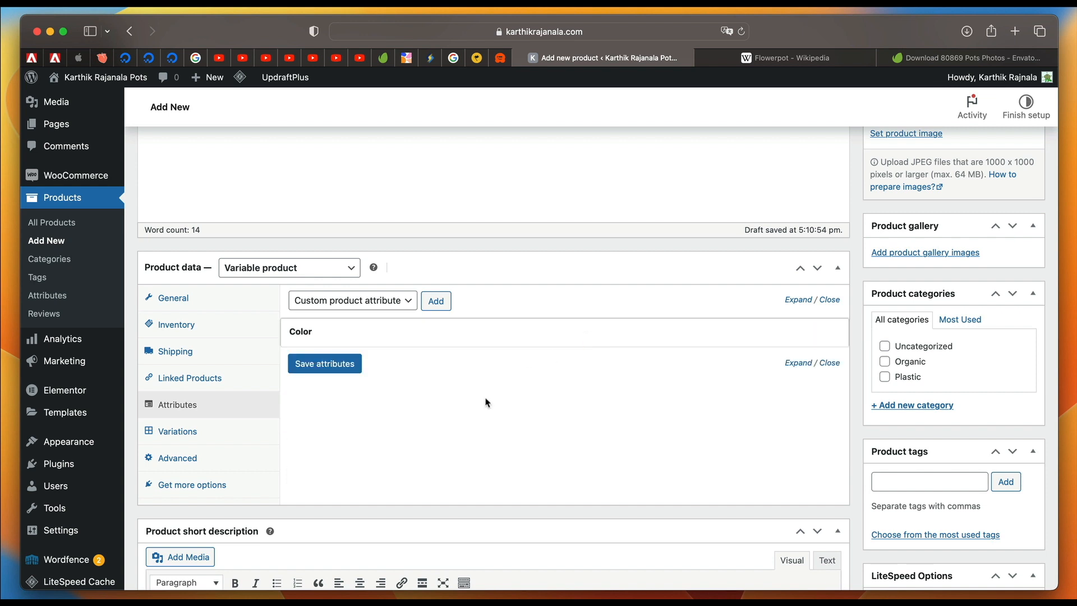
Create the Cute Pot's variations from all attributes and confirm linking every combination.
click(210, 440)
click(532, 302)
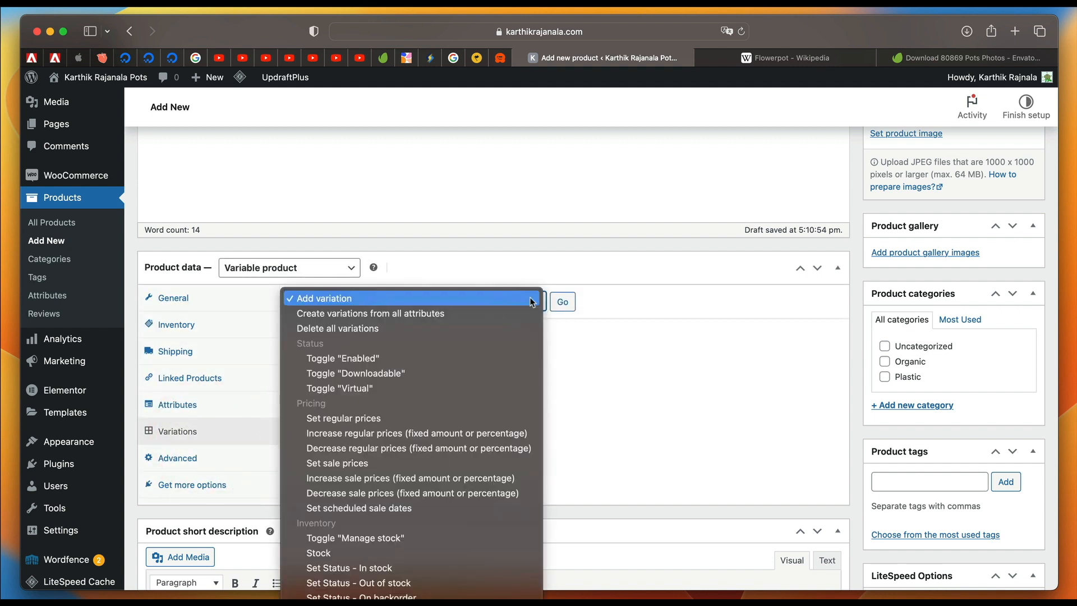
click(500, 314)
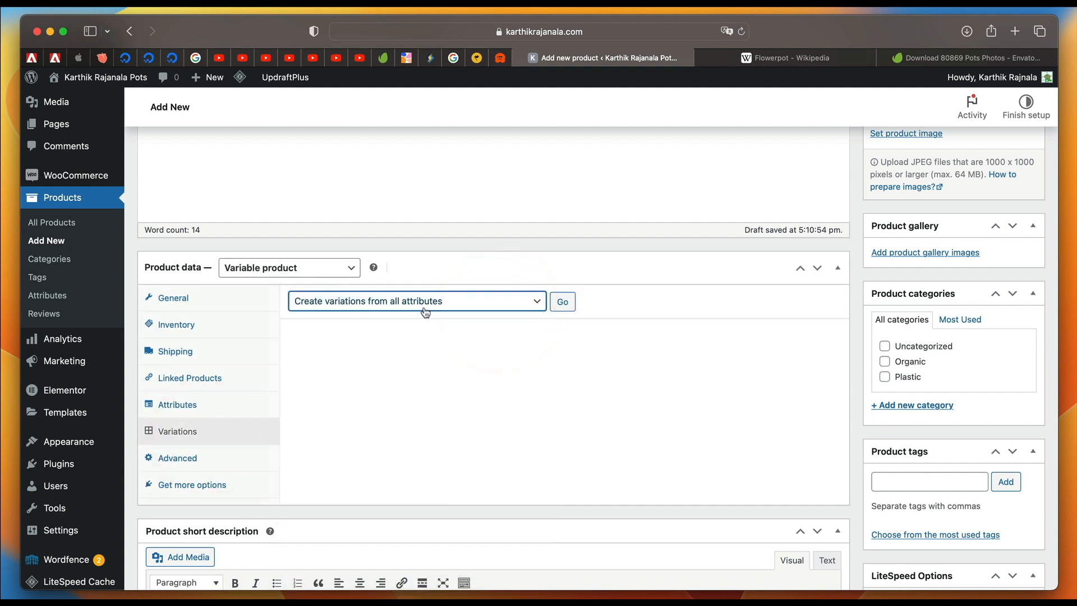
click(562, 302)
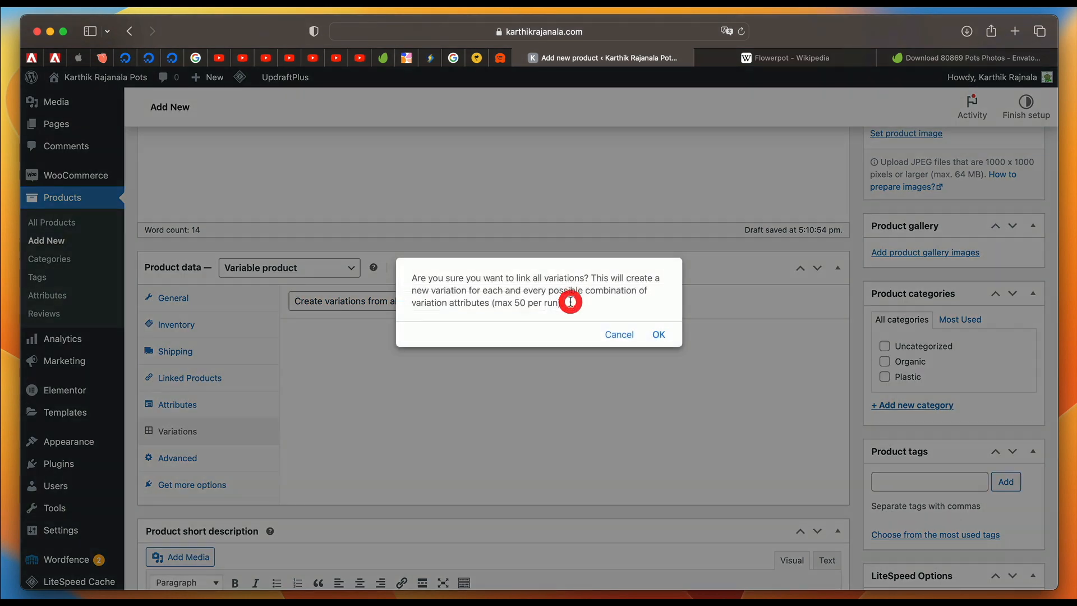
click(656, 334)
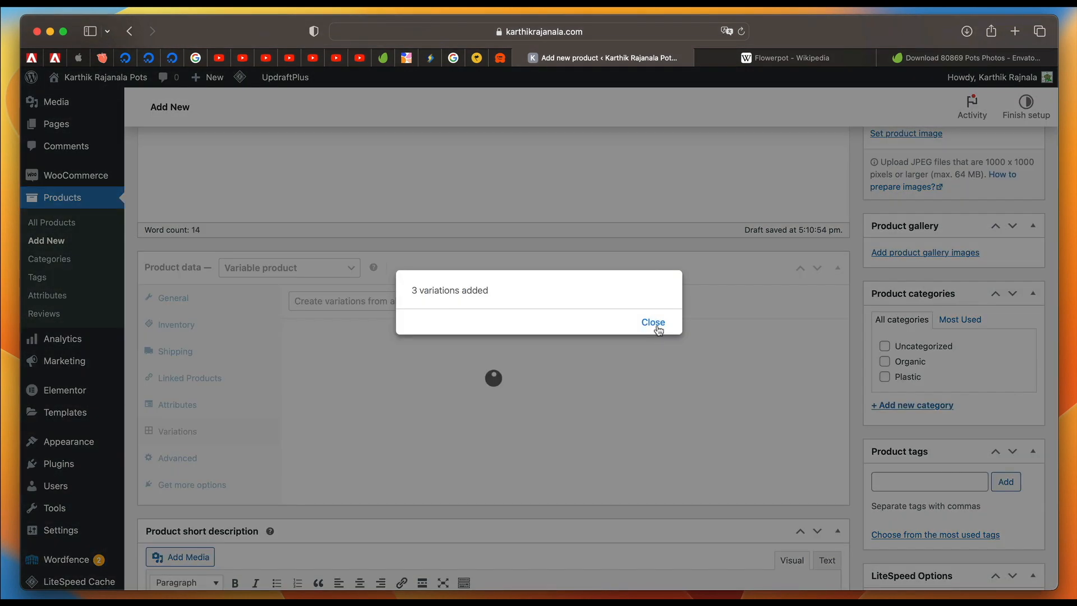
click(652, 325)
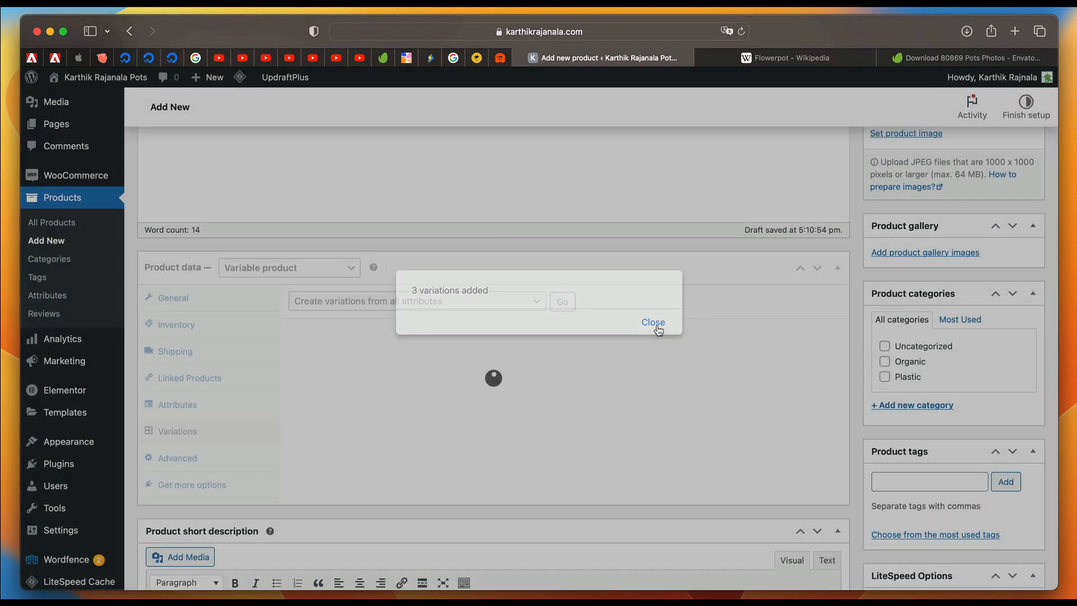
scroll(511, 422, down, 2)
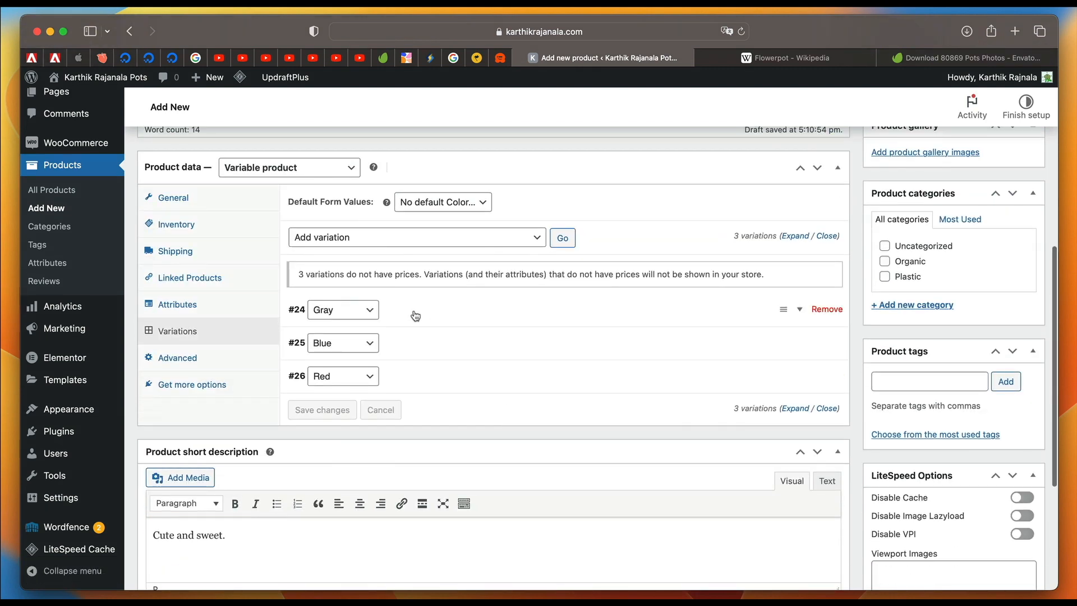
Examine the image, price, stock, shipping and tax settings available for the Gray and Blue variations.
click(415, 315)
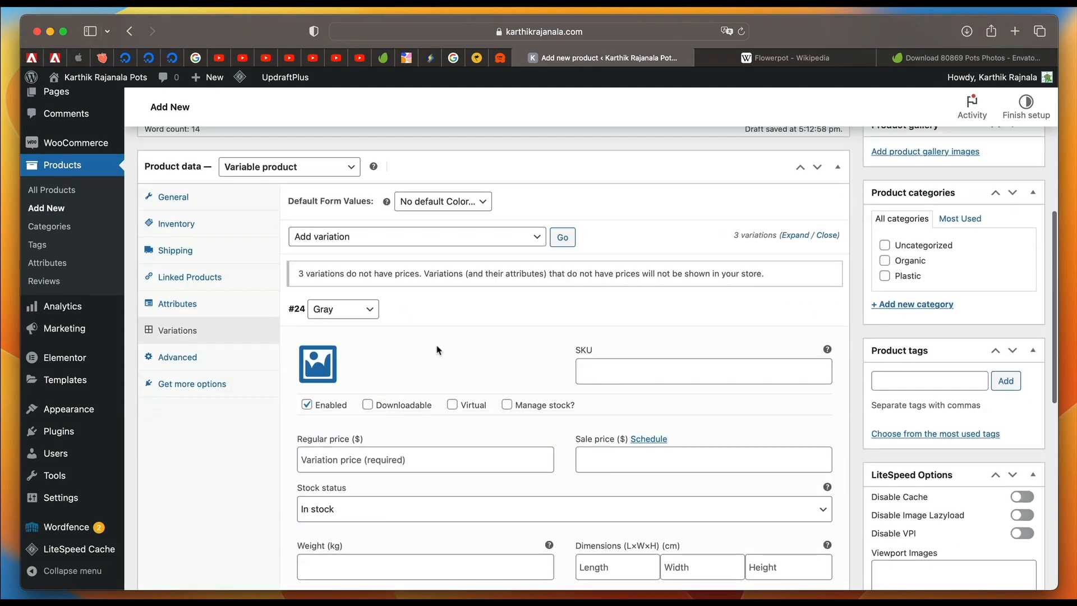
scroll(330, 318, down, 2)
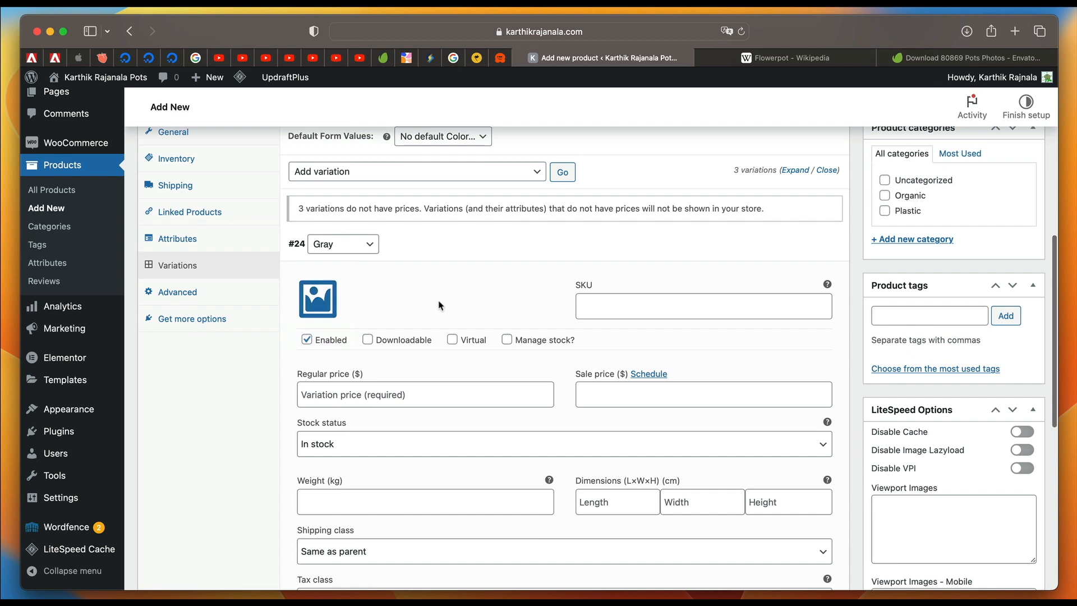
scroll(438, 303, down, 3)
scroll(439, 305, down, 2)
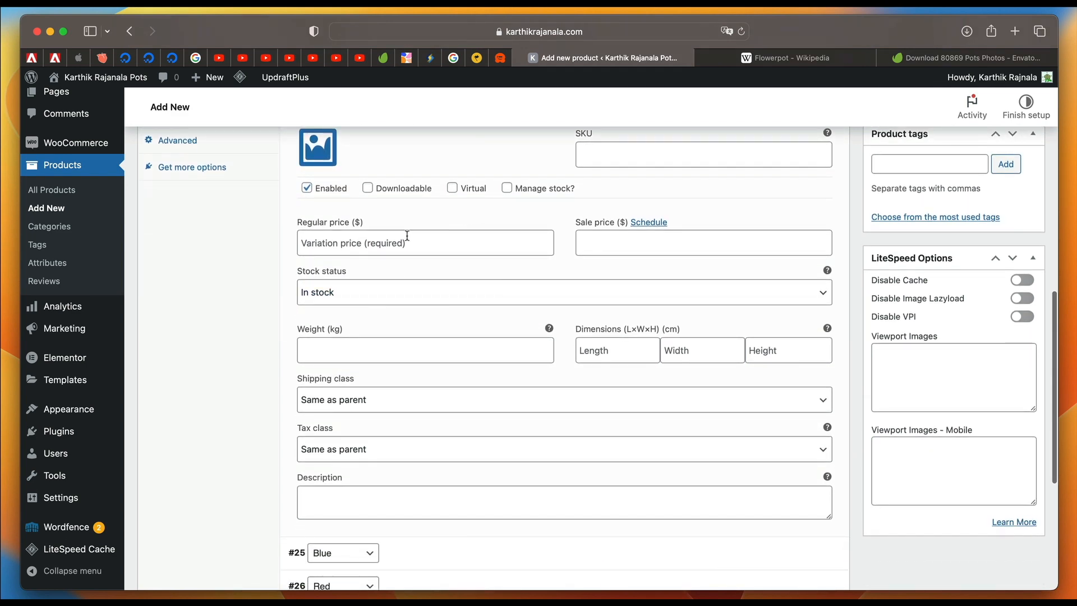
scroll(407, 252, up, 2)
scroll(407, 252, down, 5)
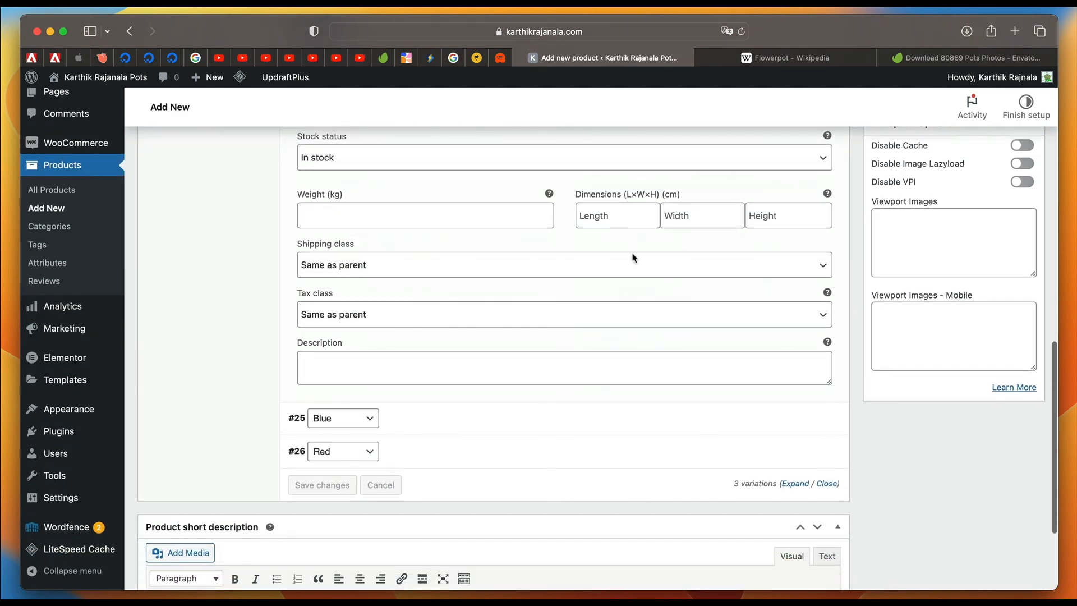
scroll(385, 400, down, 1)
click(433, 365)
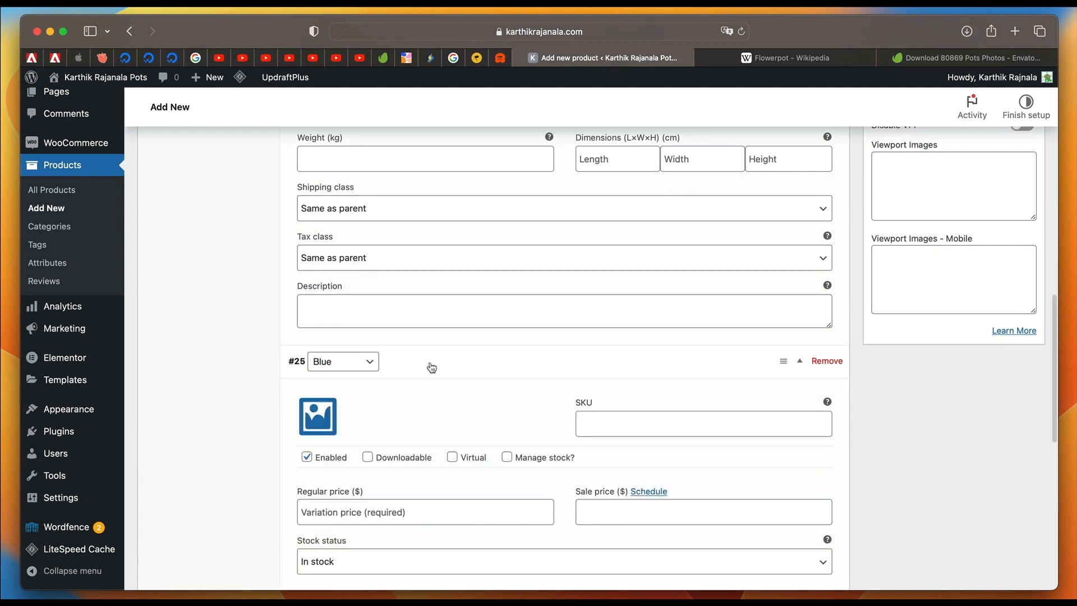
scroll(432, 366, down, 2)
scroll(432, 367, down, 2)
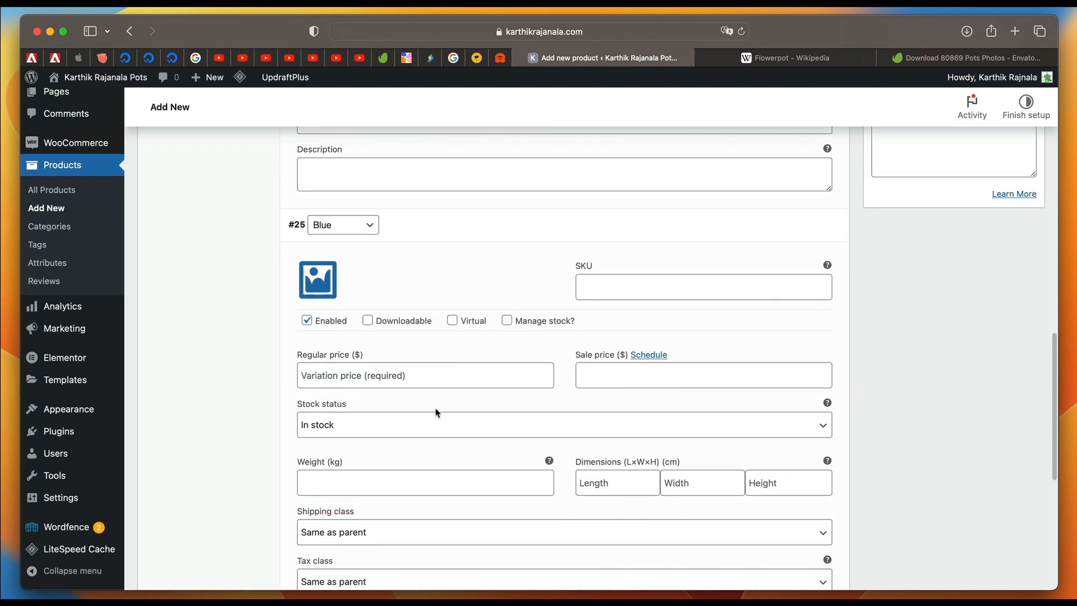
scroll(436, 412, down, 10)
scroll(437, 335, up, 15)
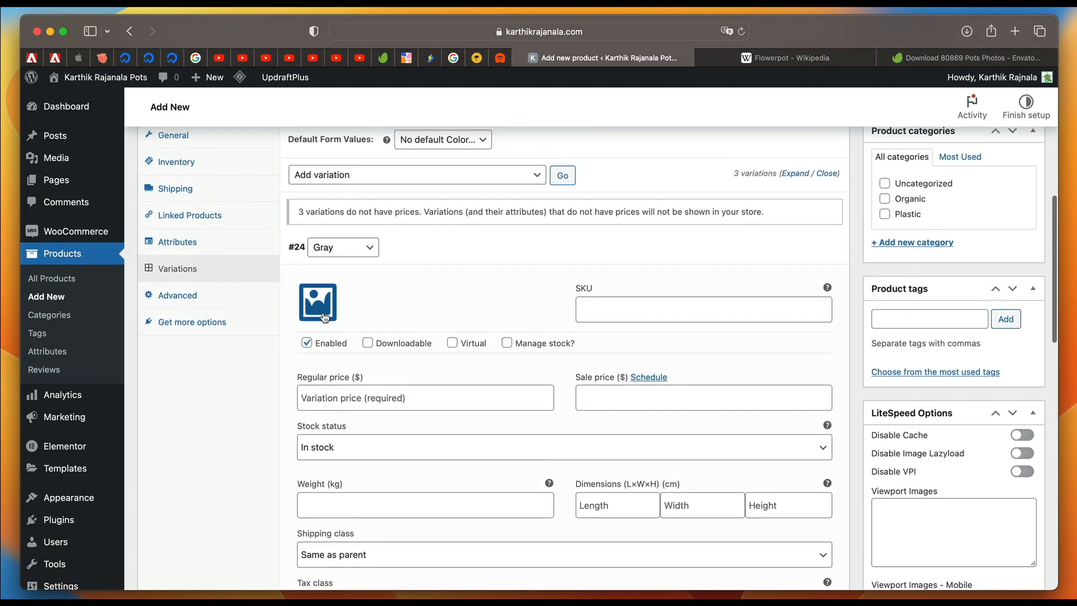
Upload the water-spraying-seedling picture from the Tutorial Images folder as the Gray variation's image.
scroll(347, 337, up, 9)
scroll(373, 359, down, 11)
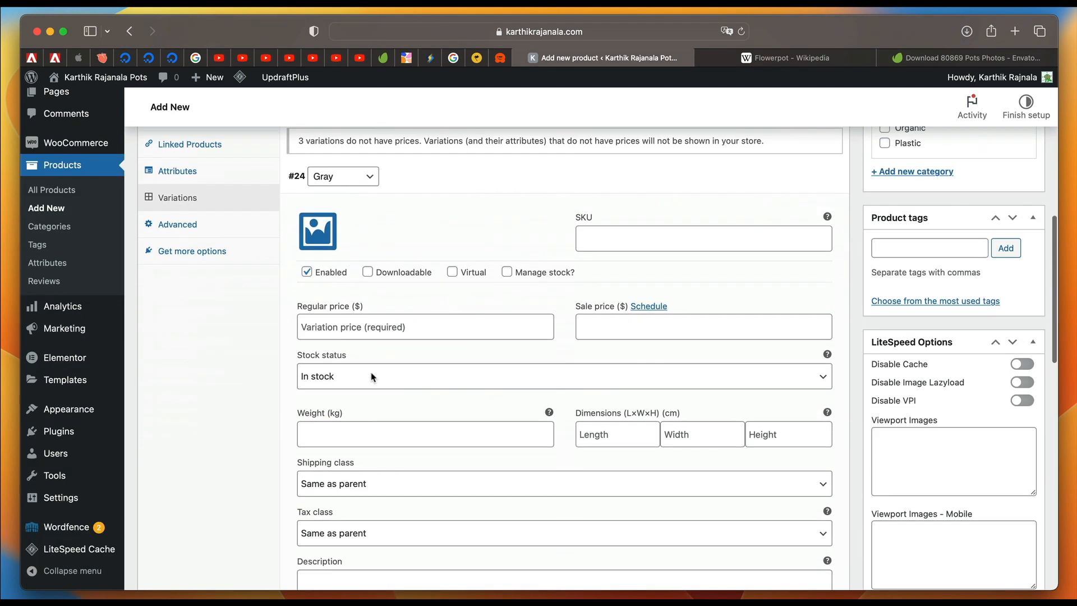
click(316, 232)
click(529, 346)
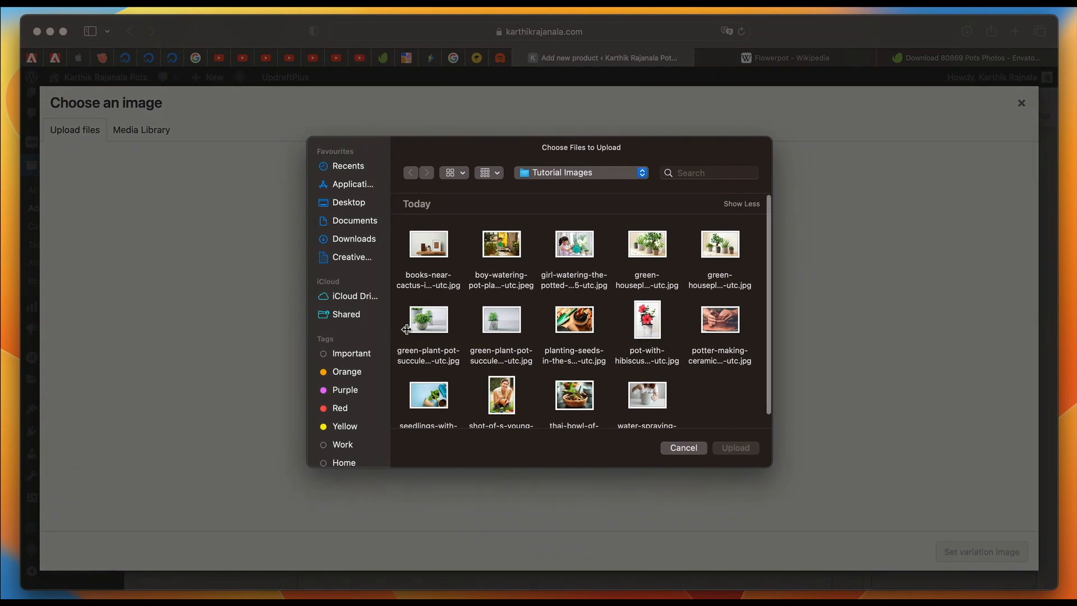
scroll(530, 367, down, 3)
click(667, 376)
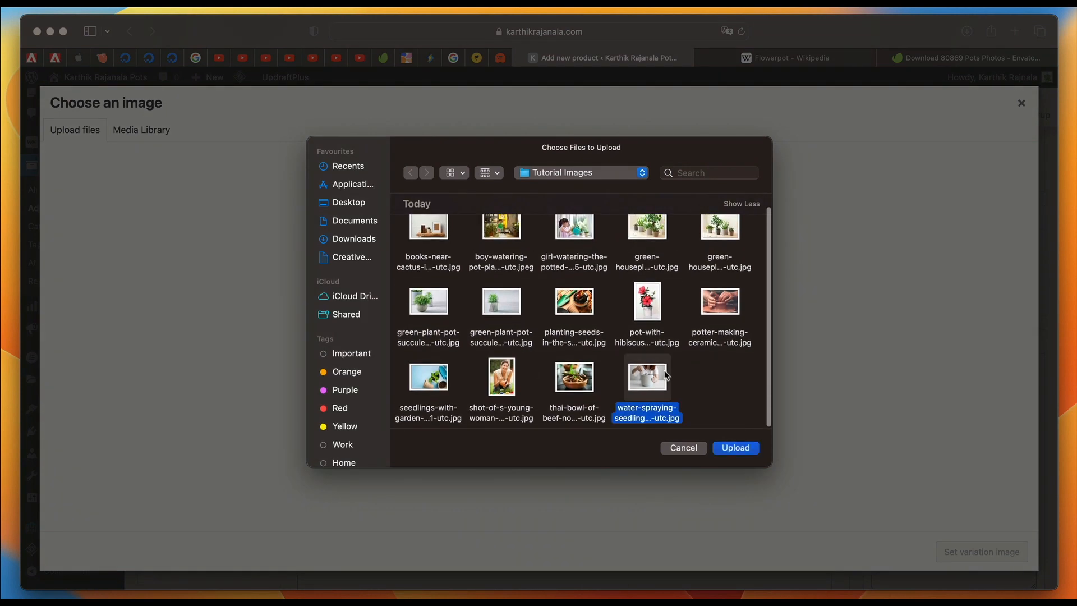
click(735, 448)
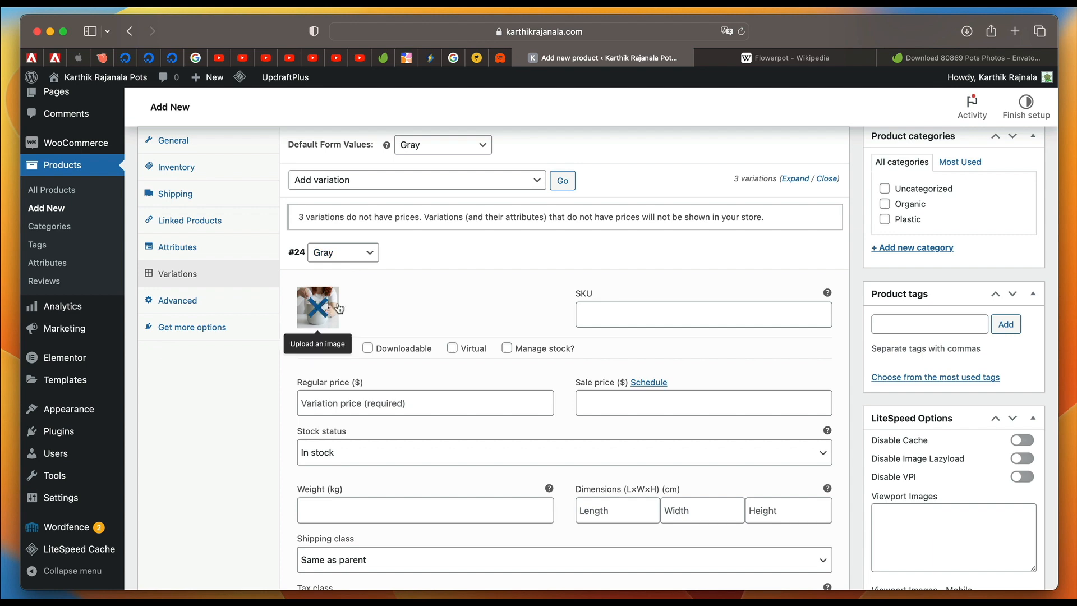
Set the Blue variation's regular price to $3.99.
scroll(424, 298, down, 3)
scroll(424, 299, down, 3)
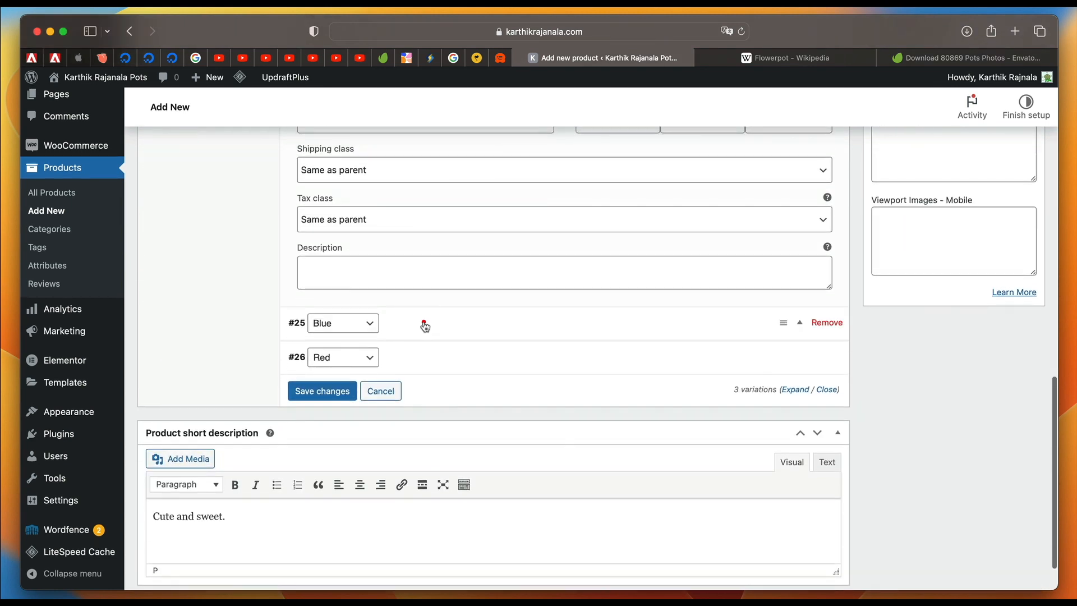
click(423, 321)
scroll(387, 336, down, 3)
click(362, 375)
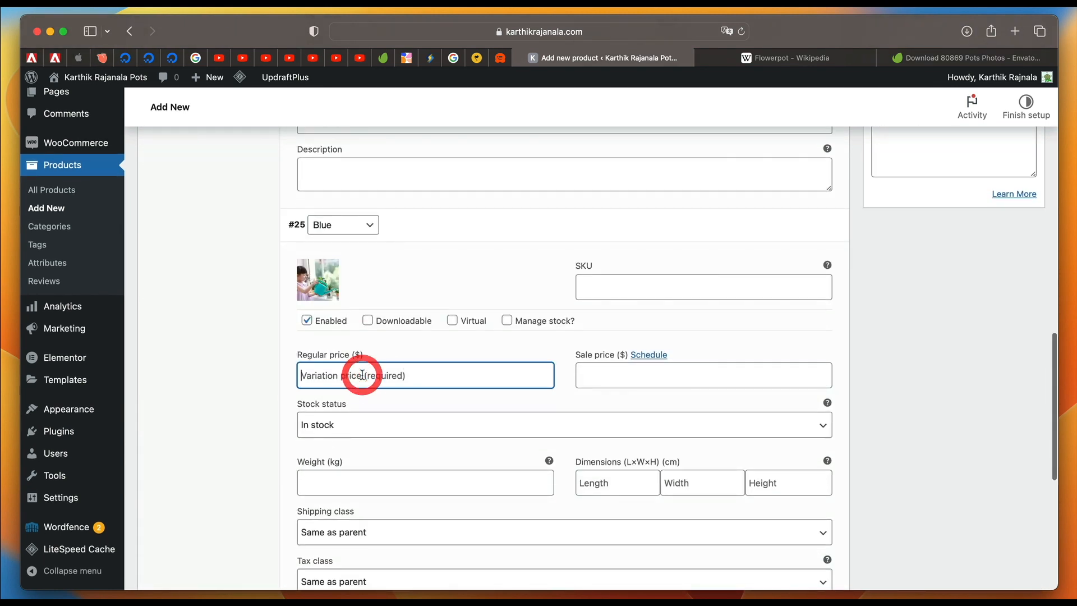
text(3.99)
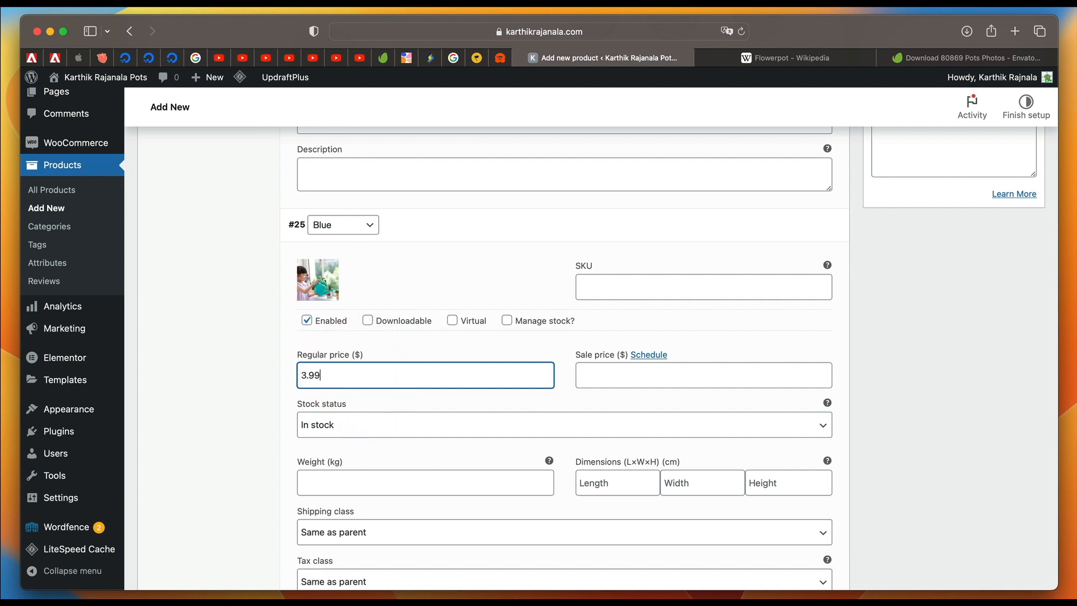
Set the Red variation's regular price to $4.99 and go to its sale price field.
scroll(415, 335, down, 5)
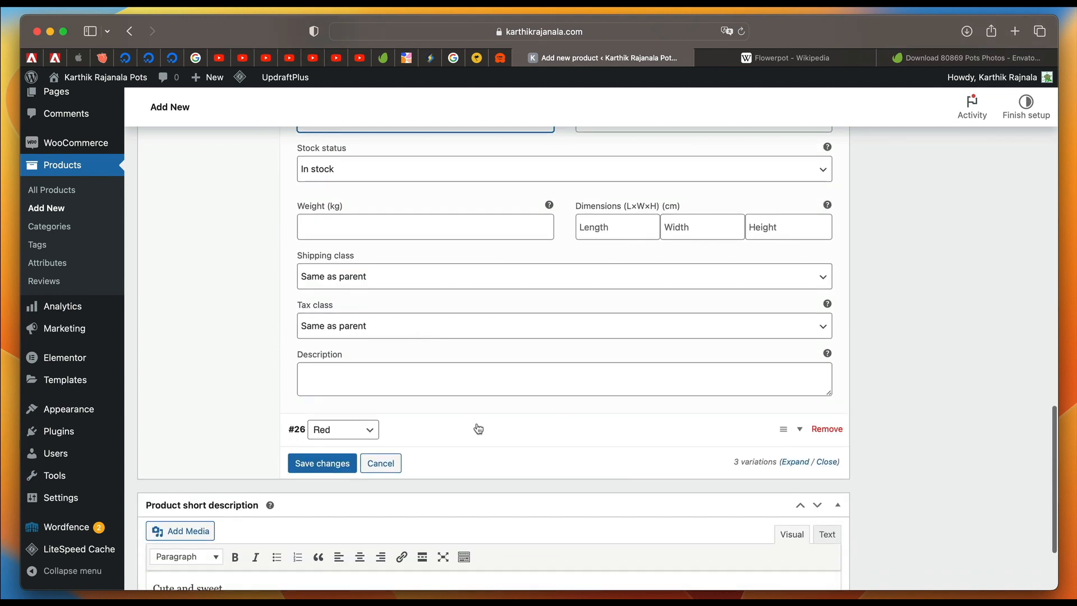
click(478, 429)
scroll(478, 429, down, 5)
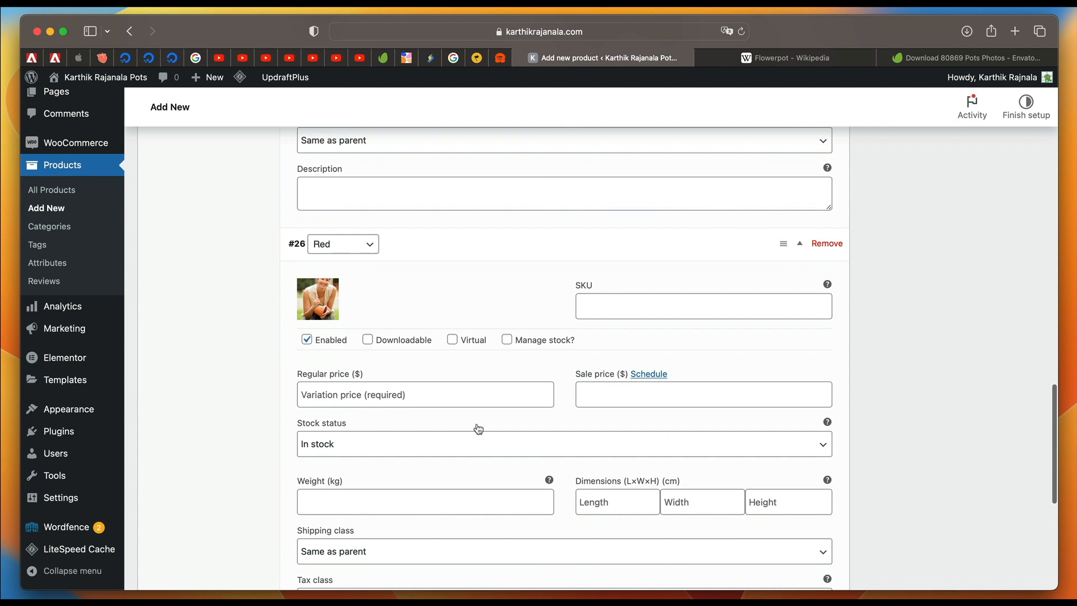
click(374, 396)
text(4.99)
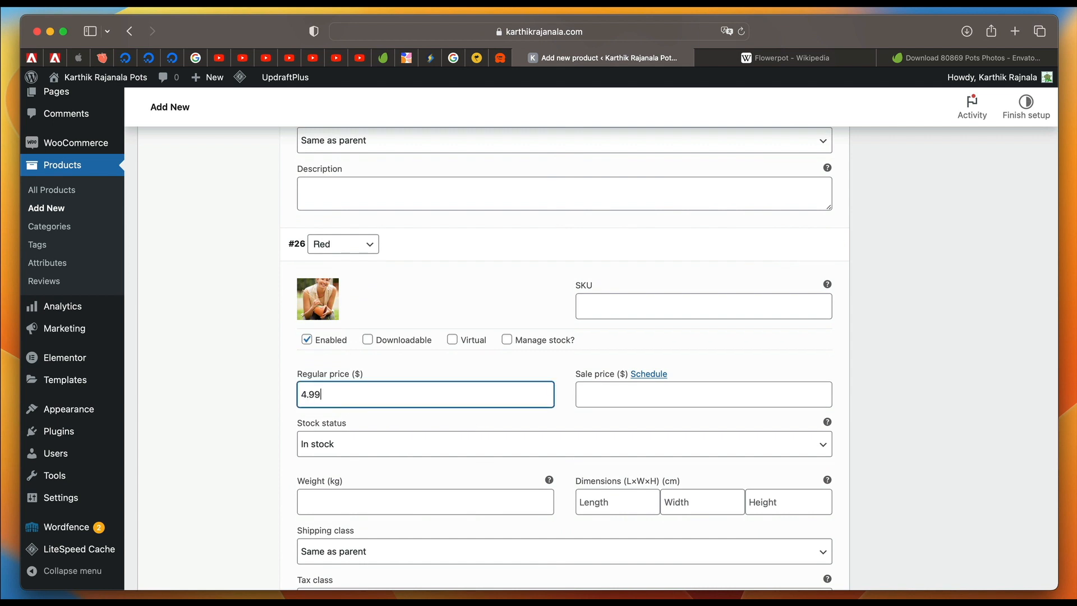
scroll(462, 332, down, 5)
scroll(466, 348, up, 3)
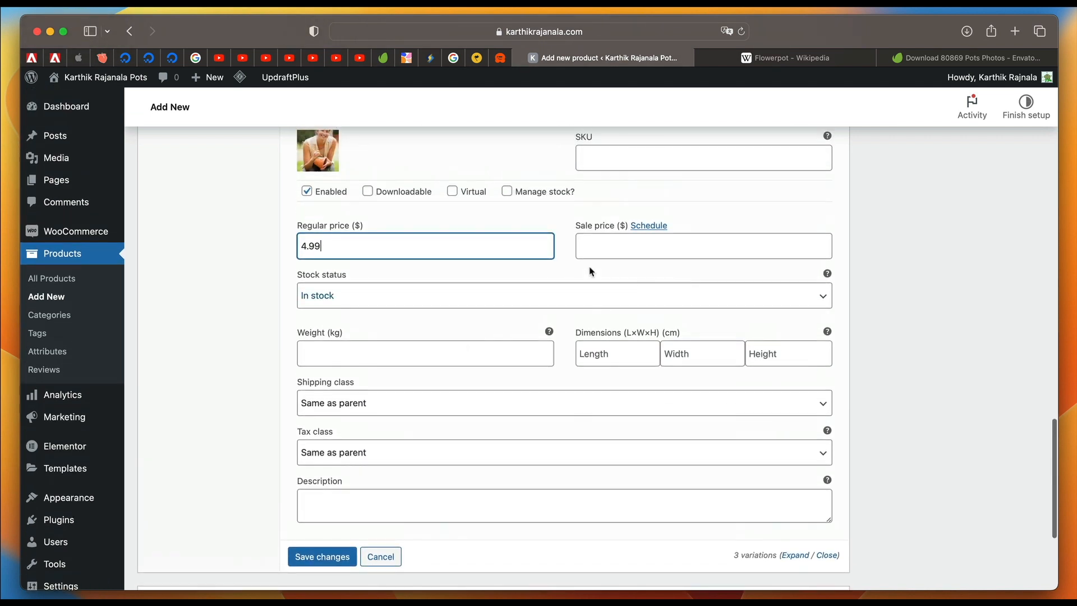
click(638, 255)
scroll(485, 286, down, 4)
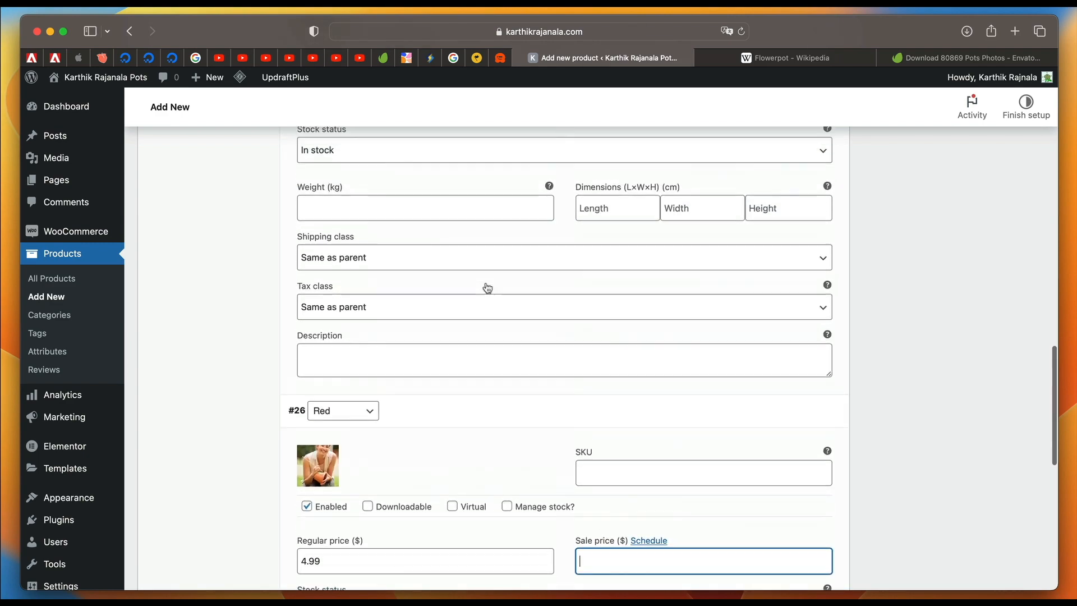
Publish the Cute Pot product and open its page on the store.
scroll(487, 288, up, 15)
scroll(488, 286, down, 2)
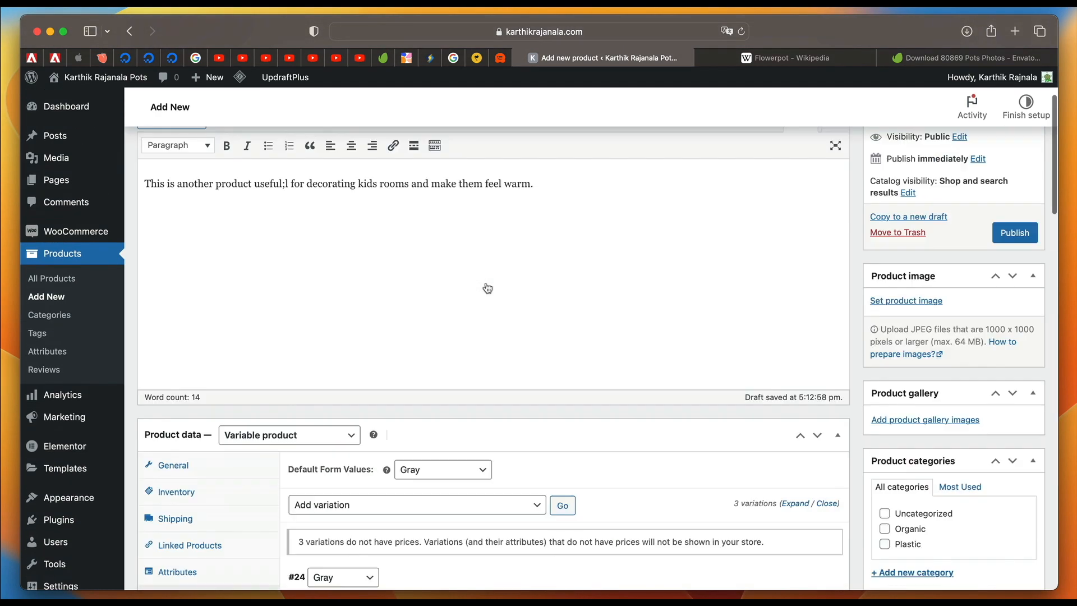
scroll(488, 286, up, 2)
click(1004, 351)
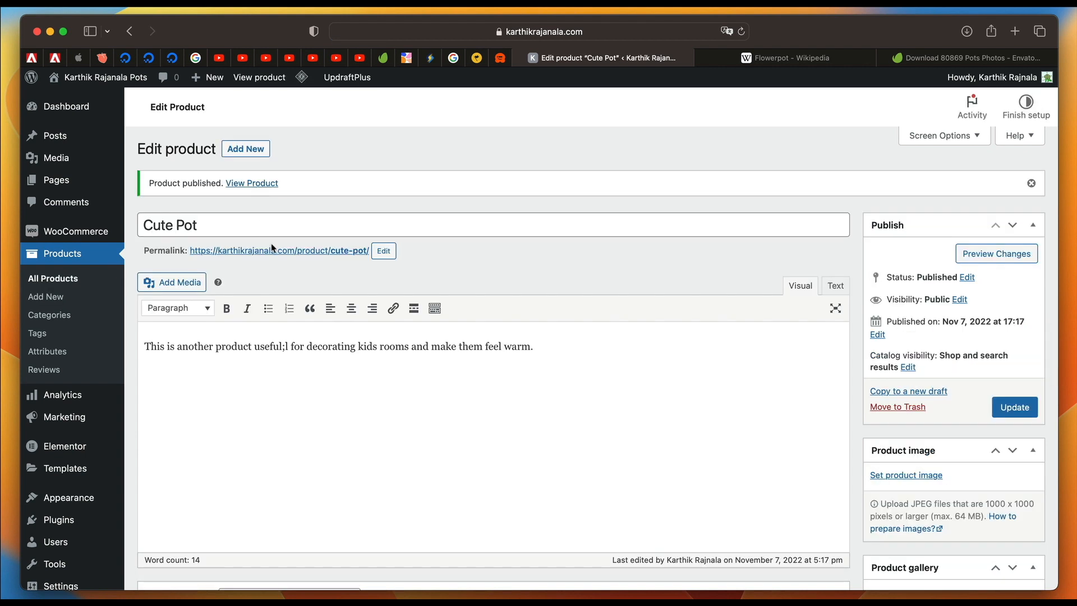
click(272, 251)
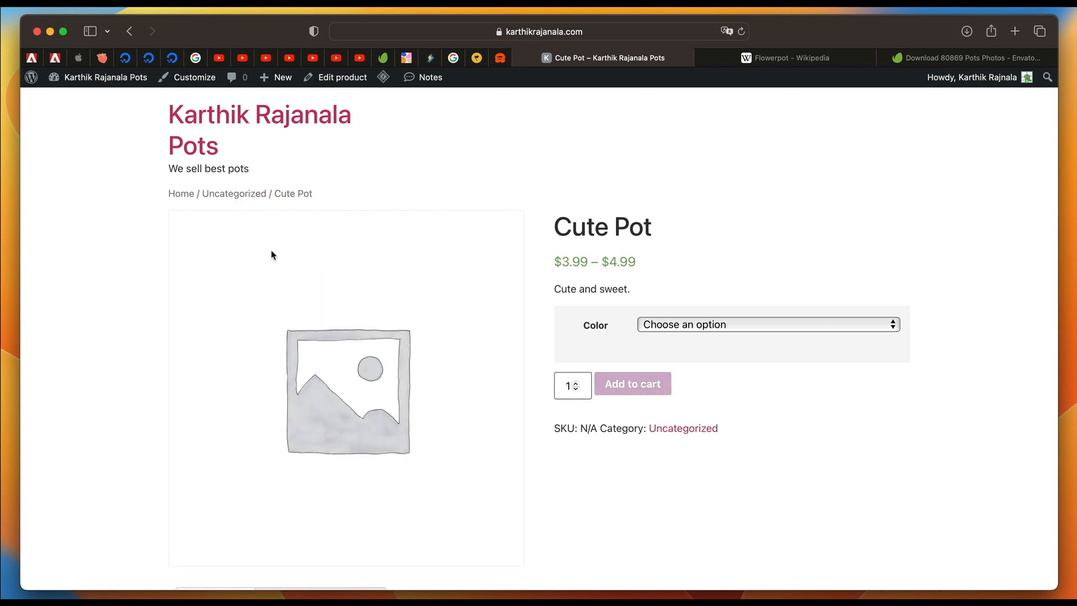
Check the available color options and the image and price shown for Blue and Red on the Cute Pot page.
click(715, 331)
click(709, 339)
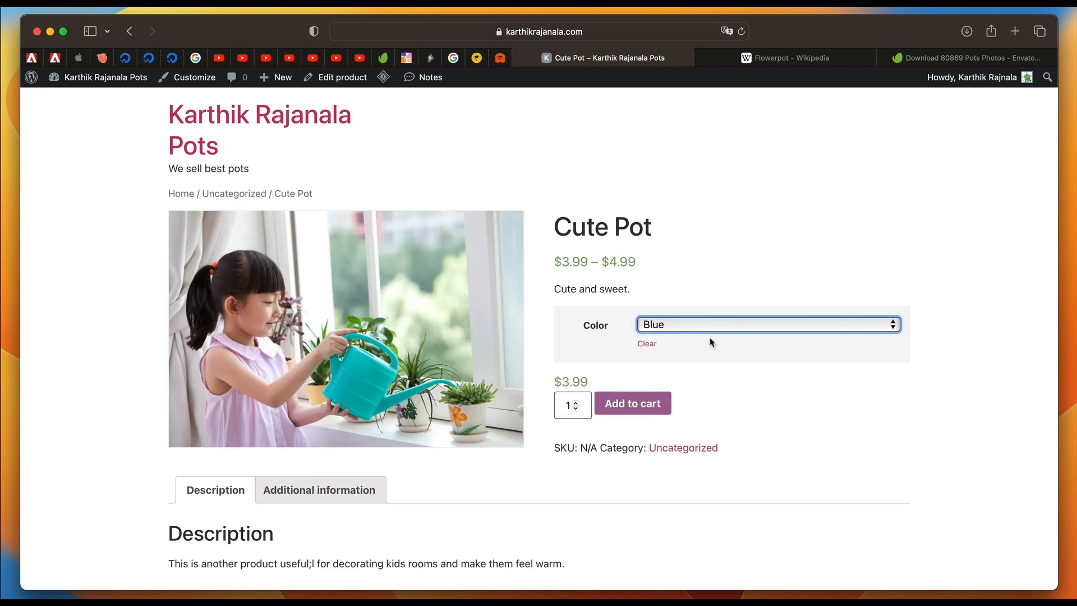
click(727, 328)
click(691, 253)
triple_click(568, 379)
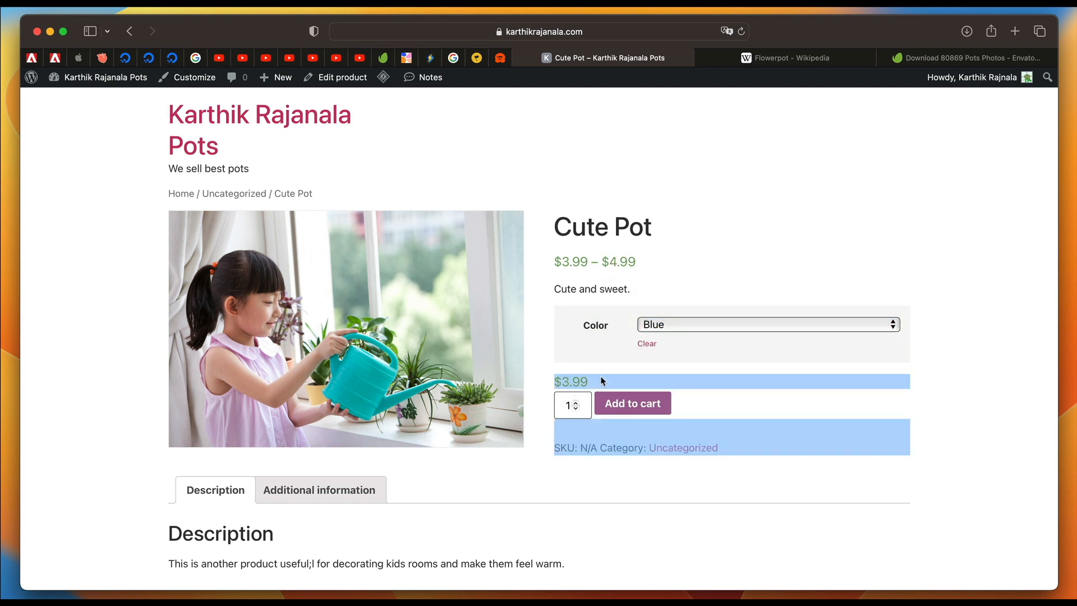
click(699, 322)
click(697, 343)
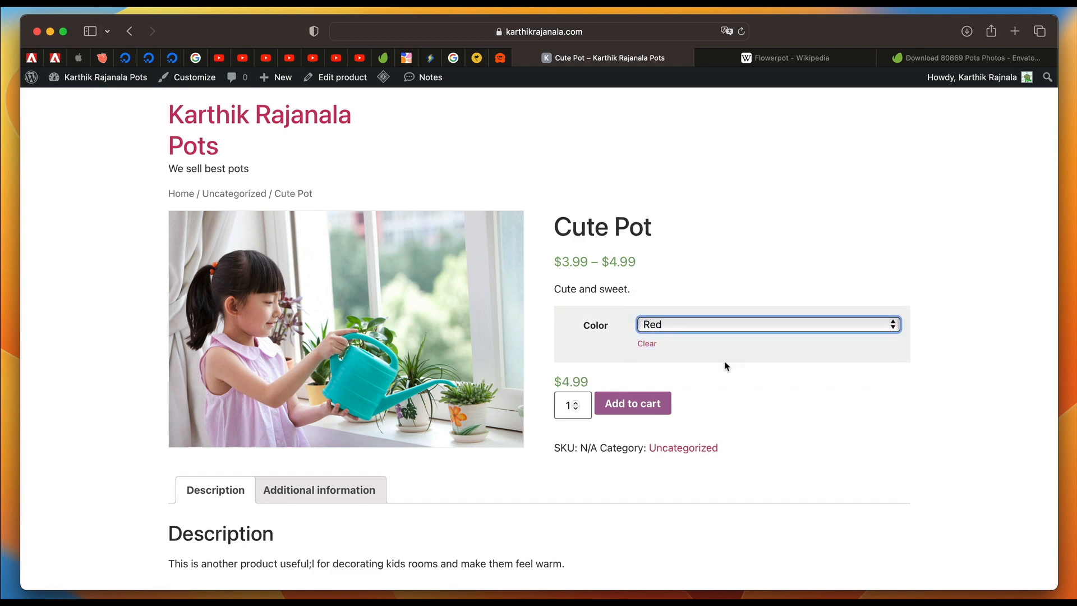
triple_click(567, 380)
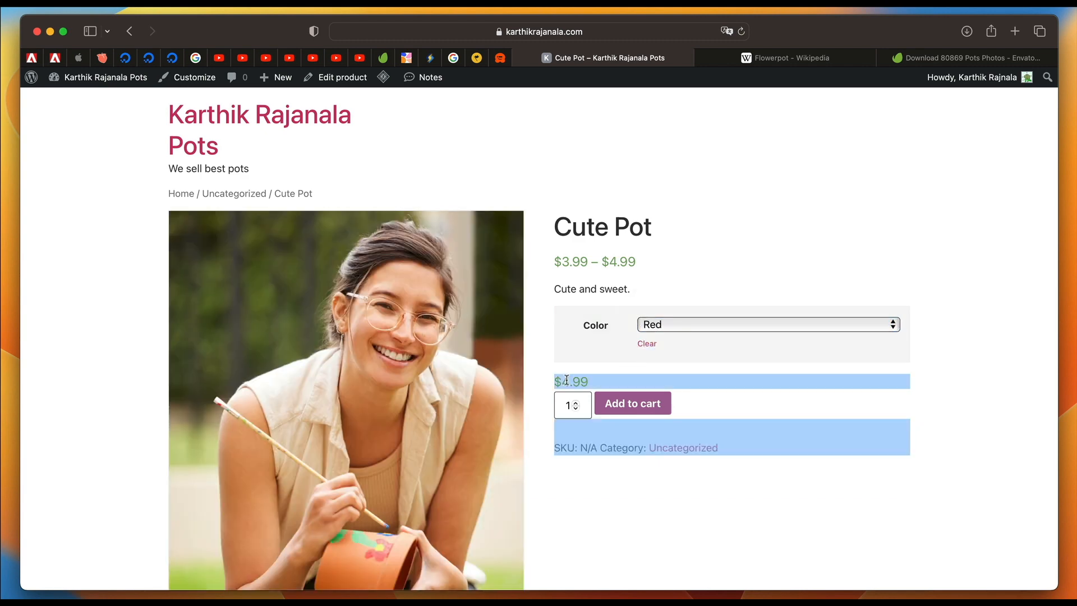
click(684, 325)
click(685, 337)
Edit the Cute Pot product to give the Gray variation a regular price of $5.99 and save the update.
click(331, 81)
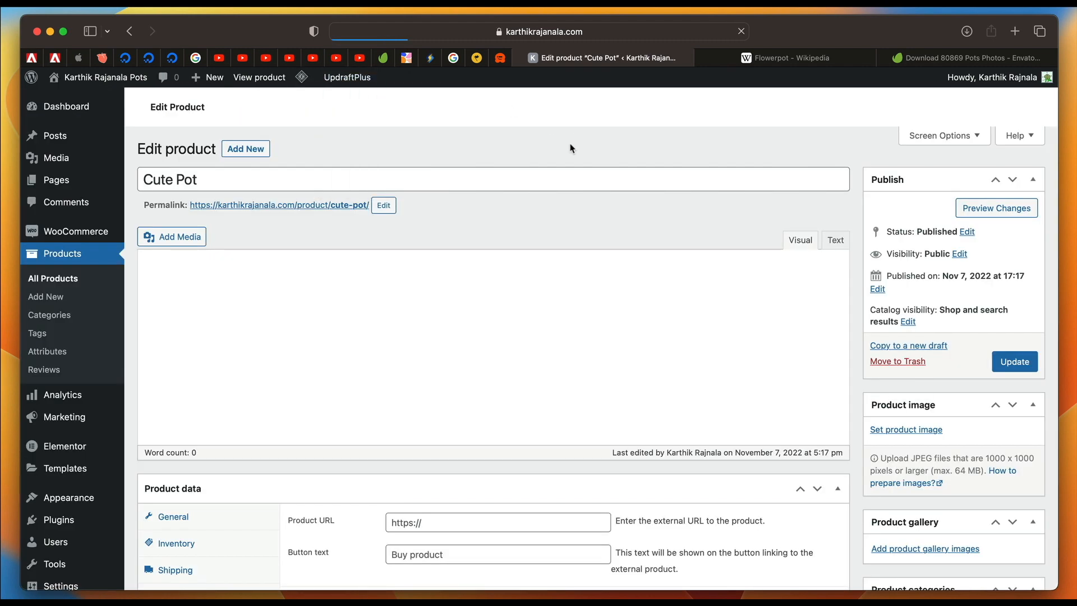
scroll(444, 274, down, 7)
scroll(443, 274, up, 4)
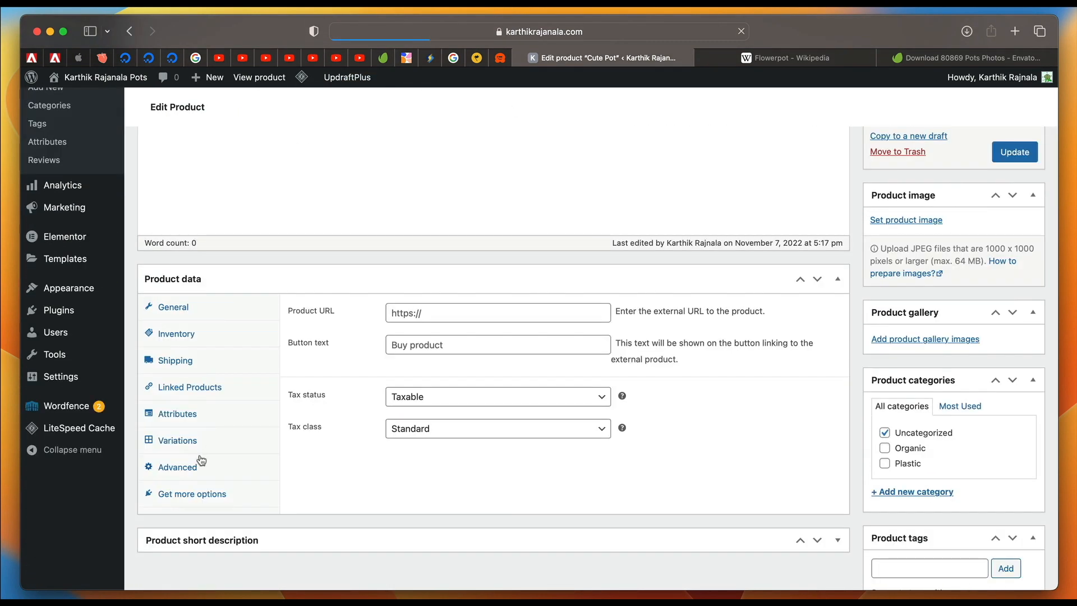
click(200, 442)
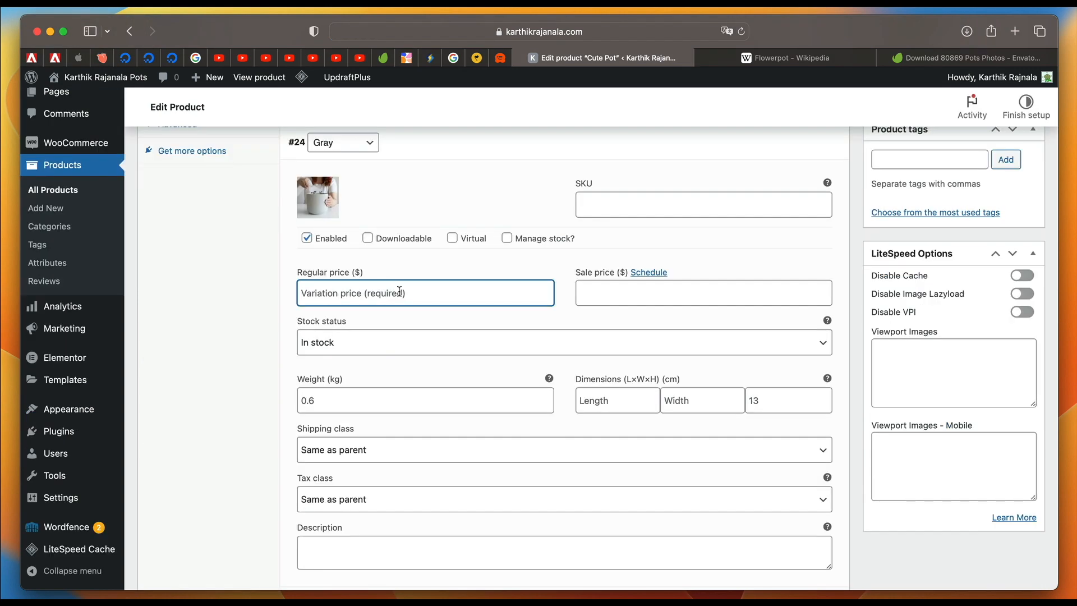
text(5)
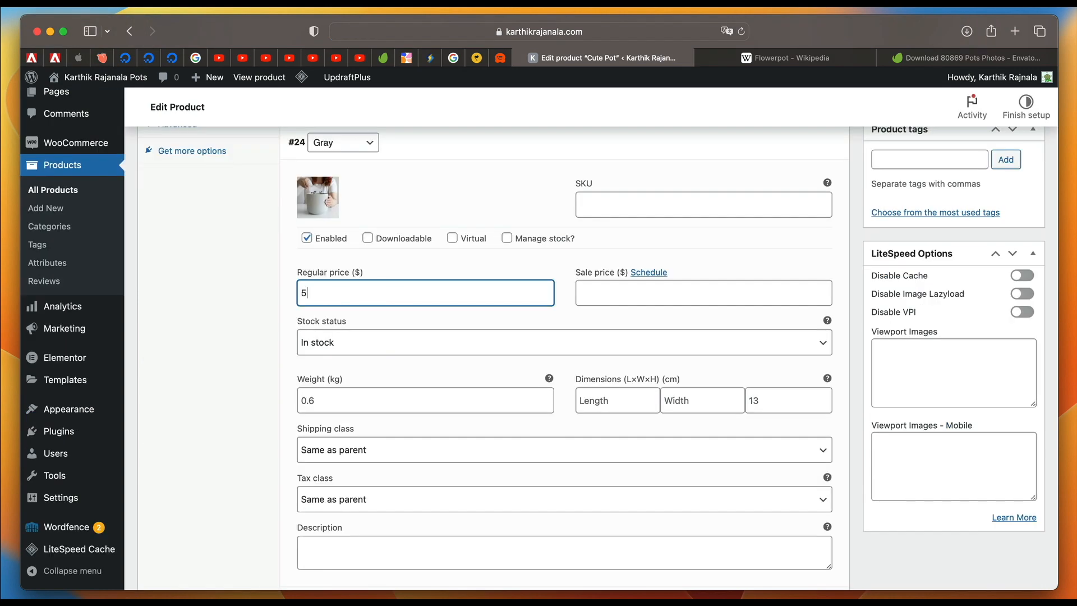
text(.99)
scroll(480, 310, up, 1)
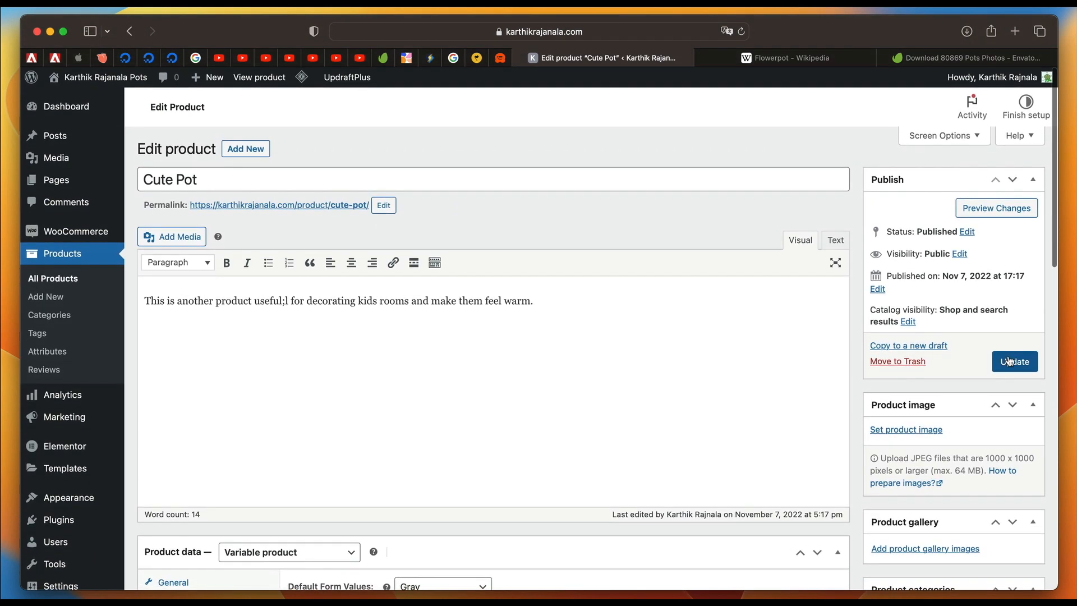
click(1009, 355)
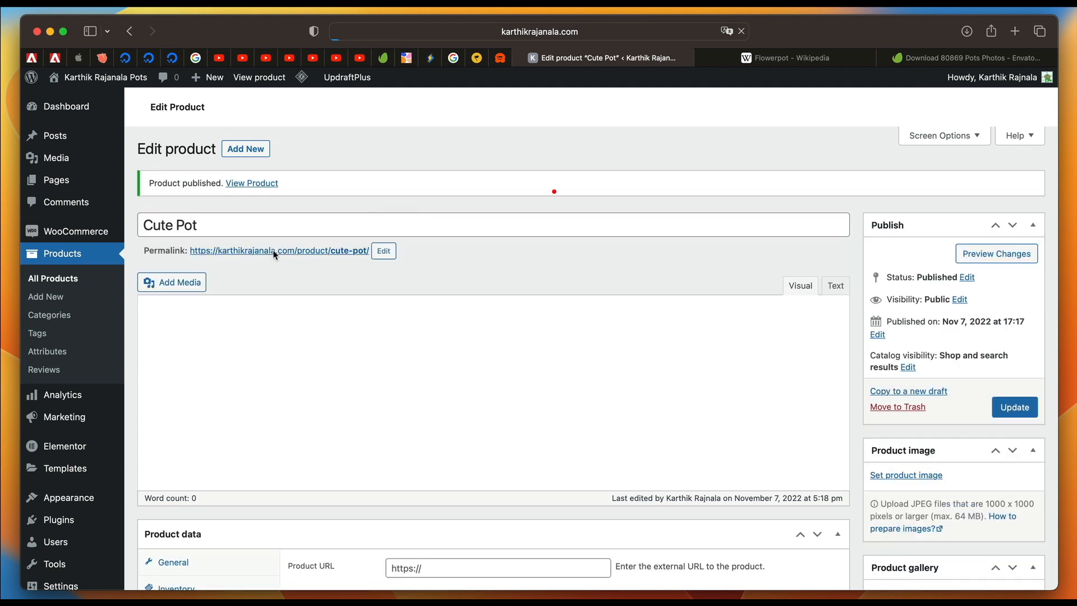
View the updated Cute Pot page and compare image and price for the Gray, Blue and Red color options.
click(274, 253)
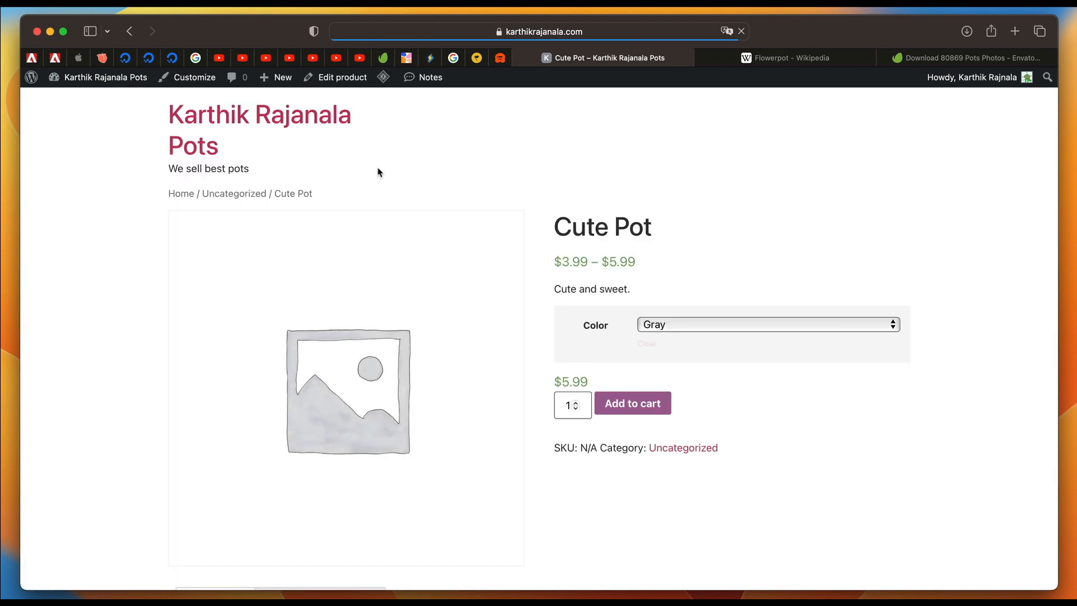
click(680, 328)
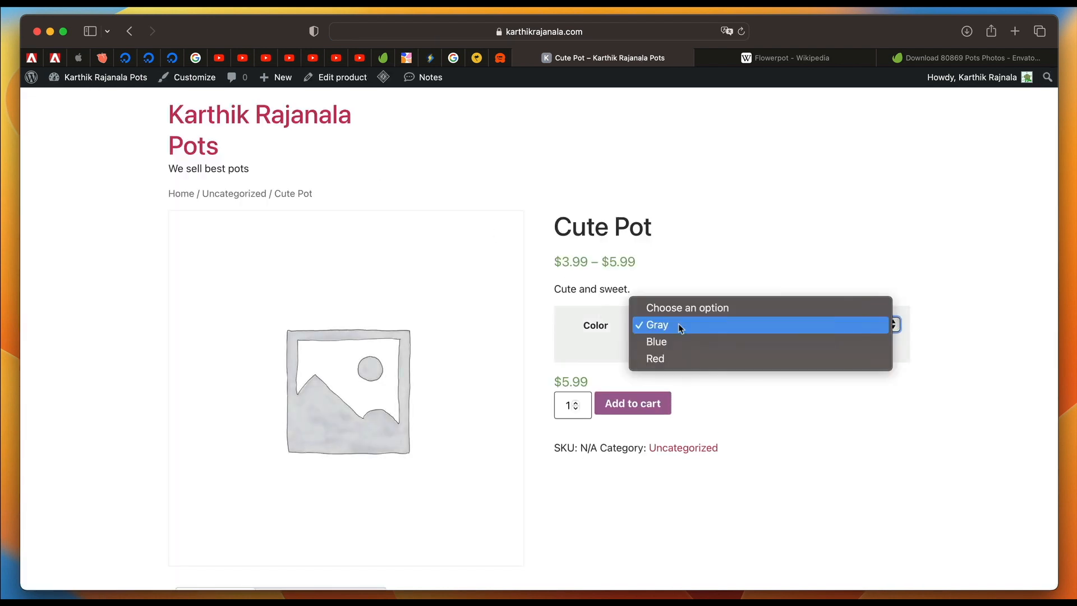
click(693, 340)
click(705, 331)
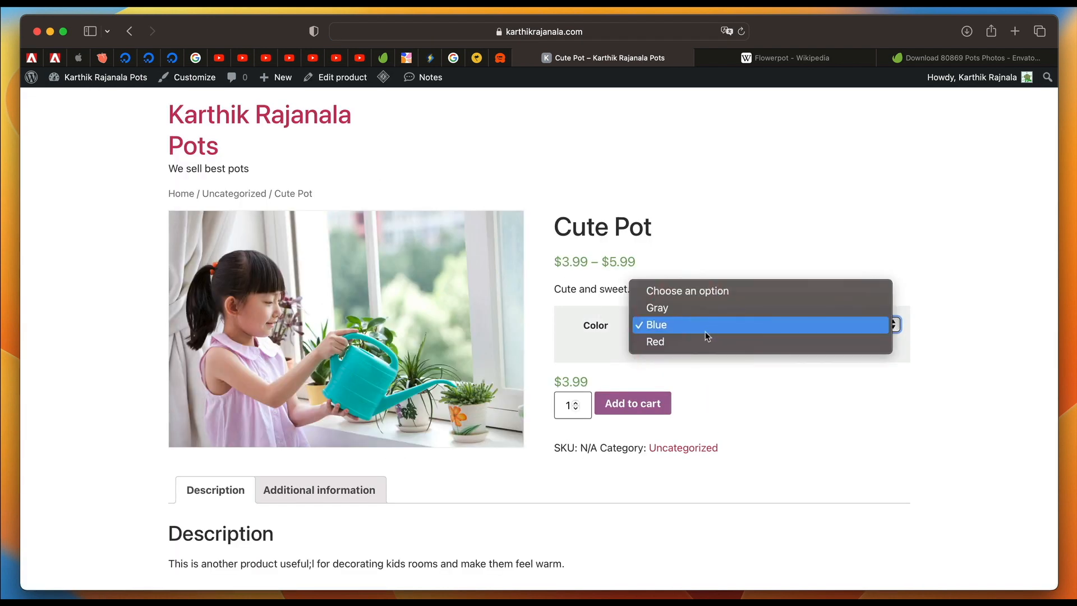
click(704, 331)
click(705, 331)
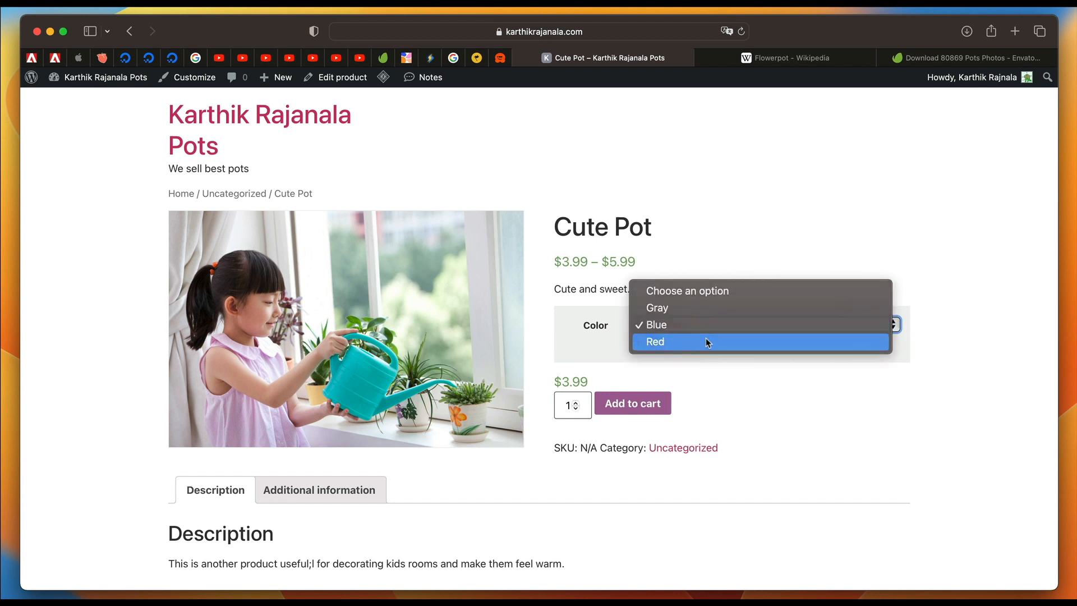
click(705, 337)
click(701, 327)
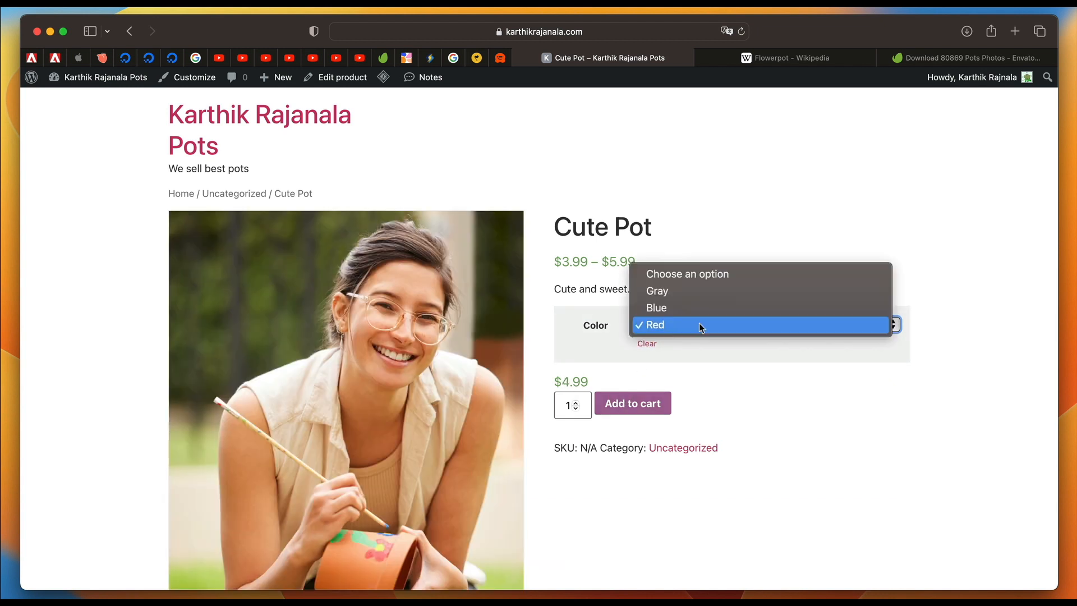
click(705, 292)
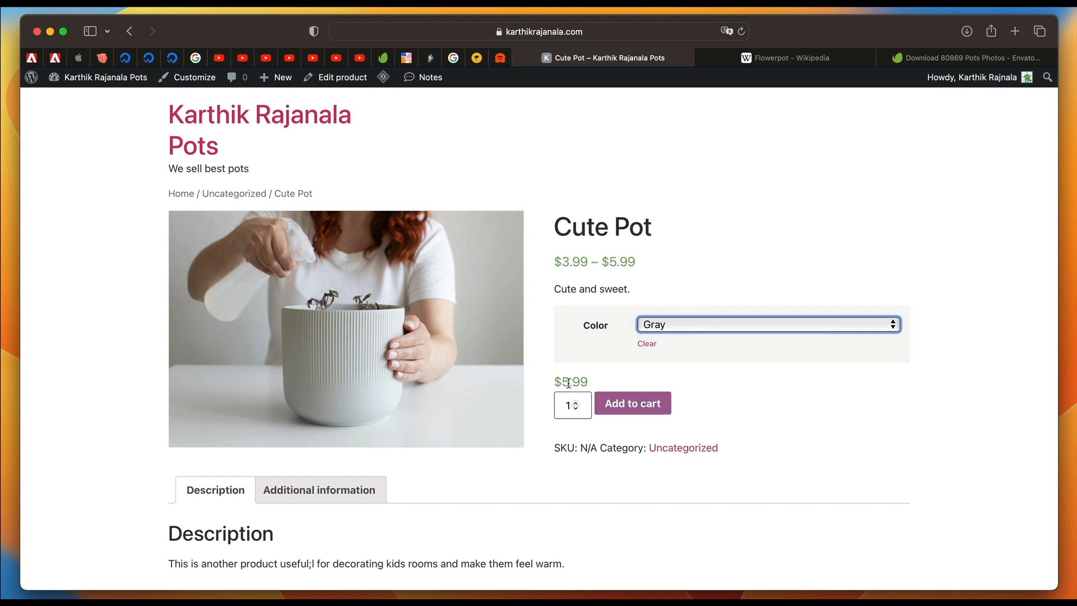
click(719, 325)
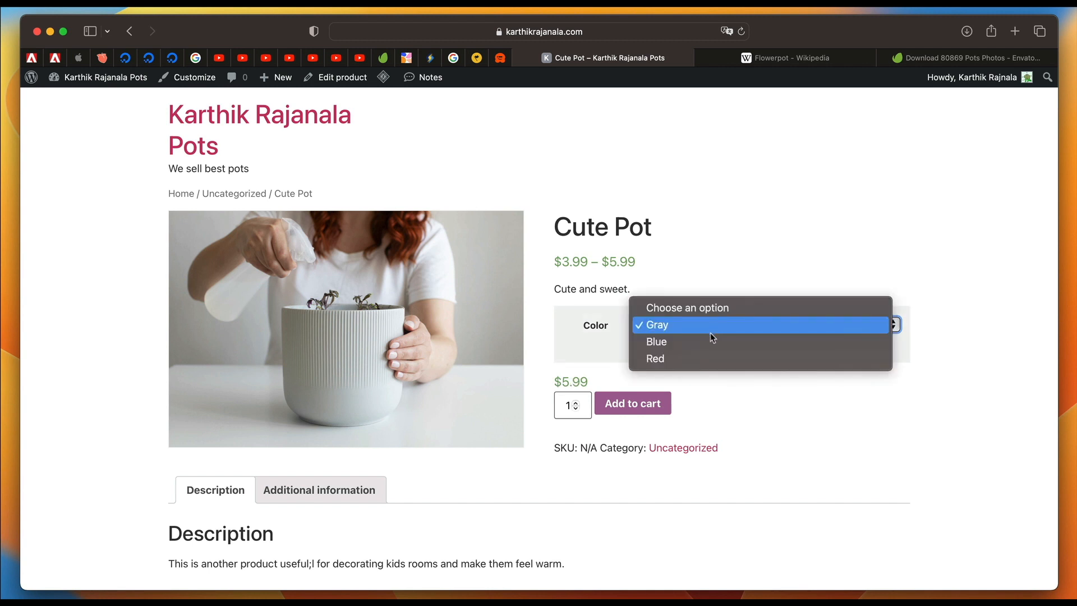
click(709, 340)
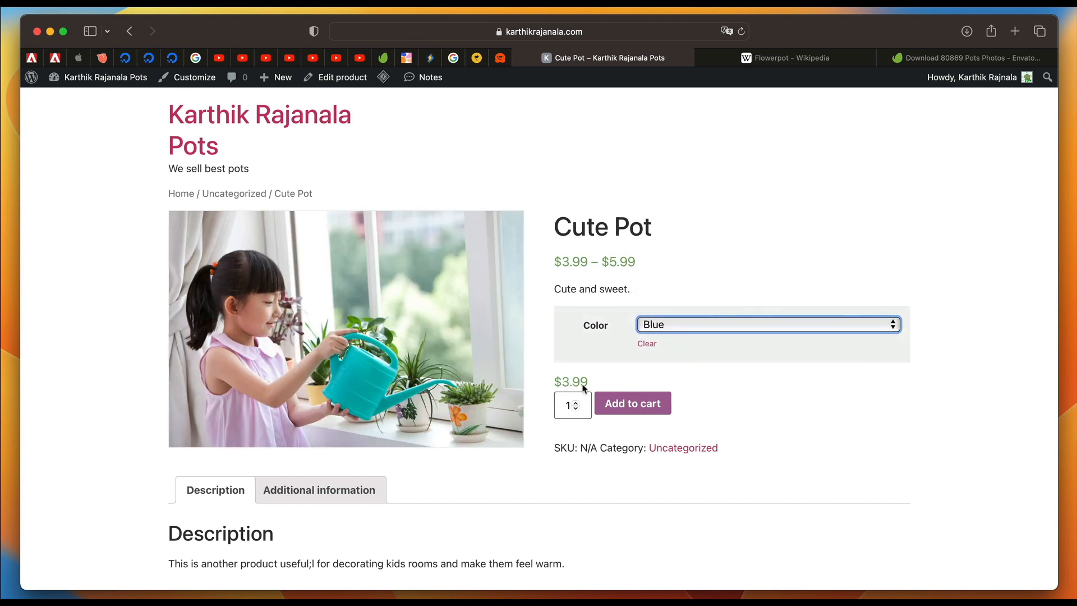
click(684, 331)
click(690, 339)
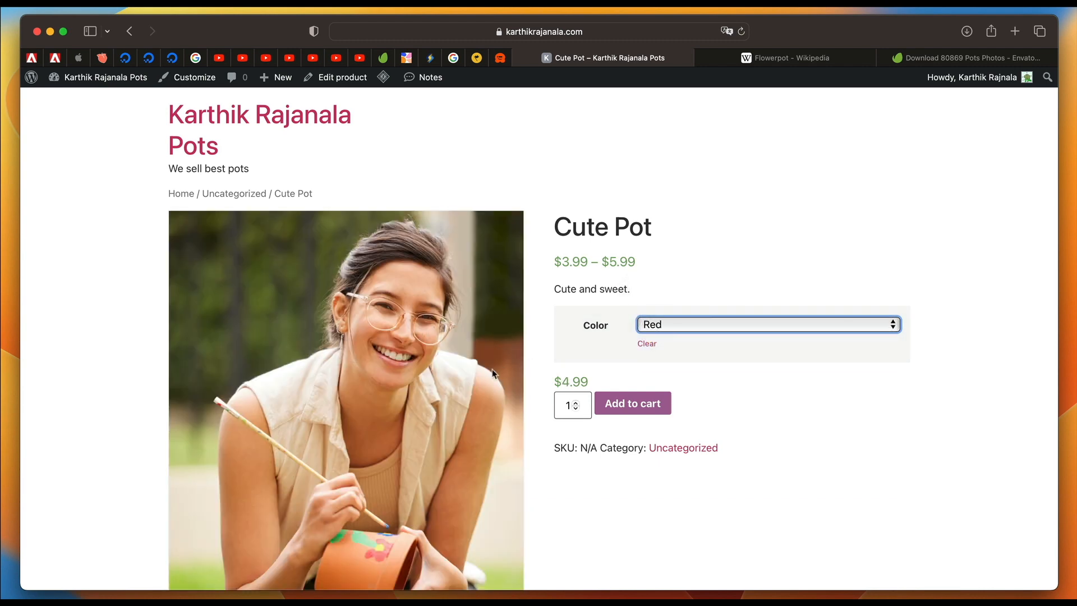
Review the Cute Pot page's description and additional information with the Red option selected.
scroll(493, 373, down, 3)
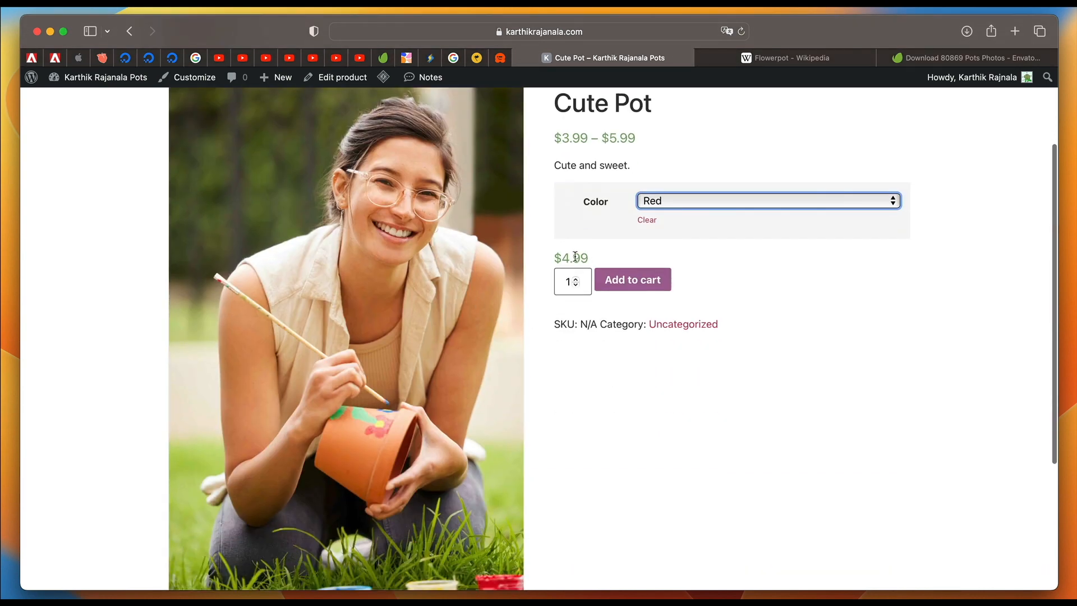
scroll(318, 361, up, 3)
scroll(649, 490, down, 6)
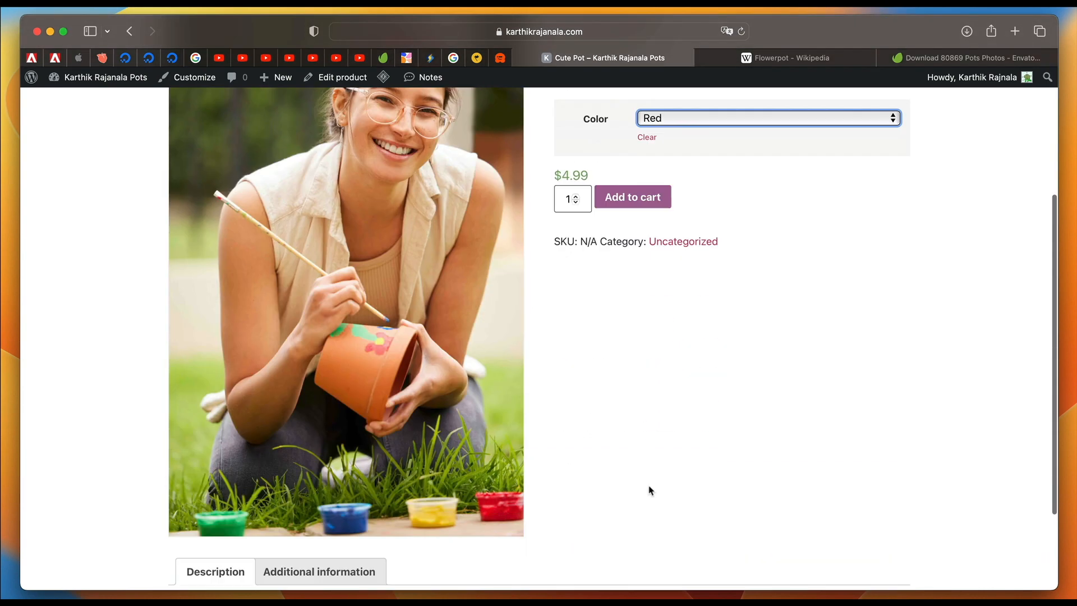
scroll(478, 392, down, 2)
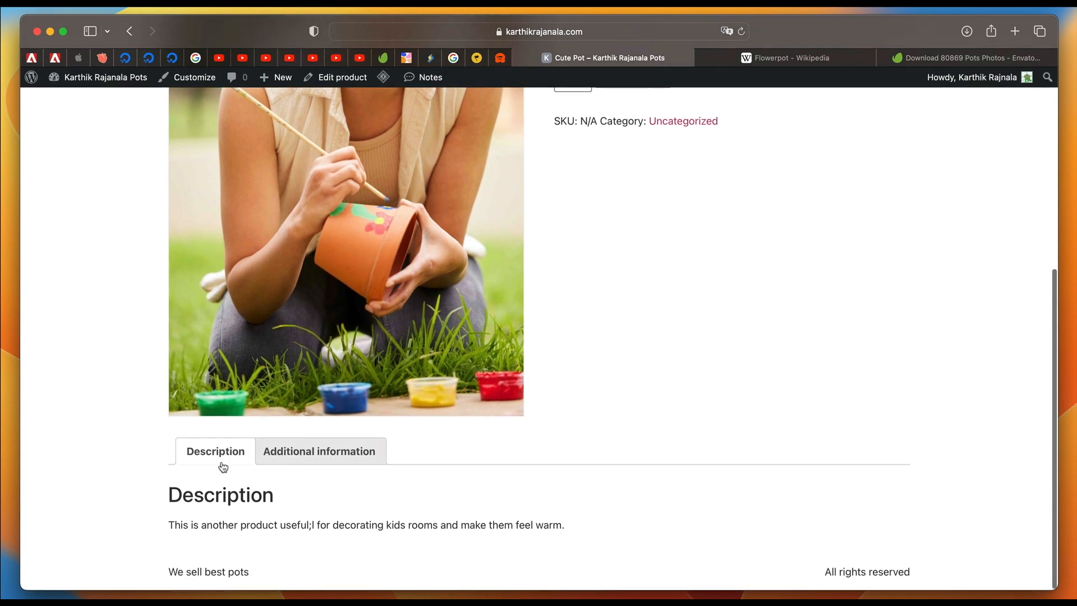
click(308, 452)
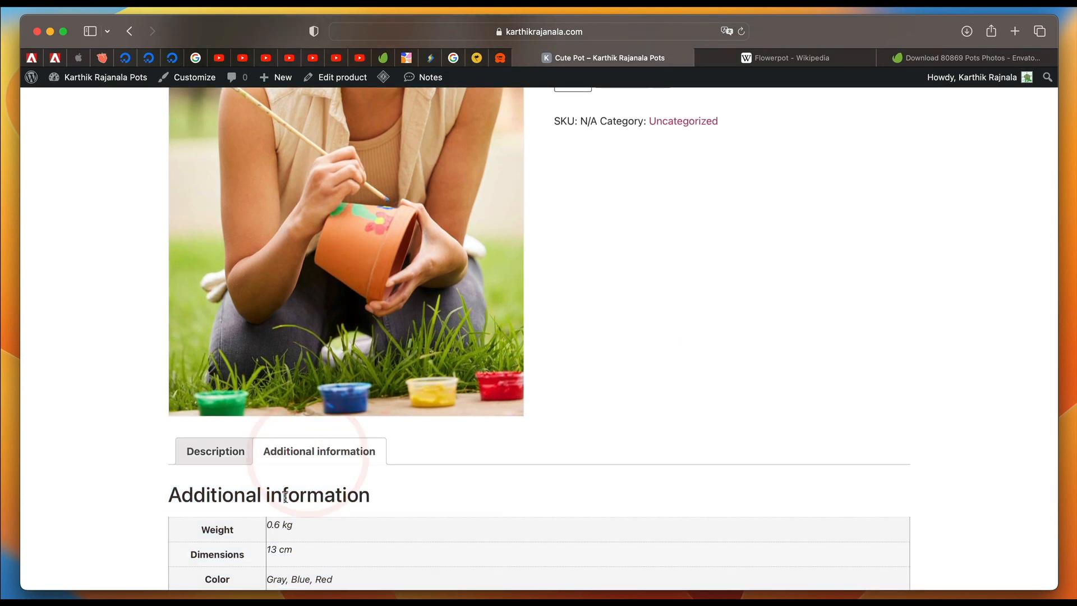
scroll(289, 499, down, 2)
scroll(193, 393, up, 15)
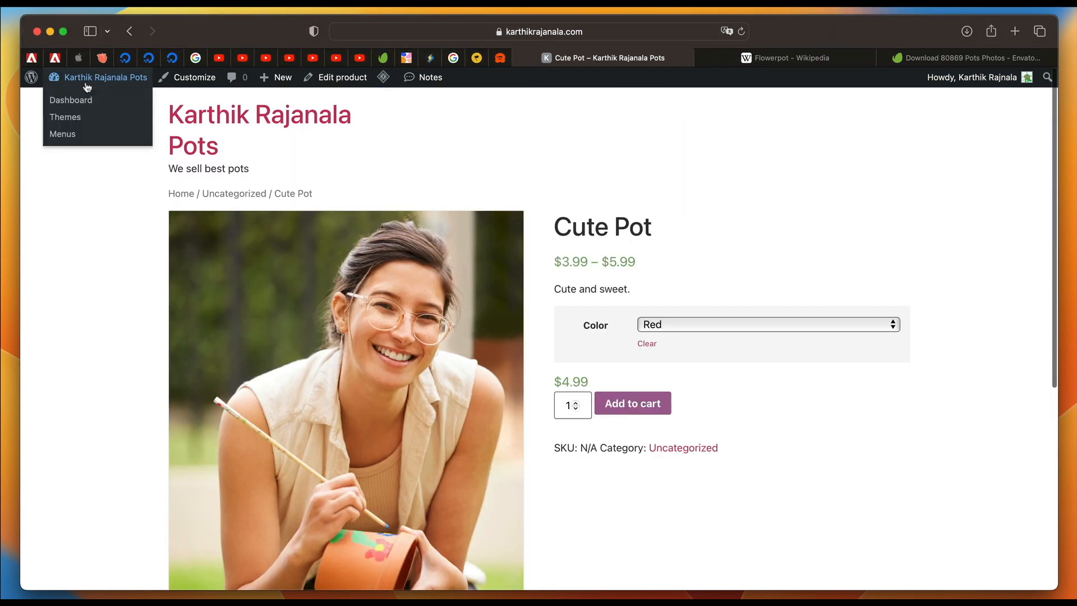
Set the water-spraying-seedlings picture from the media library as Cute Pot's main product image and update the product.
click(83, 83)
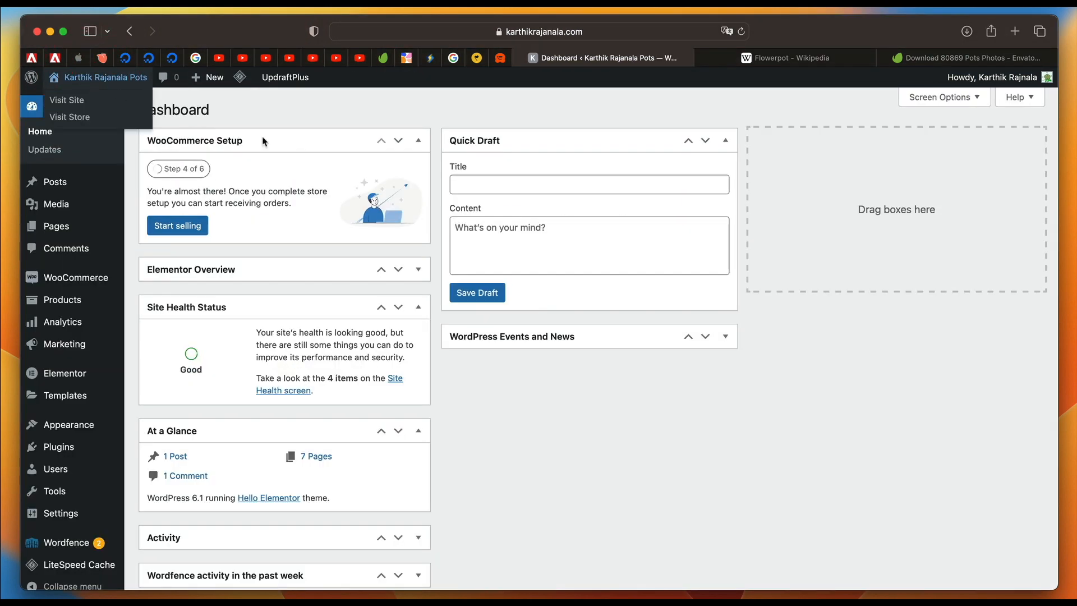
click(81, 301)
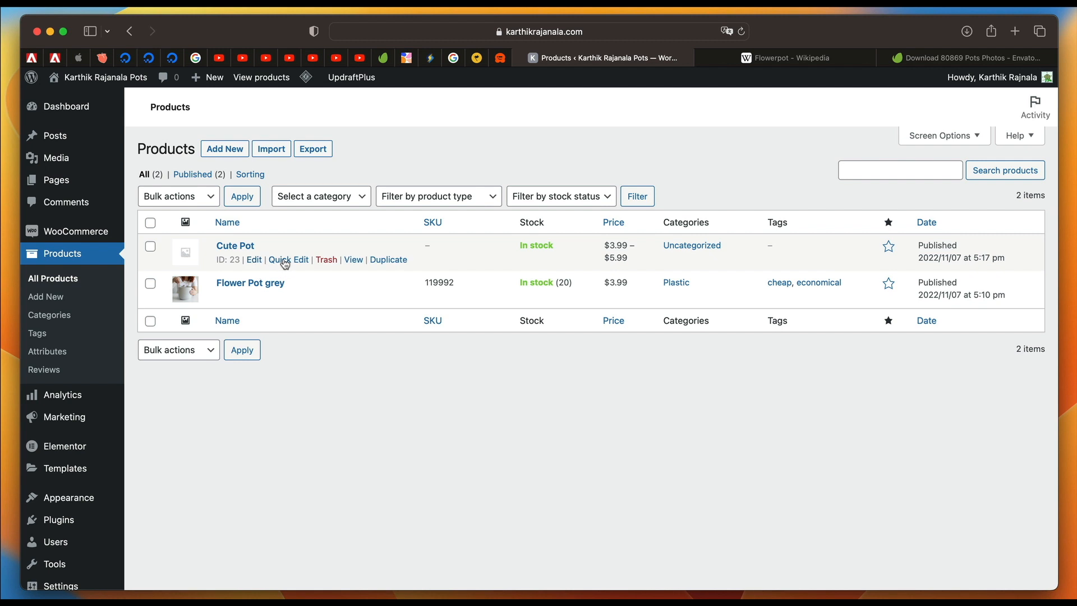
click(255, 261)
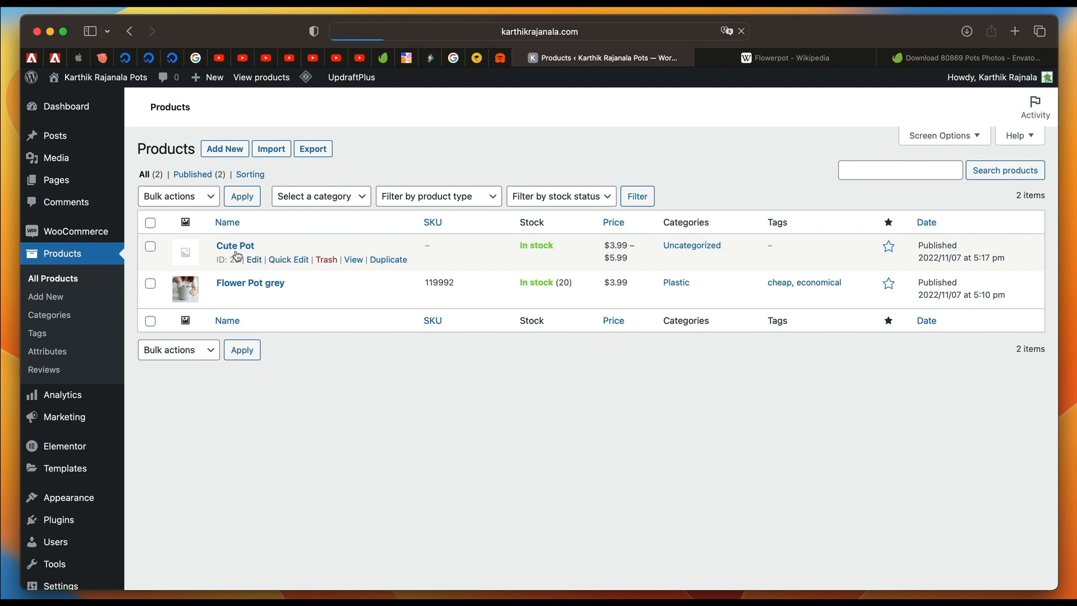
scroll(887, 389, down, 3)
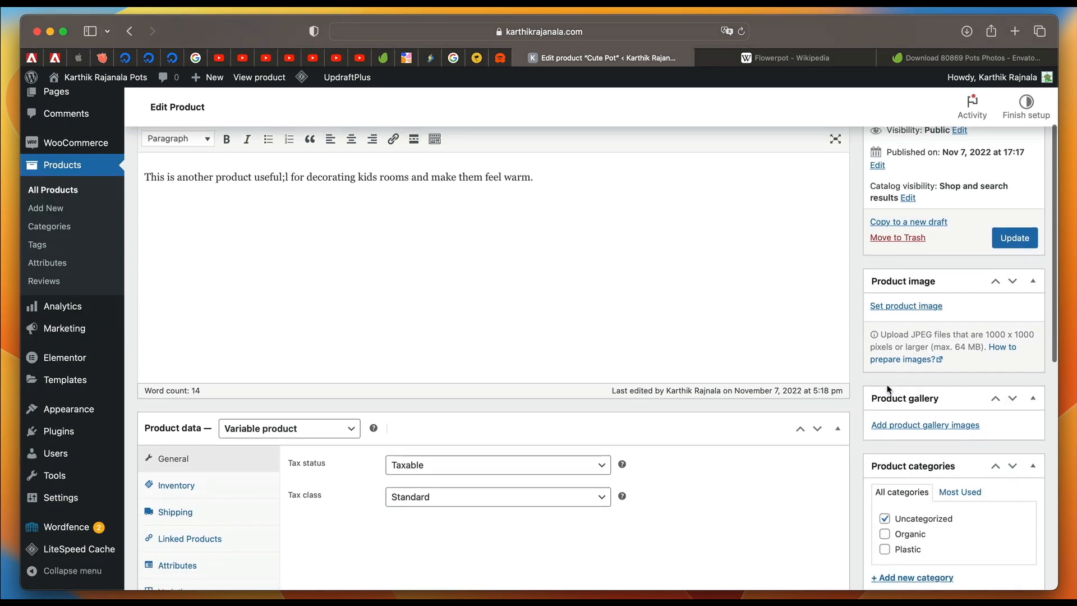
click(911, 307)
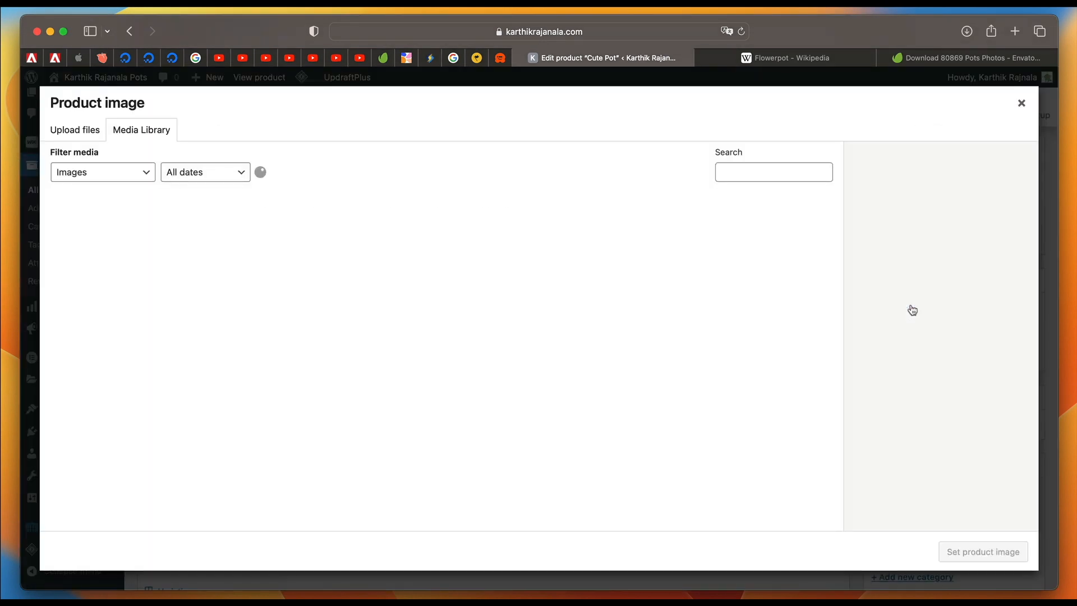
click(185, 245)
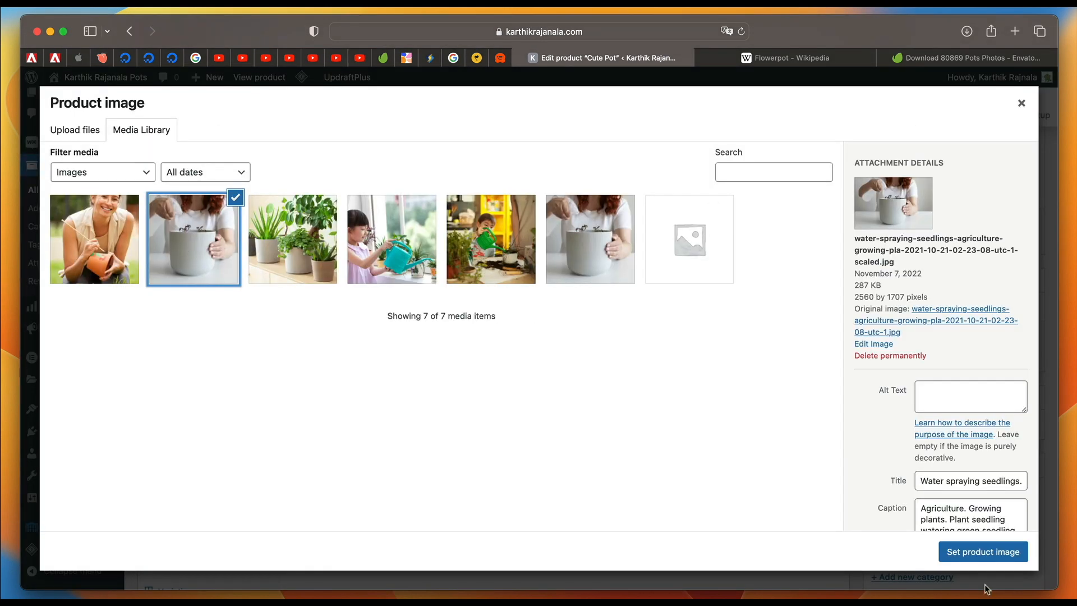
click(982, 552)
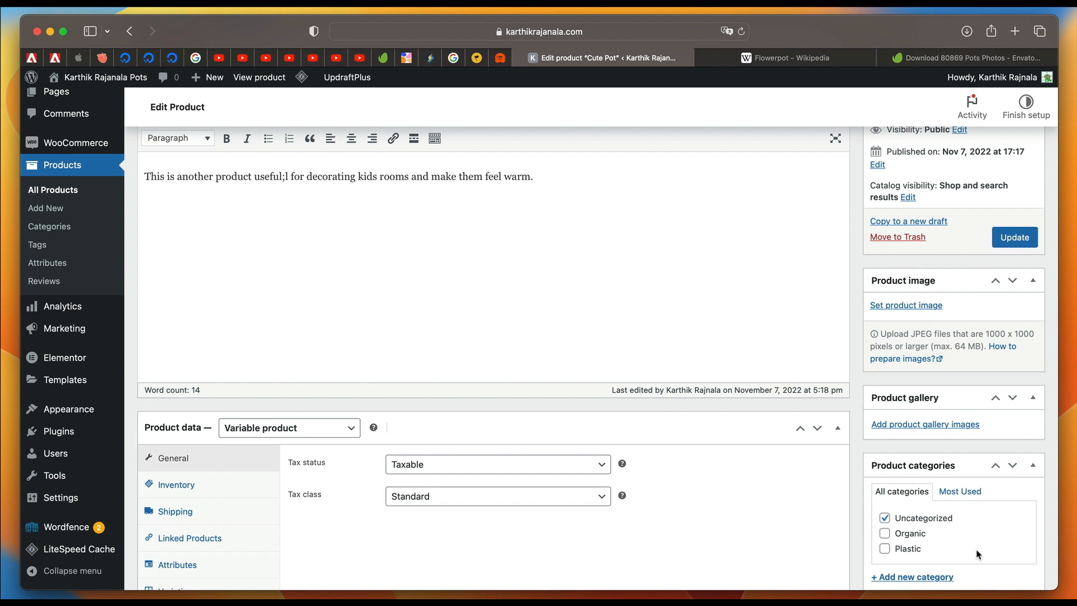
click(1023, 245)
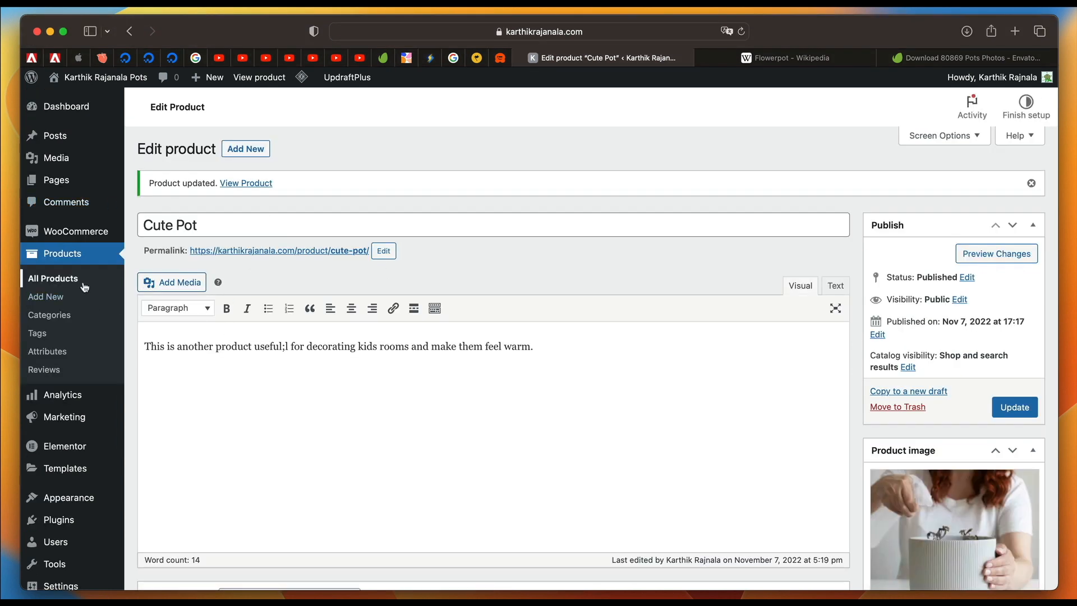
Create a new product titled "Flower Pot Guide".
click(243, 157)
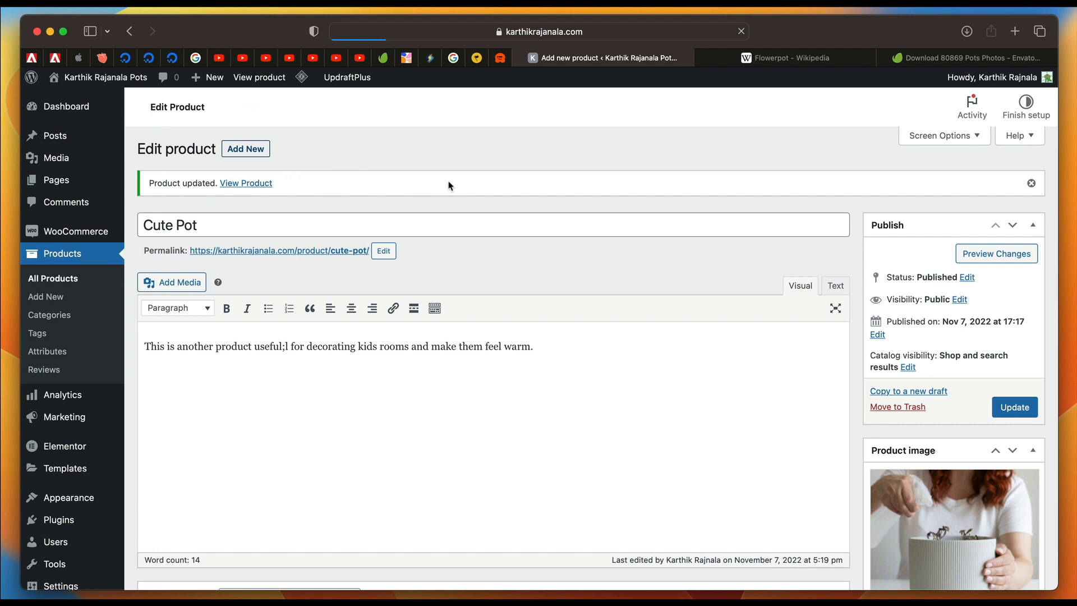
text(Flower Po)
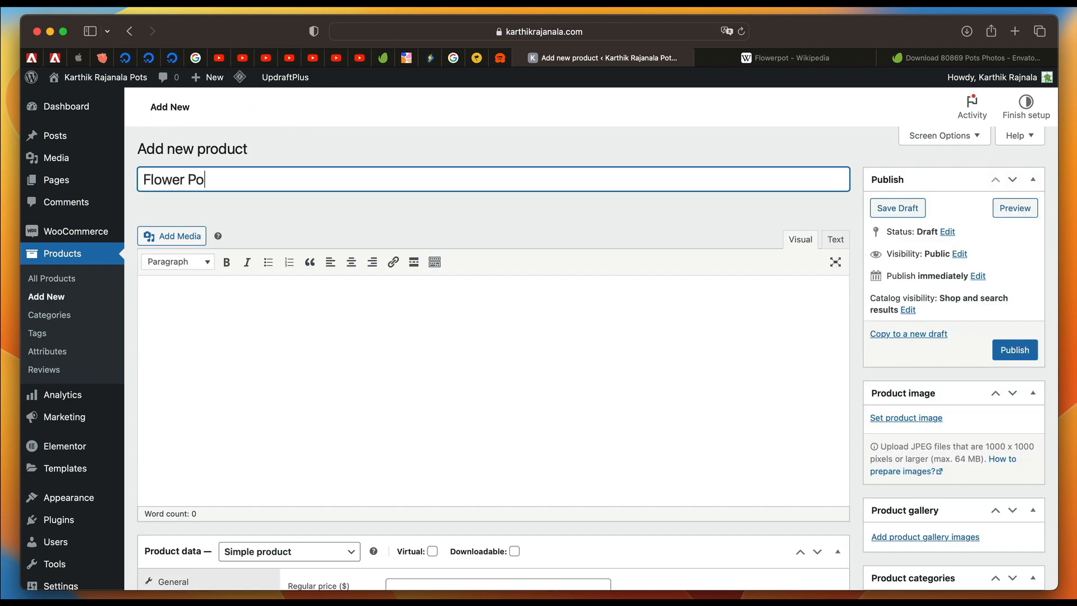
text(t Guid)
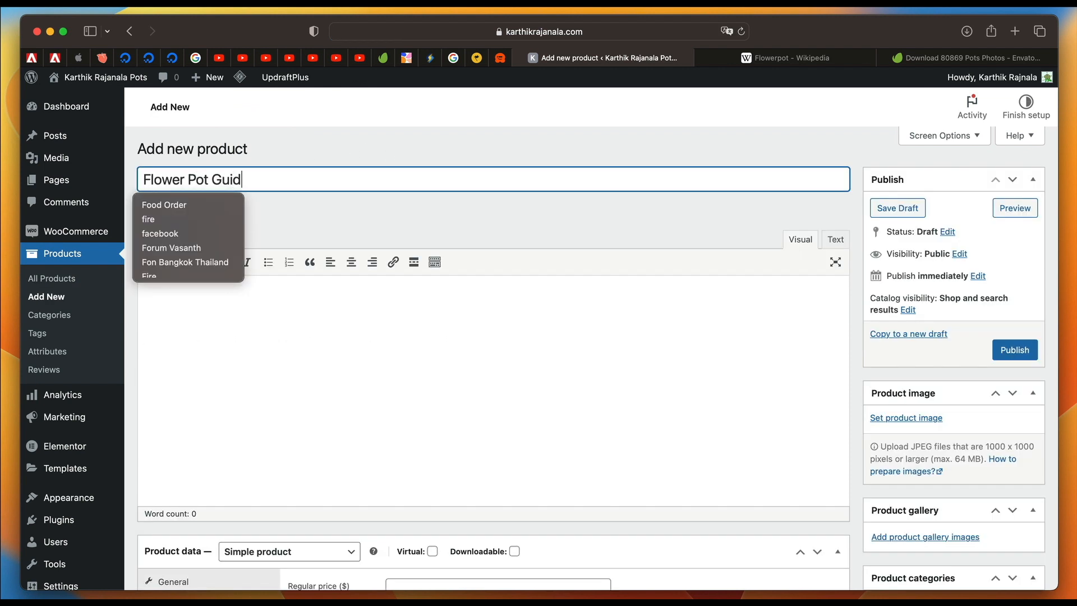
text(e)
key(Tab)
Write the product description "This e-book teaches how to make your own pots at home." and remove the stray characters before "make".
text(This e)
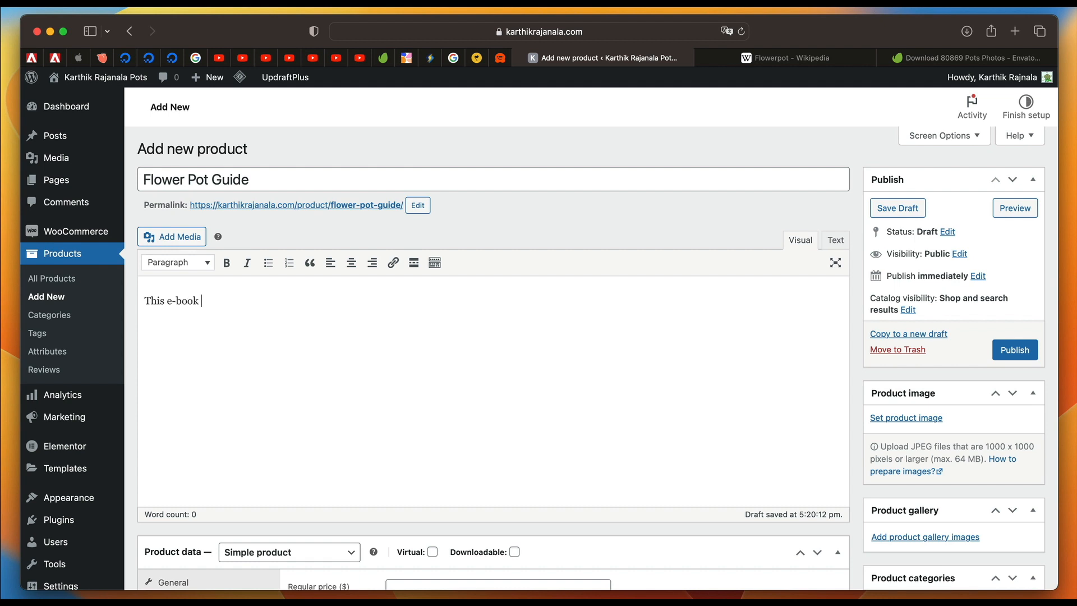
text(-book teaches how to b=make your own pots at home.)
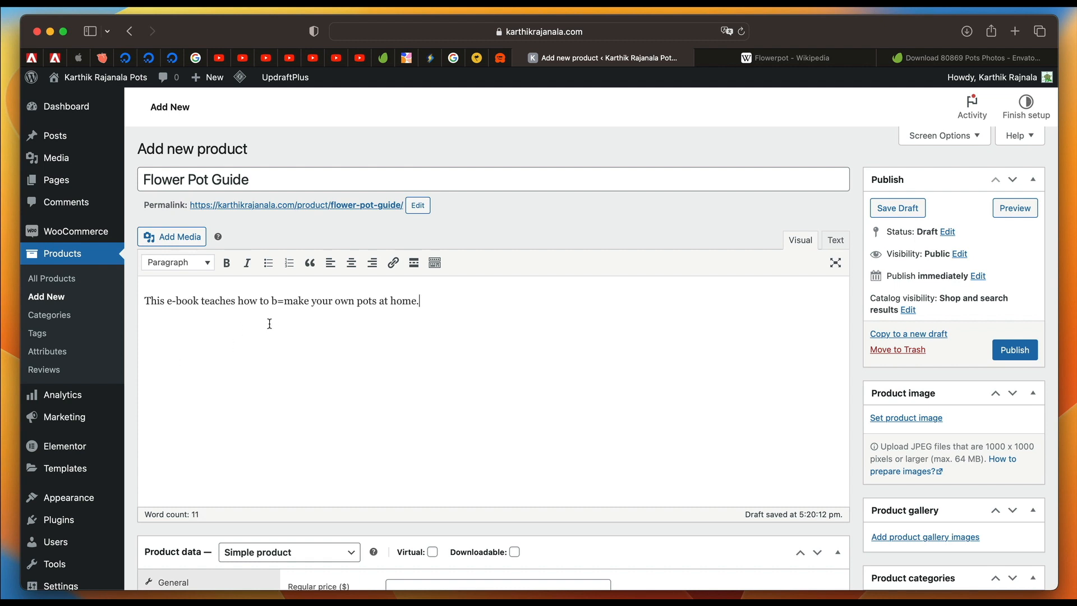
key(BackSpace)
key(BackSpace)
key(BackSpace)
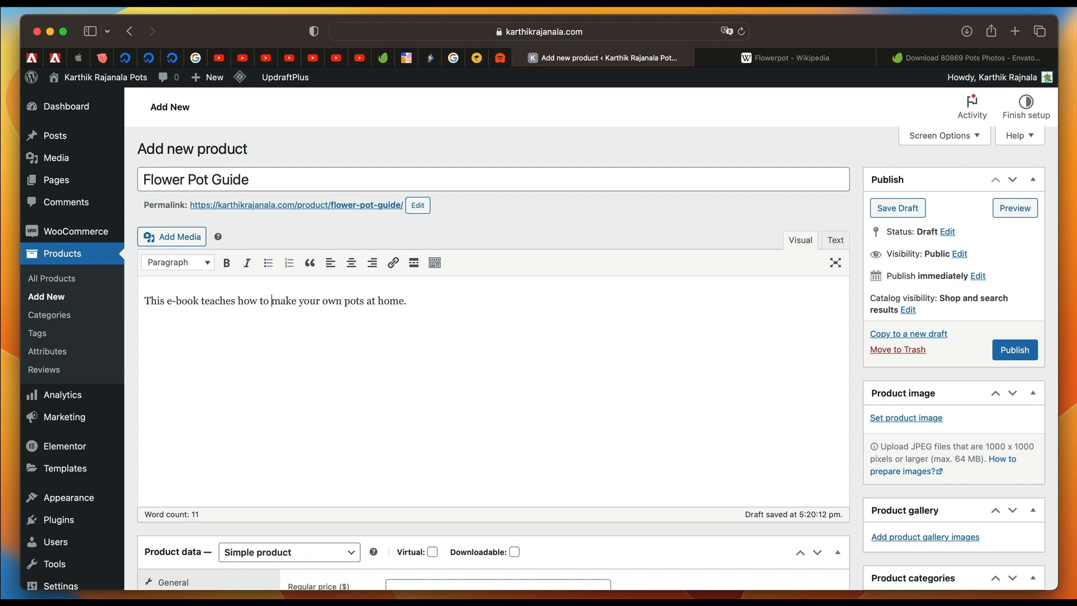
click(426, 299)
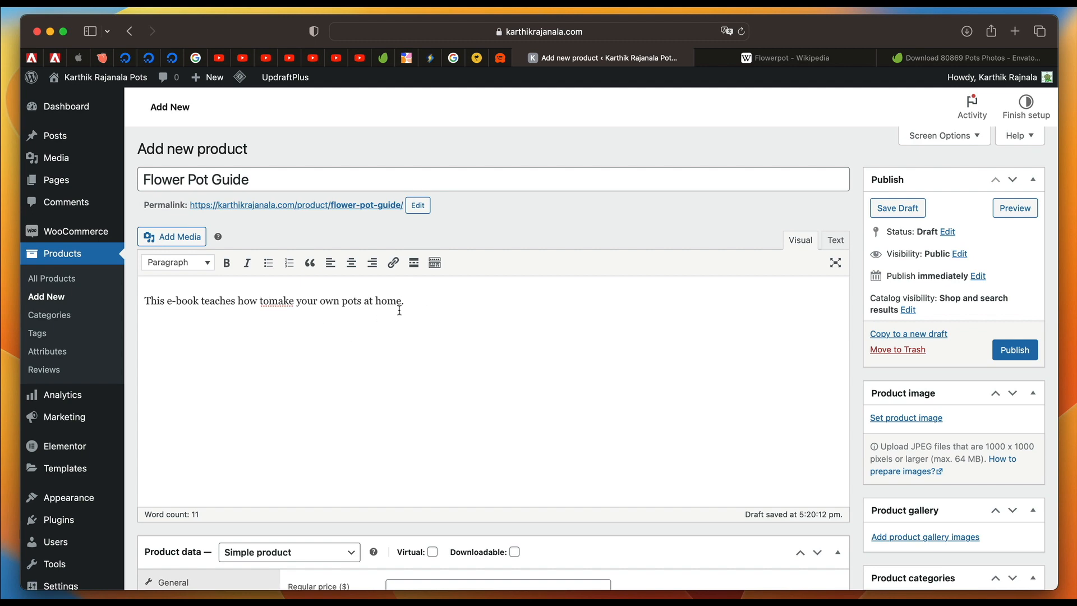
Enter "Must have for any home-owner." as the product's short description.
scroll(295, 329, down, 5)
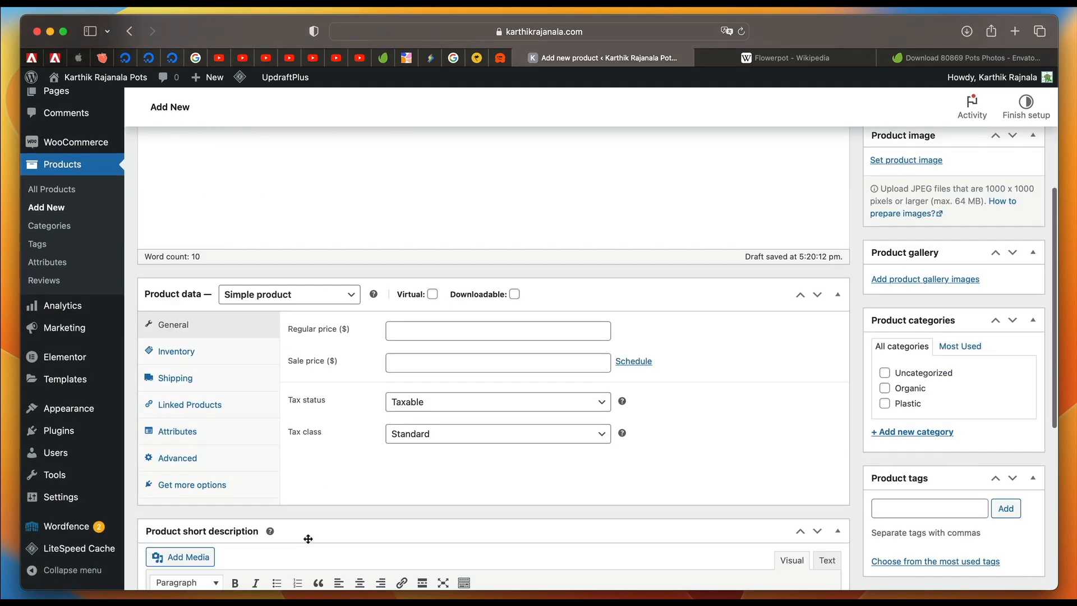
scroll(326, 570, down, 5)
click(301, 383)
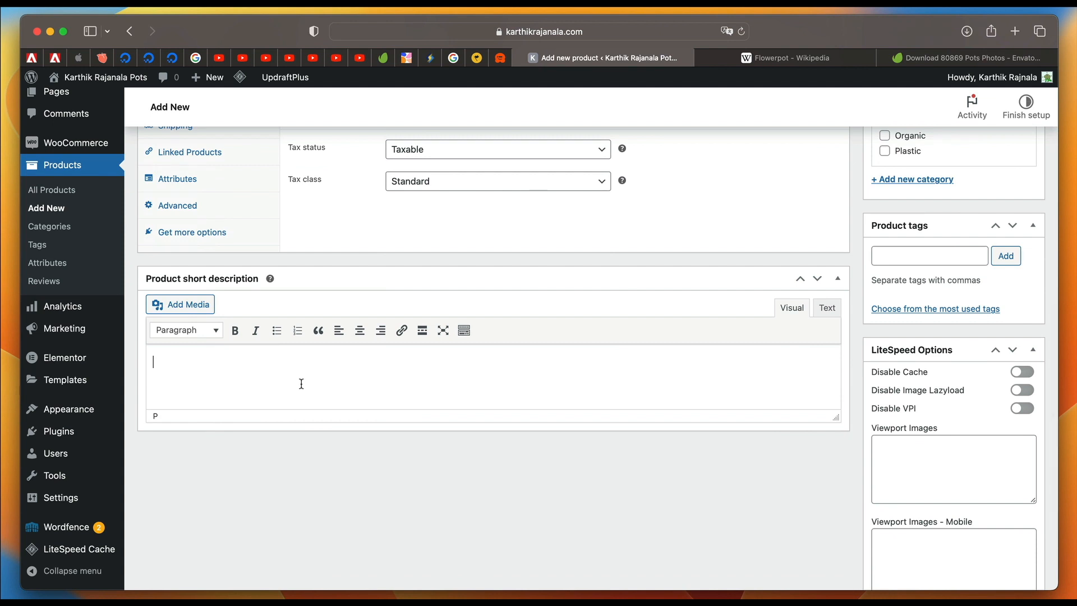
text(Must have for any home-owner.)
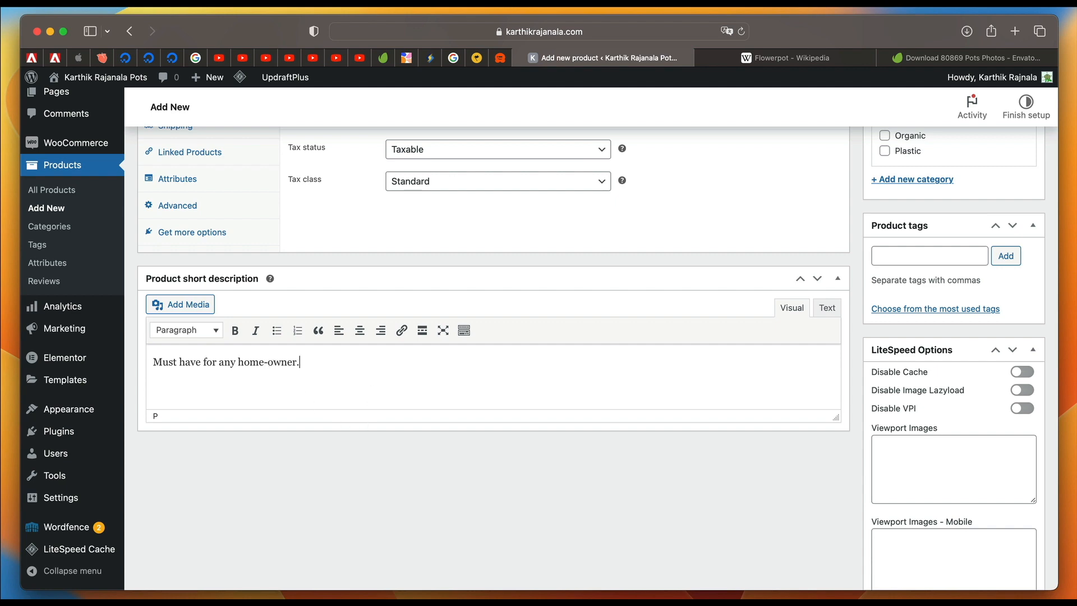
Mark the simple product as virtual and downloadable, and set its regular price to $3.99.
scroll(300, 392, up, 6)
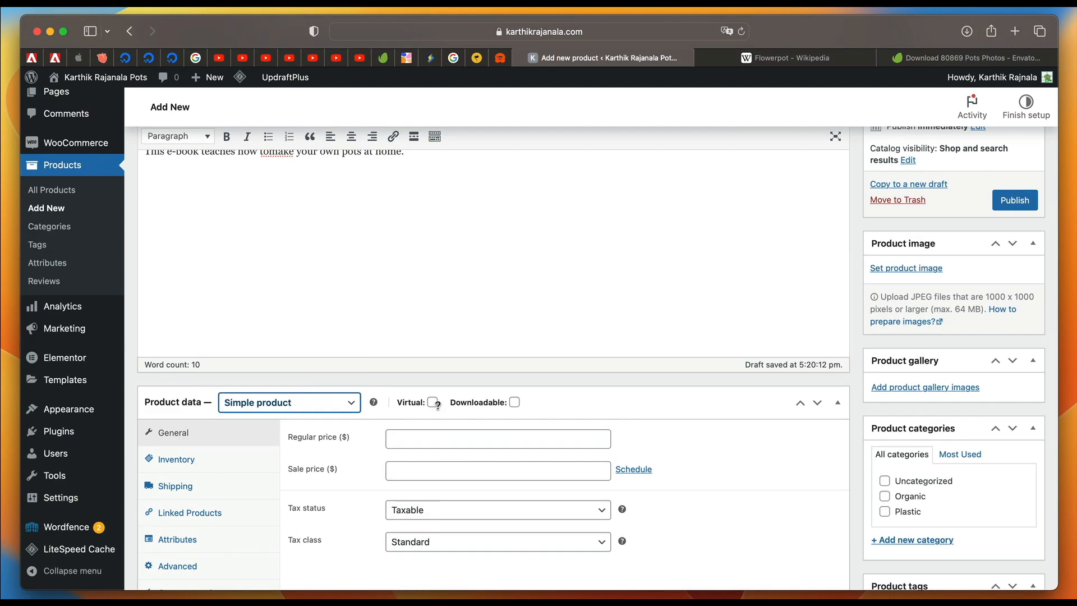
click(433, 402)
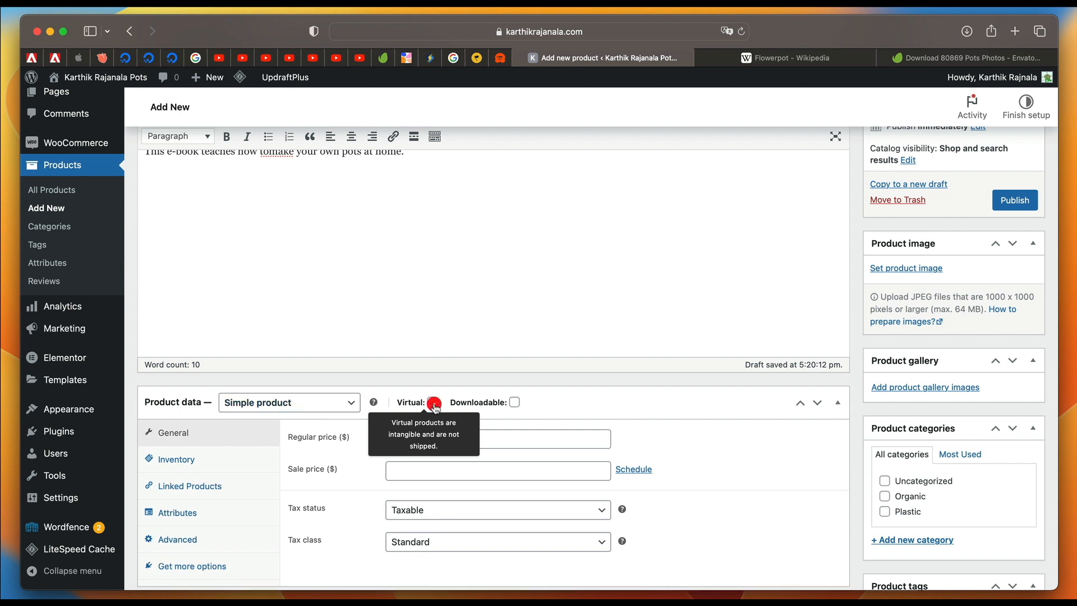
click(515, 404)
click(460, 432)
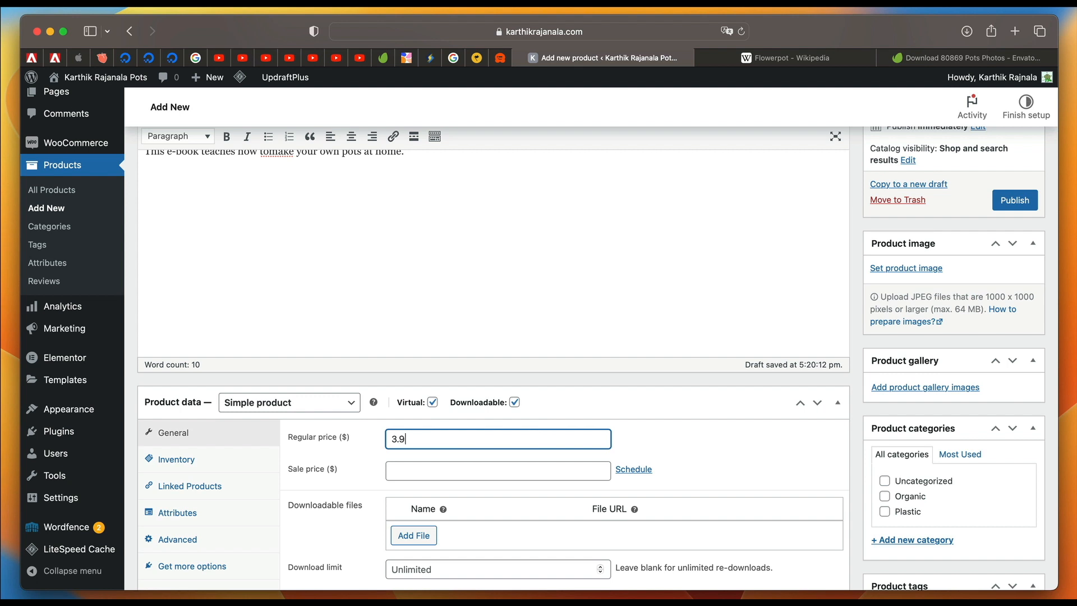
click(470, 465)
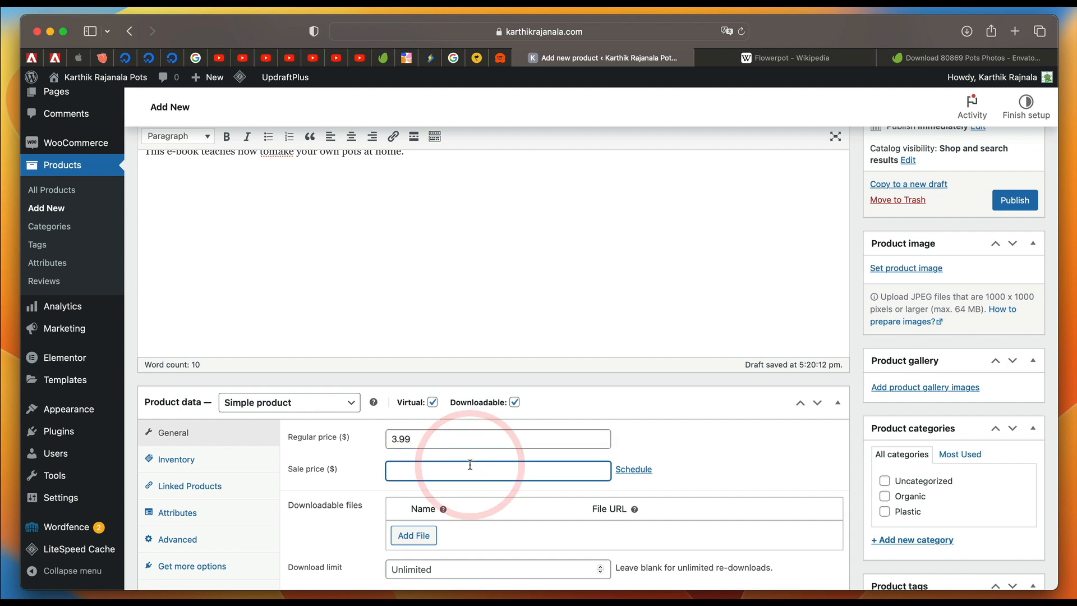
Try download limits of 5 and 3 for the product, clearing each value.
scroll(469, 467, down, 3)
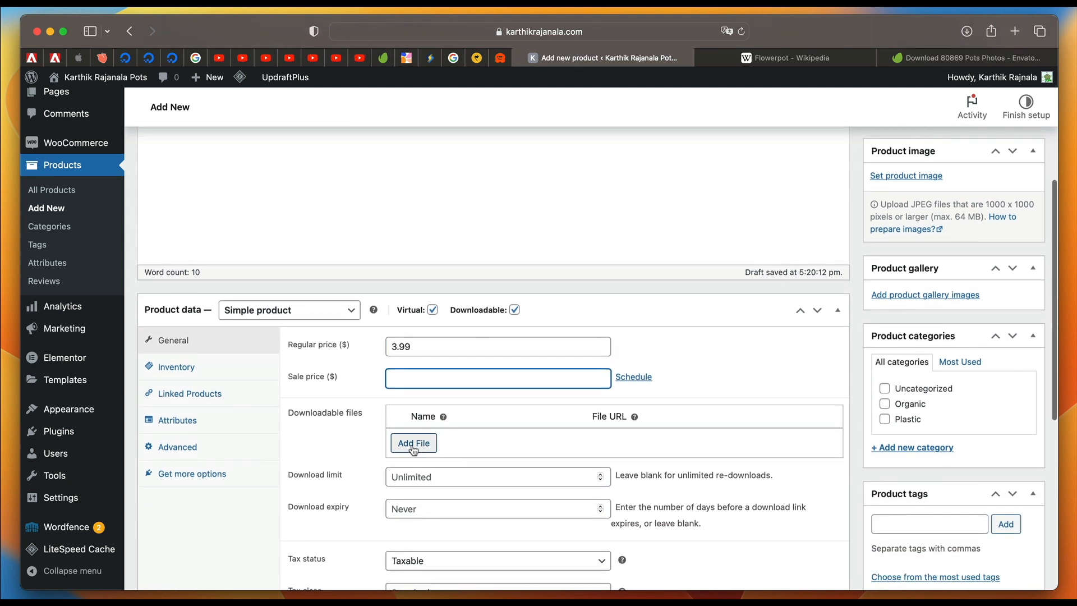
scroll(410, 444, down, 3)
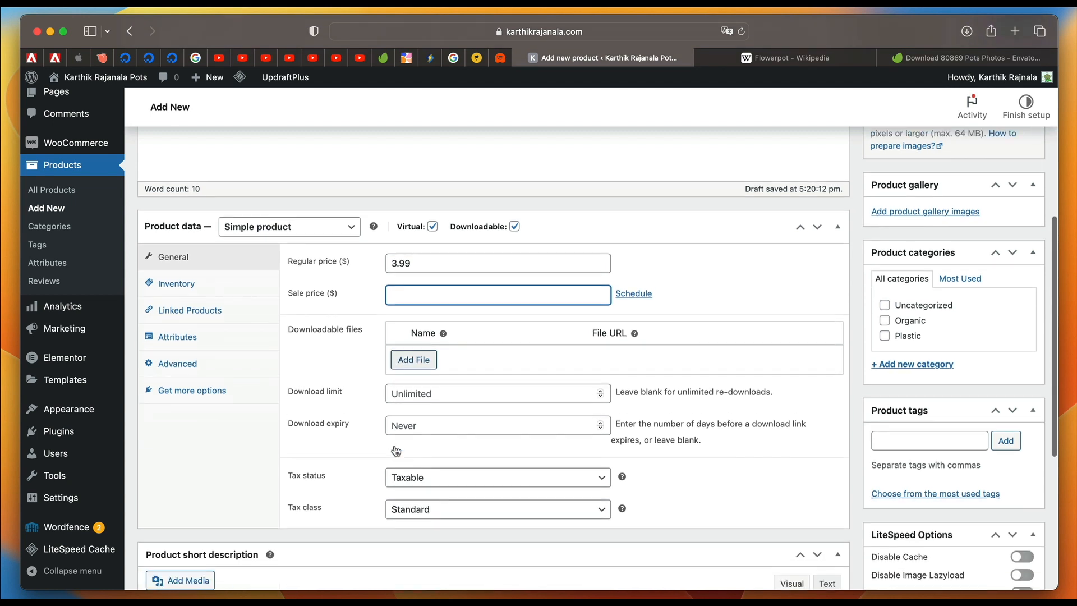
click(472, 384)
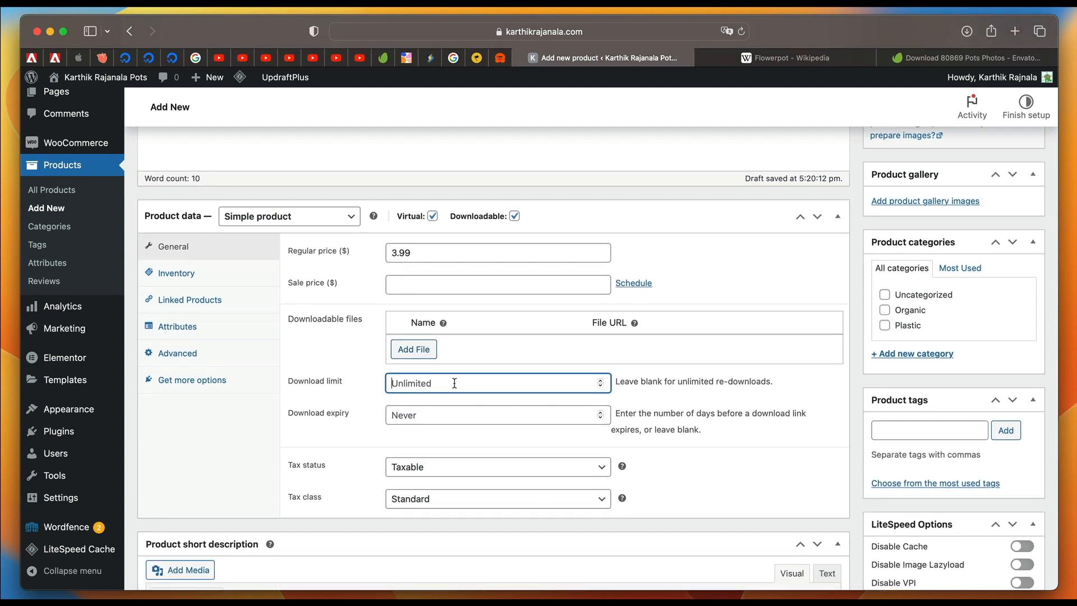
text(5)
key(BackSpace)
text(3)
key(BackSpace)
click(415, 416)
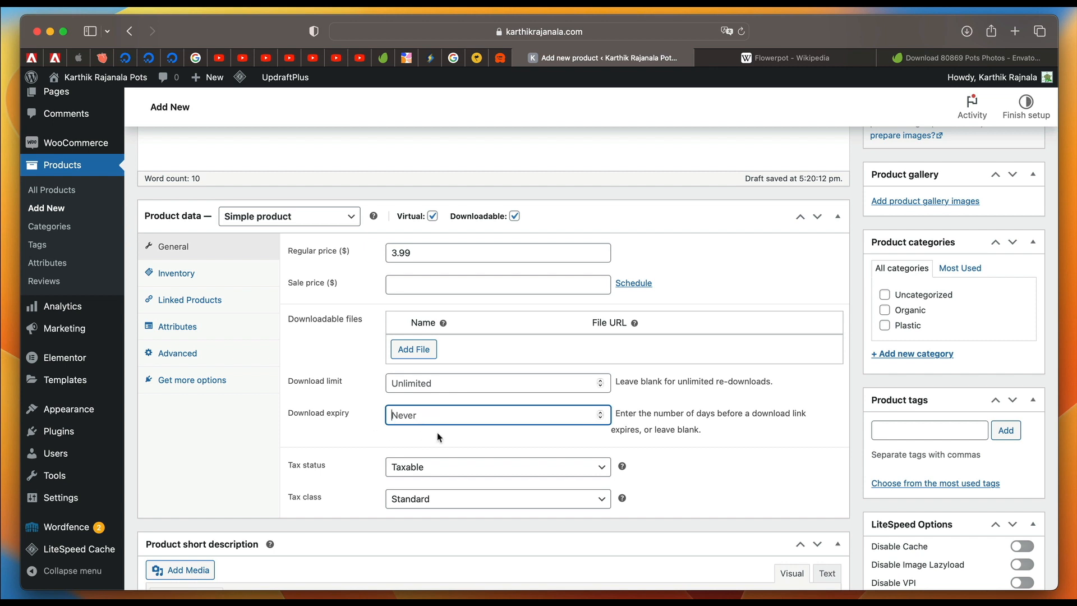
Set the product's tax status to None and its tax class to Zero rate.
scroll(438, 437, down, 2)
click(436, 415)
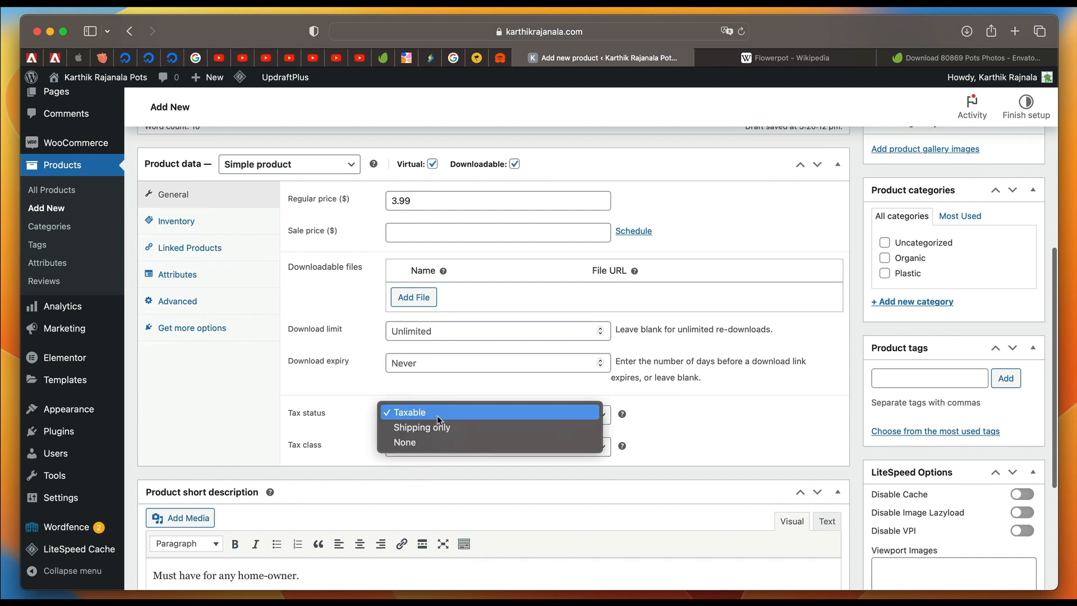
click(426, 442)
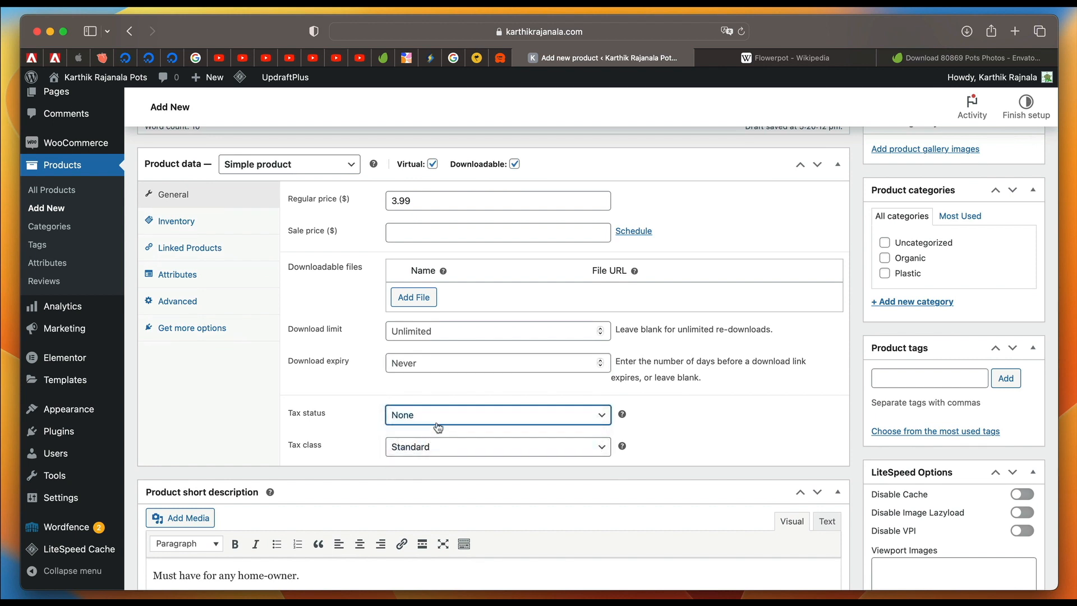
click(433, 447)
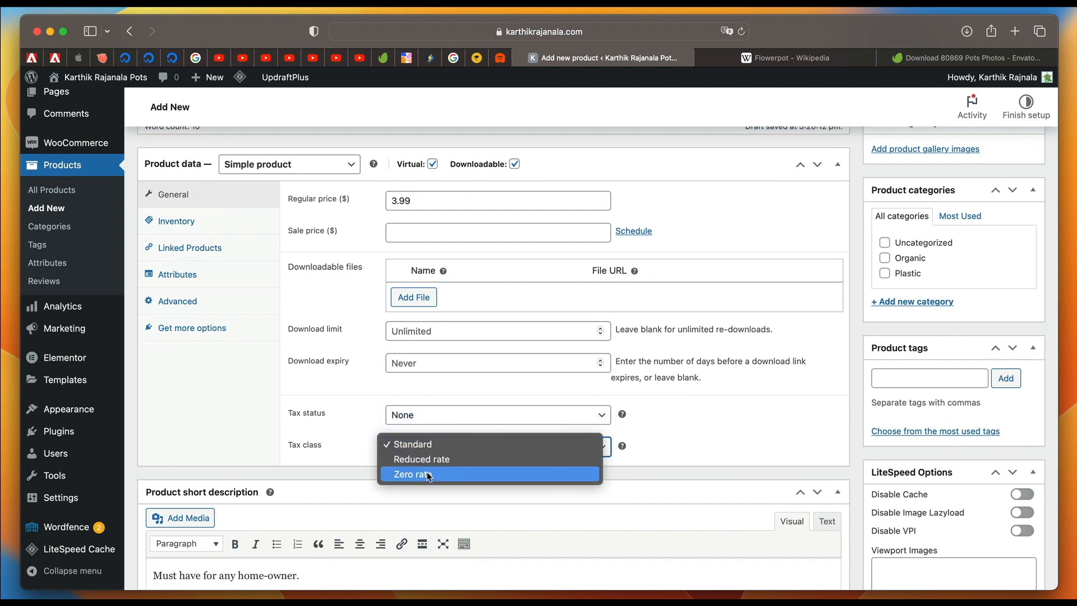
click(426, 473)
Try the Shipping only tax status, and set the product's tax status to Taxable.
click(442, 415)
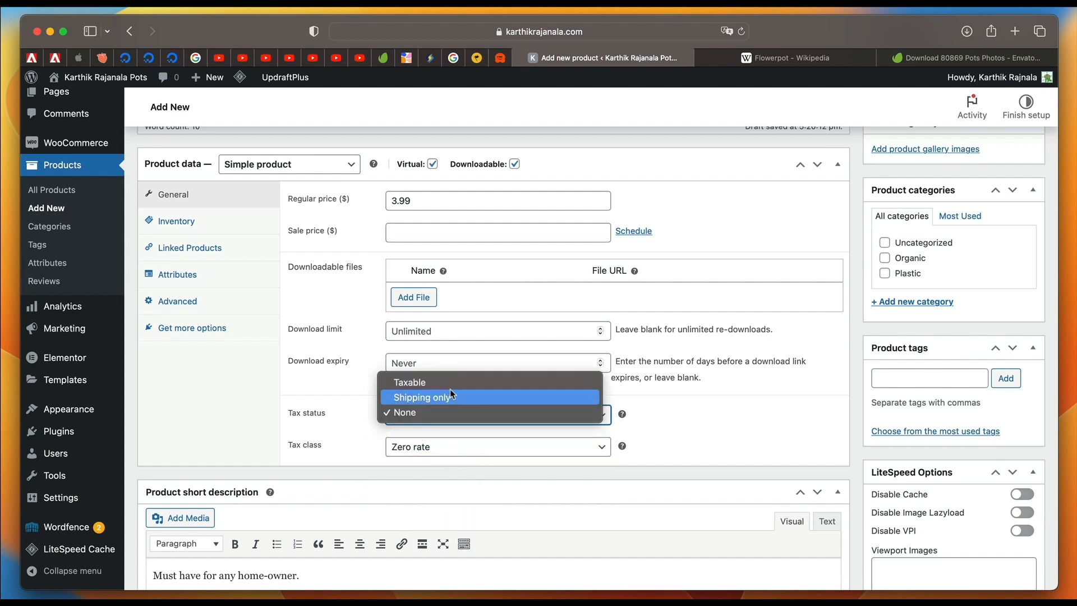
click(449, 396)
click(436, 420)
click(451, 391)
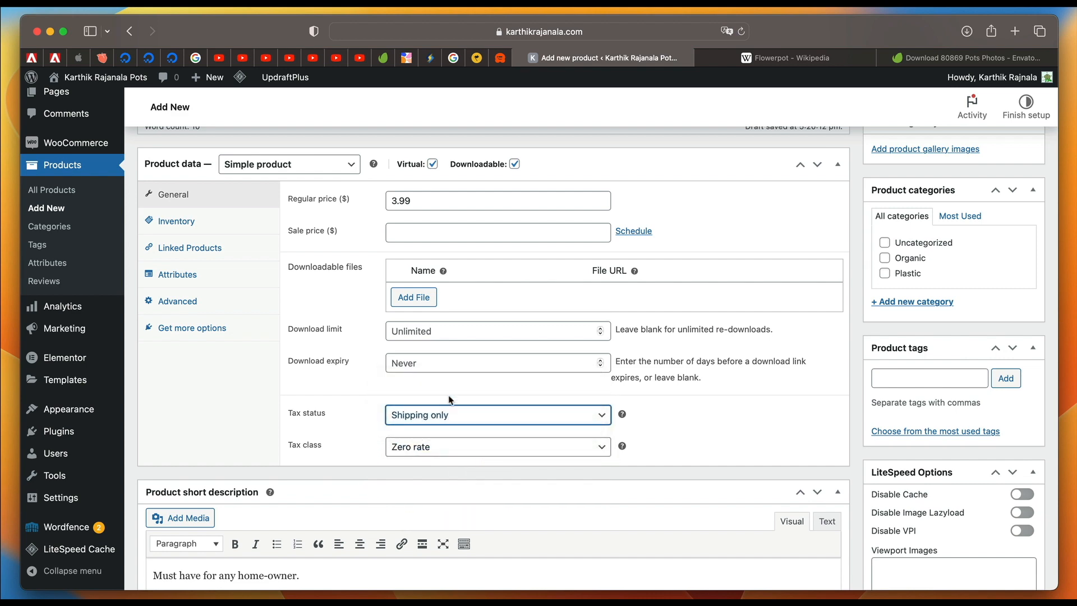
Add a downloadable file to the product, using Help-file-szriid.pdf from the media library as its file URL.
scroll(443, 452, up, 5)
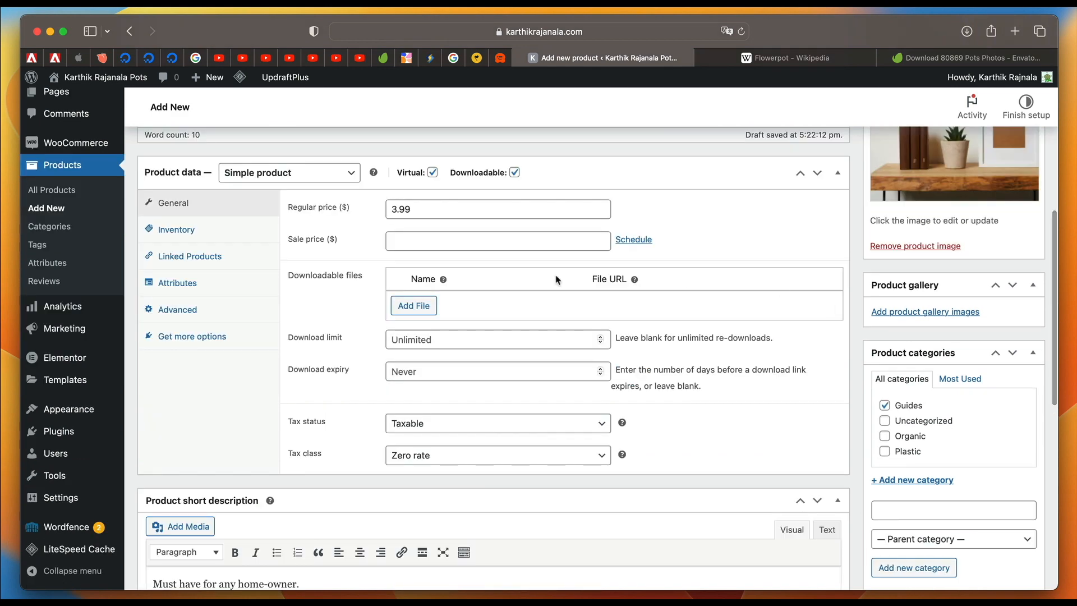
click(422, 312)
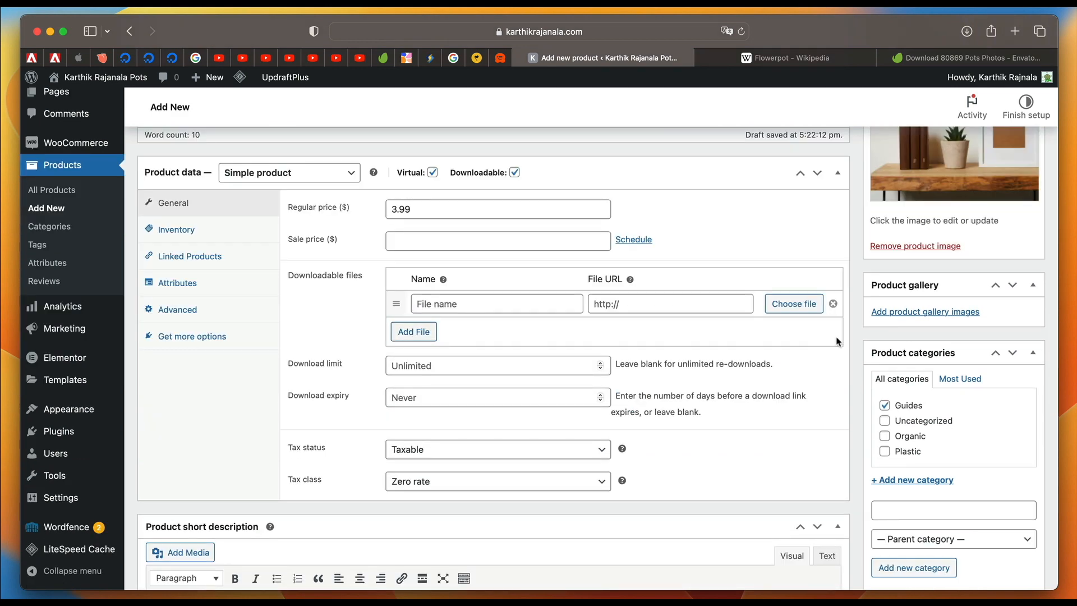
click(797, 301)
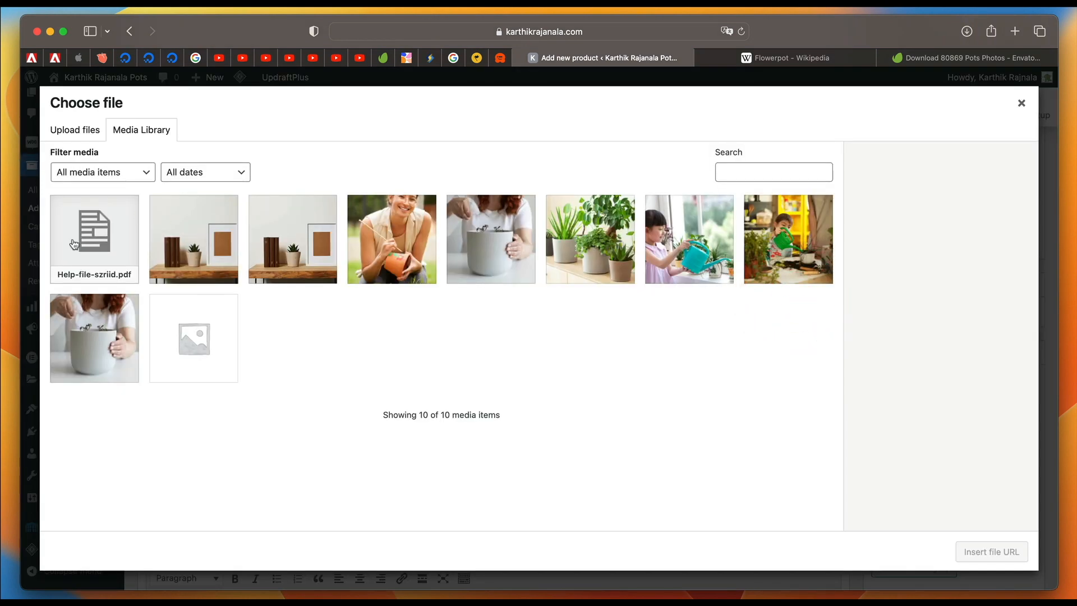
click(88, 249)
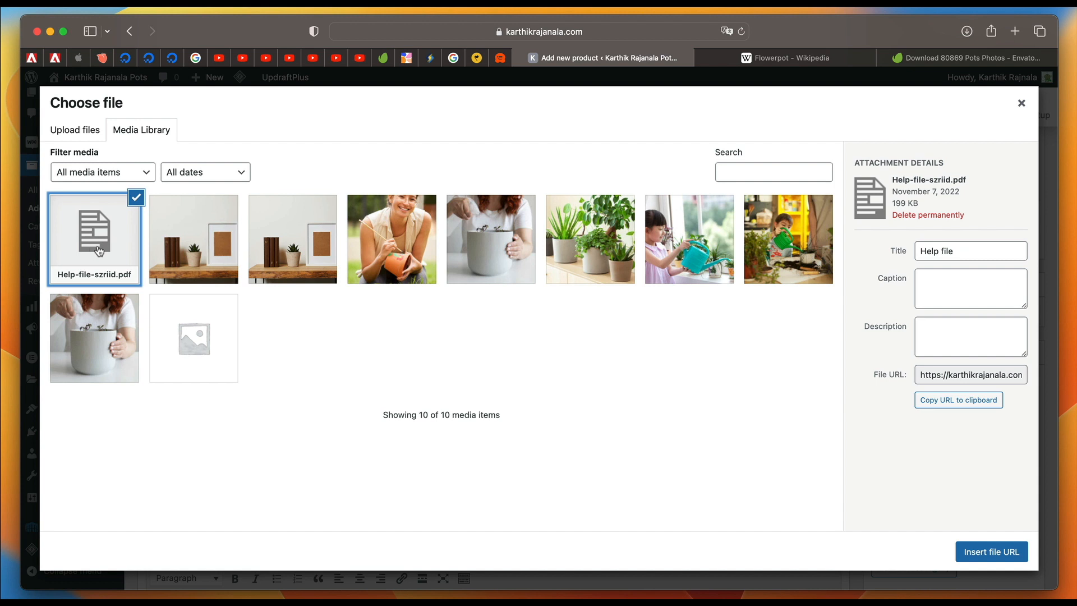
click(89, 139)
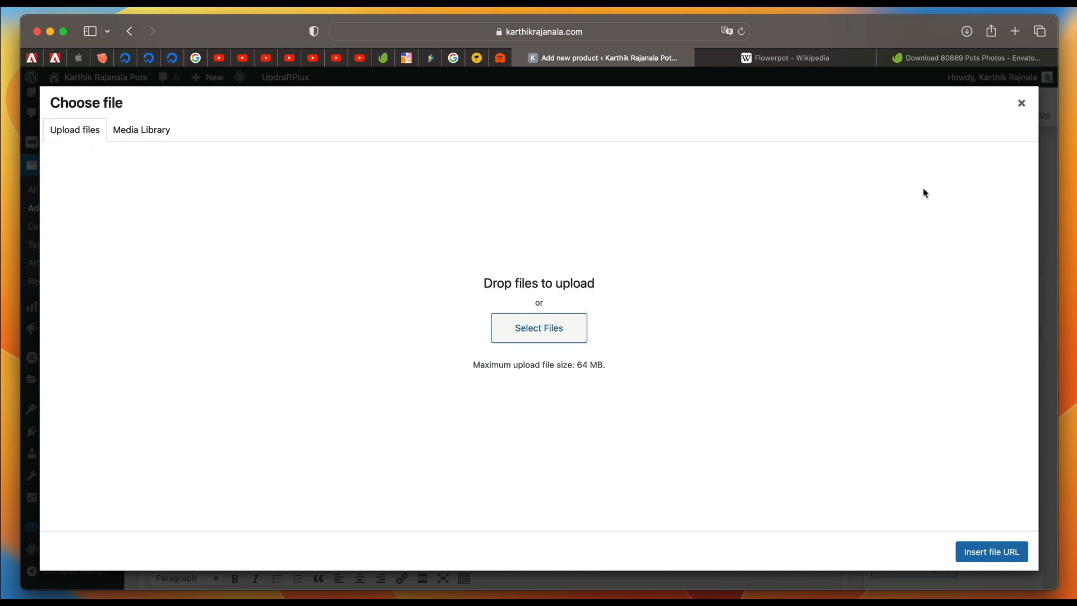
click(142, 129)
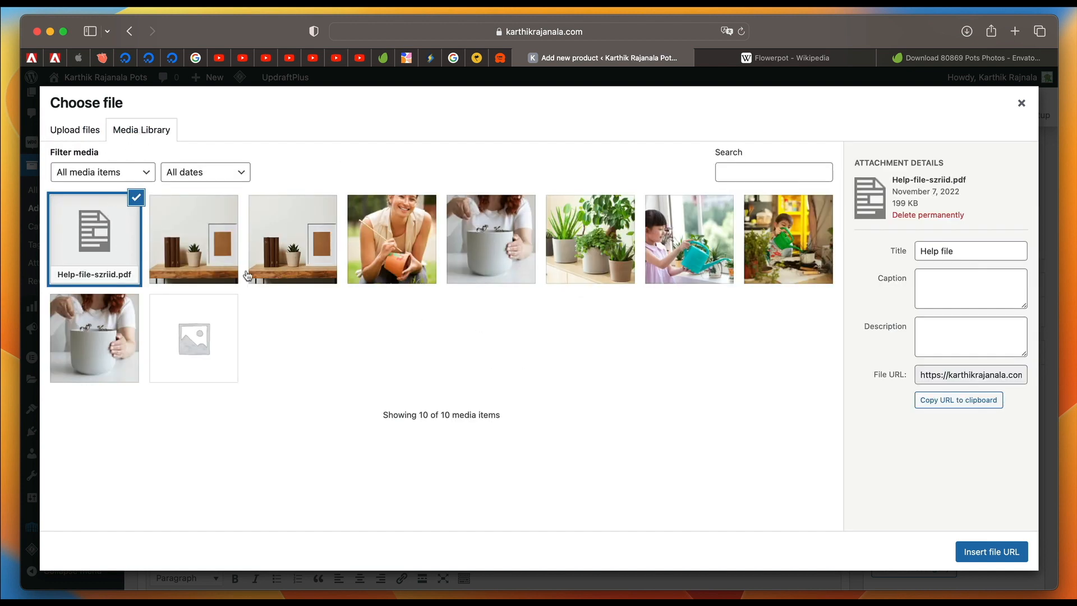
click(1014, 549)
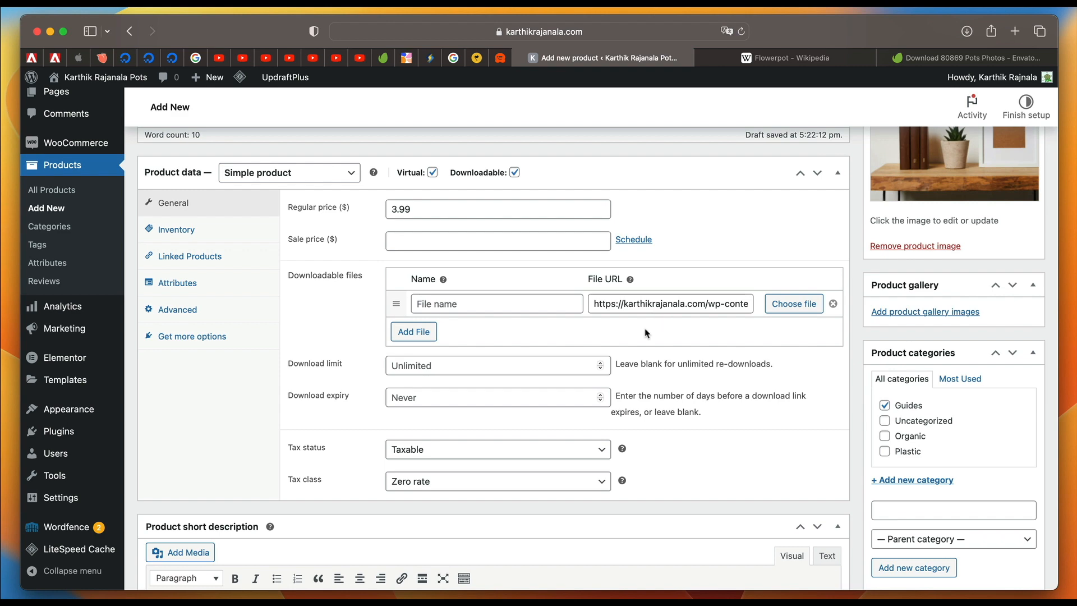
Review the Flower Pot Guide's description, price, downloadable file, tax settings, short description, image and category.
scroll(645, 334, up, 10)
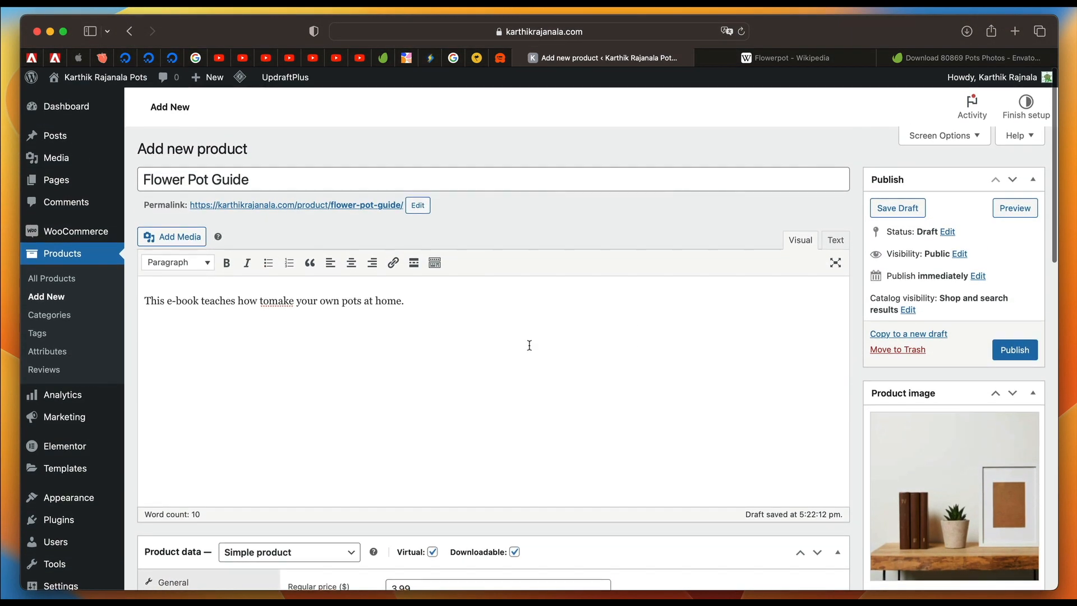
scroll(488, 280, down, 12)
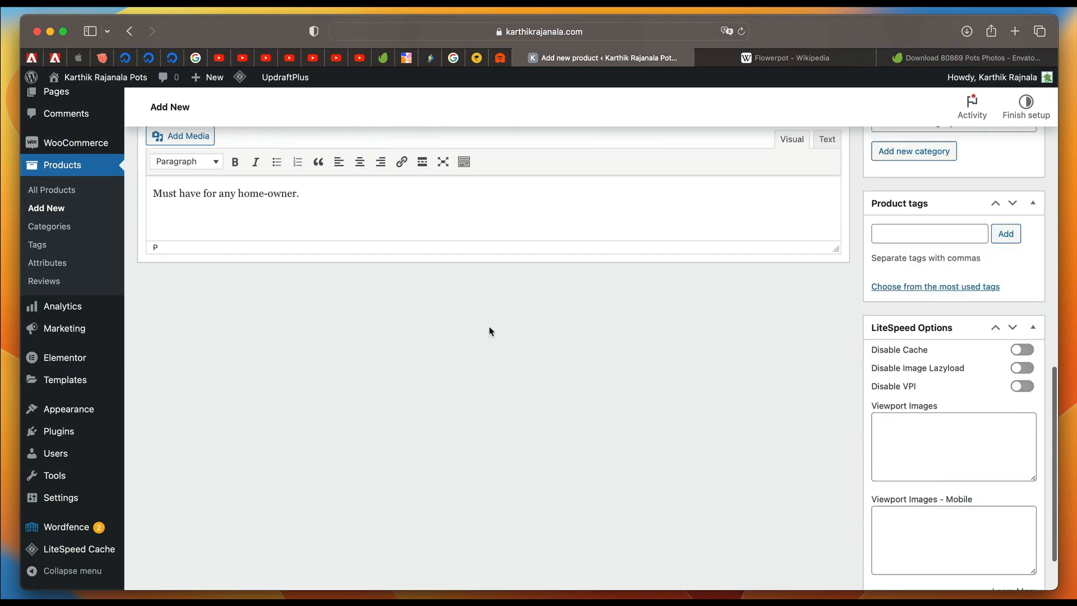
scroll(489, 331, up, 12)
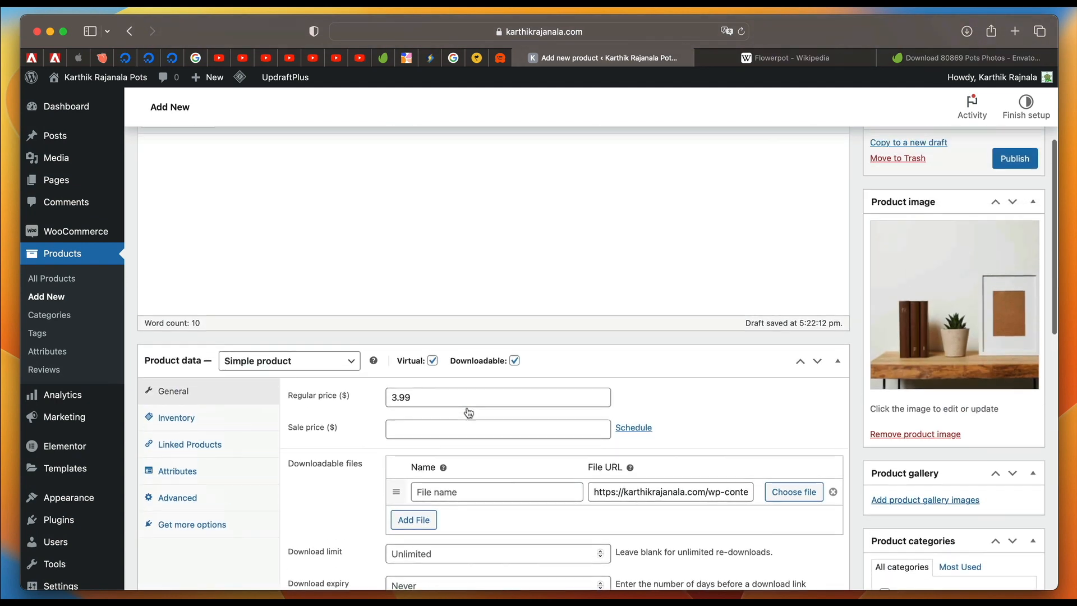
scroll(534, 392, down, 10)
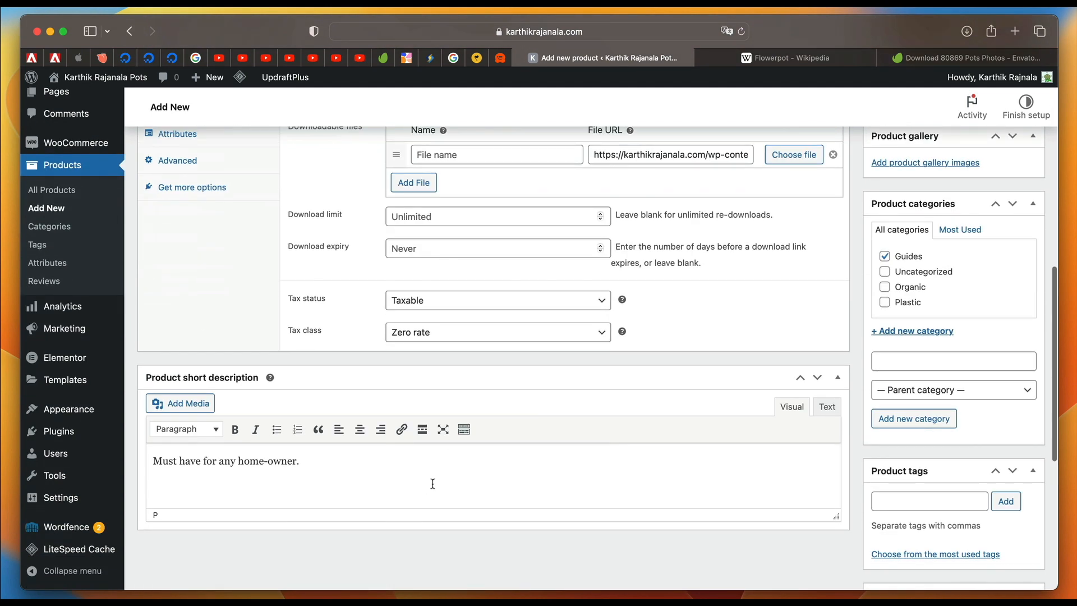
scroll(587, 445, up, 3)
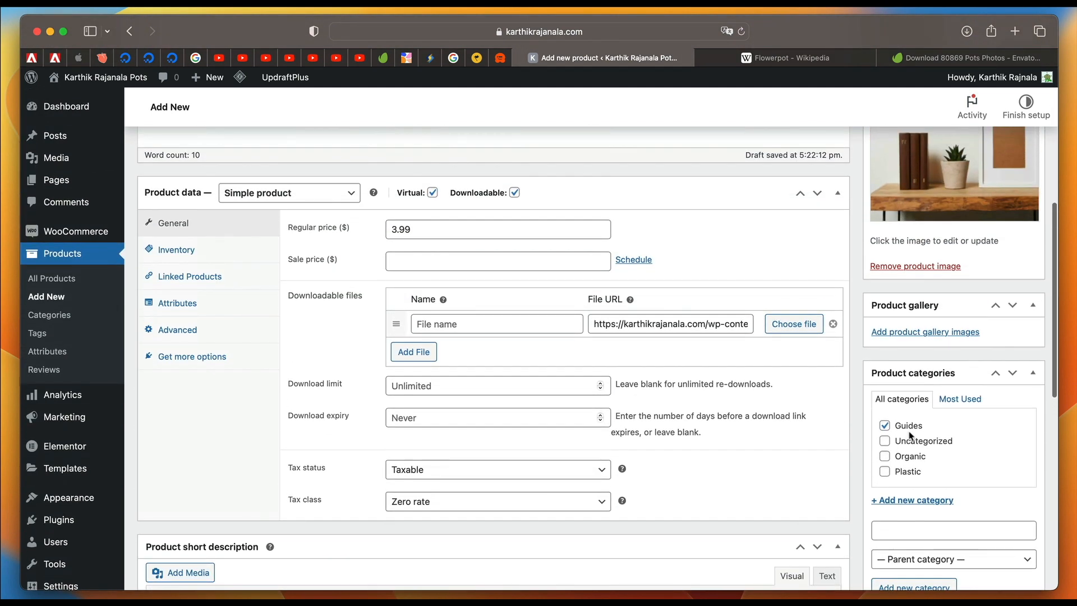
Add the product tags ebook and guide to the Flower Pot Guide, and publish the product.
scroll(947, 444, down, 5)
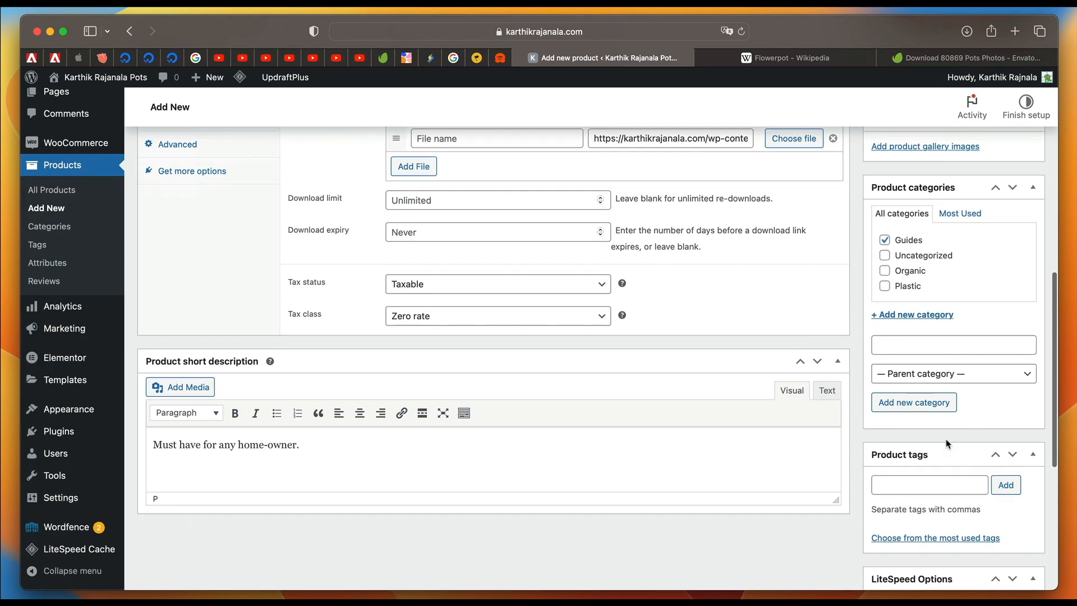
click(928, 351)
text(eb)
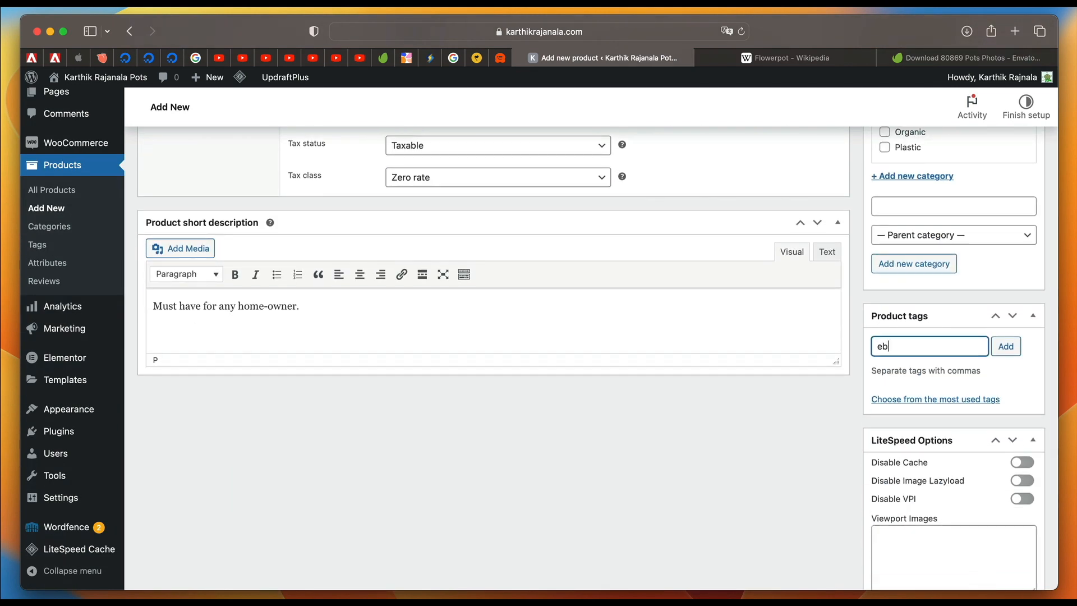
text(ook)
key(Return)
text(guide)
key(Return)
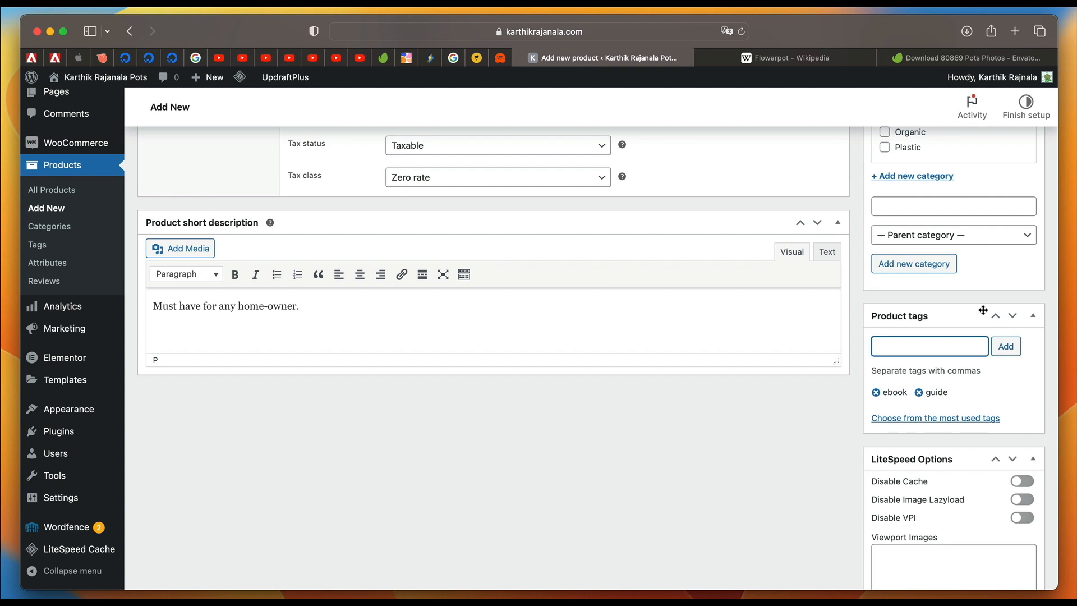
click(955, 418)
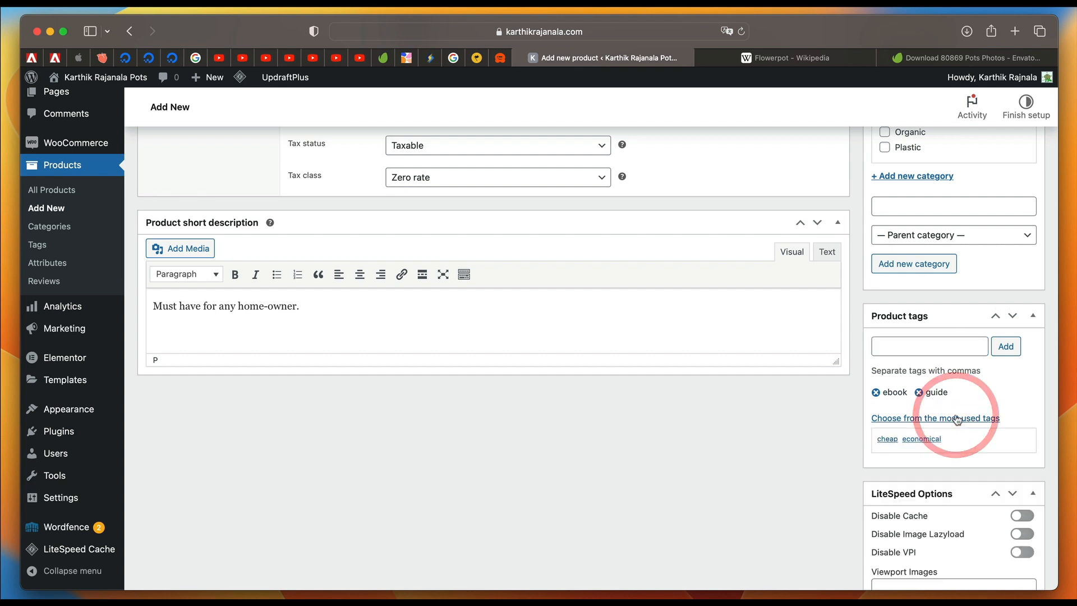
scroll(988, 392, up, 10)
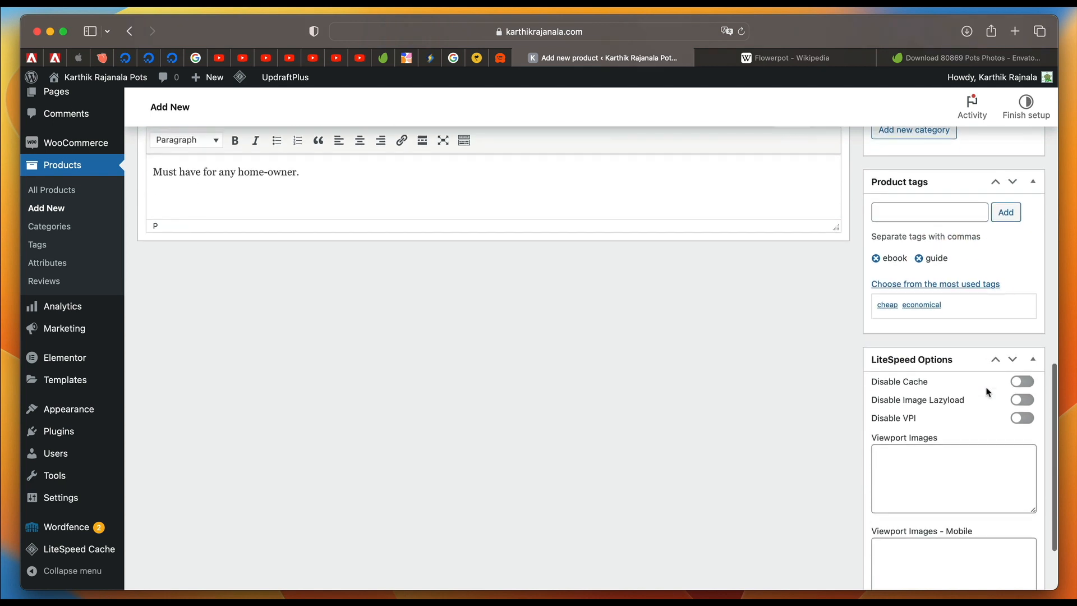
click(1015, 349)
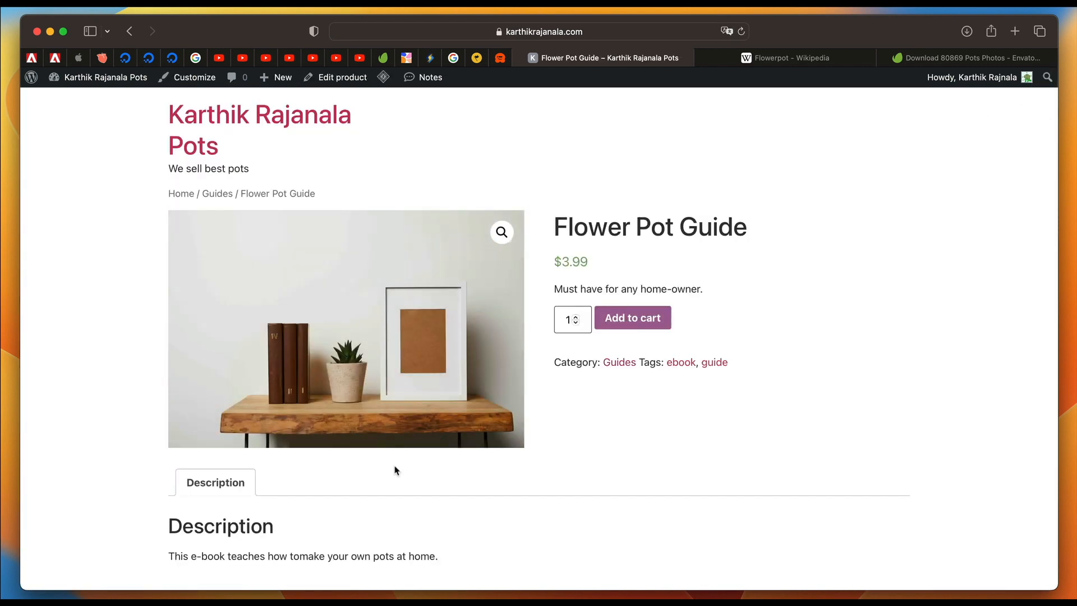
Review the published Flower Pot Guide page, checking its description text, price, image, category and tags.
scroll(396, 470, down, 2)
double_click(334, 519)
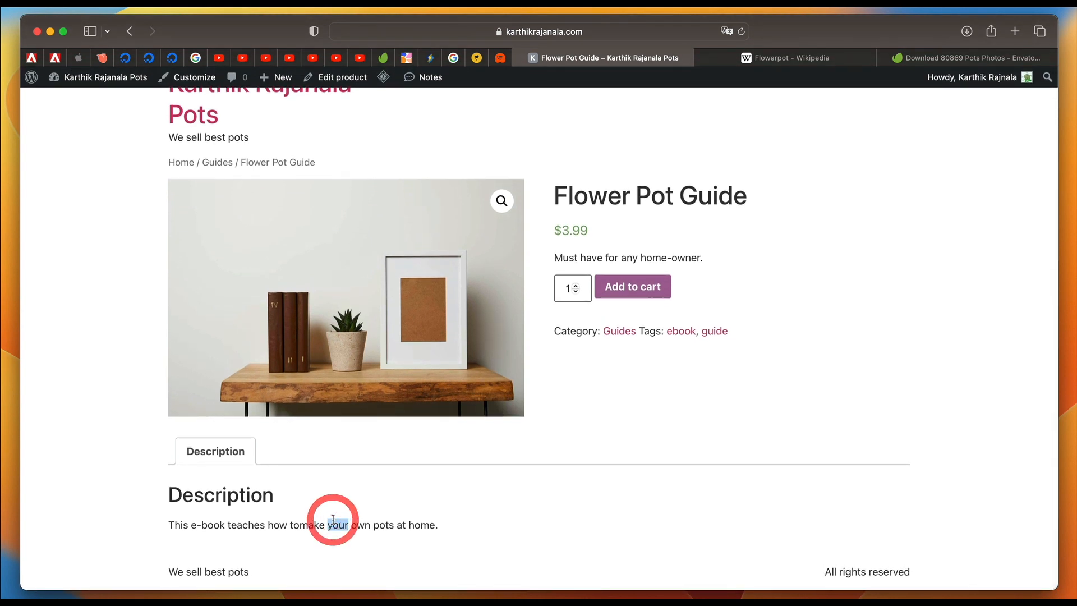
triple_click(332, 524)
double_click(216, 526)
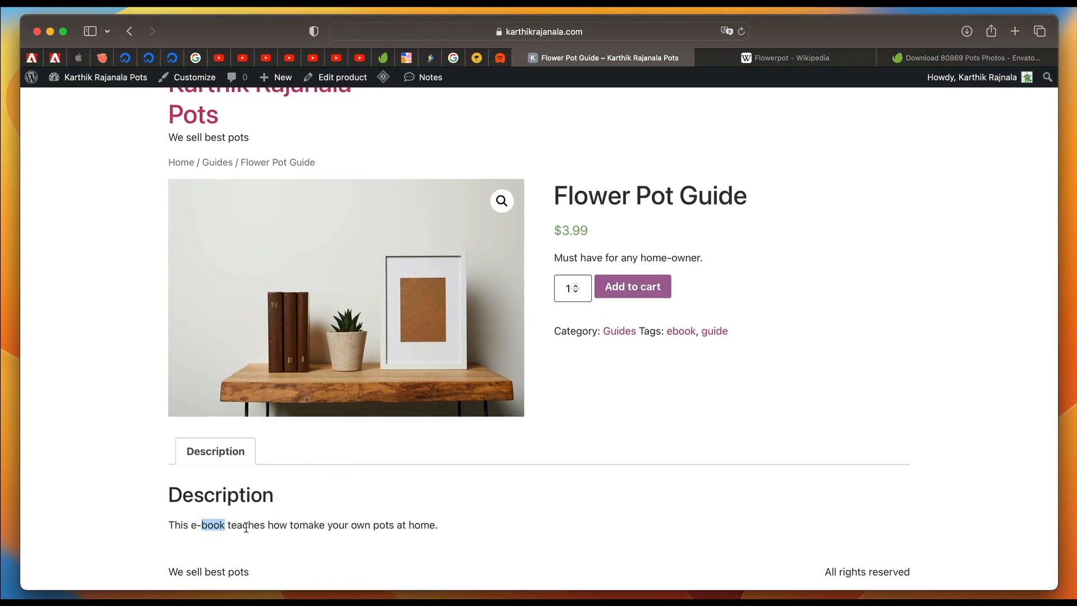
double_click(246, 526)
triple_click(294, 522)
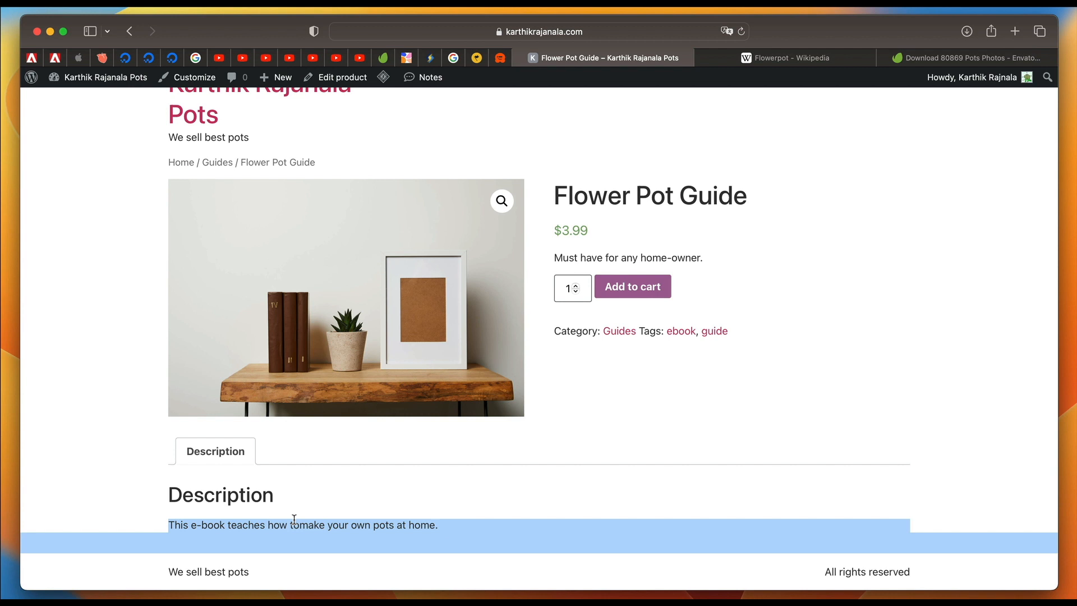
triple_click(360, 520)
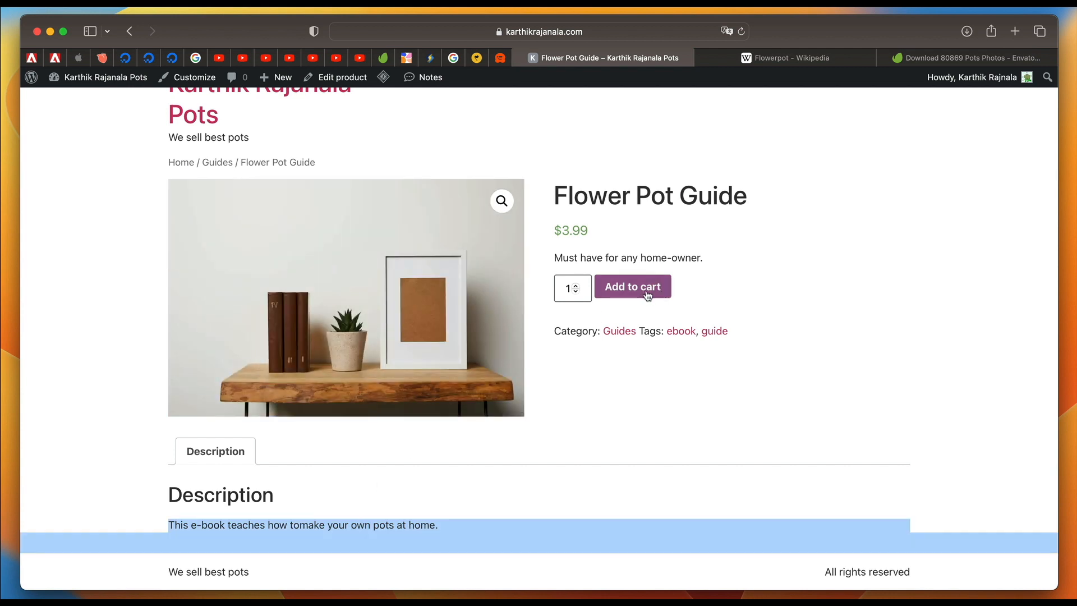
click(763, 288)
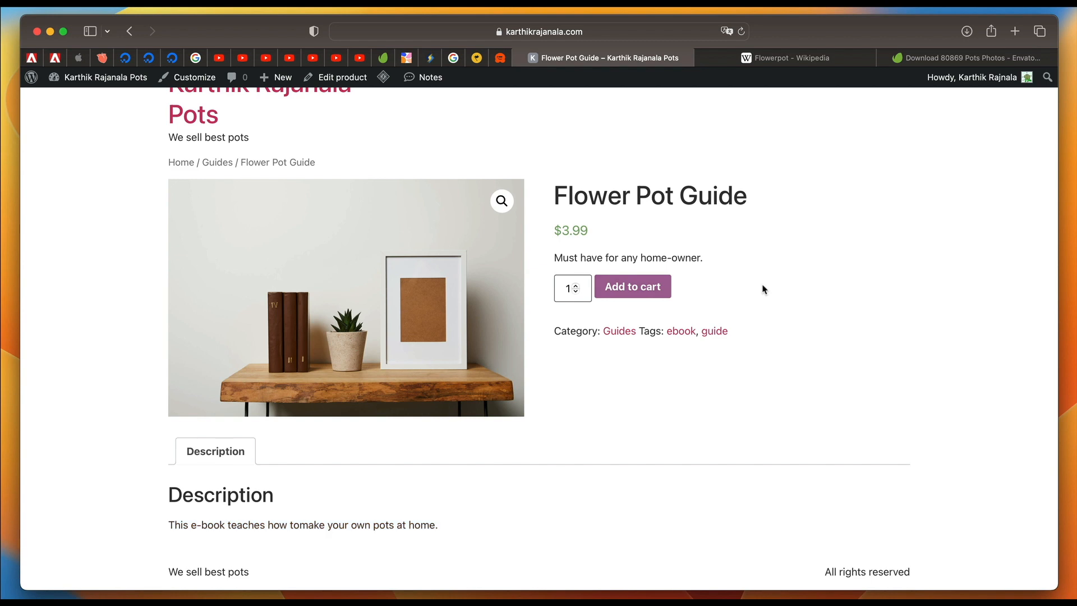
scroll(763, 289, up, 1)
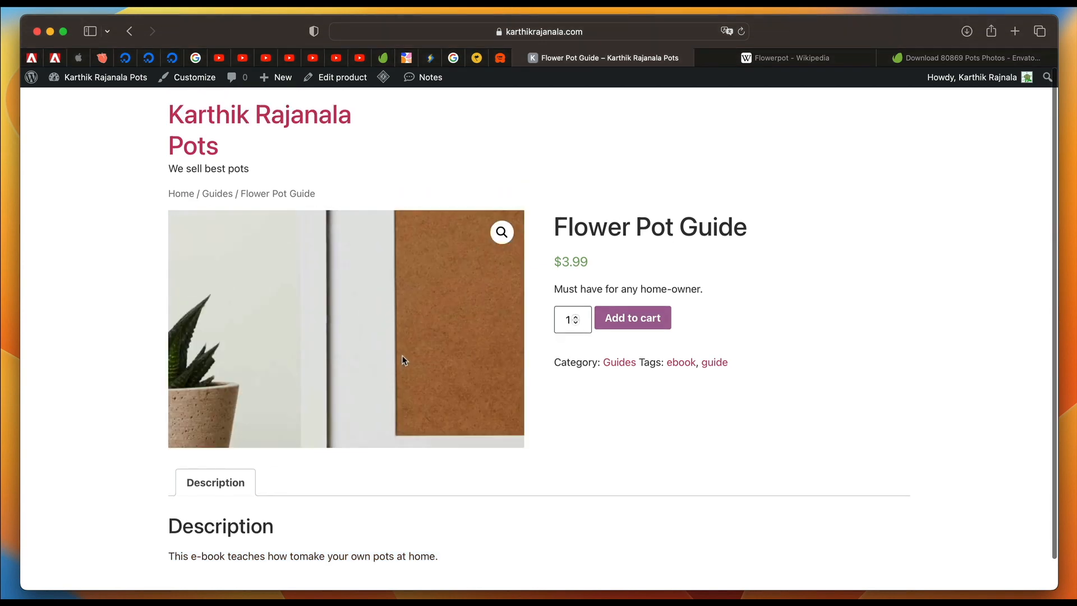
Leave the store page for the admin dashboard and open the list of all products.
scroll(819, 268, left, 10)
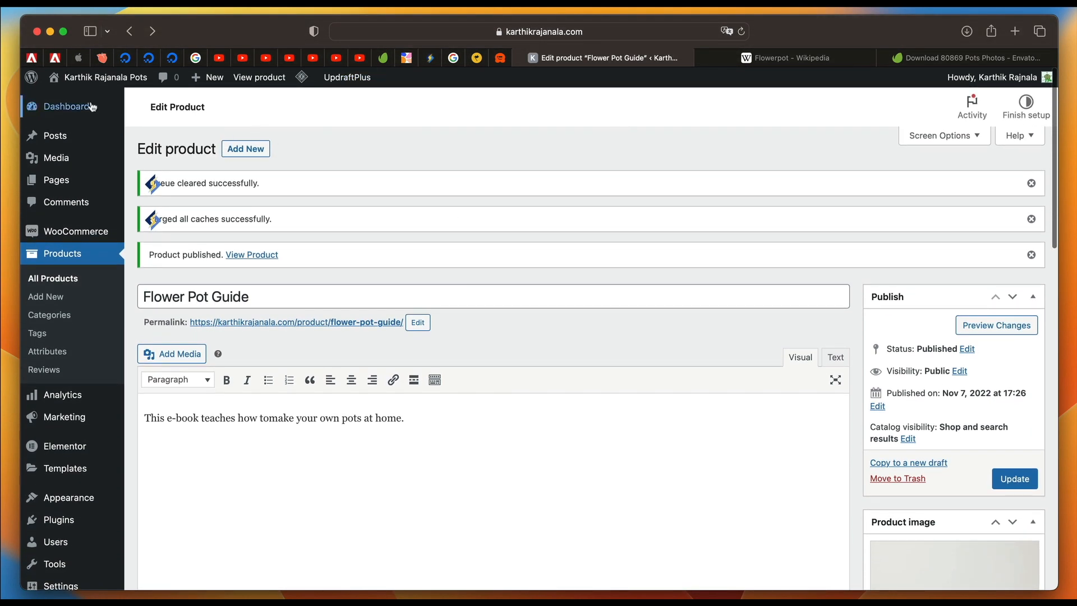
click(95, 81)
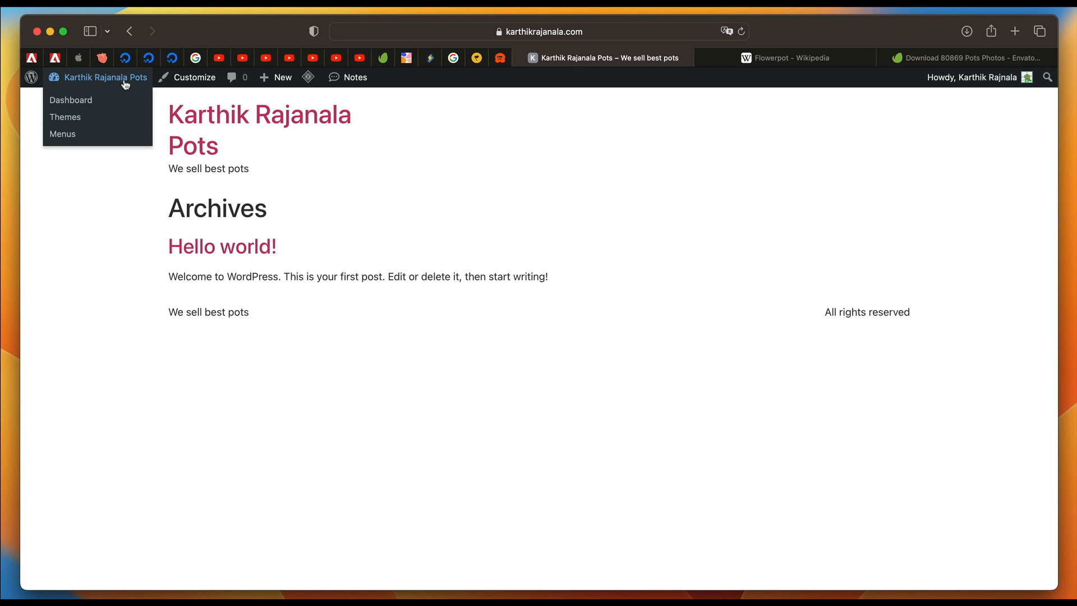
click(125, 83)
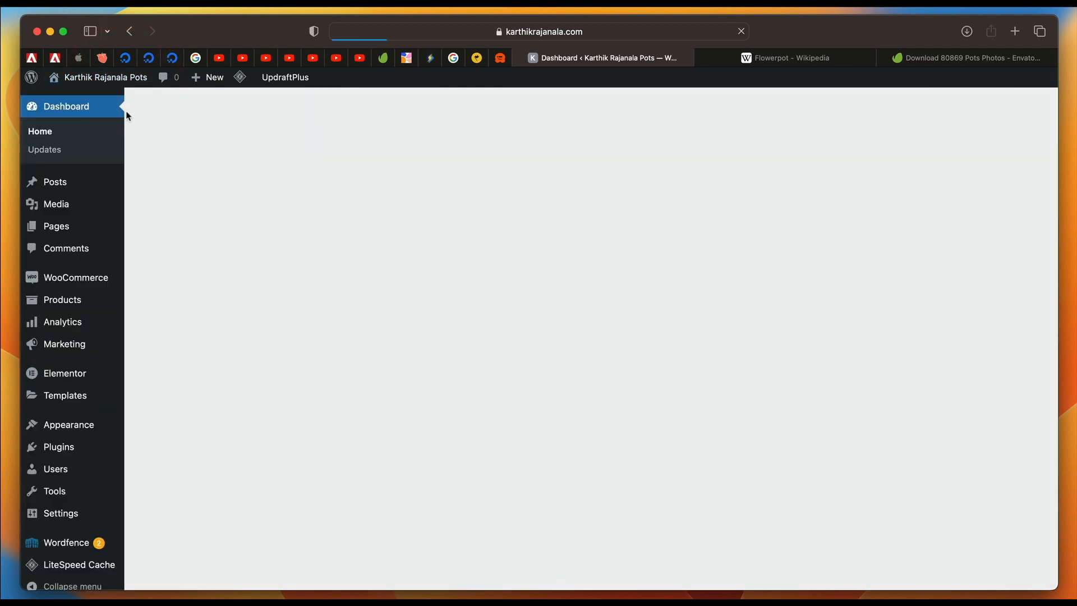
click(73, 299)
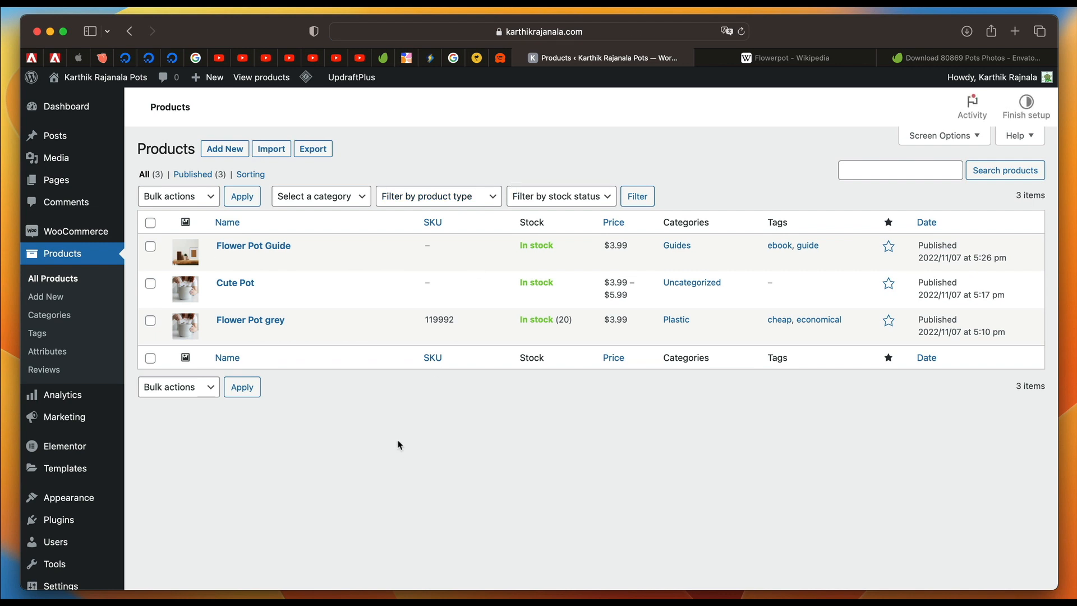
Create a new product named Mega Bundle and set its product type to Grouped product.
click(228, 150)
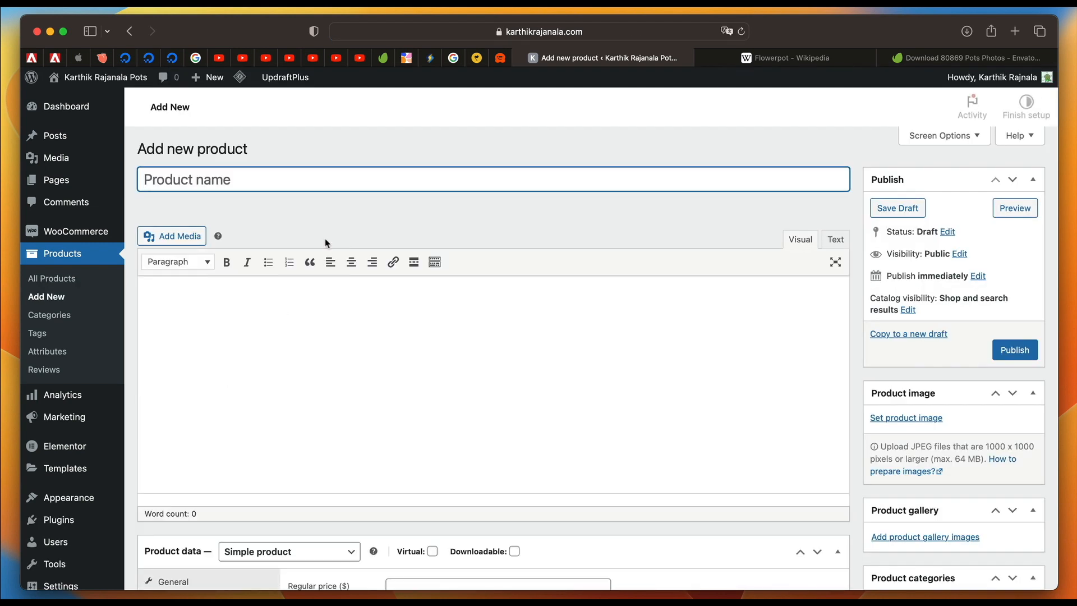
text(Mega )
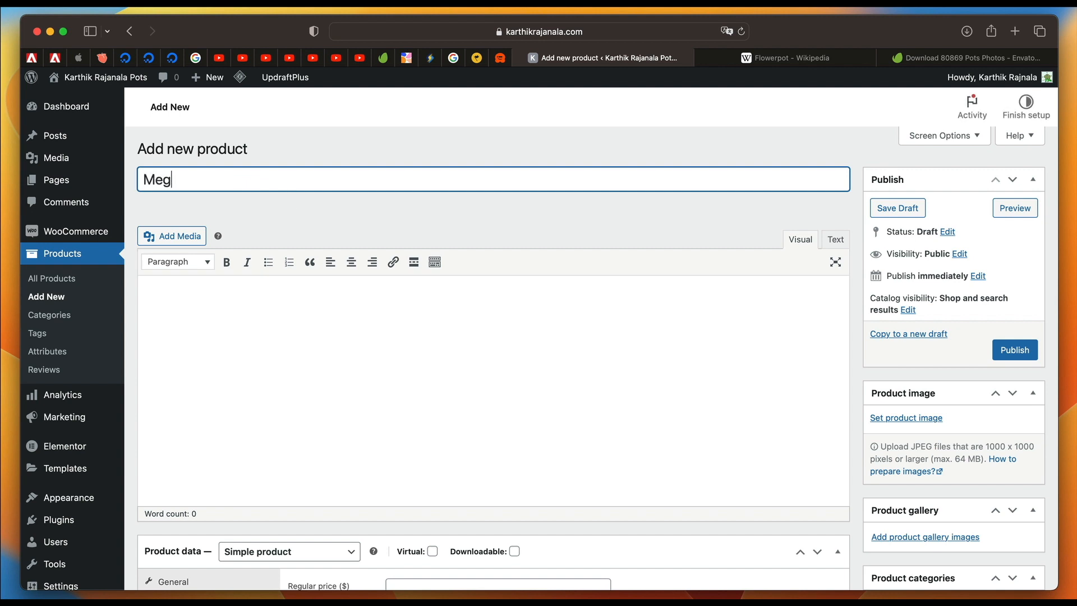
text(Bundle)
click(304, 280)
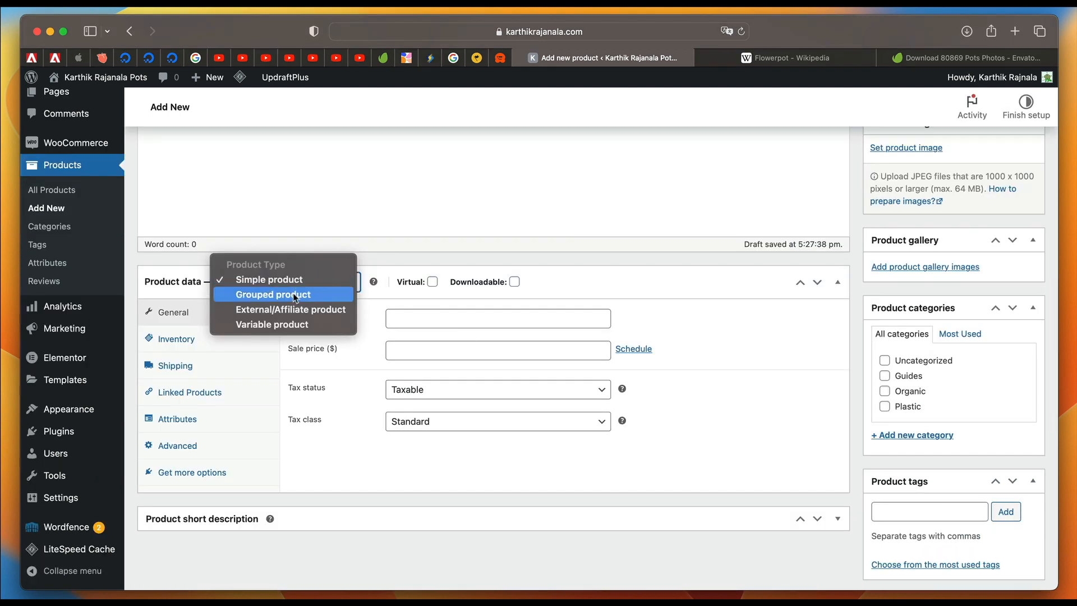
click(295, 296)
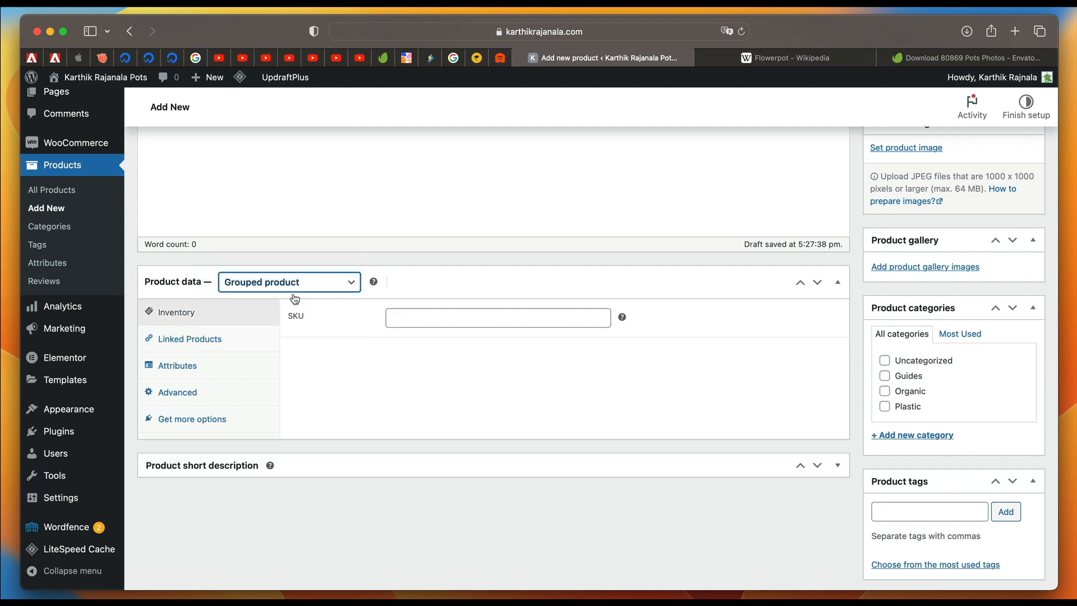
Link Flower Pot grey, Cute Pot and Flower Pot Guide as the bundle's grouped products.
click(236, 340)
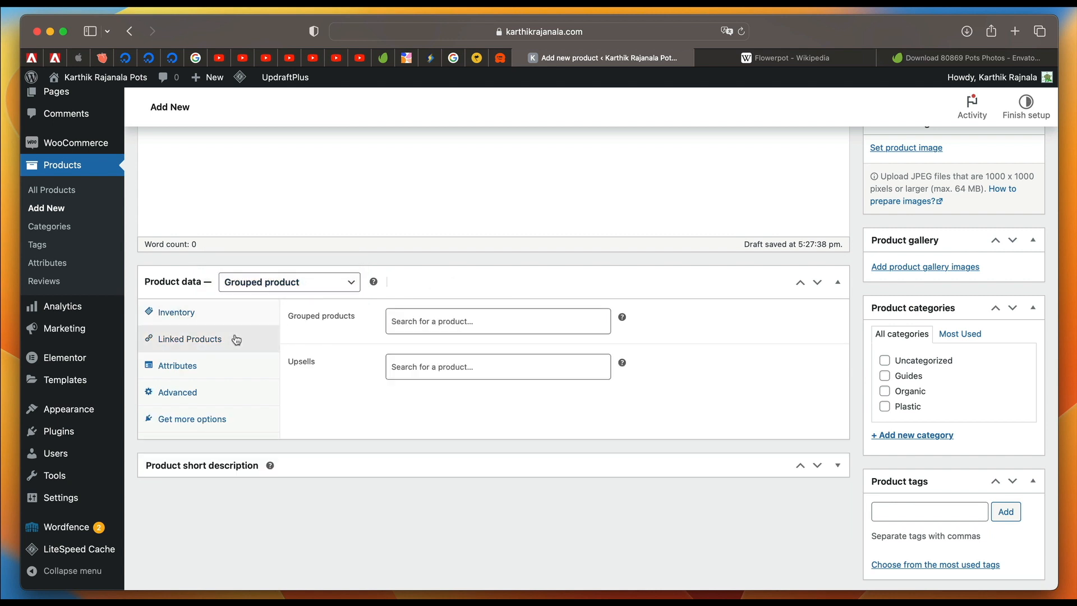
click(436, 325)
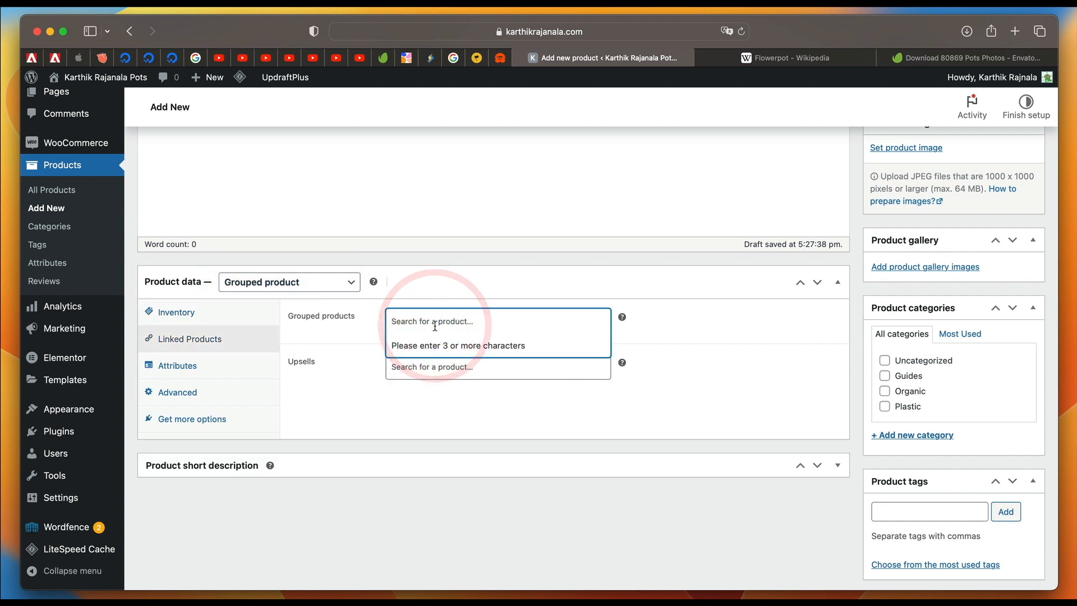
text(pot)
click(443, 348)
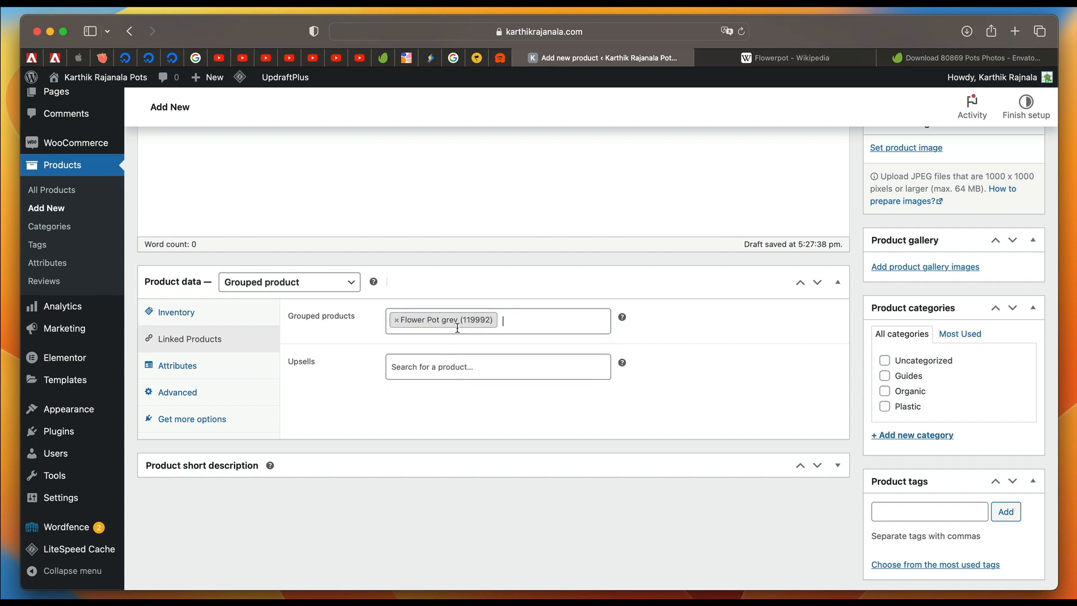
text(pot)
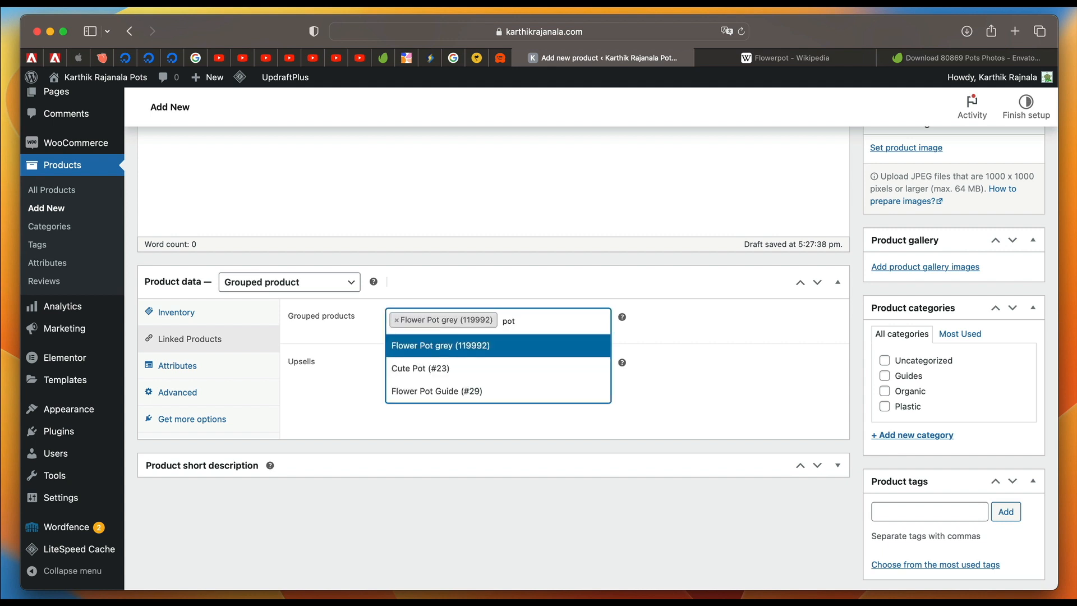
click(489, 366)
click(520, 349)
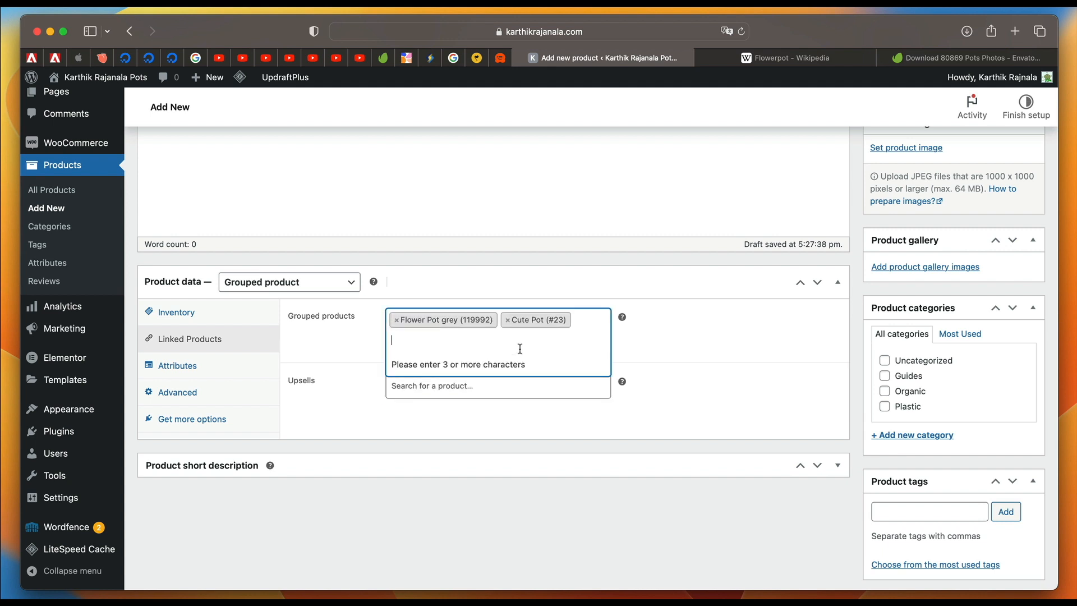
text(pot)
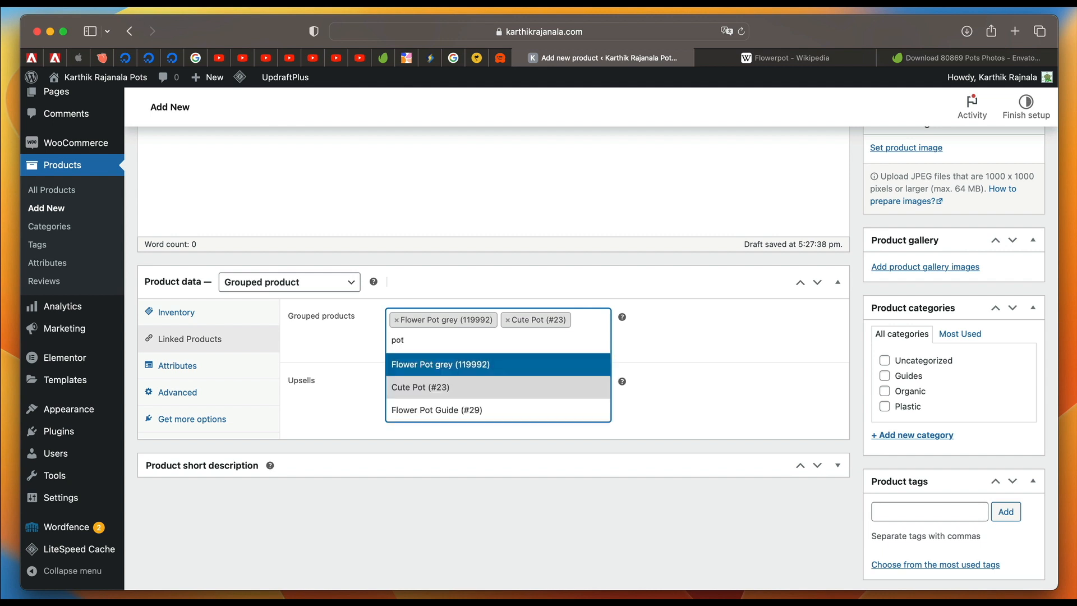
click(476, 409)
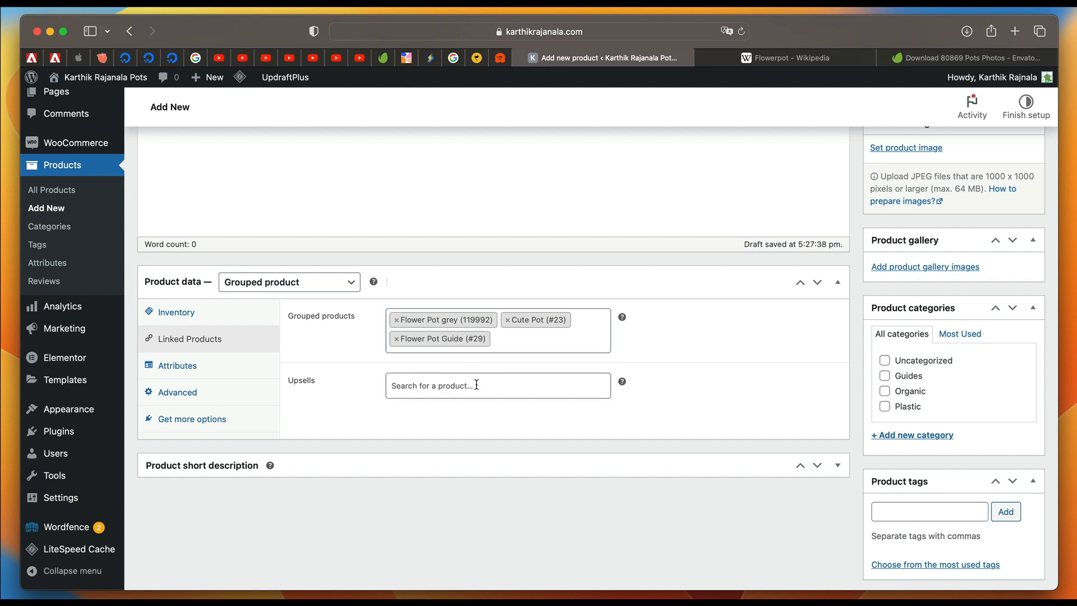
Add the photo of books, cactus and frame from the media library to the bundle's product gallery.
scroll(444, 401, up, 4)
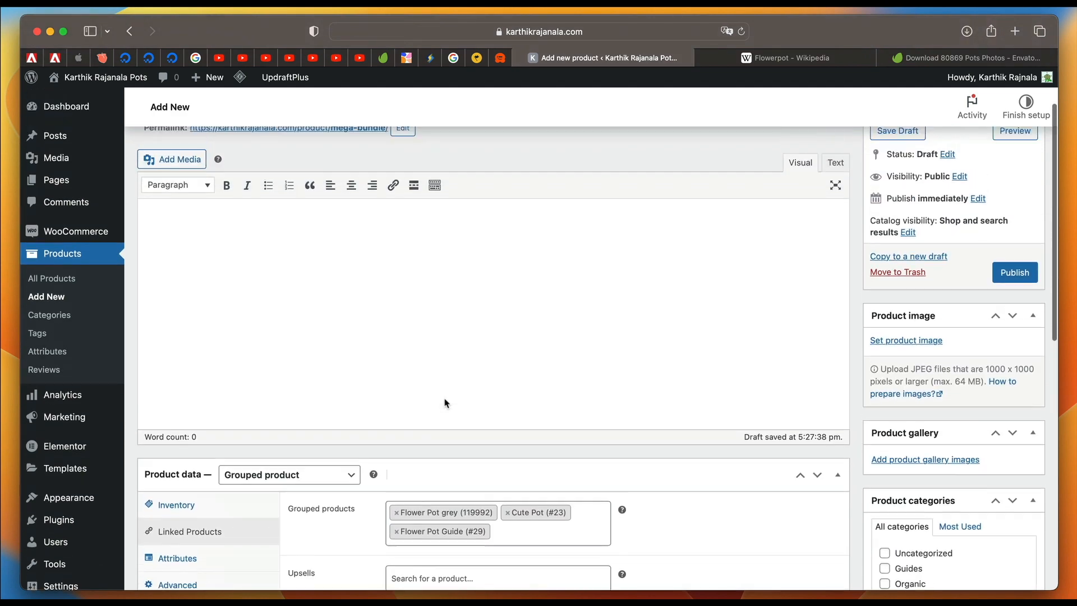
scroll(444, 402, down, 3)
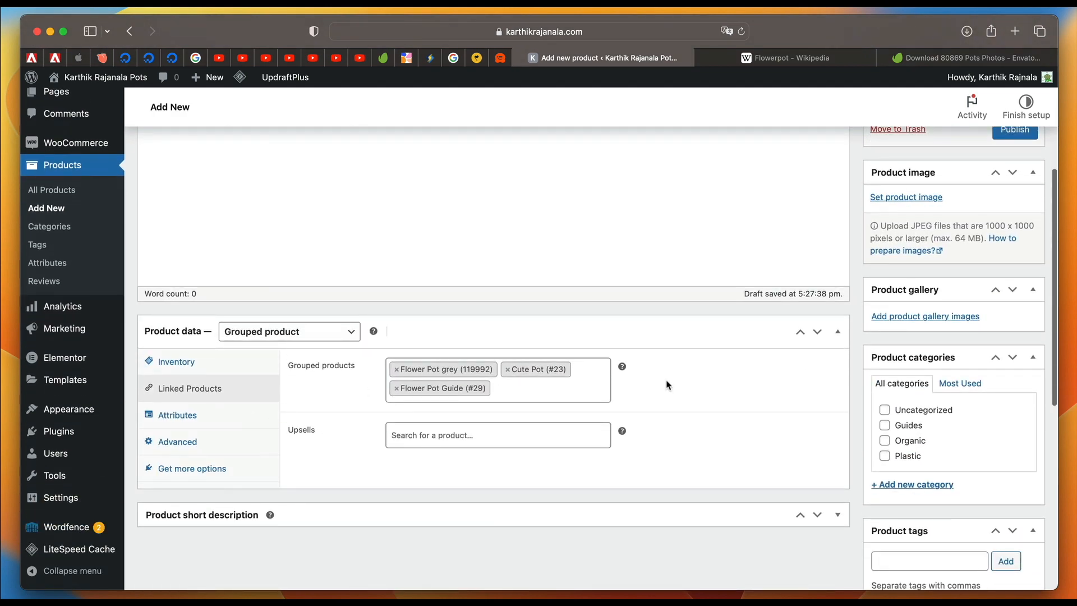
scroll(679, 393, up, 5)
scroll(920, 430, down, 4)
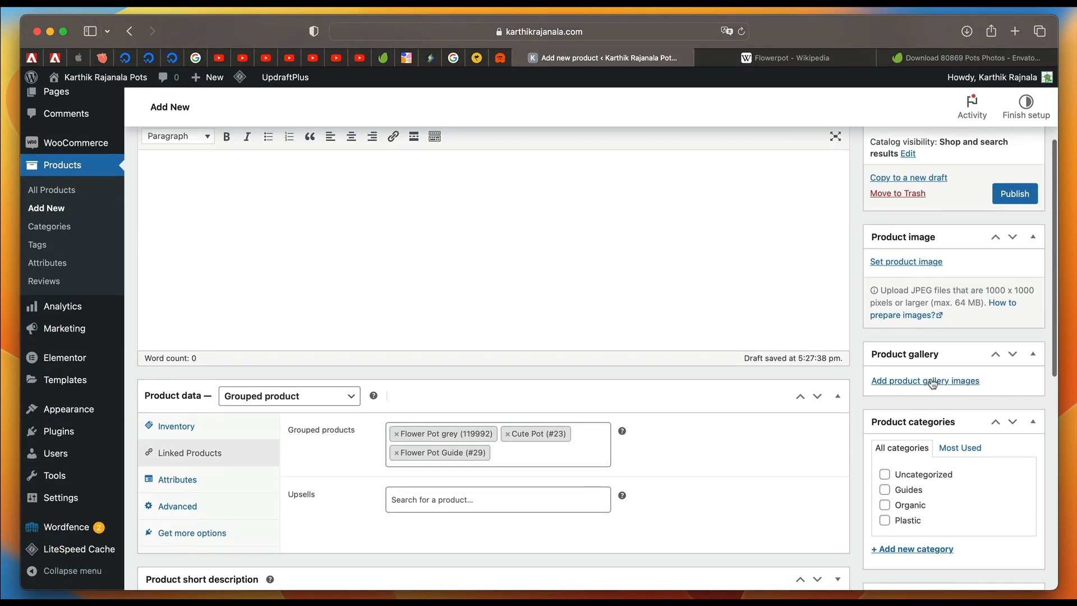
click(927, 382)
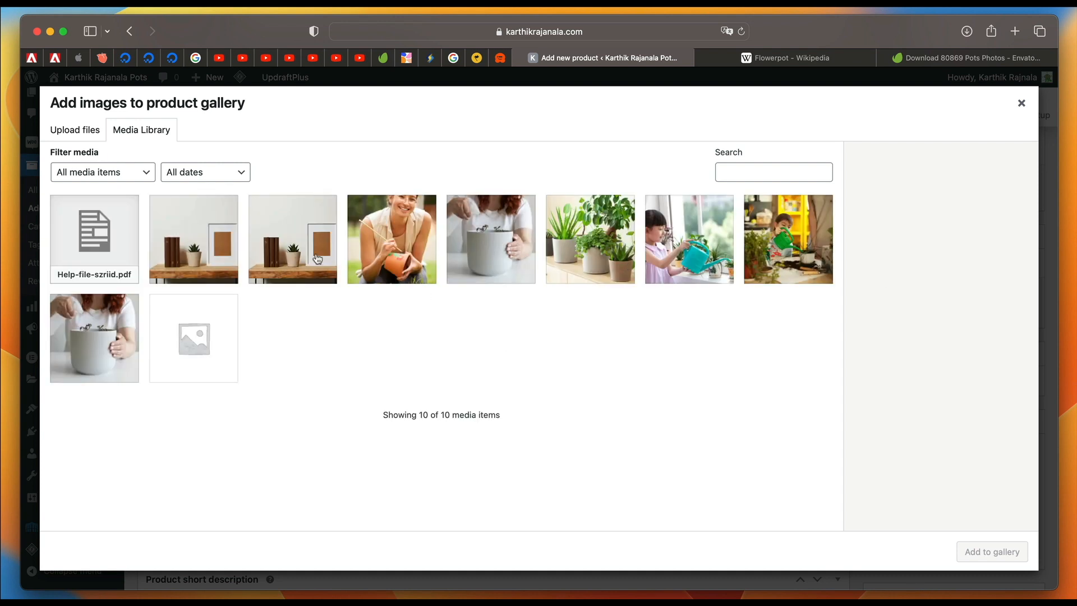
click(289, 258)
click(977, 555)
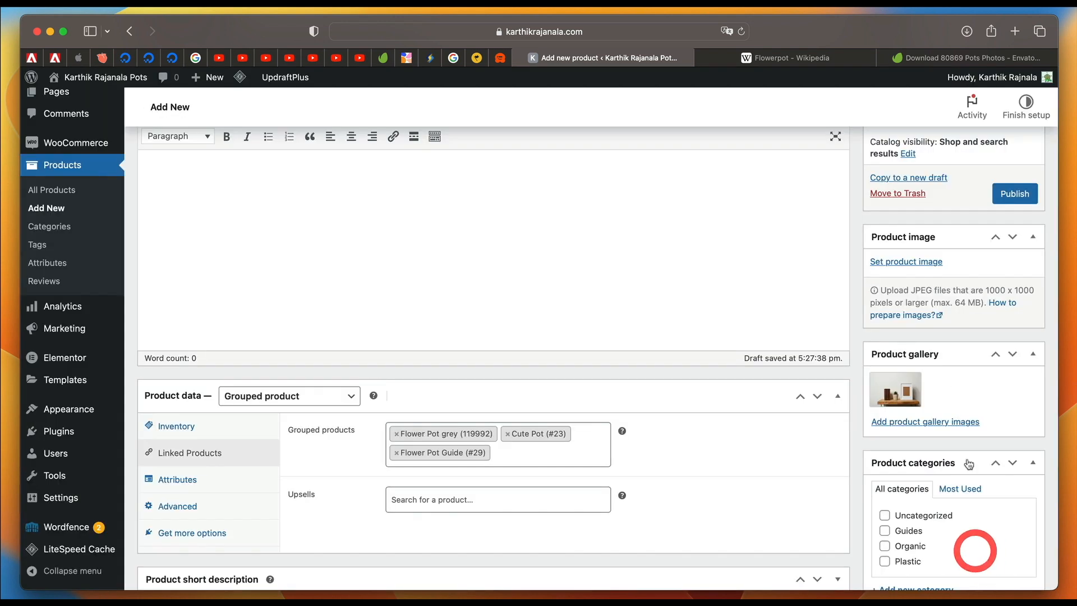
Set the books, cactus and frame photo as the Mega Bundle's product image, and publish the product.
click(916, 270)
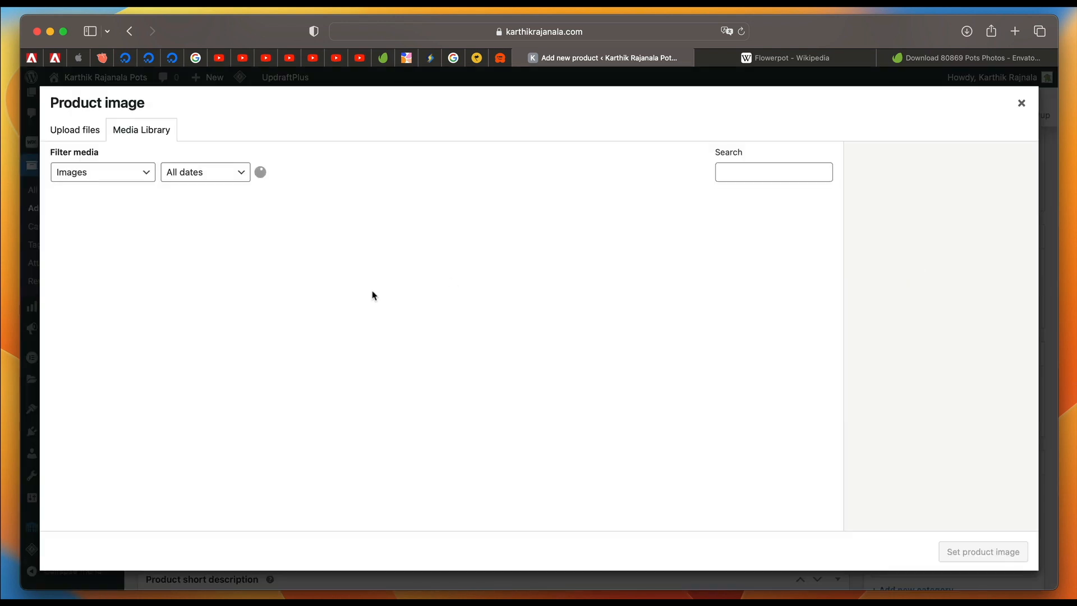
click(193, 262)
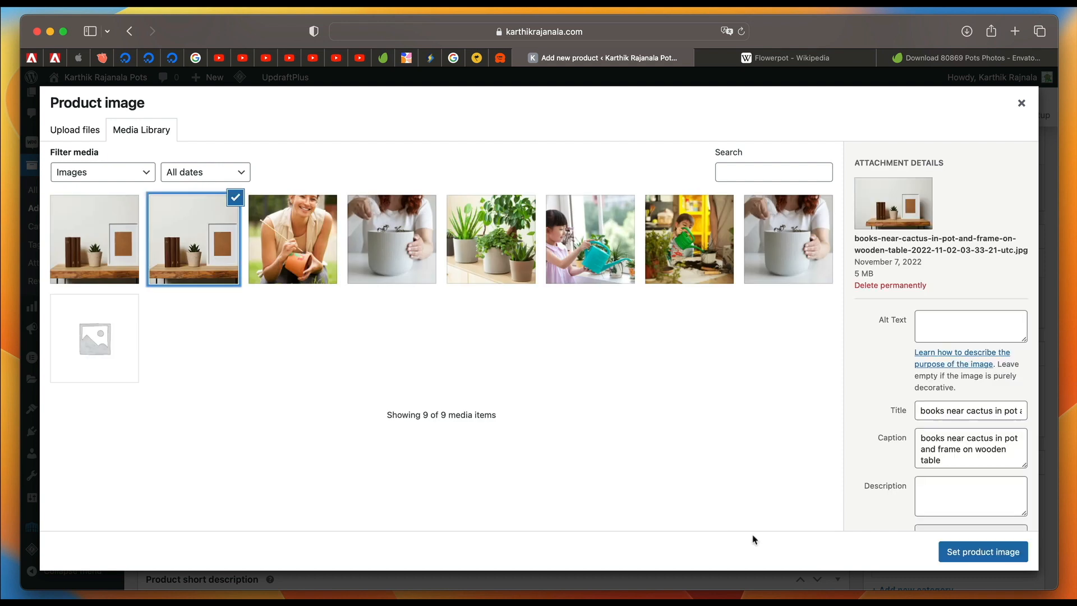
click(997, 553)
scroll(1010, 368, up, 3)
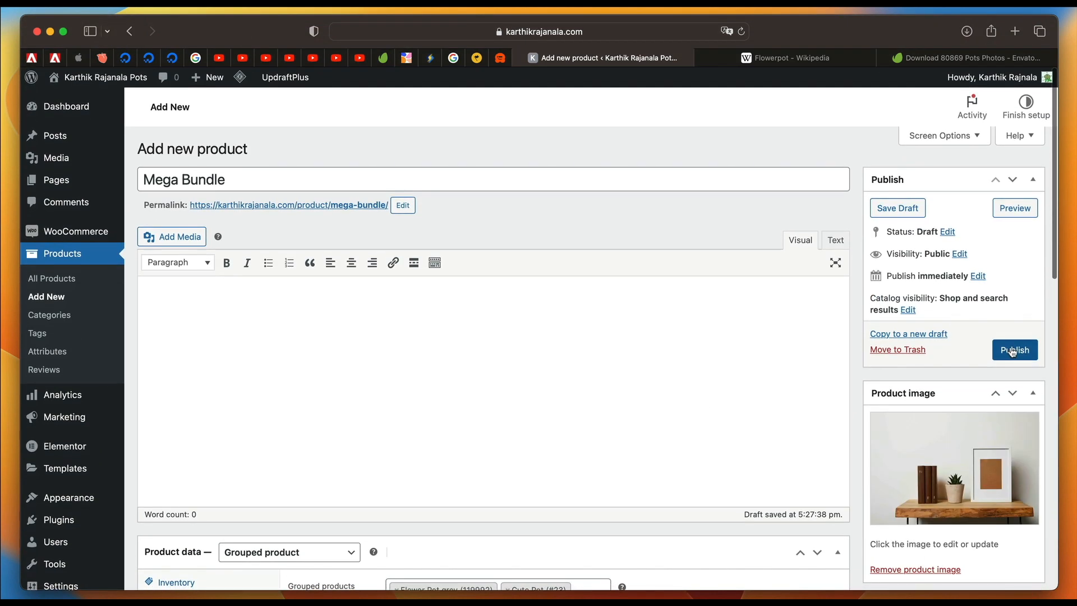
click(1012, 352)
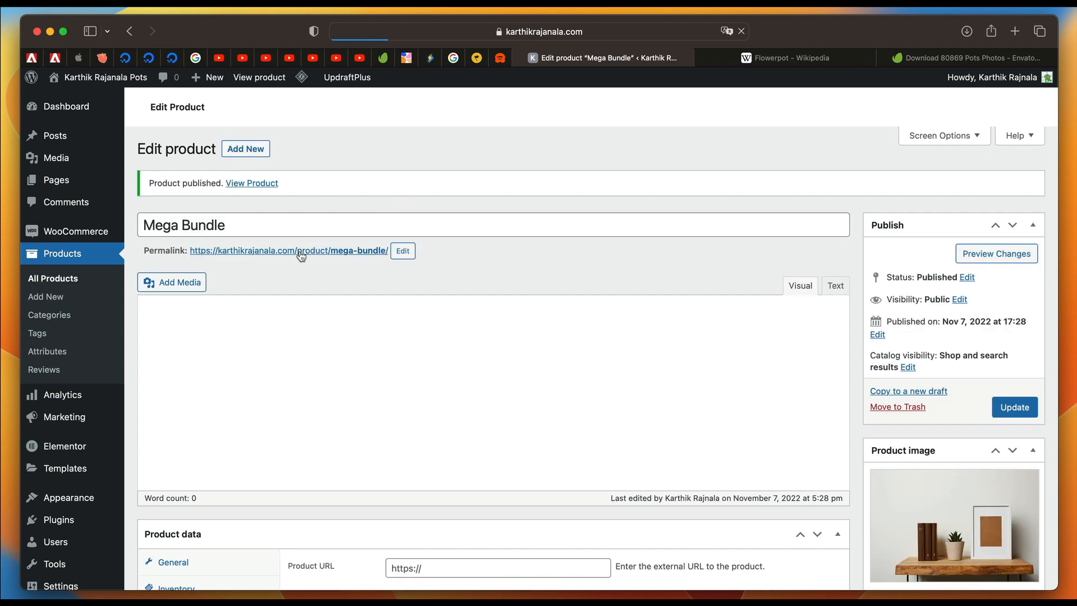
View the published Mega Bundle store page, checking Cute Pot's color options and the bundle's item and quantity selectors.
click(301, 251)
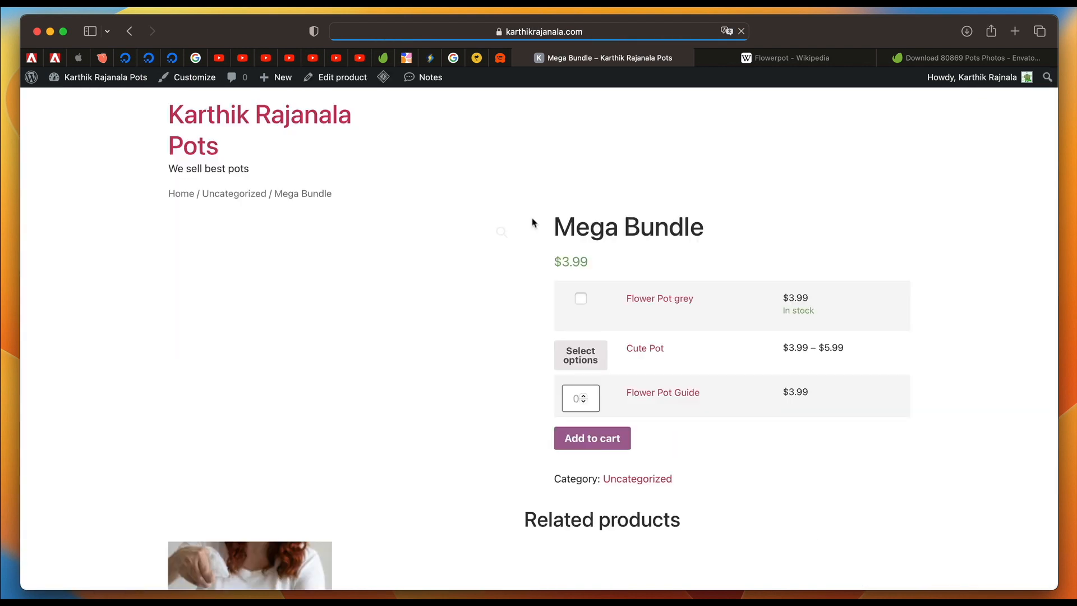
click(581, 355)
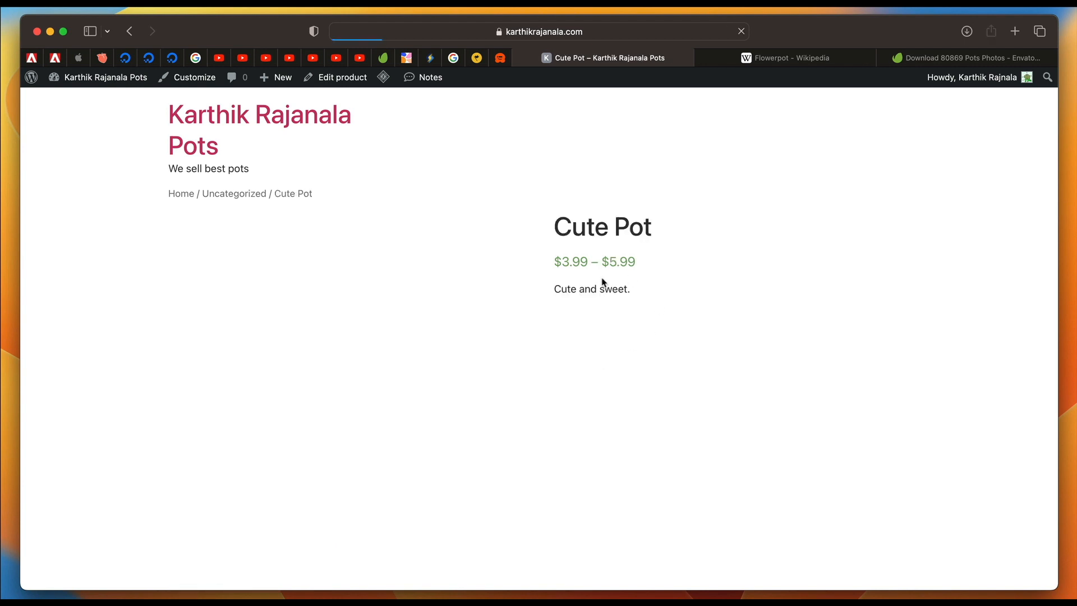
click(684, 326)
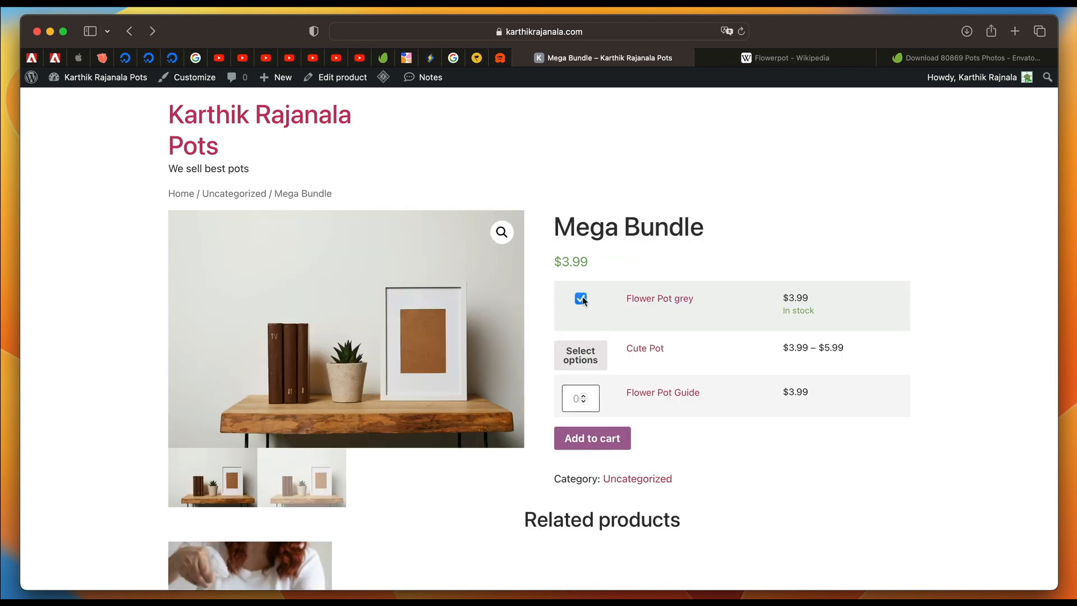
click(567, 393)
scroll(568, 392, down, 3)
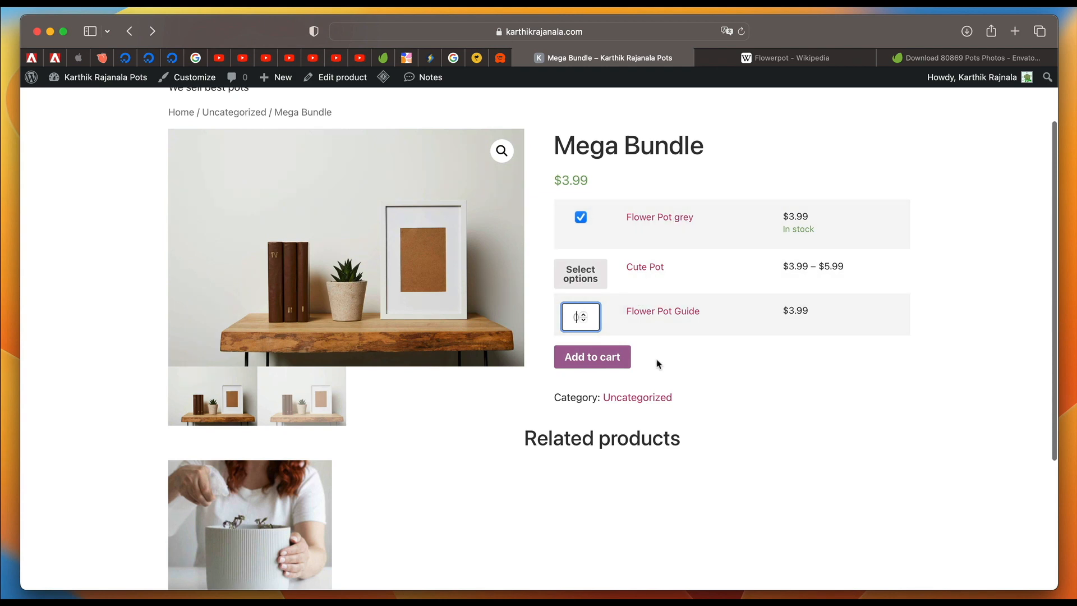
scroll(684, 273, up, 3)
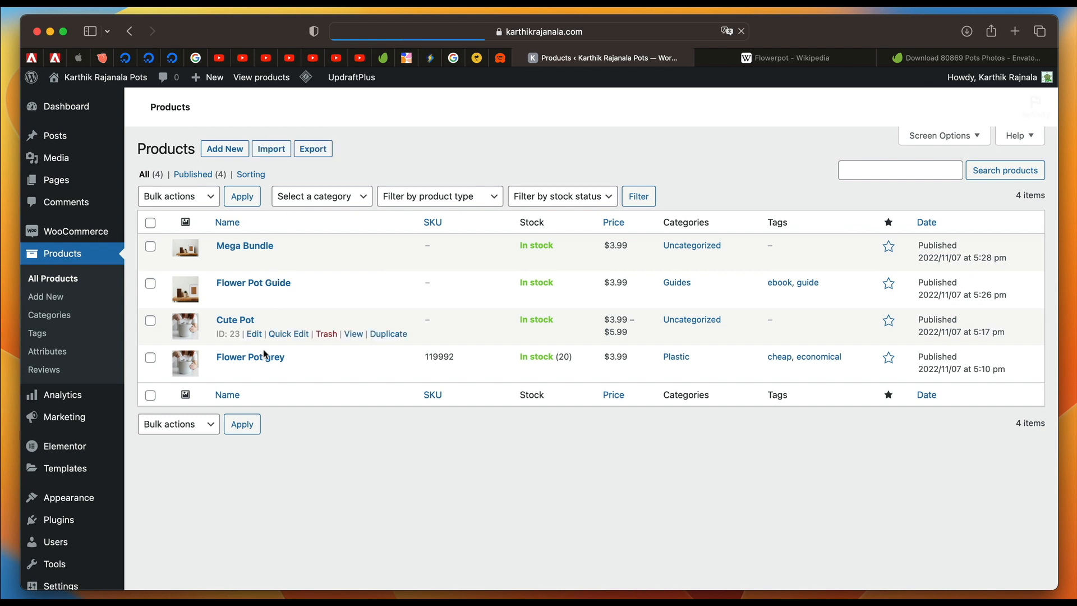
Review all store products in the product list, checking their prices, categories and tags.
mouse_move(255, 373)
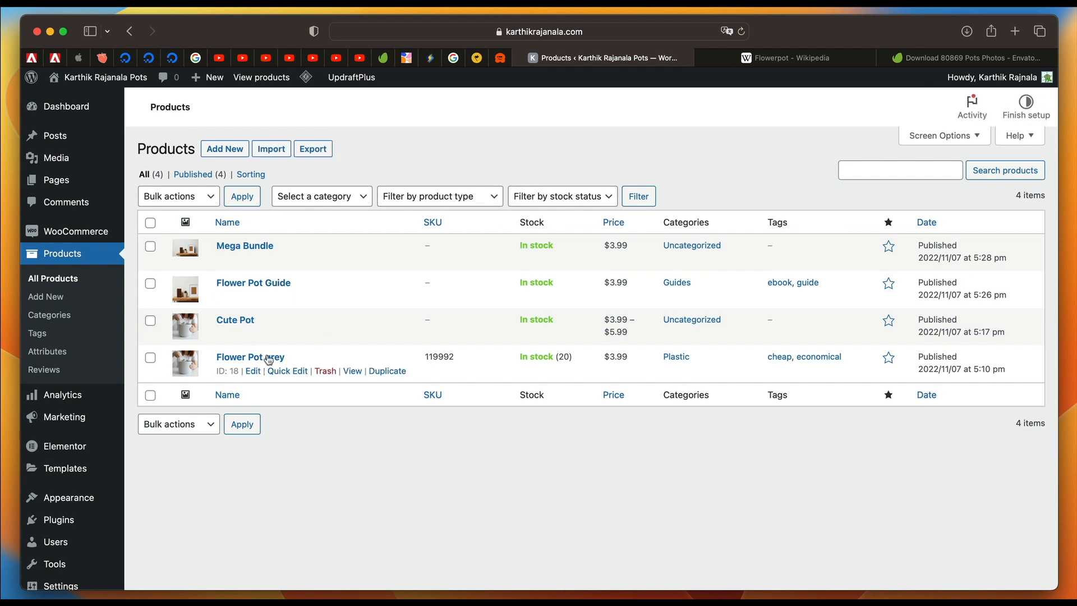
mouse_move(260, 266)
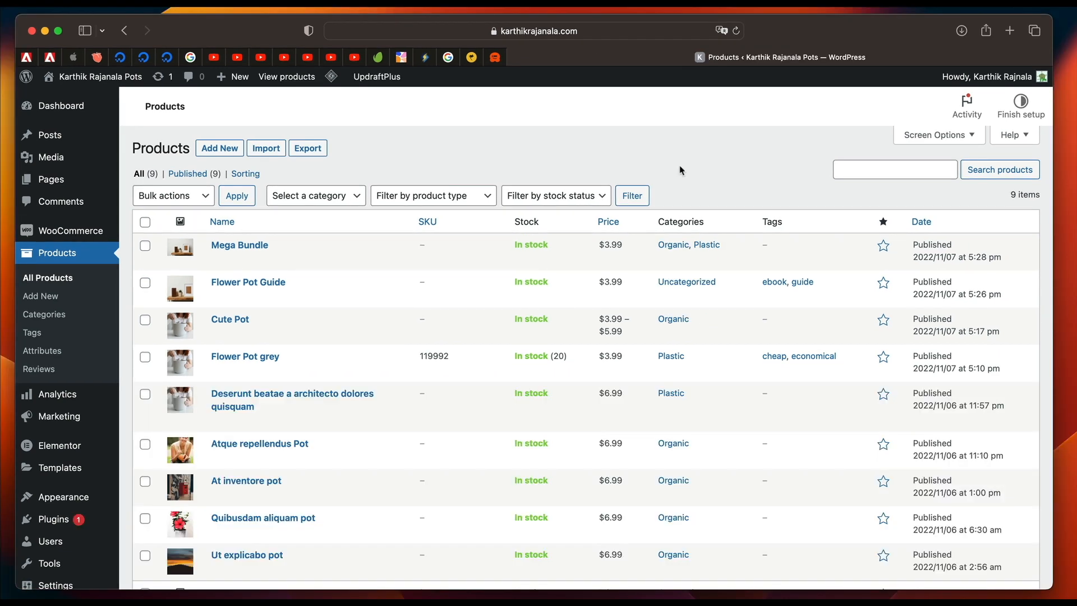
scroll(385, 306, down, 3)
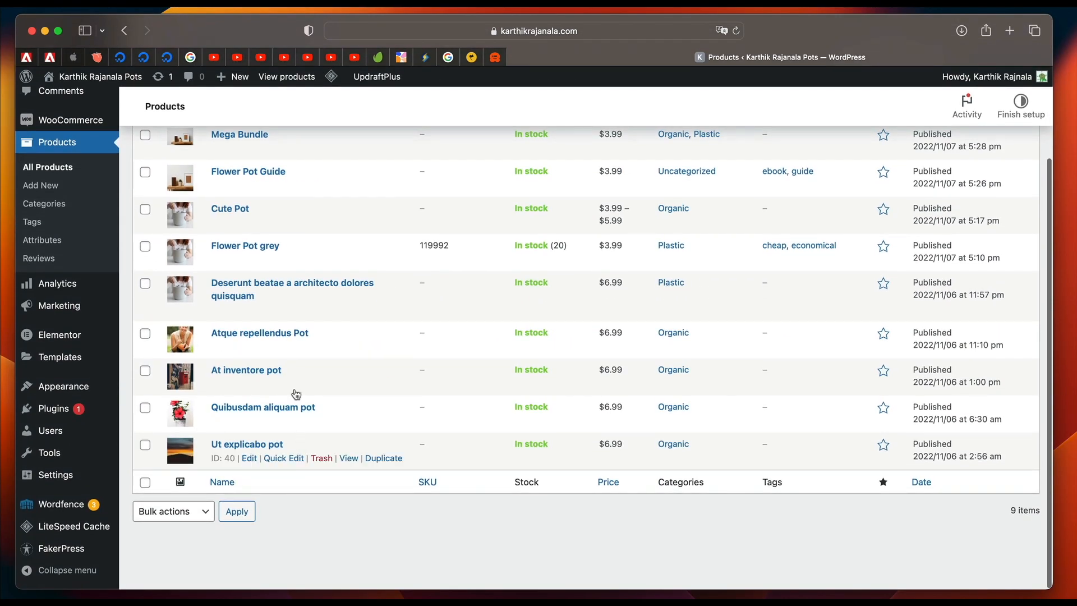
scroll(315, 266, up, 3)
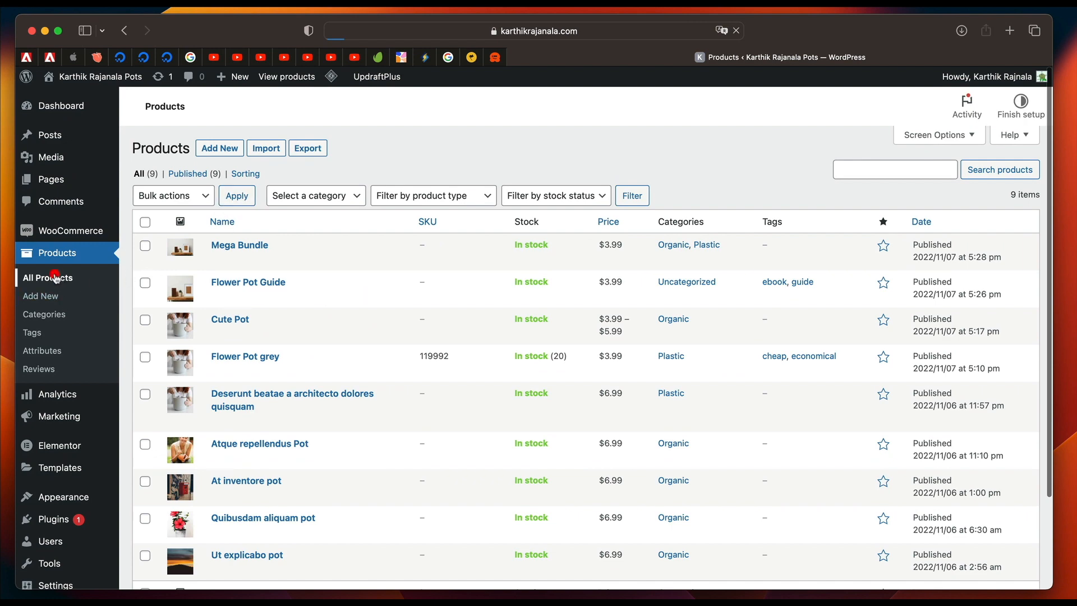
click(51, 277)
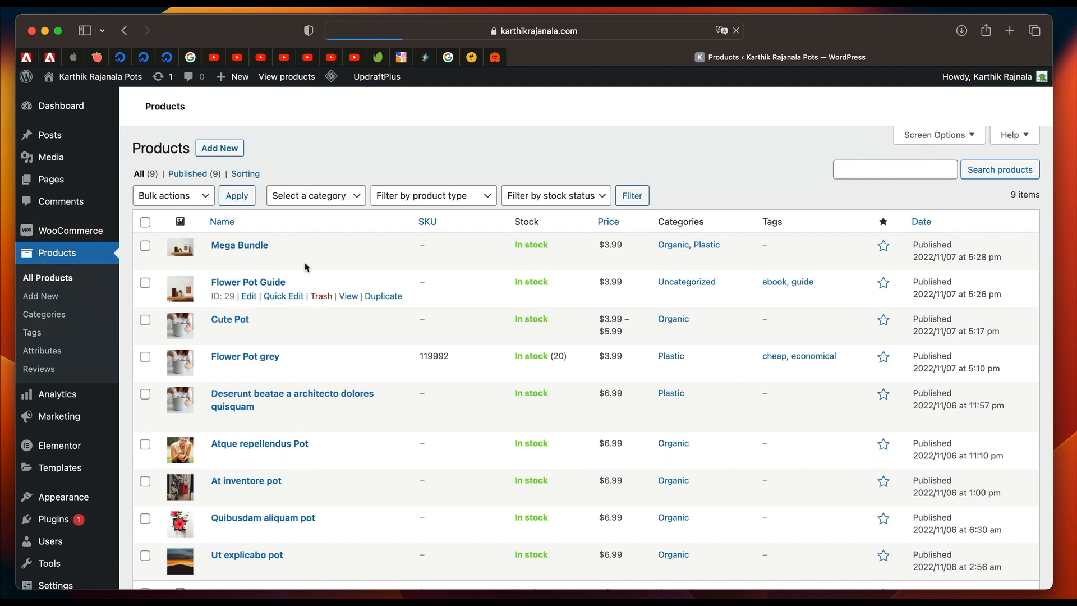
scroll(310, 540, down, 3)
scroll(297, 252, up, 5)
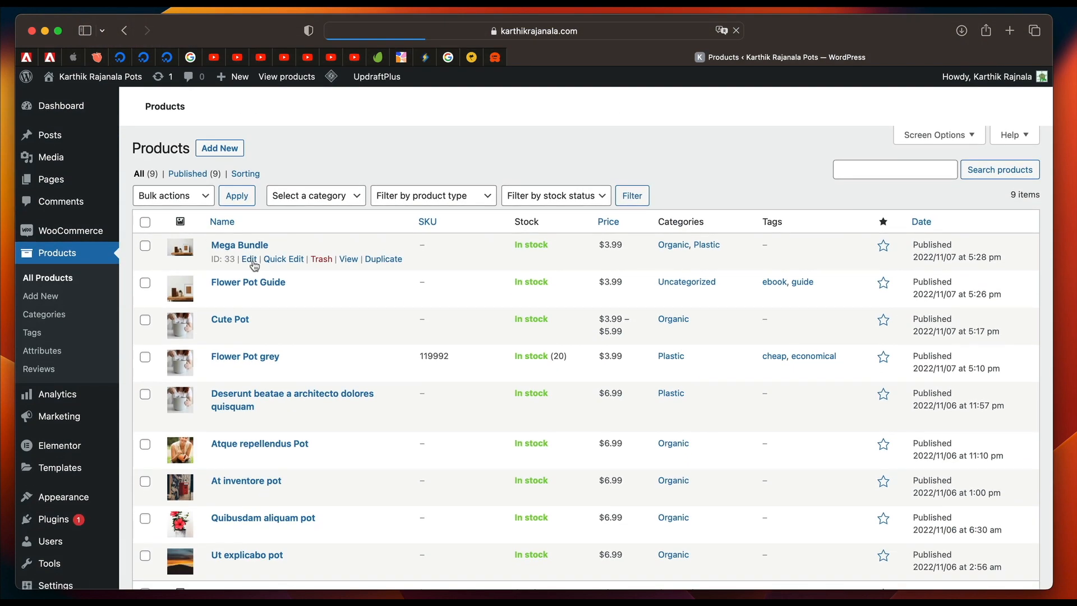
Quick edit the Mega Bundle product and set its slug to super-bundle.
click(284, 259)
drag(256, 293, 196, 293)
text(super-bundle)
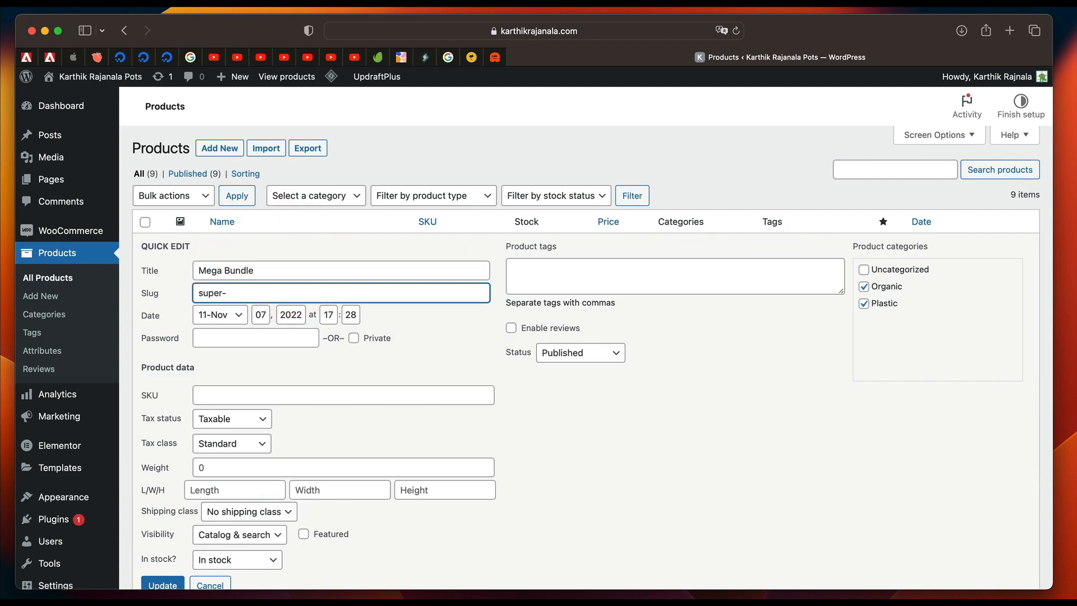
click(458, 338)
Check the Mega Bundle's tax options, keeping Taxable status and Standard class, and save the quick edit.
scroll(449, 331, down, 2)
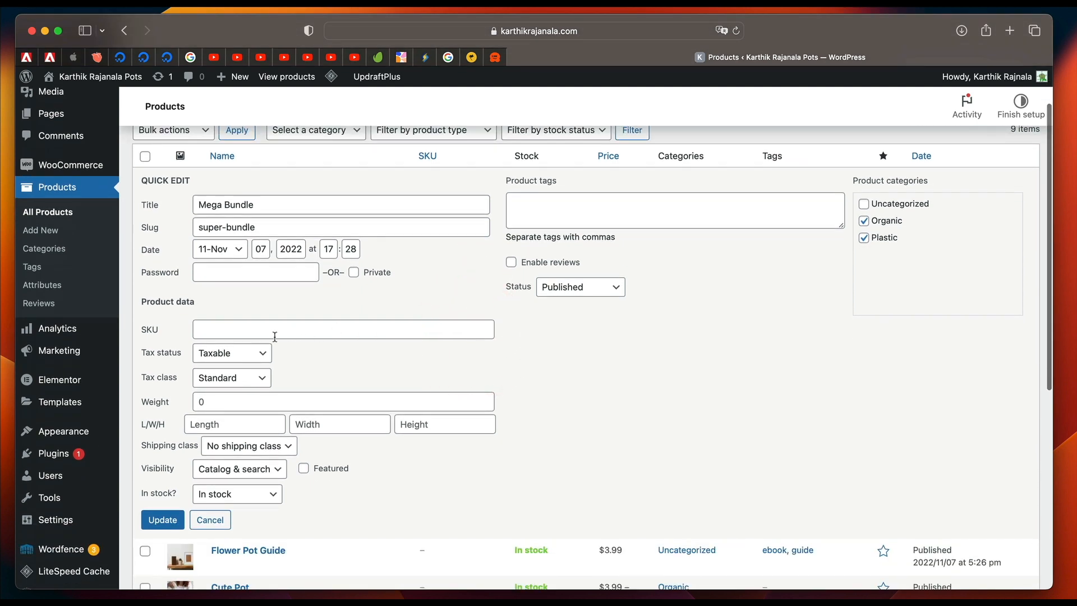
click(239, 351)
click(352, 369)
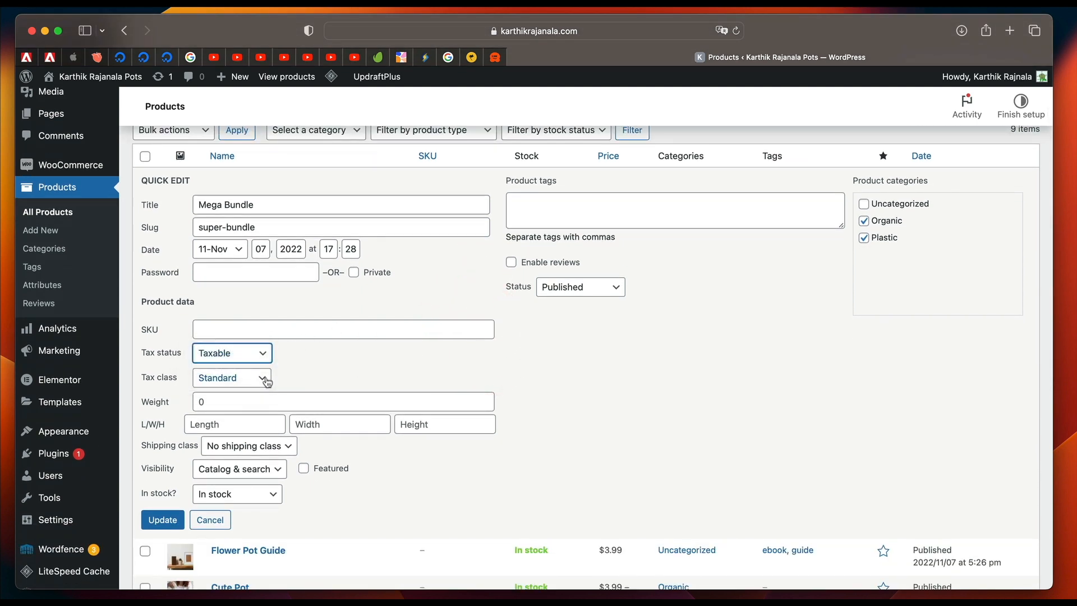
click(267, 382)
click(373, 368)
scroll(300, 310, down, 4)
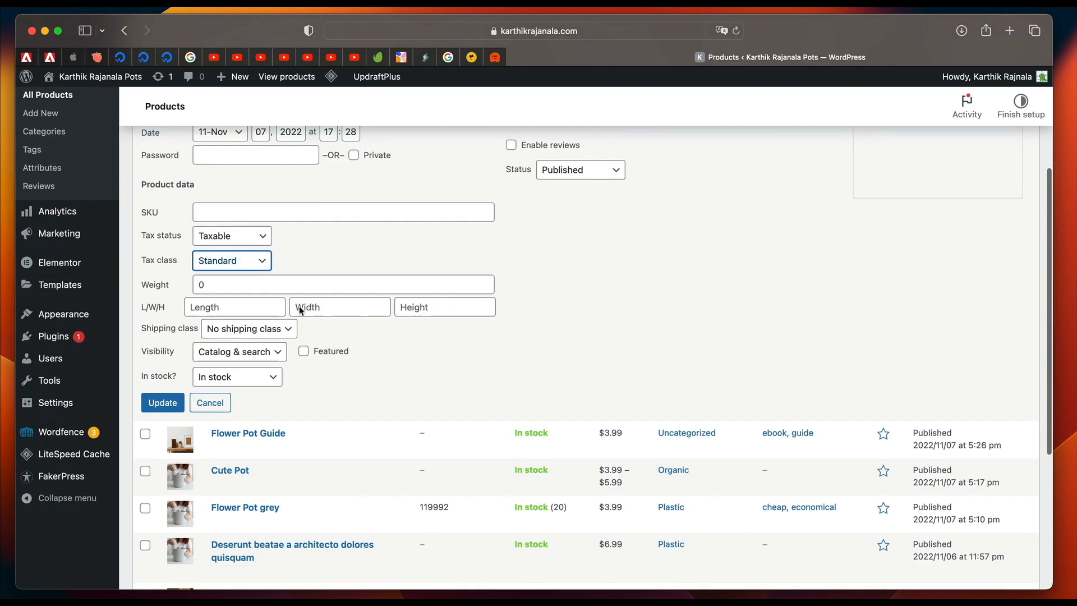
scroll(269, 312, up, 4)
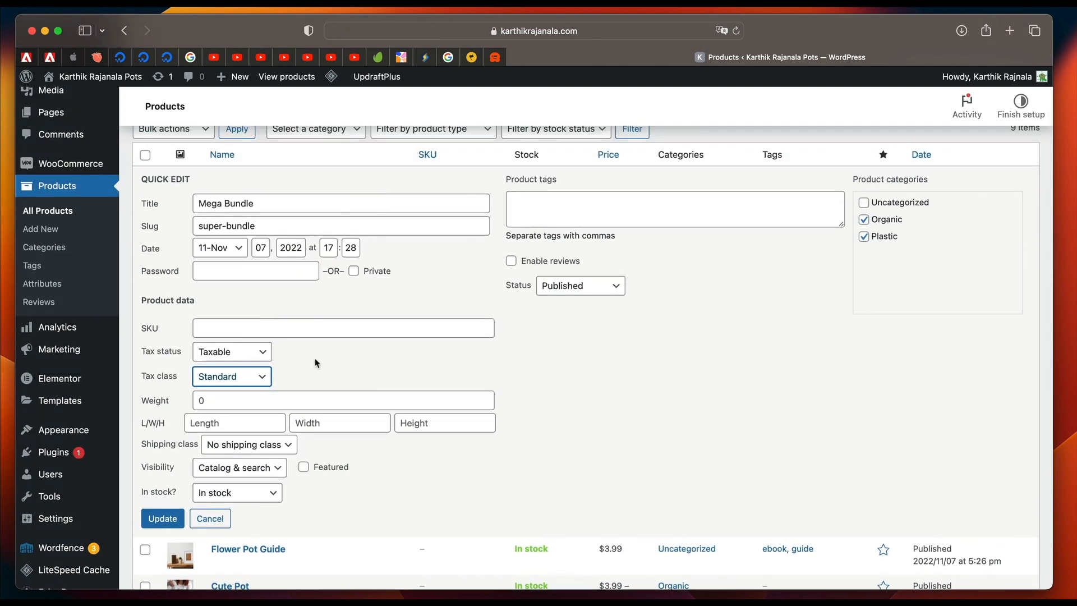
click(162, 517)
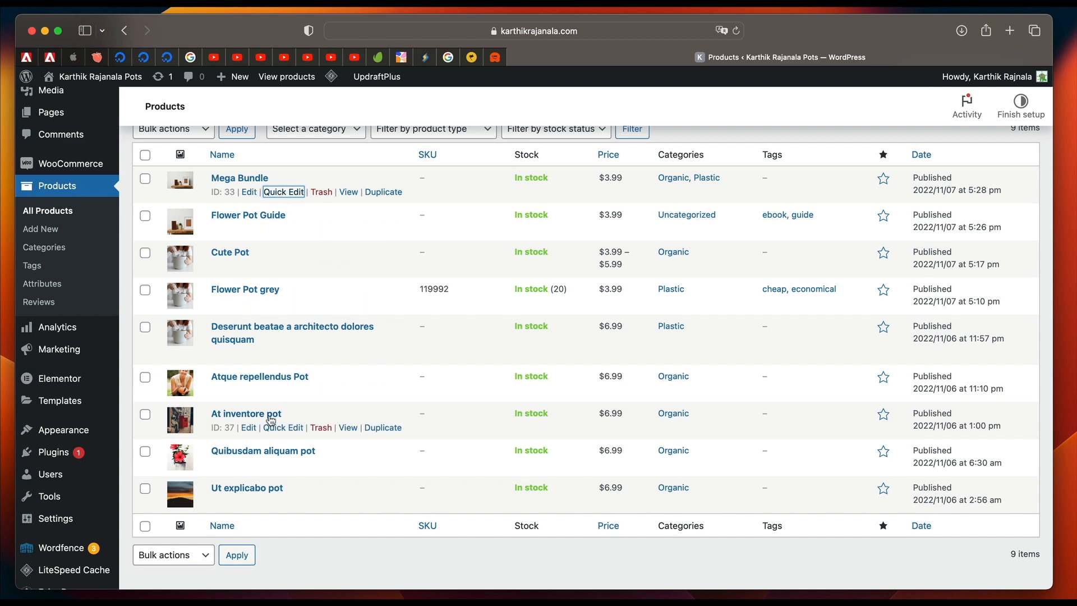
Quick edit Flower Pot Guide with a price of 5.99 and a sale price of 4.99, and save the product.
scroll(288, 288, up, 2)
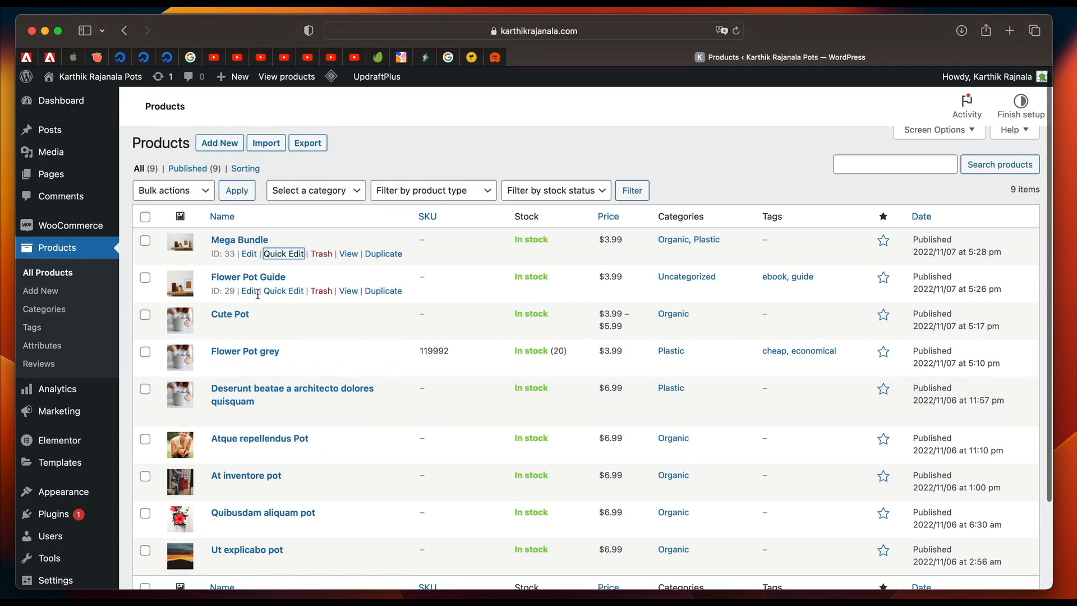
click(273, 291)
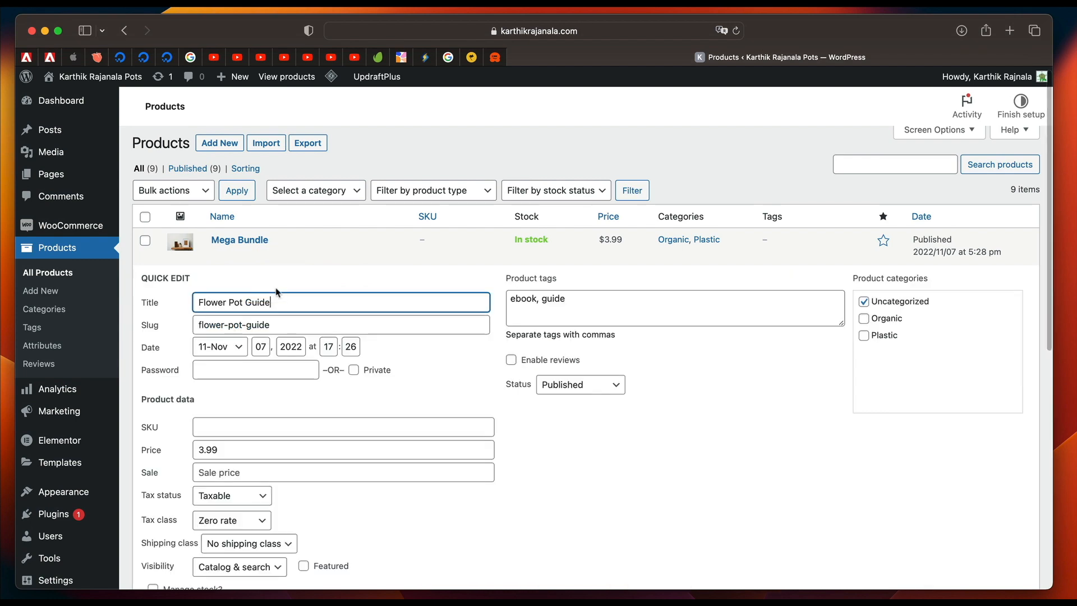
double_click(241, 449)
text(5)
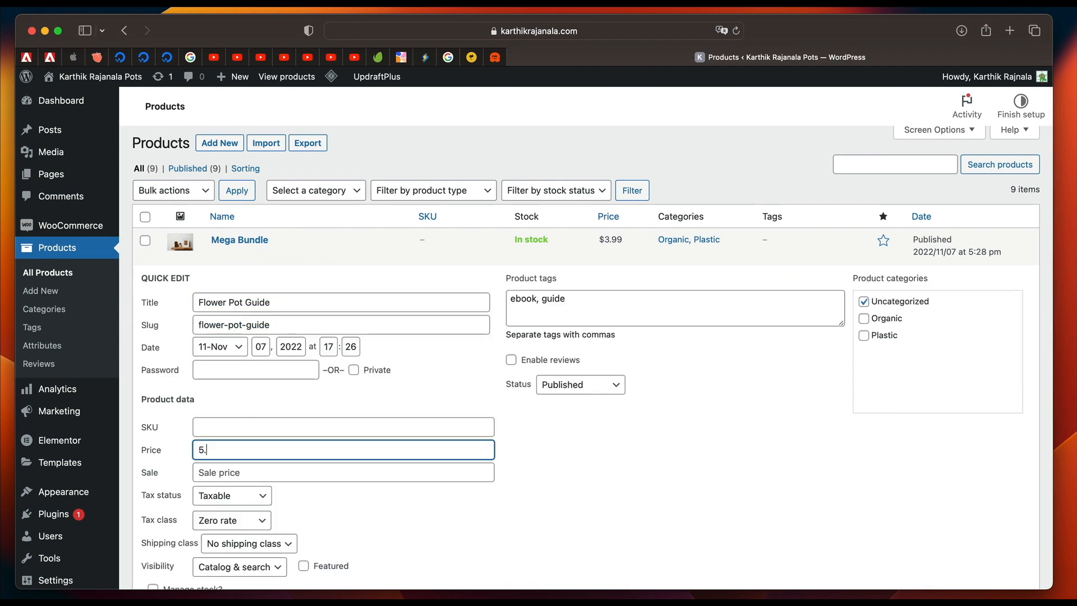
scroll(409, 436, down, 3)
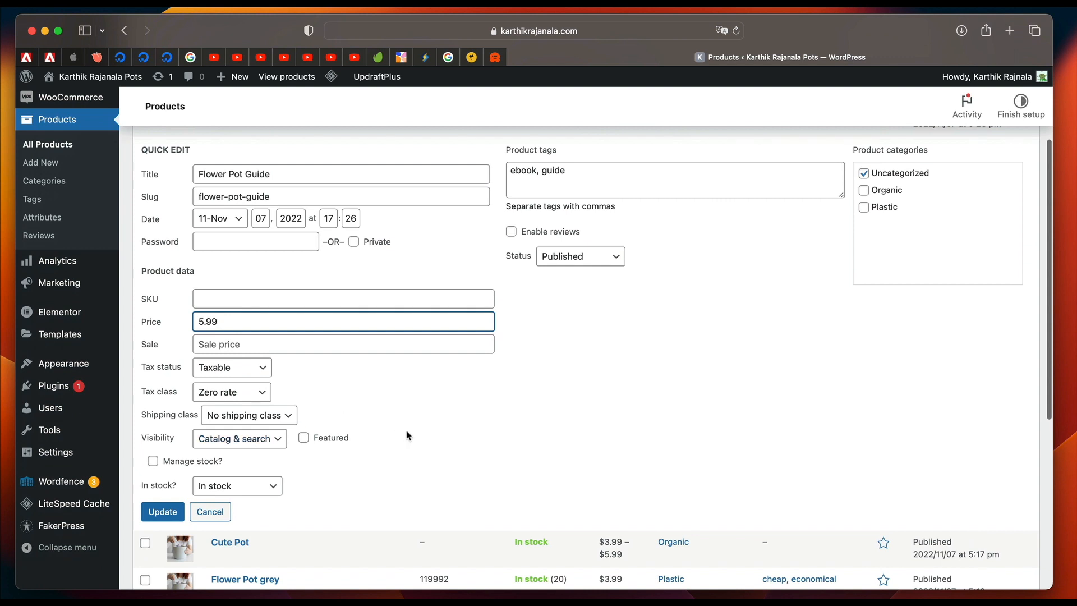
click(257, 346)
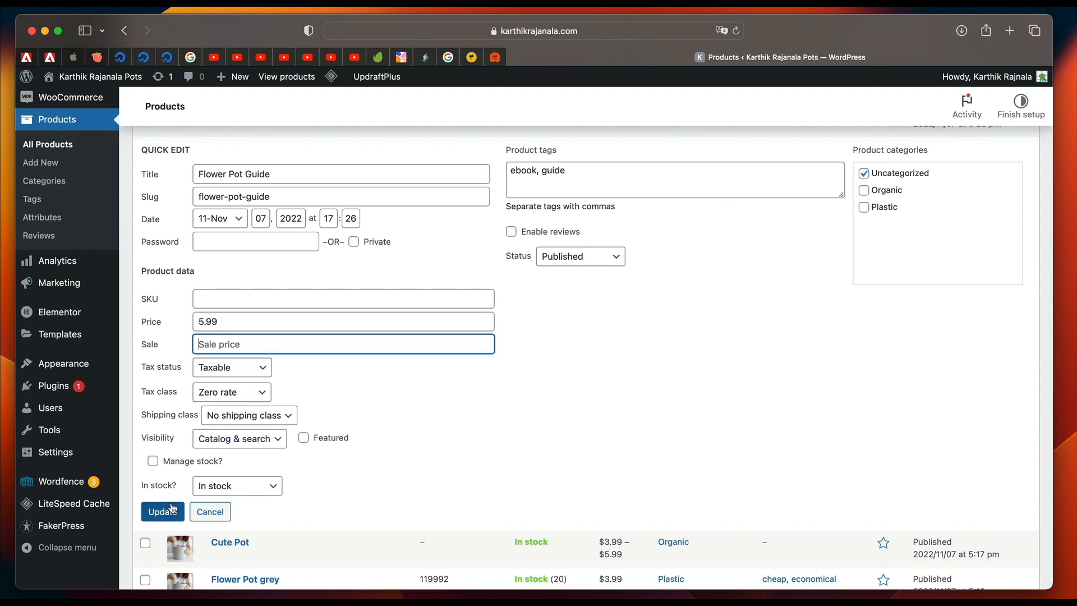
text(4.99)
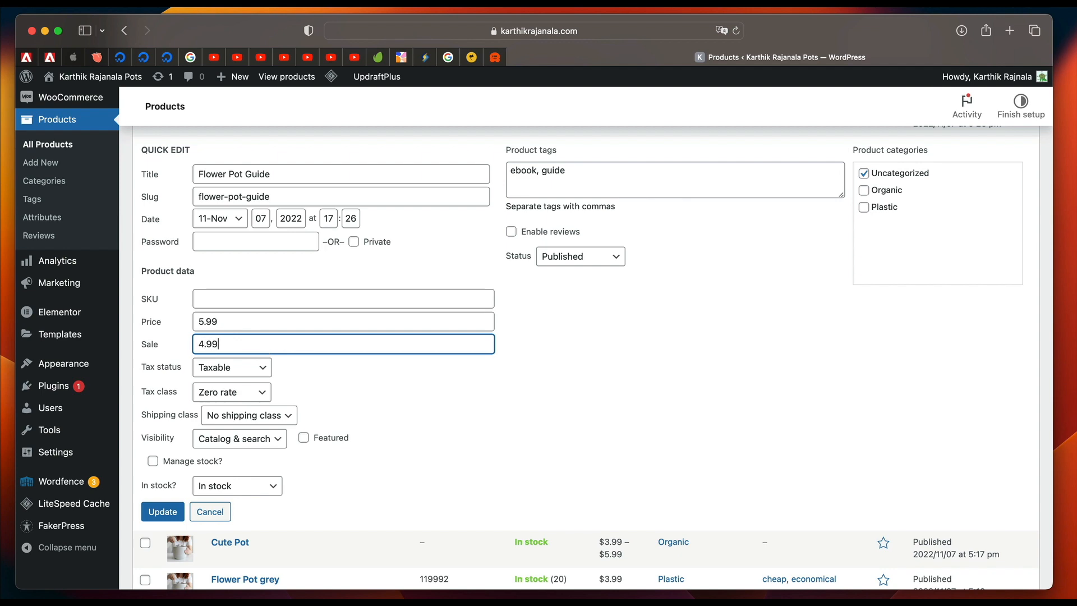
click(165, 508)
scroll(314, 364, up, 3)
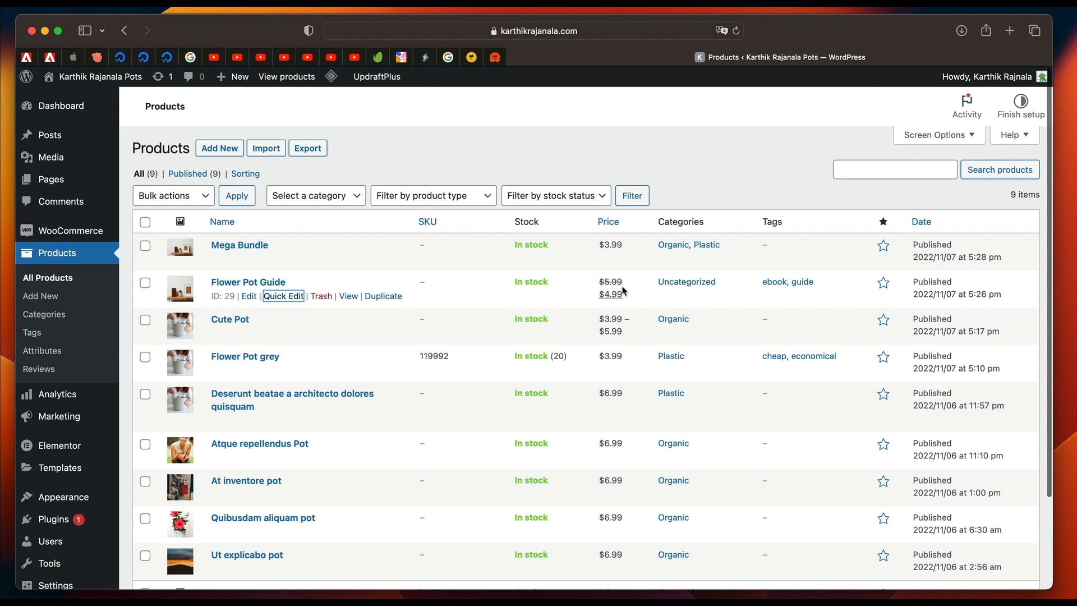
Check the products' stock status in the list, including the stock quantity of Flower Pot grey.
double_click(526, 222)
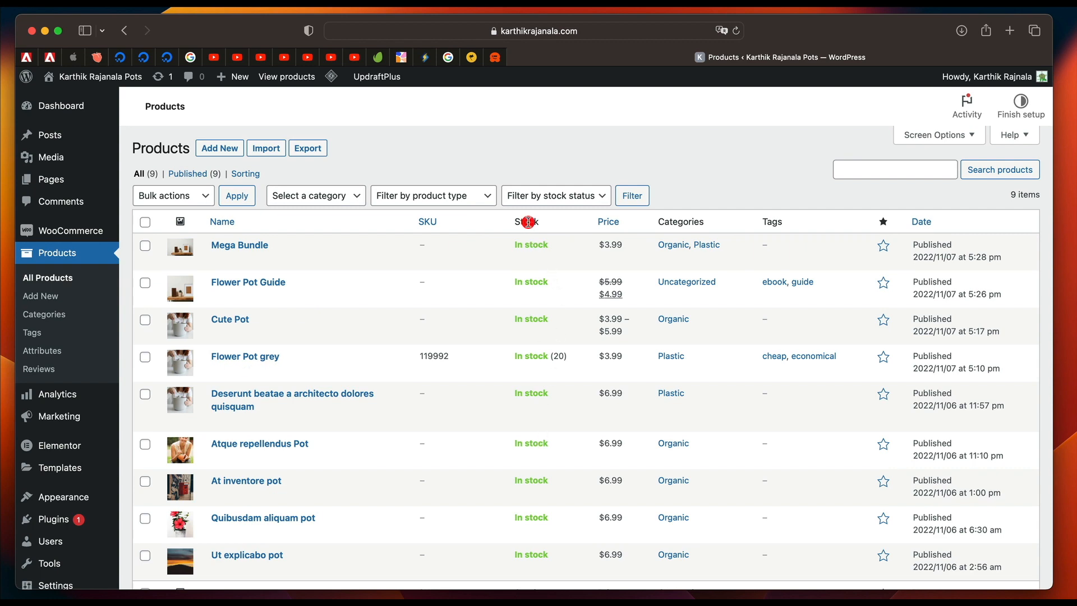
scroll(510, 384, down, 3)
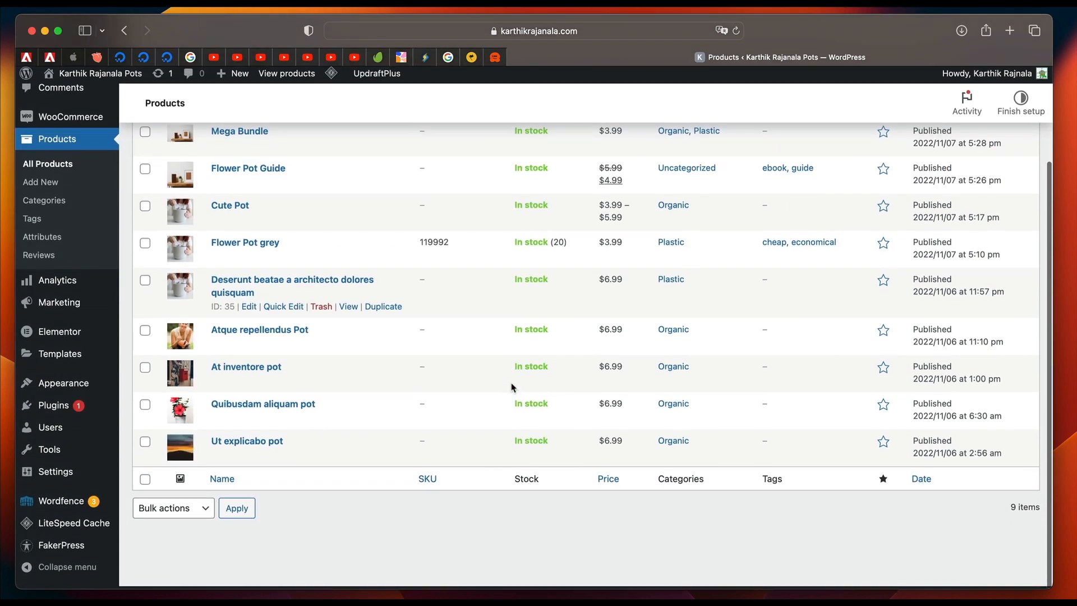
scroll(544, 235, up, 3)
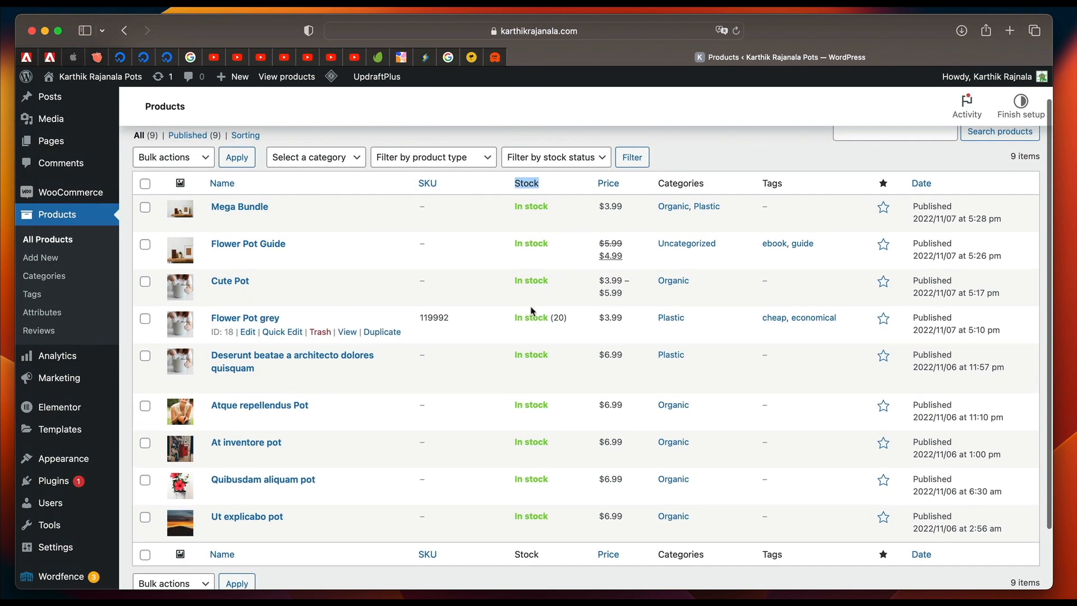
double_click(539, 319)
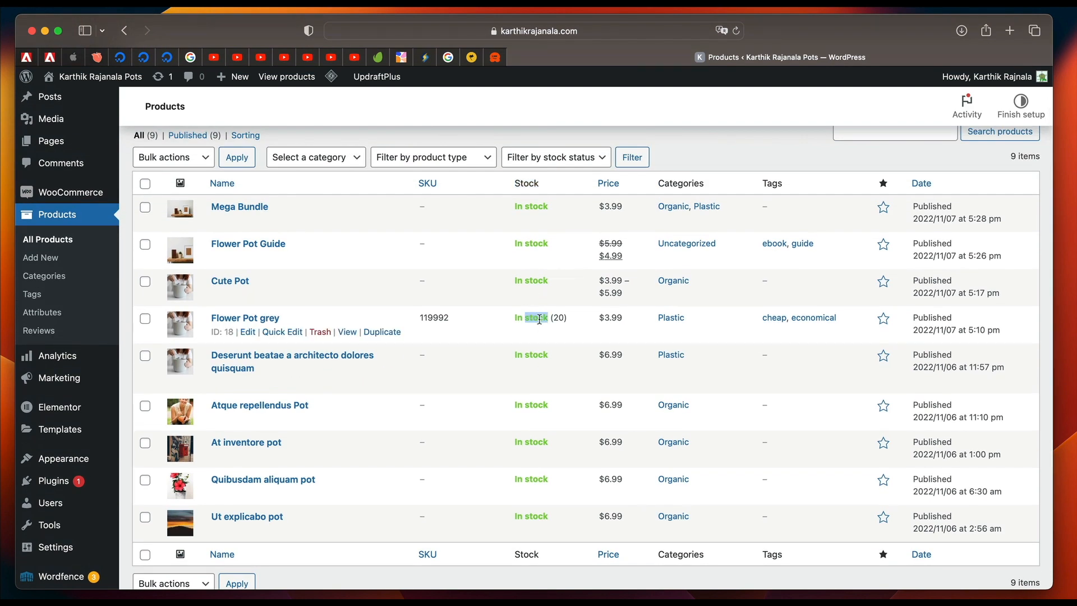
click(563, 318)
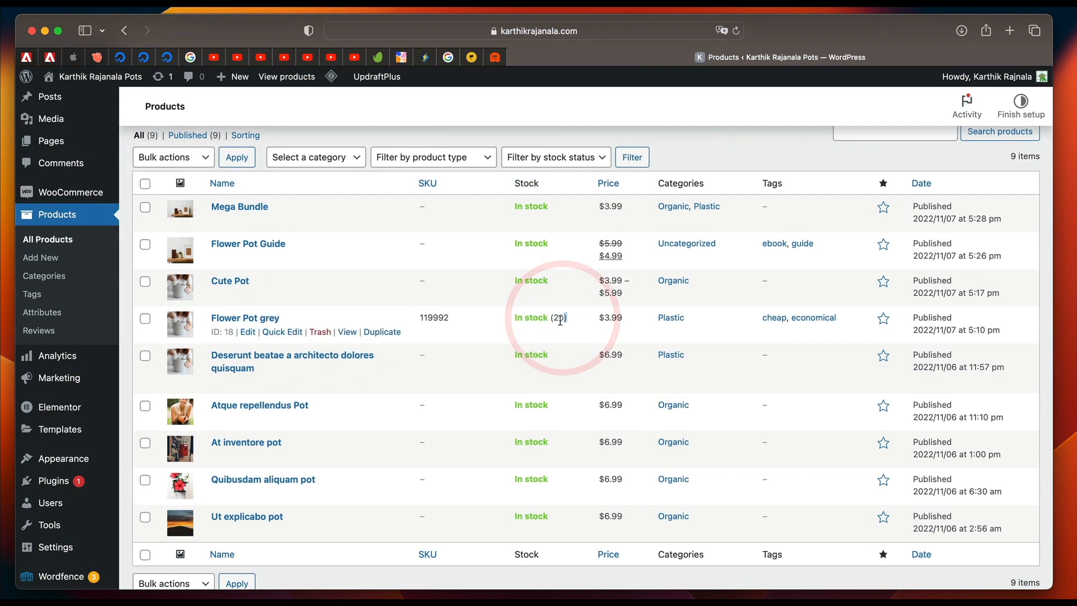
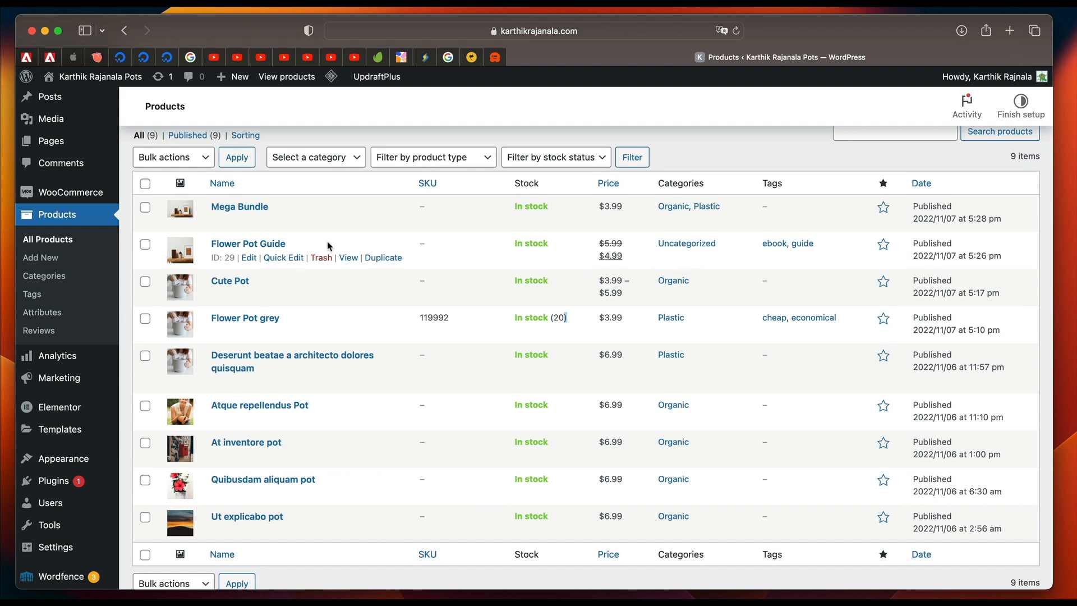
Begin a new product category with the name Guides and the slug guides.
click(65, 277)
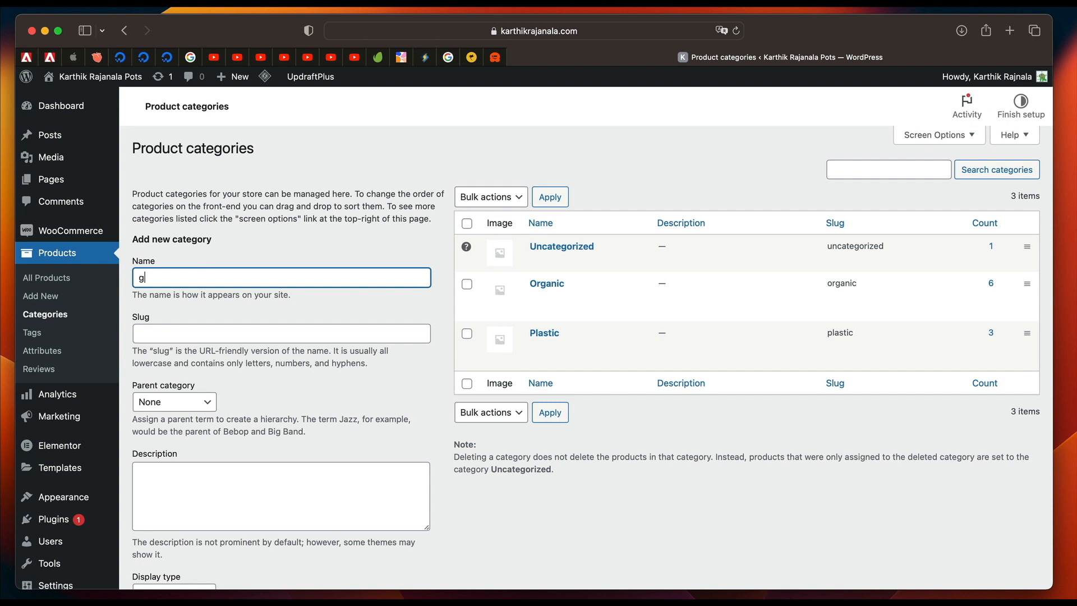
key(super+a)
key(BackSpace)
click(199, 329)
text(g)
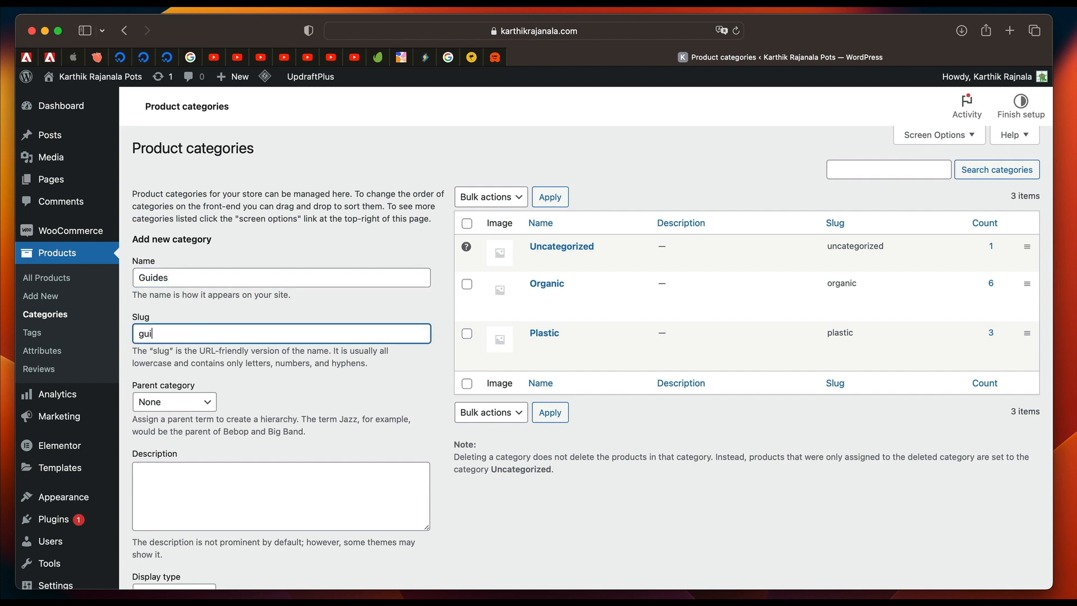
click(161, 521)
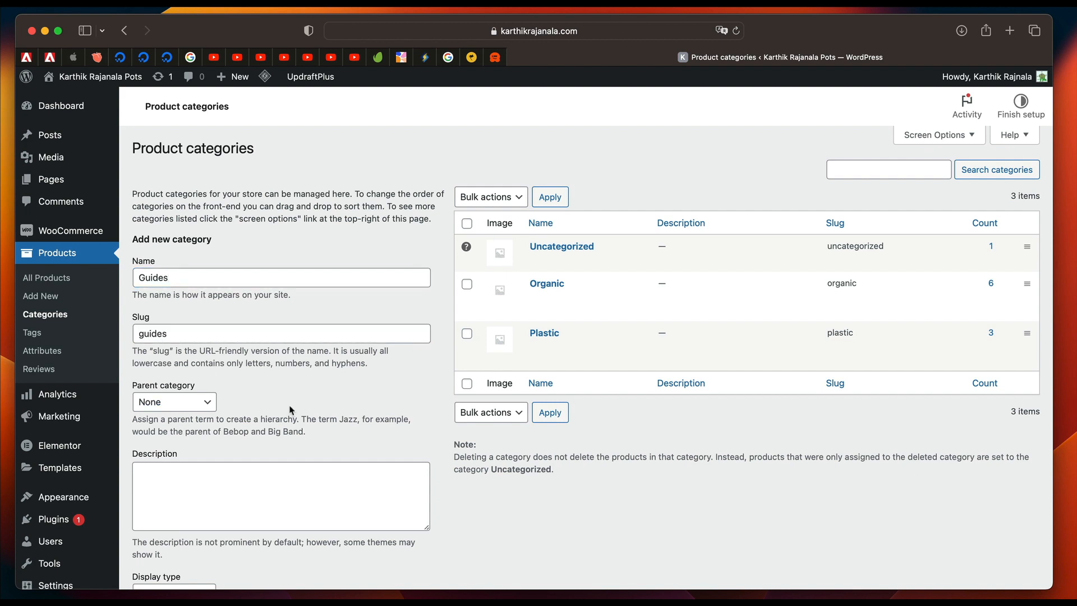
Use the red mailbox photo as the Guides category thumbnail, with Guides as its alt text and title, and add the category.
scroll(162, 521, down, 3)
click(212, 519)
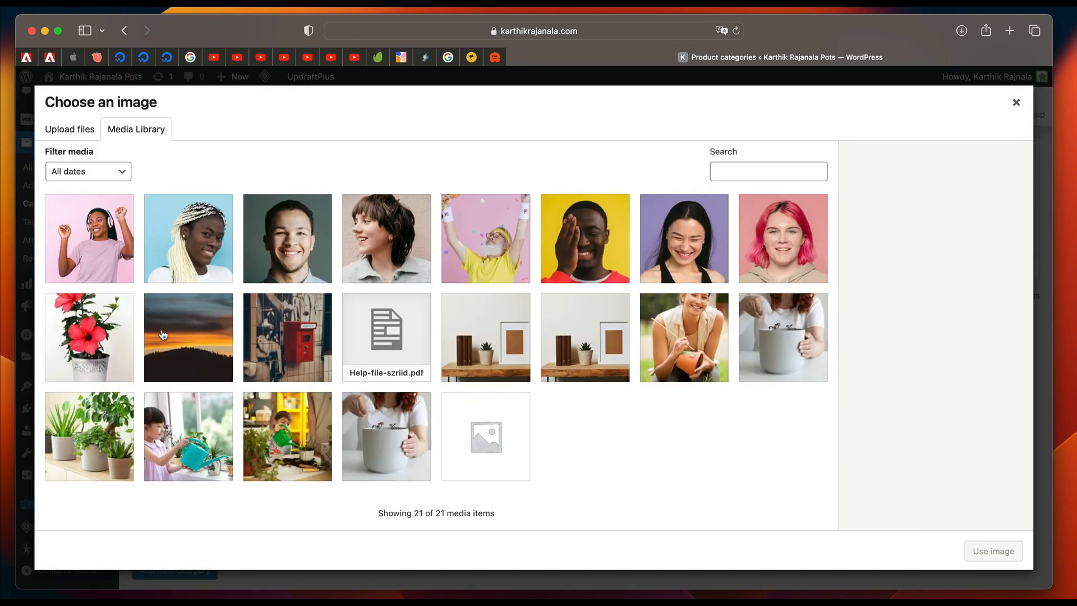
click(301, 345)
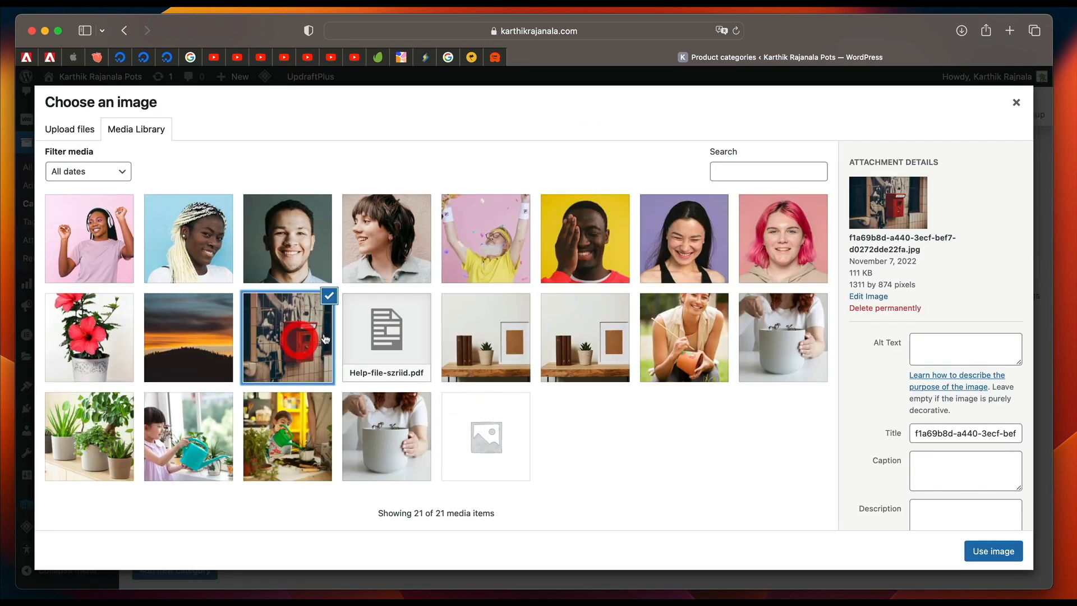
double_click(955, 352)
key(super+c)
triple_click(988, 432)
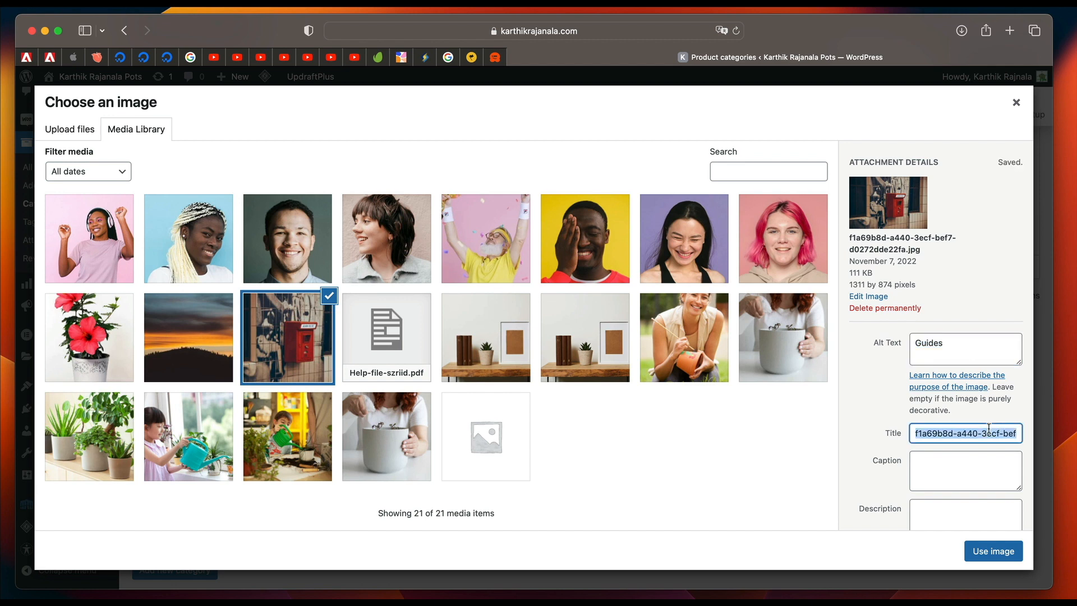
key(super+v)
click(993, 551)
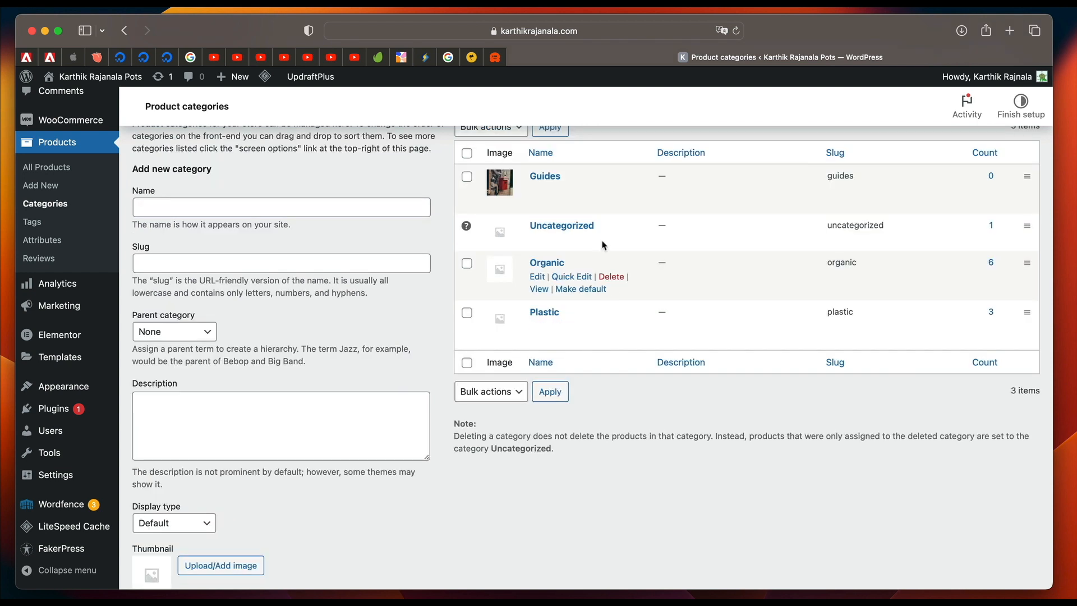
Make Organic the default product category and permanently delete the Uncategorized category.
scroll(566, 309, up, 2)
scroll(567, 308, up, 2)
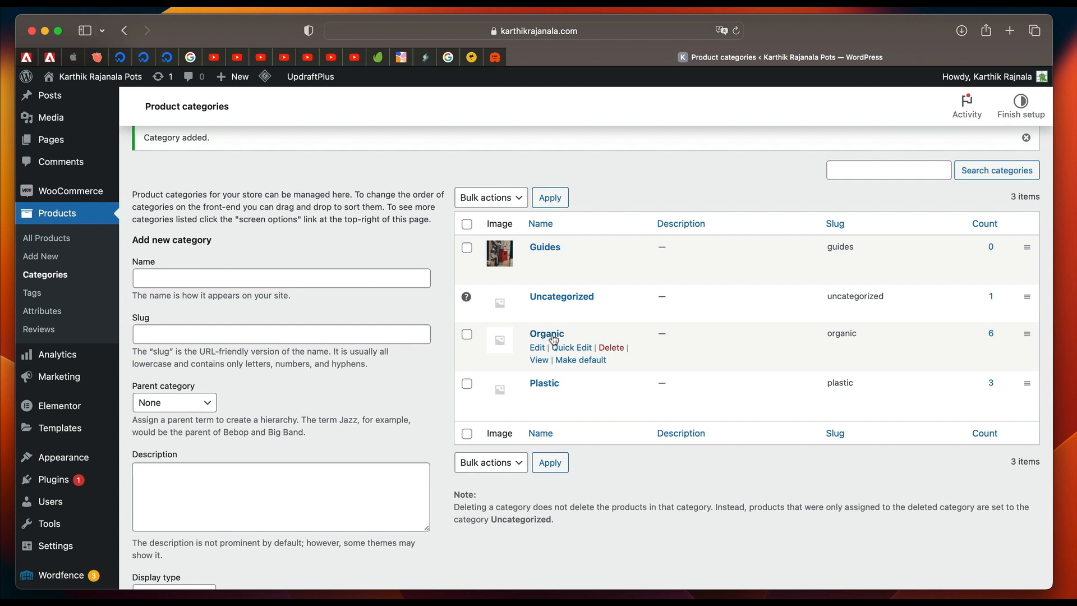
click(573, 364)
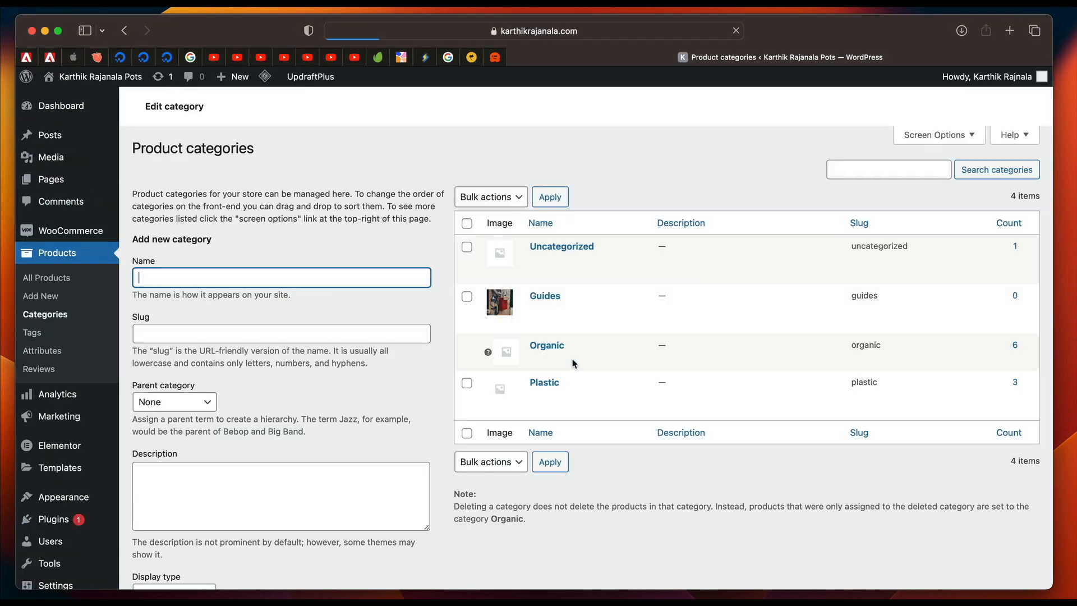
scroll(565, 427, down, 2)
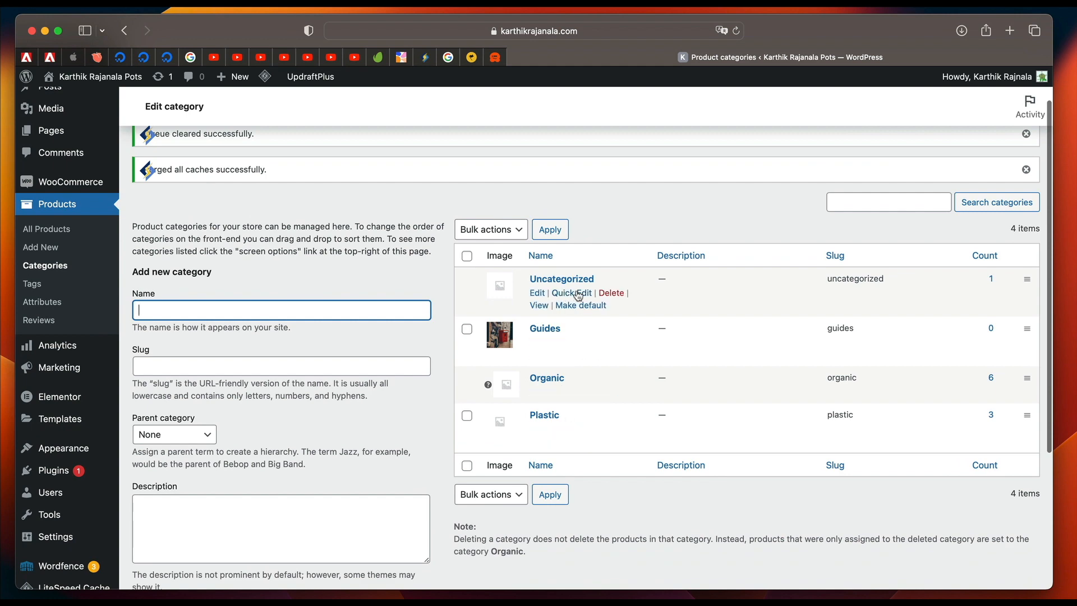
click(611, 292)
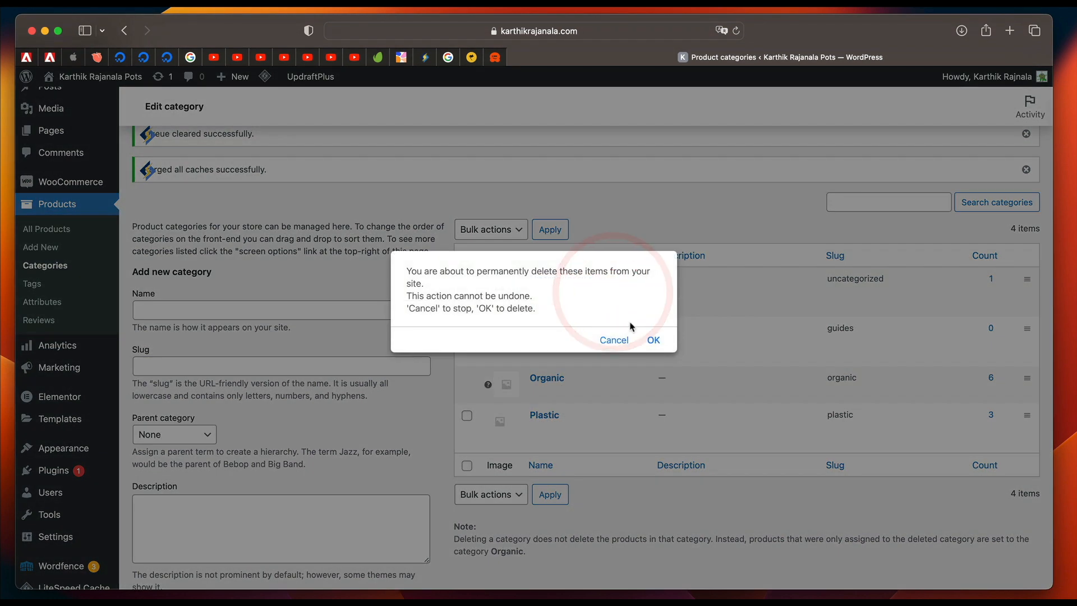
click(652, 340)
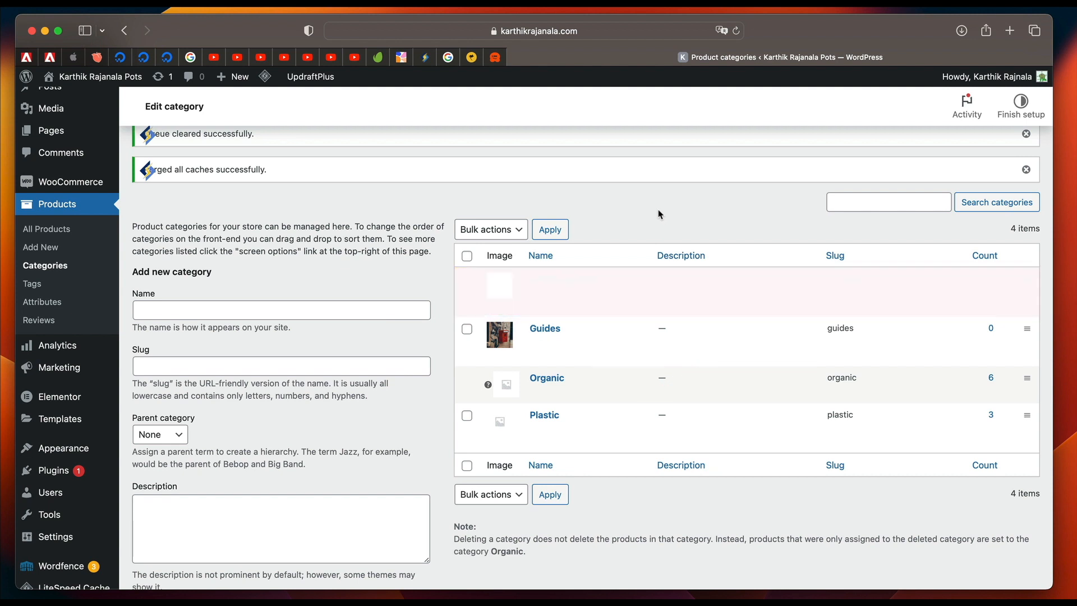
Set the photo of the child watering plants by the yellow shelf as the Organic category's thumbnail and update it.
mouse_move(542, 336)
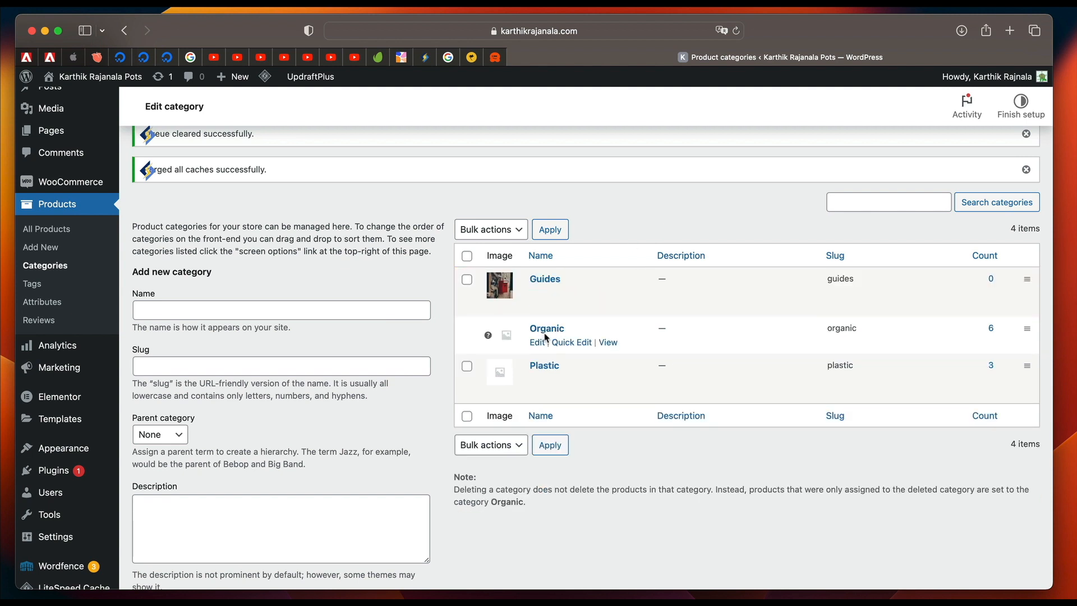
click(538, 344)
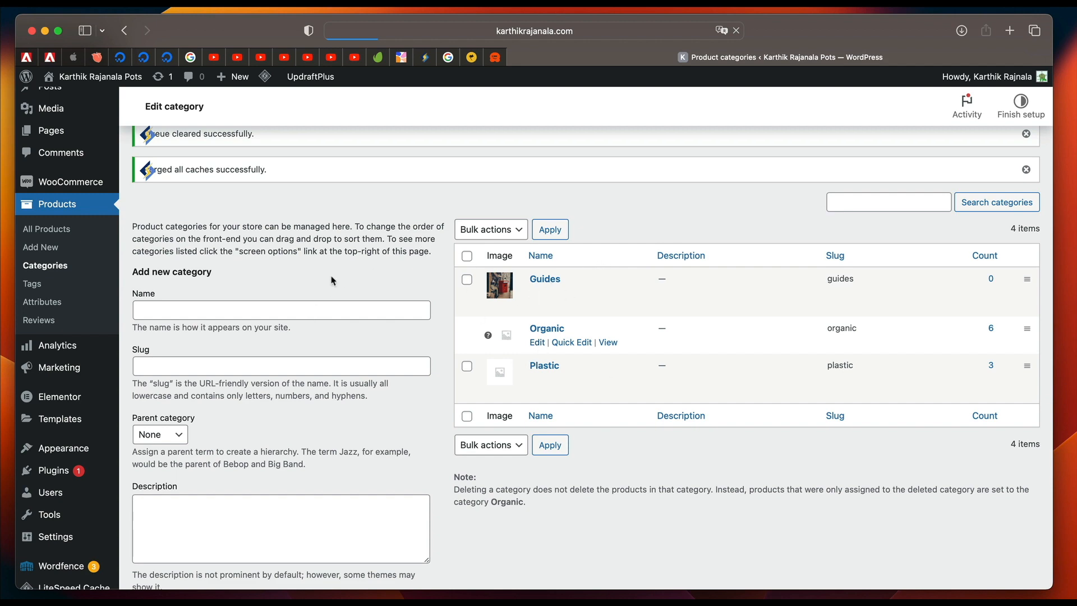
scroll(320, 329, down, 3)
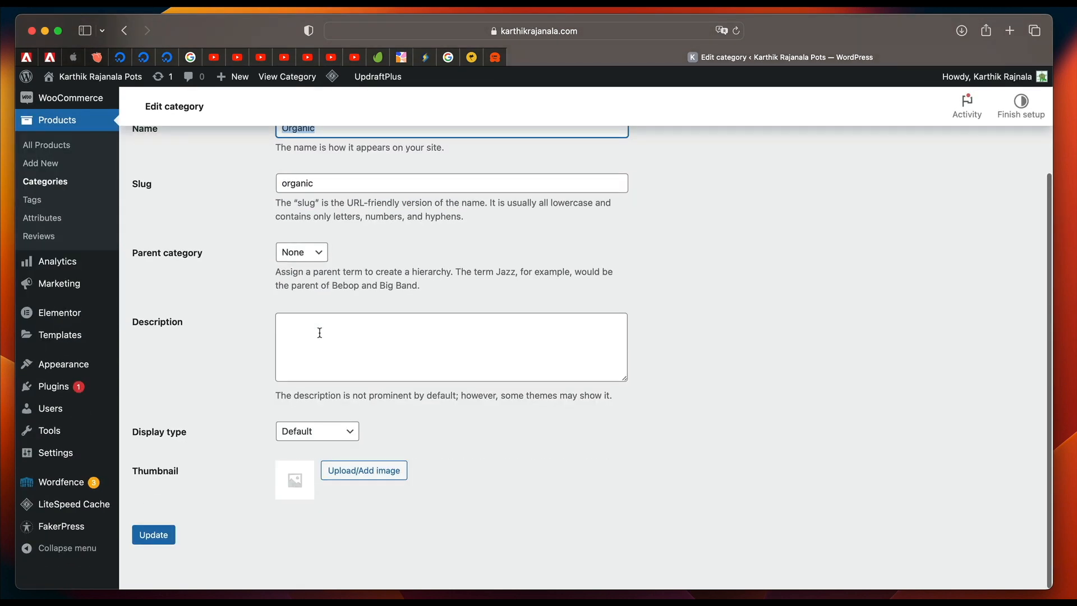
click(336, 472)
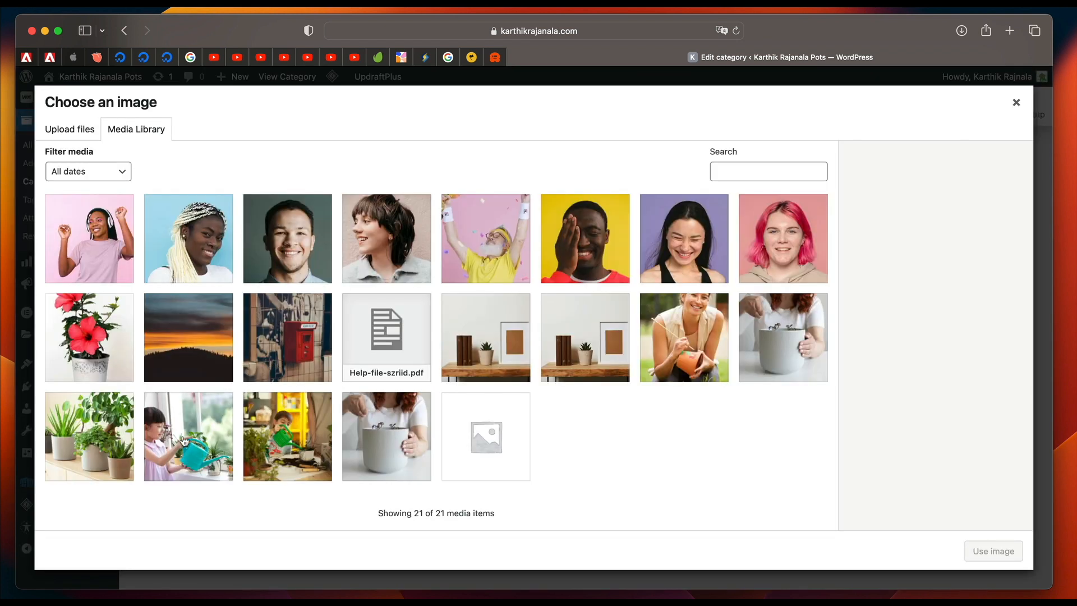
click(276, 468)
click(992, 551)
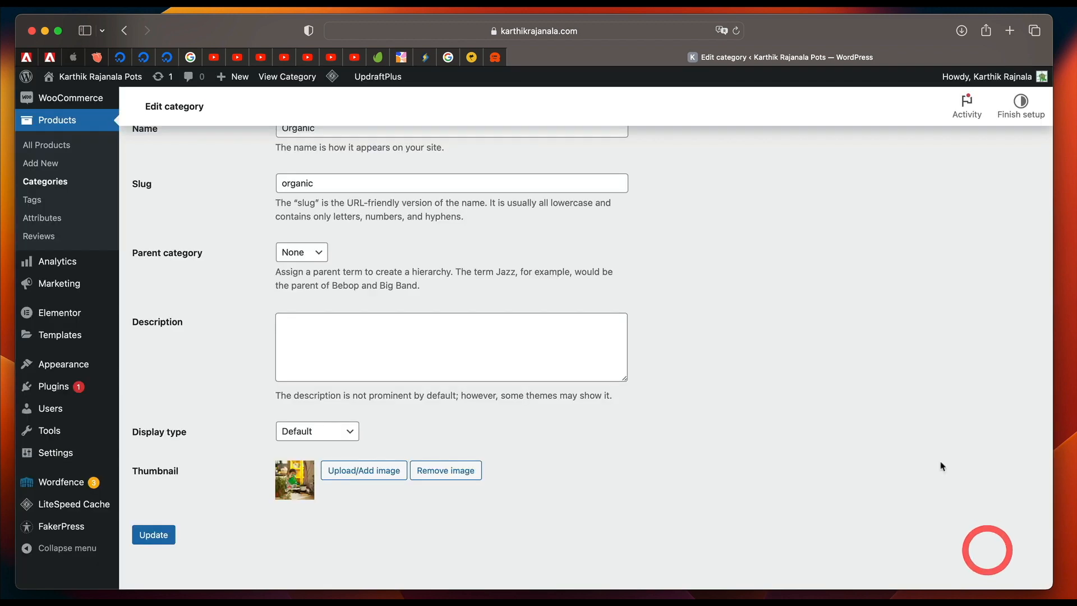
click(160, 536)
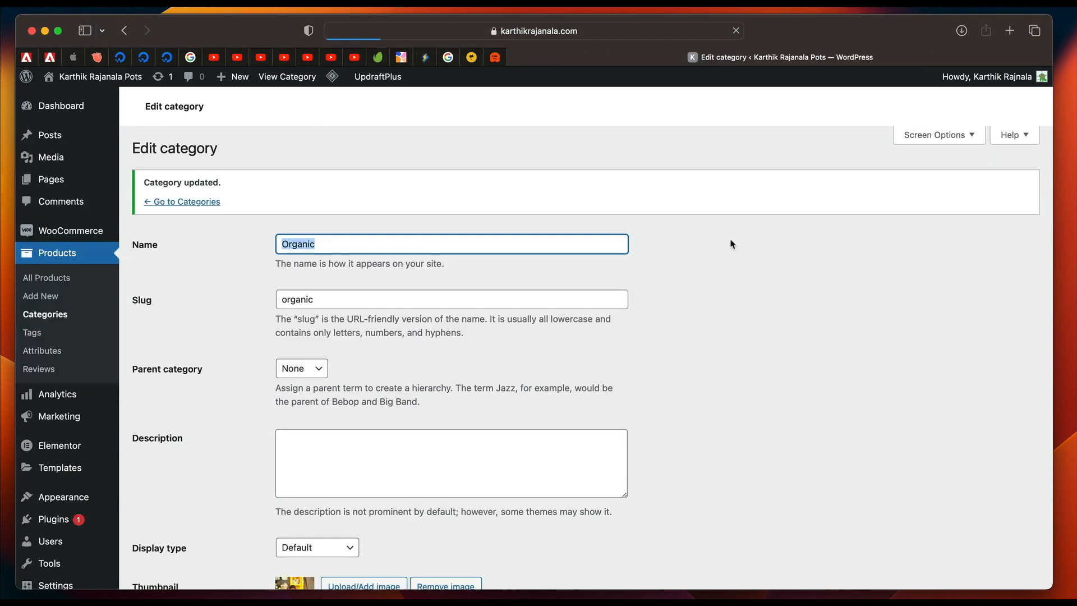
Set the gray pot photo as the Plastic category's thumbnail, update the category and return to the category list.
click(187, 273)
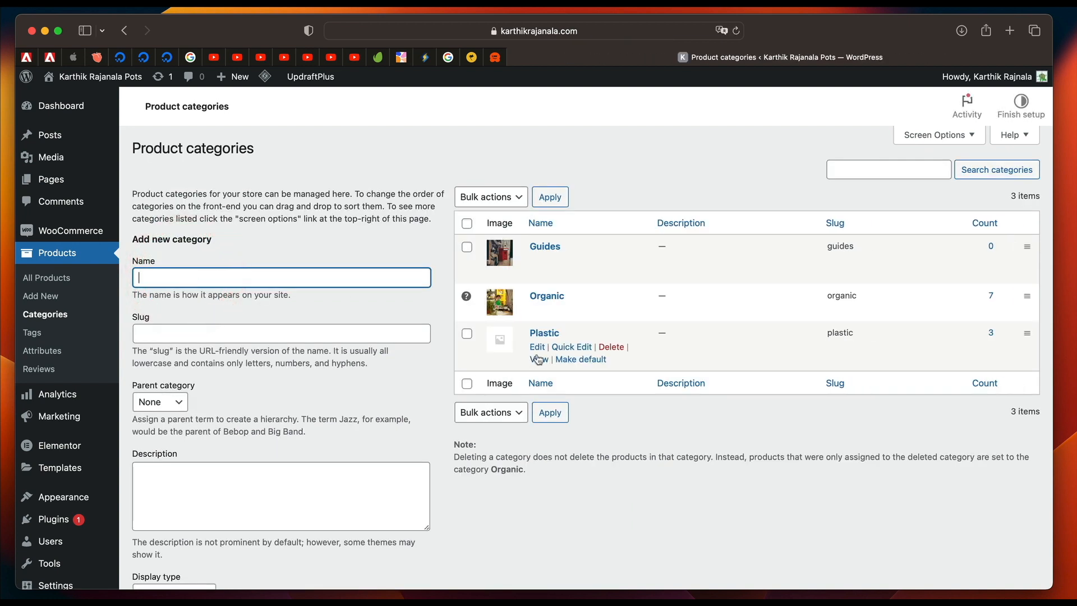
click(539, 347)
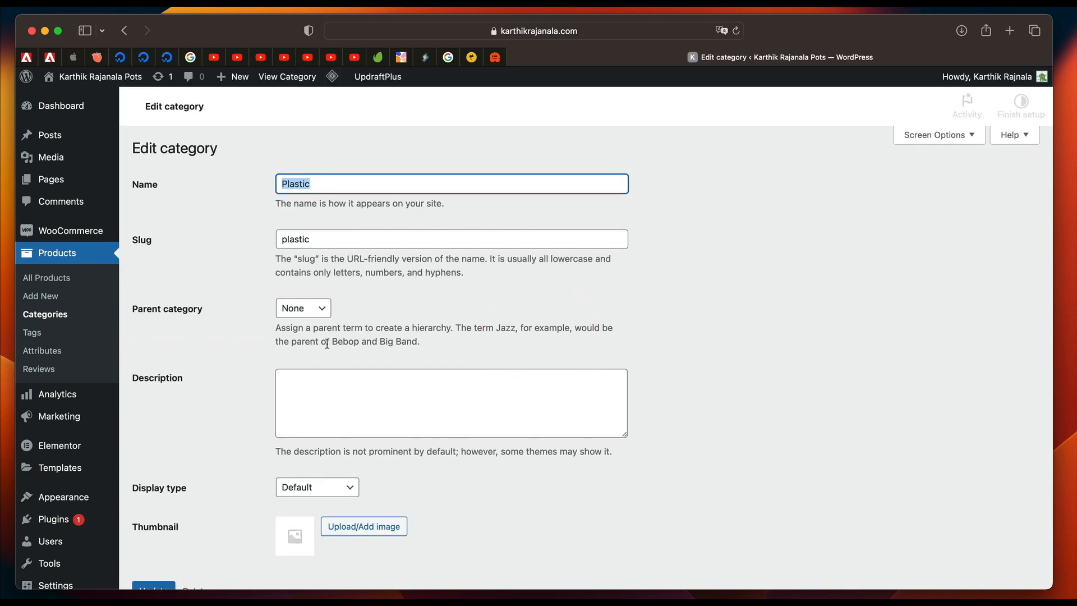
scroll(309, 418, down, 4)
click(339, 416)
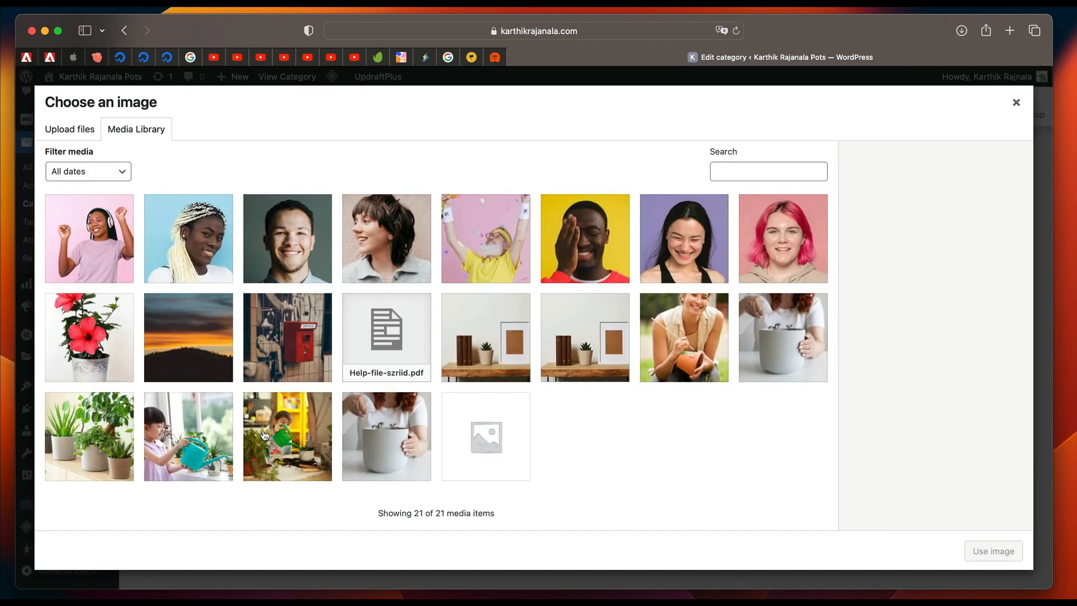
click(370, 428)
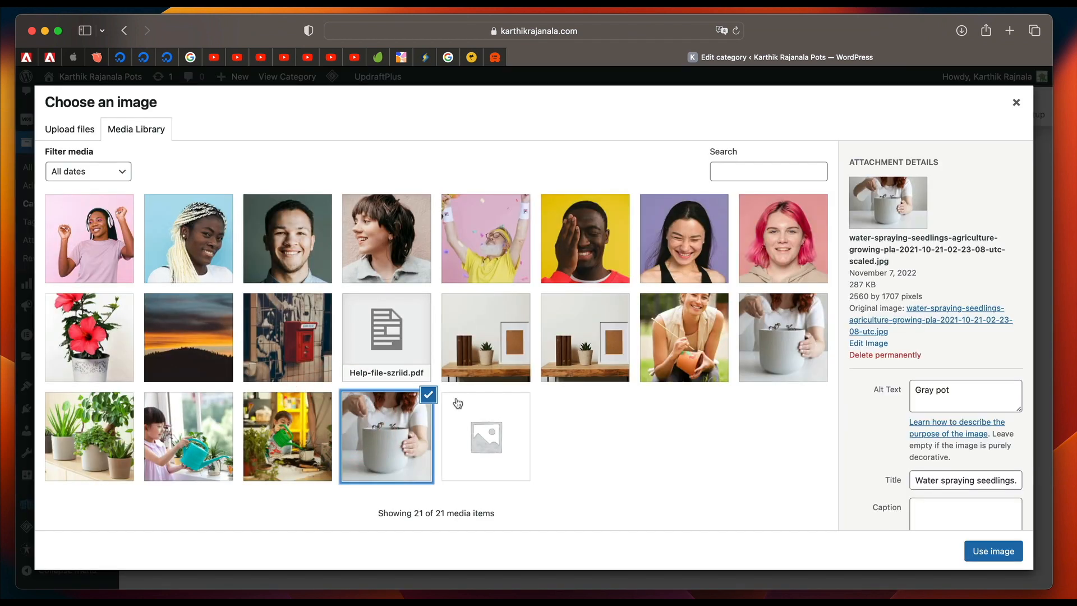
click(993, 550)
click(171, 479)
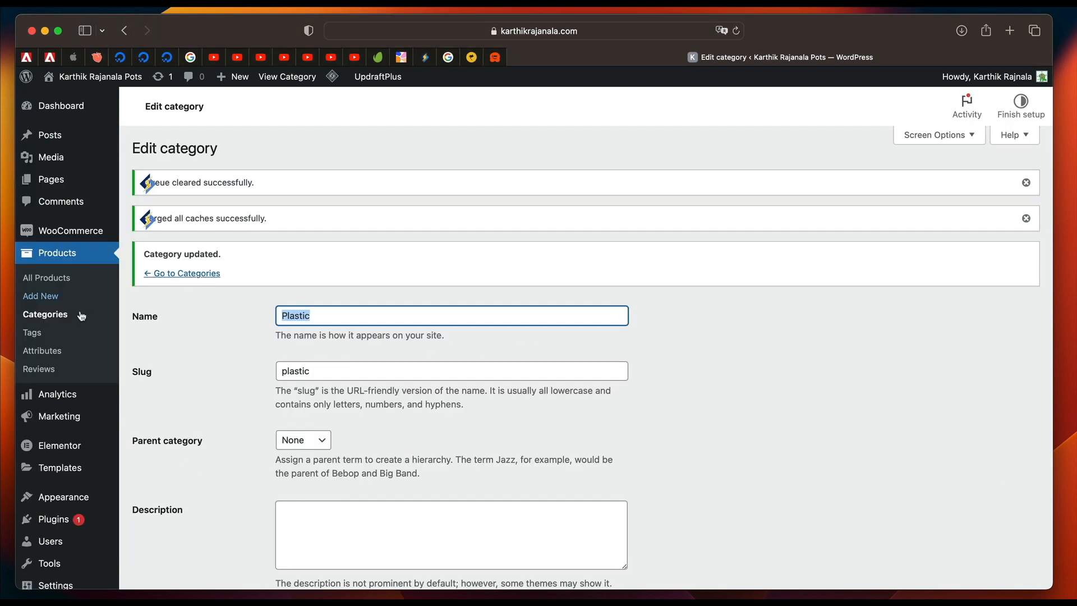
click(57, 318)
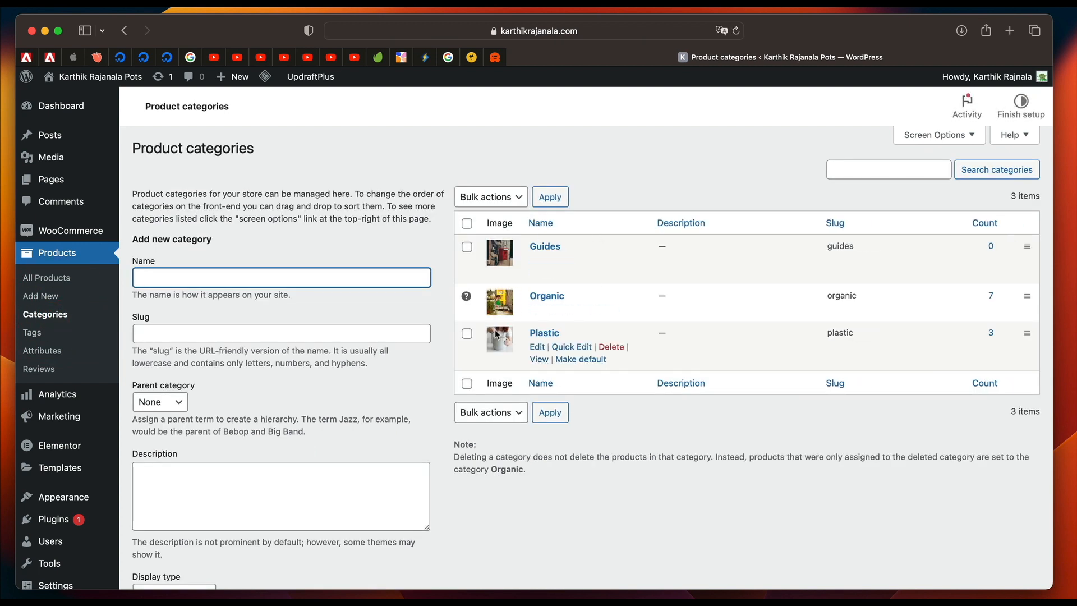
click(551, 224)
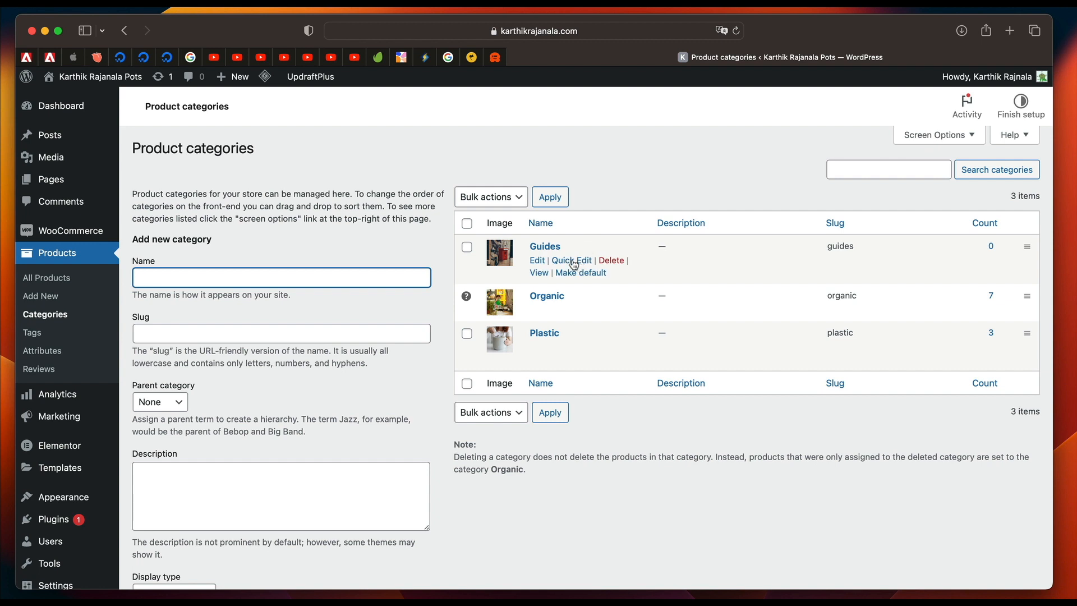
click(573, 265)
click(577, 321)
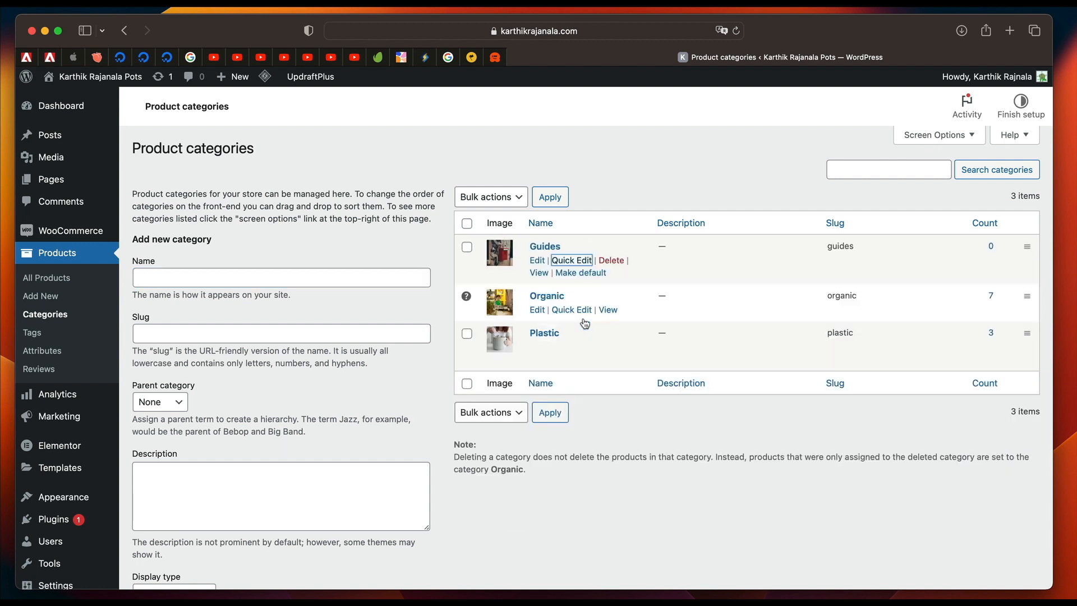
Add a product tag with the name sale and the slug sale.
click(44, 333)
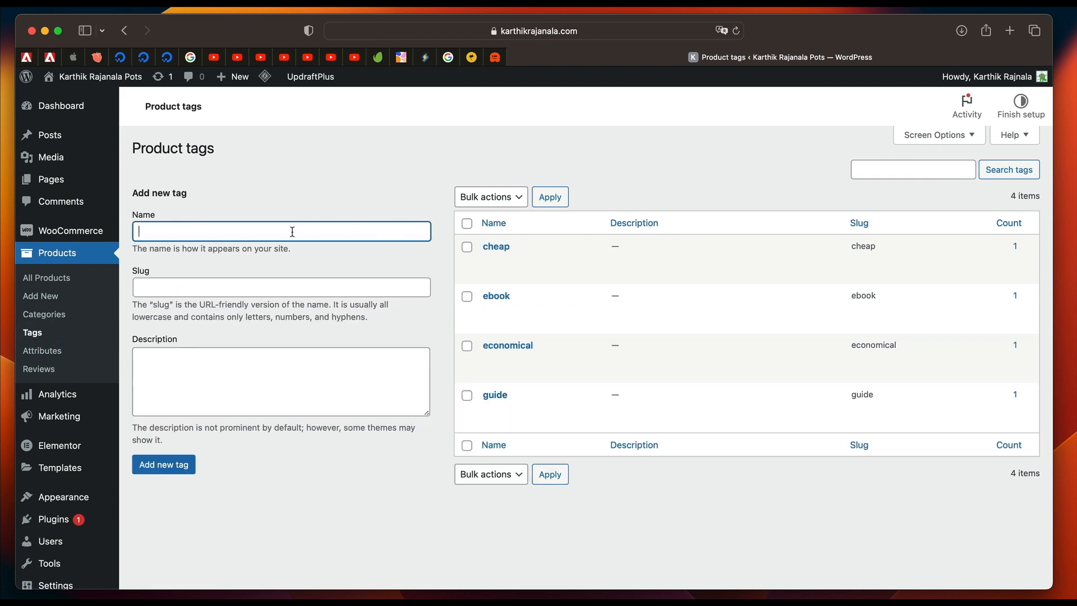
click(221, 231)
text(sale)
click(231, 278)
text(sa)
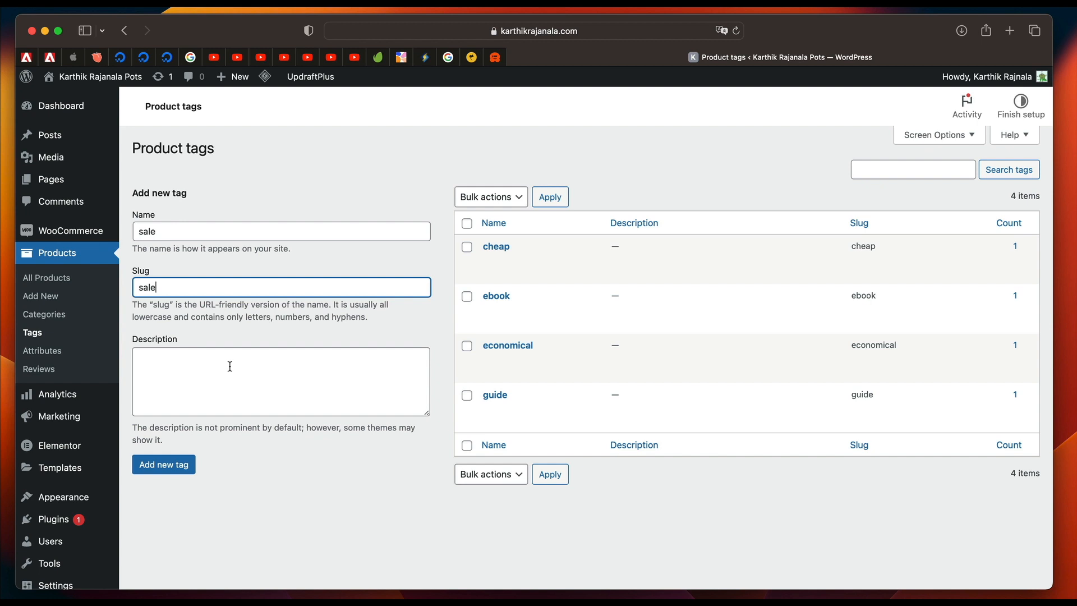
click(176, 465)
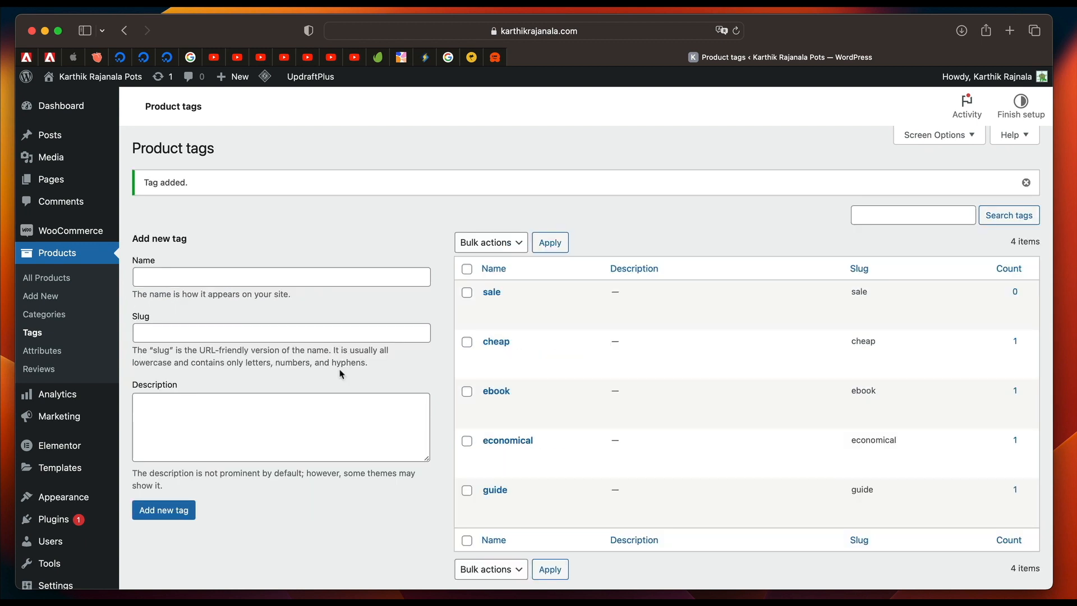
scroll(336, 379, down, 2)
scroll(279, 187, up, 2)
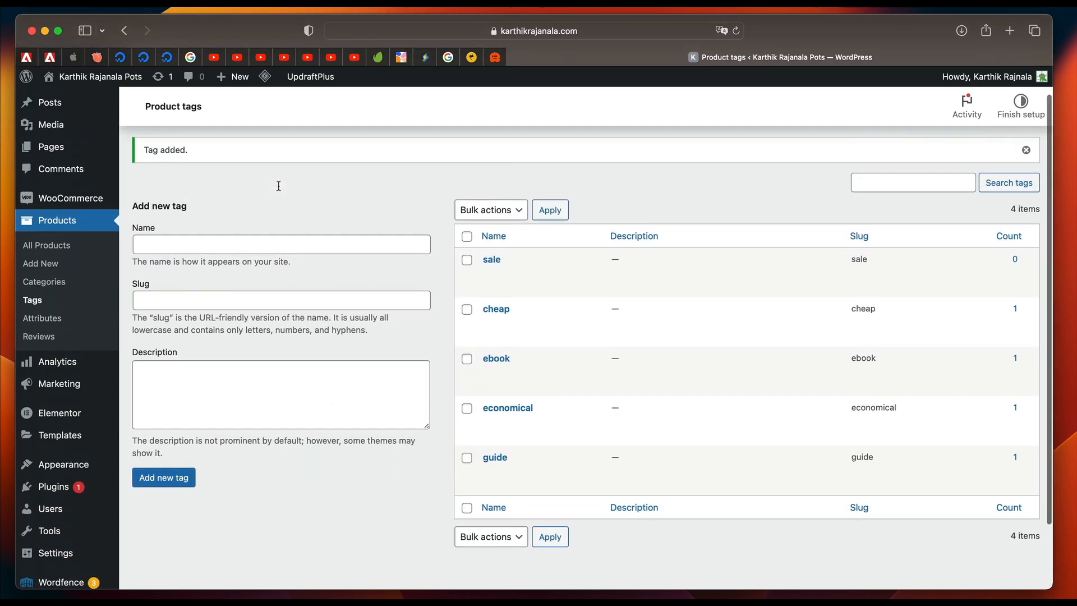
Open the product attributes page and dismiss both cache notices.
click(51, 323)
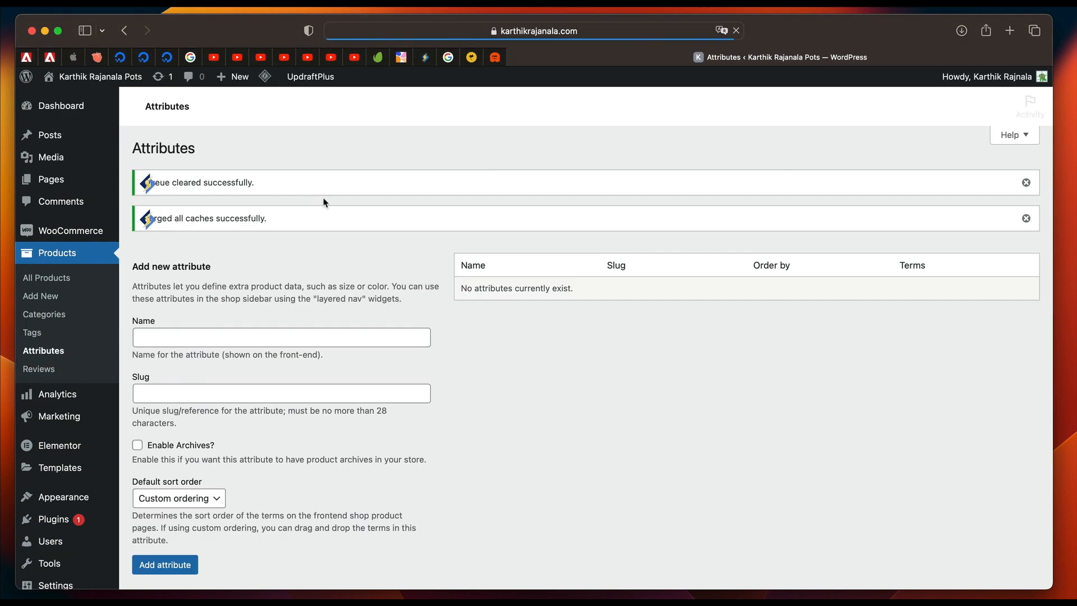
click(1027, 183)
click(1027, 185)
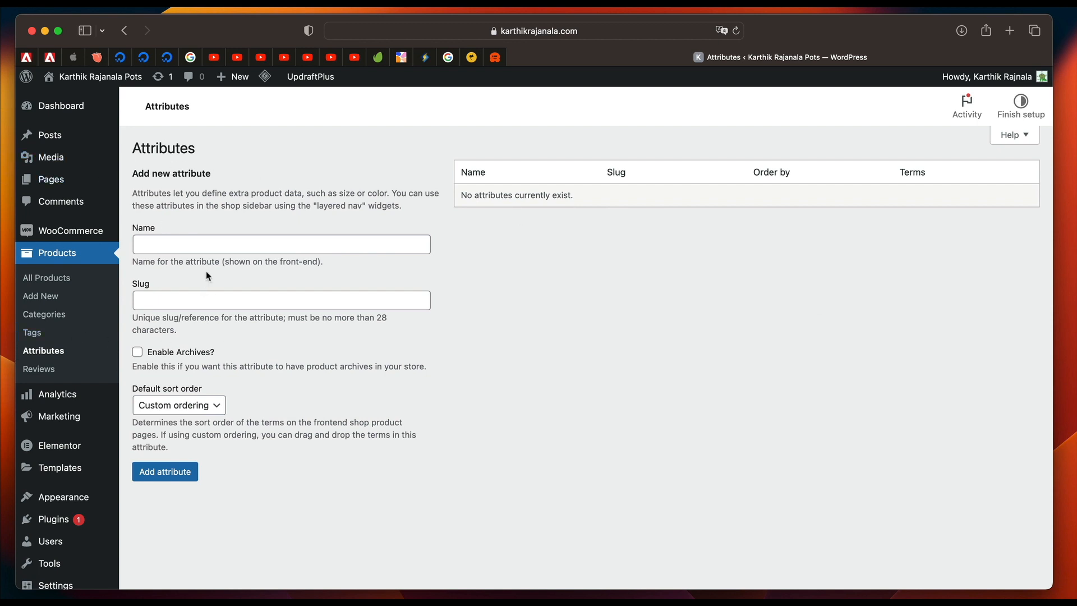
Add a product attribute with the name Size and the slug size, leaving archives disabled and custom ordering selected.
click(197, 248)
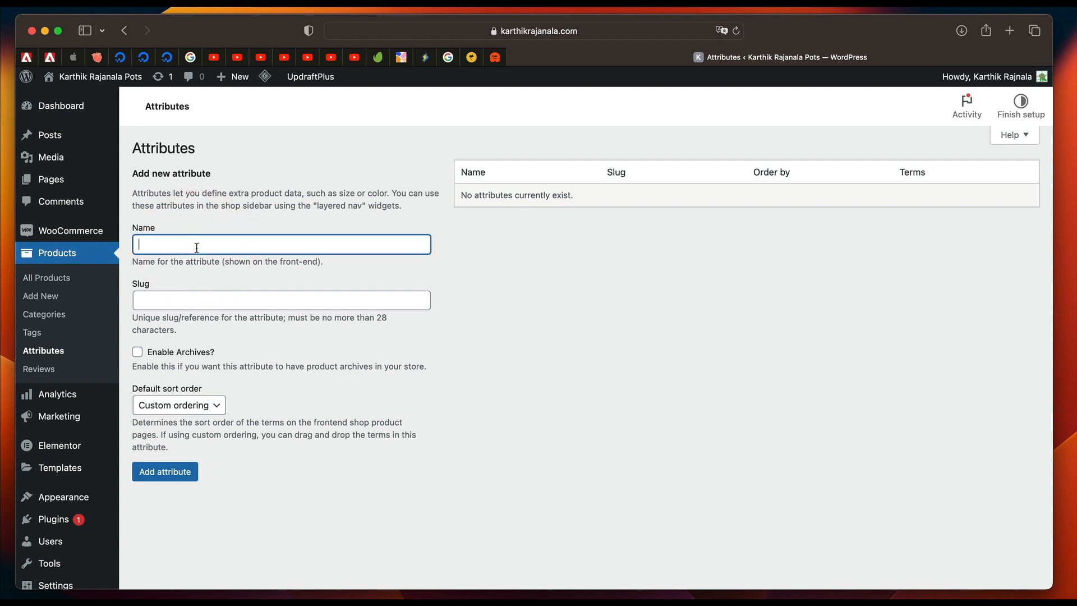
text(Size)
click(182, 292)
text(s)
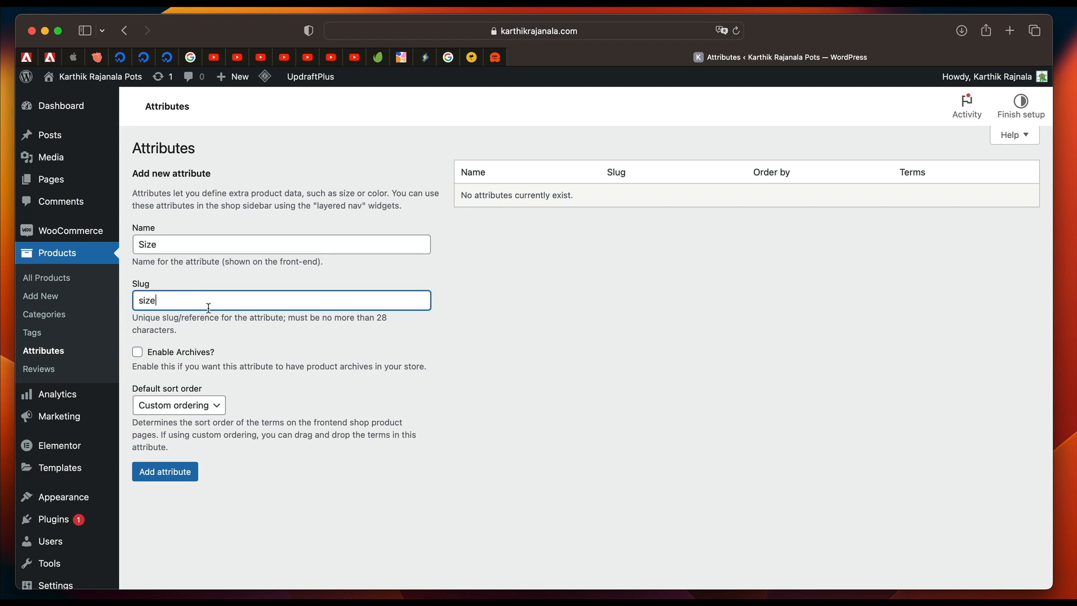
double_click(154, 245)
double_click(175, 303)
click(160, 477)
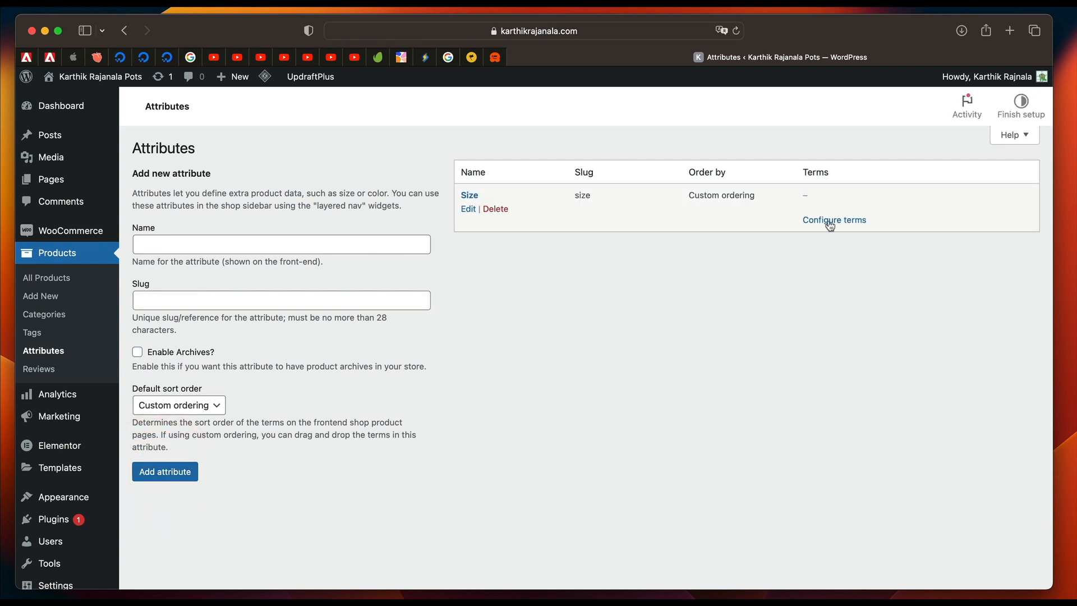
Open the Size attribute's terms and add a term named Small with the slug small.
click(835, 222)
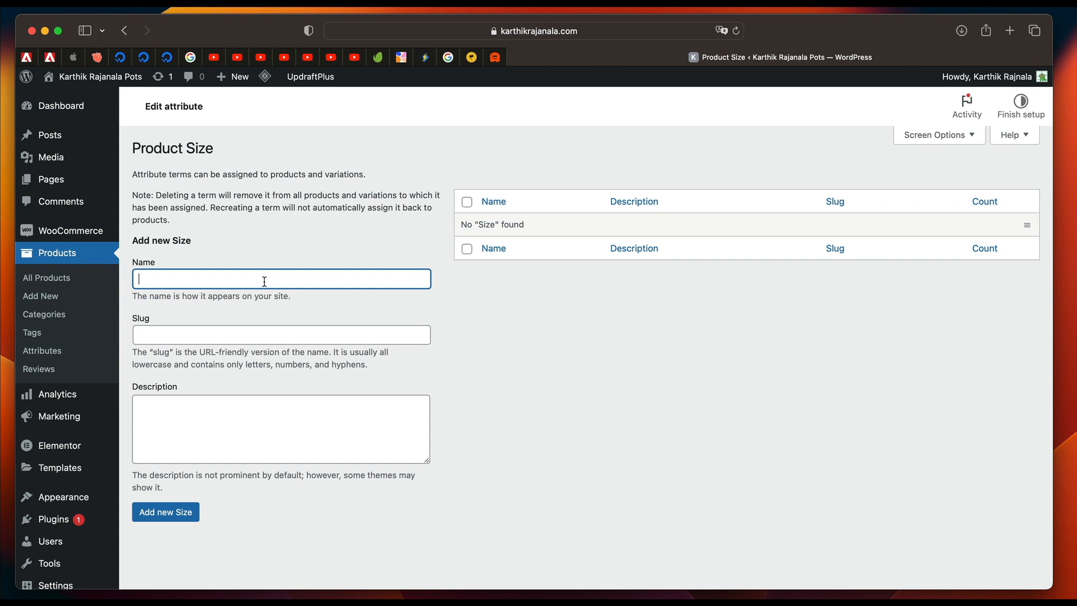
text(Small)
click(252, 336)
text(s)
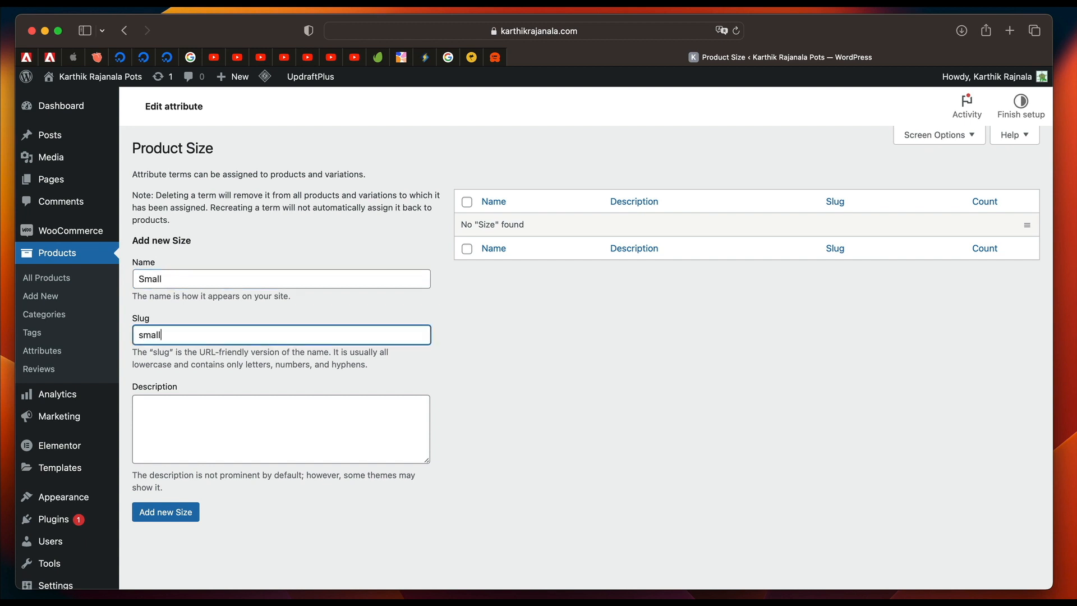
click(161, 510)
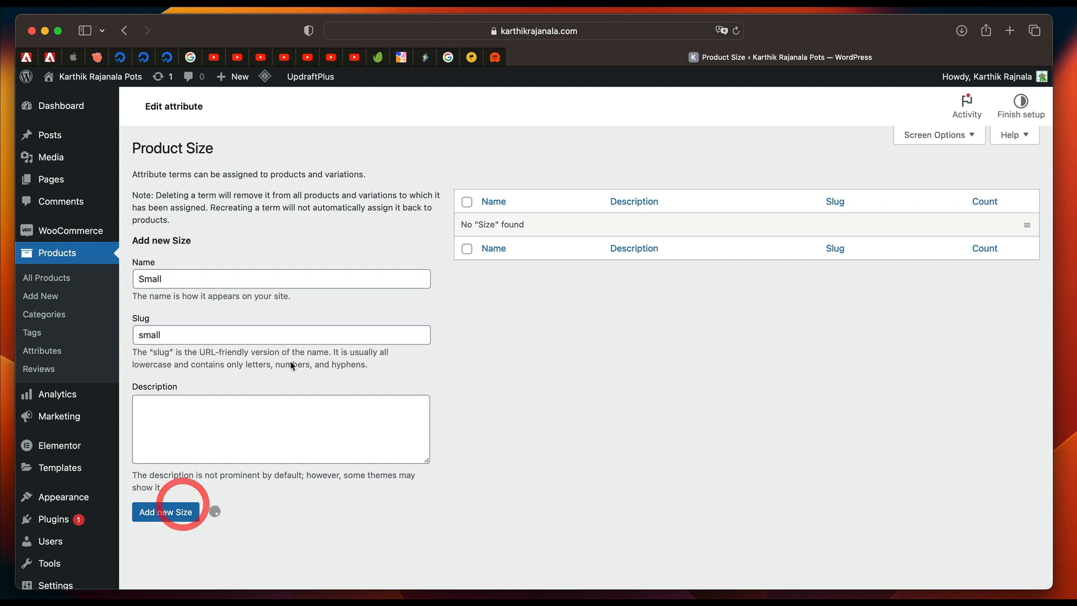
Add a Size term named Big with the slug big.
click(225, 330)
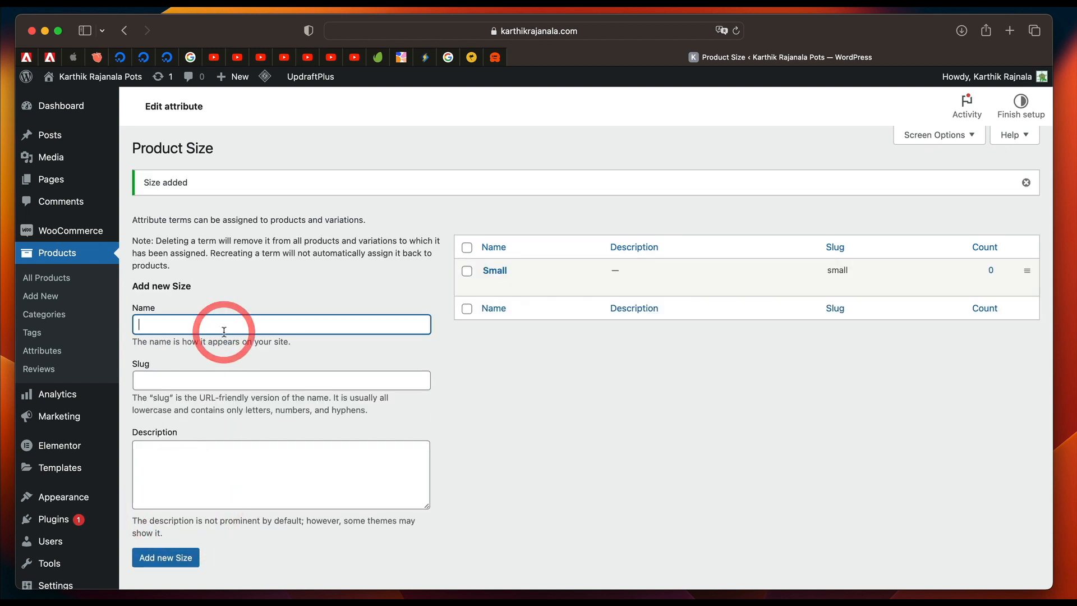
text(Big)
click(219, 375)
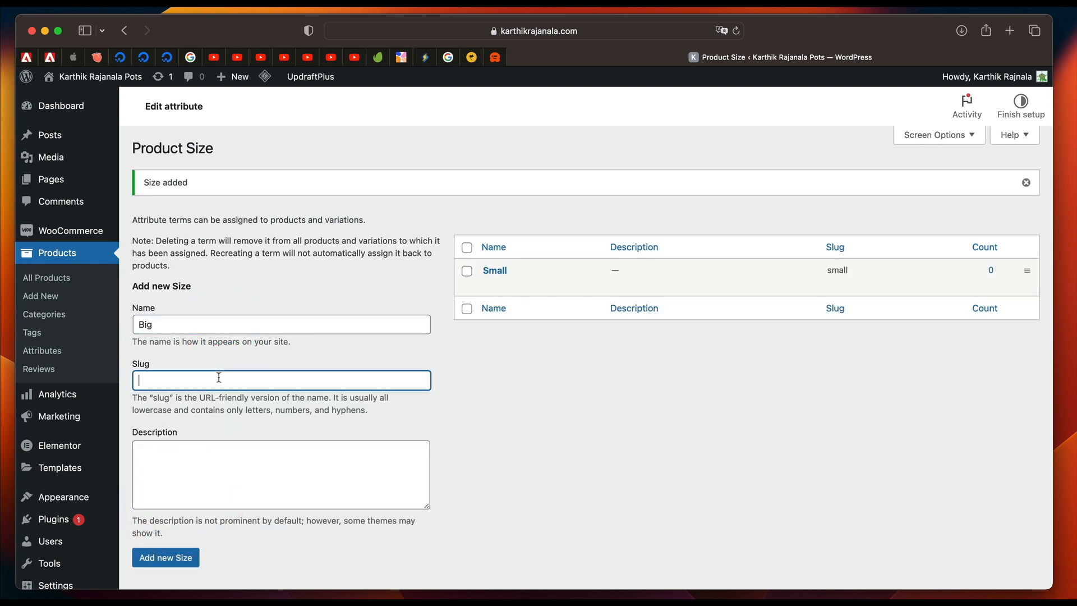
text(big)
click(182, 554)
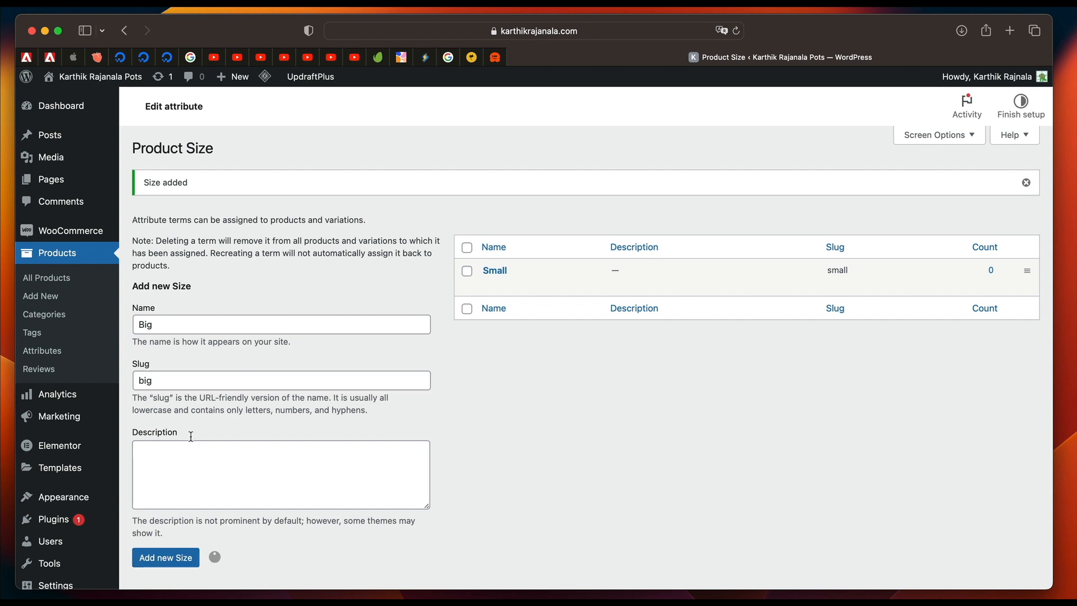
Add a Size term named medium with the slug medium.
click(194, 321)
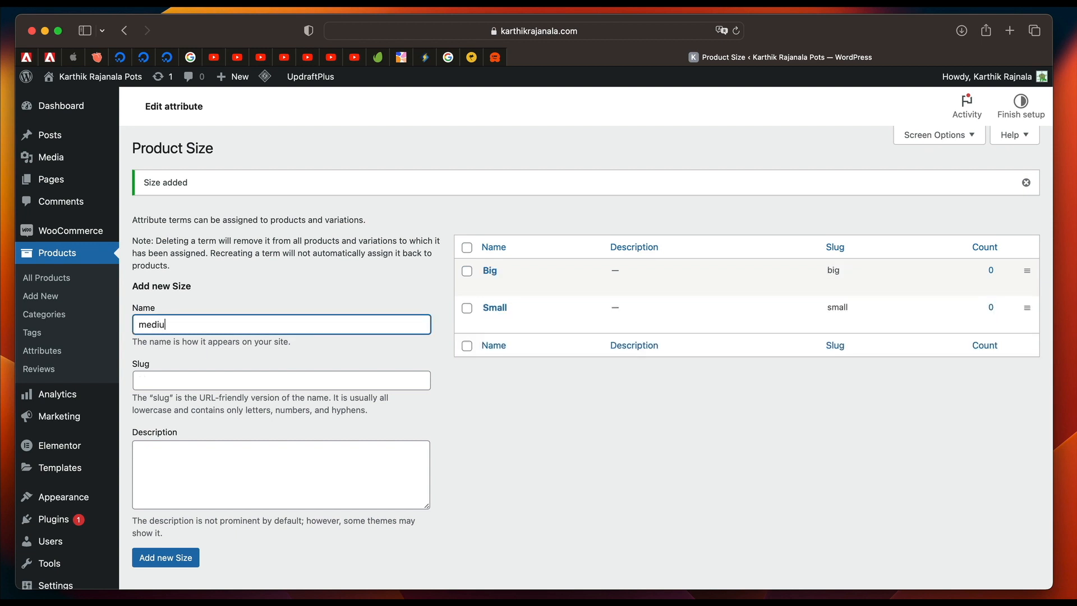
click(191, 382)
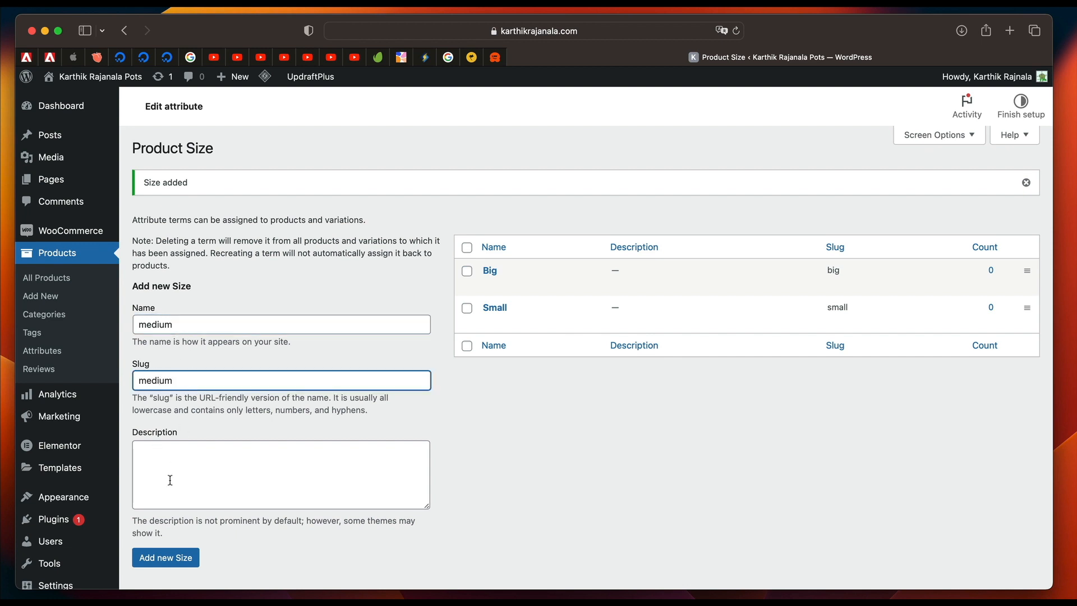
click(173, 555)
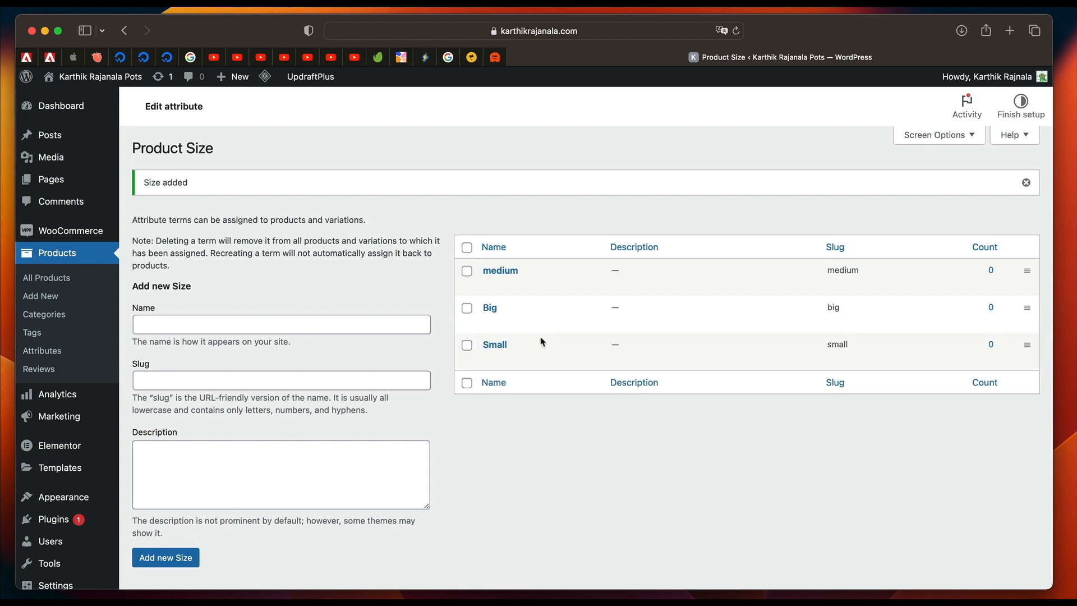
Return to the attributes list and review the terms assigned to the Size attribute.
click(39, 352)
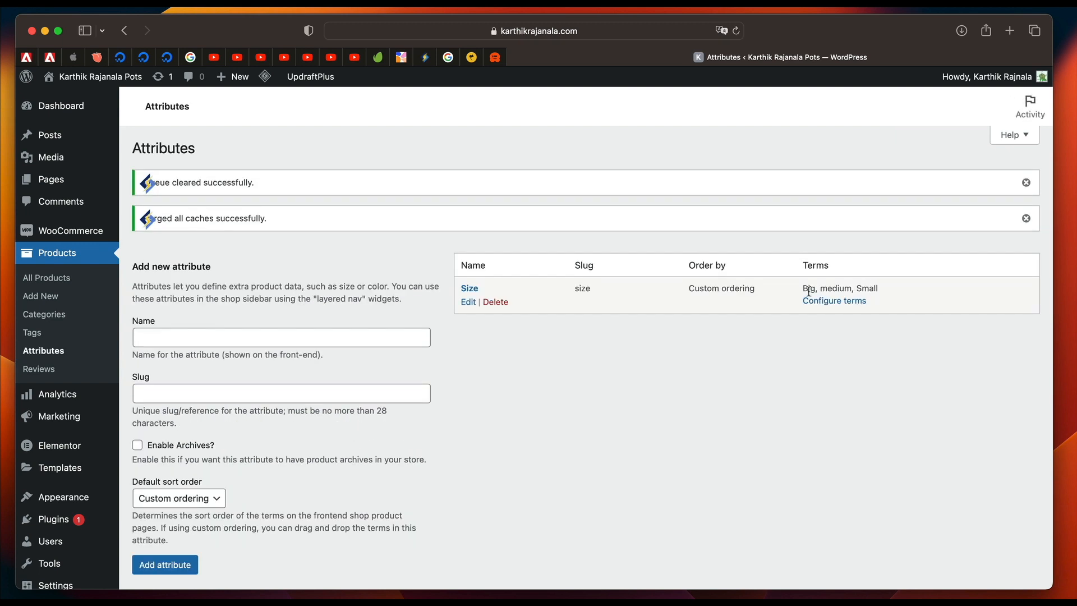
double_click(839, 290)
double_click(810, 287)
double_click(849, 284)
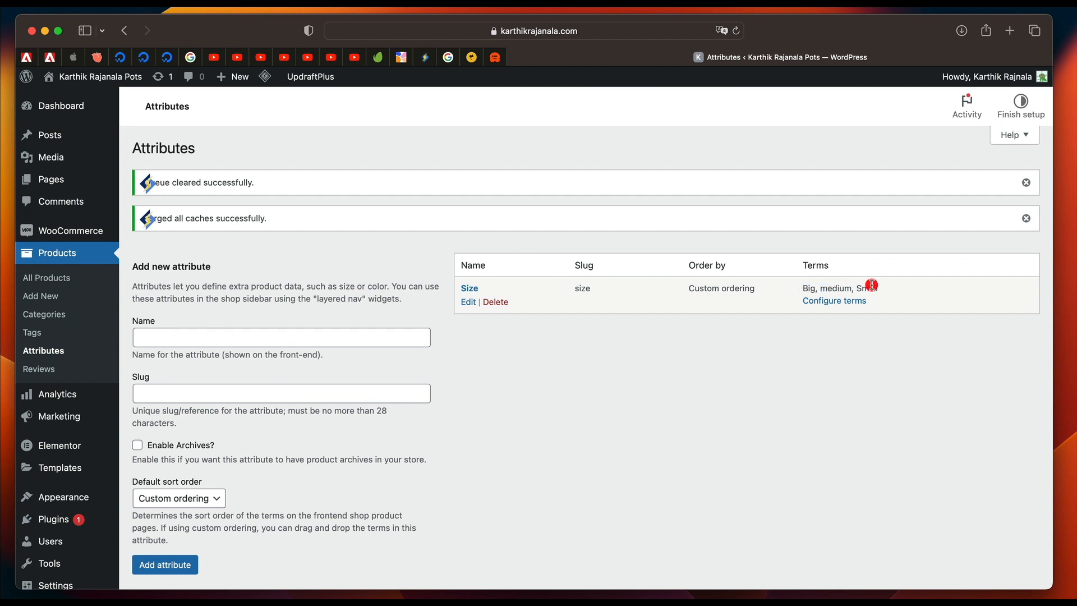
double_click(871, 285)
click(871, 286)
Start a new product and add the Size attribute to its product data.
click(54, 298)
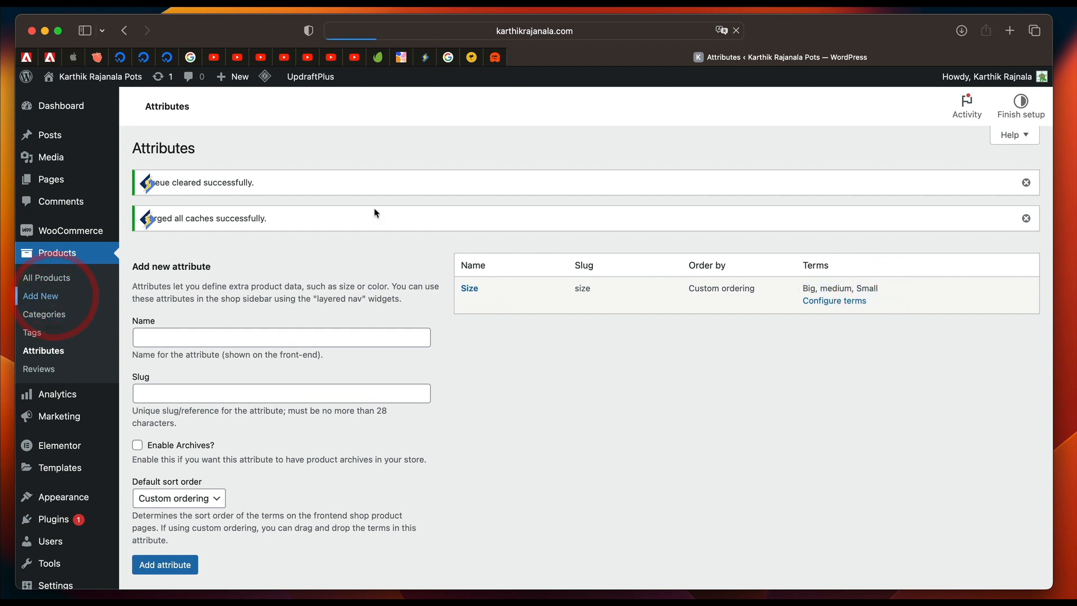
scroll(313, 310, down, 6)
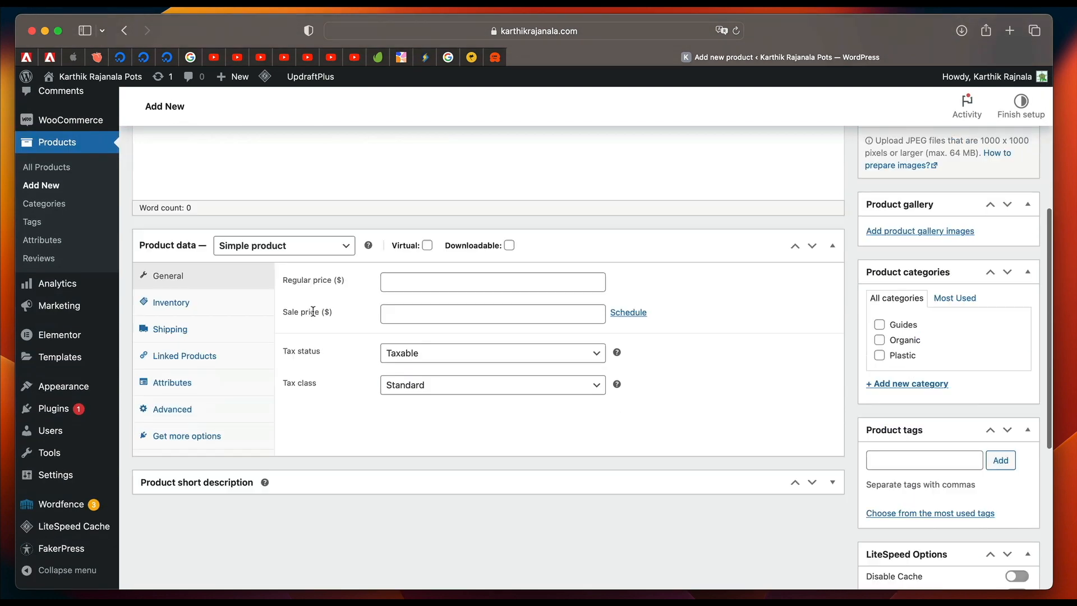
click(203, 333)
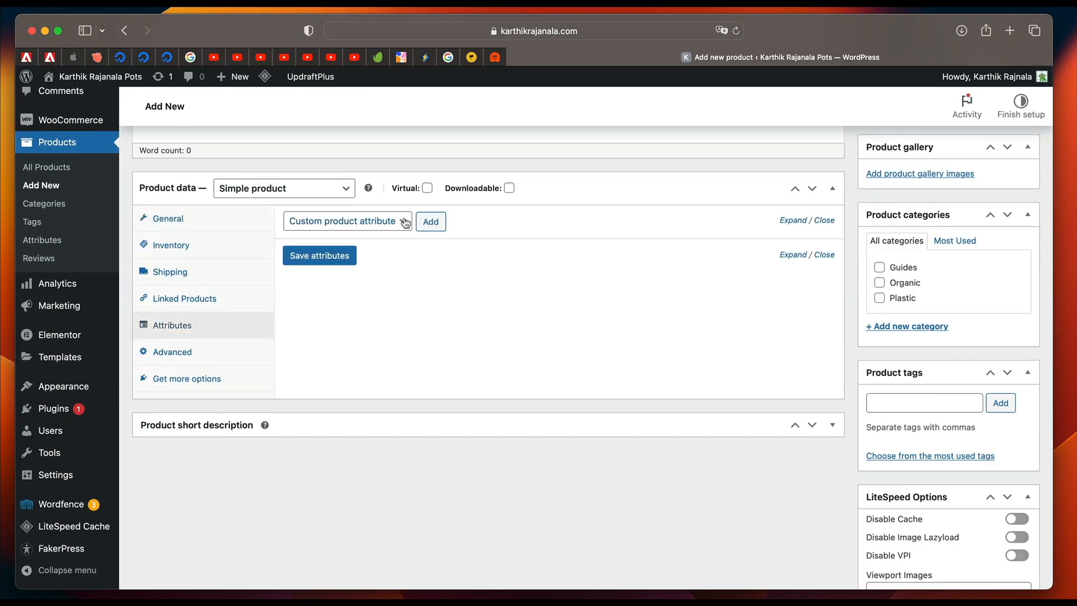
click(340, 222)
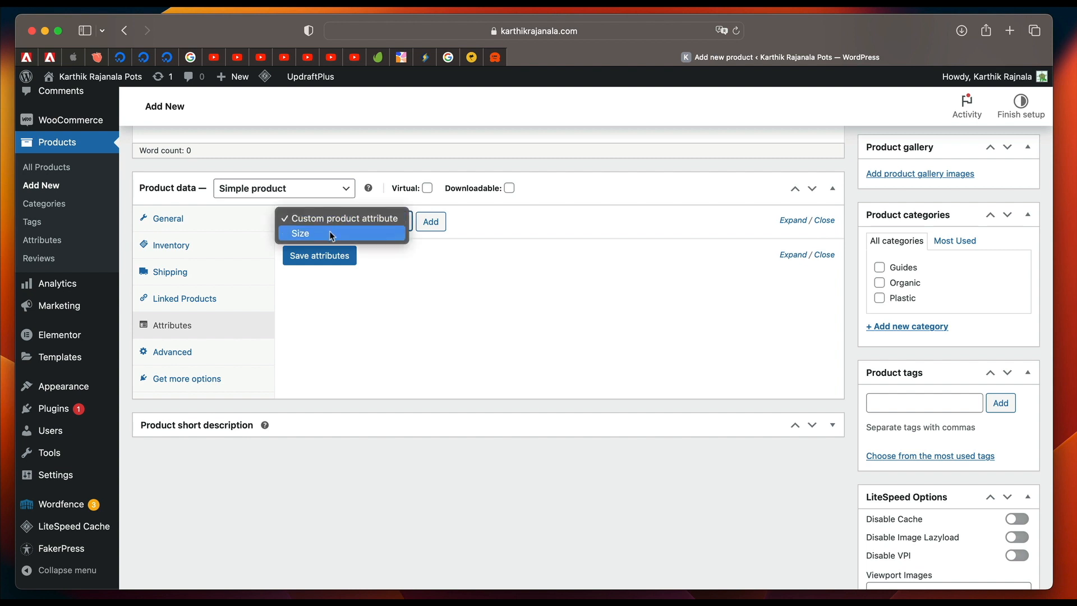
click(329, 232)
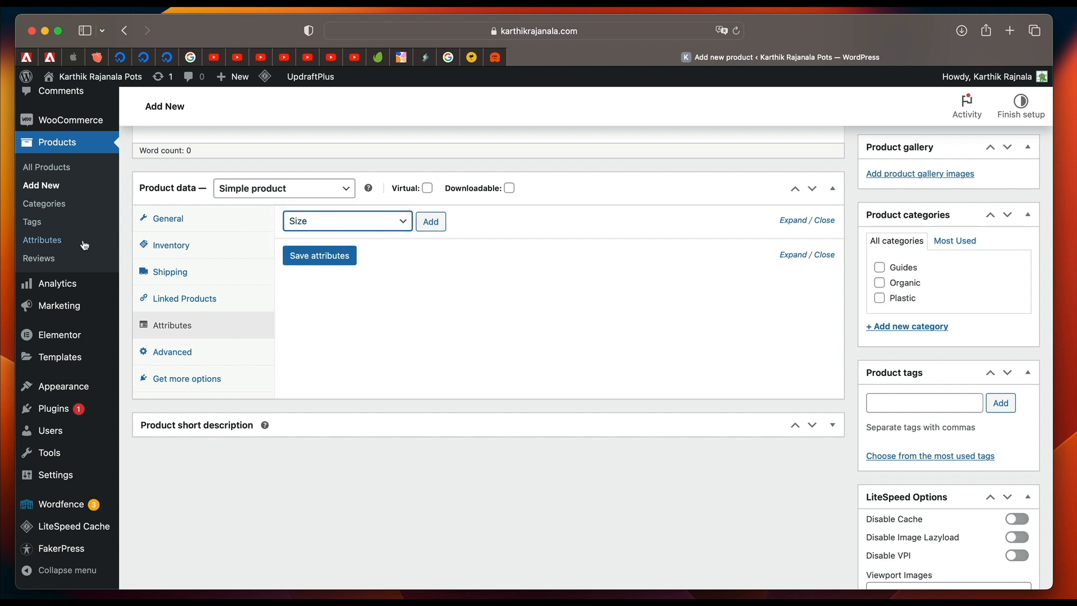
click(430, 222)
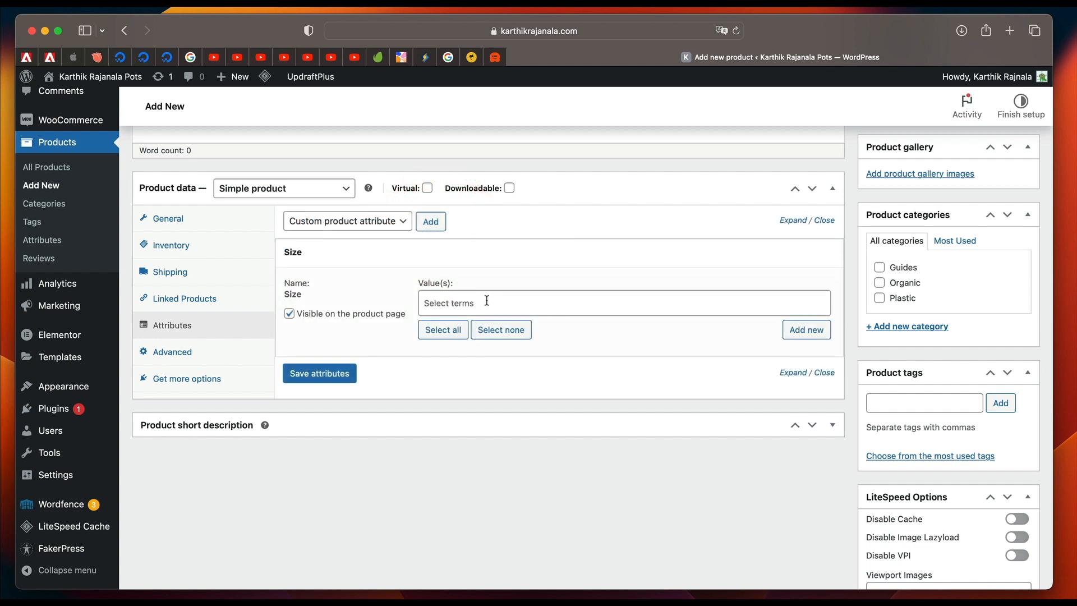
Choose Small and medium as the product's Size values, remove medium again and save the attributes.
click(486, 302)
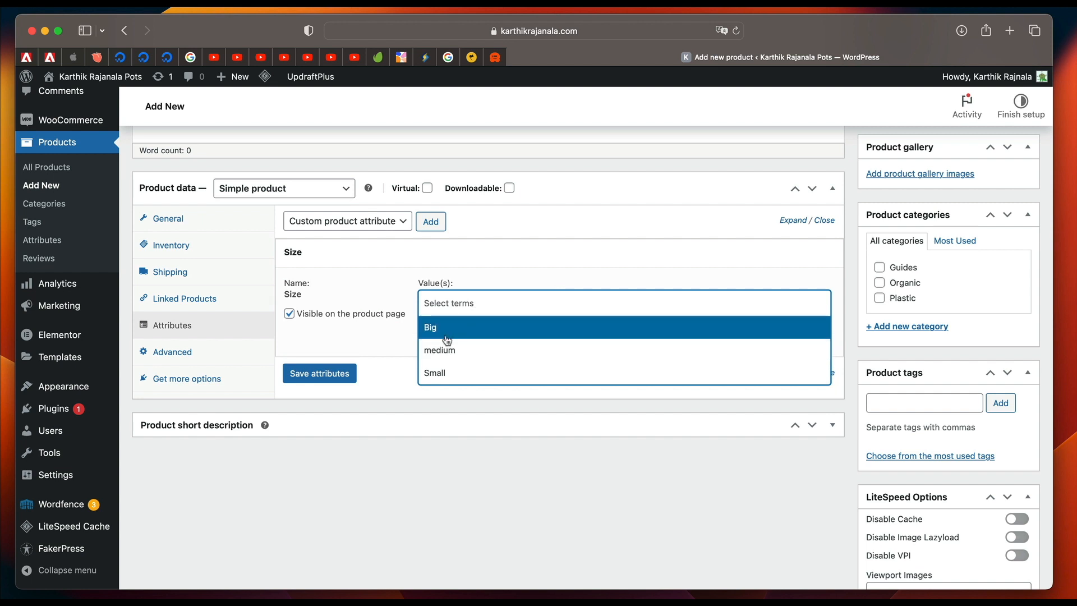
click(446, 374)
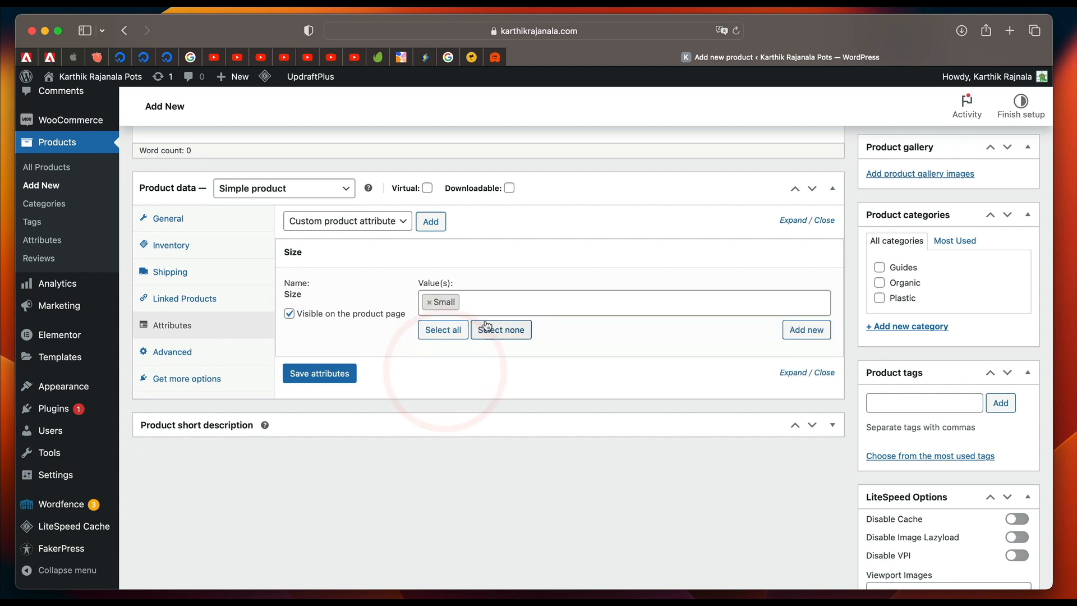
click(500, 302)
click(492, 350)
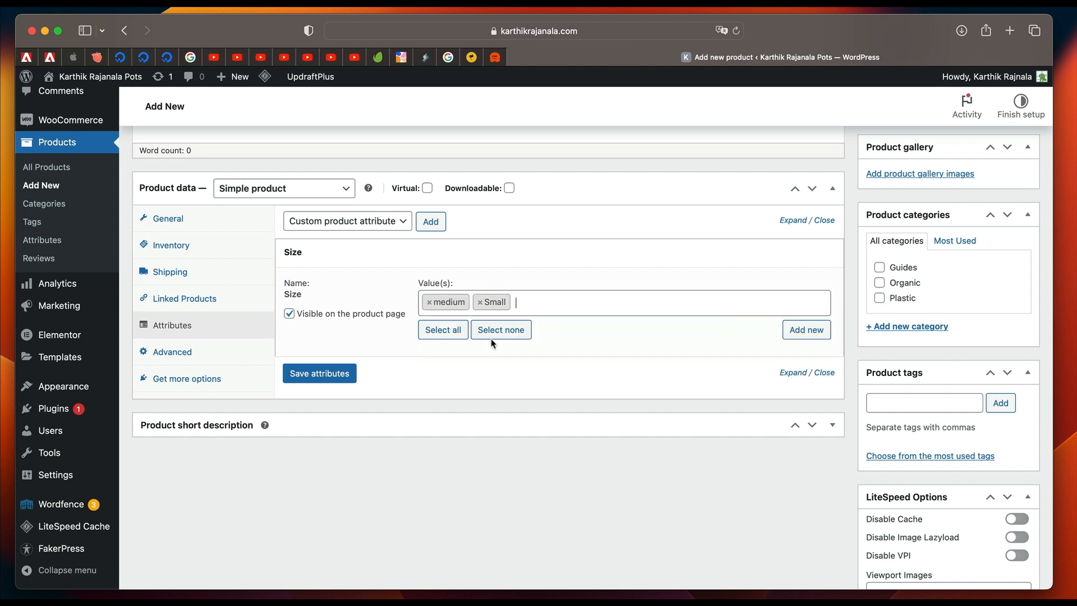
click(537, 300)
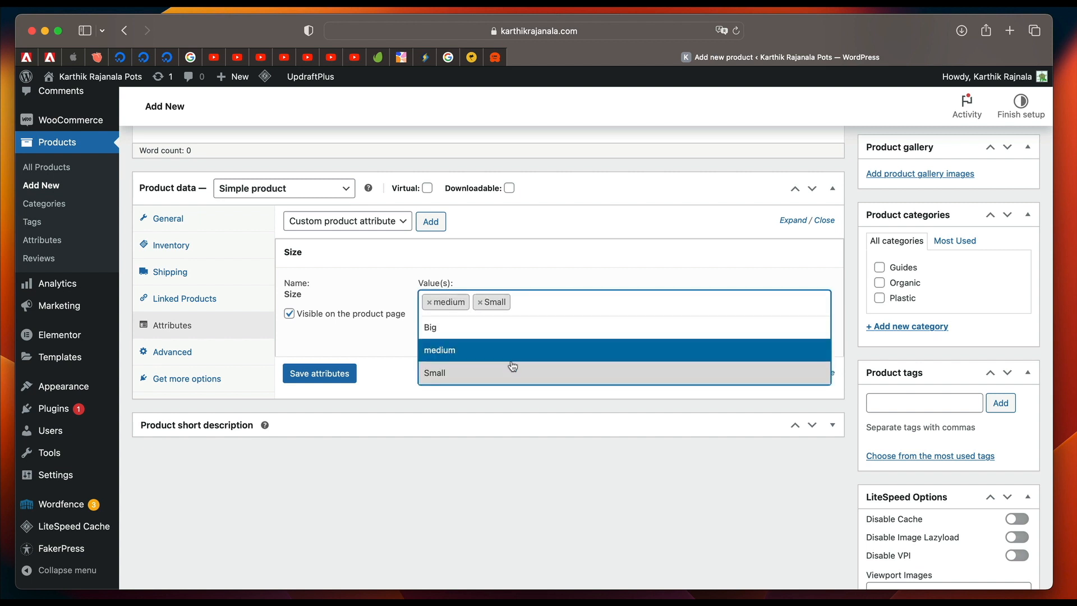
click(427, 302)
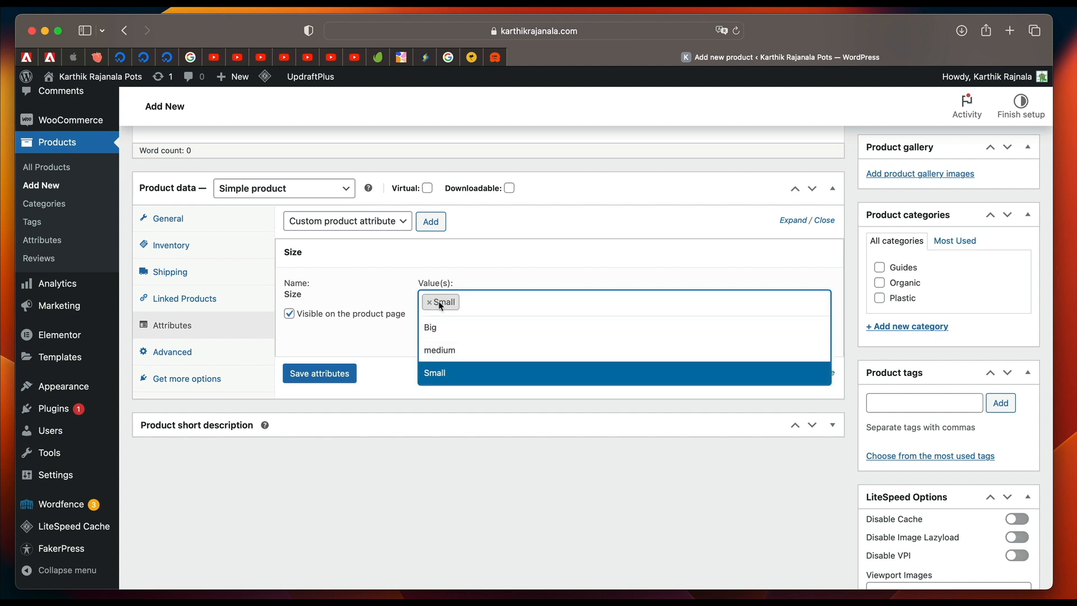
click(539, 258)
click(507, 258)
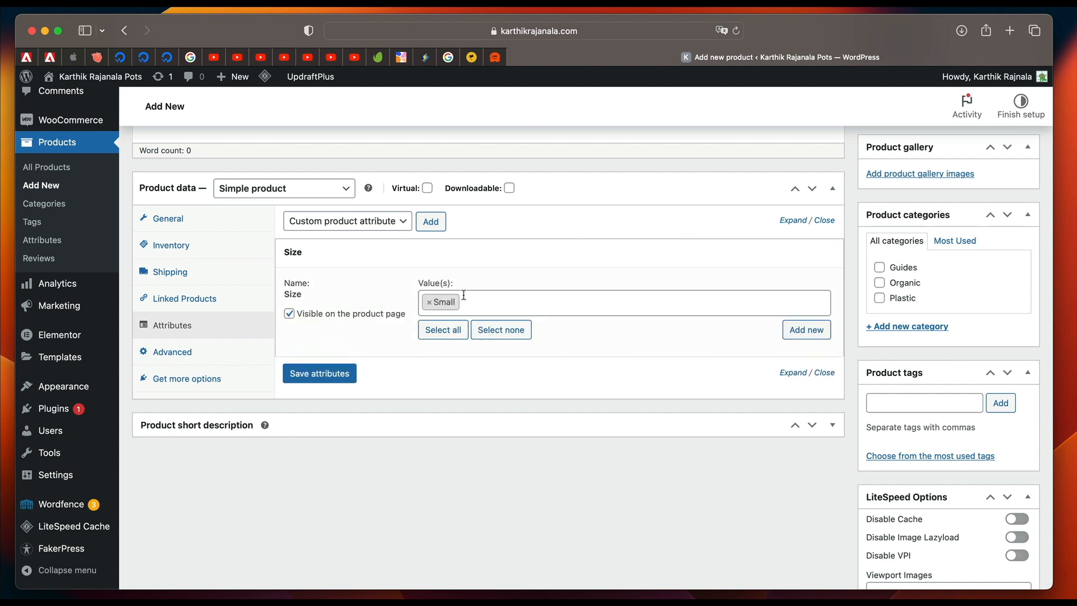
click(338, 374)
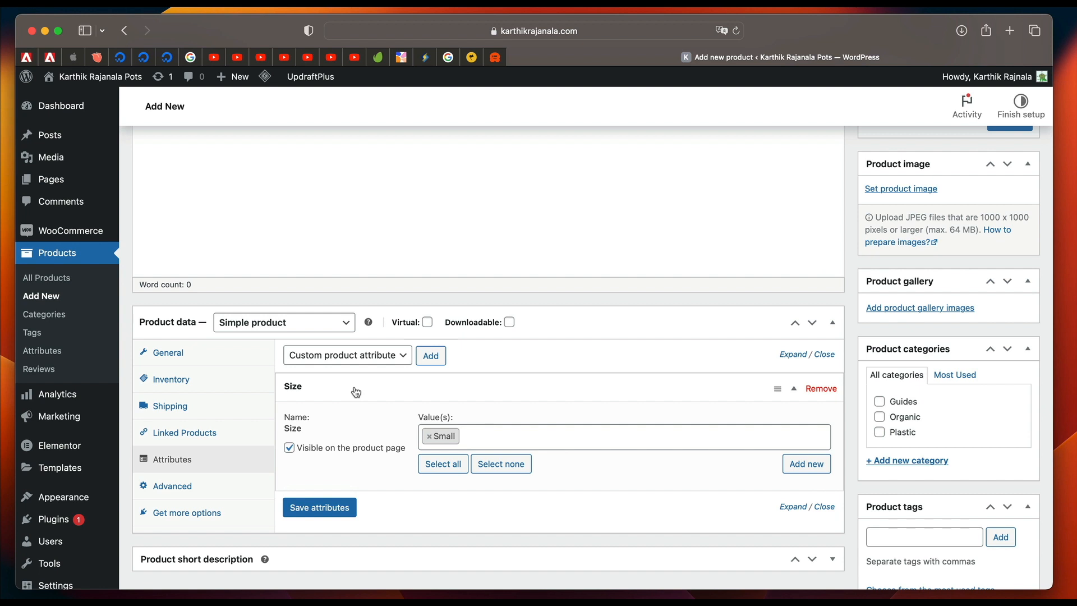
Change the product type to Variable product and show its attribute settings.
click(307, 323)
click(297, 365)
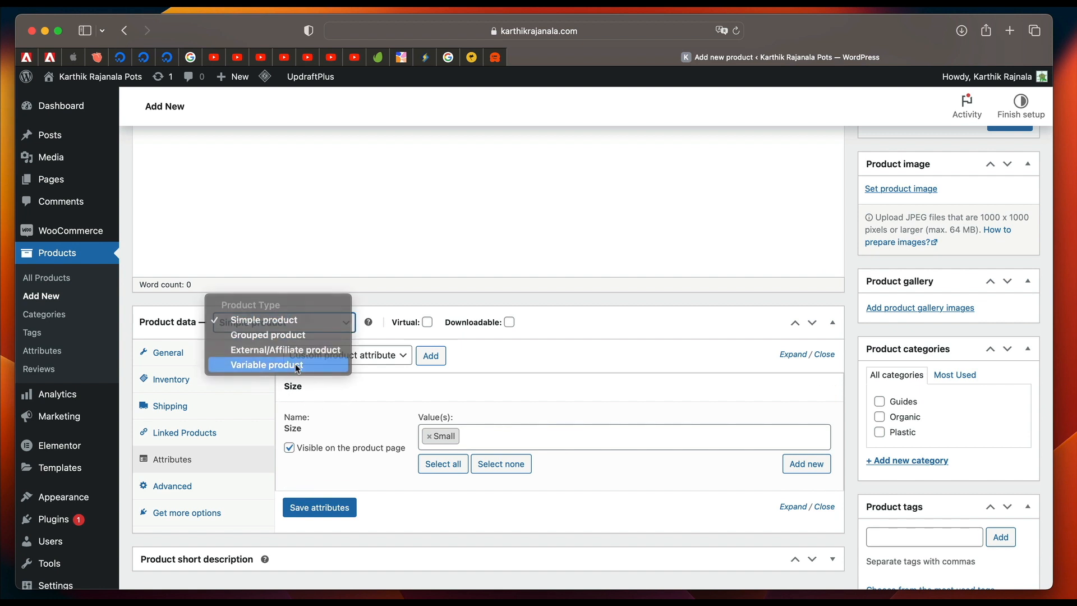
click(194, 461)
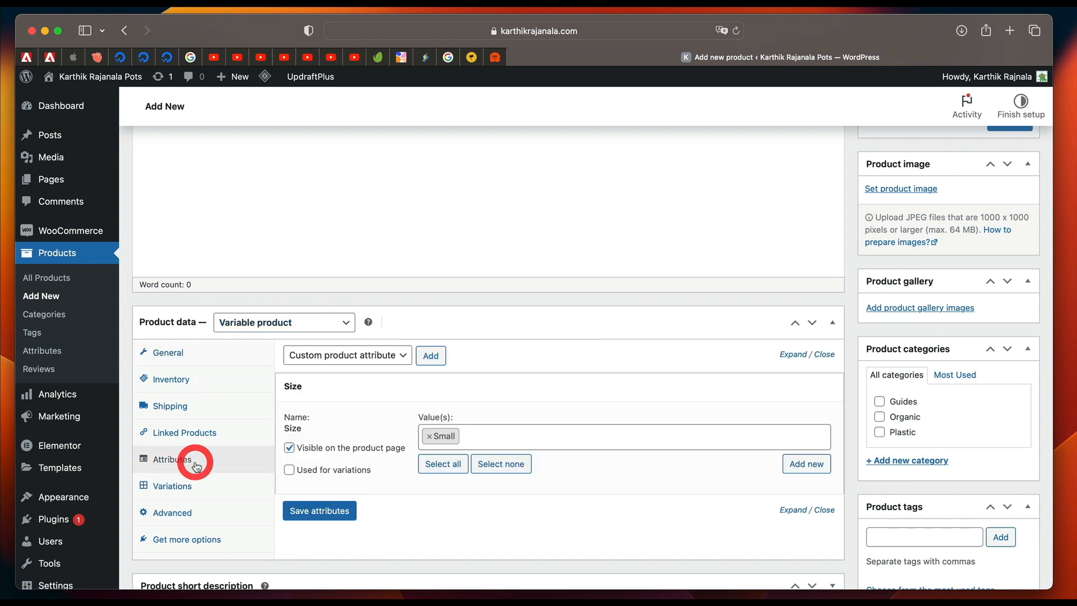
Select all terms for the Size attribute, enable it for variations and save the attributes.
click(443, 463)
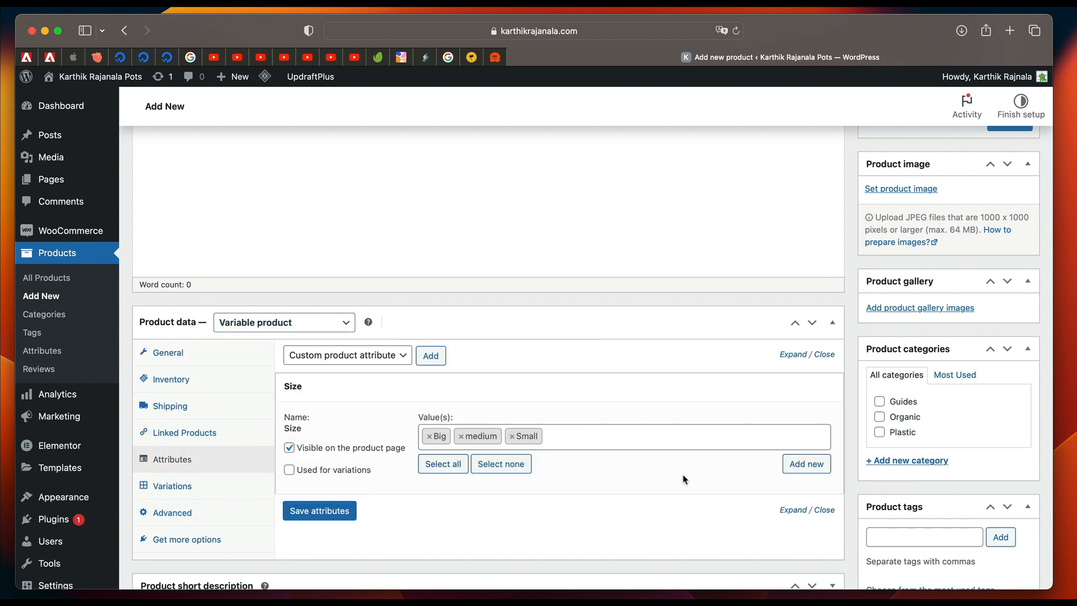
click(328, 512)
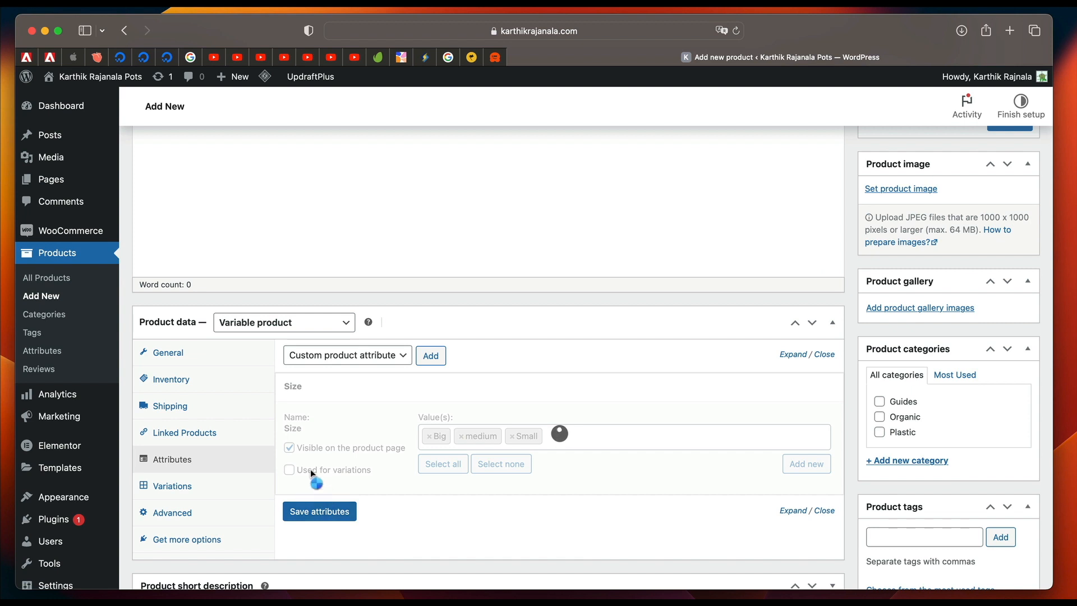
click(289, 470)
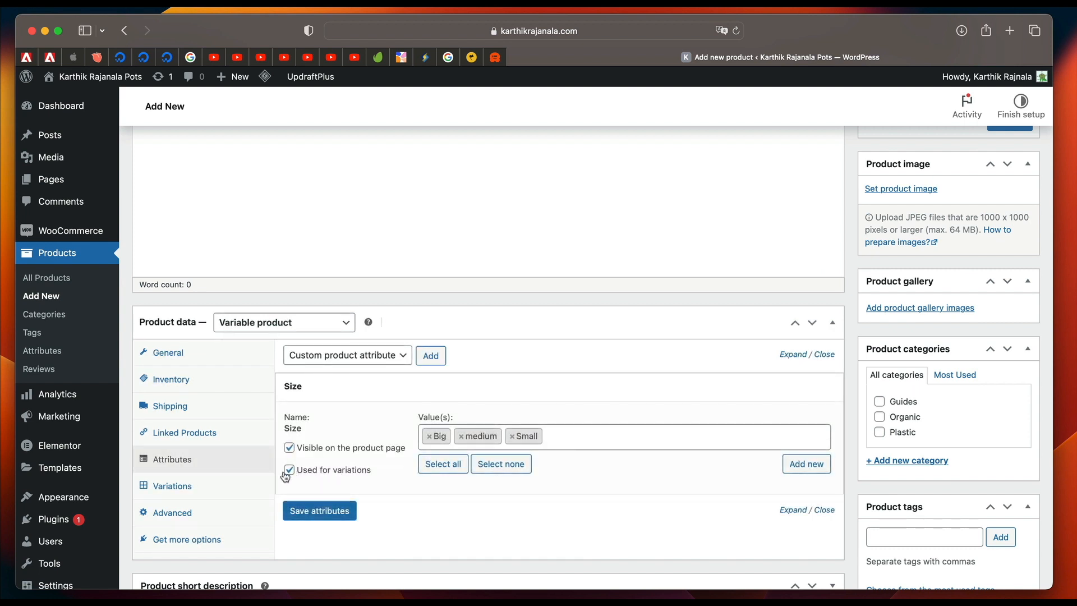
click(317, 512)
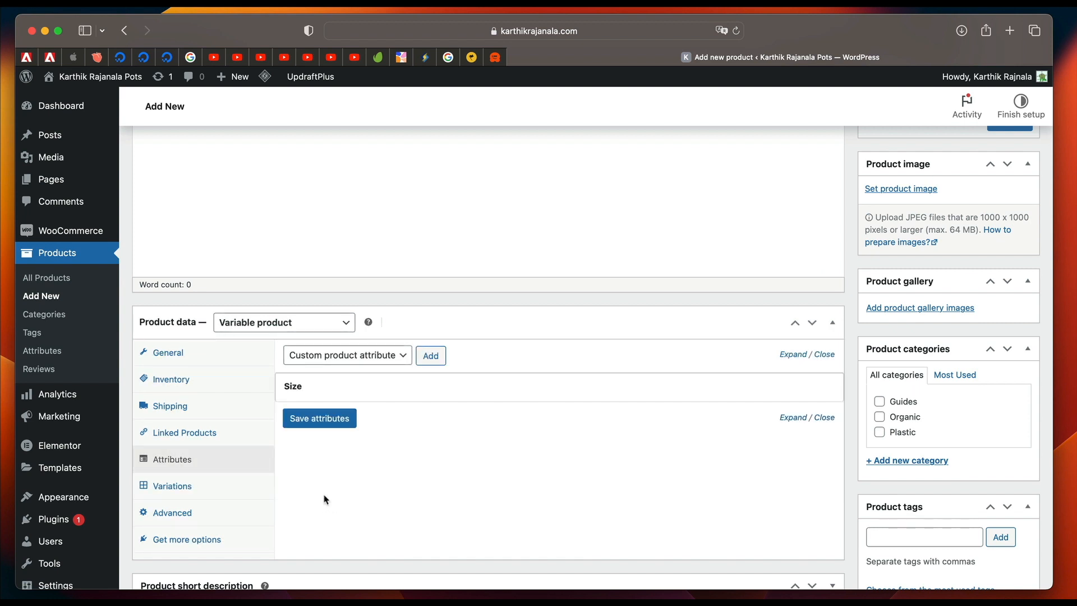
Add a single variation to the product using the Add variation option.
click(203, 489)
click(426, 357)
click(435, 368)
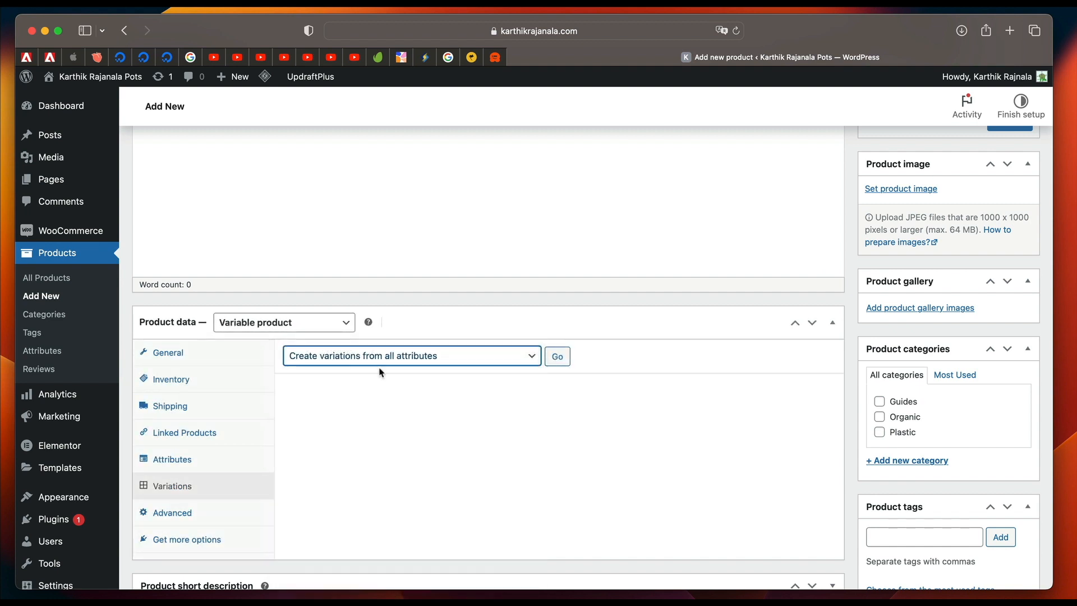
click(414, 360)
click(420, 340)
click(557, 356)
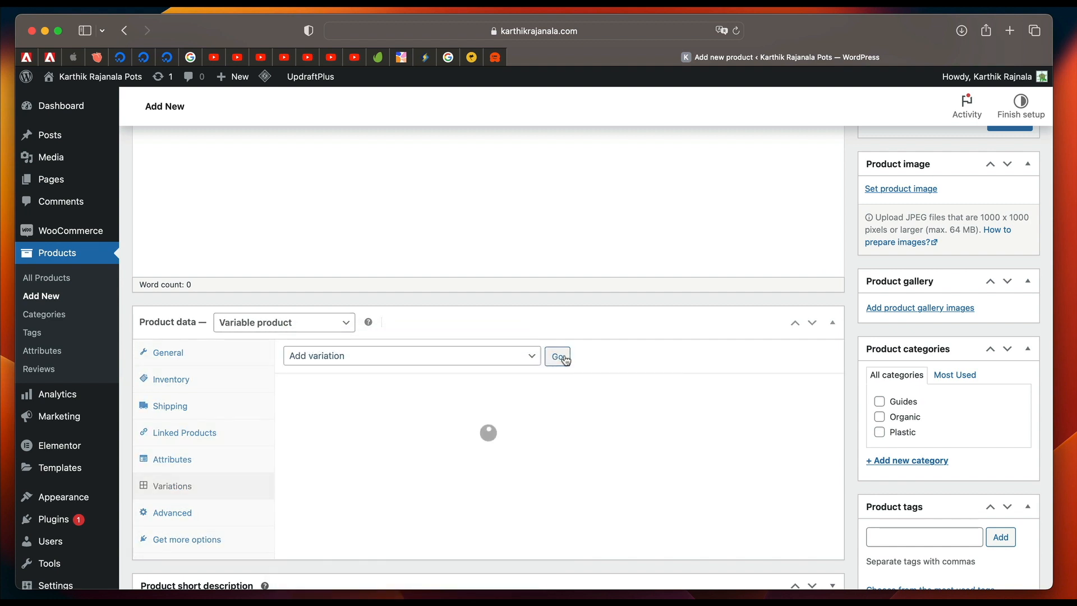
Set the new variation's size to Big and save the variation changes.
click(353, 425)
click(323, 437)
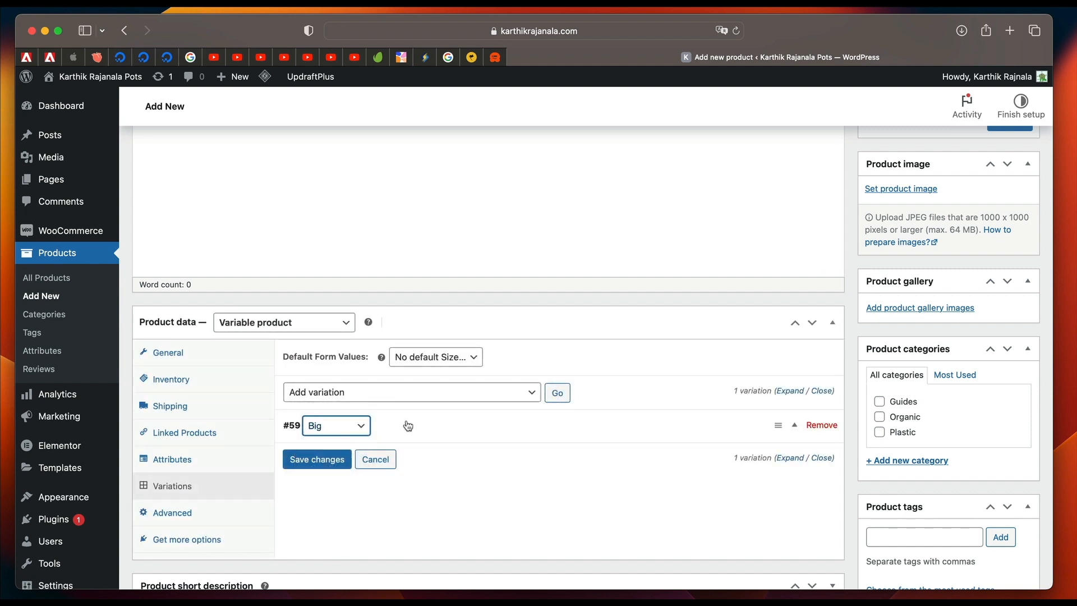
click(329, 459)
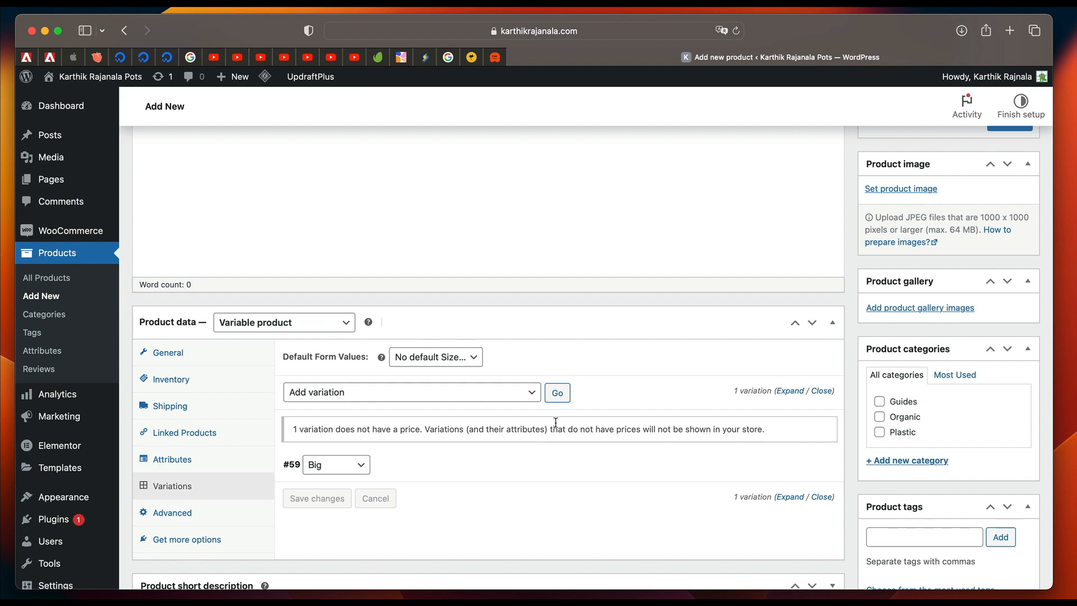
Expand the Big variation, review its price, stock and shipping fields, and go back to the product list.
click(503, 471)
scroll(502, 471, down, 3)
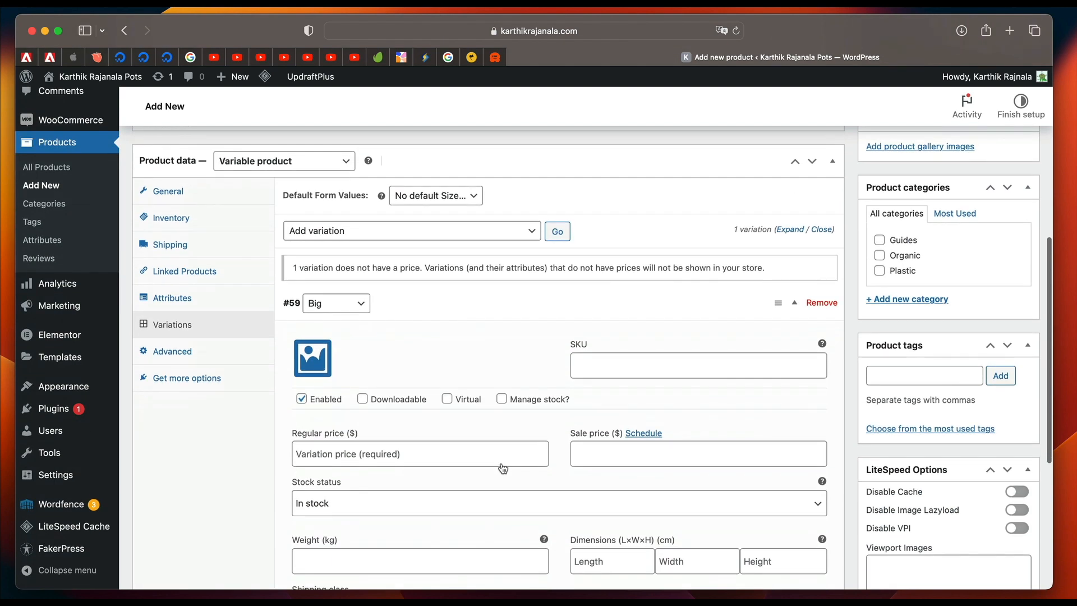
scroll(431, 371, down, 2)
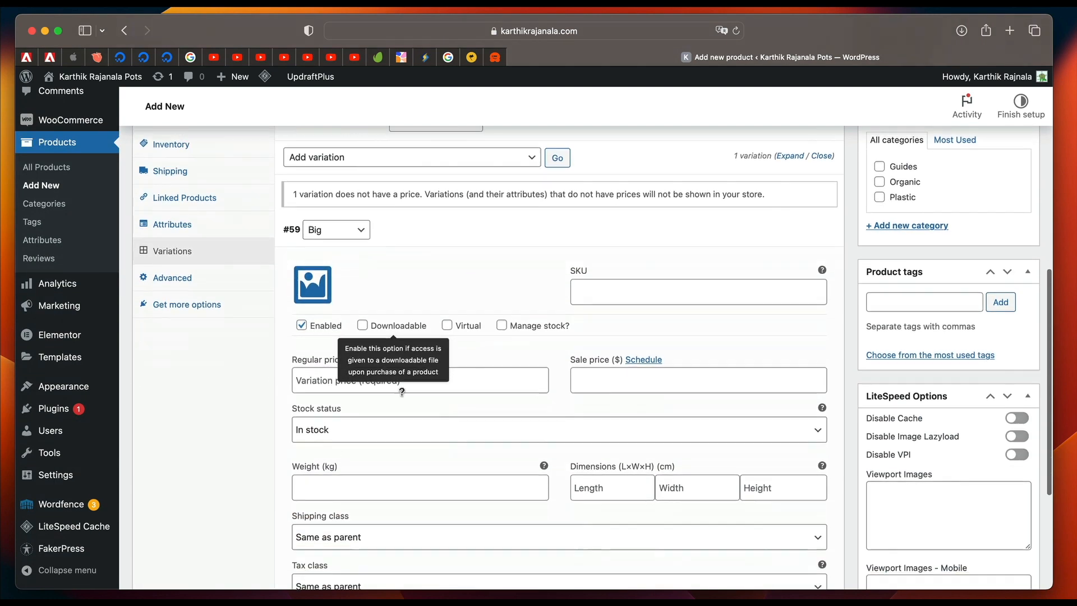
scroll(395, 360, down, 1)
scroll(394, 358, up, 3)
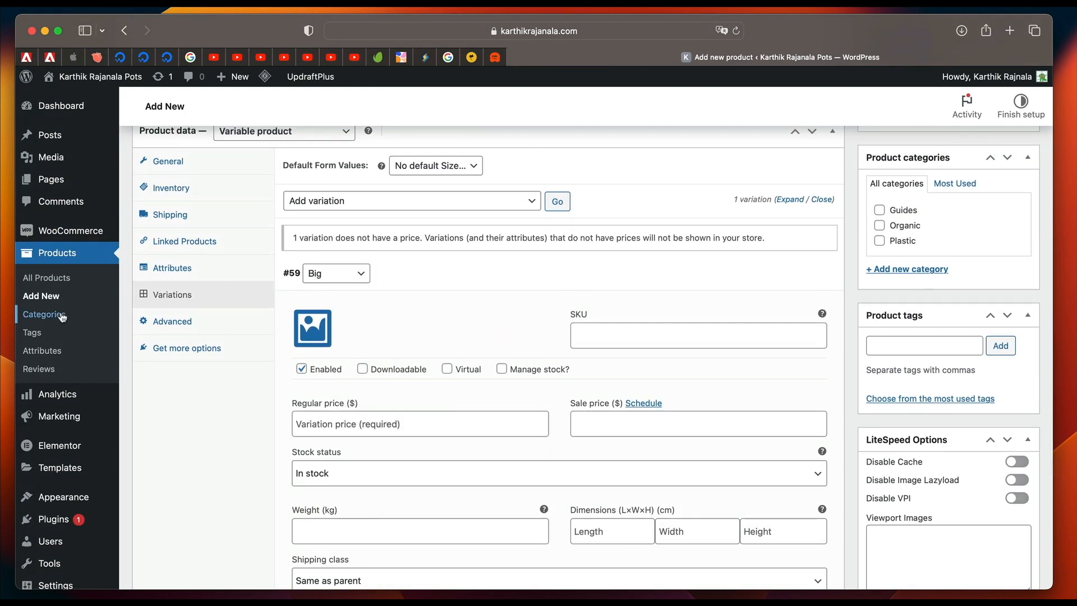
click(46, 278)
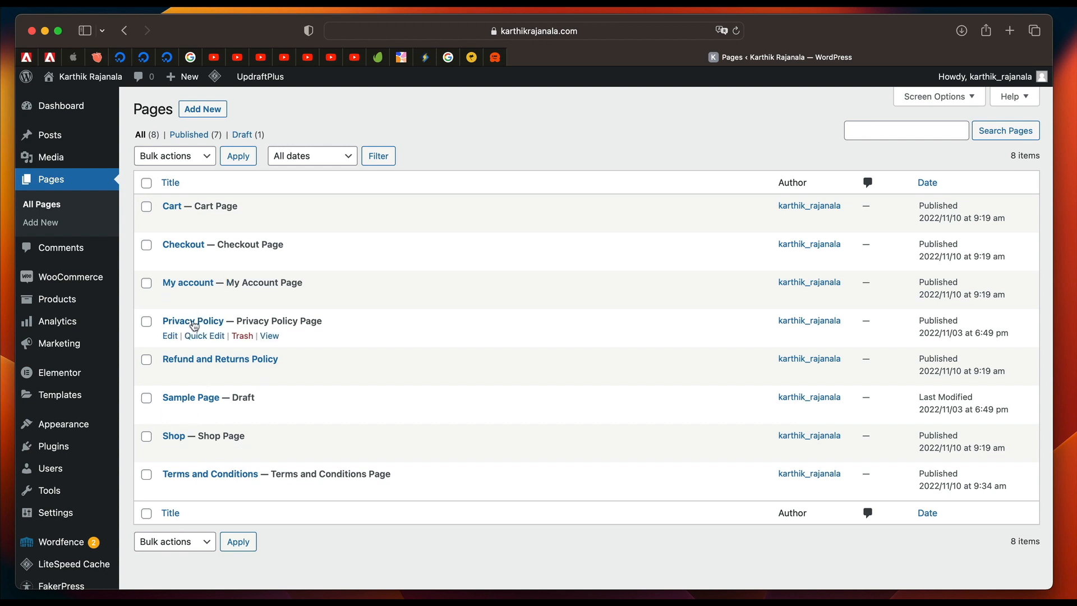
Open the Privacy Policy page for editing and read through its suggested text sections.
click(172, 336)
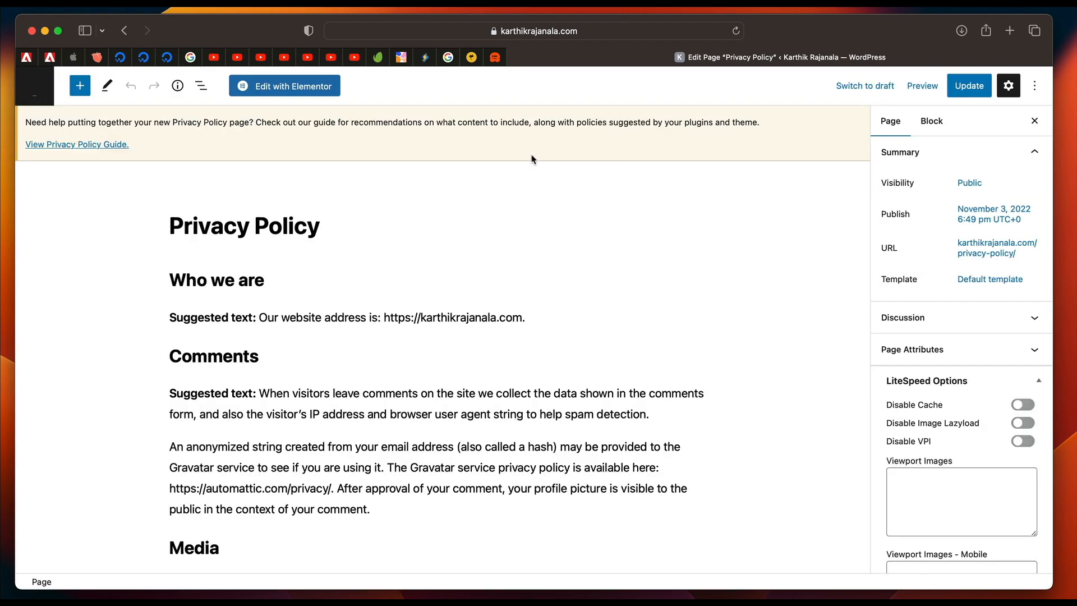
scroll(348, 322, down, 8)
scroll(274, 301, down, 10)
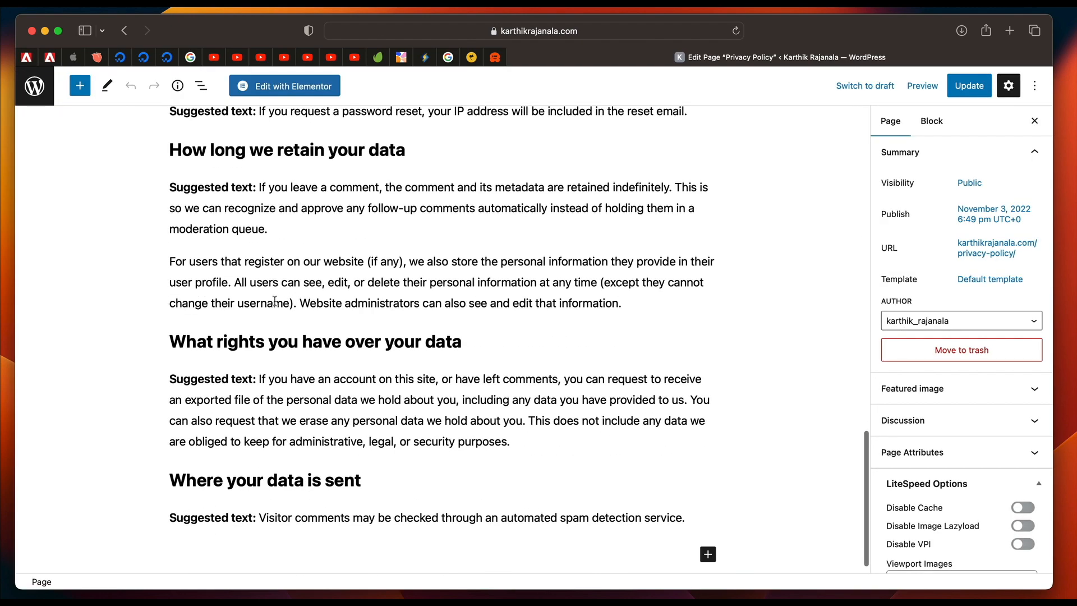
scroll(299, 237, up, 10)
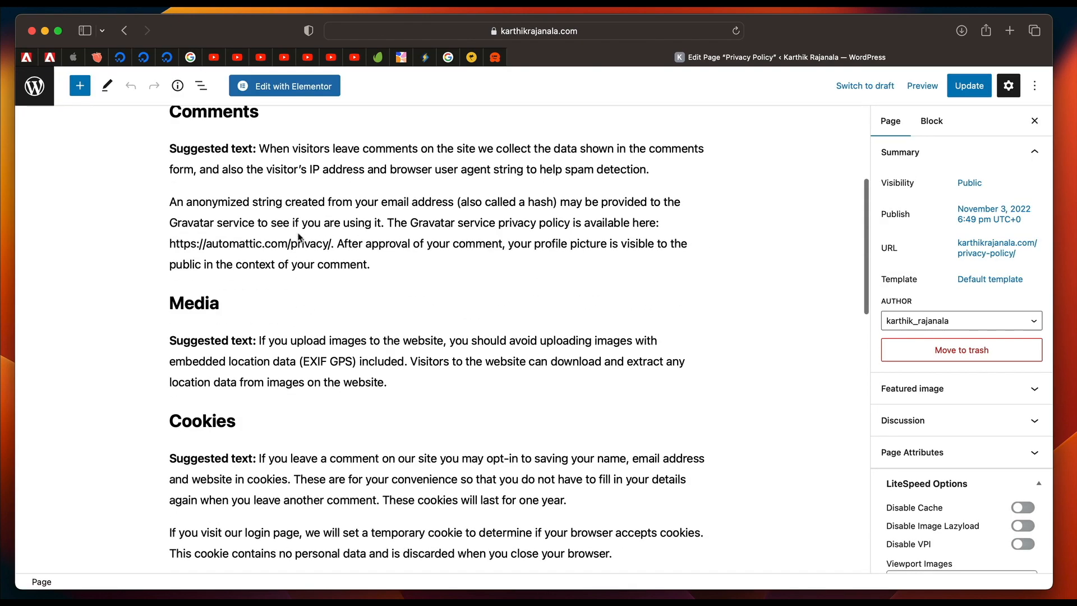
scroll(238, 233, up, 5)
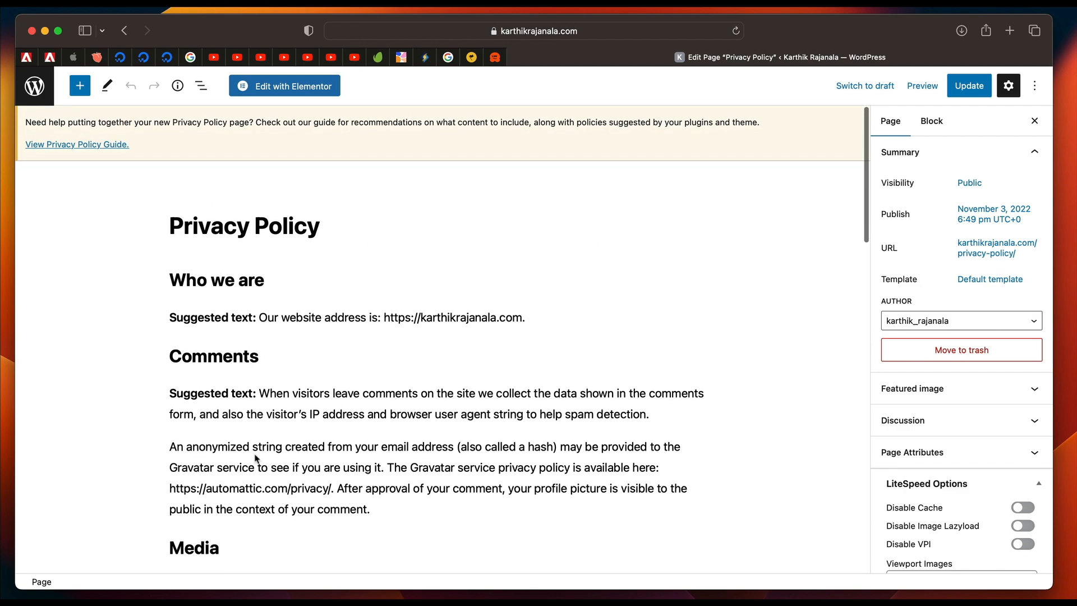
scroll(255, 514, down, 10)
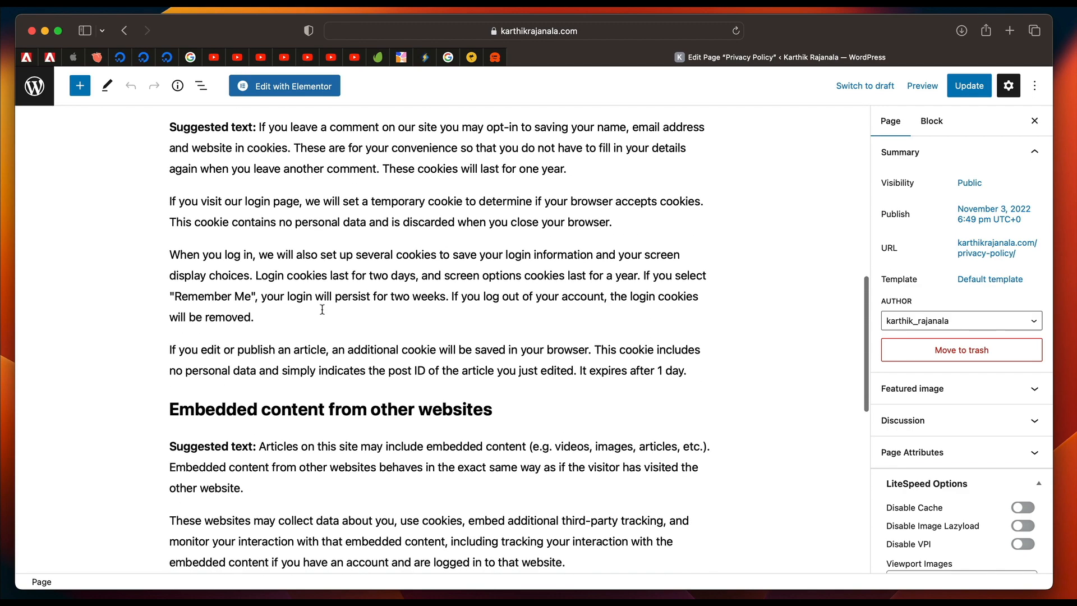
scroll(322, 309, down, 10)
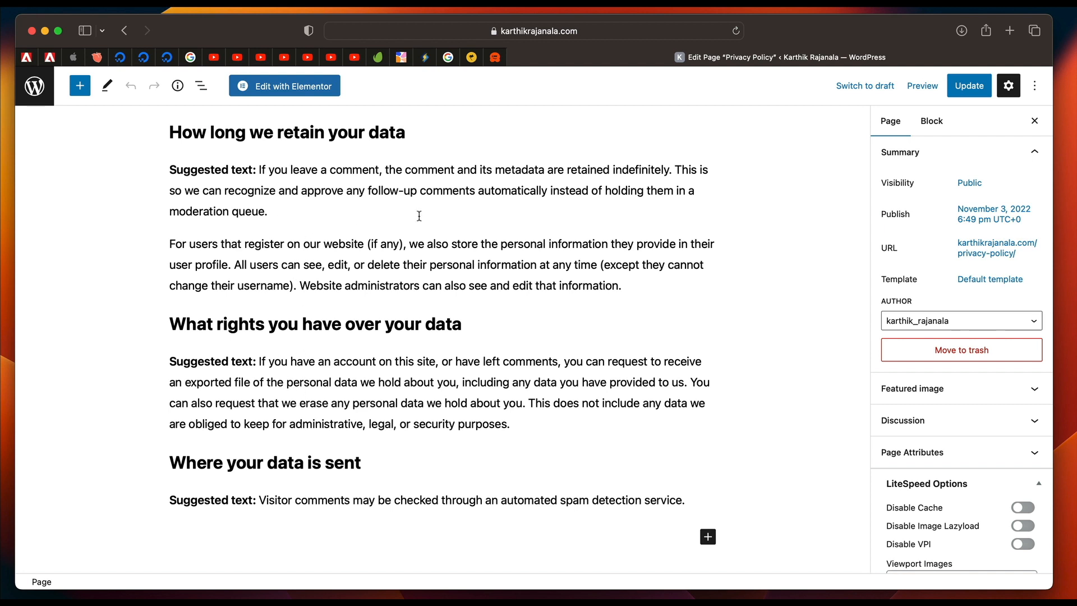
Insert a Heading block below the paragraph about registered users in the "How long we retain your data" section.
click(309, 236)
scroll(306, 237, up, 7)
scroll(275, 275, down, 7)
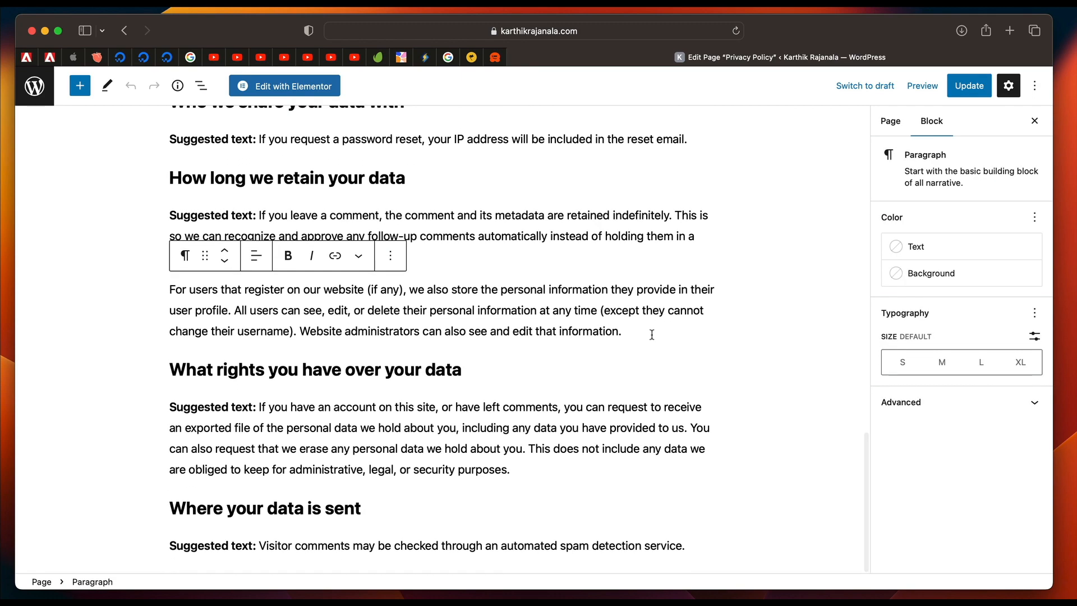
scroll(649, 332, up, 4)
key(Return)
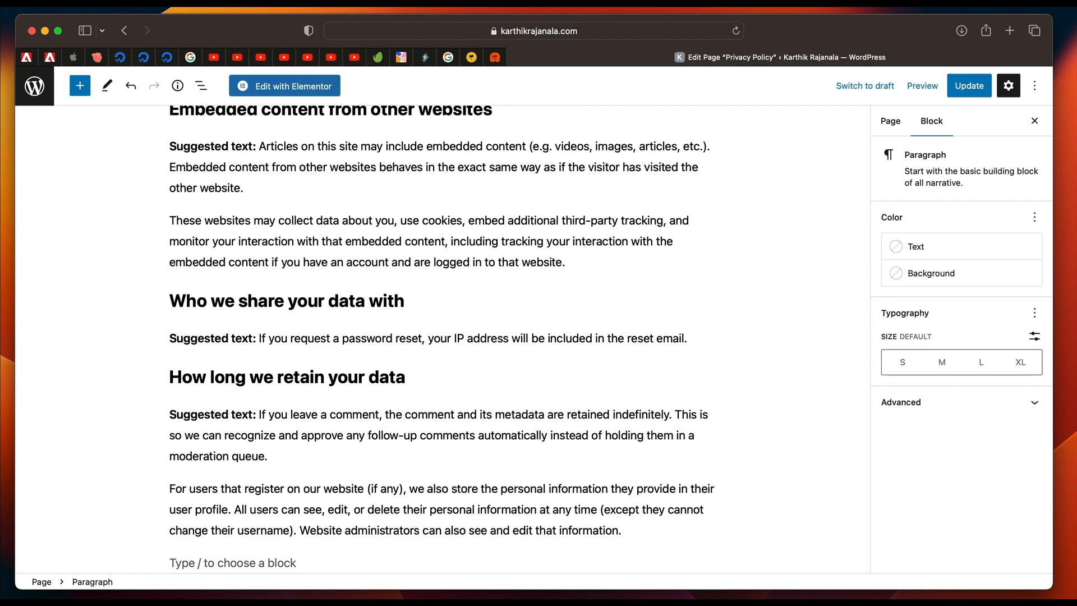
text(/)
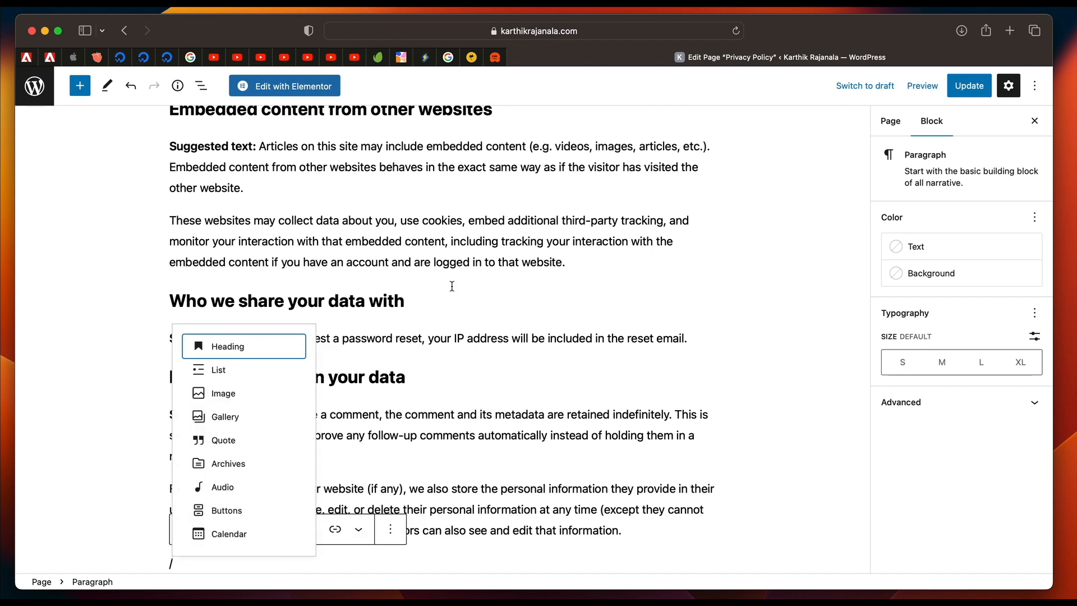
click(236, 346)
scroll(312, 452, down, 2)
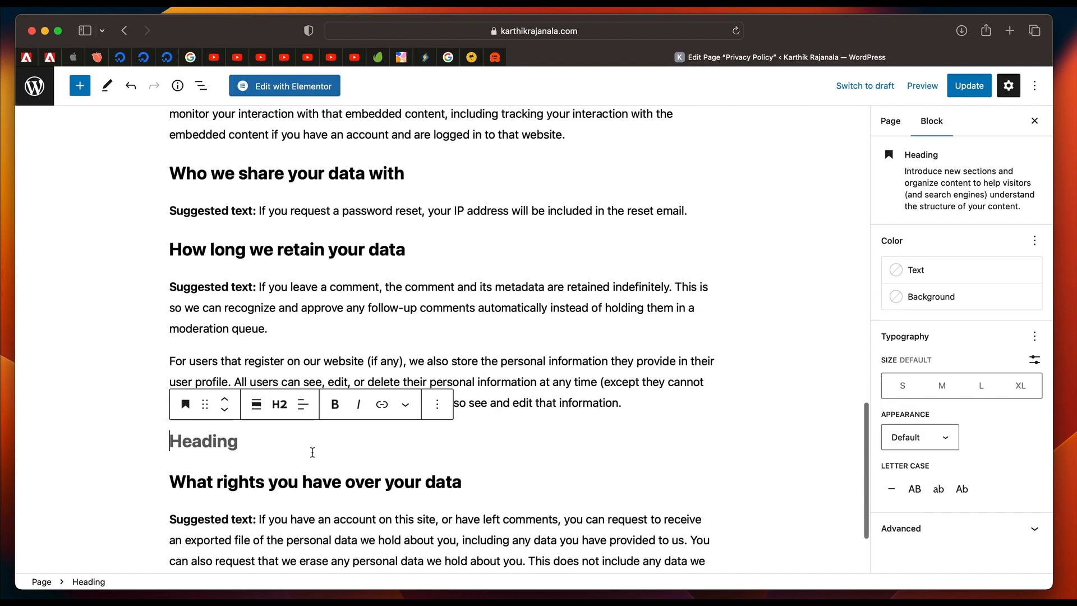
Enter "This is a heading" in the new heading block and add a paragraph of filler text beneath it.
text(This is a heading)
key(Return)
text(fnvnslkvnsdnvksdvlkndsklvnskldn)
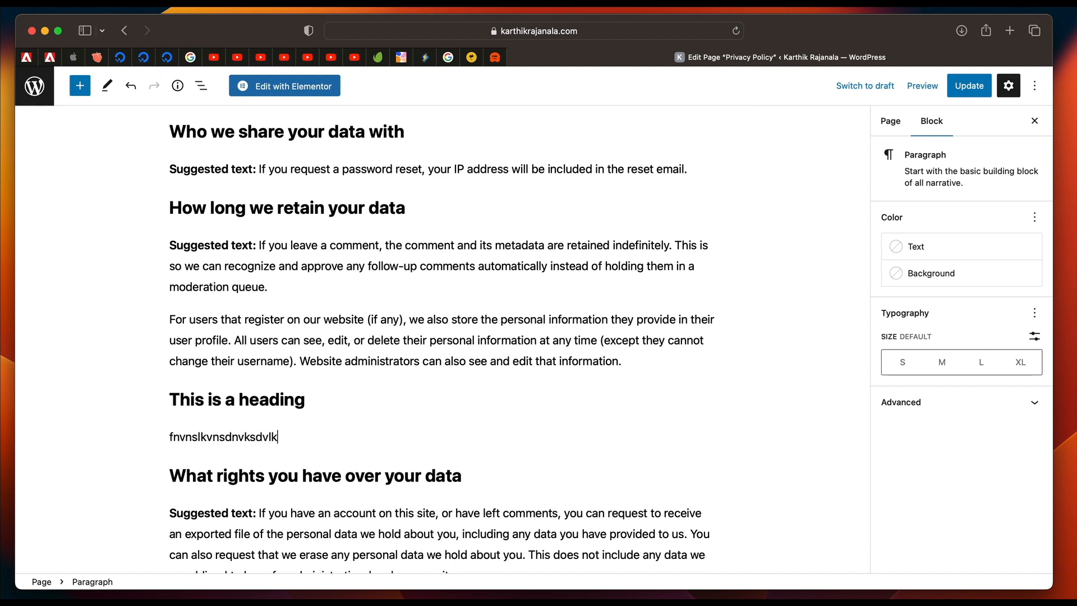
Select the sample heading together with its filler paragraph and delete them.
key(shift+Up)
key(shift+Up)
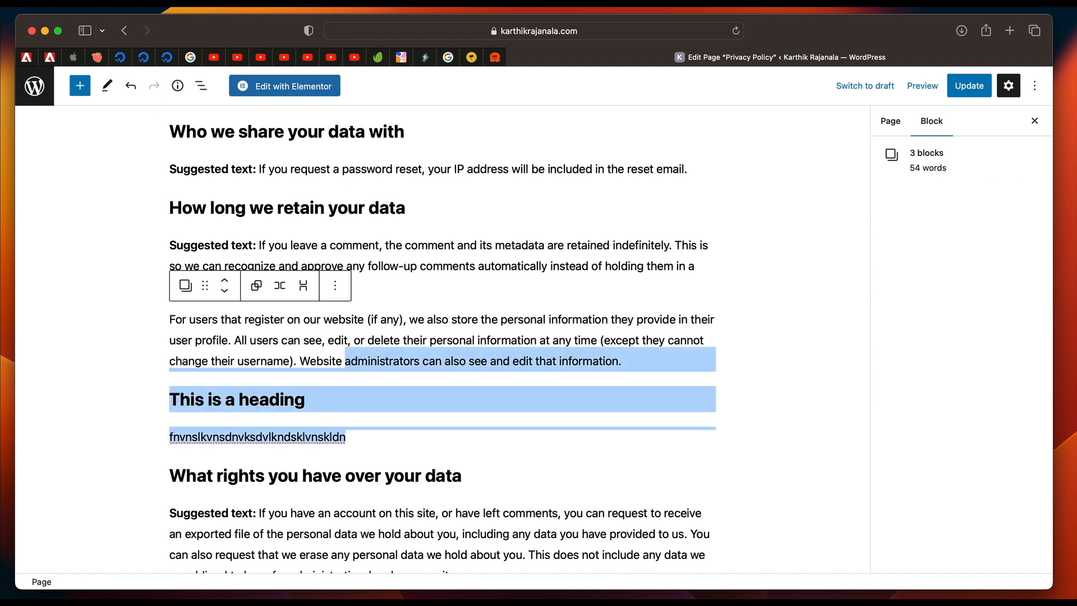
key(shift+Down)
key(shift+Up)
key(shift+Down)
key(shift+Left)
key(shift+Left)
key(shift+Left)
key(shift+Left)
key(shift+Left)
key(shift+Left)
key(shift+Left)
key(shift+Left)
key(shift+Left)
key(shift+Left)
key(shift+Left)
key(shift+Left)
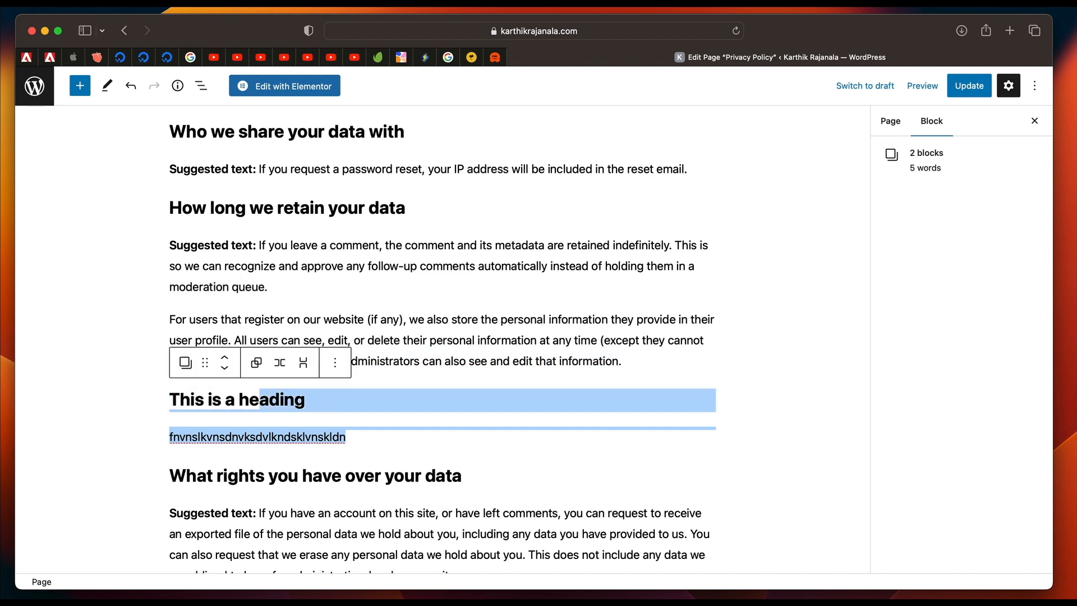
key(shift+Left)
key(shift+Left)
key(shift+Left)
key(shift+Left)
key(shift+Left)
key(shift+Left)
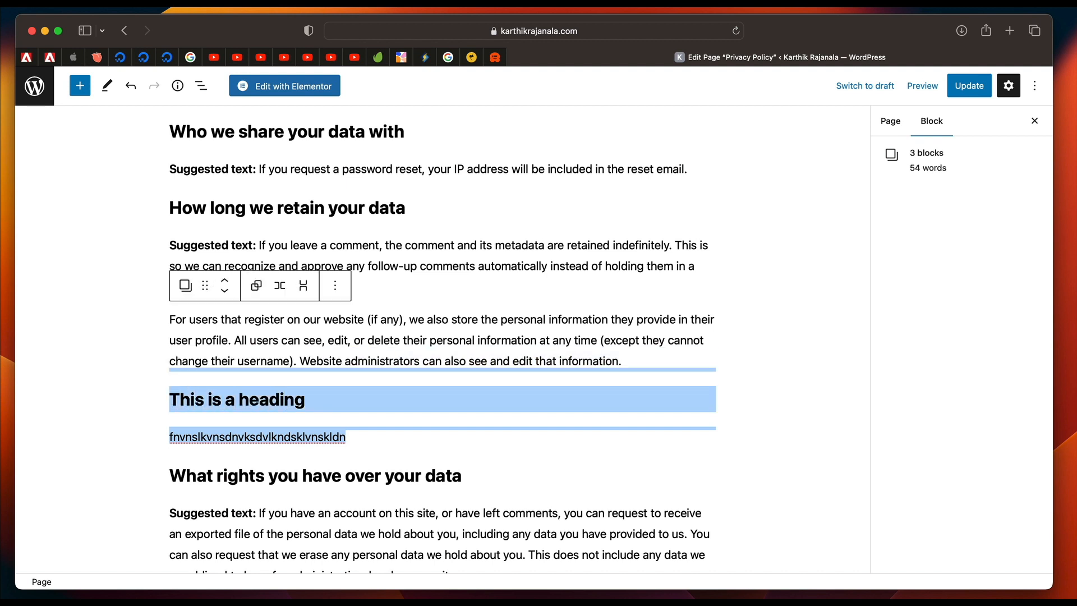
key(BackSpace)
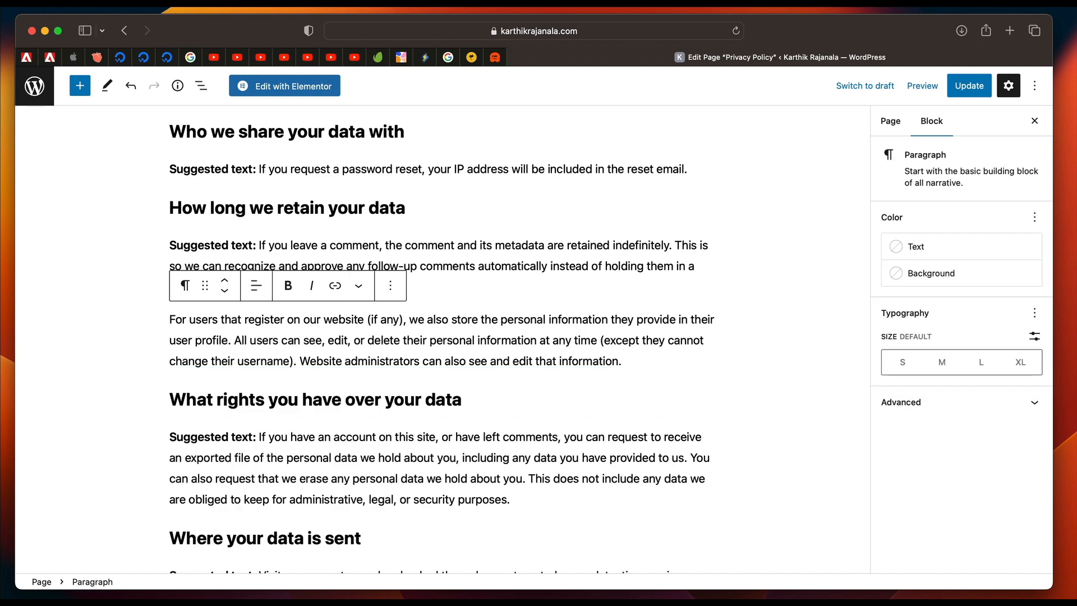
Update the Privacy Policy page and return to the list of pages.
scroll(323, 358, up, 20)
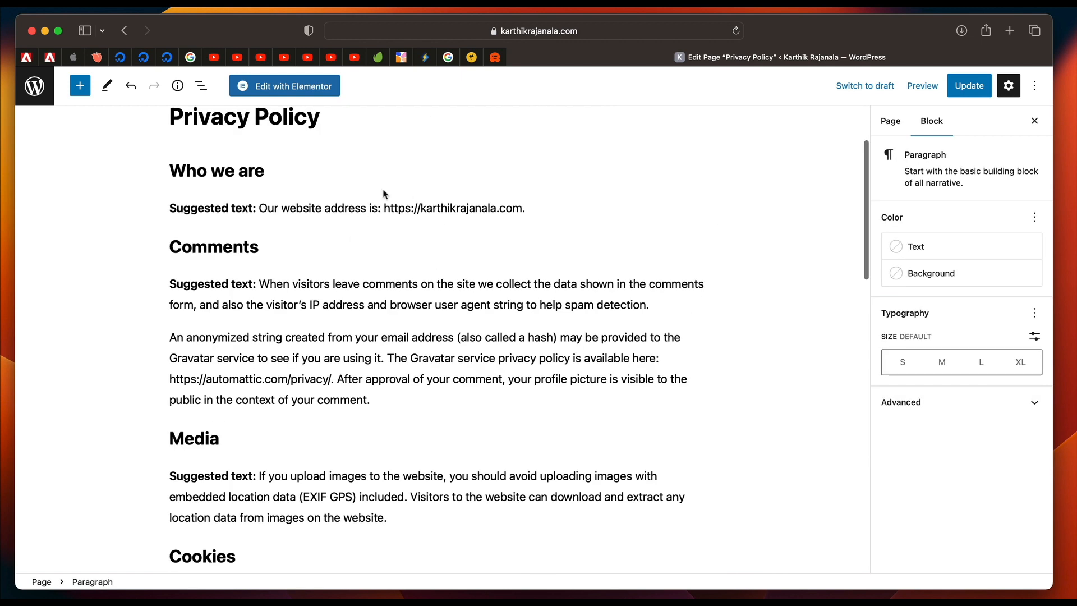
click(961, 87)
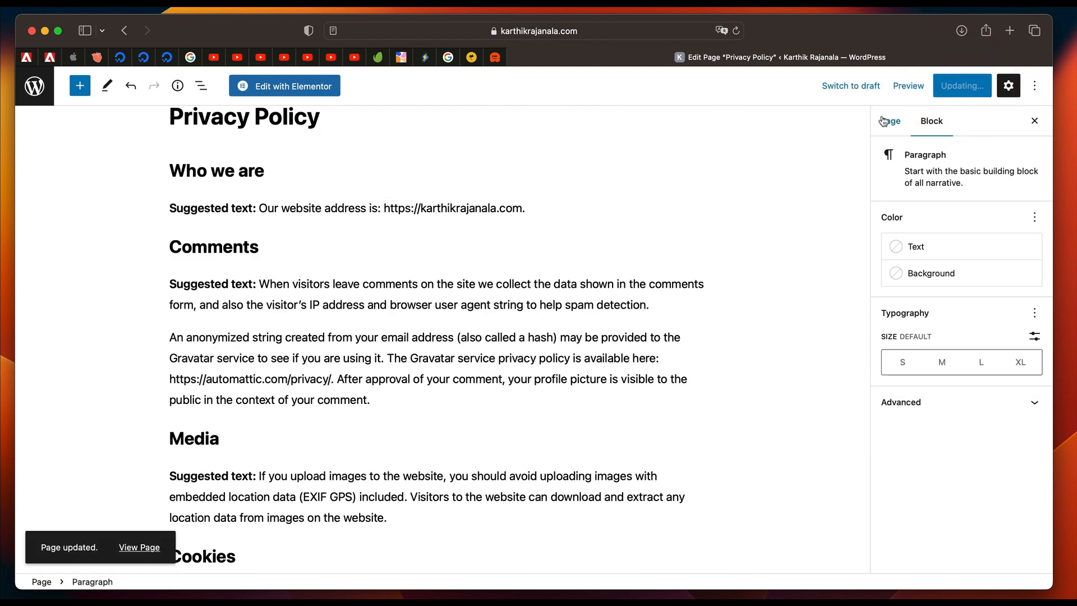
click(35, 89)
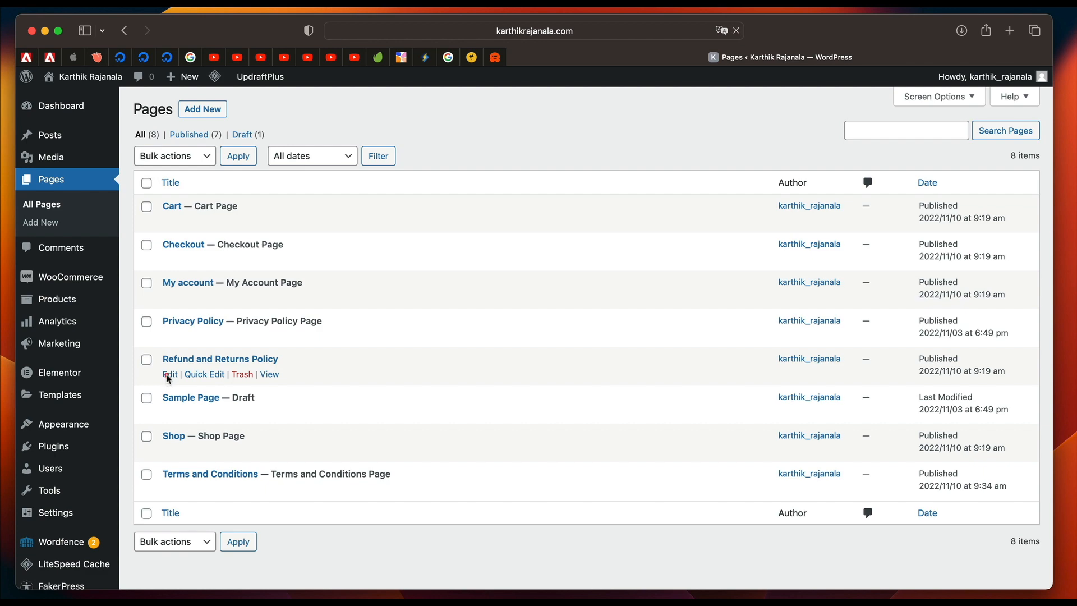
Open the Refund and Returns Policy page for editing, recover its invalid blocks and update the page.
click(167, 375)
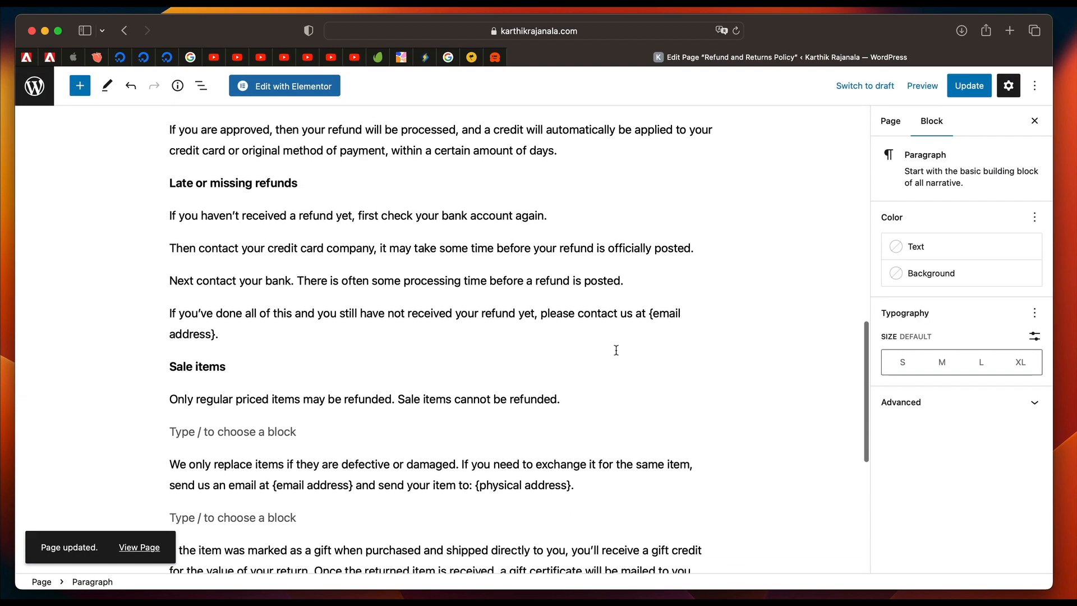
scroll(616, 350, down, 3)
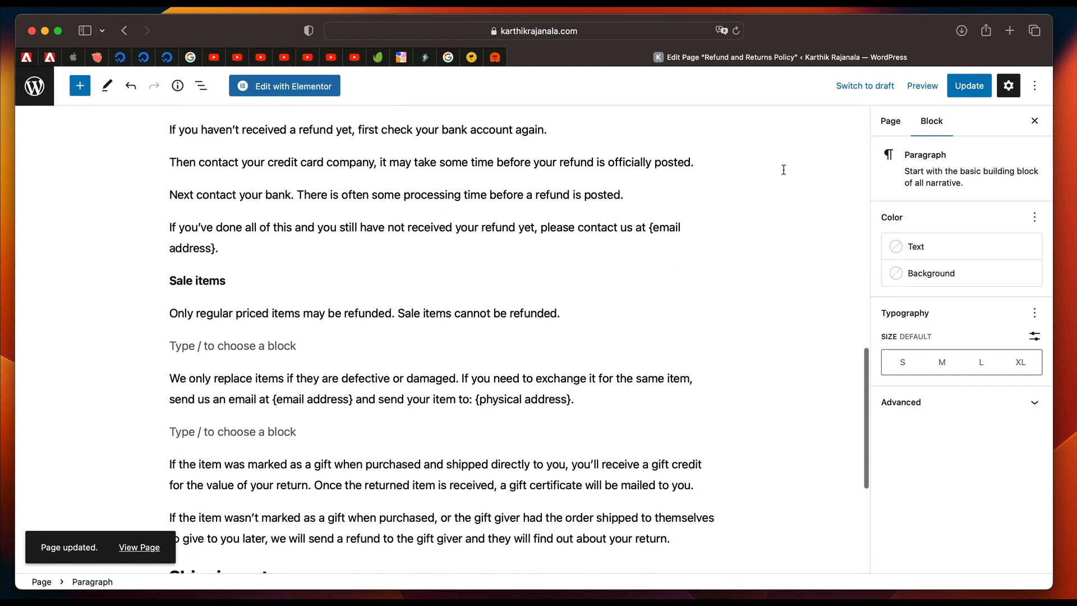
click(970, 90)
scroll(173, 185, up, 10)
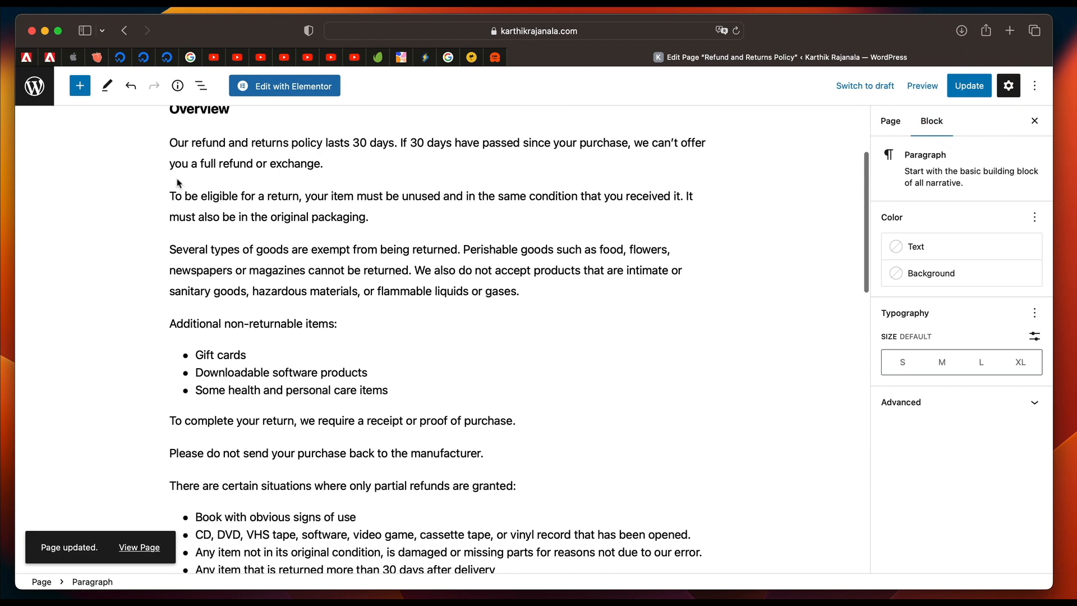
scroll(207, 247, up, 5)
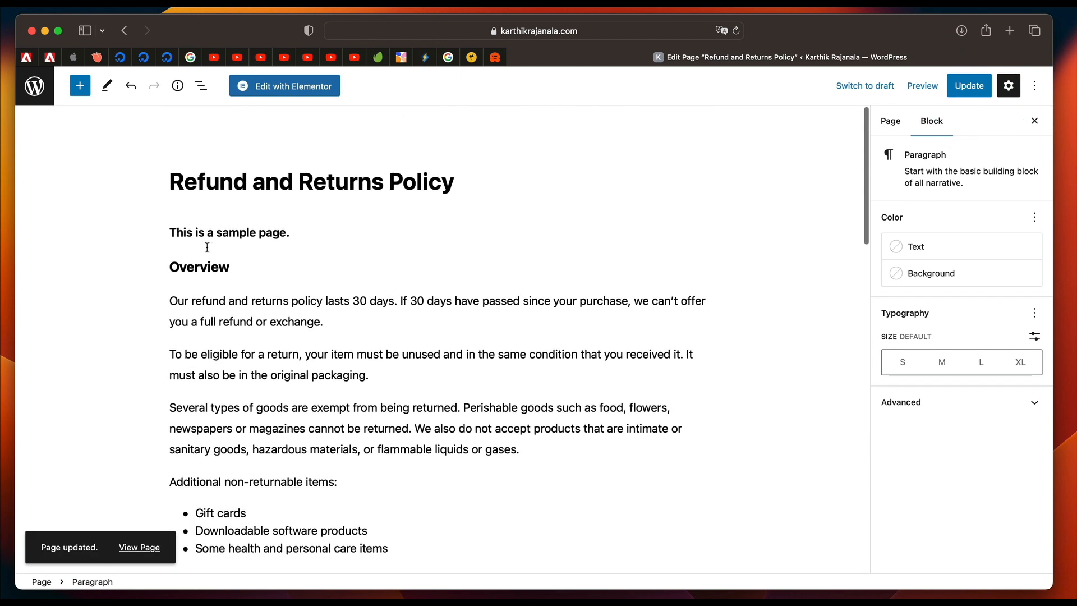
Return to the list of pages and open the Terms and Conditions page for editing.
triple_click(345, 166)
triple_click(260, 169)
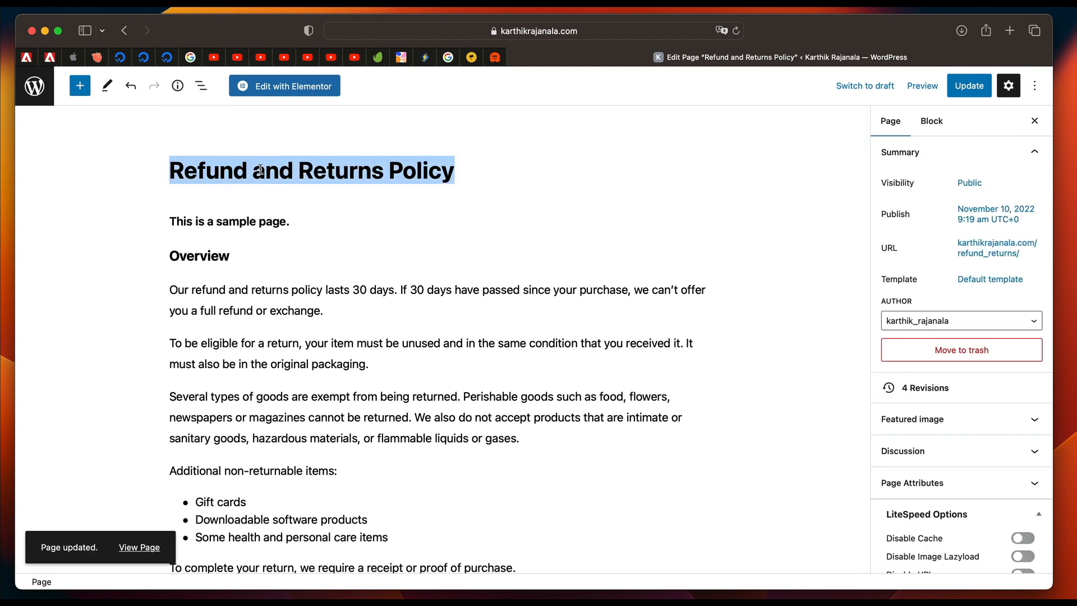
click(44, 92)
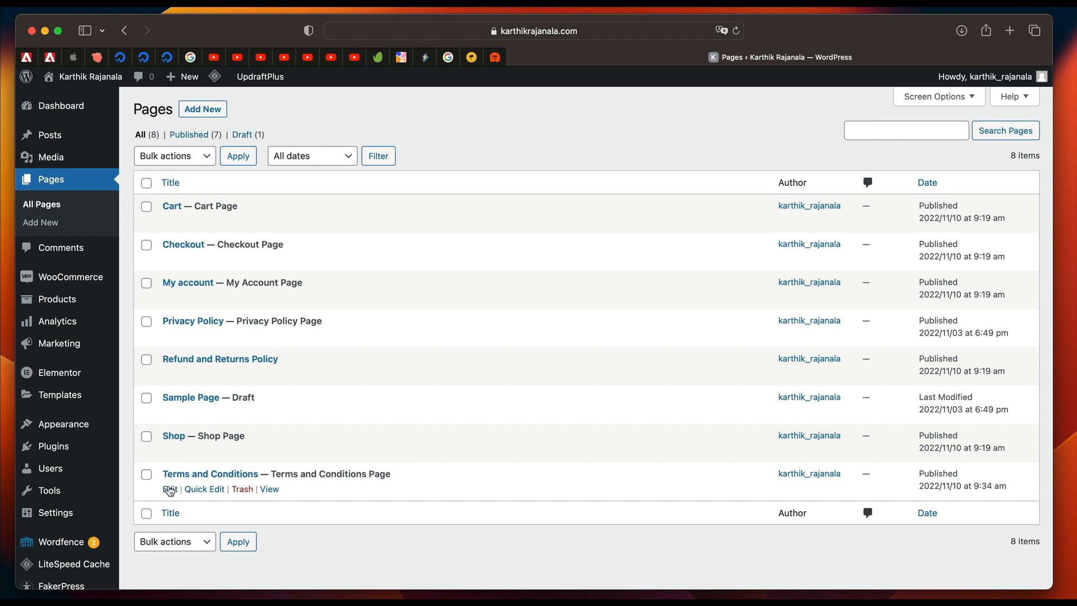
click(170, 489)
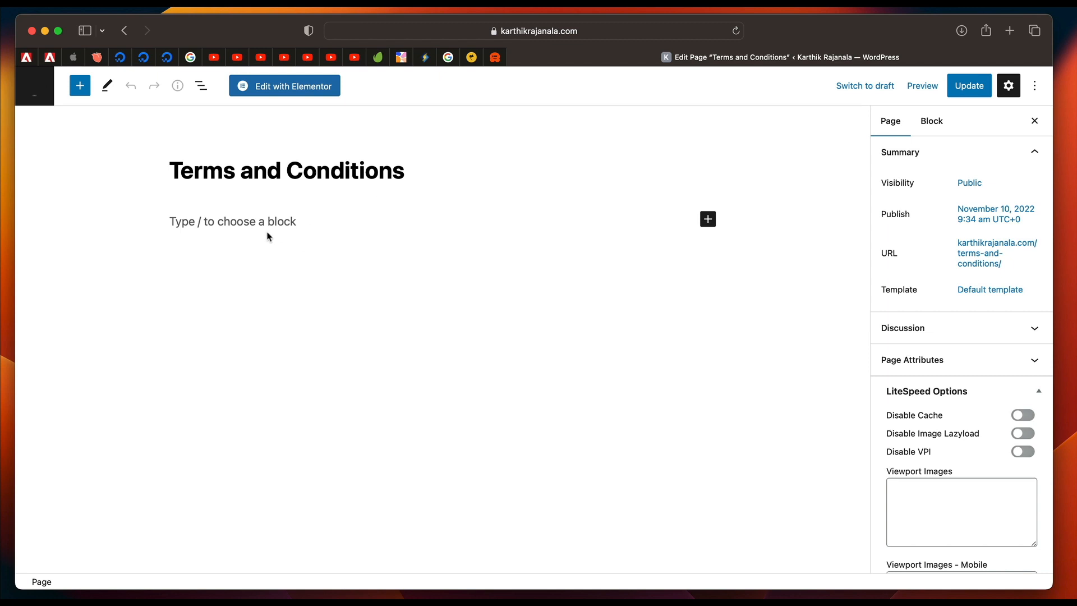
Insert a List block in the empty body of the Terms and Conditions page.
click(269, 236)
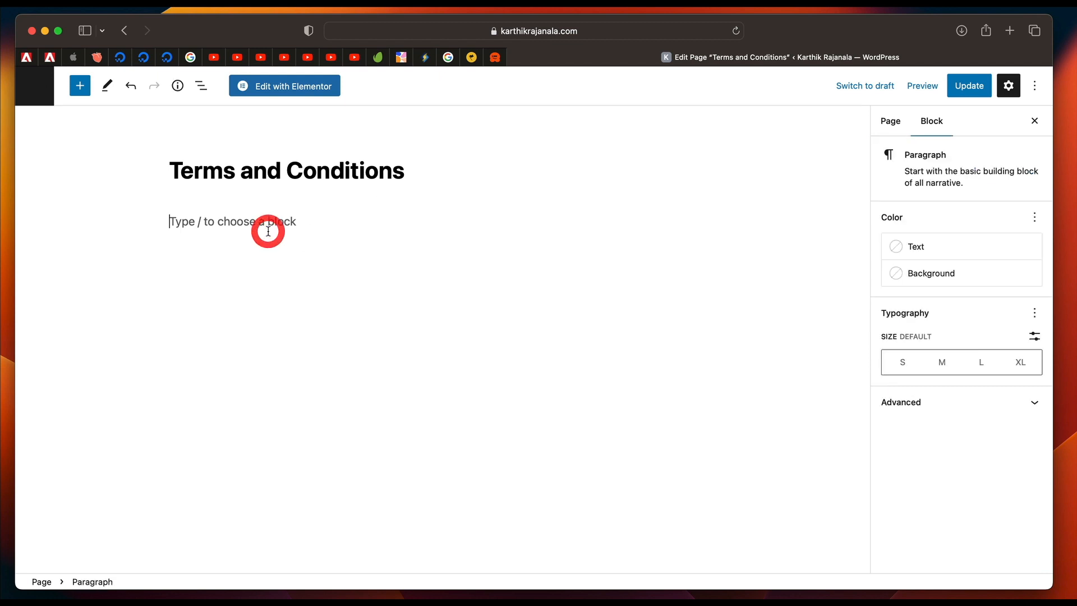
text(/)
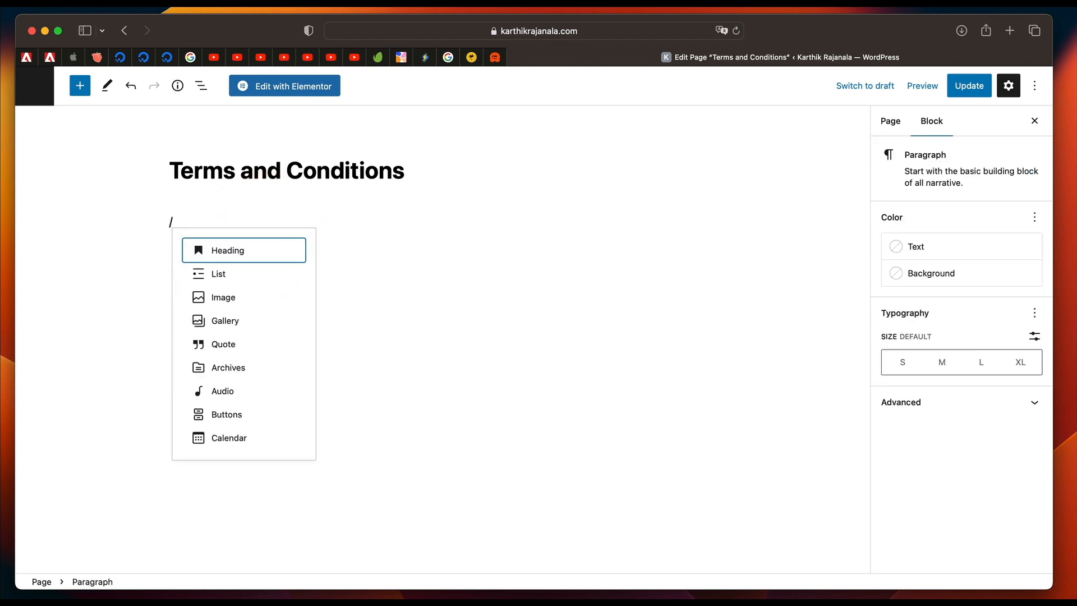
text(lis)
key(Return)
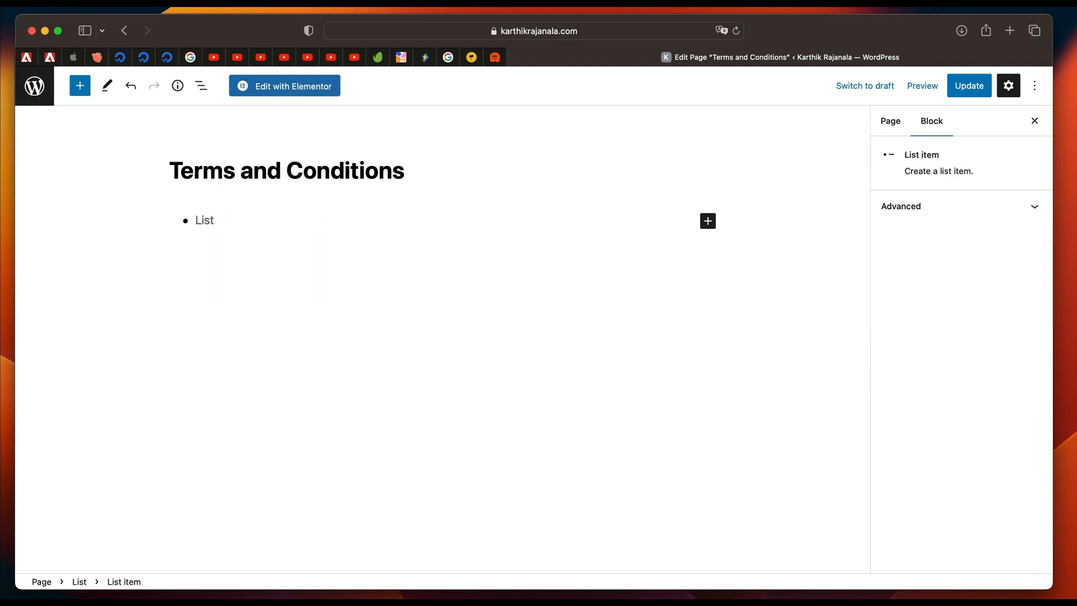
Write the first list item as "Users must agree to the privacy policy and cookie policy.".
text(Users must agree)
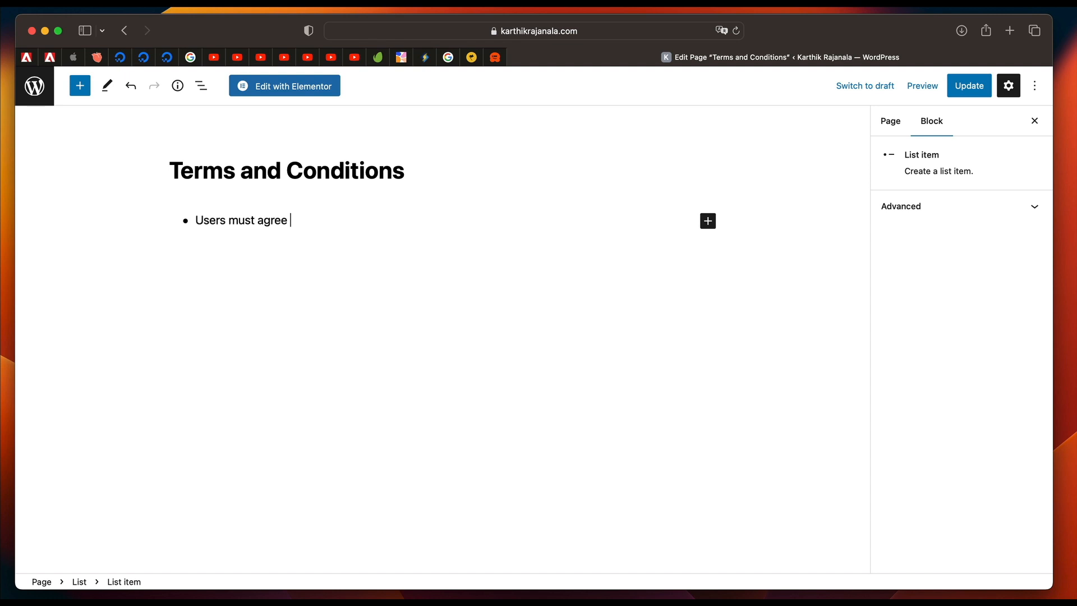
text( to the privacy policy)
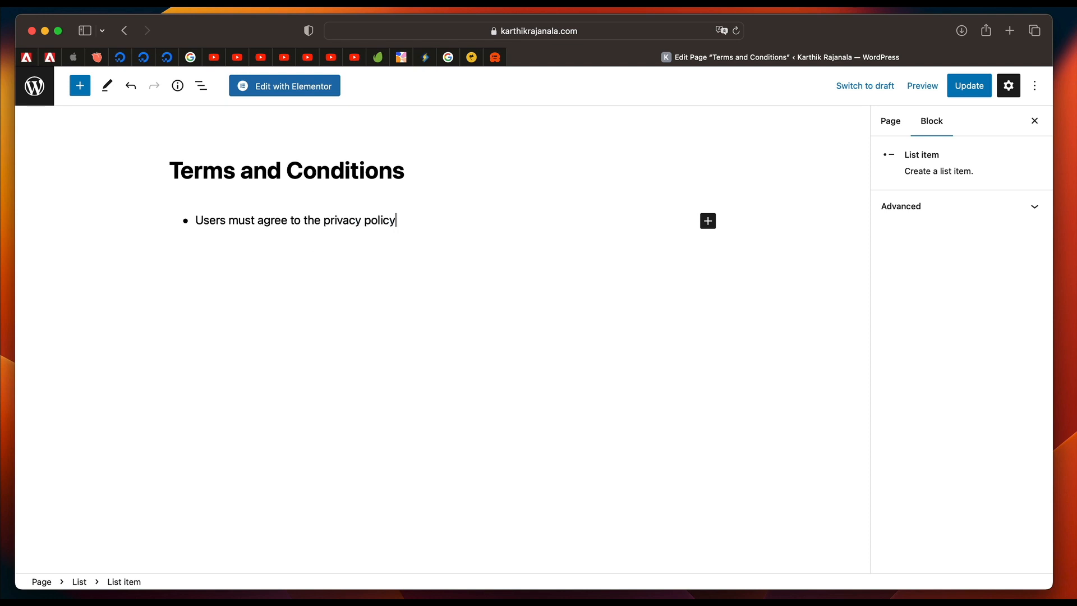
text( and cookie policy.)
Add a second list item reading "Users must be complying" and update the Terms and Conditions page.
key(Return)
text(Users must be complying)
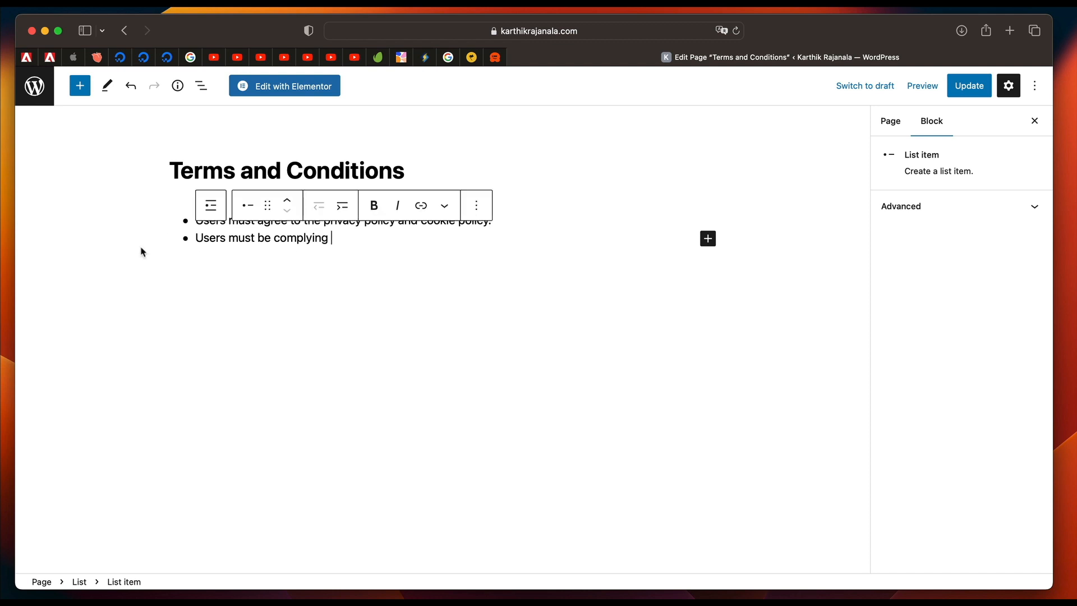
click(970, 95)
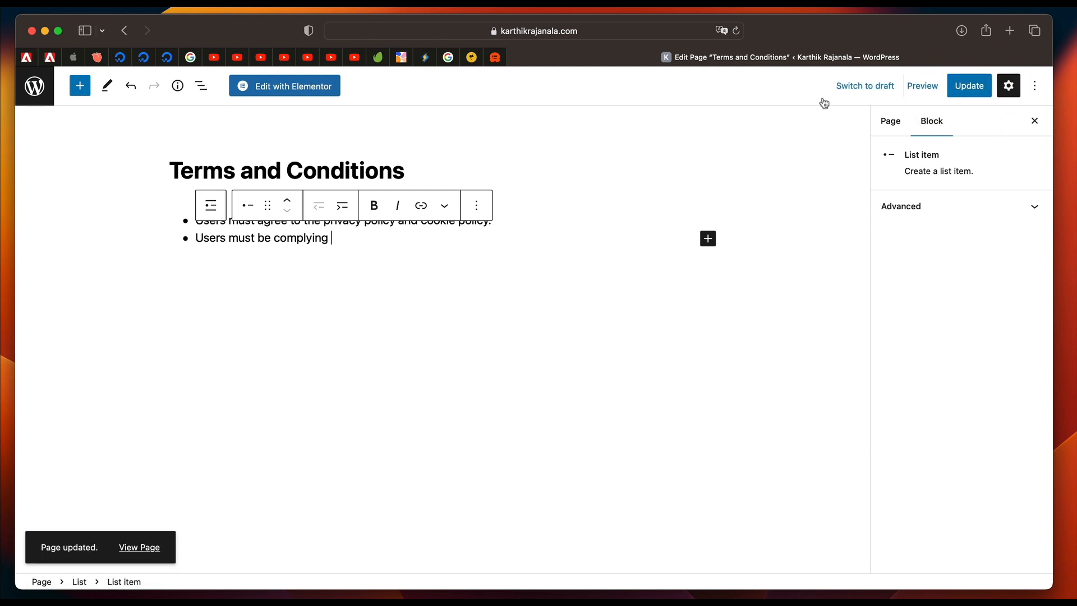
Change the Terms and Conditions page's permalink slug to terms-conditions and update the page.
click(891, 128)
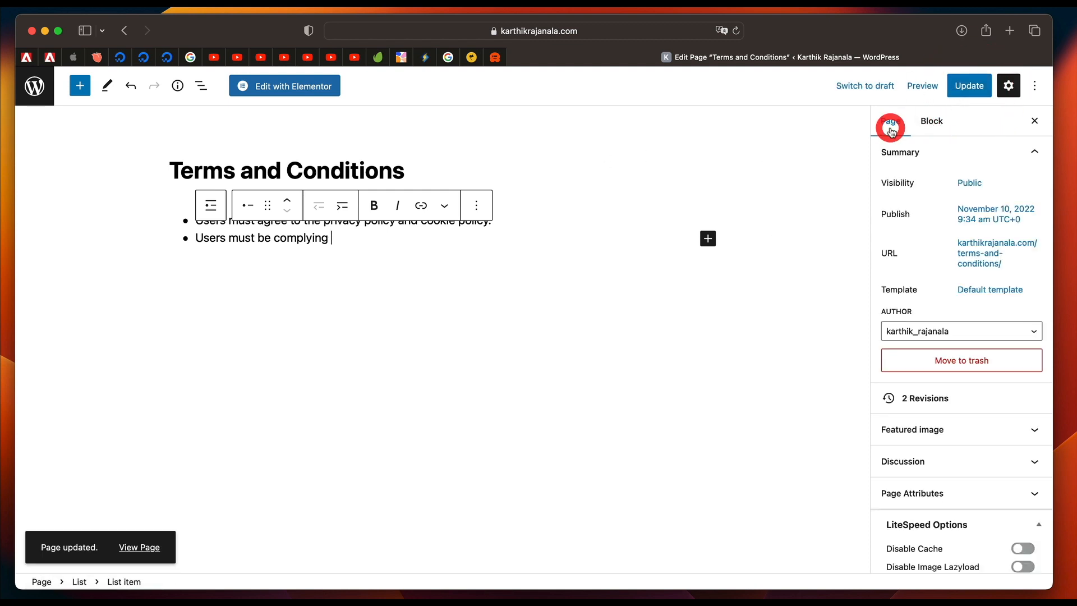
click(985, 241)
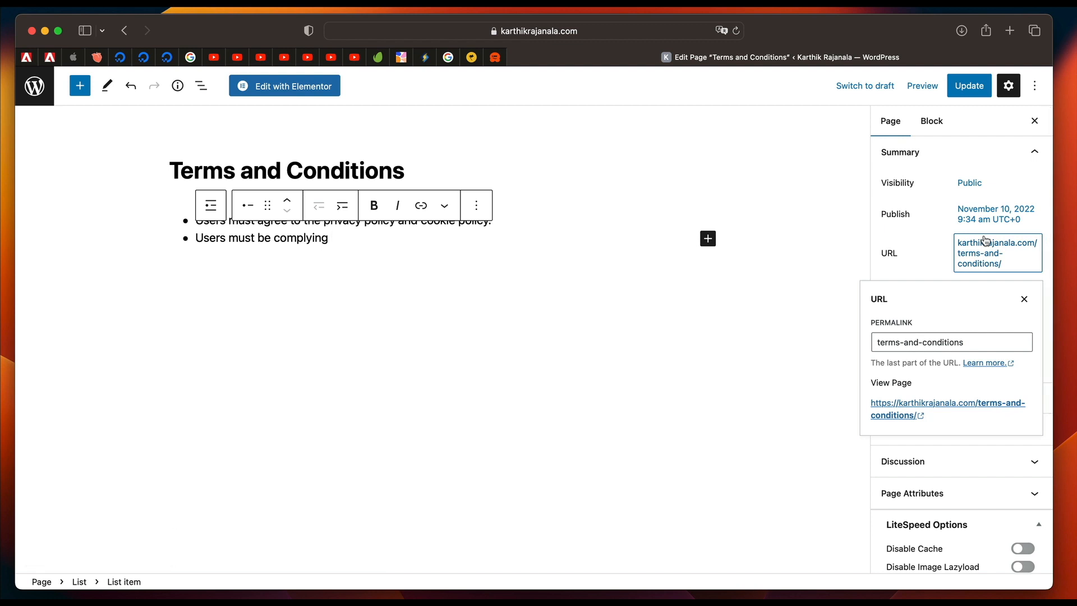
double_click(969, 339)
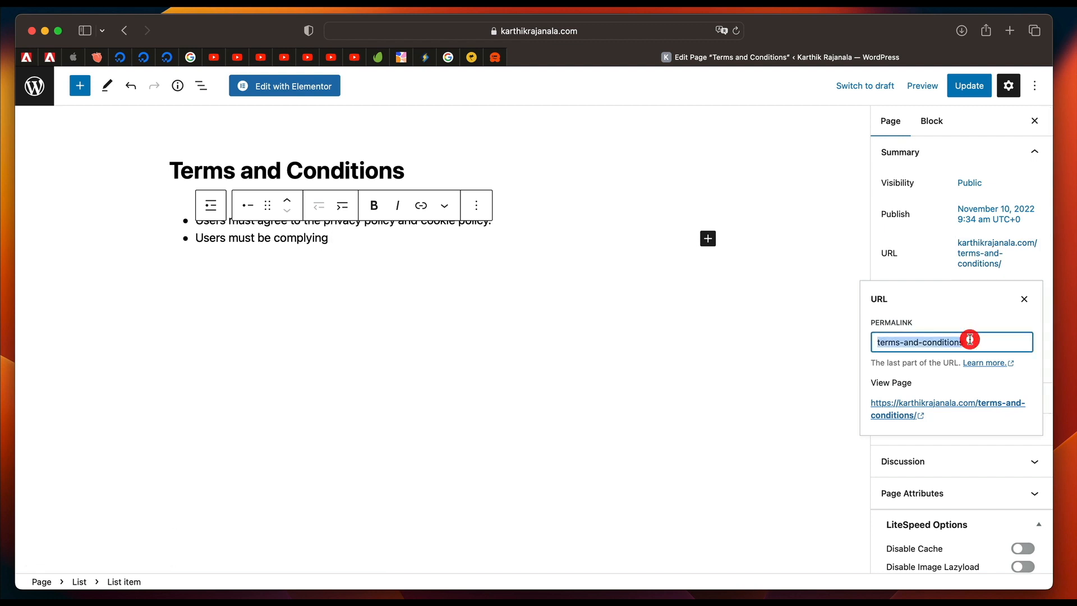
key(BackSpace)
key(BackSpace)
key(BackSpace)
key(BackSpace)
key(BackSpace)
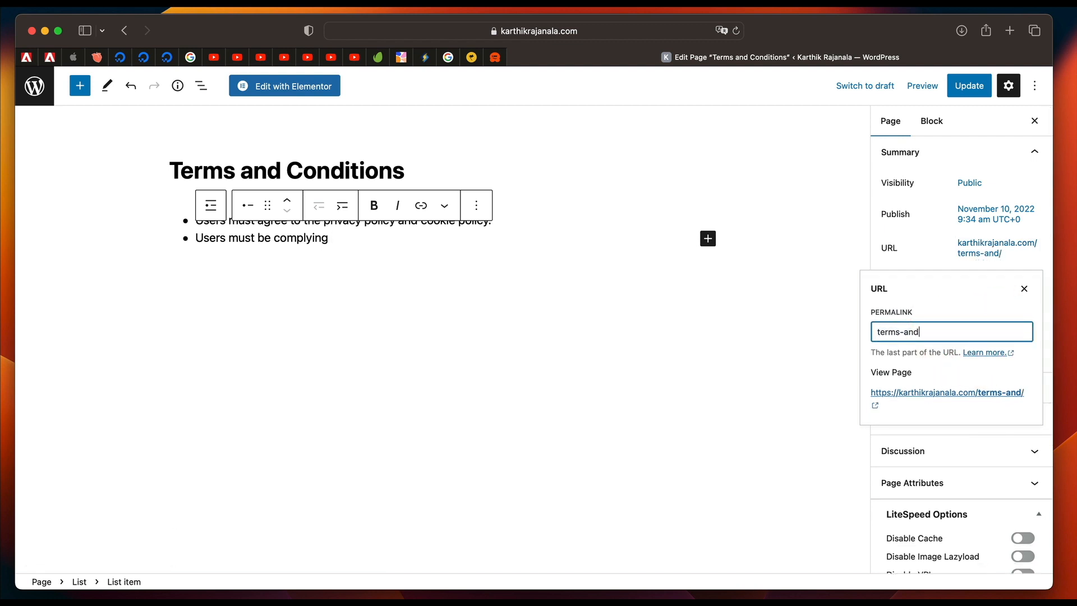
text(conditions)
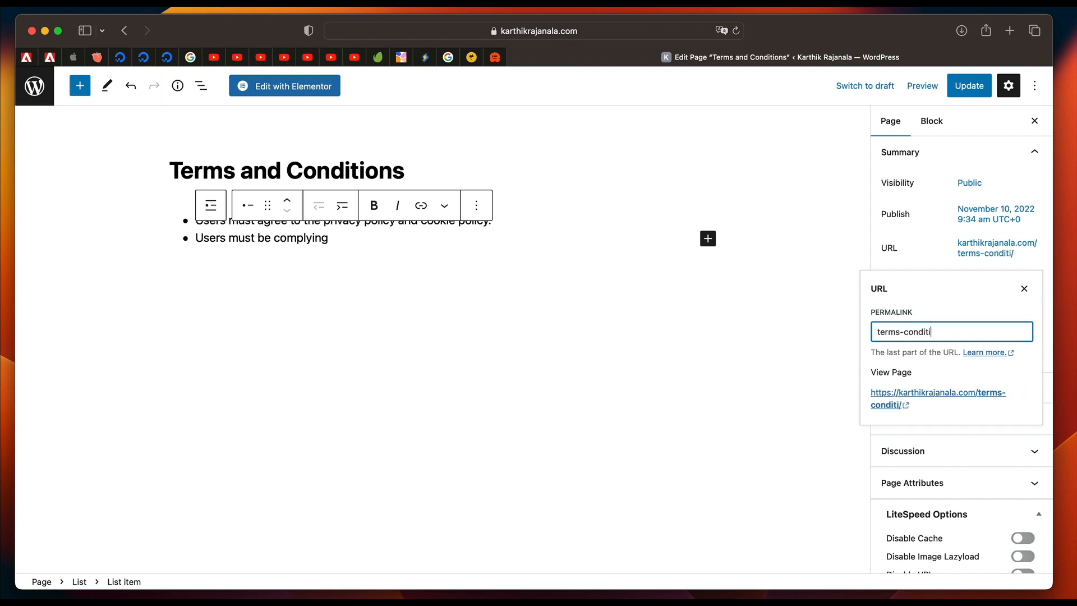
click(929, 229)
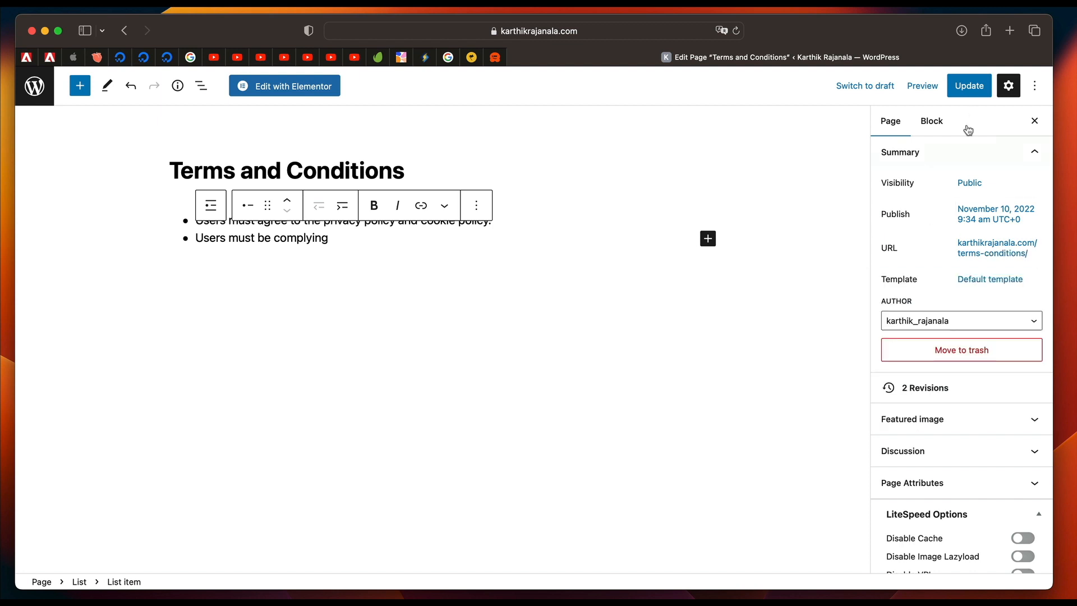
click(968, 85)
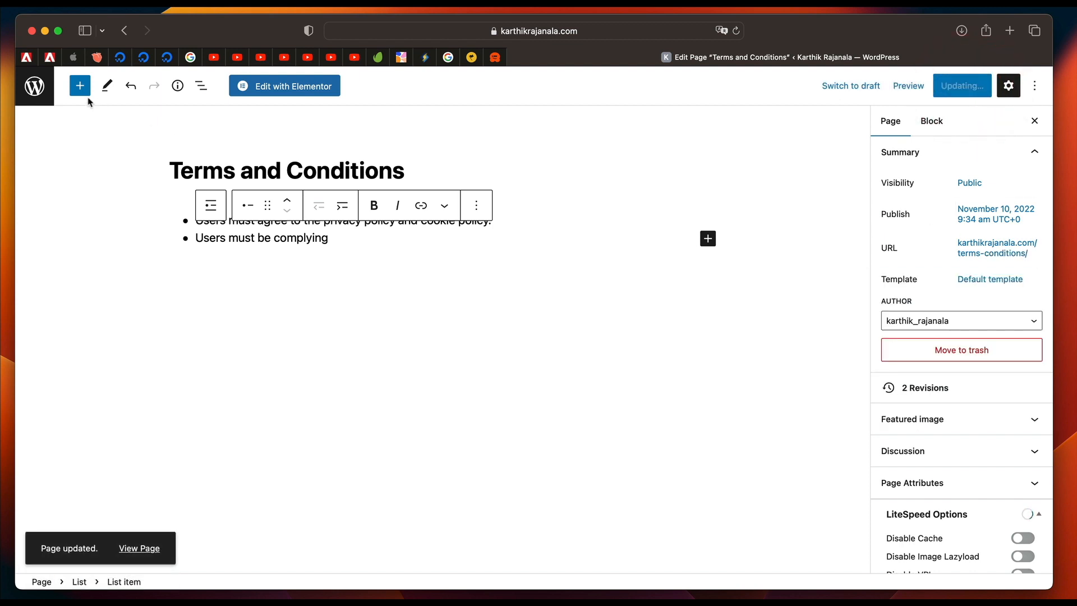
Return to the list of pages and check the Checkout page's slug in Quick Edit, then cancel the edit.
click(34, 85)
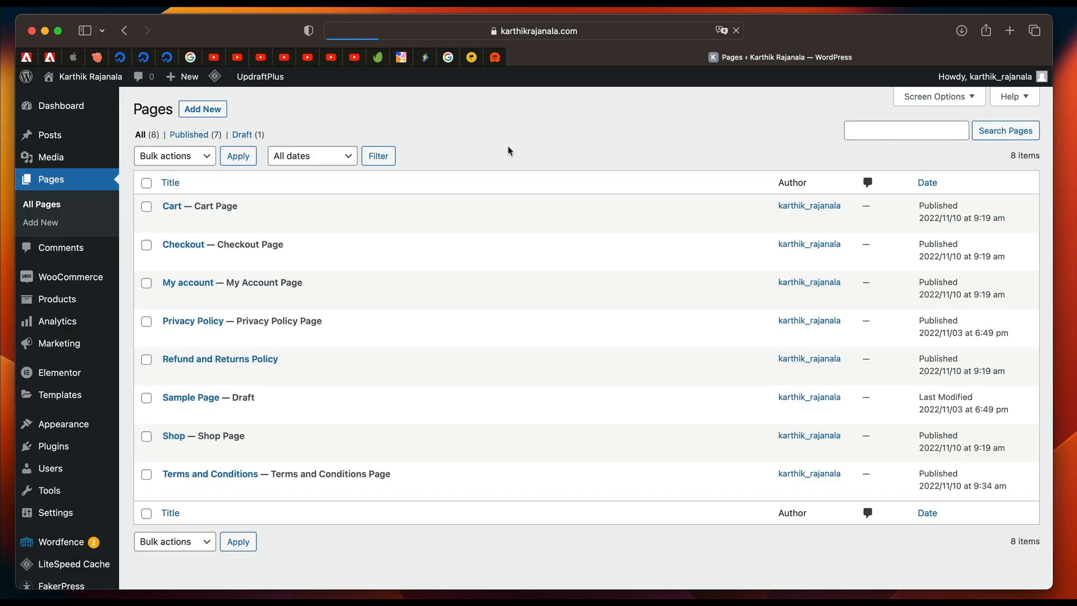
click(211, 257)
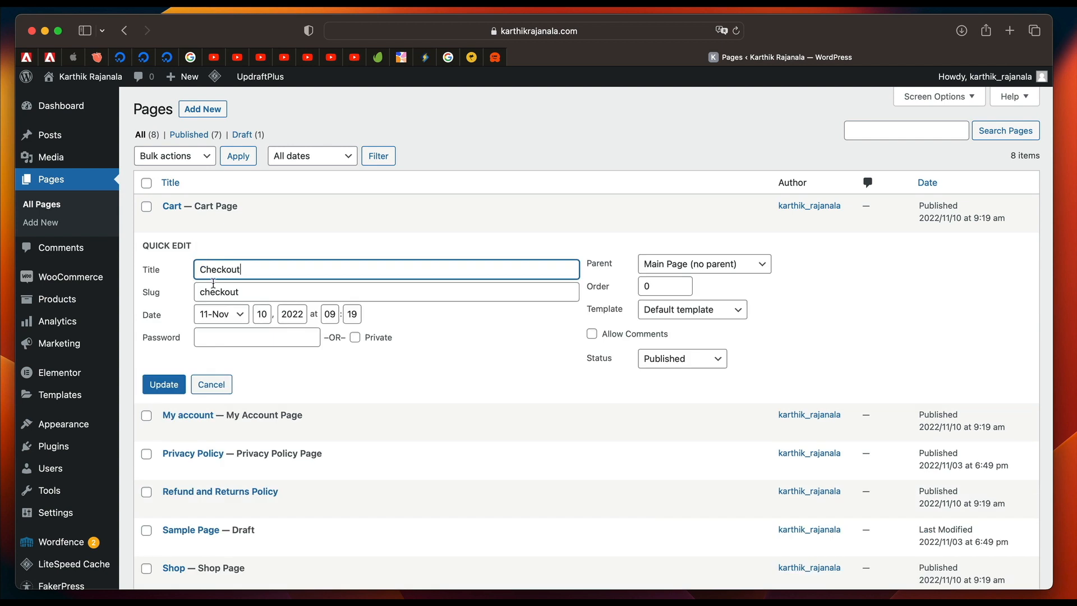
double_click(242, 290)
click(228, 291)
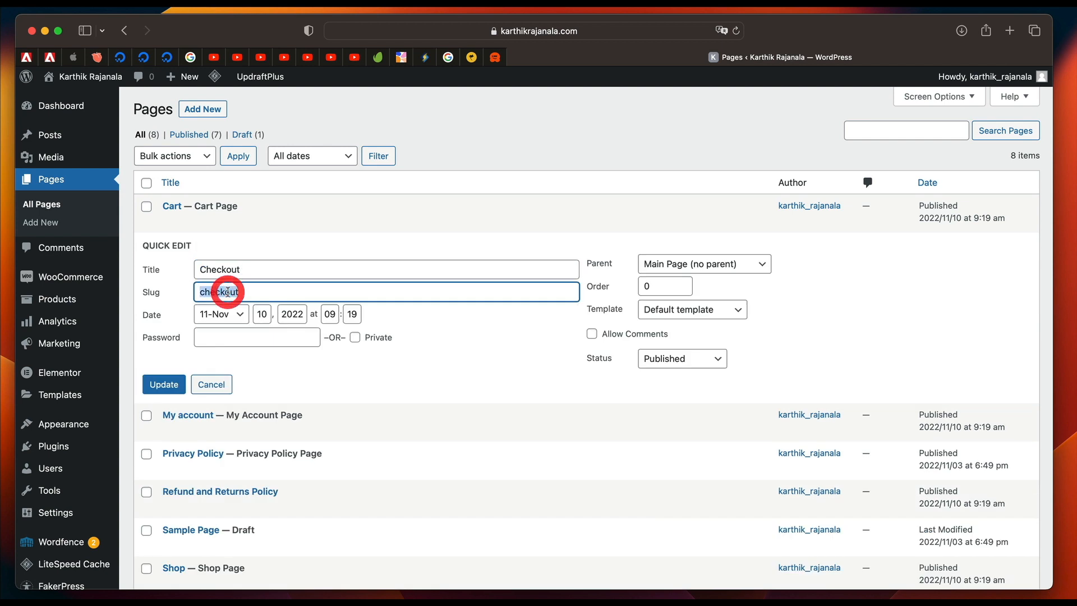
click(212, 384)
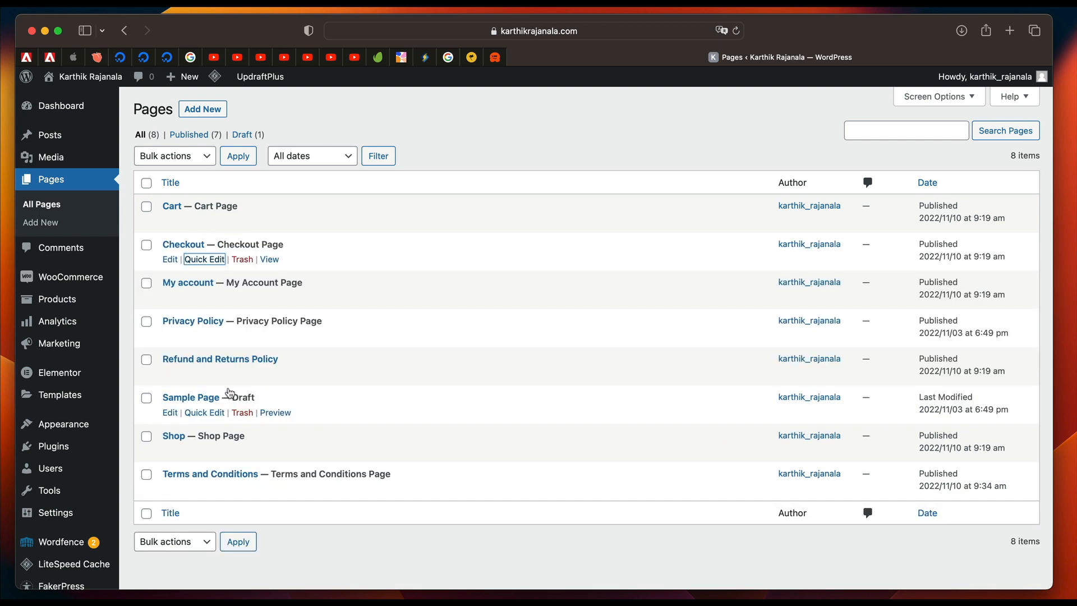
Open the list of all products, review the Pots Guide Book's slug in Quick Edit and update the product.
scroll(253, 348, down, 2)
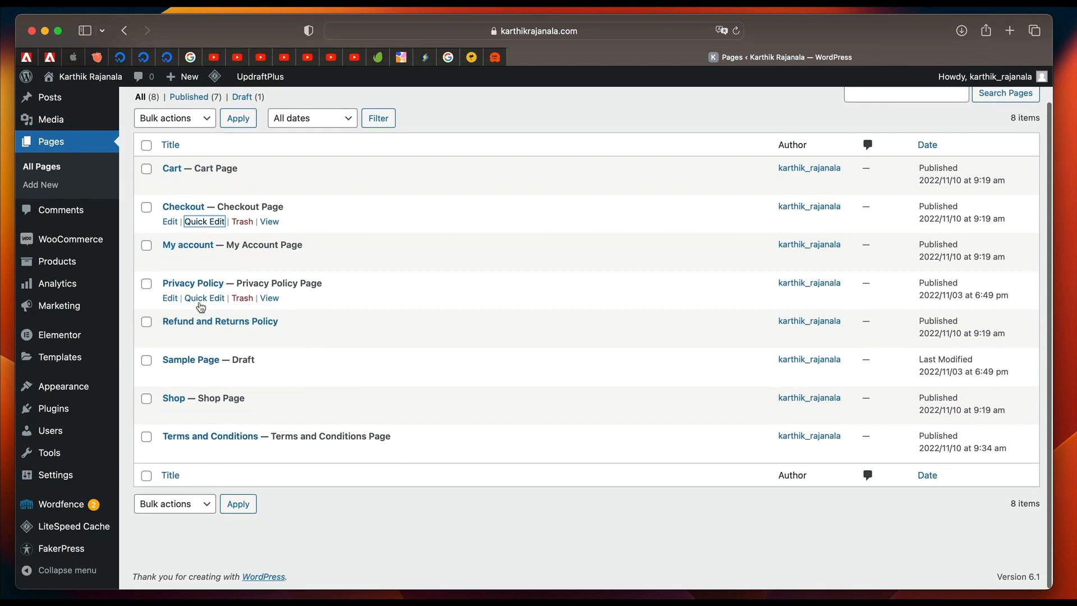
mouse_move(69, 263)
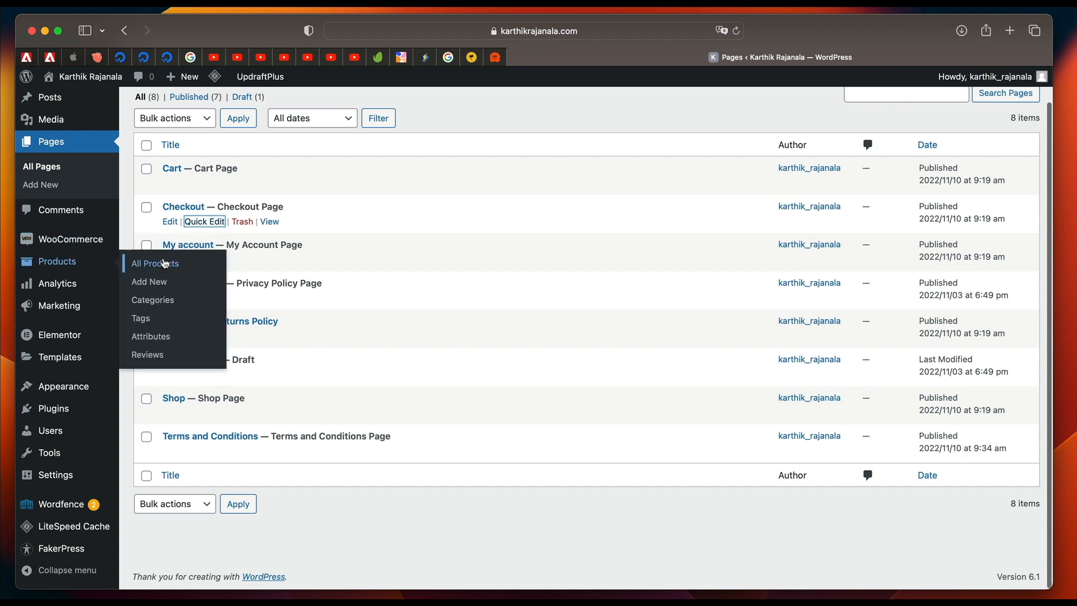
click(163, 268)
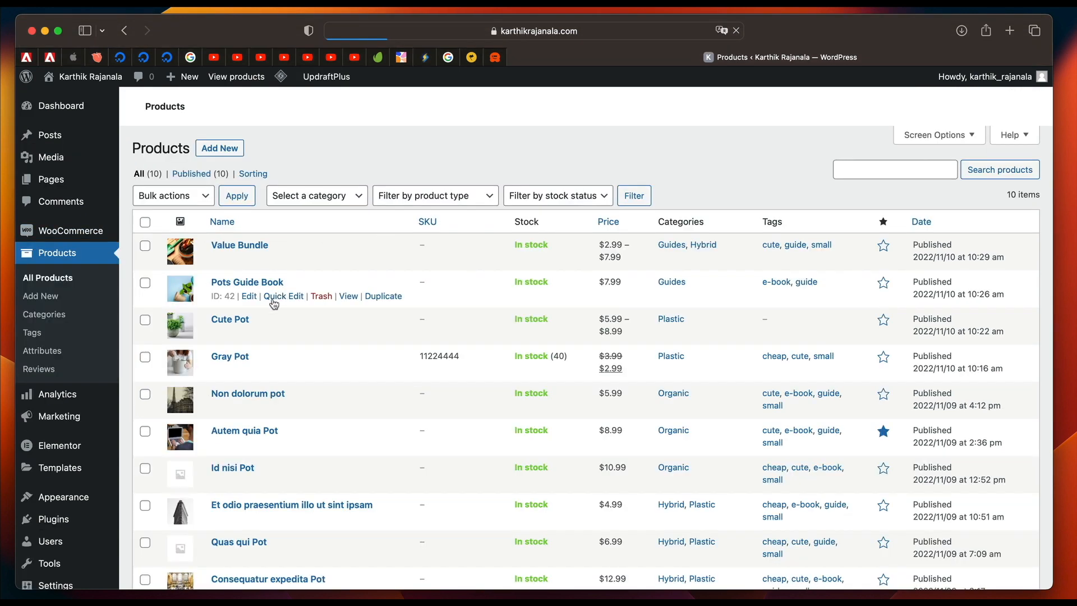
click(285, 298)
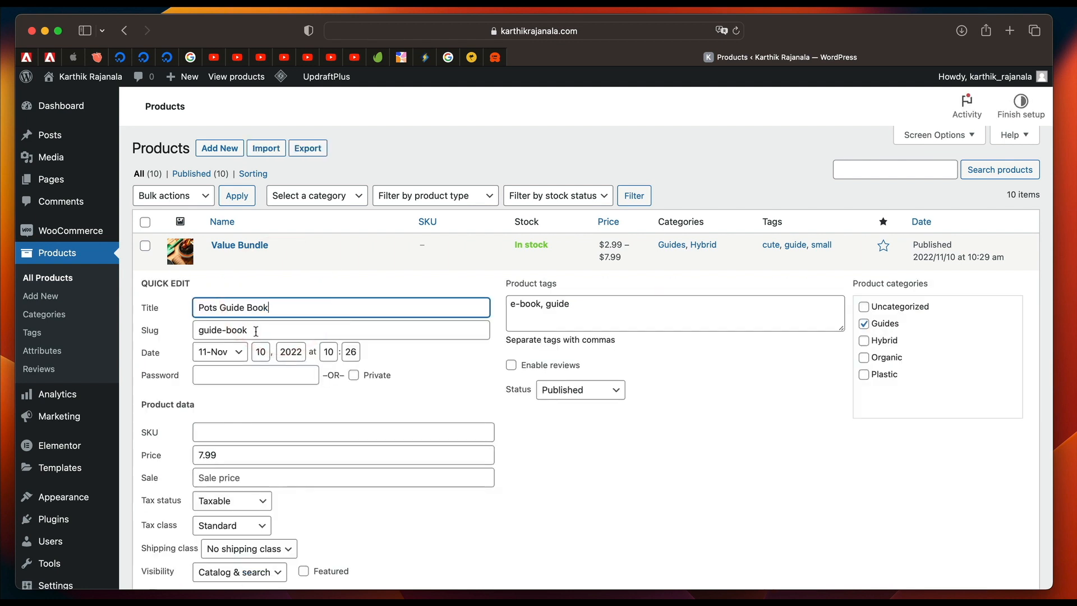
click(256, 330)
key(alt+shift+Left)
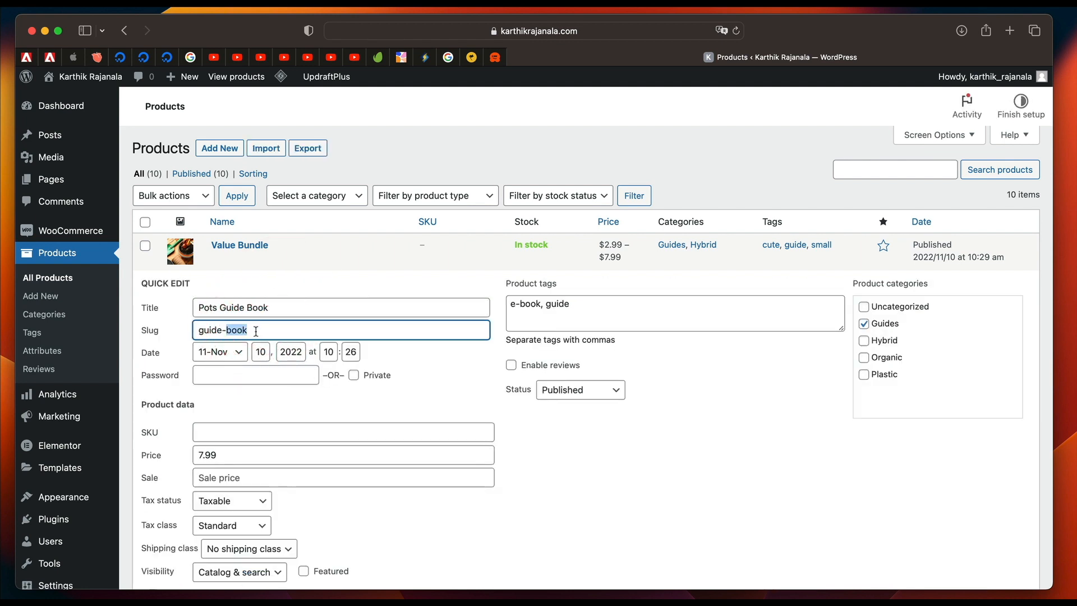
key(BackSpace)
scroll(385, 310, down, 3)
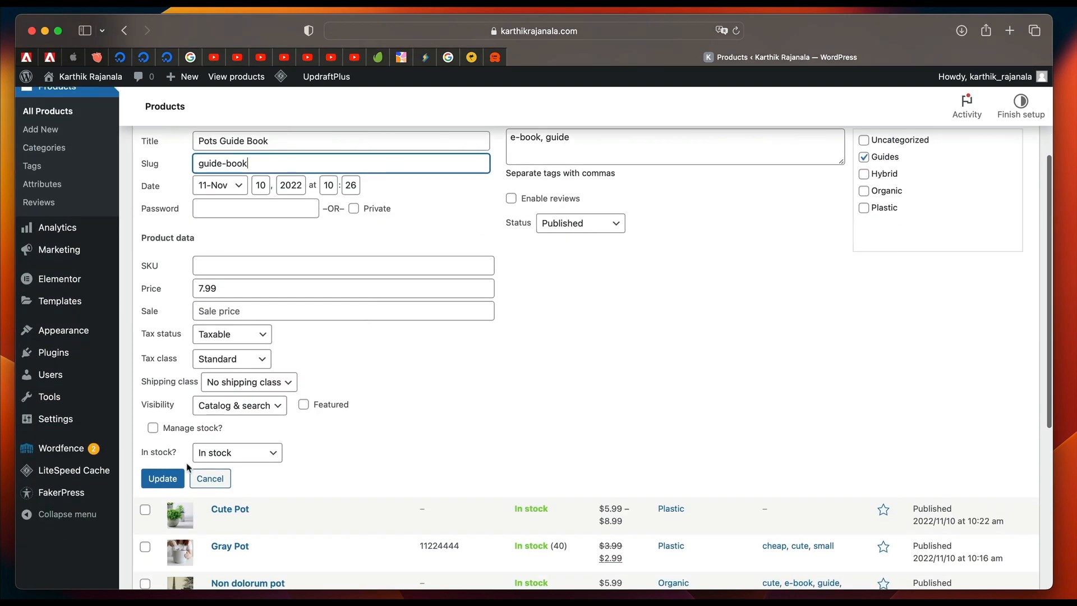
click(163, 477)
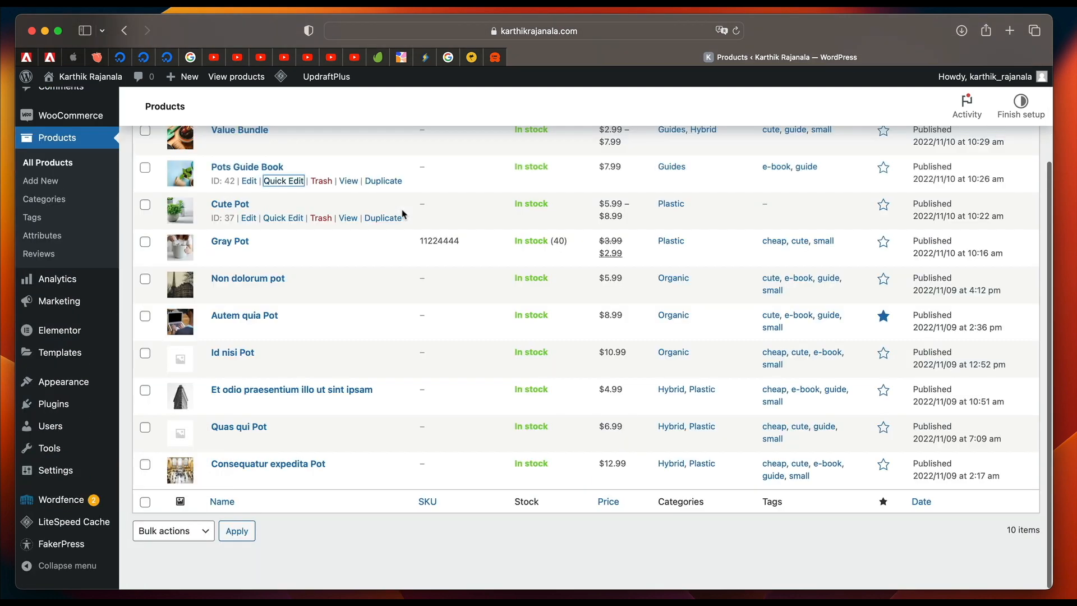
Create a new page and title it "Home".
scroll(280, 210, up, 3)
mouse_move(109, 180)
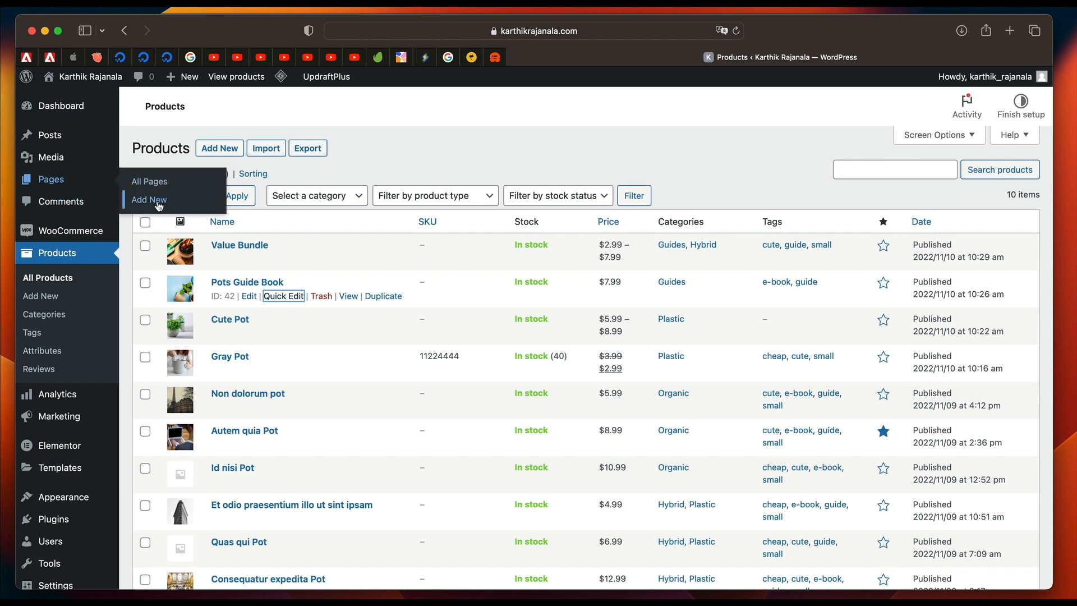
click(158, 202)
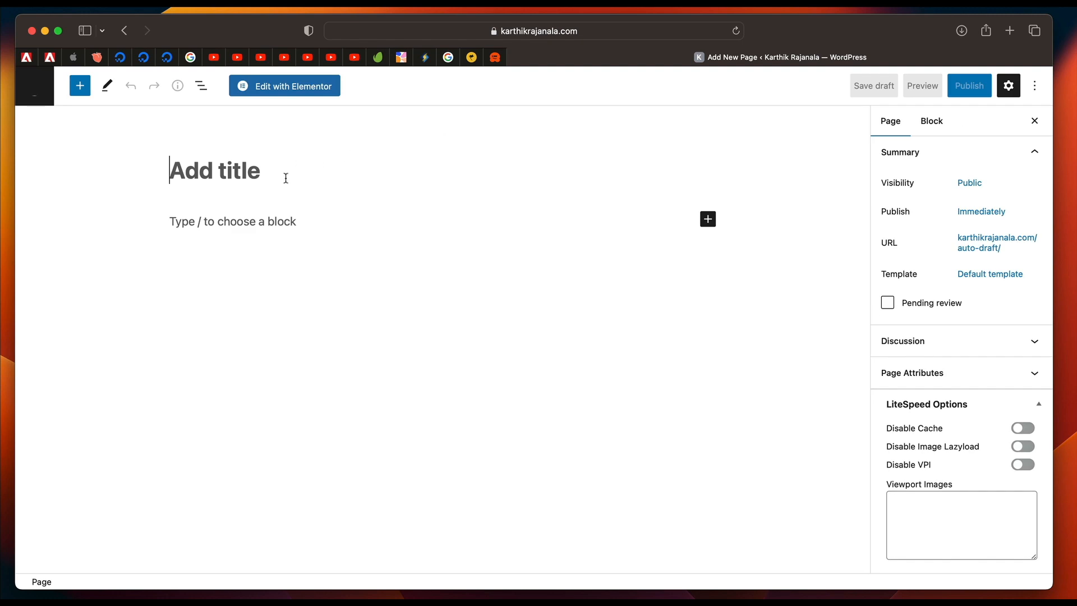
text(Home)
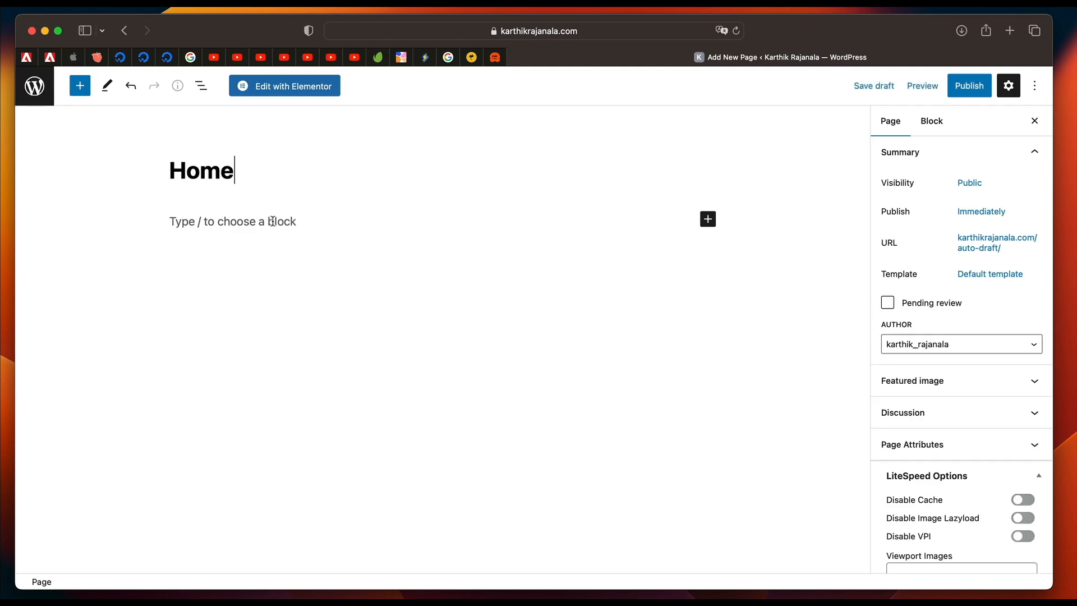
Set the Home page's template to Elementor Full Width and publish the page.
click(995, 280)
click(959, 373)
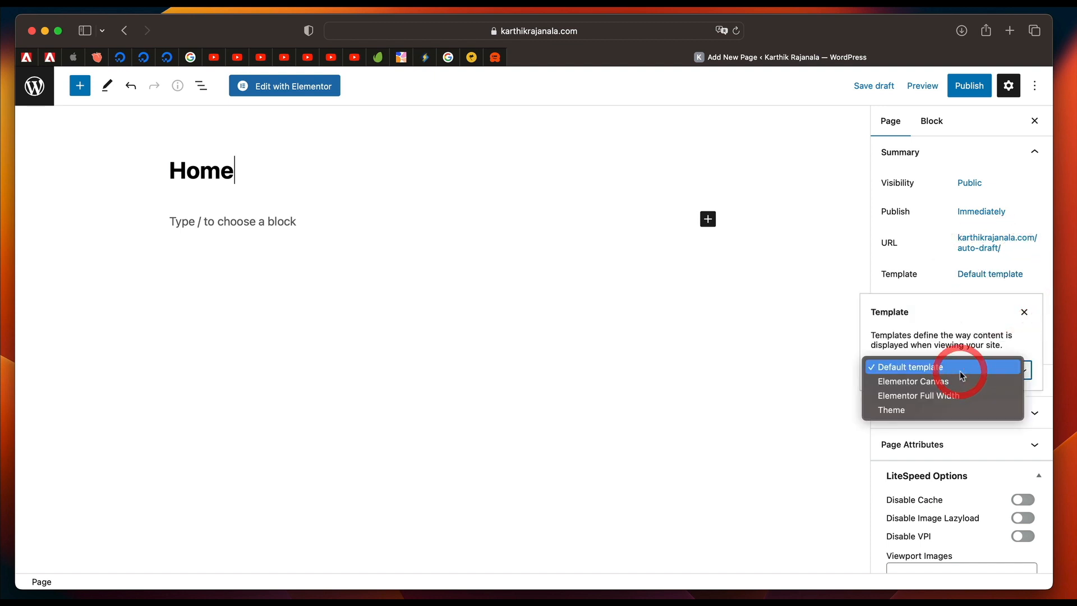
click(948, 395)
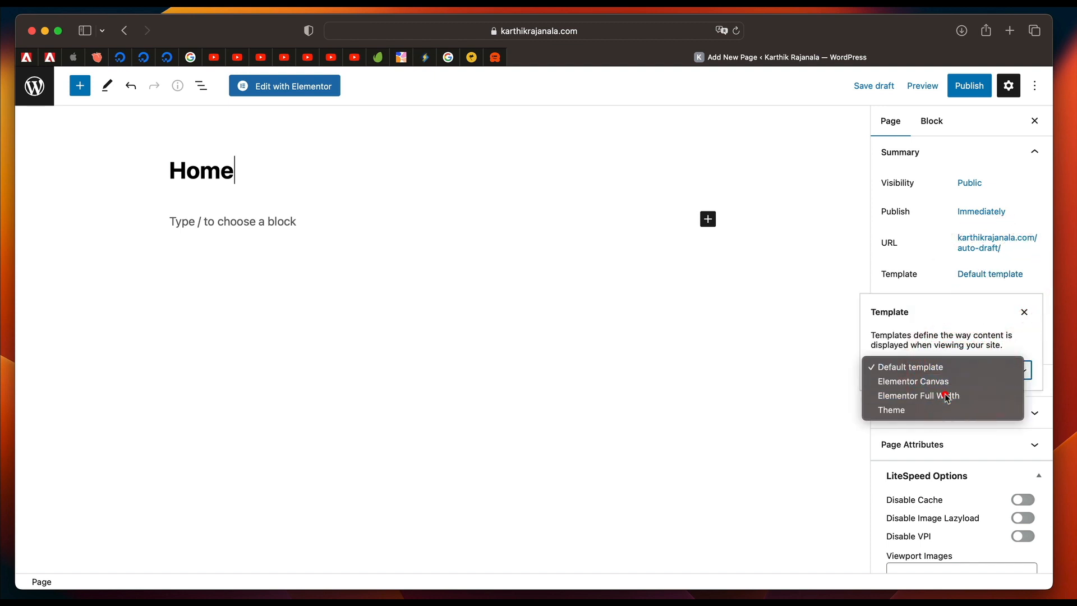
click(973, 87)
click(932, 88)
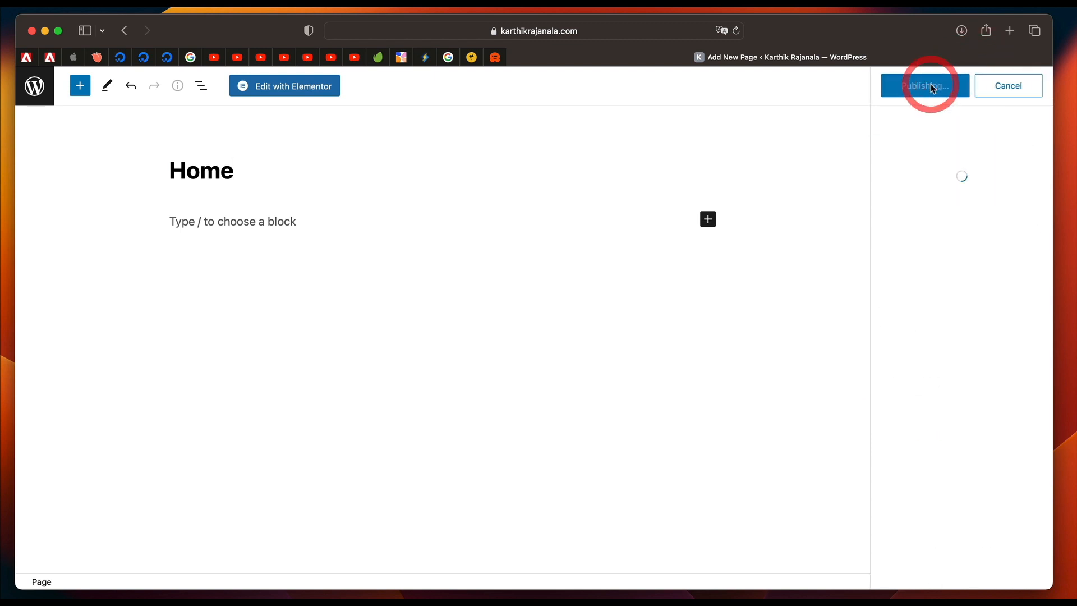
Return to the list of pages and create another new page titled "Blog".
click(41, 92)
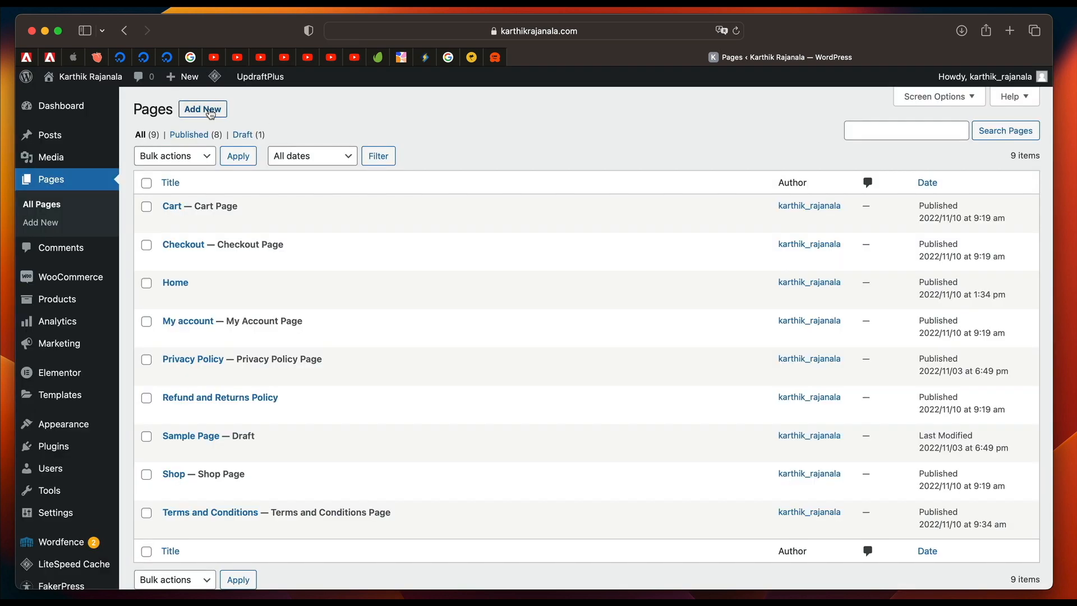
click(208, 110)
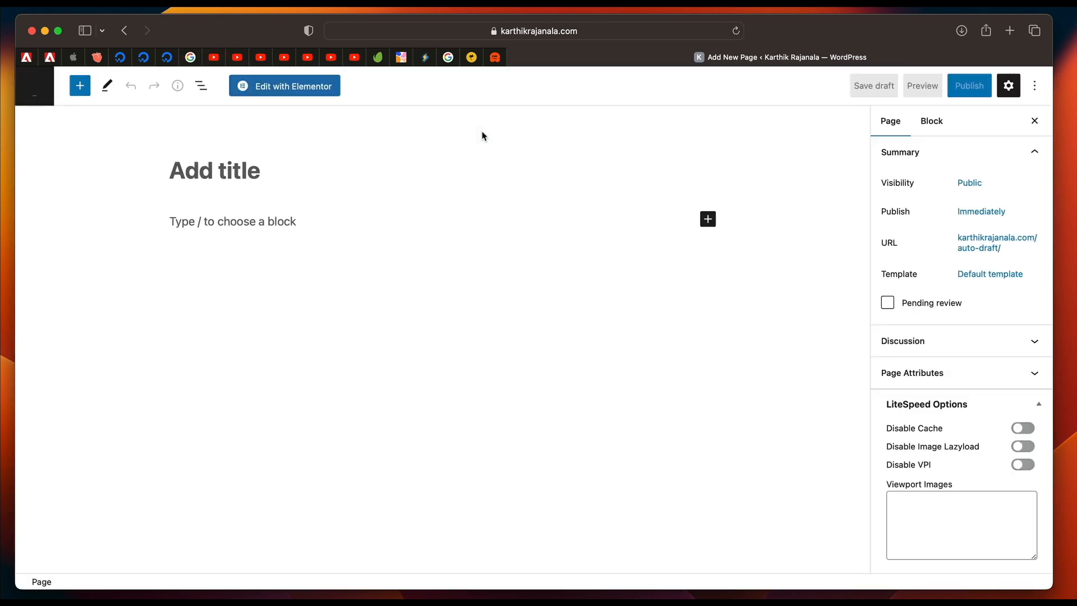
click(351, 173)
text(Blog)
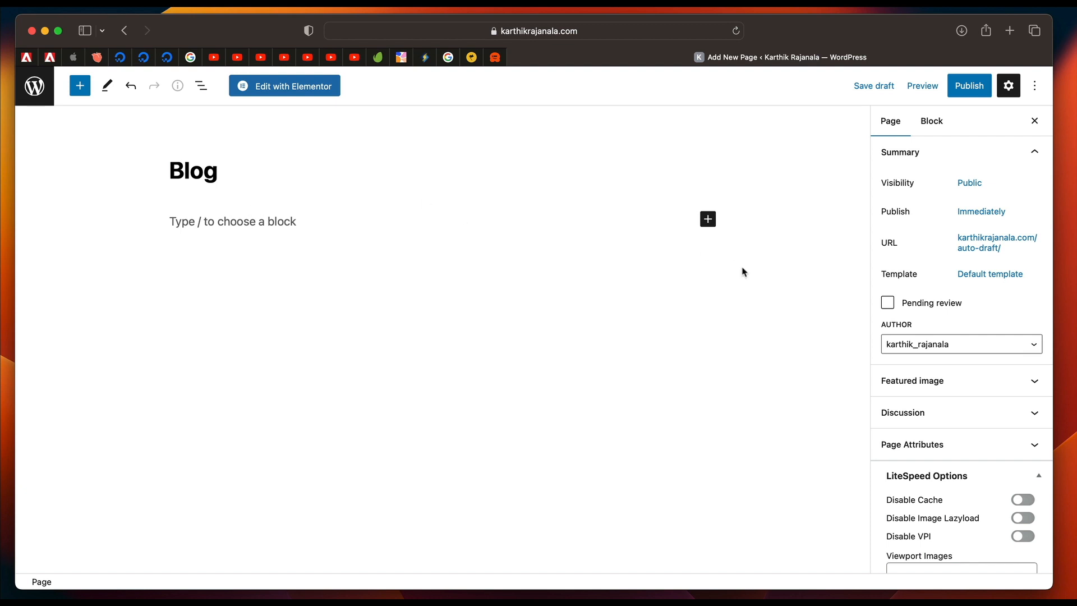
Set the Blog page's template to Elementor Full Width and publish the page.
click(971, 92)
click(970, 92)
click(992, 277)
click(945, 369)
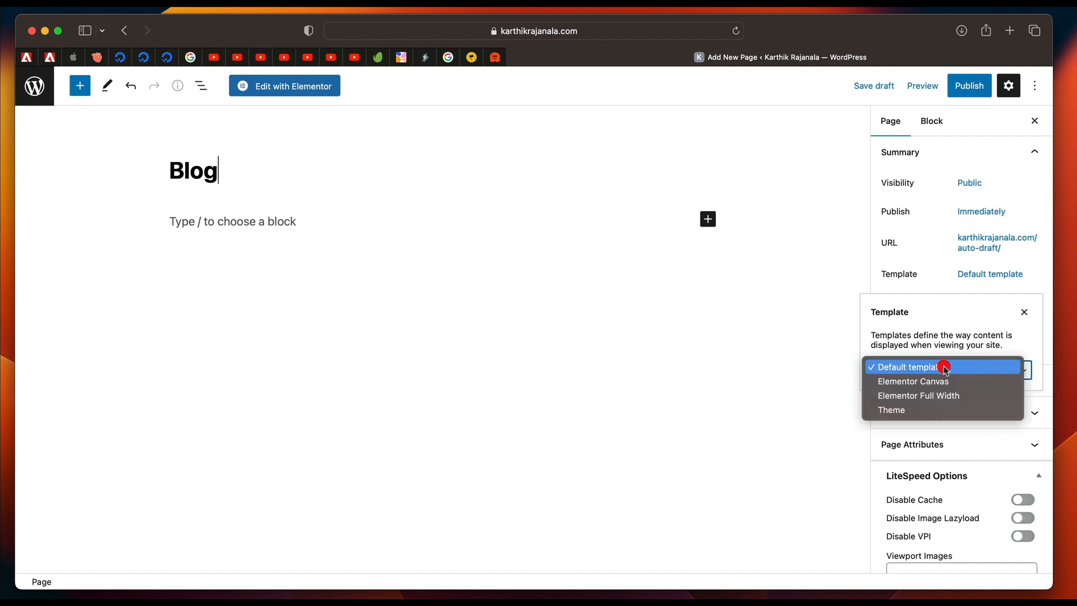
click(939, 396)
click(974, 94)
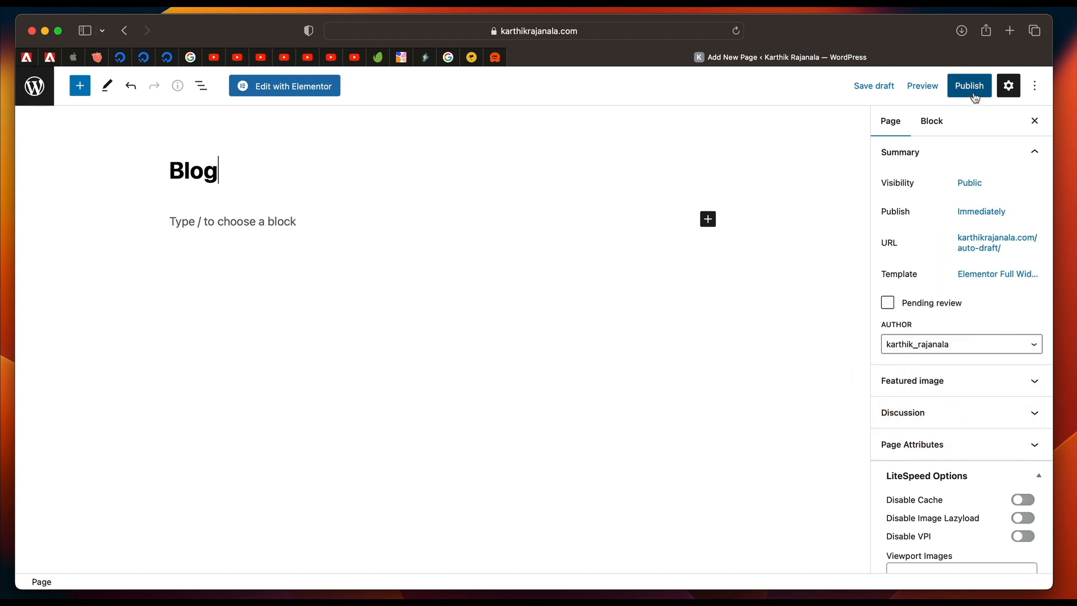
click(975, 95)
click(920, 86)
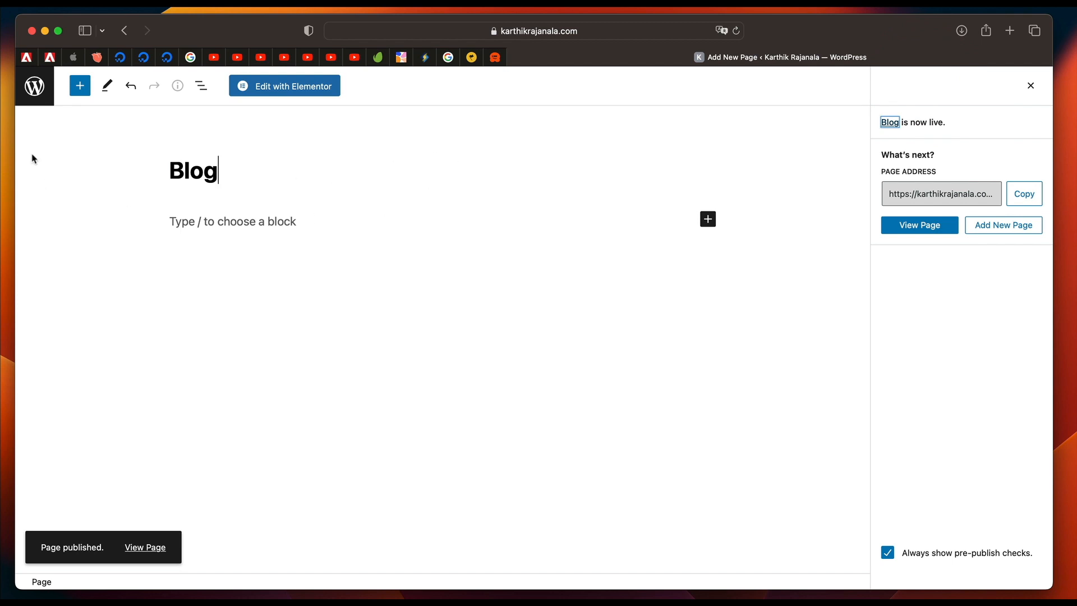
Open the WooCommerce advanced settings and review the store's page setup, checkout endpoints and account endpoints.
click(36, 85)
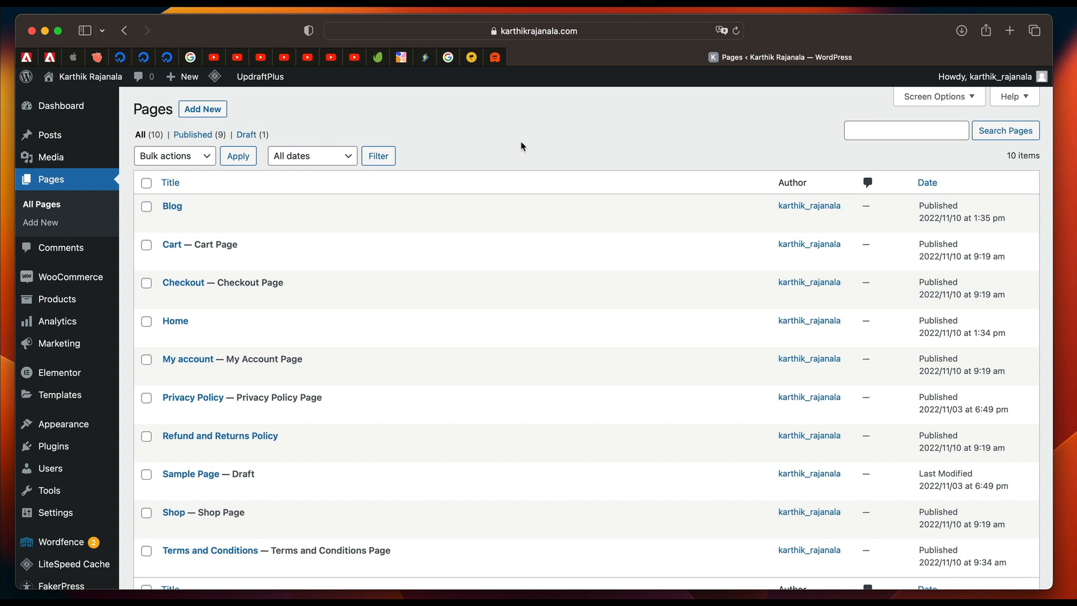
mouse_move(80, 285)
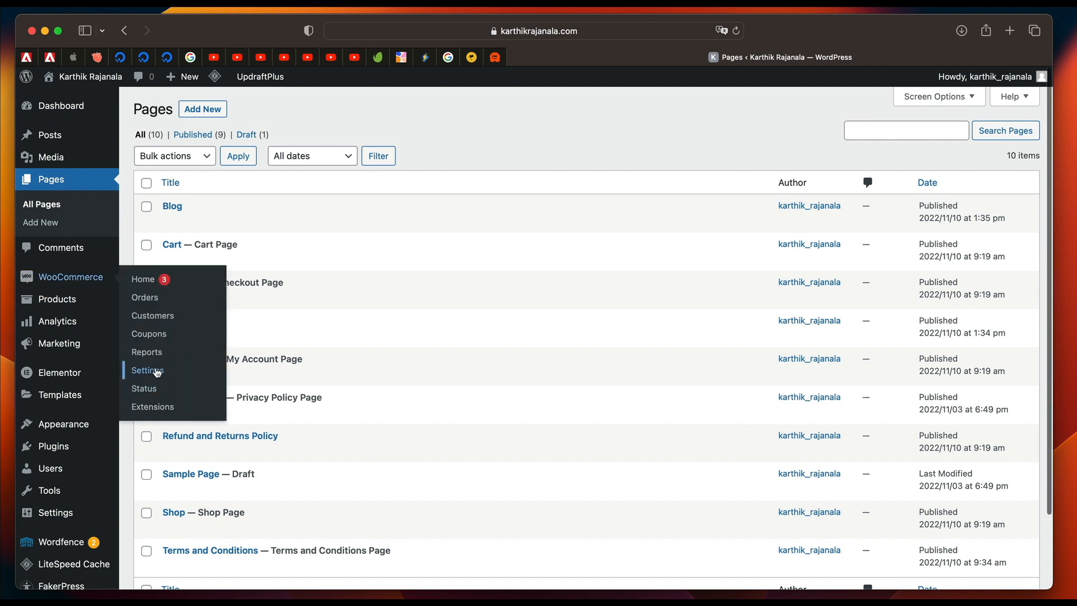
click(157, 372)
click(659, 173)
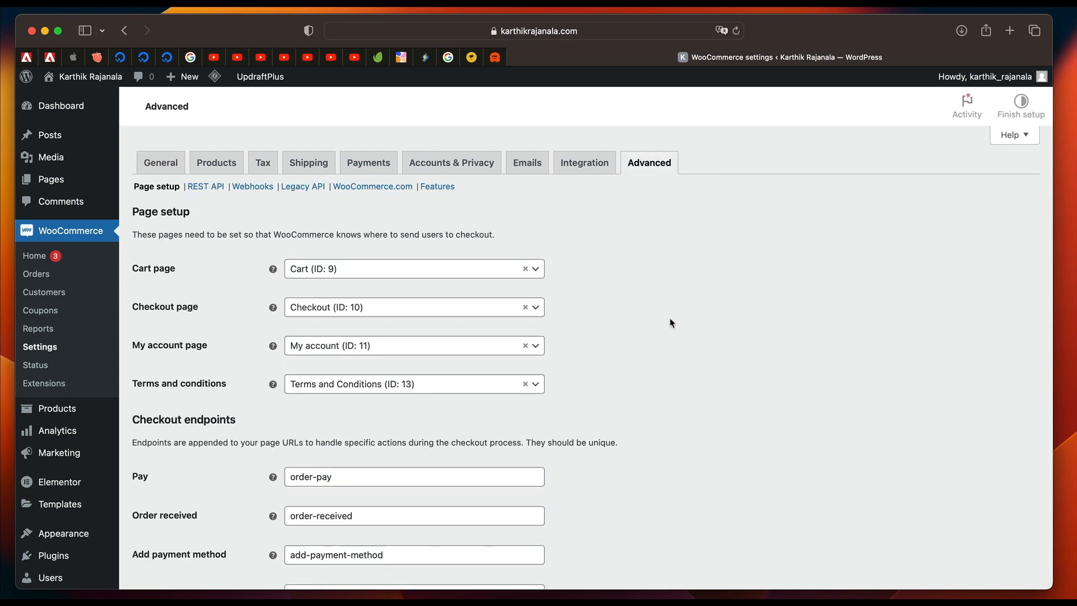
click(348, 269)
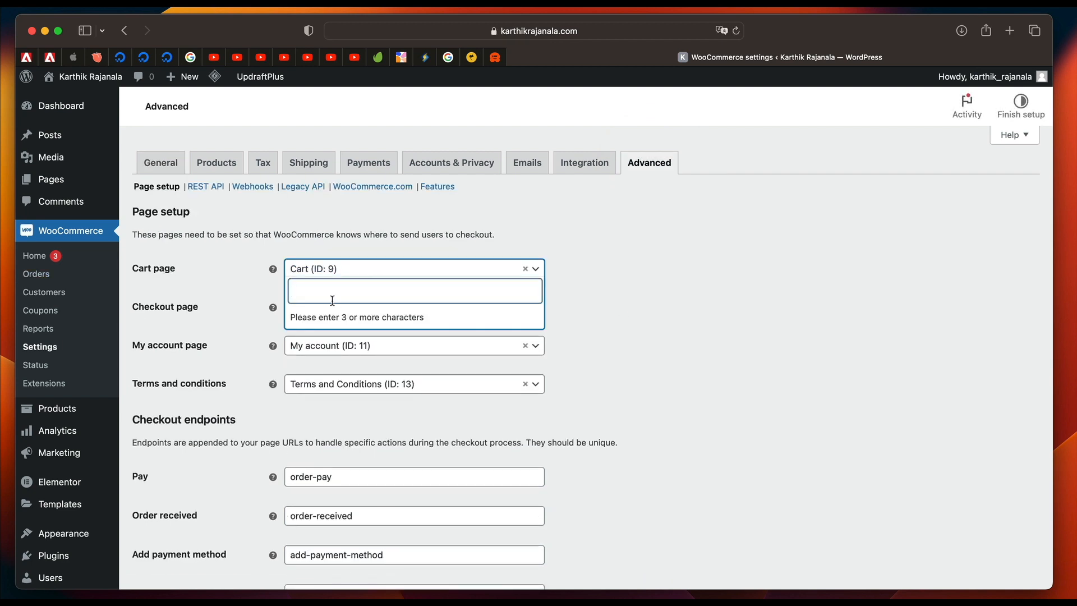
scroll(702, 266, down, 15)
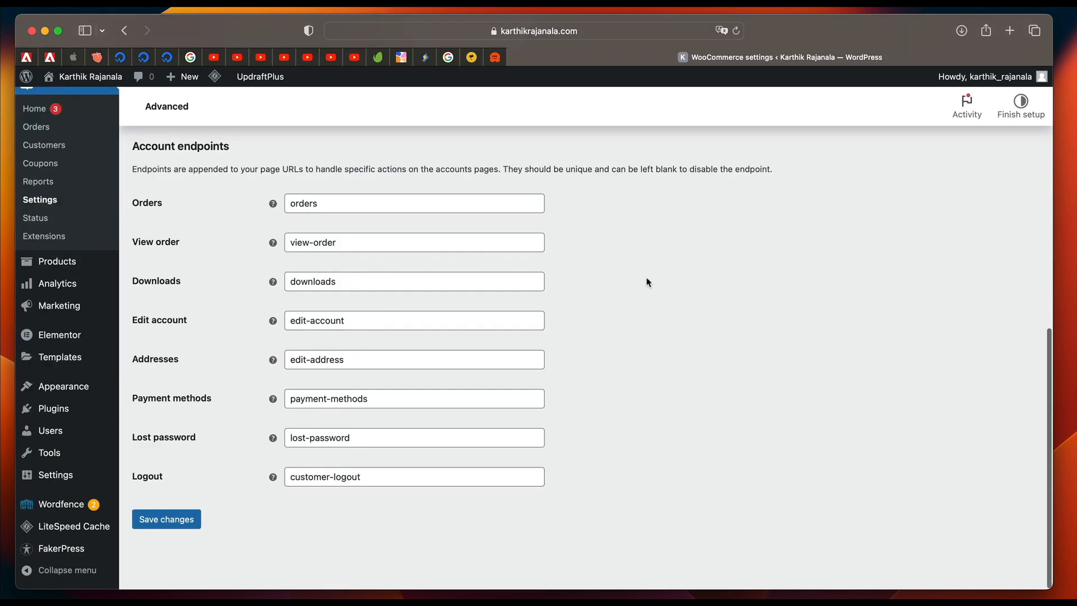
scroll(649, 282, up, 15)
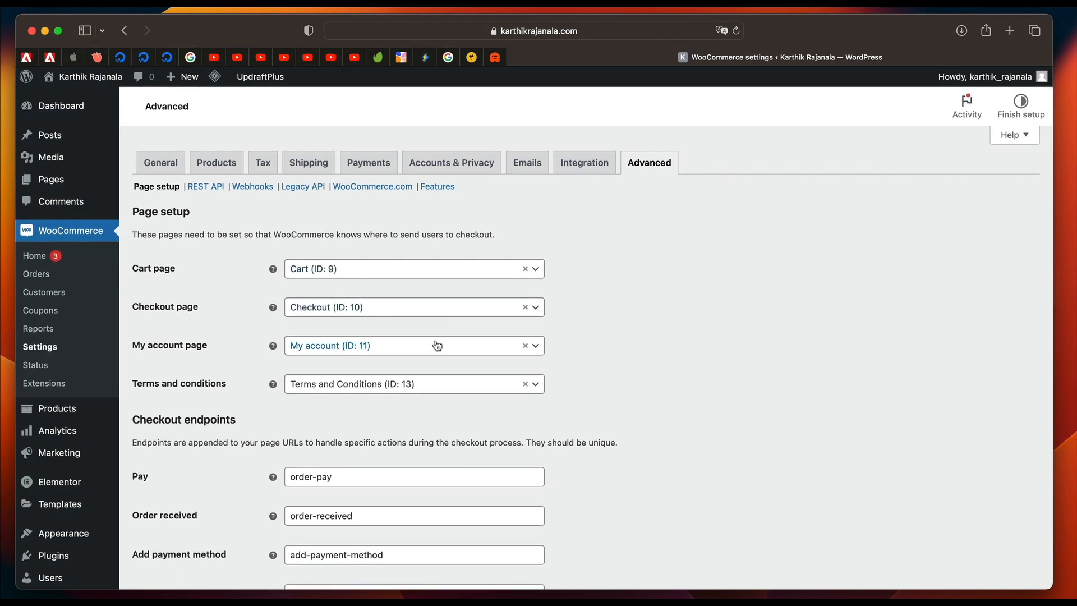
Assign the Terms and Conditions page as the store's terms and conditions in the page setup and save the settings.
click(434, 383)
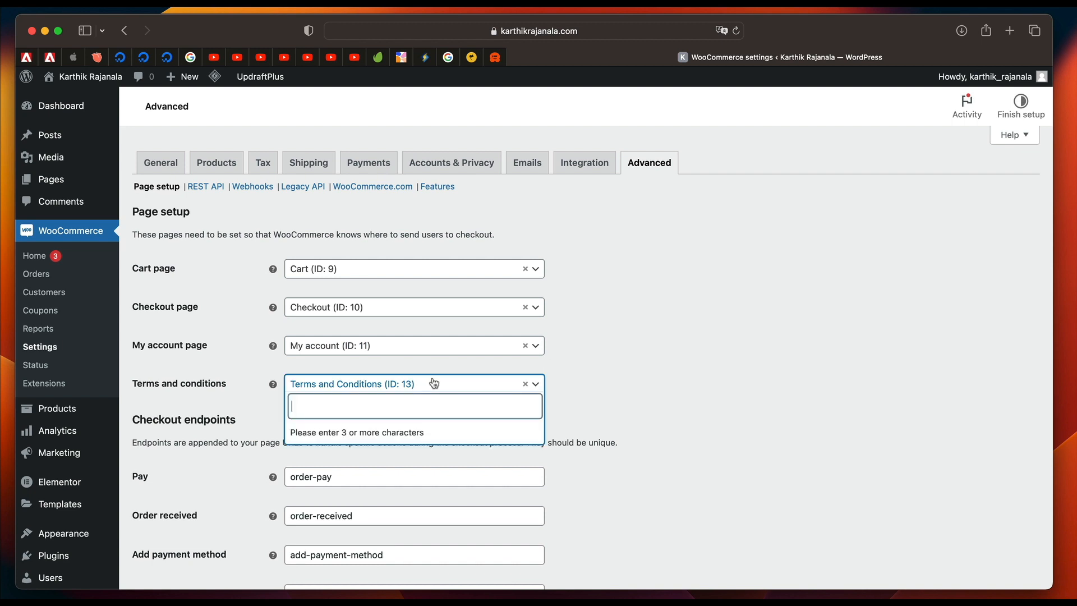
text(tern)
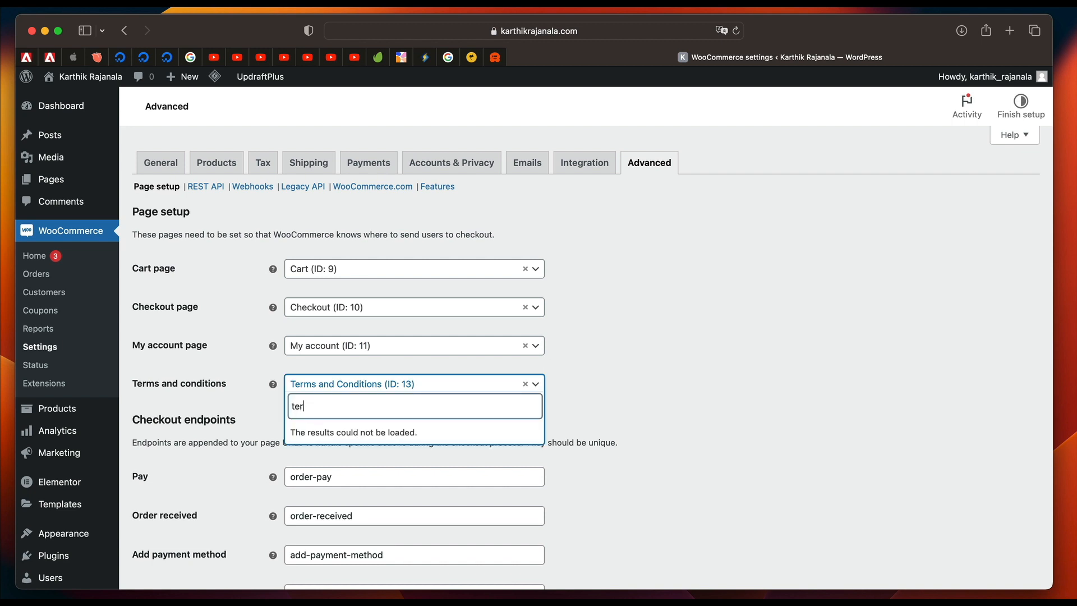
key(BackSpace)
text(ms)
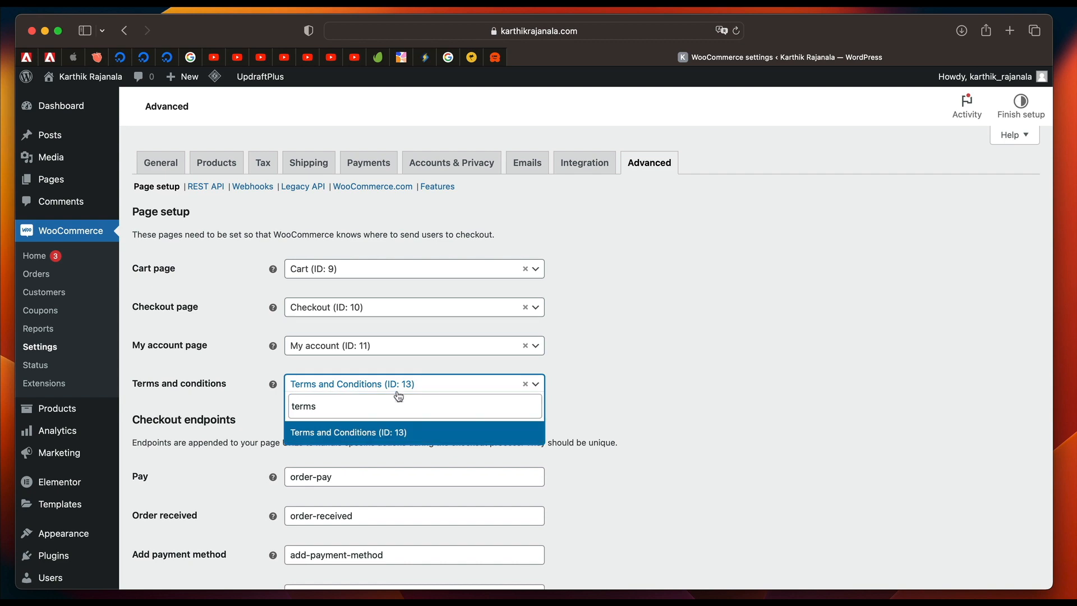
click(384, 432)
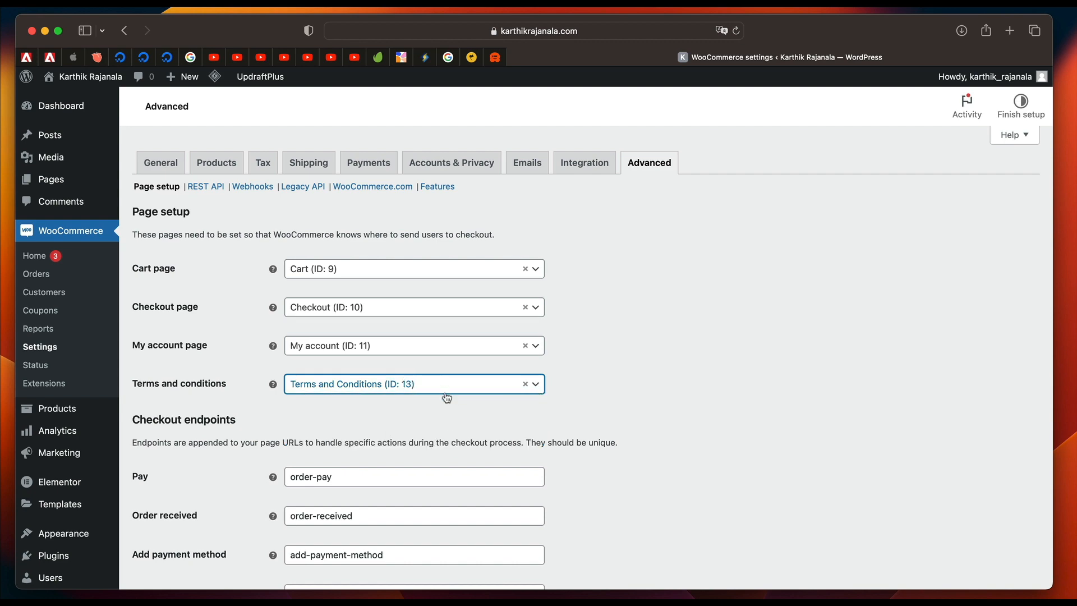
scroll(449, 404, down, 10)
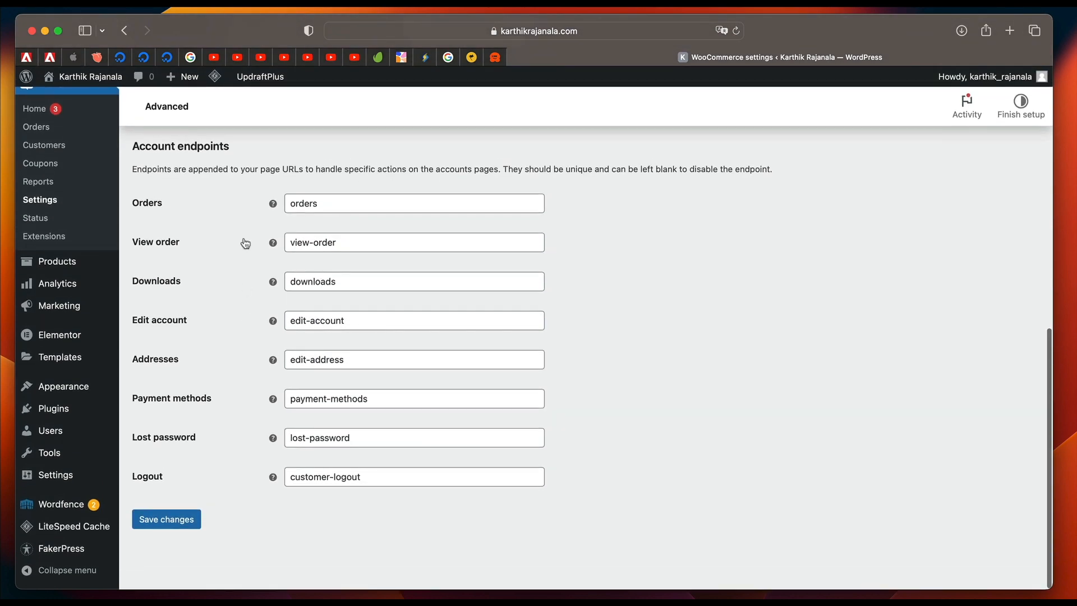
scroll(245, 243, up, 6)
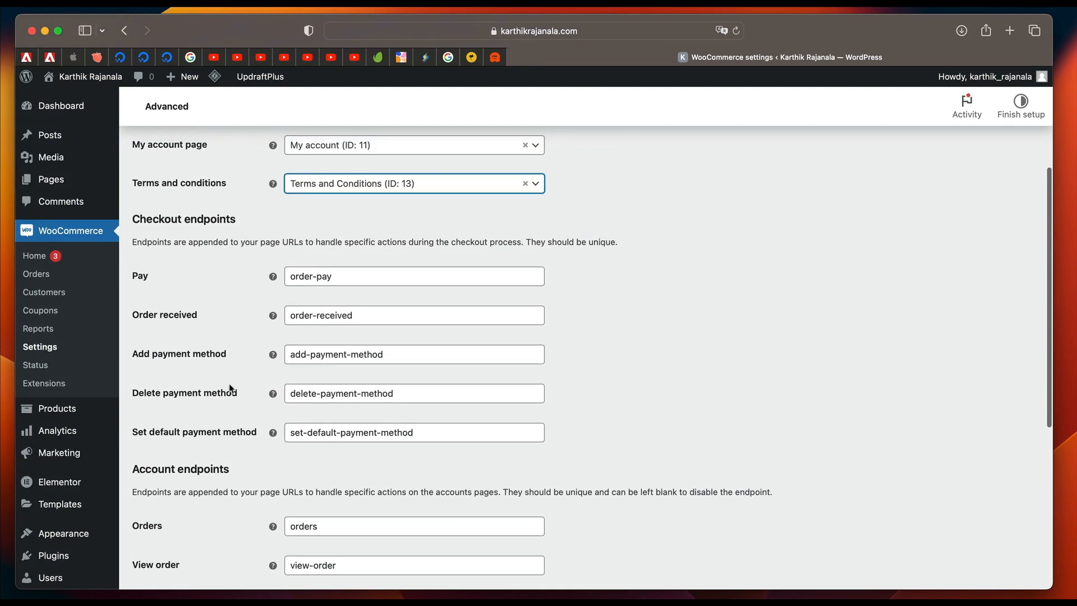
scroll(222, 303, down, 6)
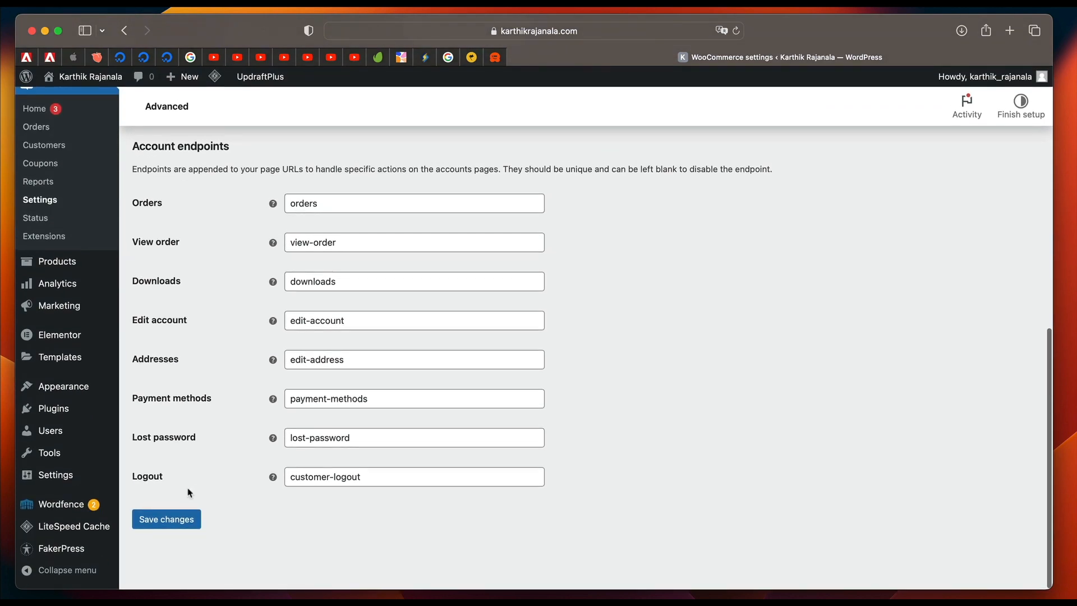
click(185, 517)
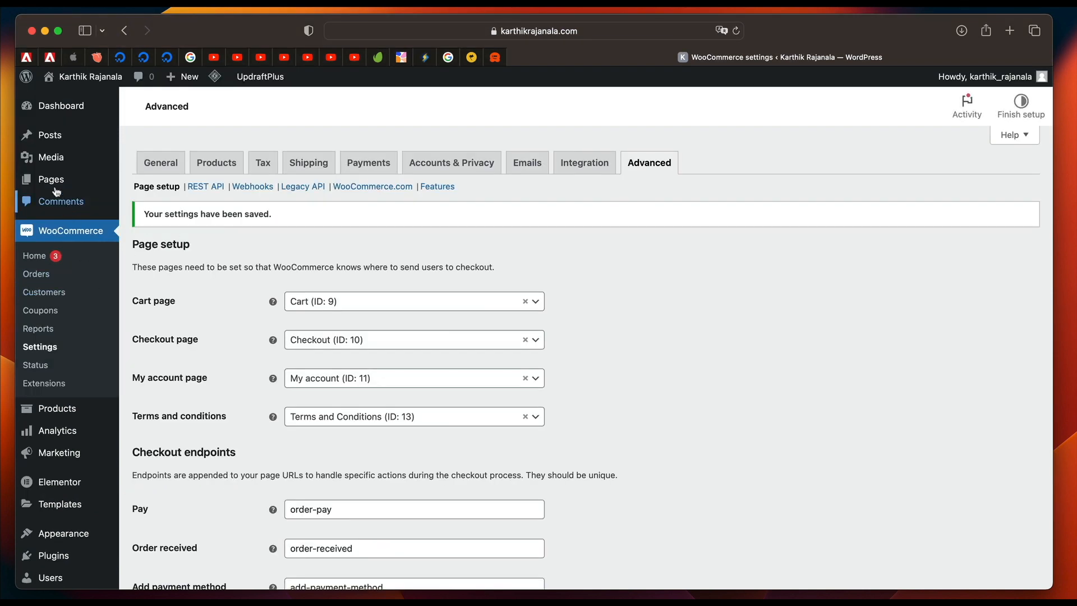
In the site's reading settings, display a static homepage with Home as the homepage and Blog as the posts page.
mouse_move(51, 169)
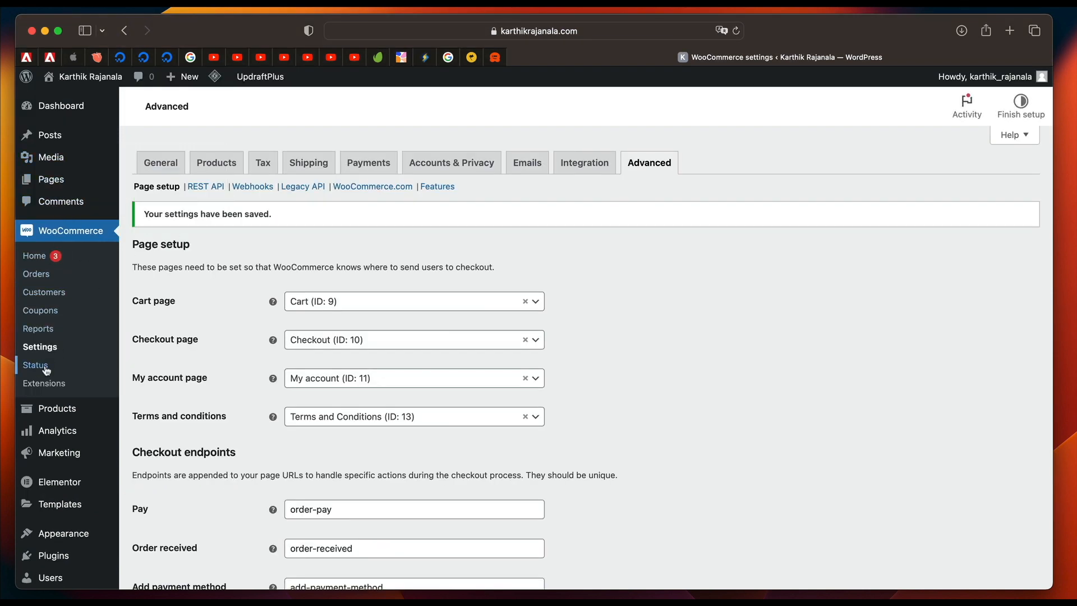
scroll(47, 370, down, 2)
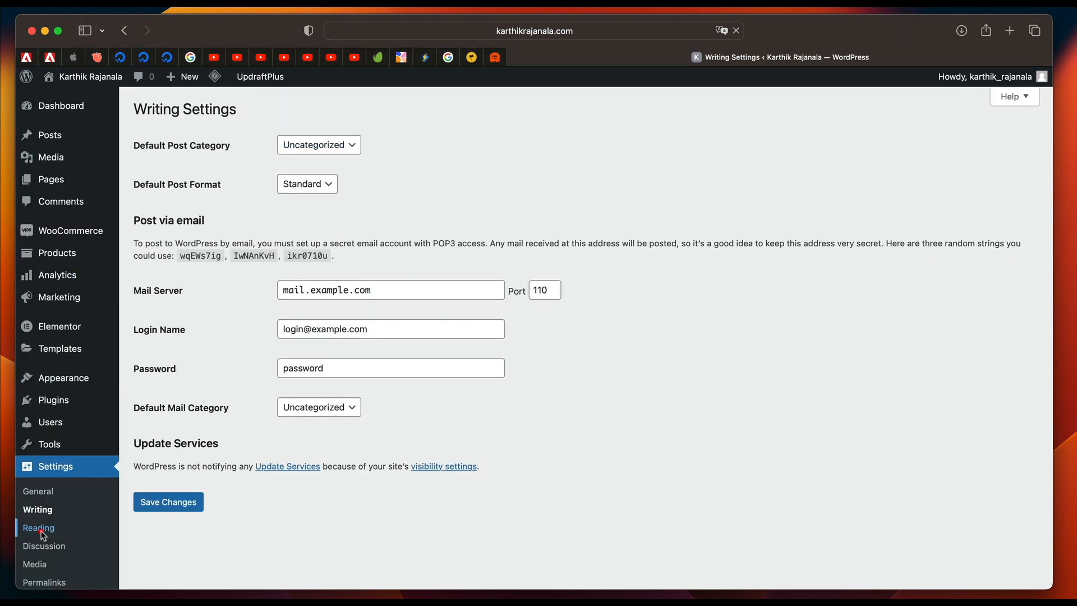
click(40, 530)
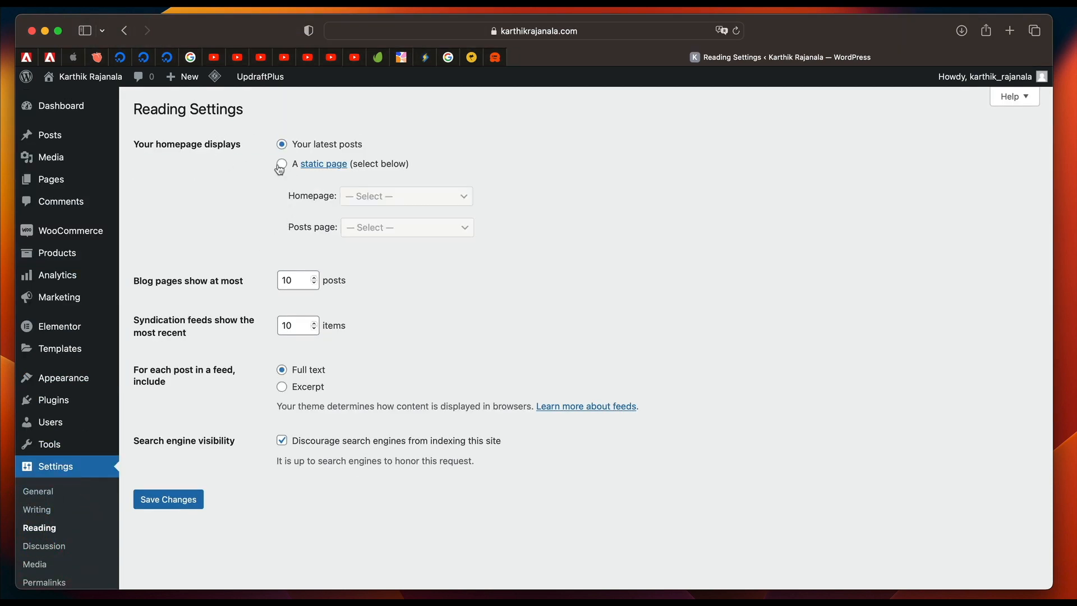
click(282, 164)
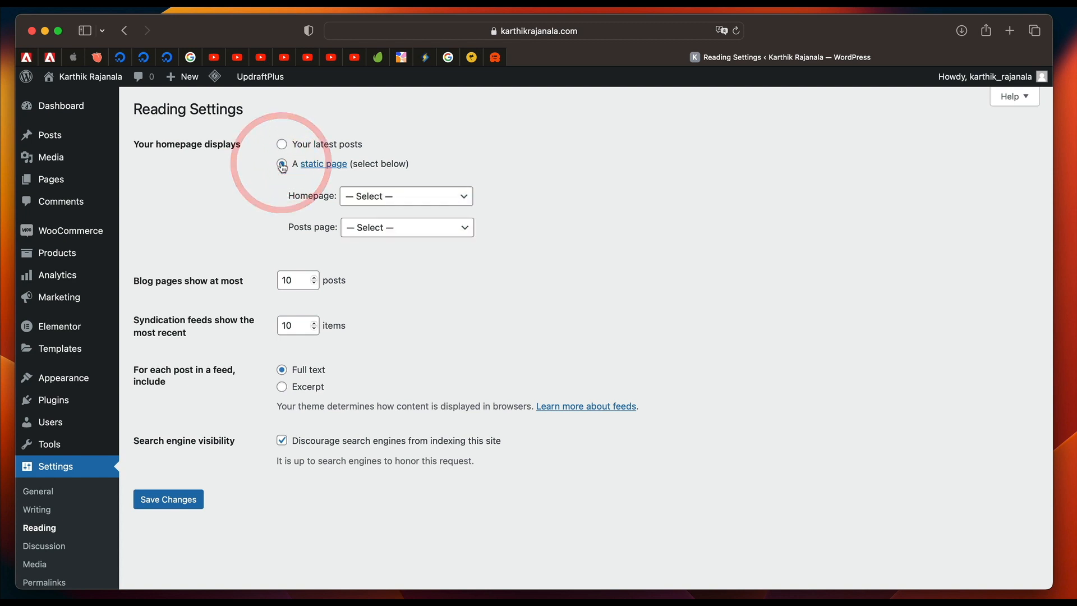
click(390, 200)
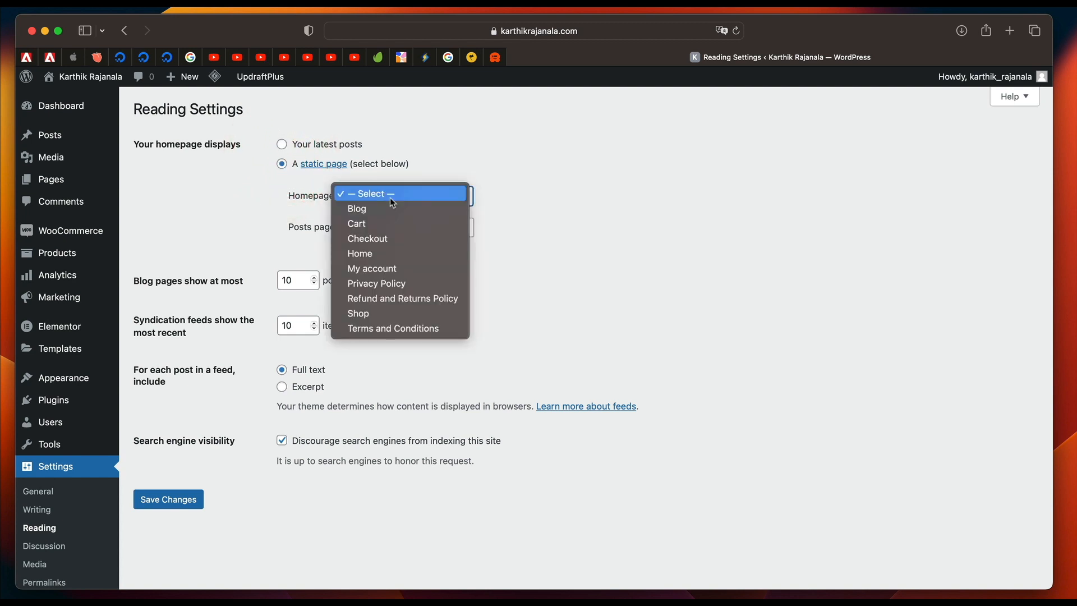
click(383, 254)
click(406, 237)
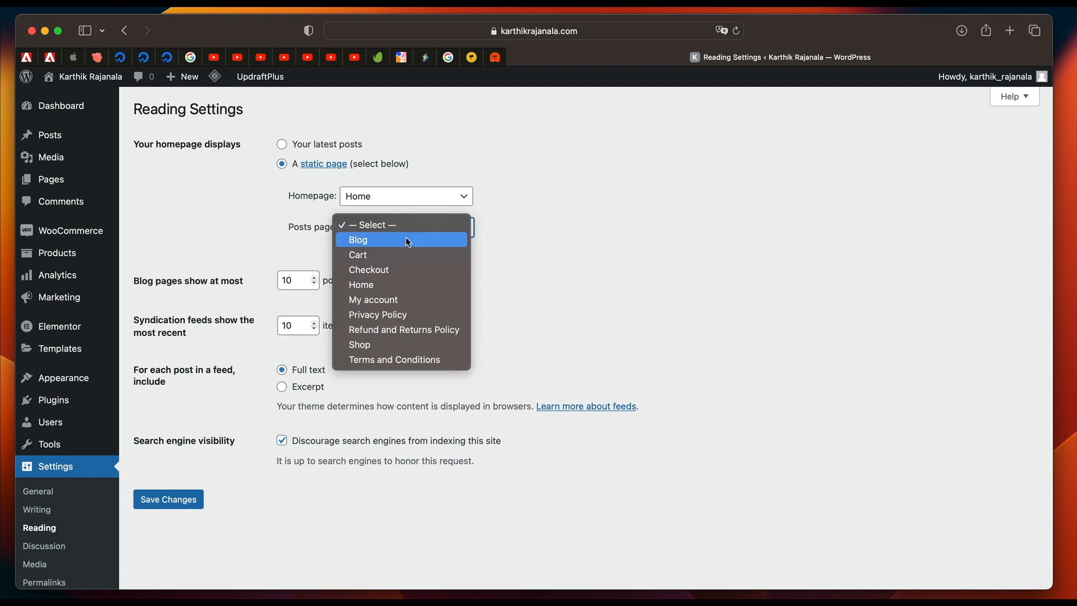
click(405, 240)
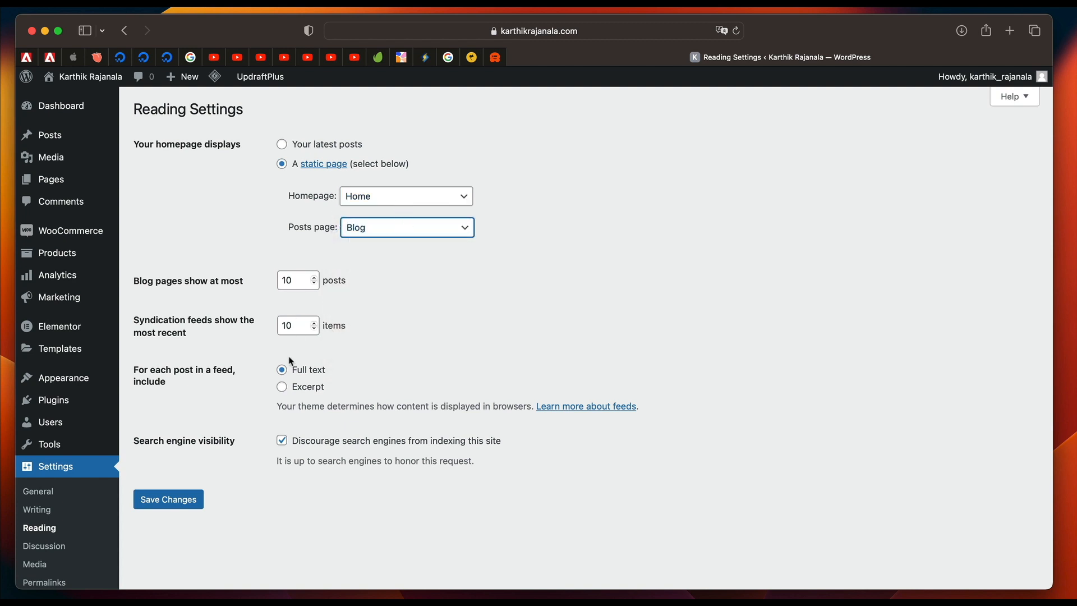
Set feed posts to include only an excerpt, stop discouraging search engines from indexing the site, and save the reading settings.
click(283, 388)
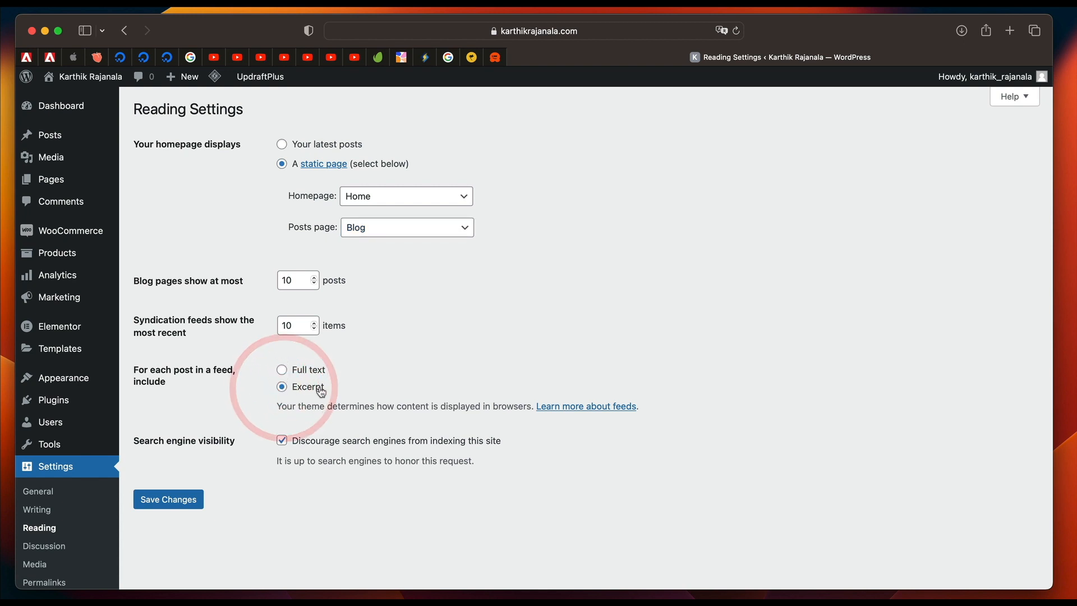
click(283, 443)
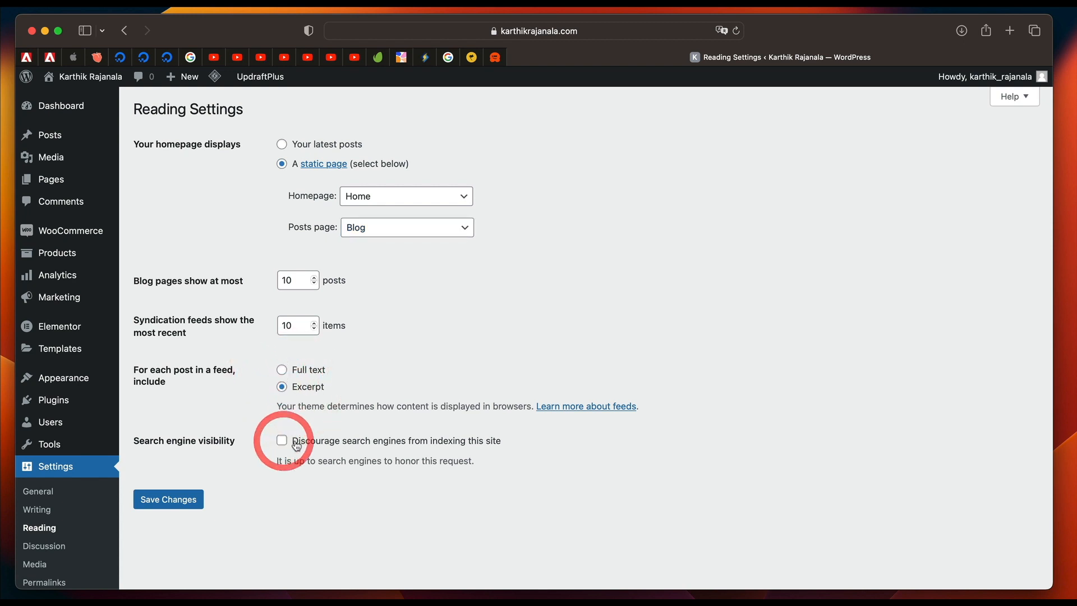
click(190, 499)
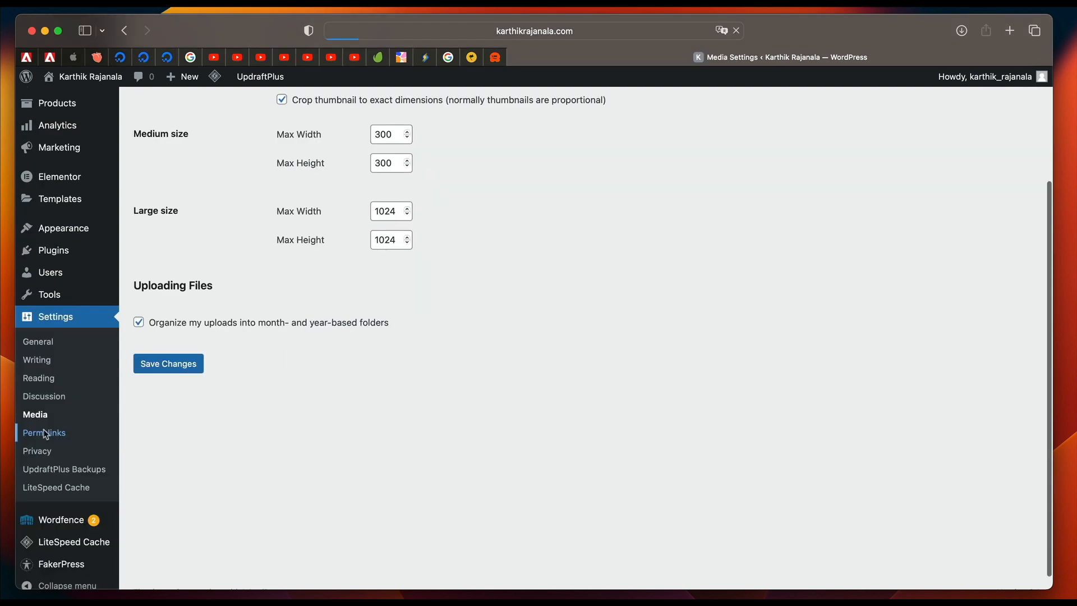
Open the permalink settings and review the permalink structure, product category base and custom product base.
click(44, 430)
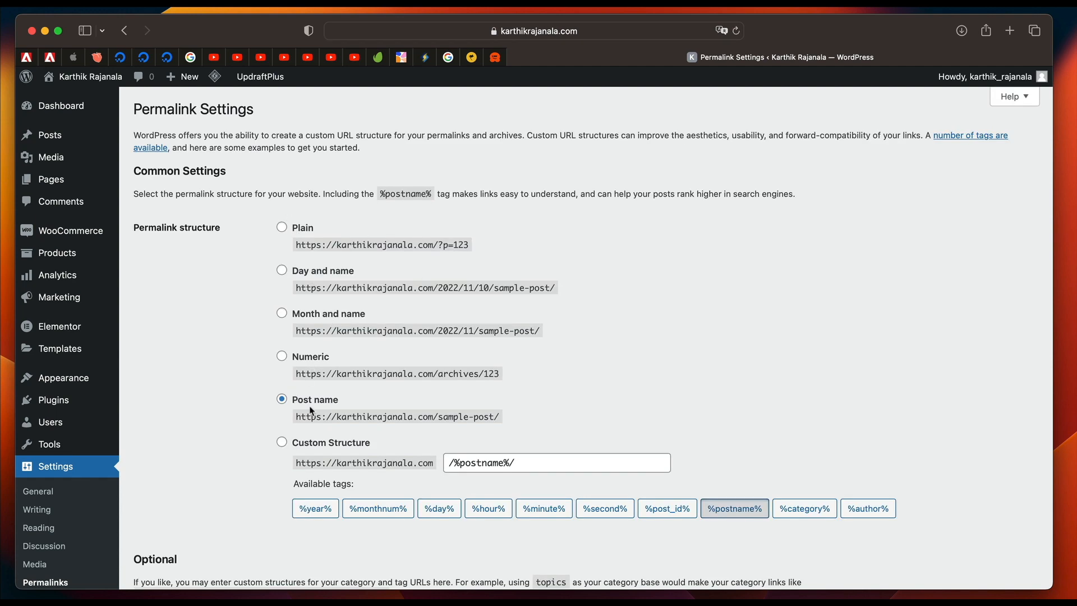
scroll(319, 406, down, 7)
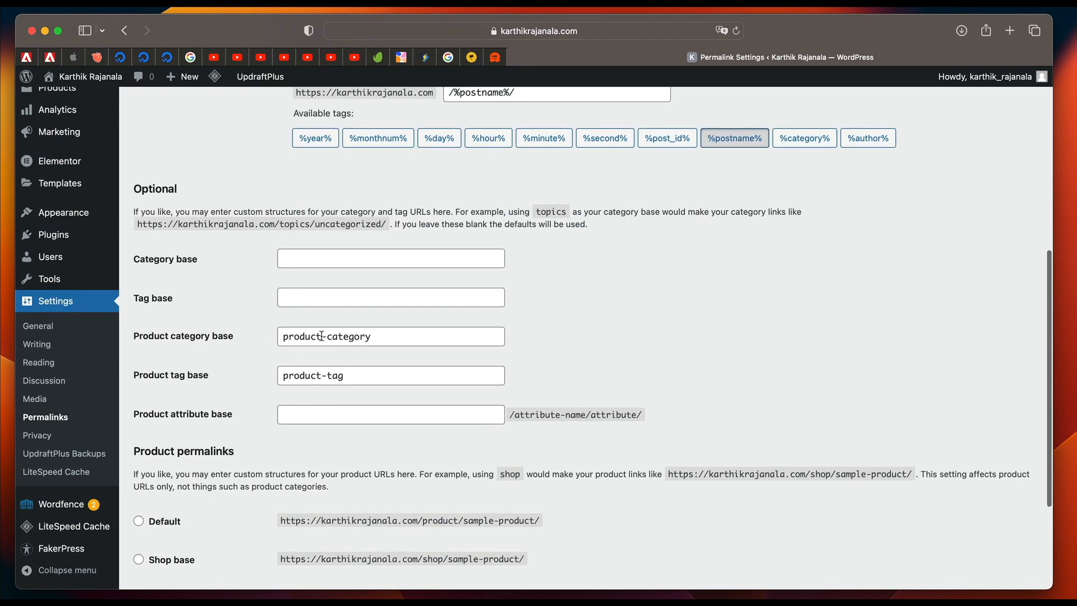
click(322, 335)
key(super+a)
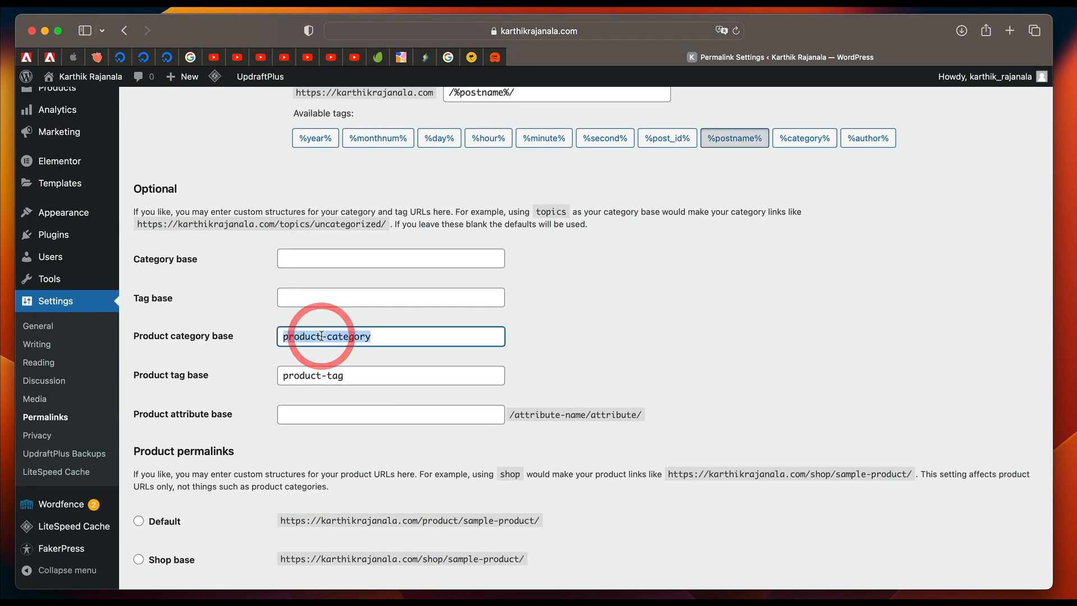
scroll(191, 456, down, 3)
click(299, 488)
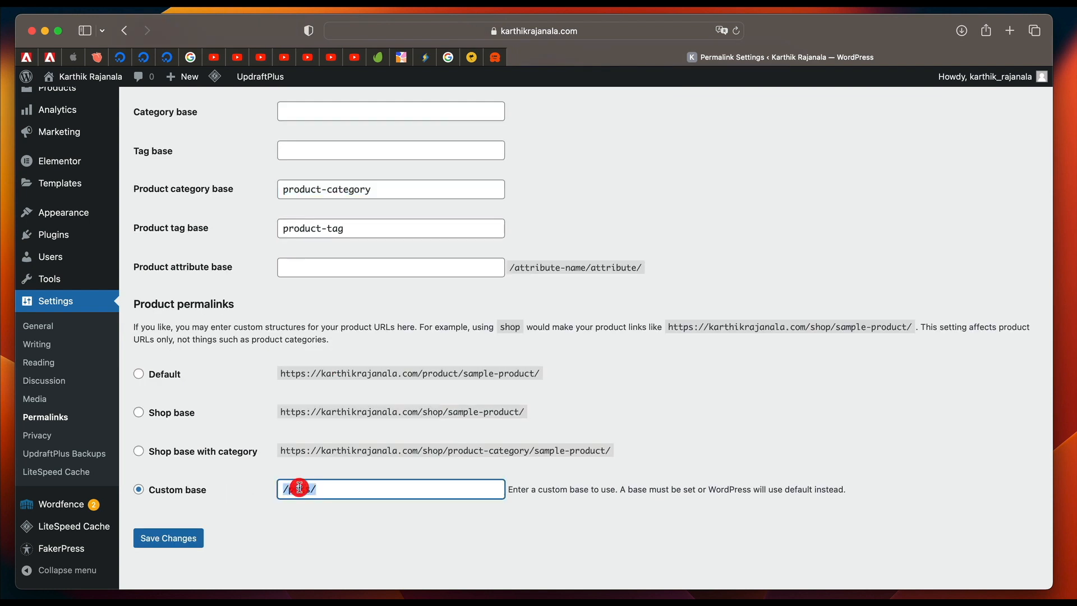
key(super+a)
Set the product permalinks to the custom base /shop and save the permalink settings.
click(140, 375)
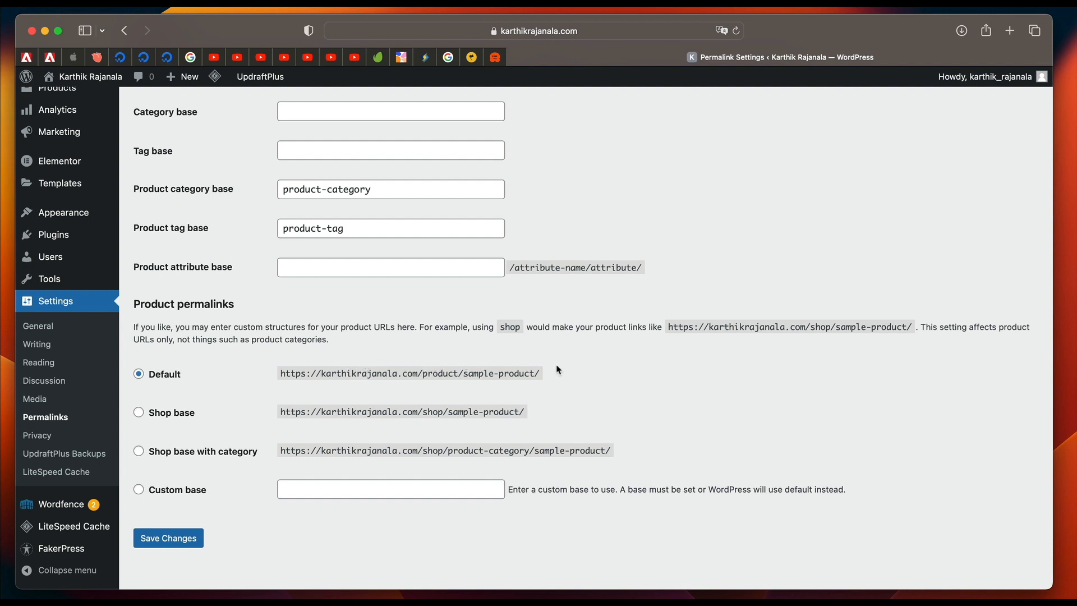
click(163, 415)
click(140, 490)
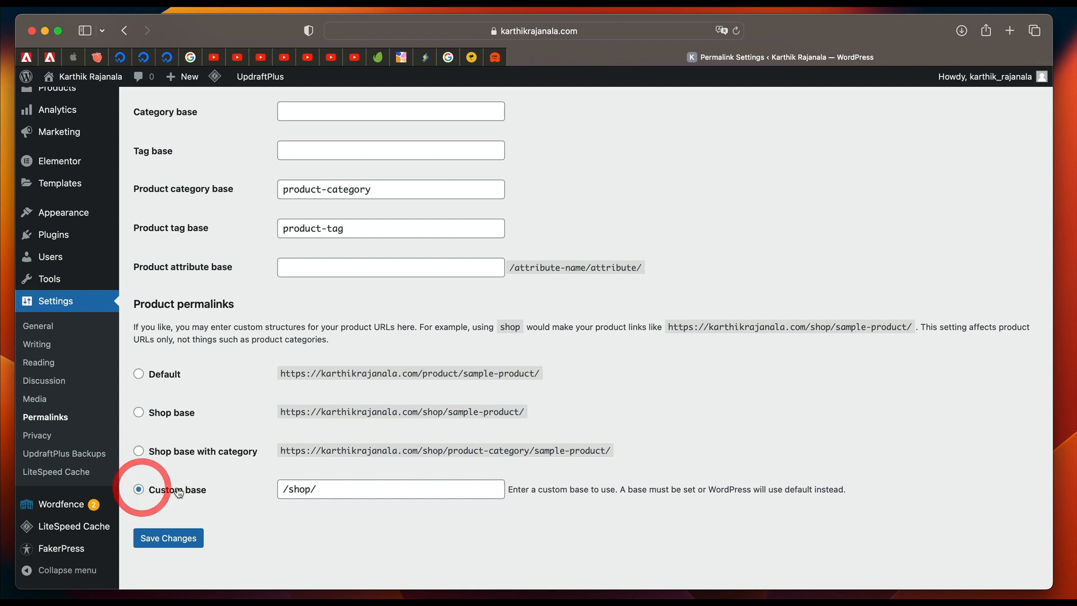
double_click(303, 484)
key(BackSpace)
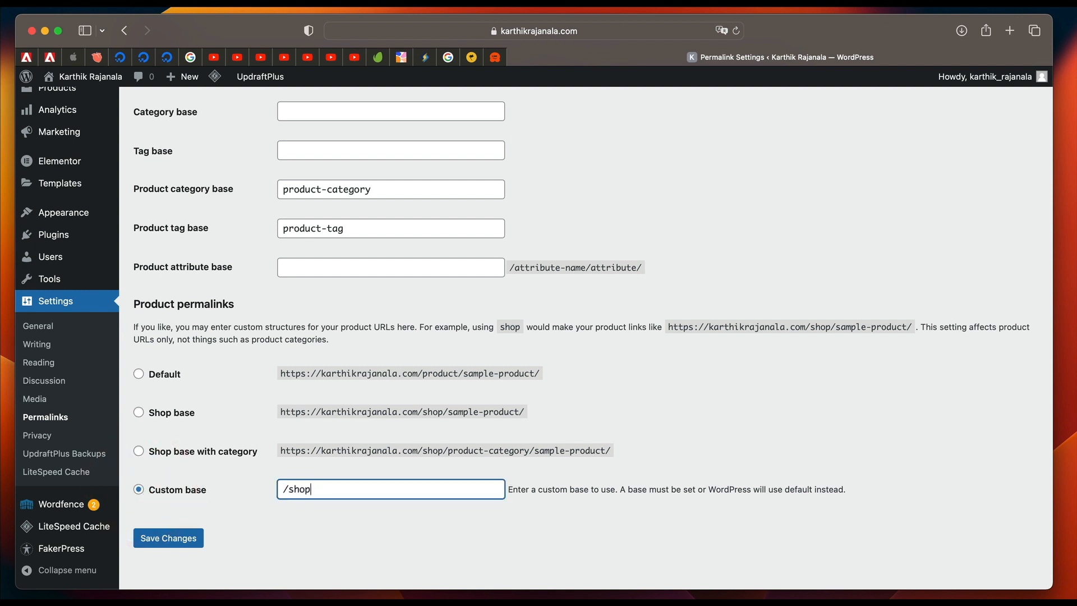
click(187, 538)
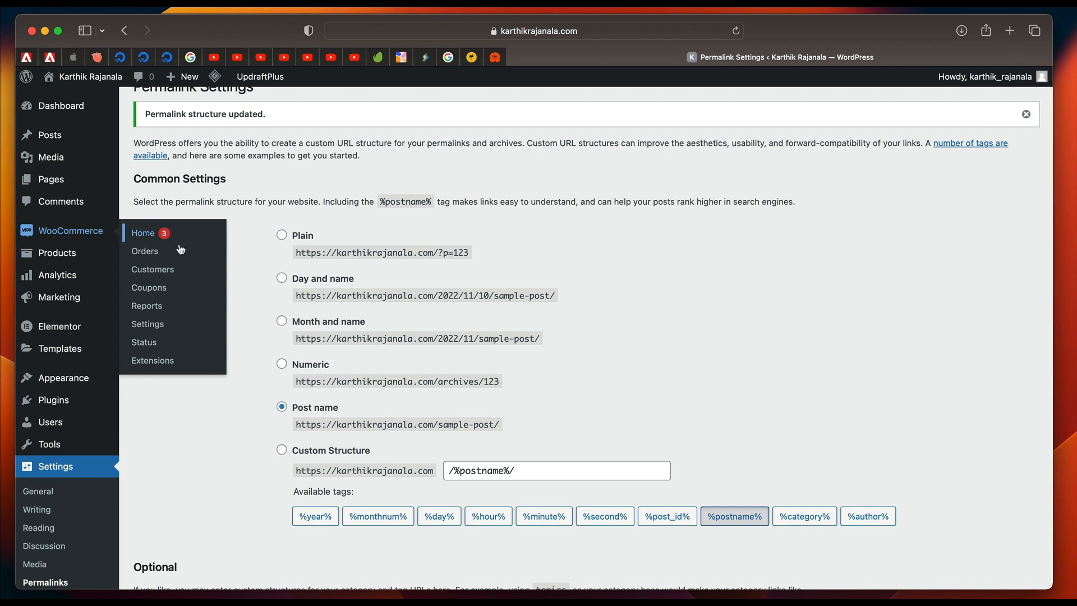
Open the product list and view the Value Bundle product's live page in a new tab.
mouse_move(56, 261)
click(136, 257)
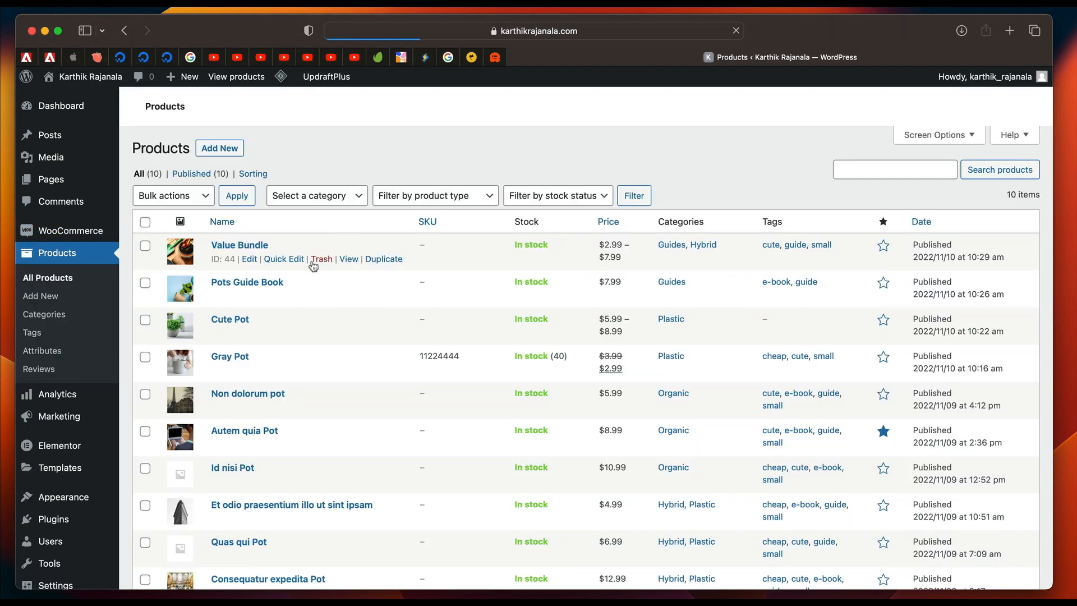
super+click(348, 259)
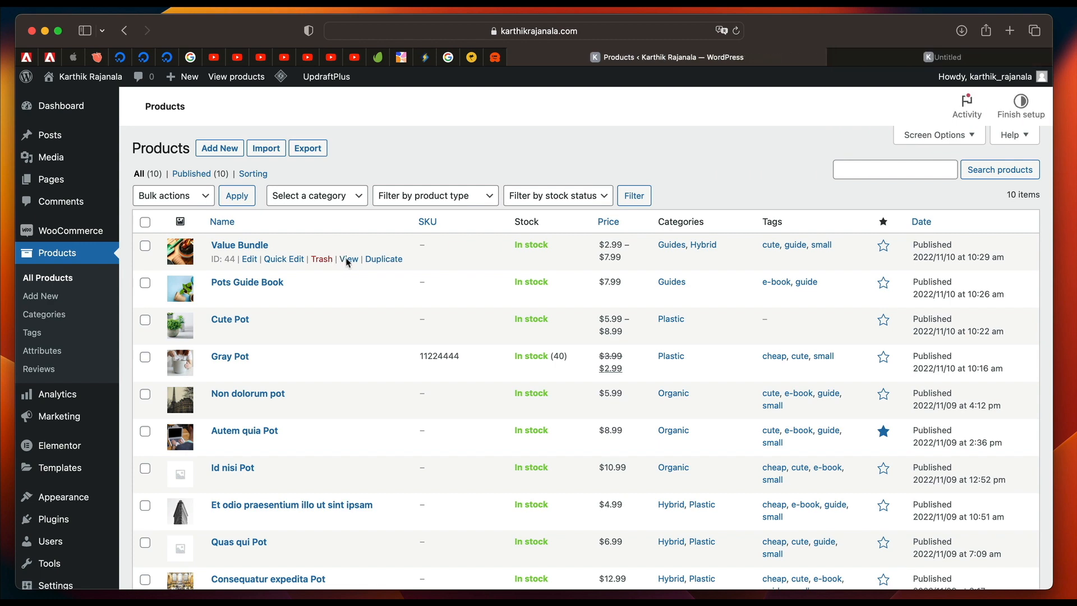
click(878, 56)
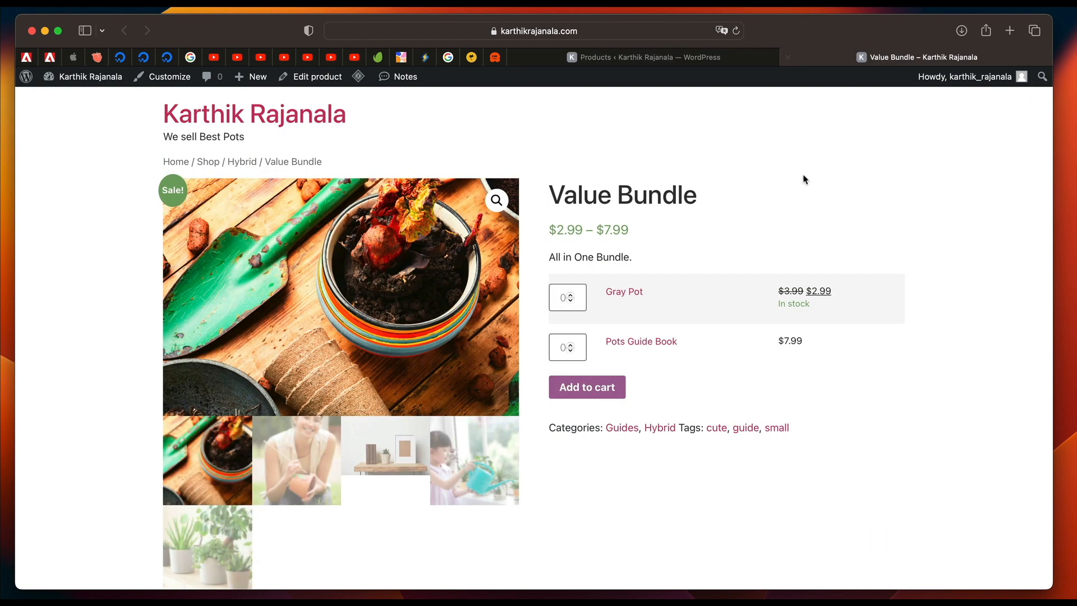
Check the Value Bundle page's web address, then open Cute Pot's live page in a new tab and check its address.
click(593, 32)
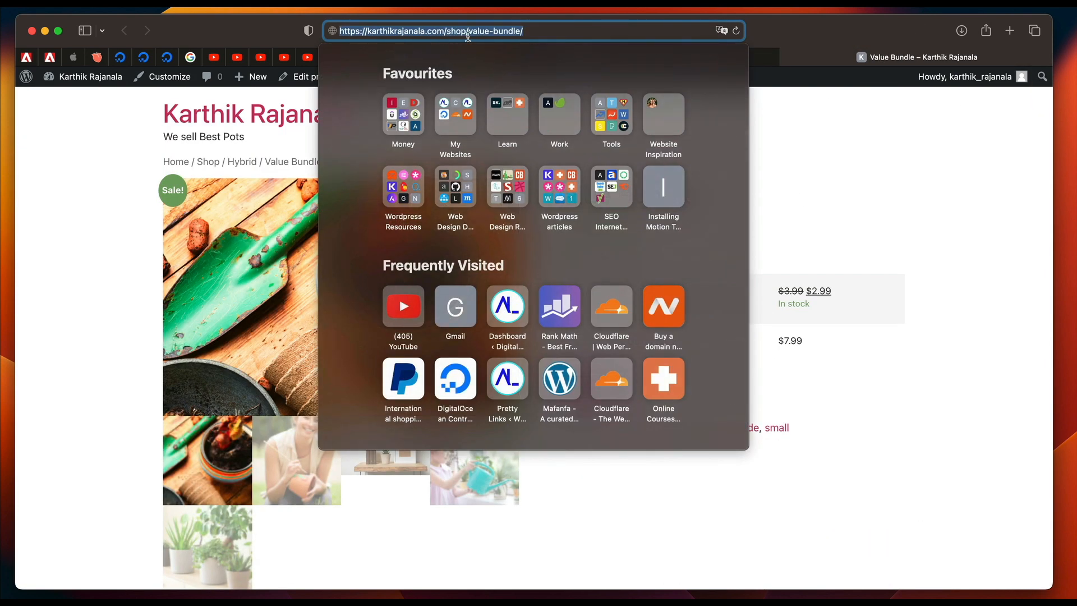
click(901, 178)
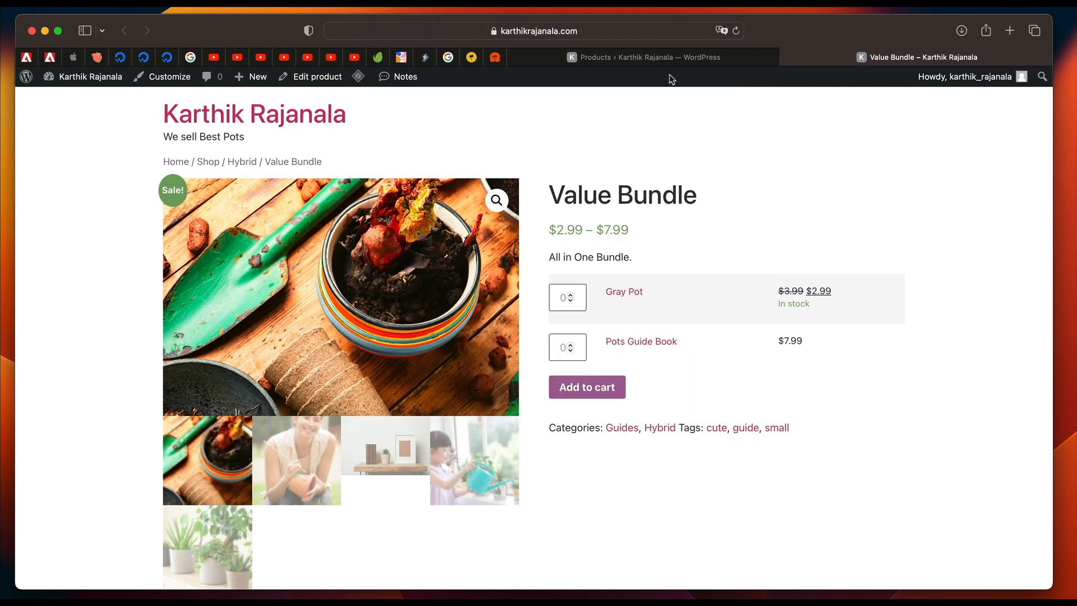
click(654, 58)
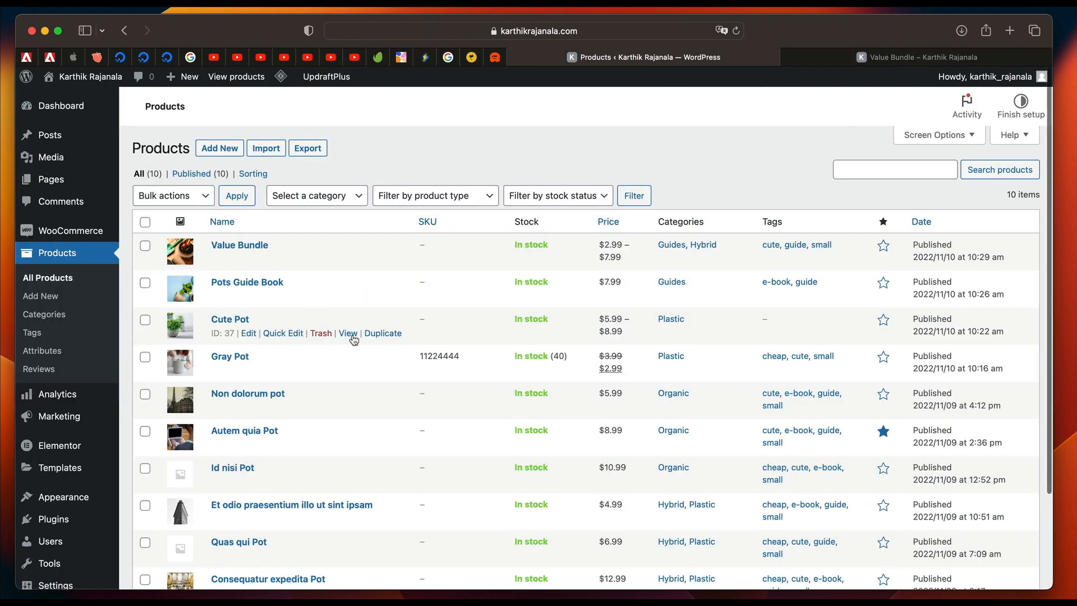
super+click(350, 334)
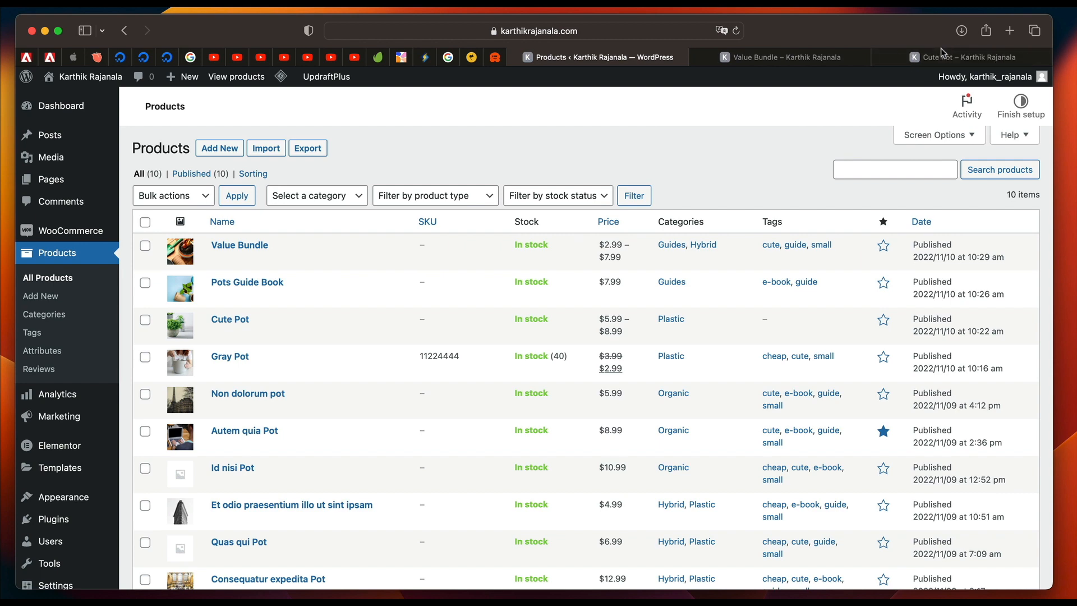
click(947, 59)
click(638, 33)
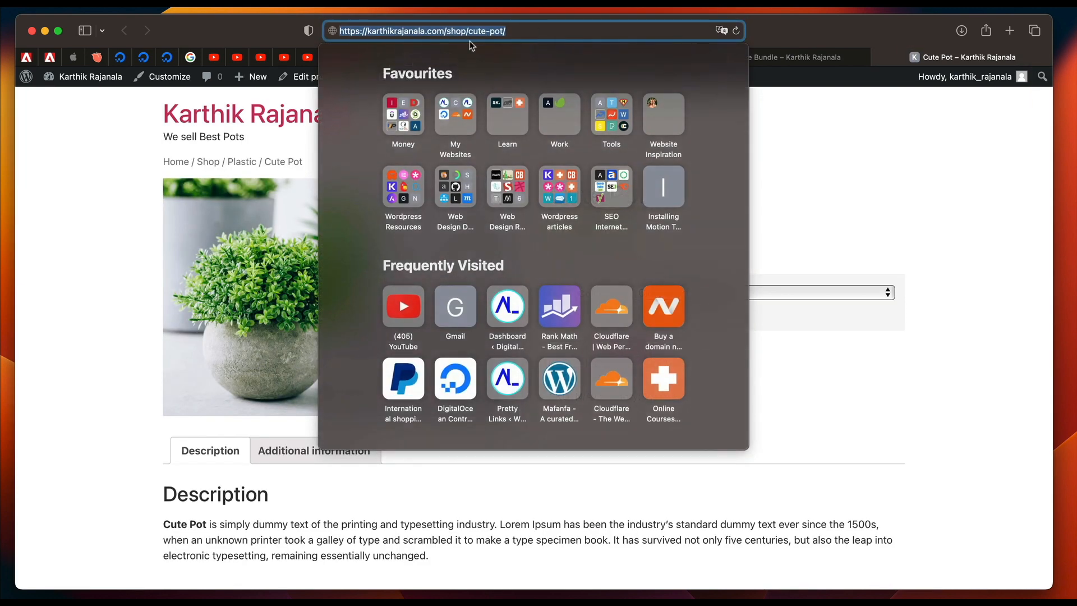
click(871, 187)
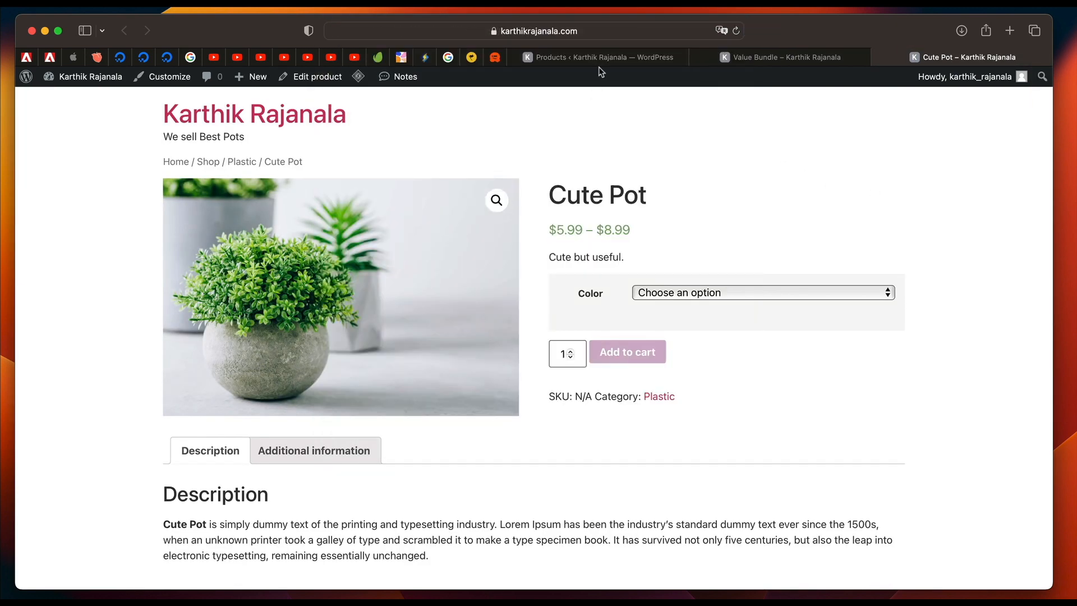
Change the custom base of the product permalinks to /pots/ and save the permalink settings.
click(599, 59)
scroll(56, 443, down, 4)
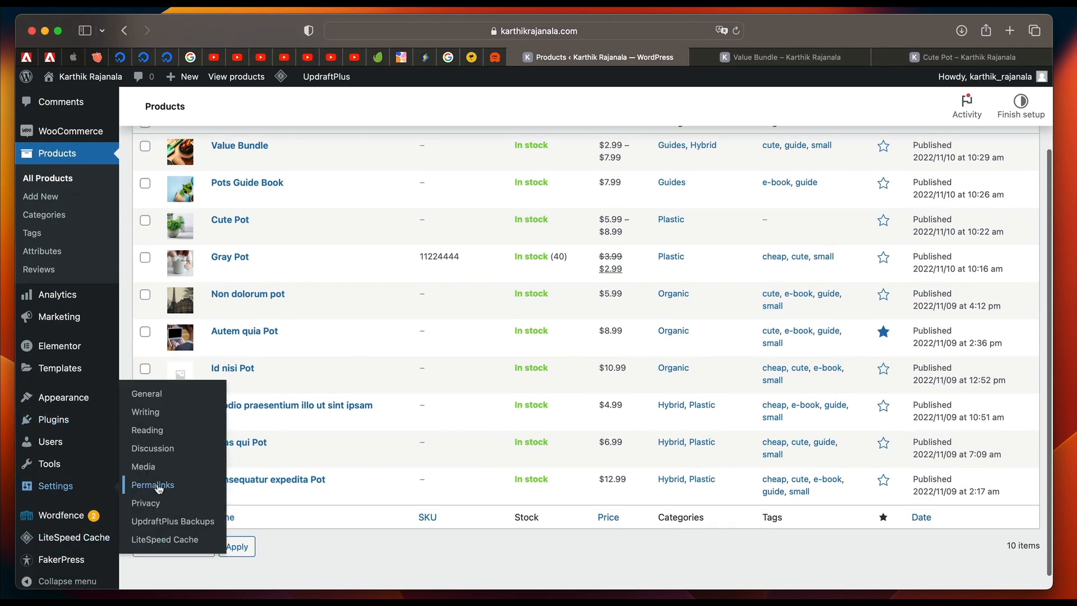
click(161, 487)
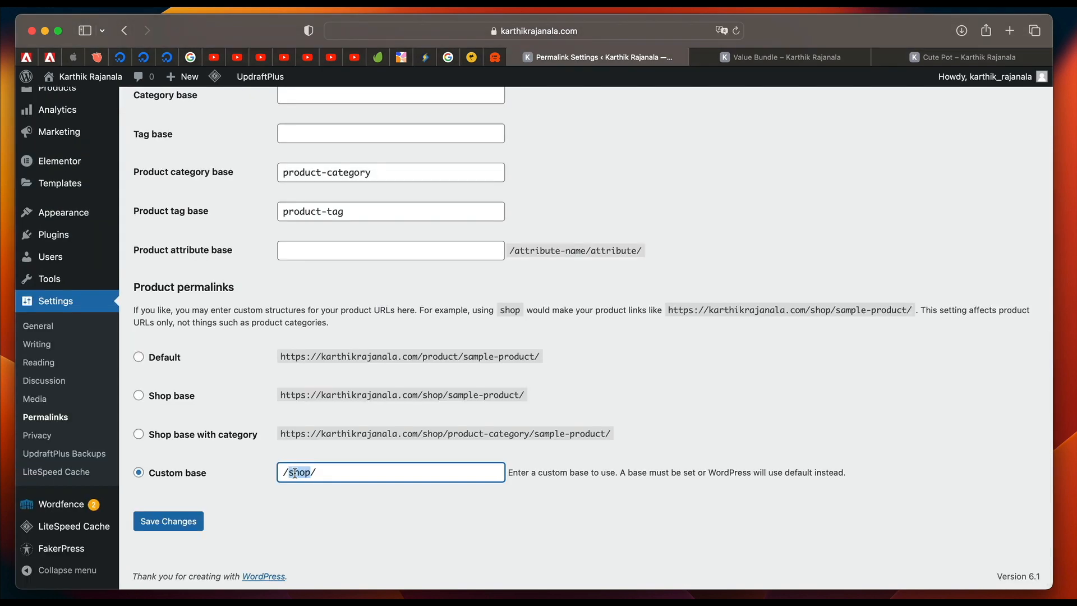
text(pot)
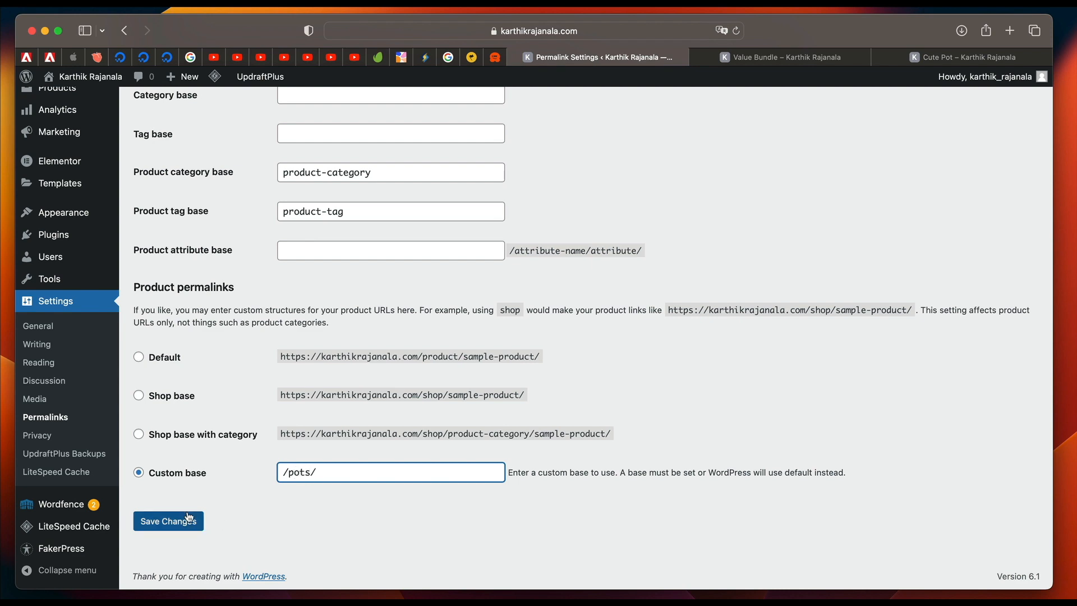
click(188, 521)
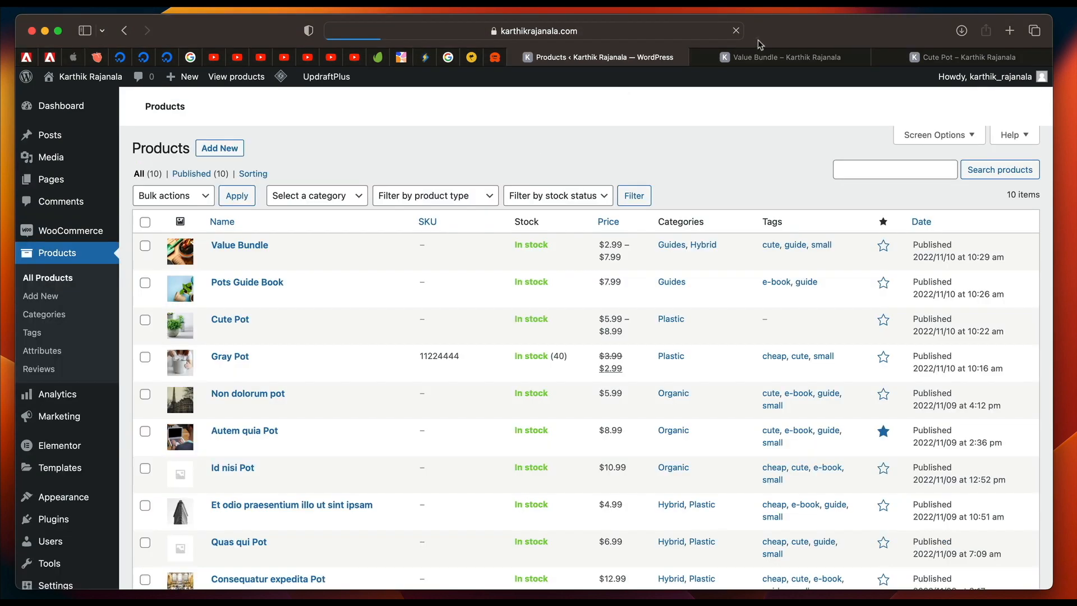
Close the old product tabs, reopen Cute Pot's live page from the product list, check its web address and close it.
click(699, 58)
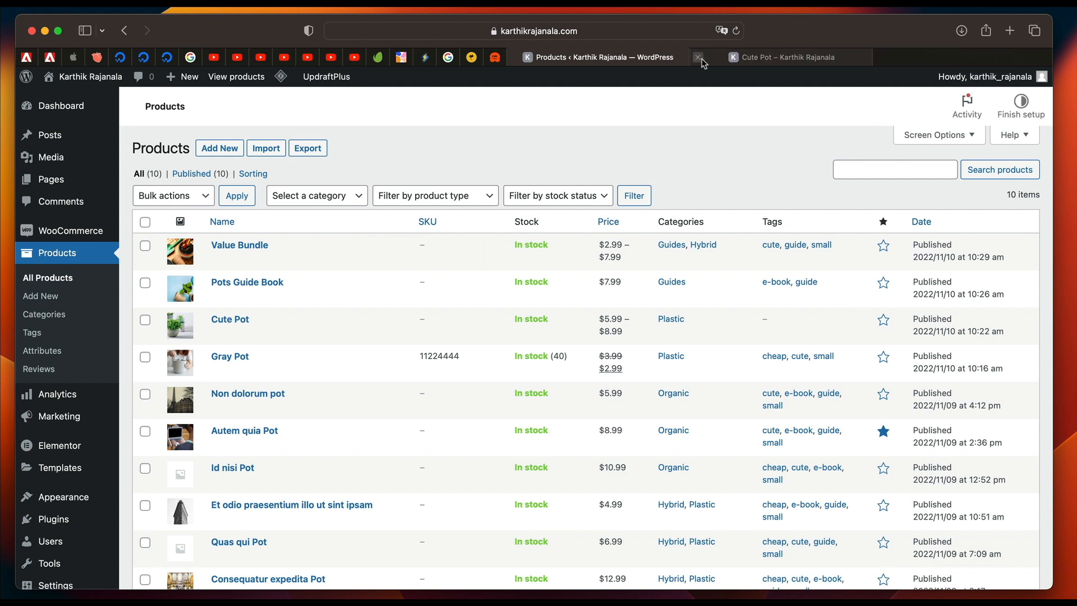
click(699, 59)
mouse_move(317, 335)
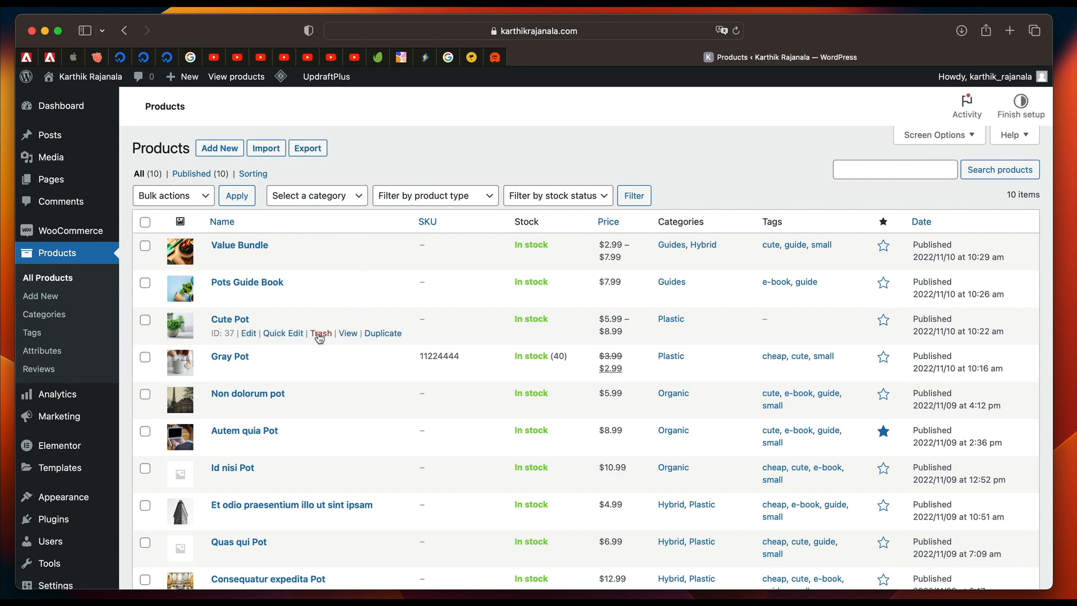
super+click(349, 335)
click(871, 59)
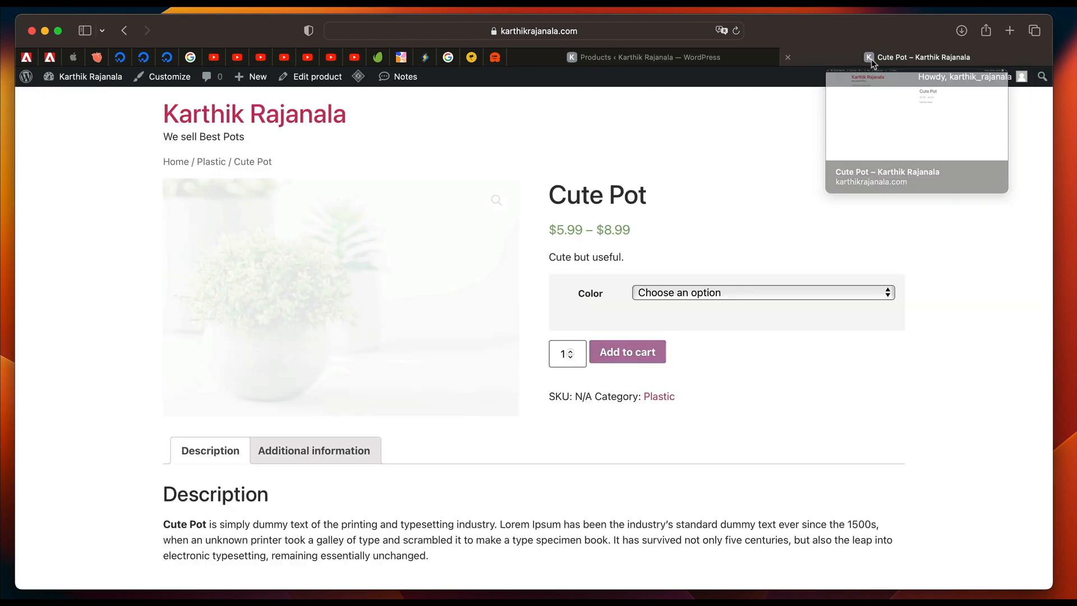
click(545, 31)
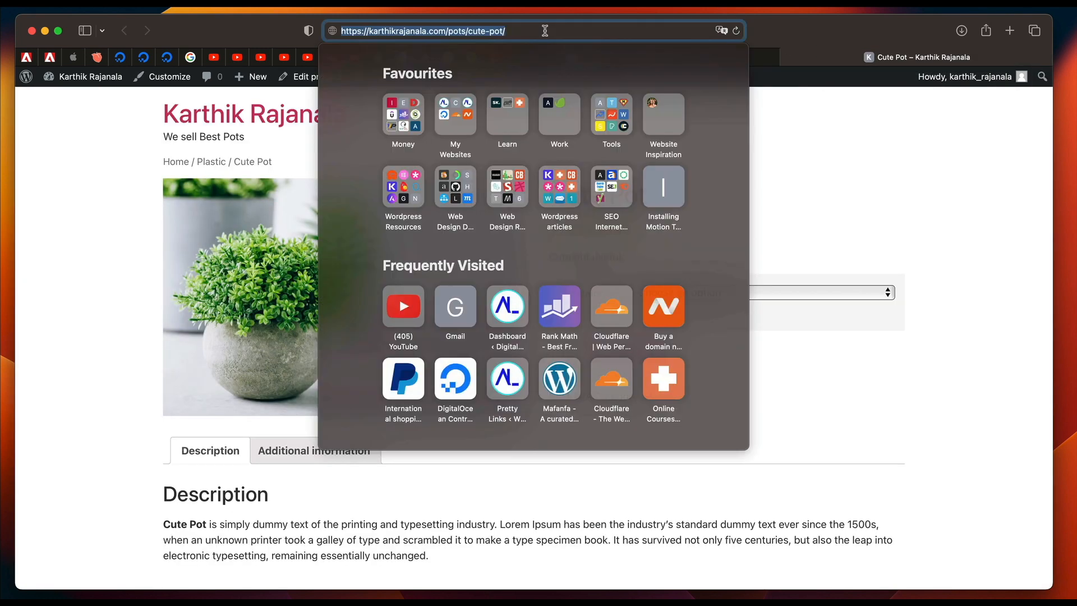
double_click(457, 32)
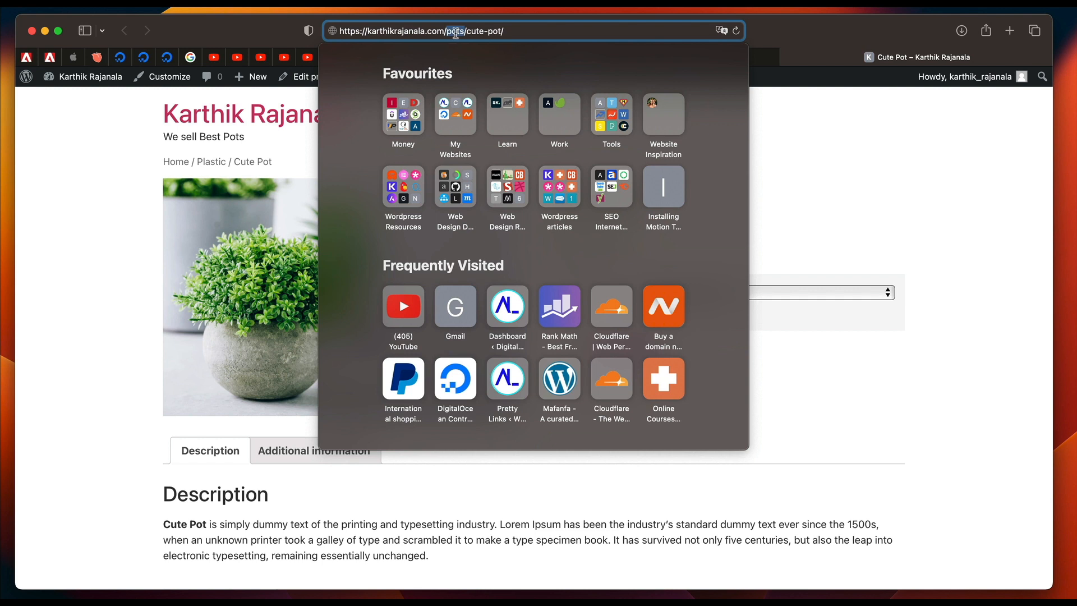
double_click(456, 32)
click(925, 196)
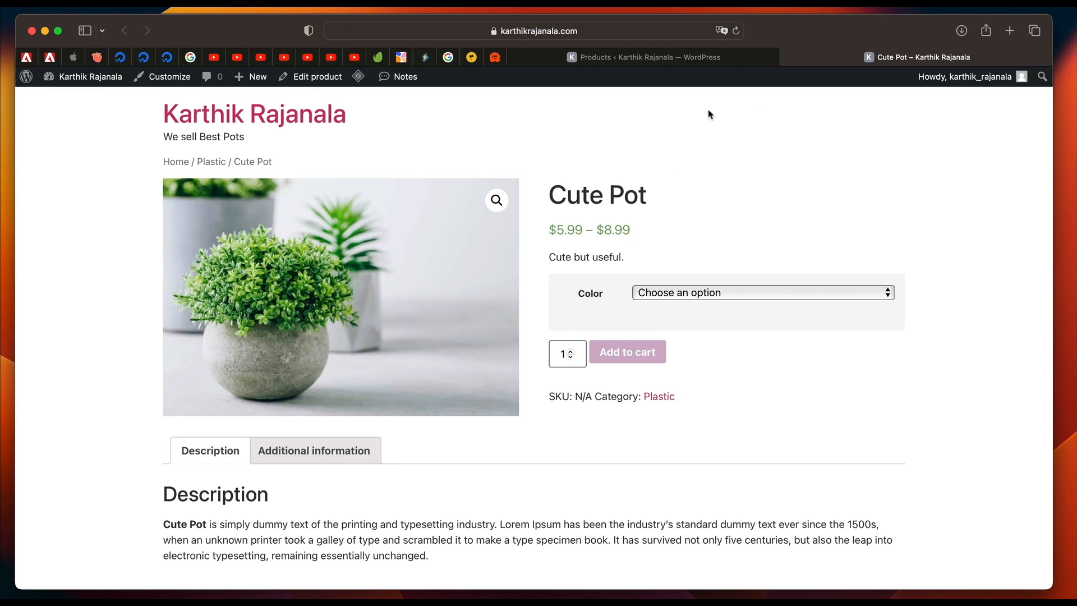
click(643, 62)
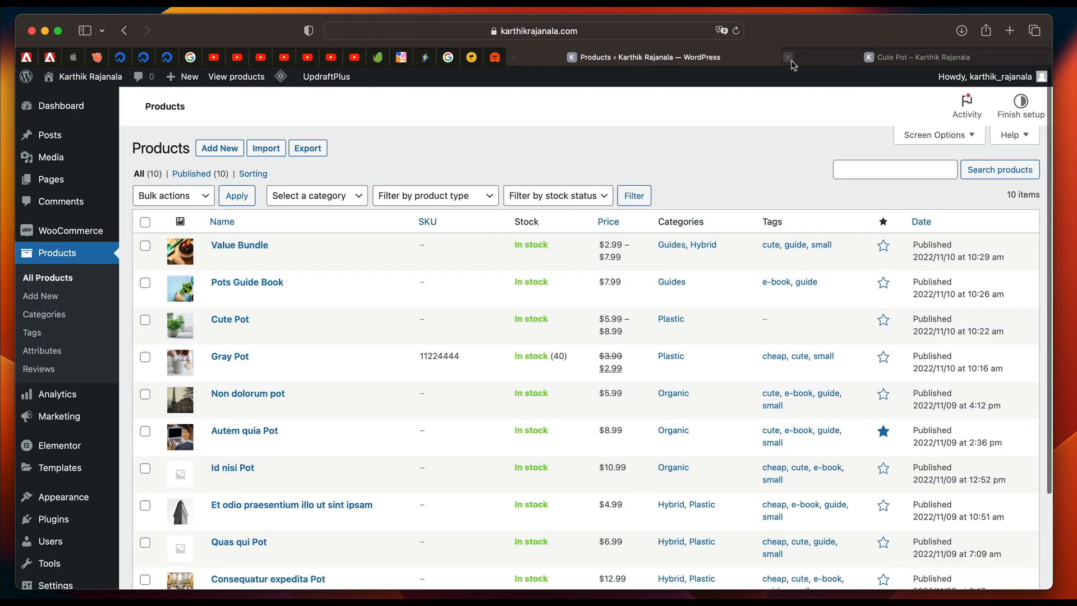
click(788, 57)
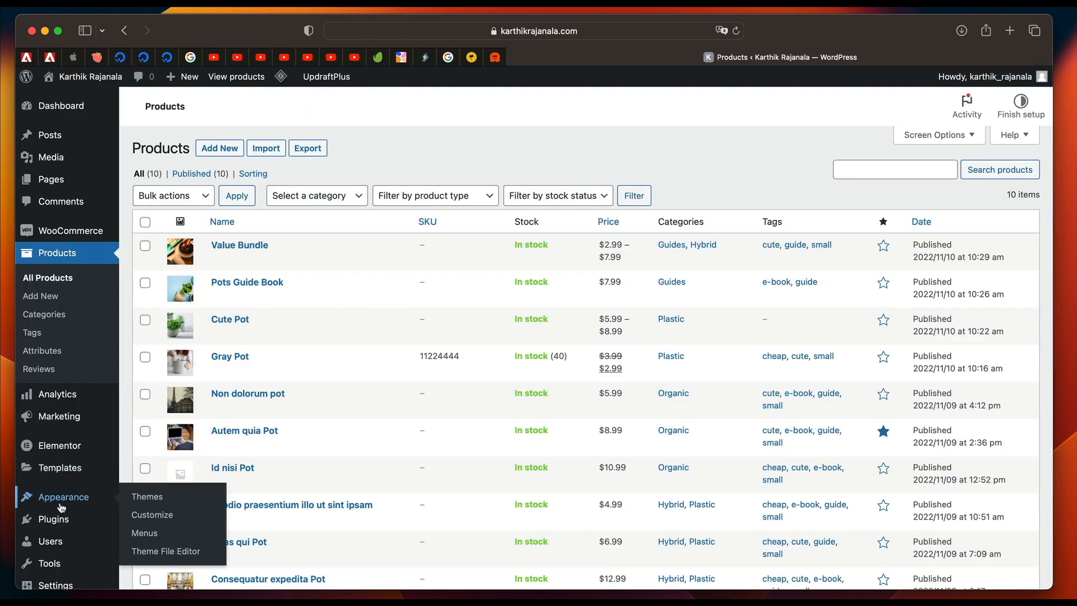
Create a navigation menu named Main Menu.
mouse_move(62, 531)
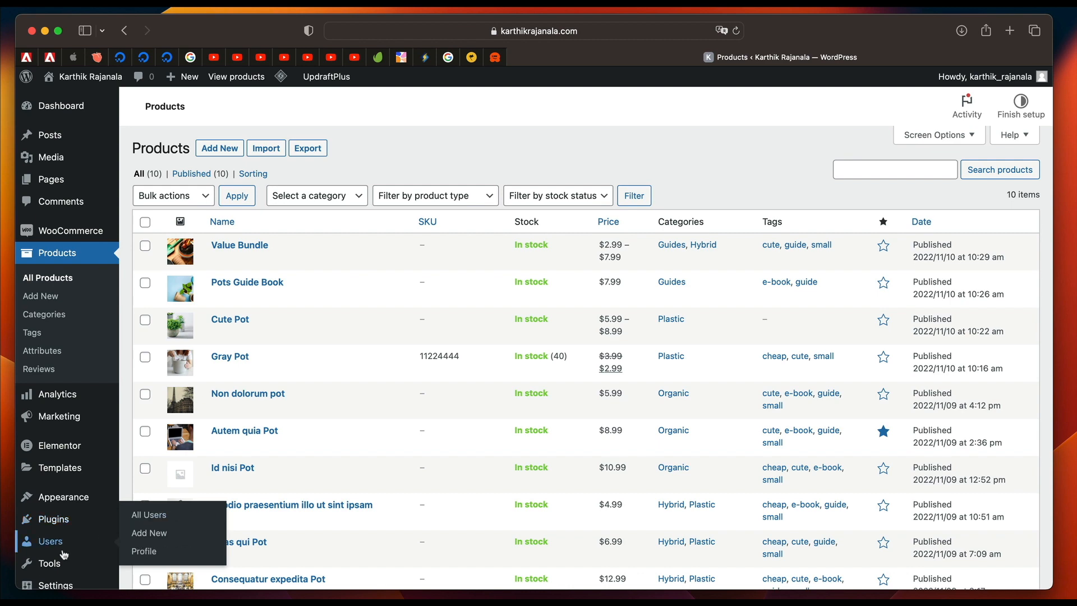
mouse_move(62, 568)
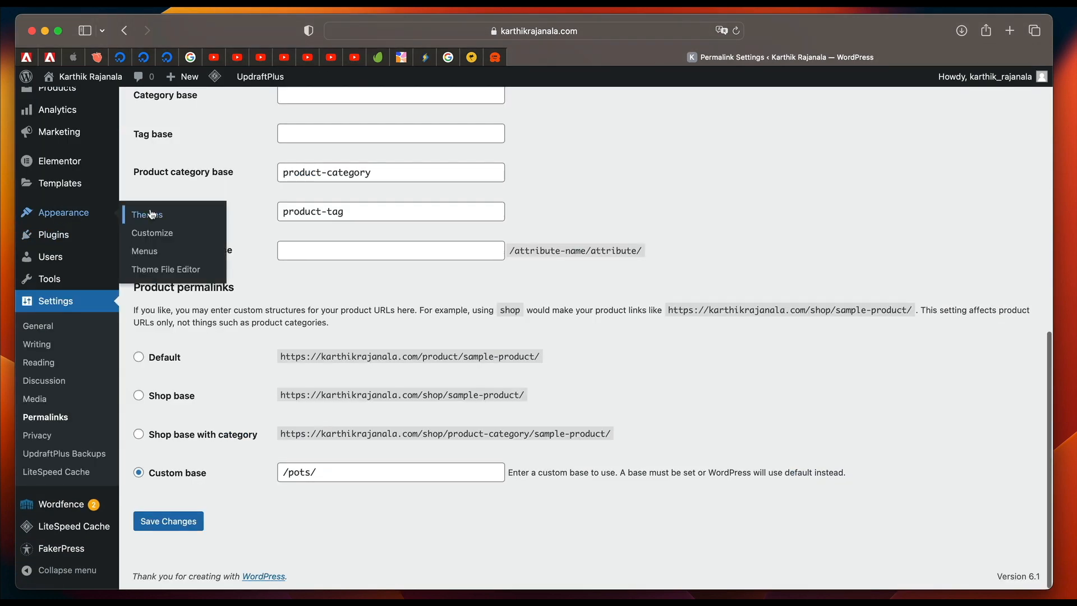
click(72, 217)
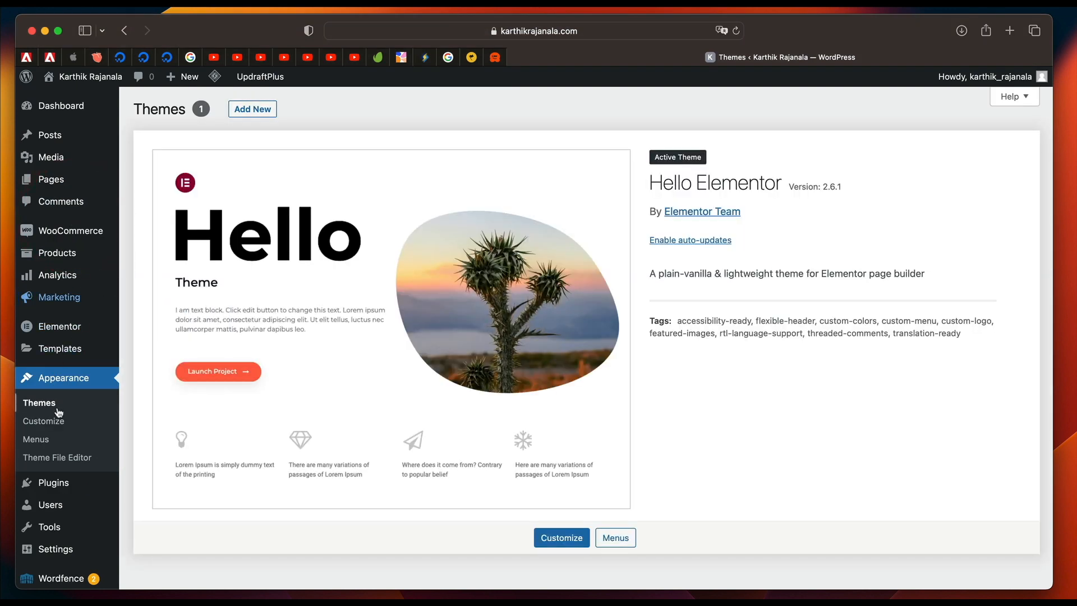
click(48, 440)
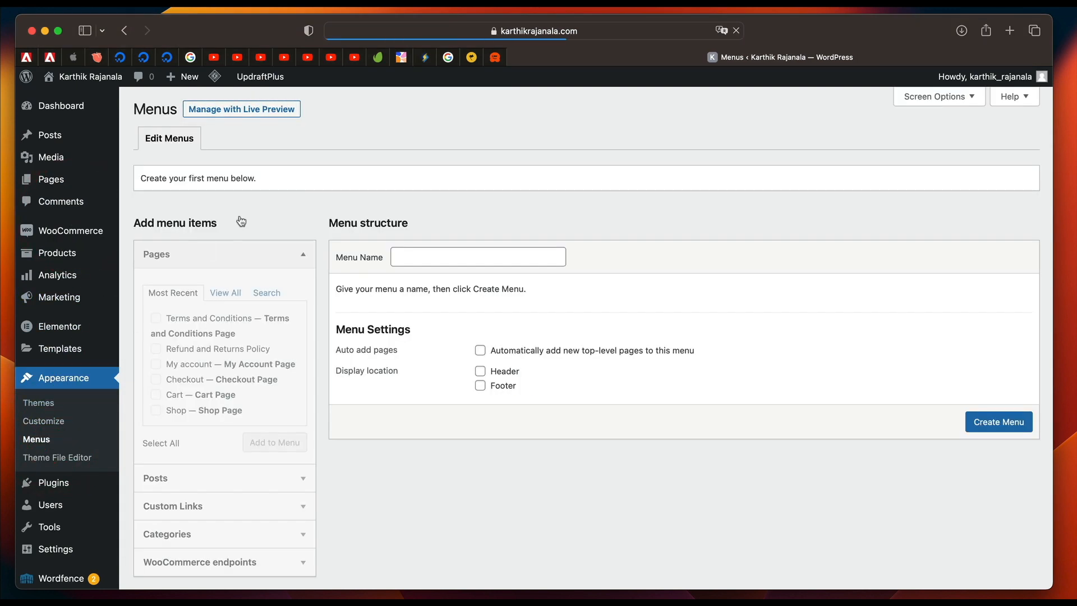
click(416, 264)
text(Main)
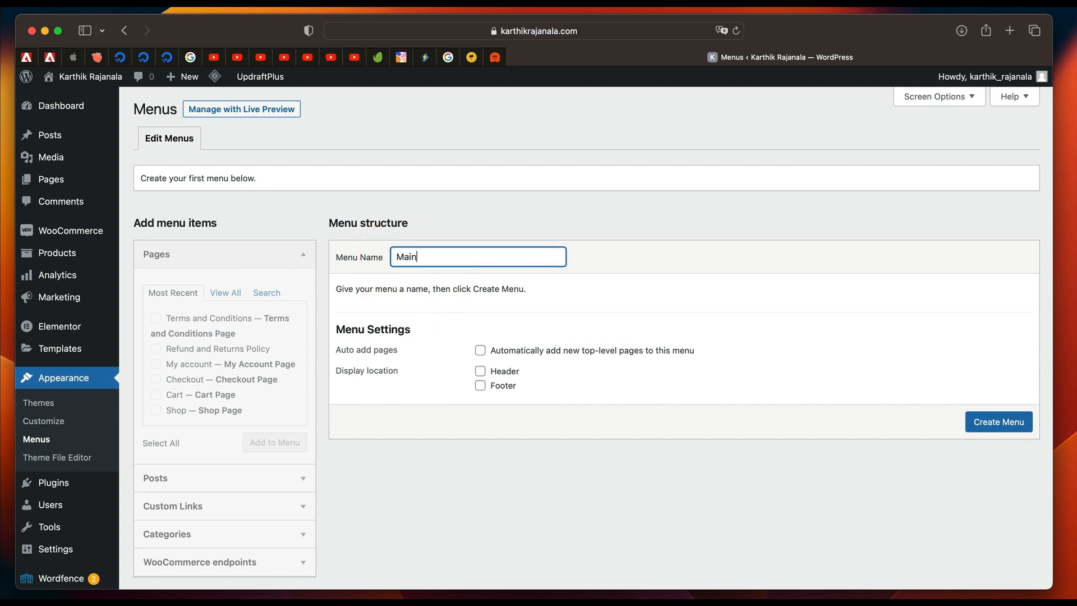
text( Menu)
click(979, 421)
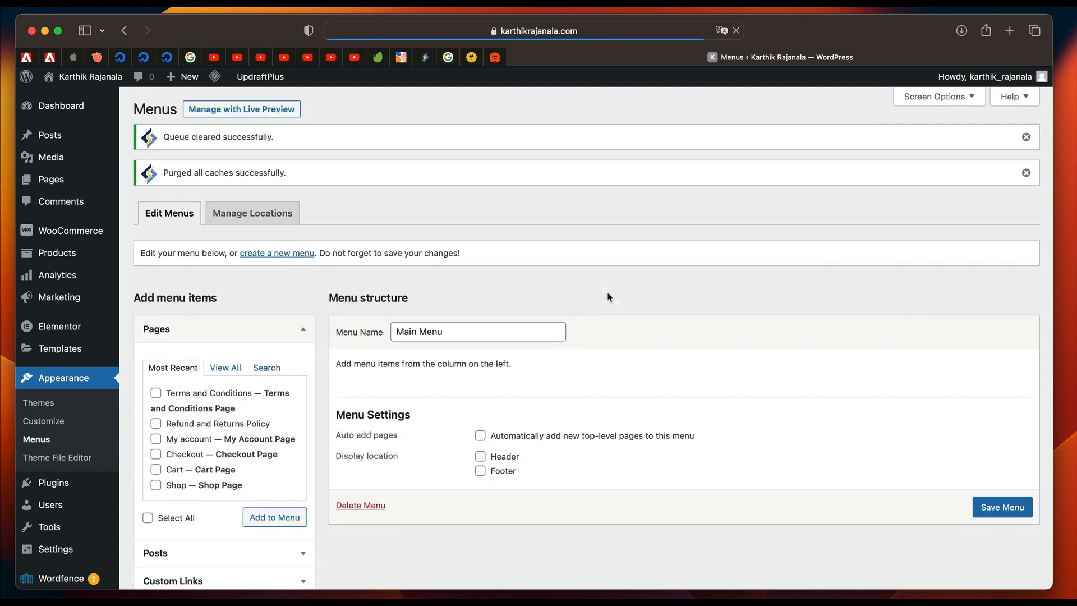
Add the Home, Blog, Cart, My account and Shop pages to Main Menu.
scroll(420, 334, down, 3)
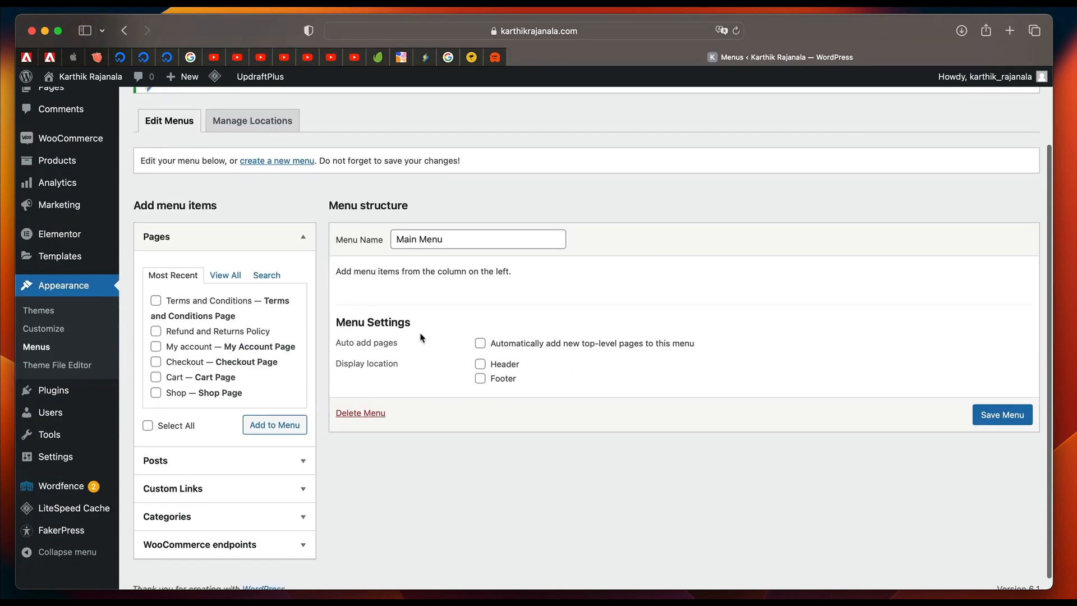
click(224, 278)
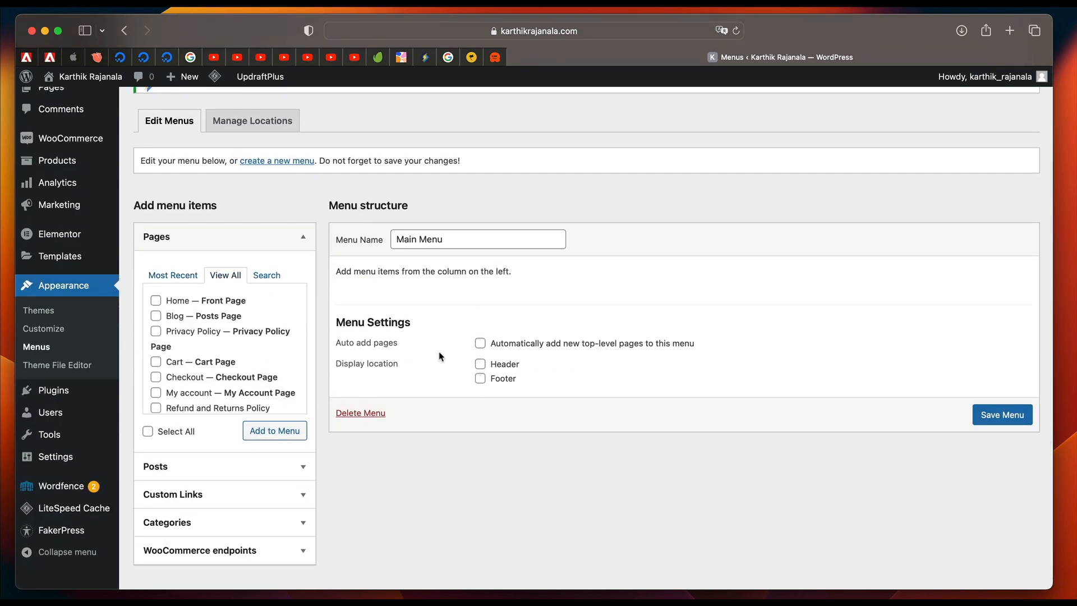
click(157, 301)
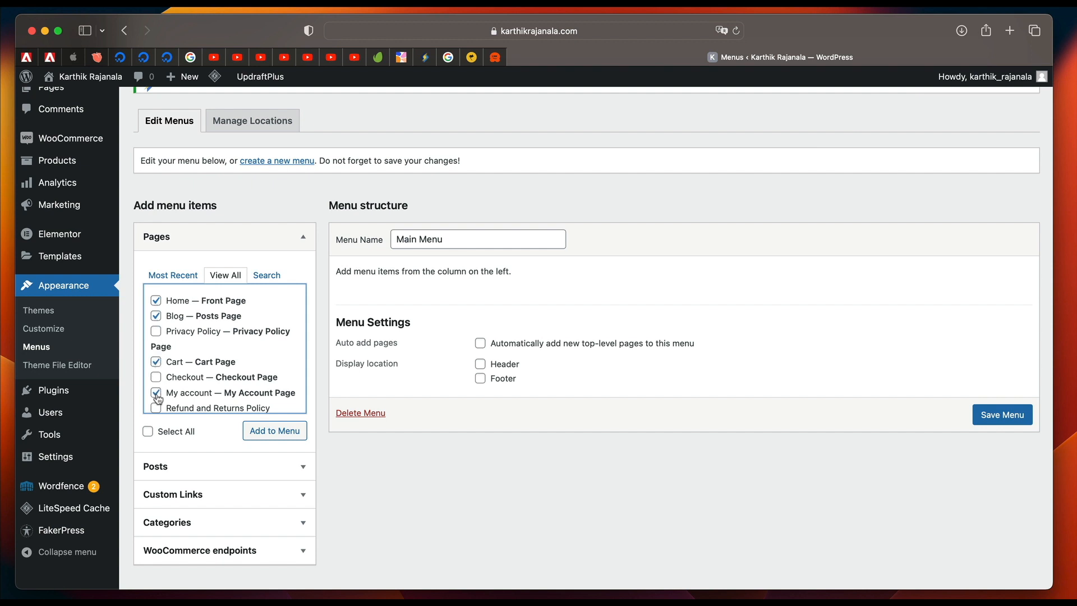
scroll(158, 393, down, 2)
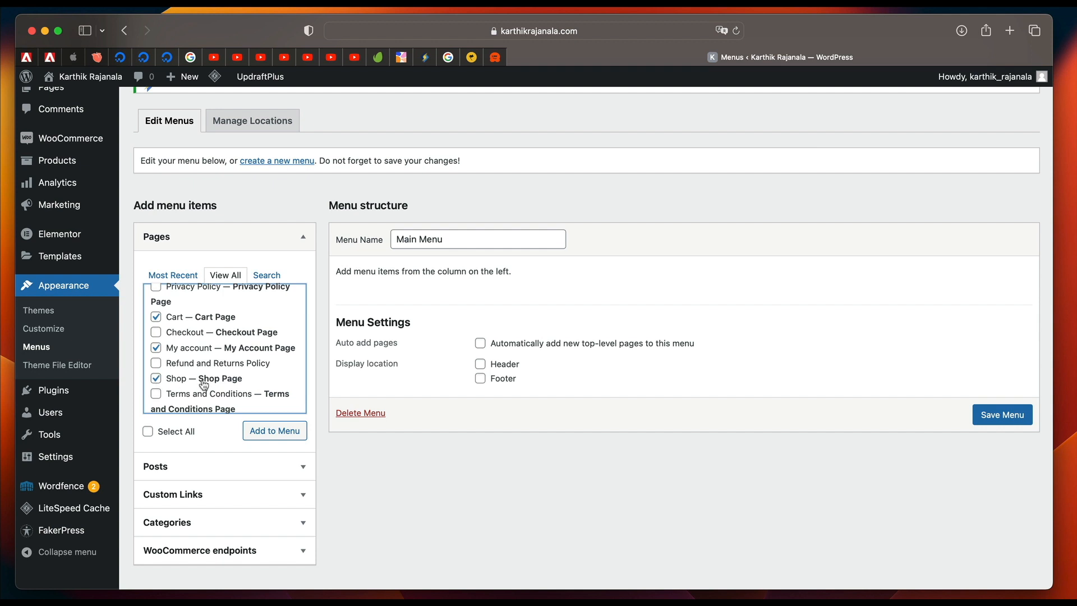
click(289, 438)
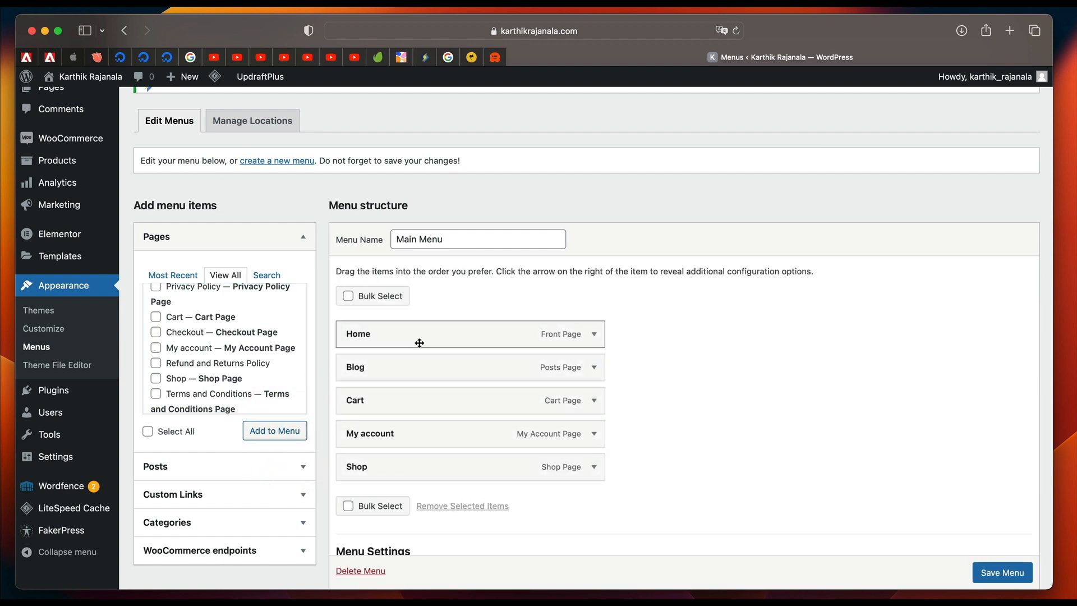
Reorder Main Menu with Shop directly after Home and Blog at the end, and save the menu.
drag(423, 468, 428, 365)
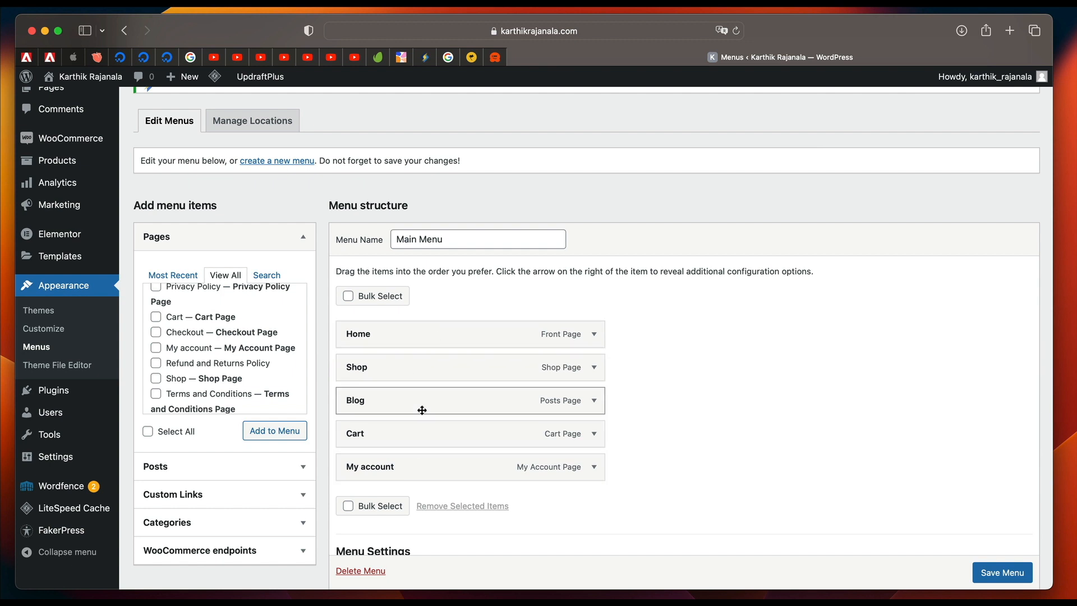
drag(427, 399, 428, 452)
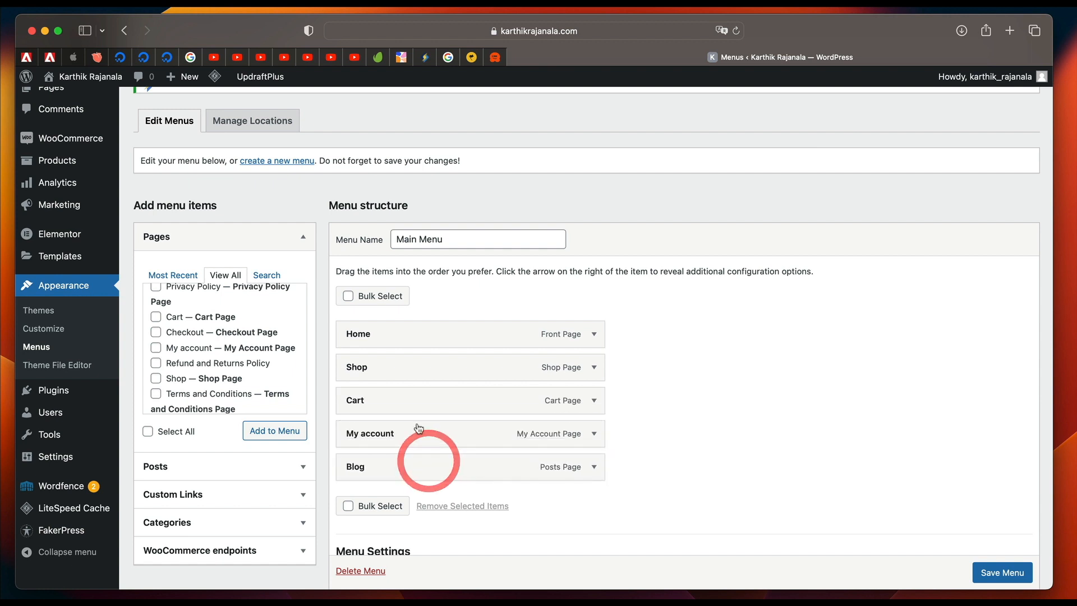
click(996, 573)
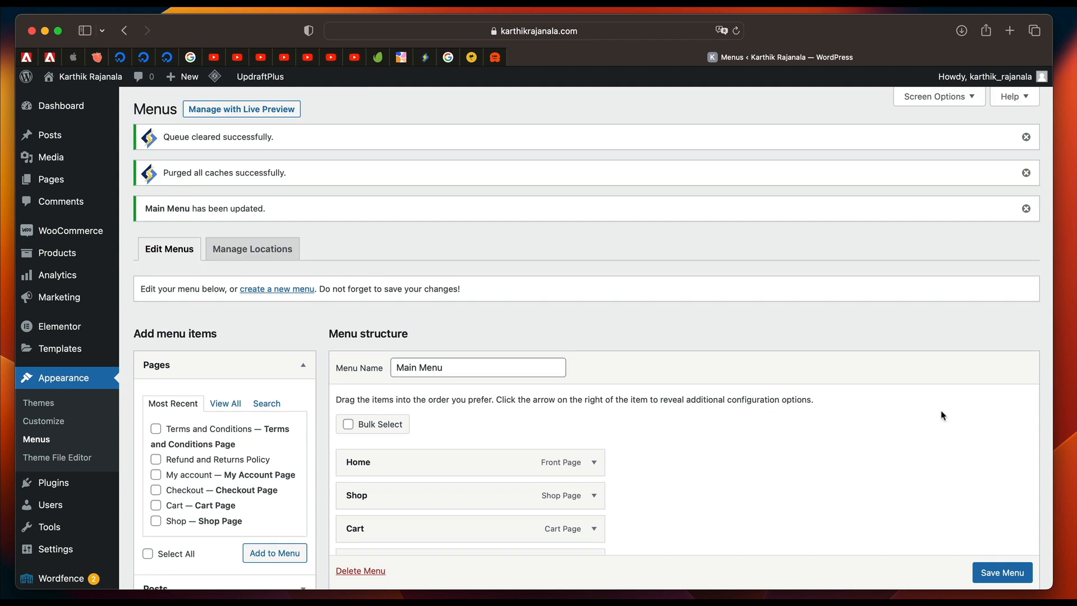
scroll(728, 353, down, 5)
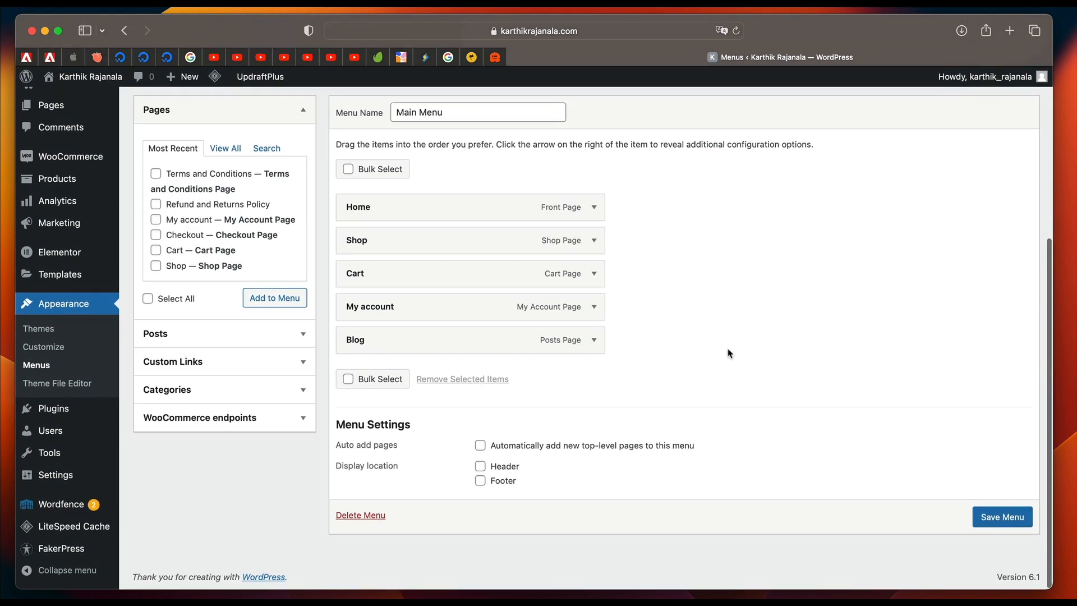
scroll(728, 353, up, 5)
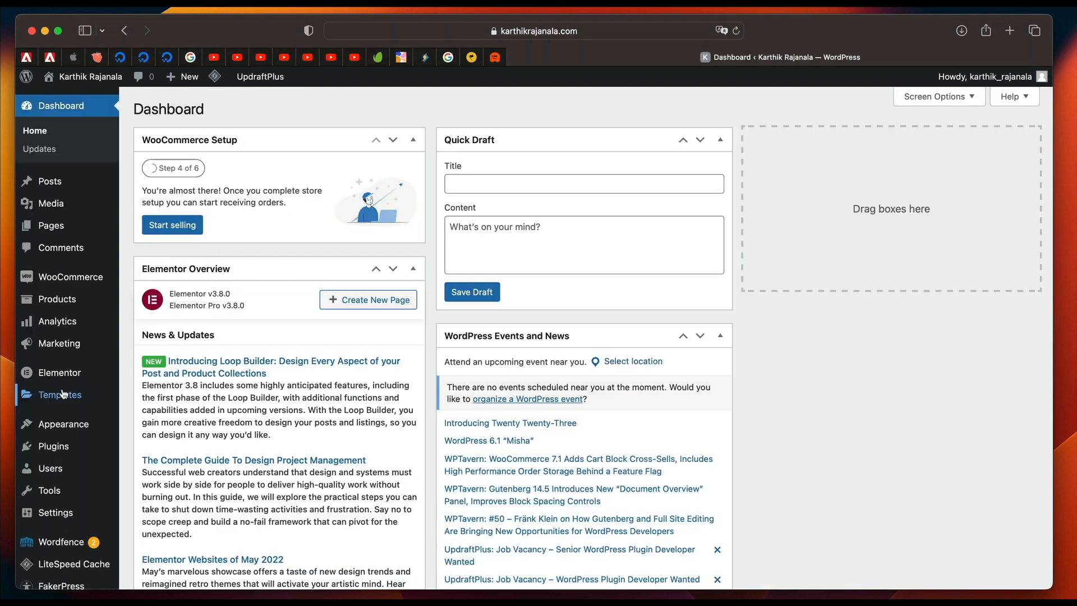
Open the Theme Builder to check the available site parts, and close it.
mouse_move(72, 396)
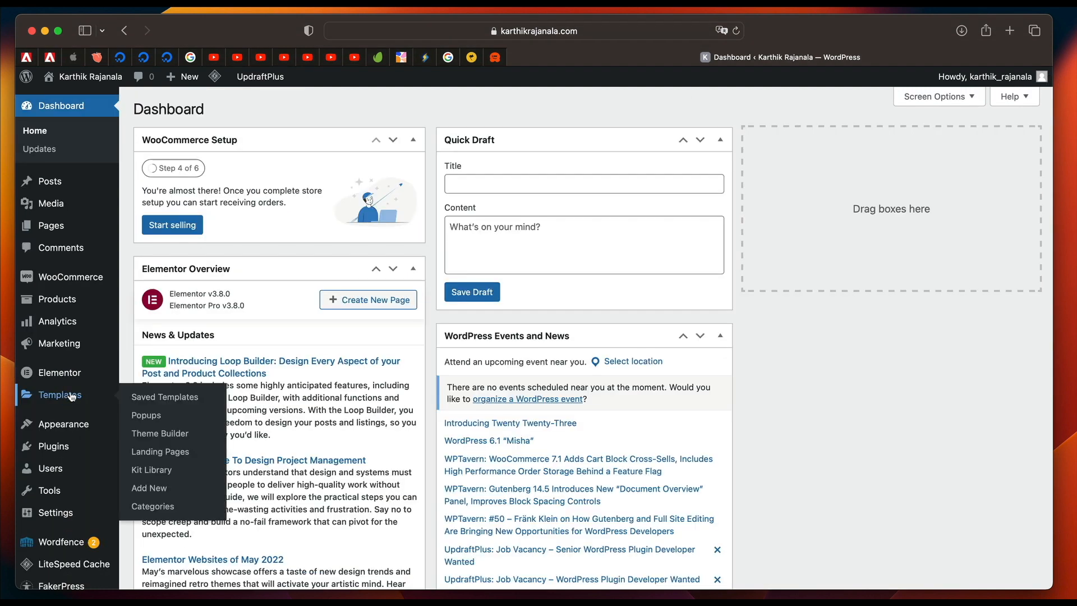
click(168, 433)
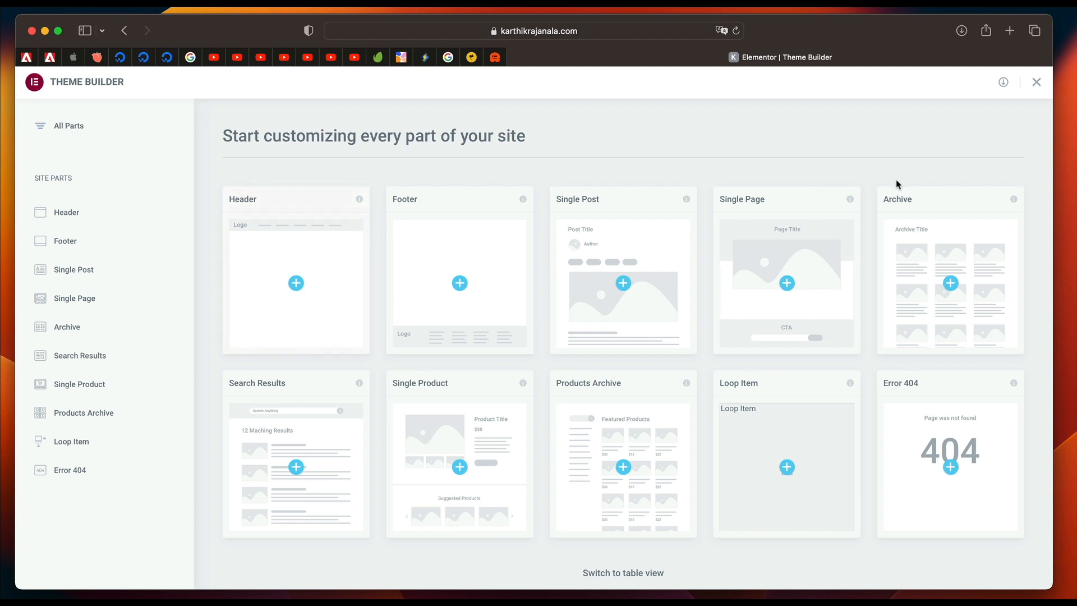
click(1036, 85)
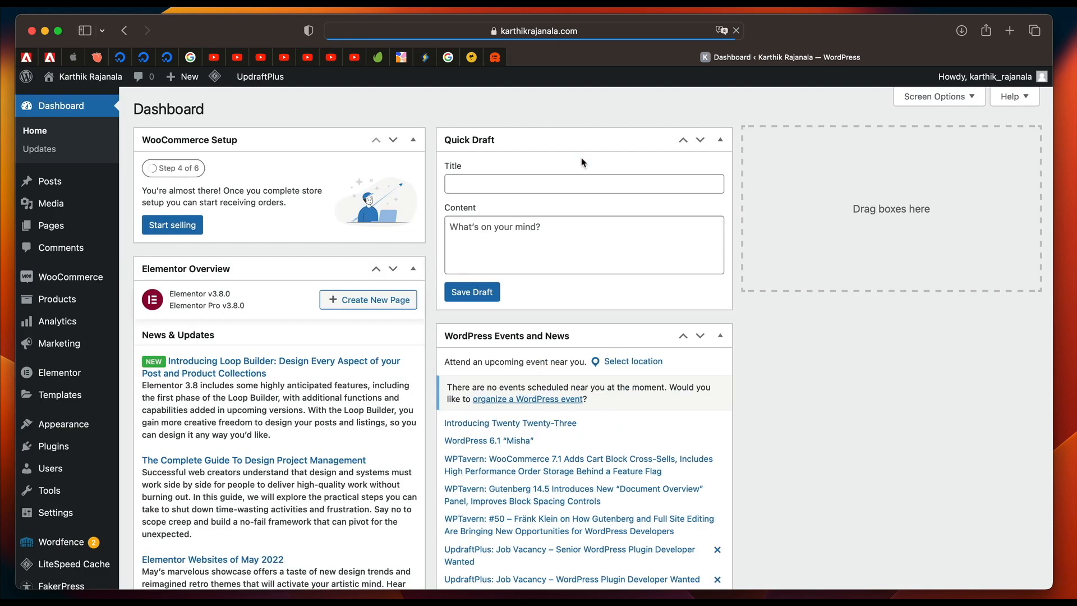
Search the Elementor Kit Library for "shop" and open the Handmade Kids Shop kit's demo.
mouse_move(77, 402)
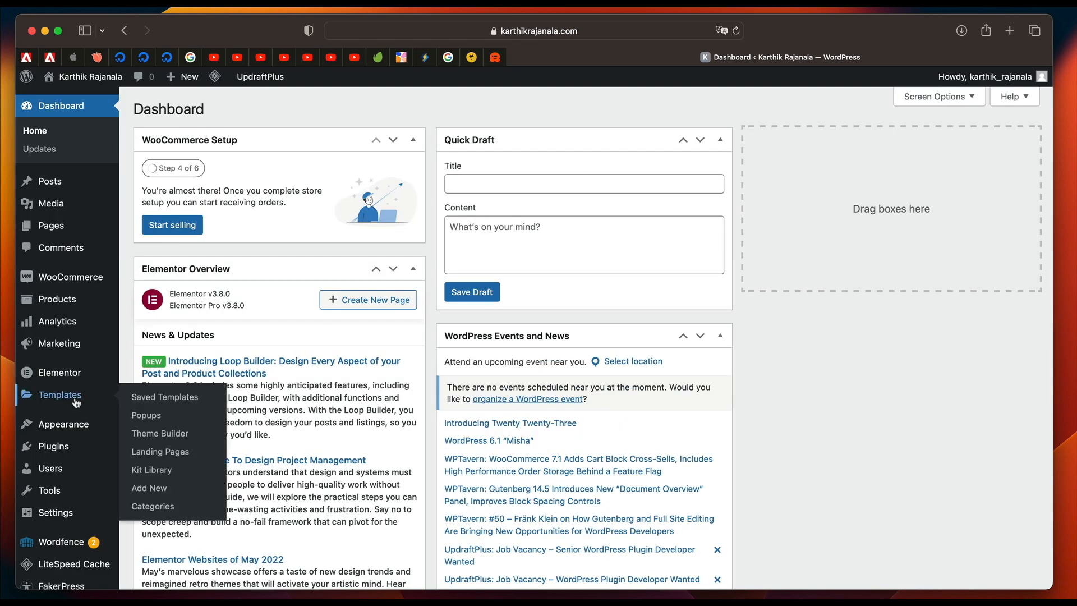
click(150, 472)
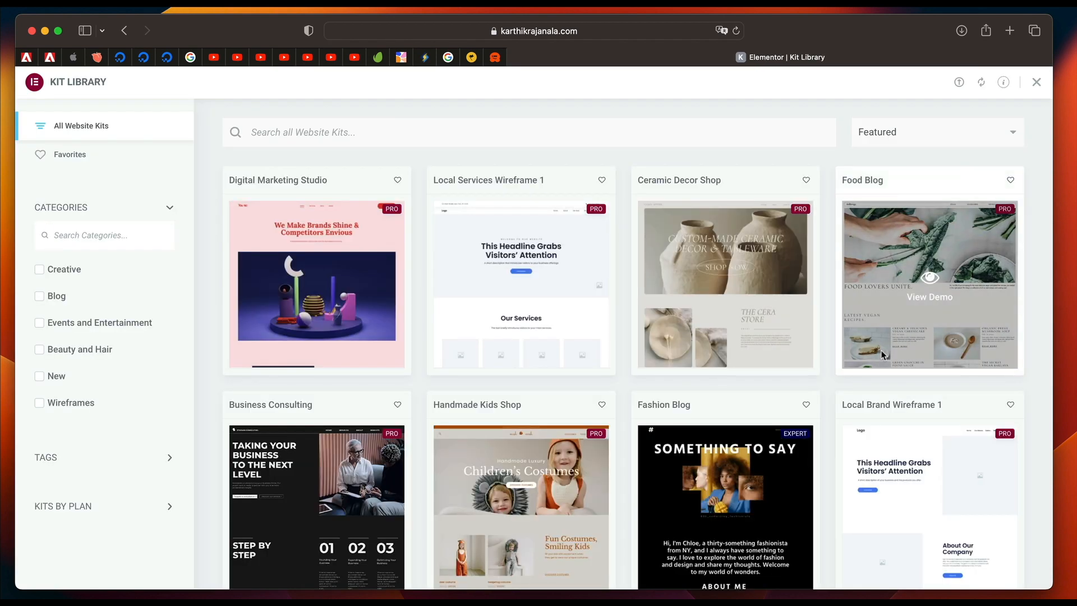
click(426, 132)
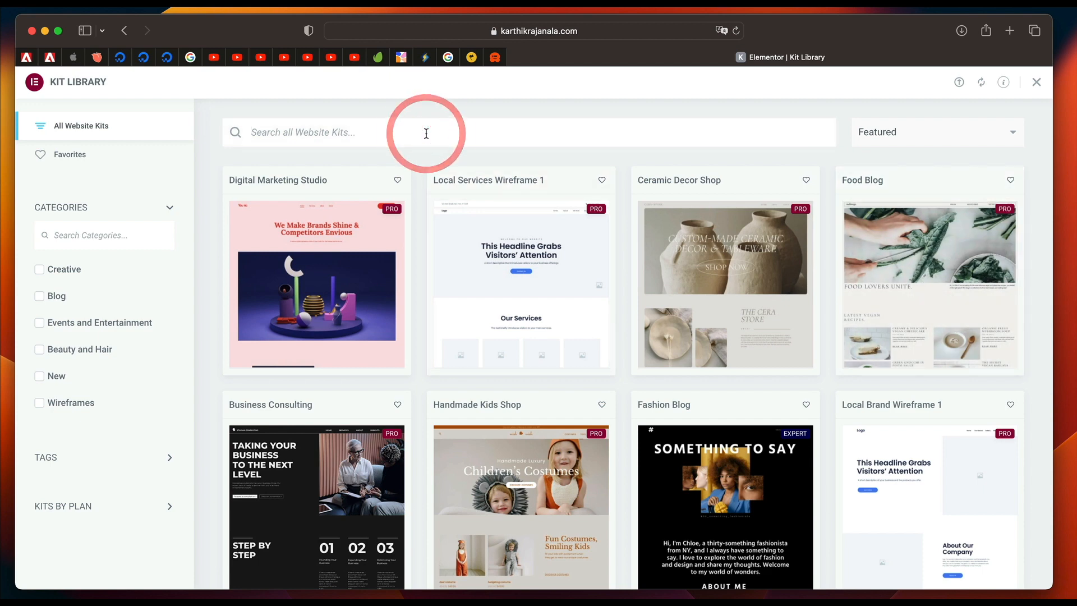
text(shop)
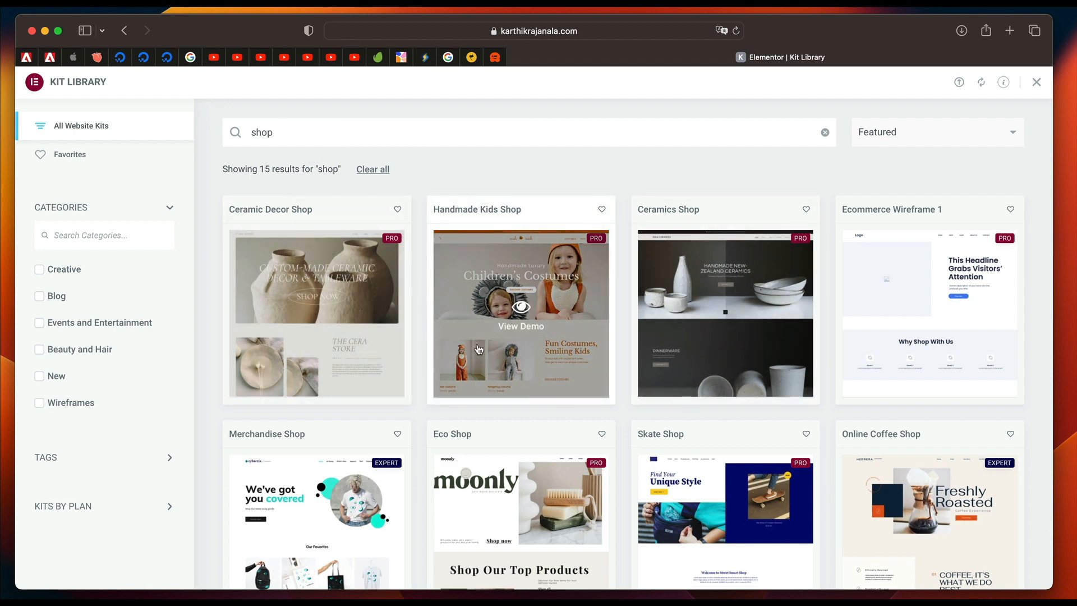
click(478, 349)
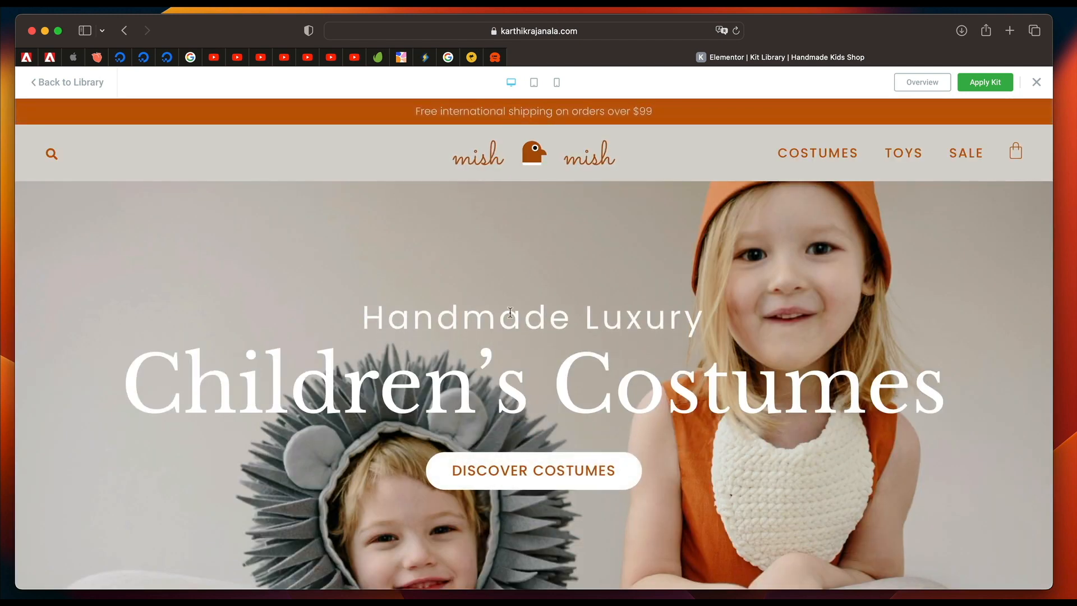
Examine the Handmade Kids Shop demo's homepage from header to gallery, dismissing the newsletter popup.
scroll(510, 312, down, 15)
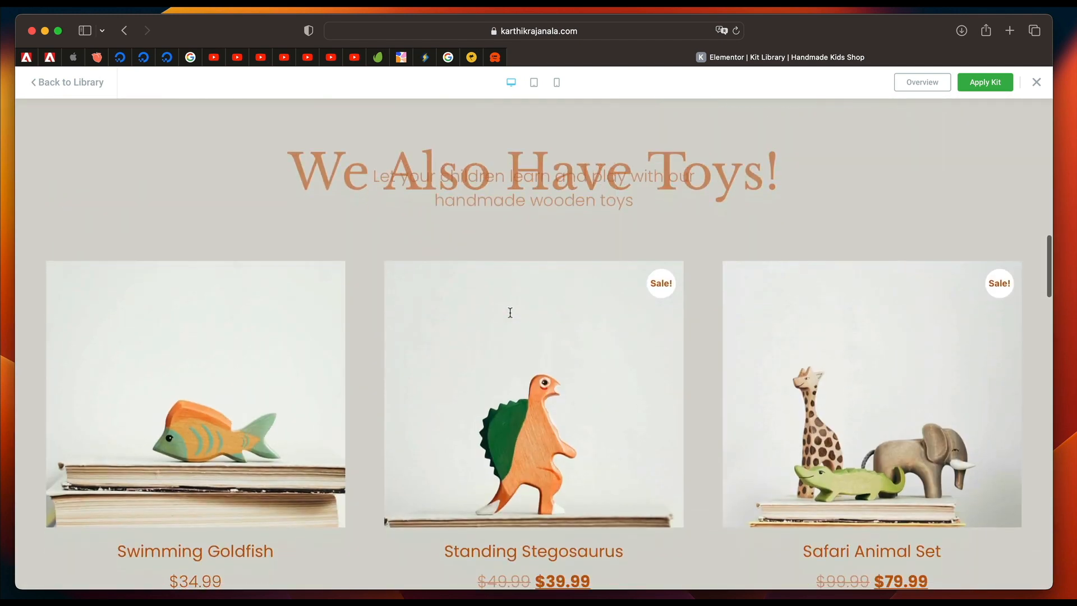
scroll(510, 312, down, 15)
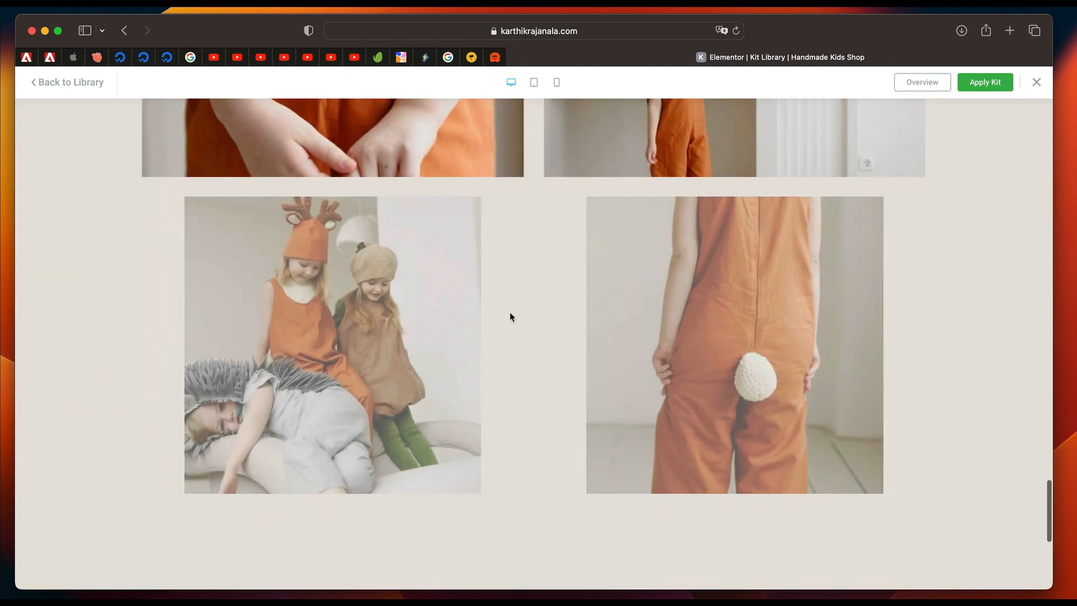
scroll(510, 312, down, 7)
scroll(510, 312, up, 20)
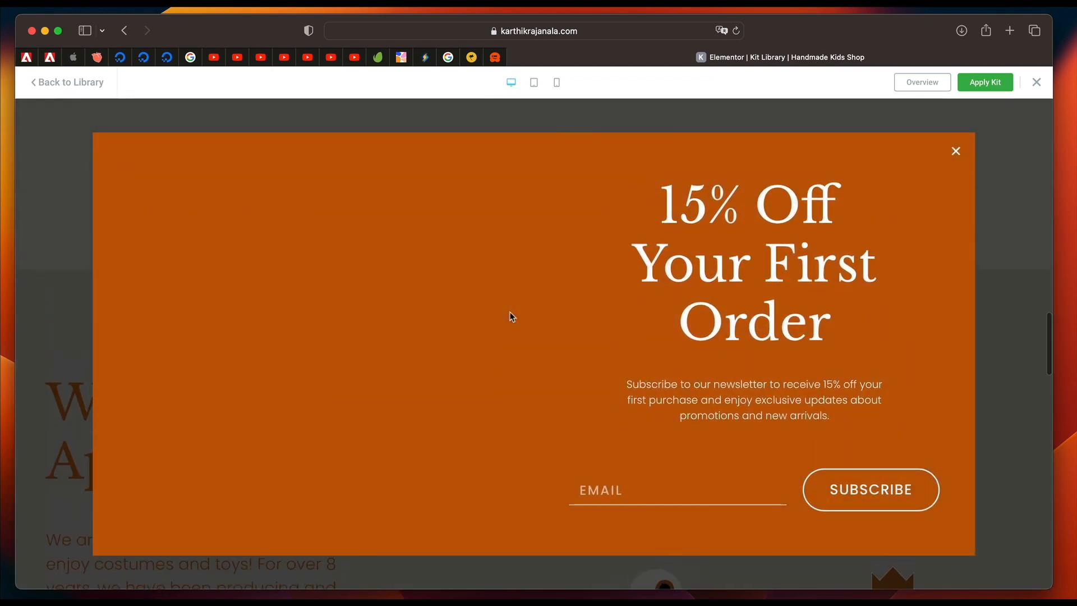
click(956, 151)
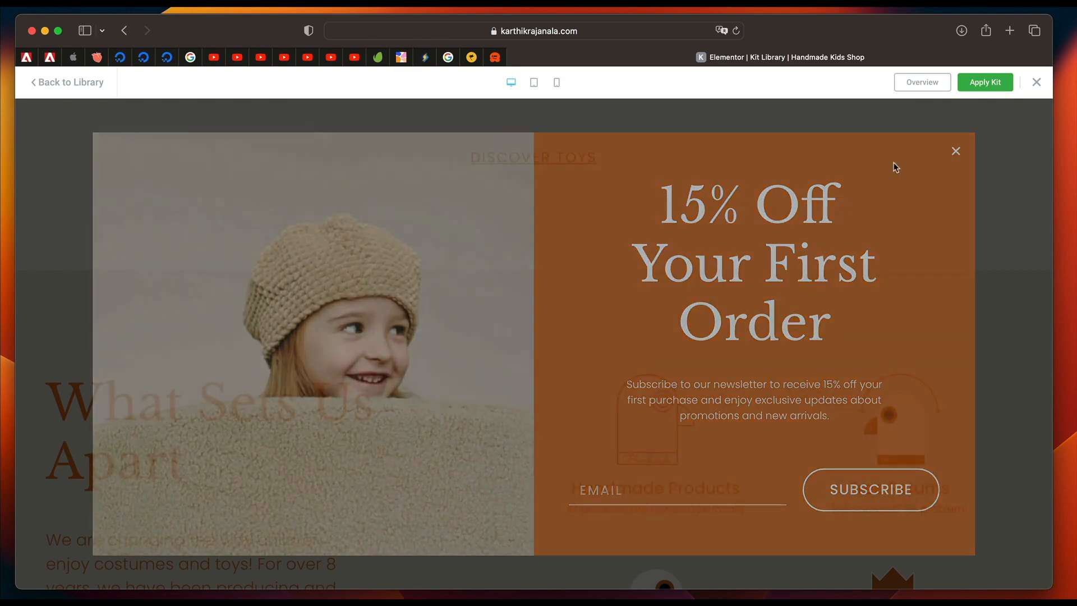
scroll(616, 233, up, 10)
scroll(614, 233, up, 10)
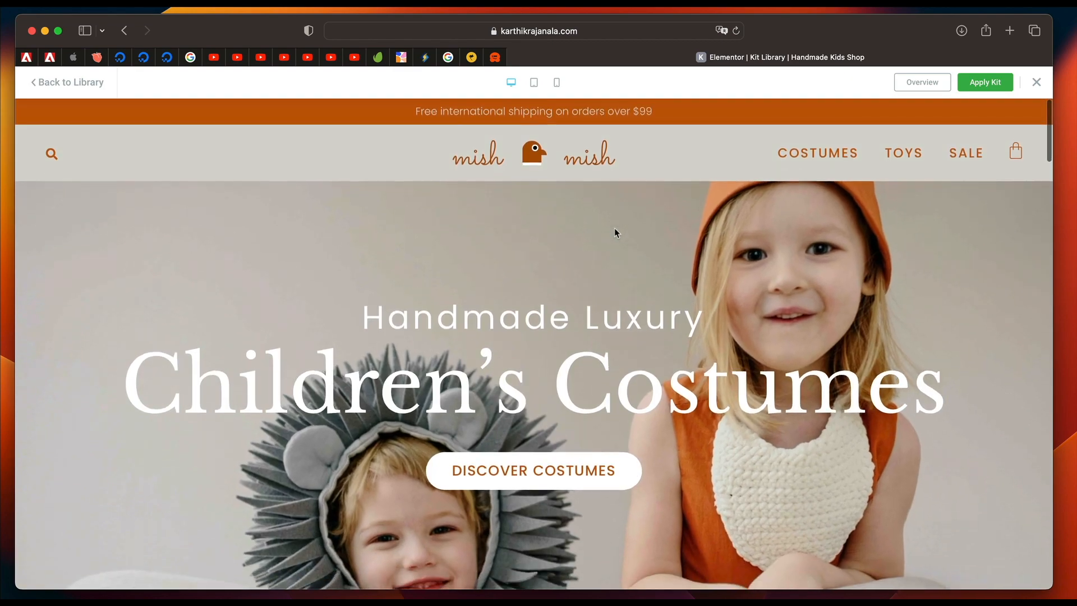
Customize the kit's application to include only Templates and Site Settings, excluding Content and removing the Products custom post type.
click(987, 89)
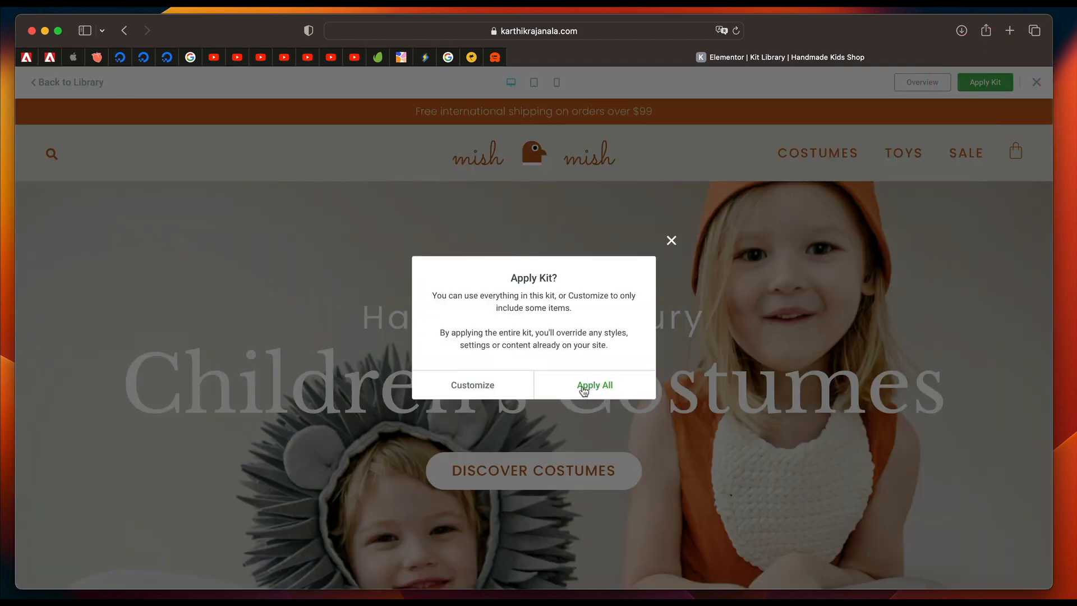
click(472, 386)
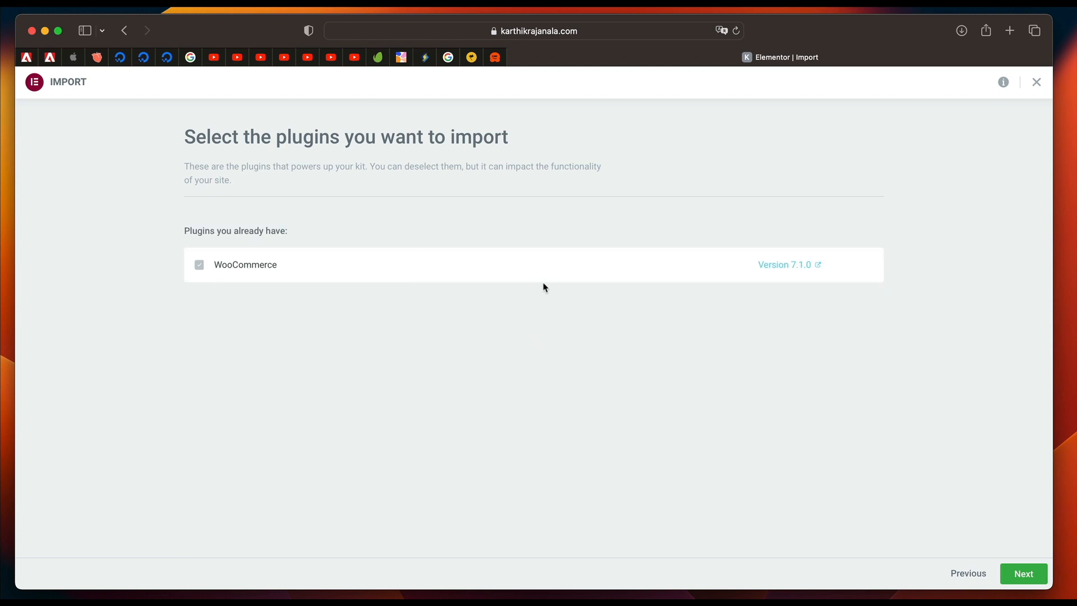
click(1031, 576)
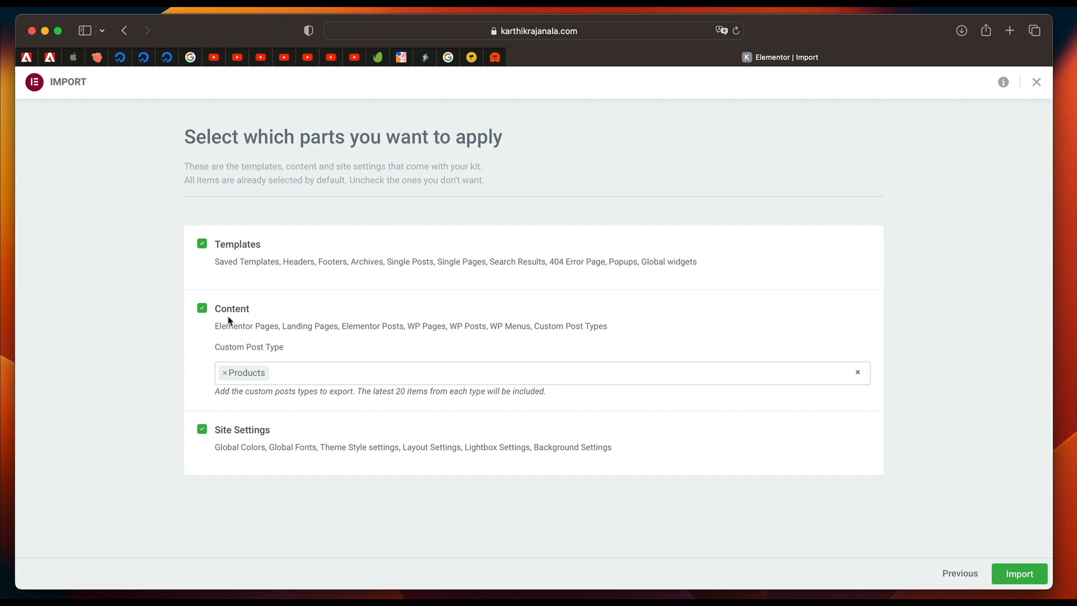
click(202, 308)
triple_click(358, 326)
triple_click(358, 326)
triple_click(358, 327)
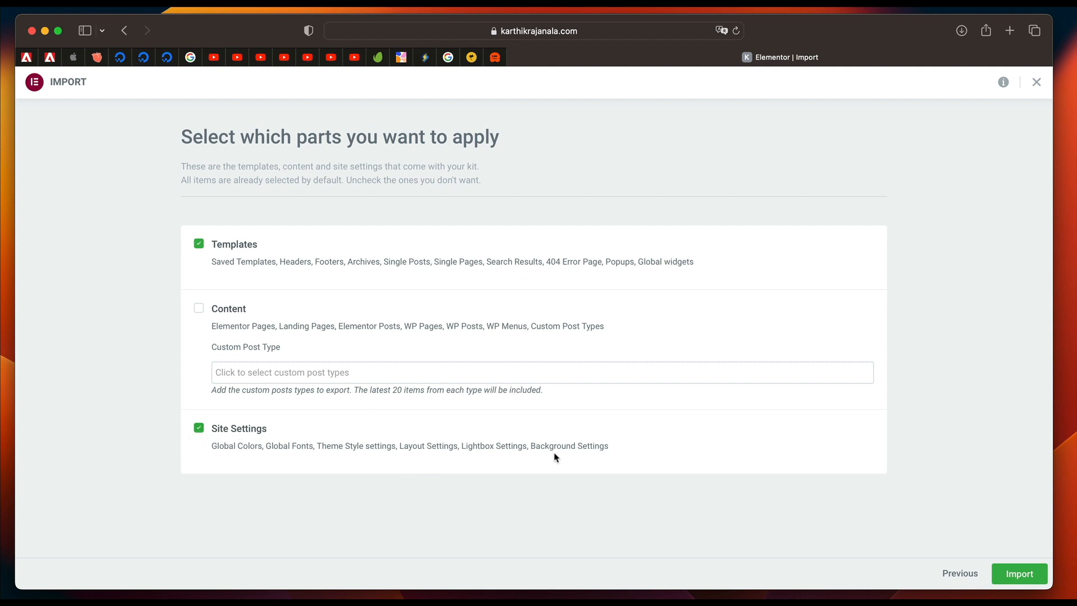
Import the selected kit parts with unfiltered file uploads enabled, review the imported site settings and close the summary.
click(1026, 575)
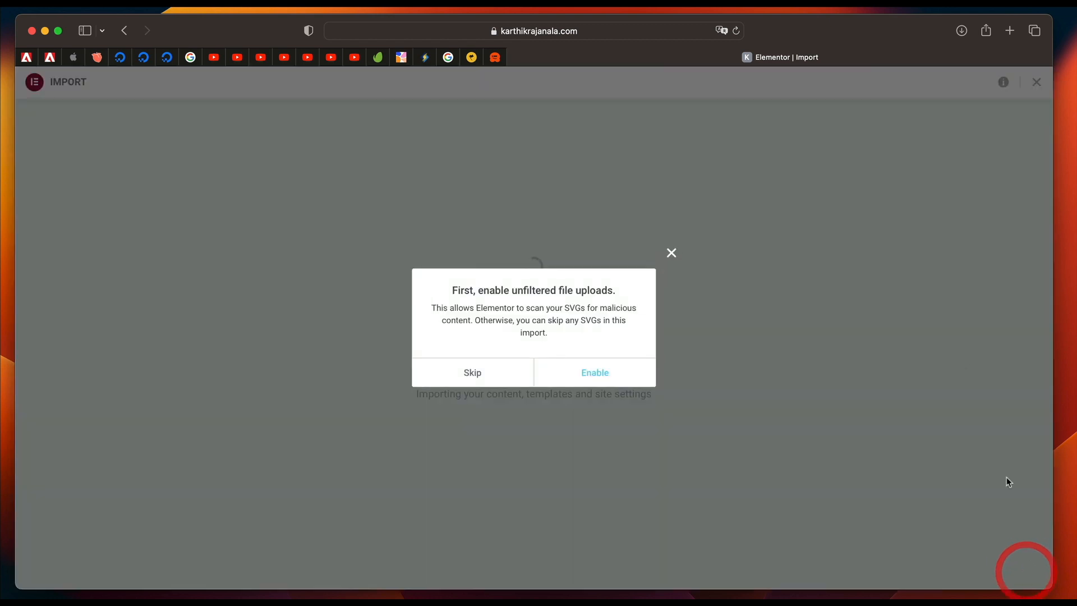
click(621, 375)
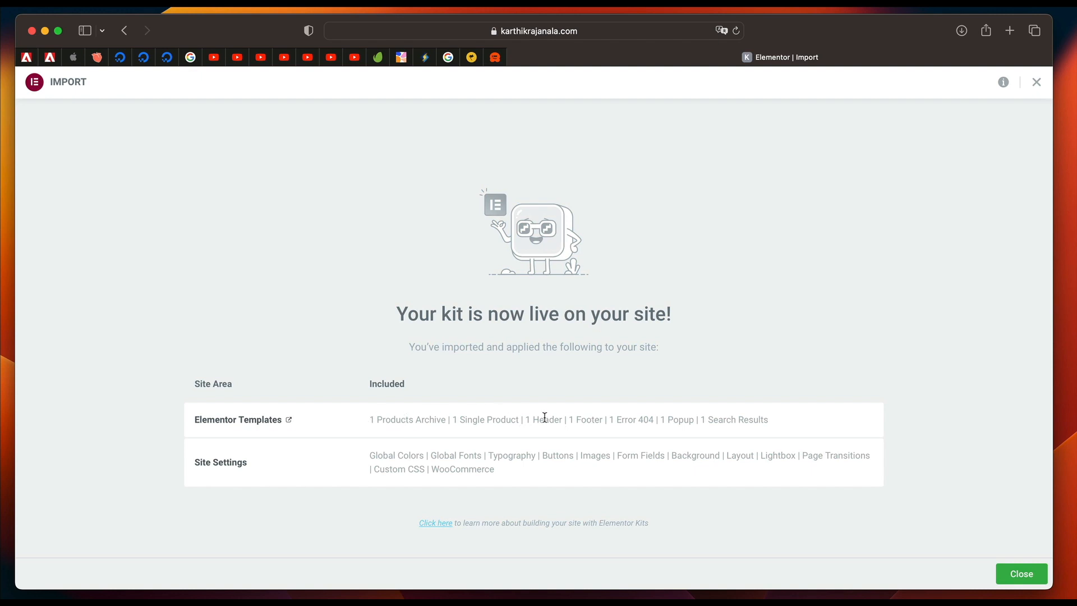
double_click(382, 453)
double_click(446, 454)
double_click(517, 452)
triple_click(563, 452)
click(728, 459)
click(1025, 573)
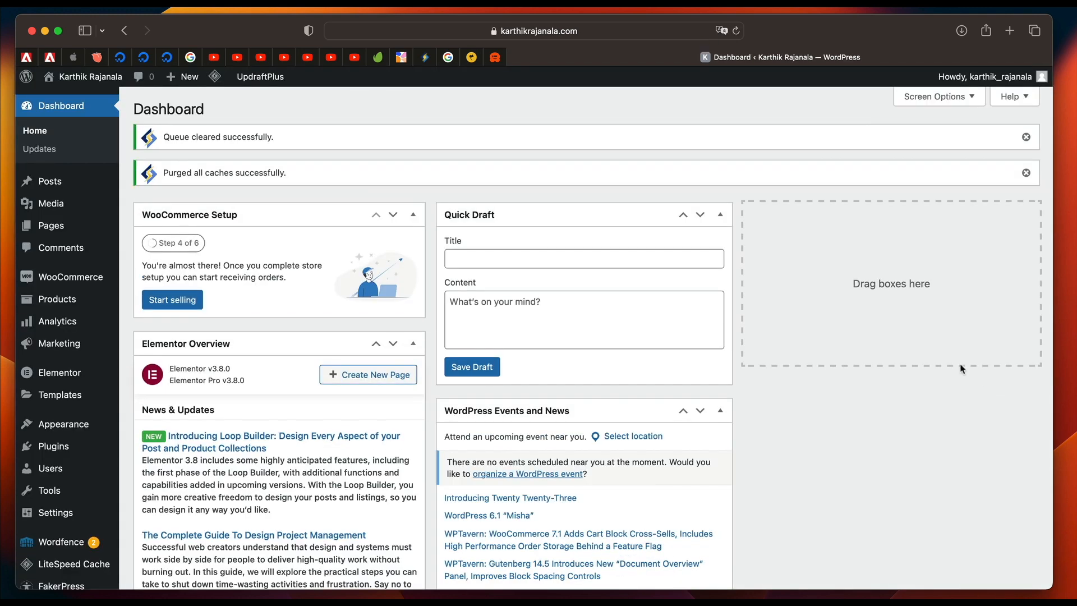
Find the Theme Builder with Elementor's Finder by searching "theme", and open it to view the site's global parts.
mouse_move(62, 396)
key(super+e)
text(theme)
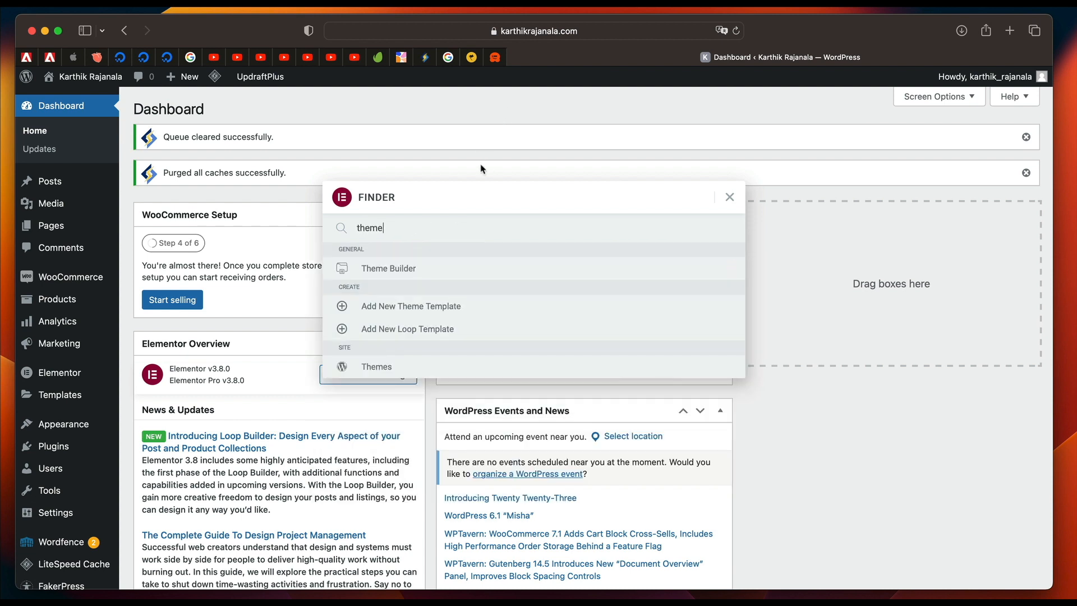
click(428, 270)
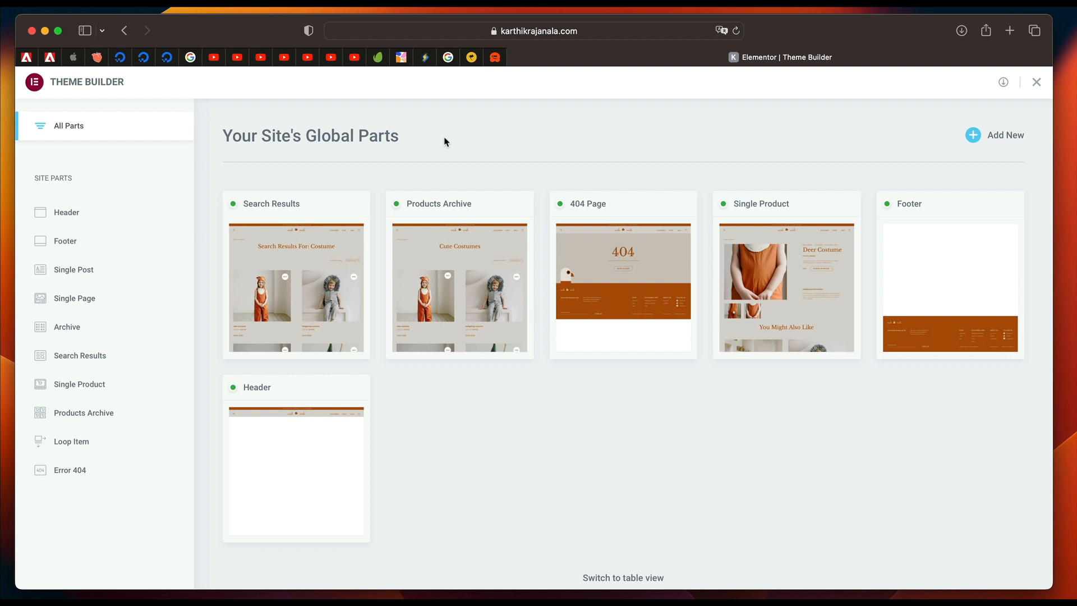
triple_click(337, 133)
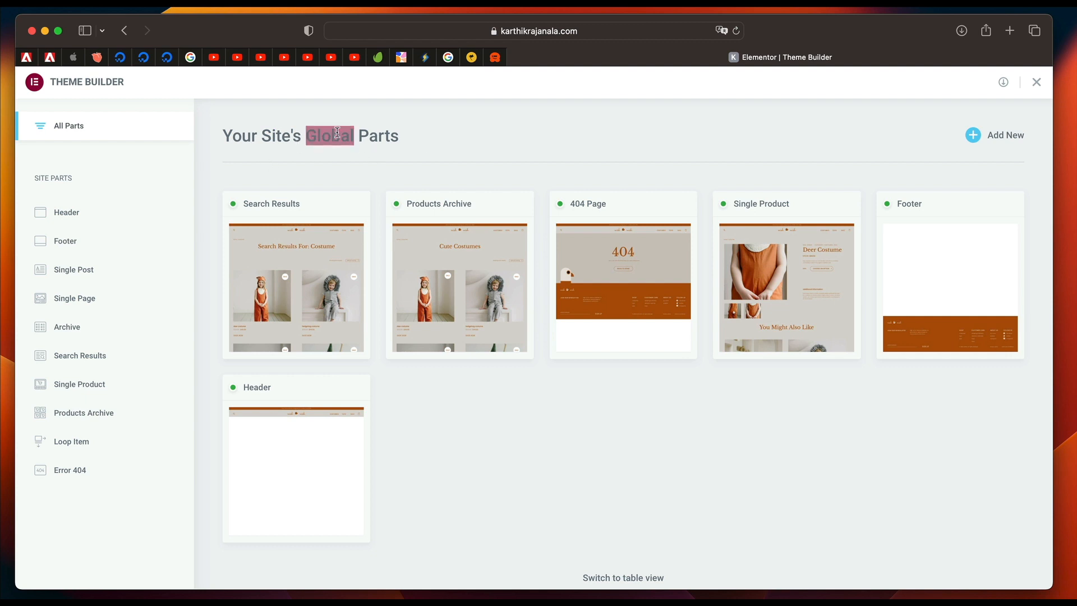
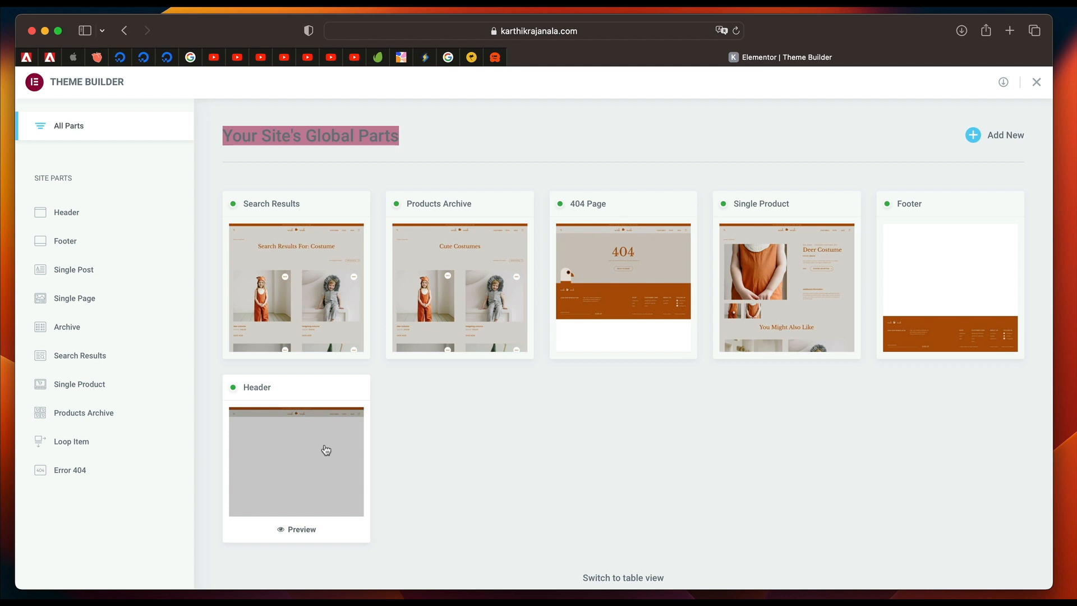
Open the site's Header part for editing and go to the Global Colors in Site Settings.
click(299, 462)
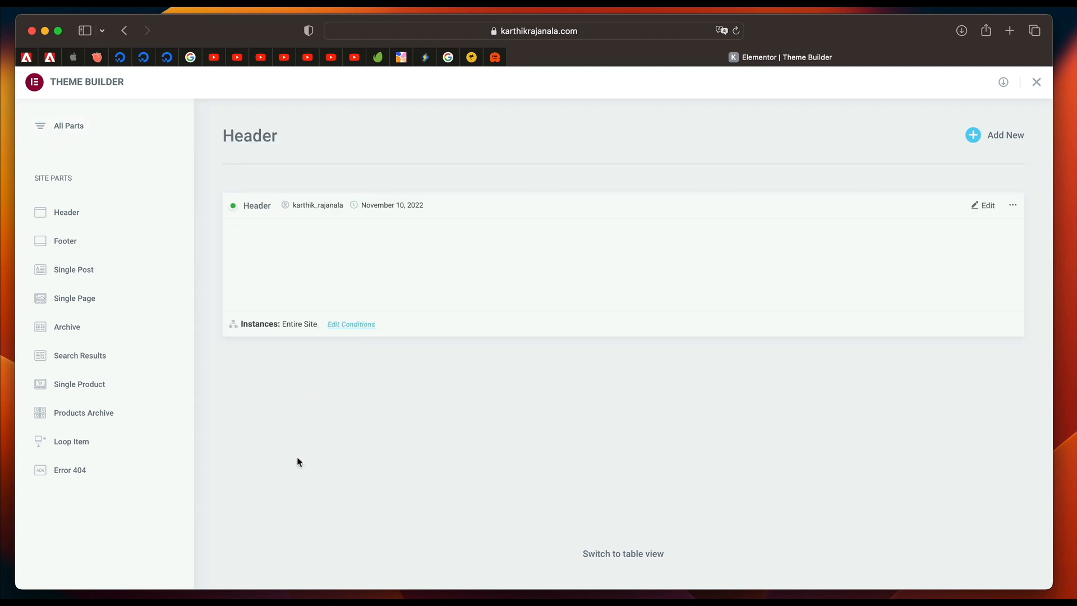
click(70, 213)
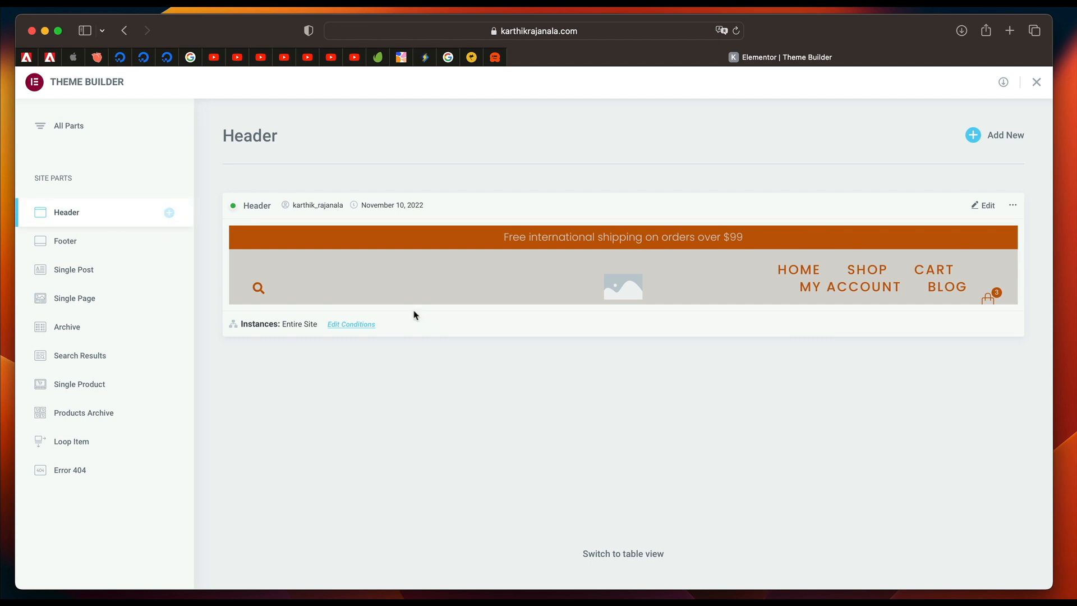
click(983, 206)
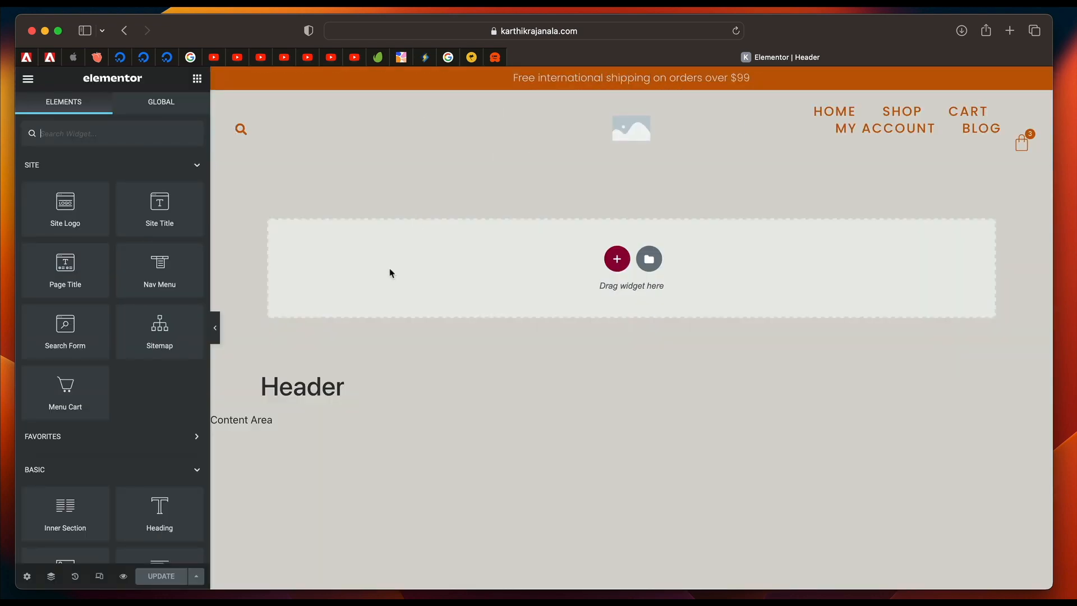
click(28, 80)
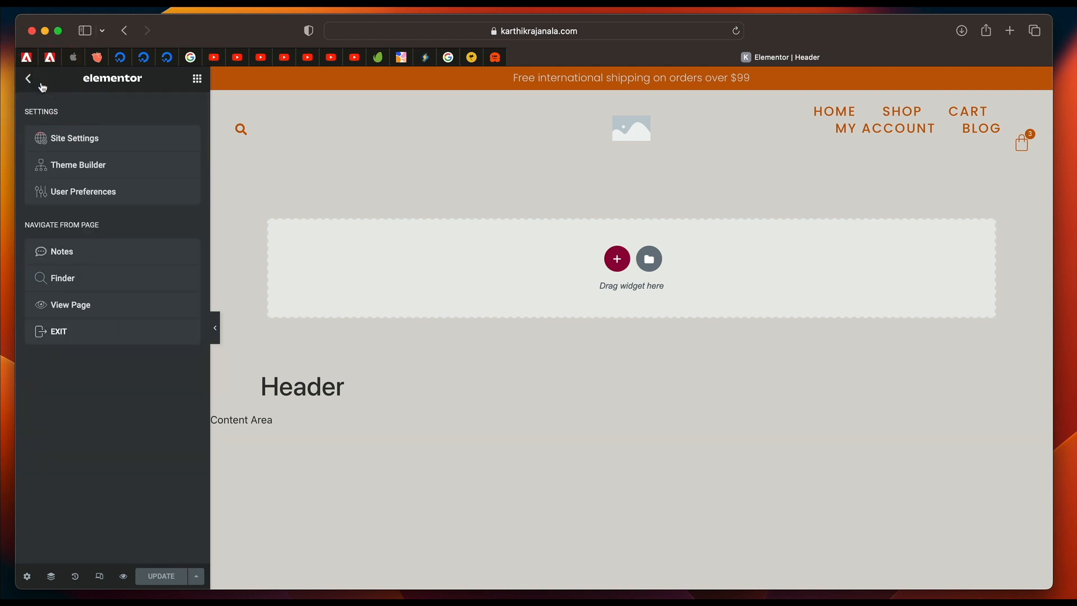
click(80, 147)
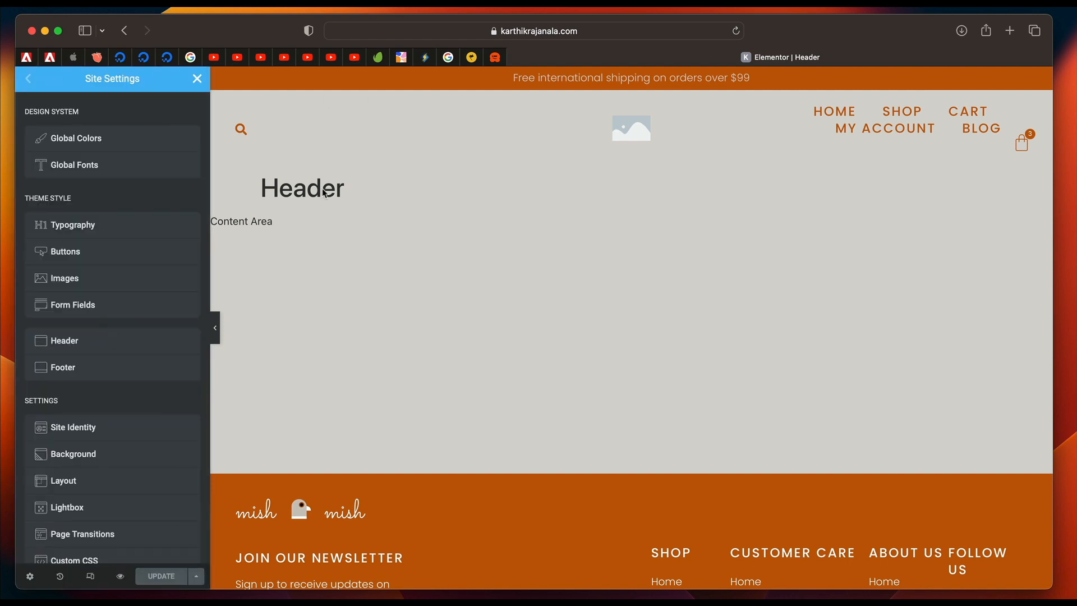
click(151, 147)
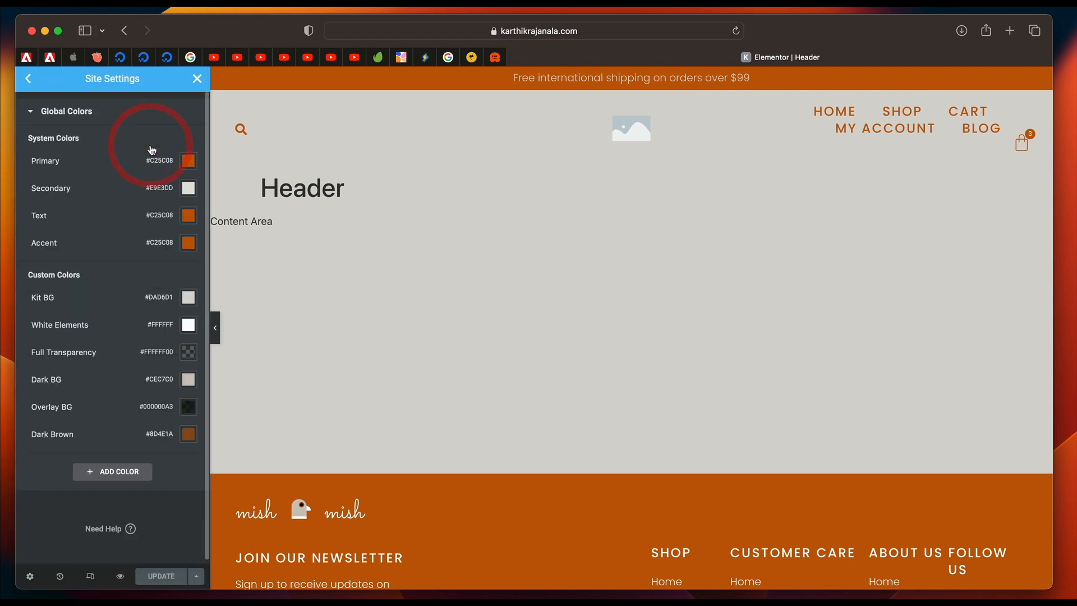
Change the global Primary color to the light green #8FC020.
click(189, 162)
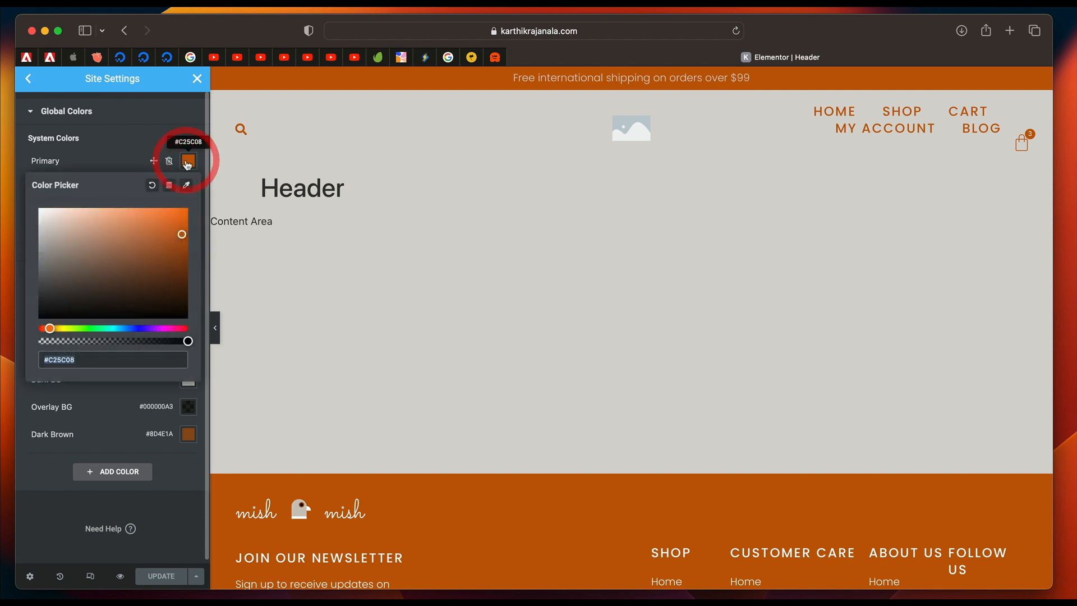
click(71, 328)
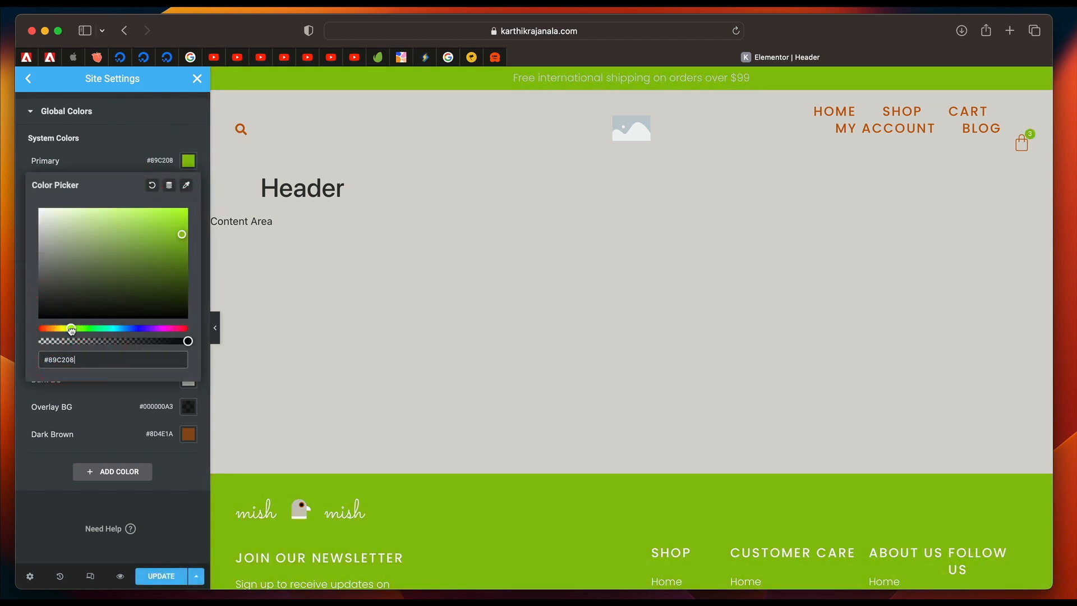
drag(180, 236, 159, 239)
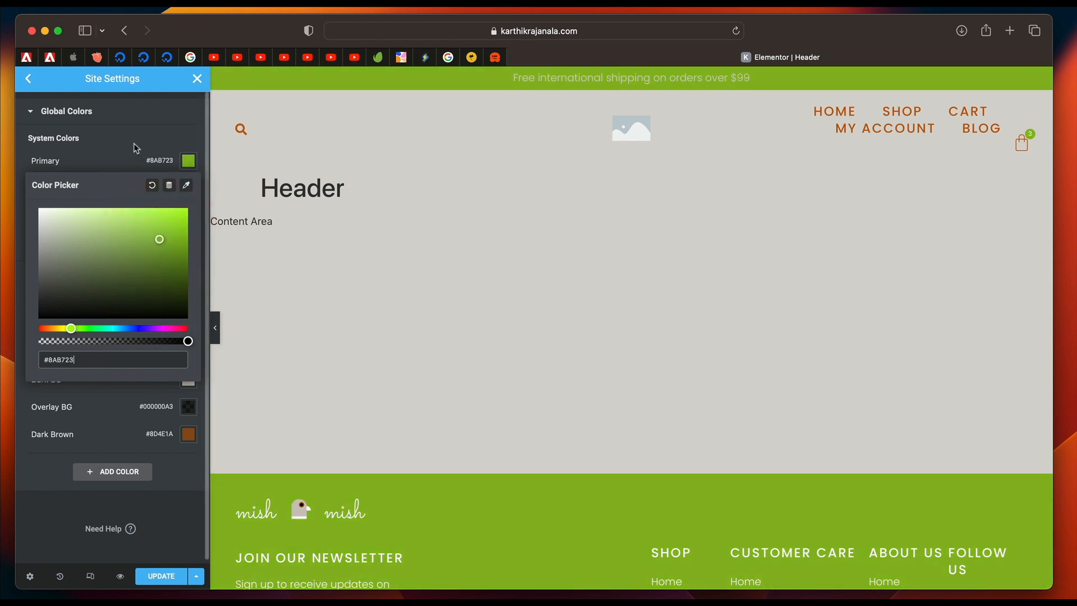
drag(161, 241, 164, 236)
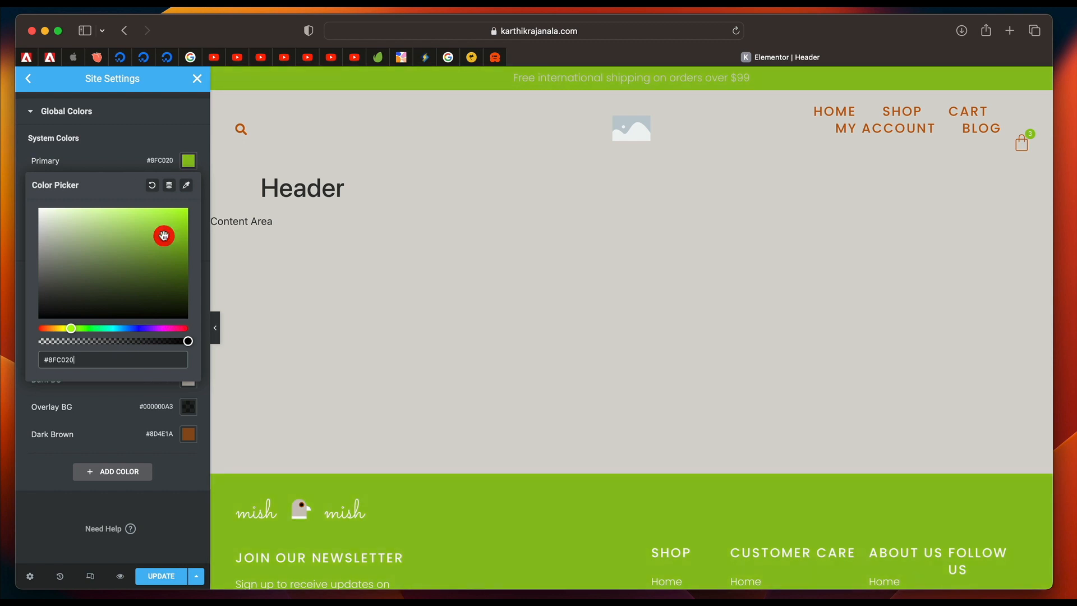
click(120, 148)
Change the global Text color to the dark green #33761D.
click(190, 219)
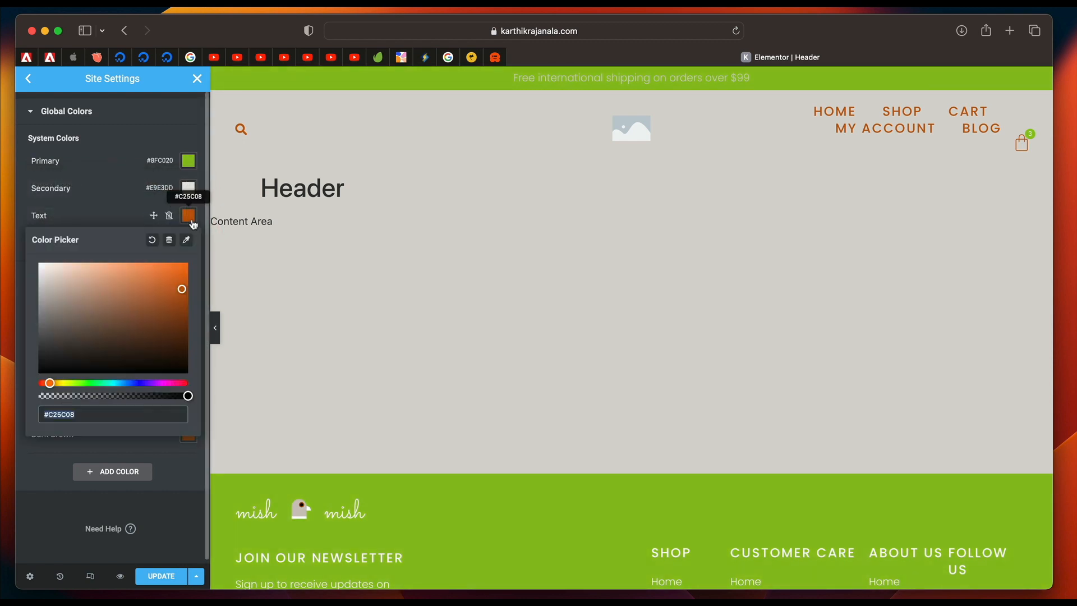
click(83, 385)
mouse_move(145, 322)
mouse_down()
mouse_move(181, 294)
mouse_move(152, 322)
mouse_up()
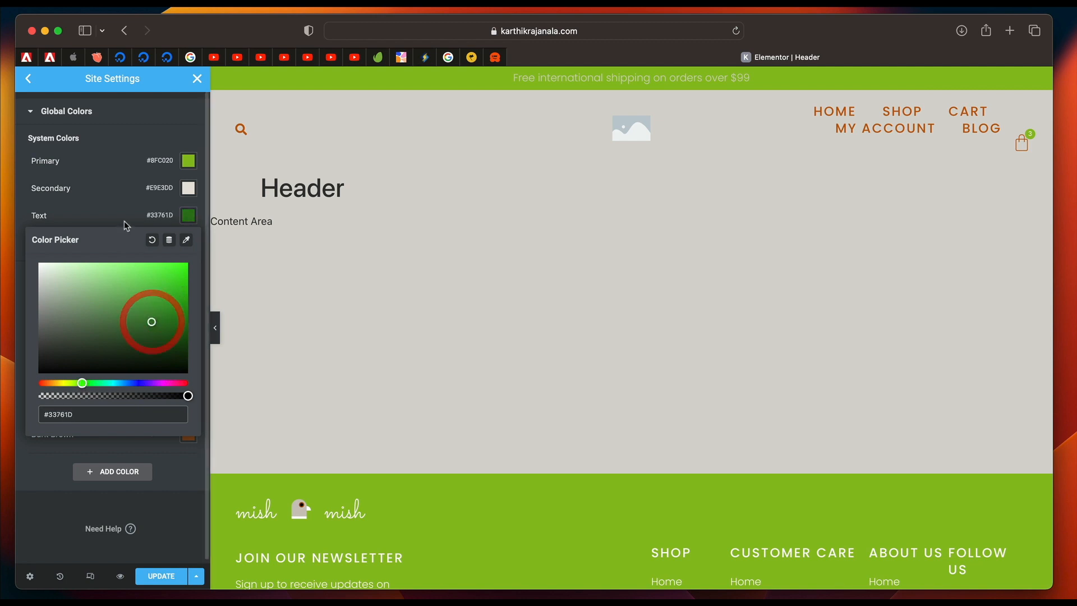
click(188, 215)
Change the global Accent color to the very dark green #274A0D.
click(190, 247)
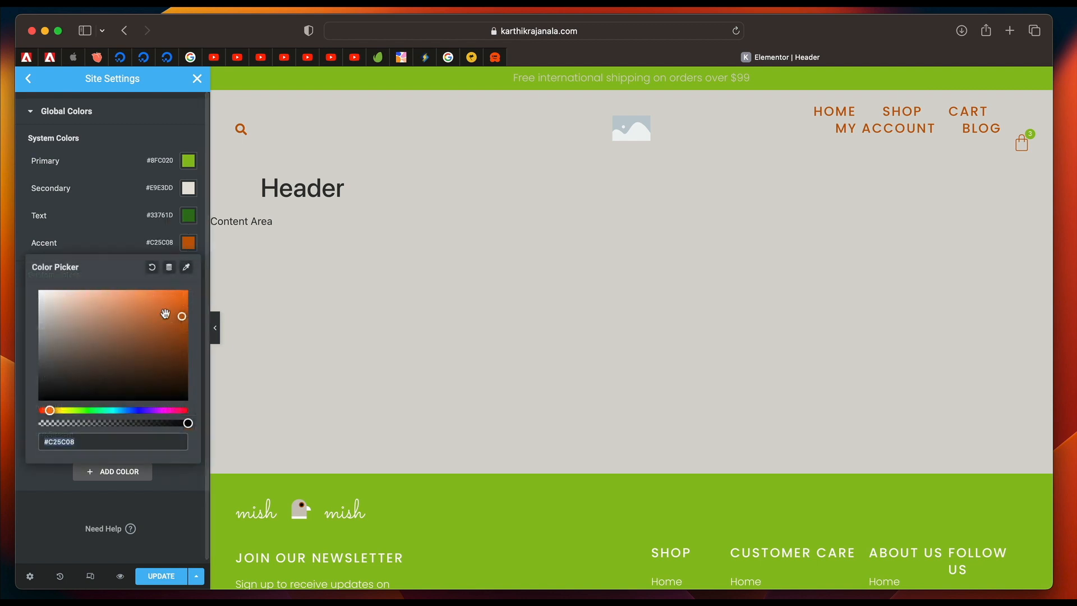
click(78, 410)
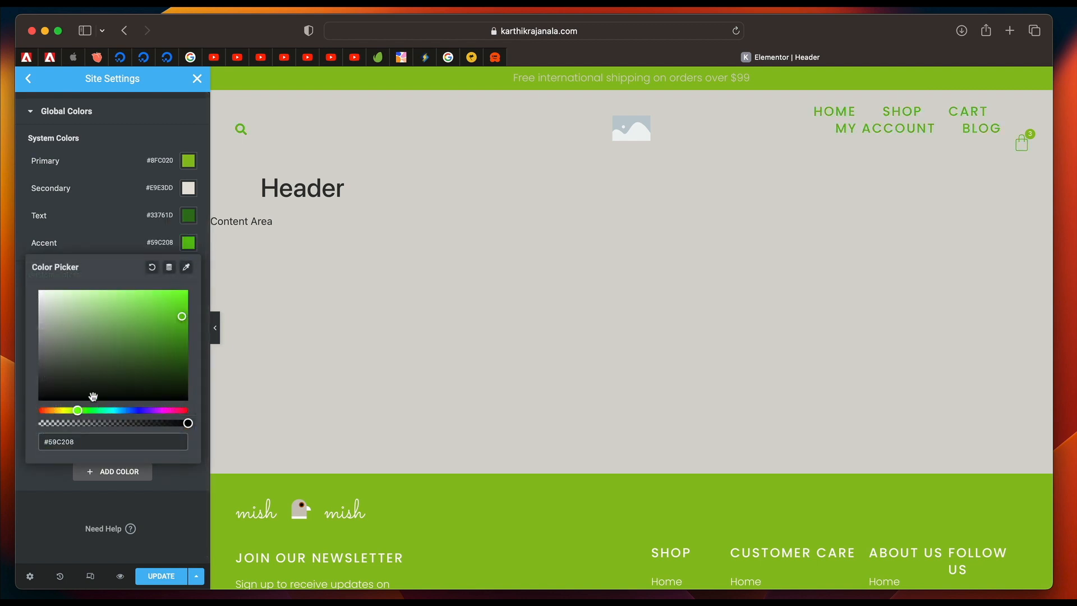
drag(182, 316, 162, 368)
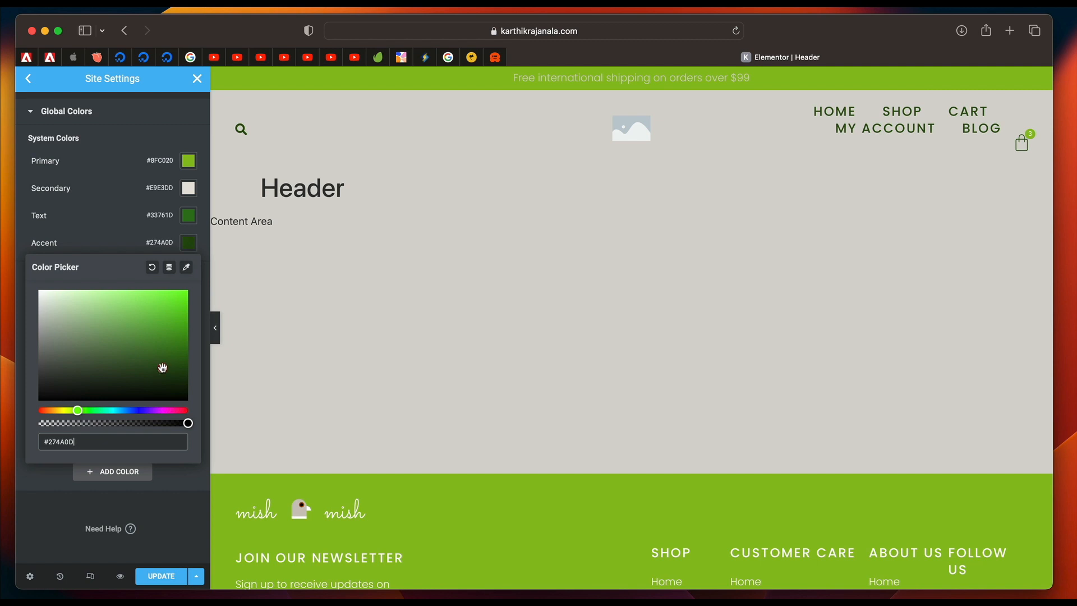
click(132, 245)
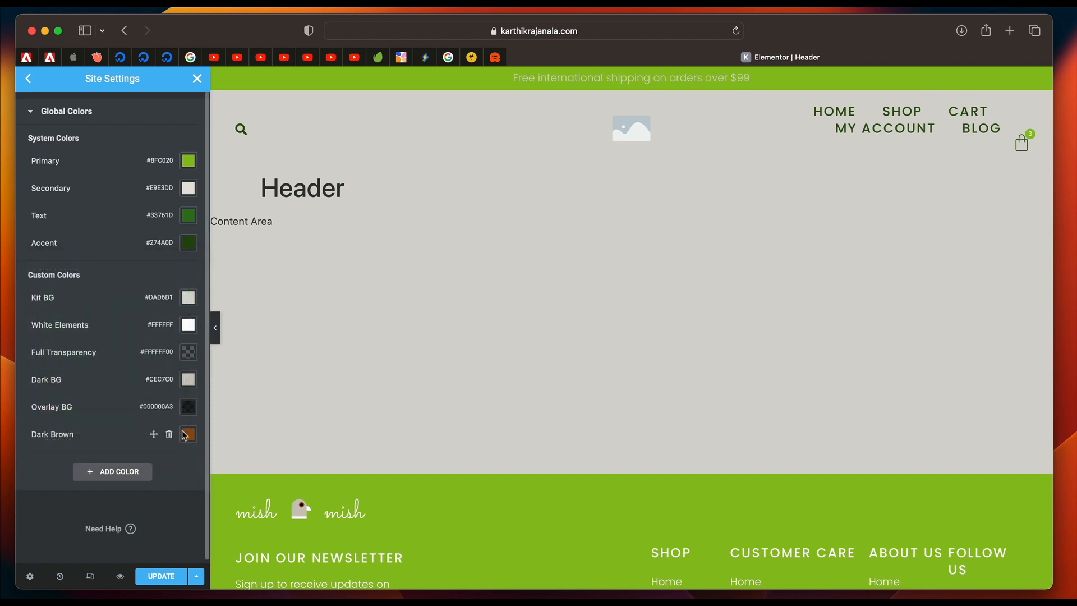
Add a custom global color named "Txt Color" set to black #000000, and save the site settings.
click(118, 472)
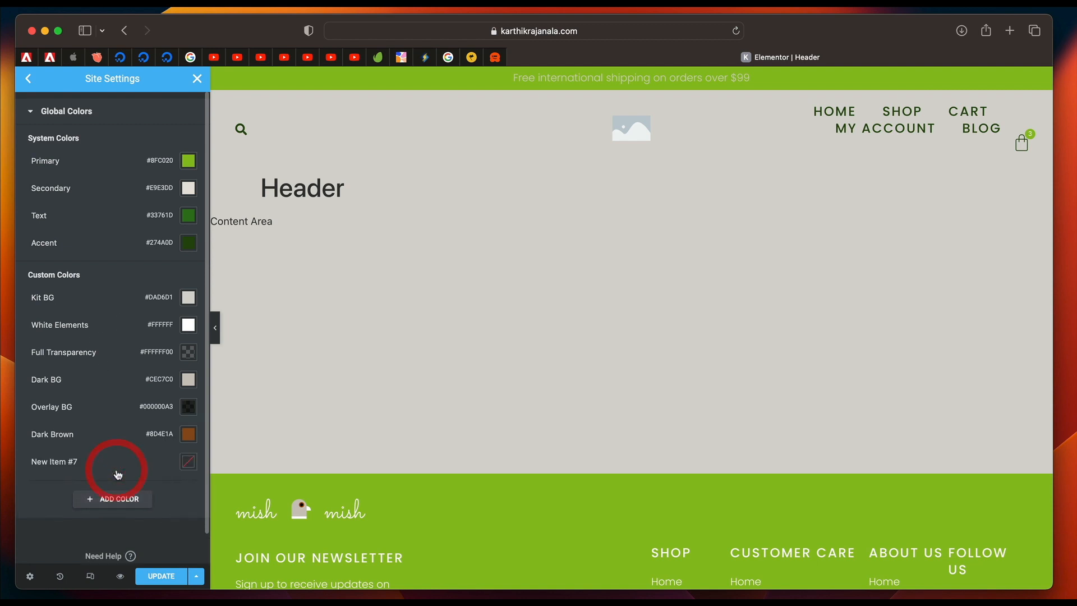
click(73, 461)
text(Txt Color)
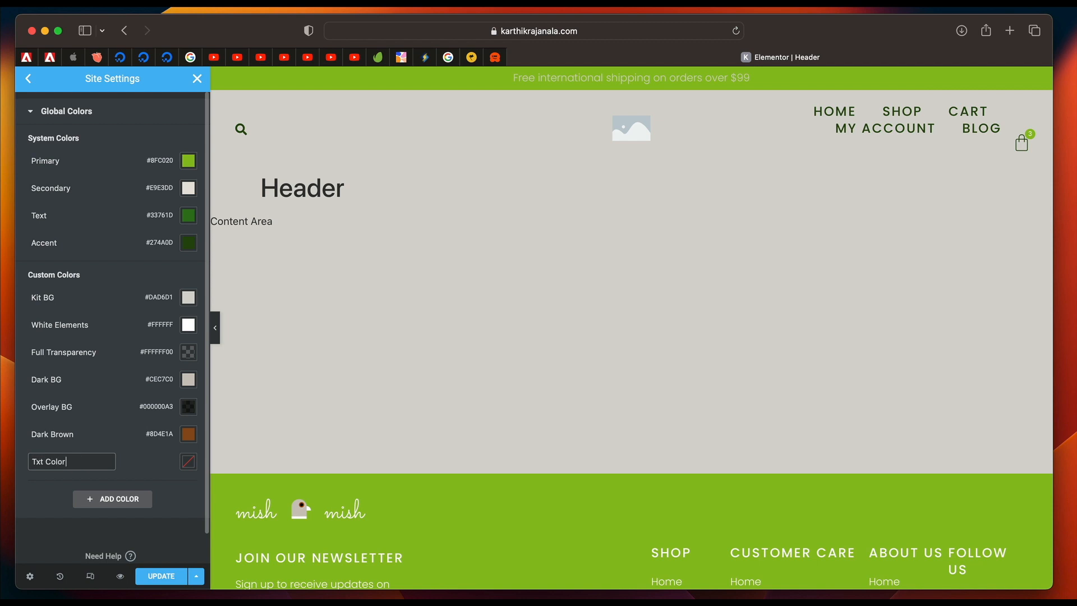
click(189, 464)
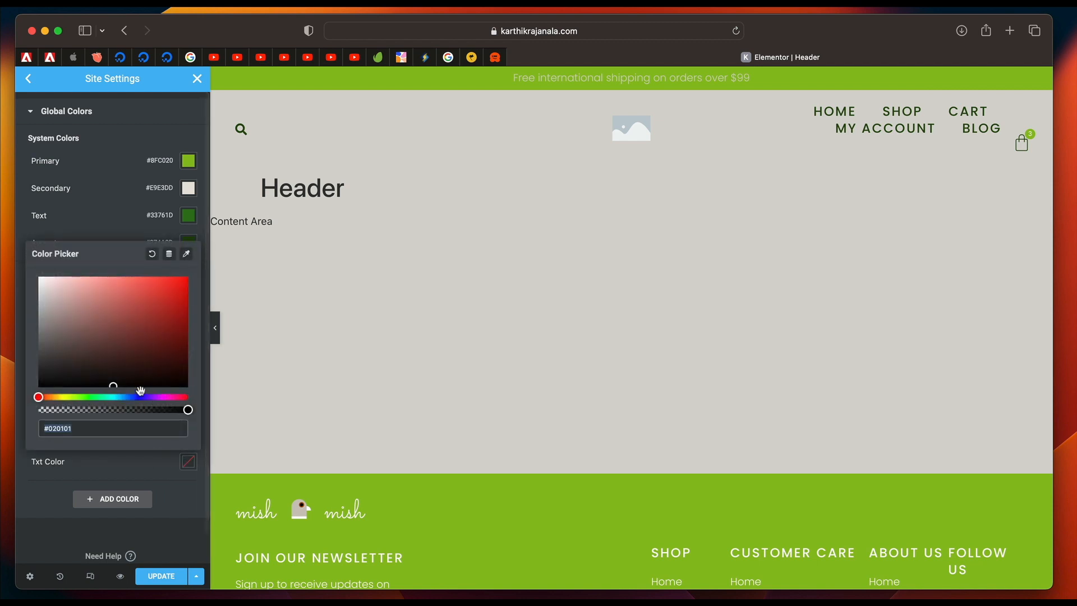
drag(114, 385, 181, 393)
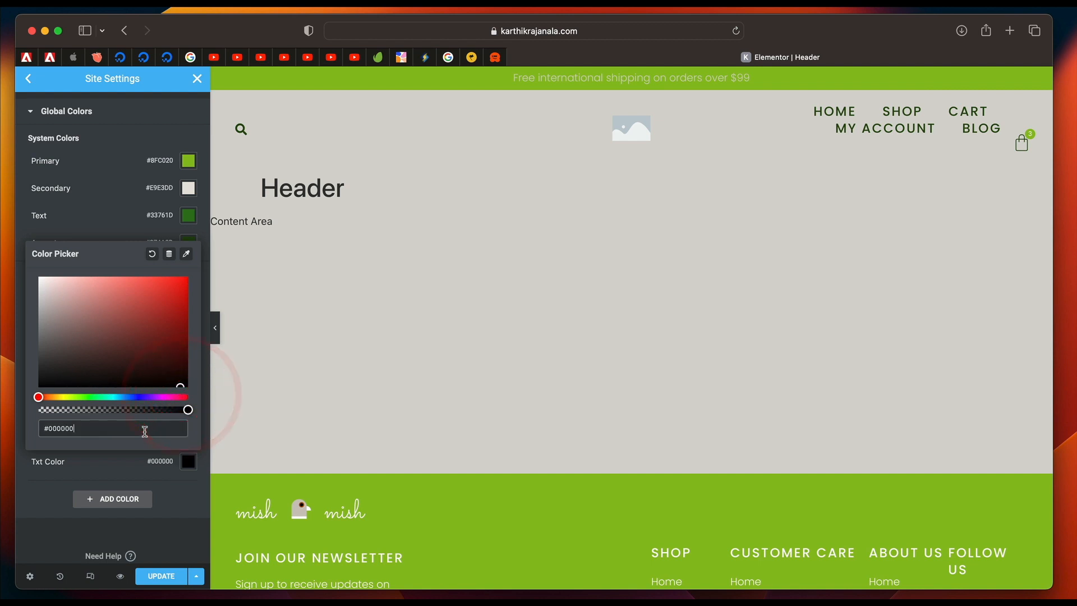
click(190, 469)
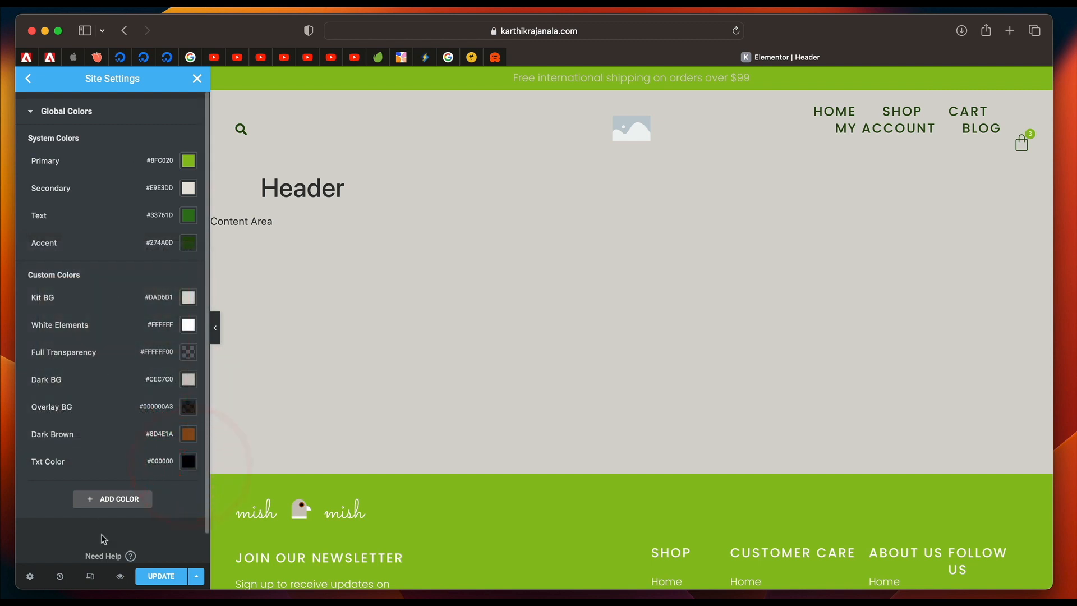
click(160, 576)
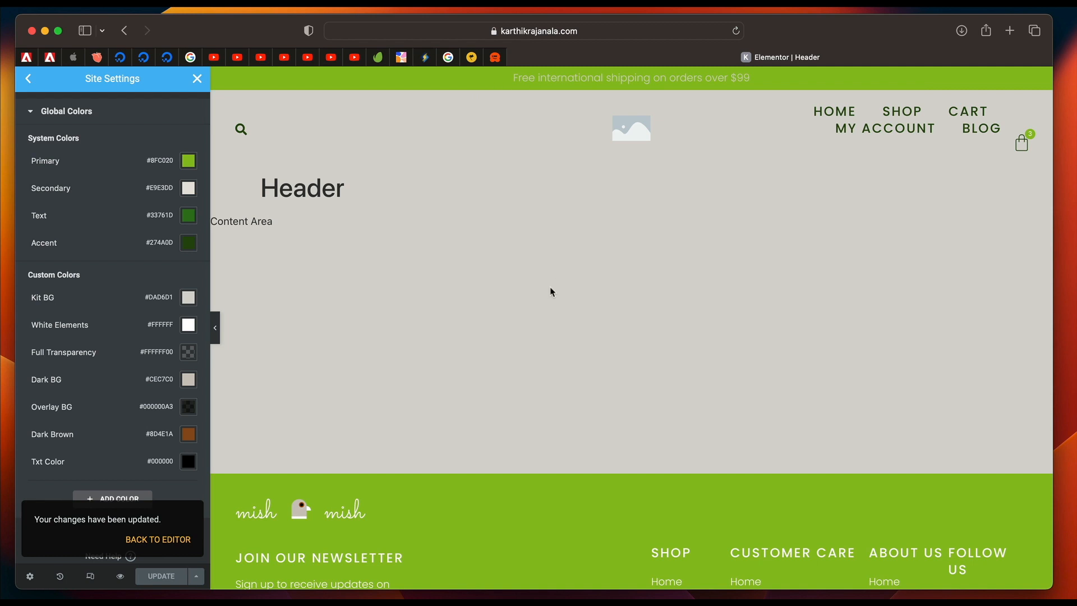
Check the new colors on the page down to the footer, and review the Primary global font's typography settings.
scroll(547, 293, down, 3)
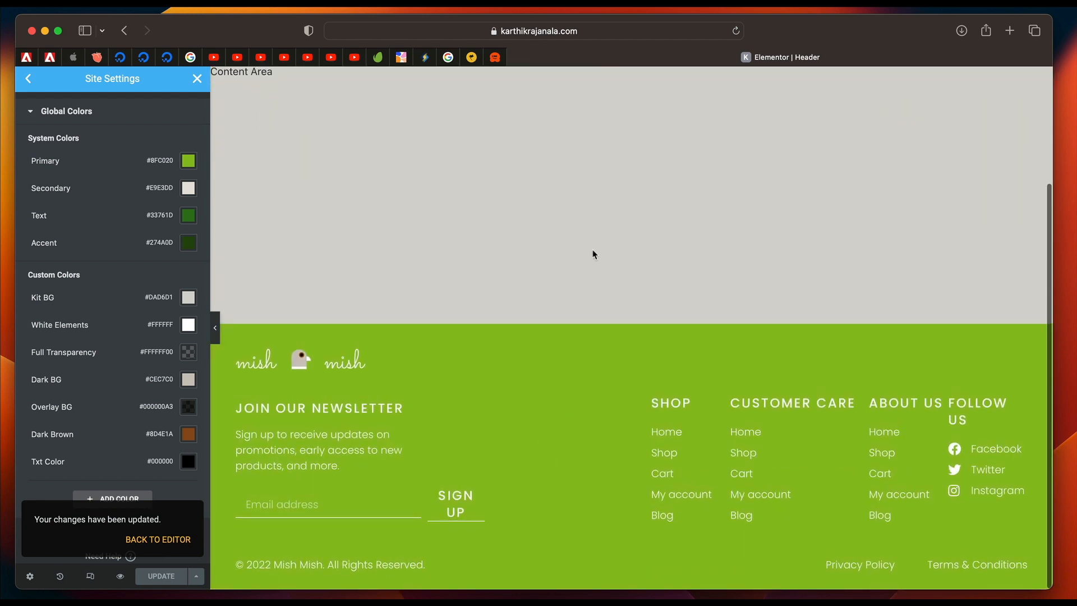
scroll(594, 254, up, 3)
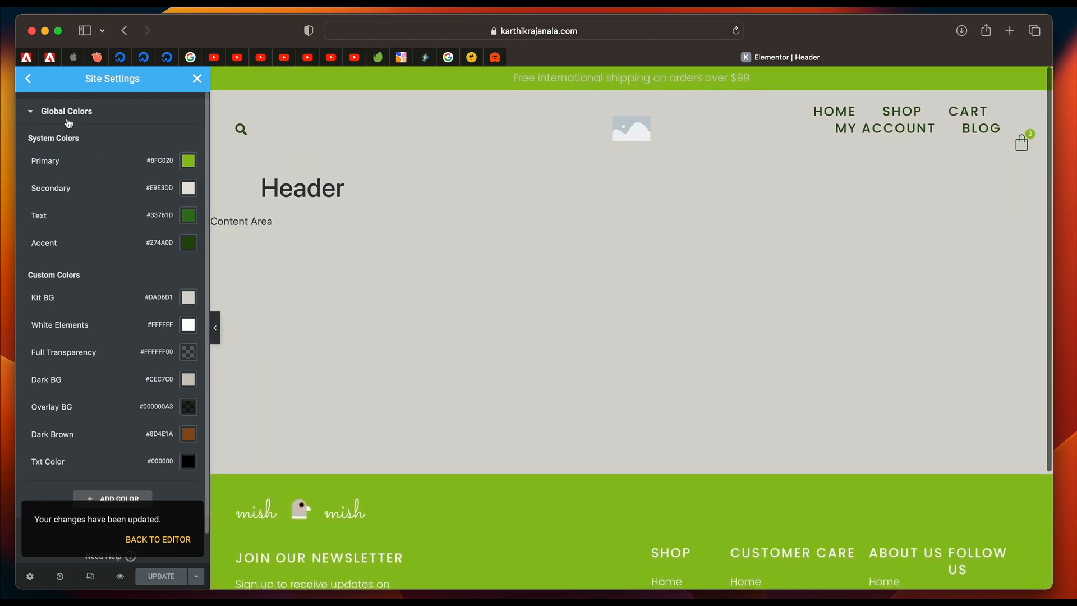
click(31, 83)
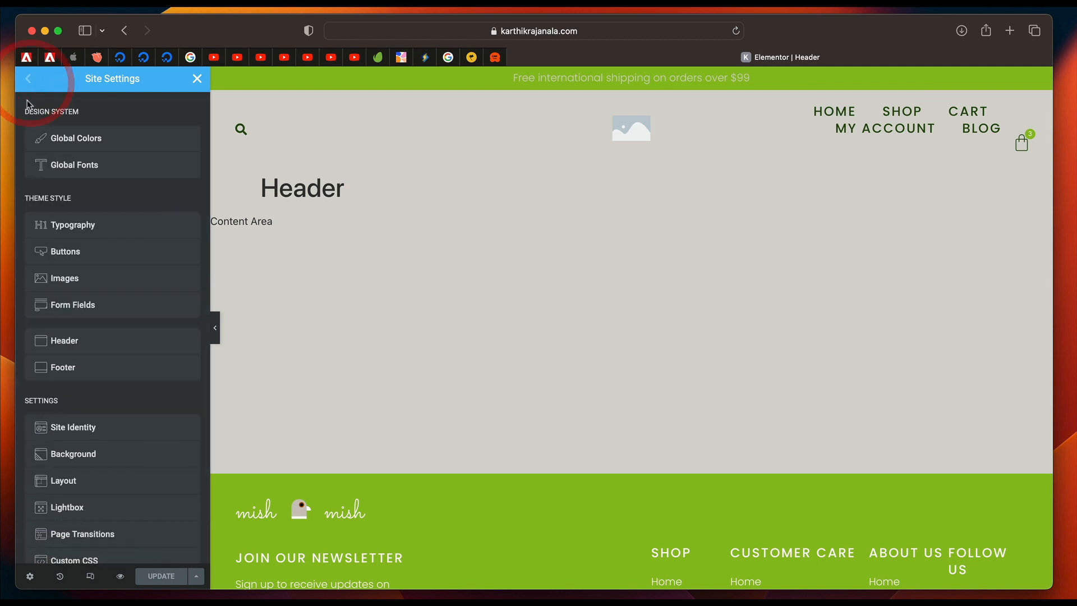
click(68, 168)
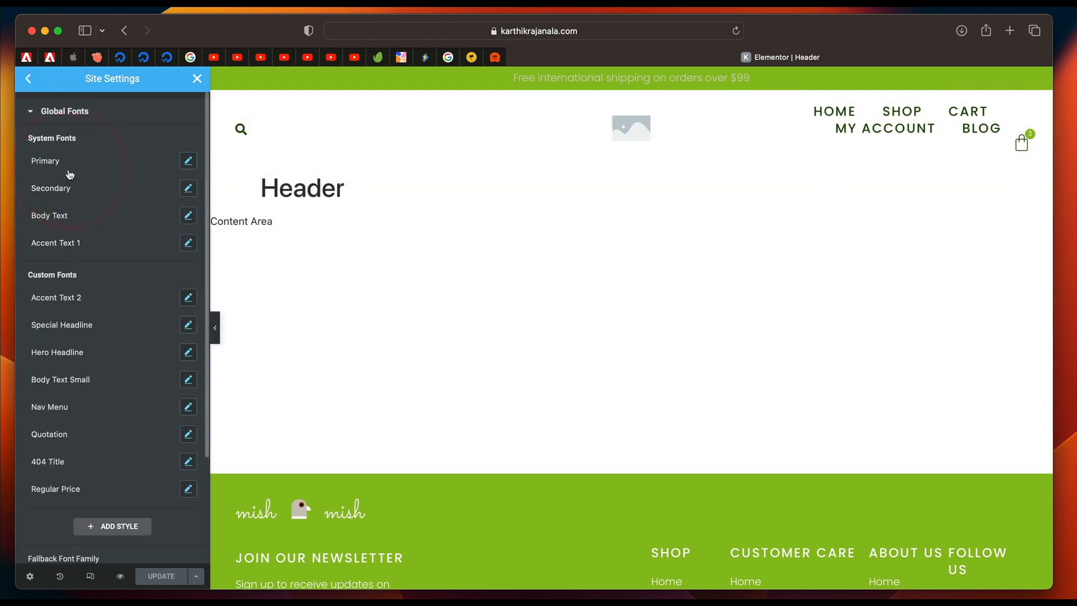
click(189, 163)
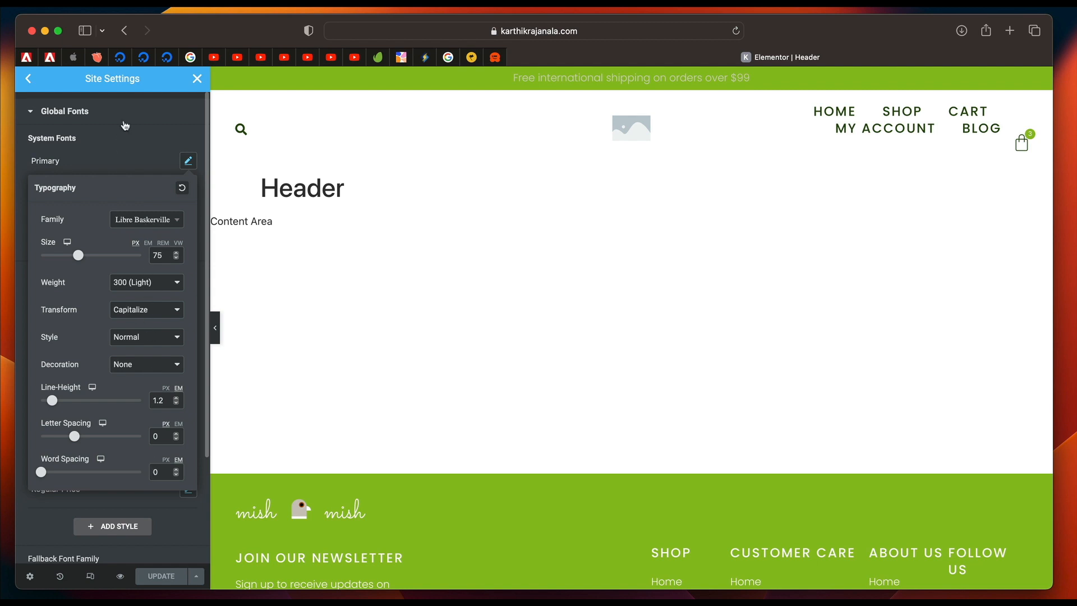
click(75, 120)
click(29, 83)
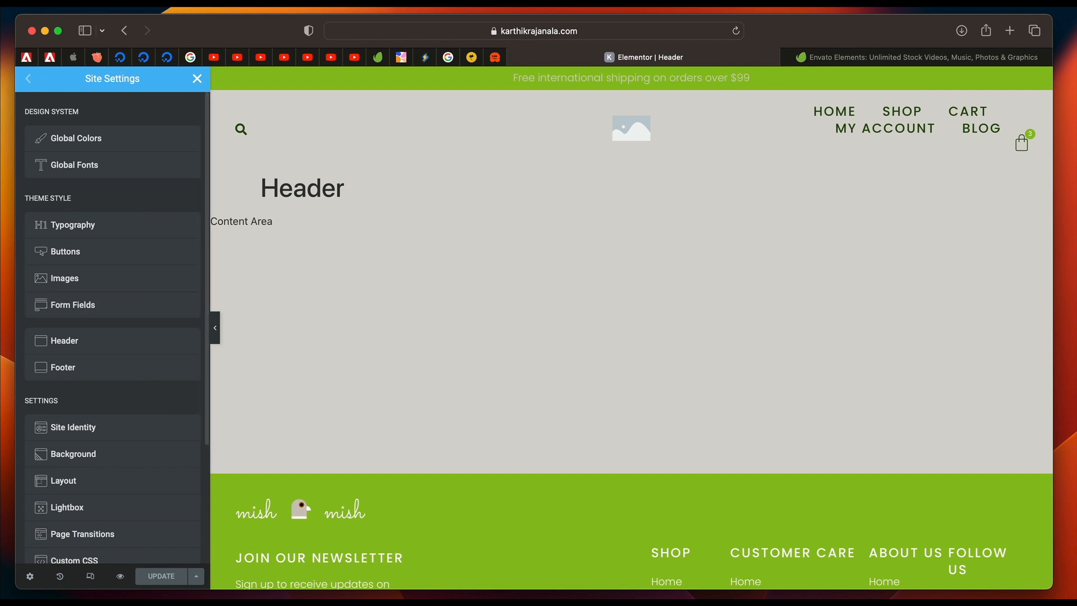
click(161, 578)
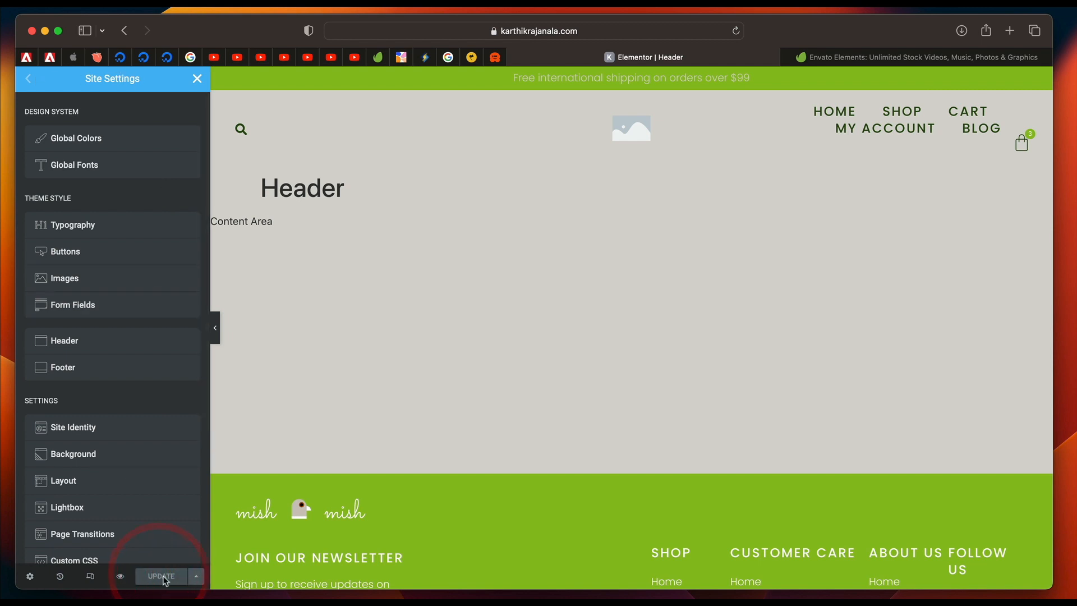
Open the Site Identity settings and review the site name, description, logo and favicon fields.
scroll(116, 321, down, 4)
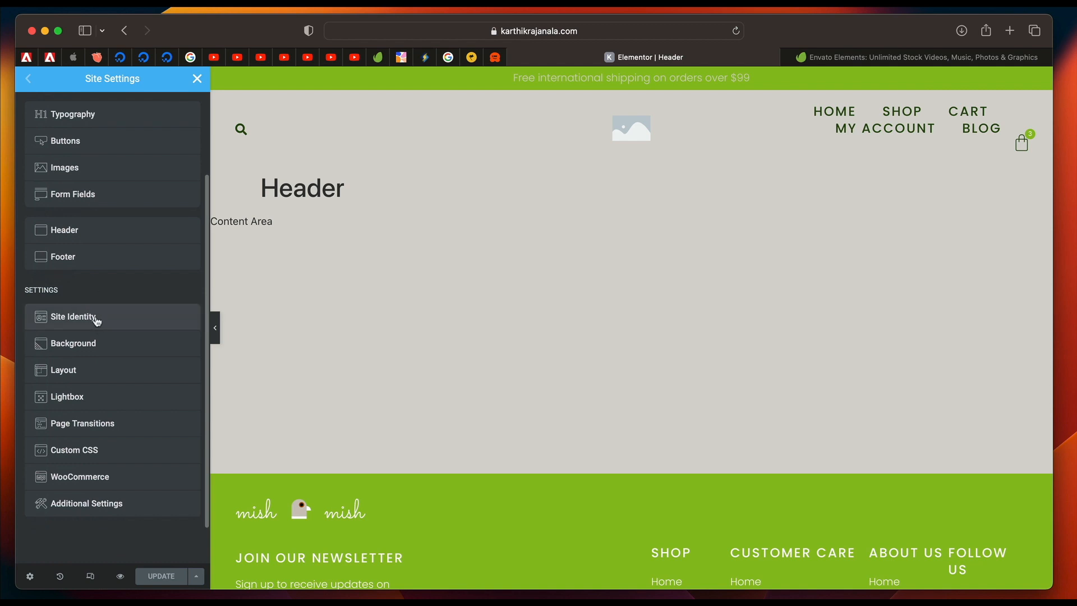
click(97, 318)
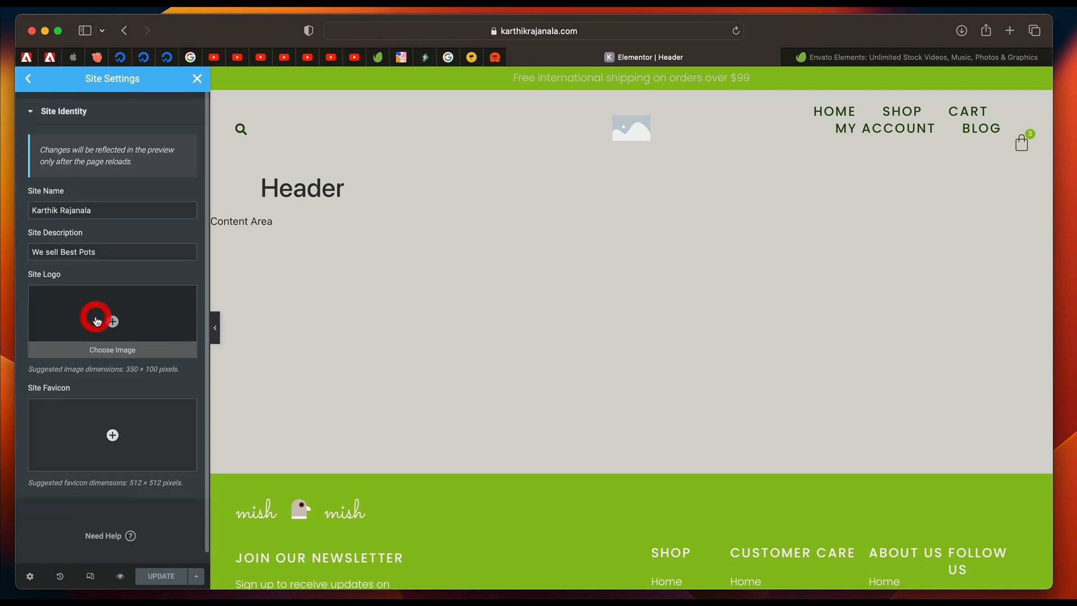
click(109, 210)
triple_click(109, 210)
triple_click(108, 210)
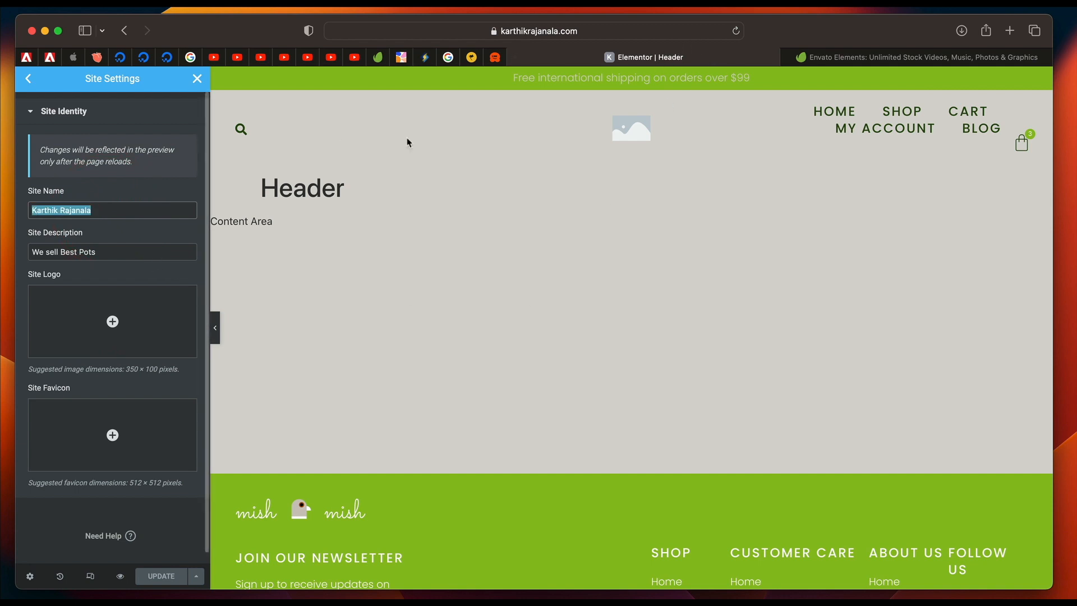
triple_click(128, 253)
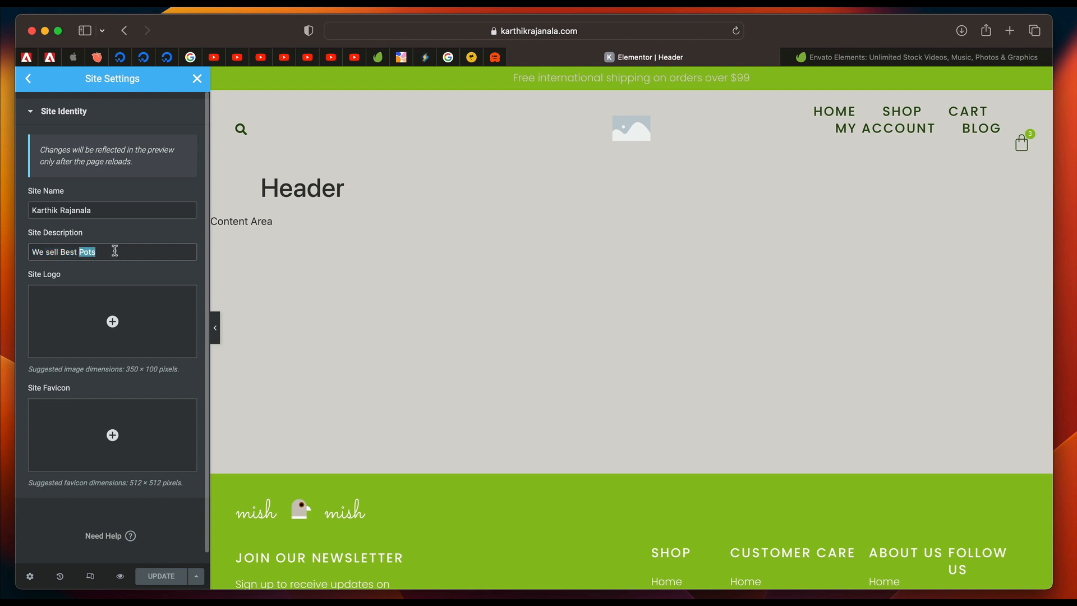
triple_click(115, 250)
click(512, 345)
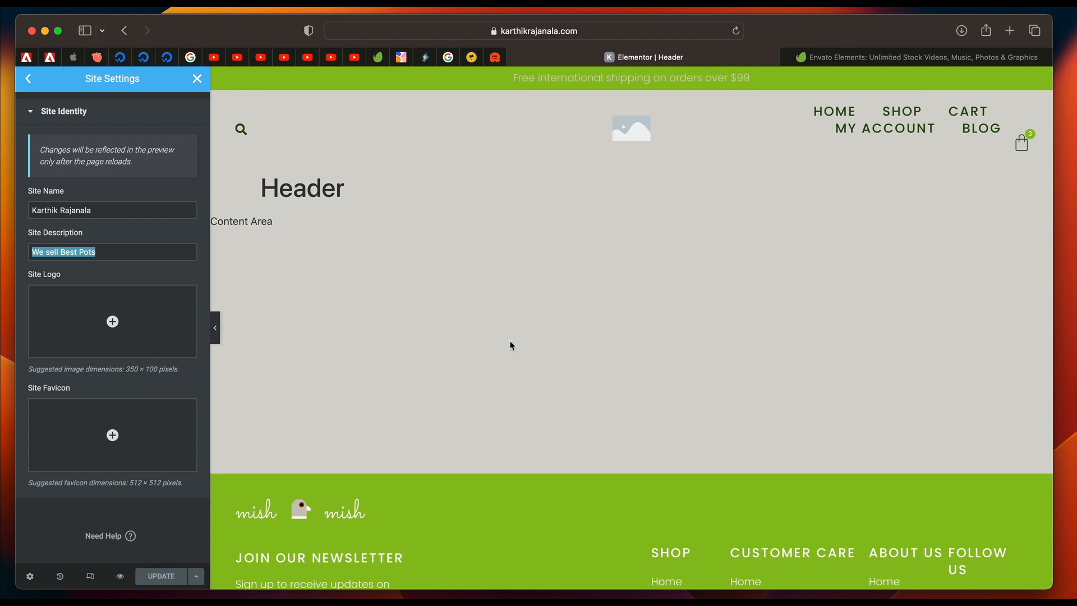
Switch to the Envato Elements site and search all items for "pots".
key(ctrl+Tab)
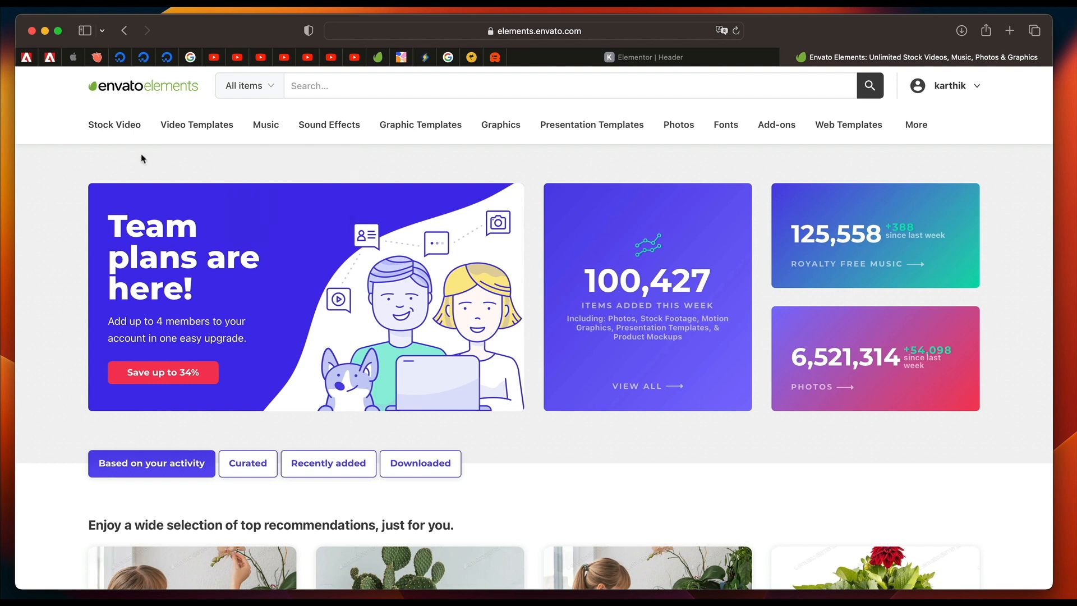
mouse_move(188, 123)
mouse_move(117, 125)
mouse_move(638, 128)
mouse_move(683, 129)
click(683, 172)
text(pots)
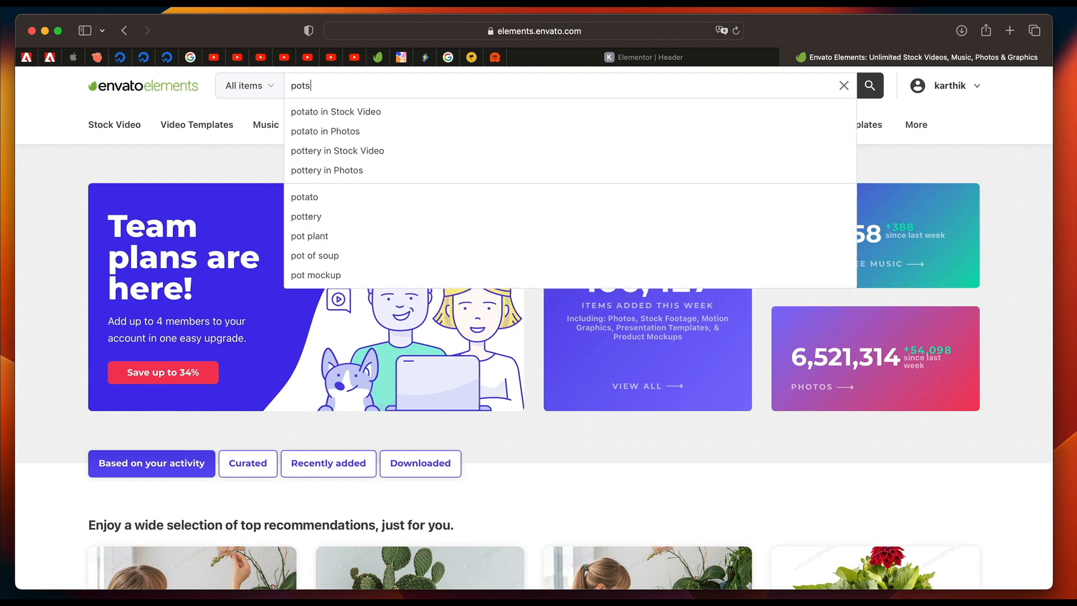
key(Return)
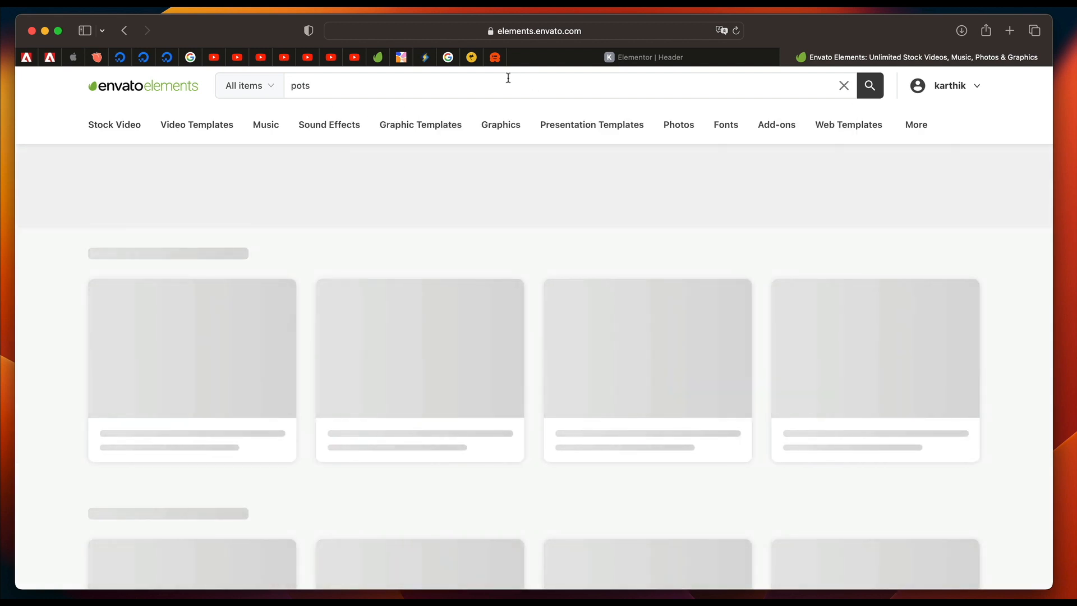
Refine the search to "pot logo", open the Plant Pot Logo graphic template and look over its preview.
key(BackSpace)
text(logo)
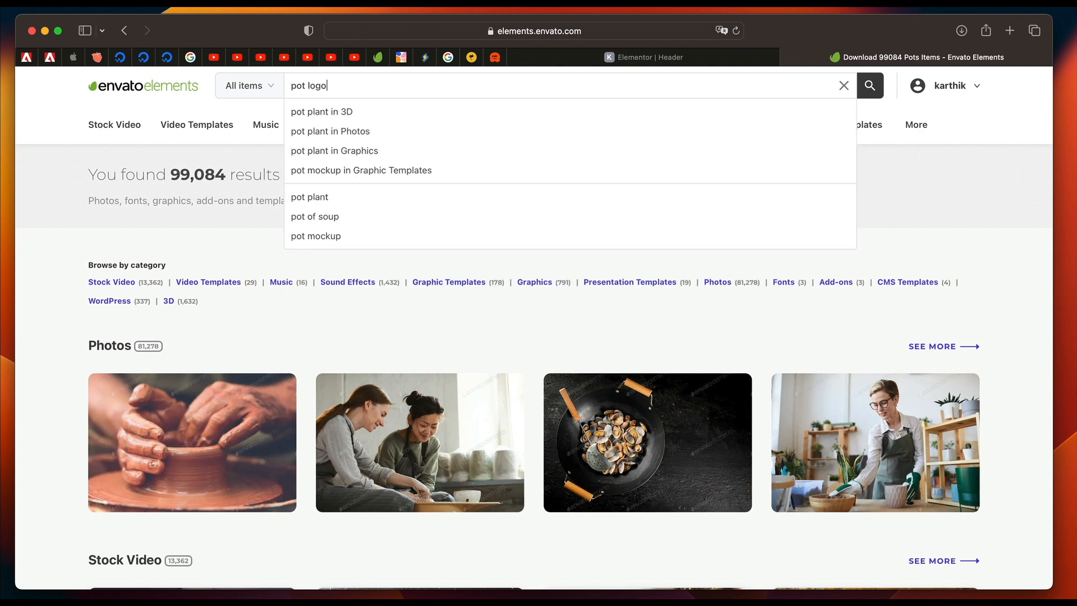
key(Return)
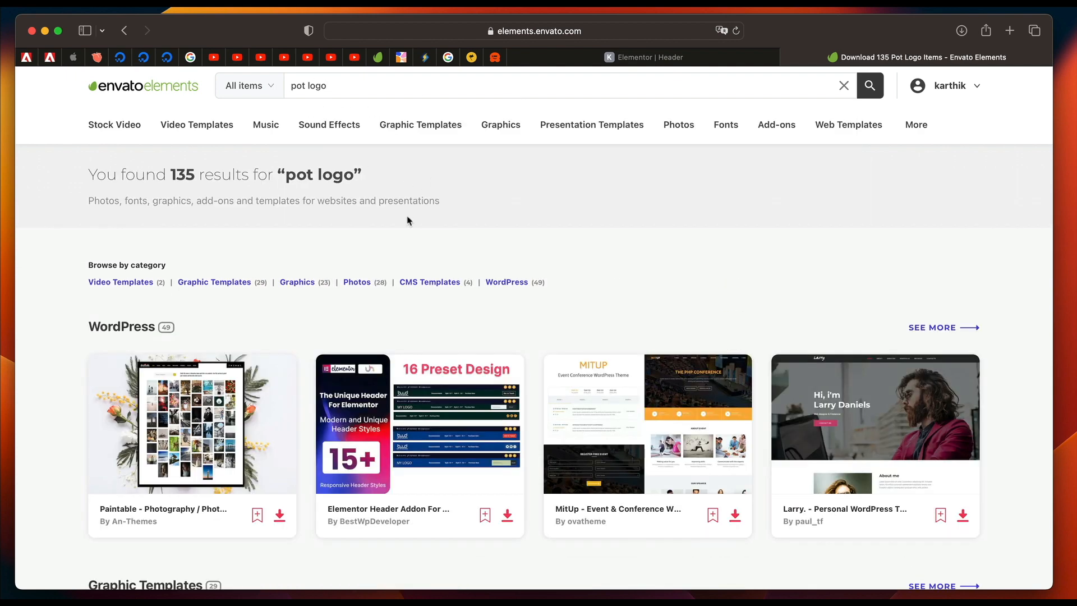
scroll(408, 219, down, 5)
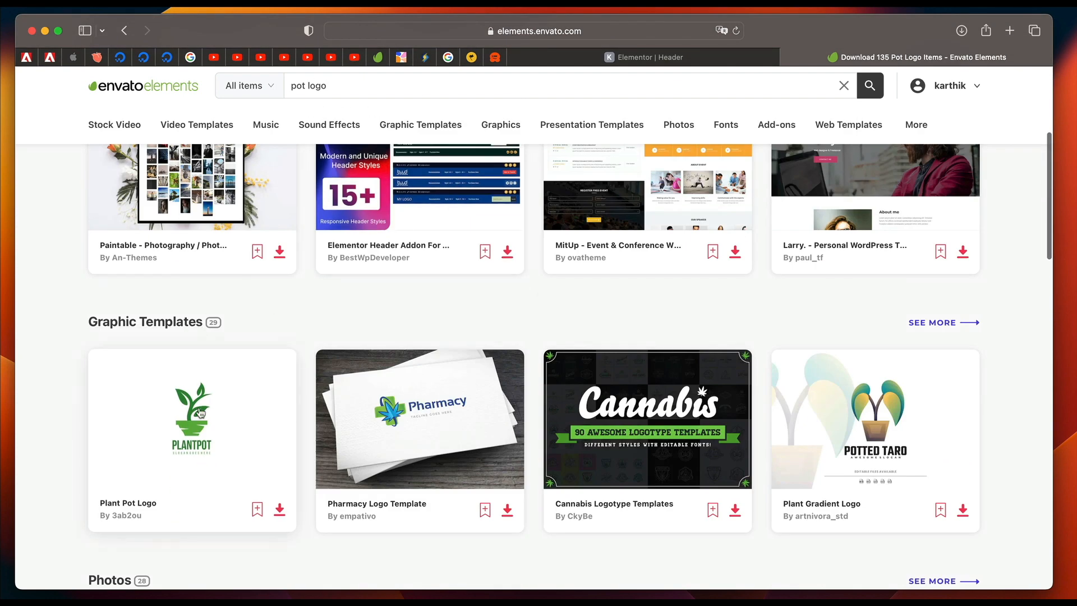
click(188, 405)
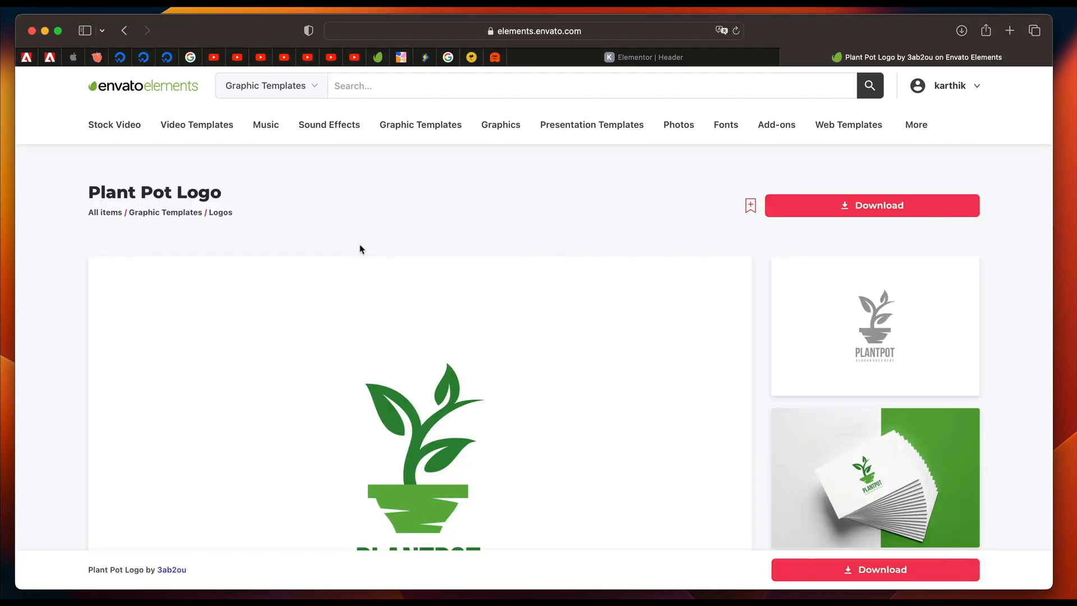
scroll(360, 248, down, 3)
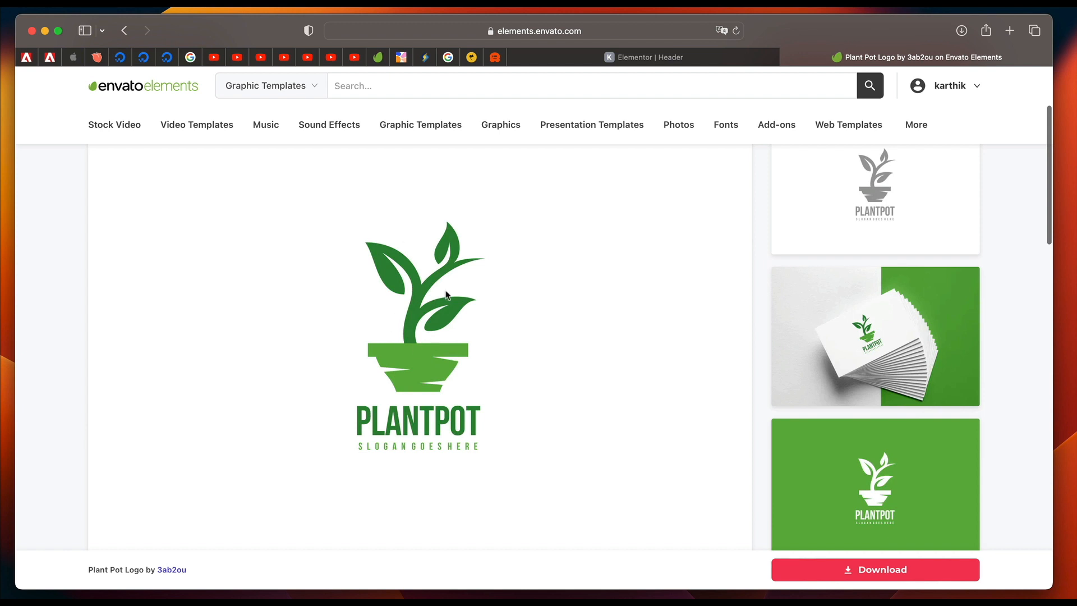
scroll(418, 367, up, 2)
scroll(420, 373, down, 1)
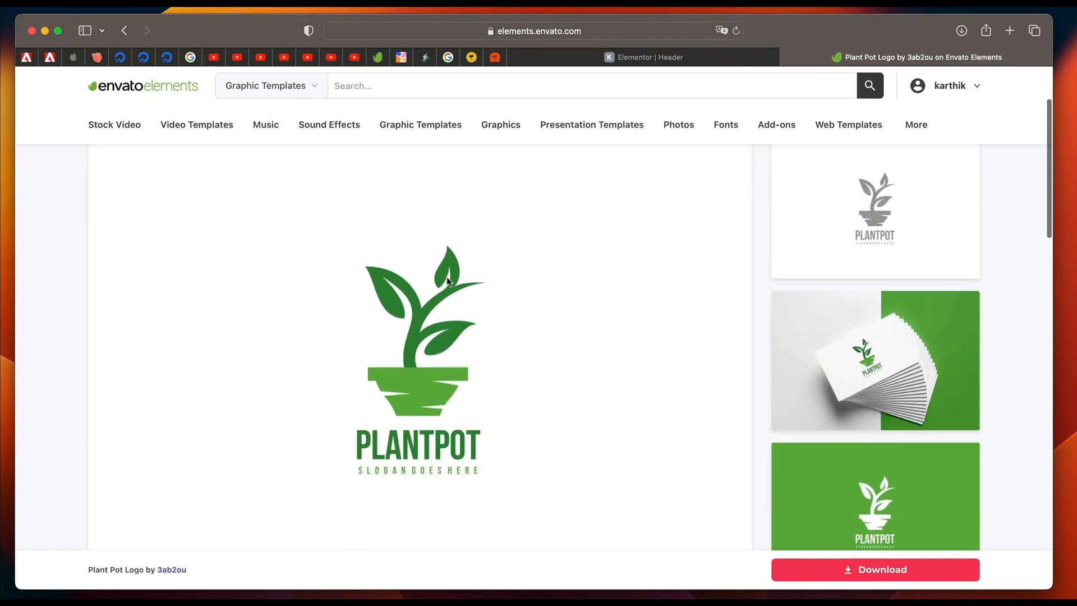
scroll(422, 374, up, 4)
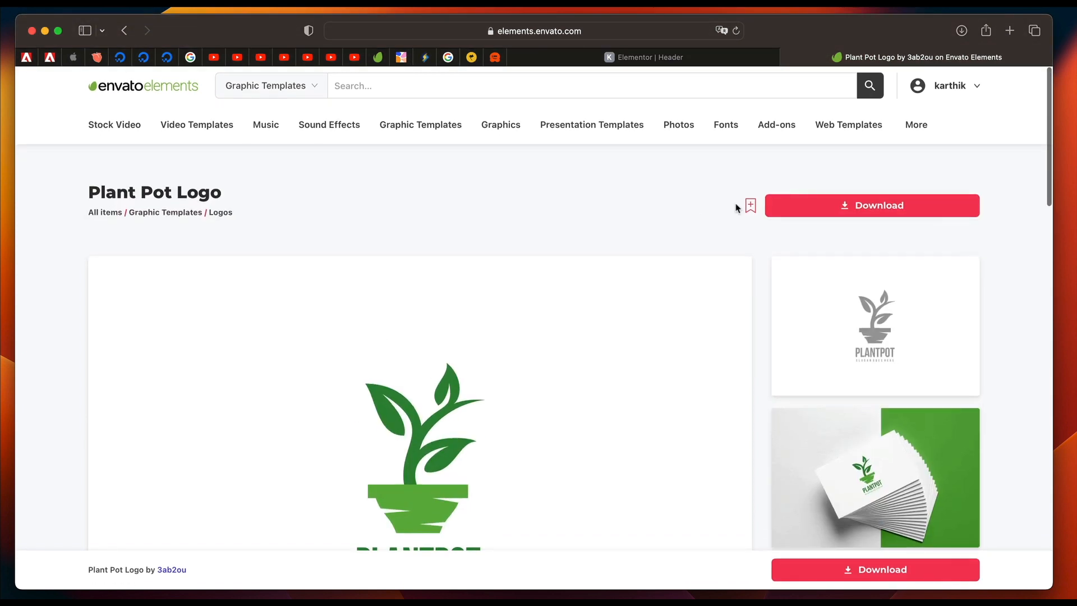
Download the Plant Pot Logo, registering it to the project named after the store's website domain.
click(831, 209)
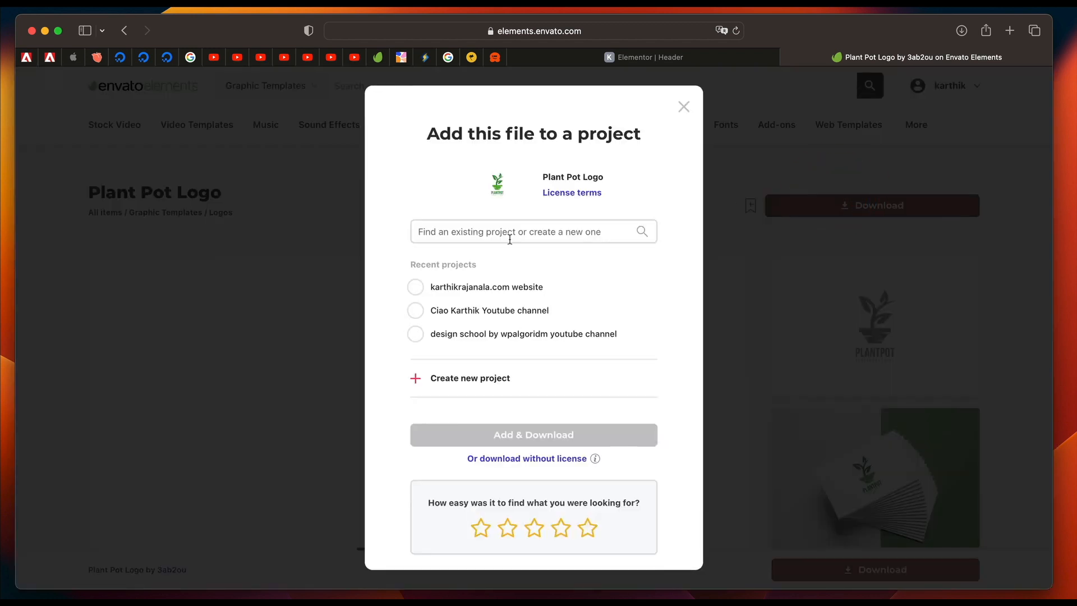
click(466, 376)
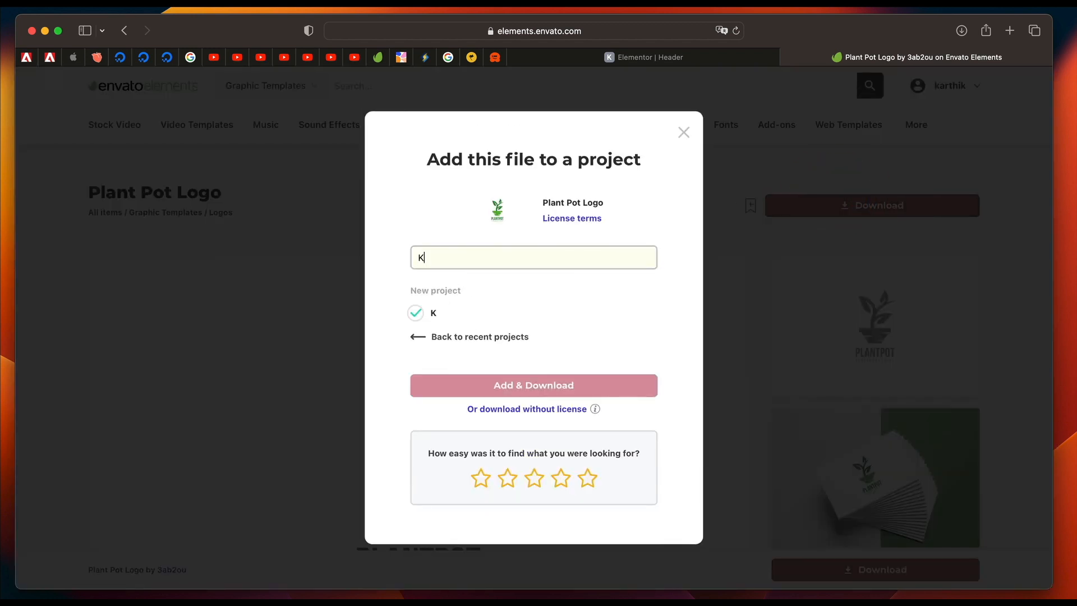
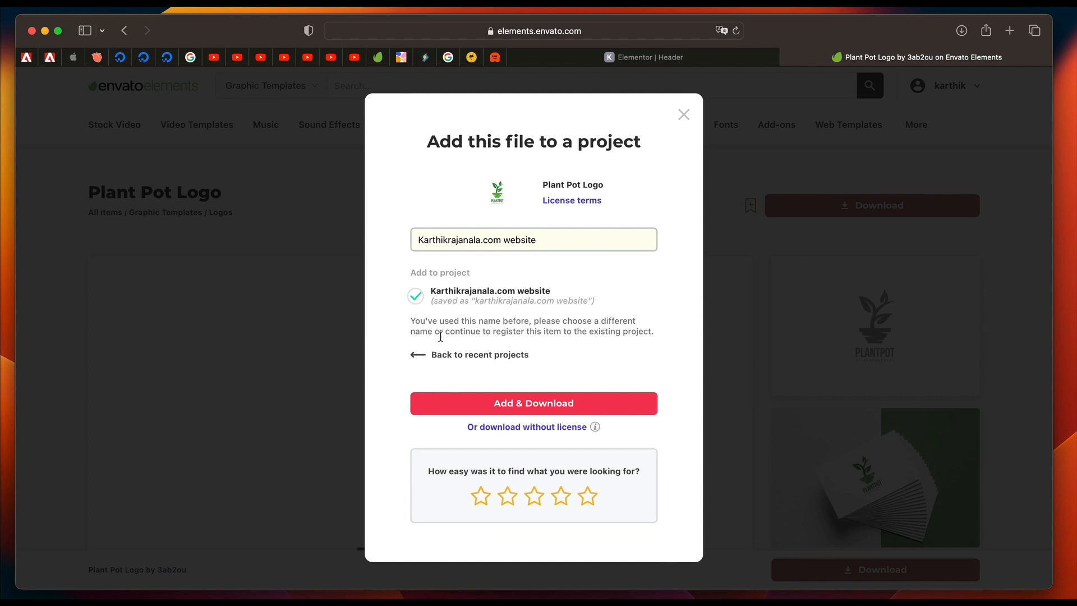
click(512, 408)
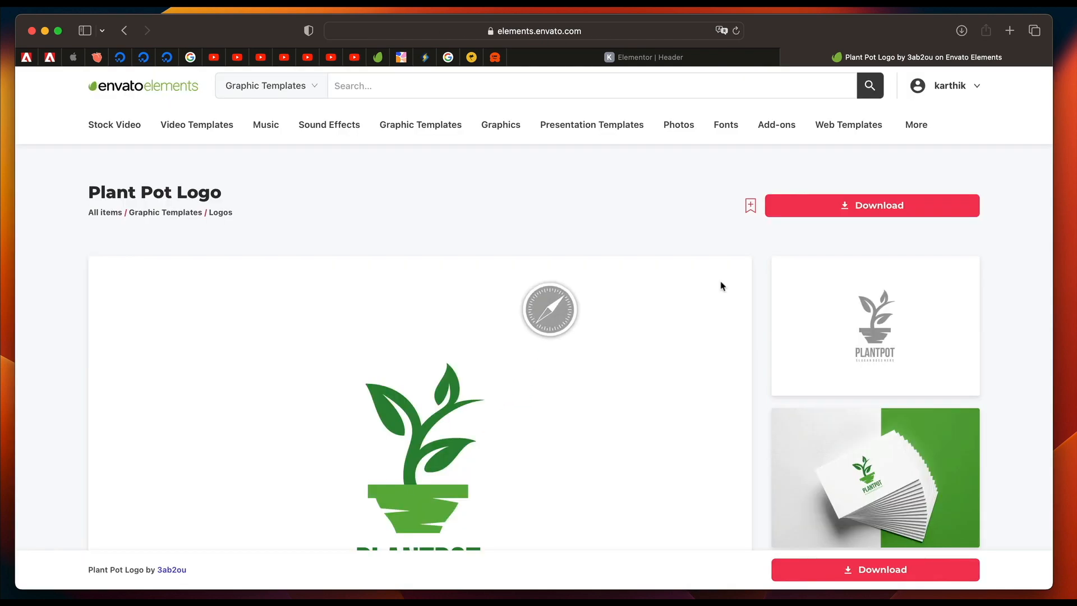
Show the downloaded plant-pot-logo archive in Finder and open the extracted folder "plant-pot-logo-20...51-utc 2".
click(960, 31)
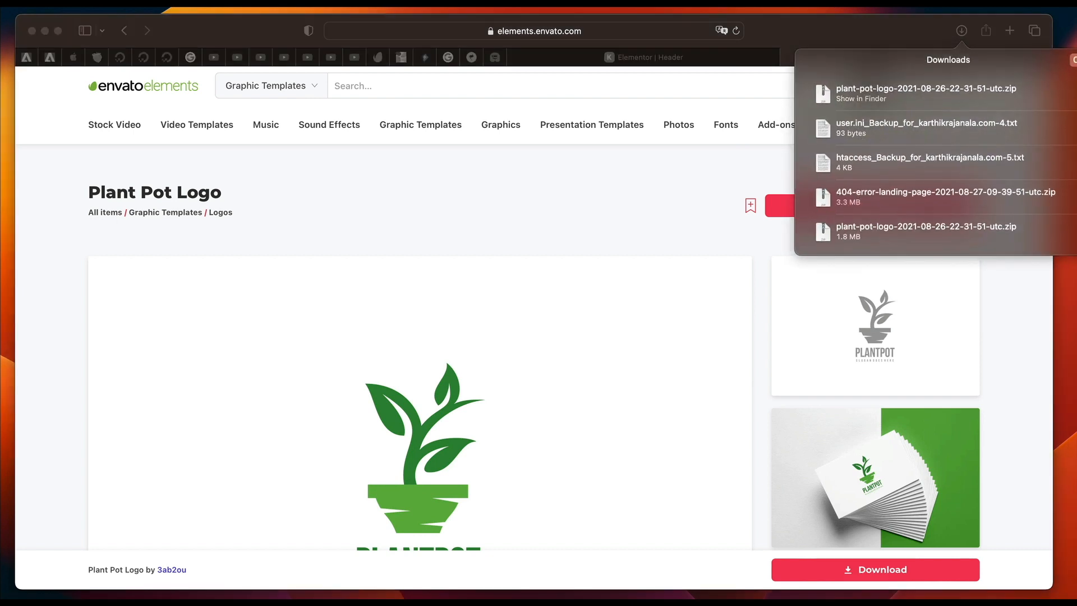
click(861, 99)
drag(392, 50, 427, 93)
double_click(392, 164)
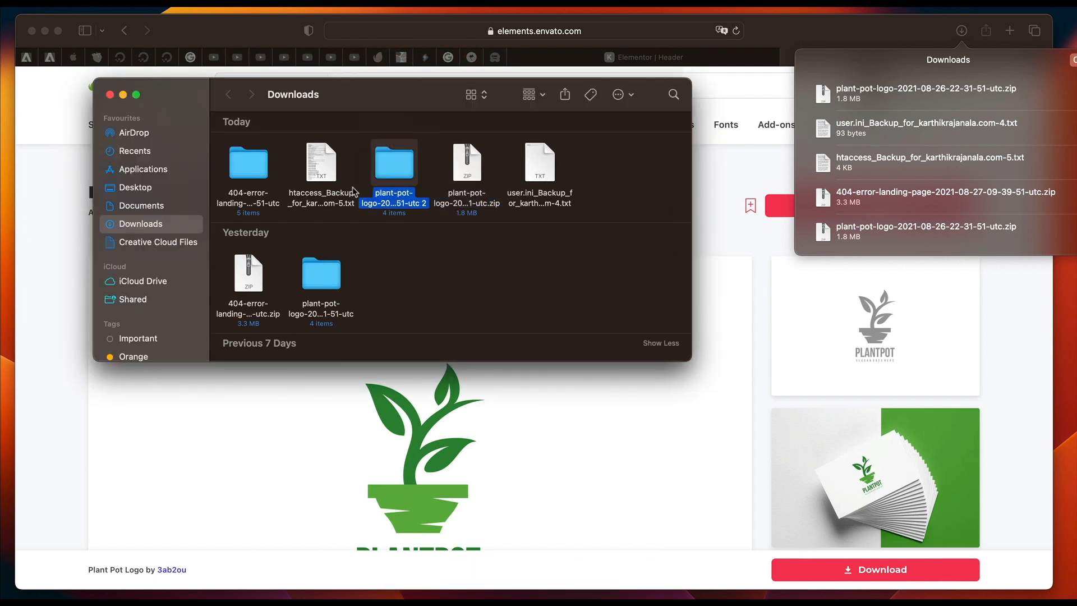
double_click(392, 168)
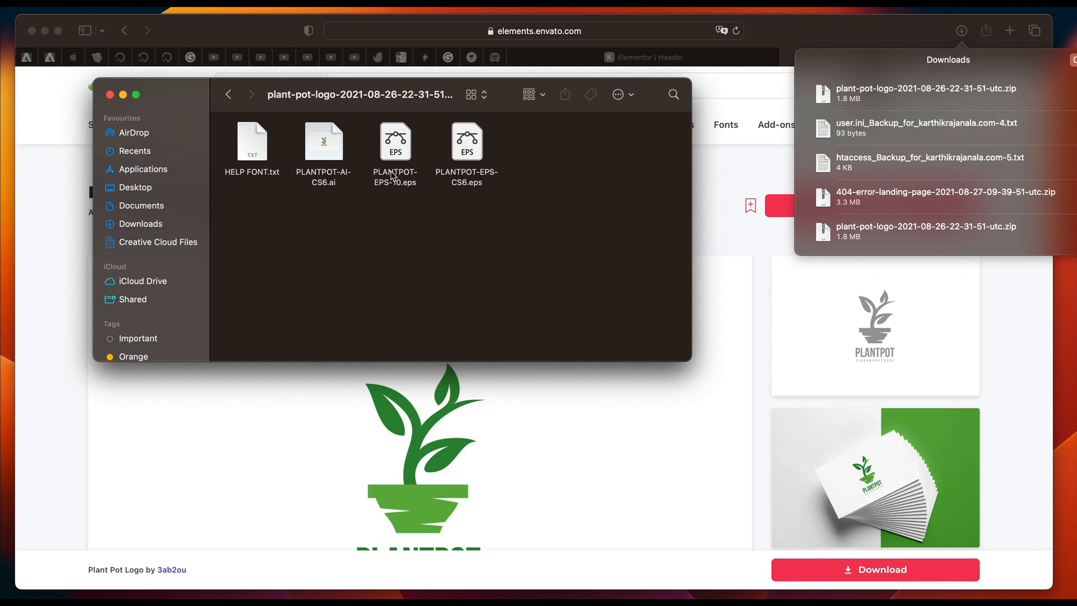
Open PLANTPOT-AI-CS6.ai in Adobe Illustrator and reposition its window on the desktop.
click(322, 152)
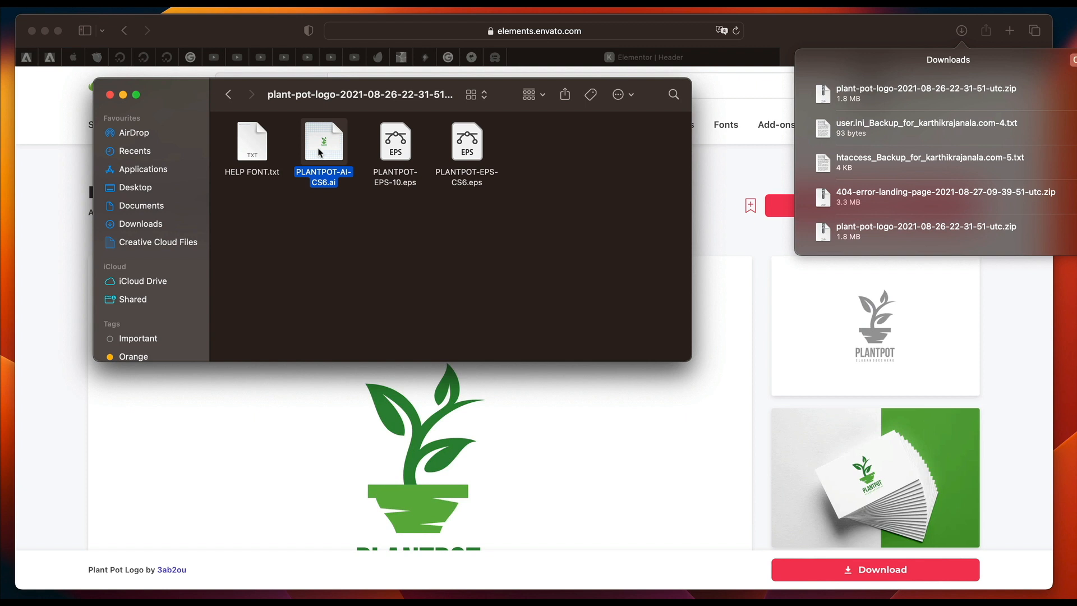
double_click(323, 147)
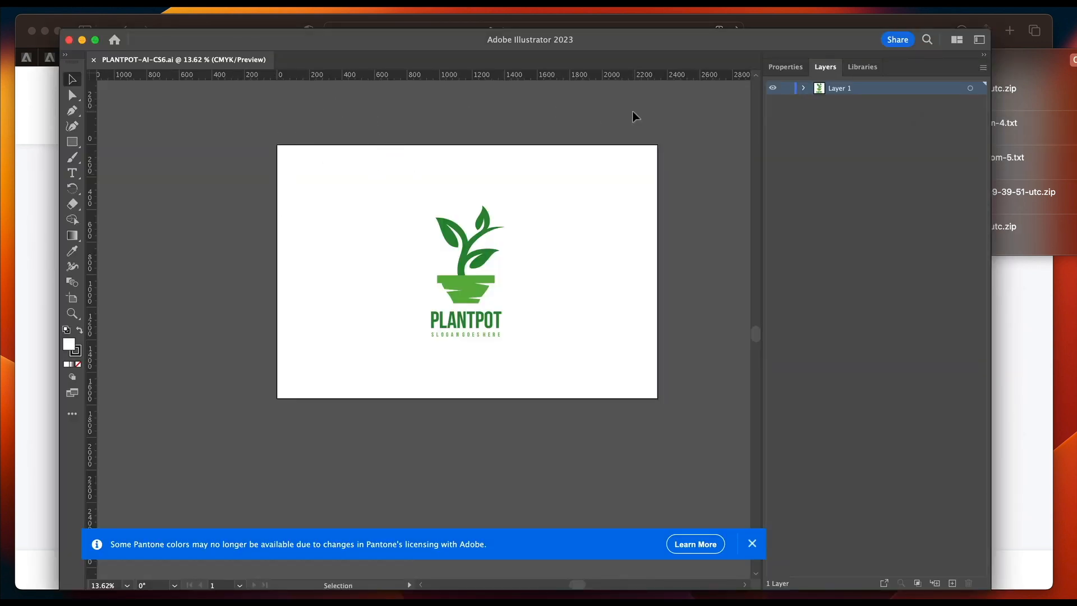
click(534, 40)
drag(639, 42, 623, 41)
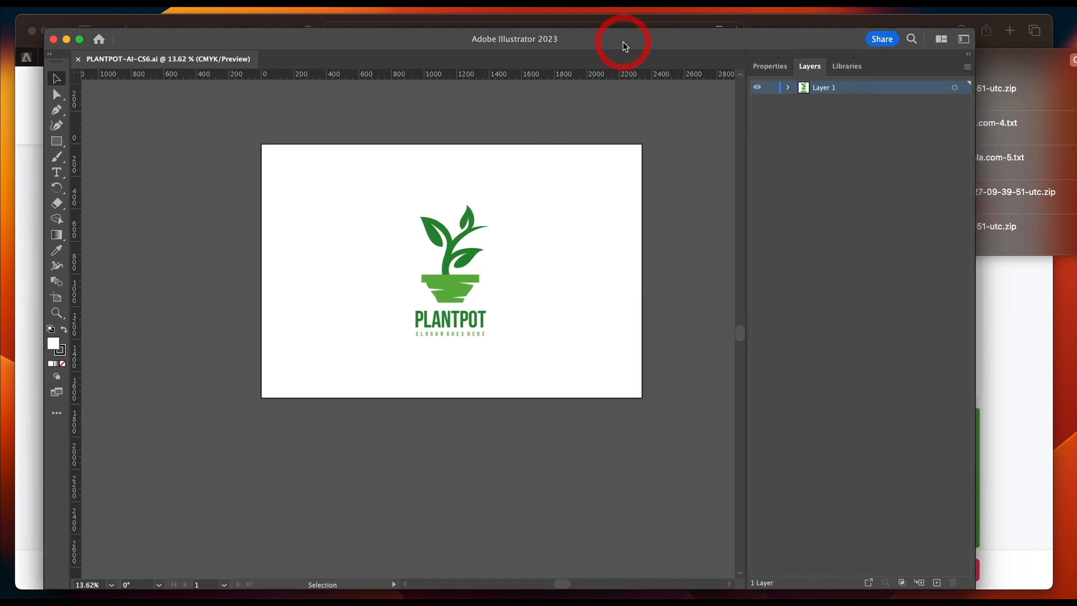
Delete the slogan text and the PLANTPOT text from Layer 1, keeping only the plant graphic group.
scroll(552, 252, up, 2)
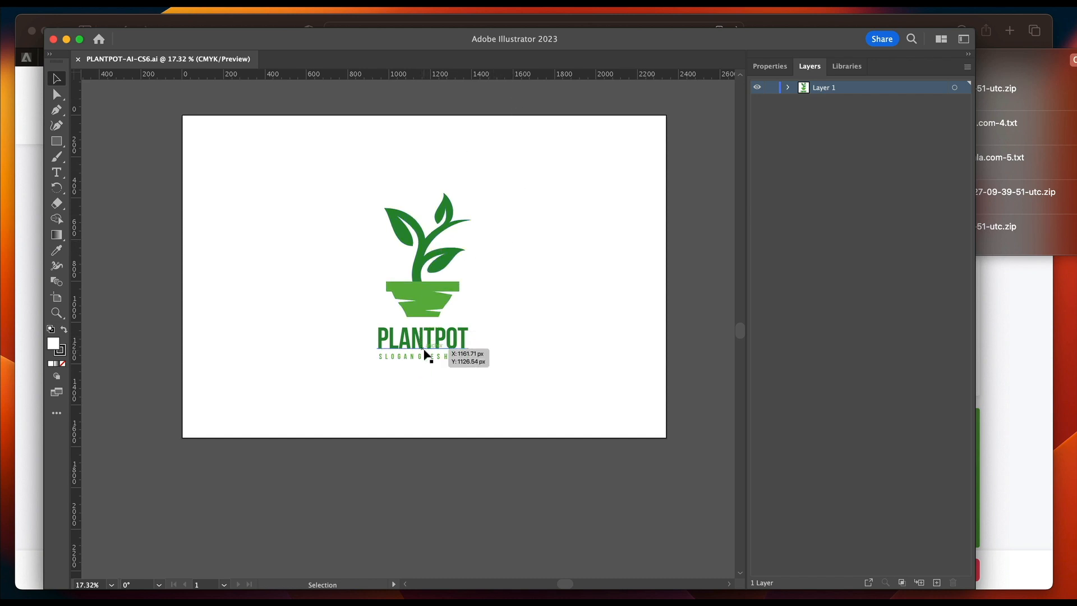
click(787, 88)
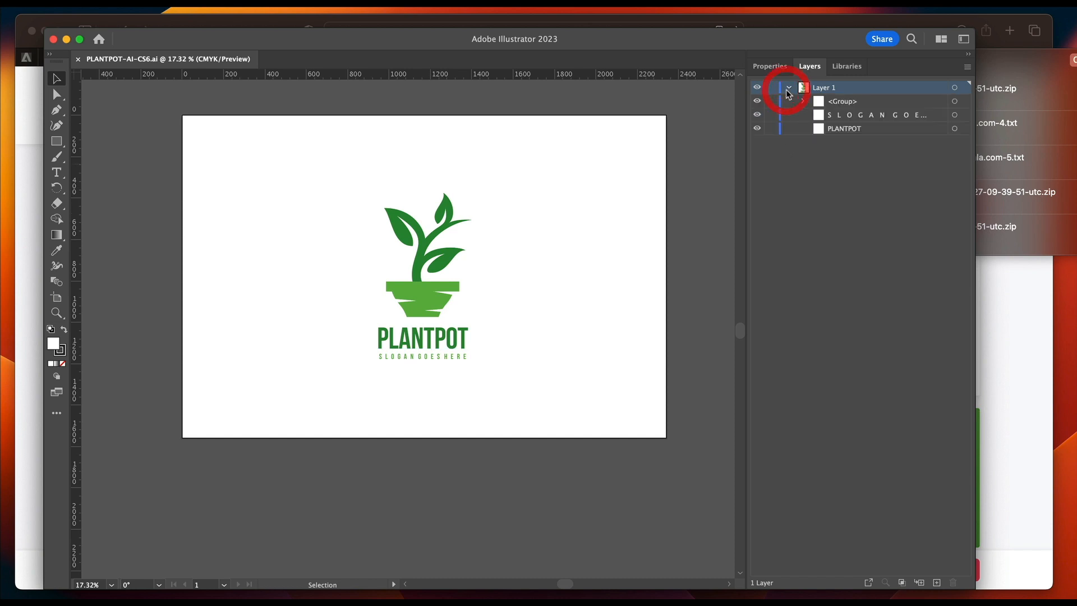
click(954, 115)
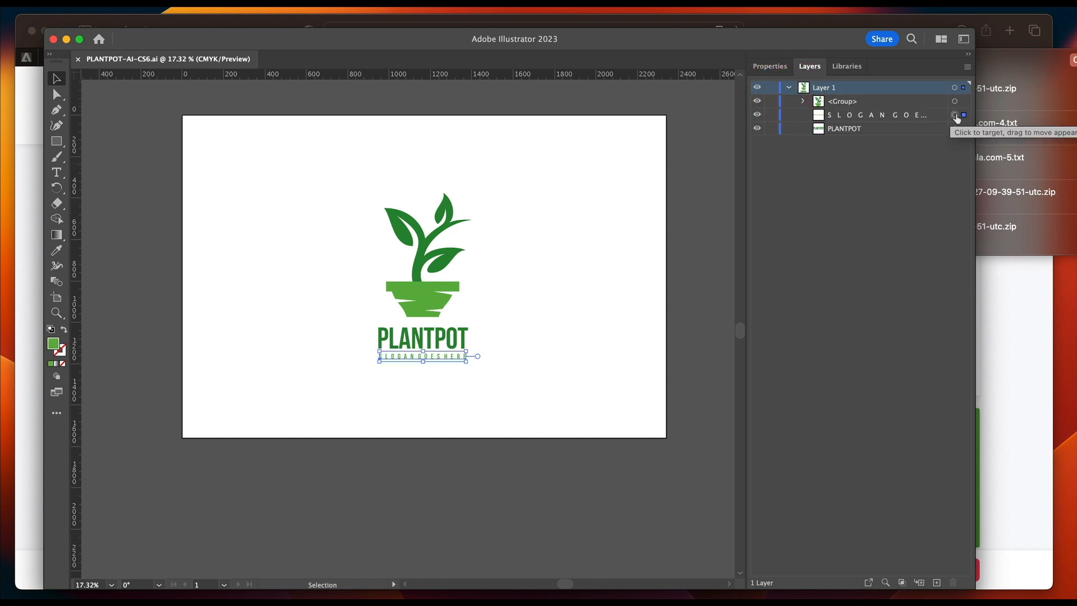
key(Delete)
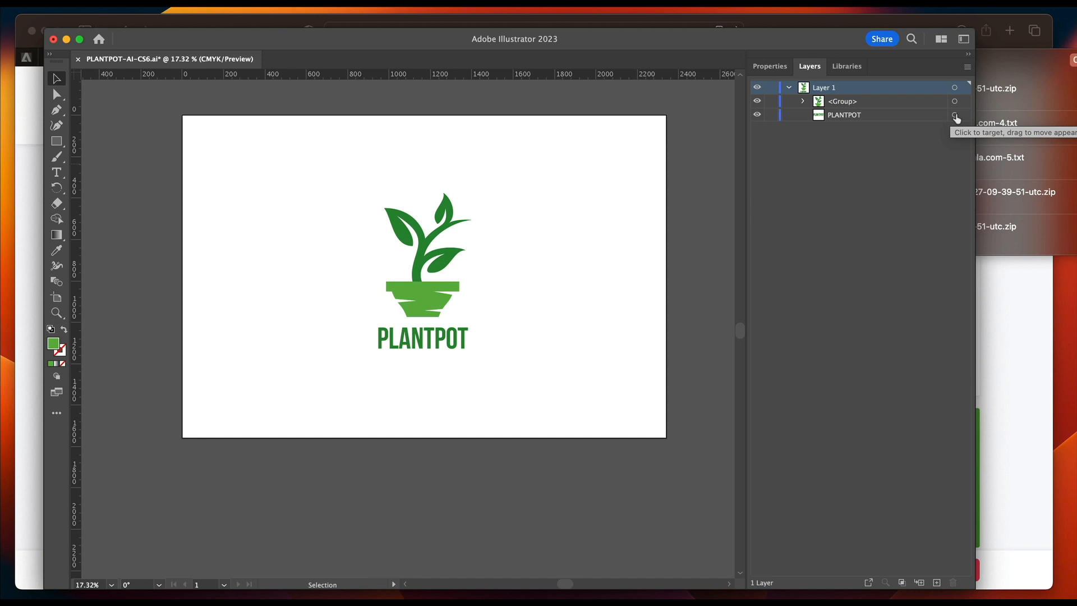
click(954, 115)
key(Delete)
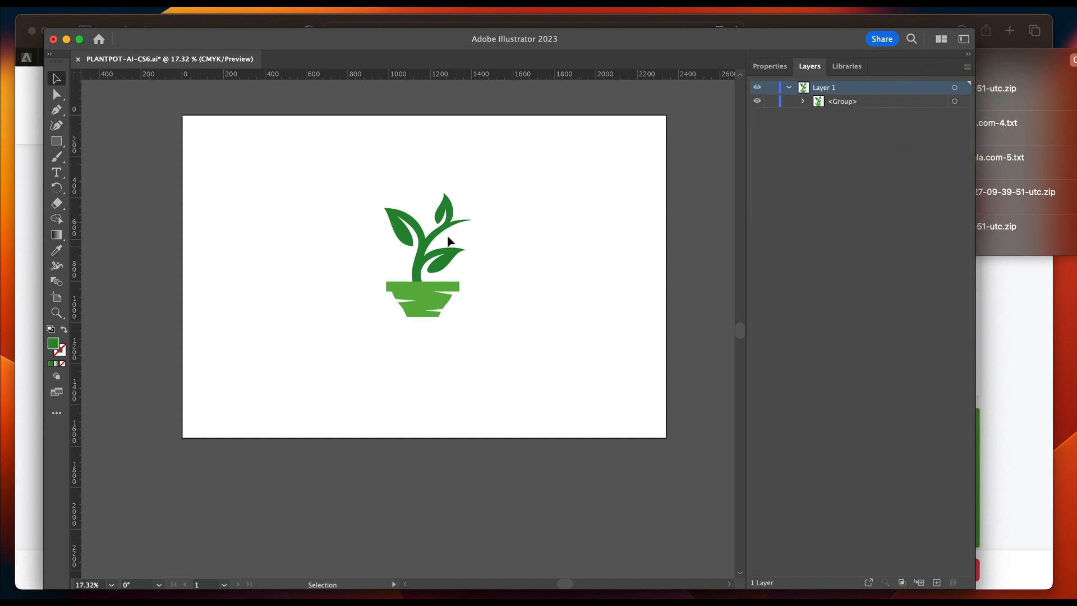
Export the plant graphic group as an SVG asset with the prefix "pot logo", and minimize the export folder window.
click(954, 101)
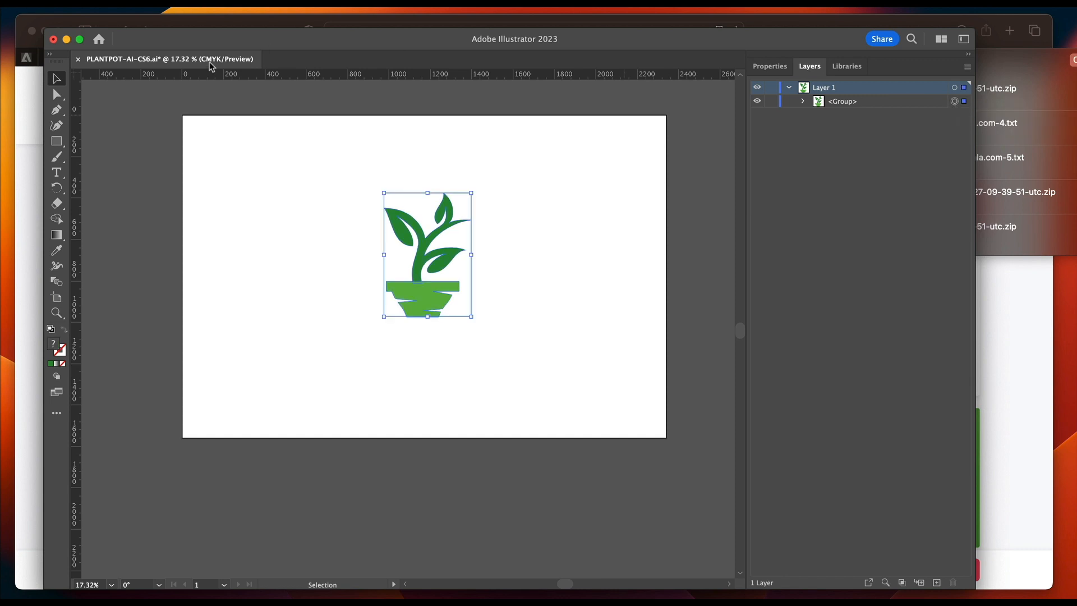
click(38, 1)
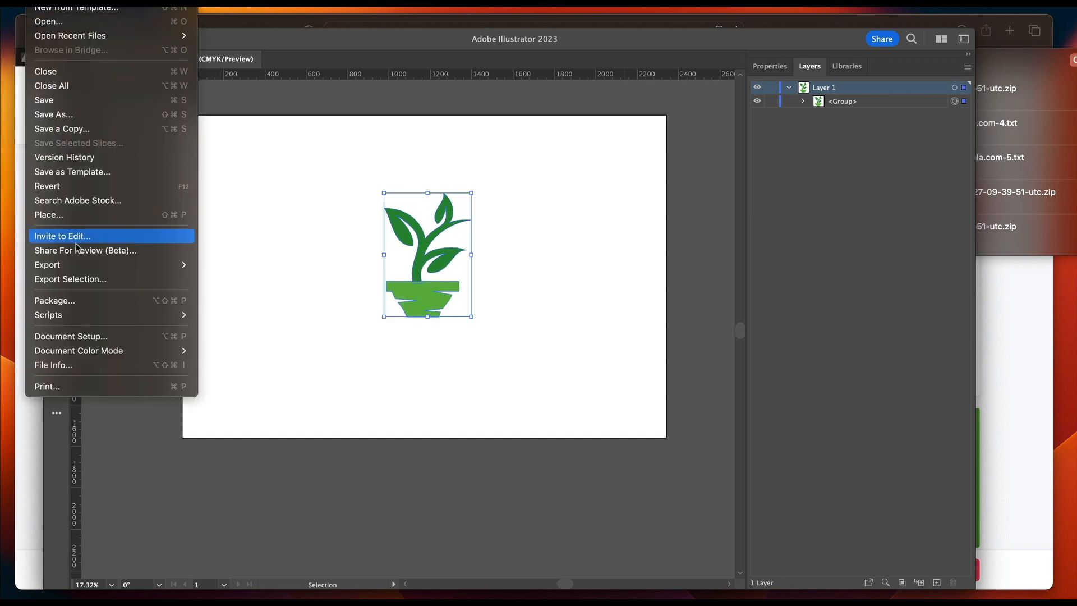
click(85, 278)
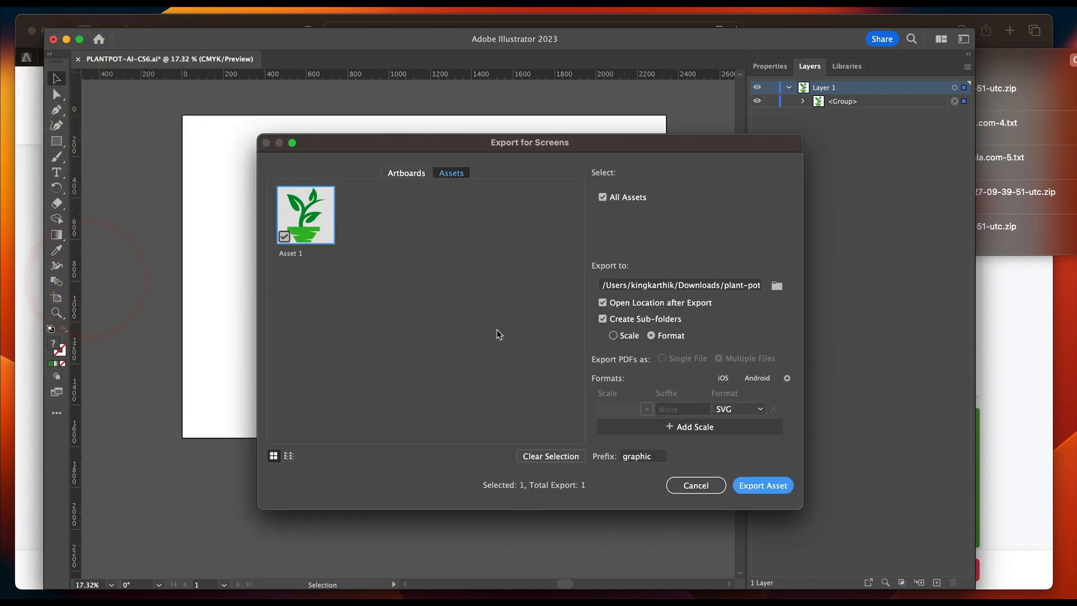
double_click(632, 457)
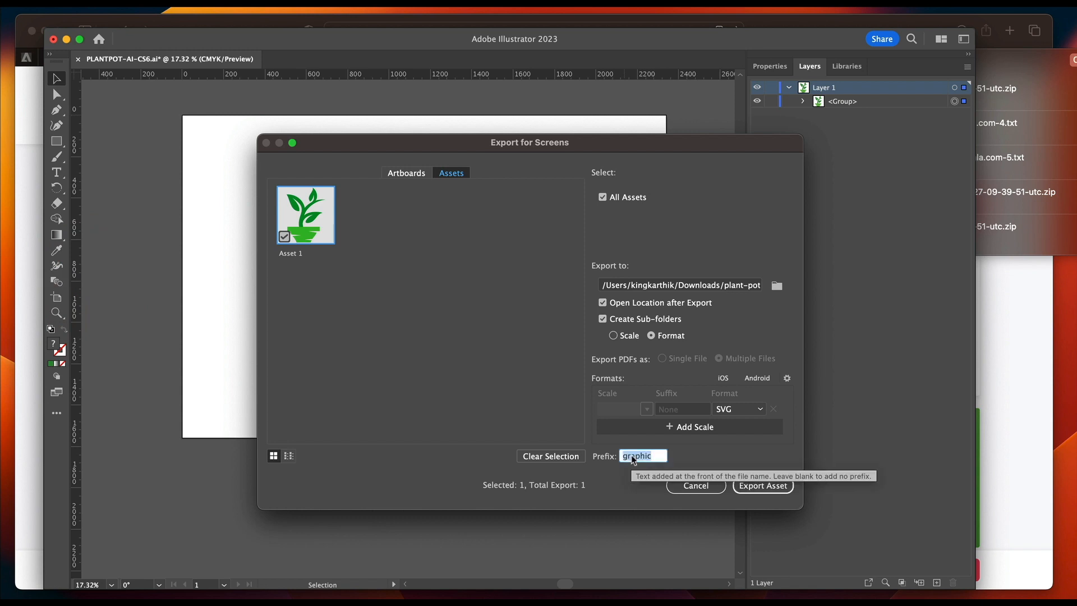
text(pot logo)
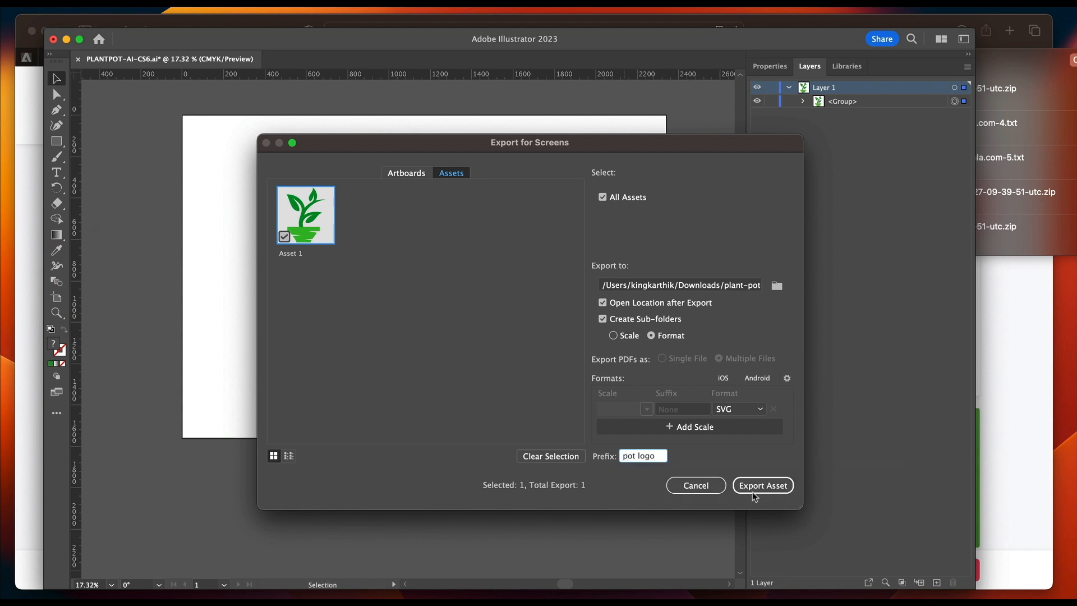
click(744, 415)
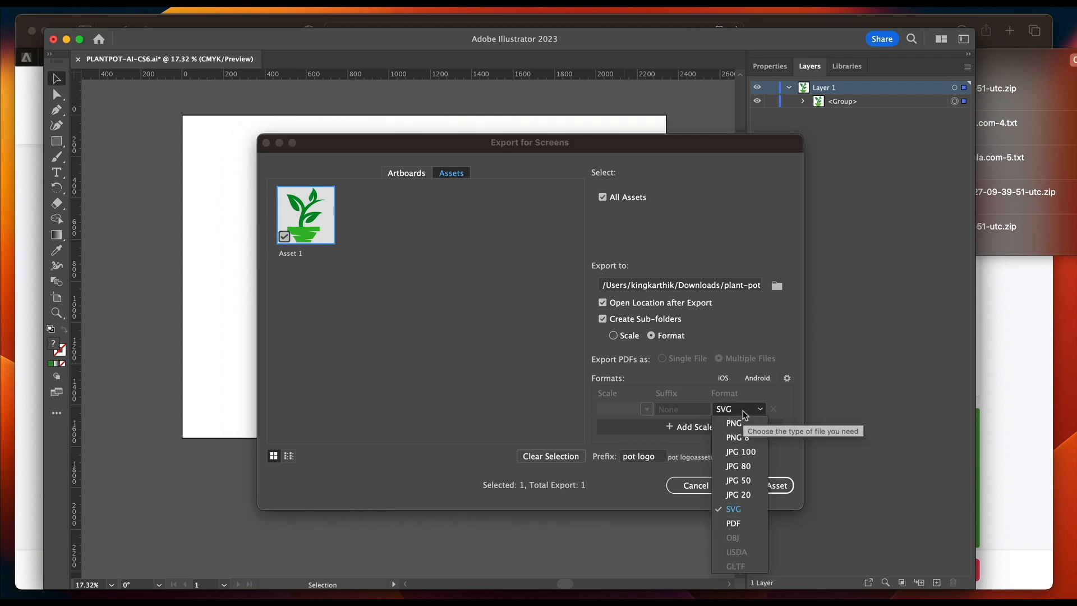
click(739, 509)
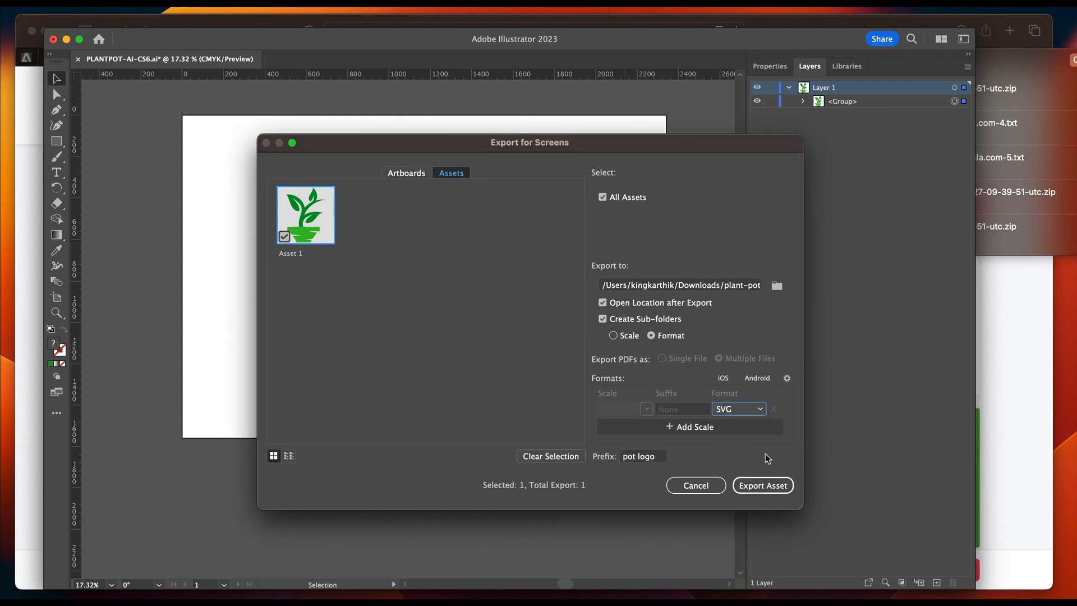
click(763, 486)
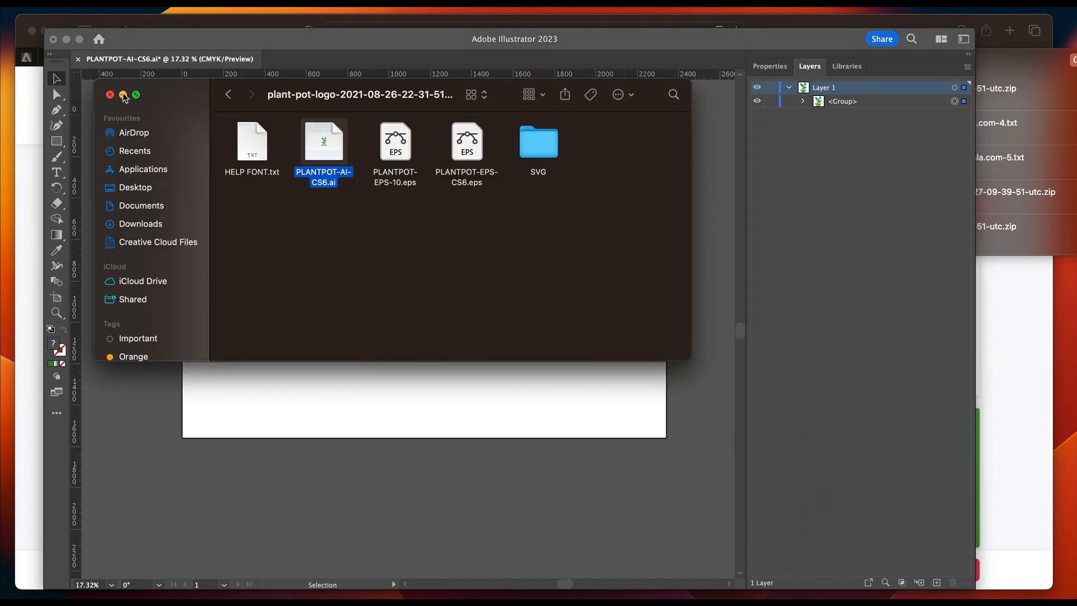
click(123, 94)
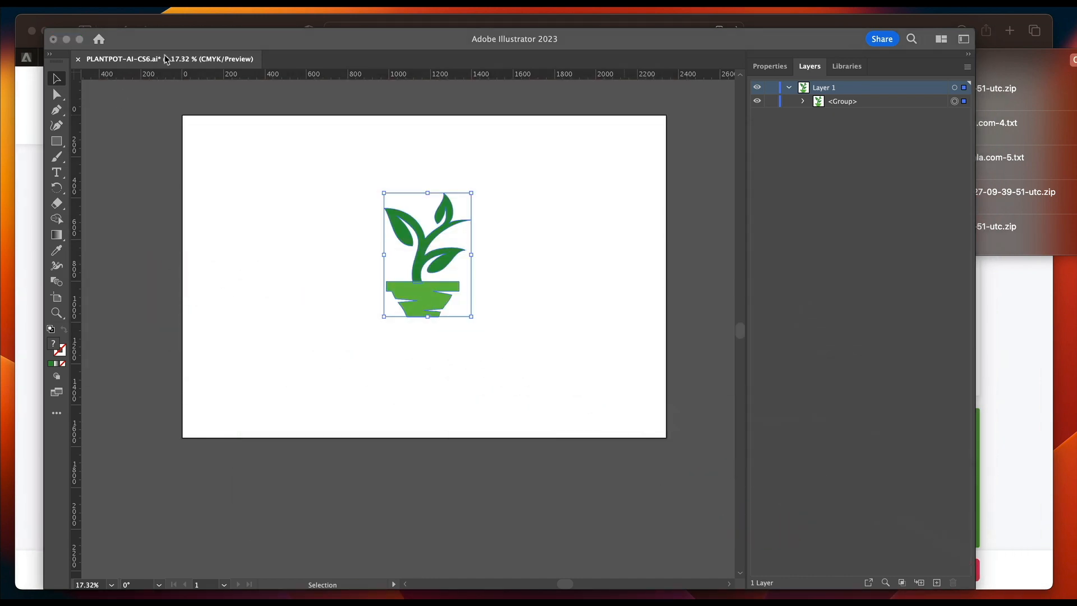
Switch to the Elementor Header page in Safari and open the file upload area for the Site Logo image.
click(99, 17)
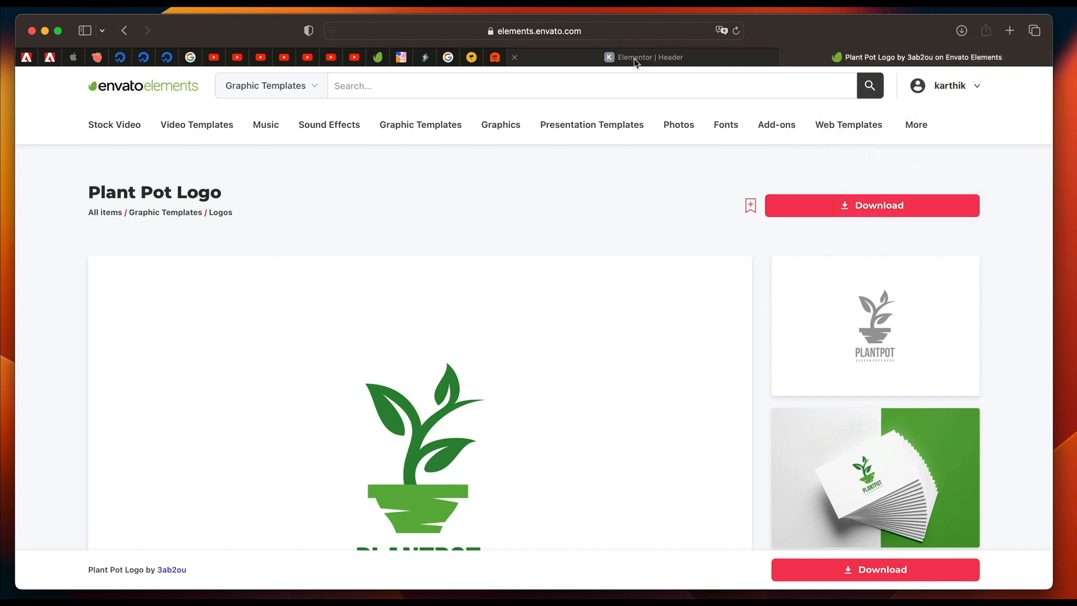
click(645, 56)
click(122, 303)
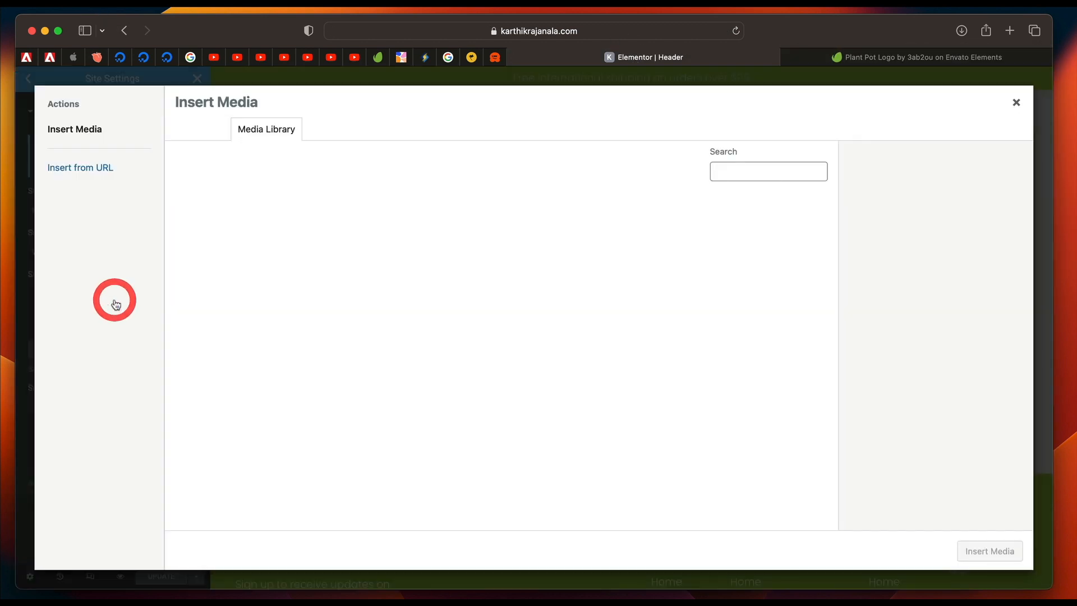
click(212, 135)
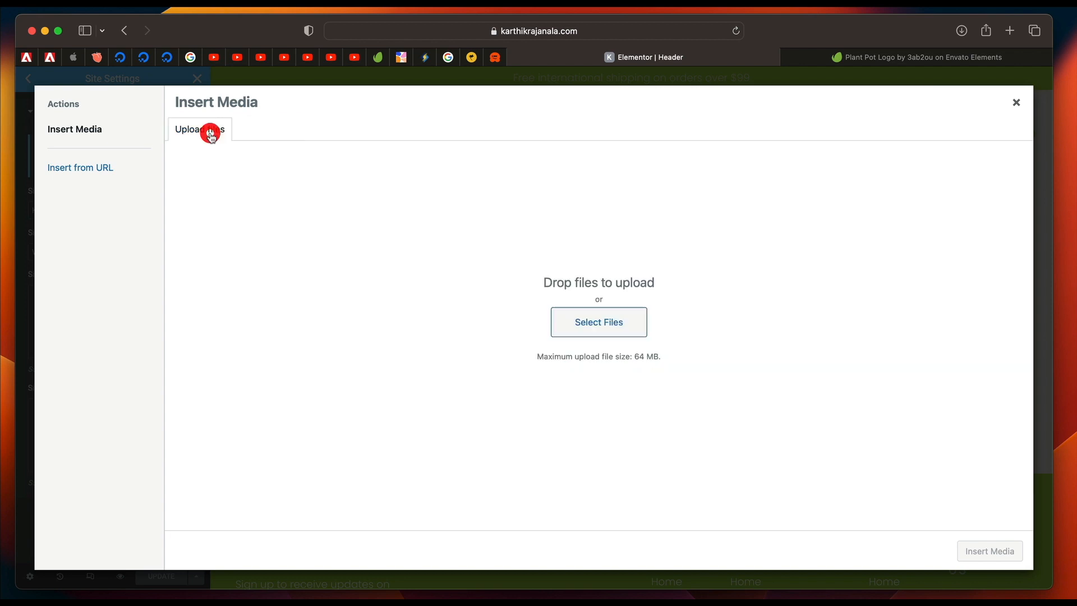
Preview "pot logoAsset 1.svg" in the desktop's SVG folder and upload it to the media library.
click(570, 323)
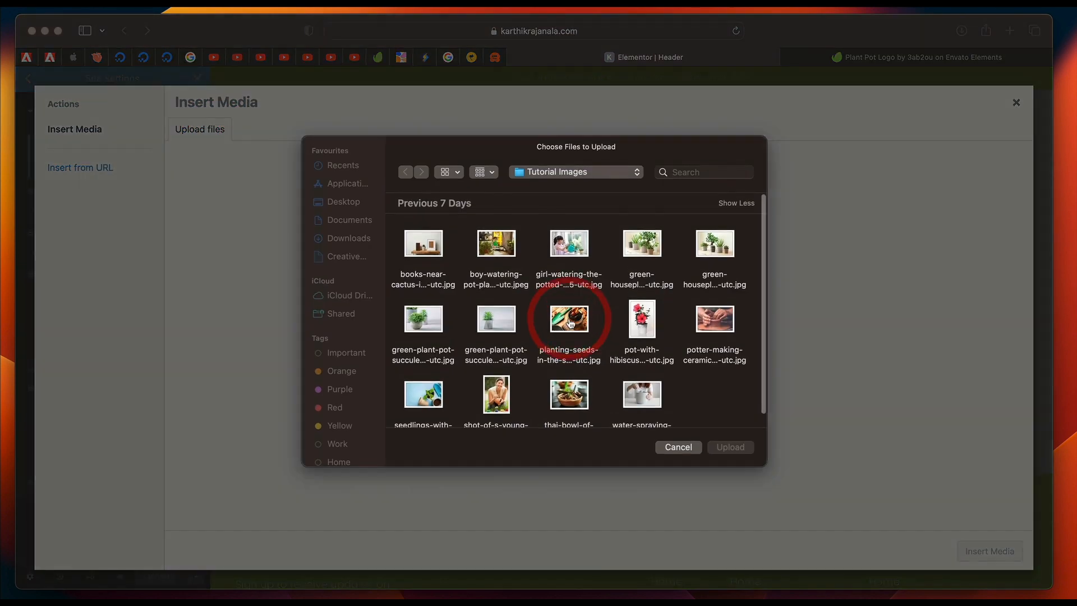
click(353, 203)
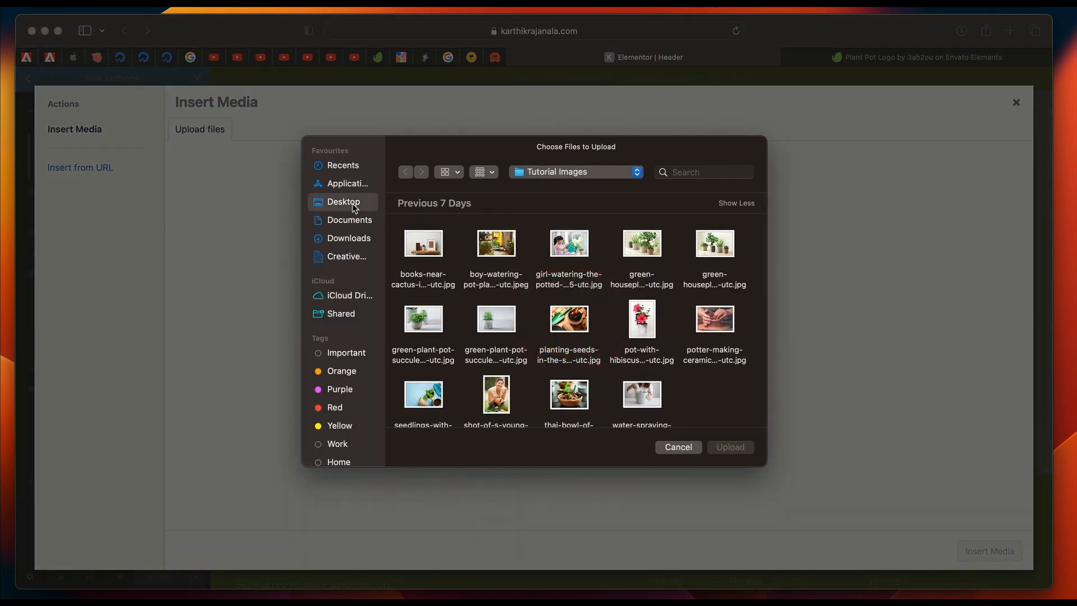
double_click(500, 347)
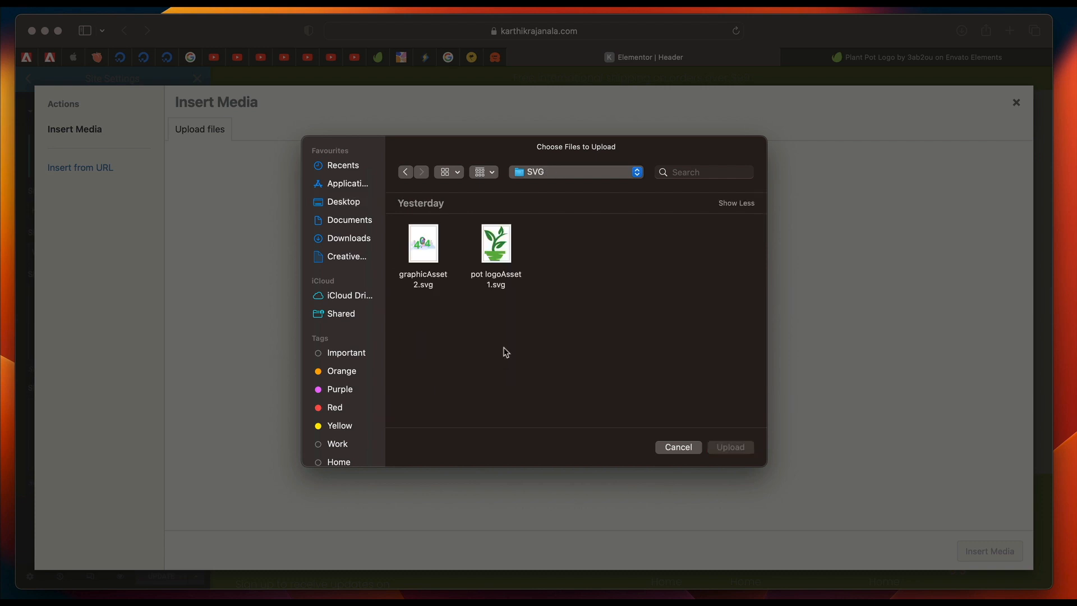
click(440, 241)
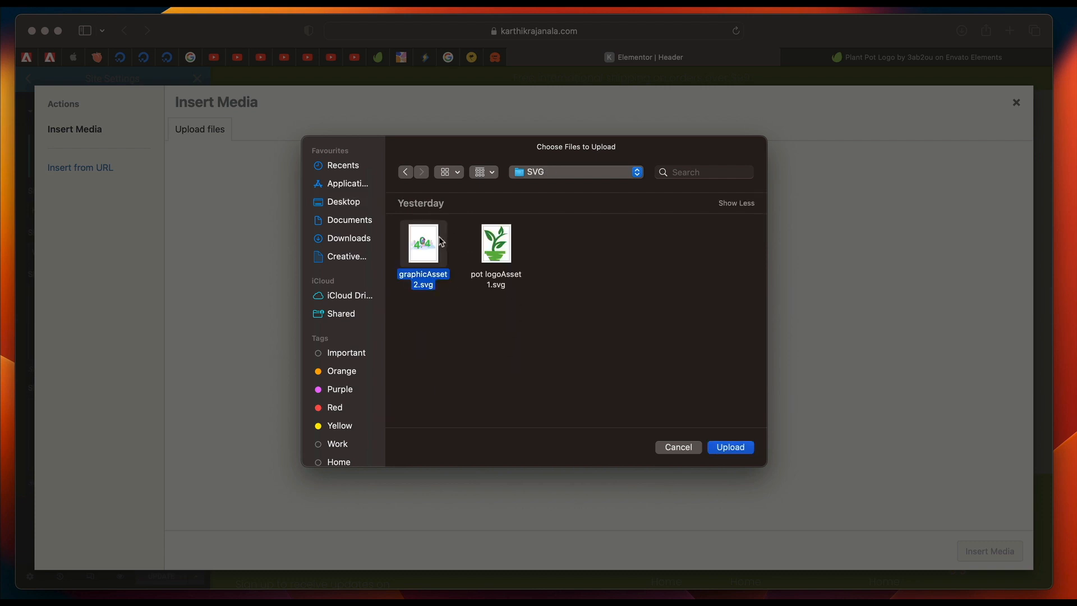
click(504, 242)
key(space)
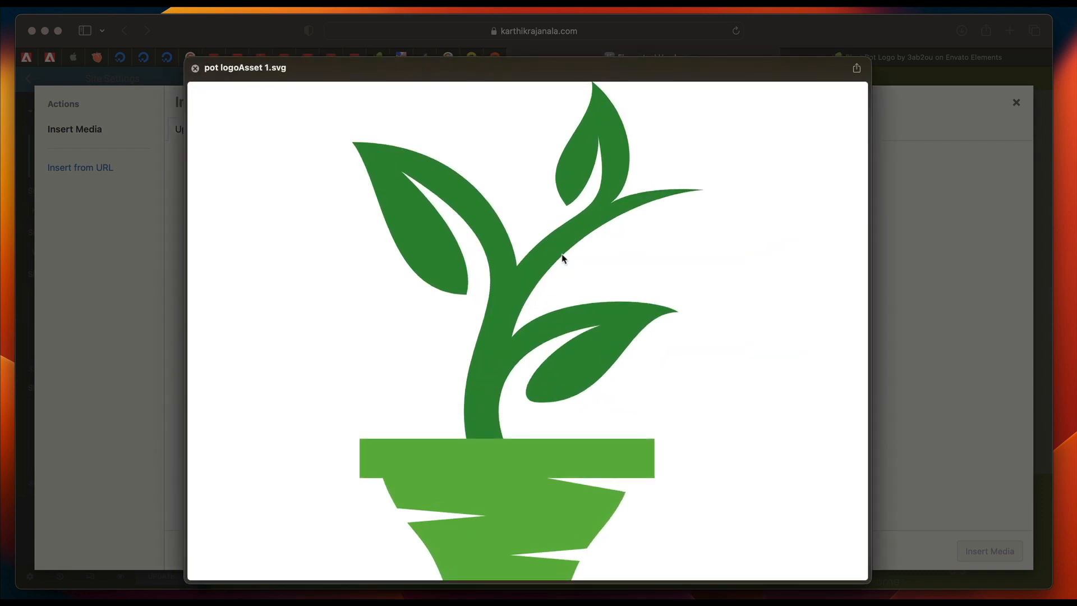
key(space)
click(731, 449)
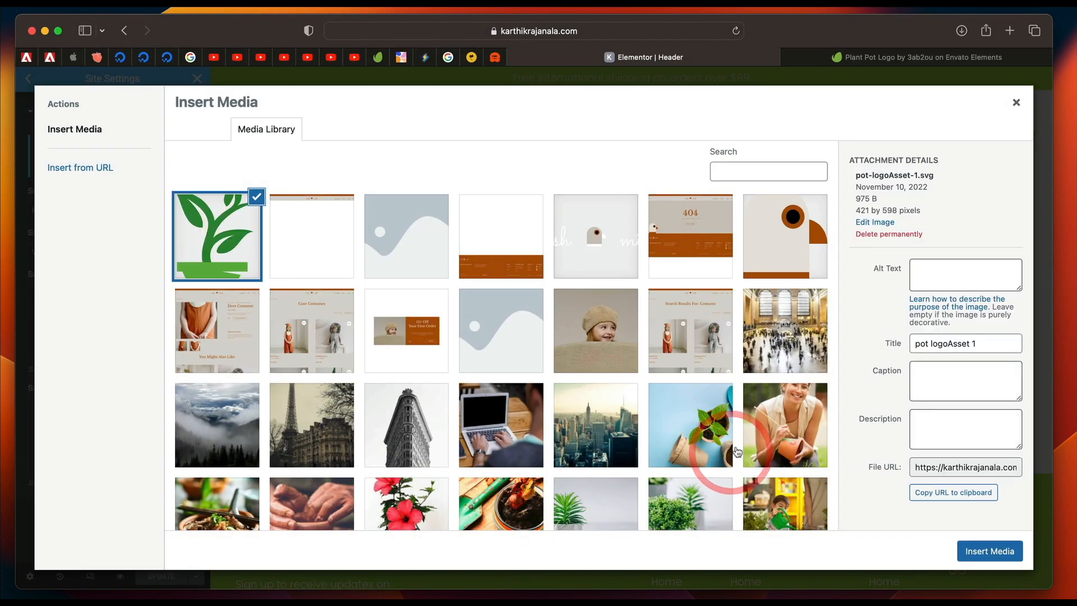
Give the uploaded SVG the site's name plus "logo" as alt text and title, and insert it as the Site Logo.
click(936, 269)
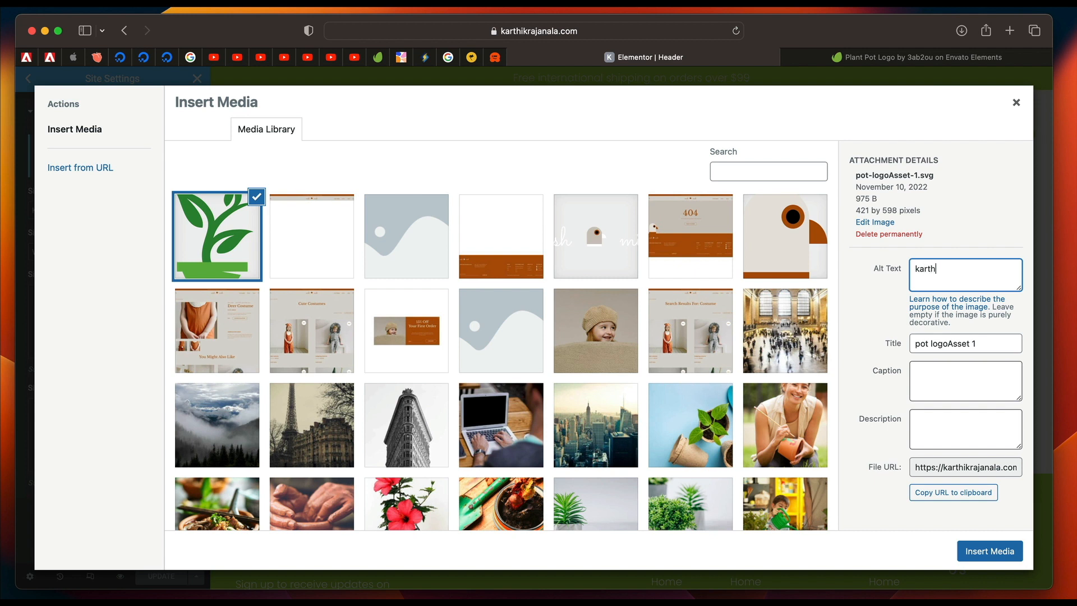
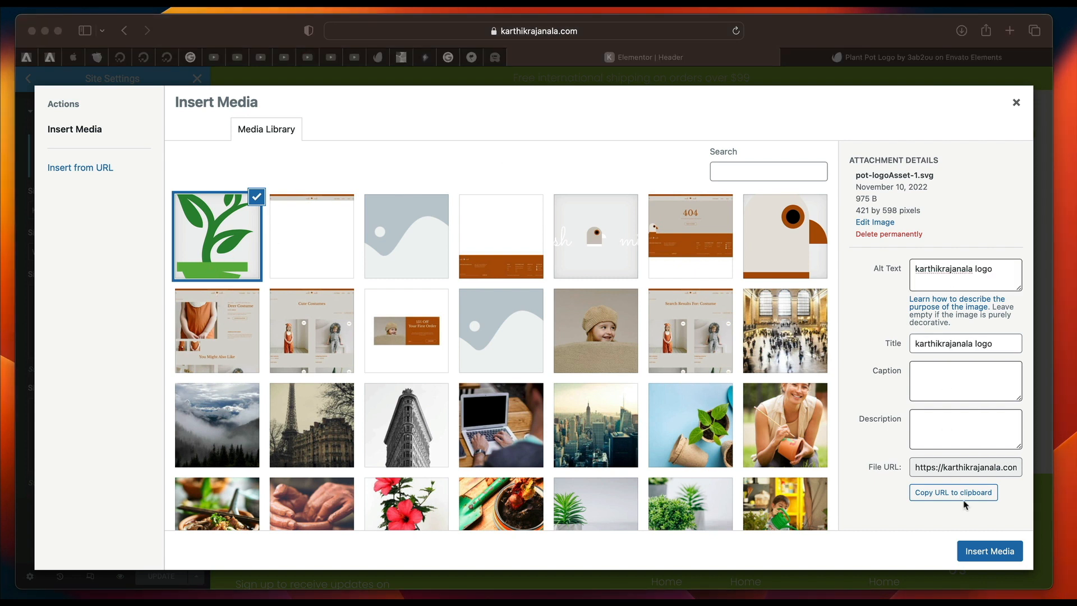
click(983, 551)
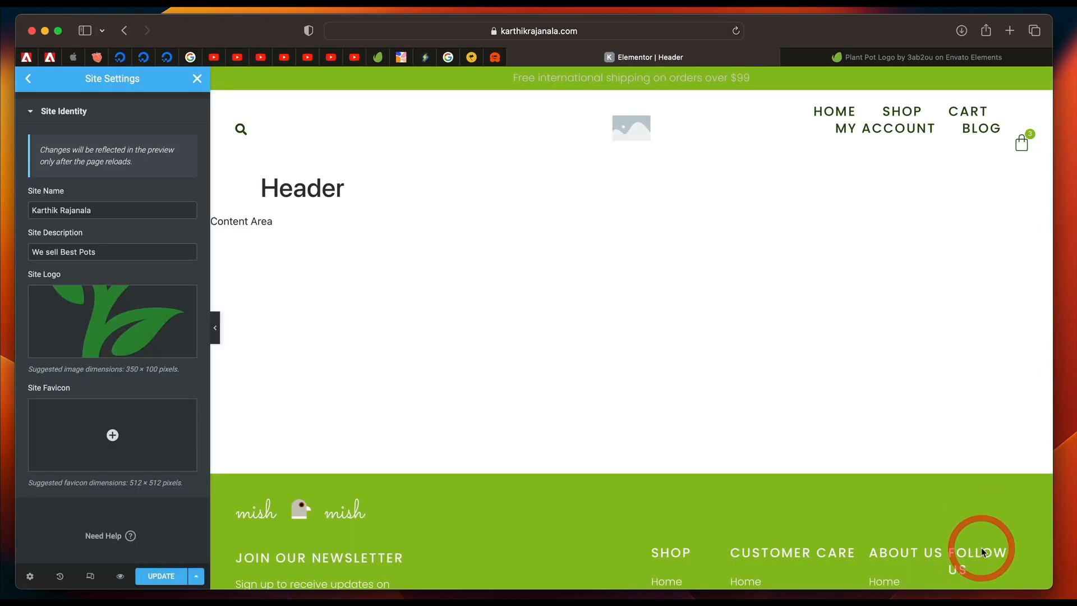
Use the same plant pot SVG as the Site Favicon and update the Site Identity settings.
mouse_move(112, 317)
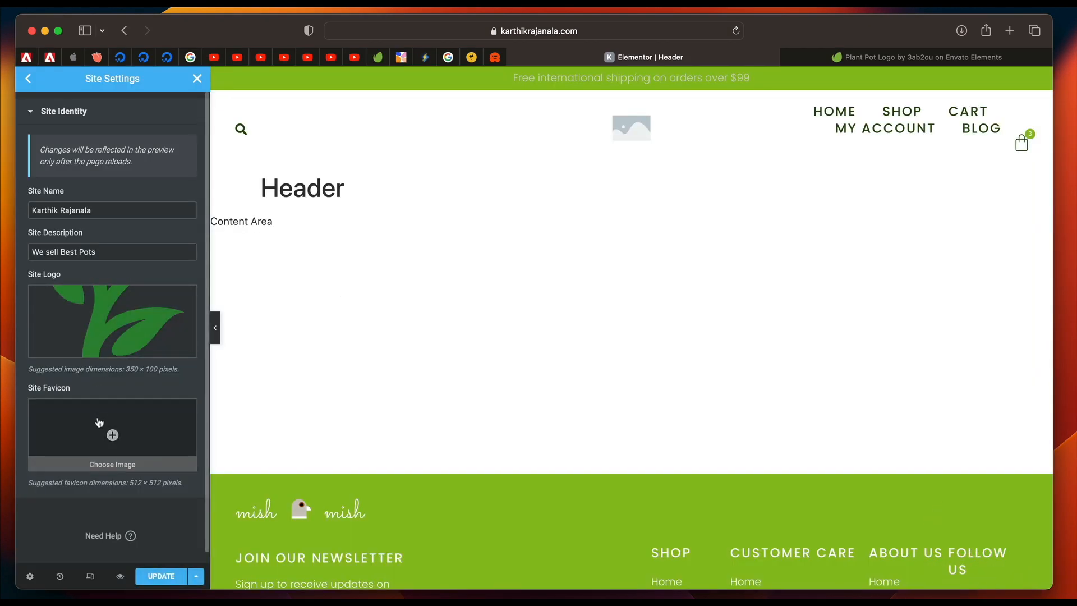
click(103, 453)
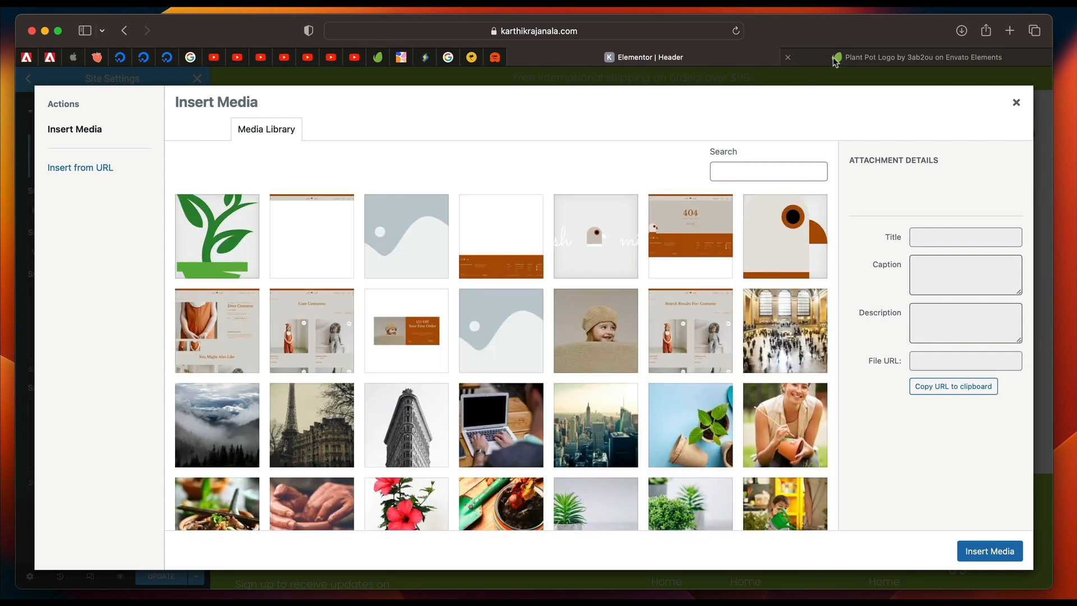
click(213, 247)
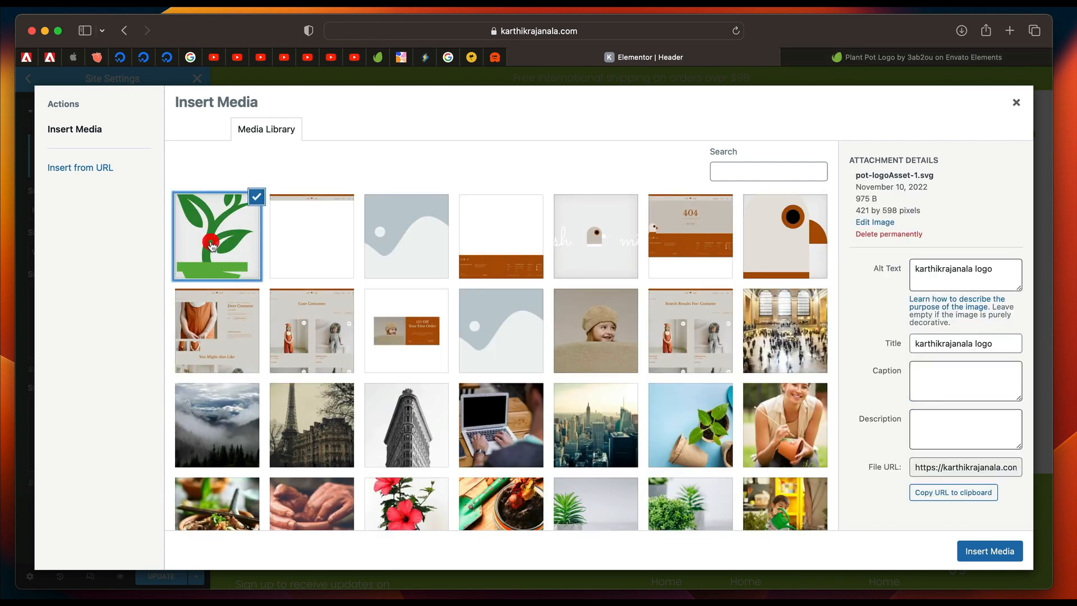
click(990, 551)
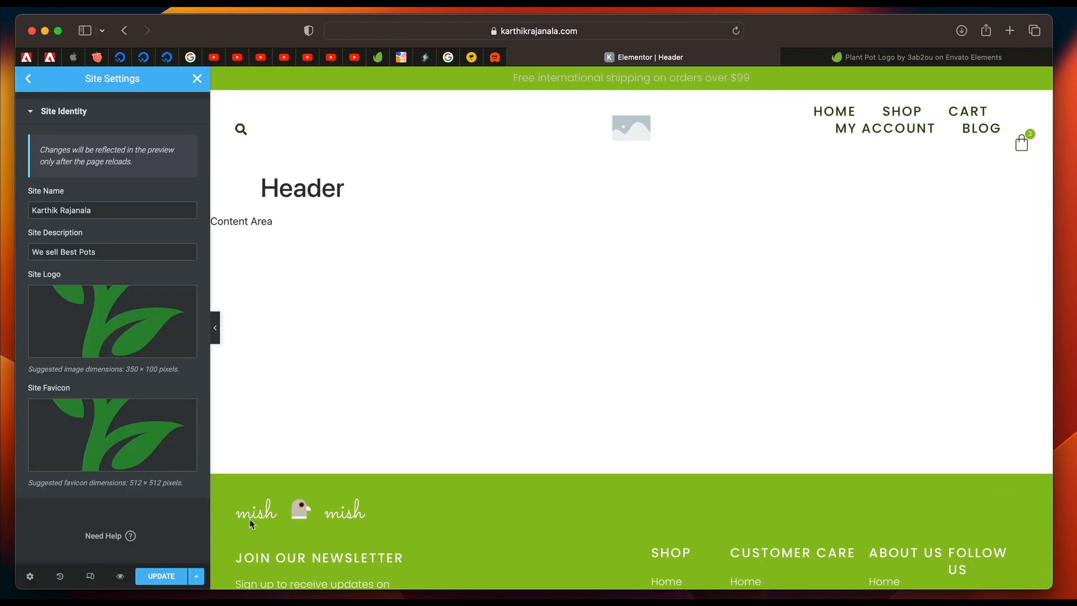
click(161, 576)
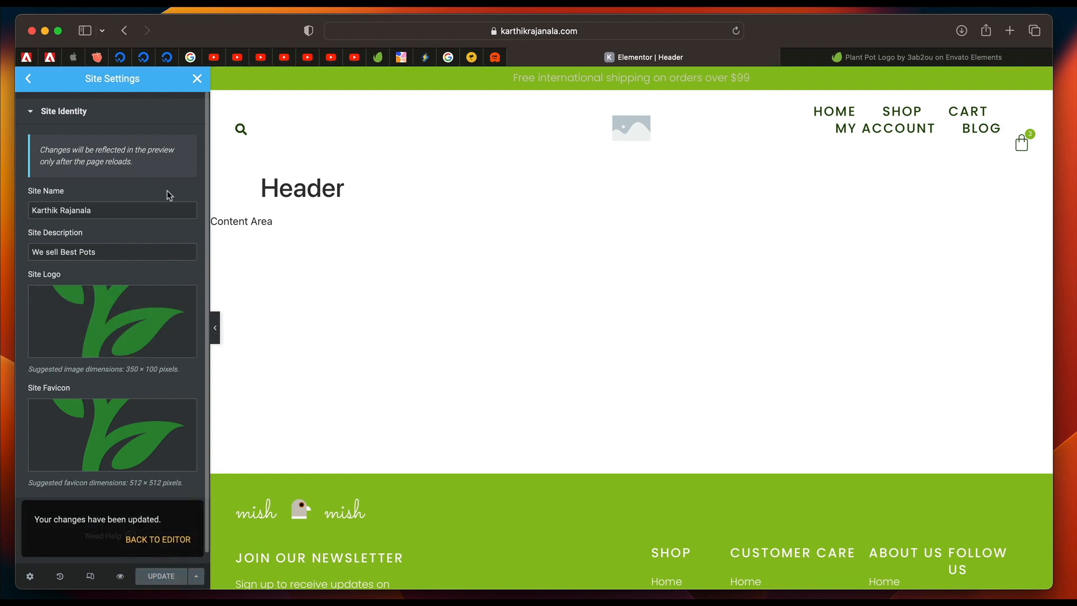
Close the Site Settings and reload the header editor page.
mouse_move(154, 349)
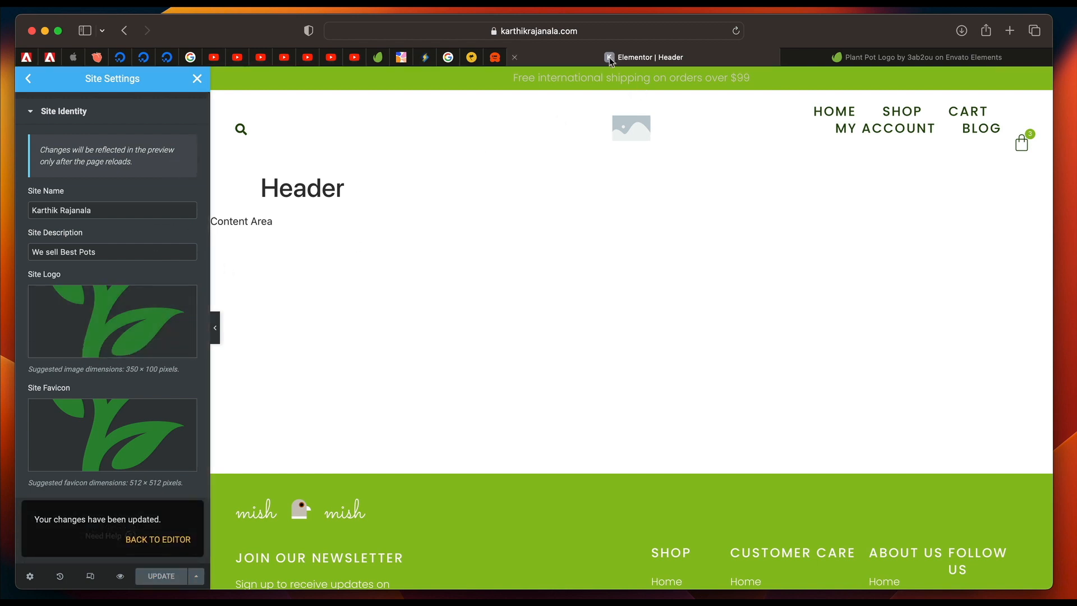
click(197, 78)
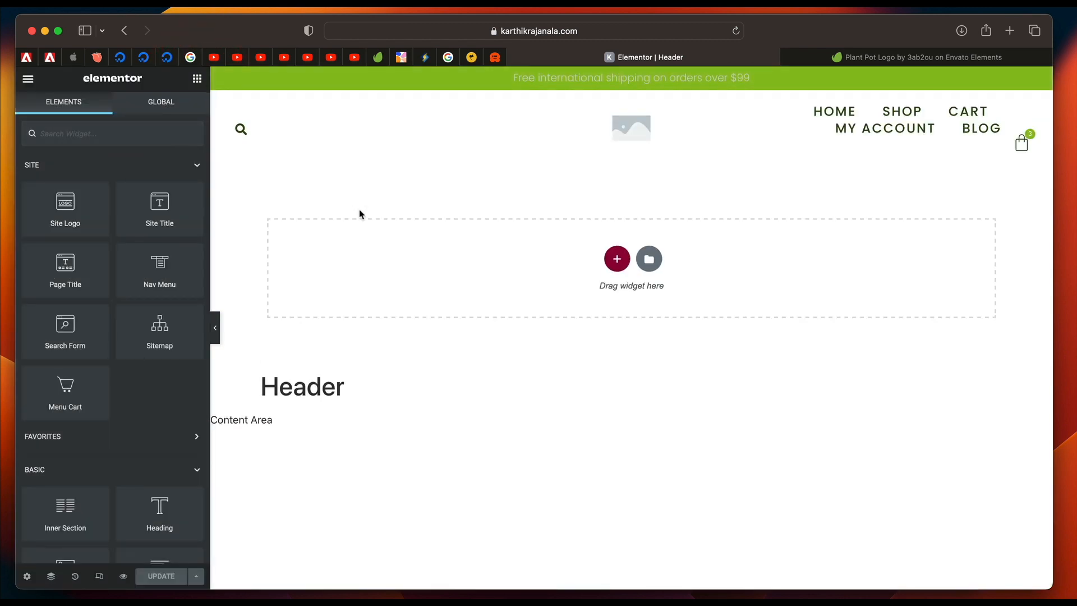
click(736, 32)
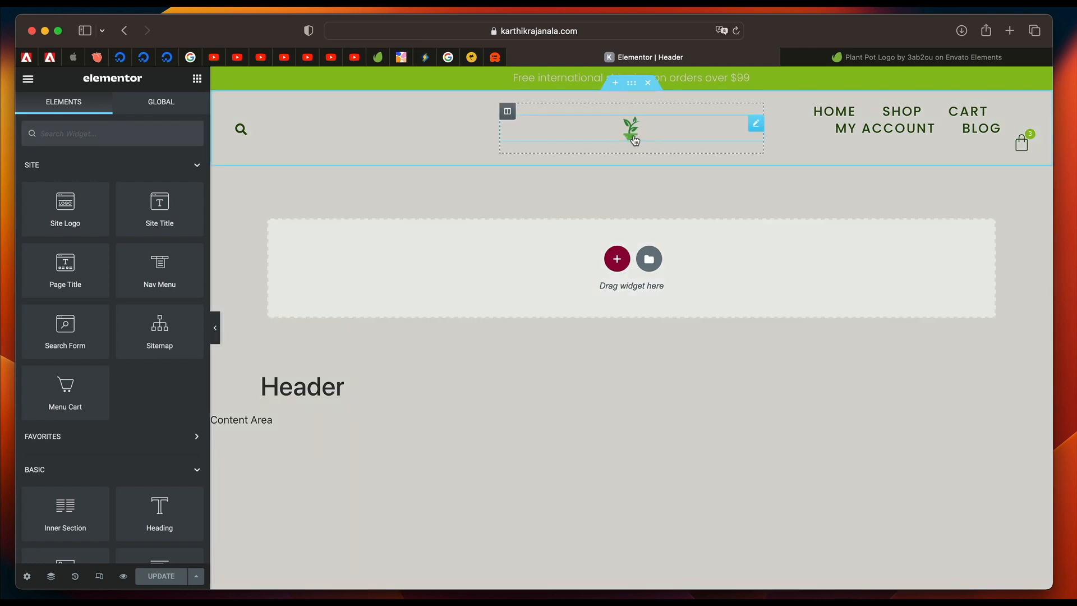
Examine which widget the header logo uses, and return to the list of available widgets.
click(703, 132)
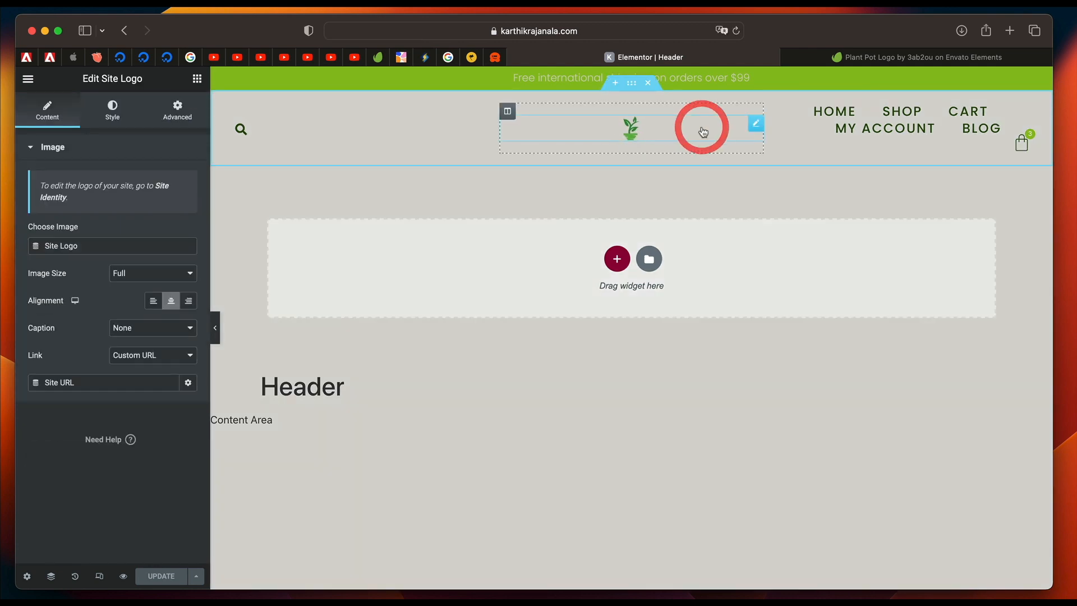
triple_click(119, 81)
triple_click(118, 82)
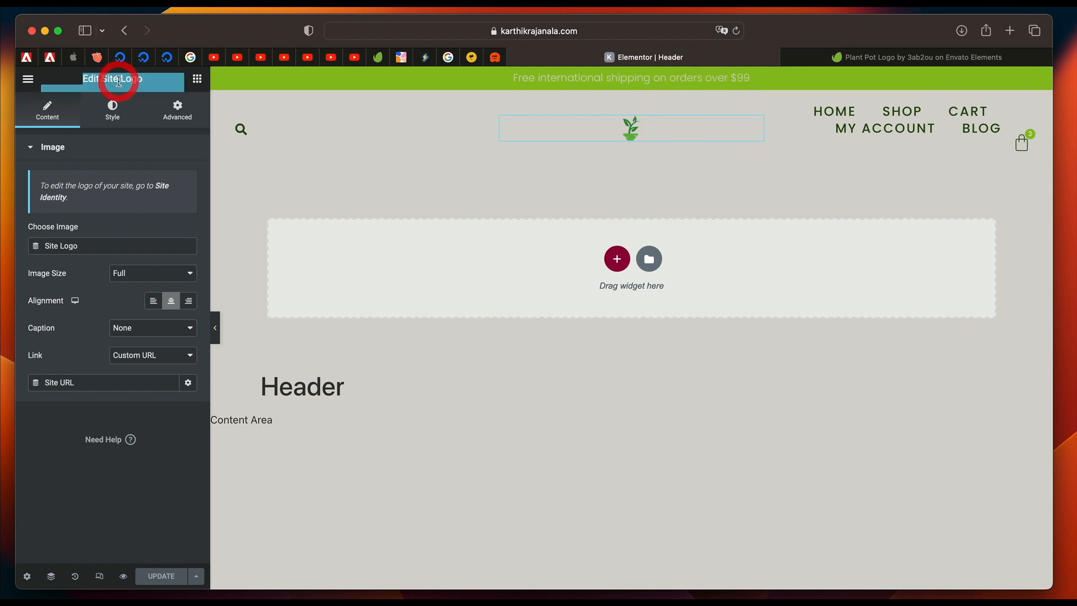
click(197, 80)
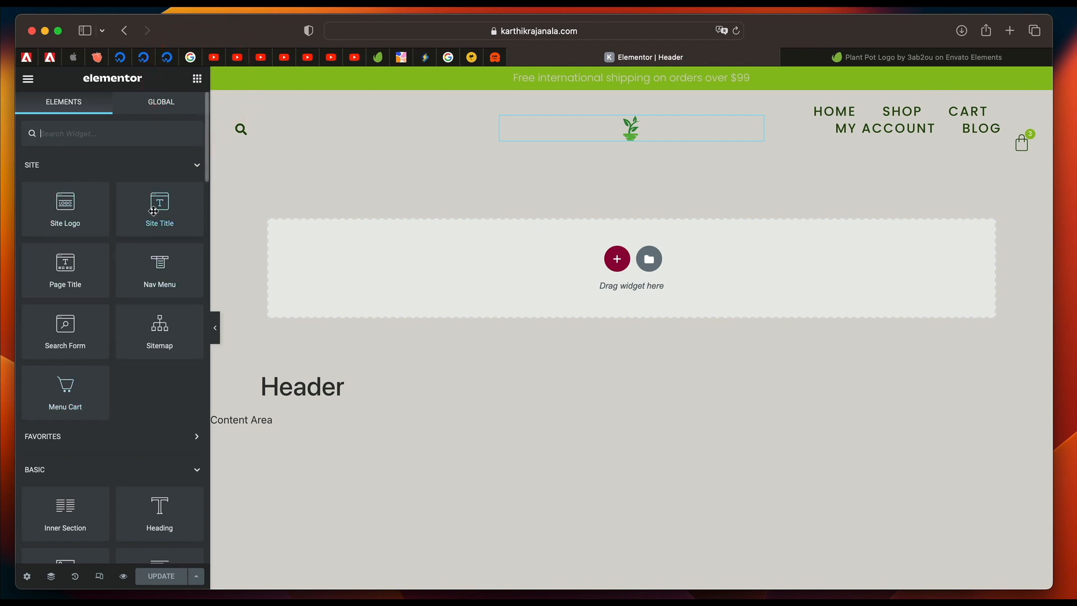
drag(153, 210, 7, 269)
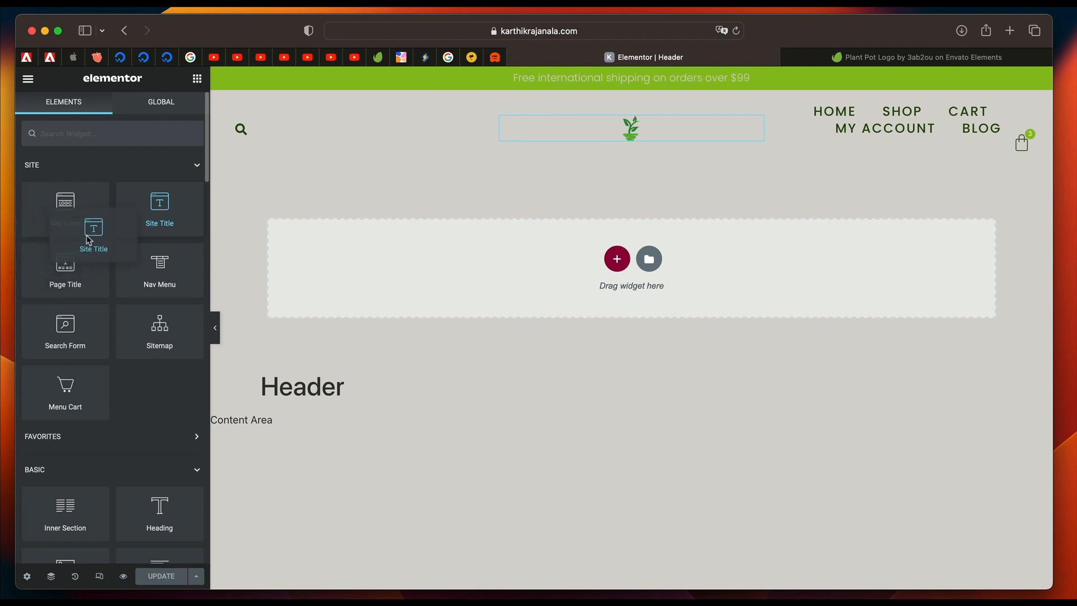
Delete the header's existing Site Logo widget and place a new Site Logo widget in the same middle column.
right_click(613, 133)
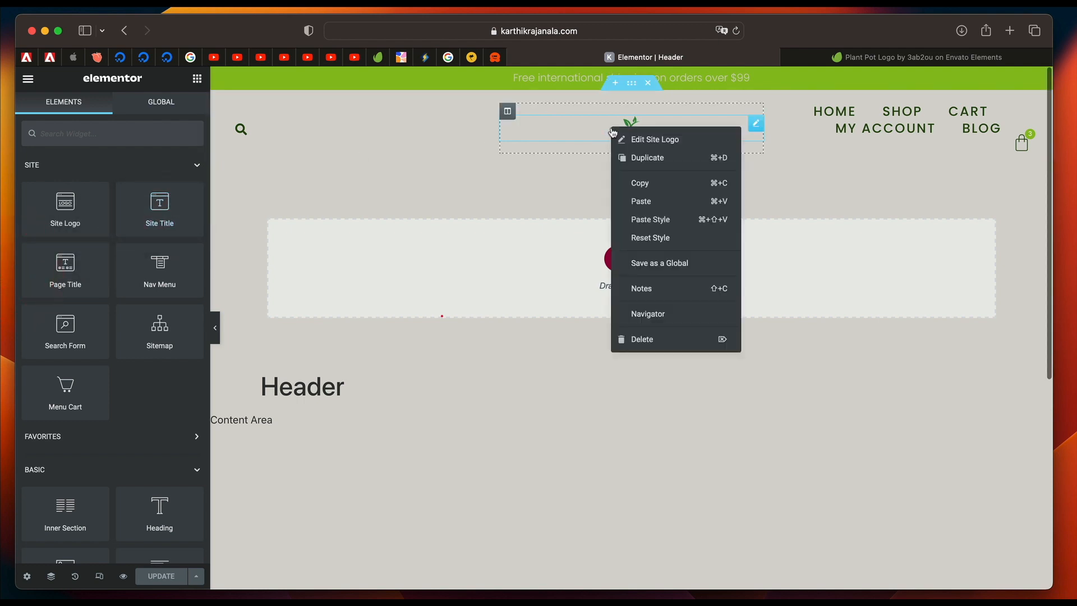
click(651, 340)
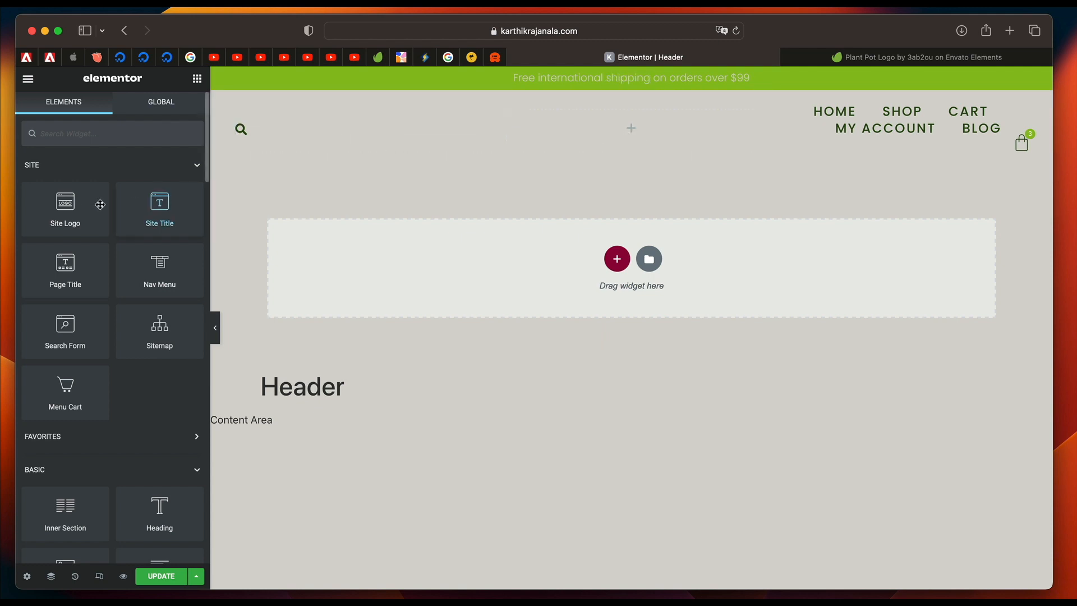
drag(76, 210, 622, 125)
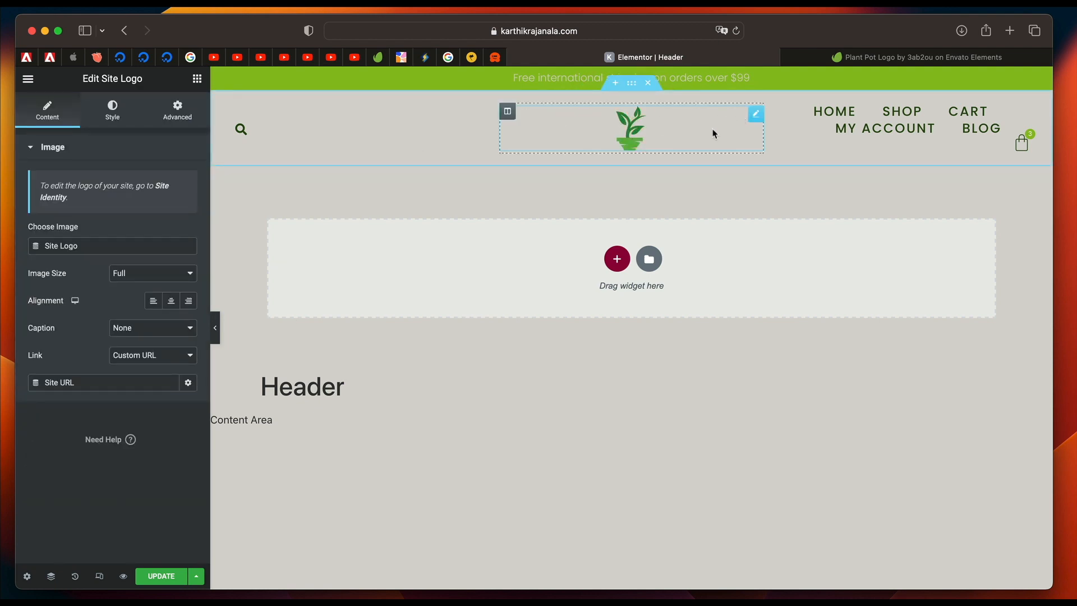
Set the Site Logo's image size to Custom with a width and height of 130, and apply it.
click(162, 273)
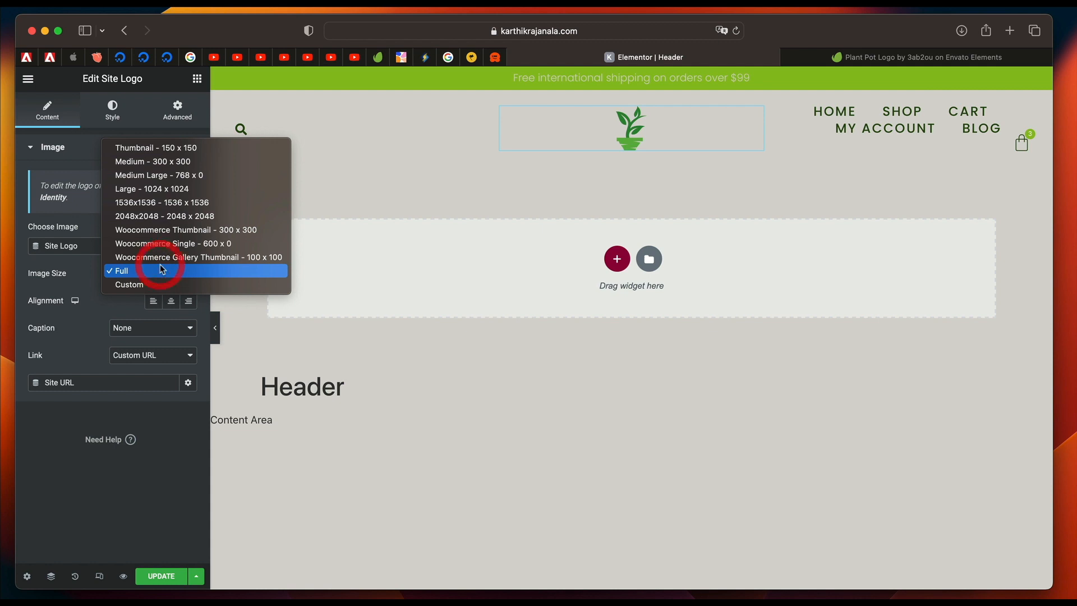
click(149, 286)
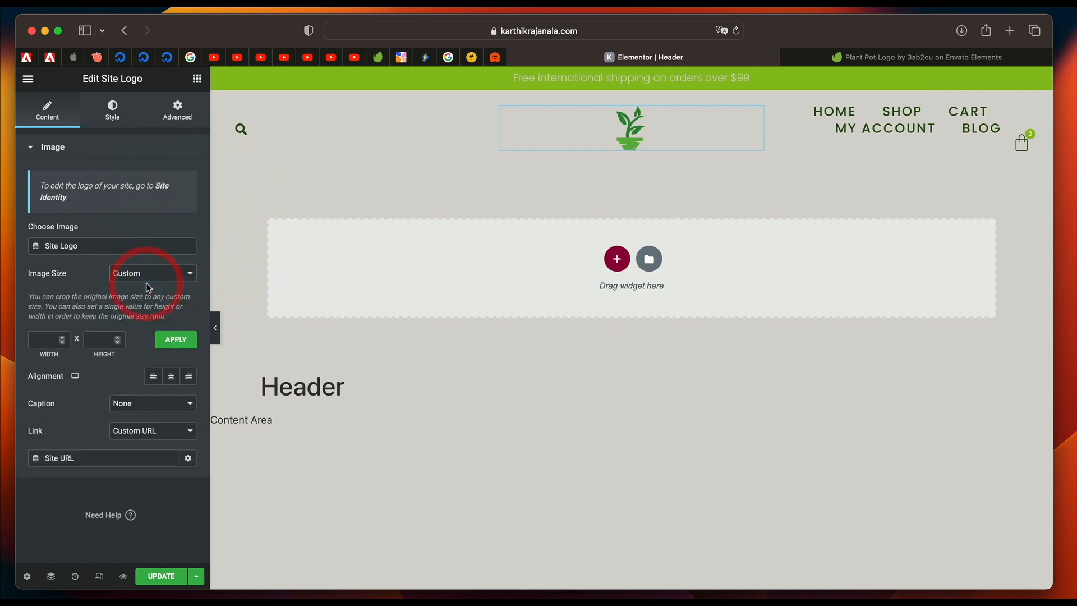
click(46, 338)
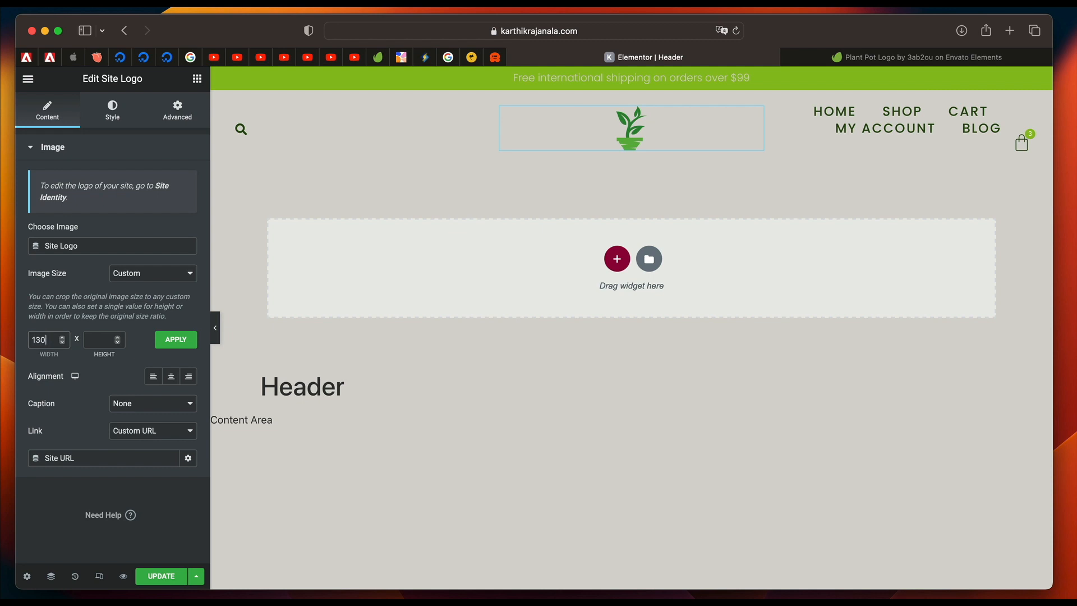
click(95, 341)
click(171, 339)
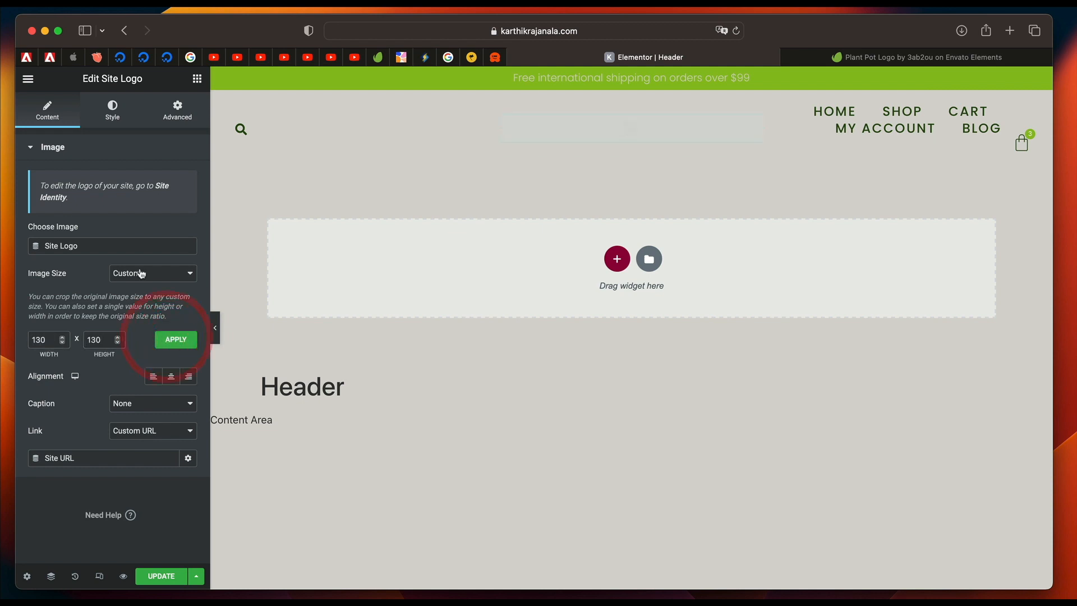
Try Site Logo widths of 130 px and 70 px, set the width to 50 px, and return to the widget list.
click(115, 112)
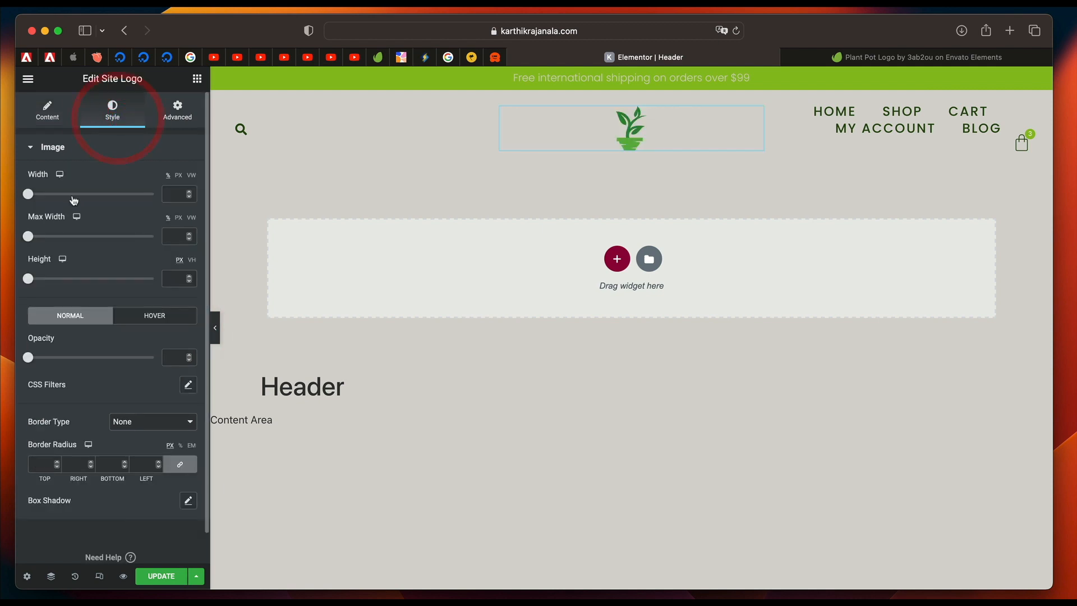
click(178, 176)
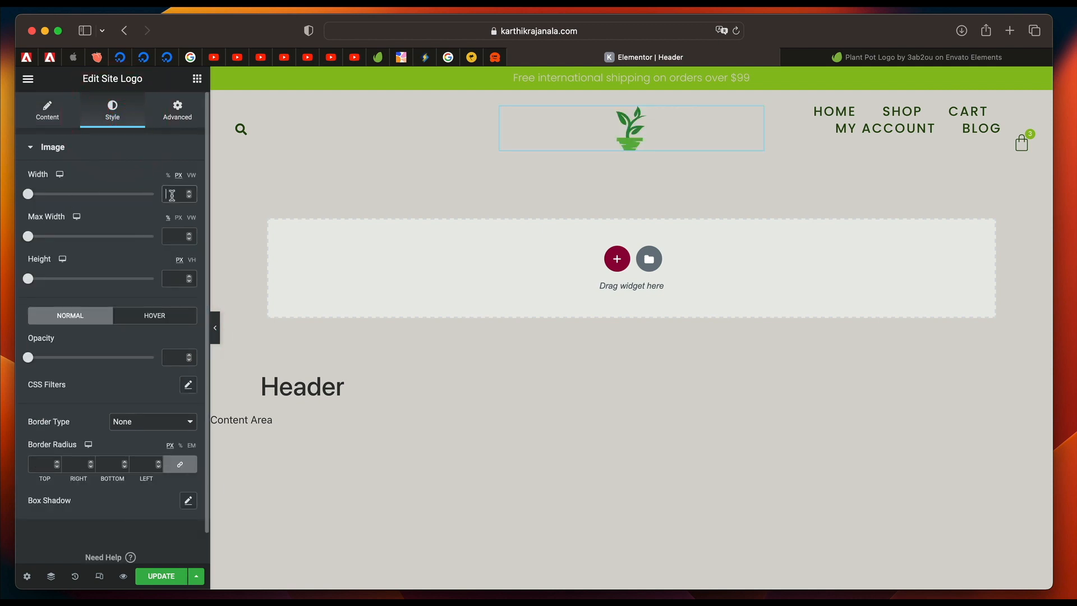
text(130)
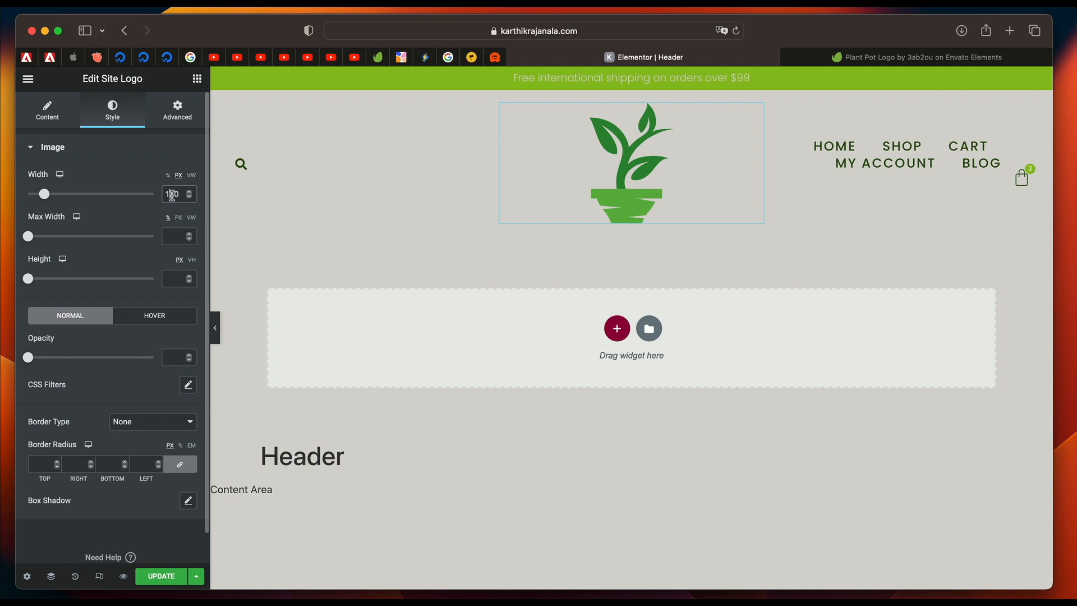
text(70)
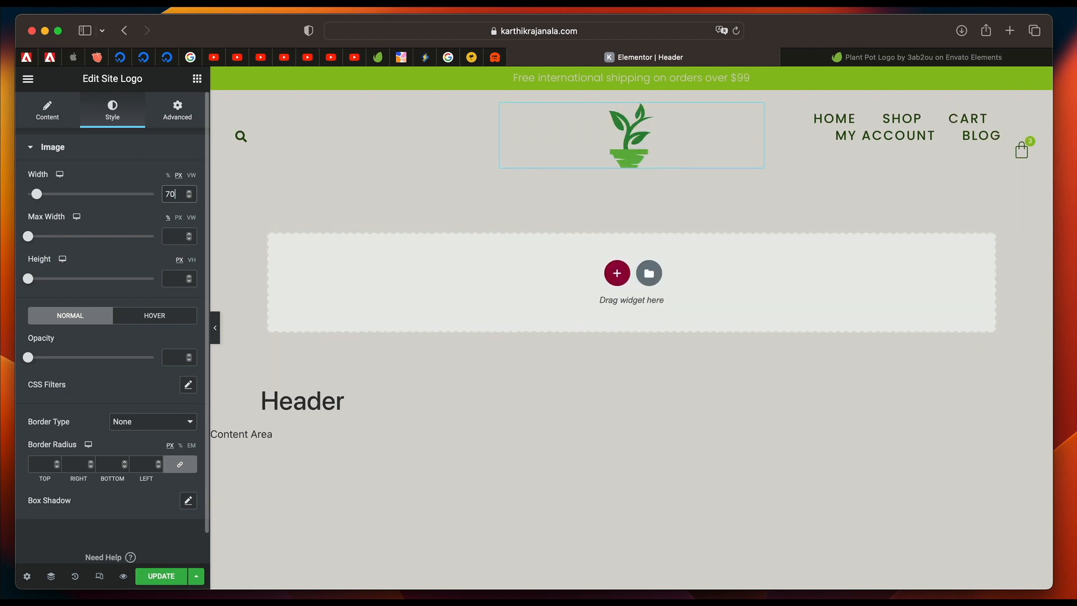
key(BackSpace)
key(BackSpace)
text(50)
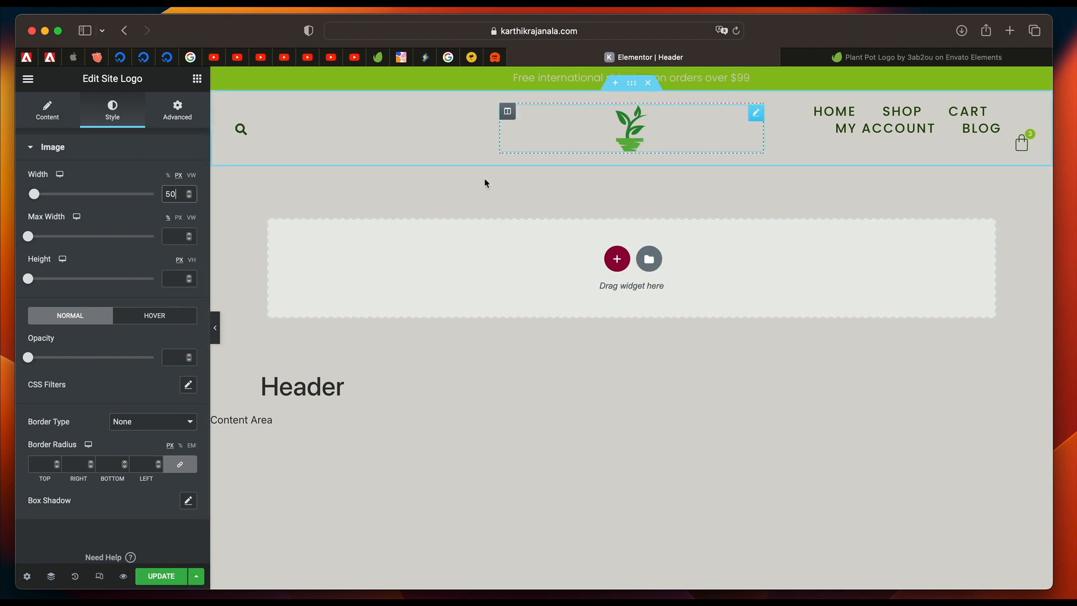
click(196, 78)
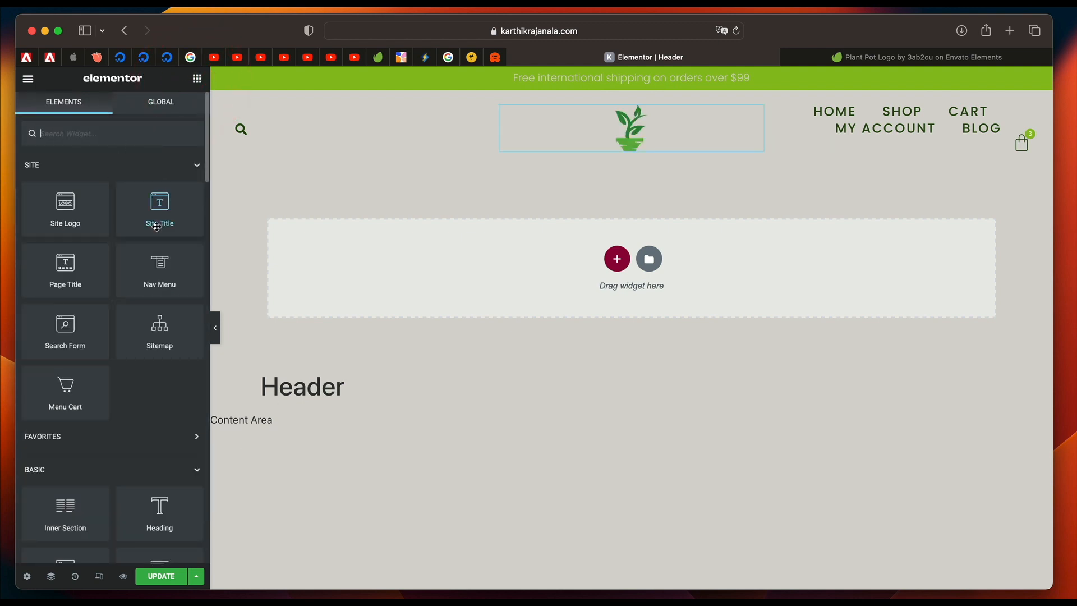
Place a Site Title widget beneath the header's logo and review its content settings alongside those of the Site Logo.
drag(157, 226, 616, 148)
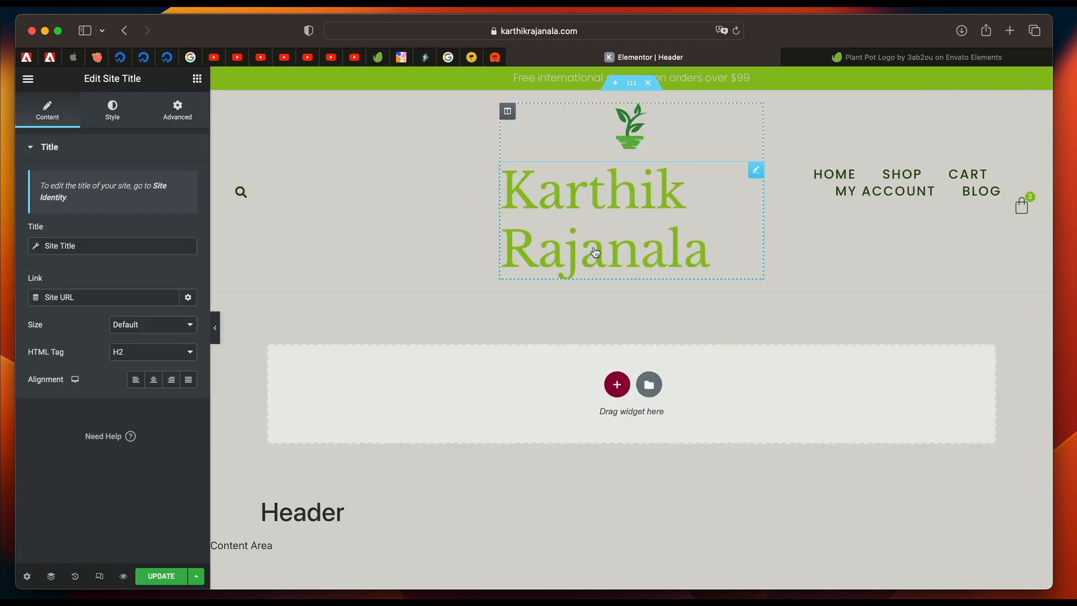
click(153, 352)
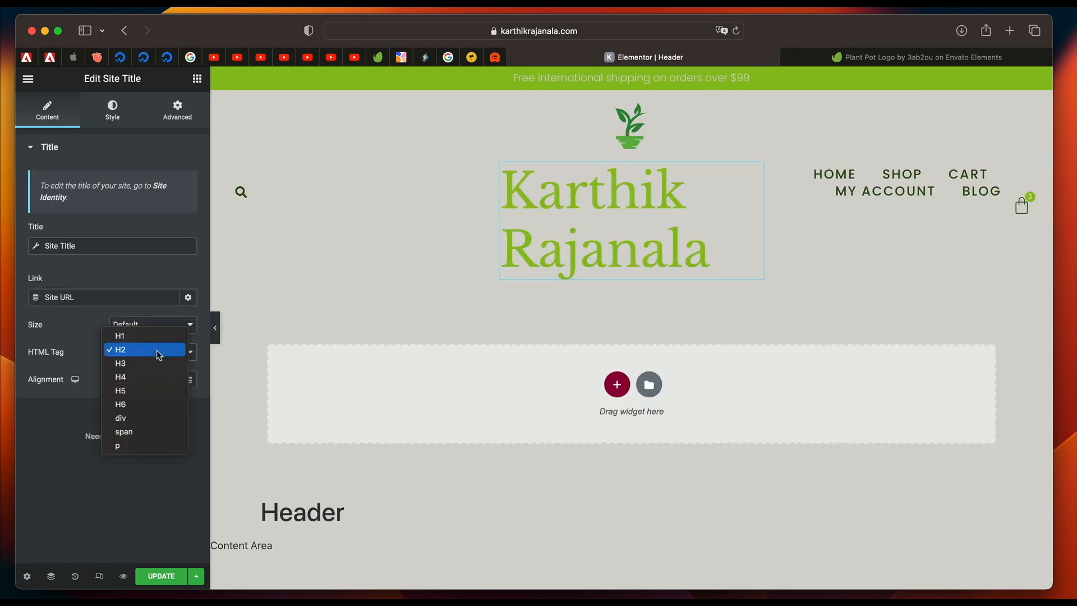
click(84, 484)
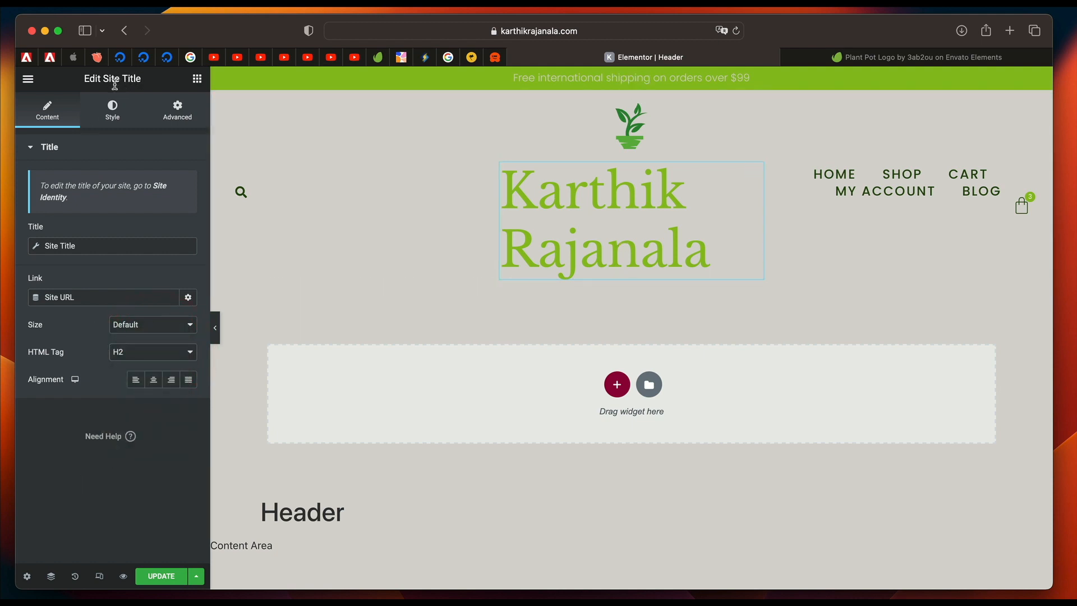
click(629, 126)
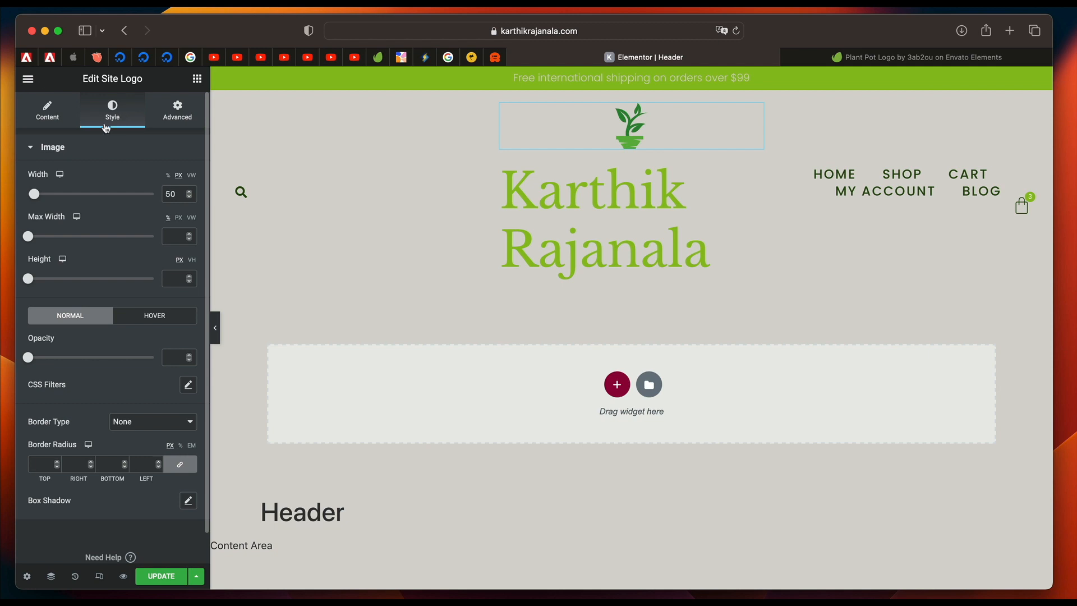
click(59, 116)
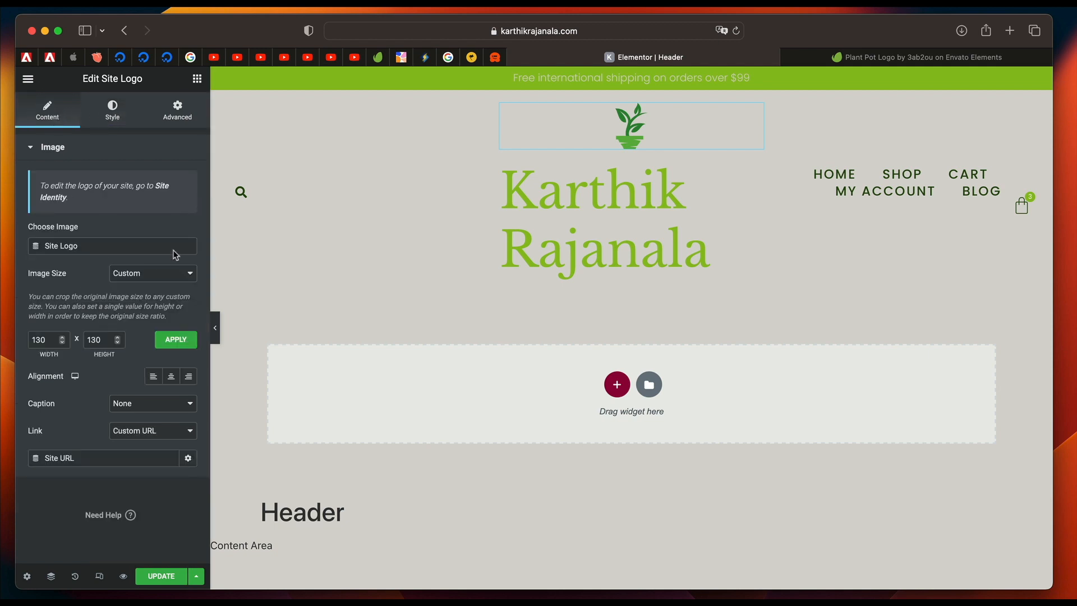
click(589, 220)
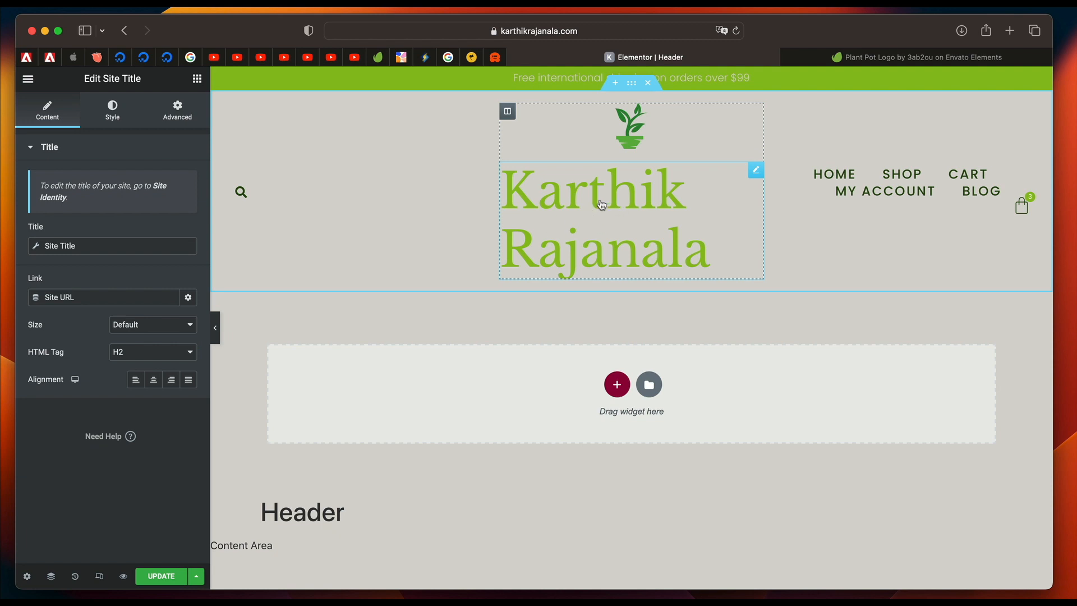
triple_click(117, 76)
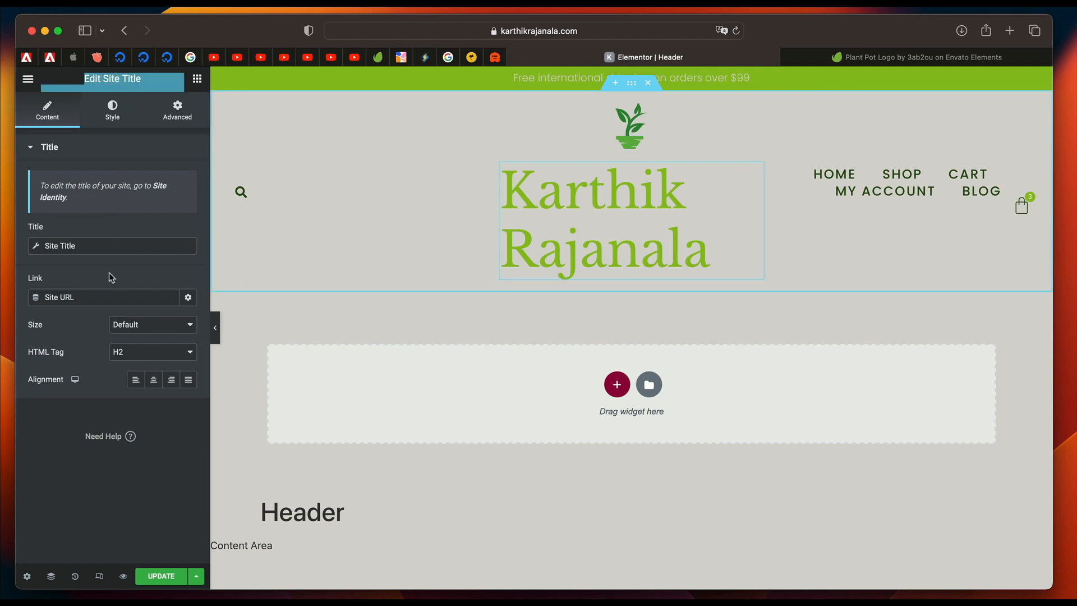
Try p as the Site Title's HTML tag and set the tag to span.
click(143, 357)
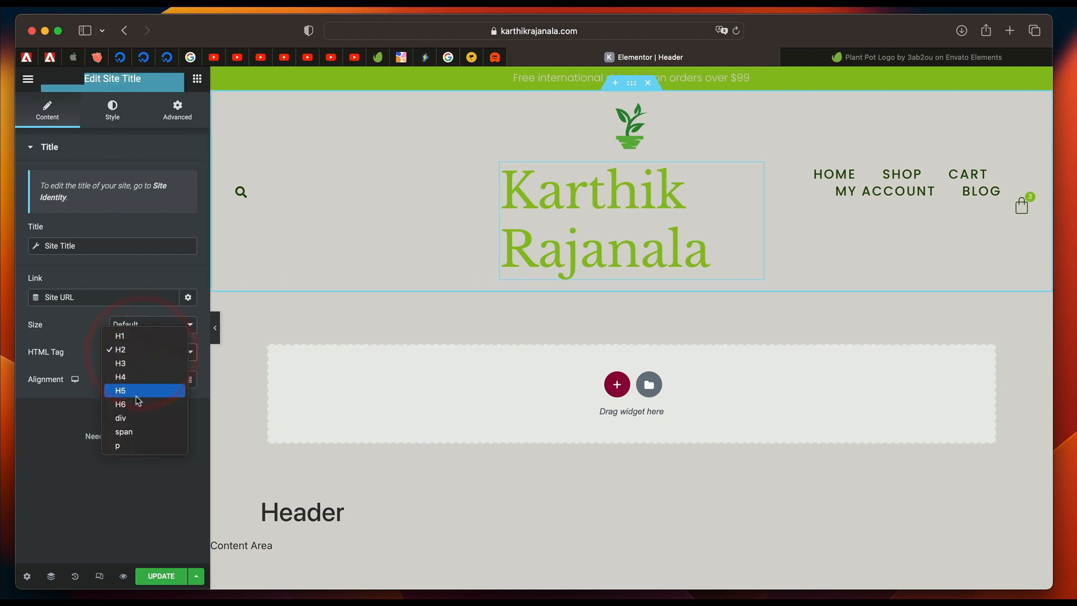
click(136, 442)
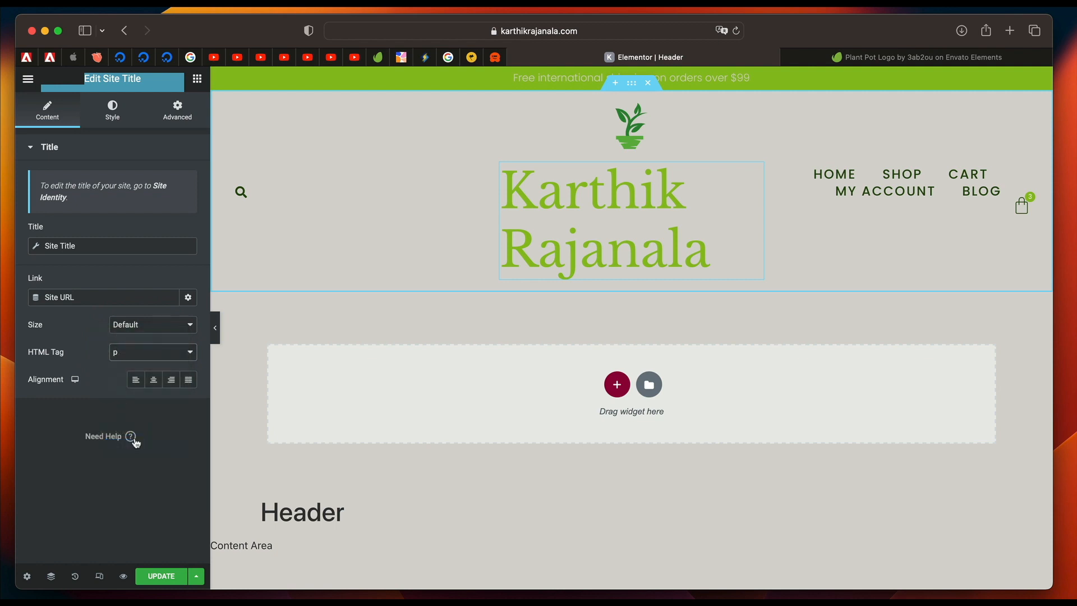
click(148, 357)
click(135, 337)
Apply the Body Text global font to the Site Title and align it to the center.
click(112, 118)
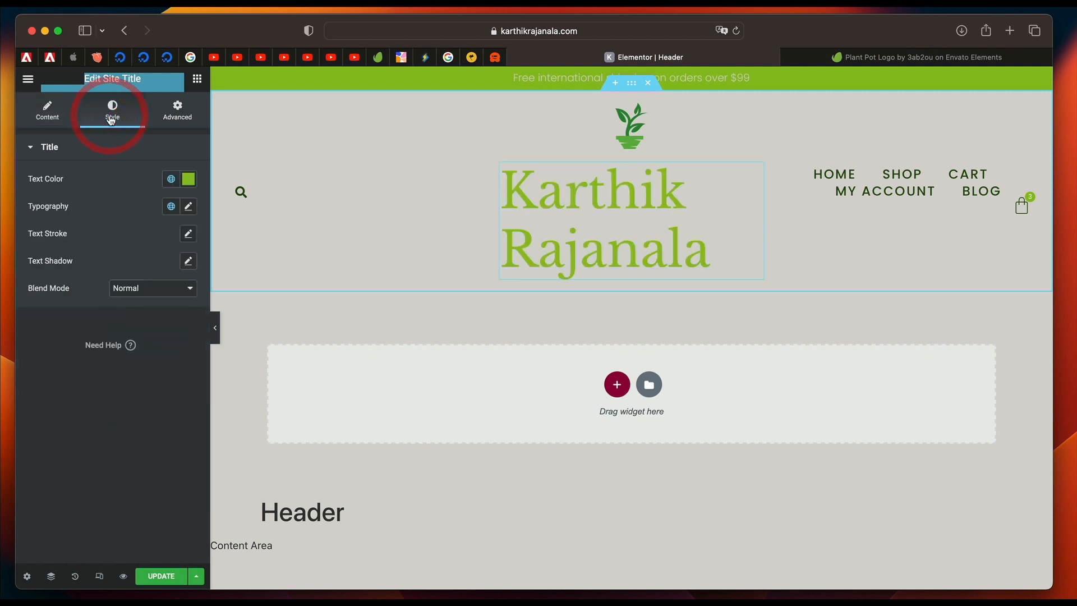
click(171, 206)
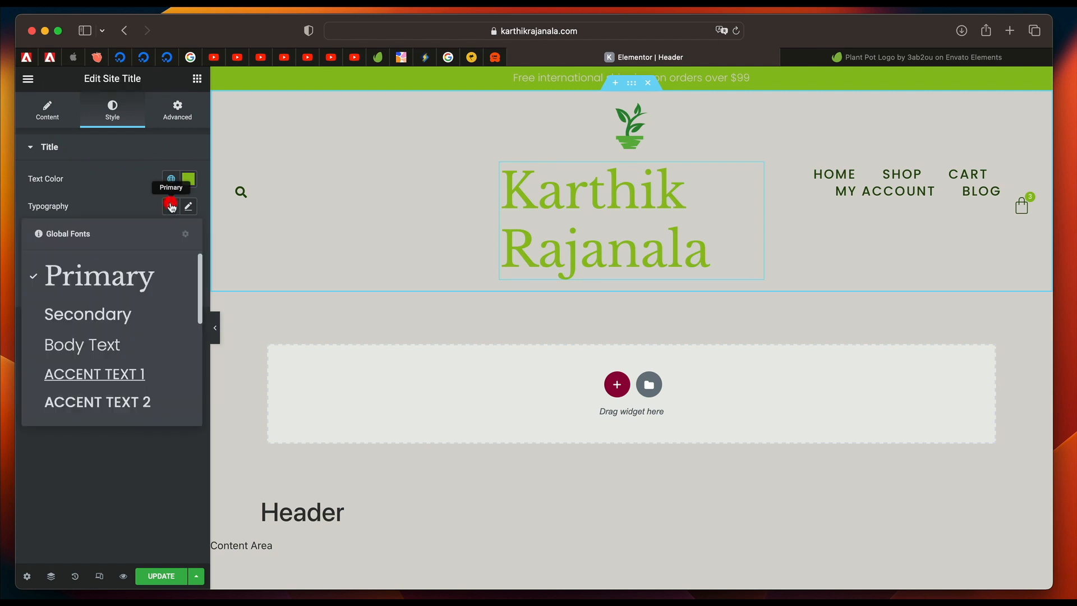
click(115, 358)
click(53, 111)
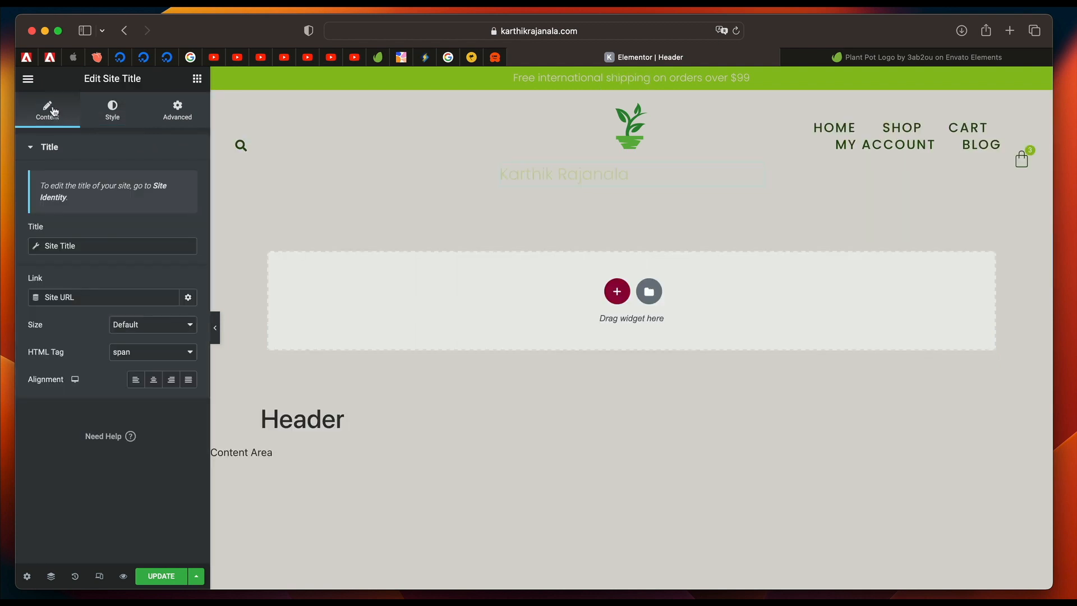
click(154, 380)
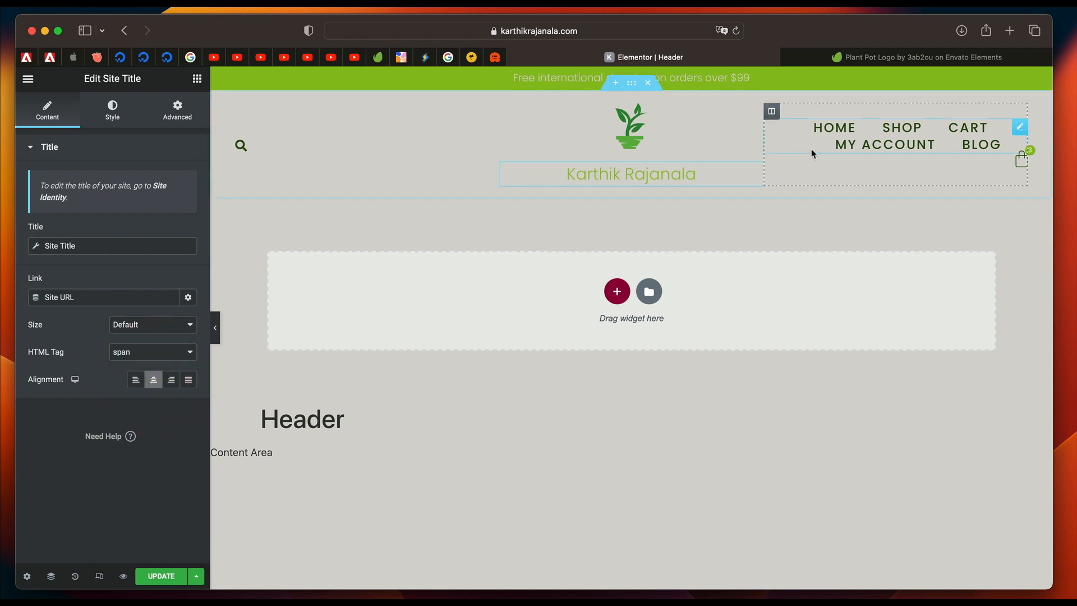
Check the menu choices of the header's Nav Menu, try its Vertical layout, and restore the Horizontal layout.
click(773, 112)
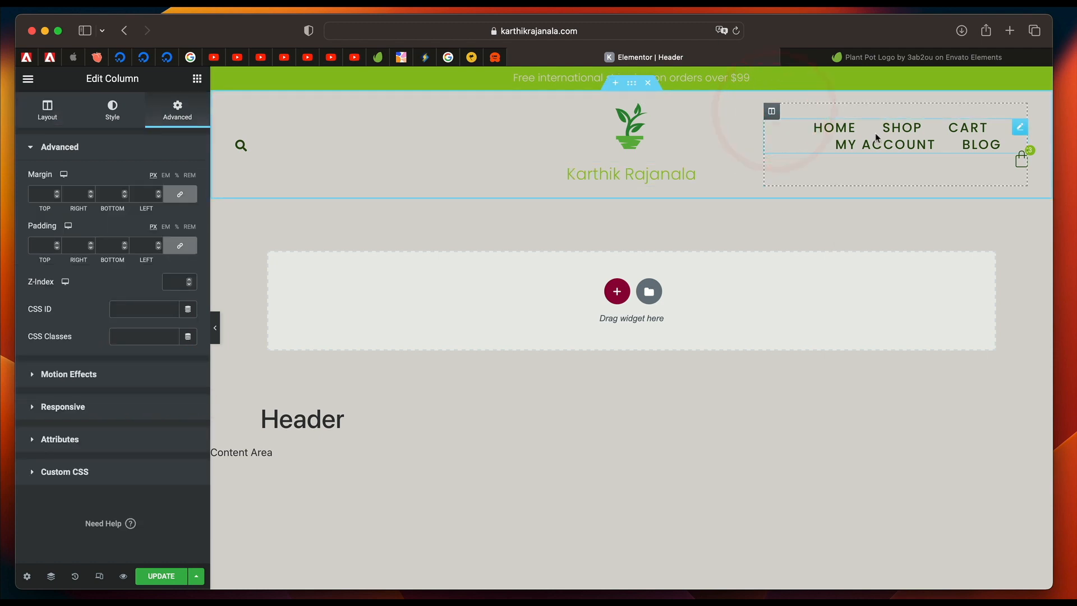
click(858, 129)
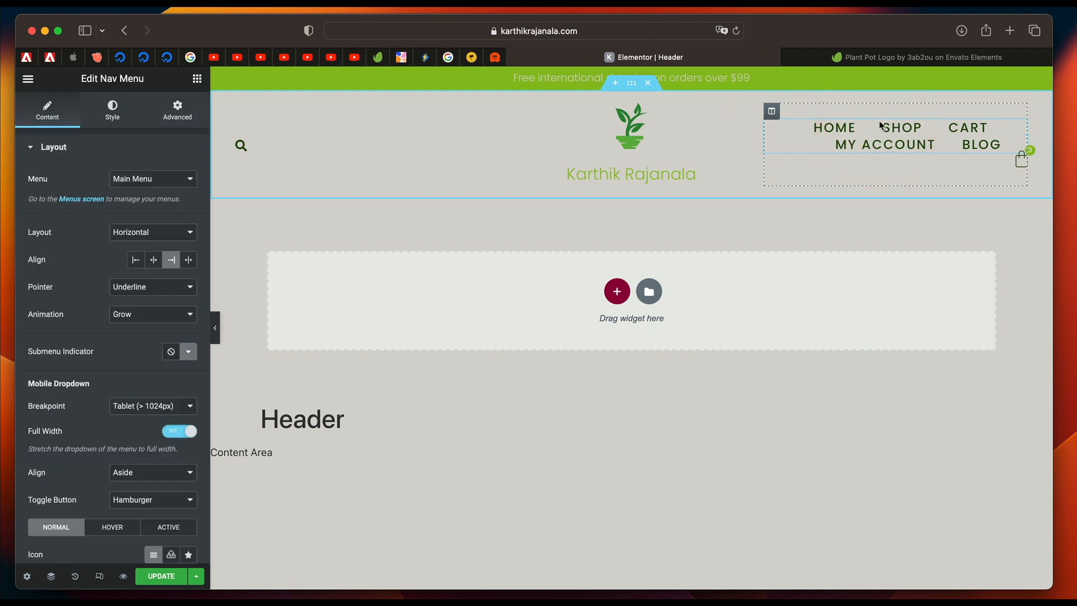
click(162, 182)
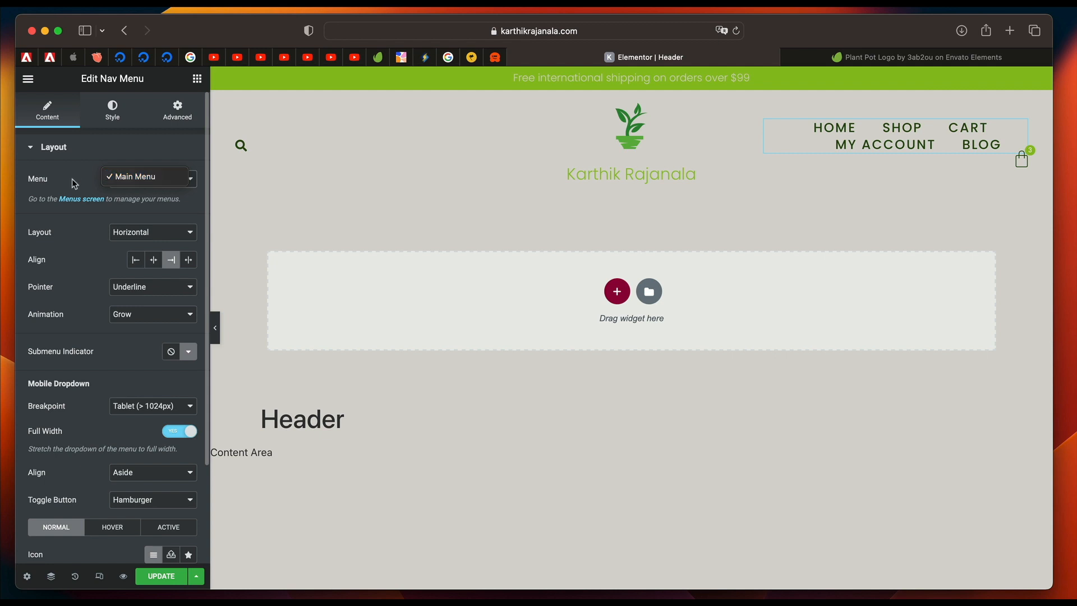
click(152, 140)
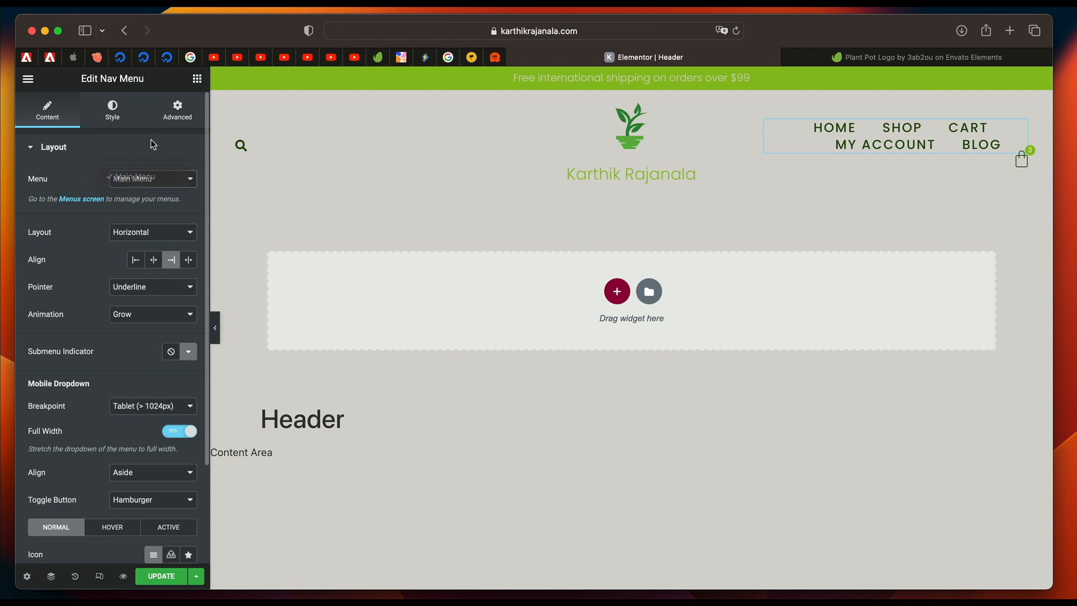
click(164, 185)
click(164, 182)
click(159, 232)
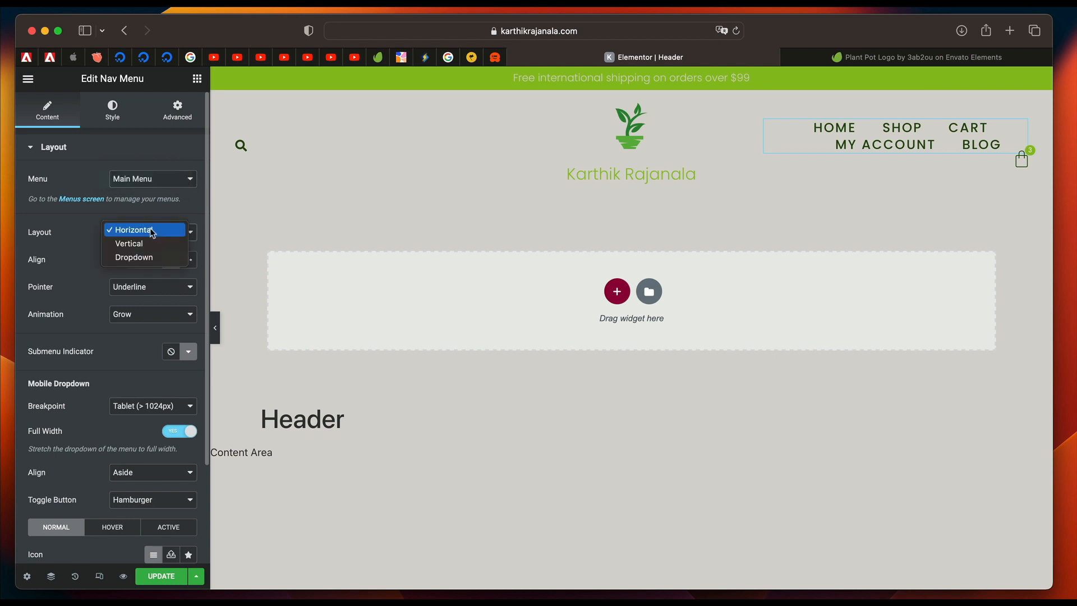
click(160, 244)
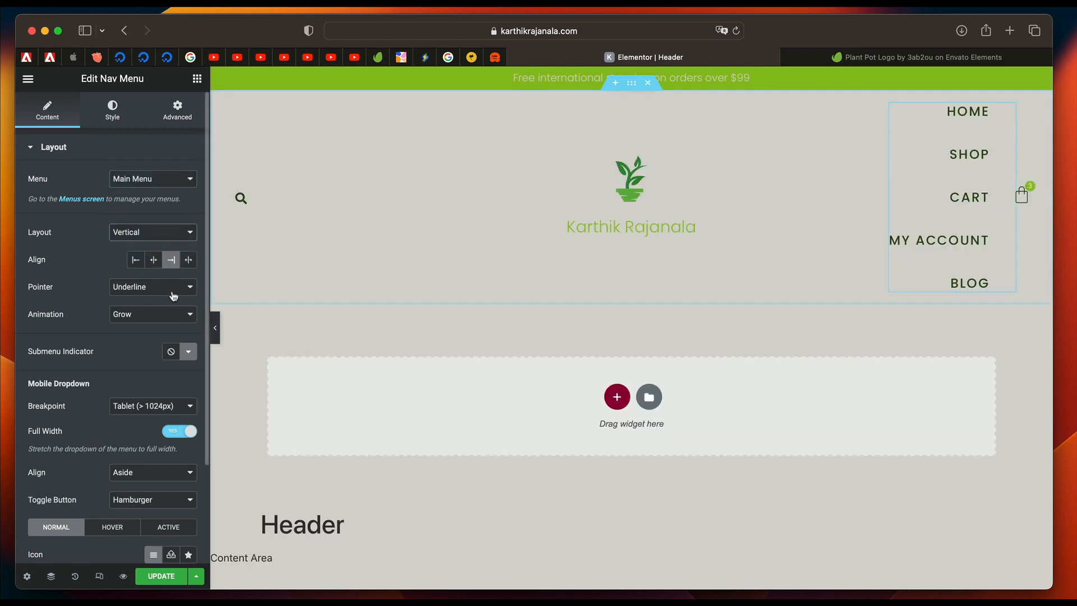
click(149, 236)
click(133, 216)
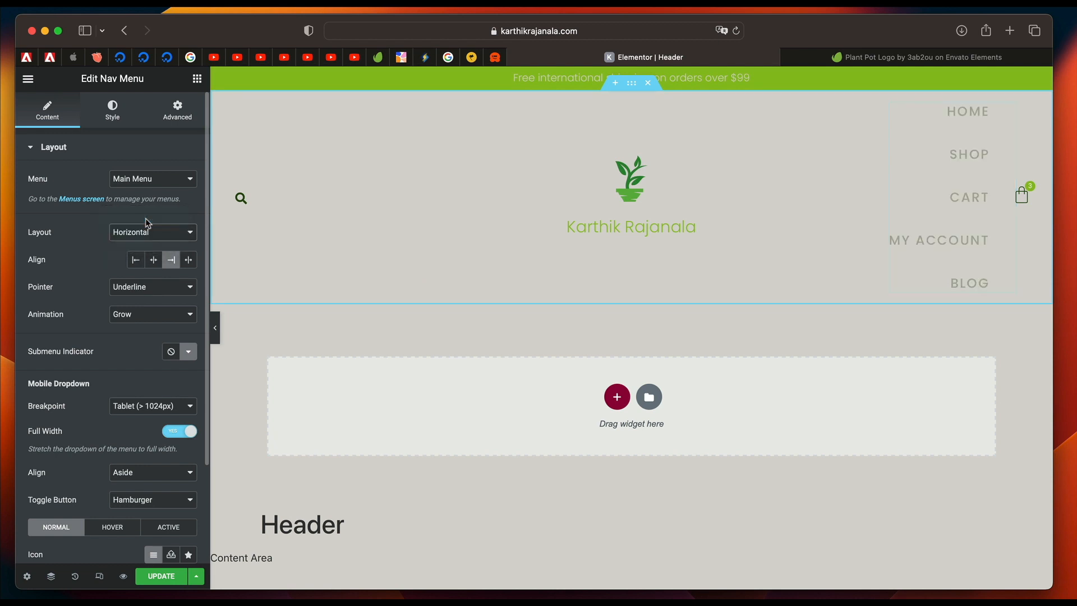
Set the Nav Menu's pointer to None and its hover text color to the green global color.
click(156, 287)
click(144, 272)
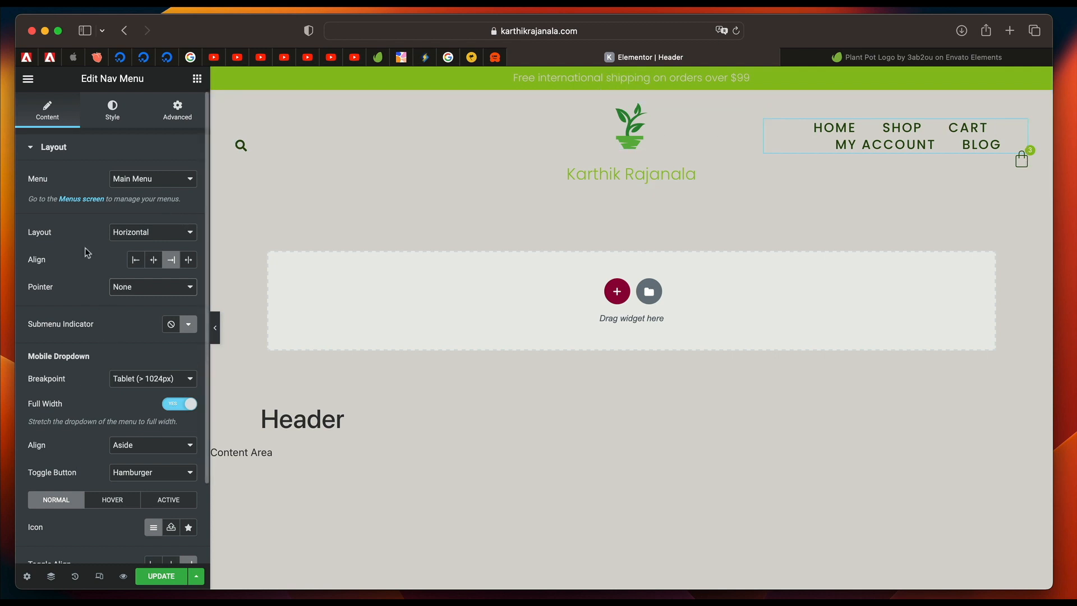
click(114, 115)
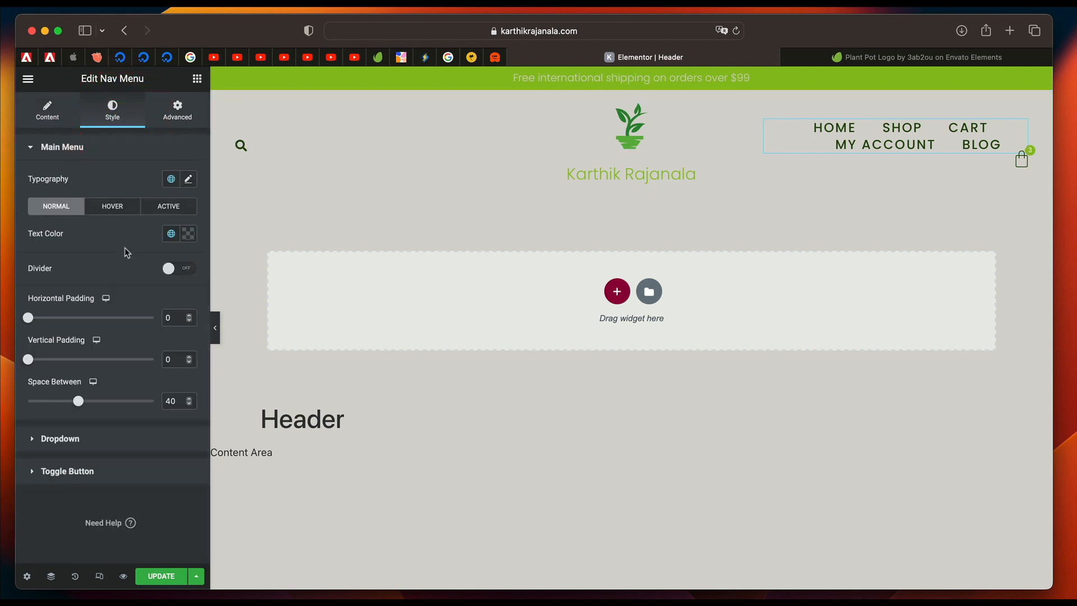
click(119, 207)
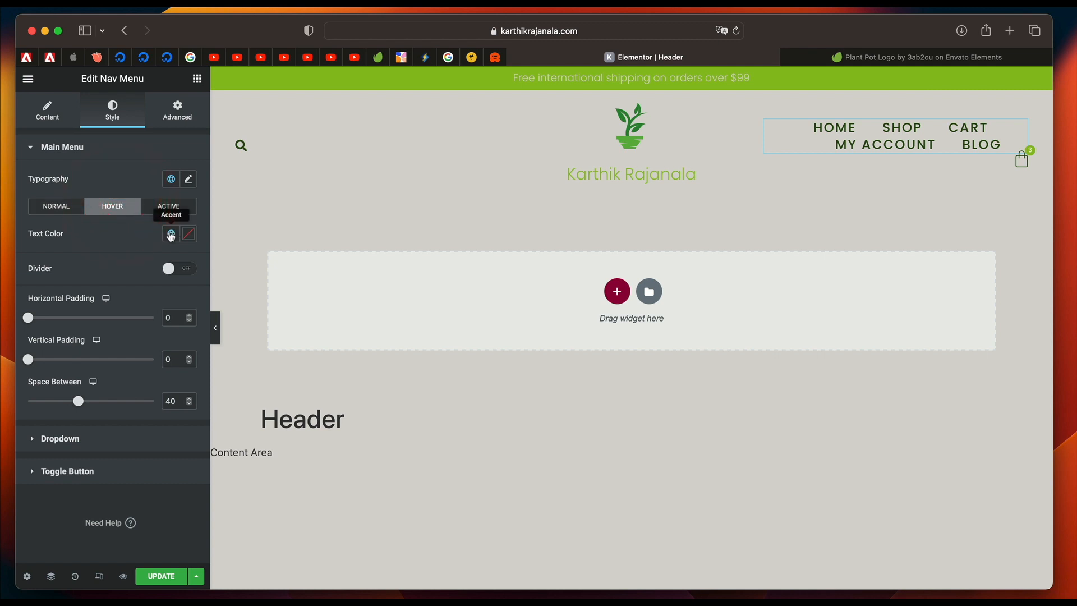
click(172, 233)
click(89, 316)
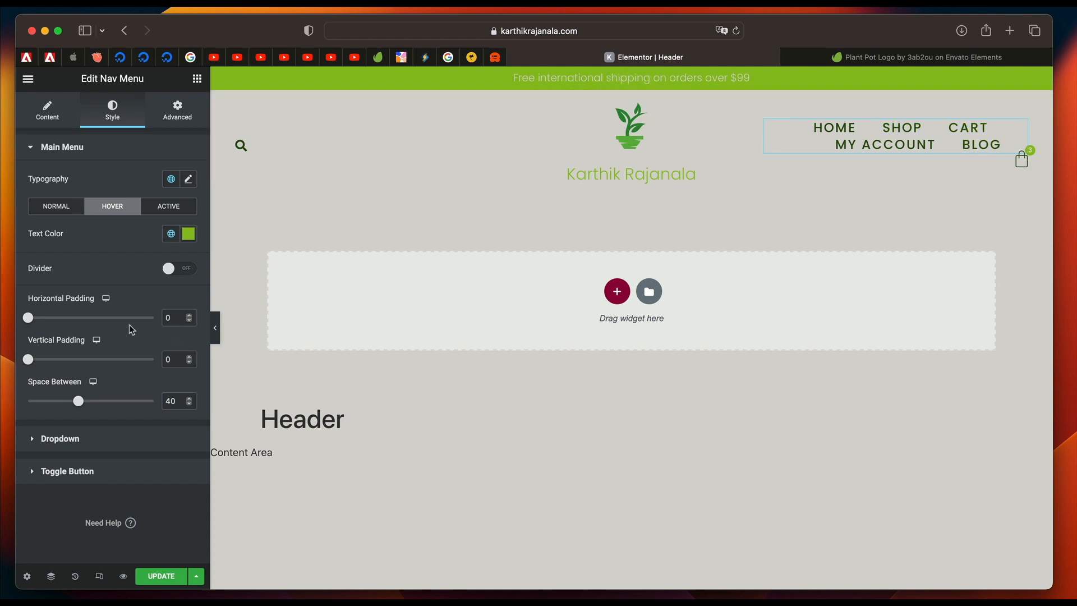
Review the Nav Menu's dropdown styling, update the header template, and preview the header without the editing panel.
click(87, 442)
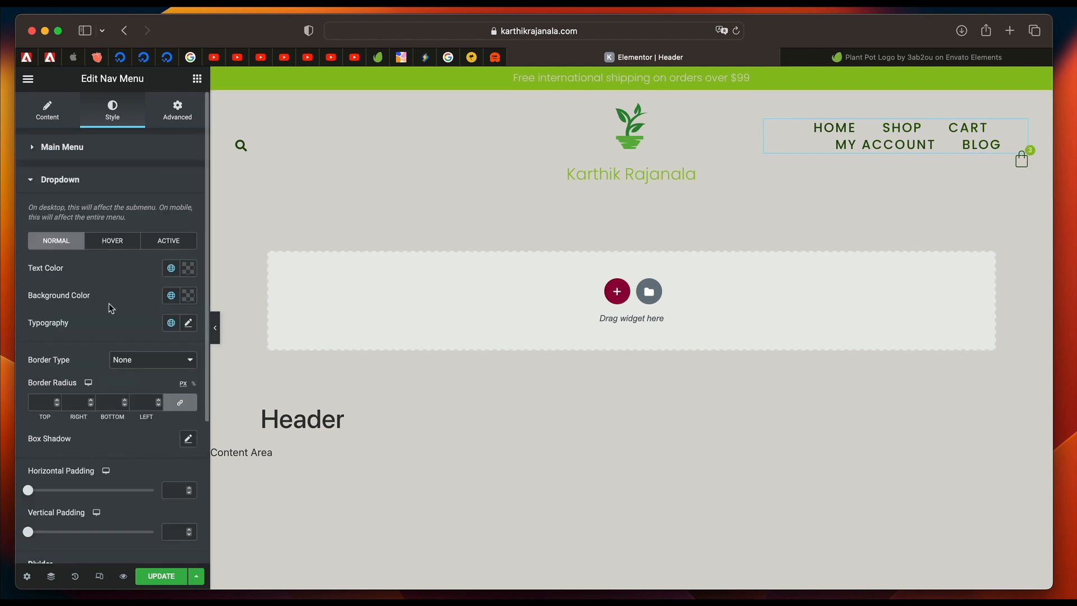
click(164, 576)
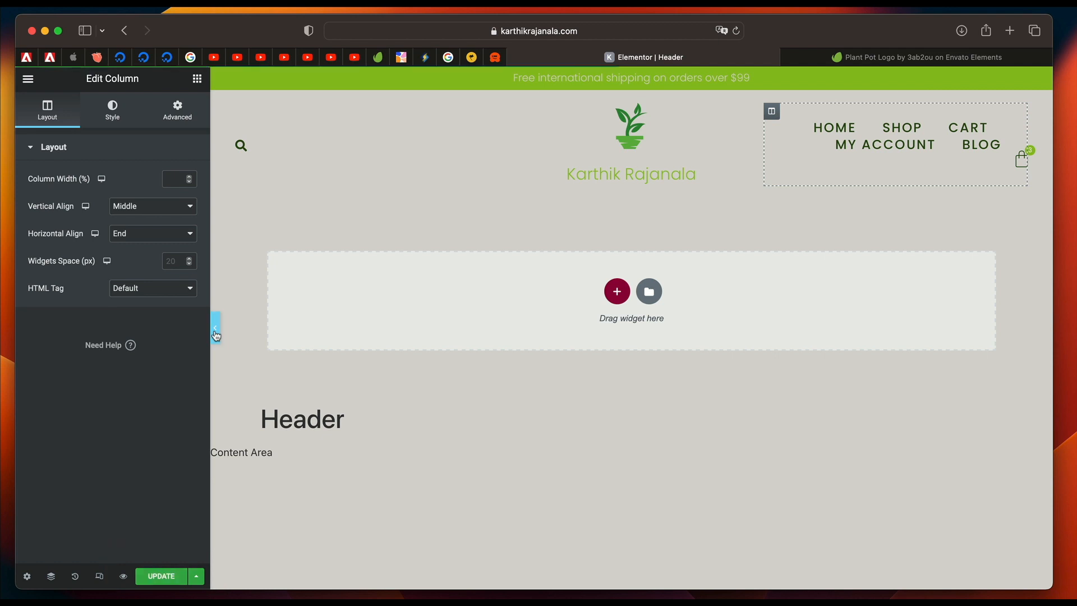
click(215, 328)
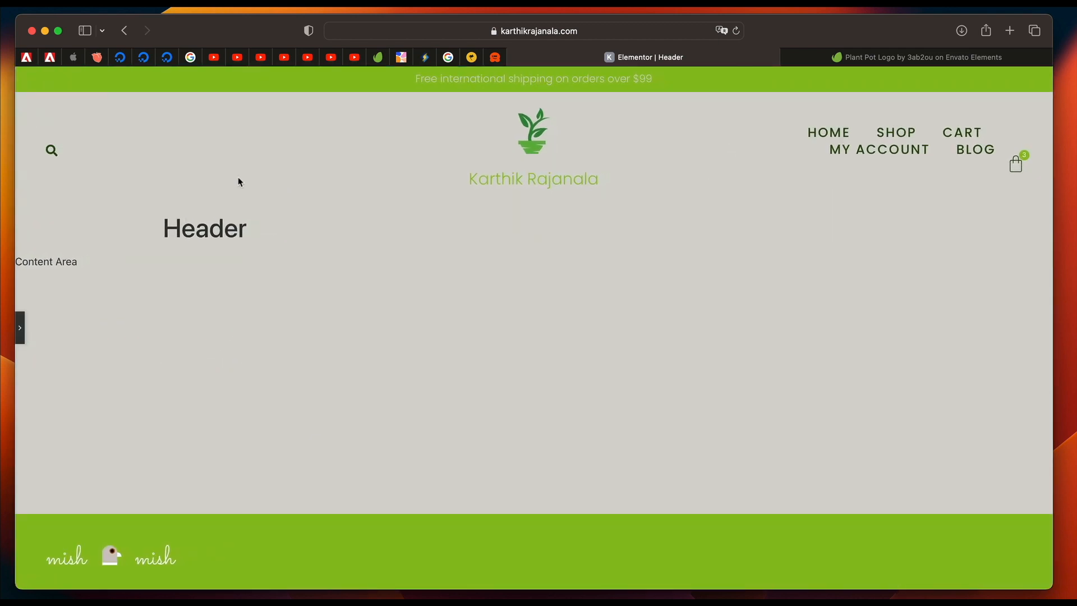
click(21, 328)
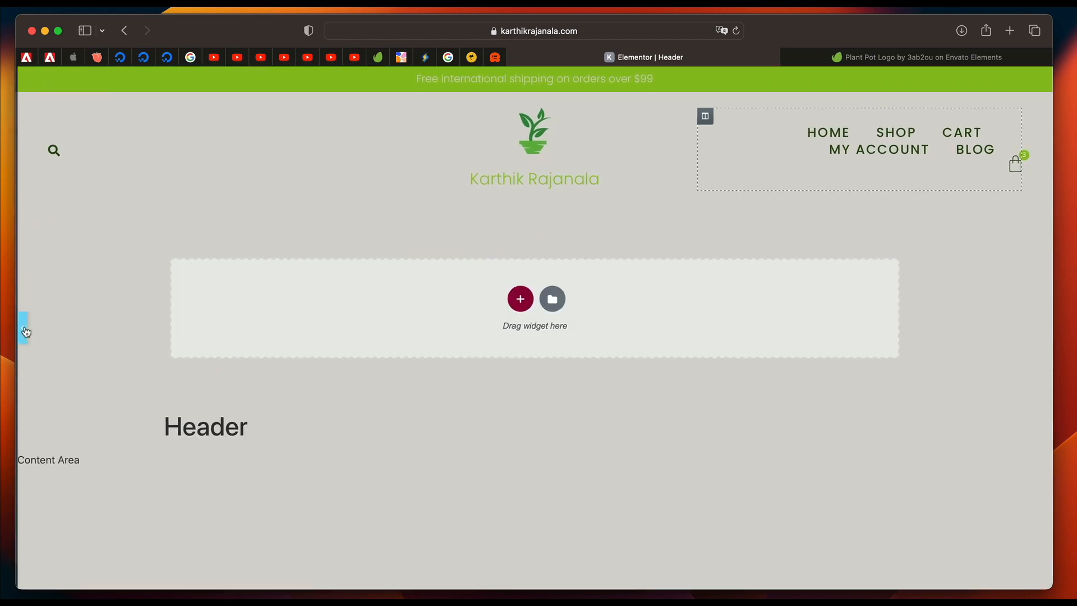
Delete the Site Title widget beneath the header's logo and update the template.
right_click(593, 176)
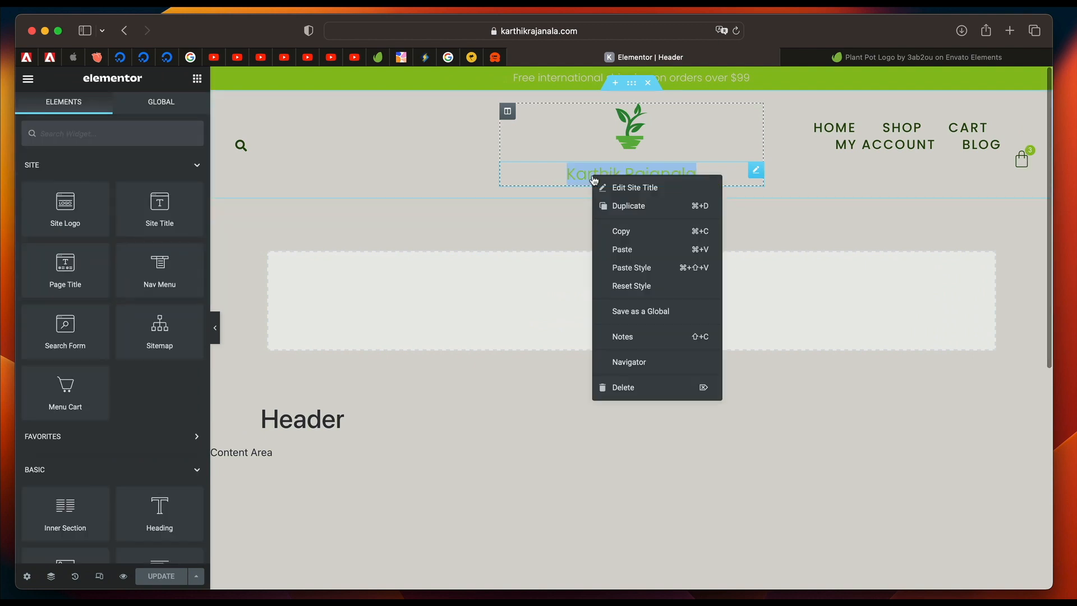
click(626, 385)
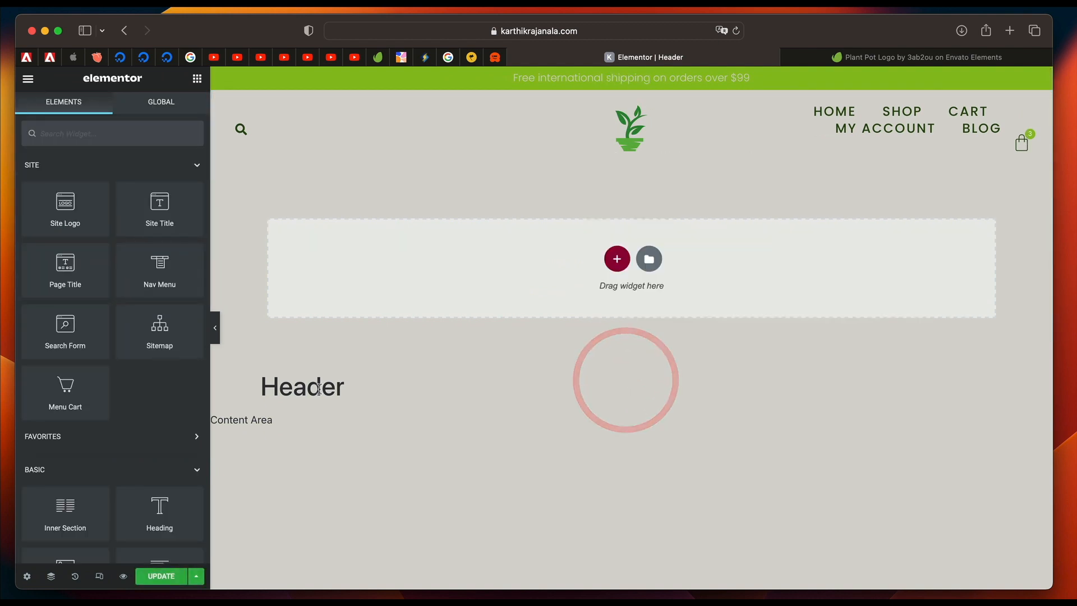
click(162, 576)
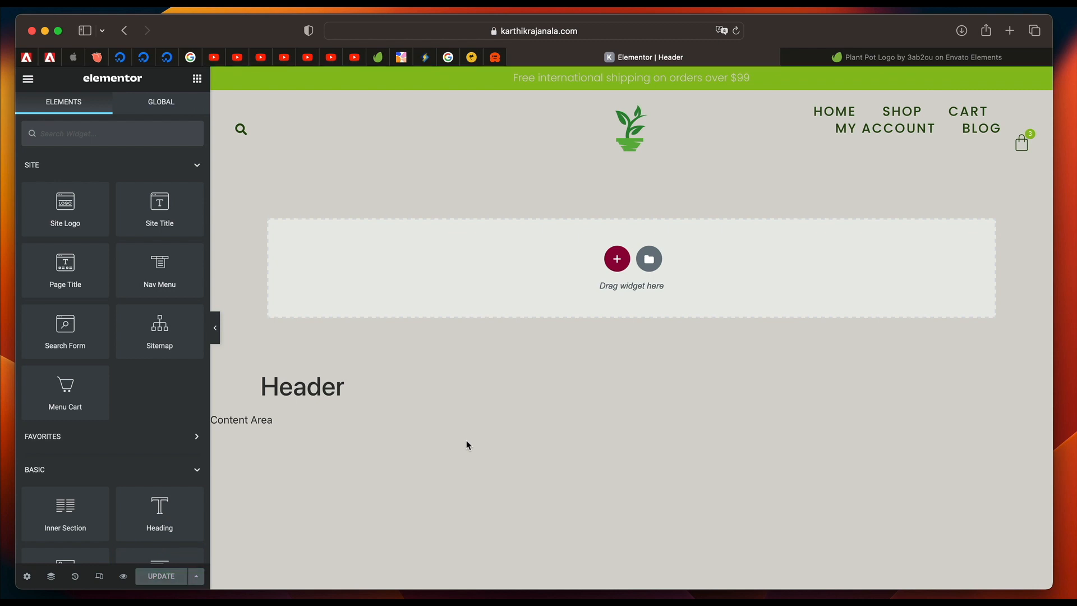
Search the Finder for "theme", open the Theme Builder, and open the Footer site part.
key(super+e)
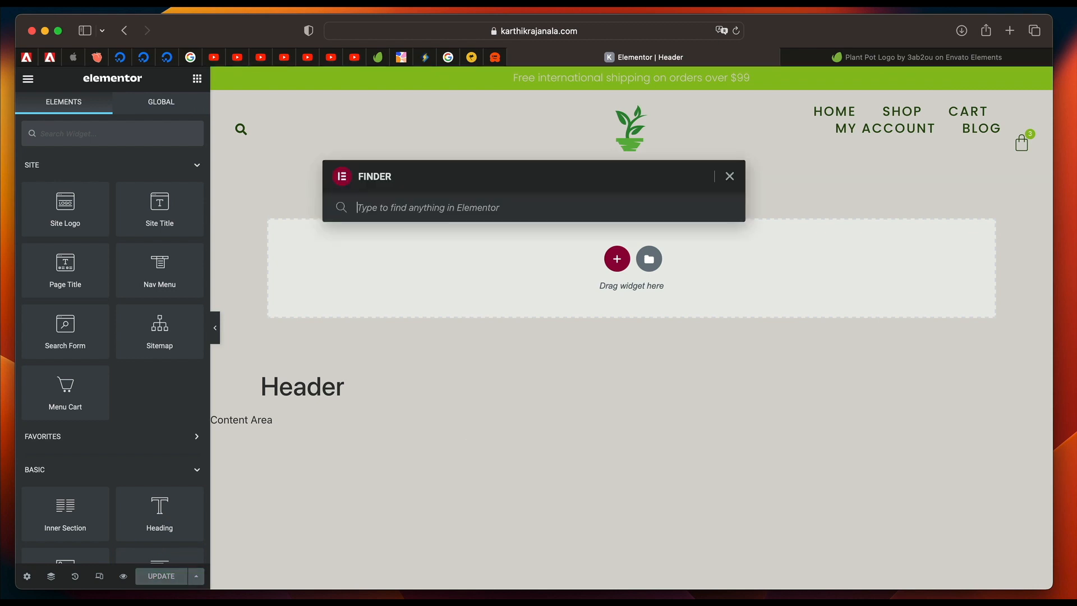
text(theme)
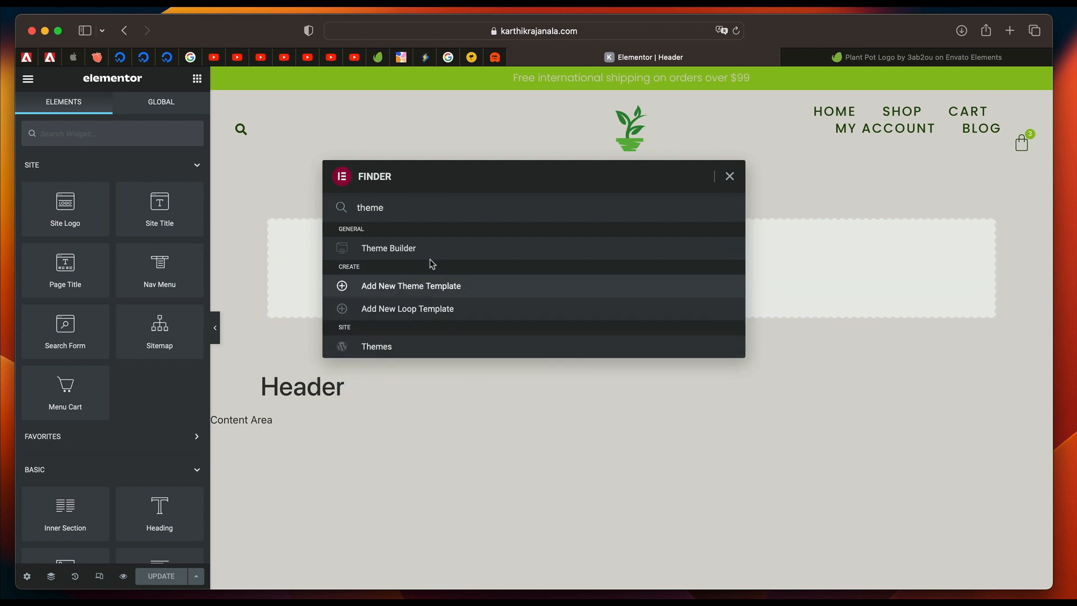
click(443, 249)
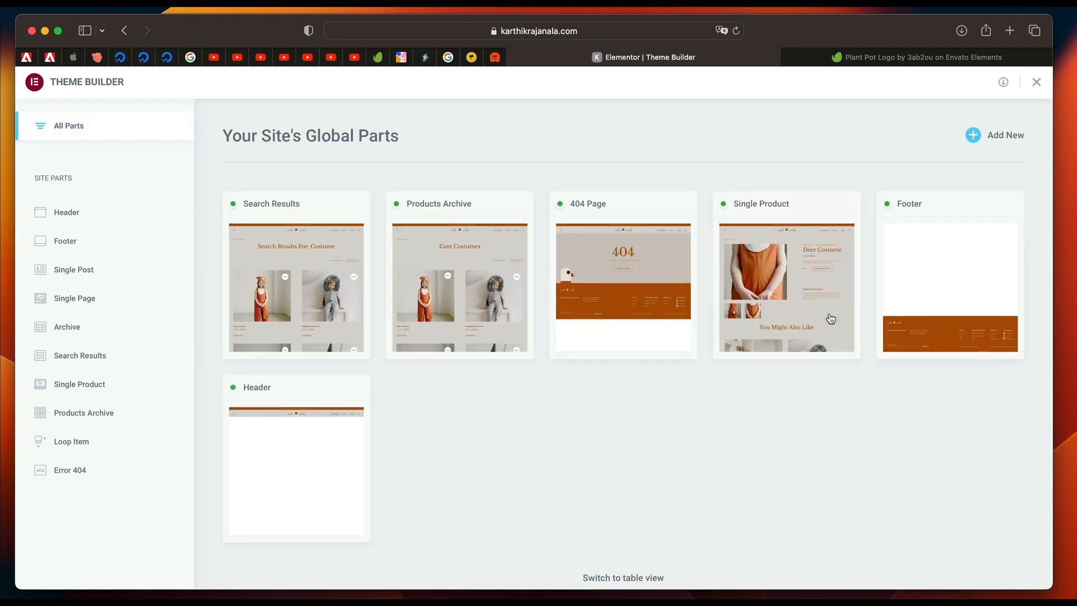
click(941, 284)
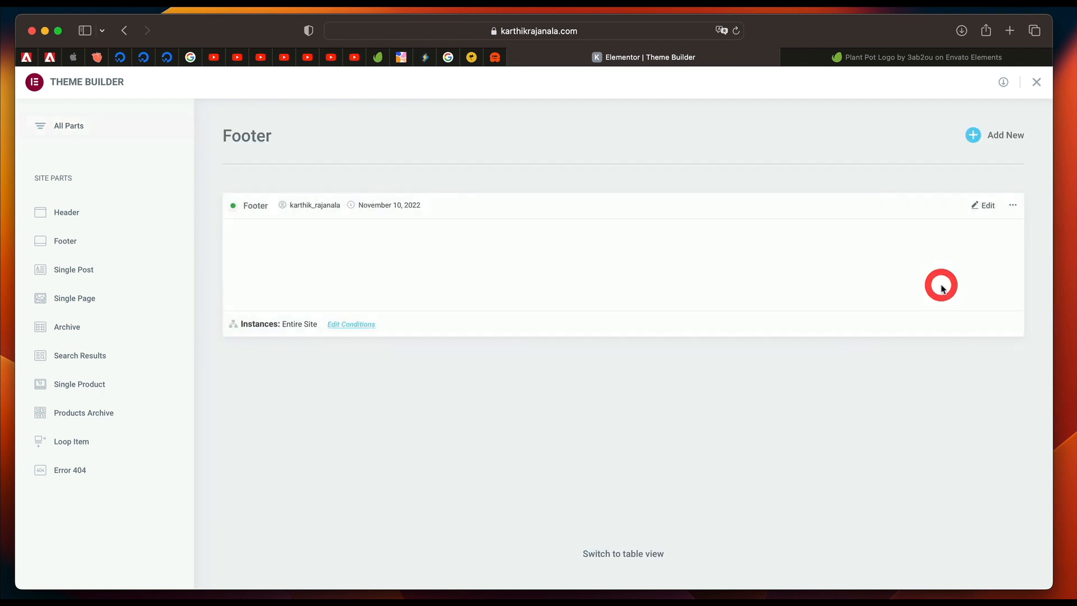
Open the Footer template for editing and review the logo image's content and style settings.
click(986, 206)
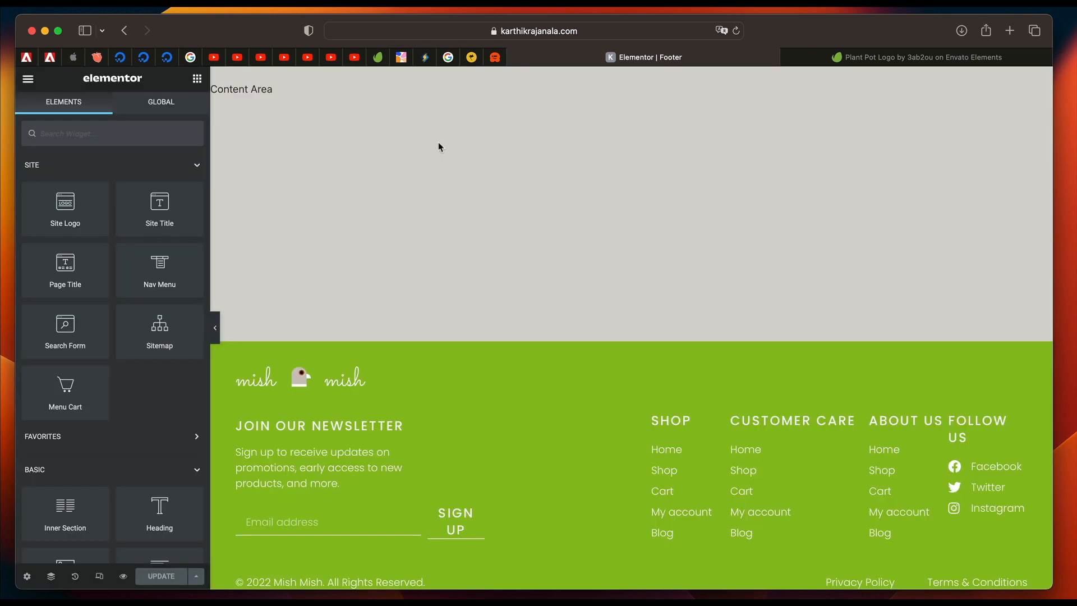
click(378, 379)
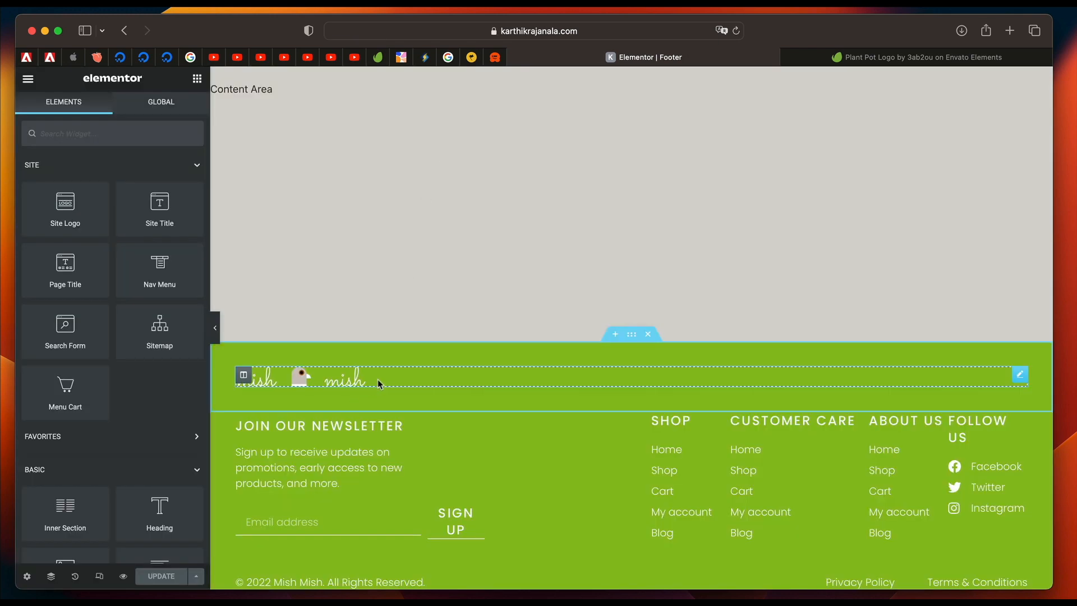
click(61, 120)
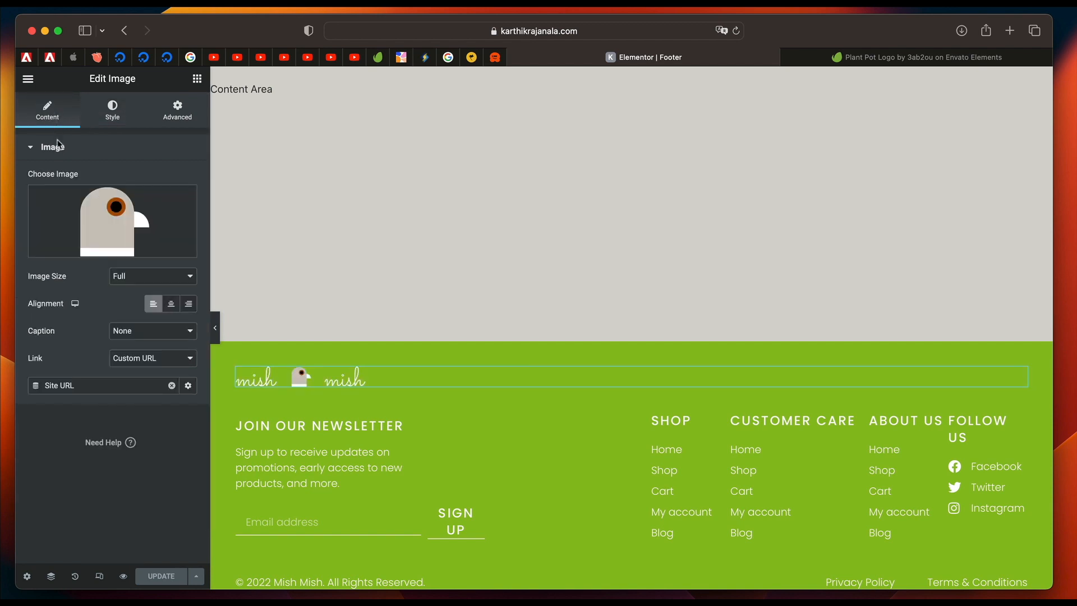
click(110, 124)
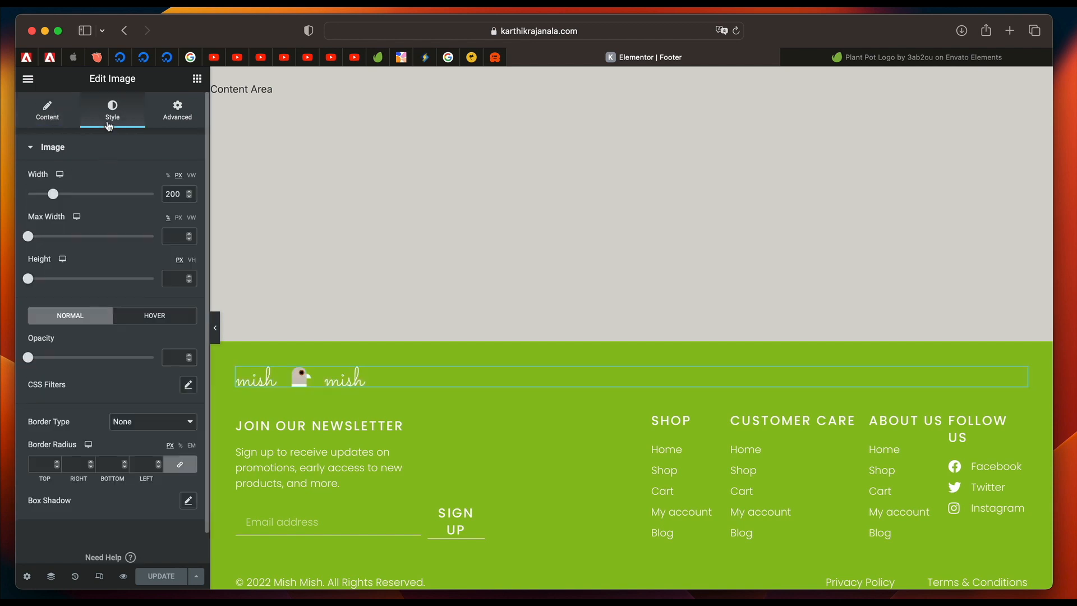
click(50, 114)
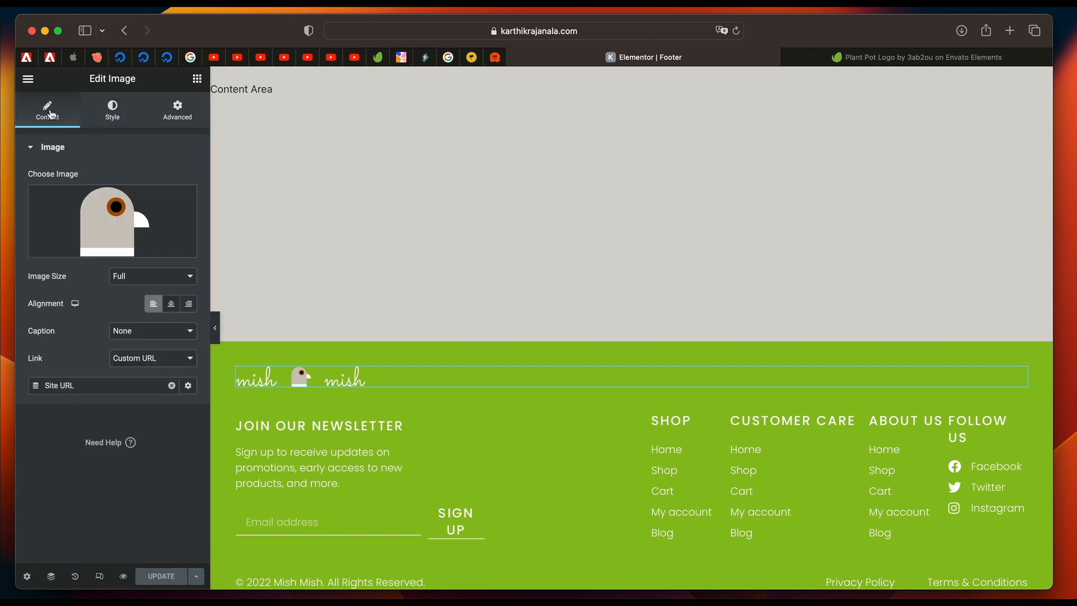
Insert the solid Envelope icon into the icon box for the newsletter sign-up.
scroll(349, 308, down, 3)
click(303, 330)
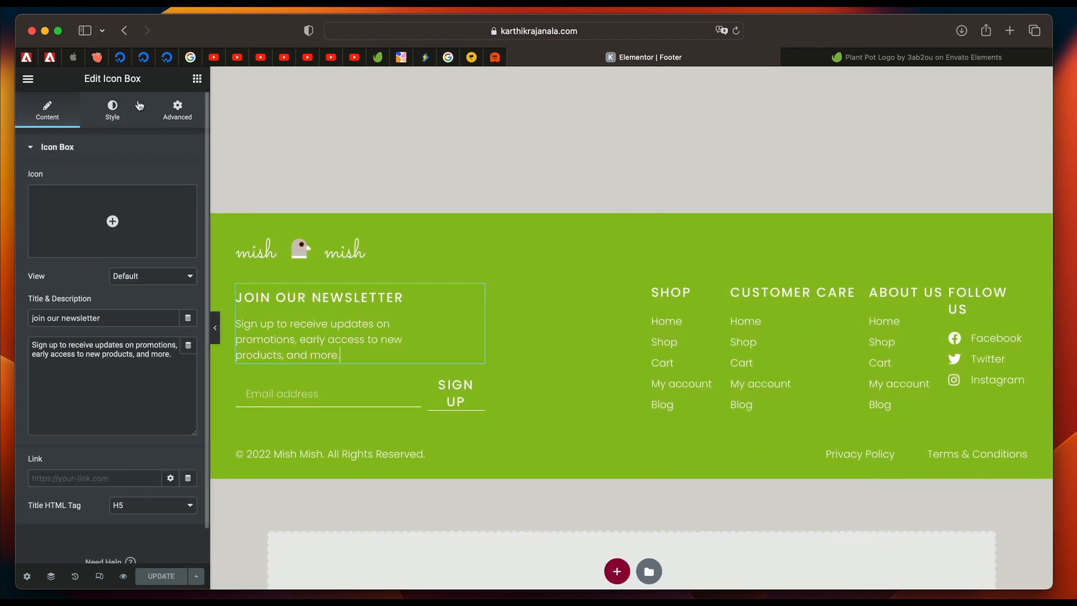
triple_click(116, 75)
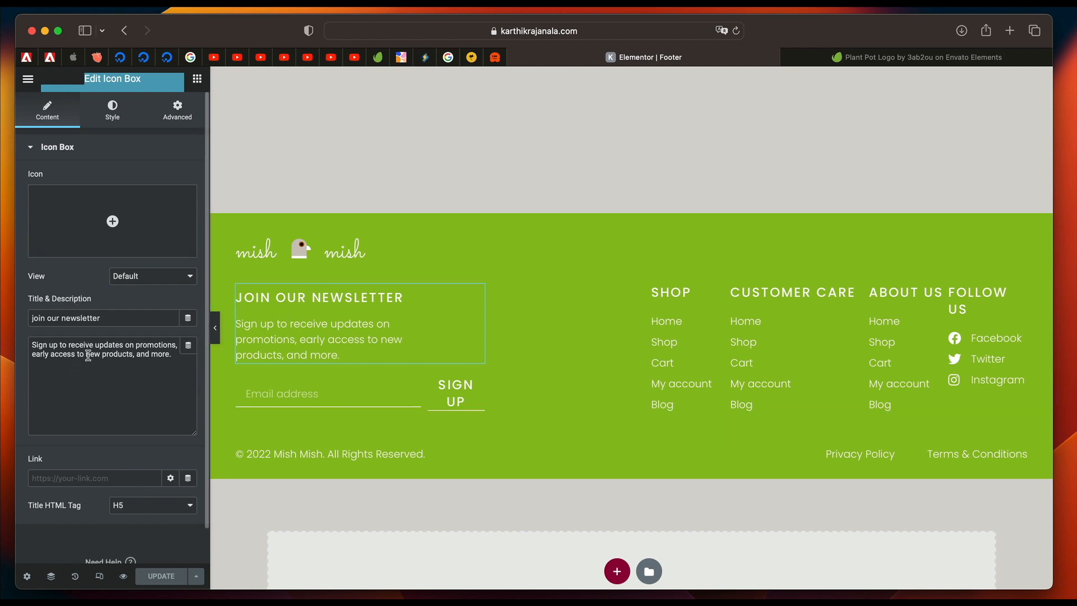
click(102, 212)
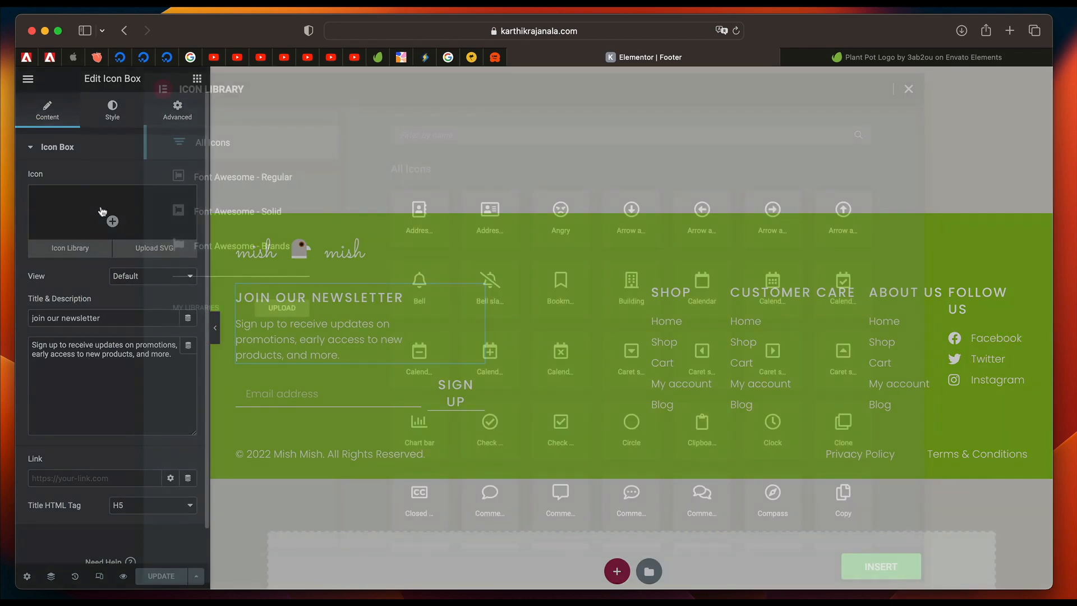
click(439, 134)
text(mail)
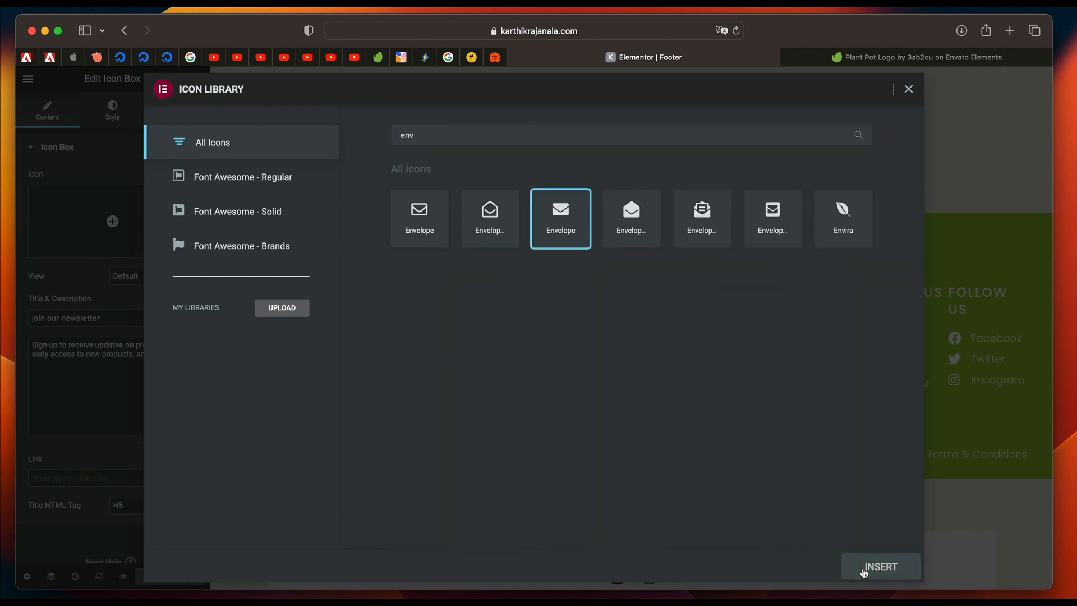
click(867, 569)
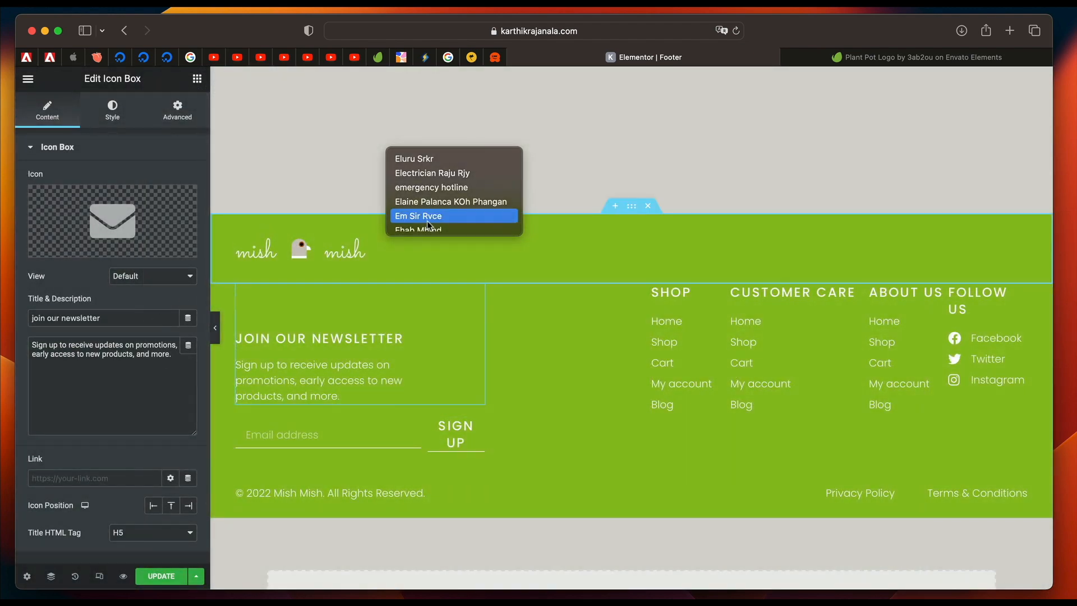
Set the newsletter icon's primary color to the Kit BG global color.
click(112, 110)
click(171, 218)
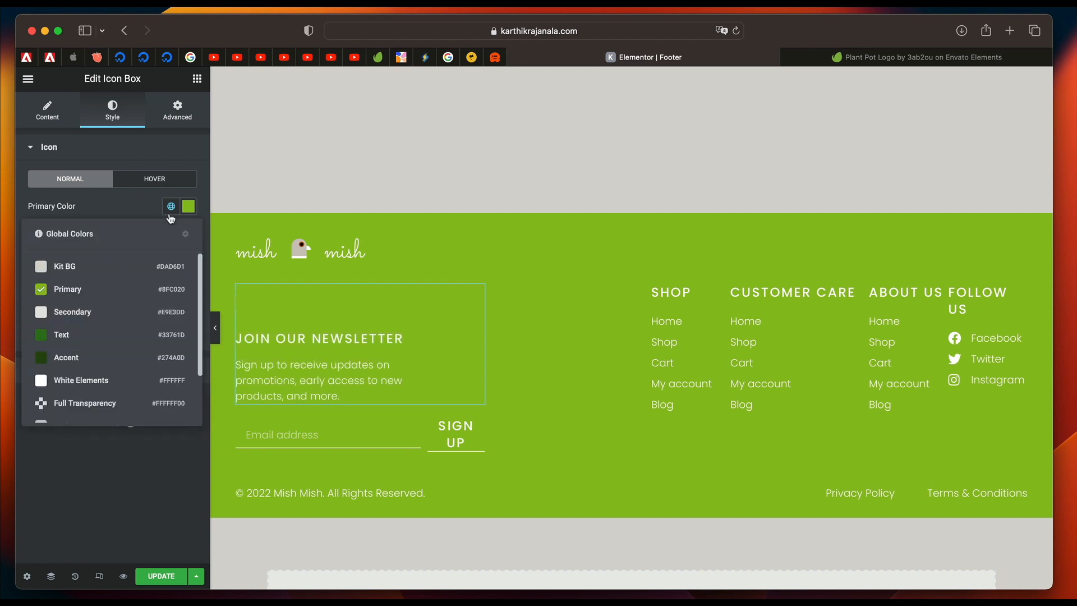
click(106, 265)
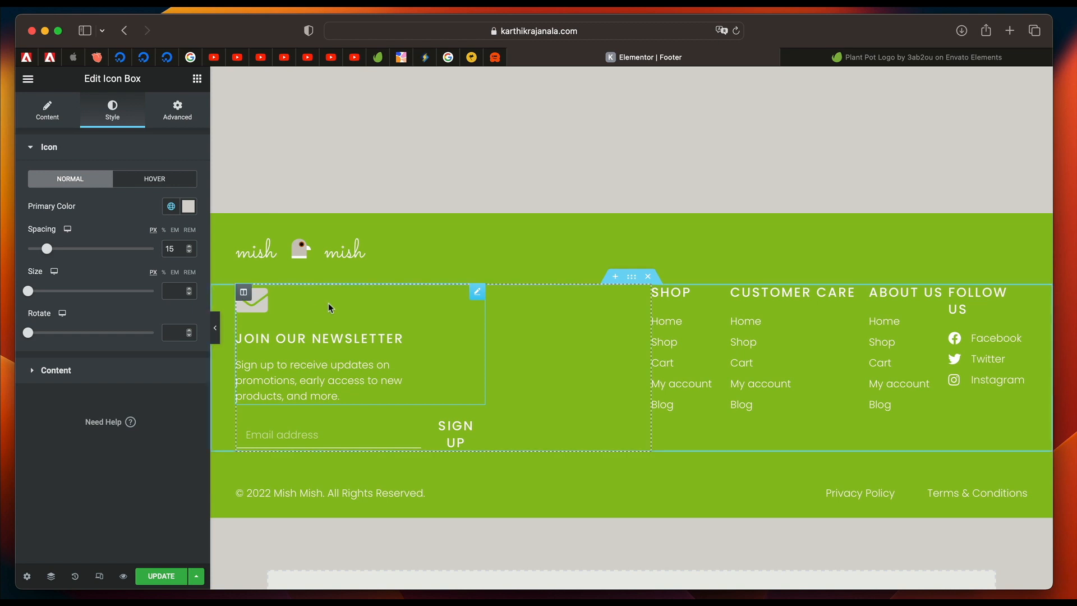
Replace the footer's Mish Mish logo image with the Site Logo dynamic tag.
click(292, 254)
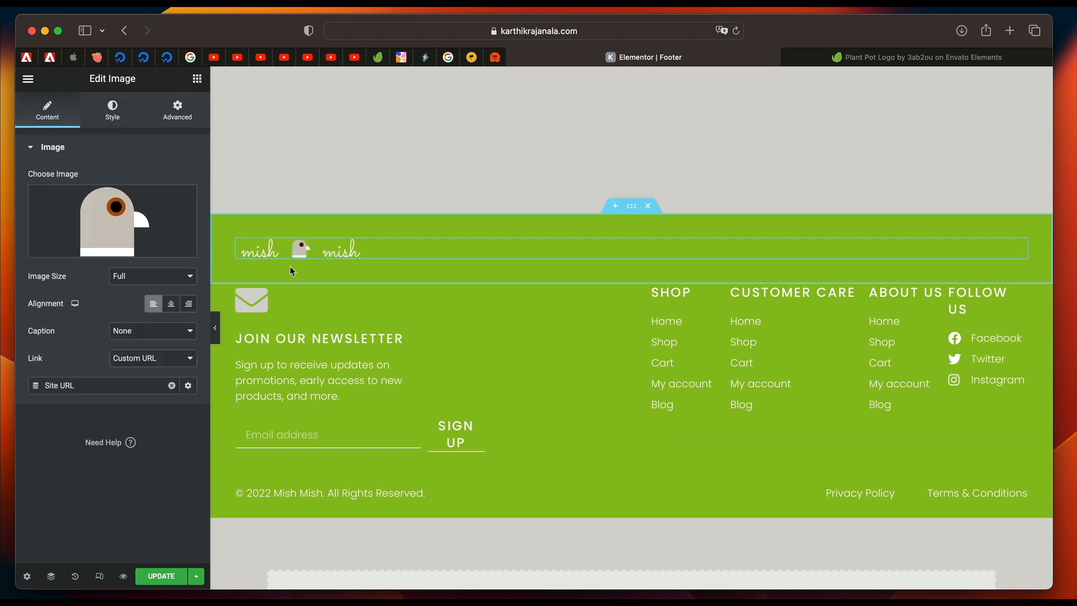
click(197, 78)
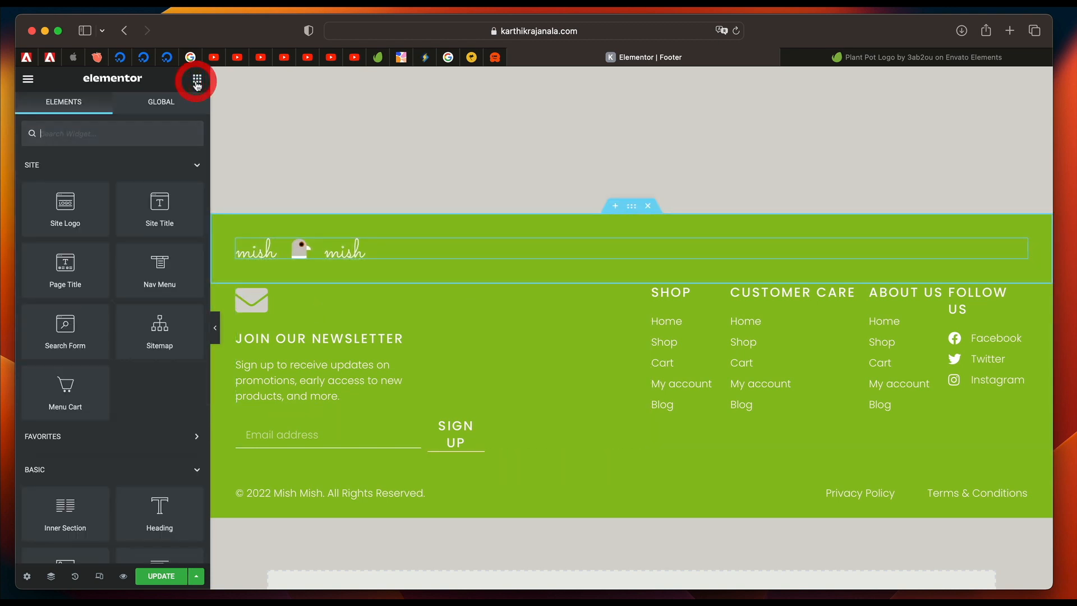
click(365, 254)
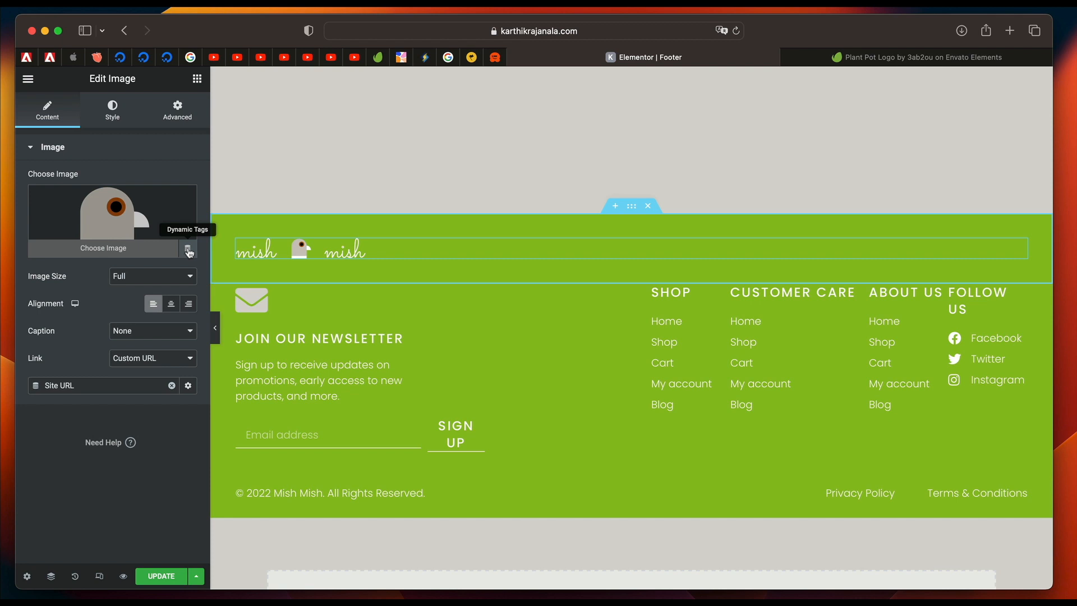
click(188, 250)
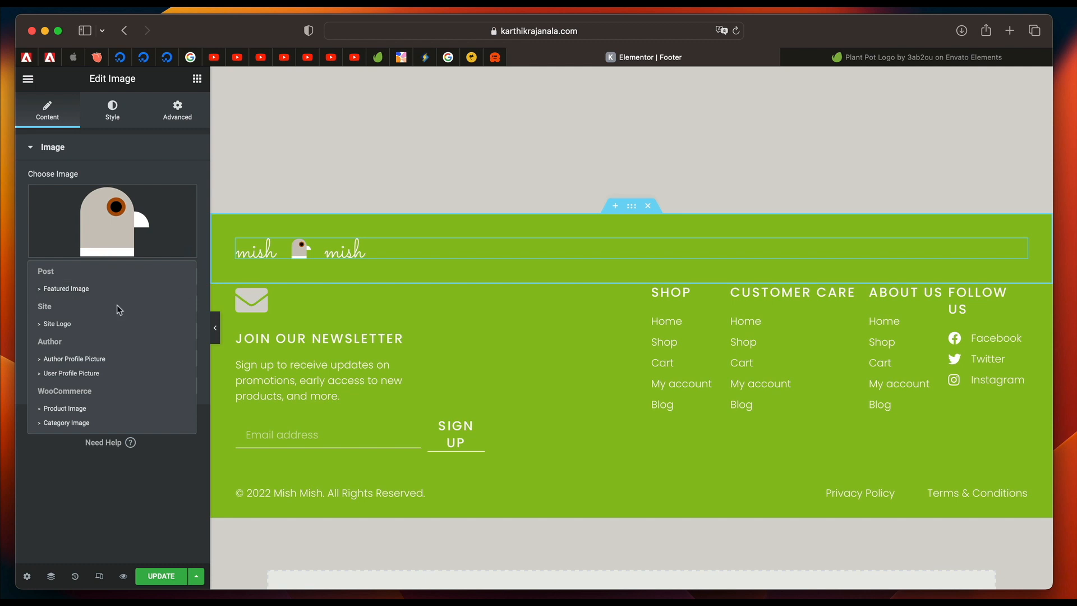
click(80, 330)
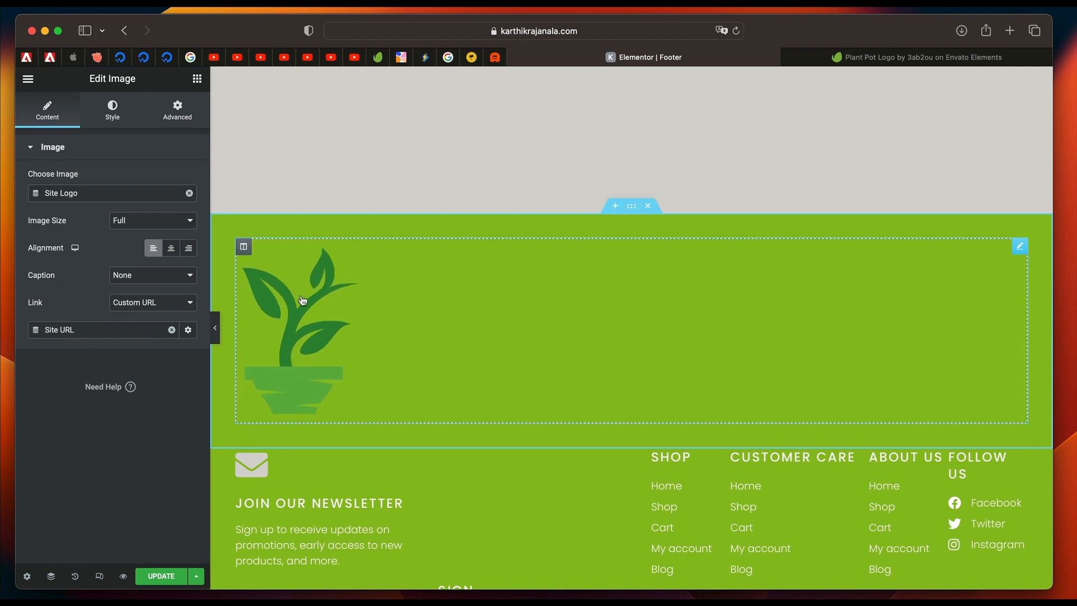
Set the footer logo's image size to Custom with 80 x 80 dimensions and apply it.
click(152, 227)
click(150, 231)
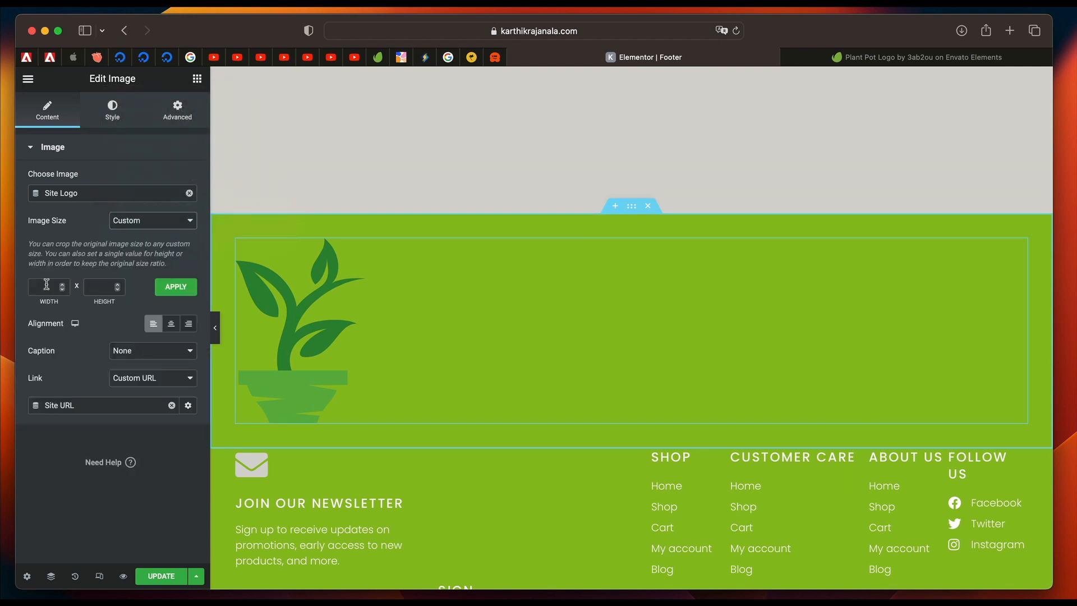
click(46, 285)
text(80)
key(Tab)
text(80)
click(177, 288)
Set the footer logo's width, max width and height styles to 80 px each.
click(113, 120)
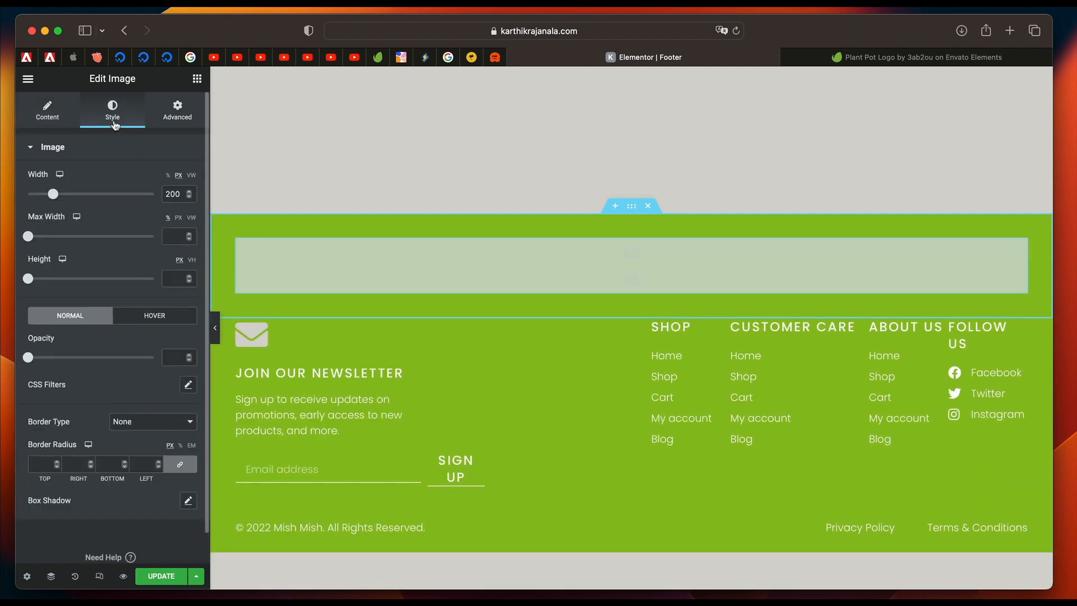
double_click(171, 194)
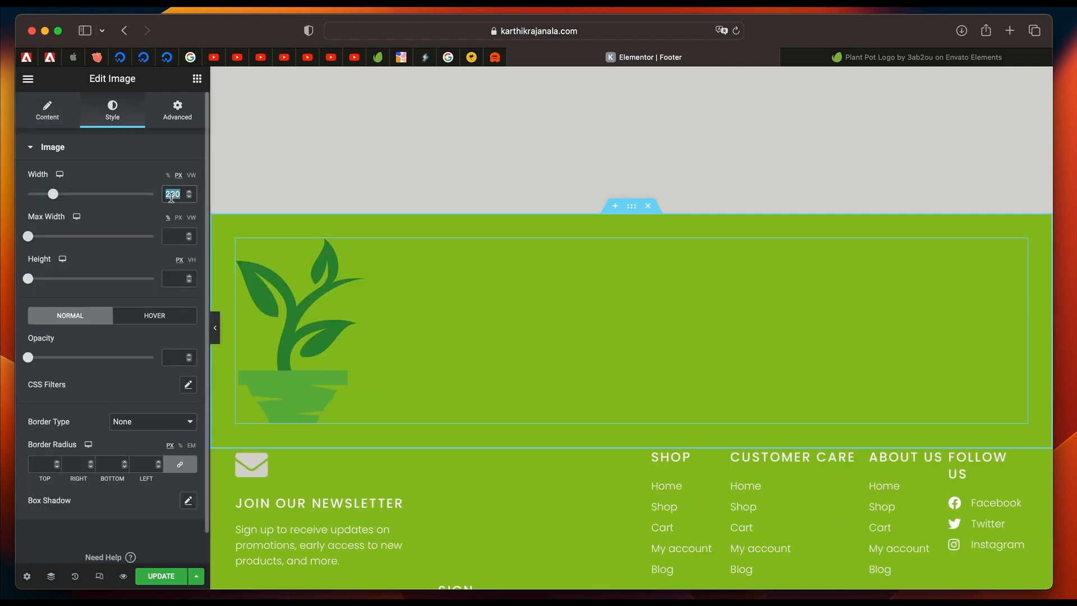
text(80)
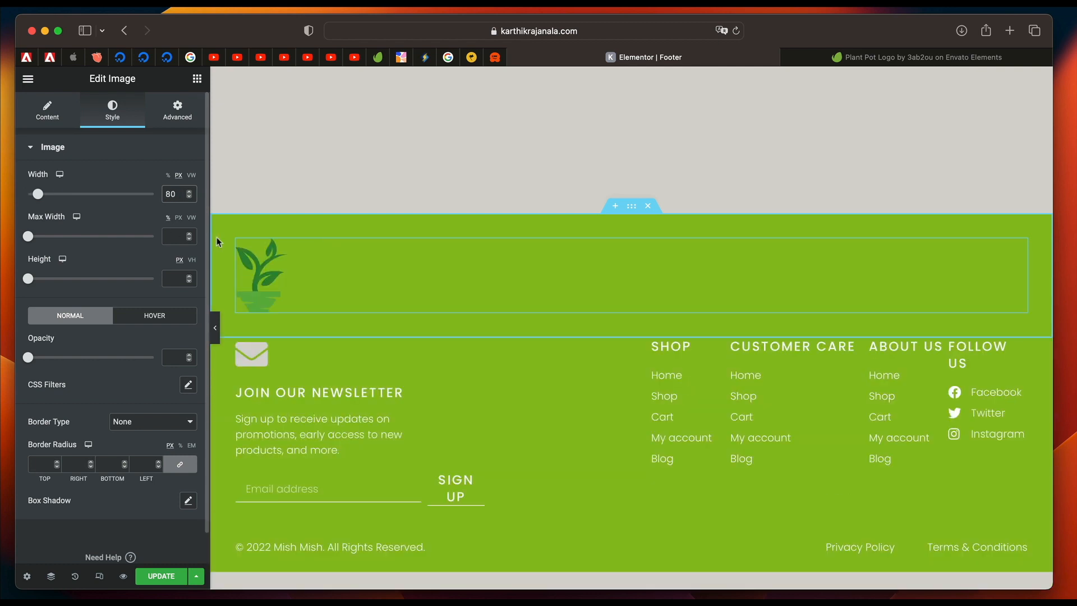
click(174, 236)
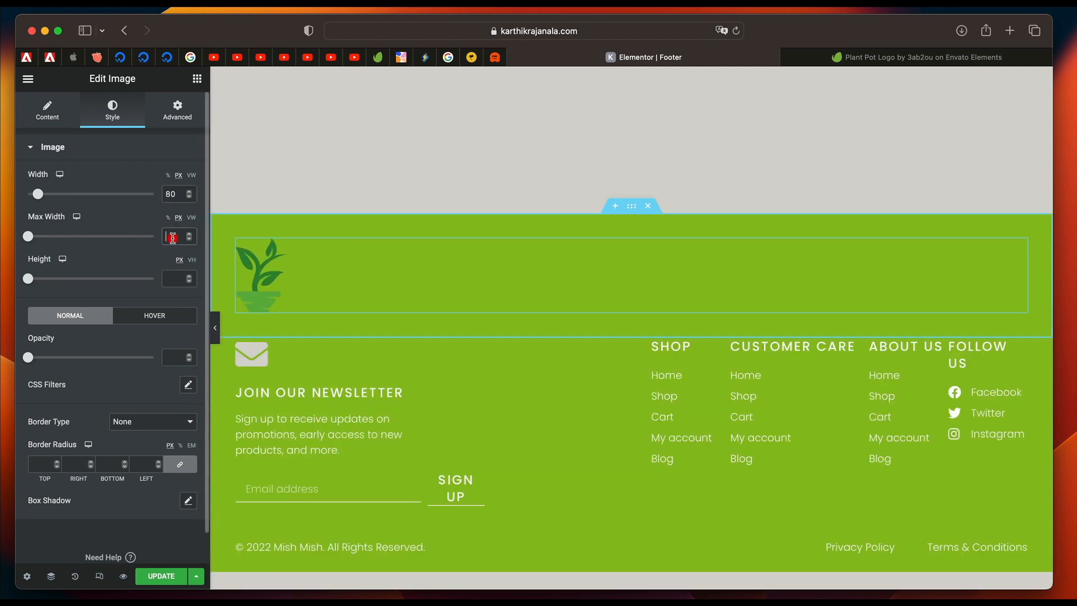
text(8080)
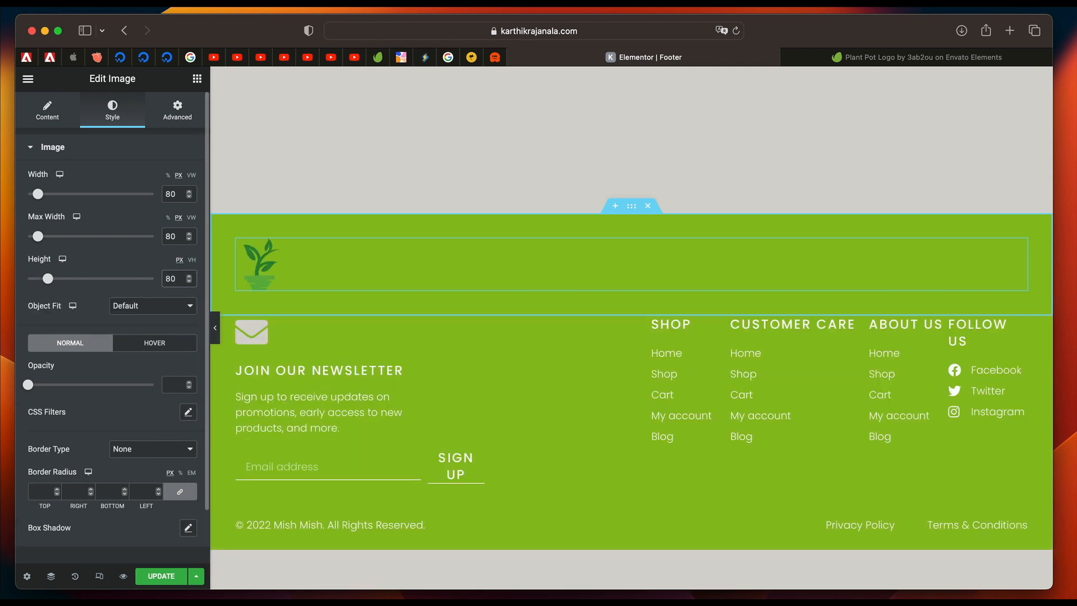
Look through the dynamic tags available for the newsletter icon box's title without choosing one.
click(344, 382)
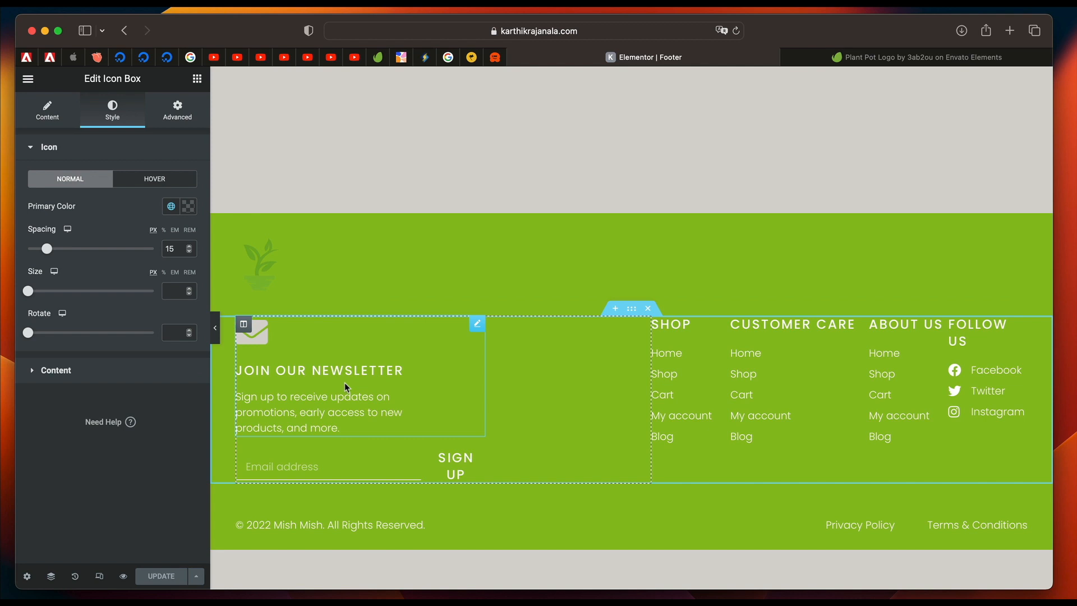
click(59, 119)
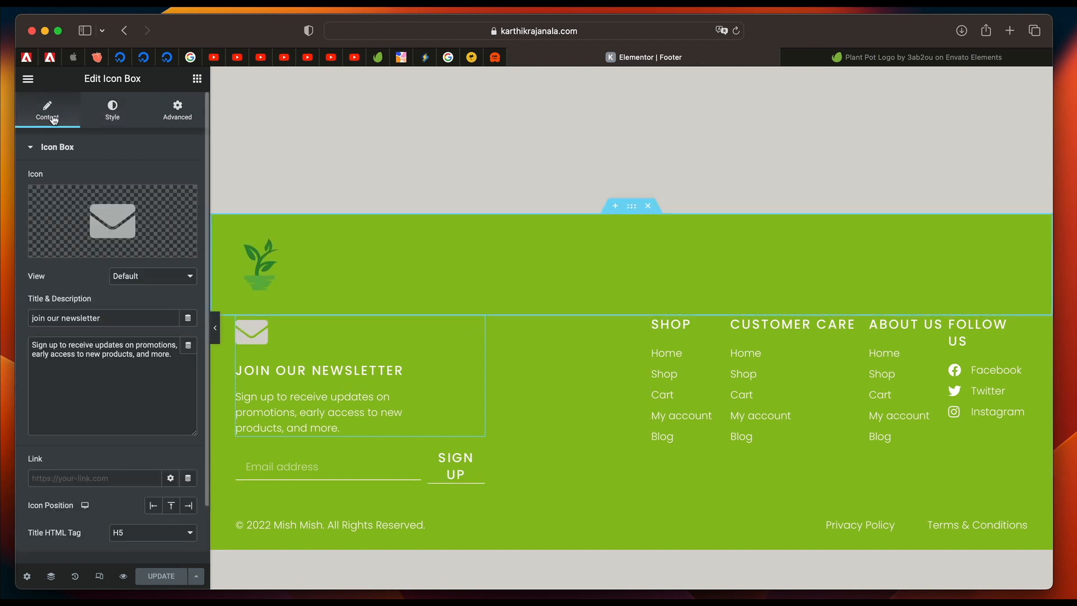
click(190, 319)
scroll(100, 456, down, 5)
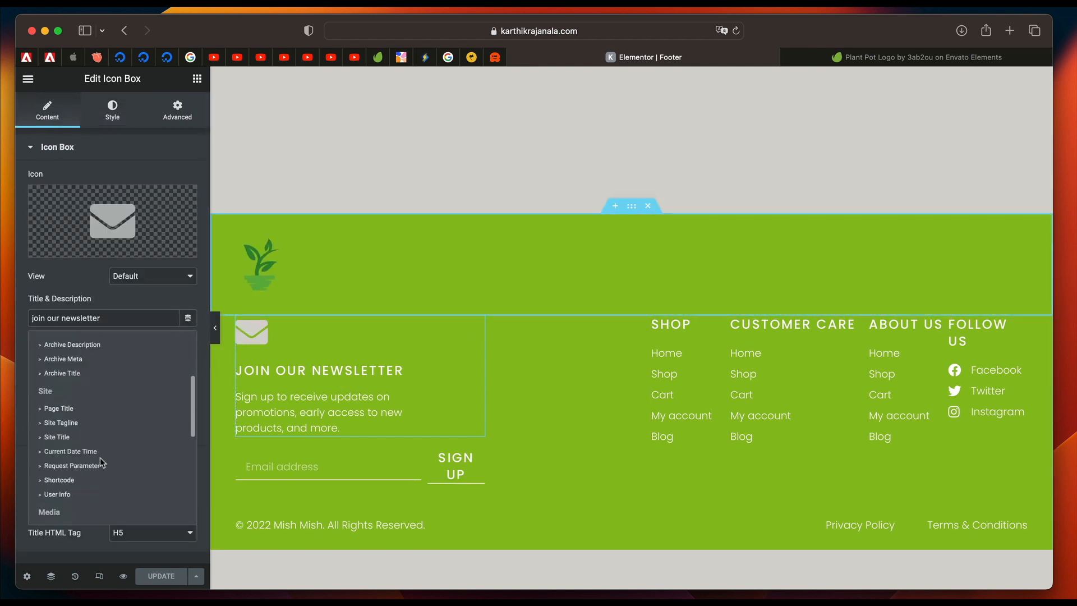
scroll(100, 456, down, 10)
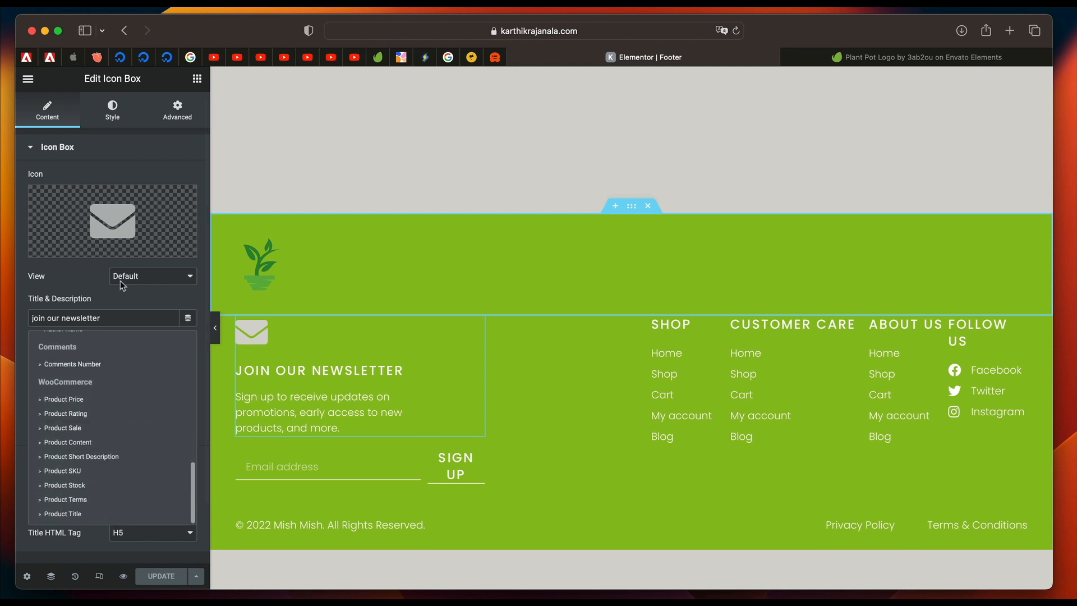
click(84, 272)
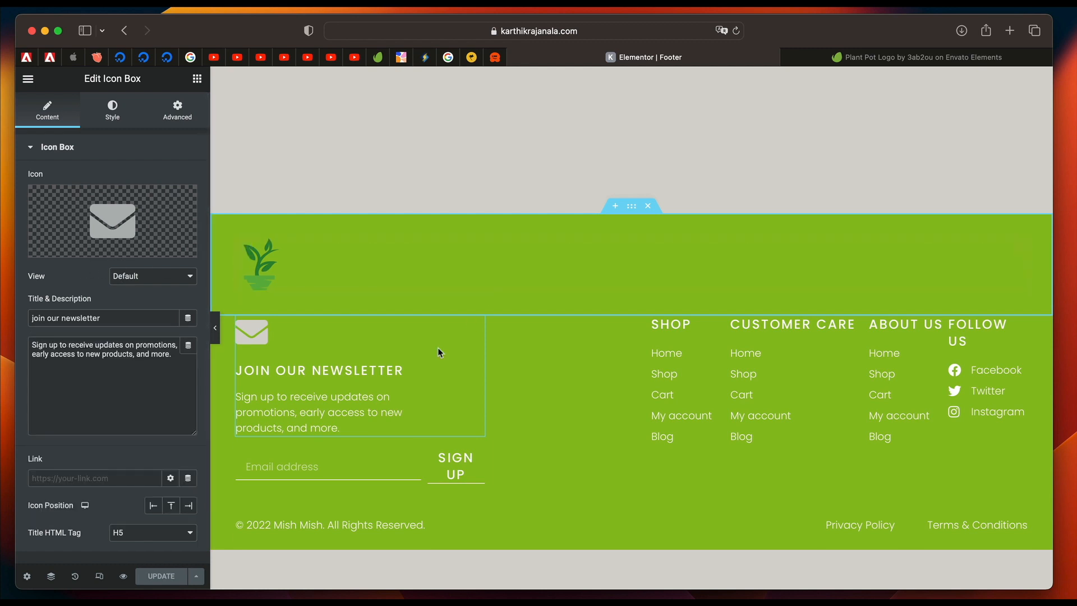
Review the newsletter form's Actions After Submit and its Email recipient, subject and message settings.
click(479, 458)
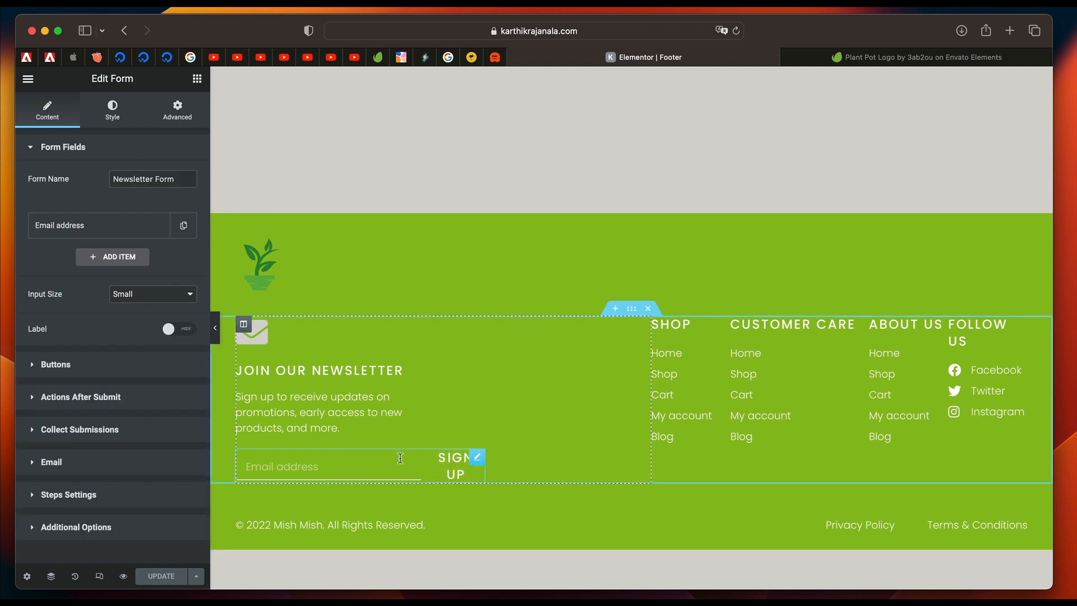
click(103, 395)
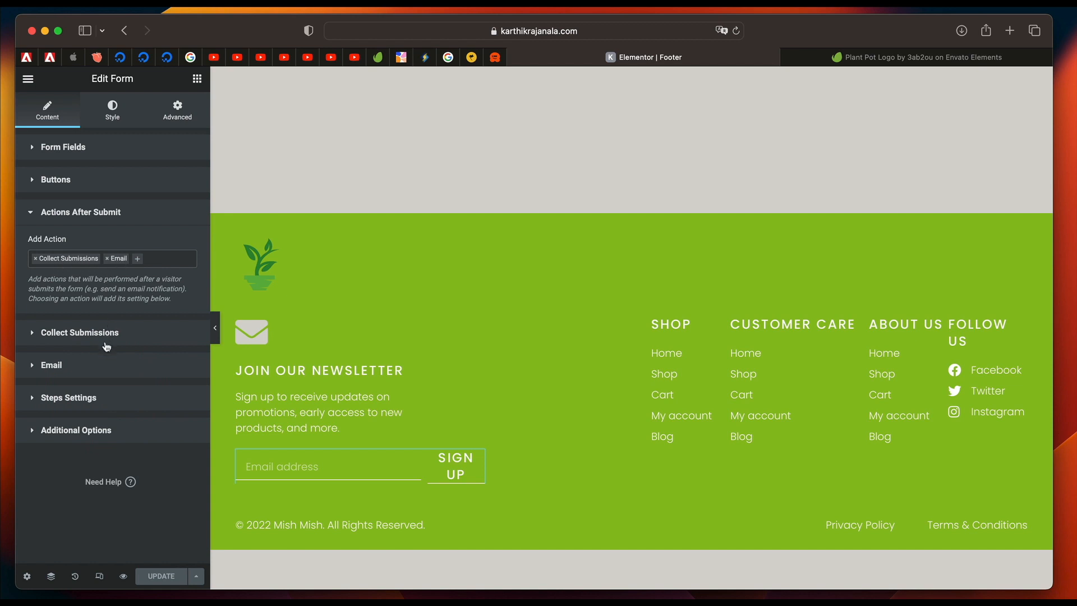
click(106, 367)
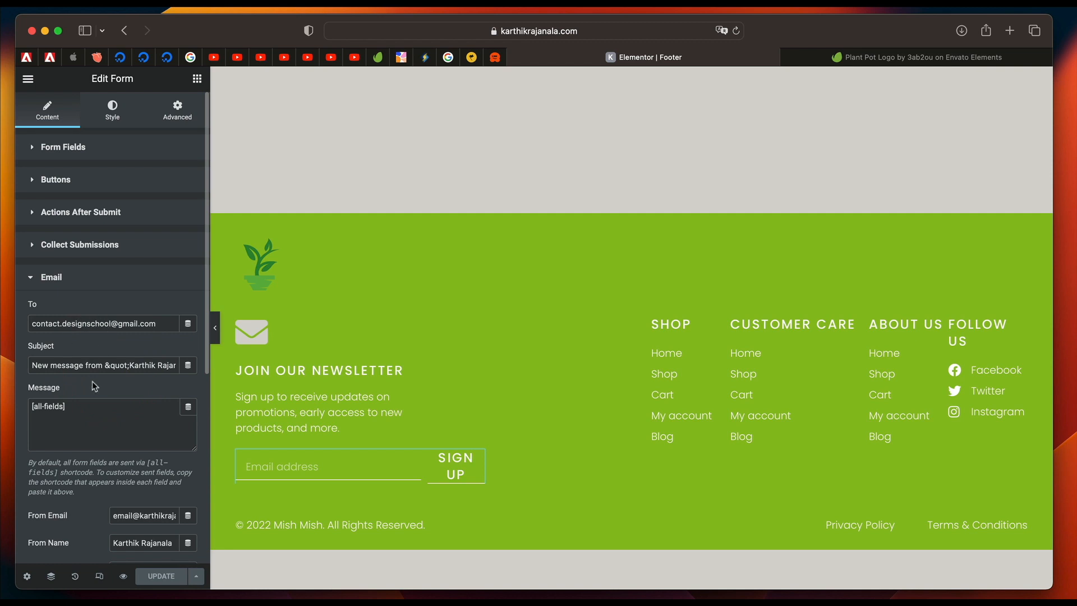
double_click(112, 364)
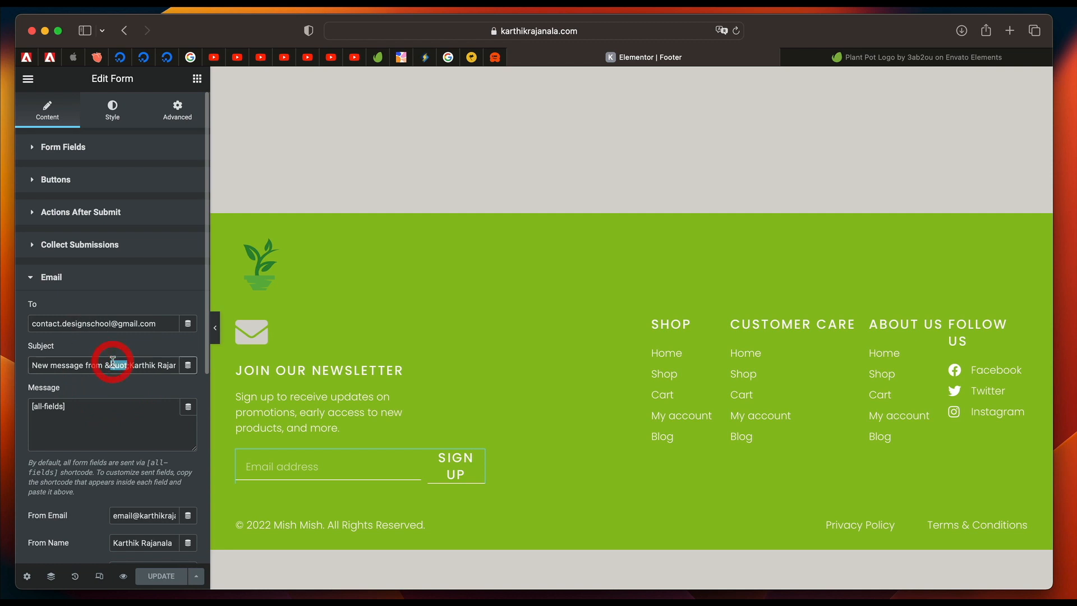
click(124, 418)
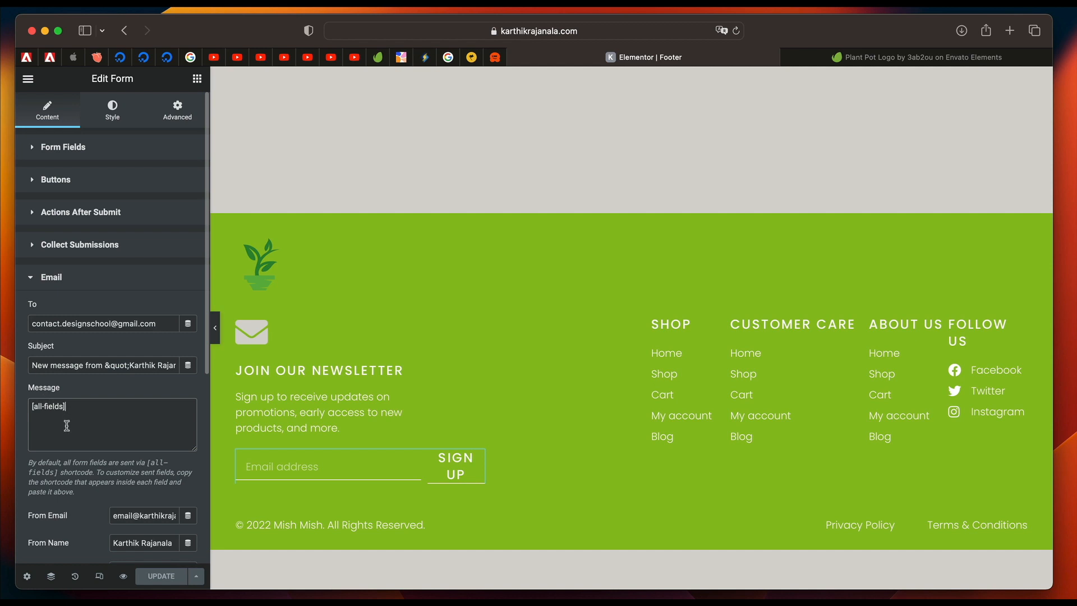
click(72, 280)
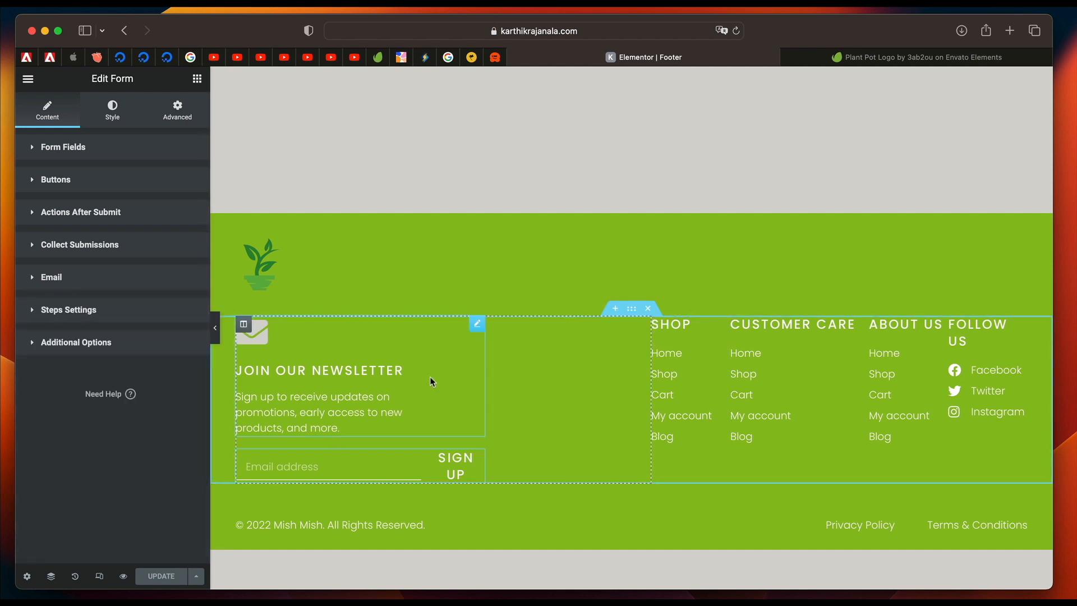
Replace the footer copyright heading's dynamic title with static text reading © 2022 followed by the site owner's name.
click(350, 528)
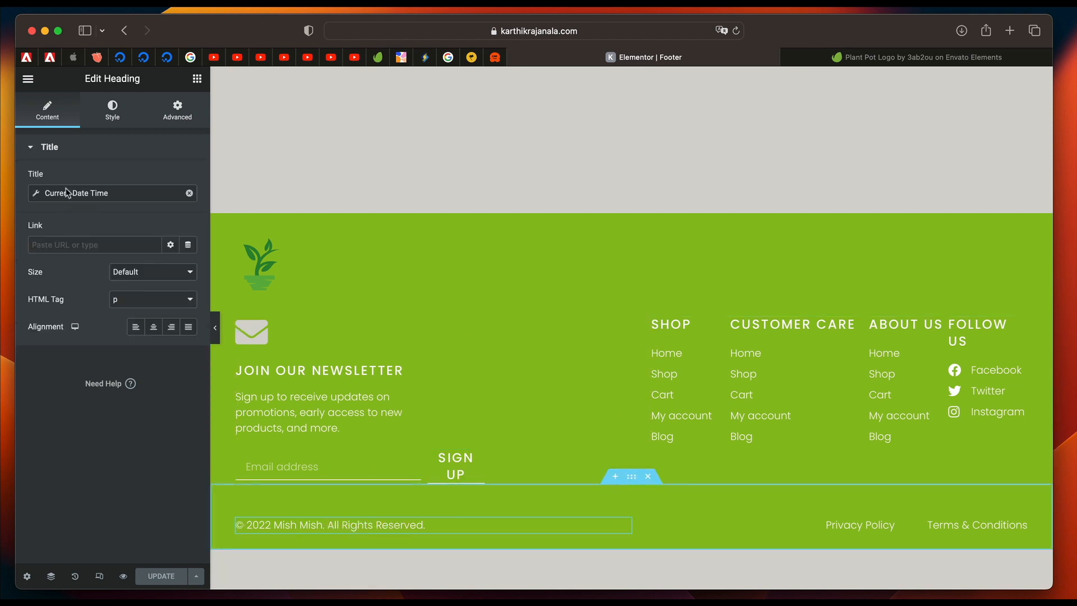
click(189, 192)
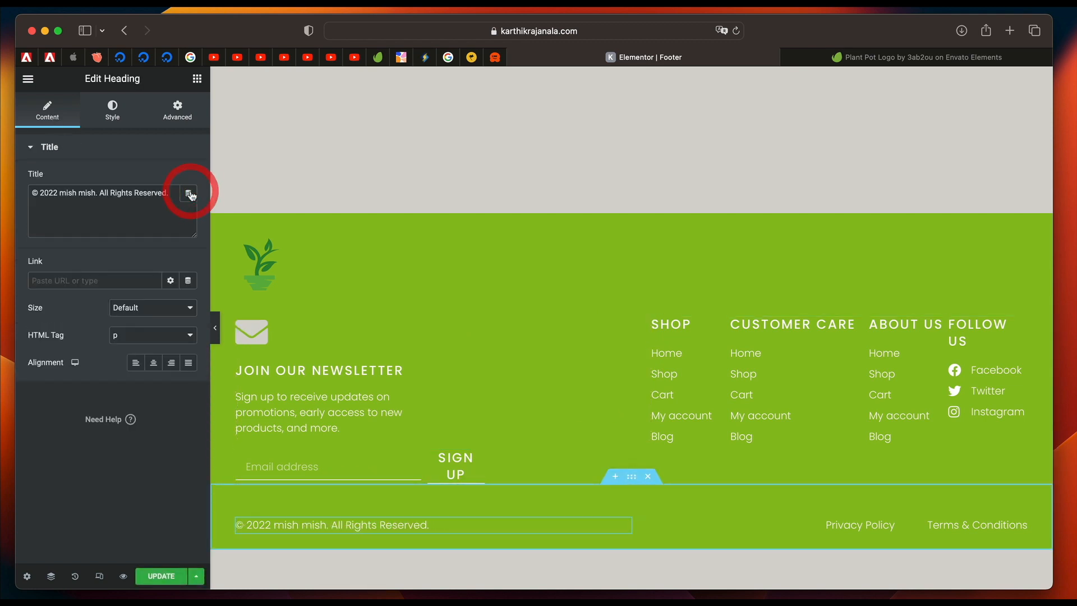
click(59, 193)
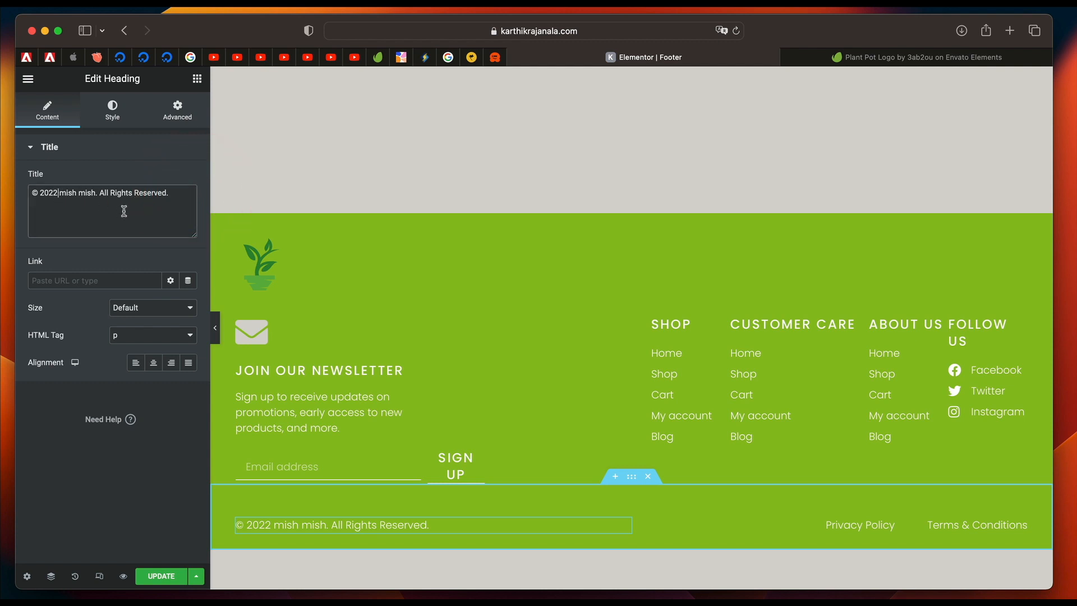
shift+click(168, 193)
key(BackSpace)
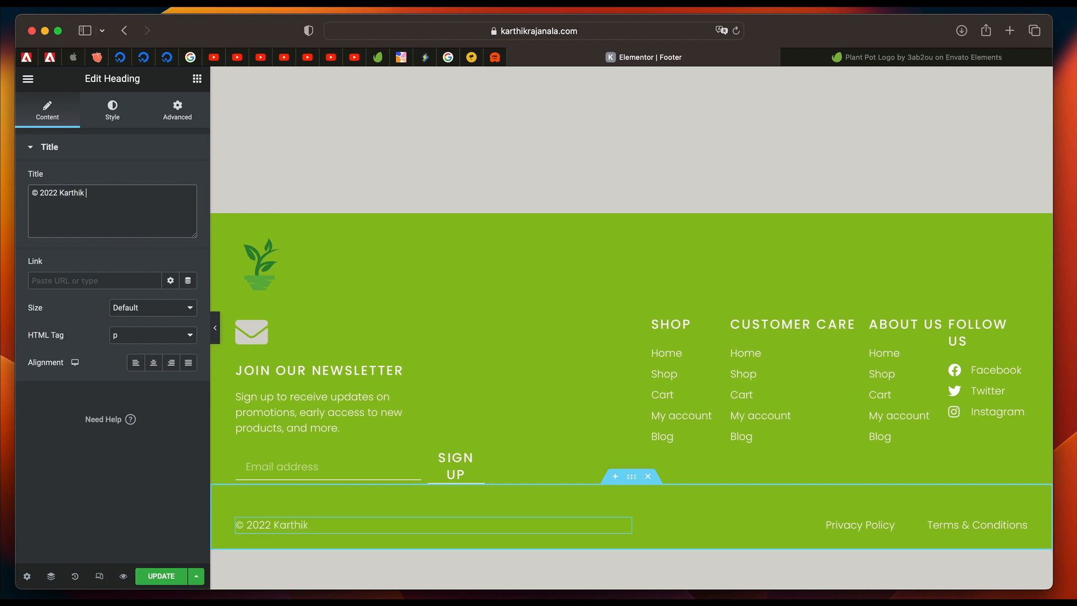
text(la.)
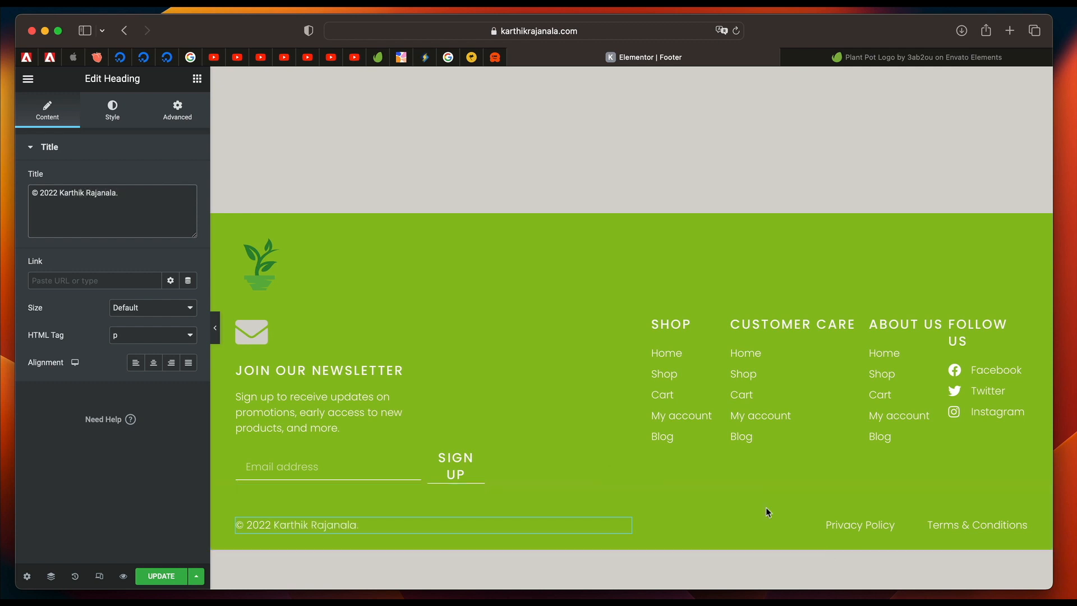
click(39, 193)
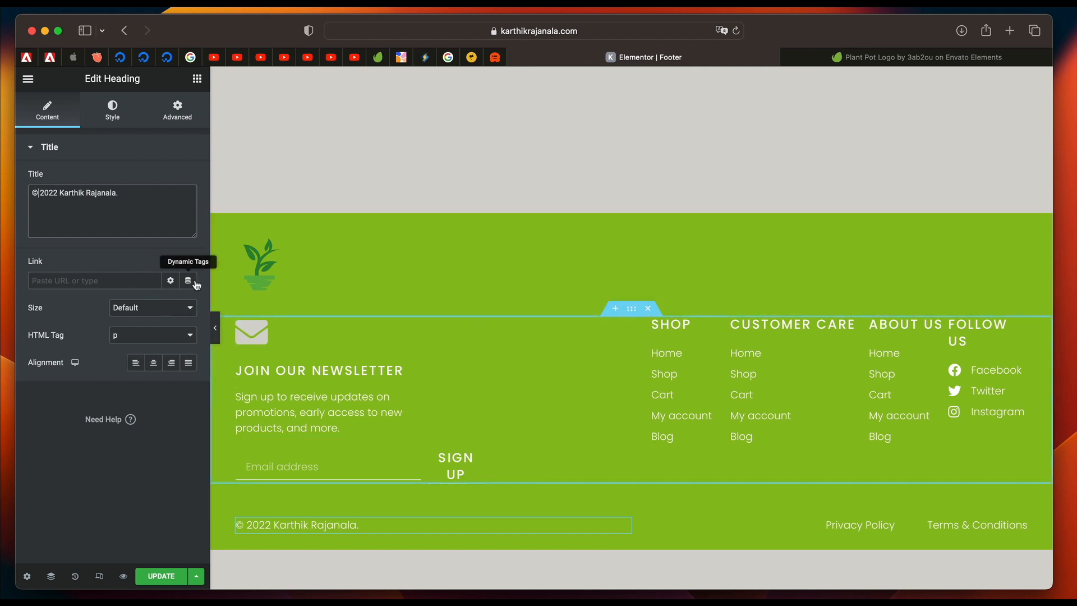
Link the Privacy Policy item in the footer's bottom icon list to the site's Privacy Policy page.
click(866, 522)
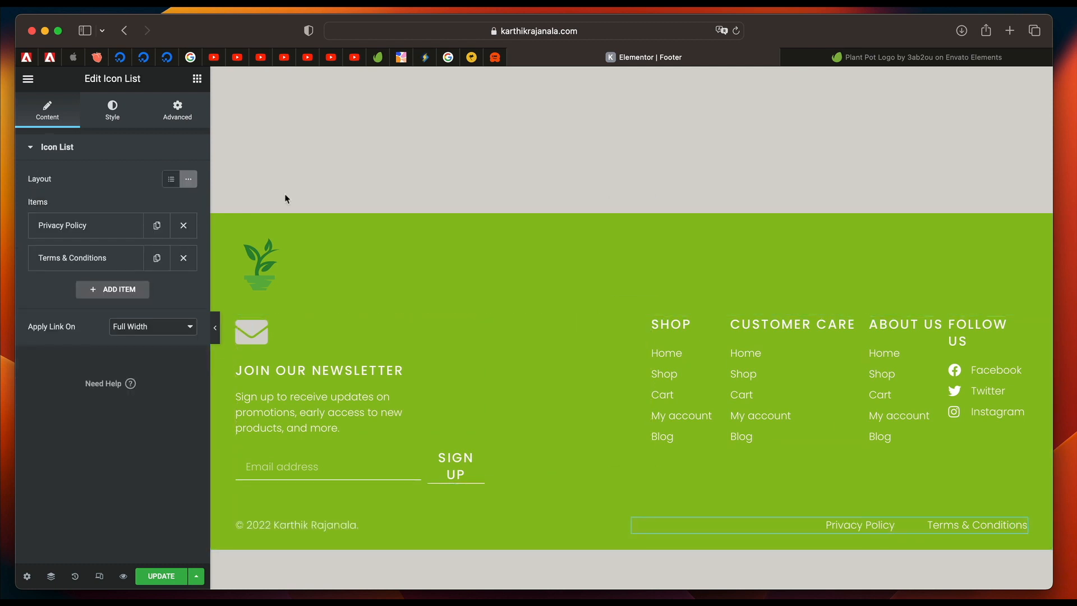
triple_click(122, 79)
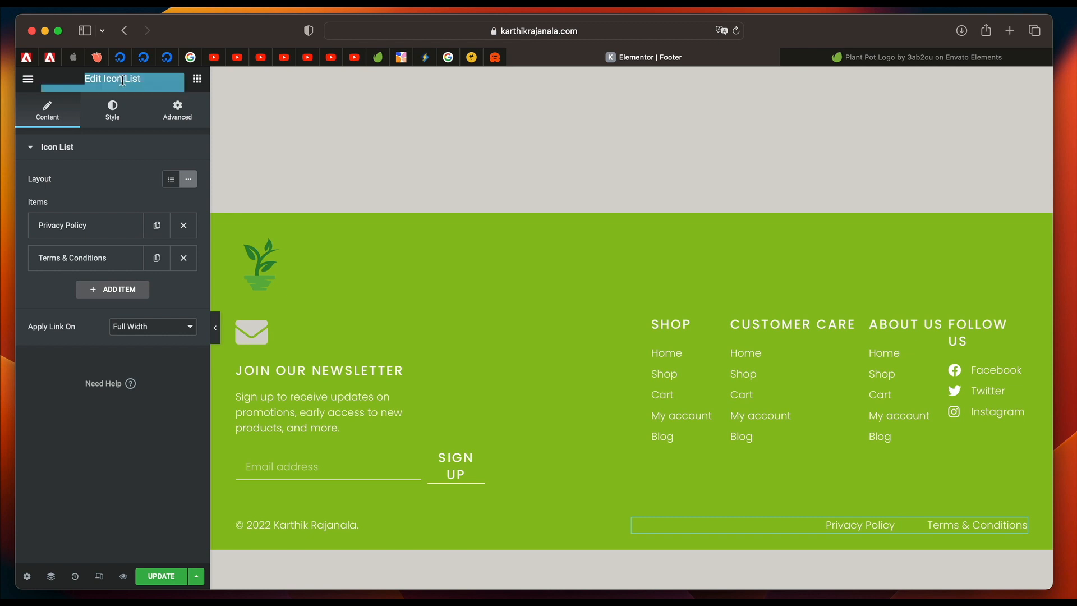
click(78, 226)
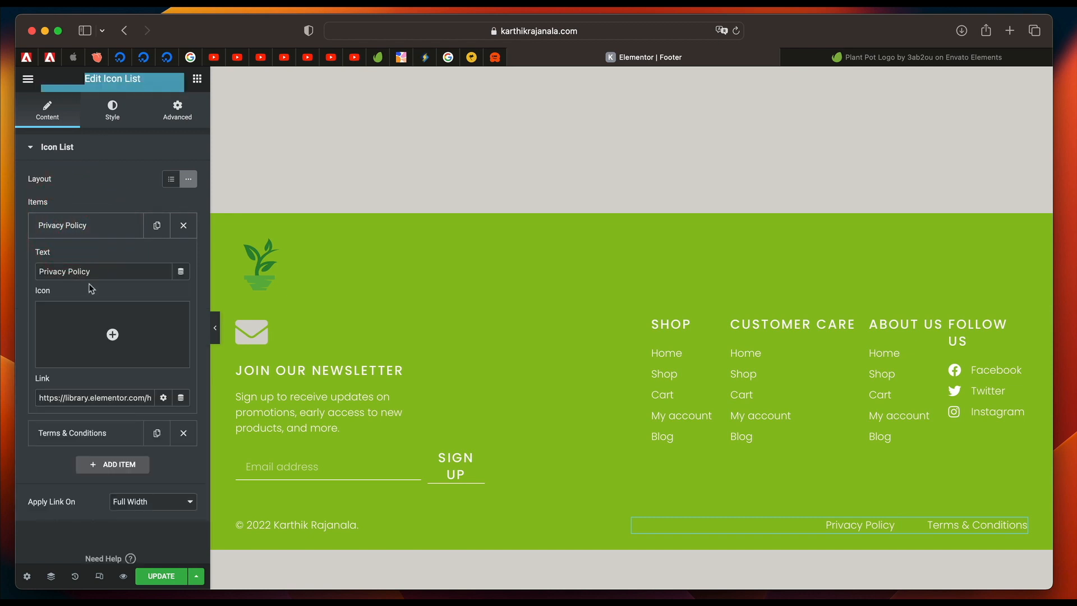
double_click(136, 397)
triple_click(136, 397)
key(BackSpace)
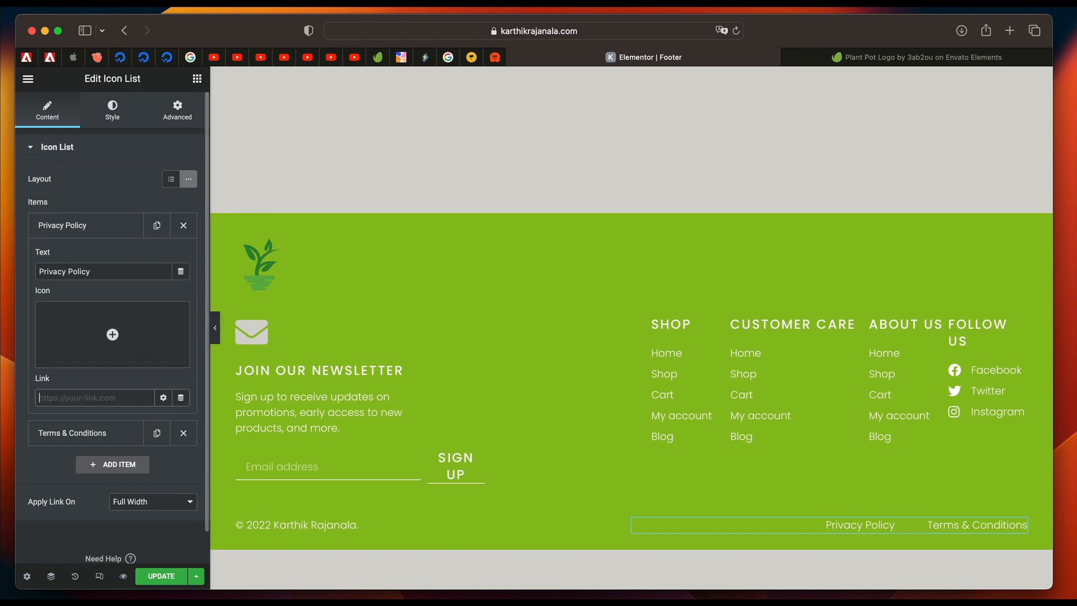
text(pt)
text(iva)
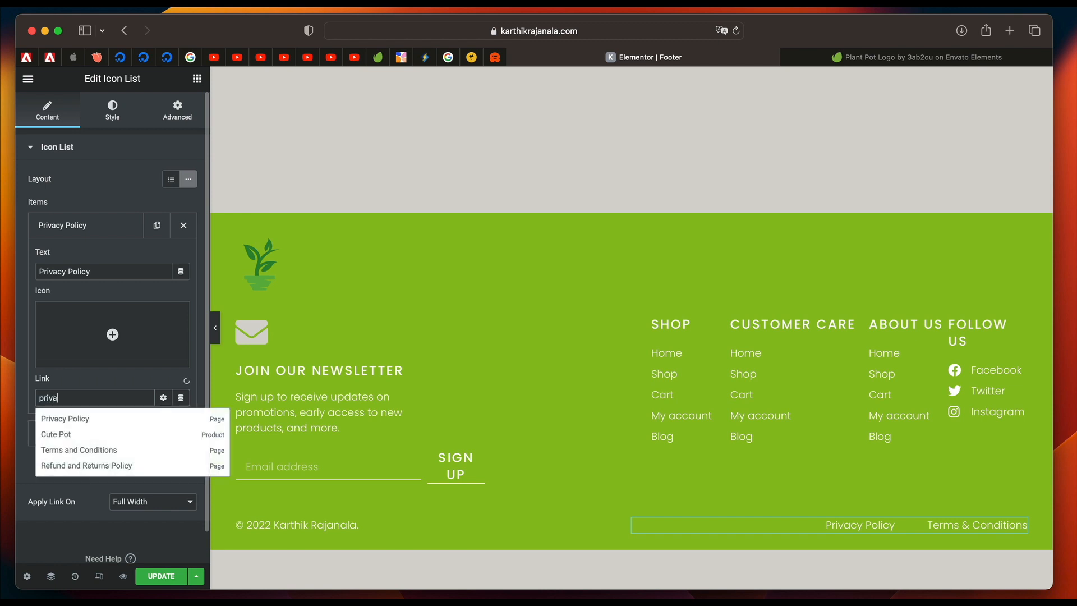
click(143, 422)
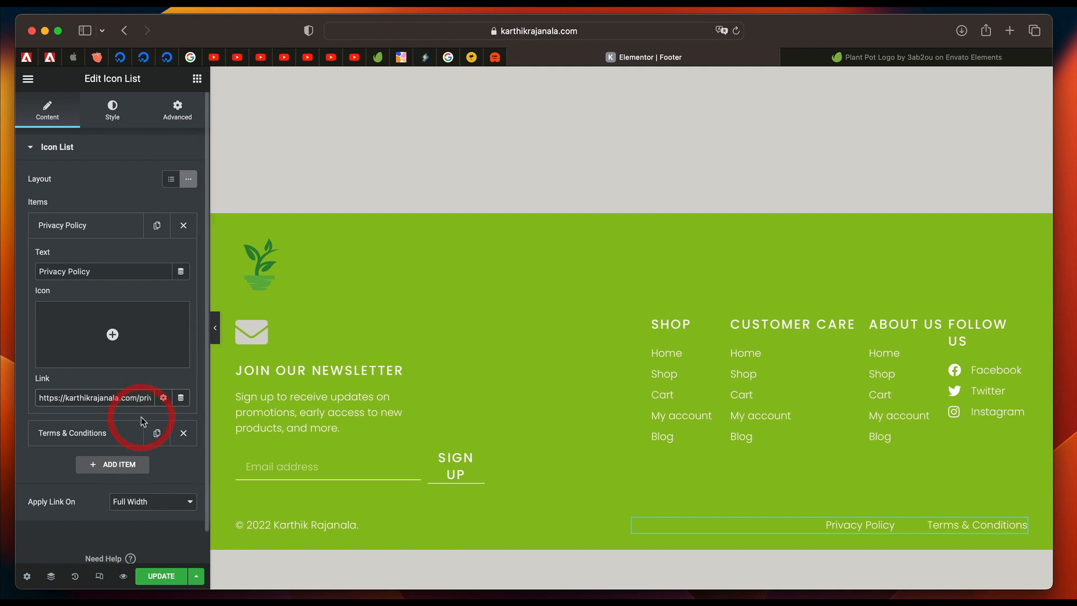
click(90, 239)
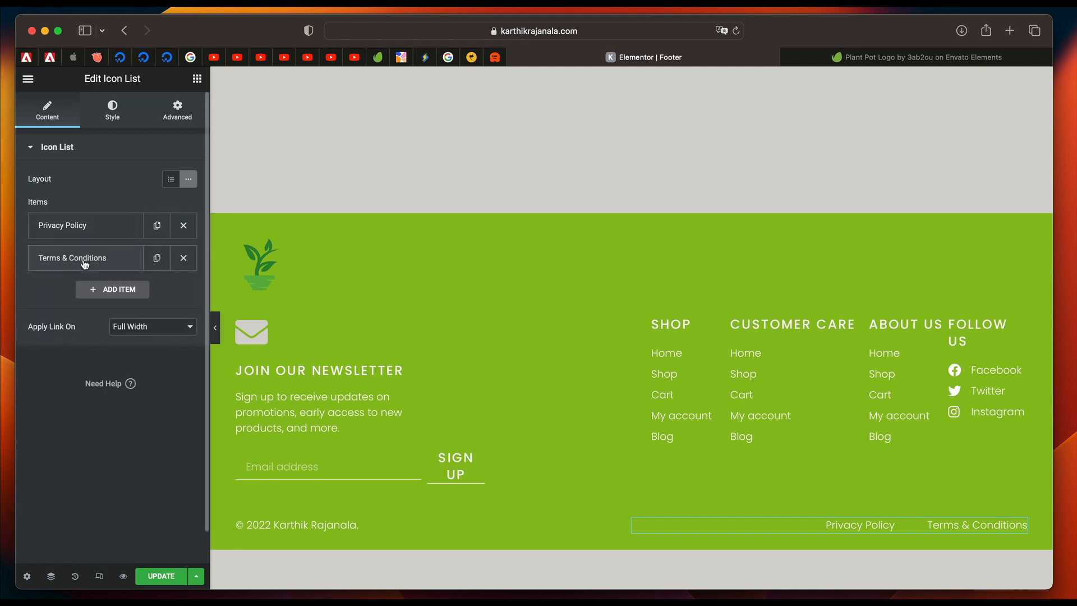
Link the footer's Terms & Conditions item to the Terms and Conditions page and update the footer template.
click(84, 264)
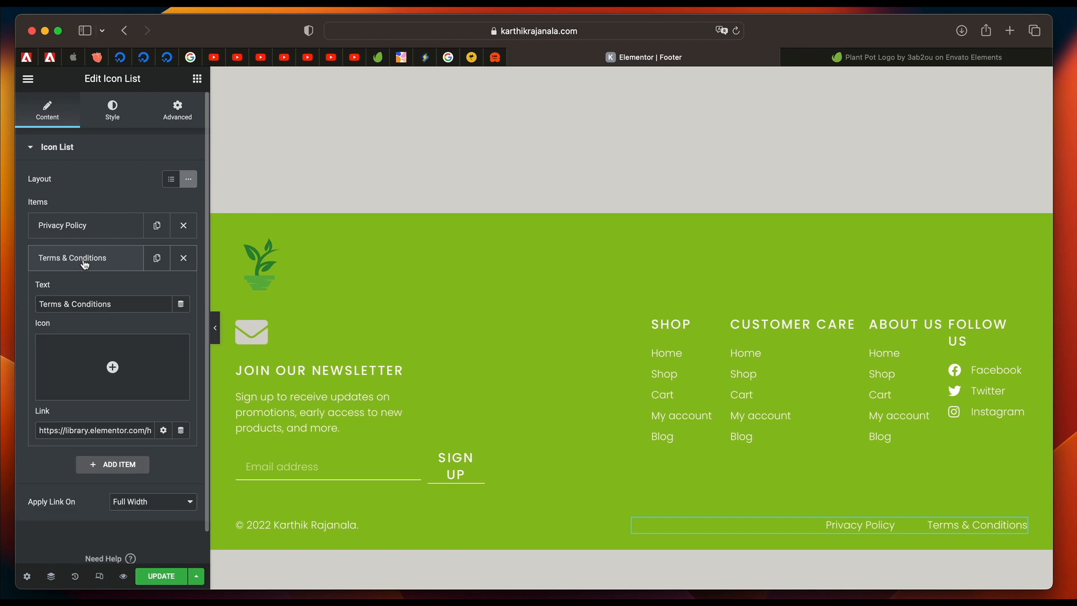
triple_click(91, 431)
key(BackSpace)
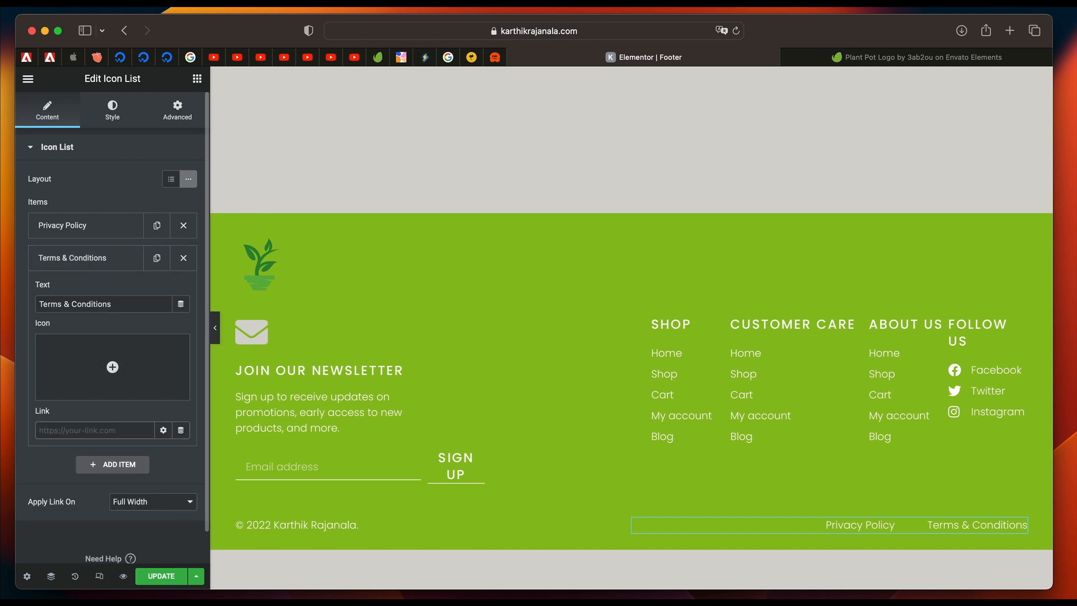
text(term)
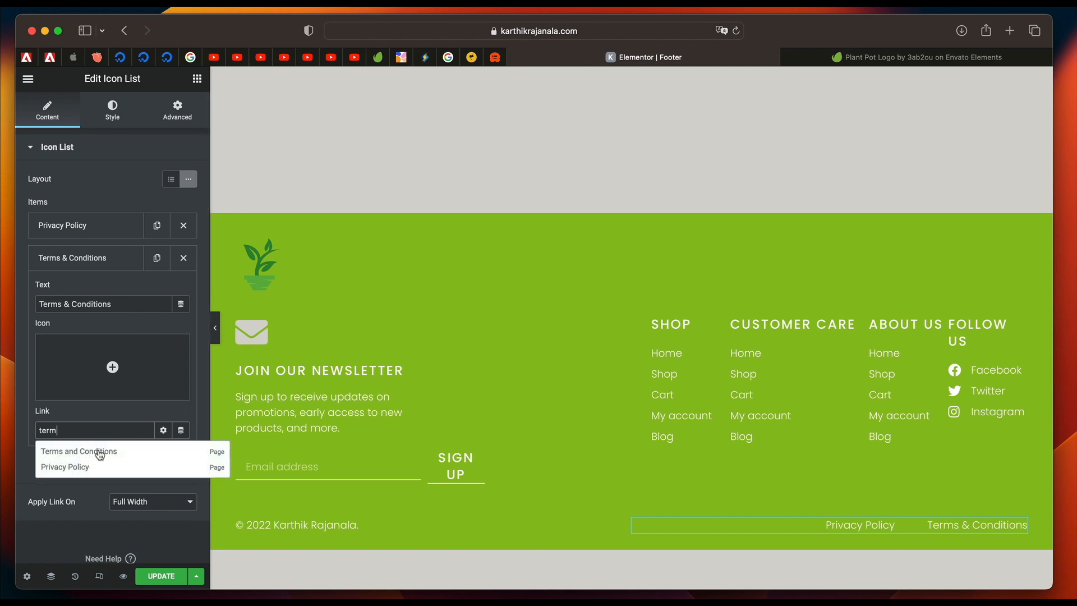
click(100, 452)
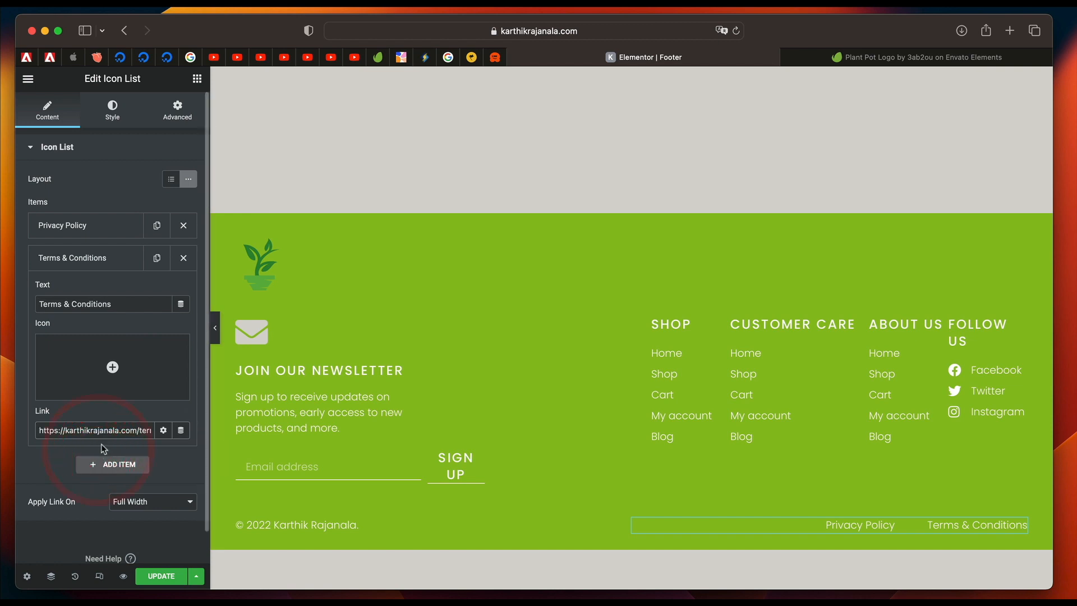
click(86, 261)
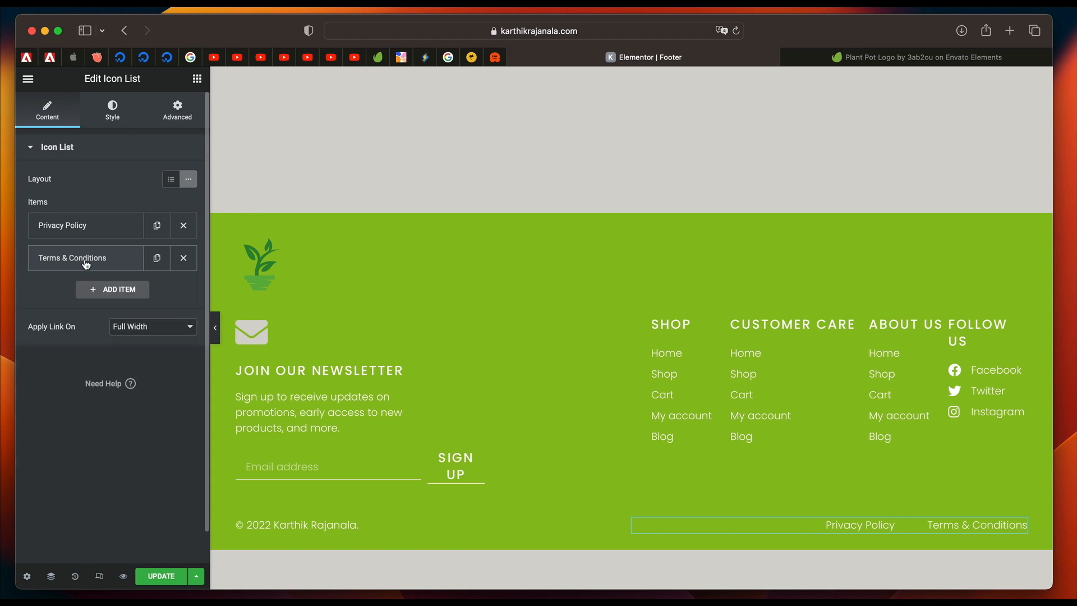
click(161, 576)
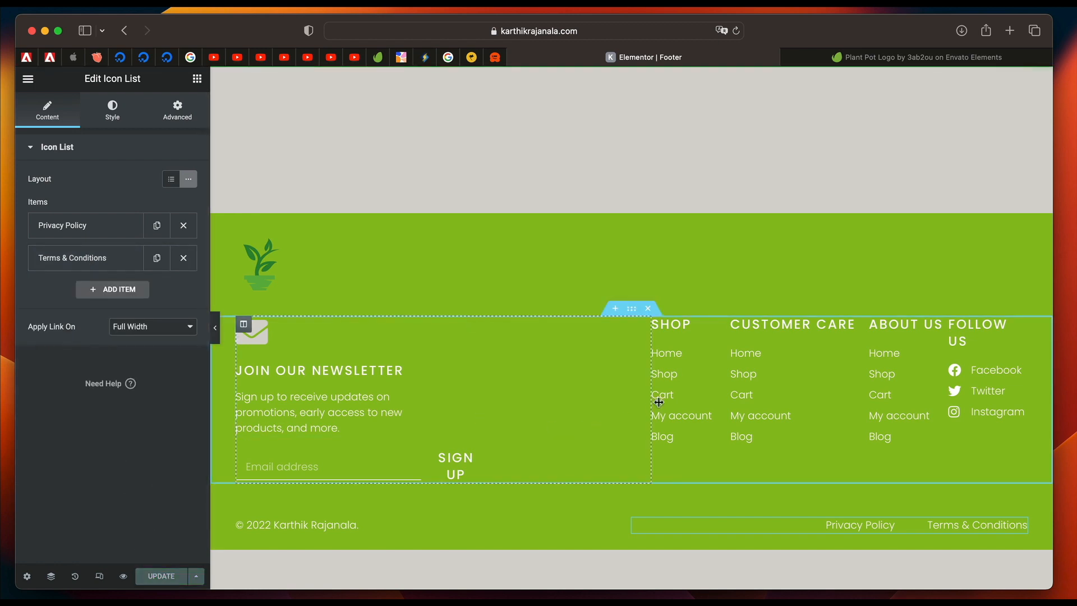
Remove the Twitter item from the footer's Follow Us icon list and update the footer template.
click(781, 382)
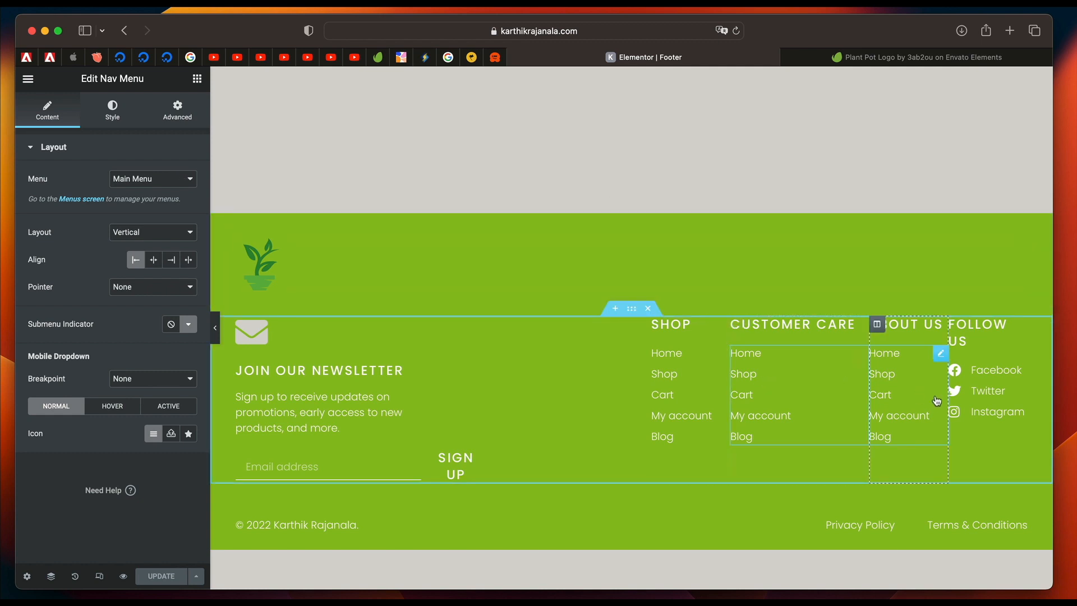
click(998, 391)
click(83, 225)
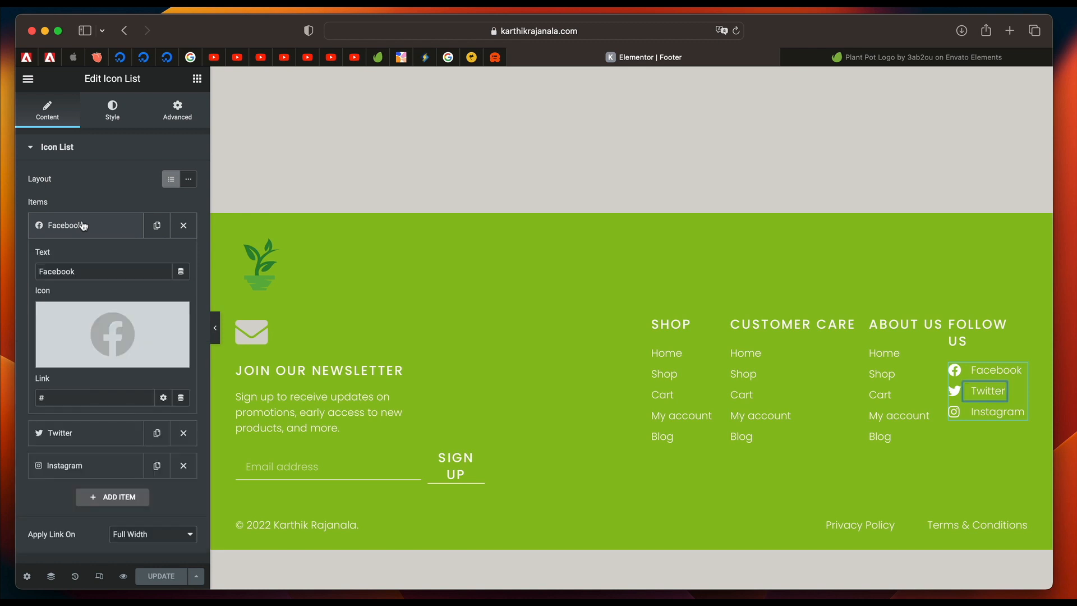
click(73, 391)
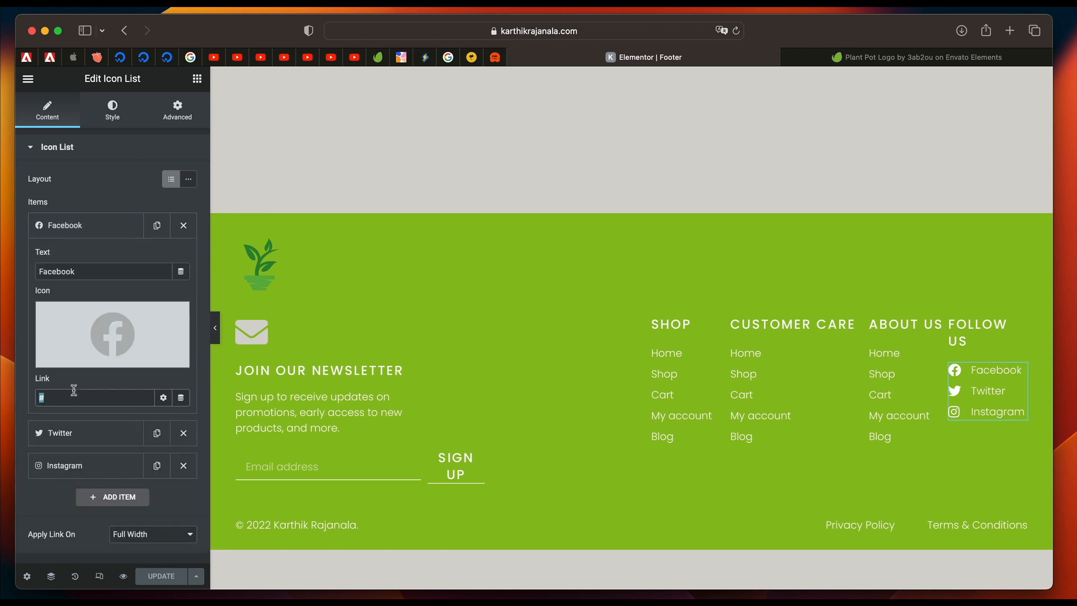
click(83, 226)
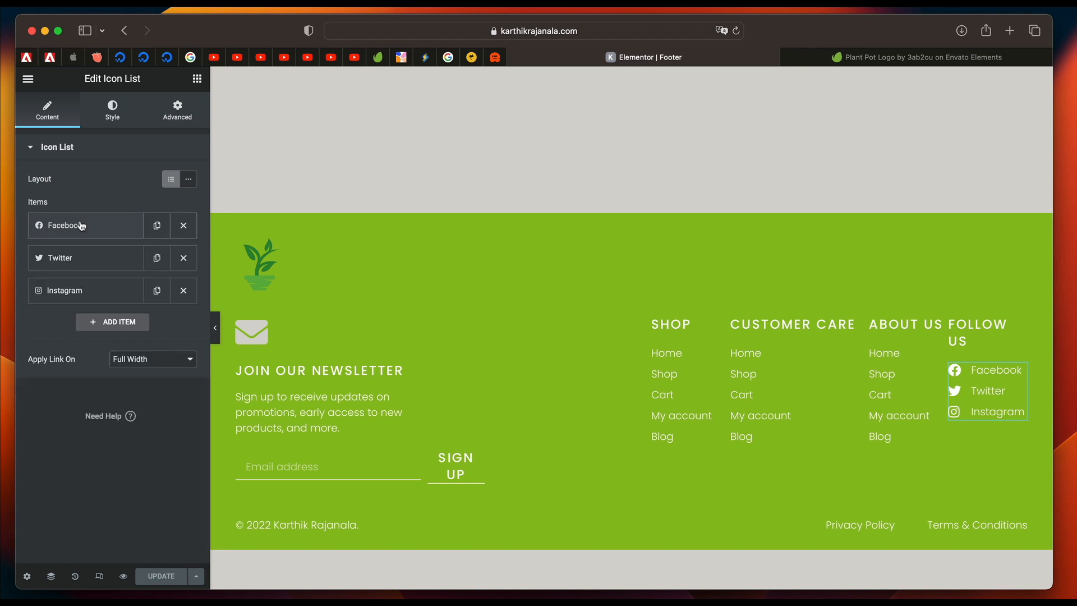
click(85, 257)
click(86, 258)
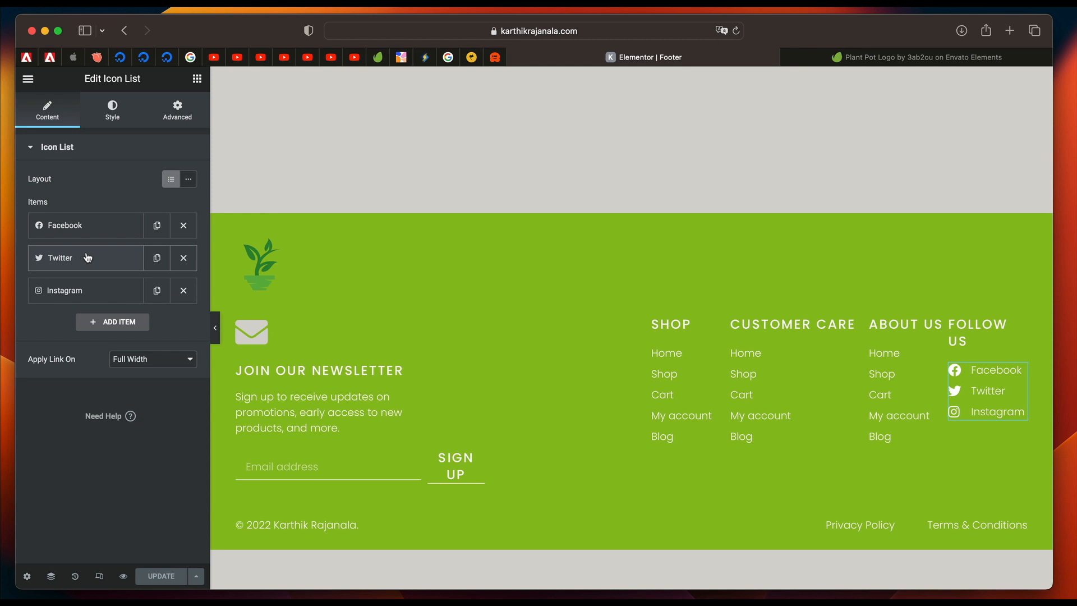
click(184, 258)
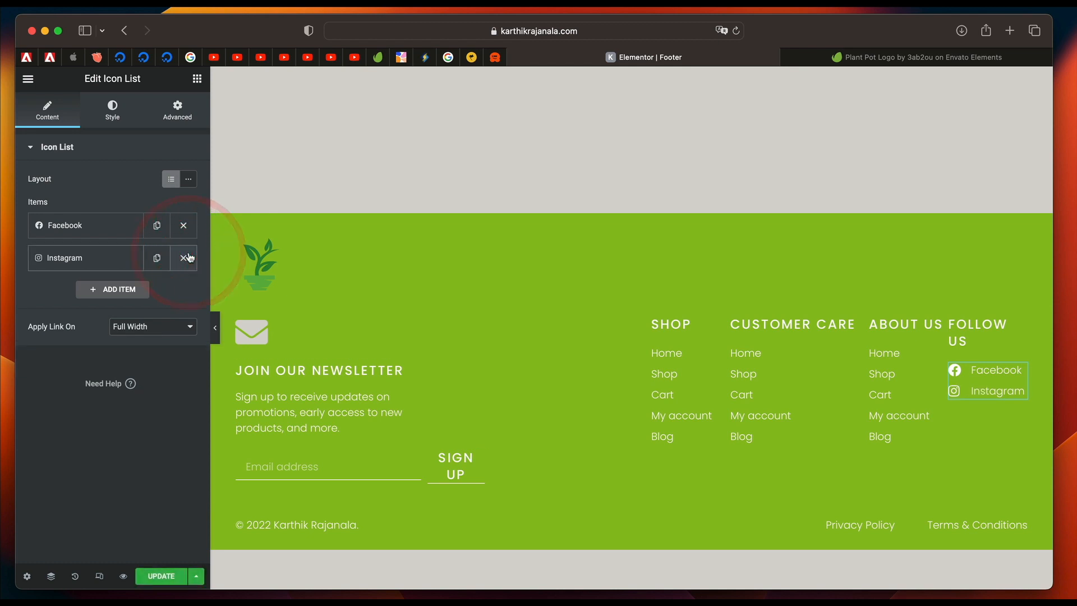
click(86, 261)
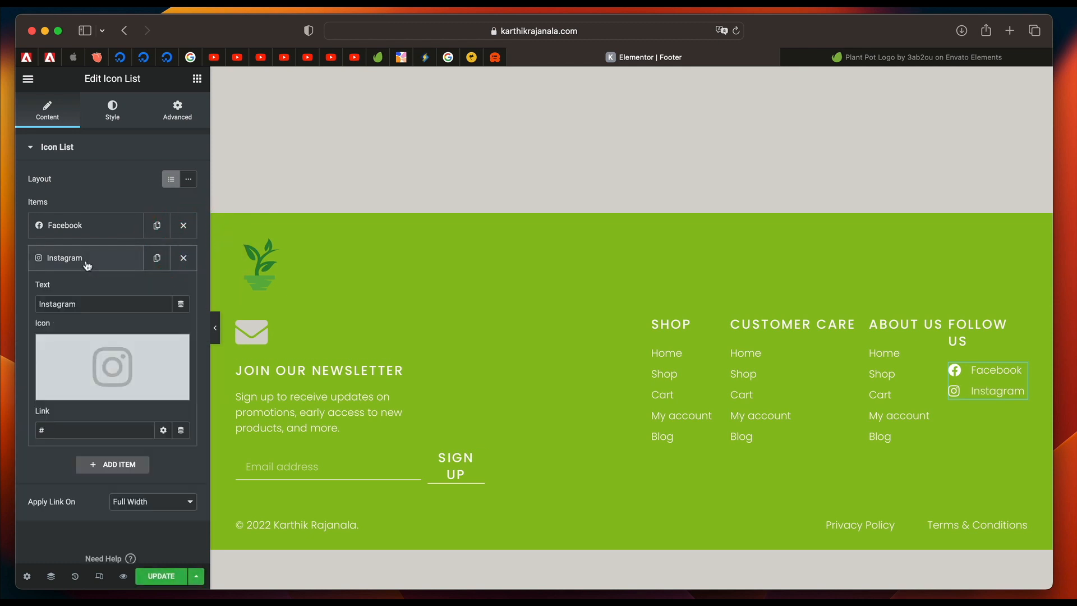
click(97, 355)
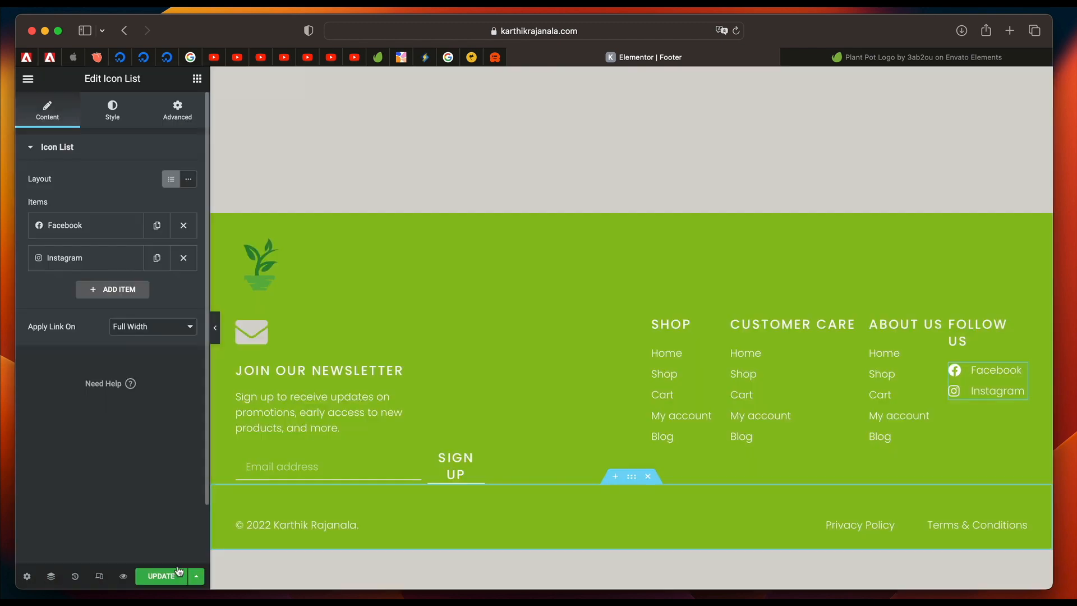
click(172, 576)
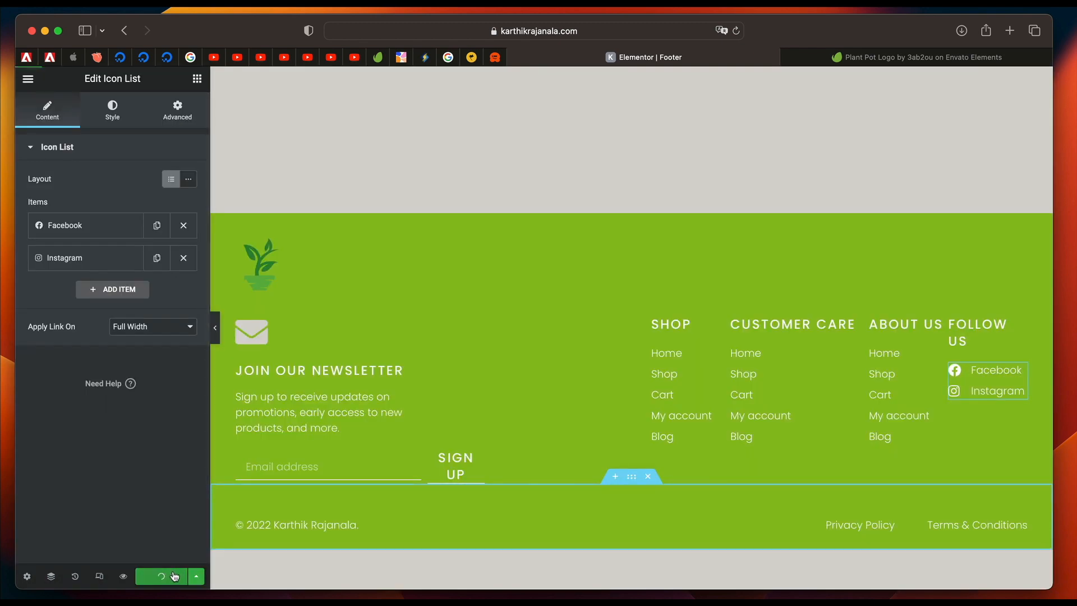
Go to the Theme Builder through the Finder and open the 404 Page template for editing.
scroll(492, 339, up, 4)
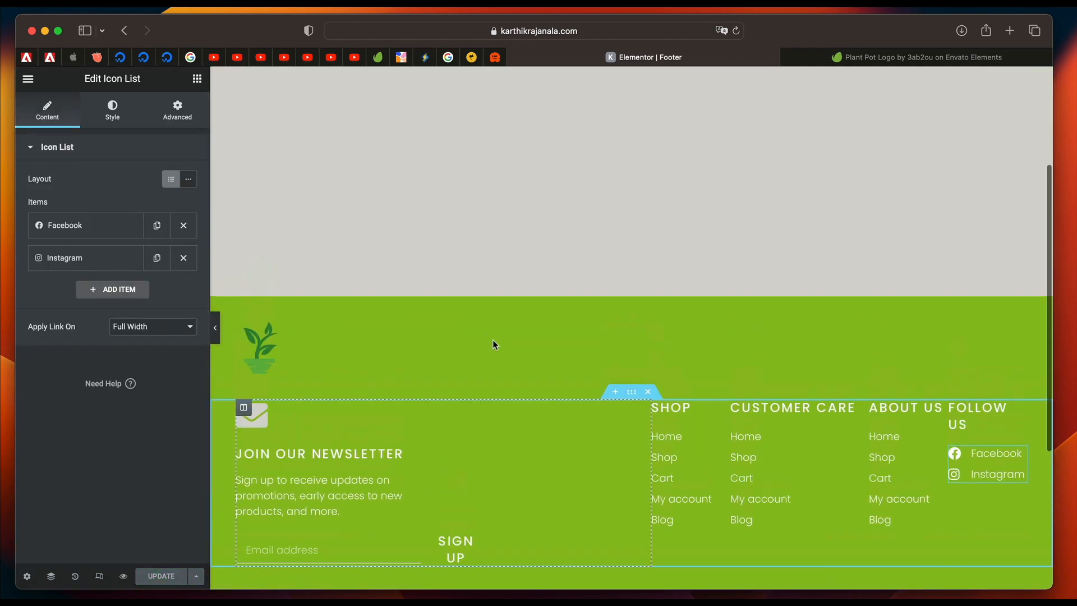
scroll(492, 339, down, 5)
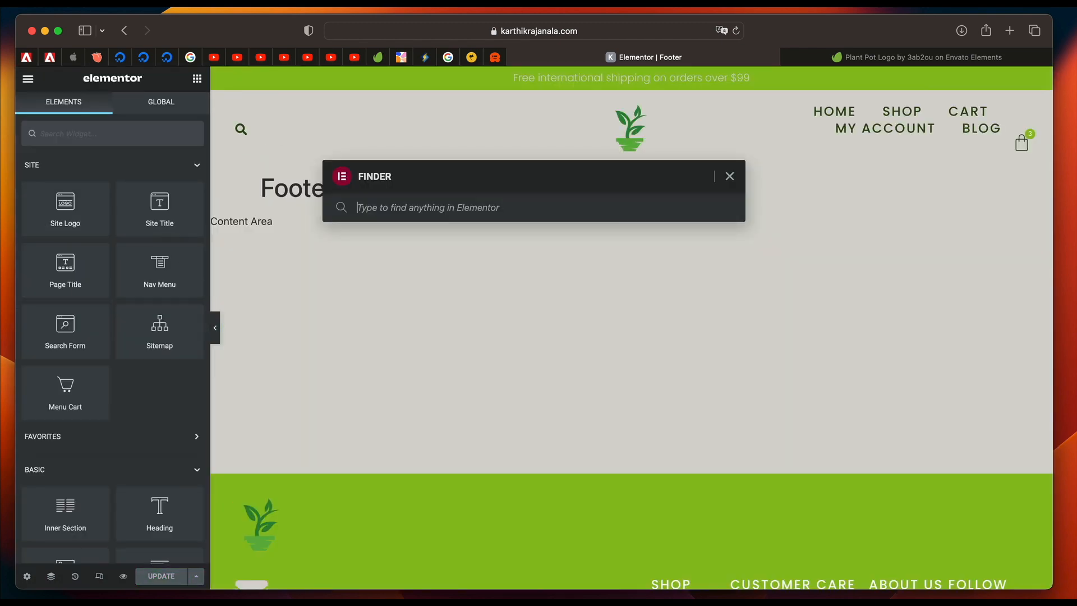
text(them)
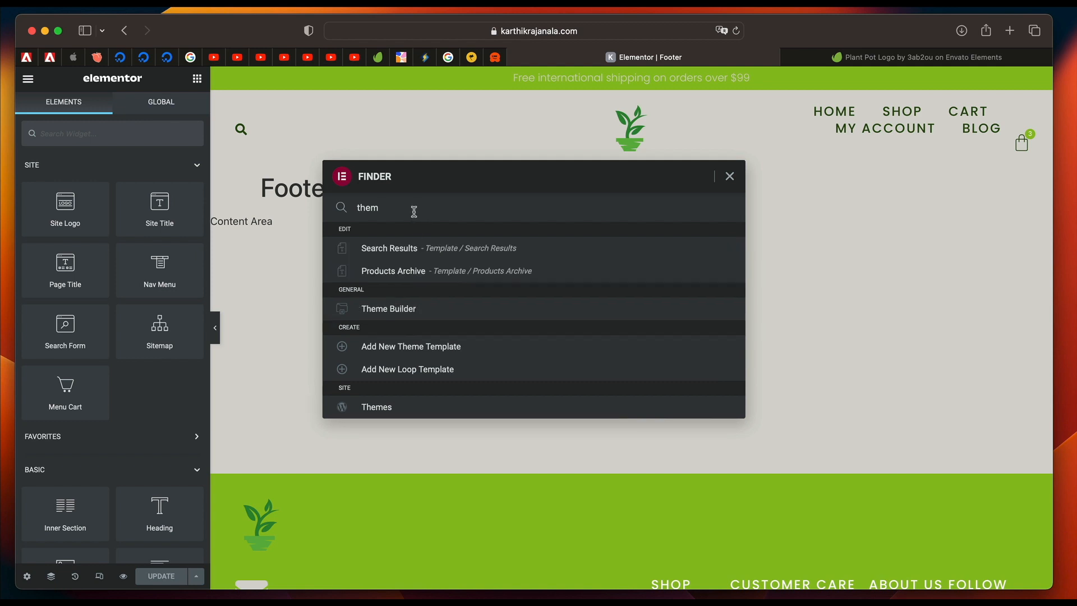
click(395, 309)
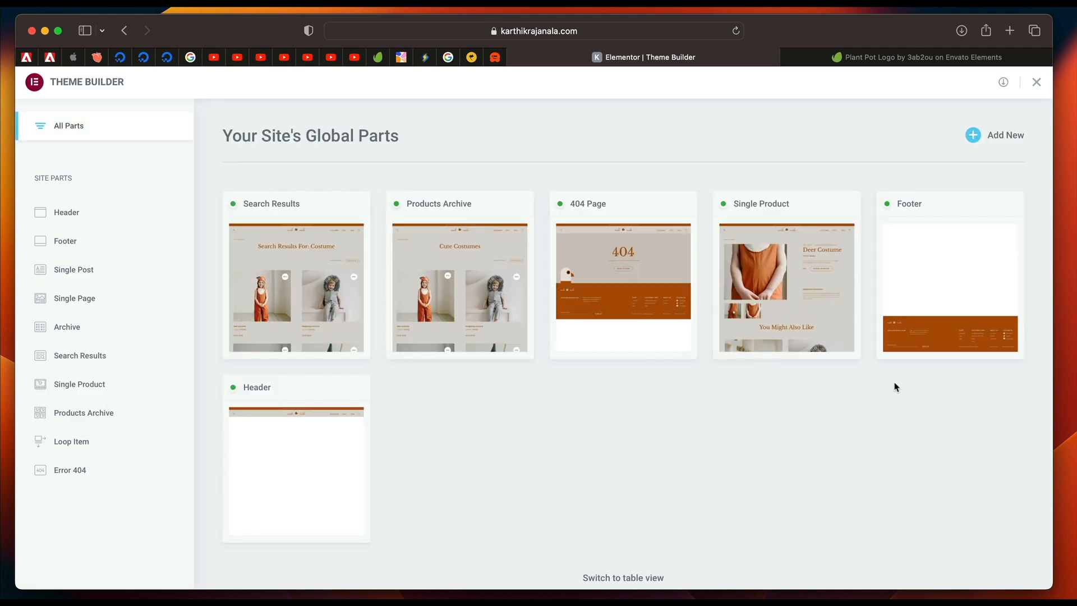
mouse_move(568, 271)
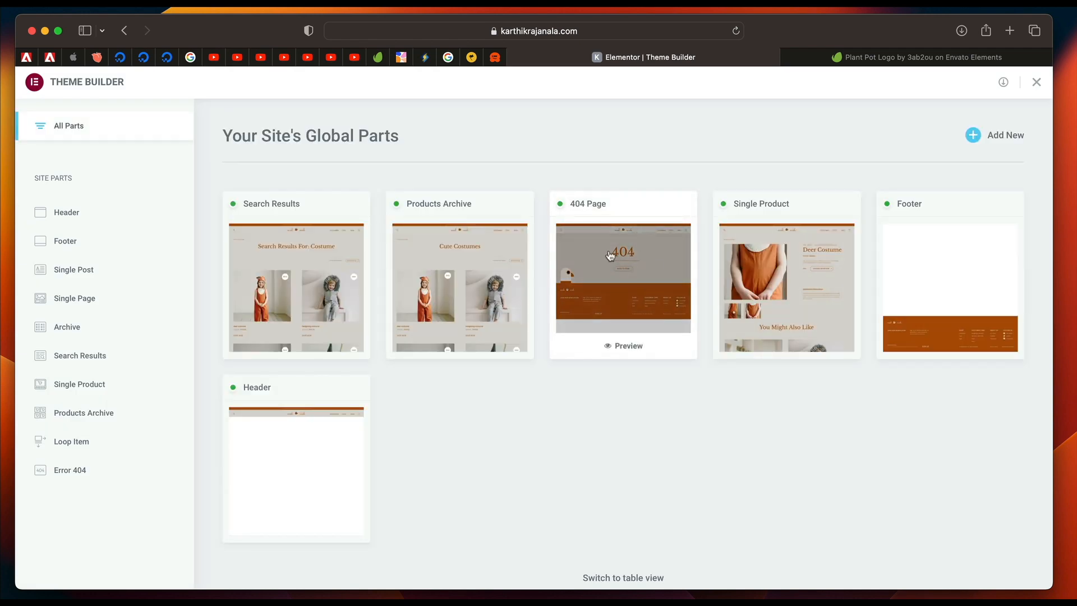
click(621, 268)
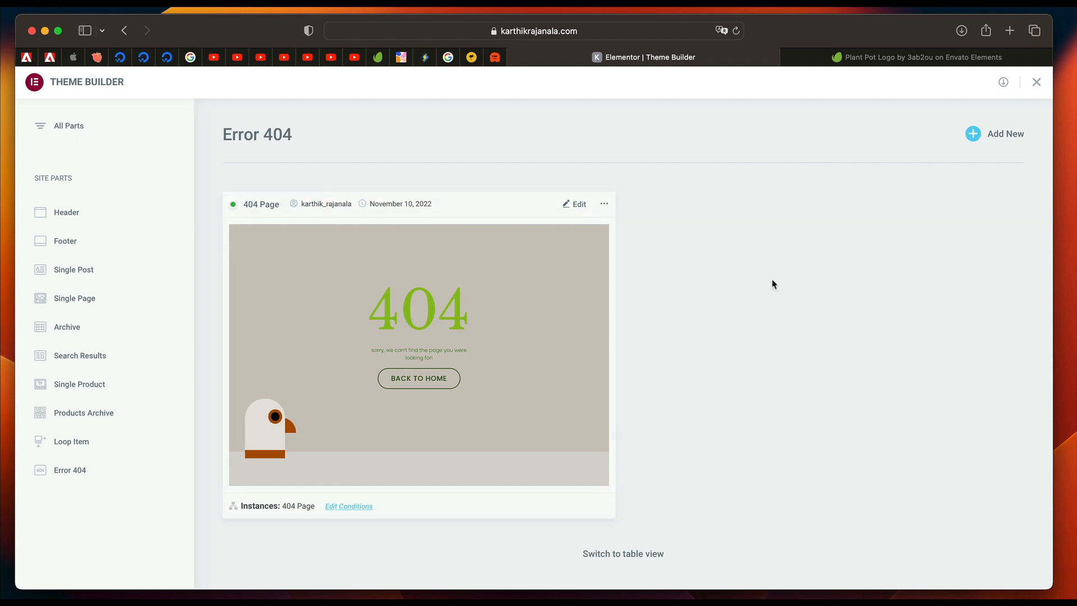
click(575, 209)
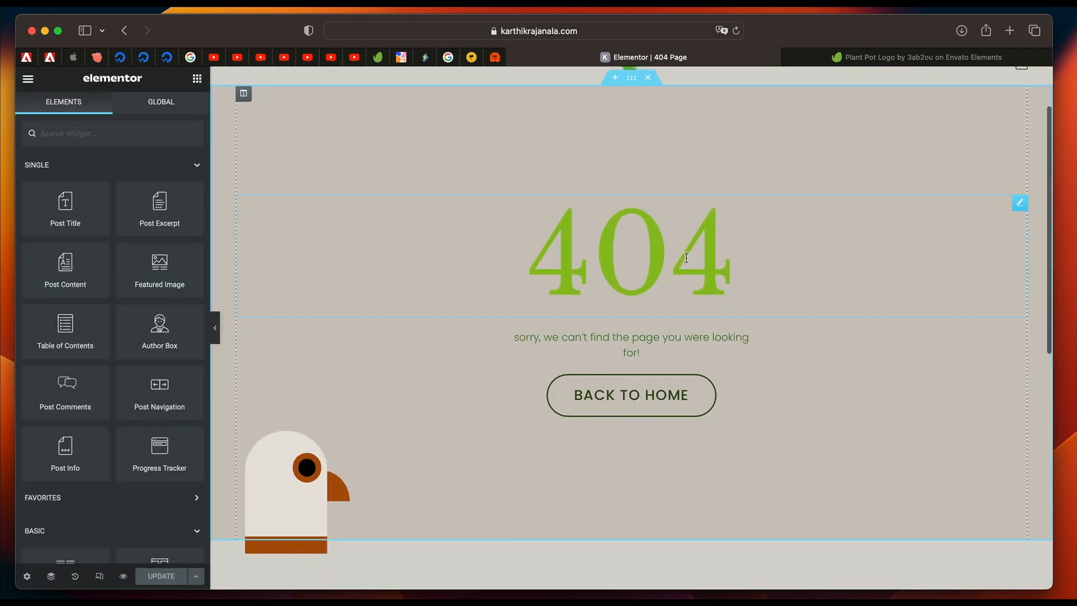
Delete the bird icon from the 404 page, update the template and open the Back to Home button's settings.
click(719, 232)
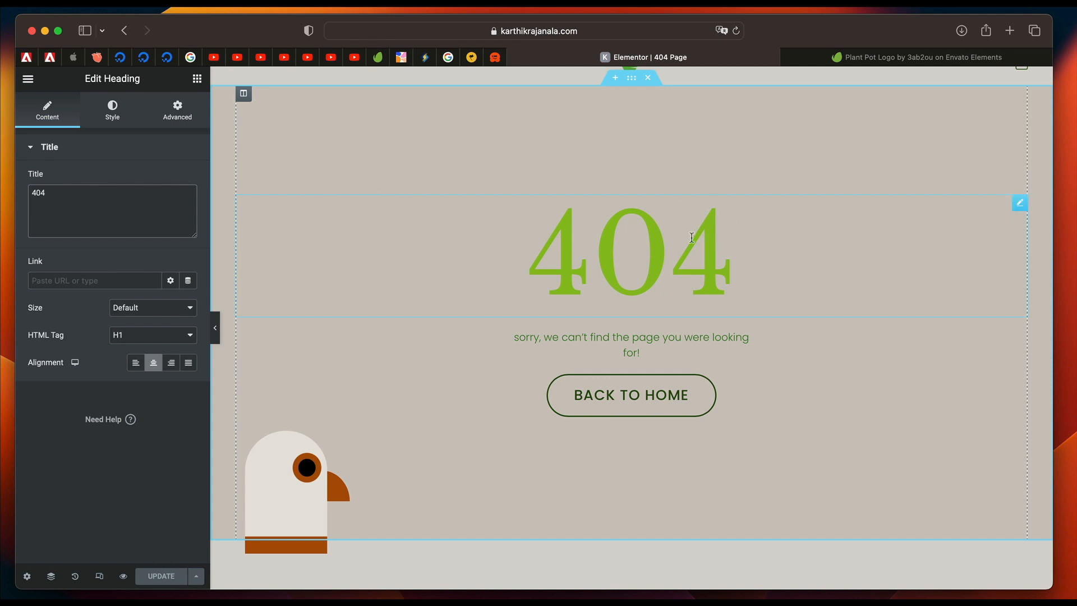
click(355, 464)
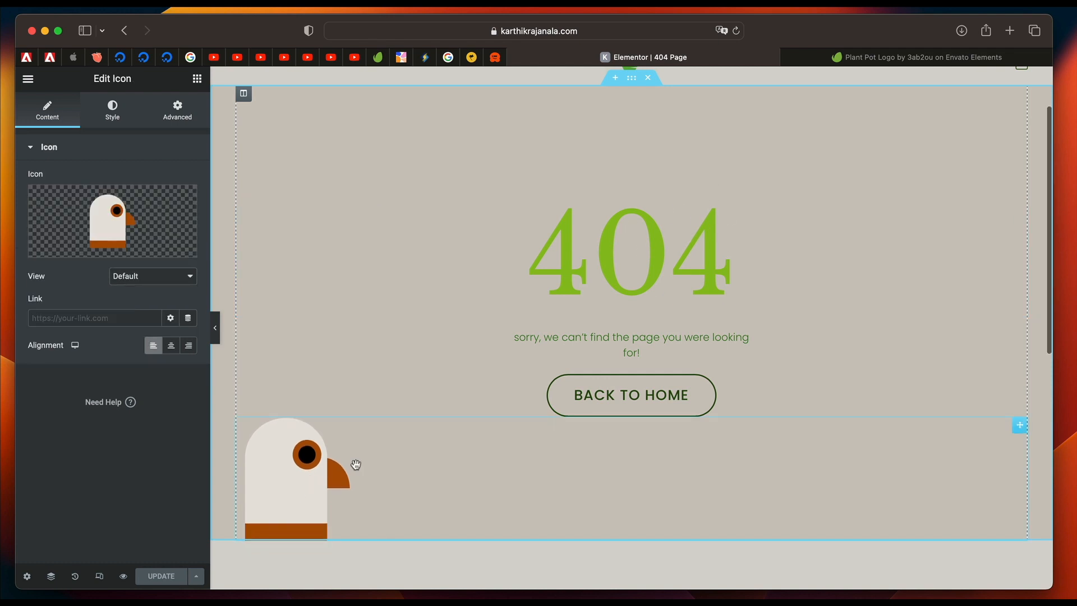
right_click(355, 464)
click(381, 573)
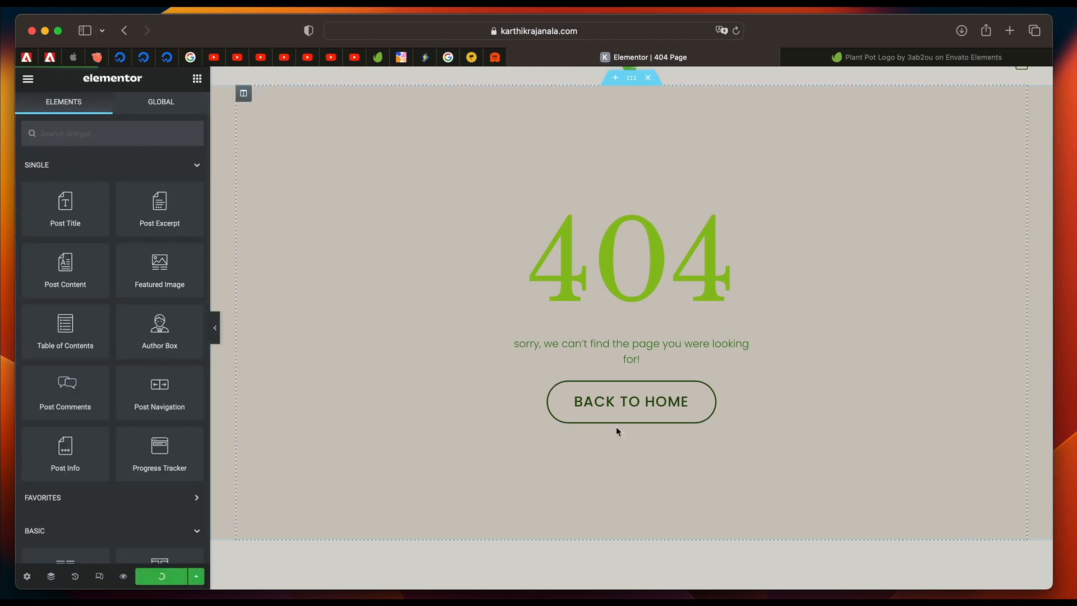
click(655, 405)
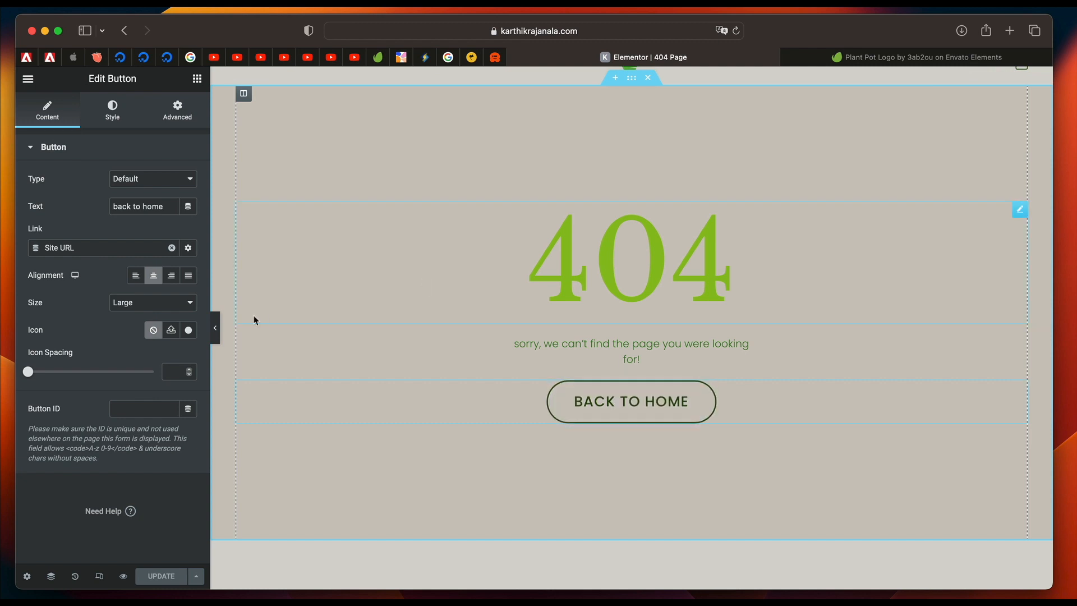
Relink the Back to Home button to the Site URL dynamic tag and update the 404 template.
click(173, 250)
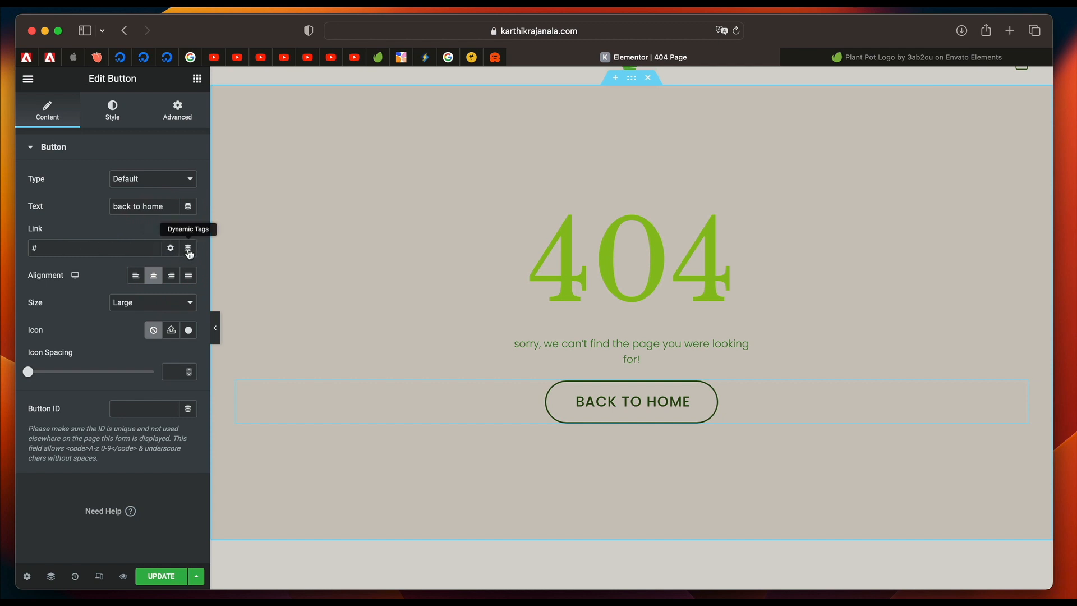
click(189, 250)
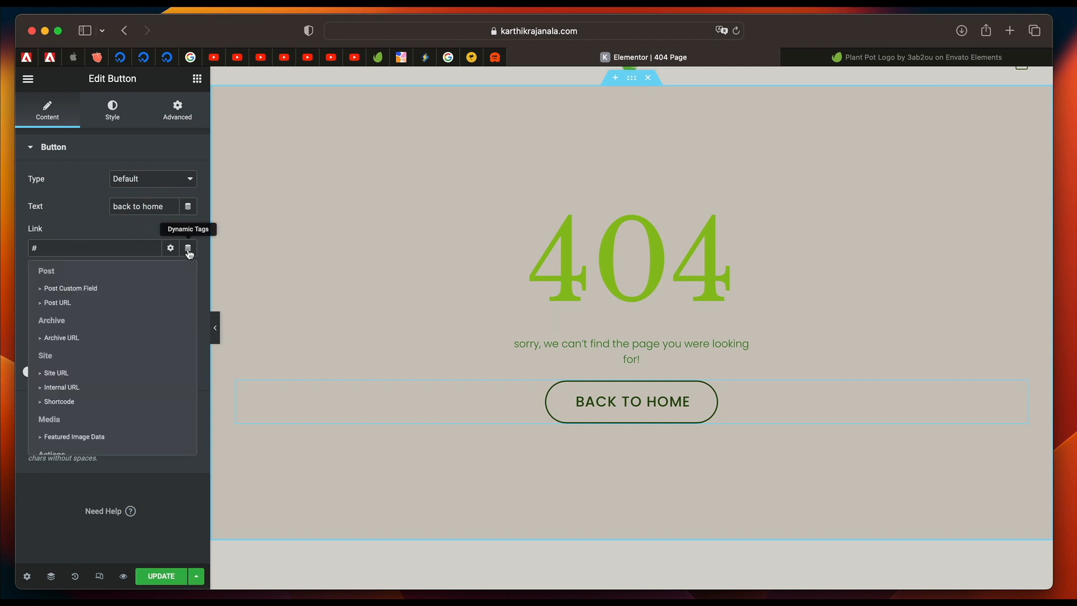
click(85, 374)
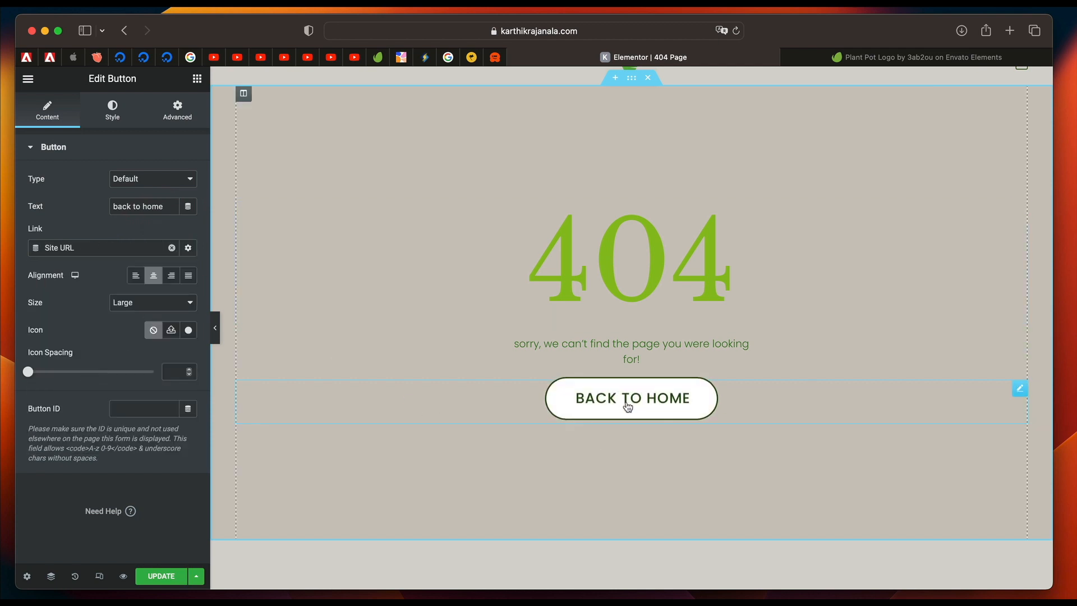
click(162, 576)
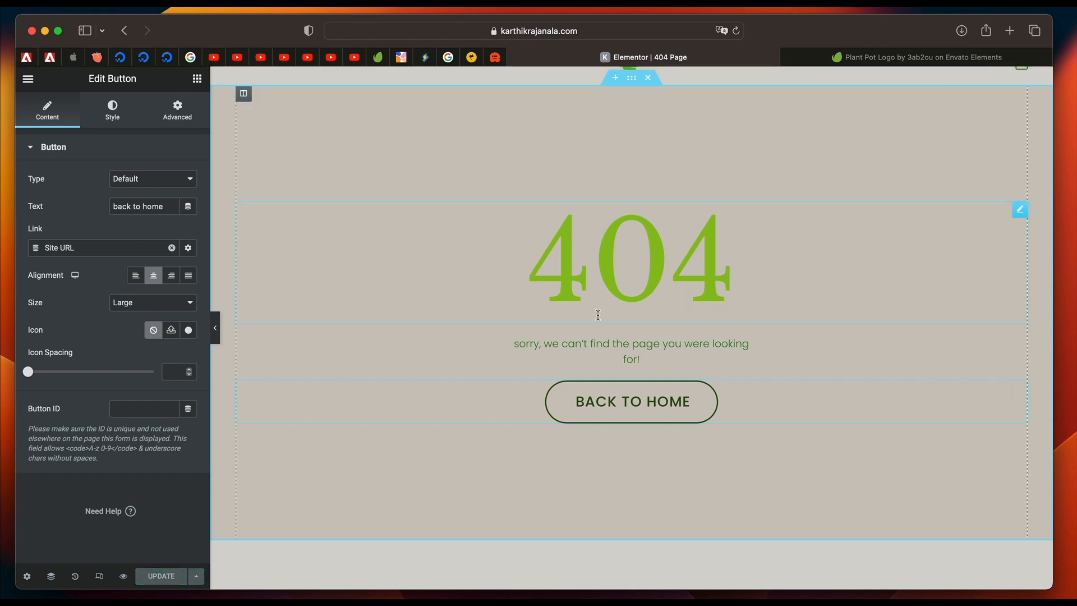
Switch to Envato Elements and search all items for "404 page".
click(677, 252)
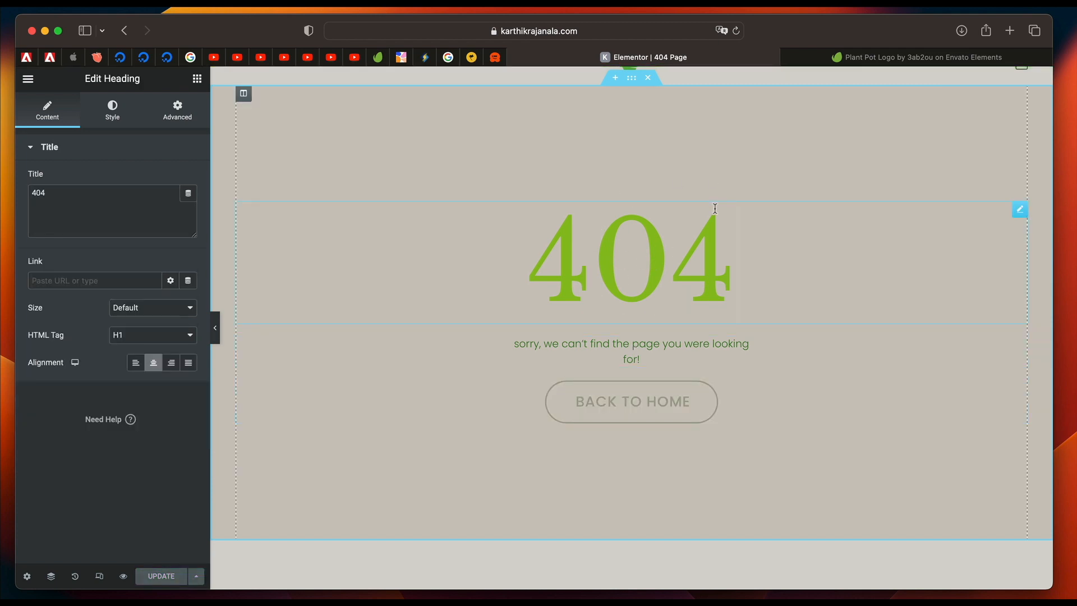
click(891, 55)
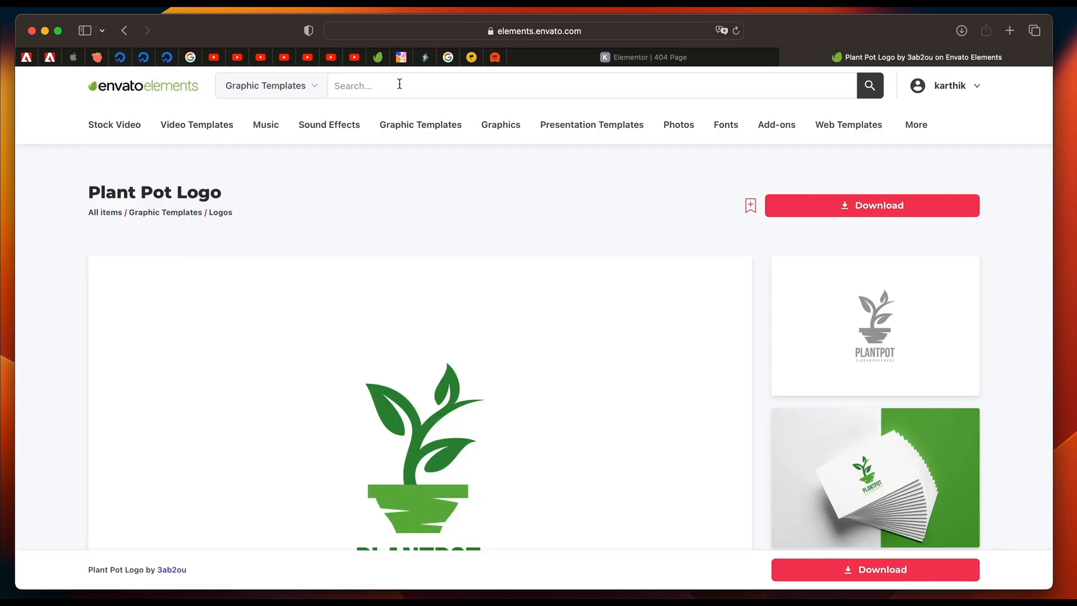
click(187, 94)
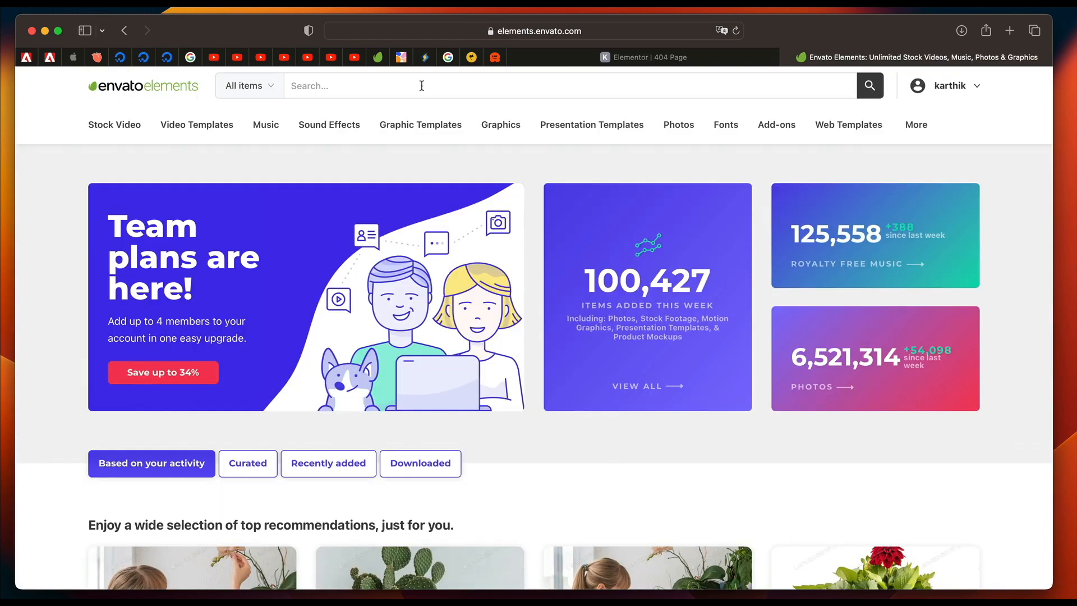
text(404 page)
key(Return)
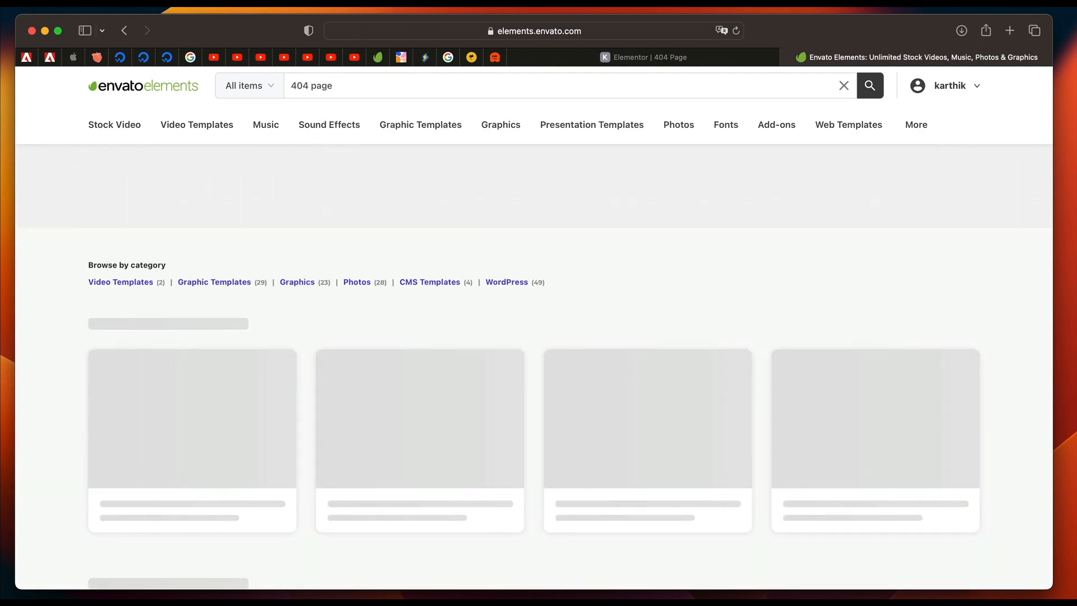
Browse all 404 page results in Graphic Templates and open the 404 Error - Landing Page item by TanahAirStudio.
scroll(654, 262, down, 5)
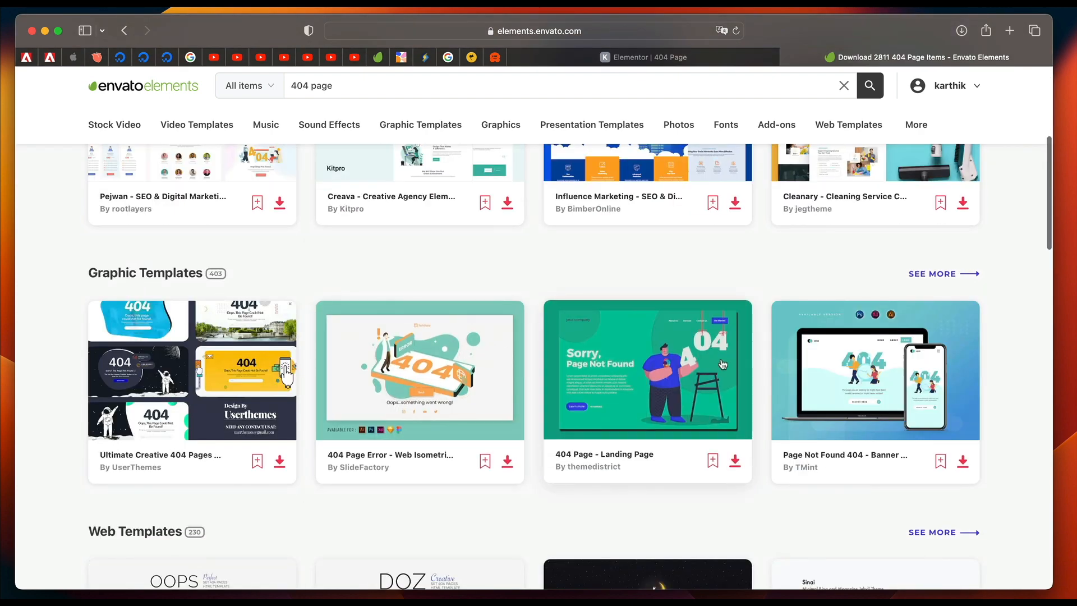
click(945, 276)
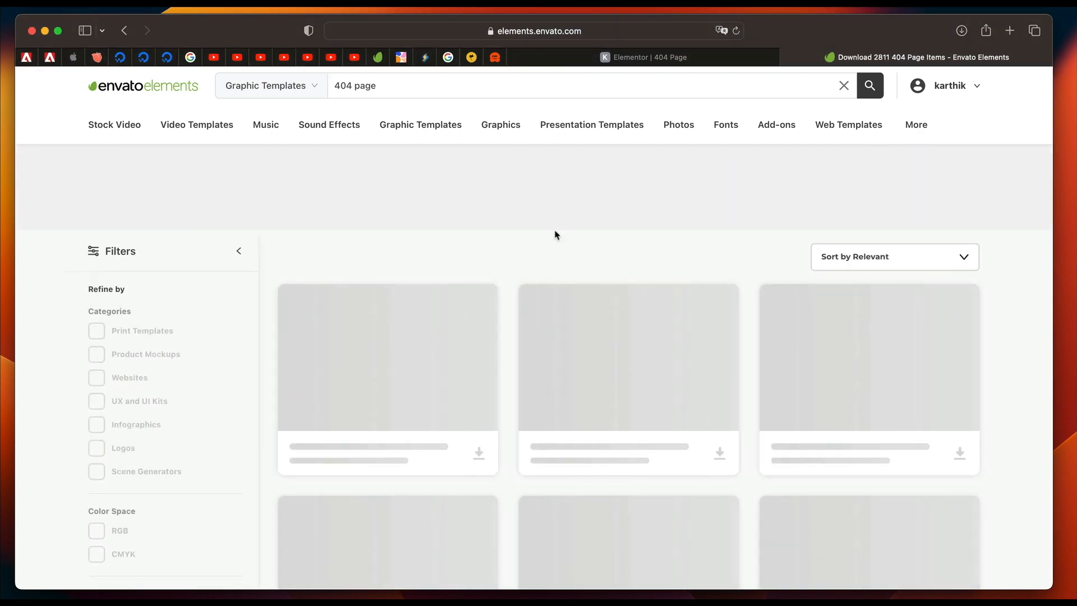
scroll(507, 226, down, 6)
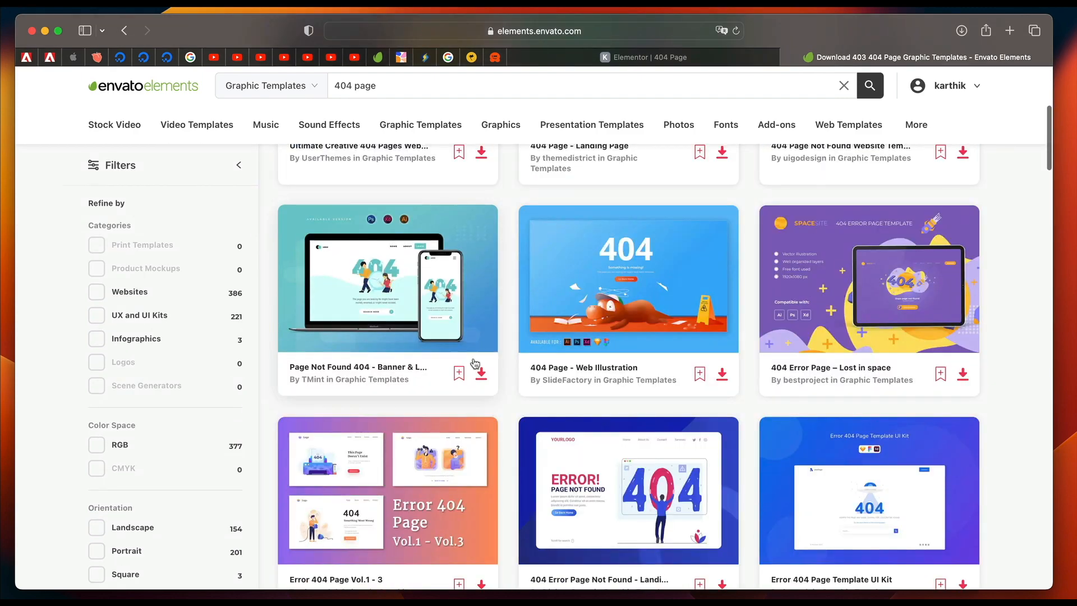
scroll(475, 363, down, 10)
scroll(474, 363, down, 10)
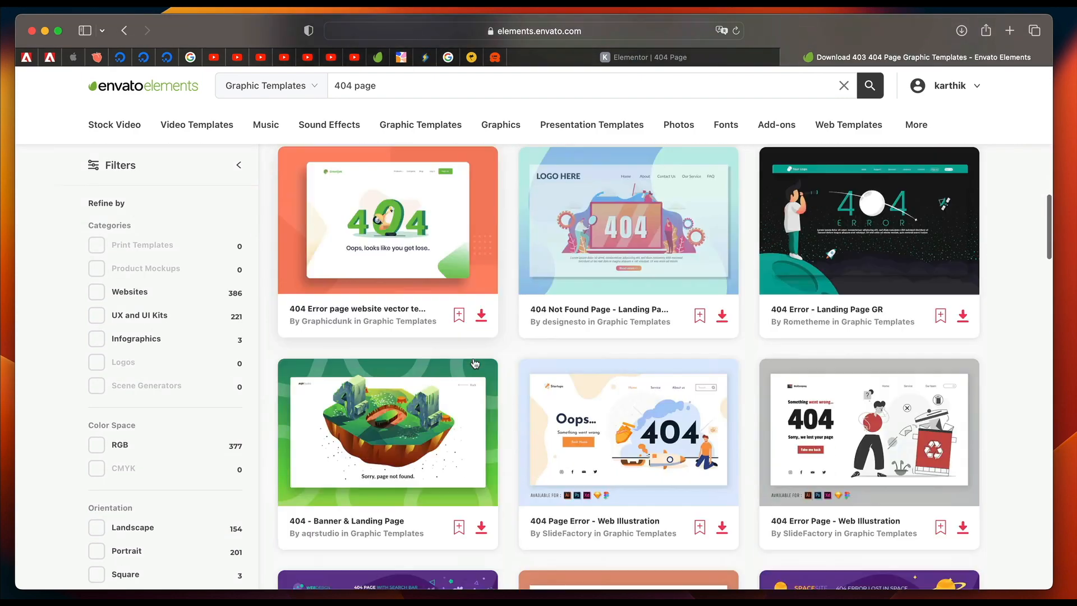
scroll(475, 363, down, 10)
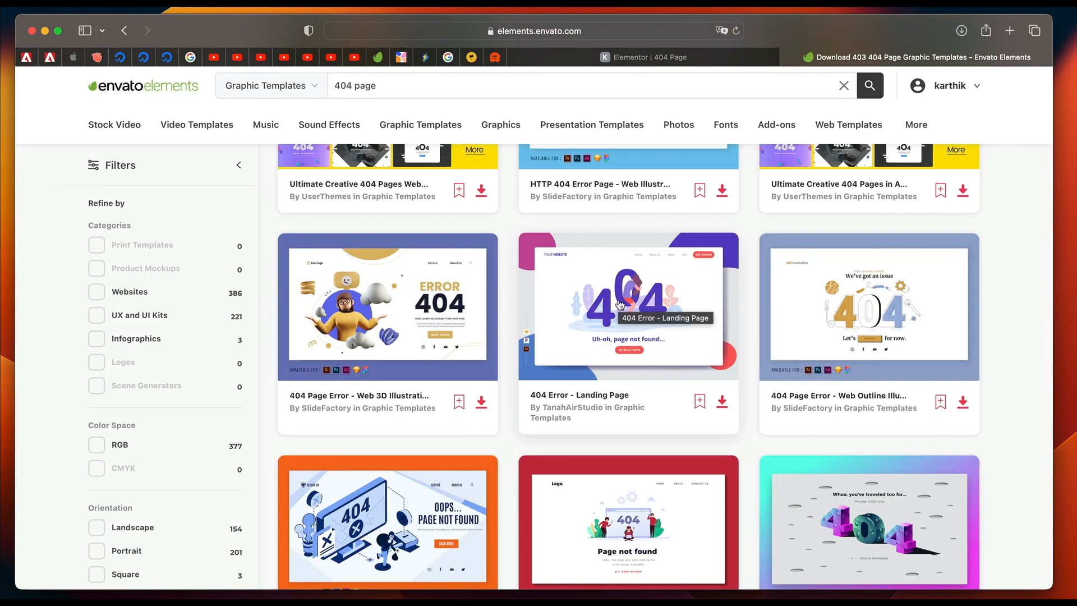
click(841, 286)
scroll(362, 292, left, 10)
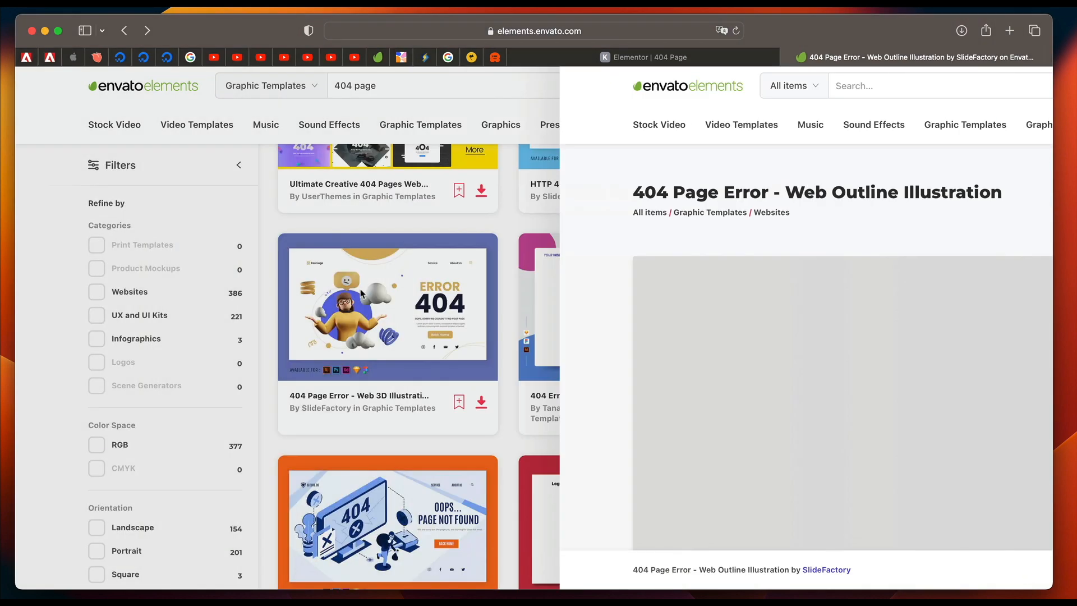
click(629, 290)
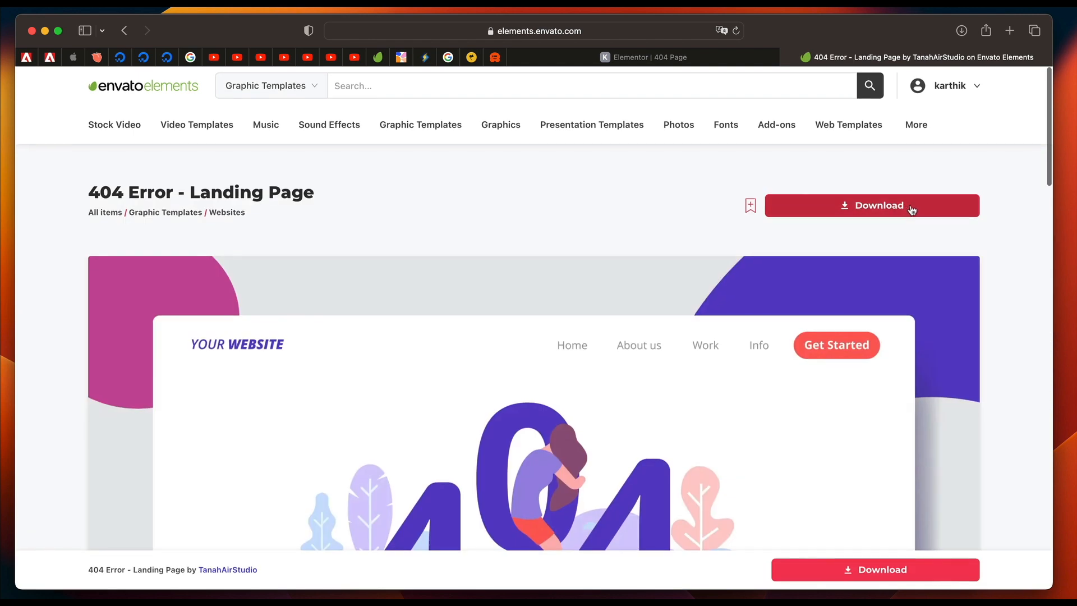
Download the 404 Error - Landing Page template, adding it to the store website's project.
click(905, 208)
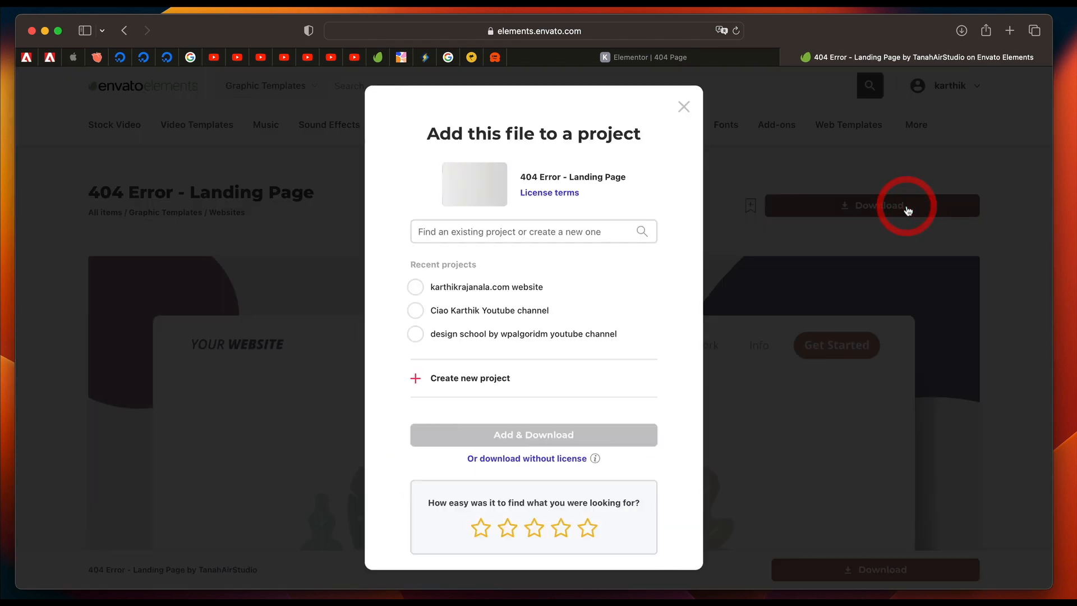
click(479, 292)
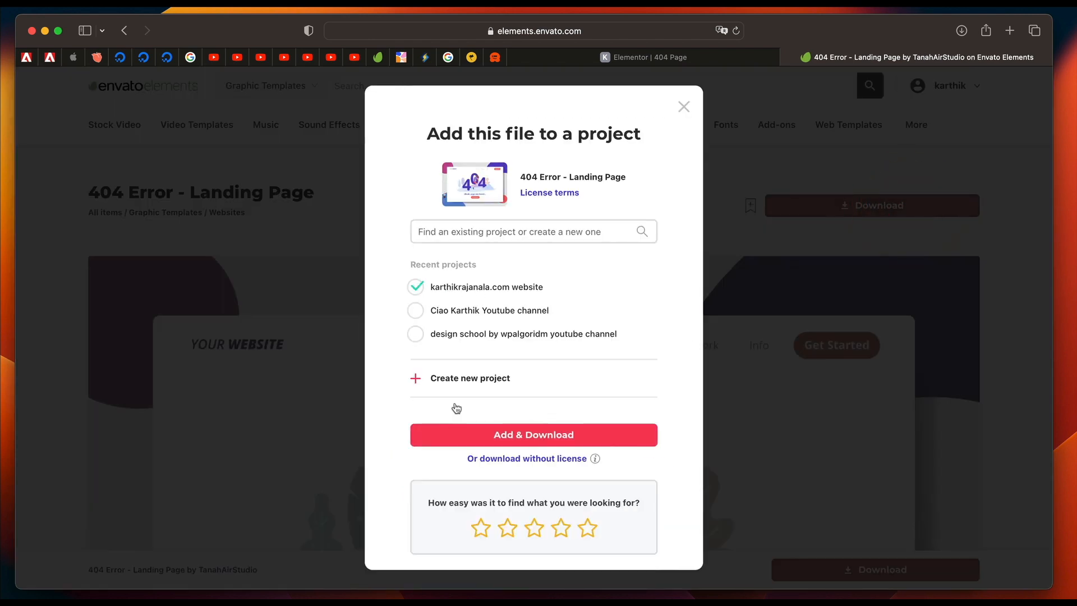
click(472, 433)
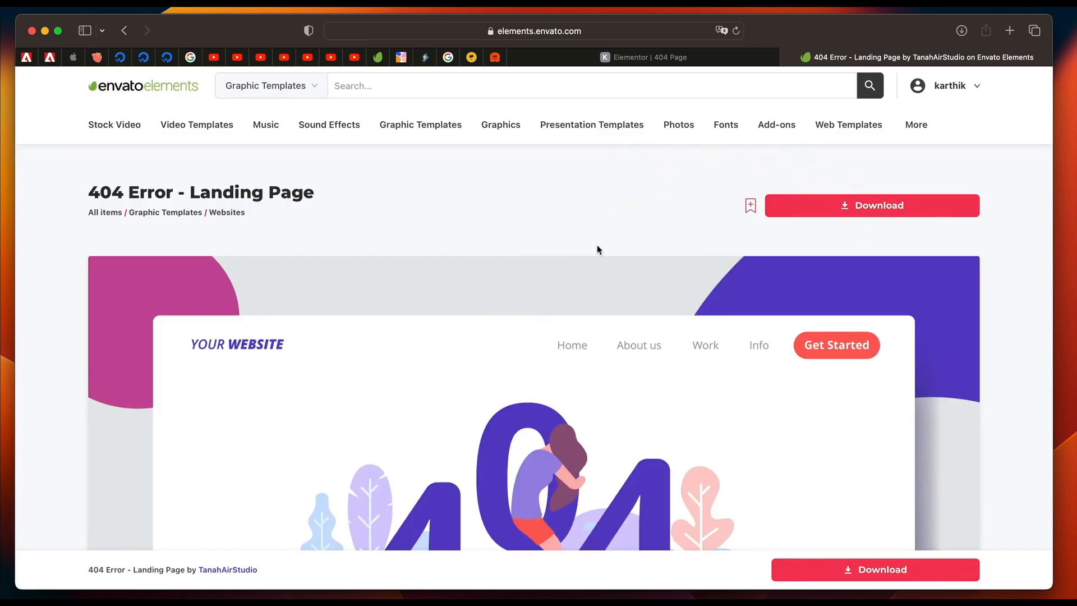
Unzip the downloaded 404-error-landing-page archive and open 404 Error.ai from its AI folder in Adobe Illustrator.
click(962, 30)
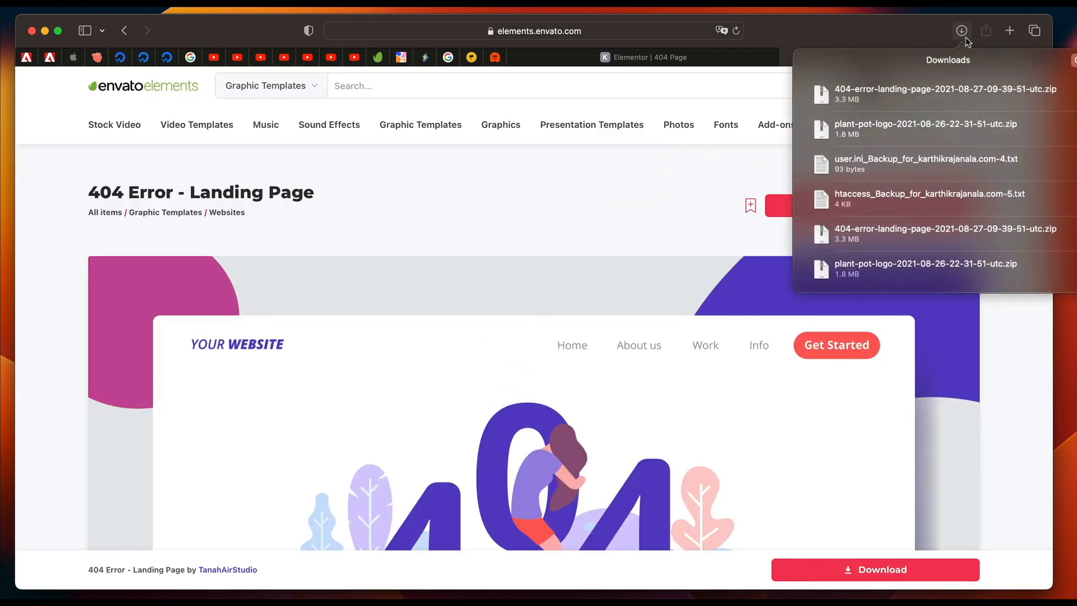
click(1040, 88)
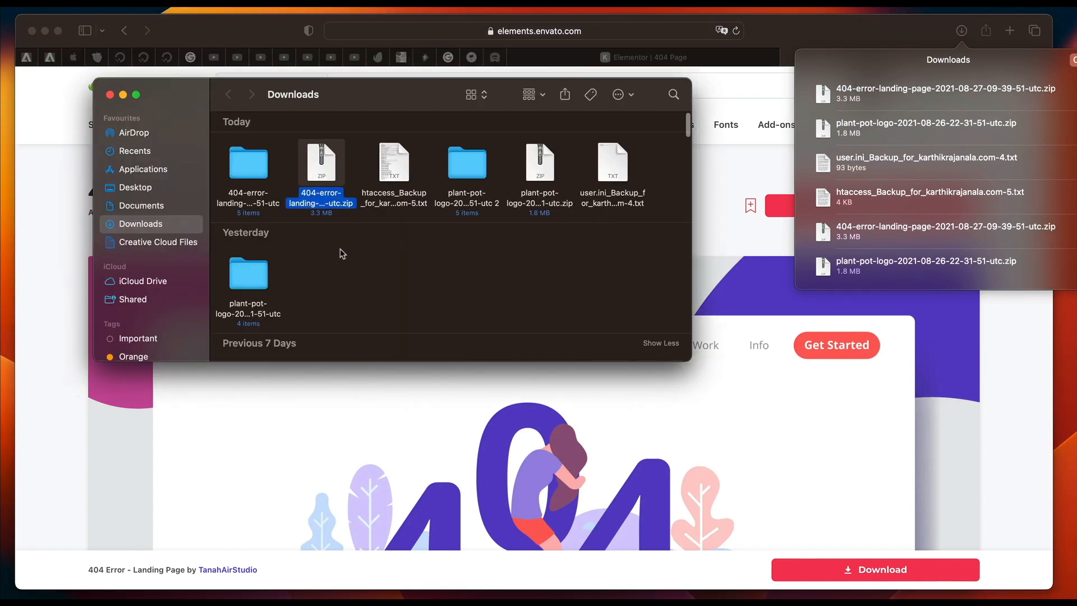
double_click(316, 167)
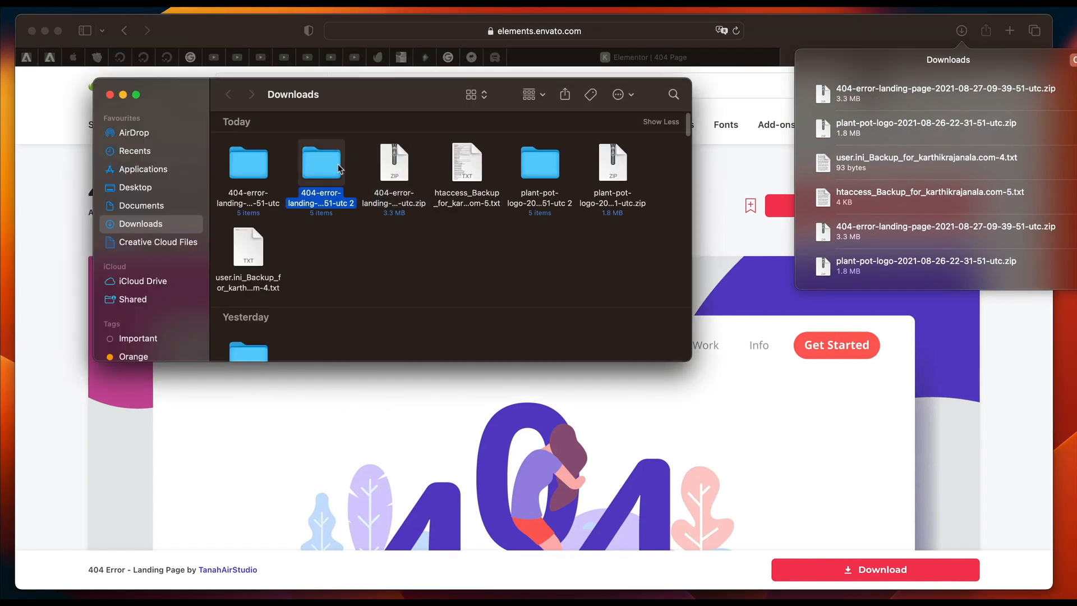
double_click(316, 168)
double_click(262, 148)
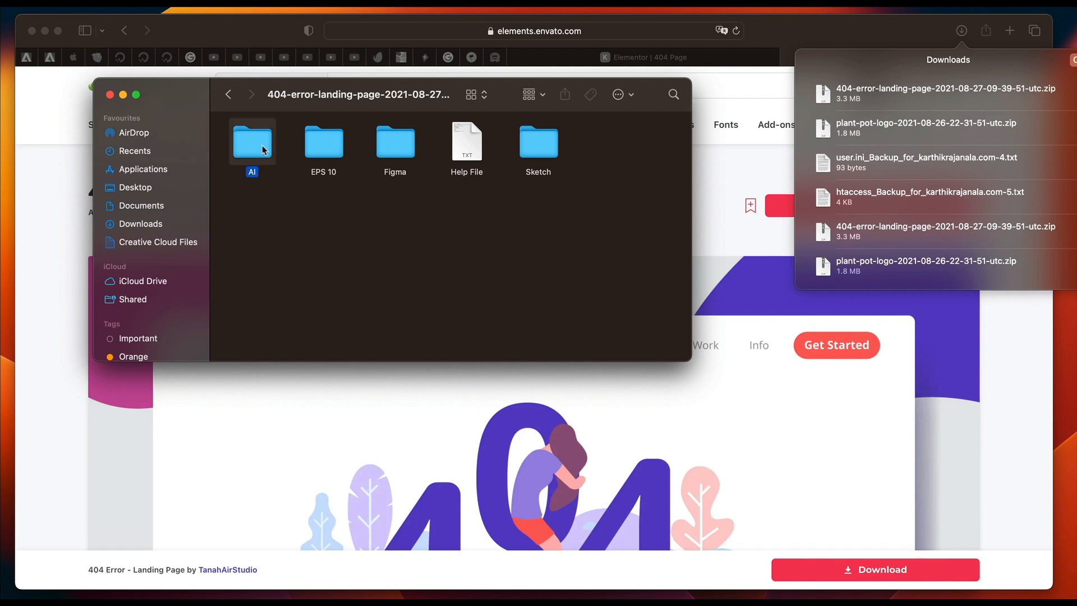
double_click(256, 145)
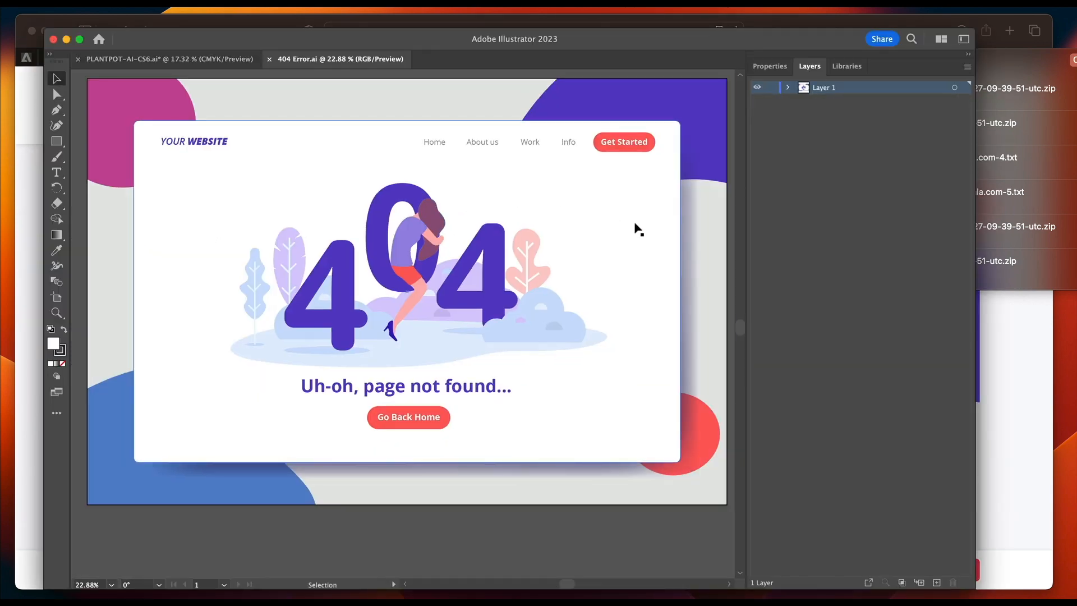
Expand Layer 1 and select the group containing the 404 illustration with the woman and plants.
click(788, 89)
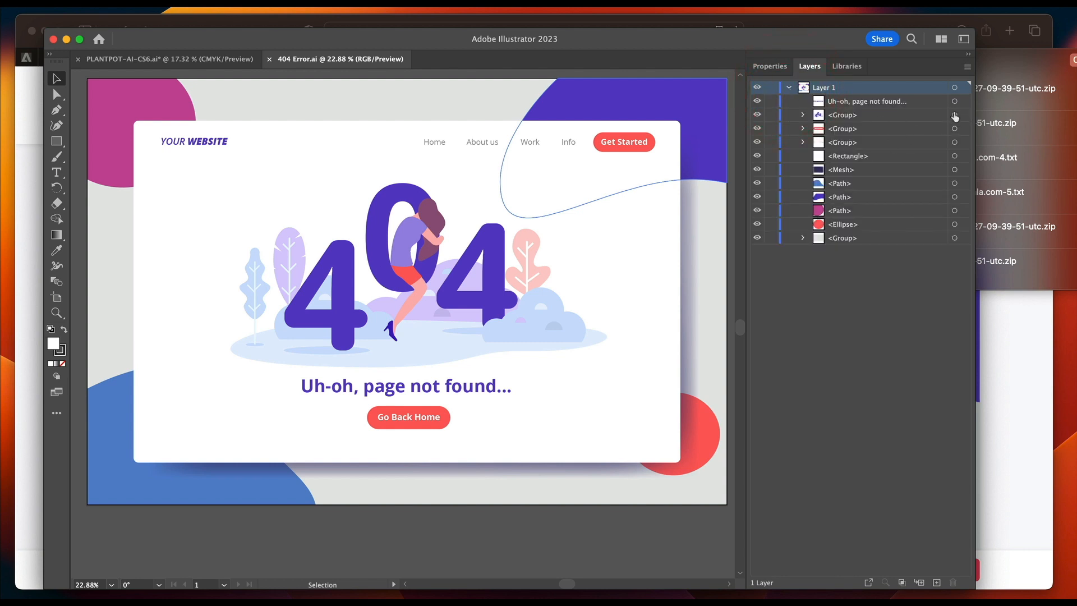
click(954, 115)
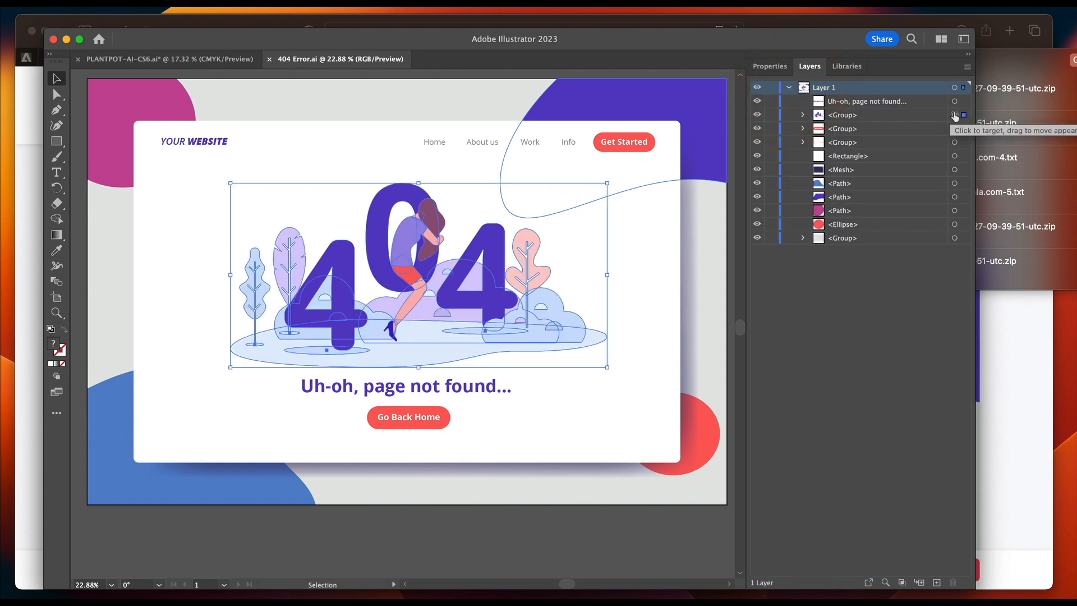
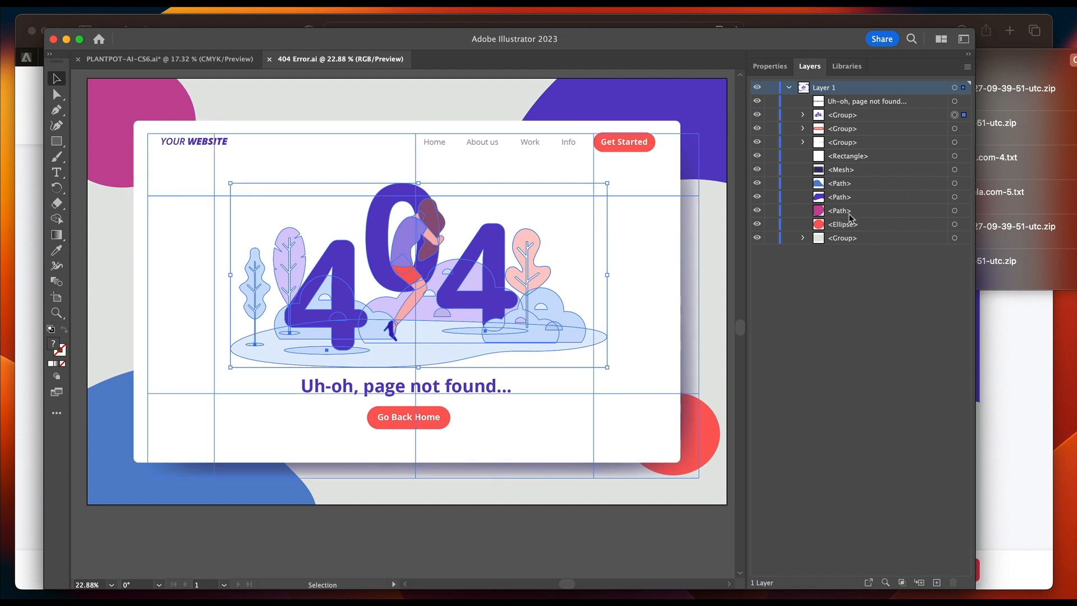
Recolor the first 4 of the 404 illustration with the green fill 2DC96C.
click(954, 116)
click(803, 115)
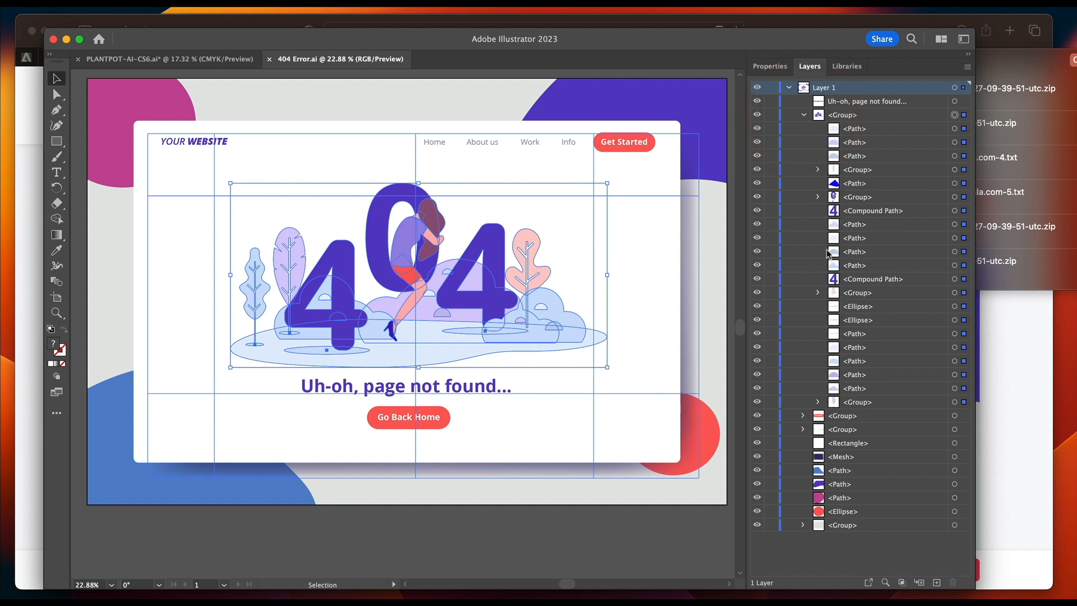
click(954, 211)
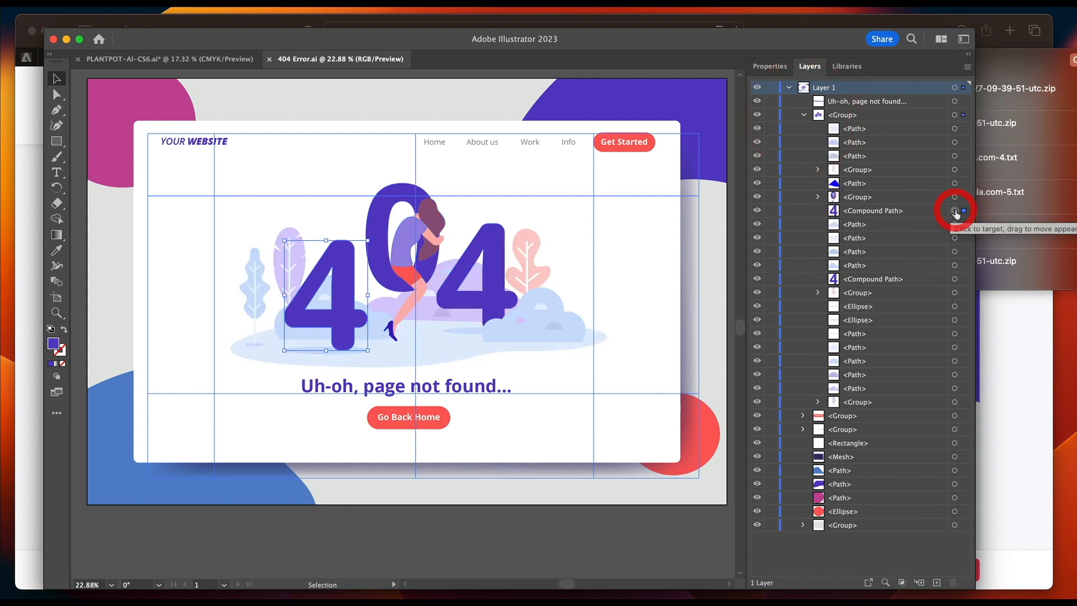
double_click(58, 346)
click(569, 485)
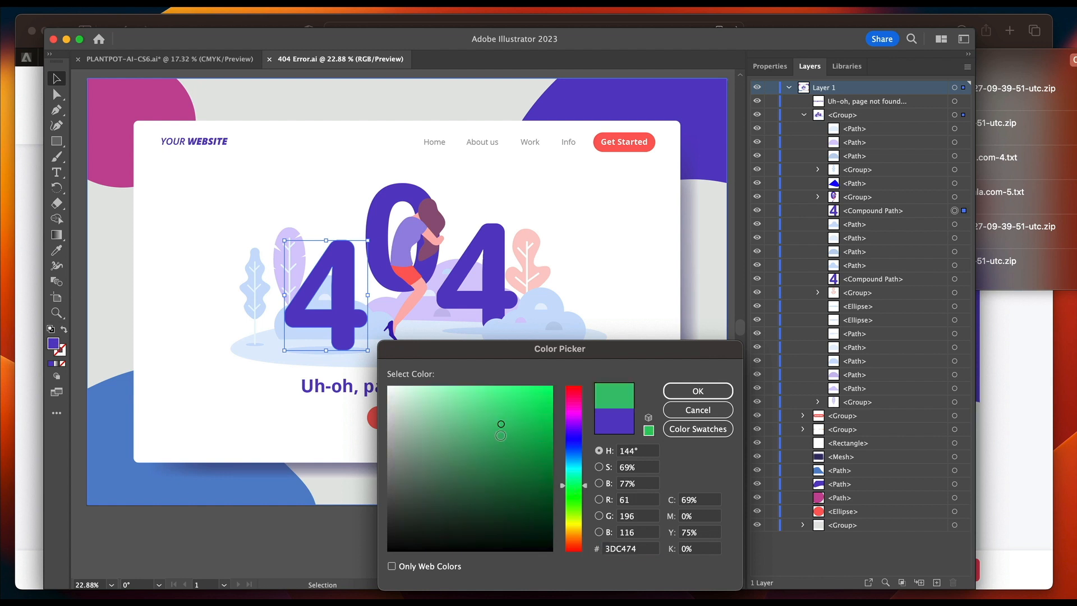
mouse_move(501, 435)
mouse_down()
mouse_move(514, 442)
mouse_move(517, 419)
mouse_up()
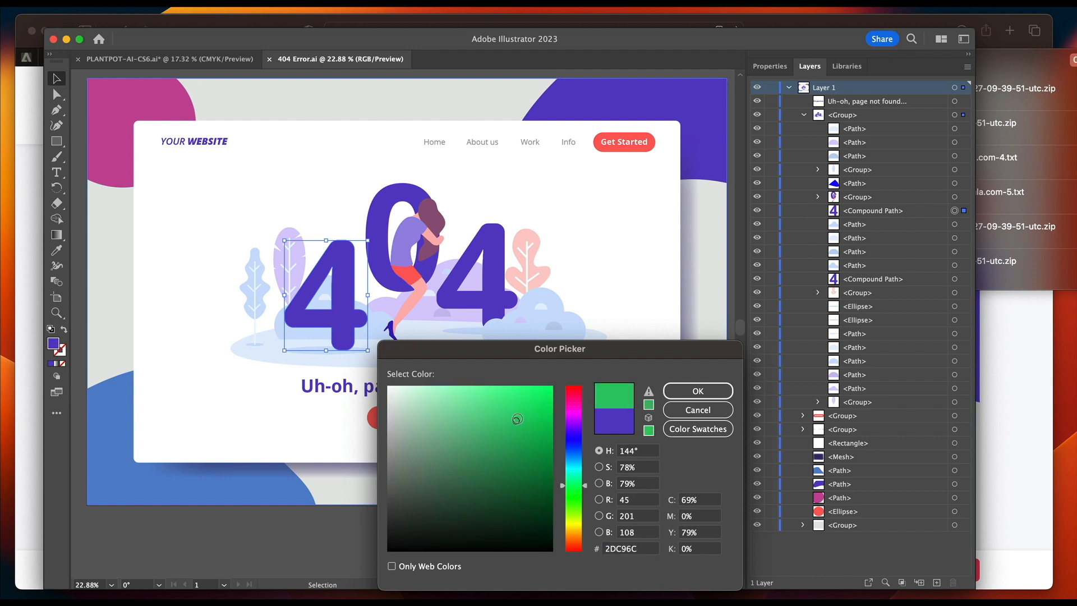
click(698, 391)
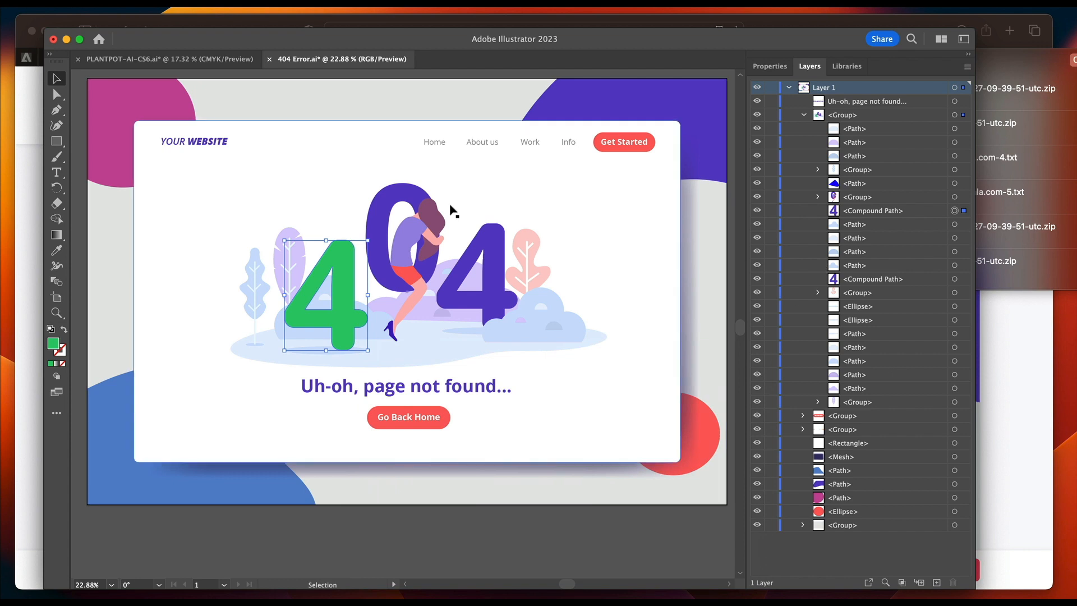
Recolor the 0 inside the woman's group with the green fill 2ABA2D.
click(415, 193)
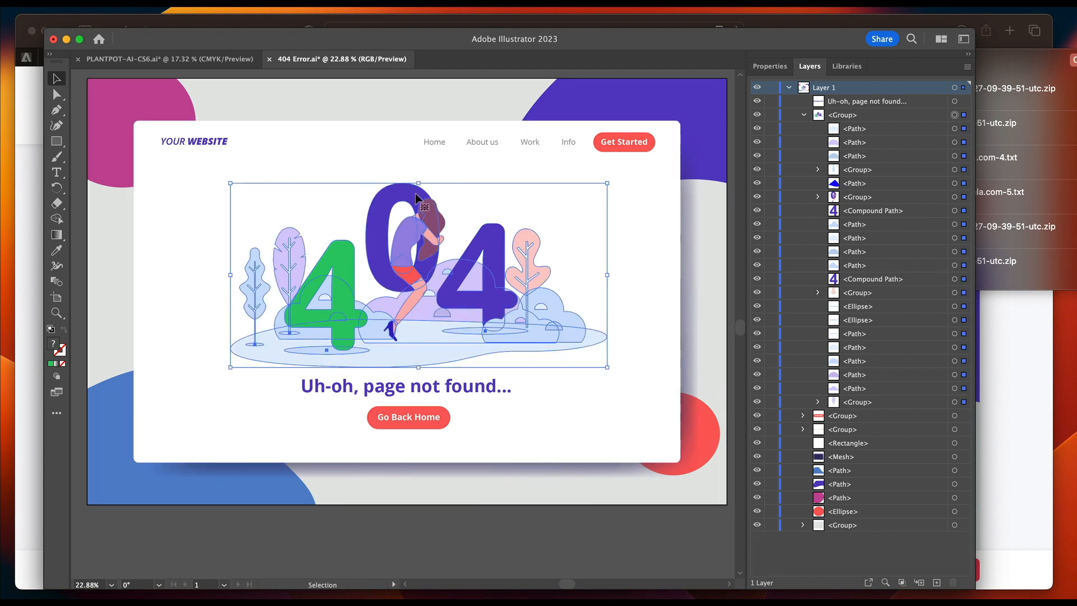
click(955, 198)
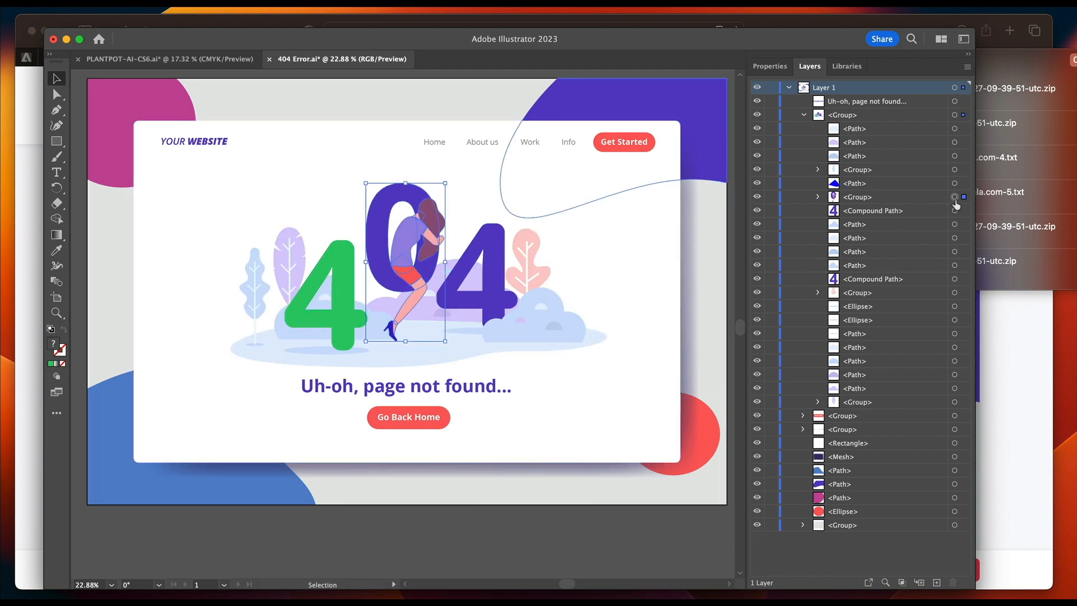
click(817, 197)
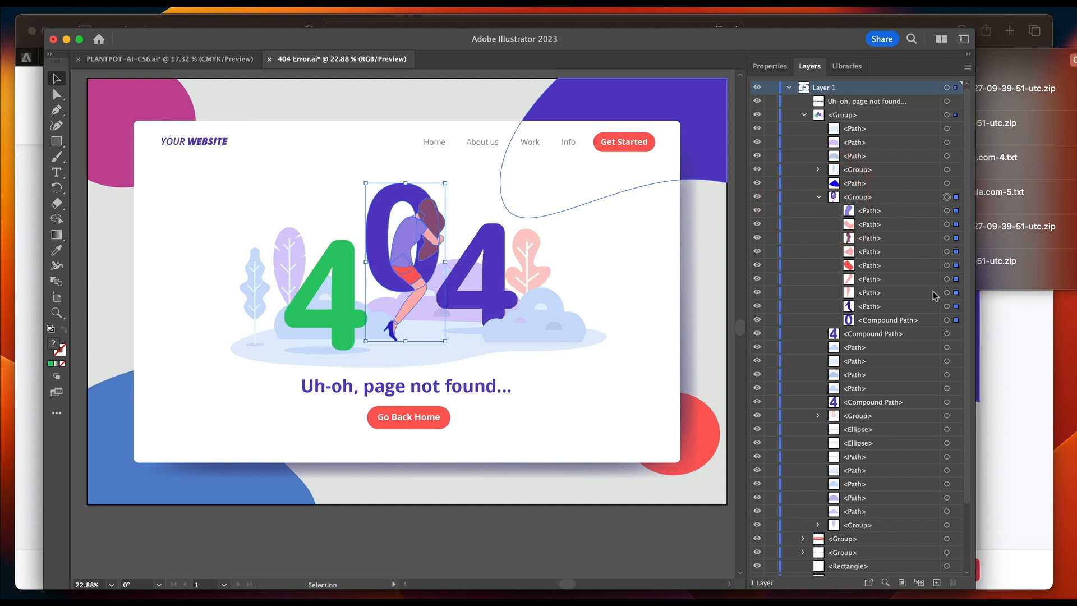
click(946, 321)
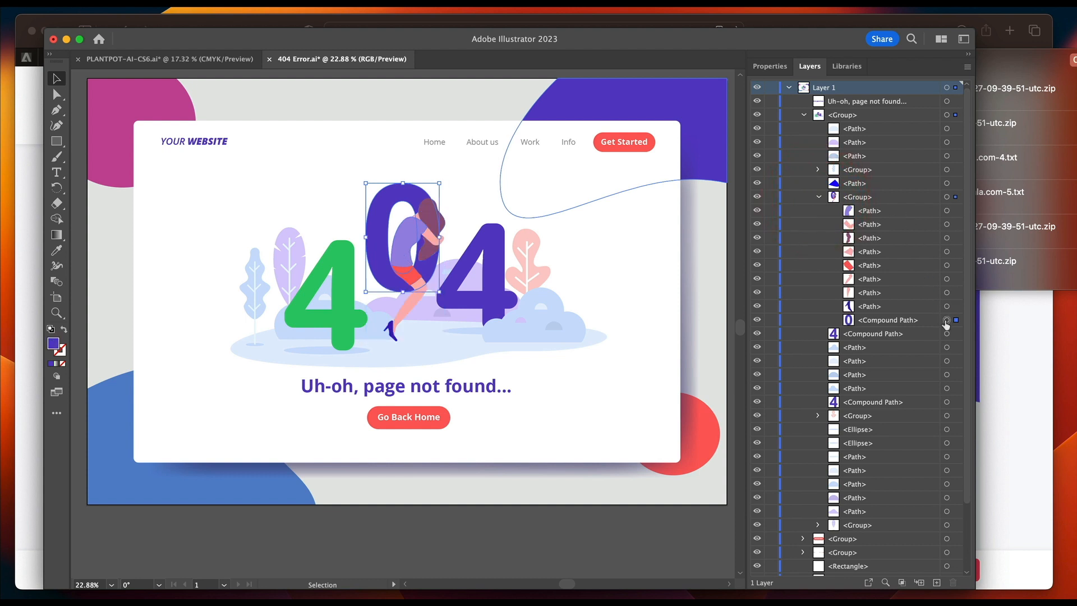
double_click(54, 343)
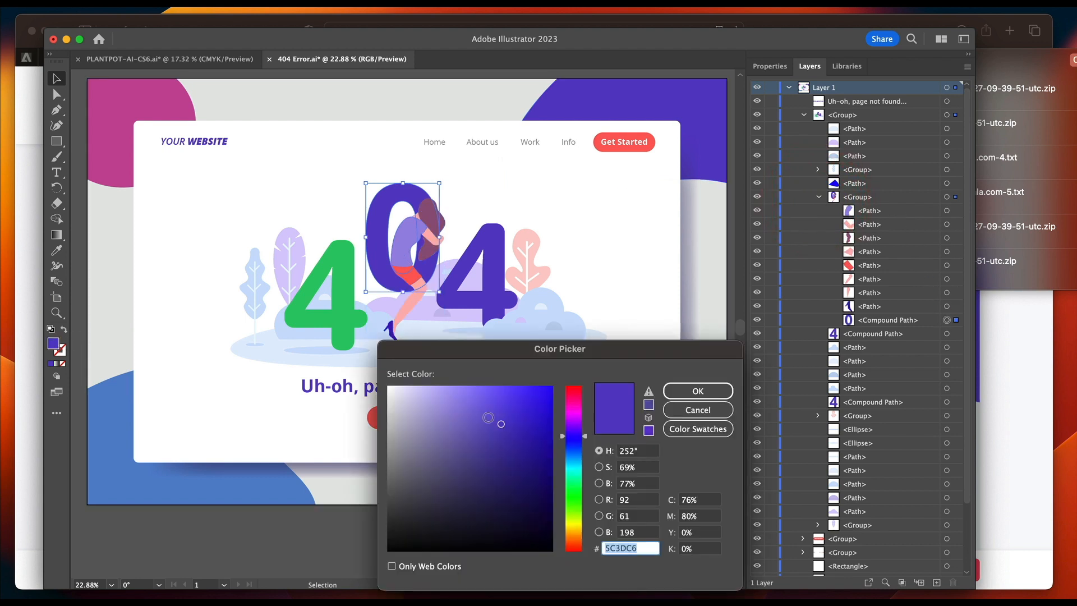
click(580, 498)
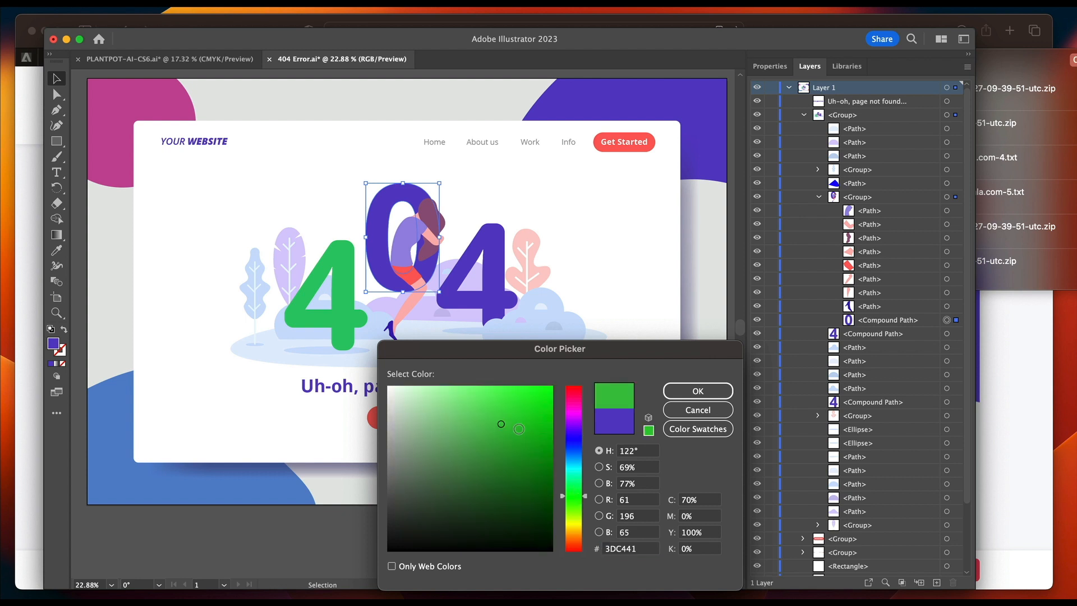
drag(519, 429, 516, 430)
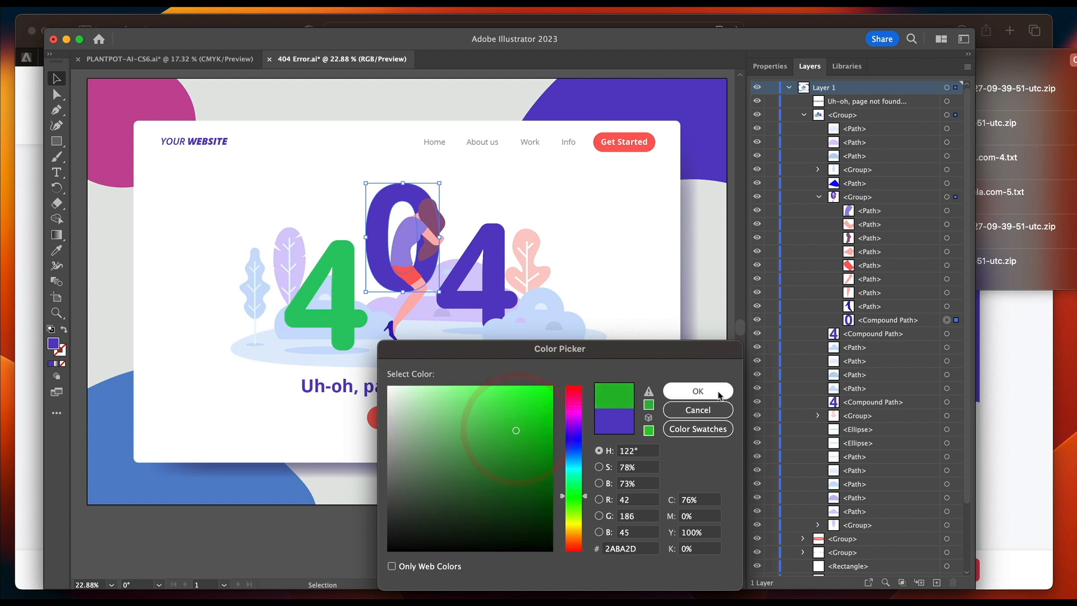
click(719, 395)
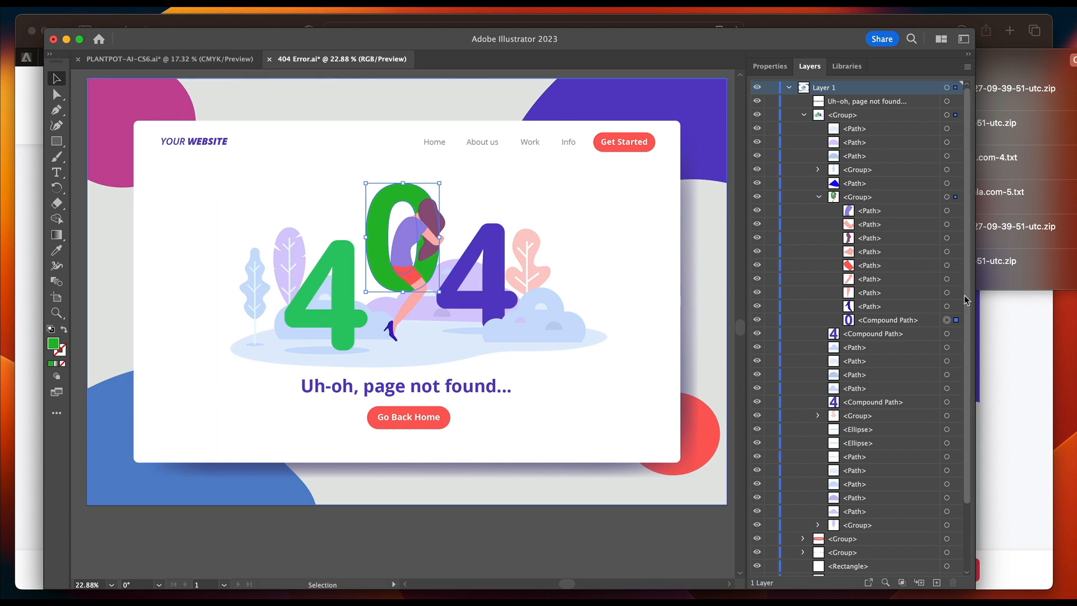
Recolor the last 4 of the illustration with a green fill at hue 145°.
click(947, 335)
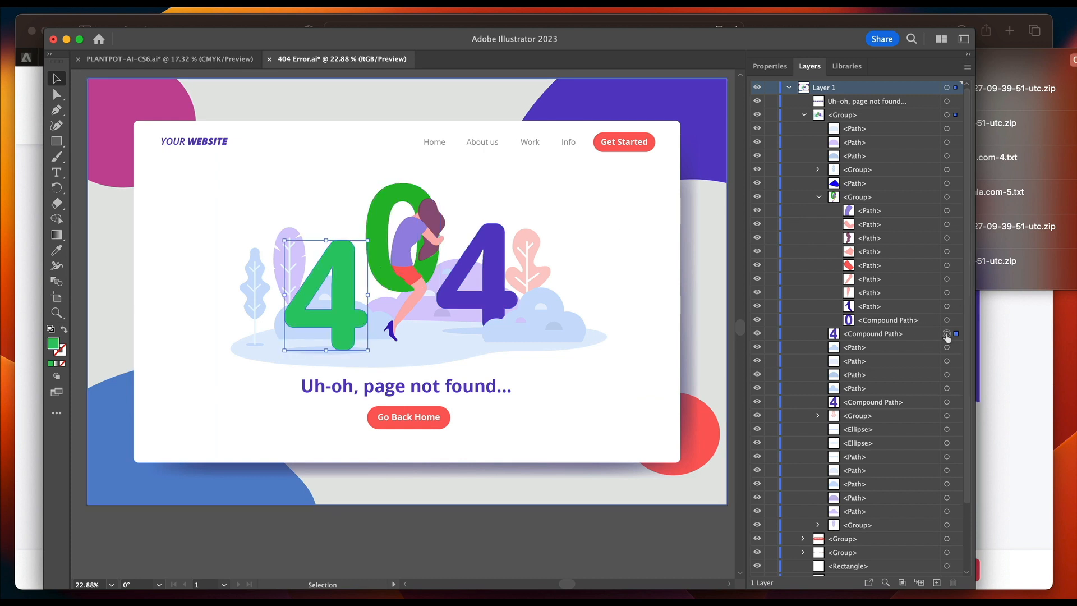
click(947, 402)
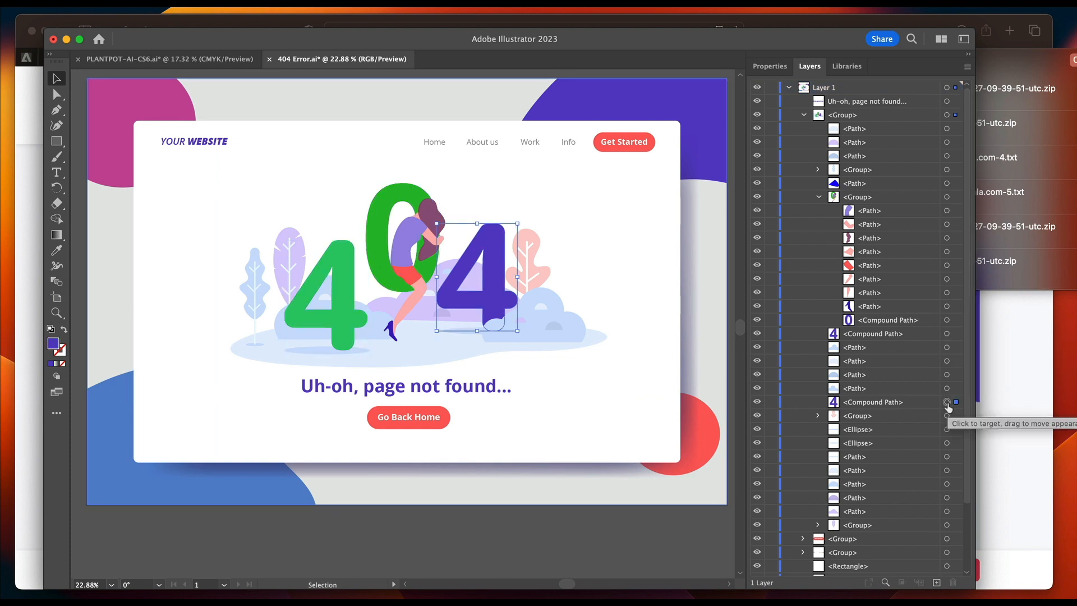
double_click(57, 343)
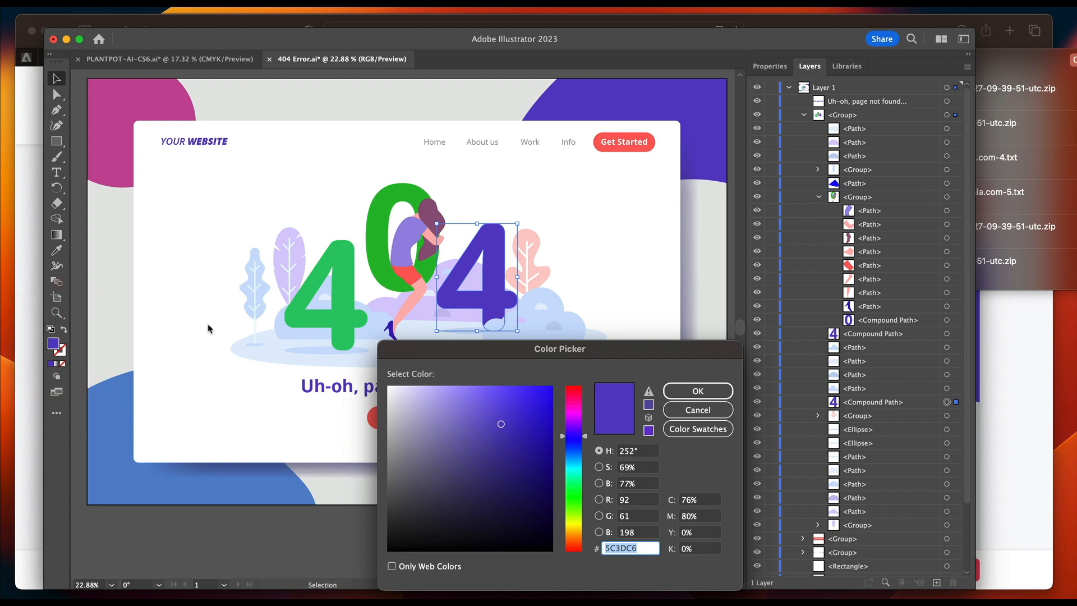
click(574, 486)
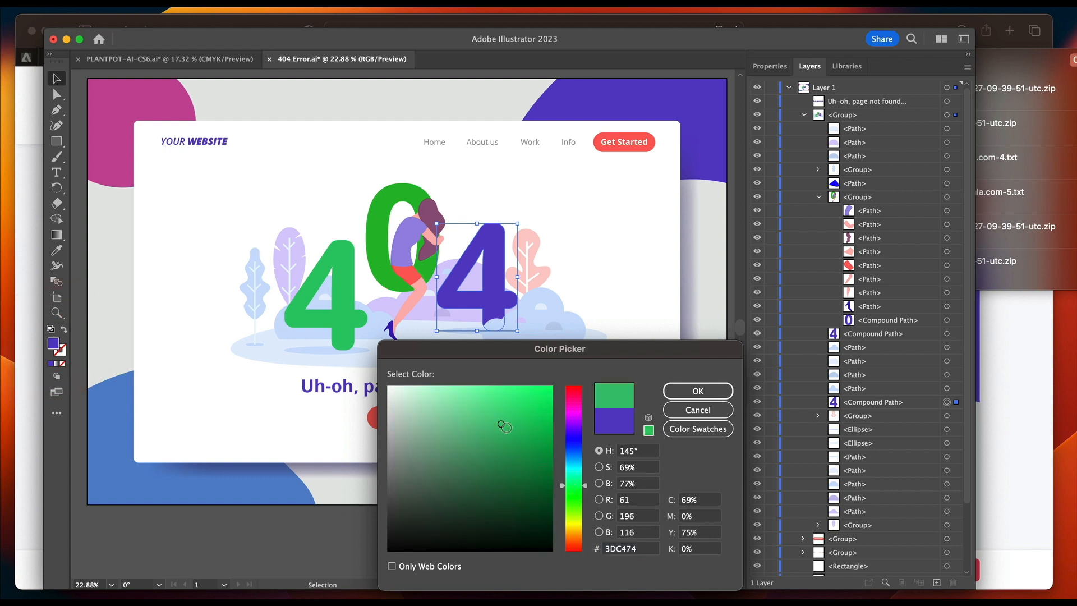
click(697, 391)
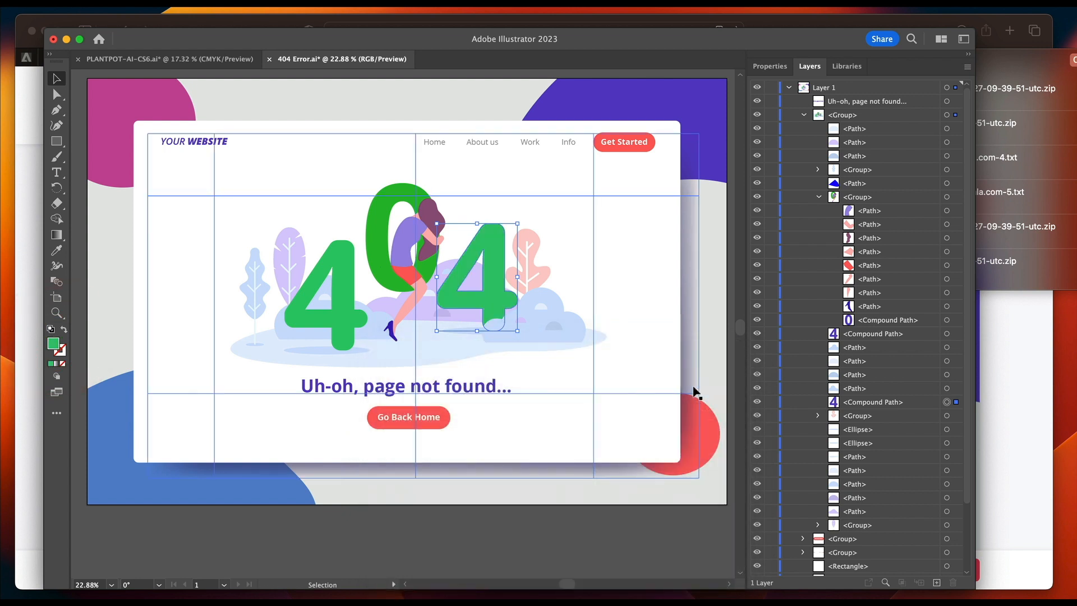
Select the whole 404 illustration group and export the selection as an SVG with the prefix "404 page".
click(946, 197)
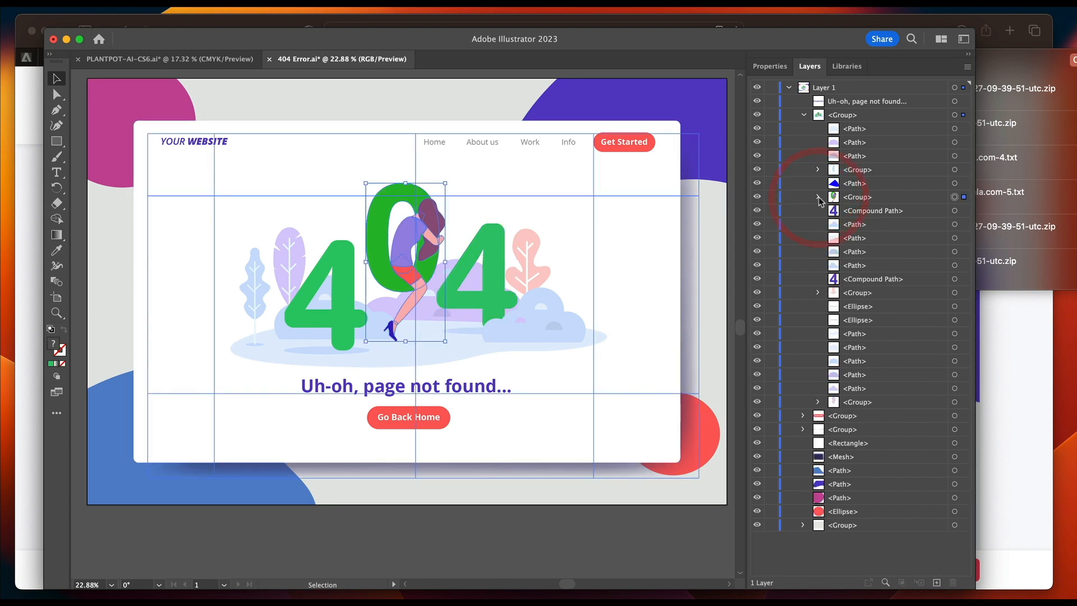
click(954, 115)
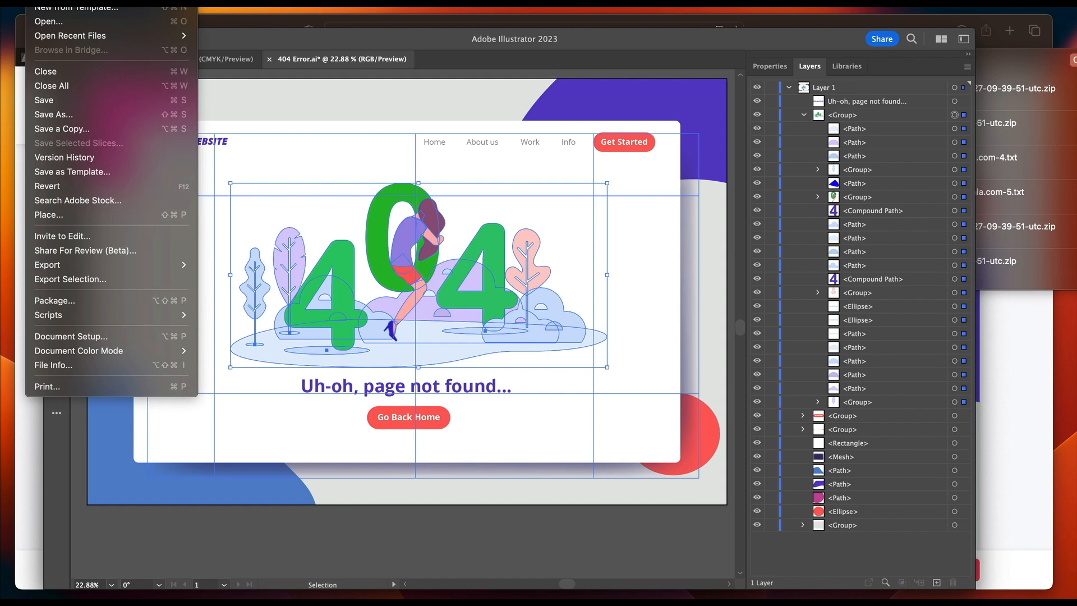
click(93, 279)
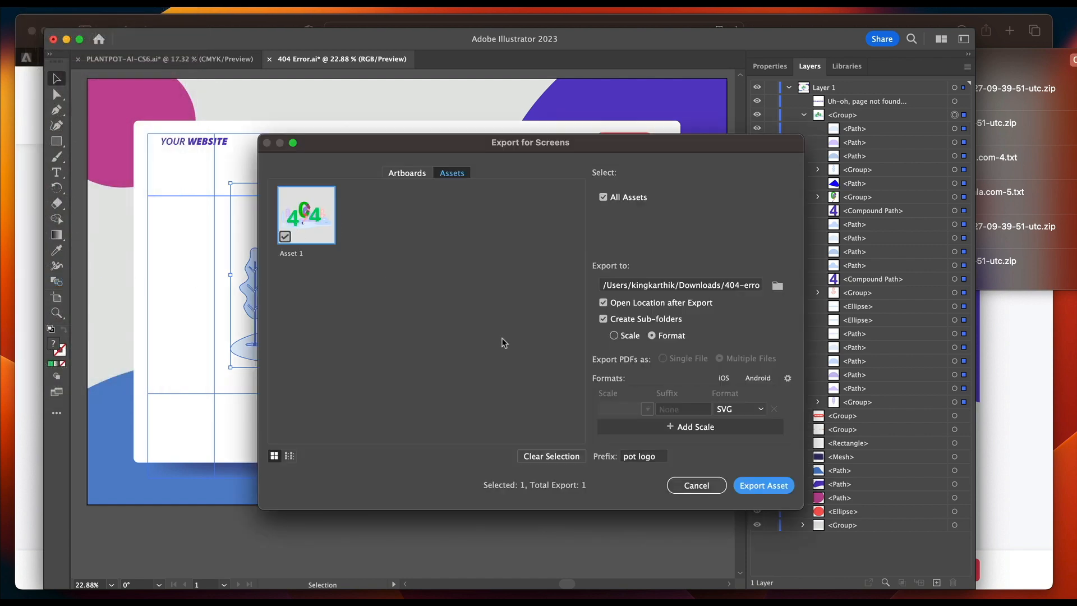
click(653, 457)
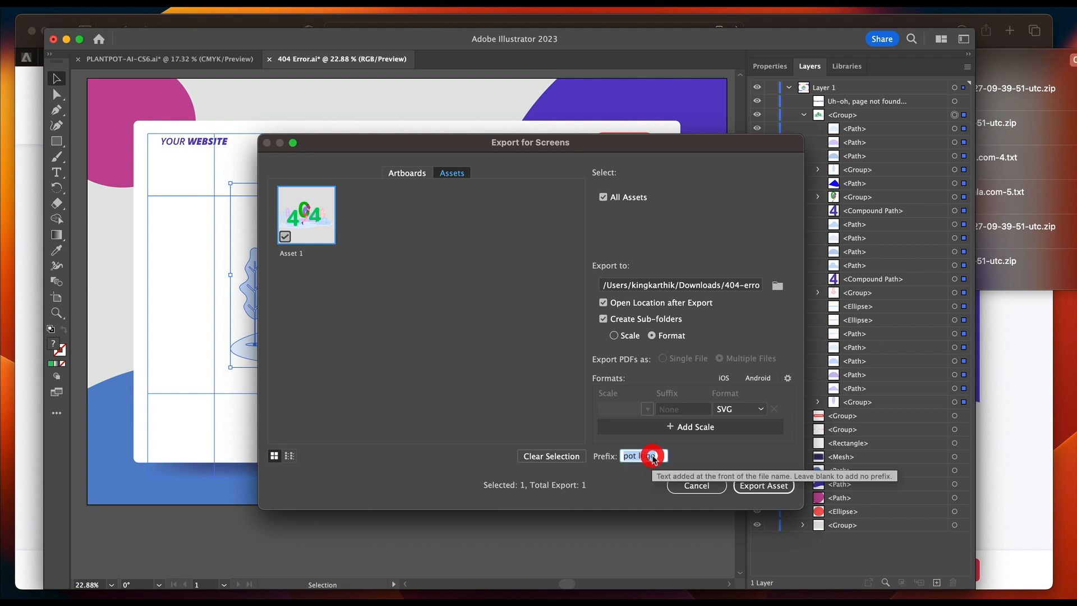
text(404 page)
click(738, 410)
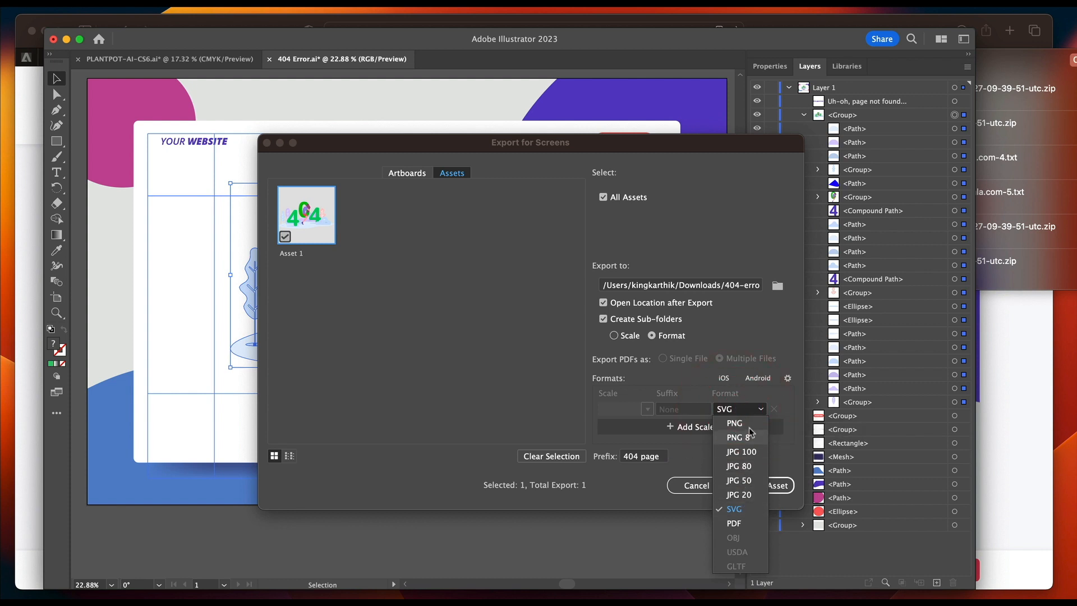
click(751, 411)
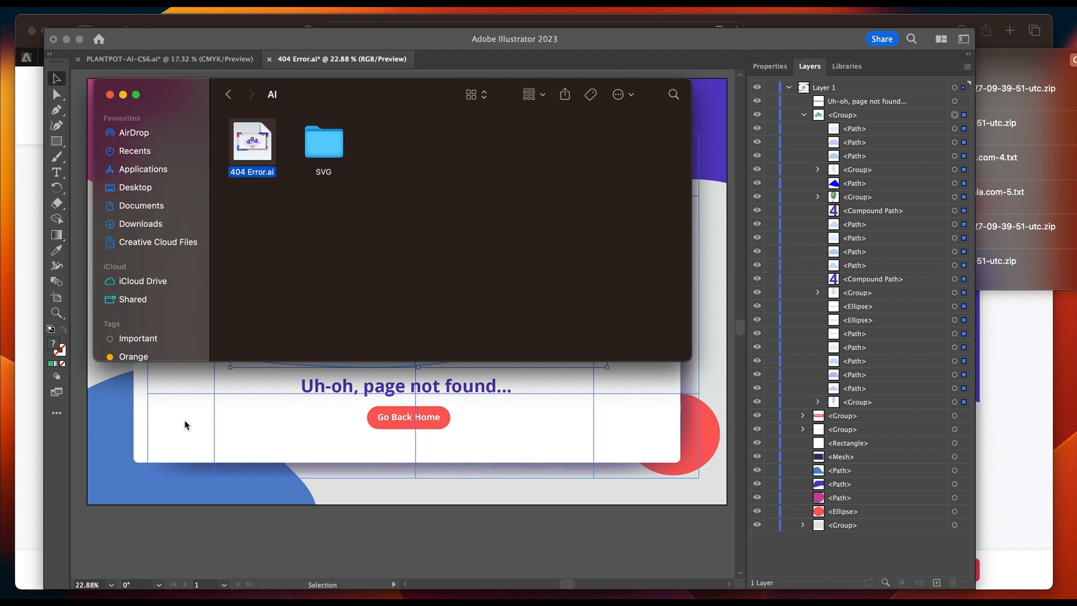
Switch to the browser's Elementor 404 Page editor and add an Image widget directly below the 404 heading.
click(190, 25)
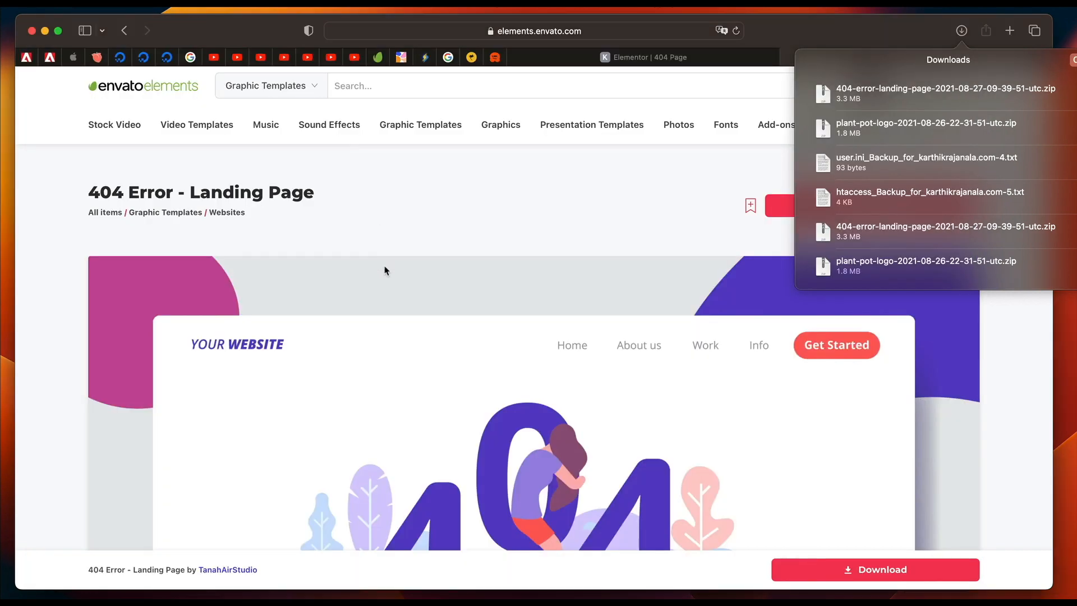
click(679, 58)
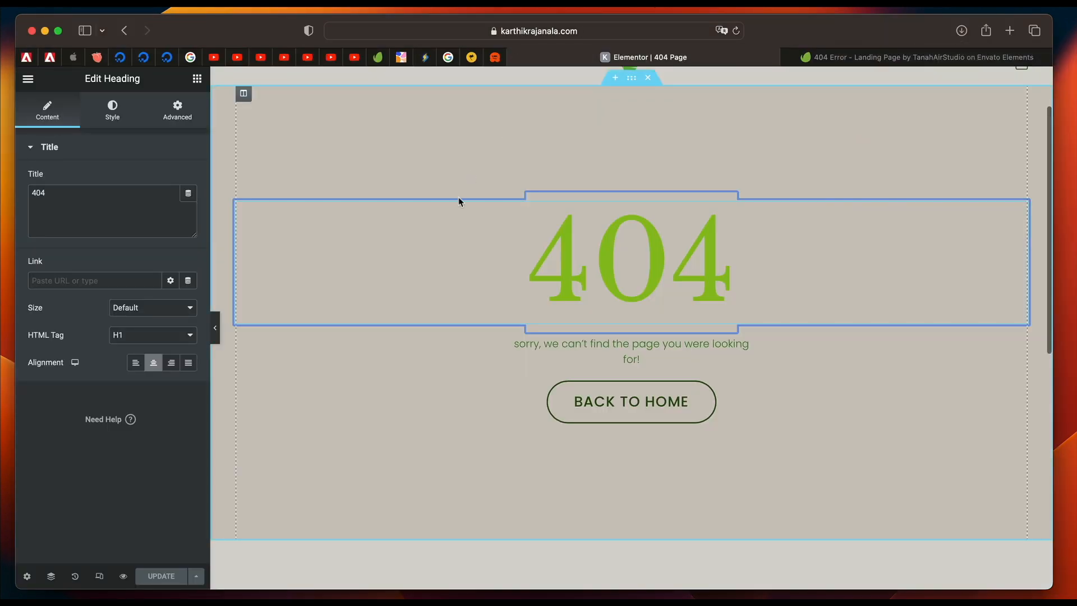
click(197, 78)
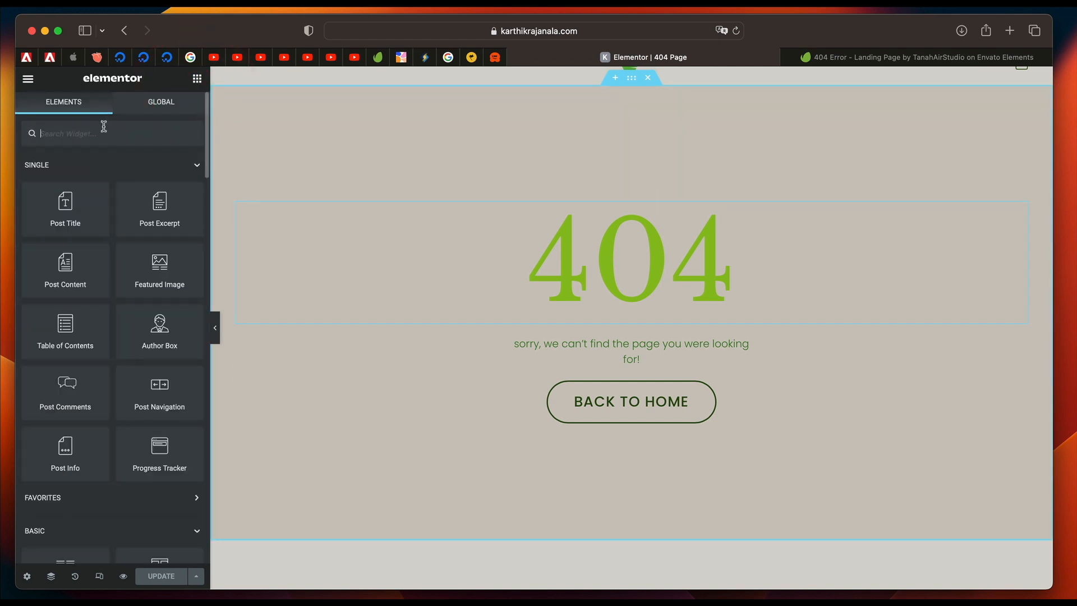
text(image)
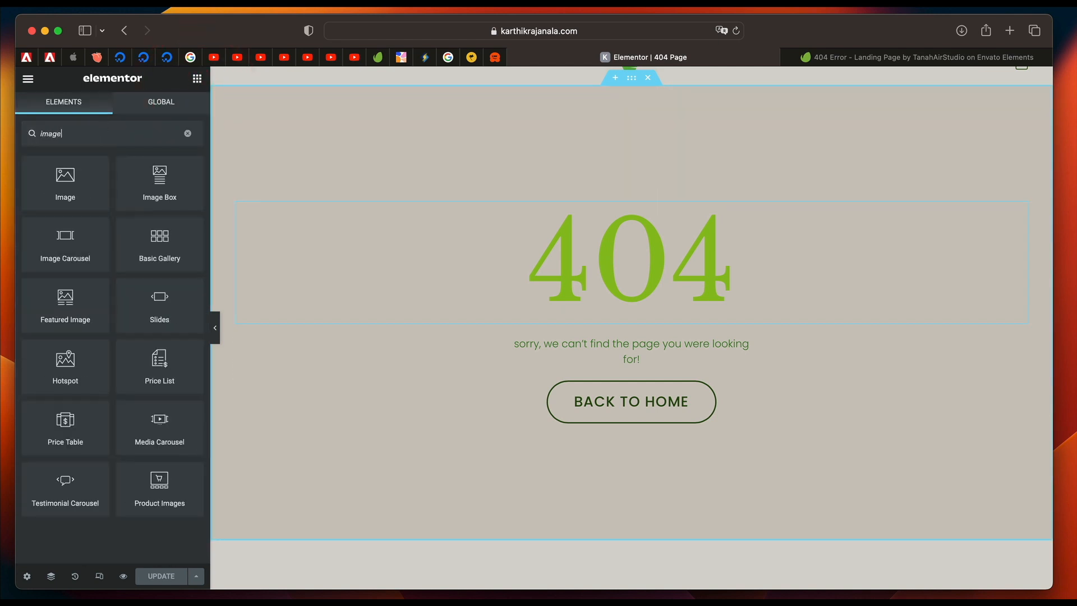
drag(67, 194, 620, 273)
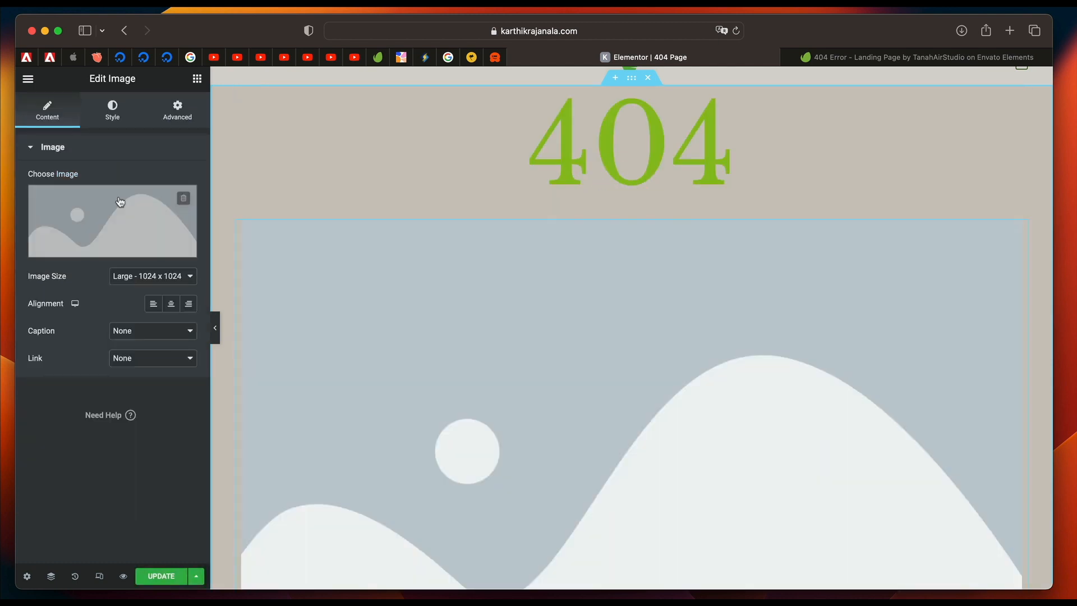
Upload graphicAsset 2.svg from the Desktop's SVG folder as the Image widget's picture, previewing the file beforehand.
click(82, 210)
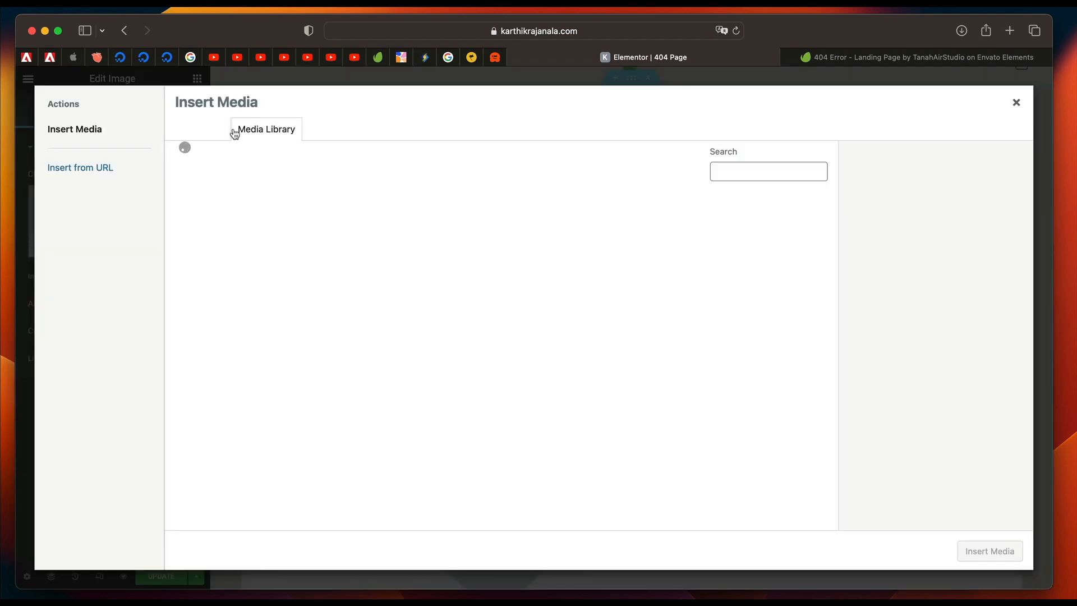
click(205, 131)
click(631, 327)
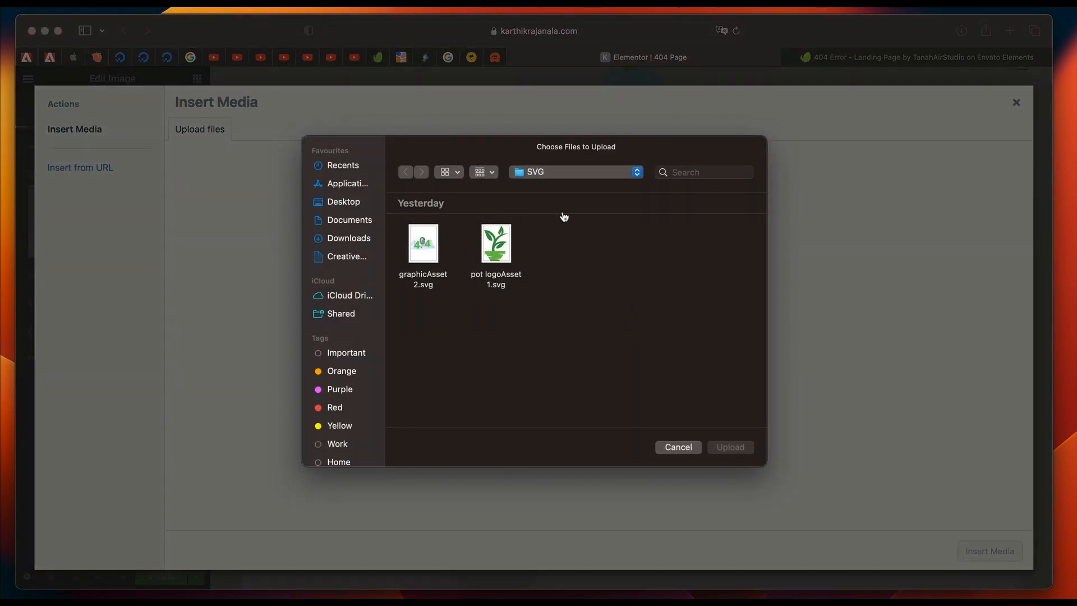
click(349, 205)
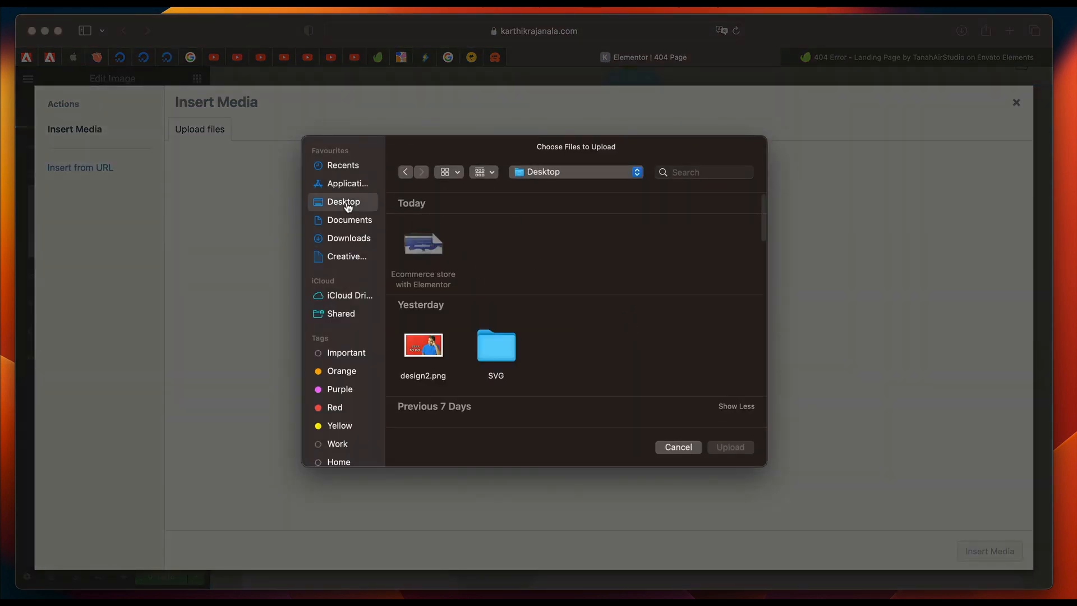
double_click(496, 348)
click(423, 244)
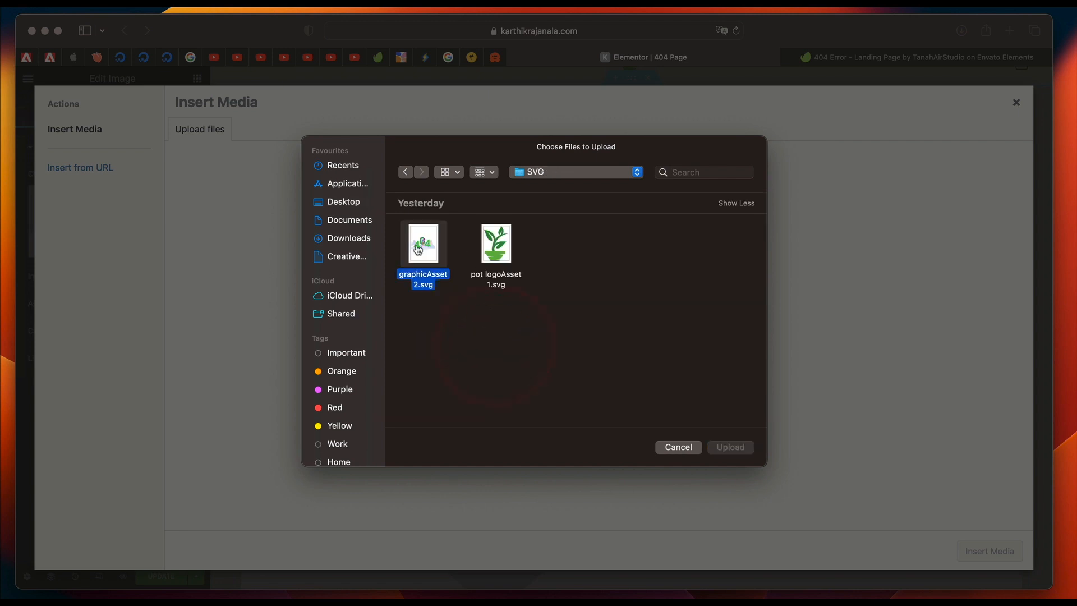
key(space)
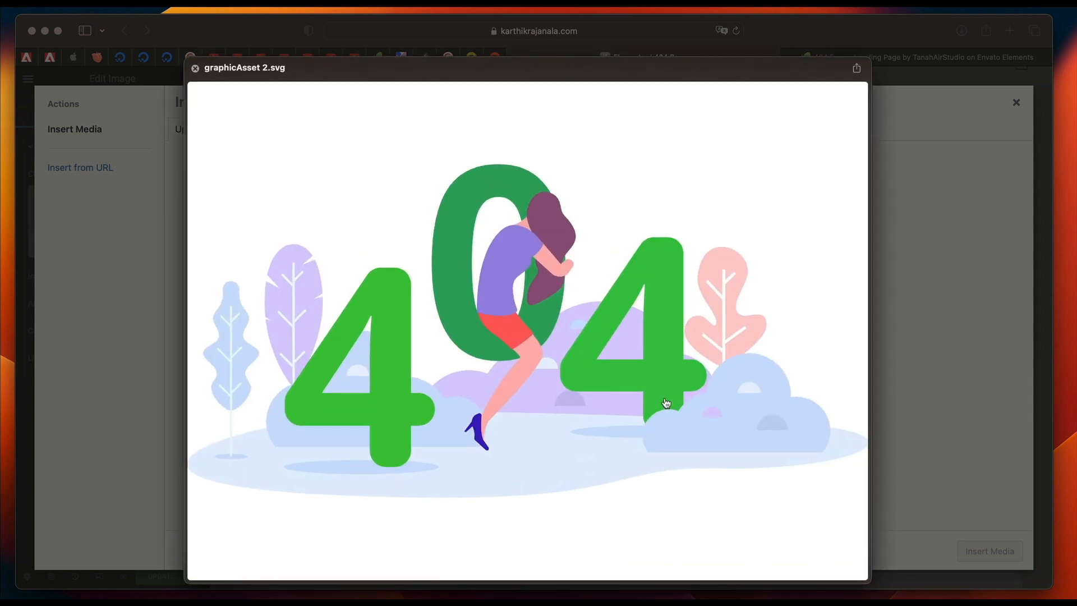
key(space)
click(730, 448)
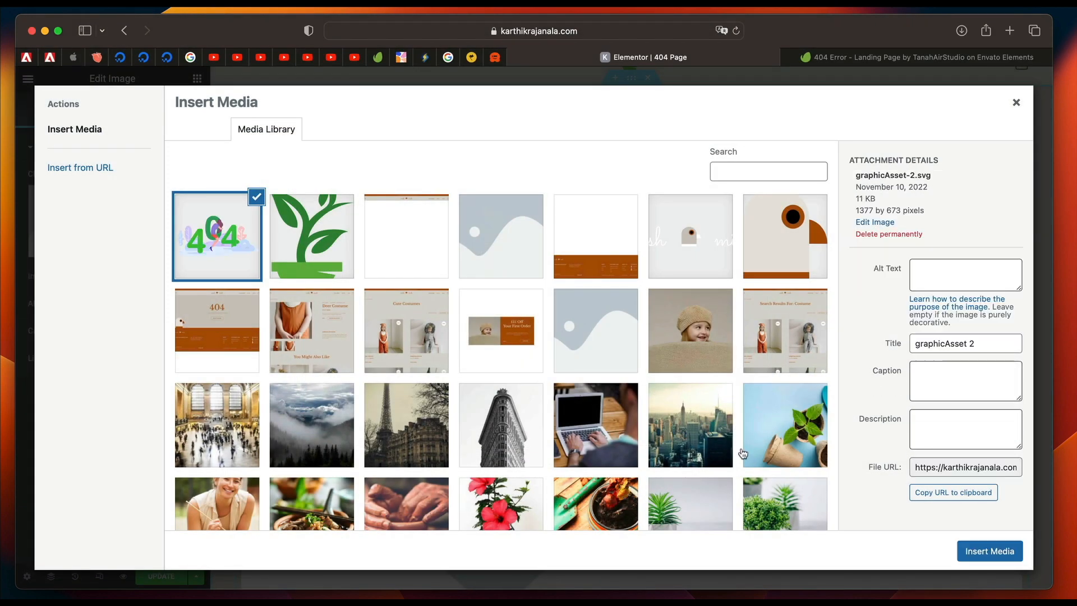
Give the uploaded illustration the title and alt text "404 page" and insert it into the Image widget.
triple_click(938, 340)
text(404 page)
click(964, 275)
text(404 page)
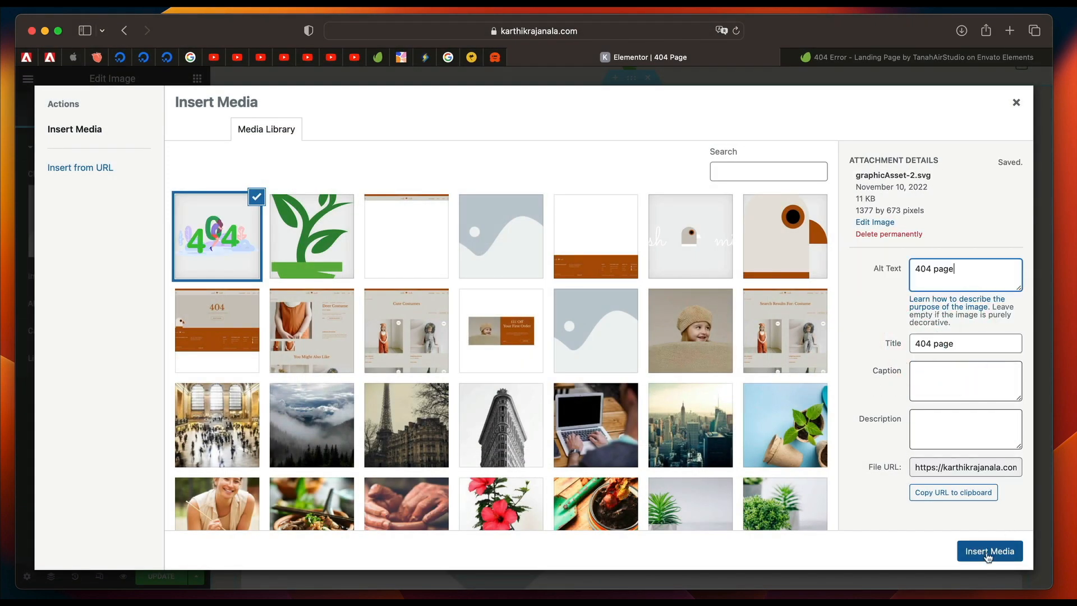
click(989, 550)
Delete the 404 text heading above the illustration and update the 404 page template.
scroll(674, 149, up, 2)
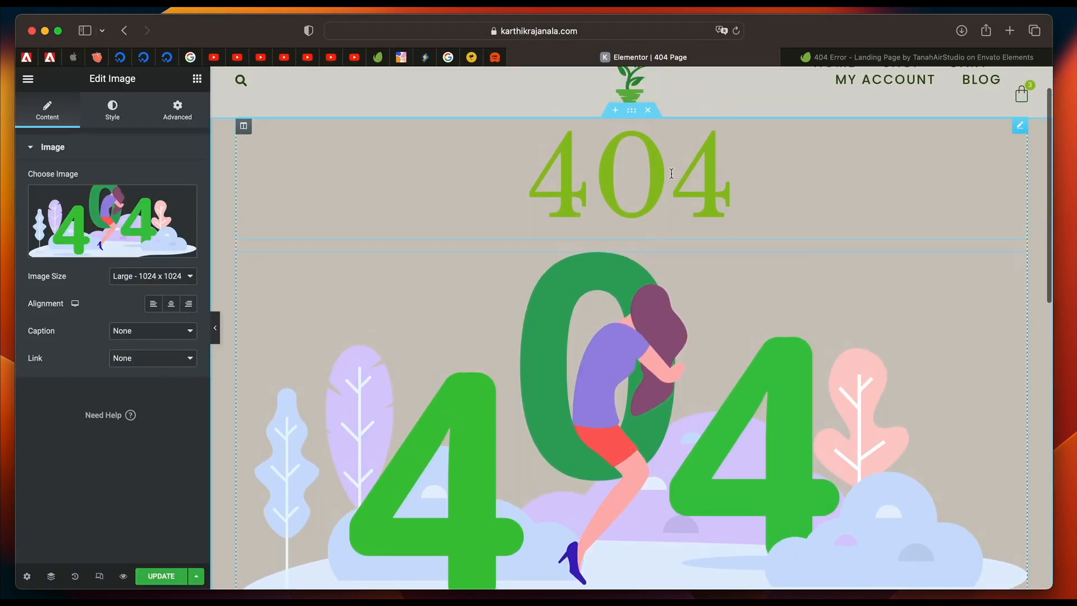
click(671, 173)
right_click(671, 174)
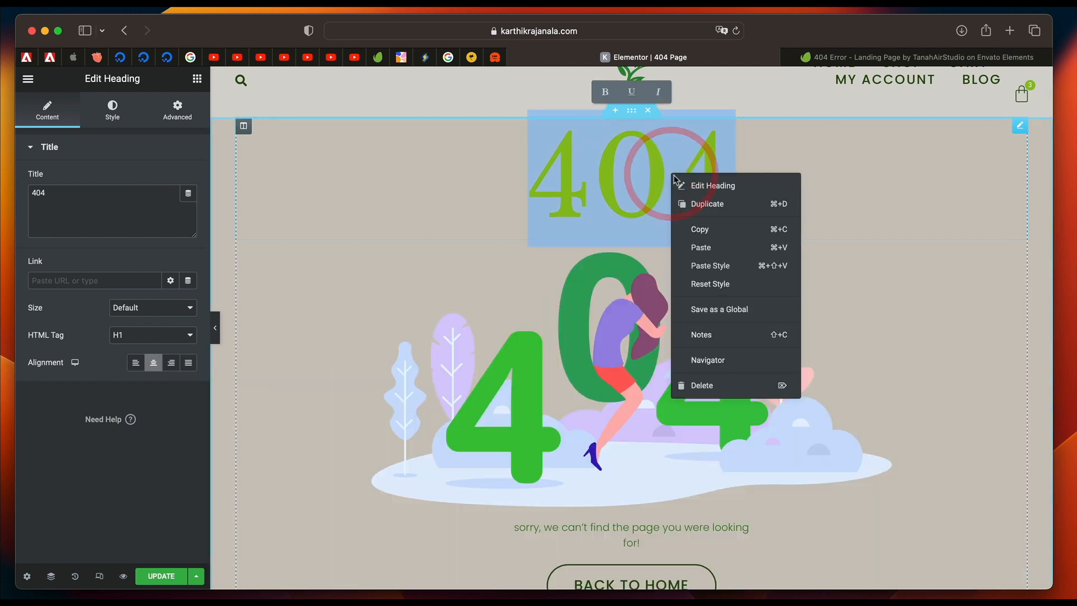
click(715, 386)
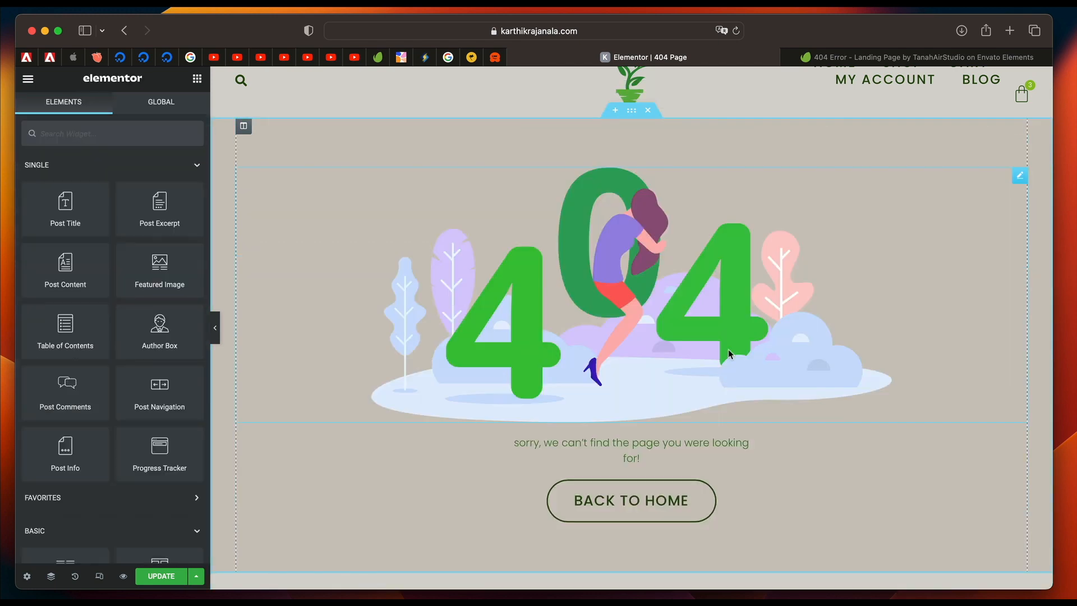
scroll(567, 410, down, 1)
scroll(590, 372, up, 3)
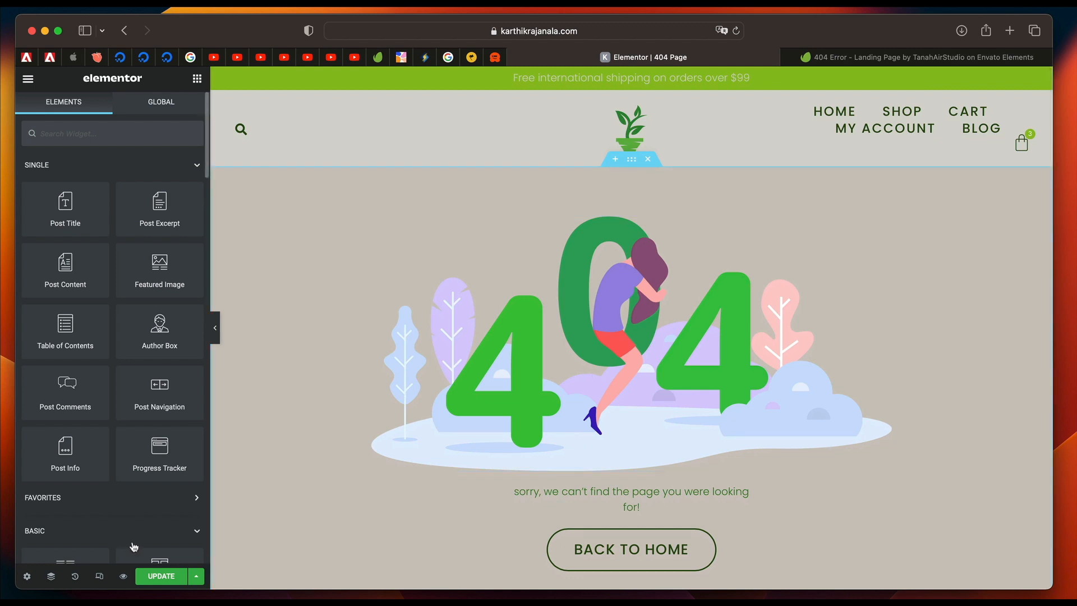
click(161, 578)
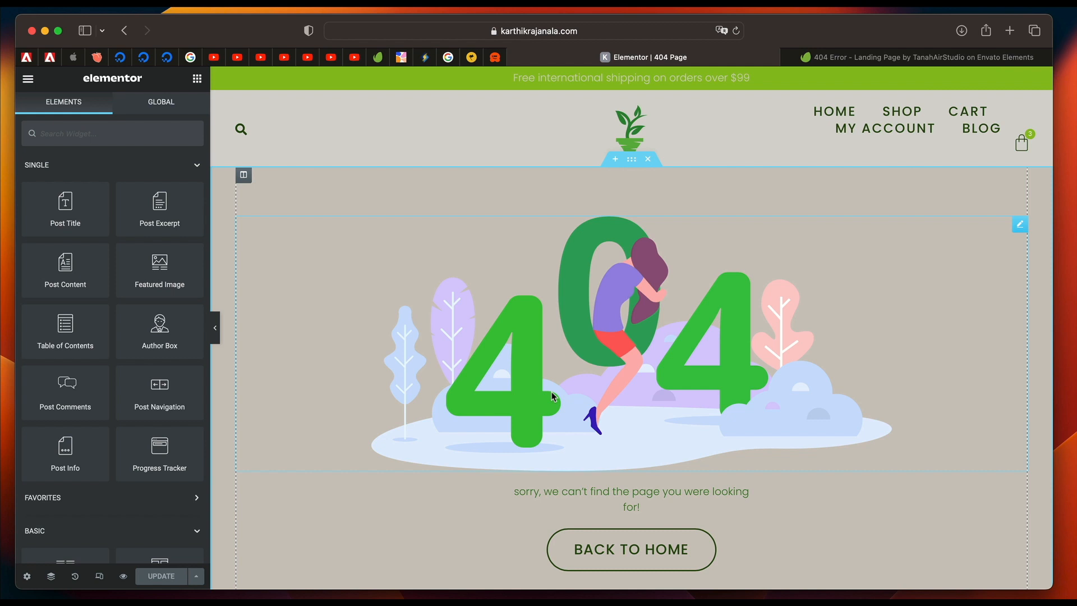
Go to the Theme Builder through the Finder and open the Search Results template for editing.
key(super+e)
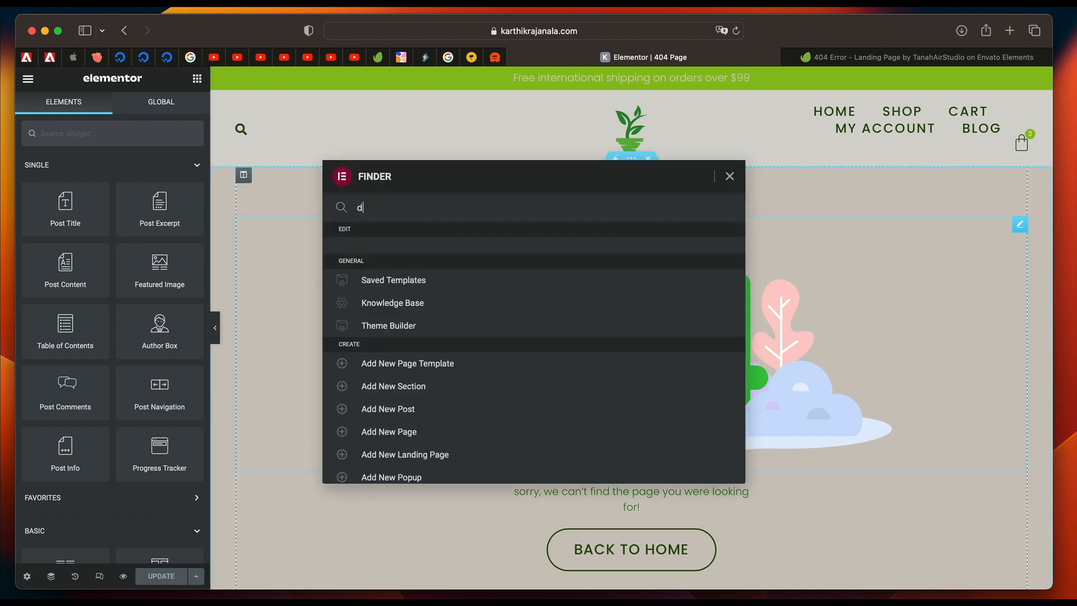
text(them)
click(414, 310)
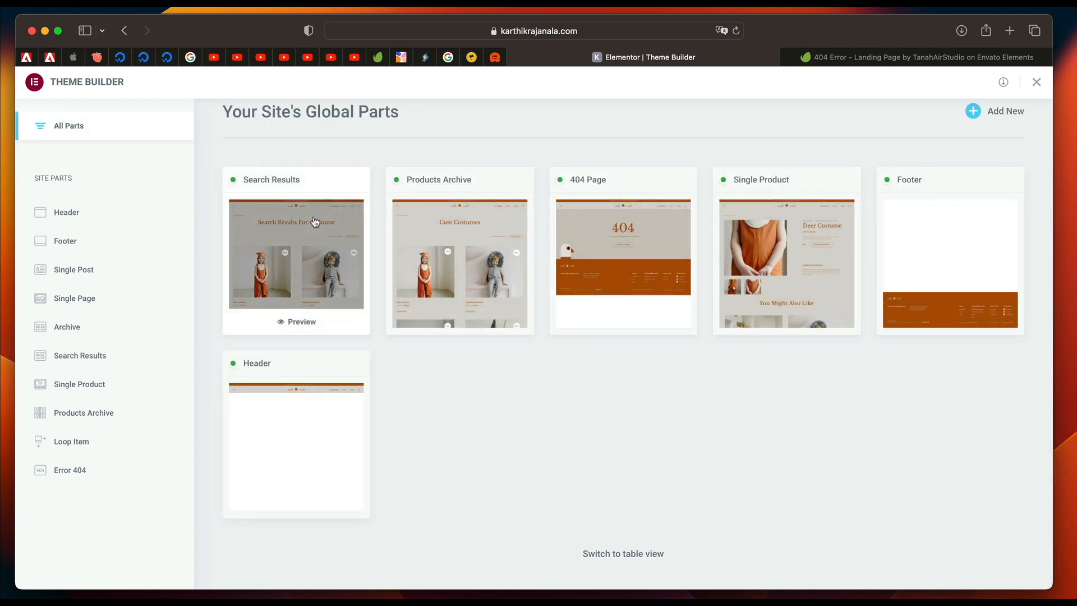
click(280, 255)
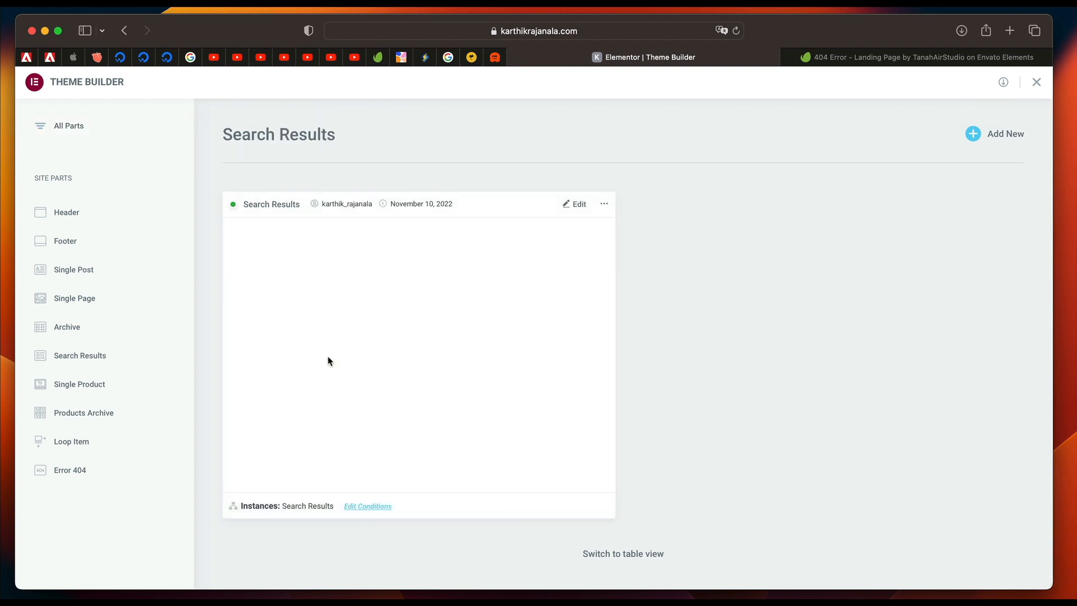
scroll(434, 379, down, 5)
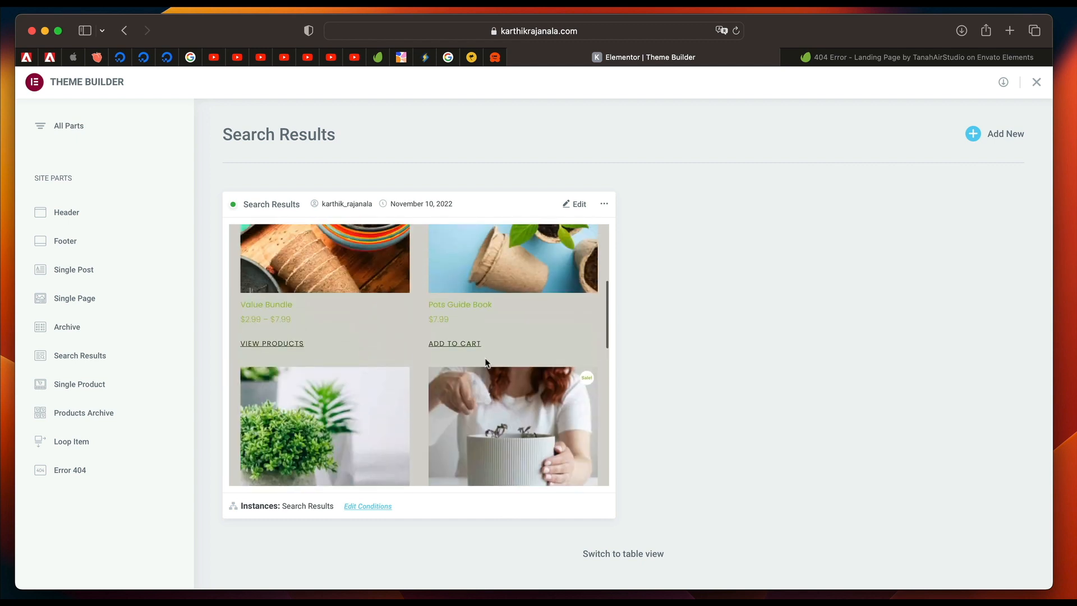
scroll(486, 363, up, 5)
click(577, 206)
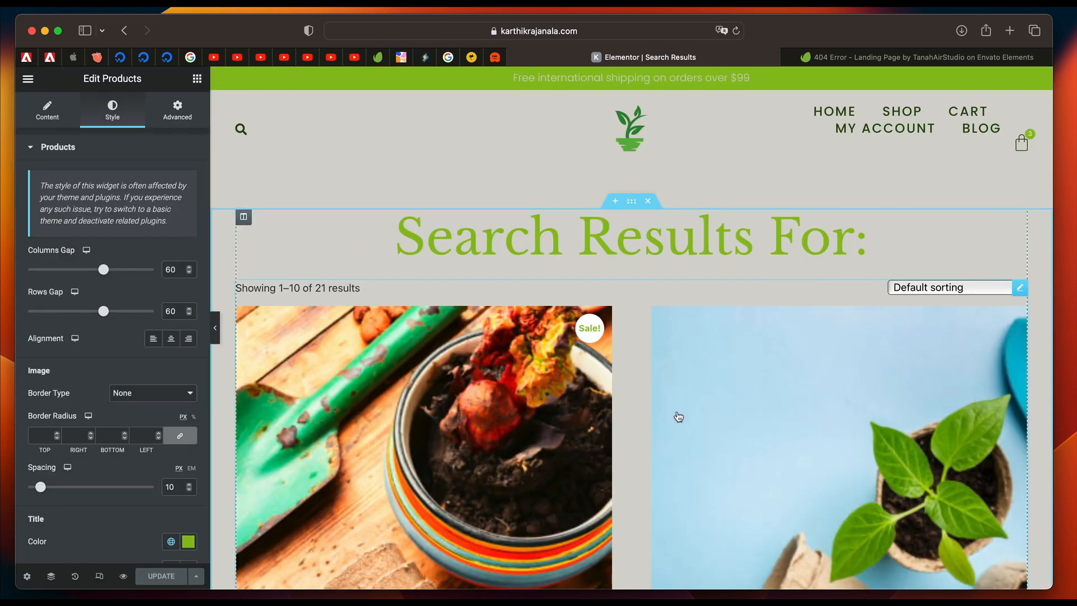
Examine the Products widget's Content and Query settings and look through its product grid down to the pagination.
click(677, 412)
scroll(624, 404, down, 2)
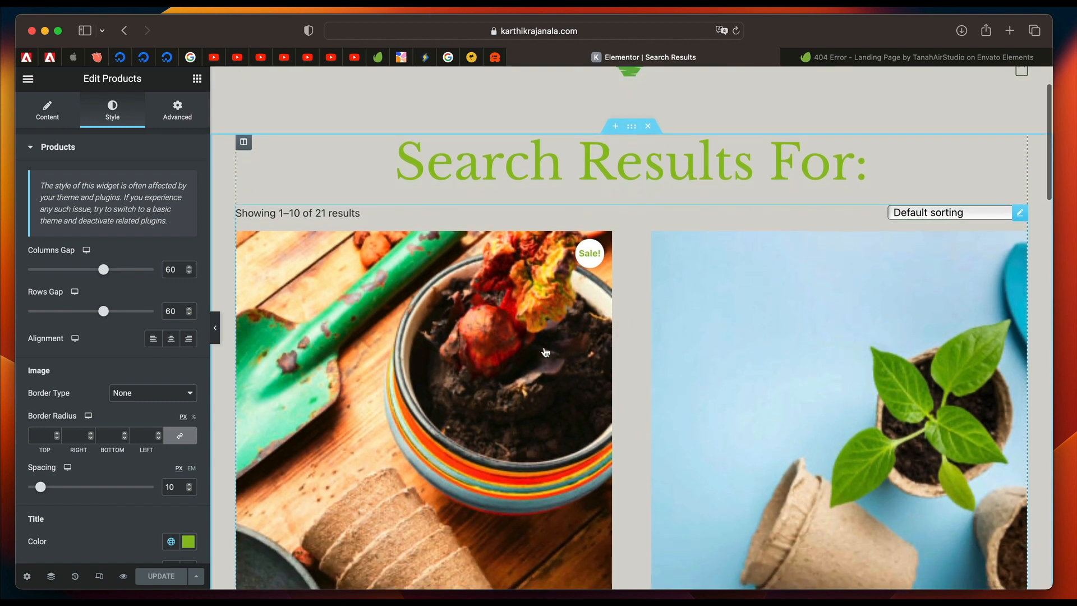
scroll(545, 351, down, 5)
click(48, 109)
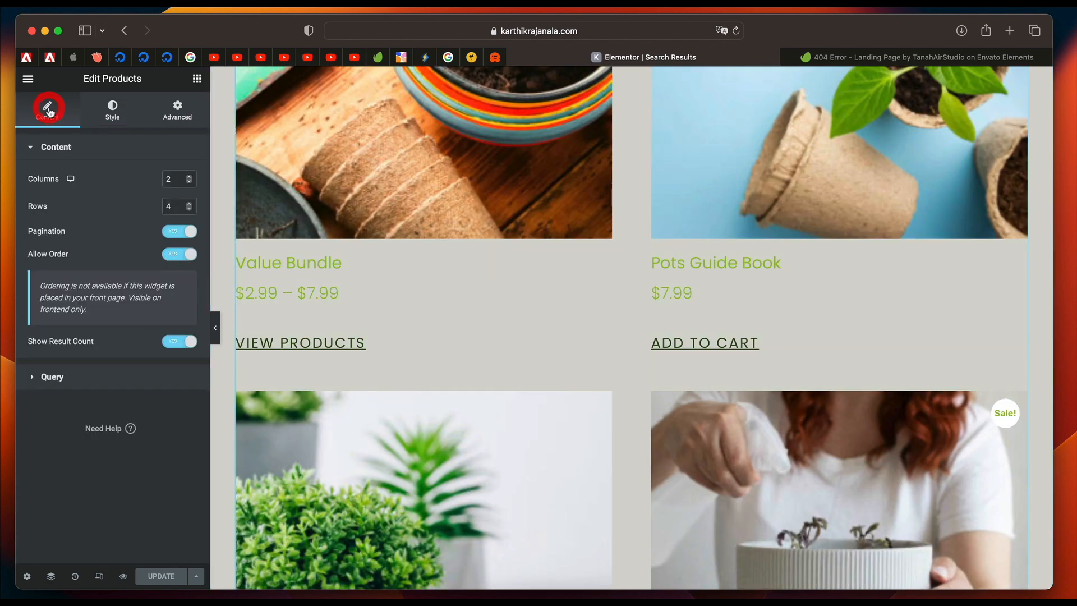
click(86, 382)
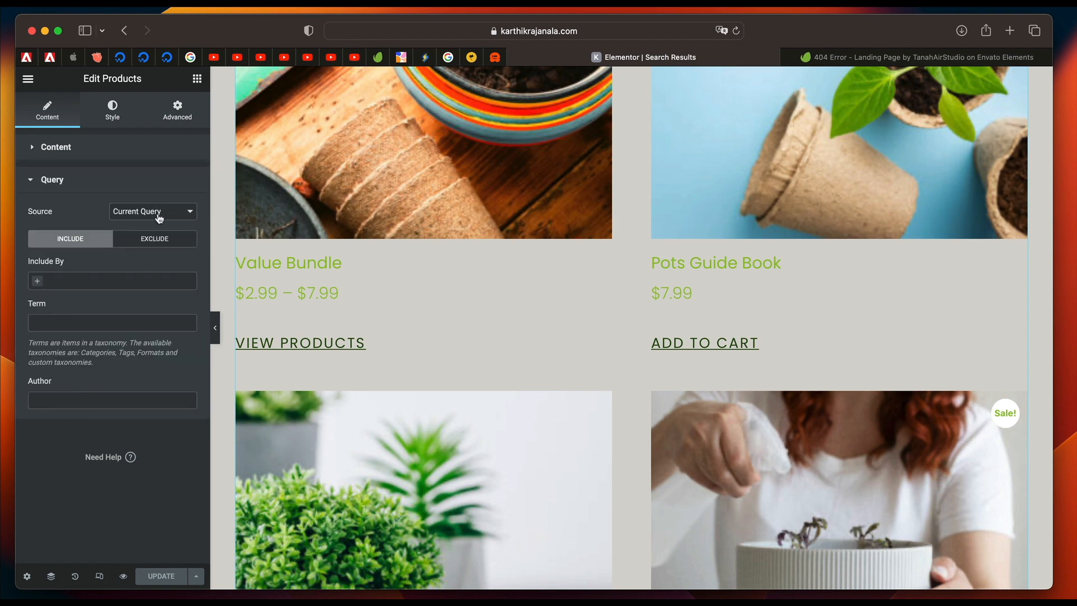
click(98, 189)
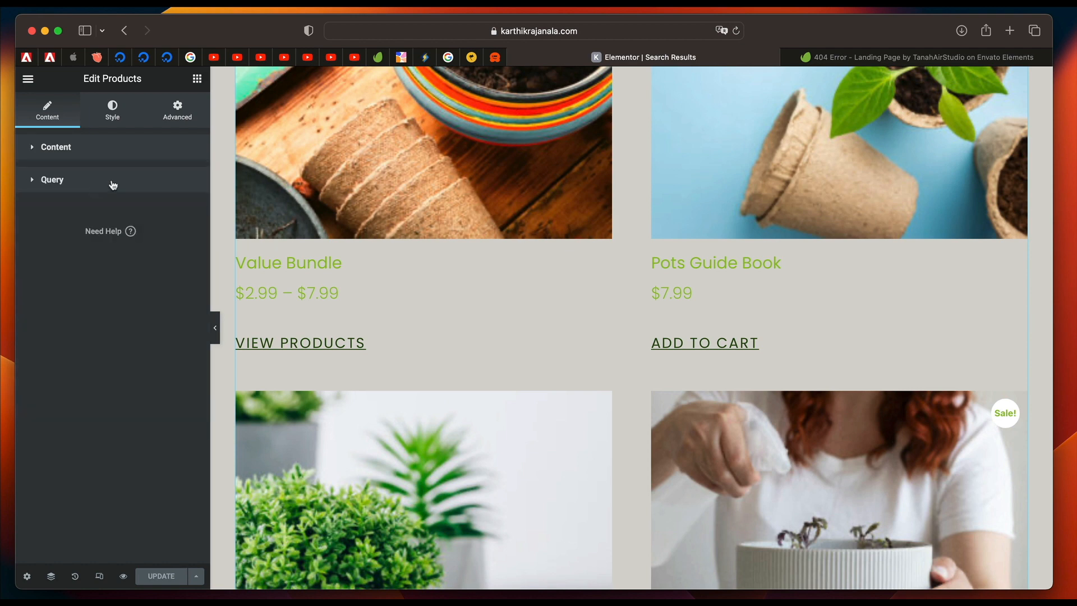
scroll(402, 274, up, 5)
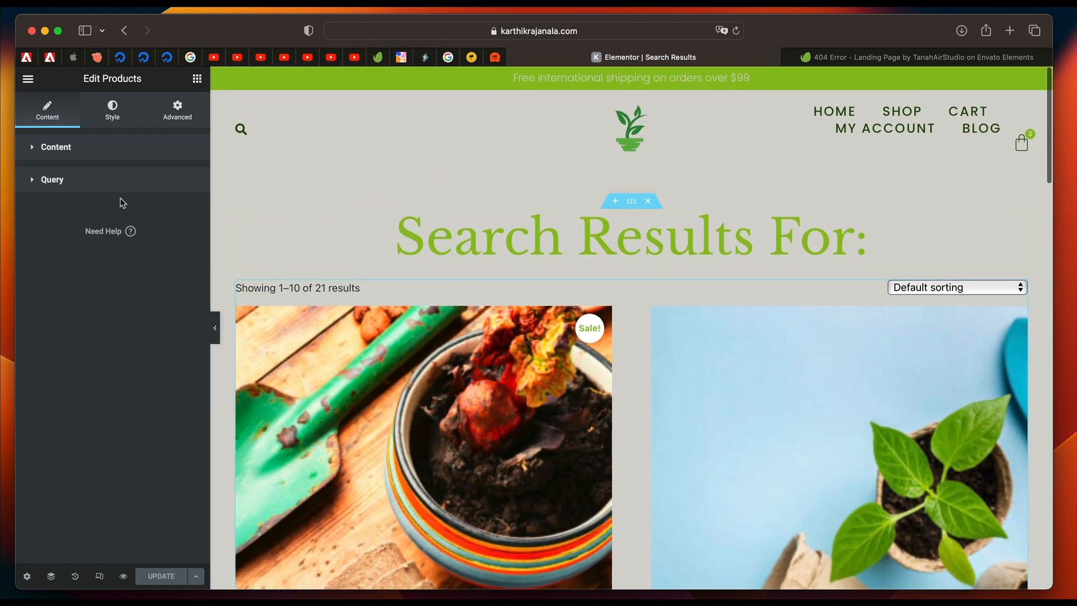
click(93, 181)
click(92, 180)
click(92, 180)
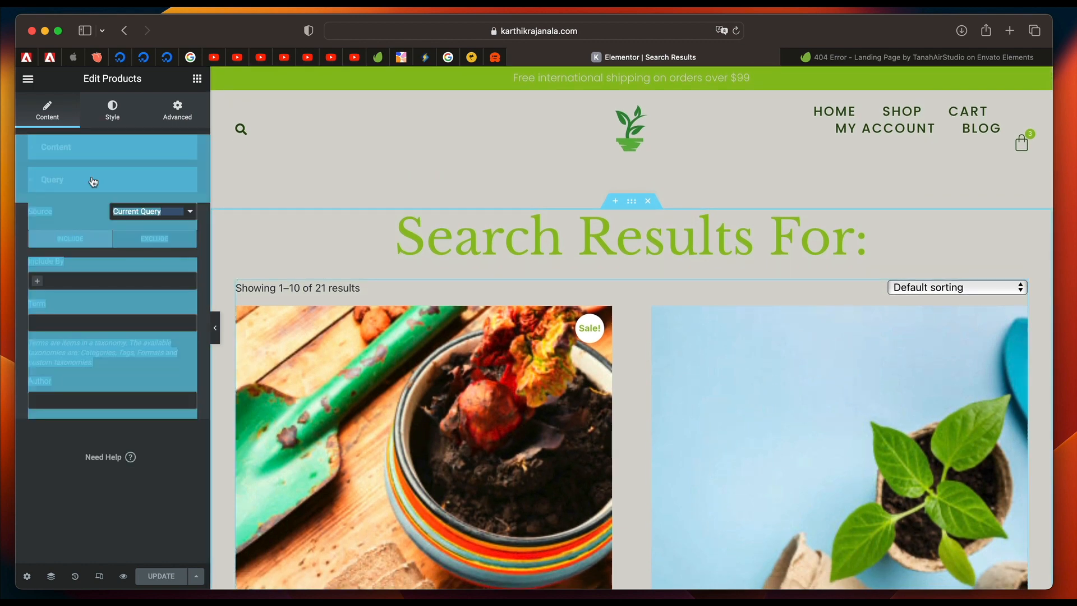
click(93, 179)
scroll(489, 409, down, 10)
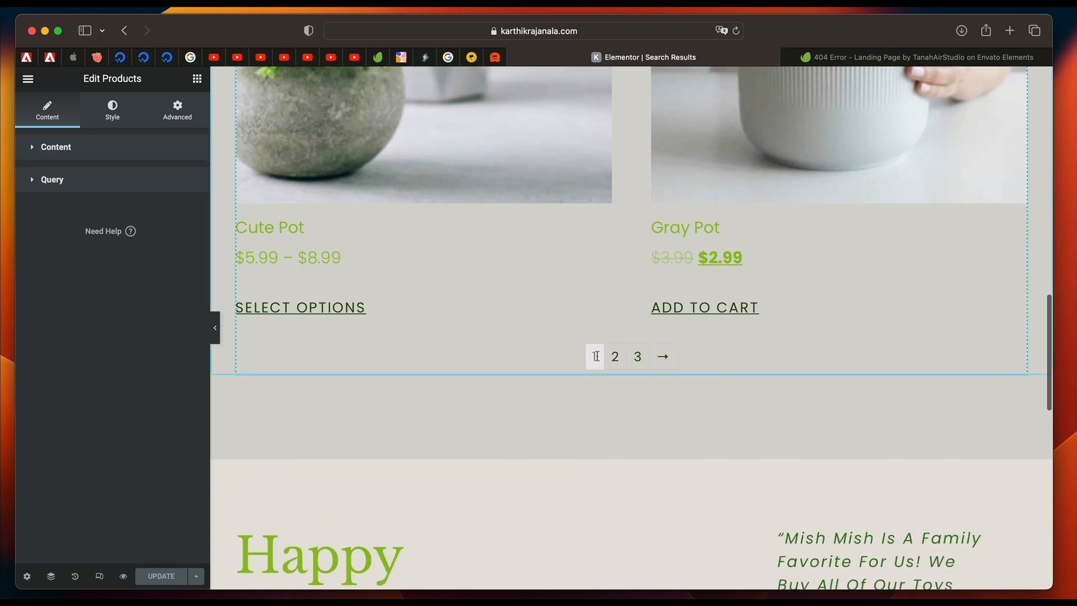
scroll(485, 268, up, 1)
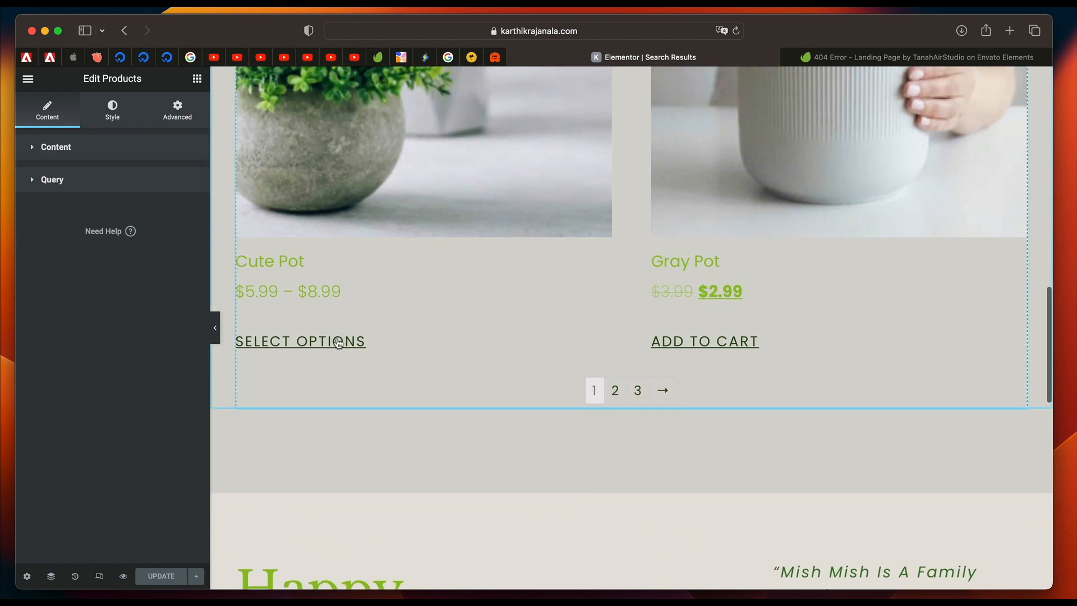
scroll(338, 343, up, 5)
Set the hover text color of the Products widget's buttons to the global Text color #33761D.
click(113, 110)
scroll(112, 357, down, 5)
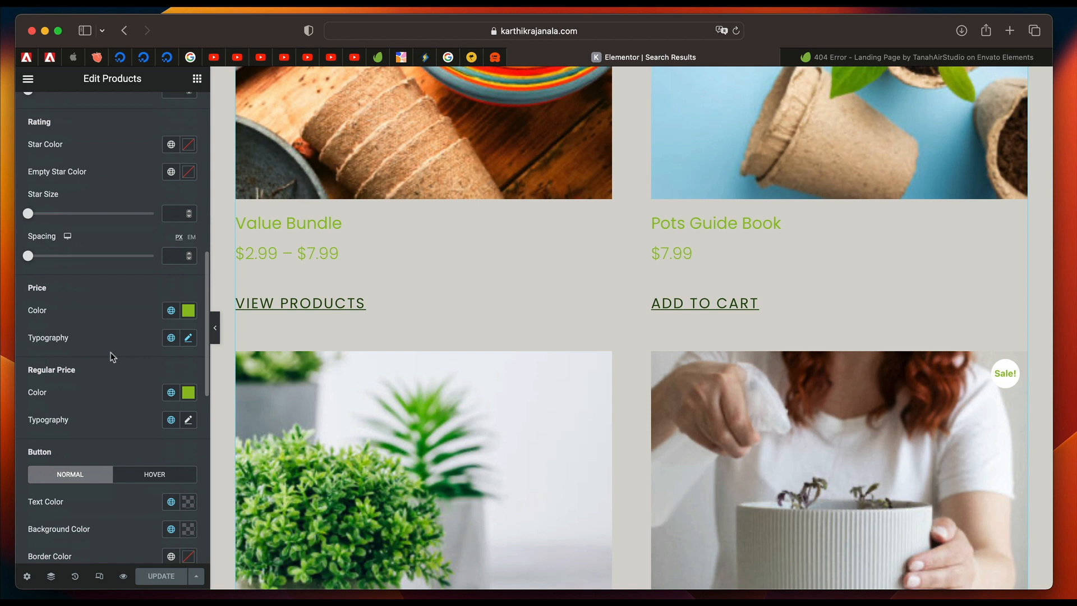
scroll(128, 404, down, 3)
scroll(123, 375, down, 4)
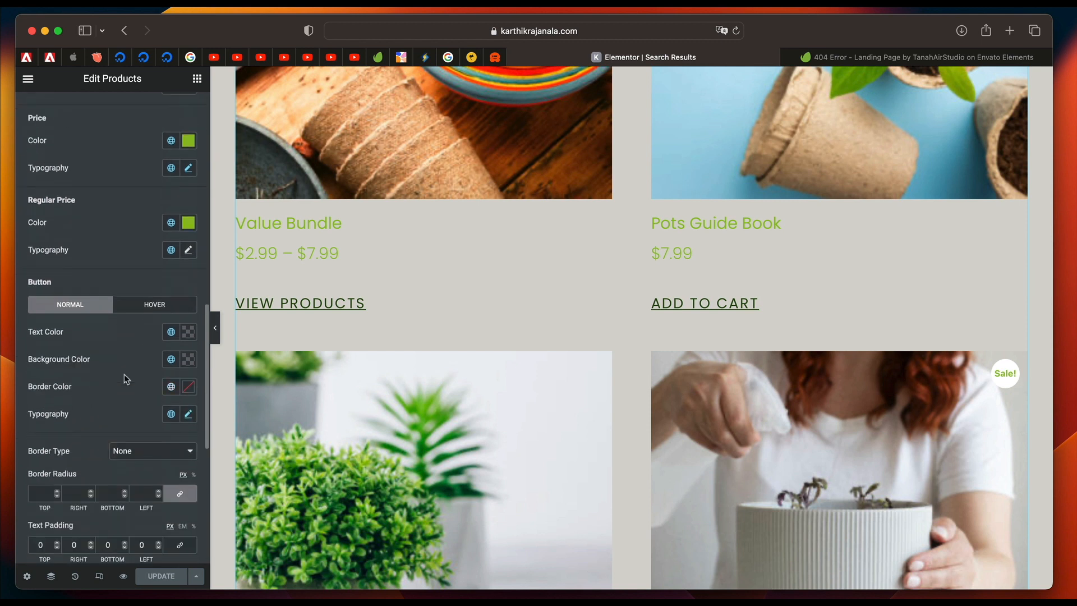
click(161, 285)
click(171, 311)
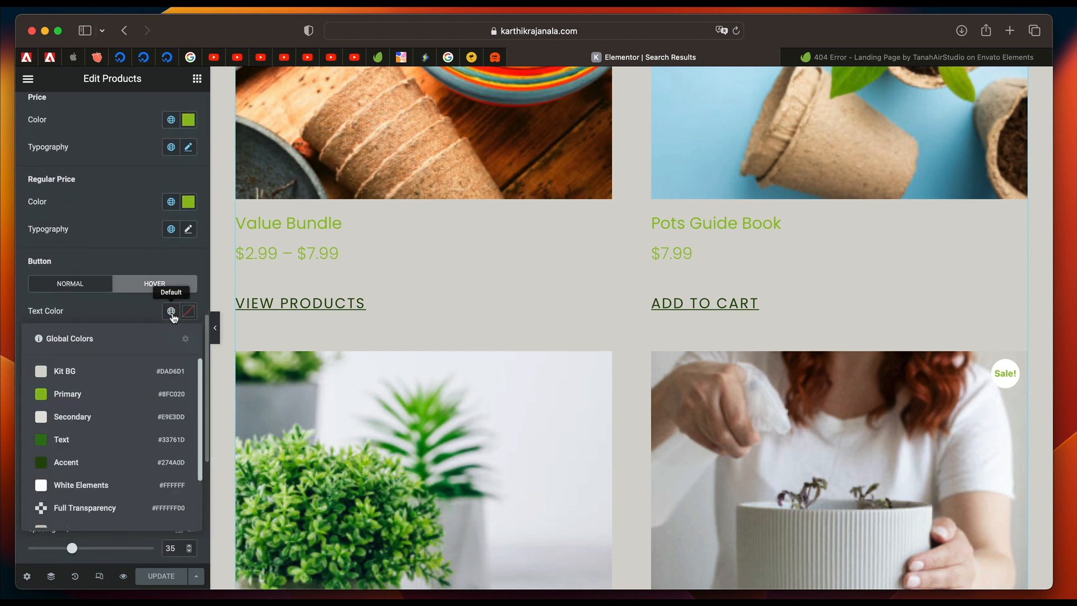
click(88, 448)
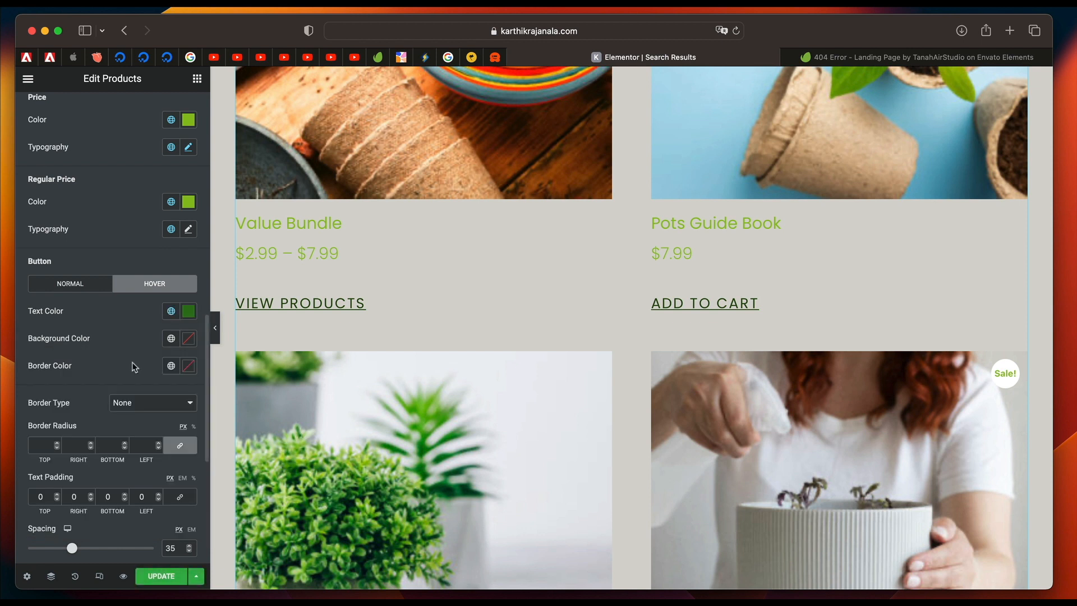
click(171, 310)
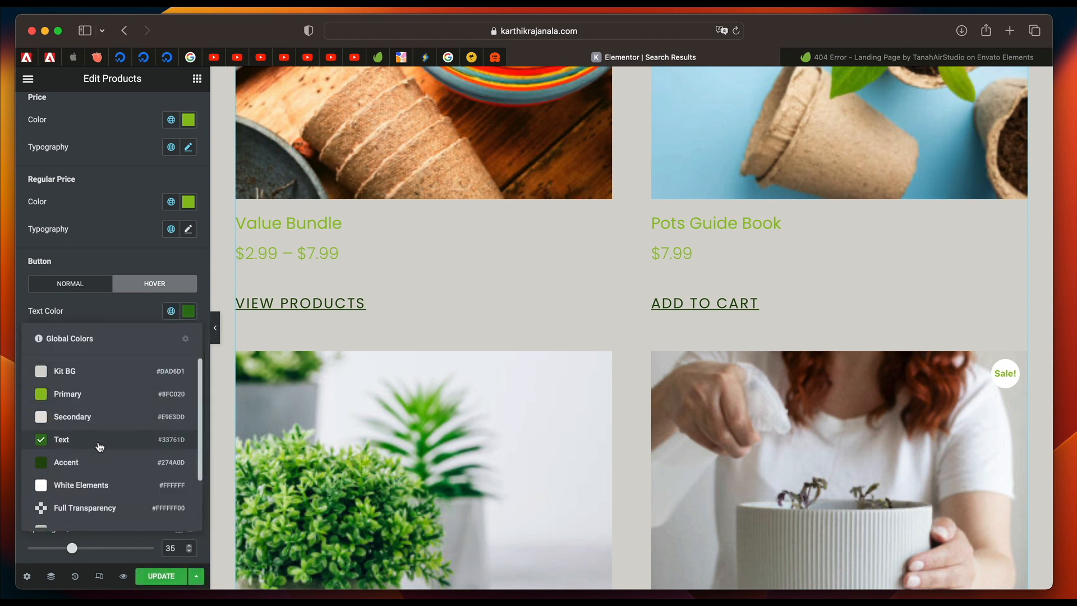
click(133, 308)
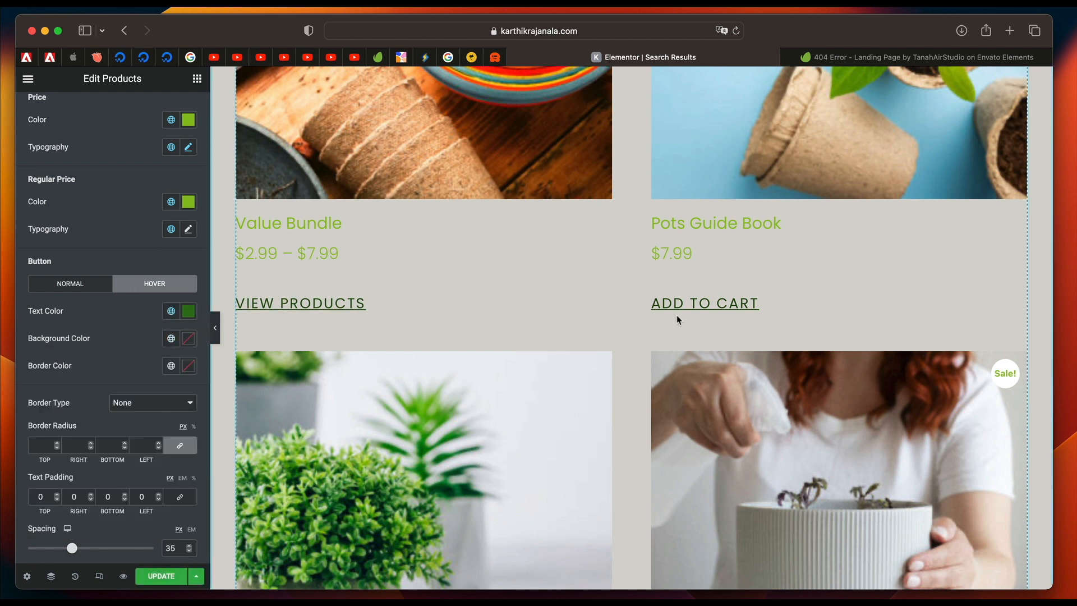
Set the hover color of the Products widget's pagination to the global Text color #33761D.
scroll(221, 389, down, 7)
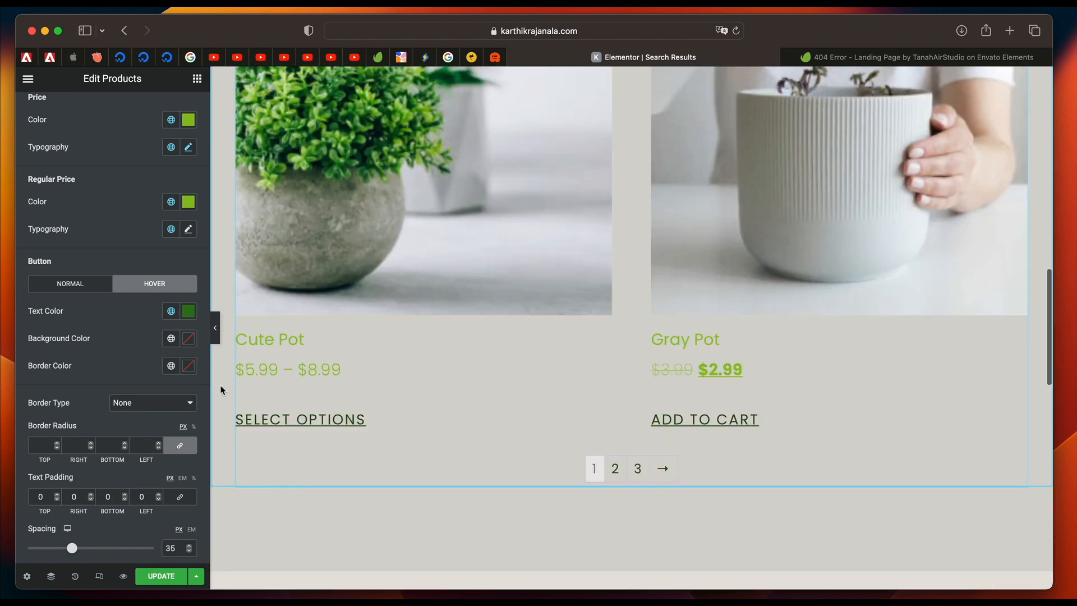
scroll(109, 381, down, 6)
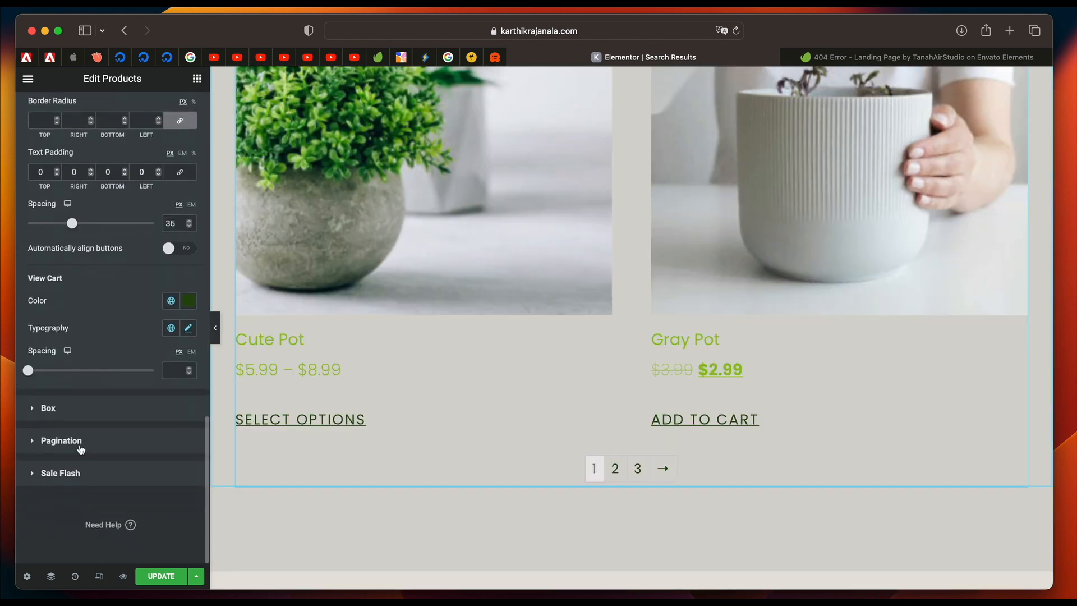
click(80, 442)
scroll(125, 419, down, 1)
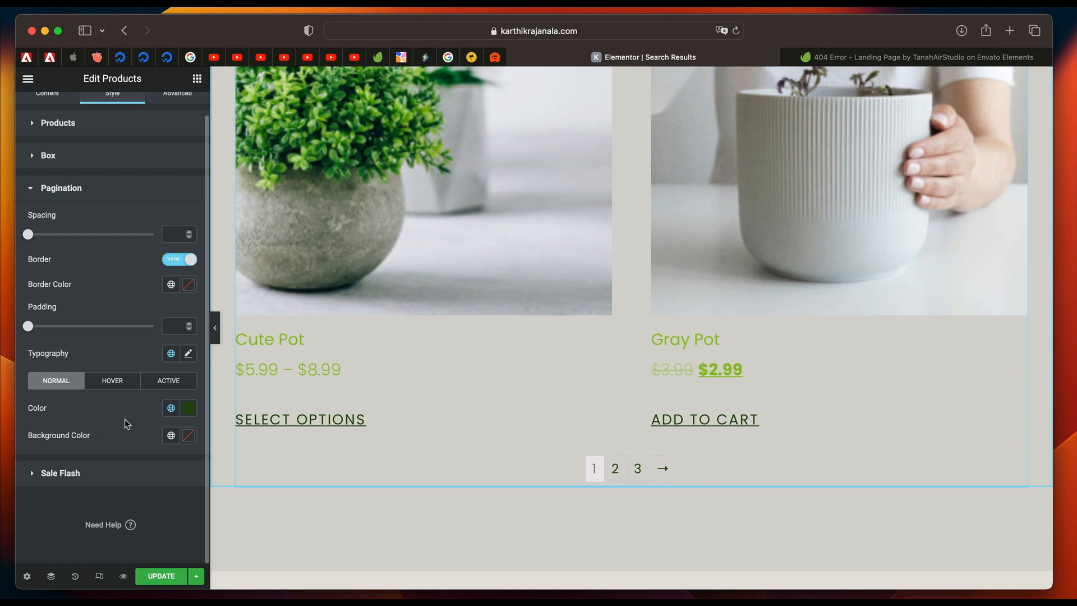
click(123, 385)
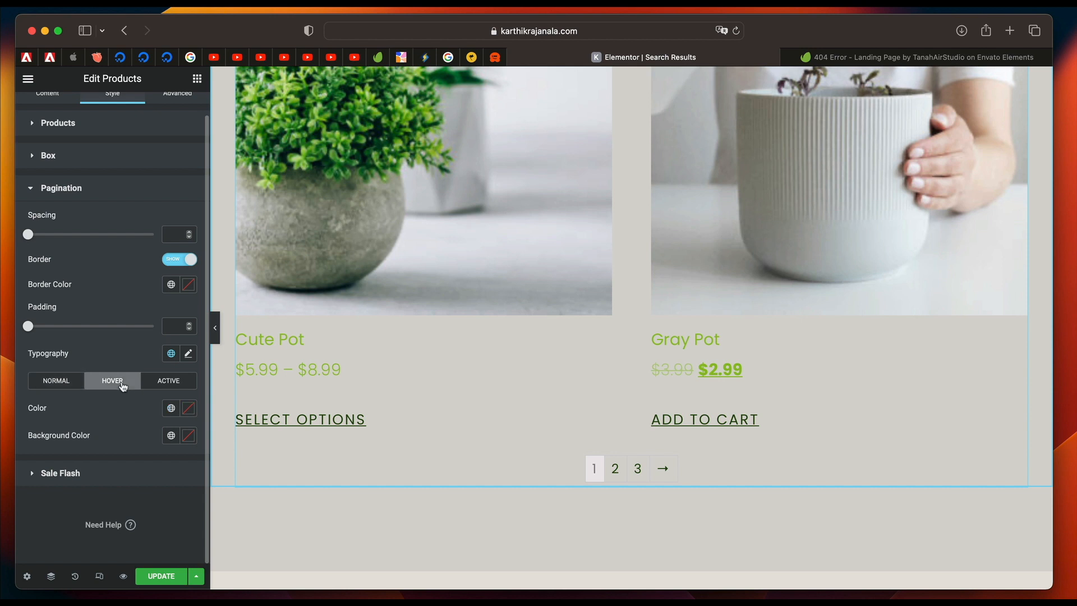
click(169, 408)
click(101, 302)
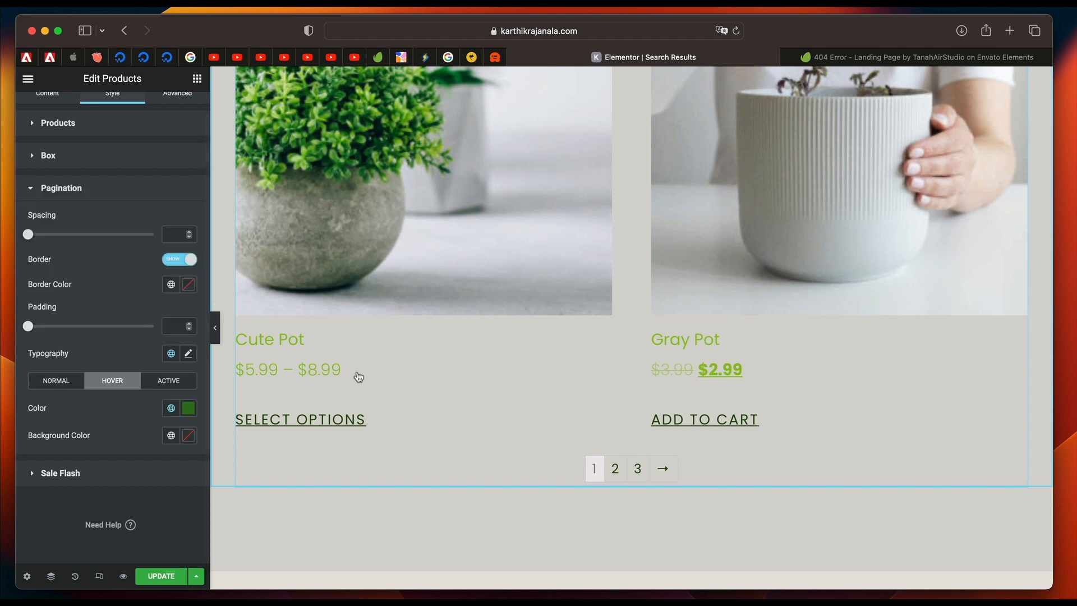
Set the active color of the Products widget's pagination to the global Accent color #274A0D and update the template.
click(176, 384)
click(171, 407)
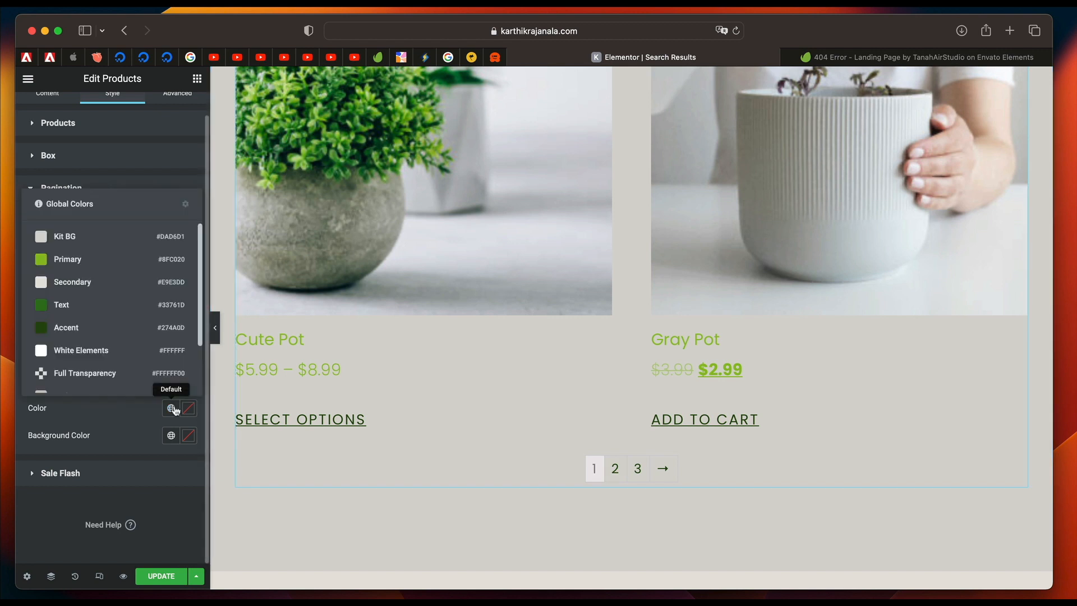
click(84, 325)
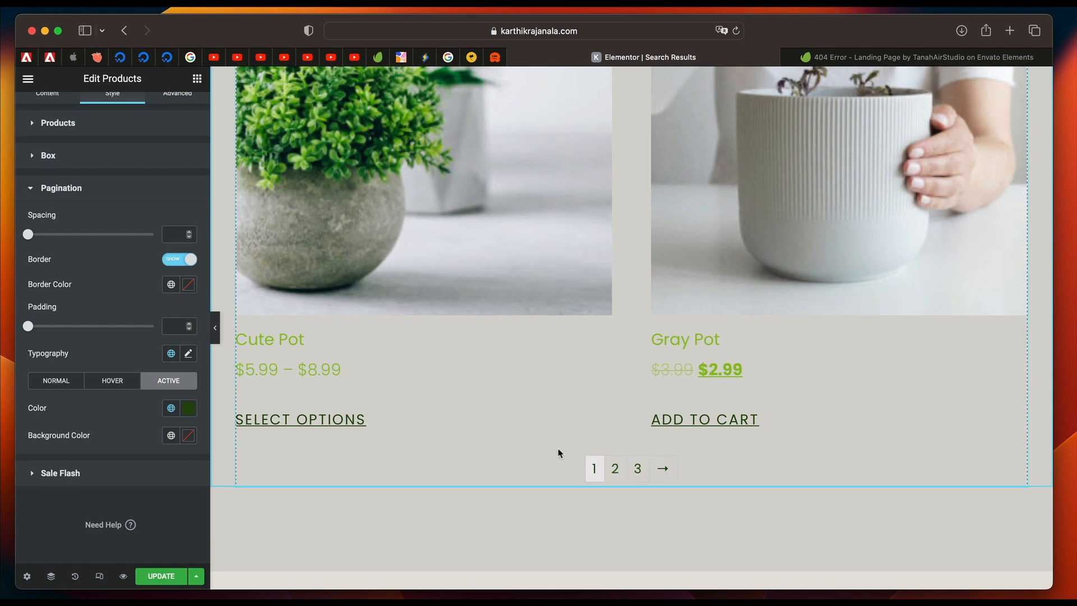
scroll(552, 428, down, 10)
scroll(552, 430, up, 20)
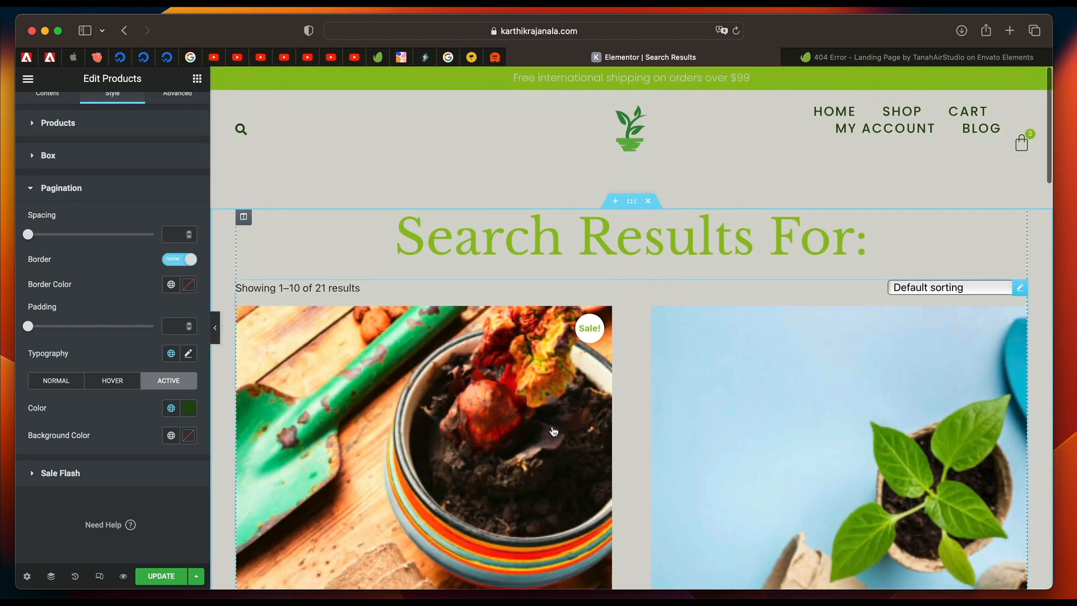
click(161, 578)
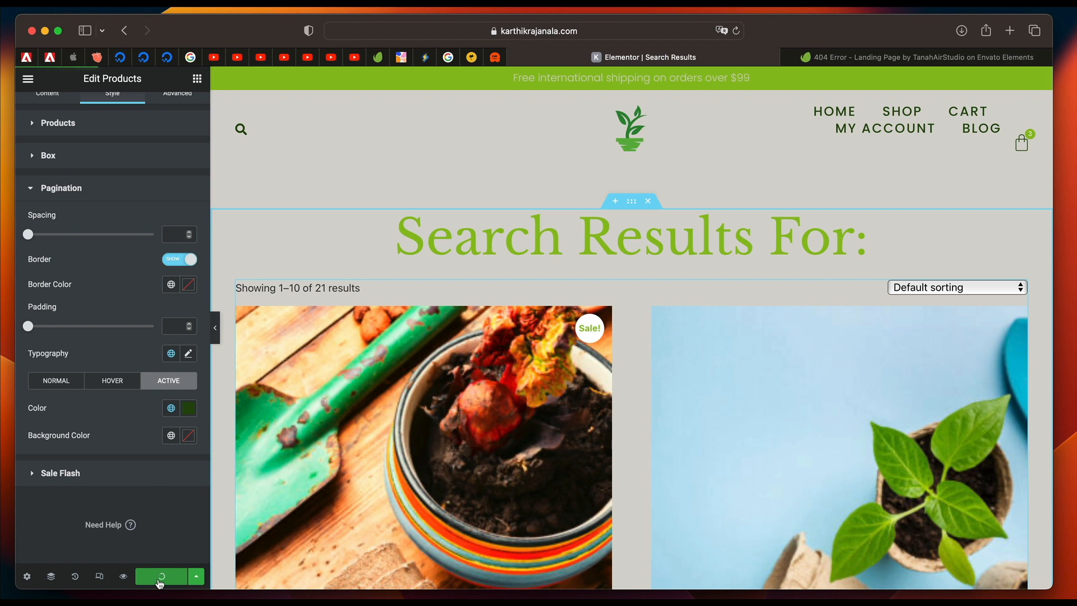
Change the HTML tag of the "Search Results For:" archive title to H2.
click(517, 240)
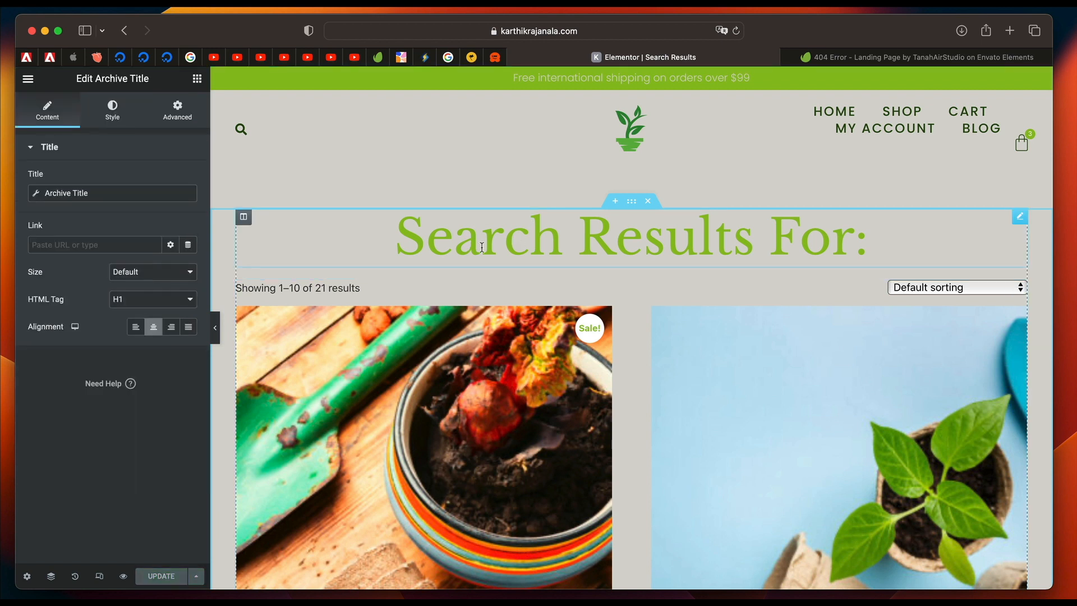
click(153, 301)
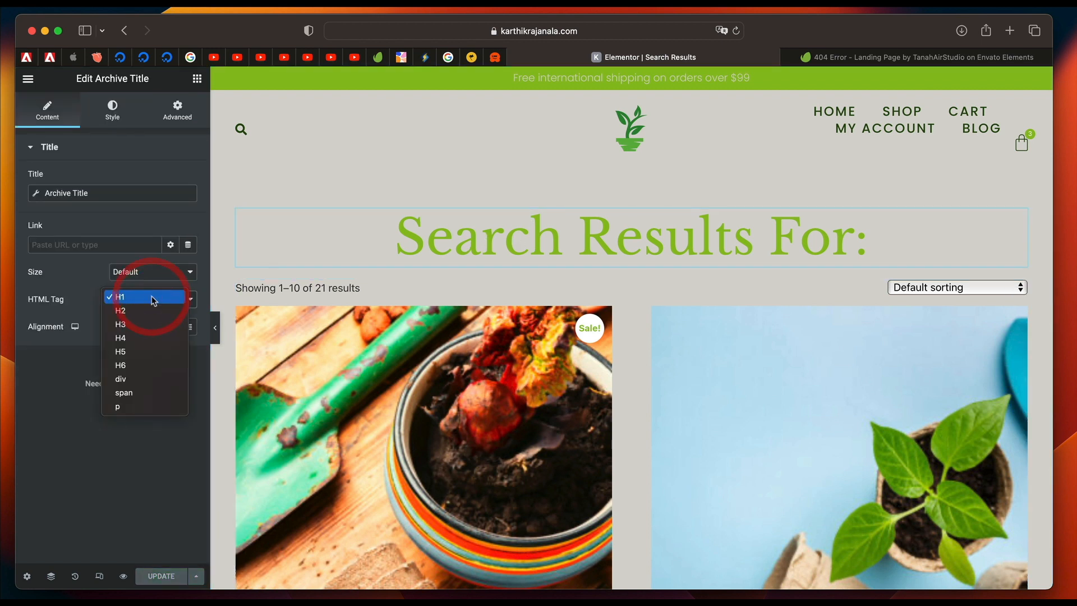
click(140, 313)
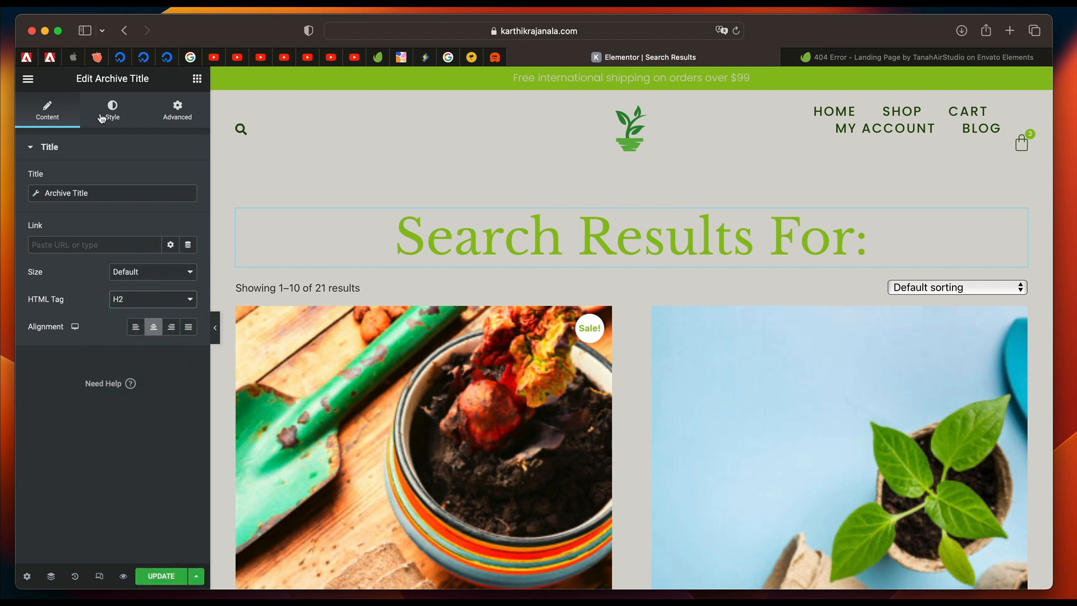
Apply the global Secondary font to the archive title's typography.
click(126, 117)
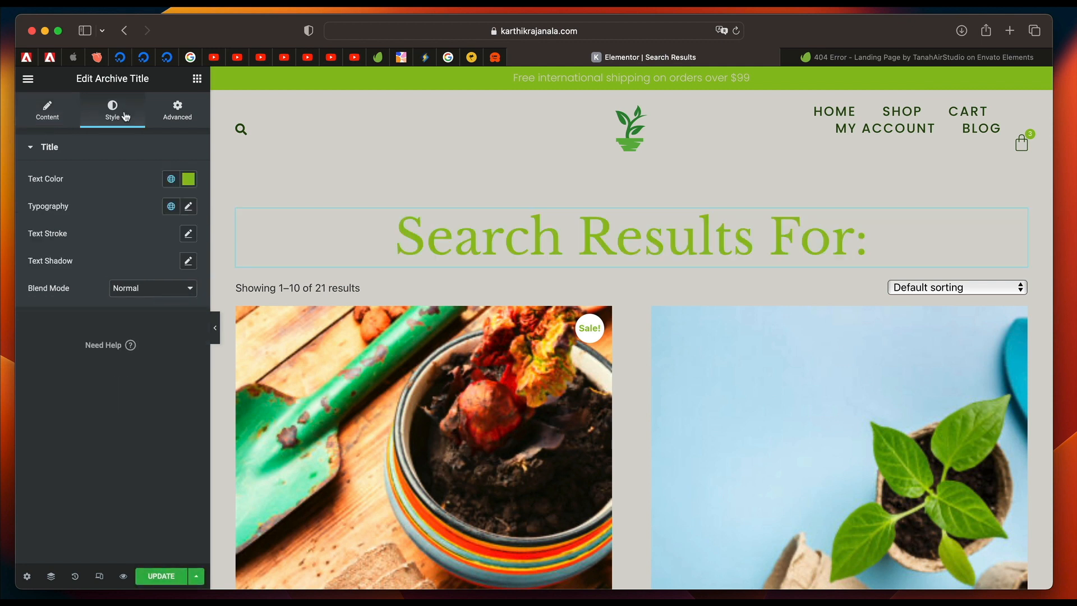
click(171, 207)
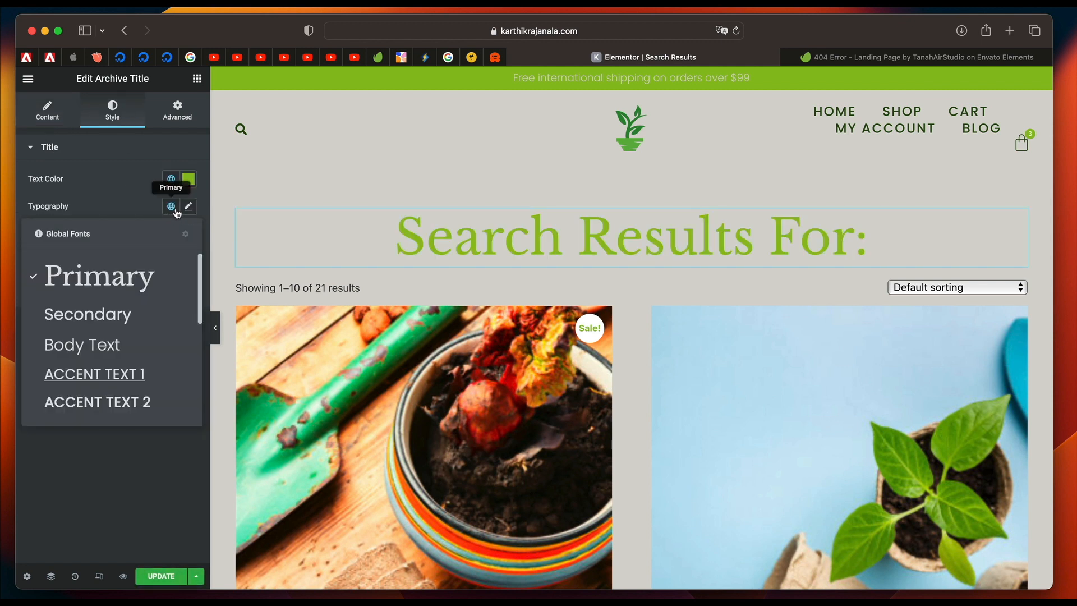
click(189, 206)
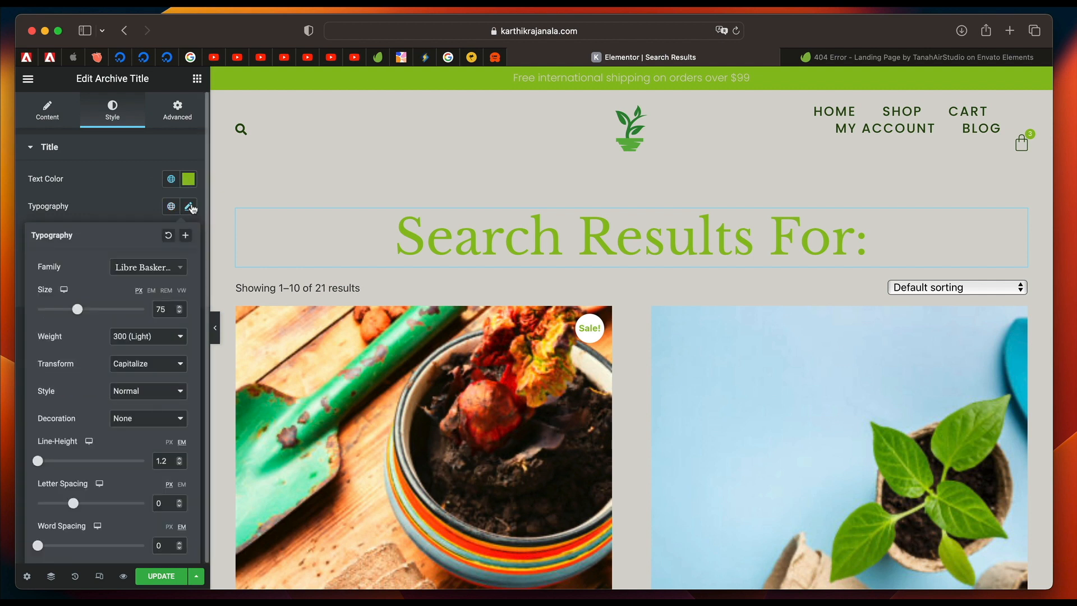
click(171, 207)
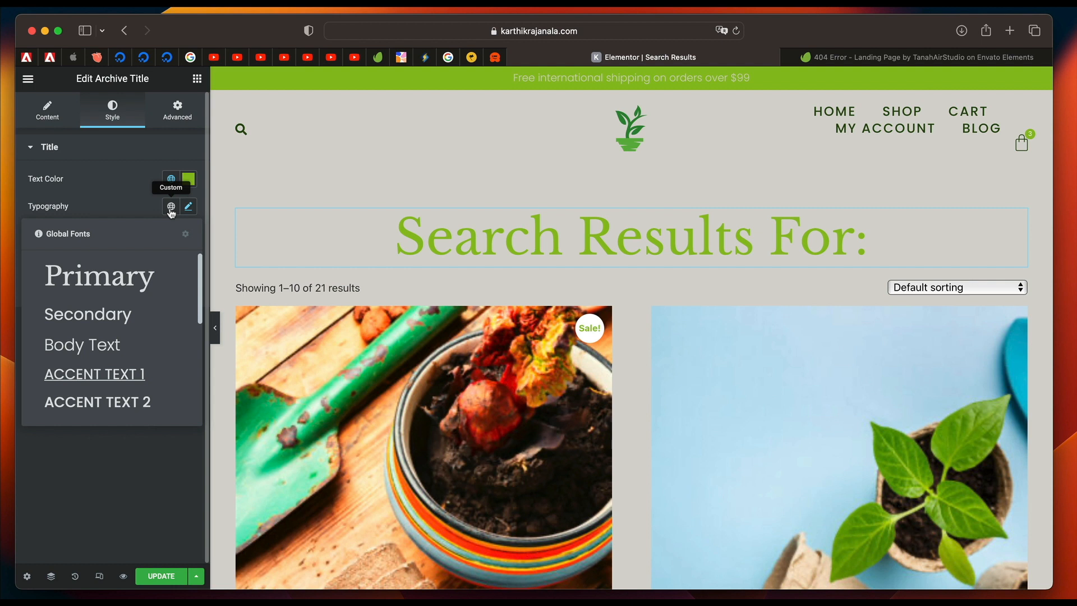
click(124, 286)
click(173, 209)
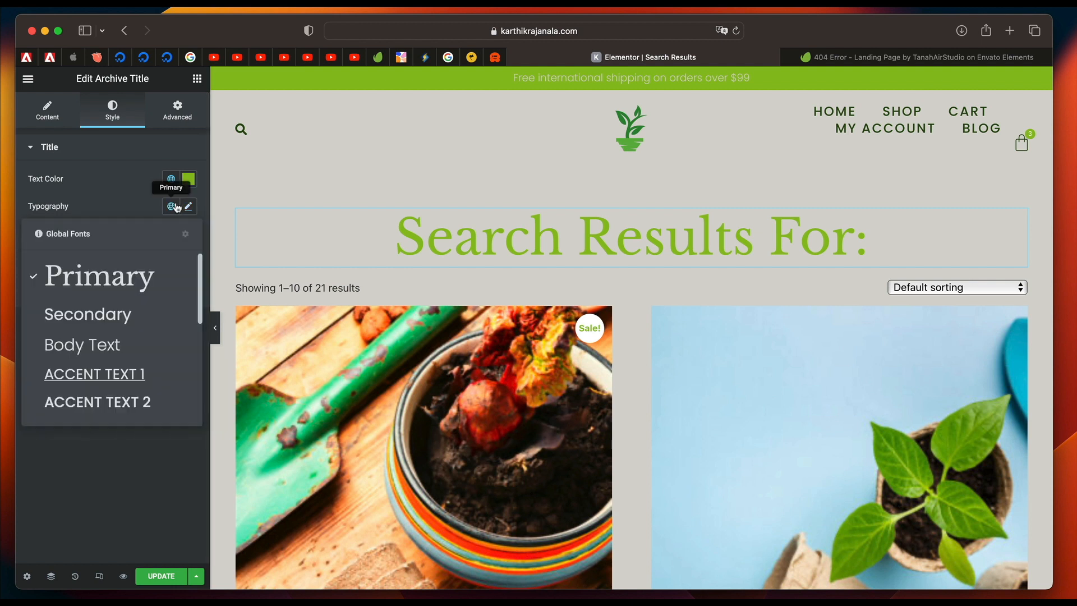
click(128, 312)
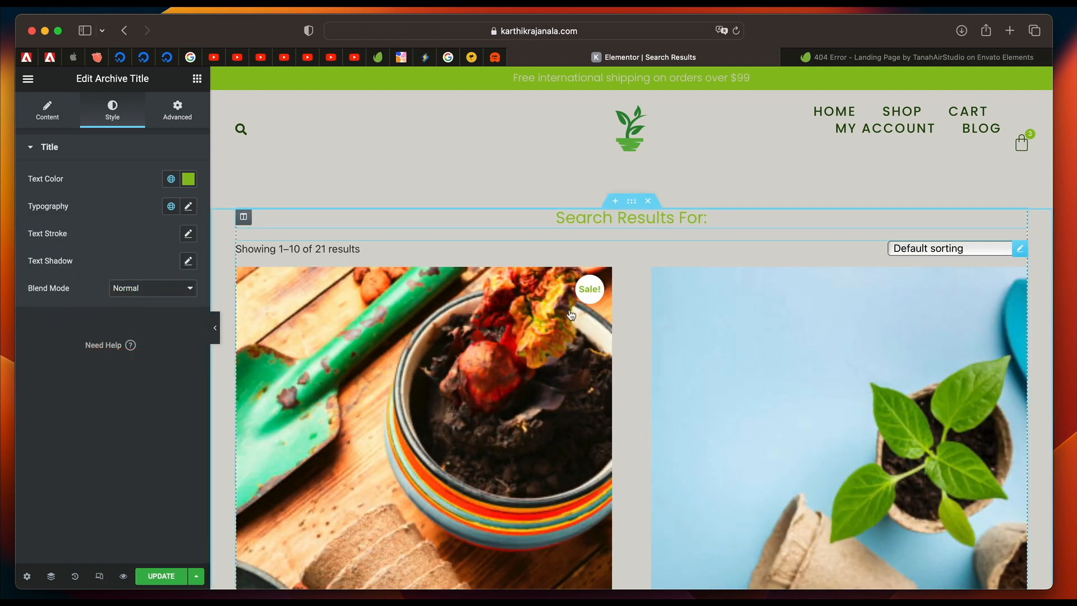
Reapply the global Primary color #8FC020 to the archive title's text.
click(171, 180)
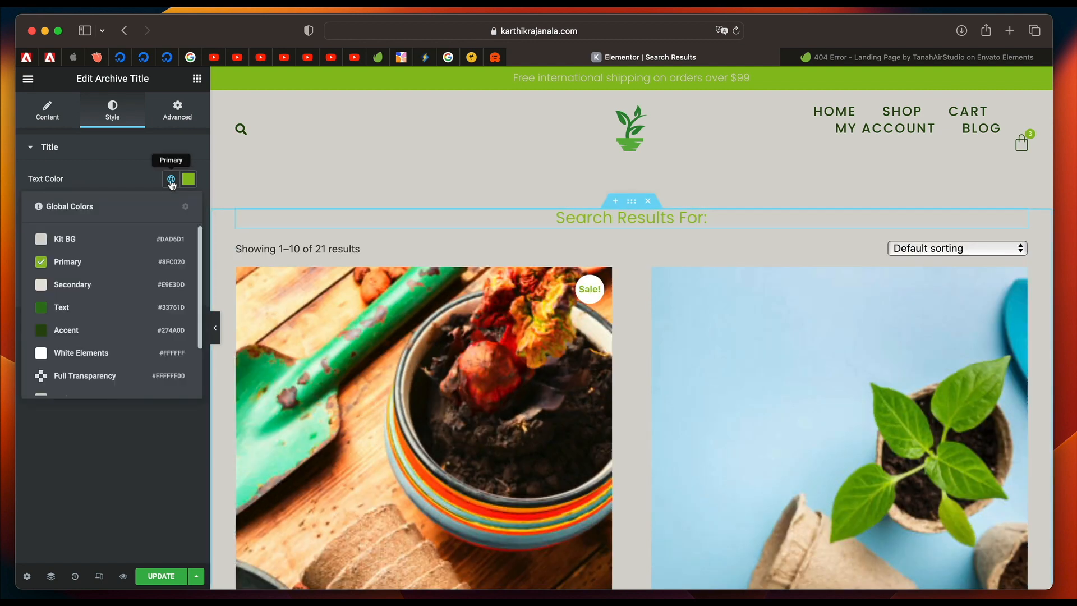
click(108, 266)
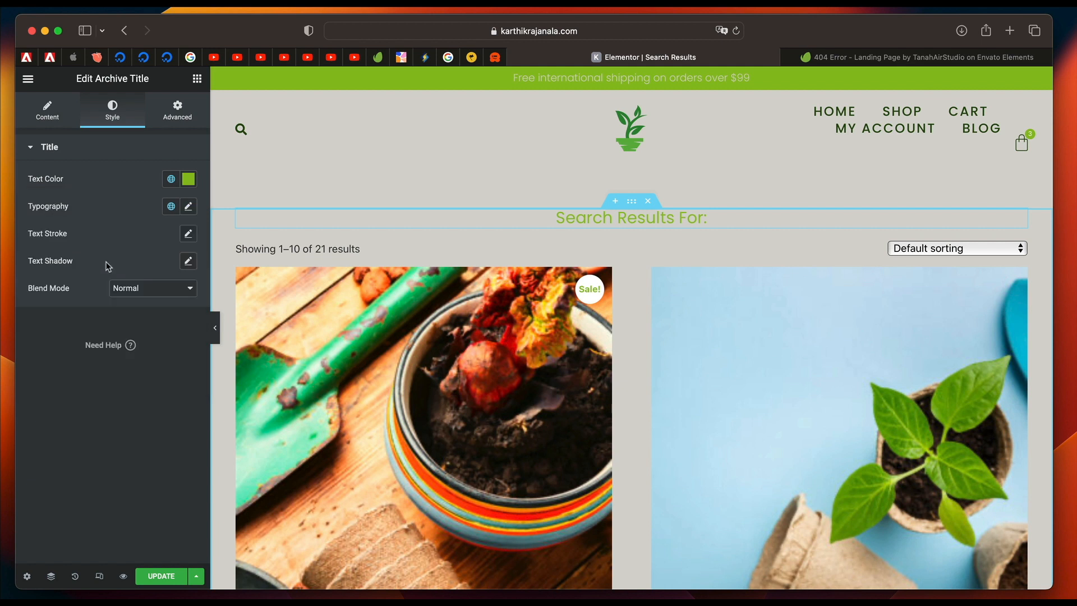
click(188, 178)
click(143, 158)
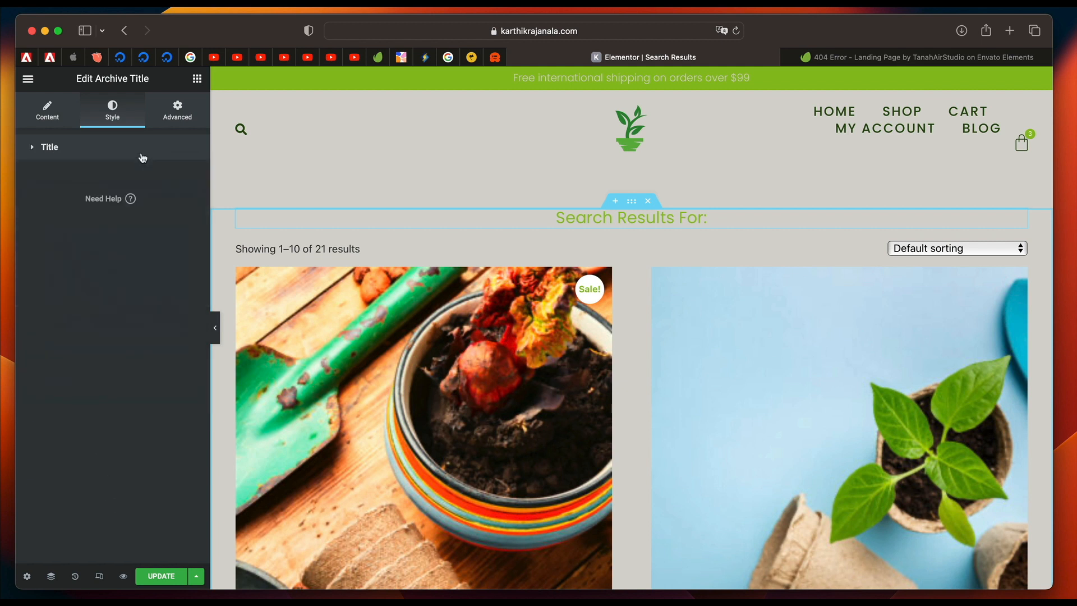
click(159, 148)
click(171, 179)
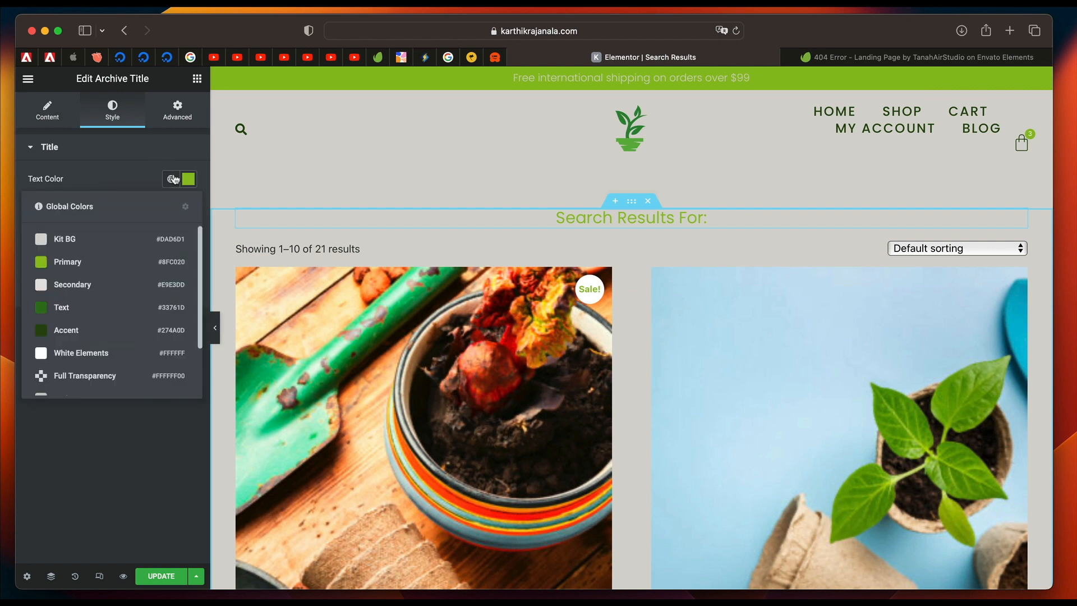
click(118, 261)
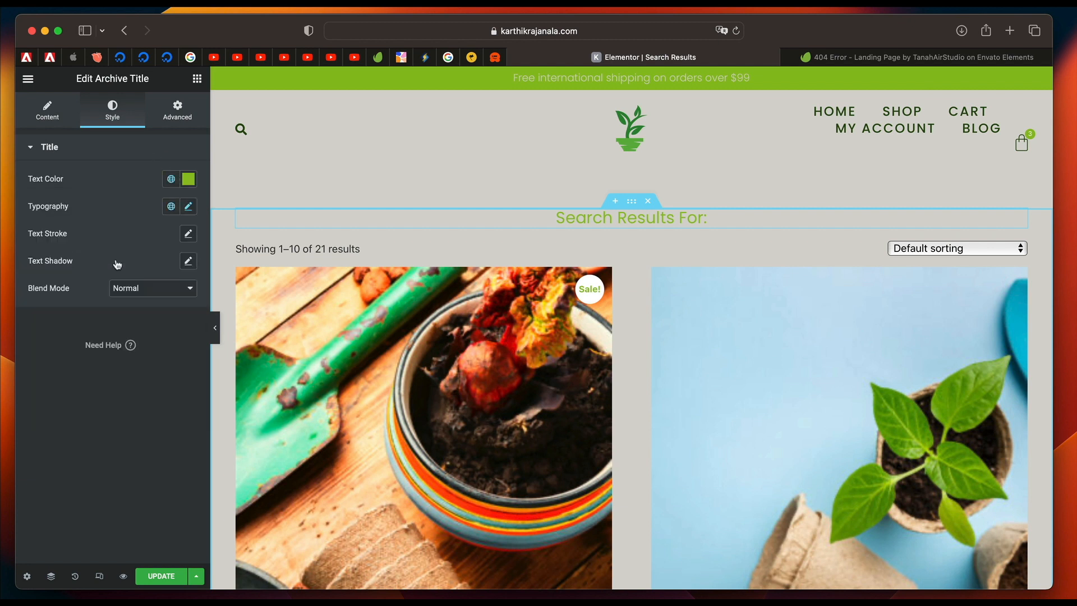
click(169, 178)
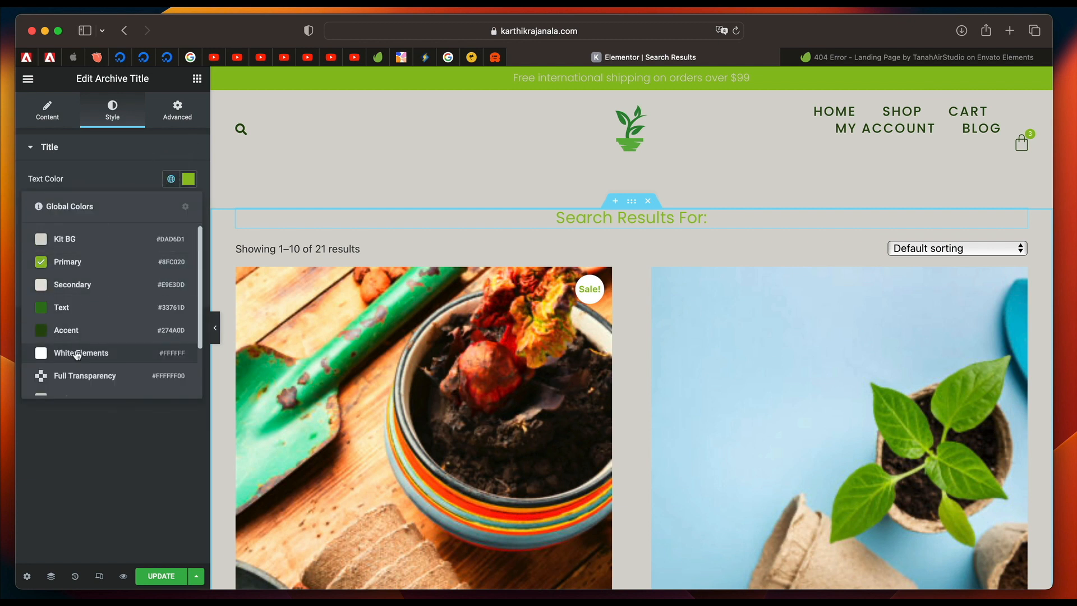
scroll(76, 354, down, 3)
click(79, 469)
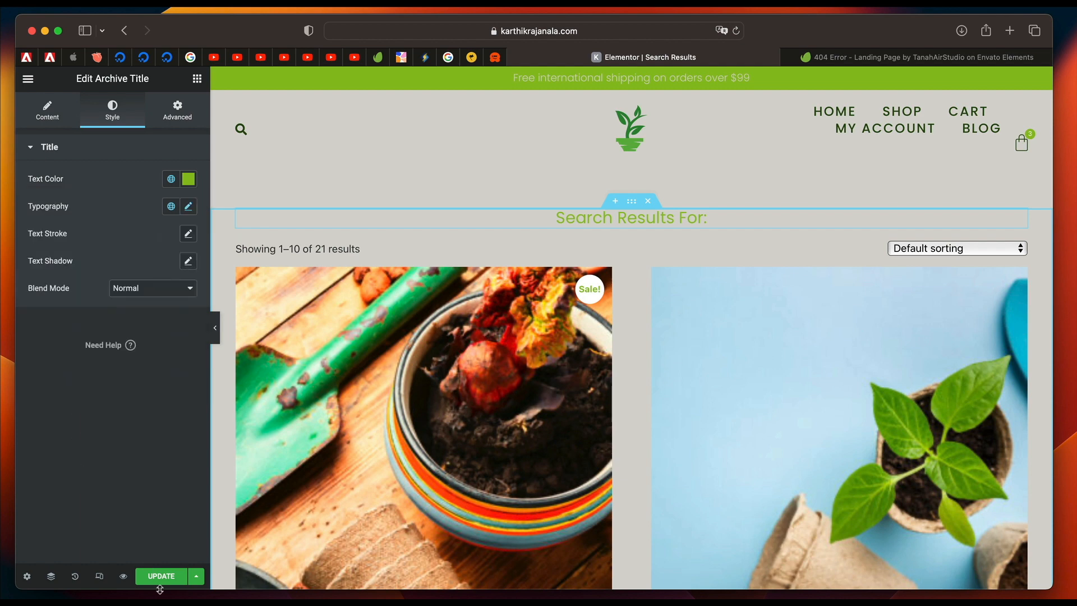
Replace the first slide's content in the Happy Customers testimonial carousel with "Pots are the best on this site".
scroll(436, 440, down, 15)
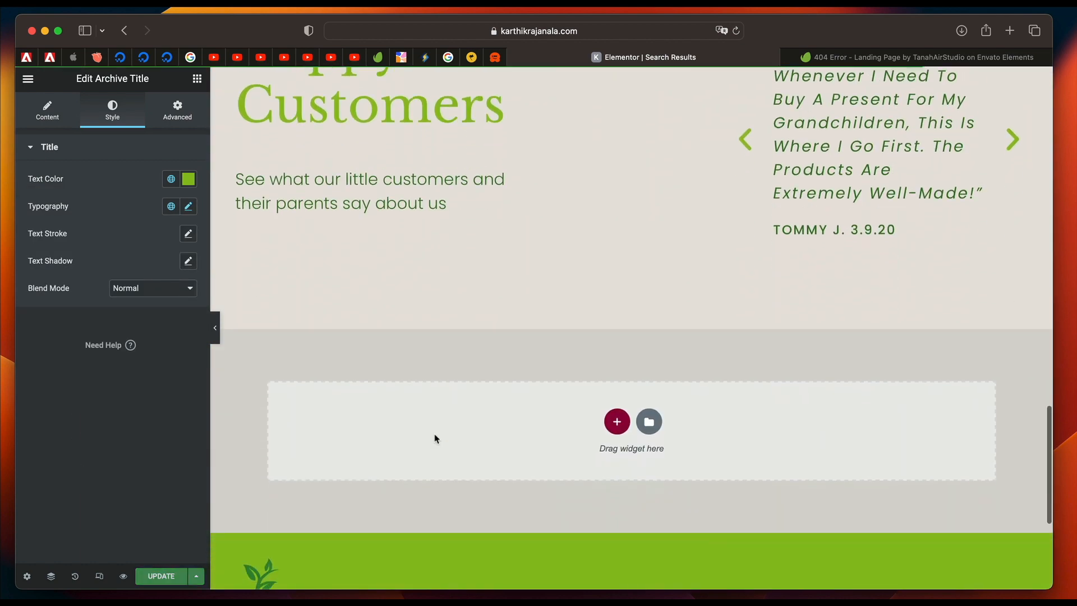
scroll(435, 439, up, 5)
click(860, 344)
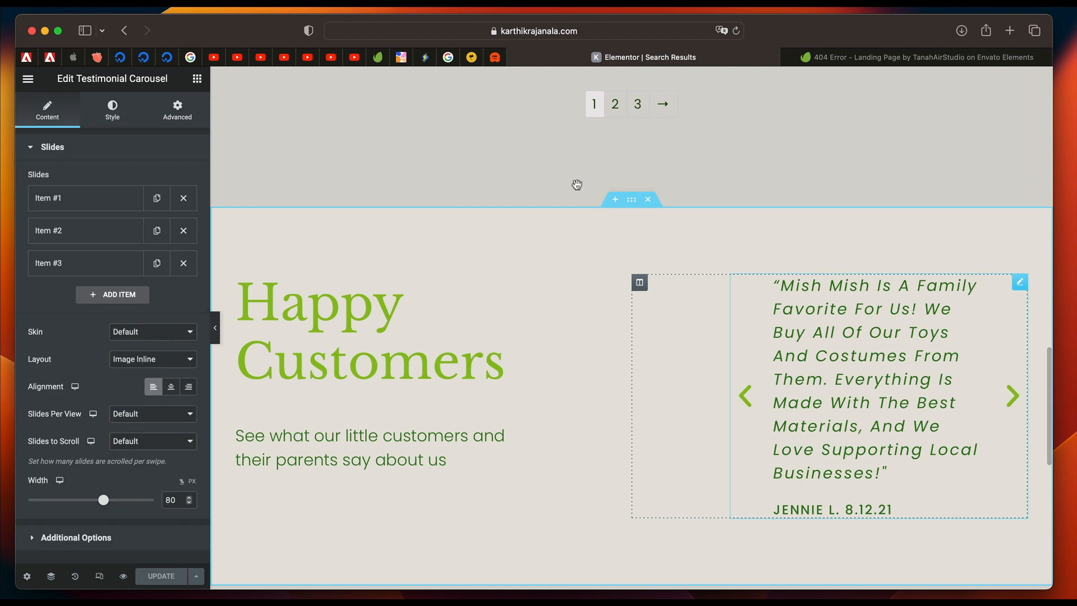
click(83, 197)
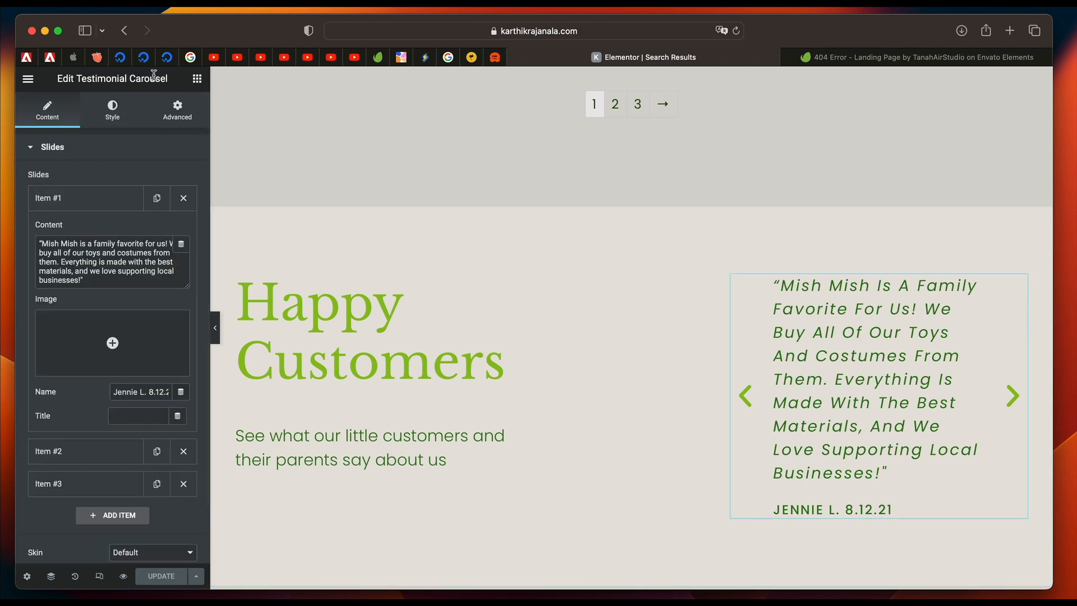
triple_click(131, 82)
click(131, 81)
double_click(131, 81)
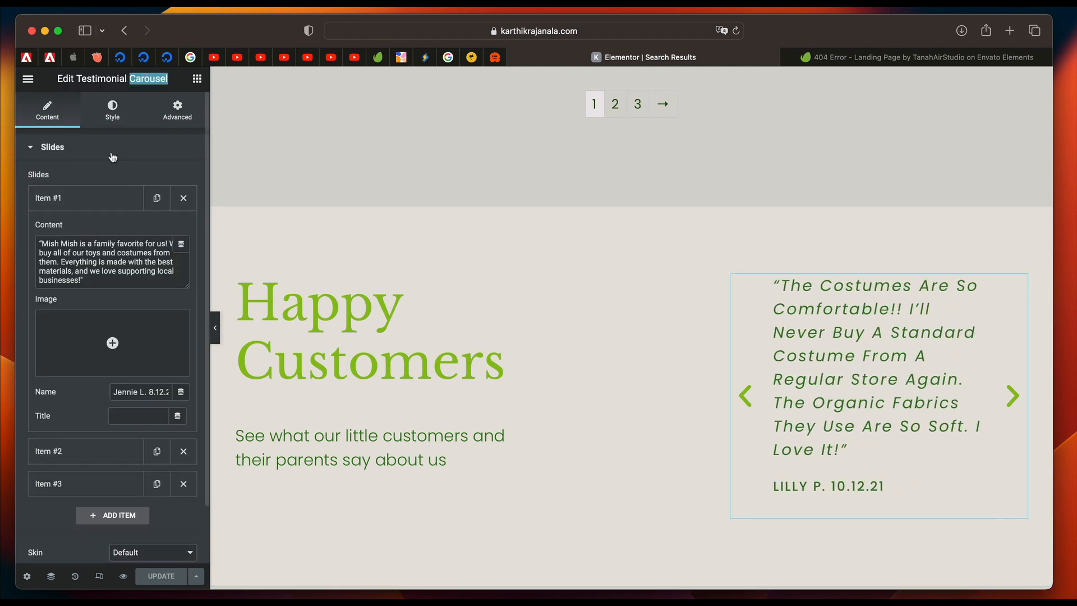
click(107, 252)
key(super+a)
text(Po)
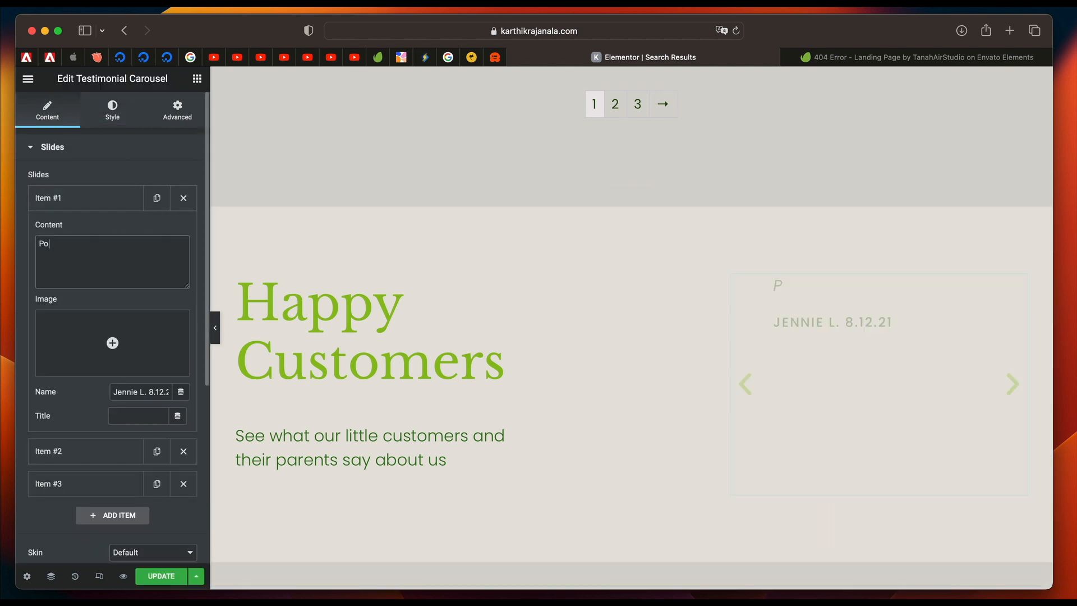
text(ts aa)
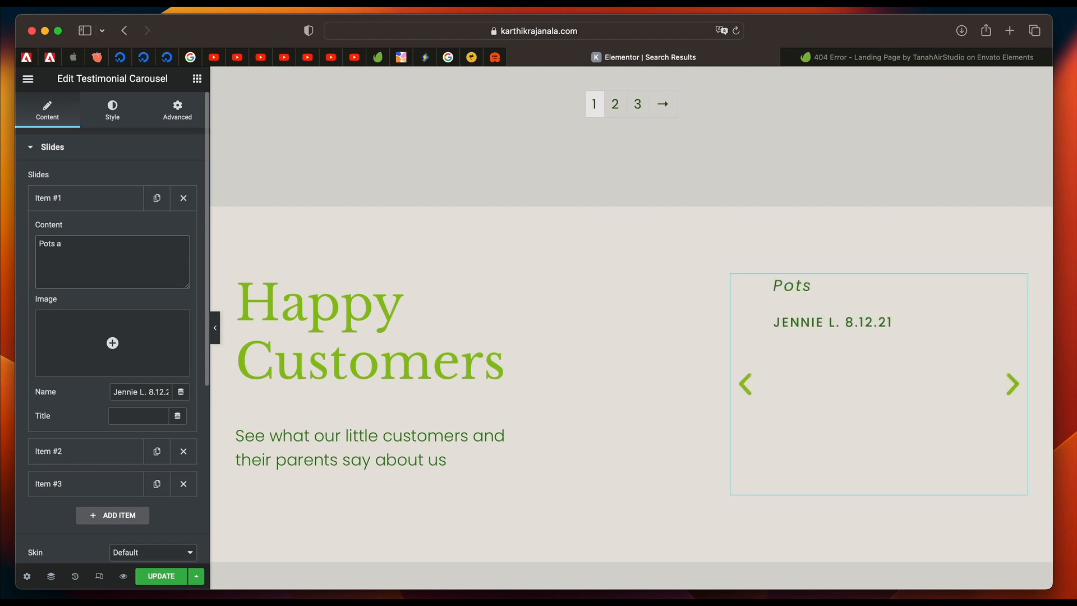
key(BackSpace)
text(re t)
text(he best on this site)
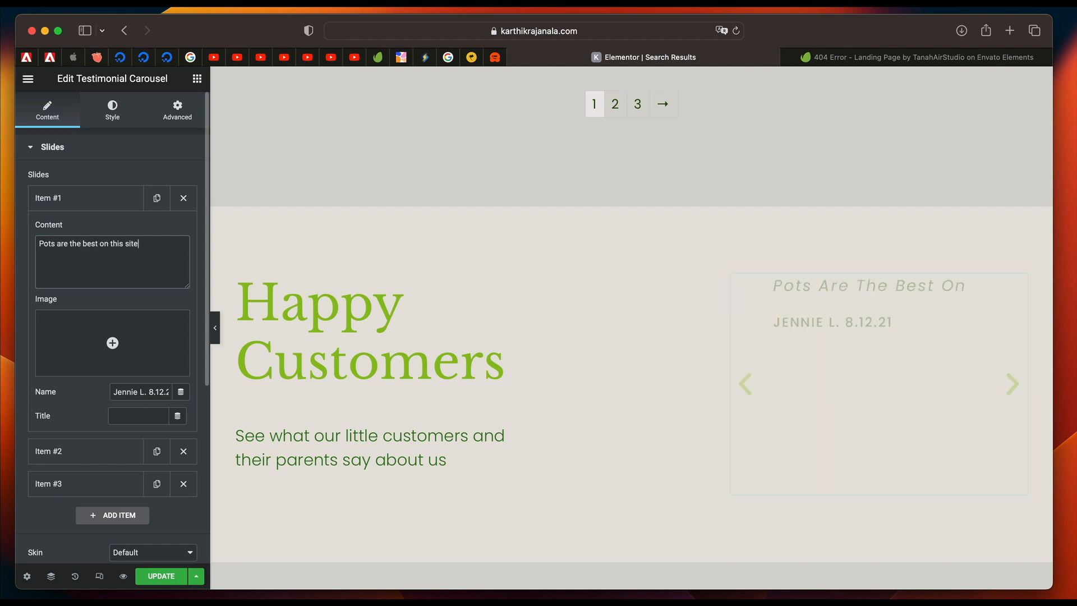
click(81, 208)
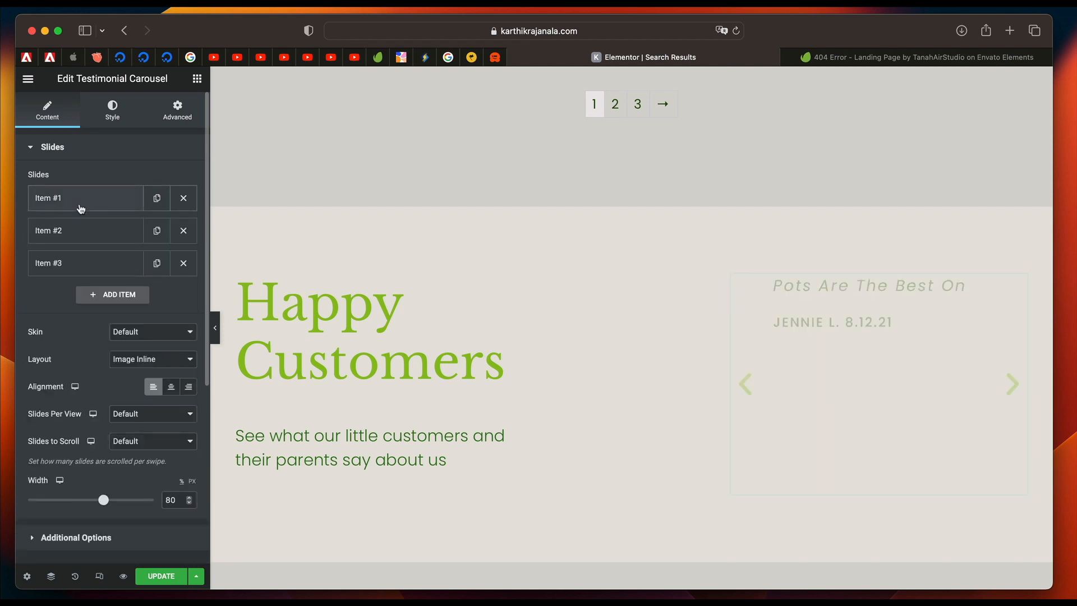
click(81, 208)
click(102, 205)
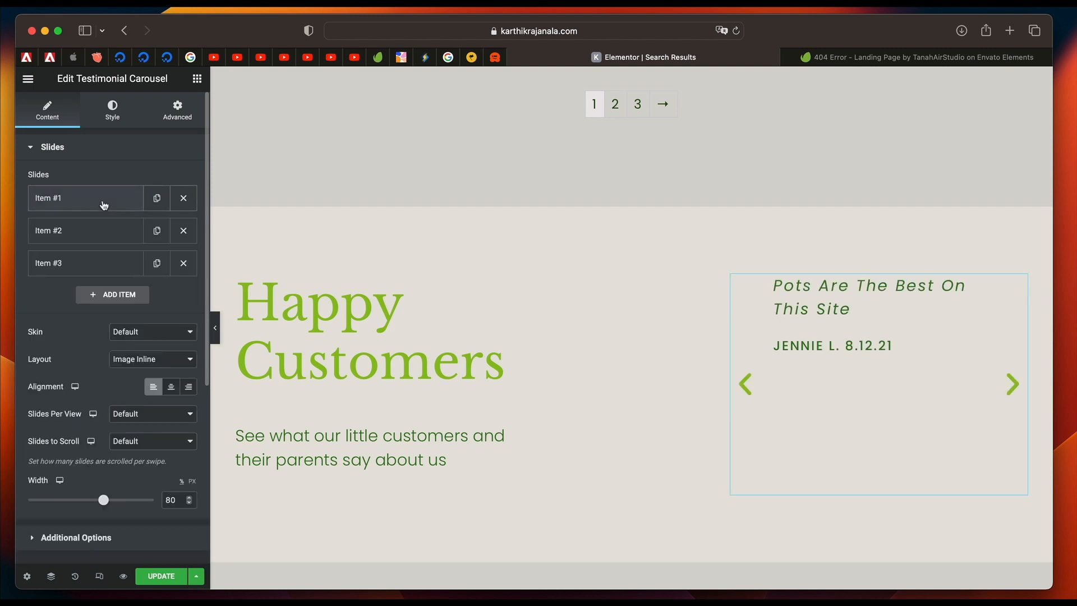
Set the second testimonial slide's content to a person's name followed by "is the best!!!!" and update the Search Results template.
click(93, 237)
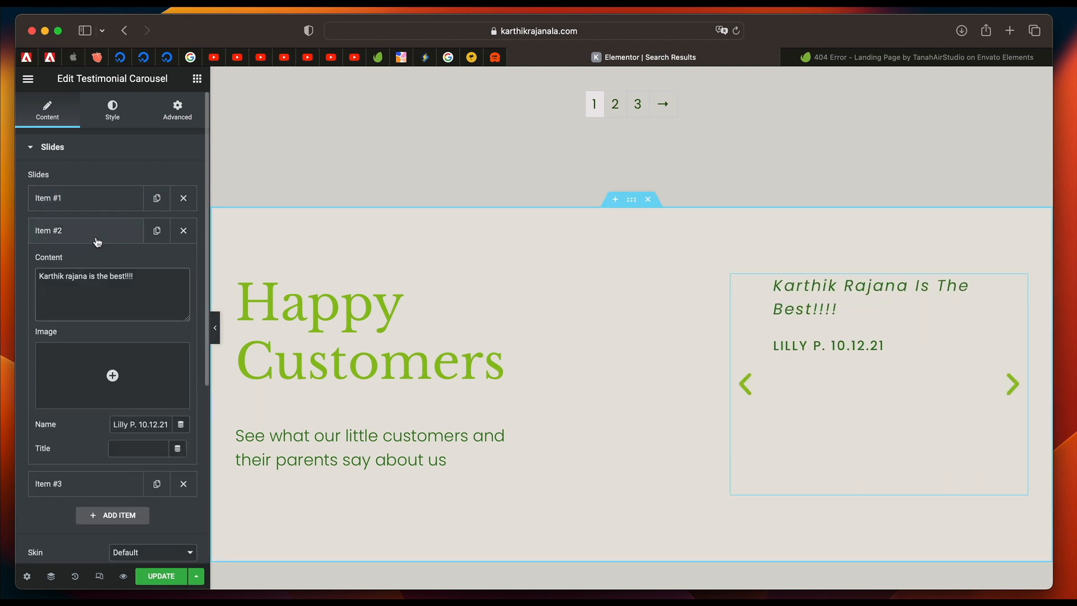
click(94, 239)
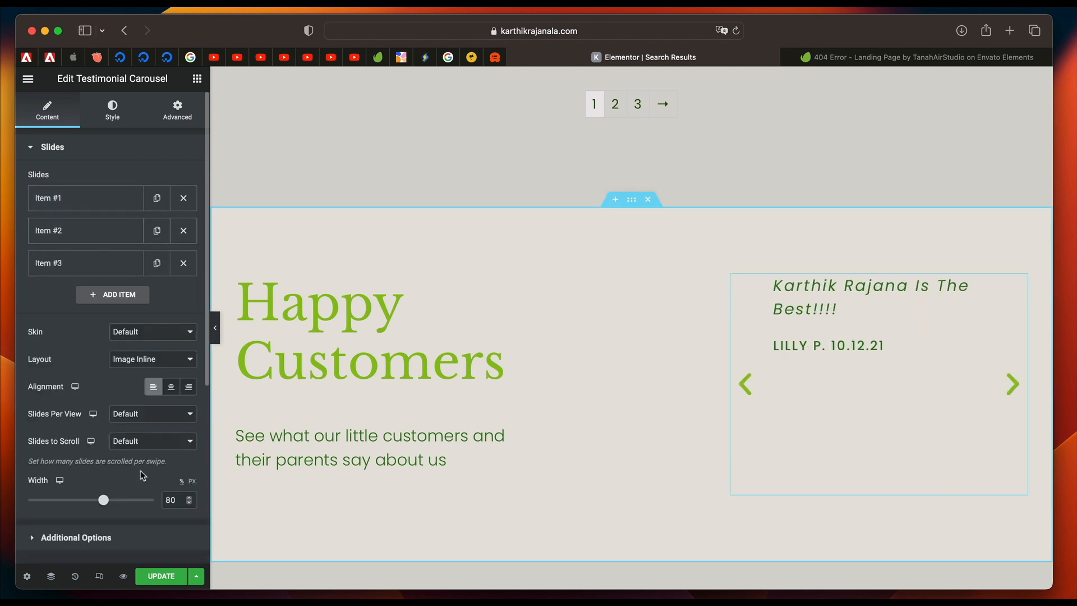
click(174, 576)
scroll(484, 310, up, 12)
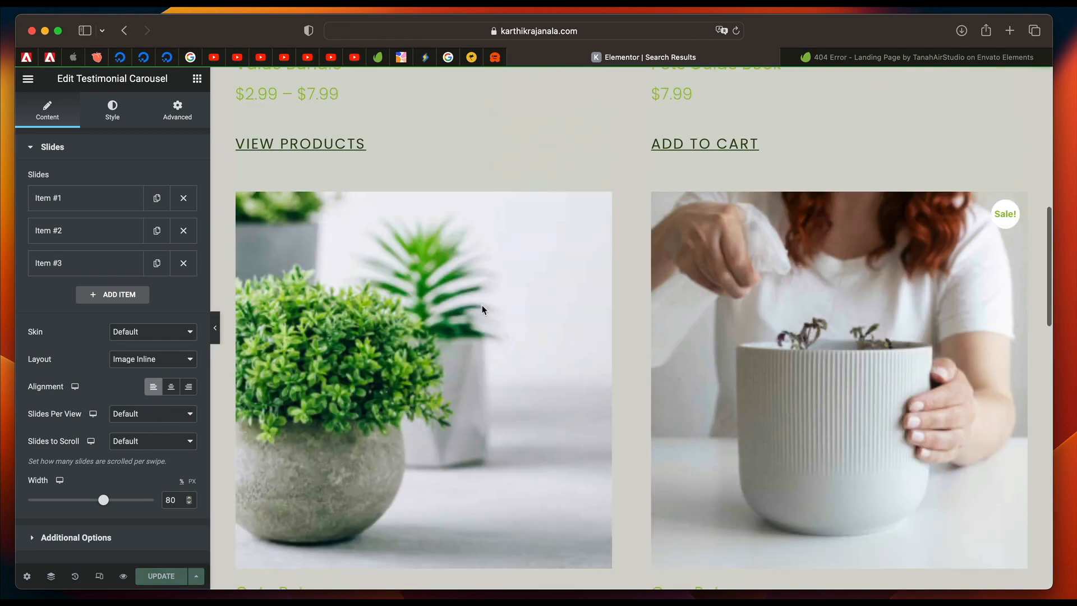
Find and open the Theme Builder through the Finder by searching for "theme".
scroll(483, 310, up, 10)
key(super+e)
text(th)
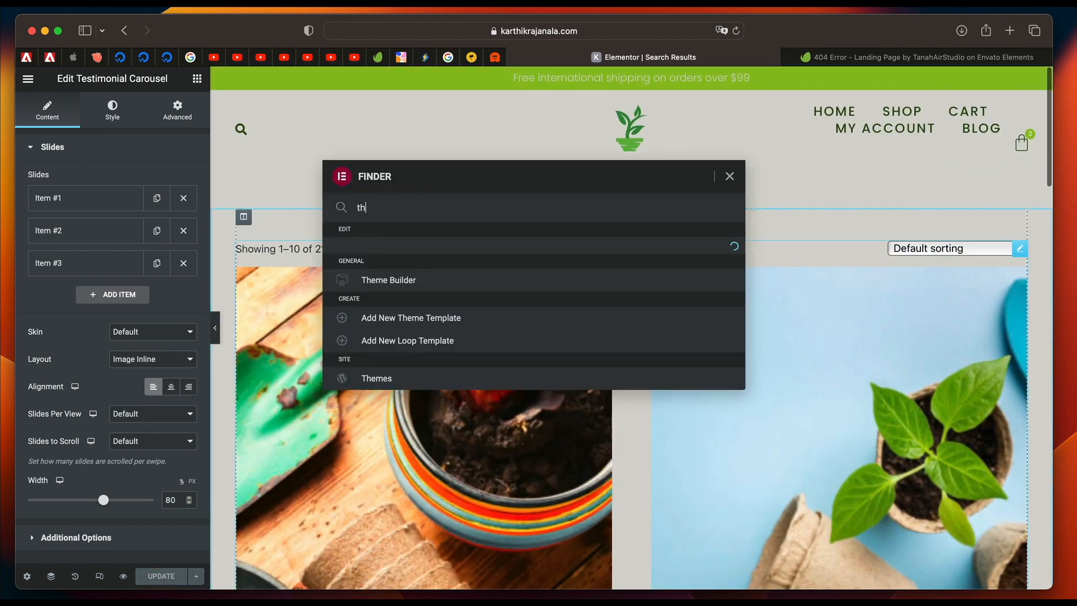
text(eme)
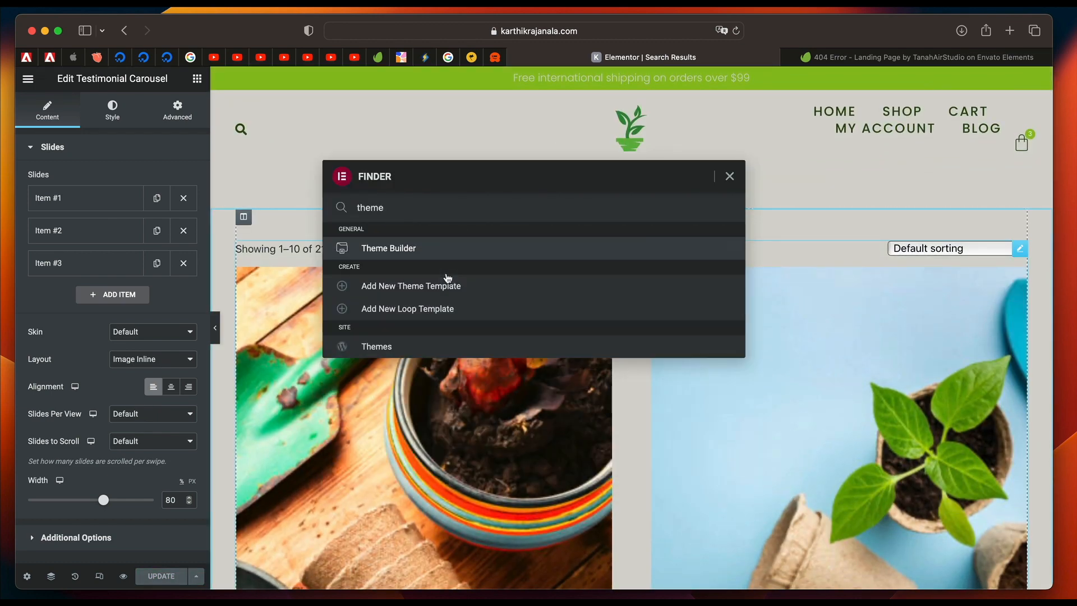
click(443, 253)
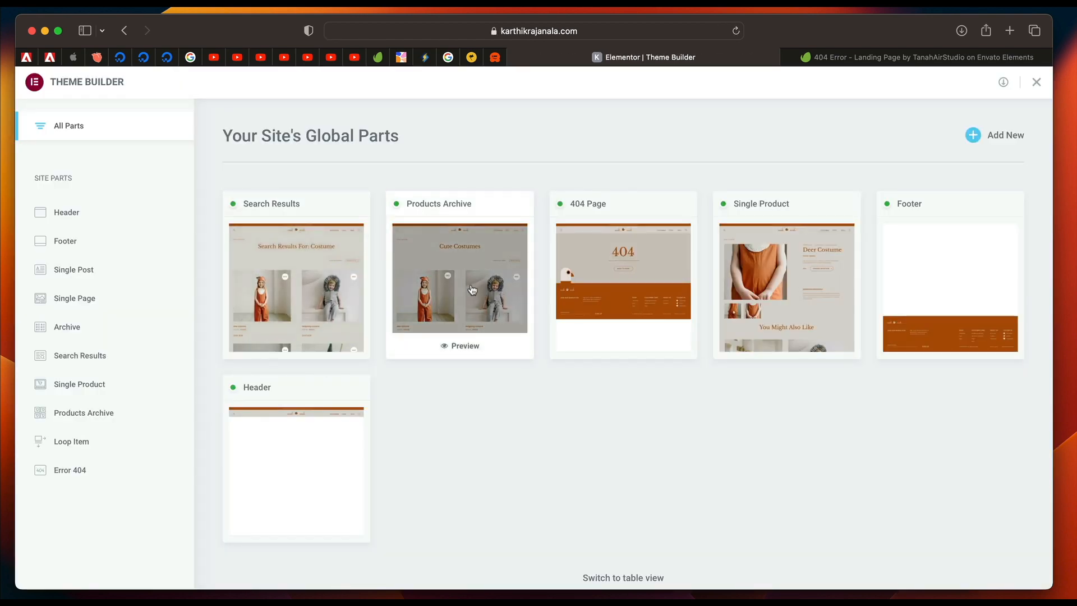
Show all of the site's global parts and open the Single Product template for editing.
click(284, 284)
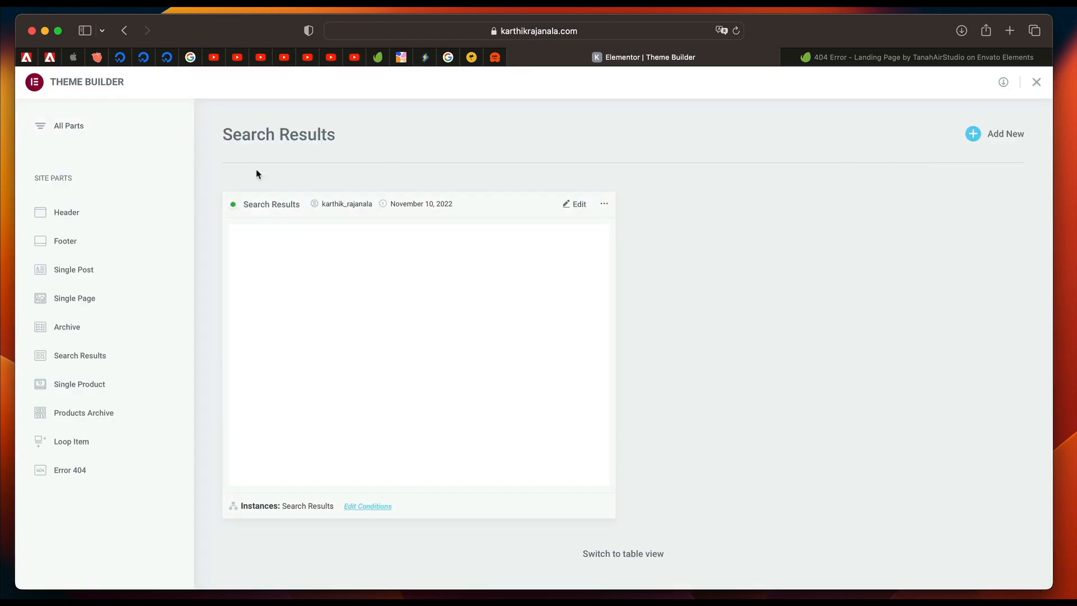
scroll(397, 367, down, 12)
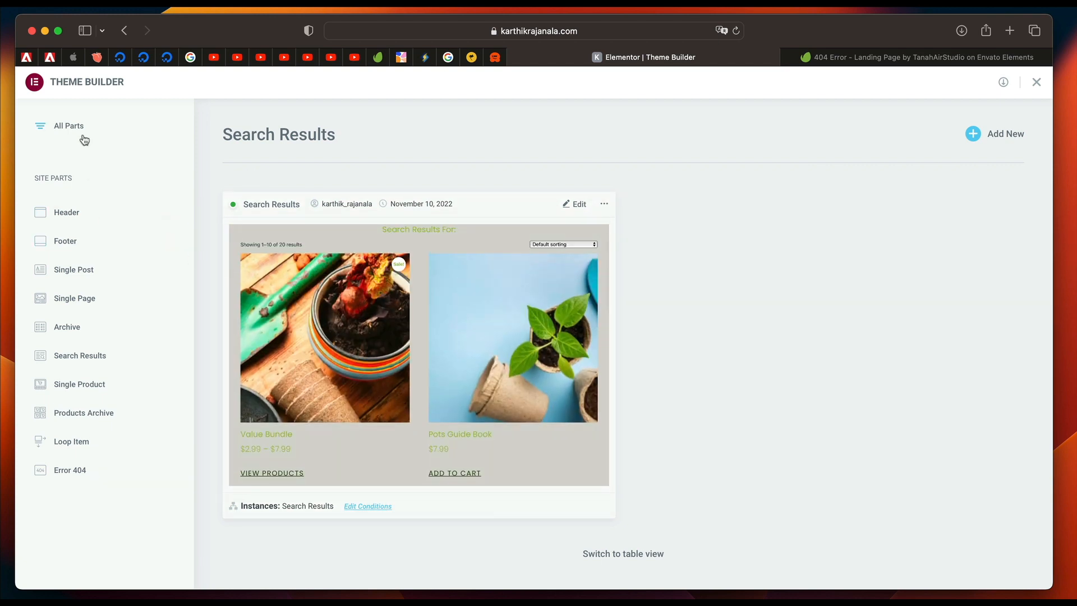
click(78, 127)
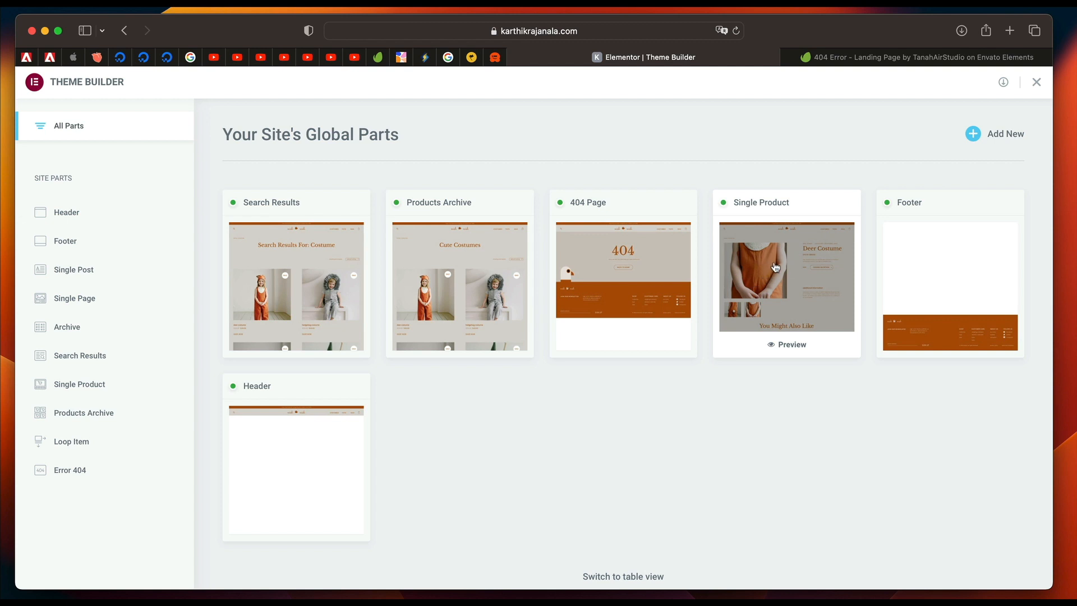
click(776, 279)
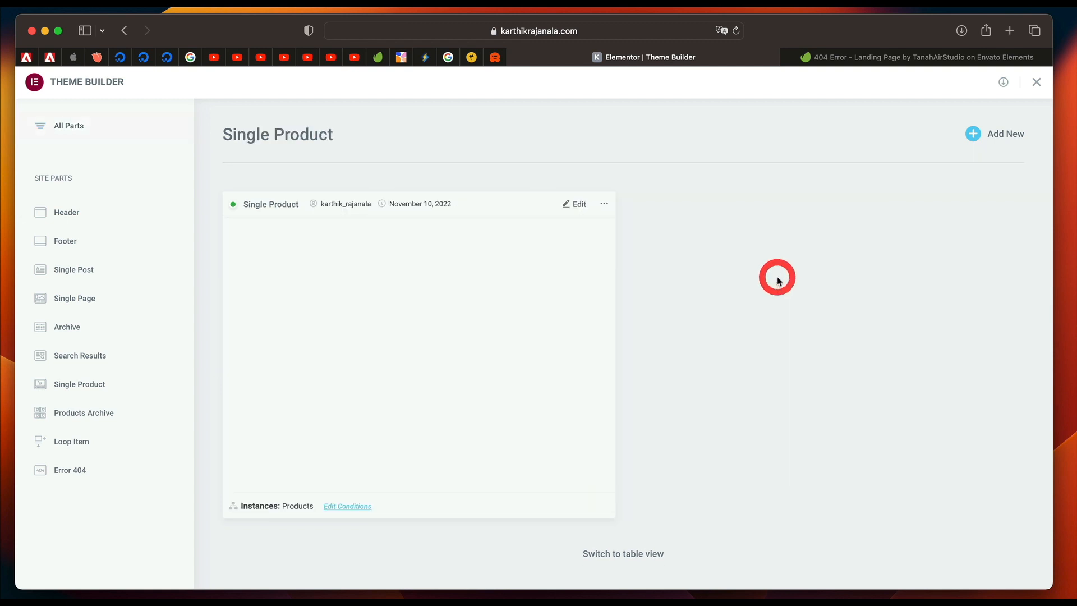
click(572, 205)
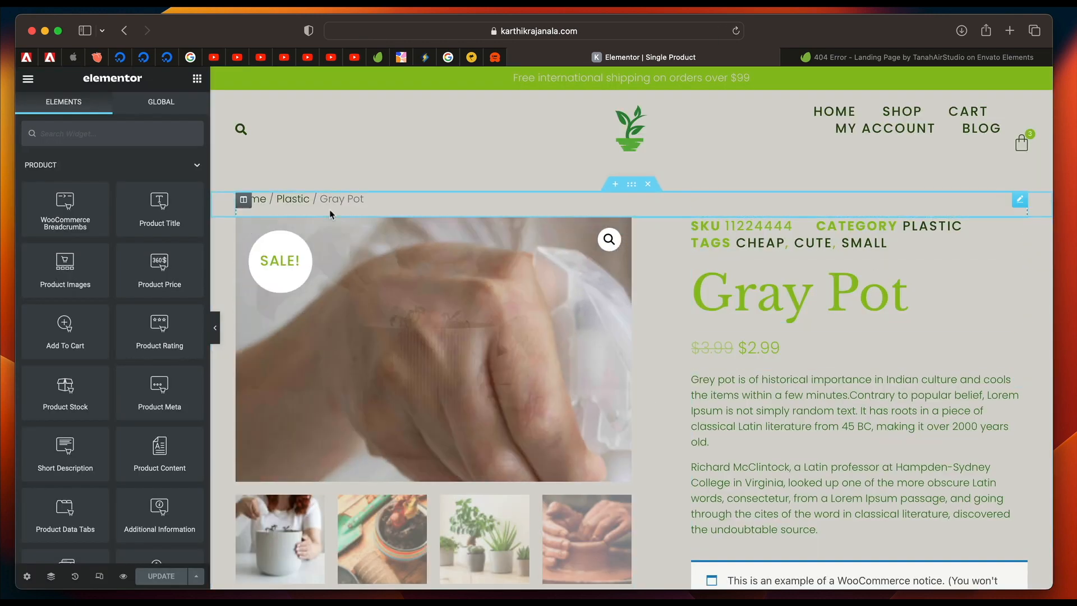
Set the Single Product template's preview product to Cute Pot and apply the preview.
scroll(716, 404, down, 5)
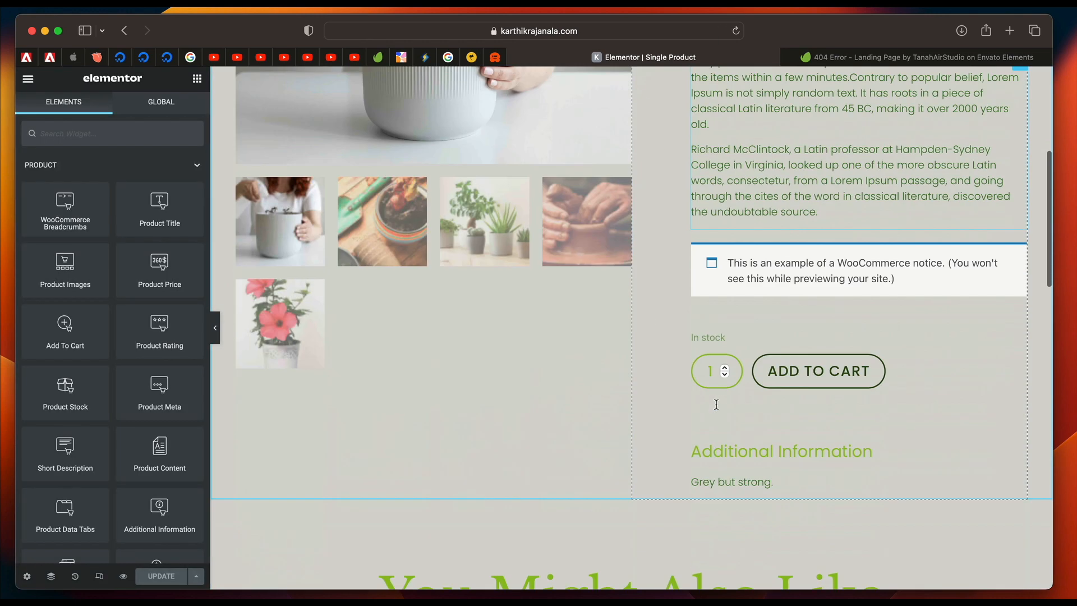
scroll(716, 403, up, 4)
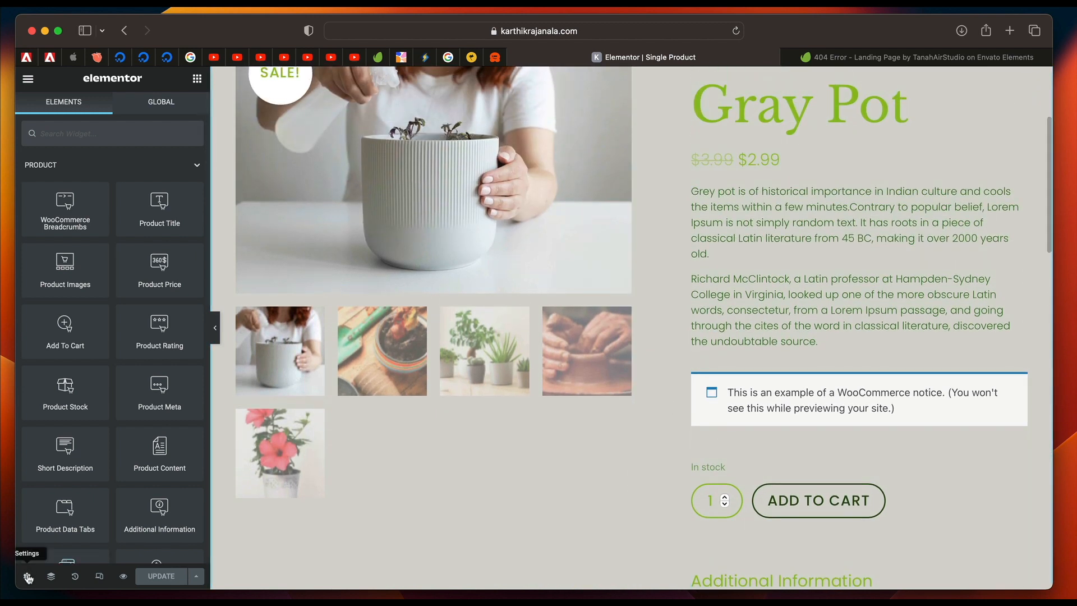
click(27, 577)
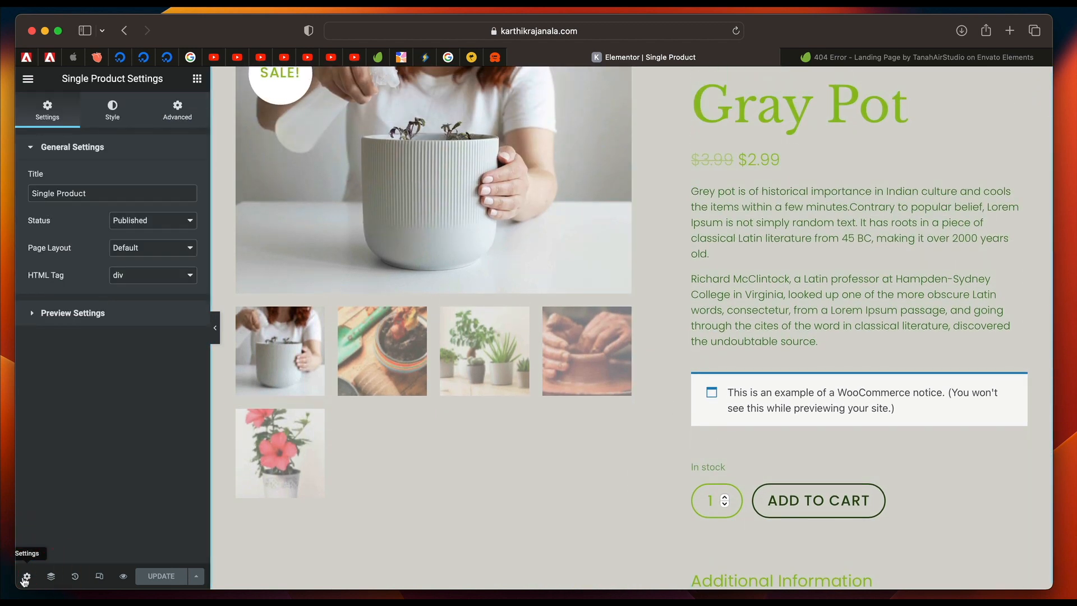
click(63, 314)
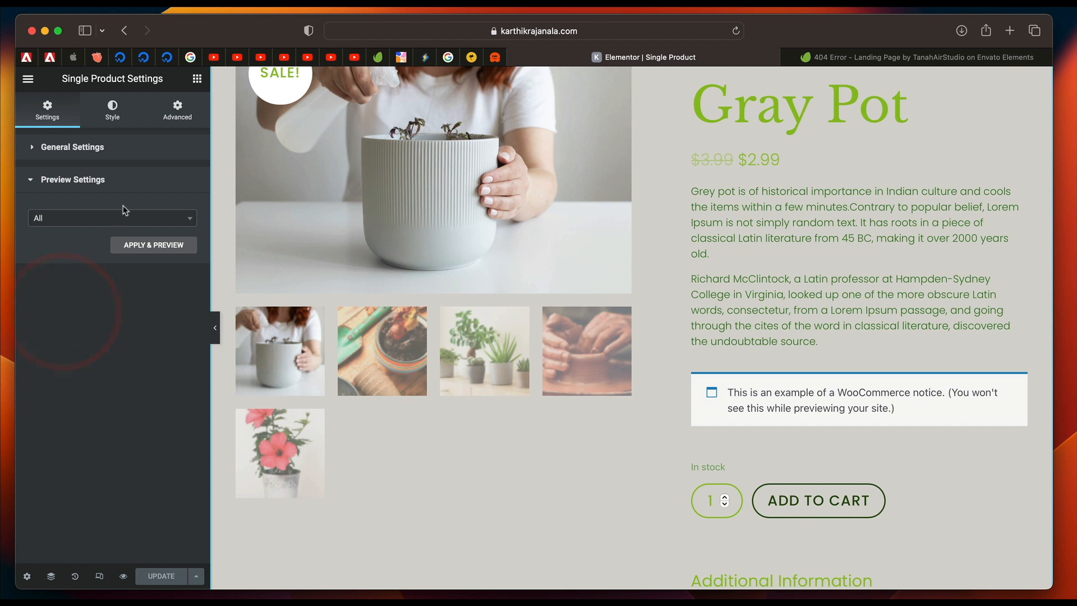
click(126, 220)
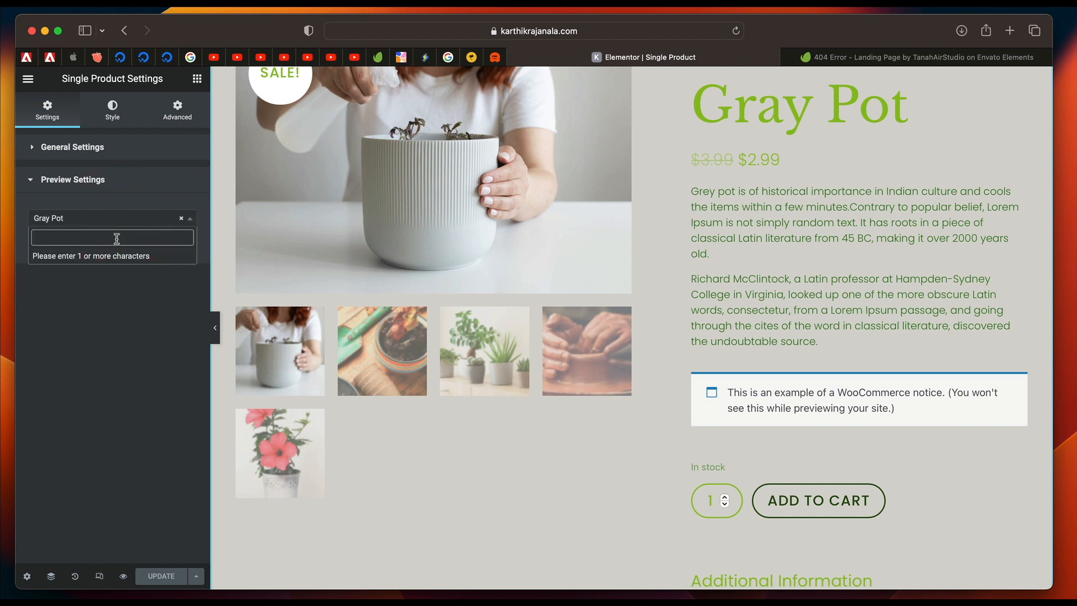
text(pot)
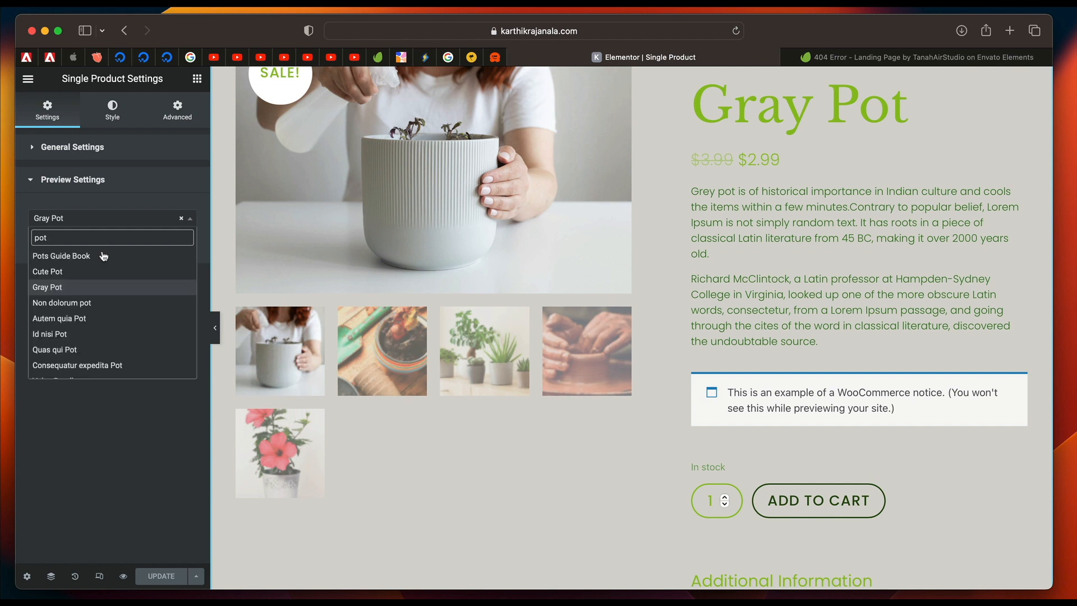
click(92, 272)
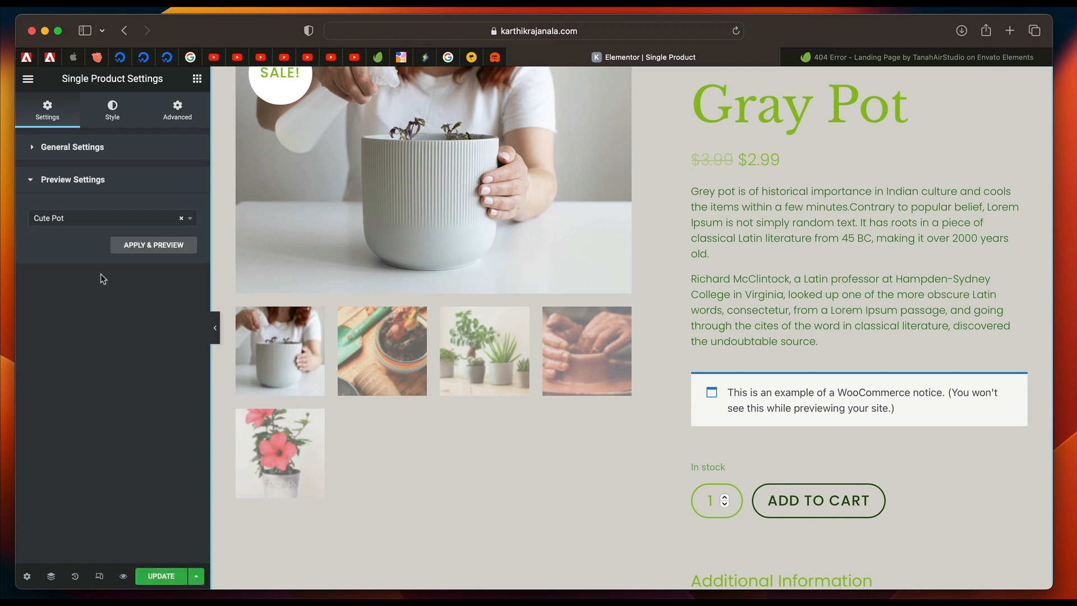
click(133, 245)
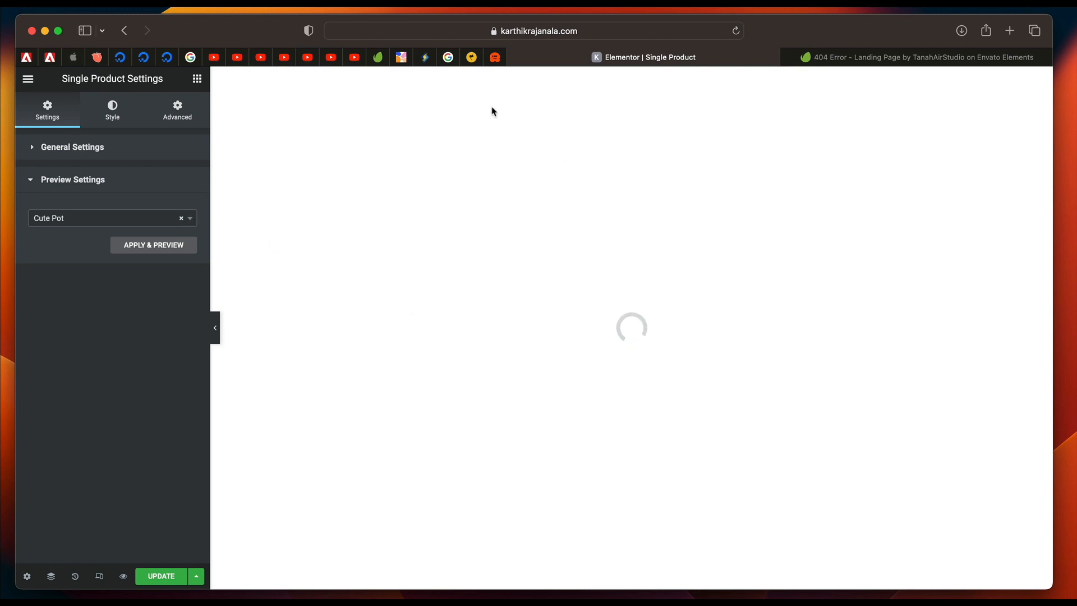
Examine the Cute Pot product layout from the breadcrumbs to the related products section, along with the available product widgets.
scroll(409, 180, down, 3)
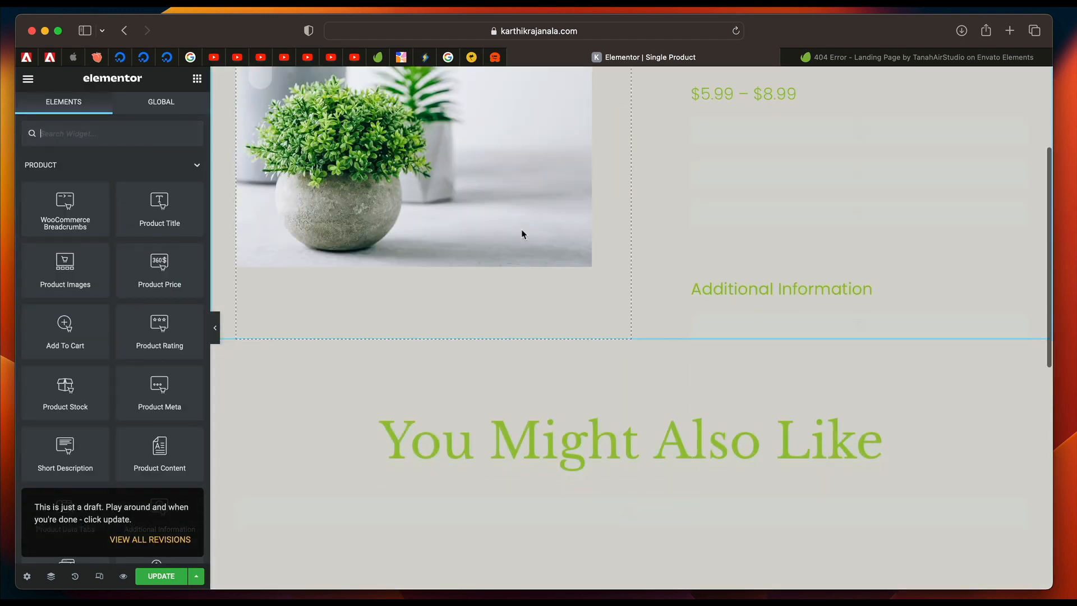
scroll(522, 231, up, 4)
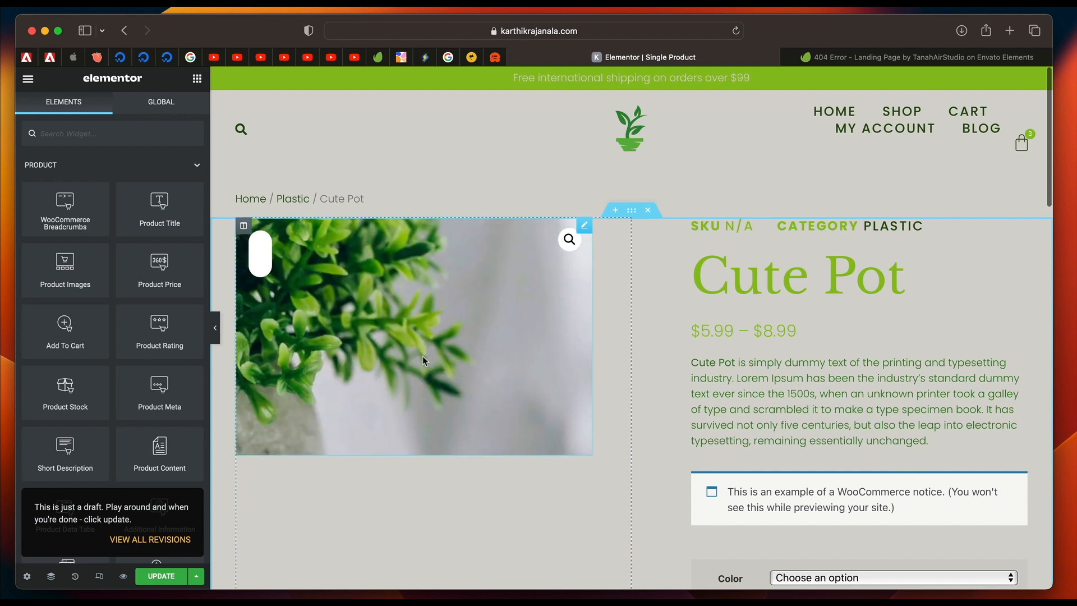
scroll(562, 443, down, 3)
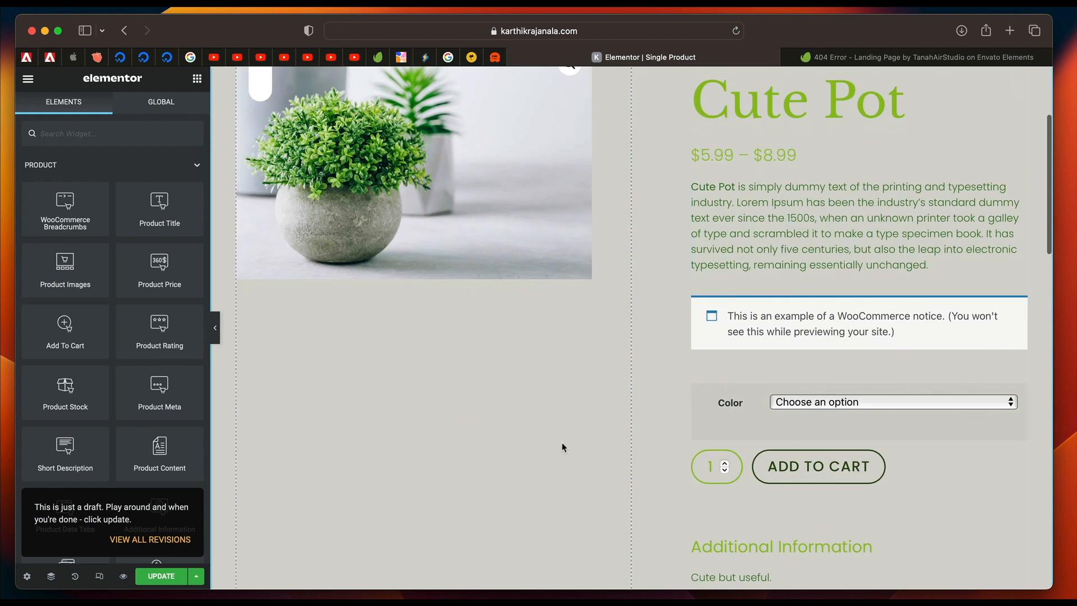
scroll(558, 453, up, 4)
scroll(817, 440, down, 2)
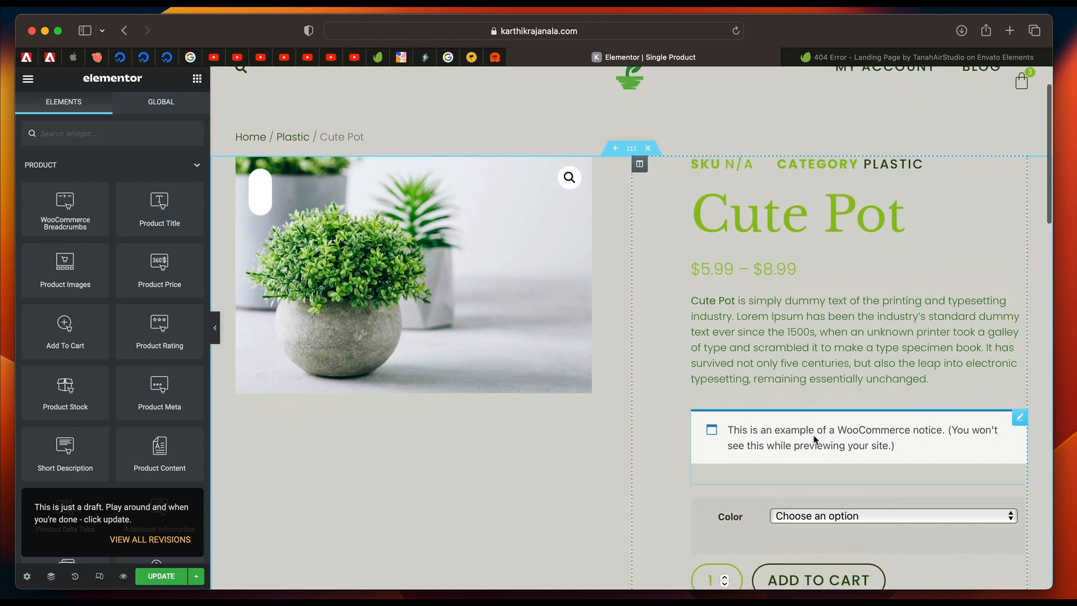
click(194, 85)
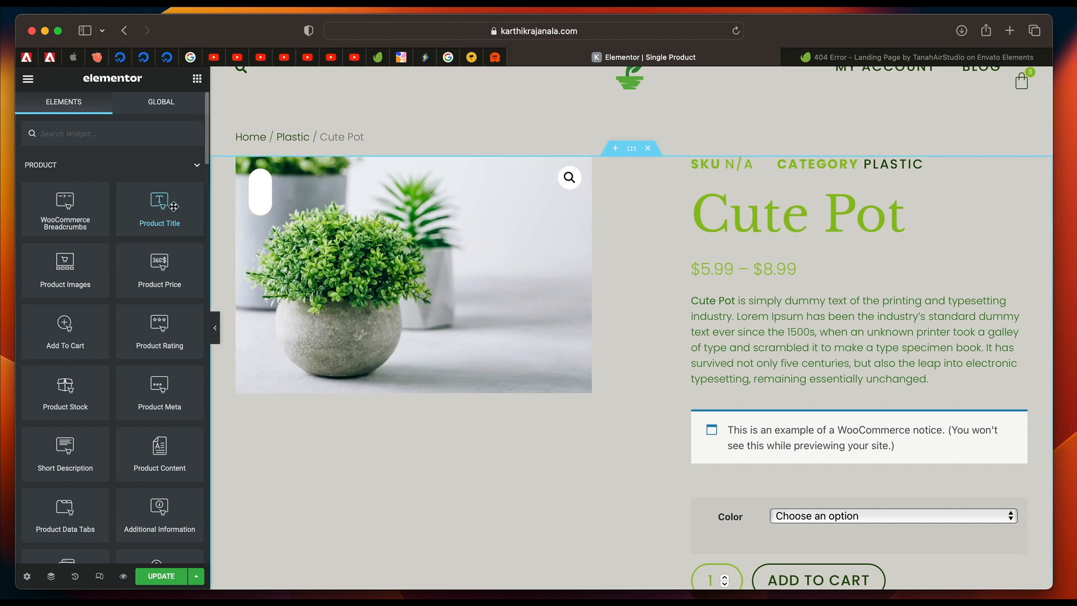
Try the global Secondary font on the product title's typography.
click(808, 216)
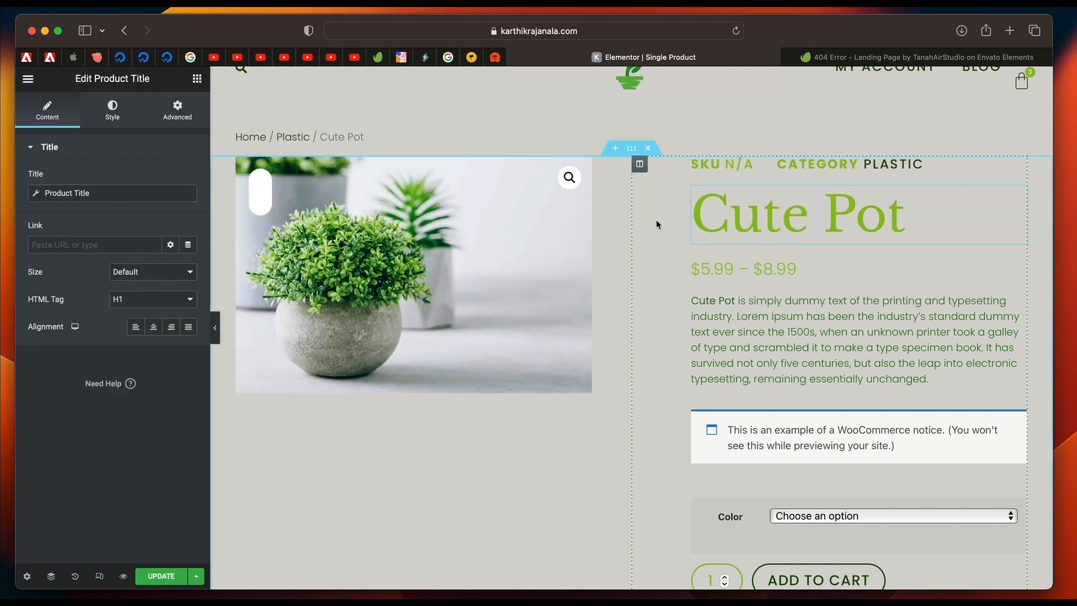
click(112, 112)
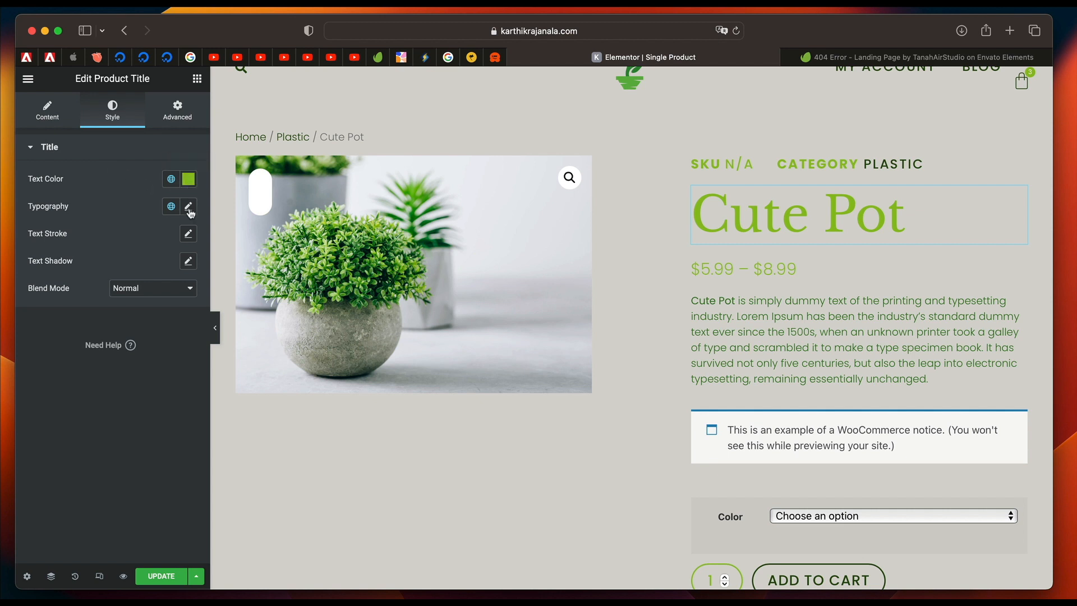
click(172, 208)
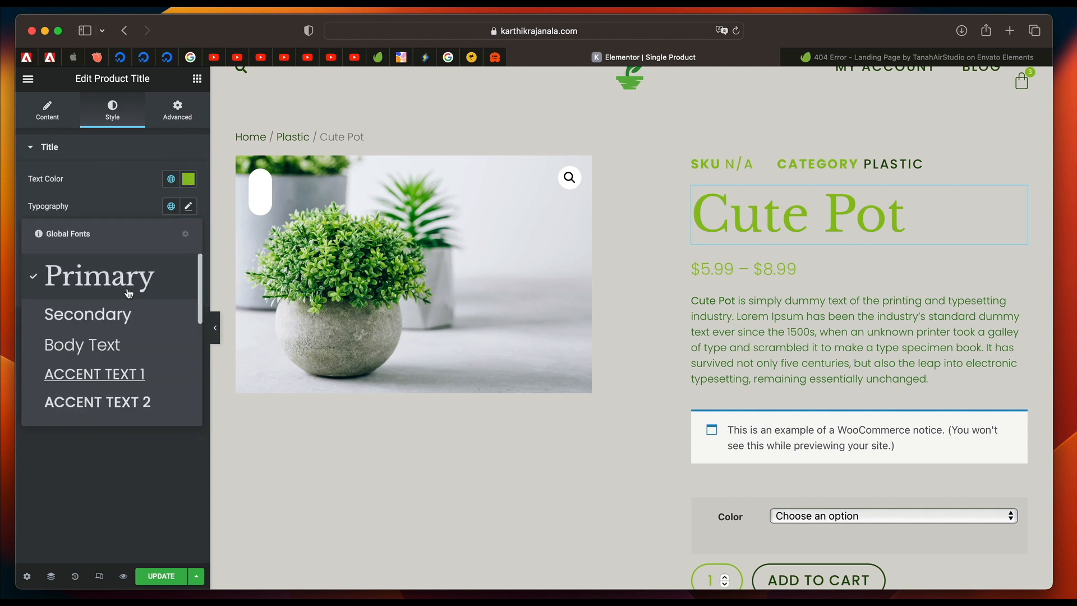
click(120, 311)
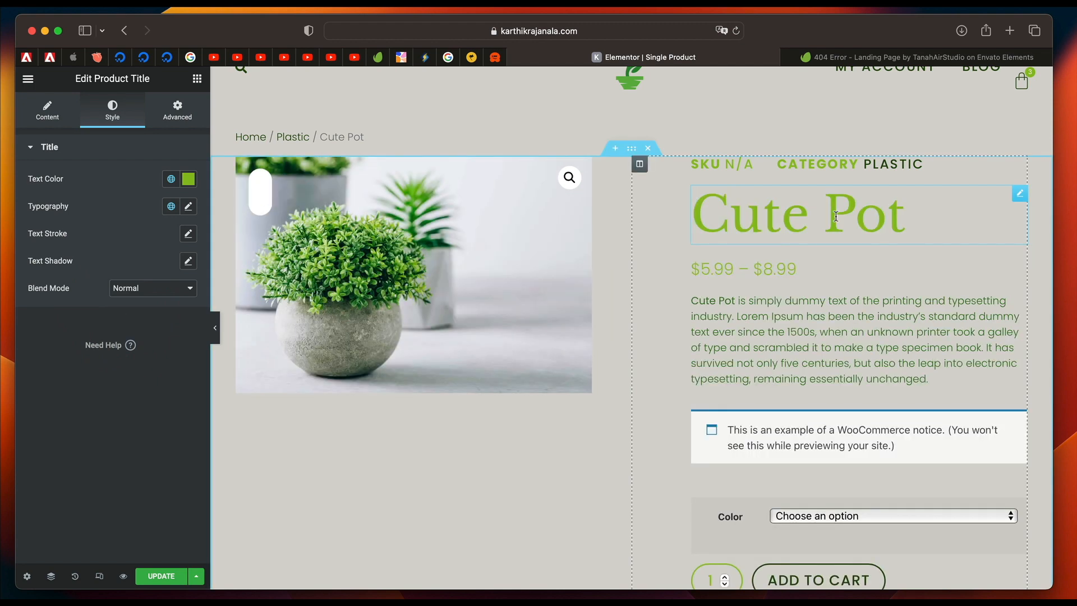
Apply the global Text color #33761D to the product price.
click(803, 275)
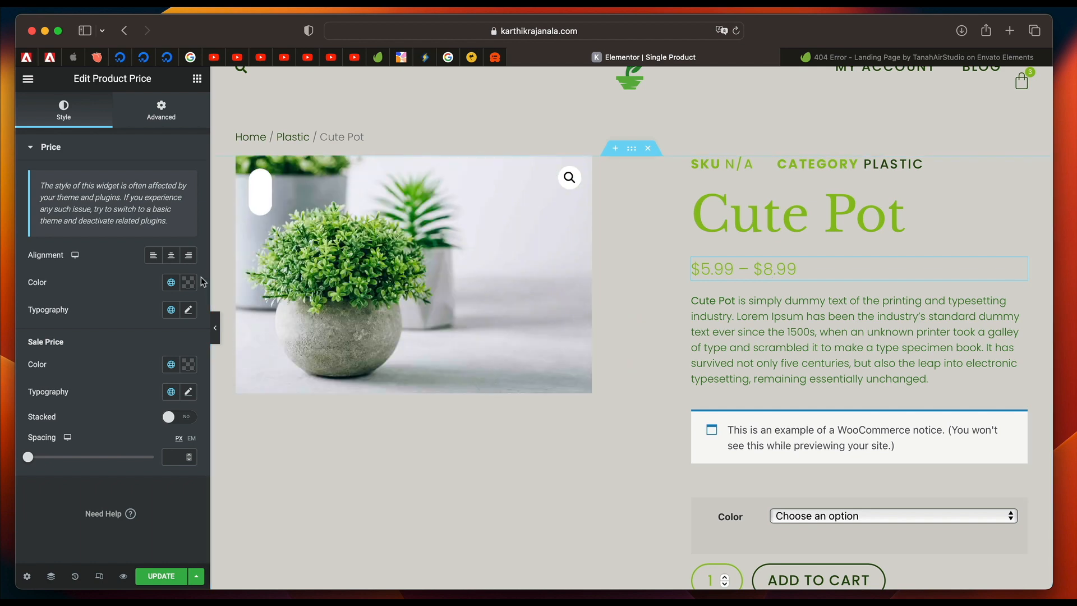
click(172, 284)
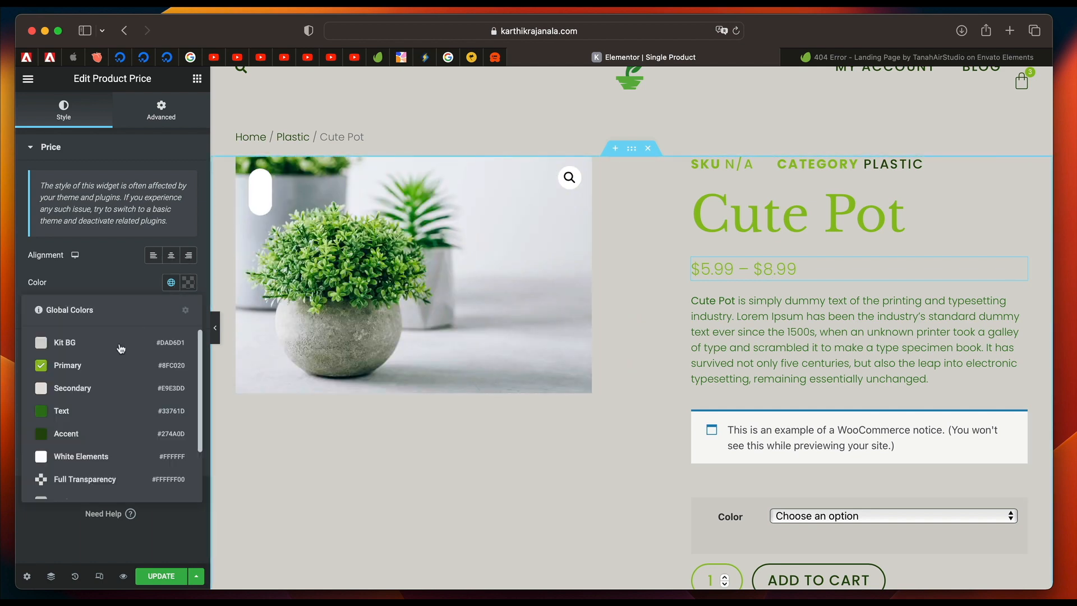
click(97, 412)
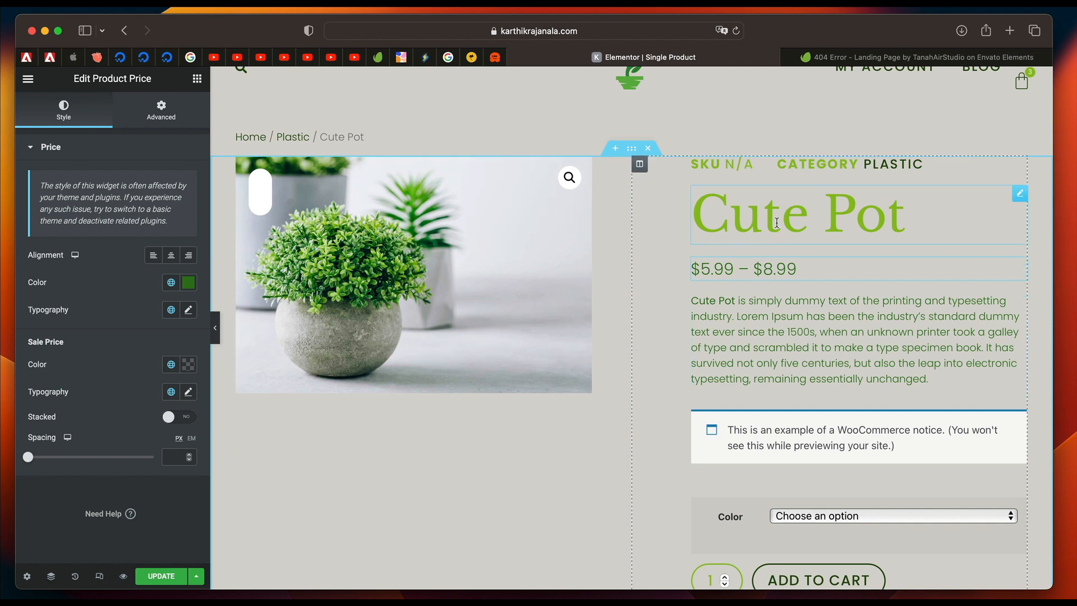
Apply the global Txt Color #000000 to the product description's text.
click(777, 356)
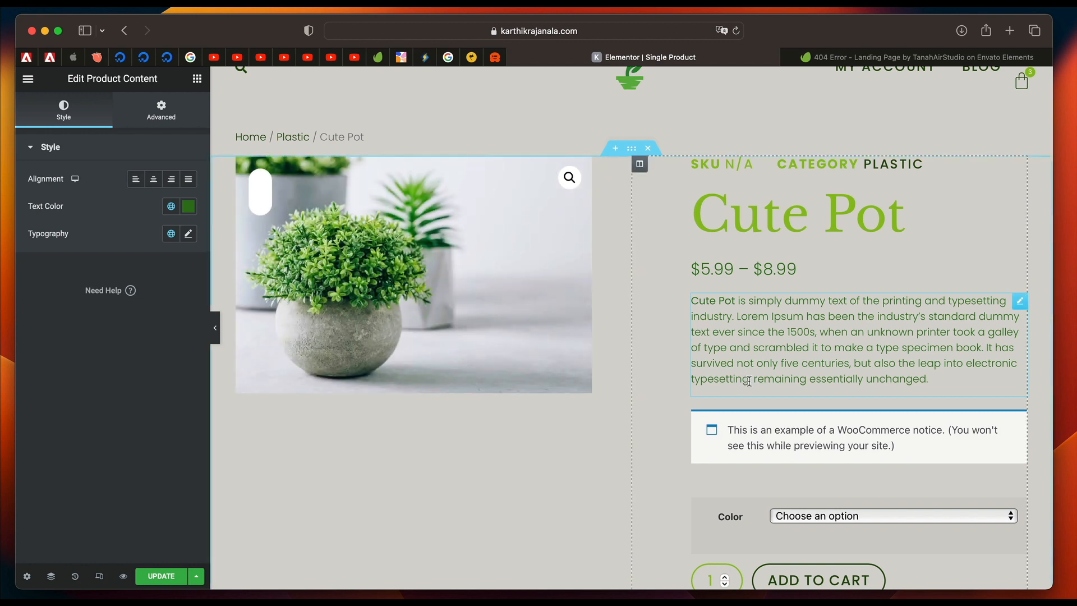
click(168, 207)
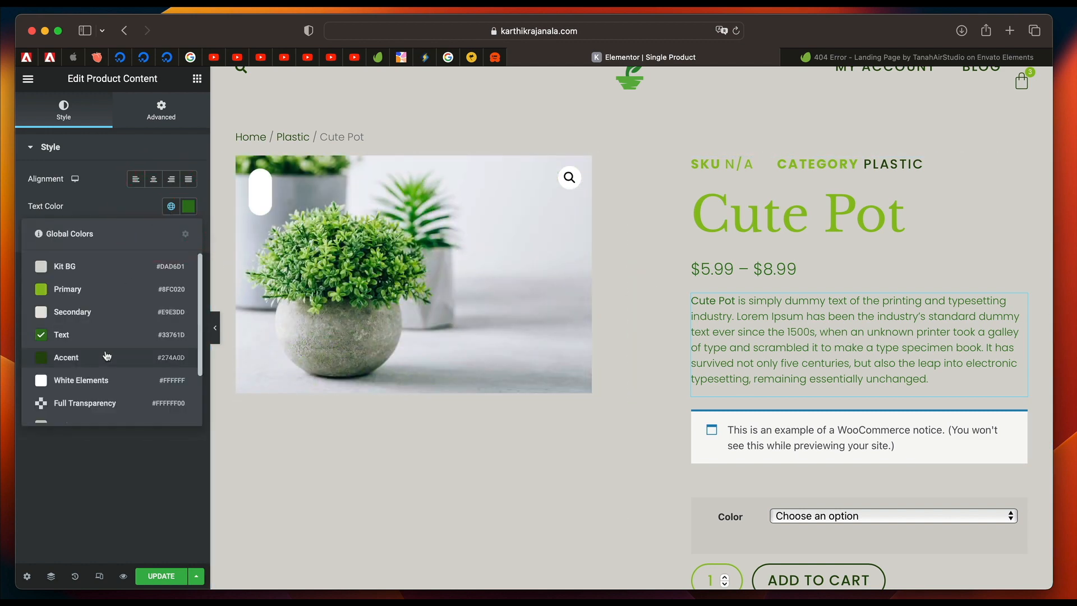
scroll(107, 355, down, 2)
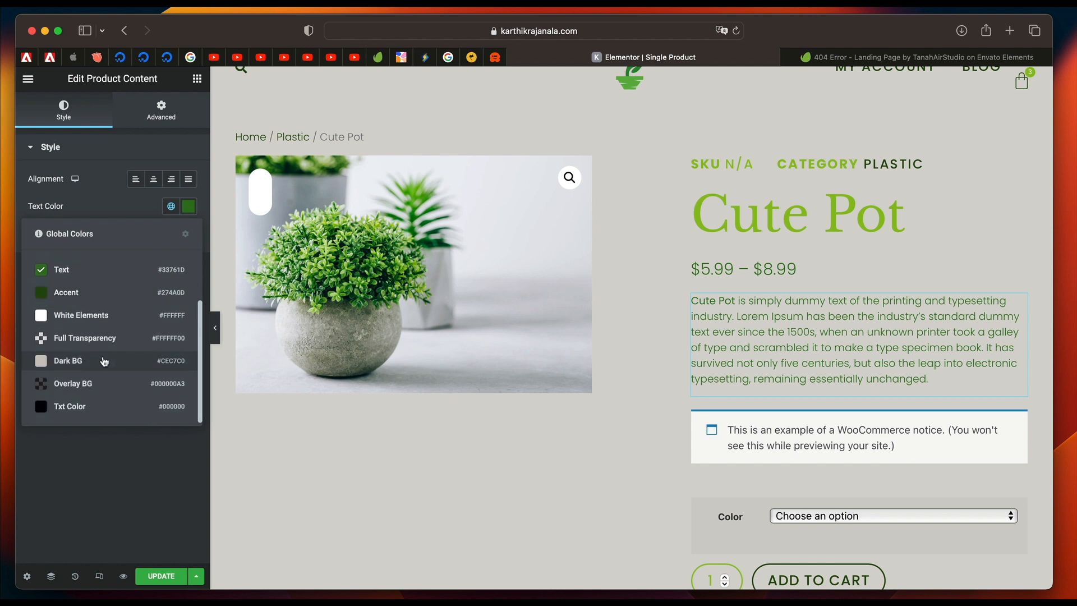
click(105, 357)
click(171, 206)
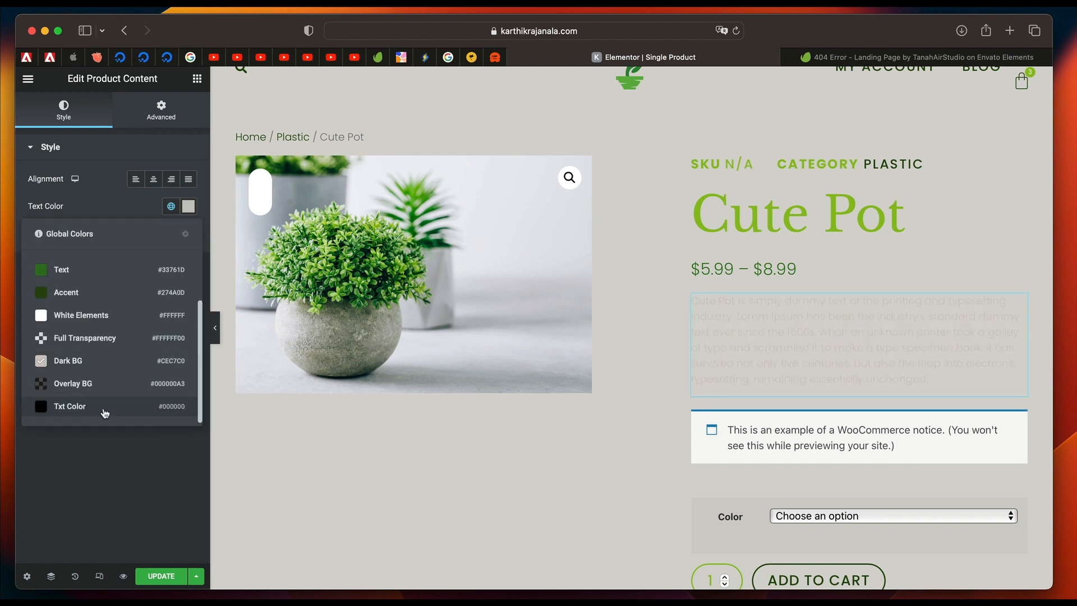
click(104, 415)
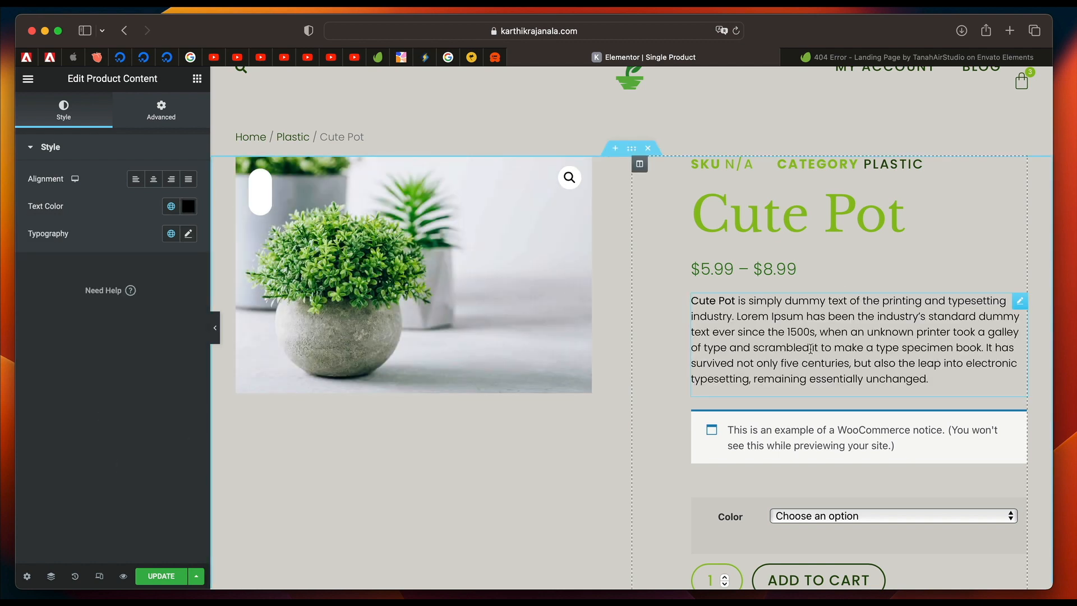
Examine the WooCommerce notice and the Add To Cart widget's button and quantity styles, and try the Color dropdown's options.
scroll(814, 342, down, 3)
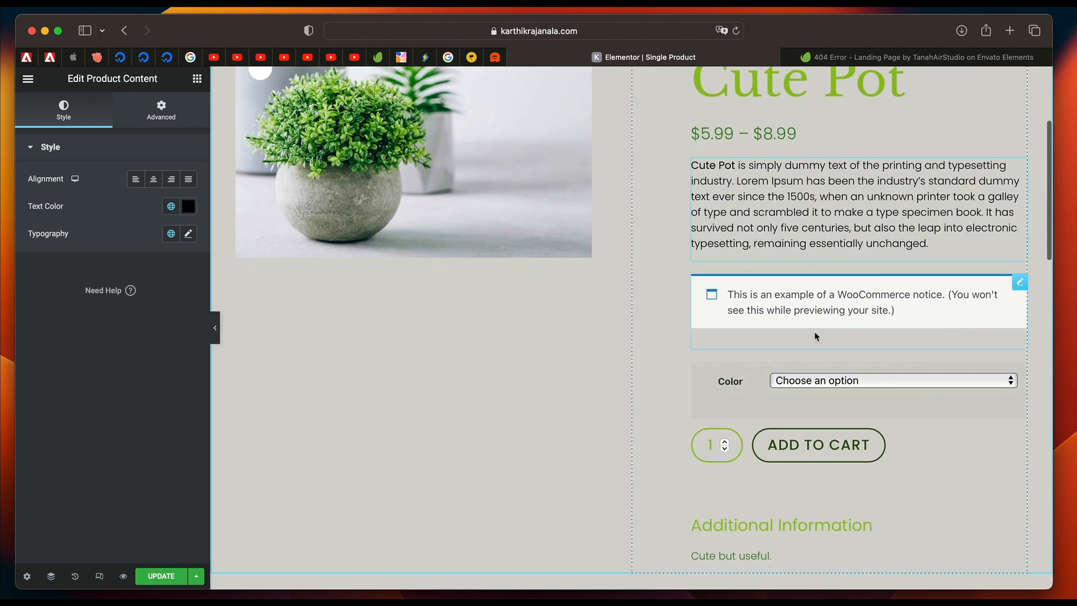
click(797, 305)
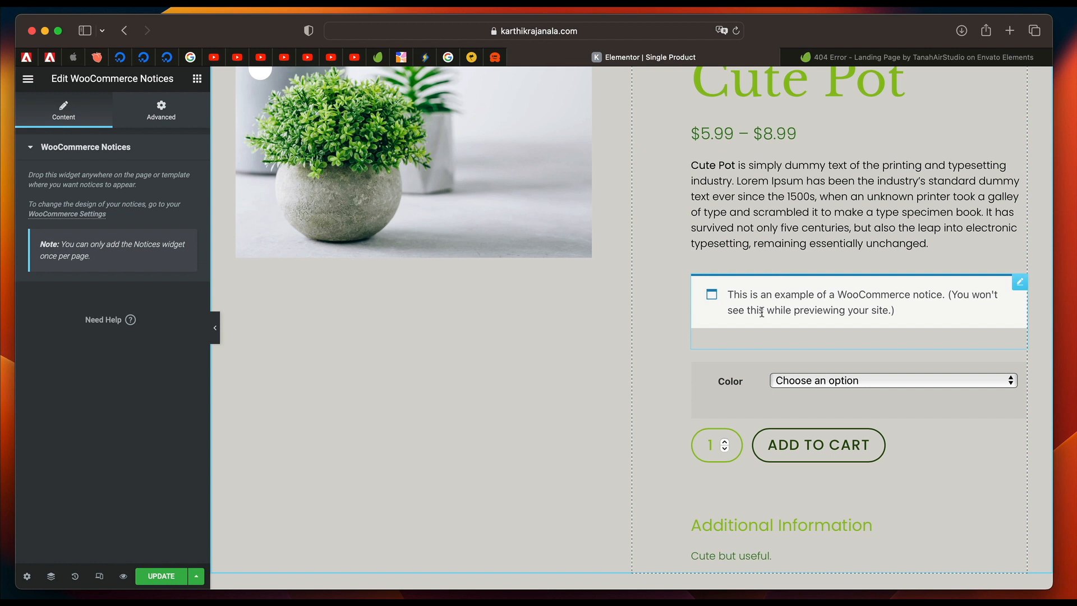
scroll(761, 312, down, 2)
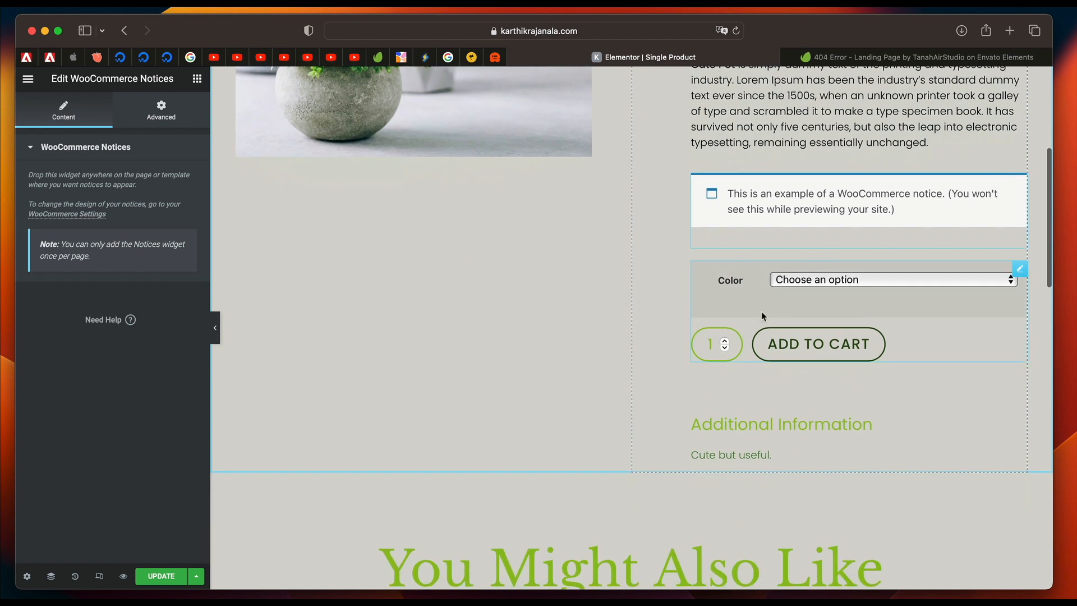
click(719, 299)
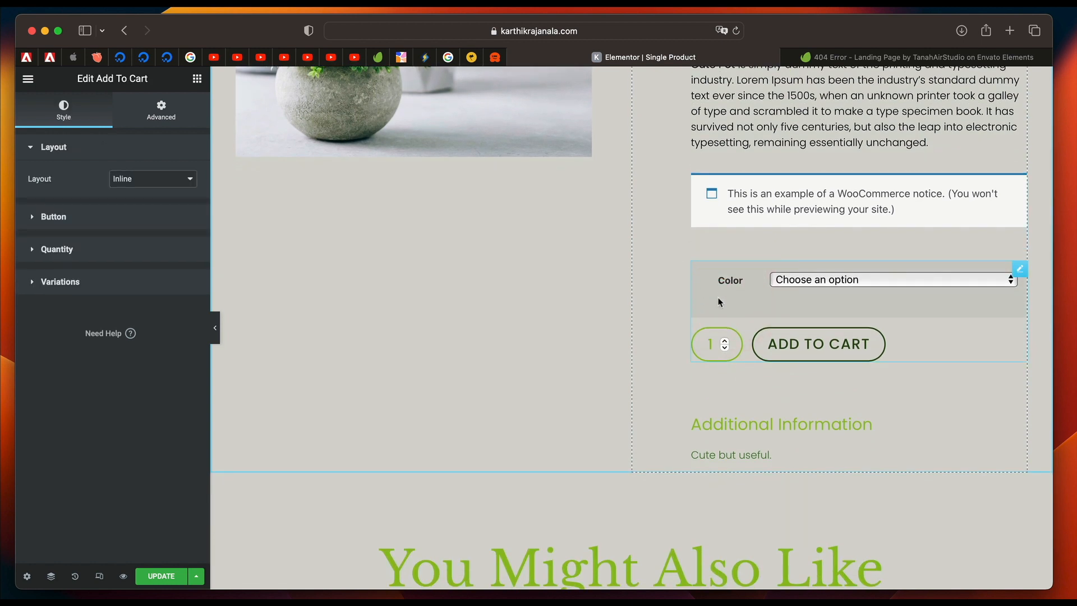
click(91, 221)
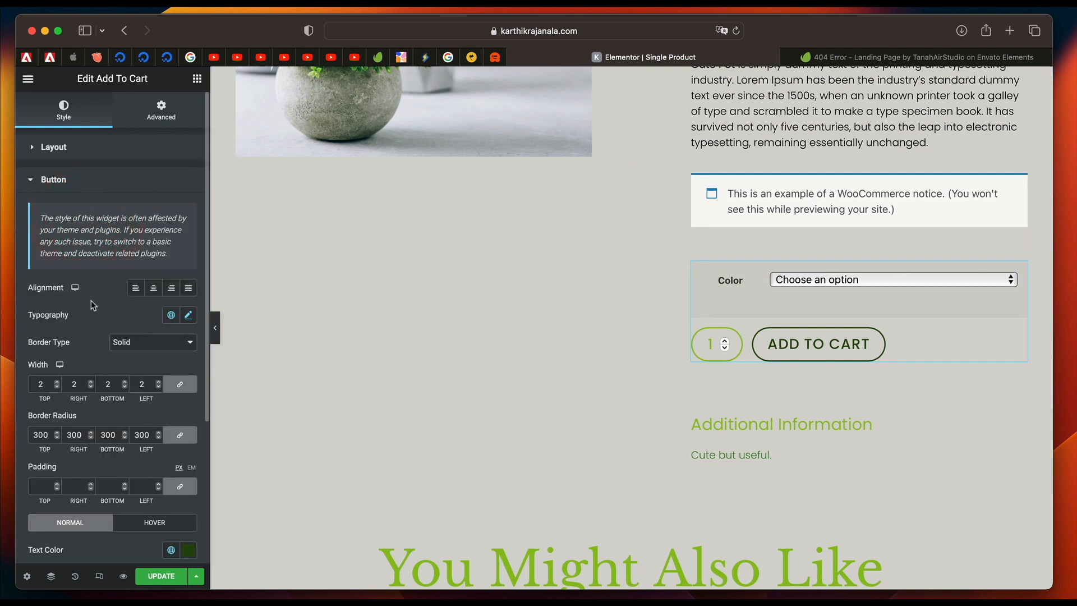
scroll(112, 353, down, 4)
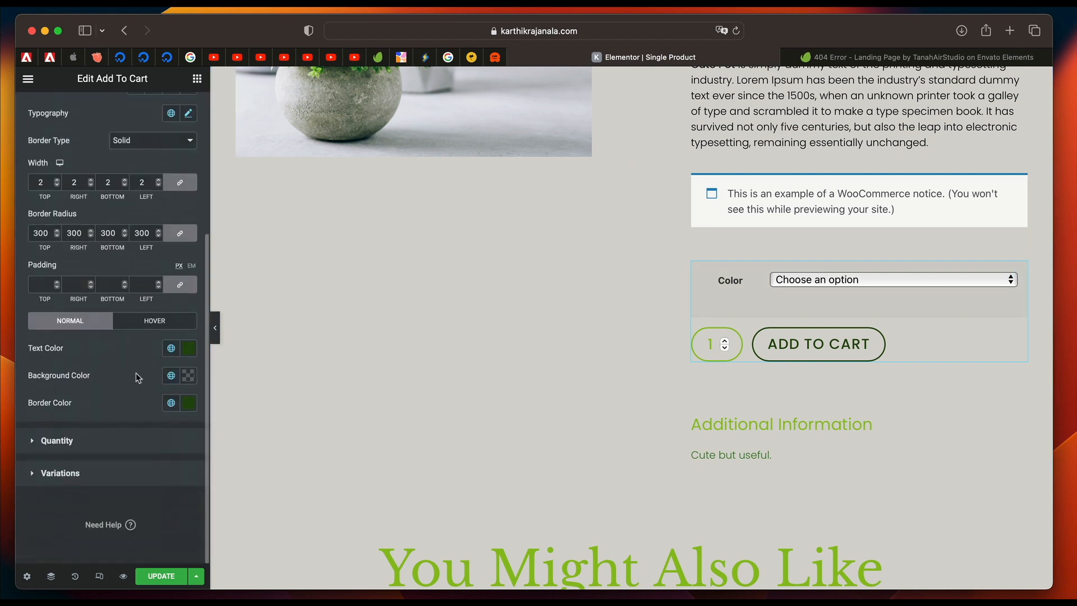
click(107, 440)
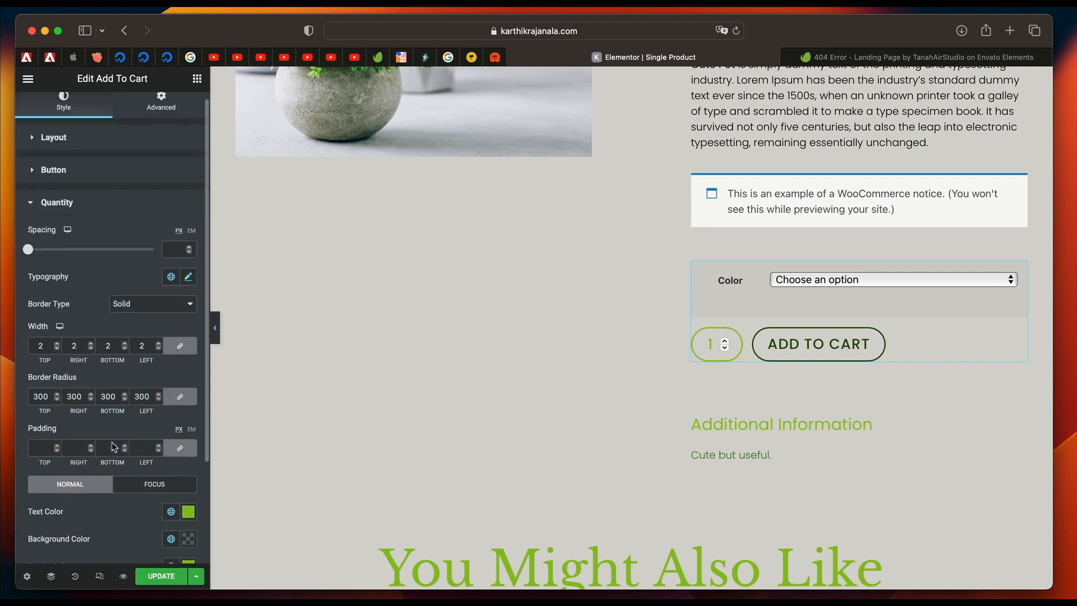
scroll(112, 442, down, 3)
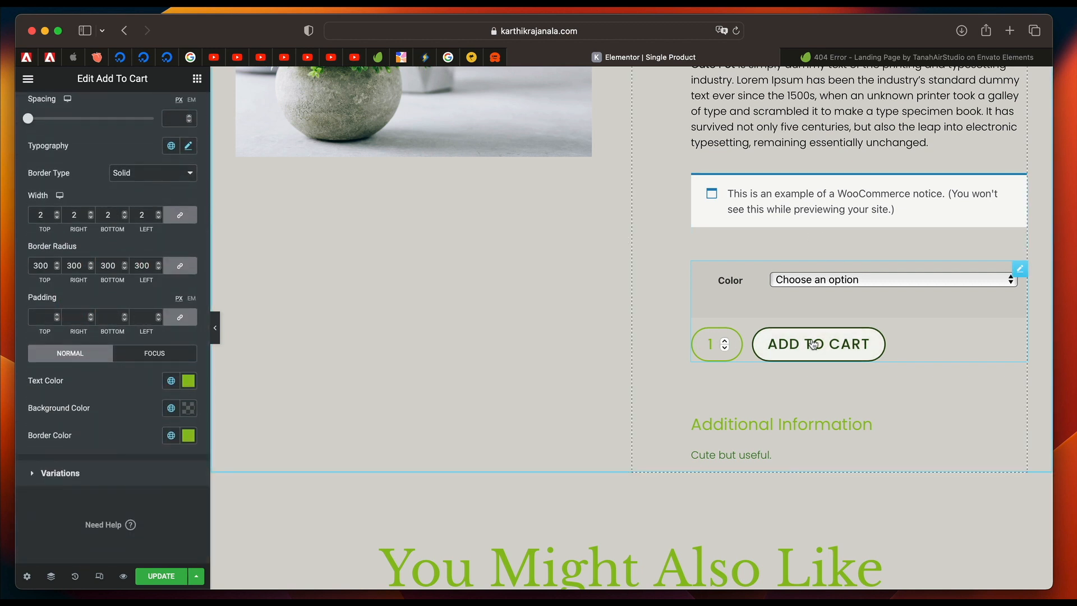
scroll(186, 205, up, 3)
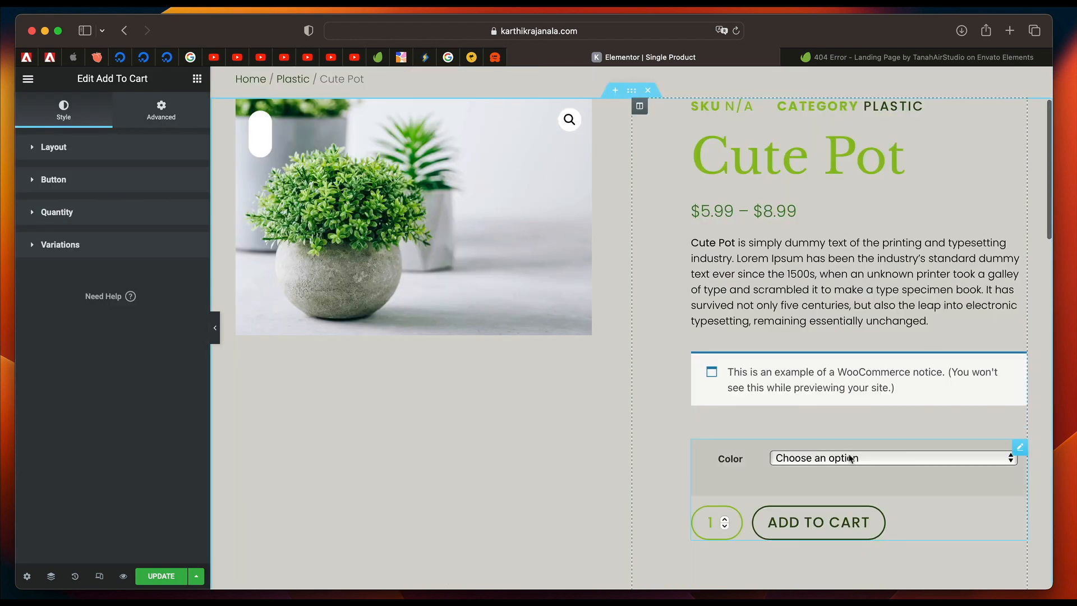
click(842, 458)
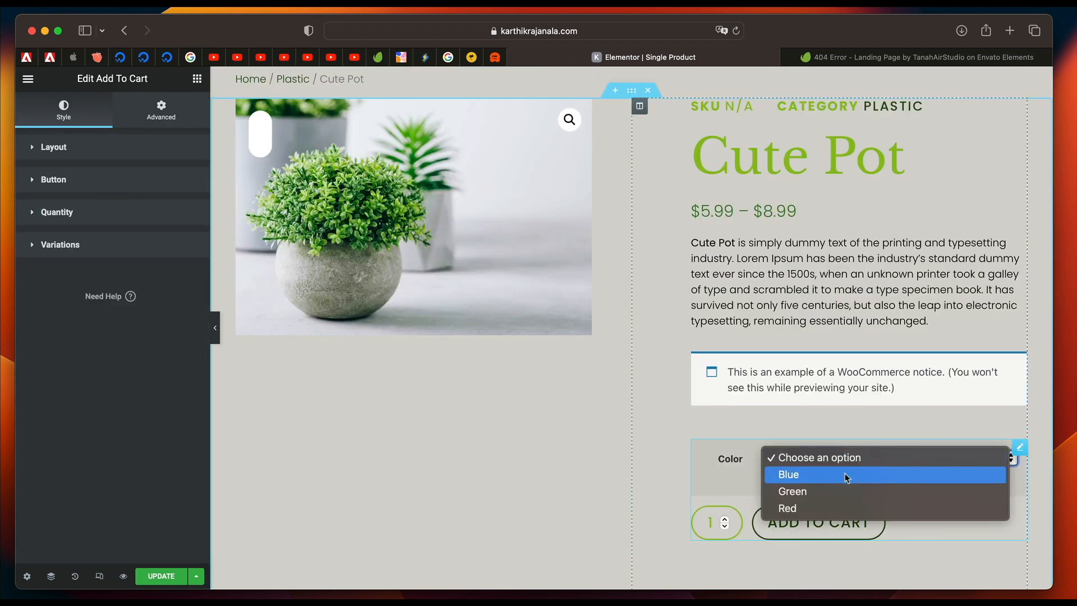
click(847, 475)
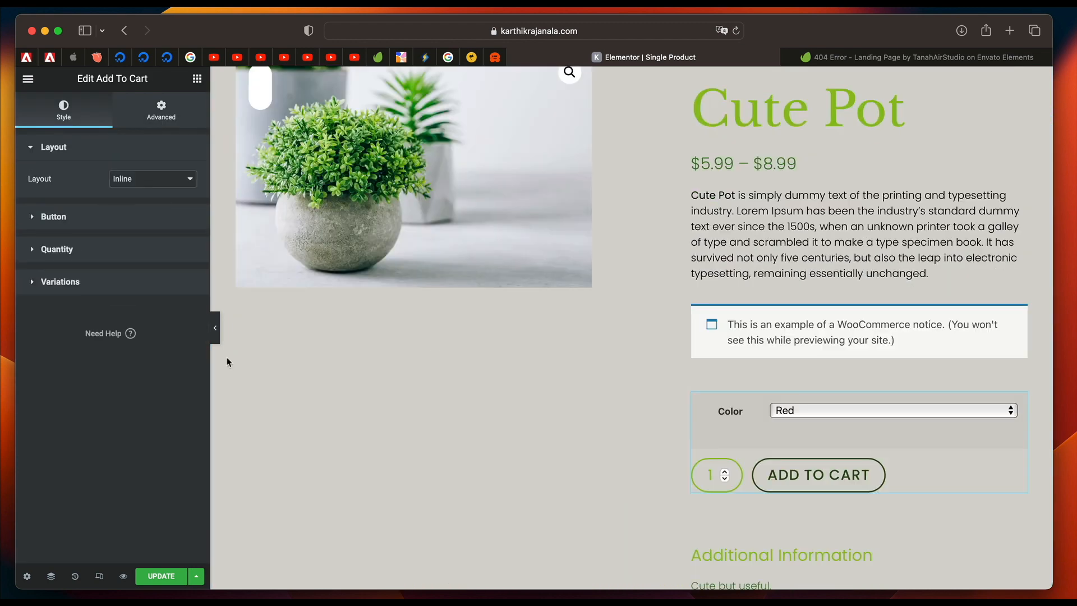
Set the Add To Cart widget's variations width to 55 and spacing to 19.
click(60, 282)
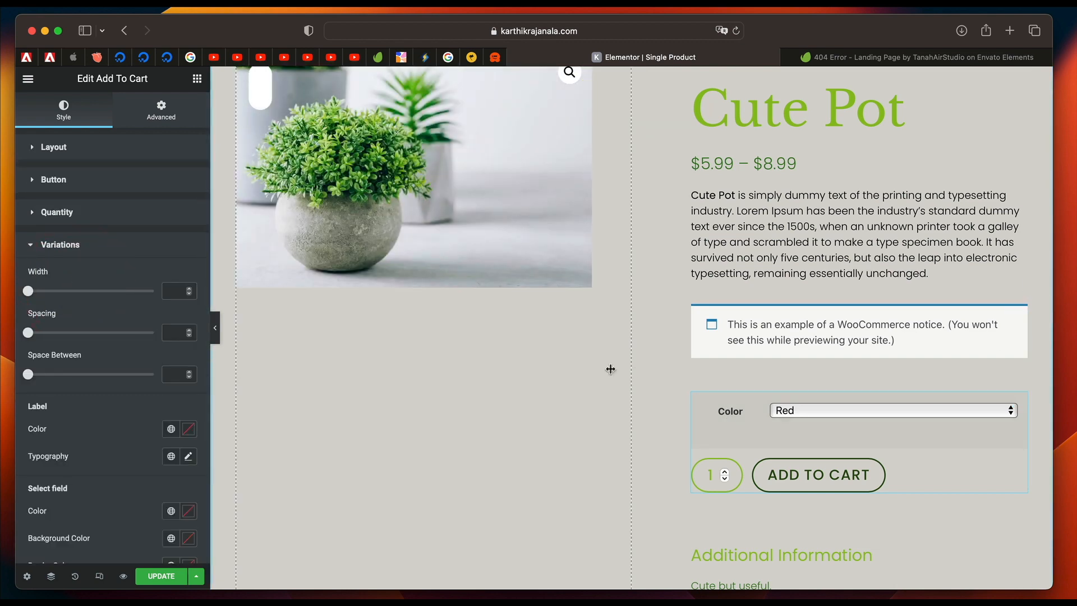
drag(28, 291, 98, 292)
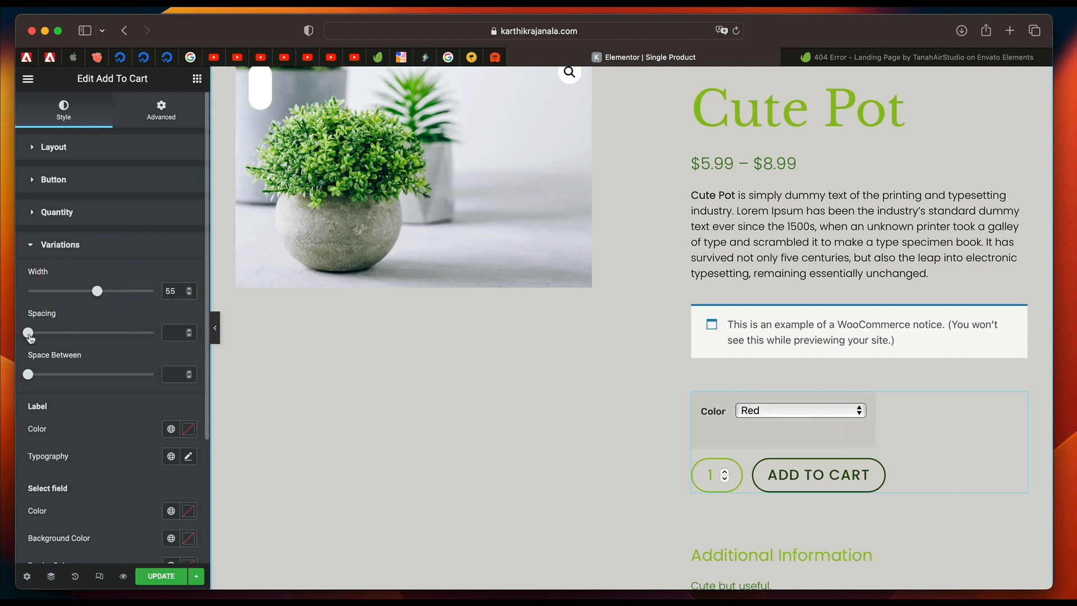
drag(27, 332, 55, 338)
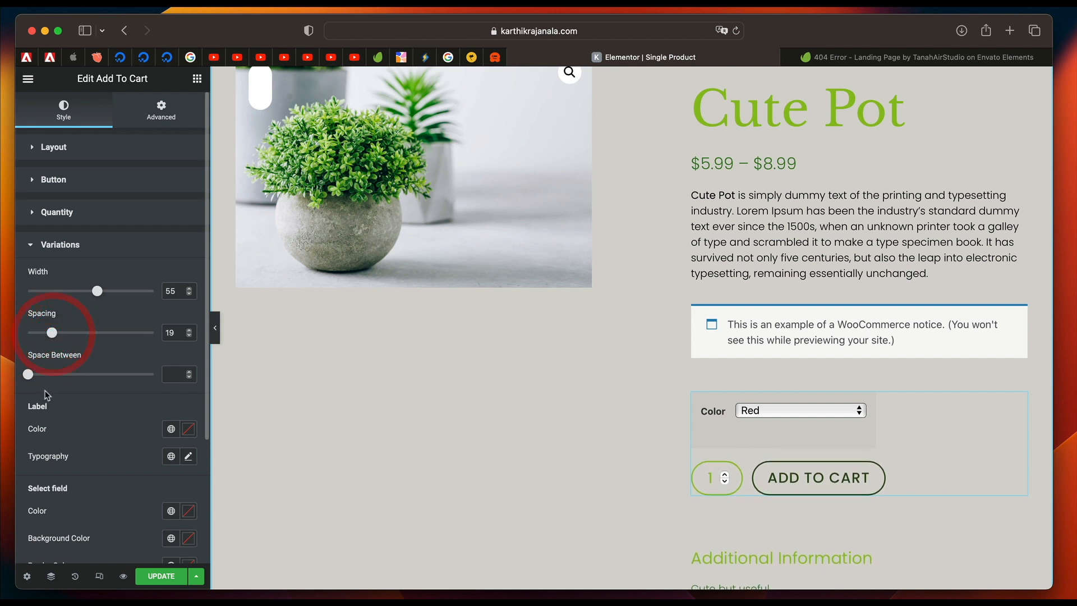
Apply the global Accent color #274A0D and the global Secondary font to the variations label.
scroll(47, 387, down, 5)
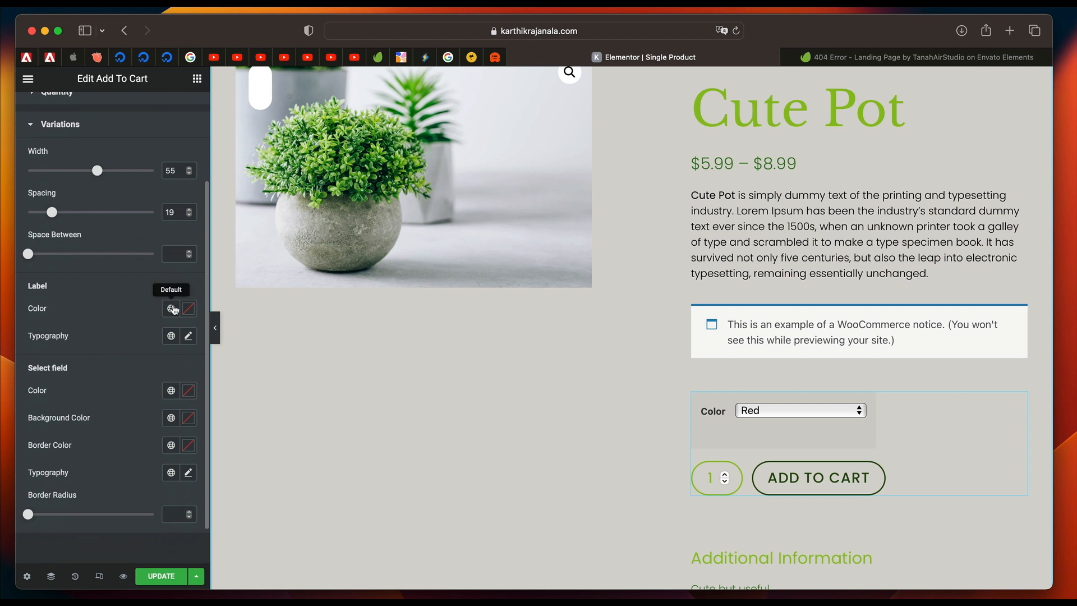
click(169, 308)
click(109, 393)
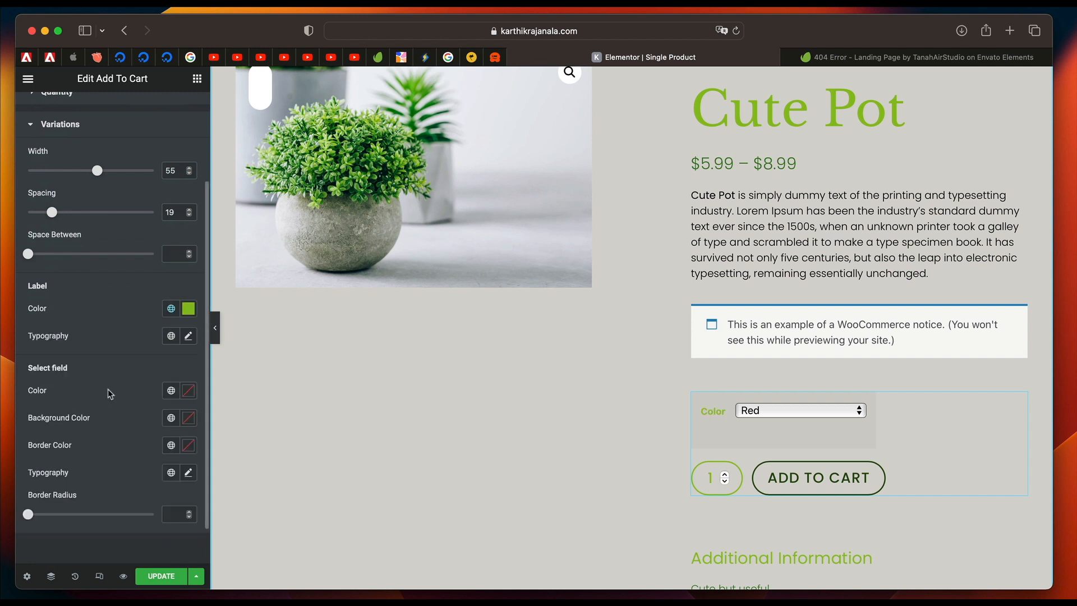
click(171, 309)
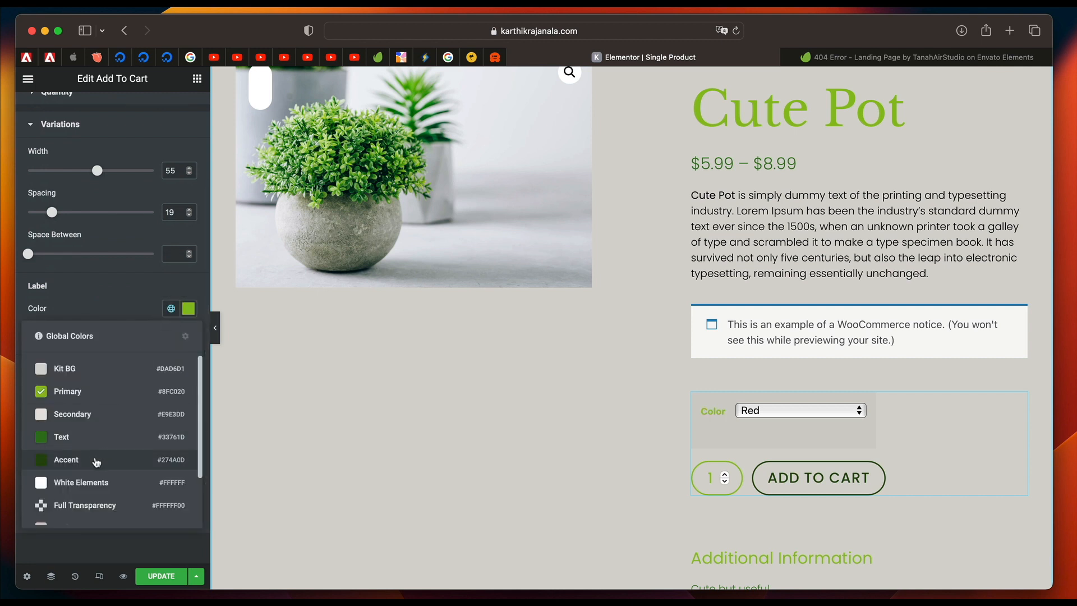
click(96, 459)
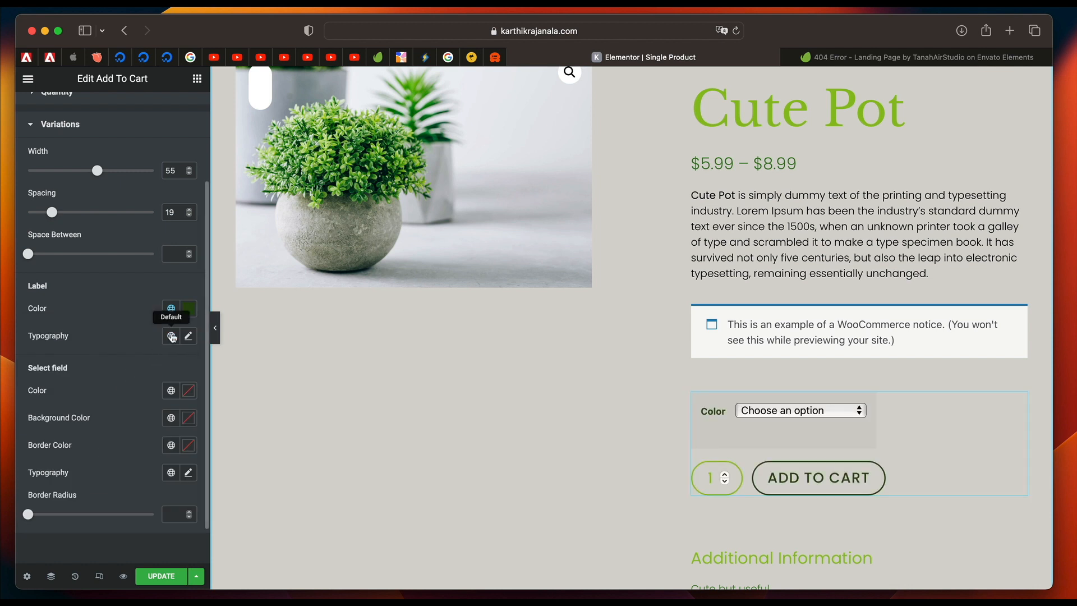
click(170, 336)
click(108, 452)
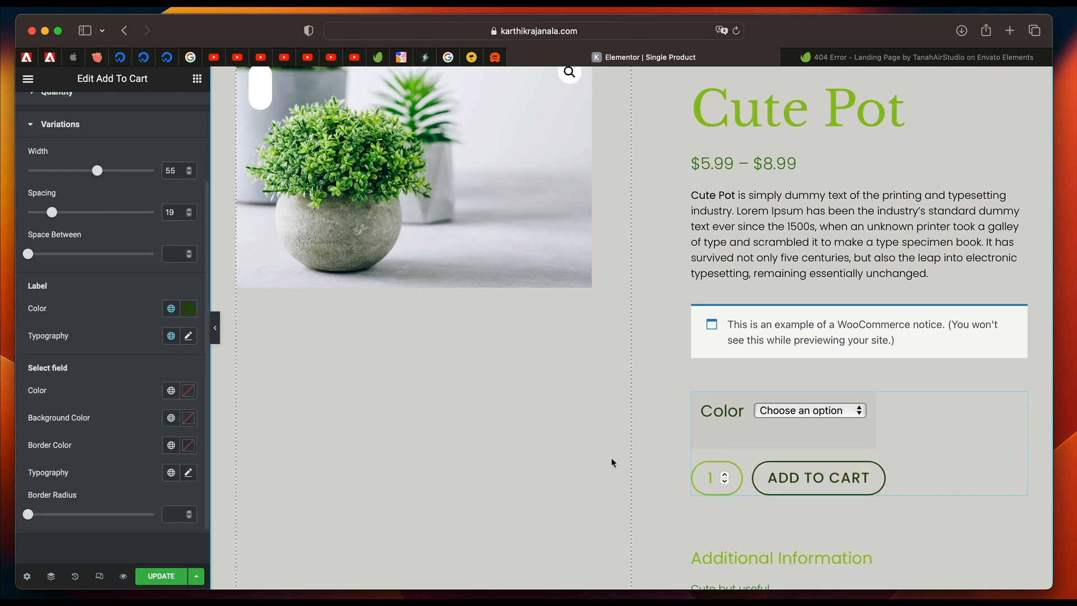
Set the variations select field's text to the global Txt Color #000000 and its background to the global Primary color.
scroll(108, 383, down, 2)
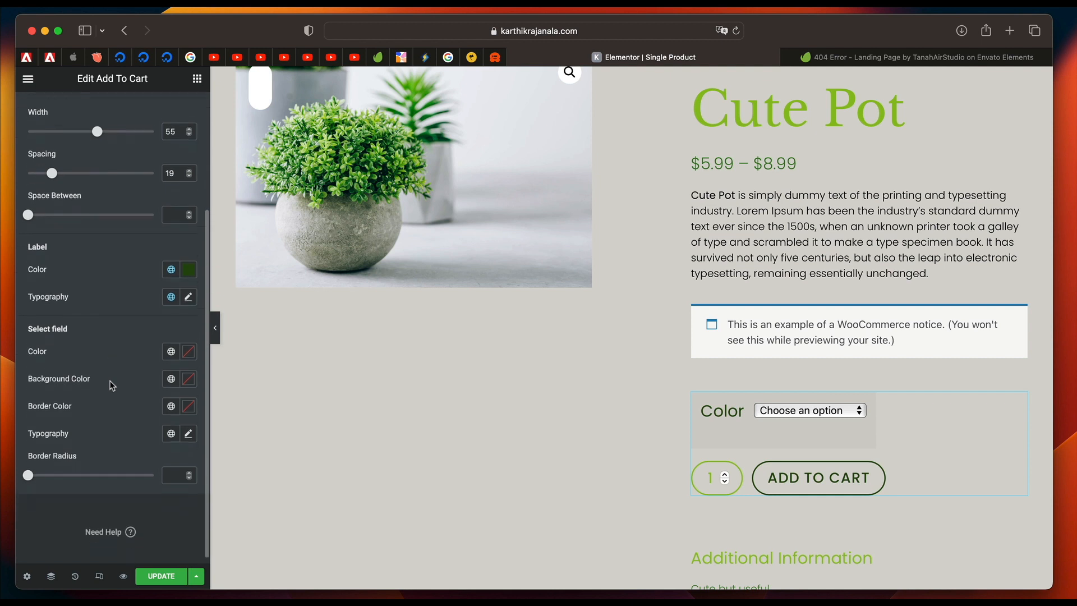
click(172, 345)
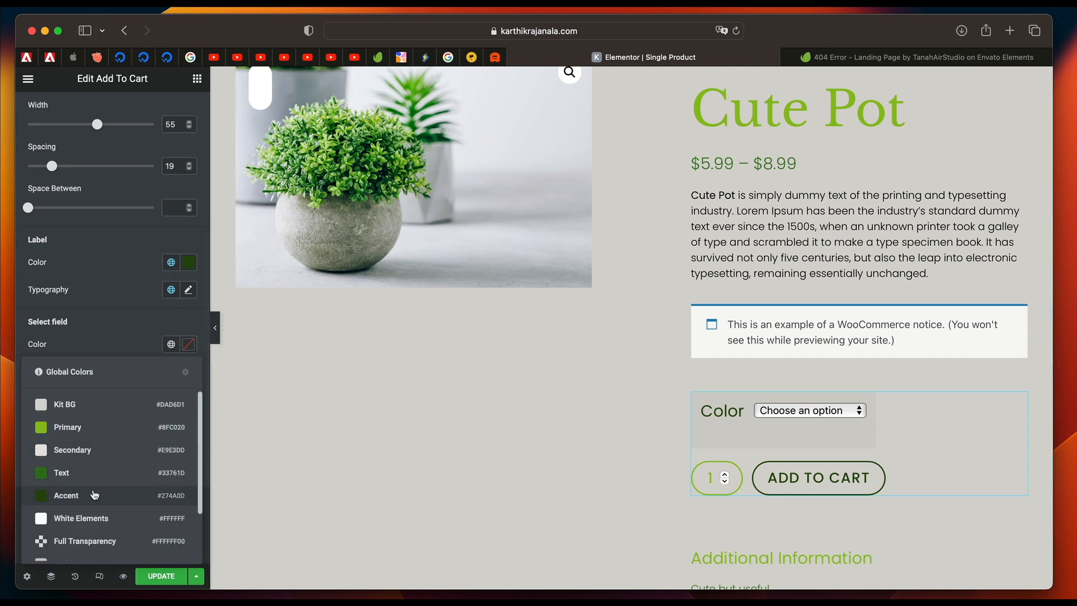
scroll(104, 468, down, 3)
click(84, 541)
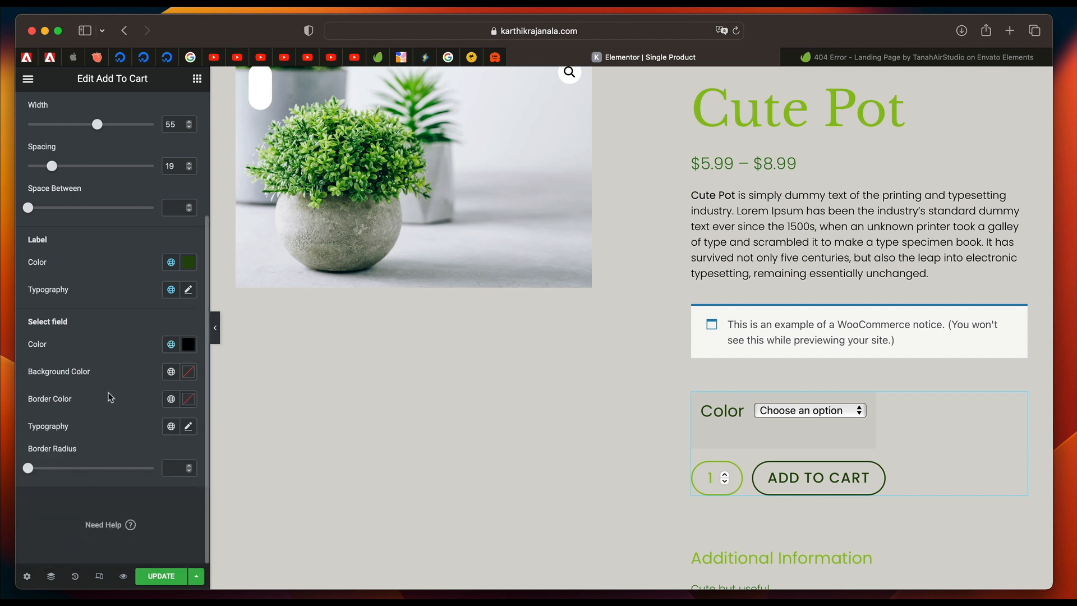
click(172, 374)
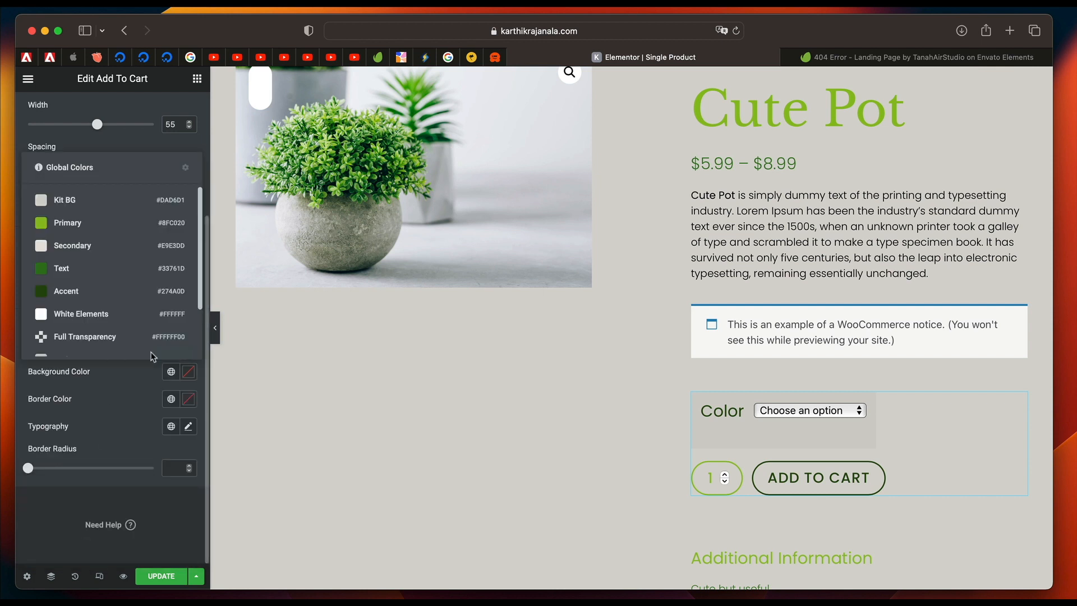
click(84, 226)
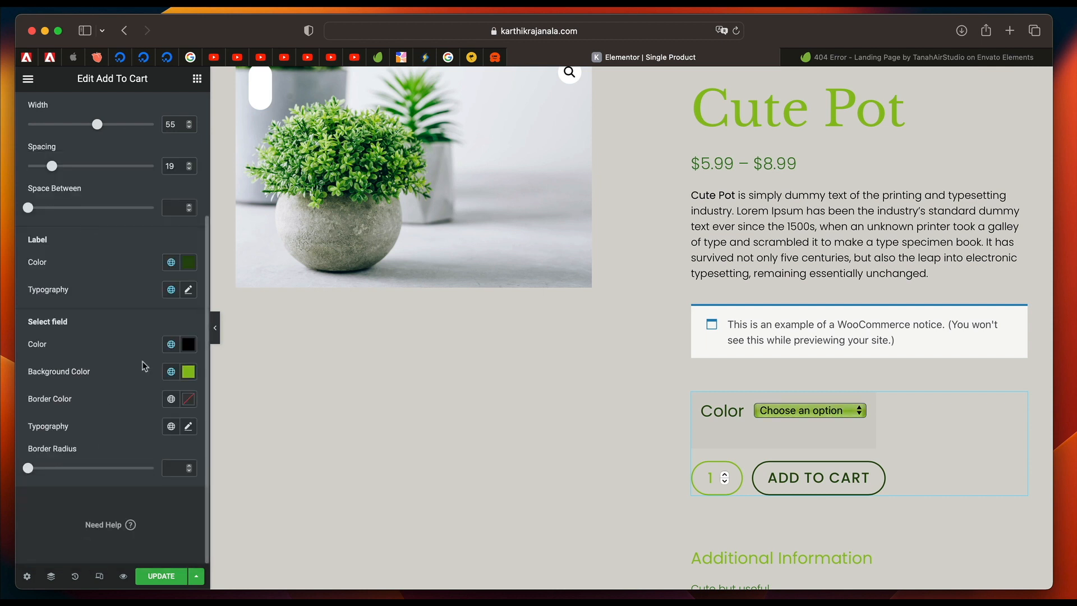
Try the global Kit BG color on the select field's text, then apply White Elements #FFFFFF.
click(171, 343)
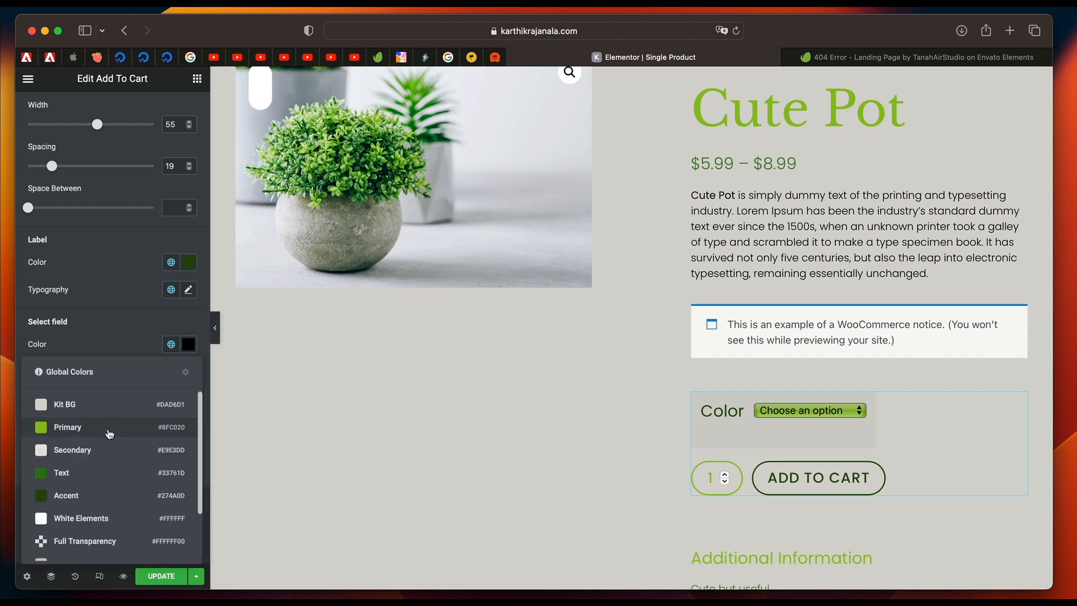
click(103, 413)
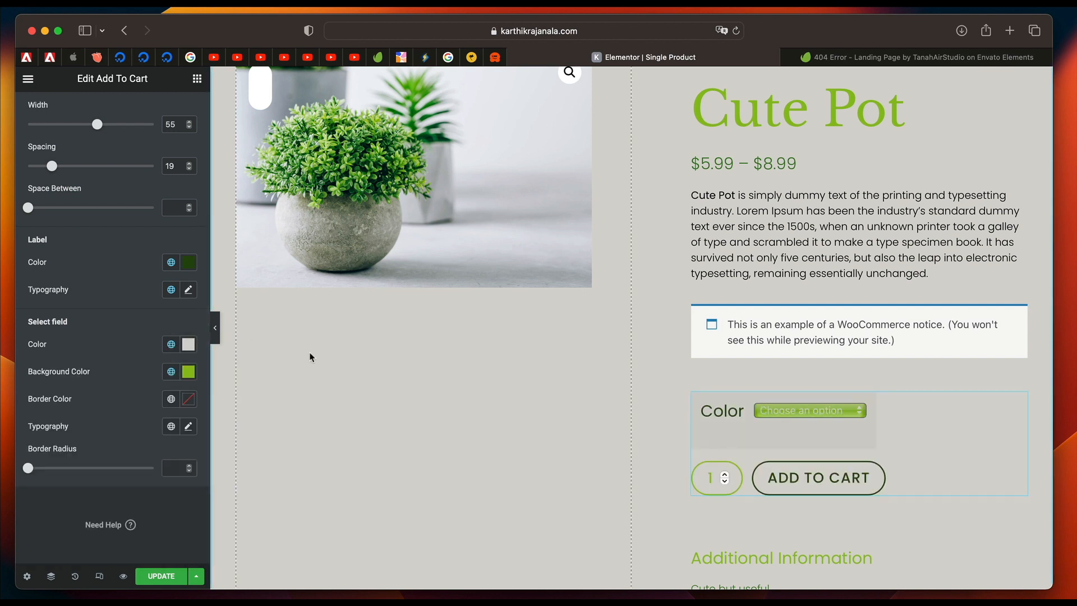
click(171, 345)
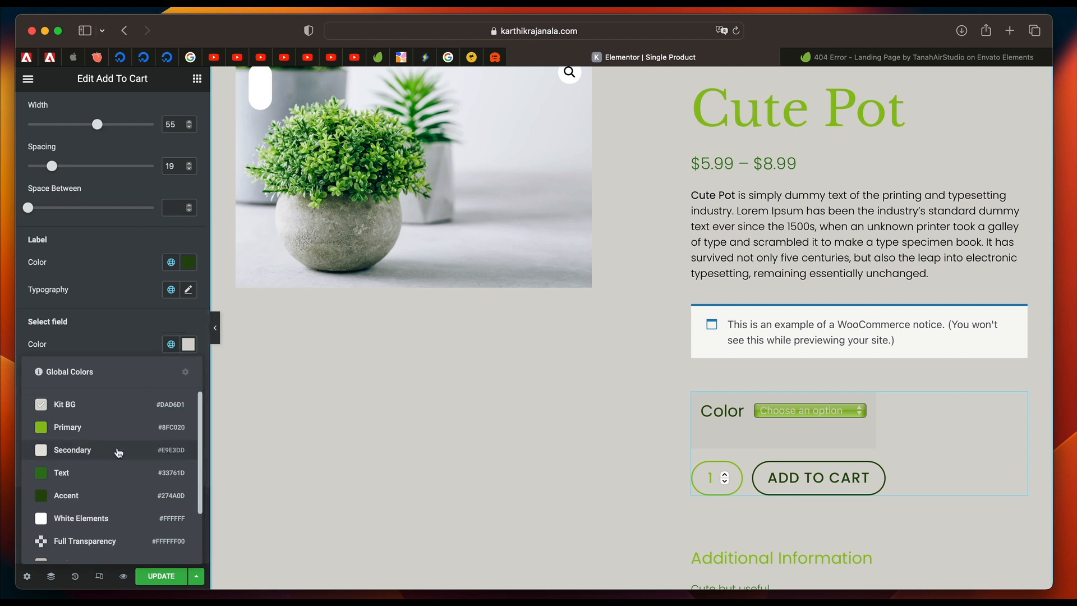
click(104, 514)
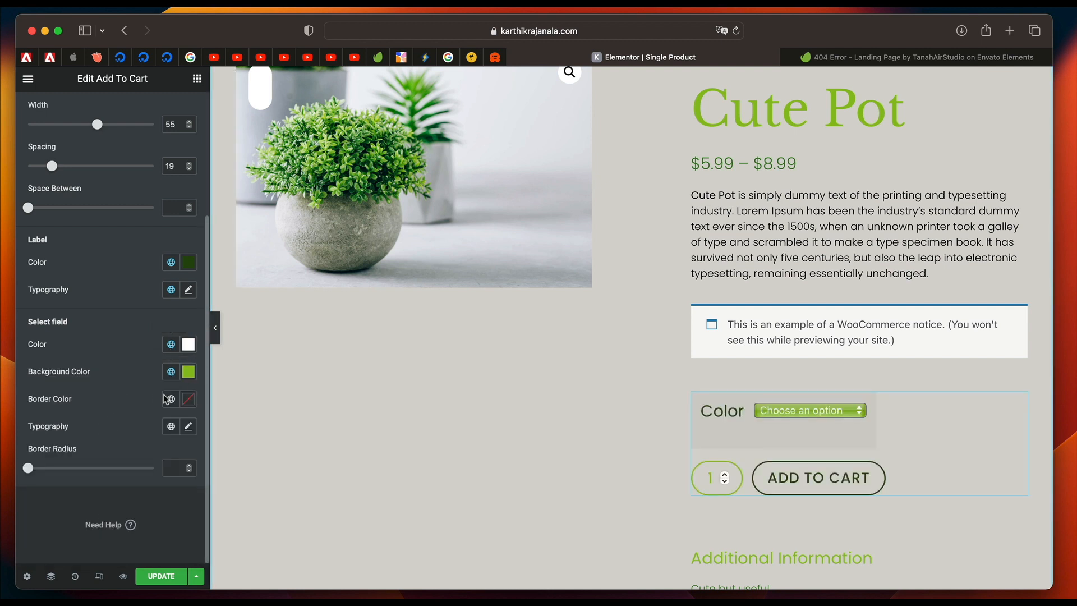
Try the global Body Text font on the variations select field, then apply the Accent Text 1 font.
click(172, 428)
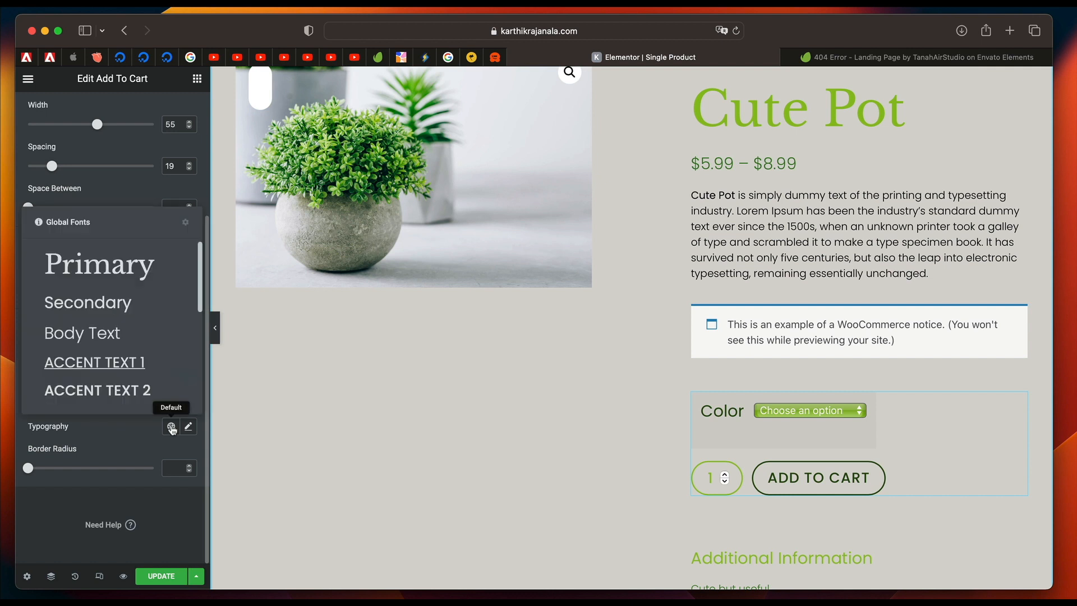
click(109, 342)
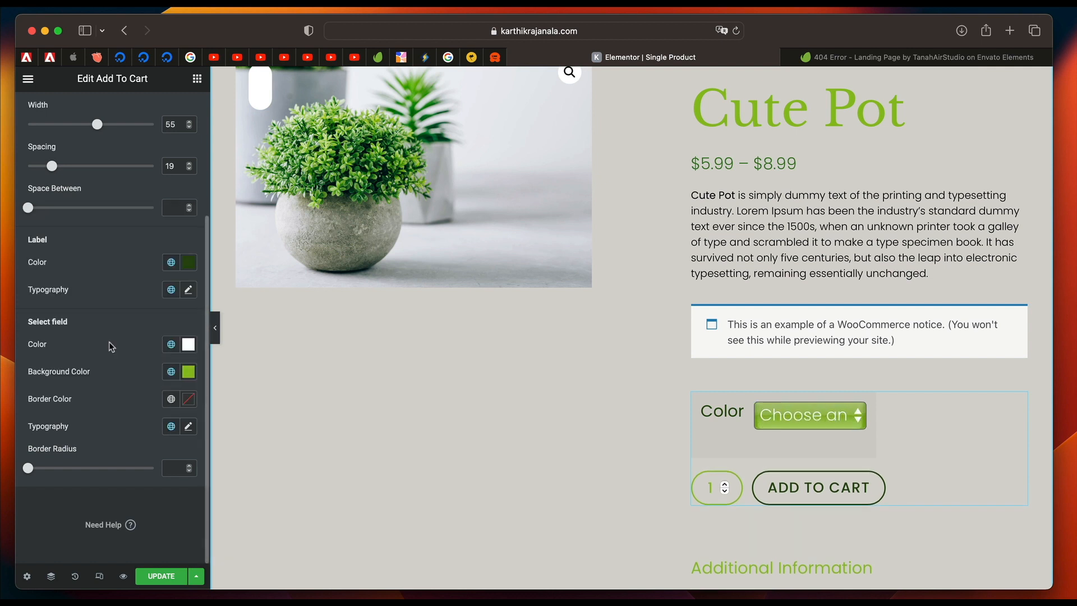
click(784, 422)
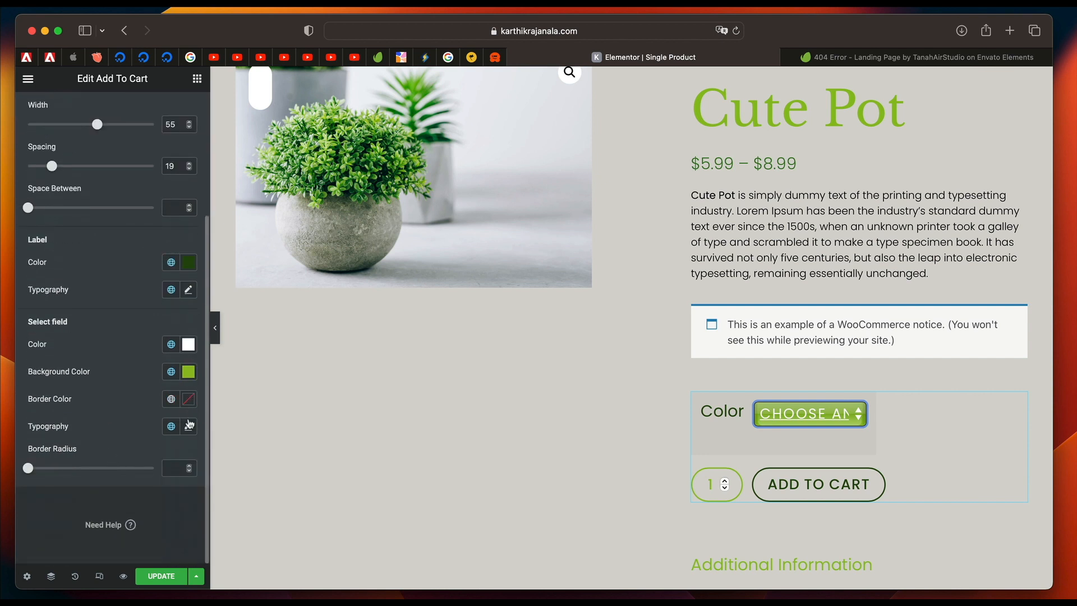
Set the font size of the variations select field's typography to 12 px.
click(189, 426)
scroll(134, 421, down, 3)
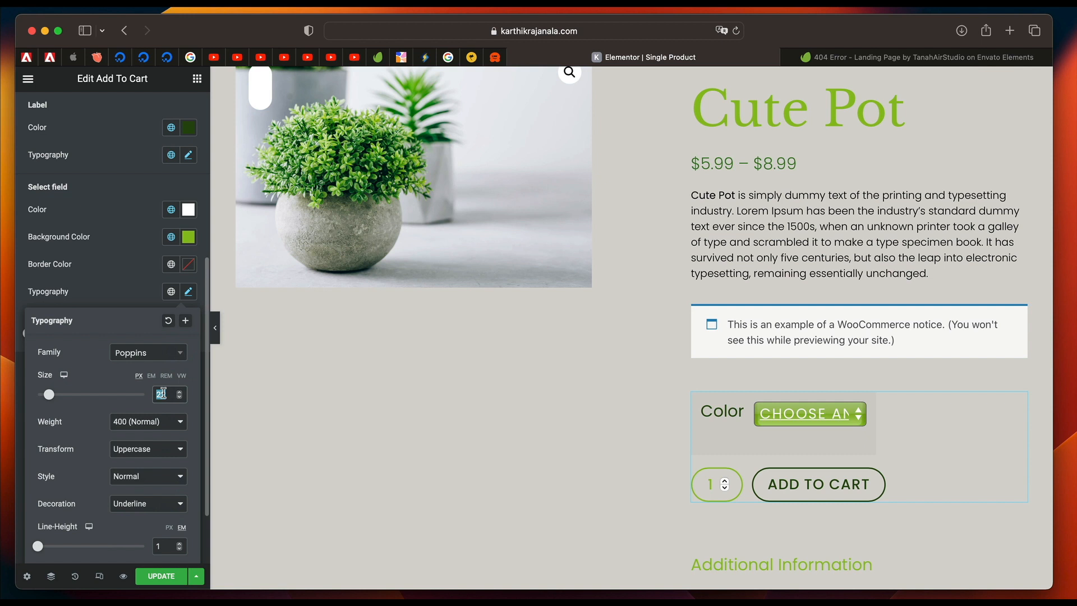
text(14)
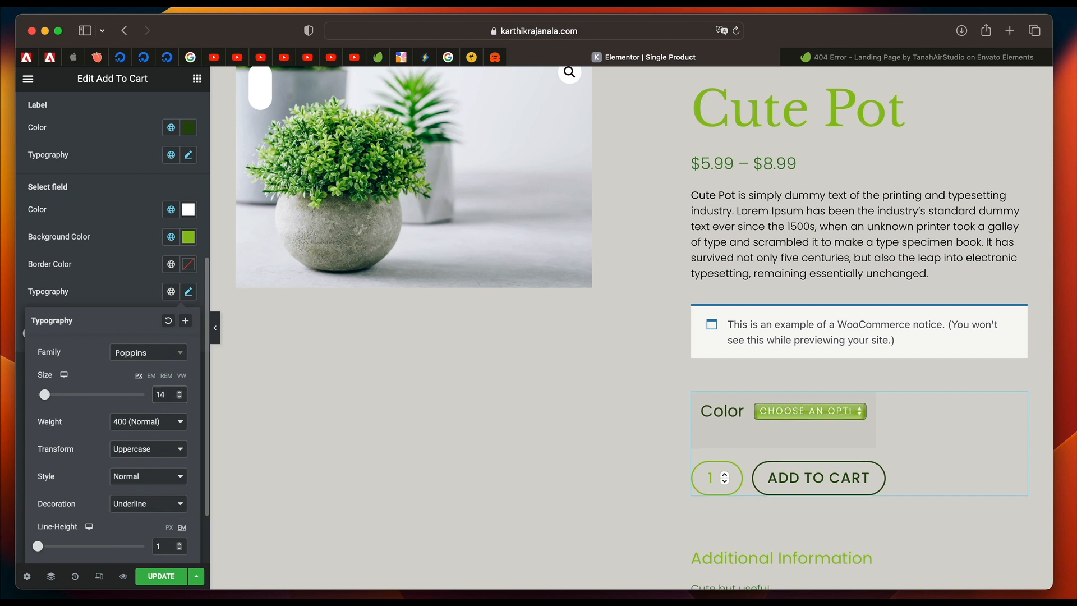
key(BackSpace)
text(2)
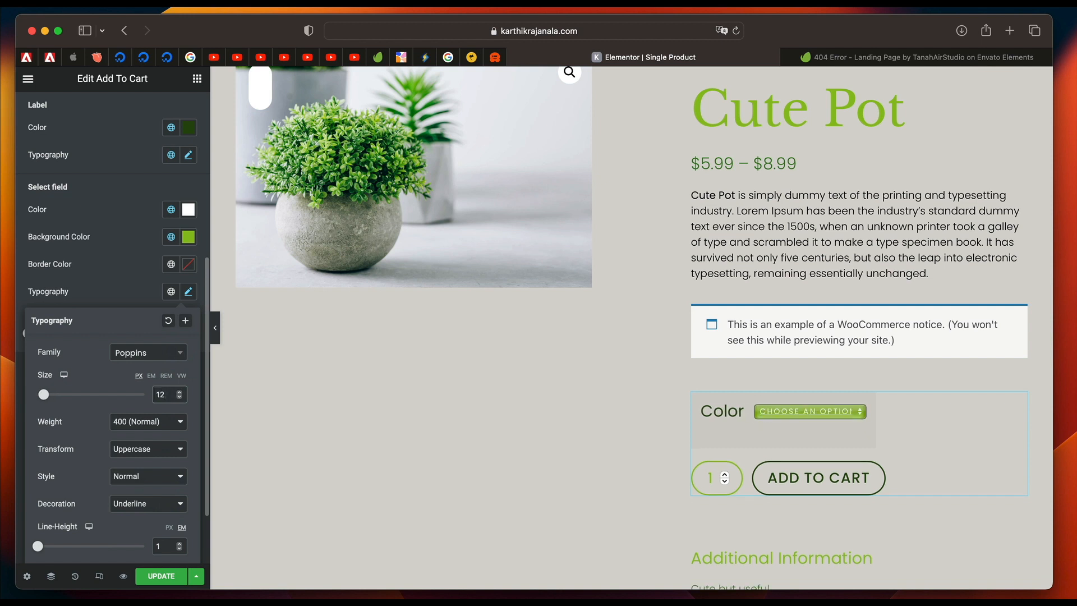
scroll(119, 441, down, 1)
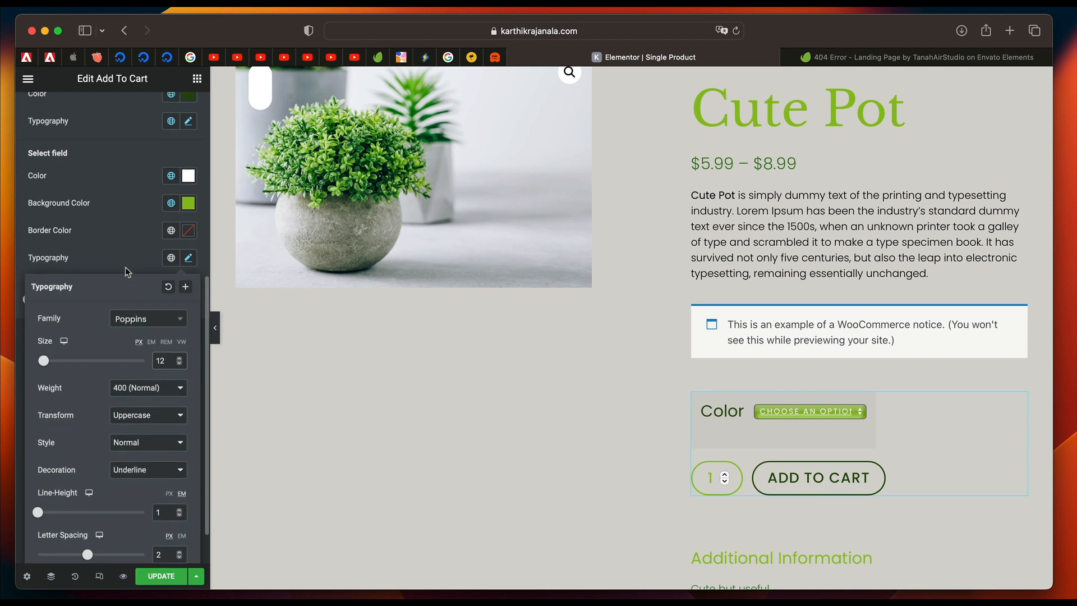
Replace the variations select field's custom typography with a larger, lighter global font and set the variations width to 86.
click(61, 299)
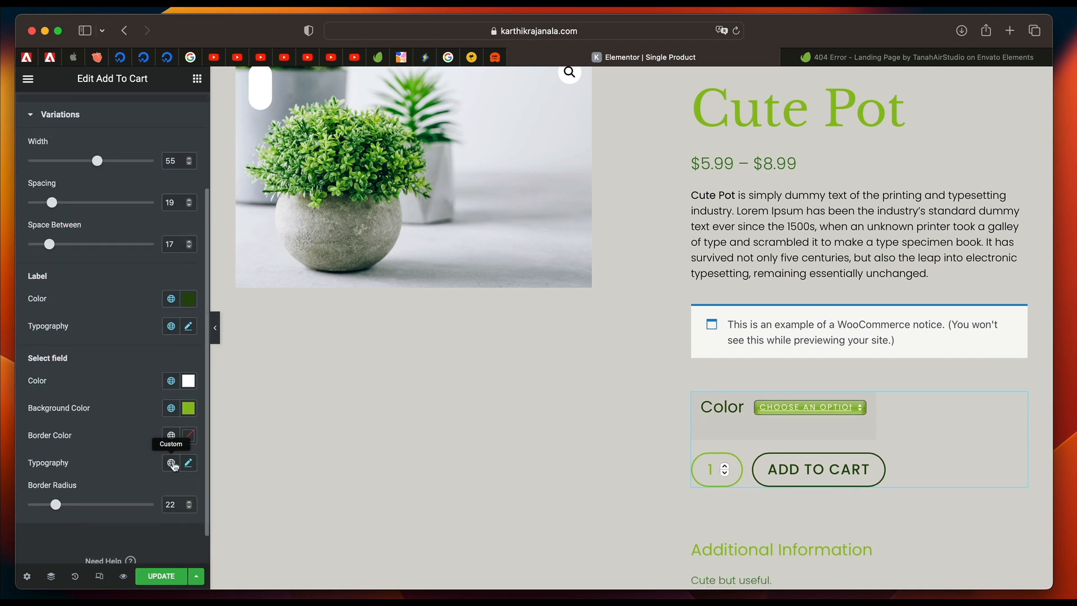
click(170, 462)
click(112, 371)
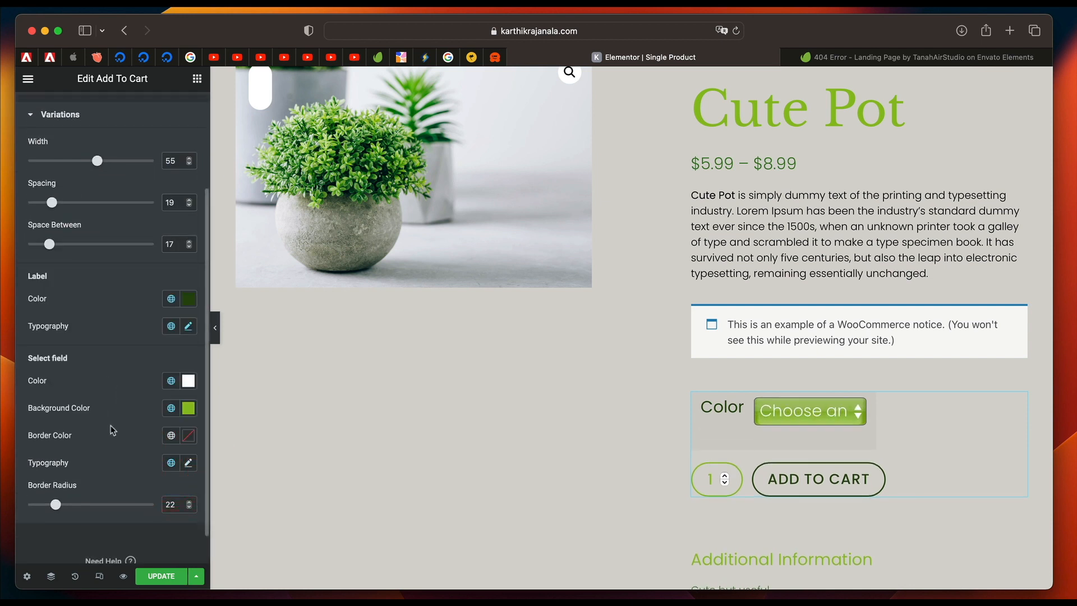
scroll(87, 273, up, 2)
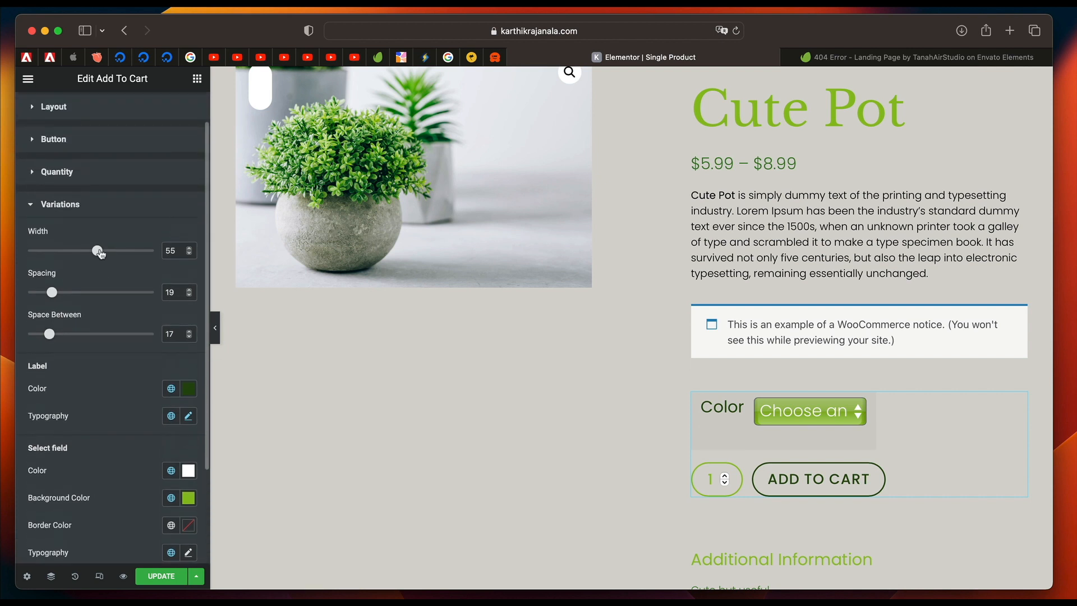
drag(101, 254, 137, 256)
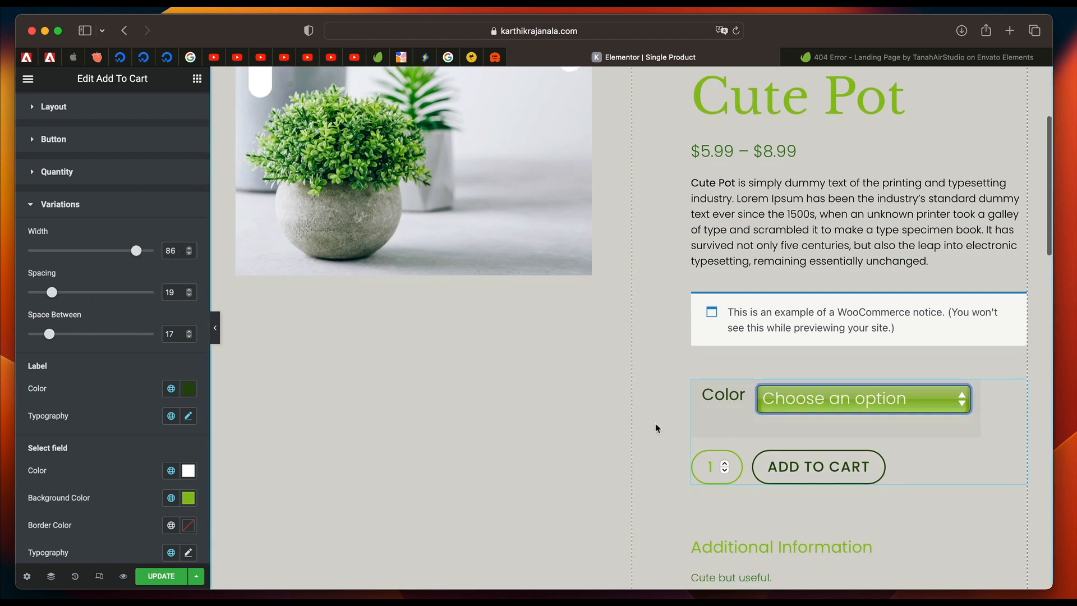
scroll(655, 425, up, 1)
scroll(685, 463, down, 6)
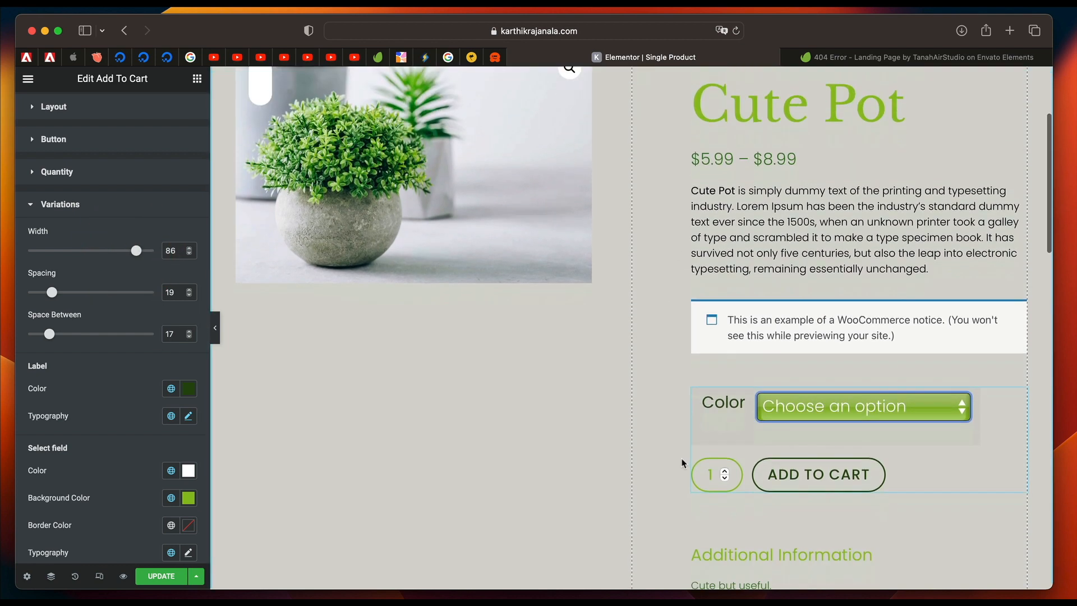
Select the WooCommerce Notices widget below the product description, update the template and open the linked WooCommerce Settings.
click(738, 442)
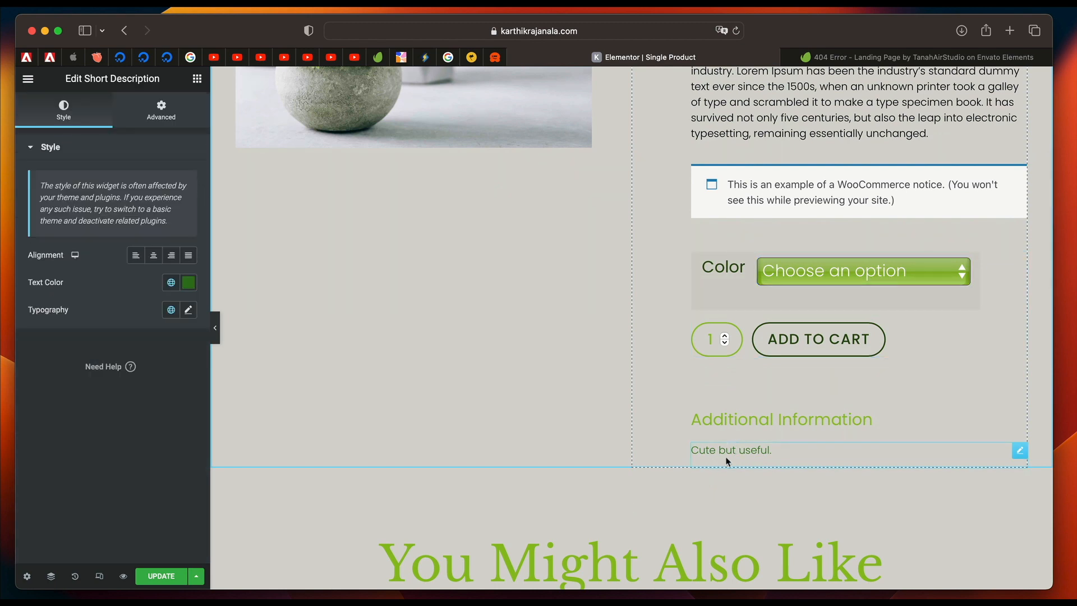
scroll(574, 404, down, 4)
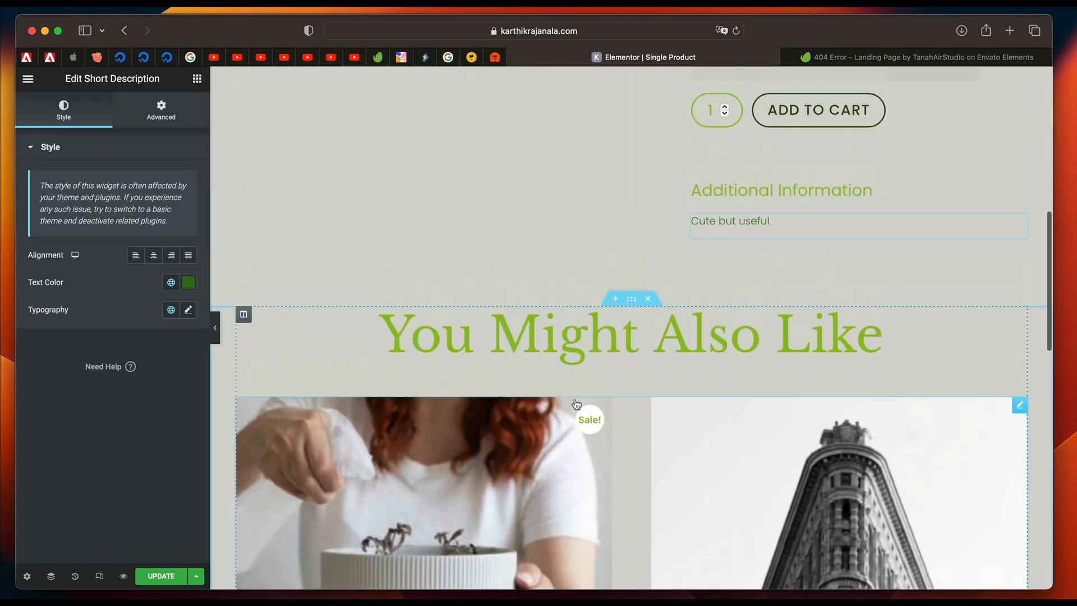
scroll(583, 239, up, 6)
click(756, 211)
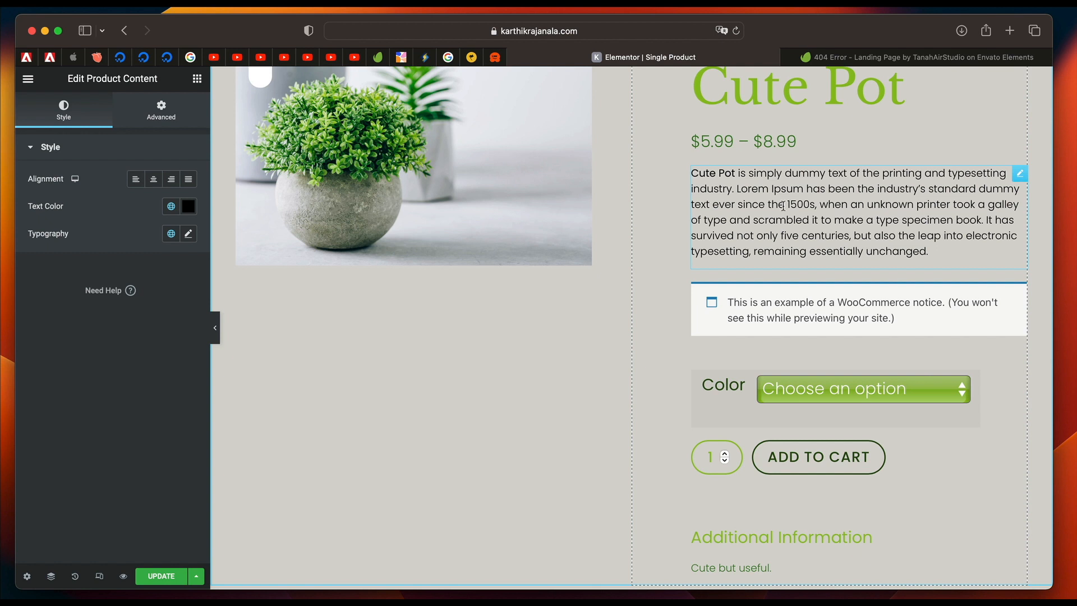
scroll(782, 205, down, 2)
click(777, 242)
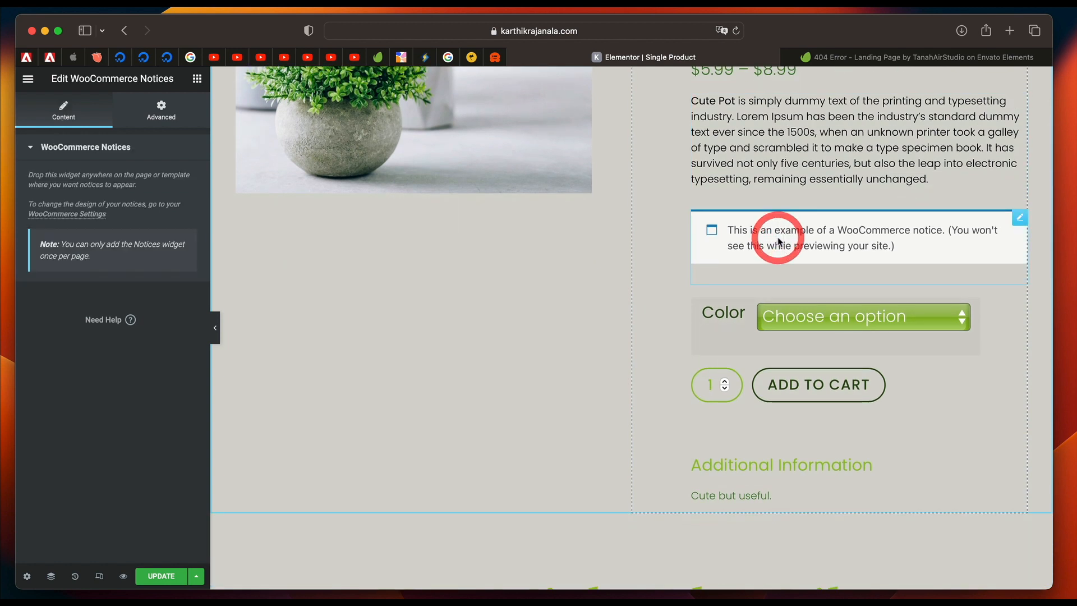
click(161, 576)
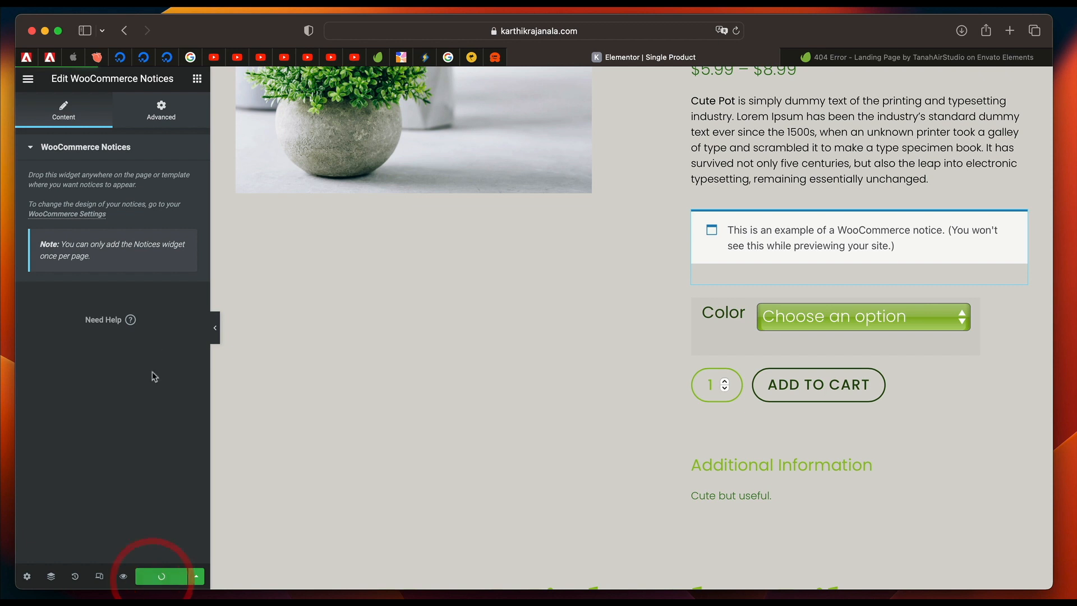
click(68, 218)
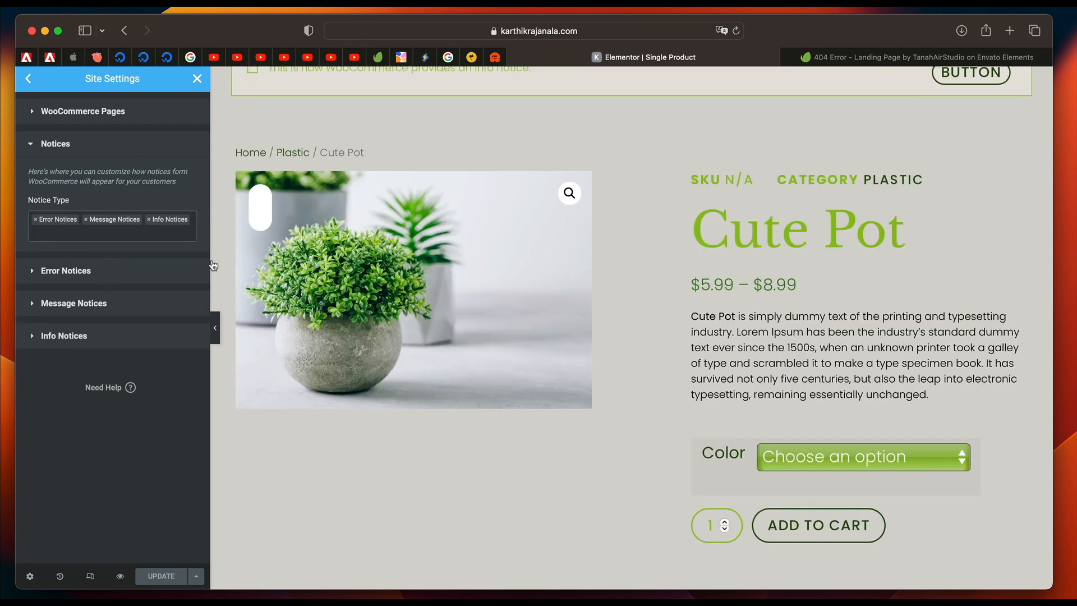
Try the global Primary color on the error notice text, then apply Accent #274A0D and update the site settings.
click(171, 226)
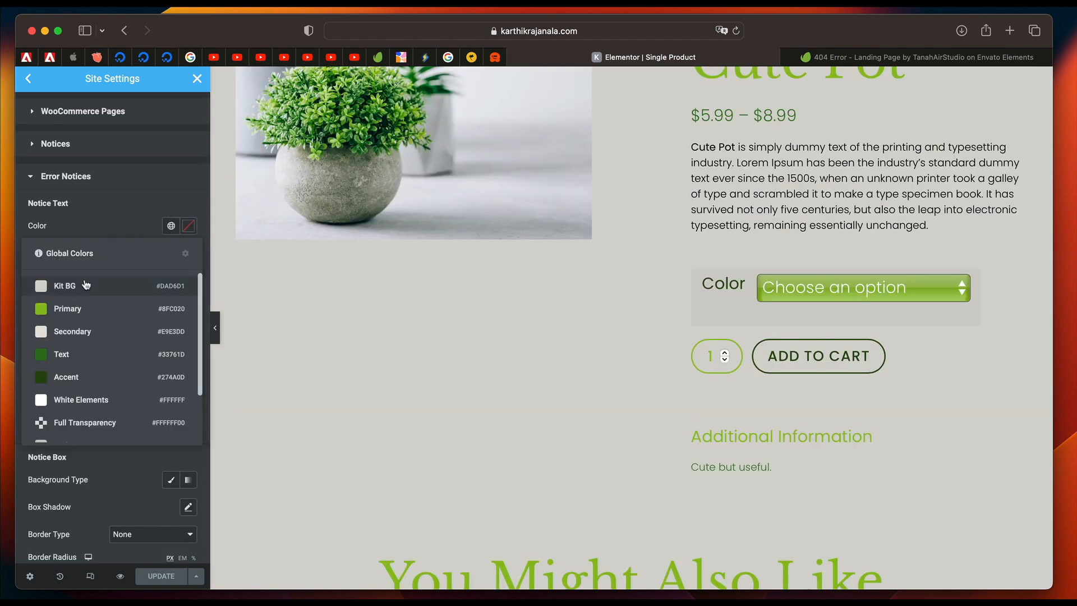
click(81, 309)
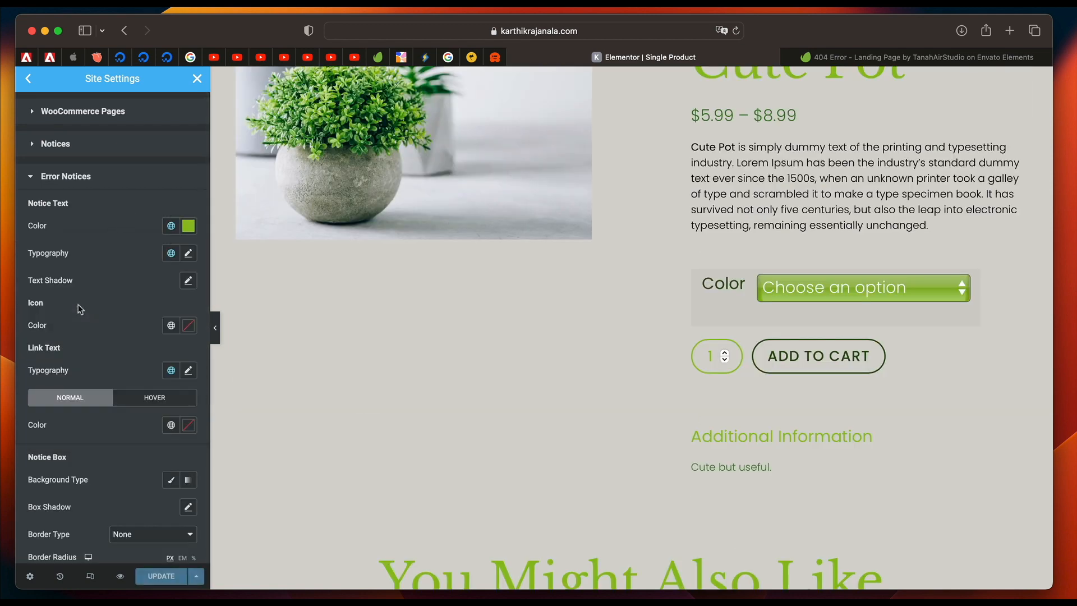
click(171, 226)
click(113, 379)
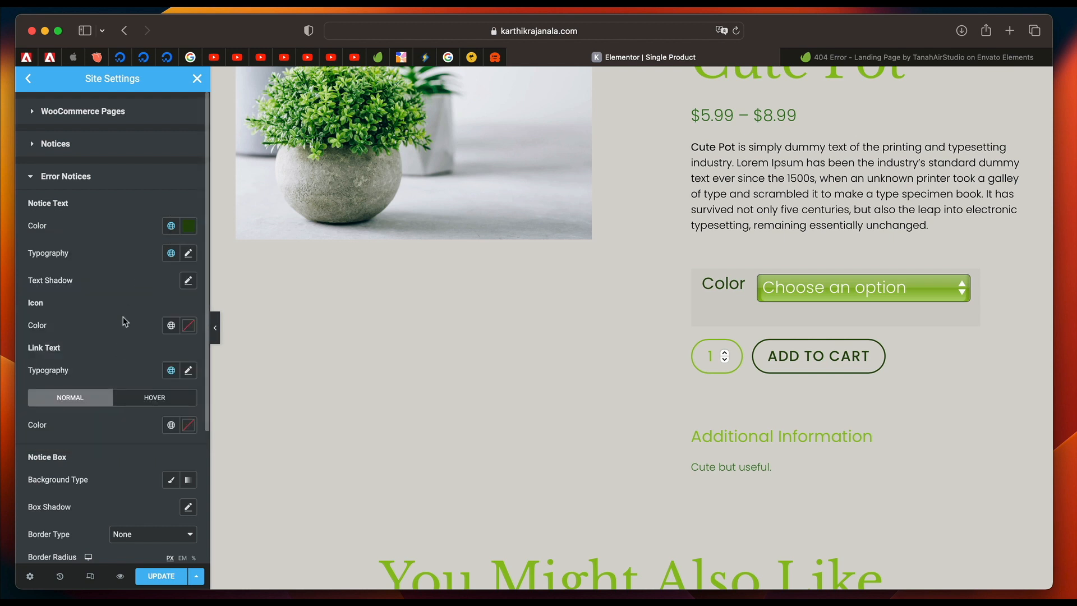
scroll(123, 319, down, 3)
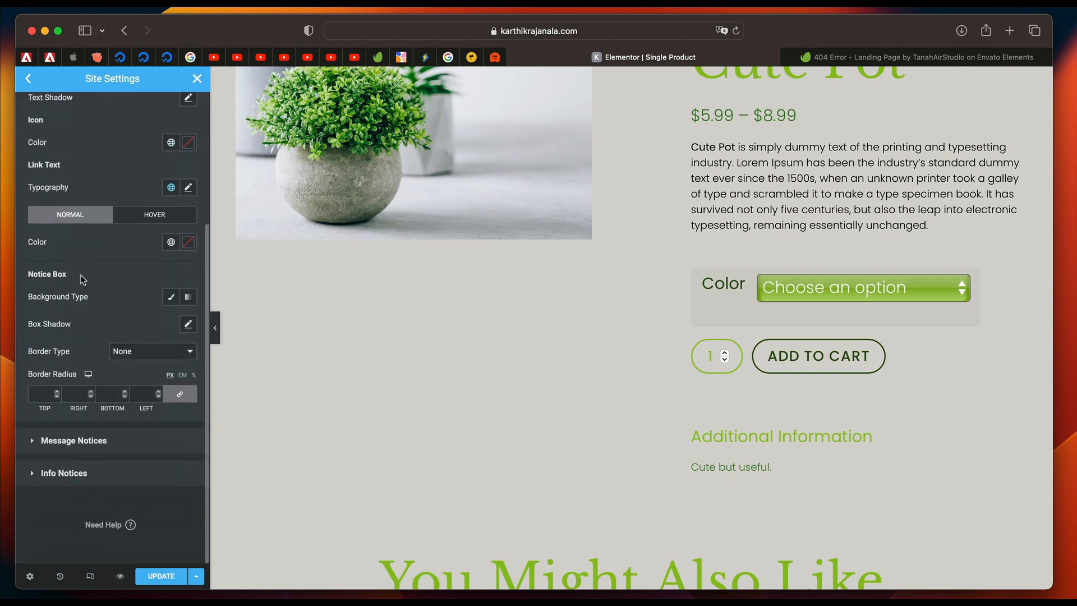
click(161, 576)
Examine the sample error, message and info notices in the page preview alongside the Error Notices settings.
scroll(782, 391, down, 5)
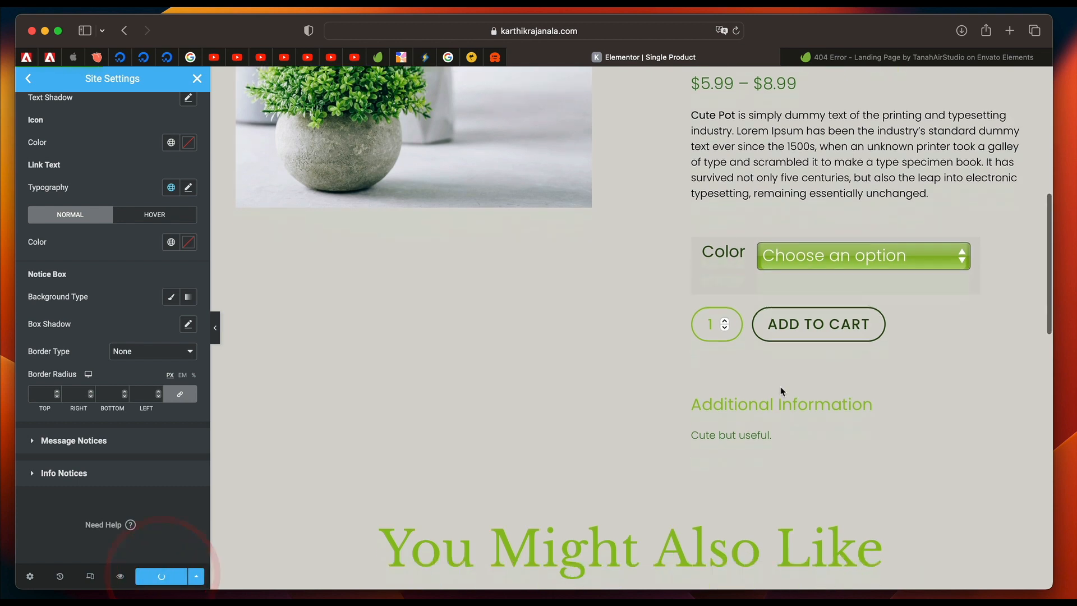
scroll(781, 392, up, 10)
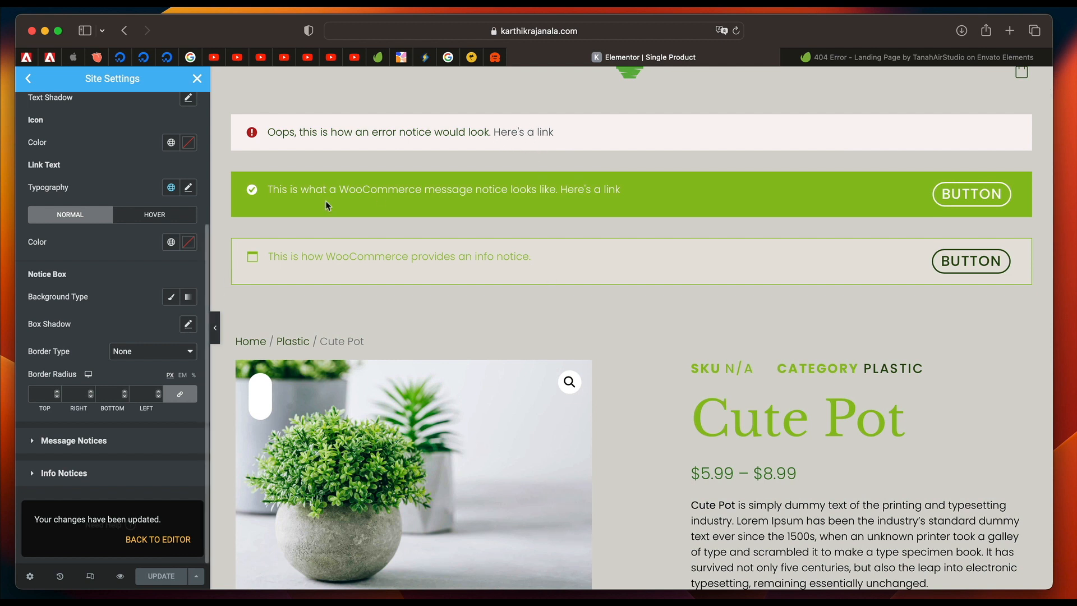
triple_click(451, 191)
click(432, 243)
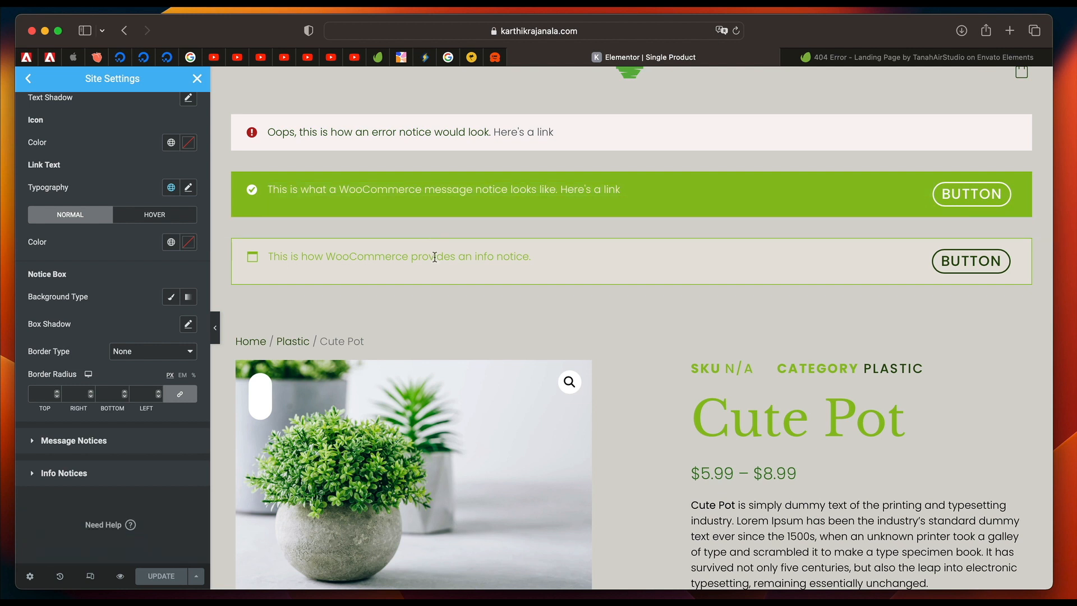
double_click(434, 256)
triple_click(435, 257)
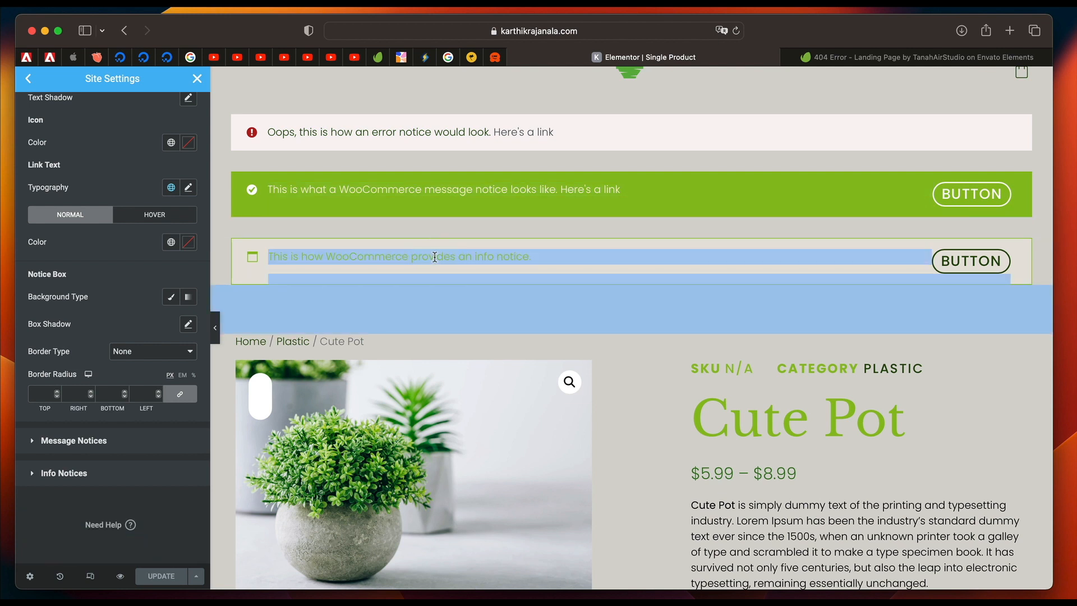
click(376, 264)
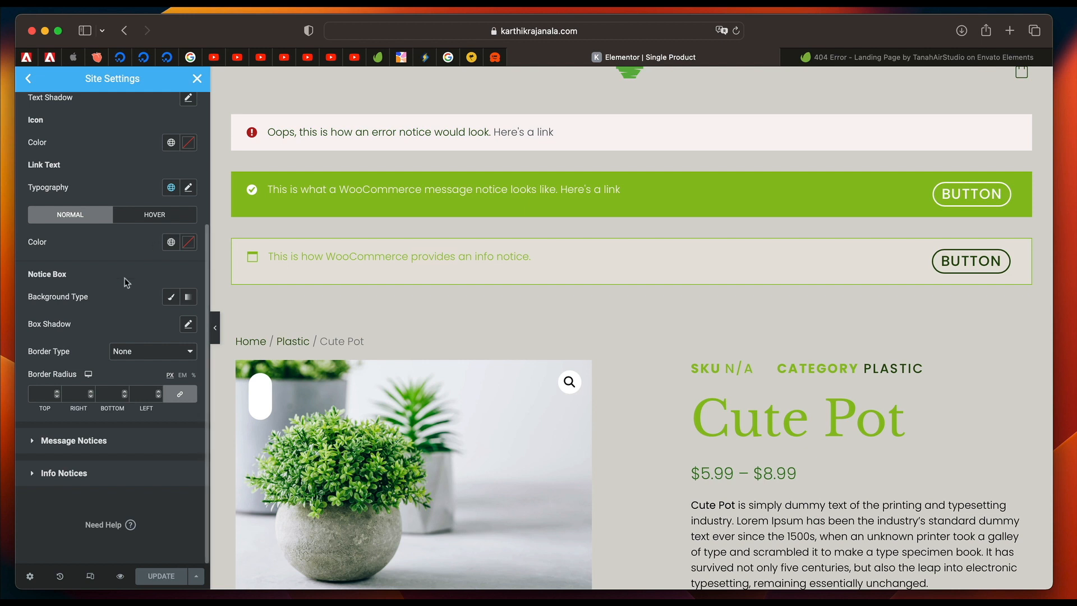
scroll(108, 300, up, 1)
scroll(107, 297, up, 3)
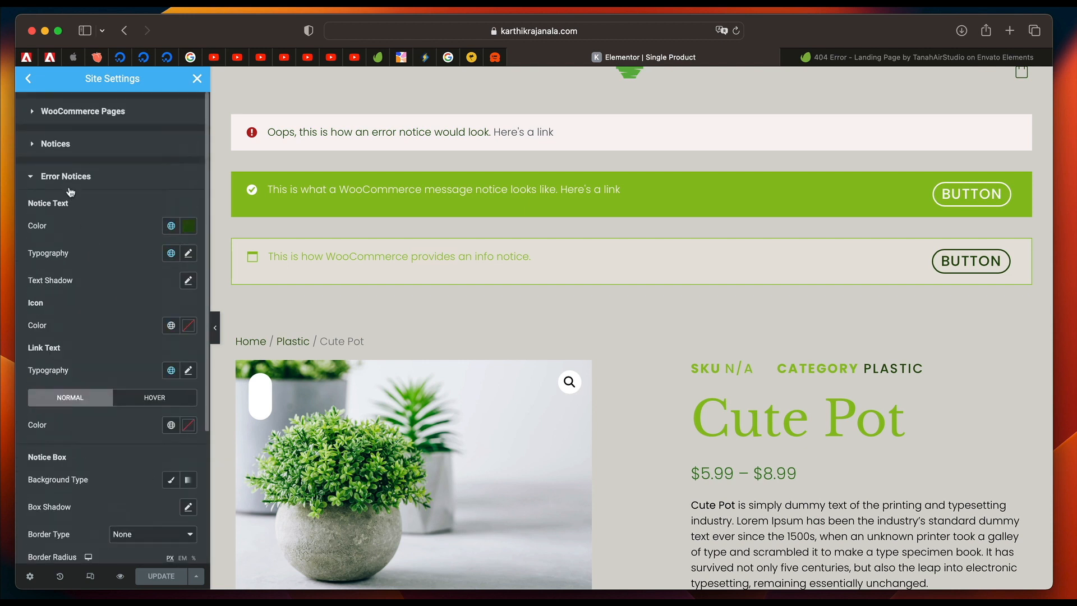
Fill the error notice box with the global Primary color as a solid background and update the site settings.
scroll(166, 306, down, 1)
scroll(125, 387, down, 1)
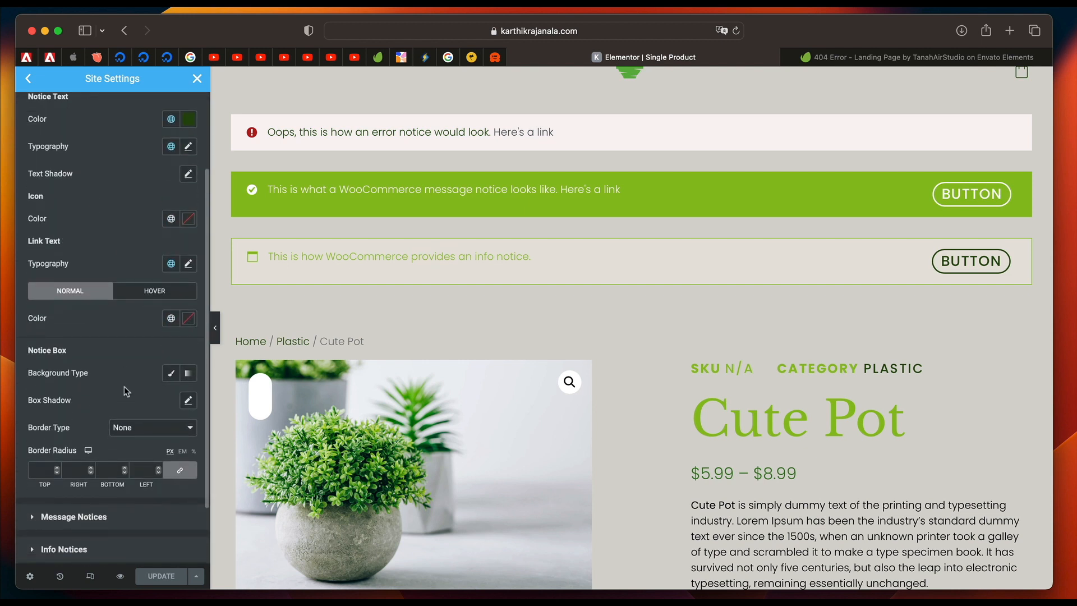
click(170, 372)
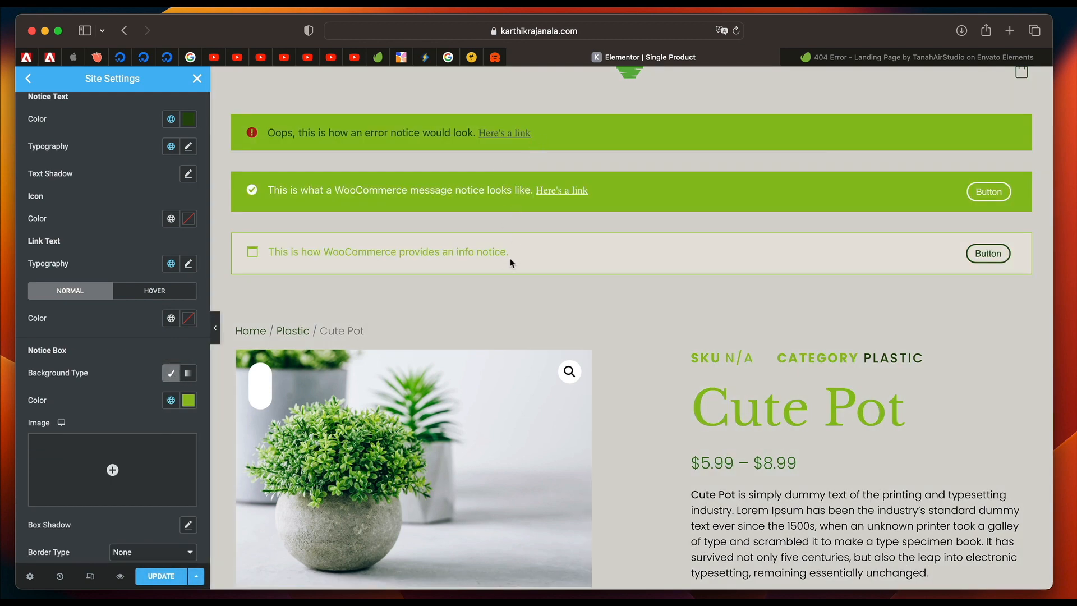
scroll(63, 359, up, 3)
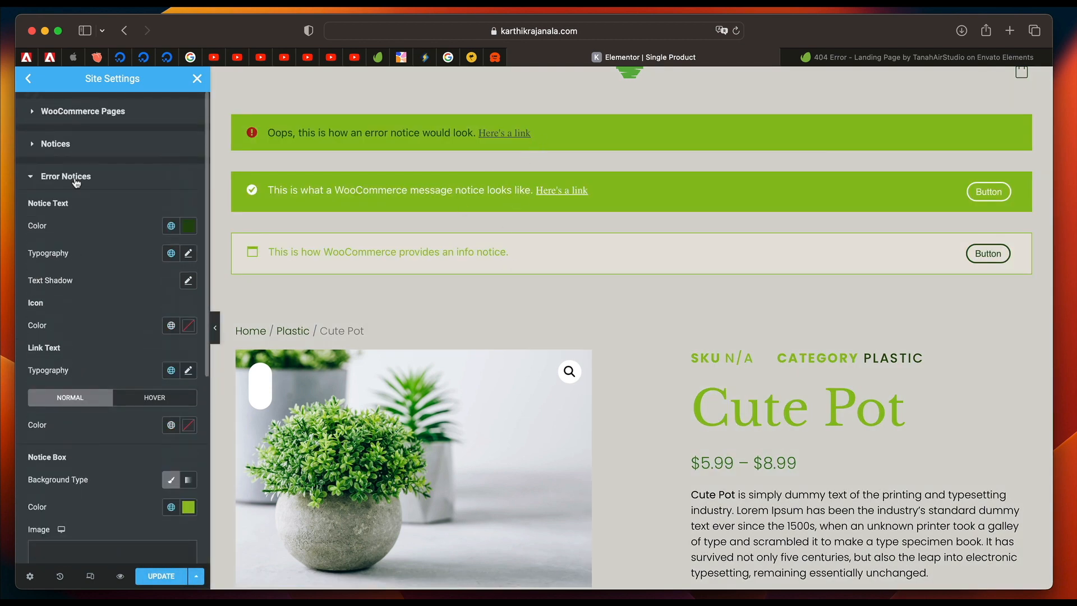
click(77, 177)
click(77, 182)
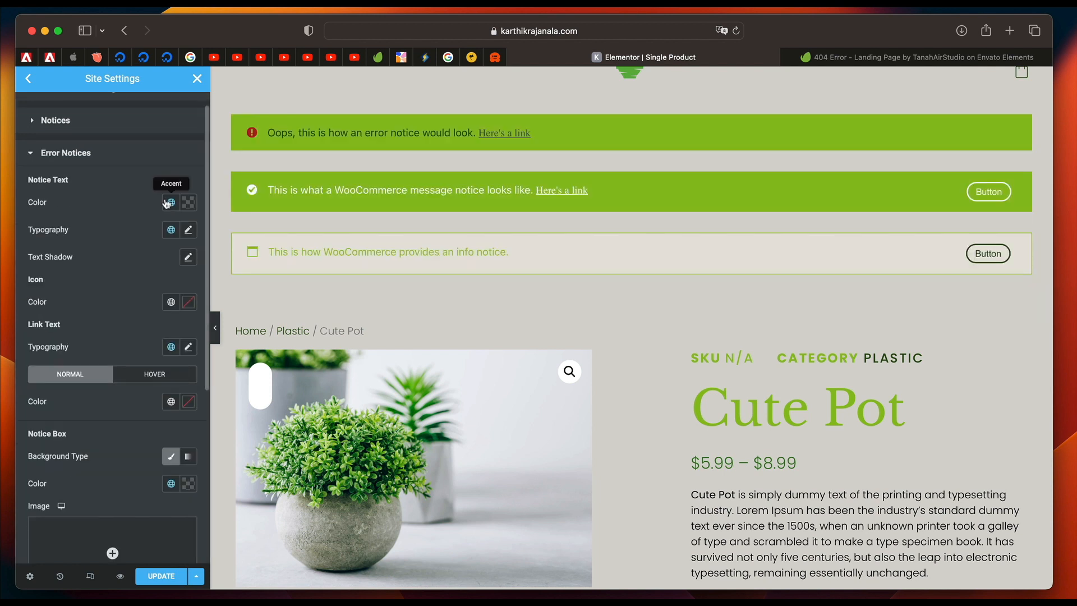
click(101, 160)
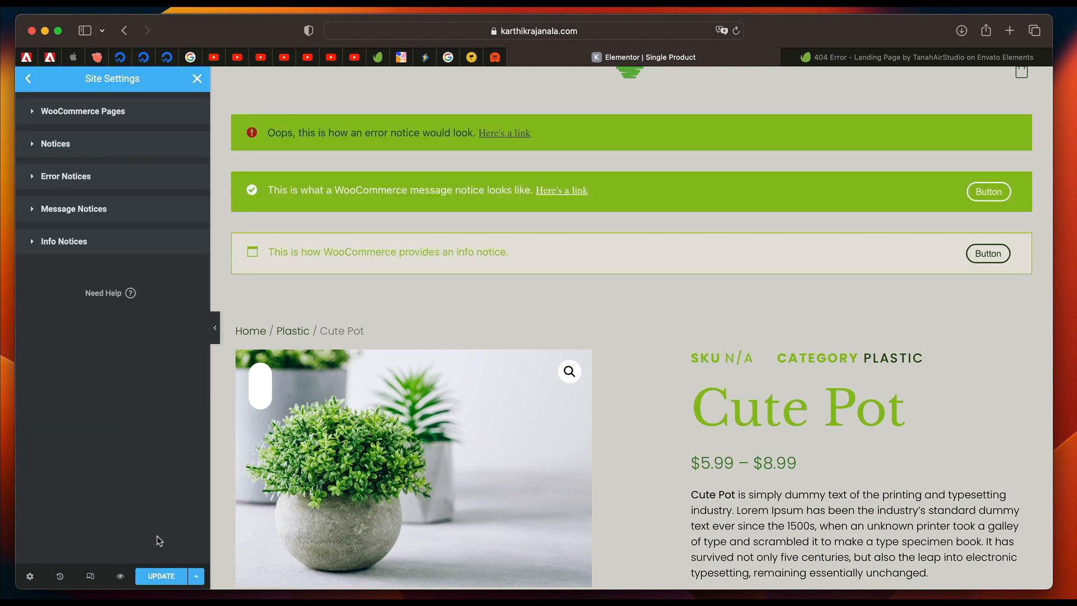
click(159, 576)
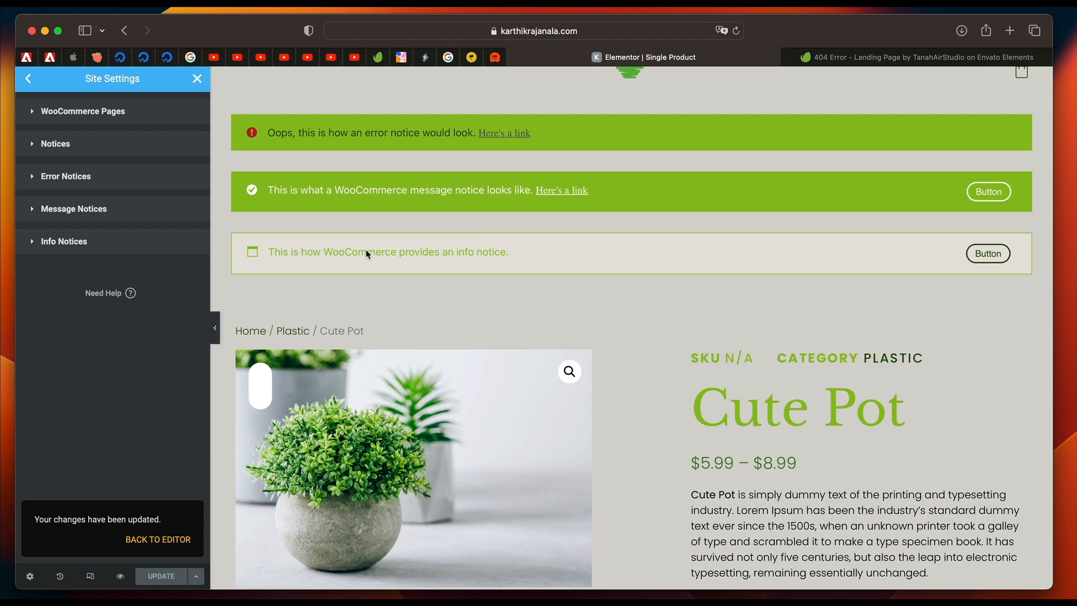
Leave the site settings and move the Add To Cart widget between the product title and the price.
click(196, 79)
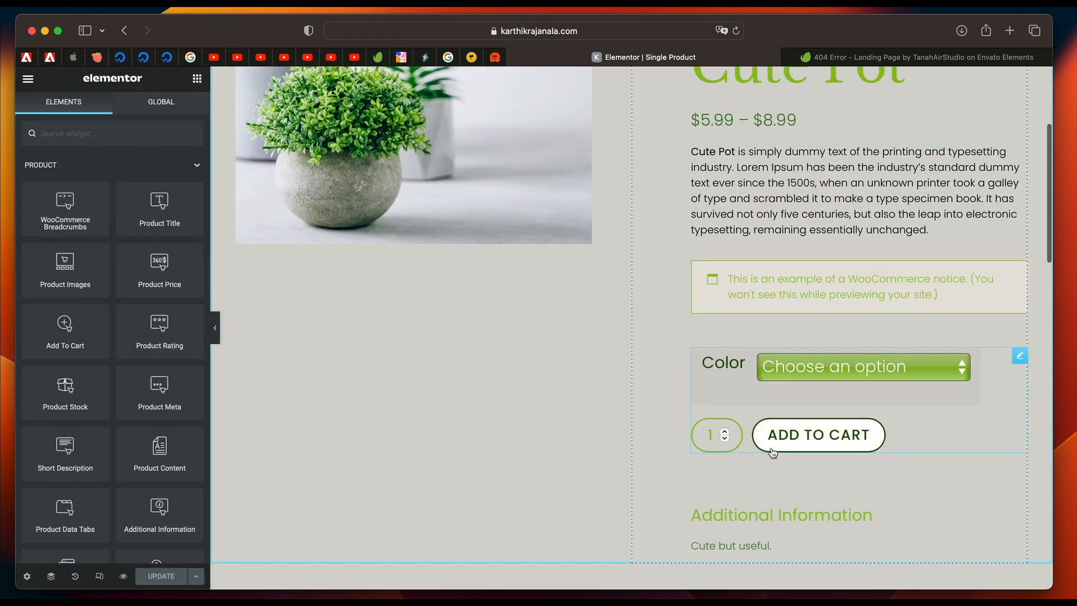
scroll(728, 314, up, 4)
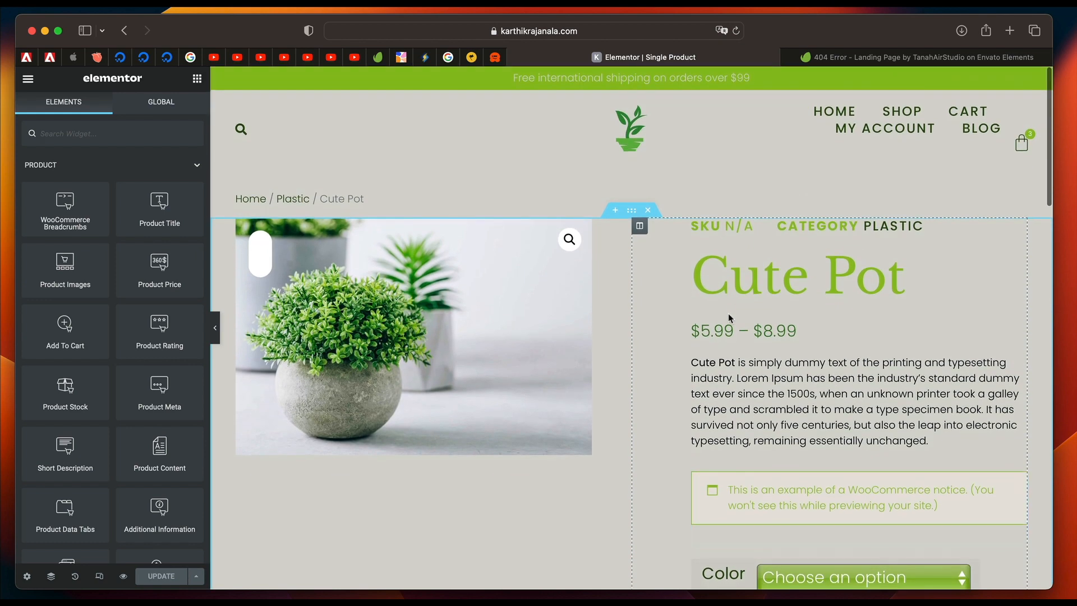
scroll(729, 315, down, 3)
scroll(732, 255, up, 1)
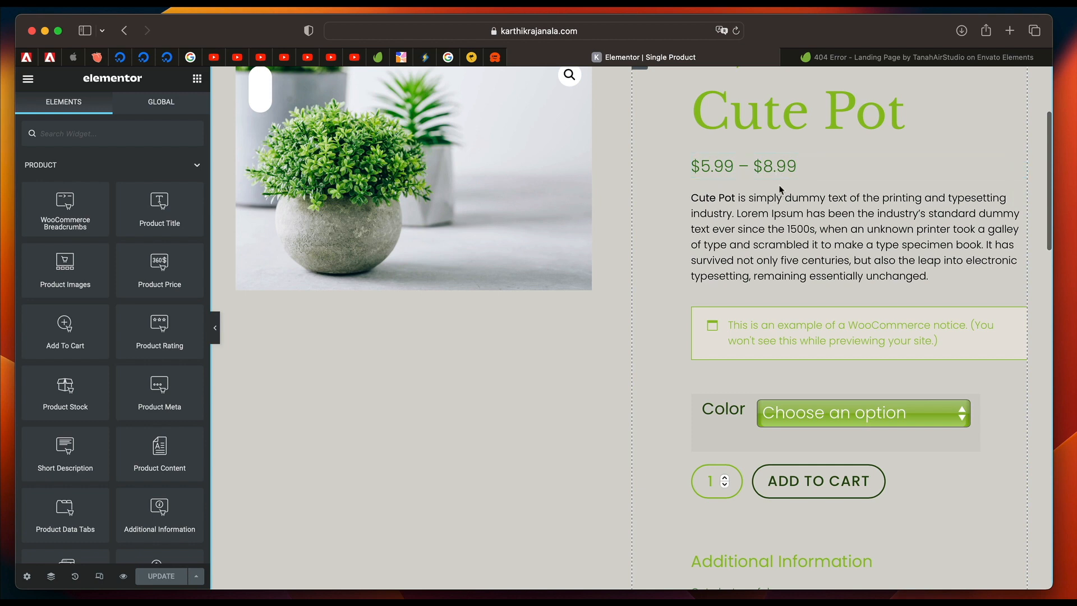
drag(1017, 403, 789, 144)
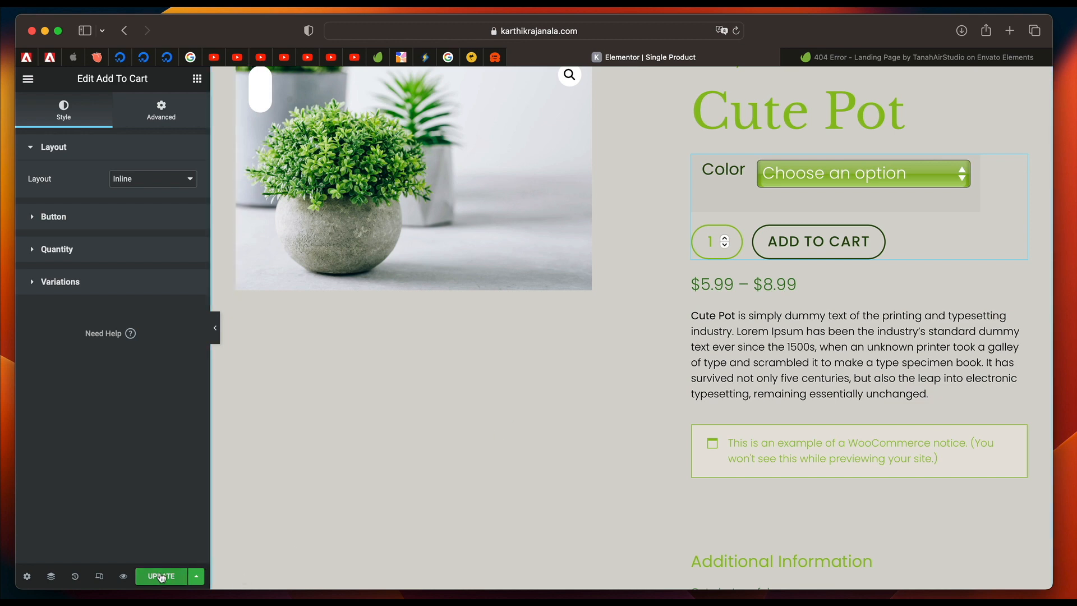
Choose Blue for the product's Color variation in the preview and review the available product widgets and the rearranged section.
right_click(854, 288)
click(876, 503)
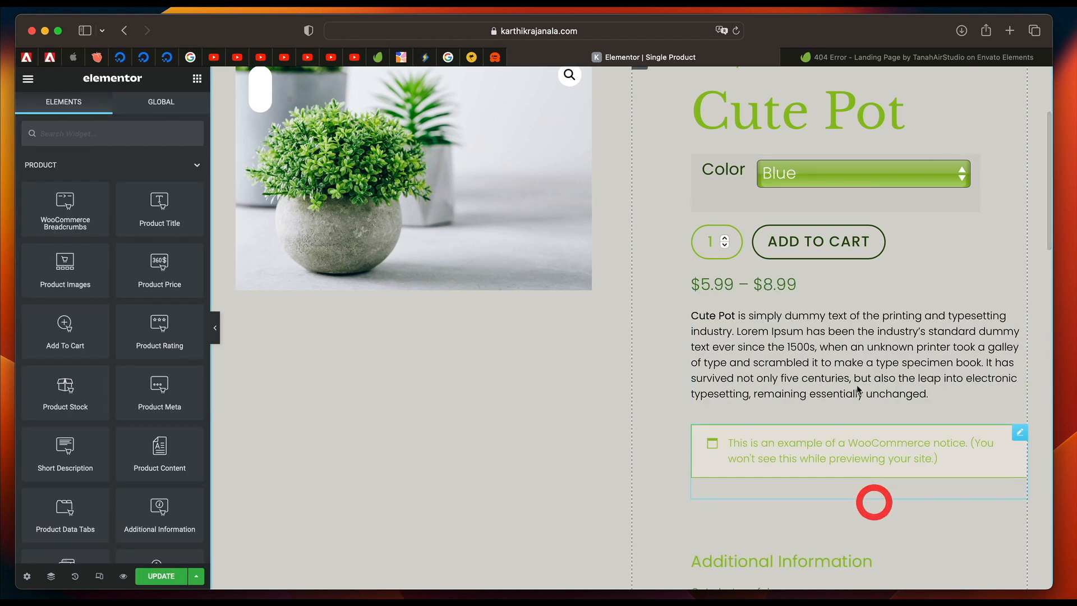
scroll(82, 391, down, 3)
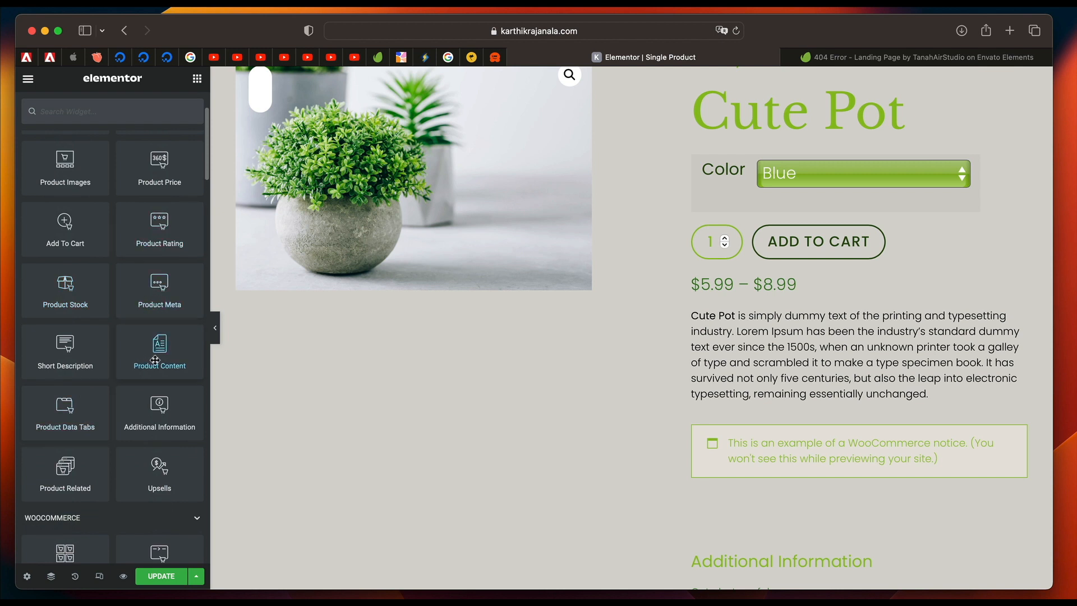
scroll(771, 337, down, 2)
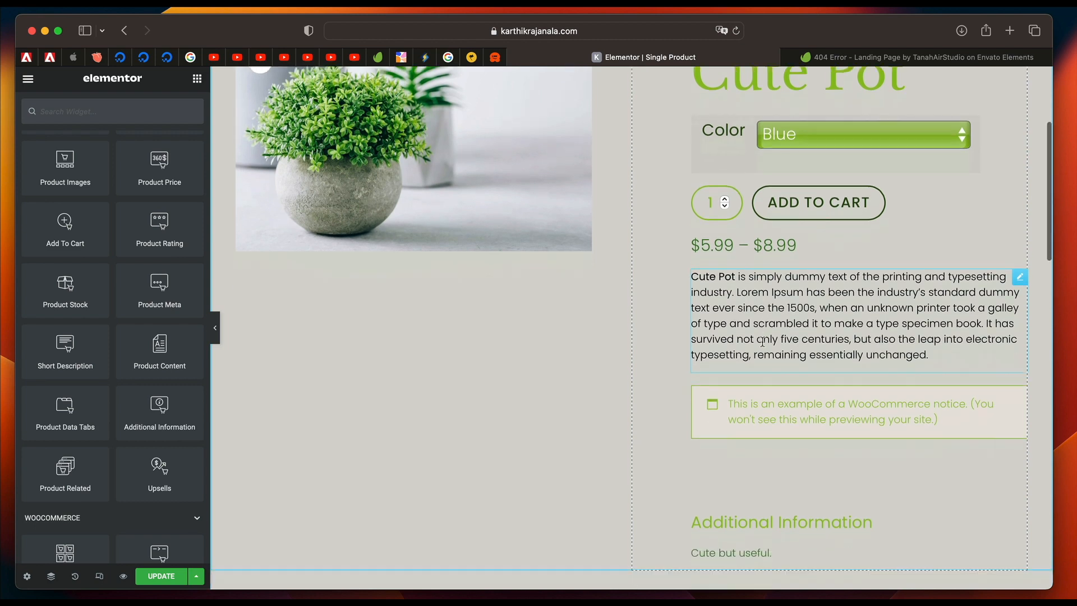
scroll(783, 457, down, 4)
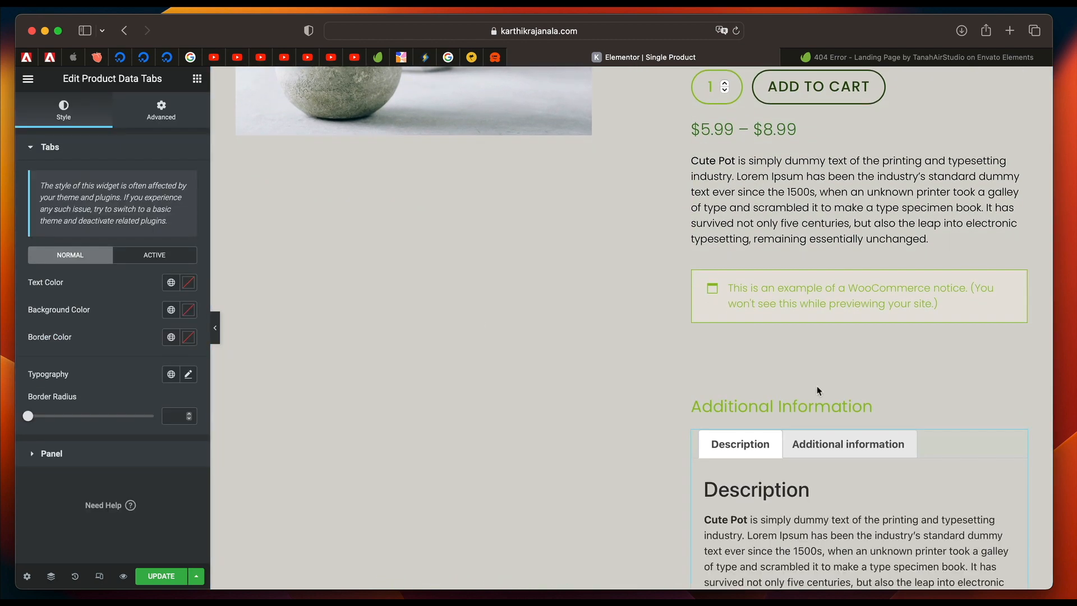
Place a Product Data Tabs widget beneath the Additional Information heading and check its Description and Additional information tabs in the preview.
scroll(817, 388, down, 6)
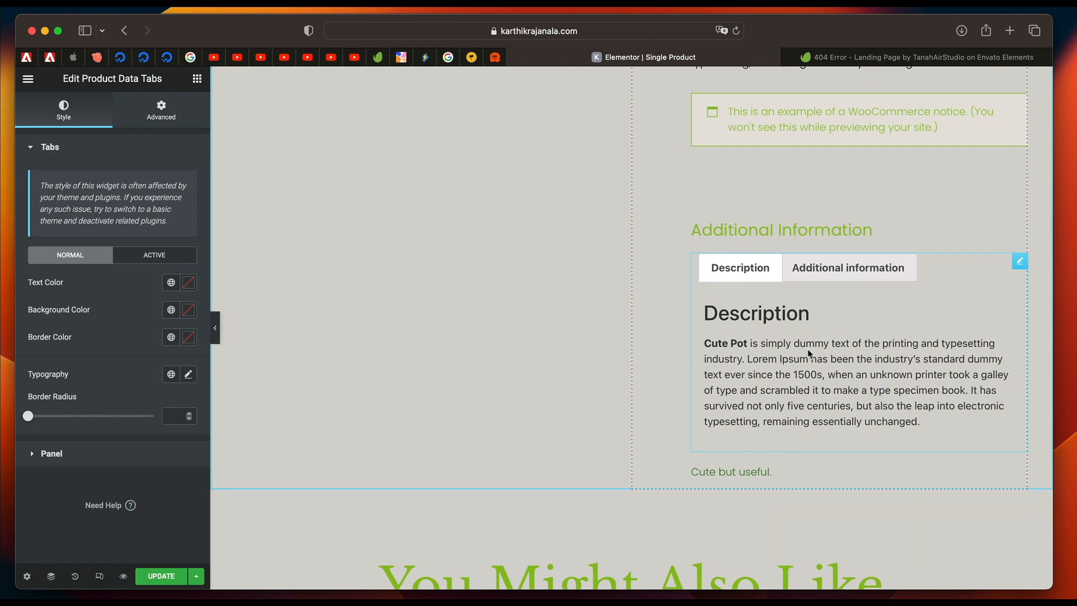
click(834, 271)
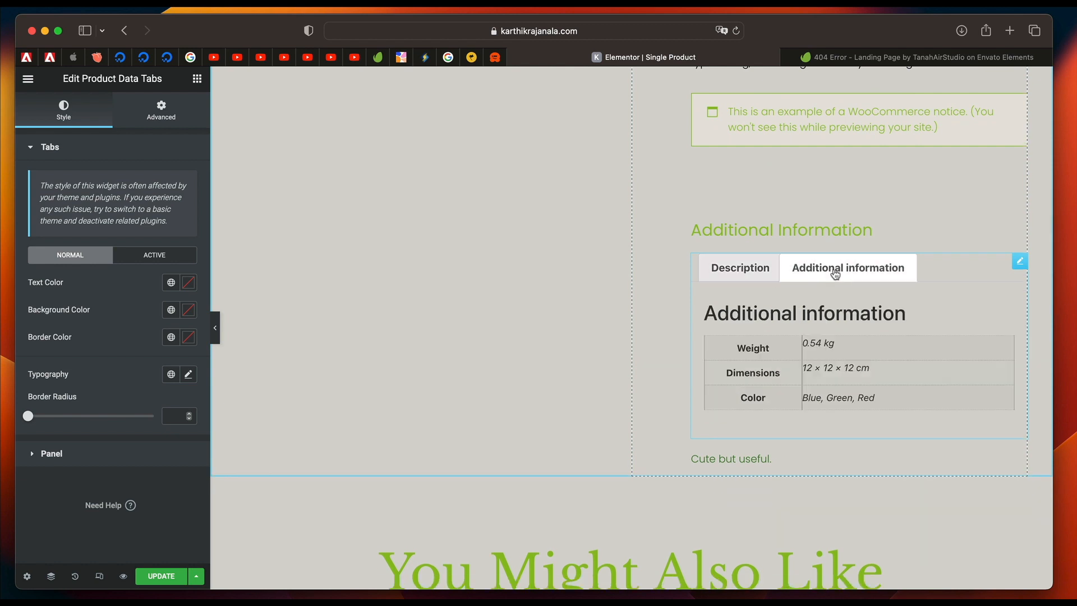
click(734, 277)
click(841, 282)
Delete the Product Content widget that sits below the product price.
scroll(808, 362, up, 6)
right_click(807, 362)
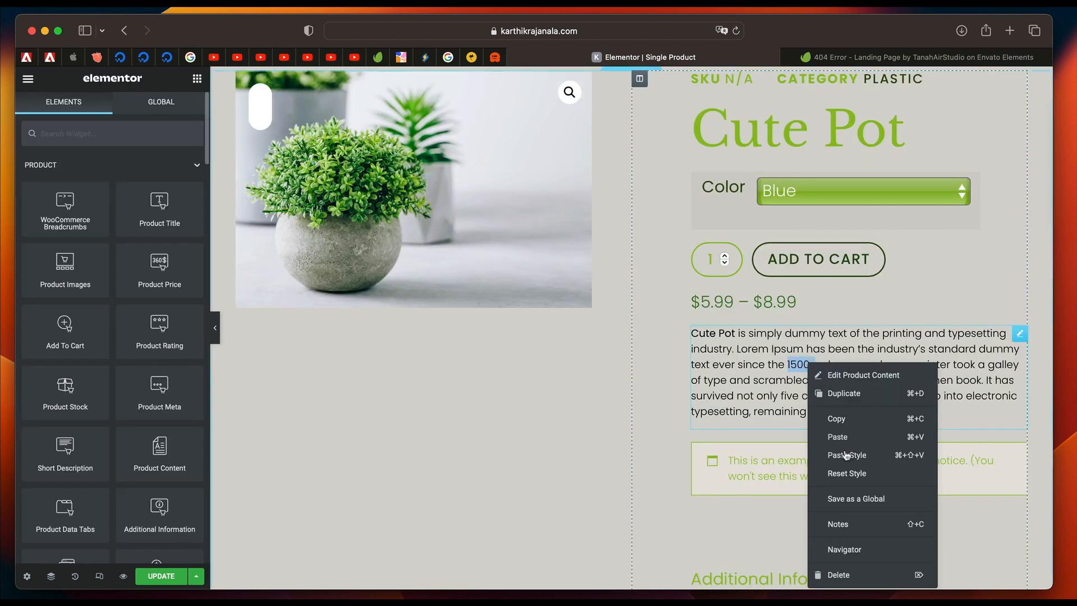
click(852, 575)
Change the heading above the product data tabs to "Product information".
scroll(818, 398, down, 4)
click(740, 236)
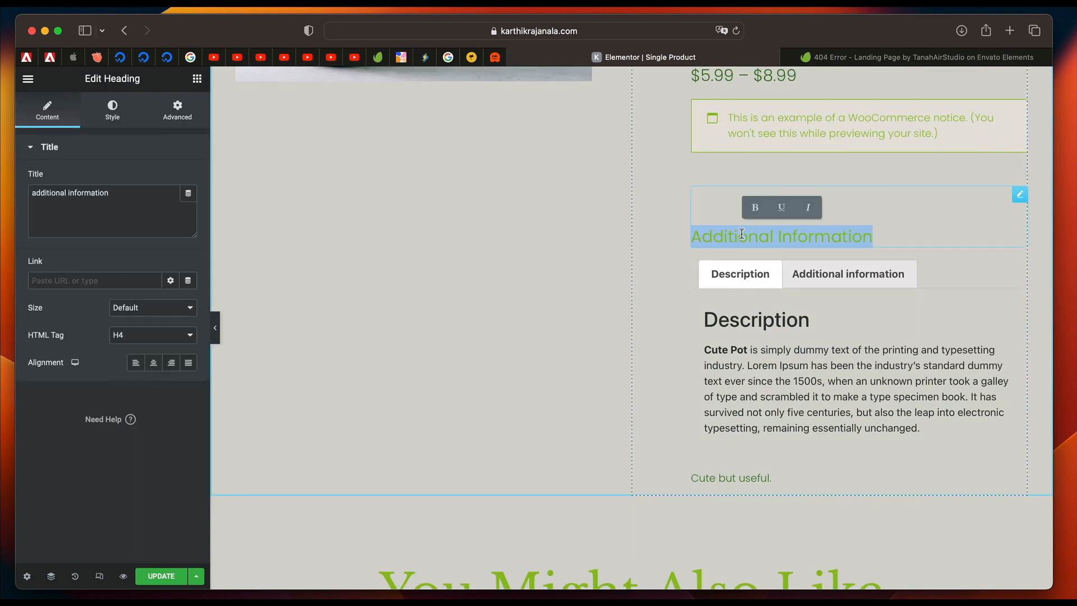
double_click(741, 237)
text(Product)
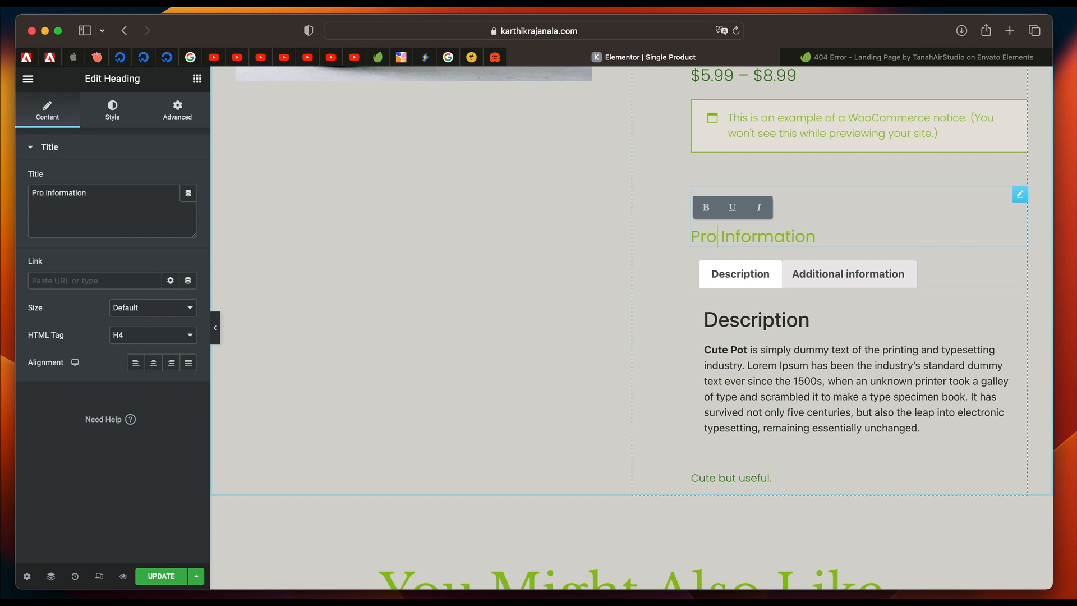
Give the product data tabs the global Accent background with light green text, and set the panel text color to Accent.
click(837, 280)
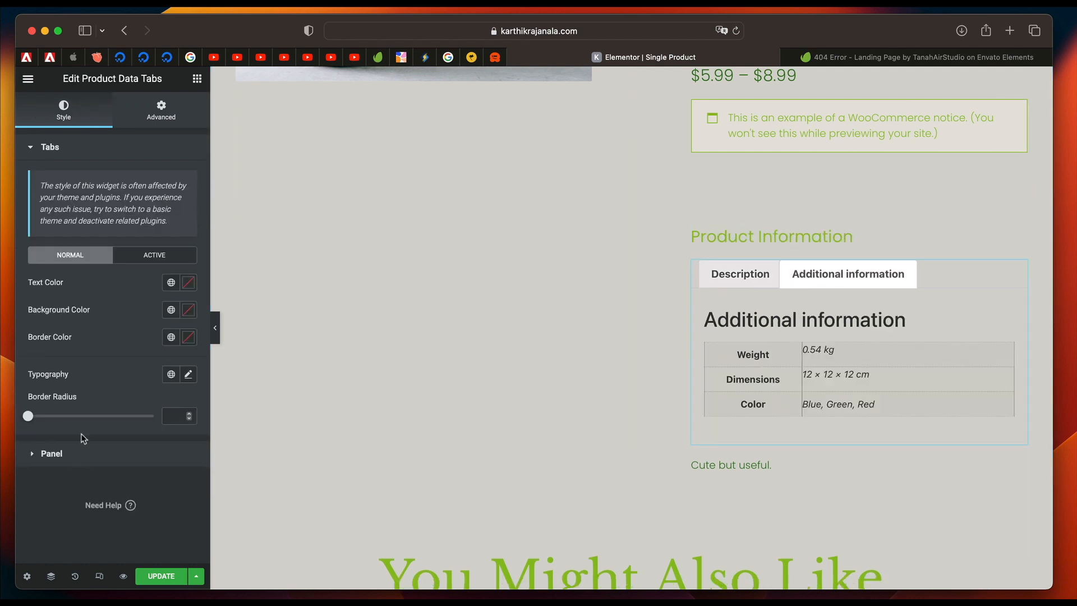
click(171, 310)
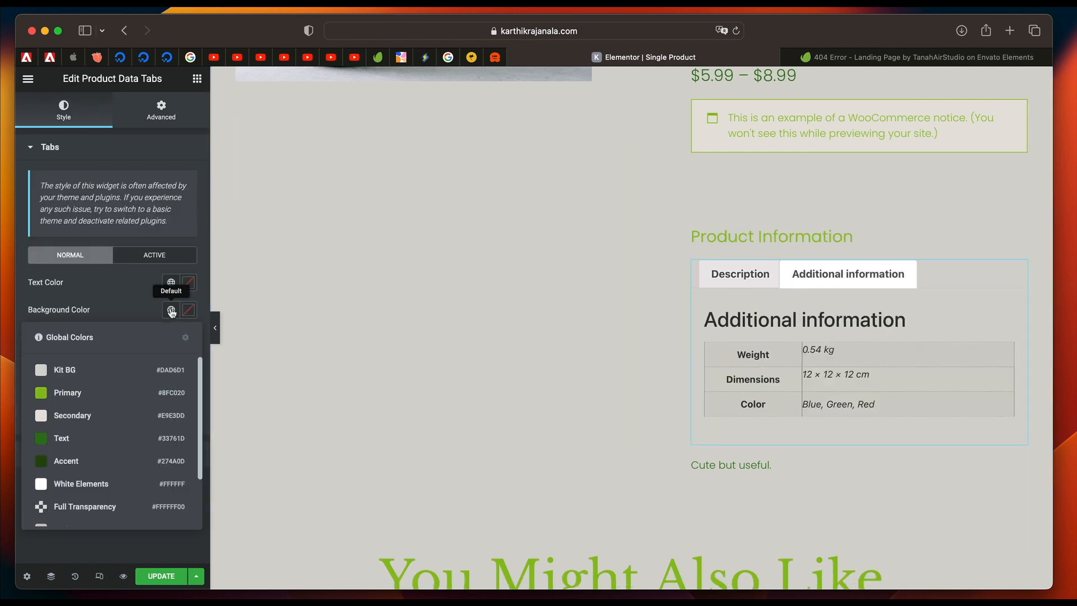
click(66, 460)
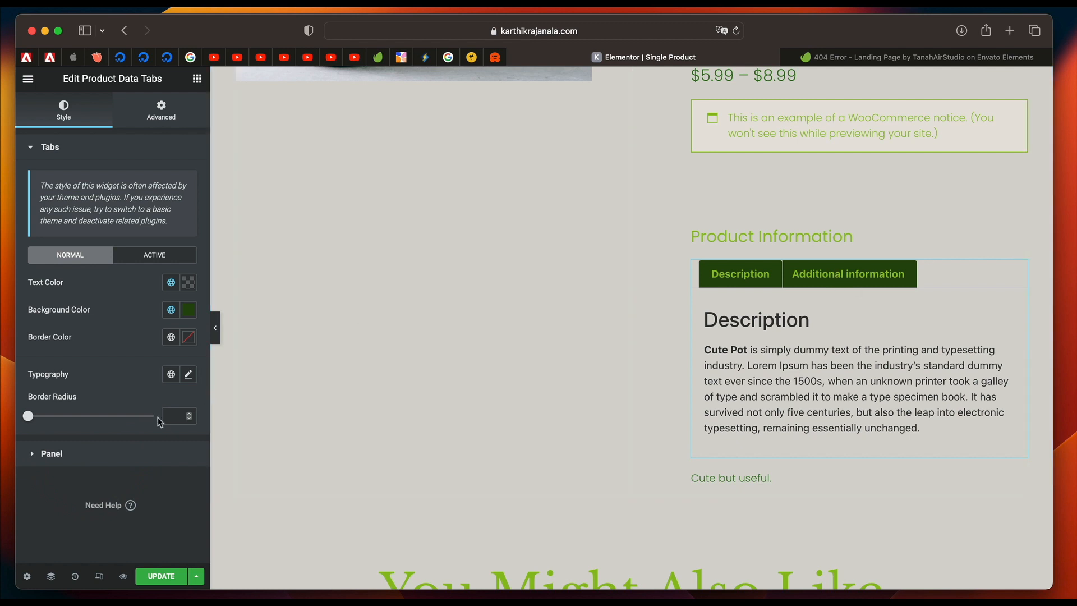
click(111, 453)
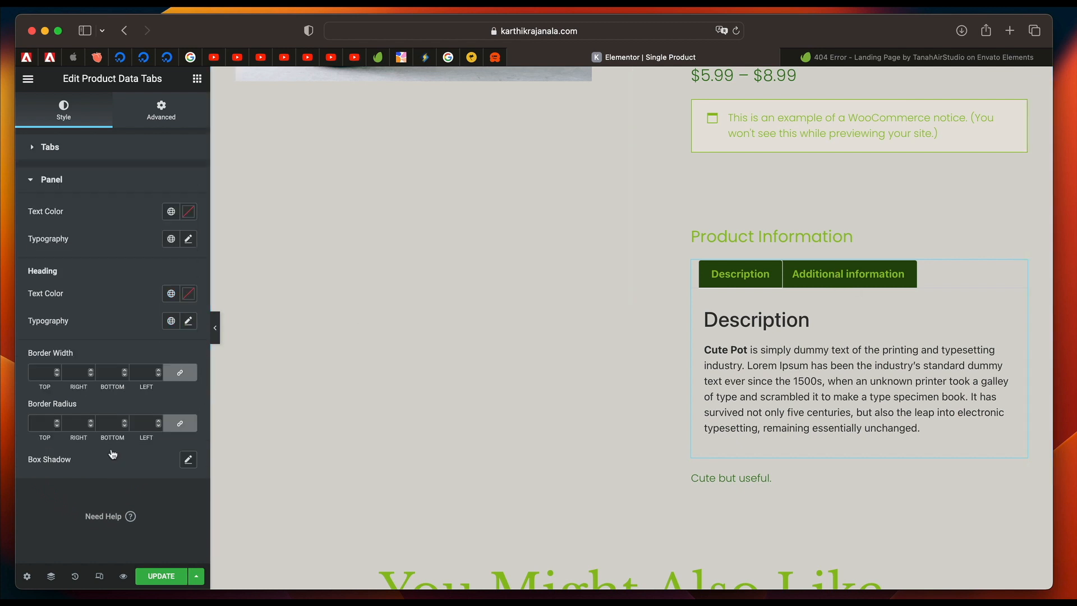
click(168, 211)
click(106, 365)
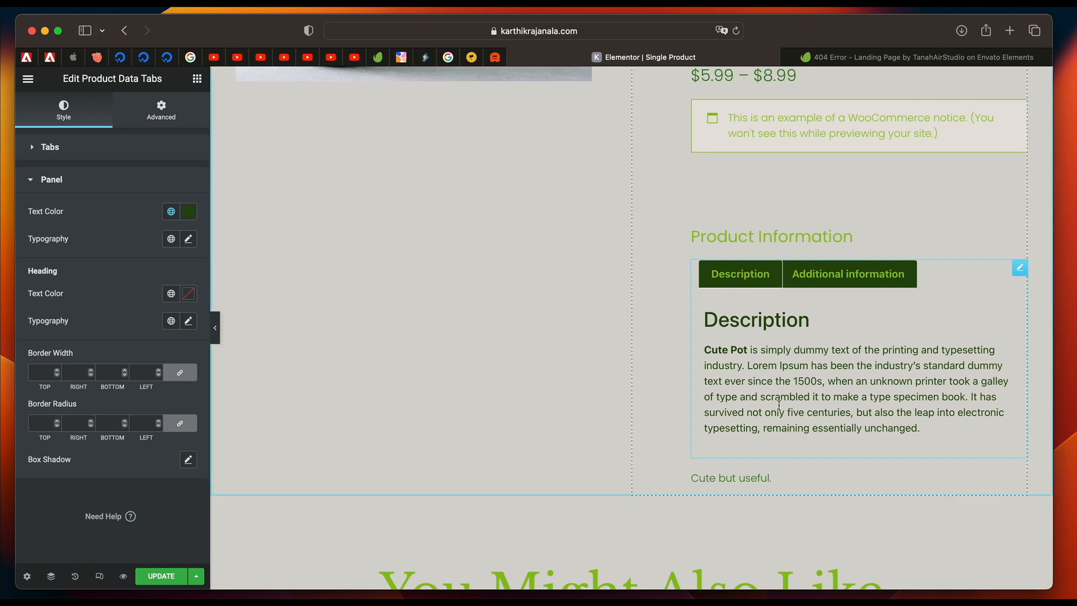
Show the Navigator beside the product column and try to move the Short Description widget up near the product title.
scroll(755, 490, up, 2)
click(50, 576)
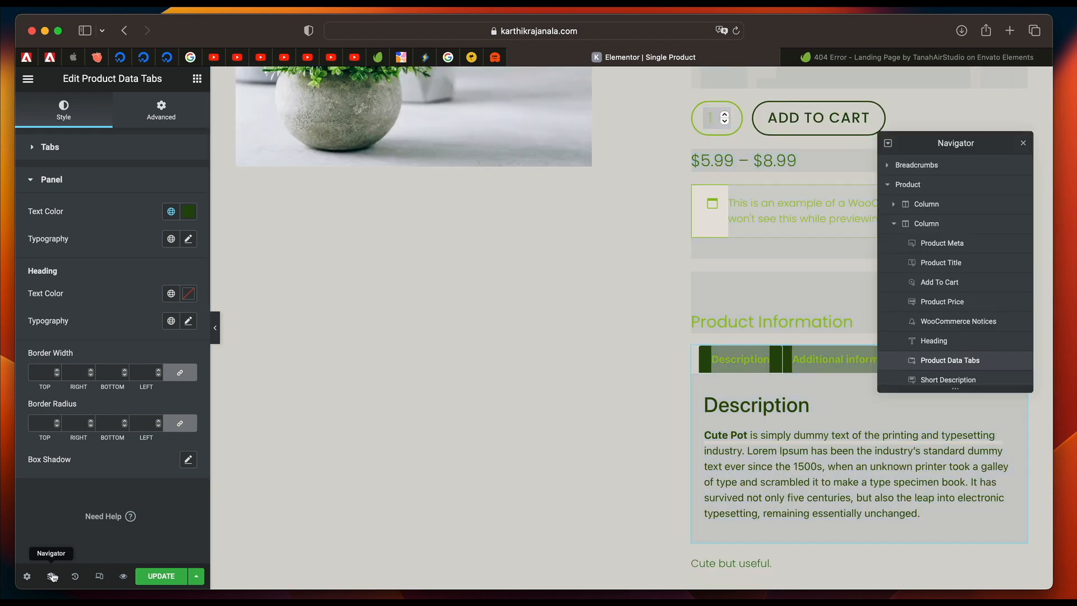
drag(932, 140, 395, 181)
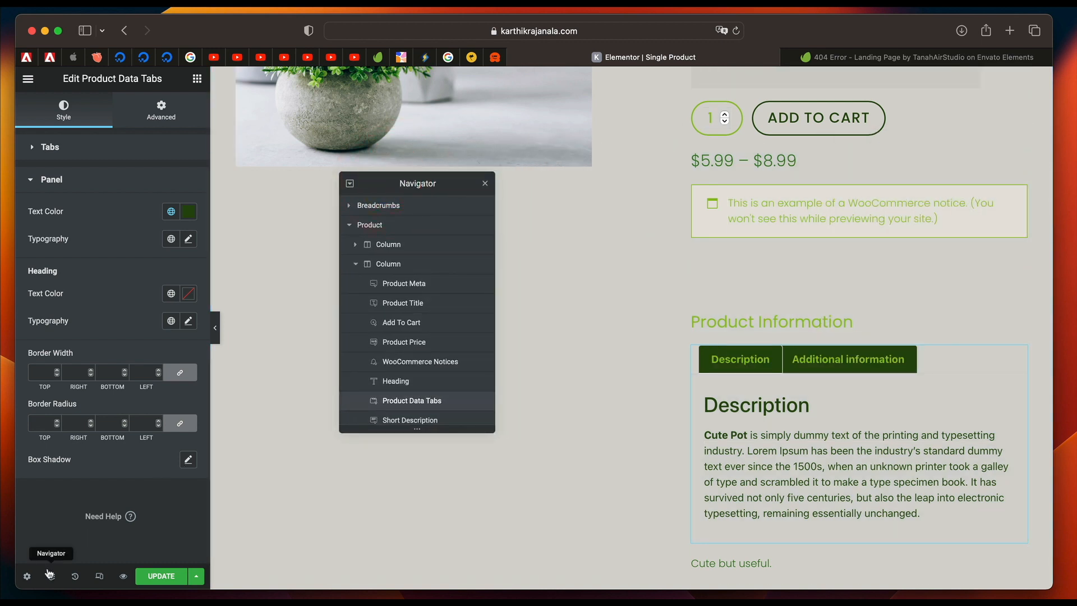
click(50, 576)
click(49, 576)
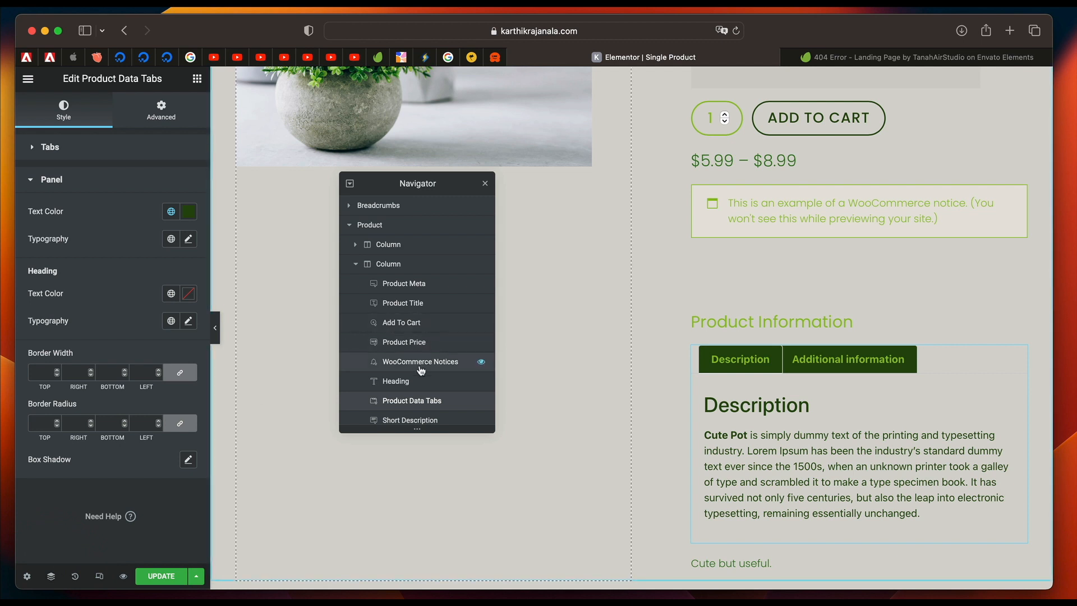
click(415, 419)
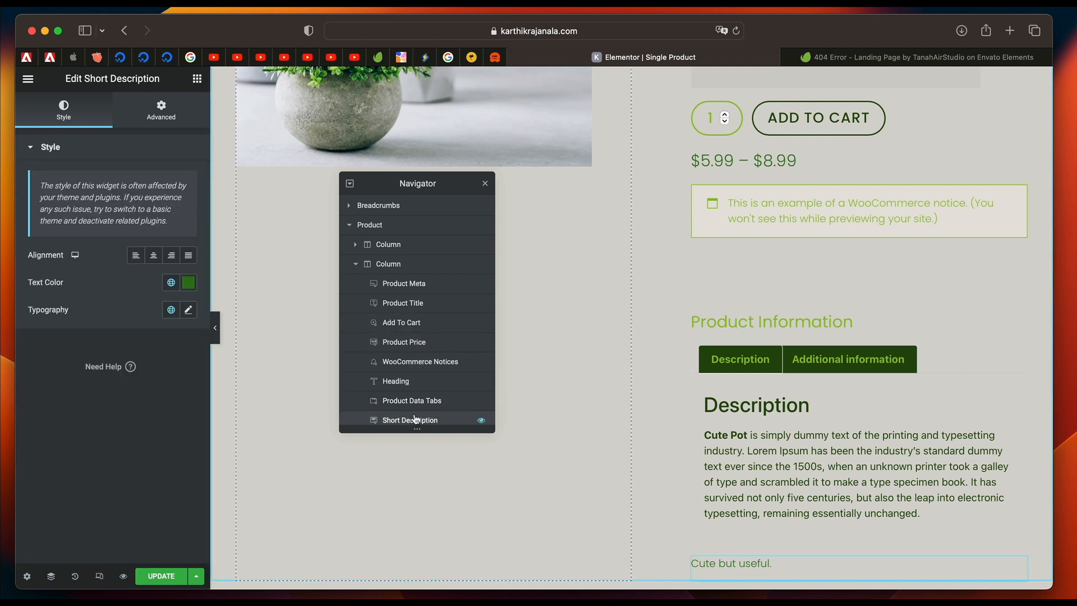
scroll(416, 421, down, 1)
drag(415, 414, 433, 309)
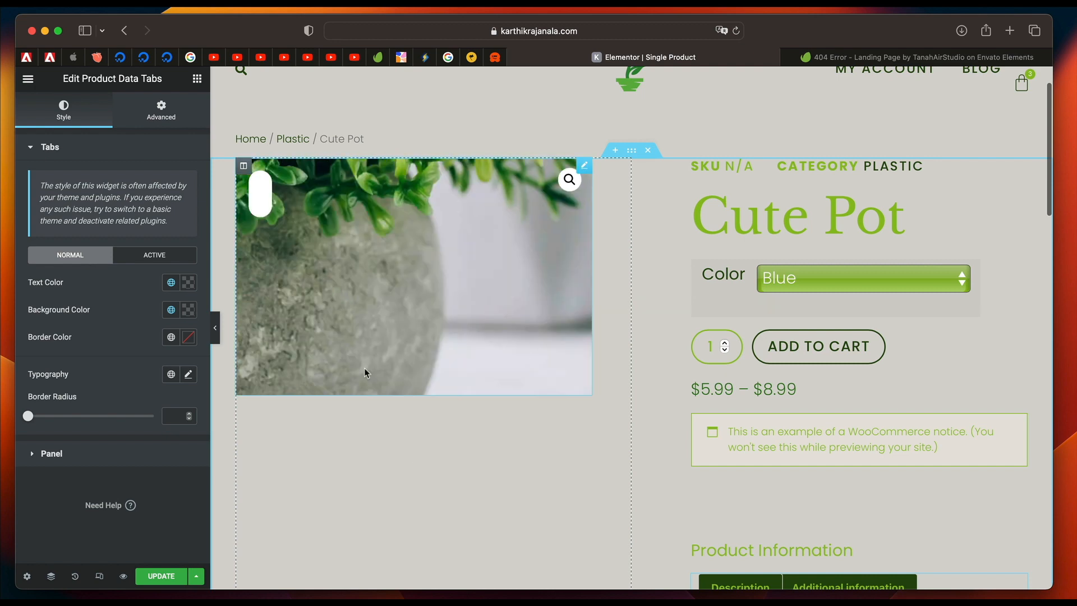
Set the Single Product template's preview product to "Non dolorum pot" and apply the preview.
click(26, 577)
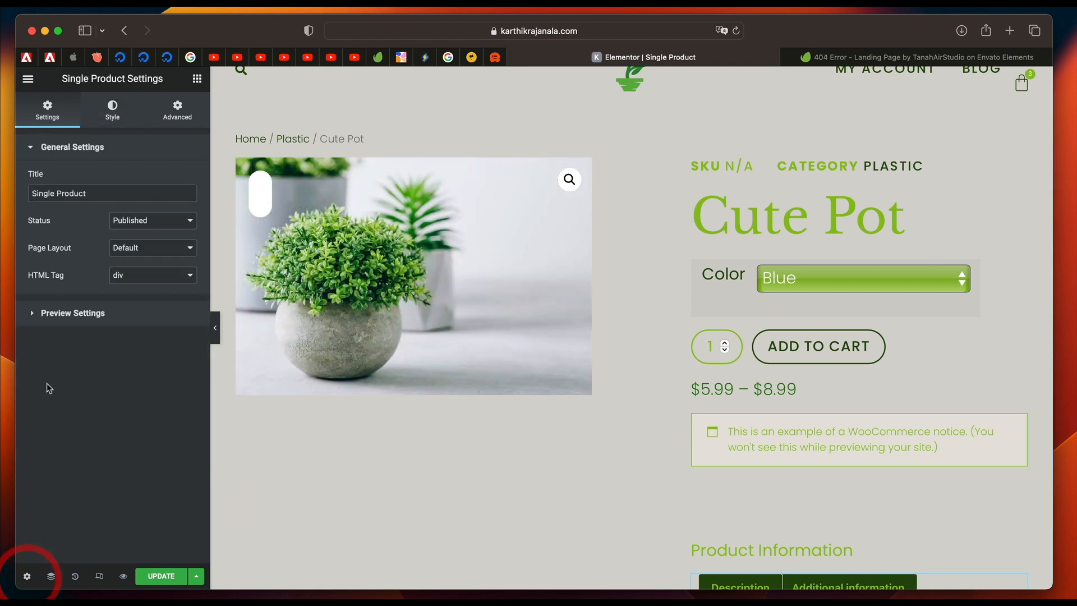
click(71, 313)
click(131, 220)
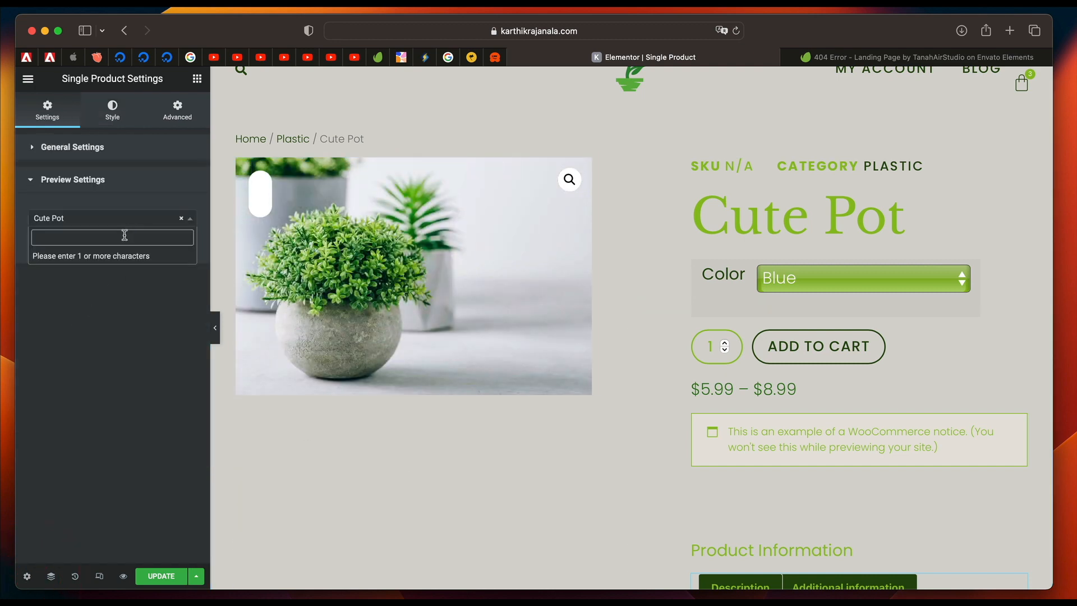
text(pot)
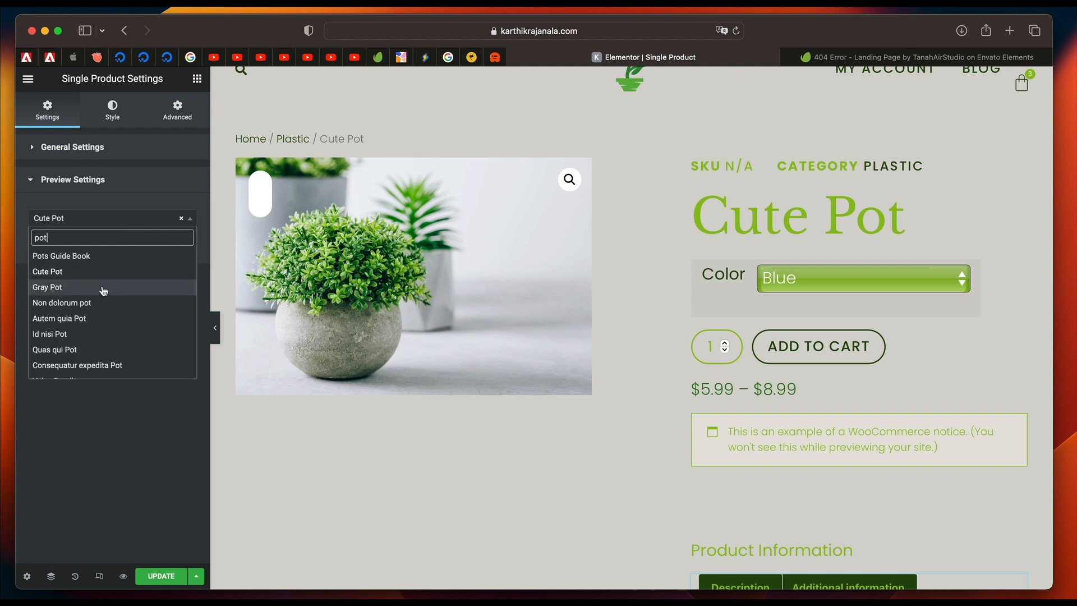
click(101, 303)
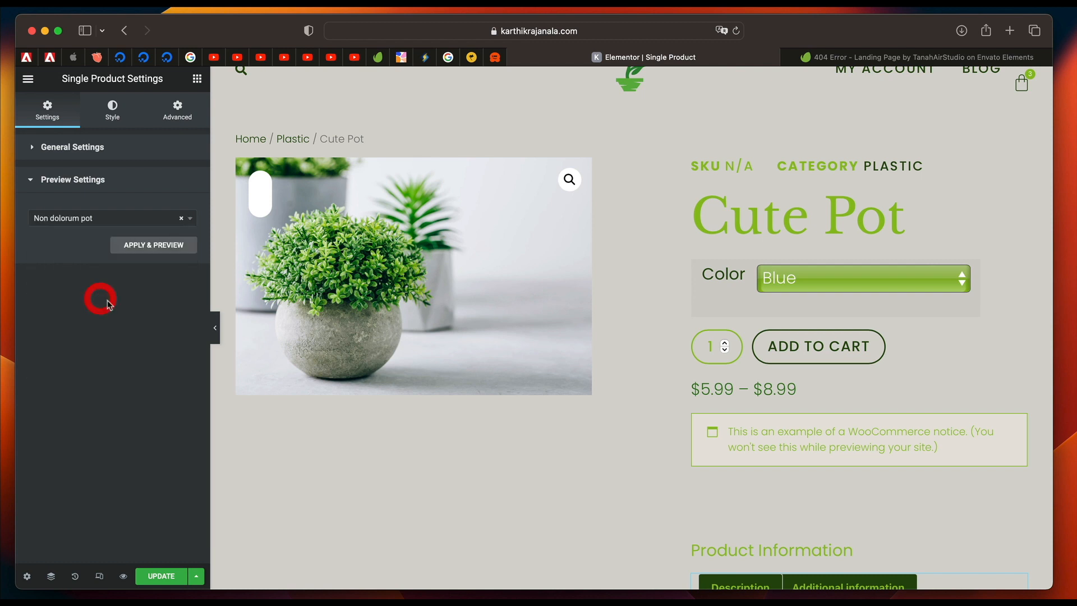
click(136, 249)
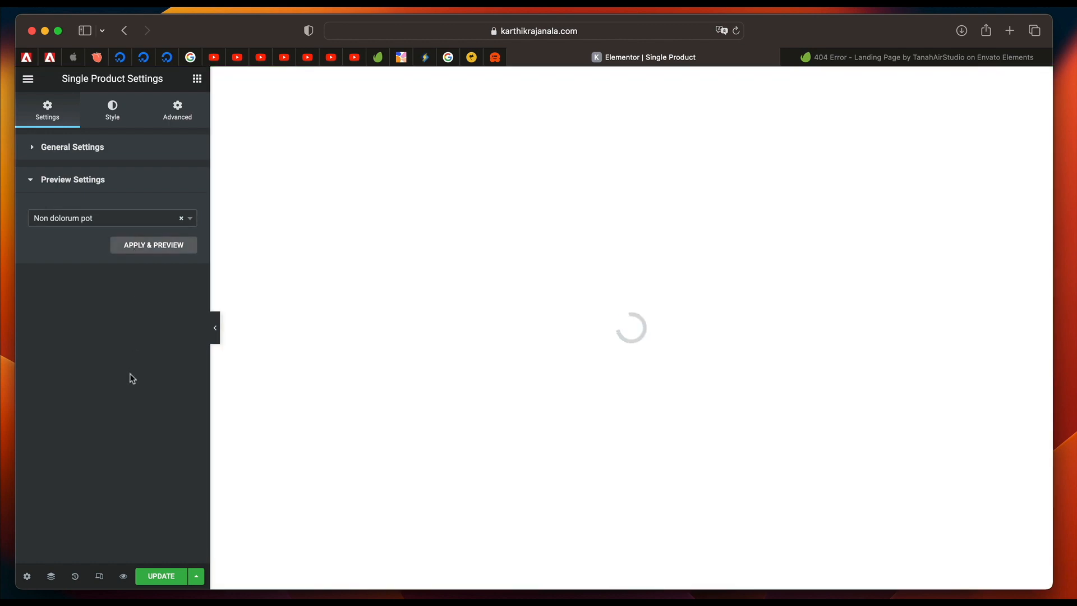
Review the Non dolorum pot preview from description to title and update the Single Product template.
scroll(882, 377, down, 5)
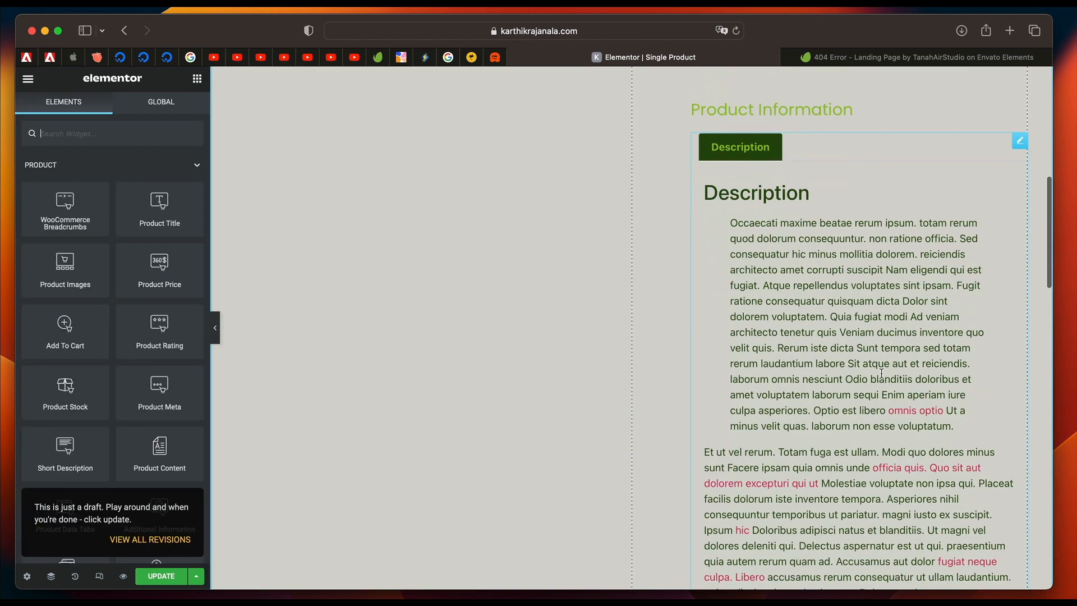
scroll(883, 370, down, 3)
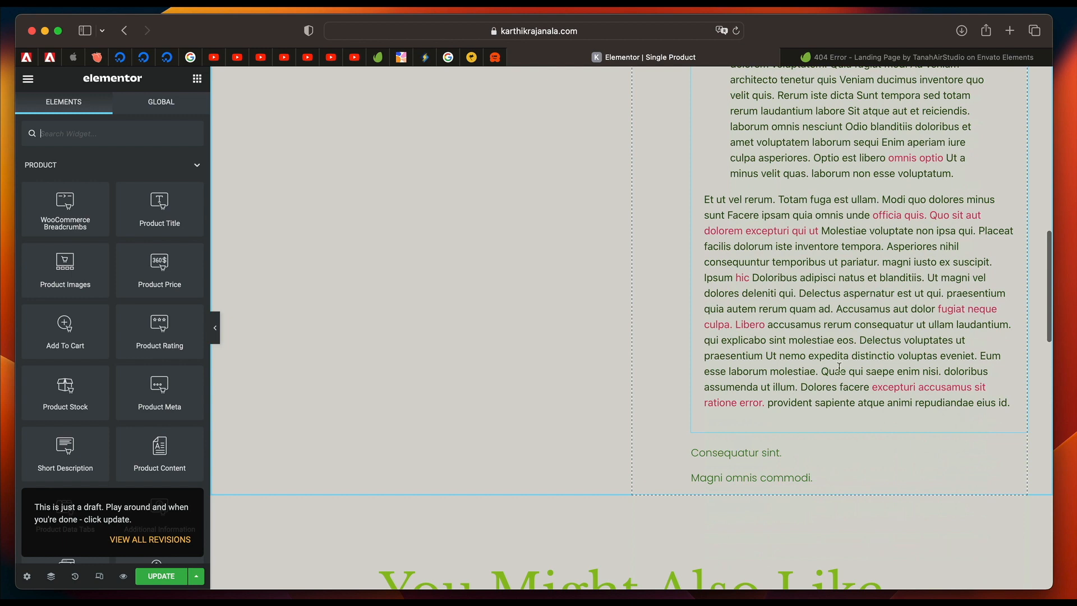
scroll(839, 368, up, 1)
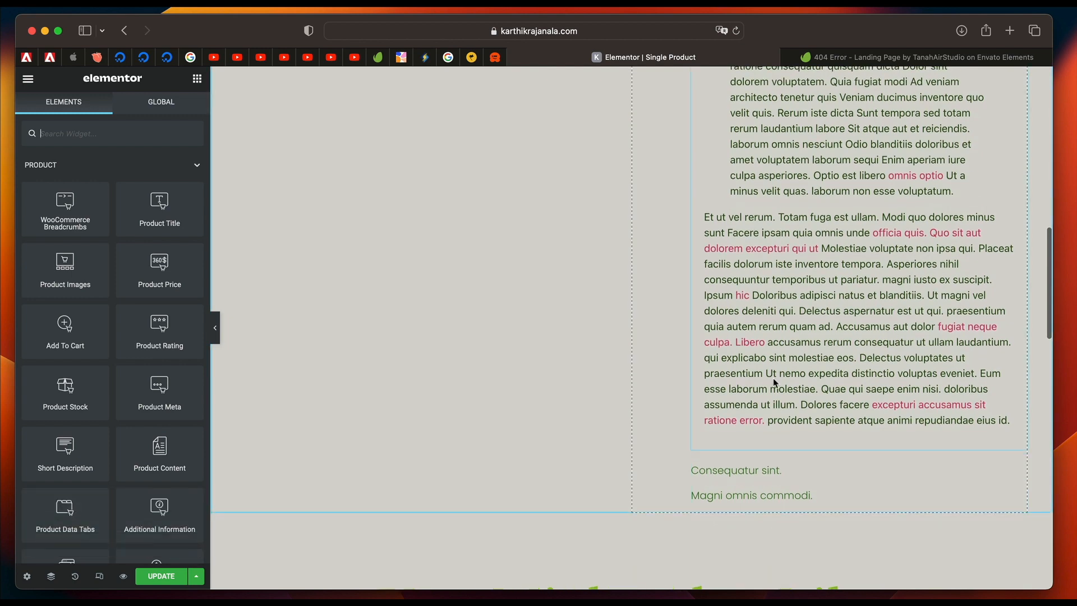
scroll(774, 383, up, 15)
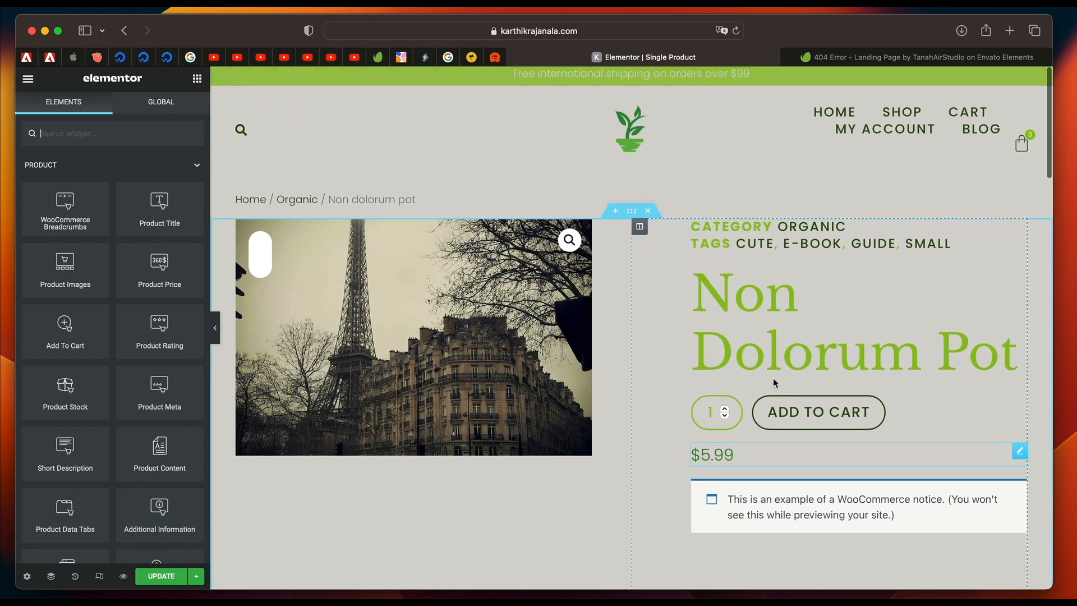
scroll(757, 393, down, 2)
click(161, 576)
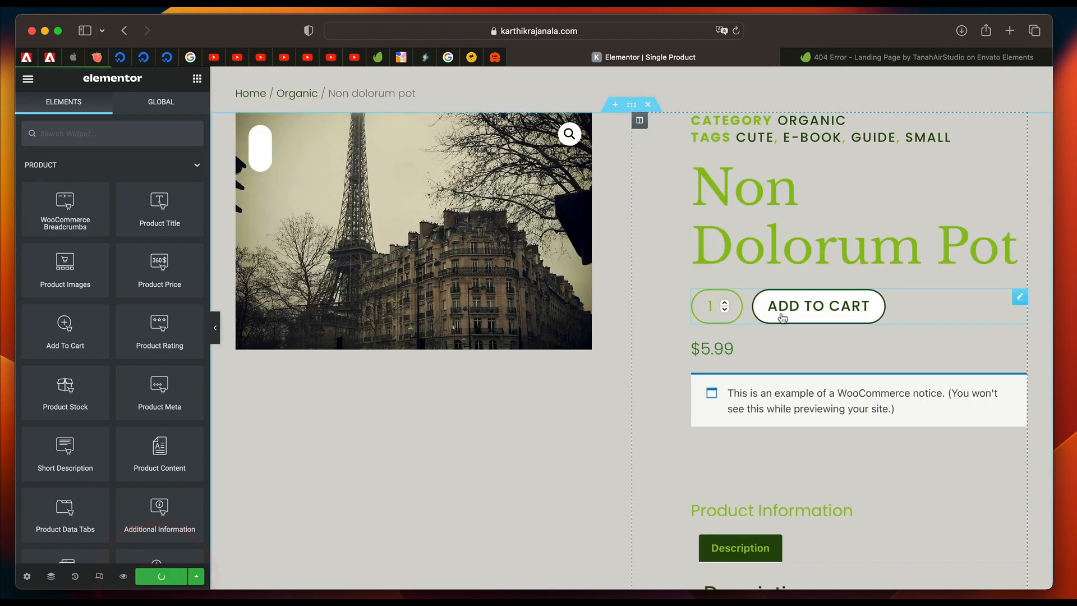
Find the Theme Builder by searching for "theme" in the Finder and open the Products Archive template for editing.
scroll(575, 327, up, 2)
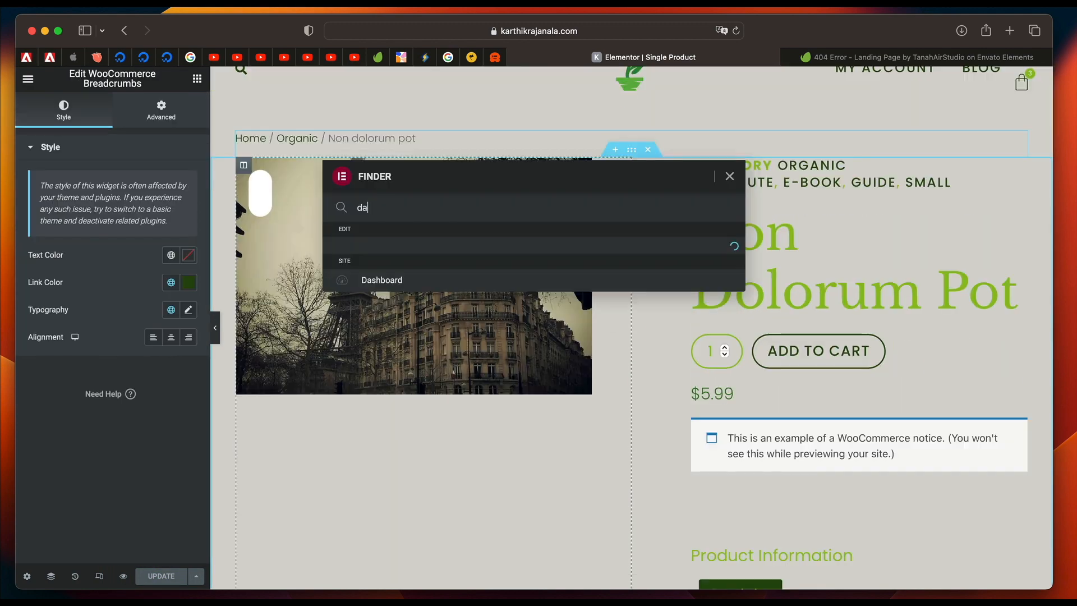
key(BackSpace)
key(BackSpace)
text(t)
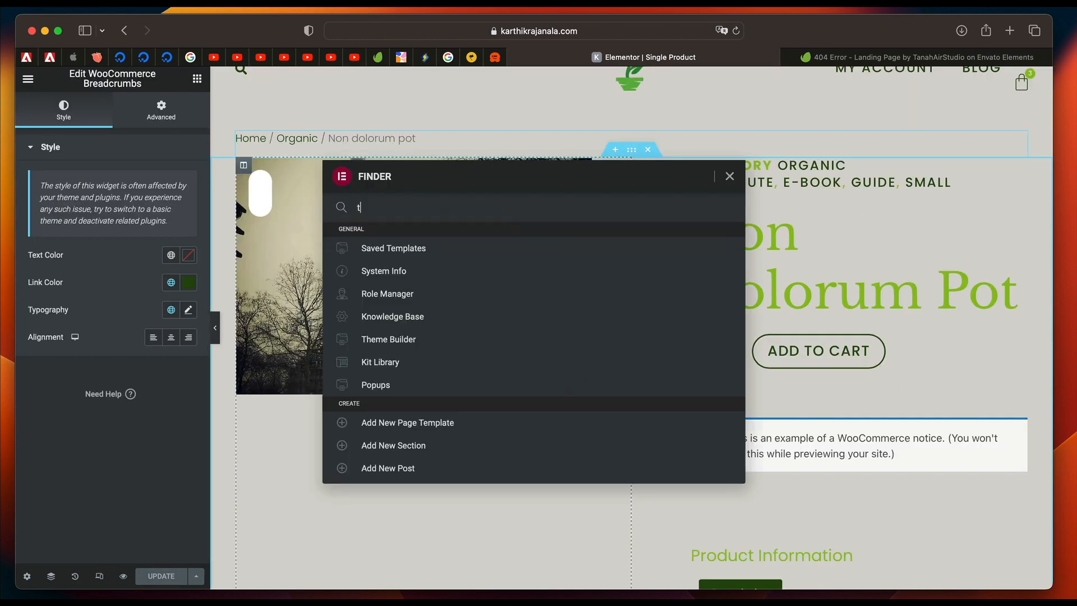
text(heme)
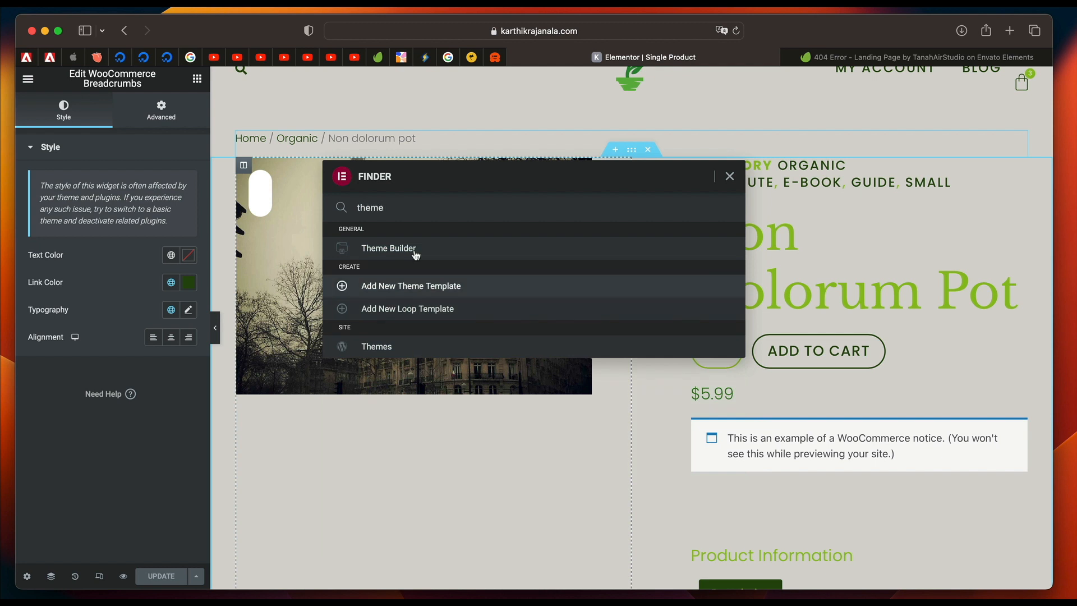
click(417, 253)
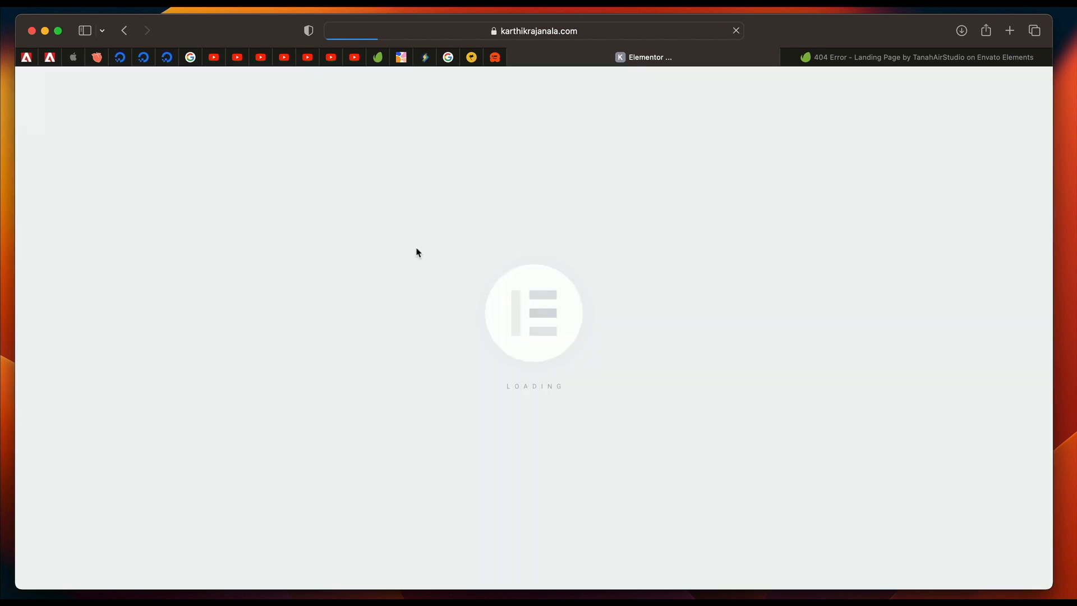
click(489, 289)
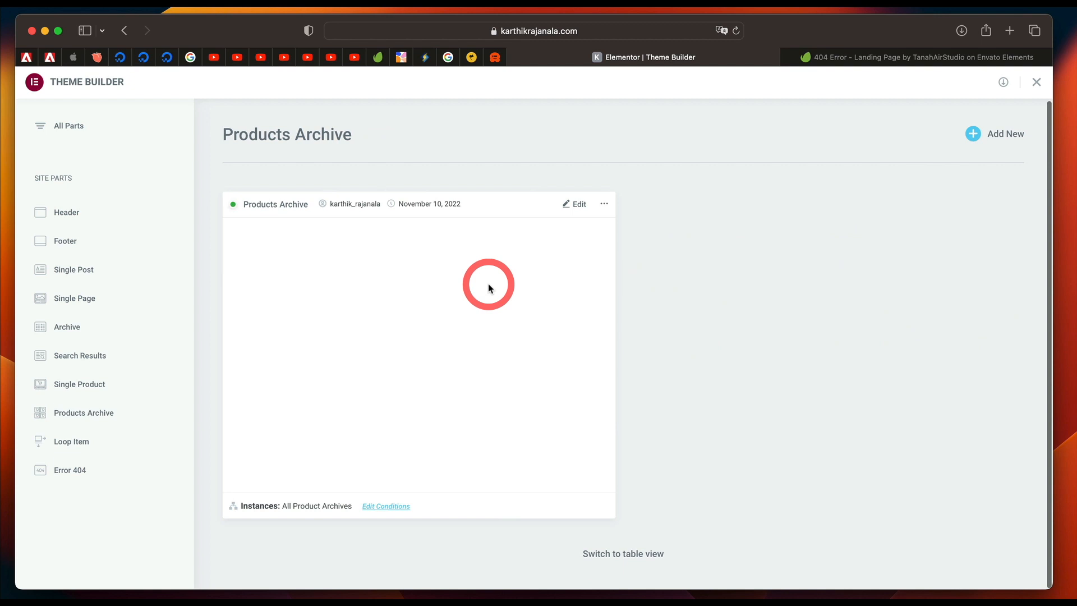
click(578, 205)
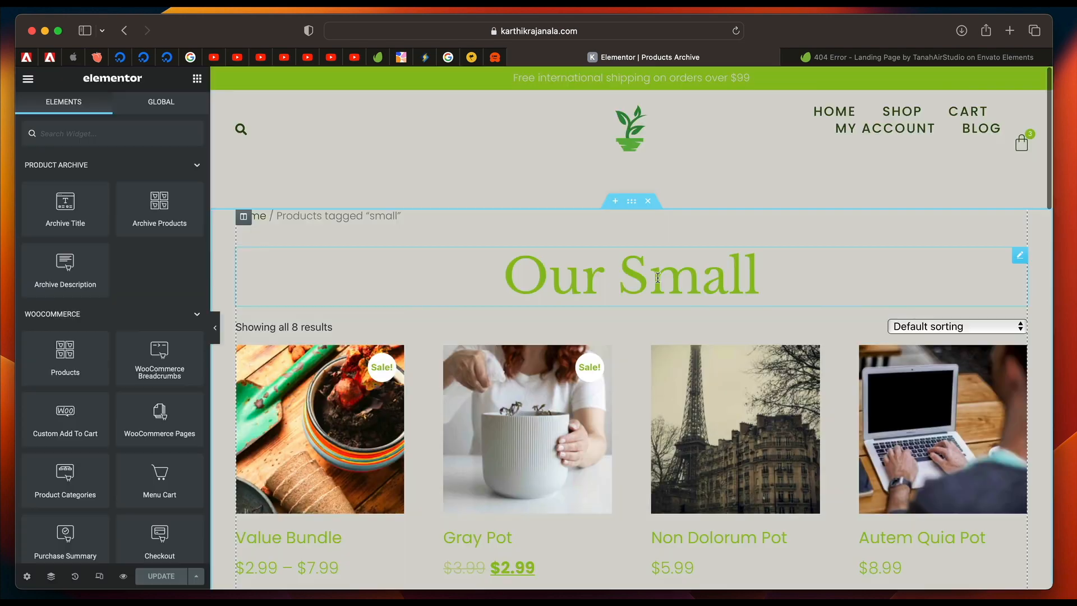
Open the Archive Title widget's dynamic tag settings and include the context in the heading.
click(595, 279)
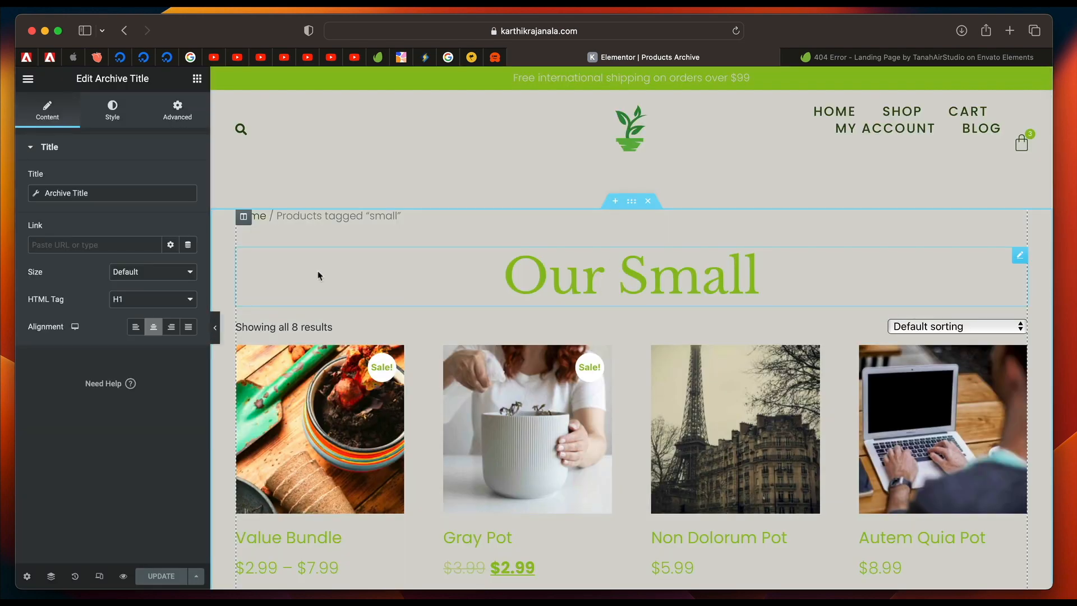
click(137, 196)
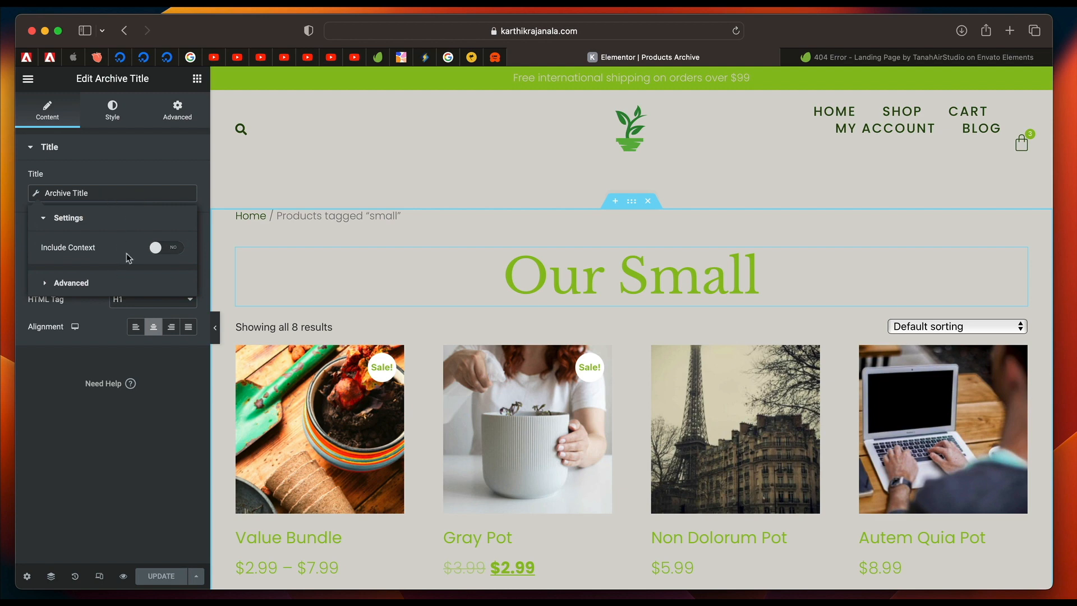
click(165, 248)
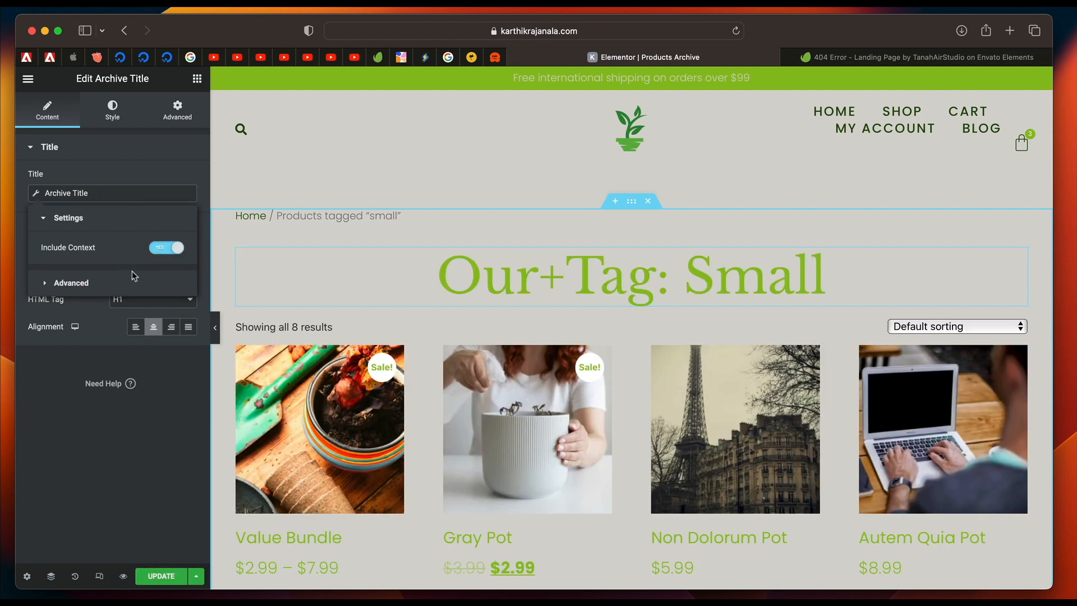
Clear the Before text of the Archive Title's dynamic tag and set its fallback to "Shop".
click(133, 279)
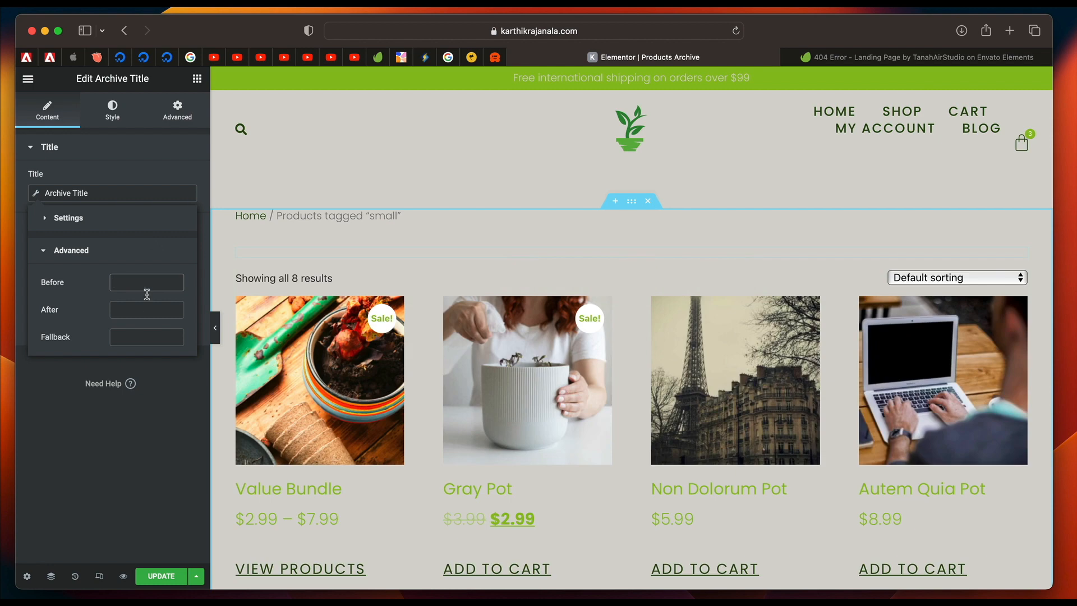
click(145, 337)
text(Shop He)
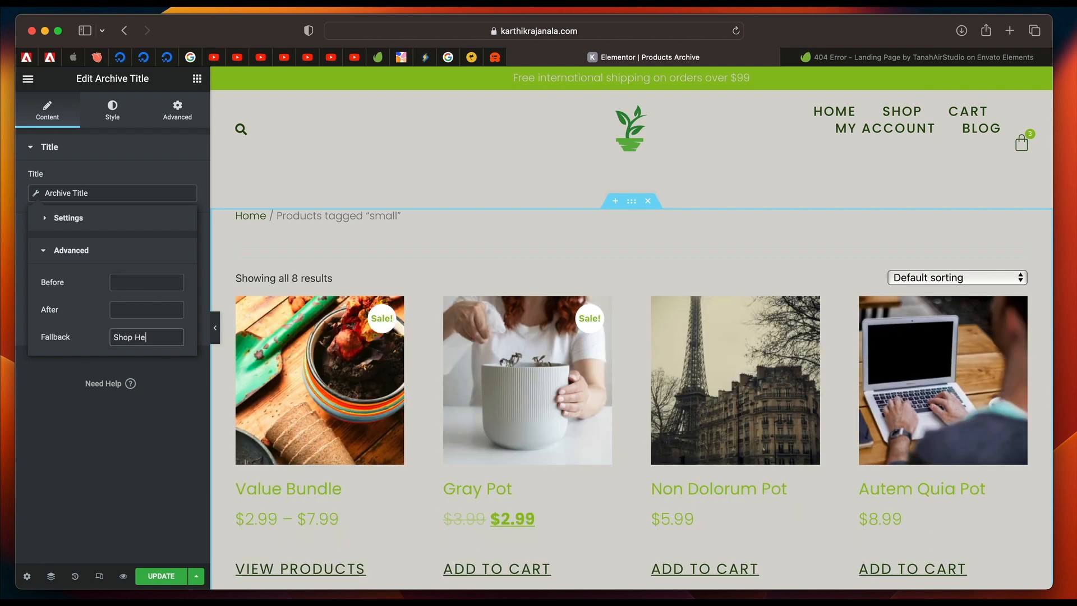
Turn the Archive Title's Include Context option back on and update the Products Archive template.
click(106, 218)
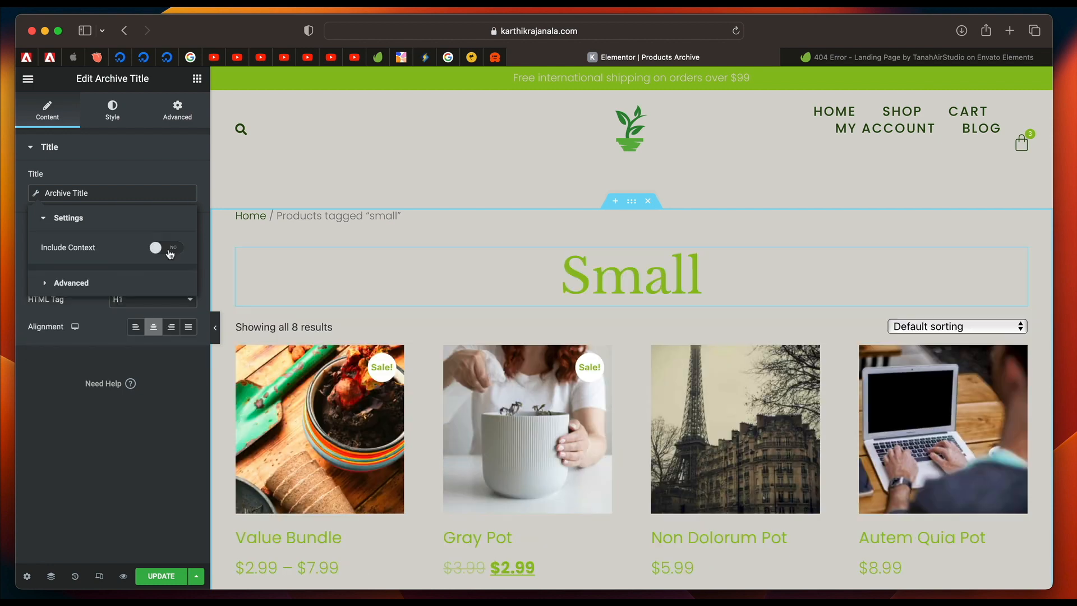
click(167, 247)
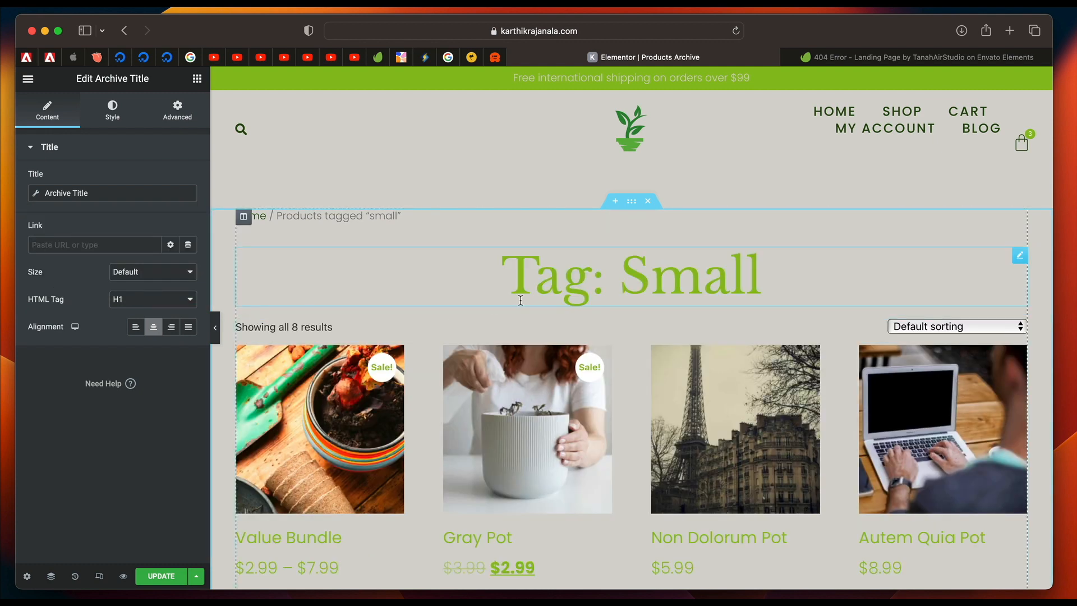
click(161, 576)
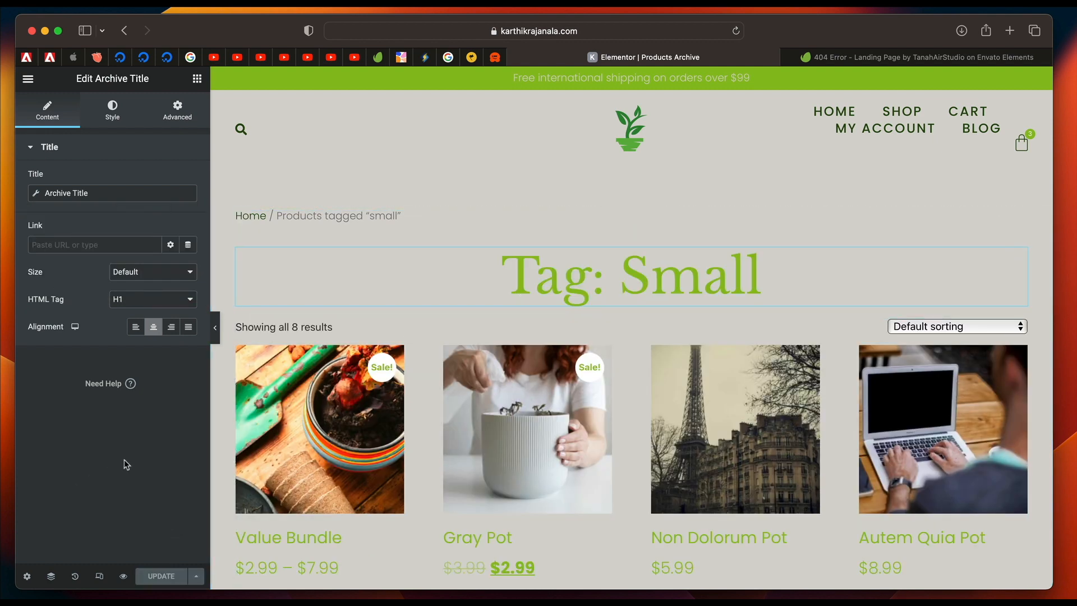
Find the Dashboard by searching for "da" in the Finder and visit the live store from it.
key(super+e)
text(da)
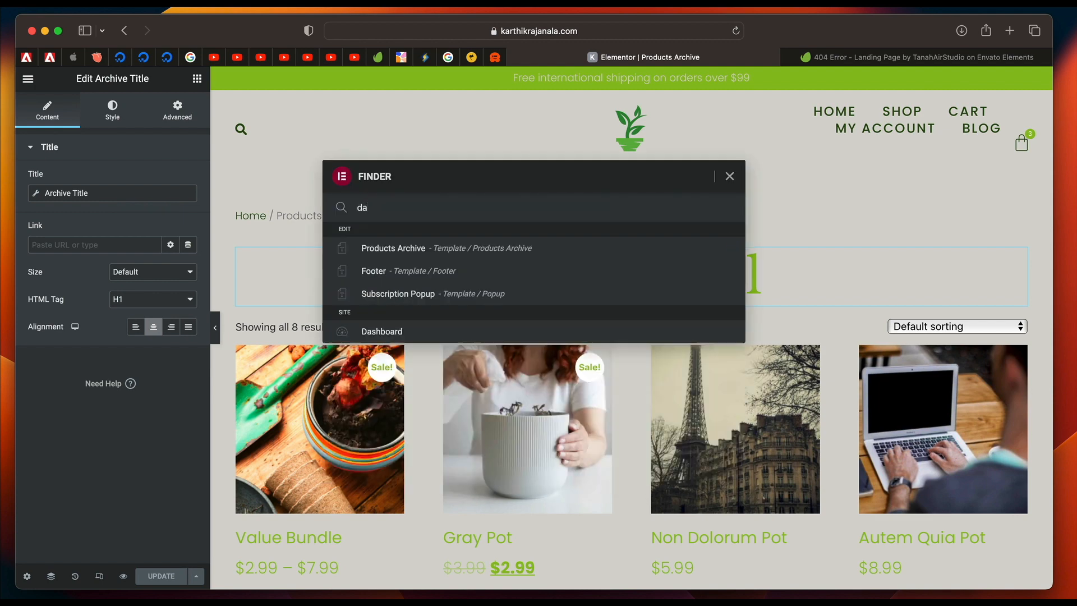
click(408, 336)
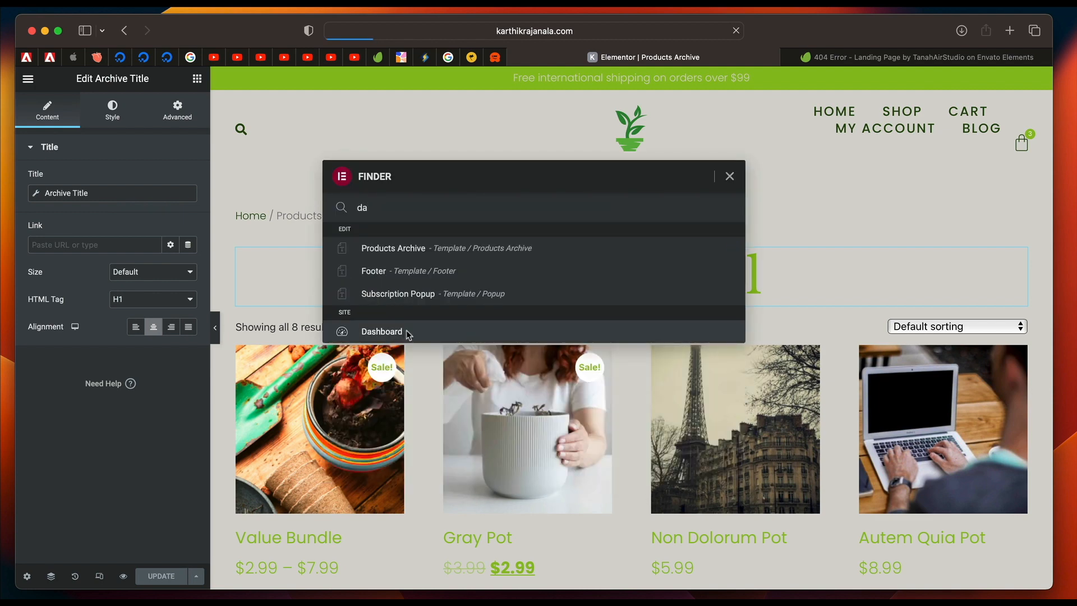
click(72, 117)
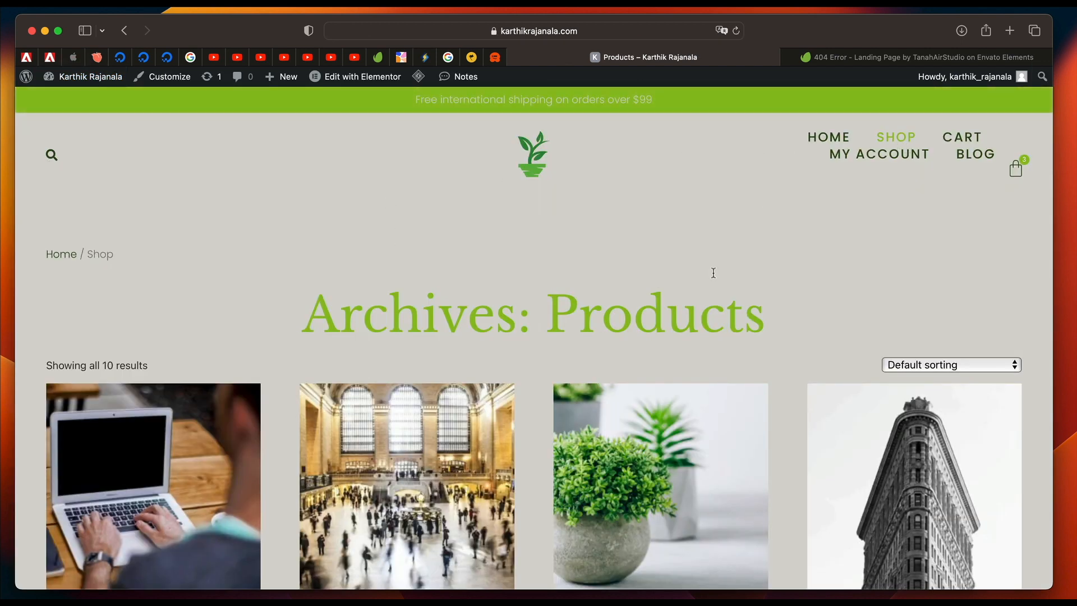
Reload the Shop page to check its archive heading and product grid, and reopen the Products Archive template in Elementor.
click(898, 138)
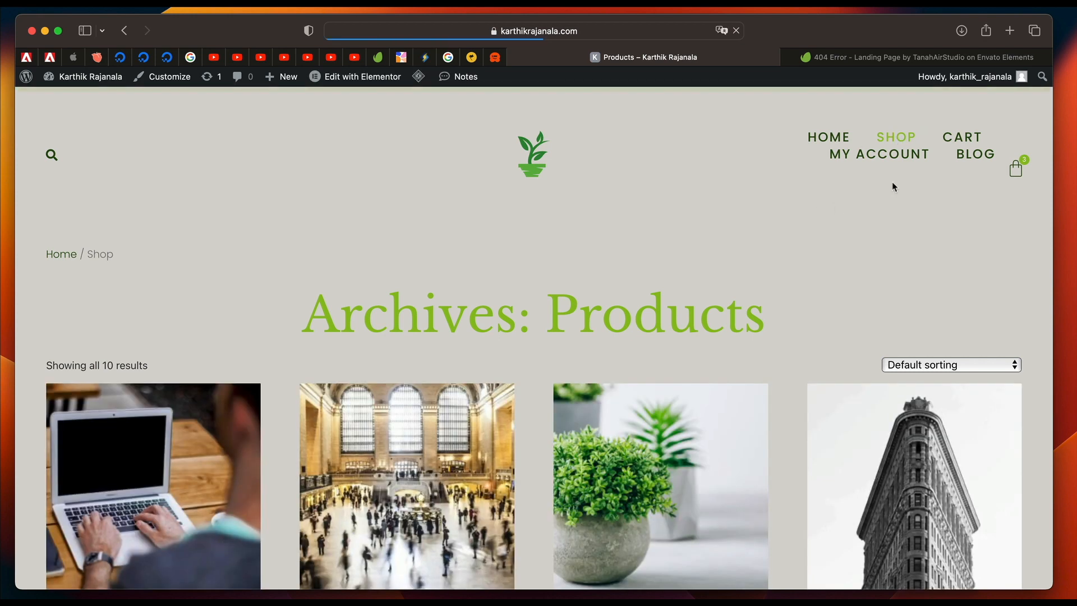
triple_click(564, 315)
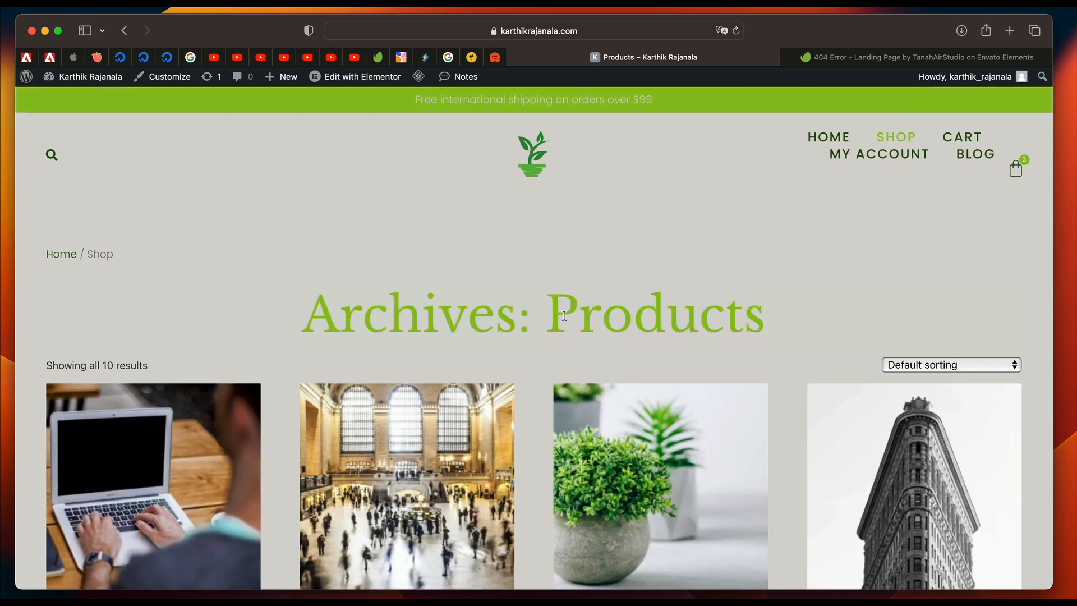
triple_click(564, 316)
triple_click(505, 318)
scroll(504, 318, down, 6)
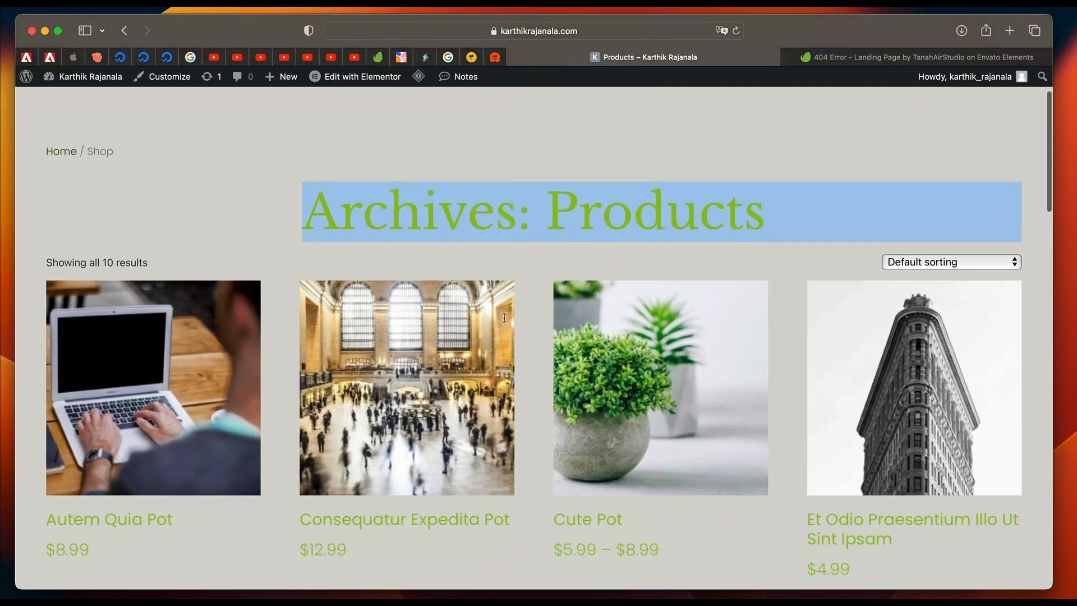
scroll(439, 368, up, 6)
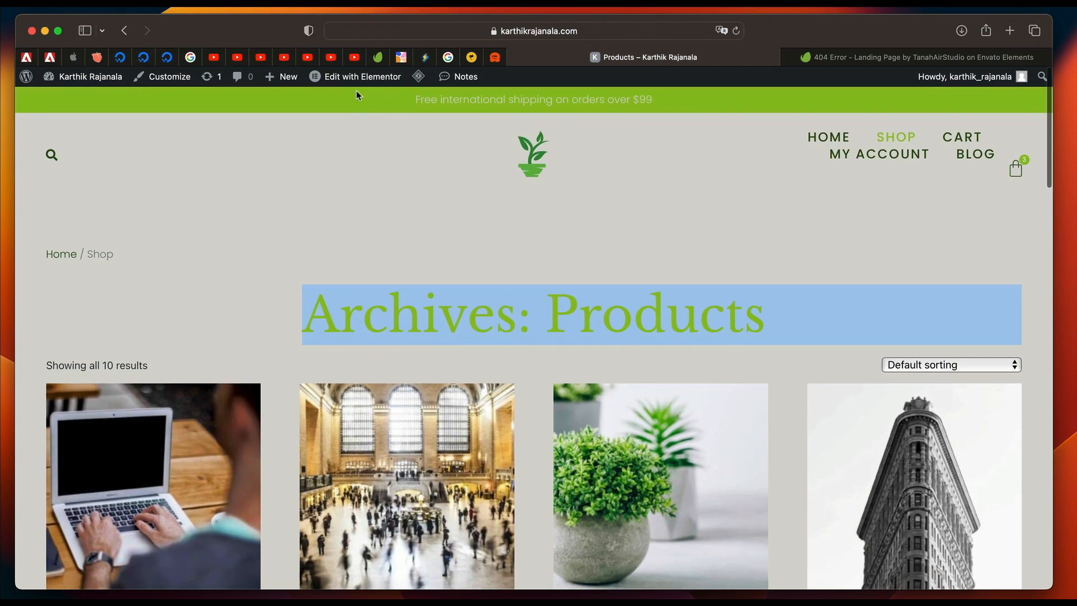
mouse_move(353, 84)
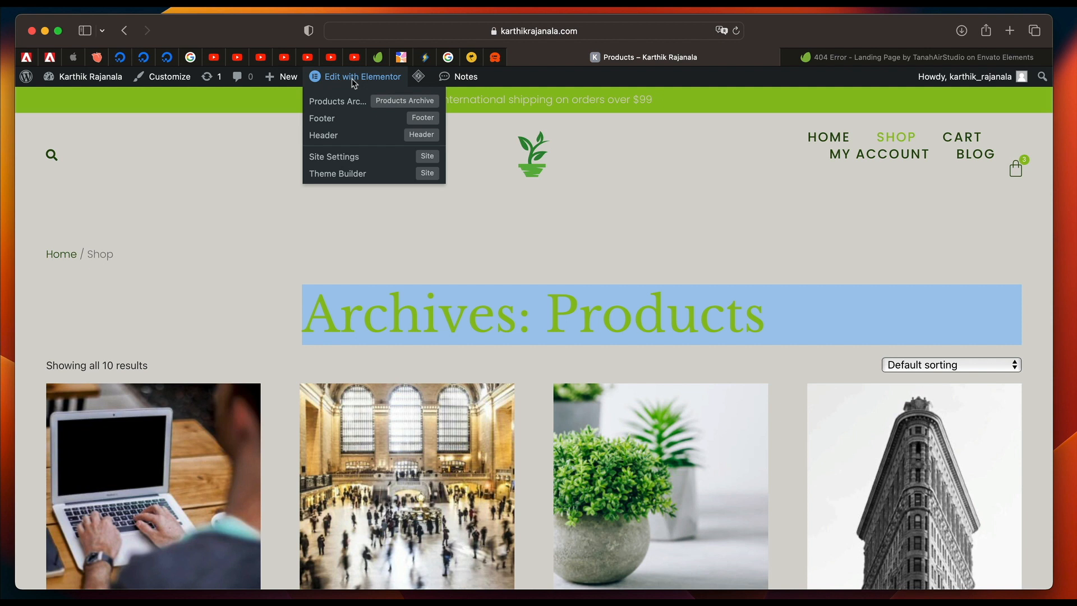
click(340, 105)
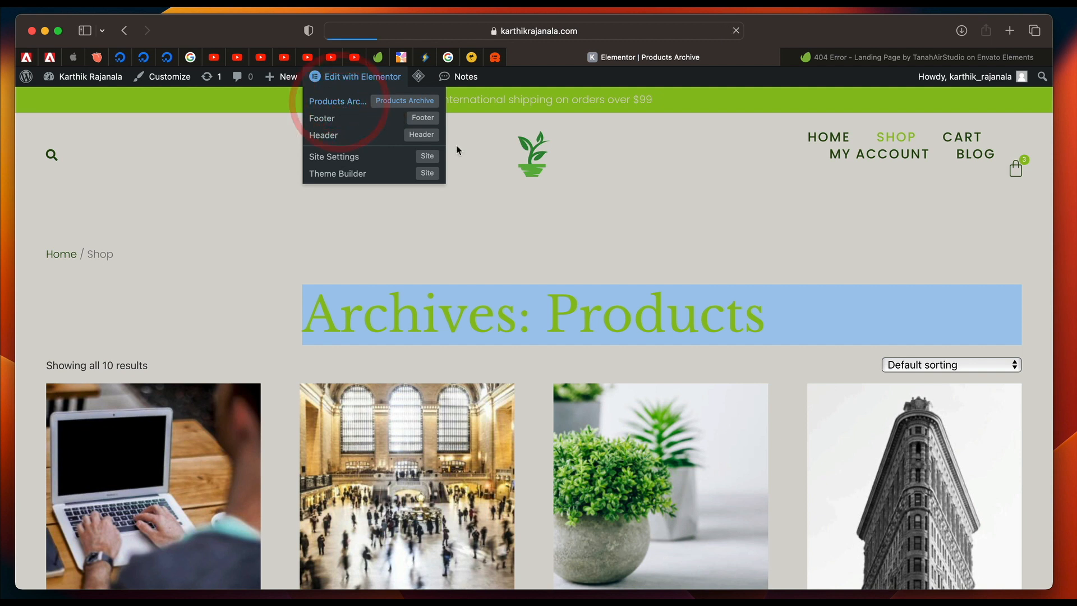
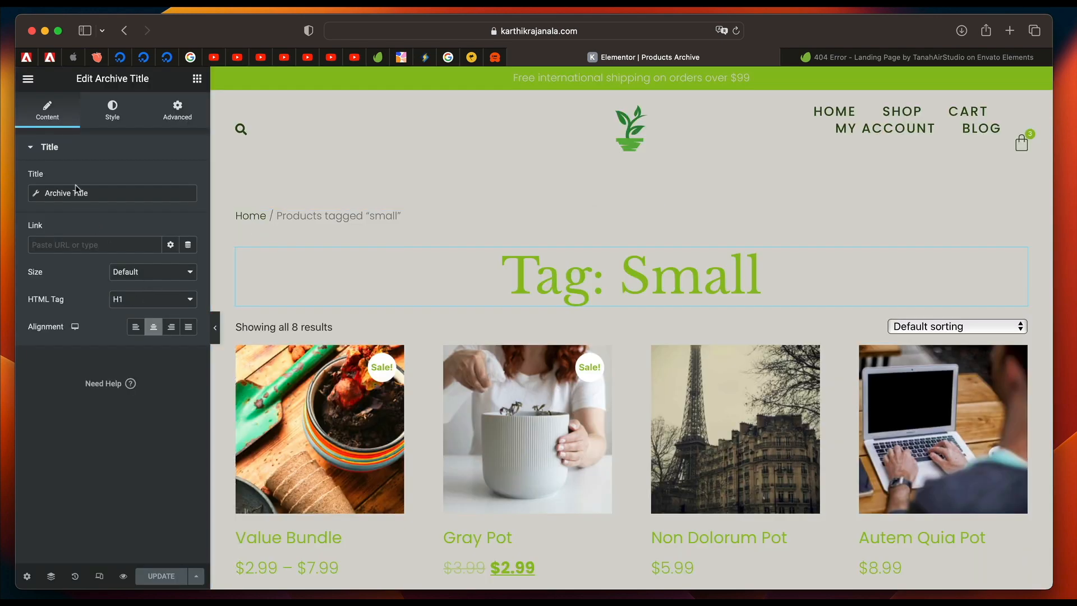
Turn off Include Context in the Archive Title's dynamic tag, set its Before text to "Shop:", and update the Products Archive template.
click(77, 191)
click(172, 253)
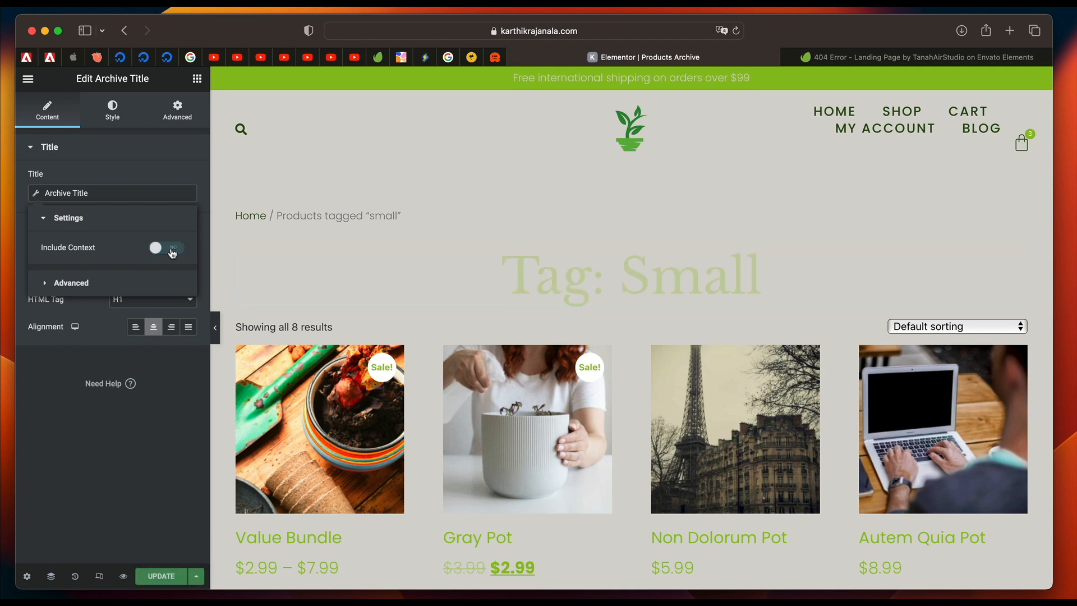
click(117, 280)
click(138, 282)
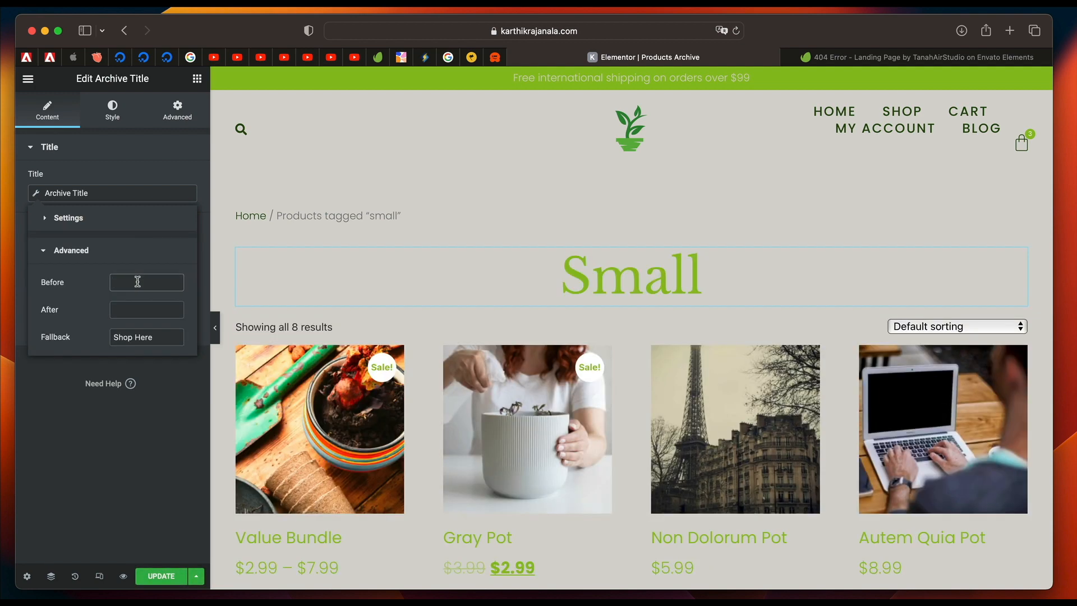
text(Shop:)
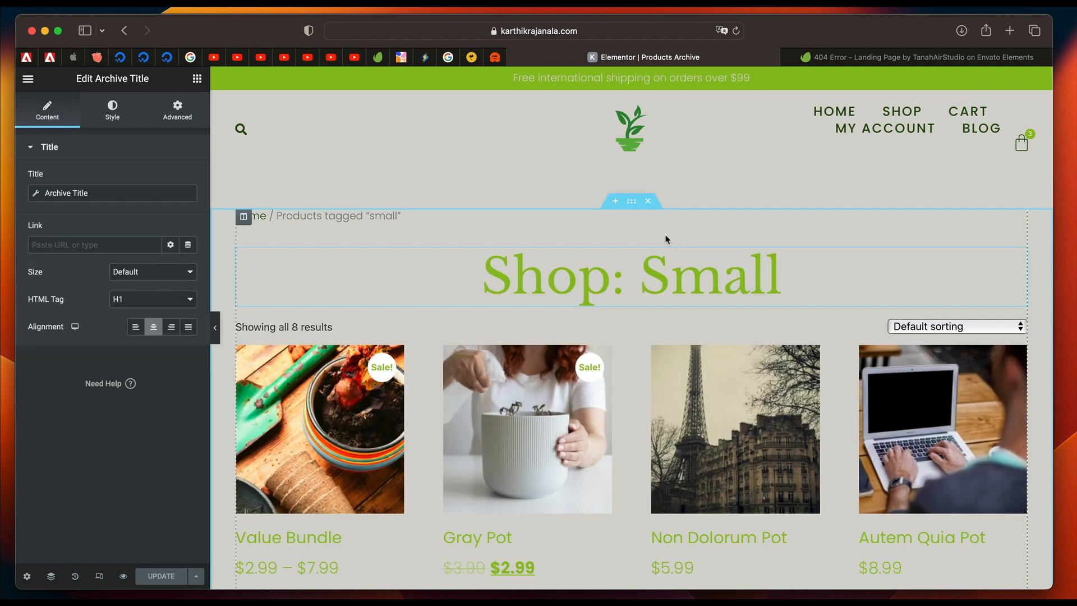
key(super+e)
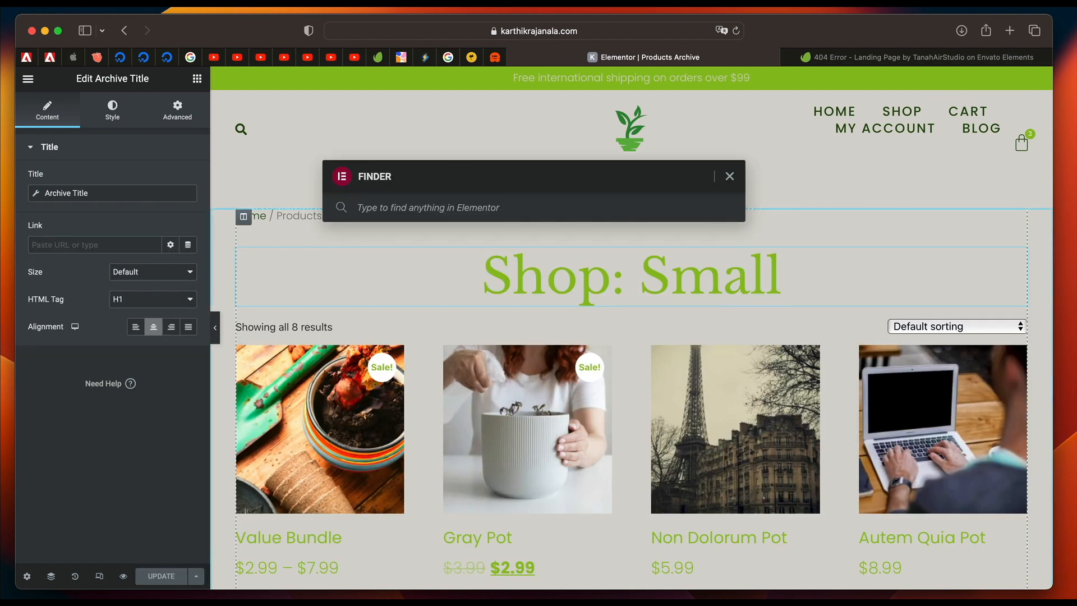
key(Escape)
Visit the live store's Shop page to check its archive heading and product grid.
click(616, 32)
text(kar)
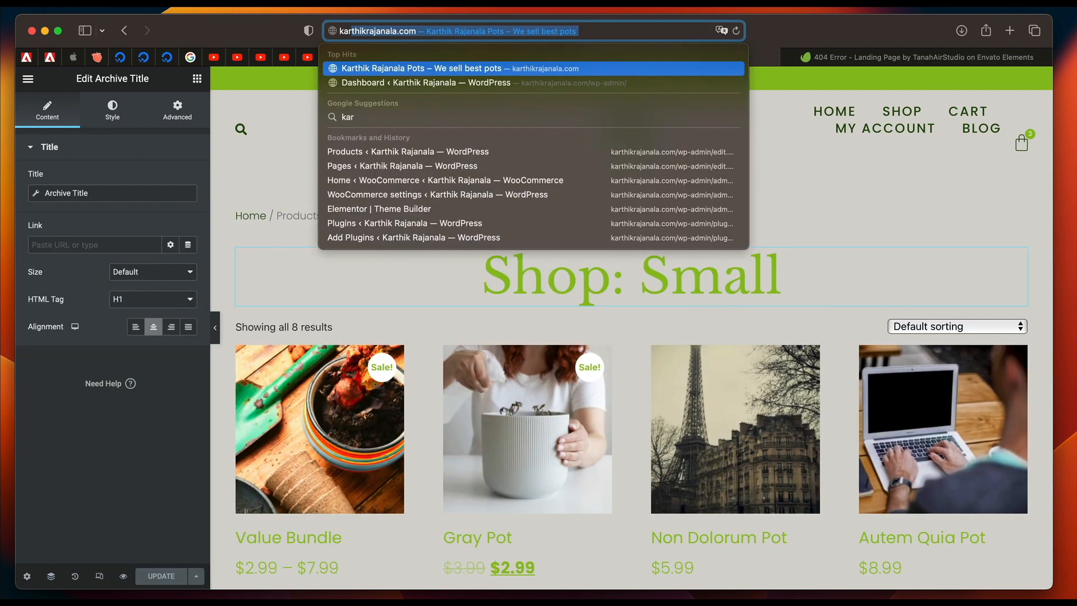
key(Return)
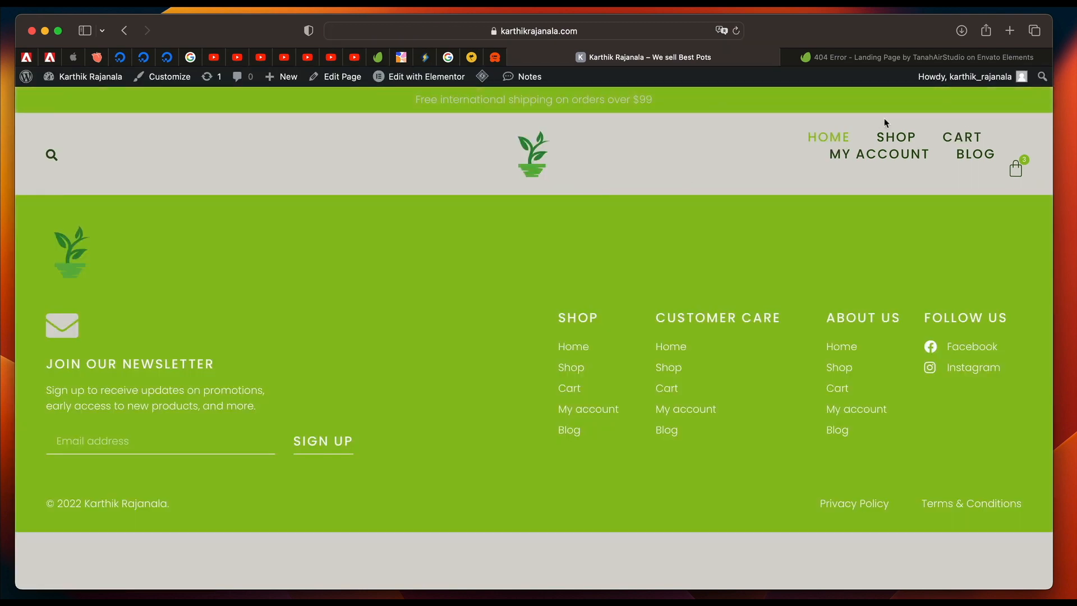
click(900, 140)
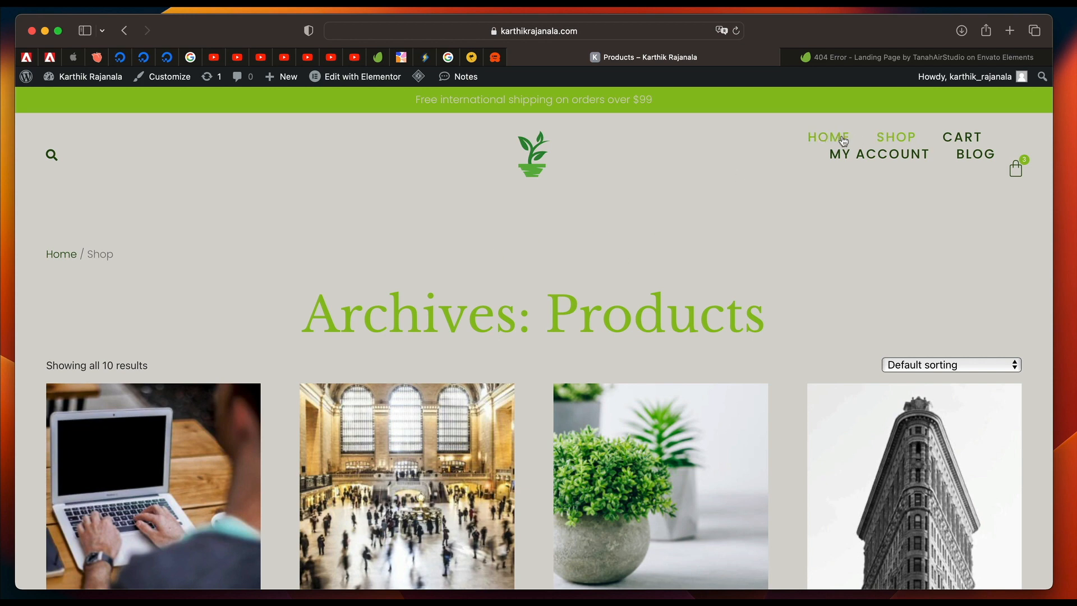
scroll(644, 313, down, 3)
triple_click(644, 174)
Clear the site cache and inspect the refreshed Shop page's heading.
mouse_move(418, 77)
click(433, 134)
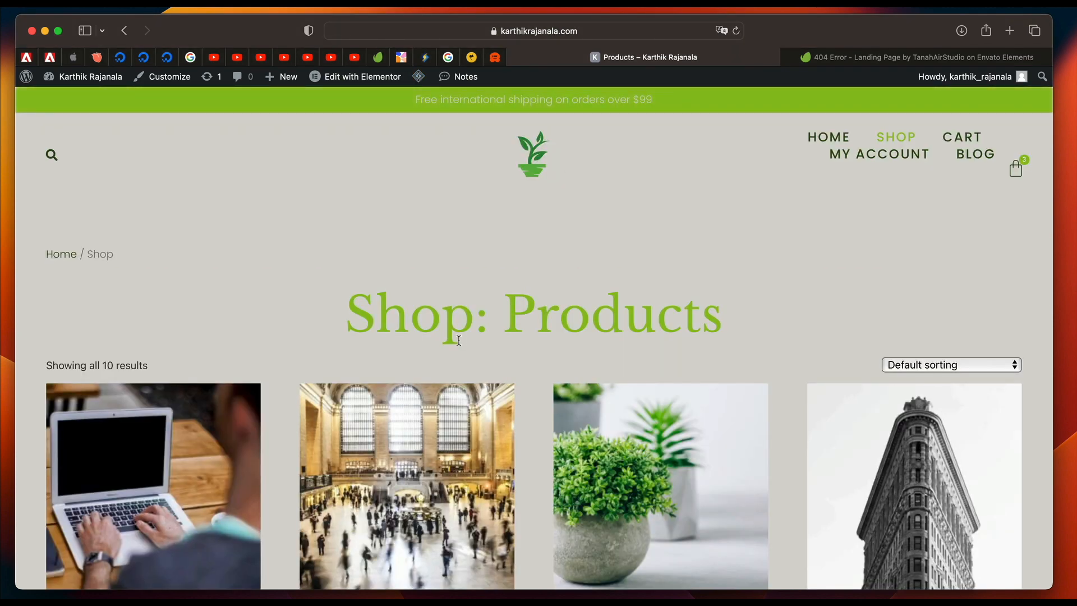
triple_click(459, 341)
triple_click(412, 315)
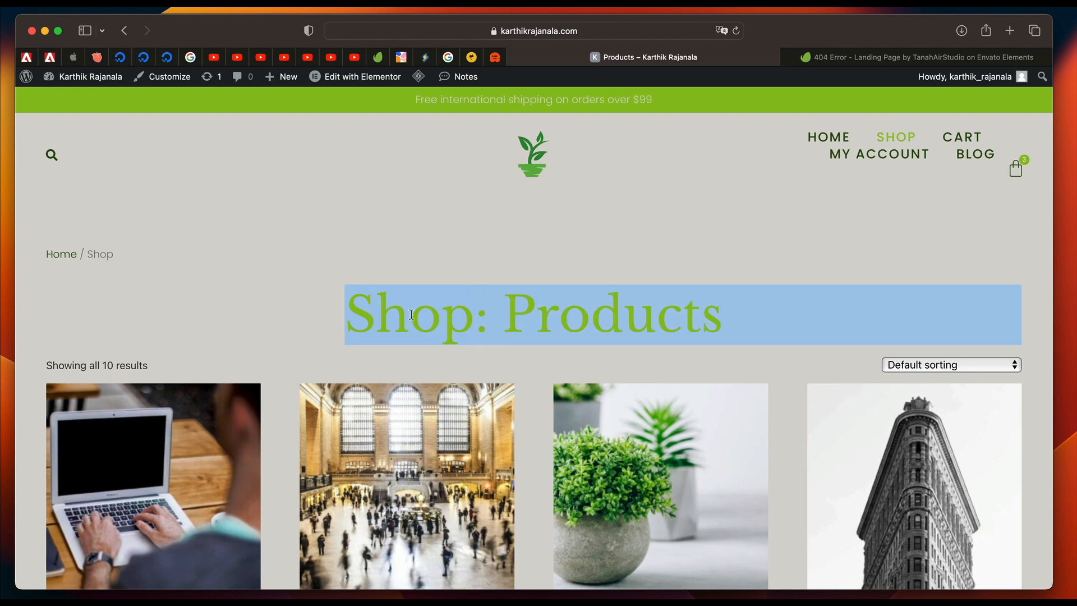
double_click(583, 311)
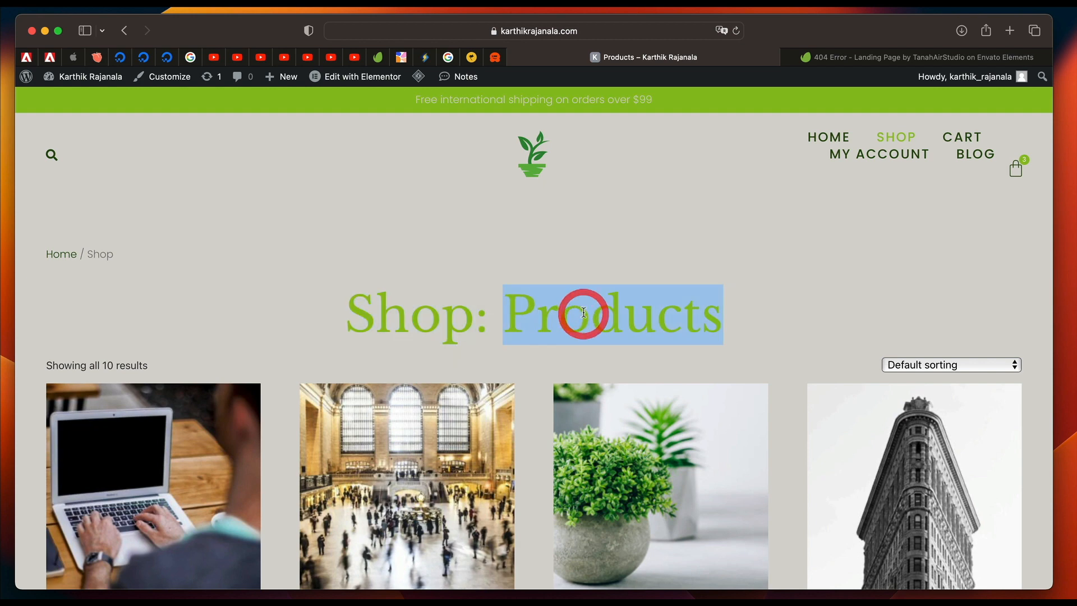
scroll(583, 312, down, 3)
scroll(490, 266, up, 2)
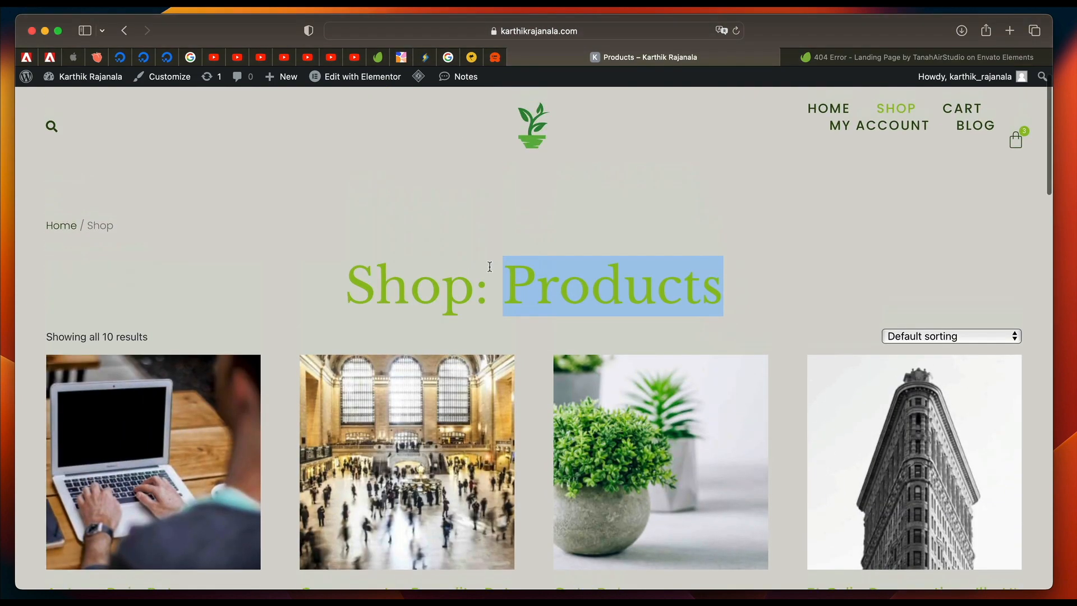
scroll(537, 376, down, 5)
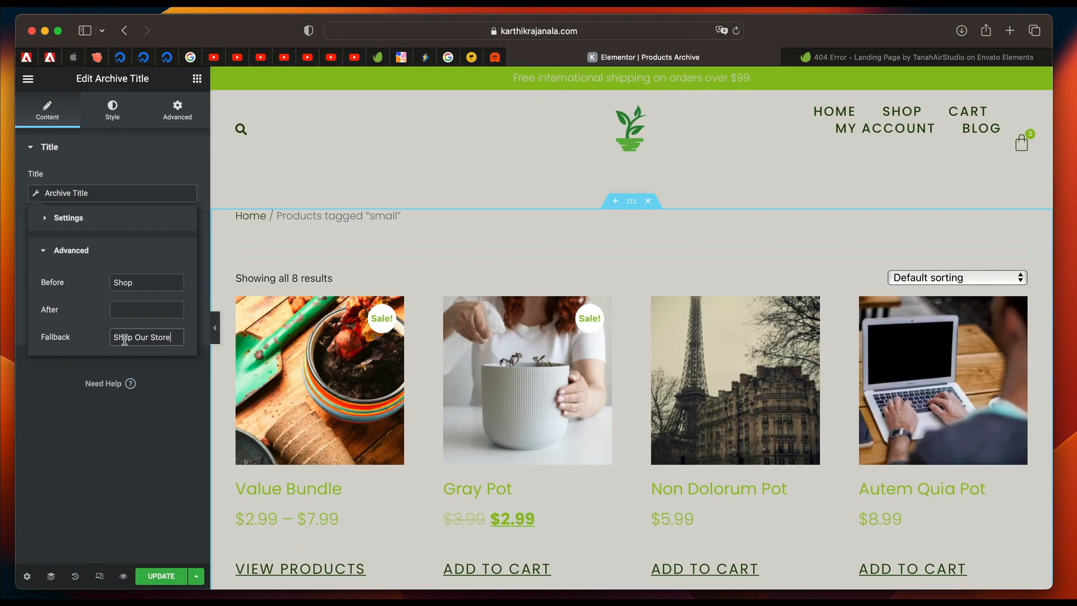
Set the Archive Title's Before text to "Shop" and its fallback to "Shop Our Store", and update the template.
triple_click(145, 340)
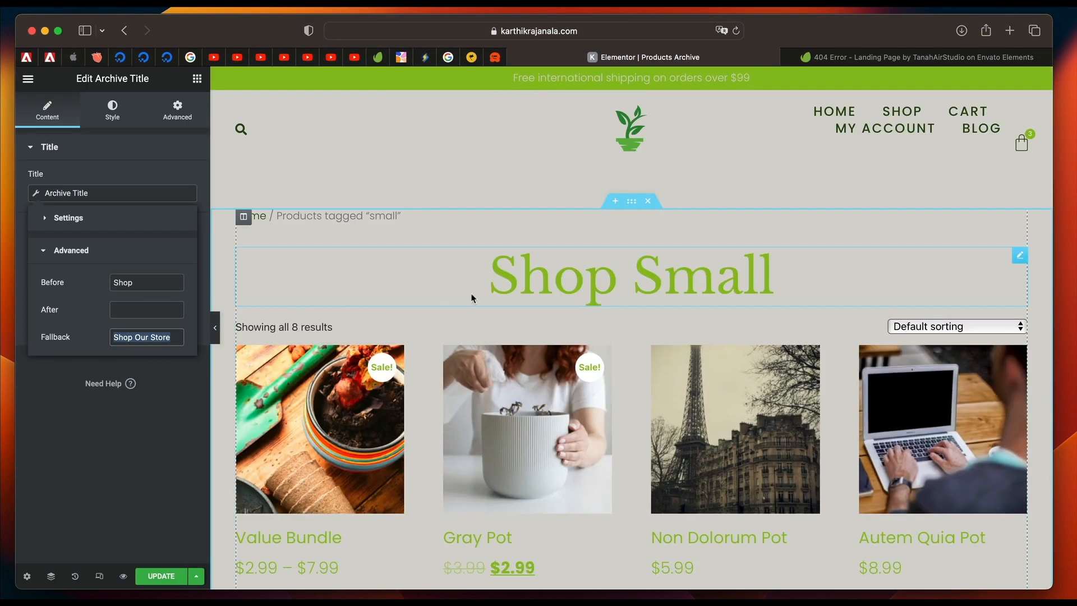
click(146, 581)
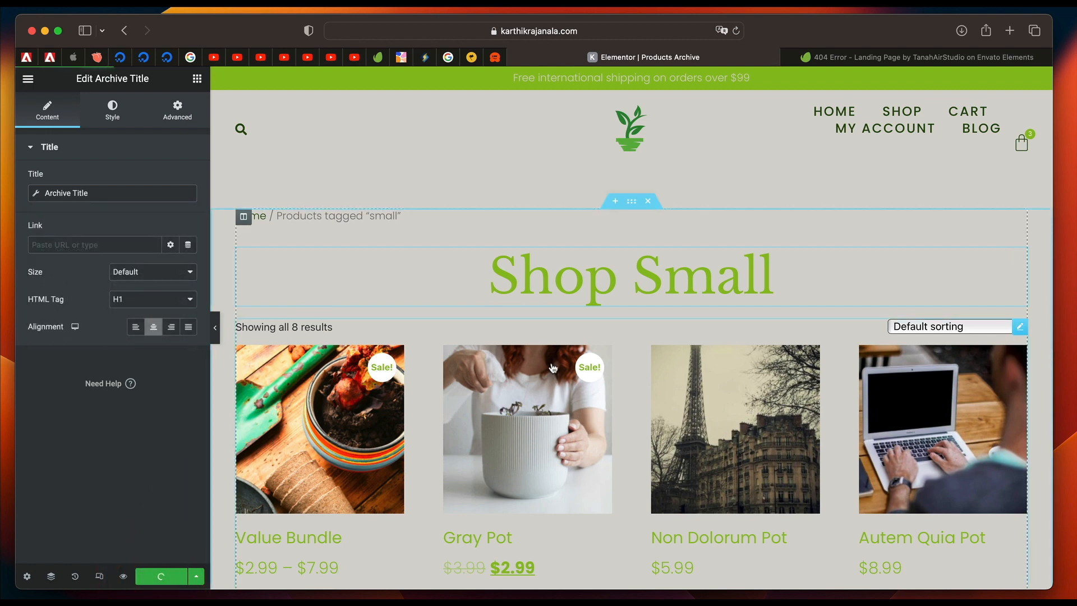
scroll(553, 368, down, 3)
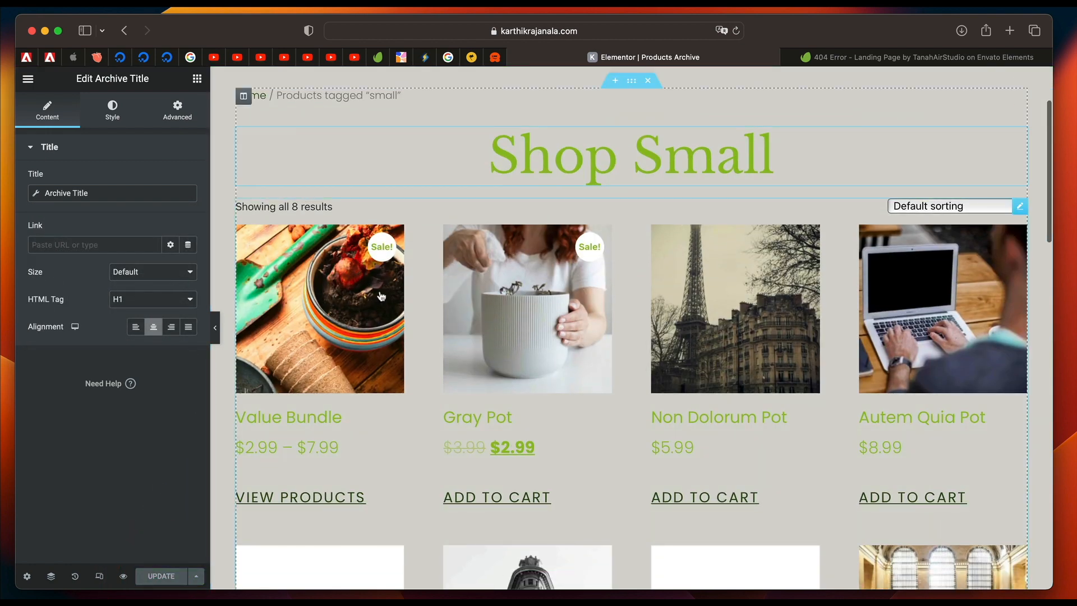
scroll(439, 322, down, 4)
scroll(440, 324, up, 6)
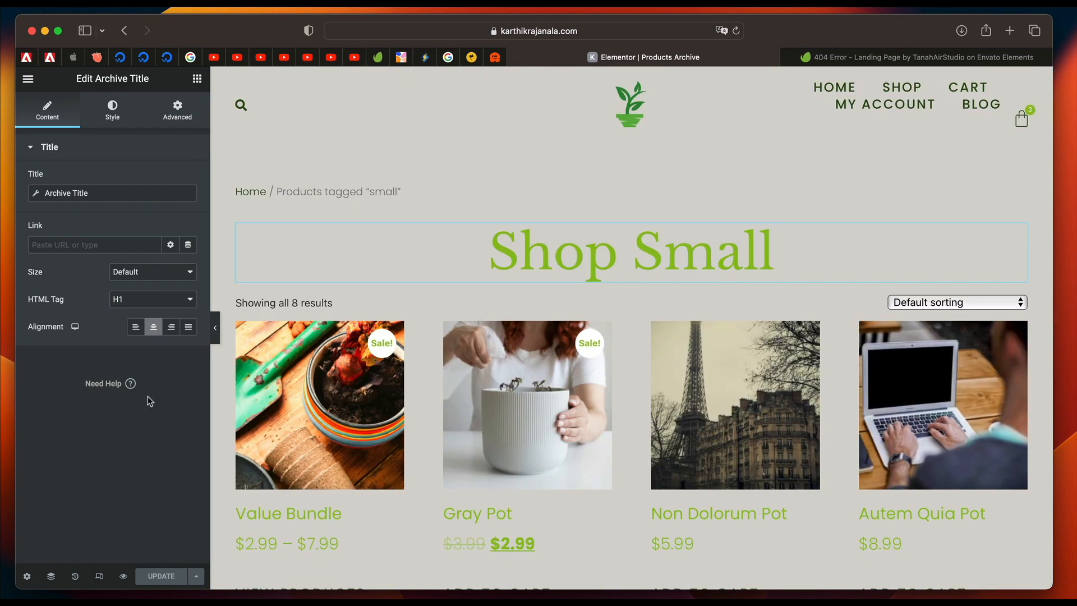
Return to the live store and open the Shop page to check the heading against the updated template.
click(582, 32)
text(ka)
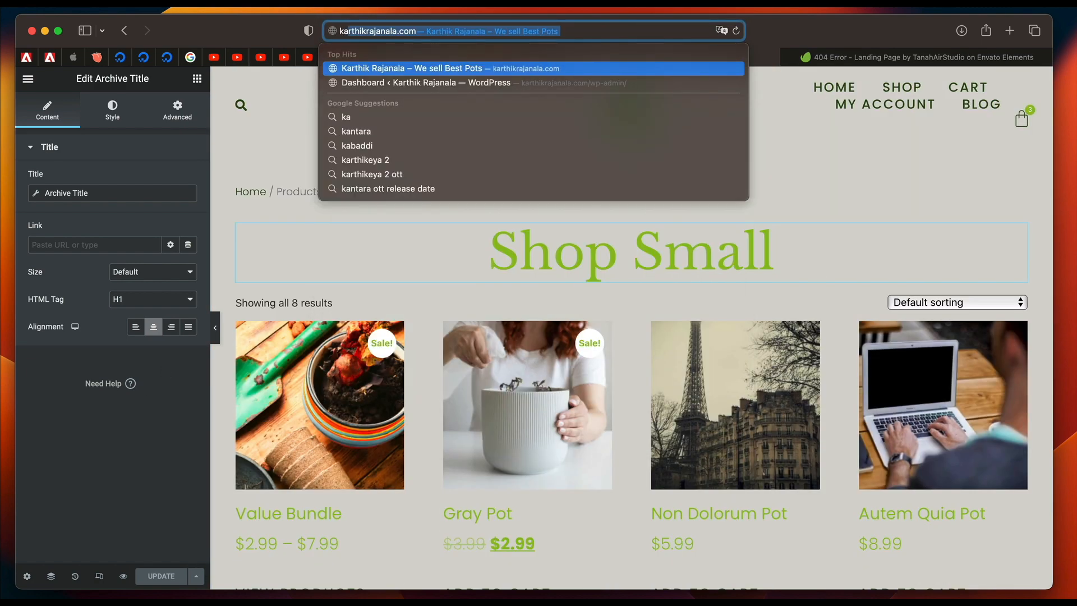
key(Return)
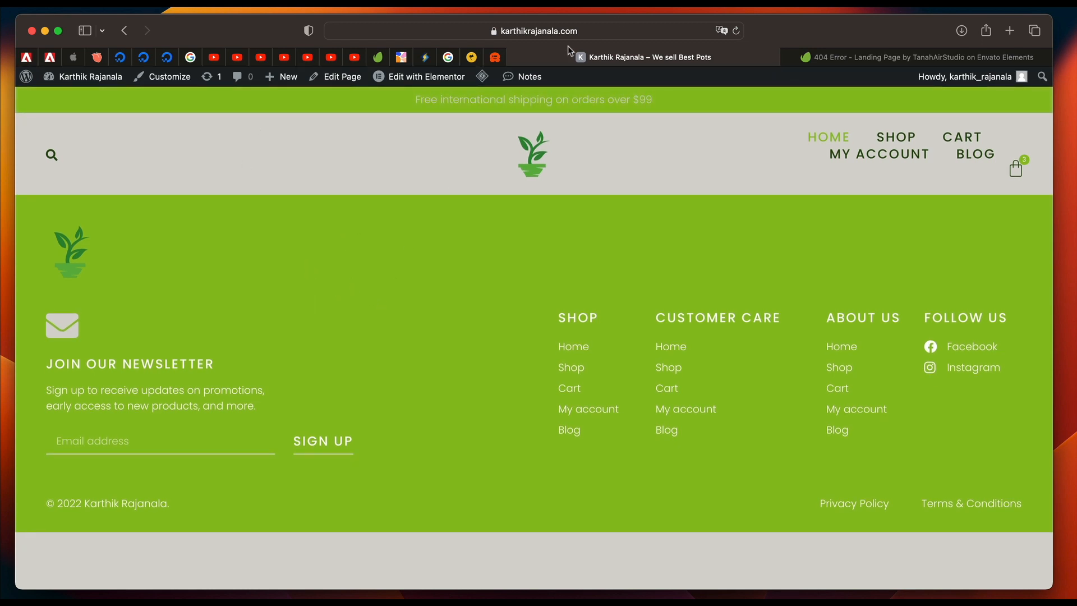
click(606, 31)
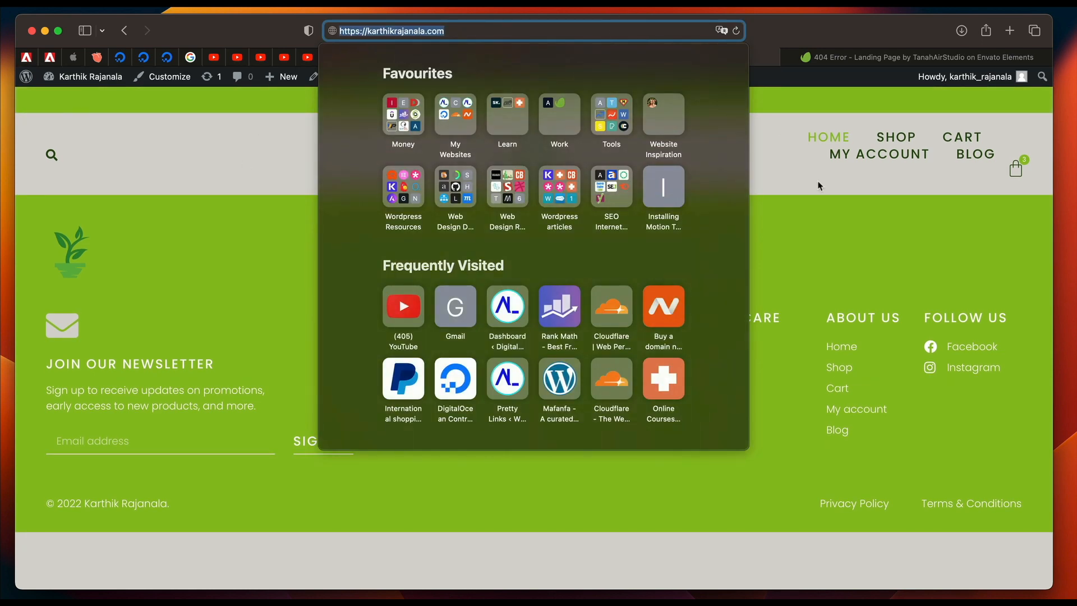
click(839, 248)
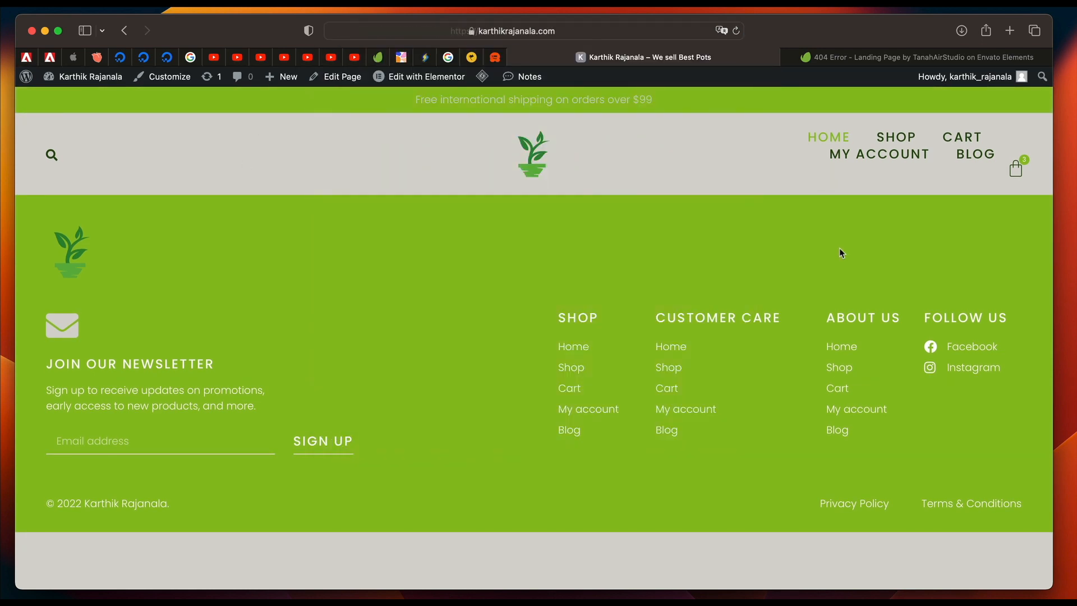
click(896, 137)
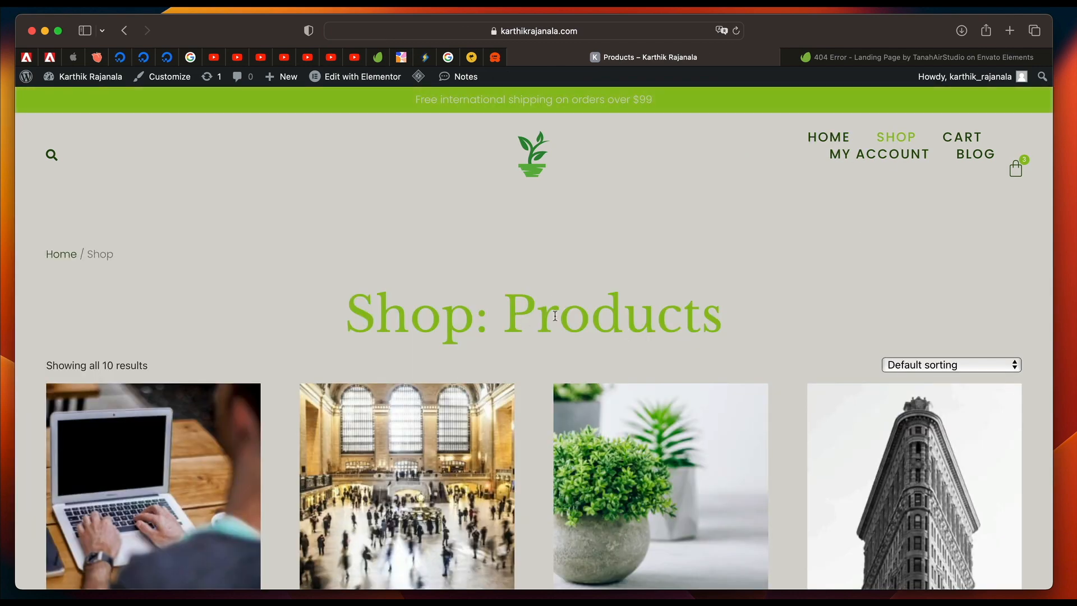
triple_click(555, 315)
scroll(555, 316, down, 4)
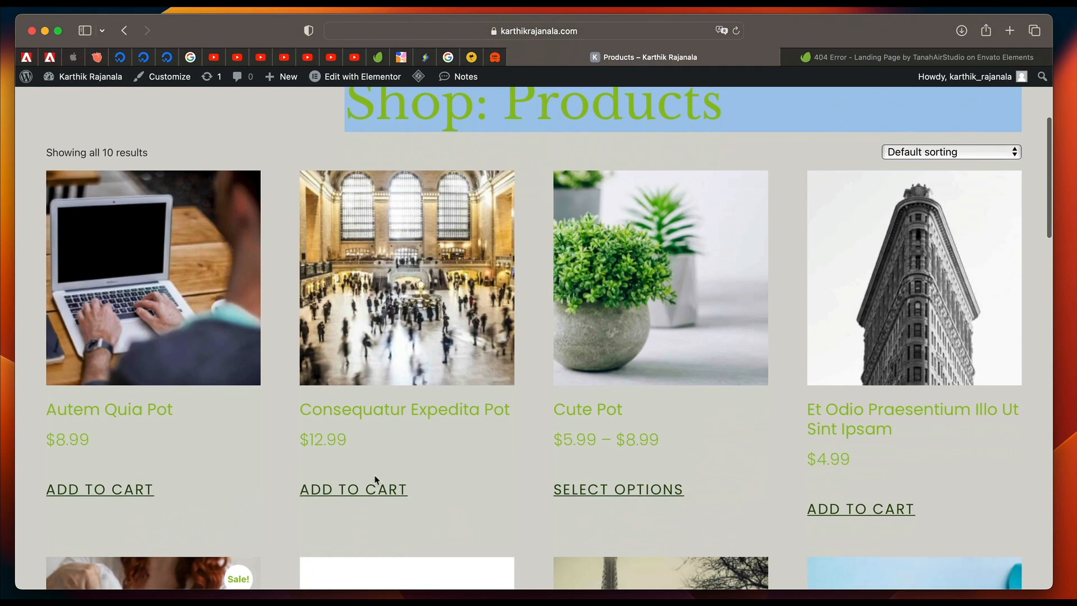
Add the Consequatur Expedita Pot and the Autem Quia Pot to the cart from the product grid.
scroll(412, 345, down, 3)
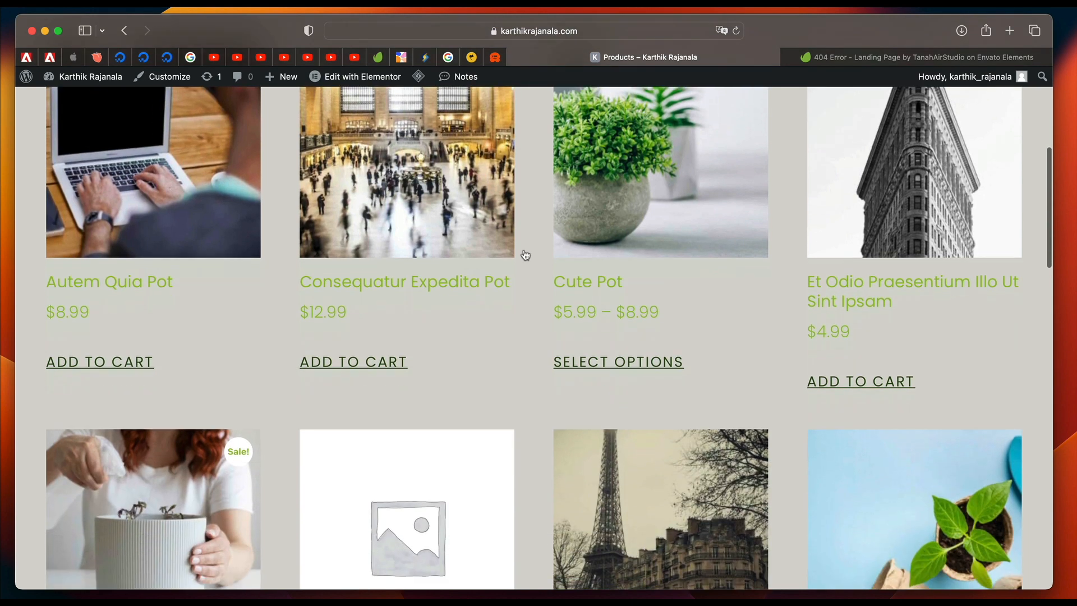
click(398, 366)
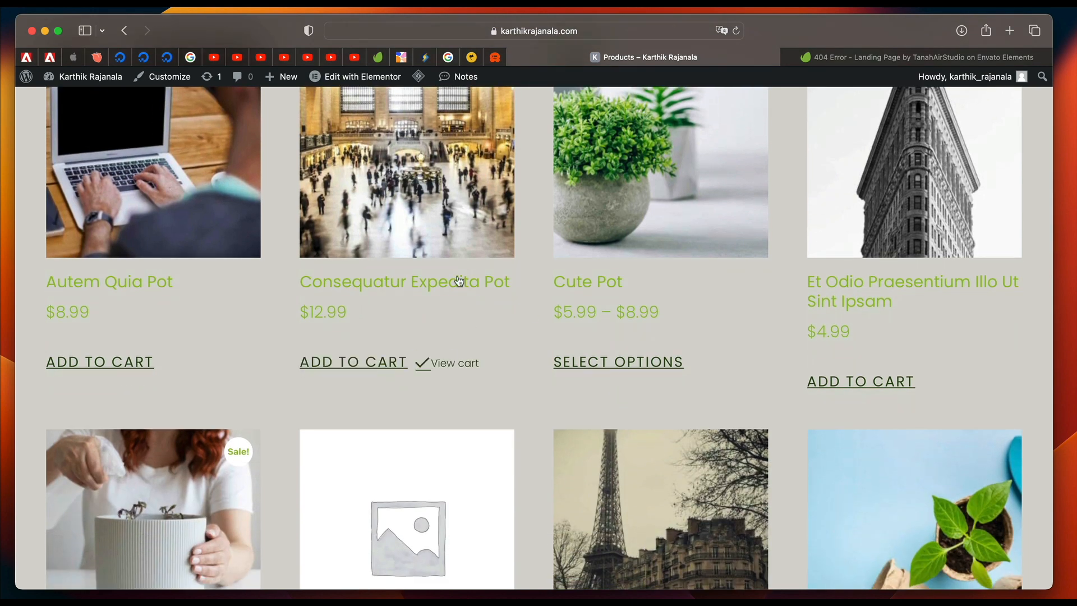
click(124, 367)
Open the Cute Pot's options, choose the color Blue, and add it to the cart.
click(620, 363)
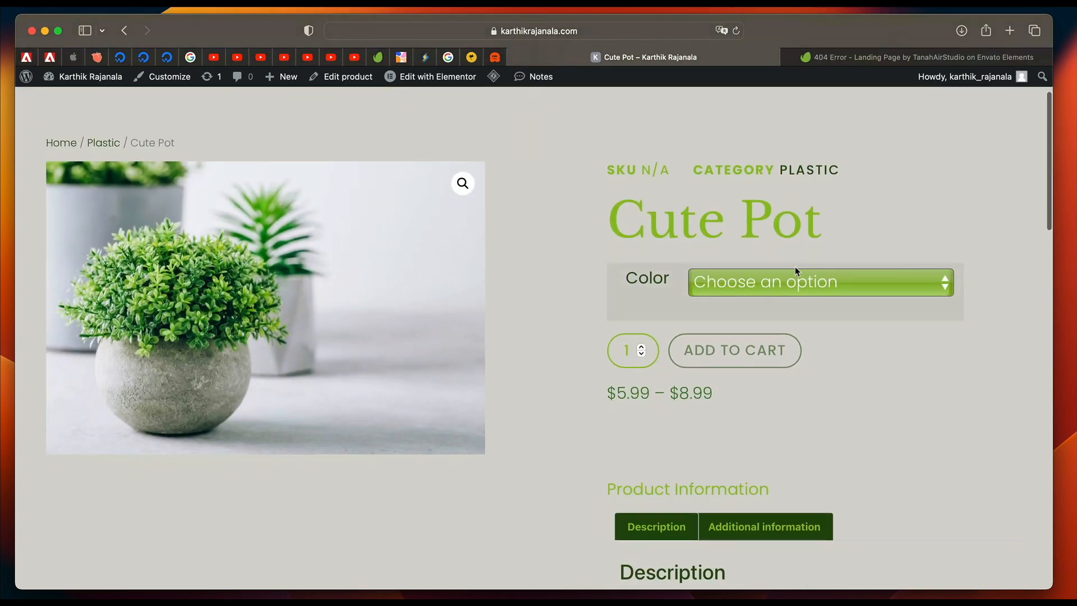
click(796, 274)
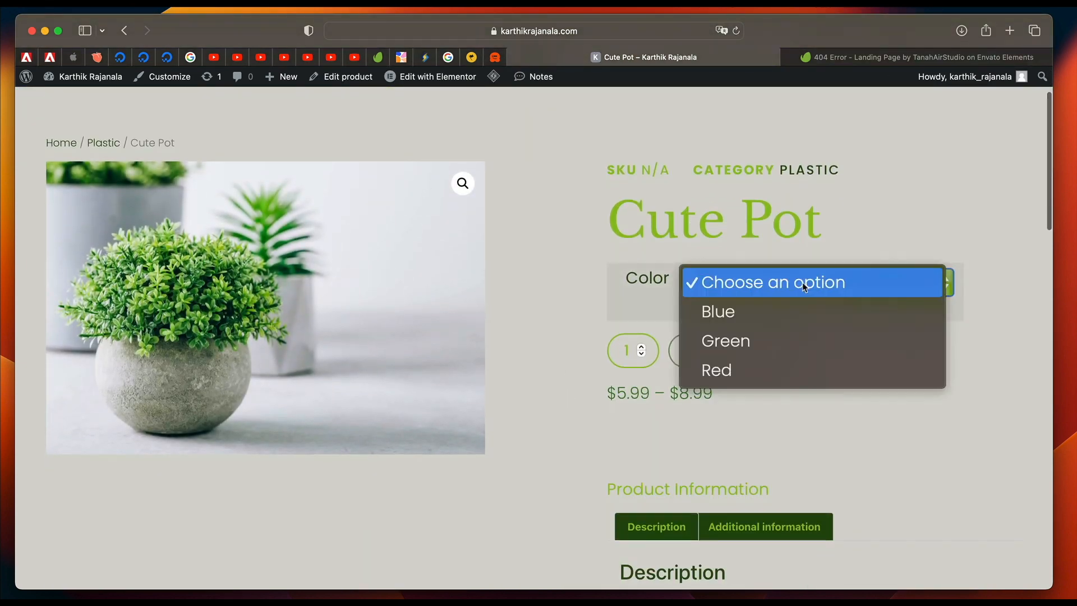
click(792, 308)
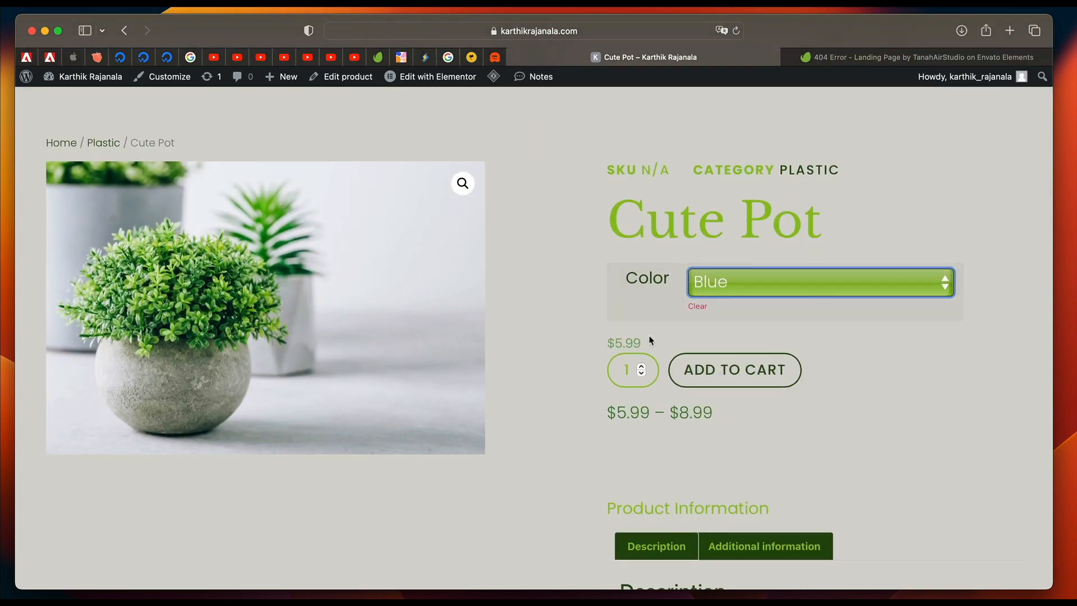
click(735, 369)
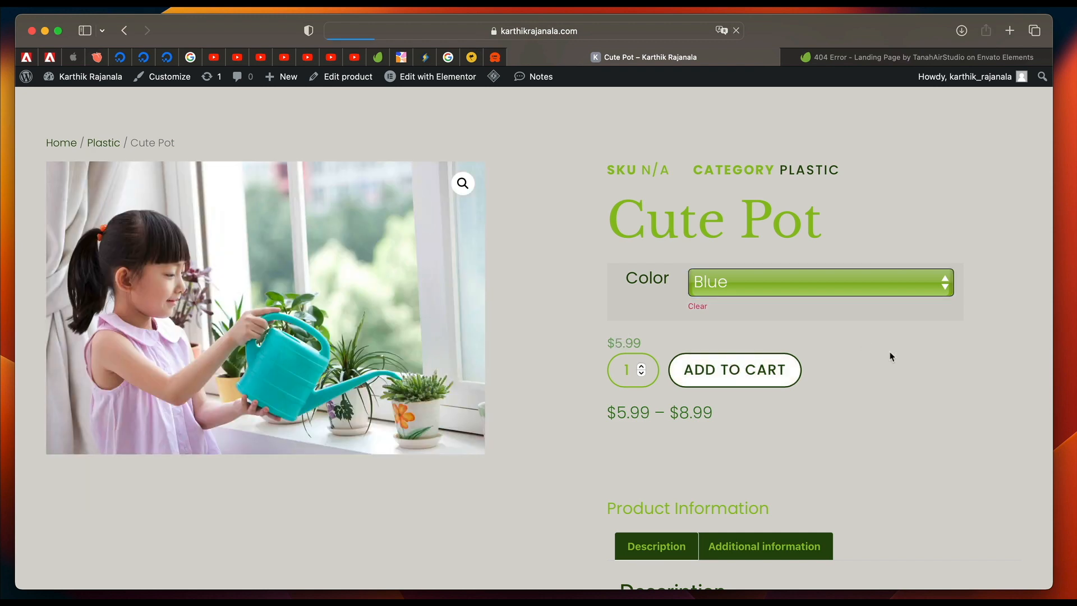
scroll(891, 357, down, 3)
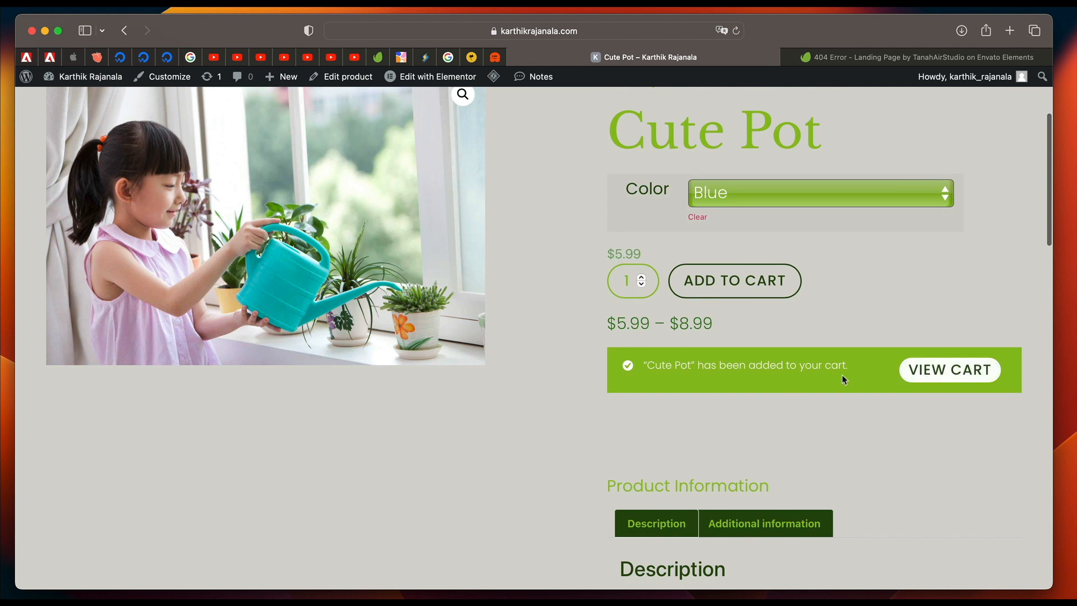
triple_click(788, 367)
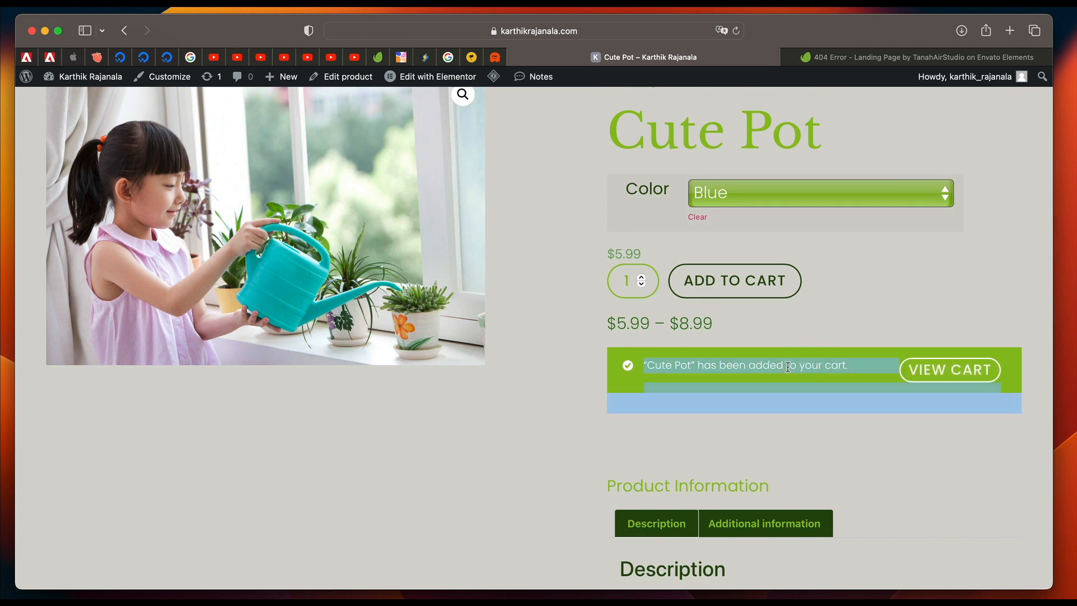
View the cart and proceed to checkout with the selected pots.
click(935, 372)
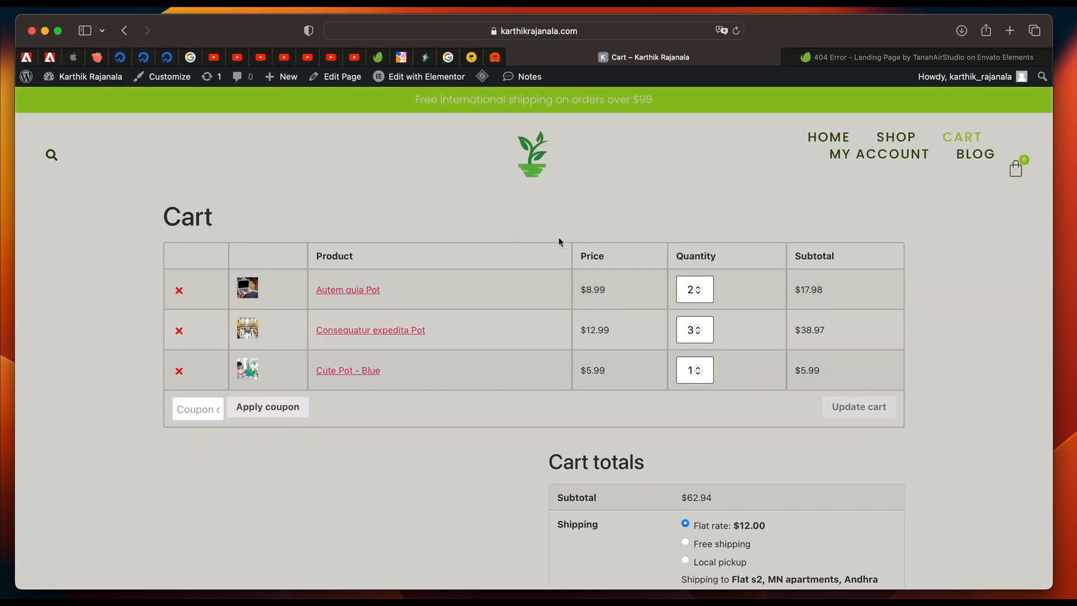
scroll(560, 454, down, 5)
click(617, 455)
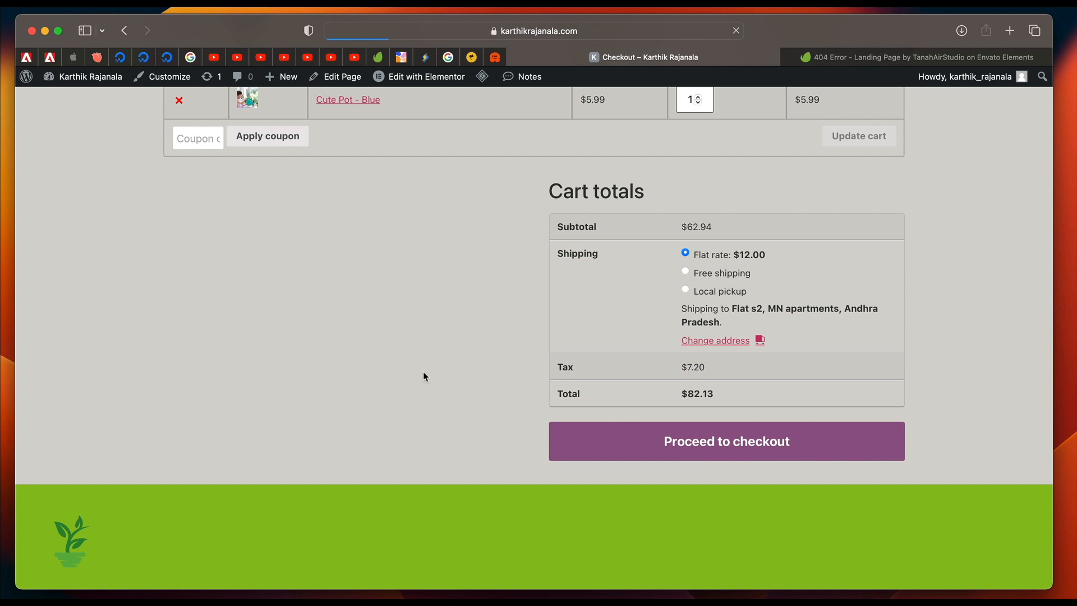
Review the Checkout page's billing and shipping fields, order totals, and payment method notice.
scroll(425, 376, down, 12)
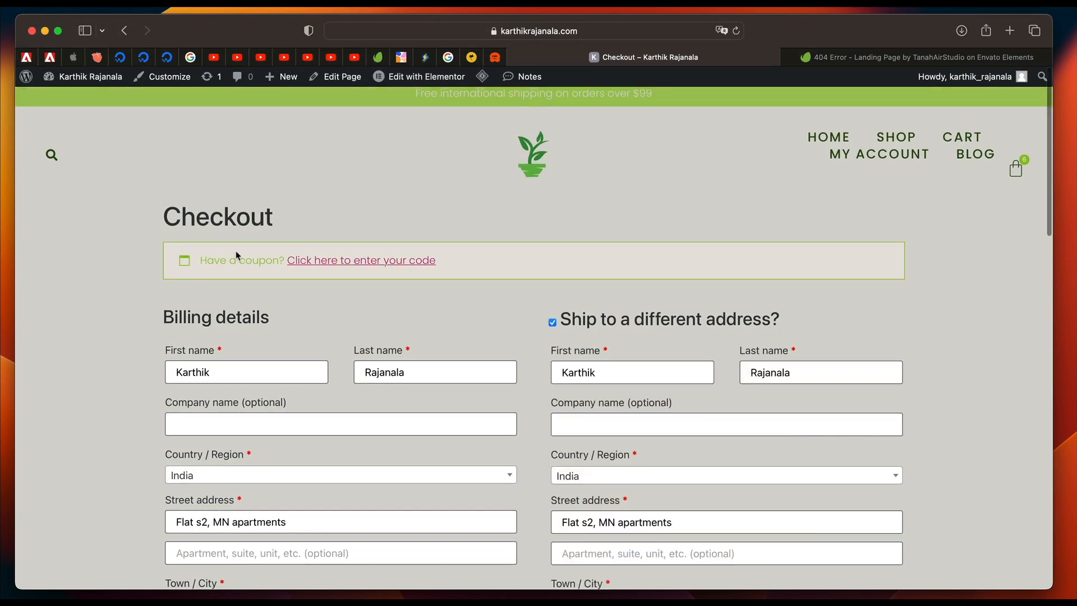
scroll(331, 372, down, 6)
scroll(330, 372, down, 10)
triple_click(400, 306)
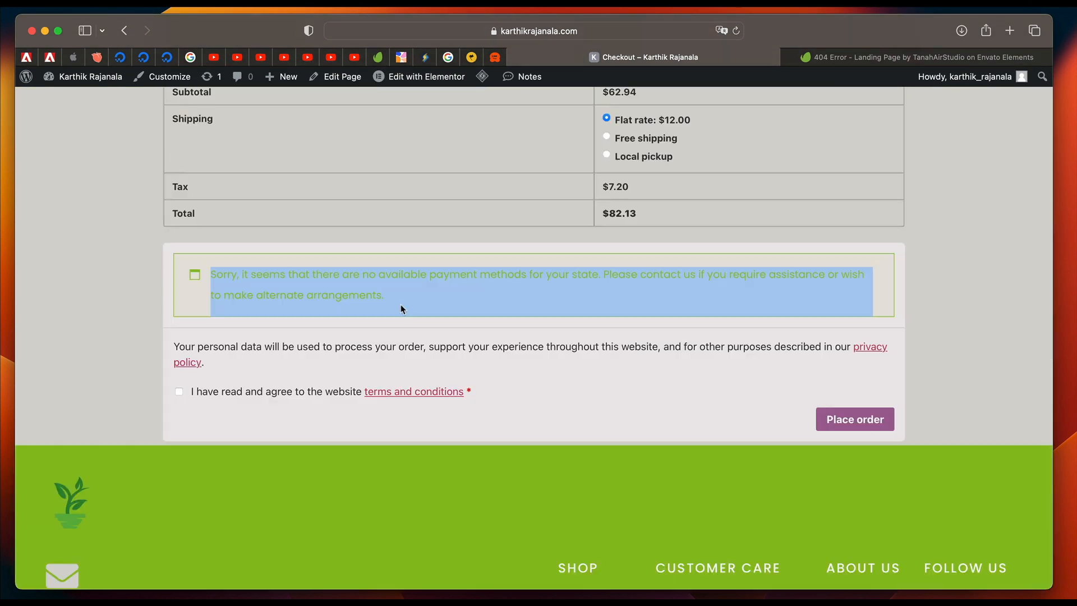
triple_click(400, 306)
triple_click(268, 290)
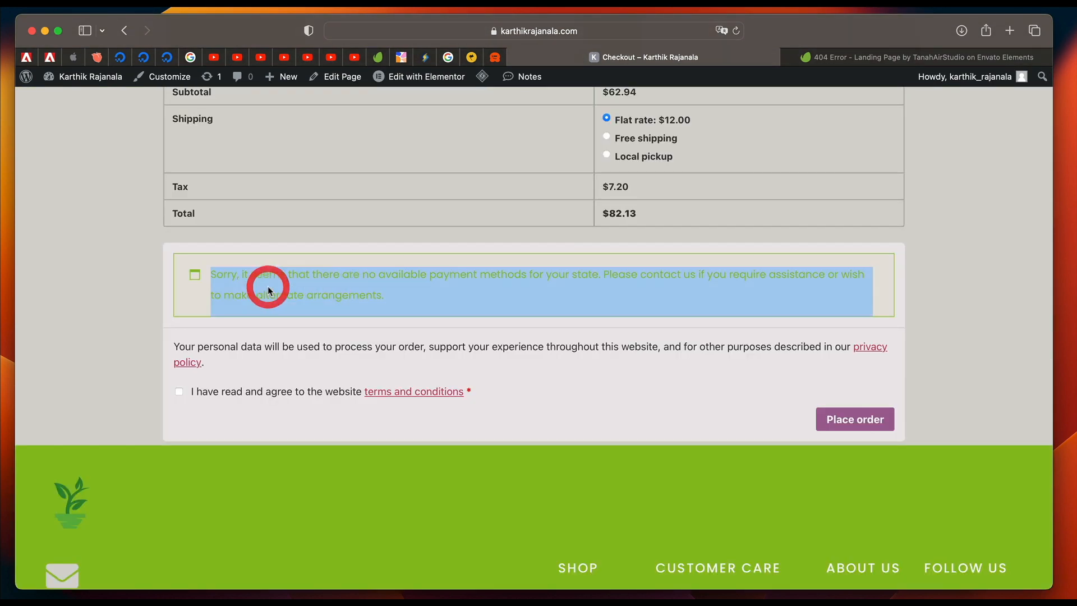
Read the notice about available payment methods beneath the order totals on the Checkout page.
triple_click(268, 290)
triple_click(268, 290)
triple_click(382, 299)
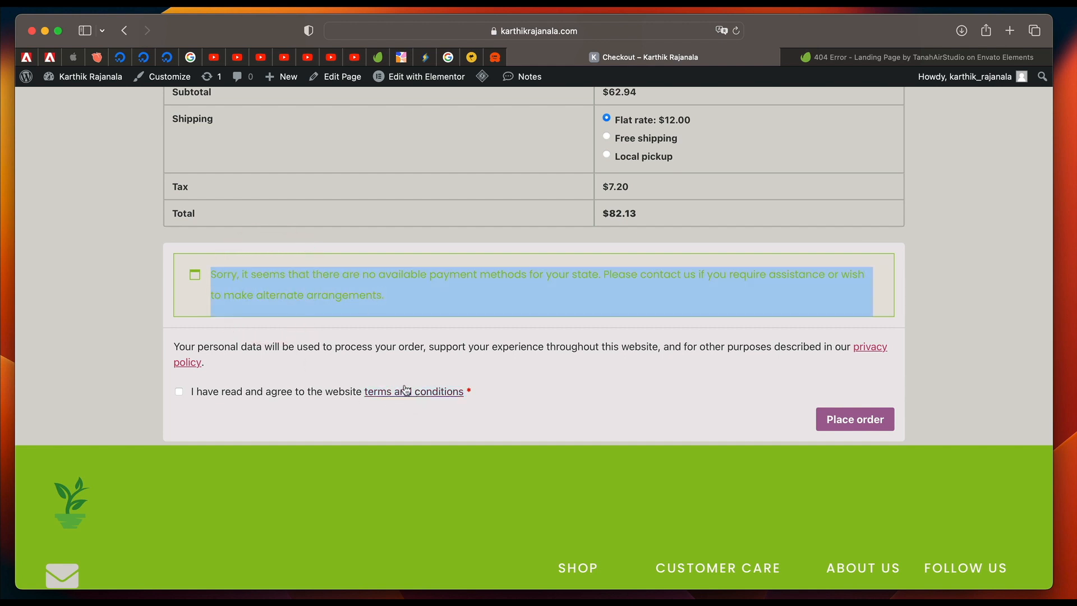
scroll(483, 385, up, 1)
scroll(482, 384, up, 20)
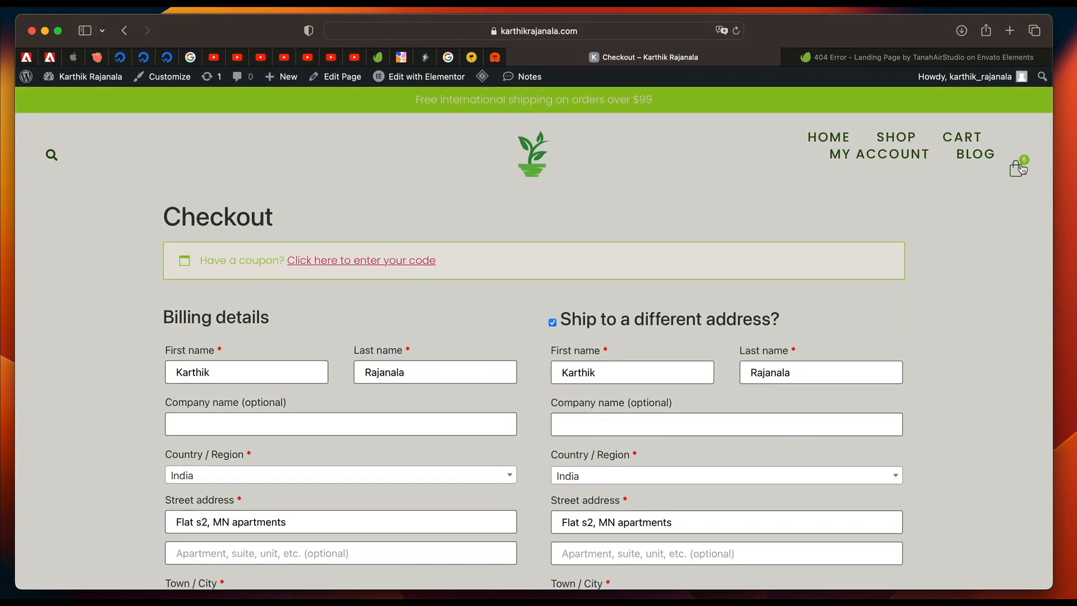
Open the cart and empty it by removing the Autem quia Pot, Consequatur expedita Pot, and blue Cute Pot.
click(963, 137)
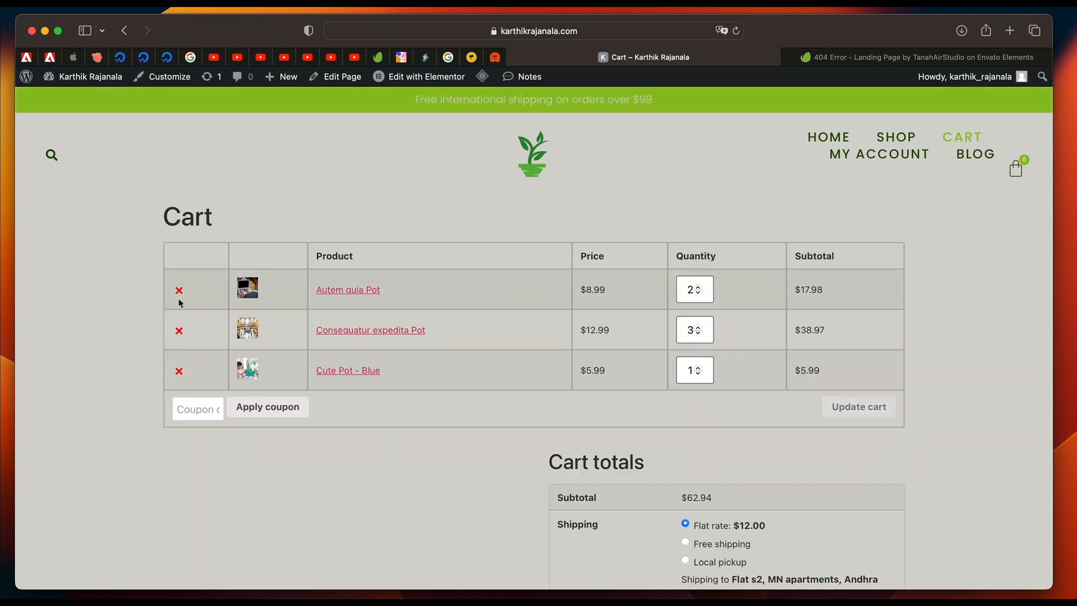
click(179, 290)
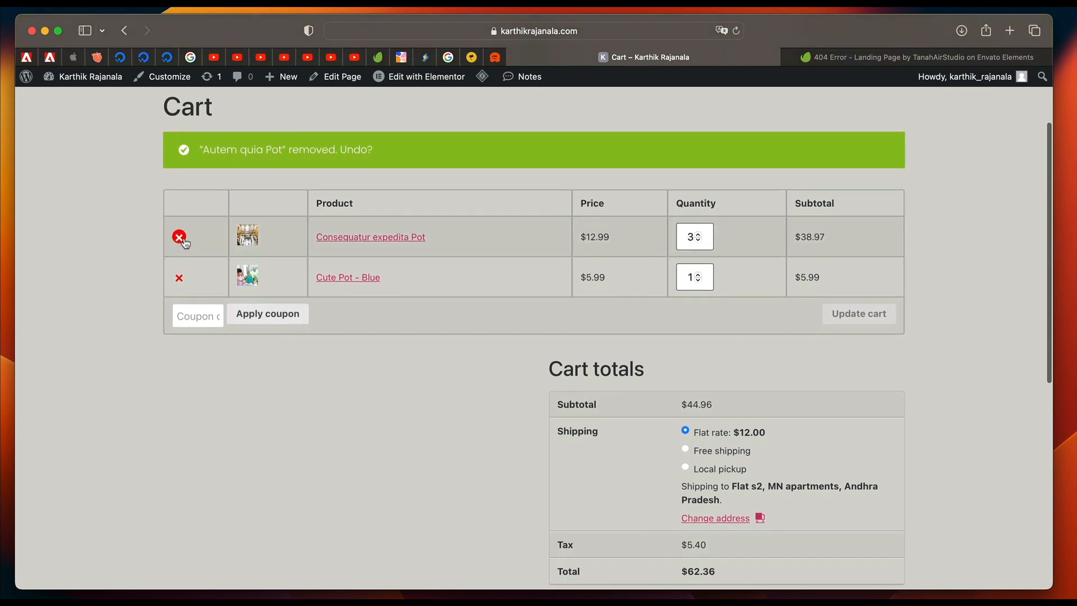
click(179, 238)
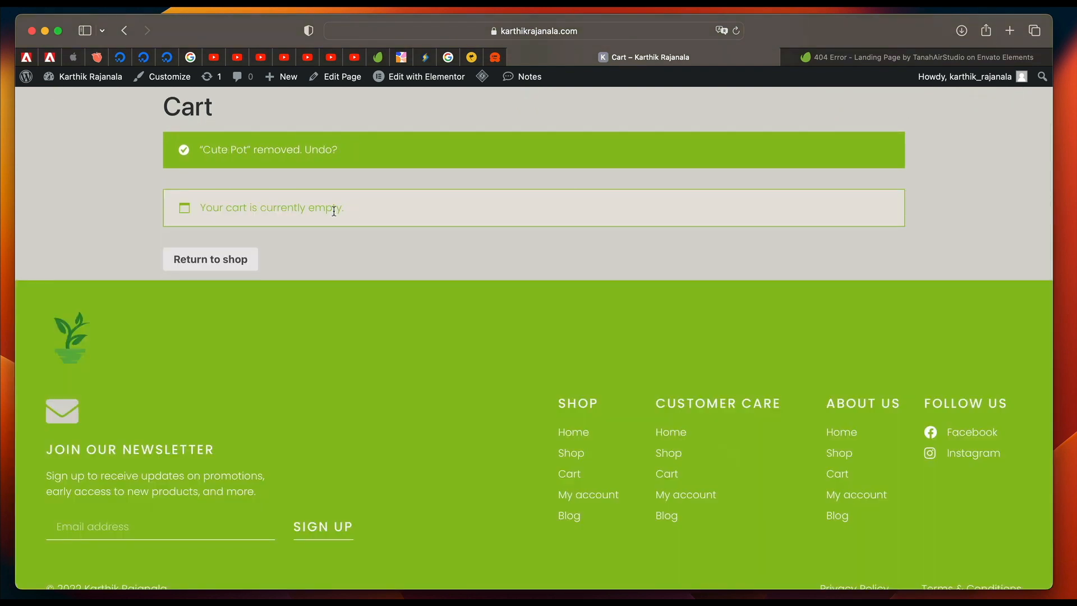
triple_click(334, 211)
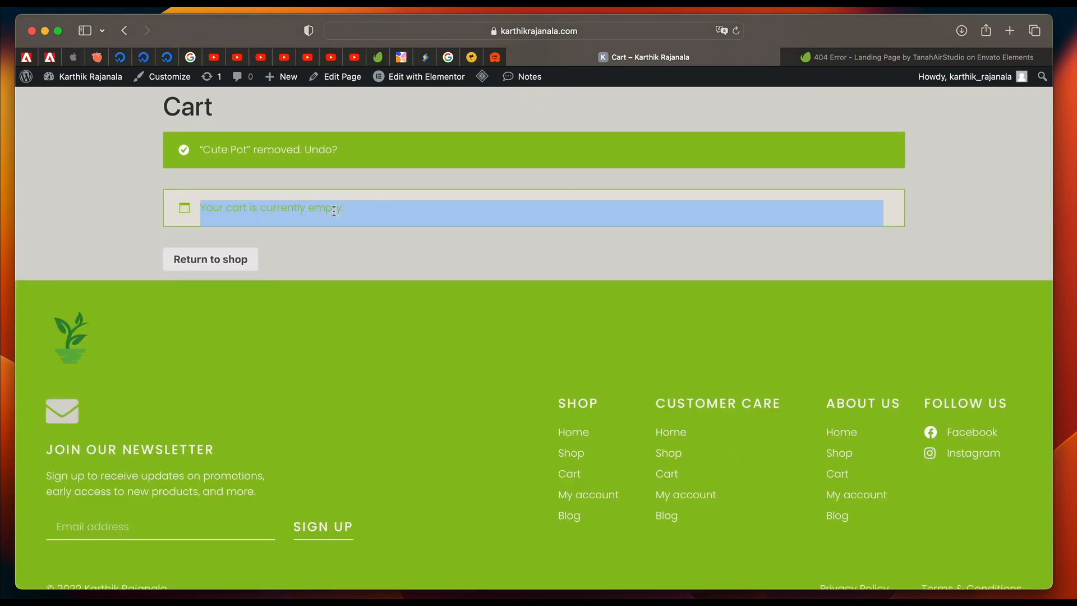
click(471, 212)
scroll(471, 217, down, 1)
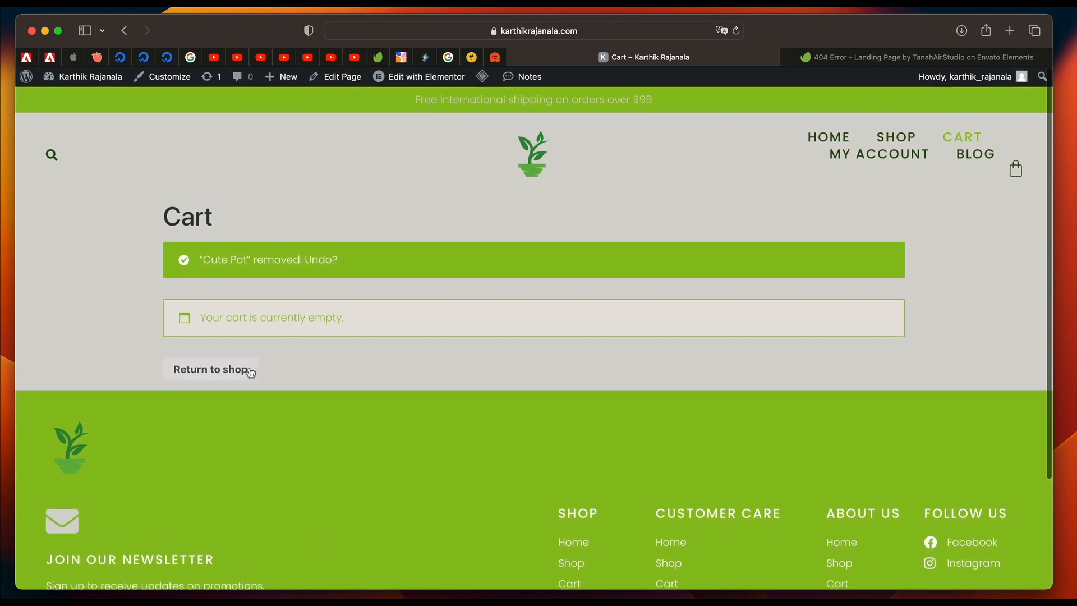
Return to the shop from the empty cart and look through the product grid.
click(248, 371)
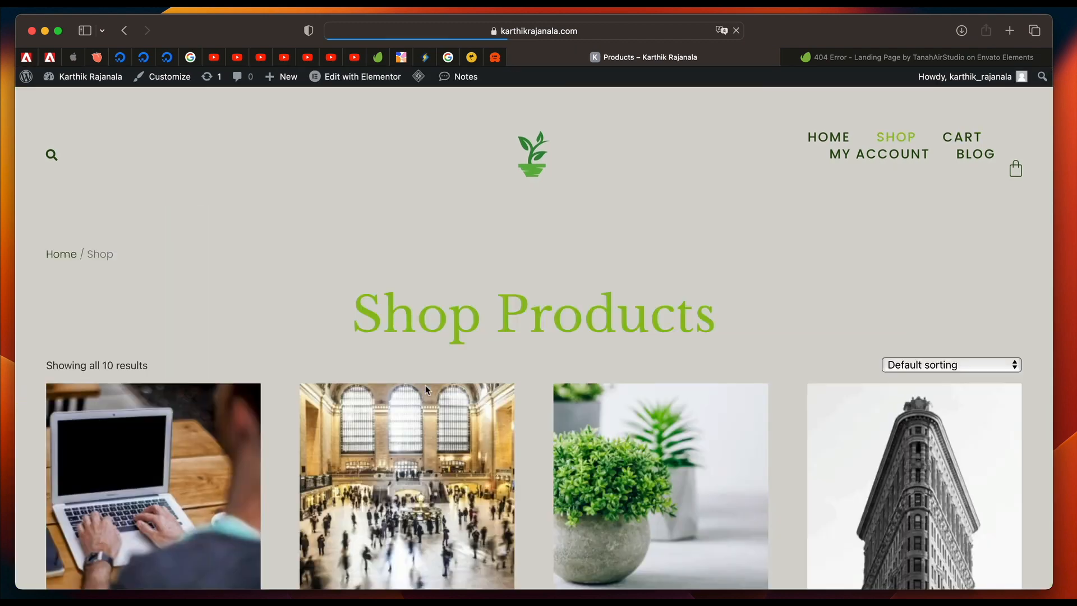
scroll(425, 389, down, 3)
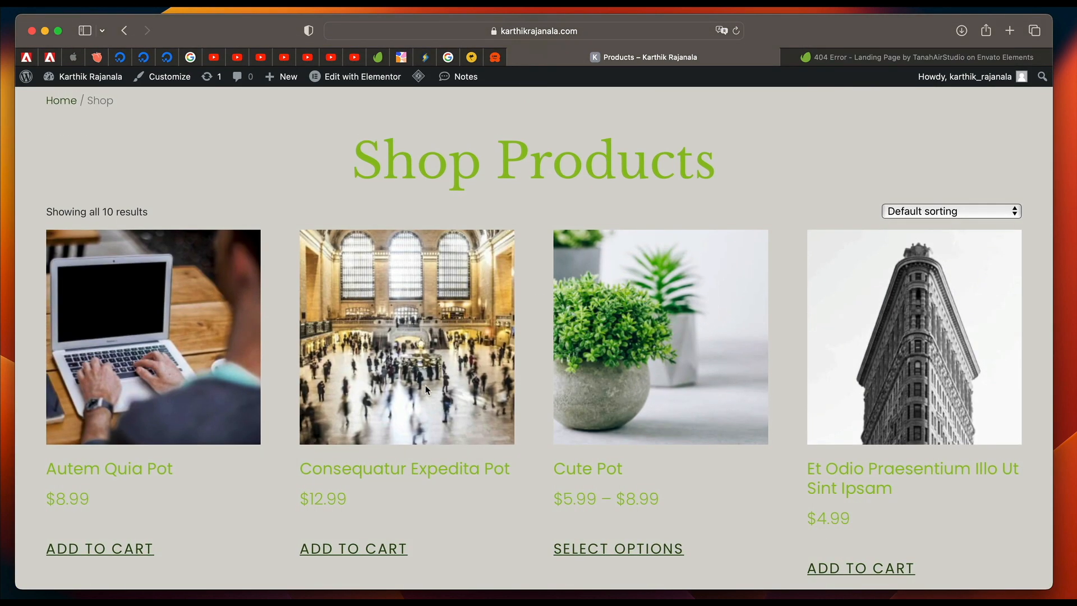
scroll(425, 390, down, 5)
scroll(425, 389, up, 8)
scroll(425, 388, down, 5)
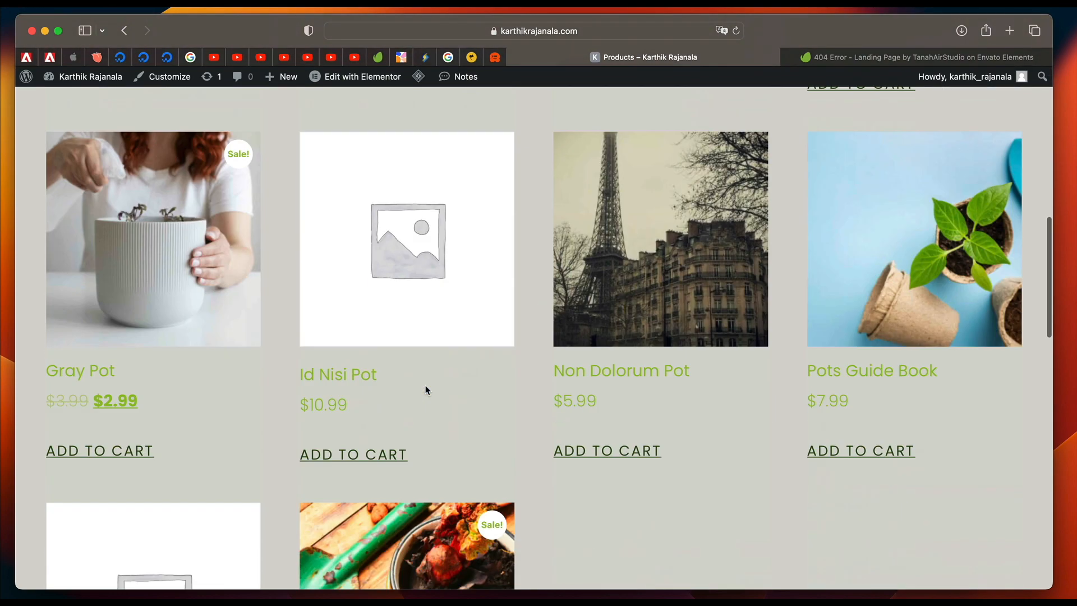
scroll(425, 389, up, 8)
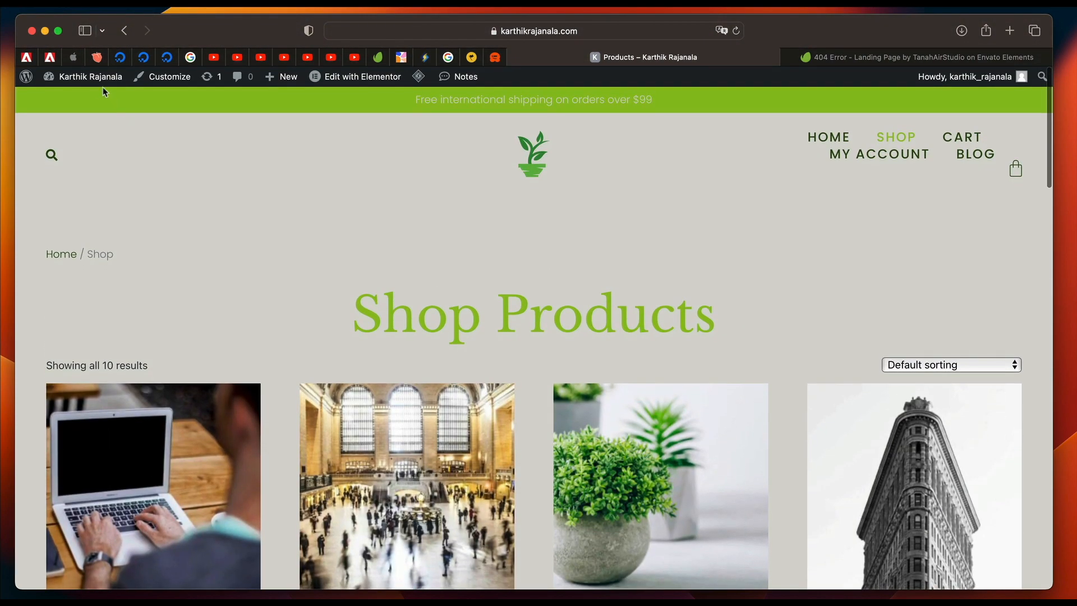
Go to the WordPress dashboard and open the Cart page from the site's pages for editing with Elementor.
click(89, 76)
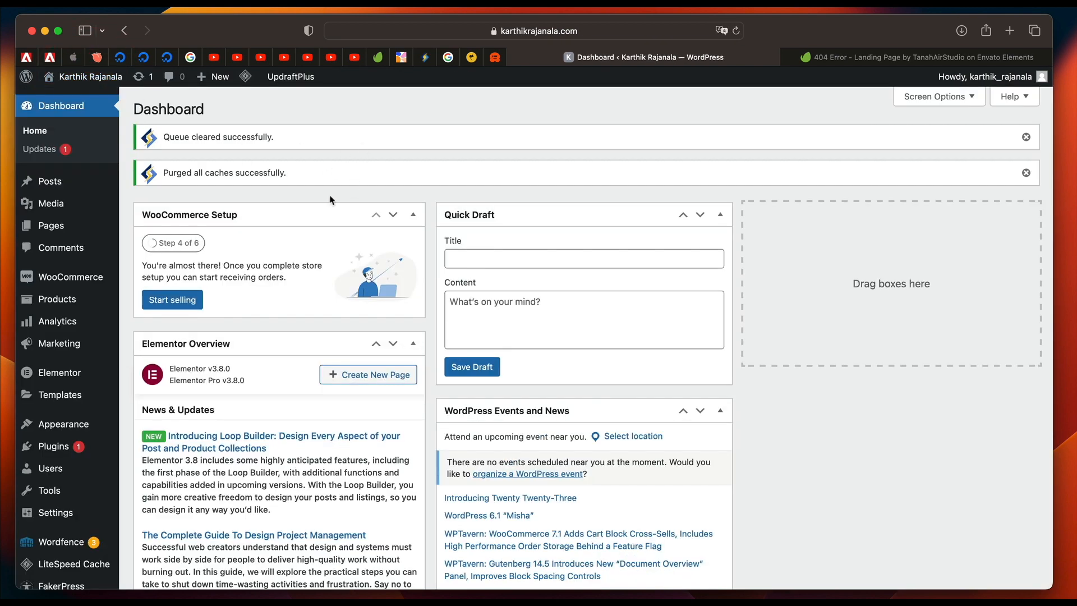
scroll(331, 200, down, 3)
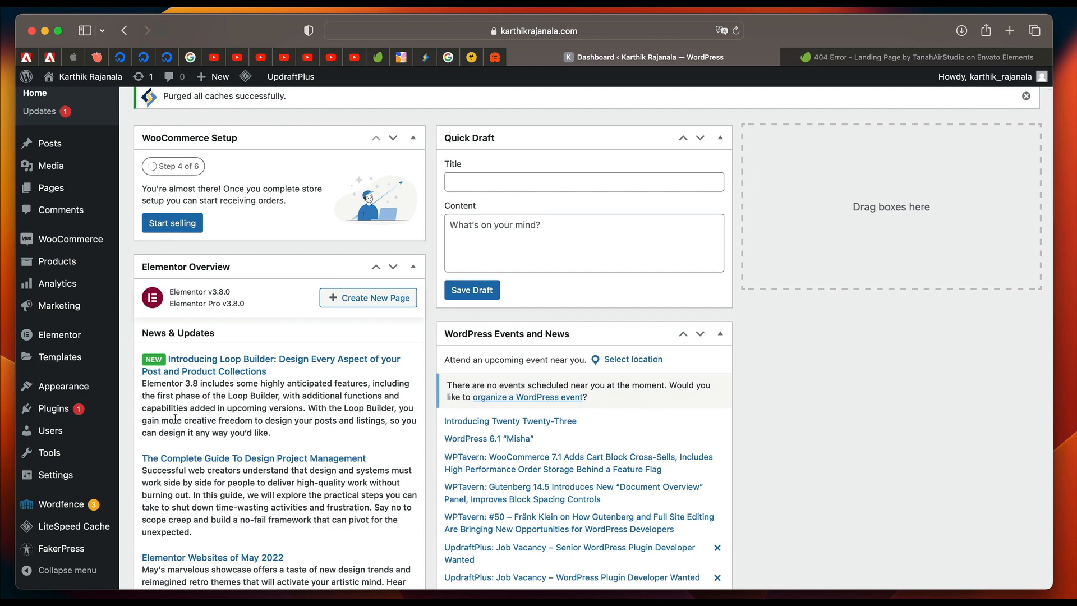
click(78, 194)
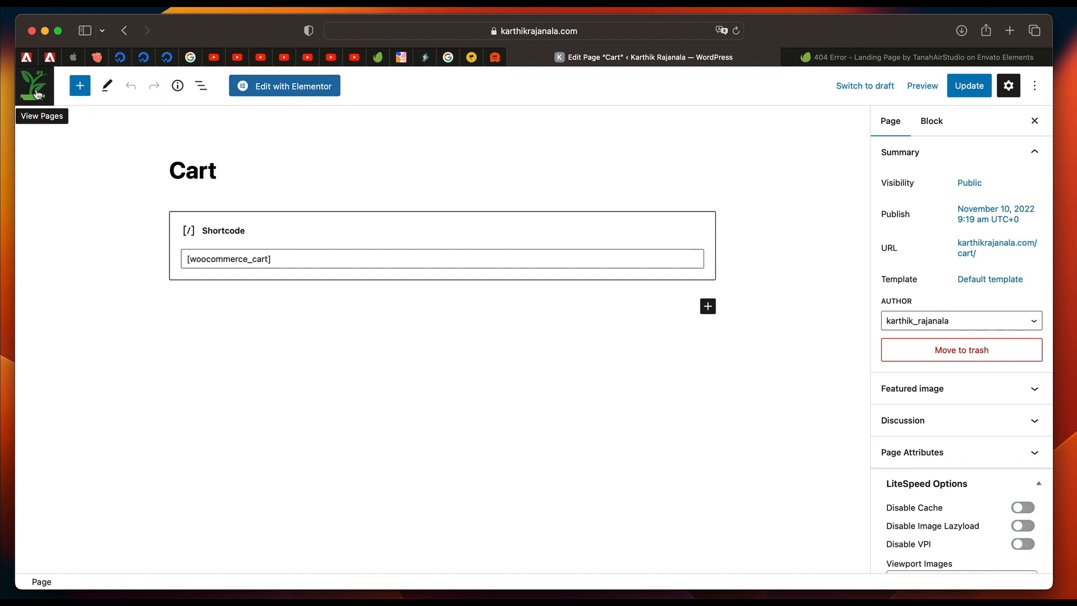
click(299, 91)
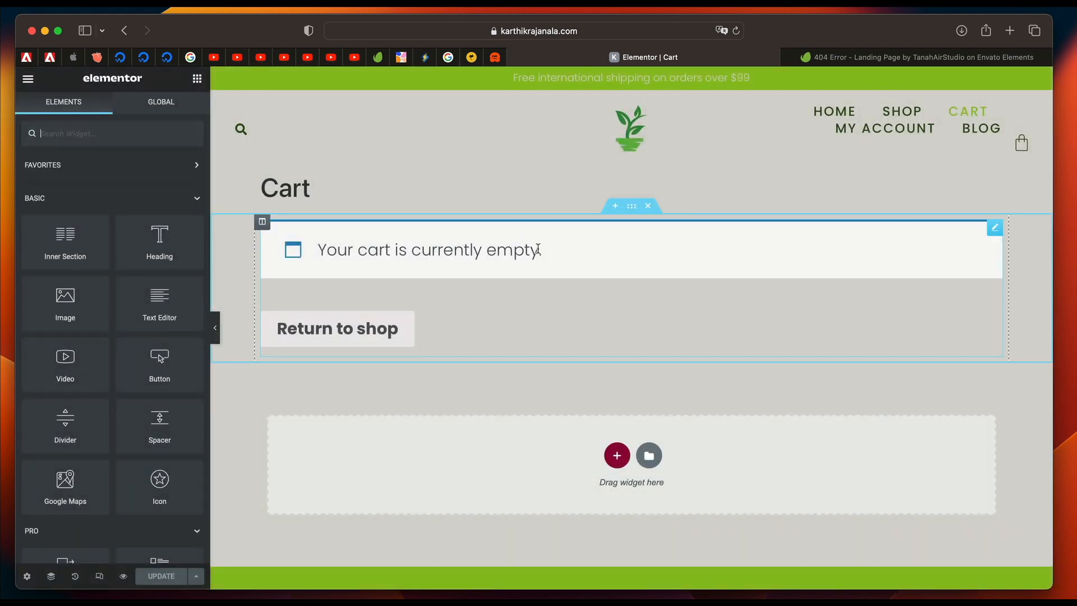
Delete the section containing the [woocommerce_cart] shortcode and set the Cart page's layout to Elementor Full Width.
click(538, 248)
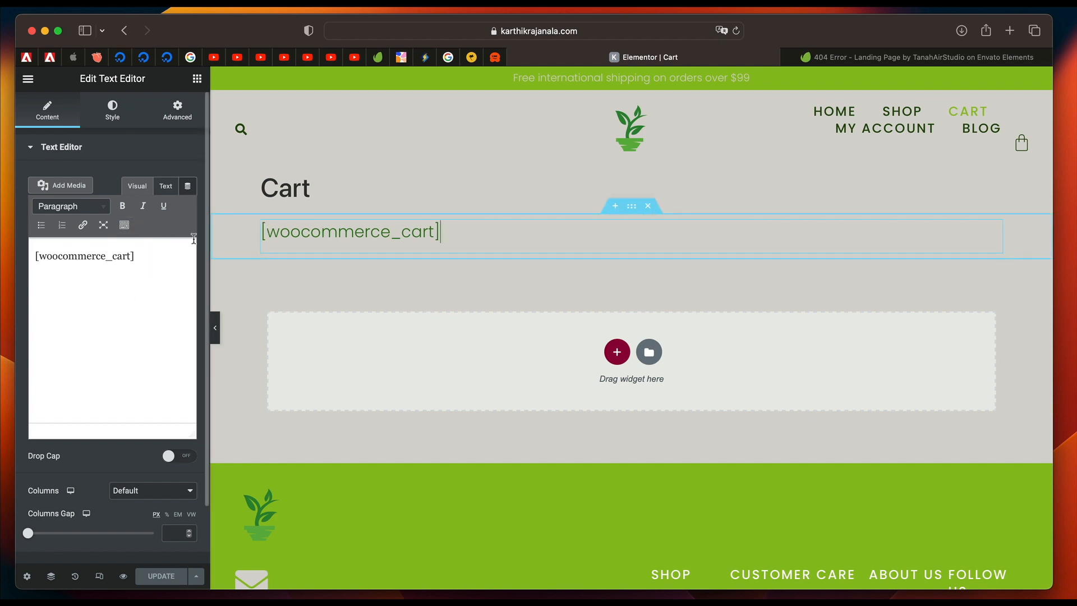
click(649, 206)
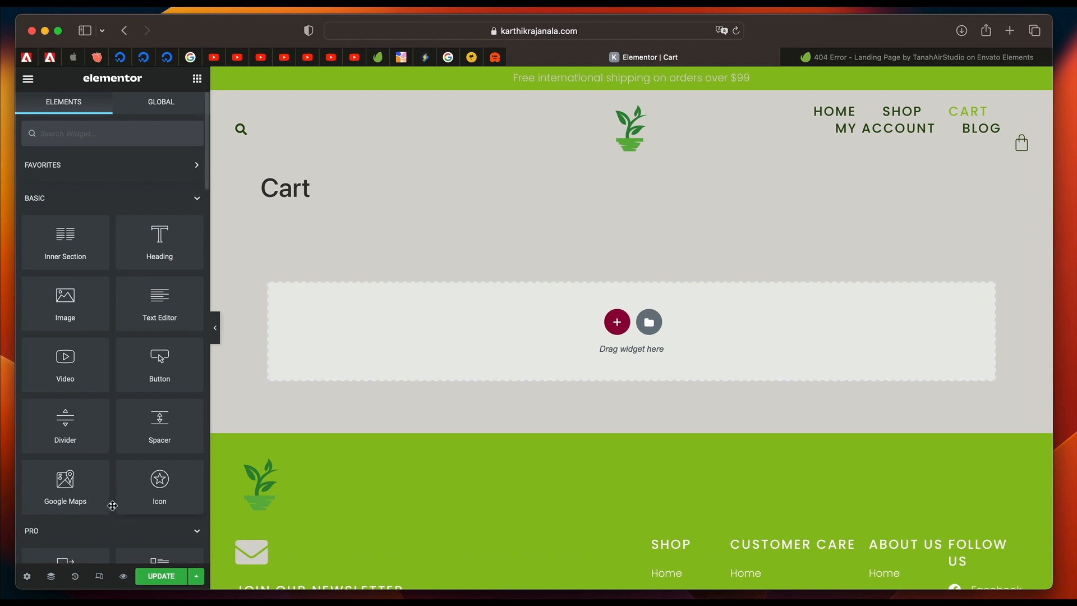
click(28, 579)
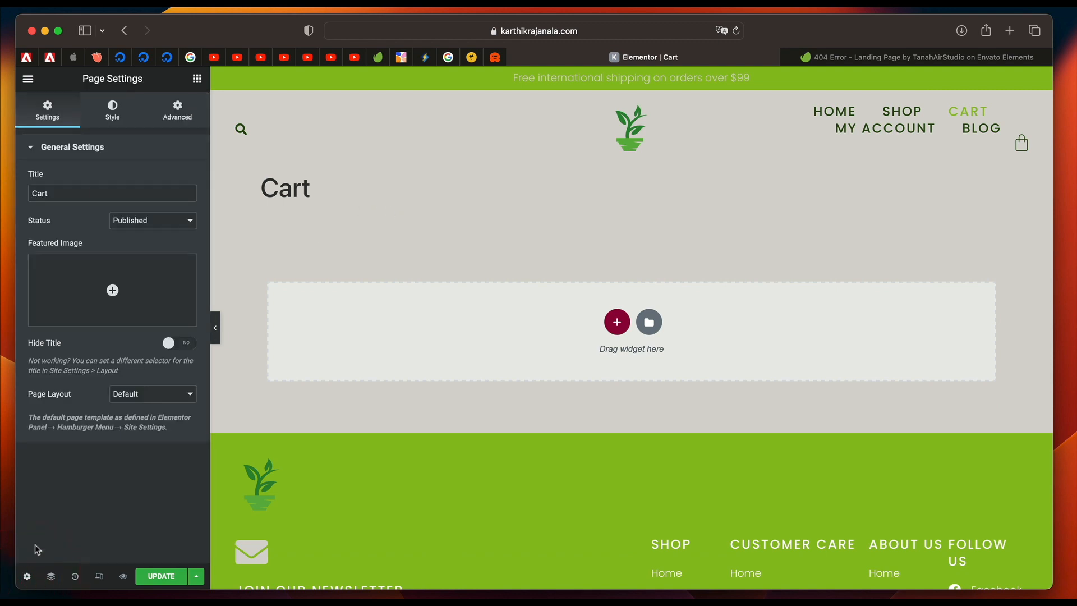
click(157, 394)
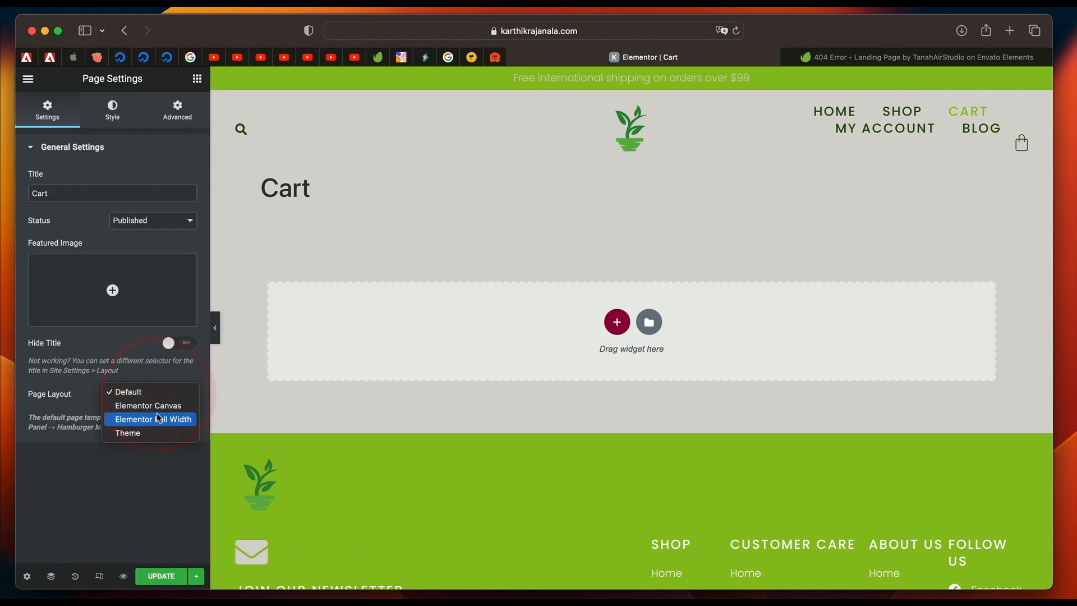
click(157, 419)
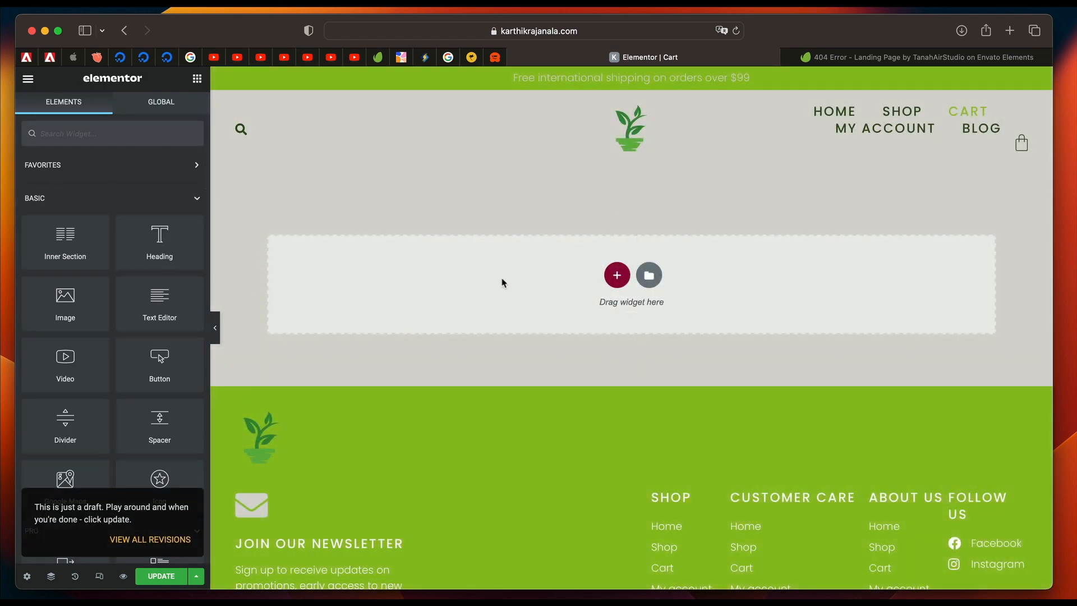
click(617, 277)
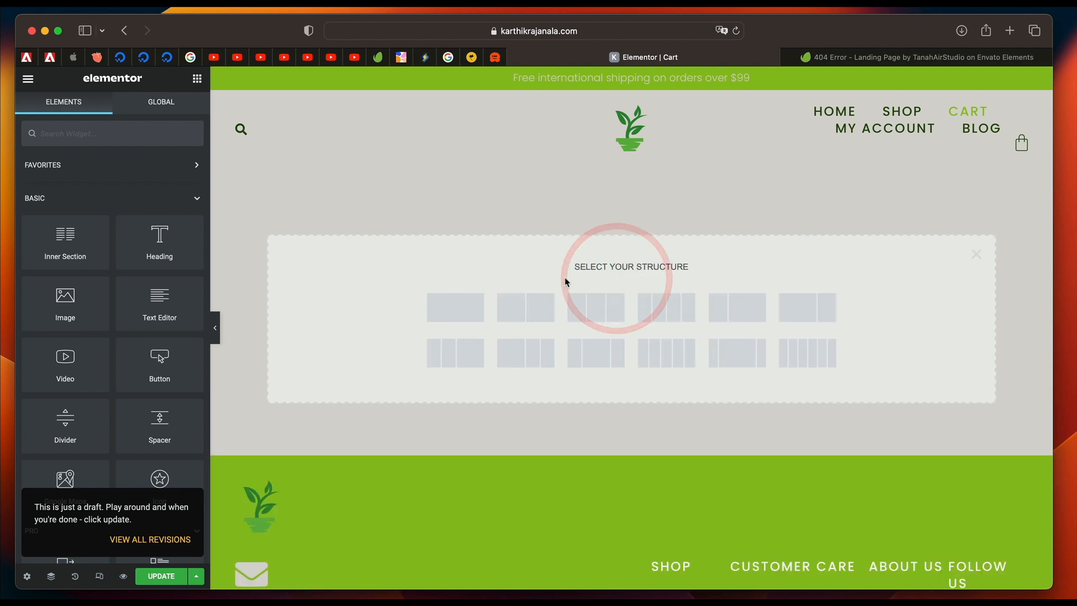
click(454, 314)
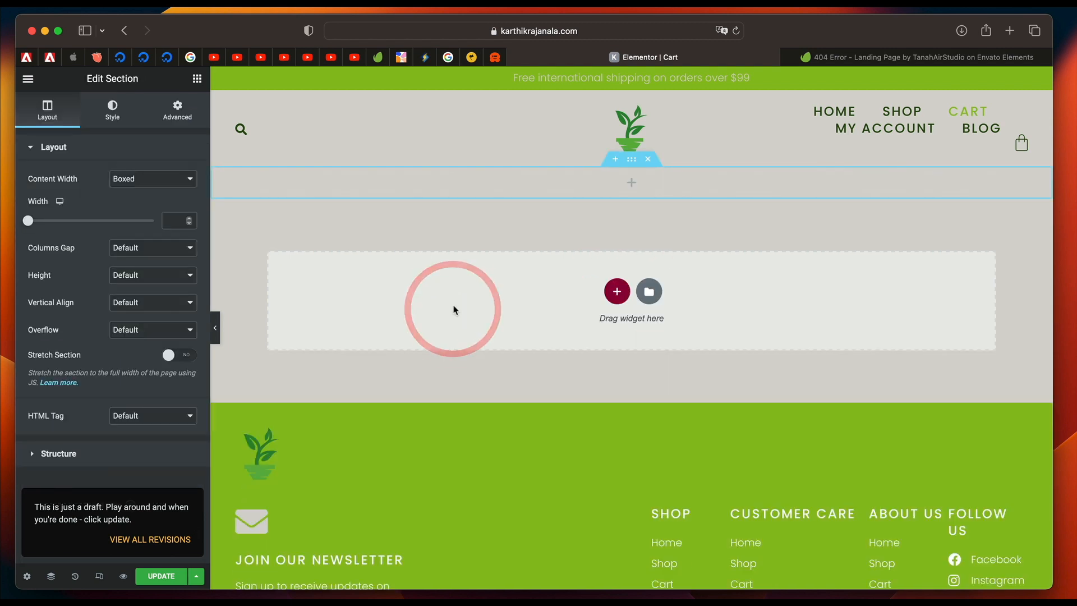
right_click(590, 174)
click(616, 229)
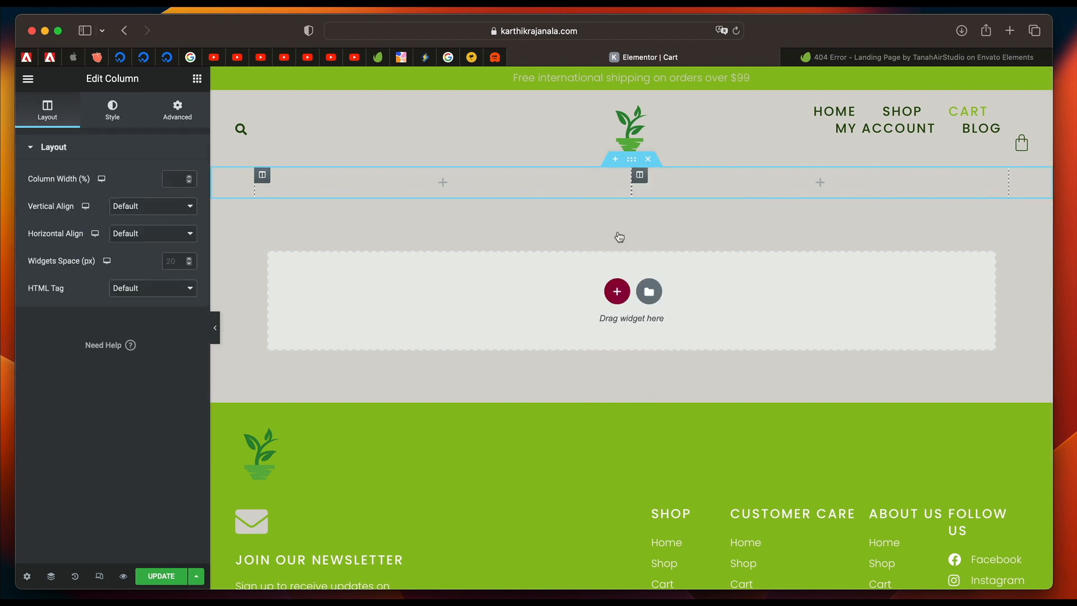
click(455, 184)
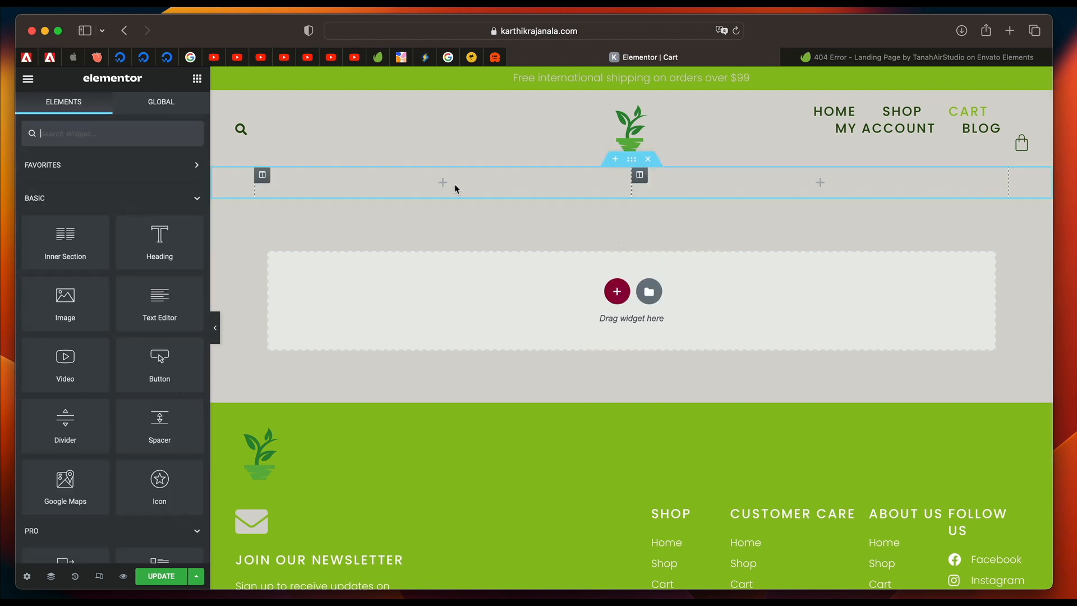
click(649, 161)
Insert the WooCommerce Cart widget into the empty area of the Cart page and update the page.
click(197, 83)
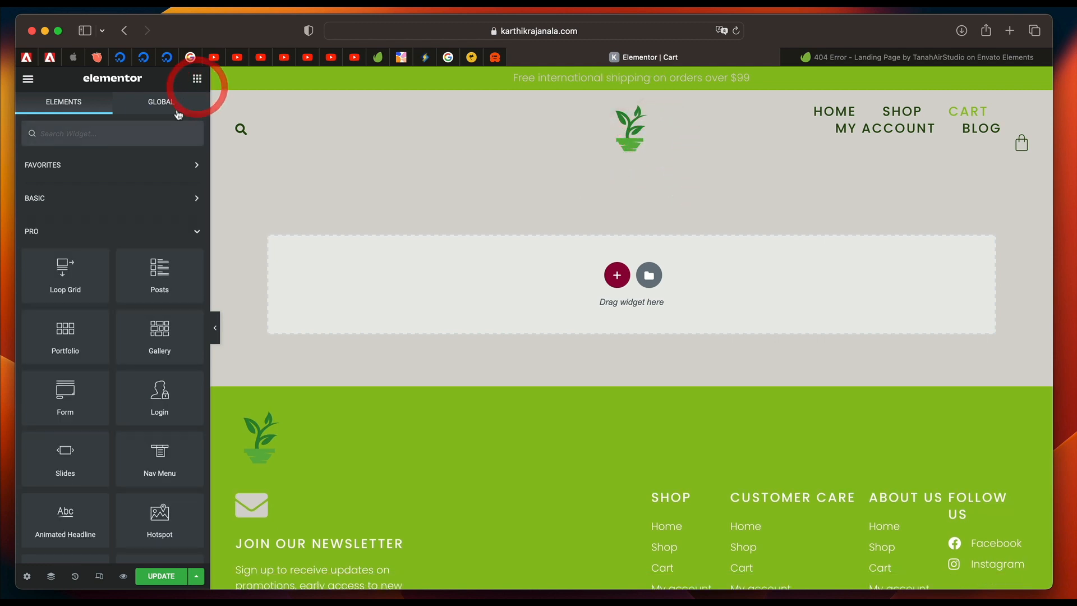
scroll(79, 287, down, 15)
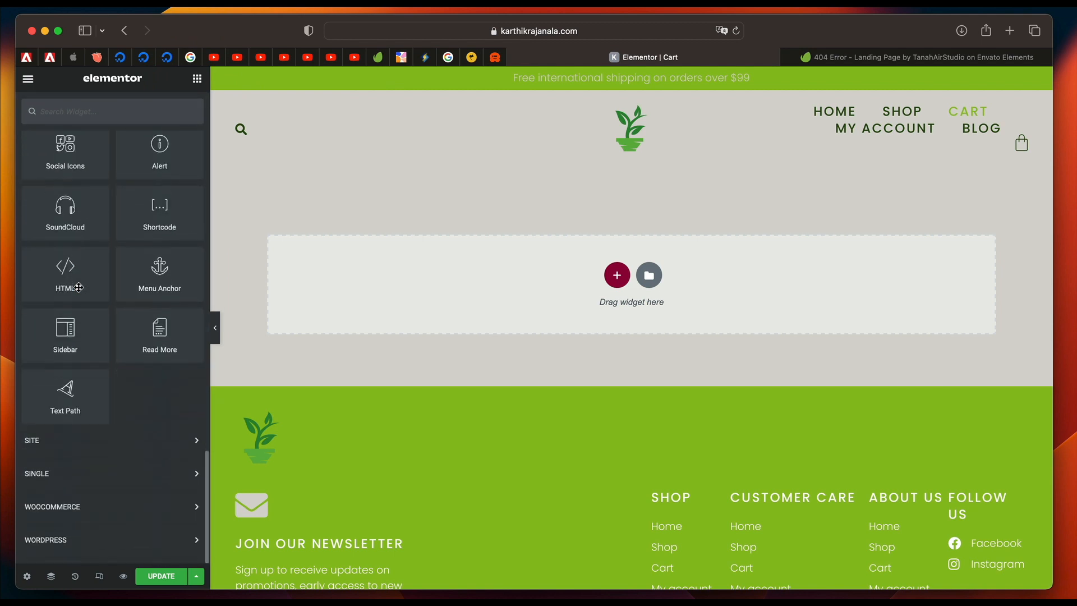
click(122, 507)
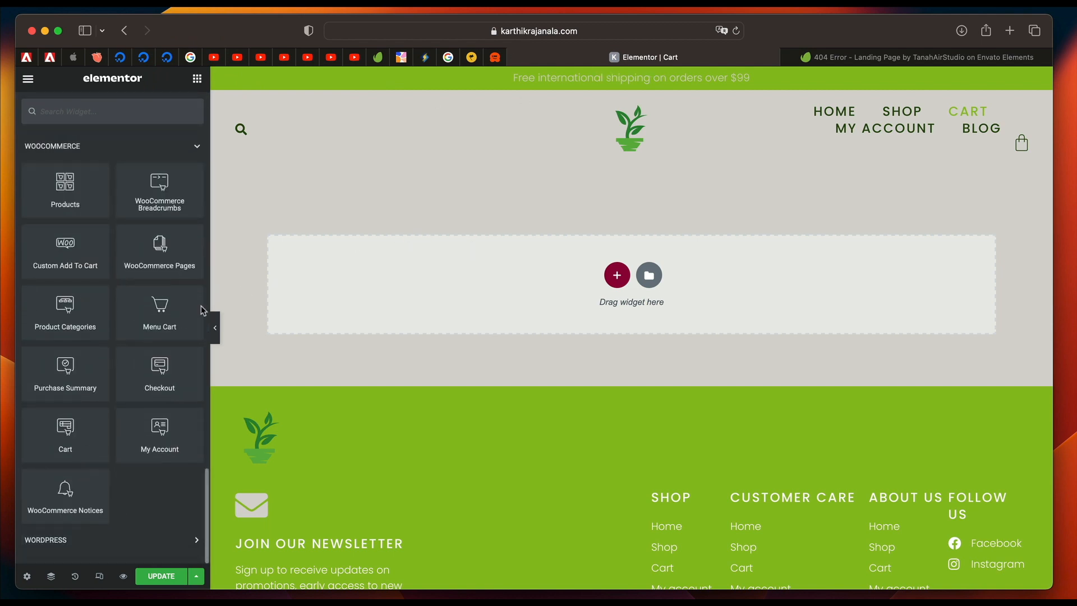
drag(65, 433, 493, 313)
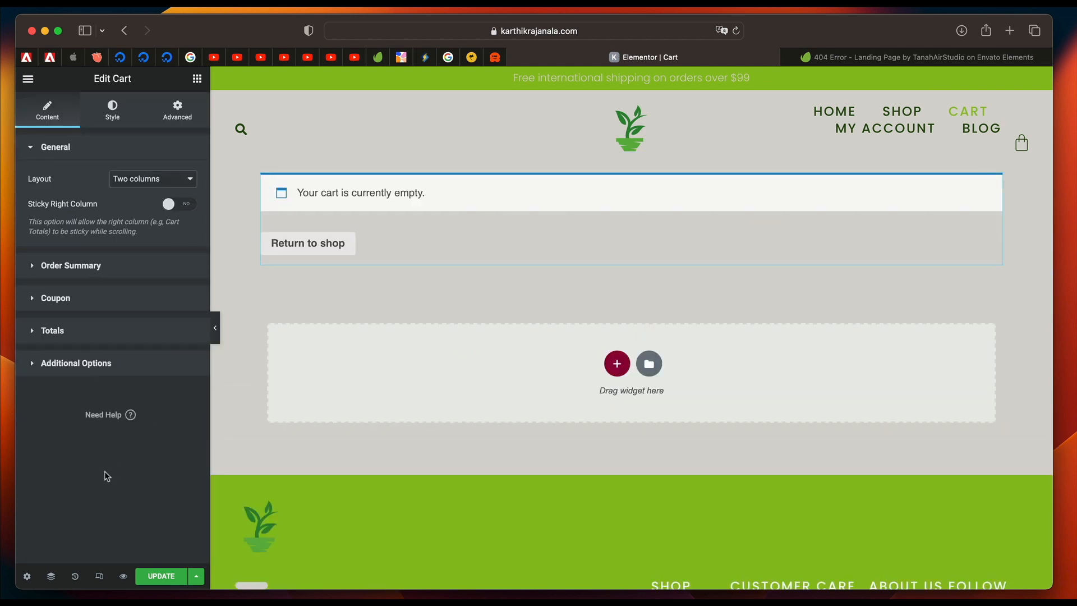
click(94, 517)
click(157, 572)
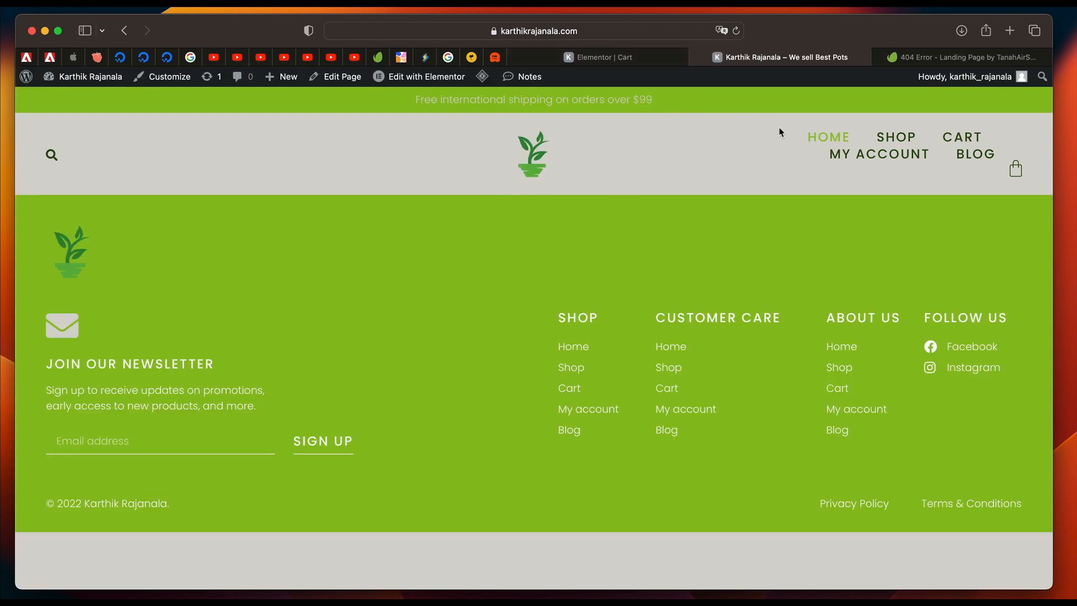
Add the Autem Quia Pot, Et Odio Praesentium Illo Ut Sint Ipsam, and Consequatur Expedita Pot to the cart, and return to the Cart page editor.
click(892, 136)
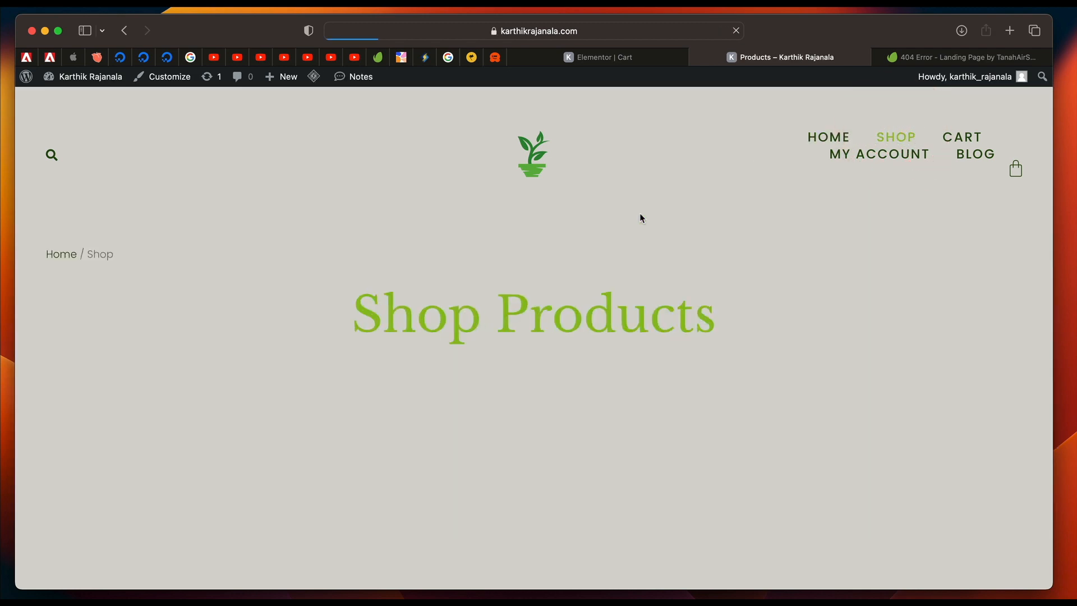
scroll(515, 341, down, 5)
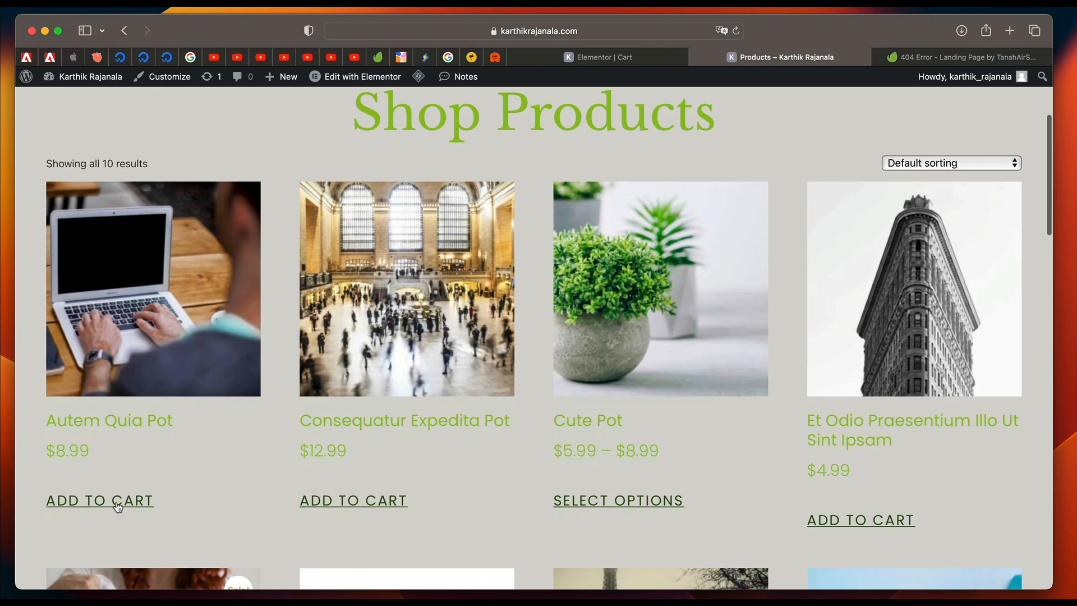
click(117, 507)
scroll(385, 481, down, 2)
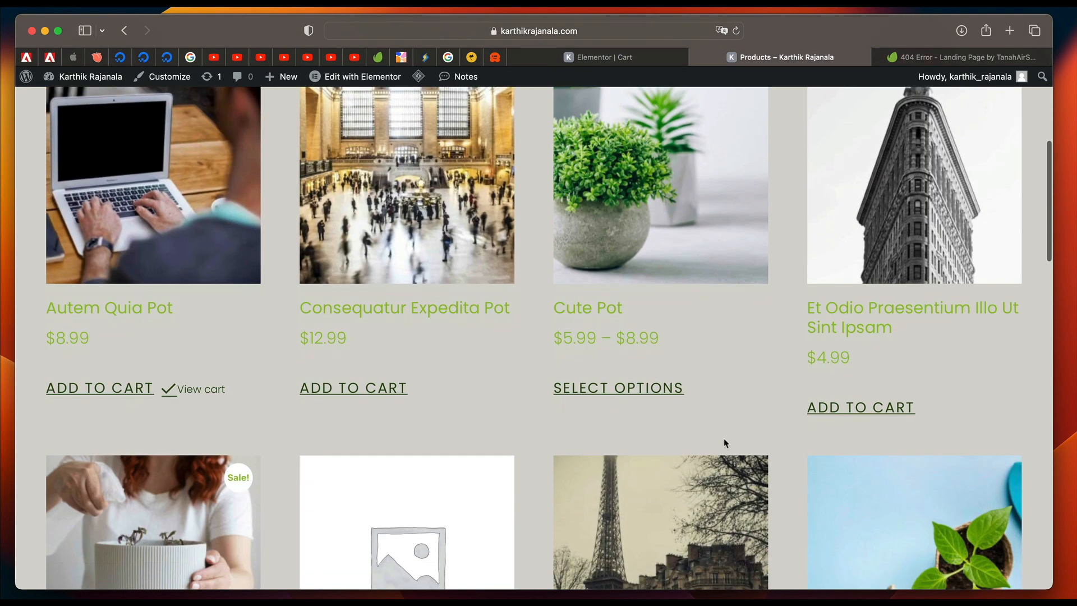
click(855, 410)
scroll(887, 348, down, 3)
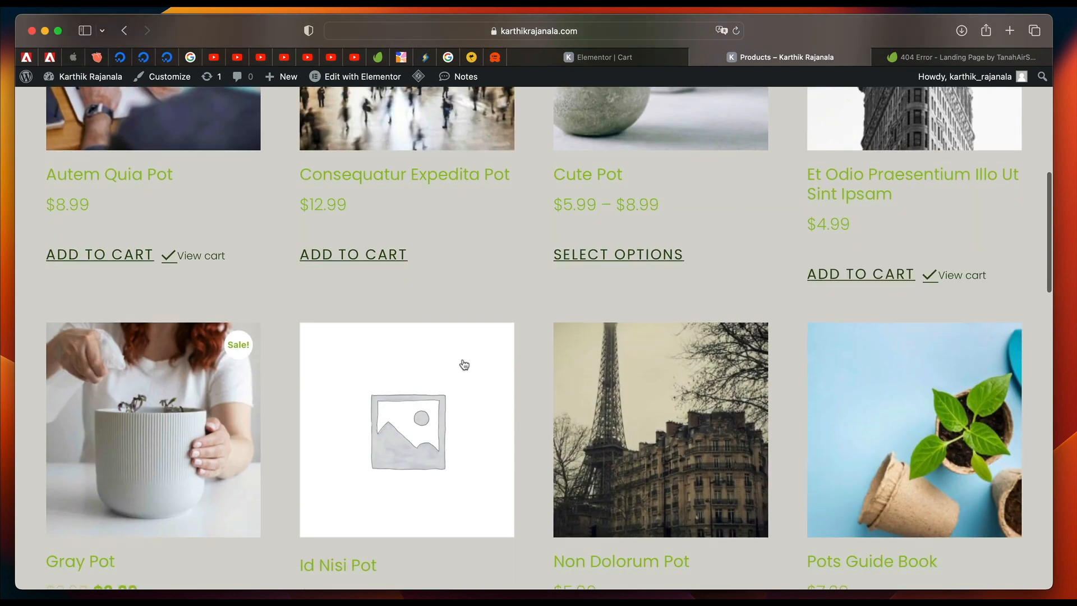
click(375, 259)
scroll(265, 422, down, 4)
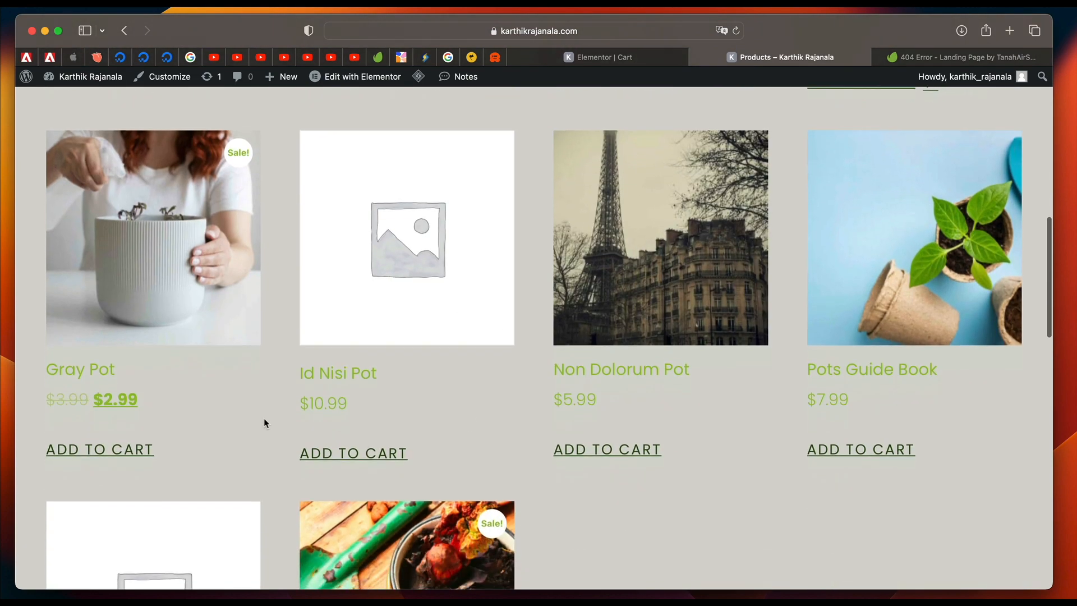
scroll(686, 430, up, 10)
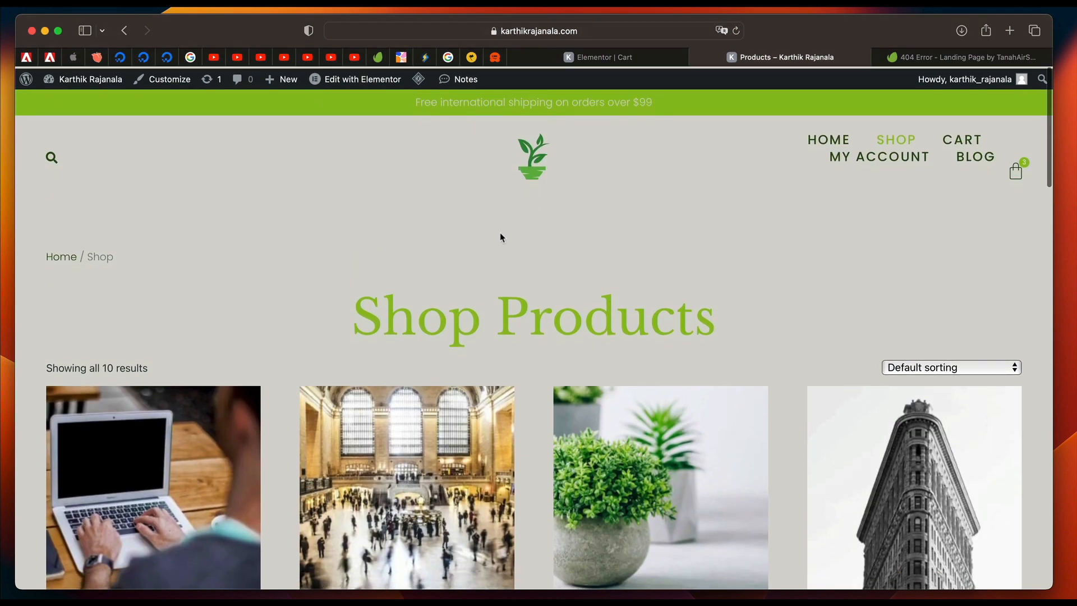
click(600, 56)
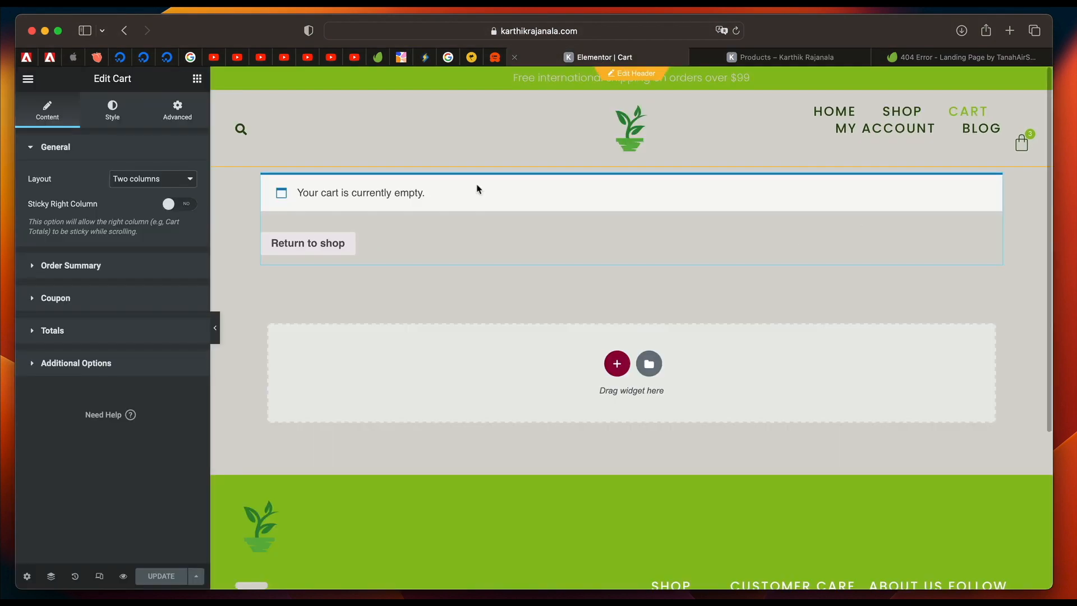
Replace the section holding the existing cart on the reloaded Cart page with a new Elementor Cart widget.
click(736, 31)
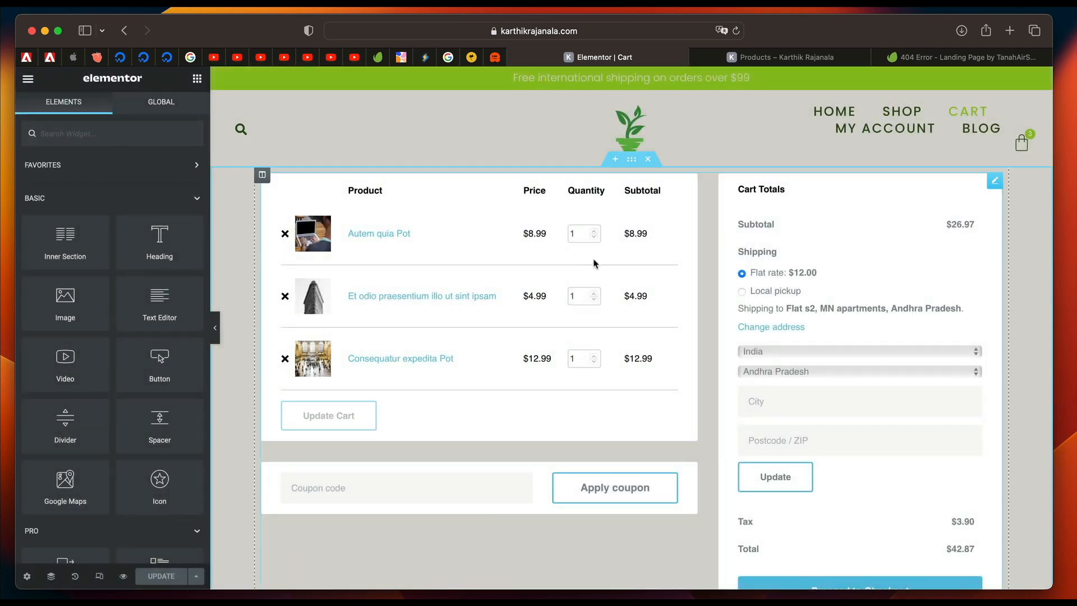
click(648, 160)
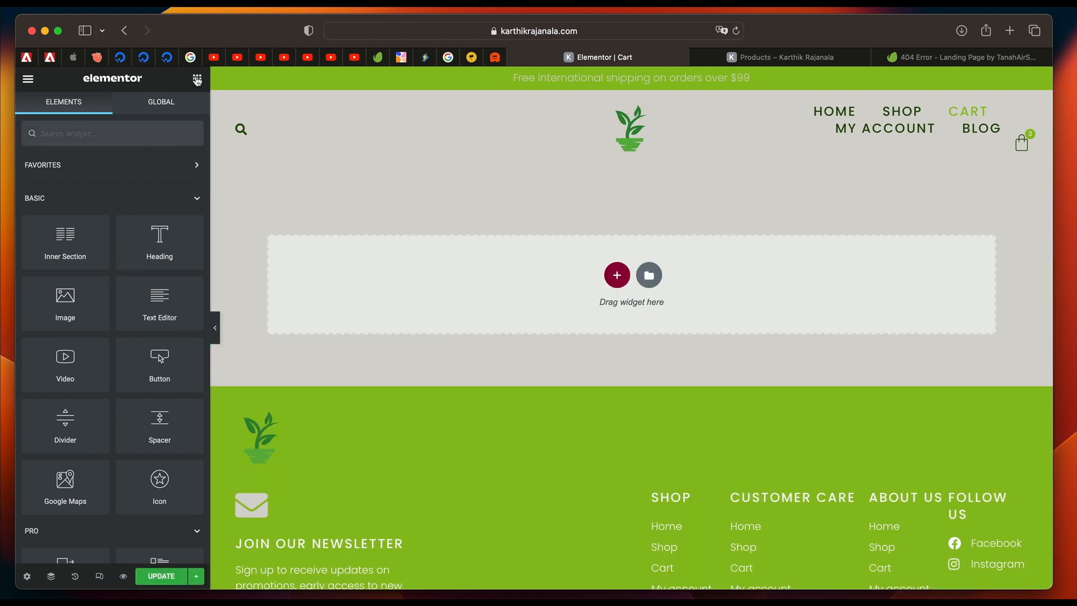
text(cart)
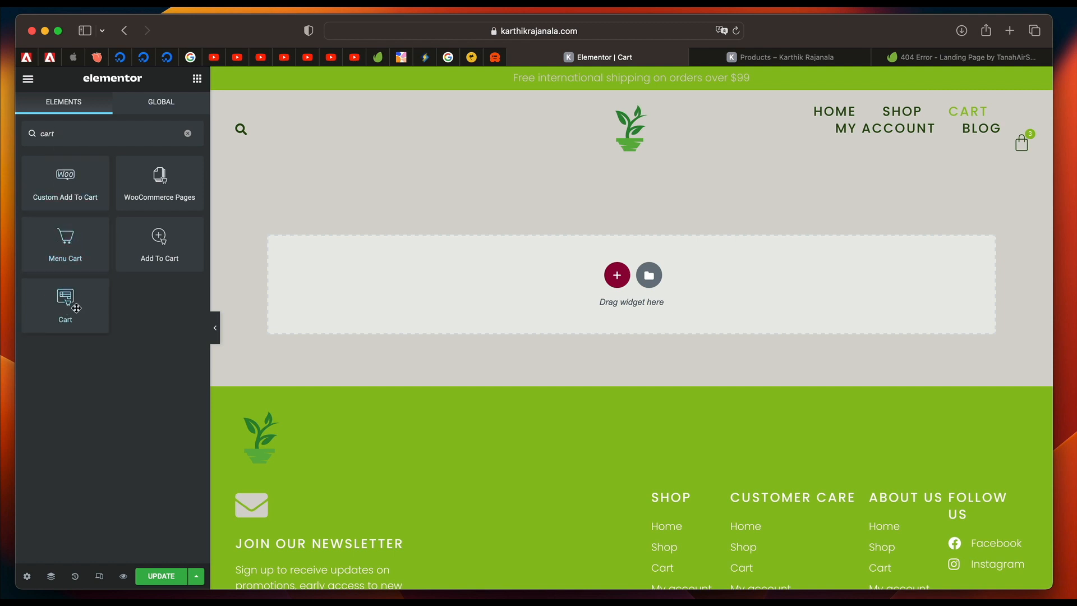
drag(60, 308, 489, 306)
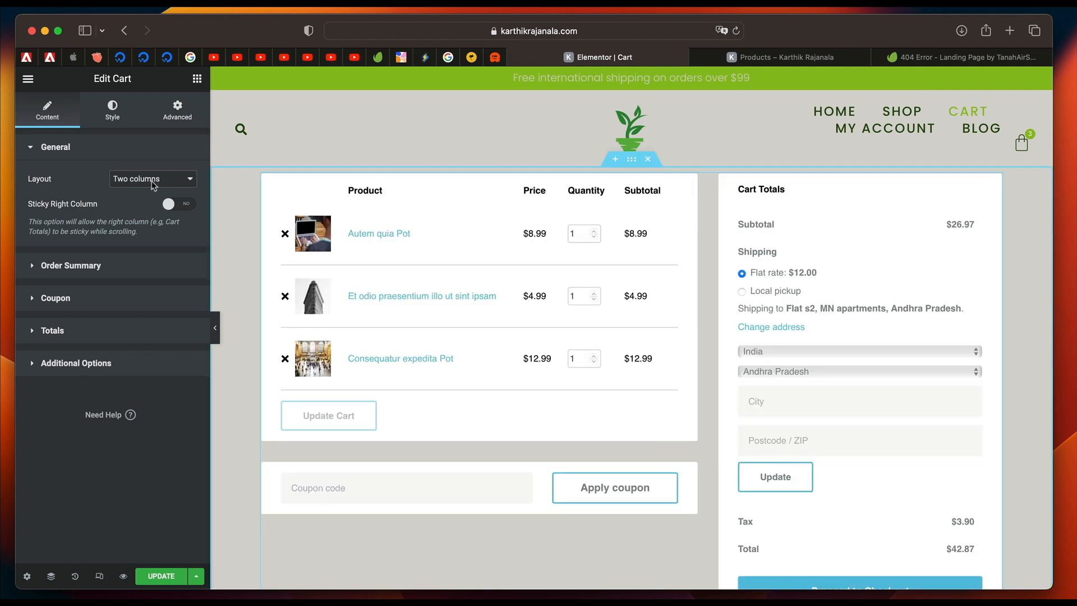
Try the one-column layout for the Cart widget and switch it back to two columns.
click(150, 178)
click(145, 190)
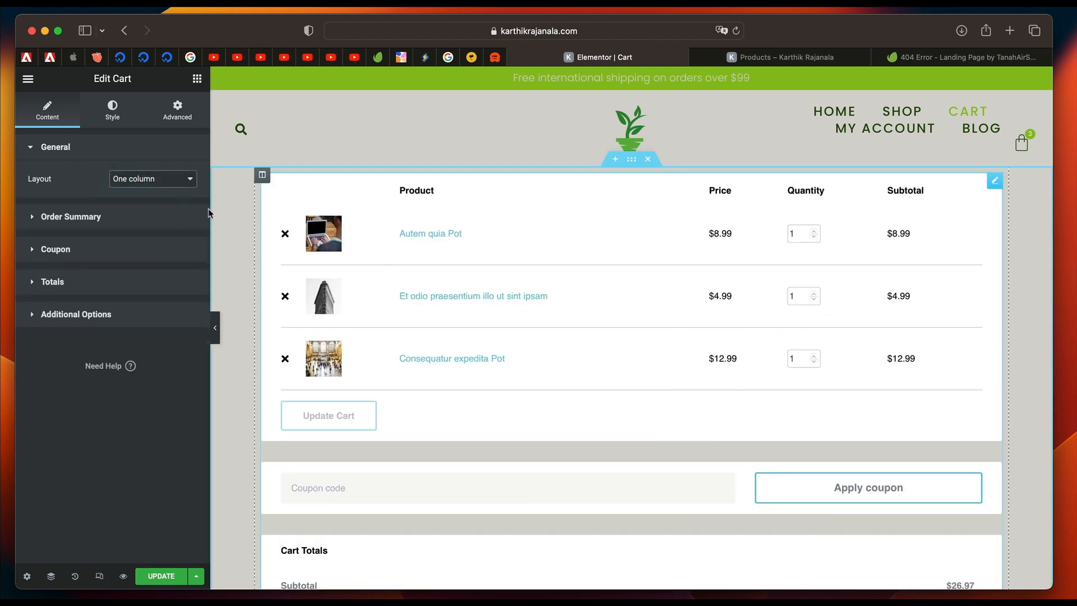
click(151, 178)
click(145, 164)
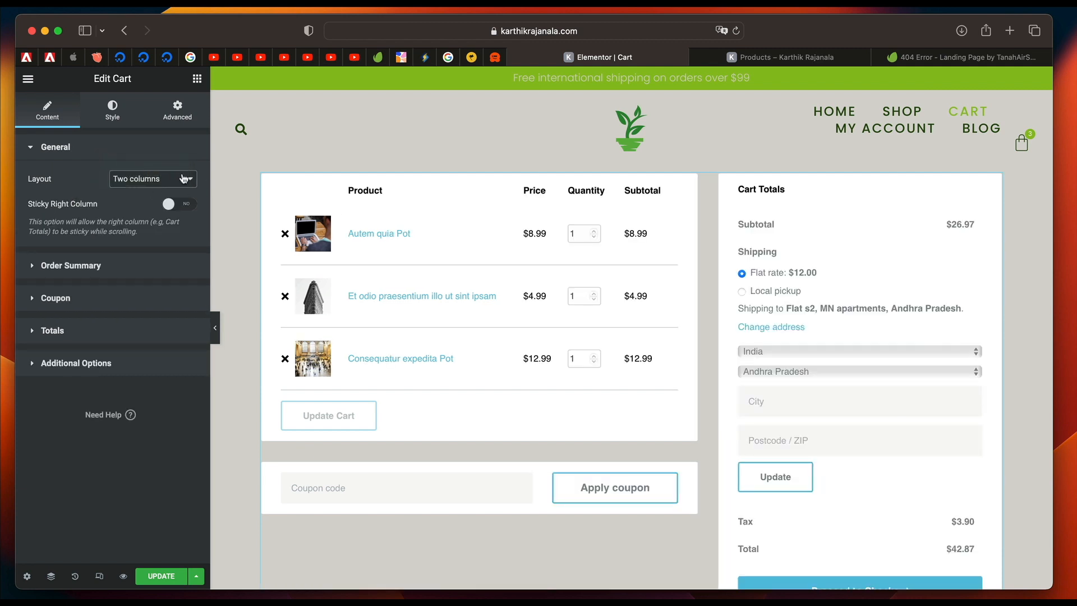
Turn on Sticky Right Column for the Cart widget's two-column layout.
click(185, 205)
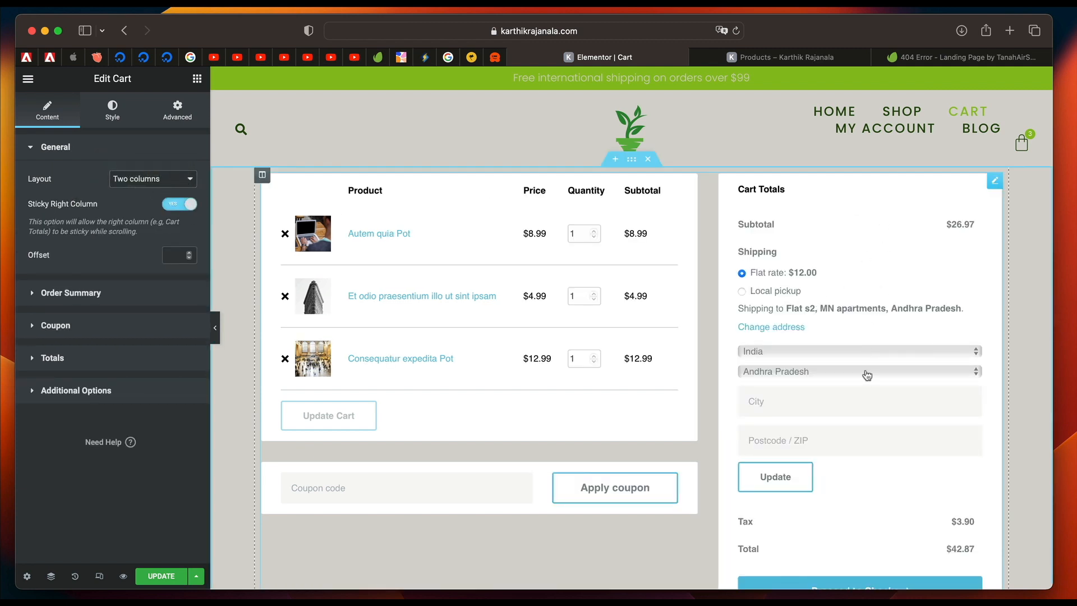
scroll(866, 375, down, 5)
scroll(866, 374, up, 5)
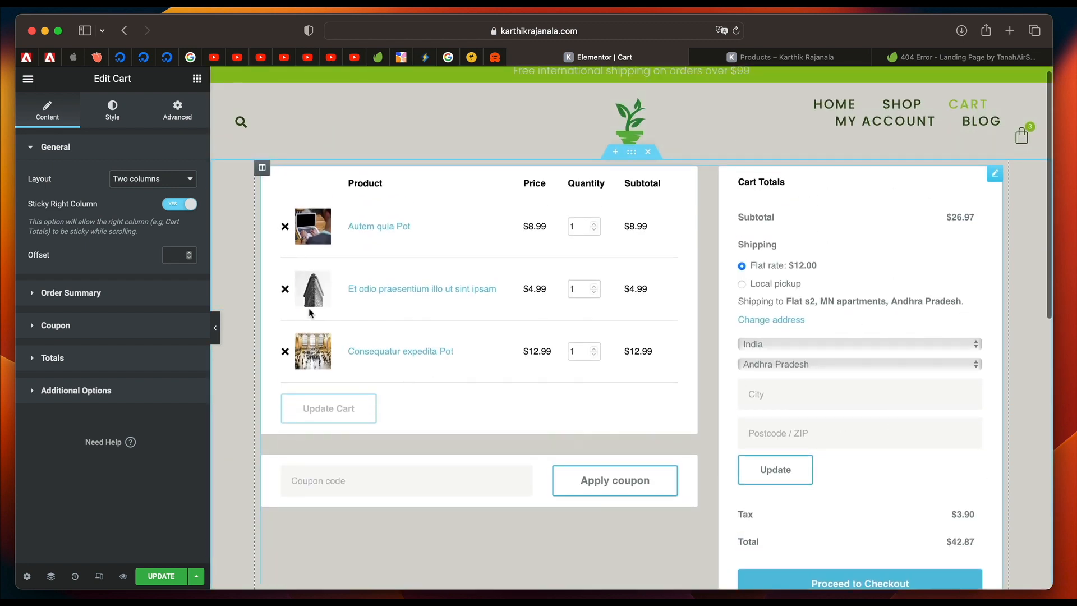
click(112, 293)
click(101, 148)
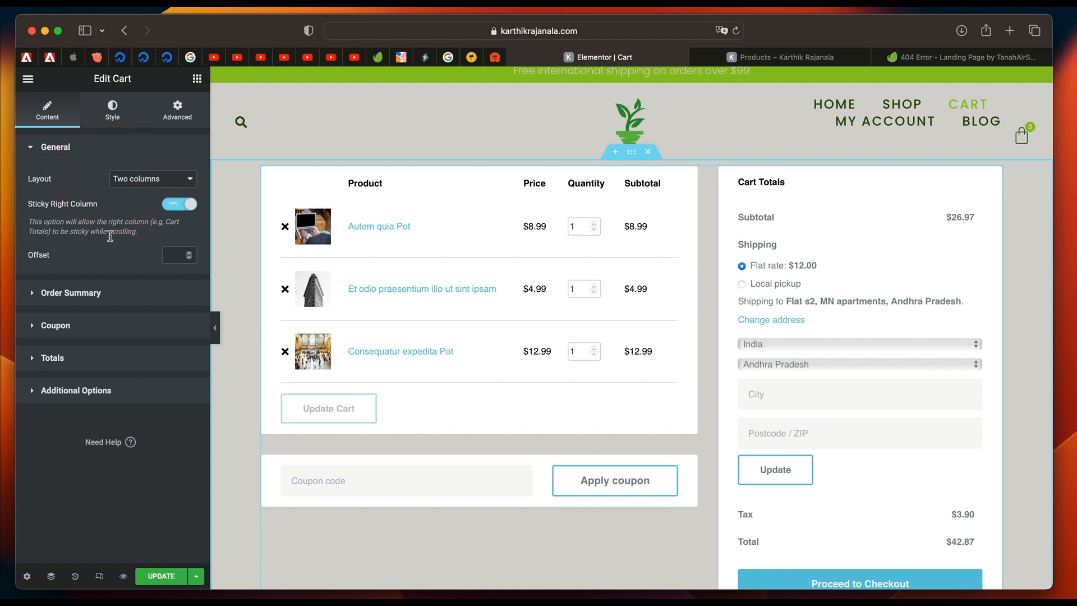
Try centering the Update Cart button in the order summary and set its alignment to Start.
click(107, 299)
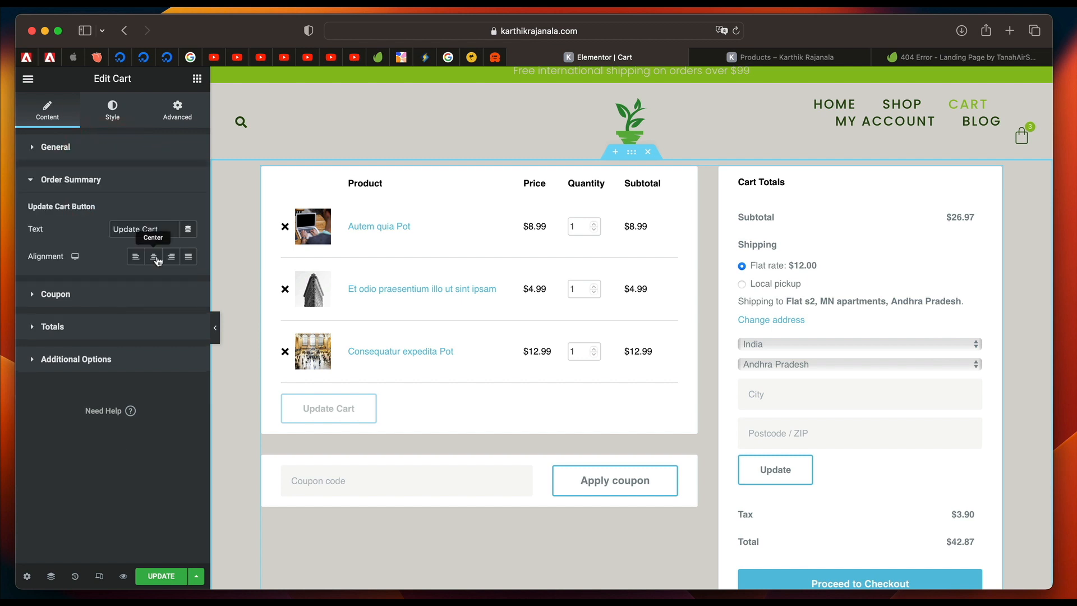
click(154, 256)
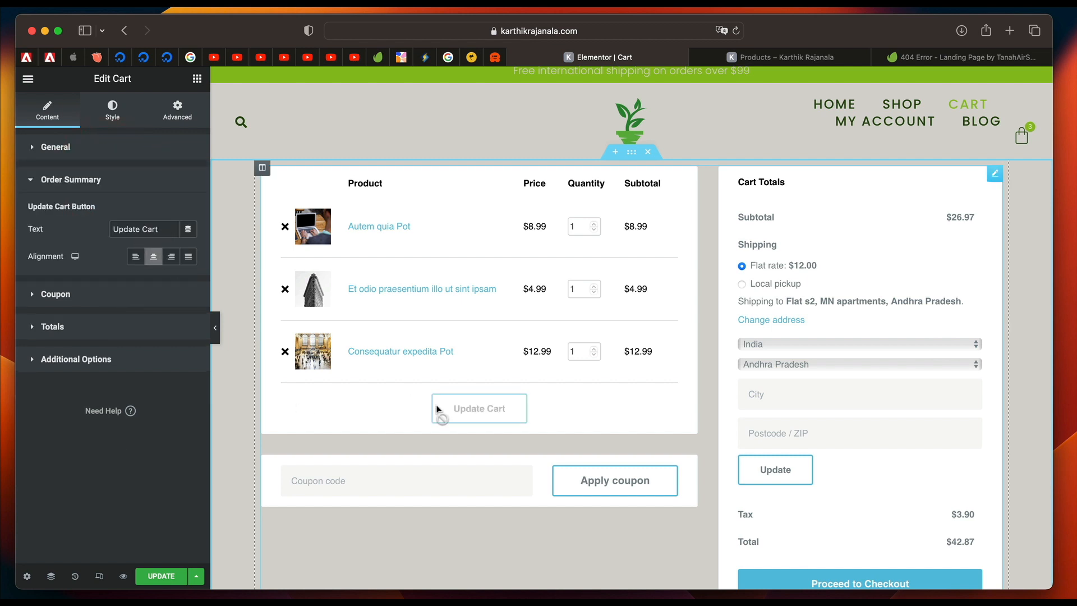
click(136, 256)
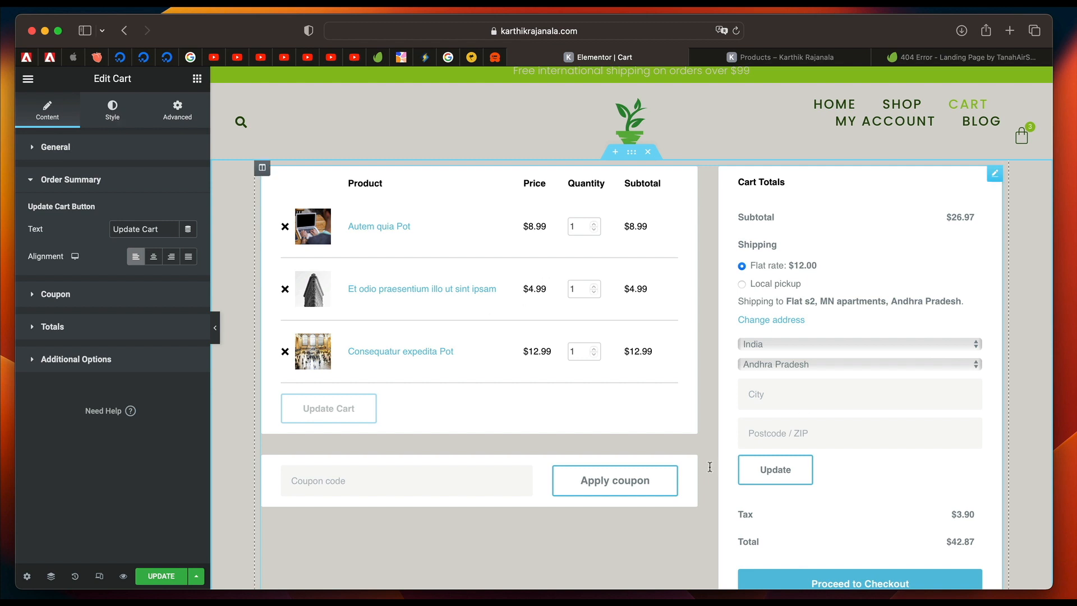
scroll(607, 490, down, 3)
scroll(608, 490, up, 2)
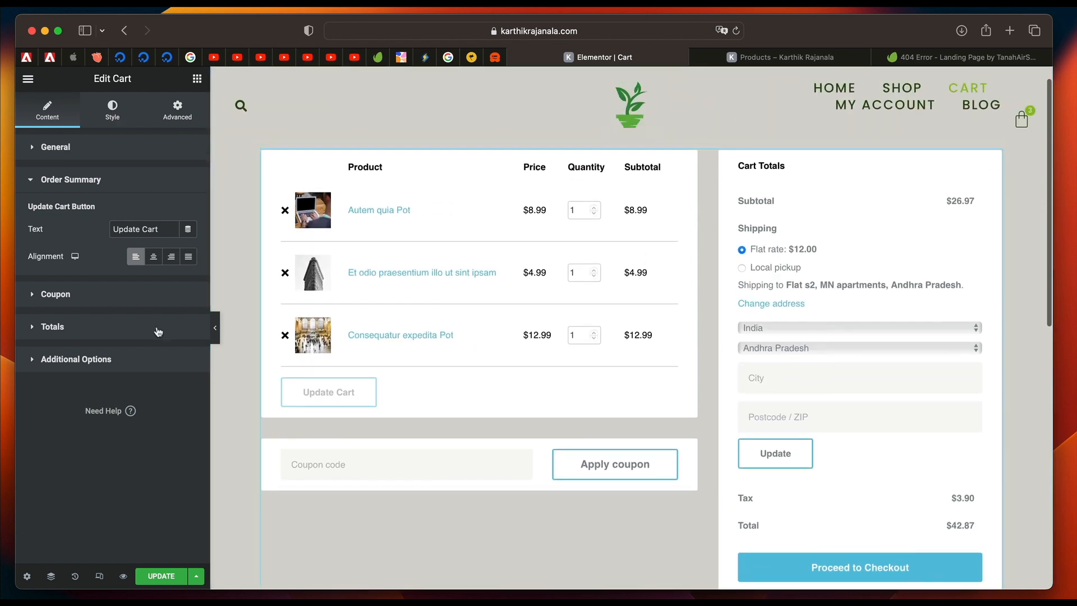
Change the apply coupon button's text to "Have A Coupon" and open the Totals settings.
click(99, 298)
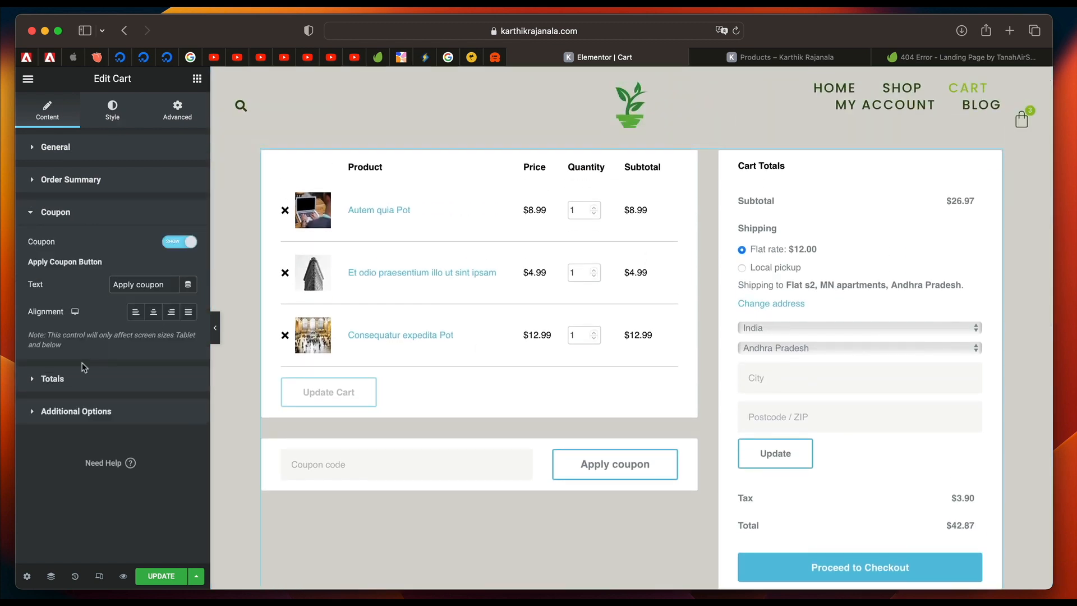
triple_click(161, 278)
text(H)
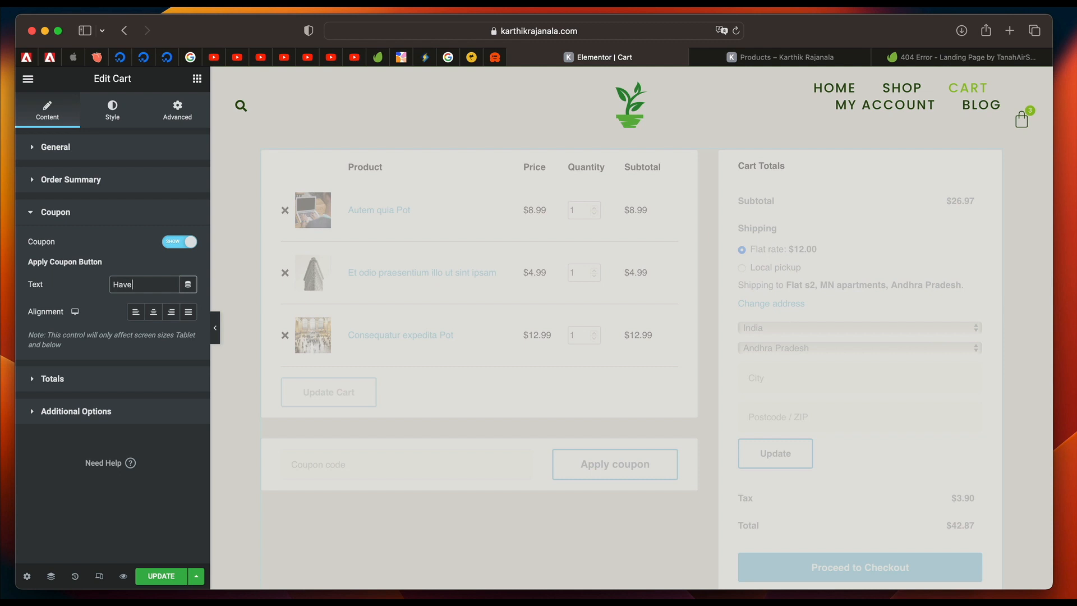
text(ave)
text(A Coupon)
click(52, 379)
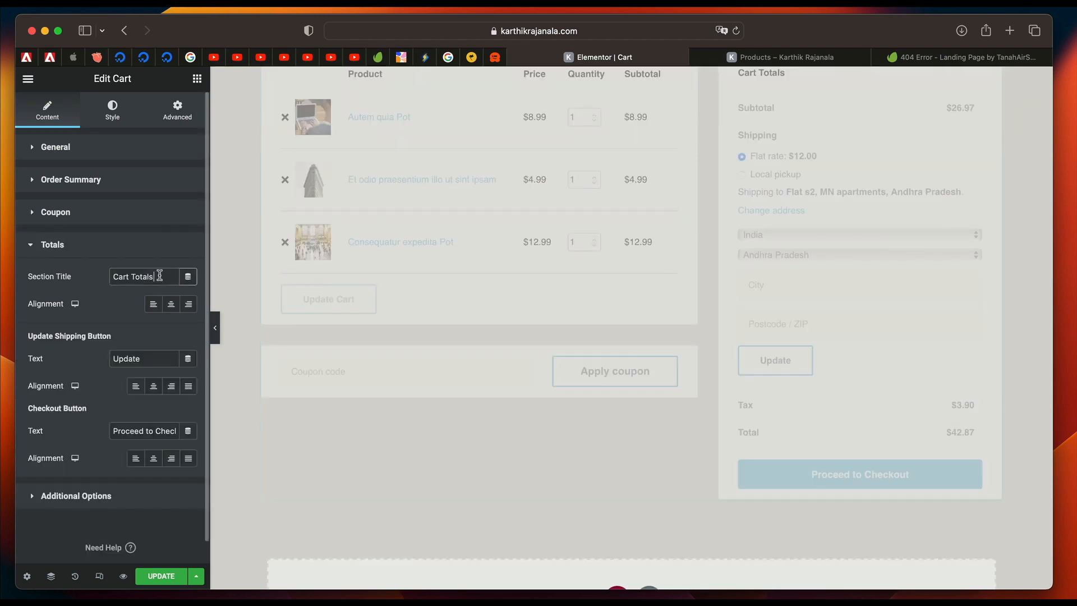
triple_click(160, 276)
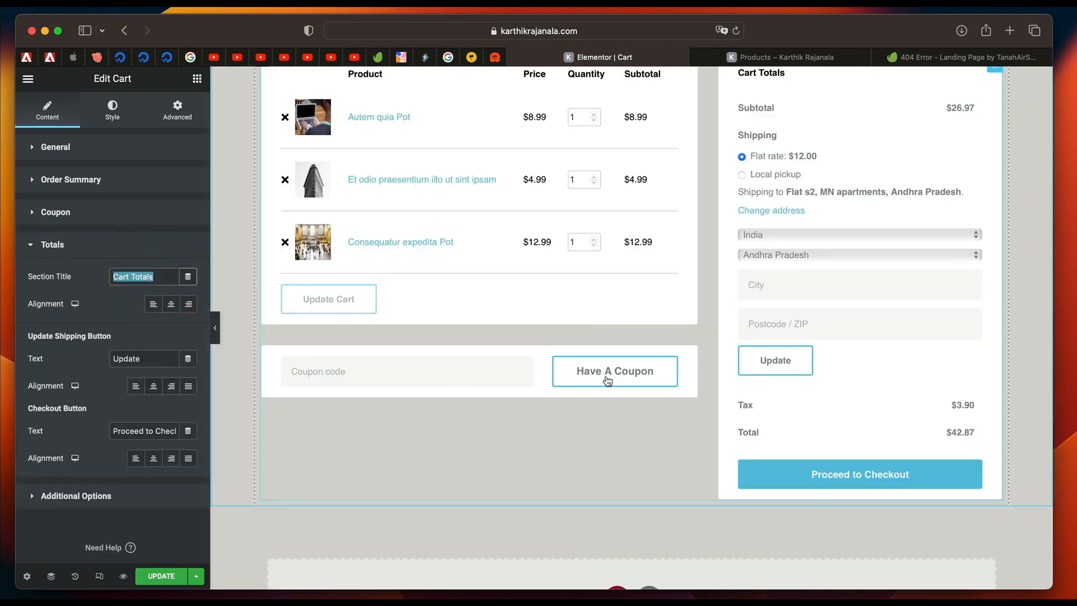
Turn on automatic cart updates with empty cart customization left off, and open the Cart widget's style settings.
click(85, 496)
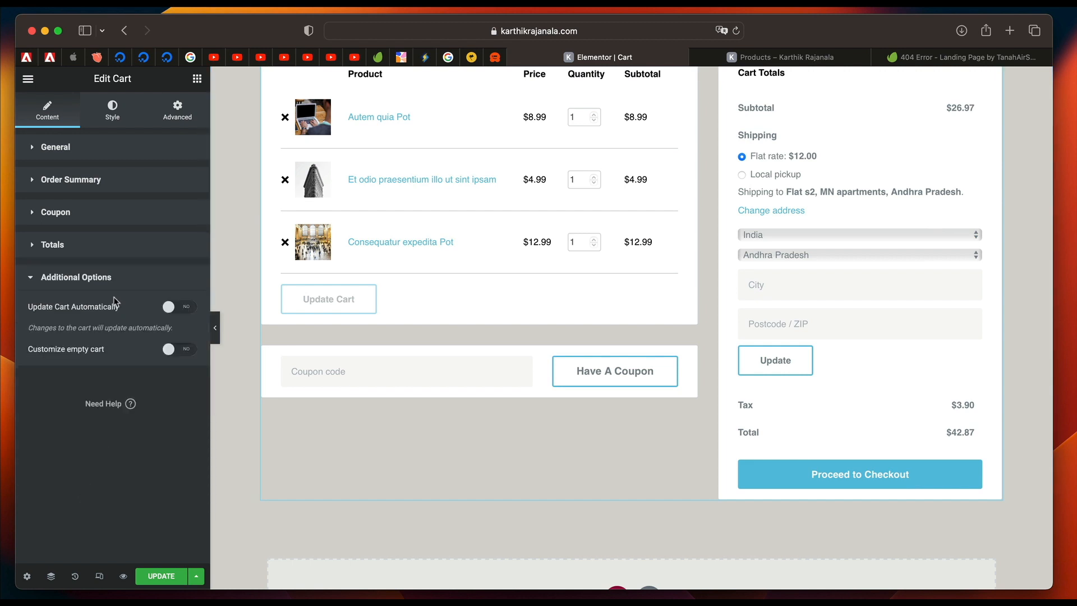
click(169, 307)
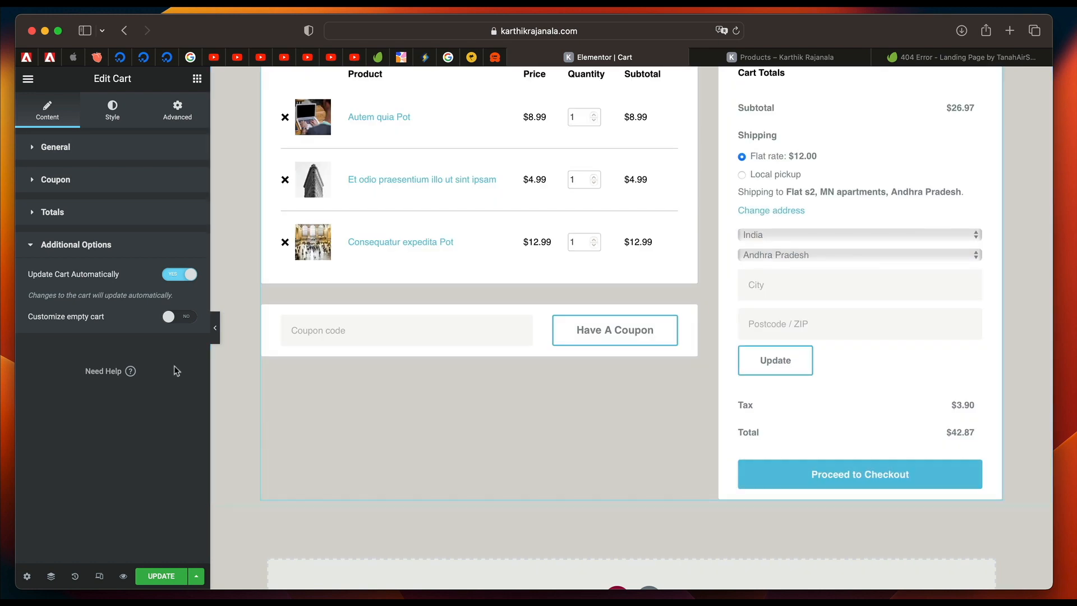
click(180, 319)
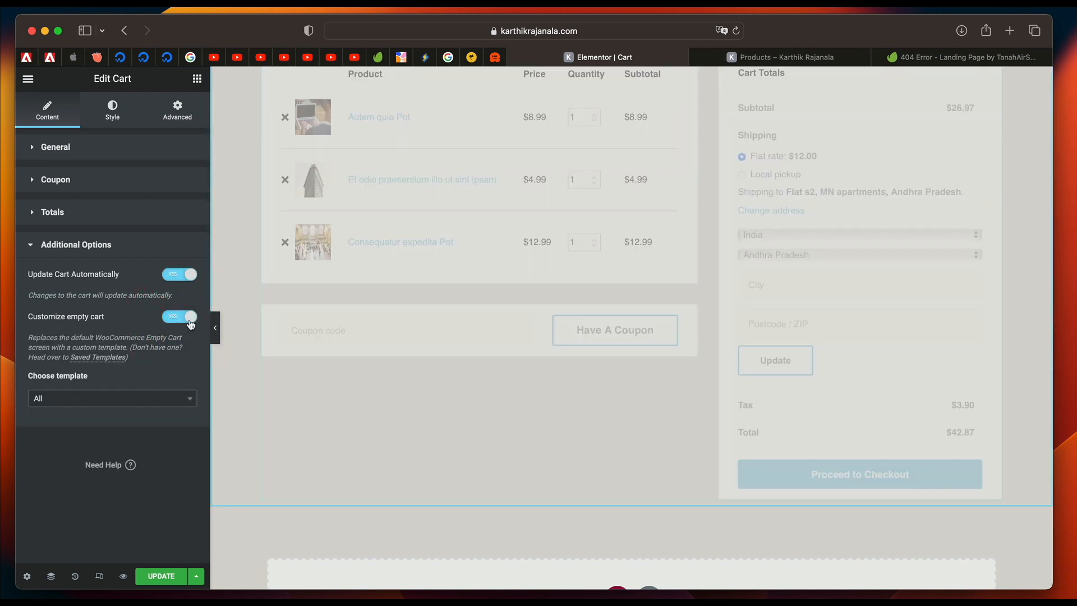
click(188, 320)
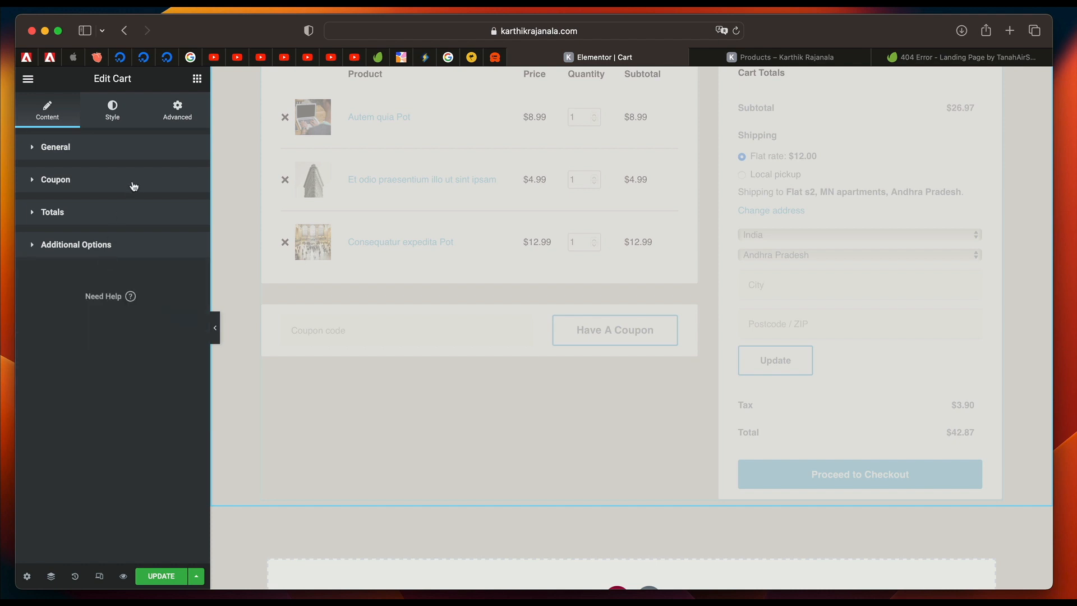
scroll(322, 301, up, 3)
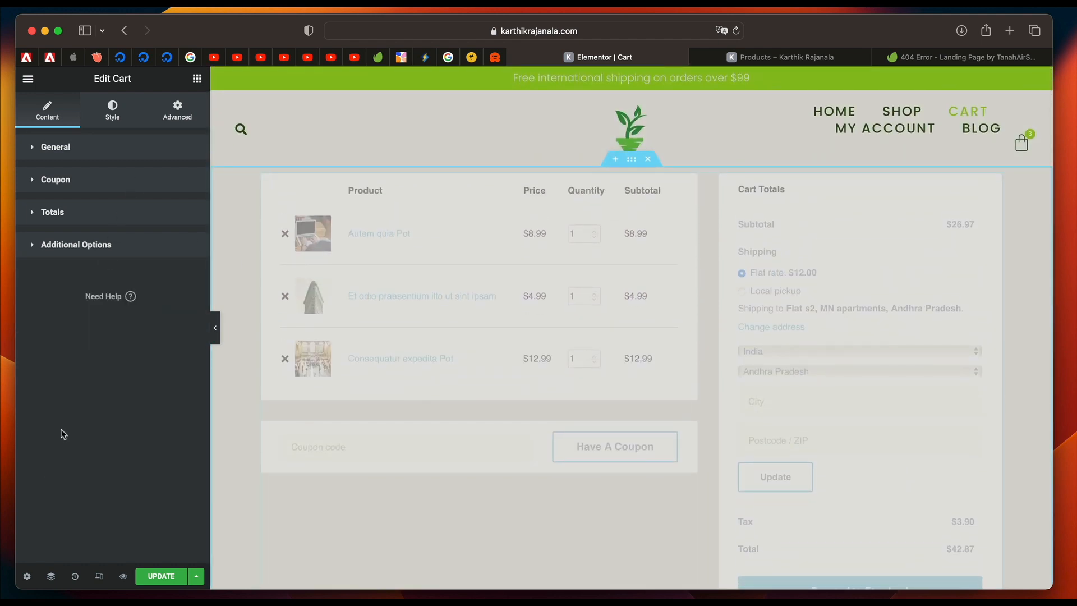
click(112, 119)
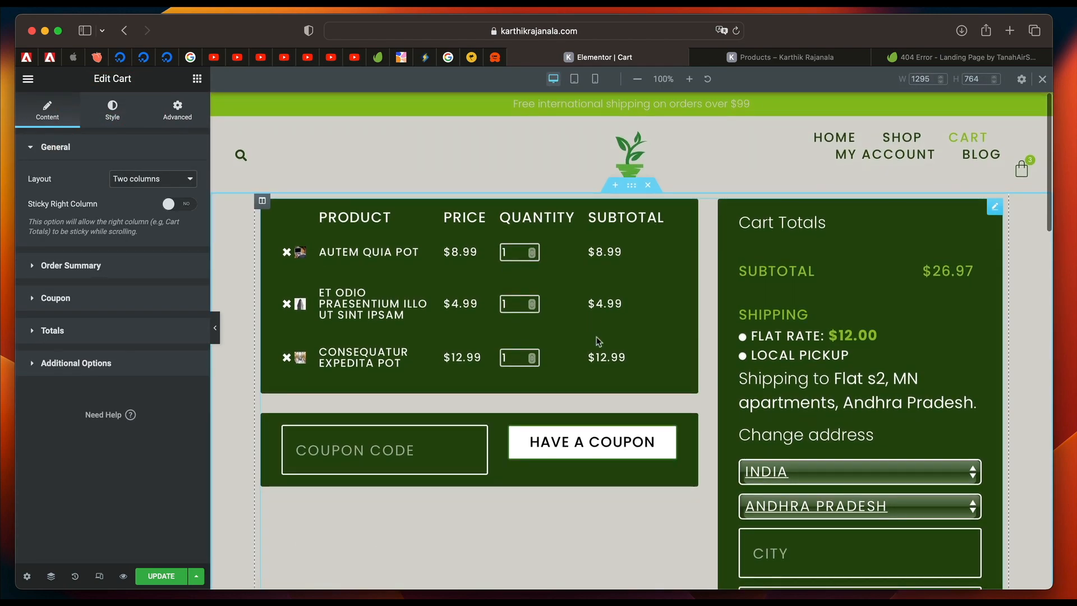
Delete the duplicate unstyled cart section below the dark green styled cart.
scroll(597, 339, down, 5)
scroll(597, 340, up, 5)
scroll(597, 340, down, 9)
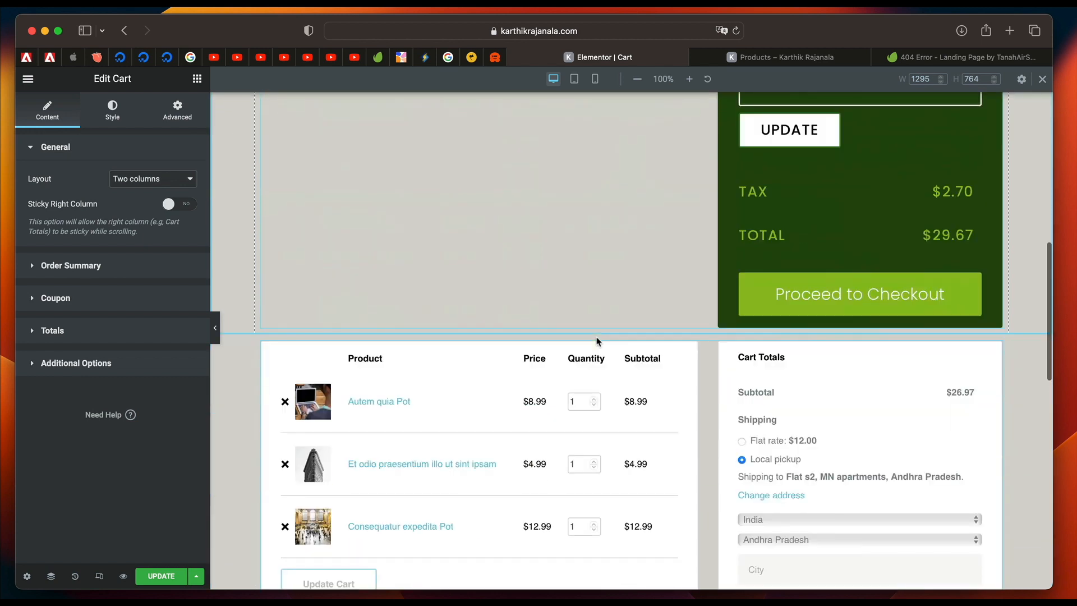
mouse_move(597, 338)
click(649, 330)
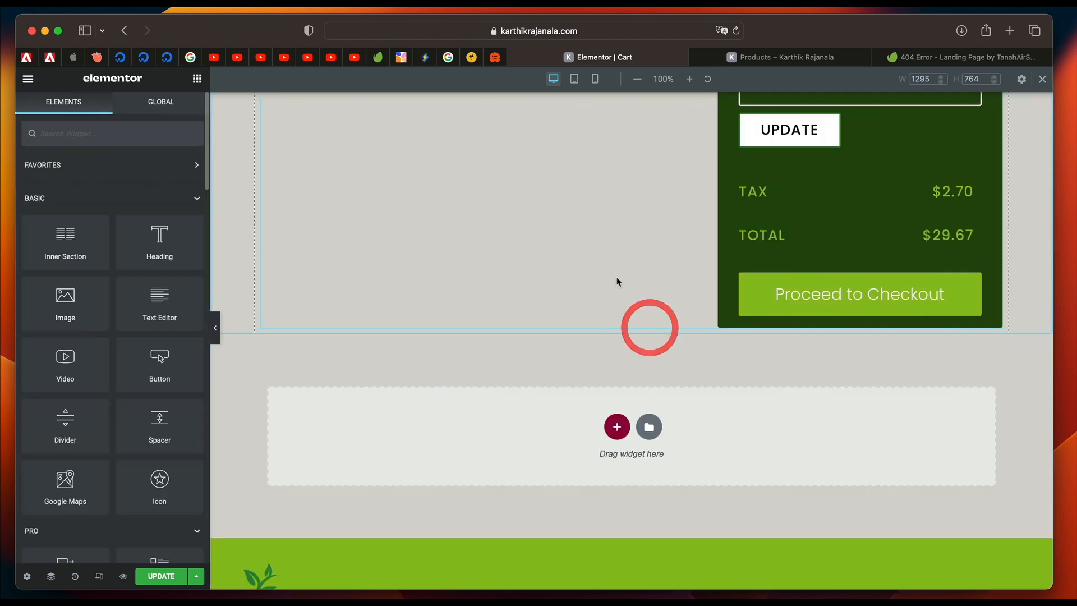
scroll(649, 329, up, 10)
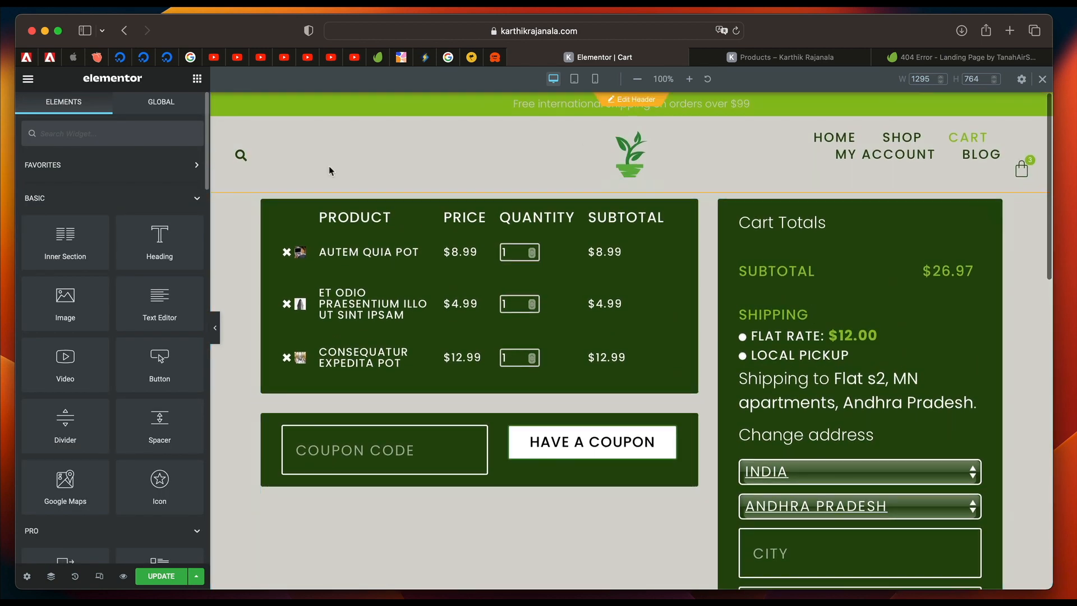
Set the styled cart's title color to the global White Elements color and its title typography to Accent Text 1.
click(590, 247)
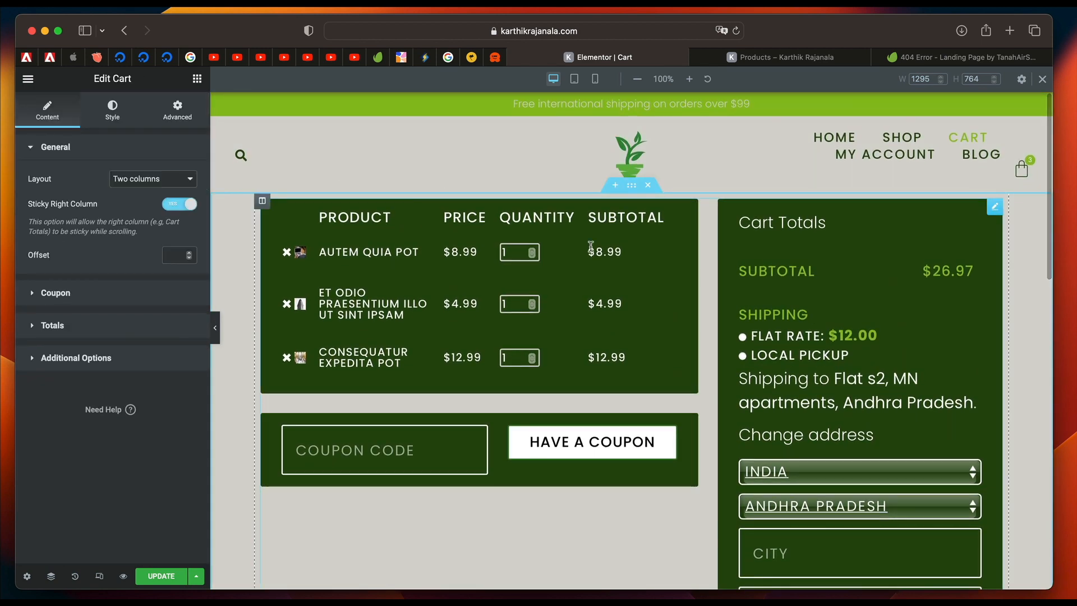
click(122, 114)
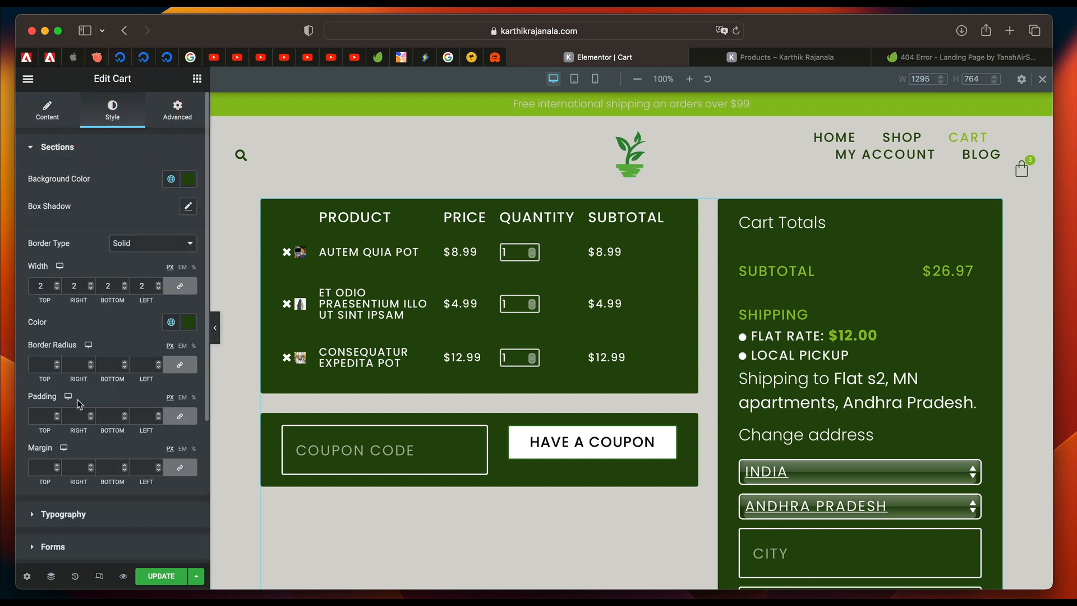
scroll(79, 403, down, 3)
click(63, 389)
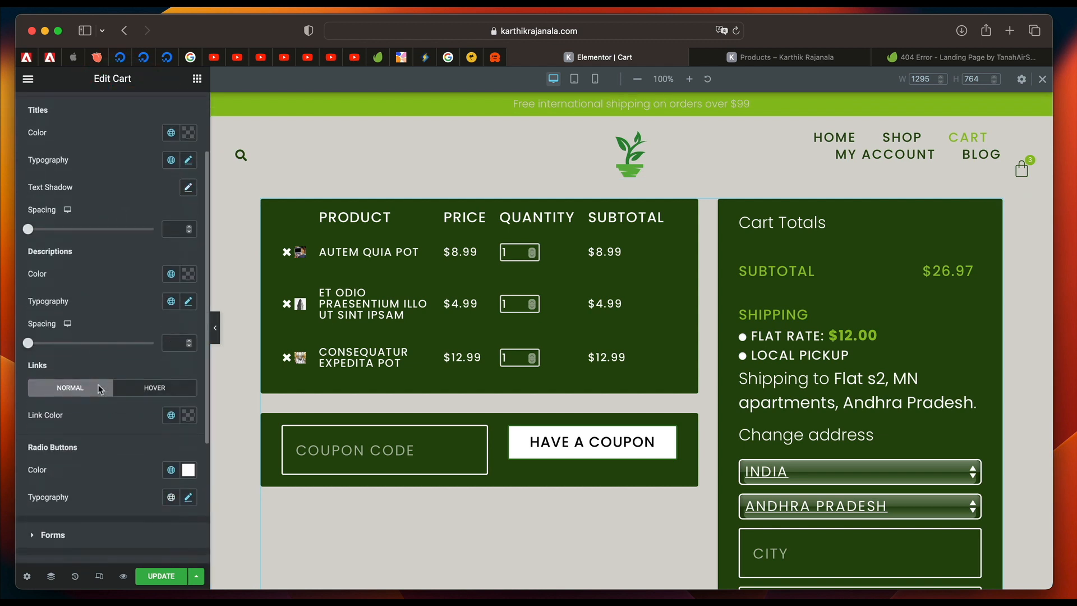
click(172, 133)
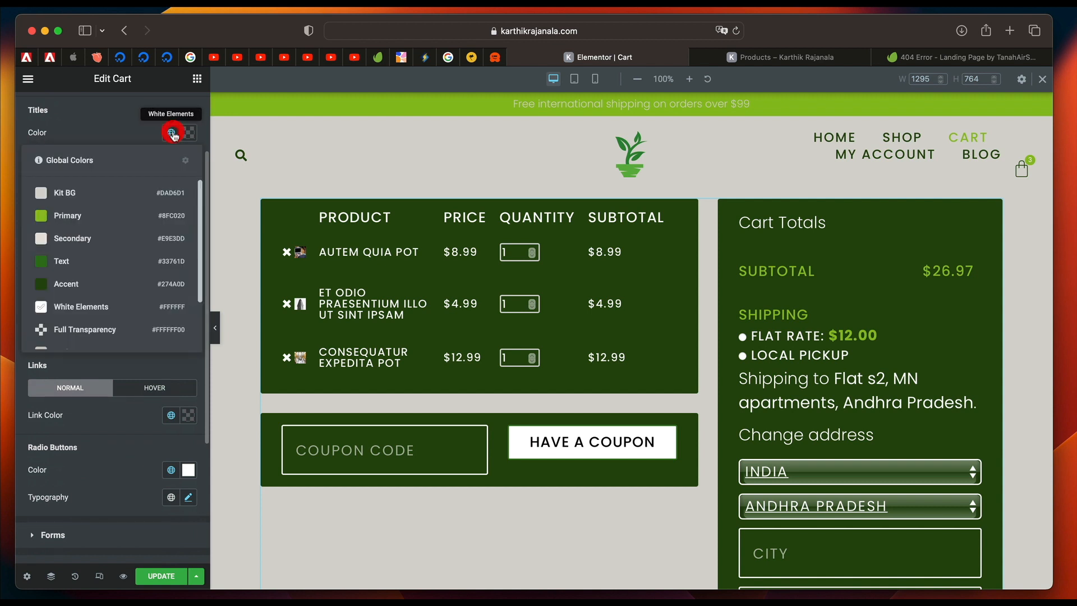
click(125, 114)
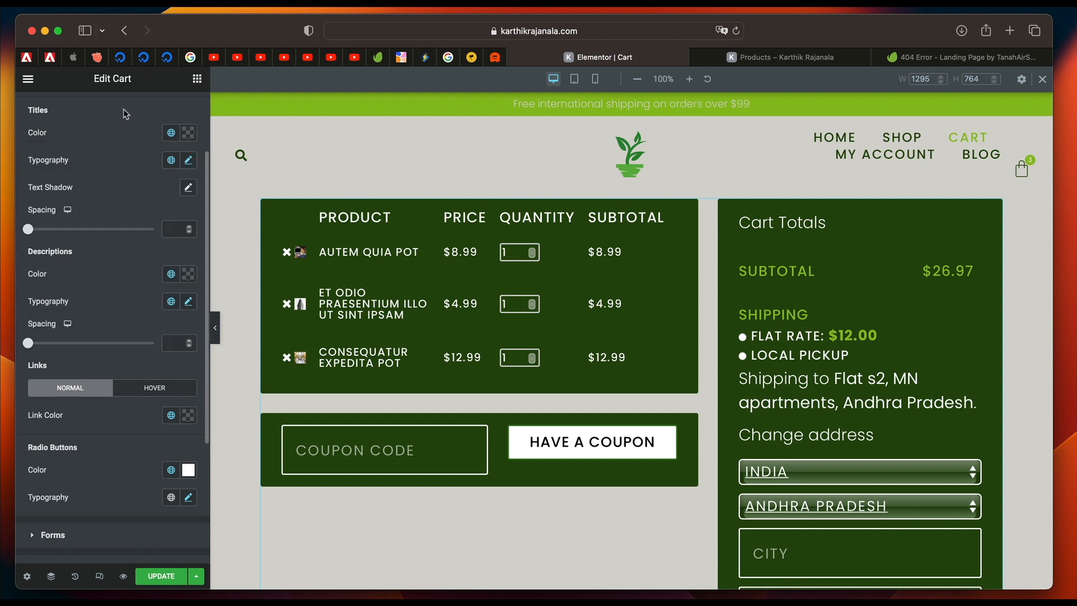
click(189, 135)
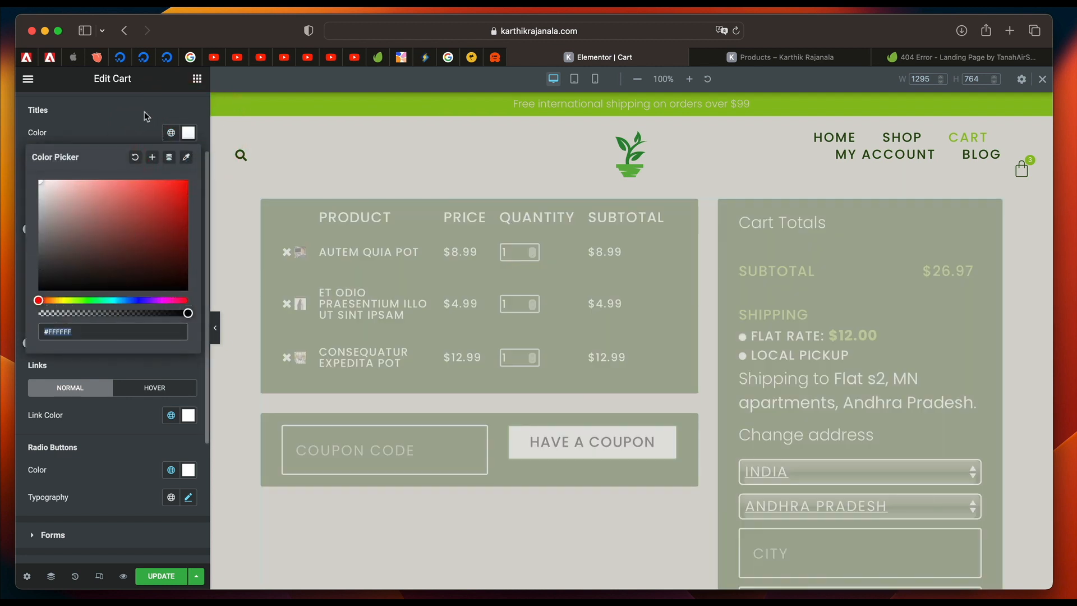
click(145, 112)
click(171, 133)
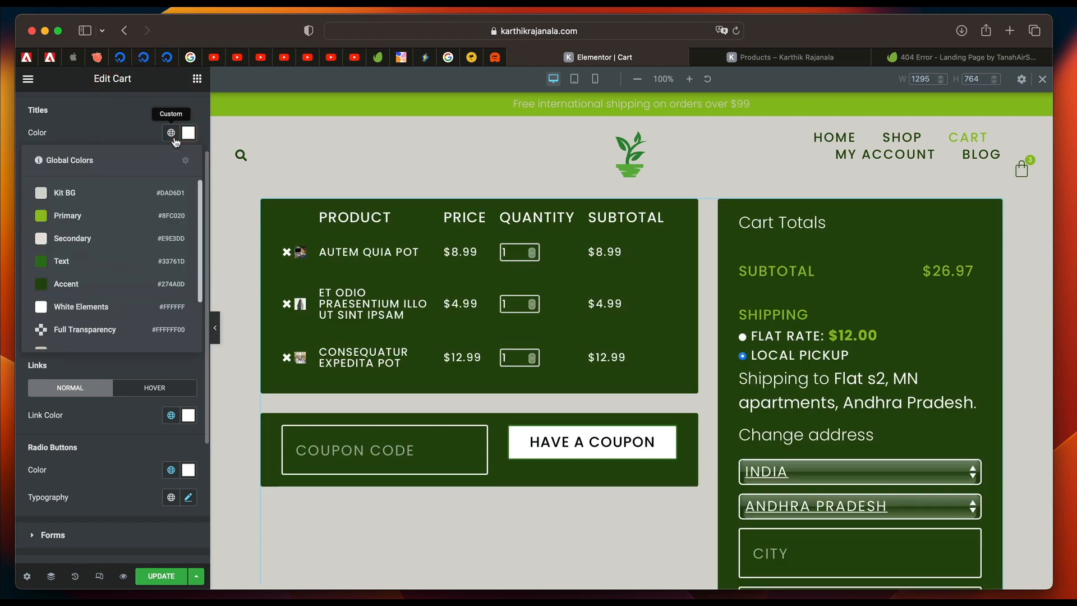
click(104, 307)
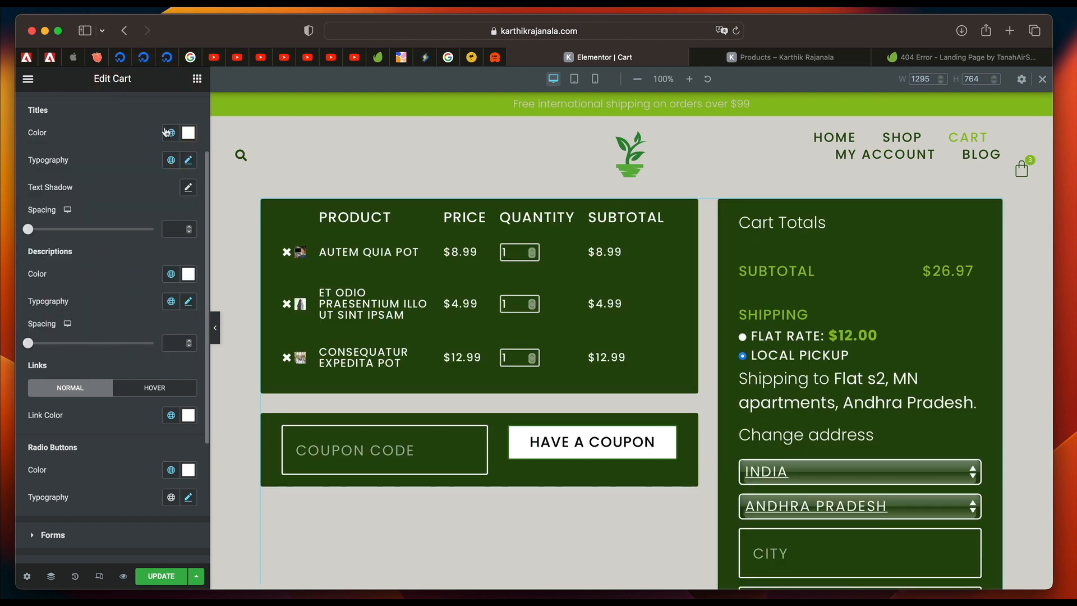
click(172, 162)
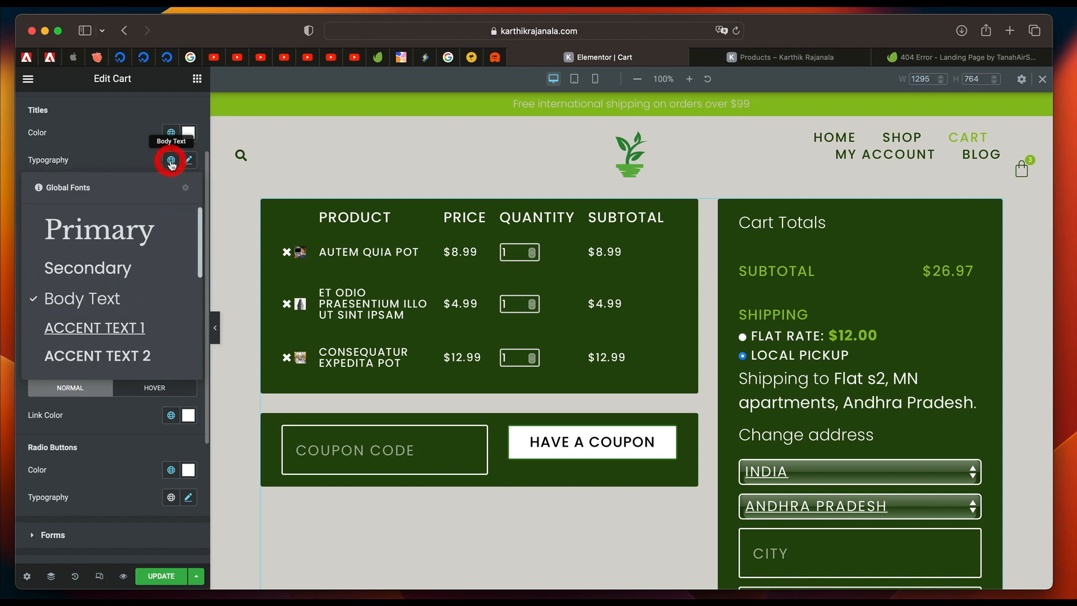
click(122, 335)
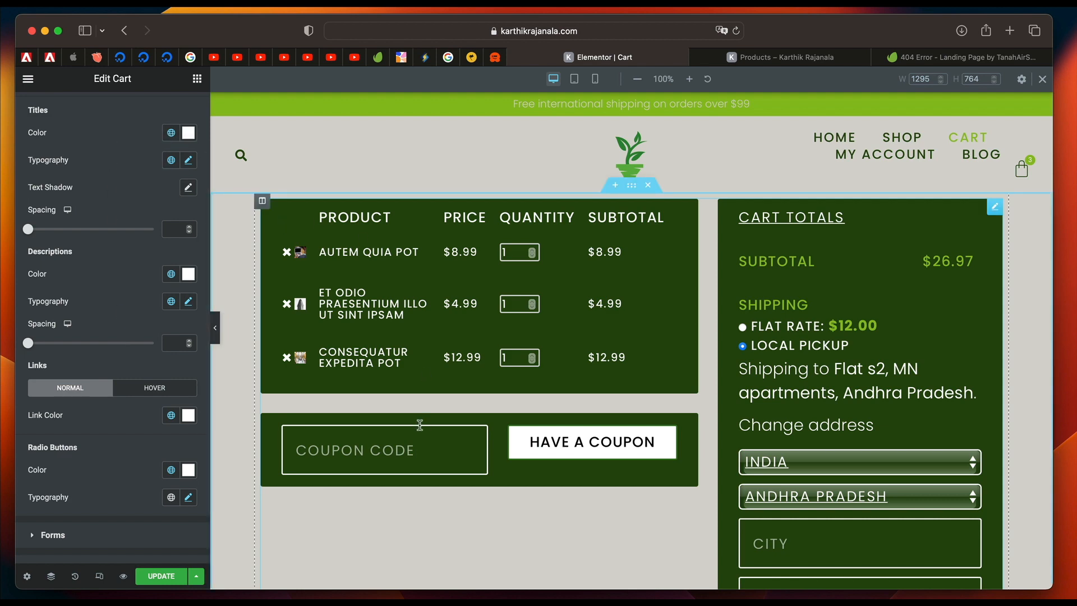
Examine the cart preview and the normal and hover link colors in the Cart widget's typography settings.
scroll(419, 424, down, 5)
scroll(420, 424, down, 5)
scroll(419, 425, up, 8)
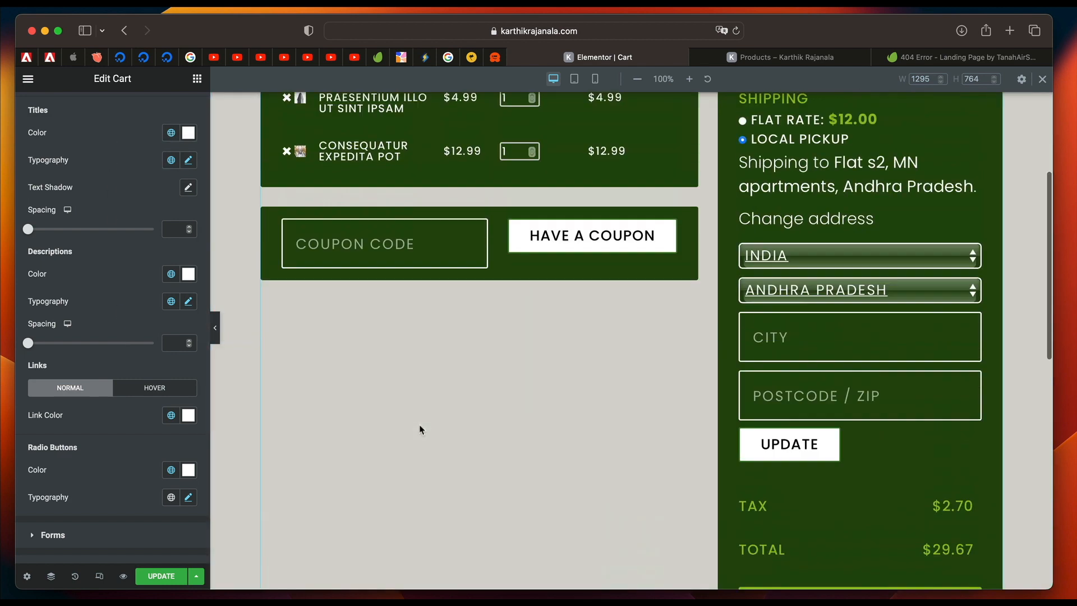
scroll(117, 281, down, 3)
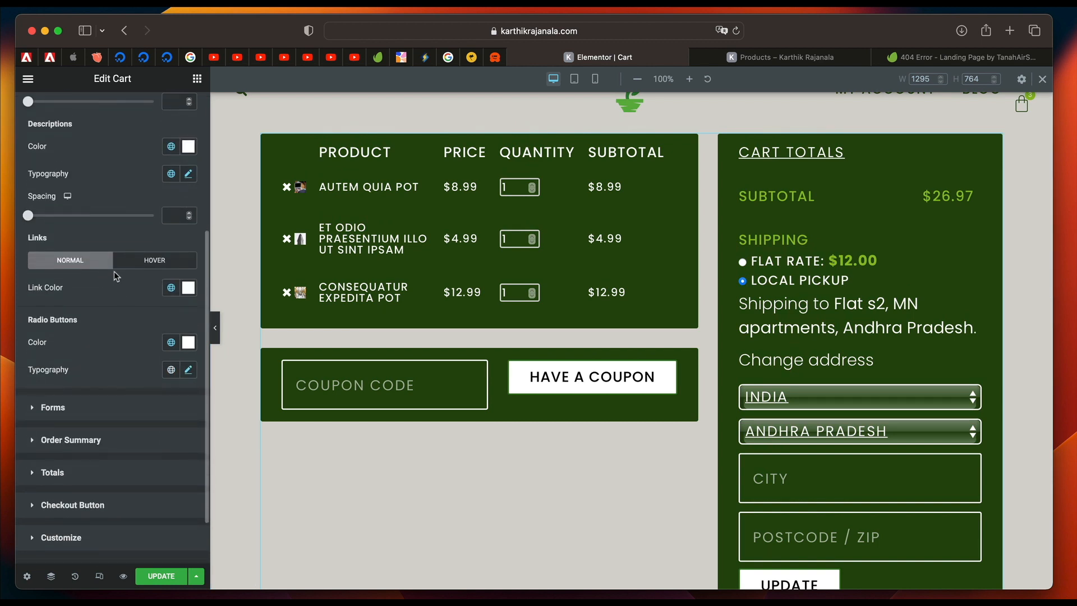
click(171, 287)
scroll(90, 477, down, 3)
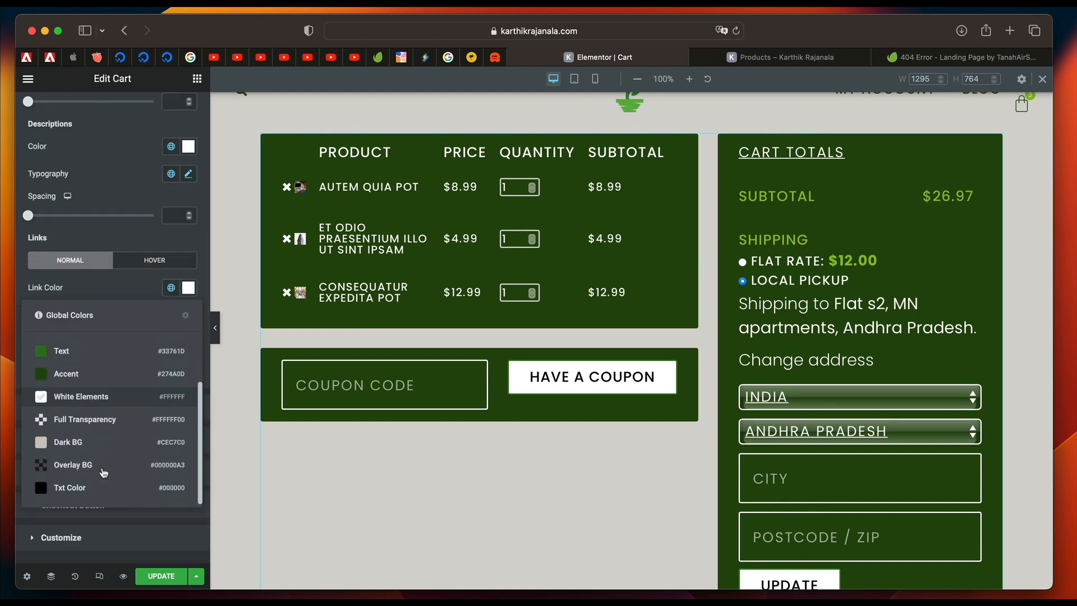
click(125, 288)
click(156, 261)
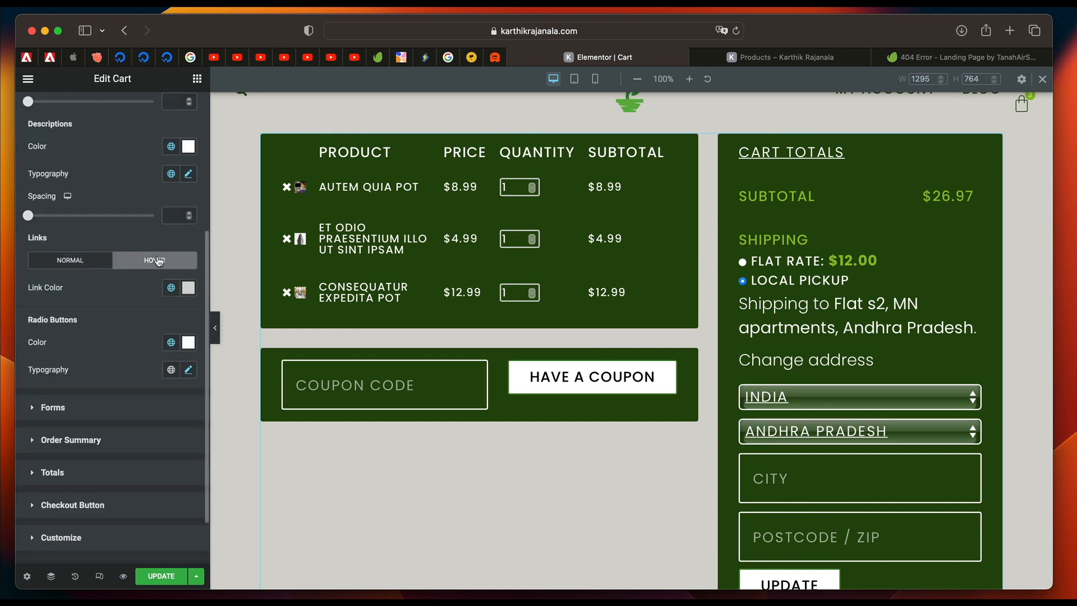
click(98, 265)
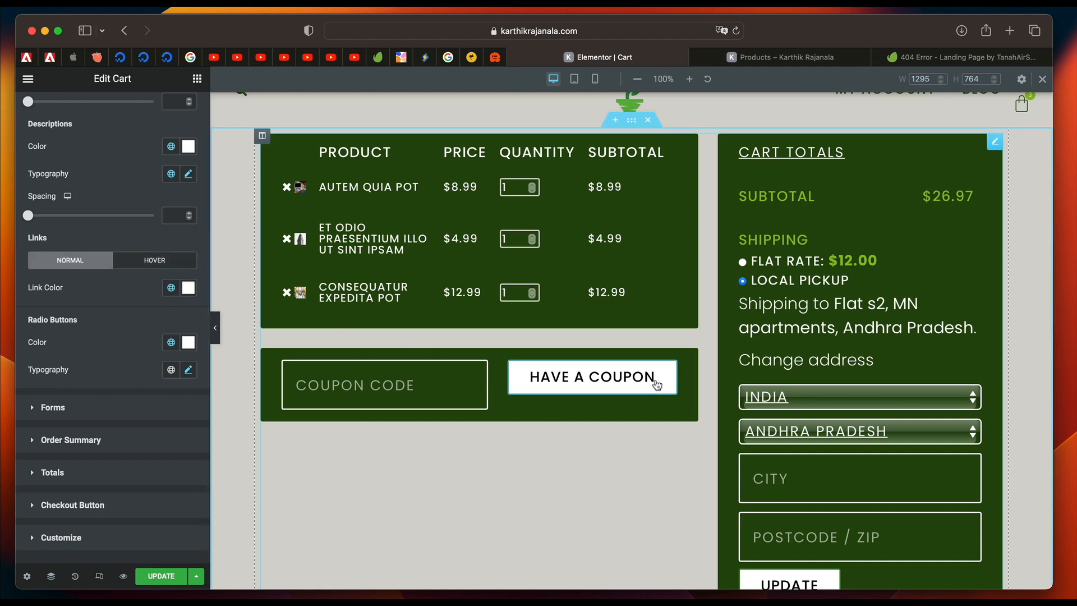
scroll(901, 477, down, 4)
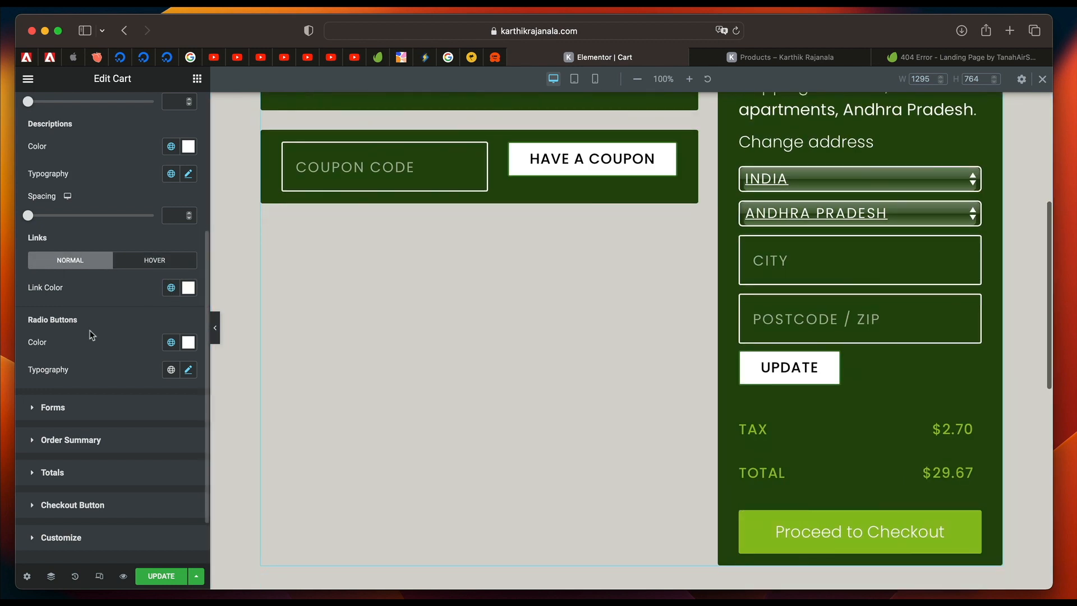
Open the Cart widget's Forms styling and set the field text color on focus to the global Secondary color.
scroll(89, 331, down, 3)
click(168, 341)
click(171, 290)
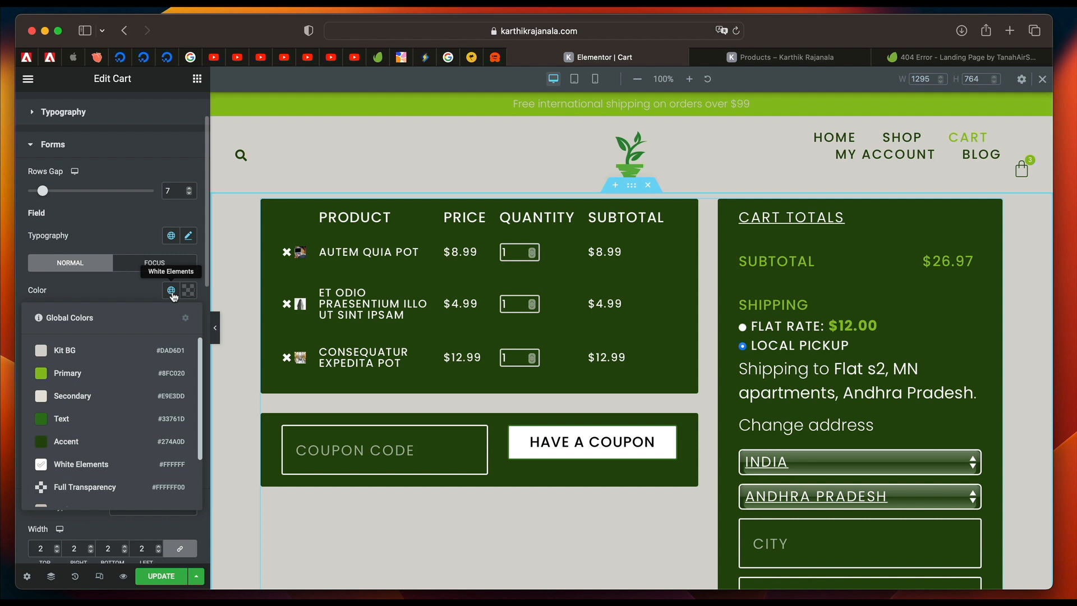
scroll(134, 406, down, 2)
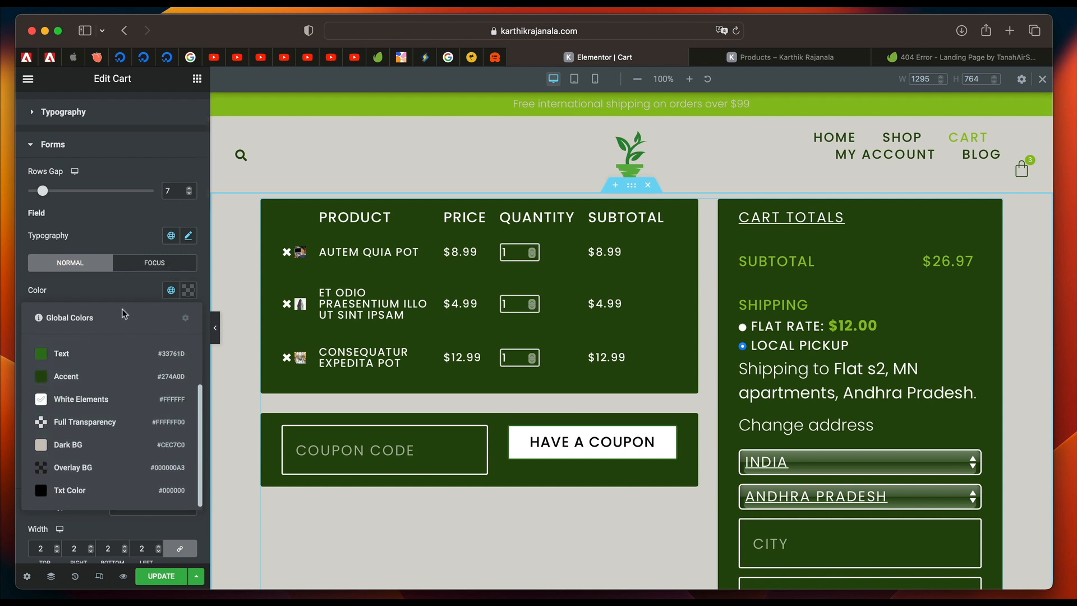
click(123, 283)
click(162, 264)
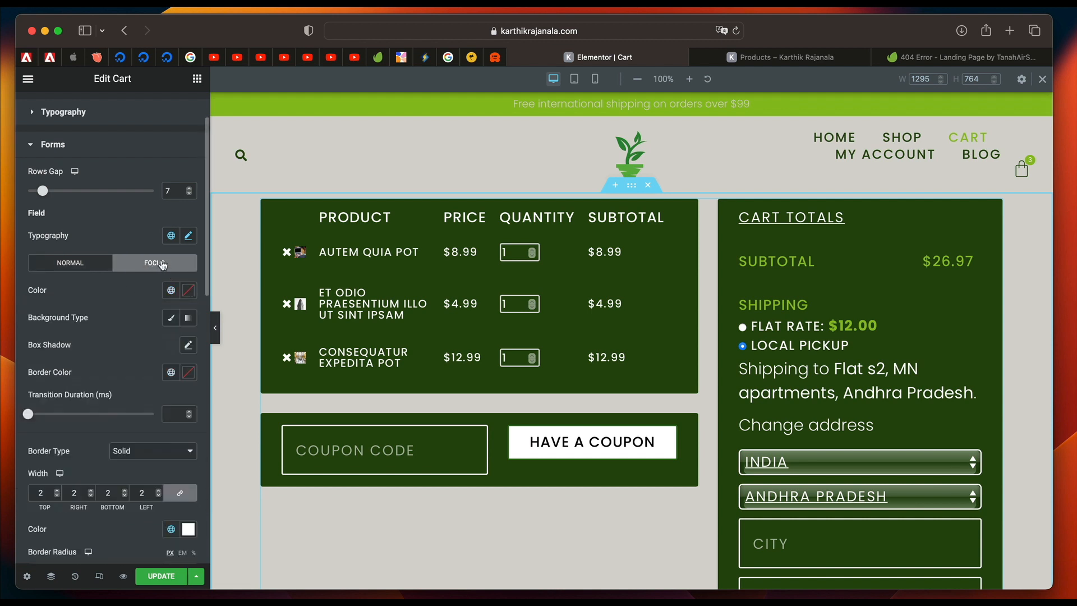
click(172, 290)
click(112, 398)
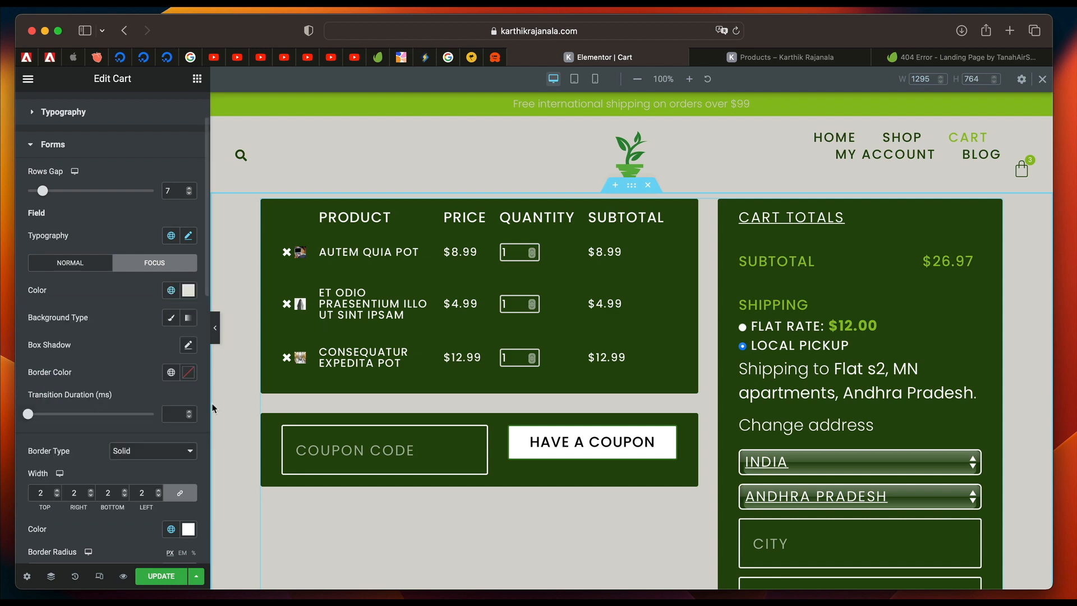
Test the form field styling with sample text in the City field, clear it, and check the country selector in the preview.
click(859, 543)
text(ccx c xc)
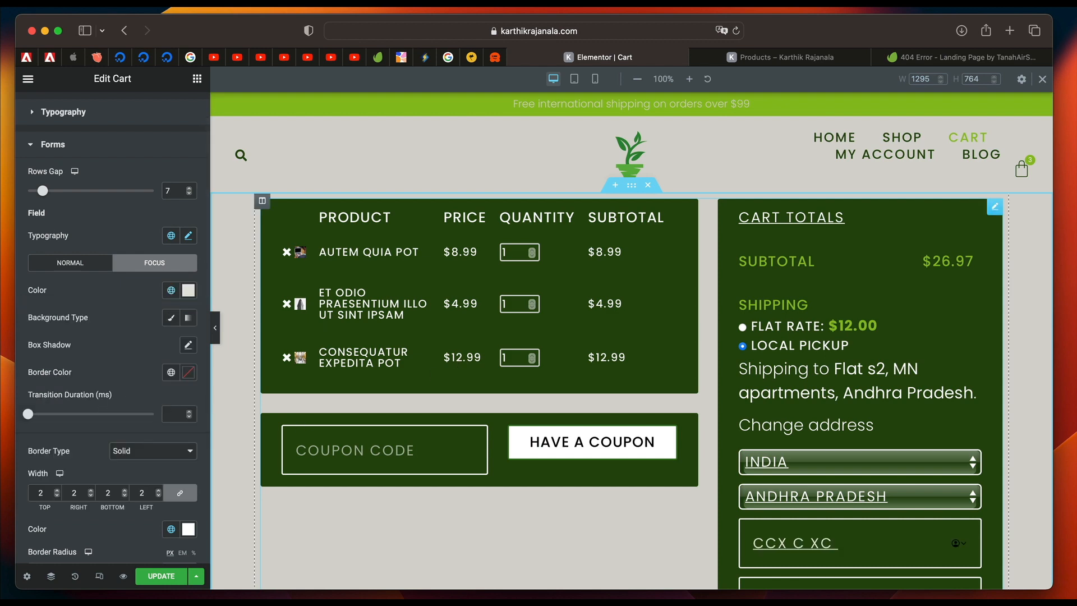
key(super+a)
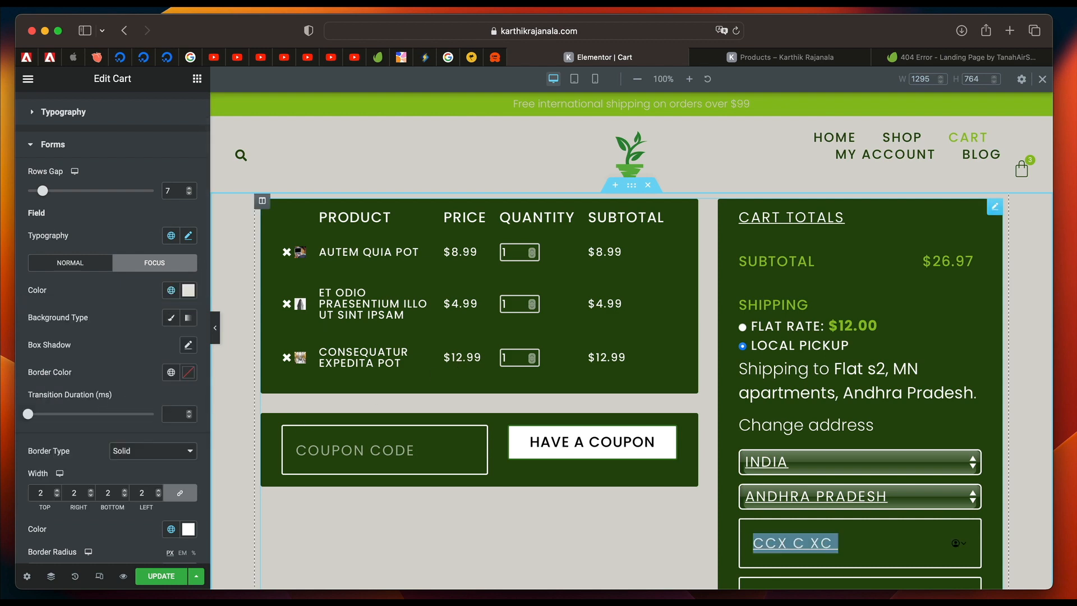
key(BackSpace)
scroll(823, 357, down, 5)
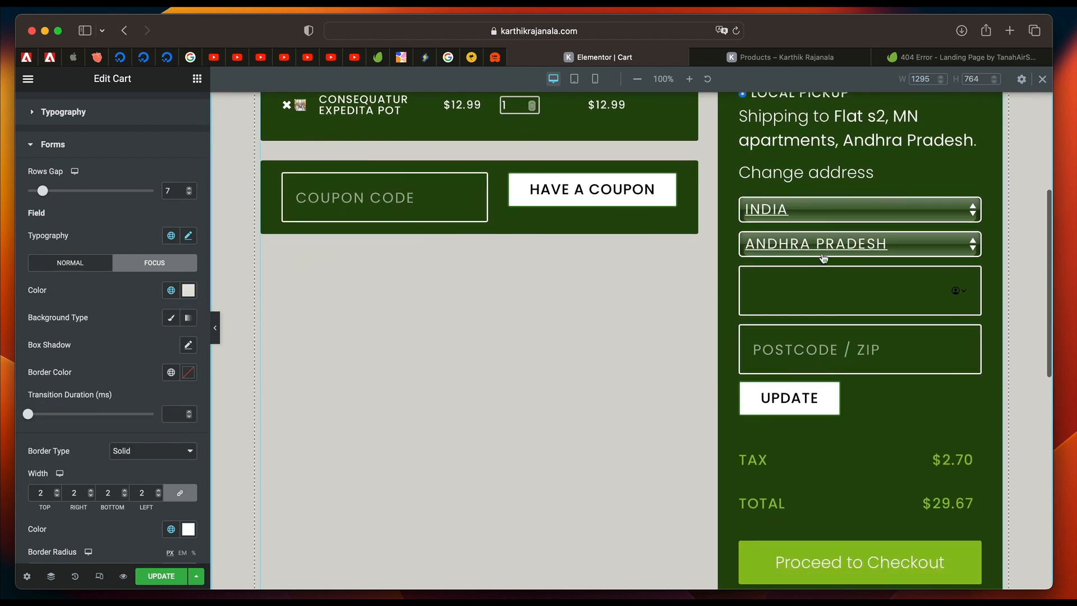
scroll(821, 354, up, 3)
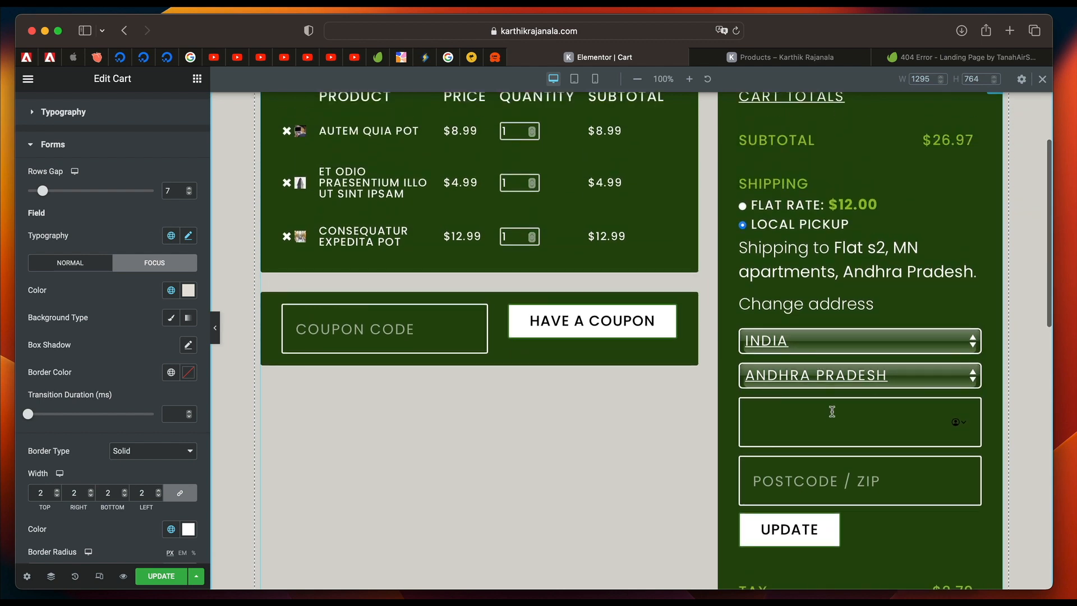
scroll(817, 469, down, 4)
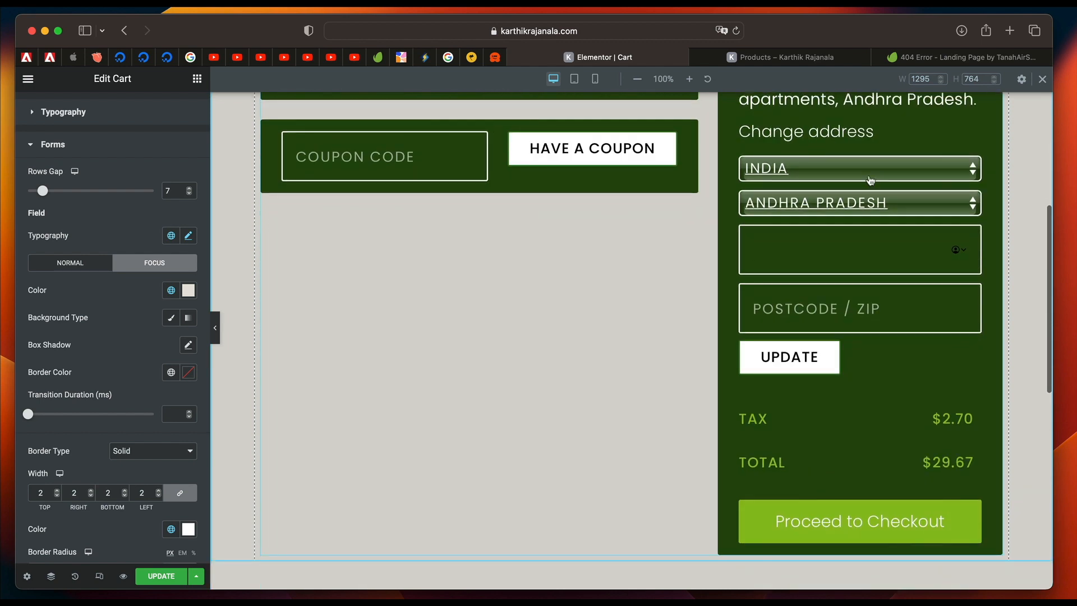
click(870, 180)
click(657, 294)
scroll(757, 337, up, 5)
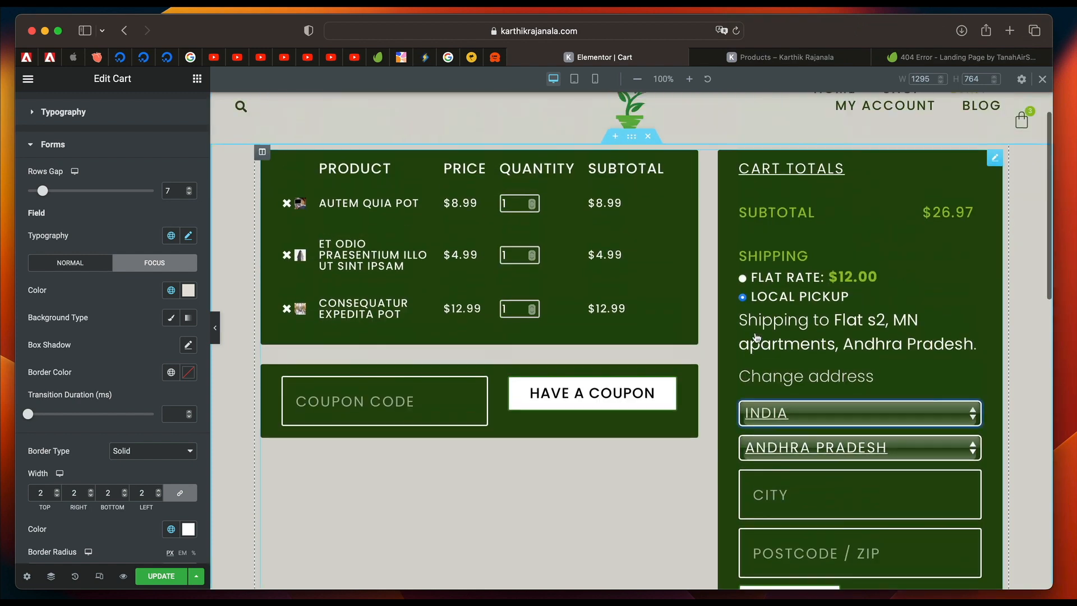
scroll(756, 337, up, 1)
scroll(617, 302, down, 3)
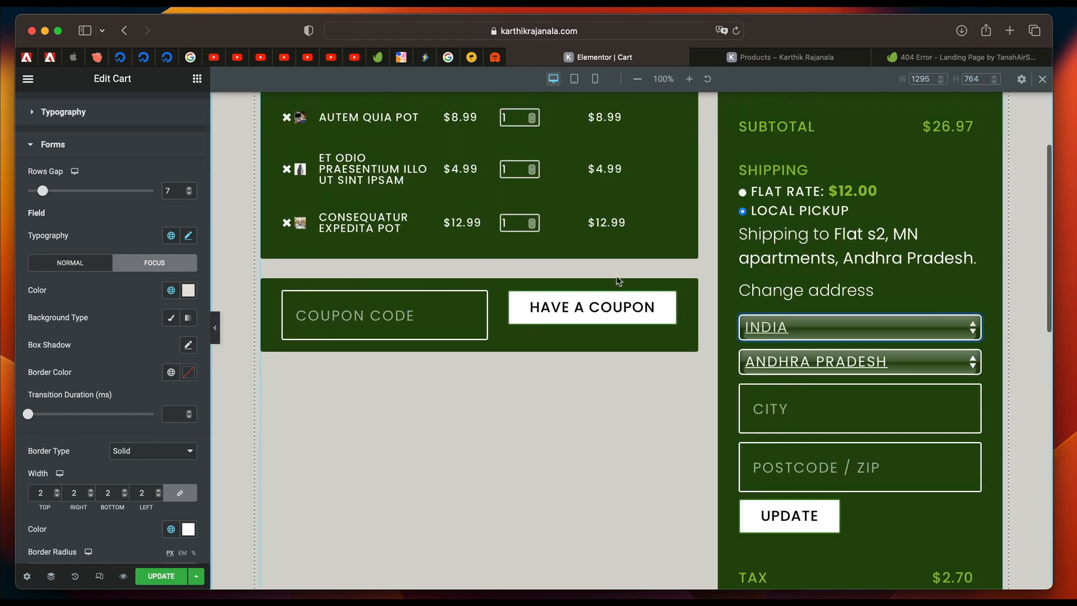
Review the remaining form styling and the Order Summary's title color, typography, divider, quantity border and remove icon settings.
scroll(79, 351, down, 10)
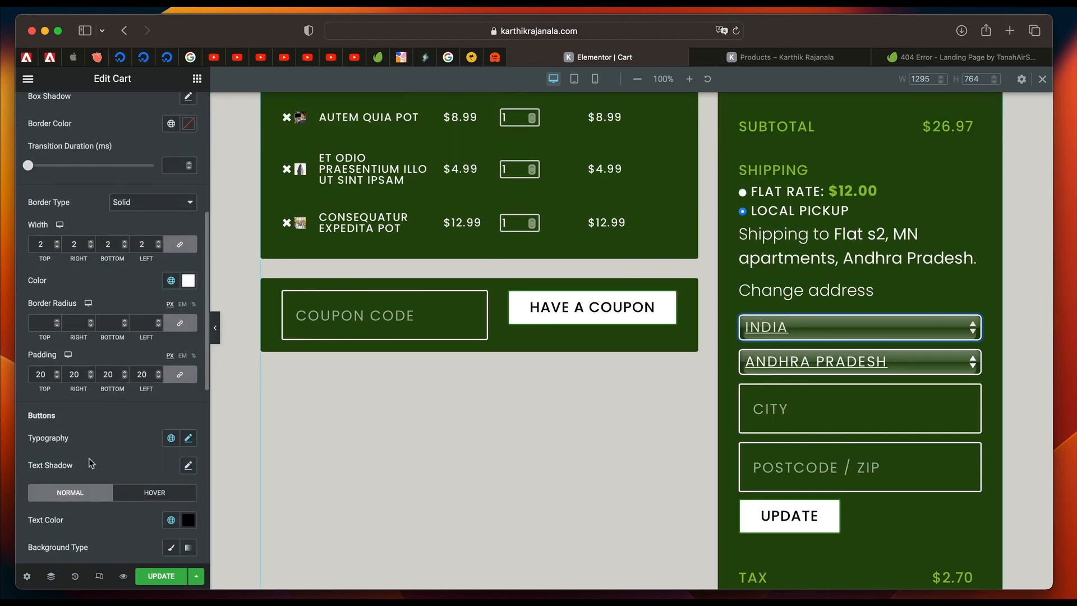
scroll(90, 461, down, 5)
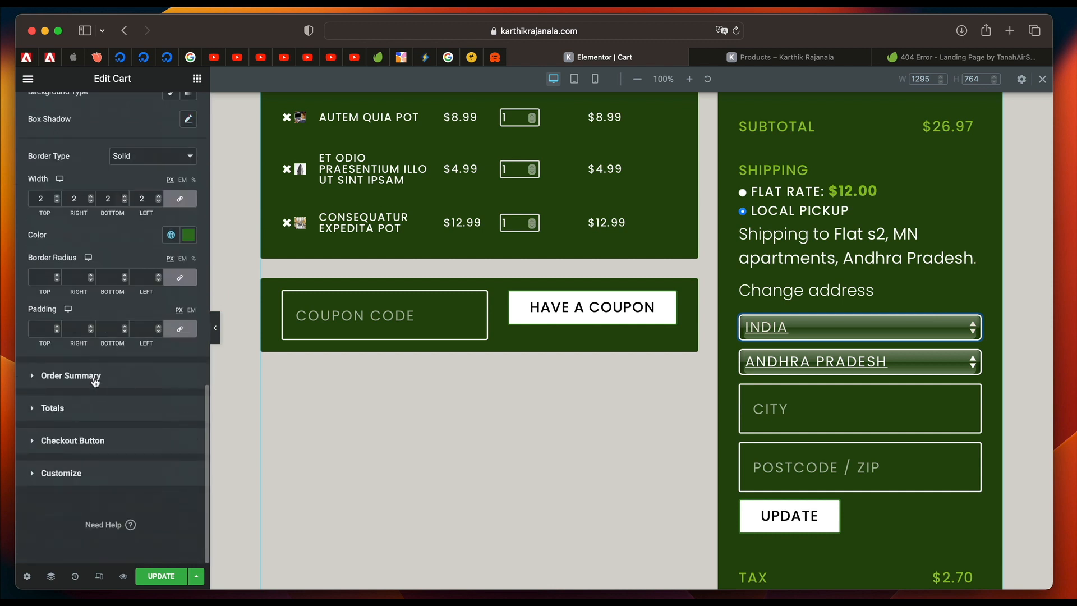
click(70, 375)
scroll(113, 326, down, 2)
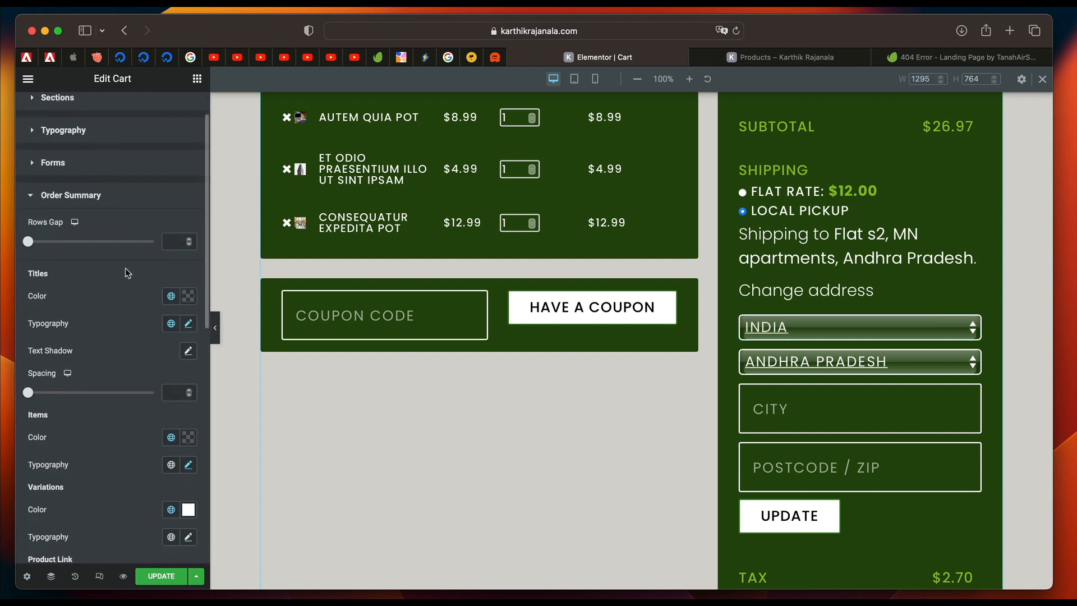
click(170, 303)
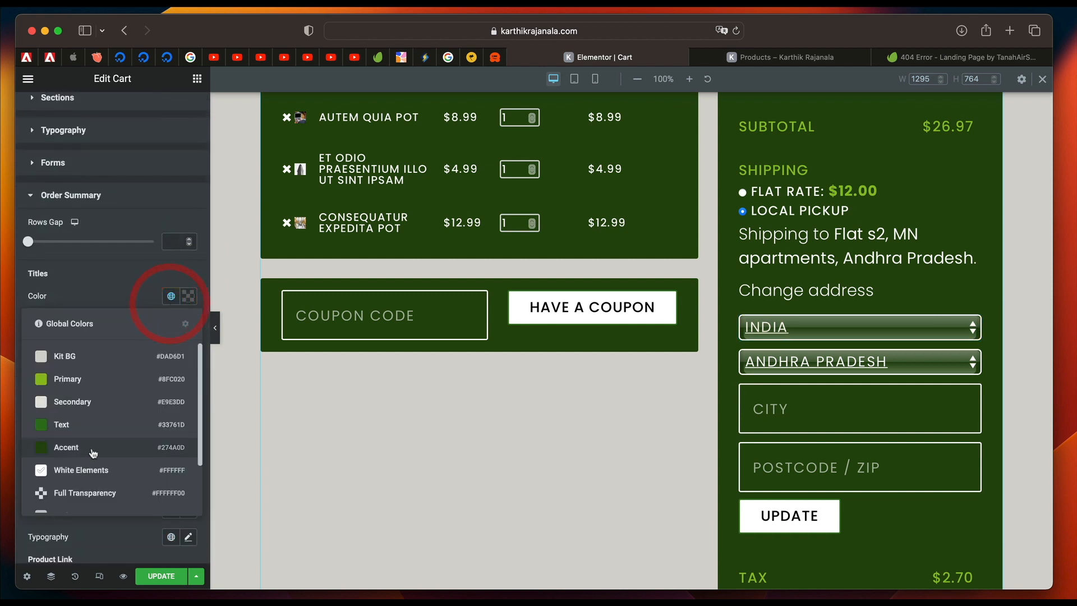
click(133, 277)
scroll(138, 264, down, 4)
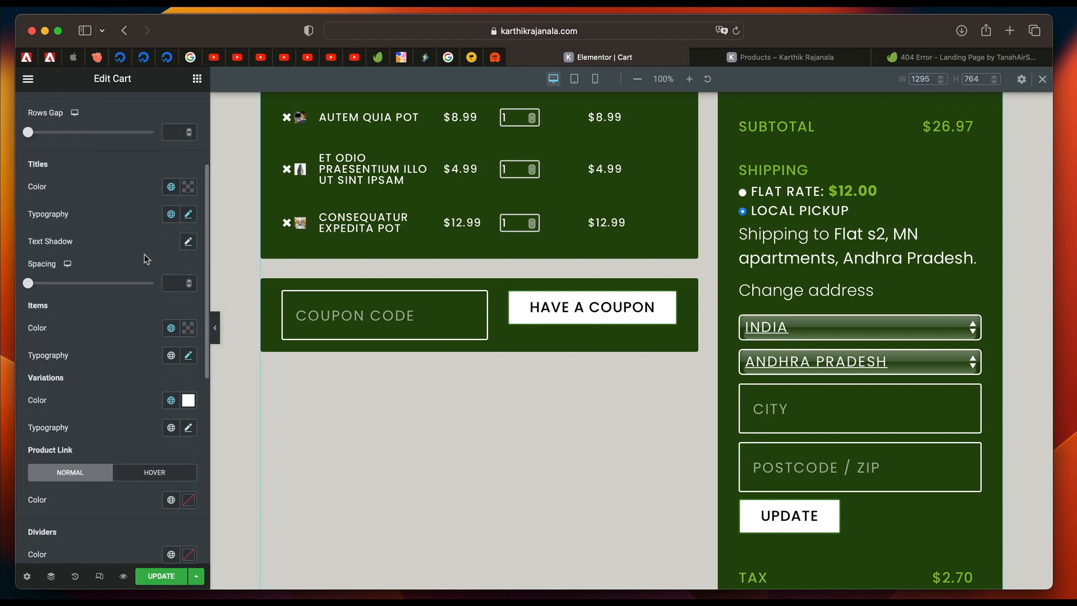
click(171, 214)
click(140, 212)
scroll(136, 212, down, 4)
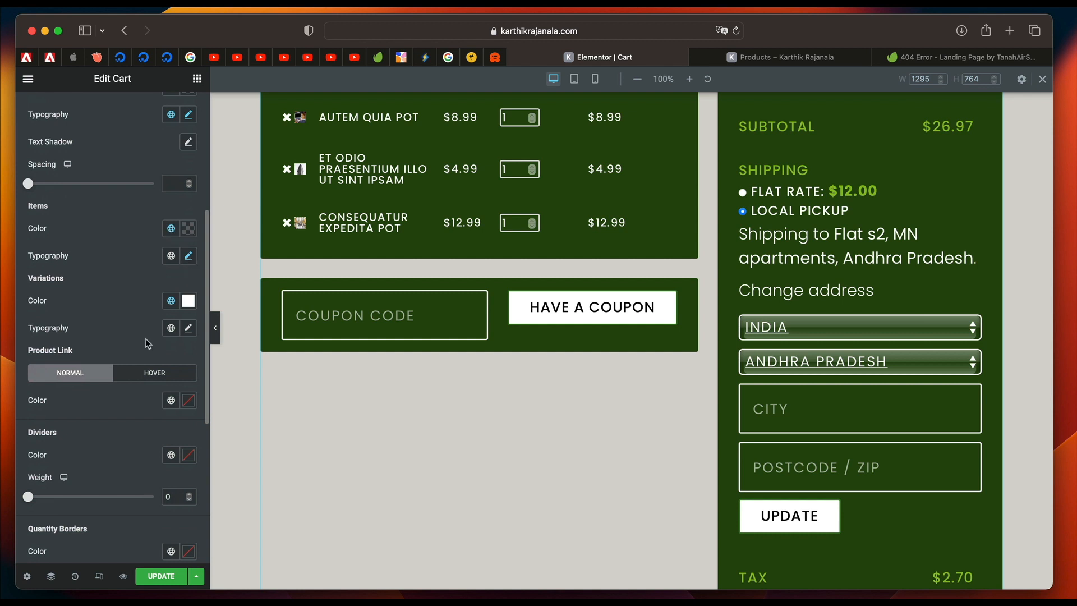
scroll(116, 325, down, 4)
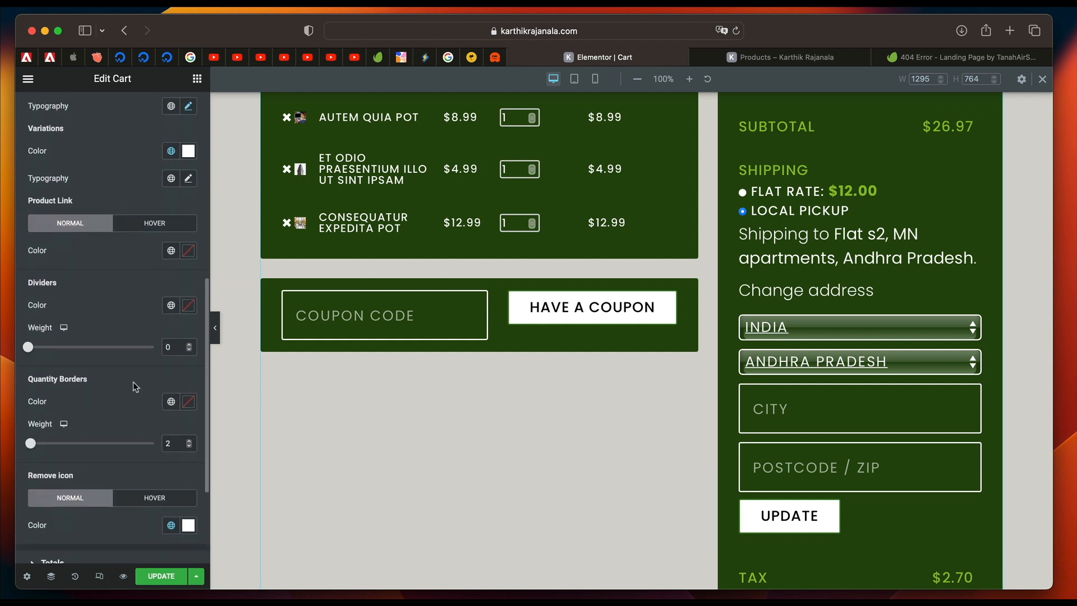
scroll(133, 381, down, 5)
Set the Titles & Totals color in the Cart widget's Totals styling to the global White Elements color.
click(106, 441)
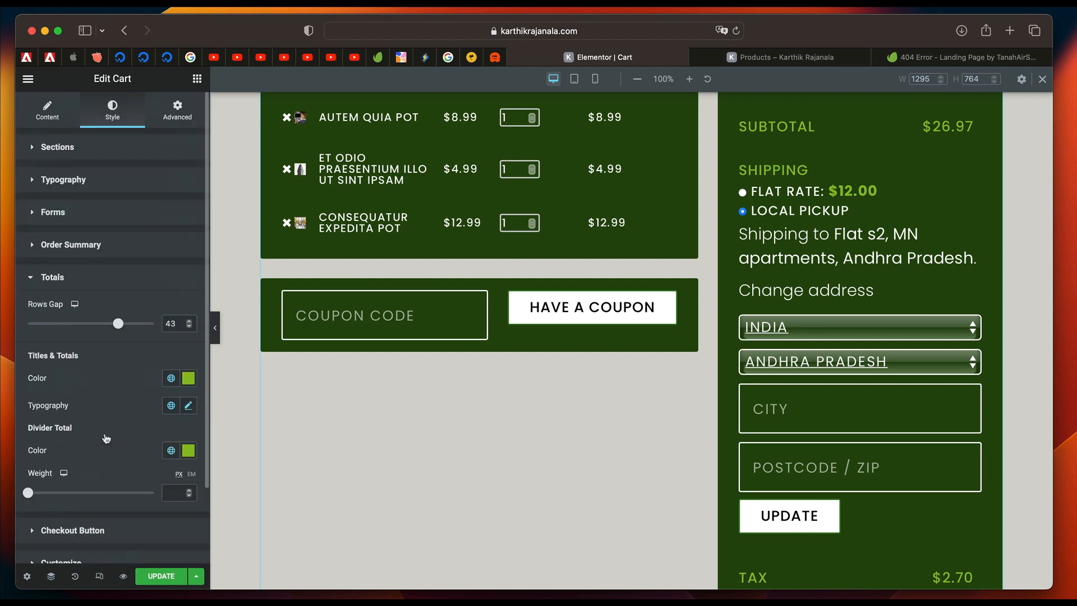
scroll(98, 333, down, 3)
scroll(551, 290, up, 3)
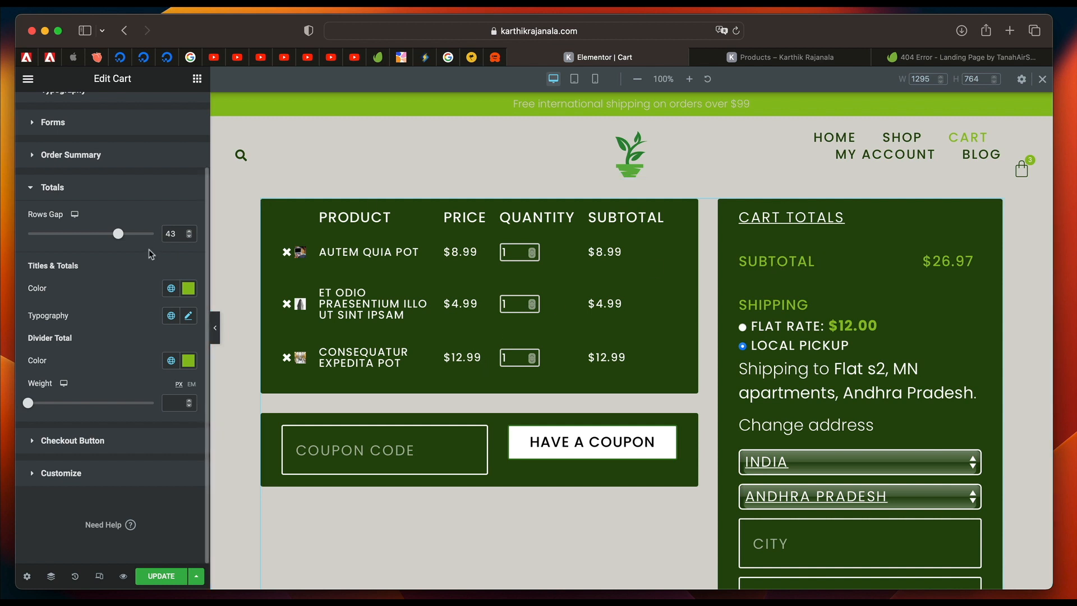
click(170, 289)
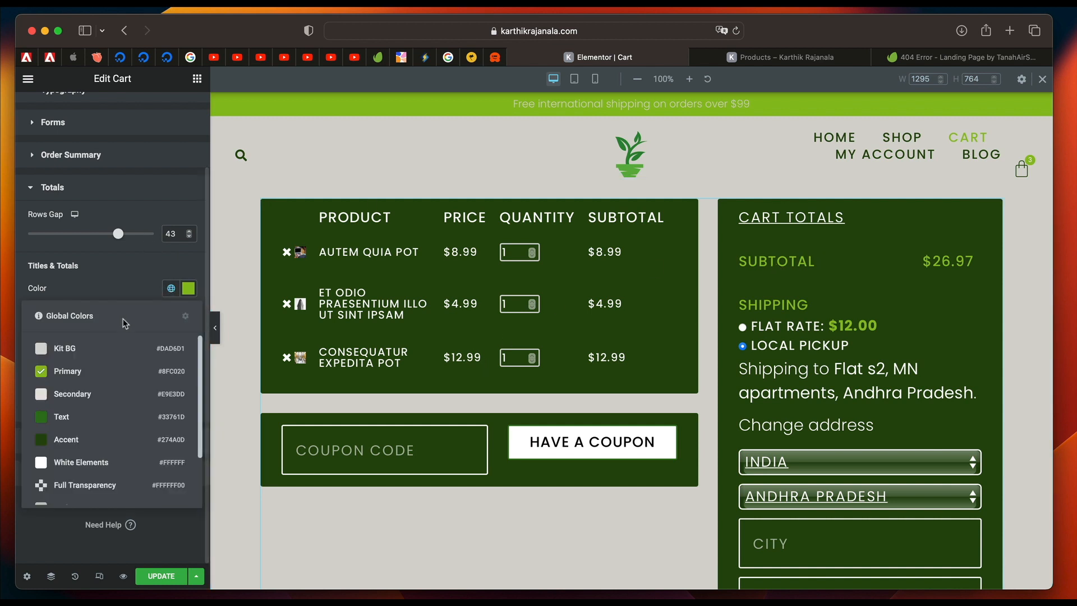
click(82, 463)
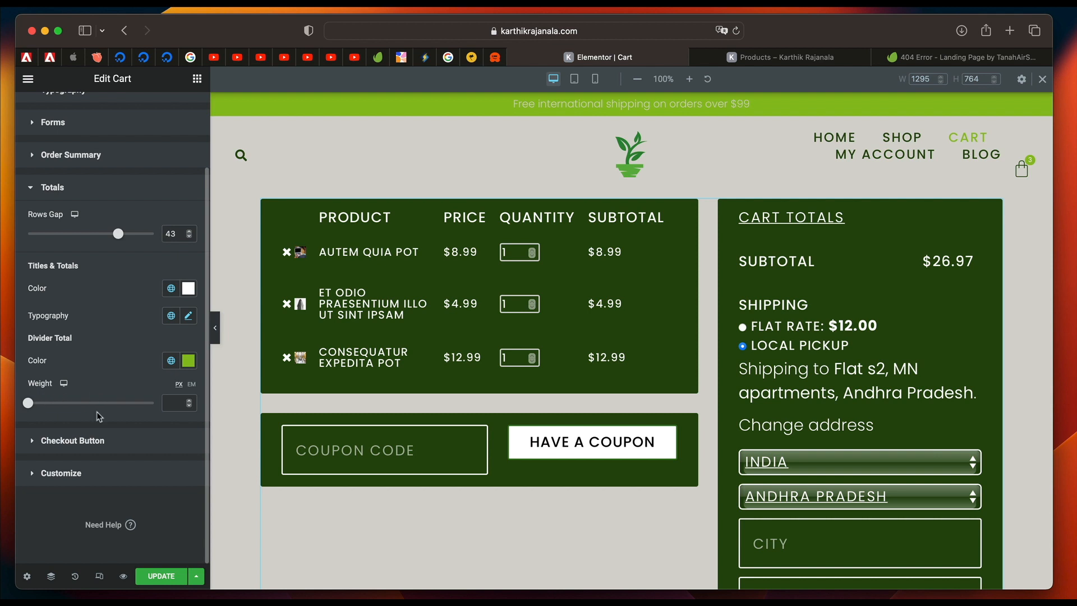
Try the global Text color as the checkout button's normal background, and set it back to Primary.
click(88, 441)
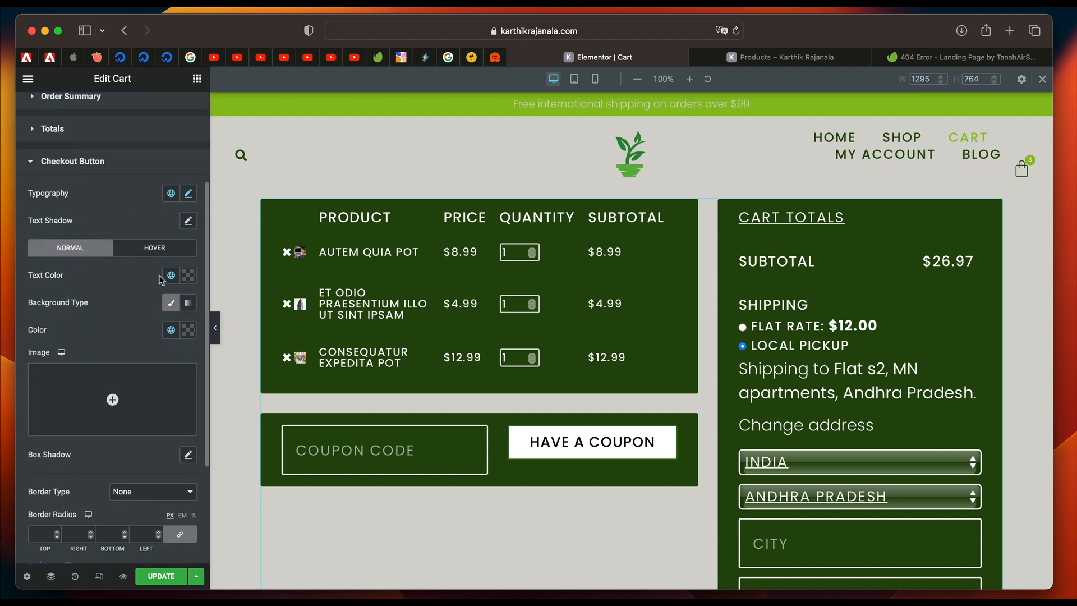
click(171, 329)
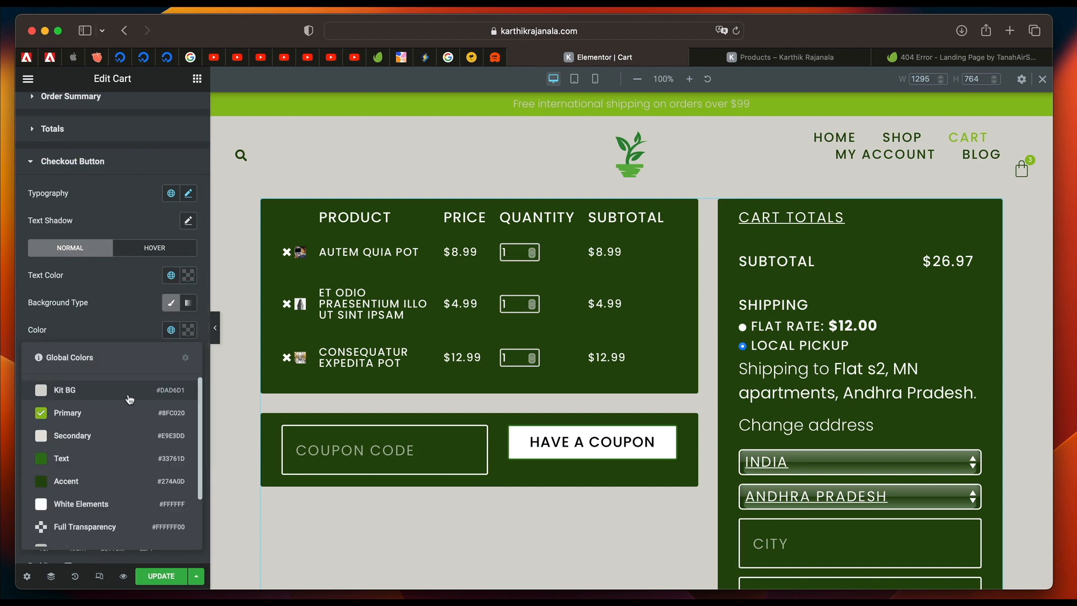
scroll(449, 504, down, 6)
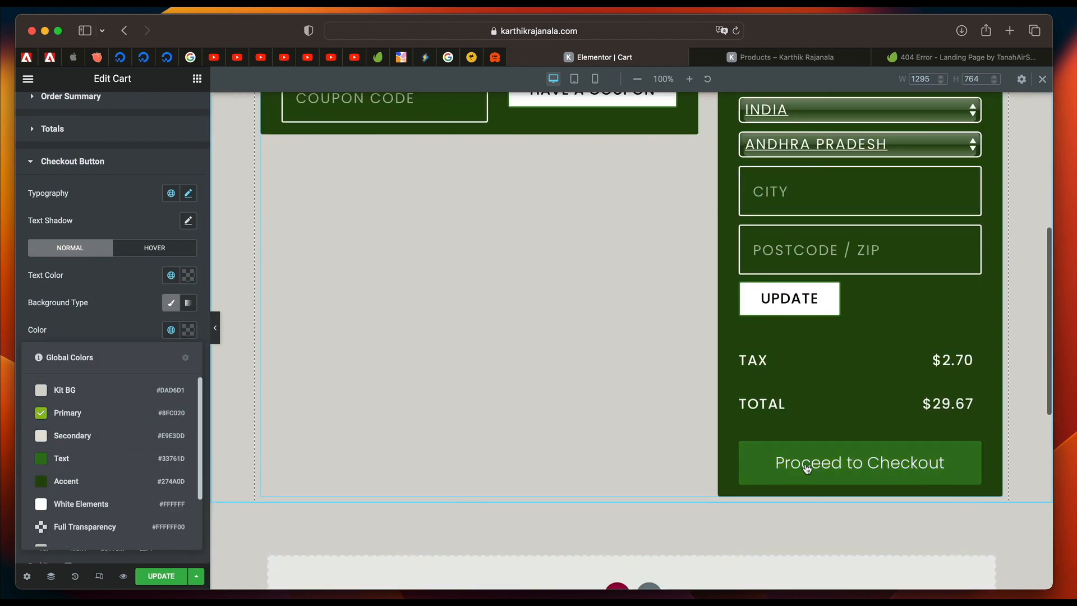
click(83, 458)
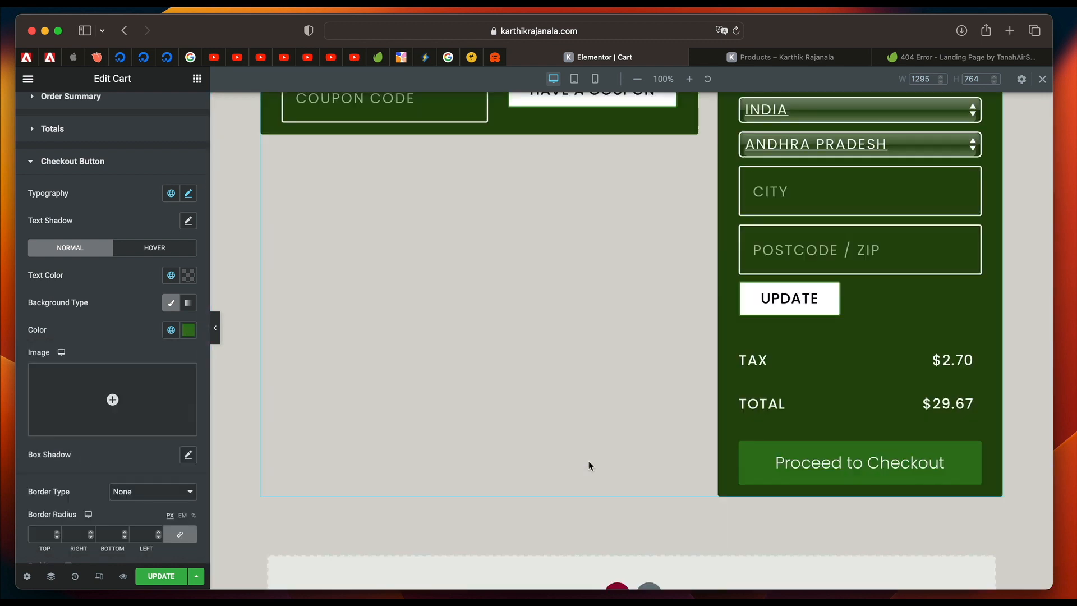
click(171, 330)
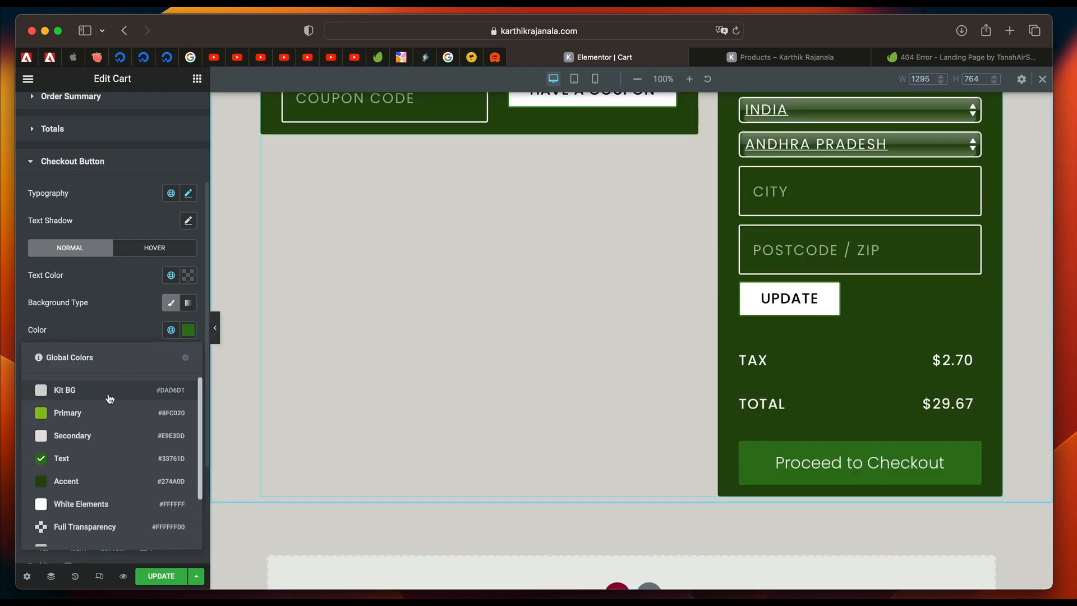
click(102, 419)
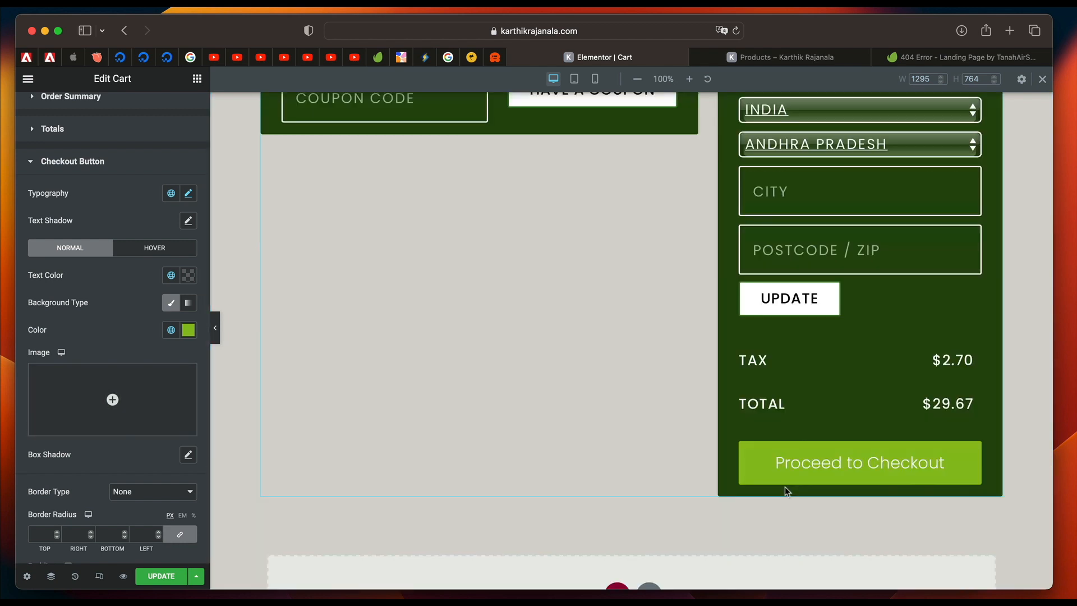
Check which global color the checkout button's background uses on hover.
click(147, 255)
click(171, 329)
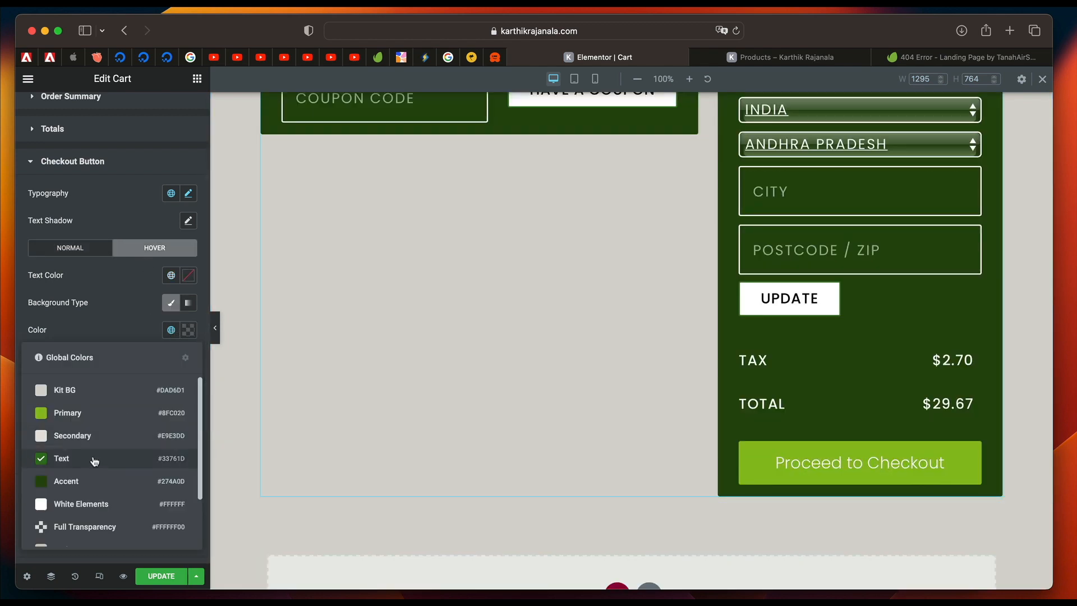
click(124, 308)
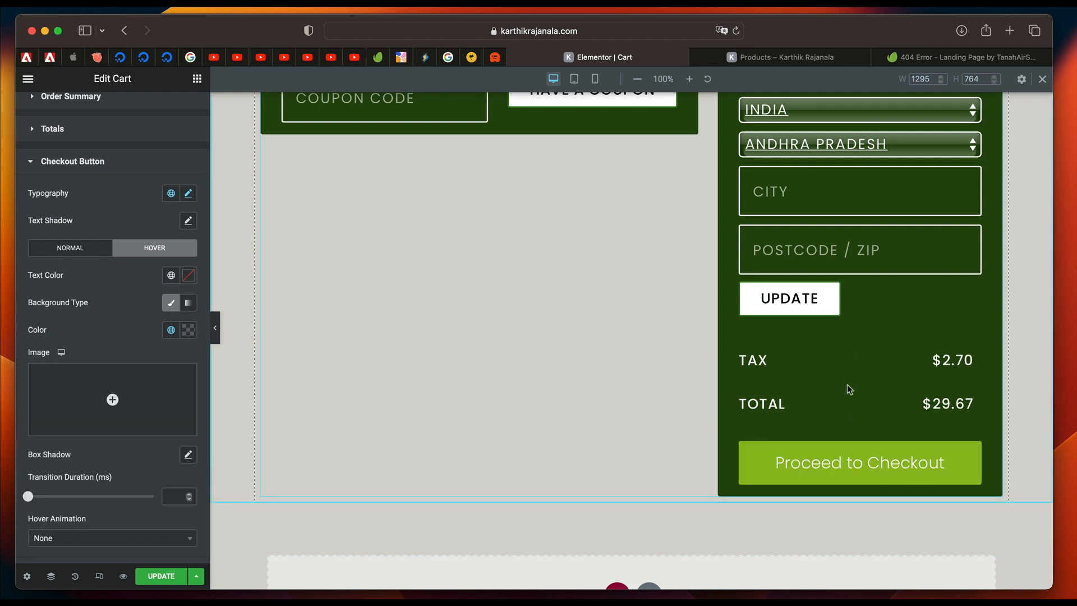
Choose Order Summary, Coupon and Totals as the Cart widget sections to customize.
scroll(849, 368, up, 5)
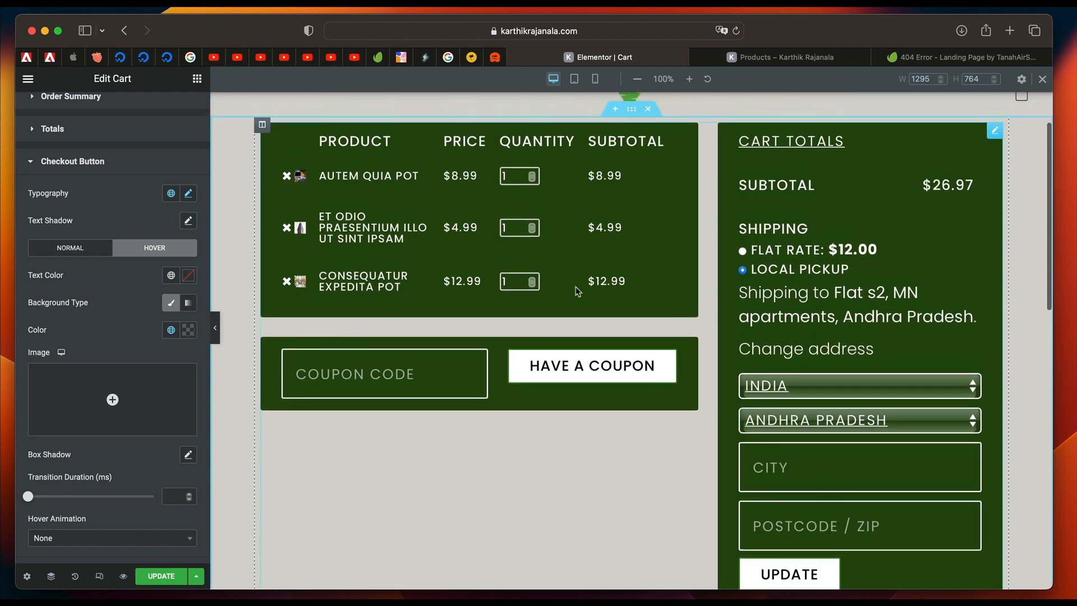
scroll(82, 452, down, 5)
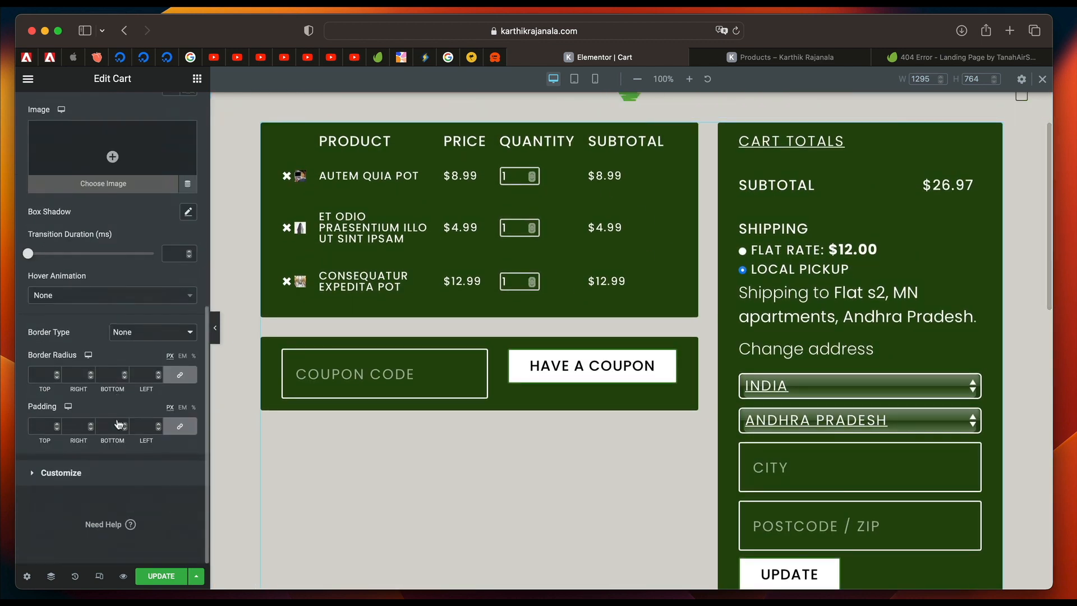
click(92, 474)
click(56, 386)
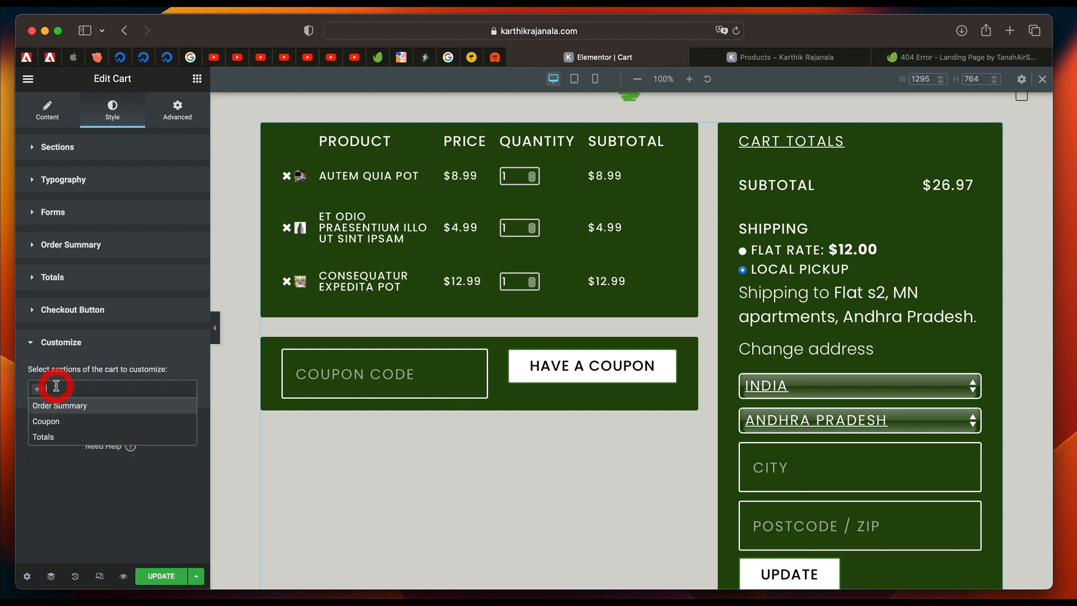
click(56, 405)
click(137, 390)
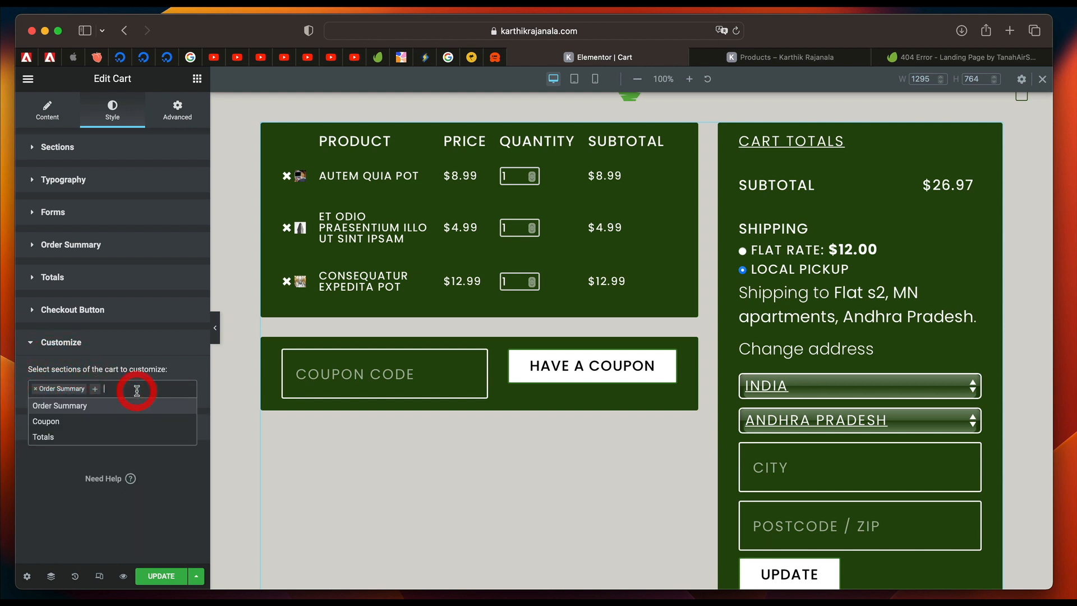
click(107, 418)
click(162, 385)
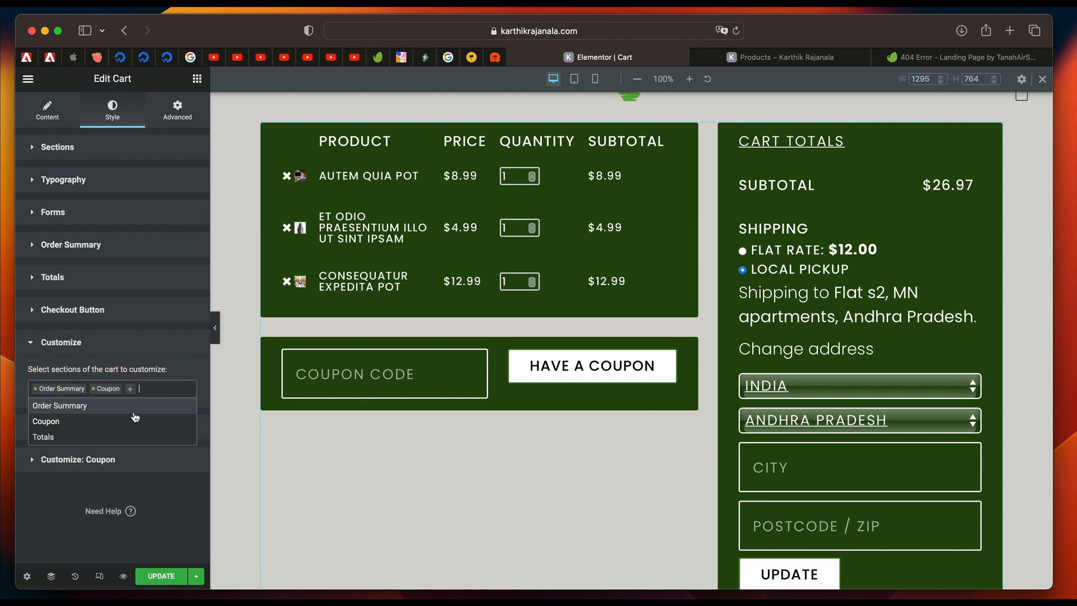
click(120, 435)
Set the background color of the customized Order Summary section to the global Text color.
click(96, 429)
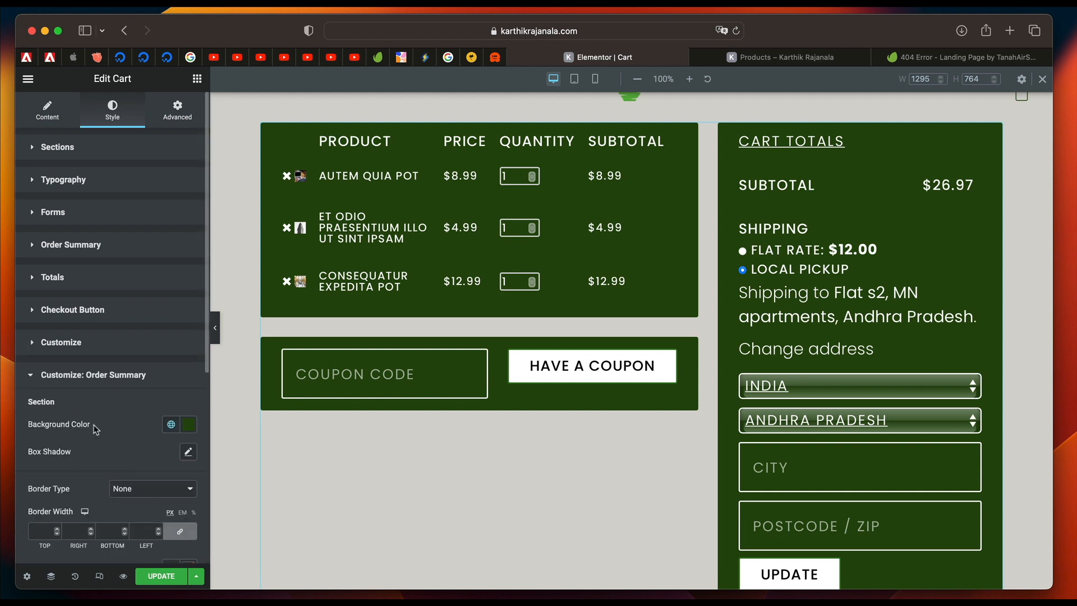
scroll(120, 443, down, 3)
click(171, 323)
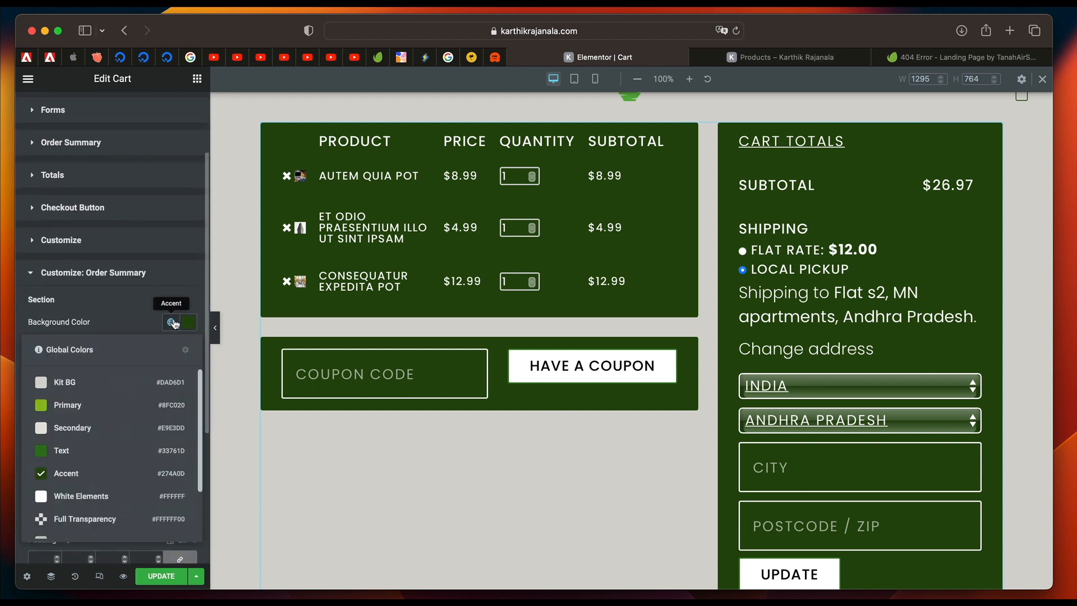
click(107, 447)
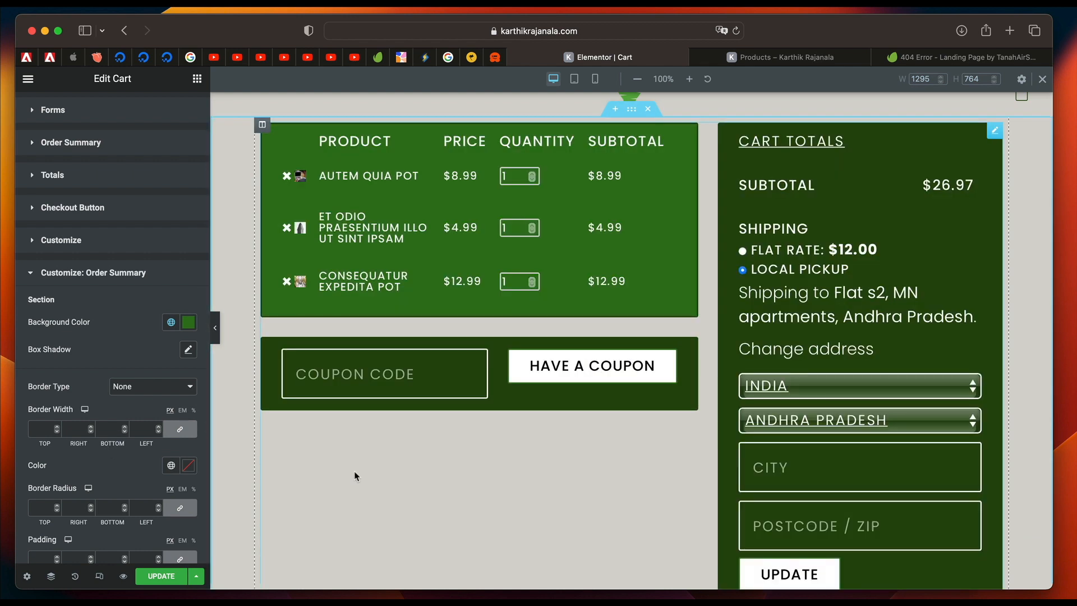
Set the background color of the customized Totals section to the global Text color and check it in the preview.
scroll(642, 372, down, 2)
scroll(94, 498, down, 1)
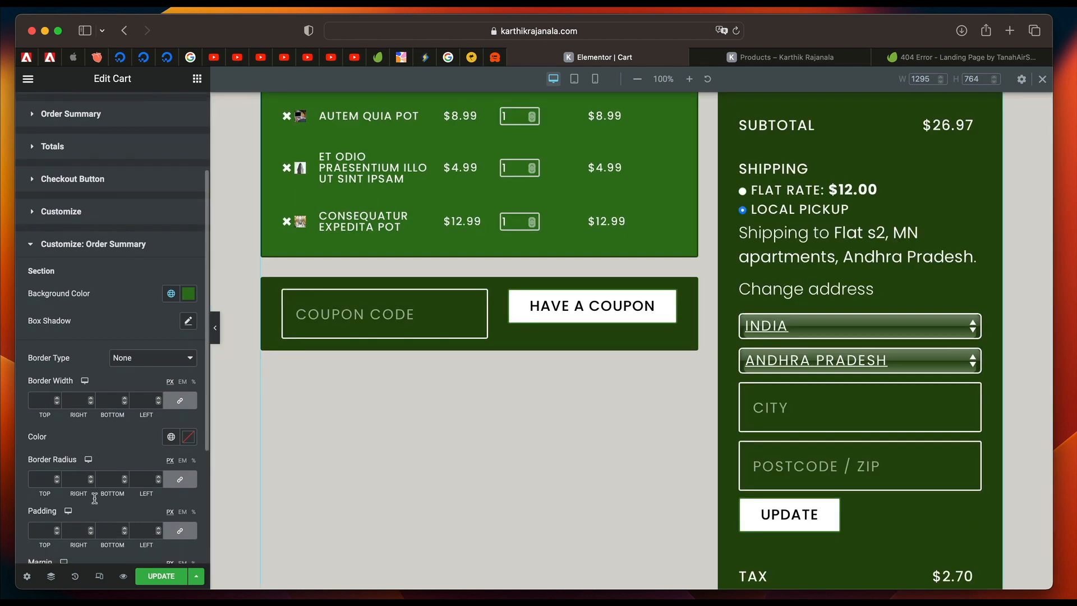
scroll(86, 522, down, 4)
click(76, 526)
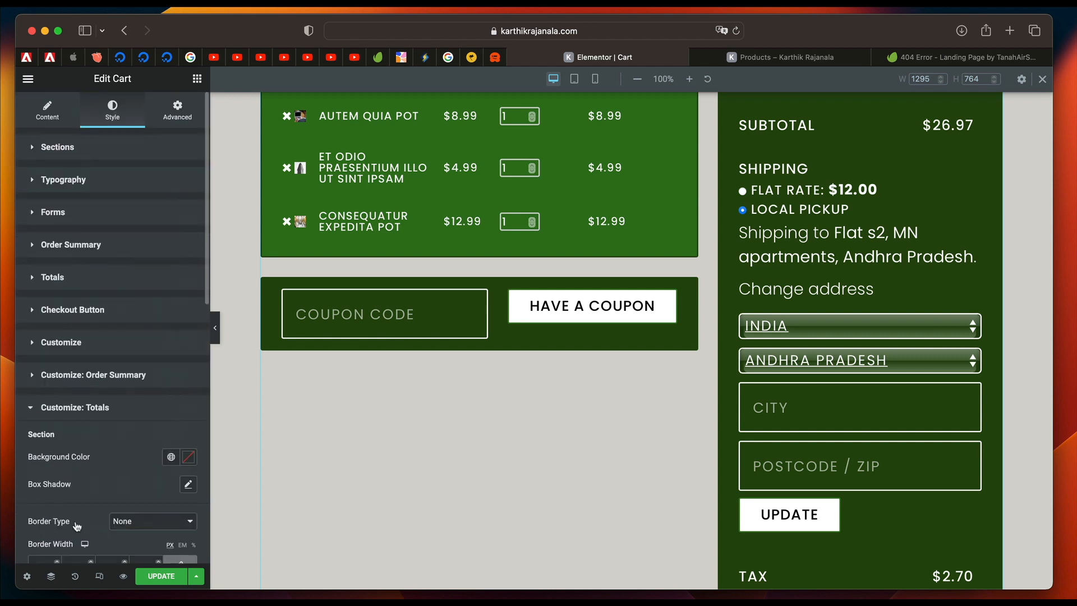
scroll(92, 422, down, 9)
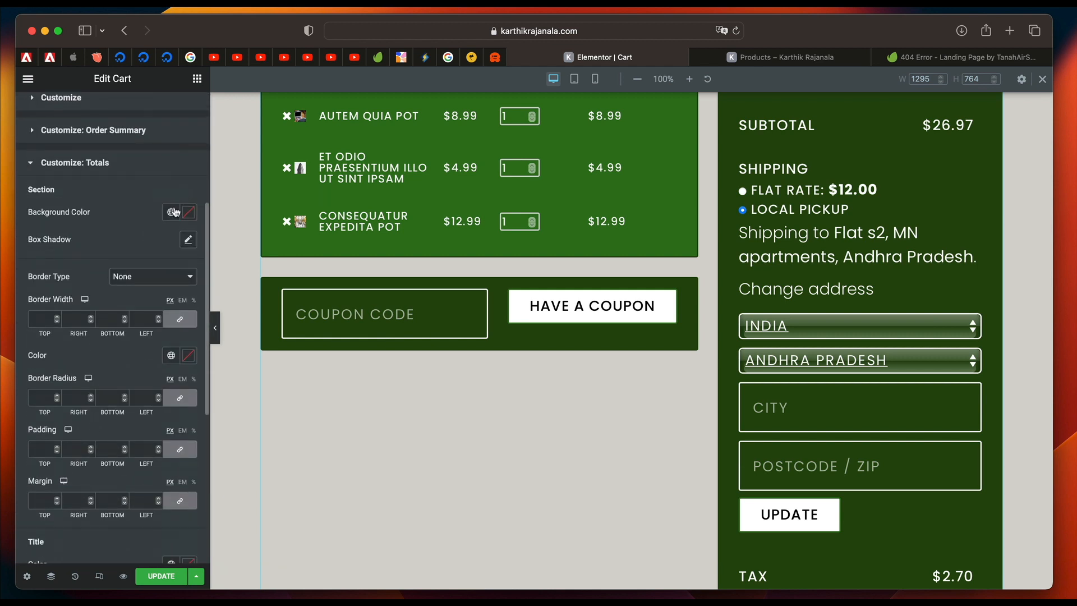
click(174, 212)
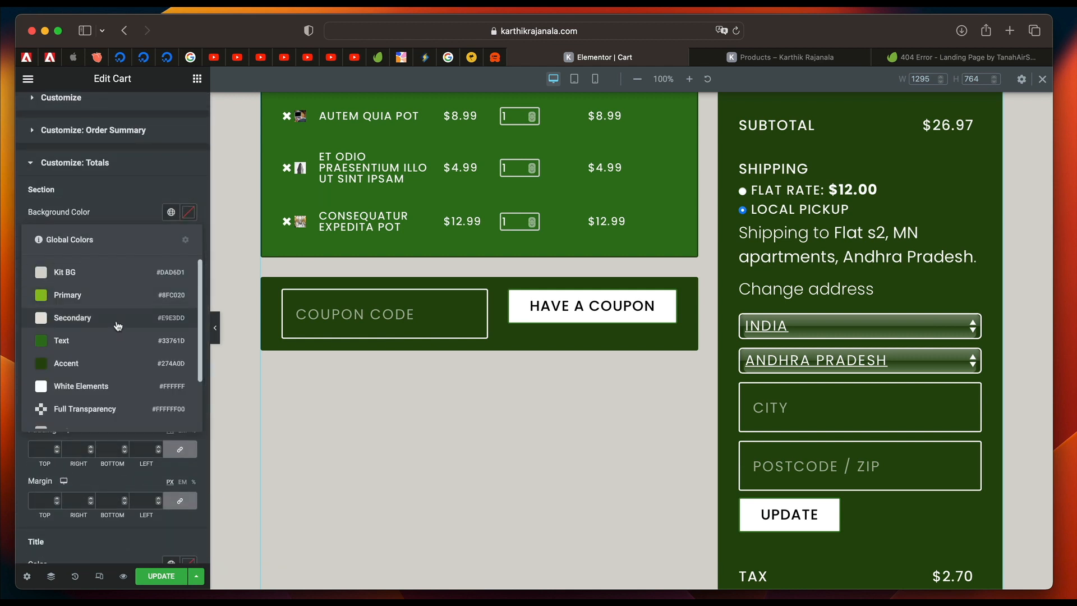
click(111, 346)
scroll(415, 449, down, 5)
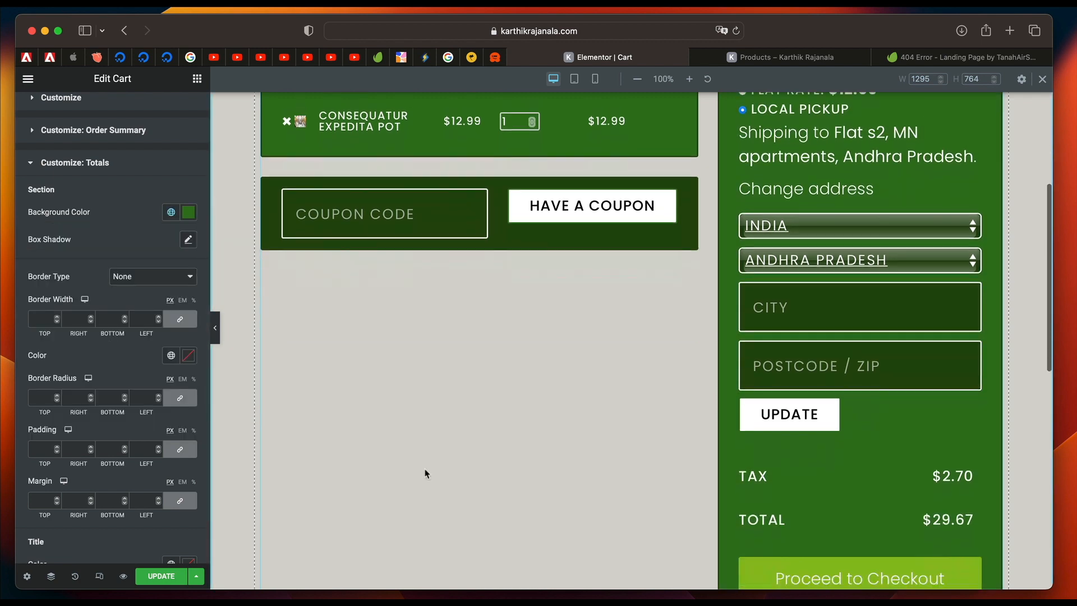
scroll(425, 474, up, 7)
scroll(425, 474, down, 7)
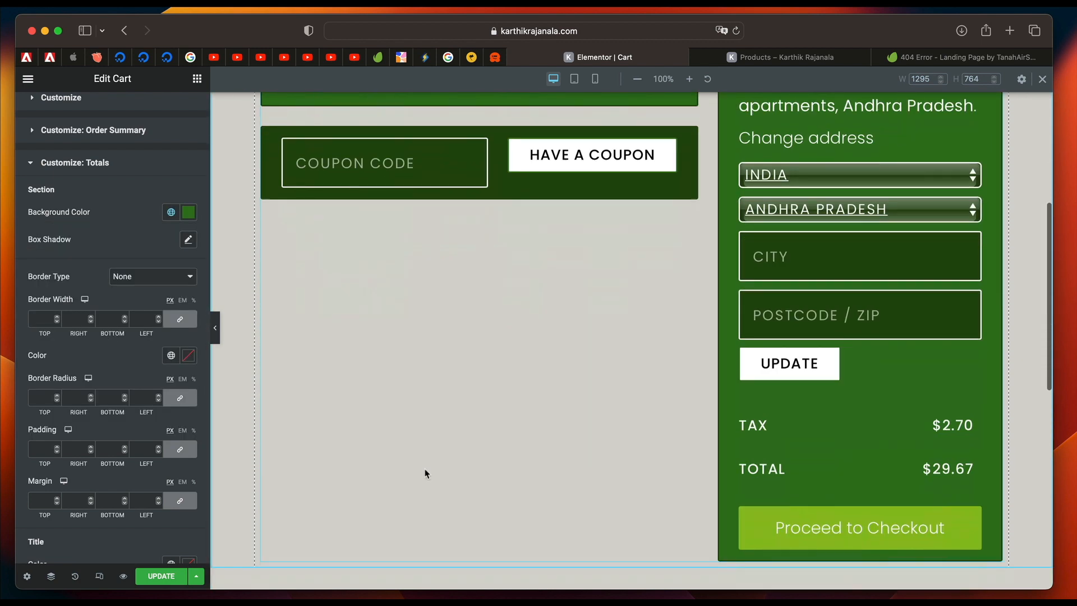
scroll(425, 474, up, 5)
scroll(425, 474, up, 4)
scroll(112, 381, down, 3)
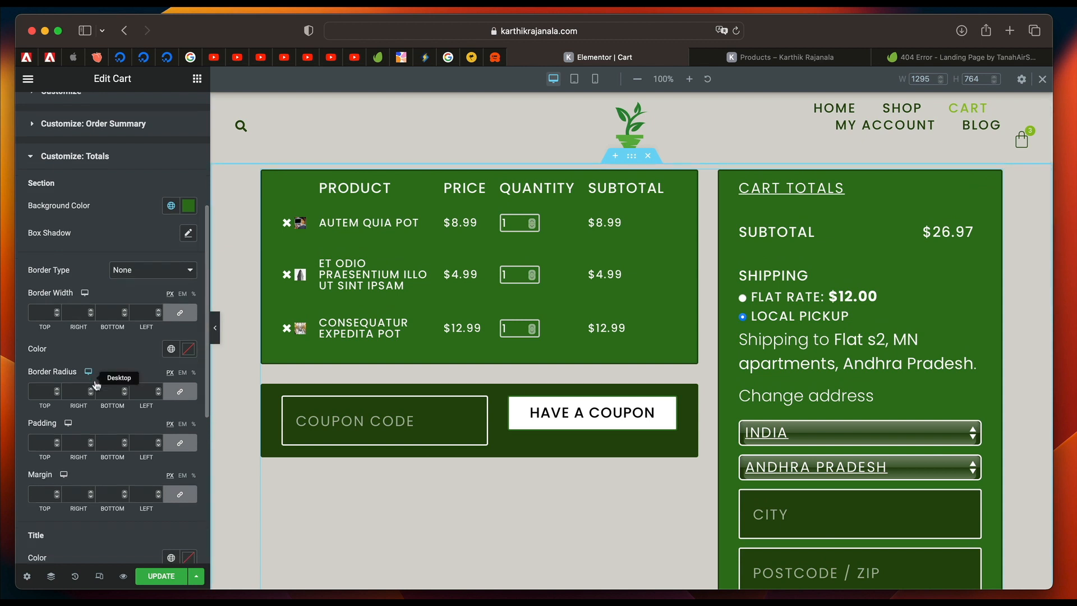
Try the global Txt Color for the description text in the customized Totals section, and set it to White Elements.
scroll(173, 477, down, 2)
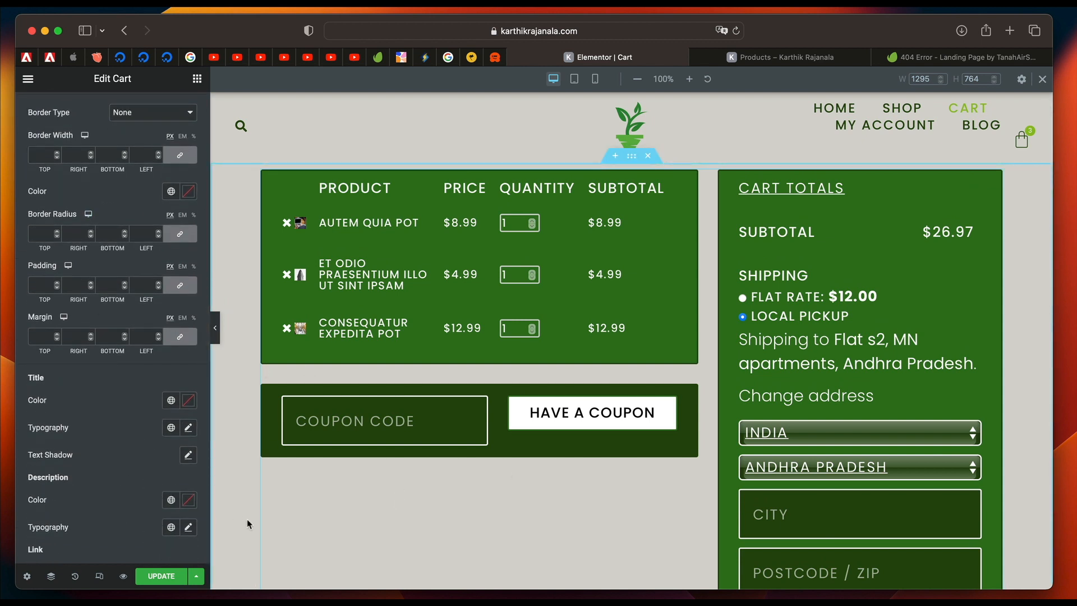
click(171, 499)
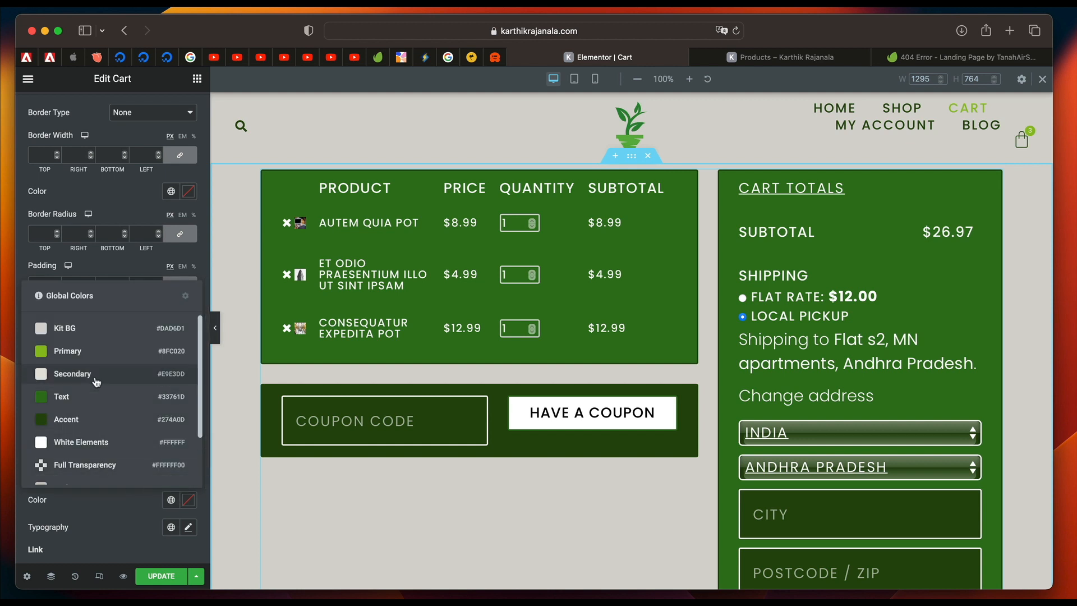
scroll(90, 457, down, 2)
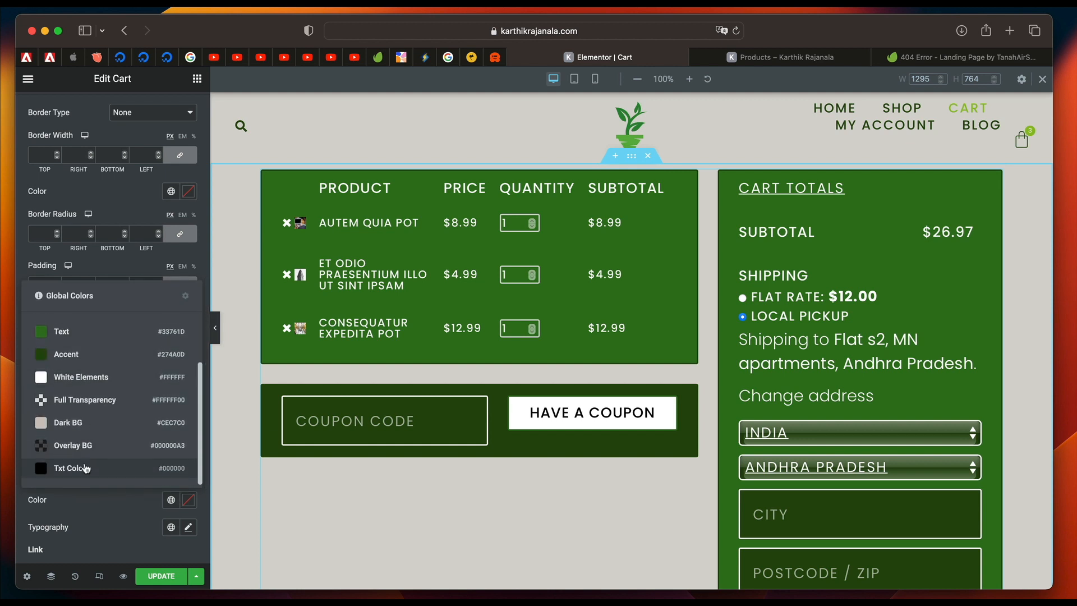
click(84, 468)
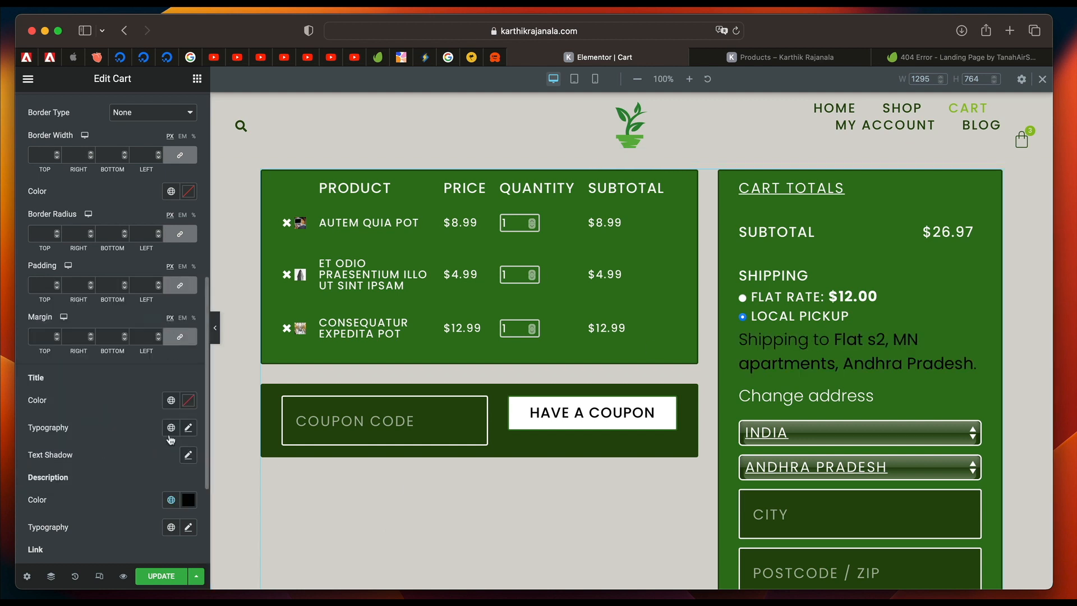
click(171, 499)
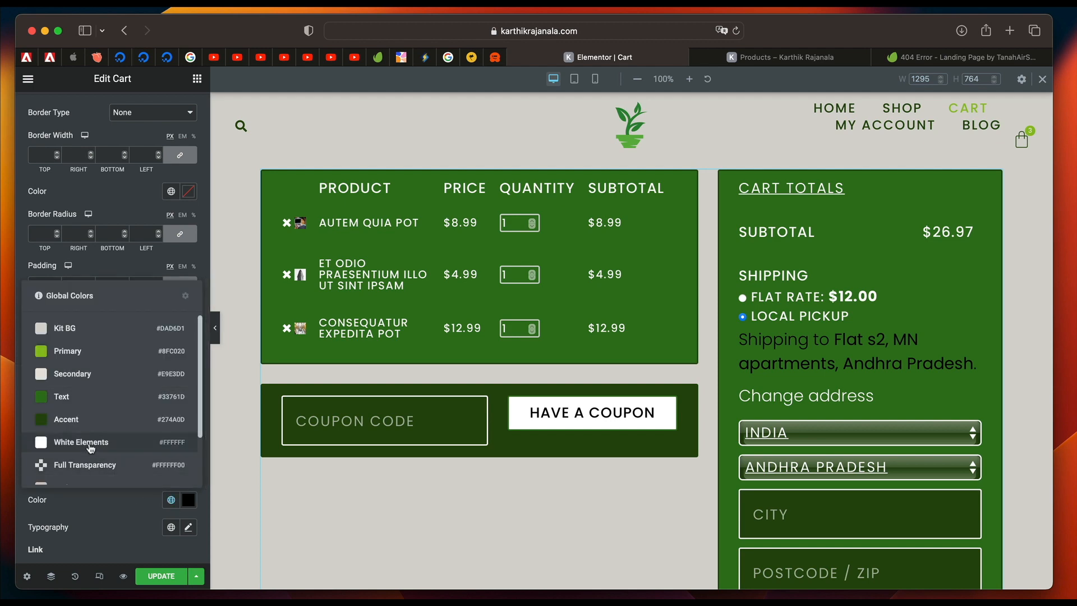
click(92, 448)
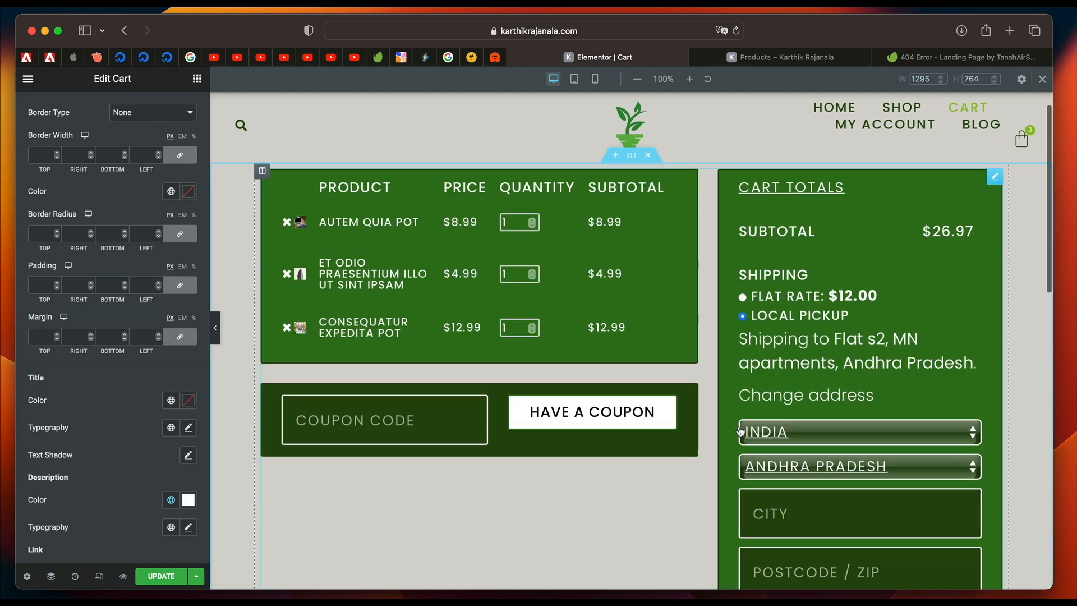
Set the background color of the customized Coupon section to the global Text color.
scroll(586, 449, down, 6)
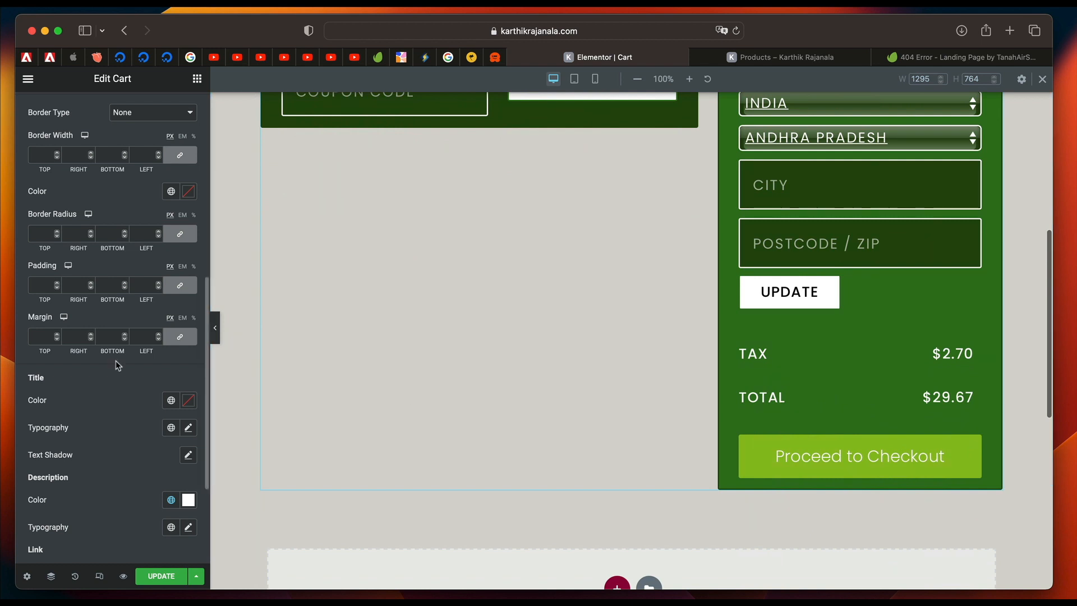
scroll(117, 363, down, 3)
click(90, 473)
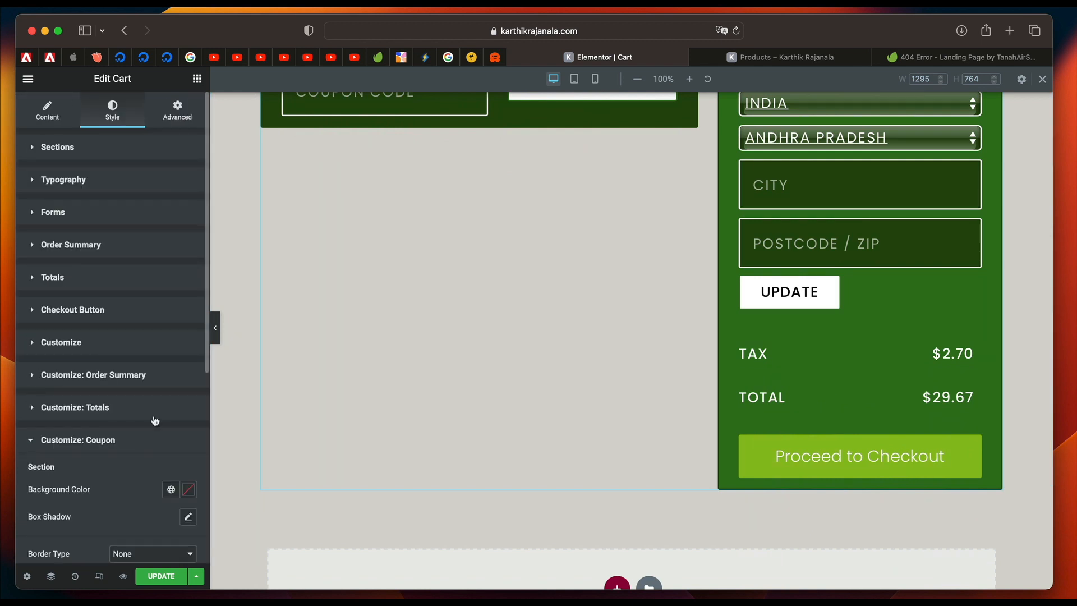
scroll(107, 444, down, 3)
scroll(459, 304, up, 5)
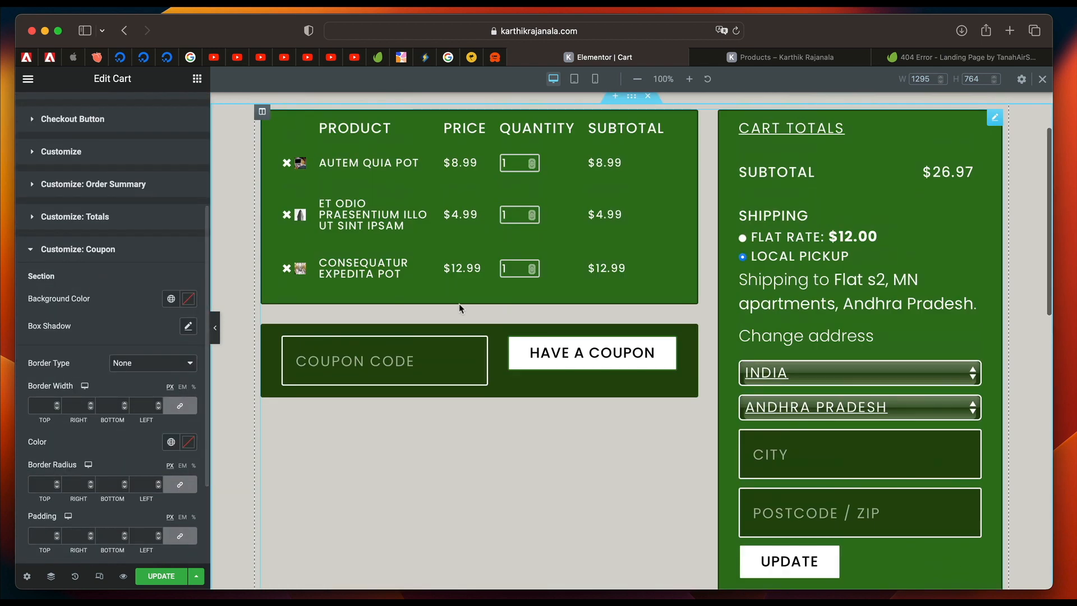
scroll(170, 287, down, 2)
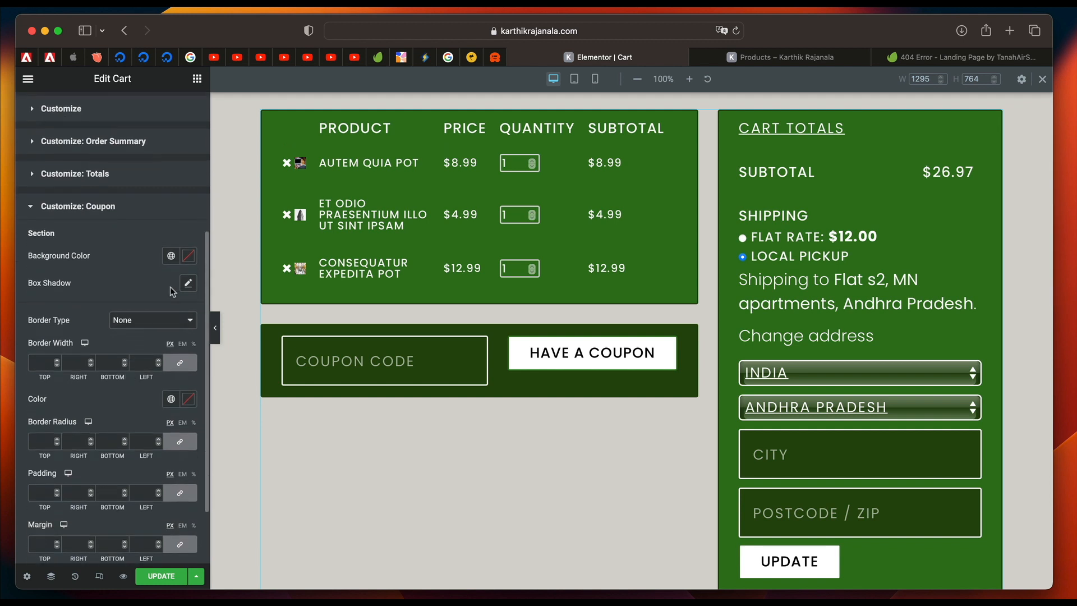
click(172, 256)
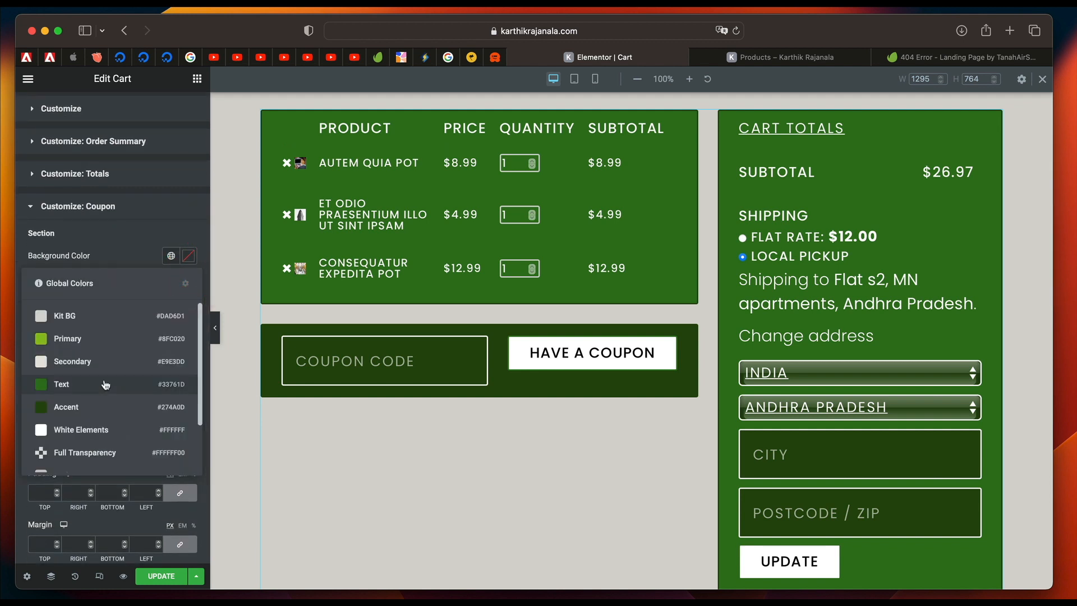
click(193, 384)
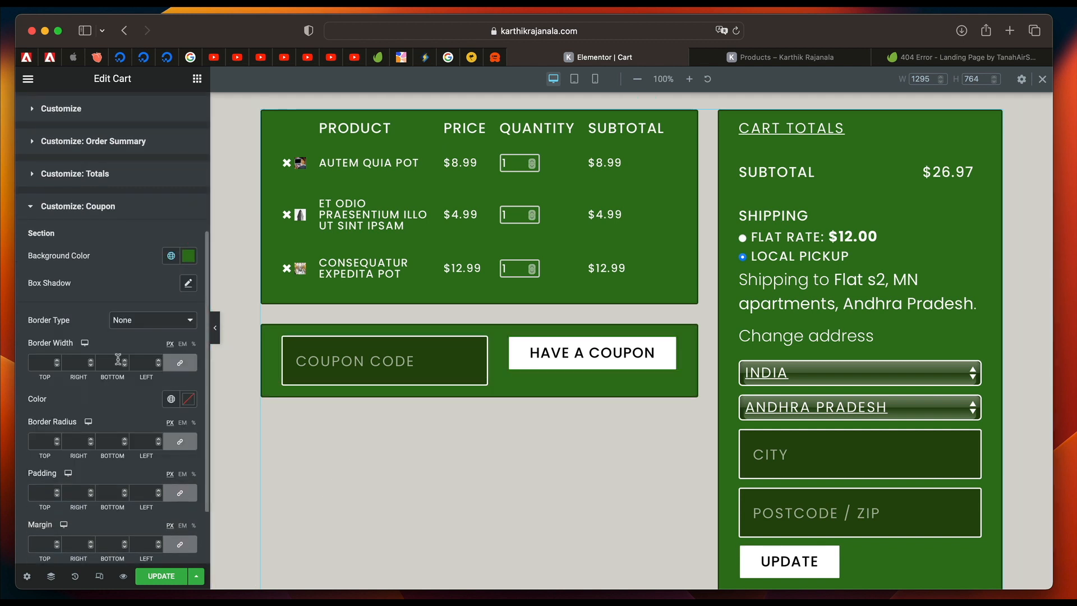
Check the Coupon section's remaining settings and the restyled cart, and save the Cart page changes.
scroll(125, 297, down, 4)
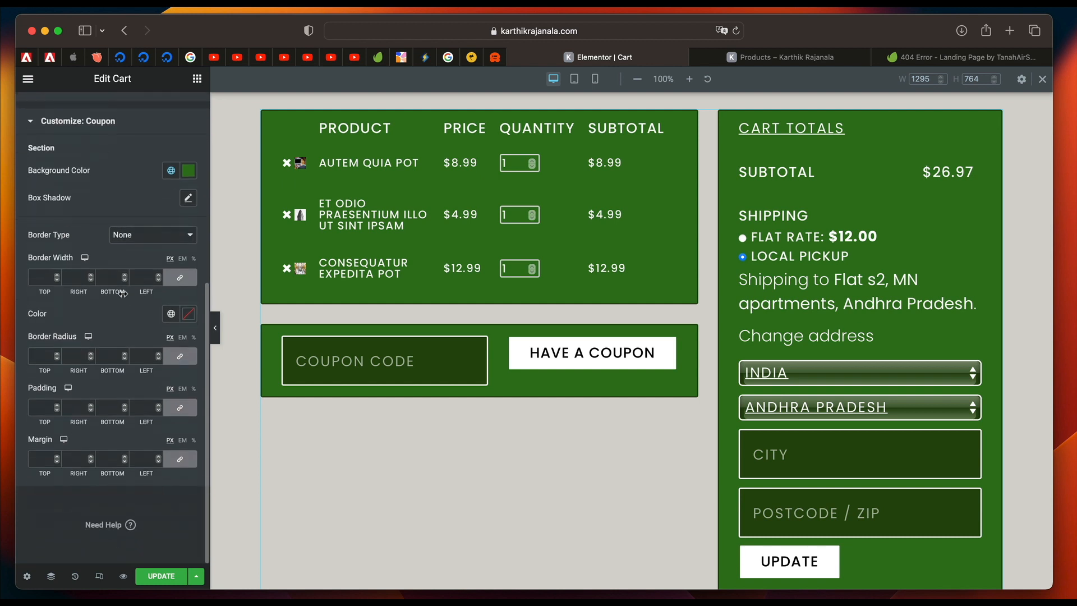
click(42, 358)
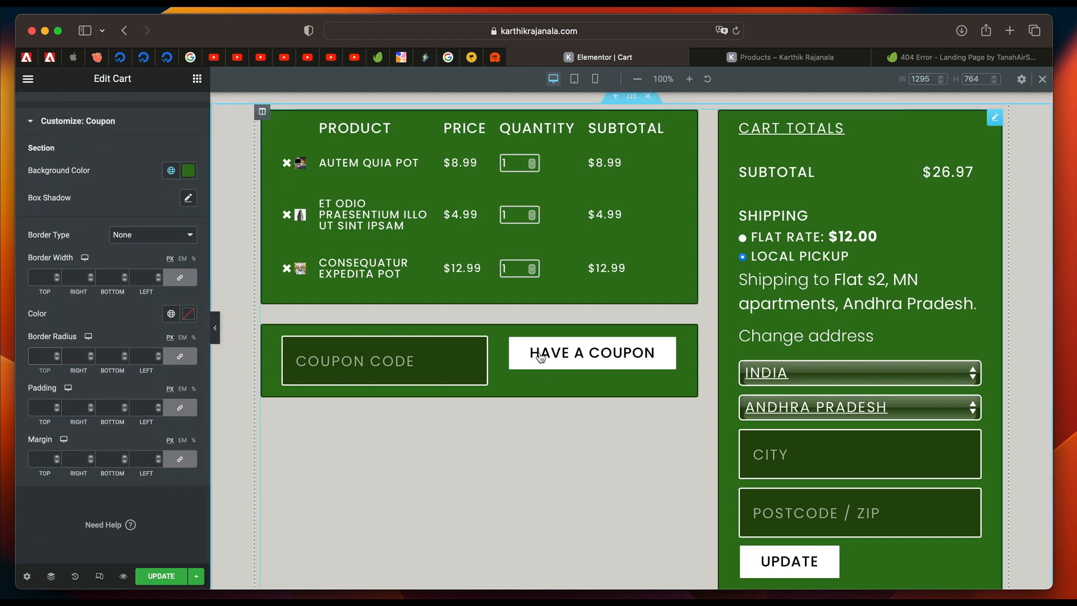
scroll(407, 499, down, 5)
scroll(406, 495, down, 3)
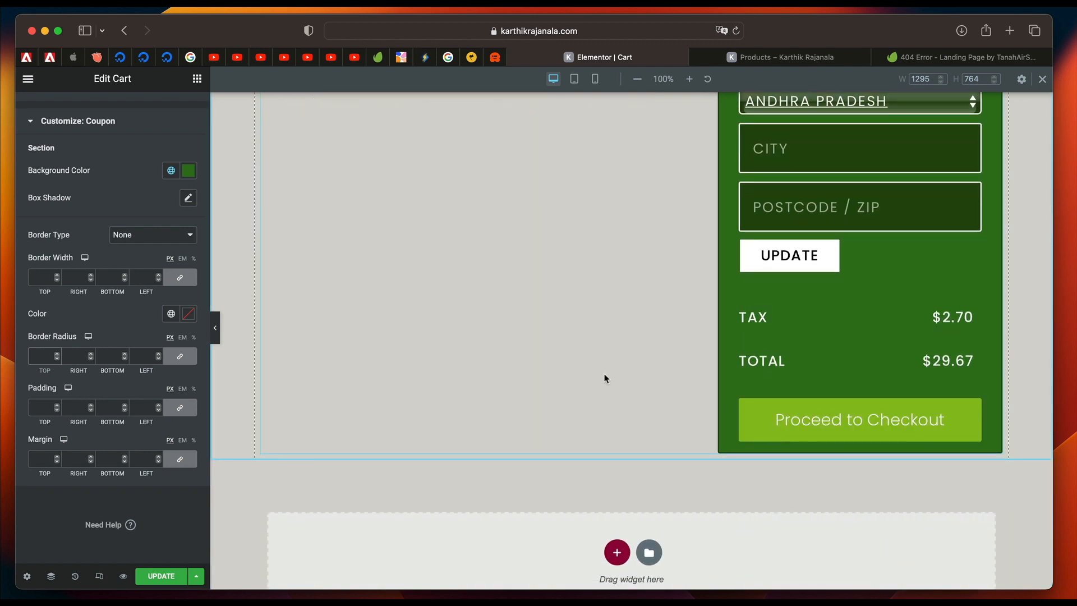
scroll(532, 401, up, 8)
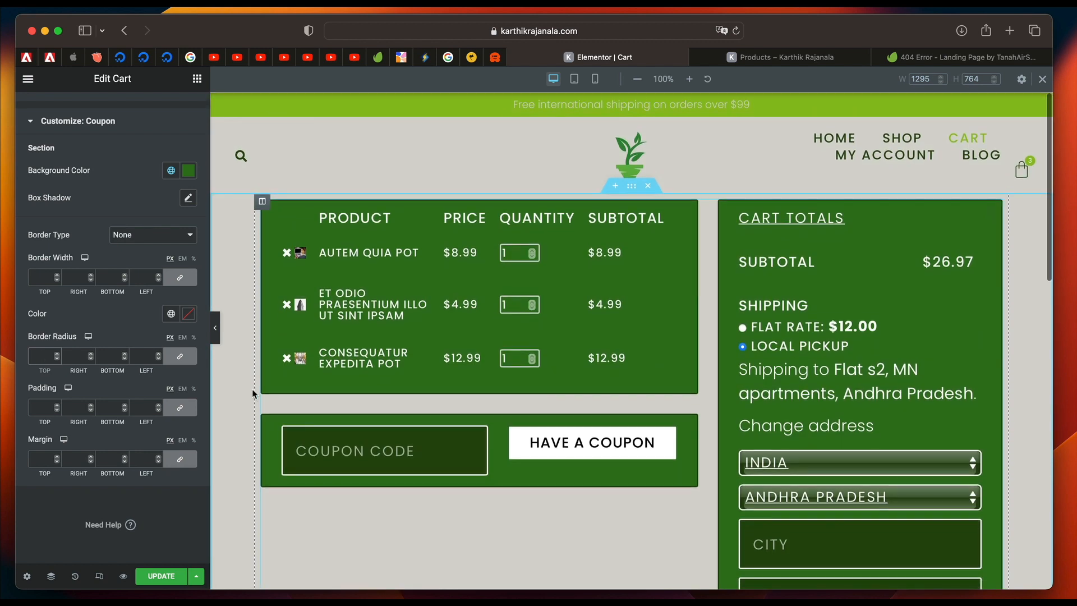
click(162, 576)
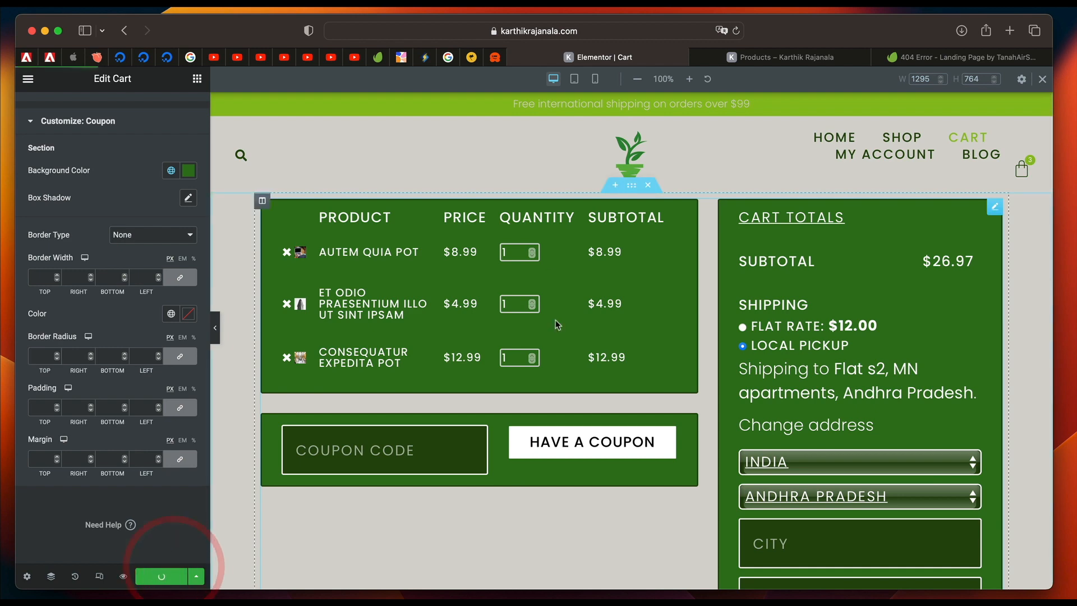
scroll(555, 324, down, 10)
scroll(555, 324, up, 10)
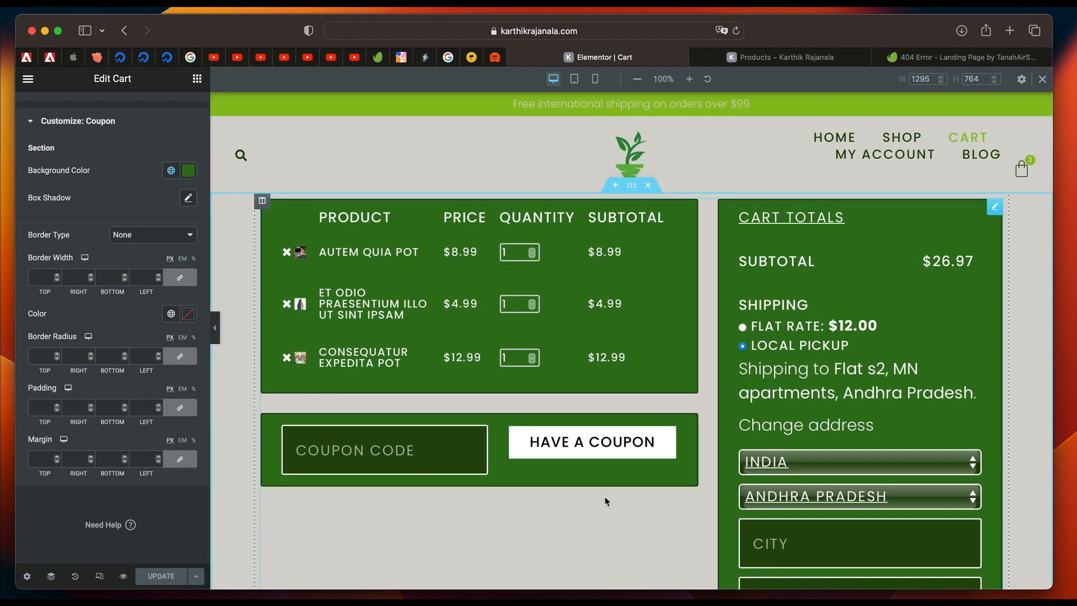
Leave the Cart page editor for the WordPress dashboard using the Finder, and open the list of all pages.
scroll(96, 278, up, 6)
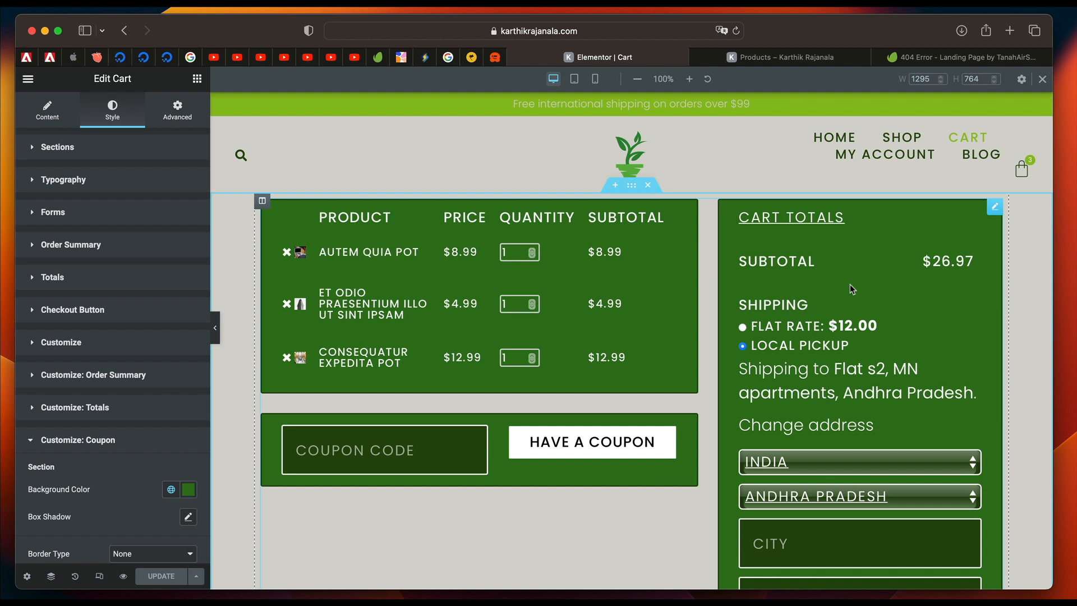
key(super+e)
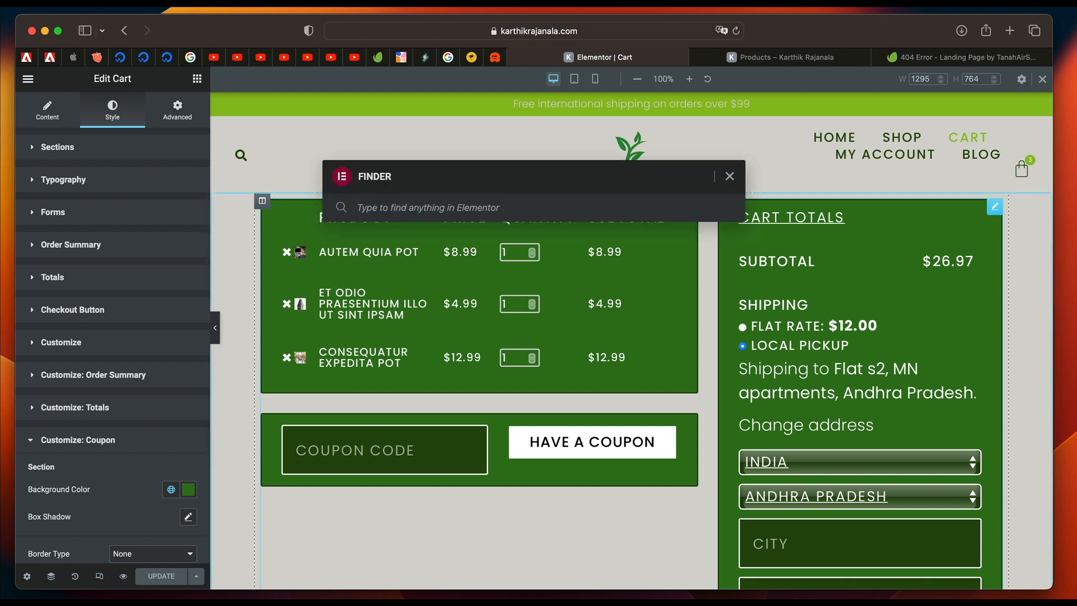
text(dash)
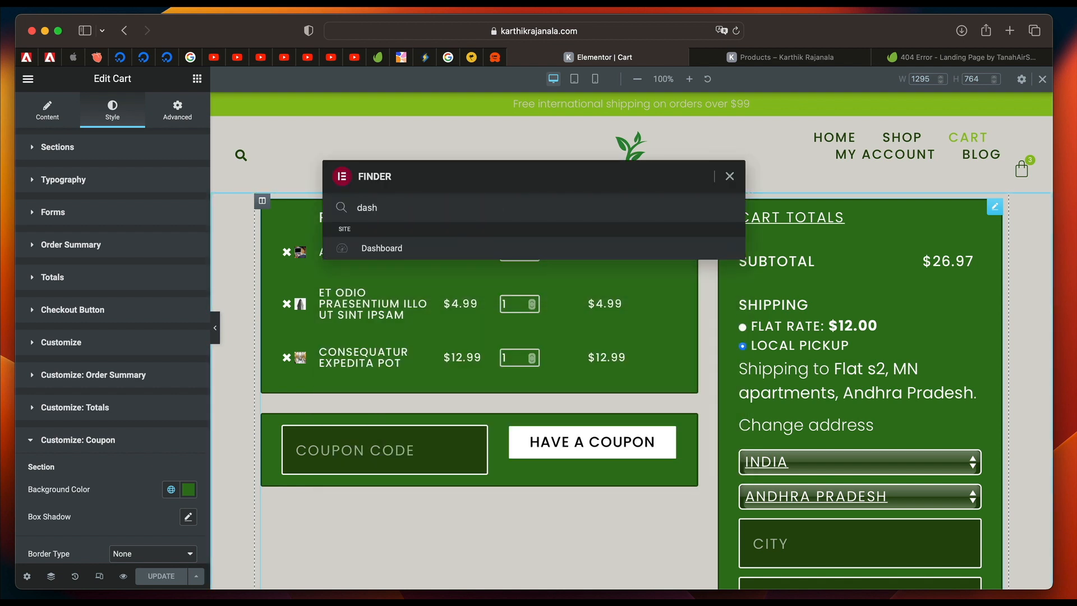
key(Return)
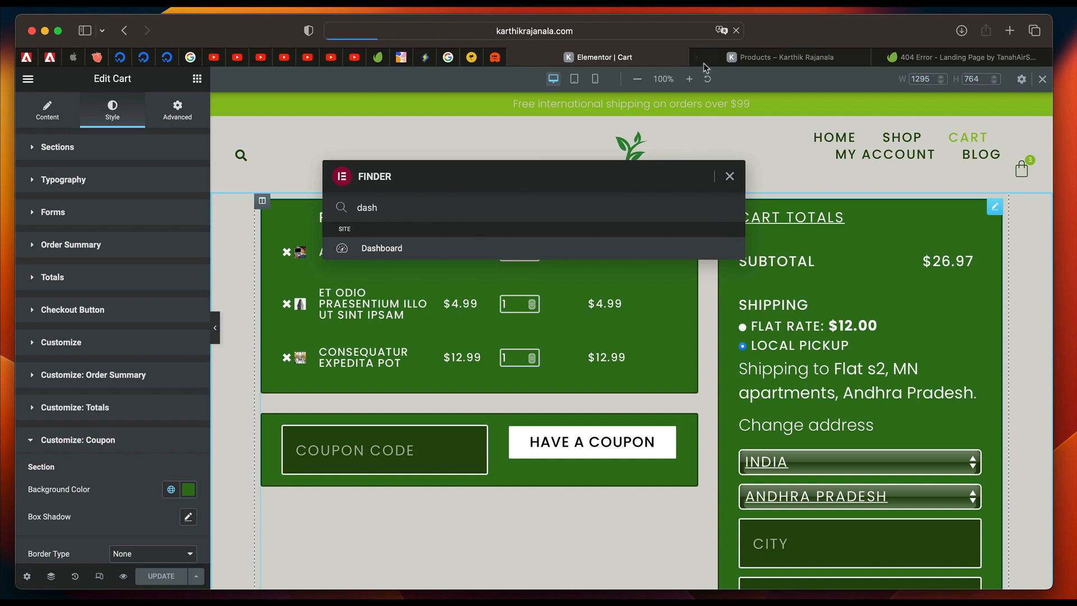
click(708, 59)
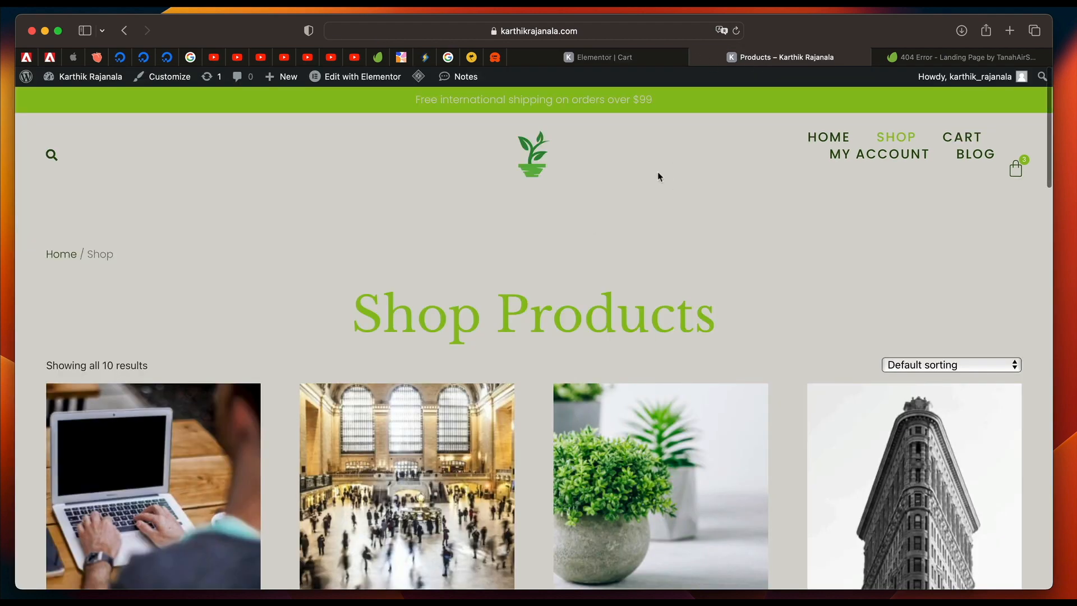
scroll(628, 239, down, 20)
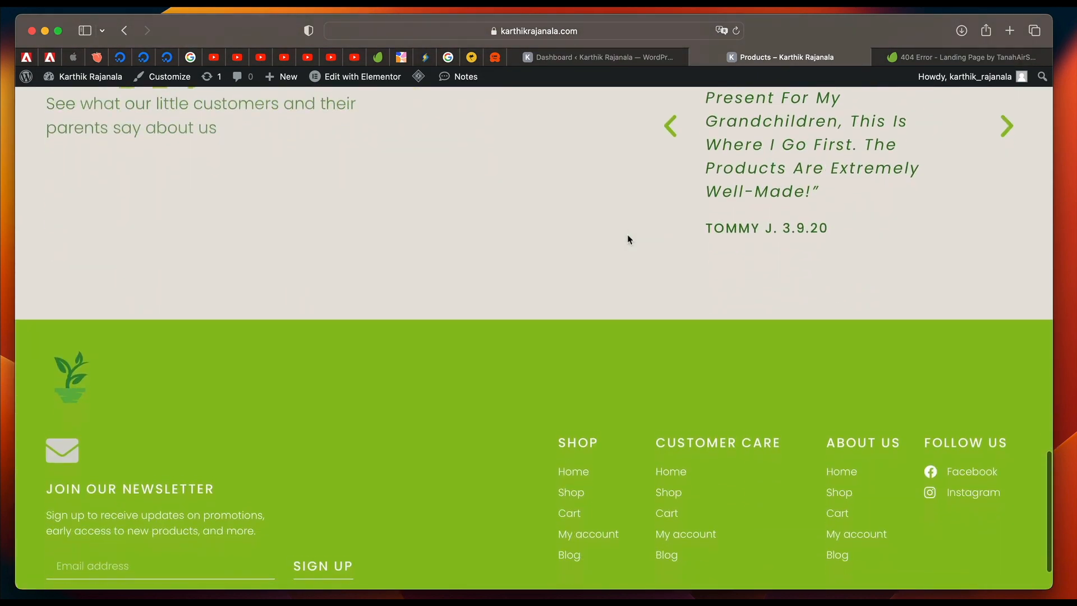
click(644, 59)
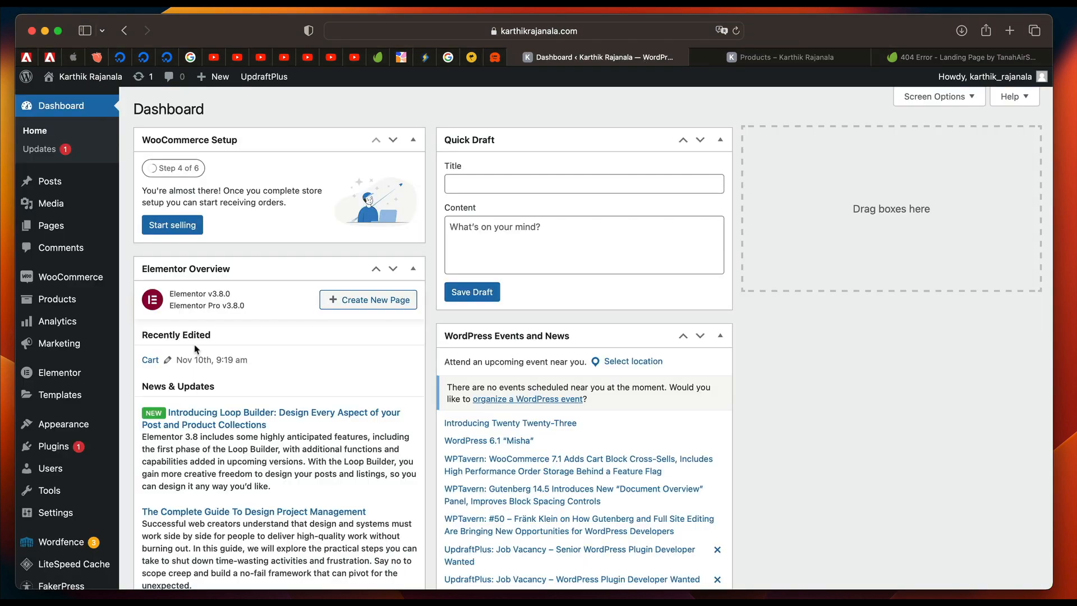
click(54, 227)
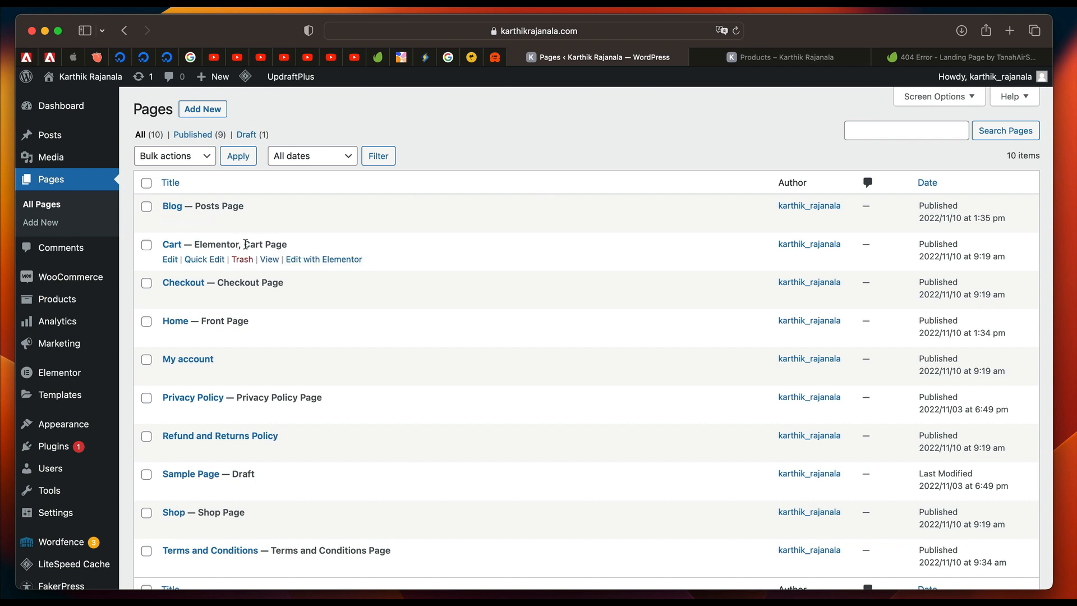
double_click(225, 243)
click(224, 243)
double_click(224, 243)
double_click(215, 245)
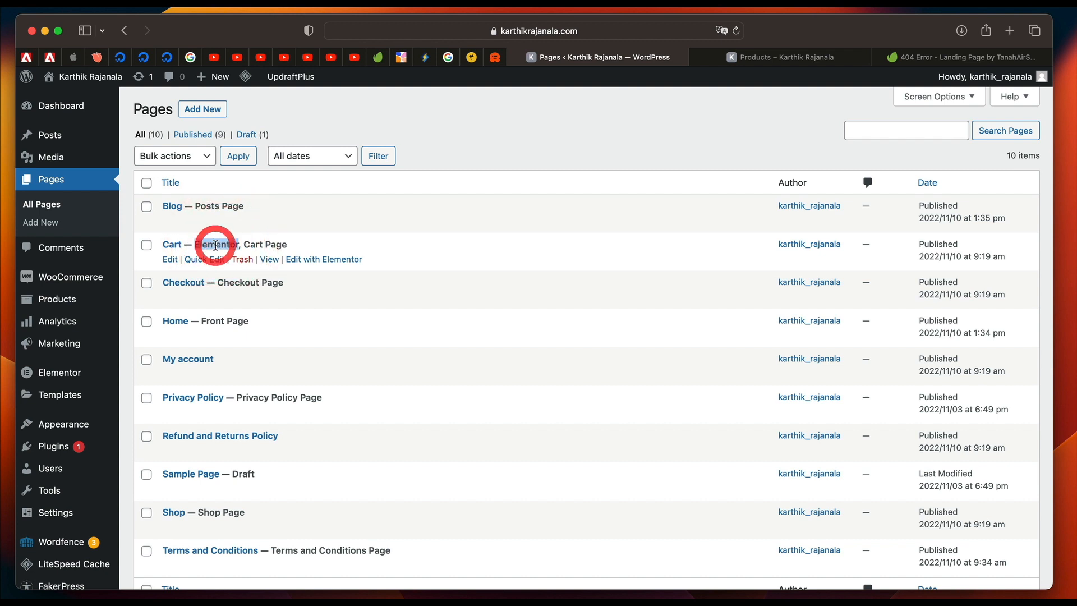
double_click(213, 244)
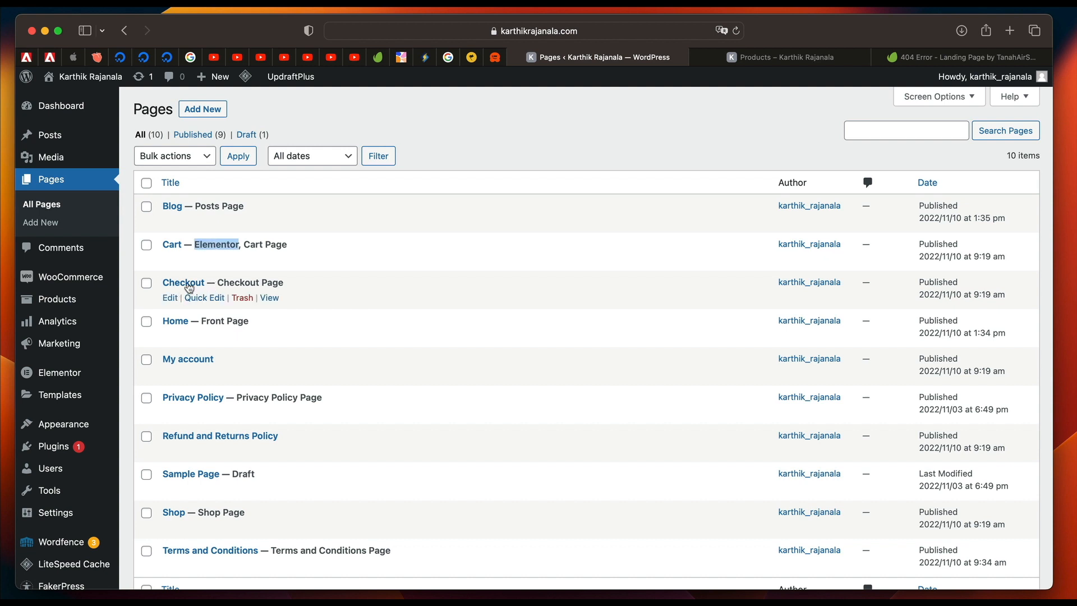
Open the Checkout page in Elementor and delete the section holding the [woocommerce_checkout] shortcode.
click(170, 299)
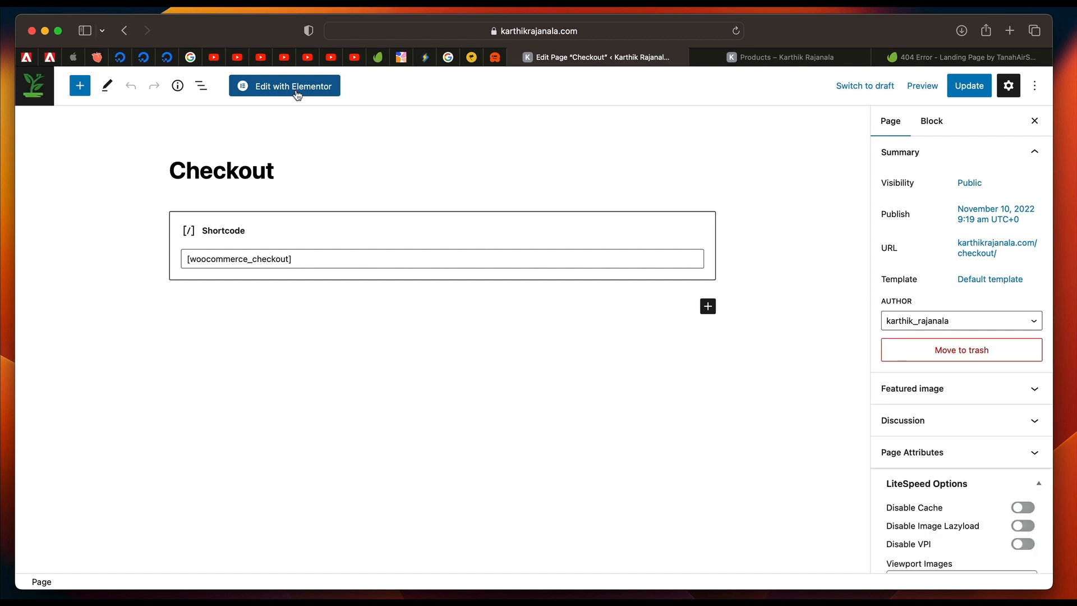
click(296, 91)
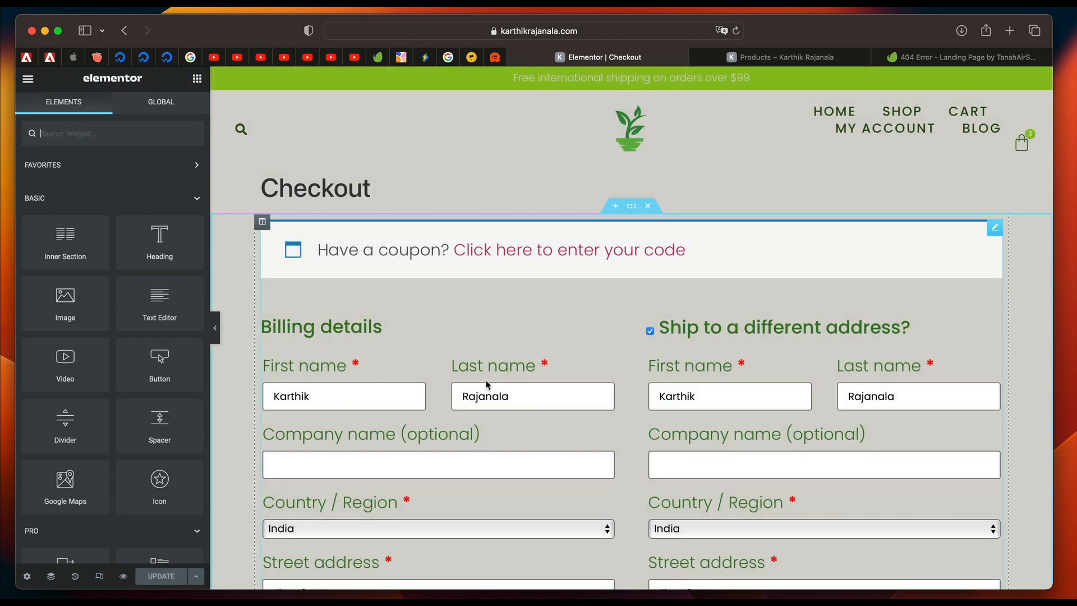
click(488, 384)
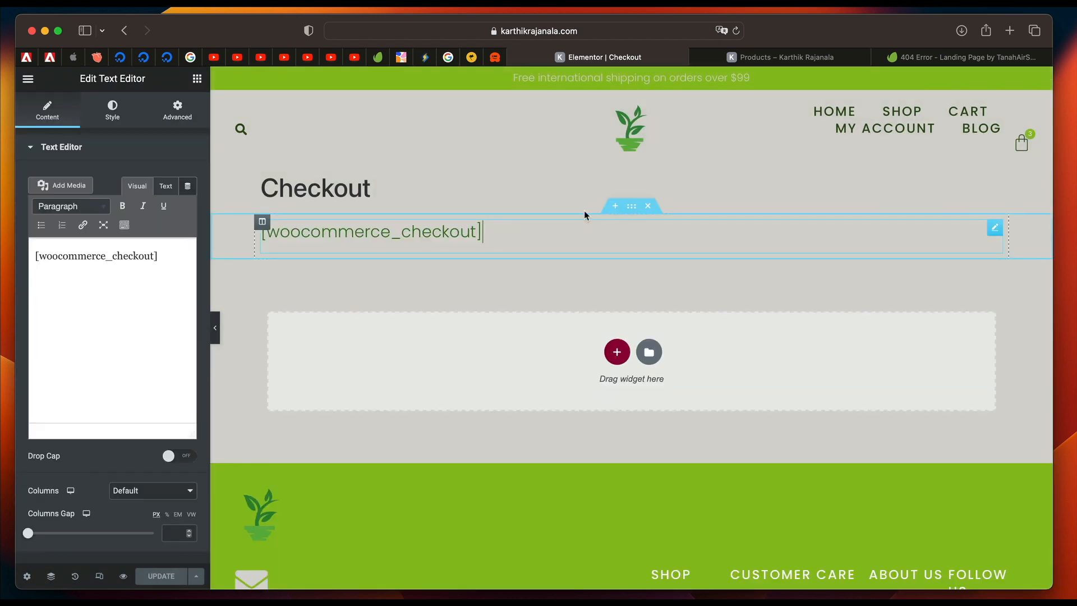
click(648, 206)
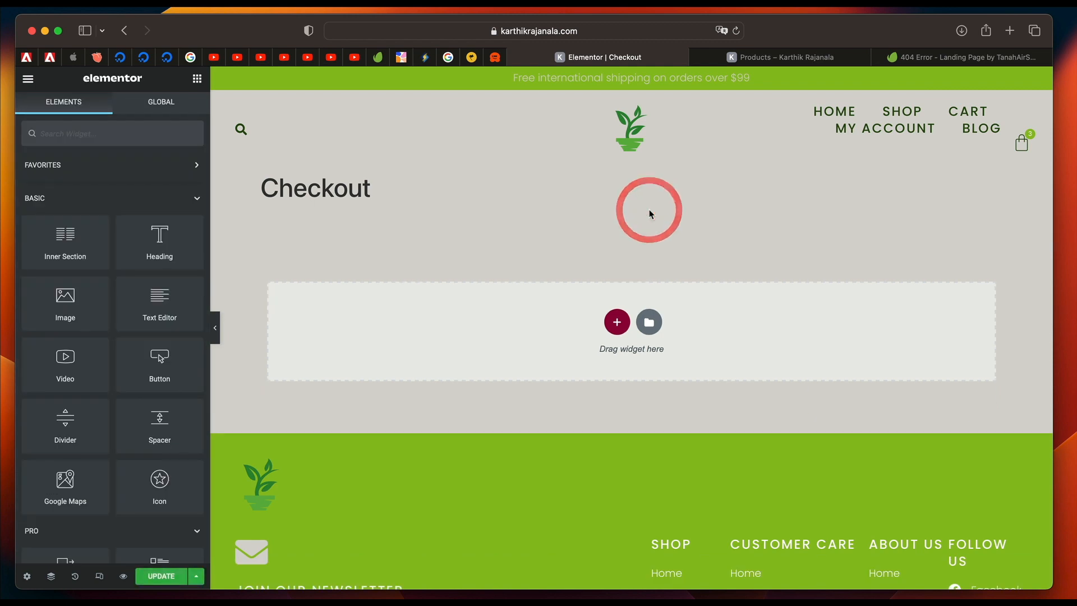
Set the Checkout page's layout to Elementor Full Width.
click(27, 576)
click(168, 394)
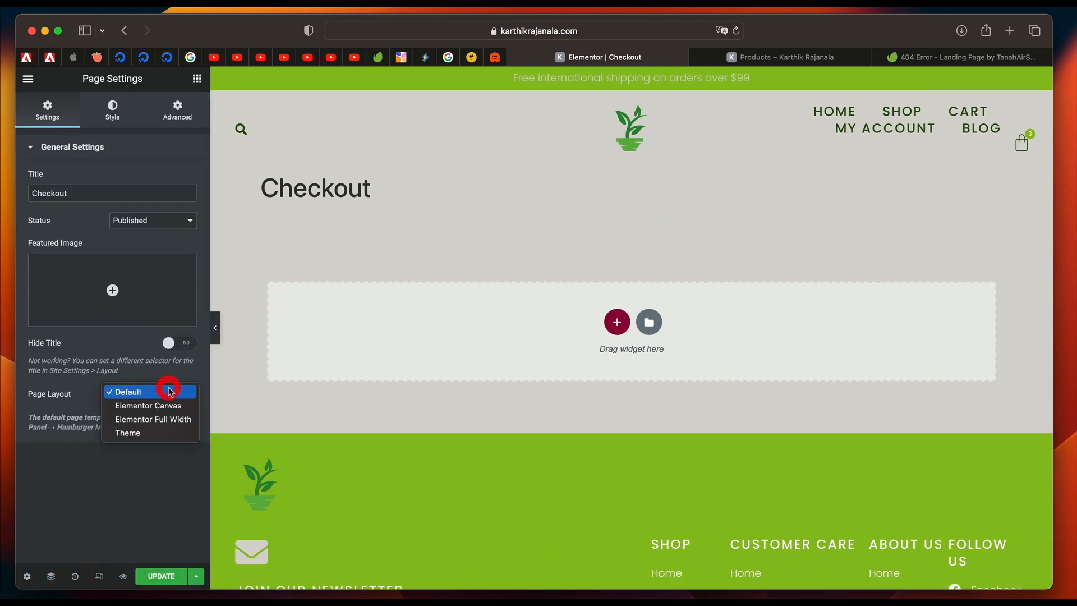
click(162, 419)
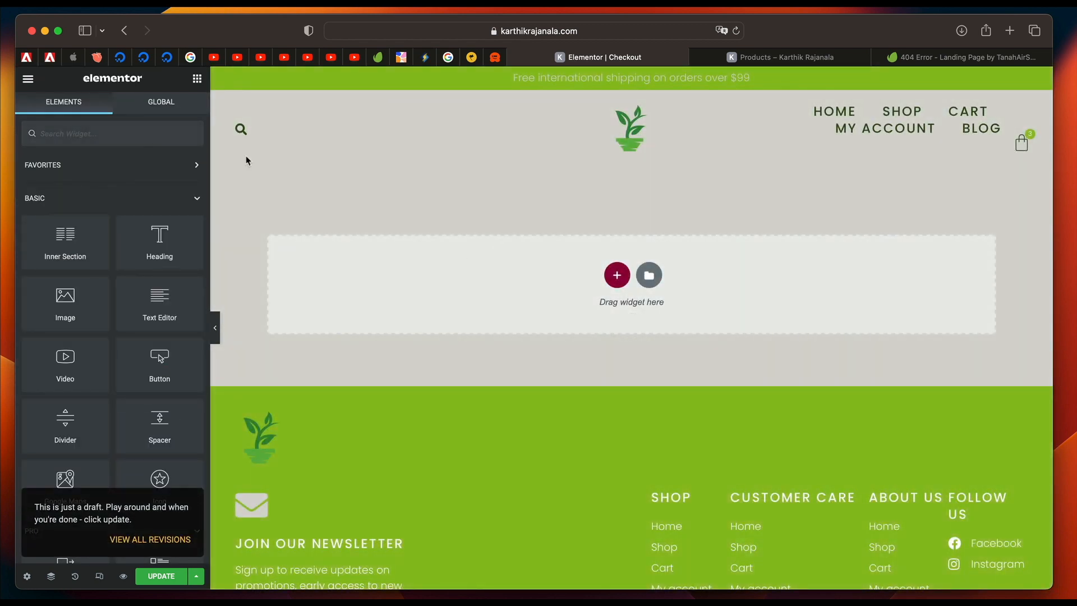
Add the Checkout widget to the empty page and turn on its Sticky Right Column option.
click(128, 133)
text(che)
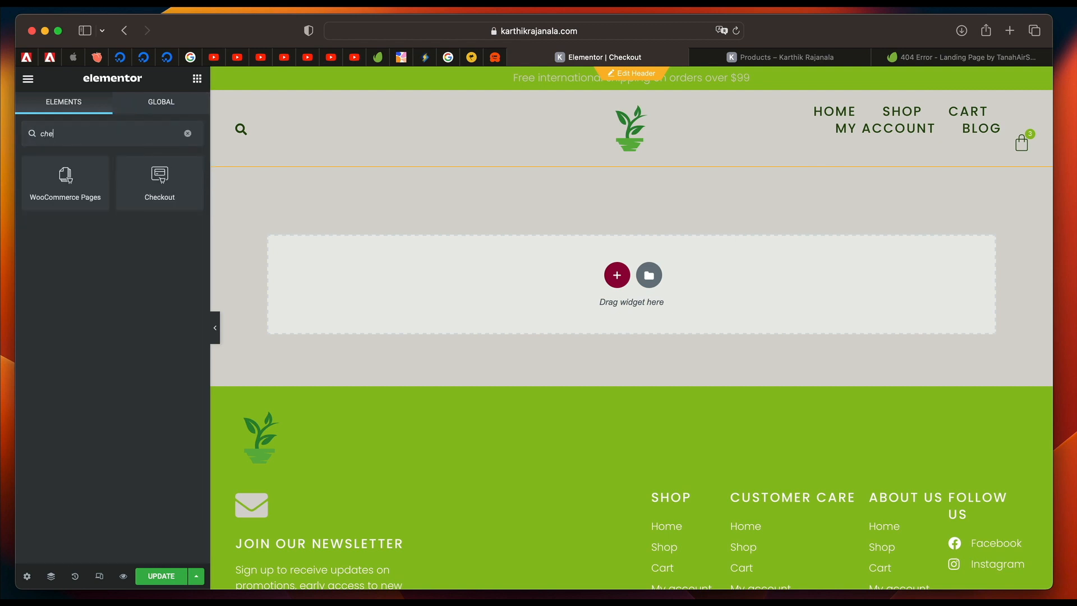
drag(168, 186, 524, 265)
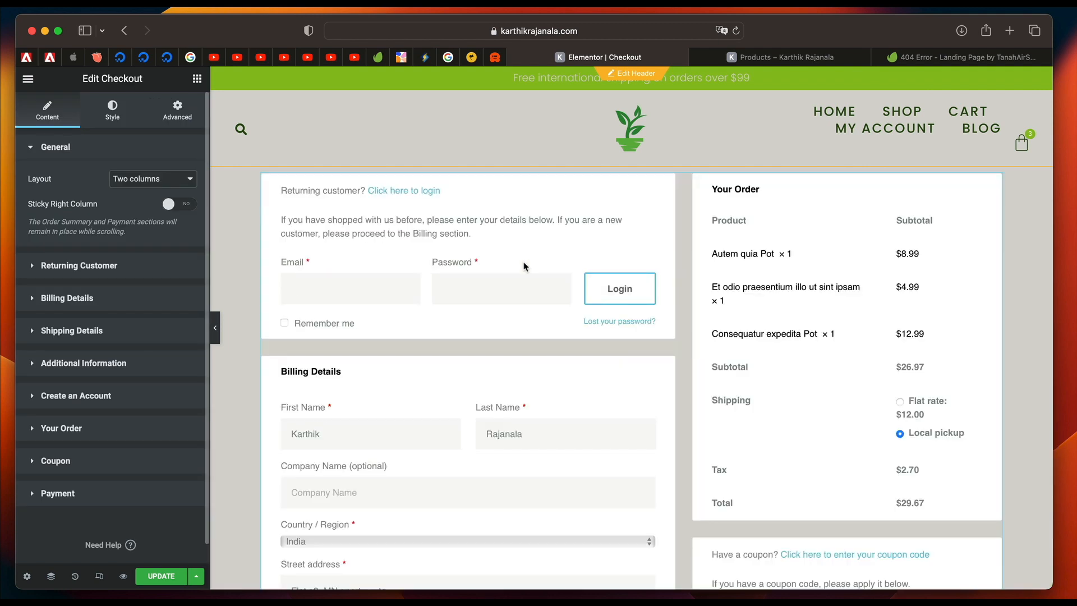
click(181, 205)
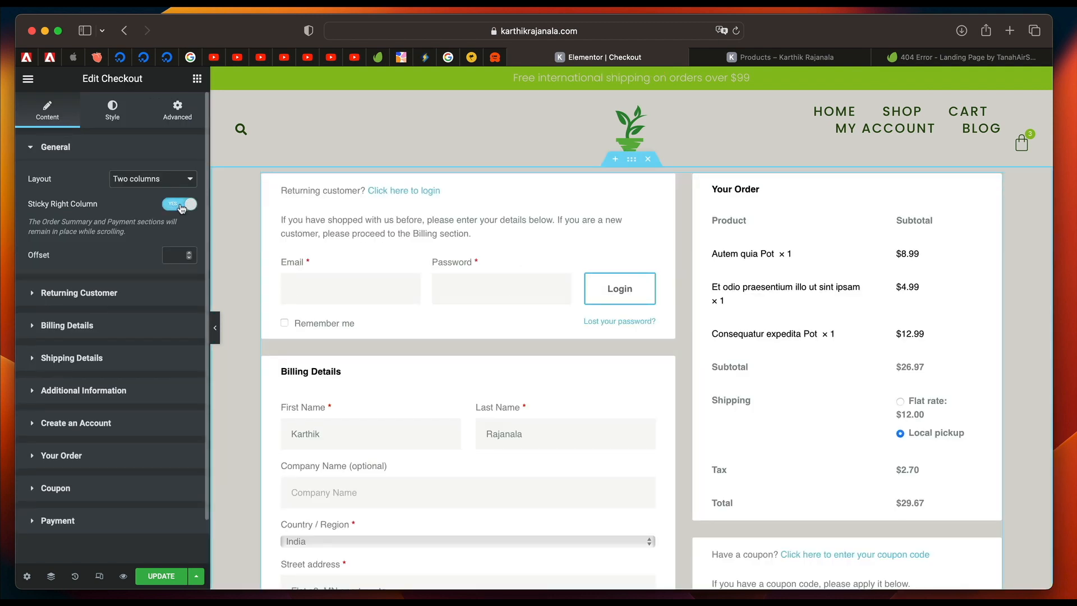
click(180, 205)
click(180, 206)
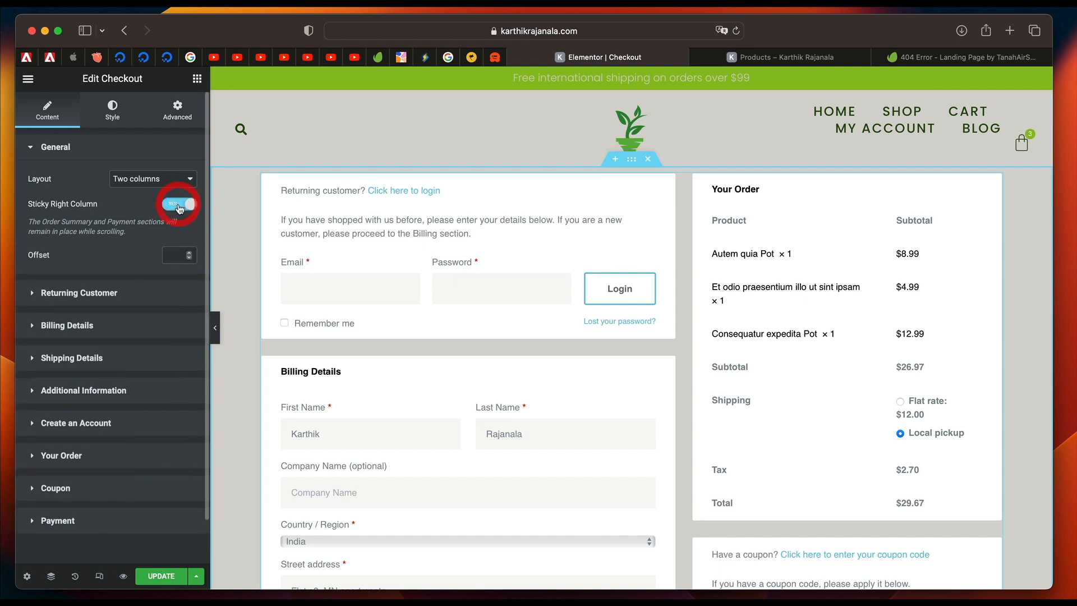
Look through the Checkout widget's Returning Customer content settings and open its Billing Details settings.
click(123, 292)
scroll(123, 292, down, 4)
scroll(116, 205, up, 2)
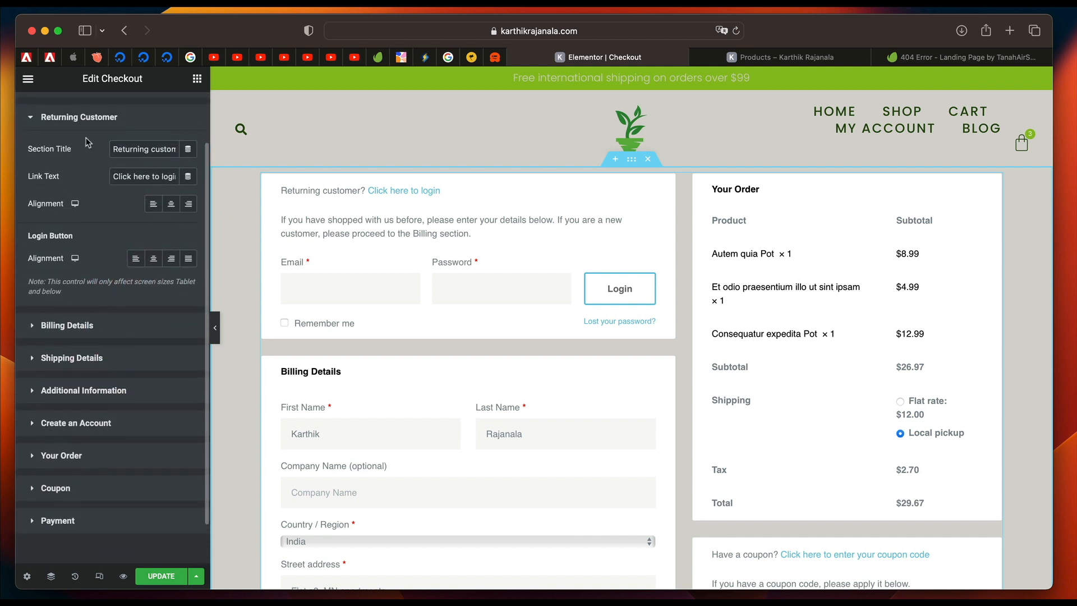
scroll(87, 141, up, 2)
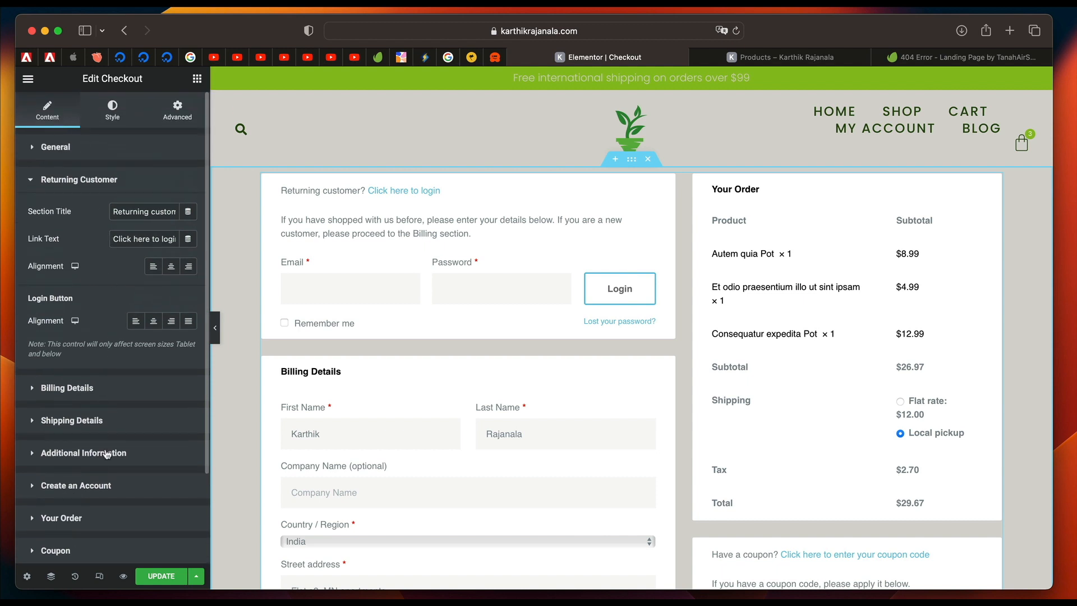
scroll(107, 454, down, 2)
click(128, 342)
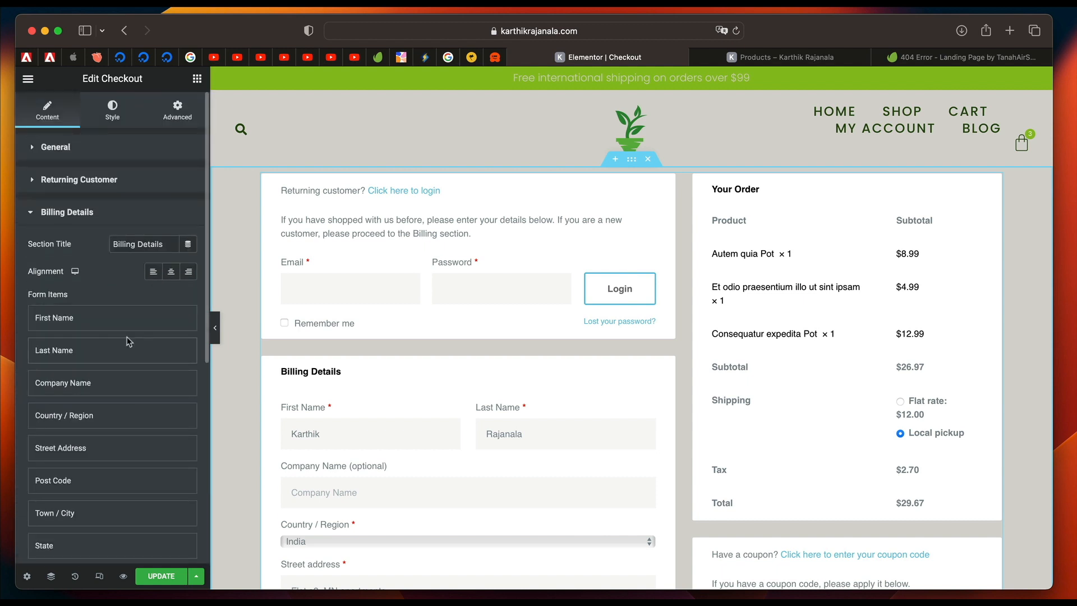
Check how the order summary column behaves in the preview while the billing and shipping forms scroll.
scroll(440, 372, down, 10)
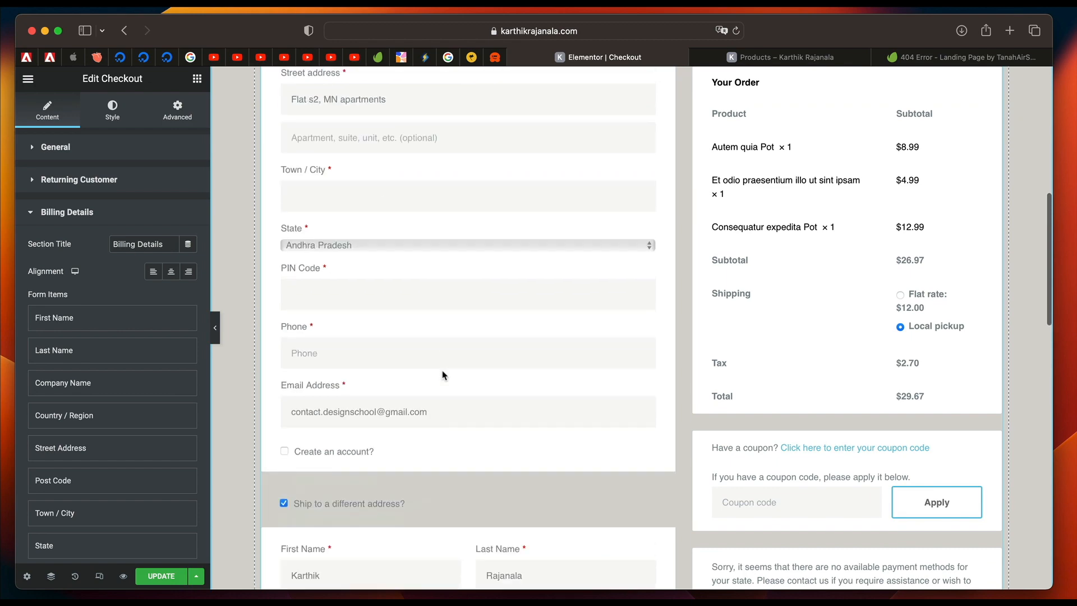
scroll(727, 422, down, 7)
scroll(728, 423, up, 3)
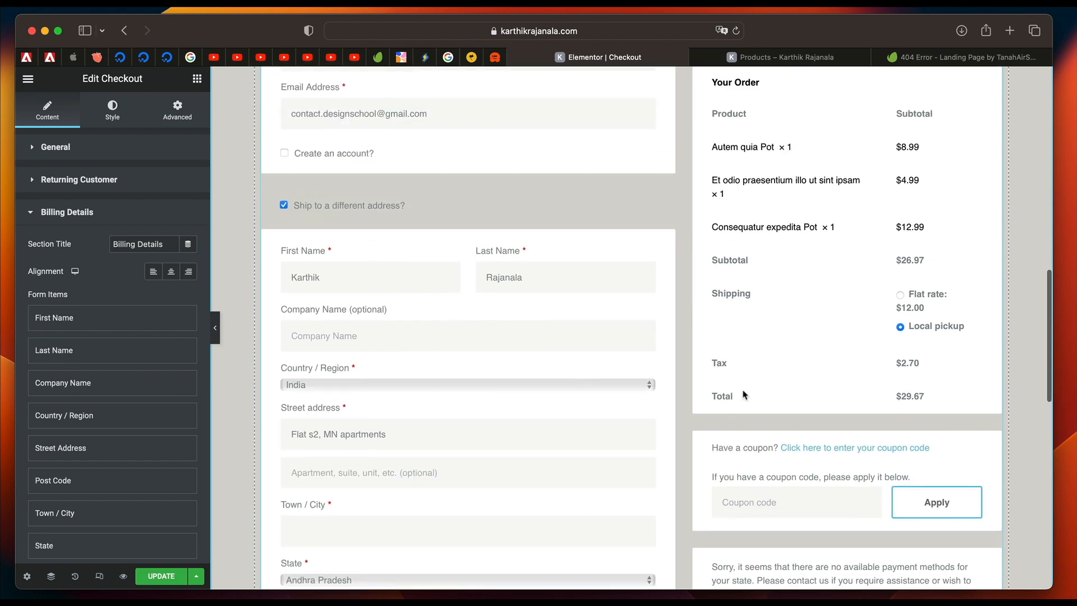
scroll(763, 333, down, 5)
scroll(763, 335, down, 5)
scroll(783, 342, up, 15)
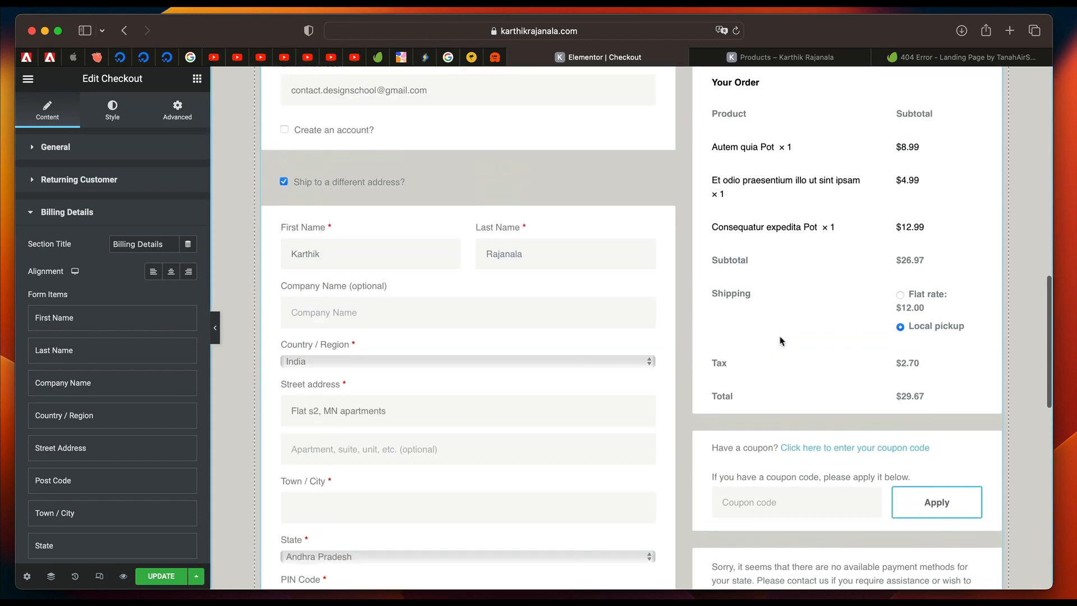
Examine the label and placeholder options of the First Name billing field and the Checkout widget's Payment settings.
click(75, 325)
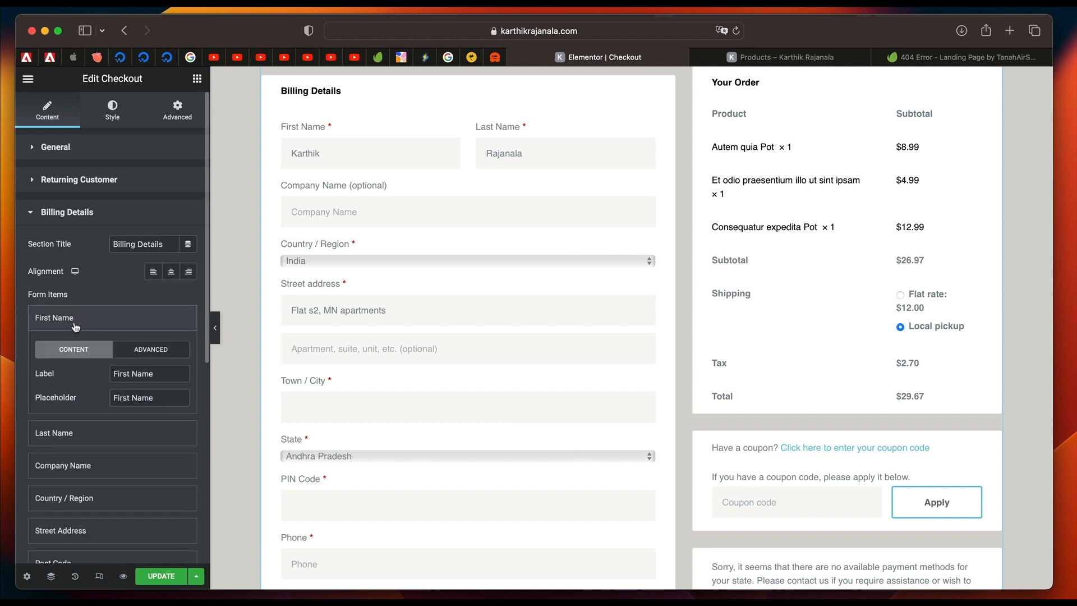
triple_click(148, 377)
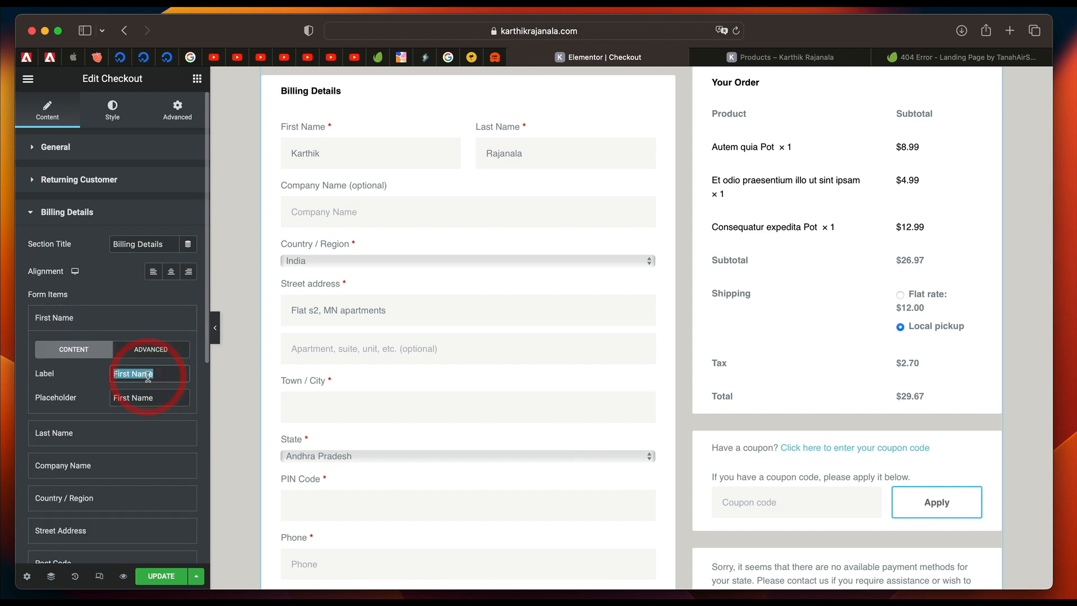
click(95, 315)
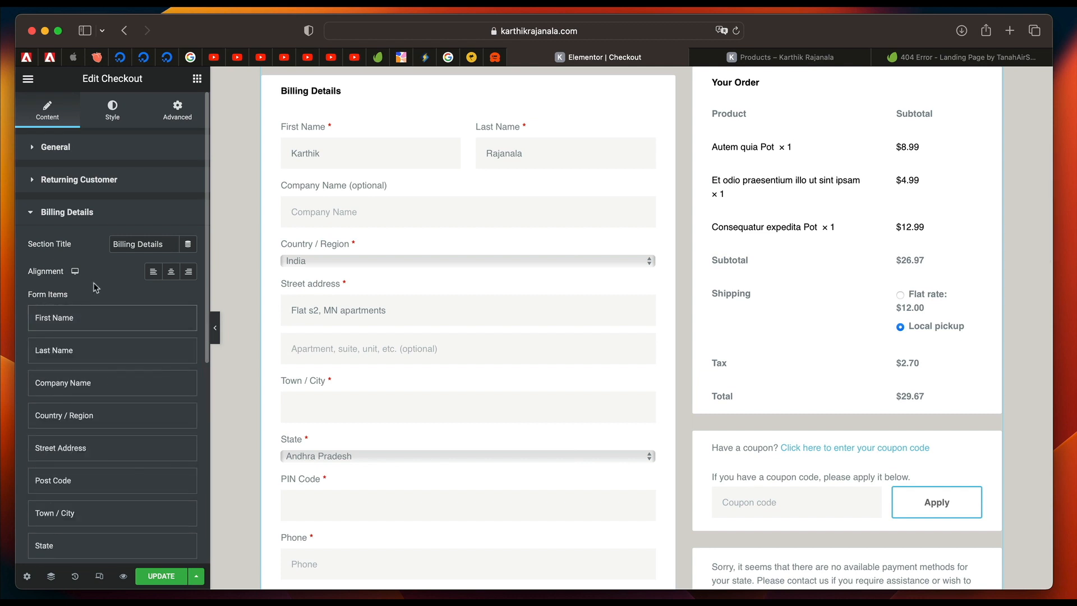
click(82, 216)
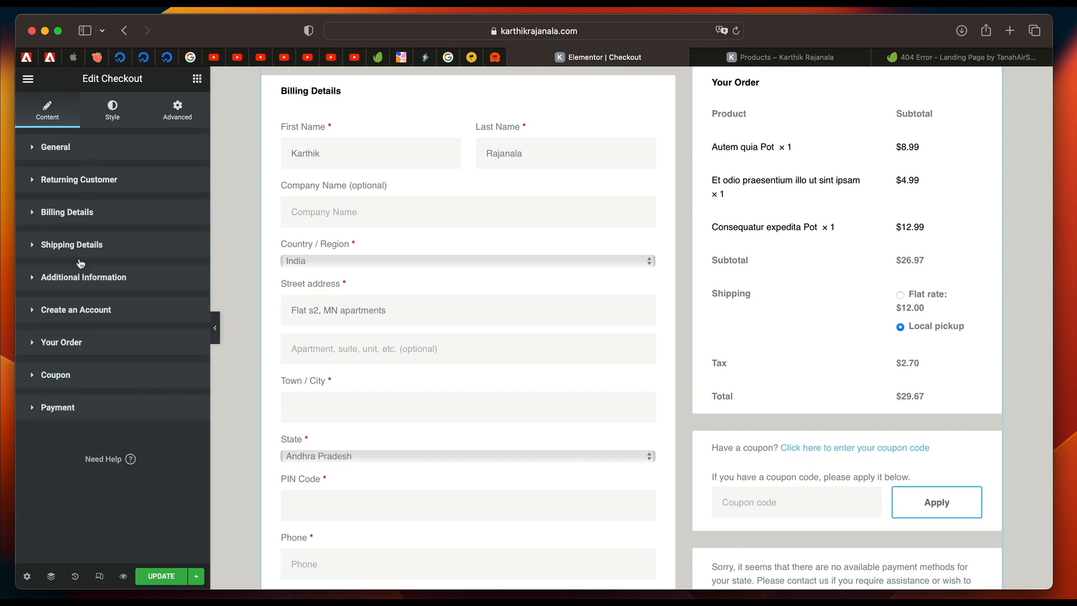
click(87, 407)
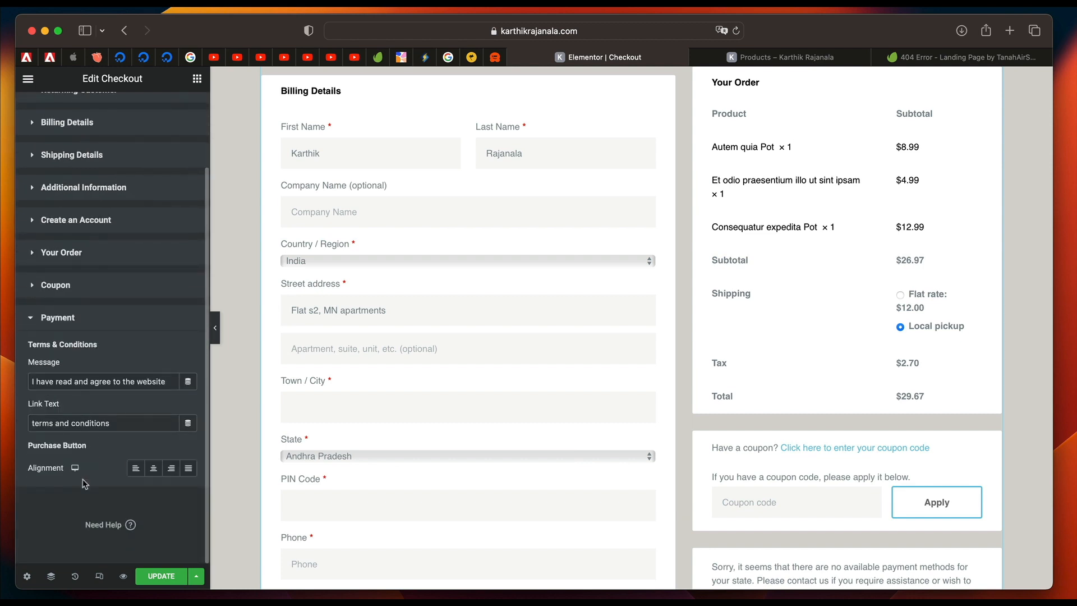
click(73, 325)
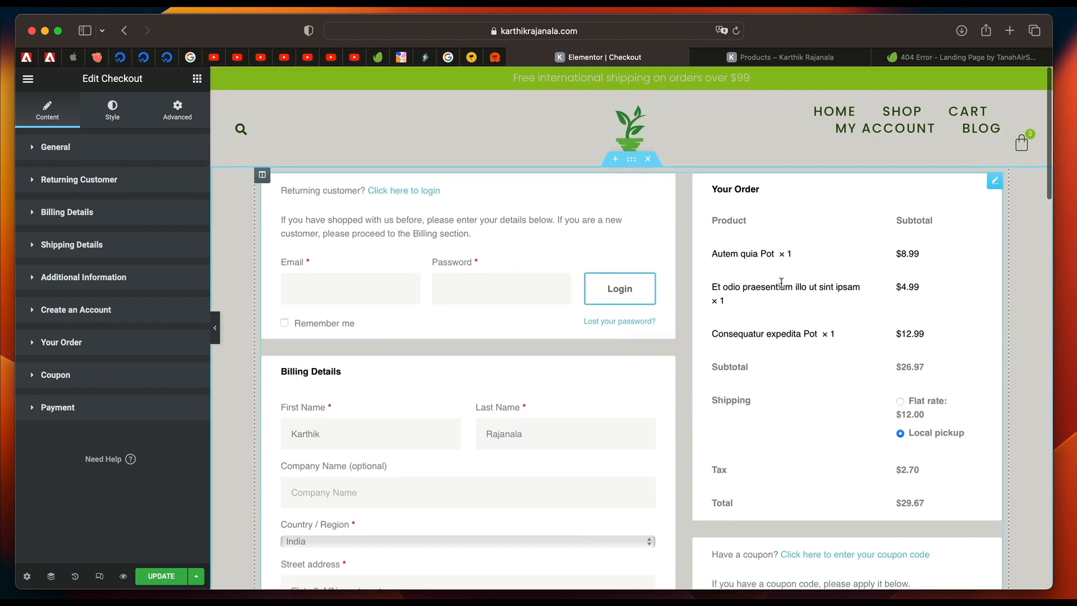
Set the background color of the Checkout widget's sections to the global dark green color.
click(119, 119)
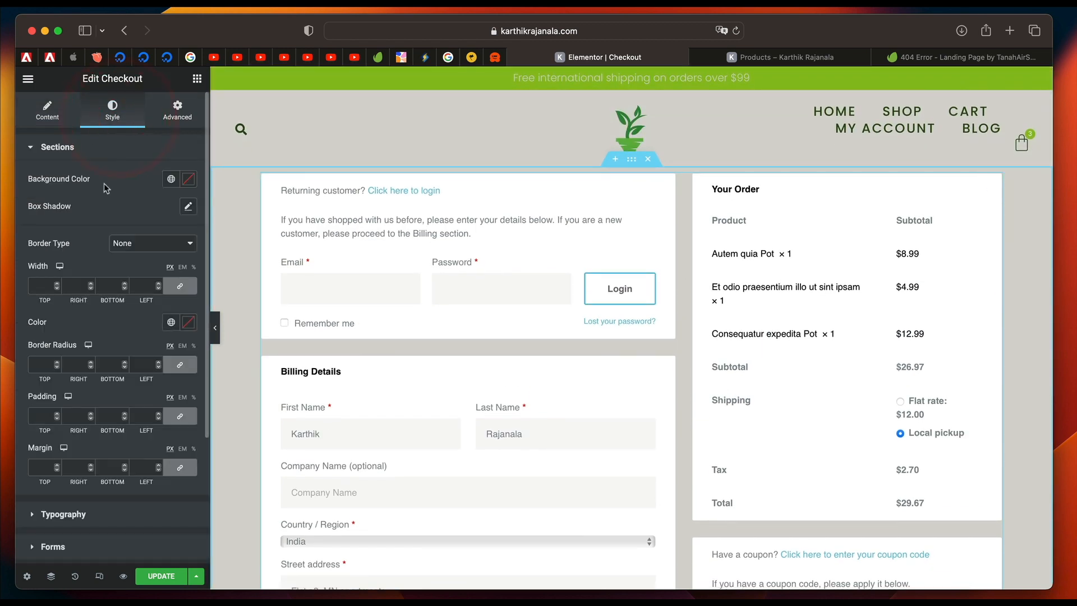
click(172, 184)
click(89, 312)
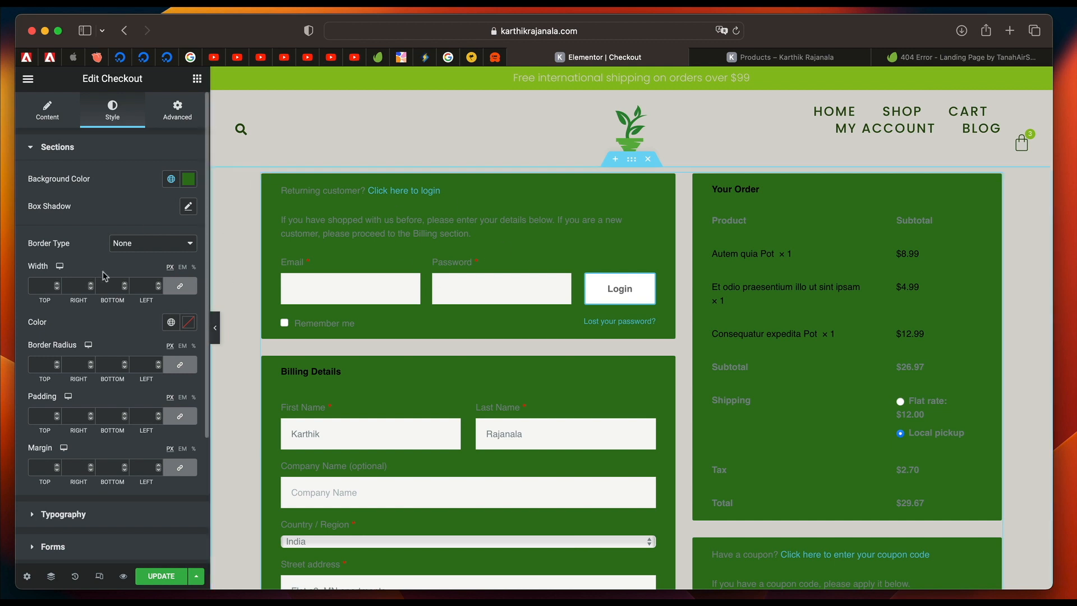
Give the Checkout widget's sections a solid border with a width of 2 px on all sides.
scroll(104, 276, down, 5)
scroll(104, 276, up, 5)
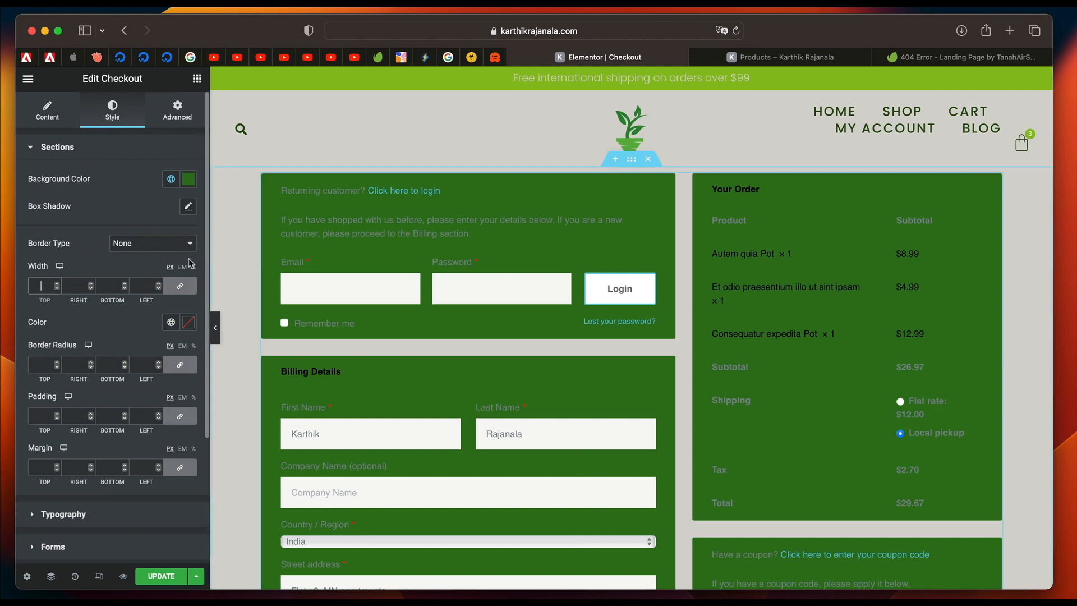
click(171, 245)
click(132, 254)
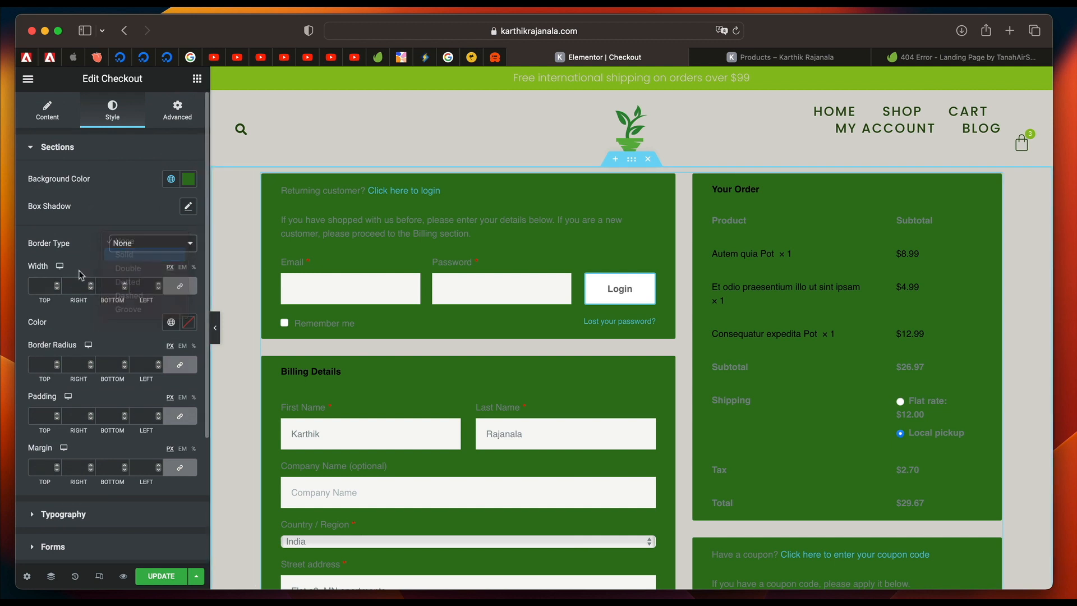
click(43, 285)
text(2)
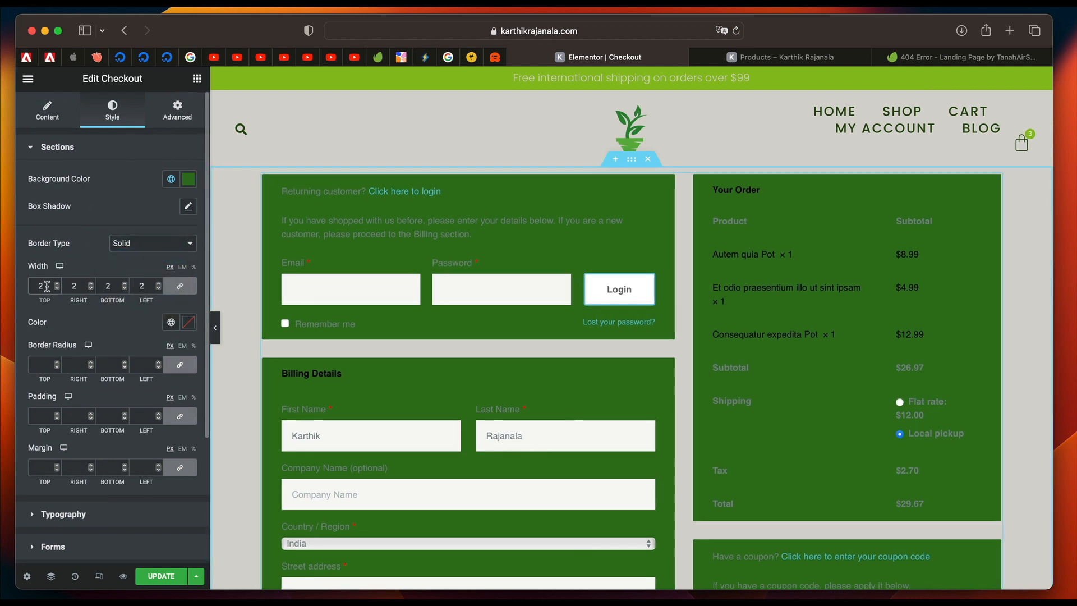
Try White Elements as the sections' border color, and settle on the global Accent color.
click(171, 323)
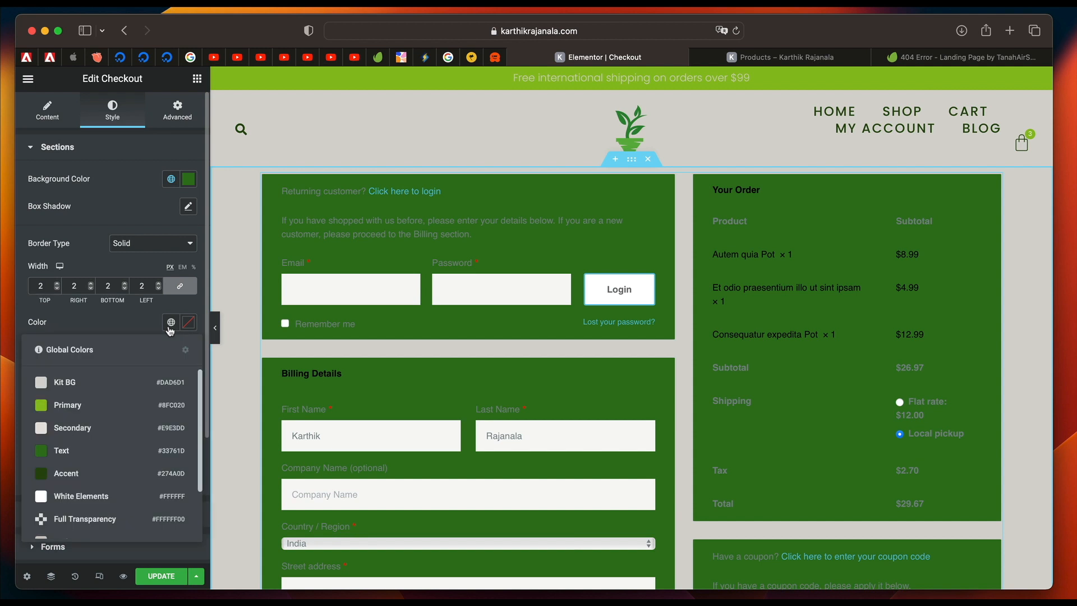
click(82, 499)
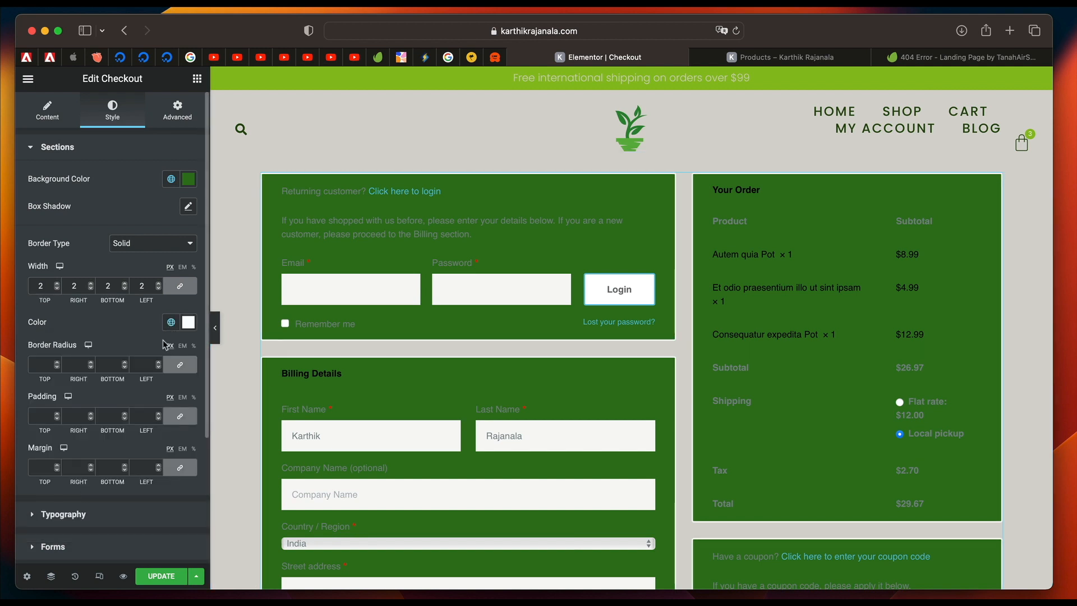
click(171, 324)
click(93, 480)
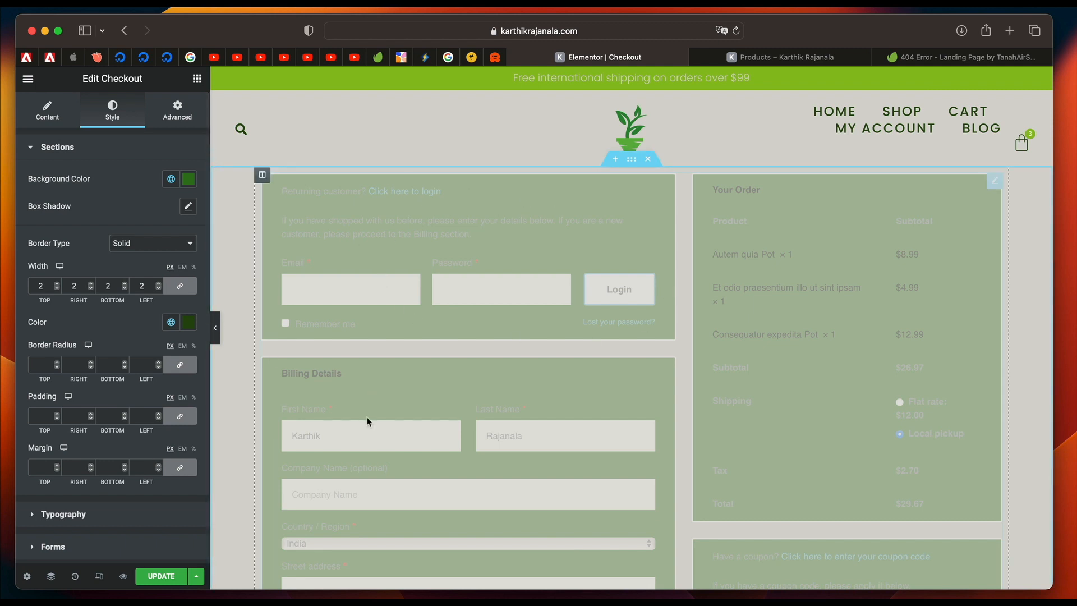
scroll(566, 494, down, 5)
scroll(566, 494, up, 5)
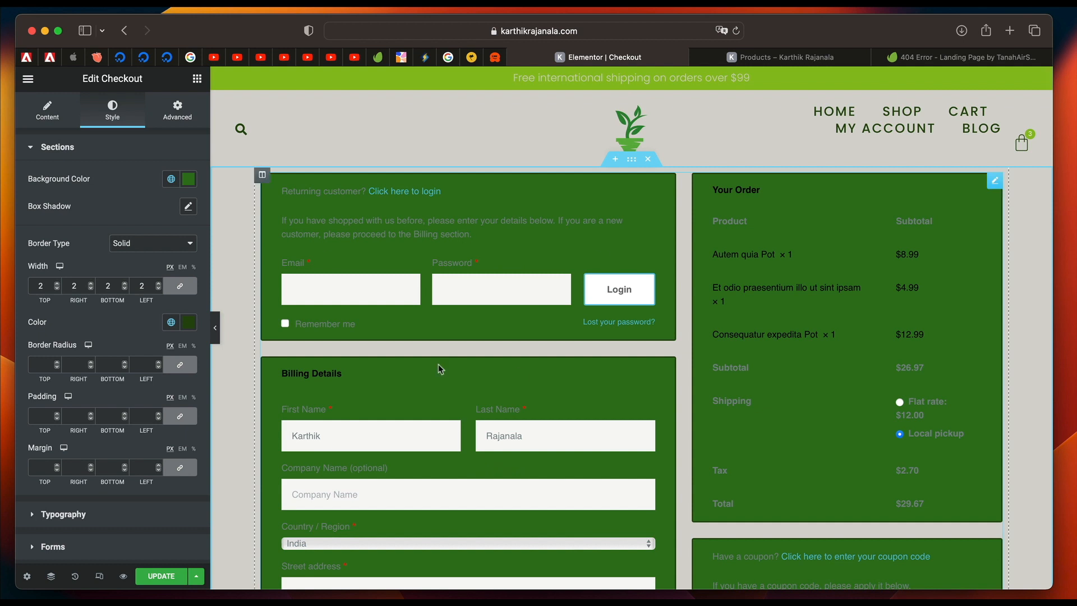
scroll(102, 351, down, 5)
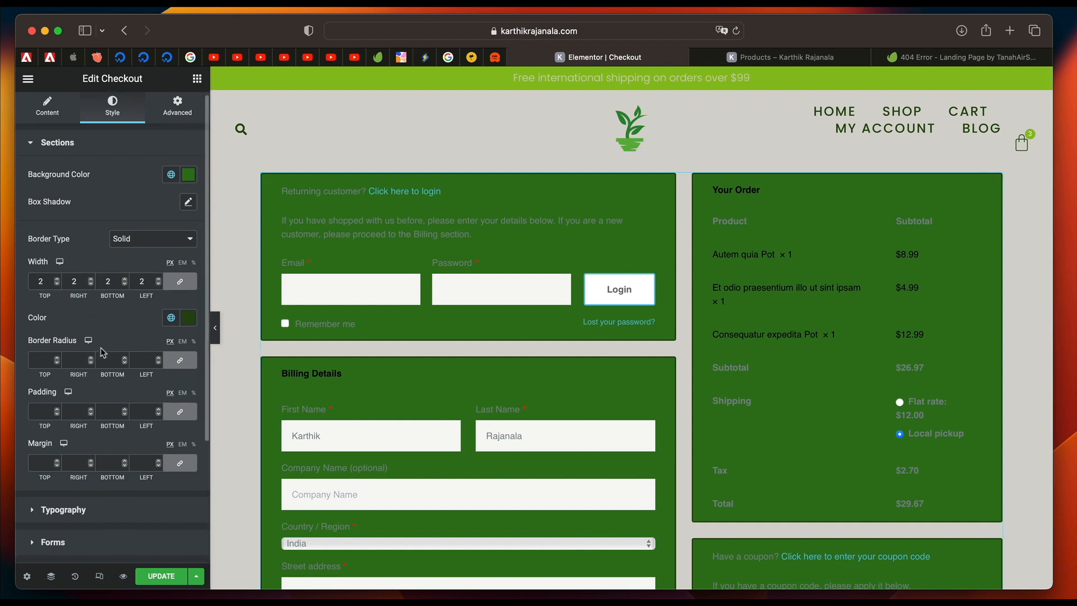
Set the Checkout widget's titles to the White Elements color and the global Accent Text 2 font.
click(79, 368)
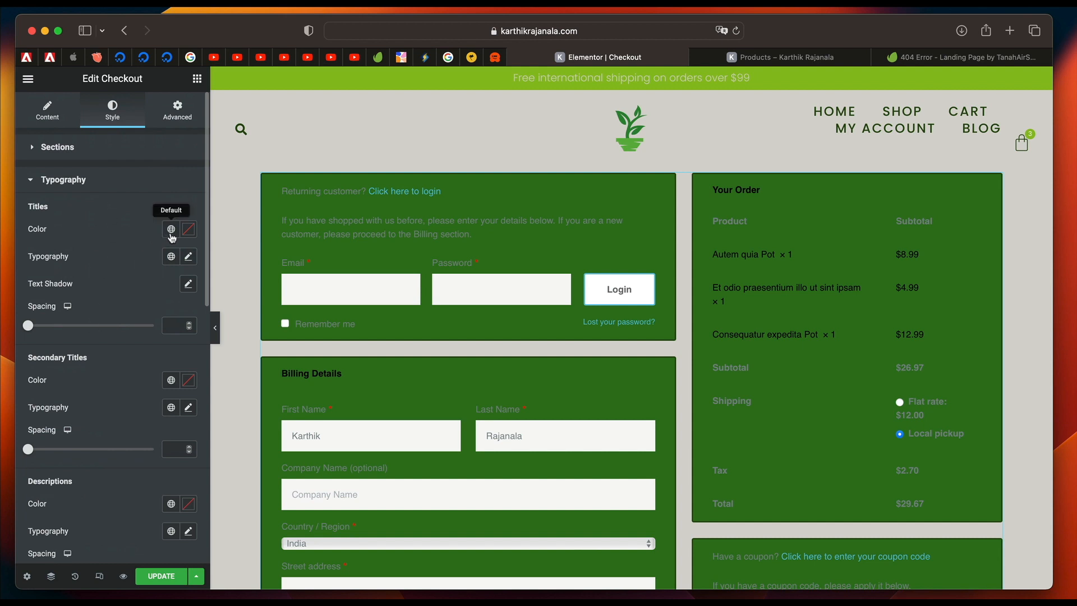
click(169, 236)
click(96, 414)
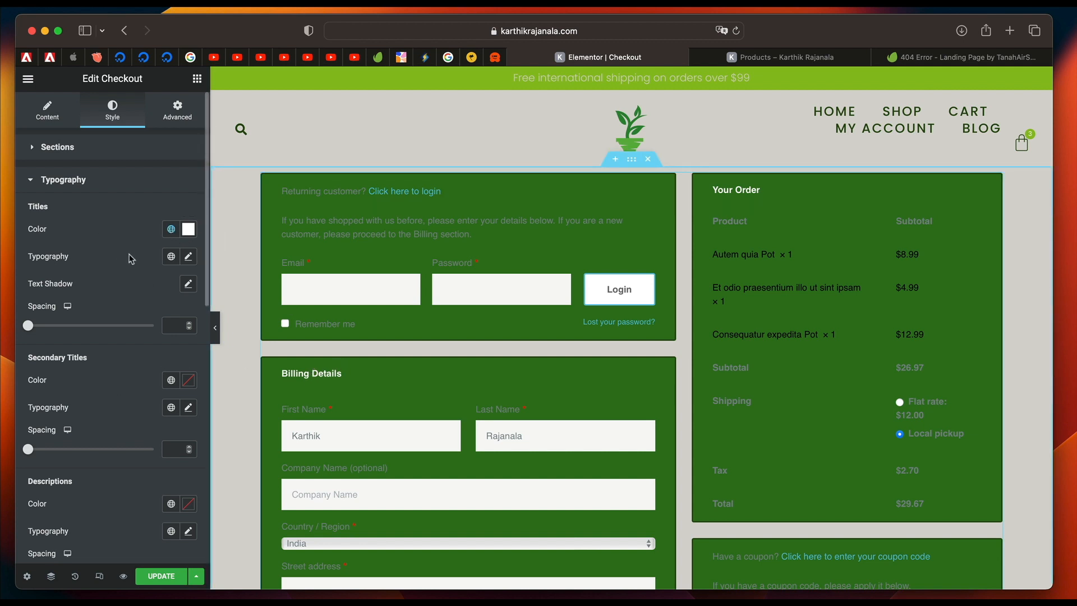
click(171, 258)
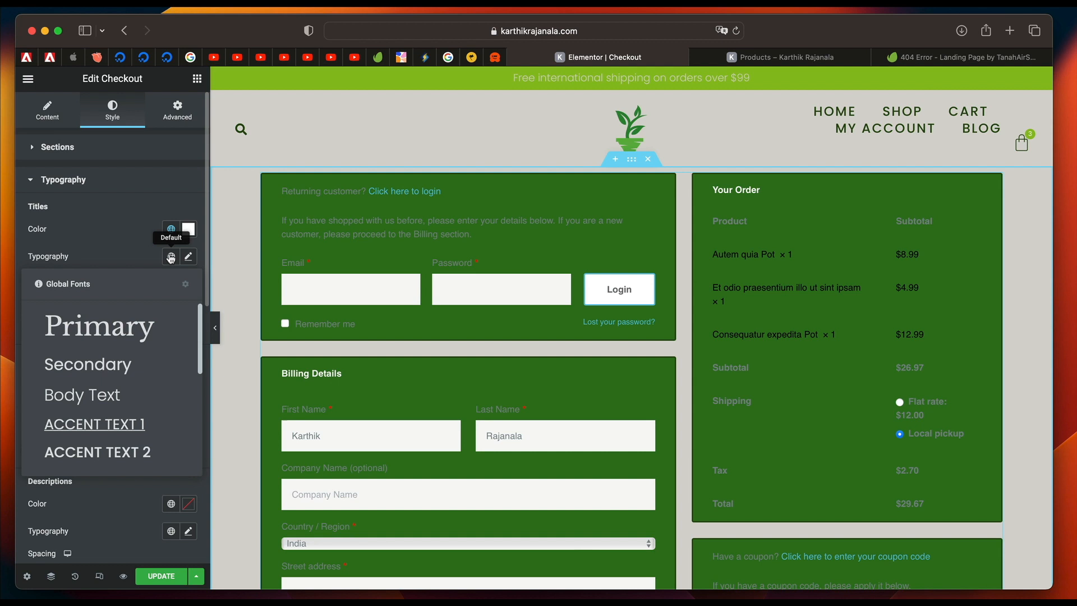
click(128, 394)
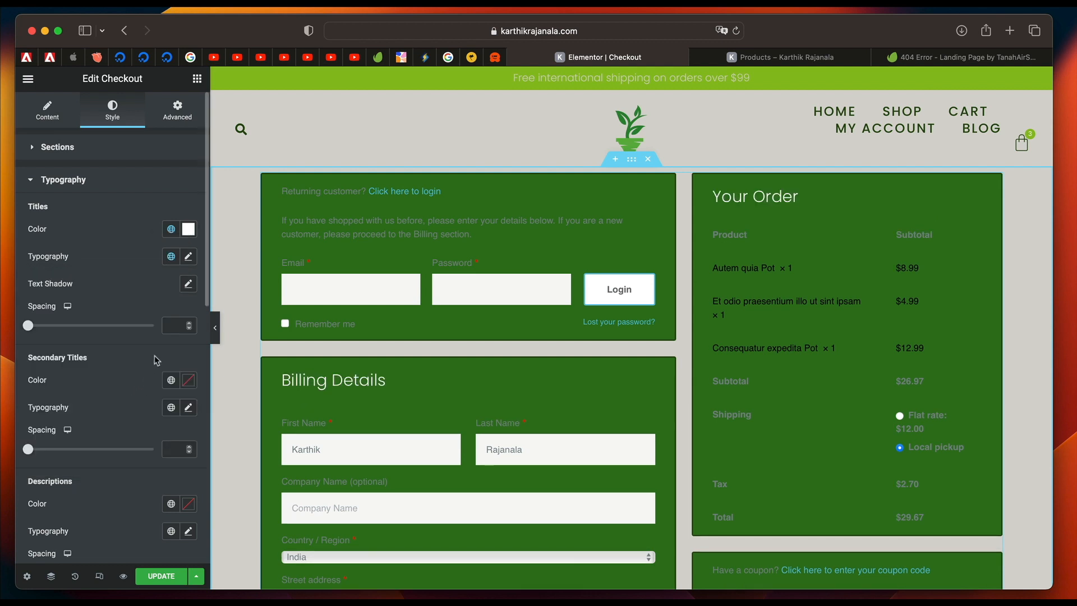
click(171, 257)
click(121, 451)
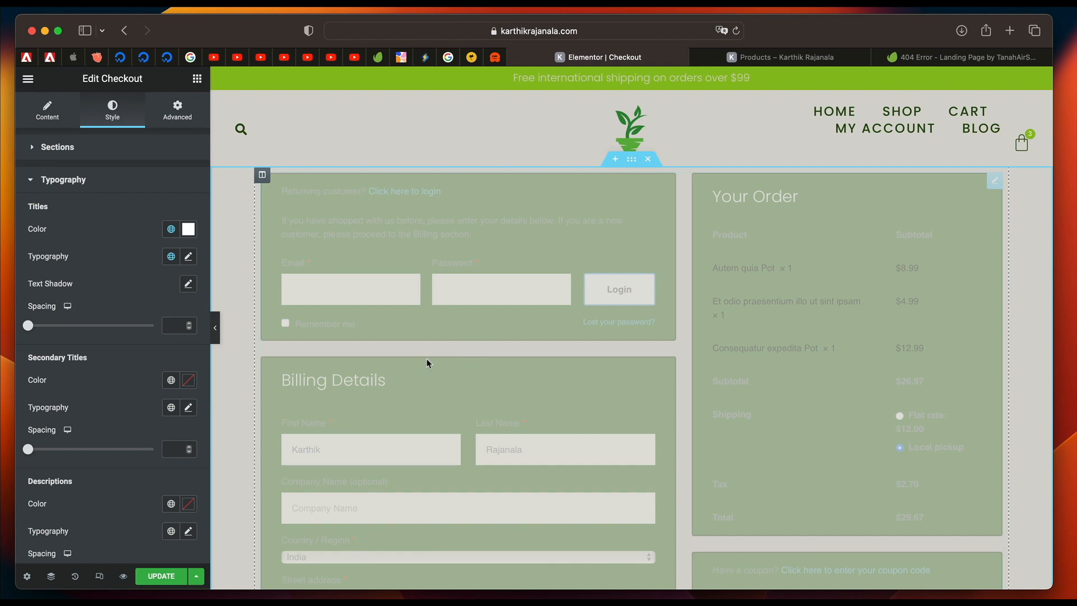
Examine the title styling across the billing, shipping, order, coupon and payment sections of the checkout preview.
scroll(392, 425, down, 1)
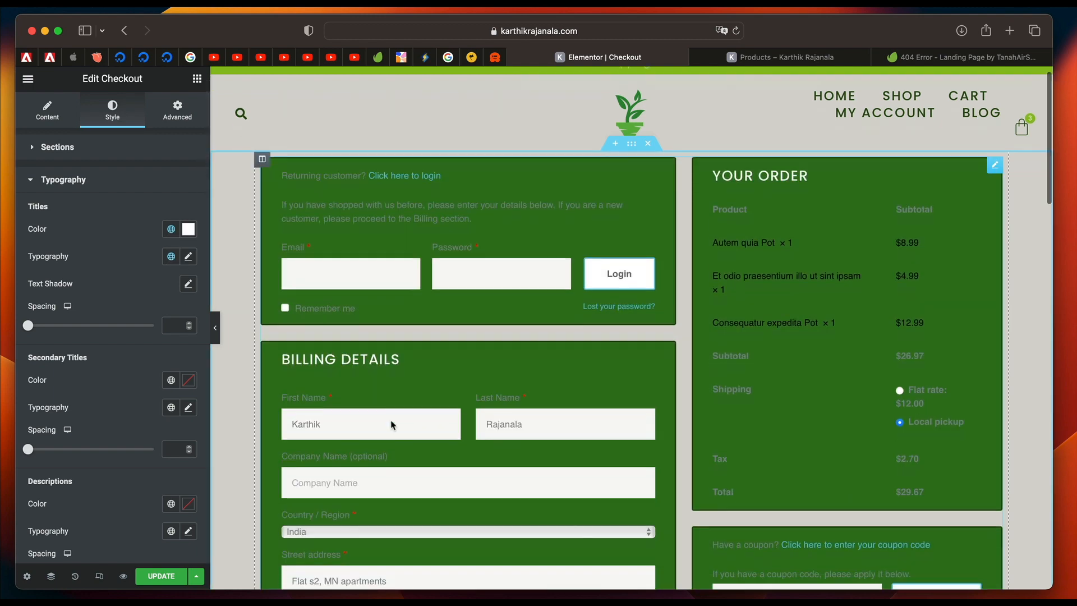
scroll(391, 424, down, 5)
scroll(391, 425, down, 5)
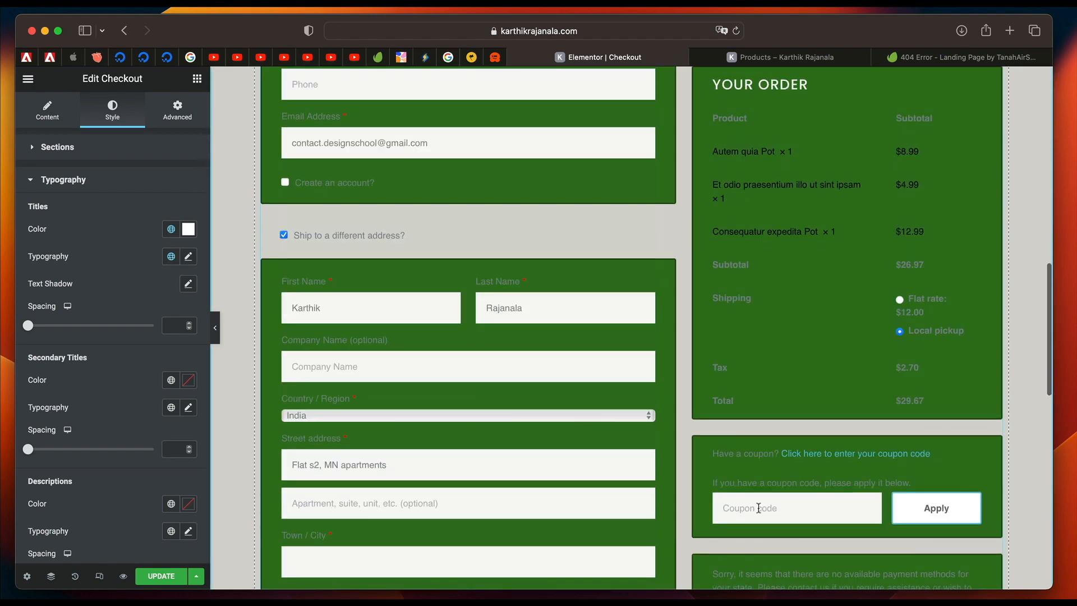
scroll(758, 507, down, 5)
scroll(759, 509, down, 5)
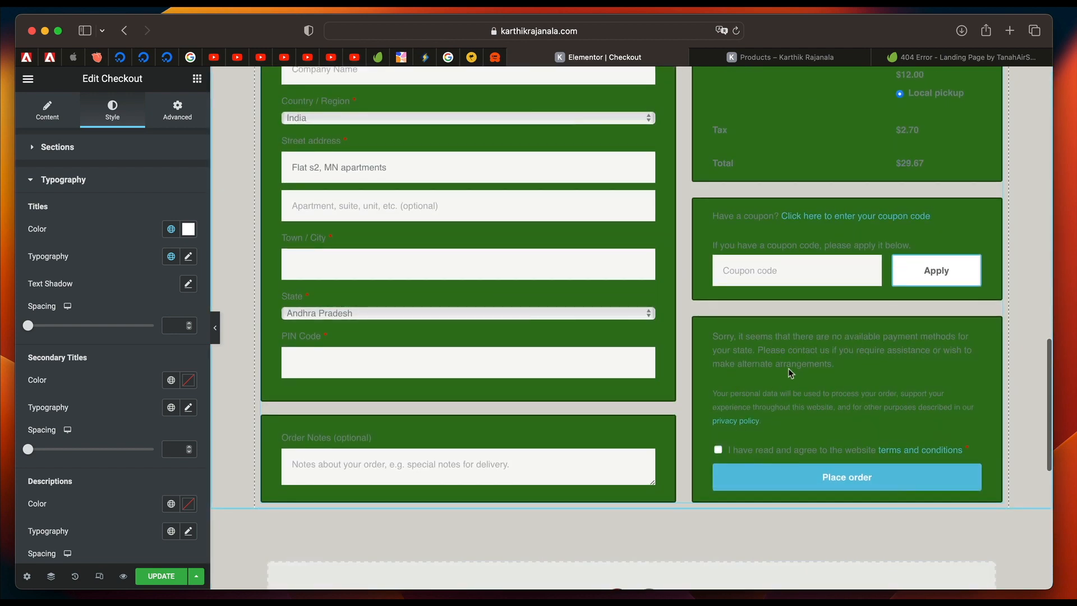
scroll(514, 376, up, 15)
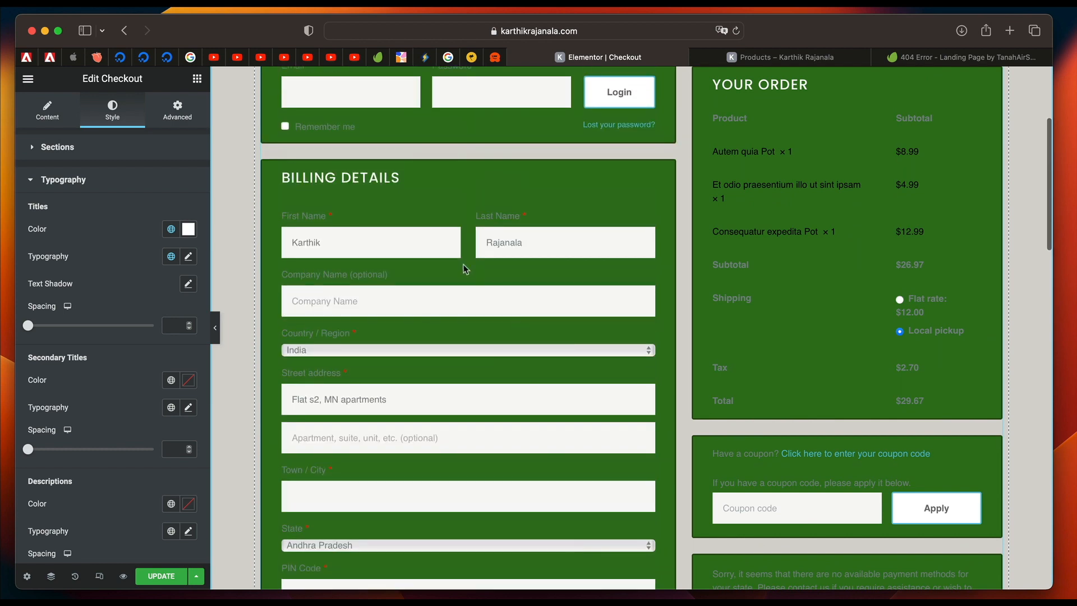
scroll(124, 392, down, 2)
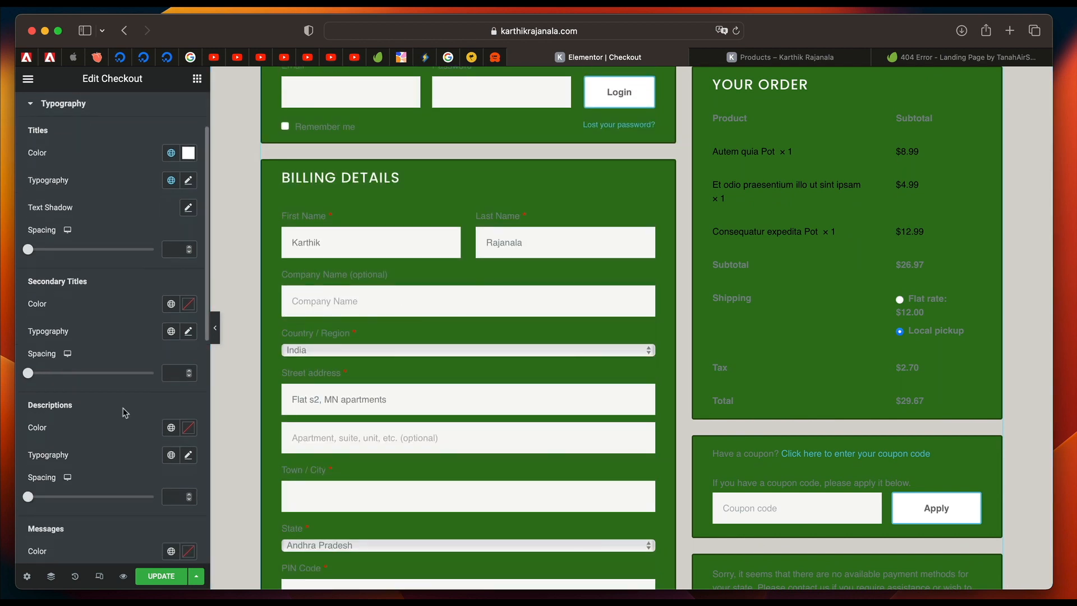
scroll(360, 283, up, 5)
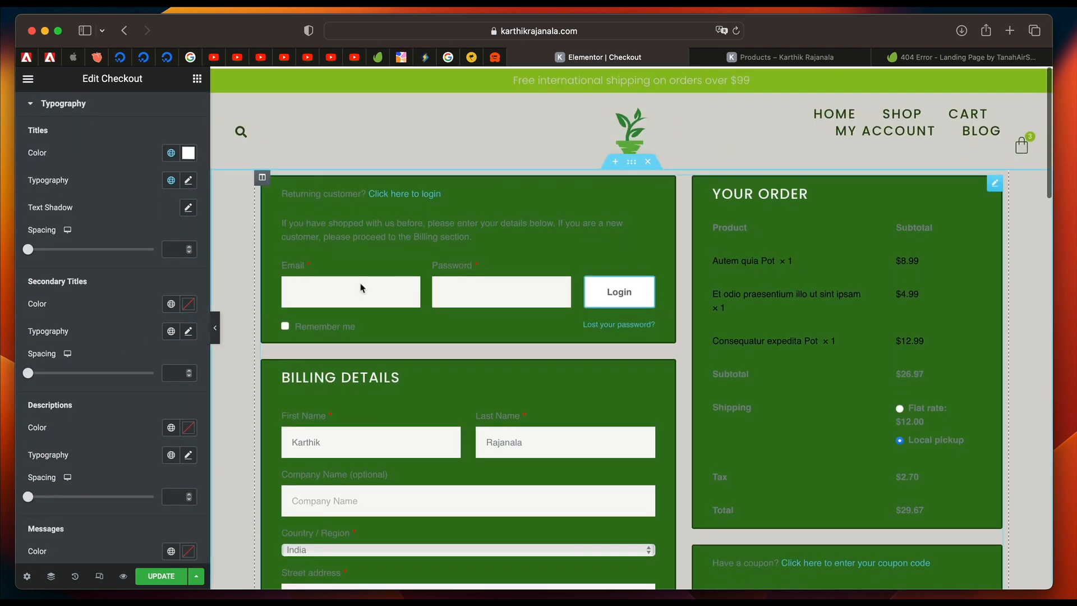
Set the secondary titles to the White Elements color and the global Accent Text 2 font.
click(171, 304)
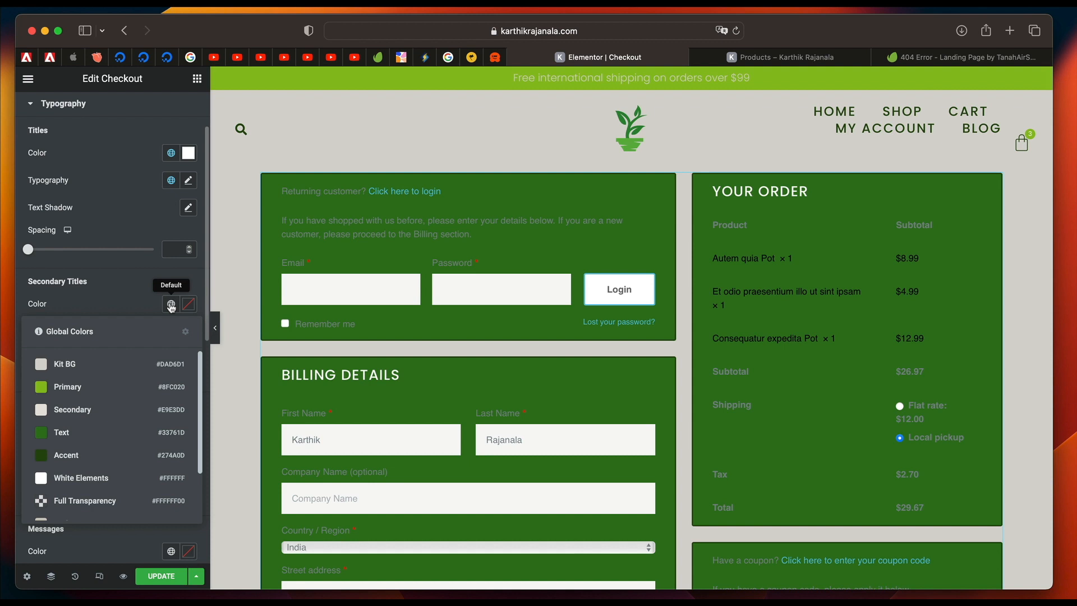
click(87, 477)
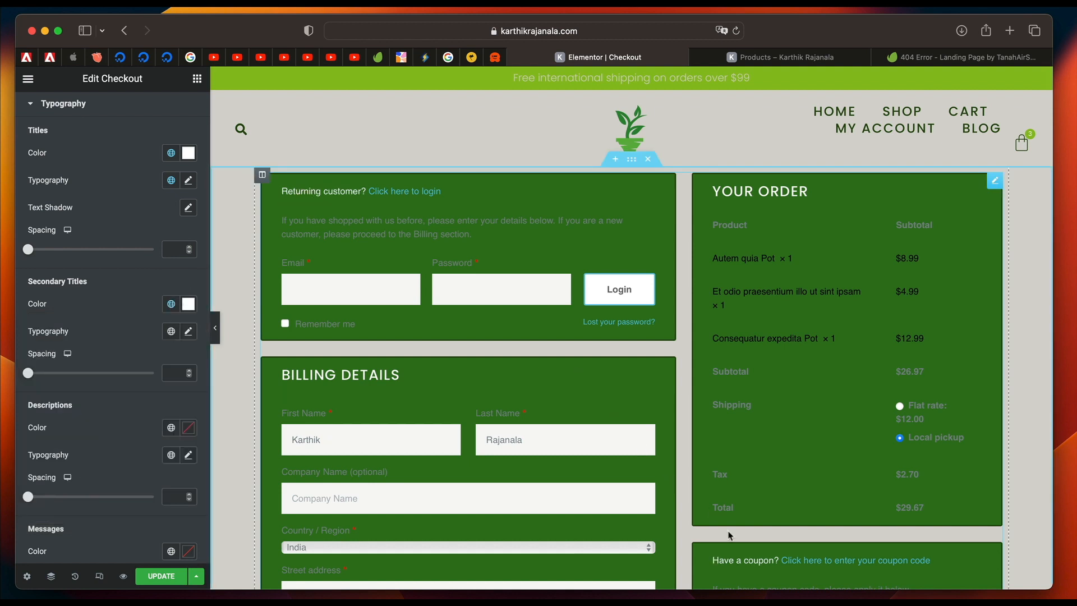
click(171, 331)
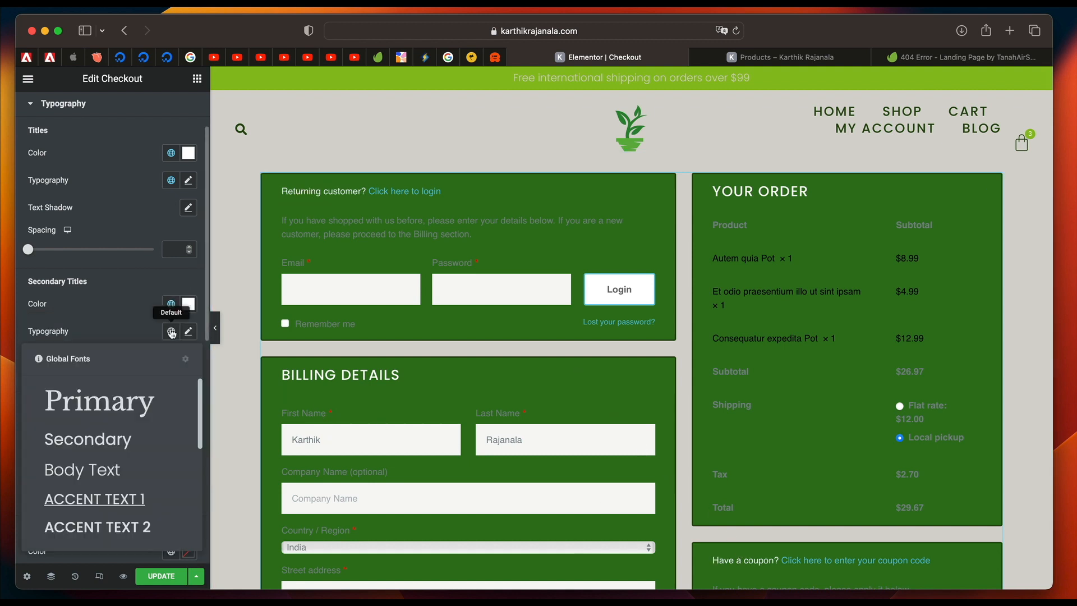
click(128, 526)
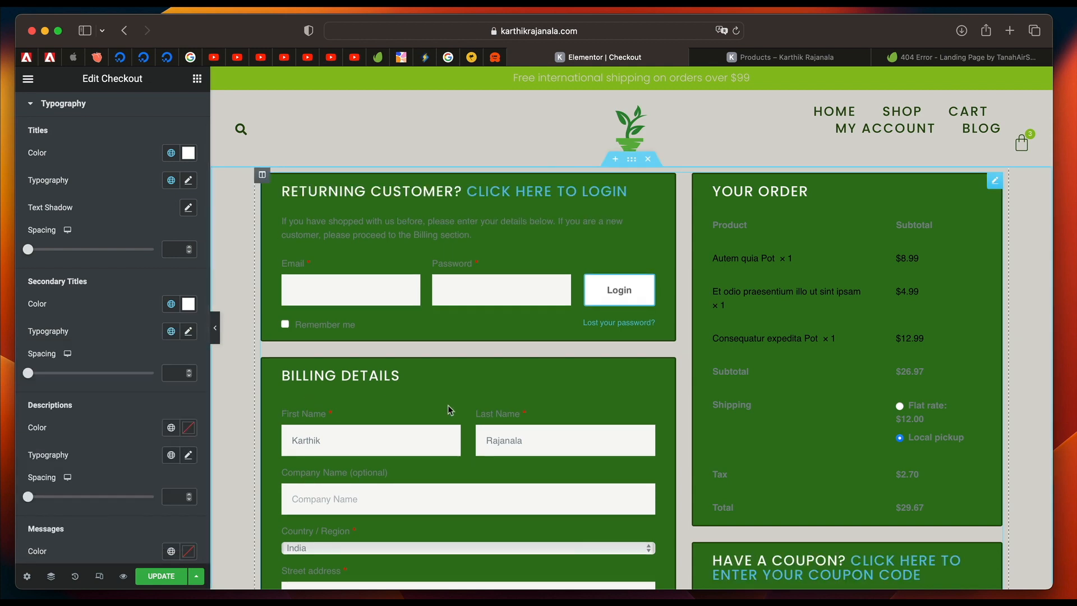
scroll(448, 405, down, 2)
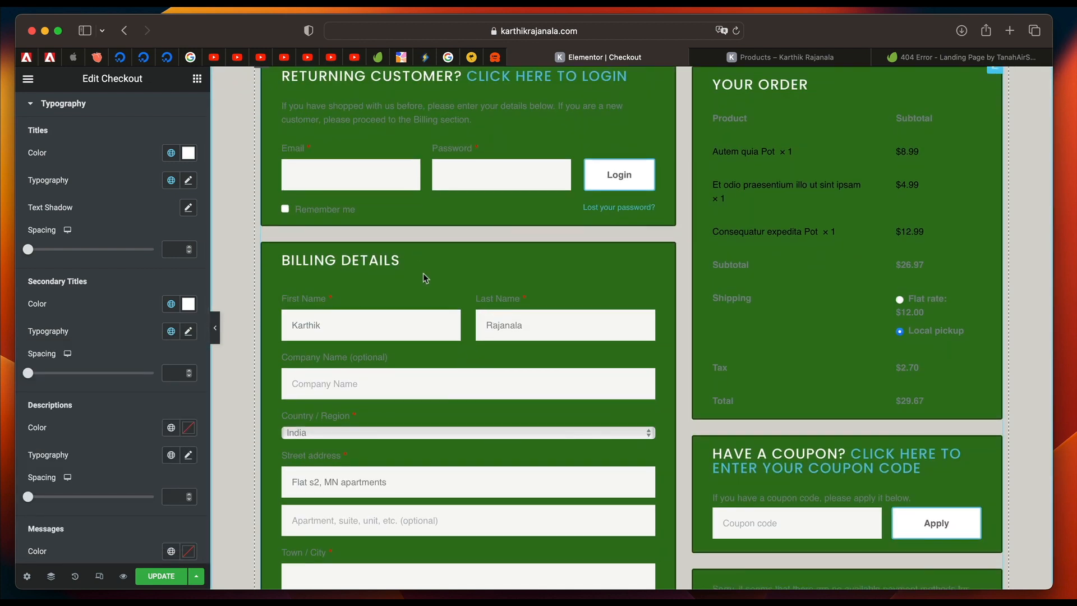
Set the color of the Checkout widget's descriptions to the global White Elements color.
scroll(133, 367, down, 3)
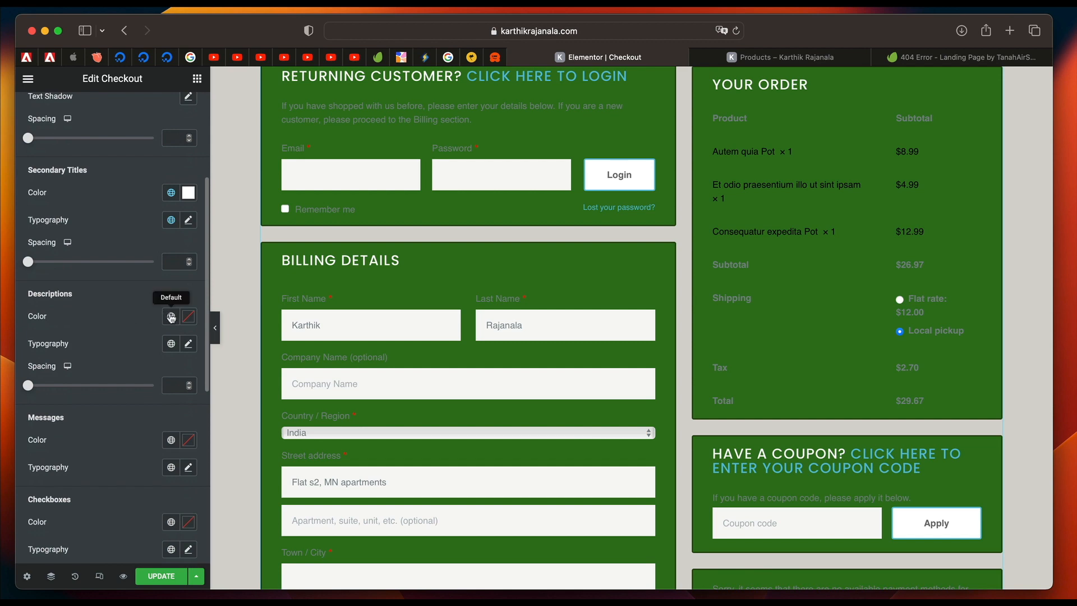
click(171, 316)
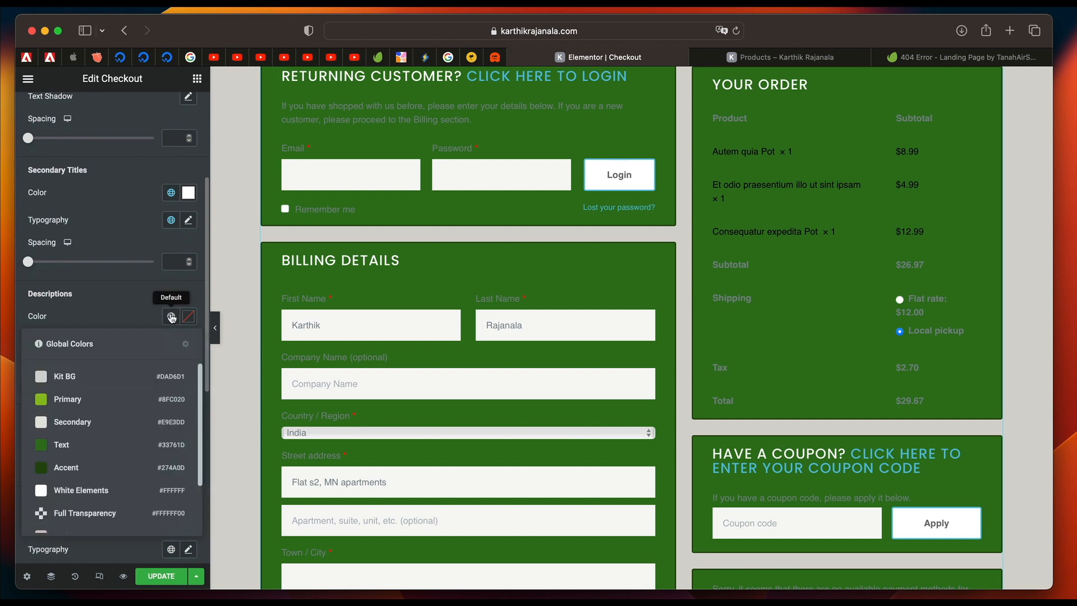
click(89, 491)
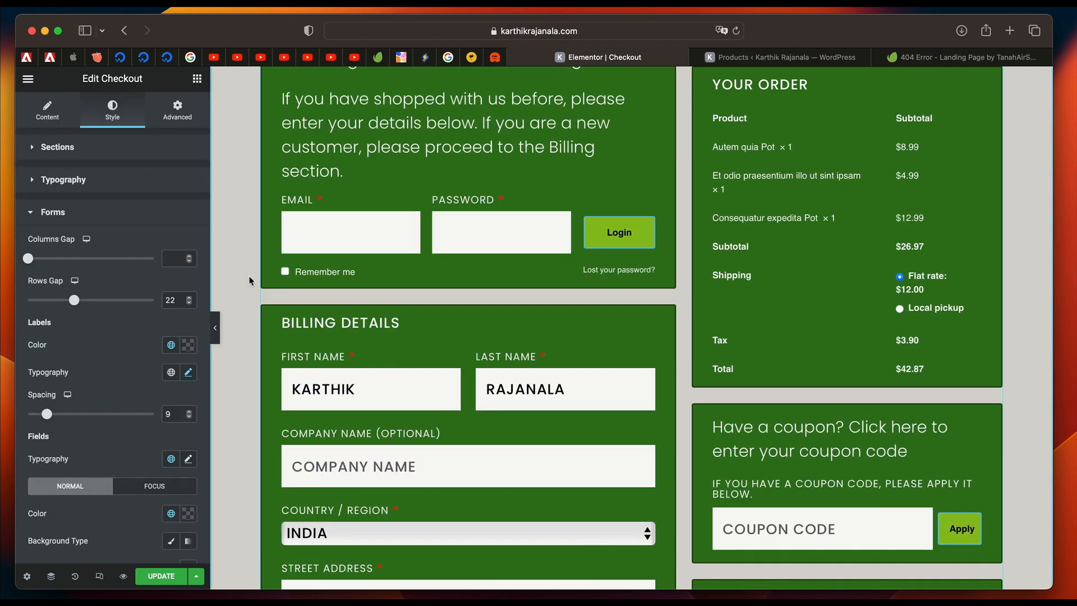
Apply the global Accent Text 2 font to the labels of the checkout forms.
scroll(549, 279, up, 3)
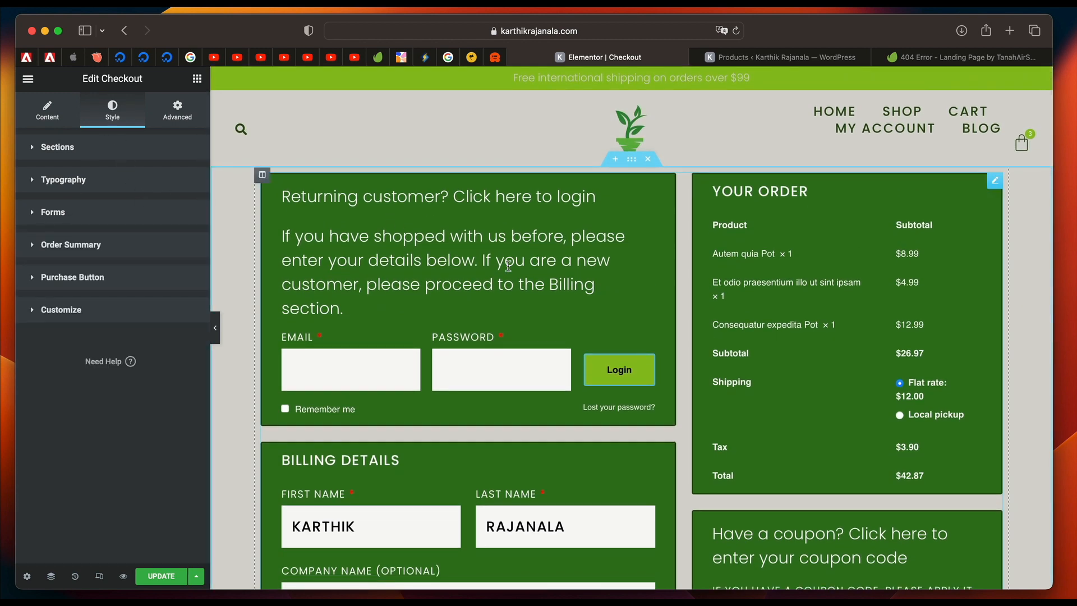
scroll(508, 266, down, 5)
scroll(411, 366, down, 1)
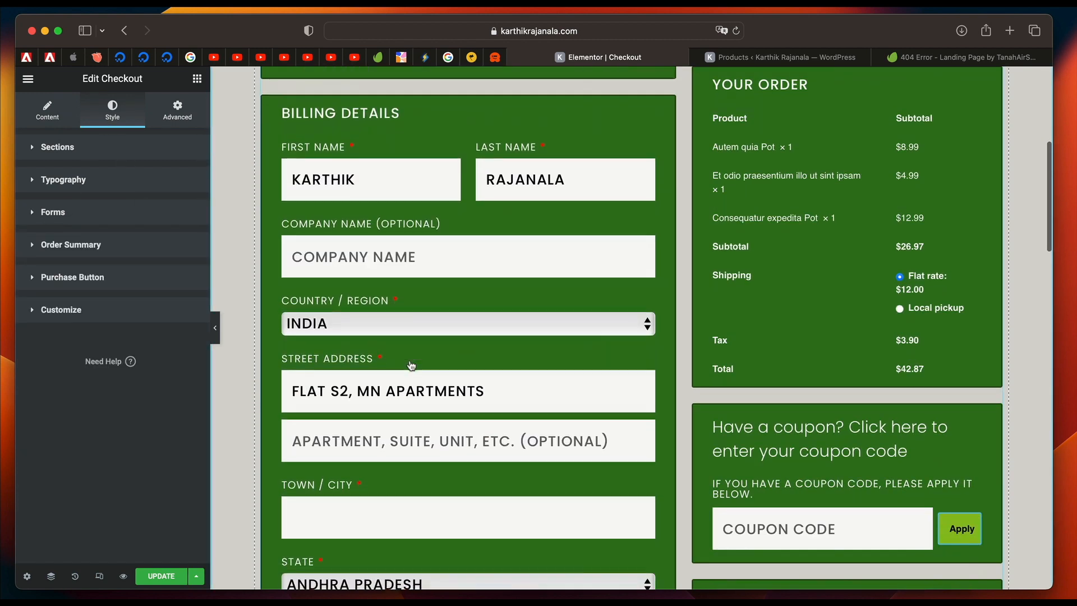
click(85, 211)
scroll(134, 236, down, 3)
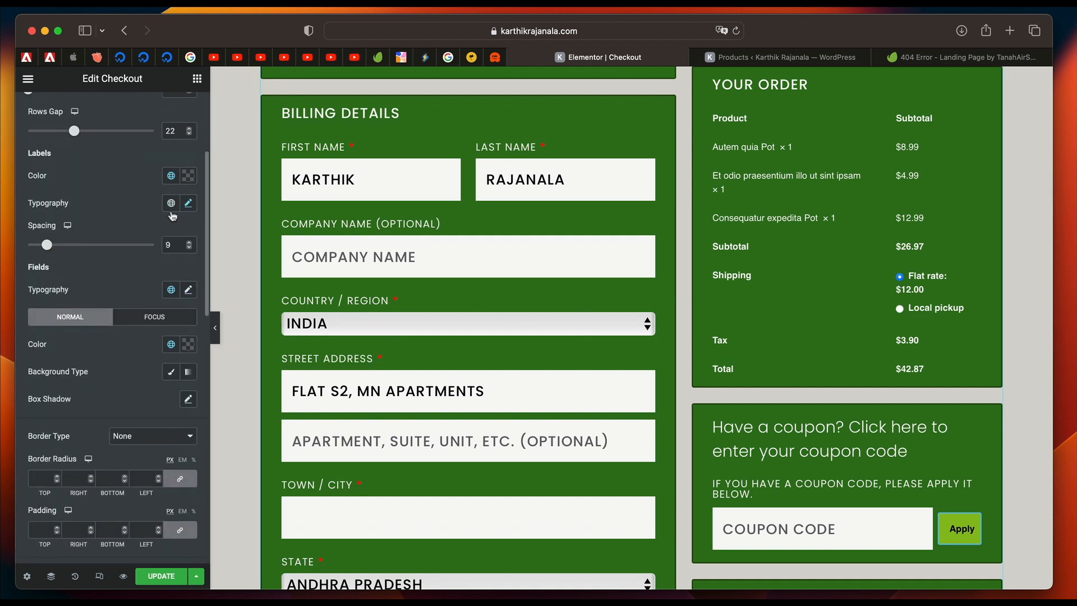
click(170, 178)
click(170, 178)
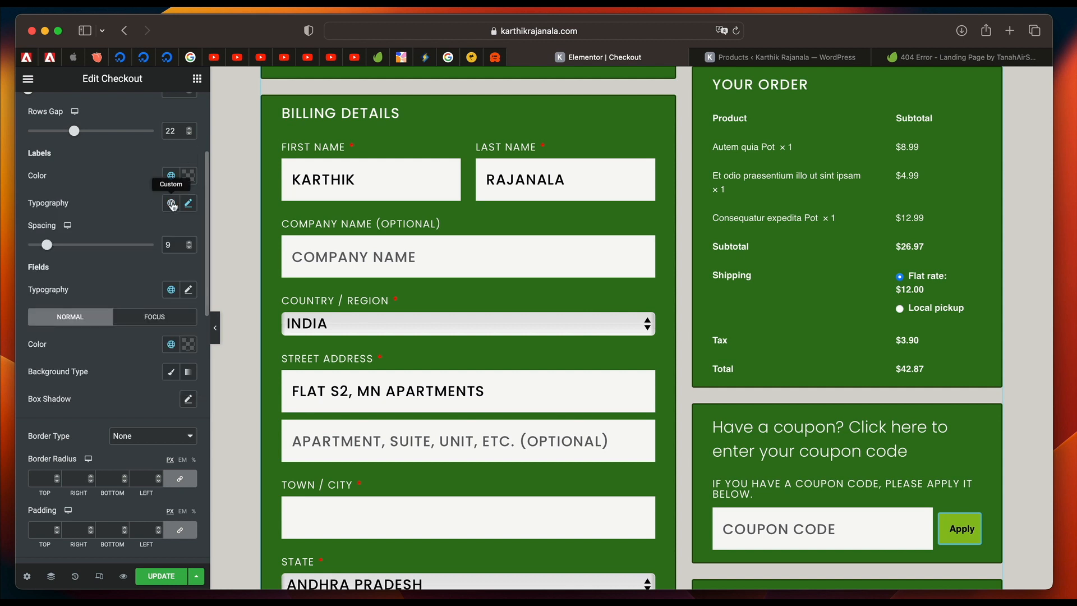
click(172, 204)
click(138, 398)
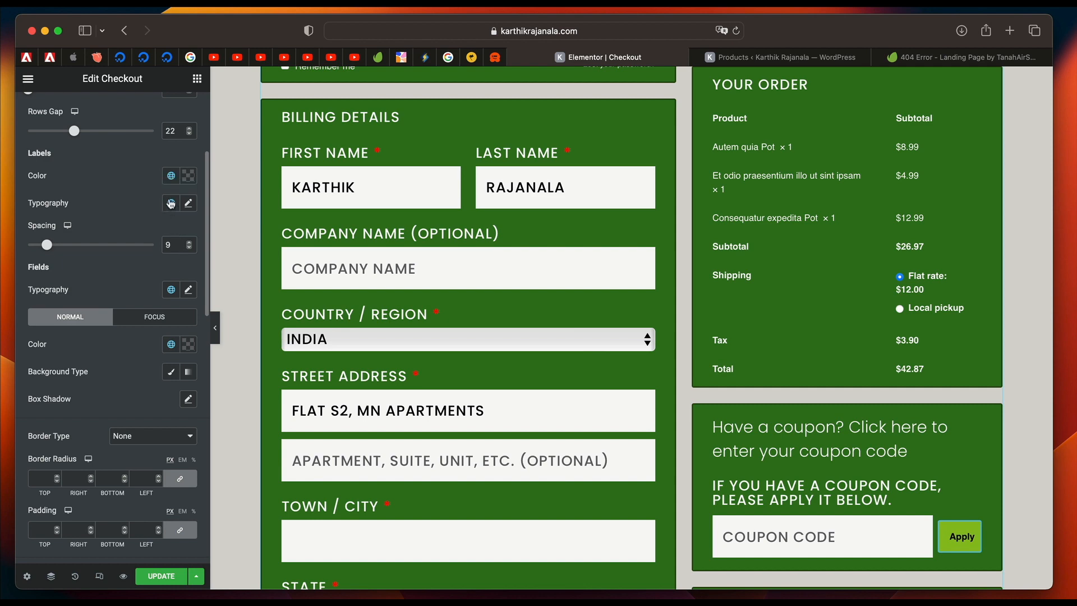
Set the font size of the checkout form labels to 16 px.
click(189, 204)
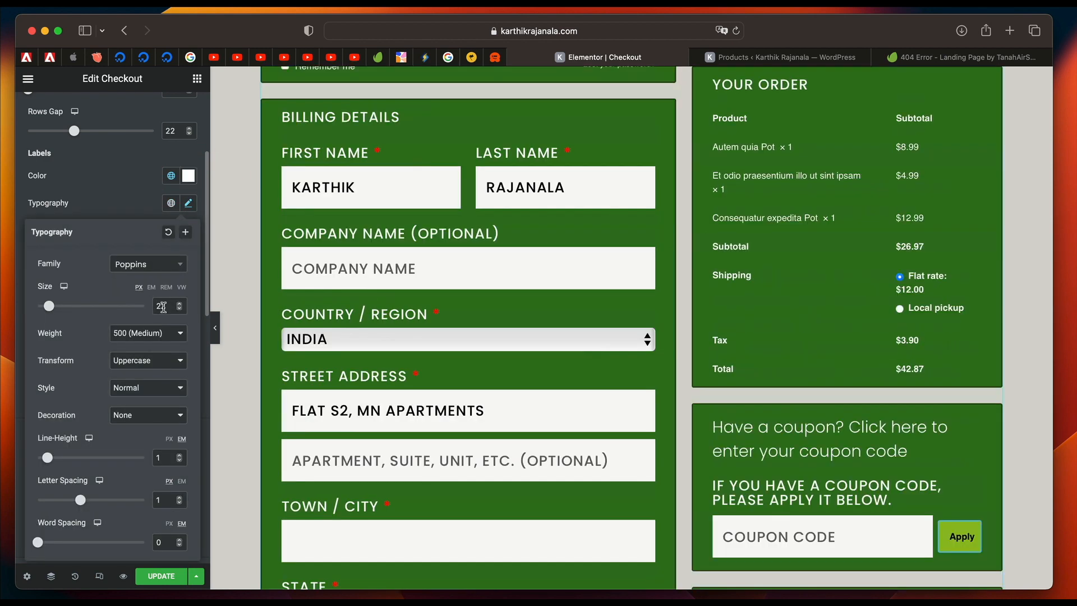
text(16)
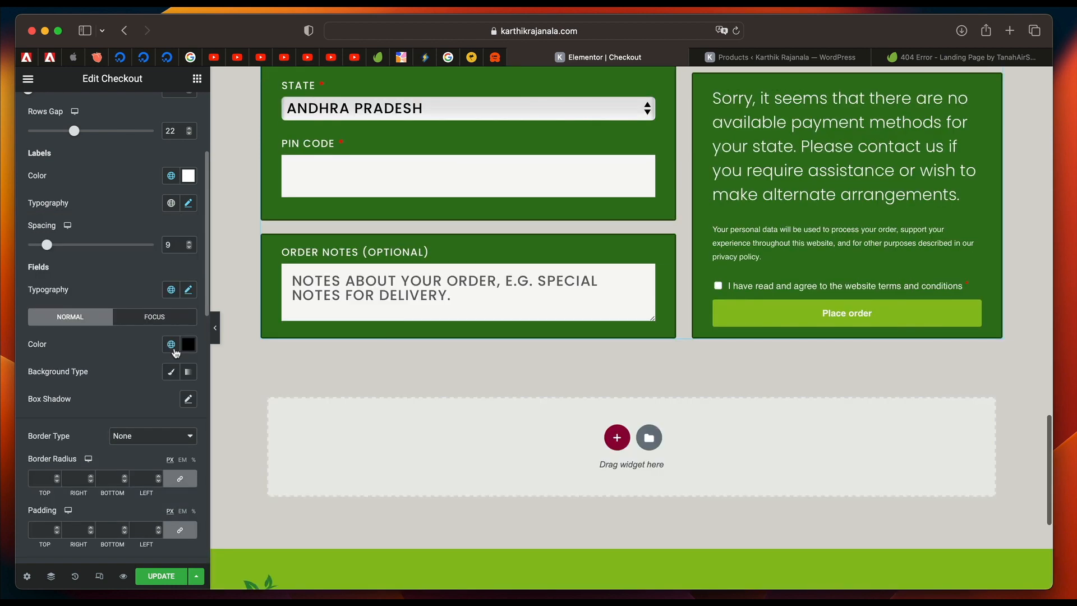
scroll(494, 328, up, 15)
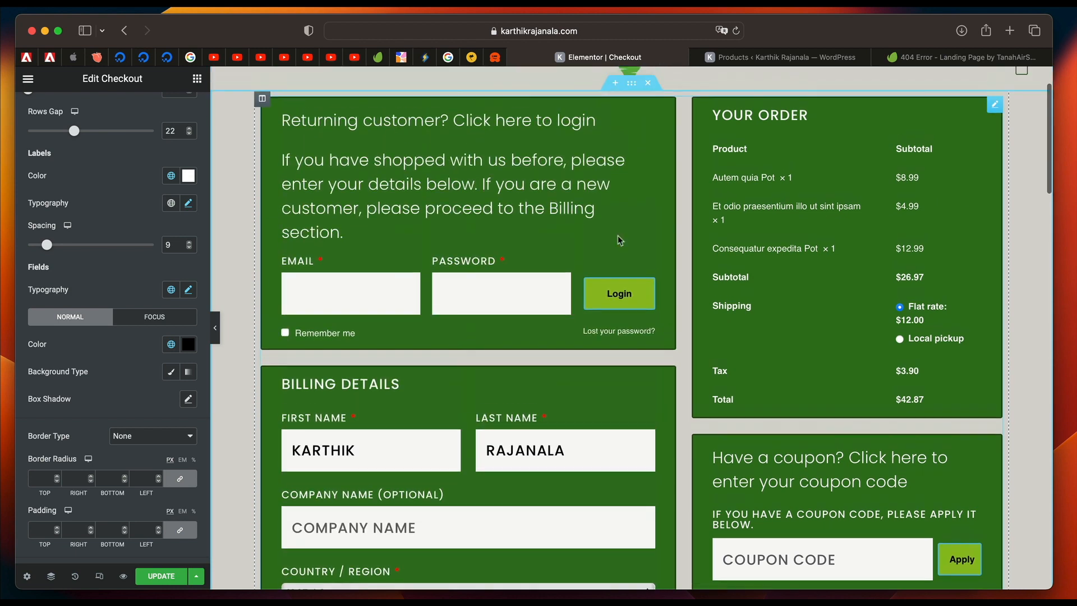
Add Payment to the checkout sections with custom styling and examine the payment block on the page.
scroll(579, 400, down, 8)
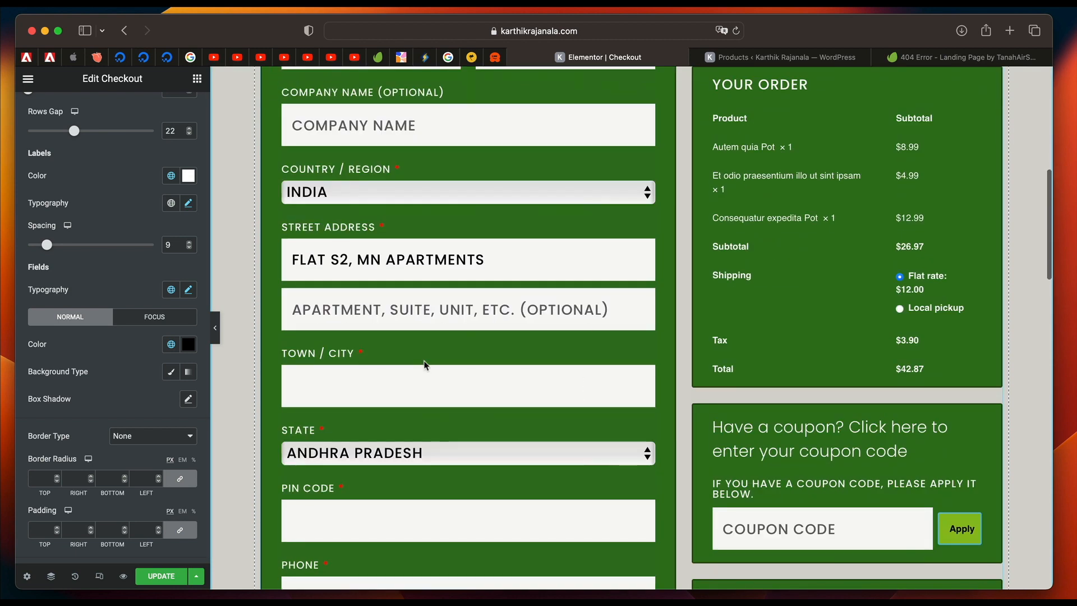
scroll(129, 393, down, 5)
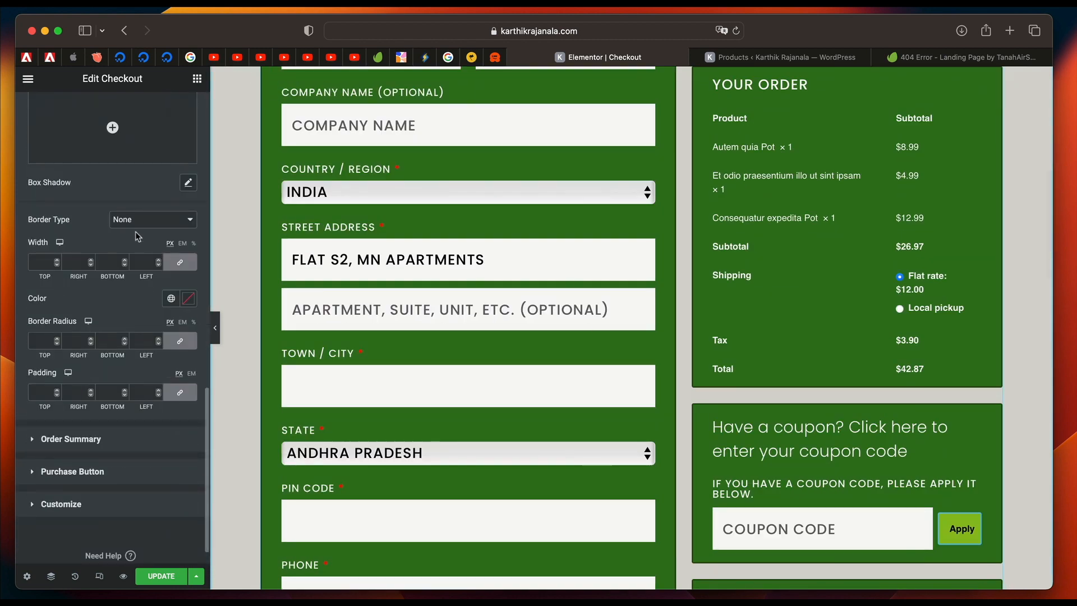
click(112, 502)
click(104, 355)
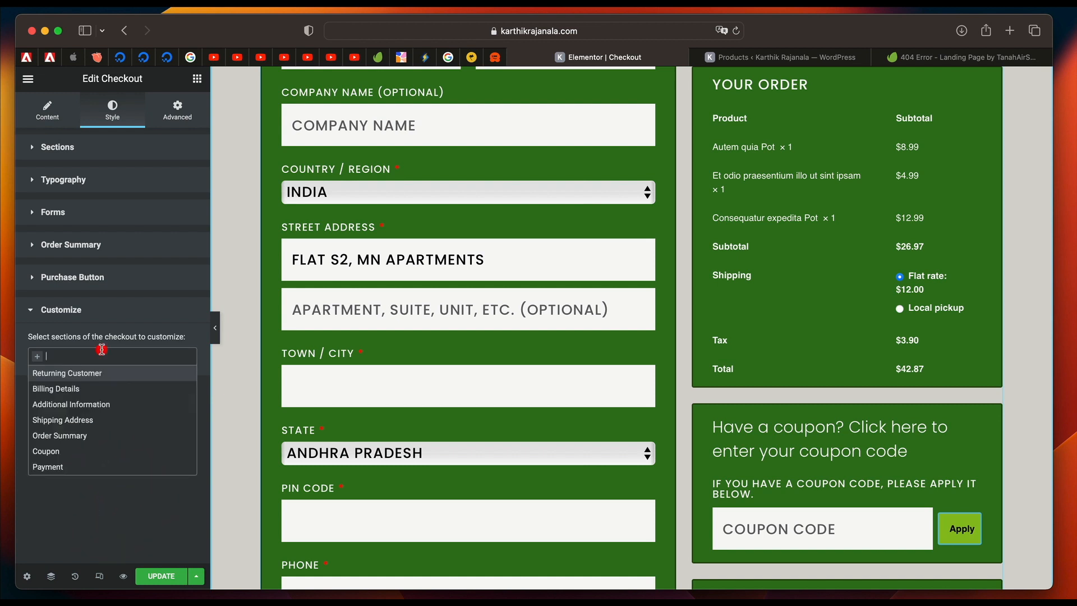
click(89, 468)
click(158, 394)
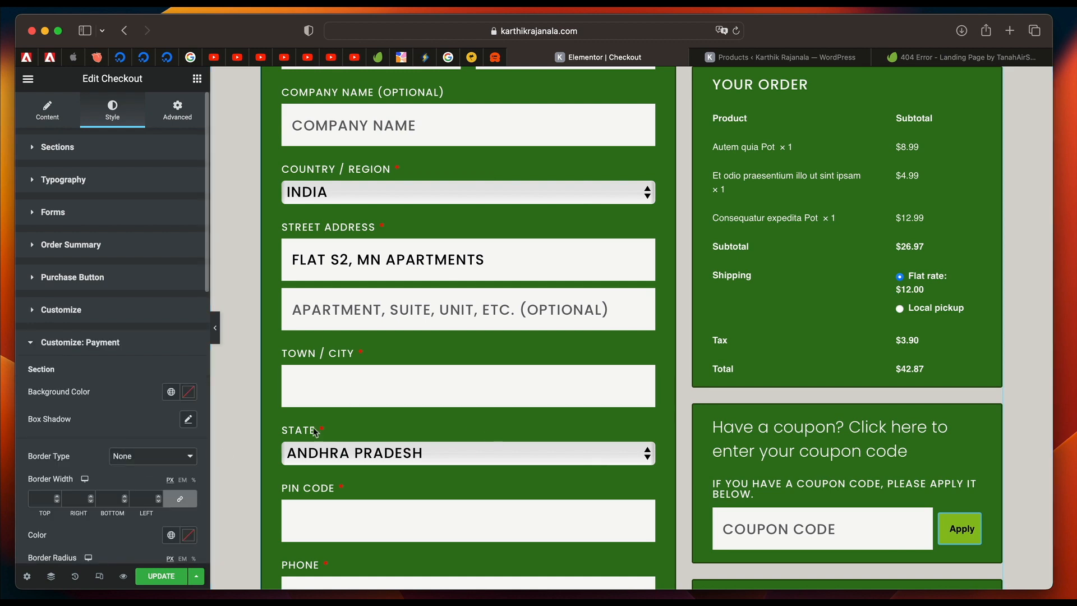
scroll(702, 413, down, 15)
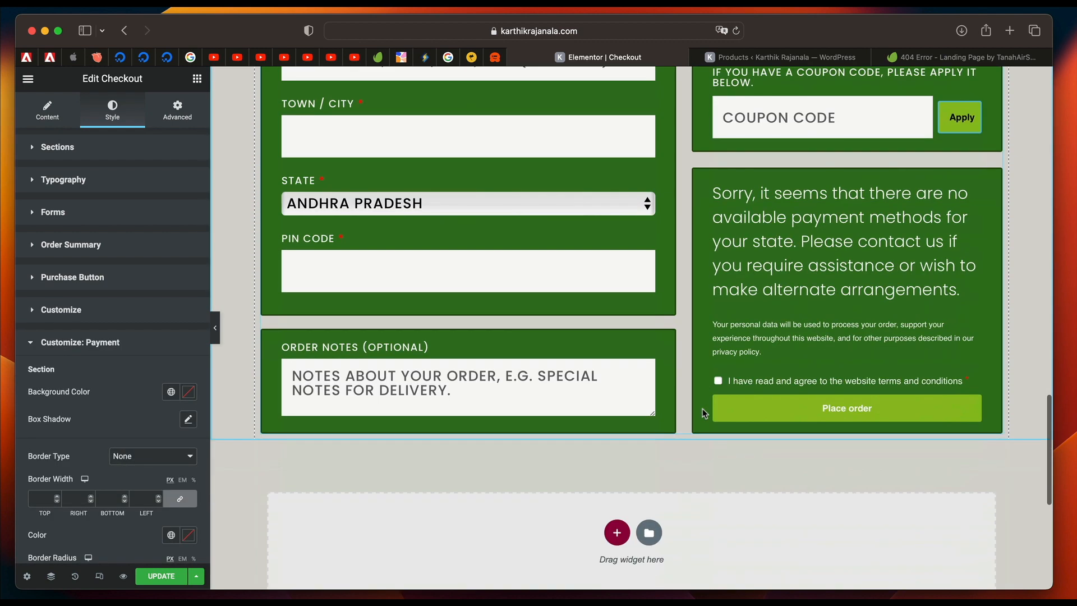
scroll(702, 408, up, 8)
scroll(702, 408, down, 5)
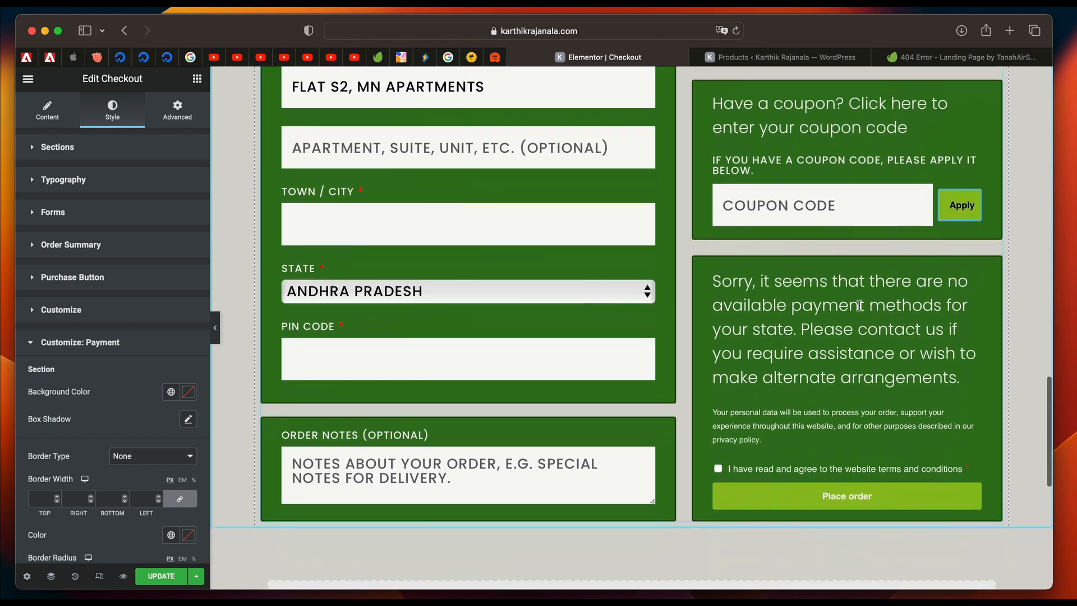
scroll(859, 304, up, 5)
Try customizing the checkout's Shipping Address section with the global light green background color.
click(90, 311)
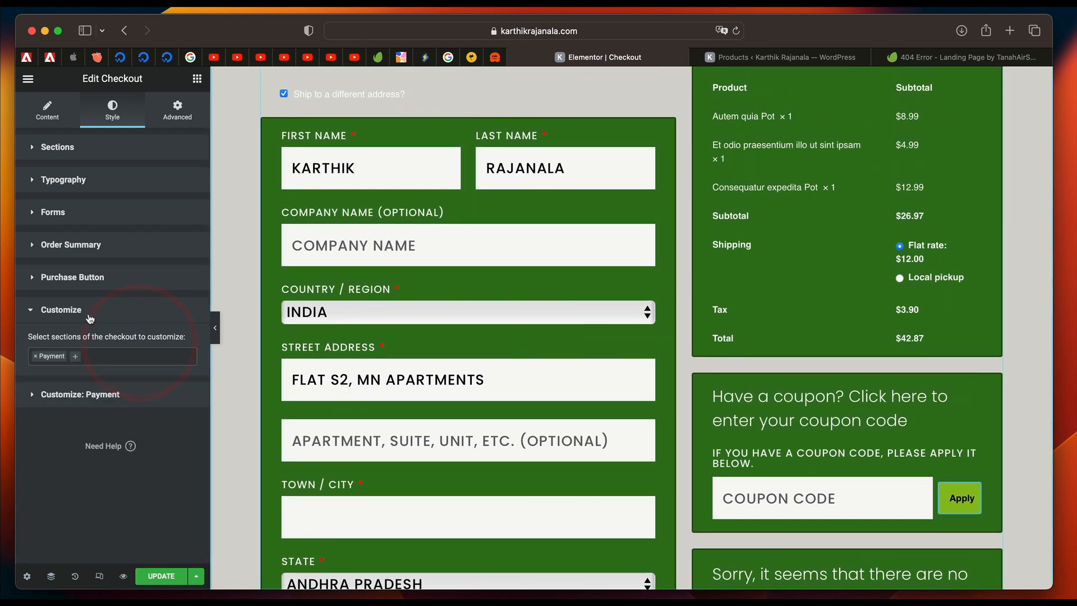
click(120, 354)
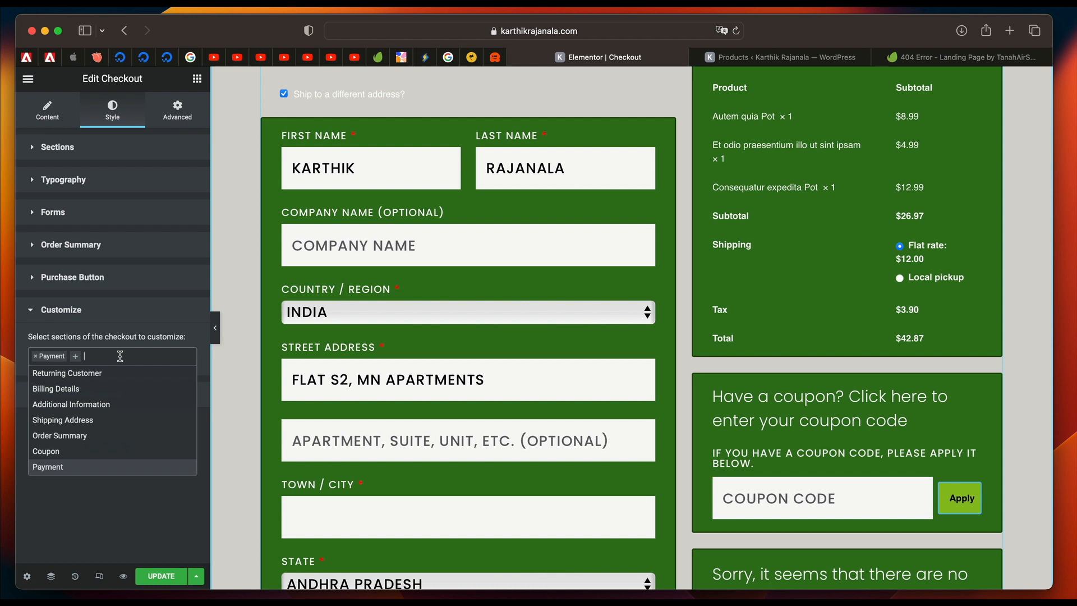
click(115, 424)
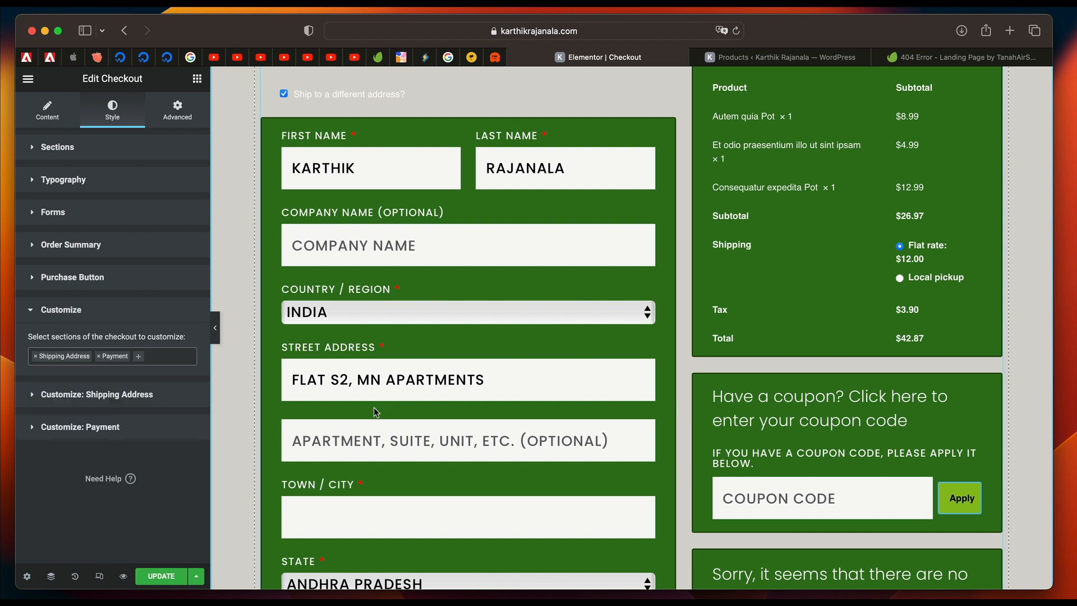
click(121, 395)
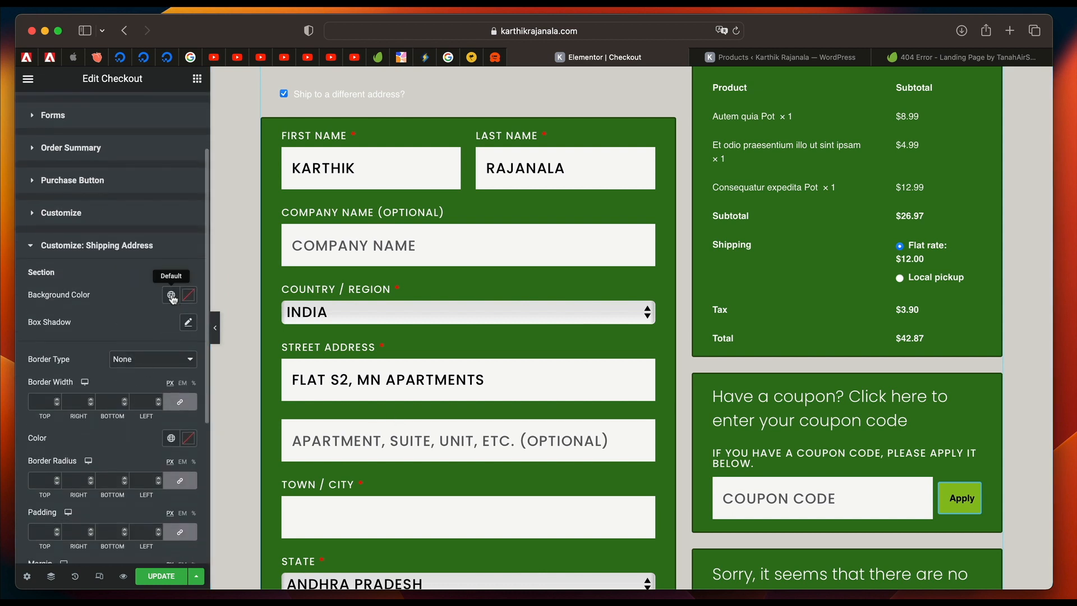
click(171, 295)
click(73, 377)
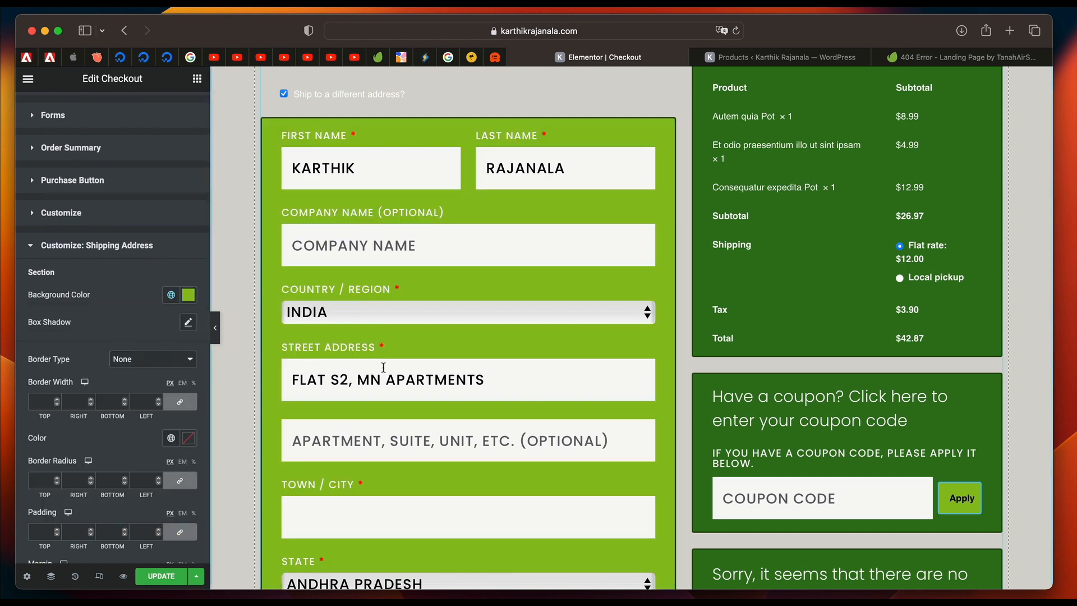
scroll(503, 286, down, 15)
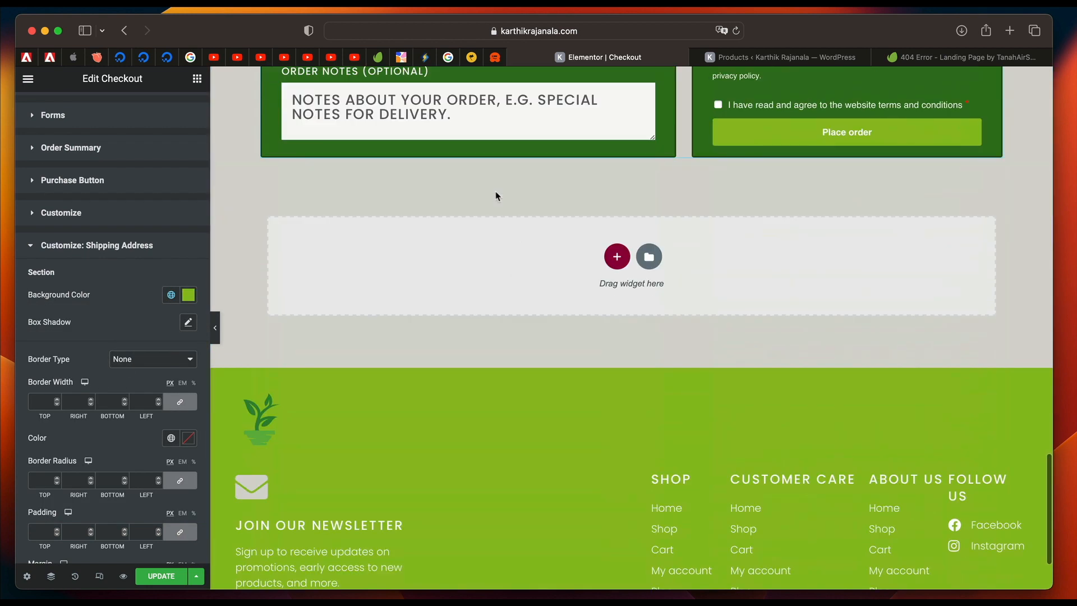
scroll(435, 133, up, 15)
scroll(479, 210, up, 3)
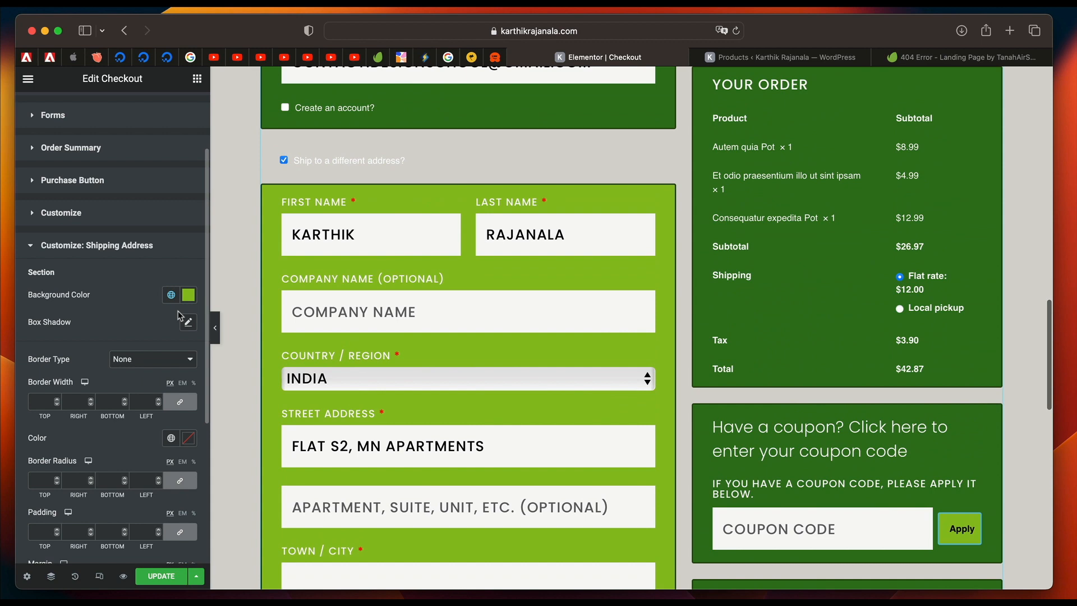
click(98, 248)
Review the form label typography settings and examine the styled checkout page from the login form down to the footer.
scroll(474, 356, up, 12)
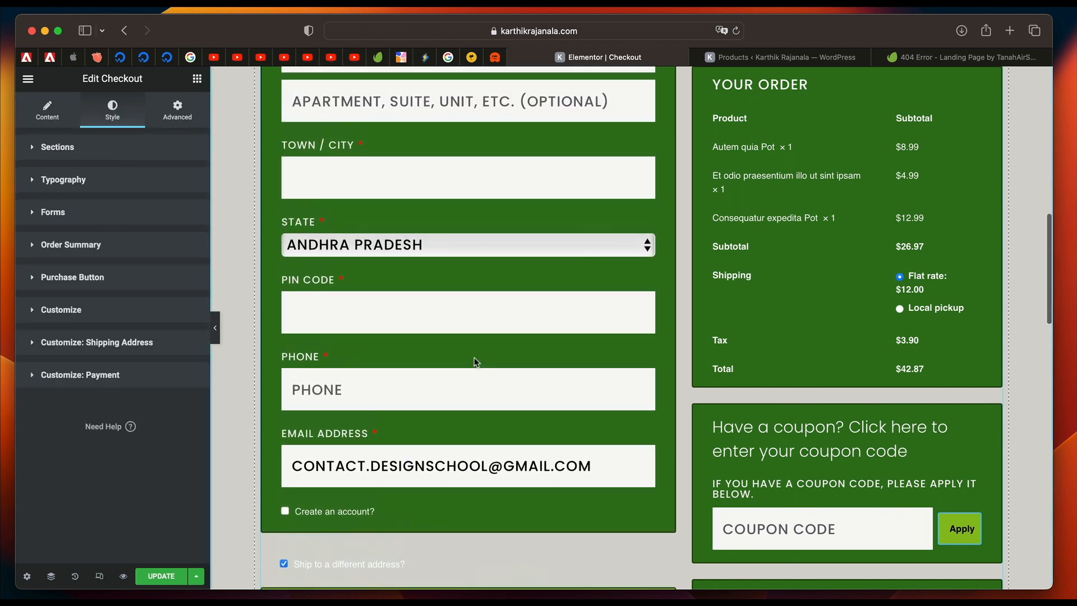
click(81, 219)
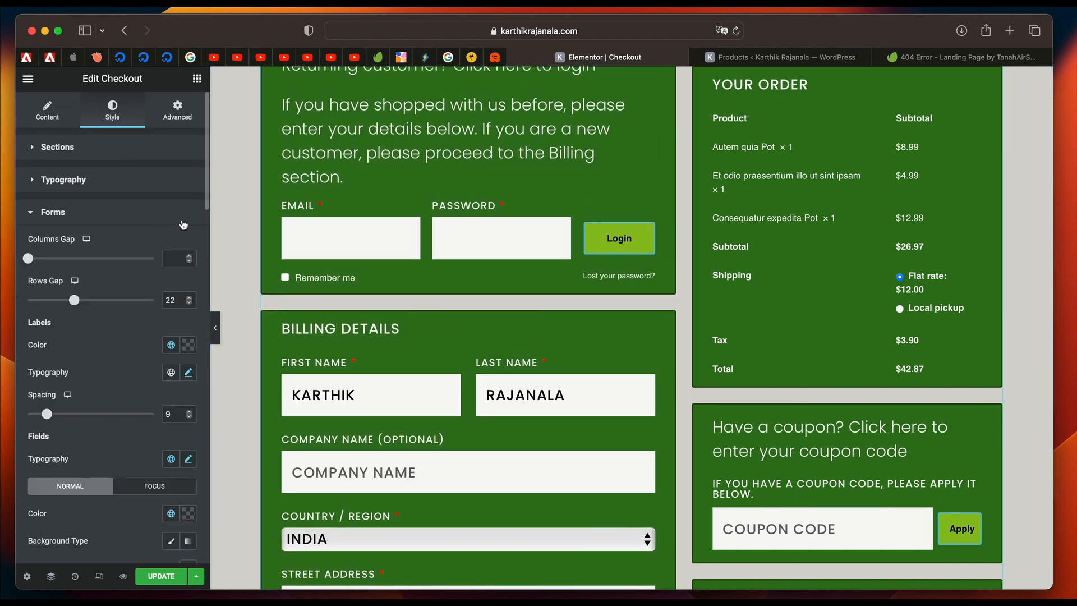
click(190, 378)
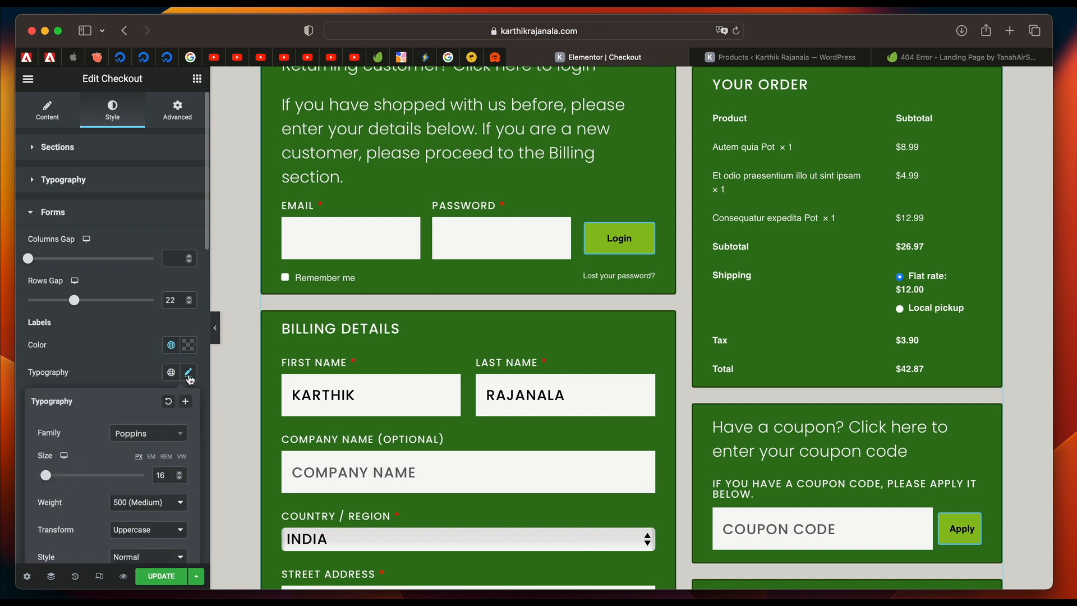
click(149, 343)
scroll(524, 338, down, 6)
scroll(840, 235, up, 9)
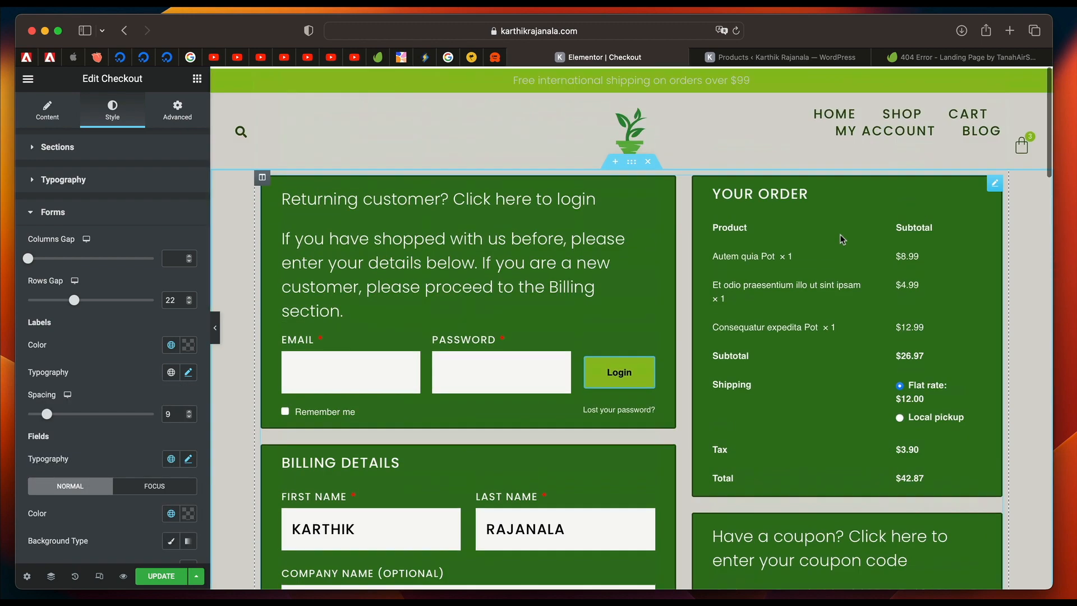
scroll(578, 421, down, 15)
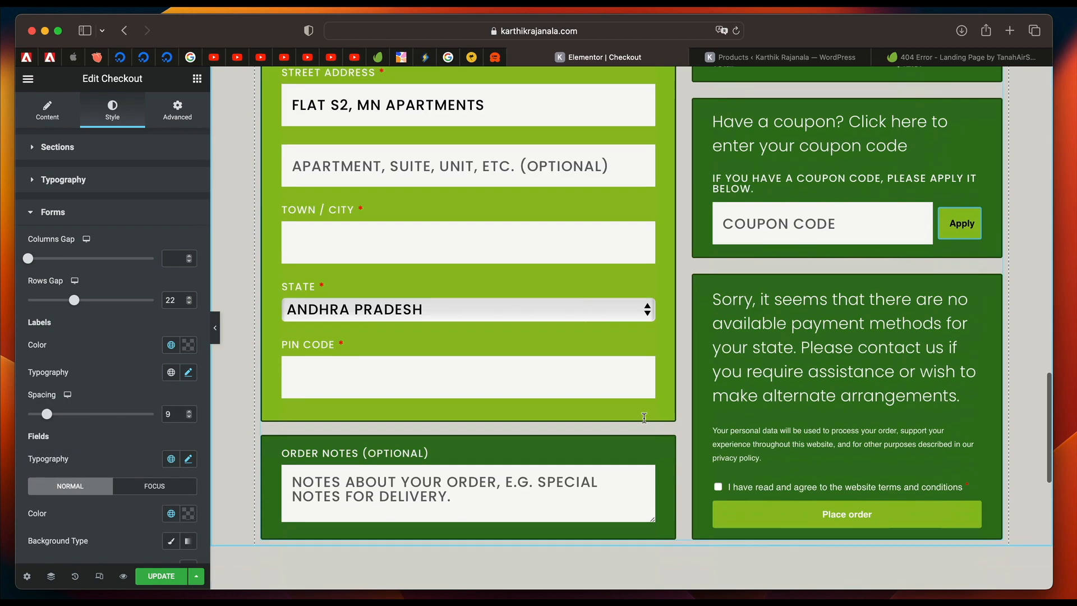
scroll(643, 418, down, 5)
scroll(644, 418, up, 15)
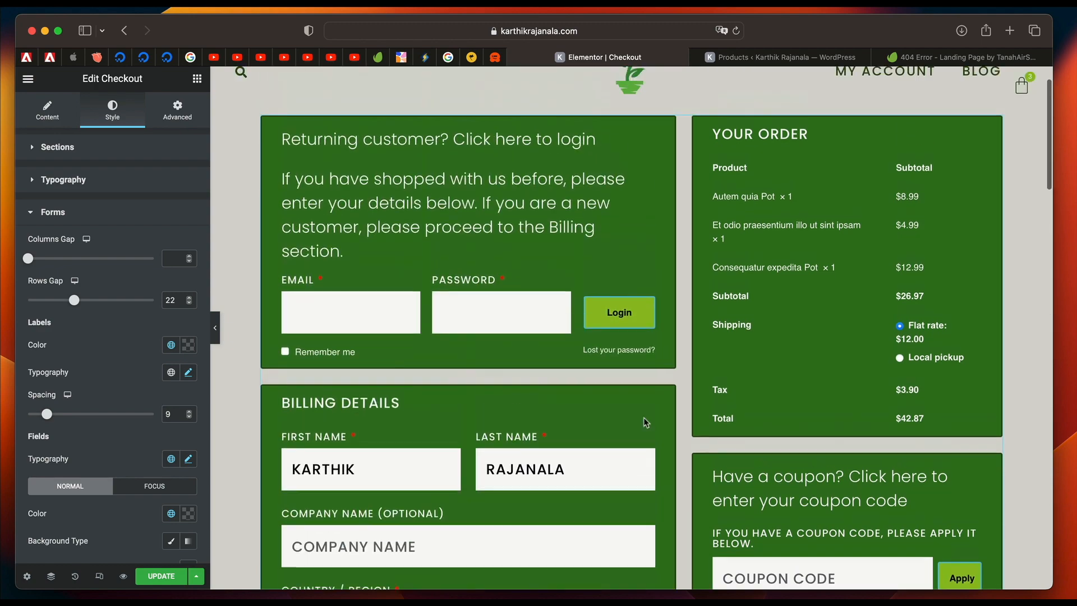
scroll(644, 420, up, 2)
scroll(644, 419, down, 12)
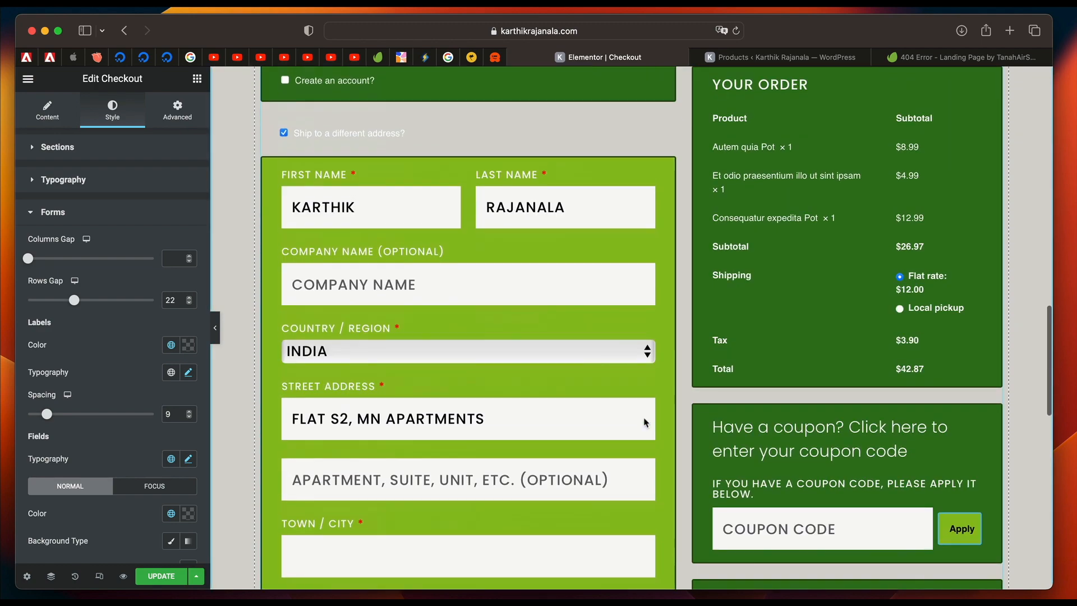
scroll(503, 372, up, 15)
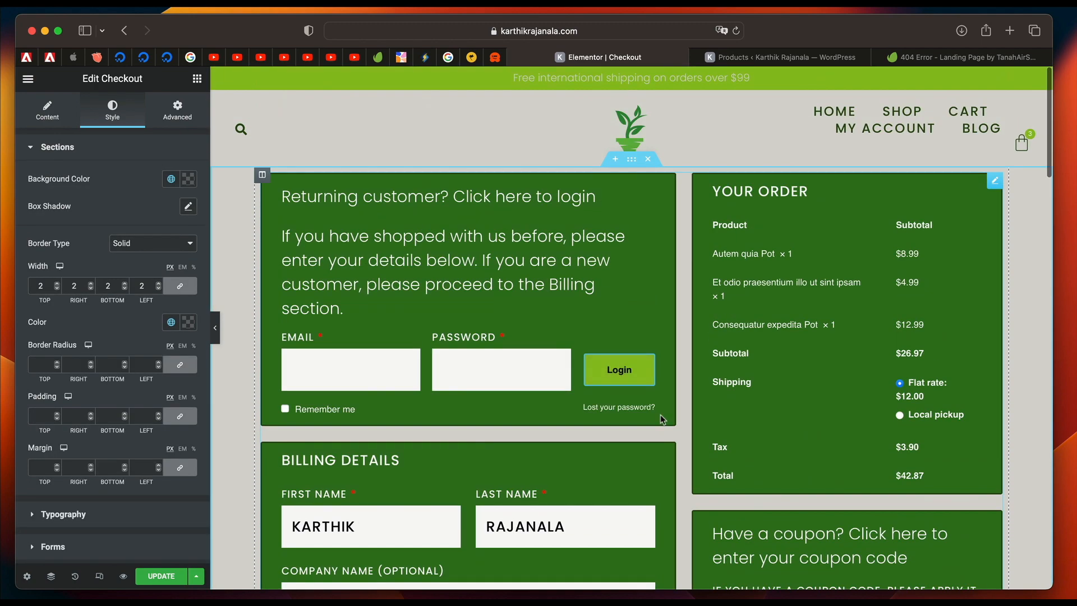
scroll(661, 418, down, 10)
scroll(628, 471, down, 5)
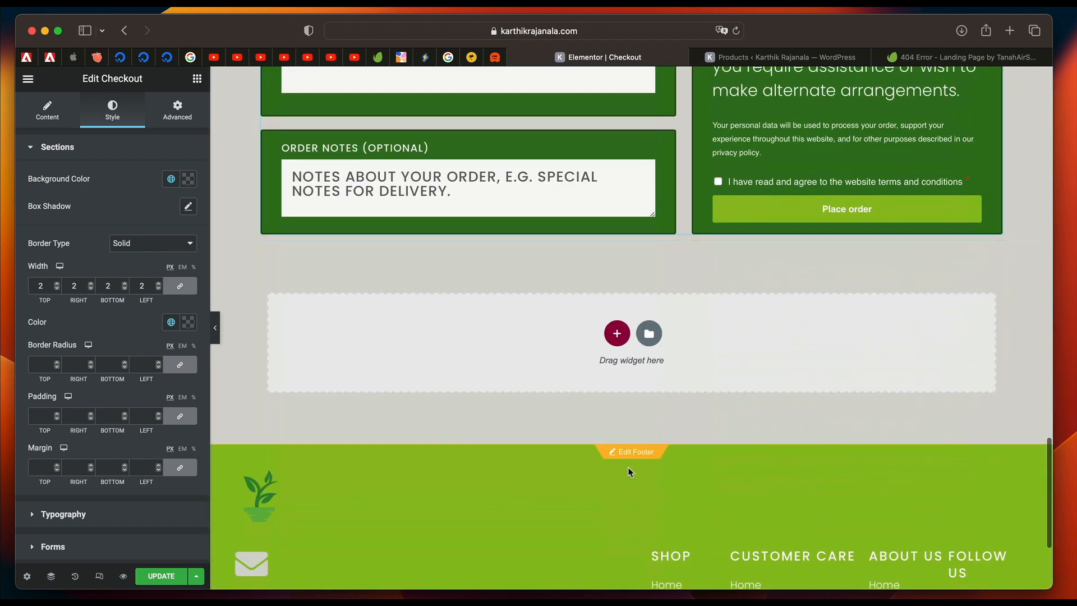
scroll(628, 471, up, 8)
scroll(628, 471, up, 2)
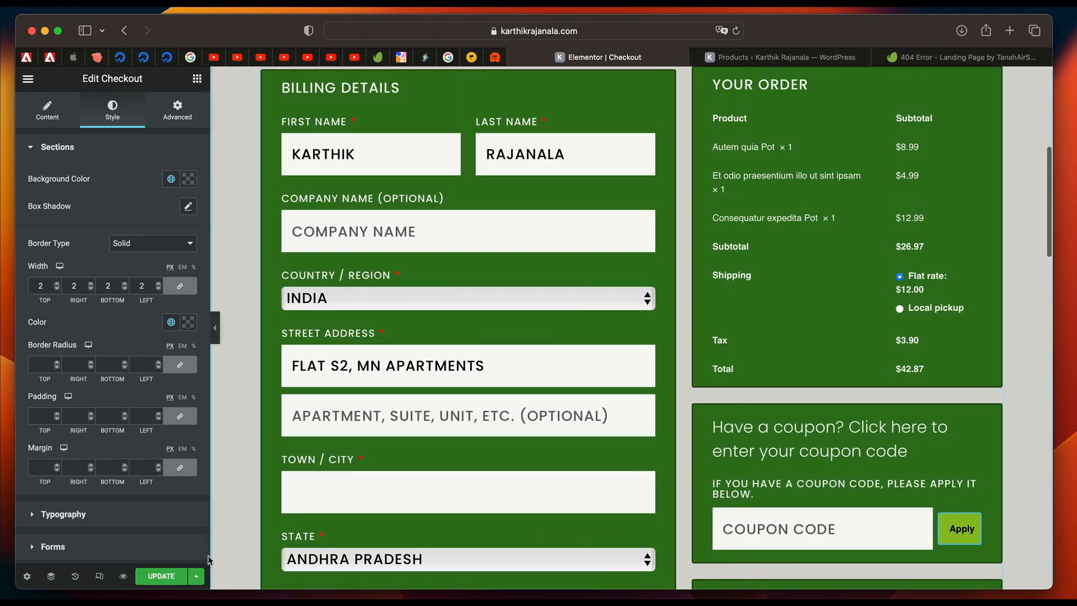
Save the Checkout page and return to the list of all pages in the WordPress dashboard.
click(161, 576)
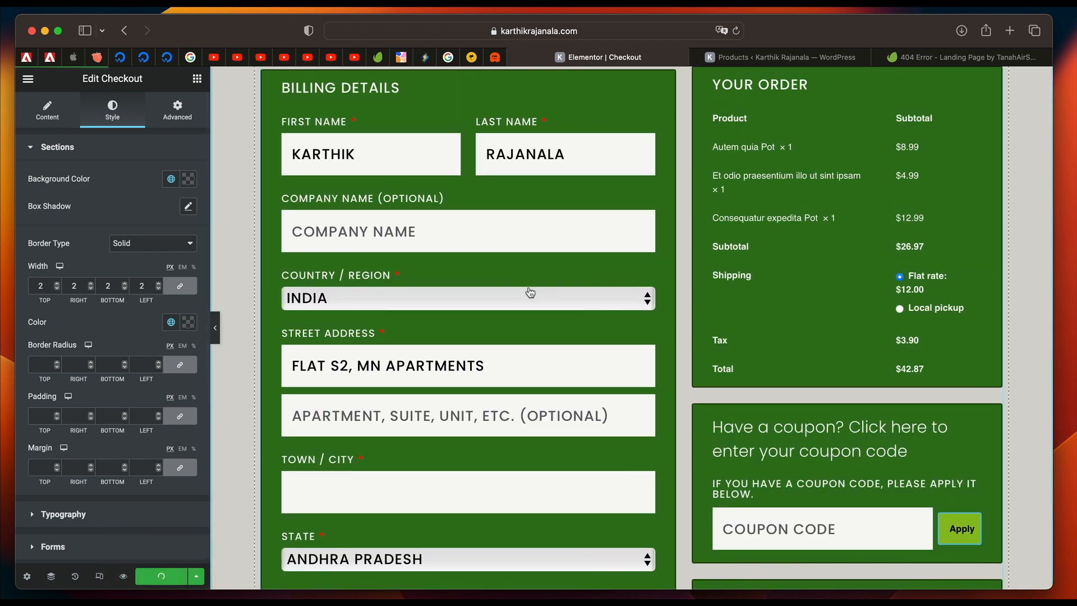
key(super+e)
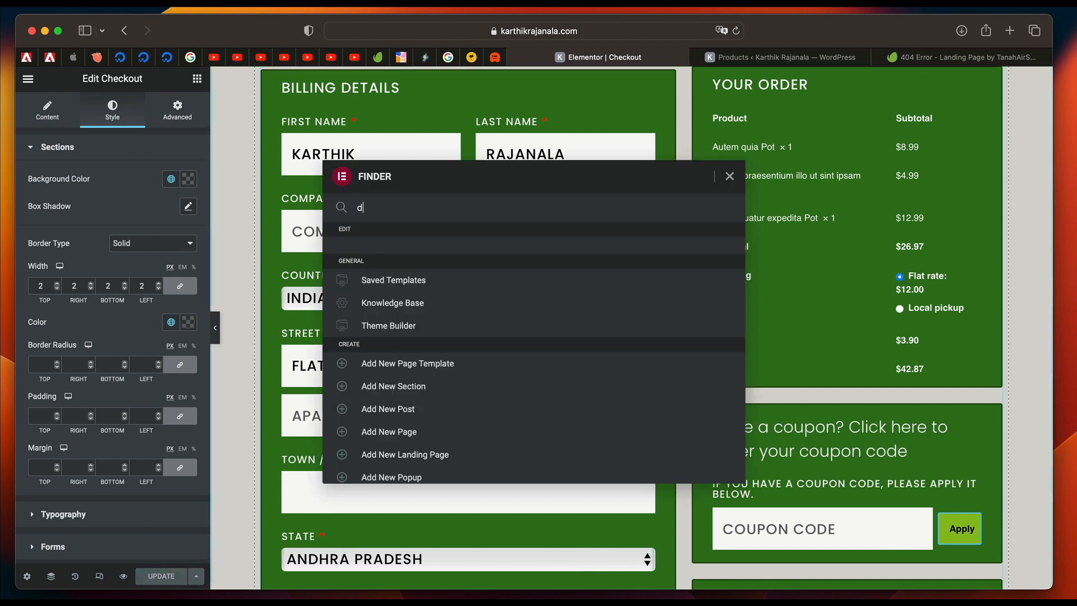
text(da)
key(Return)
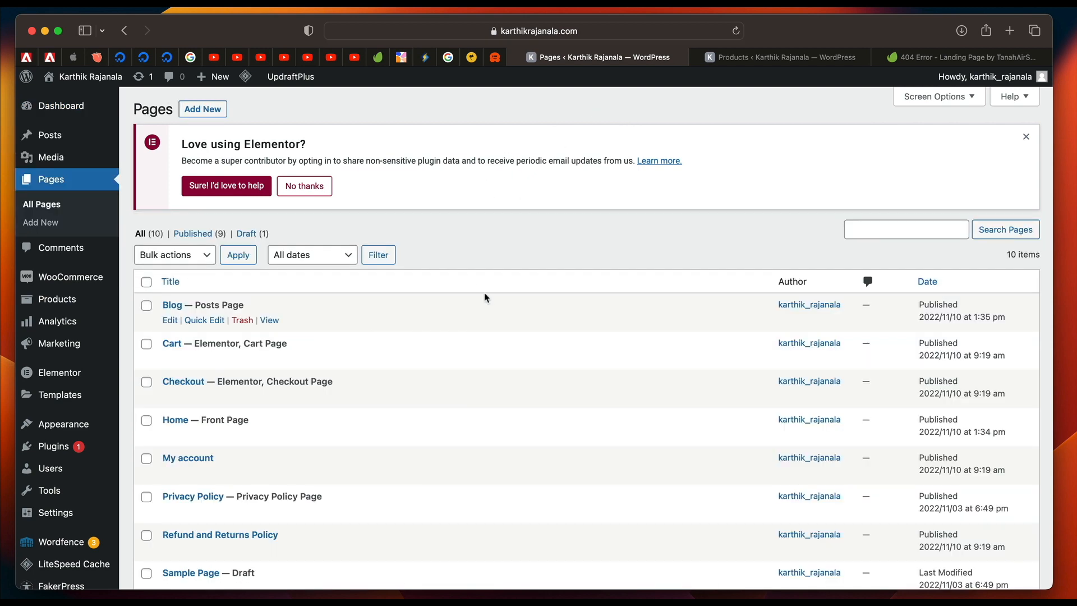
Examine the page list, checking the Shop, Blog, Cart and Checkout entries.
scroll(484, 295, down, 3)
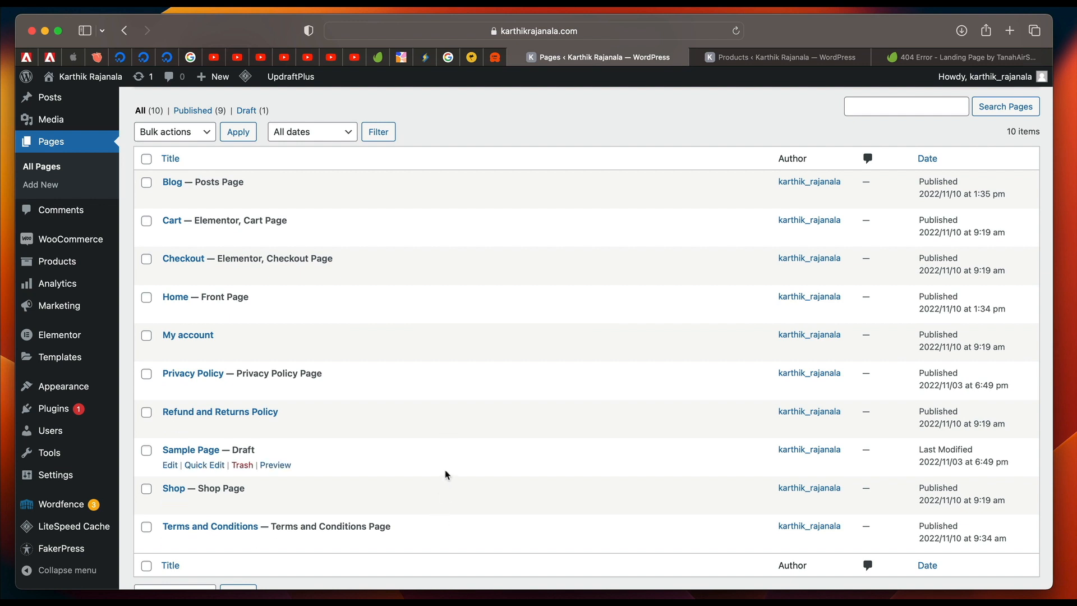
double_click(207, 488)
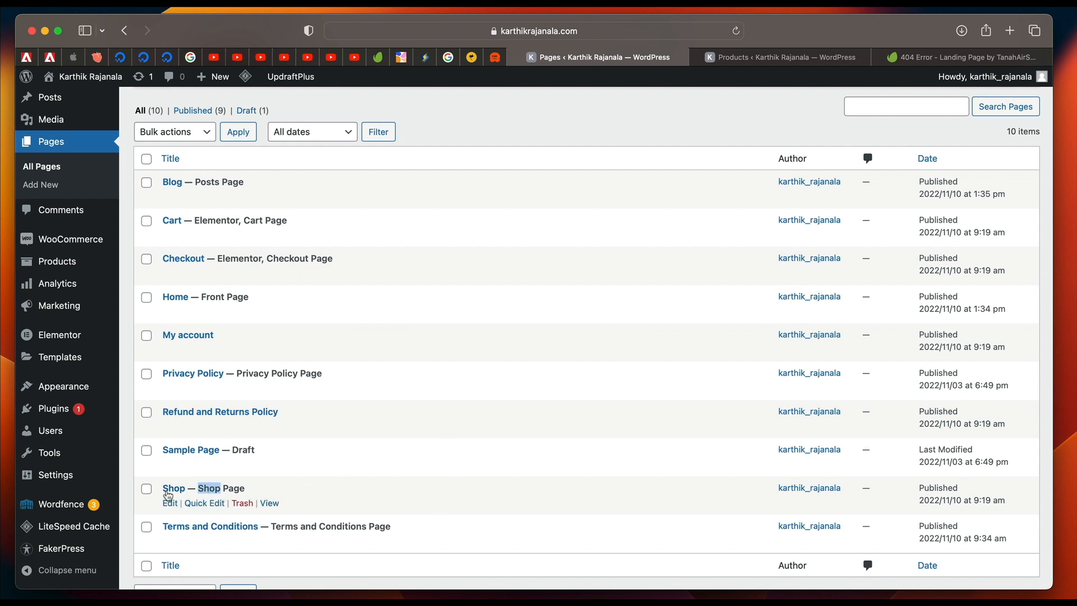
click(219, 485)
triple_click(214, 485)
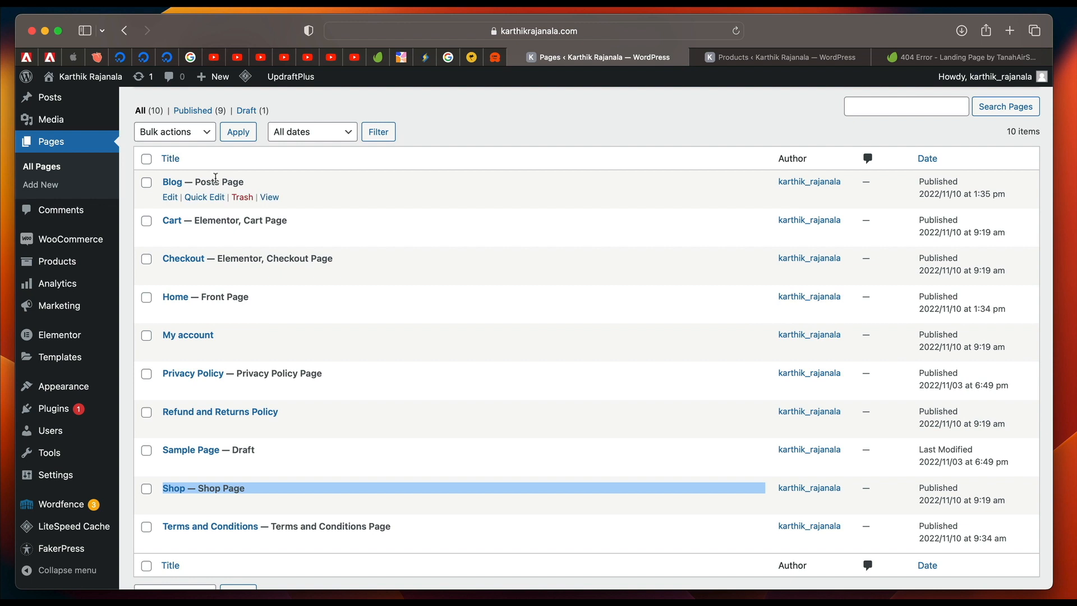
triple_click(184, 177)
double_click(228, 179)
triple_click(229, 179)
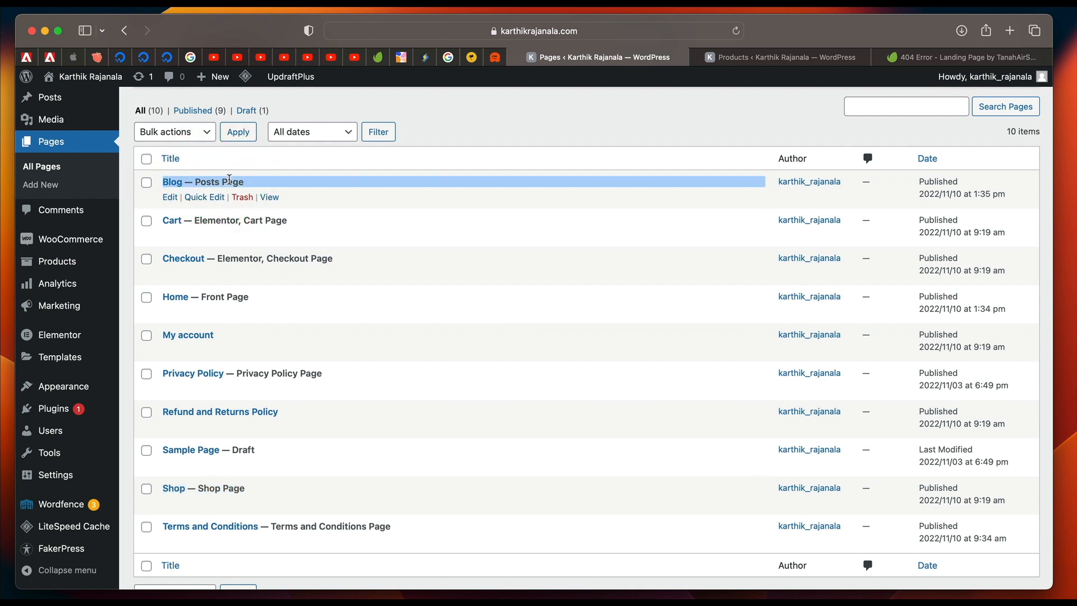
double_click(229, 179)
triple_click(228, 180)
double_click(210, 179)
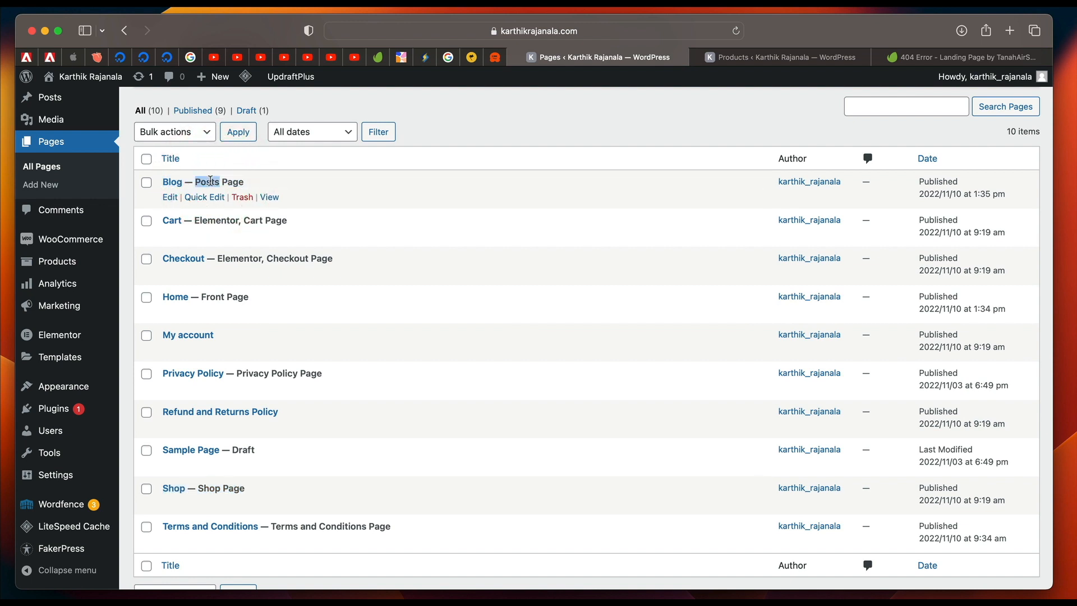
triple_click(210, 179)
triple_click(236, 180)
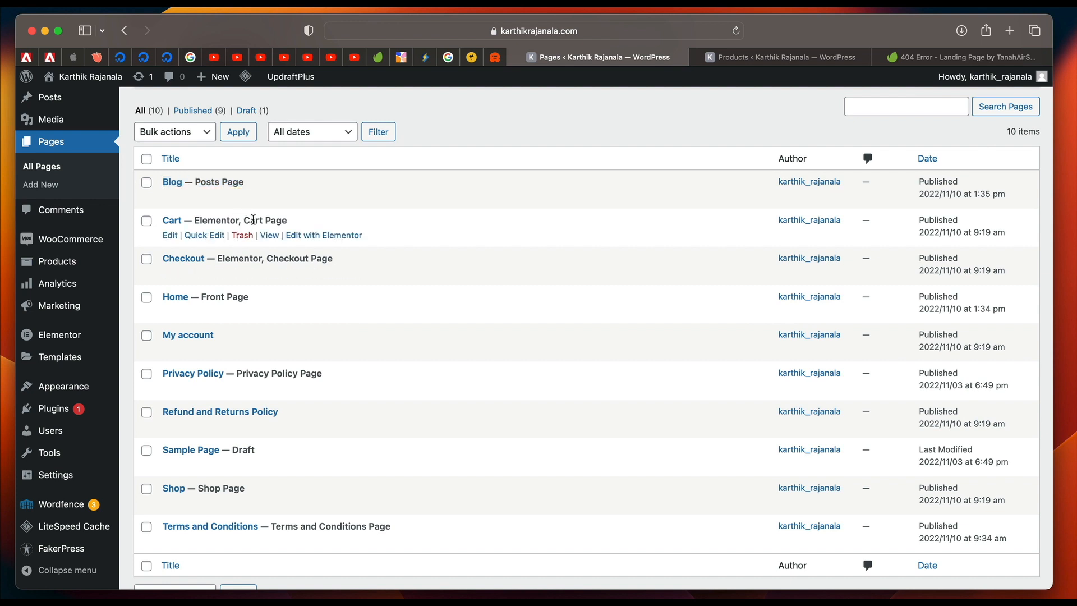
triple_click(253, 220)
triple_click(275, 257)
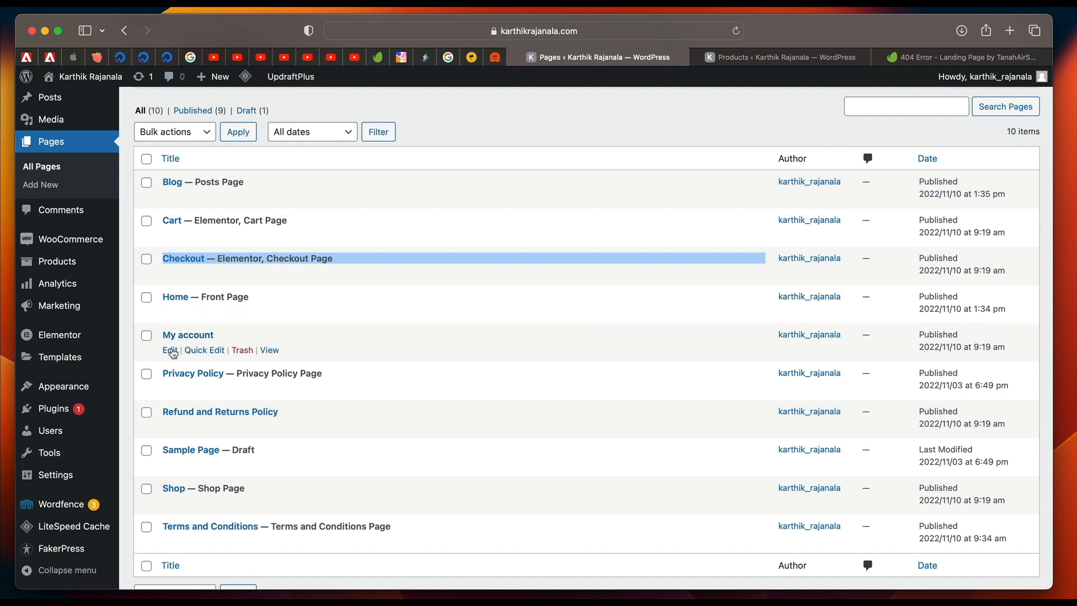
Open the My account page for editing.
click(171, 351)
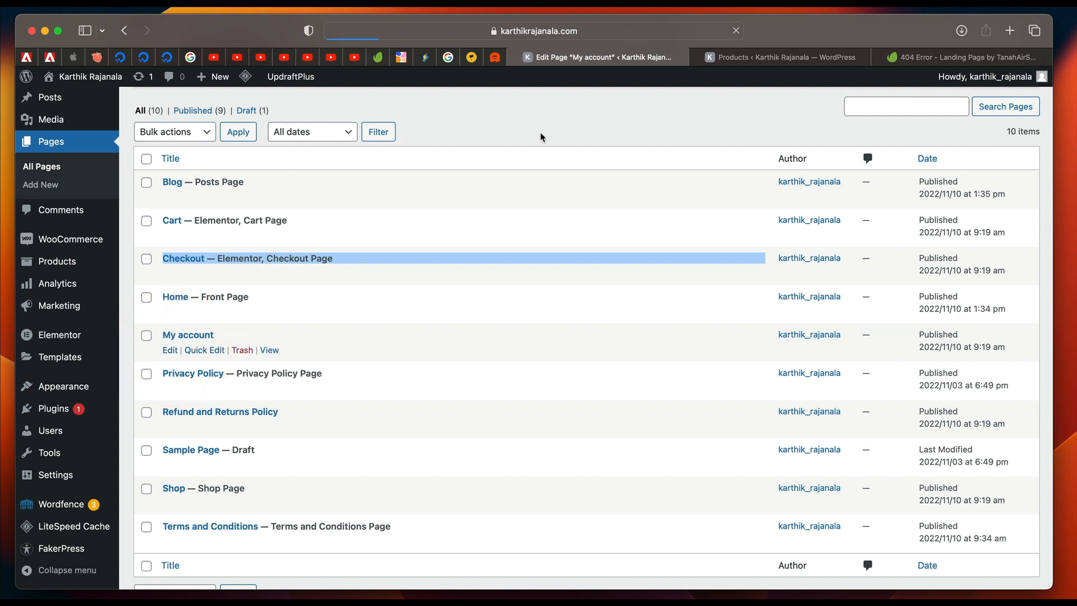
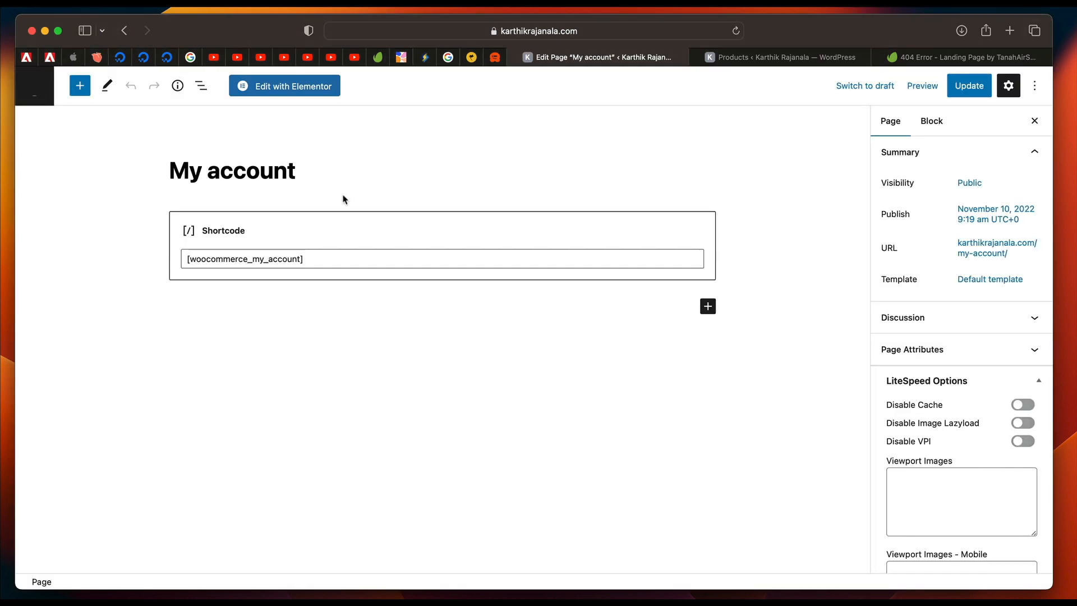
Open the My account page in the Elementor editor and delete the section holding the WooCommerce account shortcode.
click(288, 95)
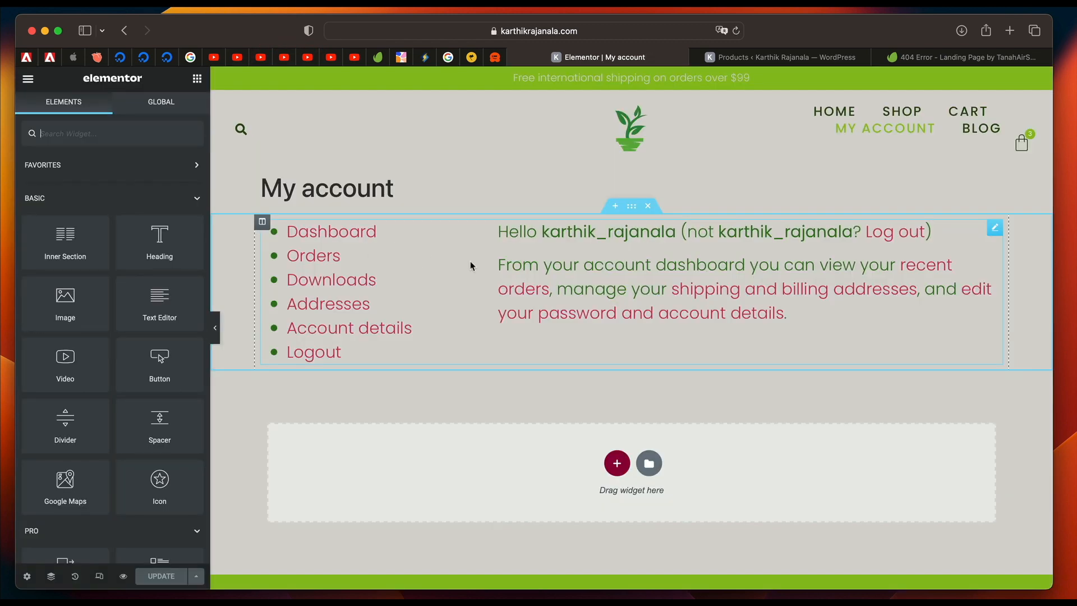
click(470, 261)
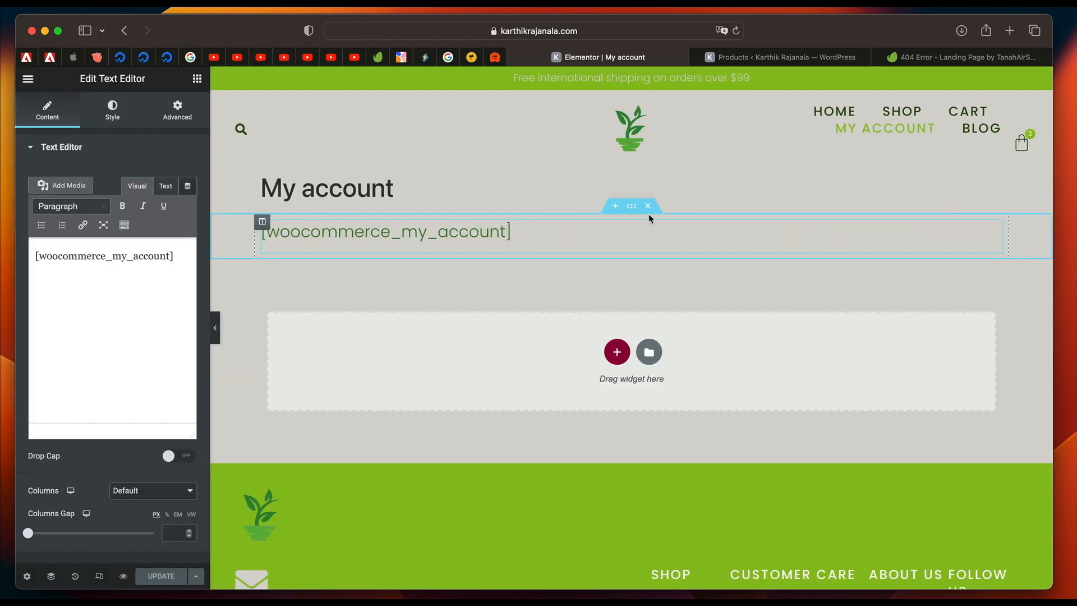
click(648, 206)
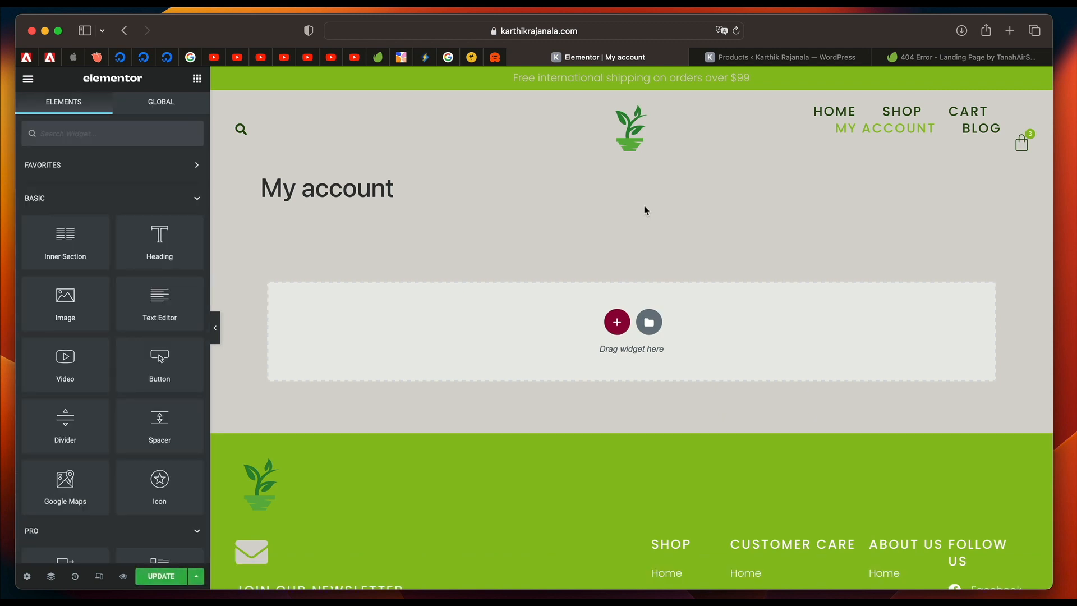
Set the My account page's layout to Elementor Full Width in the page settings.
click(27, 577)
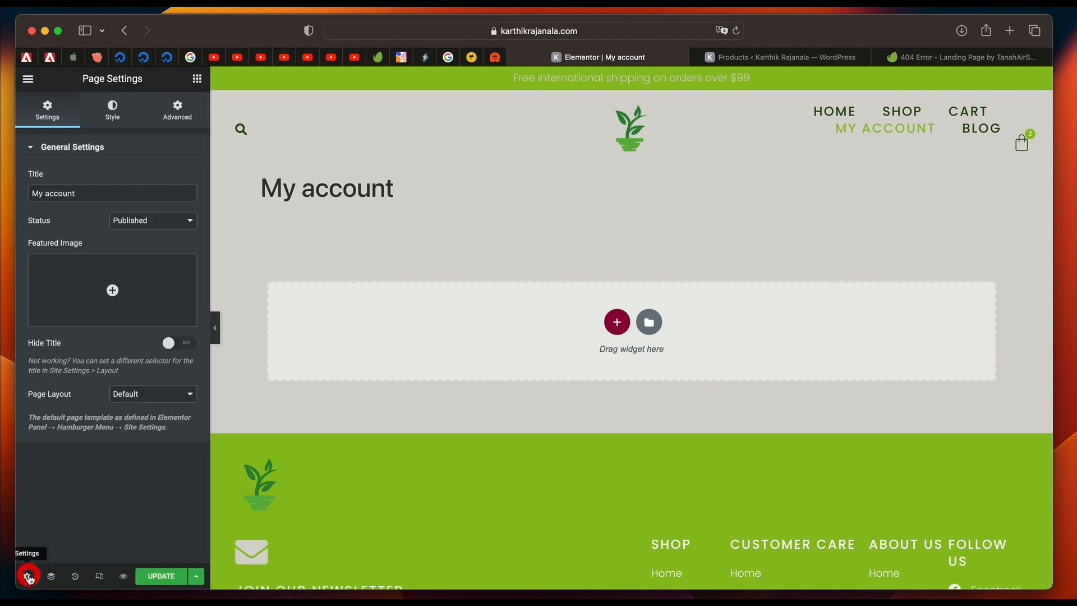
click(158, 400)
click(157, 416)
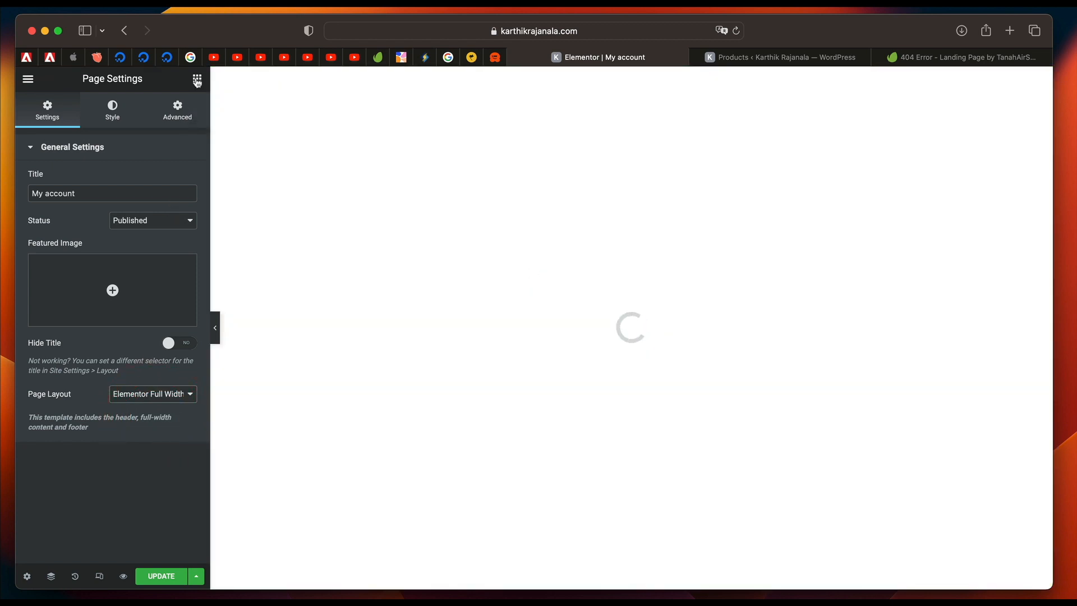
Find the My Account widget by searching for "my" and place it in the empty page area.
click(197, 79)
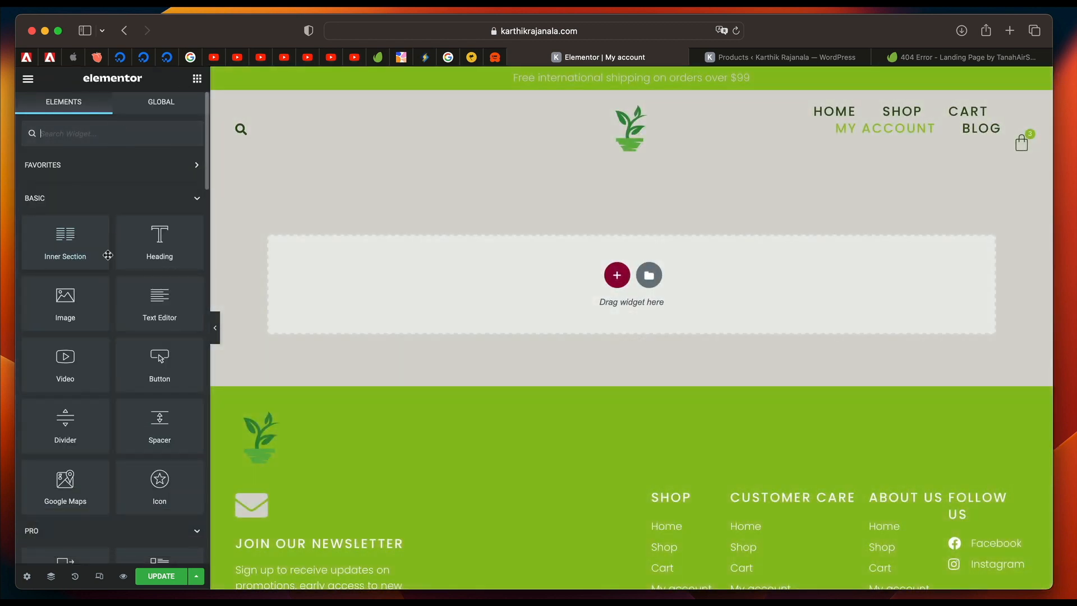
click(101, 135)
text(my)
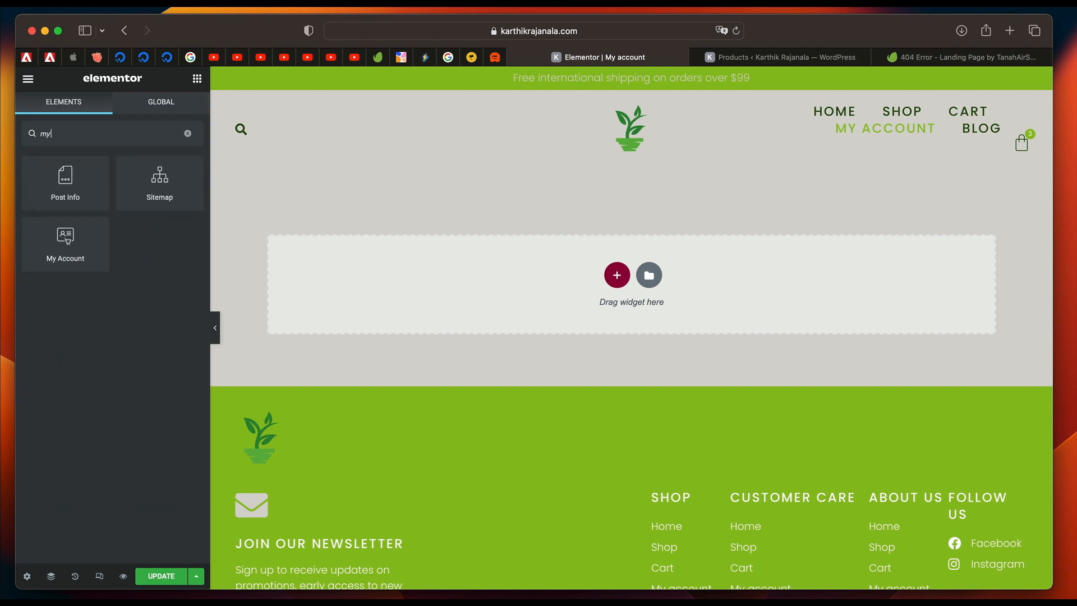
drag(67, 240, 456, 281)
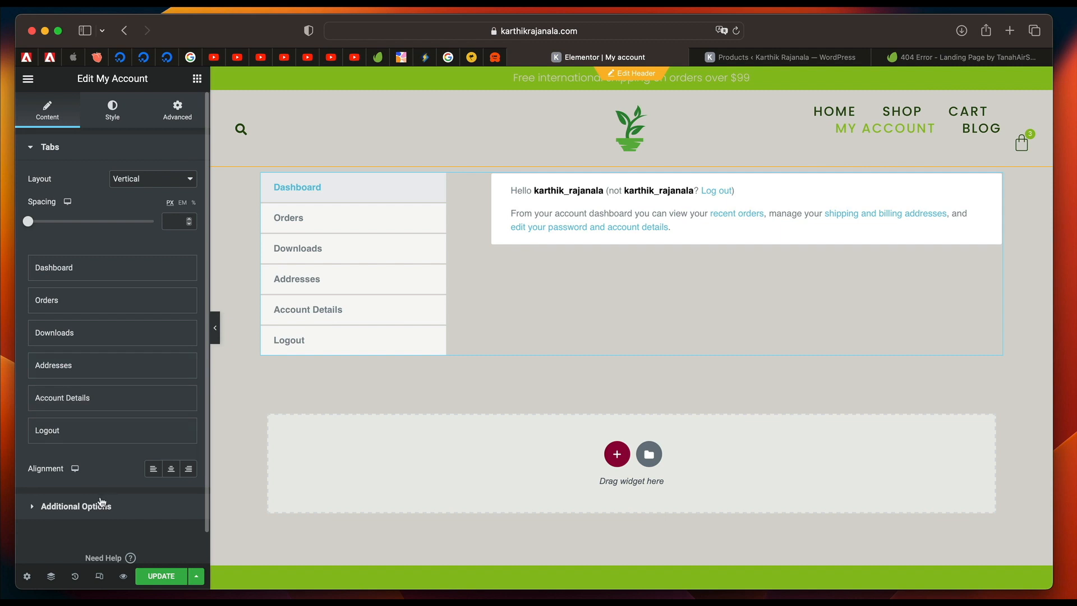
click(92, 269)
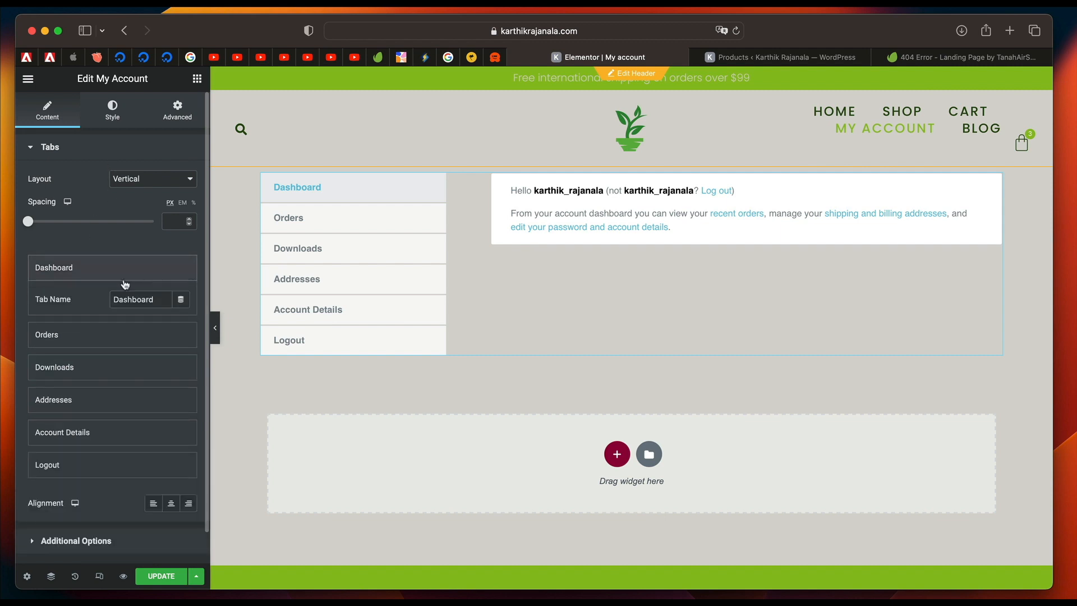
click(109, 276)
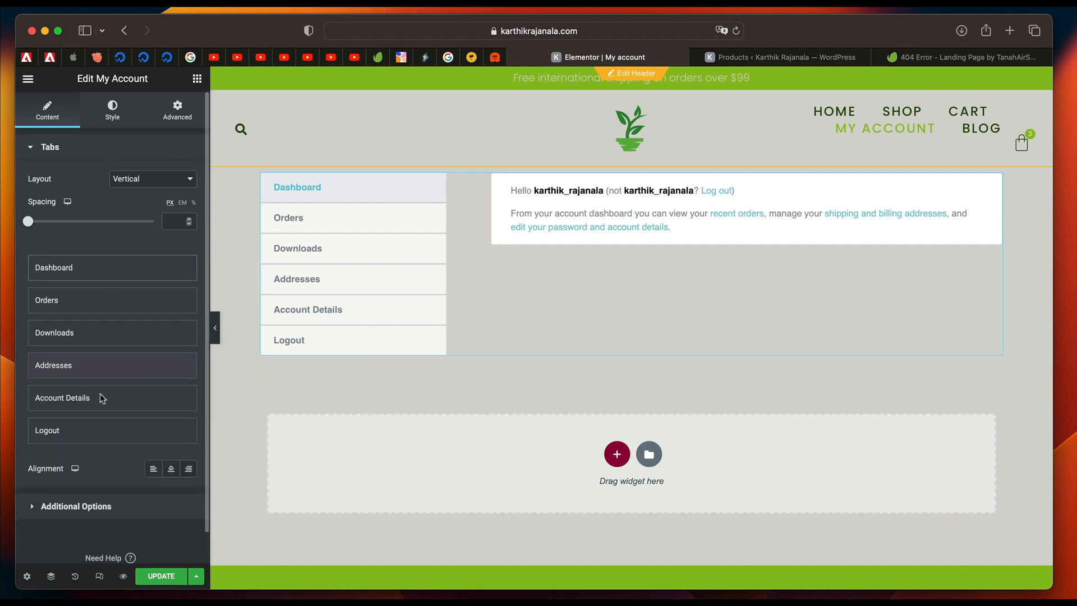
click(101, 501)
click(125, 177)
Give the account tabs in their normal state a classic background in the global Primary color.
click(113, 112)
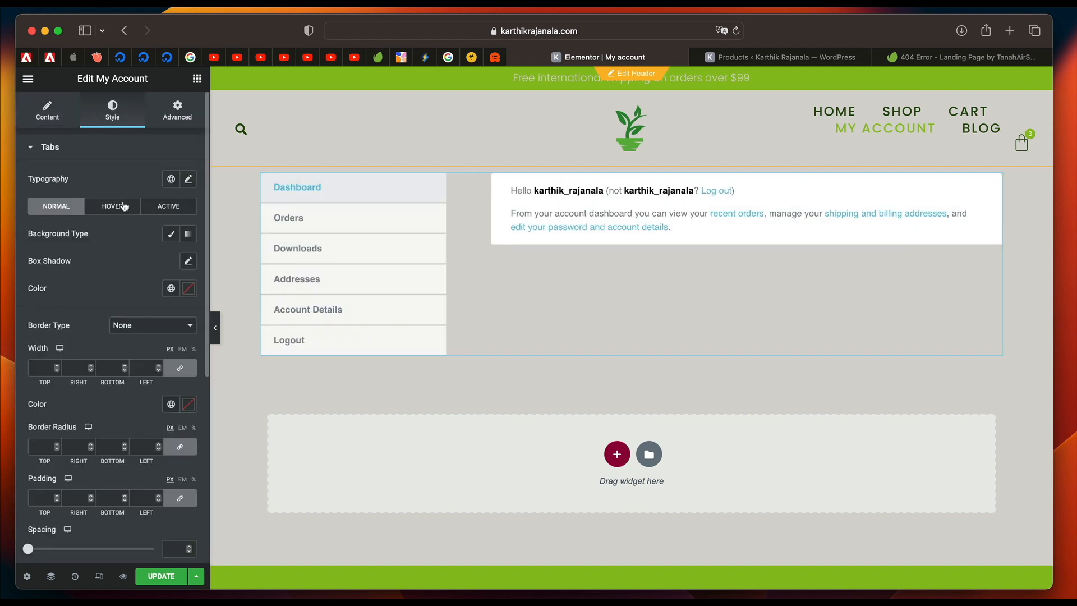
click(171, 237)
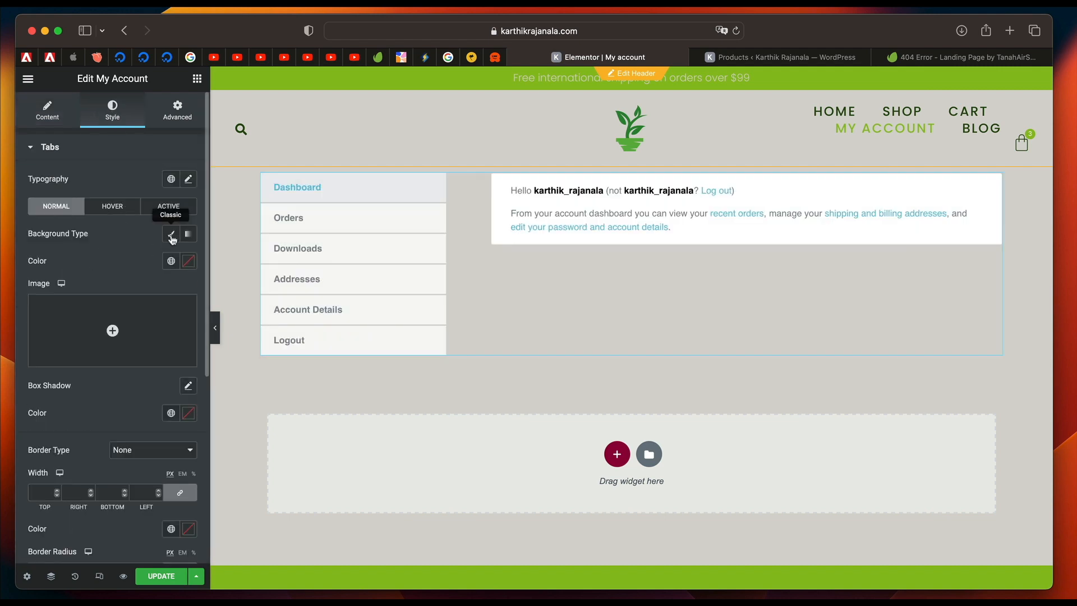
click(172, 263)
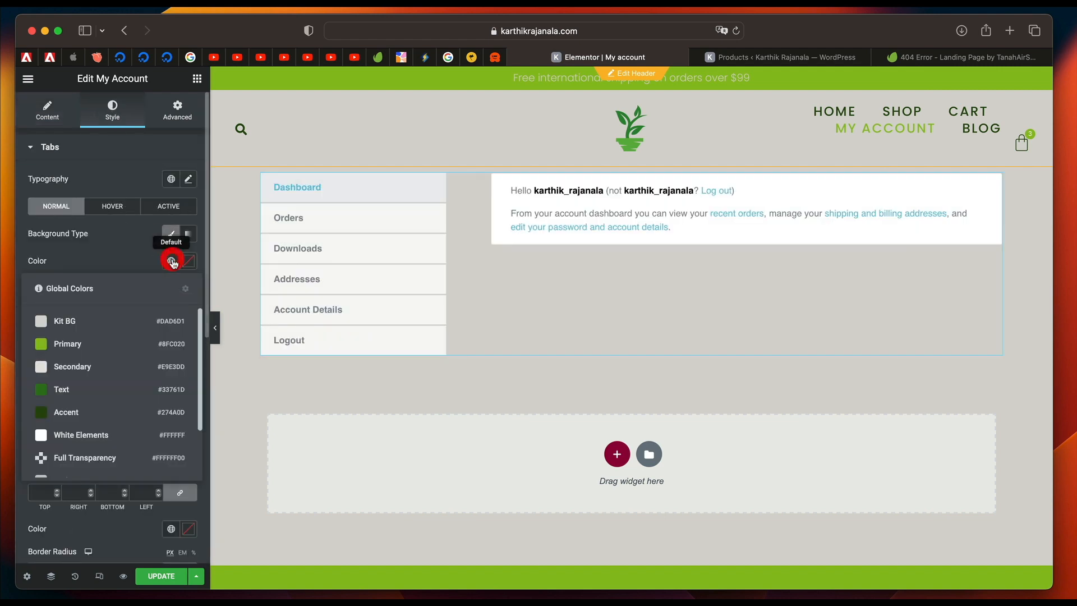
click(108, 343)
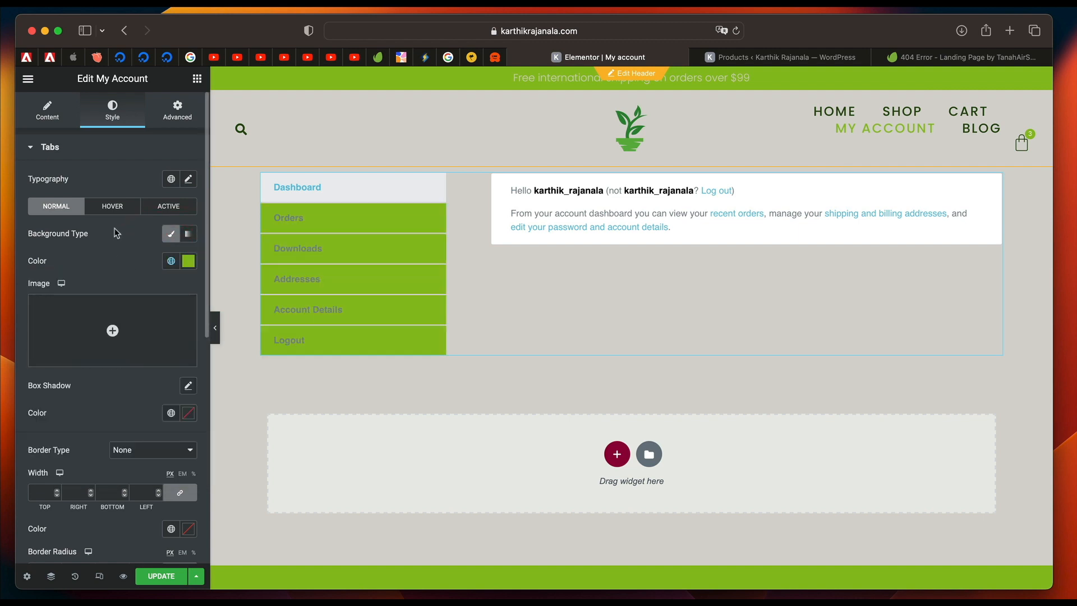
Set the background of the active account tab to the global Accent color.
scroll(112, 231, down, 1)
click(168, 189)
click(171, 245)
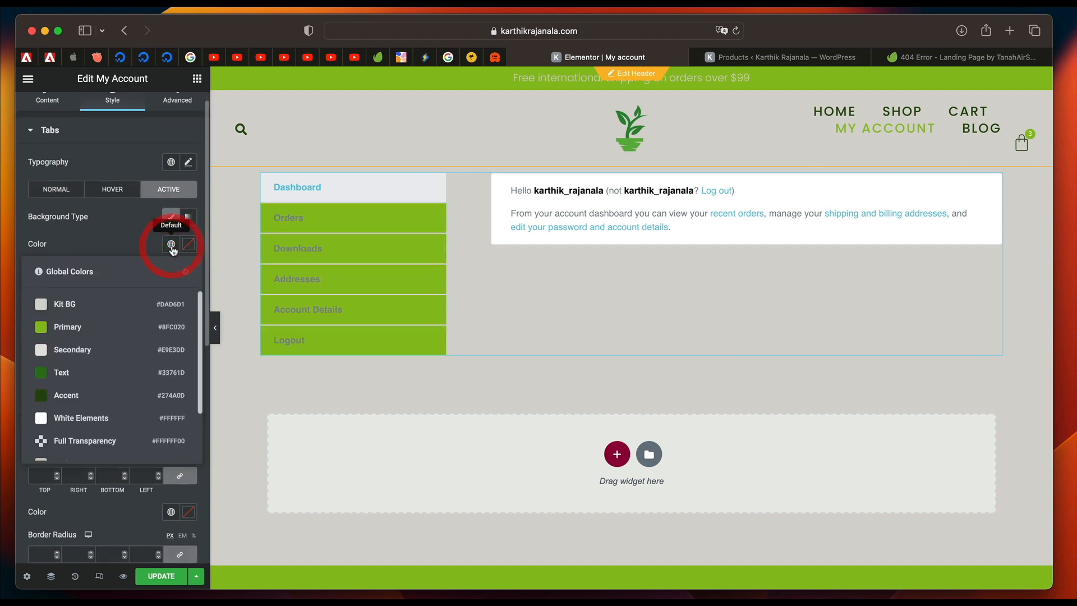
click(100, 395)
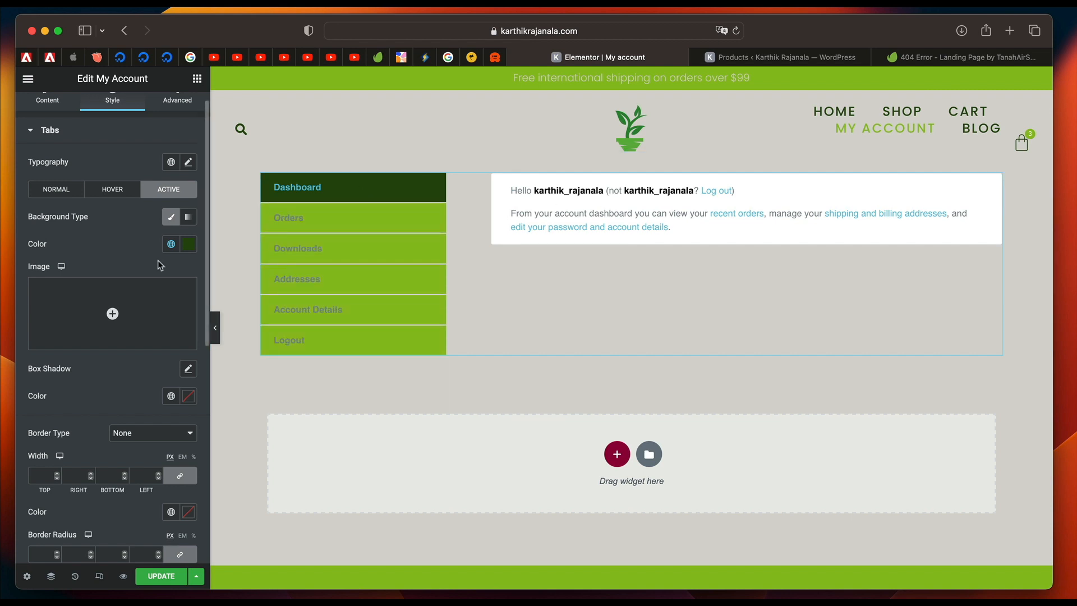
Set the active tab's text color to White Elements and the spacing between tabs to 5 px.
scroll(109, 254, down, 3)
click(171, 300)
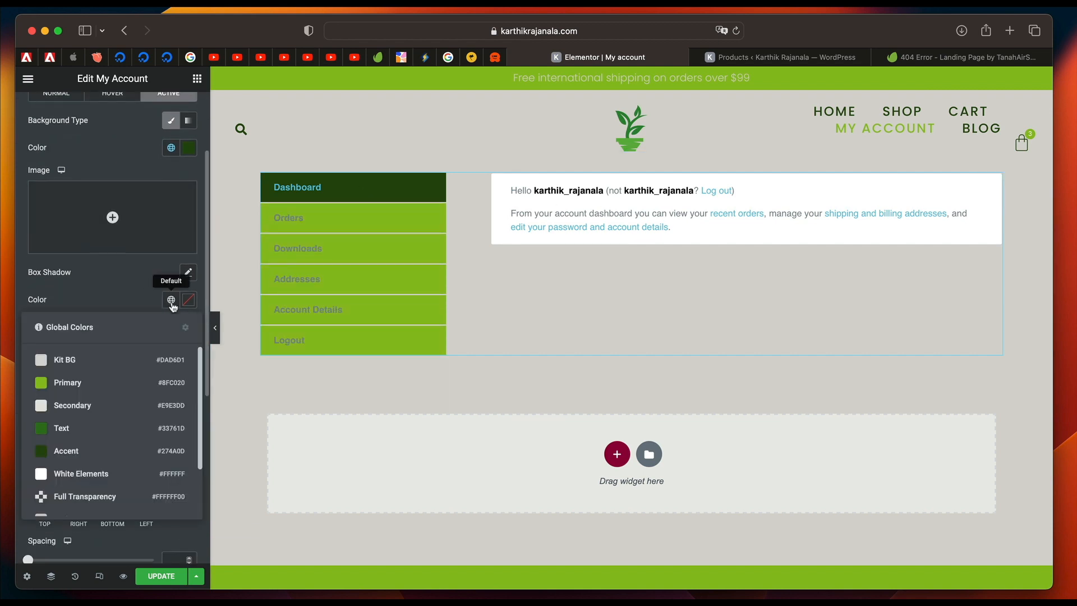
click(85, 473)
scroll(86, 473, down, 6)
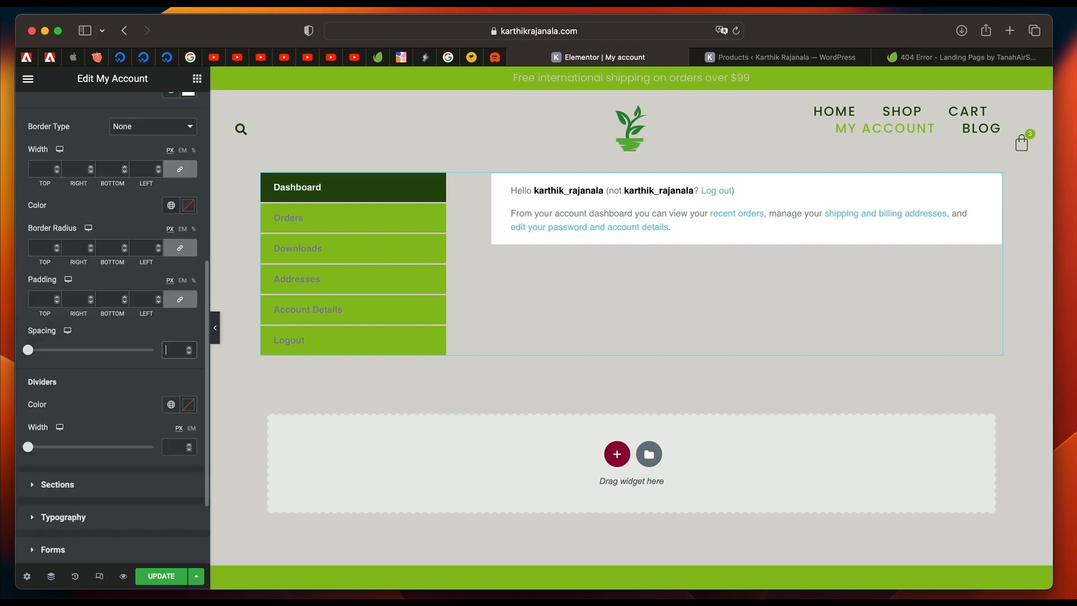
text(5)
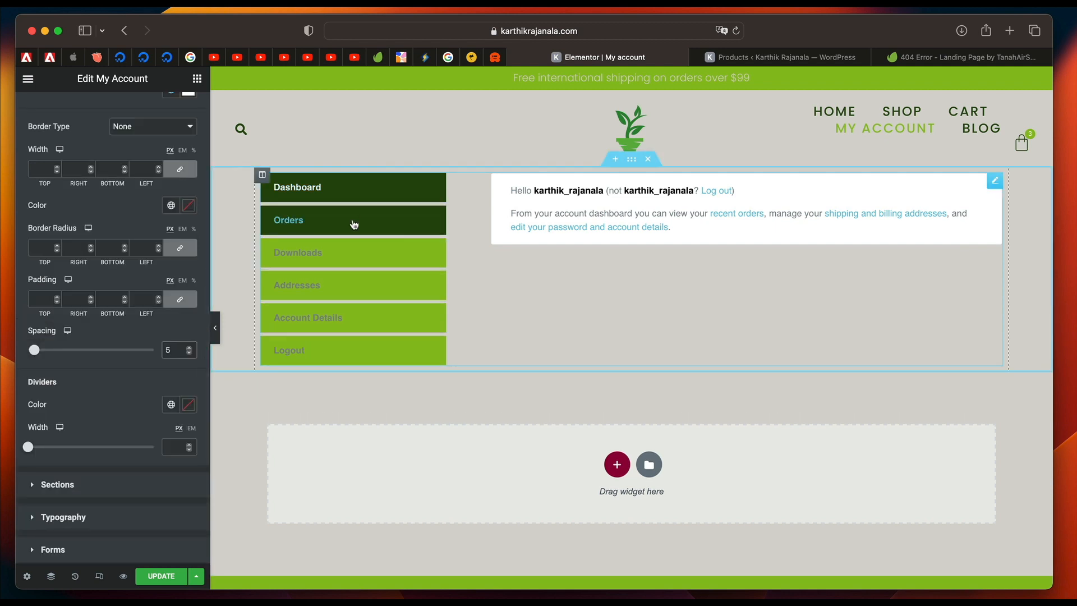
Style the widget's sections with the global Text color as background and White Elements as border color.
click(57, 485)
click(172, 212)
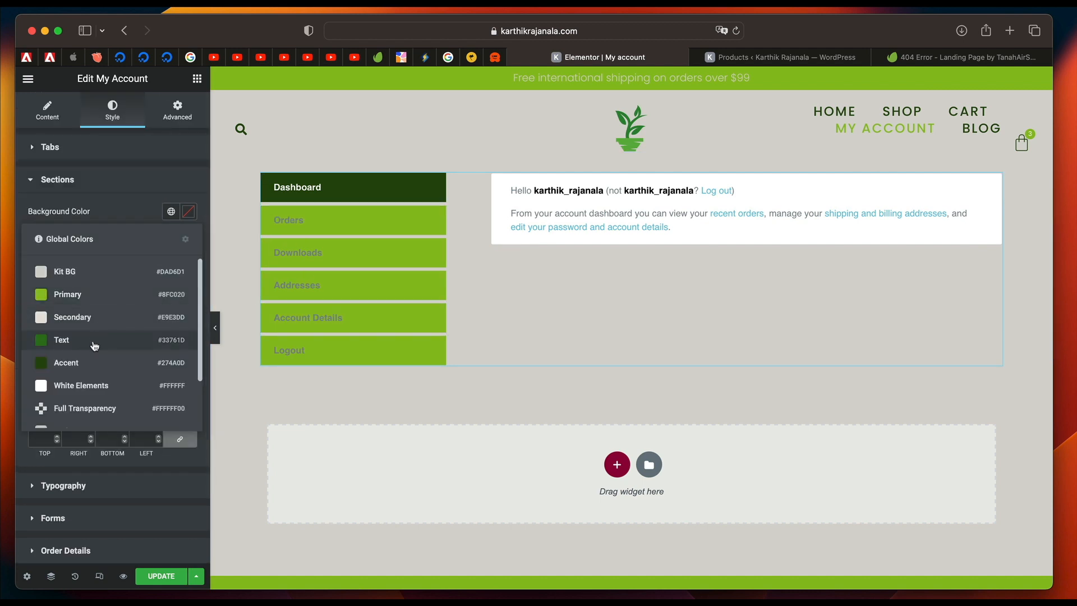
click(94, 343)
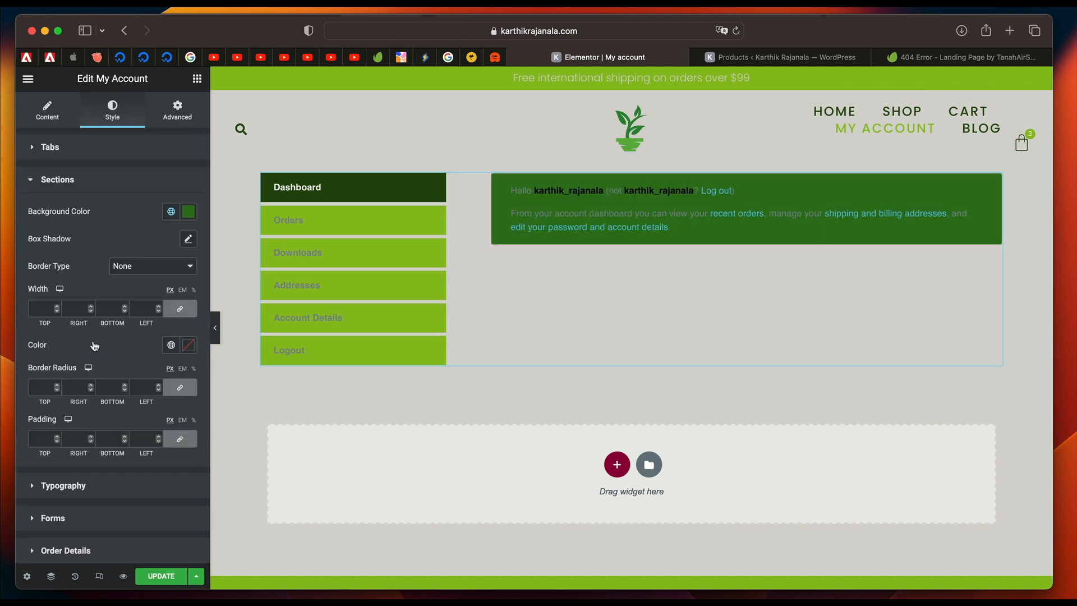
click(170, 346)
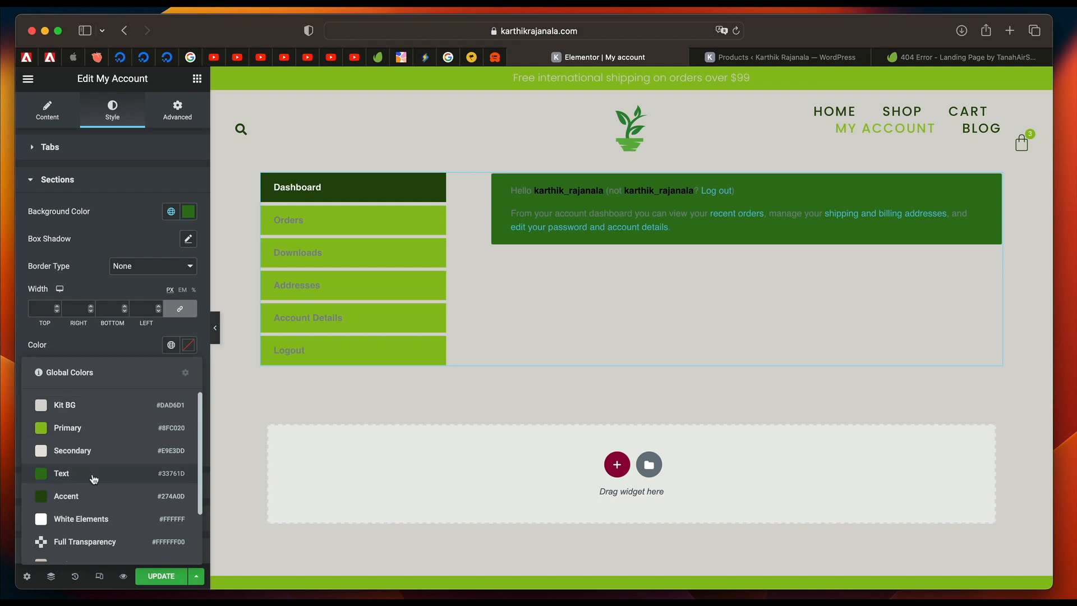
click(87, 520)
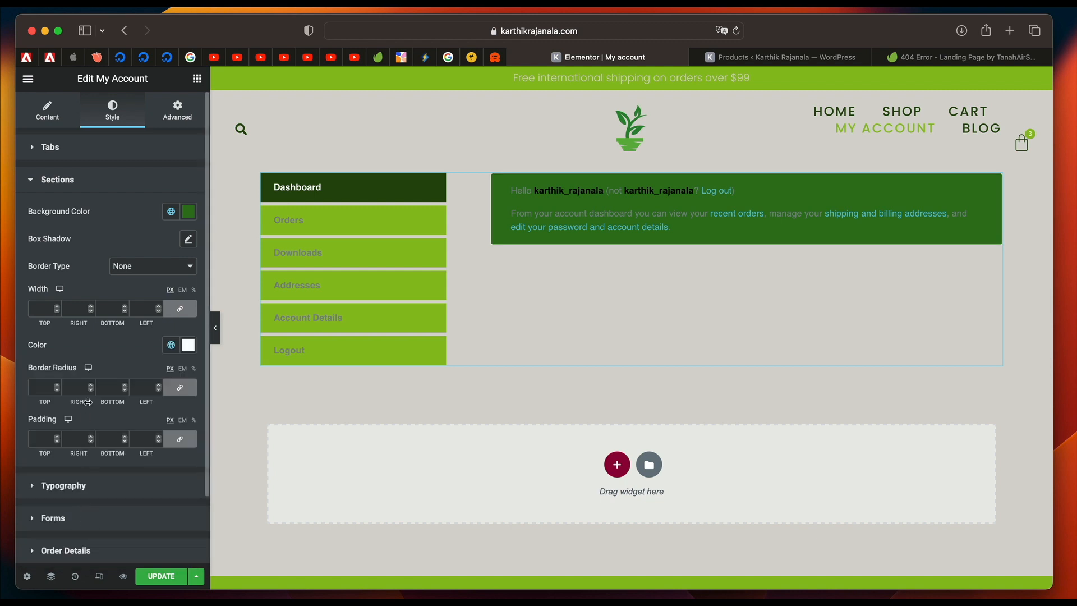
Set the section titles' color to White Elements and apply a global font preset to their typography.
scroll(87, 402, down, 3)
scroll(88, 406, up, 3)
scroll(92, 415, down, 3)
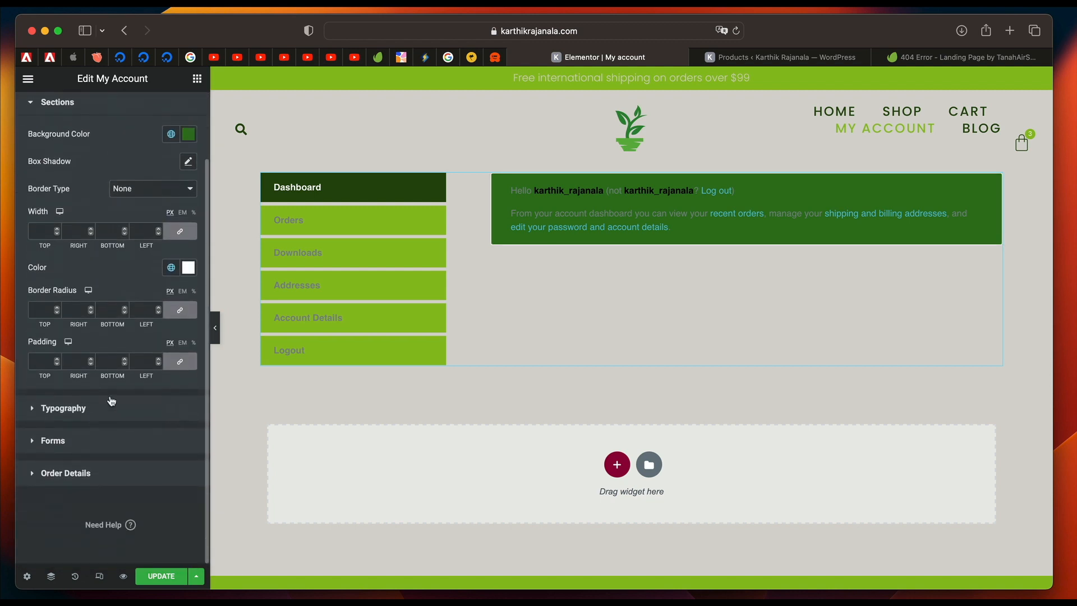
click(111, 400)
scroll(116, 304, down, 2)
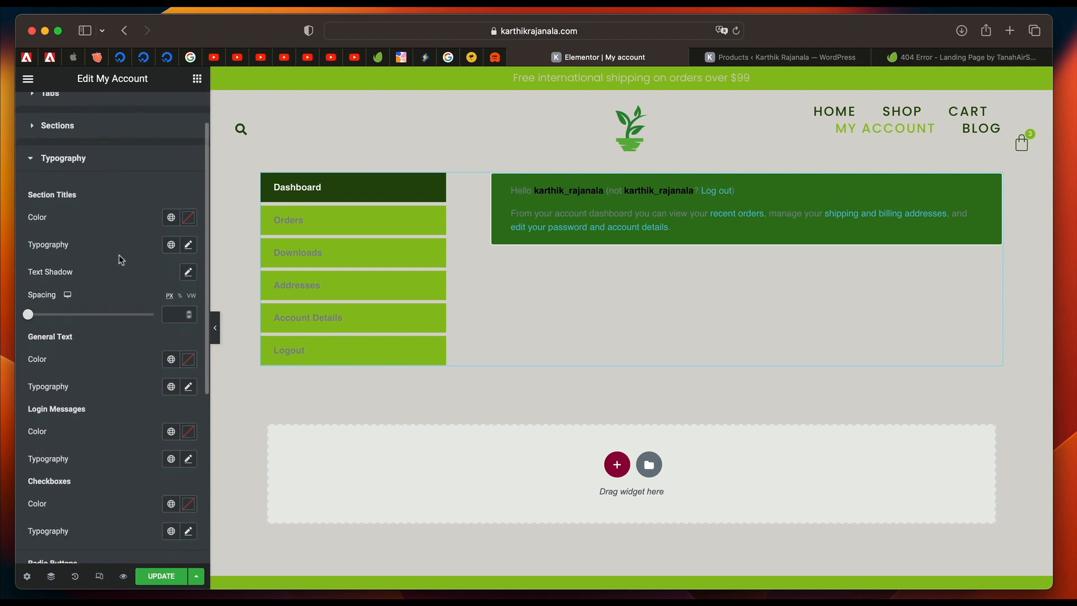
click(169, 224)
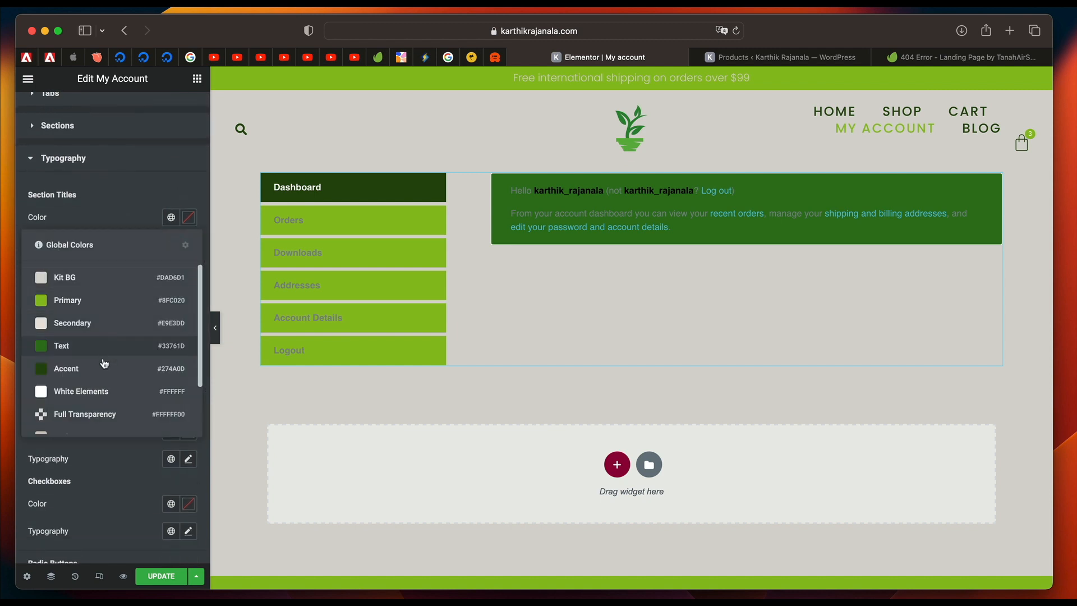
click(94, 392)
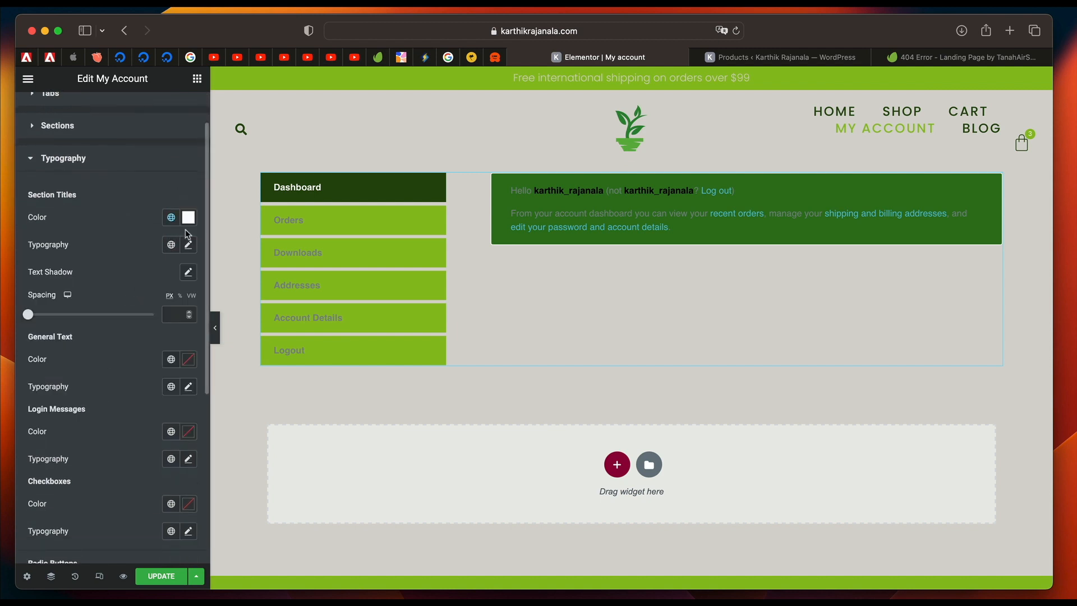
click(171, 245)
click(119, 392)
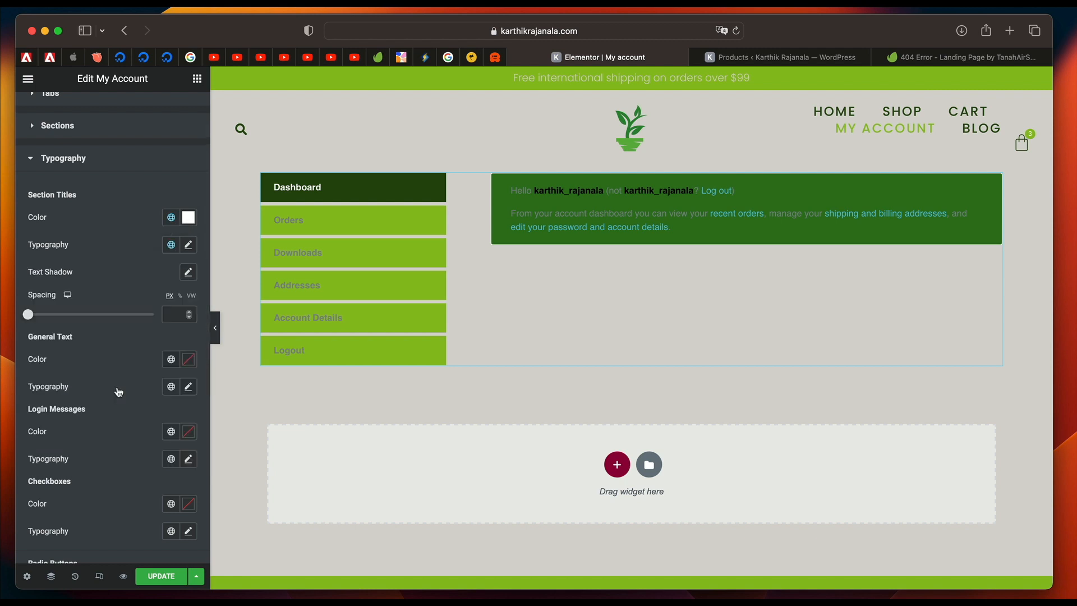
Set the color of the radio buttons and checkboxes to White Elements in the widget's typography styling.
scroll(174, 377, down, 5)
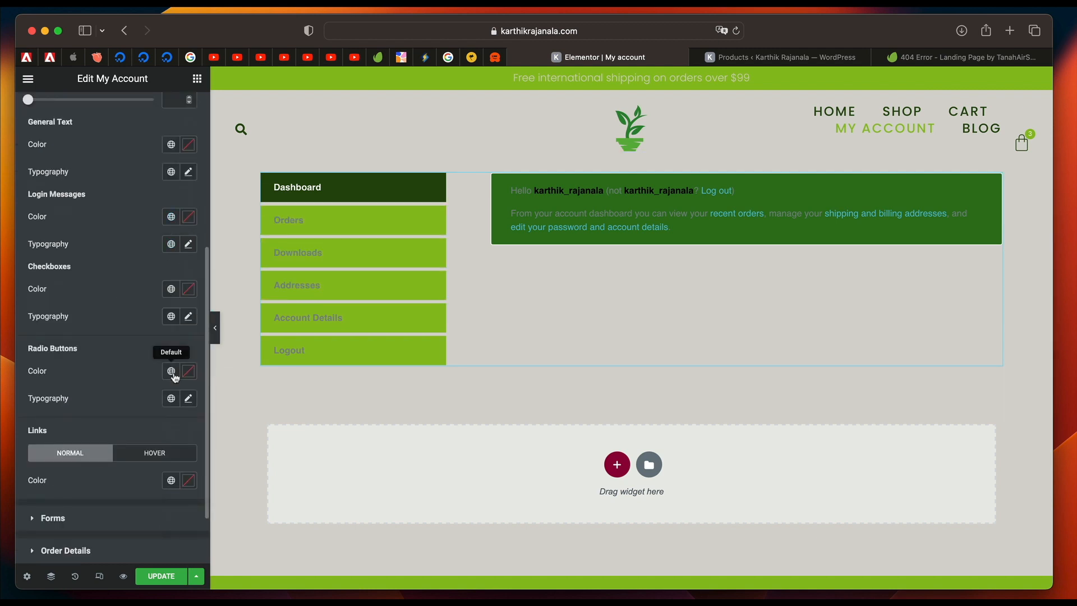
click(171, 371)
click(104, 325)
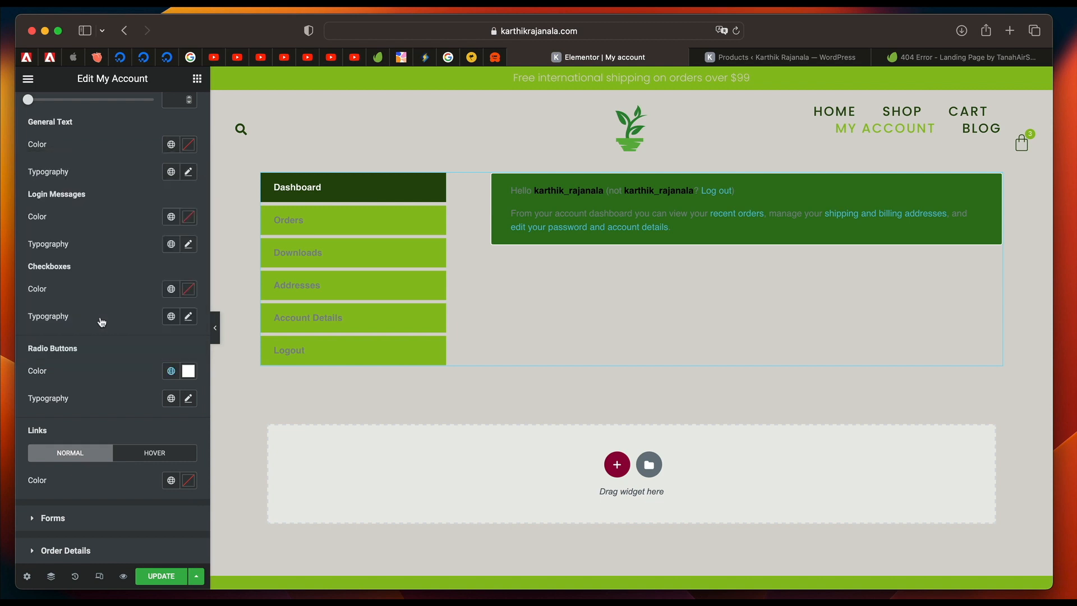
click(171, 290)
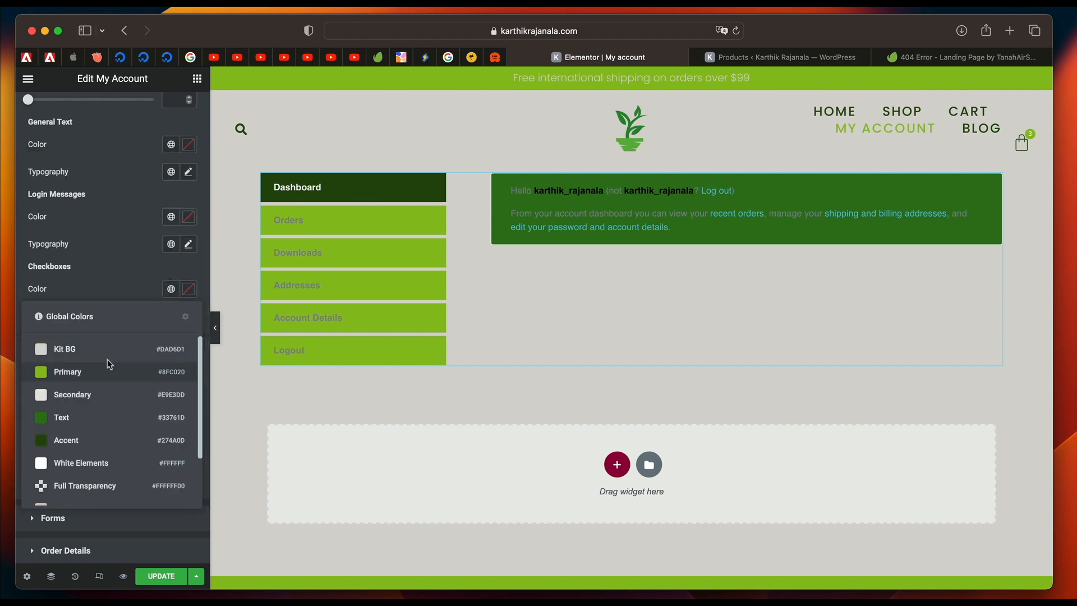
click(92, 462)
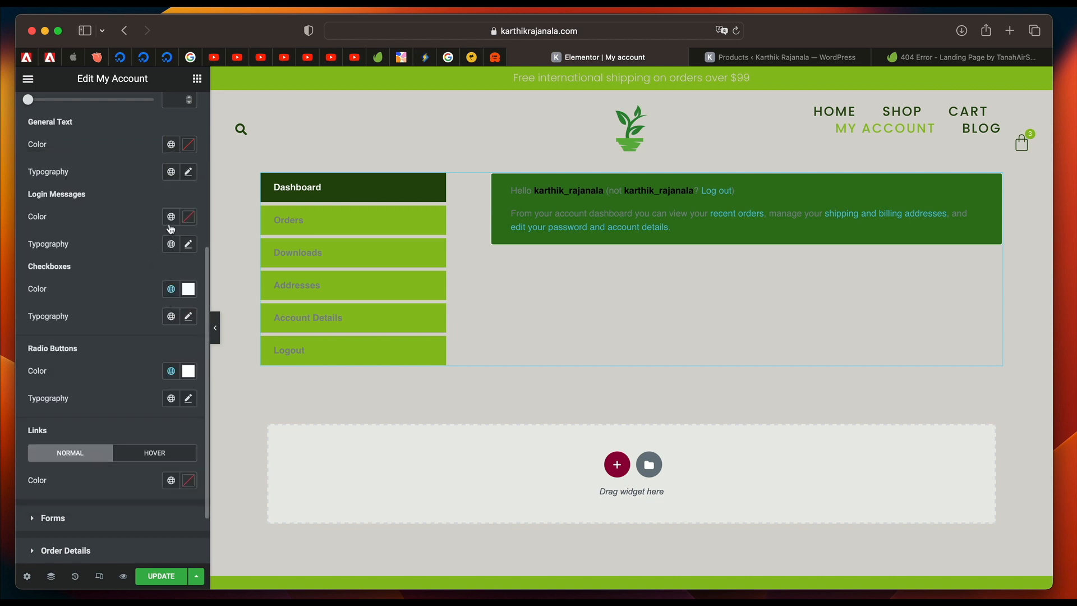
Set the color of the login messages and the general text to White Elements.
click(171, 226)
click(113, 392)
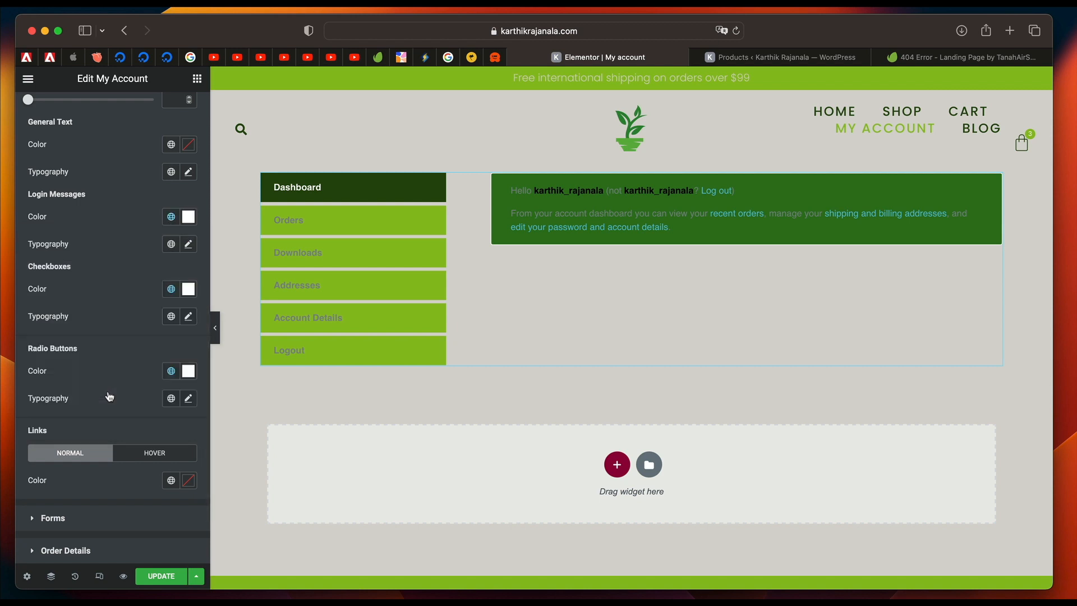
scroll(134, 300, up, 5)
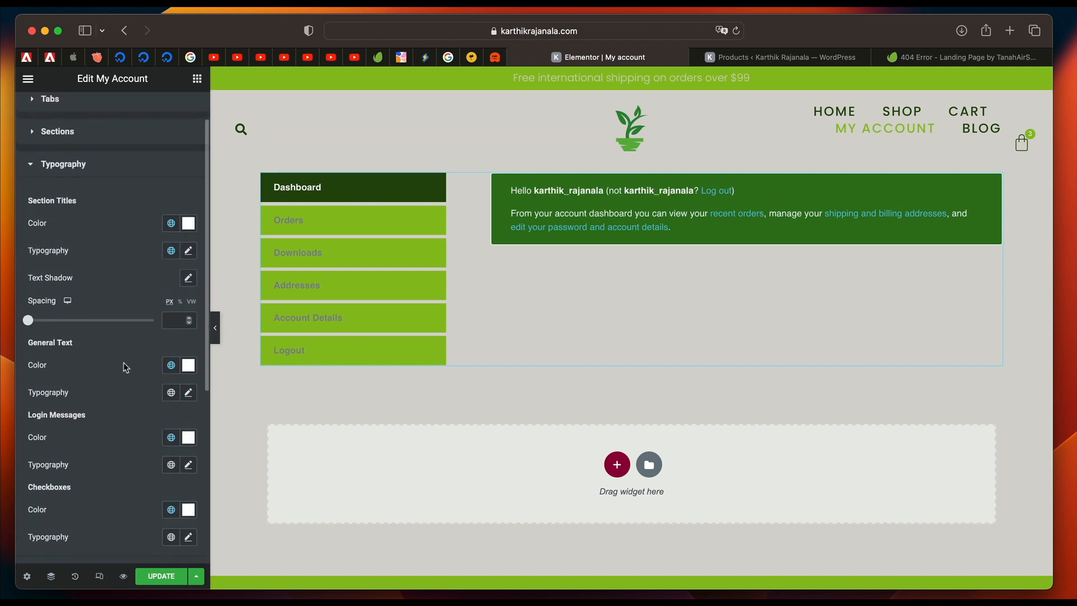
scroll(126, 358, down, 6)
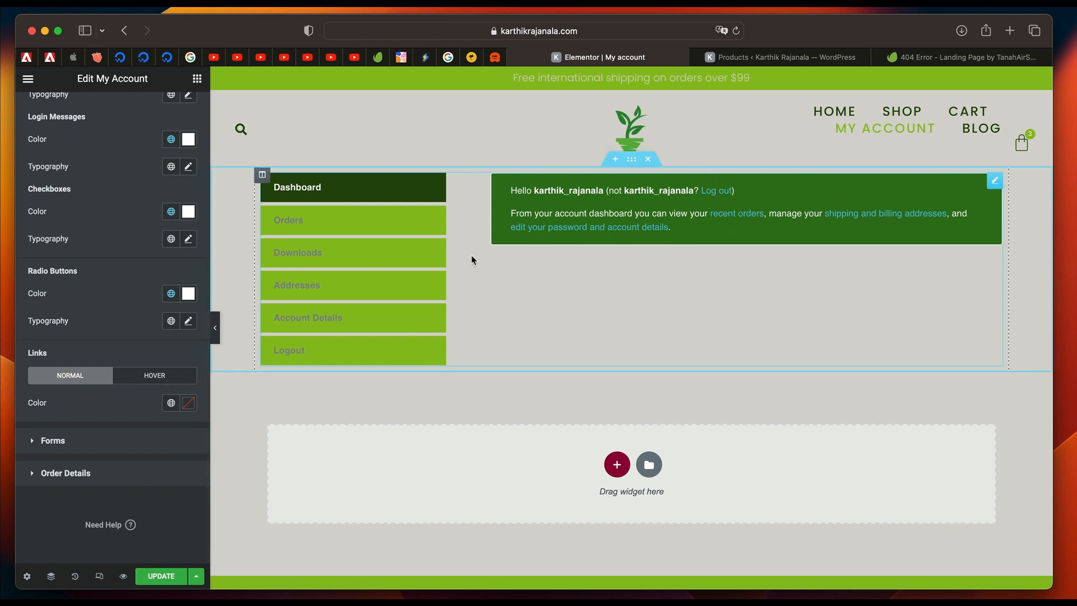
Try the White Elements and Text global colors on the widget's links in their normal state.
click(171, 403)
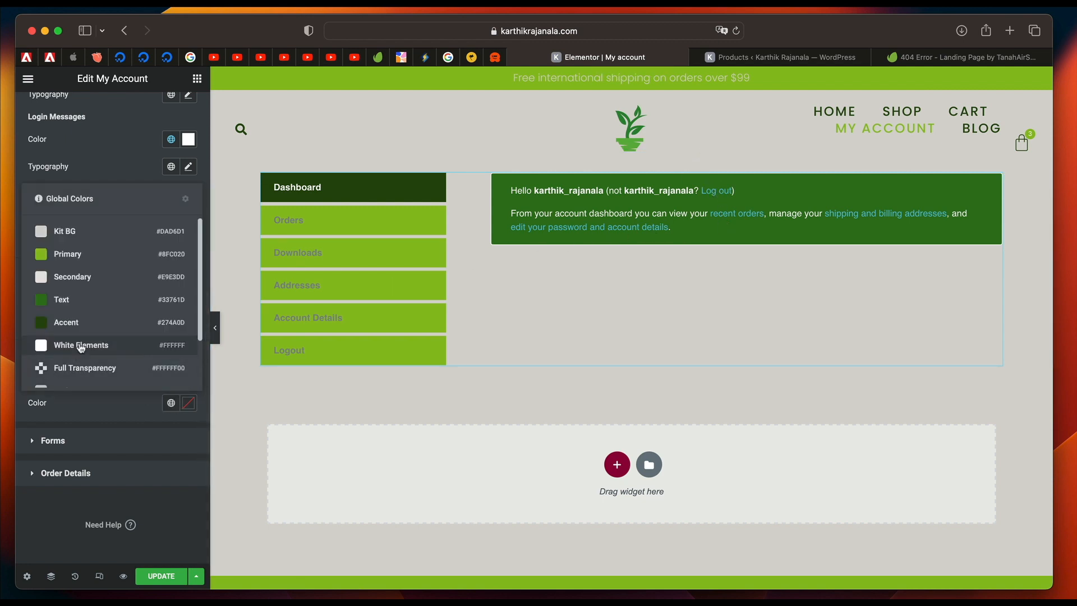
click(81, 346)
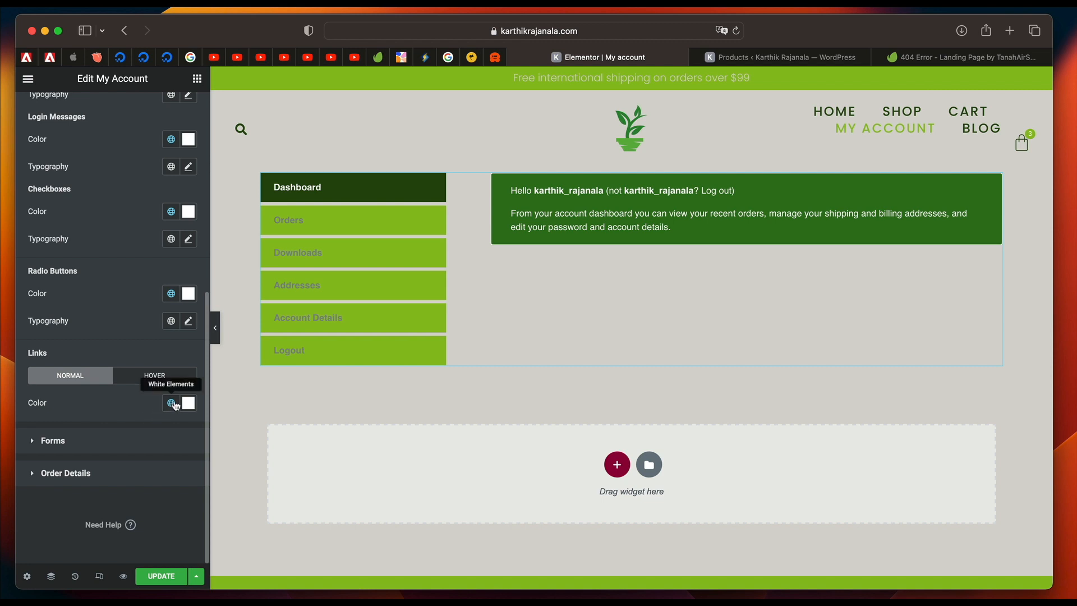
click(172, 403)
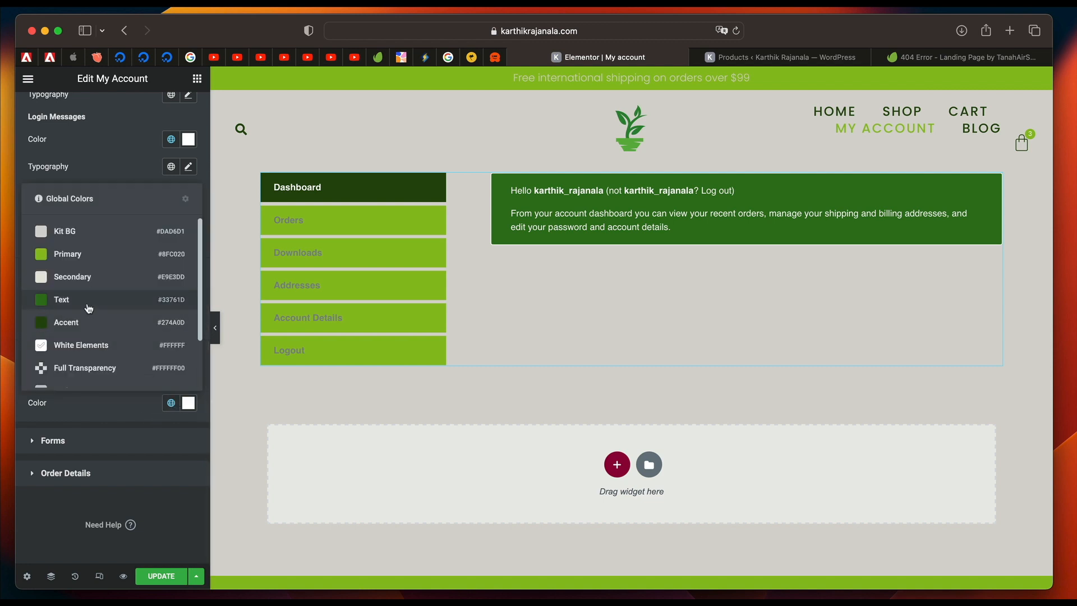
click(88, 306)
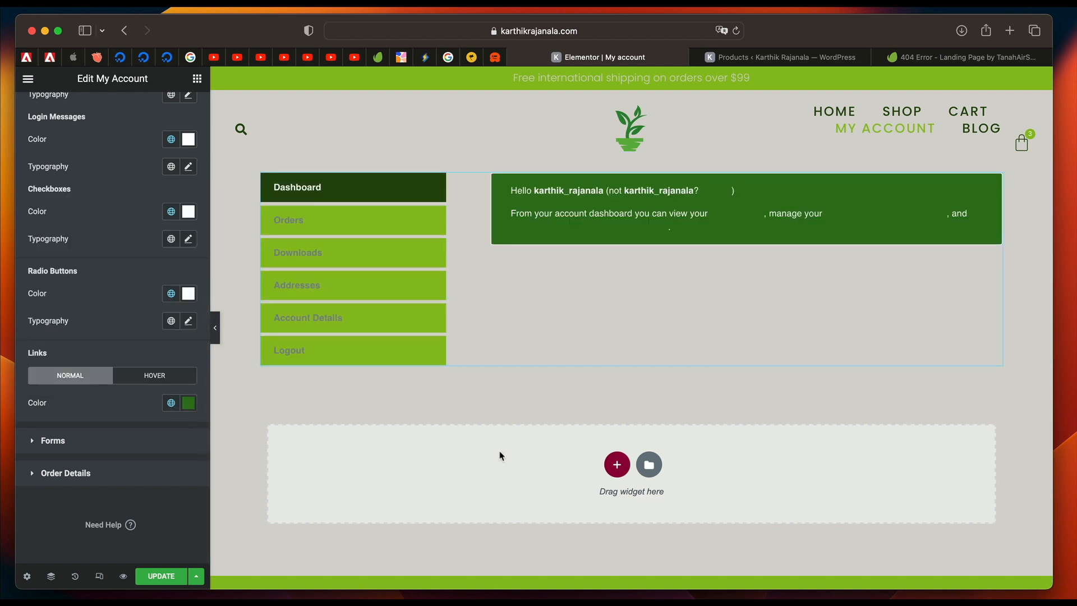
Set the link color to the global Primary color for both the normal and hover states.
click(171, 402)
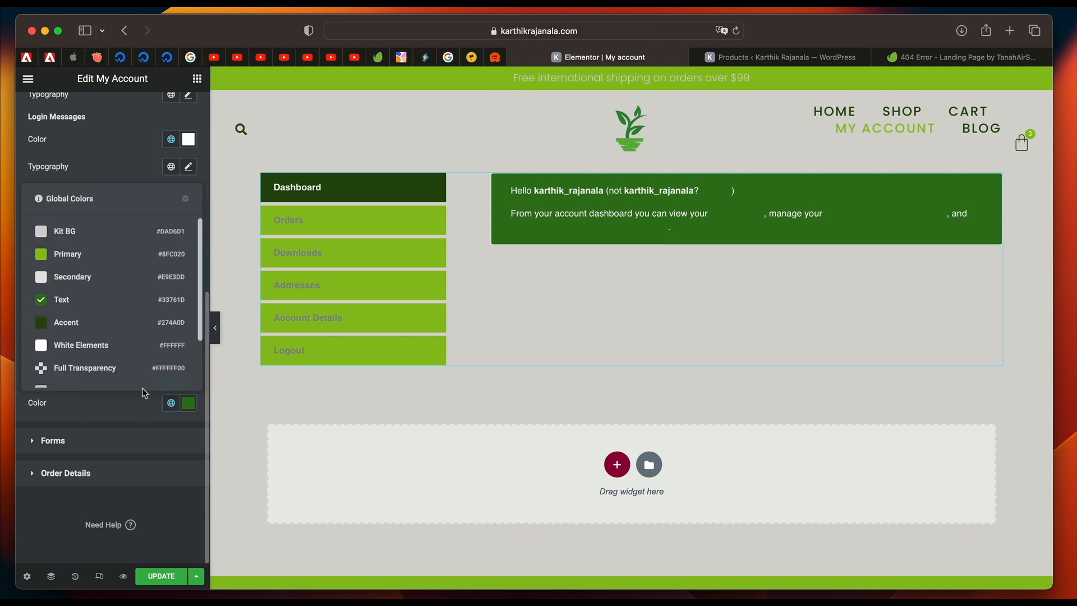
click(87, 254)
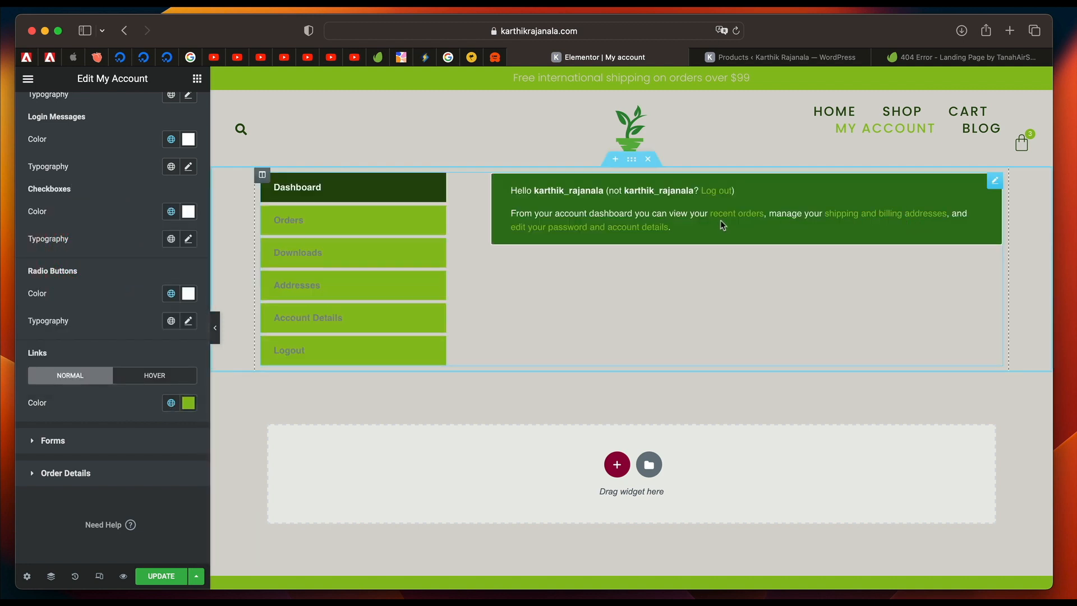
click(147, 380)
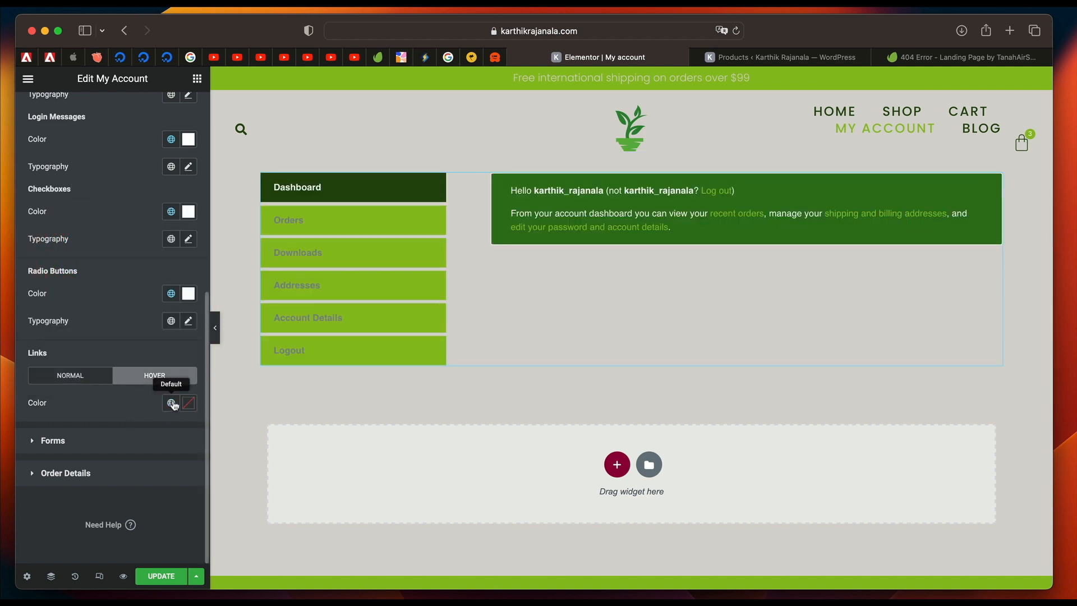
click(171, 403)
scroll(95, 314, down, 3)
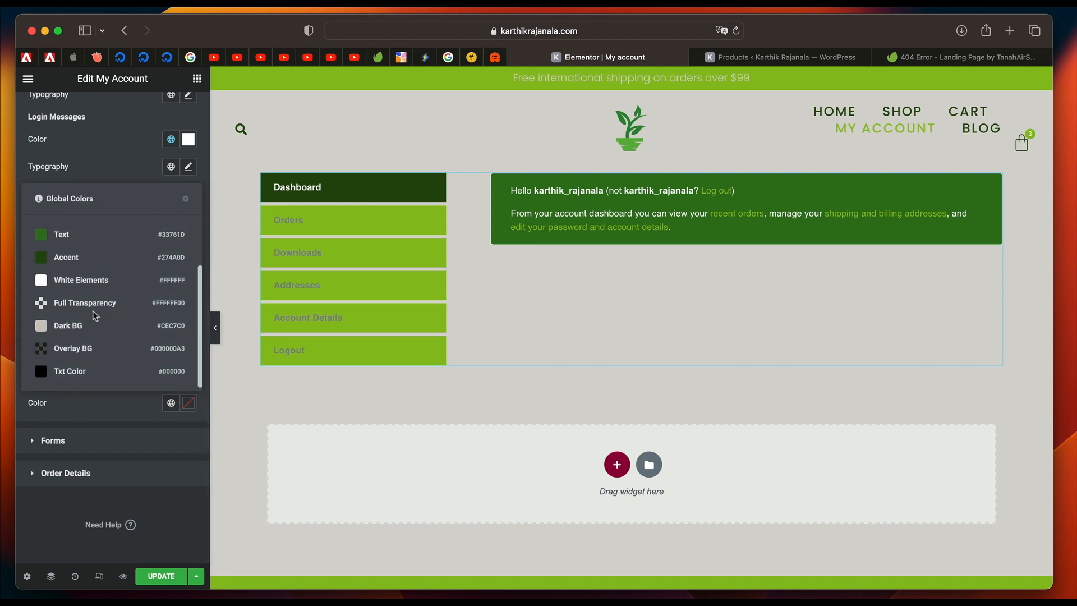
scroll(92, 303, up, 3)
click(72, 252)
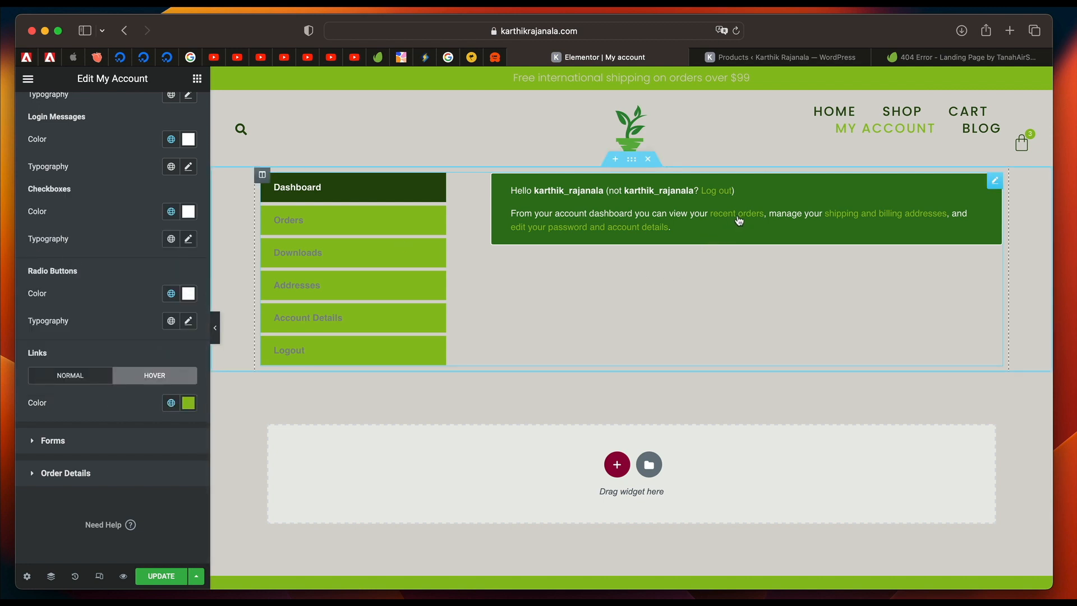
Preview the Account Details form and set the form fields' normal text color to Txt Color in the Forms styling.
click(368, 247)
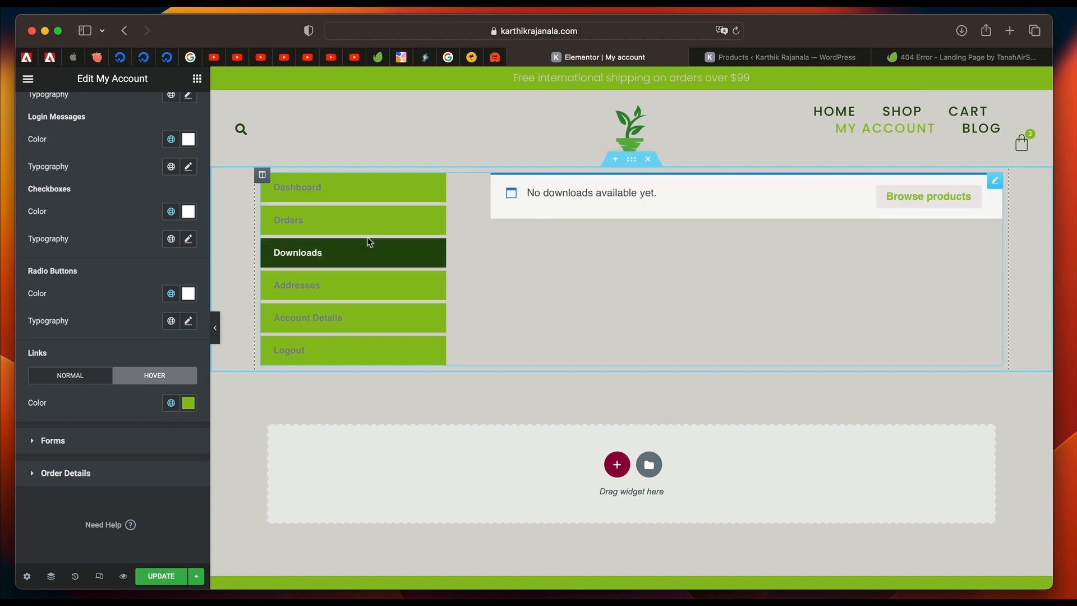
click(363, 225)
click(363, 194)
click(106, 442)
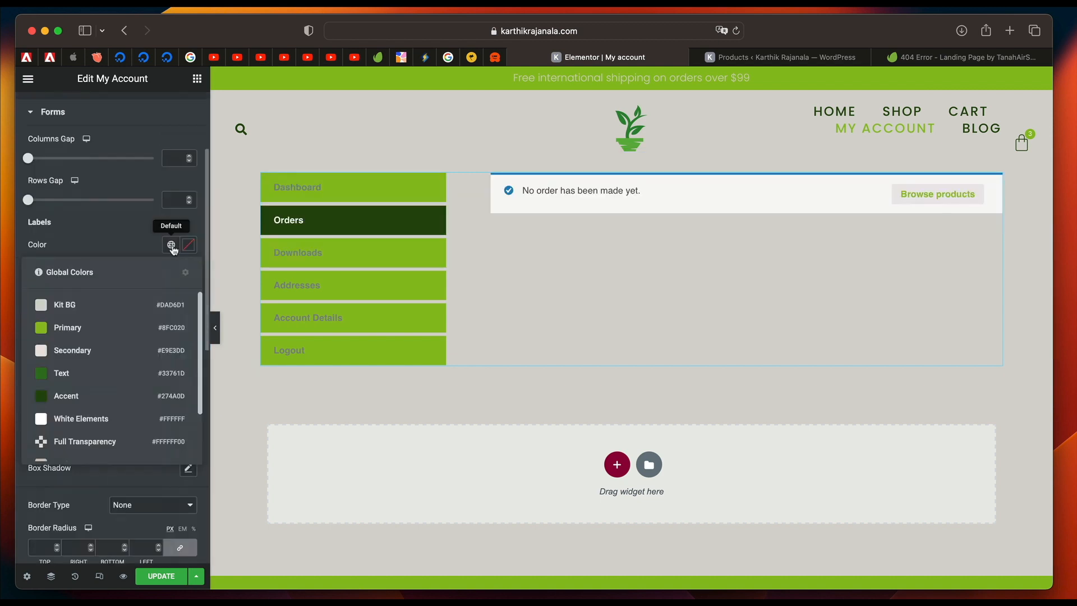
click(356, 191)
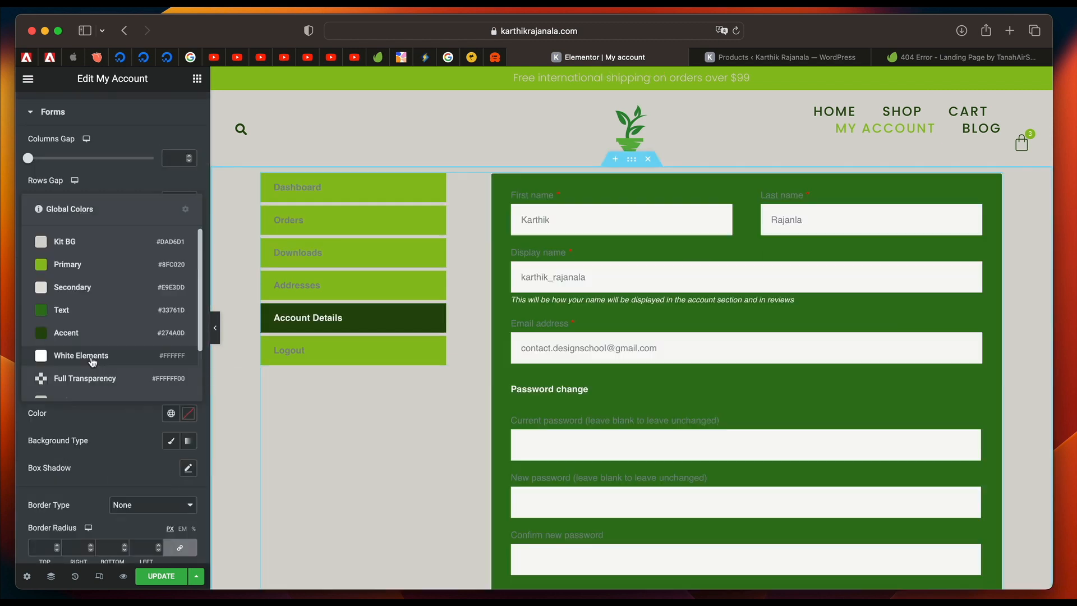
click(92, 359)
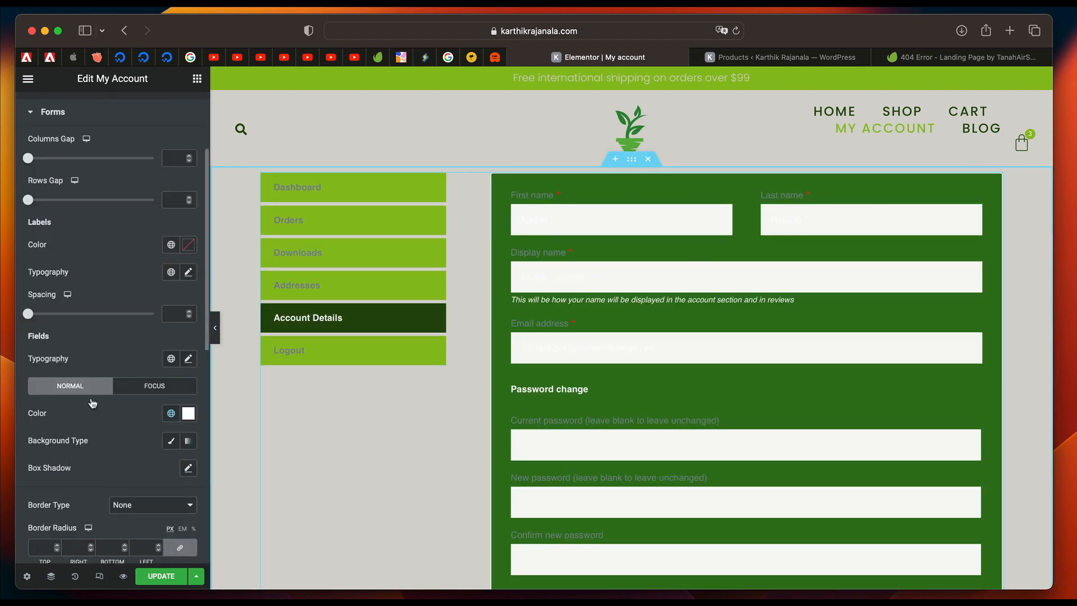
click(170, 413)
scroll(74, 390, down, 3)
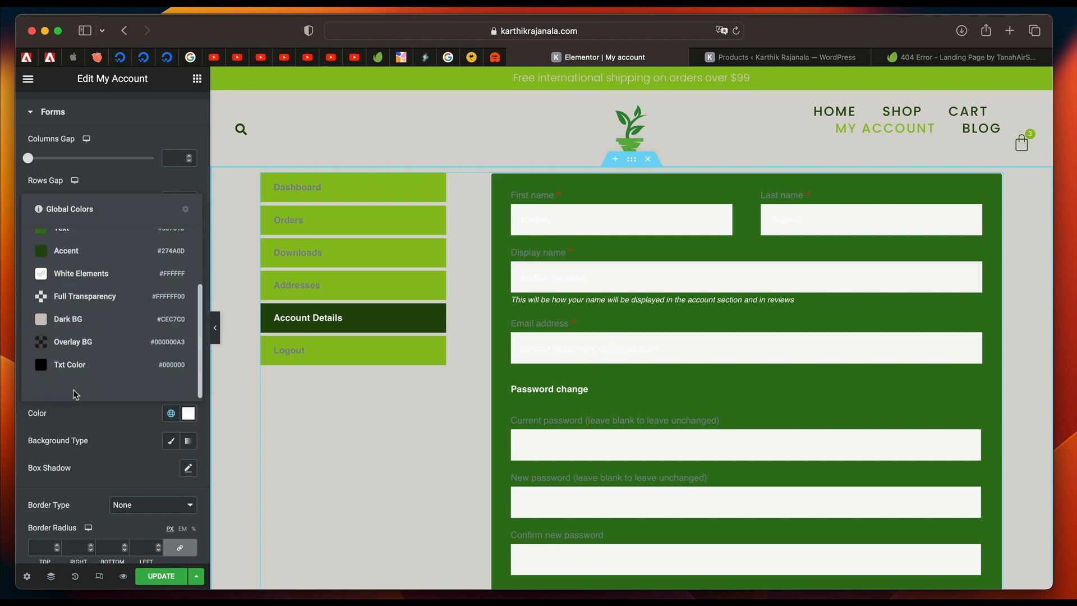
click(77, 381)
scroll(619, 468, down, 5)
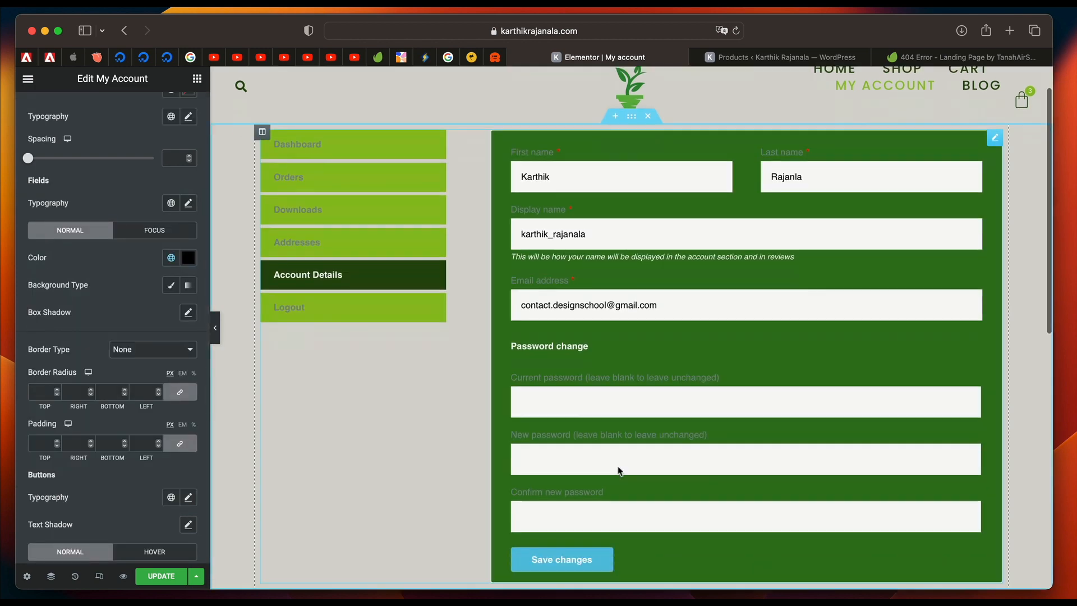
Try the global Txt Color on the form labels.
scroll(620, 470, up, 4)
scroll(191, 336, up, 3)
click(171, 234)
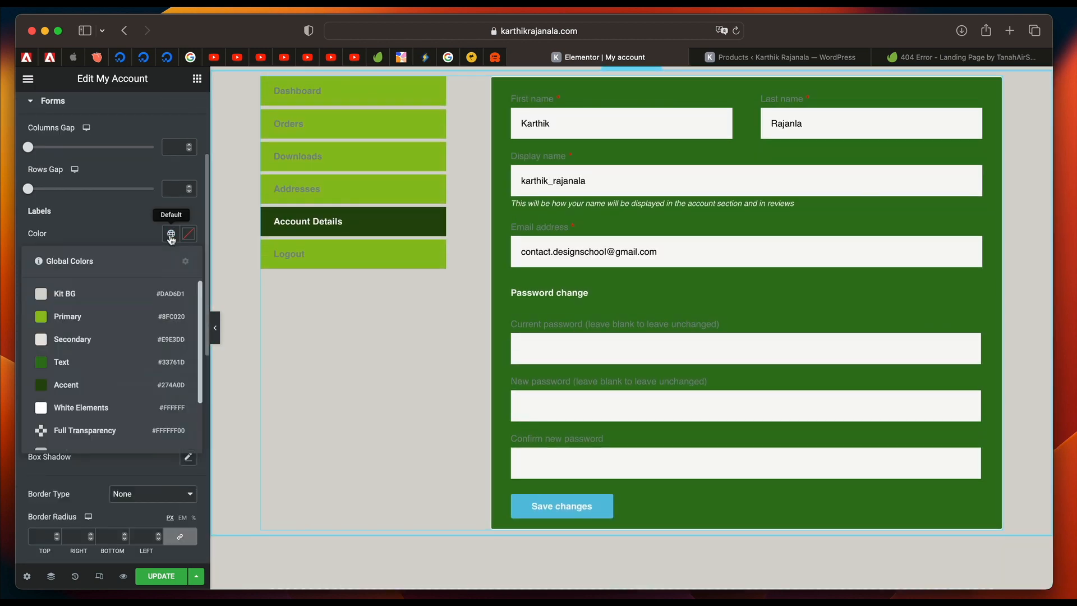
scroll(94, 404, down, 3)
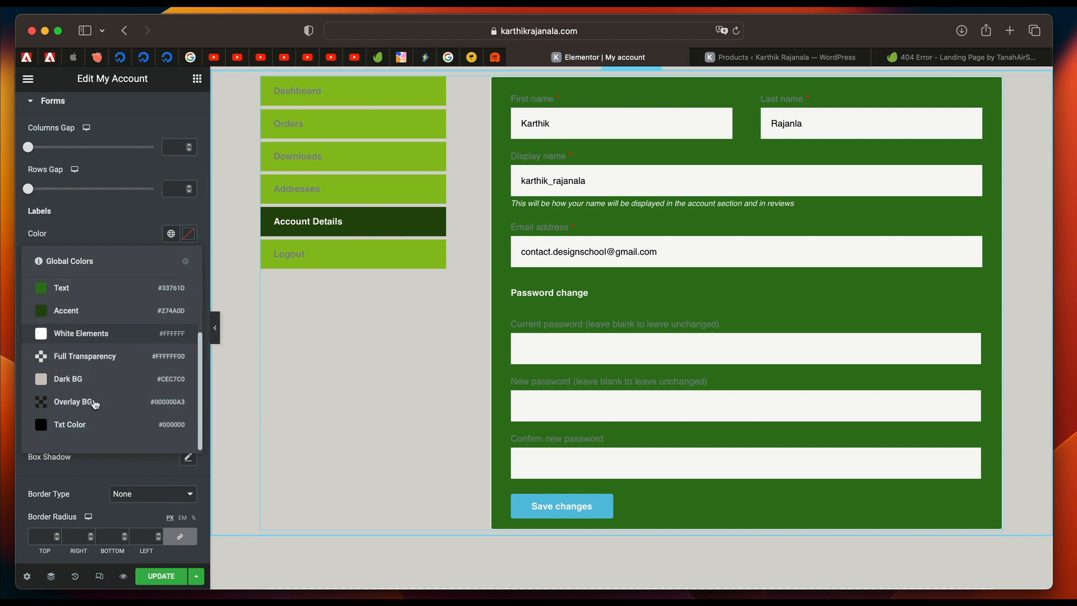
click(81, 433)
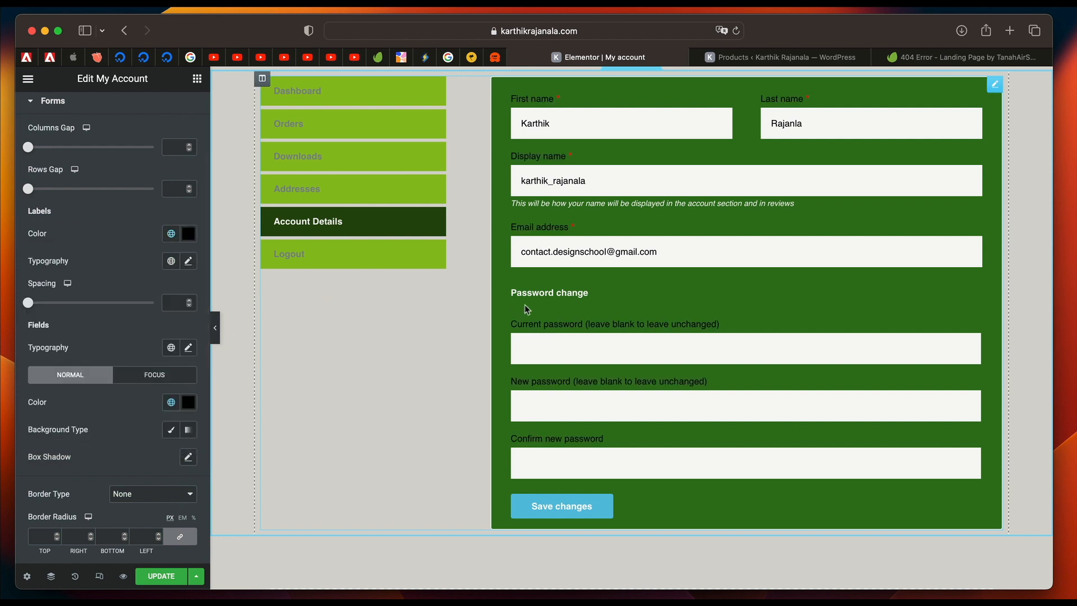
Set the form labels' color to White Elements and preview the Orders section of the account widget.
click(171, 234)
click(112, 408)
click(356, 217)
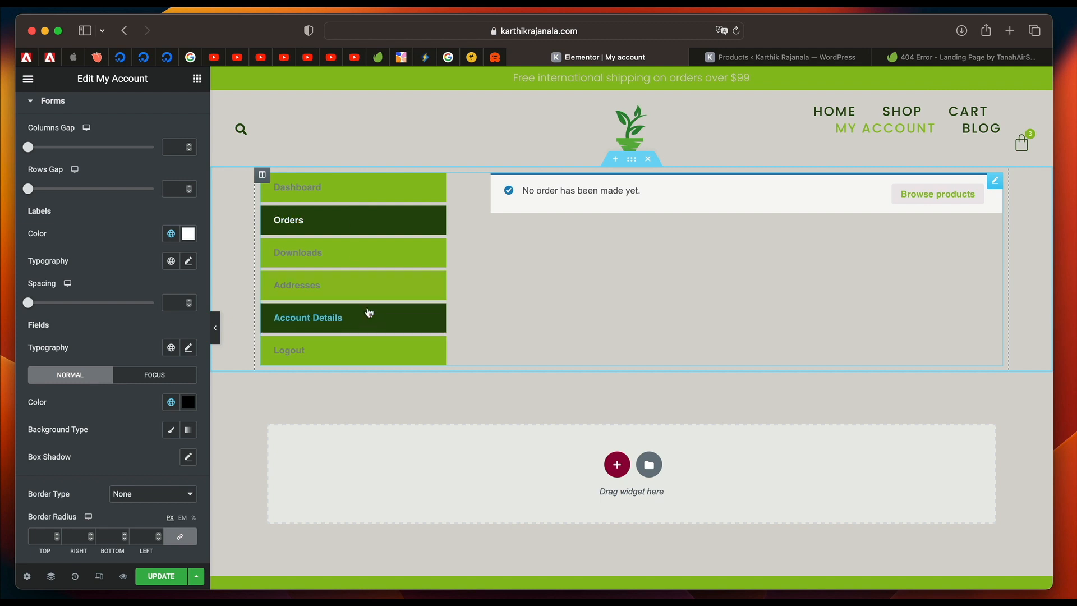
Collapse the Forms styling, update the page and save it as the WooCommerce my account page.
scroll(122, 181, up, 3)
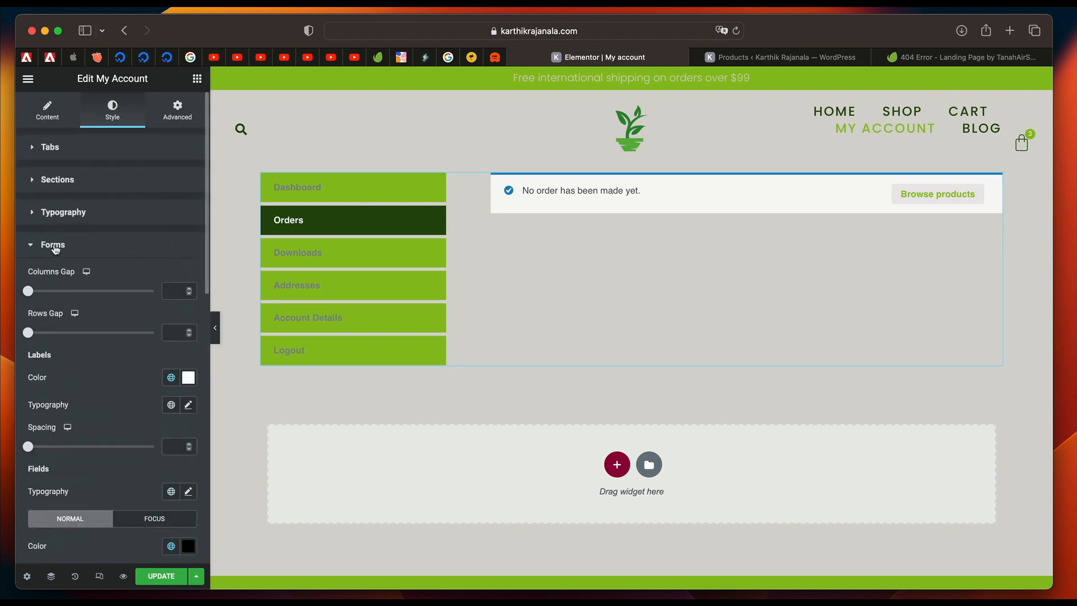
click(53, 245)
click(160, 577)
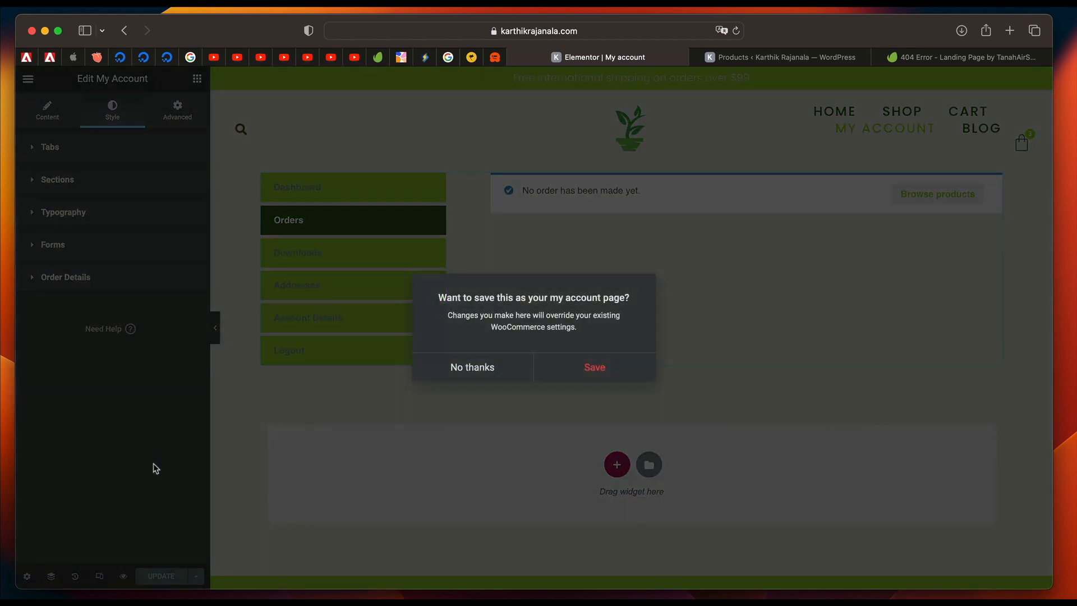
click(613, 367)
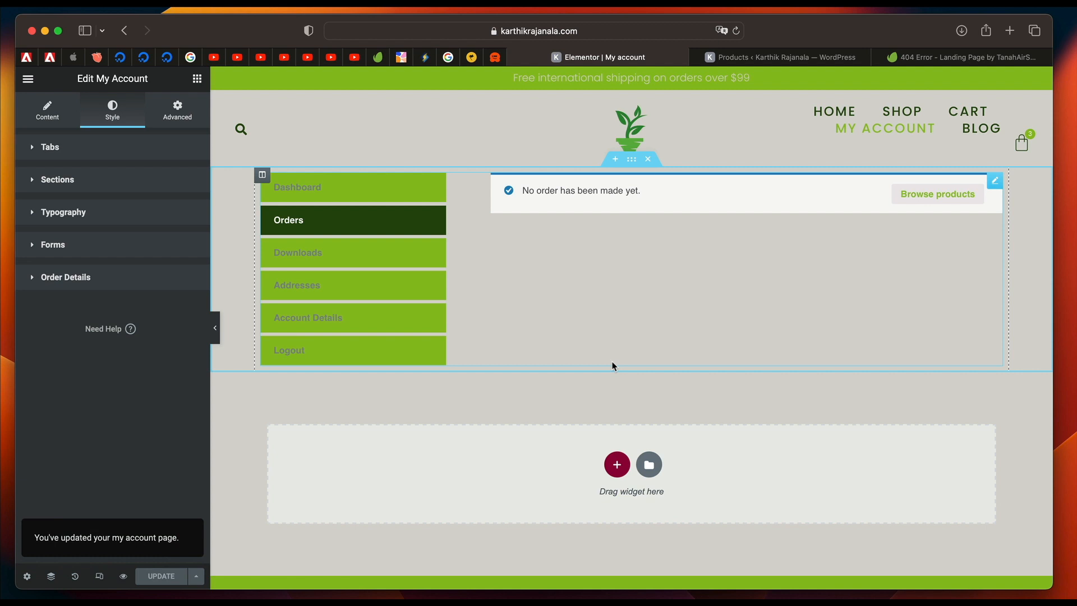
Go to the WordPress Dashboard through the Elementor Finder and open the list of all pages.
key(super+e)
text(das)
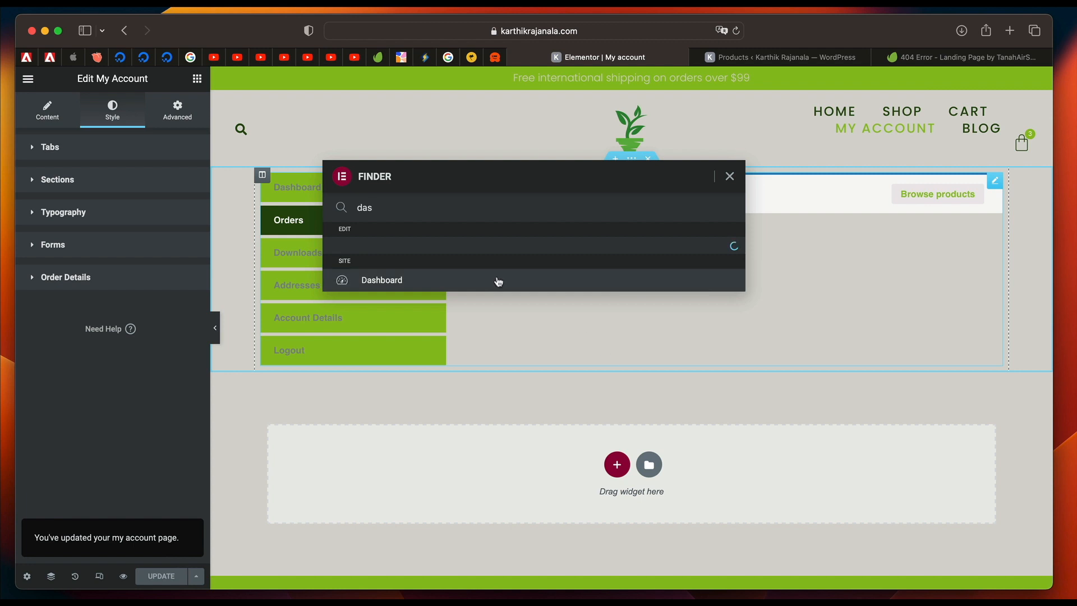
click(490, 283)
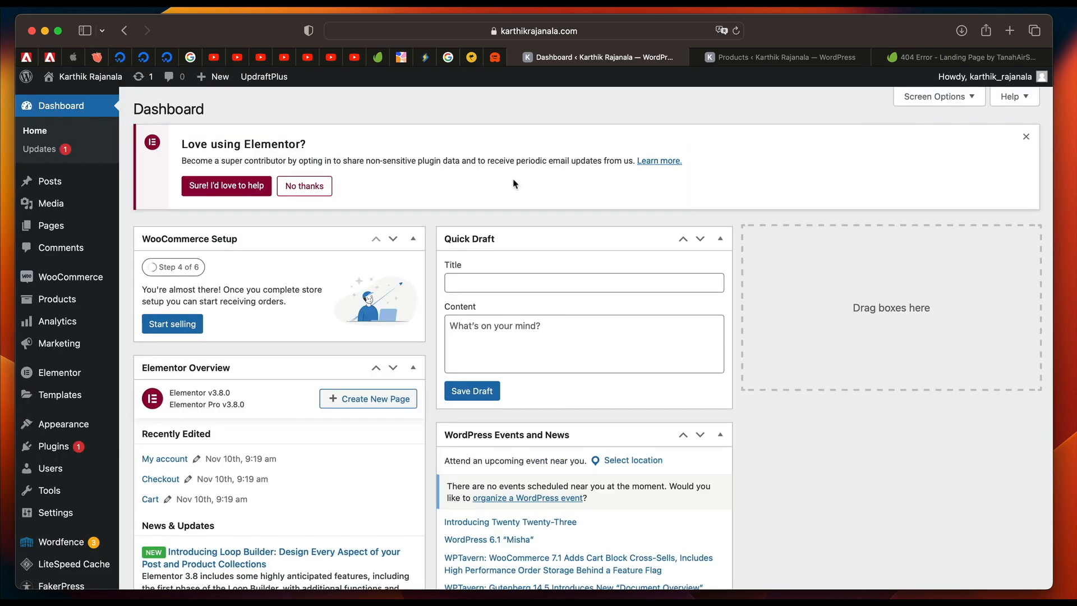
mouse_move(60, 206)
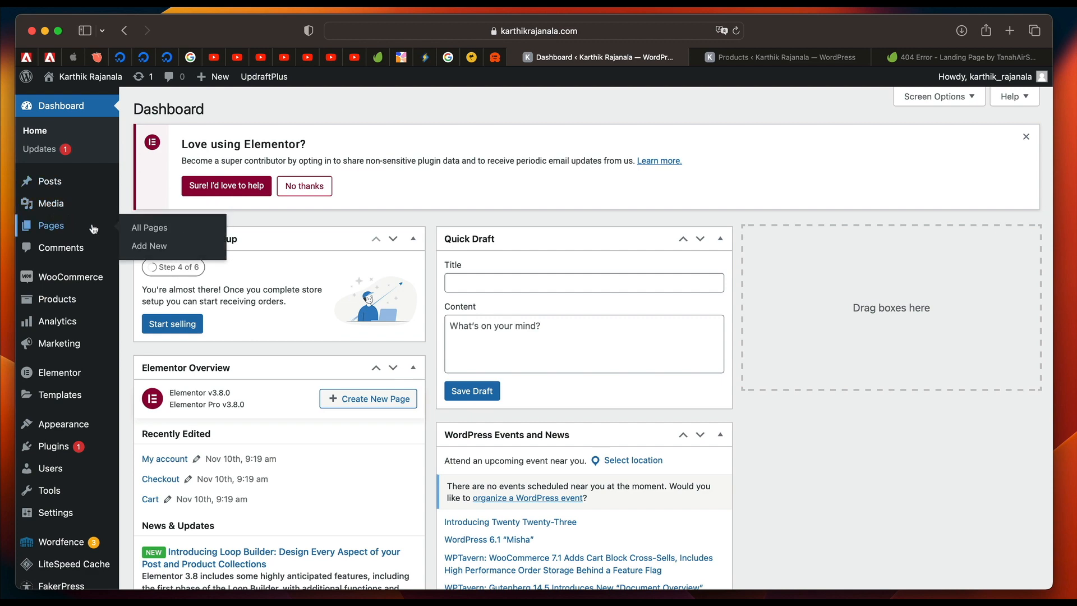
click(184, 229)
Visit the live store and add Consequatur Expedita Pot and Autem Quia Pot to the cart.
mouse_move(84, 77)
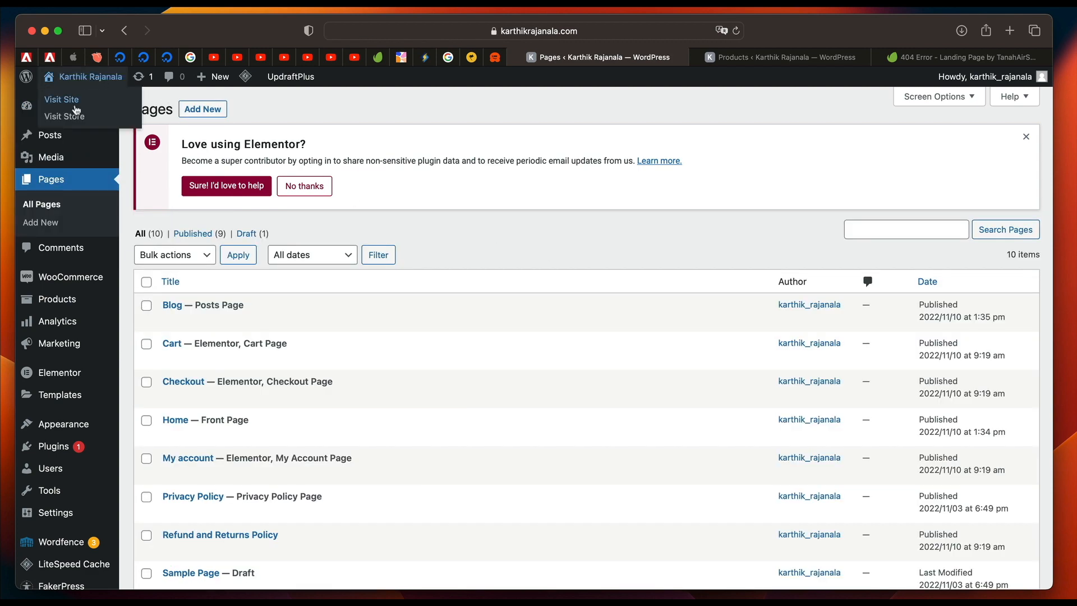
click(64, 116)
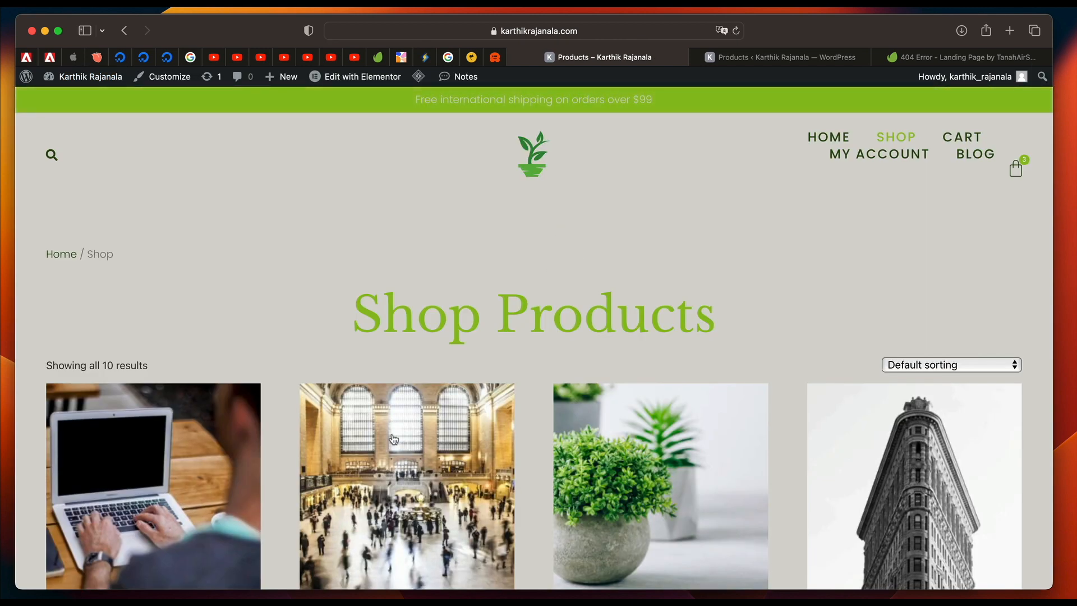
scroll(394, 438, down, 5)
click(366, 472)
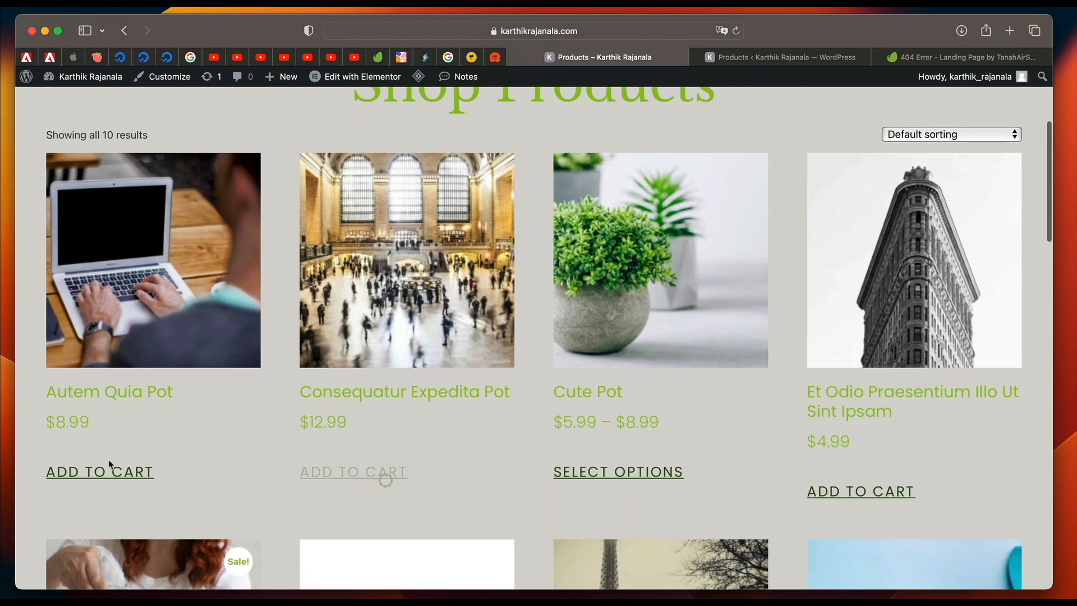
click(115, 479)
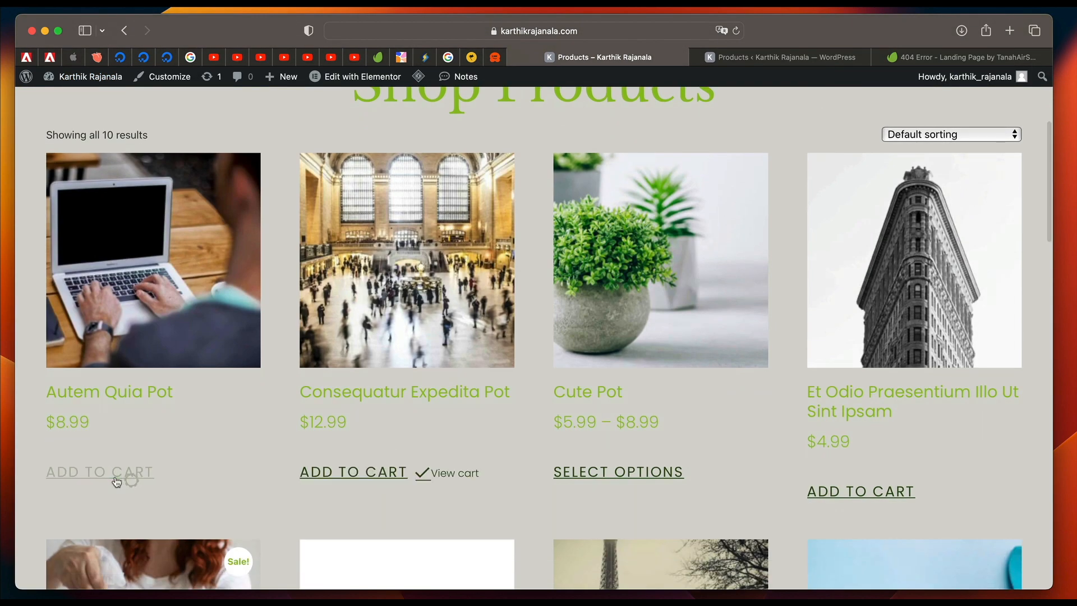
View the cart, check its product list and totals, and proceed to checkout.
click(465, 474)
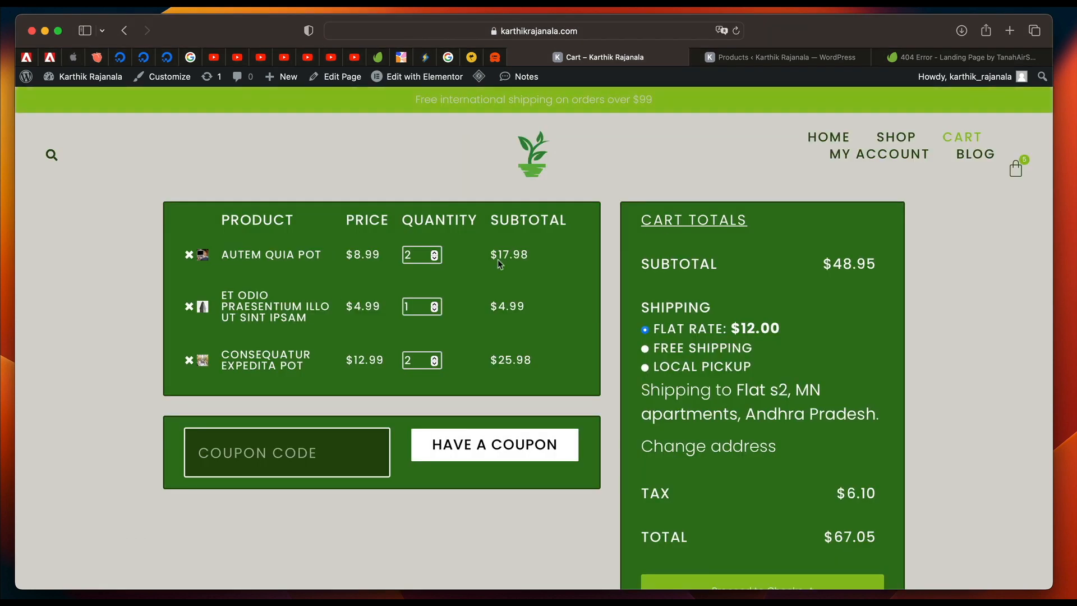
scroll(393, 355, down, 8)
scroll(392, 354, up, 5)
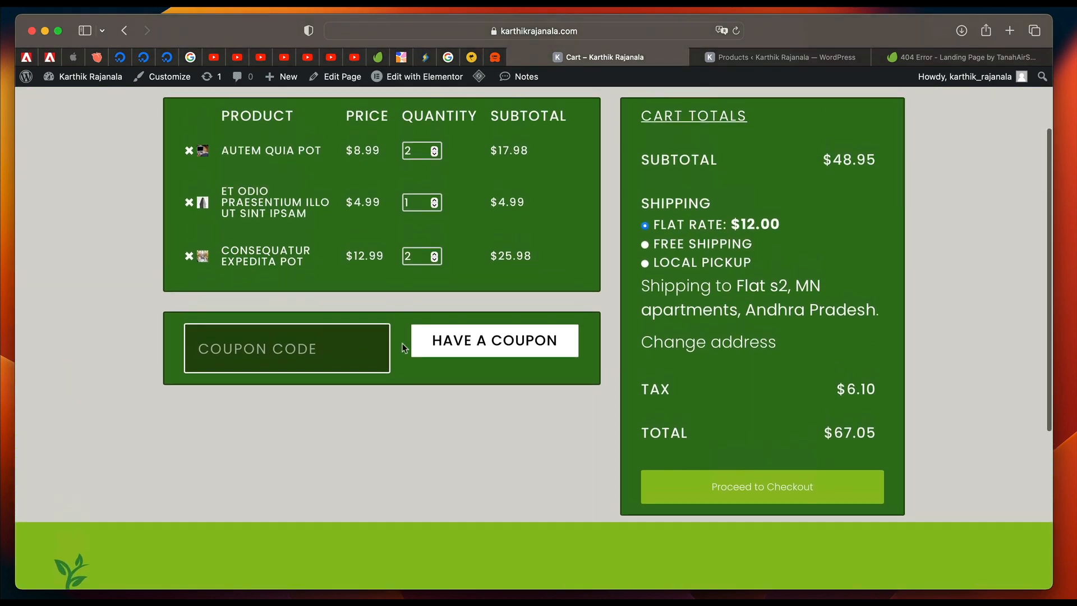
click(723, 485)
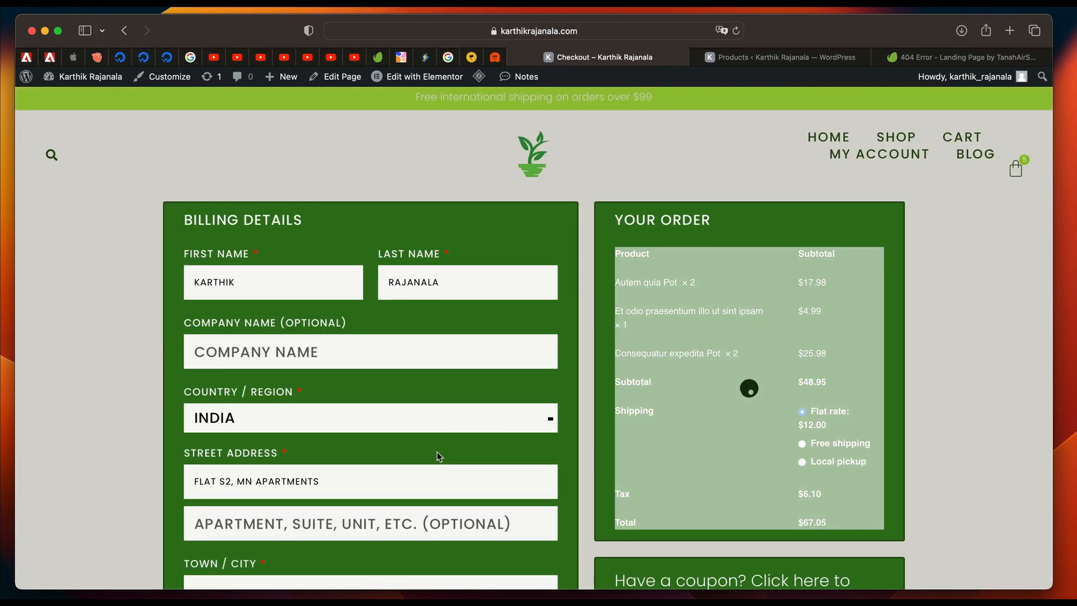
Examine the checkout page's billing and shipping forms, order summary and payment section, expanding the coupon code entry.
scroll(438, 455, down, 2)
scroll(733, 302, down, 10)
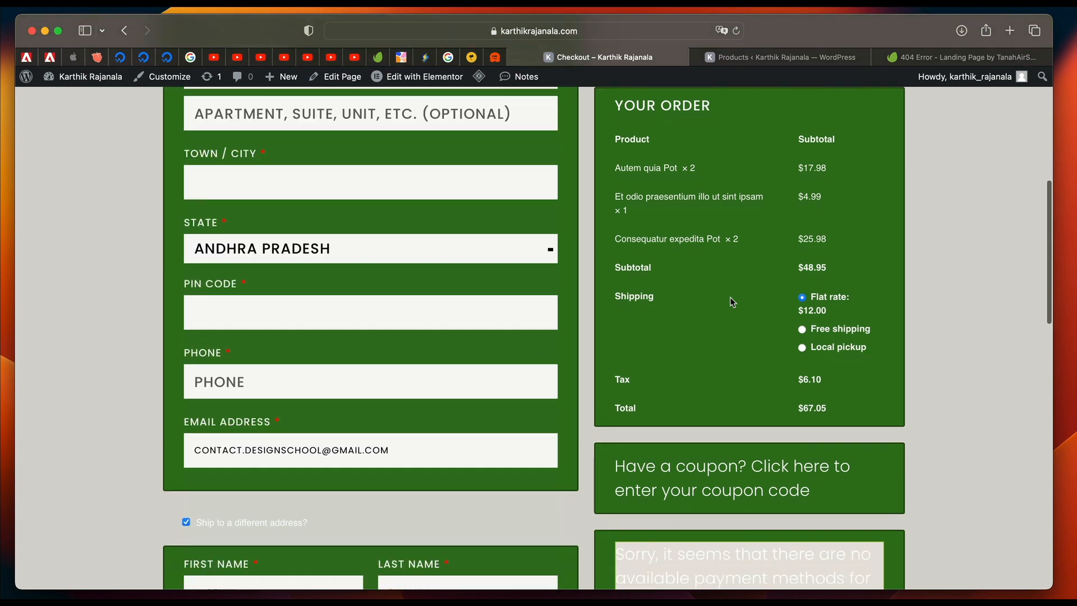
click(823, 463)
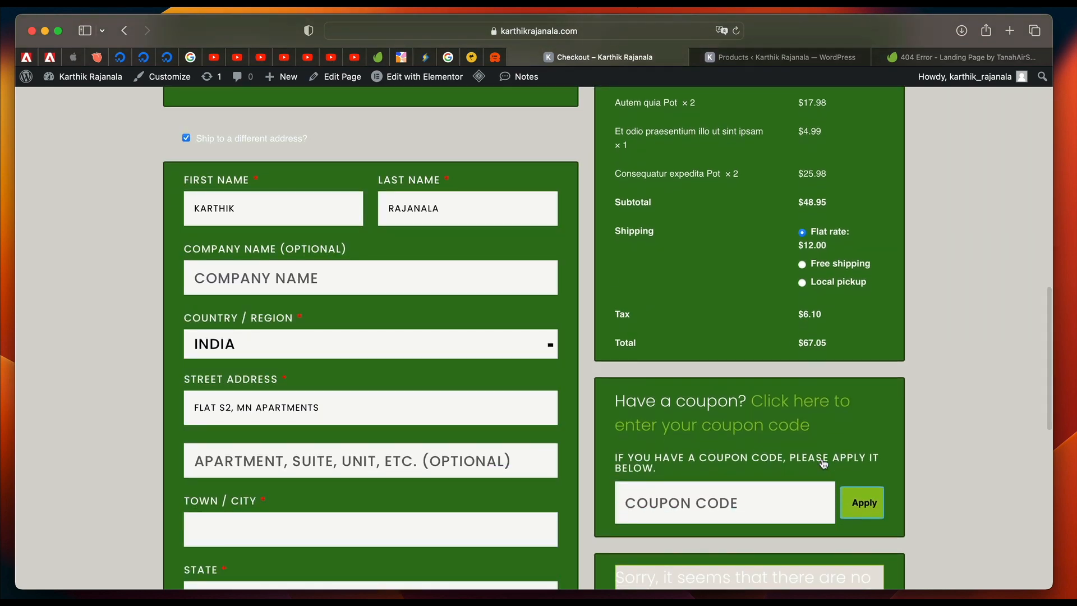
scroll(936, 402, down, 5)
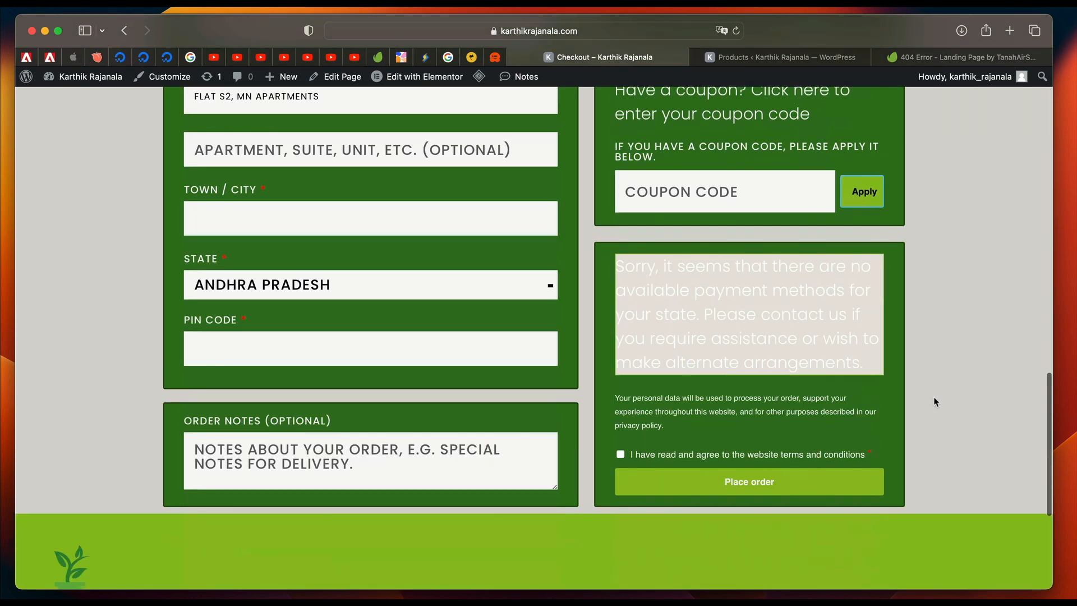
triple_click(783, 314)
triple_click(697, 289)
scroll(437, 331, up, 10)
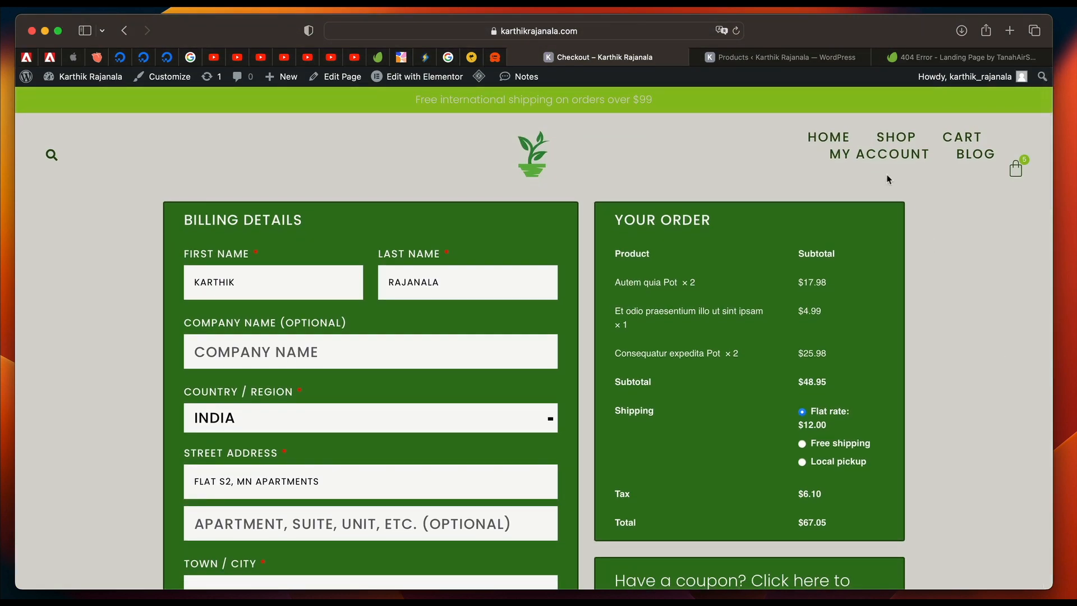
View the live store's My account page and open the site's WordPress dashboard.
click(881, 156)
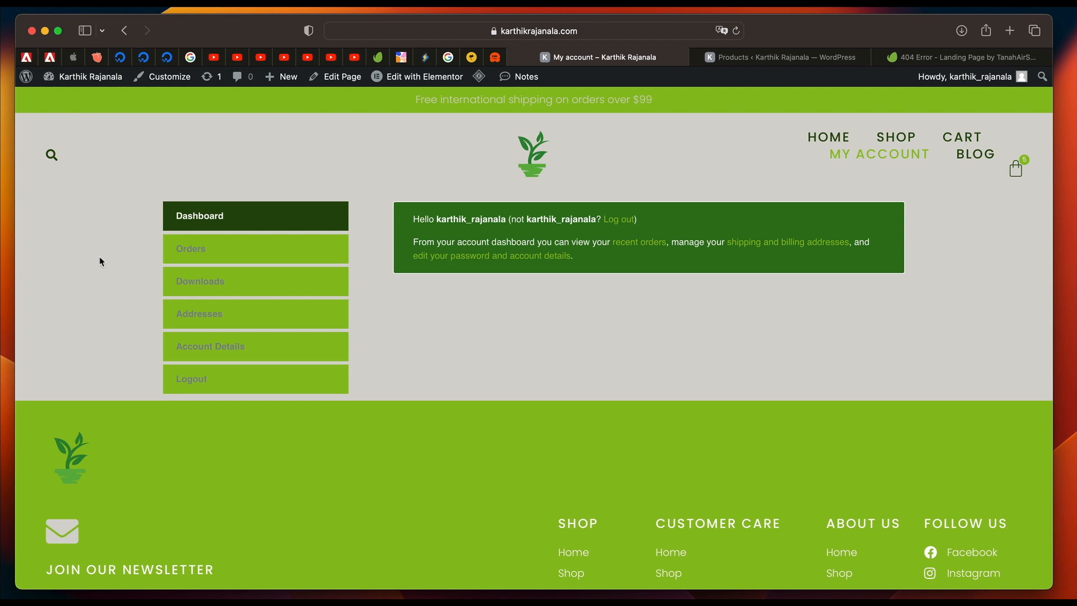
click(79, 85)
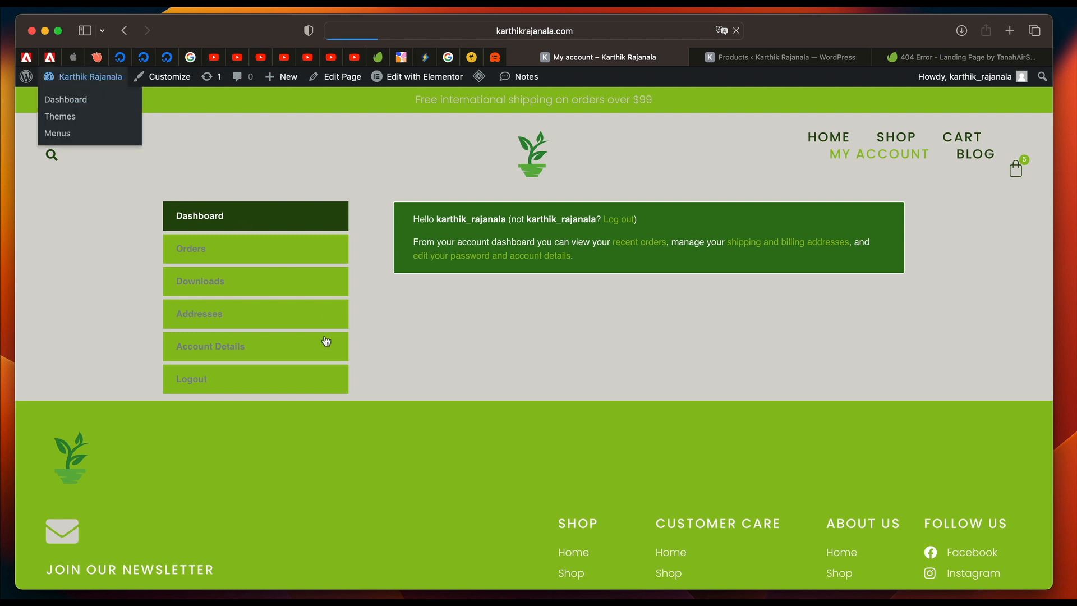
click(680, 370)
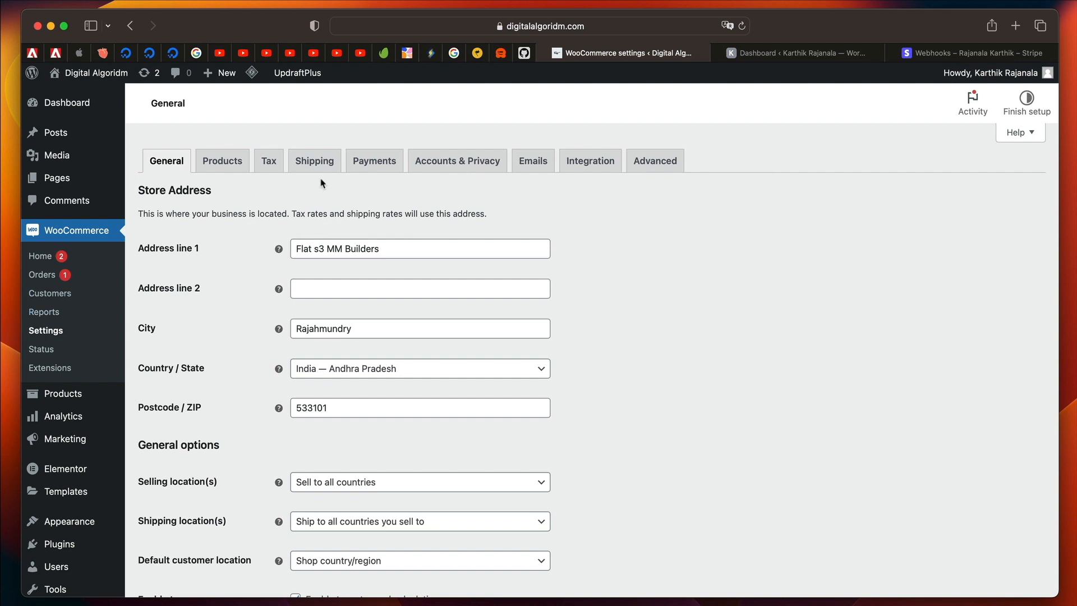
Open the WooCommerce payment methods, examine the Direct bank transfer setup and its account details fields, and return to the methods list.
click(377, 167)
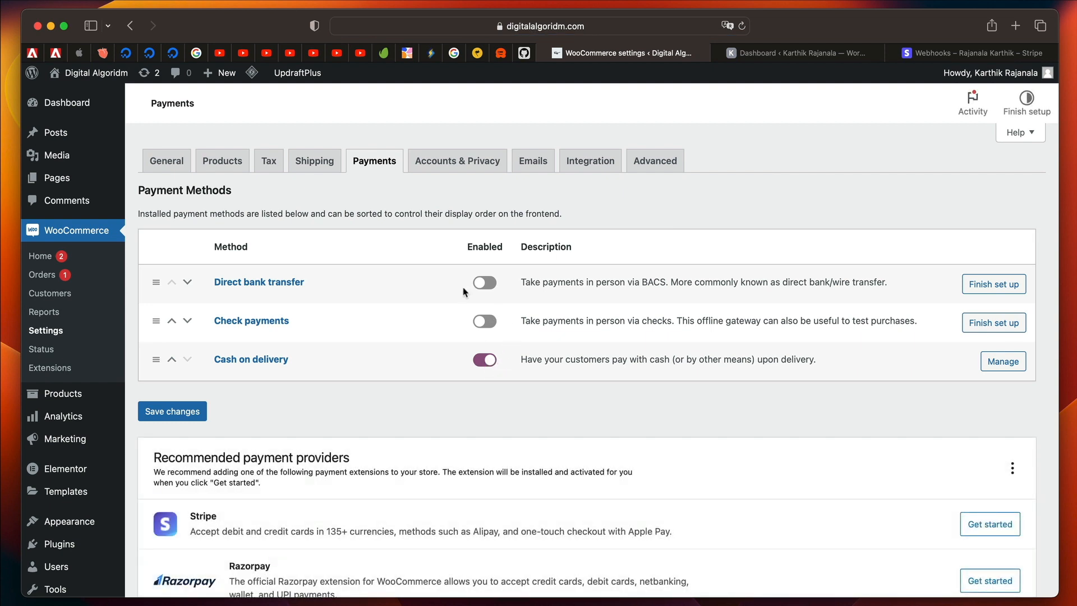
click(484, 284)
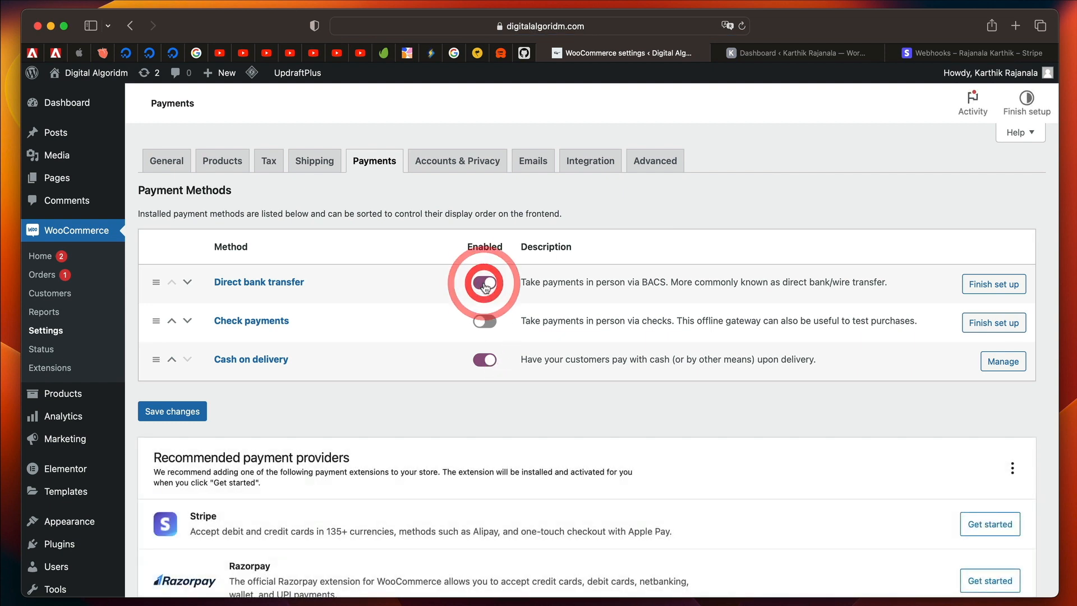
click(1010, 295)
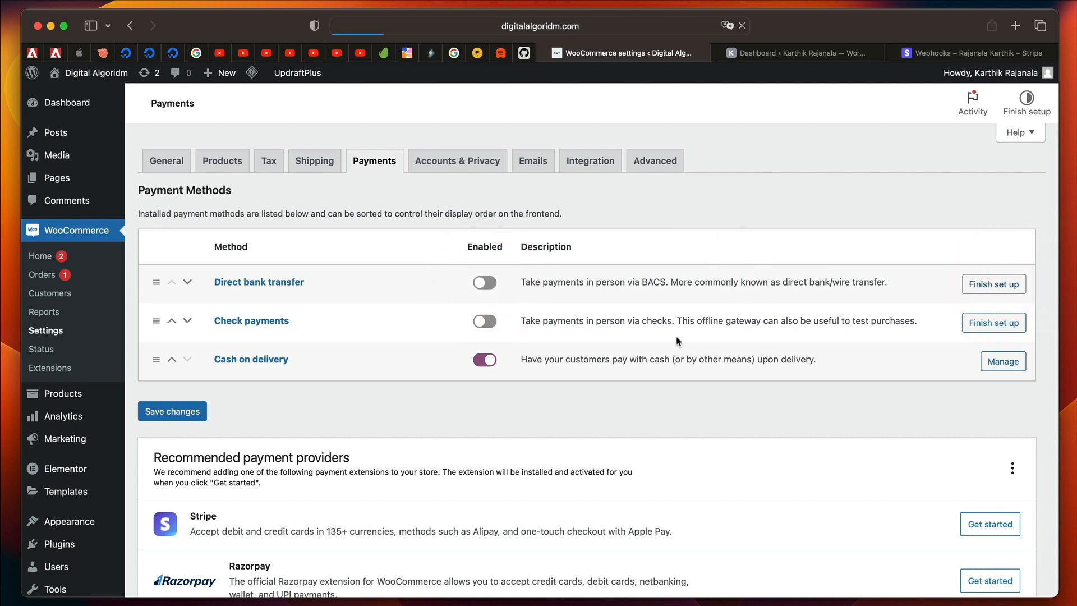
scroll(676, 338, down, 5)
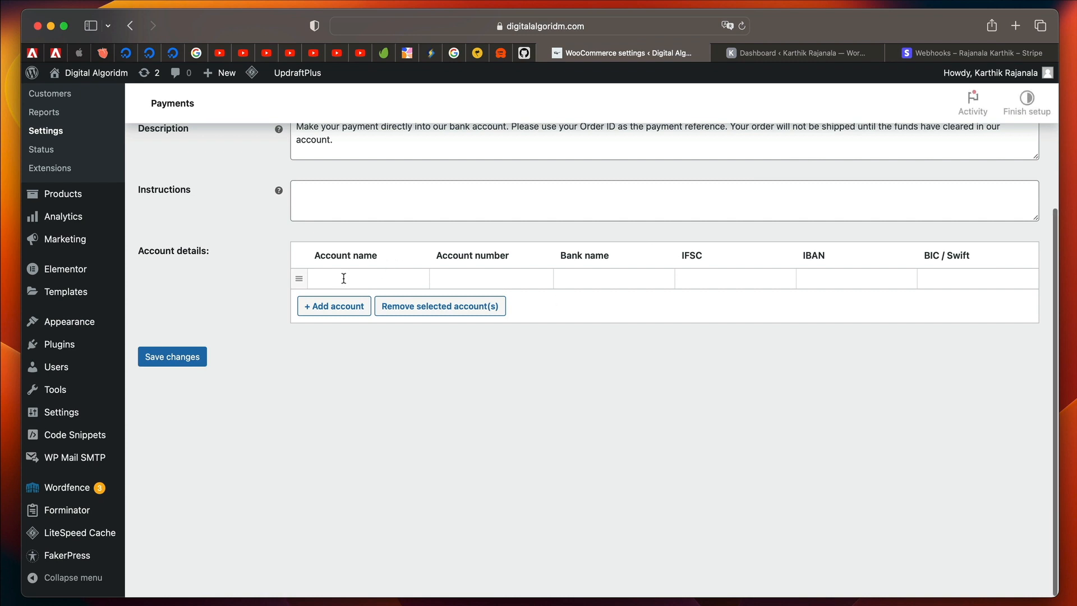
click(344, 279)
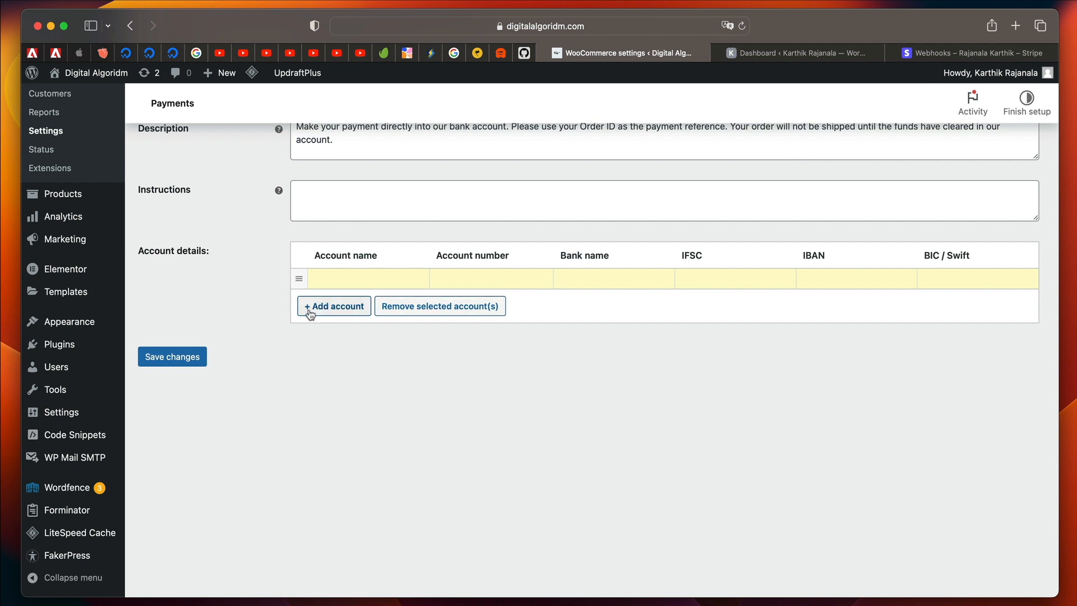
scroll(336, 313, up, 5)
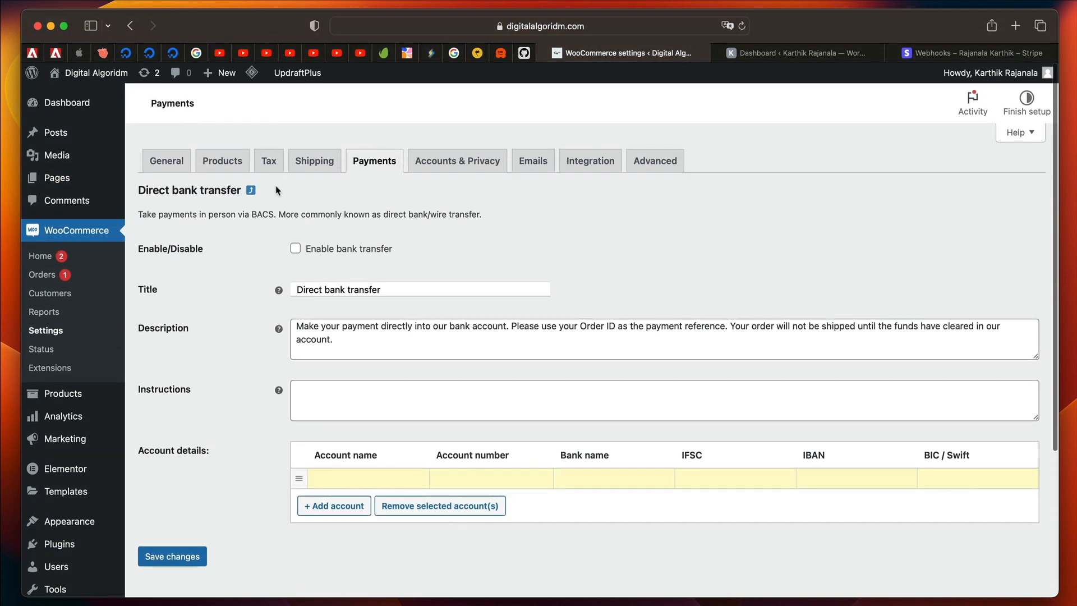
click(383, 162)
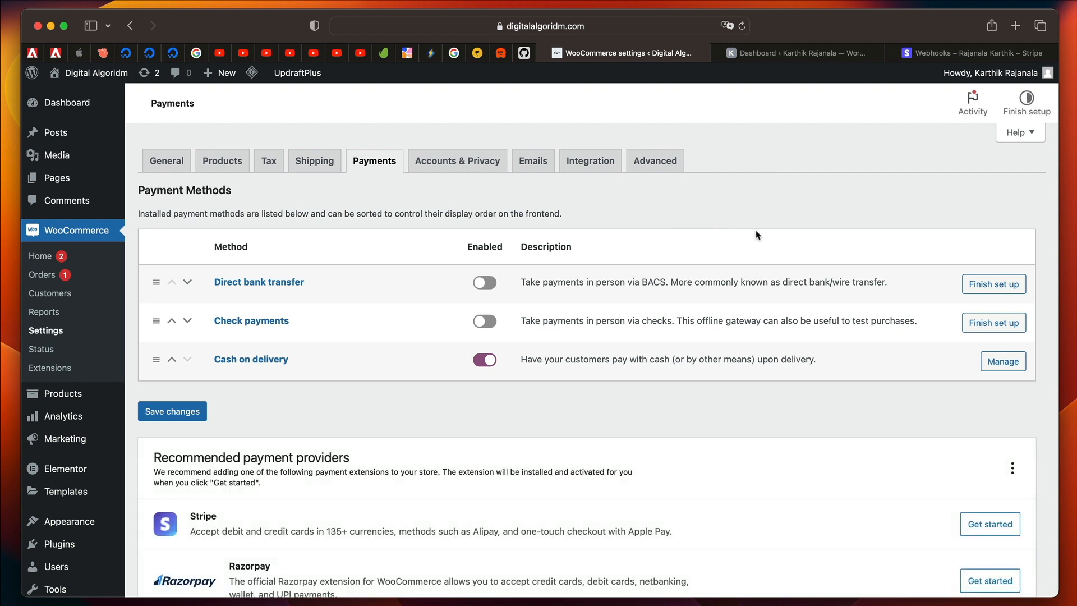
Get started with Stripe from the recommended payment providers and connect the existing Stripe account created 14 May to WooCommerce.
scroll(757, 235, down, 2)
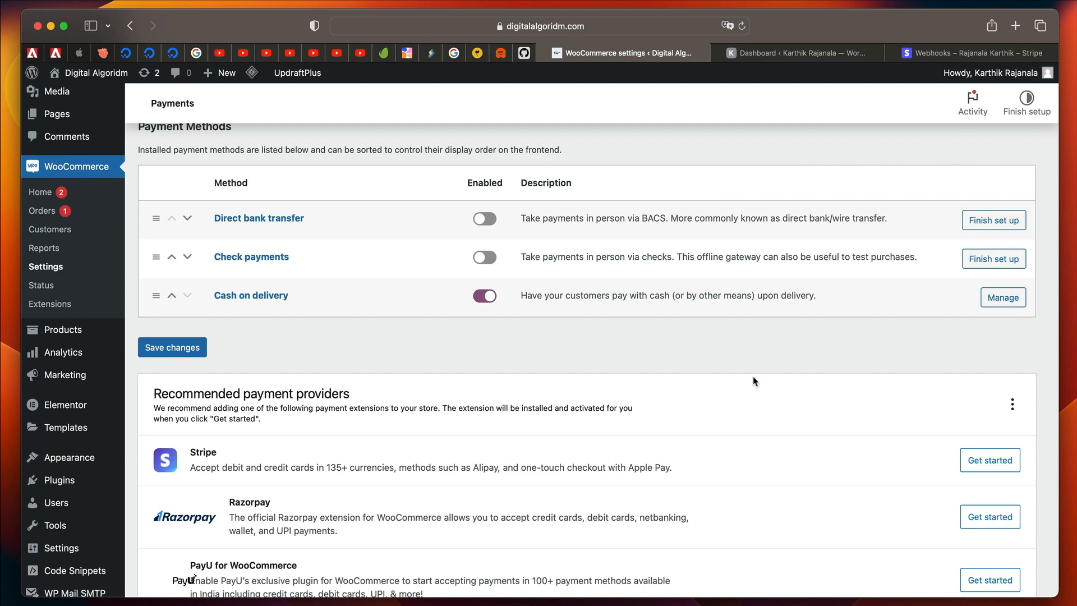
scroll(754, 380, down, 1)
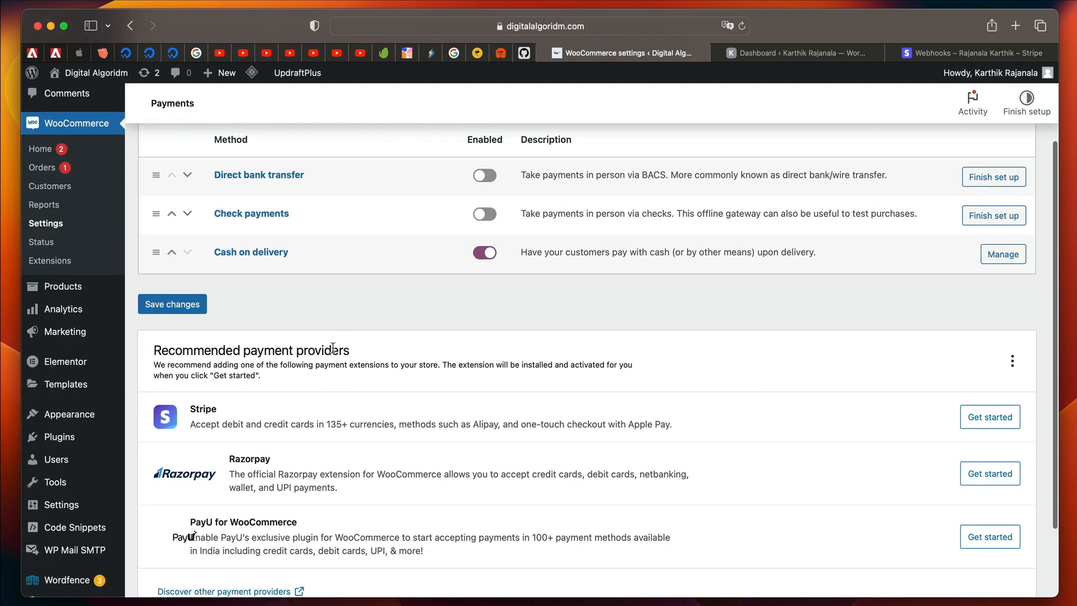
scroll(377, 365, down, 2)
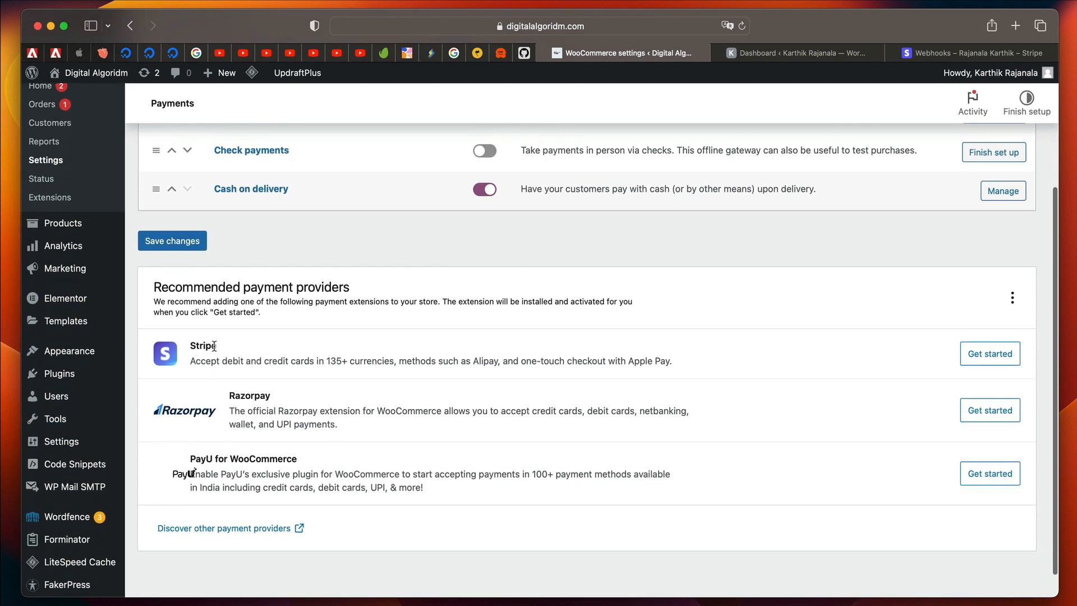
triple_click(279, 363)
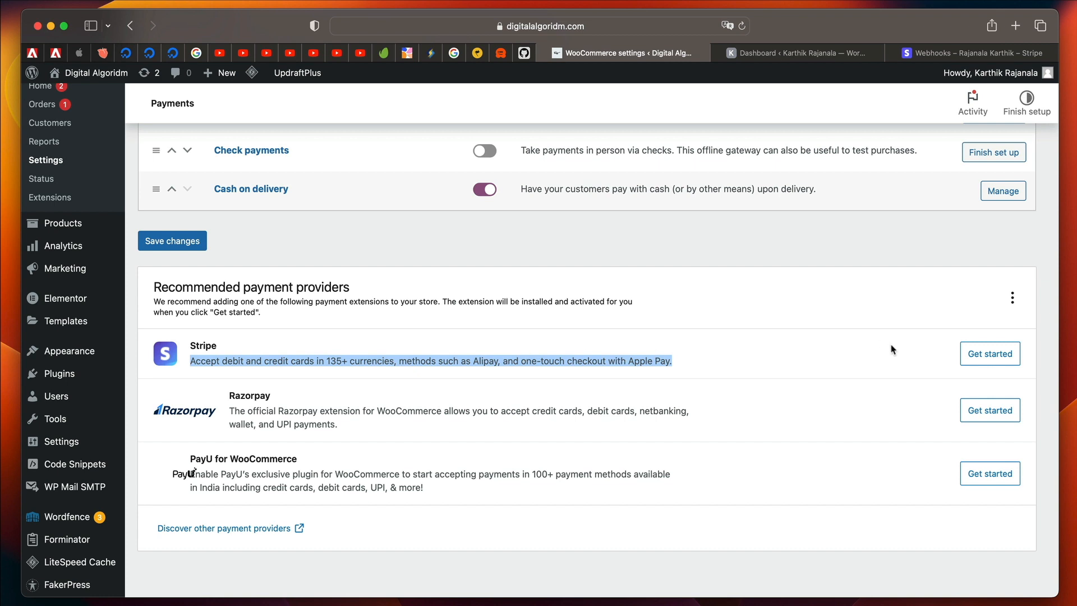
click(986, 358)
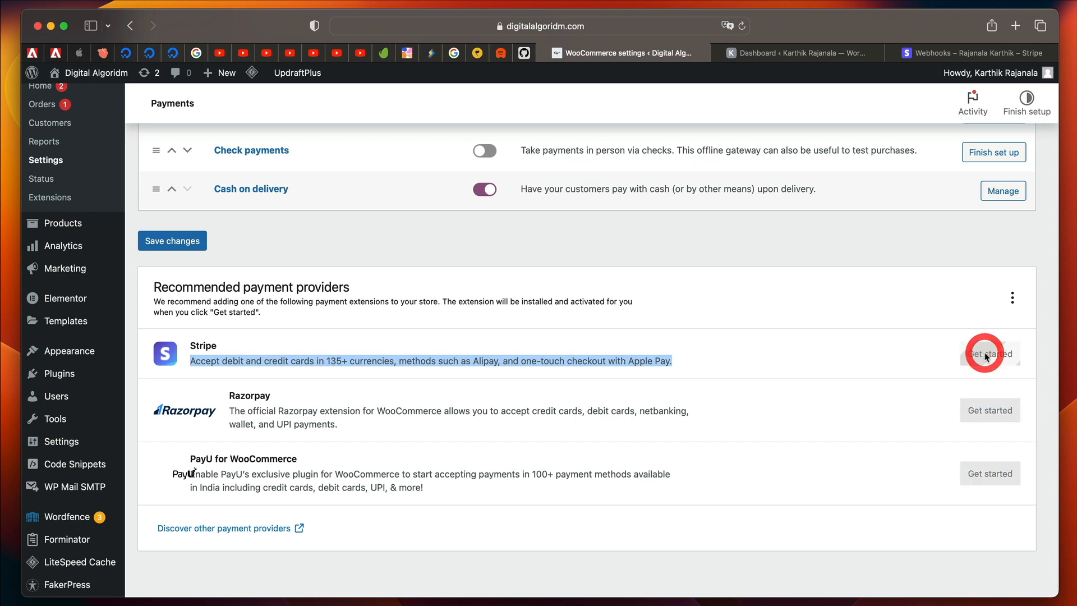
click(697, 331)
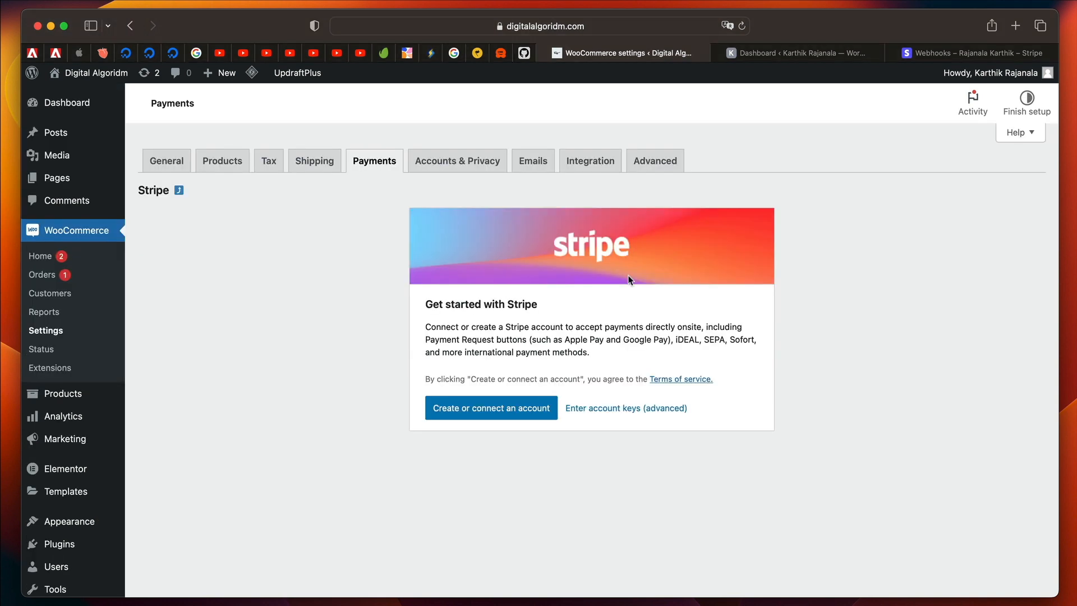
click(512, 409)
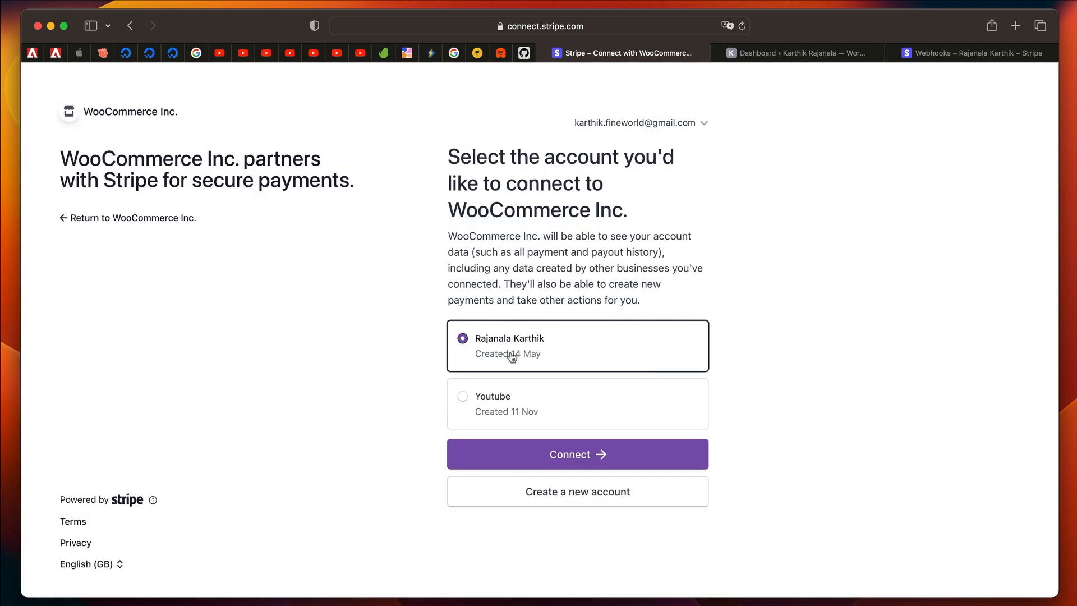
click(572, 452)
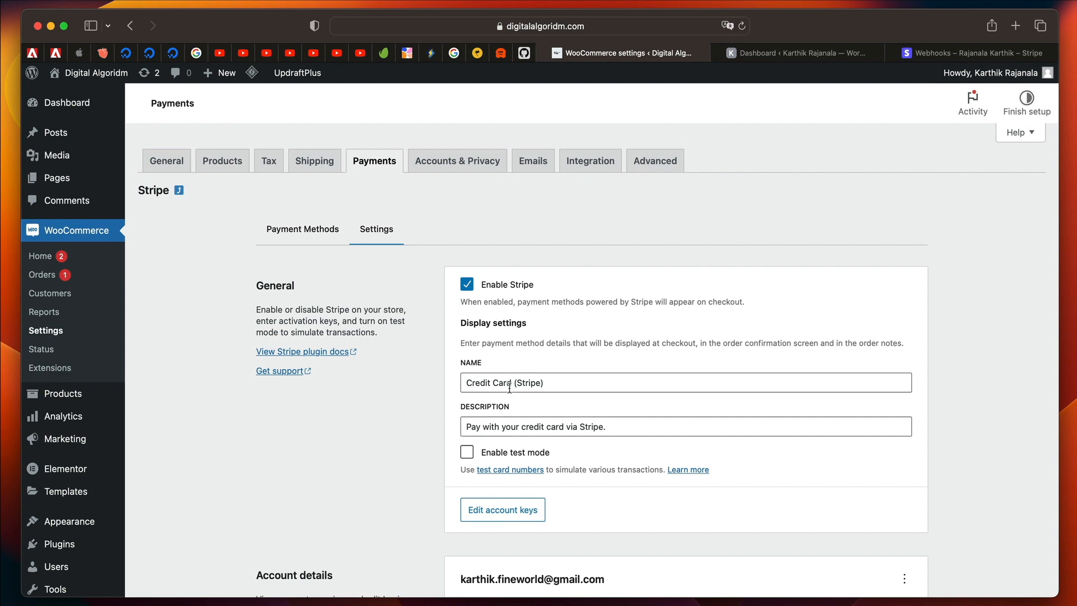
scroll(564, 424, down, 3)
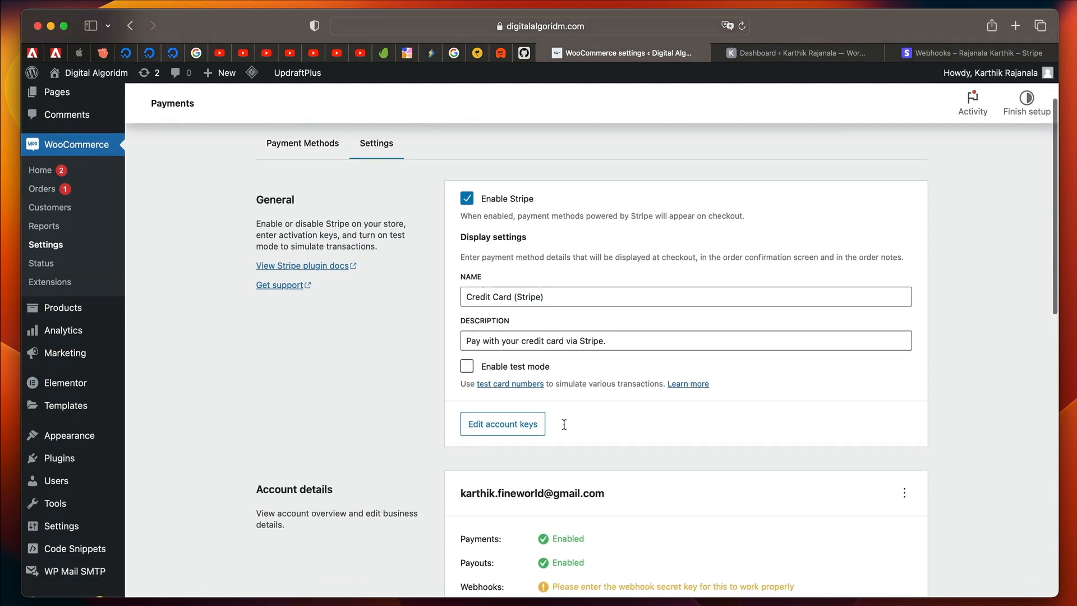
scroll(580, 365, down, 8)
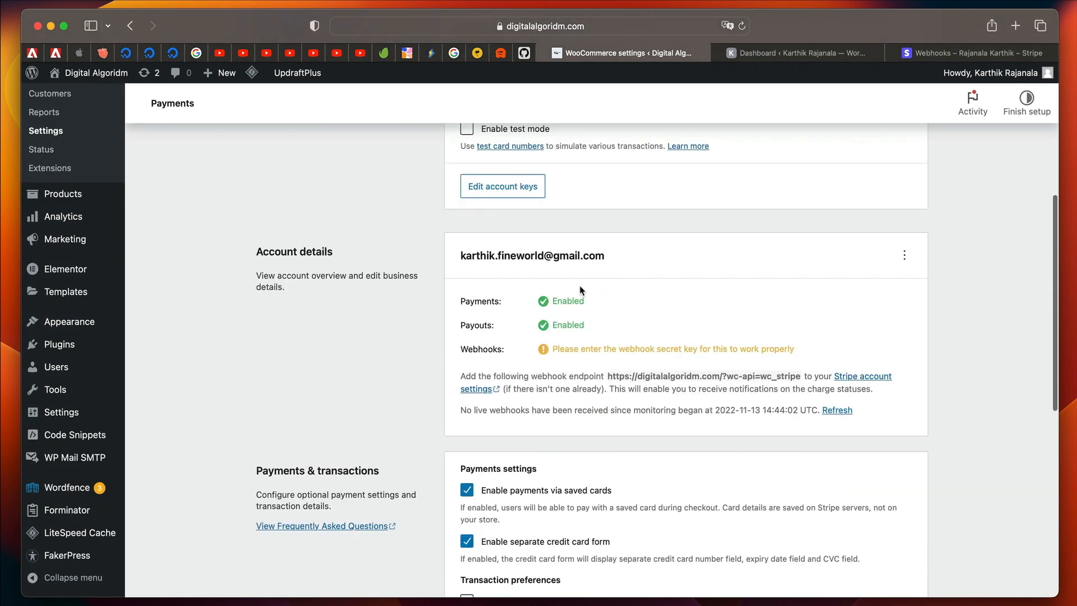
double_click(568, 300)
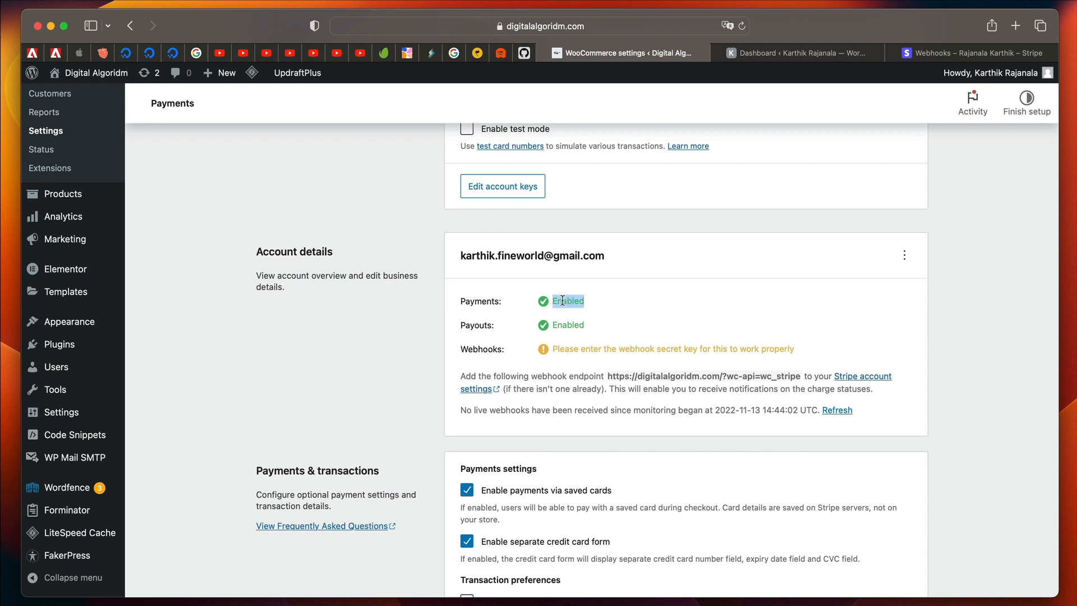
double_click(571, 325)
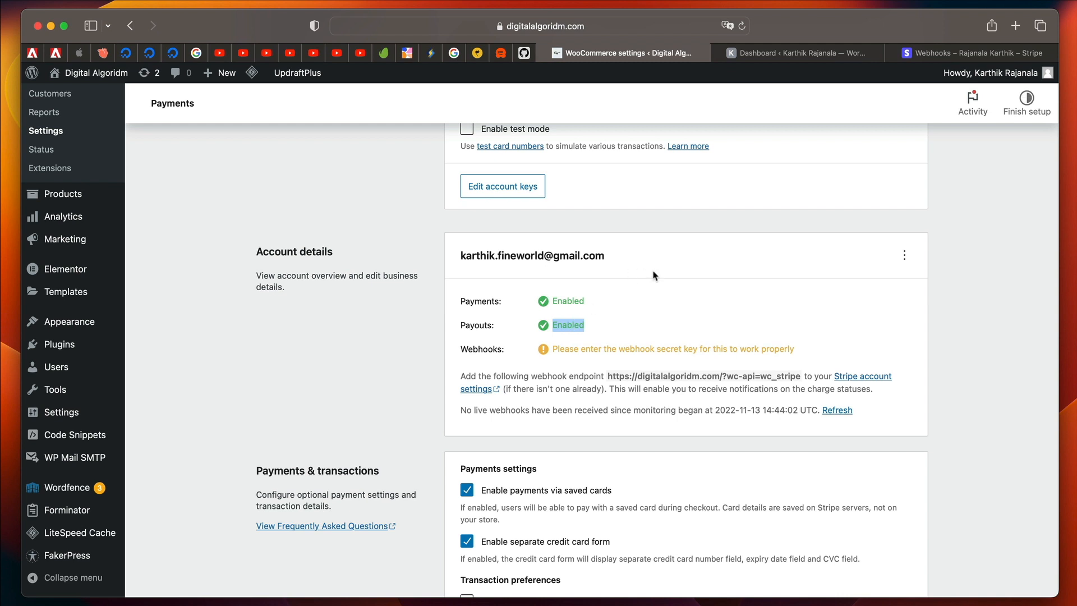
scroll(653, 275, down, 3)
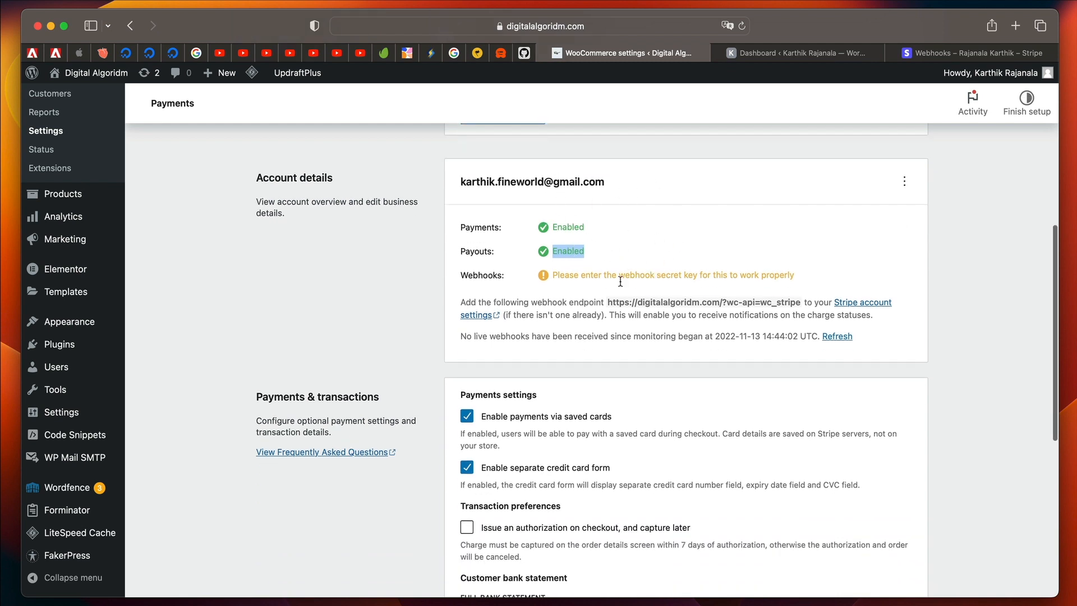
click(651, 292)
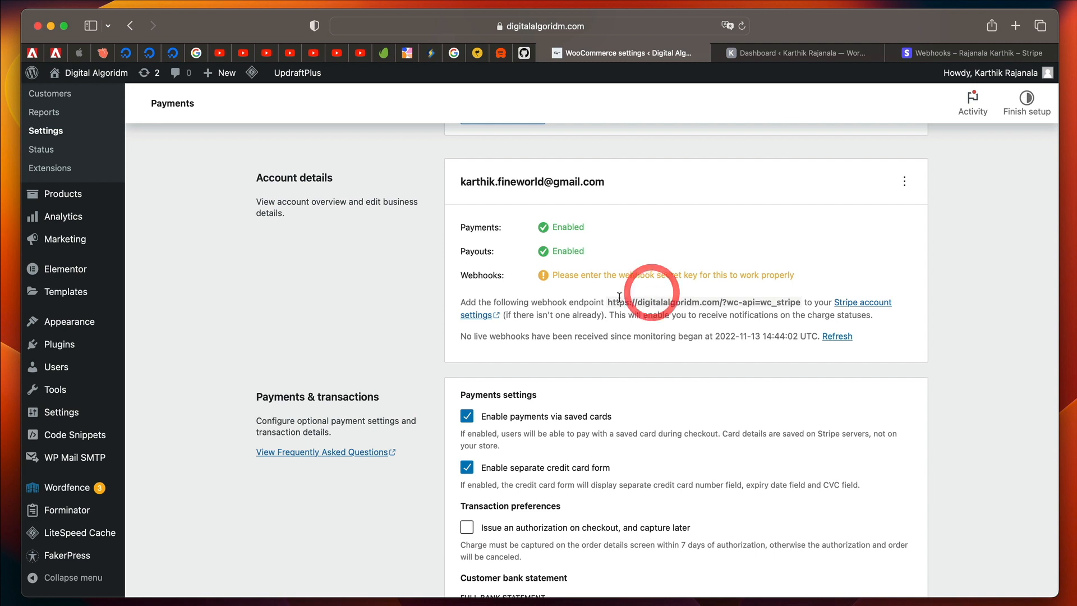
drag(607, 301, 800, 307)
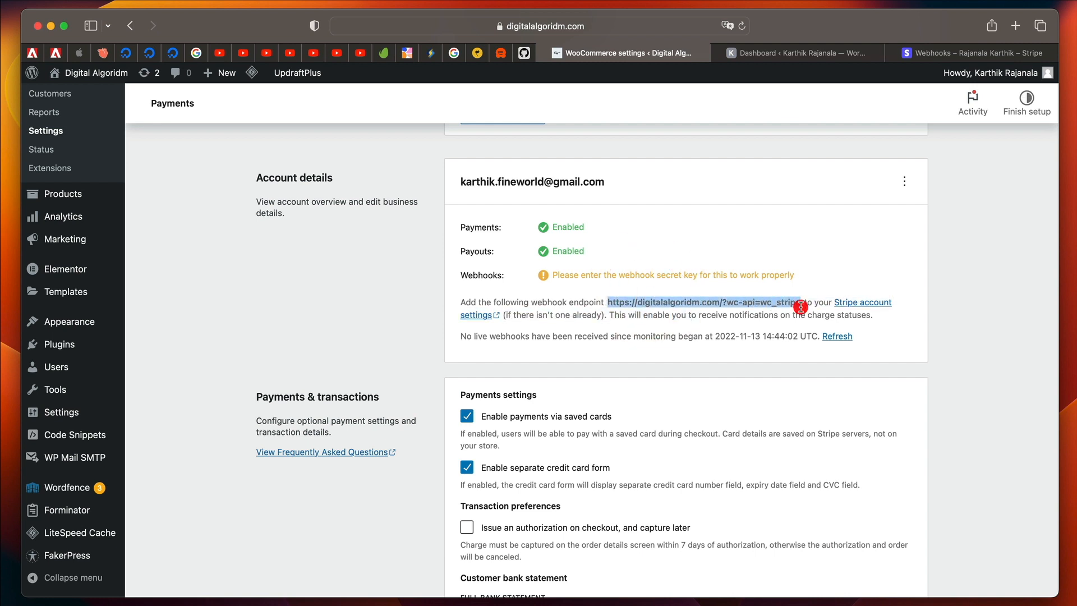
right_click(767, 304)
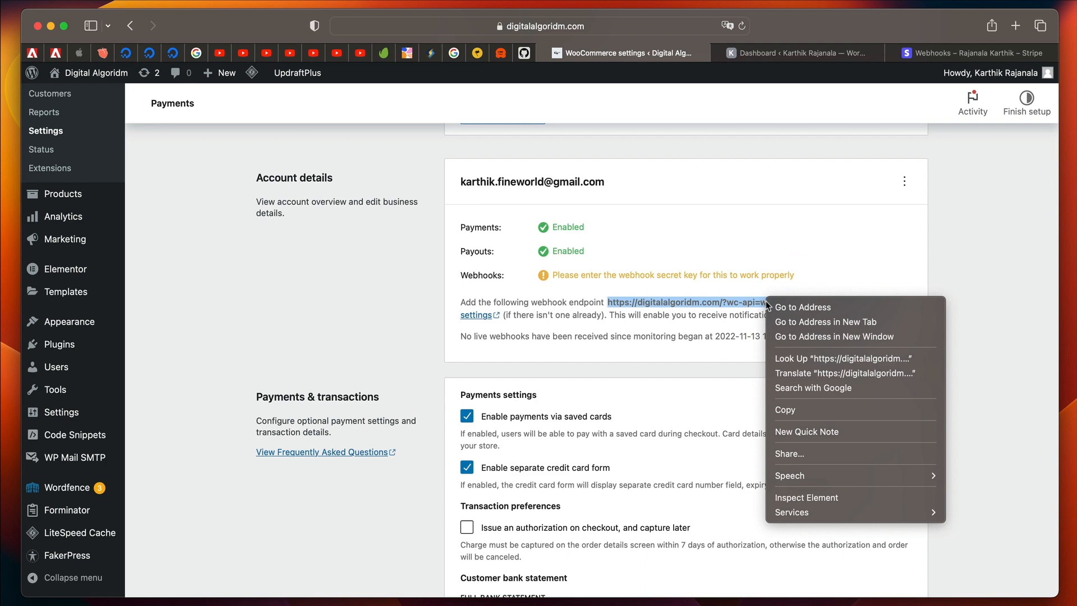
click(787, 405)
click(830, 59)
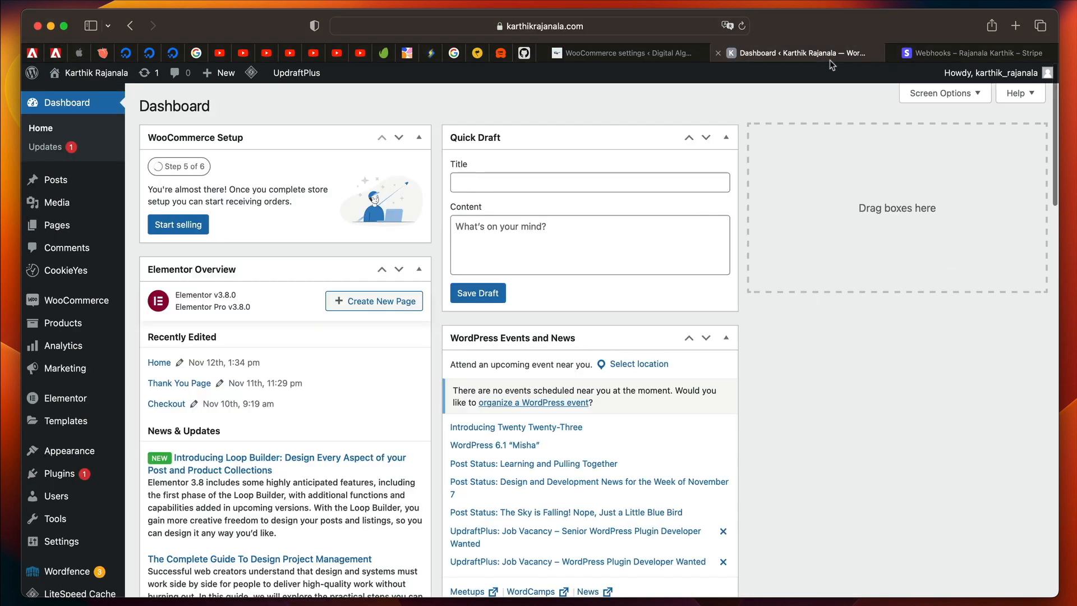
click(930, 58)
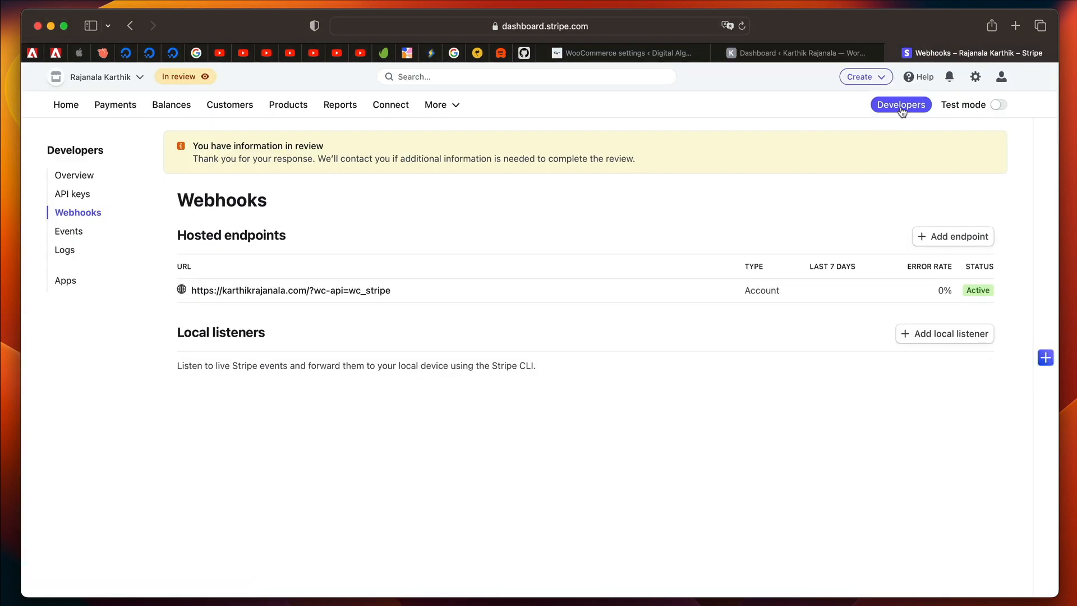
click(90, 219)
click(951, 241)
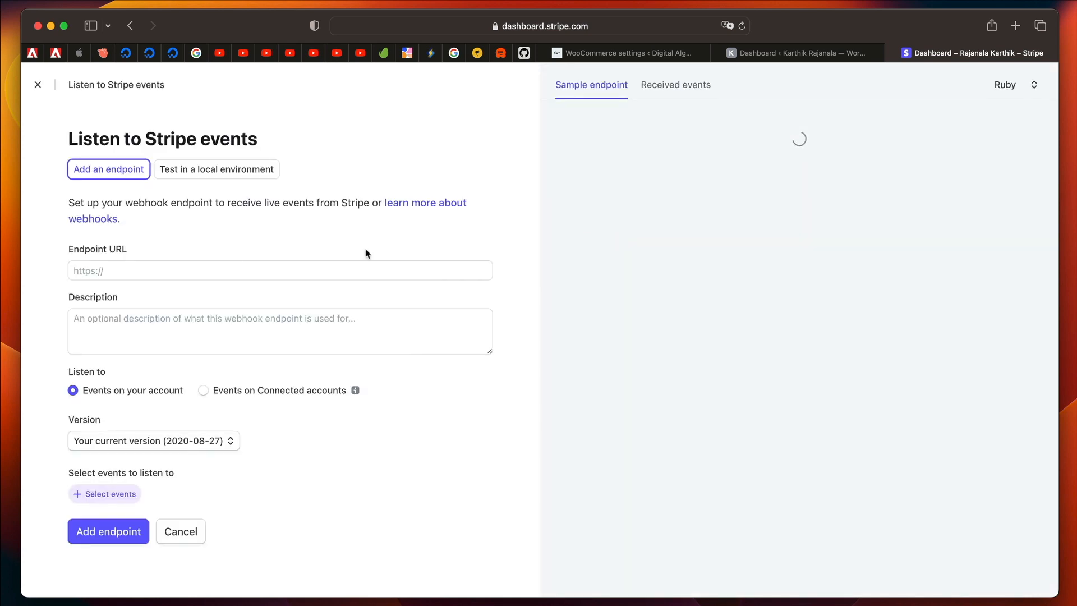
click(224, 270)
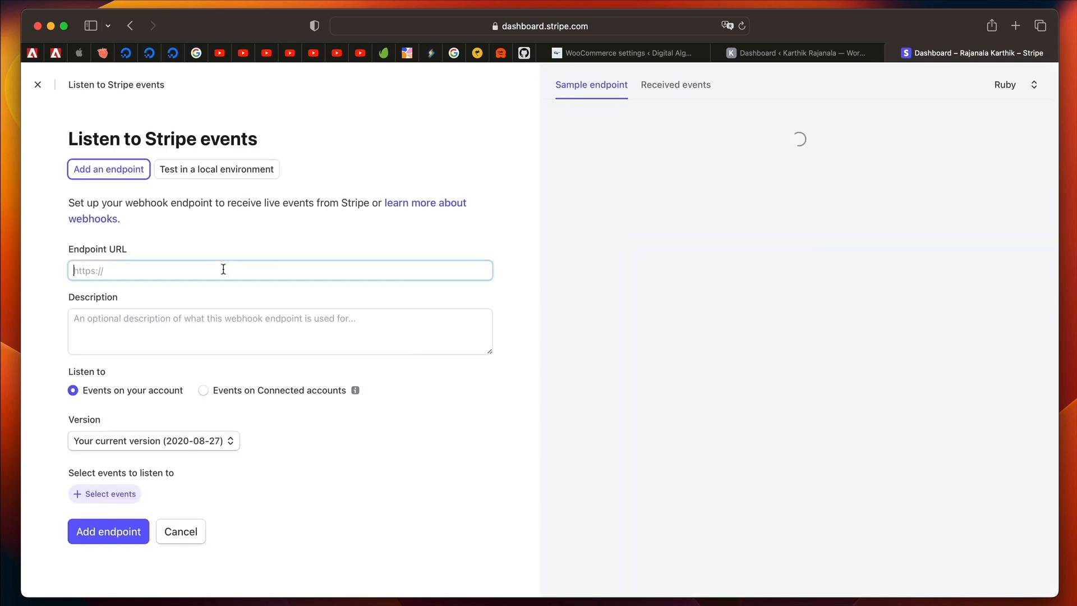
key(super+v)
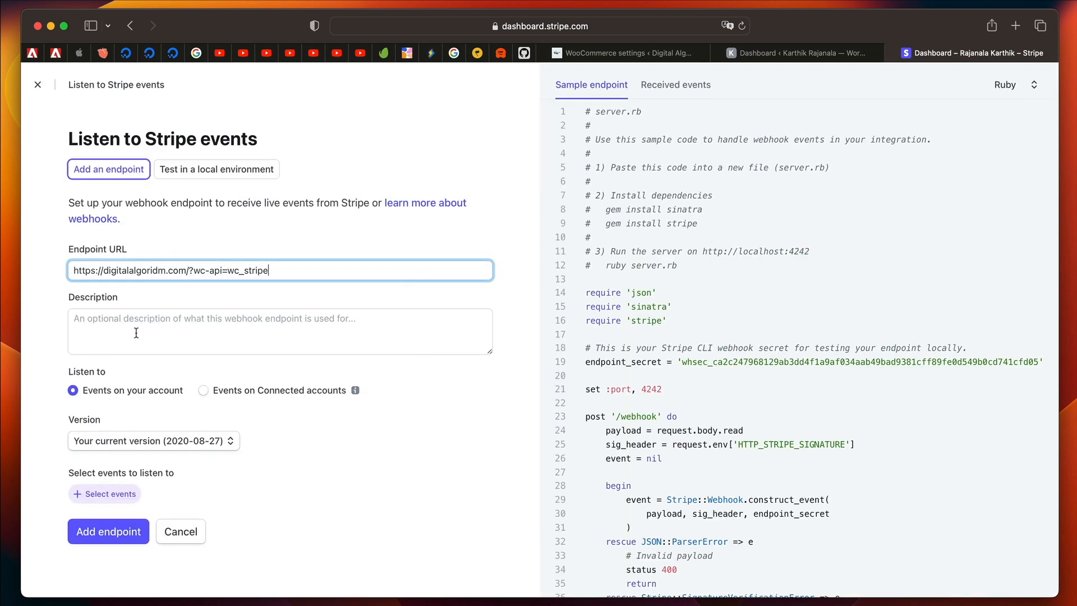
Select all events for the webhook endpoint to listen to and add them.
click(110, 495)
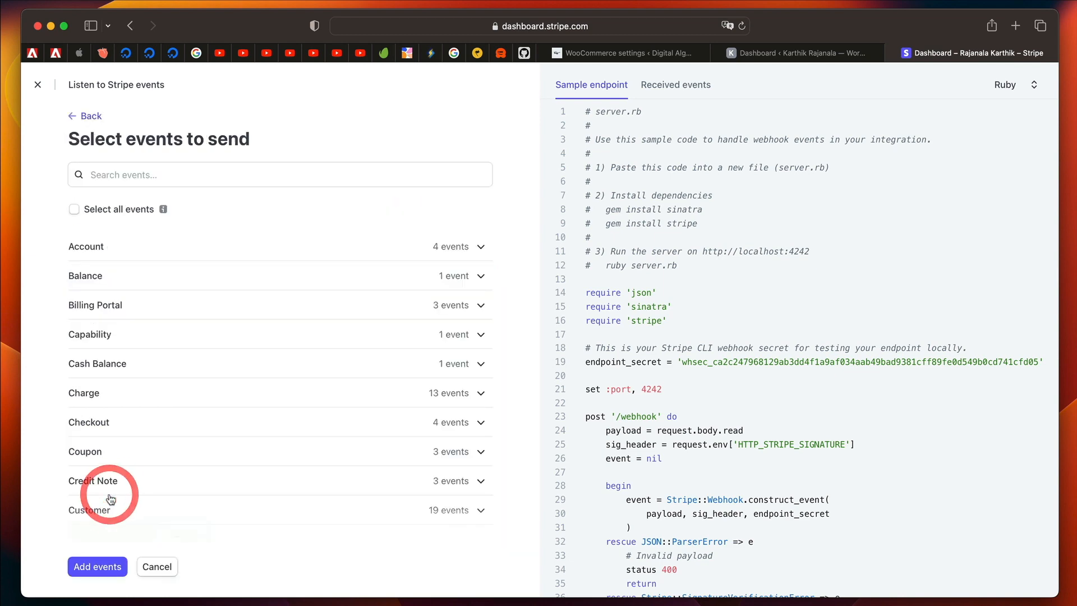
click(78, 212)
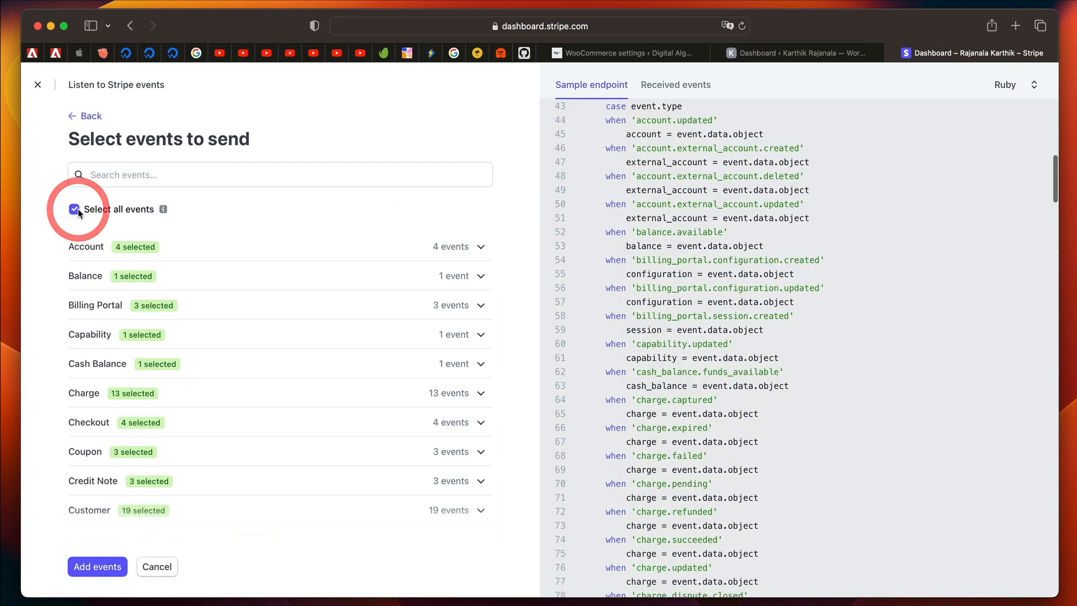
click(98, 566)
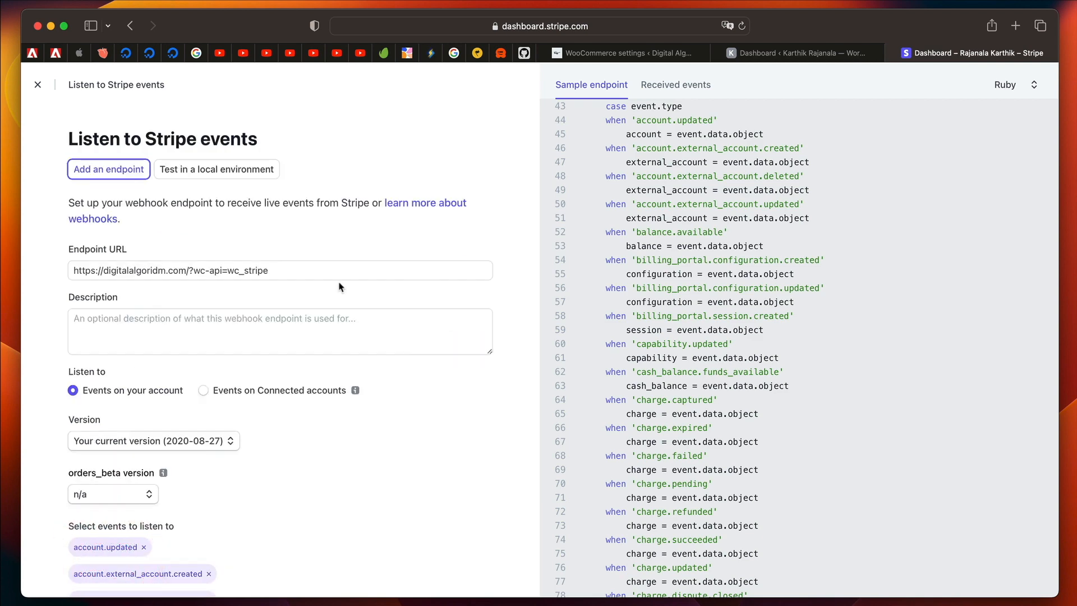
scroll(219, 589, down, 20)
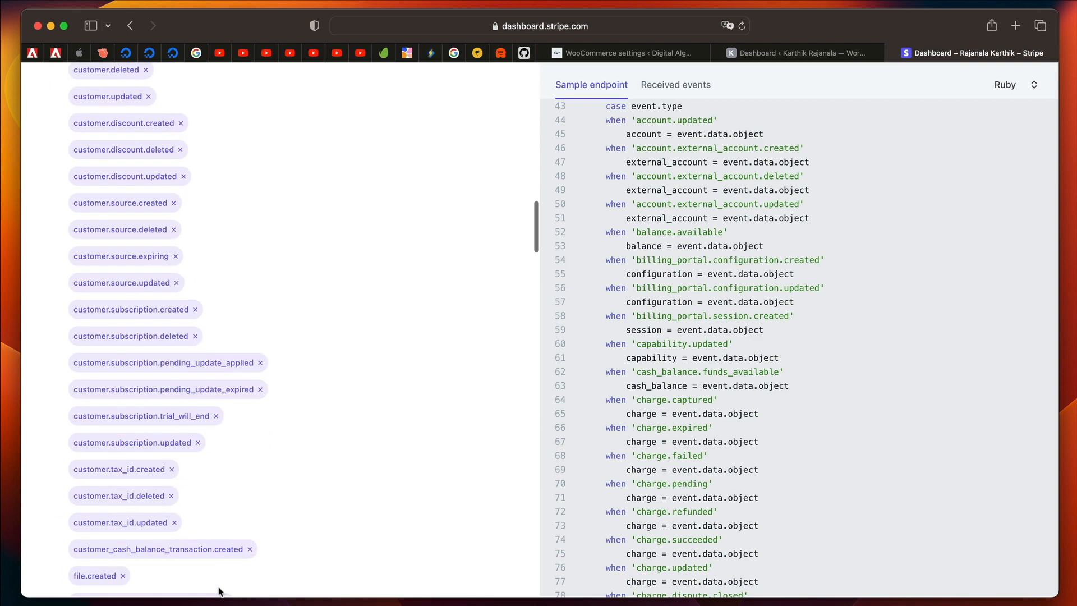
Add the webhook endpoint with the selected events in Stripe and open the account keys for editing in WooCommerce's Stripe settings.
scroll(219, 591, down, 15)
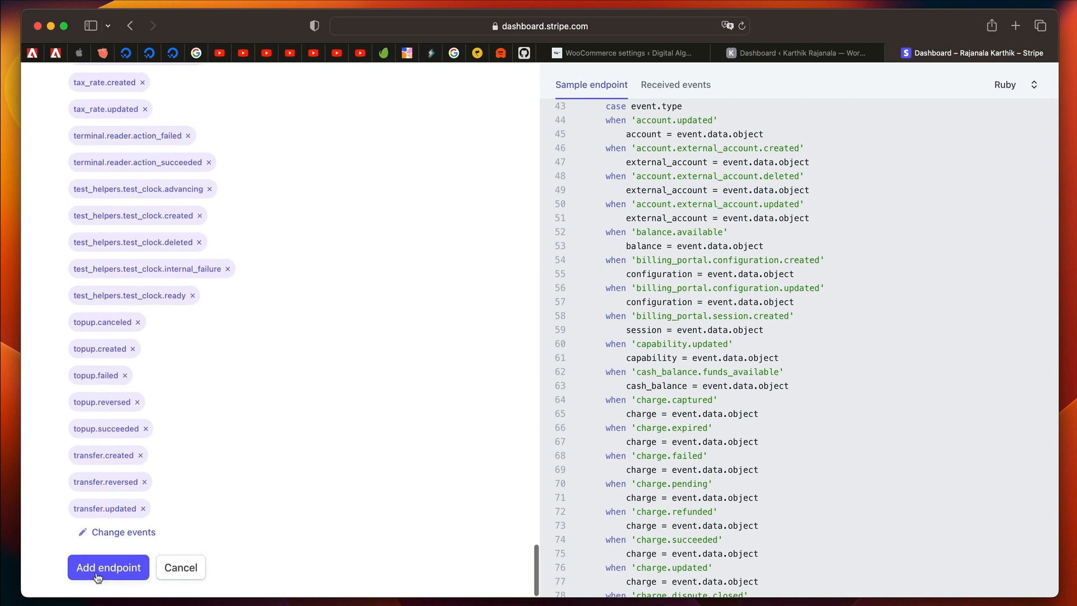
click(98, 572)
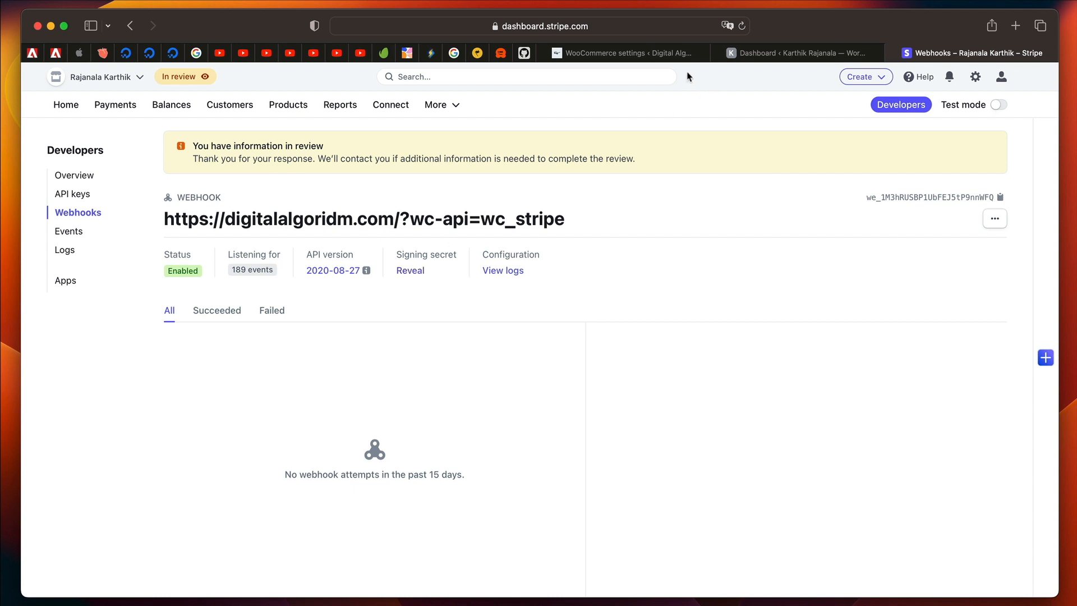
click(662, 55)
scroll(519, 514, up, 8)
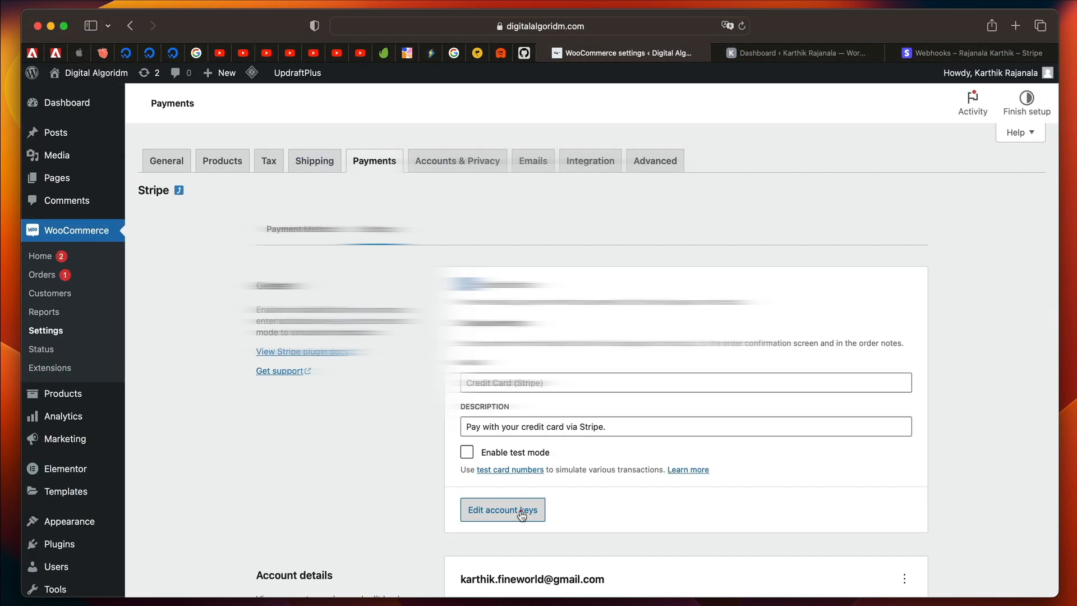
click(517, 511)
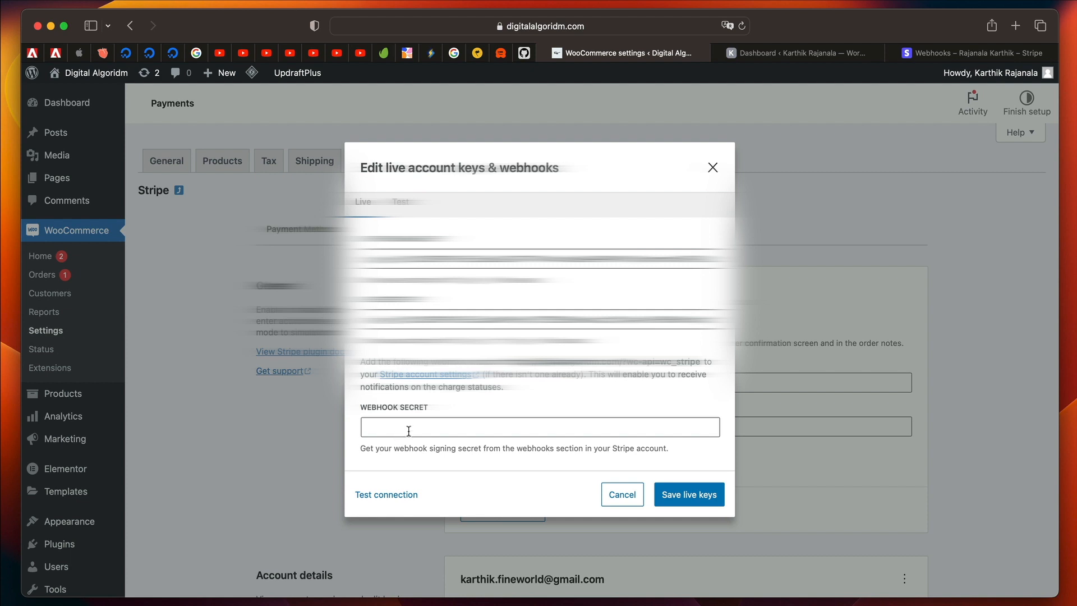
Reveal and copy the new endpoint's signing secret in Stripe, enter it as WooCommerce's live webhook secret, and save the live keys.
click(962, 55)
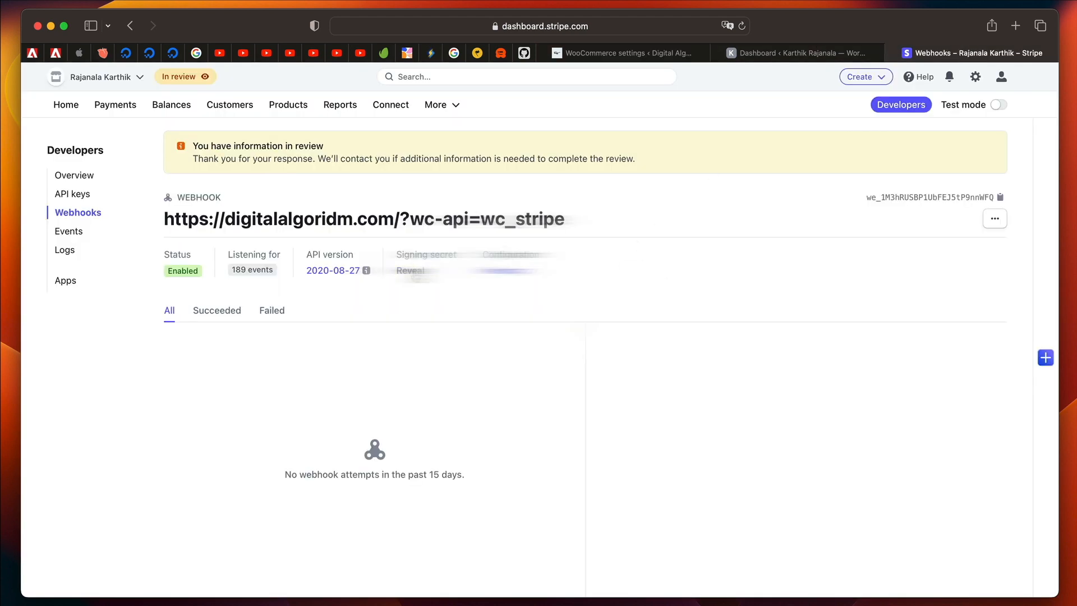
click(411, 271)
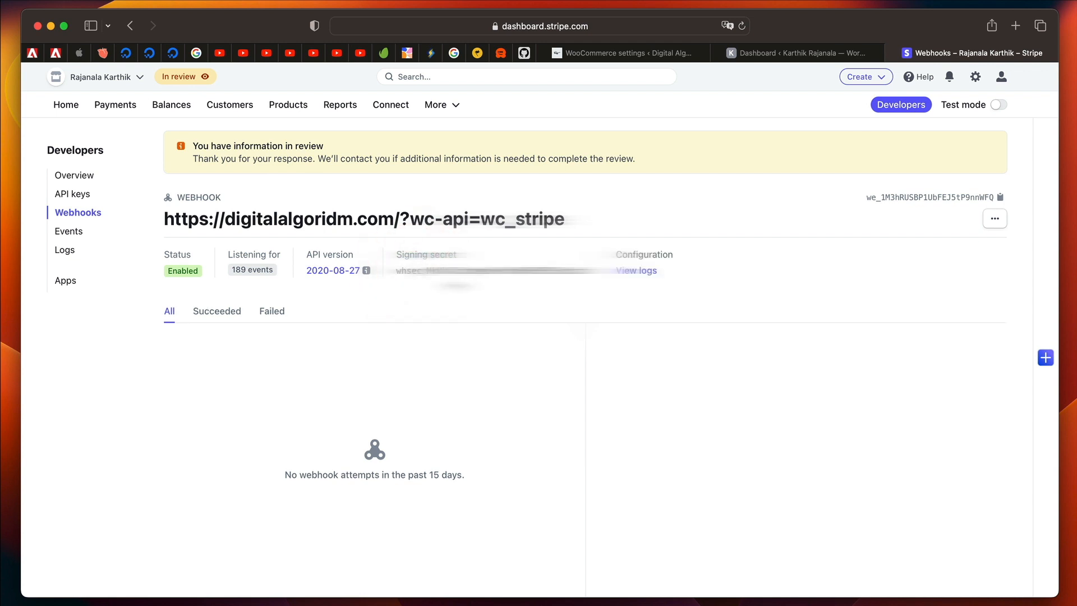
double_click(456, 271)
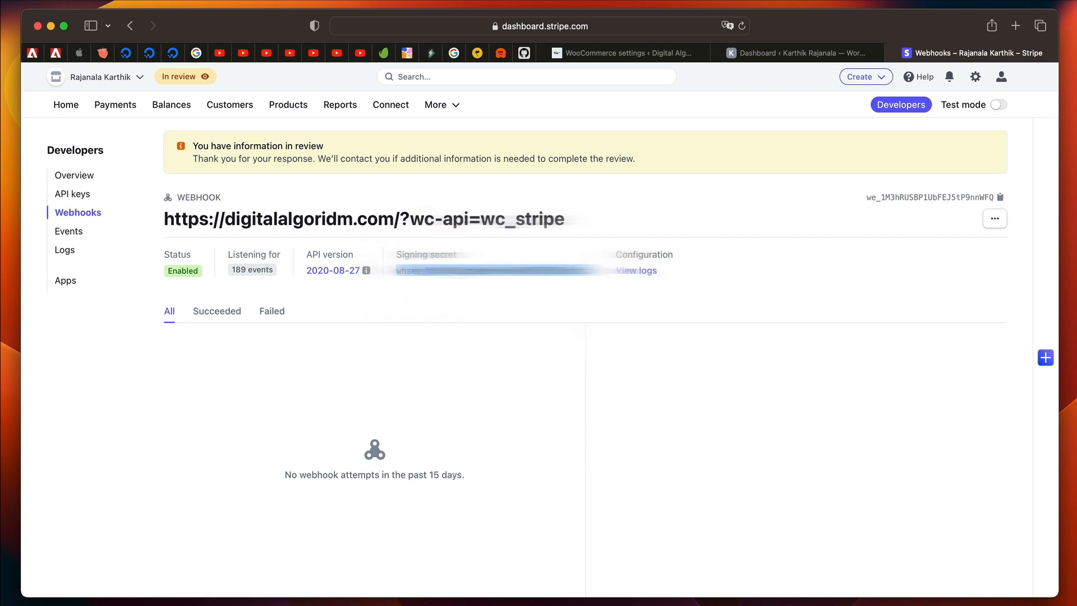
click(621, 54)
click(476, 434)
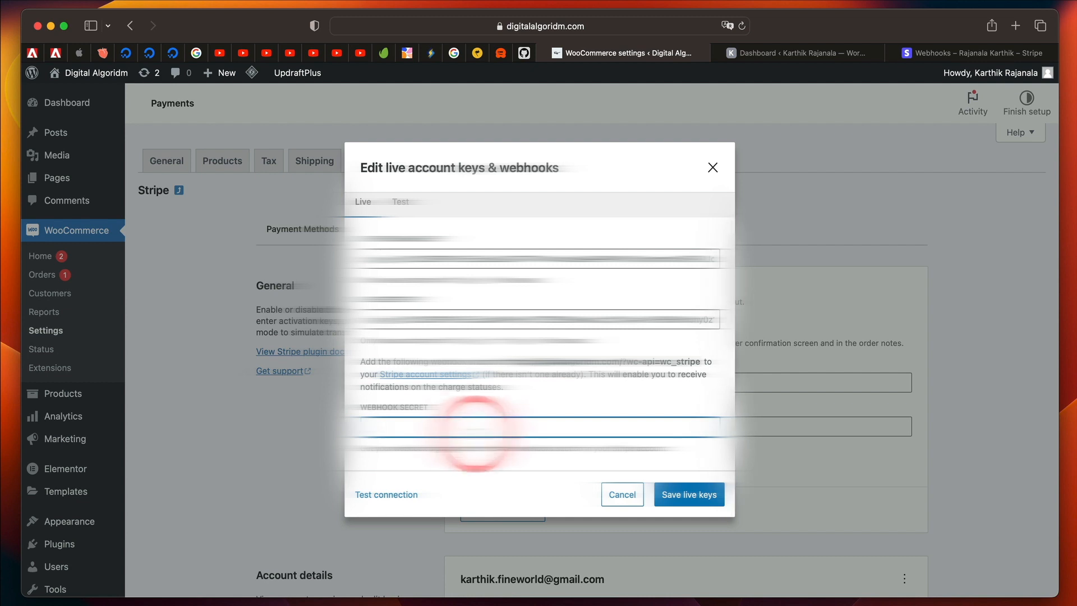
key(super+v)
click(686, 494)
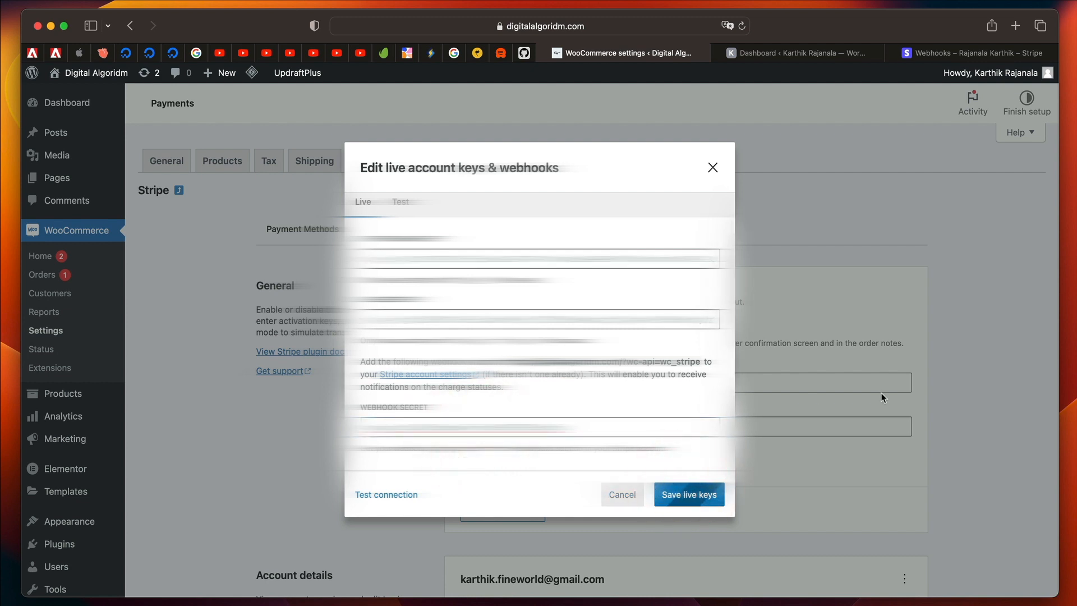
Set the full customer bank statement in the Stripe payments and transactions settings to Karthik Pots.
scroll(555, 328, down, 6)
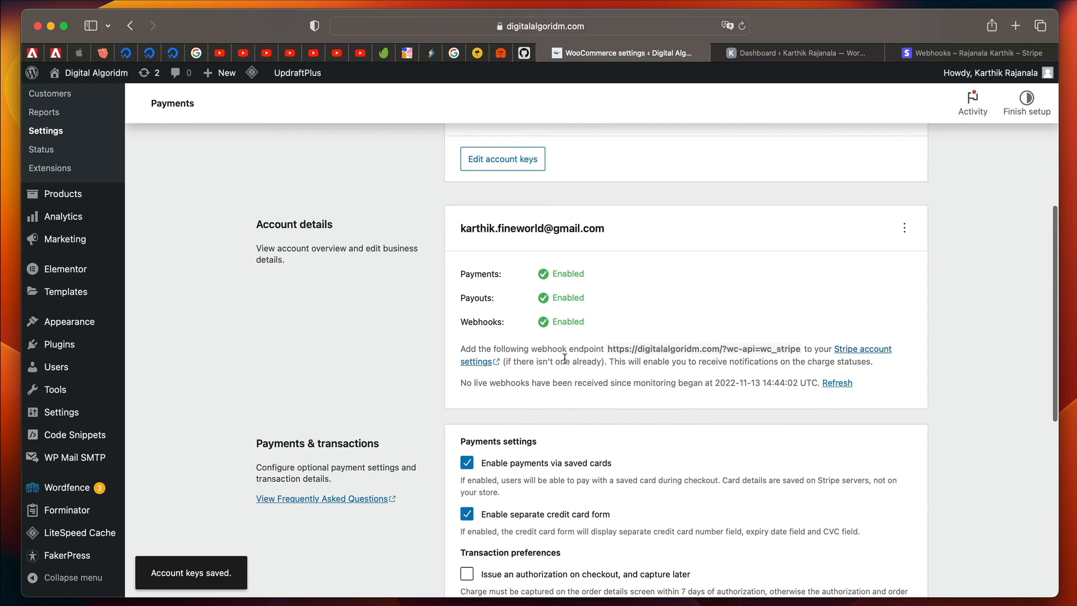
scroll(564, 358, down, 4)
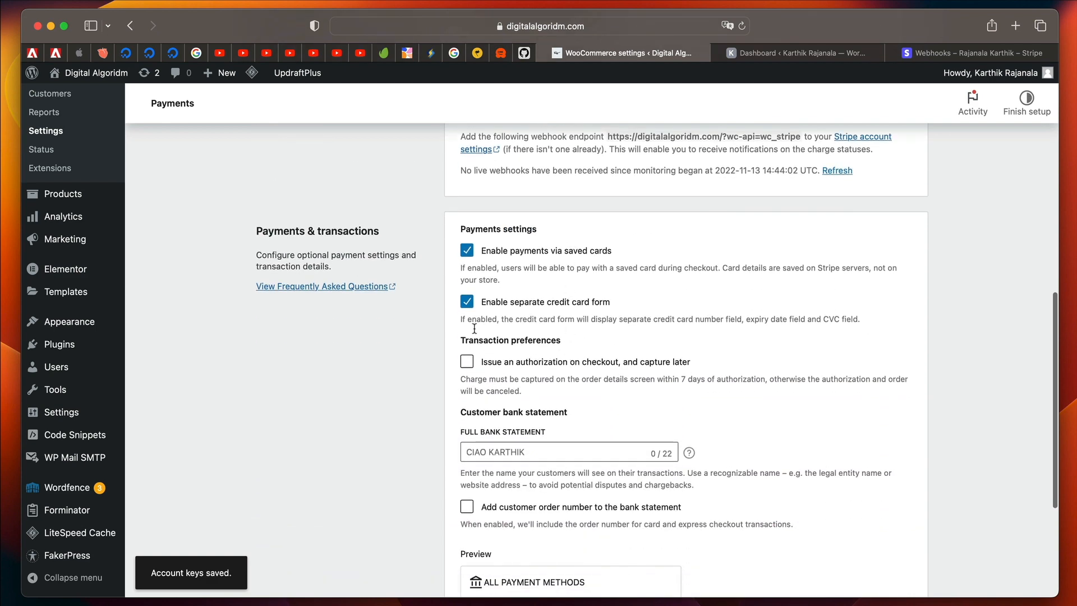
scroll(584, 339, down, 4)
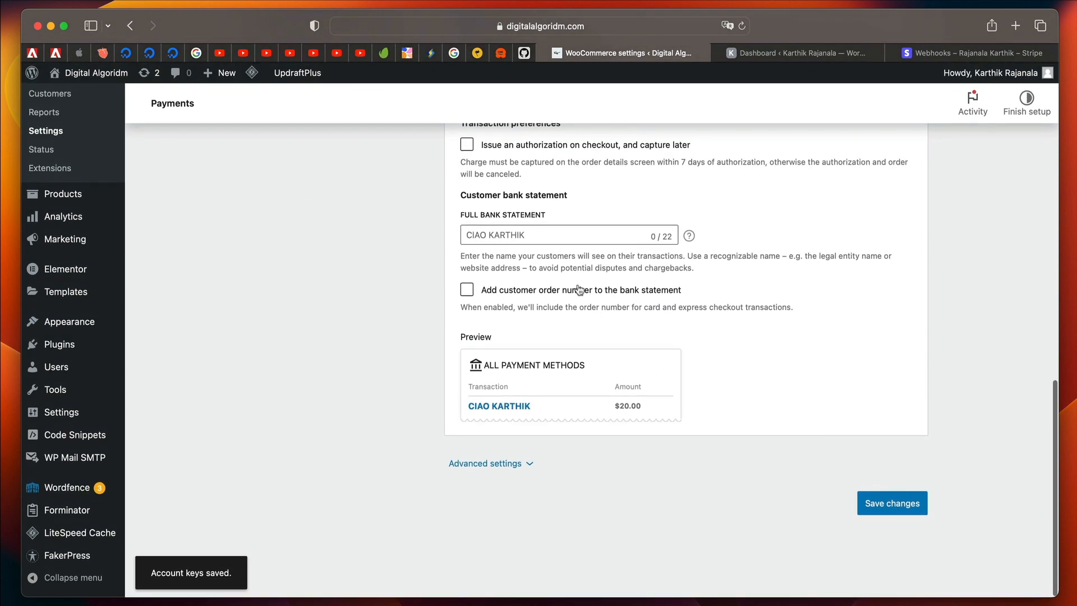
scroll(580, 289, up, 4)
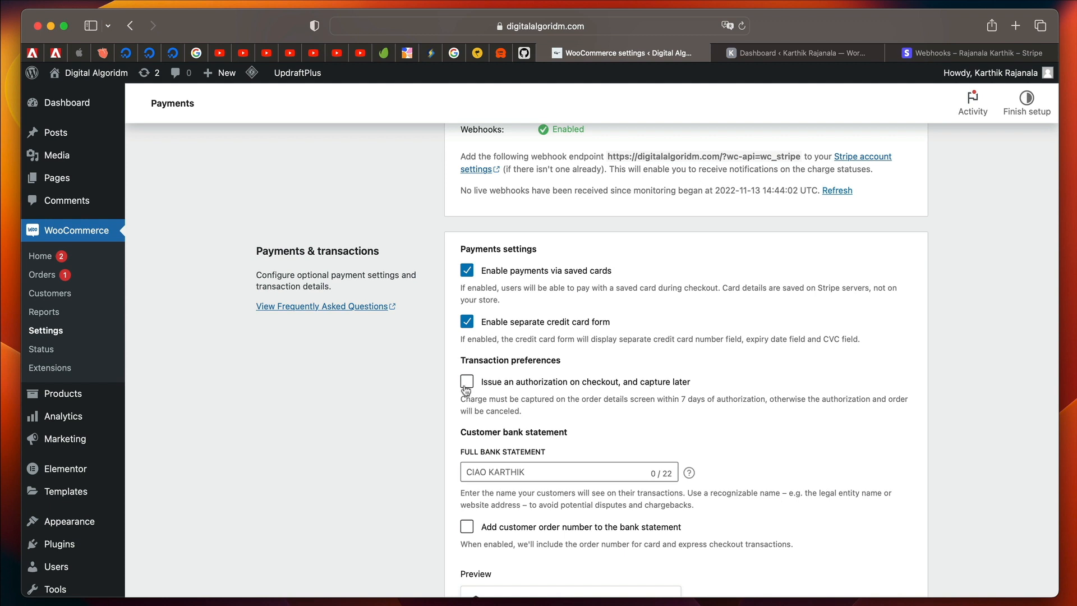
scroll(489, 449, down, 3)
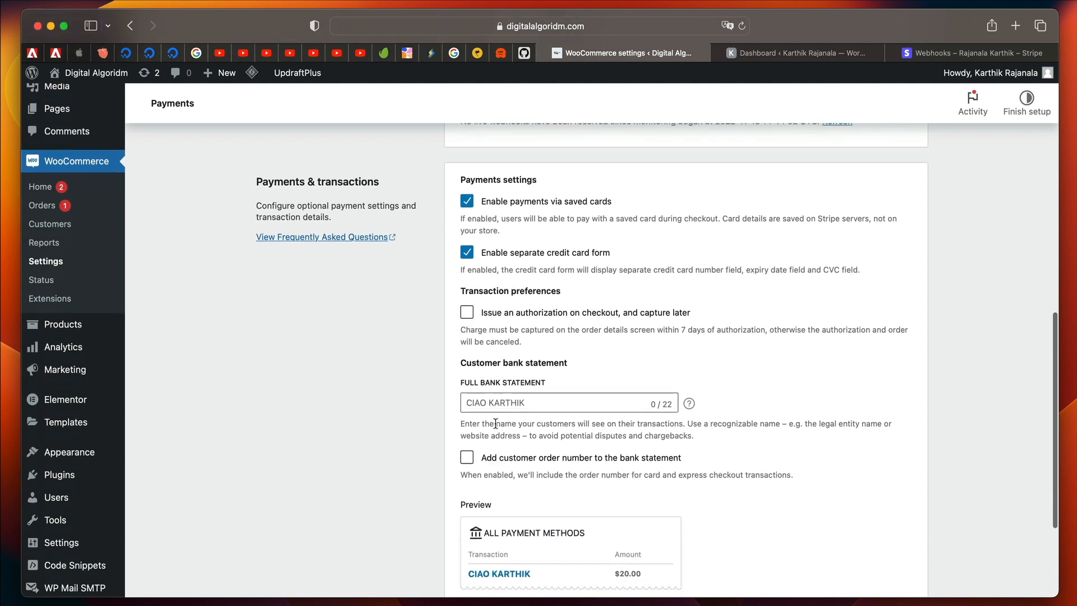
click(503, 411)
scroll(516, 406, down, 4)
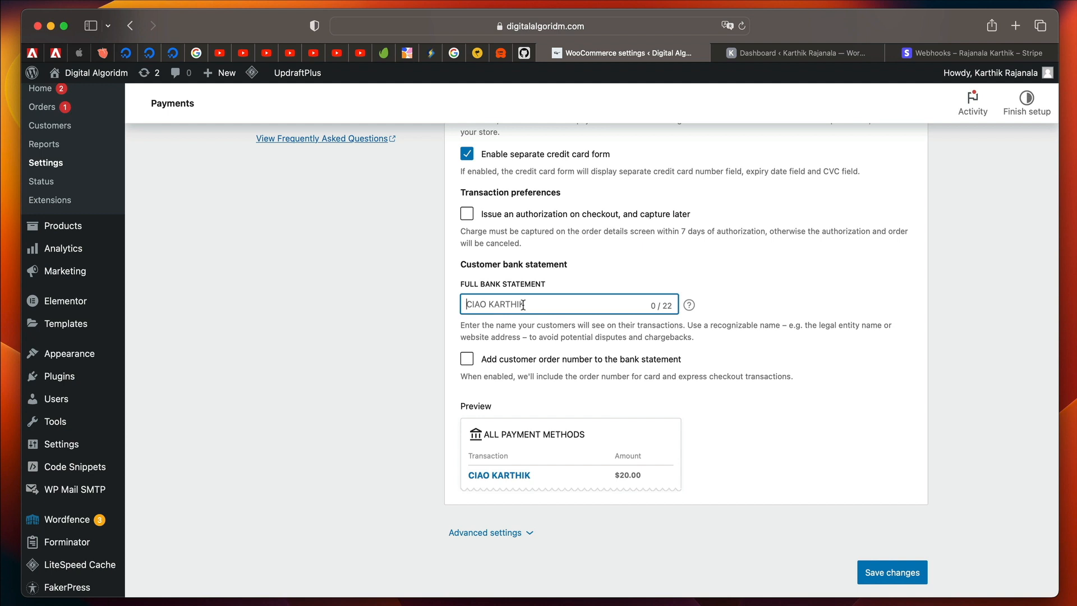
text(K)
key(BackSpace)
text(K)
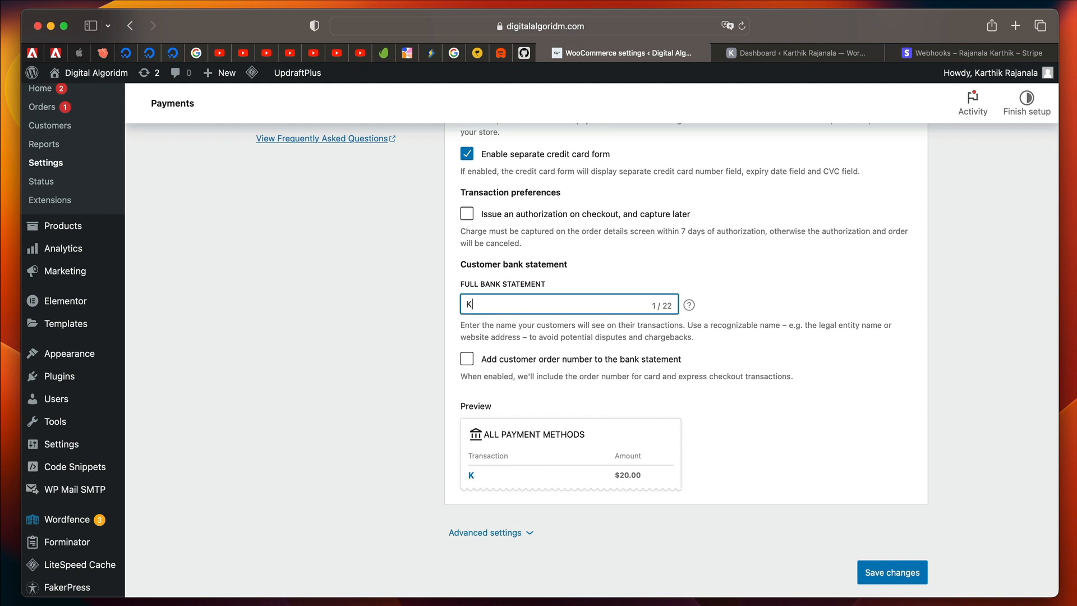
text(arthik Pots)
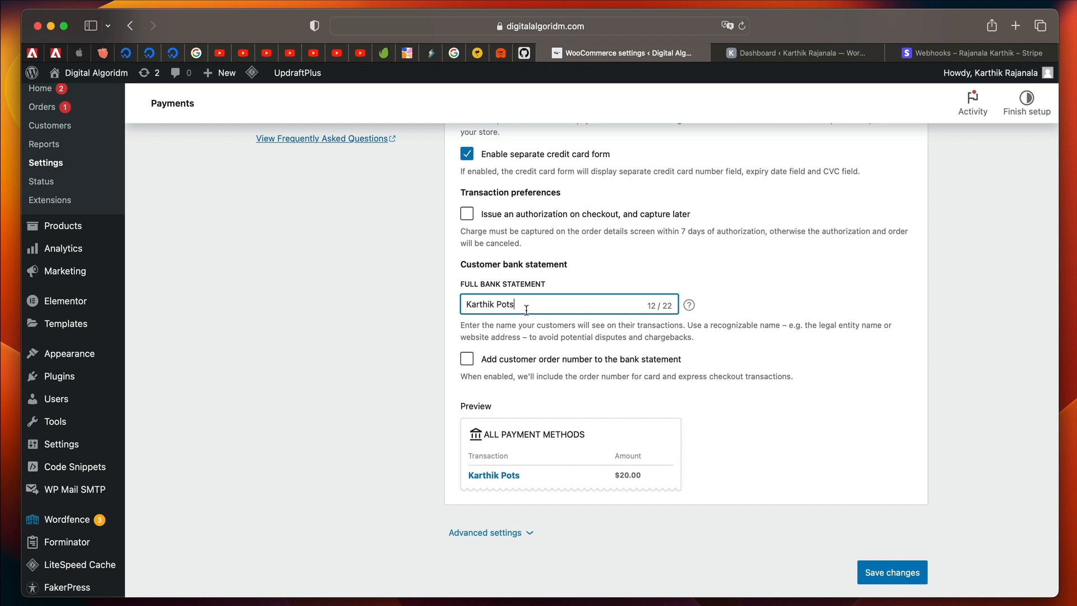
Try adding the customer order number to the bank statement with RKPots as the shortened customer bank statement.
click(467, 361)
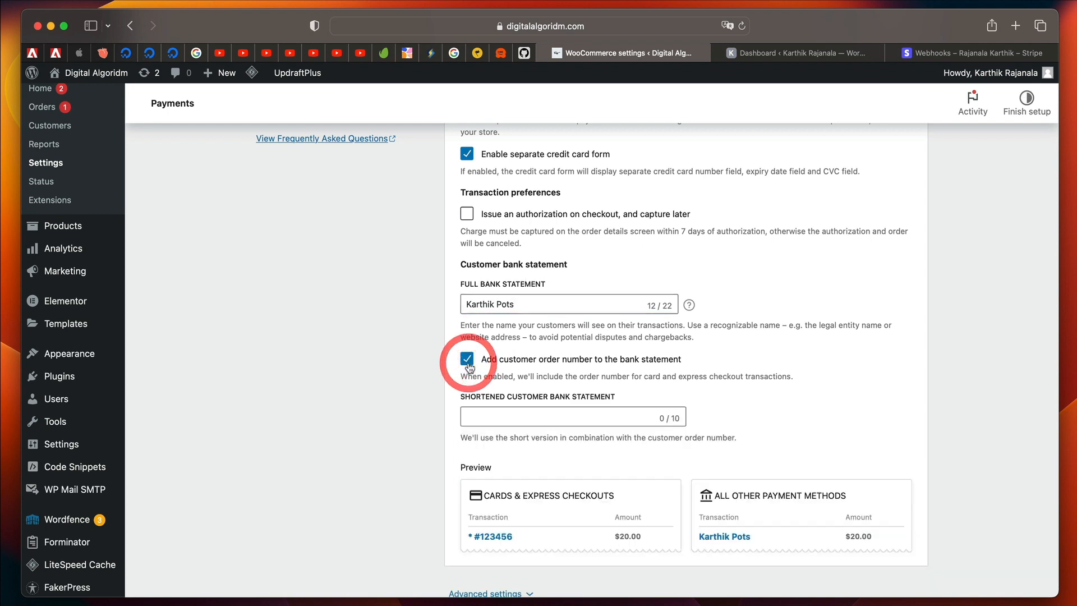
click(511, 417)
text(RK)
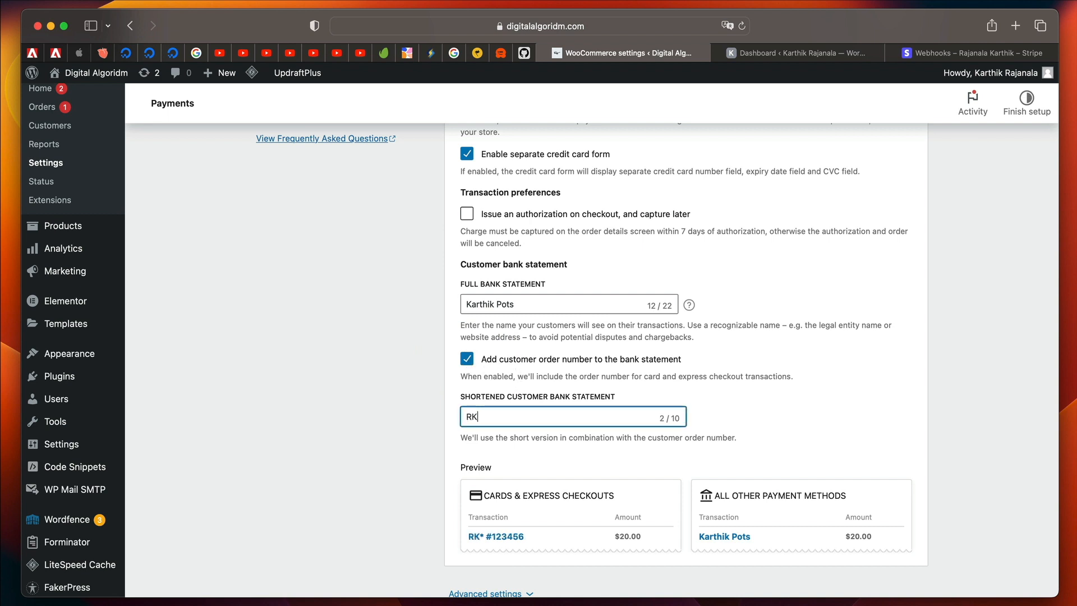
text(Pots)
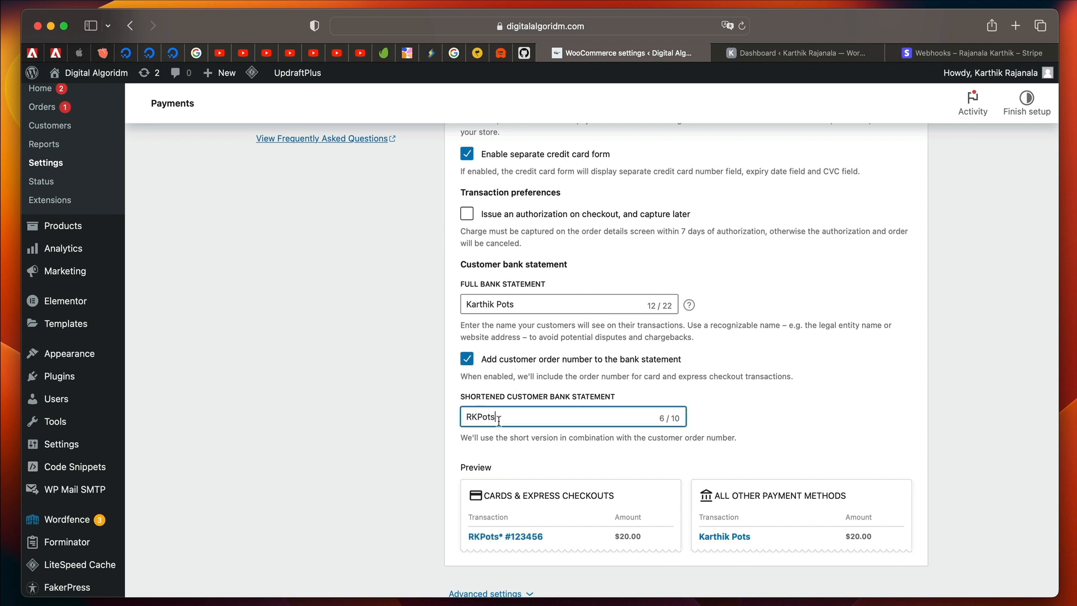
click(467, 359)
Check the payments and transactions options and save the changed Stripe settings.
scroll(505, 395, down, 1)
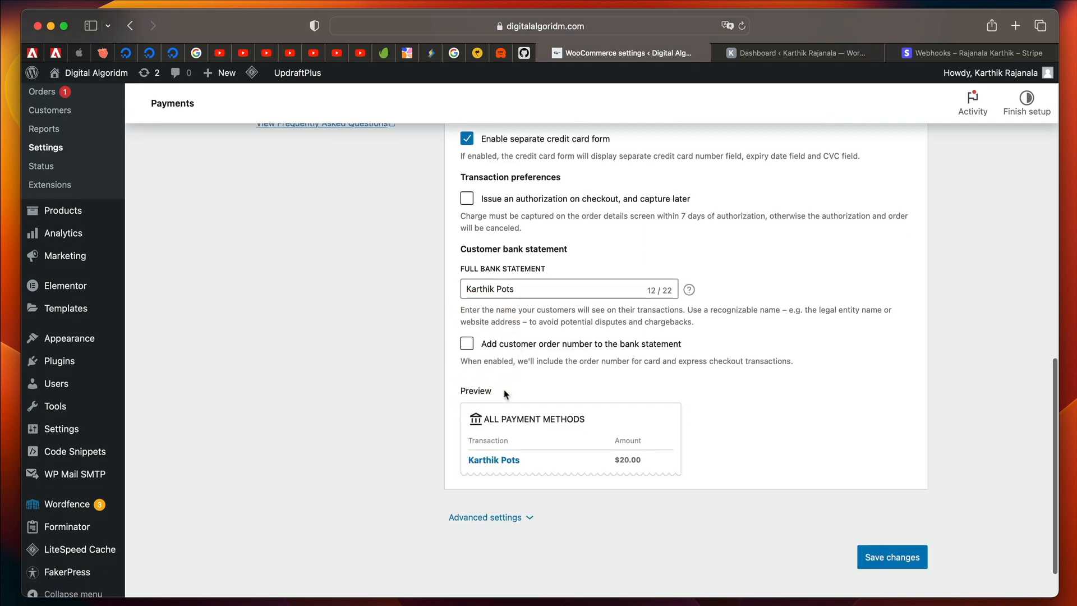
scroll(508, 401, down, 2)
scroll(561, 412, up, 4)
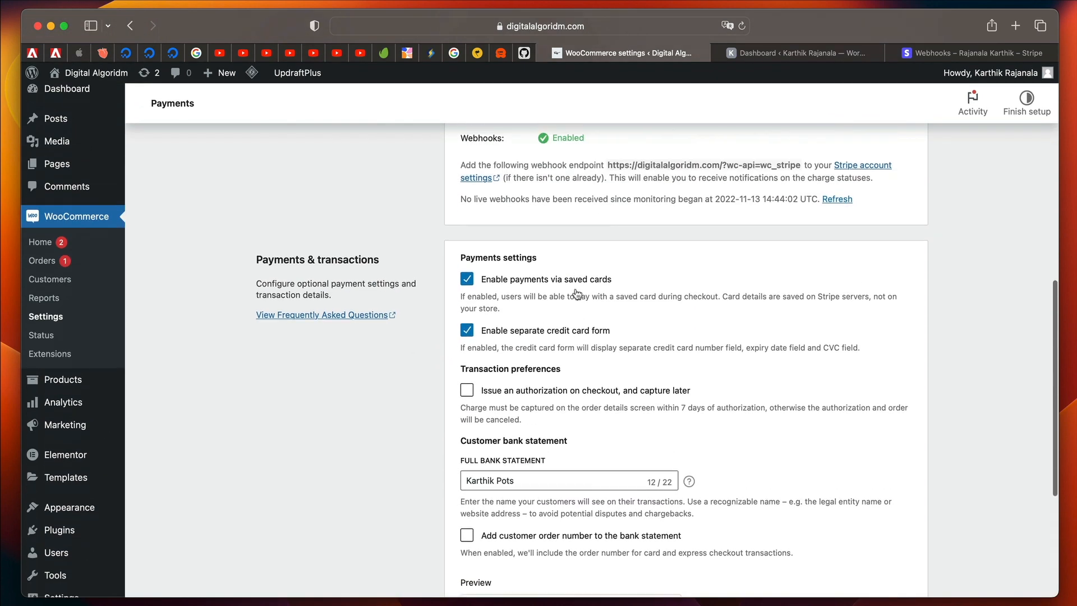
scroll(729, 432, down, 4)
click(914, 504)
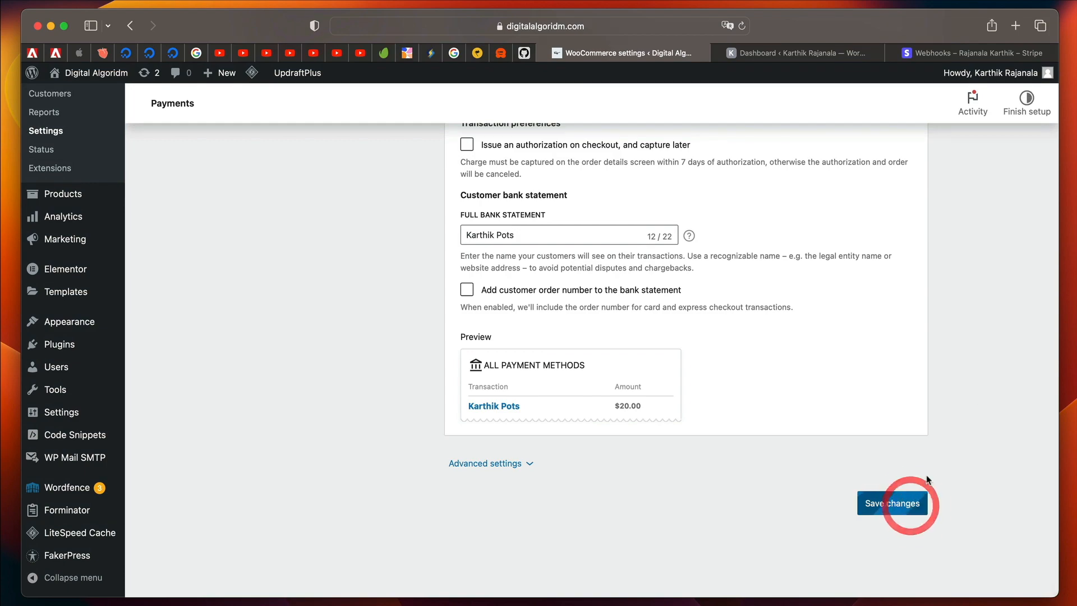
Review the saved Stripe settings, including the general options, the account details and the payments and transactions options.
scroll(977, 409, up, 3)
scroll(700, 413, down, 3)
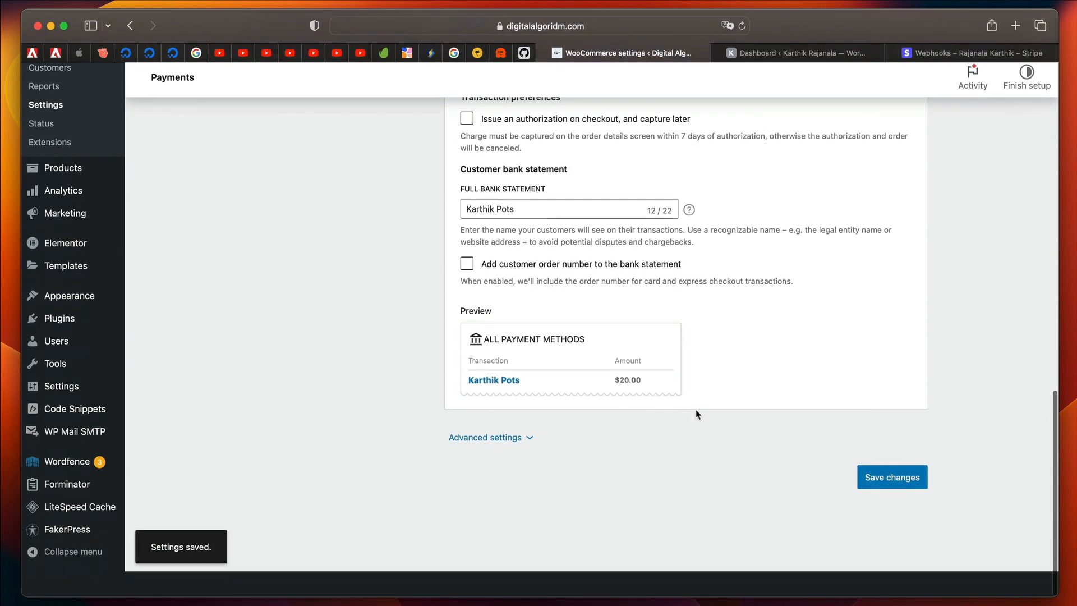
scroll(697, 415, up, 12)
scroll(698, 414, up, 4)
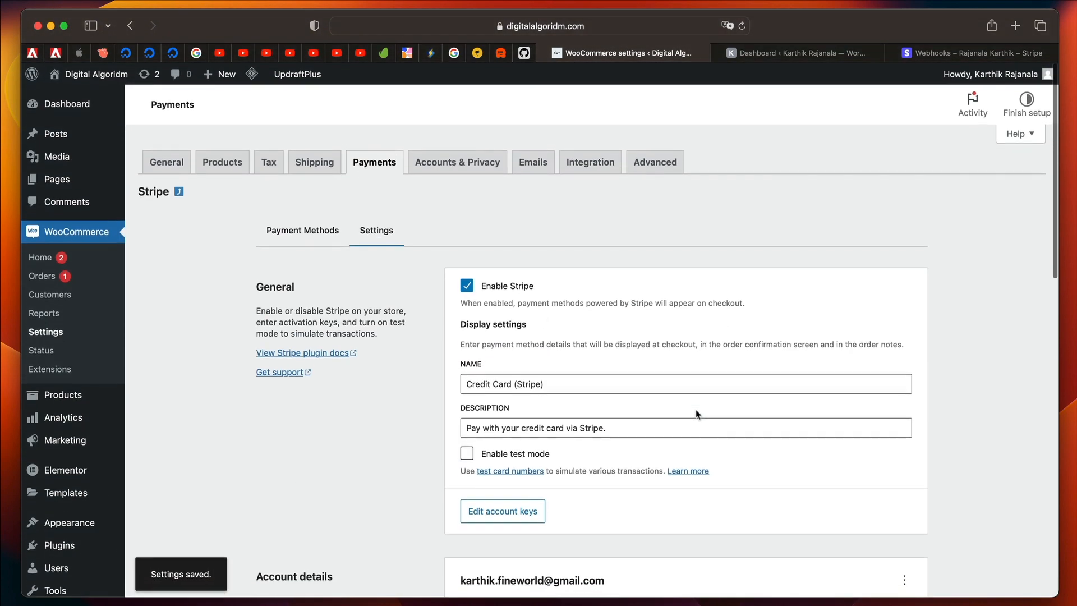
scroll(696, 409, down, 5)
scroll(696, 409, down, 5)
scroll(574, 202, up, 3)
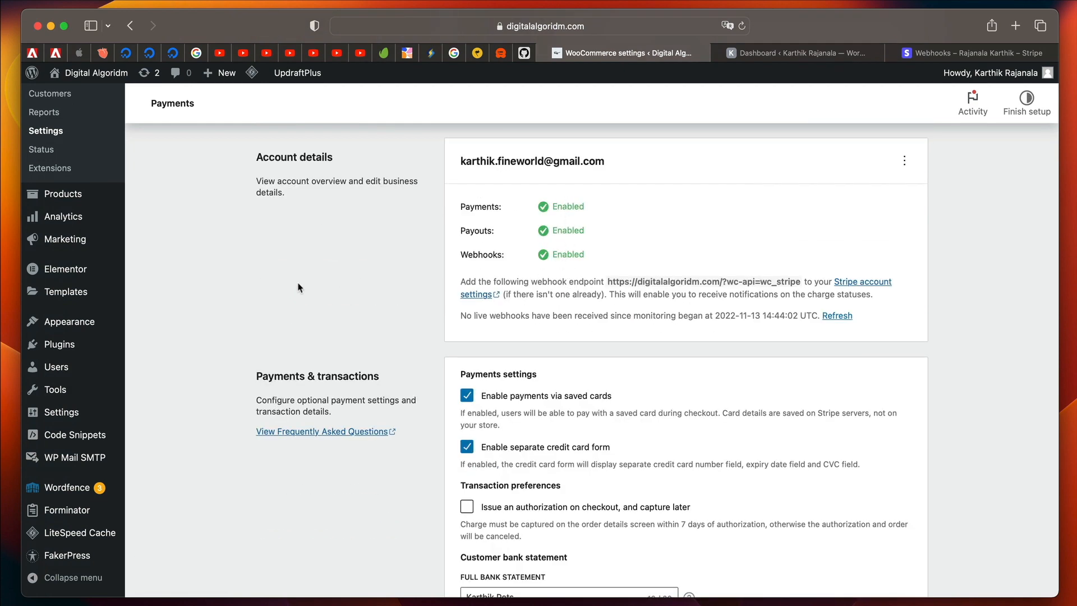
scroll(298, 287, up, 3)
Switch to the other WordPress site, visit its store, open the cart and proceed to checkout.
click(824, 52)
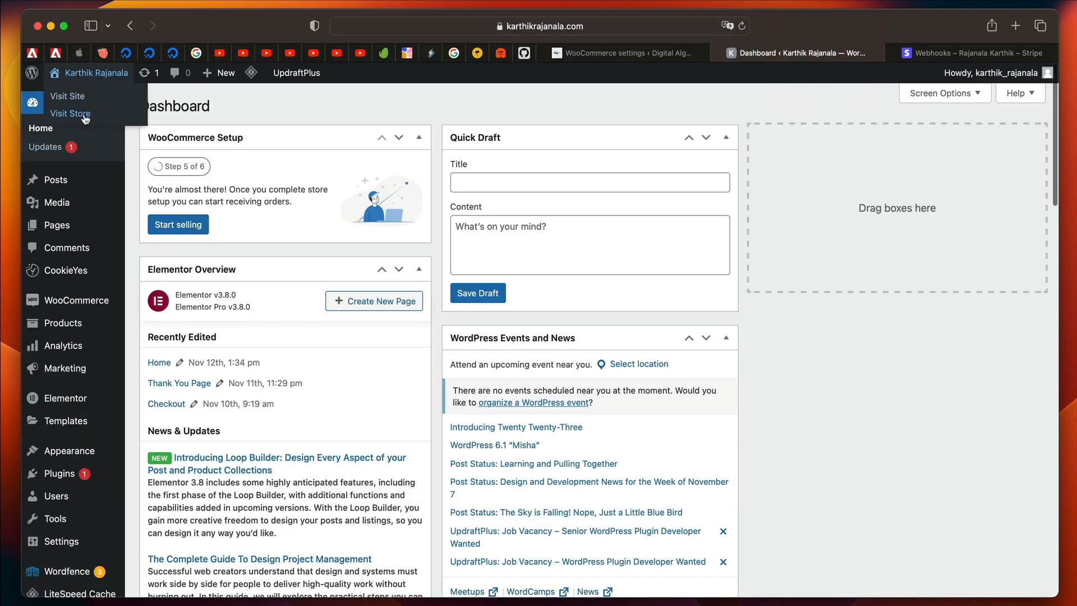
click(85, 112)
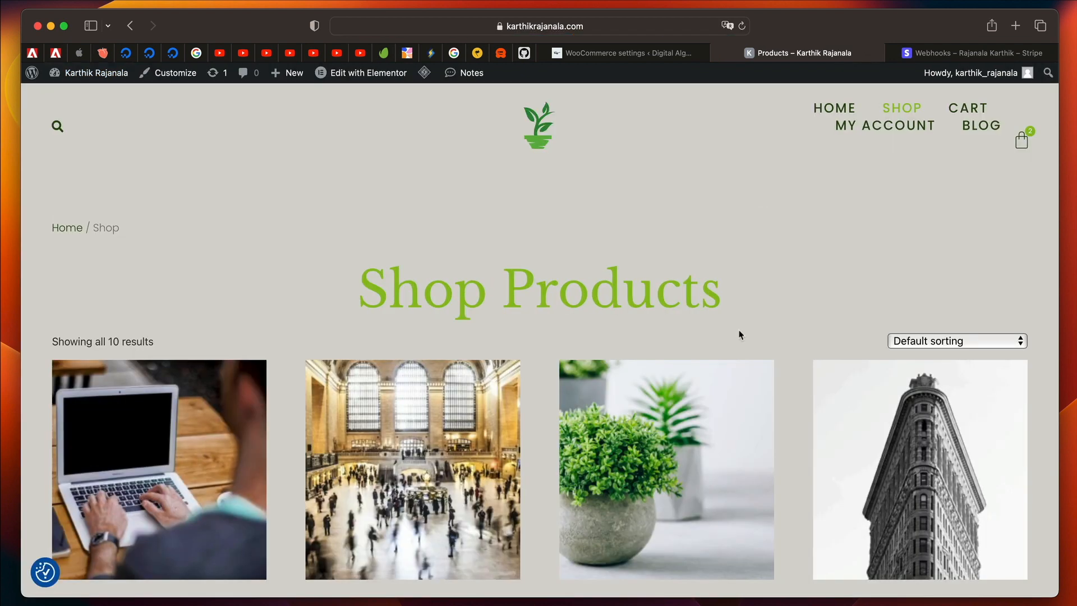
click(980, 110)
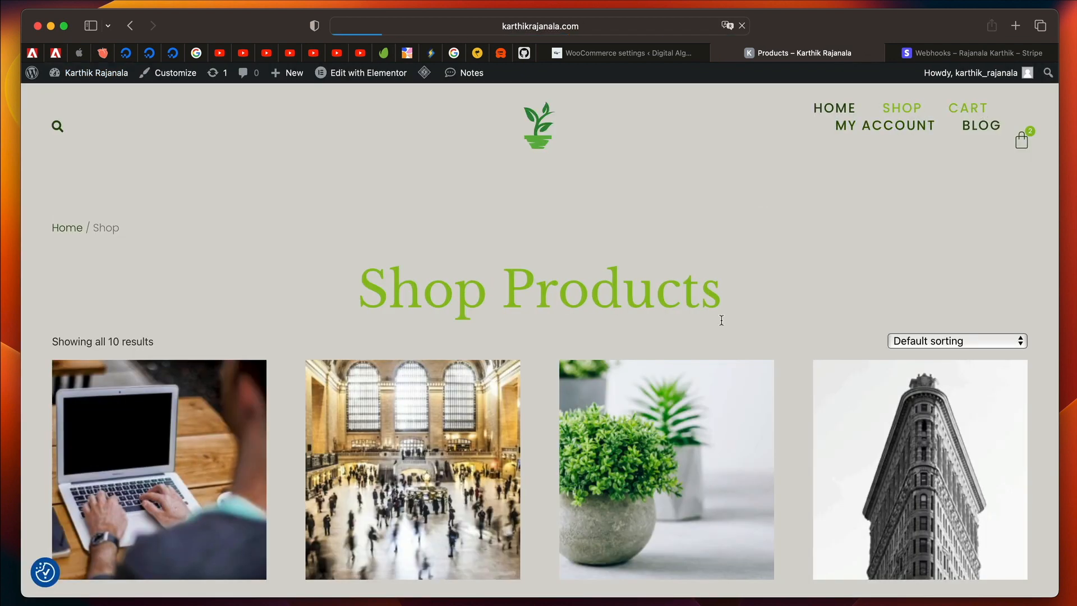
scroll(698, 421, down, 5)
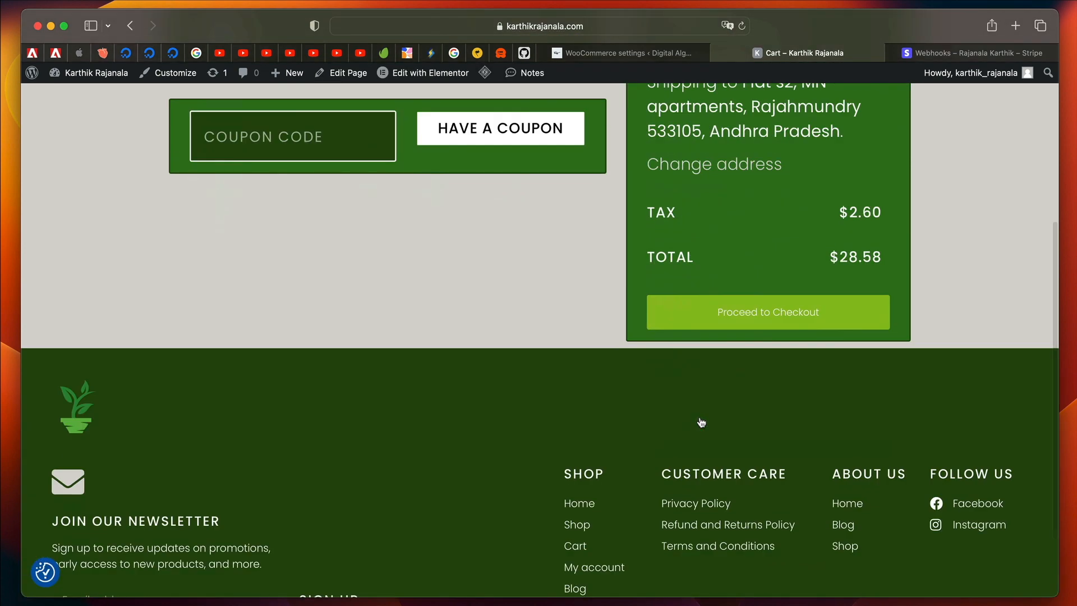
click(768, 308)
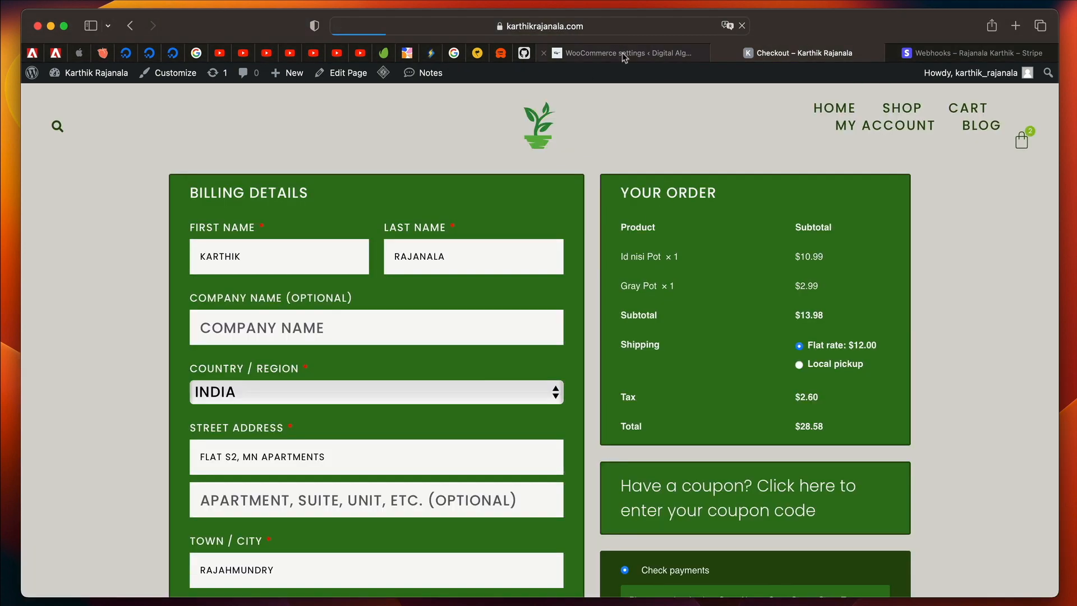
Examine the bank statement preview in the Stripe settings and the payment methods offered on the store's checkout page.
click(622, 52)
scroll(547, 431, down, 5)
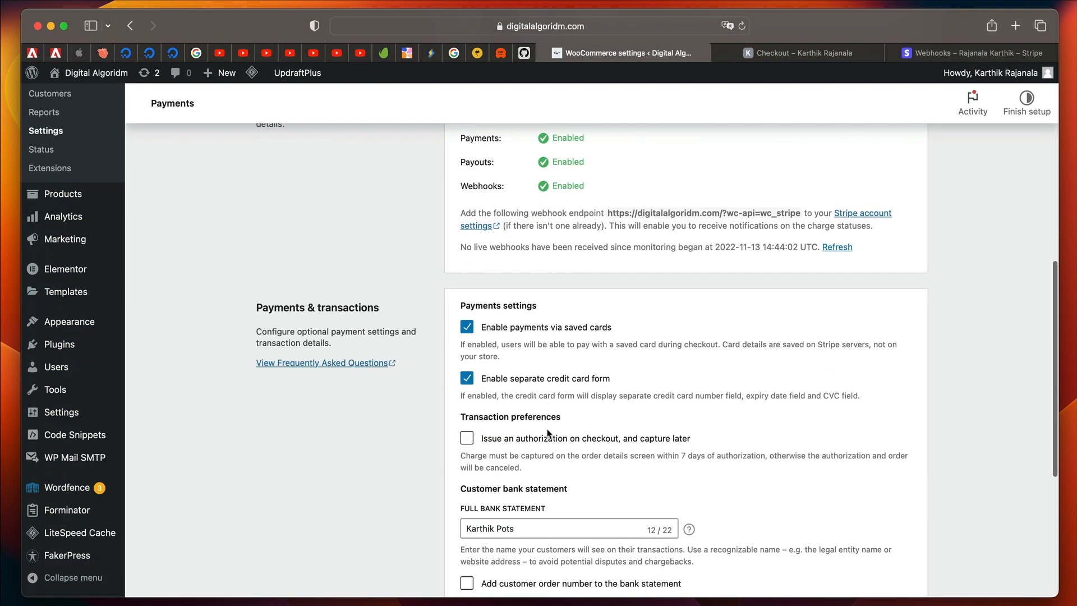
scroll(534, 432, down, 5)
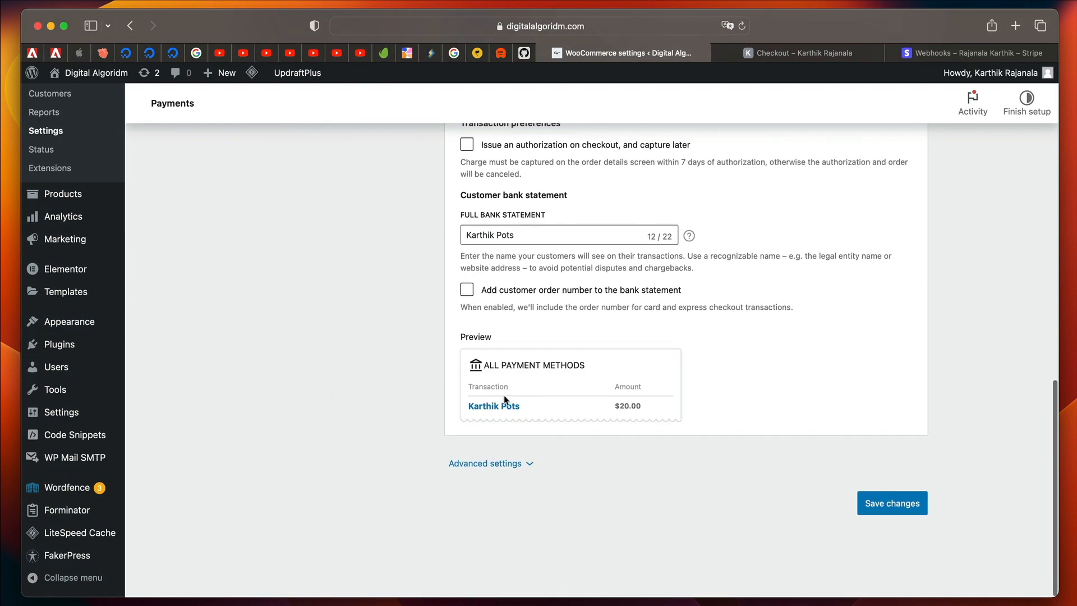
click(808, 55)
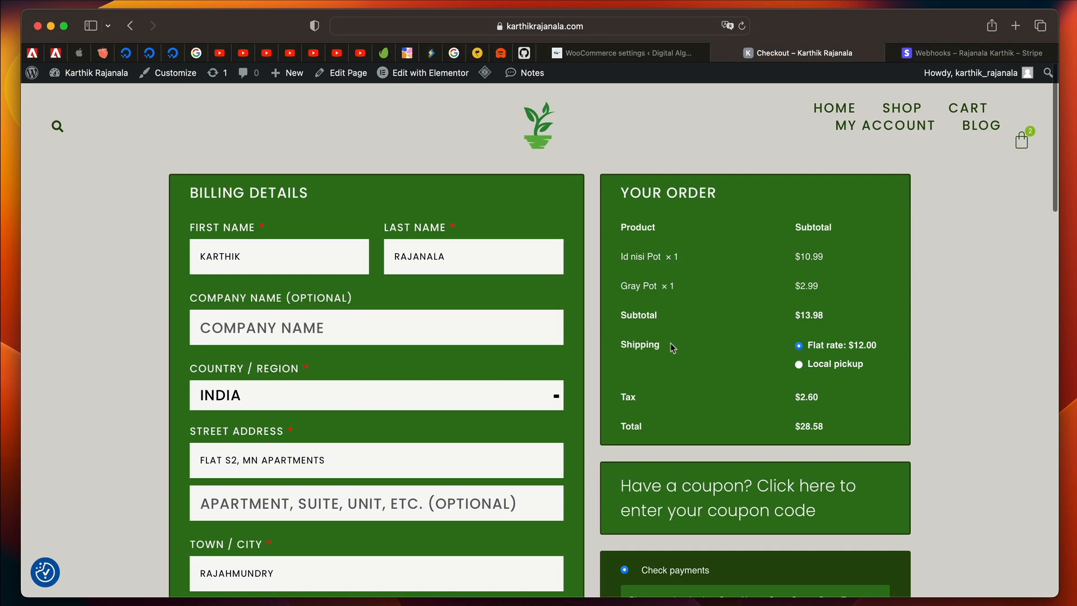
scroll(670, 342, down, 5)
scroll(671, 342, down, 10)
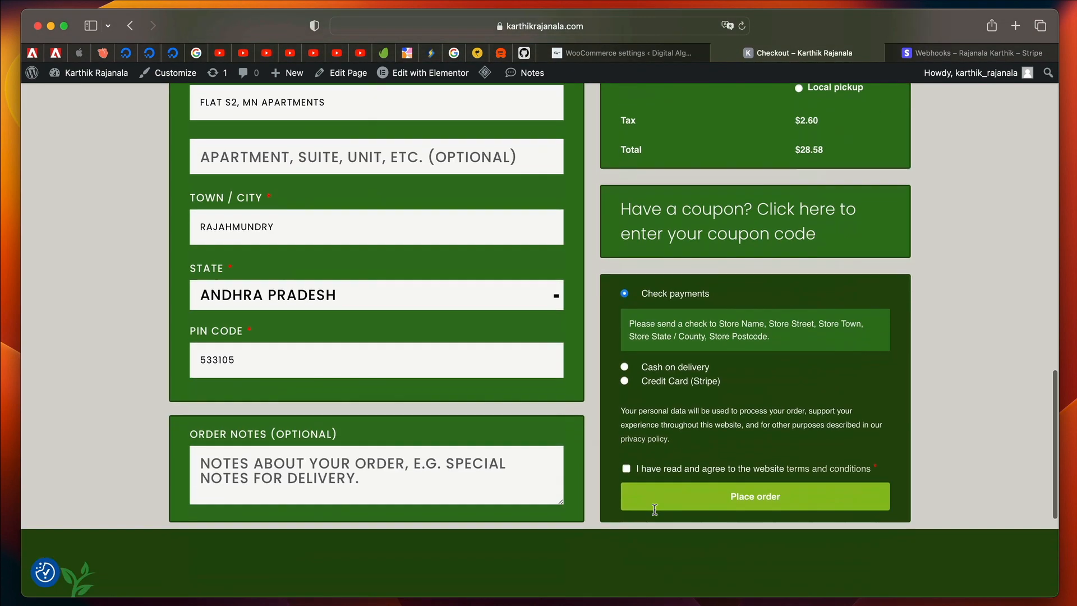
Choose Credit Card (Stripe) as the checkout payment method and look over its card entry form.
click(624, 379)
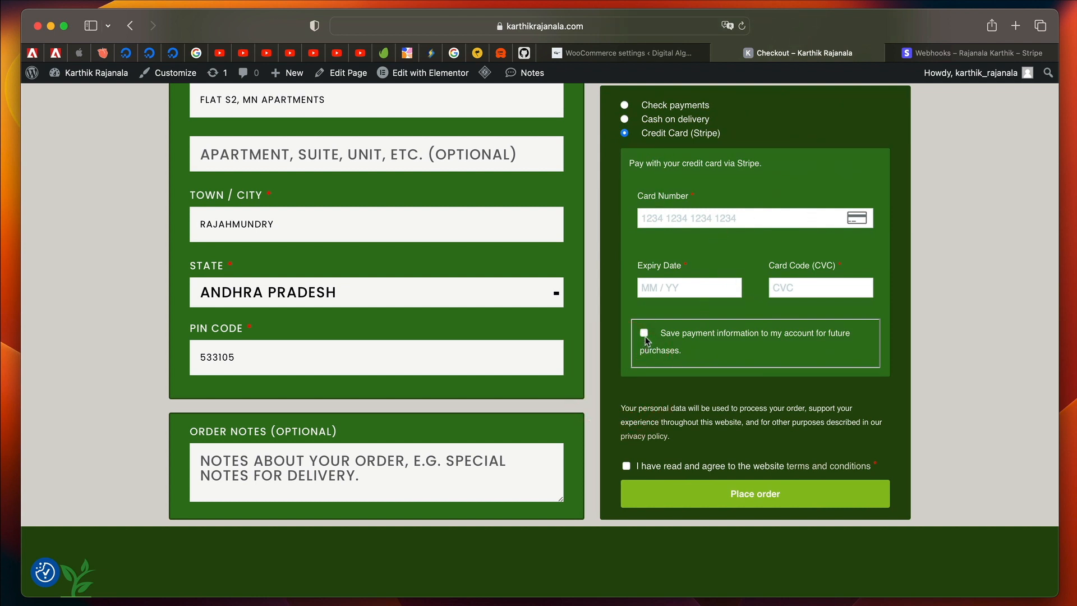
scroll(646, 340, up, 10)
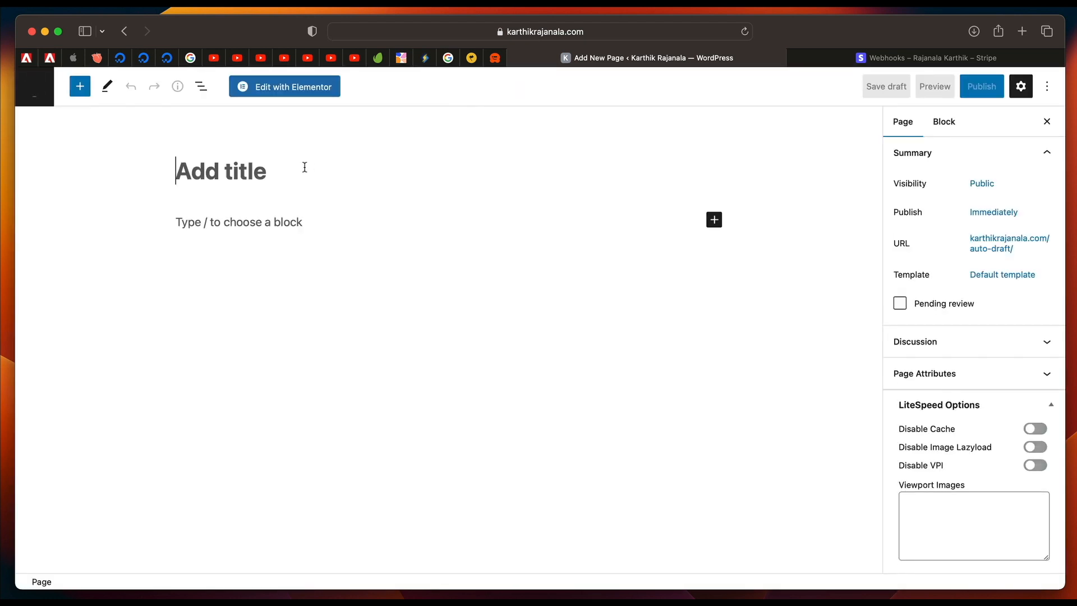
Title the new WordPress page "Thank You Page".
text(Ta)
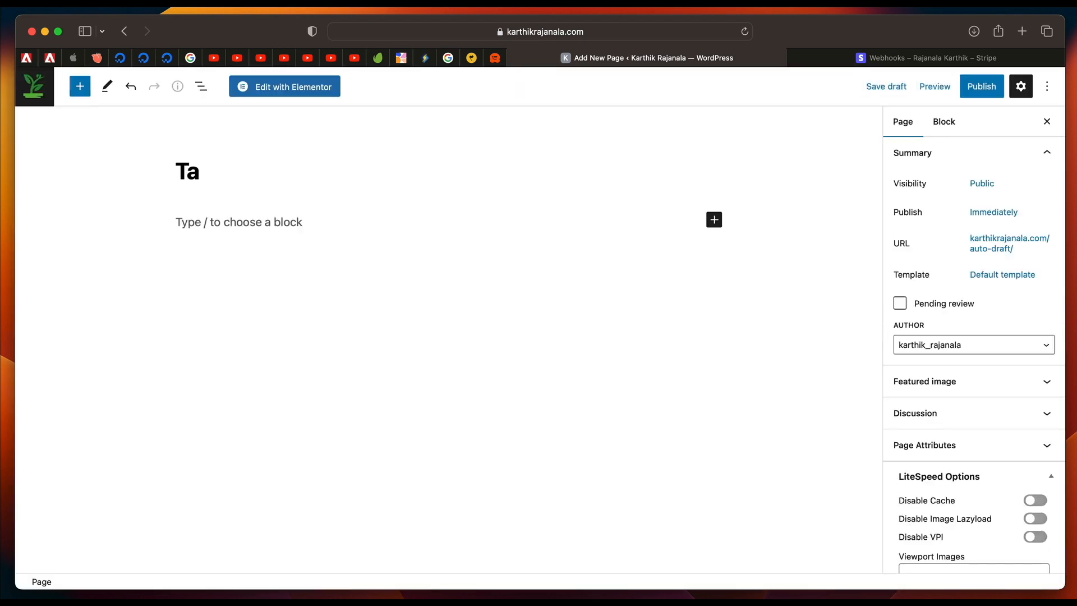
key(BackSpace)
text(hank You O)
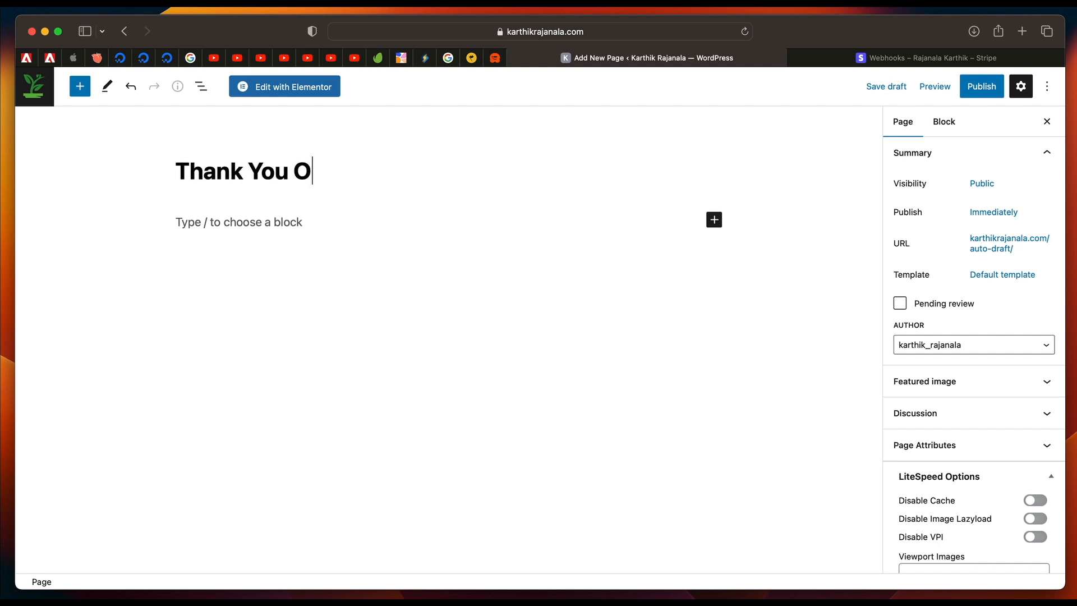
key(BackSpace)
text(Page)
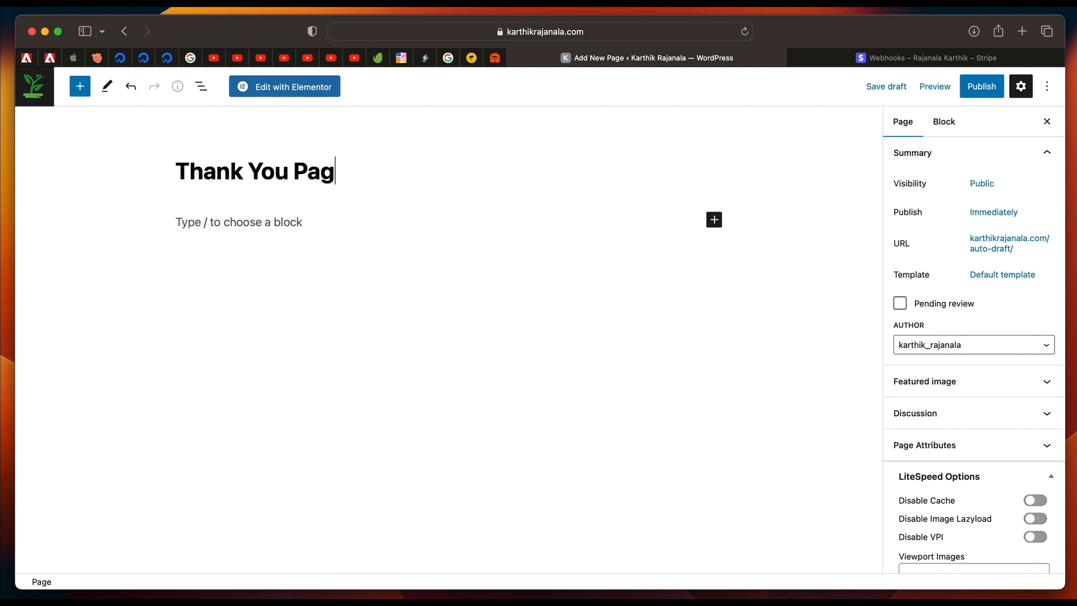
Set the page's template to Elementor Full Width and open the page for editing in Elementor.
click(993, 279)
click(961, 370)
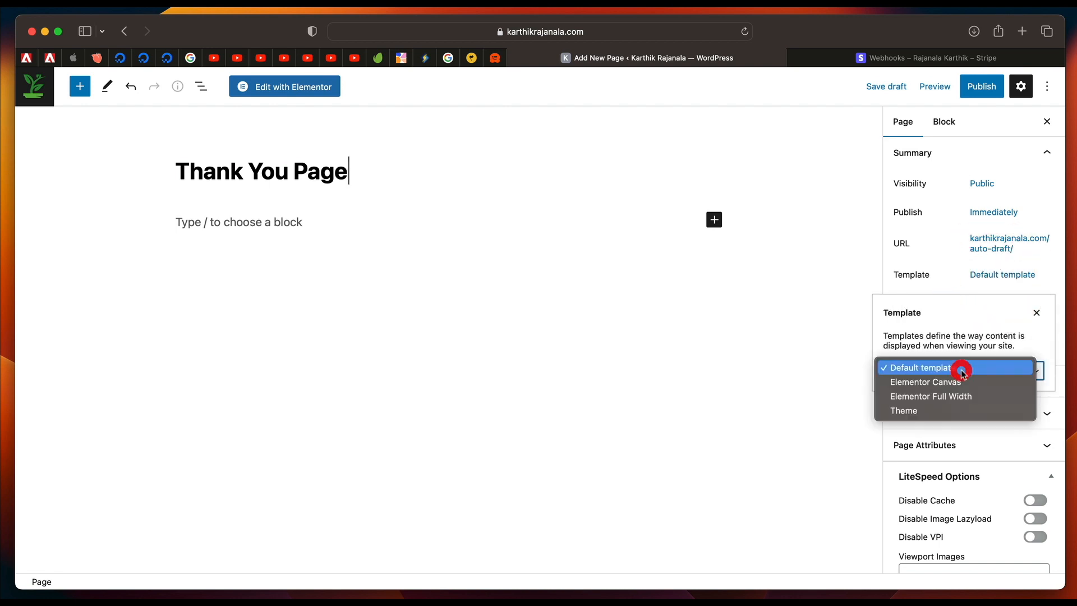
click(953, 395)
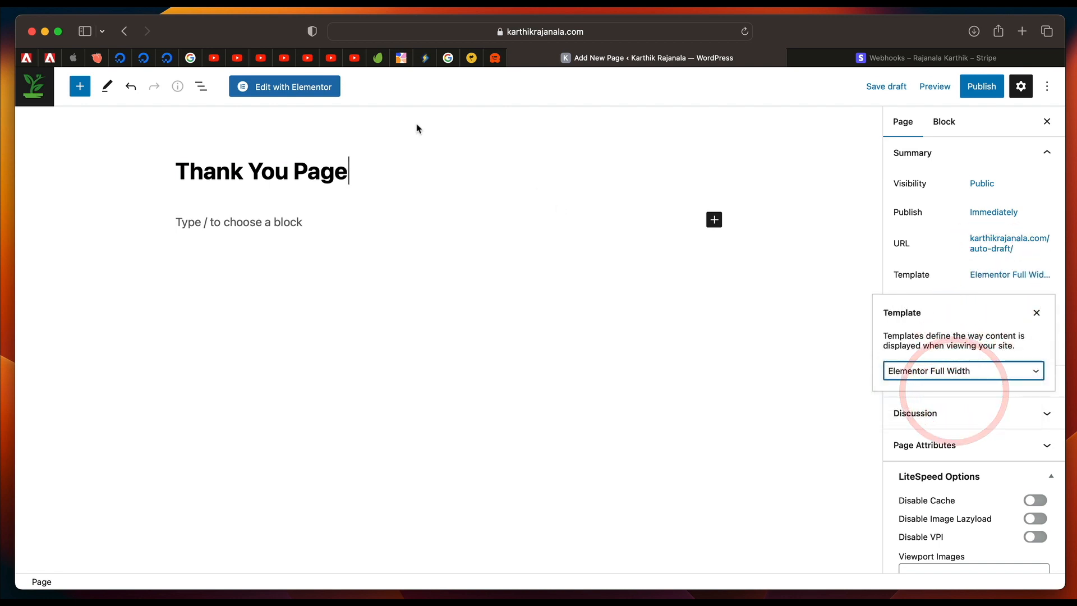
click(306, 91)
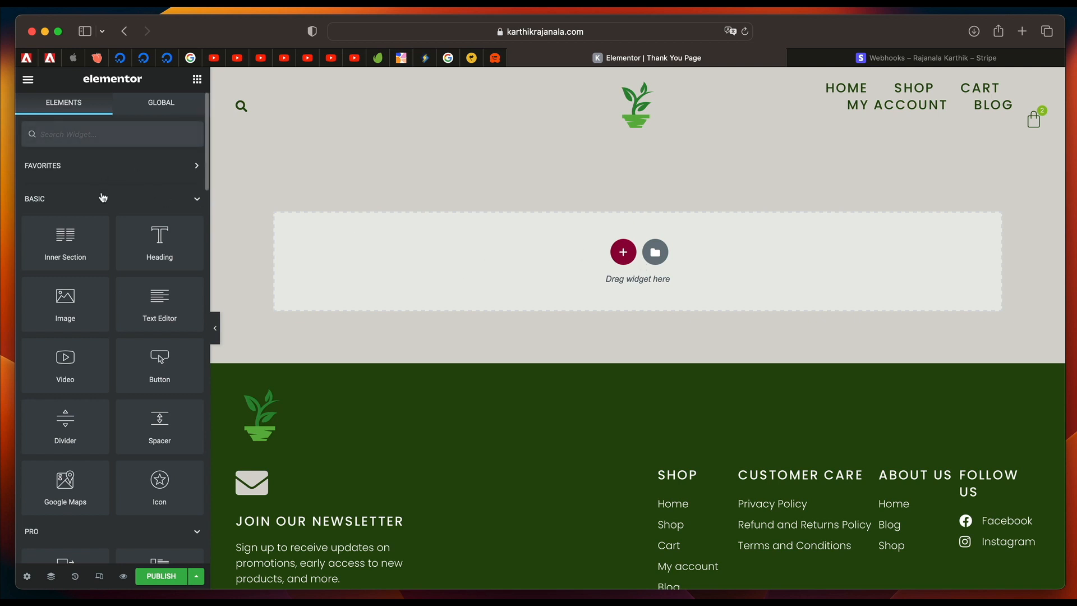
Add a Heading widget to the empty page with the text "Thanks for Shopping with us".
drag(155, 245, 476, 257)
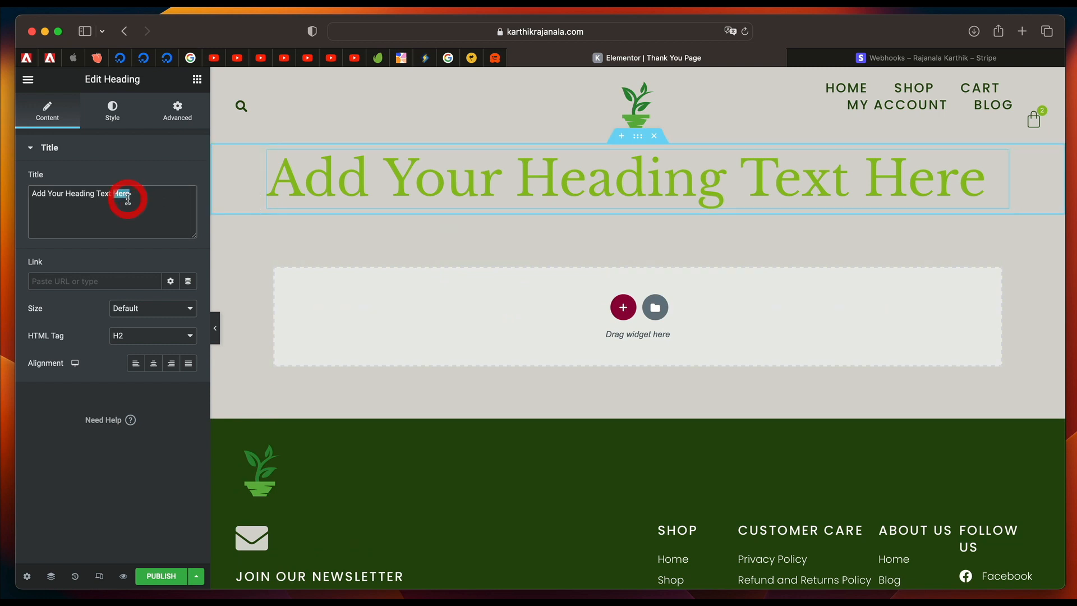
triple_click(122, 194)
text(Tha)
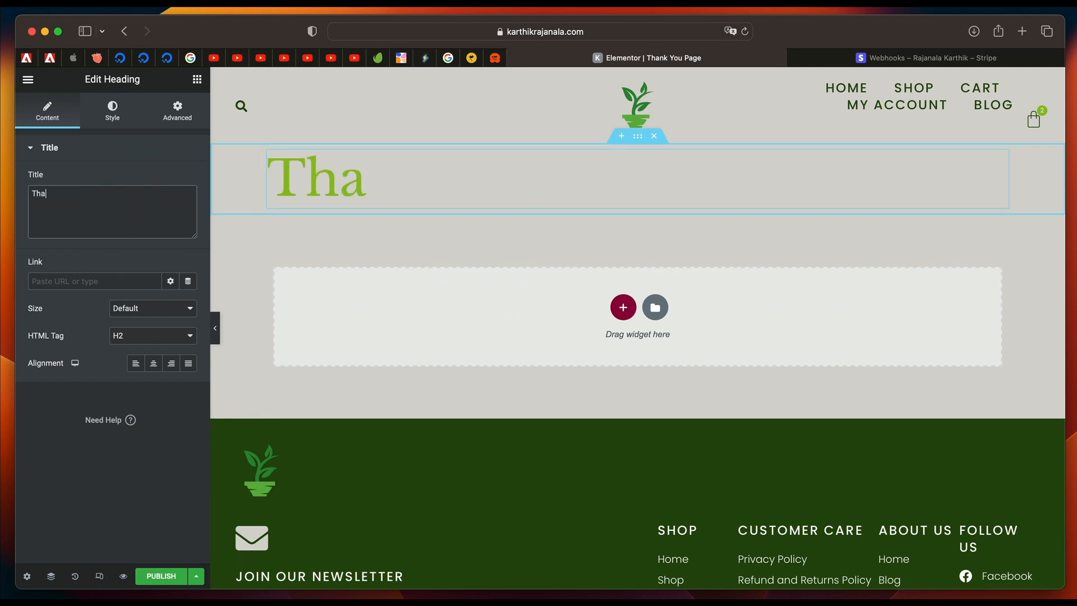
text(nks for Shopping with us)
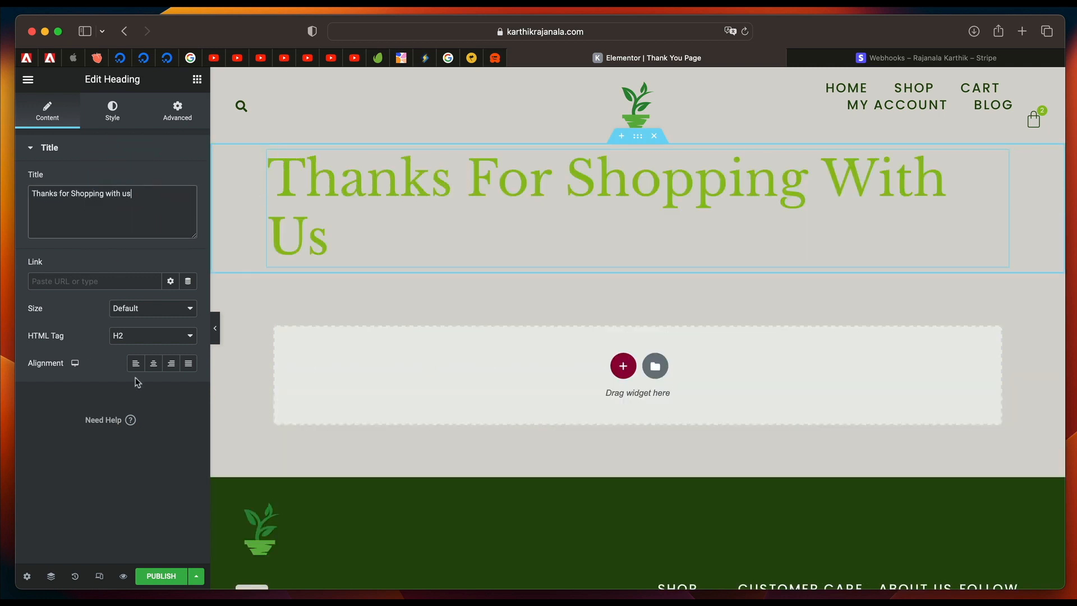
Set the heading's HTML tag to p and its typography to the Body Text global font.
click(160, 336)
click(144, 423)
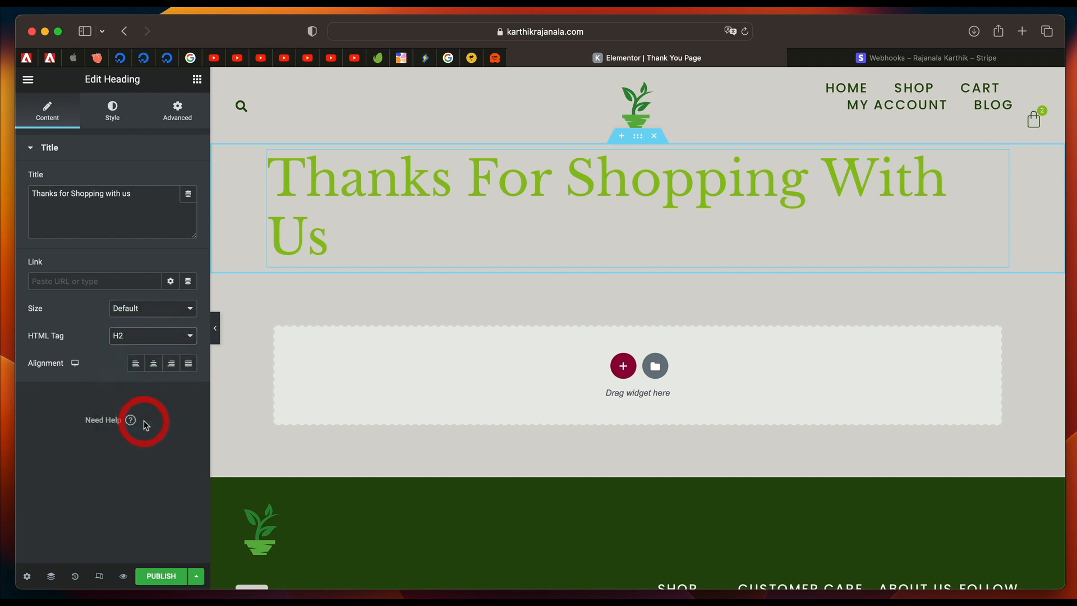
click(113, 115)
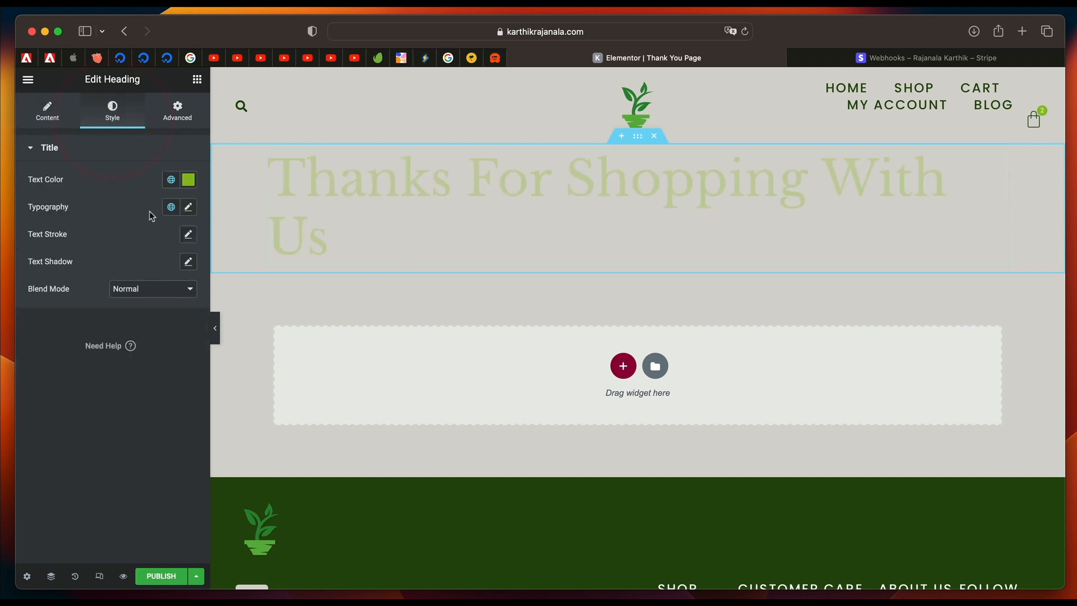
click(171, 207)
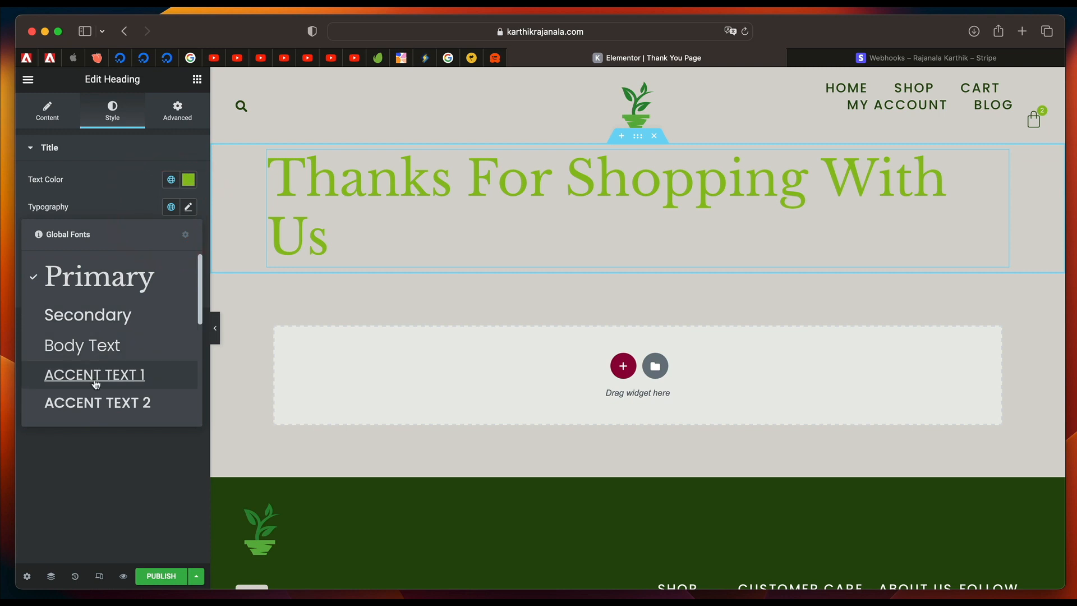
click(106, 346)
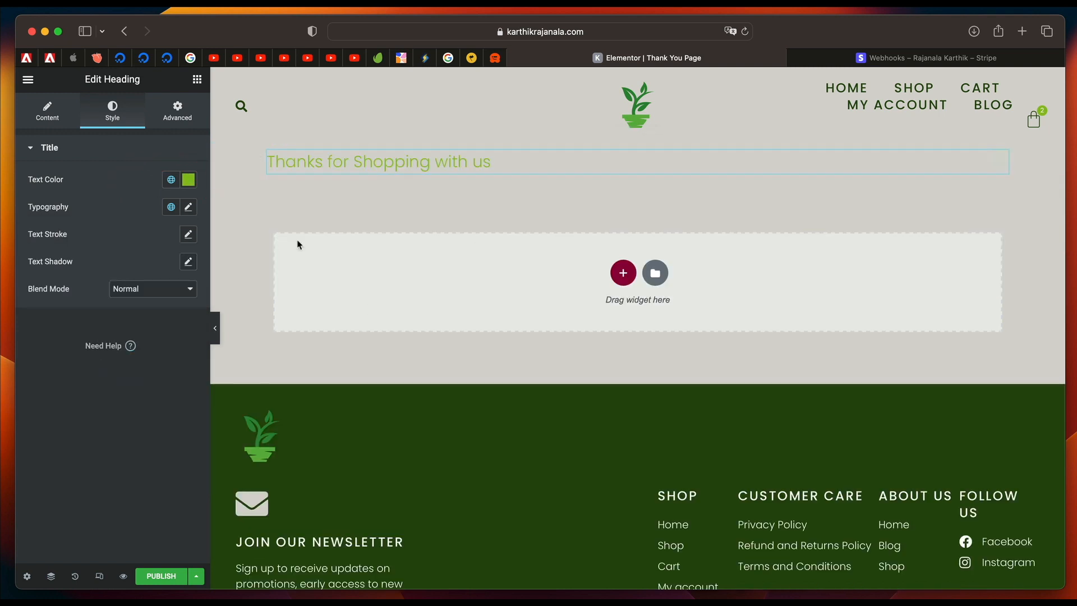
Append ". Please find the details below." to the left-aligned heading and publish the page.
click(48, 114)
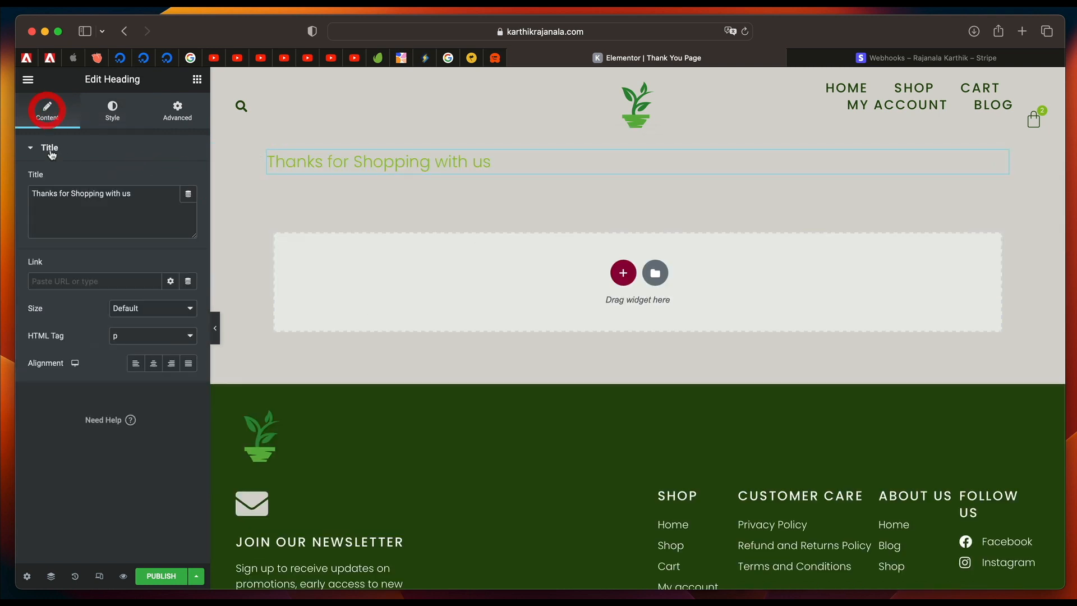
click(155, 364)
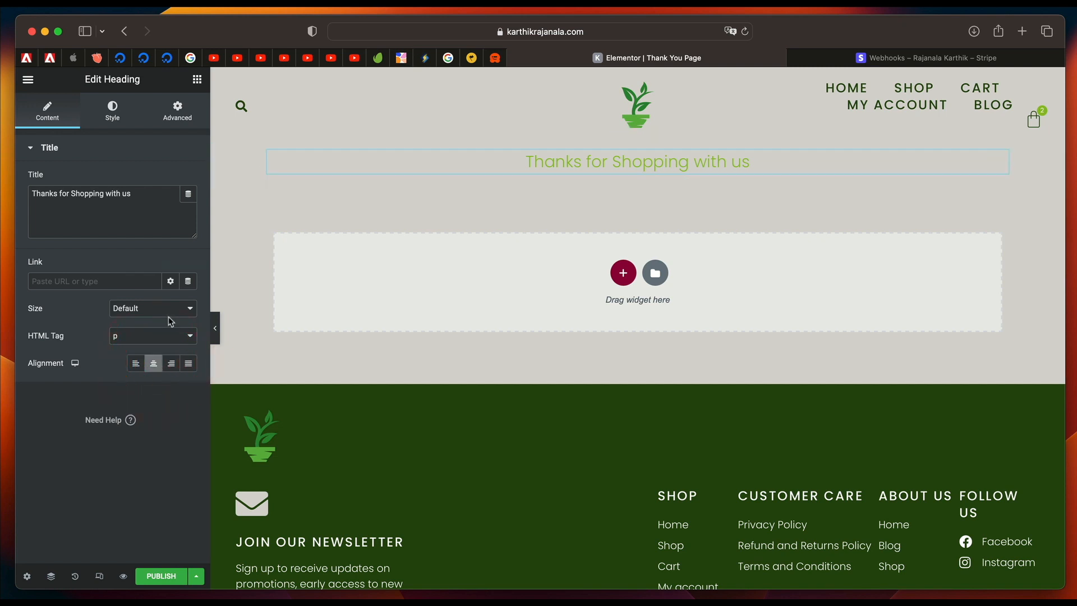
click(144, 363)
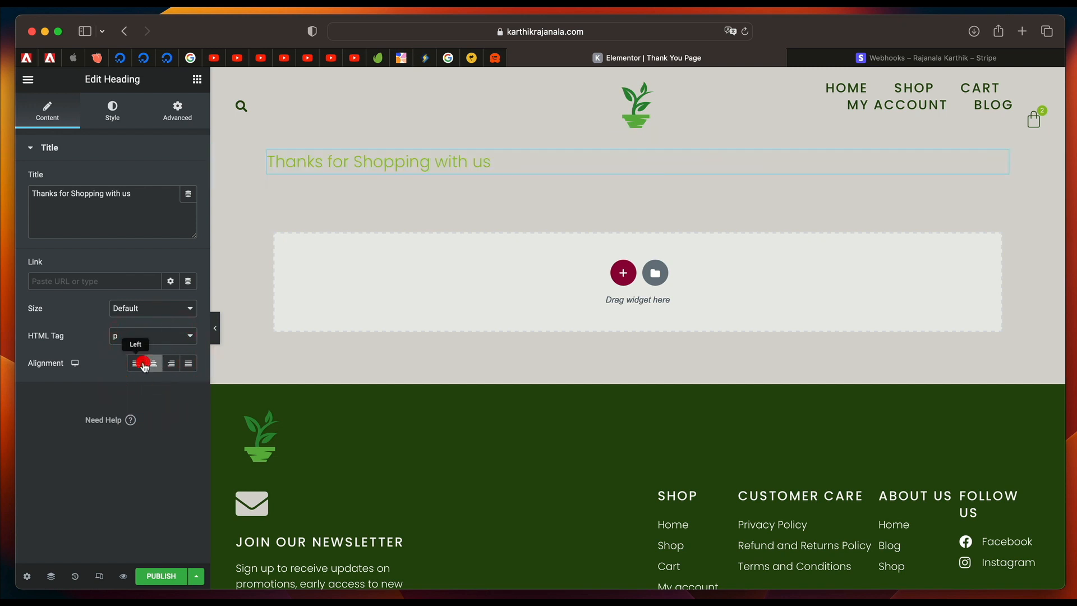
click(146, 196)
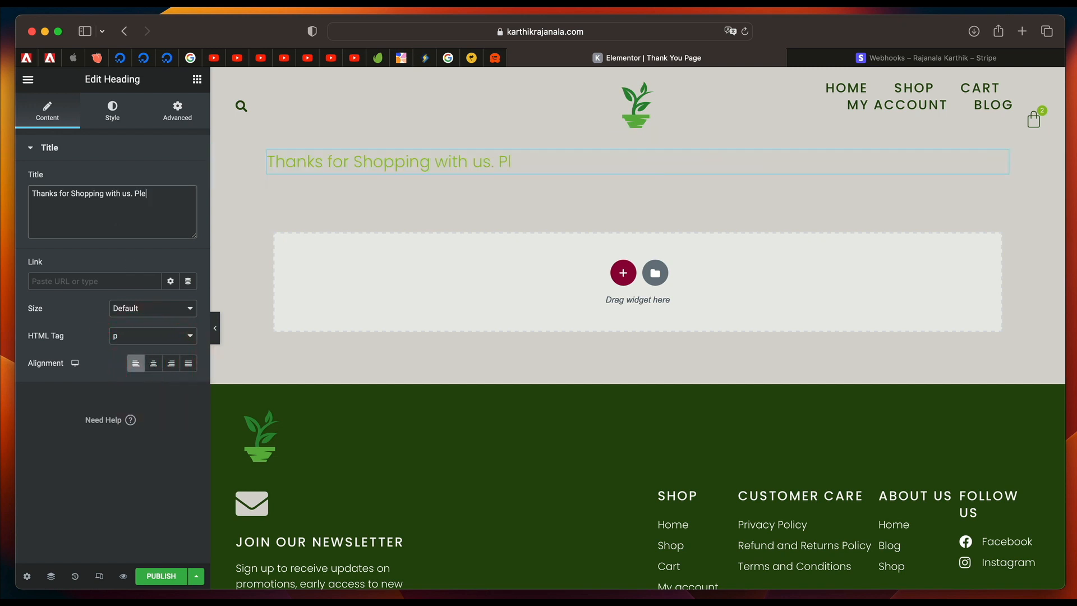
text(. Please find the details below.)
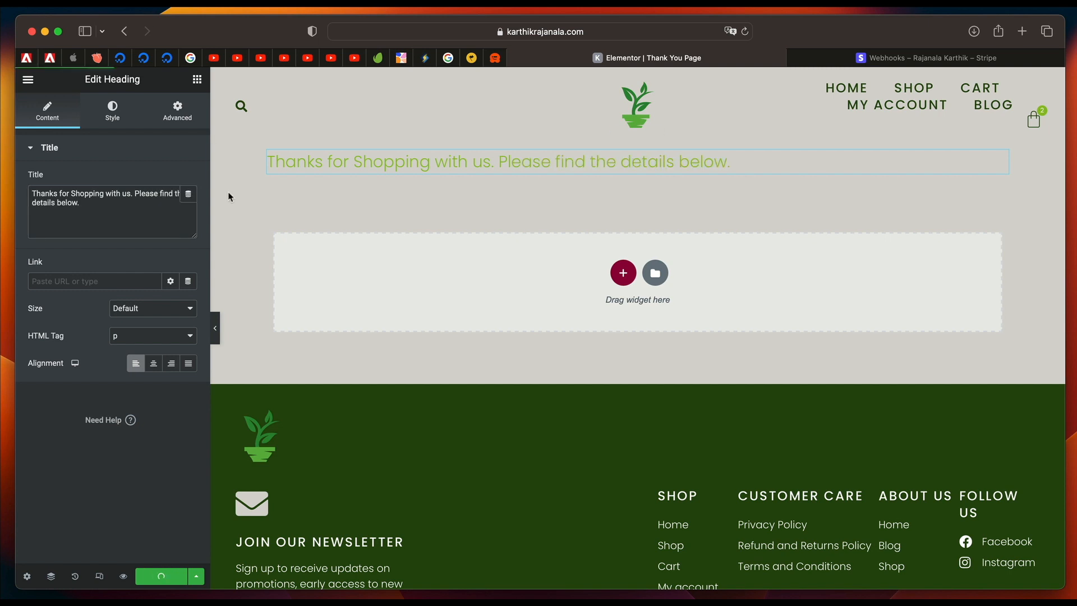
Add a Purchase Summary widget below the heading and look over its order preview and content options.
click(197, 83)
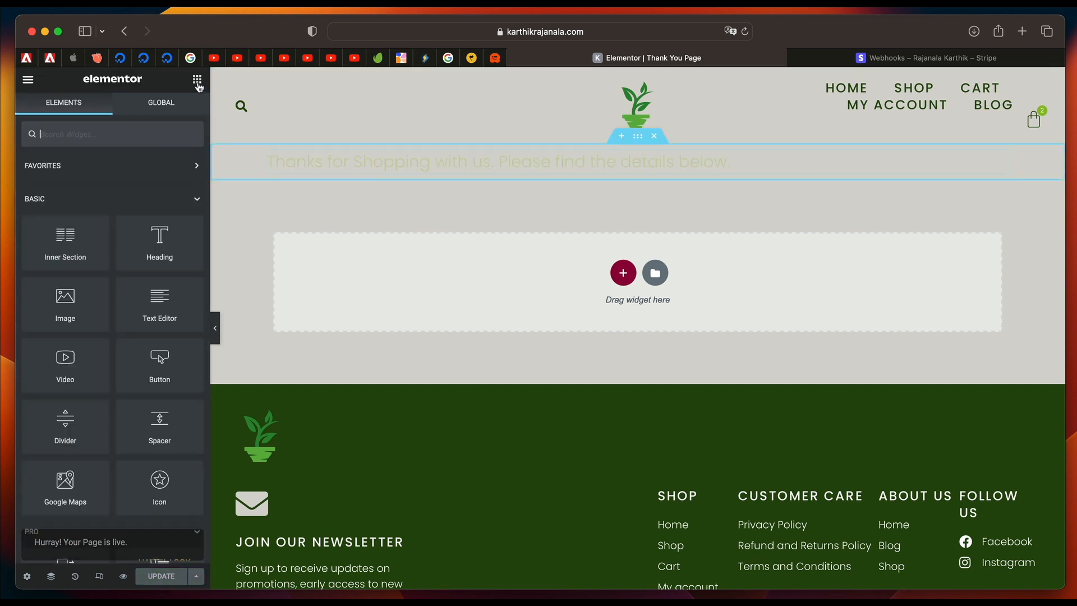
text(summ)
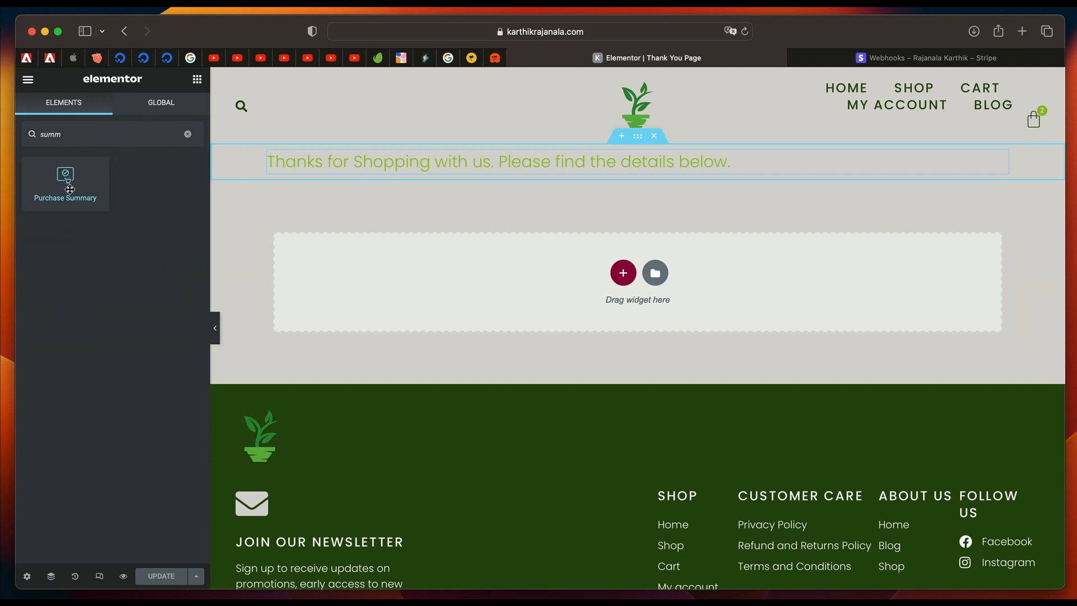
drag(68, 185, 504, 173)
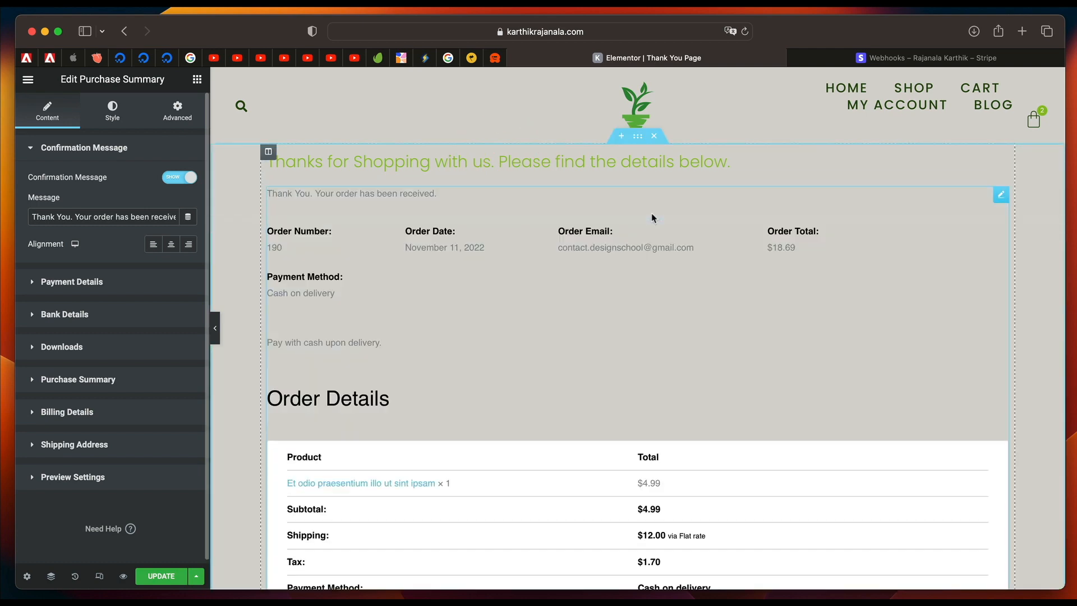
scroll(425, 400, down, 5)
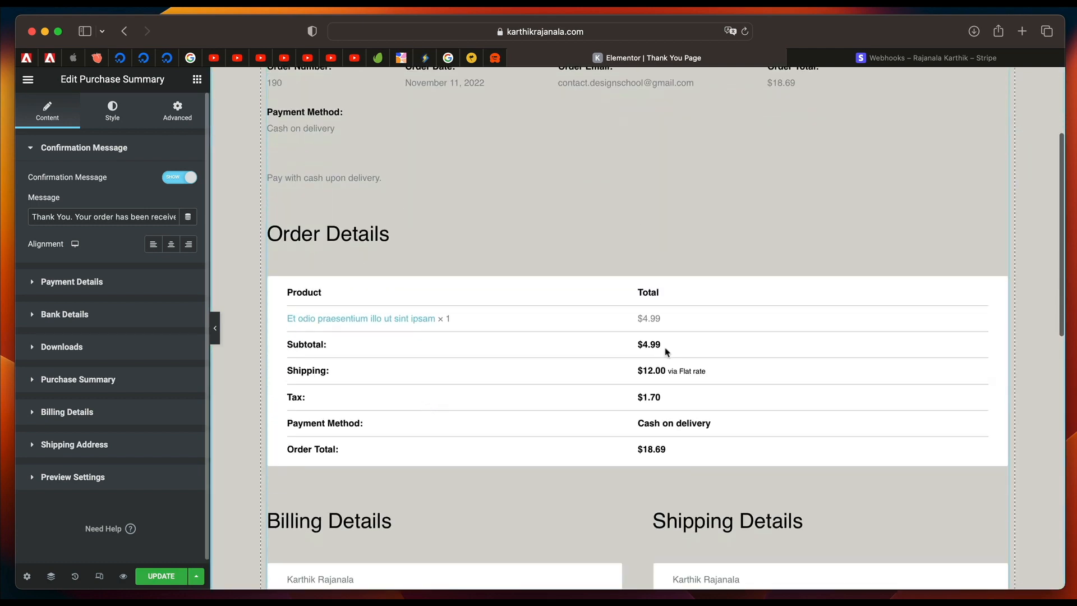
scroll(534, 428, down, 7)
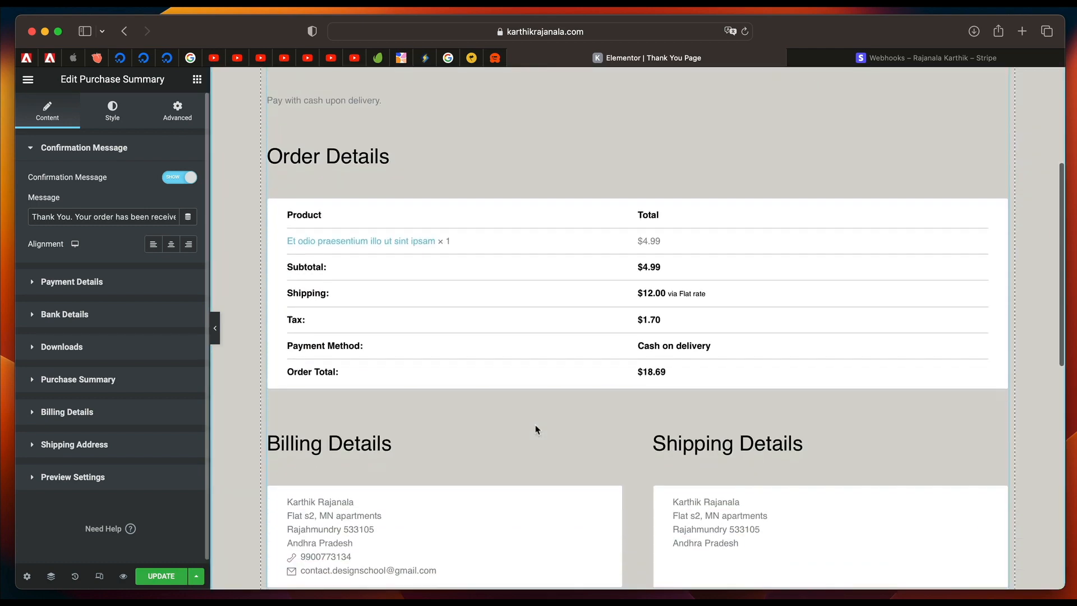
scroll(533, 428, up, 12)
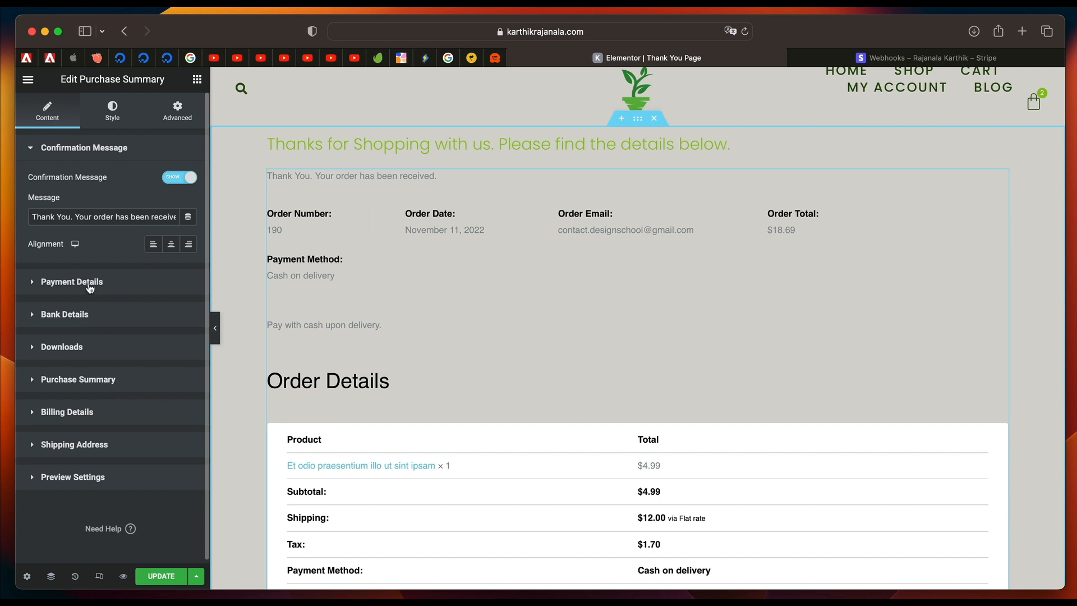
click(89, 283)
click(97, 184)
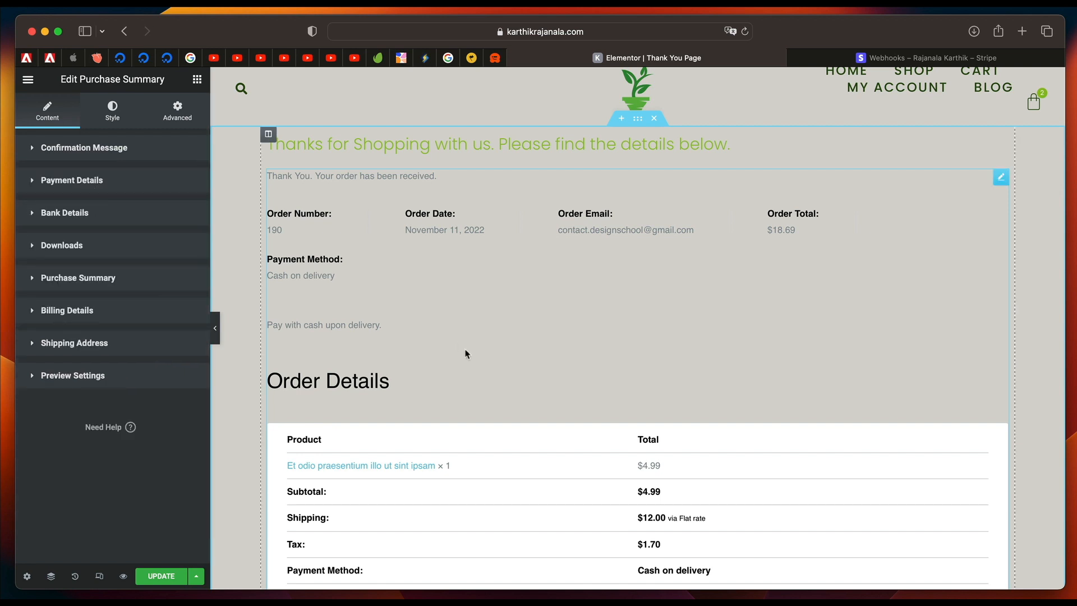
Set the background of the Purchase Summary sections to the Accent global color and their border color to black.
click(112, 112)
click(171, 182)
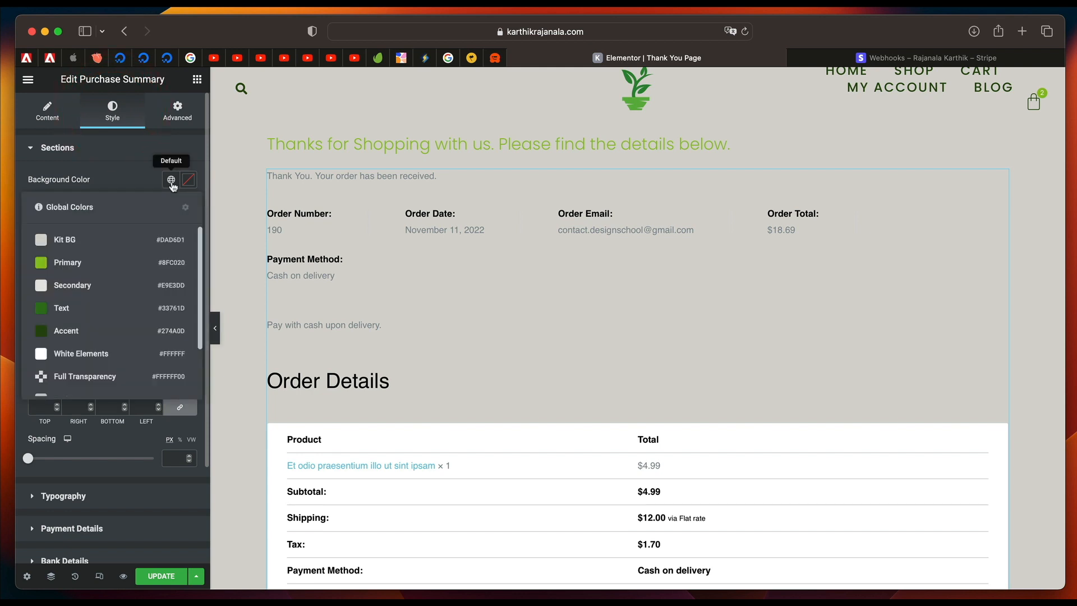
click(107, 264)
scroll(381, 382, down, 3)
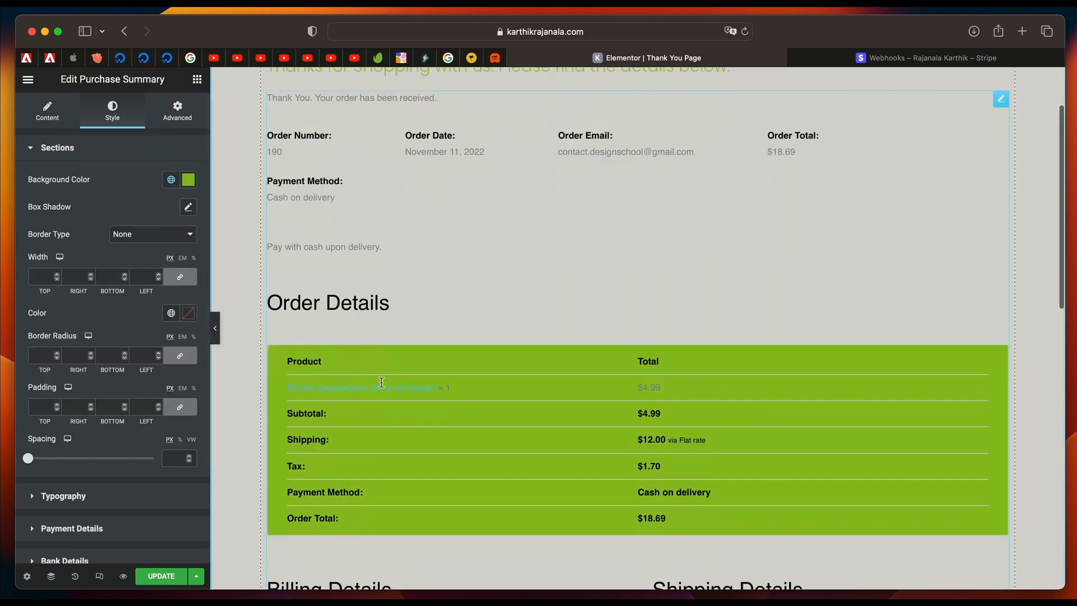
scroll(381, 383, down, 5)
click(171, 180)
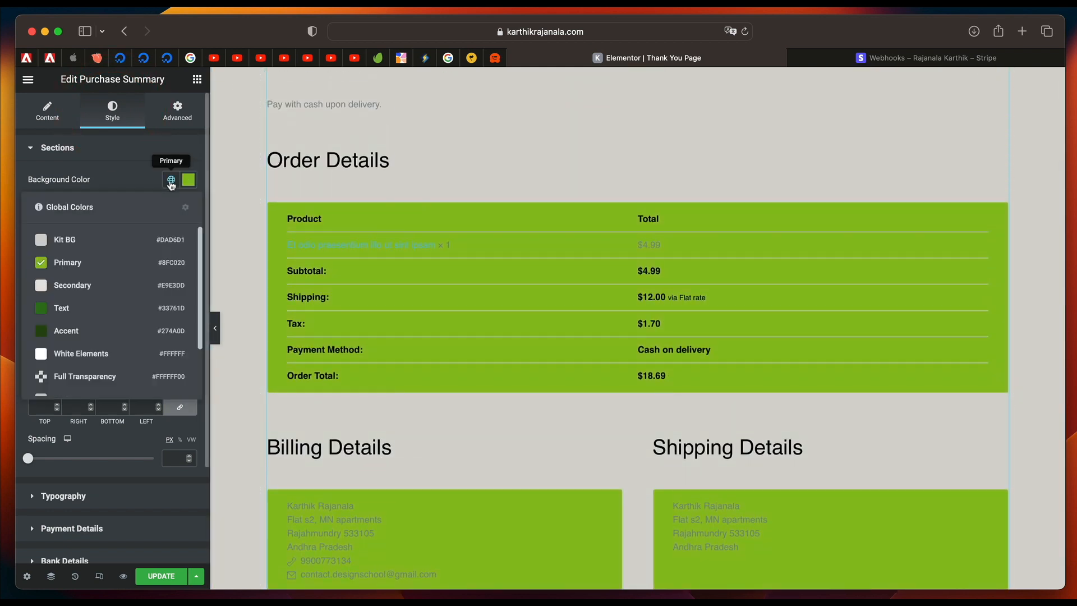
click(95, 330)
Set the confirmation message's color to the Accent global color and its typography to the Body Text global font.
scroll(83, 375, down, 3)
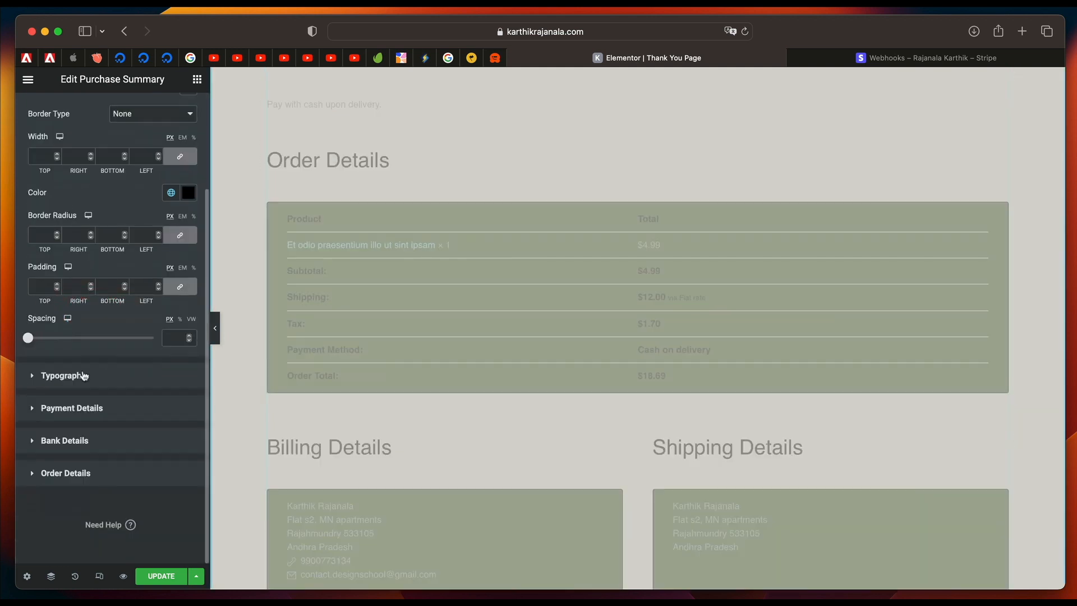
click(83, 375)
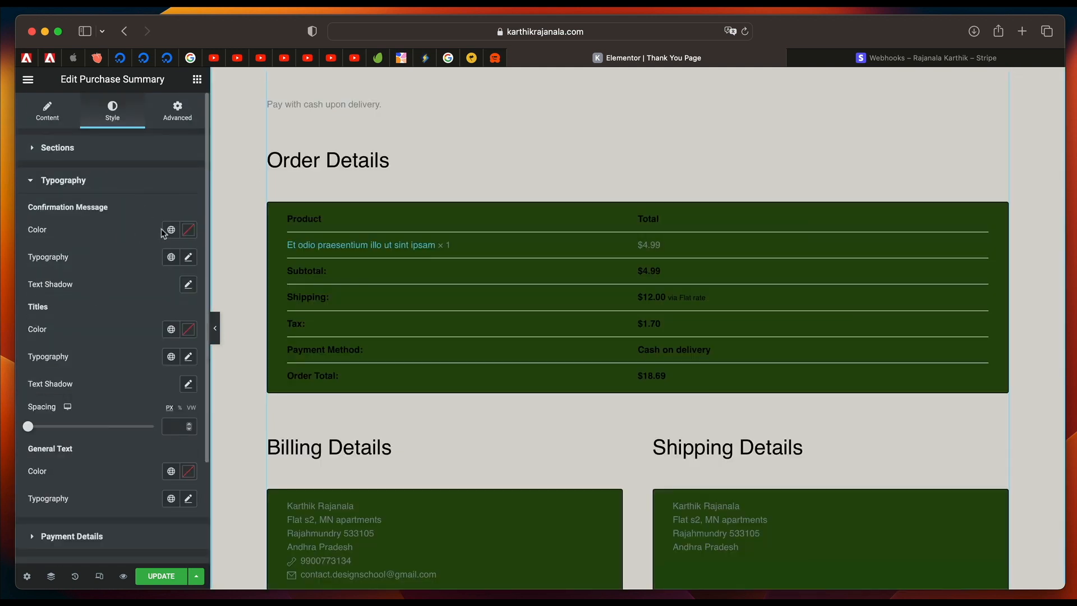
click(170, 231)
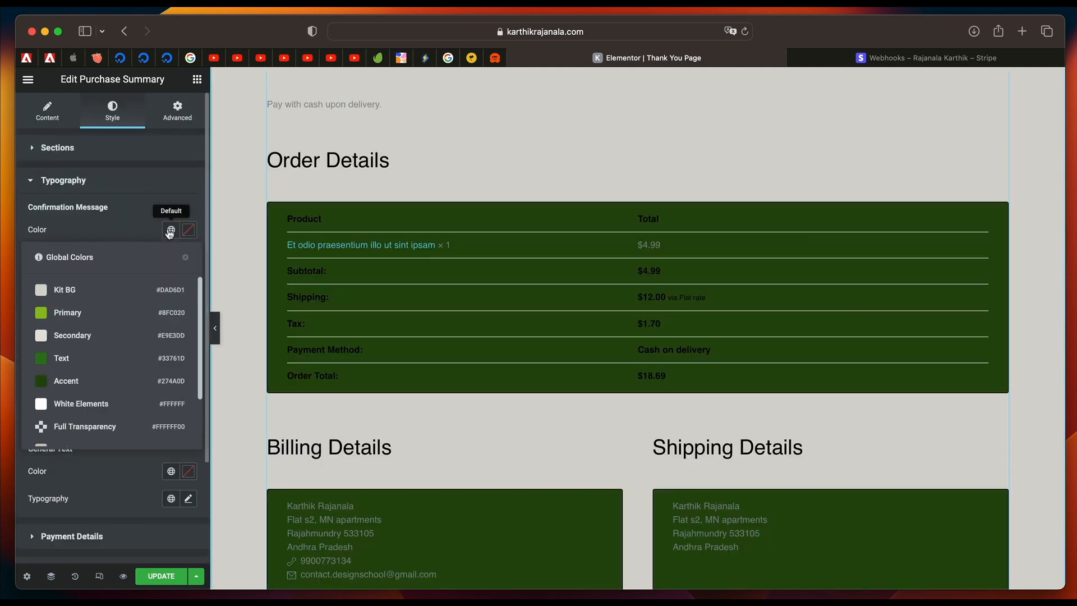
click(103, 409)
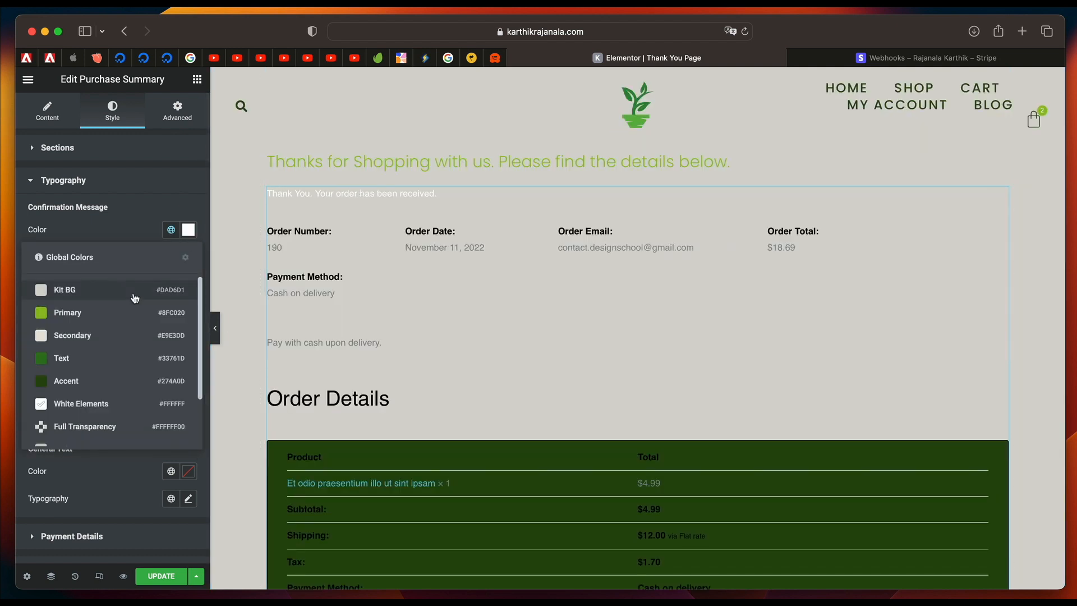
click(93, 386)
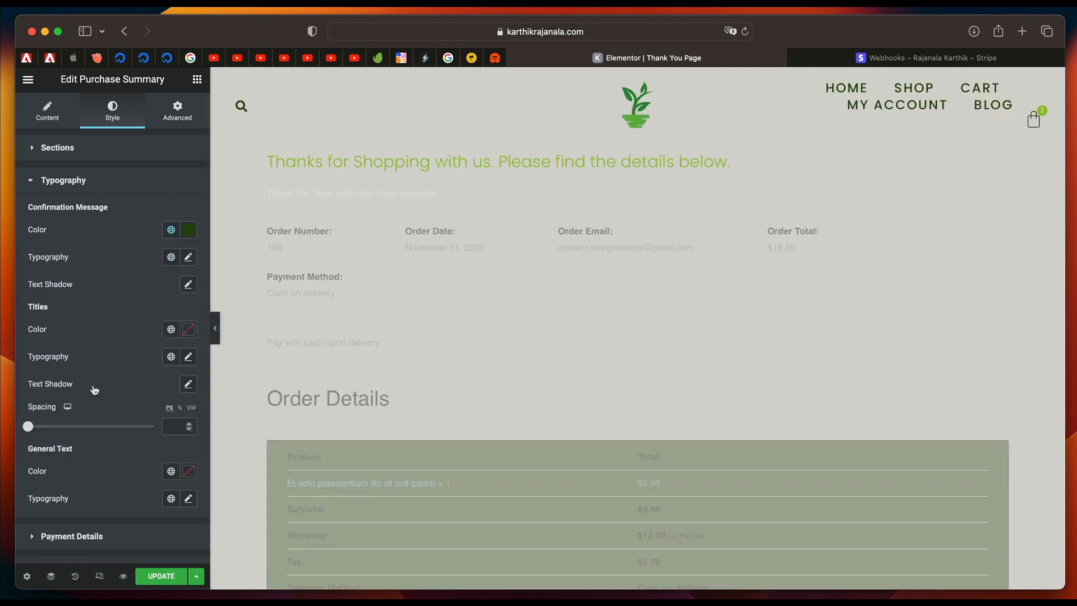
scroll(100, 295, down, 2)
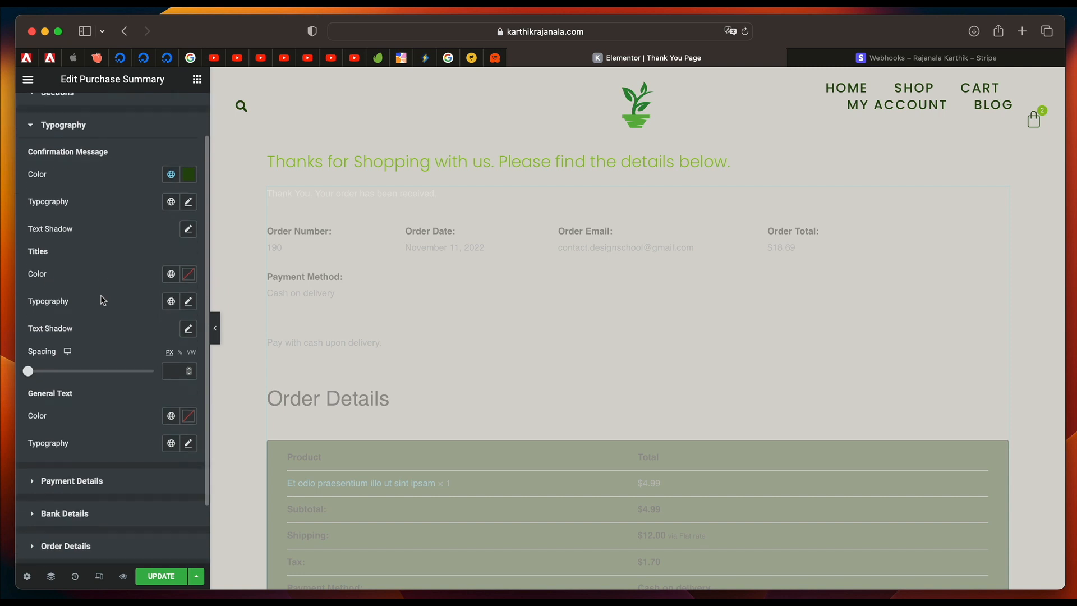
click(170, 201)
click(105, 340)
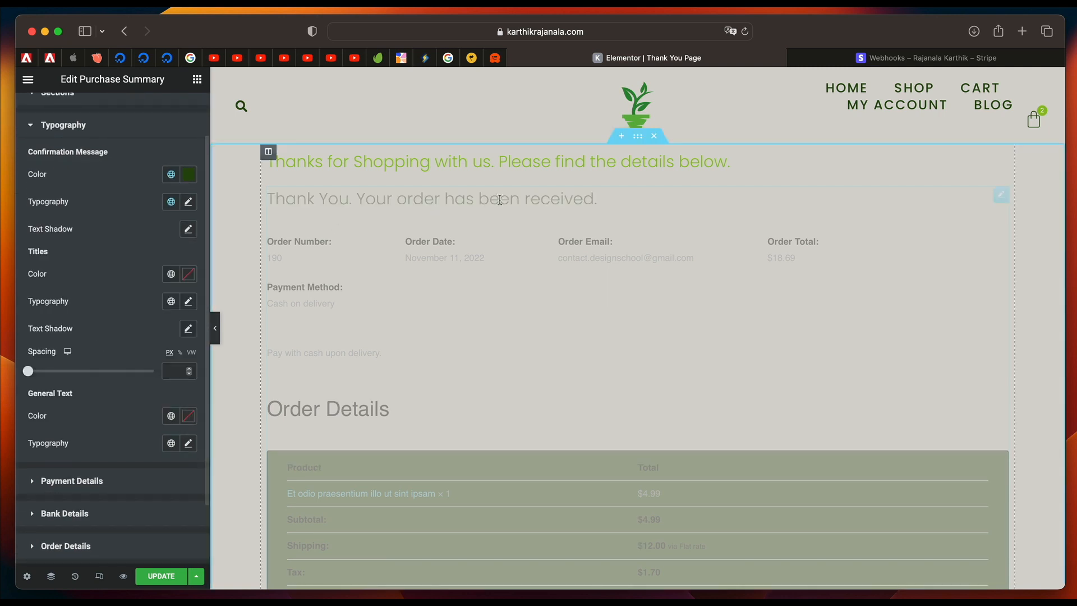
Set the Purchase Summary titles' color to the Accent global color and check the order, billing and shipping headings.
scroll(104, 333, down, 2)
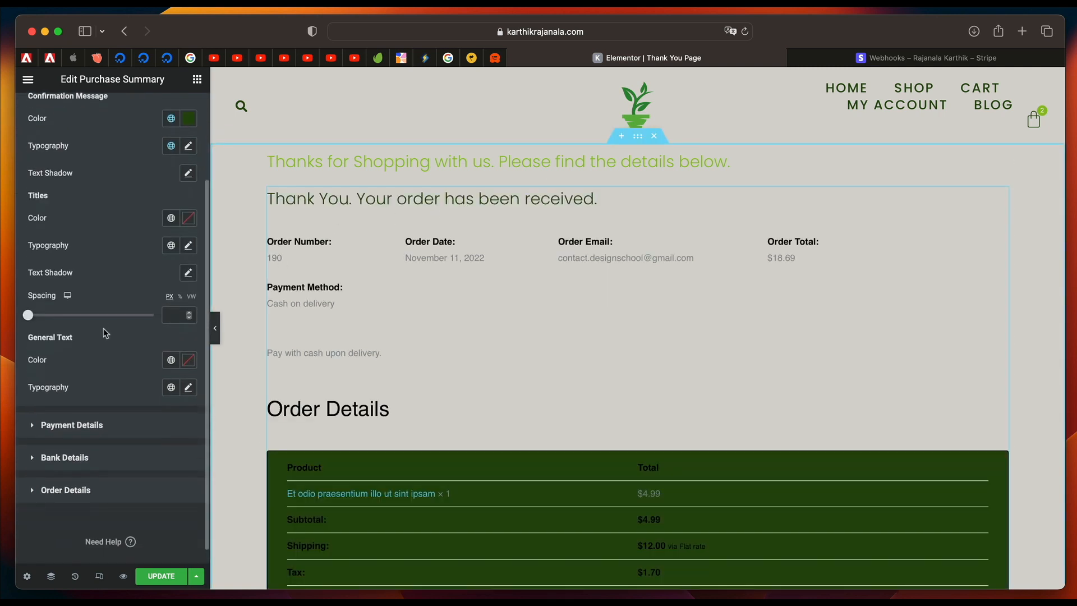
click(170, 218)
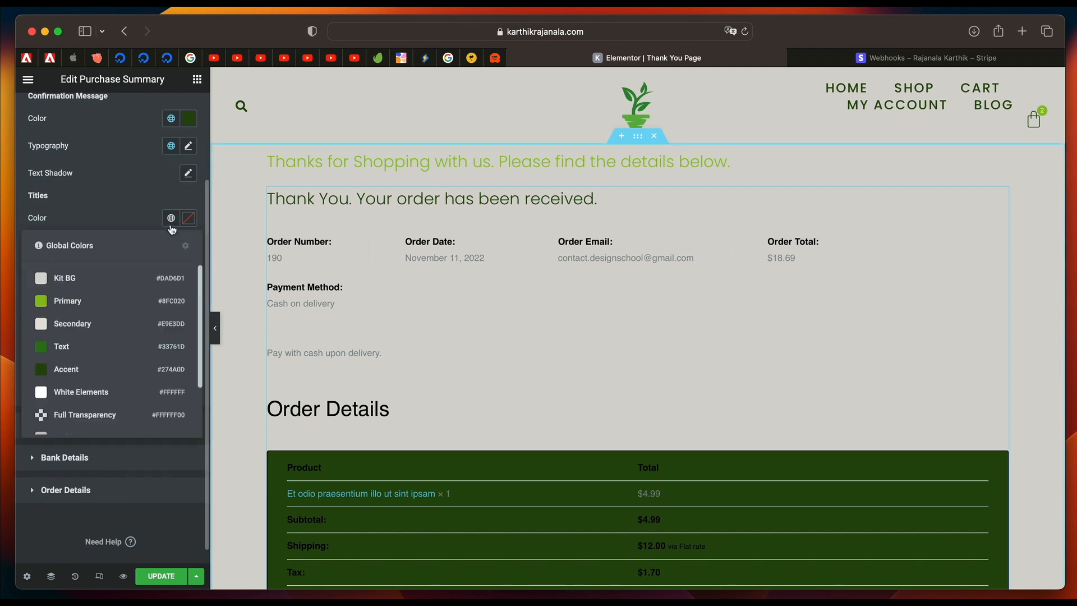
click(95, 368)
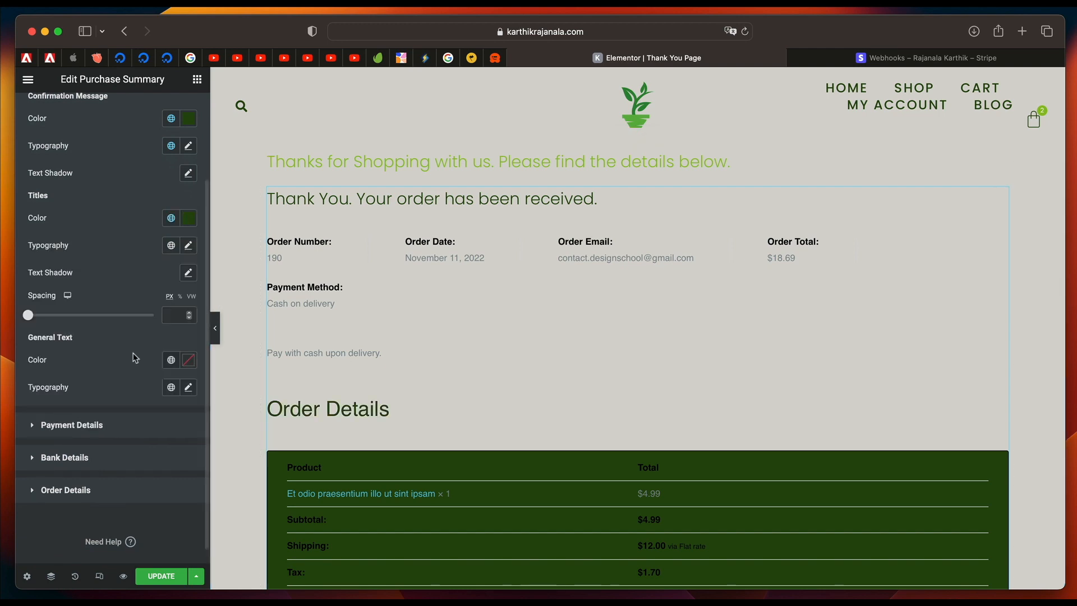
scroll(496, 362, down, 5)
scroll(495, 362, down, 3)
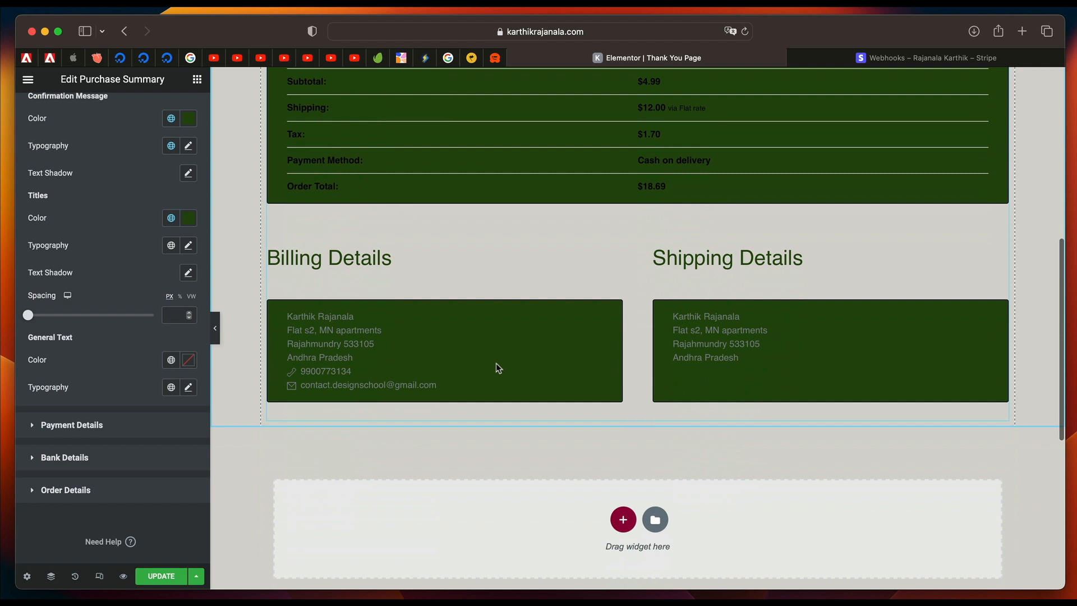
scroll(496, 362, up, 5)
click(350, 248)
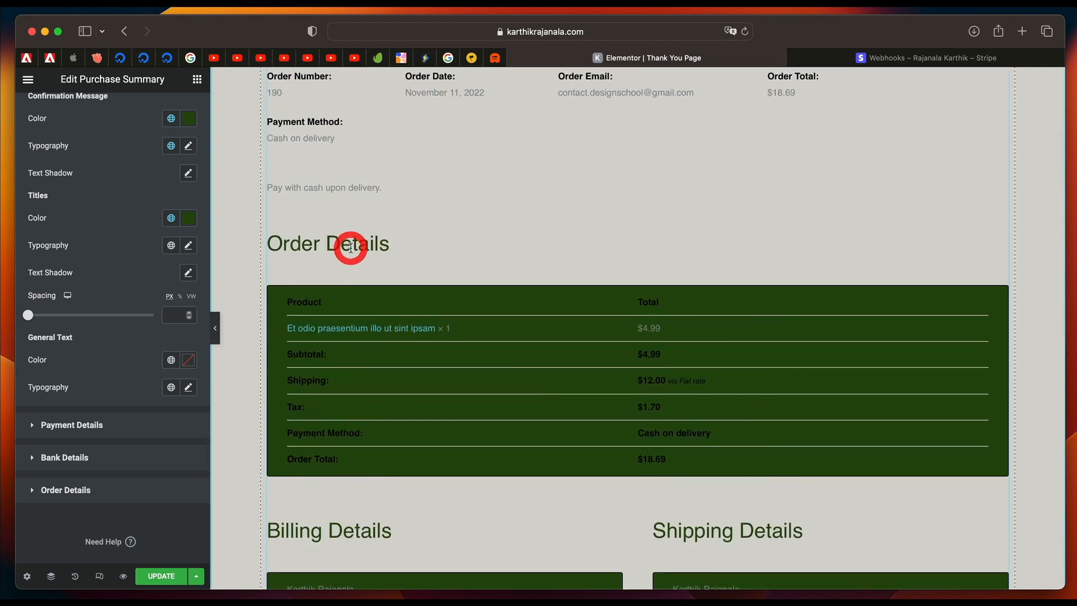
scroll(372, 465, down, 2)
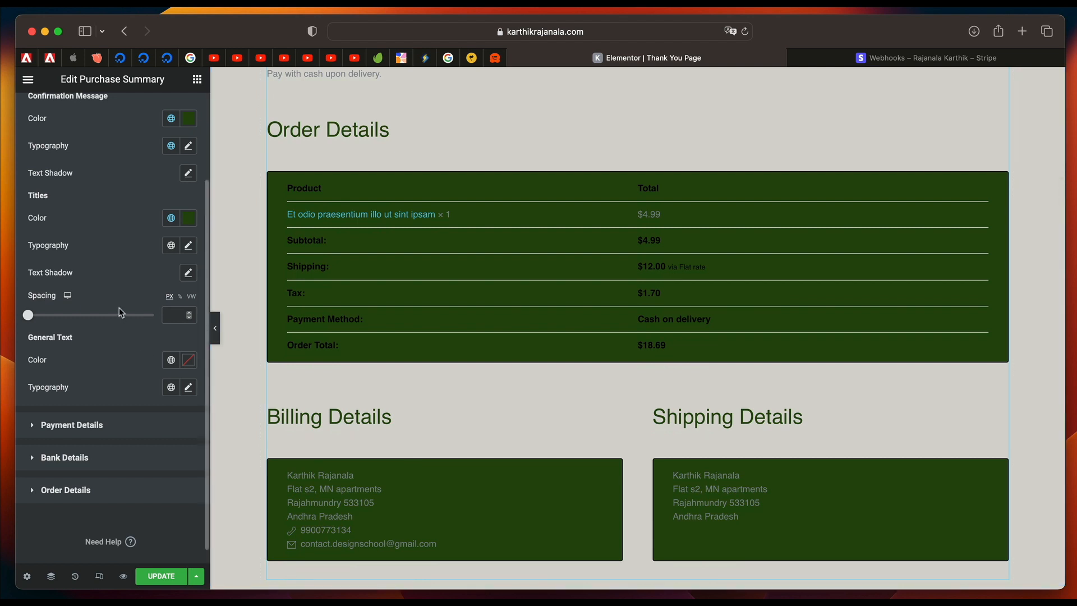
Try the Txt Color global color on the Purchase Summary's general text.
click(171, 360)
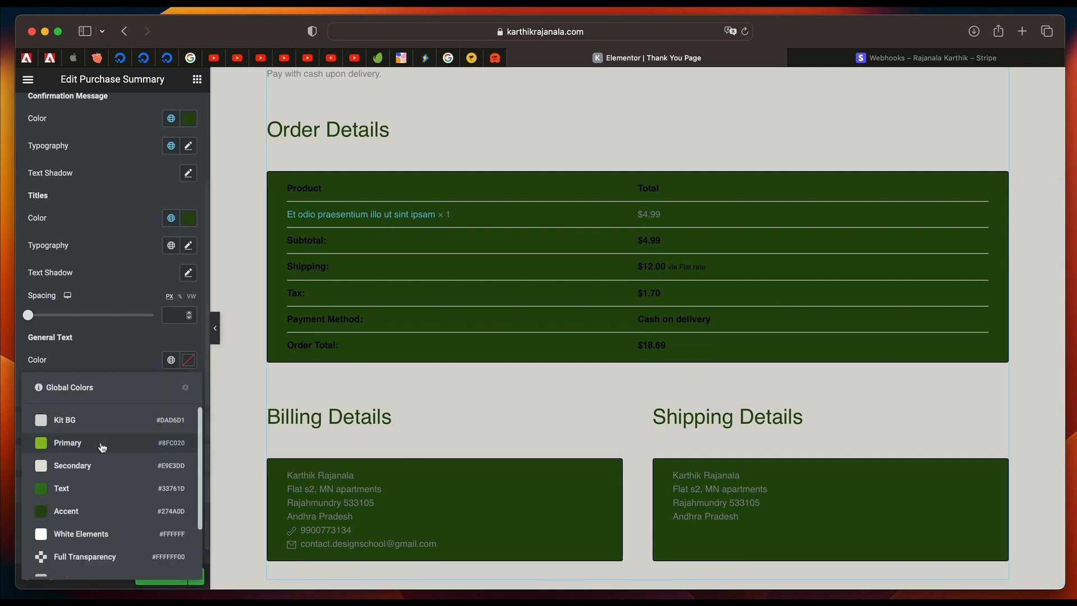
scroll(107, 533, down, 3)
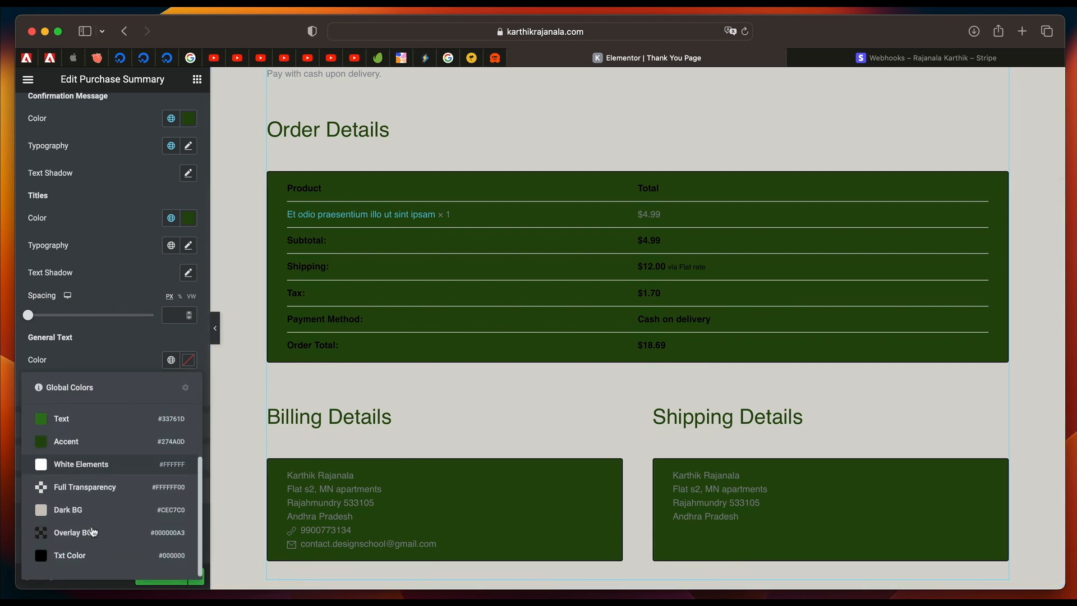
click(77, 560)
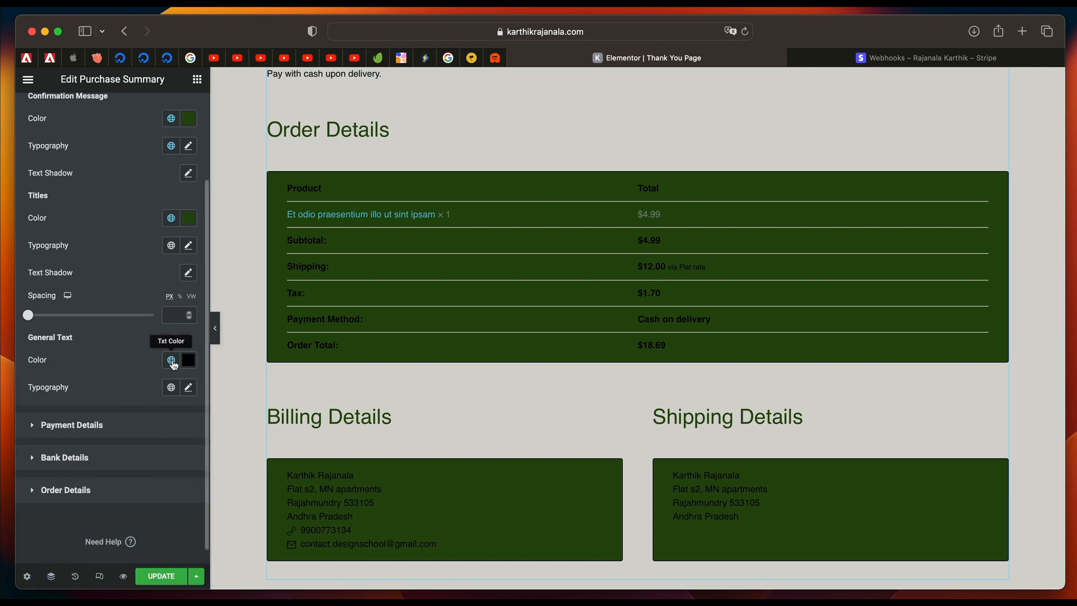
Set the general text to the White Elements global color with an uppercase Poppins global font resized to 15 px.
click(171, 360)
click(93, 531)
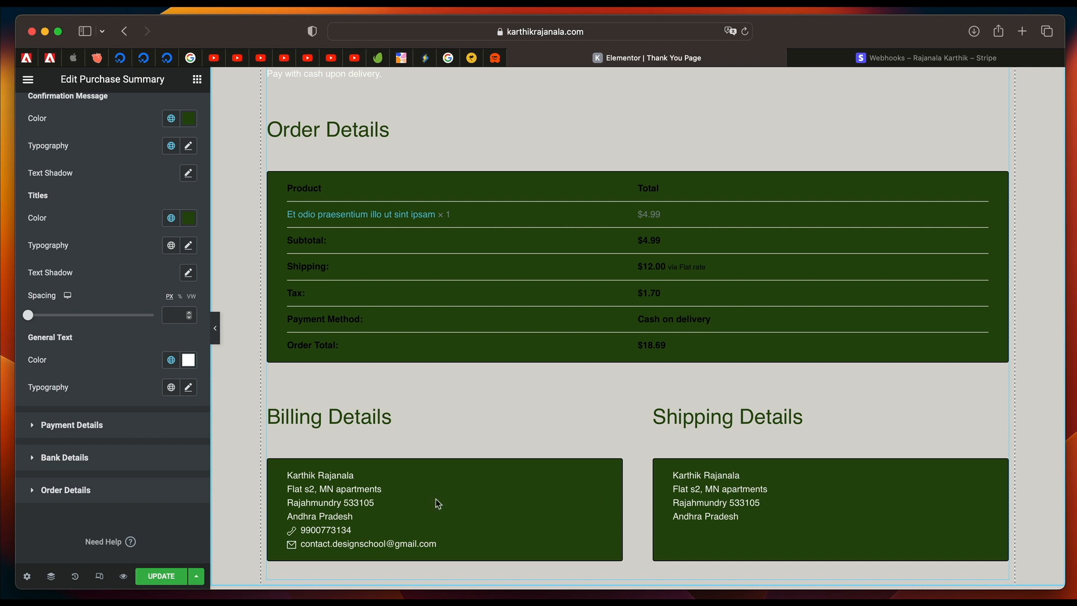
click(171, 387)
click(99, 352)
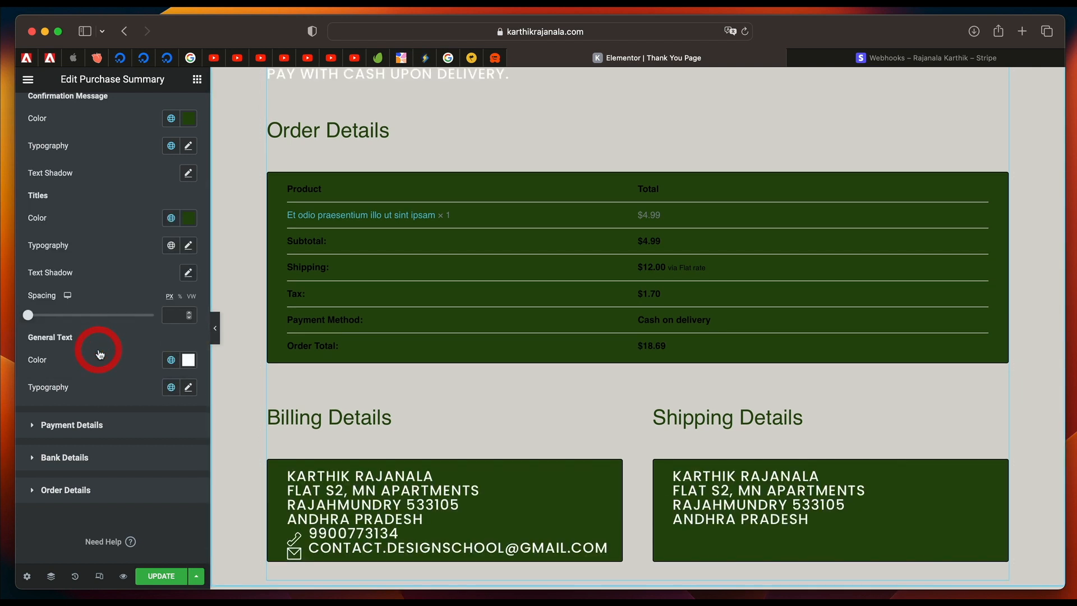
click(189, 389)
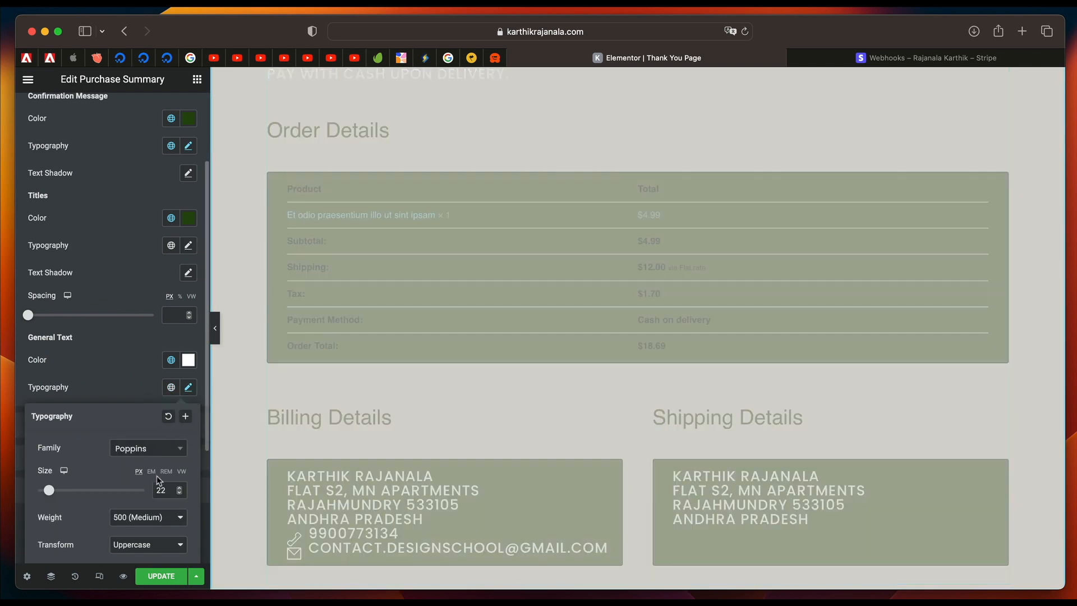
text(15)
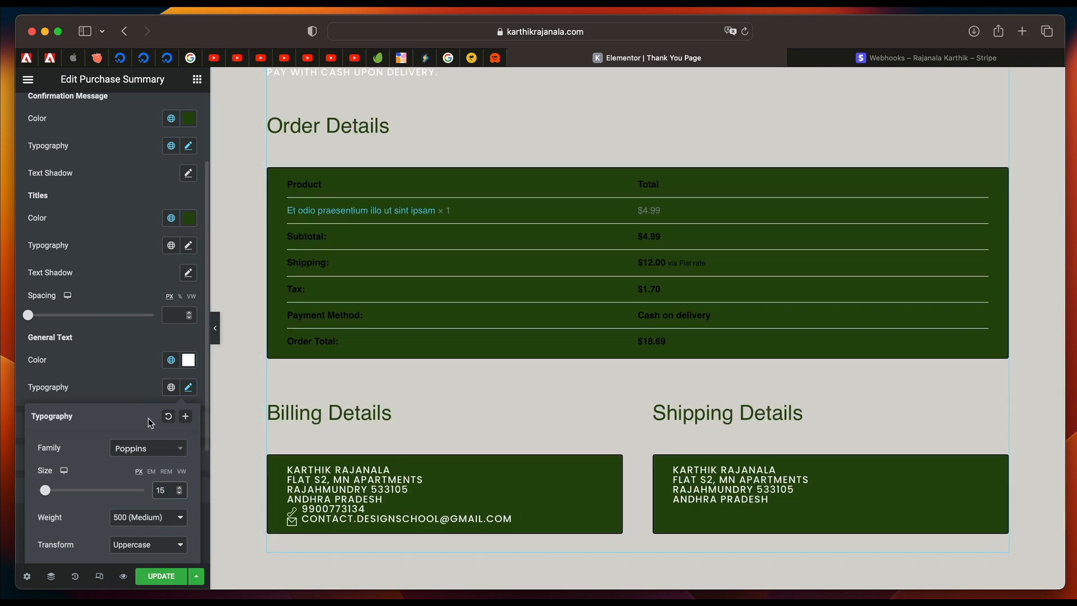
click(132, 370)
Set the Payment Details titles' color to the Text global color and their typography to the Accent Text 2 global font.
click(94, 424)
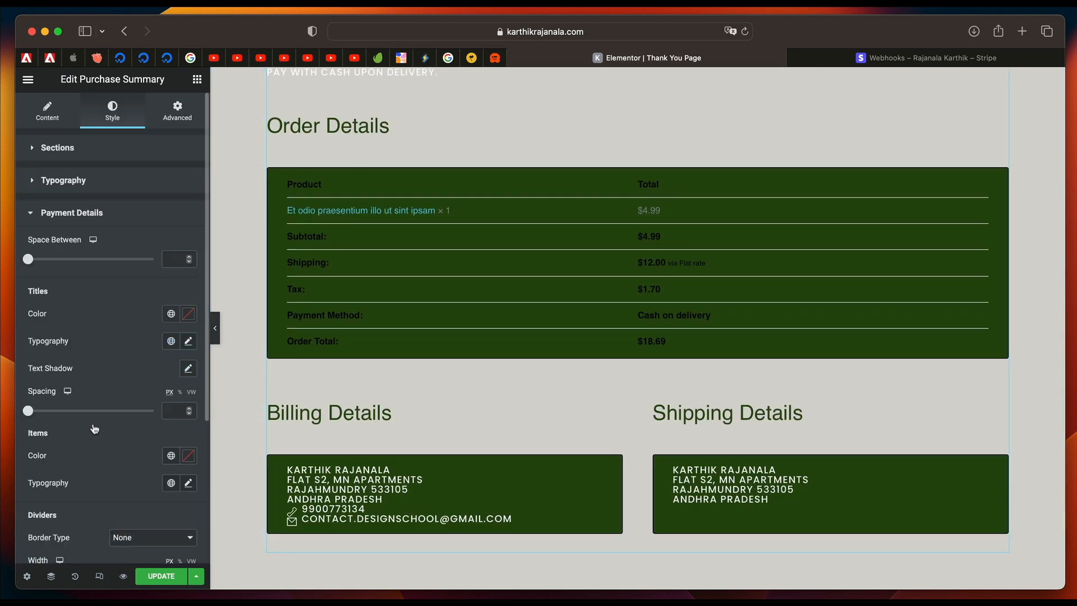
scroll(433, 341, up, 5)
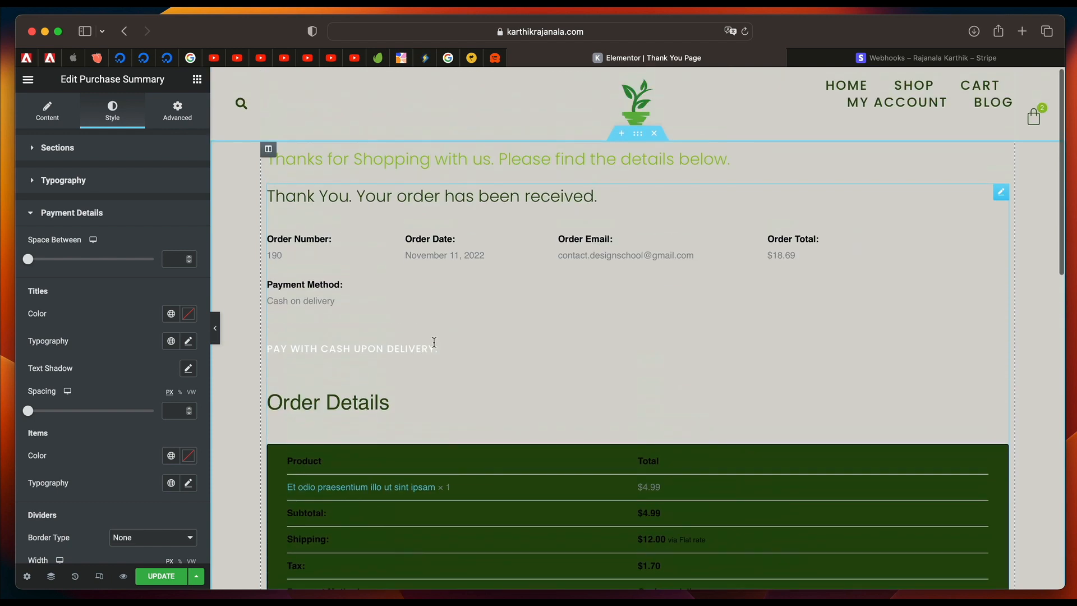
scroll(128, 294, down, 2)
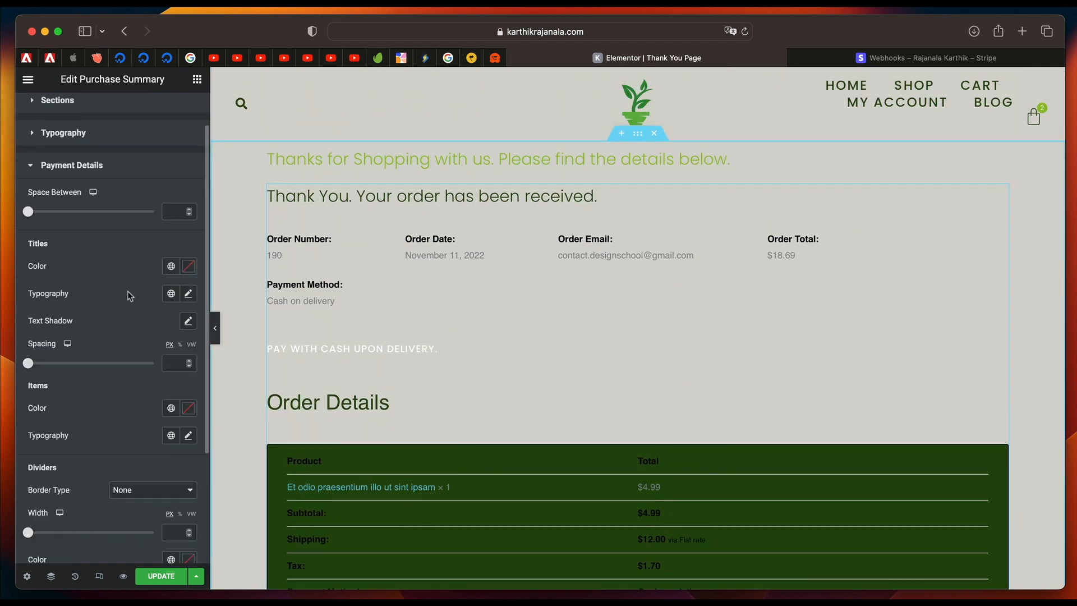
click(170, 268)
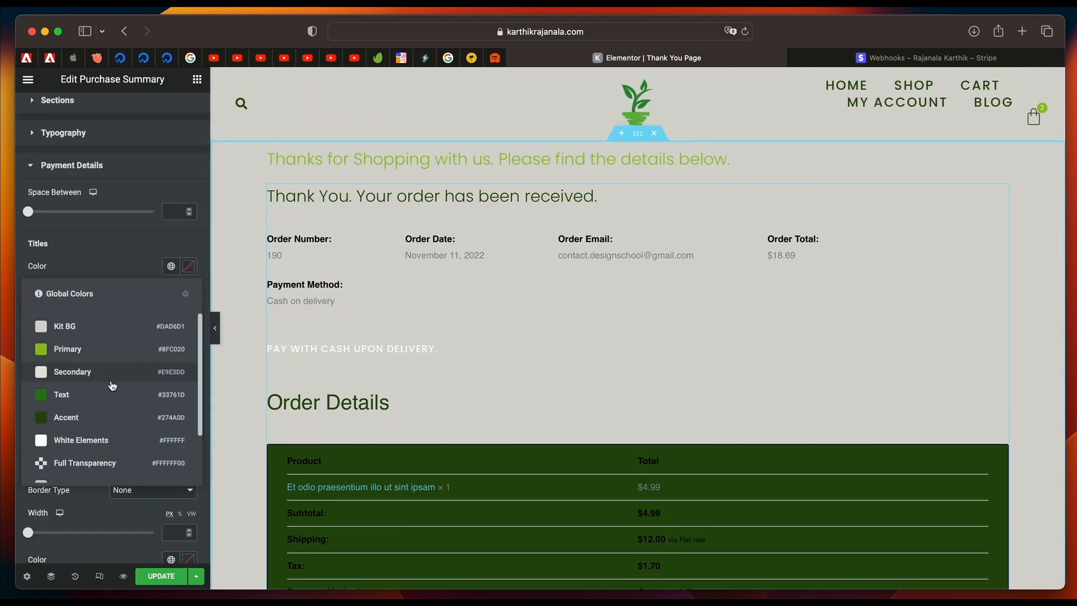
click(108, 402)
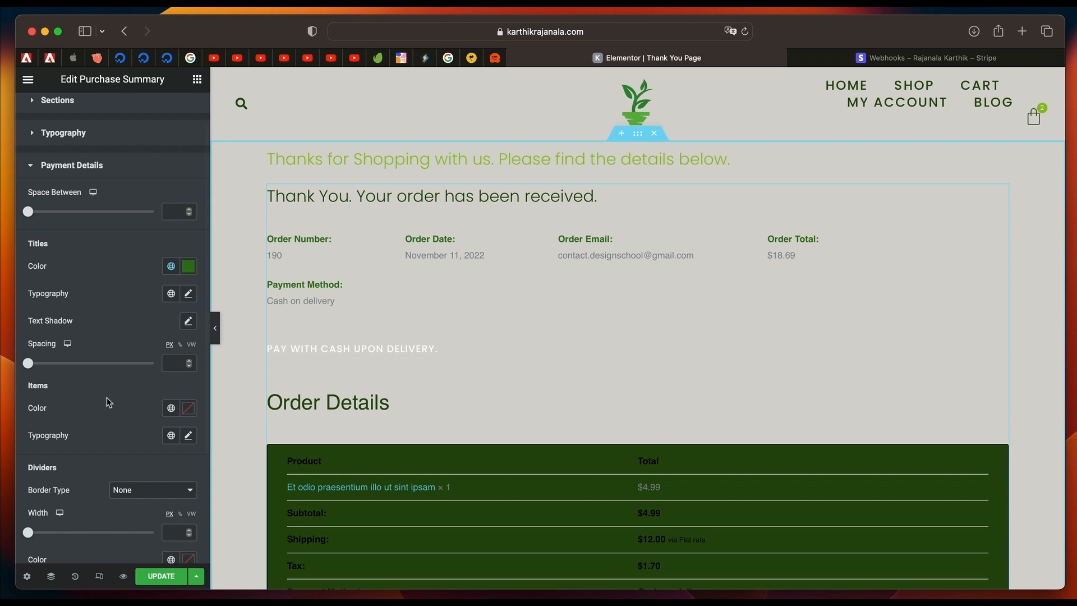
click(171, 294)
click(102, 486)
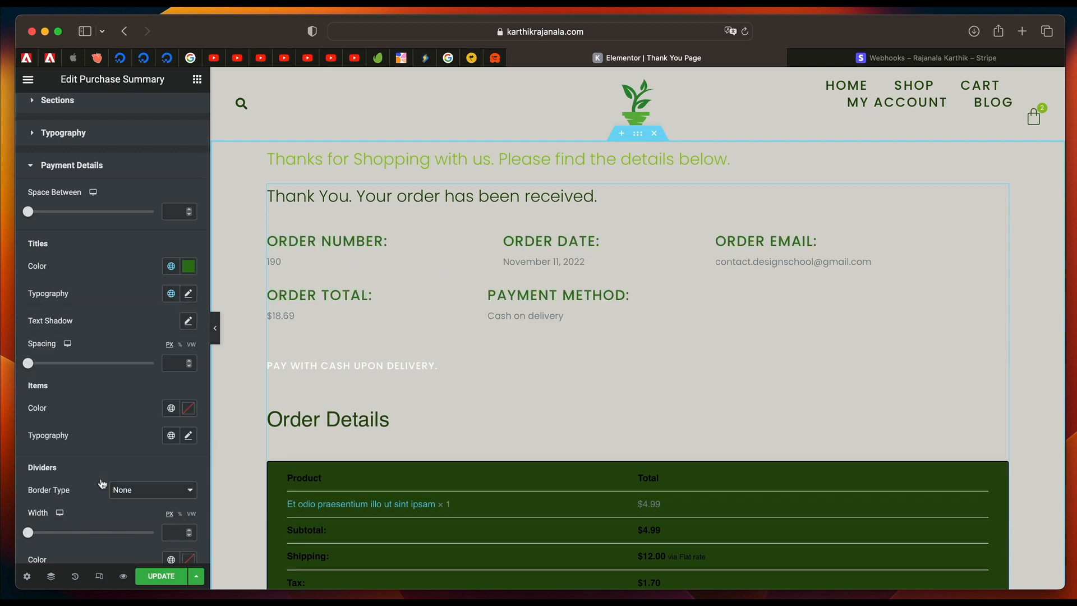
Set the Payment Details items' color to the Text global color and their typography to the Accent Text 2 global font.
scroll(104, 367, down, 2)
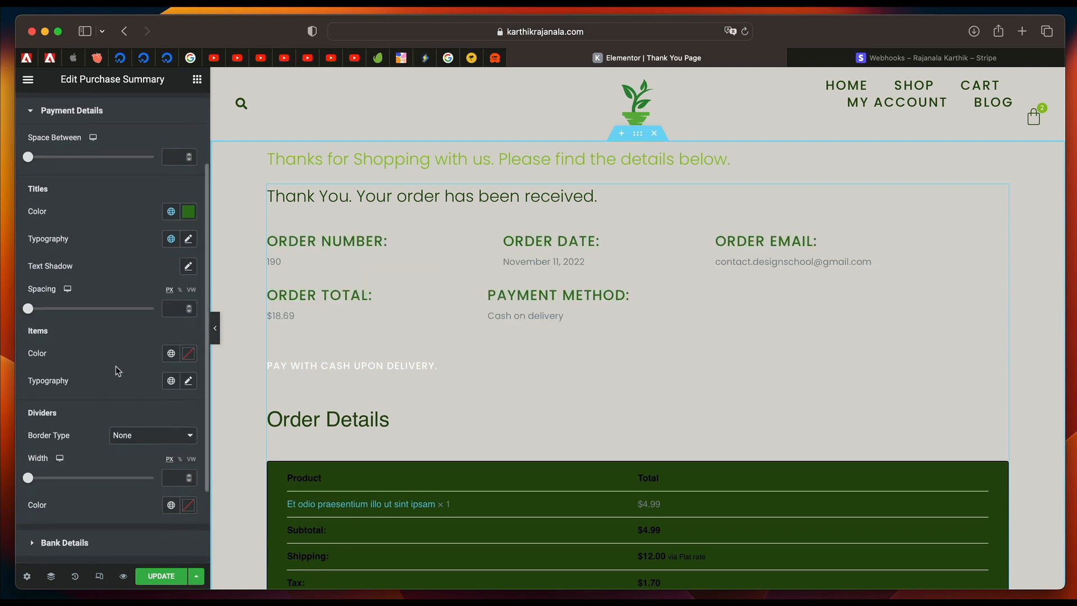
click(171, 353)
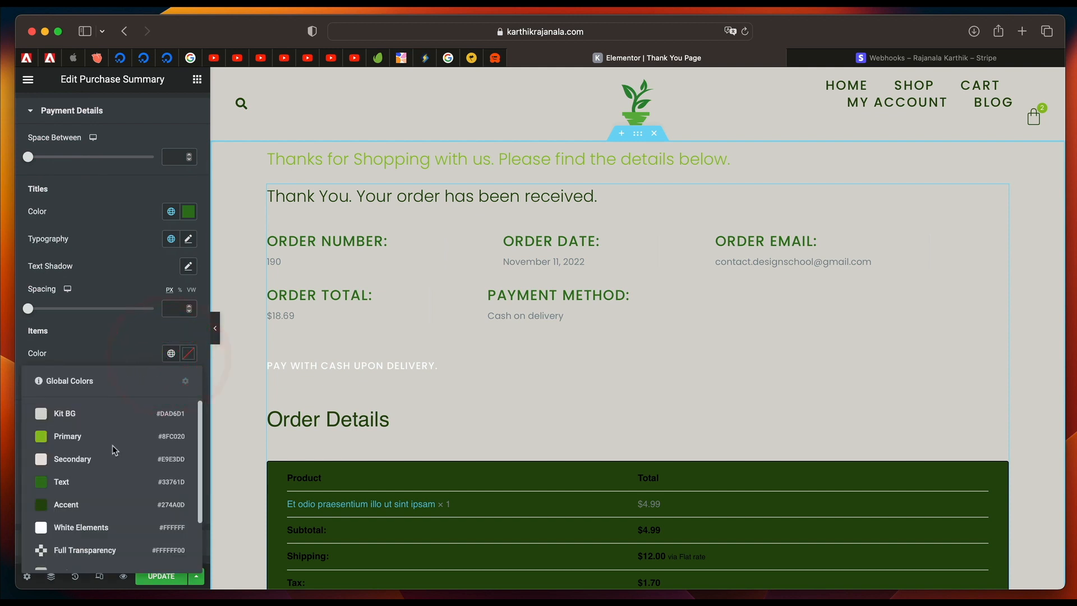
click(102, 487)
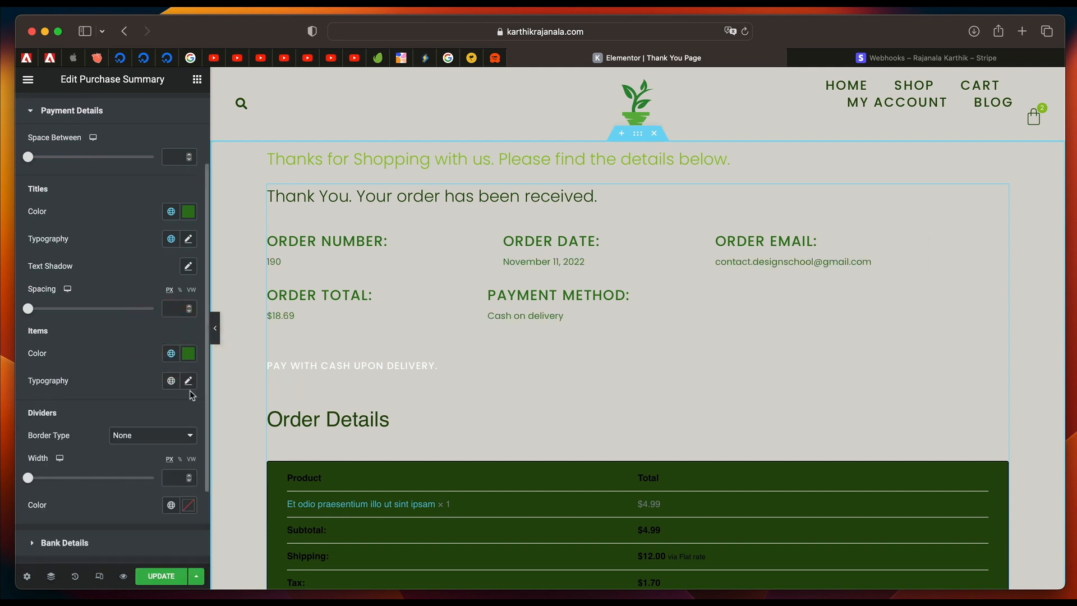
click(171, 380)
click(121, 353)
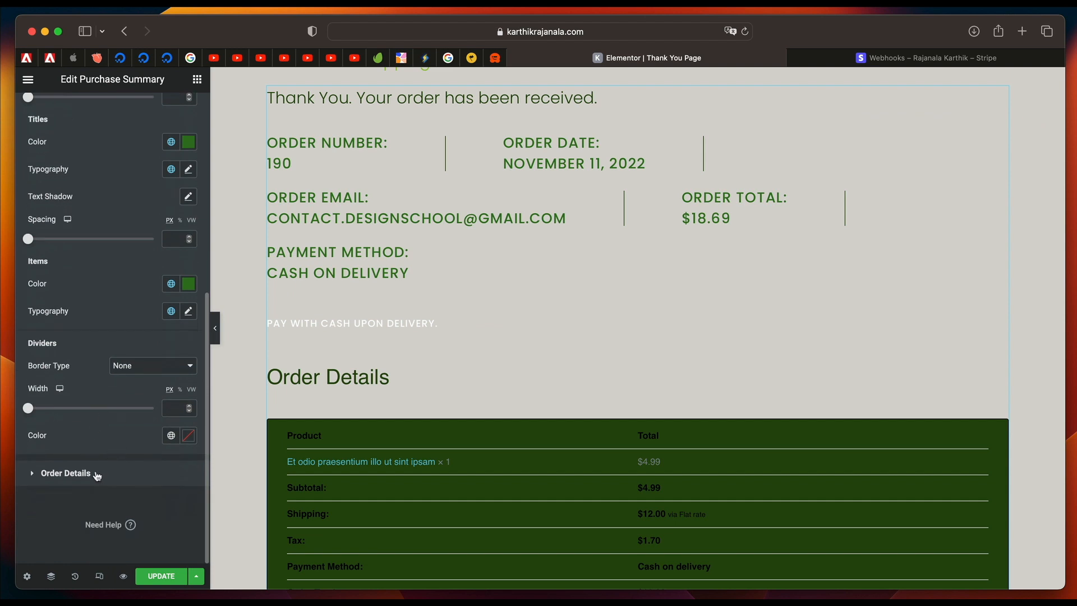
Set the color of the Order Details titles and totals to the White Elements global color.
click(97, 474)
scroll(392, 415, down, 2)
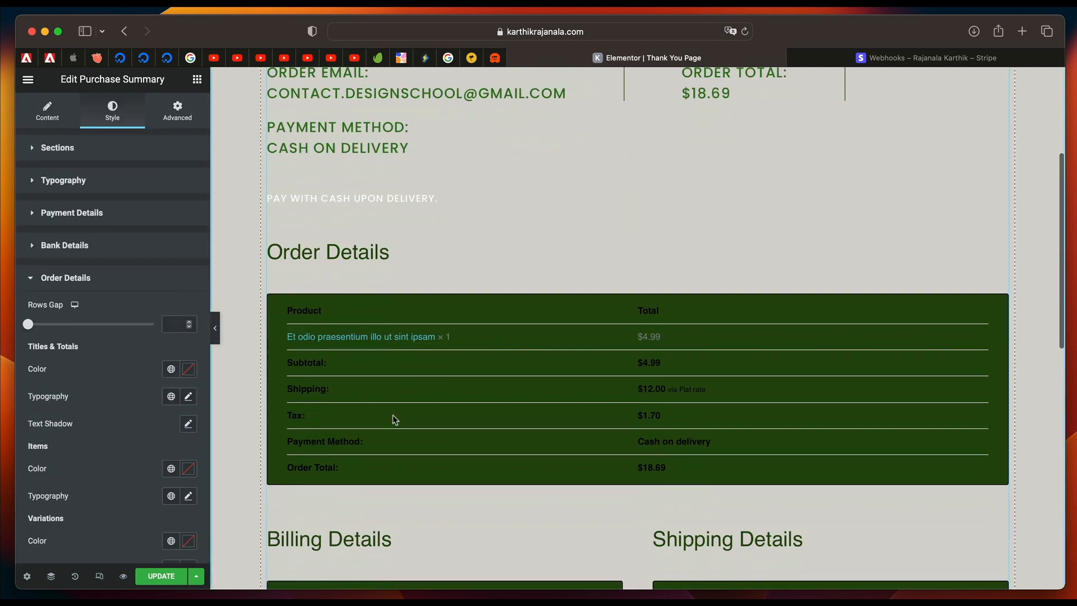
scroll(392, 415, down, 2)
scroll(97, 392, down, 3)
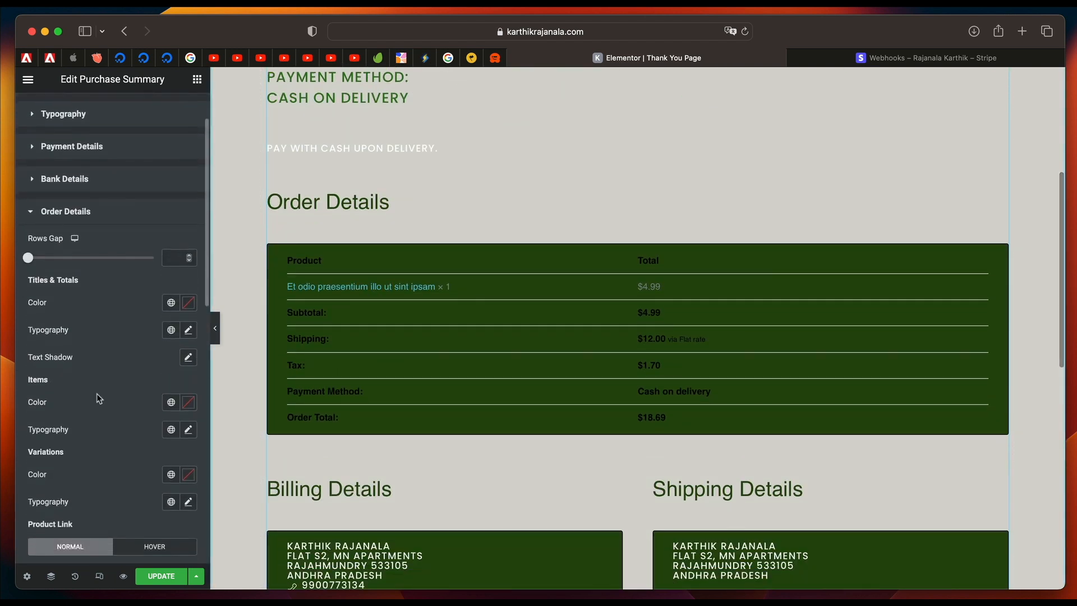
click(171, 303)
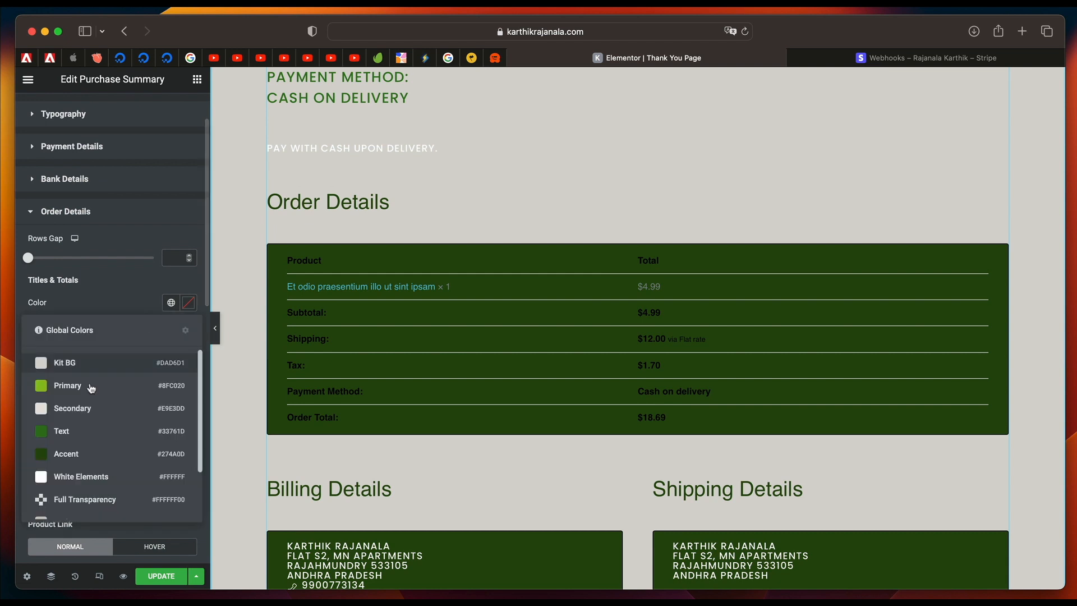
click(84, 483)
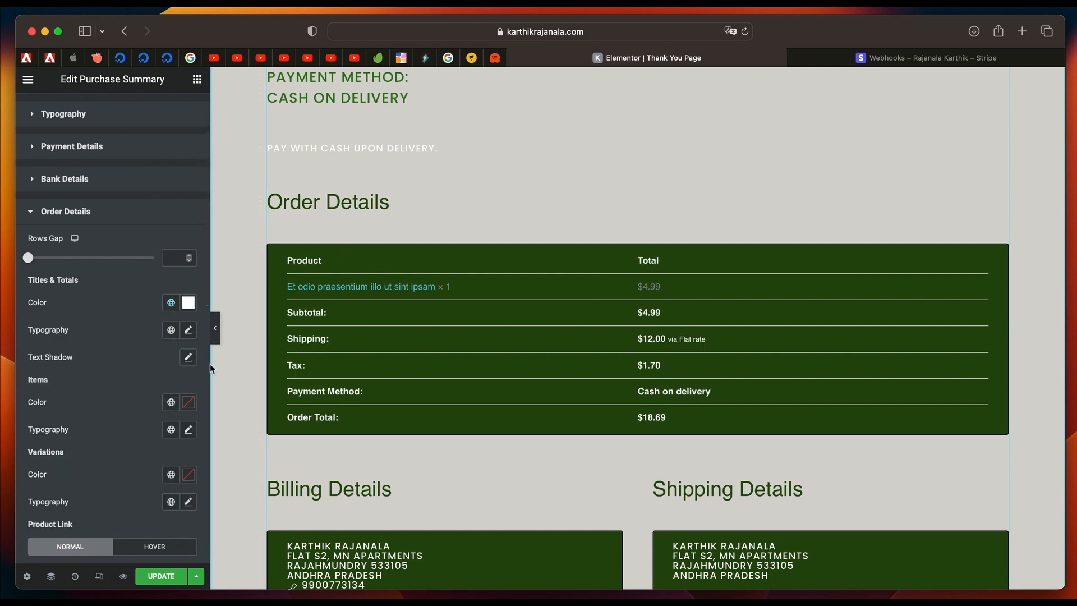
Set the Order Details items to the Primary global color and the Accent Text 2 global font, and assign a global font to the variations.
scroll(112, 406, down, 2)
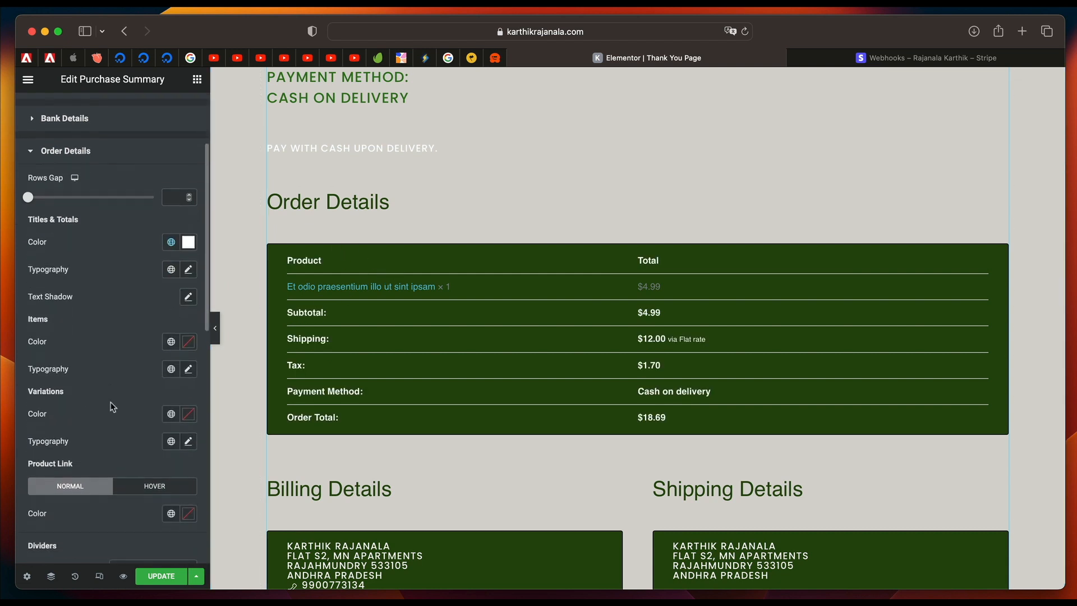
click(169, 343)
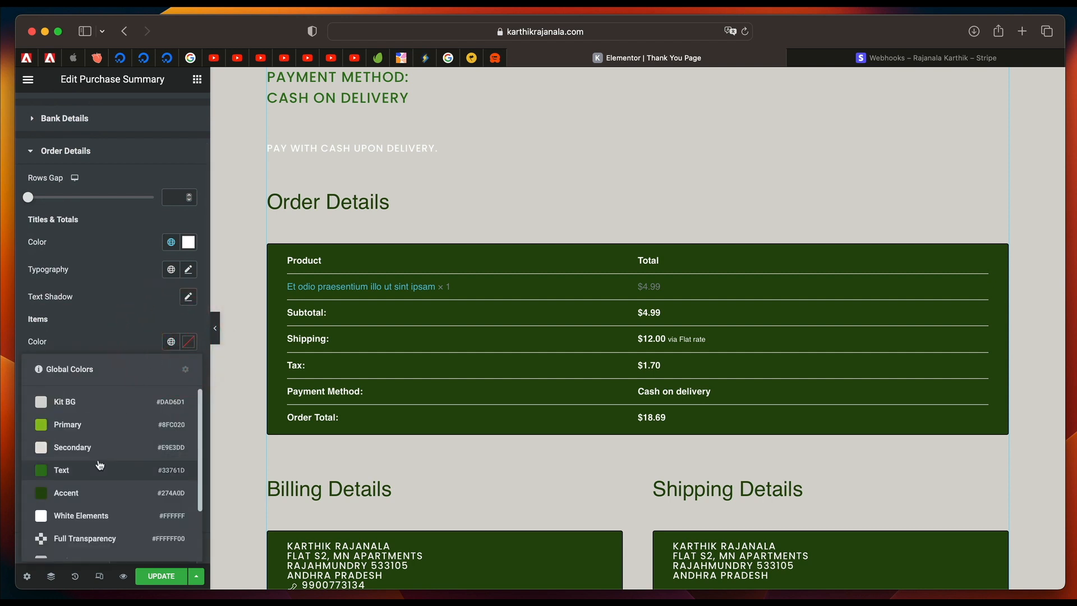
scroll(94, 458, down, 3)
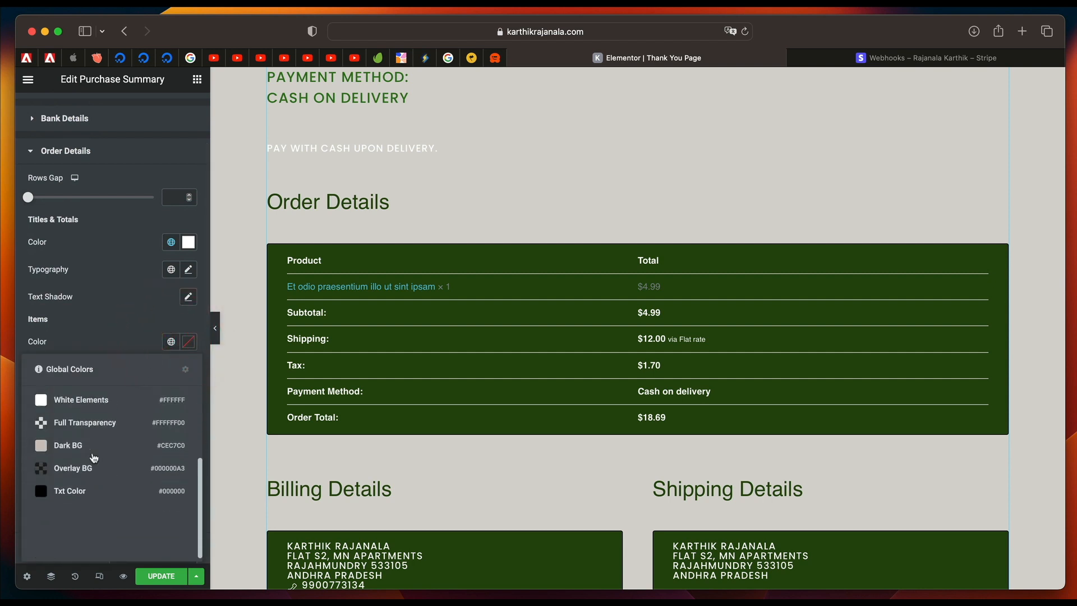
scroll(98, 438, up, 4)
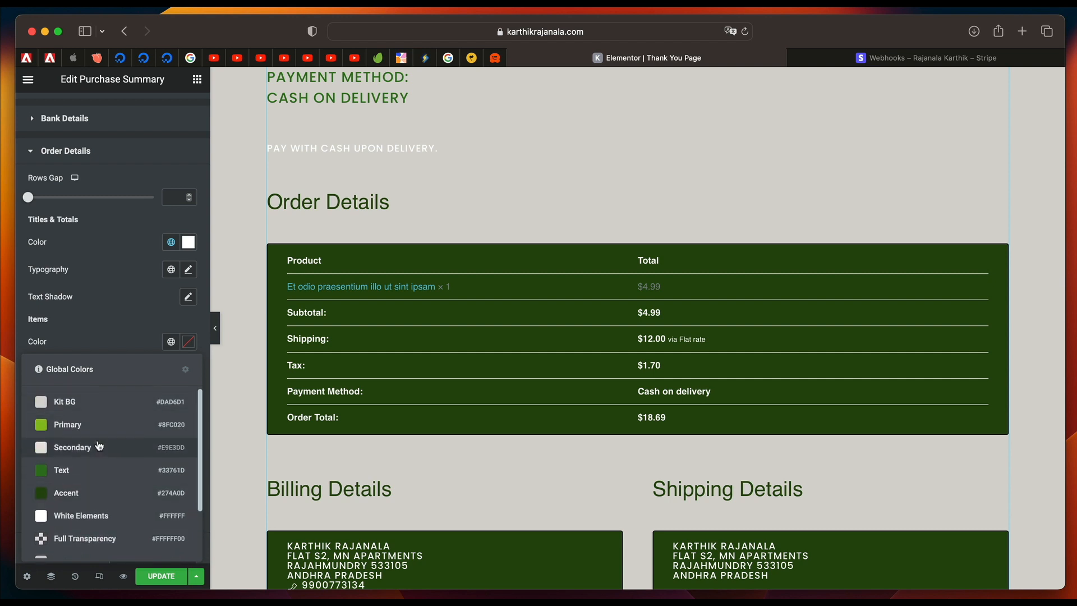
click(88, 424)
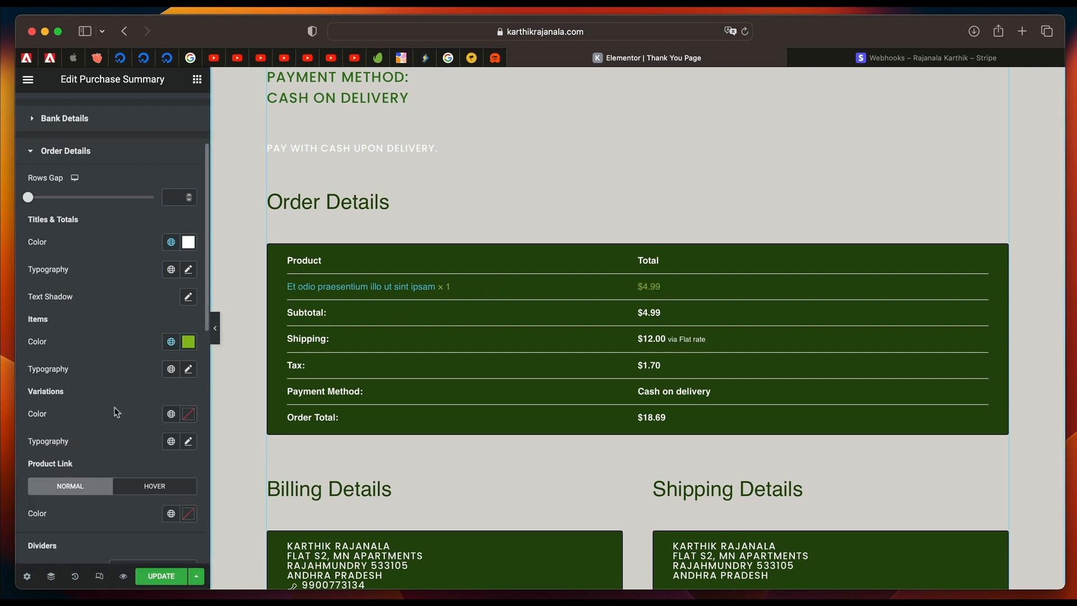
click(171, 372)
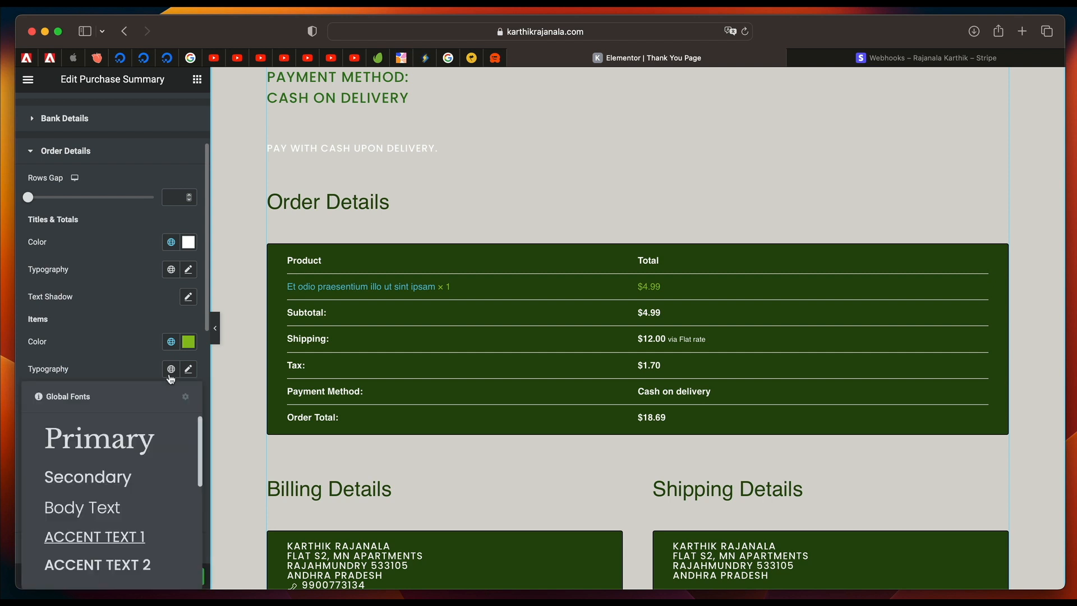
click(109, 563)
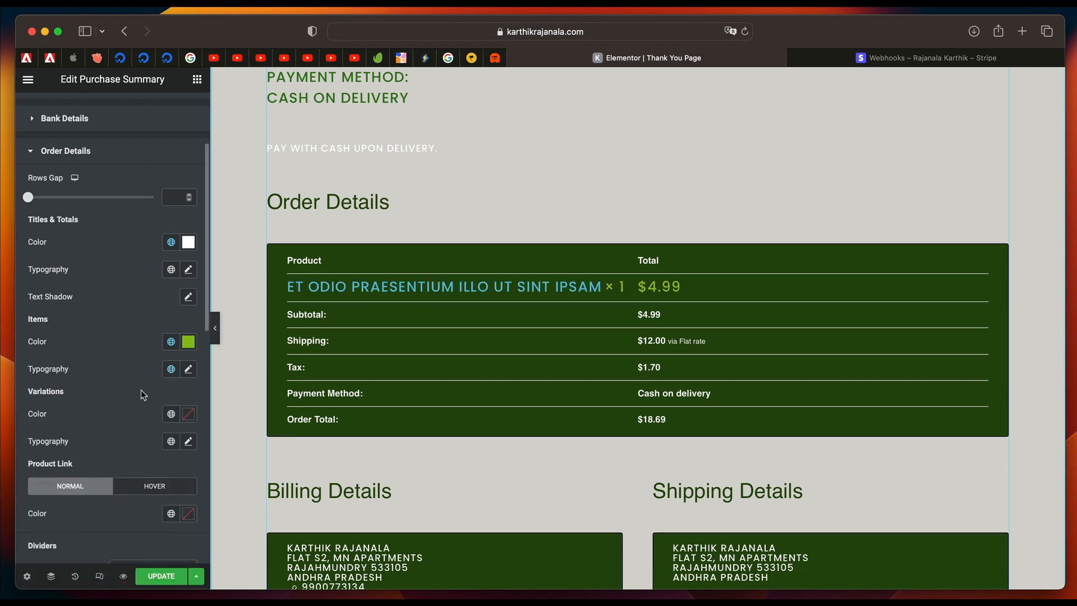
click(171, 441)
click(103, 407)
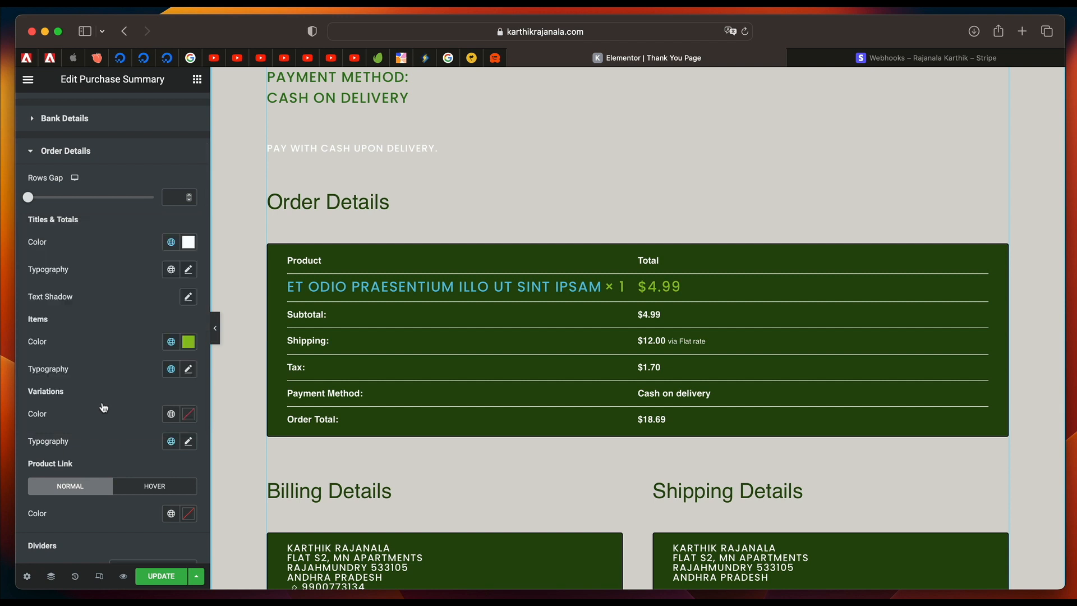
Set the typography of the Order Details titles and totals to the Accent Text 2 global font.
click(171, 270)
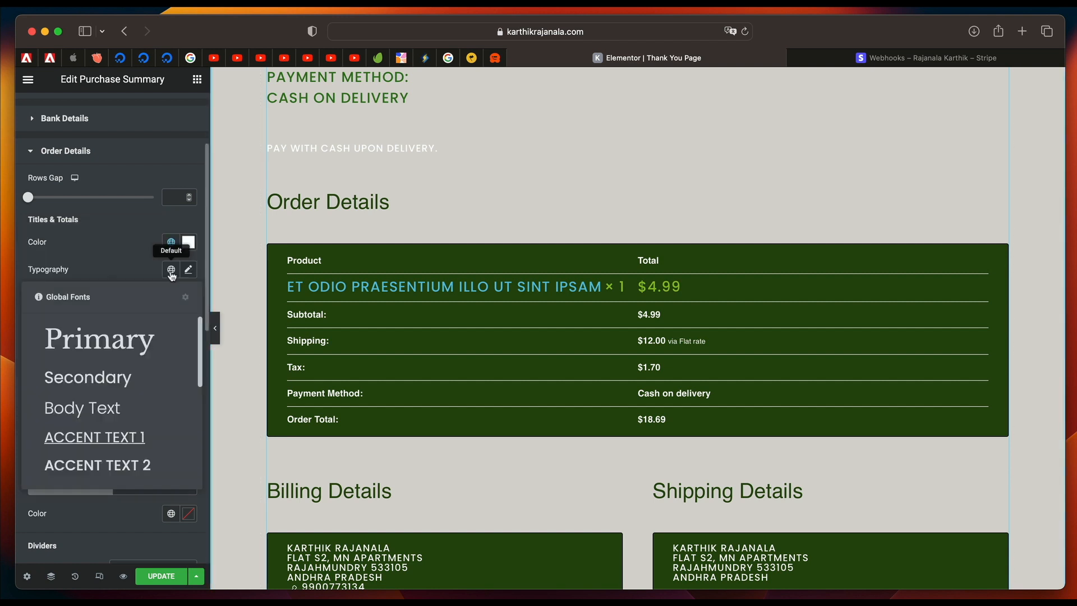
click(116, 470)
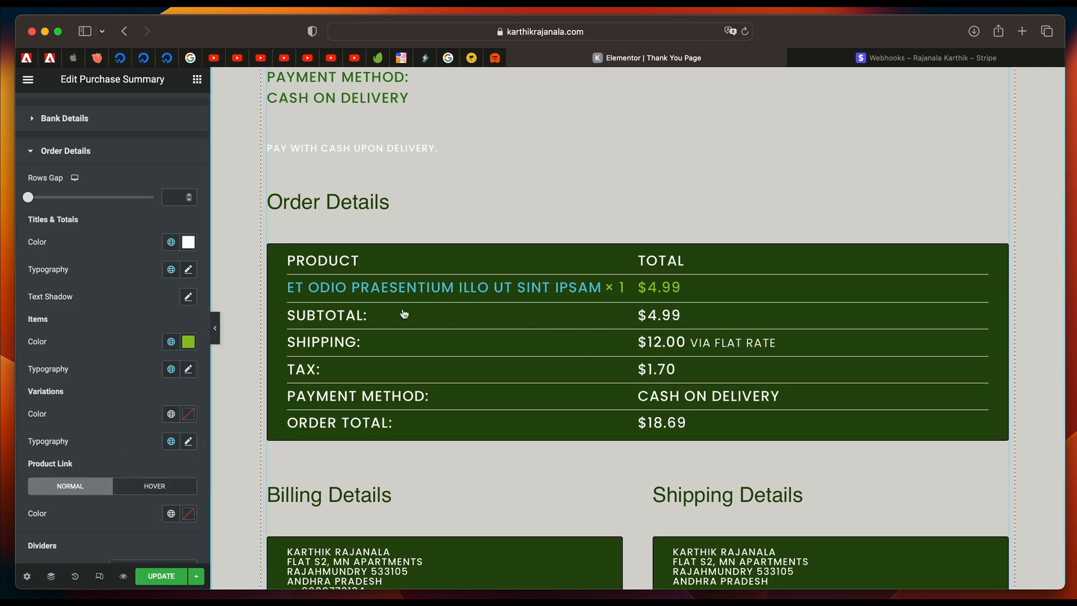
scroll(438, 436, down, 4)
scroll(438, 437, up, 3)
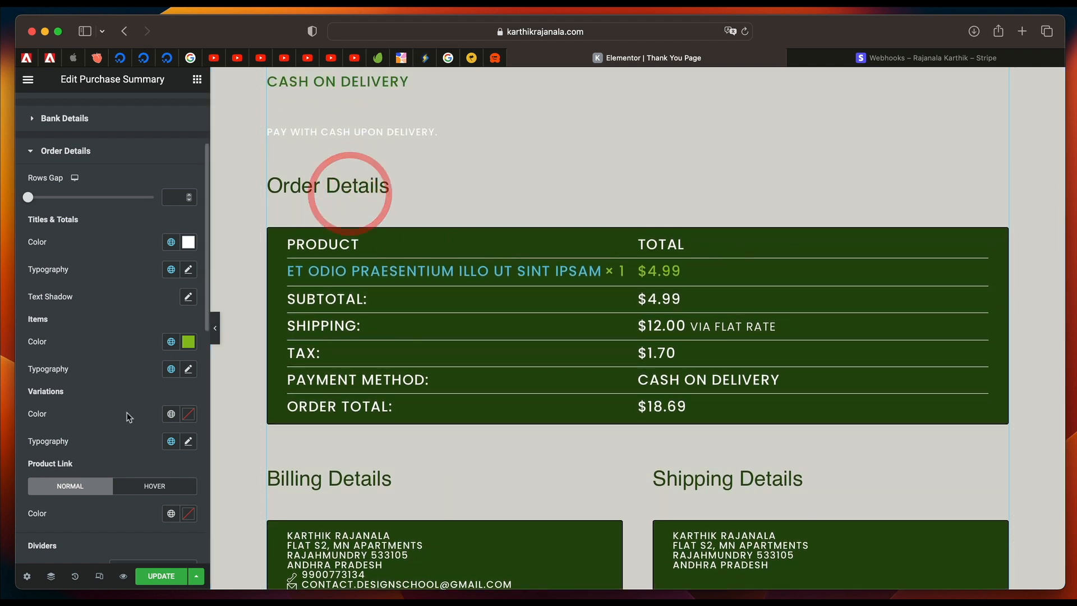
Set the Order Details product link's normal color to the Primary global color and its hover color to the Text global color.
scroll(128, 284, down, 8)
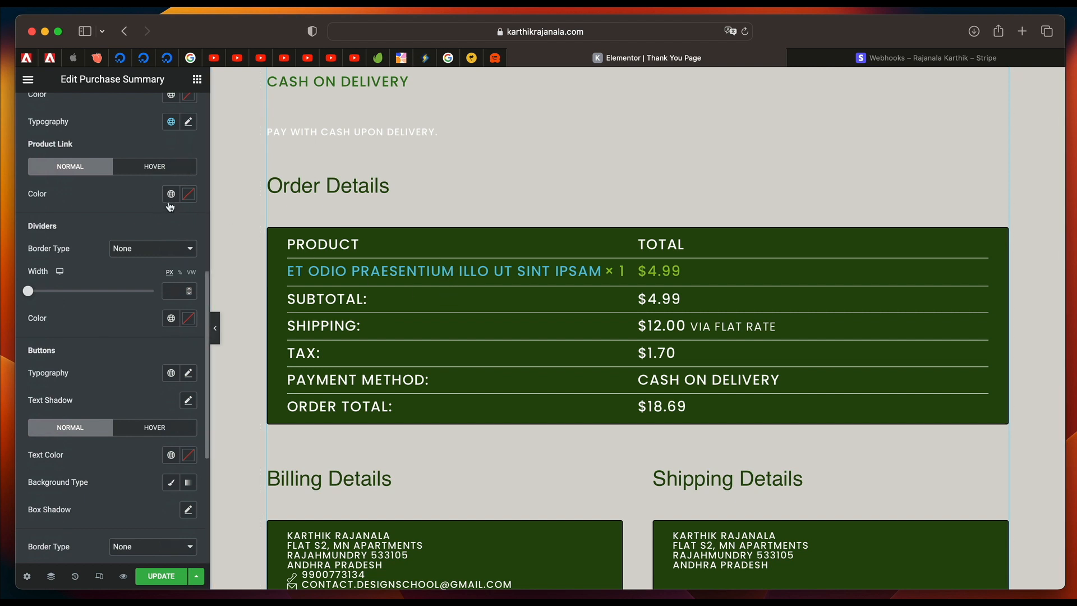
click(172, 198)
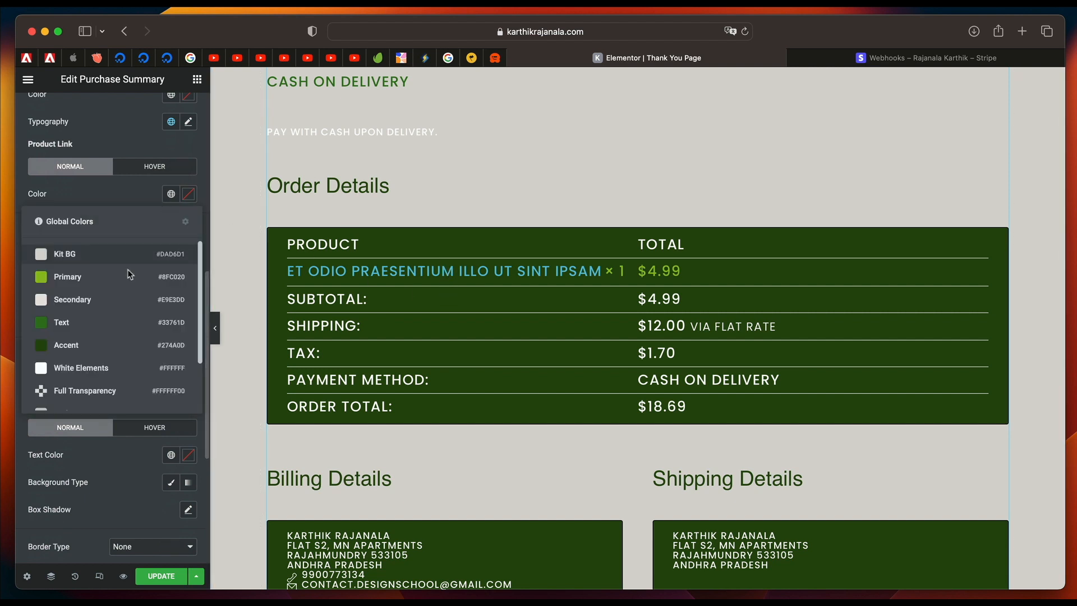
click(99, 285)
click(159, 176)
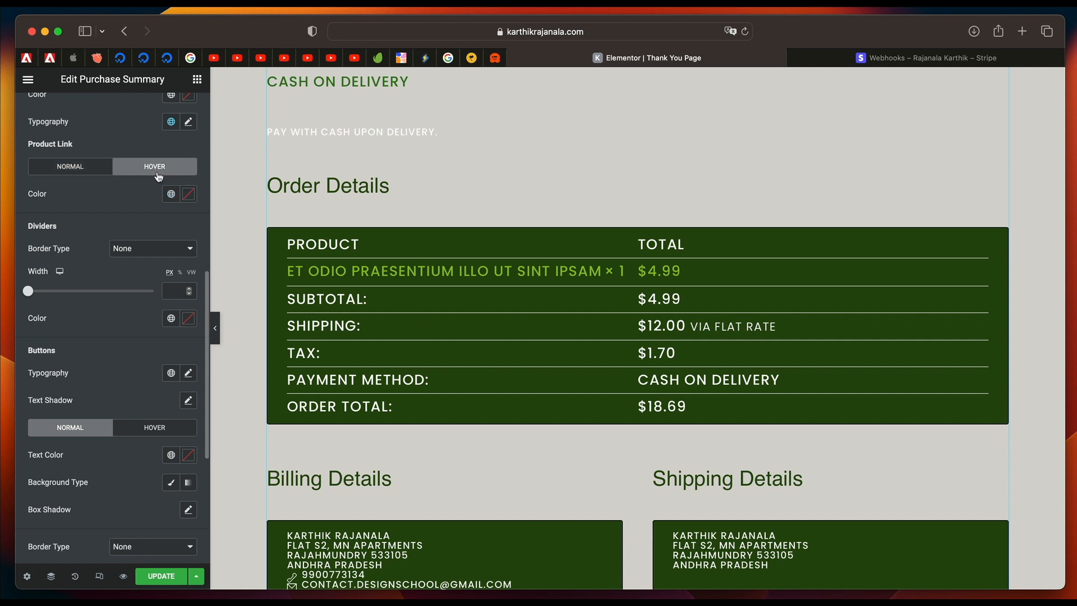
click(171, 201)
click(112, 343)
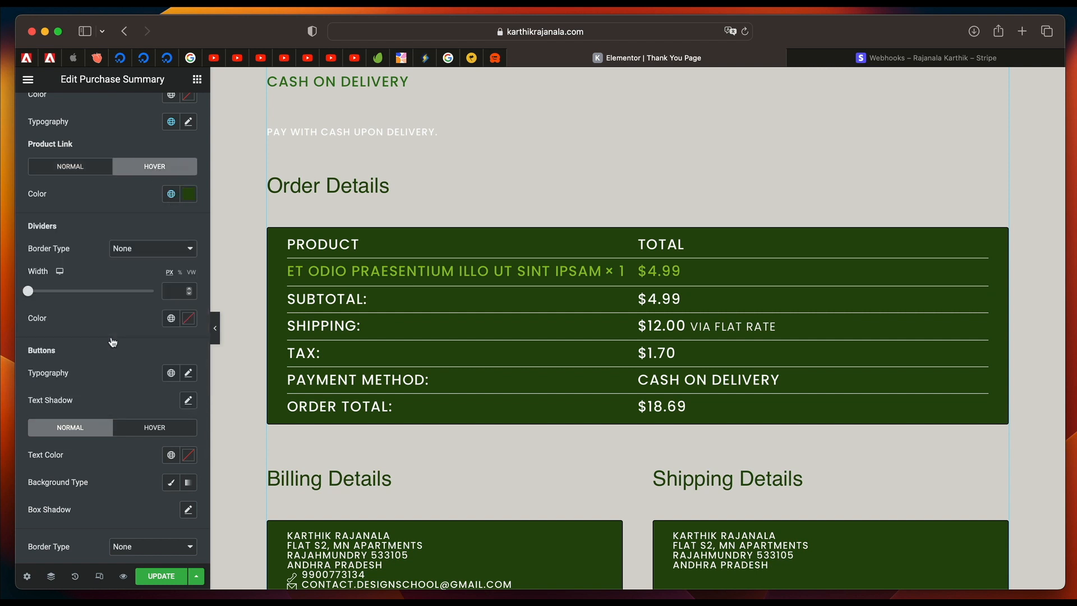
click(171, 193)
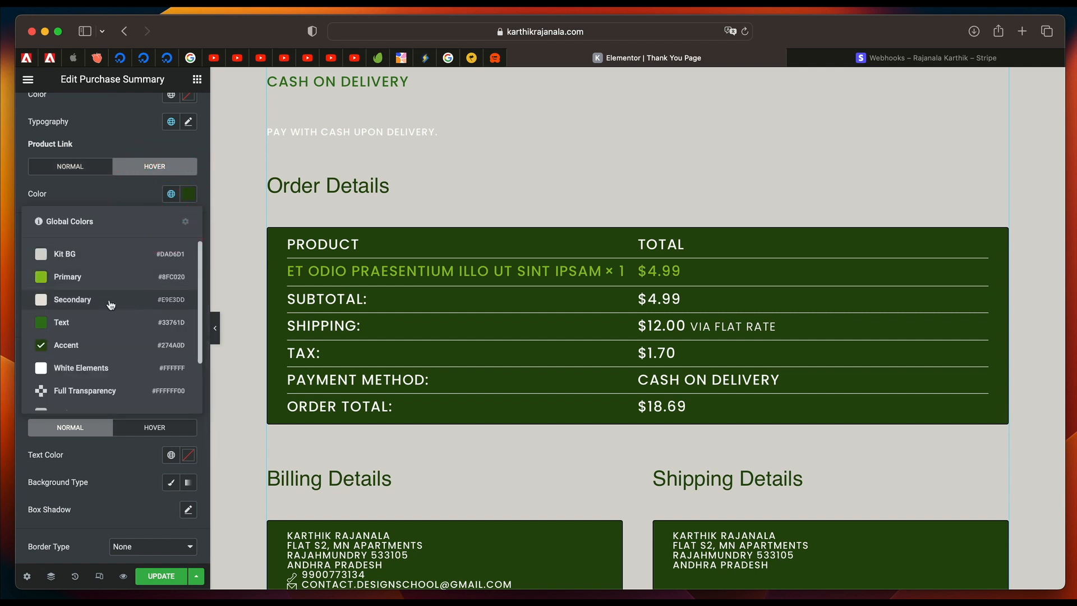
click(100, 329)
scroll(430, 473, down, 6)
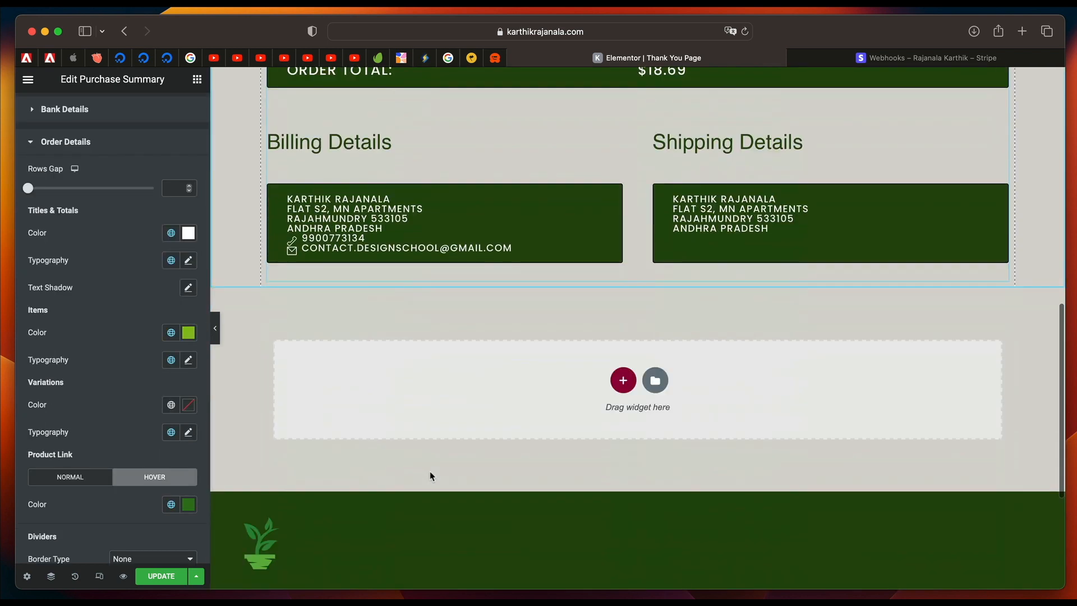
scroll(430, 473, up, 7)
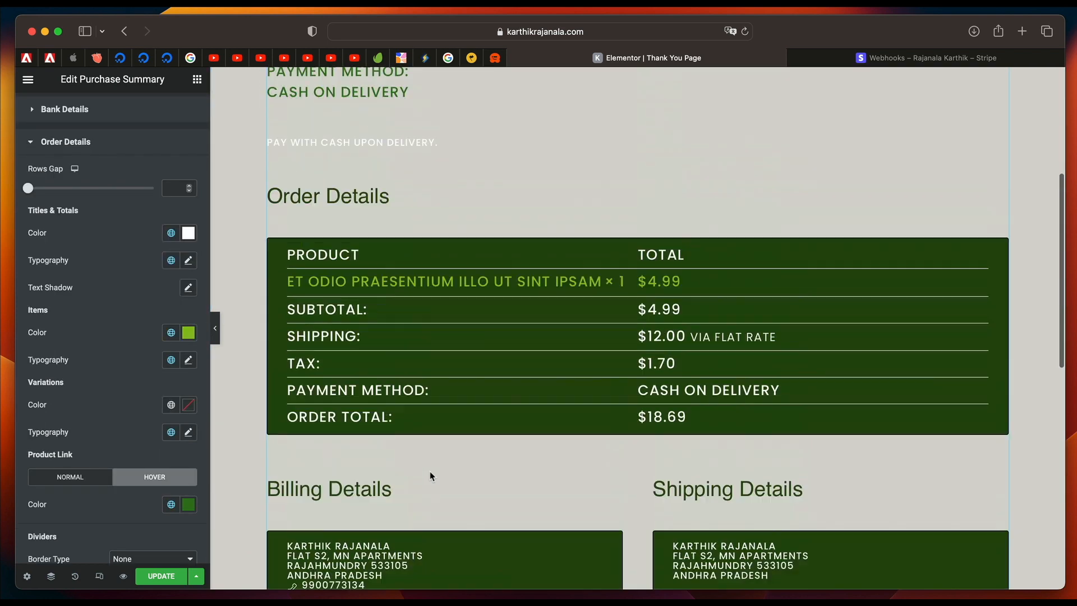
Update the page, save it as the store's purchase summary page, and collapse the Order Details style section.
scroll(454, 290, up, 5)
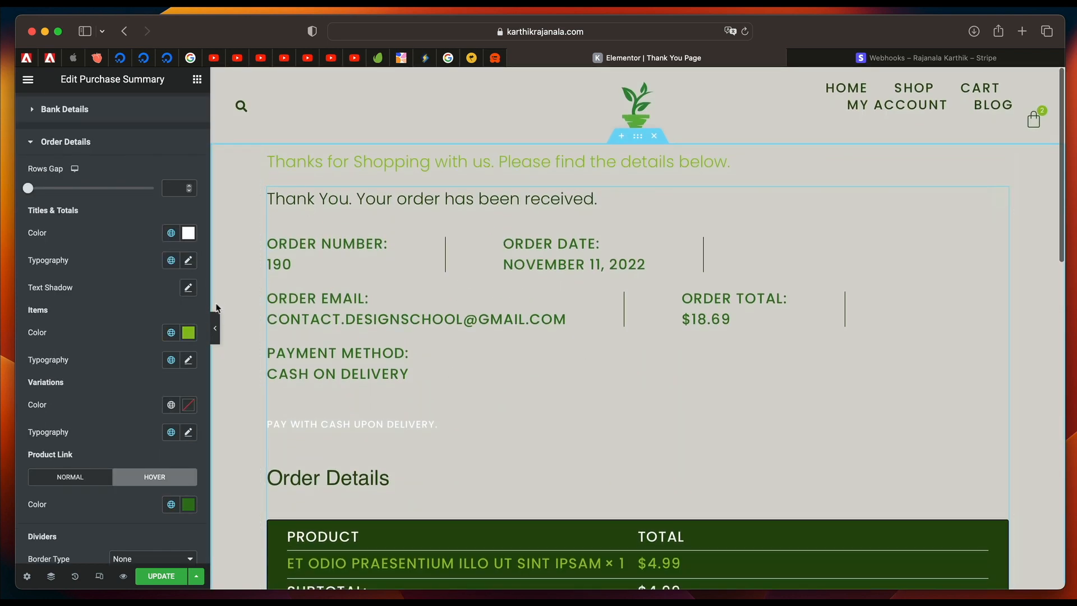
click(160, 581)
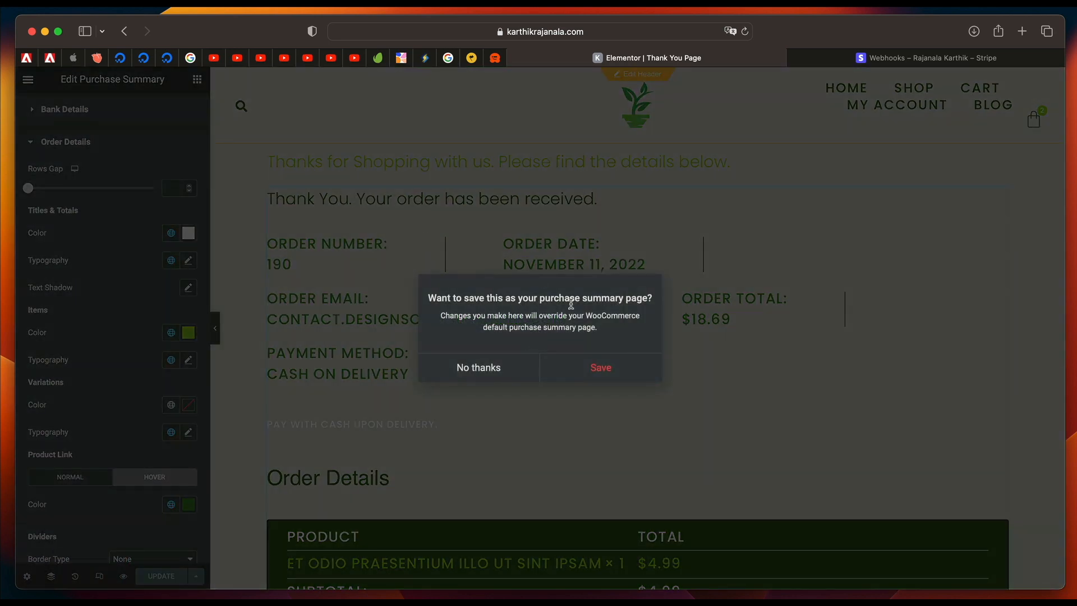
click(594, 368)
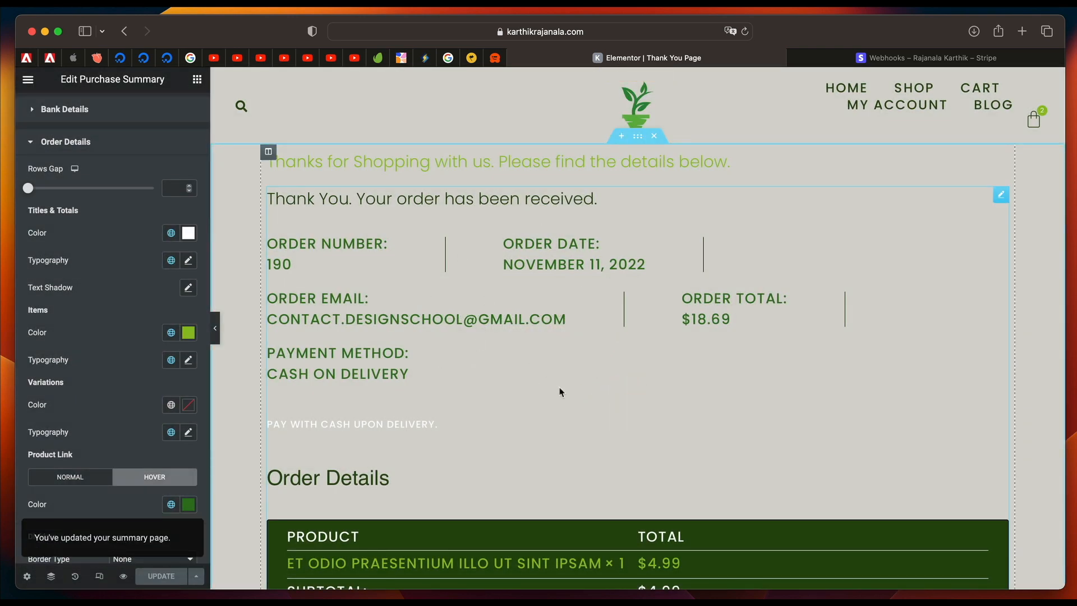
click(105, 151)
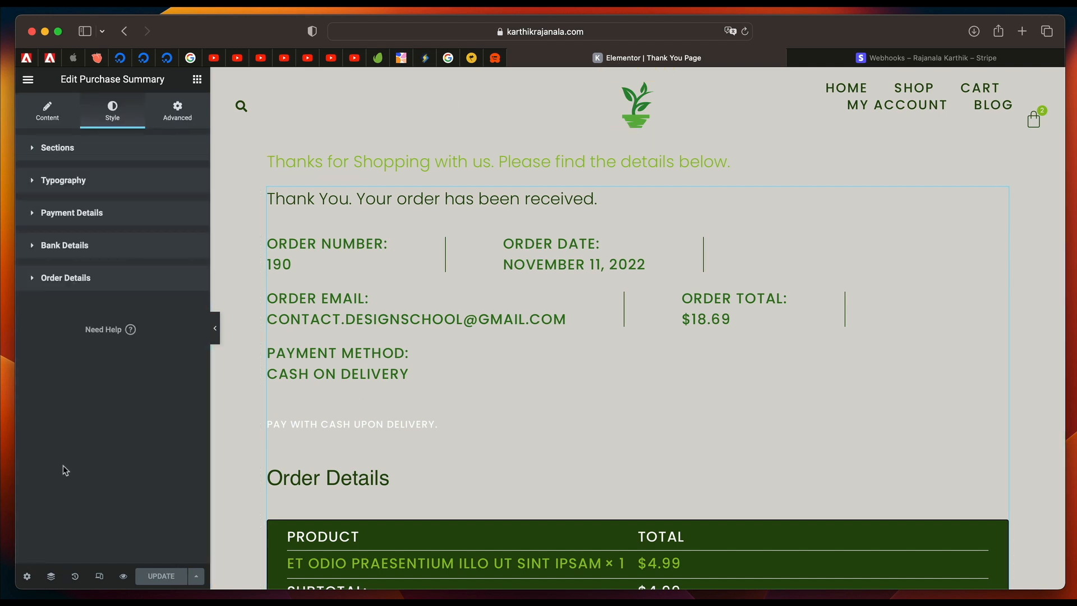
Leave the editor for the live store, open the cart containing the two pots, and proceed to checkout.
key(super+e)
text(sh)
key(Return)
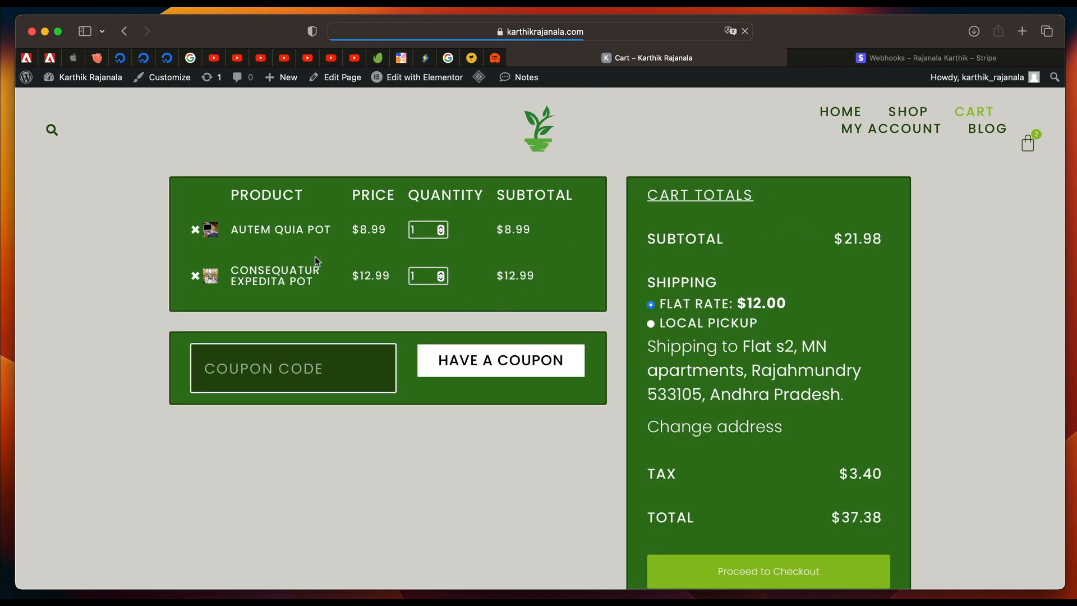
scroll(413, 447, down, 5)
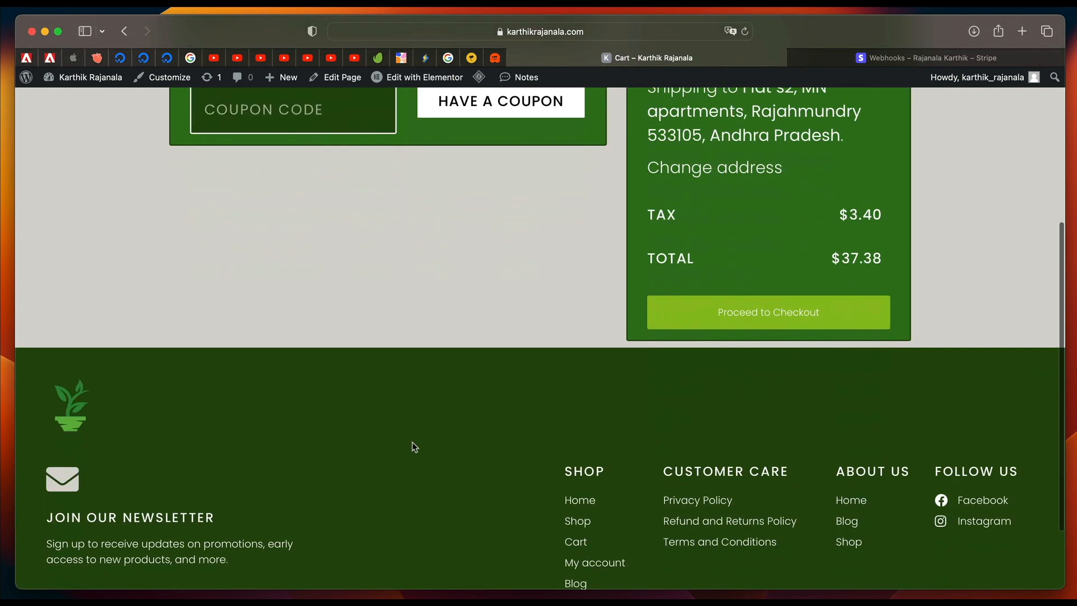
click(755, 320)
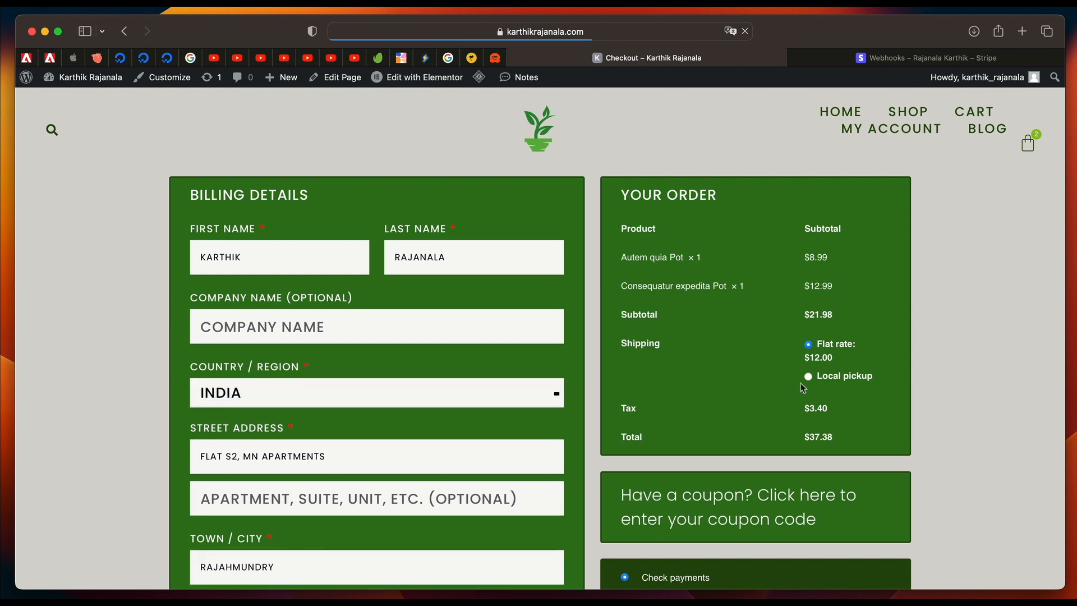
Choose Cash on delivery as the payment method and agree to the website's terms and conditions.
scroll(733, 436, down, 4)
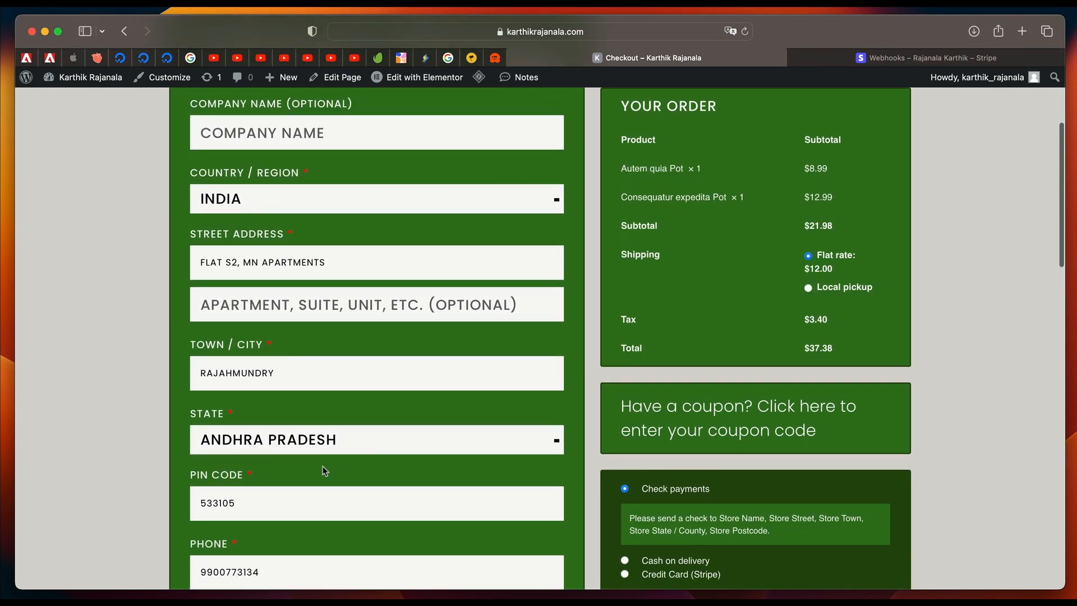
scroll(324, 471, up, 2)
scroll(324, 471, down, 10)
scroll(589, 288, up, 3)
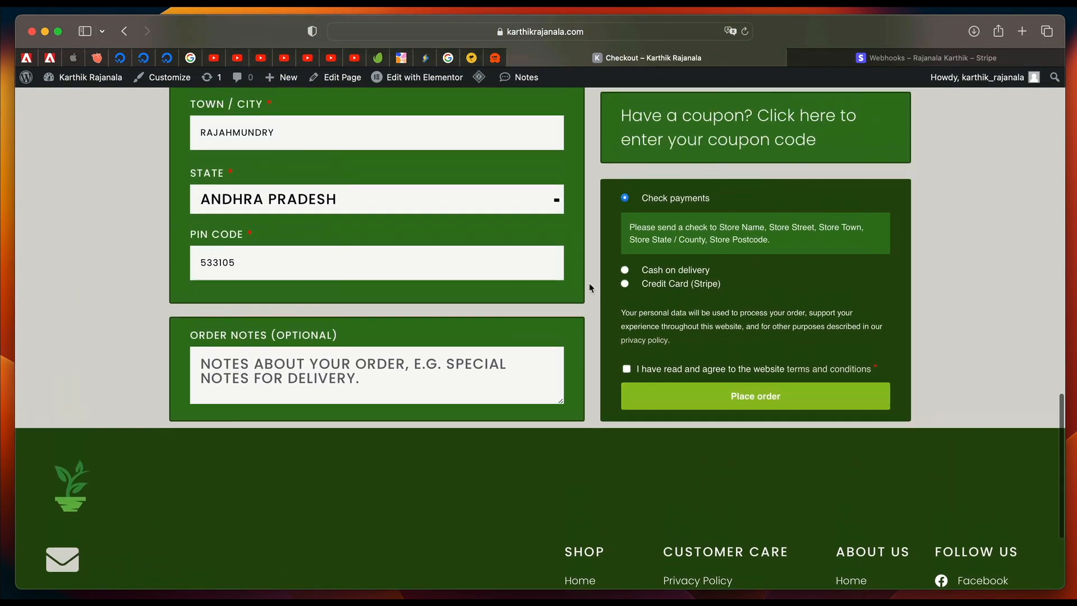
click(682, 284)
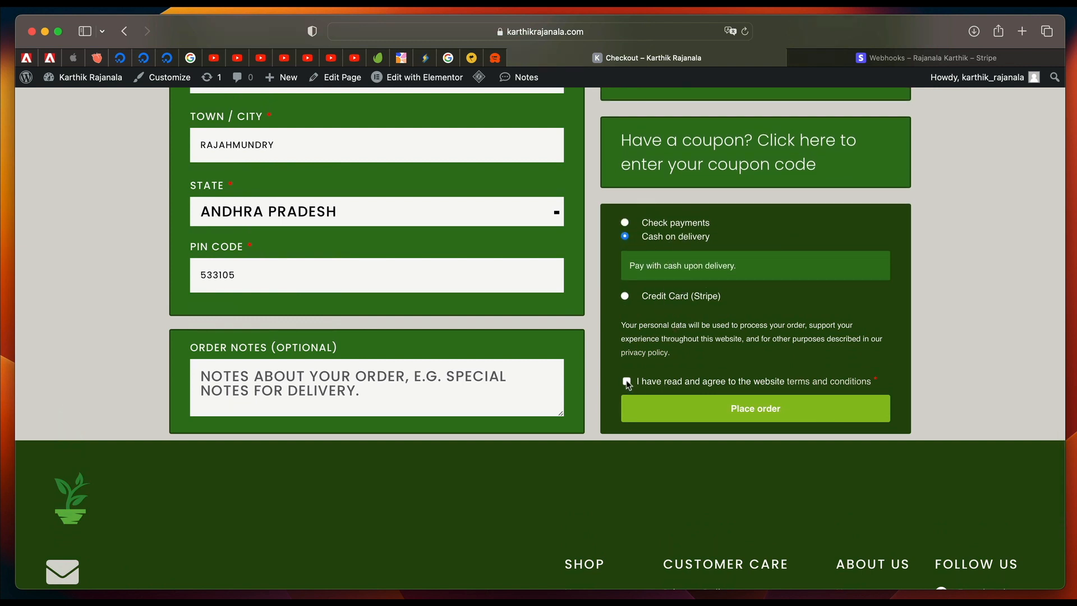
Review the checkout details and order summary, and expand the coupon code form to inspect it before collapsing it.
scroll(685, 354, up, 15)
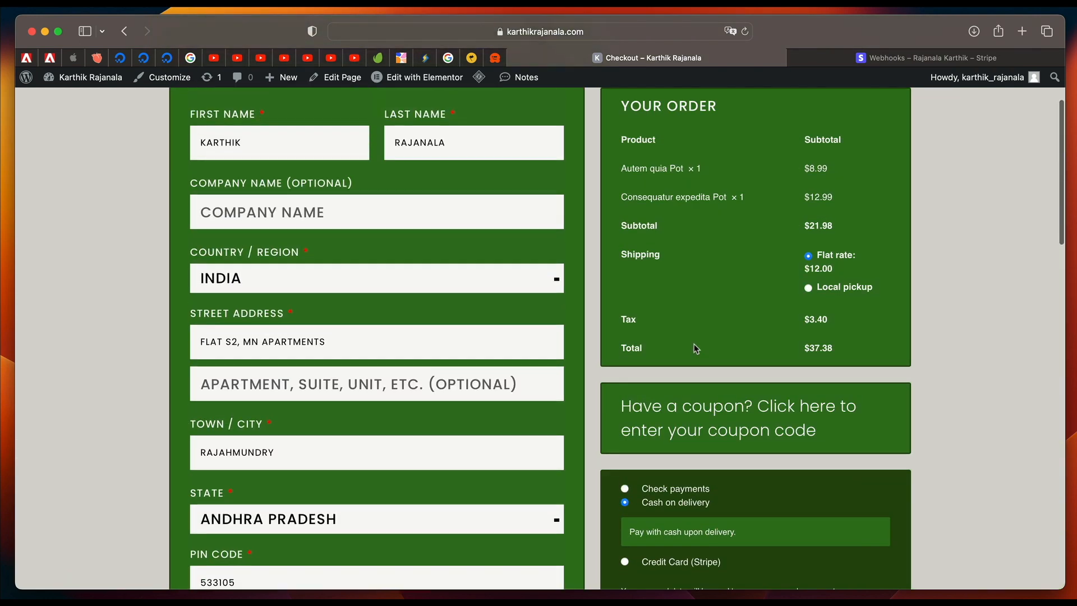
scroll(695, 348, down, 5)
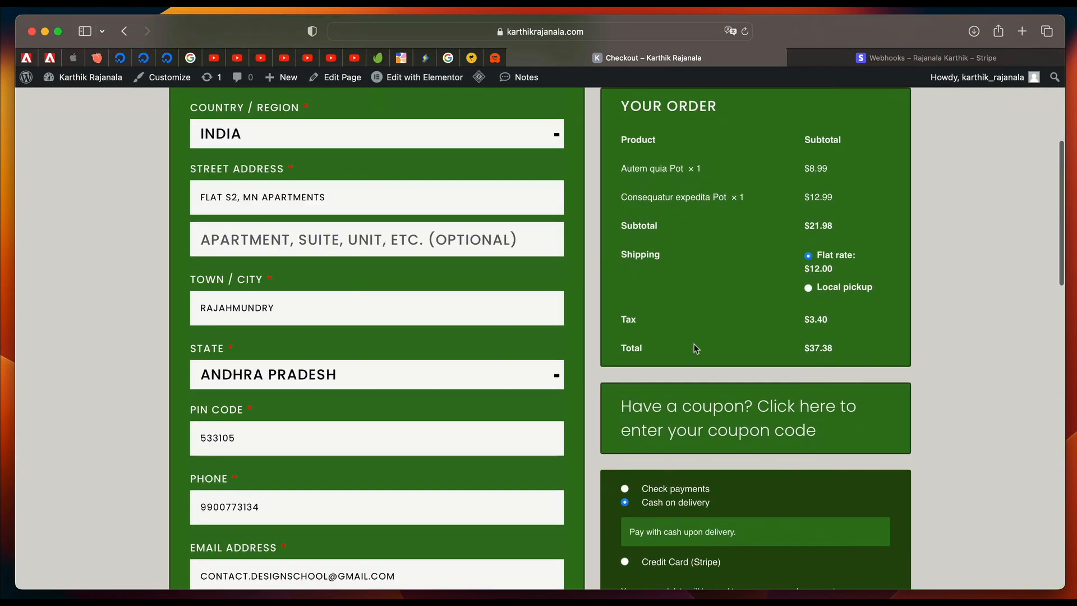
click(751, 432)
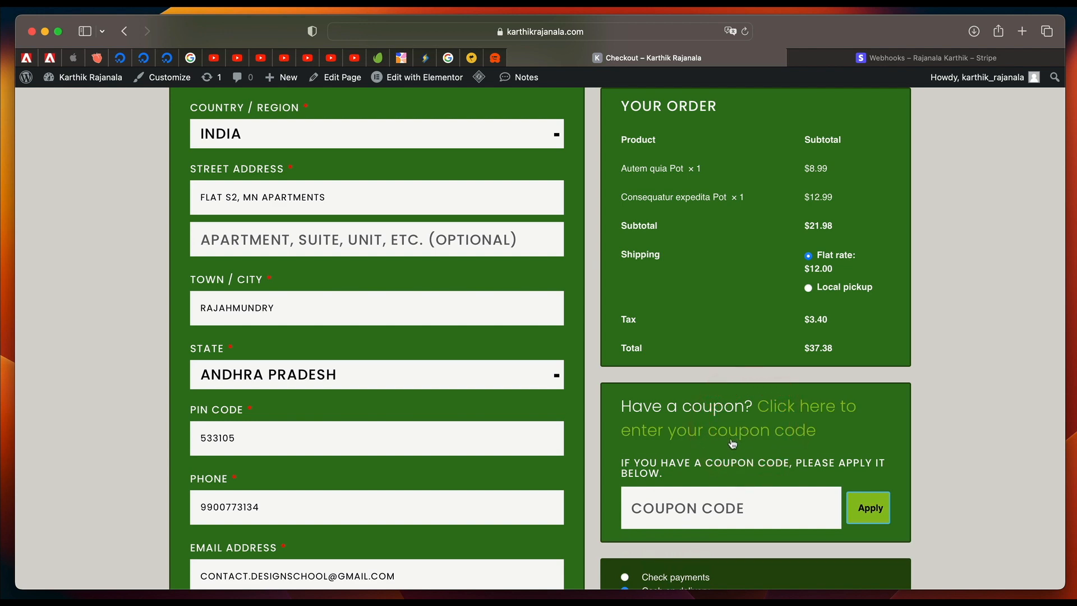
click(732, 440)
Place the test order and review the live Thank You page down to its billing and shipping details.
scroll(690, 468, down, 4)
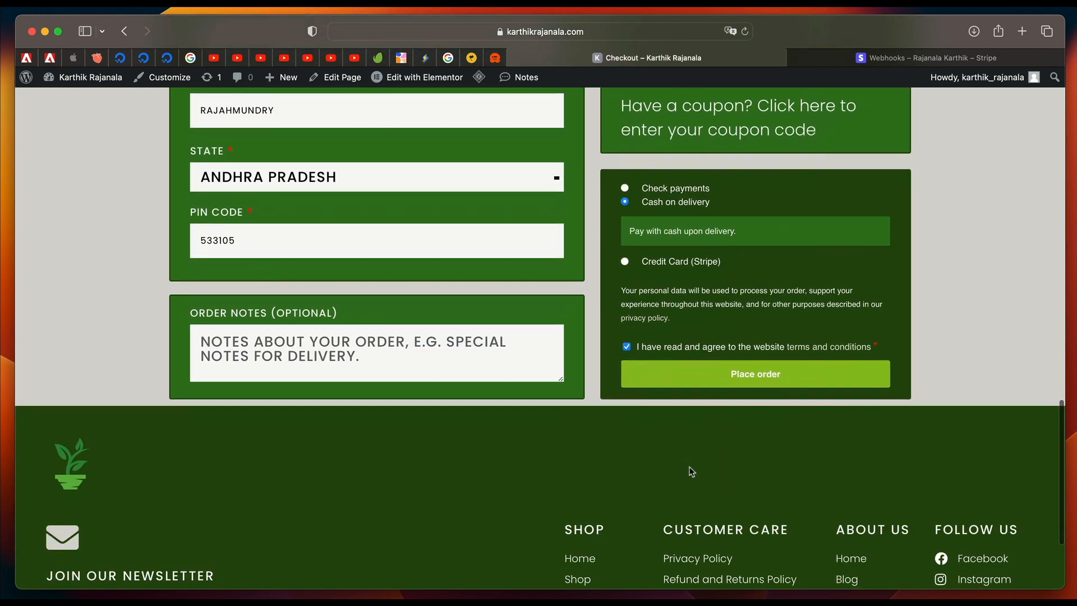
click(743, 374)
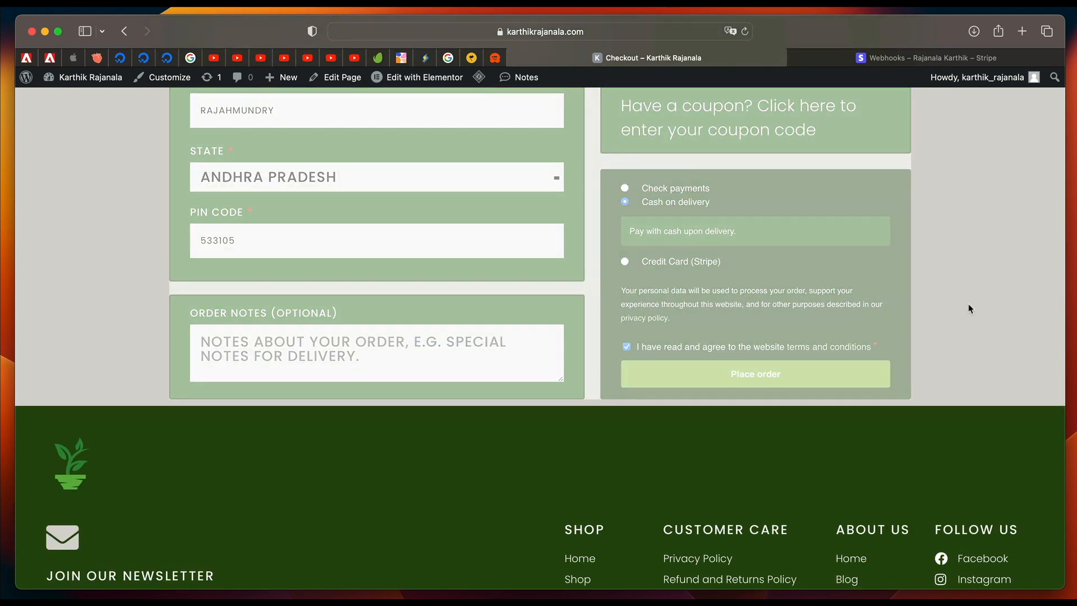
scroll(394, 379, down, 10)
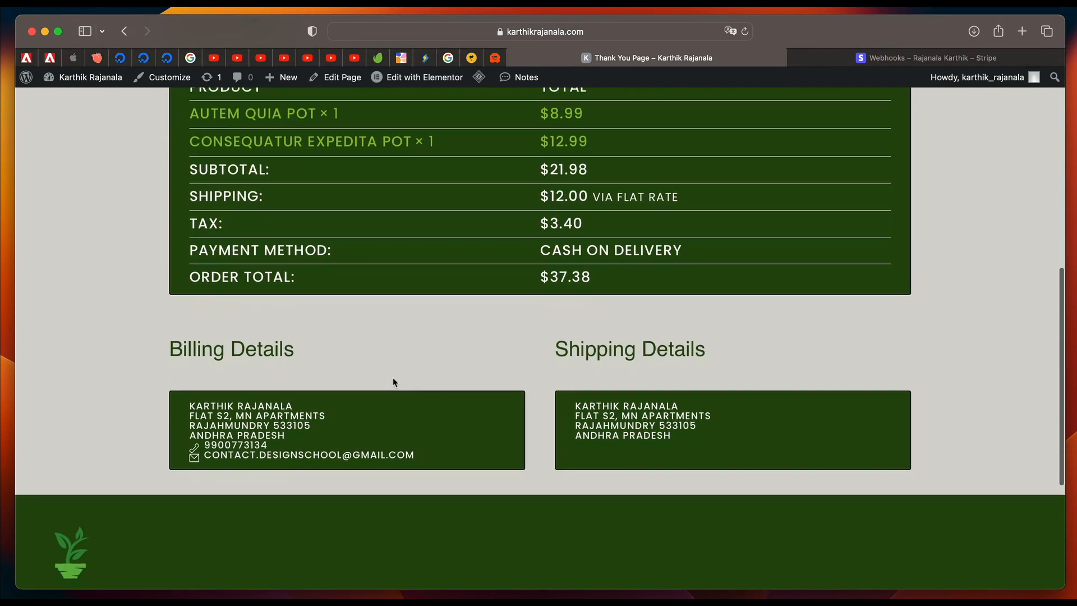
scroll(394, 378, down, 3)
scroll(394, 377, up, 10)
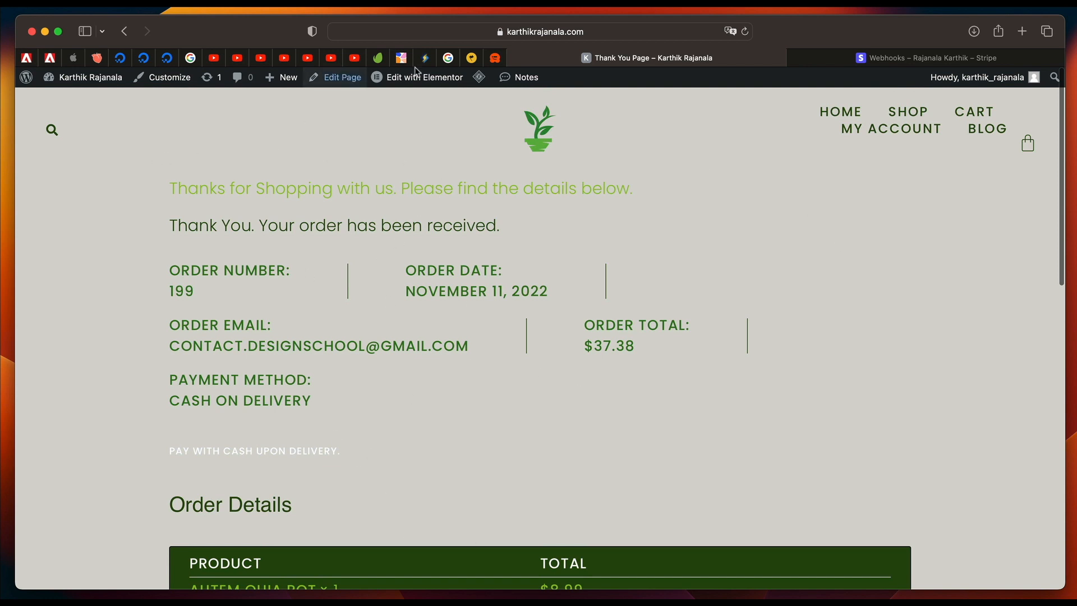
Open the live Thank You page for editing in Elementor.
mouse_move(432, 87)
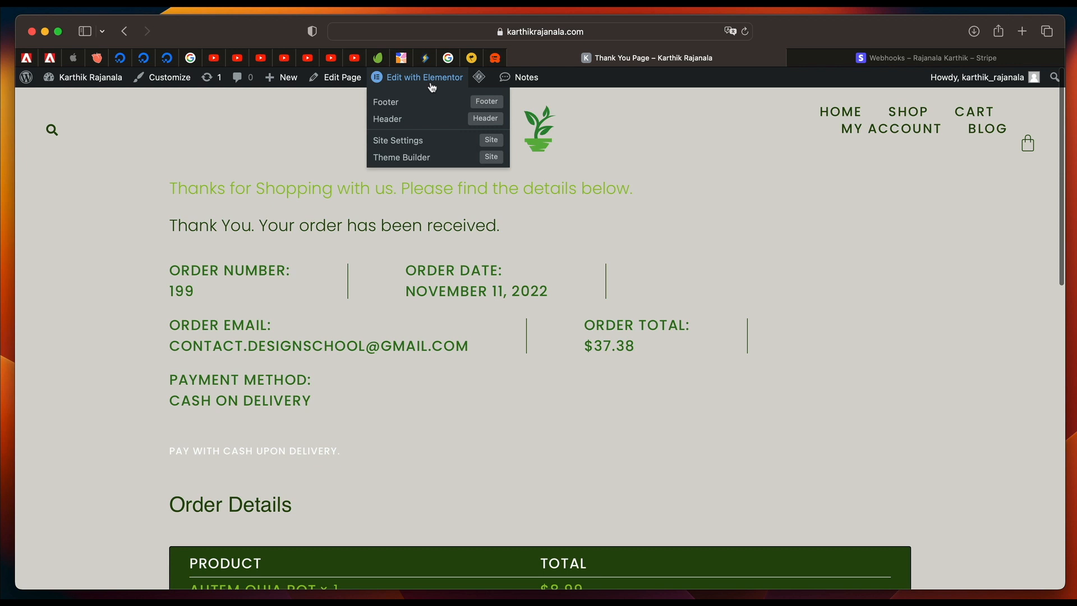
click(432, 85)
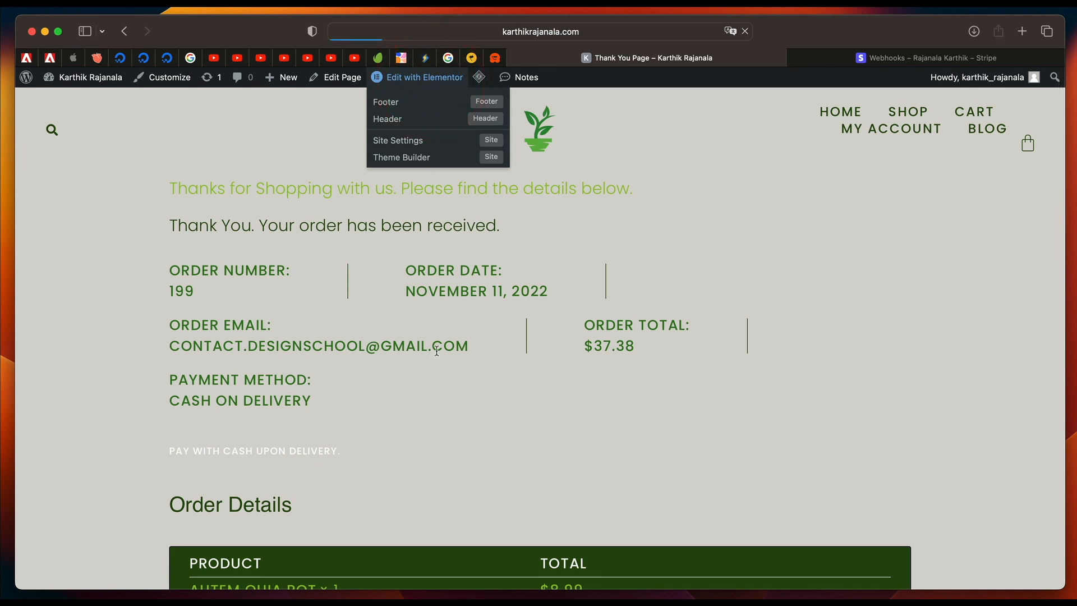
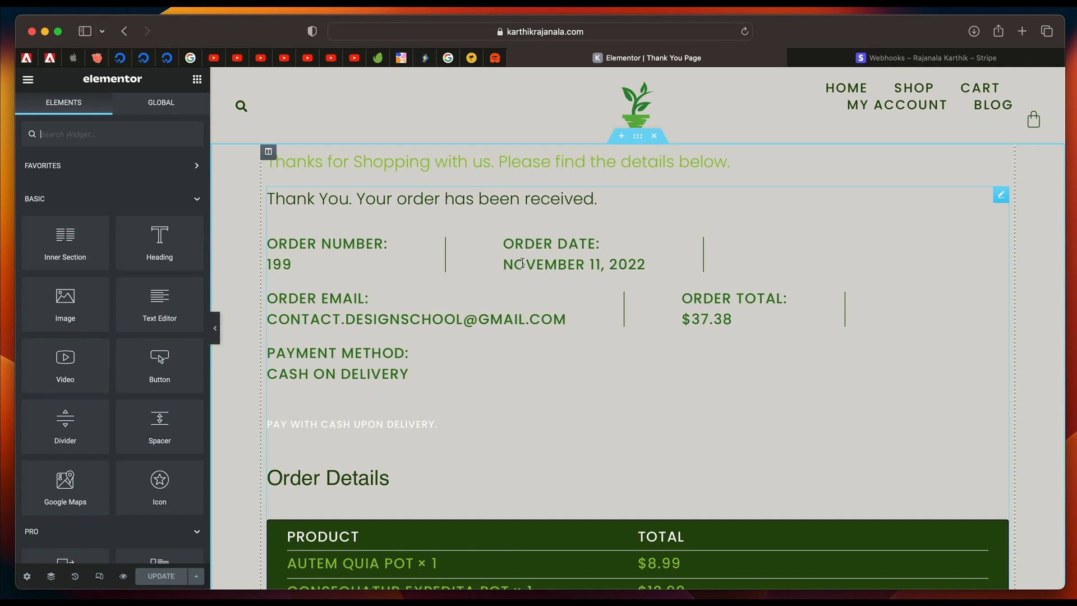
Give the section holding the purchase summary a solid background in the Dark BG global color.
click(597, 243)
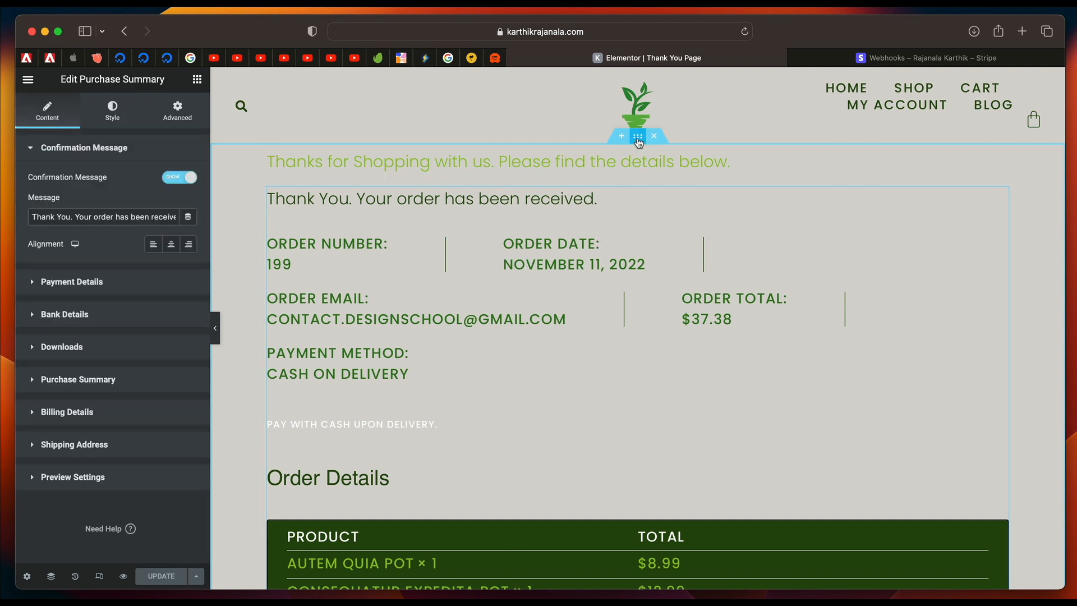
click(638, 137)
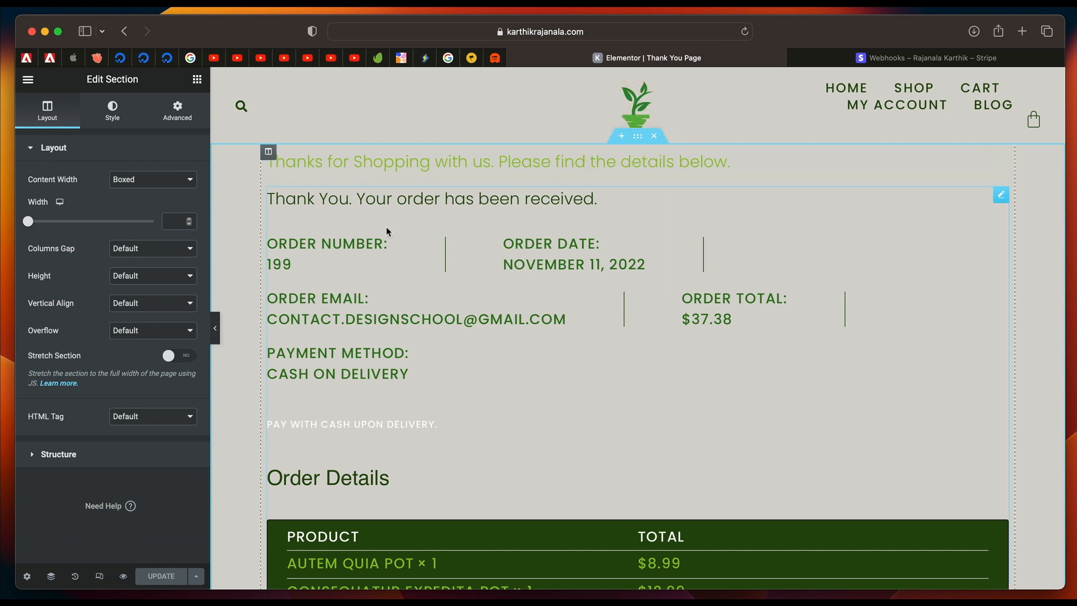
click(112, 117)
click(136, 206)
click(171, 236)
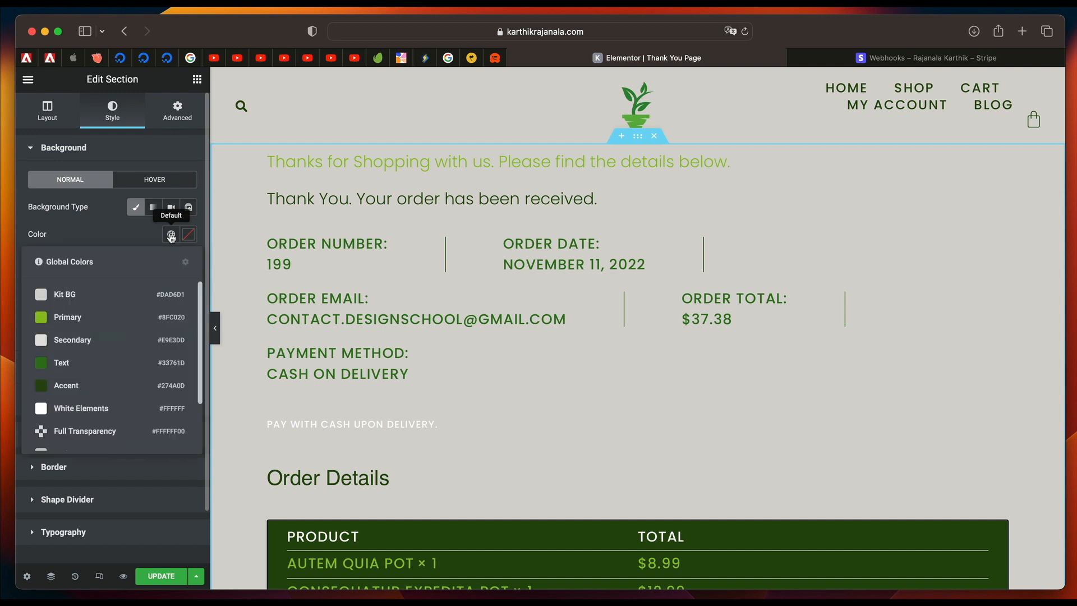
scroll(103, 416, down, 2)
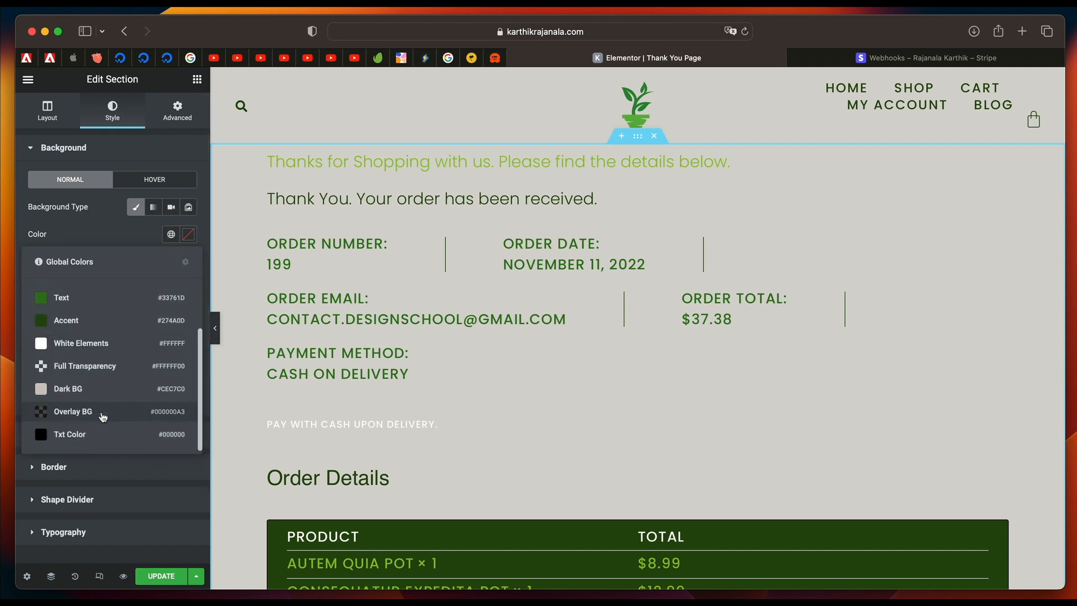
click(85, 391)
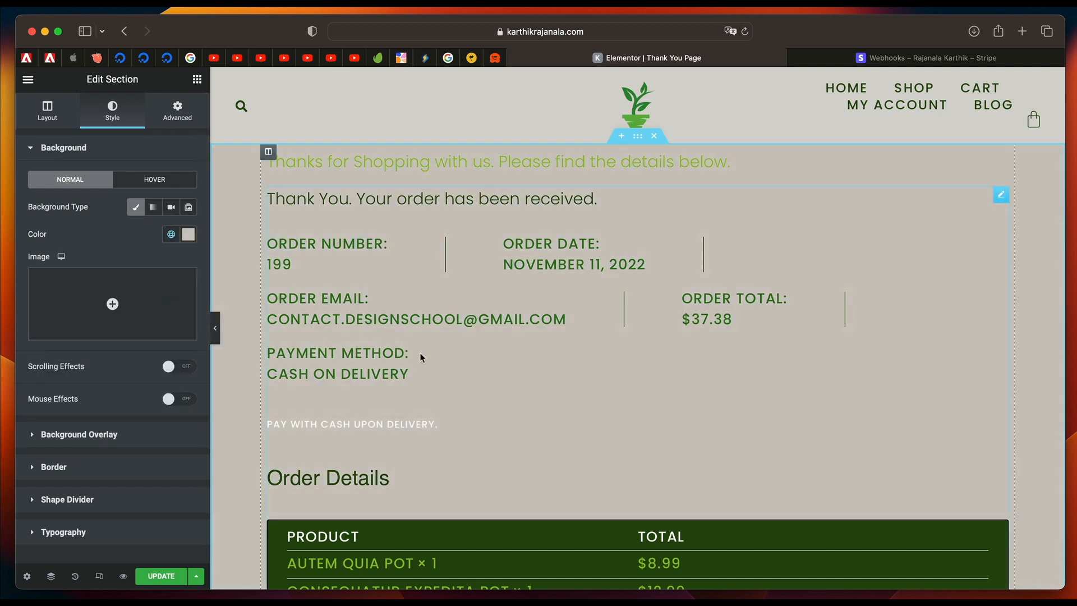
Change the section's background to the Secondary global color and check how the whole order summary looks on it.
click(171, 234)
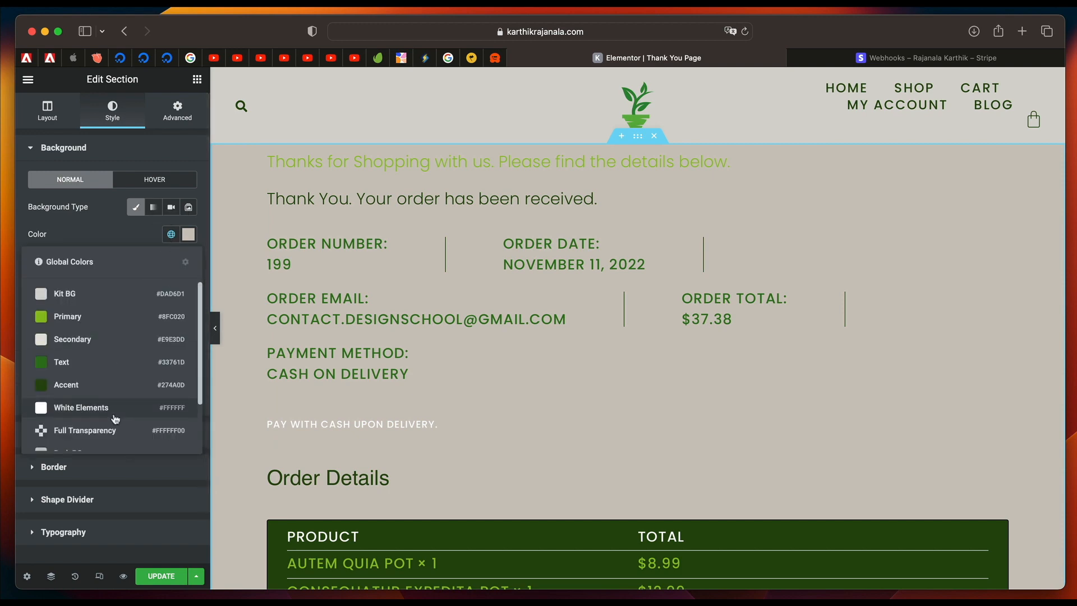
scroll(115, 419, down, 2)
scroll(91, 380, up, 2)
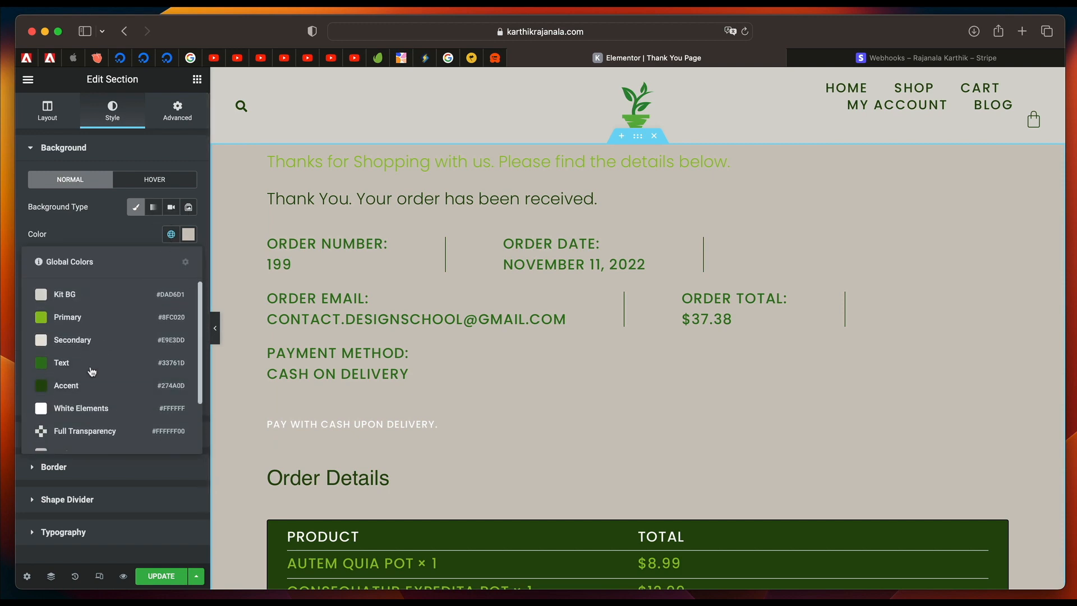
click(89, 341)
scroll(439, 376, down, 4)
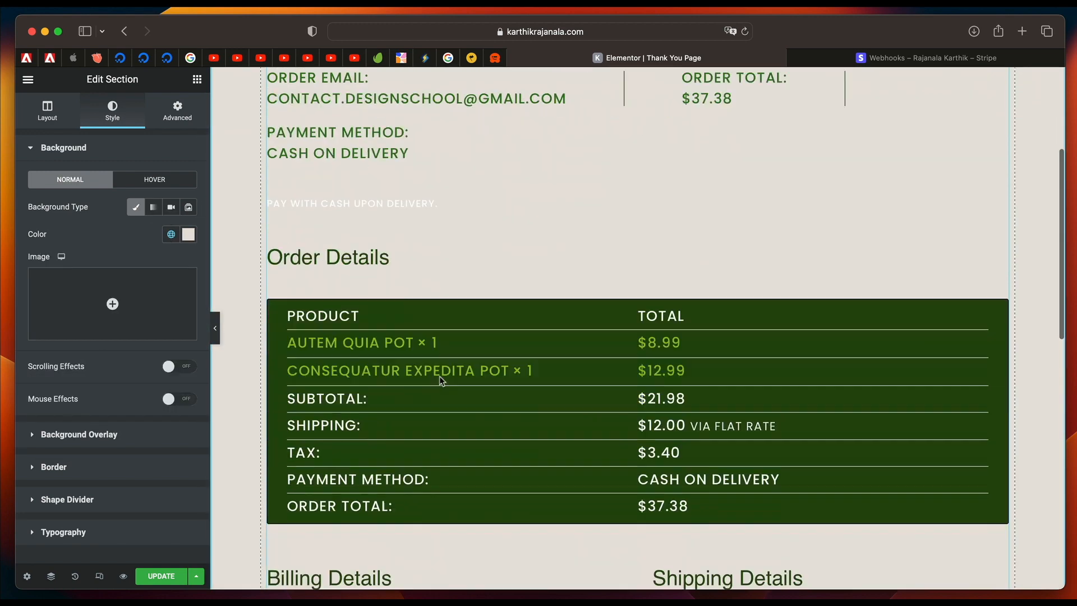
scroll(439, 376, down, 4)
scroll(439, 376, up, 8)
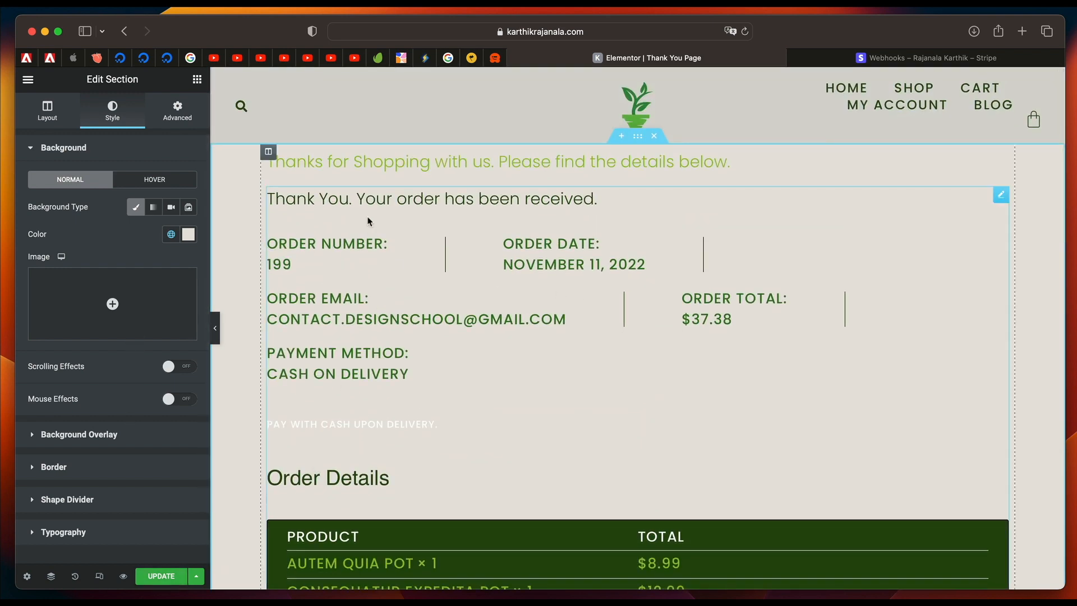
scroll(359, 422, down, 2)
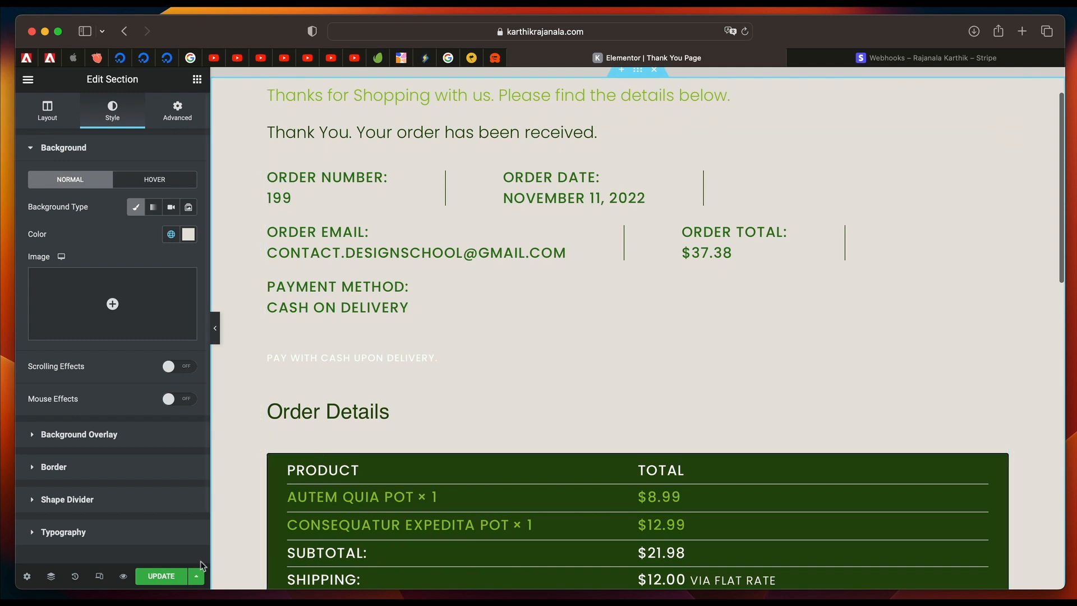
Update the Thank You page, find the WordPress dashboard through Finder, and open the list of all pages.
key(super+e)
text(dash)
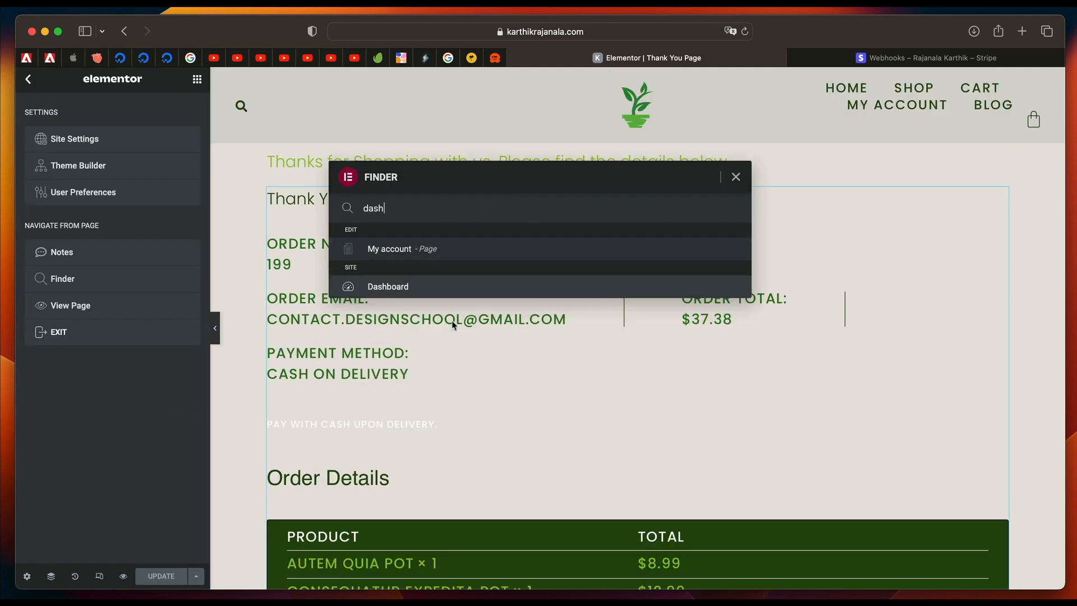
click(421, 287)
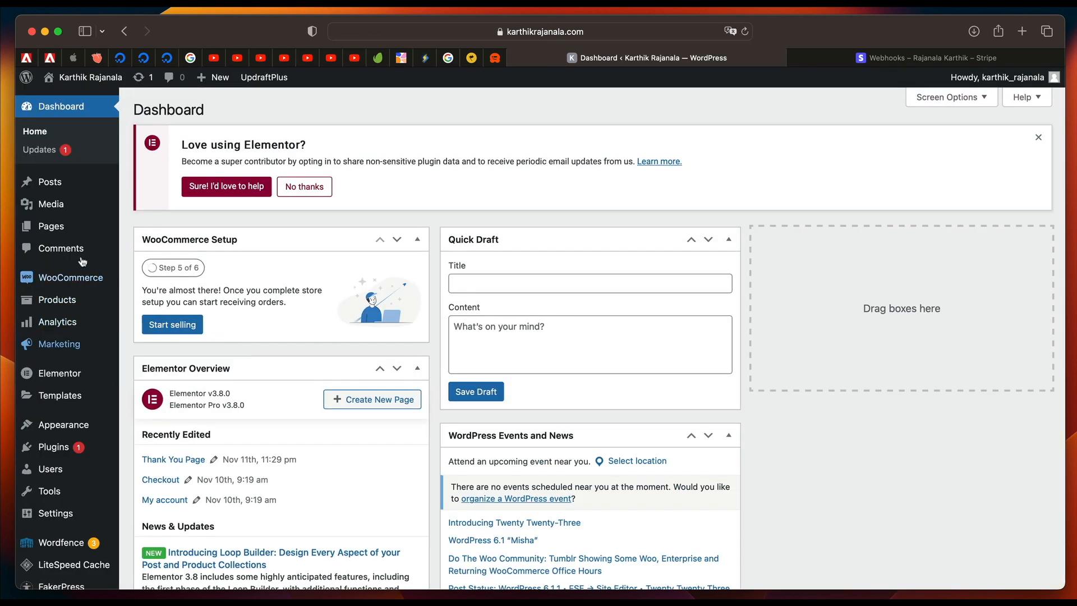
mouse_move(70, 233)
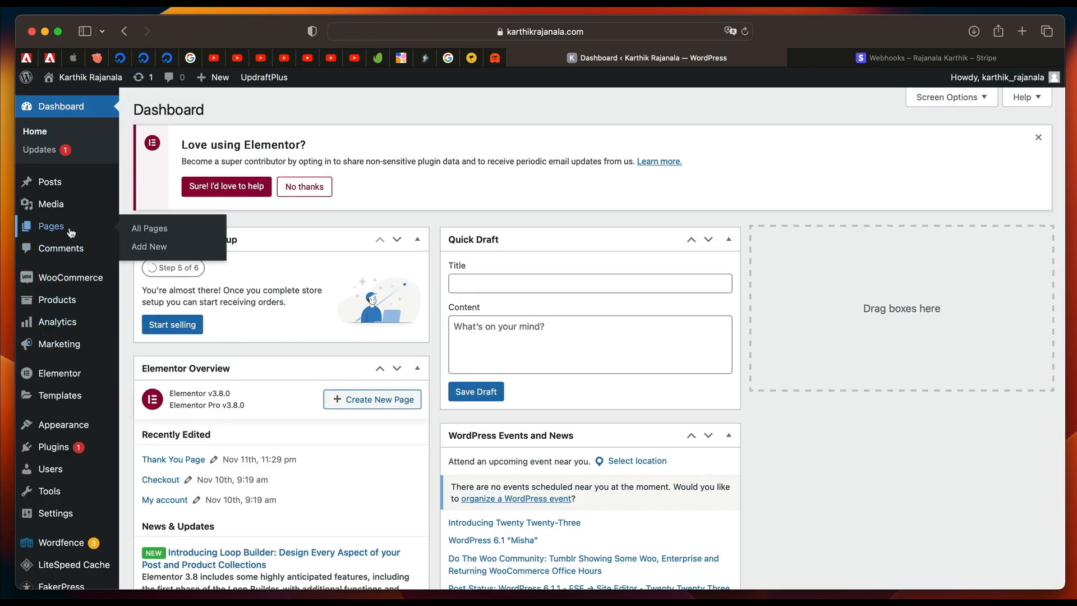
click(147, 229)
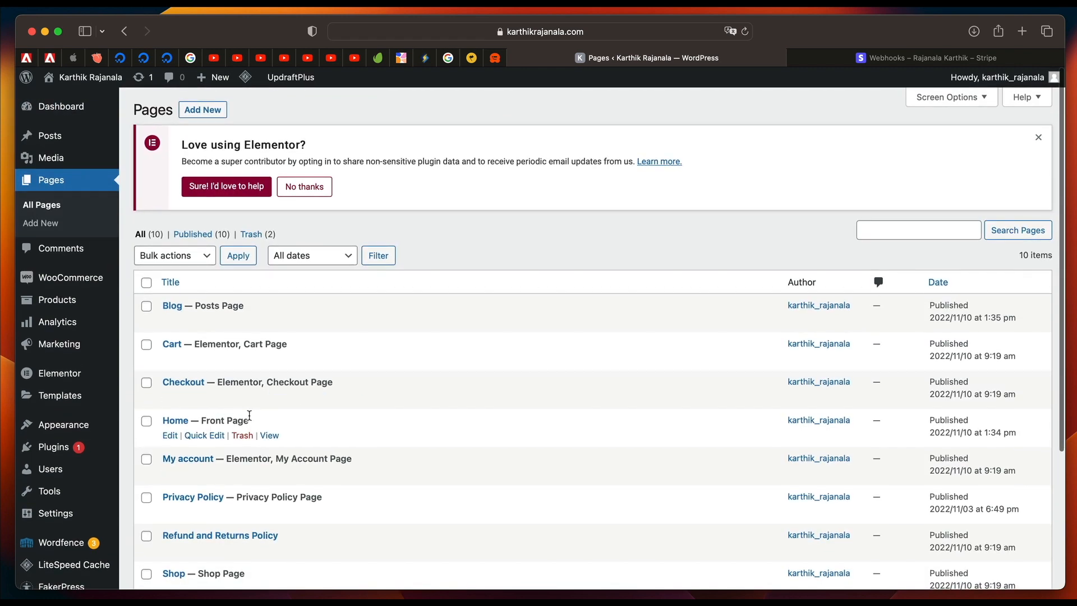
Edit the Home page, check its template setting, open it in Elementor, and close the Stripe Webhooks browser tab.
click(170, 436)
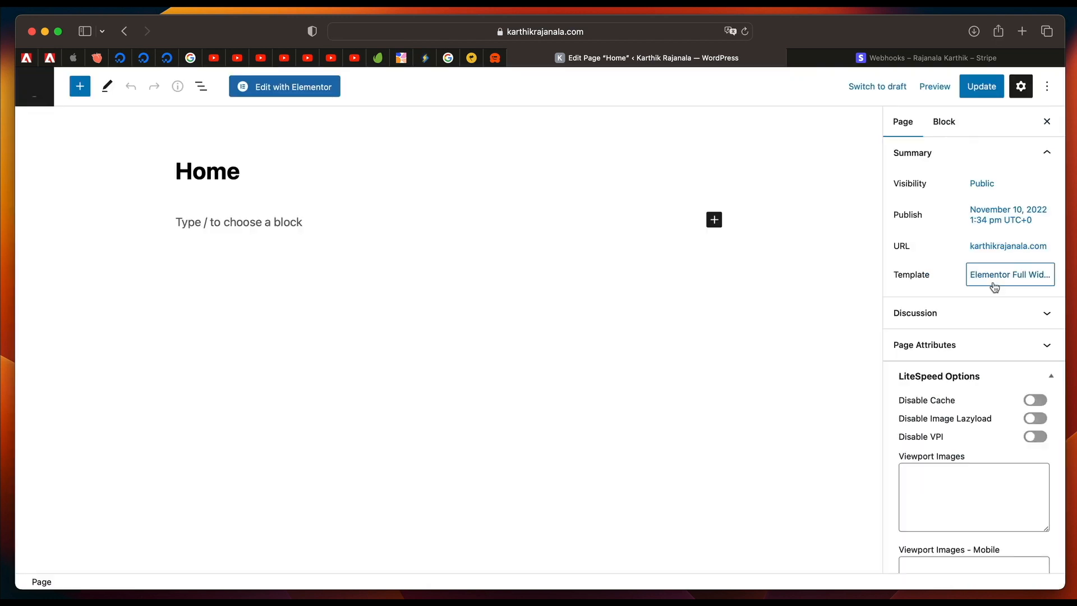
click(992, 275)
click(1035, 314)
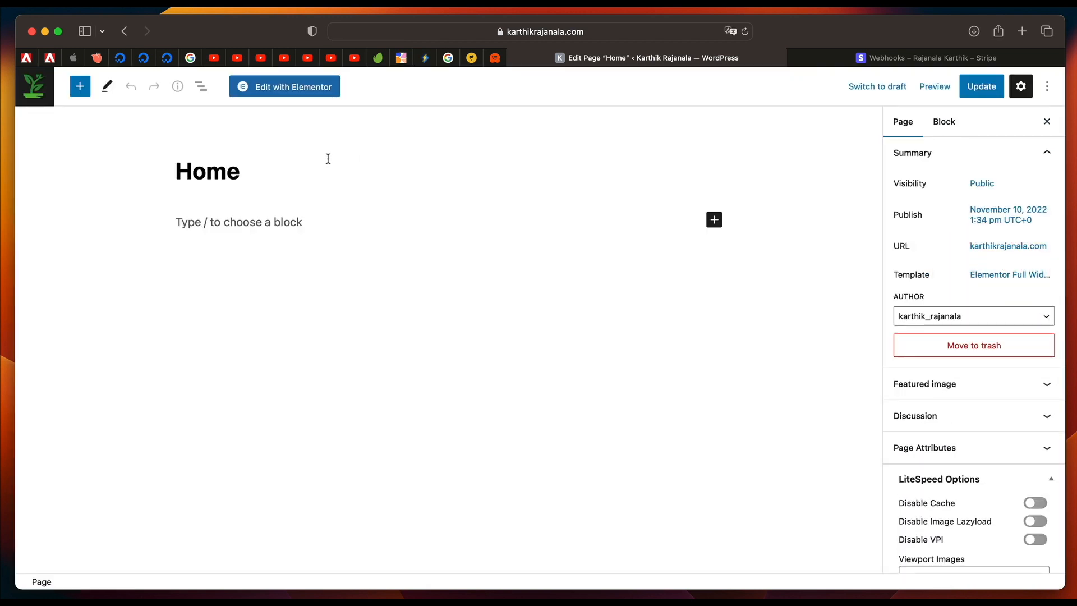
click(280, 89)
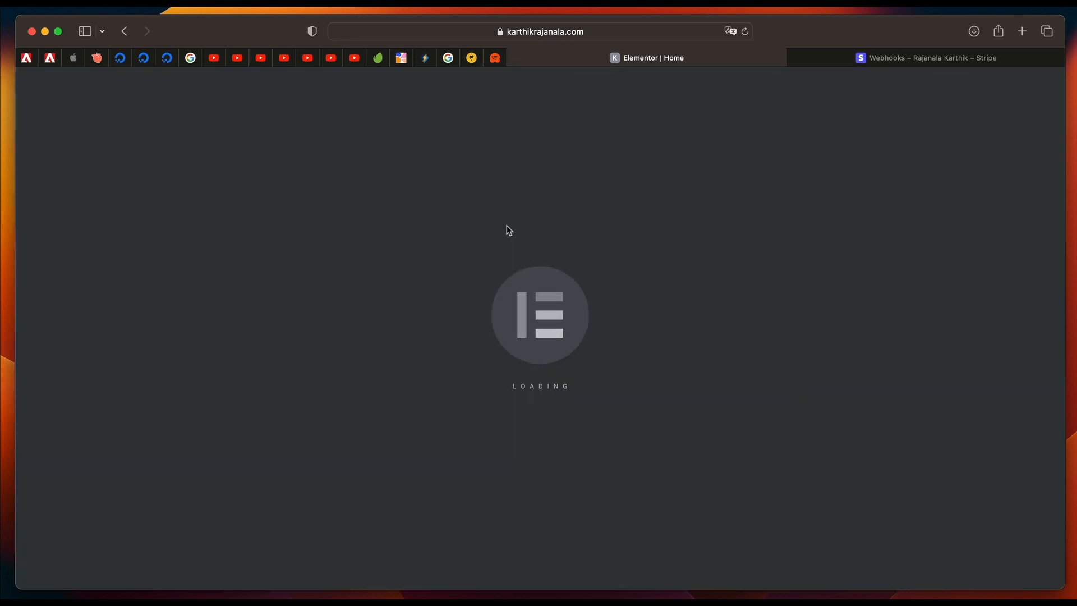
click(795, 58)
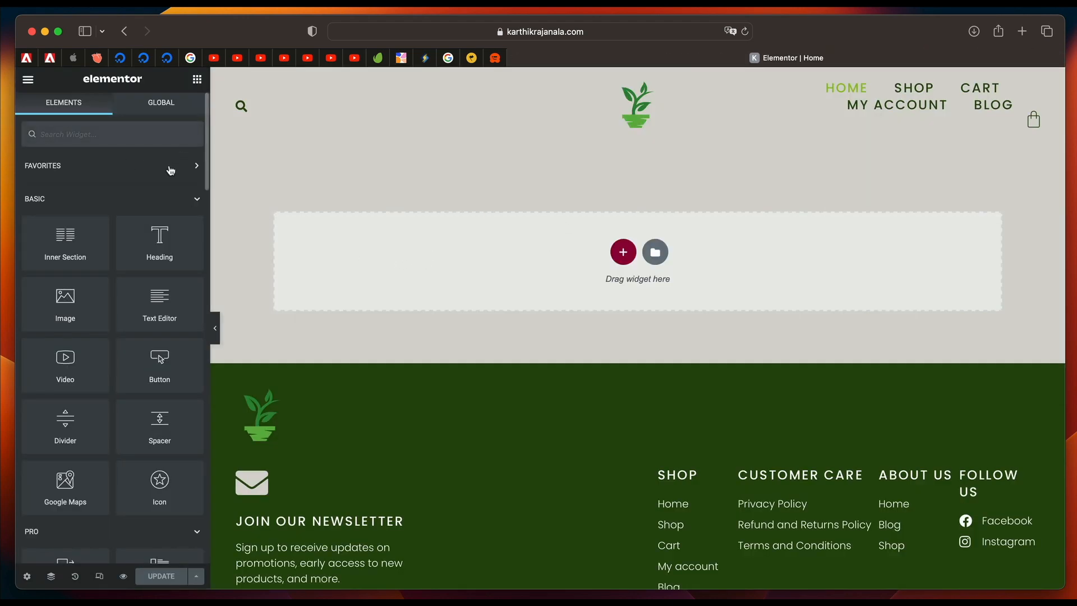
Add the WooCommerce Products widget to the empty Home page and set it to 2 columns.
scroll(167, 187, down, 15)
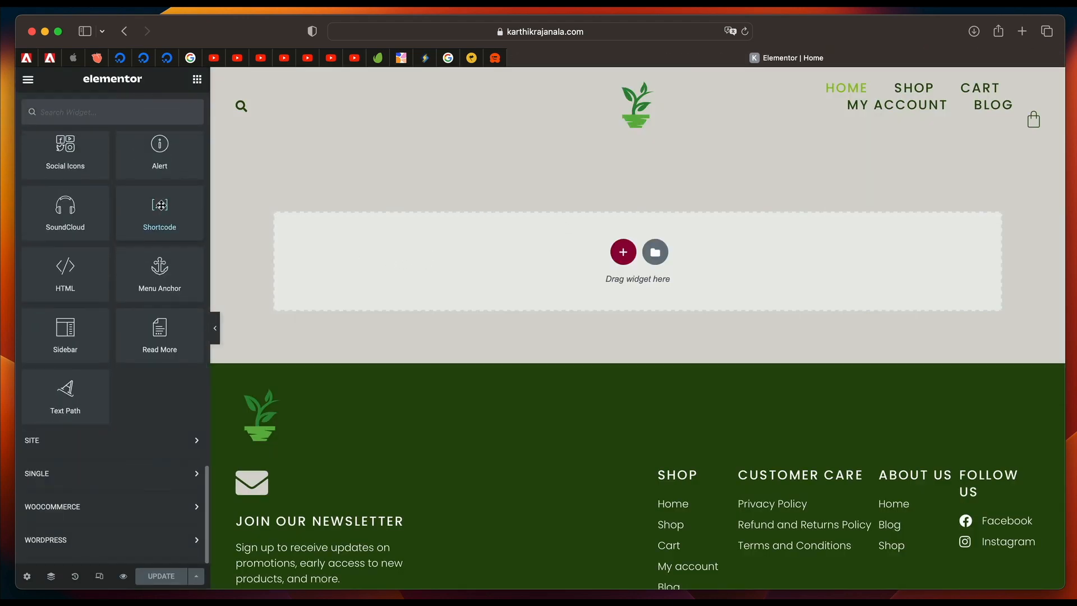
click(128, 507)
scroll(127, 505, down, 6)
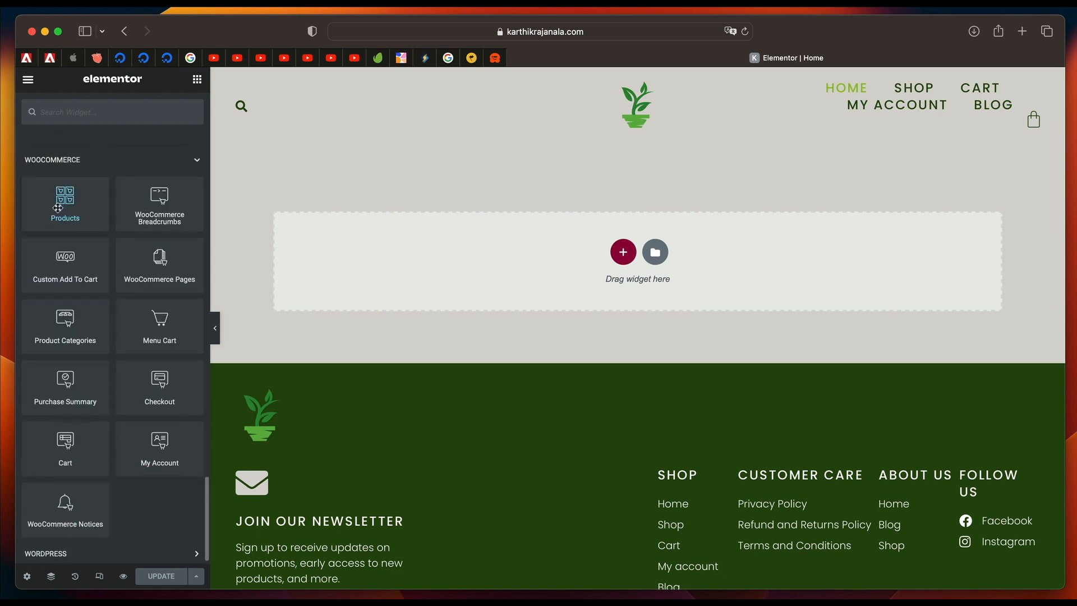
drag(58, 208, 462, 253)
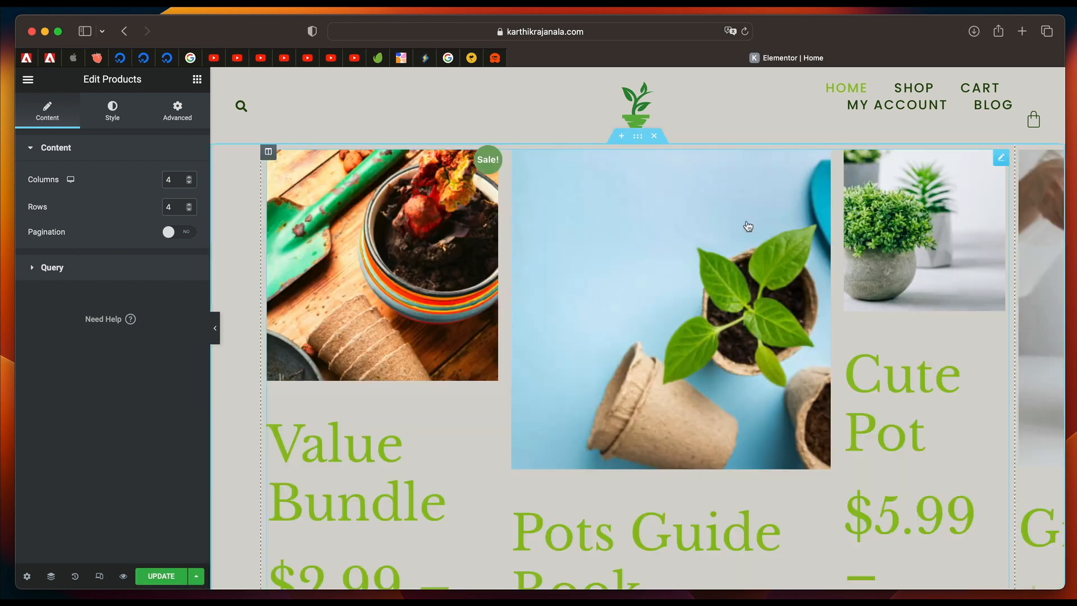
scroll(512, 317, down, 5)
double_click(175, 180)
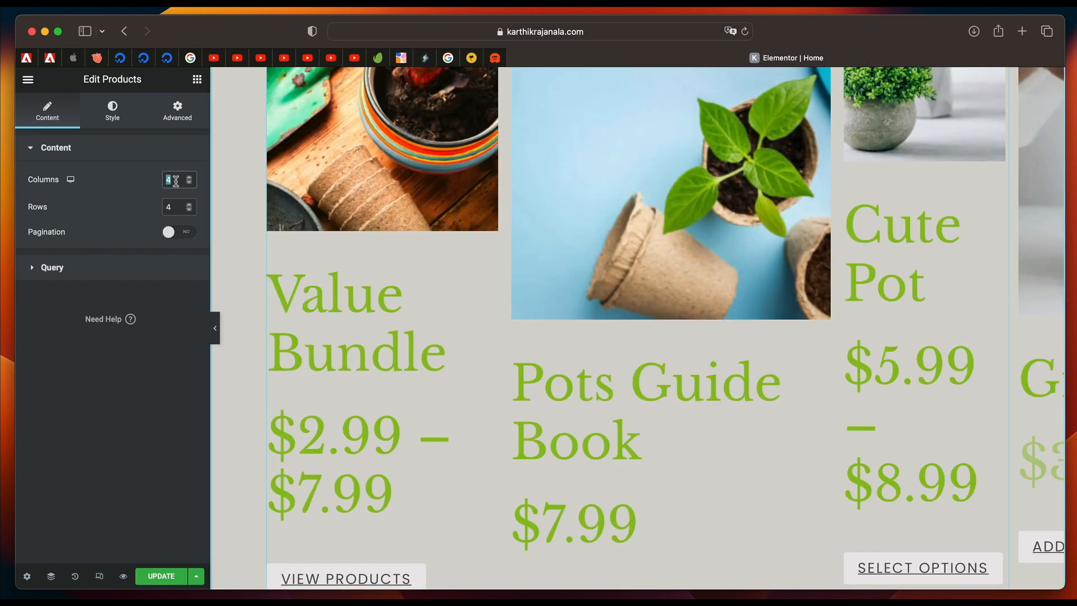
text(2)
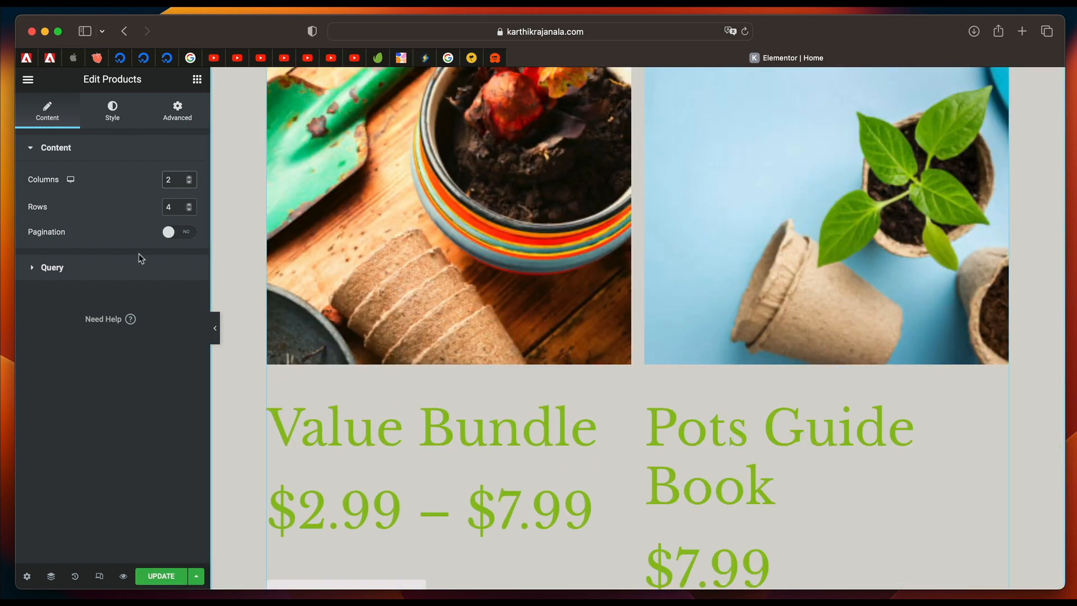
Set the Products widget's query source to Featured and check the resulting product display.
click(106, 263)
click(169, 217)
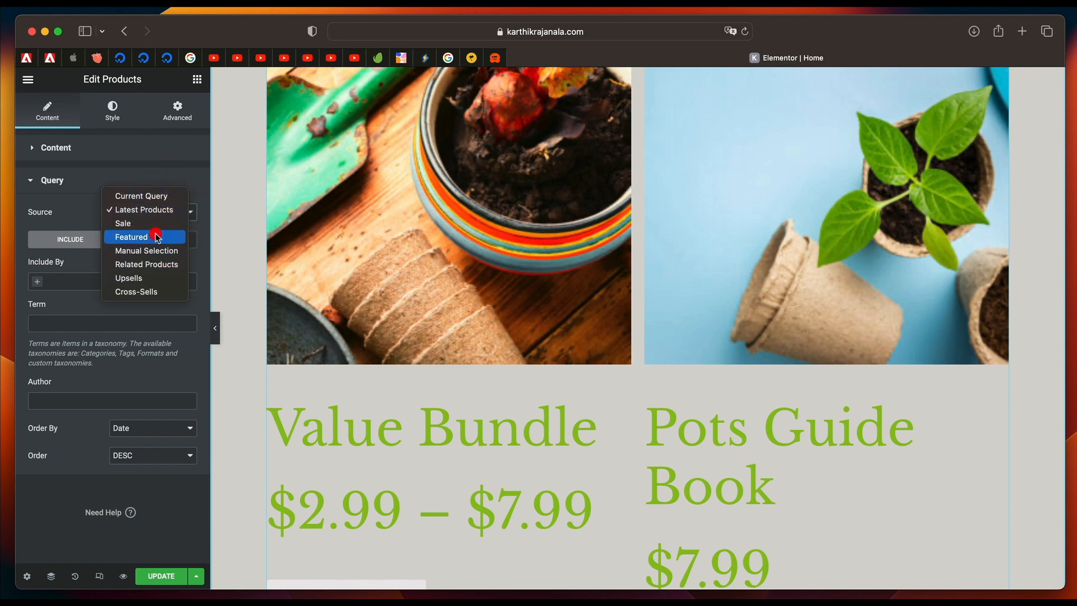
click(159, 236)
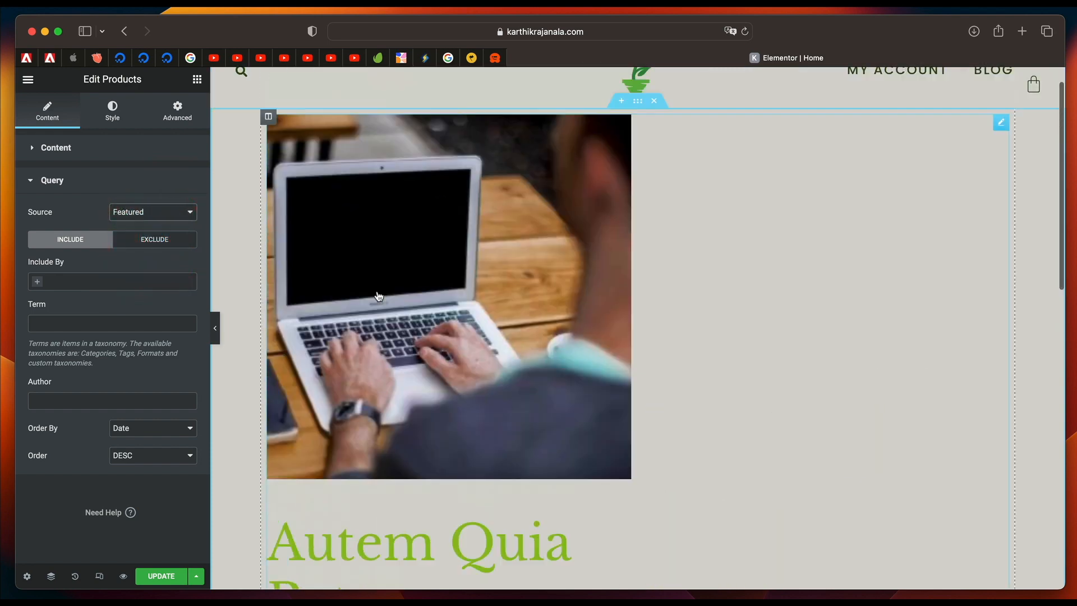
scroll(378, 295, down, 7)
scroll(455, 343, up, 7)
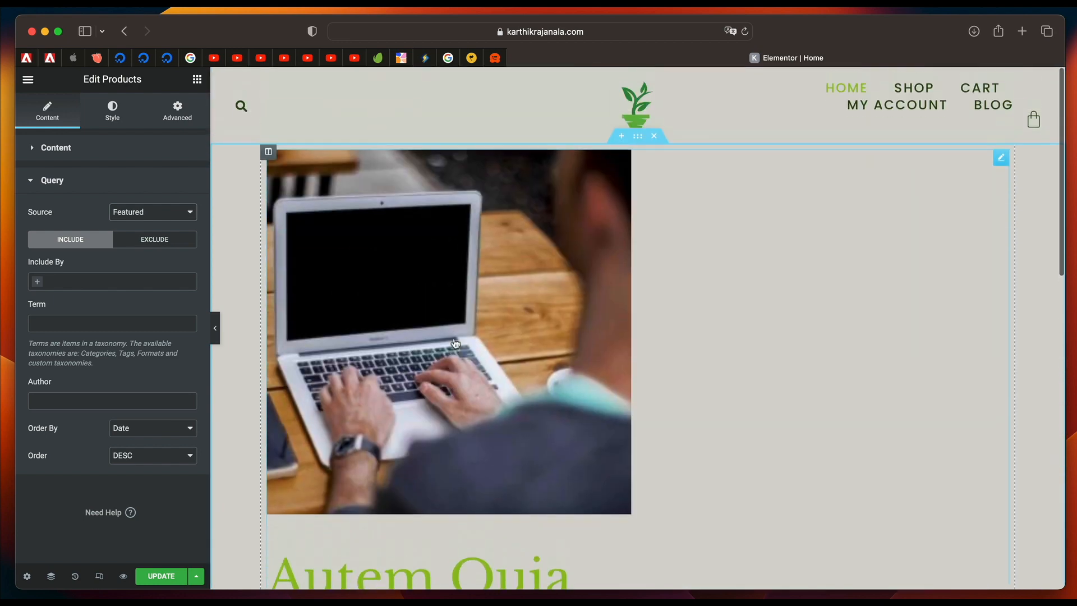
Narrow the boxed content width of the section holding the products to 841.
click(83, 191)
click(112, 109)
click(638, 140)
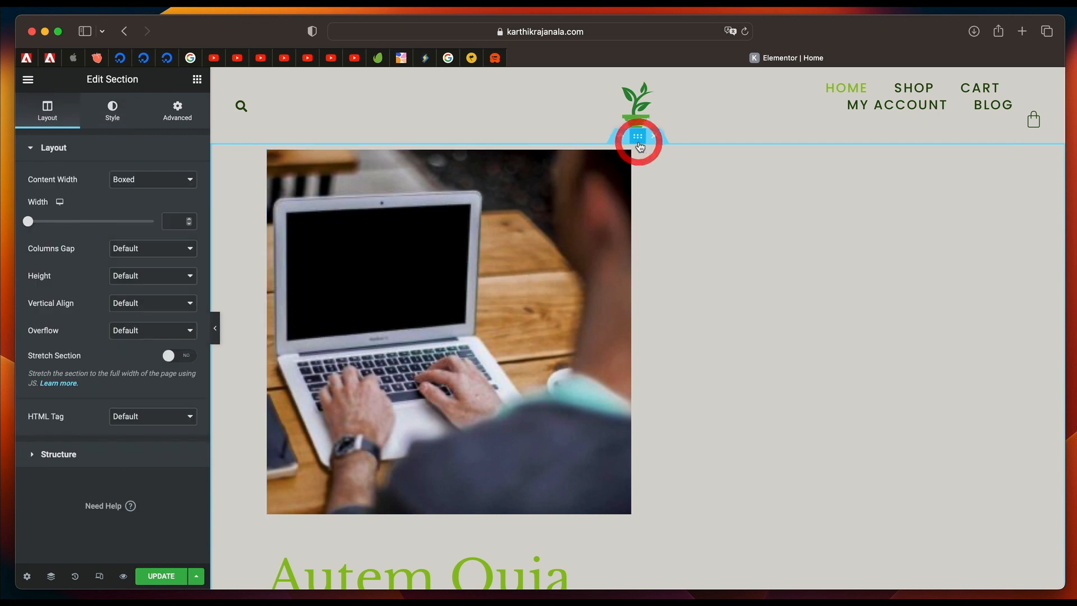
drag(32, 225, 69, 225)
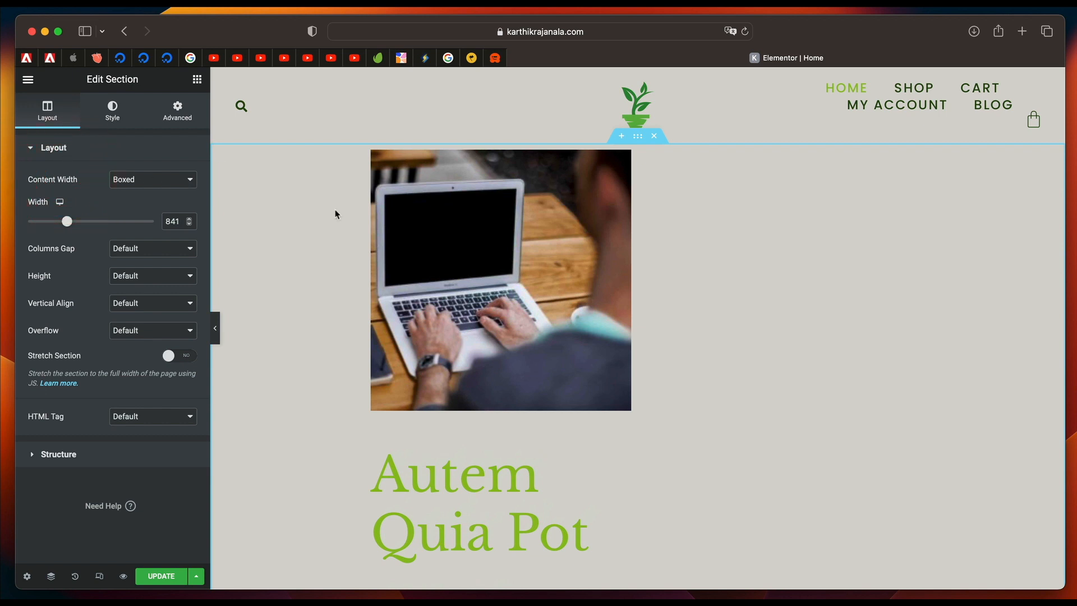
Switch the Products widget's query source to Latest Products.
click(415, 235)
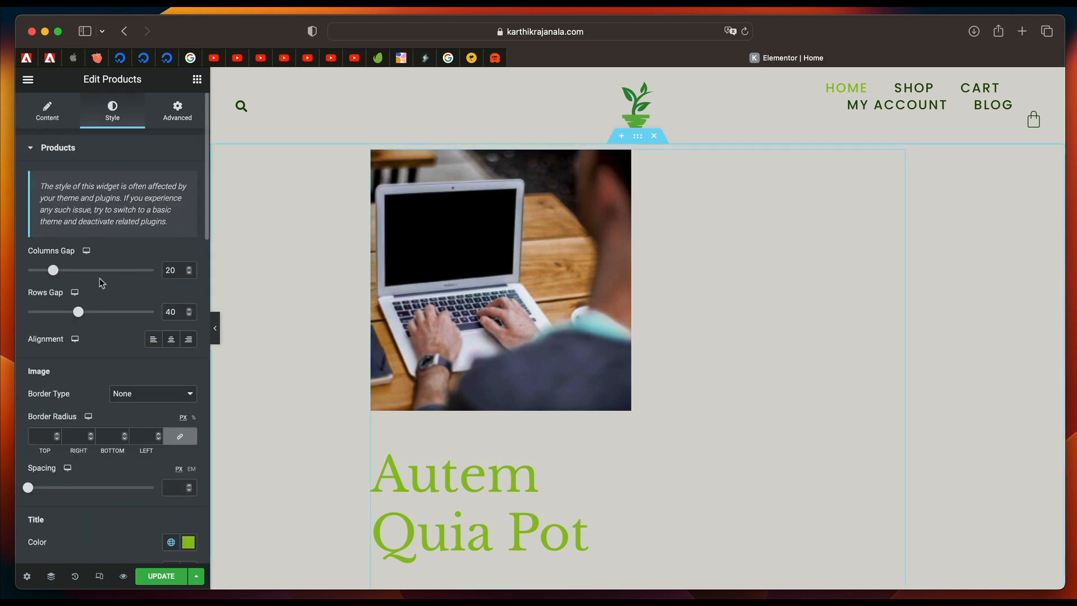
click(64, 118)
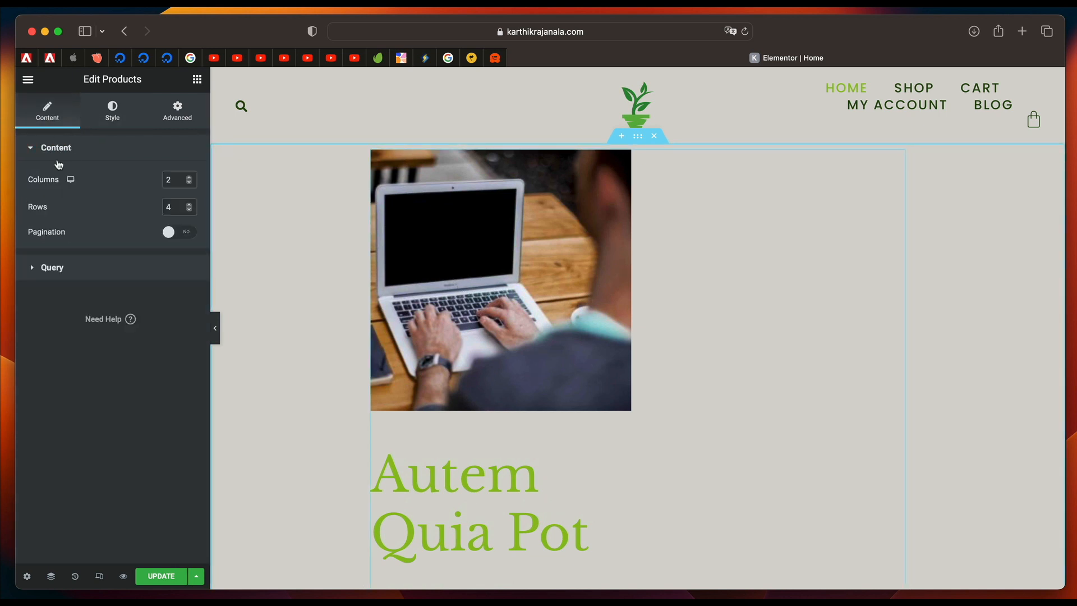
click(104, 268)
click(163, 216)
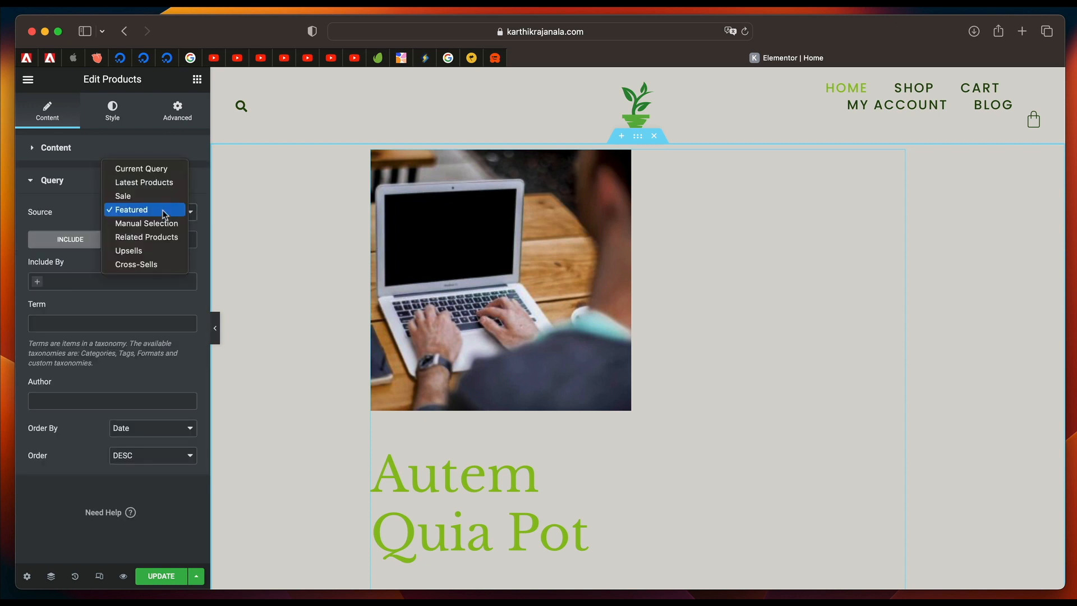
click(166, 183)
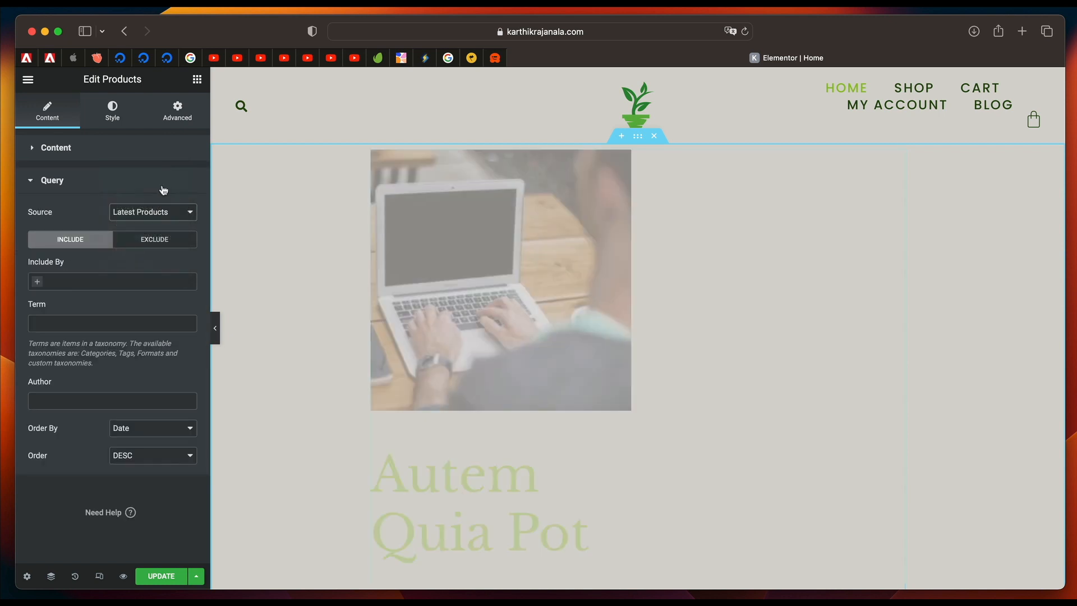
Switch the Products widget's query source to Manual Selection and include Cute Pot.
click(149, 218)
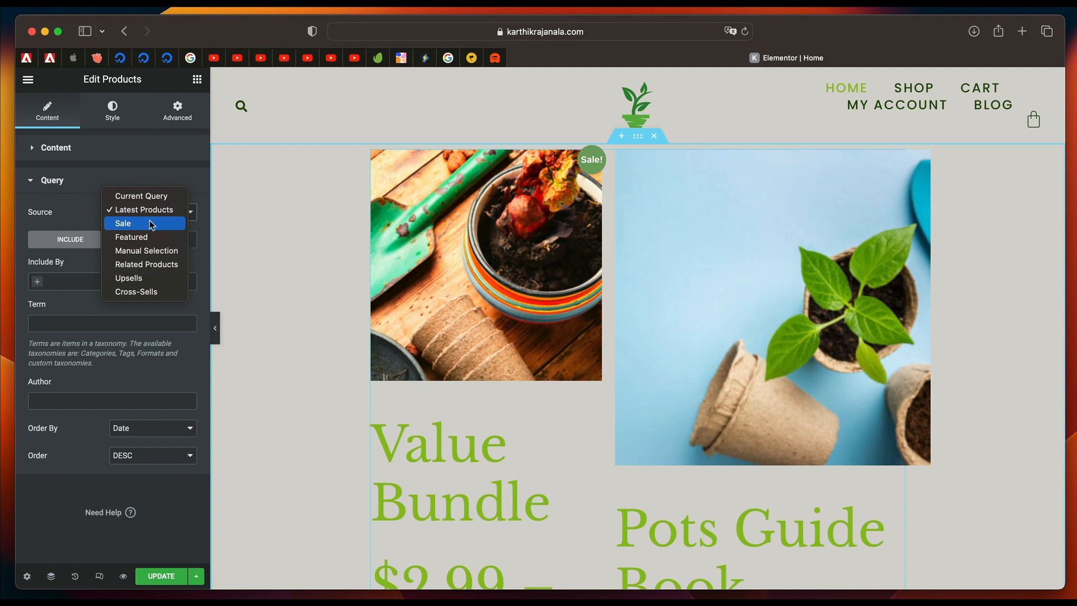
click(153, 256)
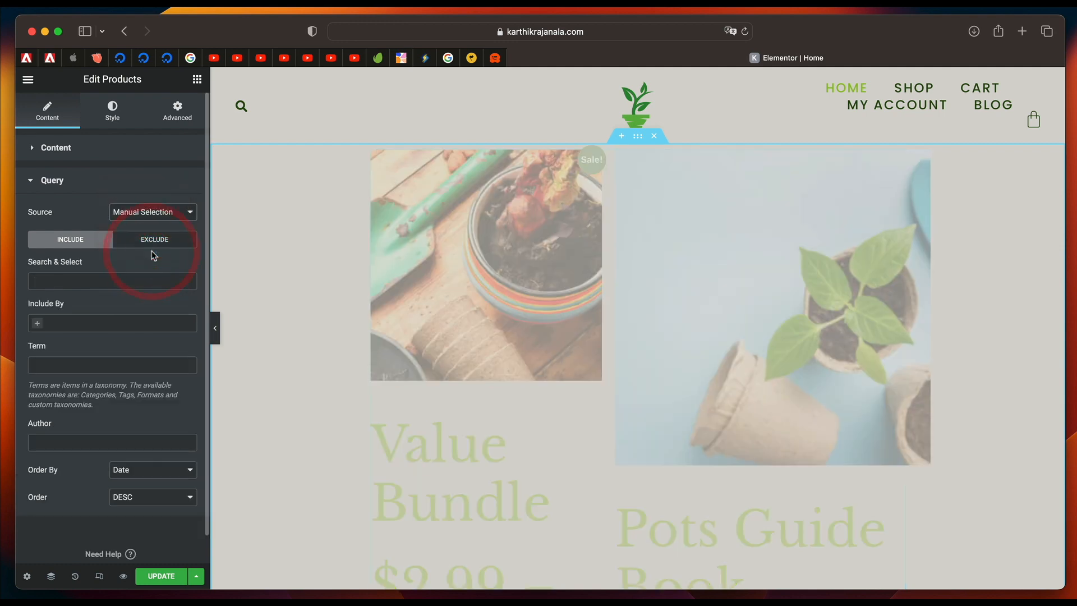
click(95, 284)
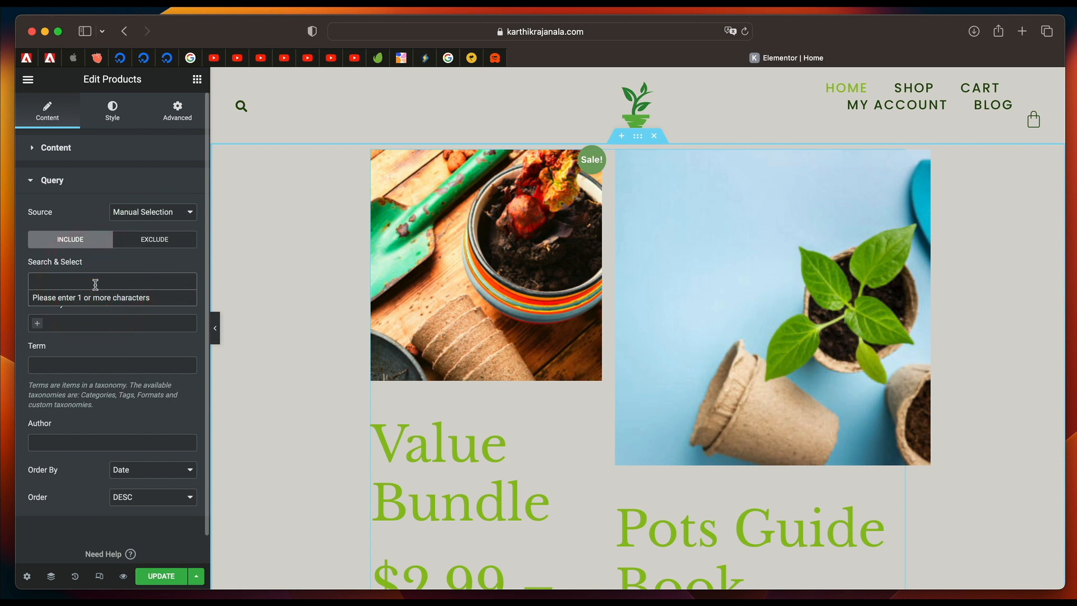
text(pot)
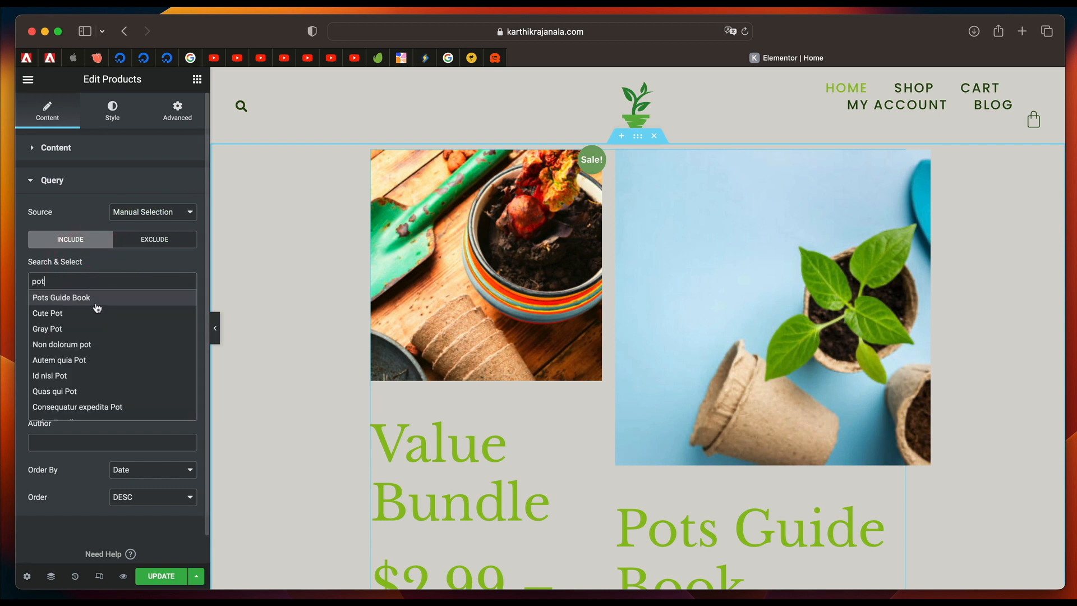
click(93, 315)
Add Gray Pot and Id nisi Pot to the manually selected products.
click(113, 280)
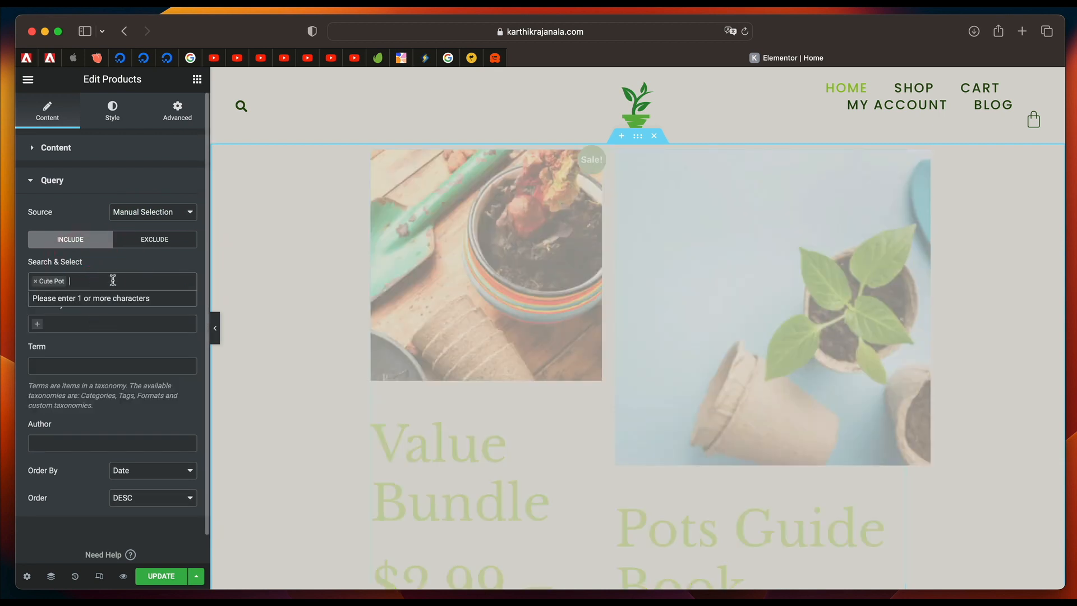
text(pot)
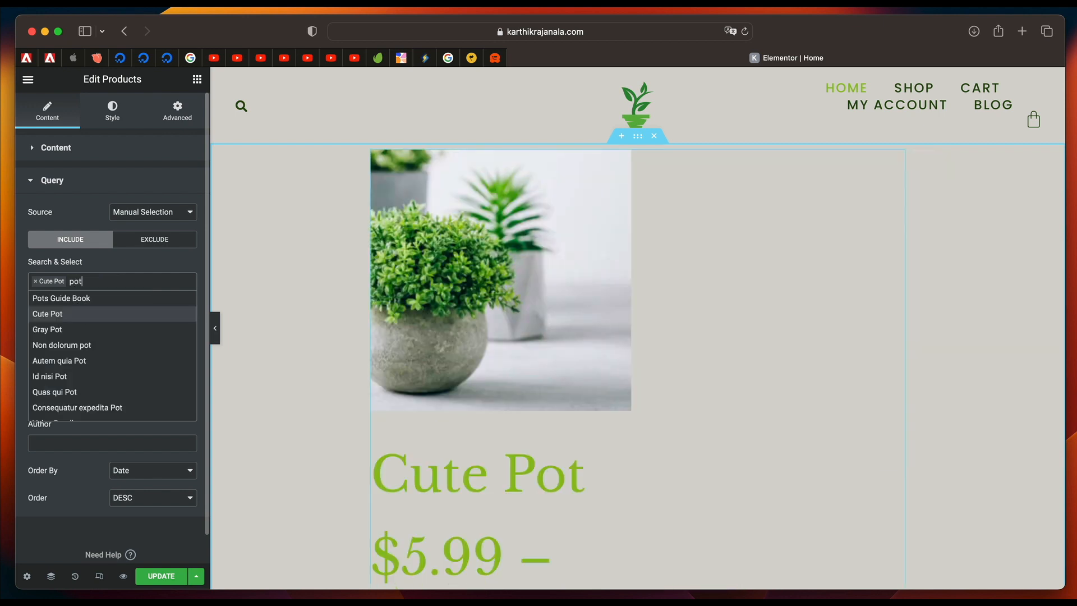
click(103, 331)
click(143, 285)
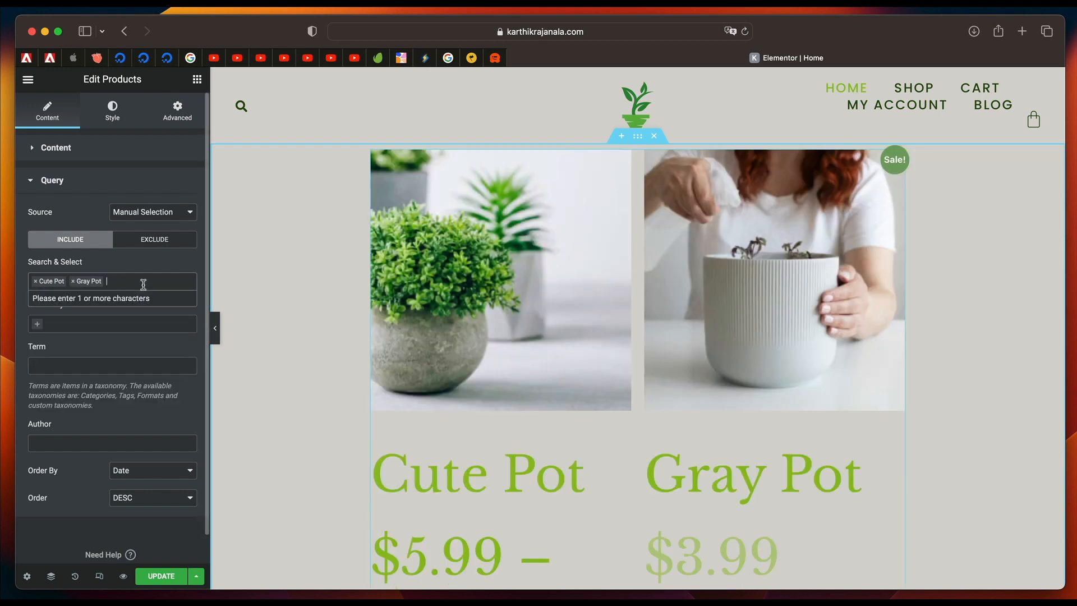
text(pot)
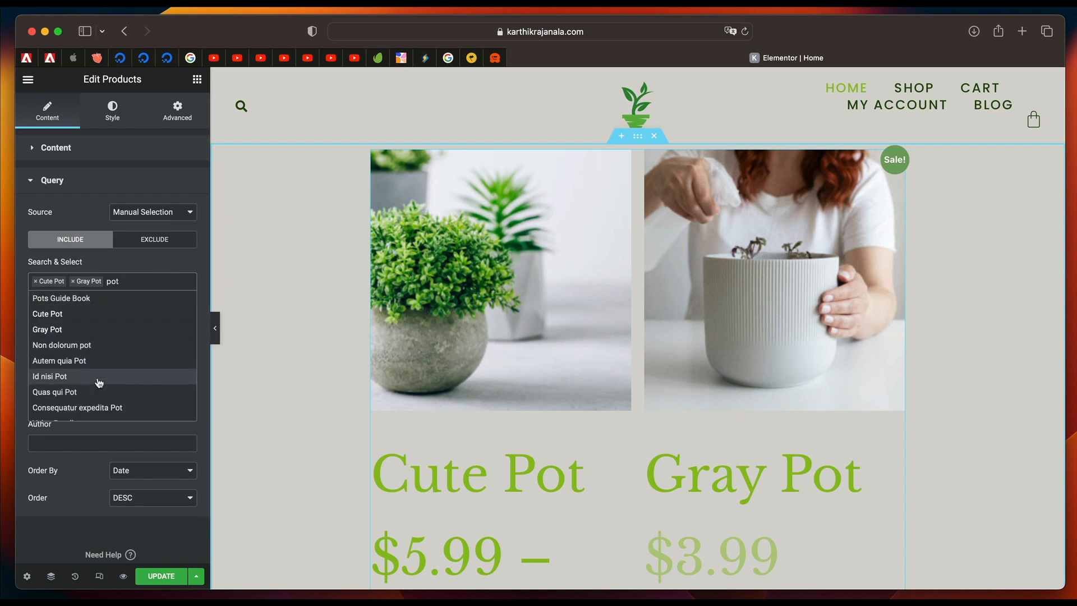
click(99, 377)
Set the Products widget to 3 columns and reopen its query settings.
click(62, 149)
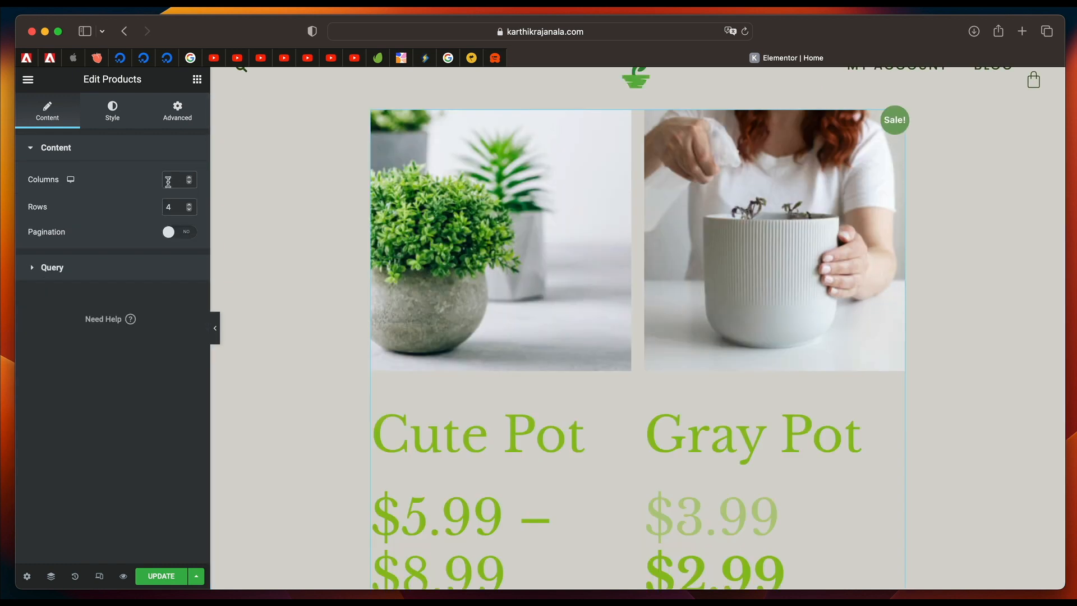
text(3)
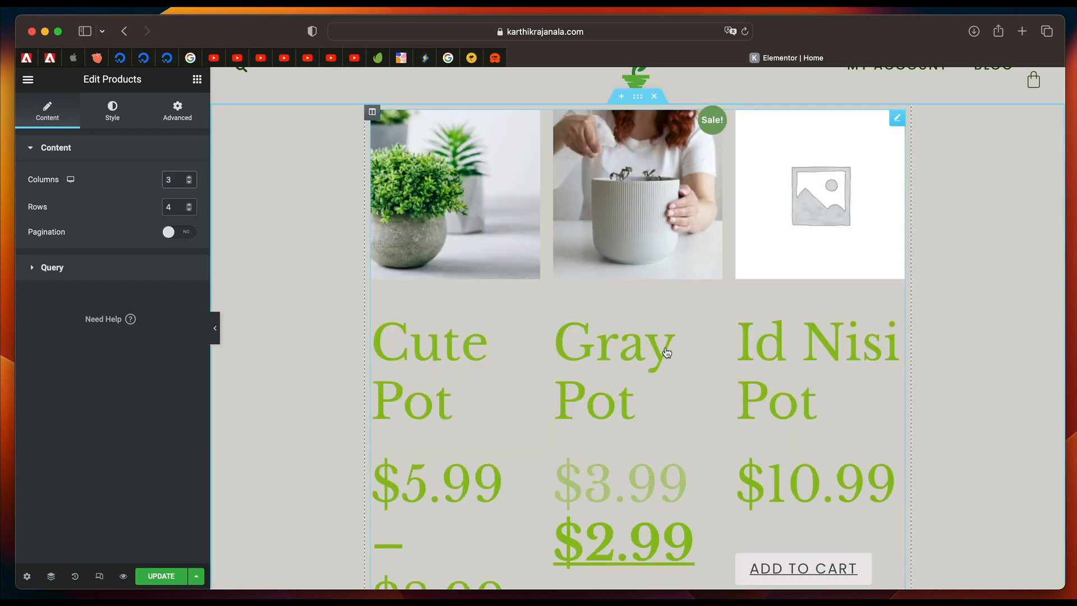
click(88, 267)
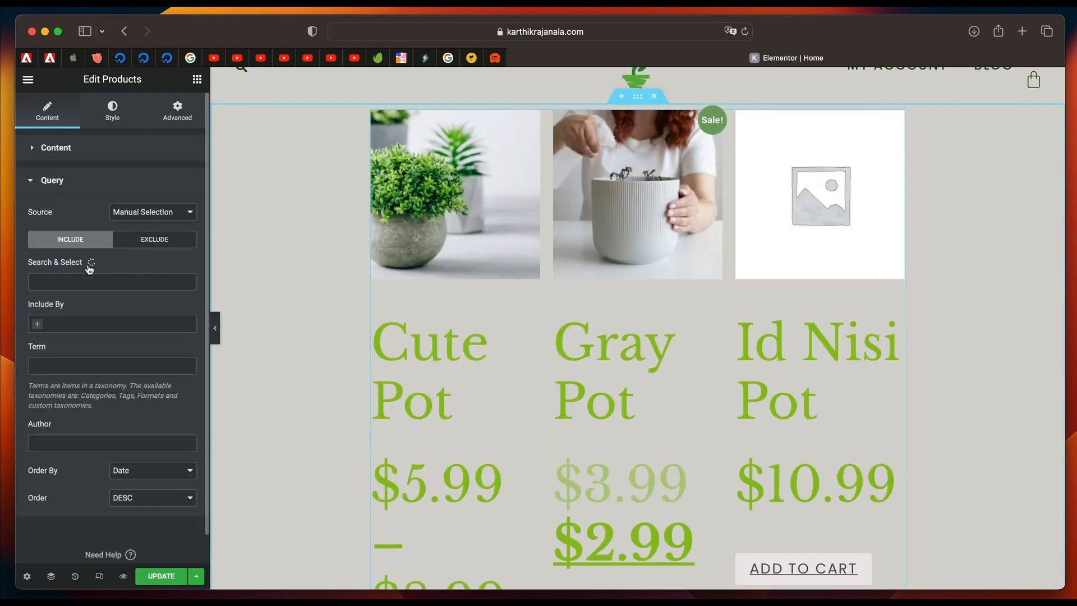
Apply the global font Accent Text 2 to the product titles in the Products widget.
click(118, 120)
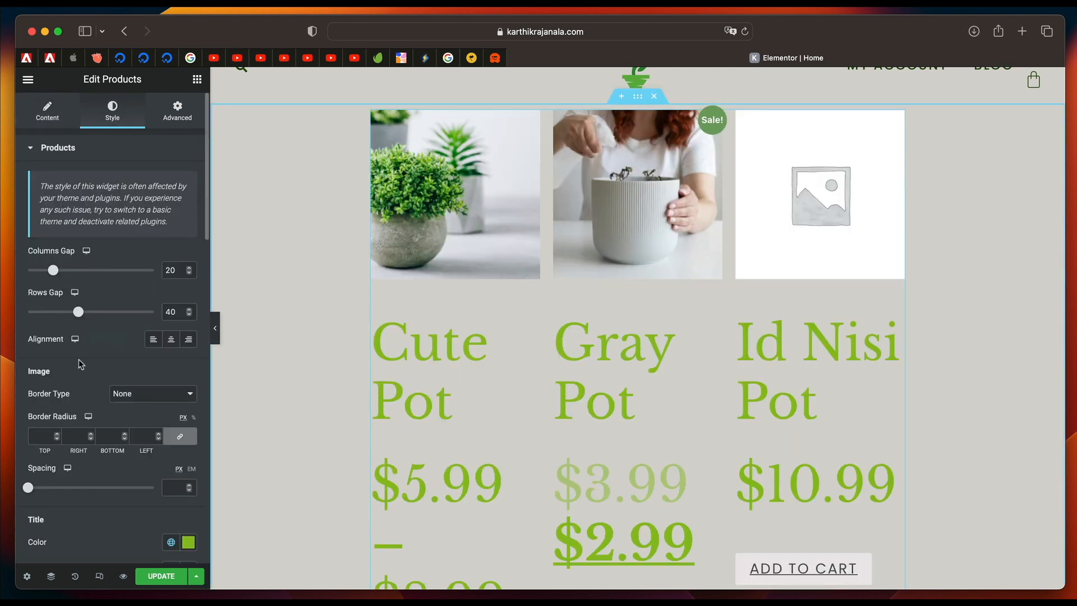
scroll(80, 363, down, 5)
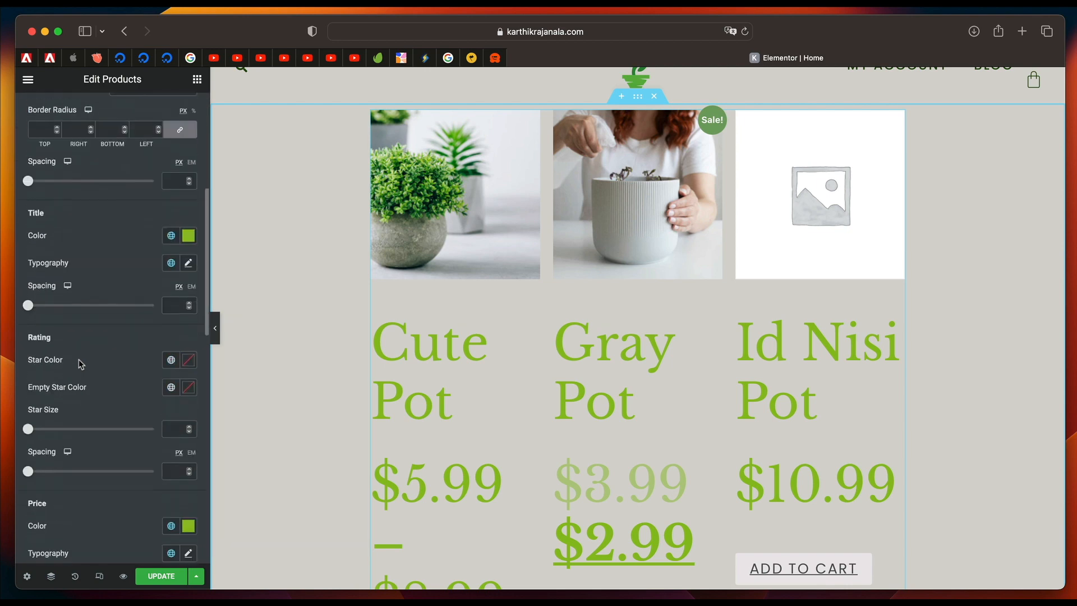
click(171, 263)
click(118, 455)
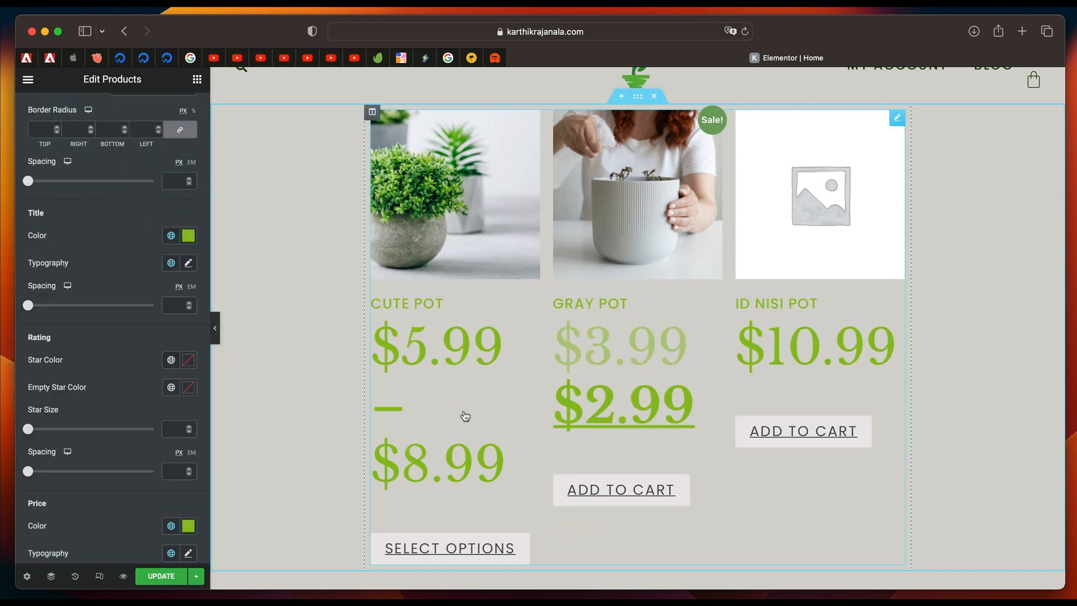
Apply the global font Accent Text 2 to both the price and the regular price of the products.
scroll(132, 377, down, 3)
click(171, 372)
click(129, 336)
scroll(122, 404, down, 1)
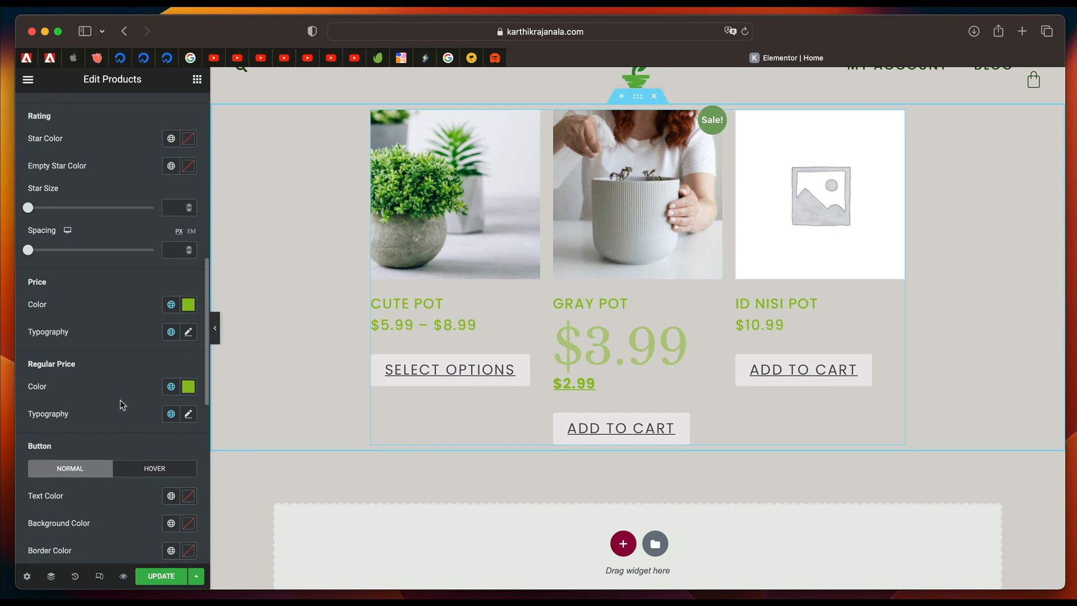
click(170, 414)
click(119, 379)
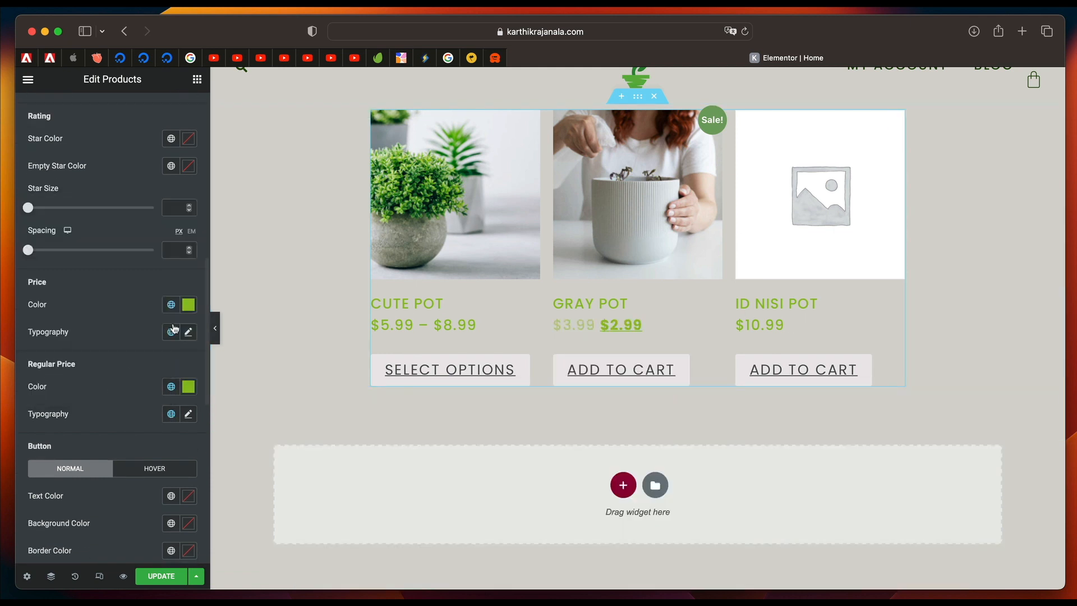
Add an H3 heading reading "Some Of Our Best Products" above the product display.
scroll(591, 286, up, 2)
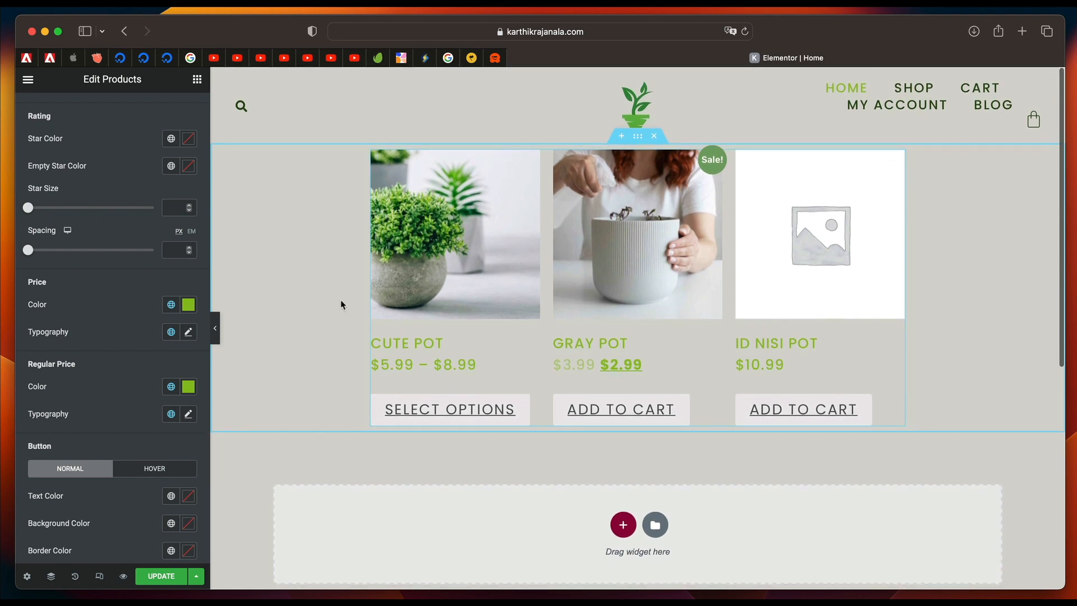
scroll(140, 152, up, 10)
click(198, 80)
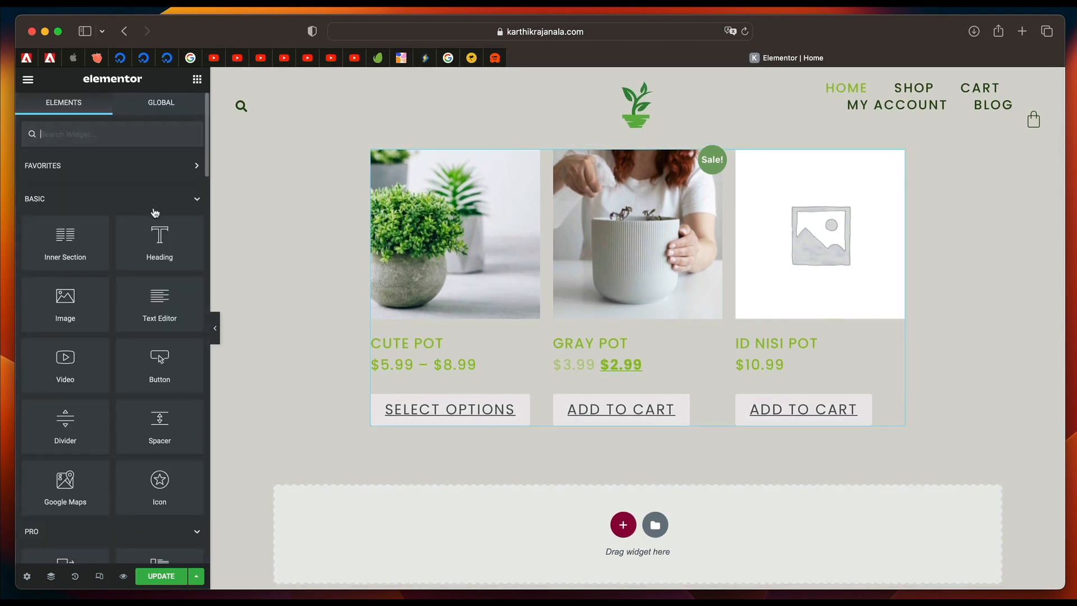
drag(157, 235, 502, 161)
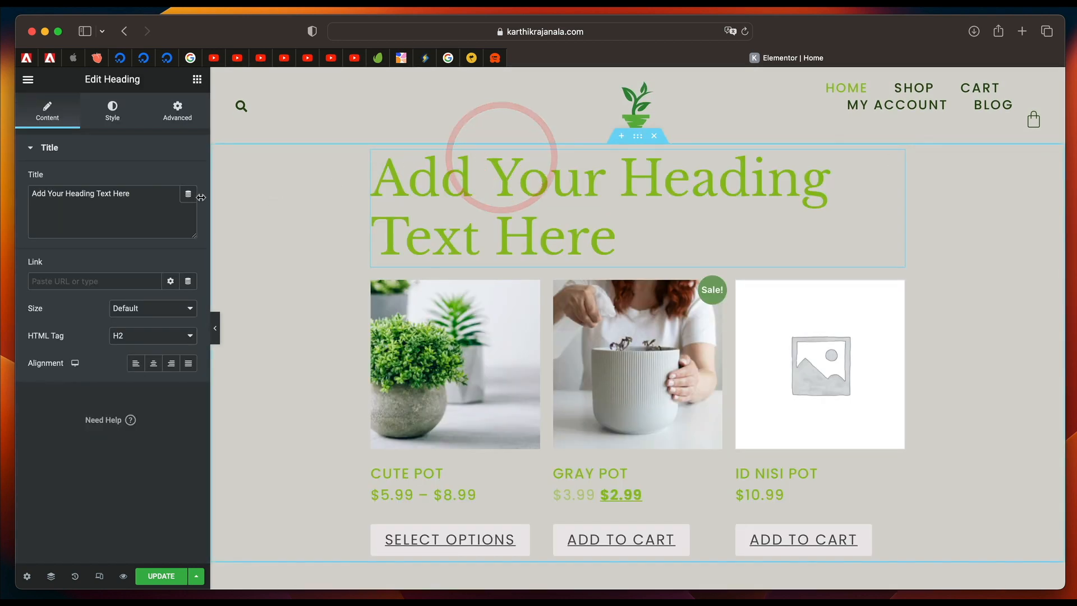
click(151, 339)
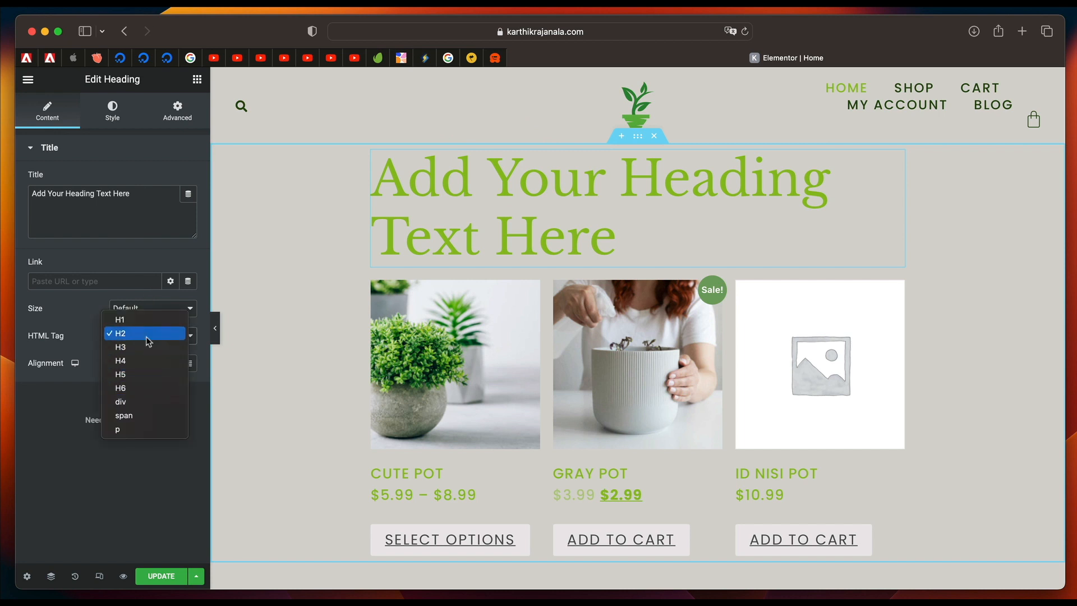
click(147, 348)
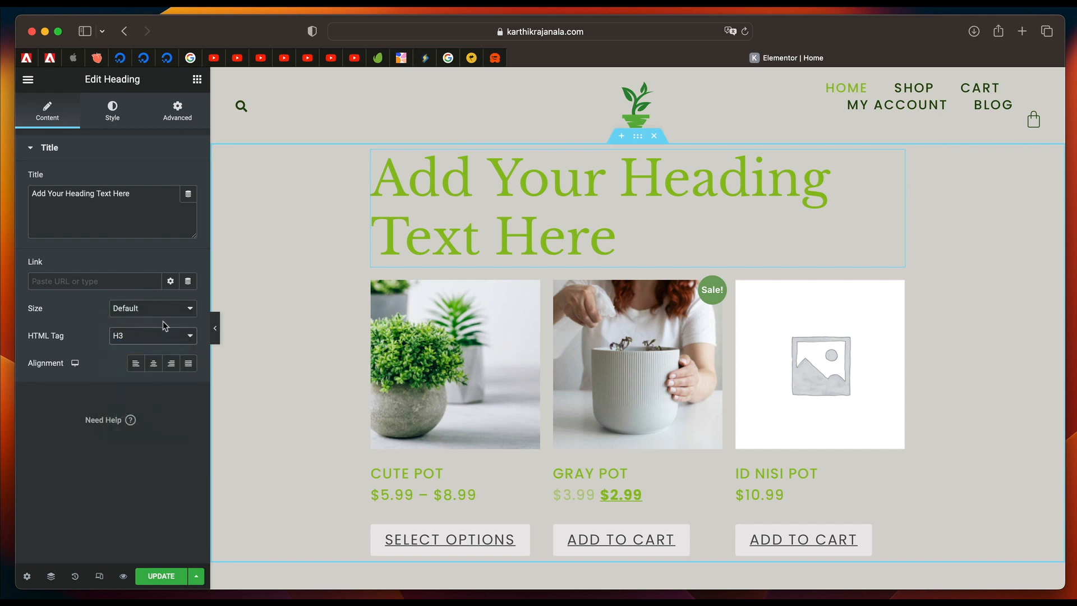
triple_click(97, 233)
text(Some Of Our Best Products)
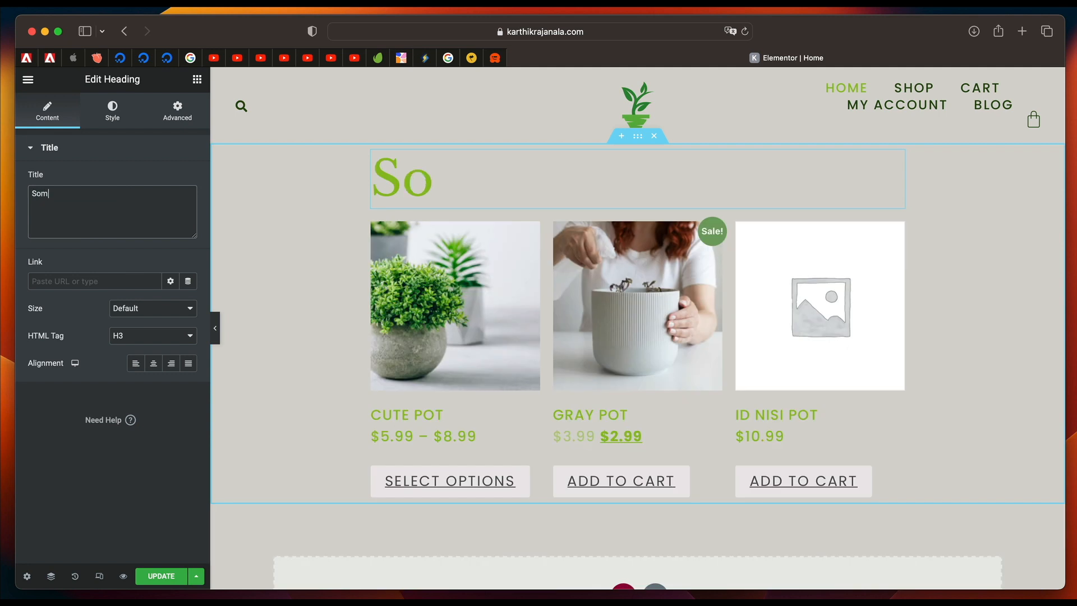
Apply the global font Secondary to the "Some Of Our Best Products" heading.
click(111, 110)
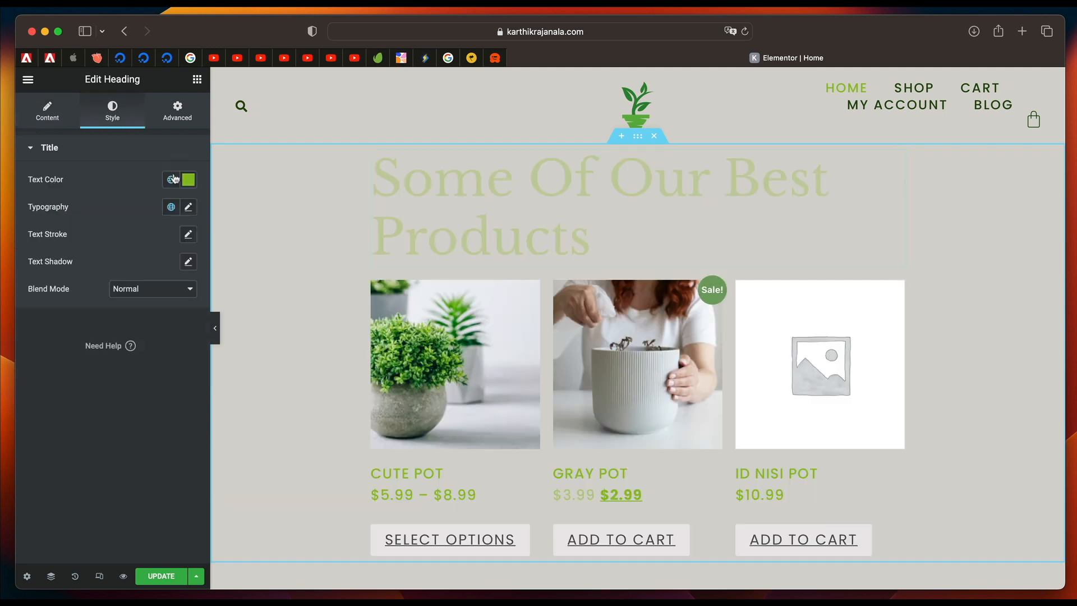
click(171, 207)
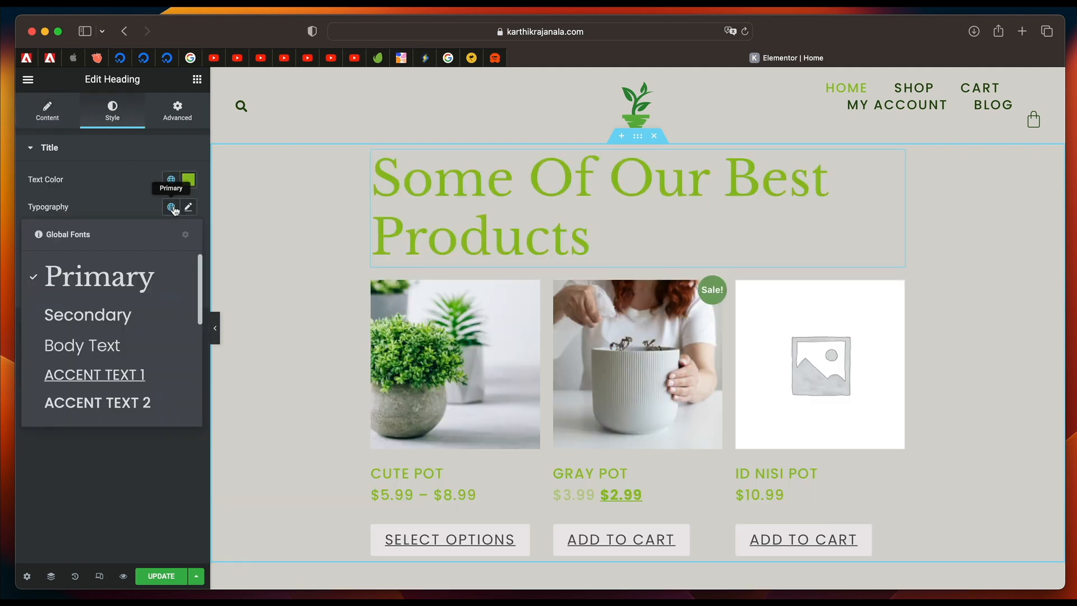
click(112, 313)
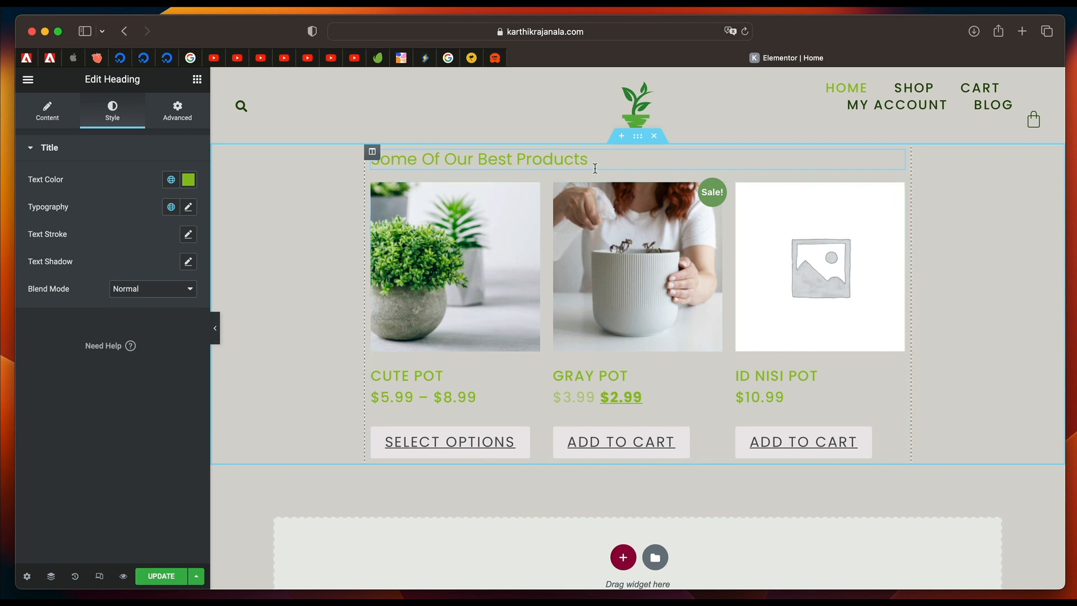
Add the WooCommerce Product Categories widget below the product display.
click(197, 79)
scroll(90, 357, down, 10)
scroll(90, 358, down, 10)
drag(65, 311, 469, 450)
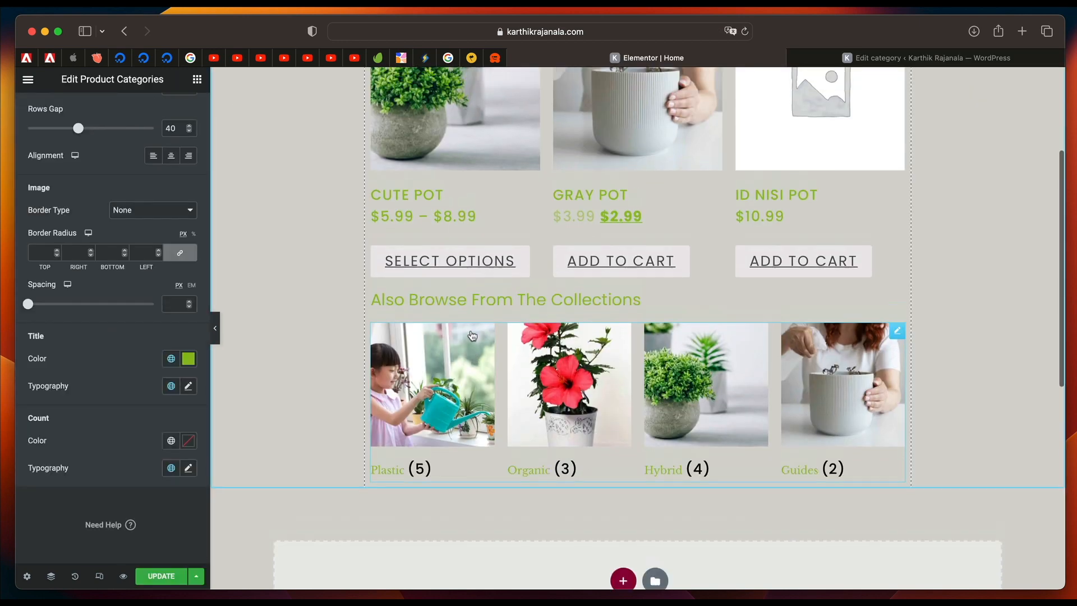
Review the Home page's product and collection displays and browse the available widgets, including the WooCommerce ones.
scroll(749, 254, down, 6)
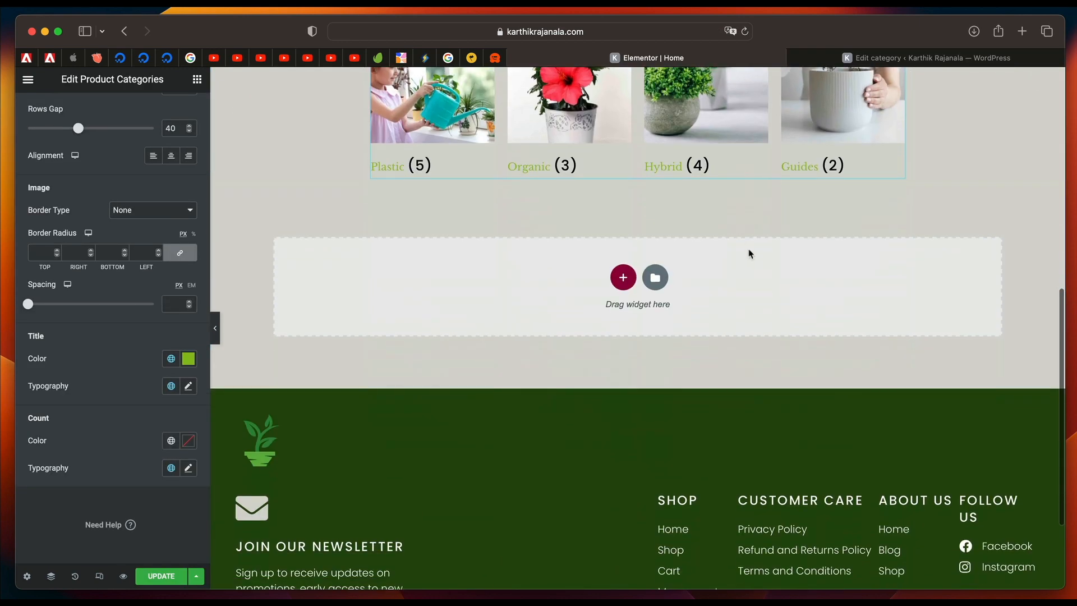
scroll(749, 253, up, 10)
scroll(589, 305, down, 2)
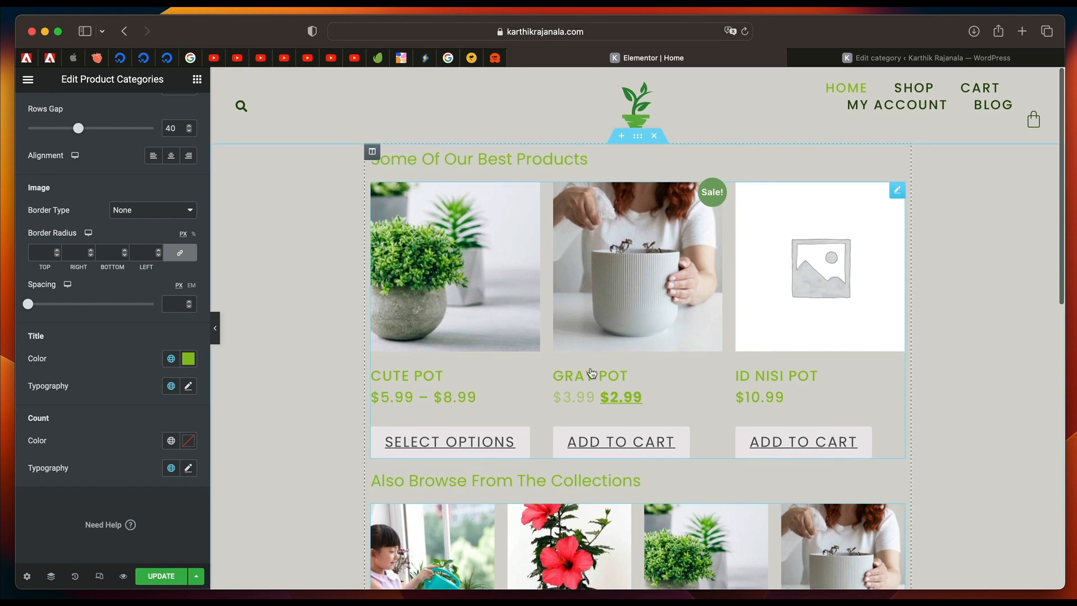
scroll(439, 458, down, 3)
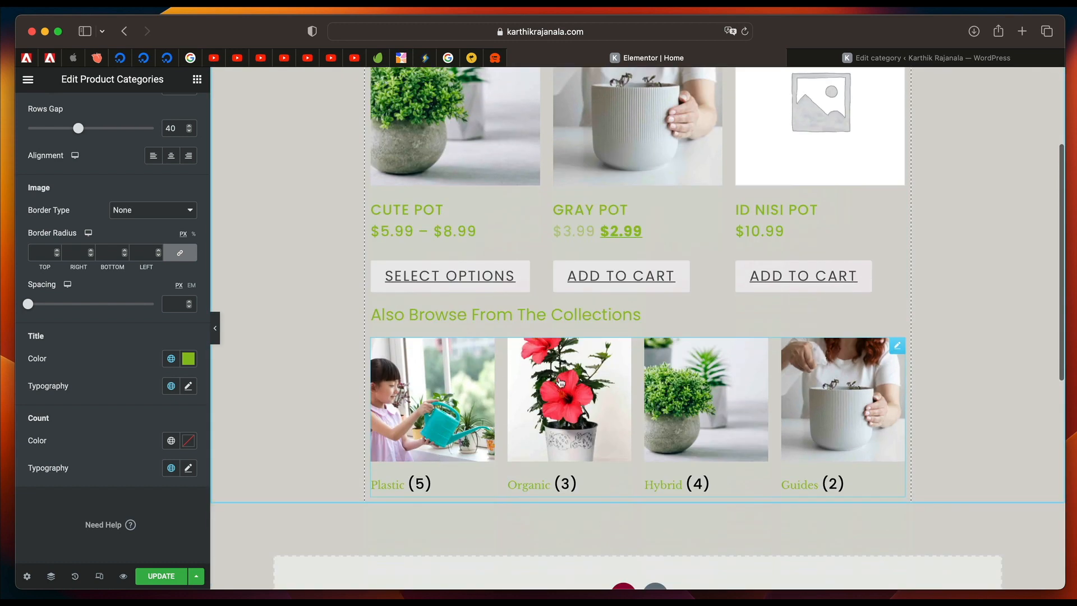
click(196, 79)
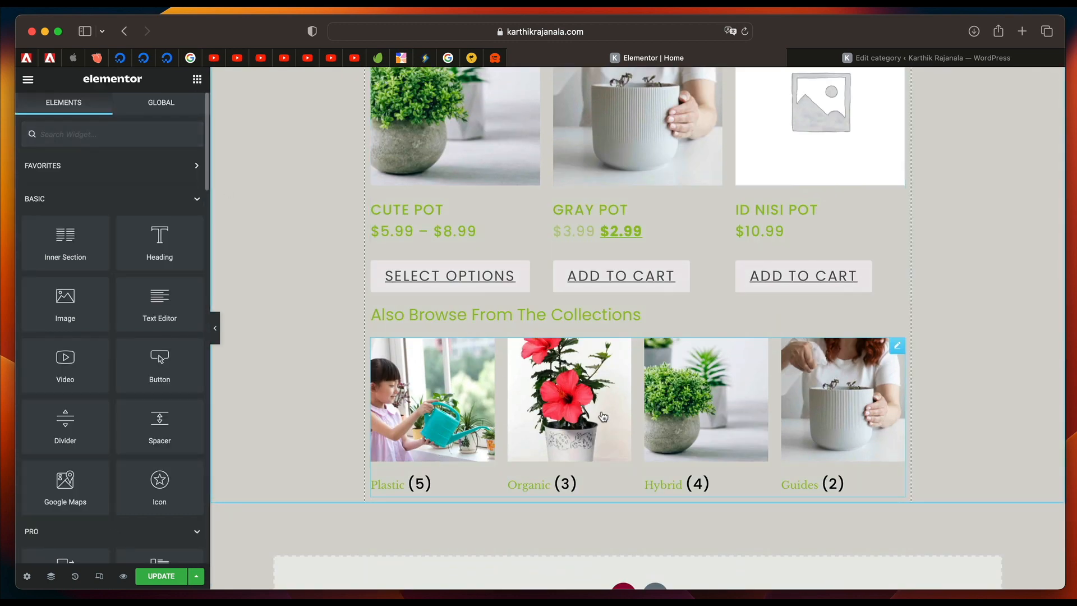
scroll(603, 416, down, 2)
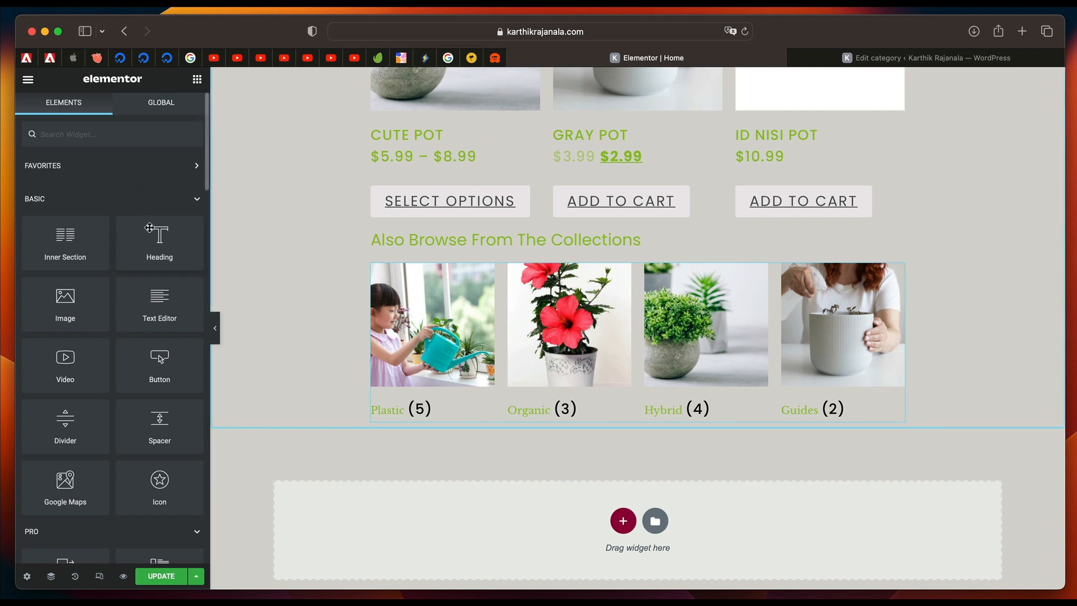
click(151, 206)
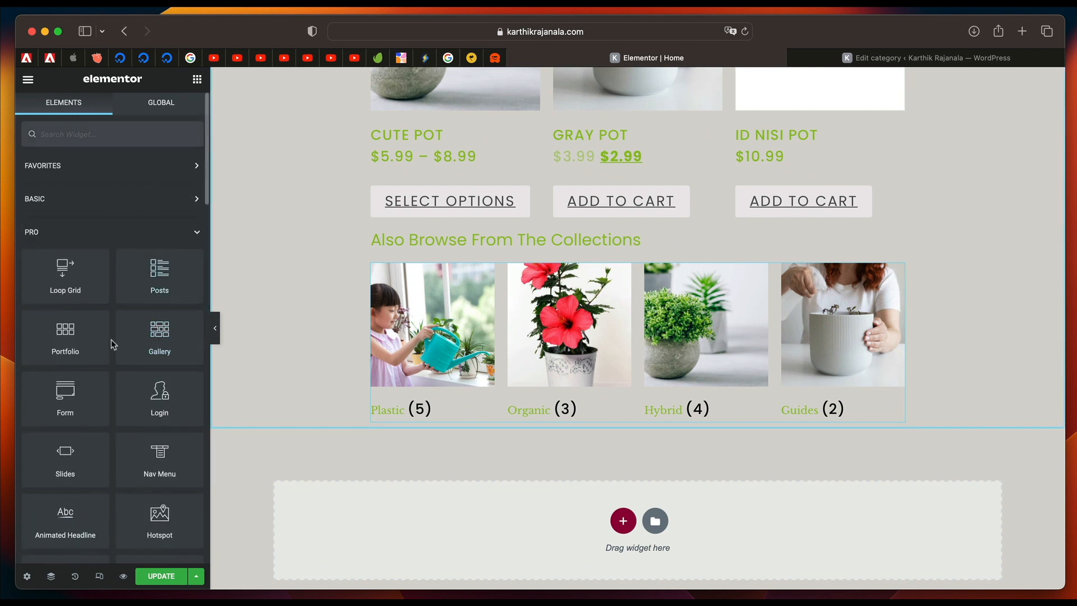
scroll(113, 344, down, 10)
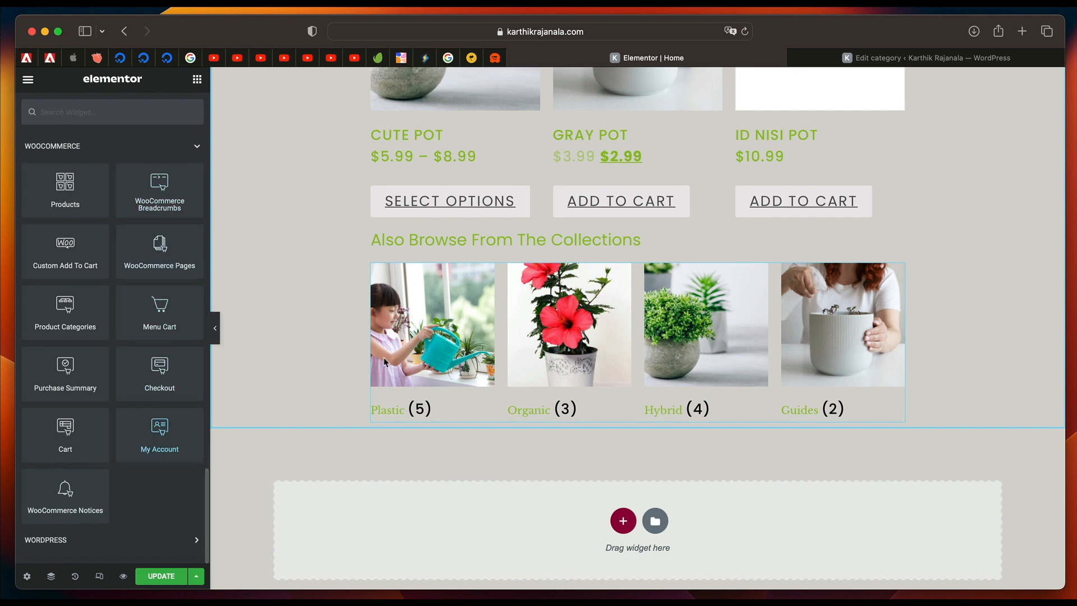
scroll(432, 404, up, 5)
scroll(431, 404, down, 4)
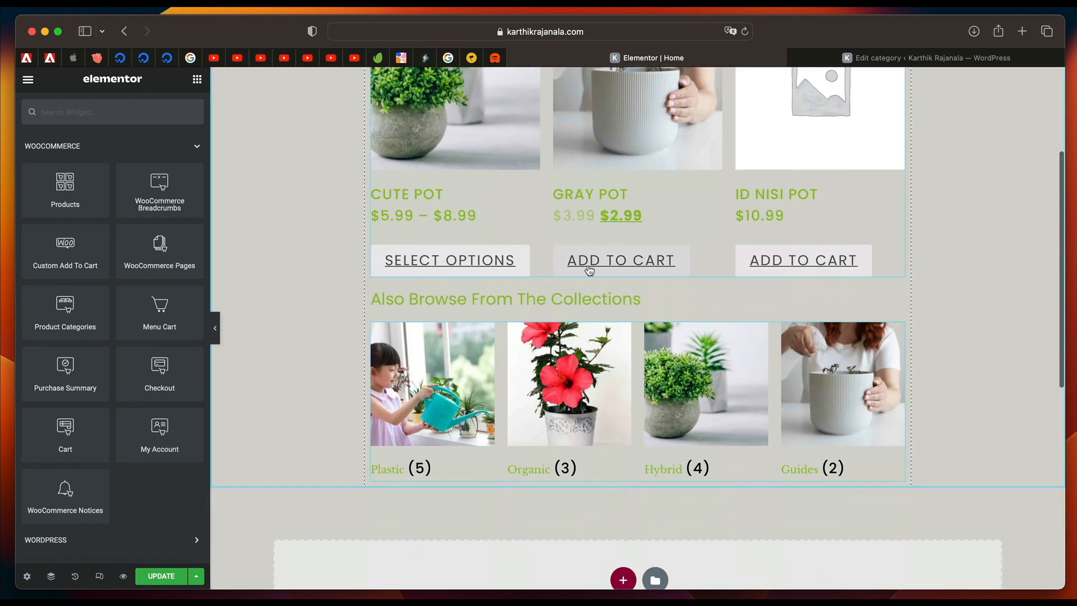
scroll(588, 297, up, 2)
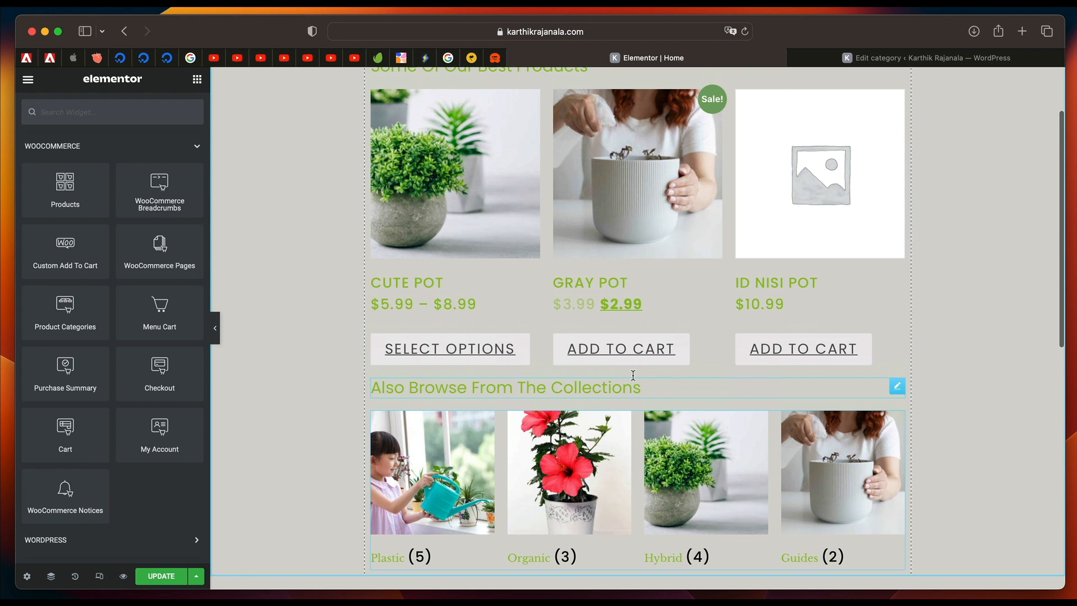
Open the advanced layout settings of the "Also Browse From The Collections" heading.
click(633, 382)
click(178, 116)
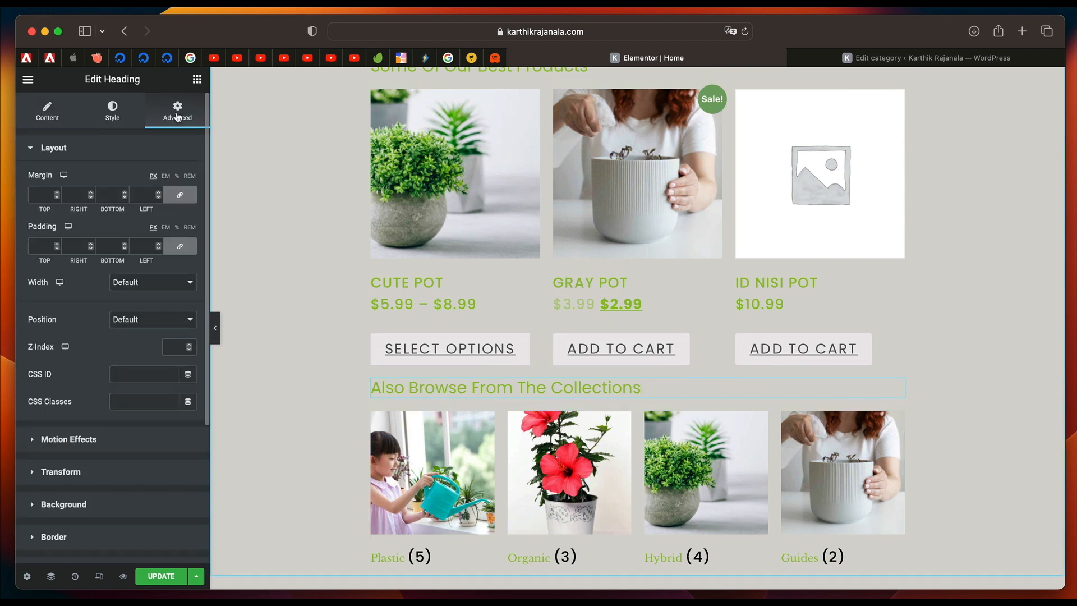
click(172, 200)
click(172, 197)
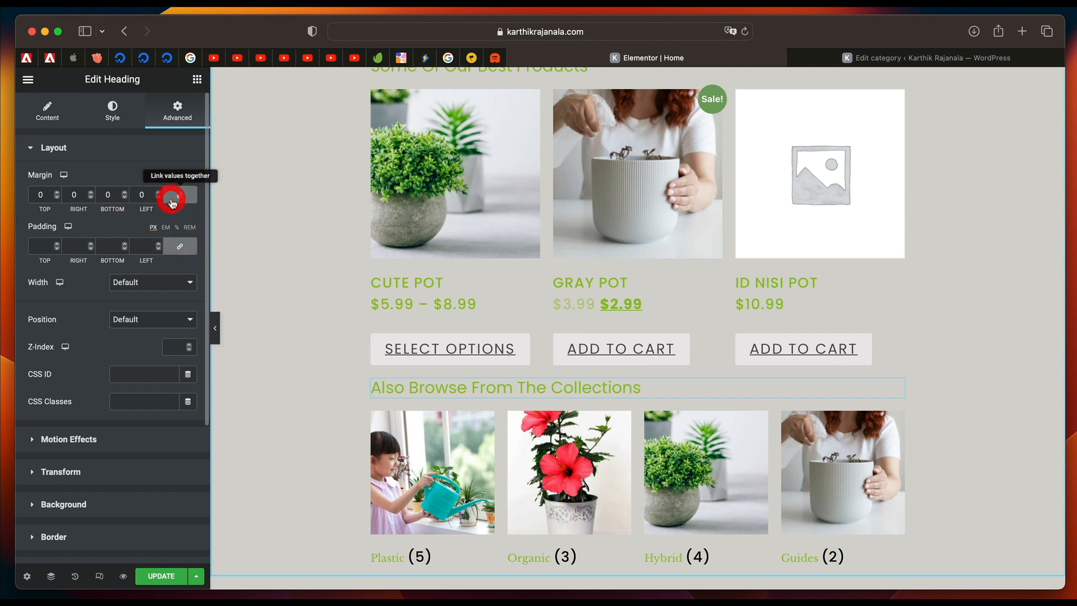
double_click(40, 195)
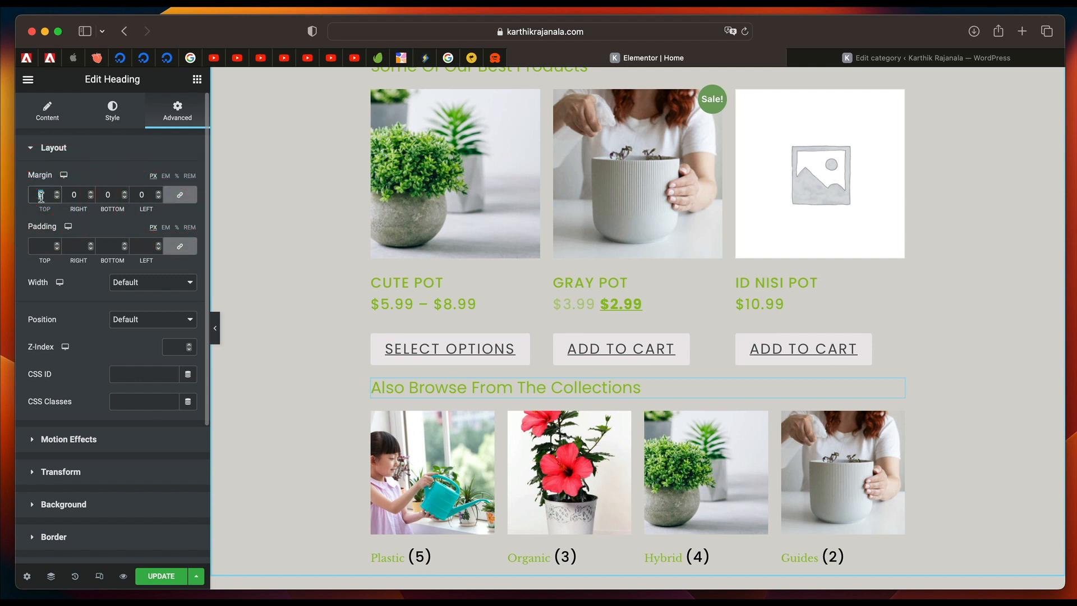
text(100)
key(BackSpace)
key(BackSpace)
key(BackSpace)
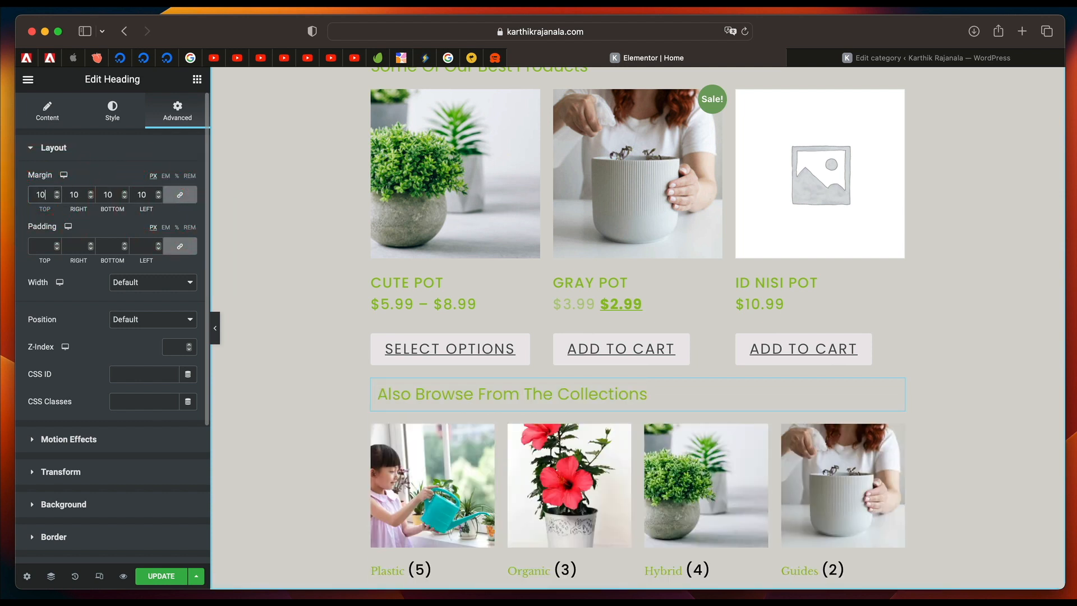
Unlink the heading's margin values and set only its top margin to 50 px.
click(180, 195)
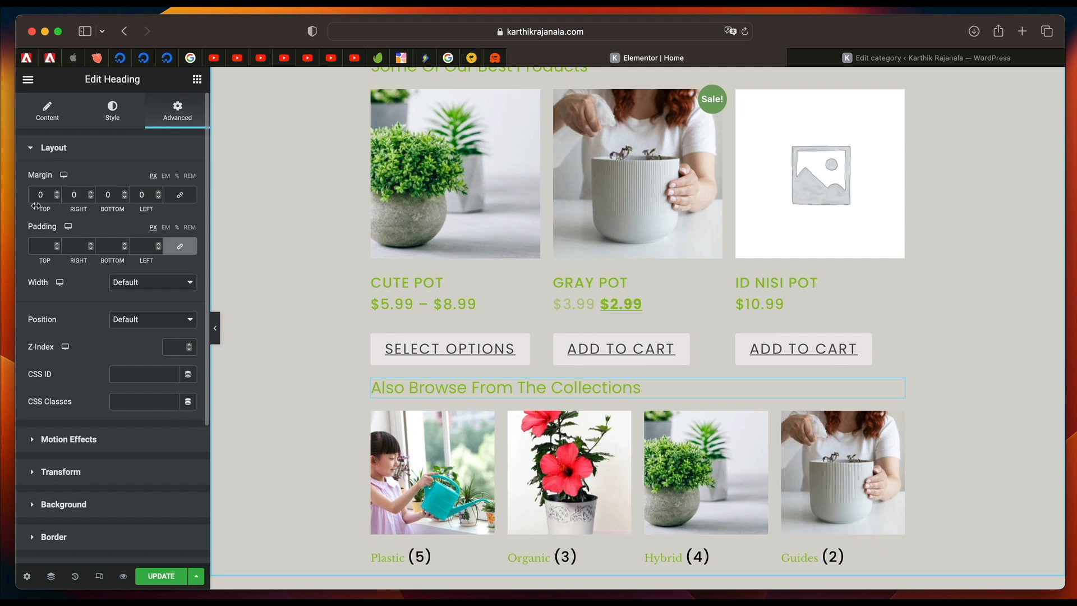
click(41, 196)
text(50)
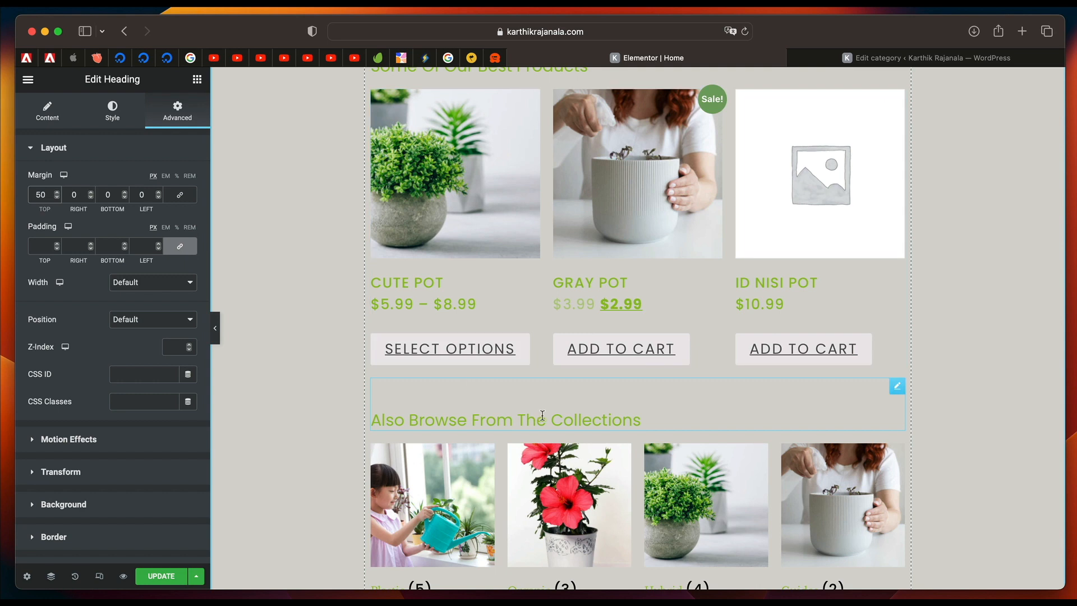
Set the collections heading's top margin to 100 px and update the Home page.
scroll(504, 235, up, 3)
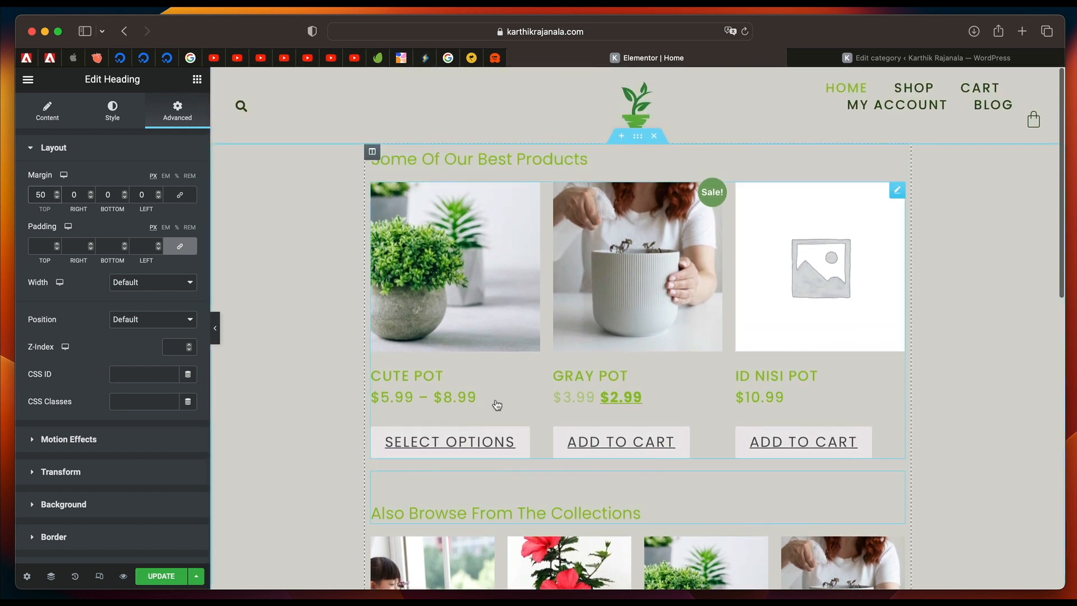
scroll(497, 404, down, 5)
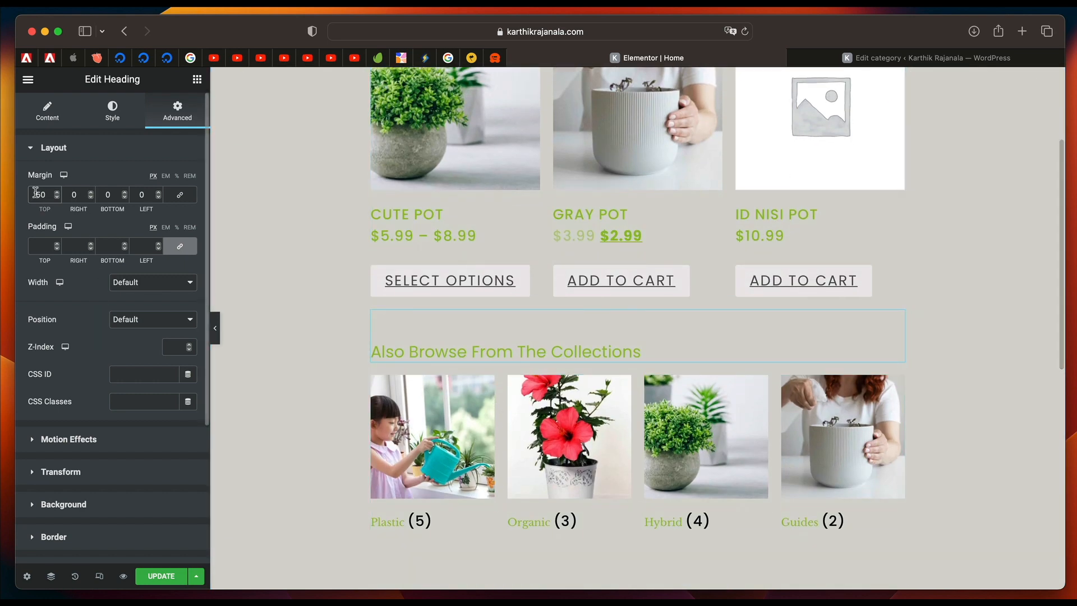
text(100)
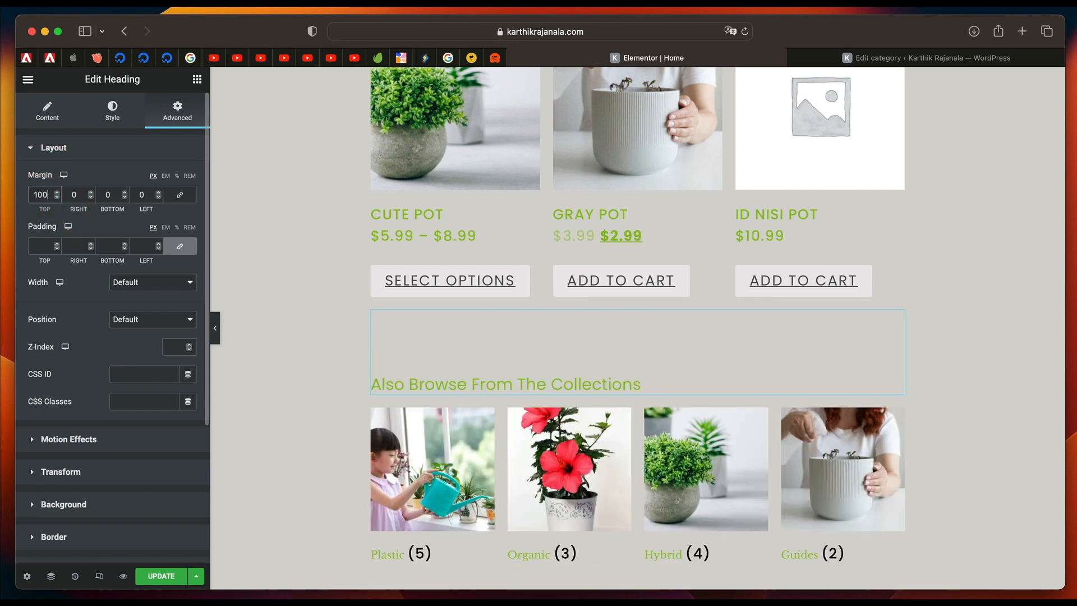
scroll(526, 409, down, 5)
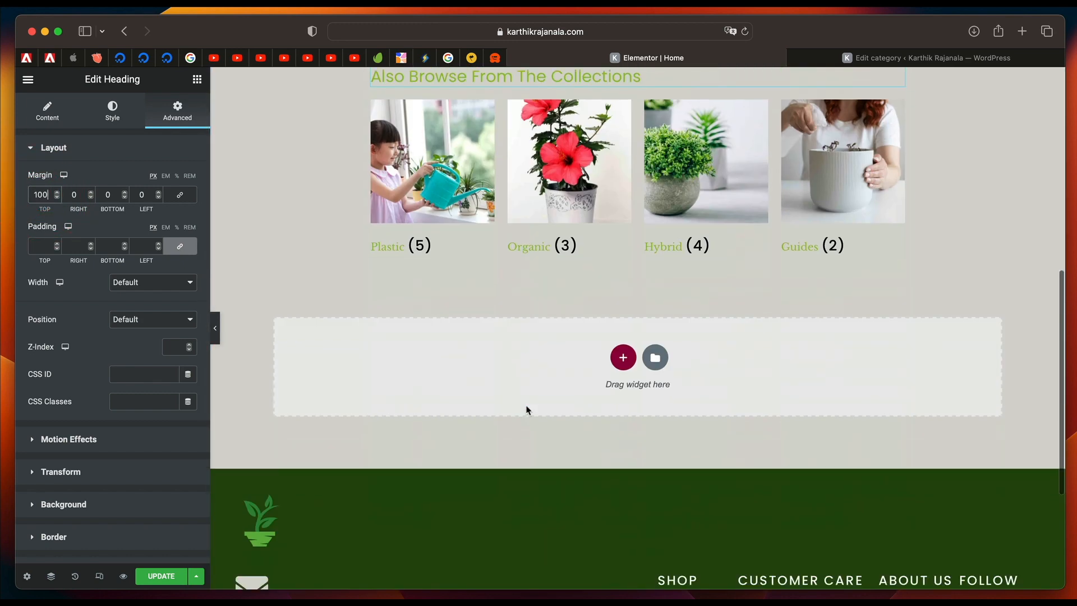
scroll(527, 409, up, 4)
scroll(527, 408, up, 4)
scroll(442, 368, down, 7)
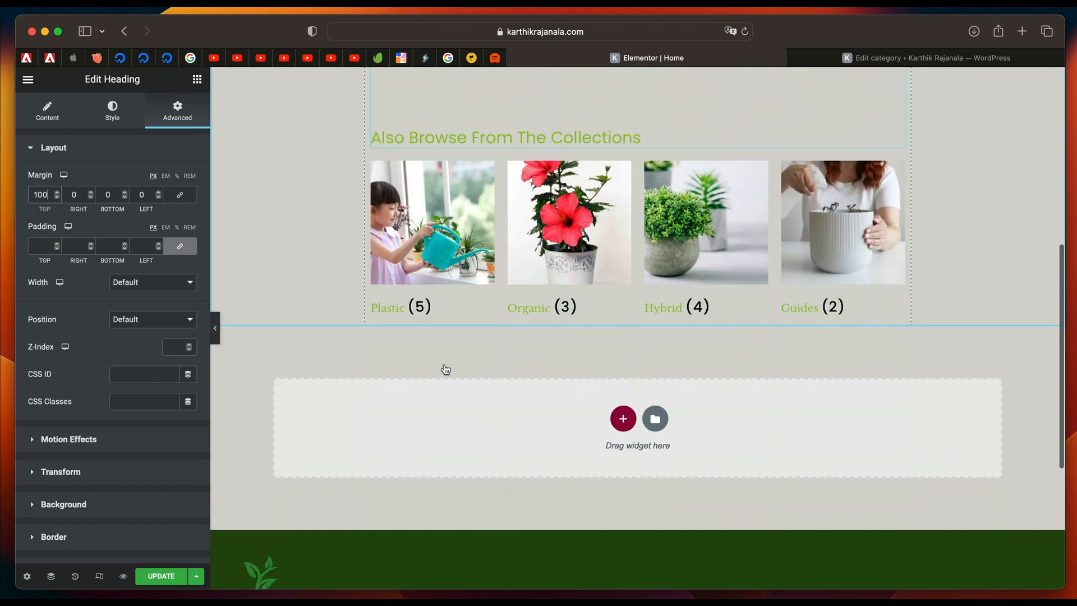
click(164, 577)
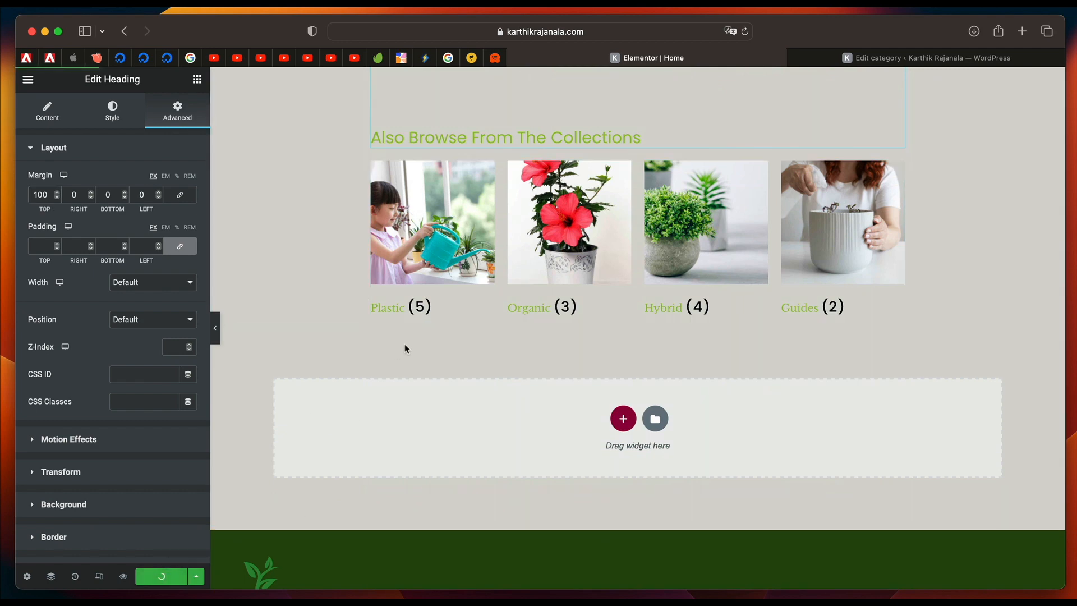
Search Elementor's Finder for "das" to locate the site's Dashboard.
scroll(543, 340, up, 7)
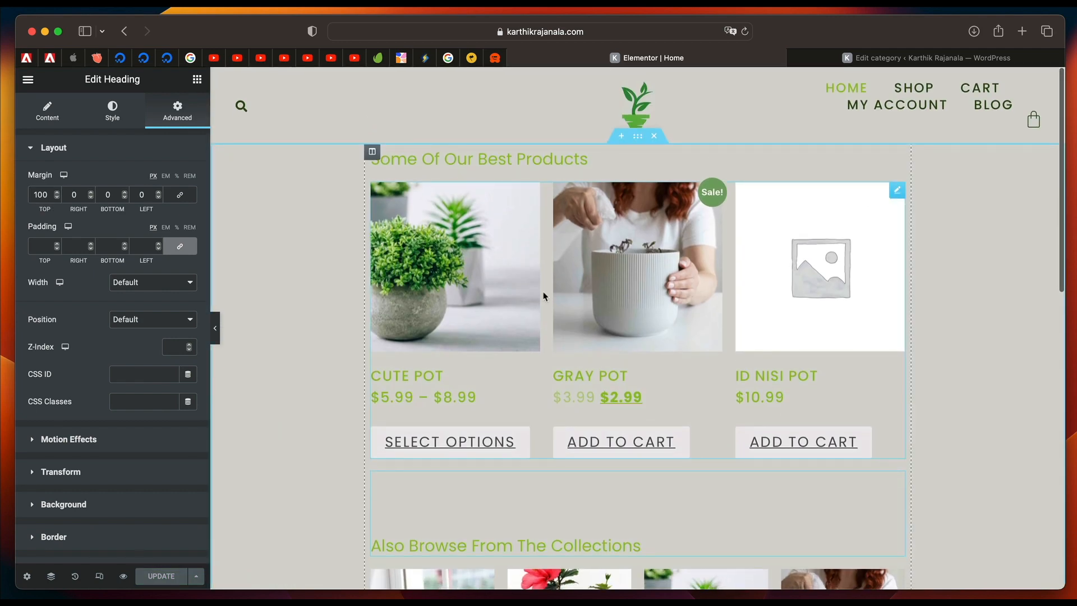
key(super+e)
text(das)
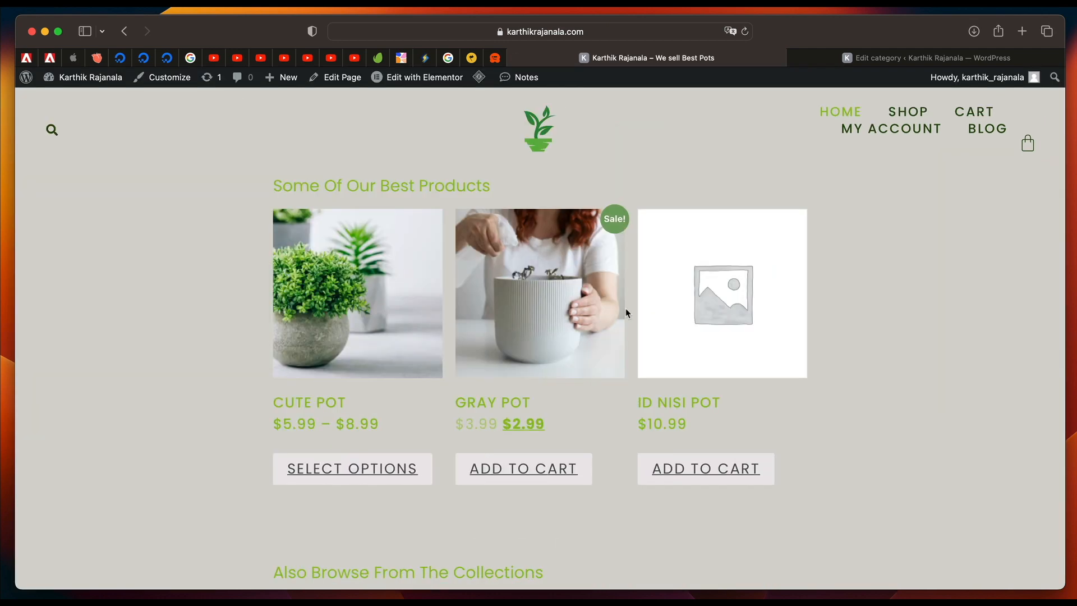
Examine the product and collection sections on the published Home page and close the 15% off newsletter popup.
scroll(626, 312, down, 5)
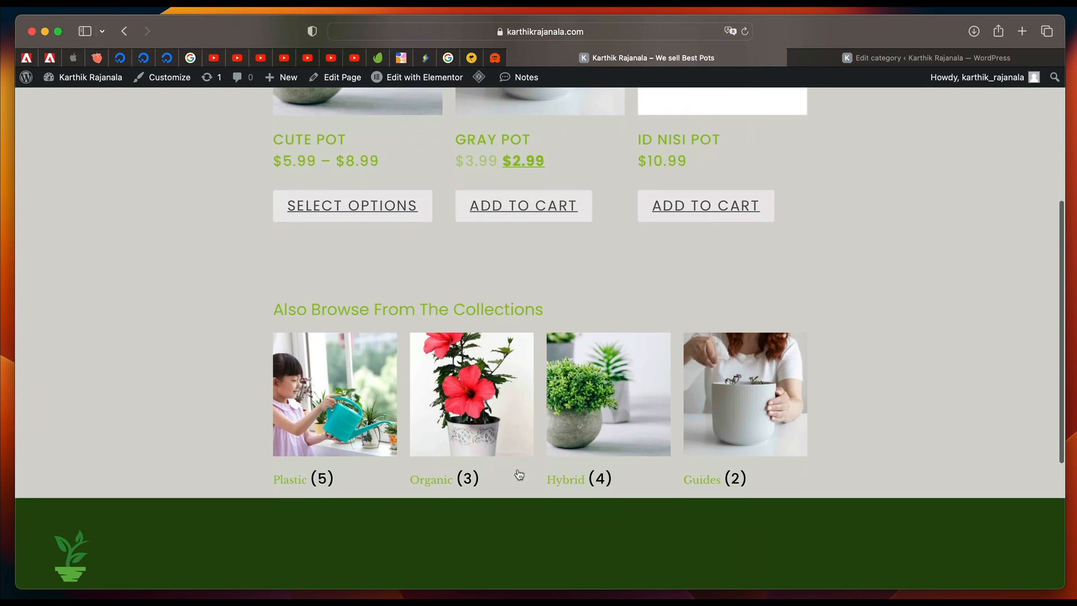
scroll(666, 436, up, 5)
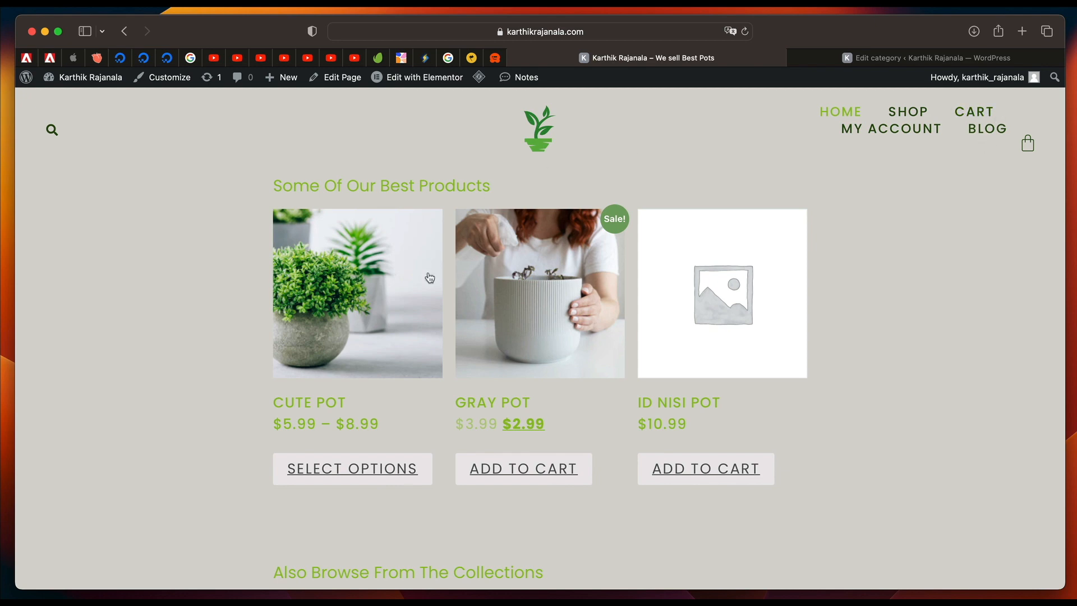
scroll(475, 359, down, 15)
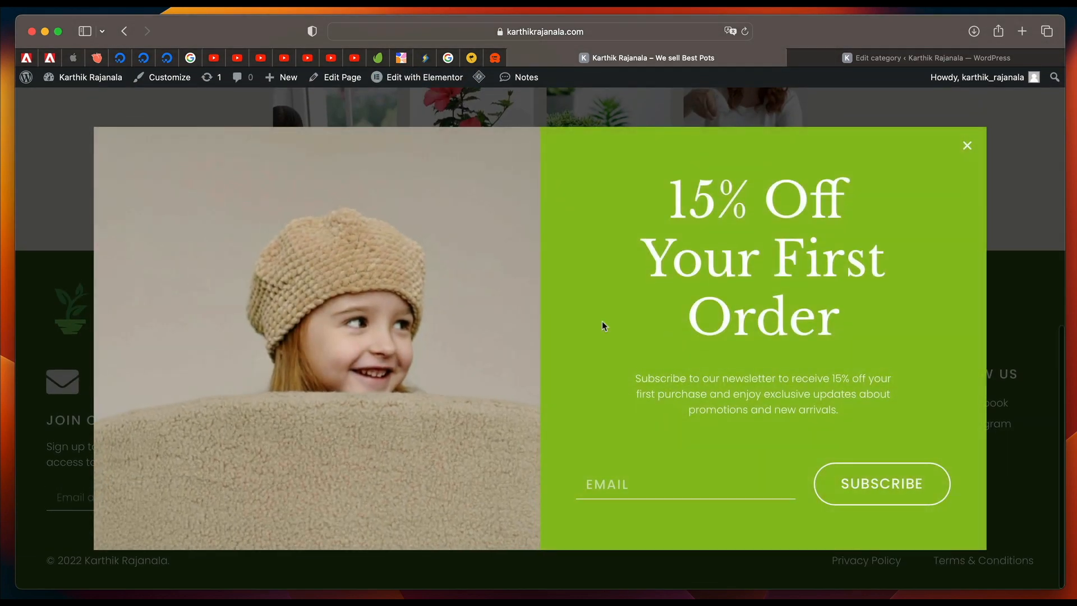
click(968, 149)
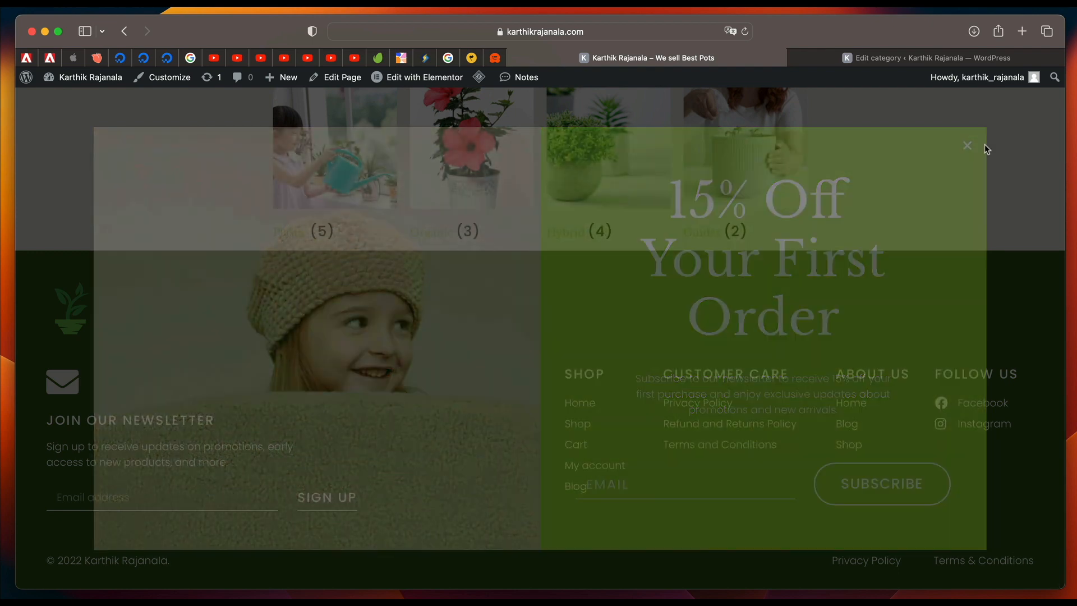
scroll(926, 276, up, 5)
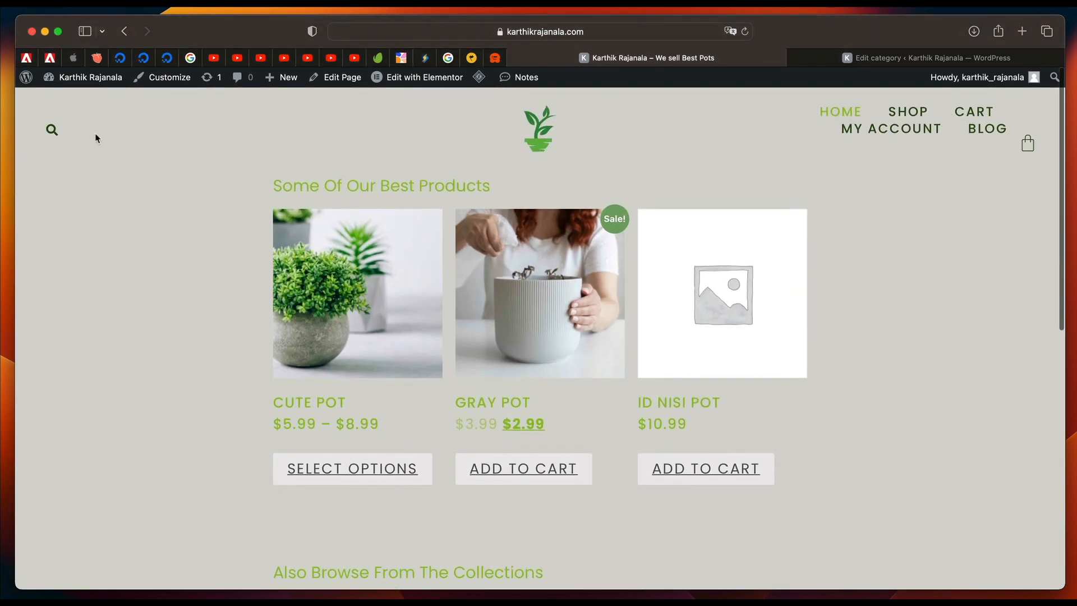
Go to the WordPress dashboard and open the page for adding new plugins.
mouse_move(84, 78)
click(67, 104)
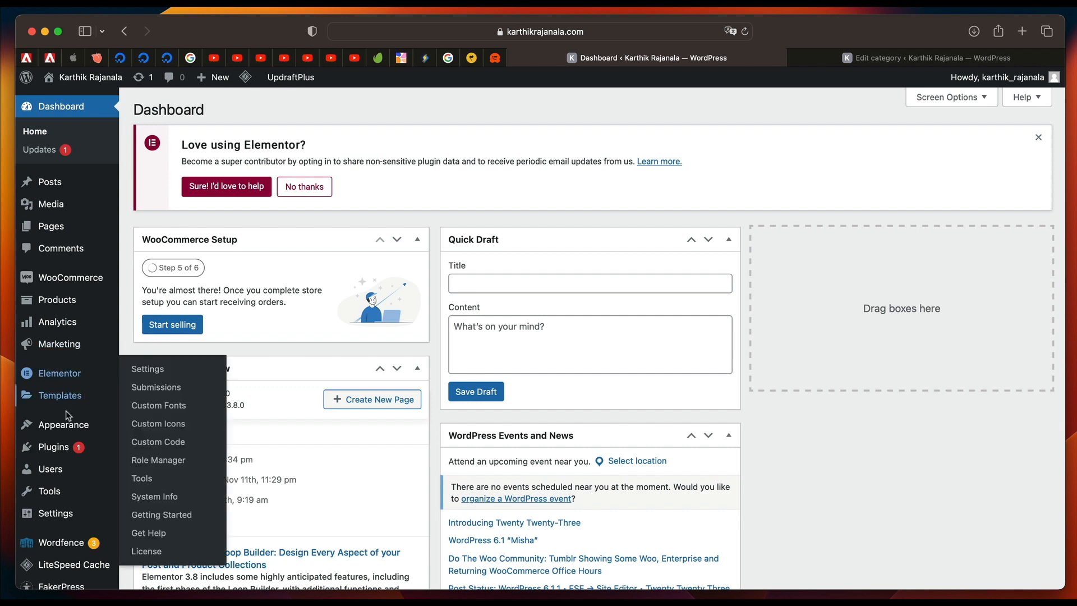
mouse_move(56, 446)
click(149, 467)
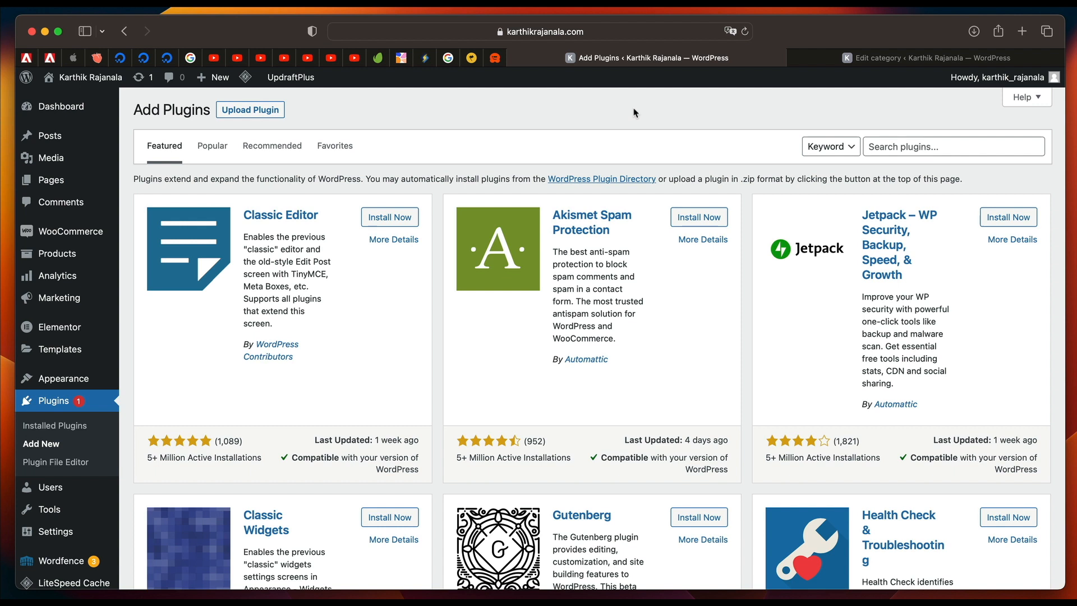
Search the plugin directory for "gdpr", then install and activate the CookieYes GDPR Cookie Consent plugin.
click(901, 147)
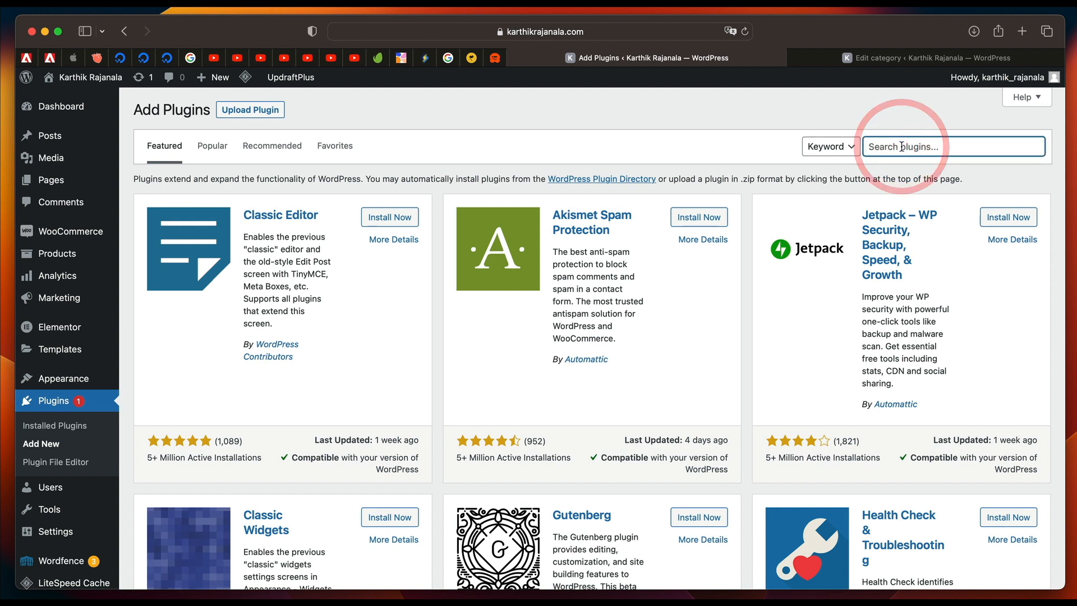
text(gdpr)
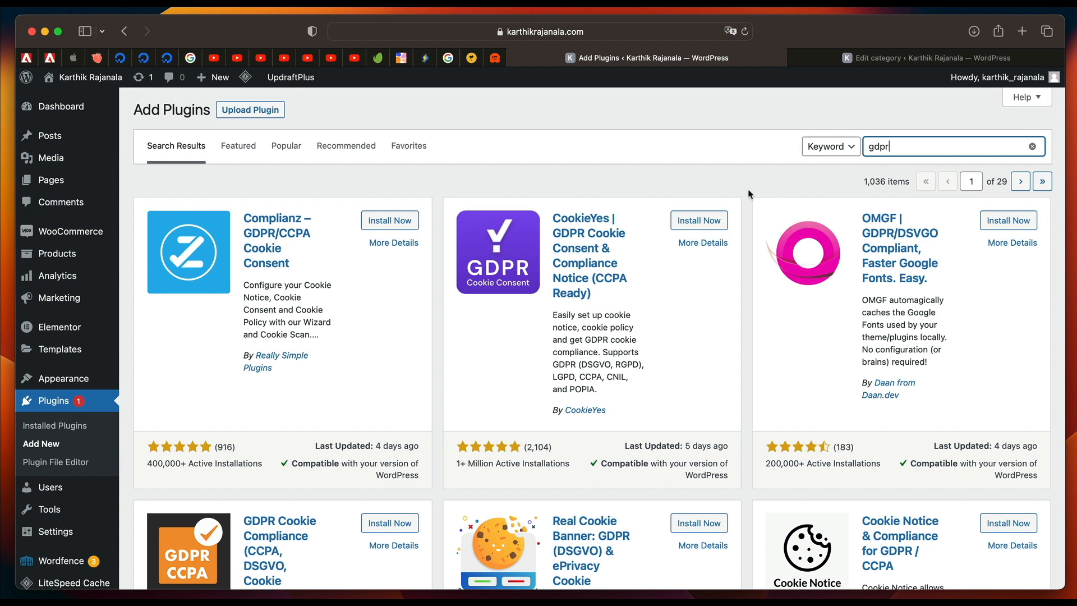
click(709, 181)
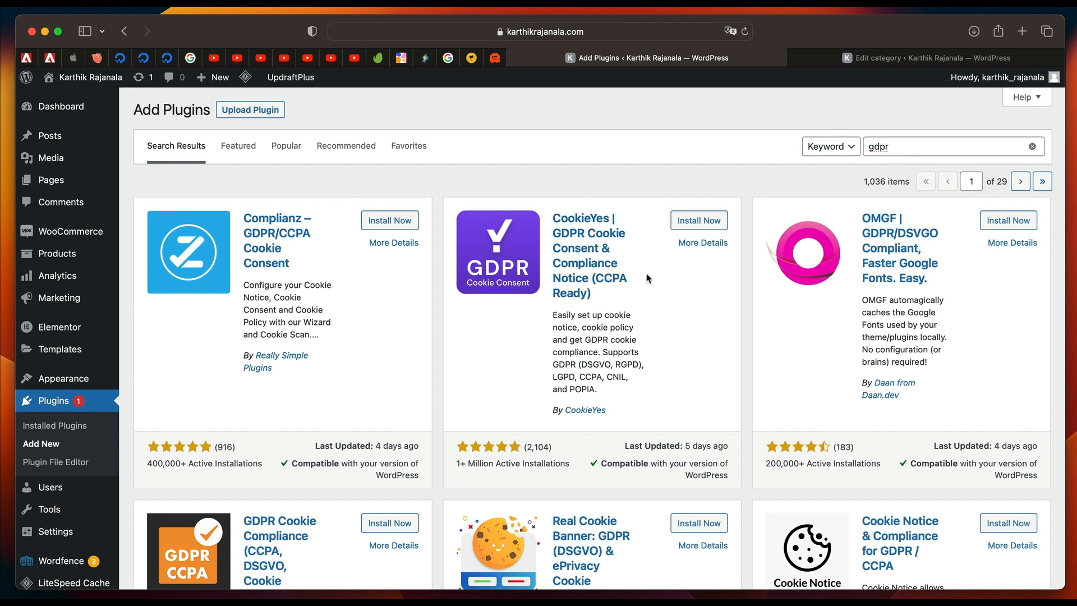
click(701, 220)
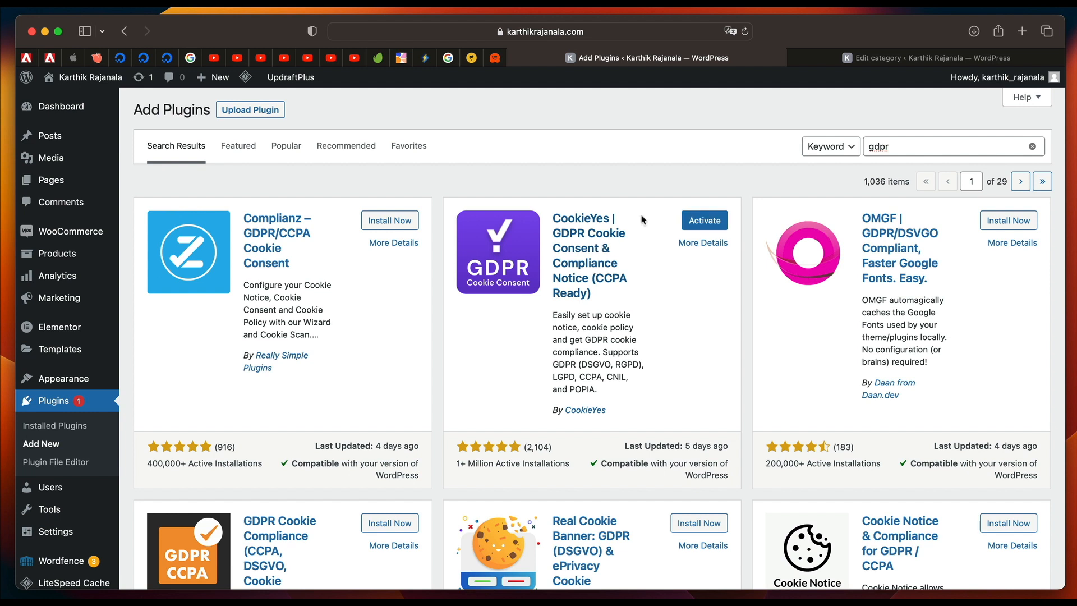
click(707, 219)
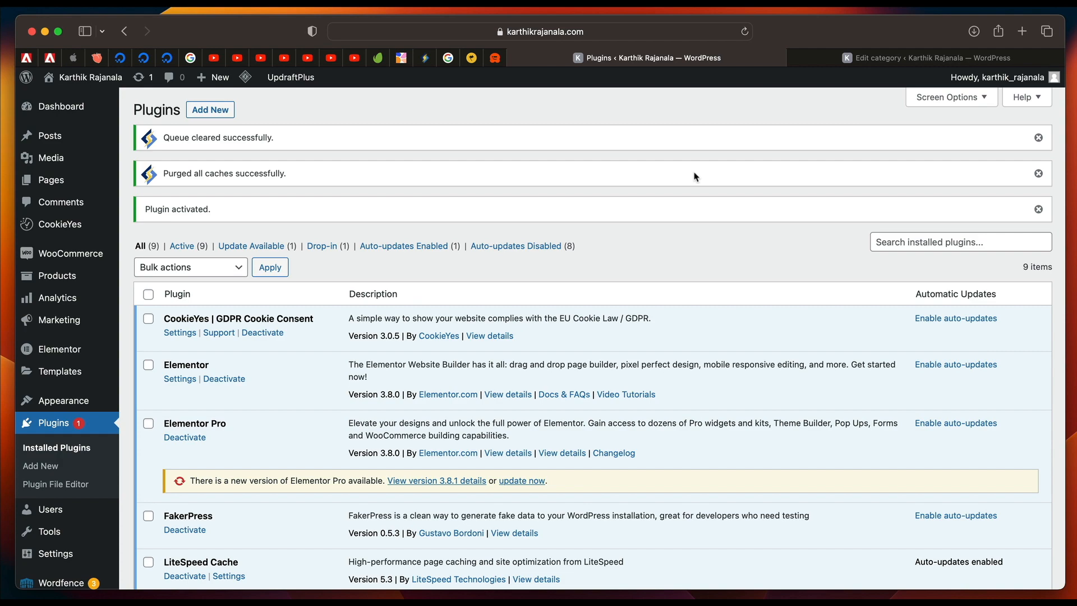
Dismiss the notices above the installed plugins list.
scroll(694, 176, down, 5)
scroll(841, 224, up, 5)
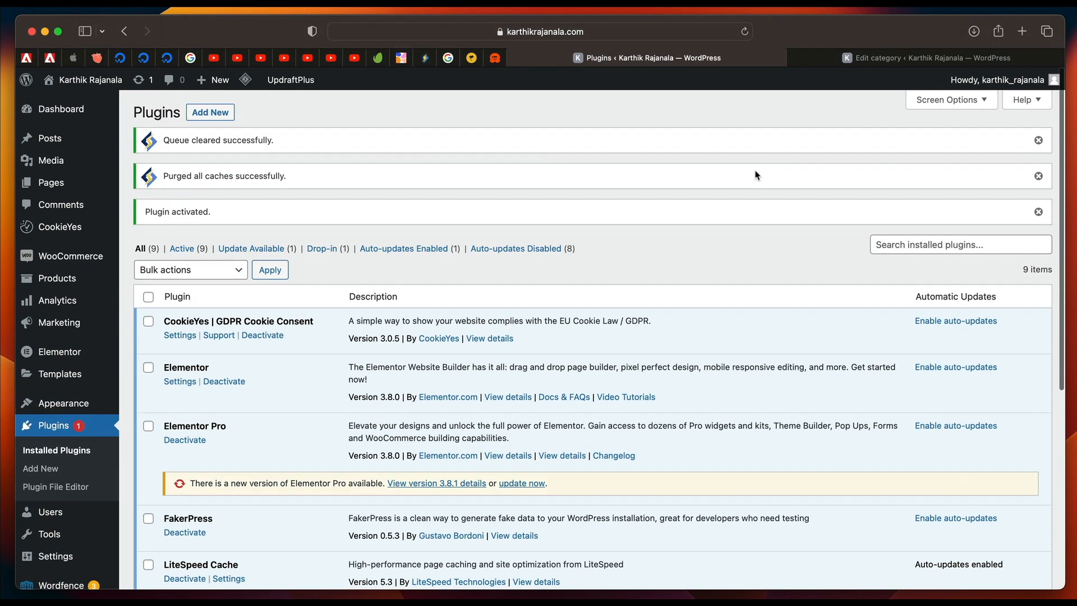
click(1039, 138)
click(1039, 140)
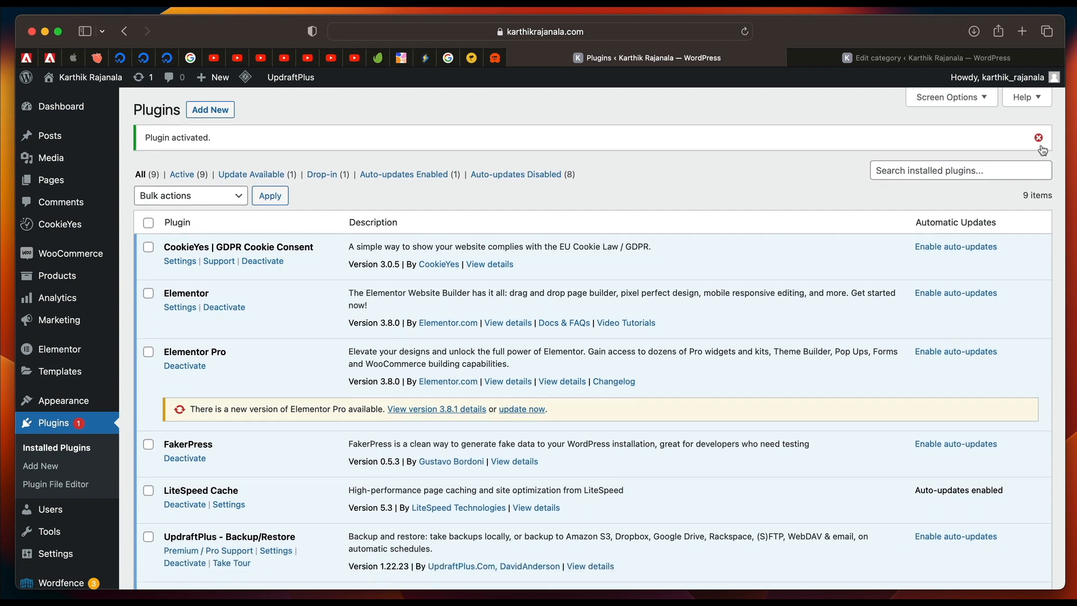
click(1039, 139)
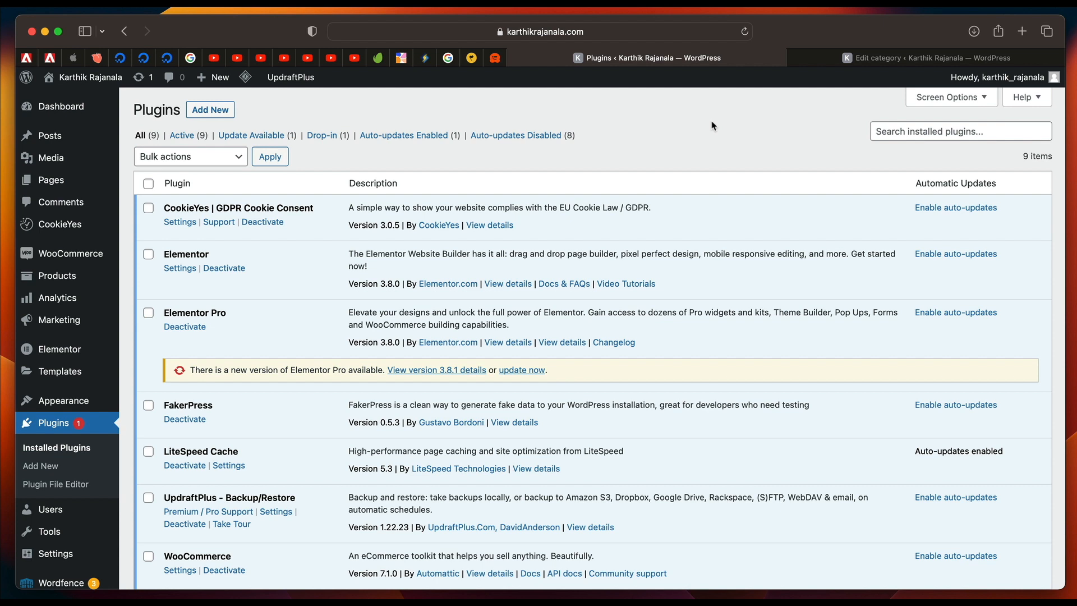
Visit the live site and accept all cookies in the privacy consent banner.
scroll(712, 126, down, 5)
scroll(711, 125, up, 5)
mouse_move(84, 77)
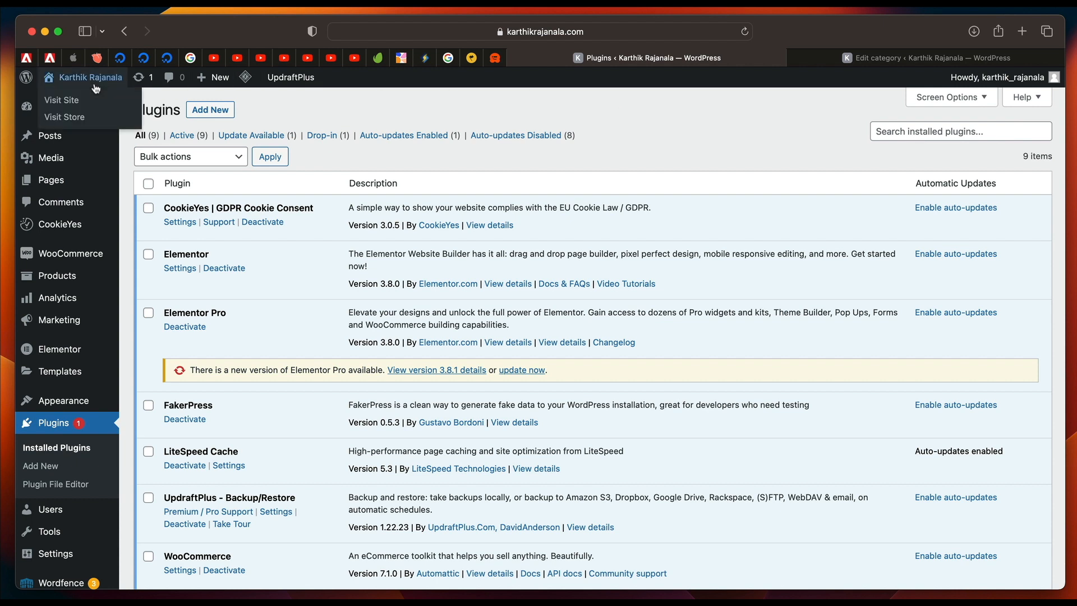
click(75, 106)
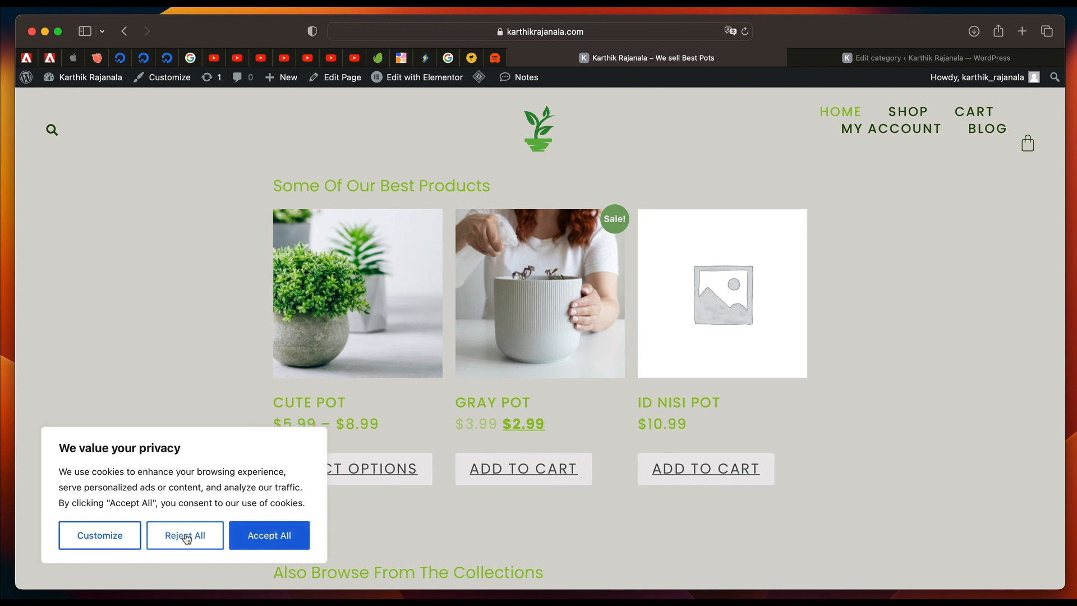
click(272, 539)
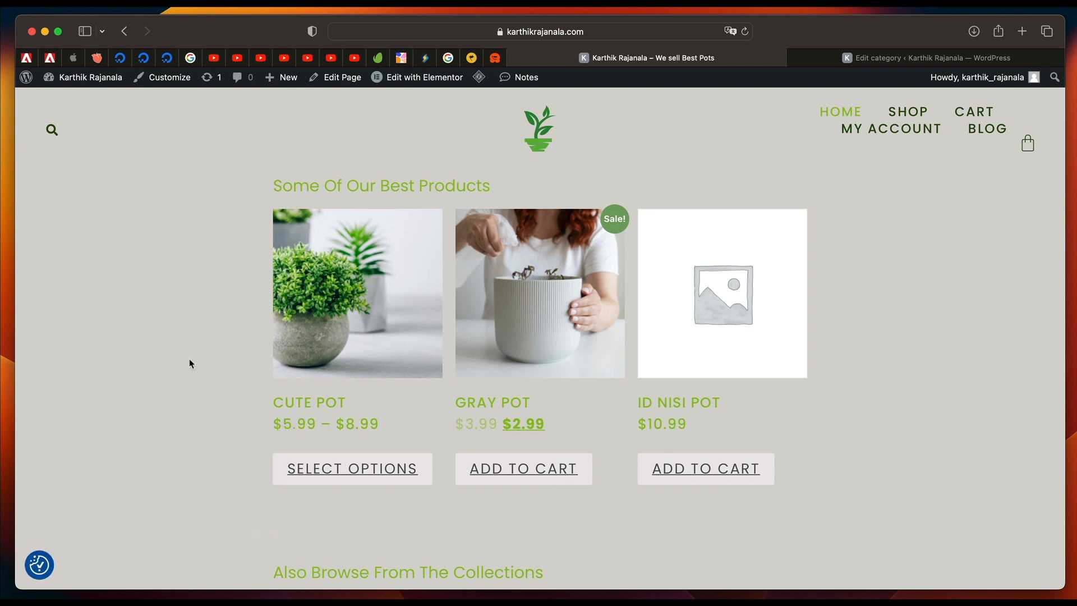
Review the live Home page's product and collection sections after accepting the cookies.
scroll(190, 363, down, 2)
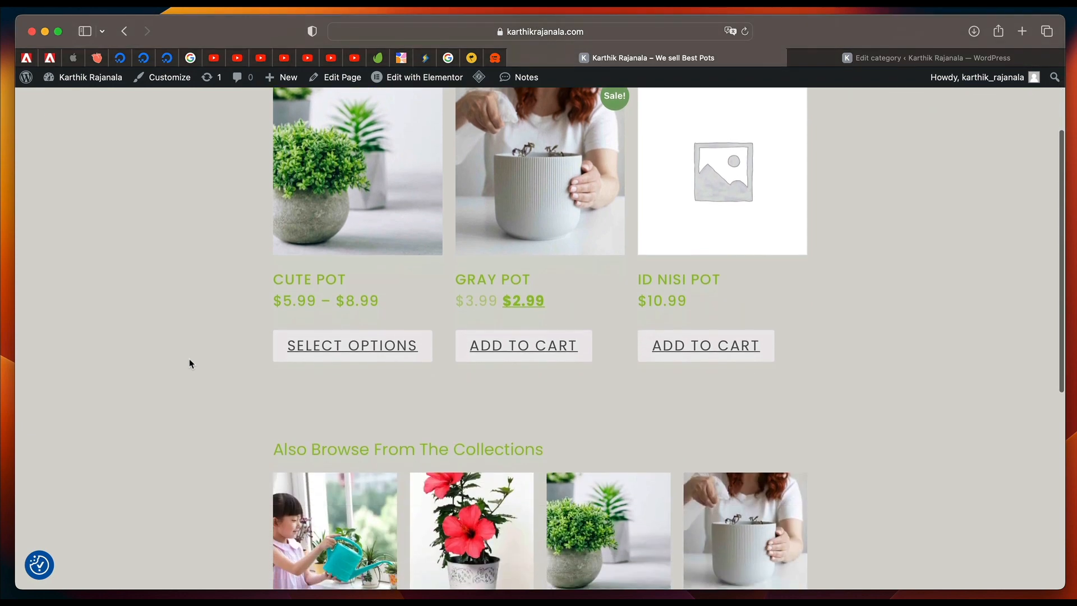
scroll(876, 254, up, 2)
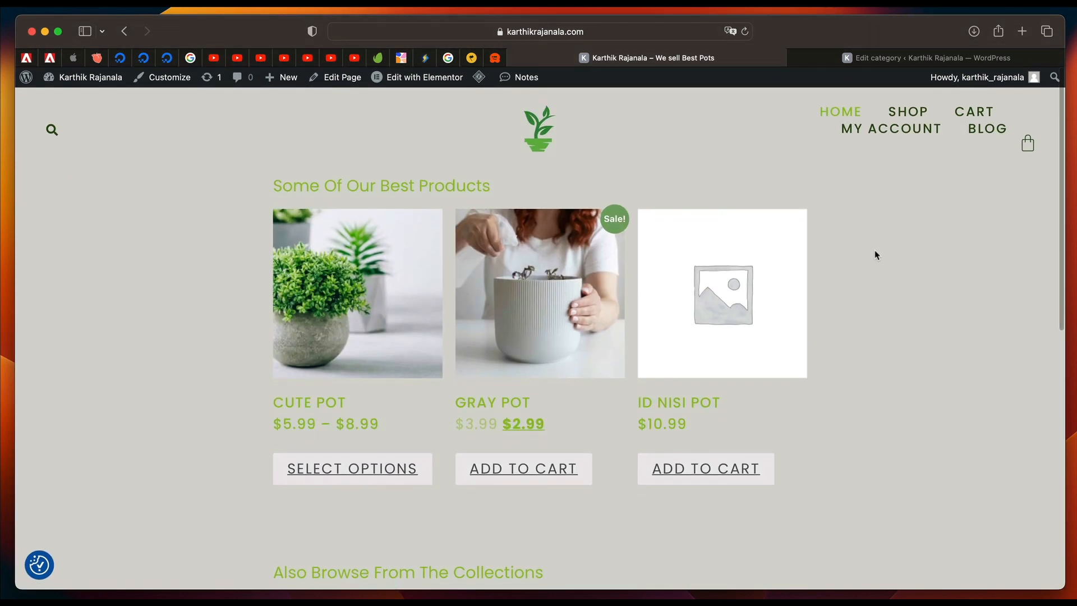
scroll(876, 256, down, 5)
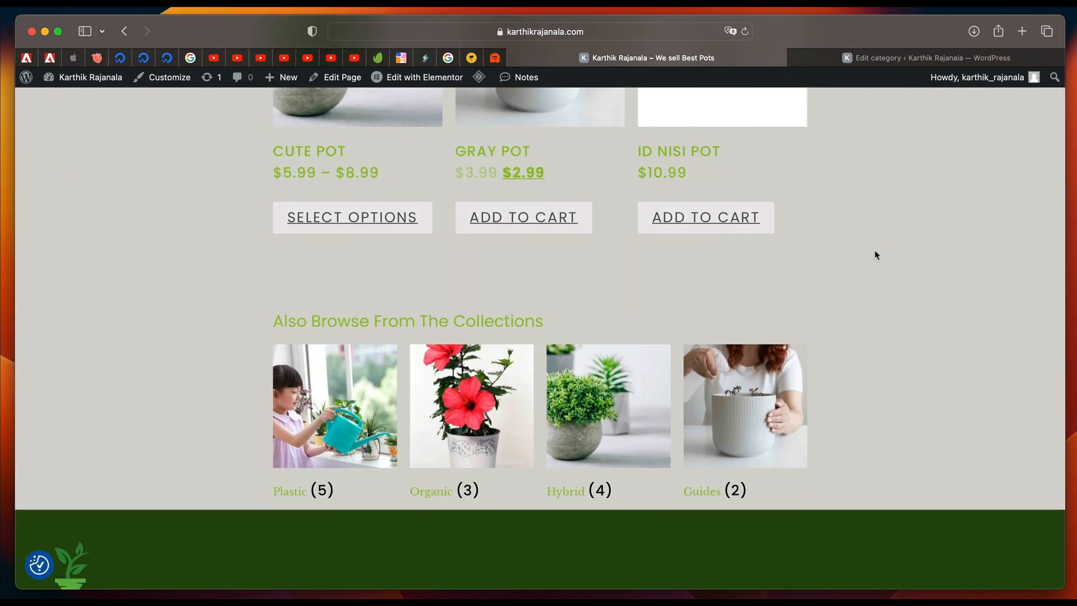
scroll(876, 255, up, 5)
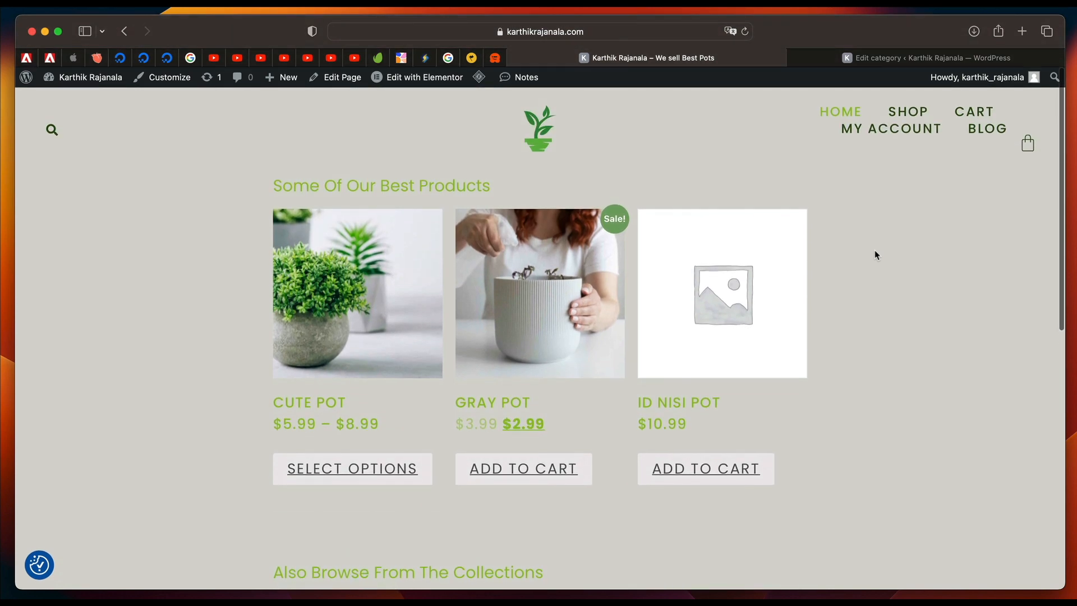